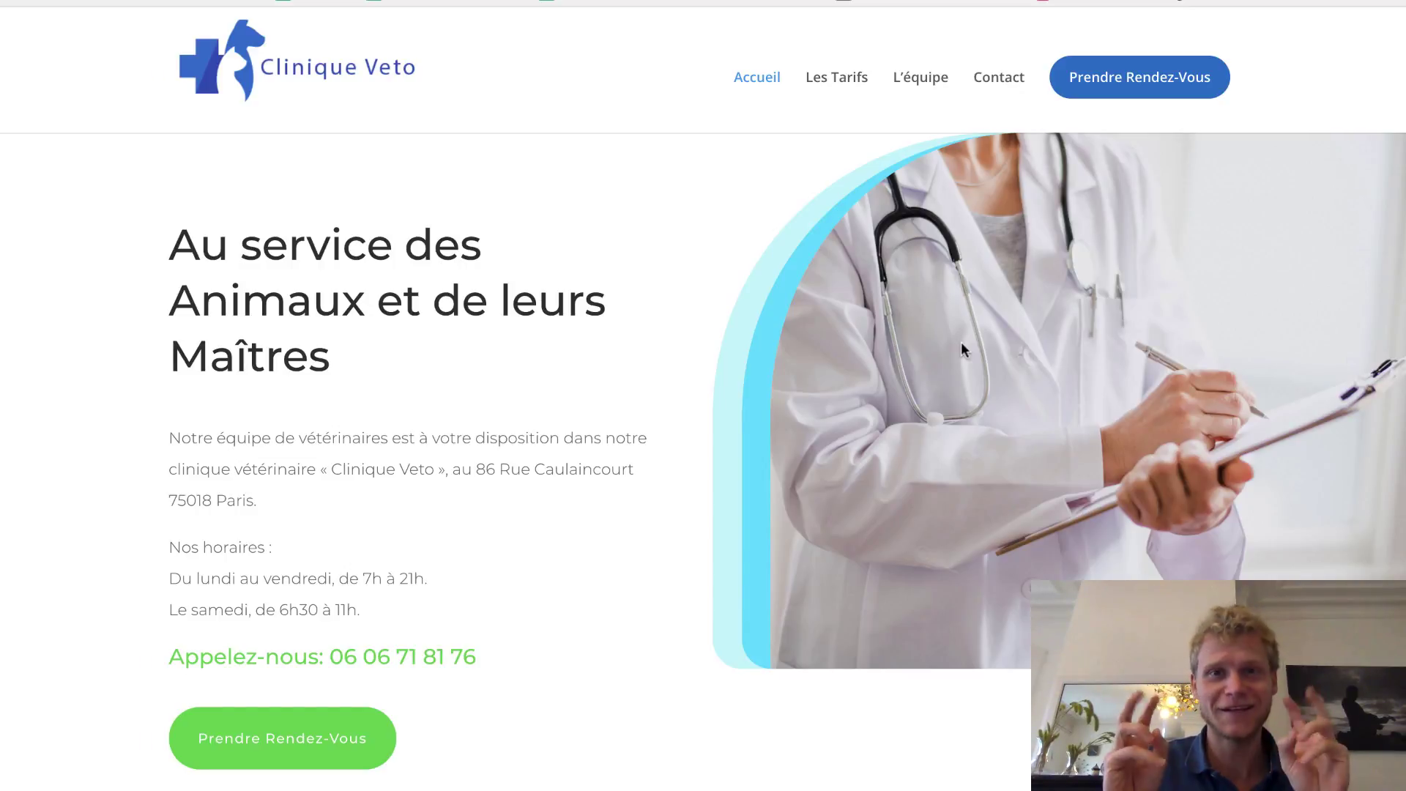
Highlight the clinic's phone number on the Clinique Veto home page.
drag(225, 80, 275, 128)
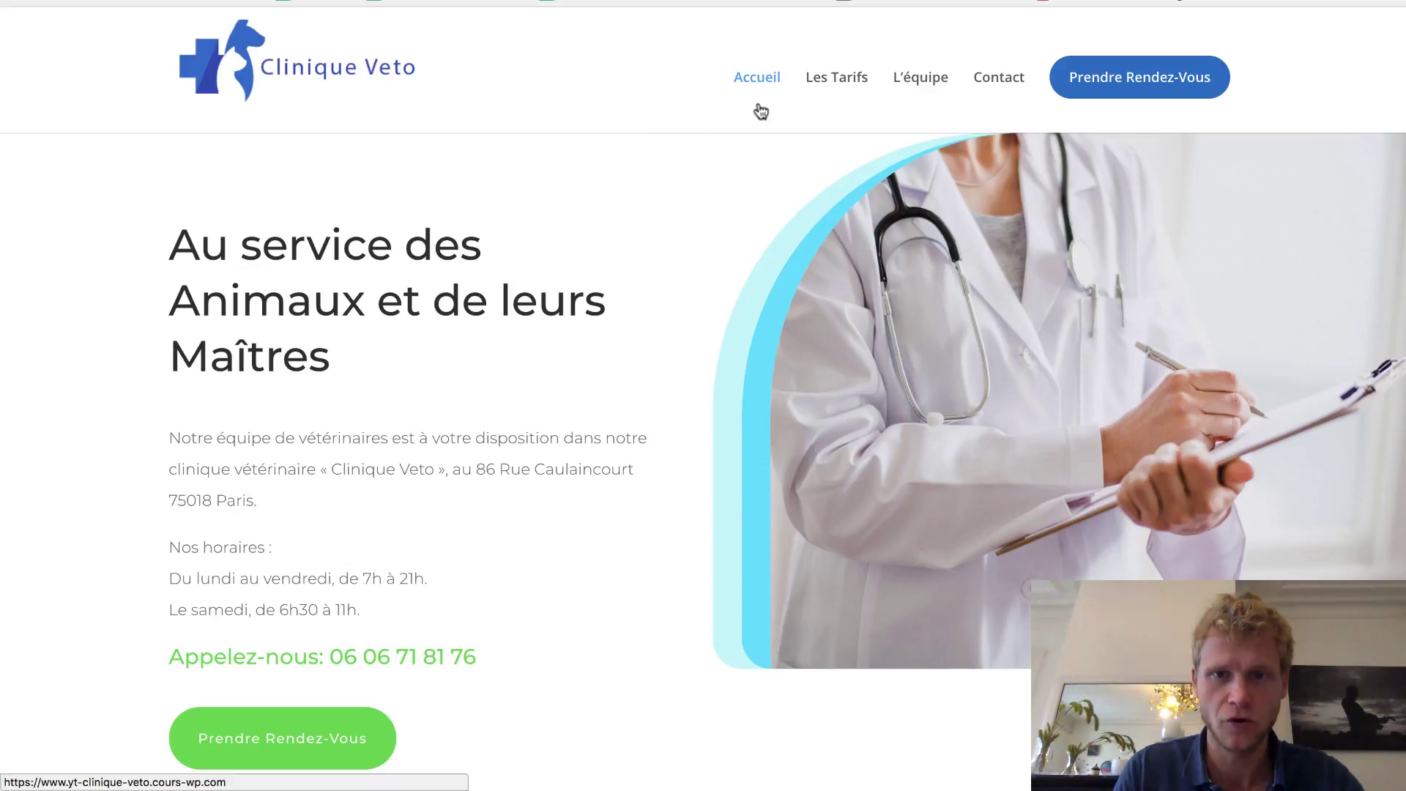
scroll(556, 260, down, 1)
scroll(556, 261, up, 1)
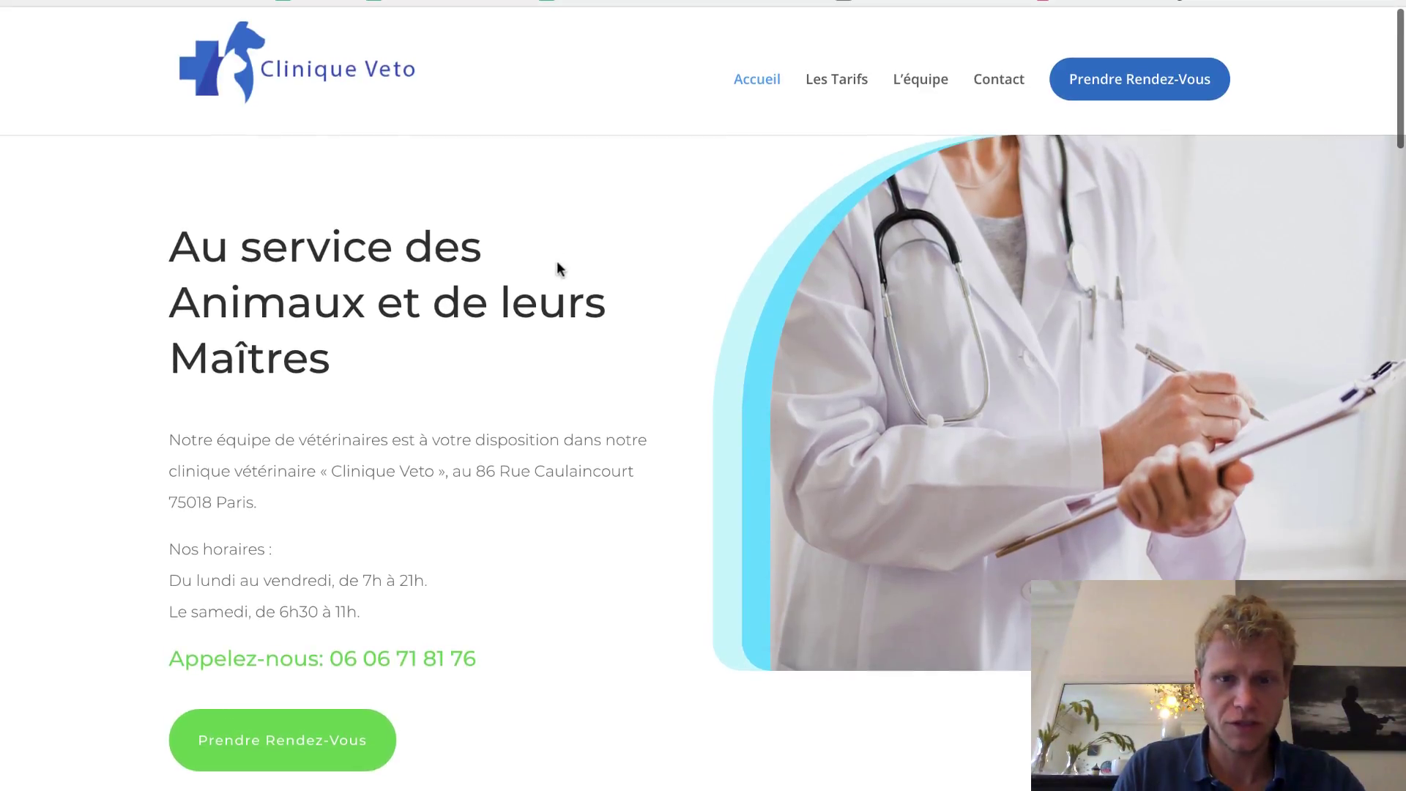
drag(466, 656, 344, 654)
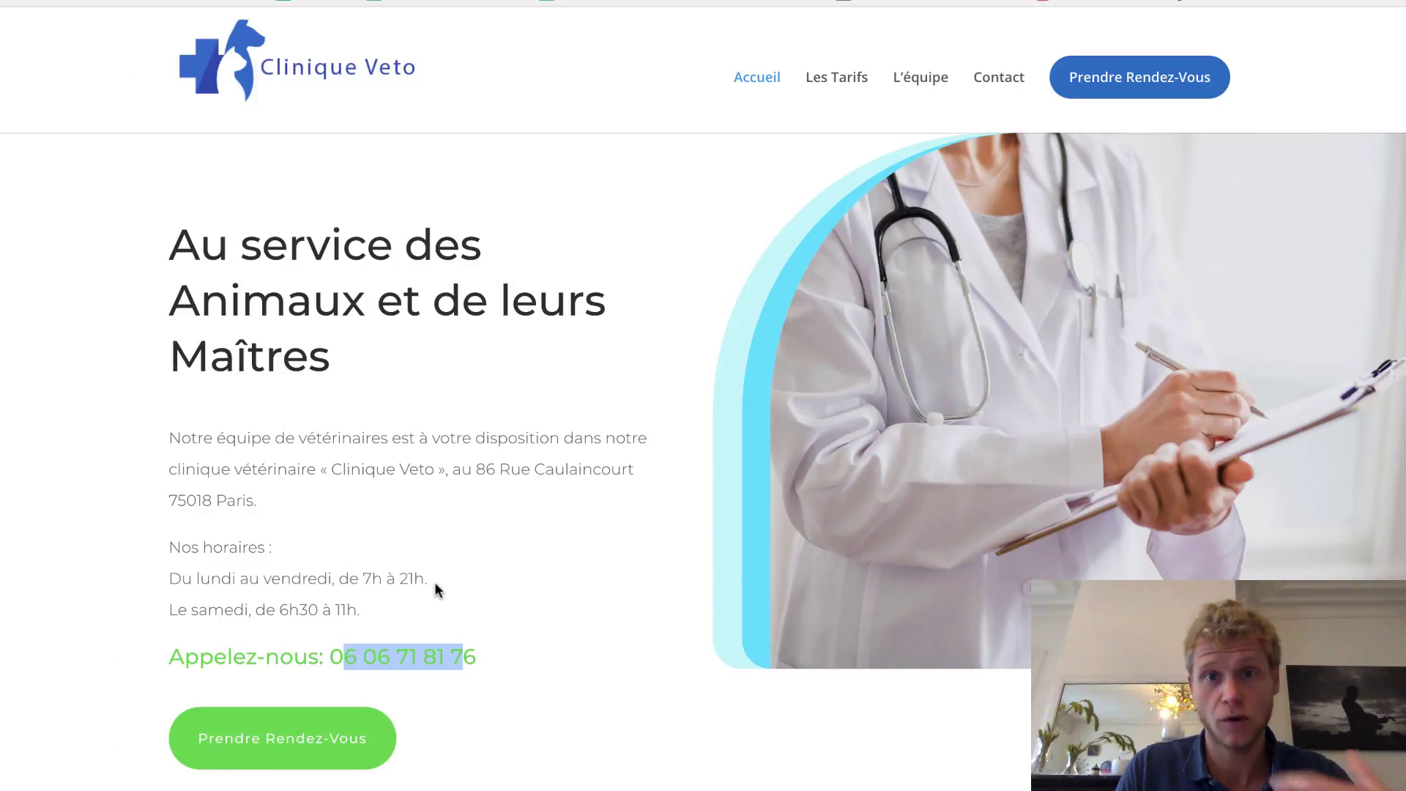
scroll(434, 581, down, 3)
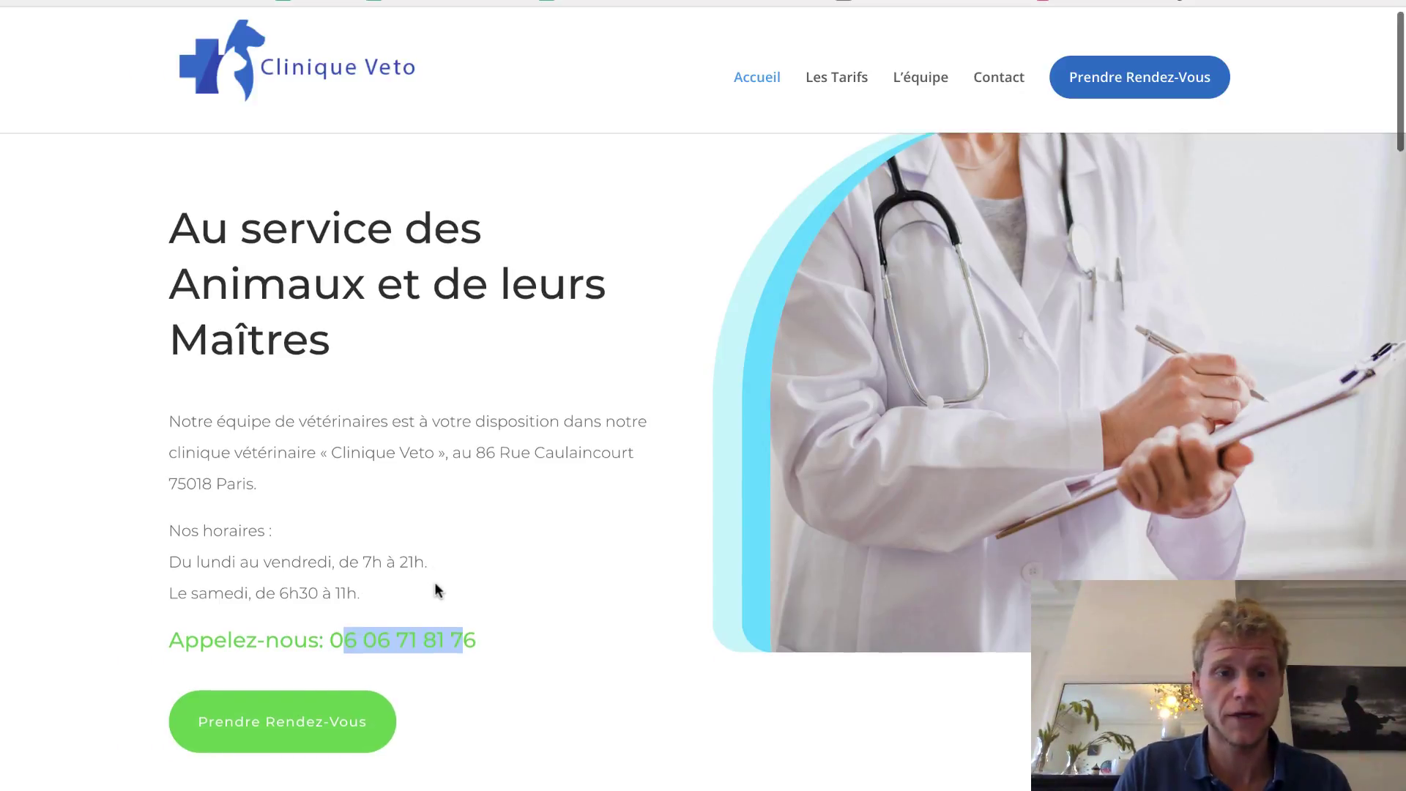
click(521, 507)
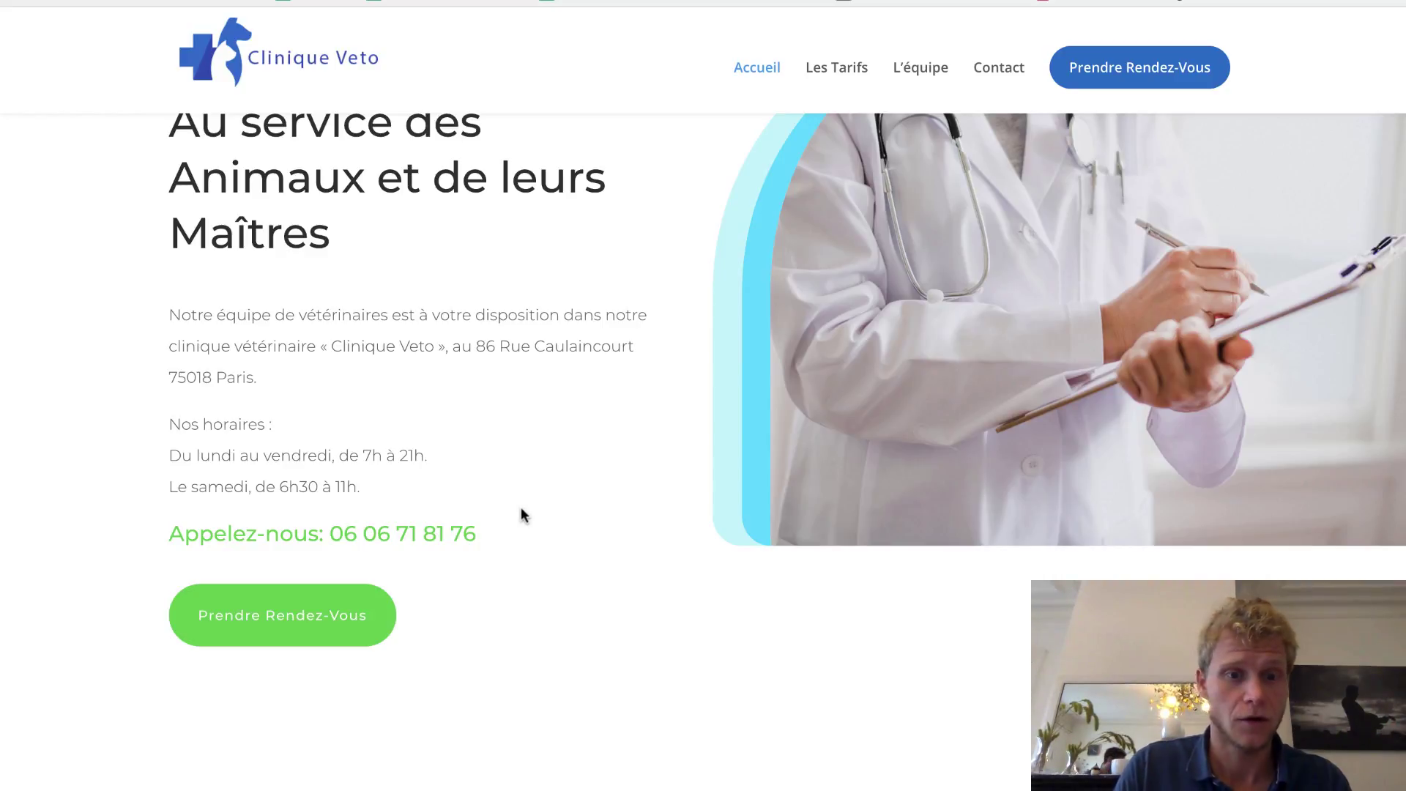
drag(477, 534, 343, 533)
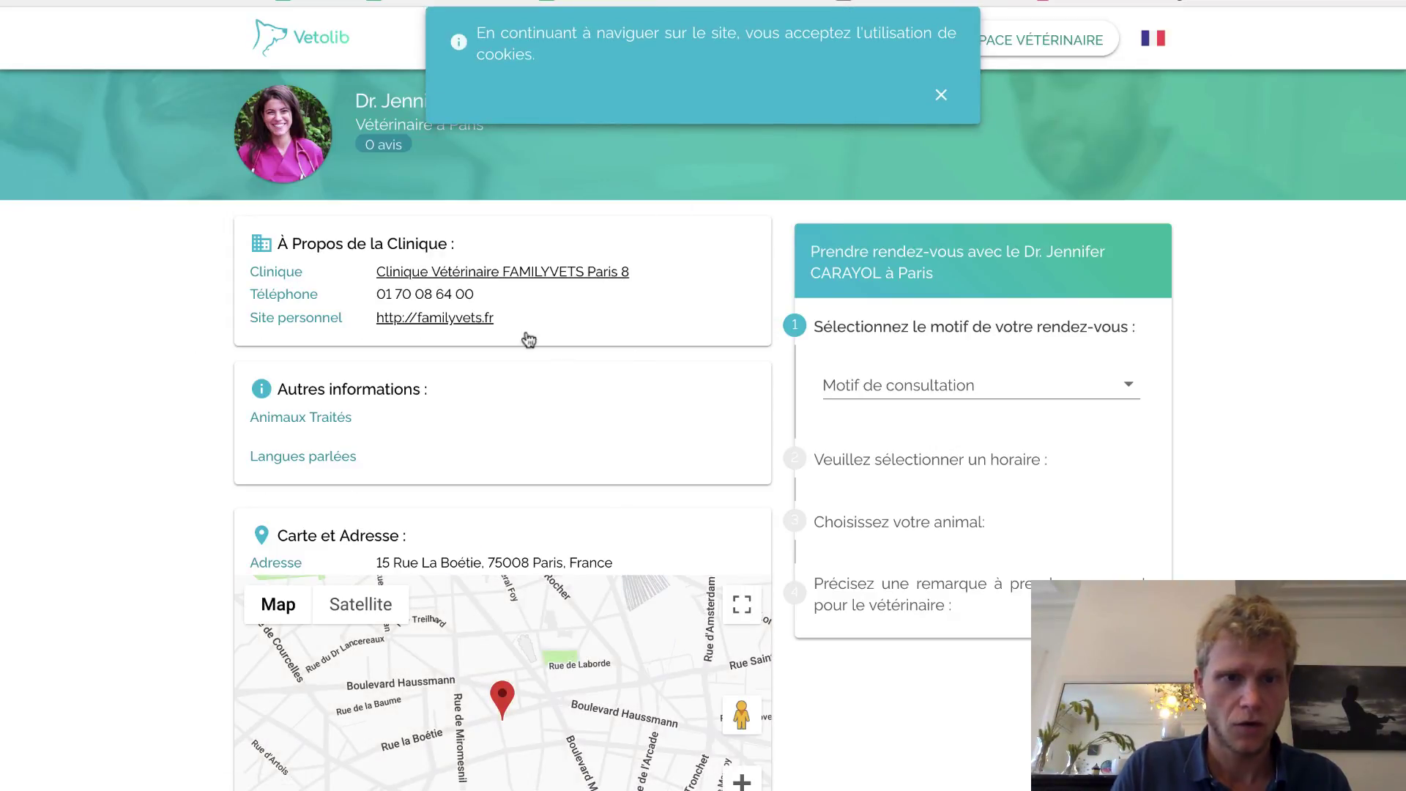
Dismiss the Vetolib cookie notice and choose Consultation générale Chien/Chat as the reason.
click(941, 94)
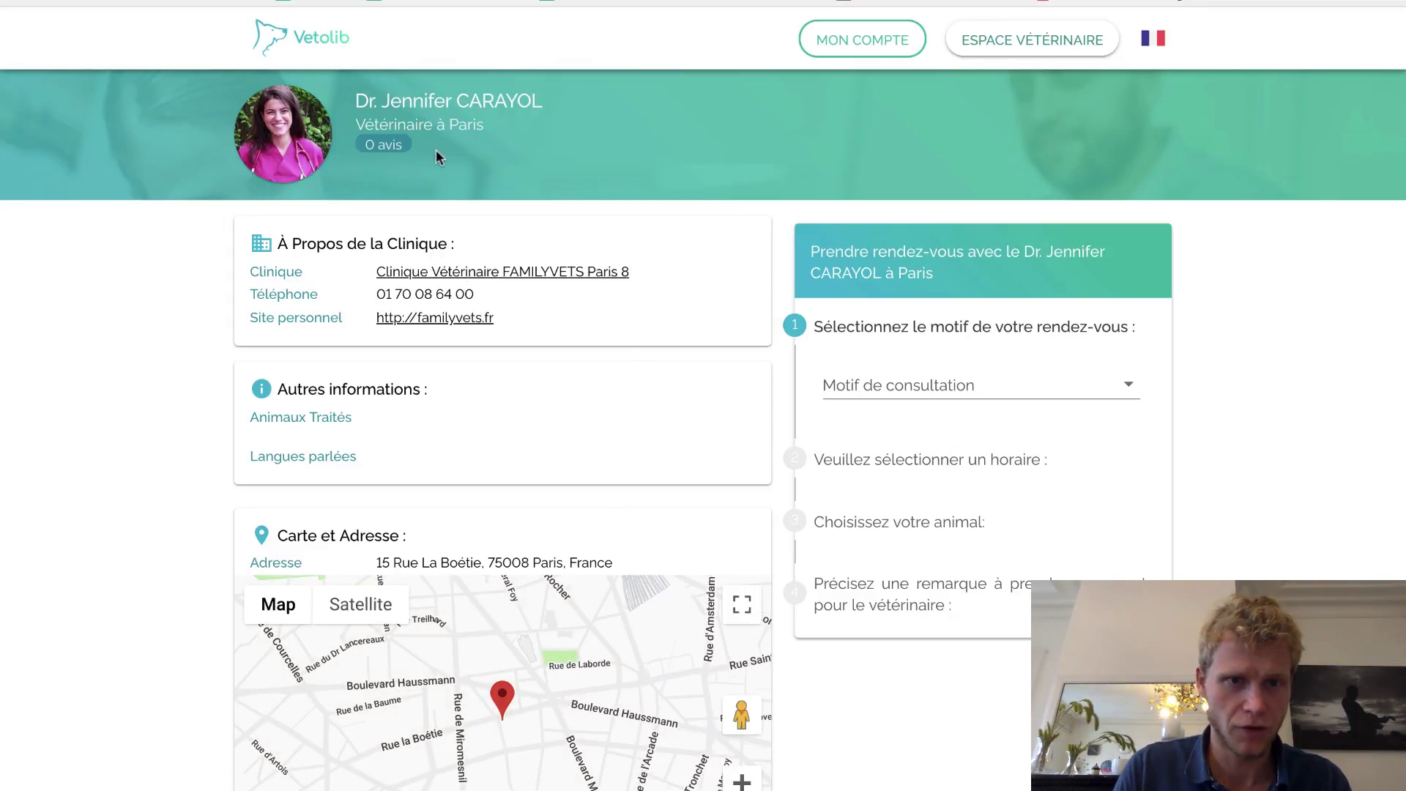
scroll(154, 398, down, 1)
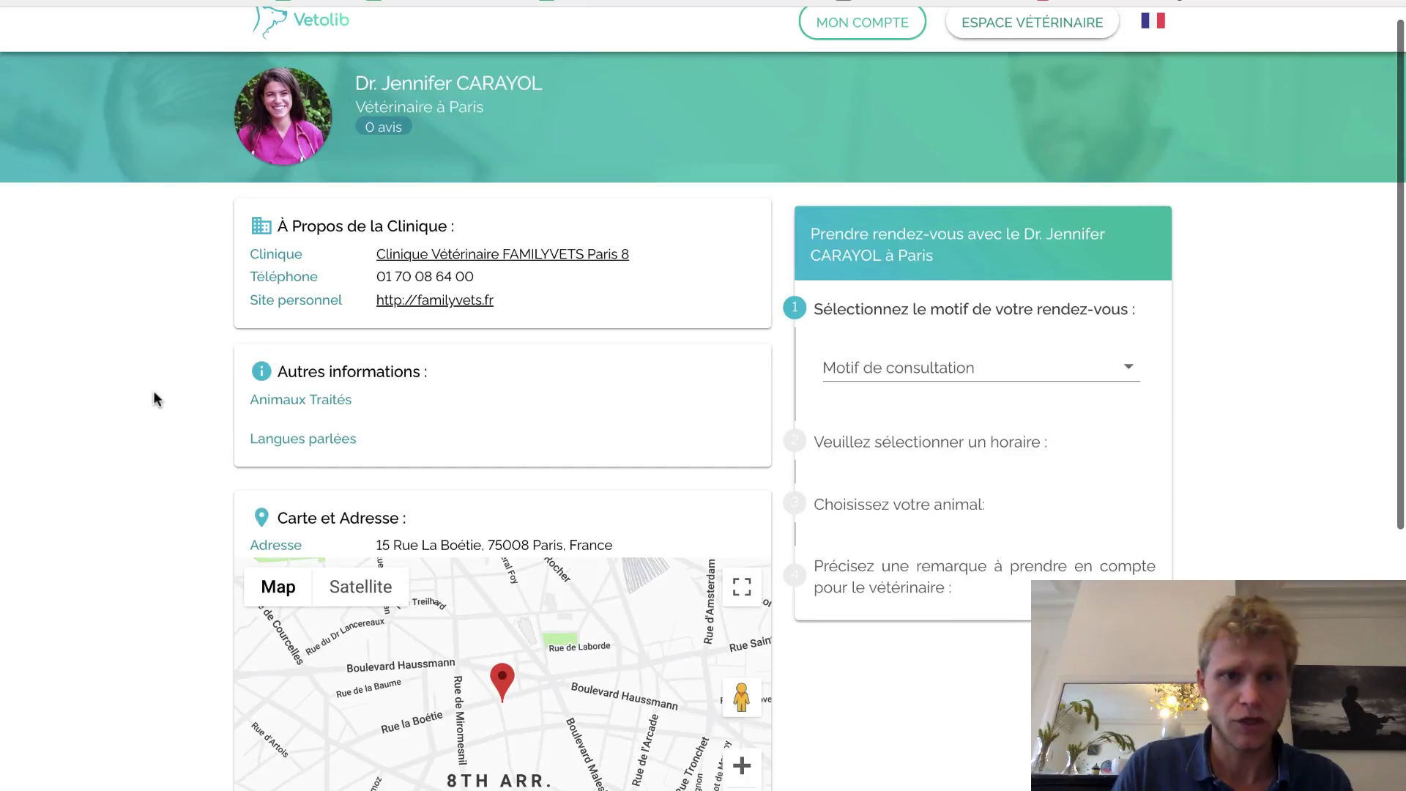
scroll(156, 399, down, 3)
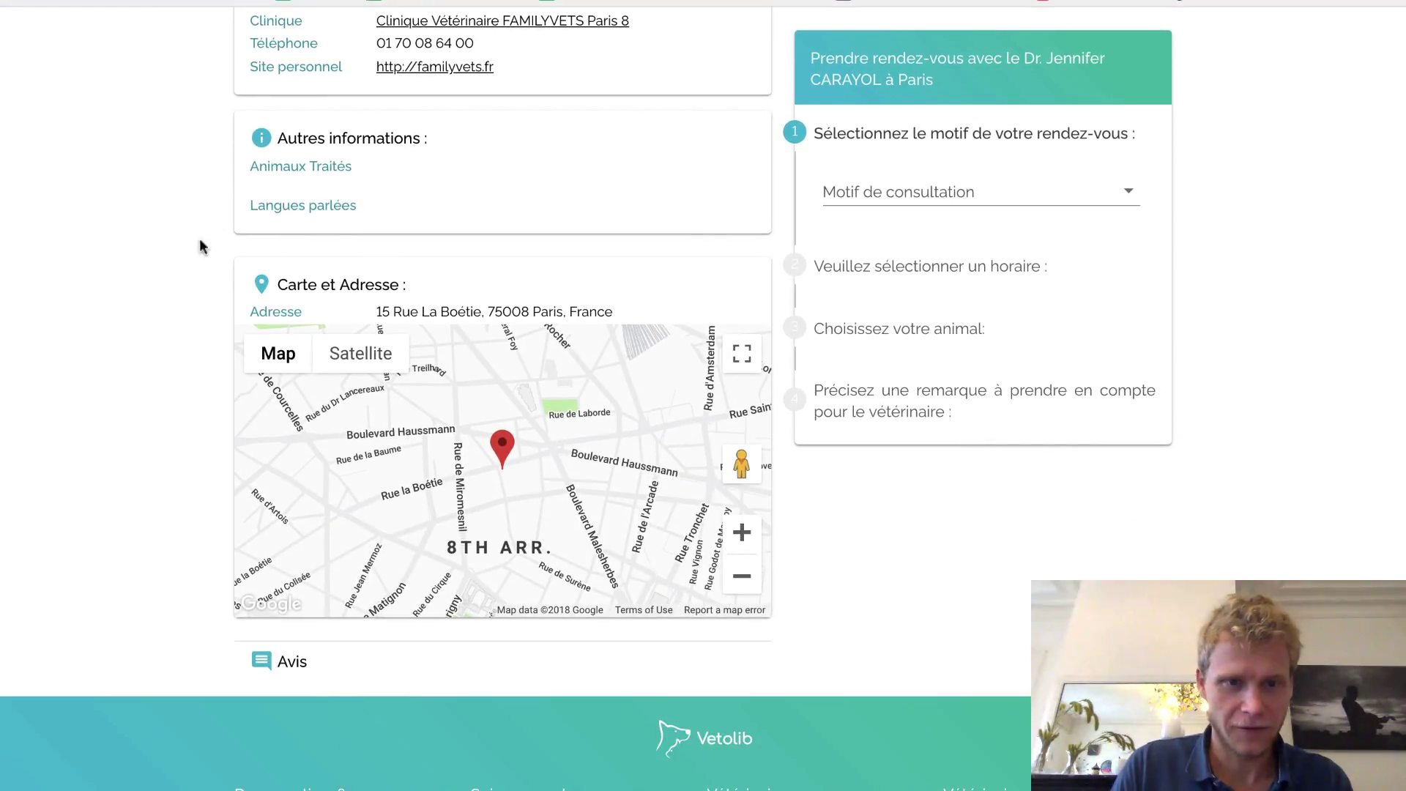
scroll(235, 224, up, 2)
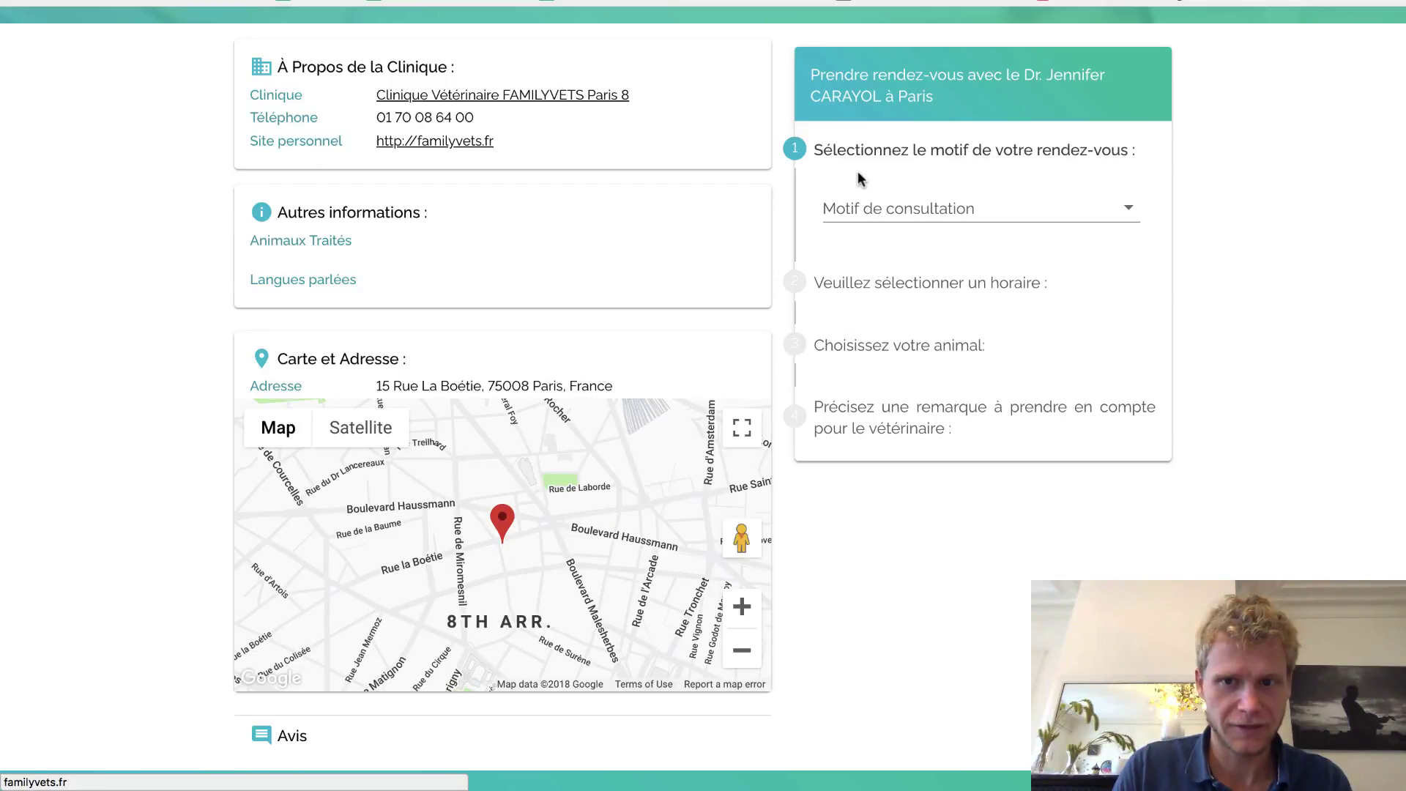
click(890, 209)
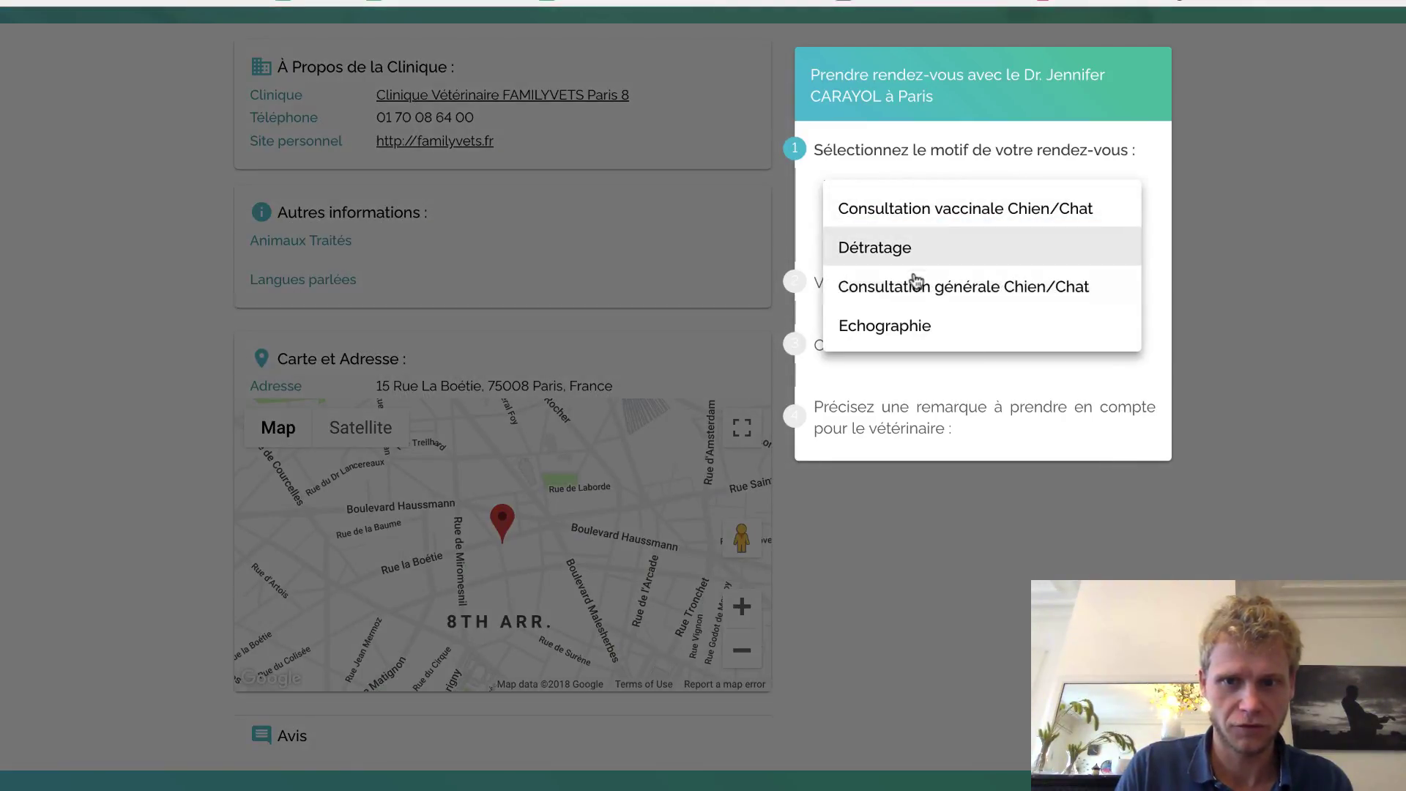
click(908, 300)
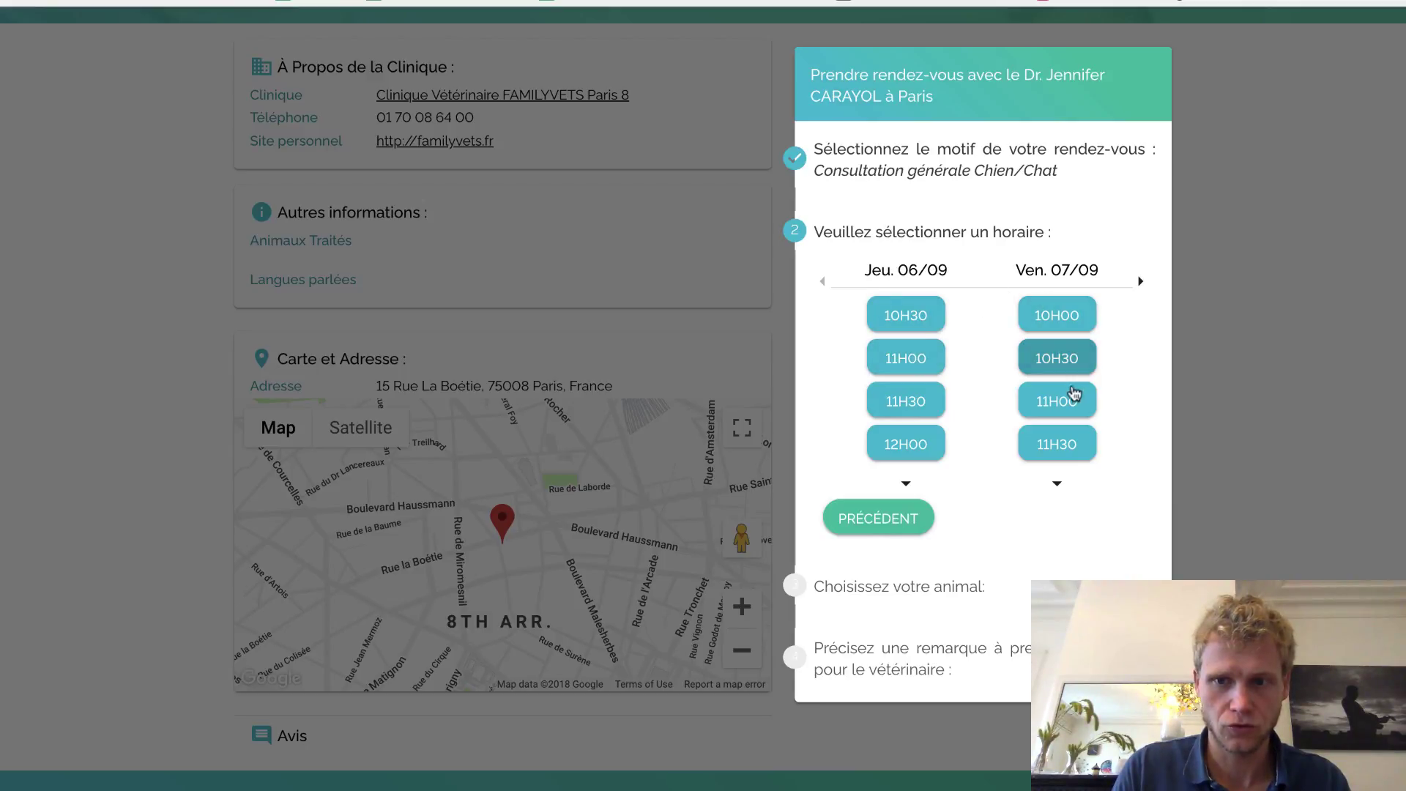
Book the 10H30 slot on Ven. 07/09, close the sign-in prompt, and return to the clinic page.
click(1137, 282)
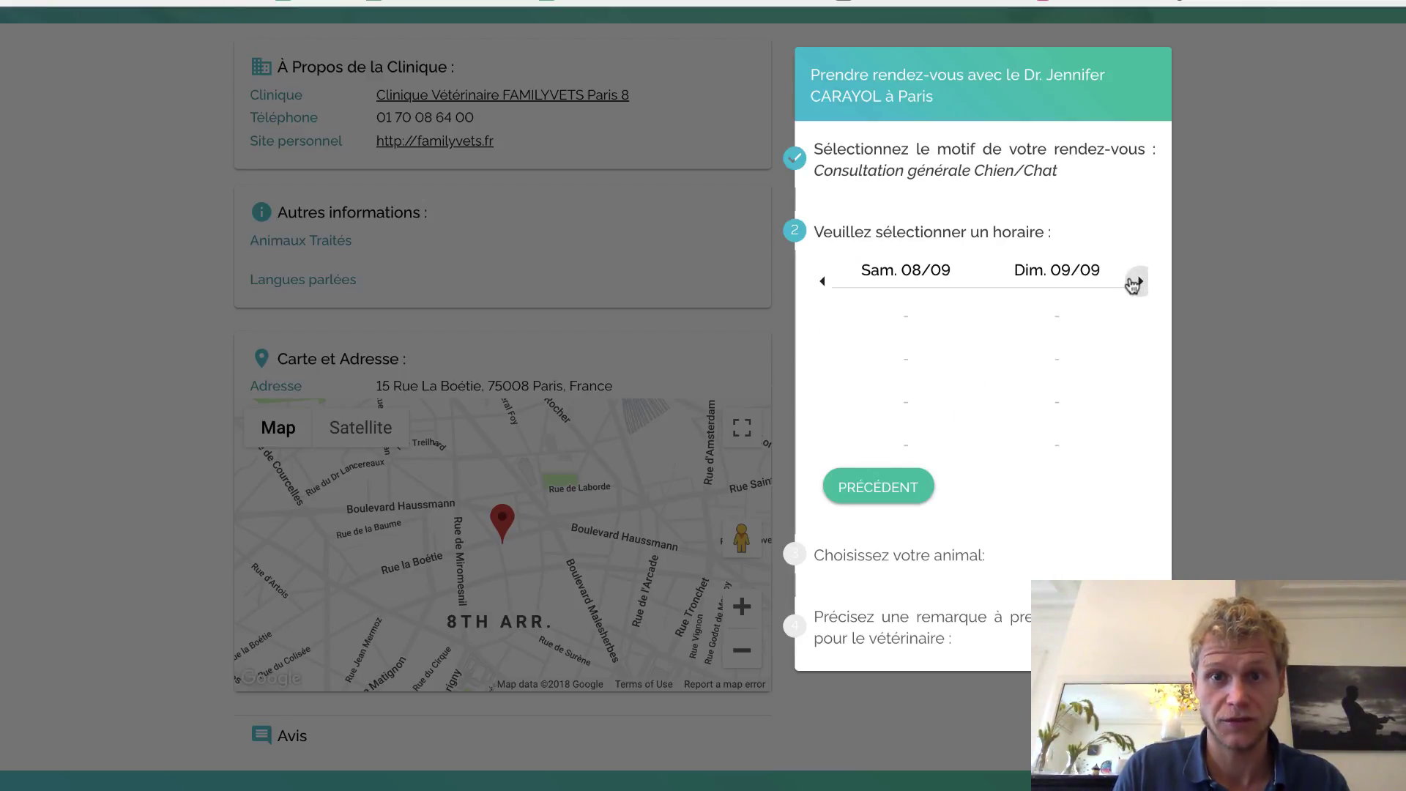
click(1135, 283)
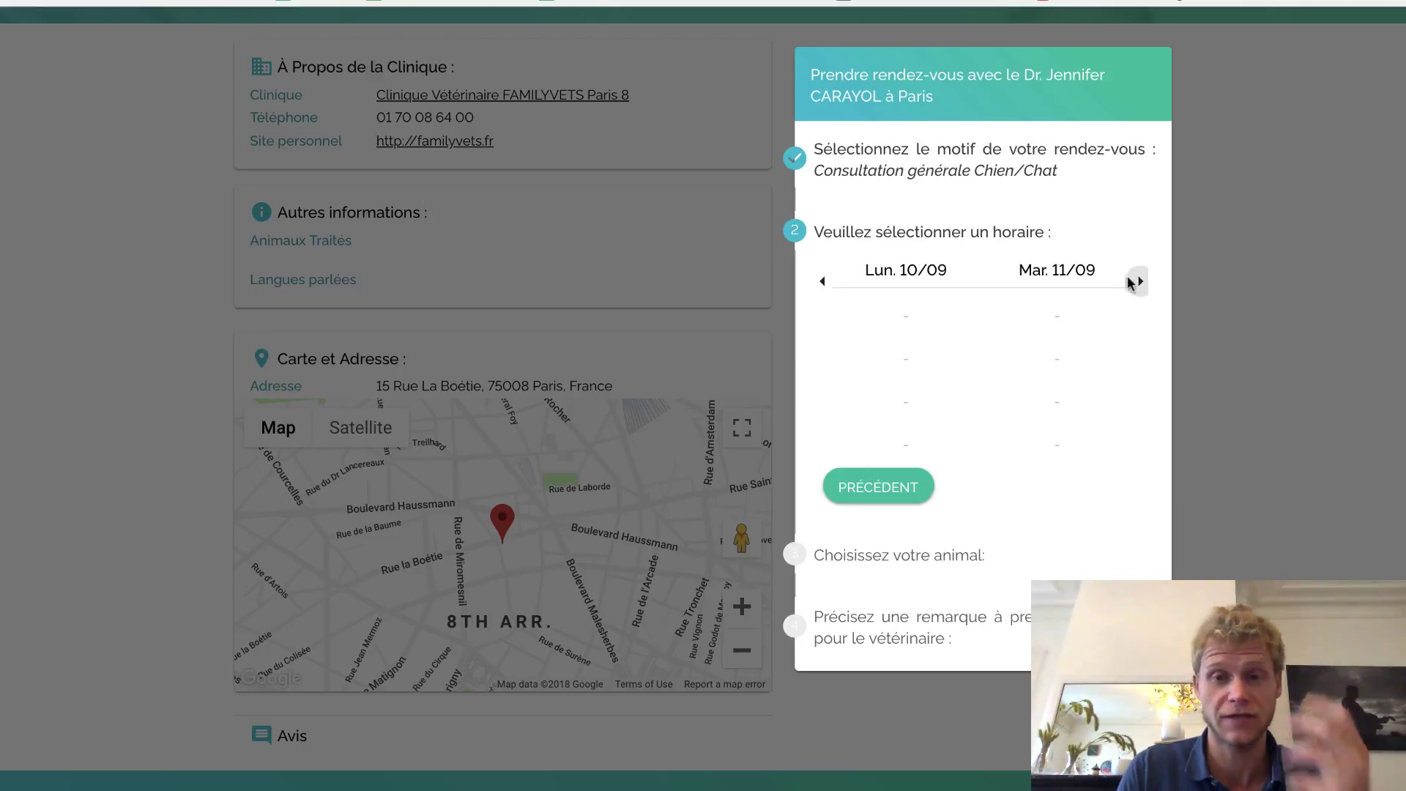
click(823, 282)
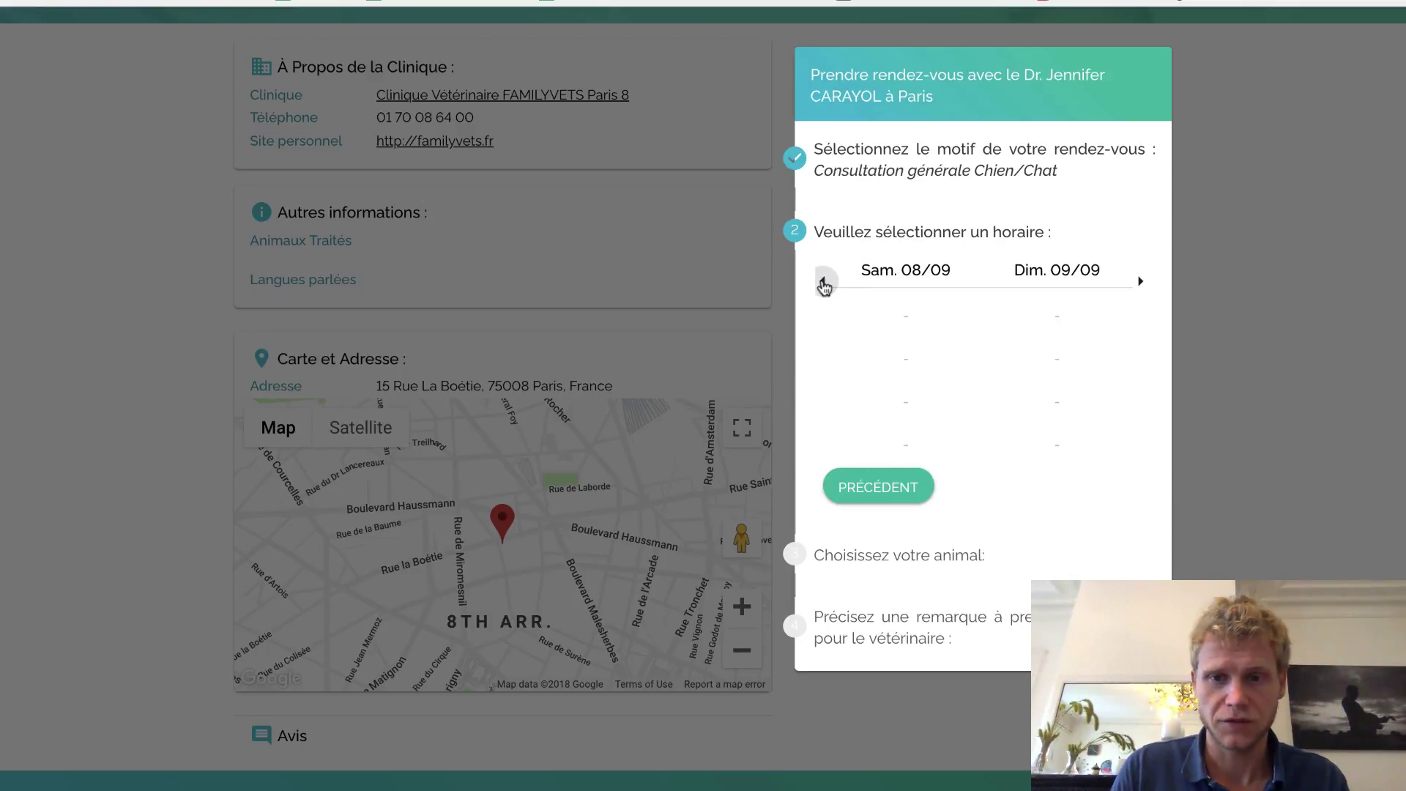
click(822, 281)
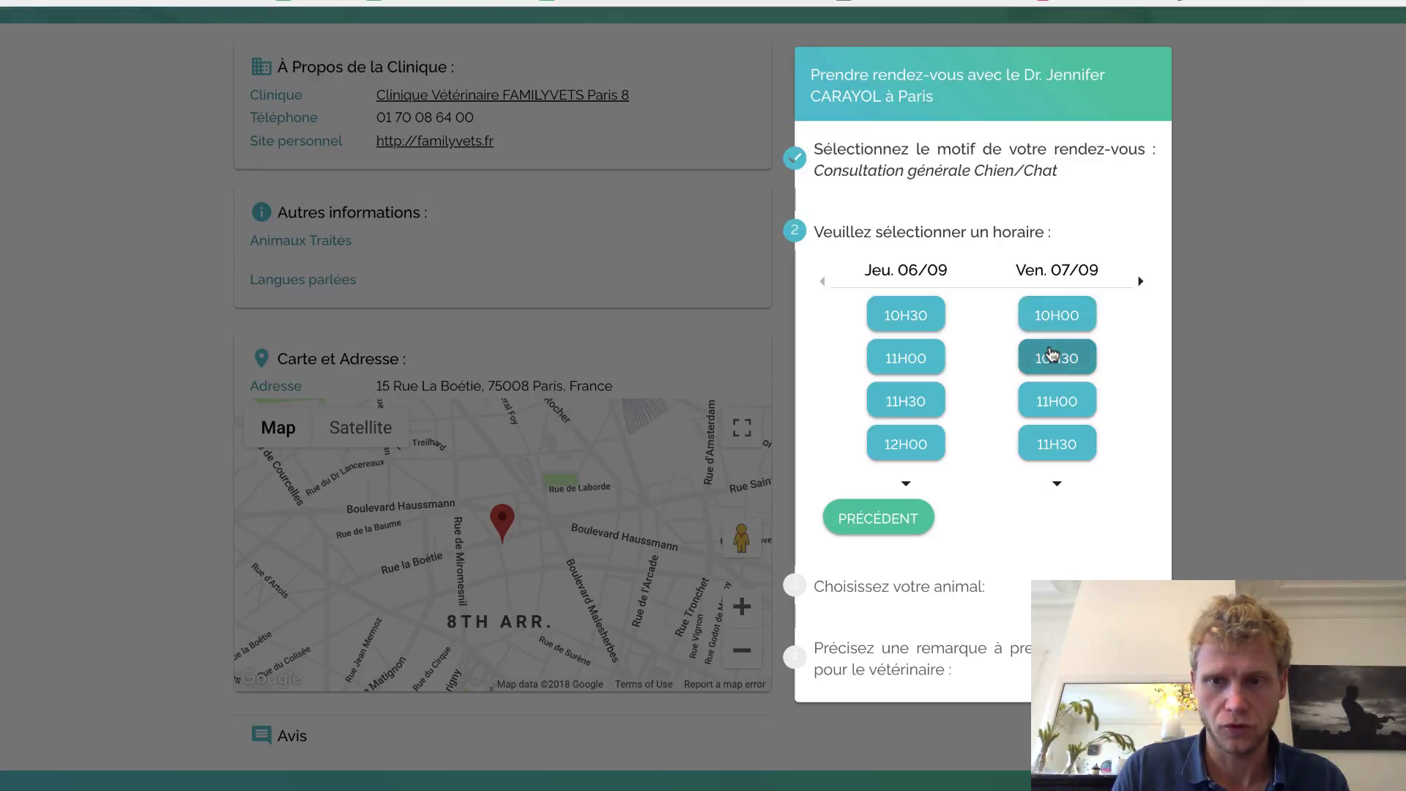
click(1050, 358)
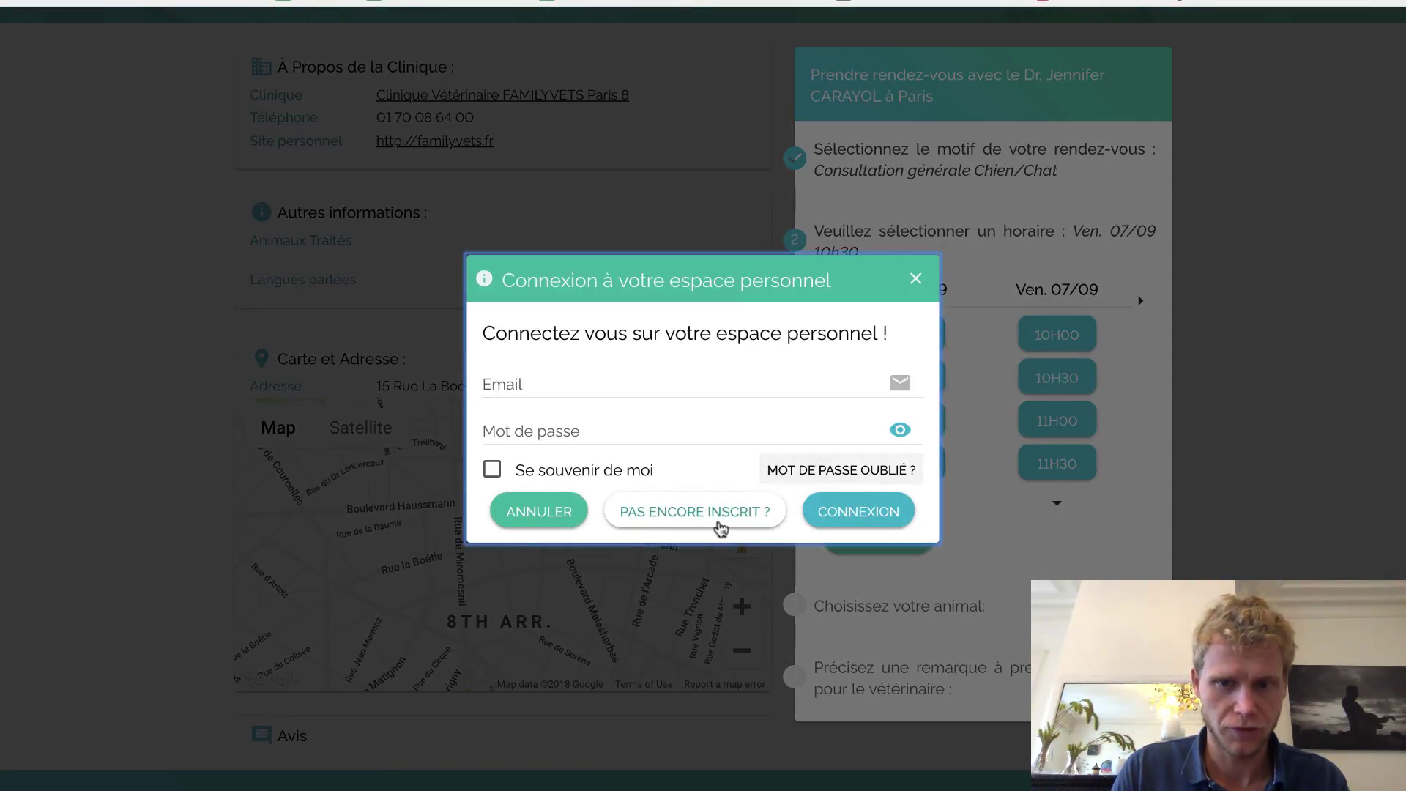
click(916, 279)
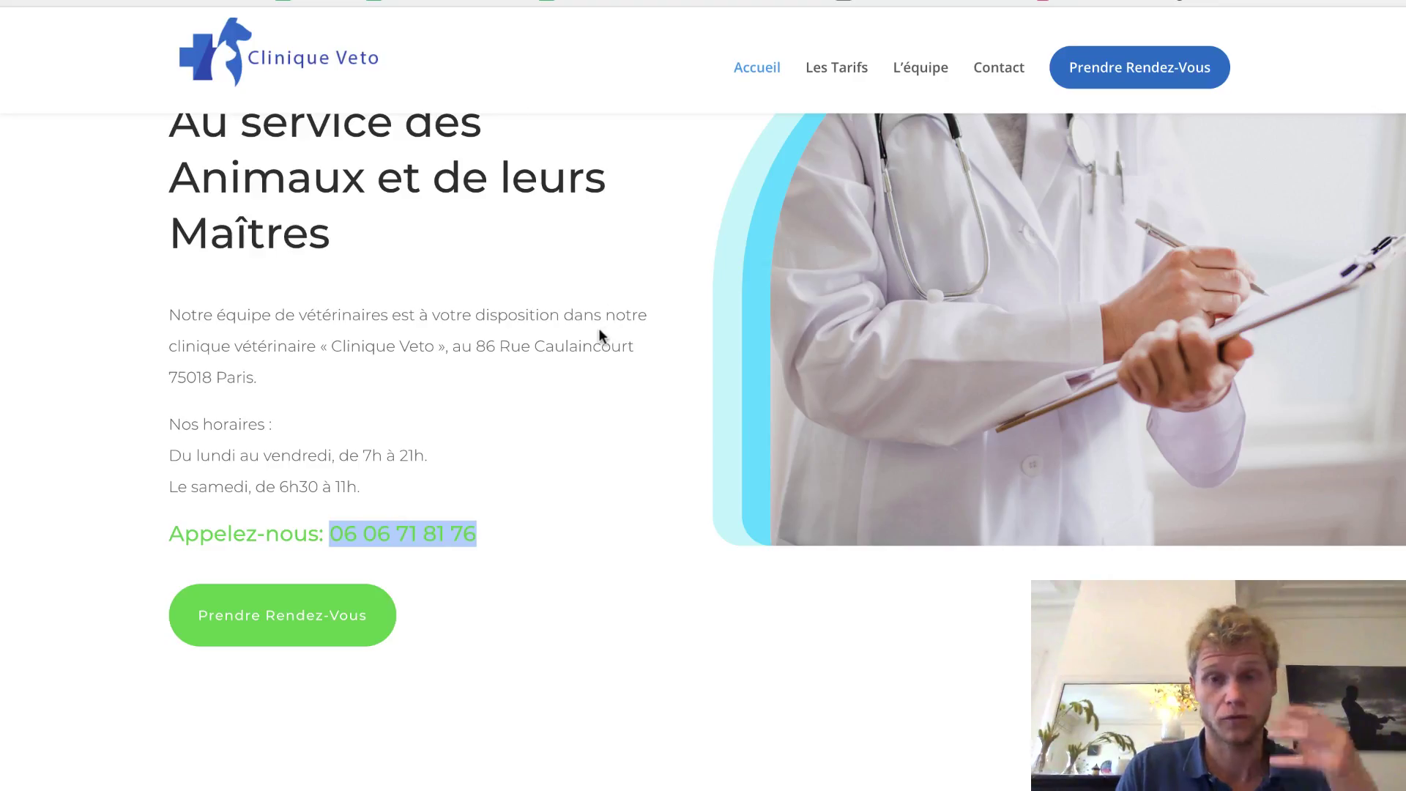
click(591, 353)
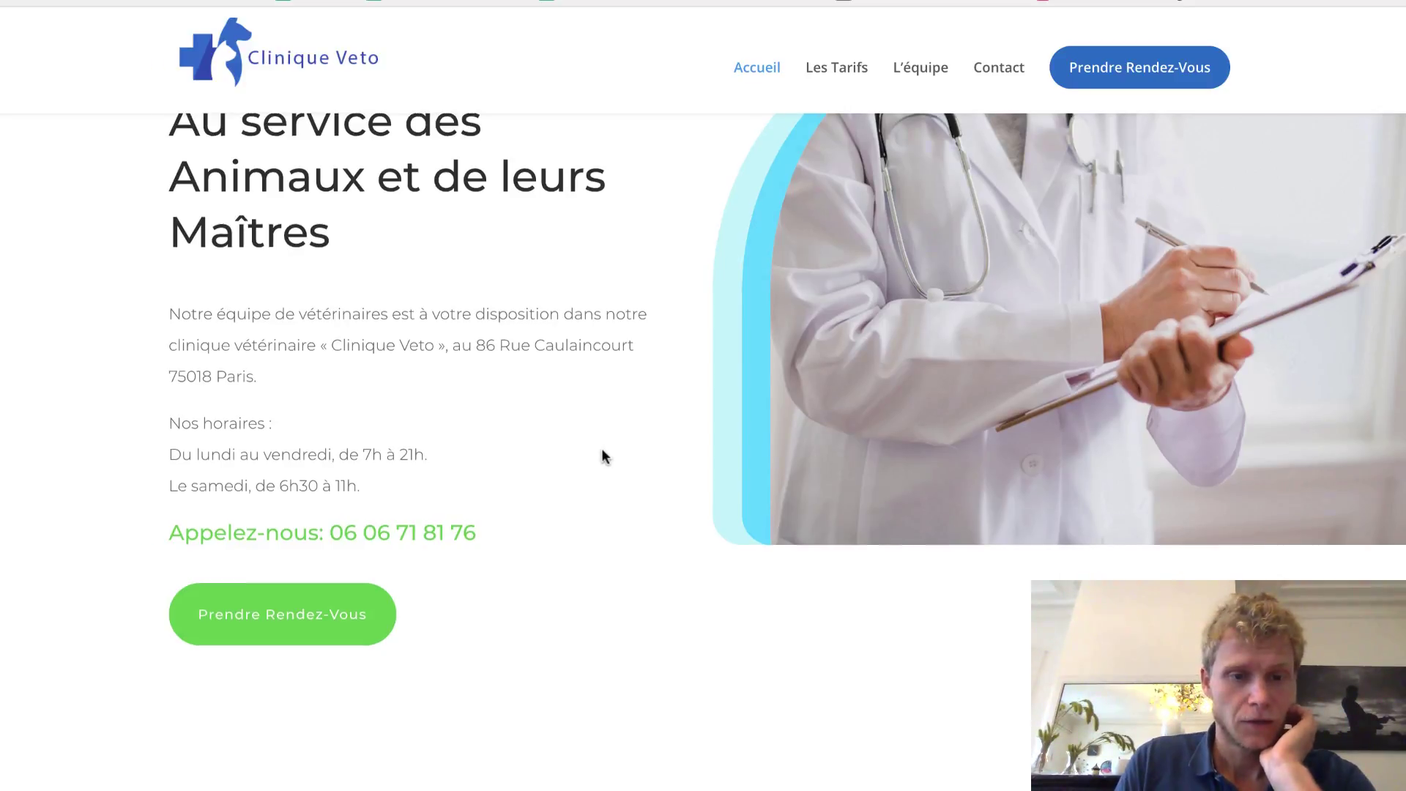
Scroll down the Clinique Veto home page, then back up to the 'Au service des Animaux' hero.
scroll(602, 451, down, 1)
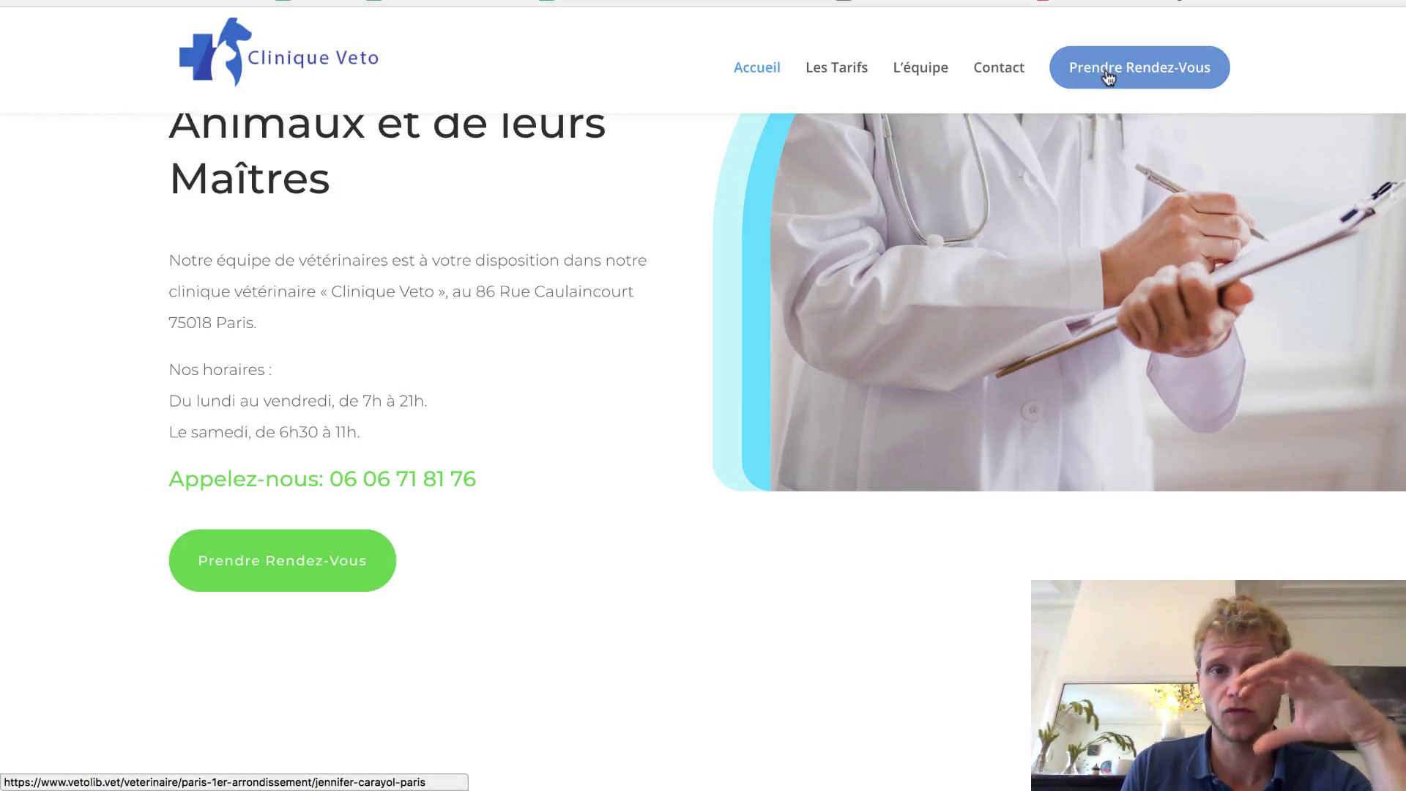
scroll(650, 313, down, 1)
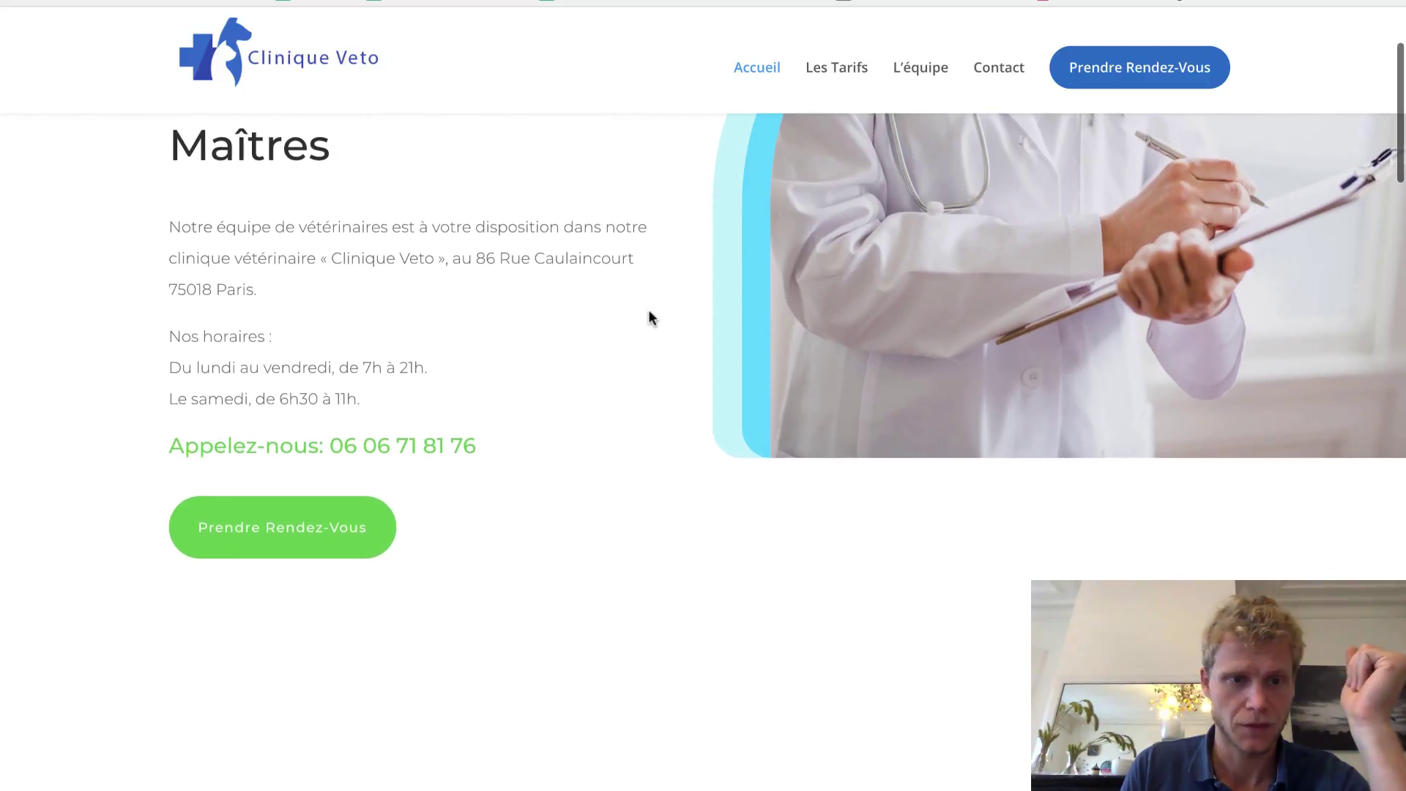
scroll(648, 310, down, 8)
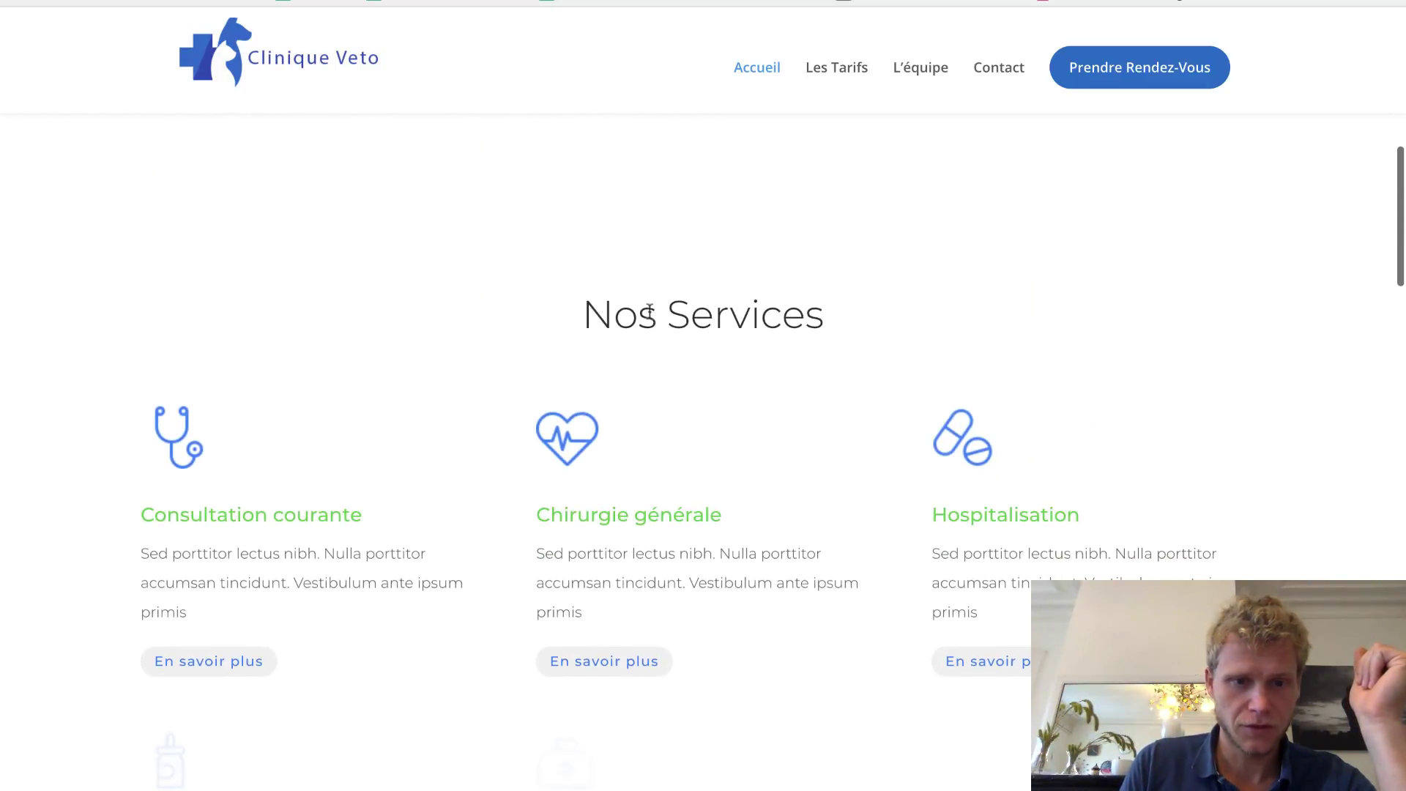
scroll(741, 446, down, 3)
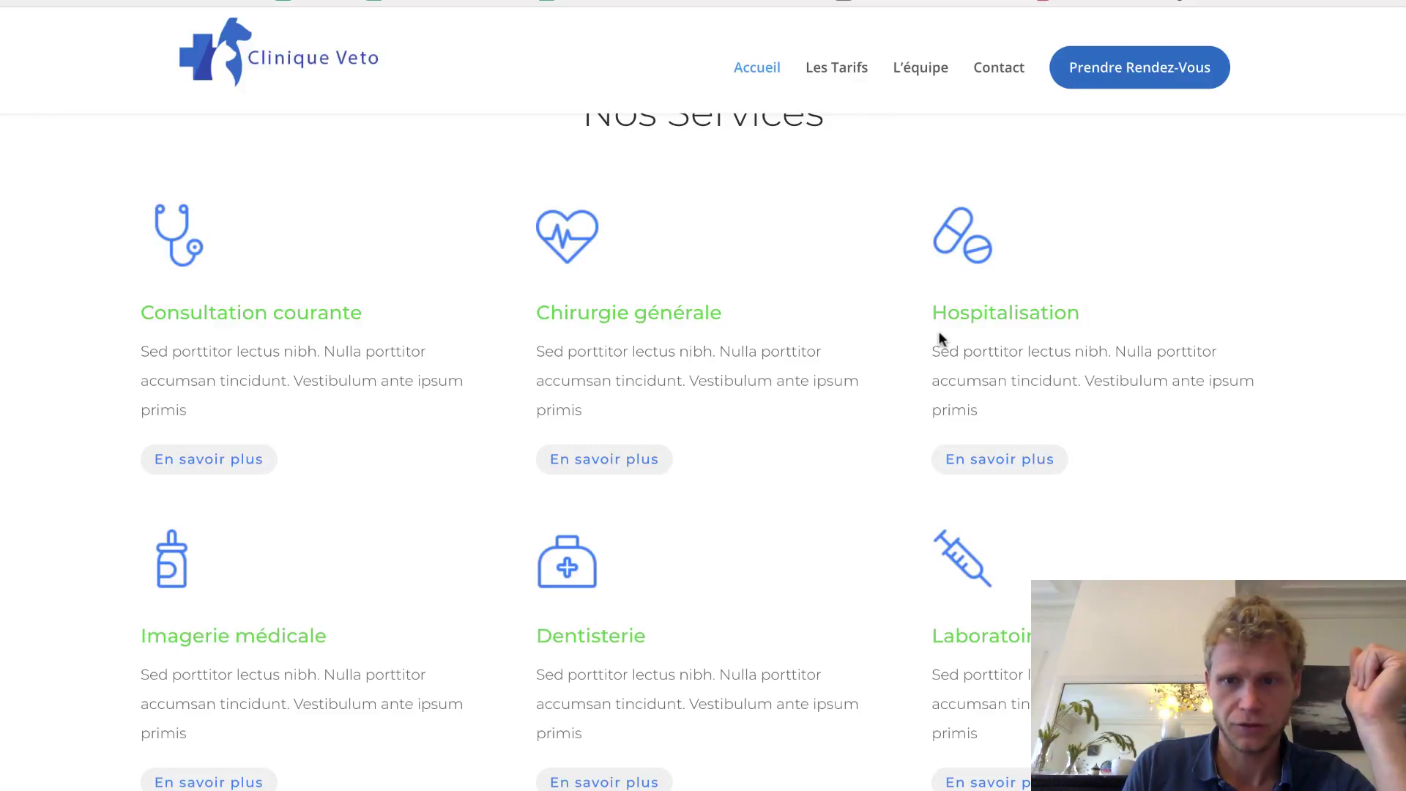
scroll(940, 336, down, 2)
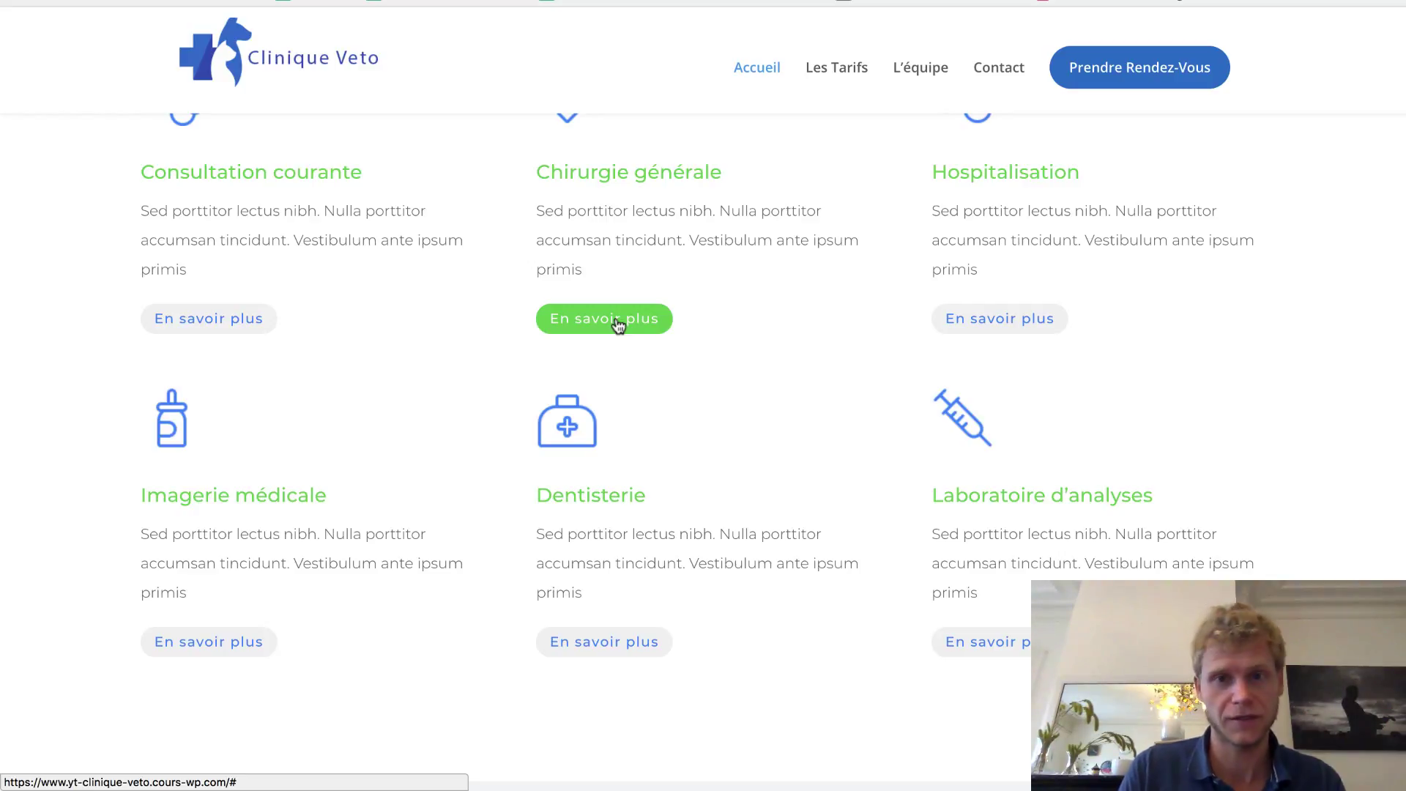
scroll(368, 382, down, 8)
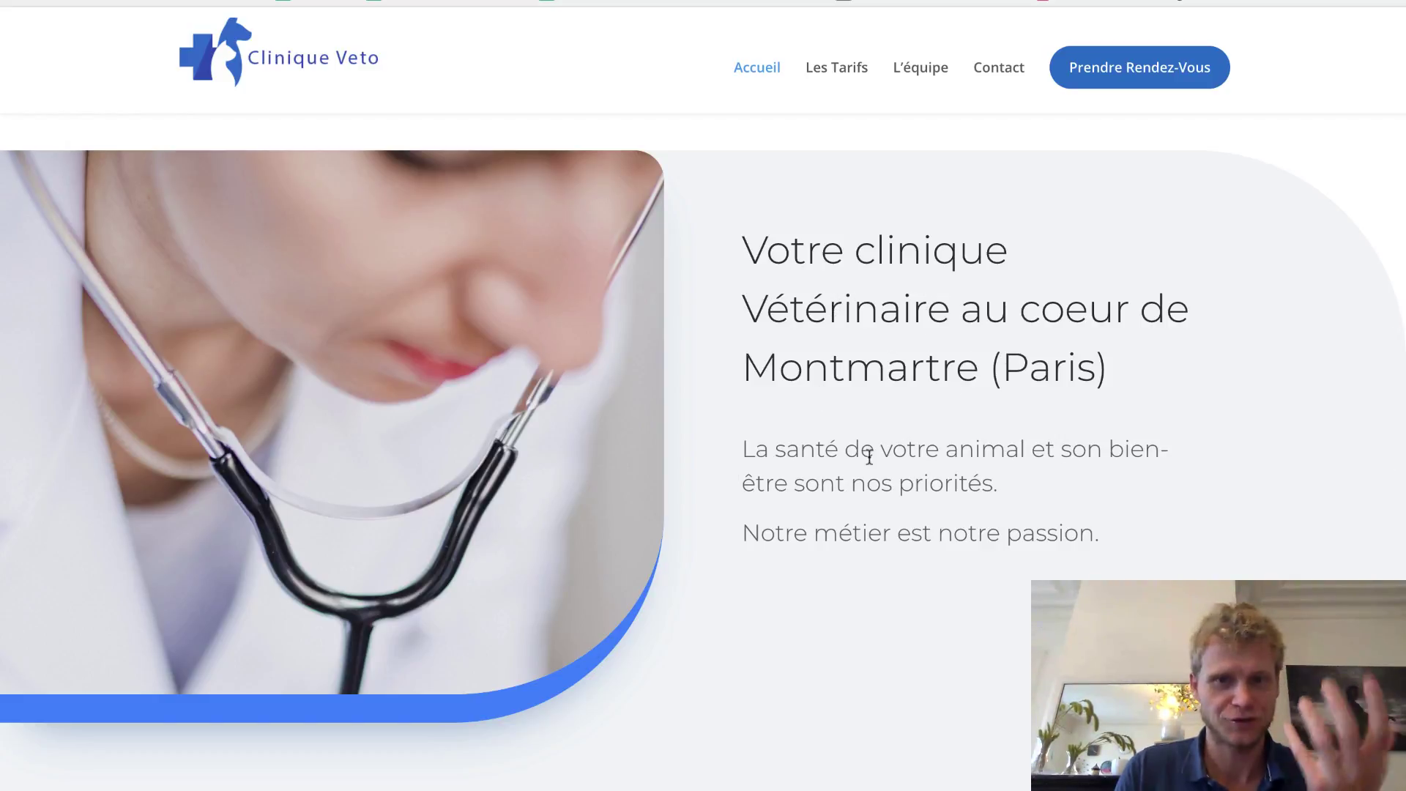
scroll(869, 457, down, 4)
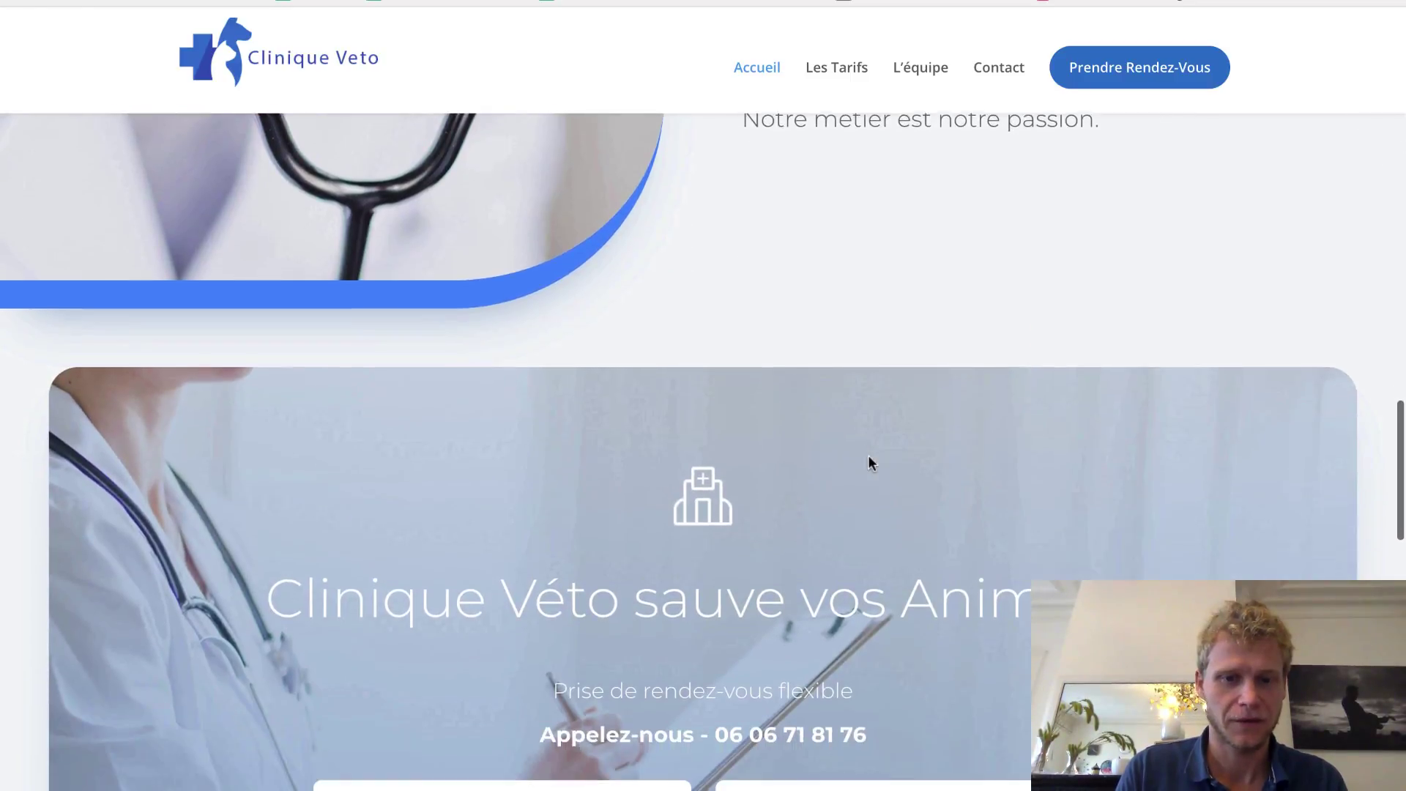
scroll(869, 463, down, 3)
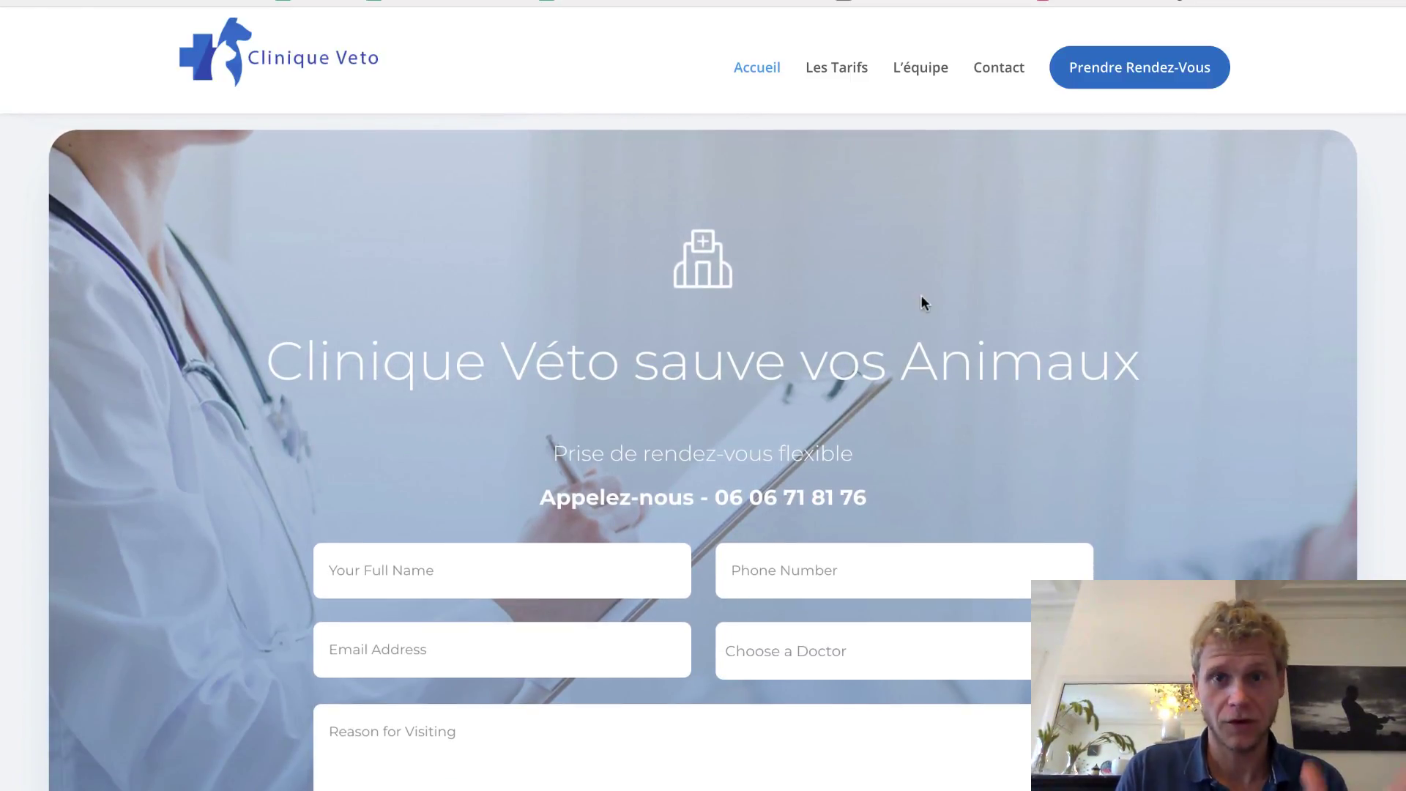
scroll(999, 336, down, 3)
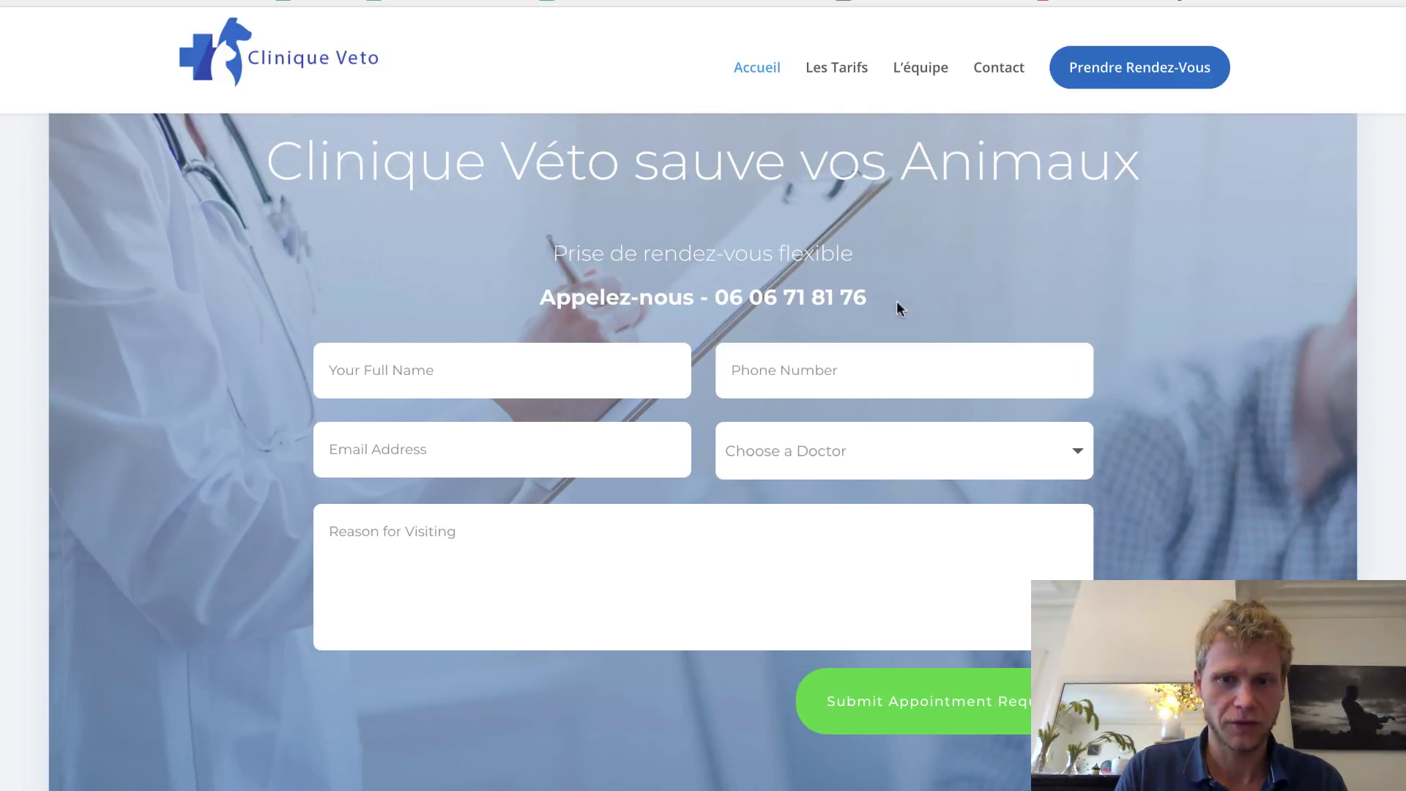
scroll(811, 202, up, 1)
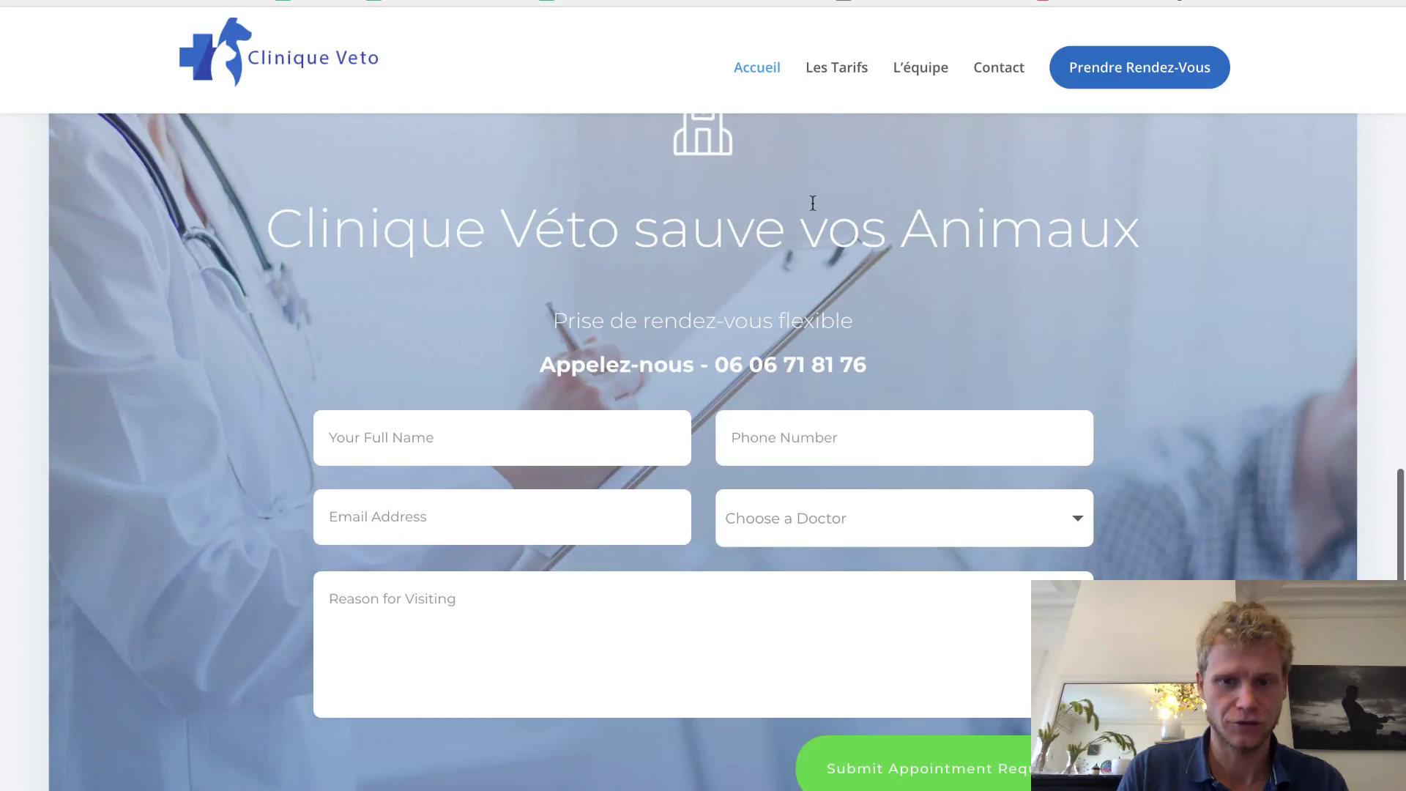
scroll(1197, 416, up, 1)
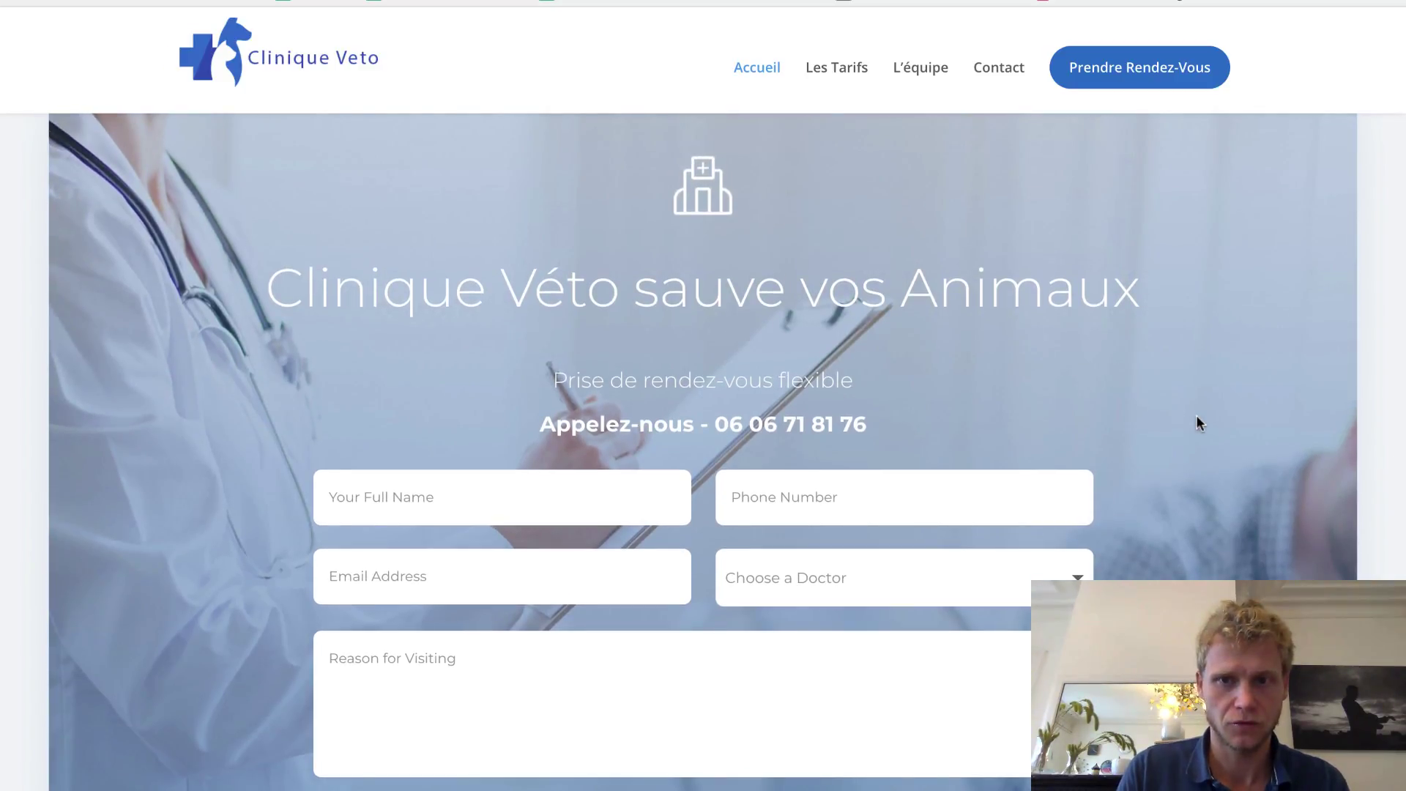
scroll(1196, 423, down, 5)
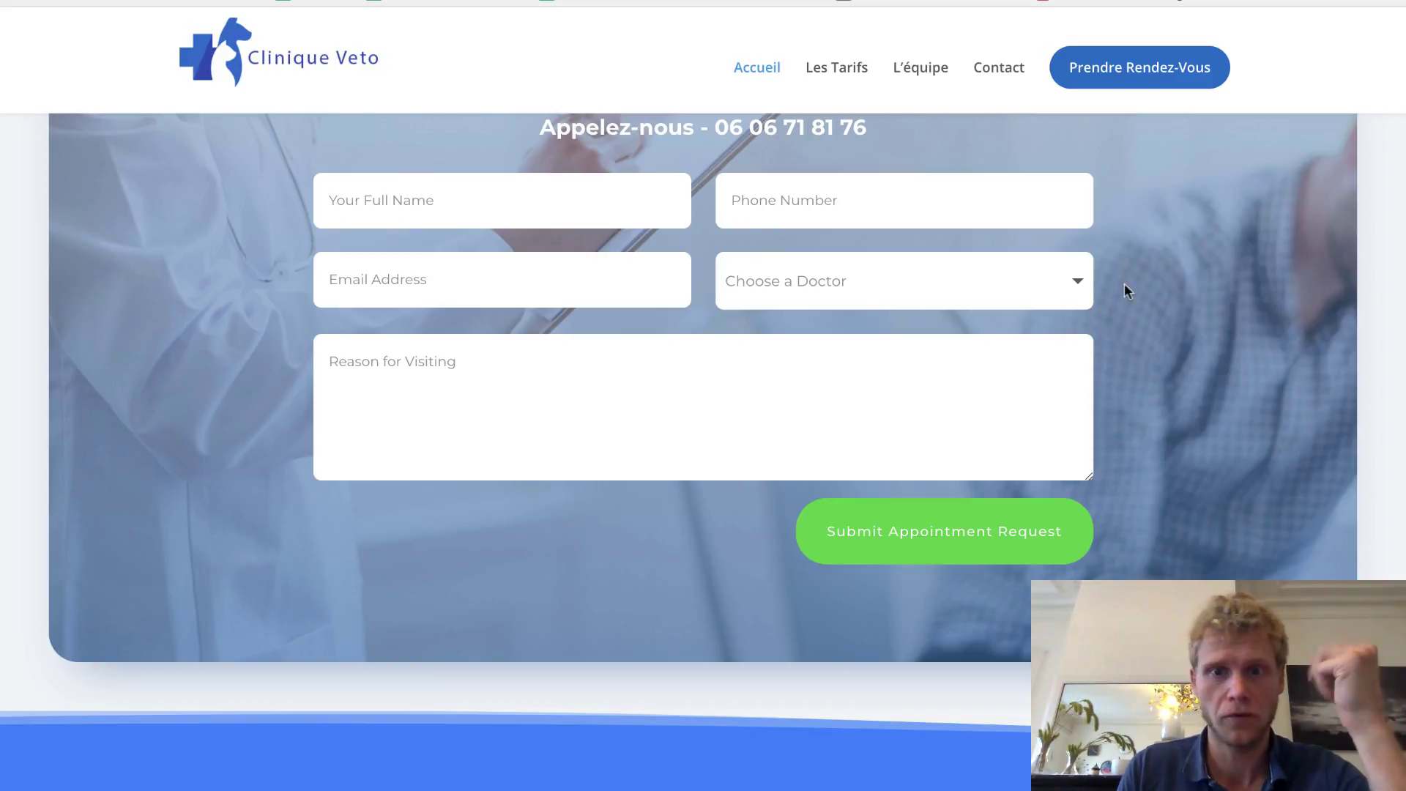
scroll(1241, 304, up, 10)
scroll(1241, 306, up, 15)
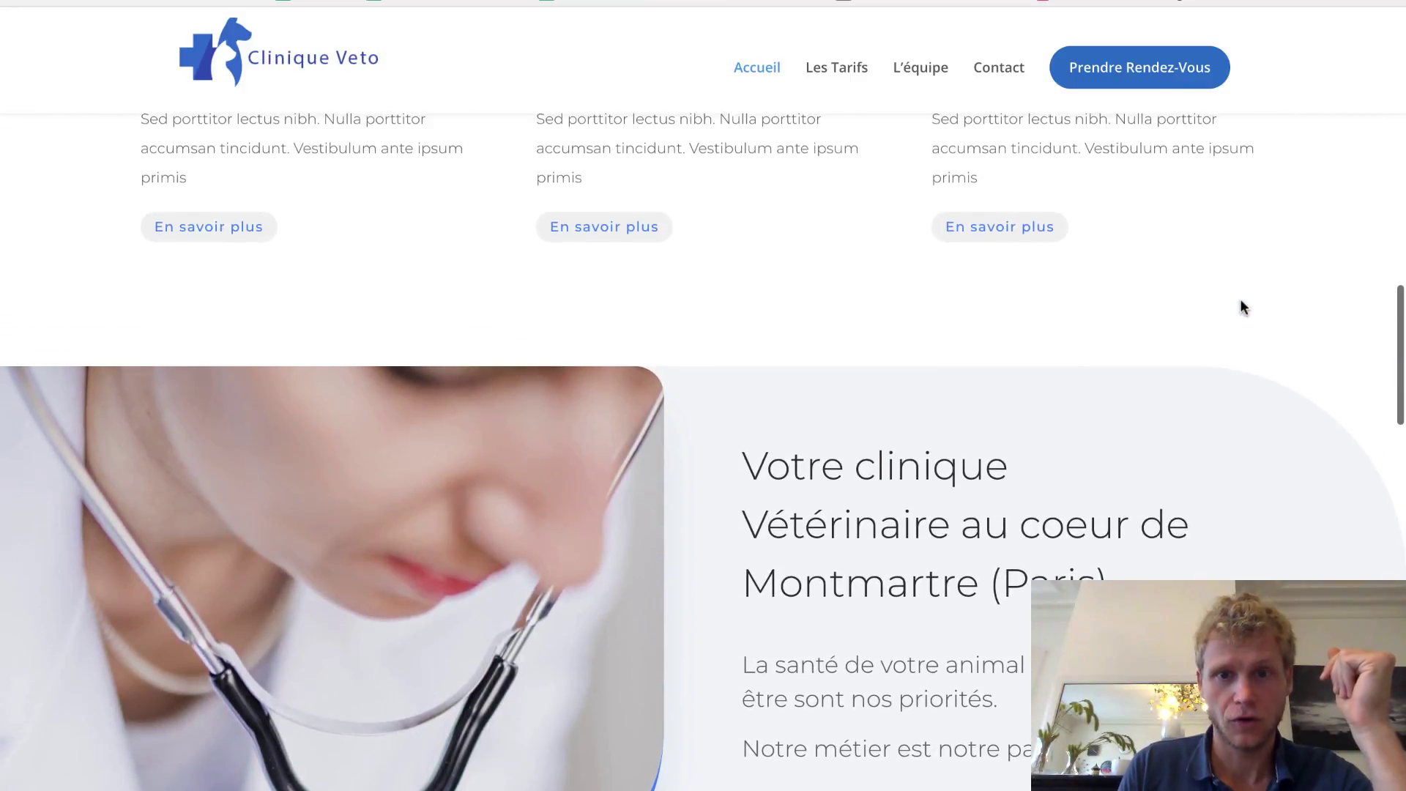
scroll(1242, 302, up, 2)
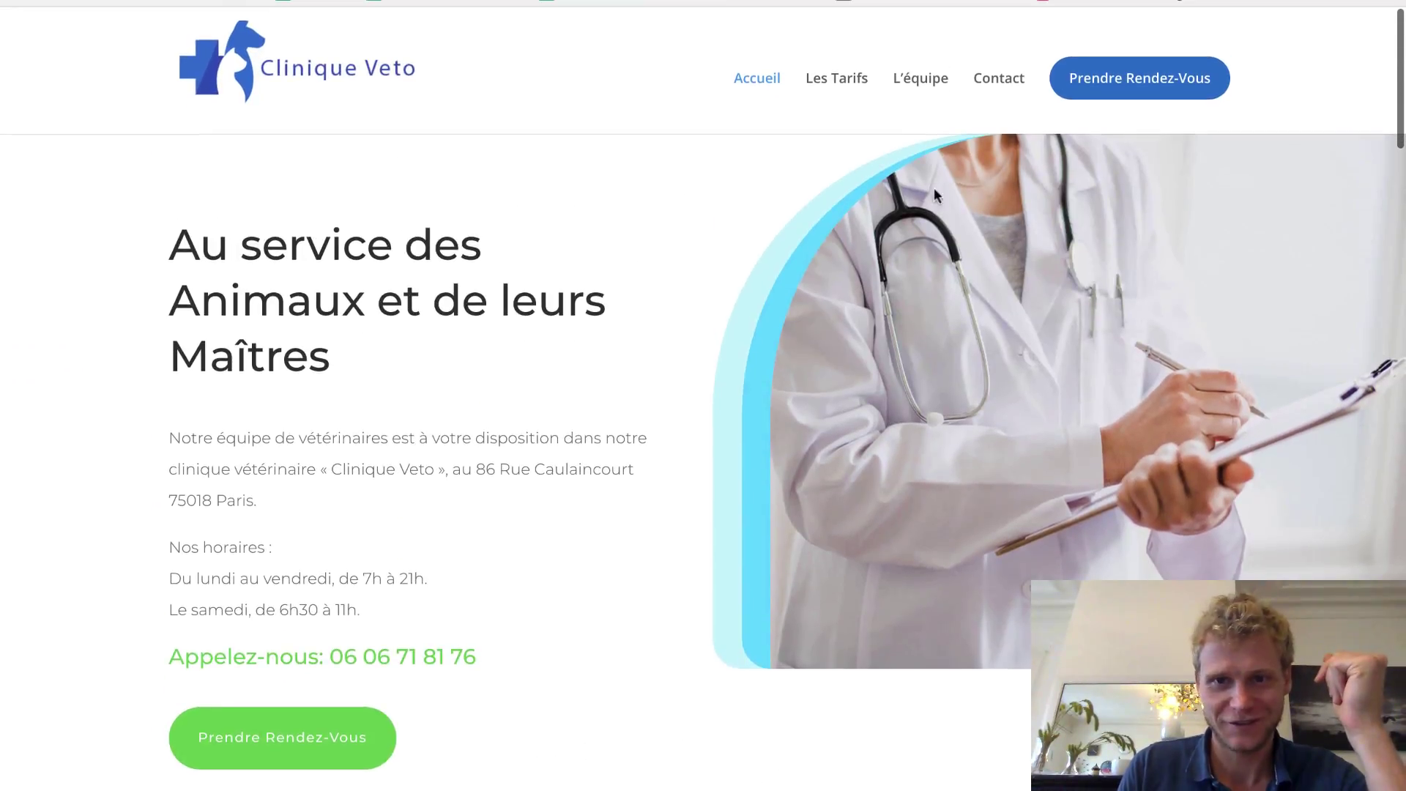
Open Les Tarifs and scroll through the 49€, 69€ and 19€ pricing offers.
click(854, 94)
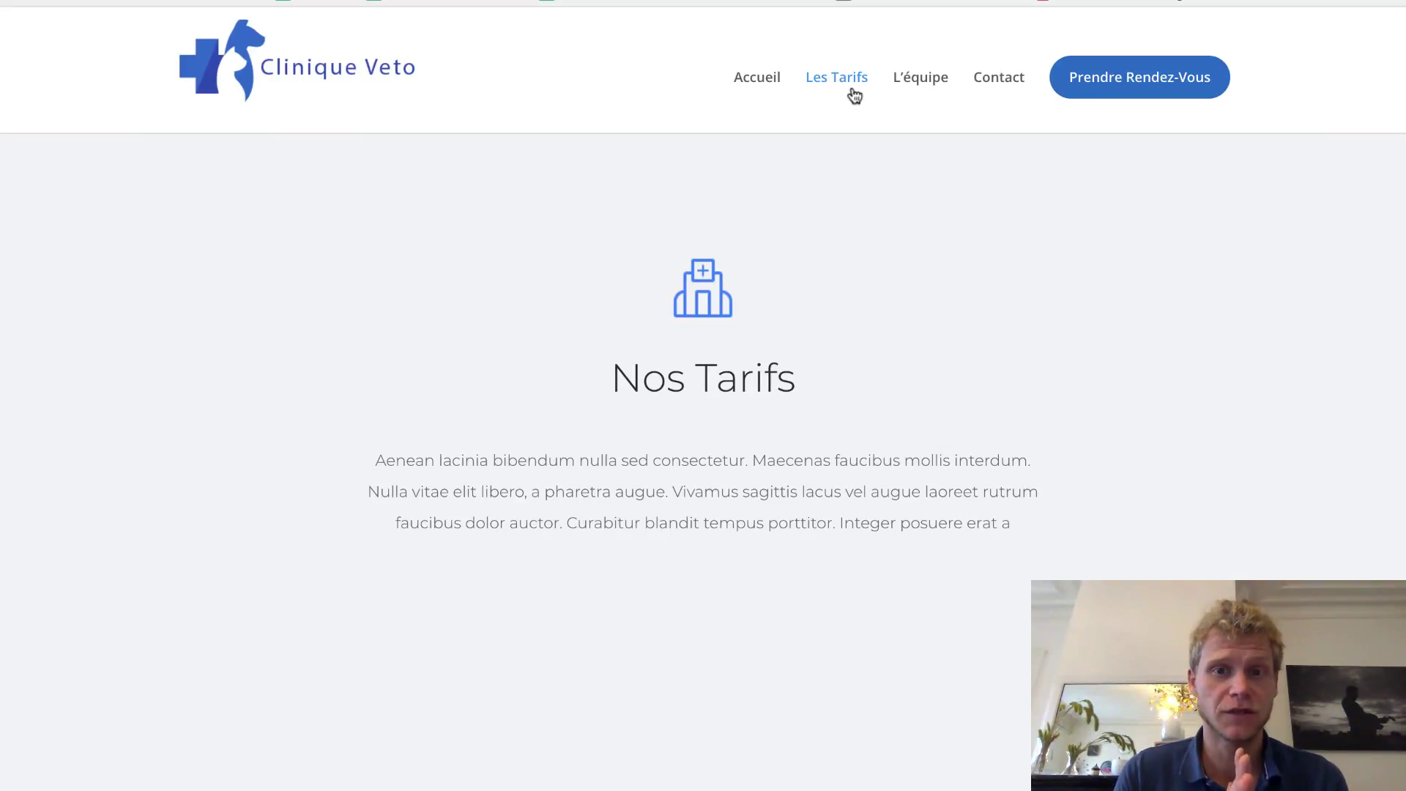
scroll(922, 428, down, 2)
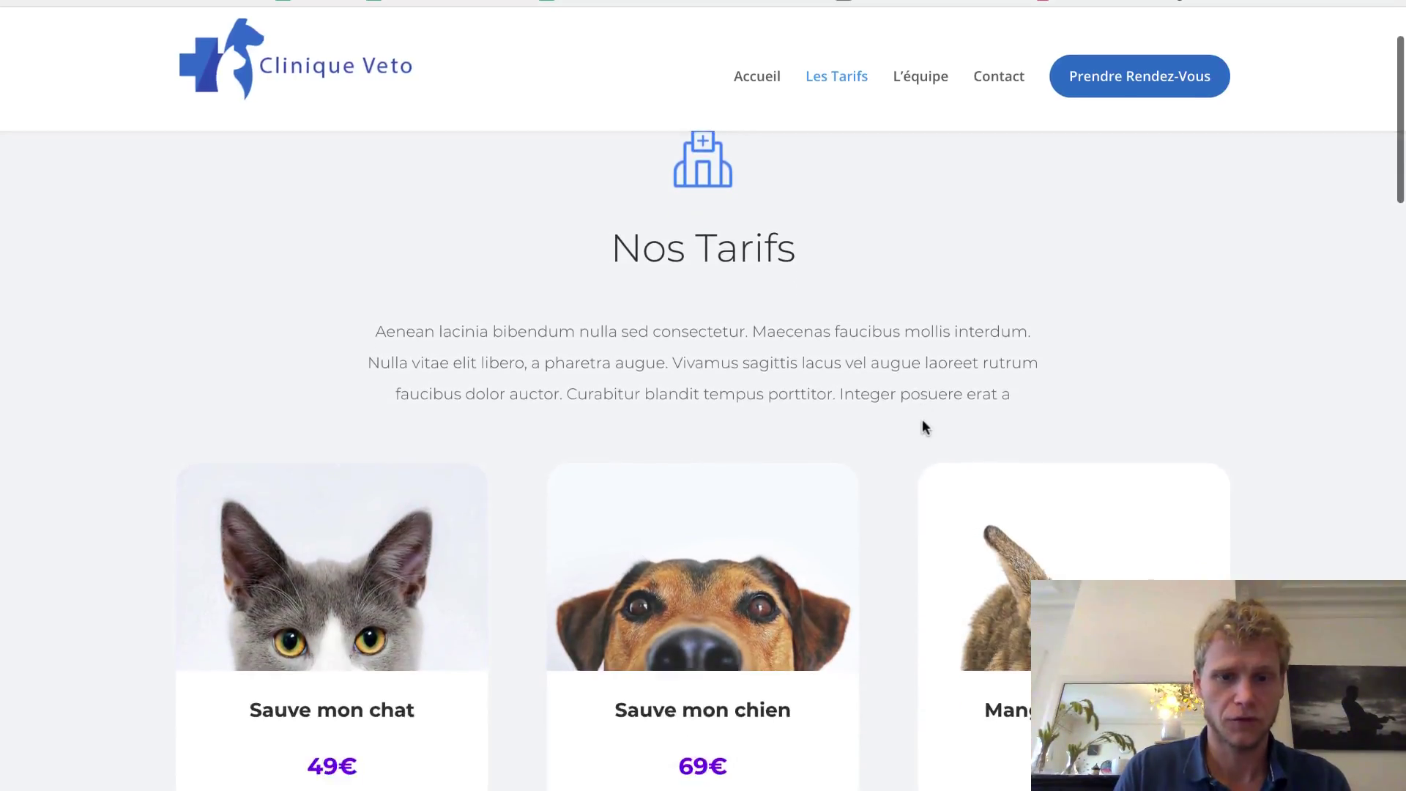
scroll(659, 319, down, 1)
scroll(685, 311, down, 3)
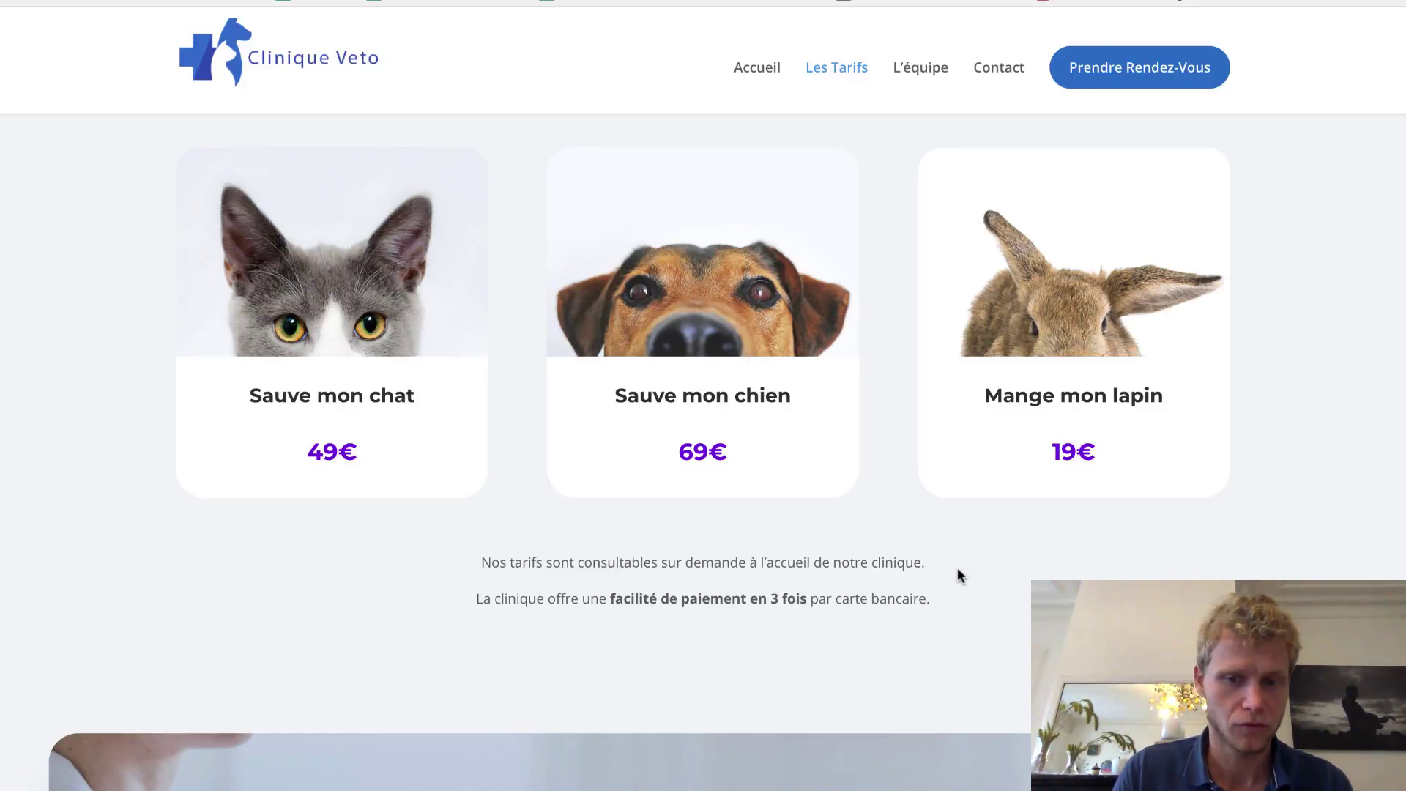
scroll(957, 569, down, 4)
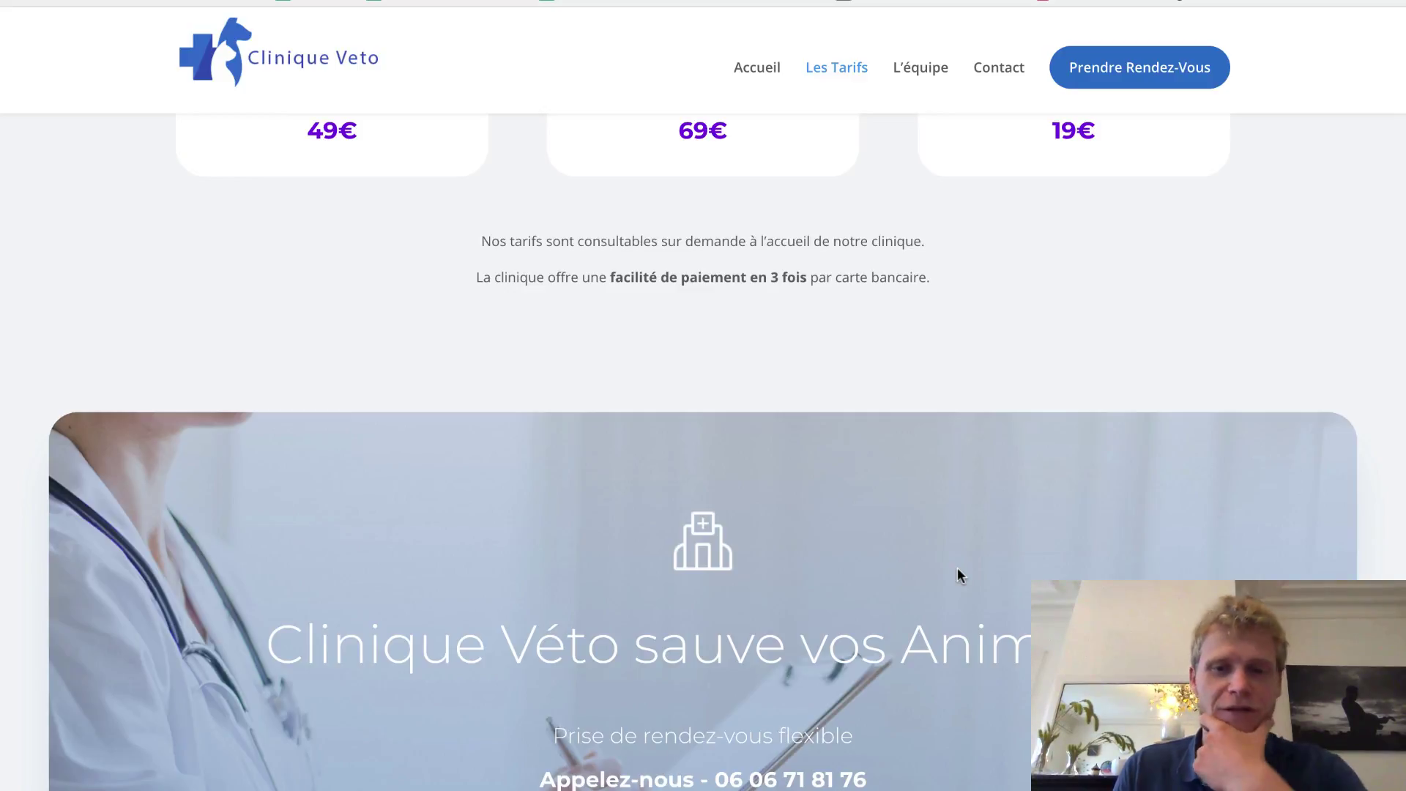
scroll(957, 567, down, 1)
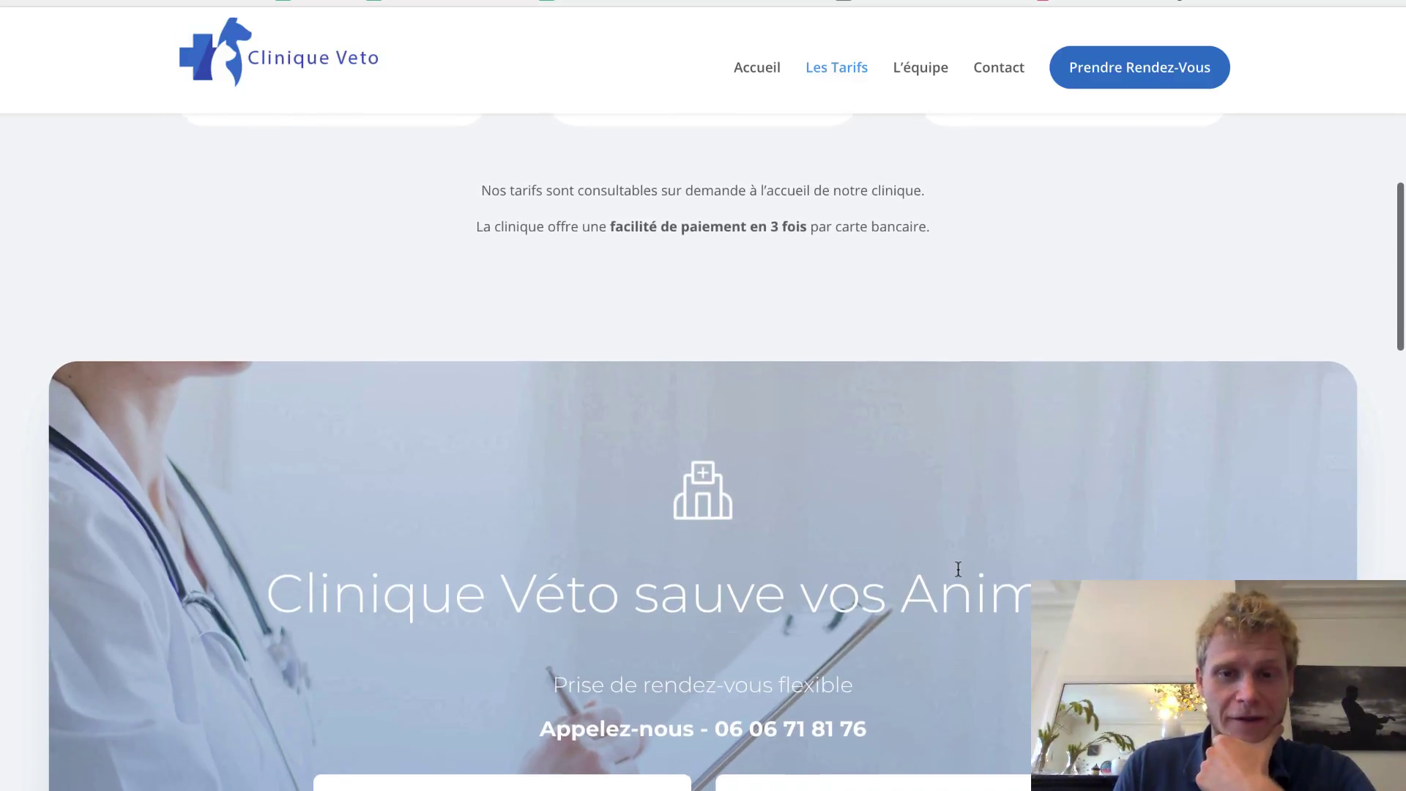
scroll(958, 569, down, 2)
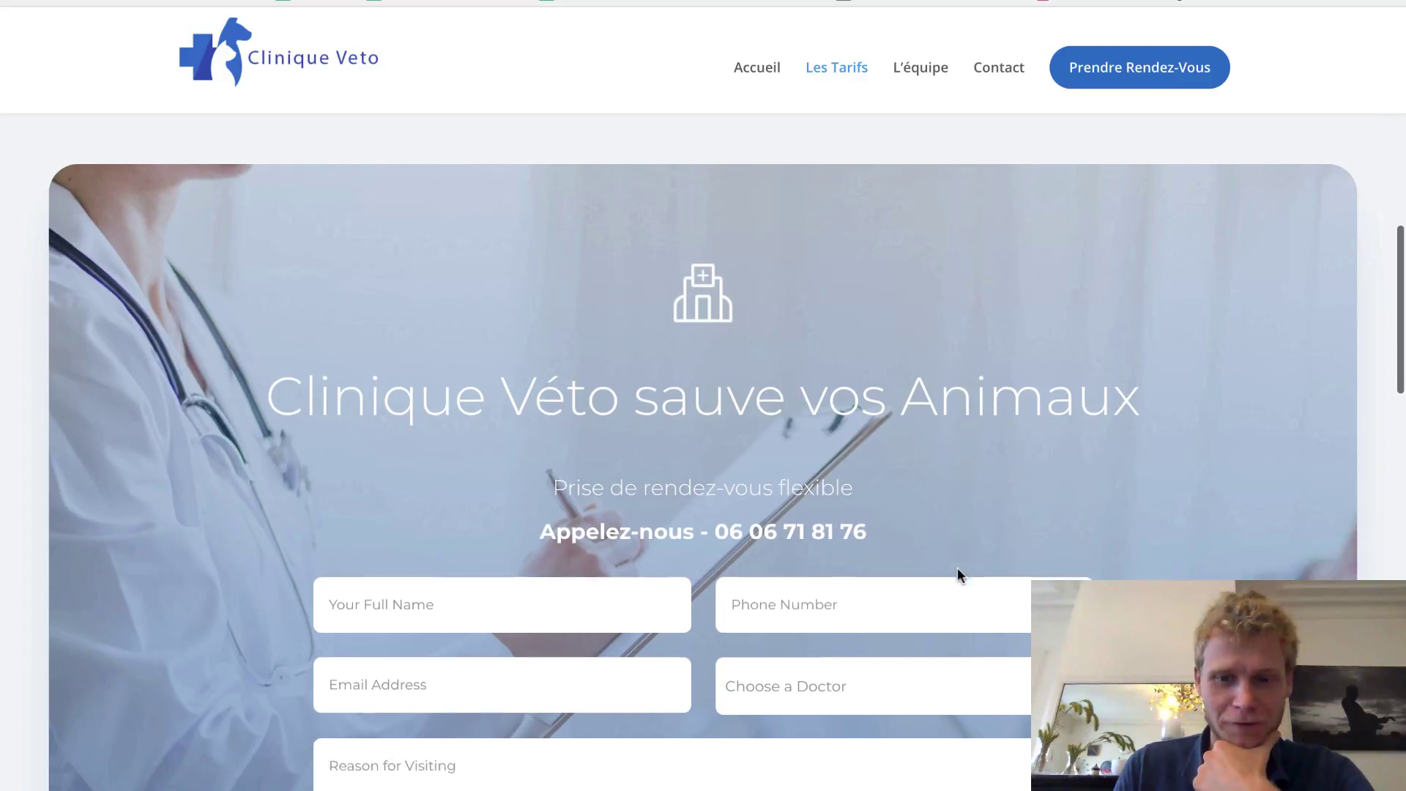
scroll(958, 570, down, 10)
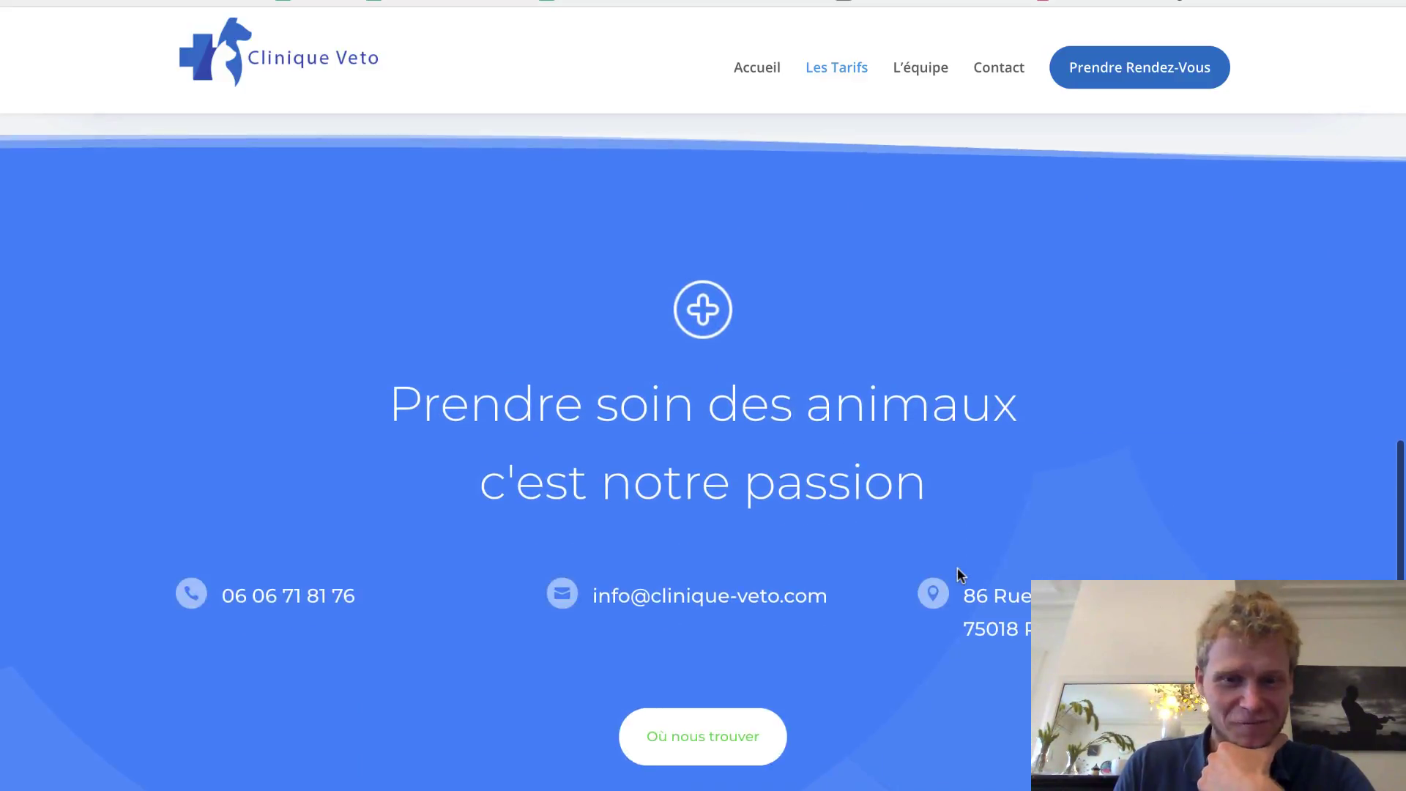
scroll(959, 570, down, 3)
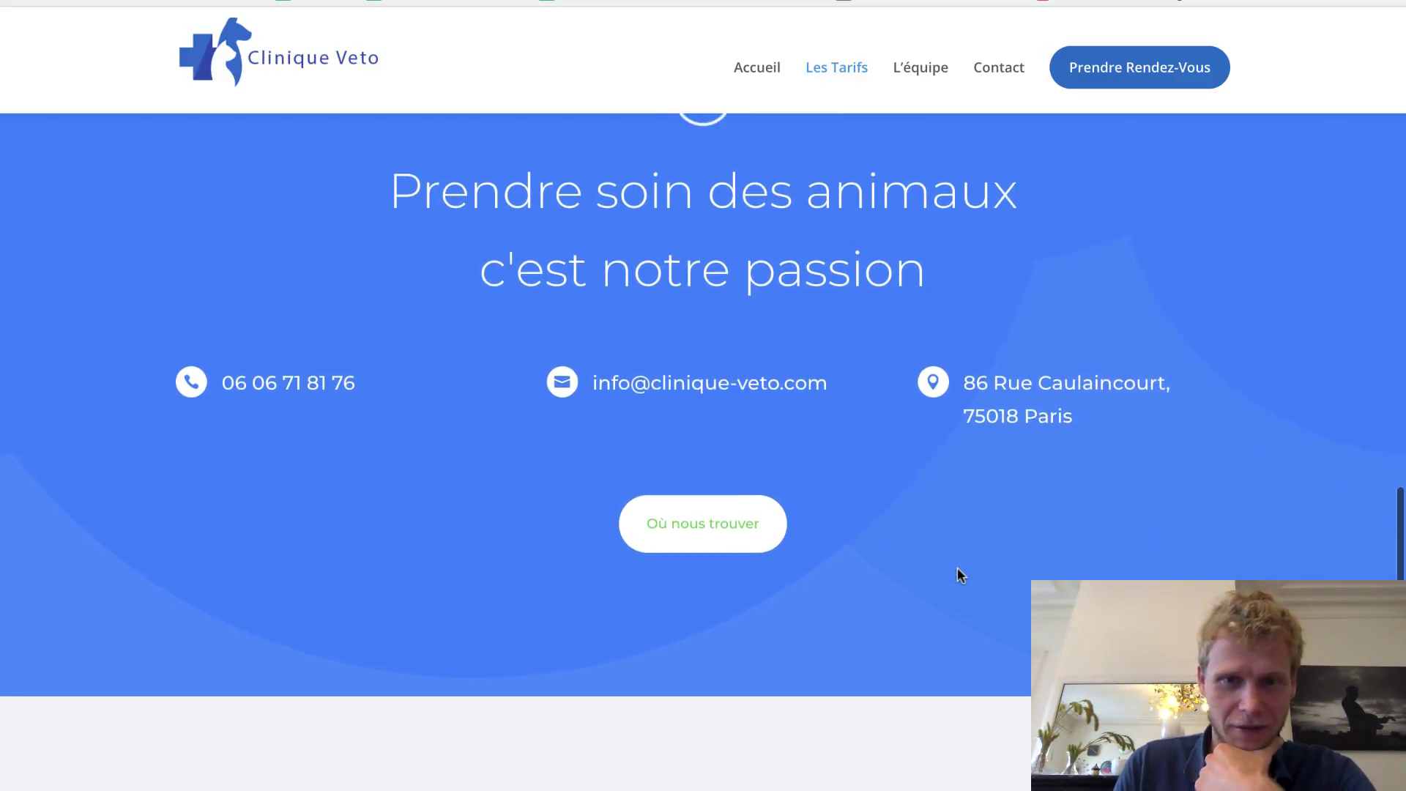
scroll(958, 572, up, 1)
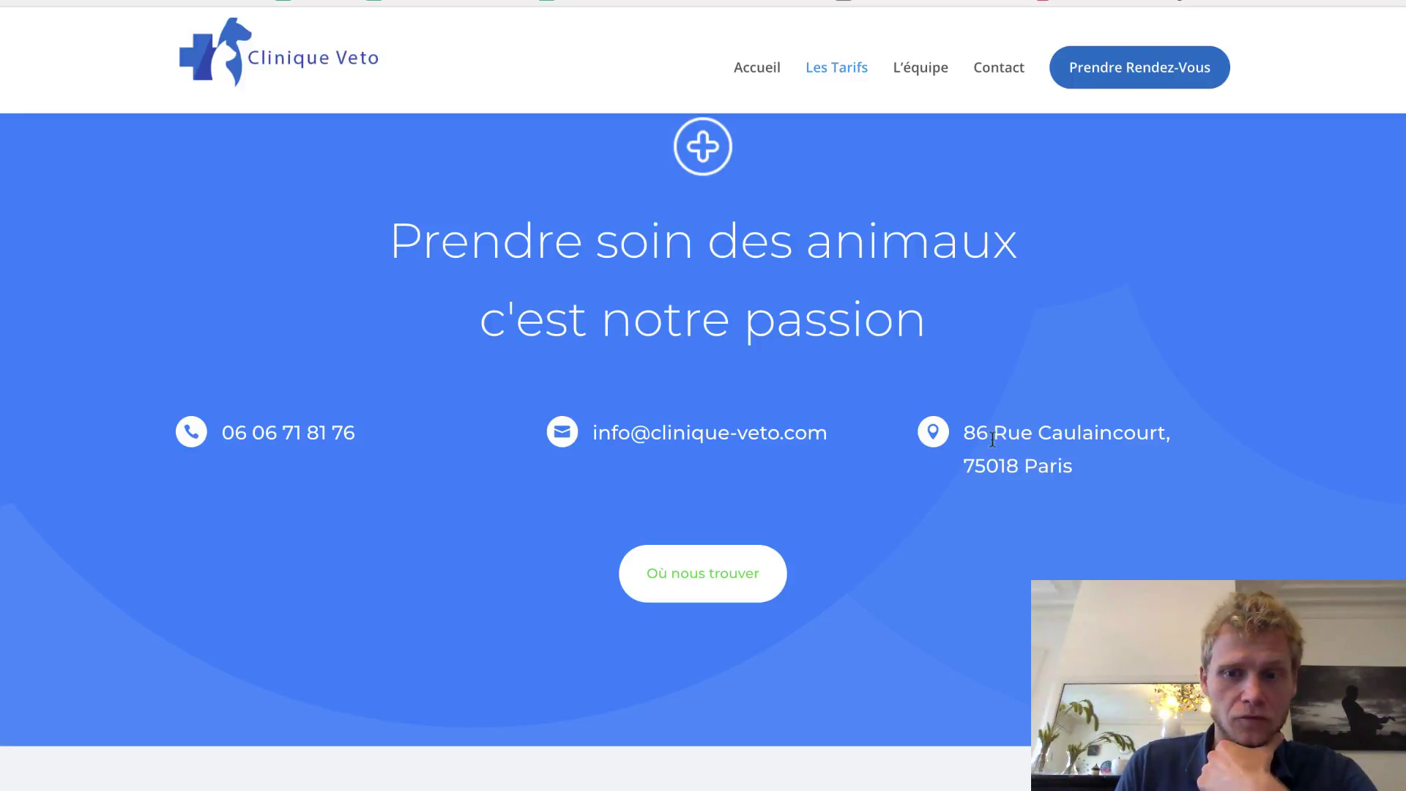
Select the clinic's street address and review the testimonial and contact section.
drag(969, 437, 1078, 469)
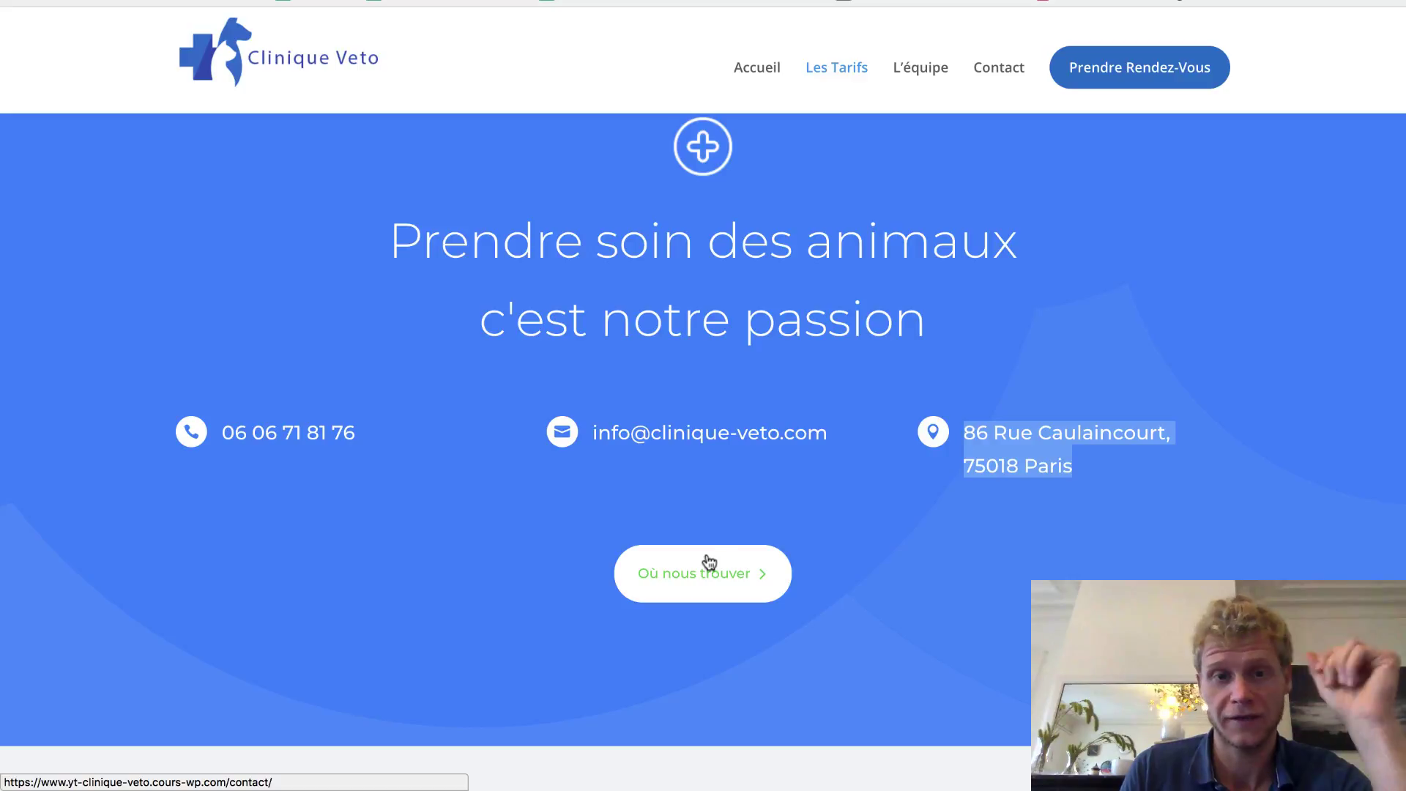
scroll(709, 561, down, 3)
scroll(806, 414, down, 8)
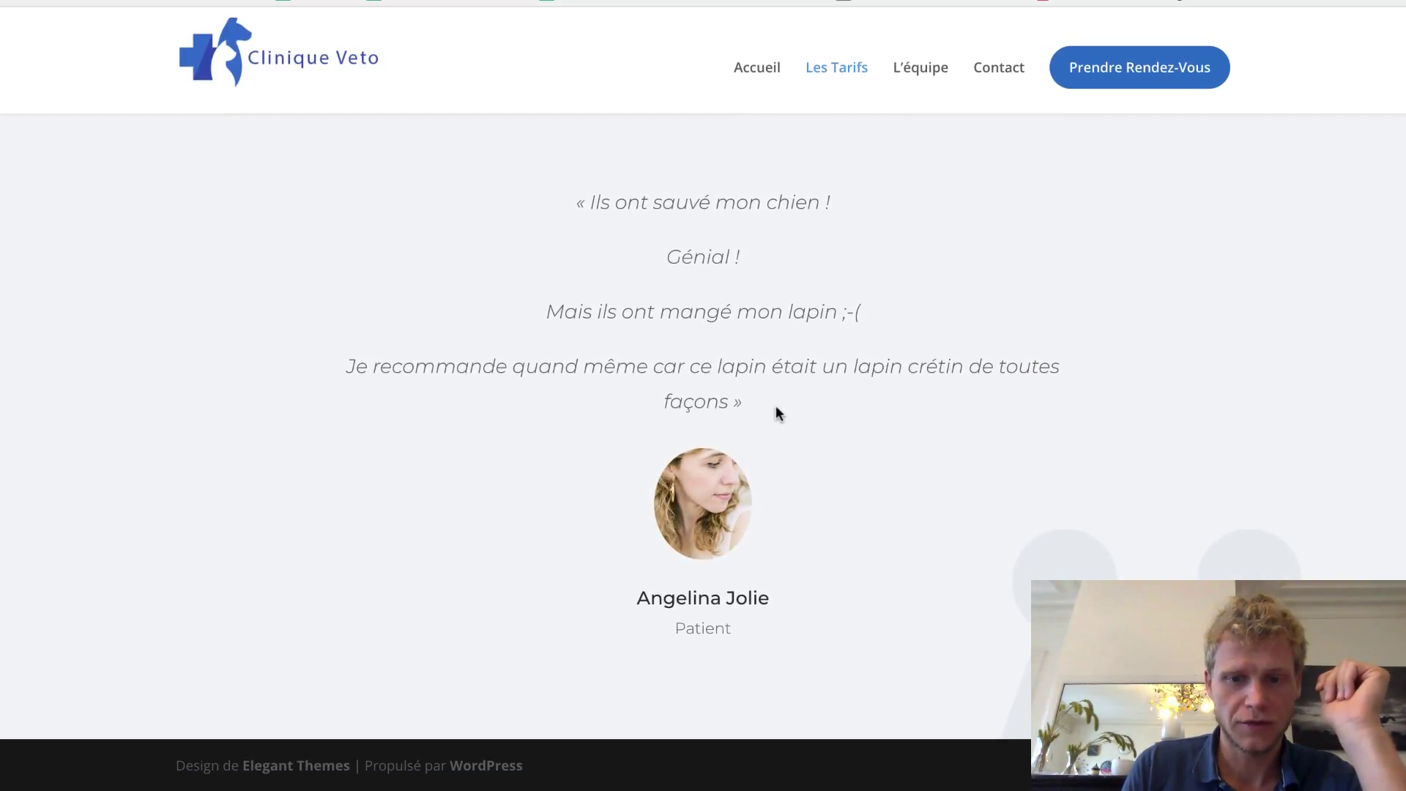
scroll(775, 408, up, 2)
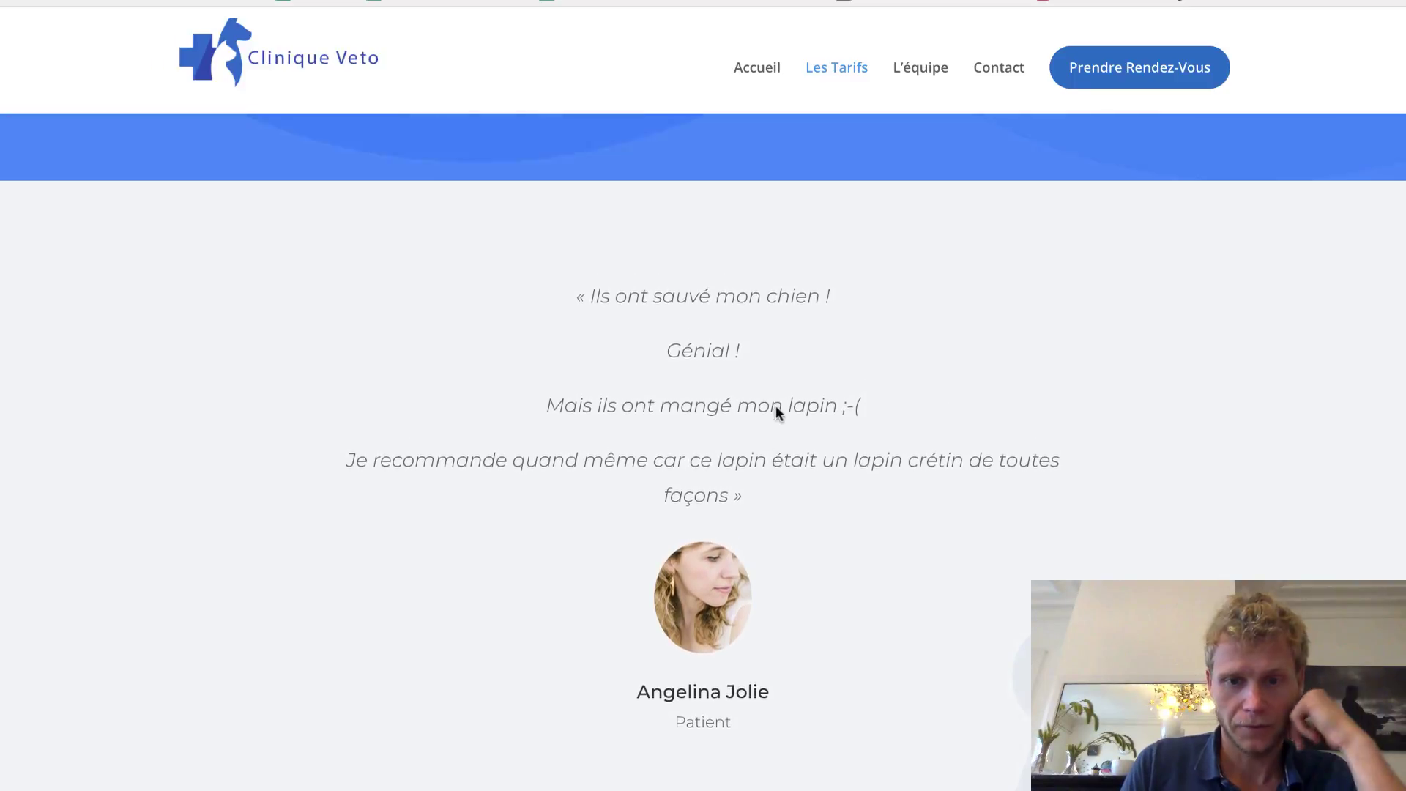
scroll(776, 406, up, 15)
scroll(775, 406, up, 6)
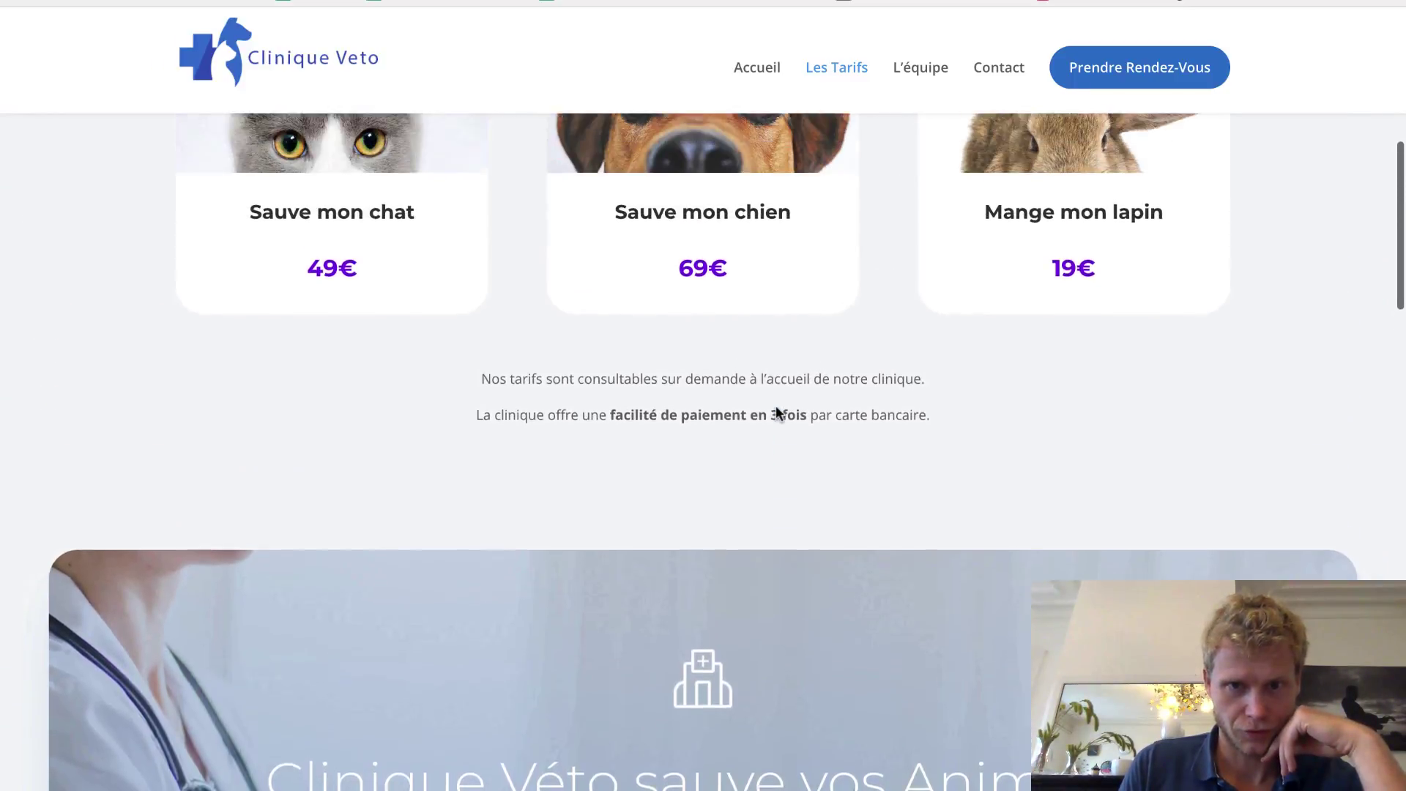
scroll(705, 427, down, 9)
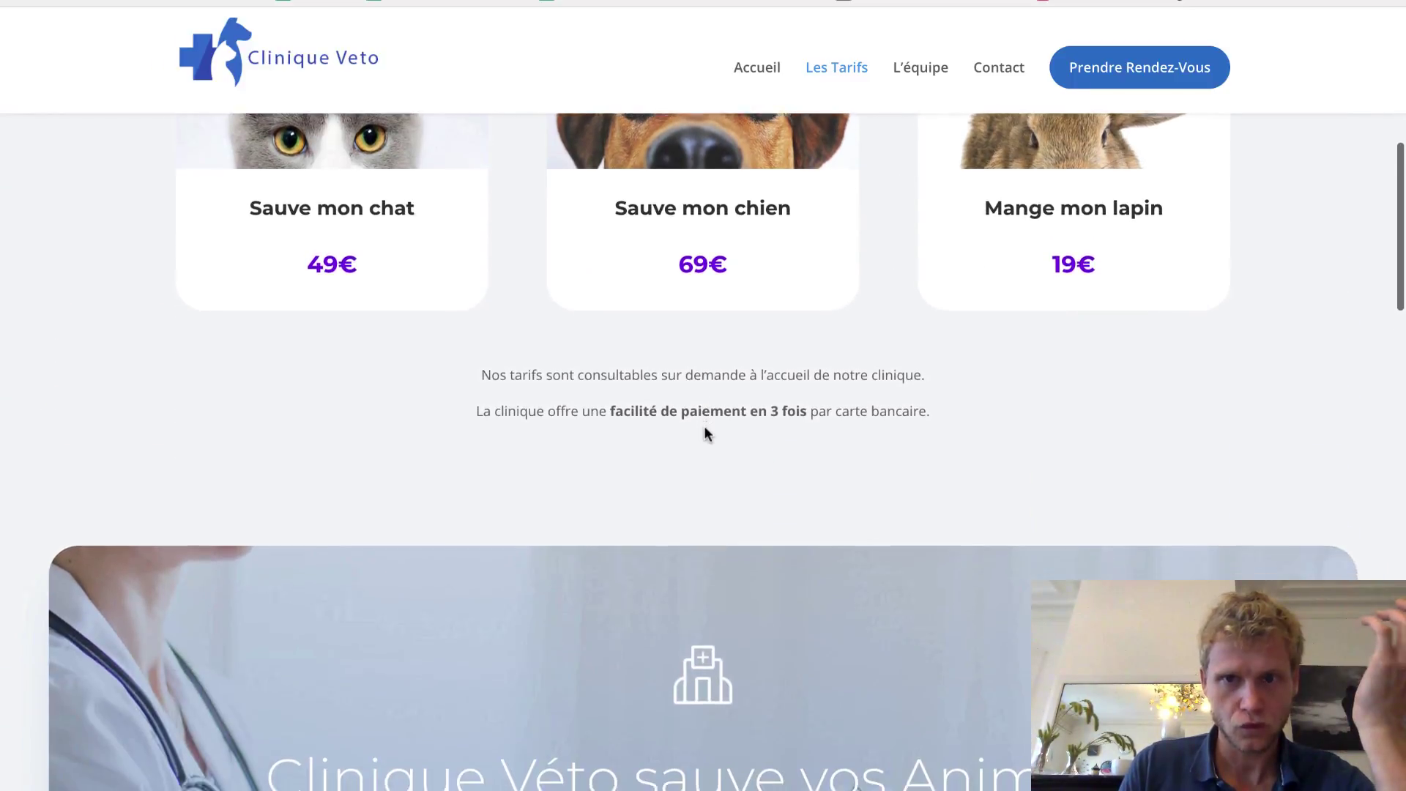
scroll(705, 424, up, 8)
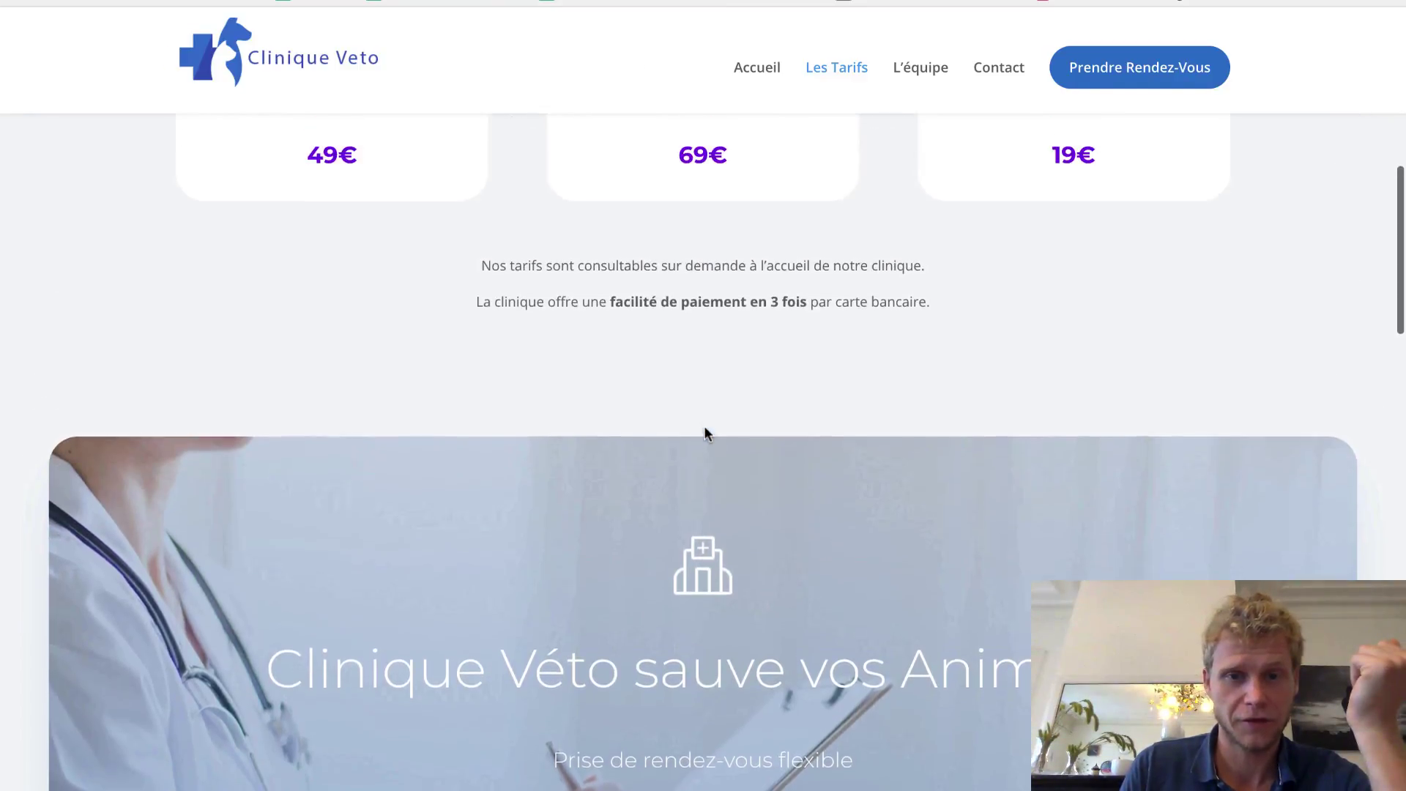
scroll(882, 462, down, 12)
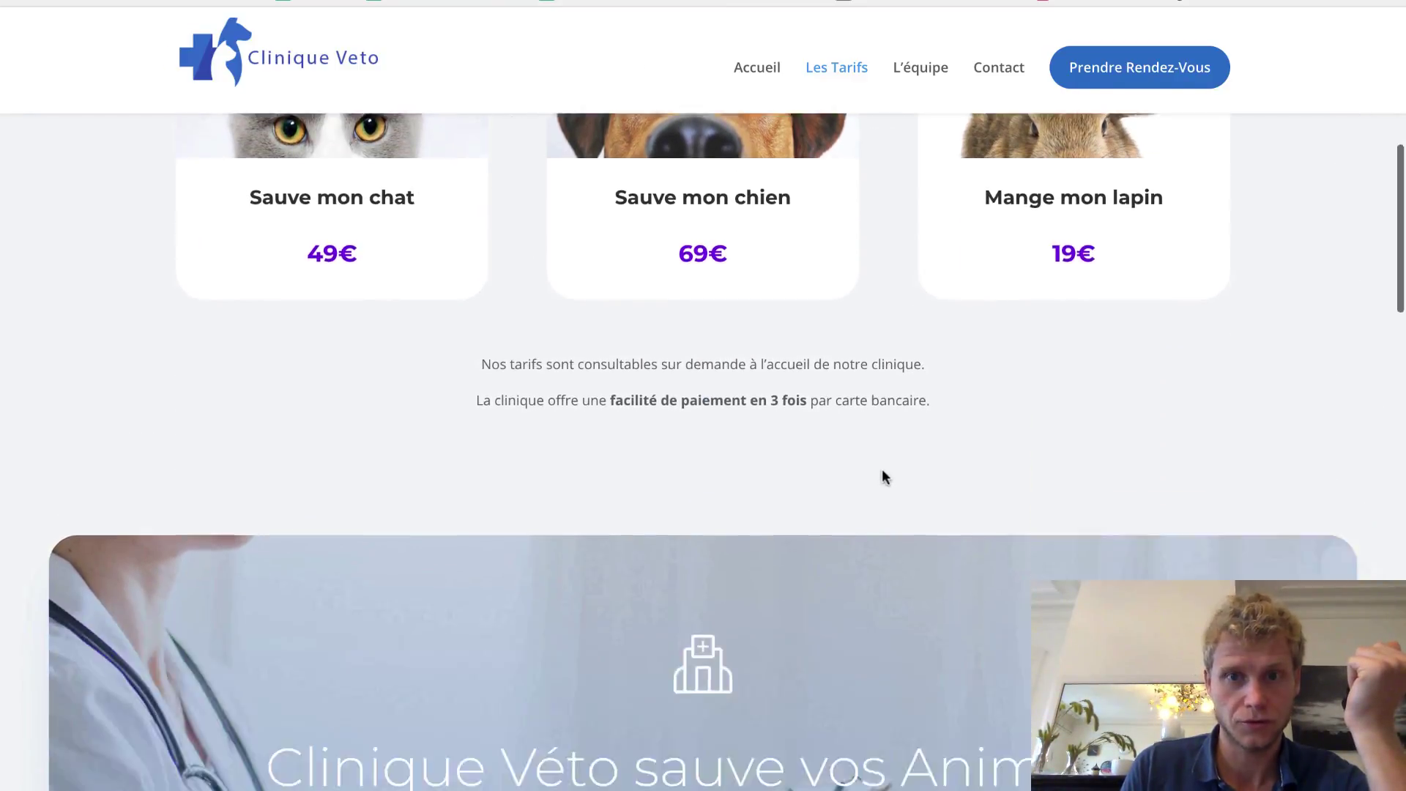
scroll(882, 476, down, 4)
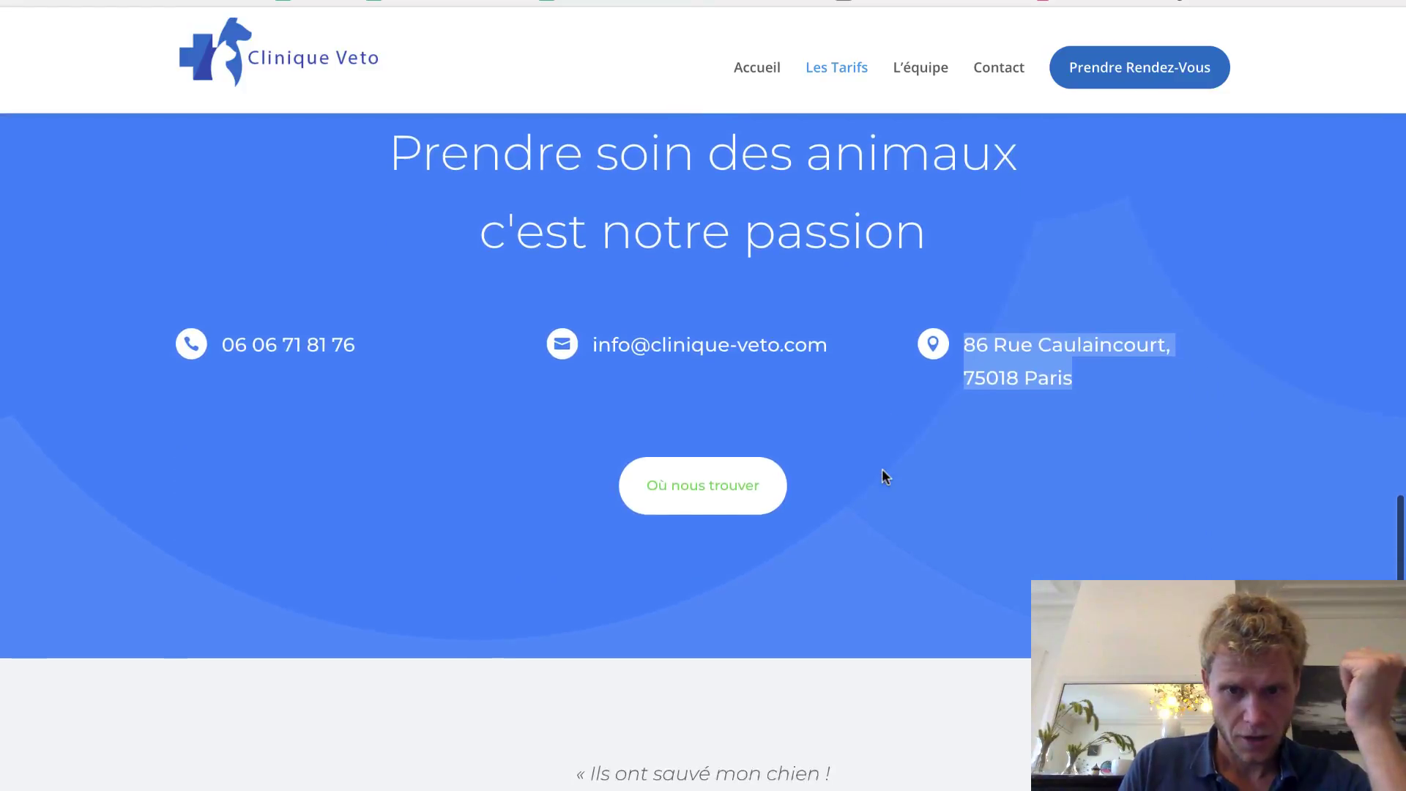
Go to the Contact page via 'Où nous trouver' and zoom the map out twice to the Bay Area.
click(738, 477)
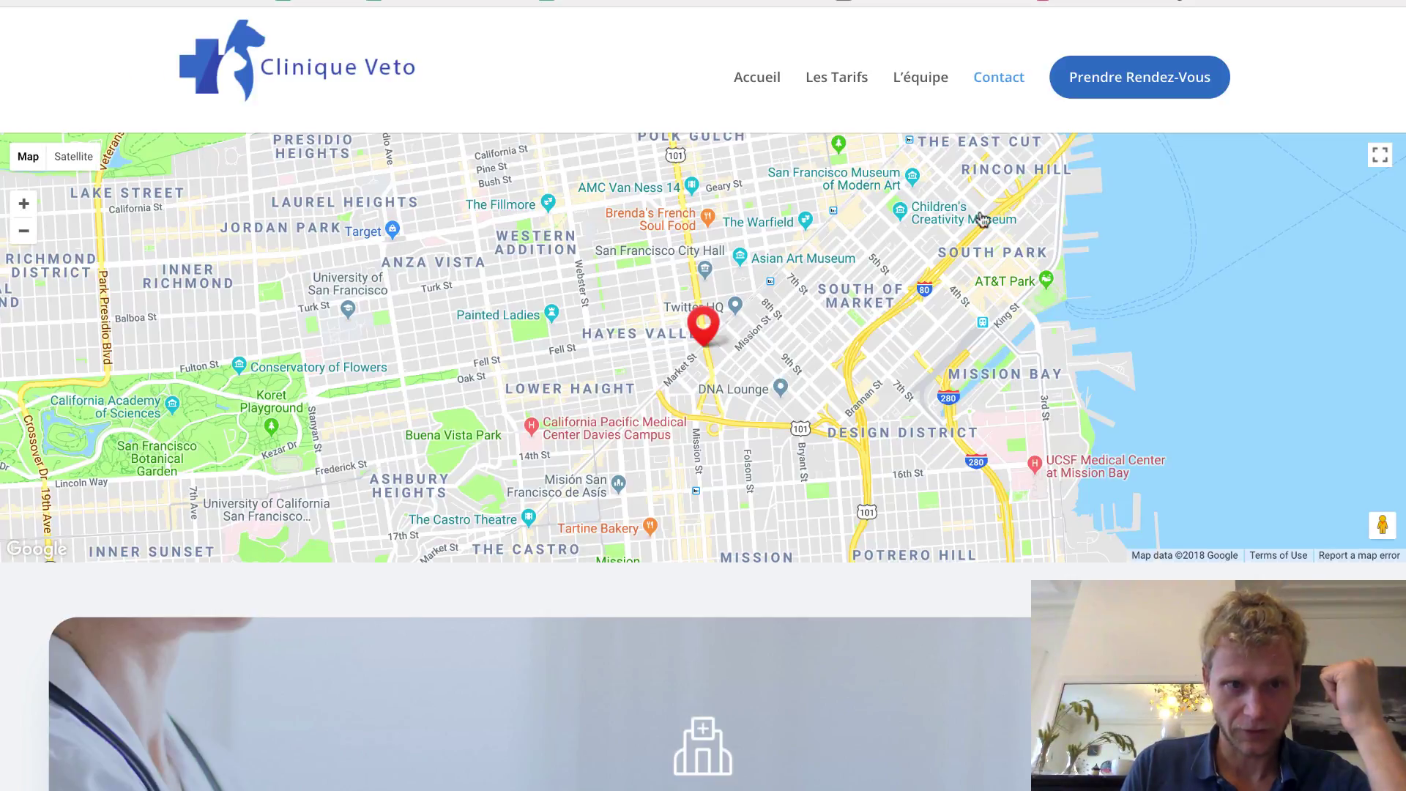
drag(1006, 322, 716, 288)
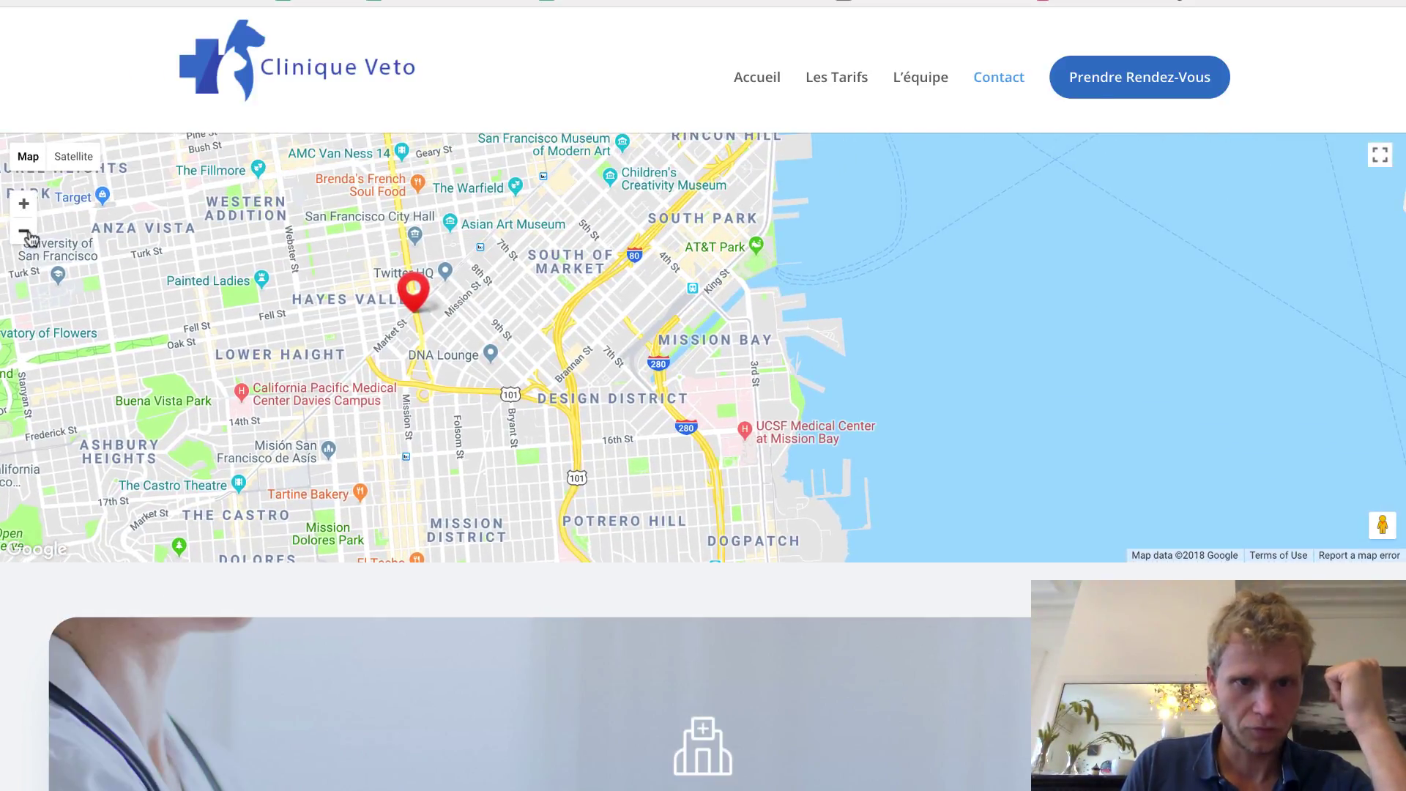
click(26, 234)
click(26, 234)
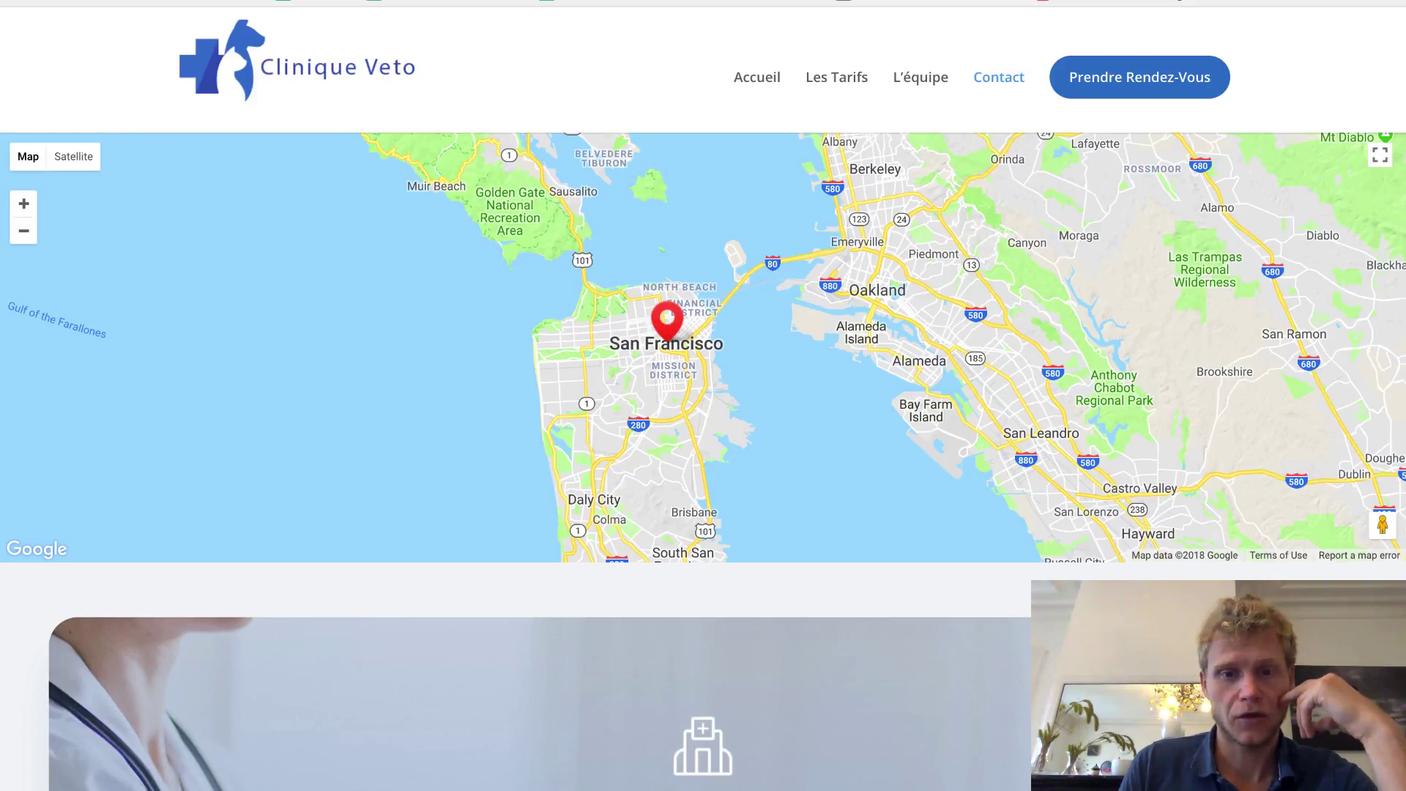
scroll(703, 454, down, 2)
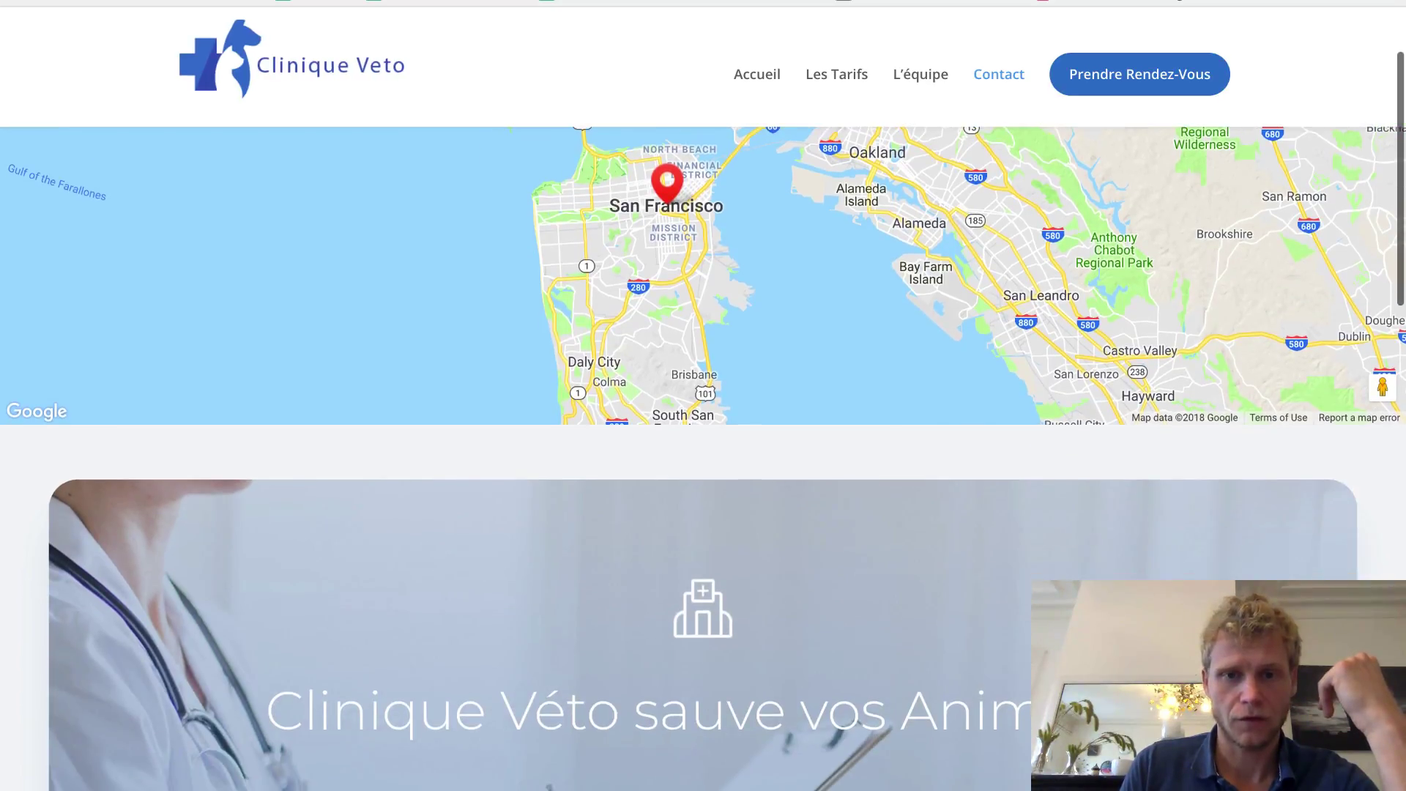
scroll(703, 454, down, 6)
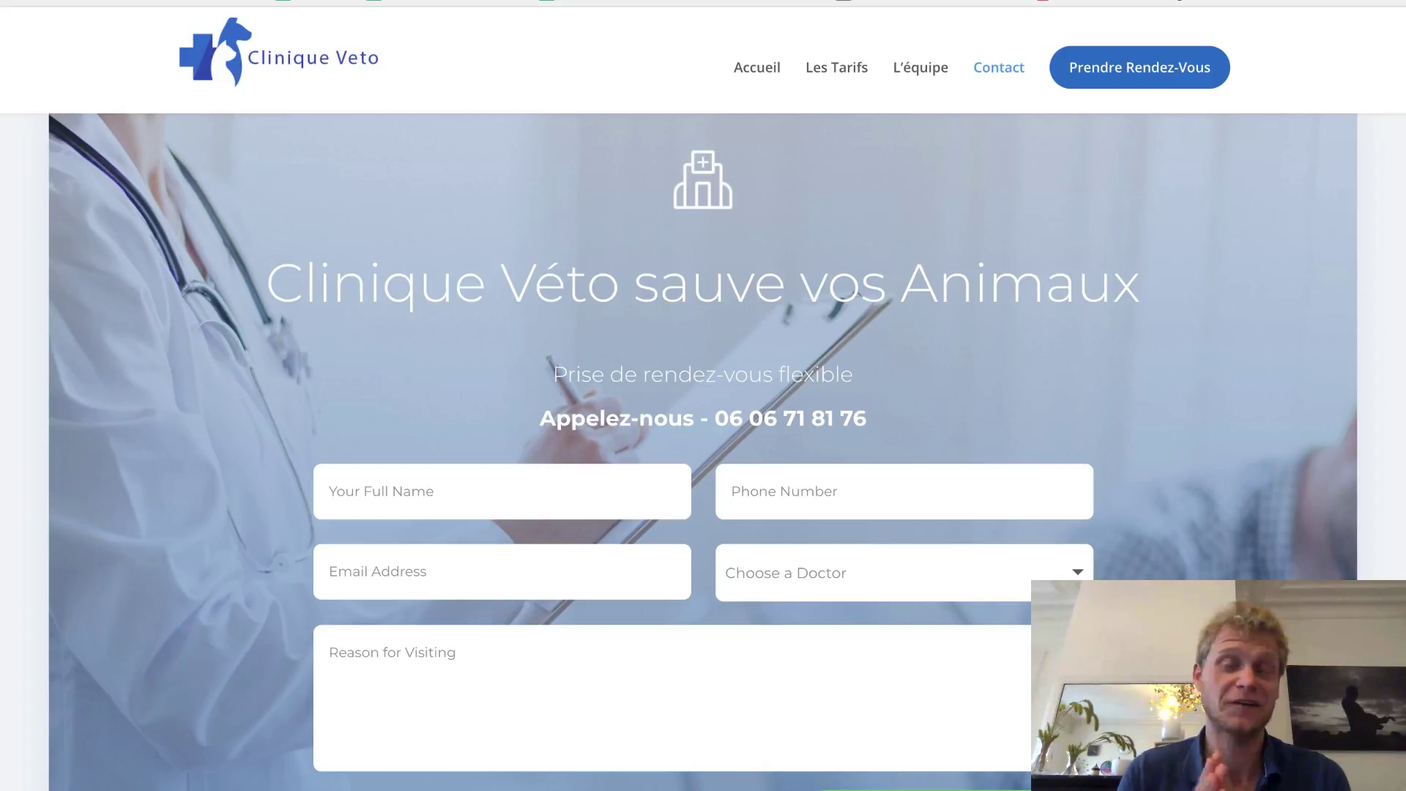
scroll(703, 454, down, 1)
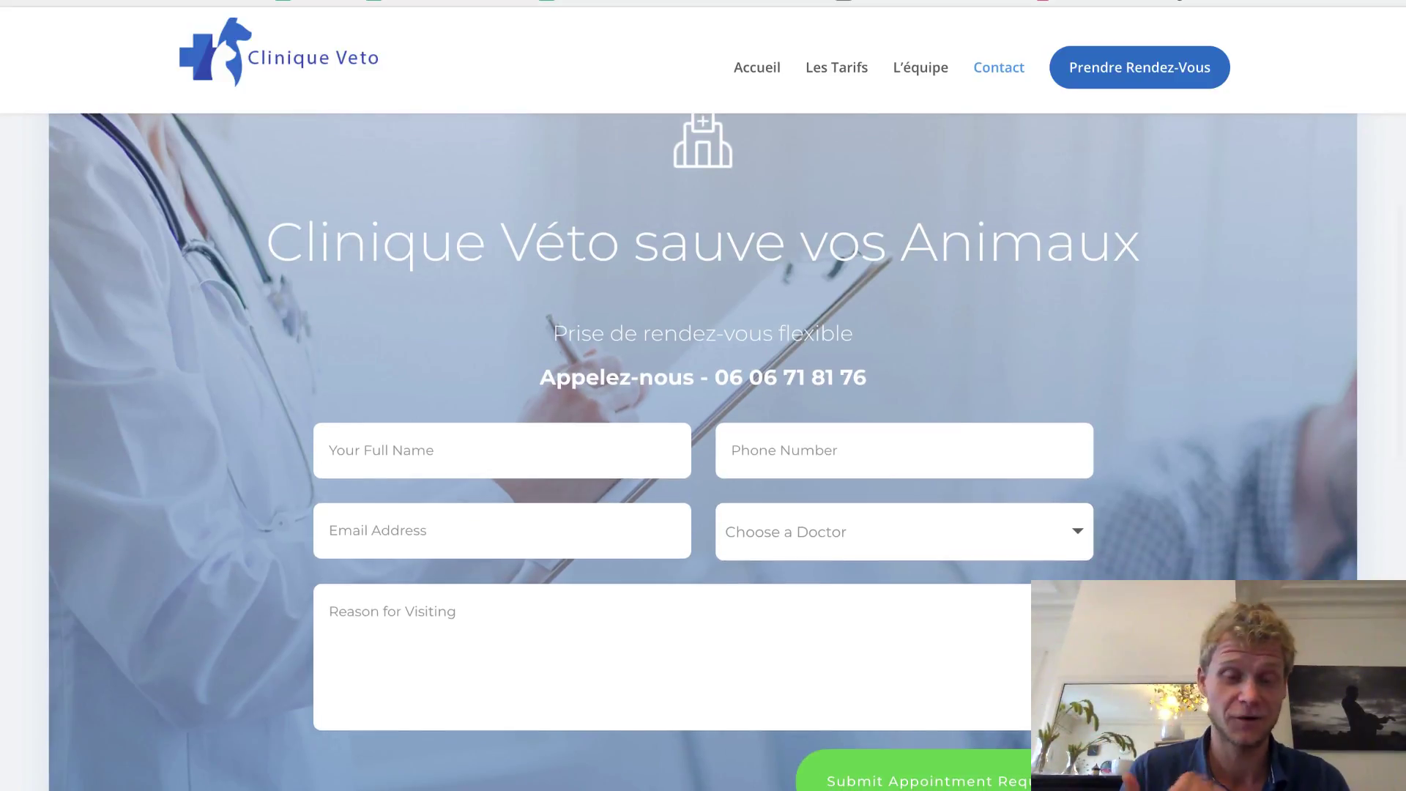
scroll(1254, 513, down, 3)
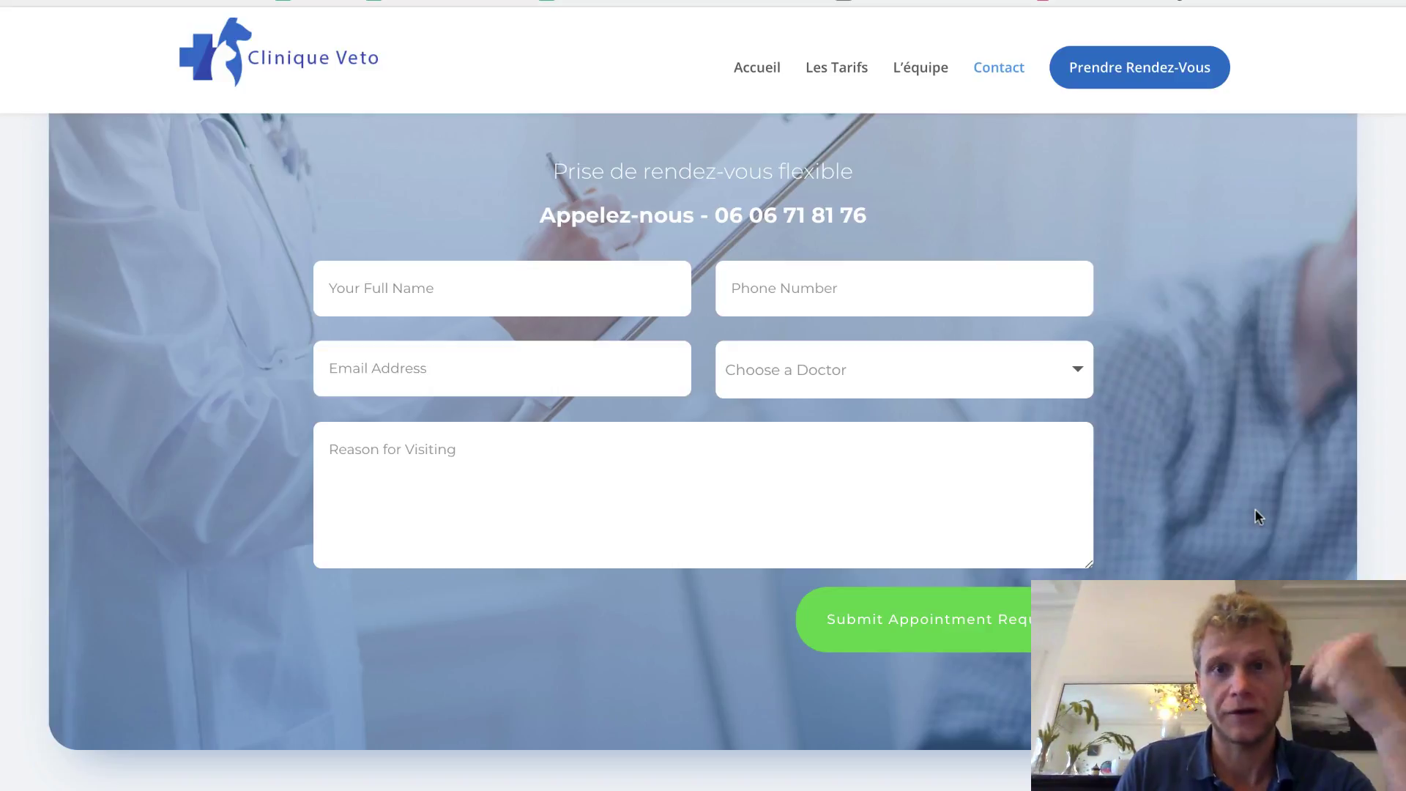
scroll(1255, 510, down, 6)
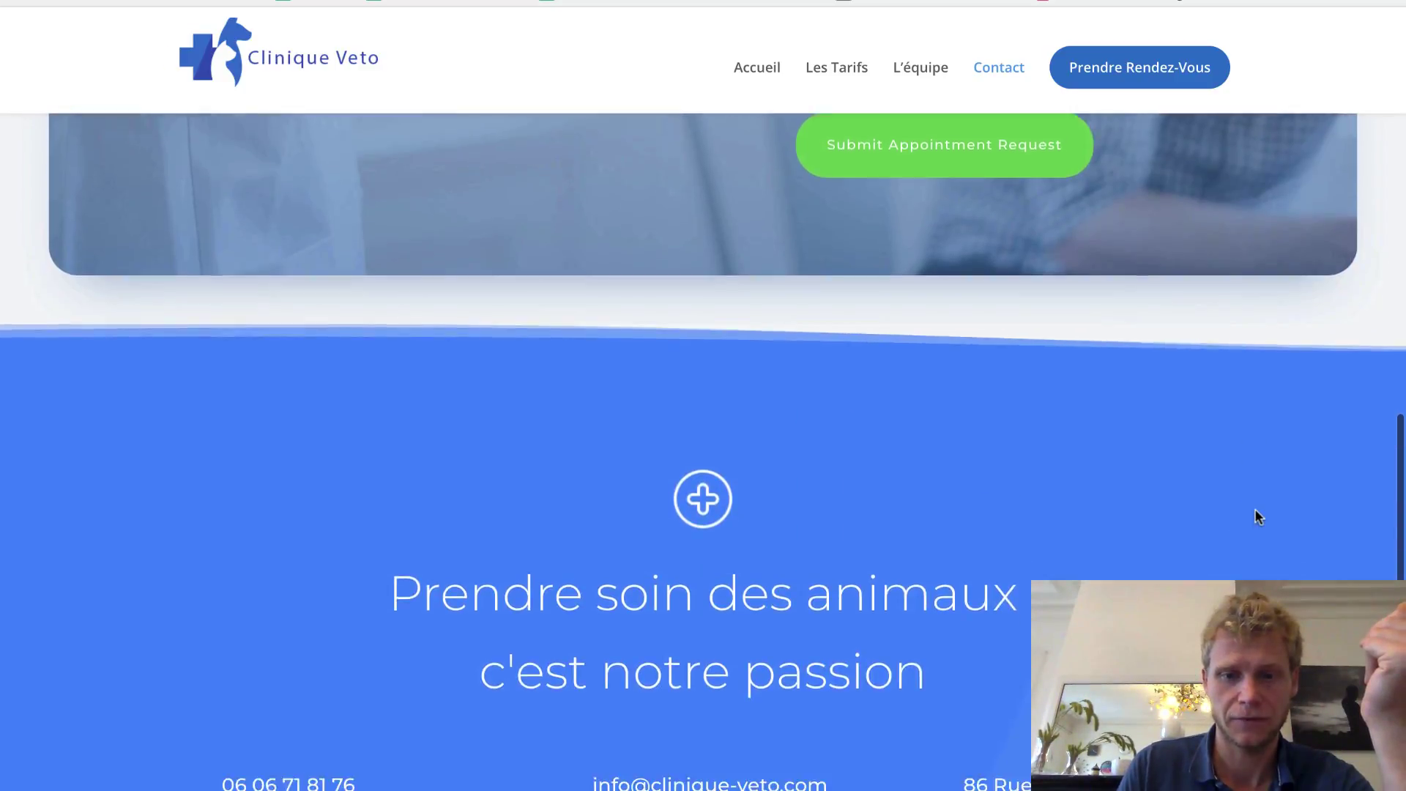
scroll(1256, 511, down, 5)
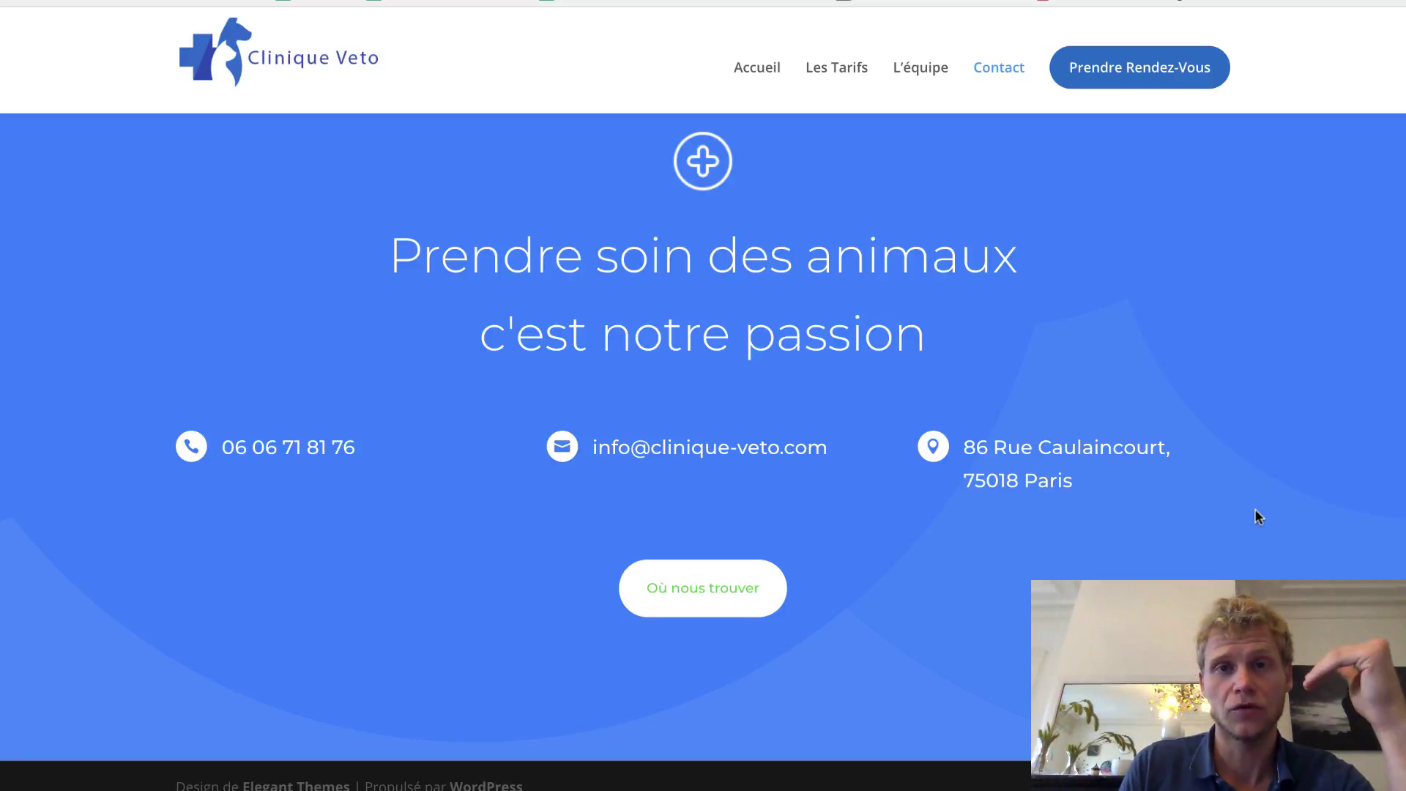
scroll(1254, 510, up, 3)
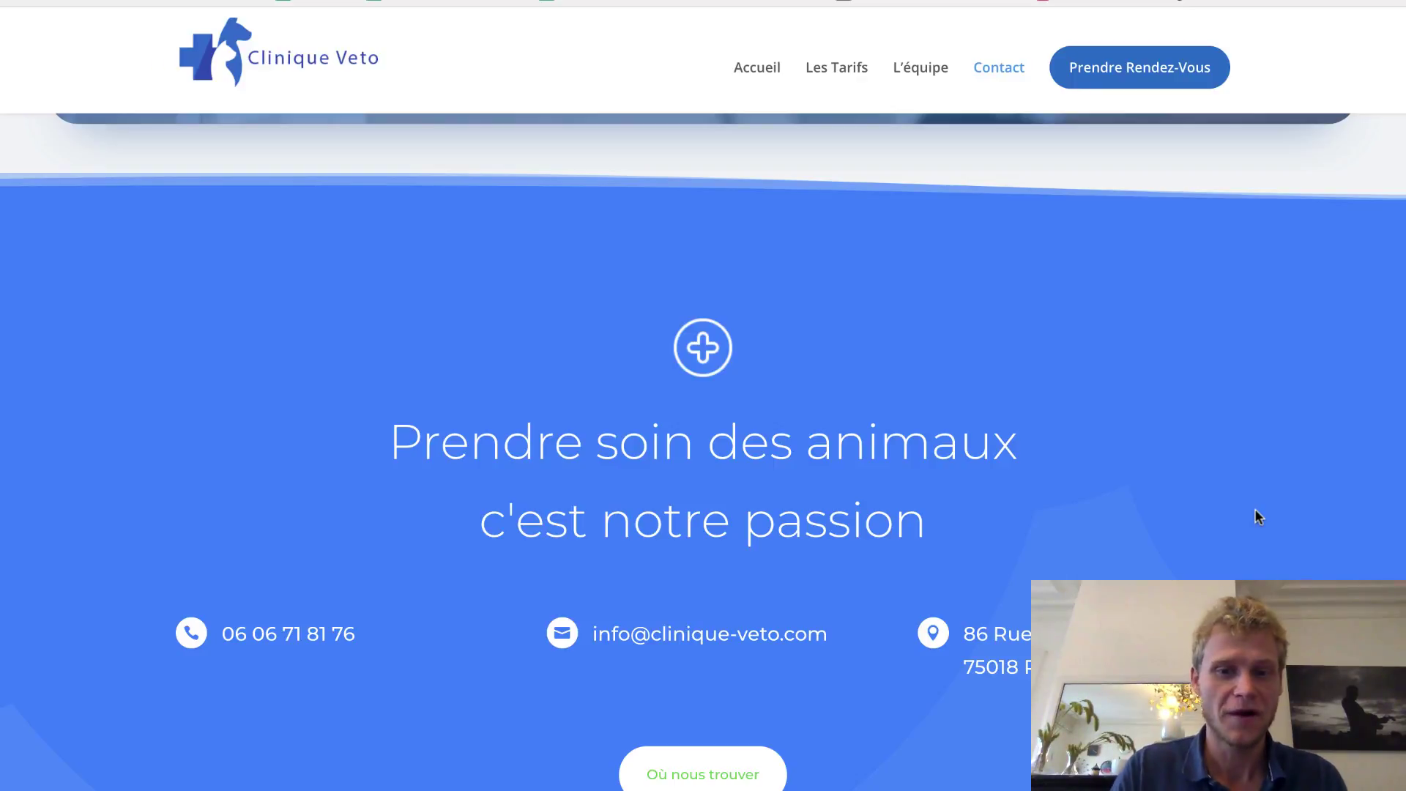
scroll(1256, 511, up, 1)
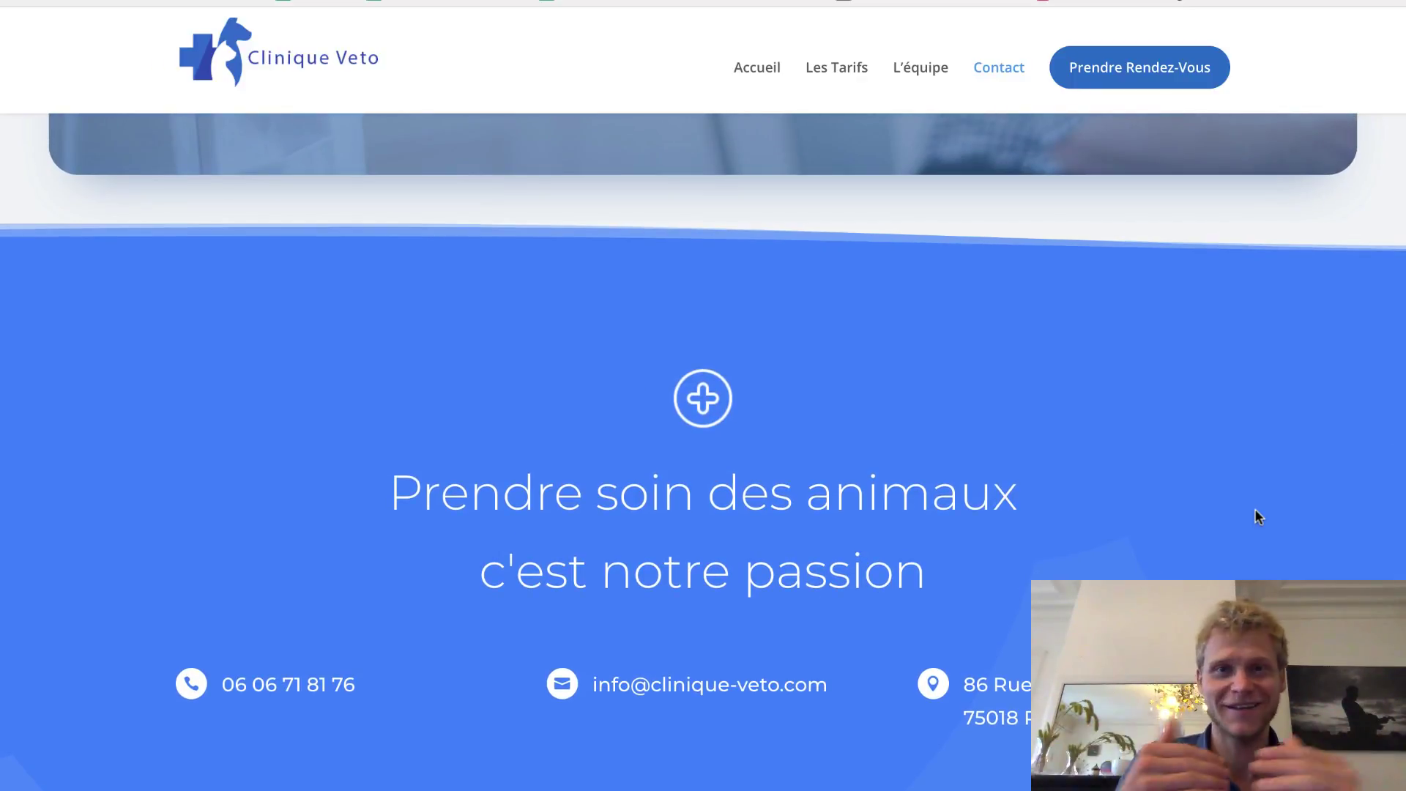
scroll(1255, 509, up, 10)
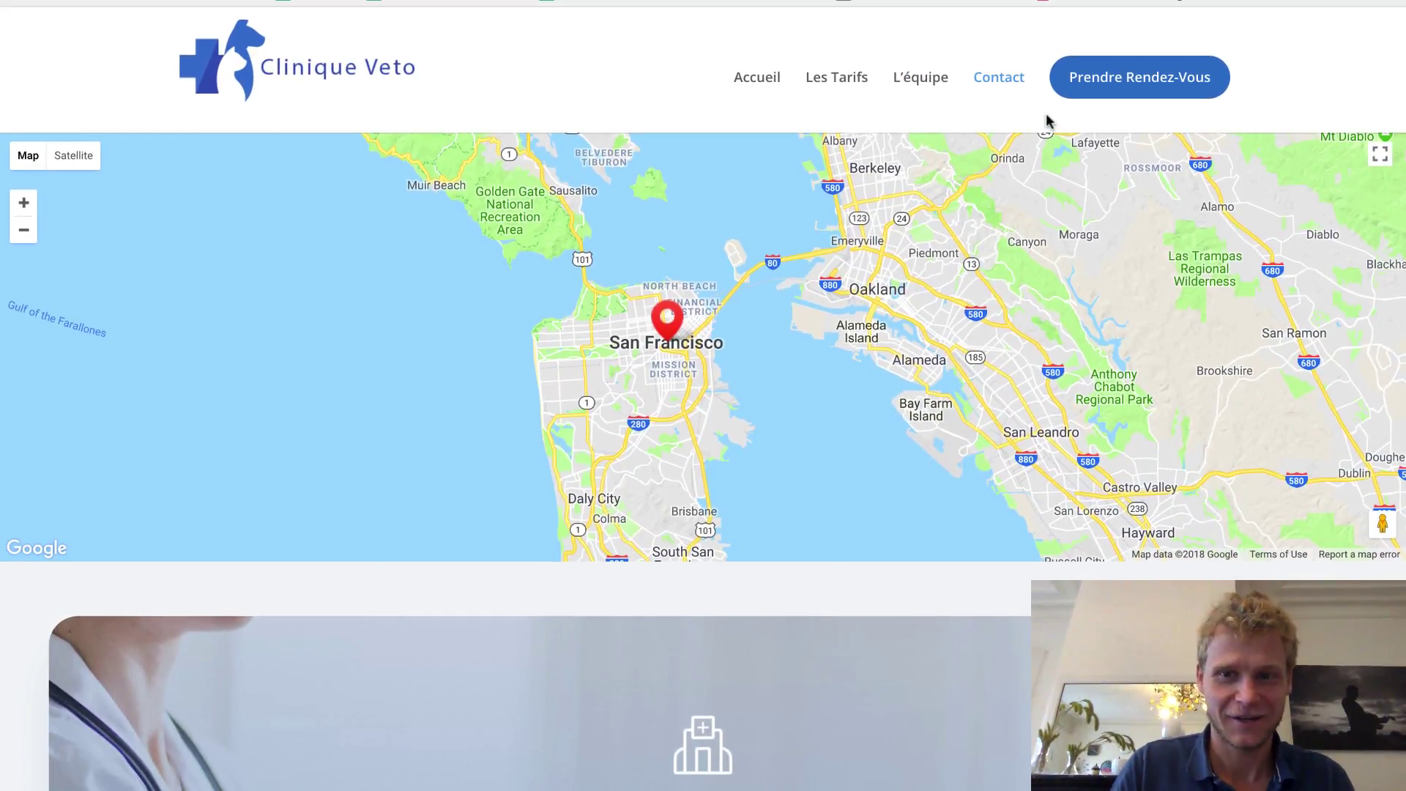
Open the L'équipe page and select the doctor's four qualification bullet items.
click(932, 88)
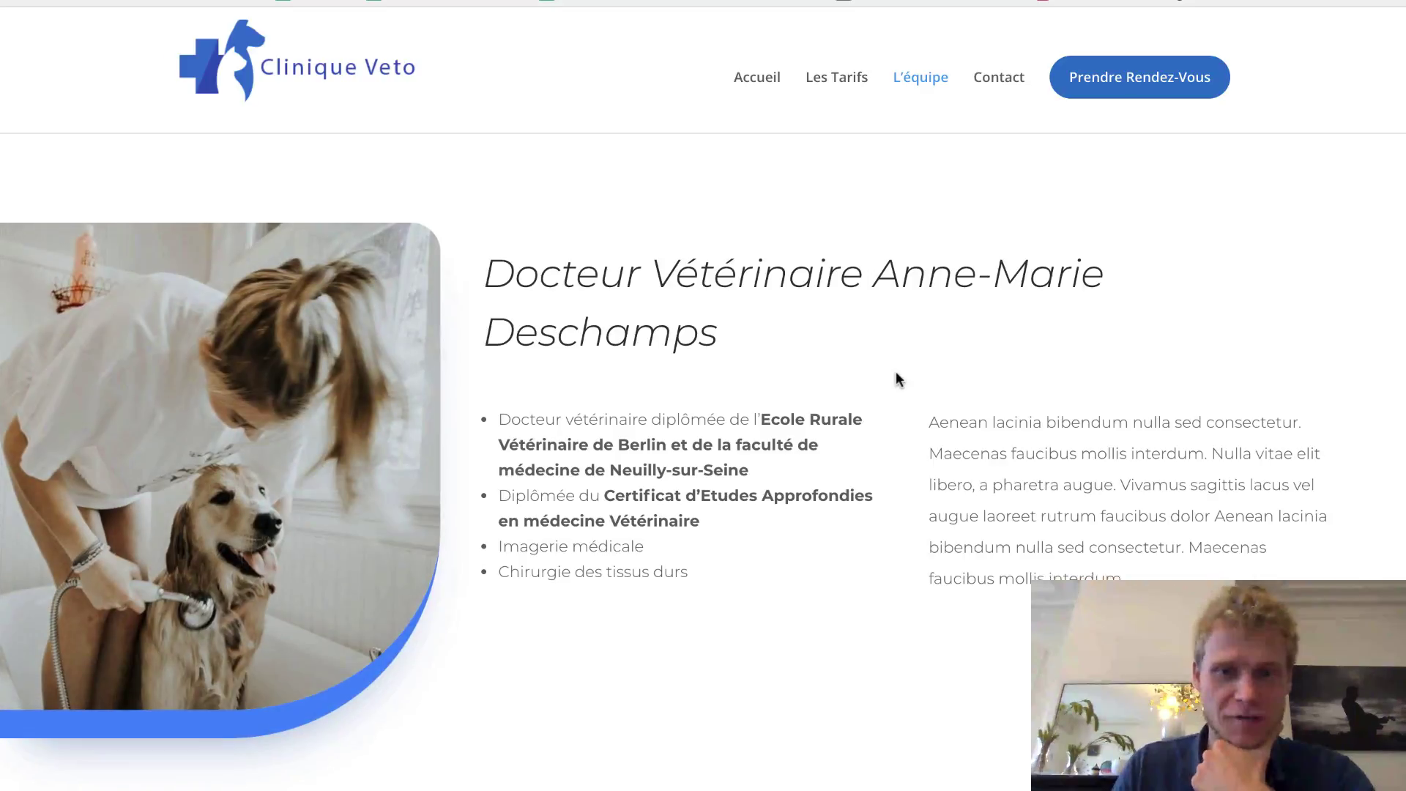
scroll(895, 370, down, 2)
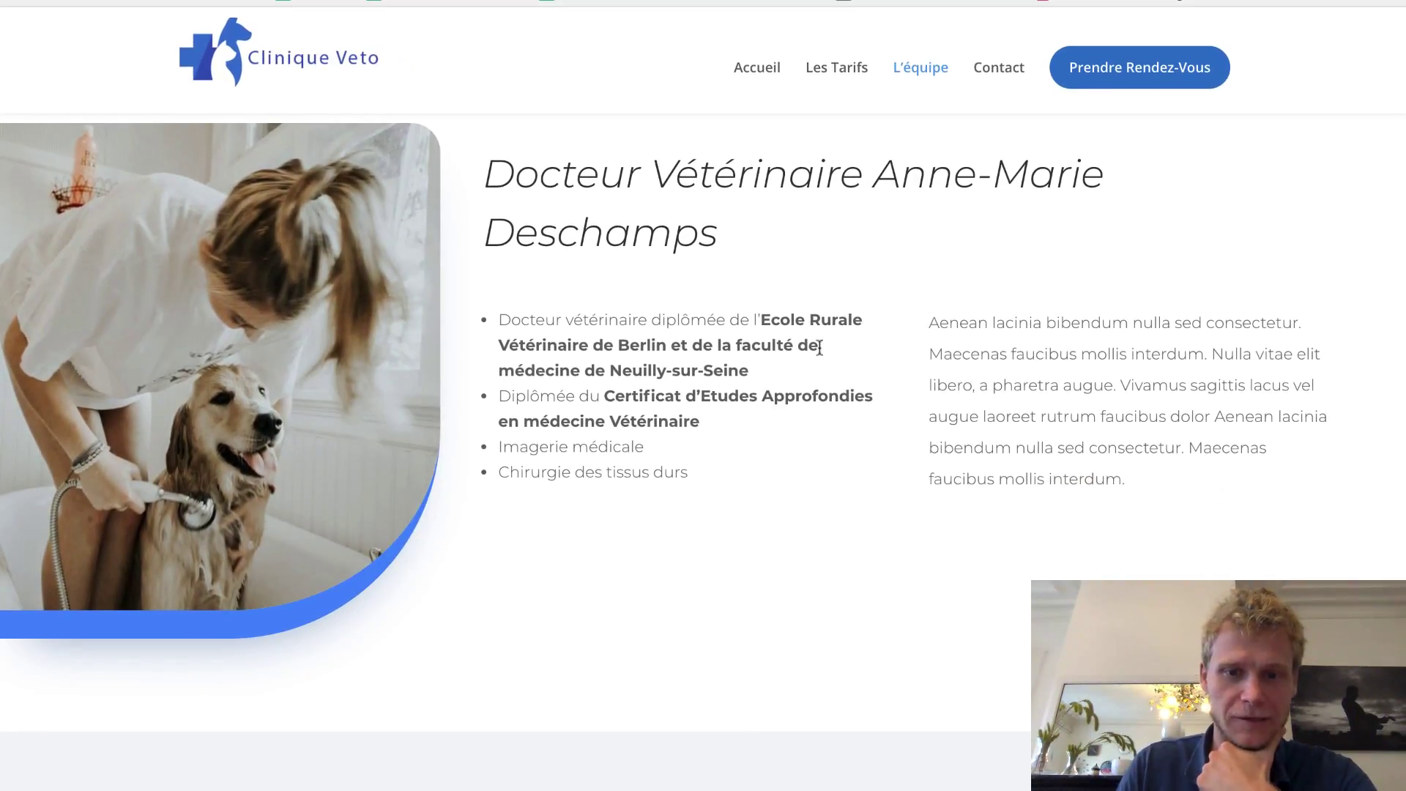
drag(492, 321, 715, 480)
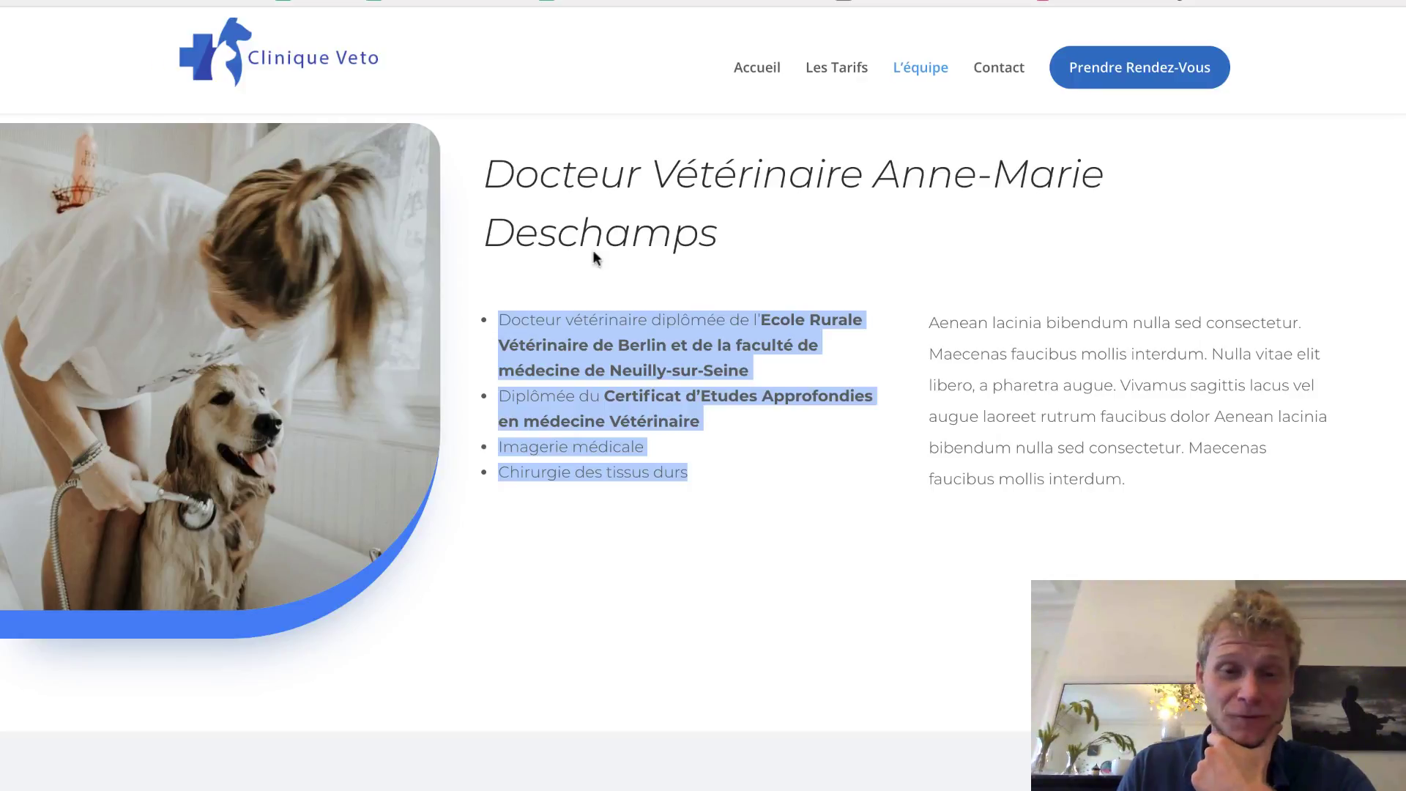
Scroll through the doctor cards, booking form and contact section.
scroll(697, 393, down, 8)
scroll(697, 393, down, 2)
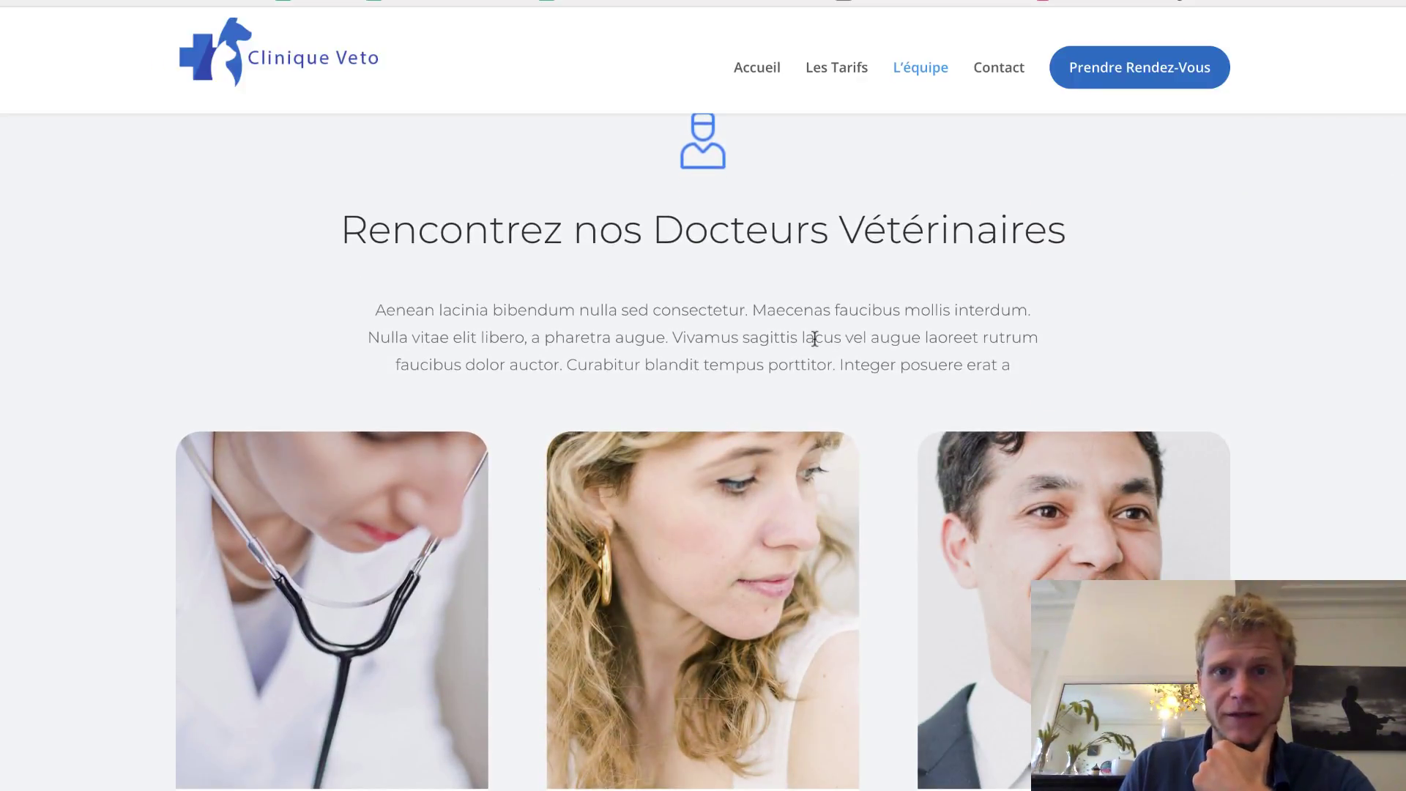
scroll(814, 338, down, 12)
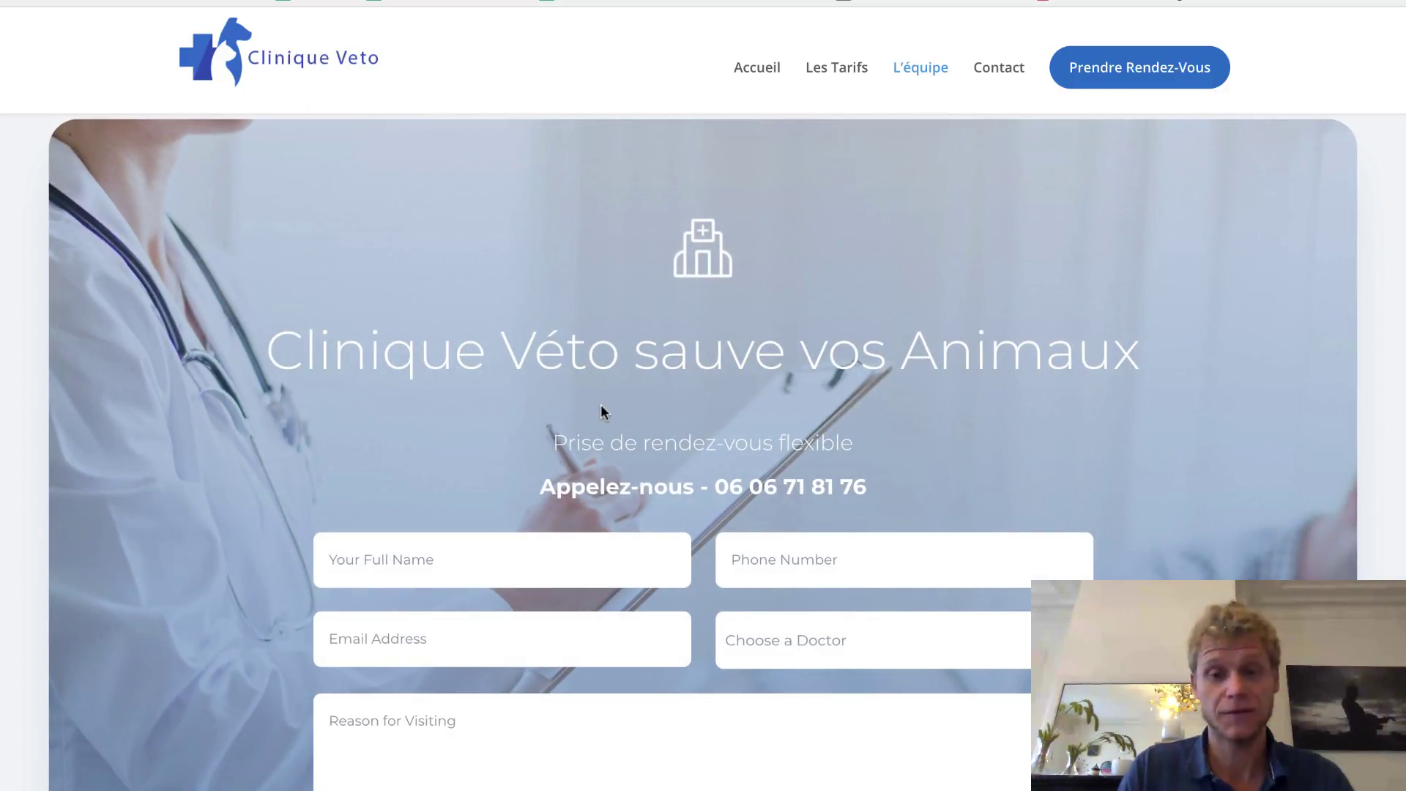
scroll(600, 406, down, 3)
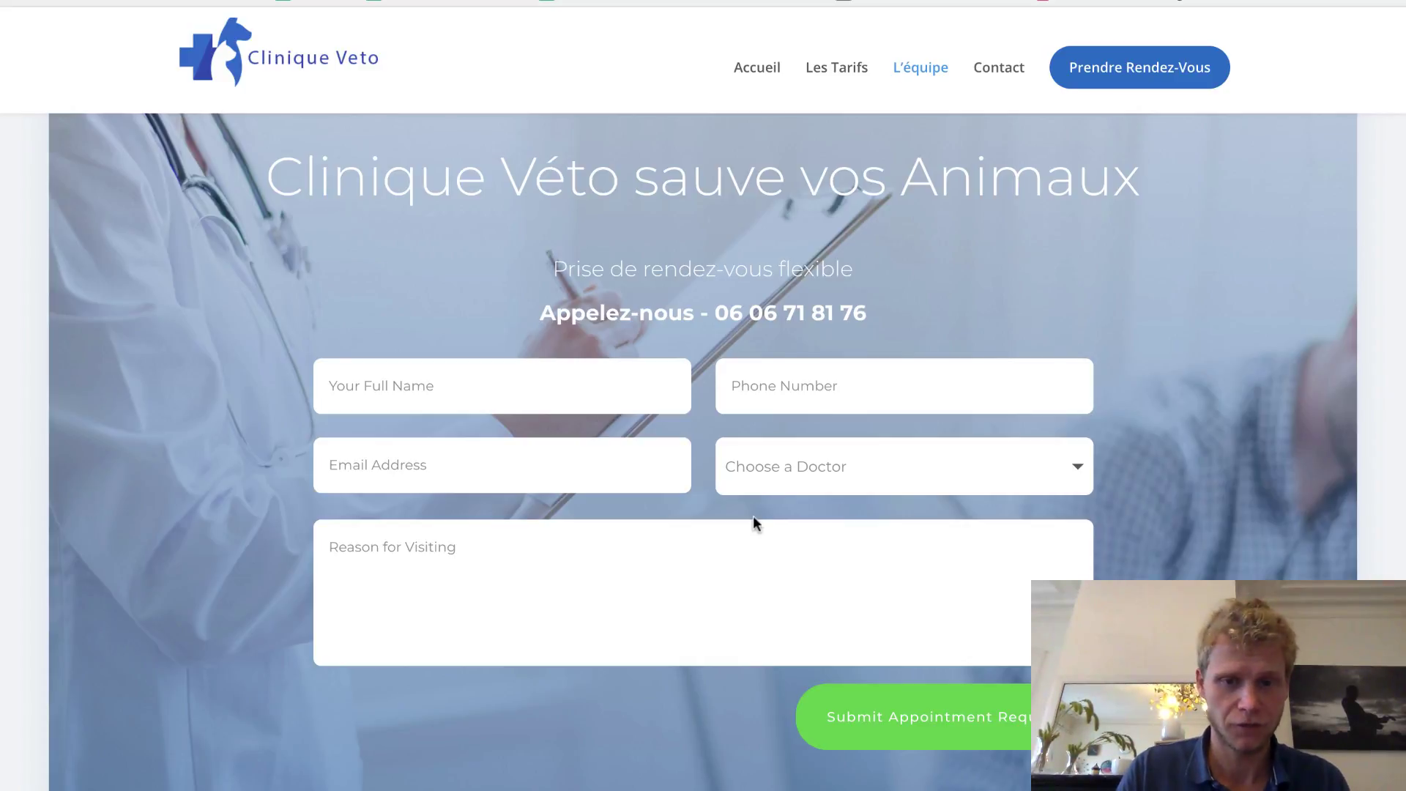
scroll(753, 515, down, 10)
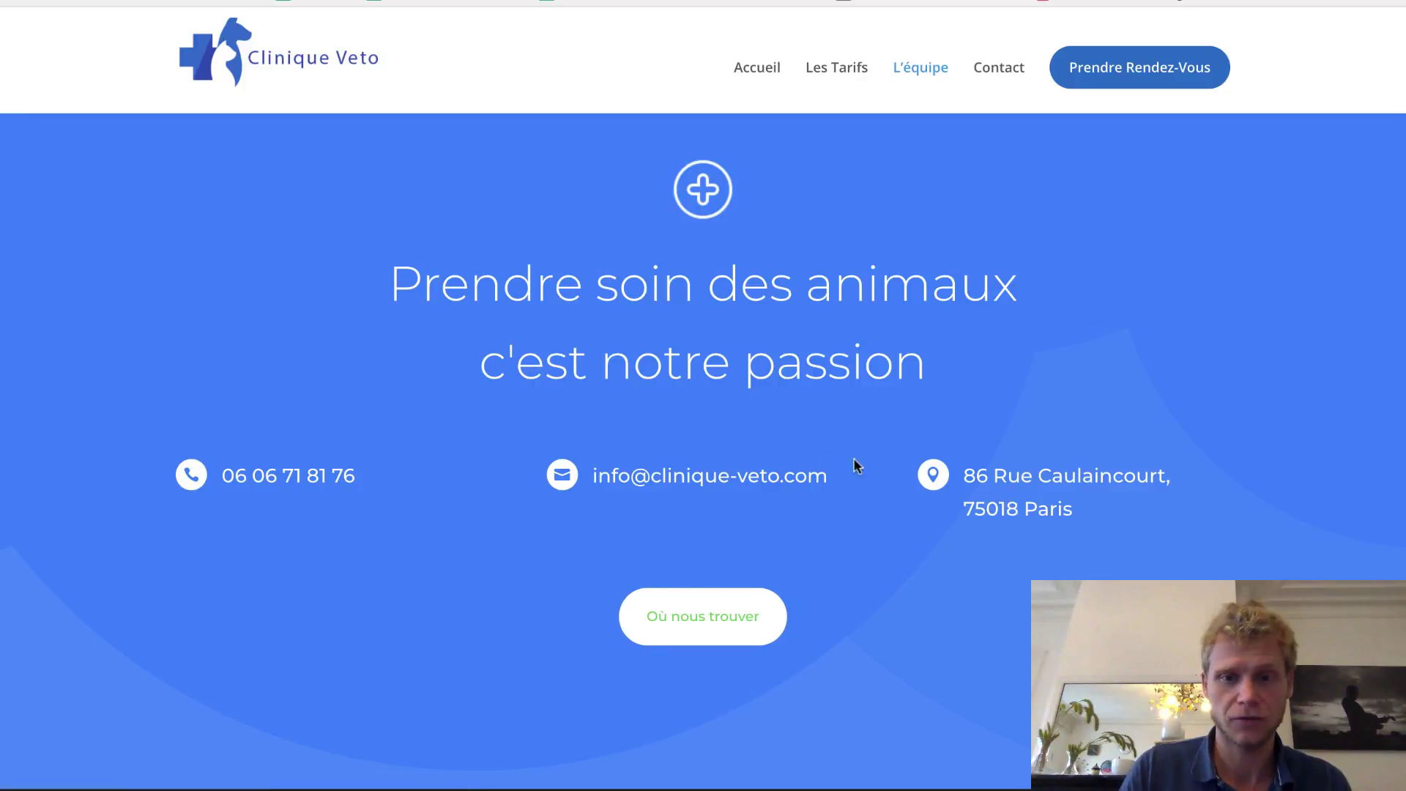
scroll(944, 318, up, 3)
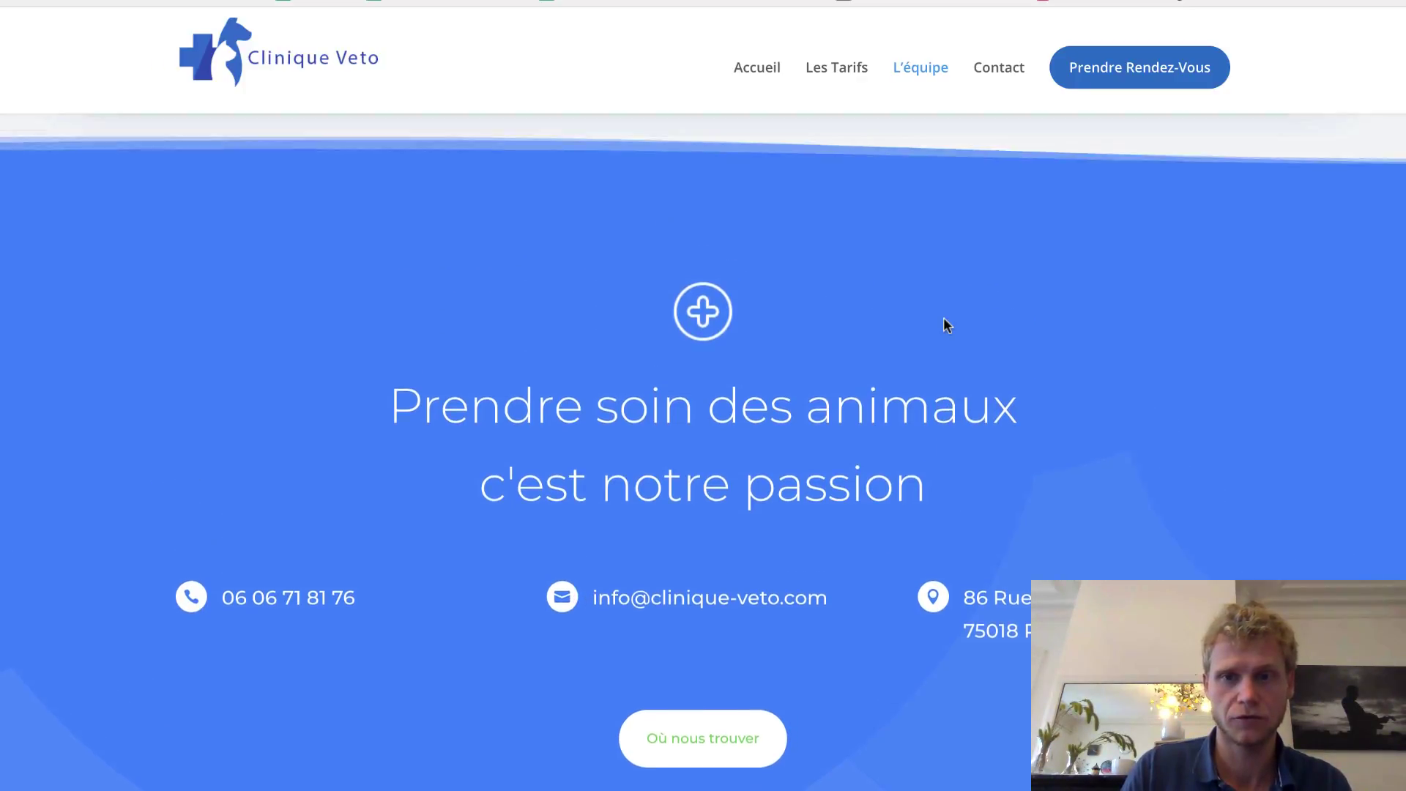
scroll(1101, 538, up, 4)
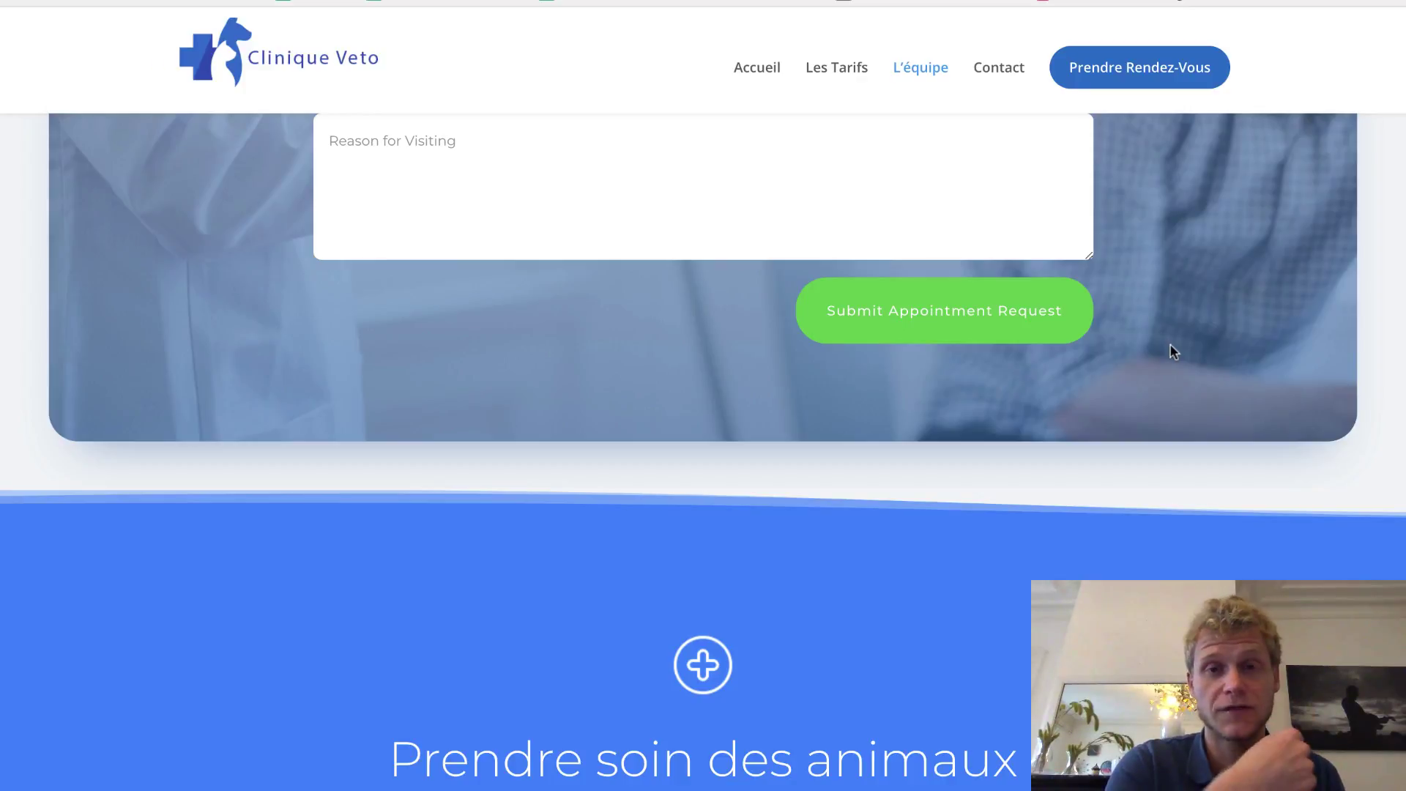
scroll(1171, 345, up, 5)
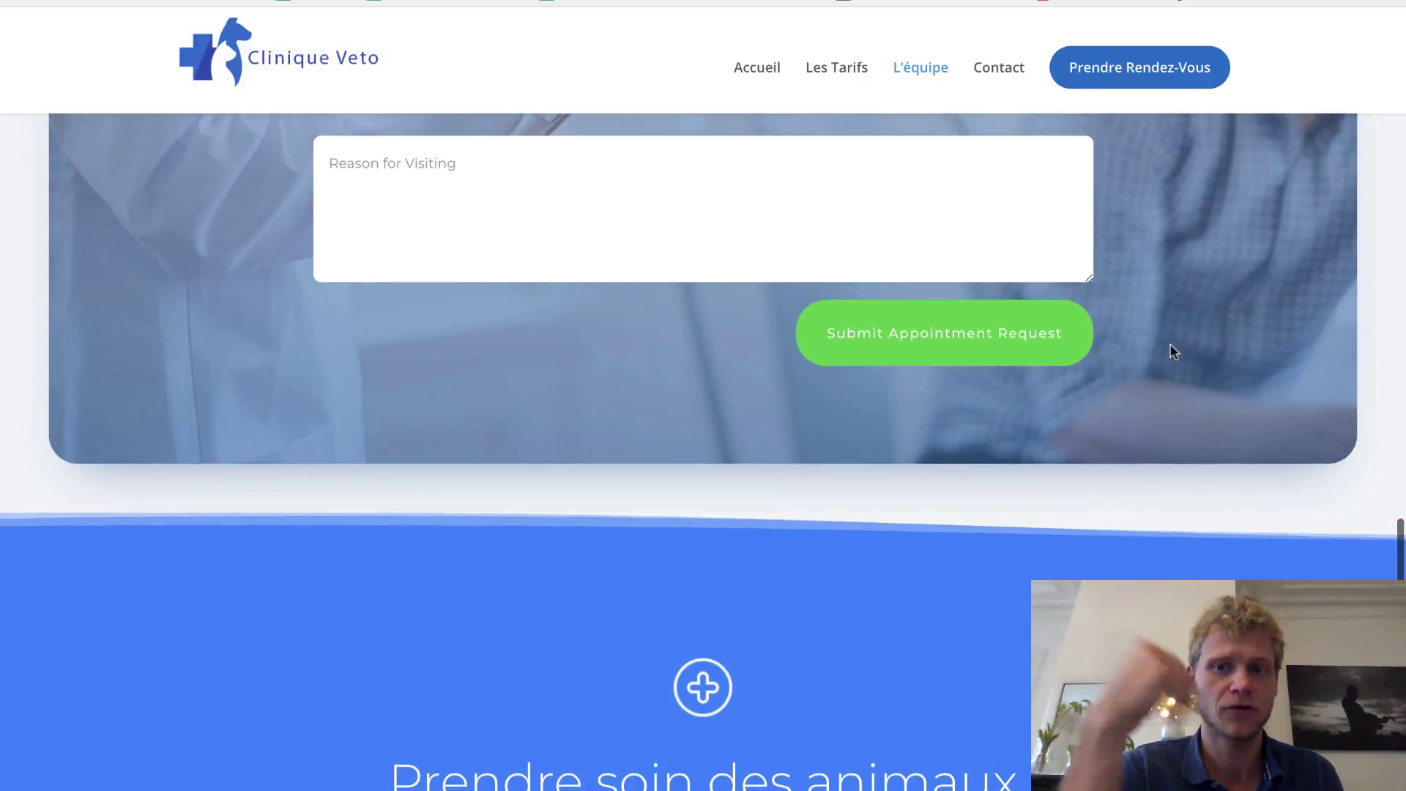
scroll(1171, 352, up, 15)
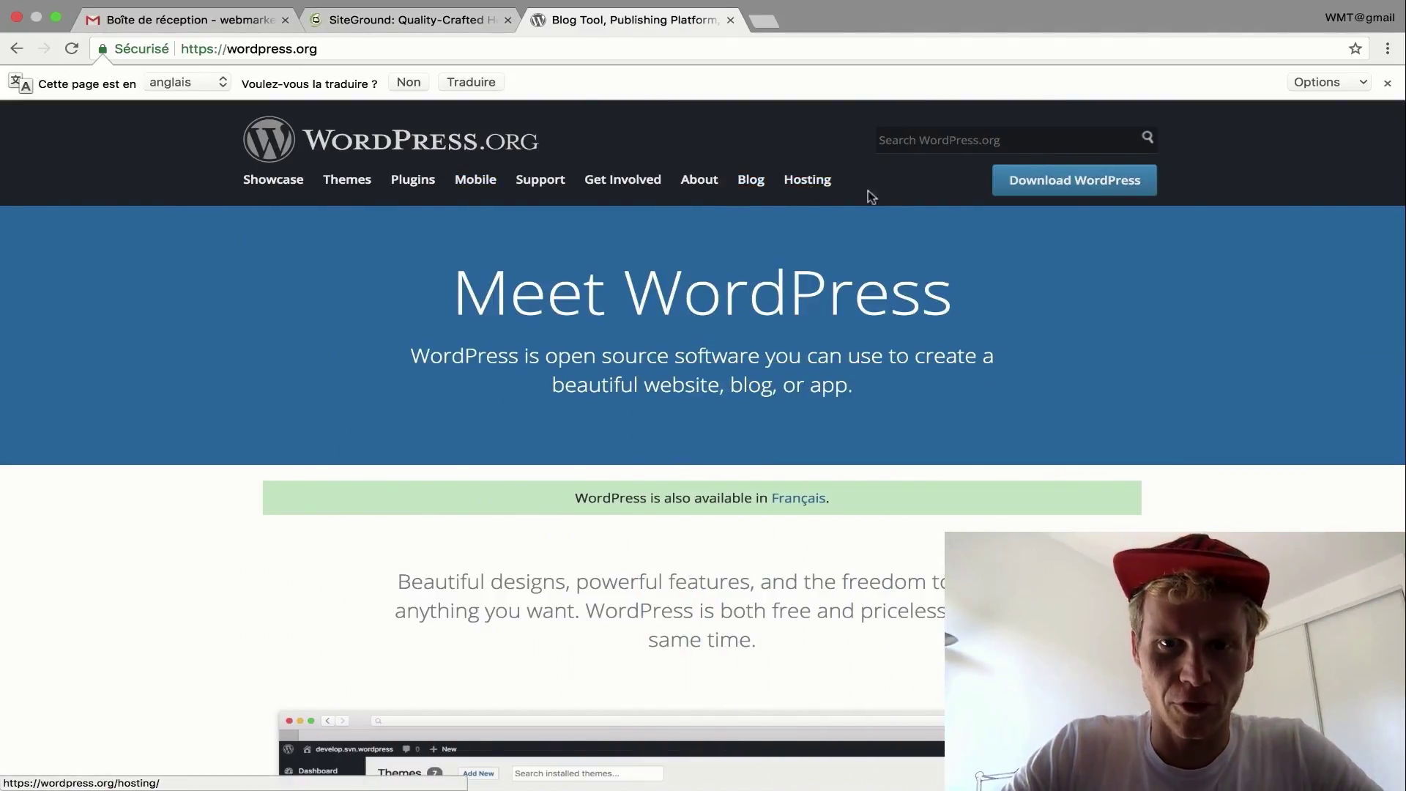
Open WordPress.org's Hosting page and scroll to the Bluehost, DreamHost and SiteGround listings.
click(807, 180)
scroll(526, 412, down, 2)
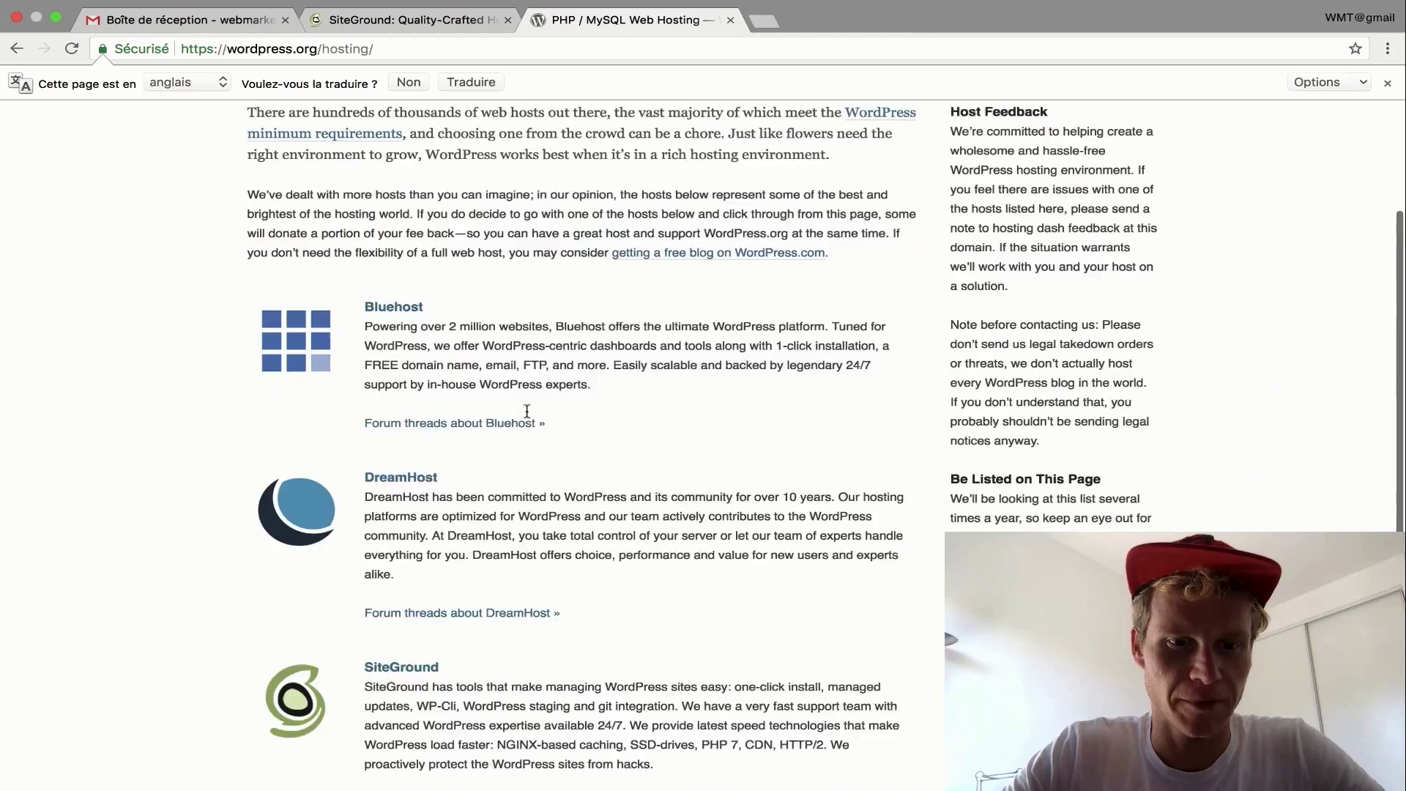
scroll(527, 412, down, 3)
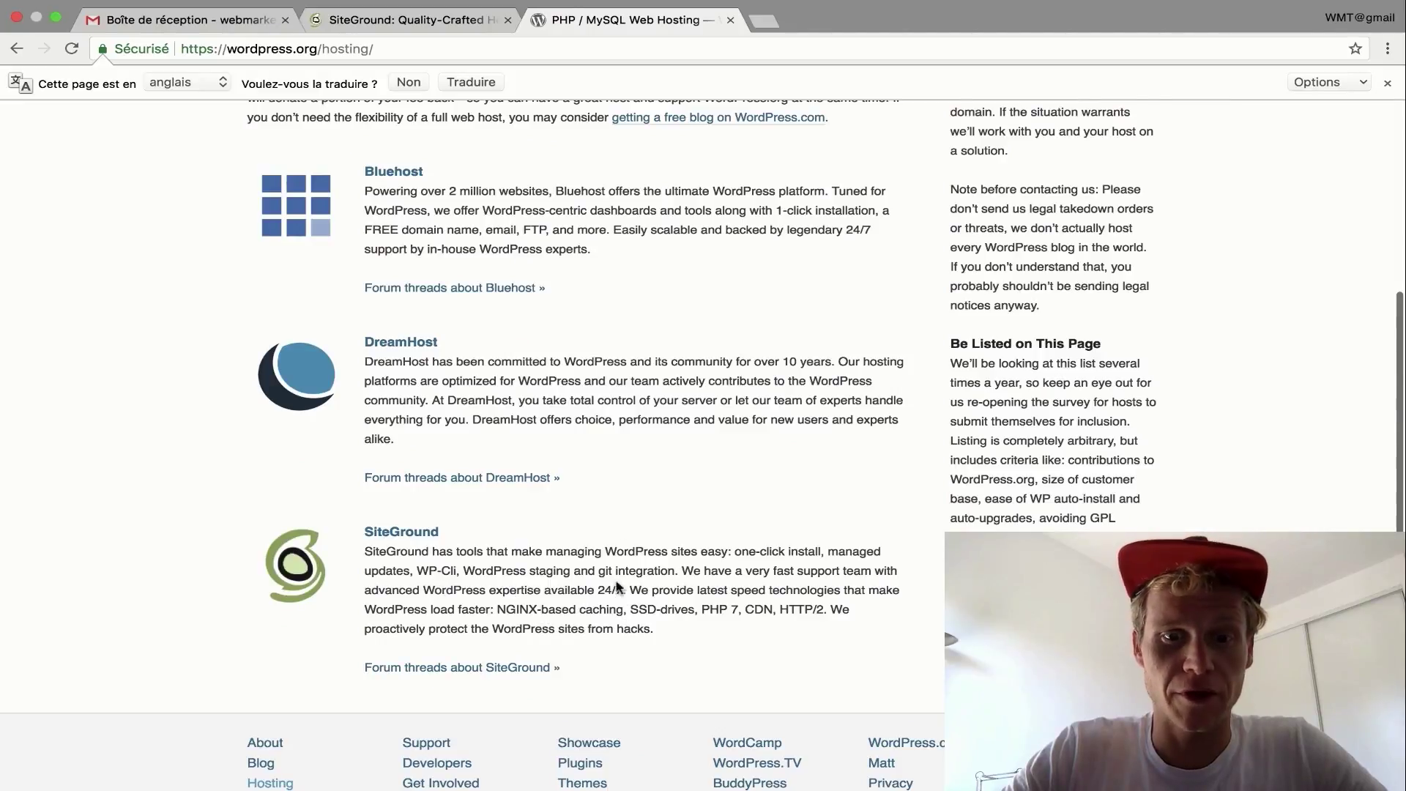
scroll(545, 326, up, 1)
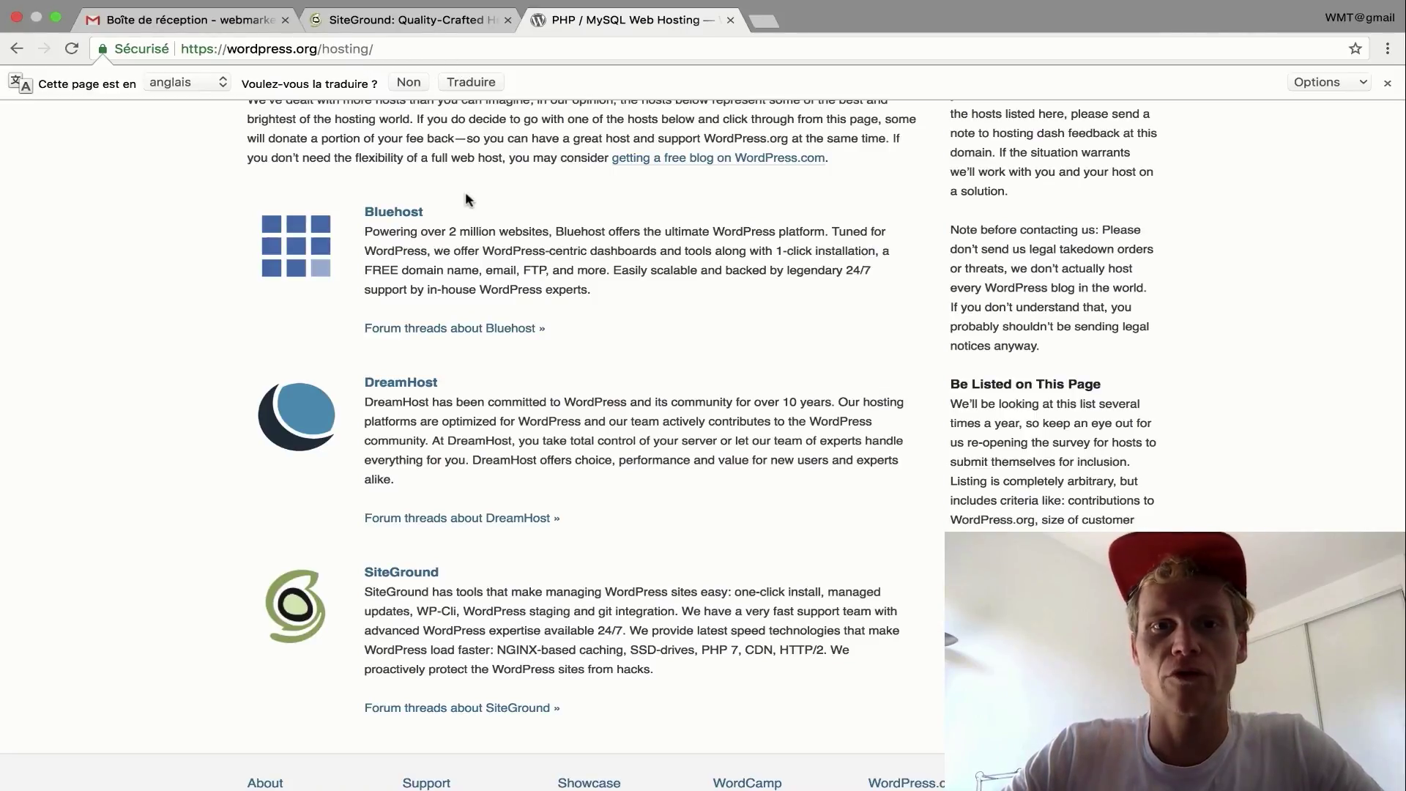
Switch to SiteGround and highlight the 3.95 €/mo. Web Hosting starting price.
click(364, 28)
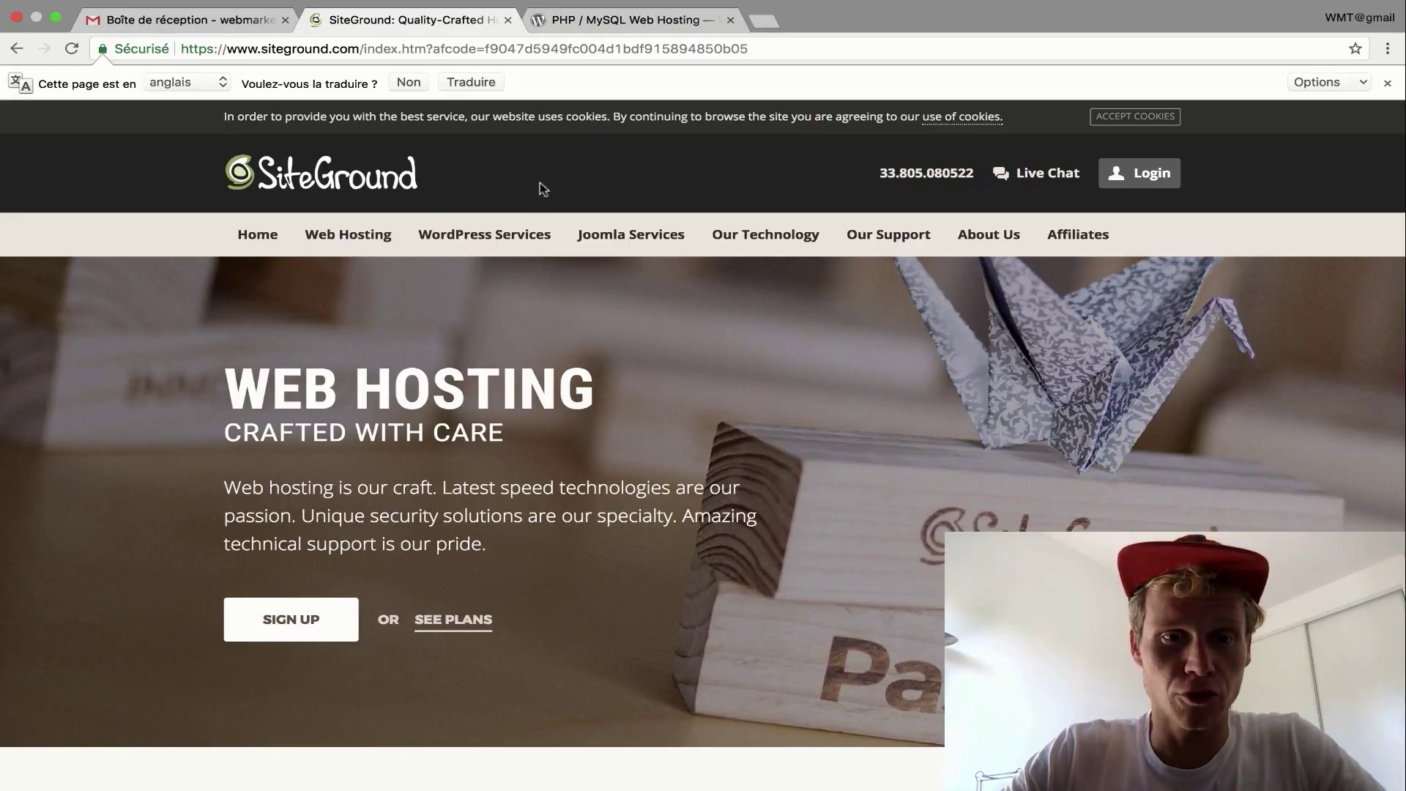
scroll(542, 213, down, 6)
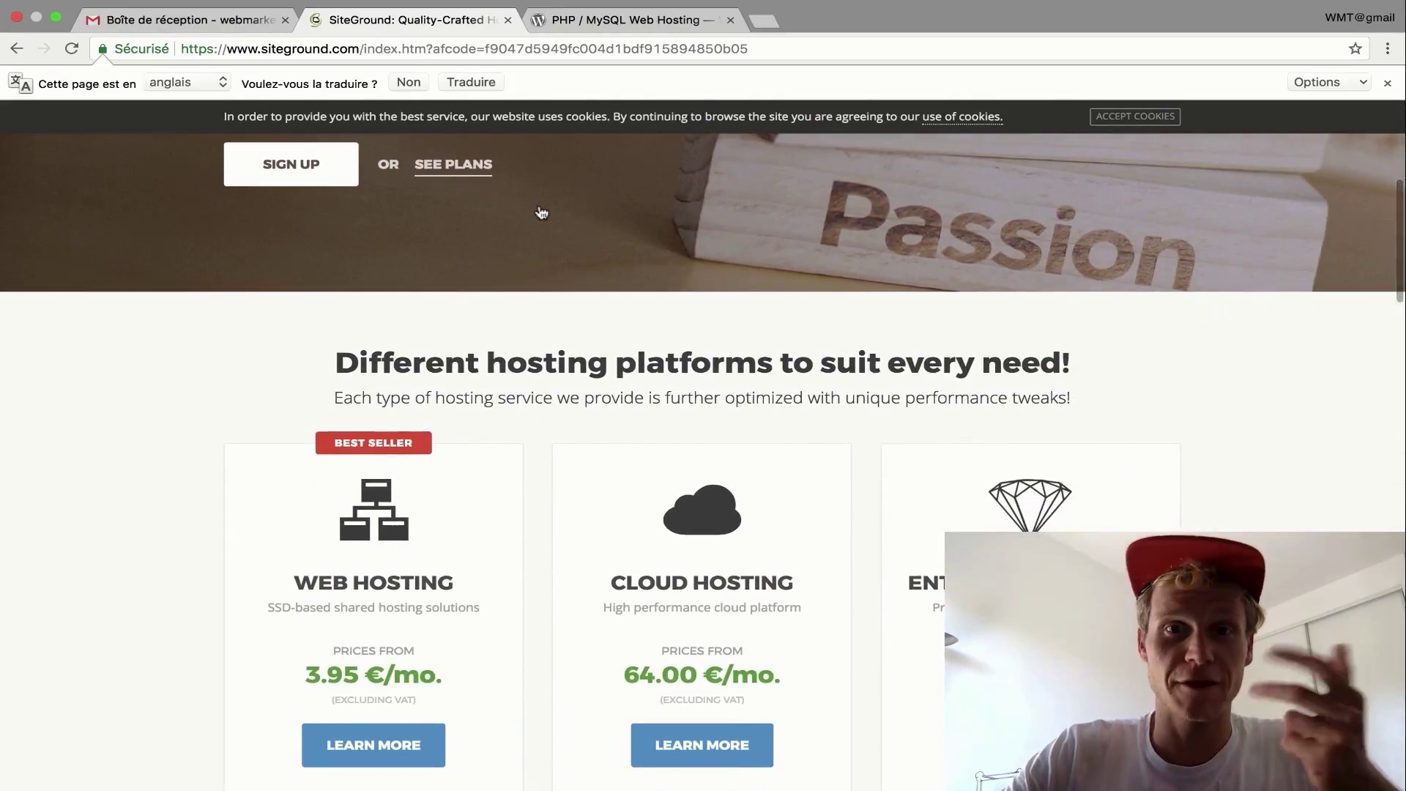
scroll(542, 213, down, 1)
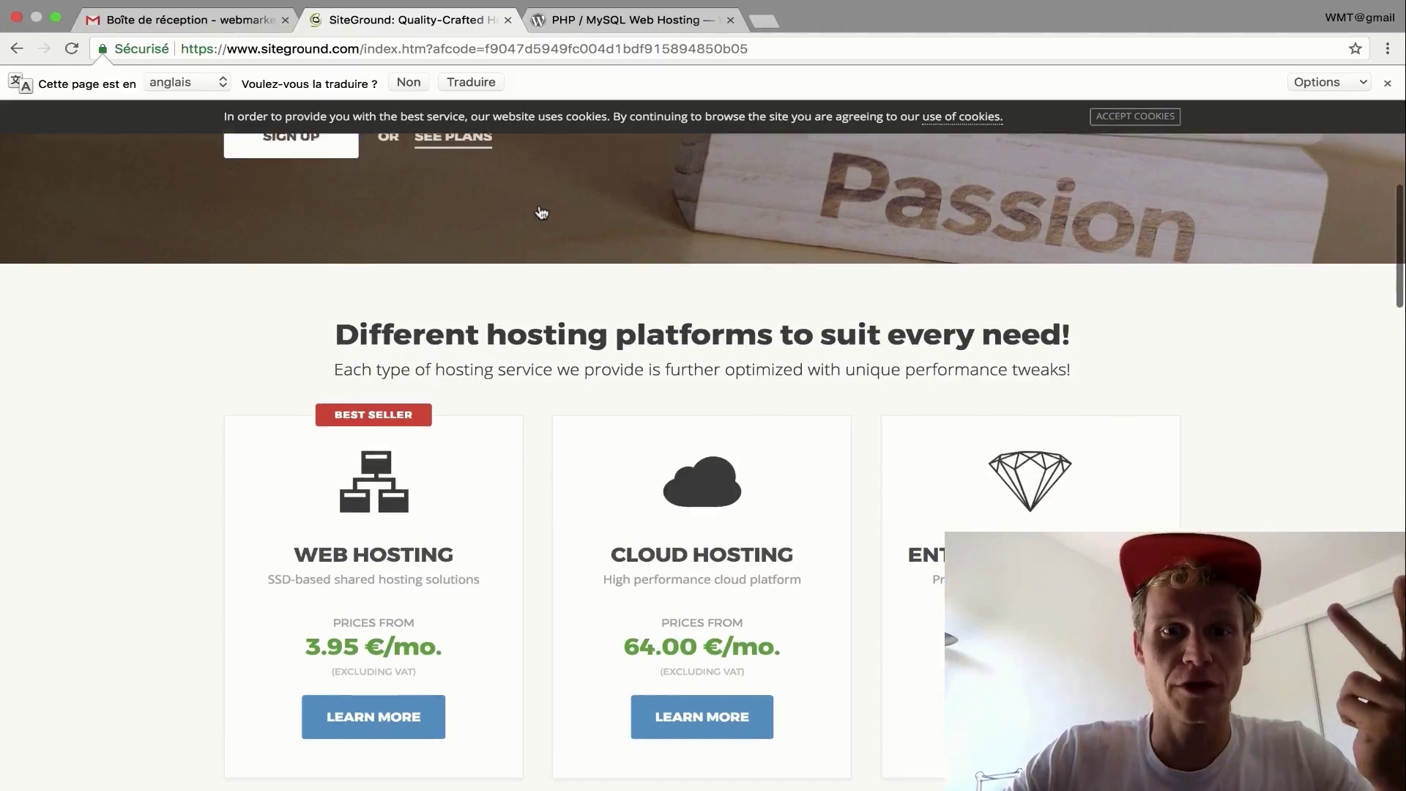
scroll(474, 537, down, 1)
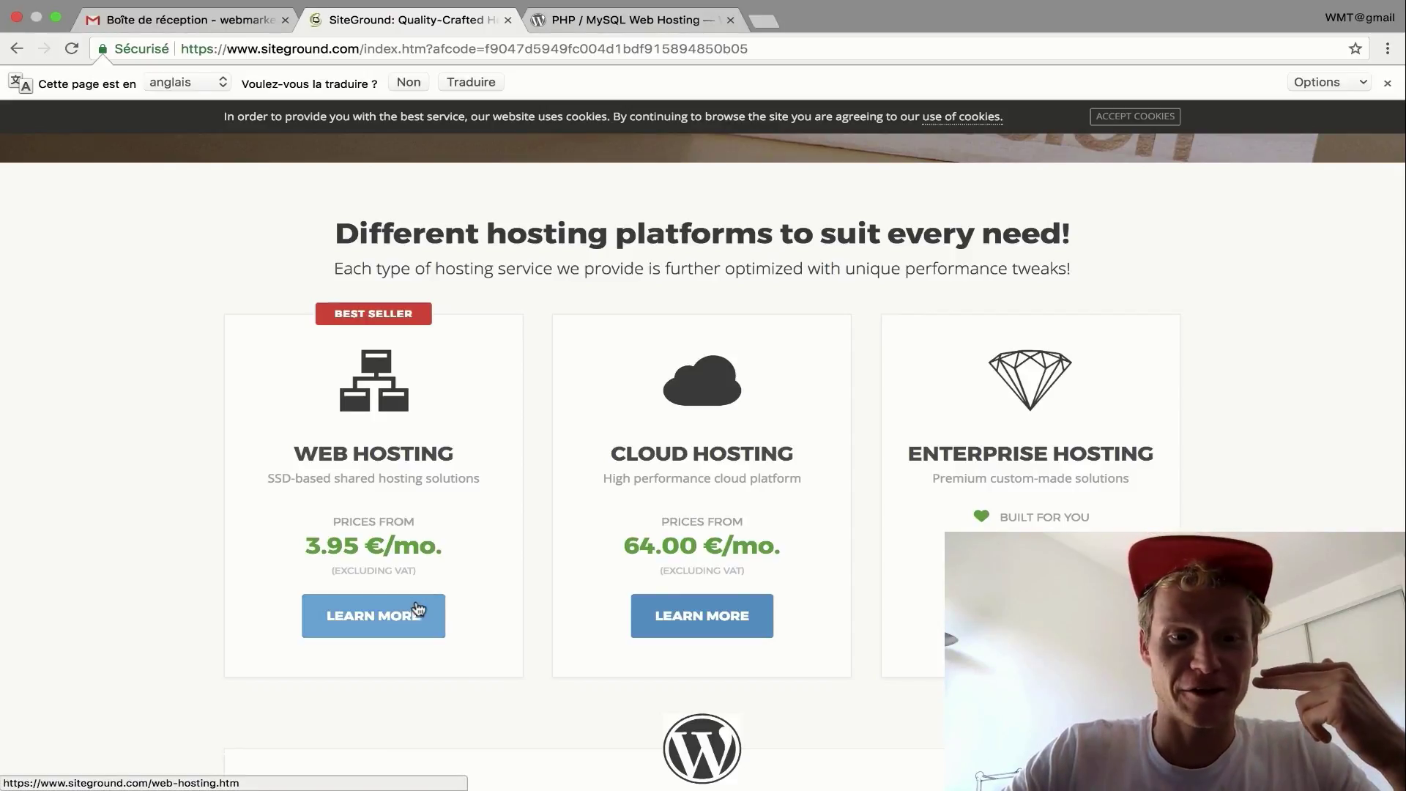
drag(445, 547, 305, 545)
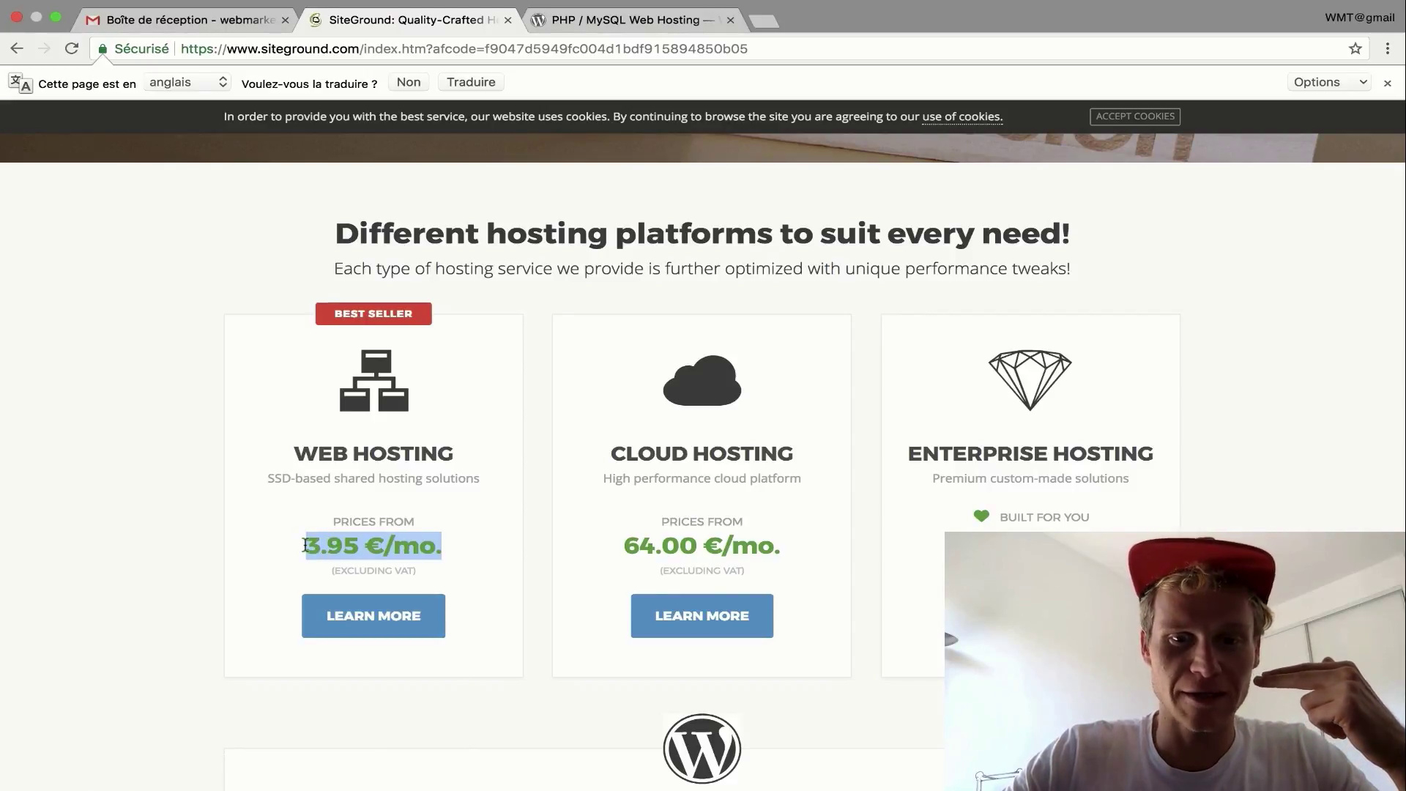
View the StartUp, GrowBig and GoGeek Web Hosting plans and start ordering StartUp.
click(400, 612)
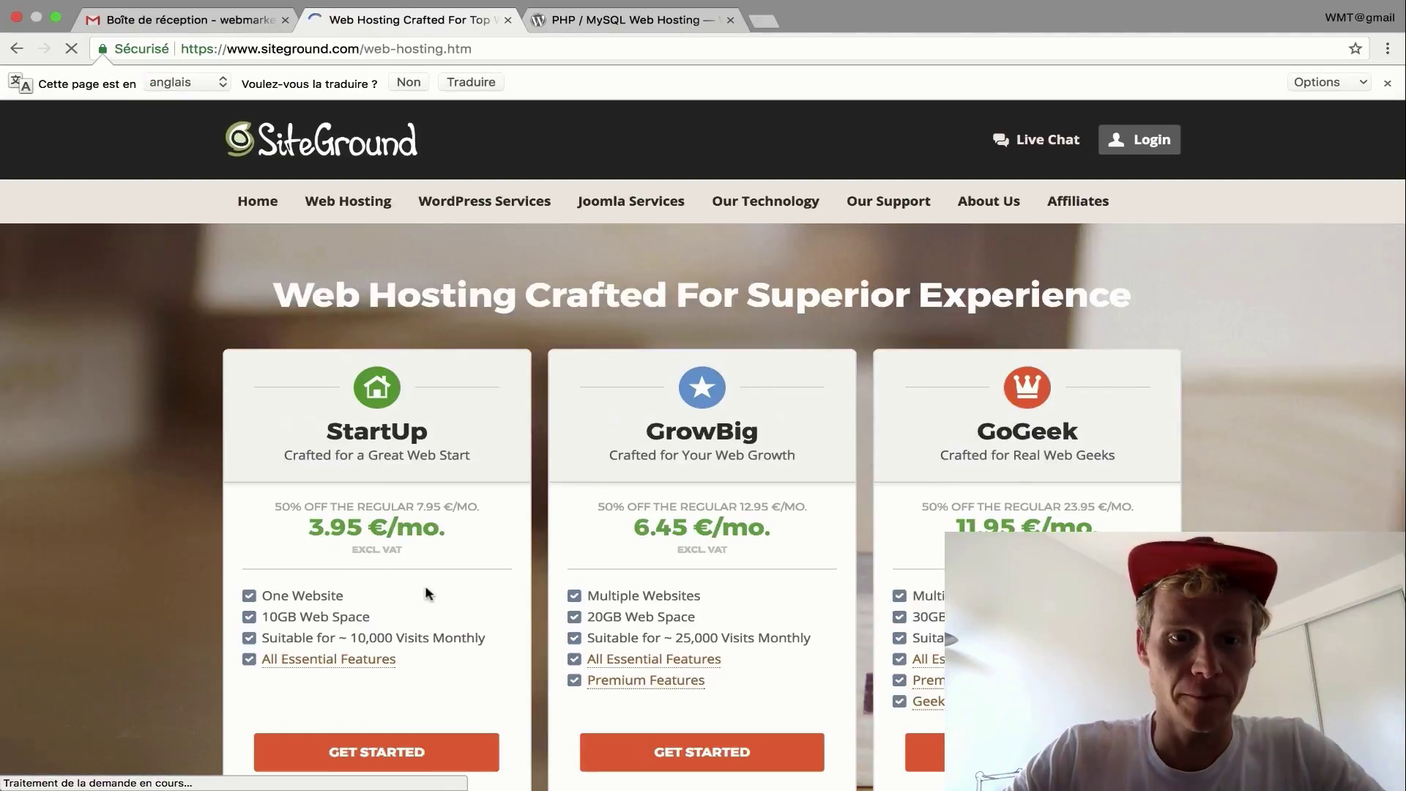
scroll(428, 593, down, 2)
drag(274, 413, 482, 414)
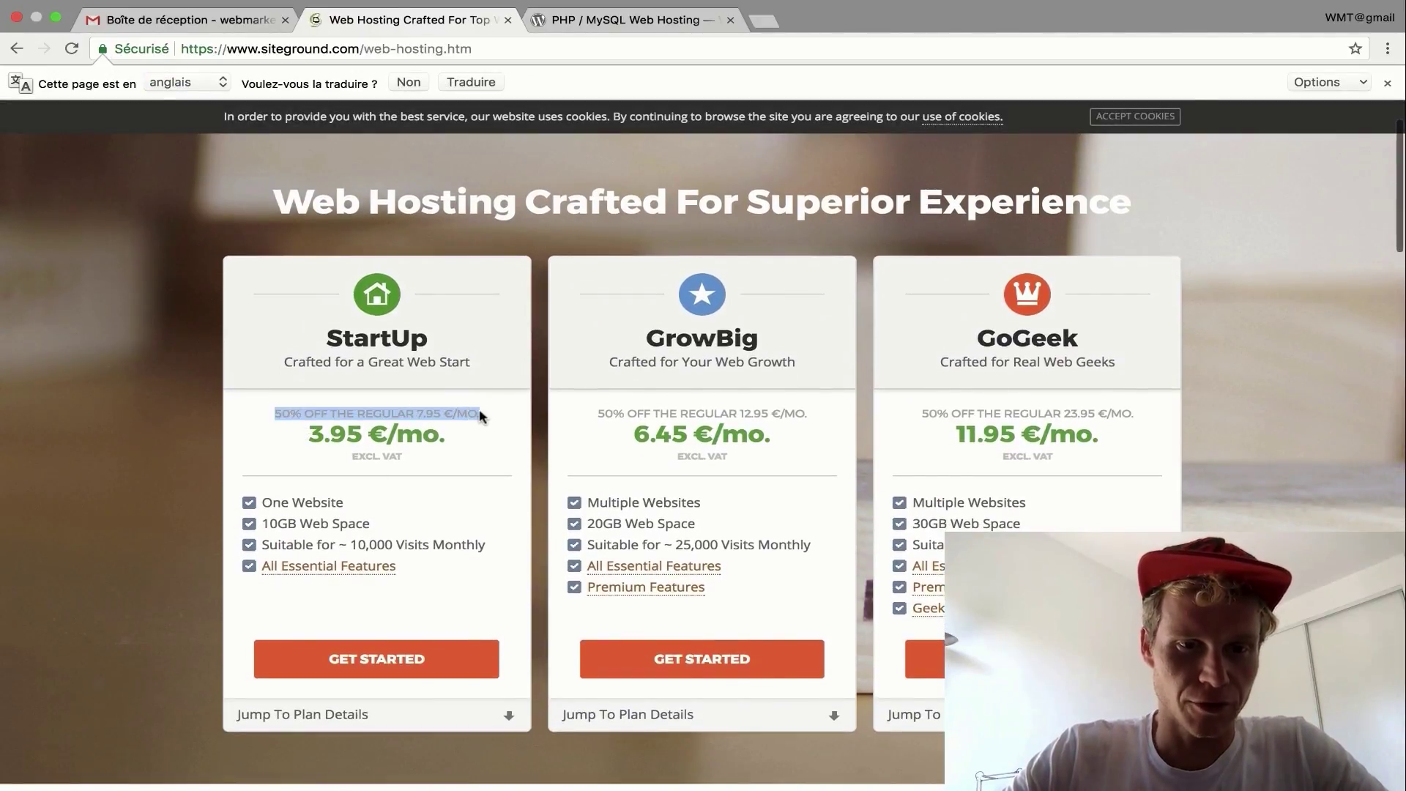
click(403, 658)
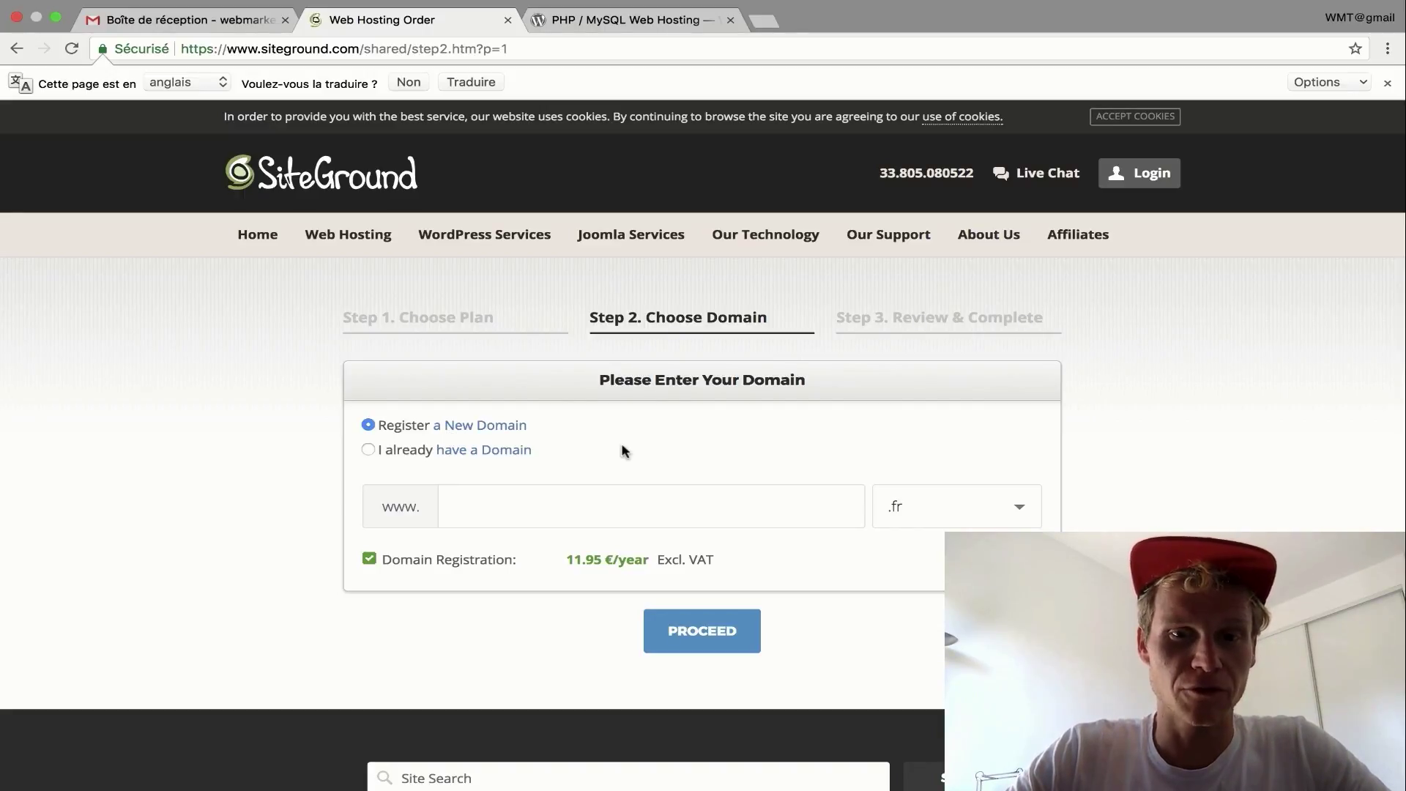
Enter cours-wordpress with the .com extension as the new domain and proceed.
click(550, 503)
text(cour)
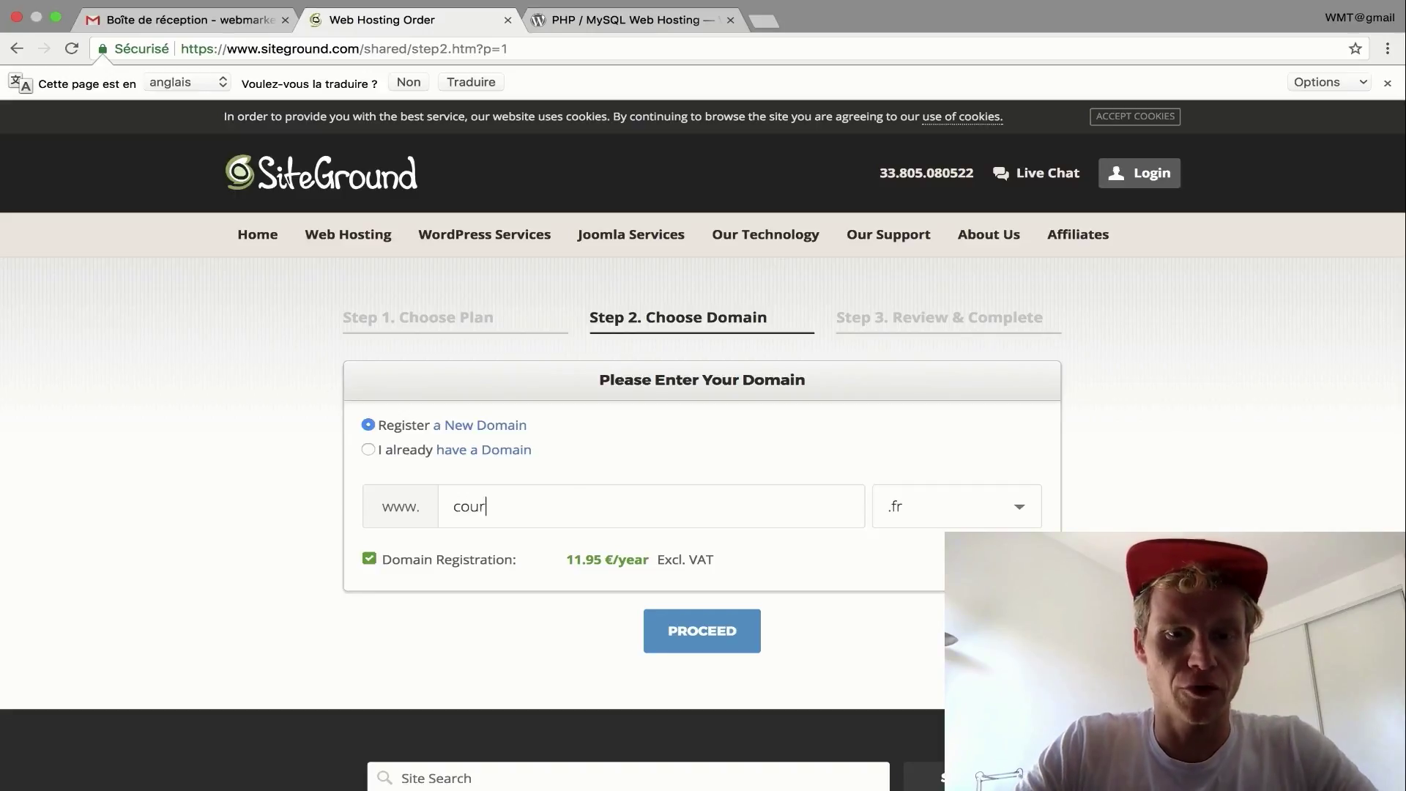
text(s-wordpr)
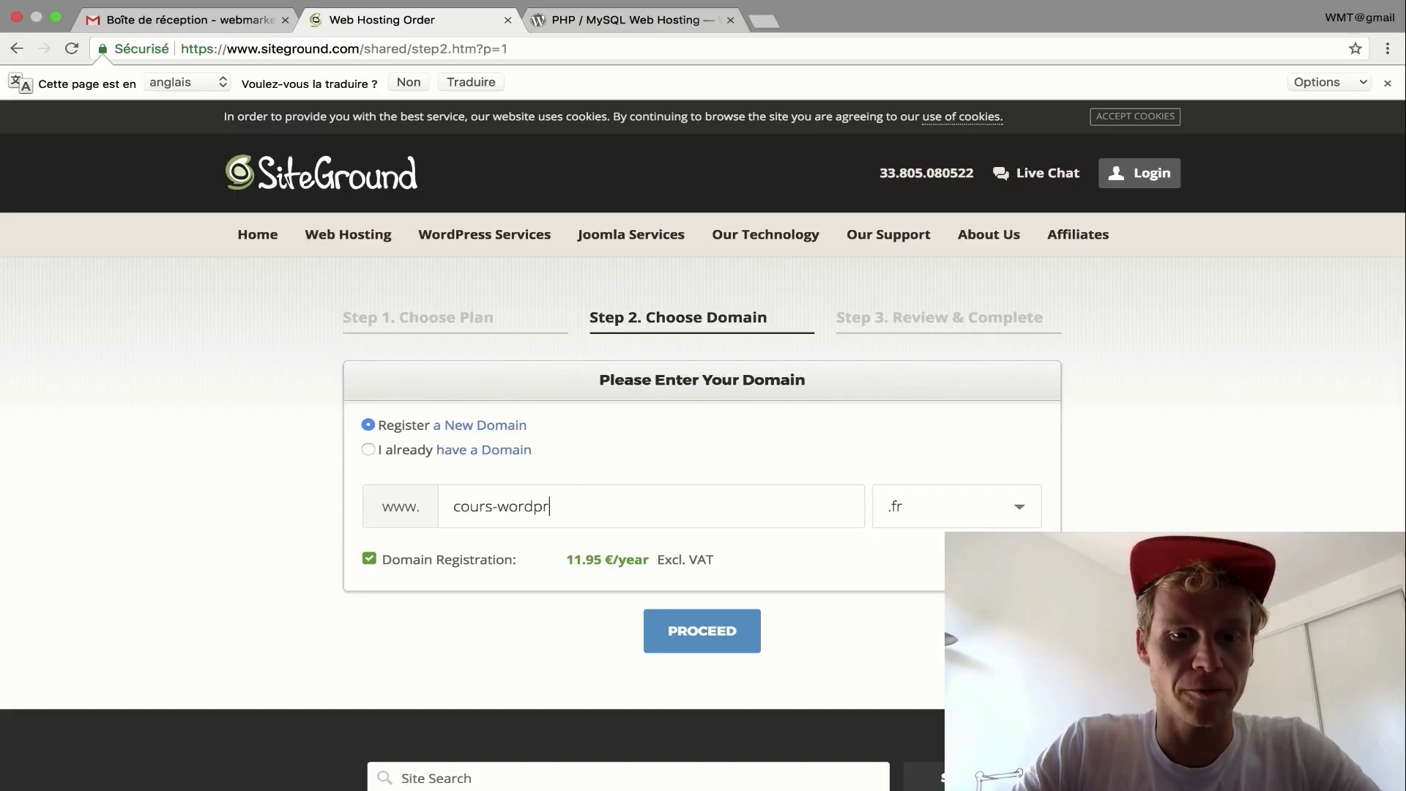
text(ess.)
key(BackSpace)
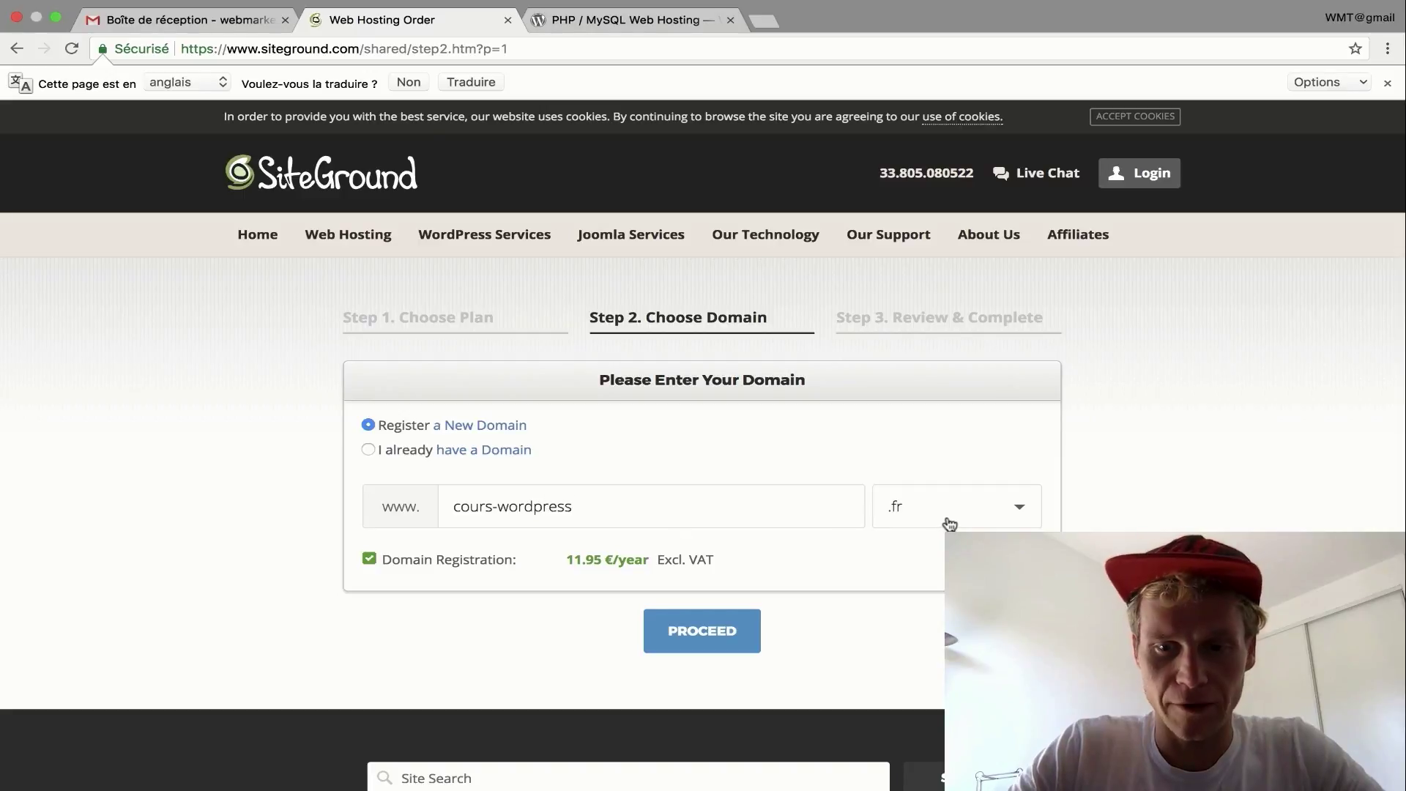
click(949, 521)
scroll(949, 521, down, 3)
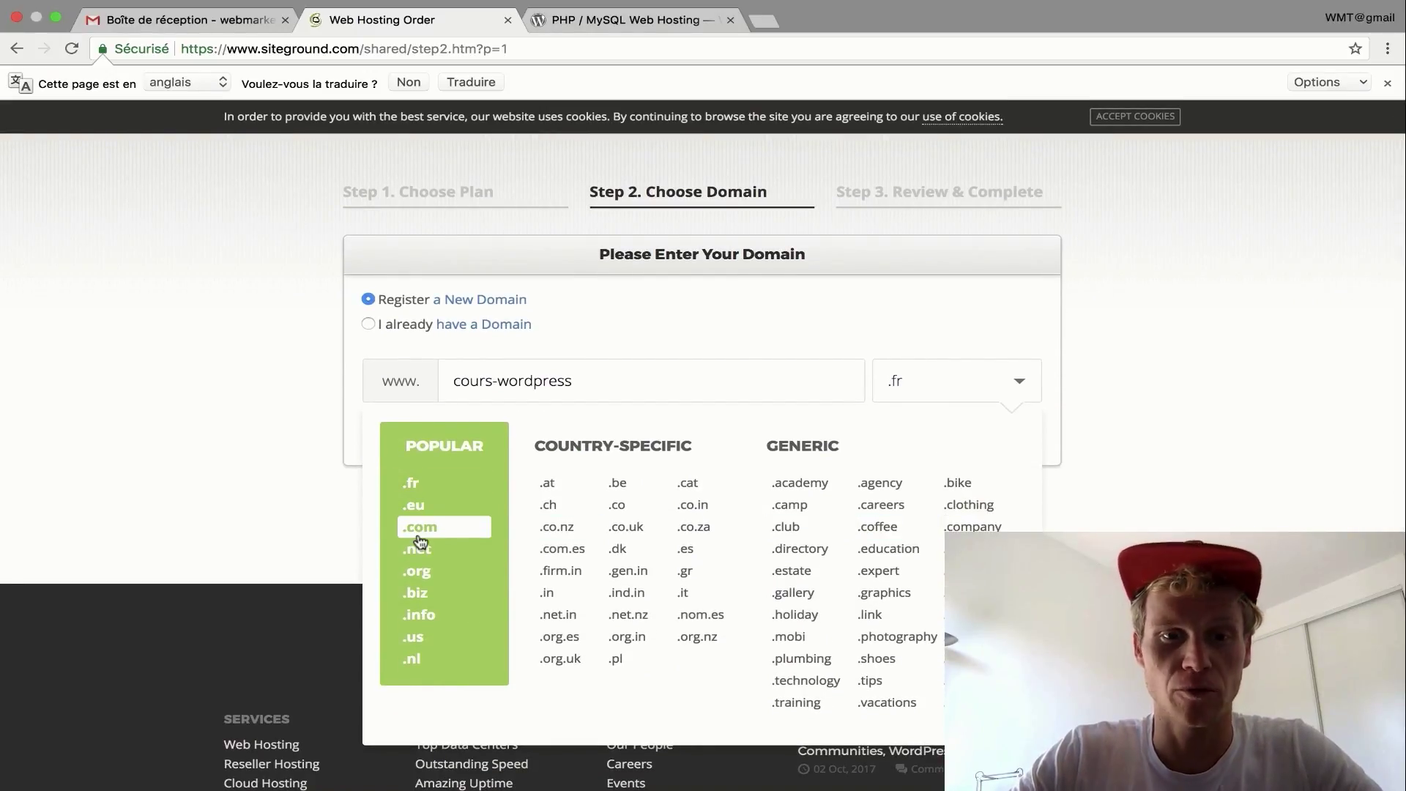
click(419, 529)
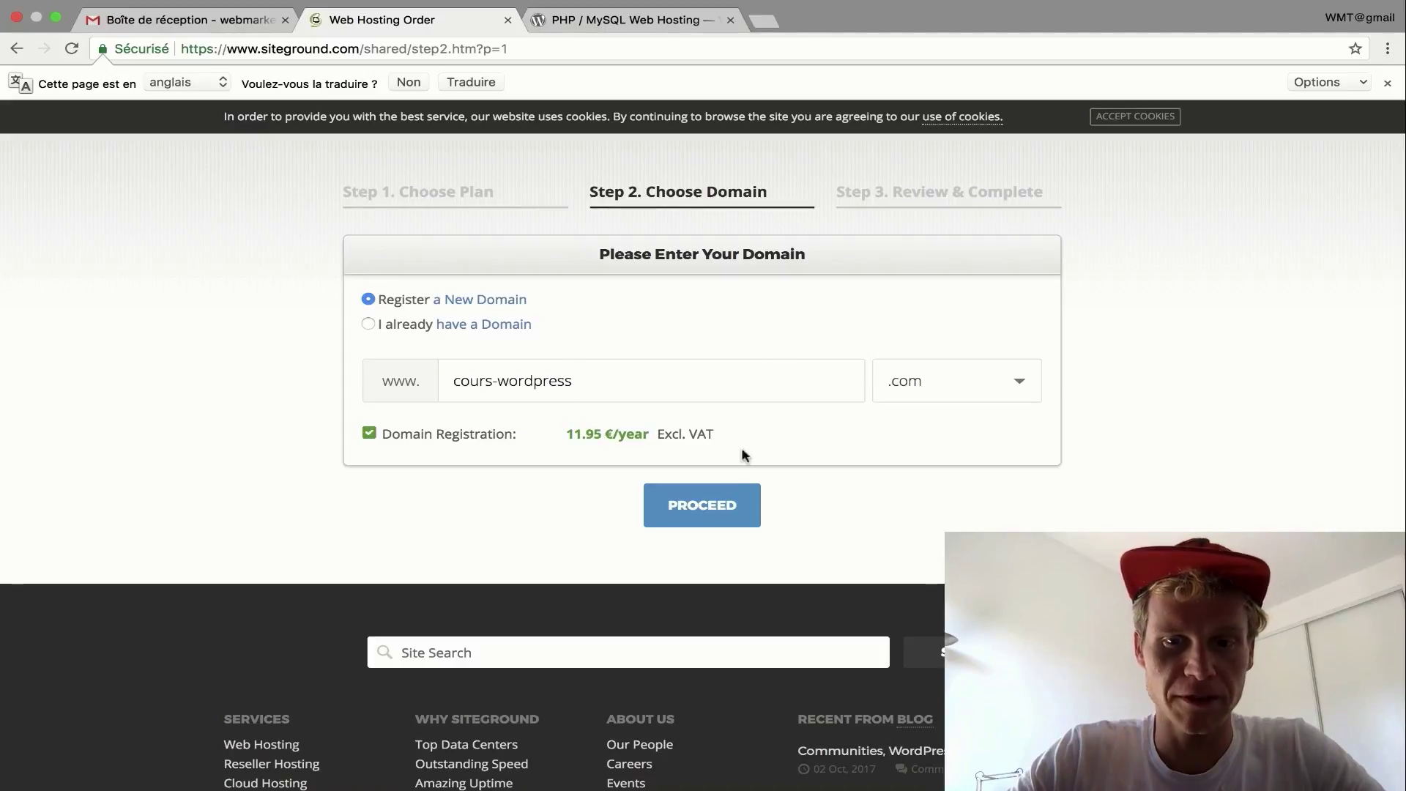
click(722, 506)
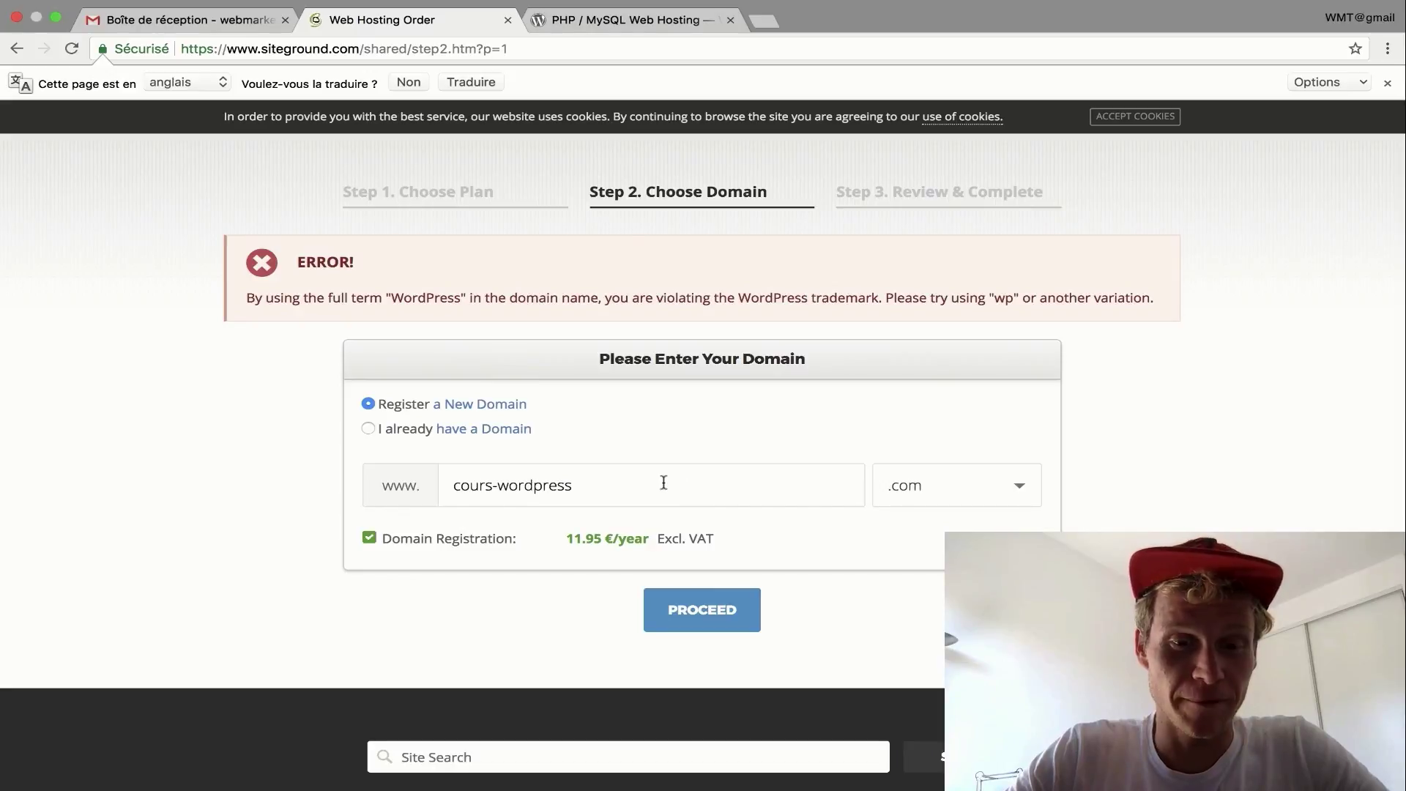
Change the rejected domain name to cours-wp.com and proceed to the review step.
drag(662, 484, 508, 484)
text(p)
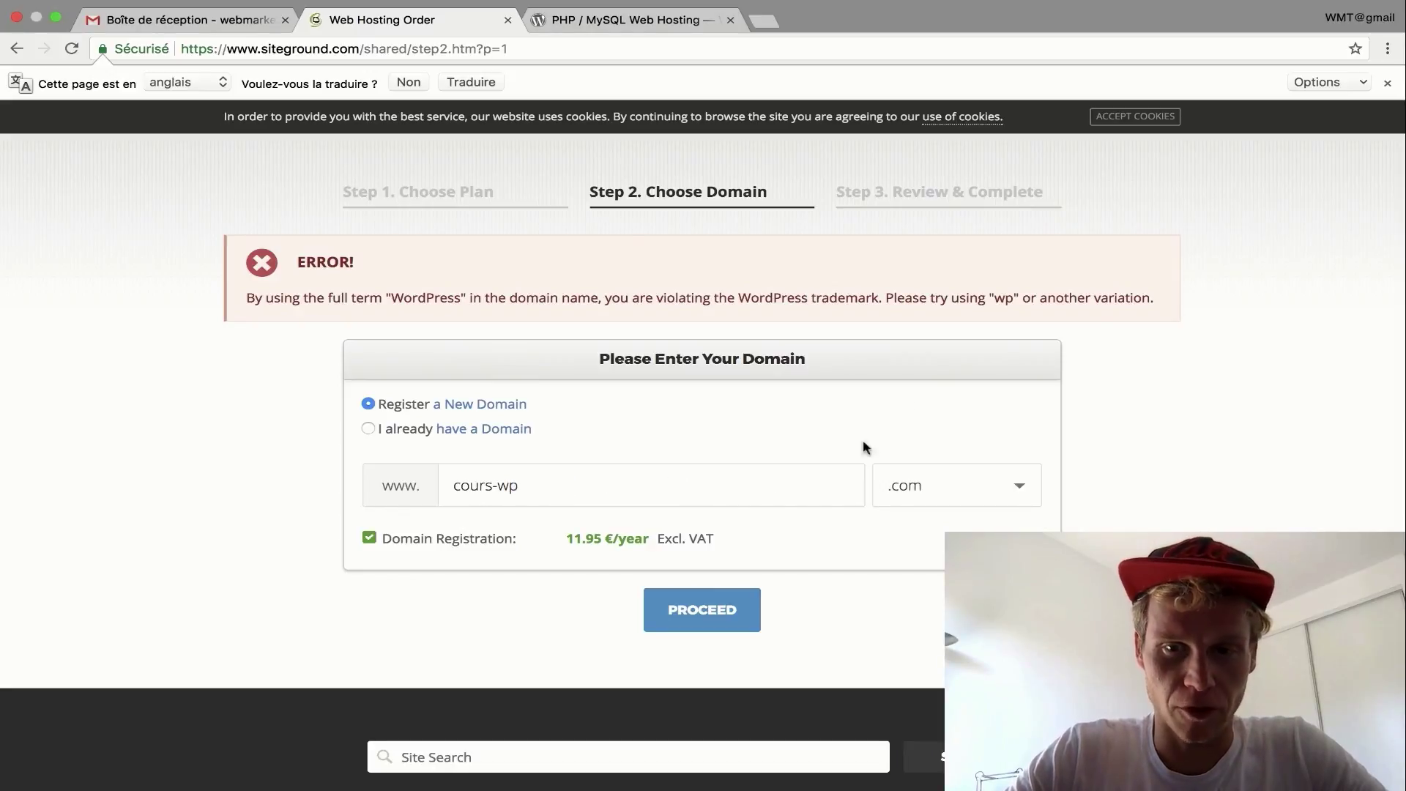
click(701, 631)
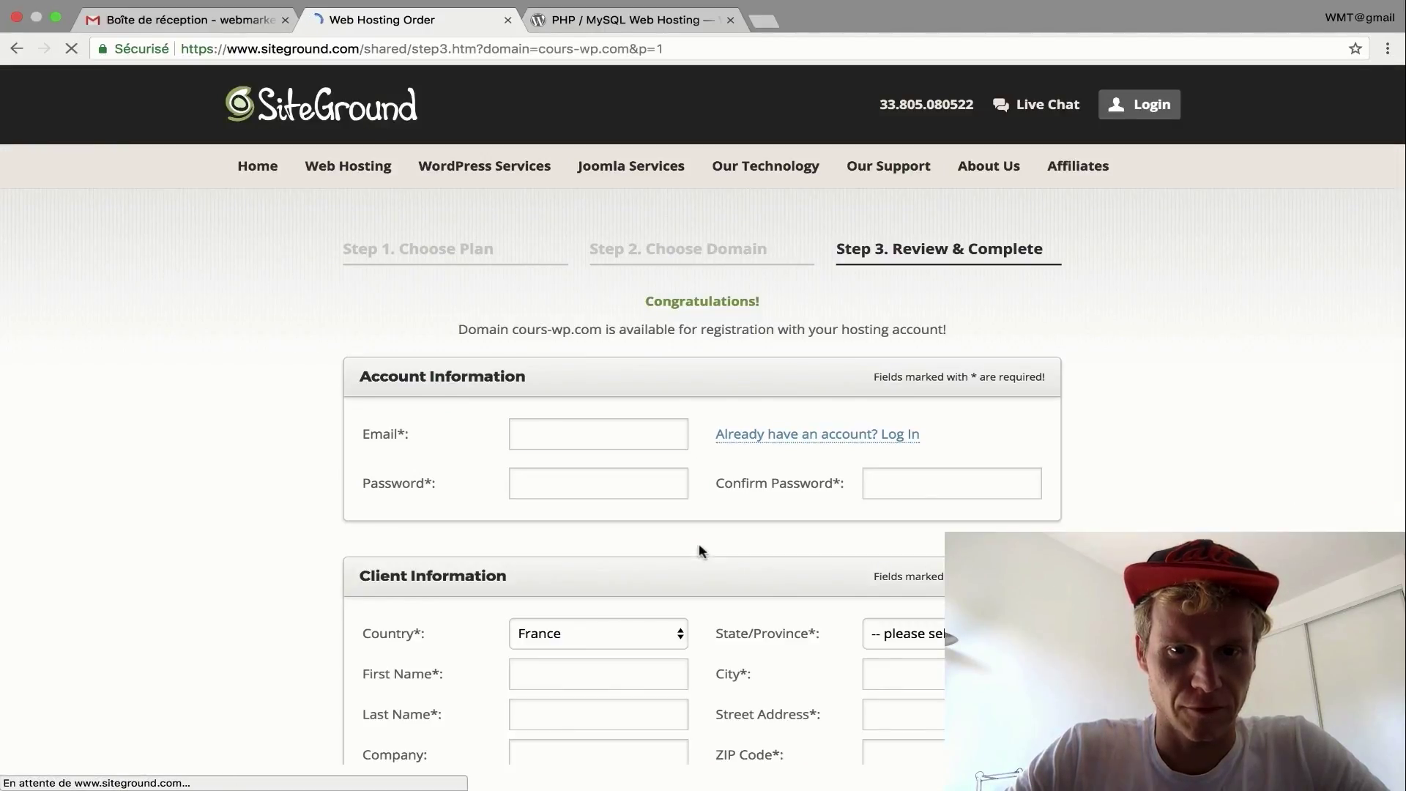
Enter the account e-mail address in the Email field.
scroll(681, 398, down, 3)
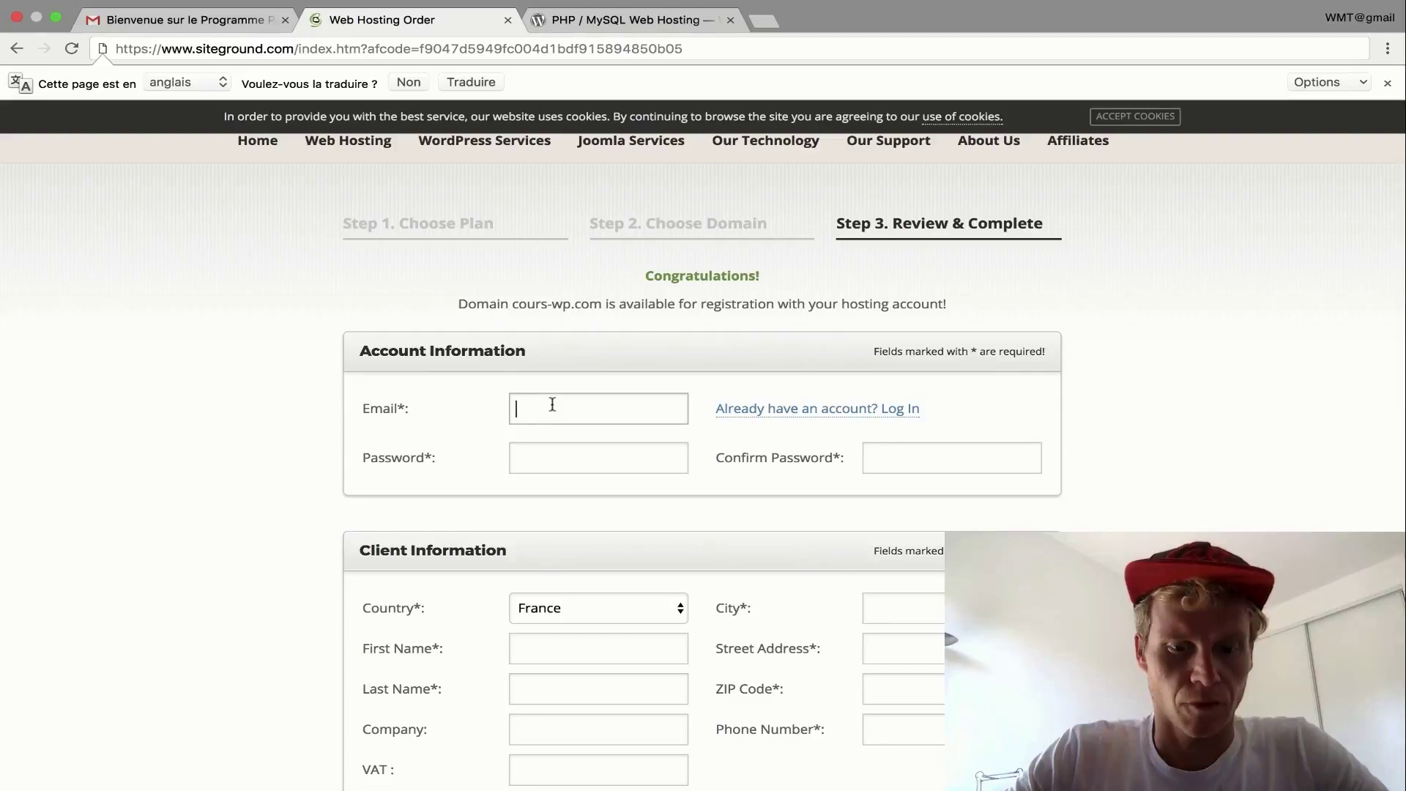
click(552, 409)
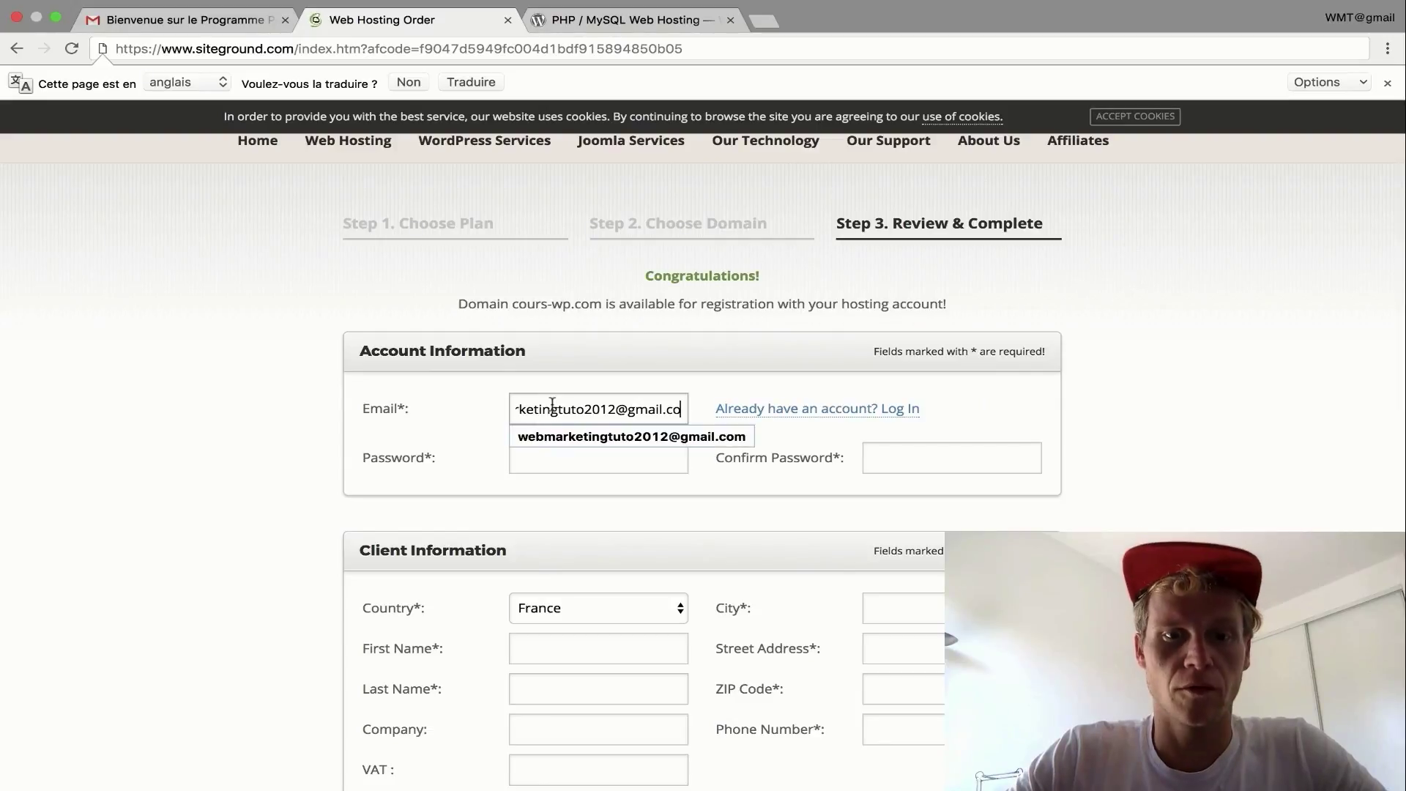
key(Tab)
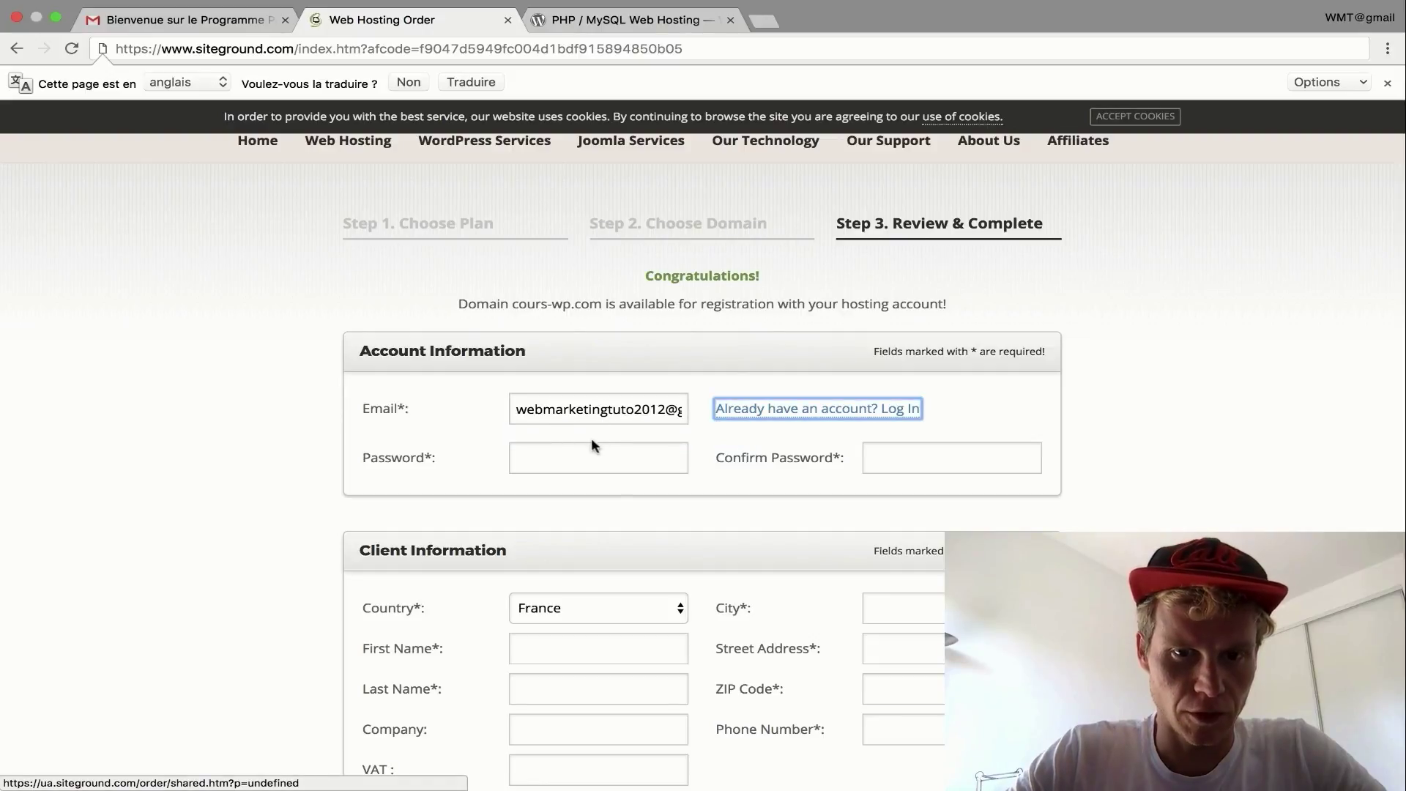
Type the account password into Password and Confirm Password.
click(594, 449)
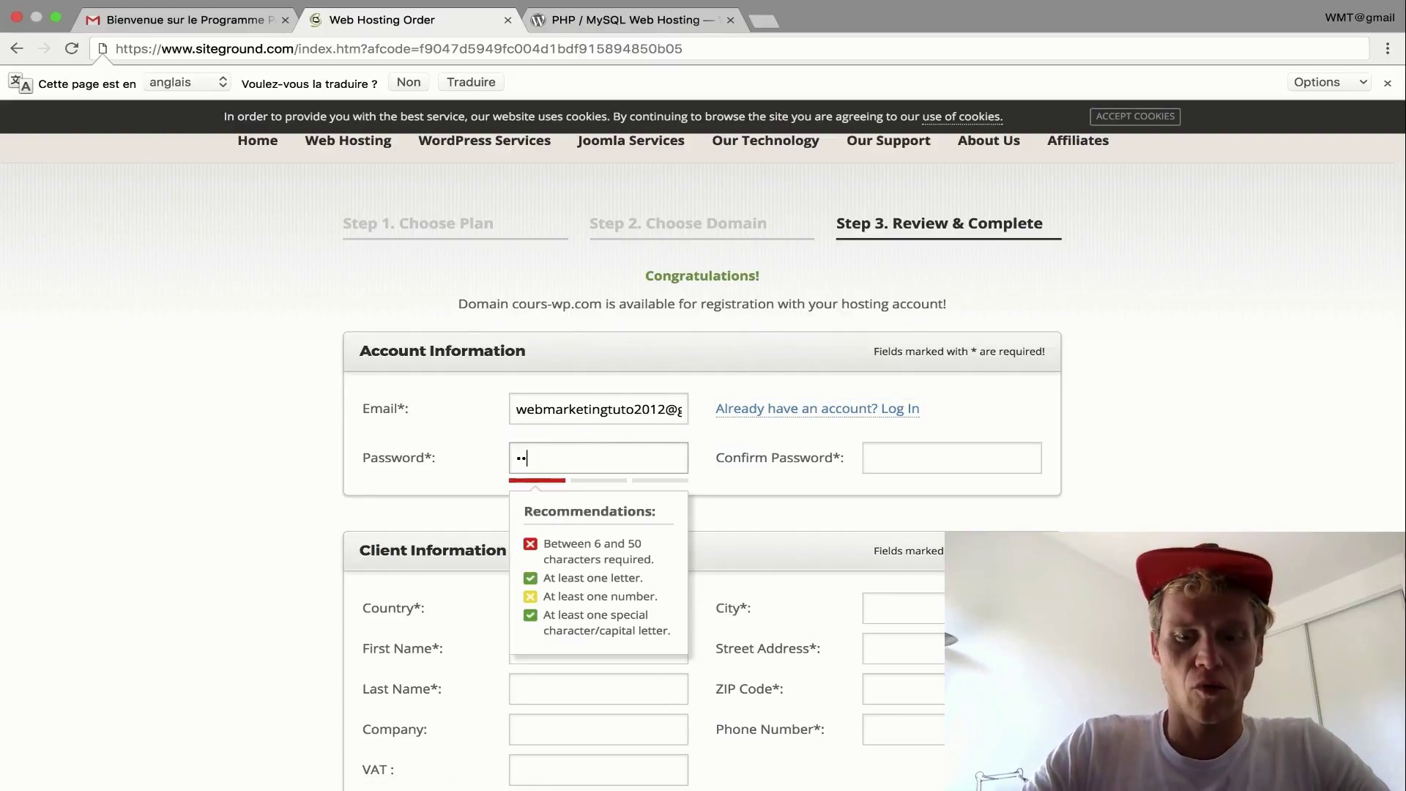
key(Tab)
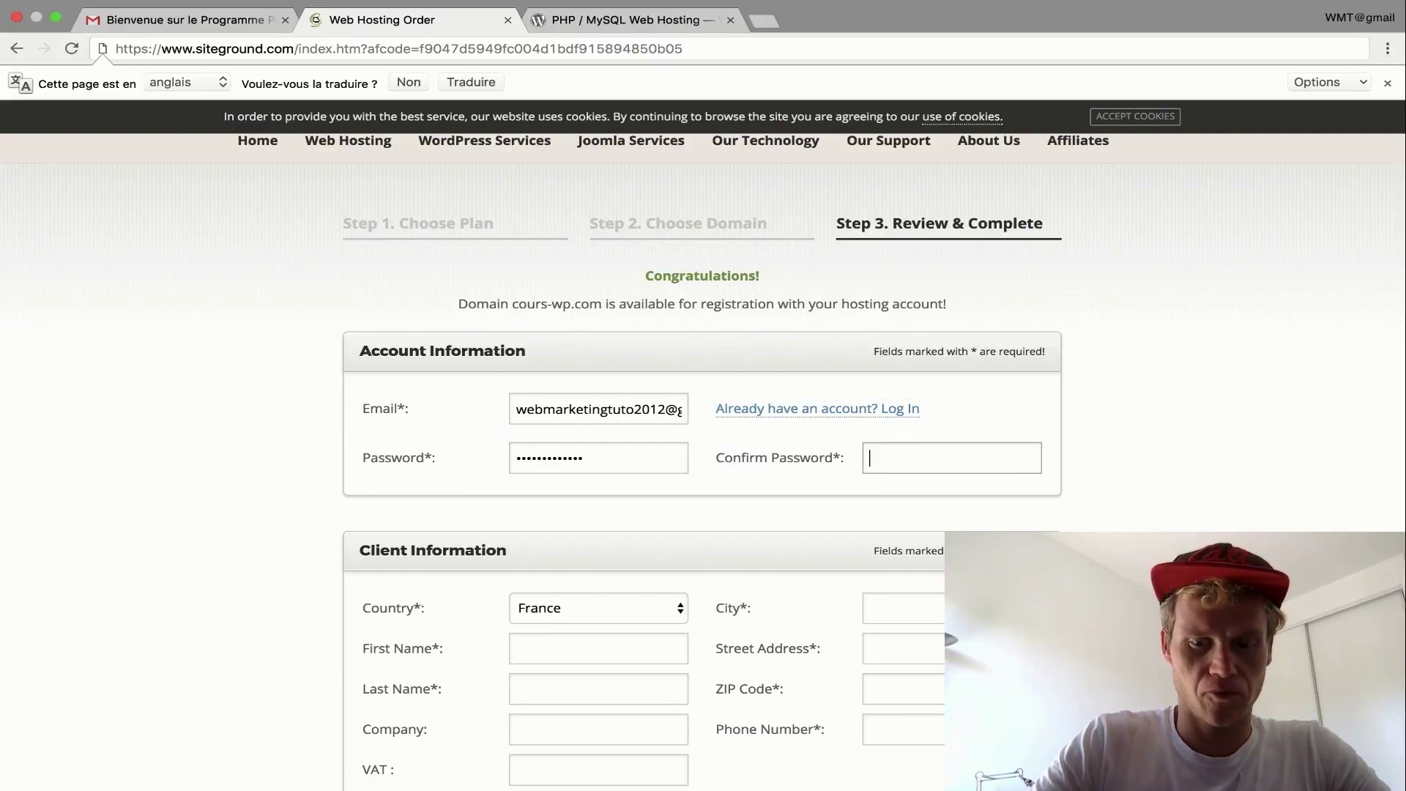
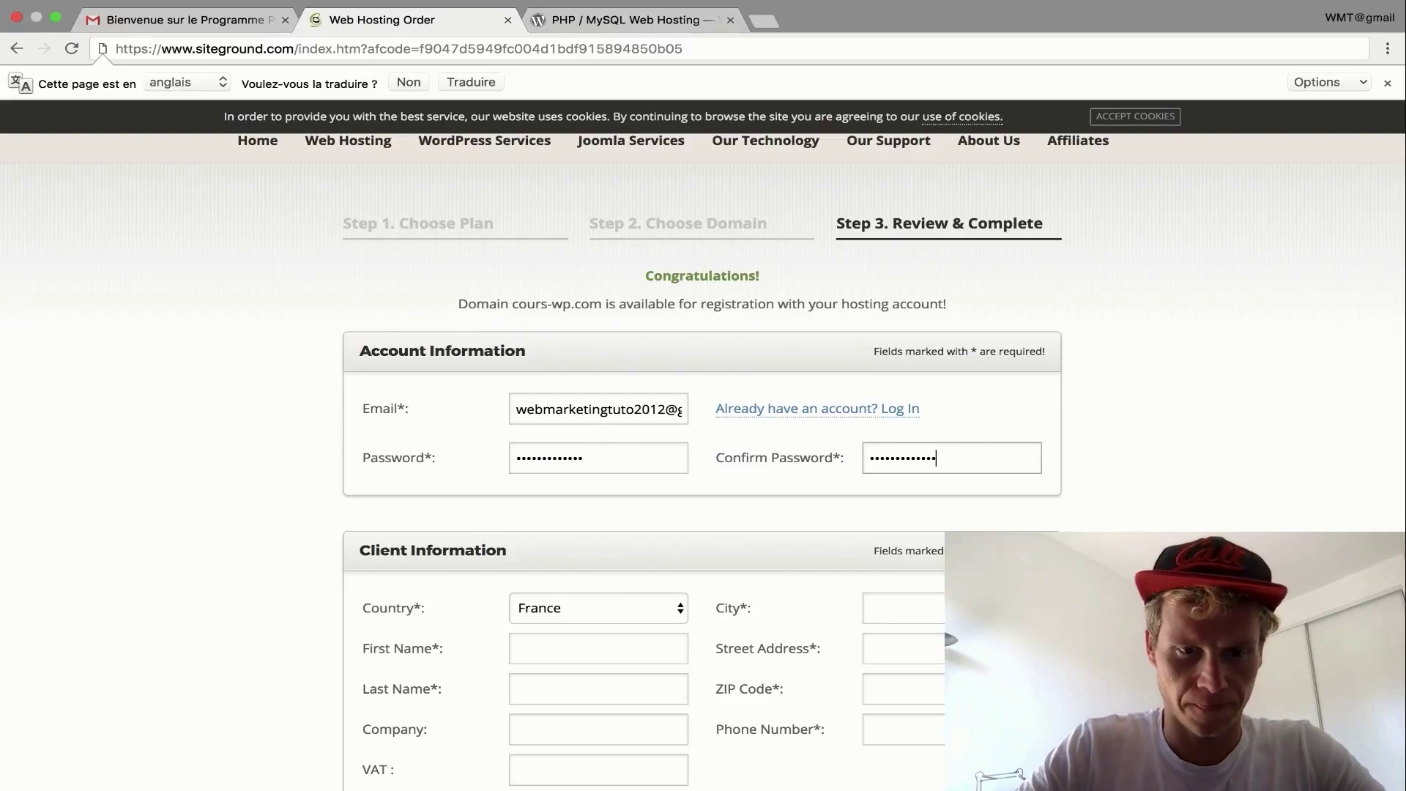
scroll(380, 370, down, 5)
Enter the client's first and last name, city, street address with ZIP code, and phone number.
click(523, 356)
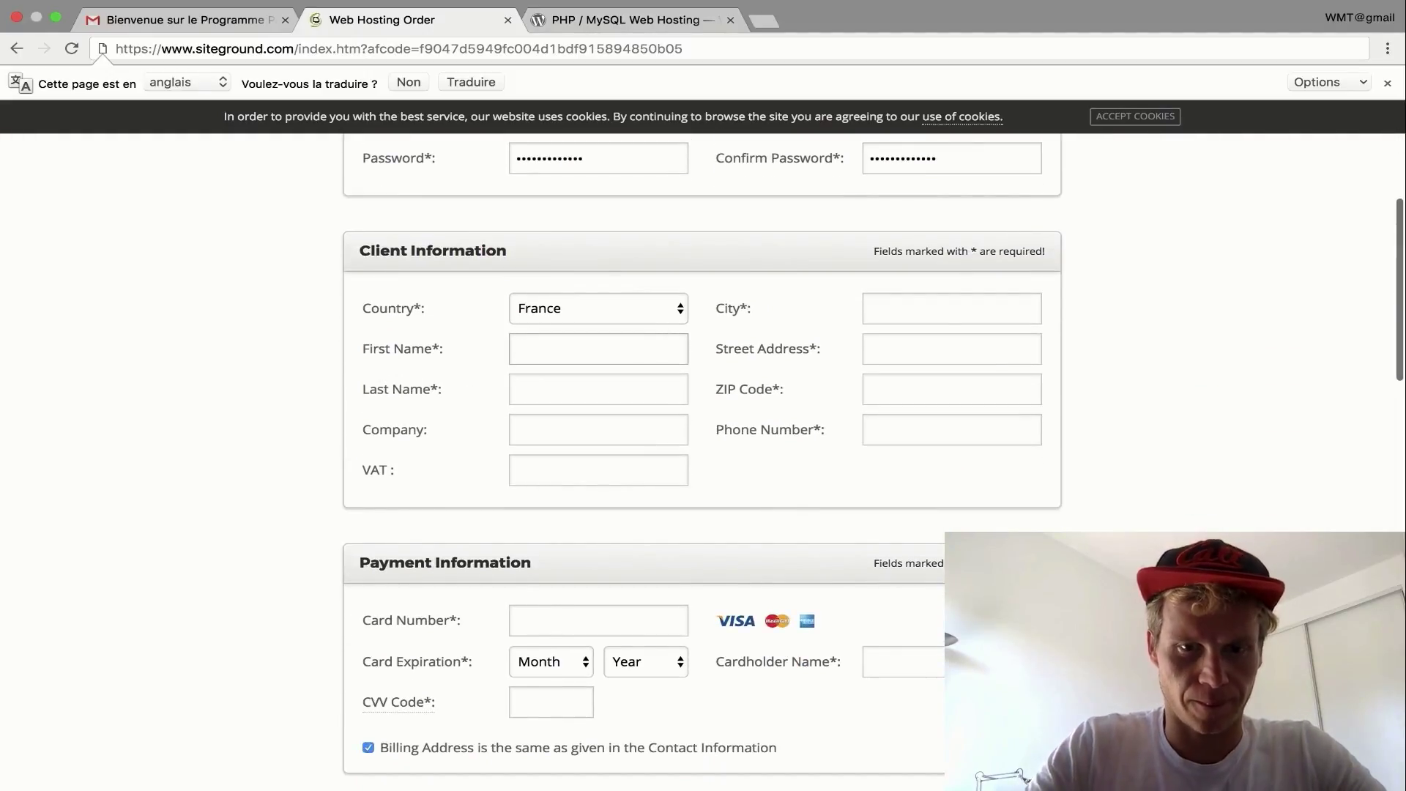
key(Tab)
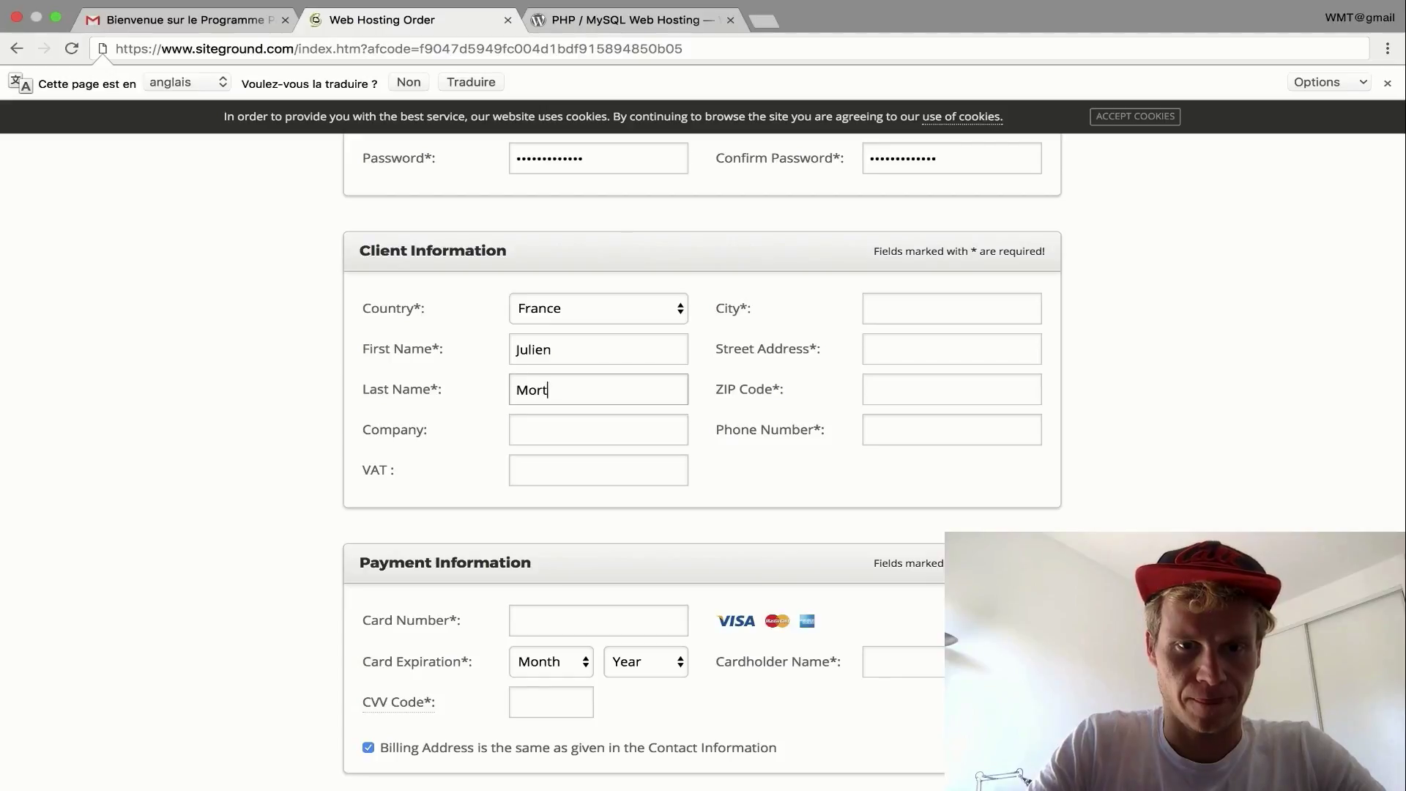
key(Tab)
key(Tab)
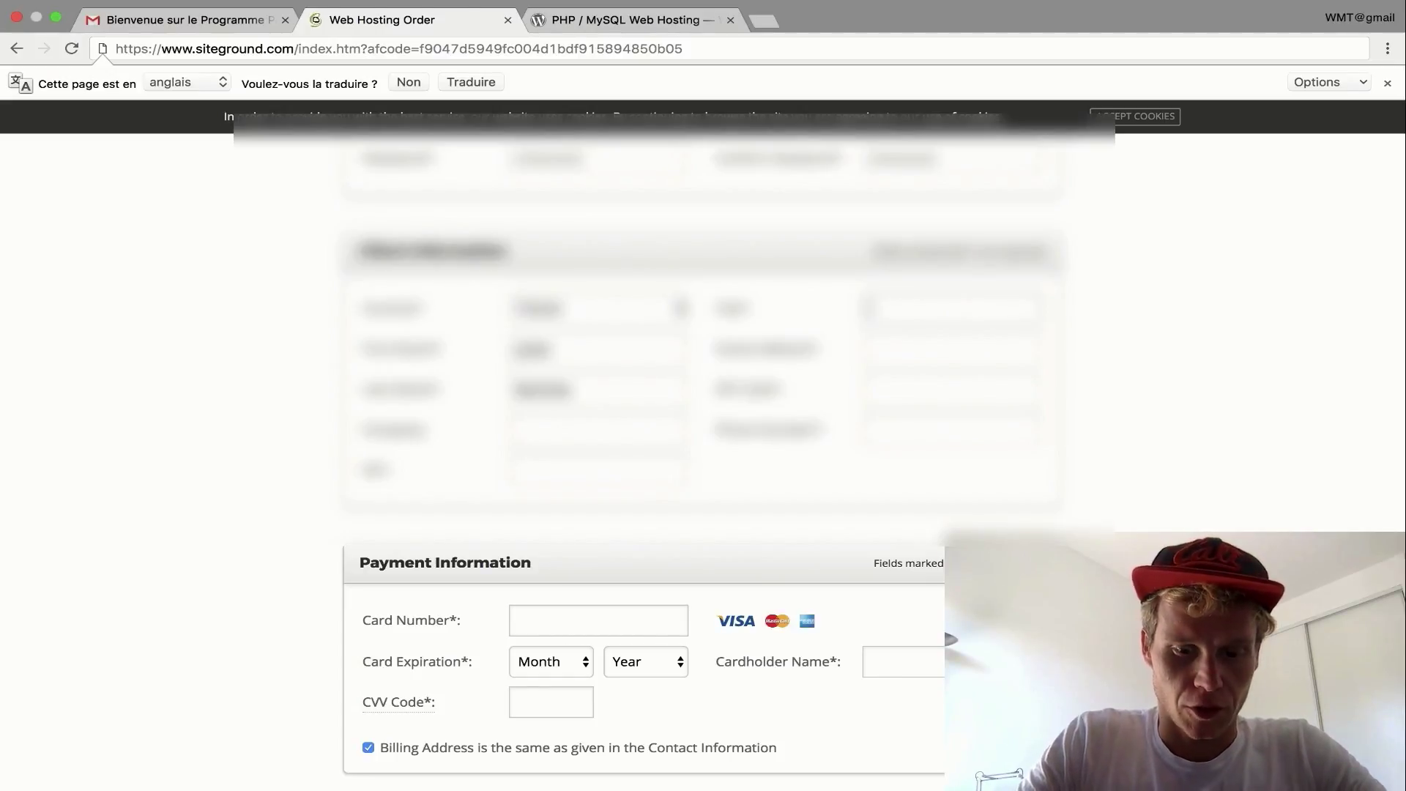
text(Bordeaux)
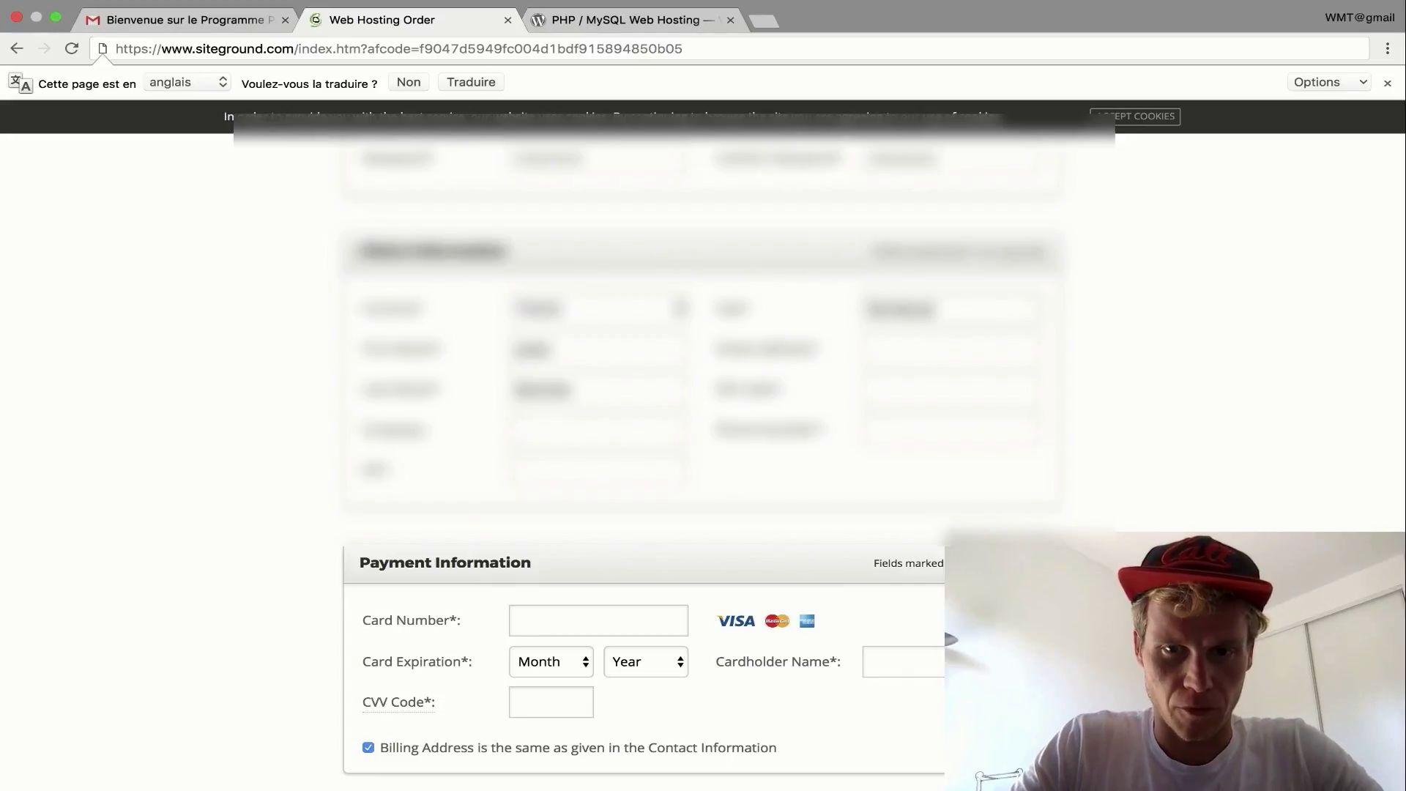
key(Tab)
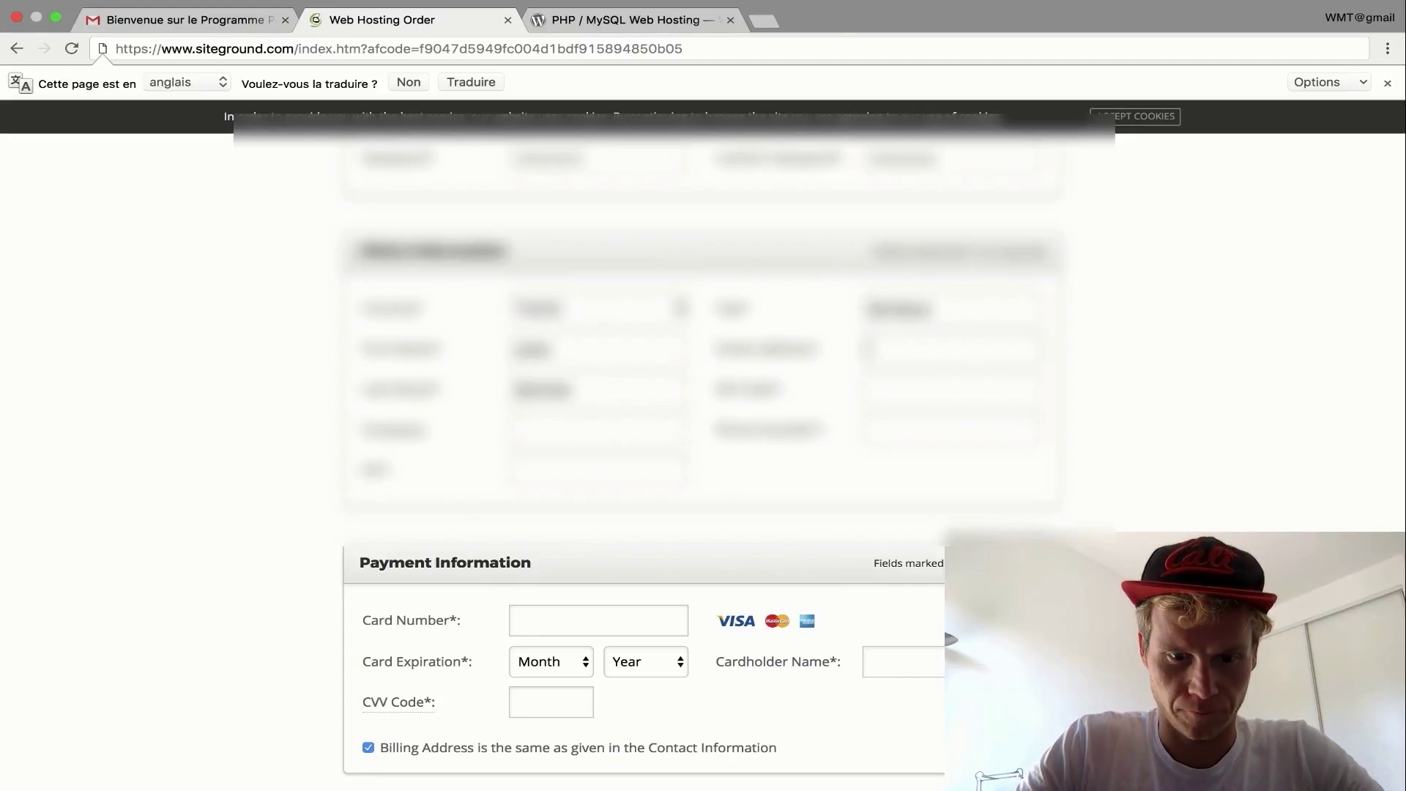
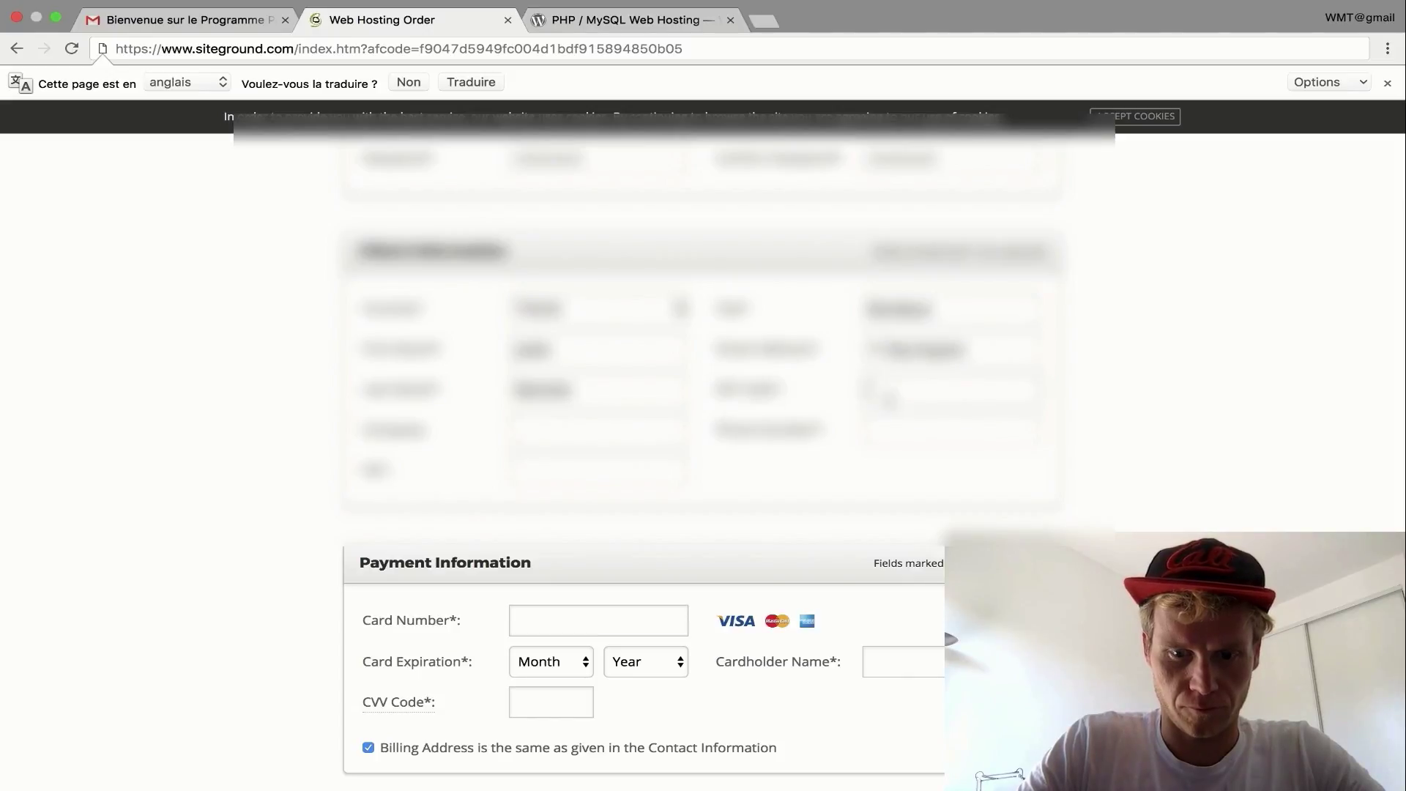
text(13001)
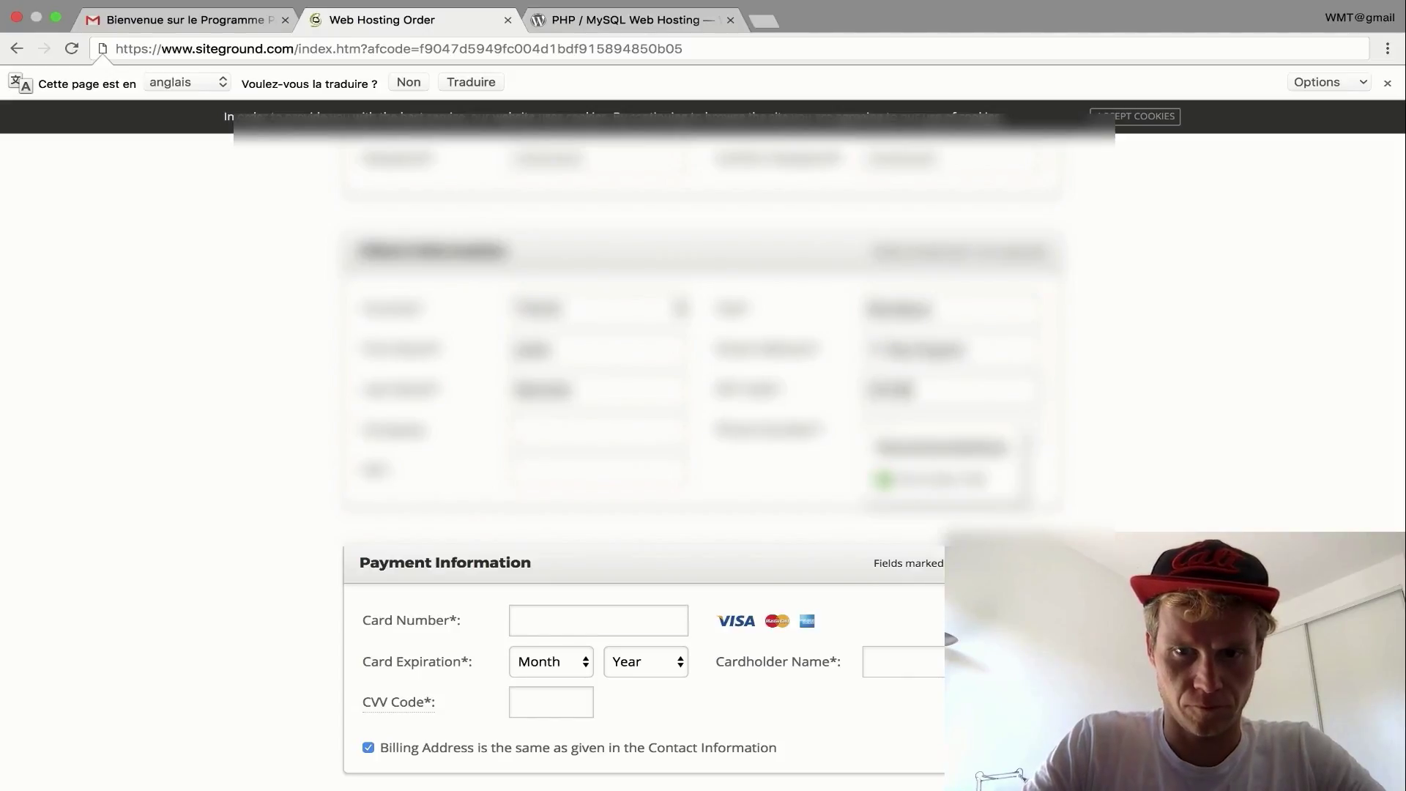
key(Tab)
text(0612345678)
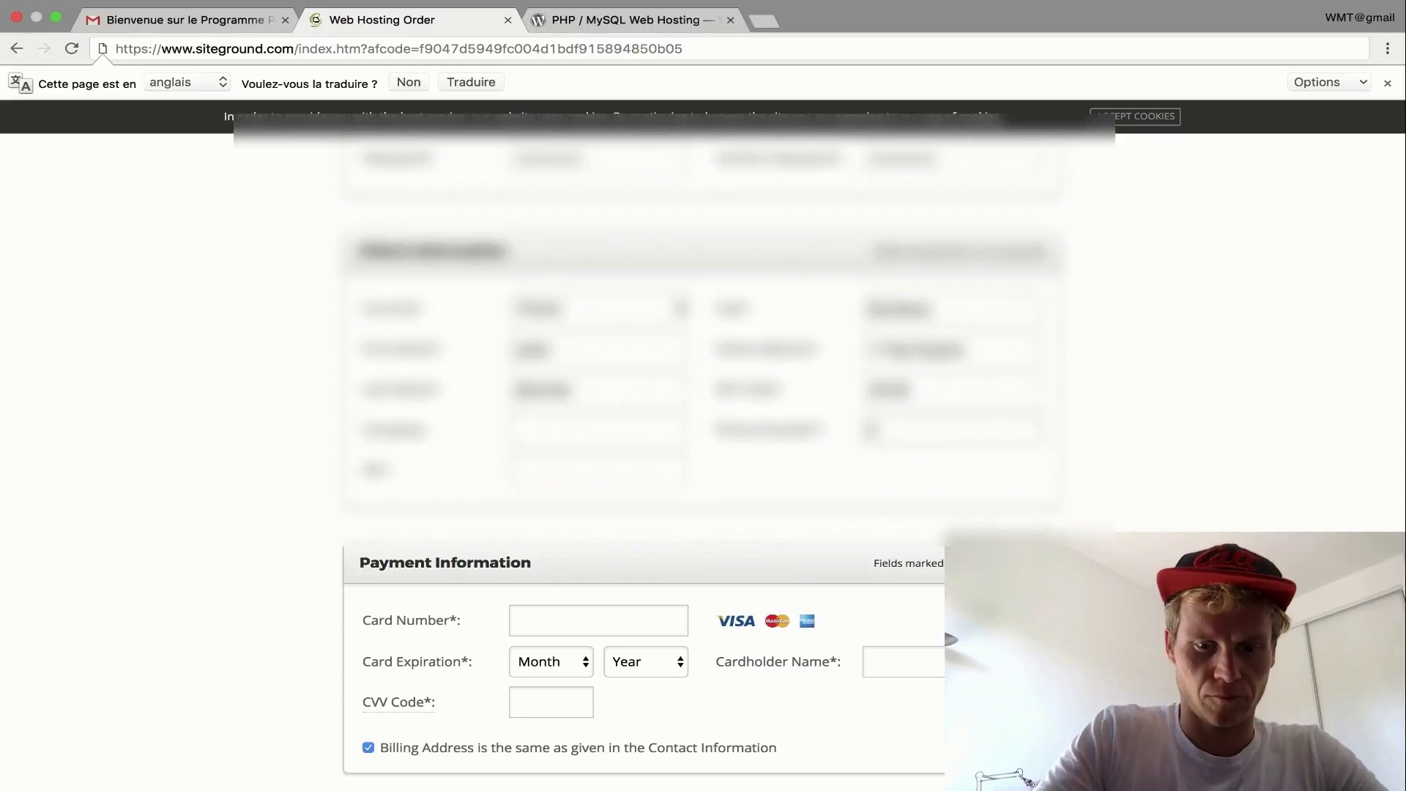
text(45678)
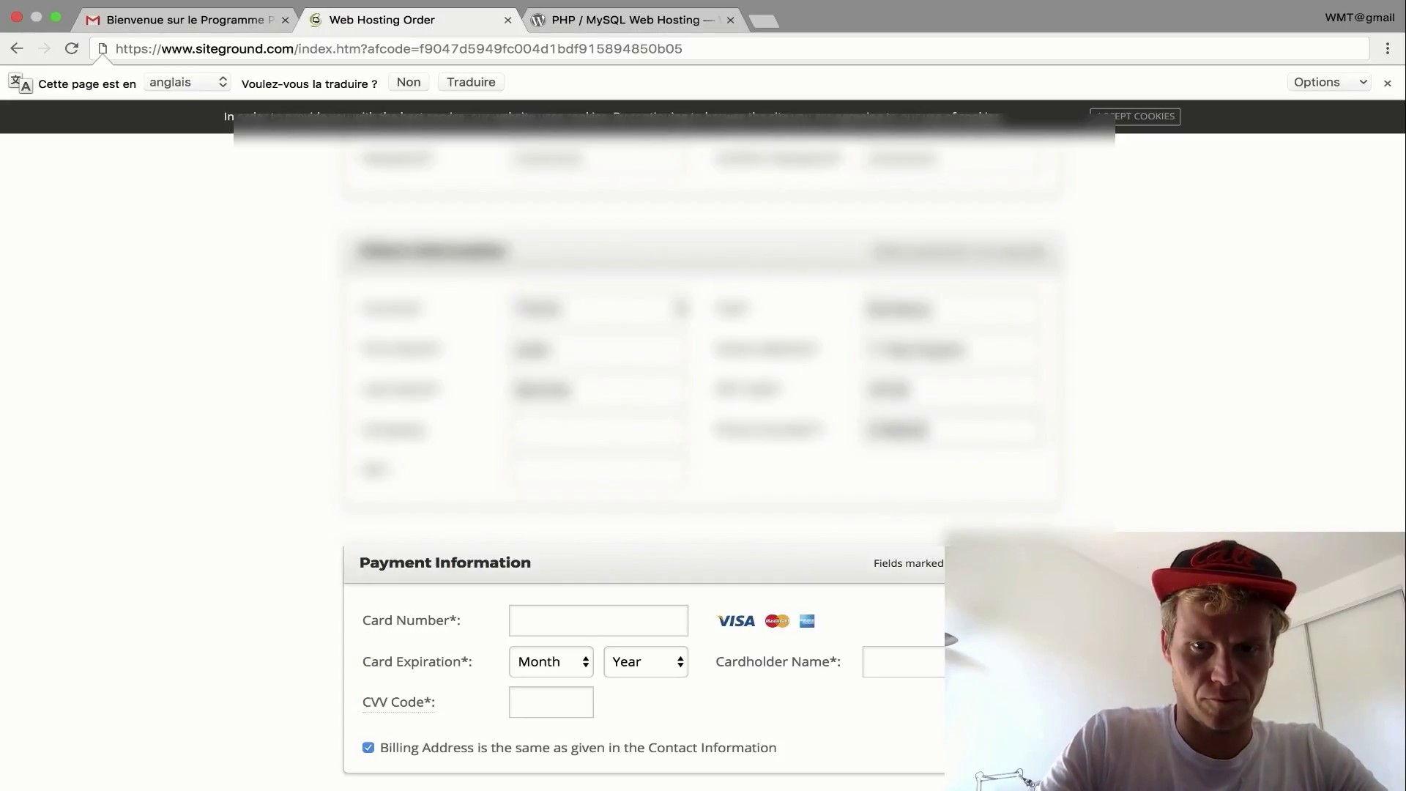
scroll(703, 440, down, 3)
Enter the card number and choose the card's expiry month and year.
scroll(857, 381, down, 2)
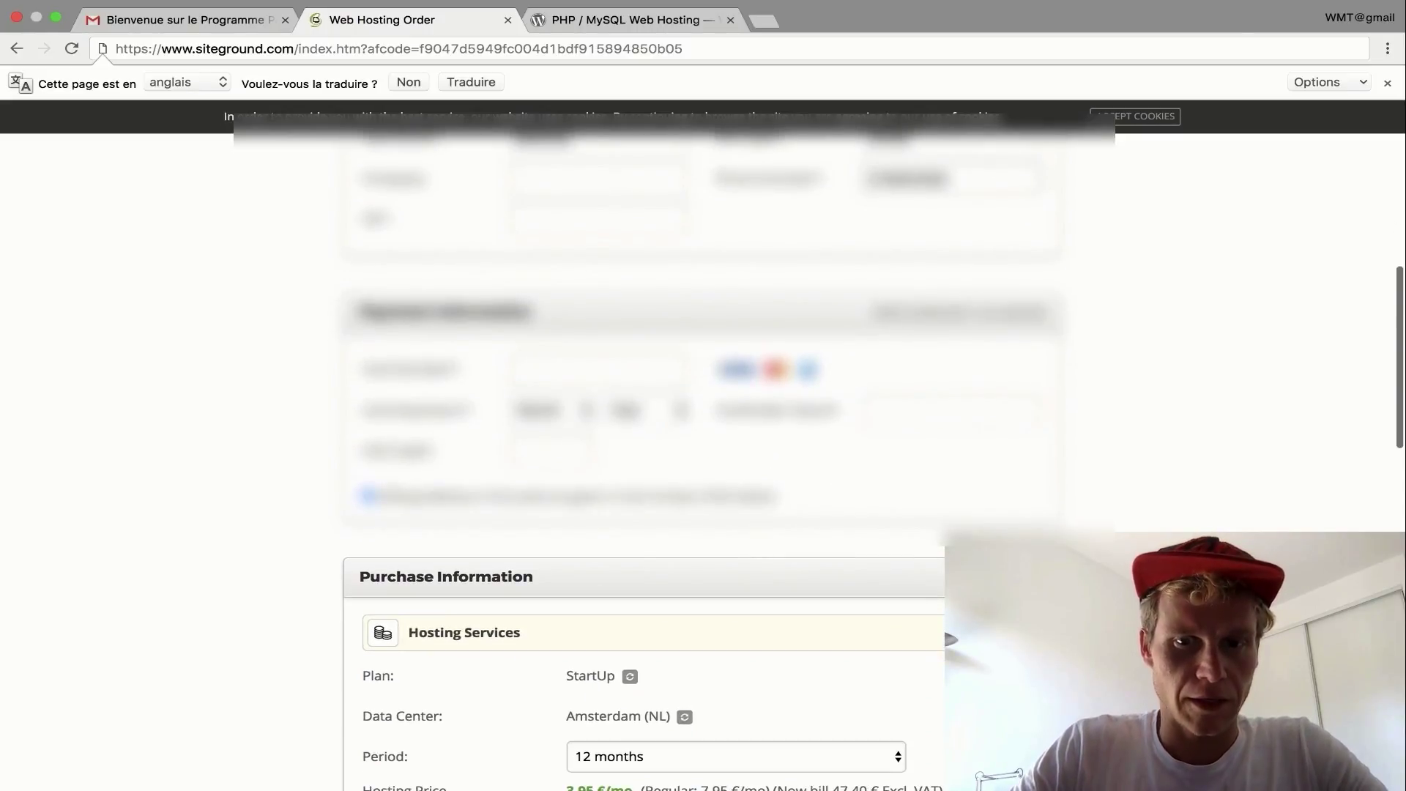
scroll(620, 273, down, 2)
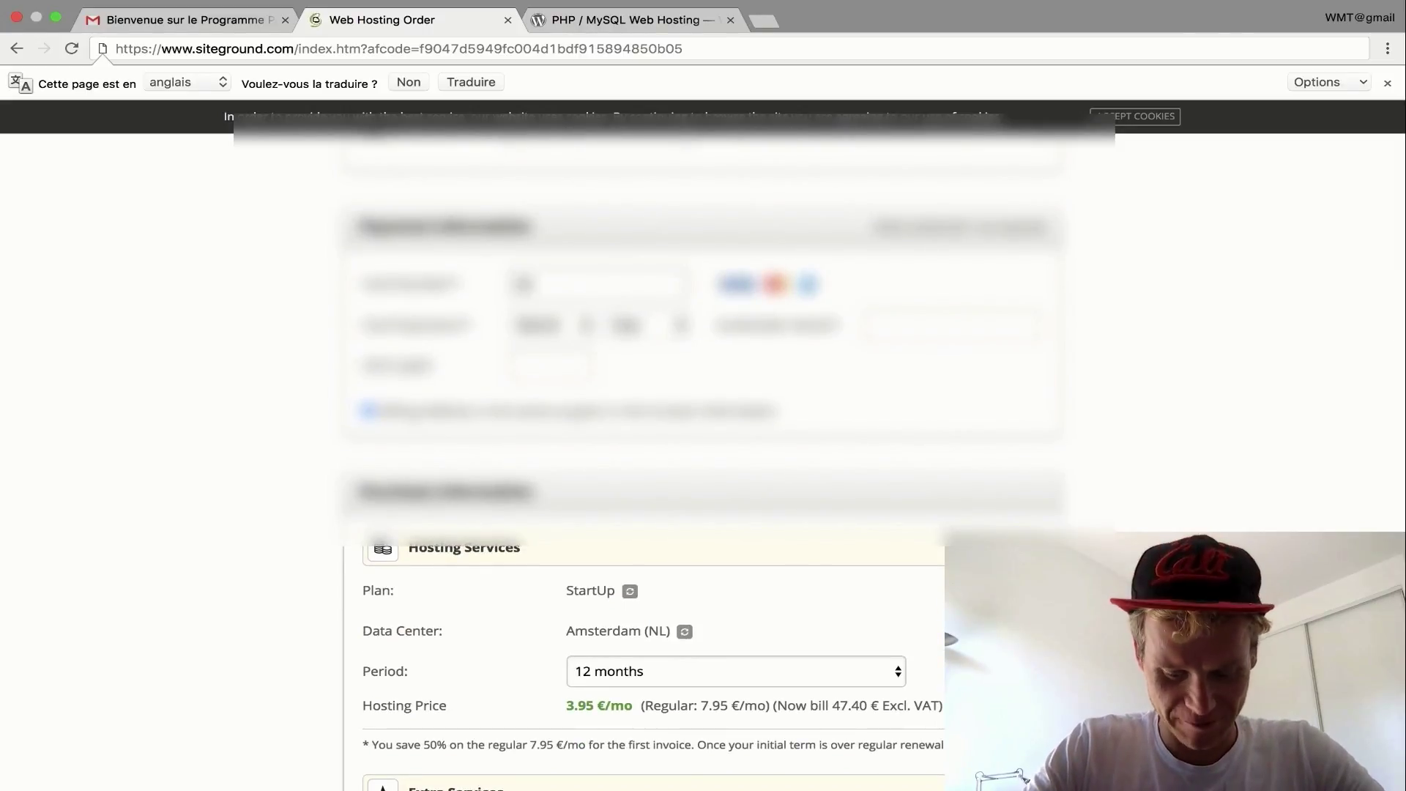
text(1234)
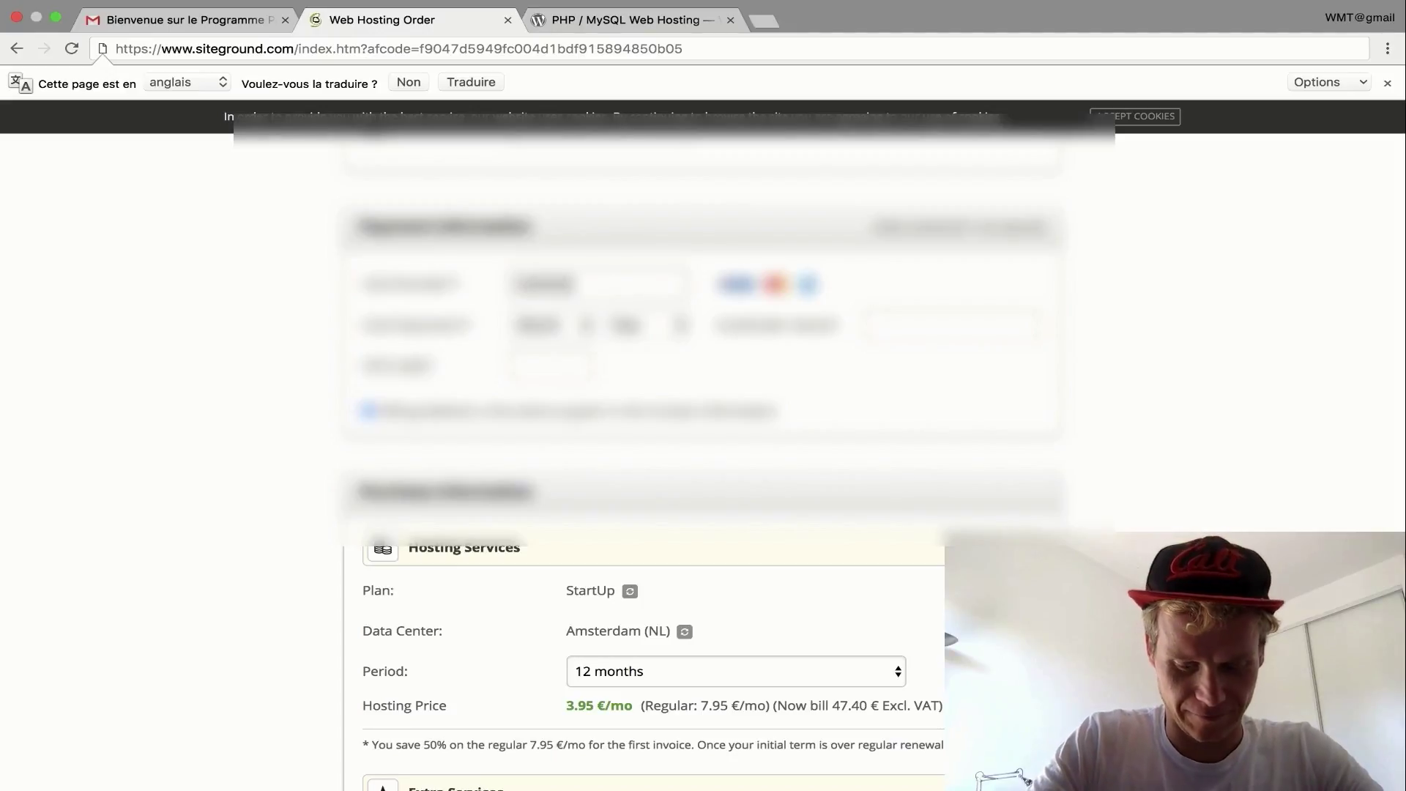
text(56789)
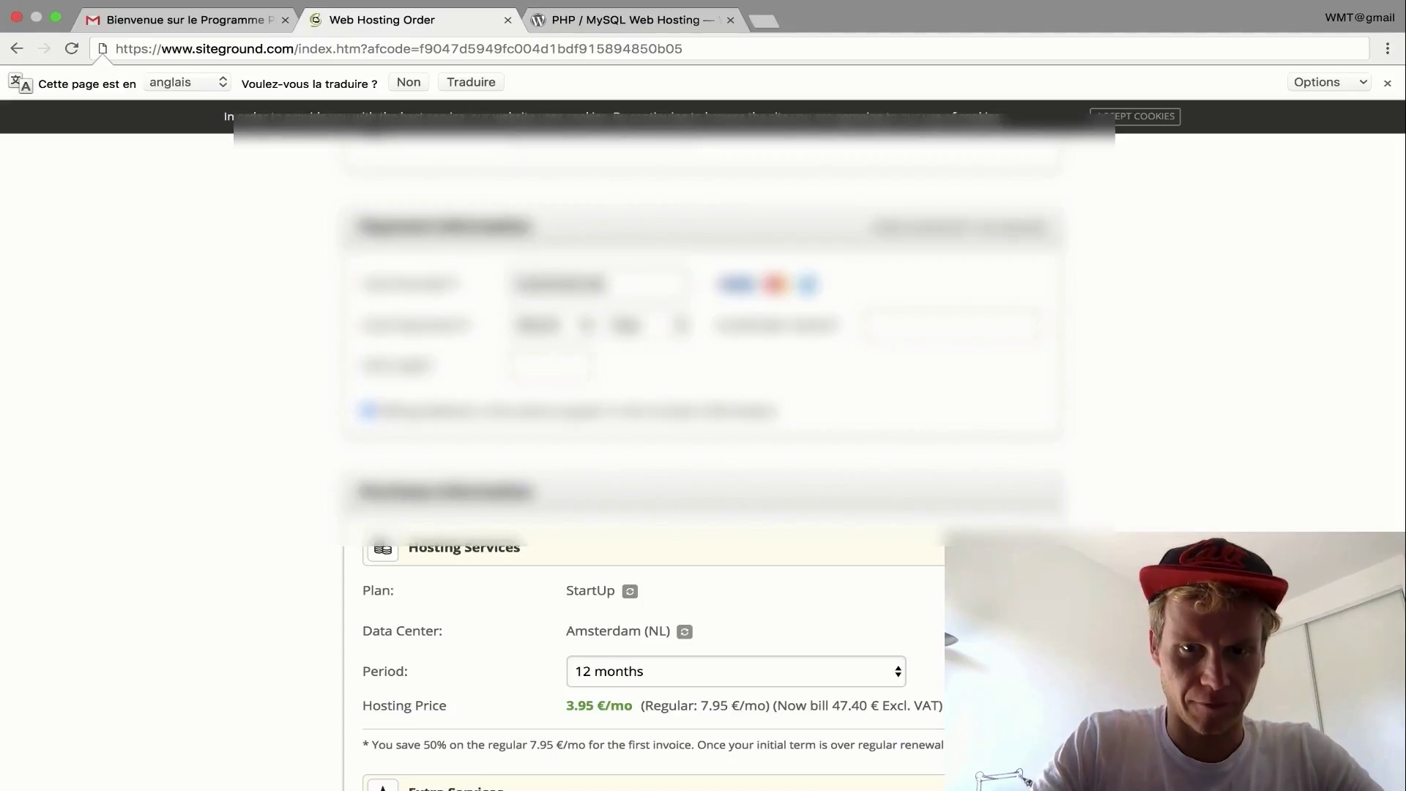
text(0123)
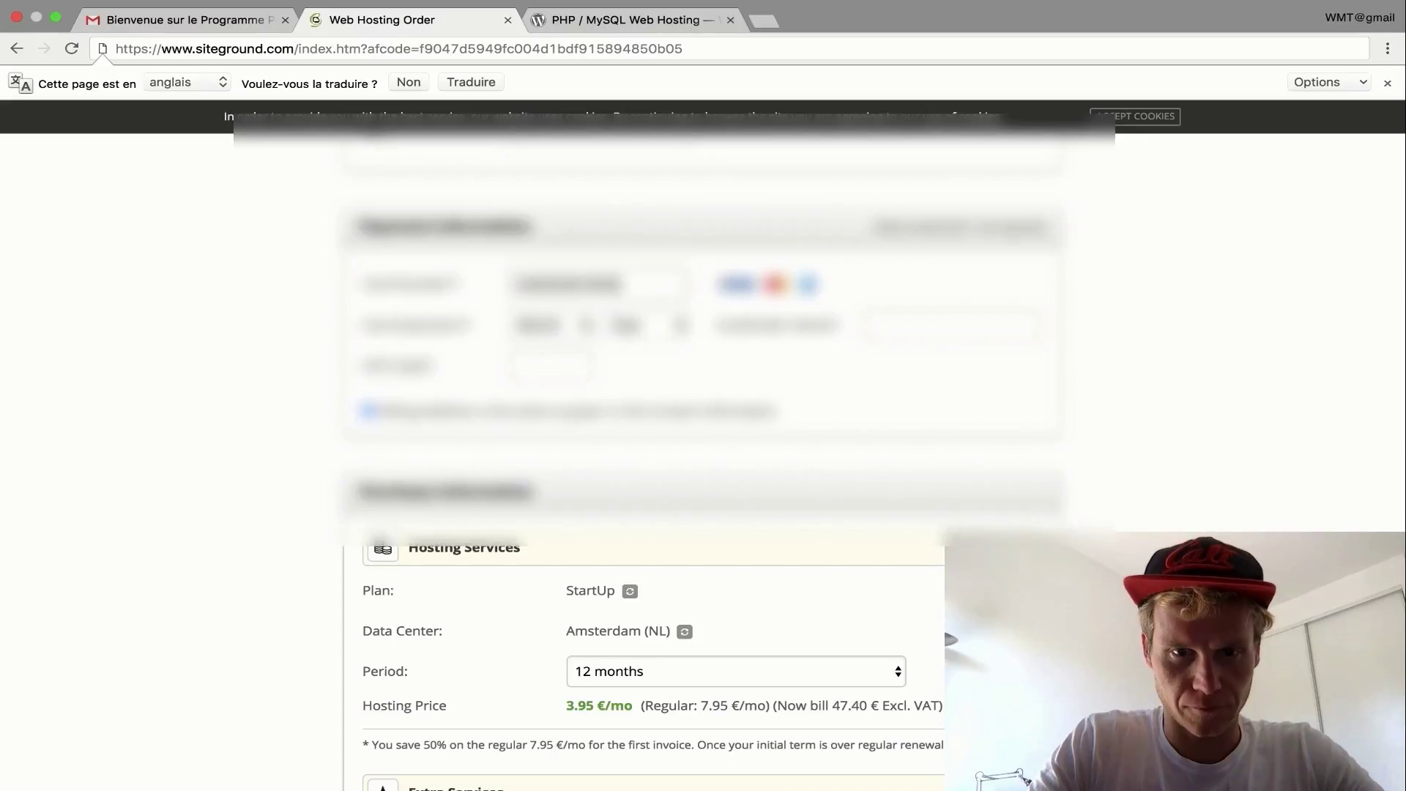
click(556, 325)
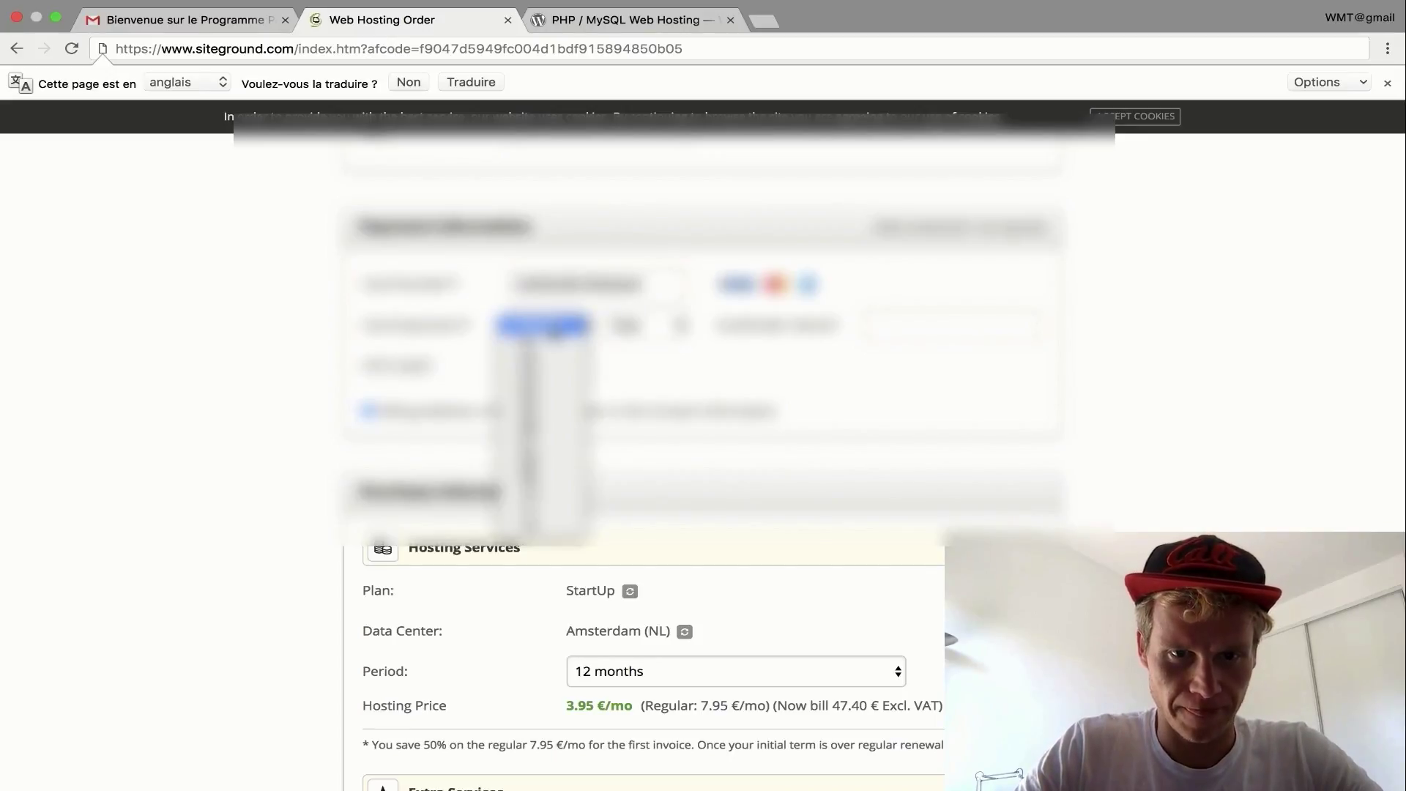
click(542, 455)
click(626, 324)
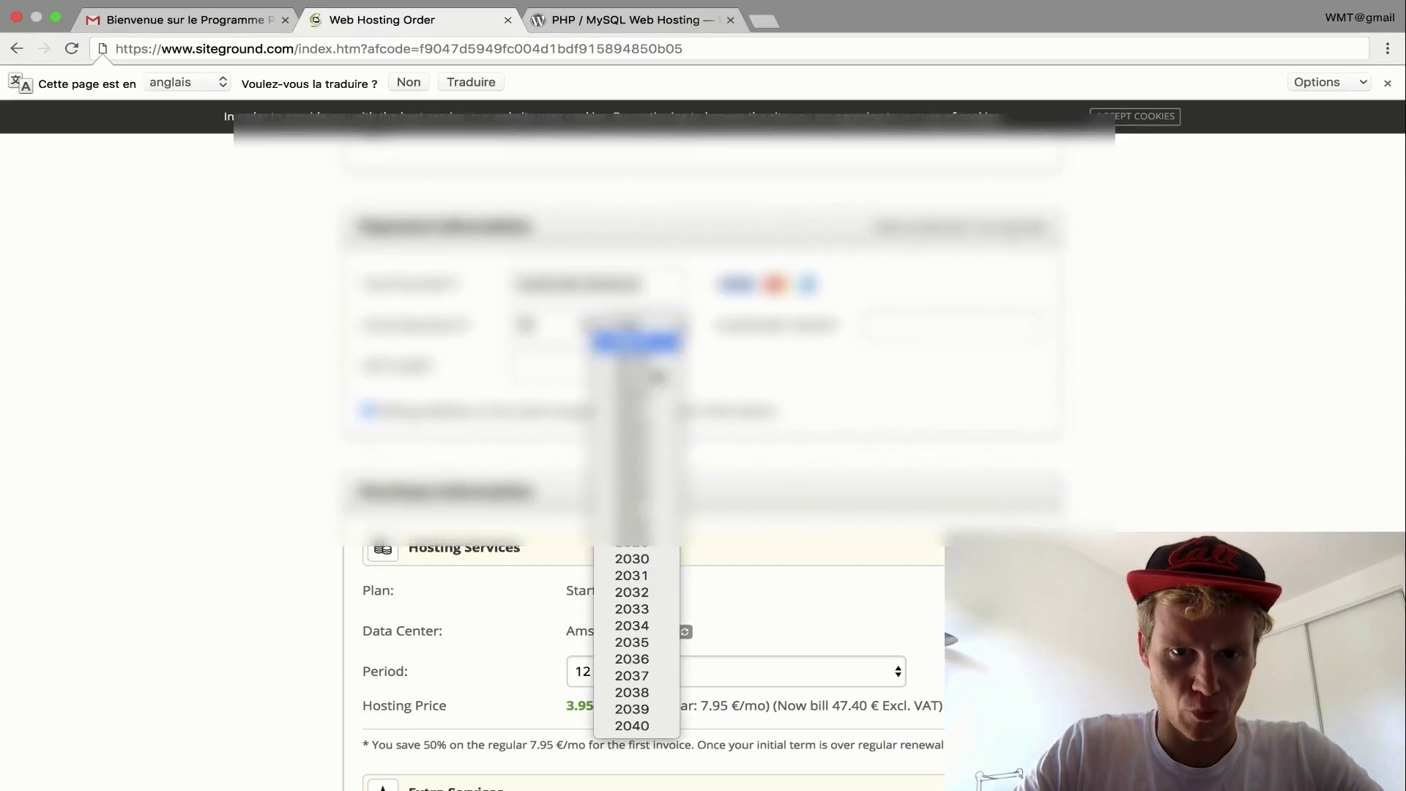
click(630, 406)
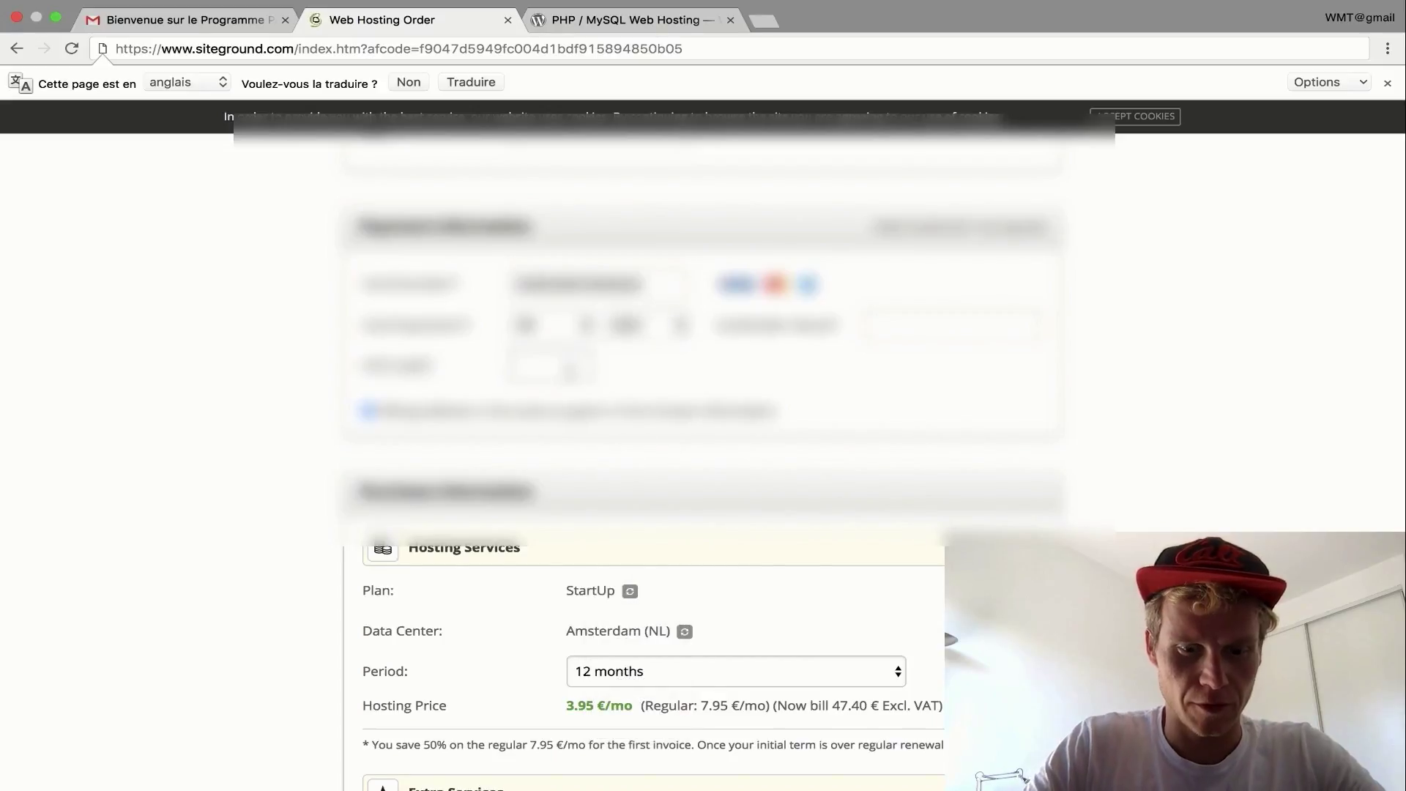
Fill in the card's CVV code and the cardholder's name.
click(569, 372)
text(123)
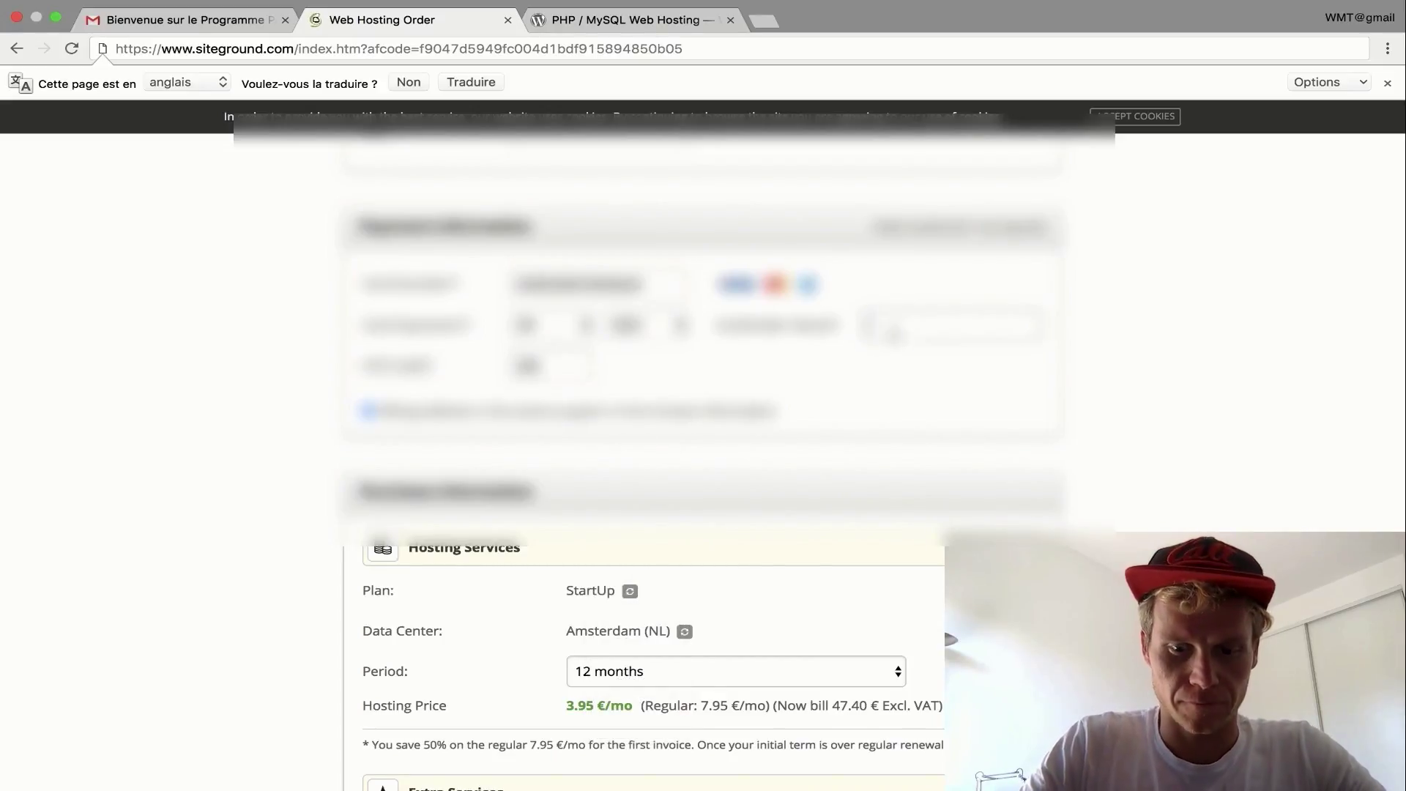
click(894, 335)
text(John Smith)
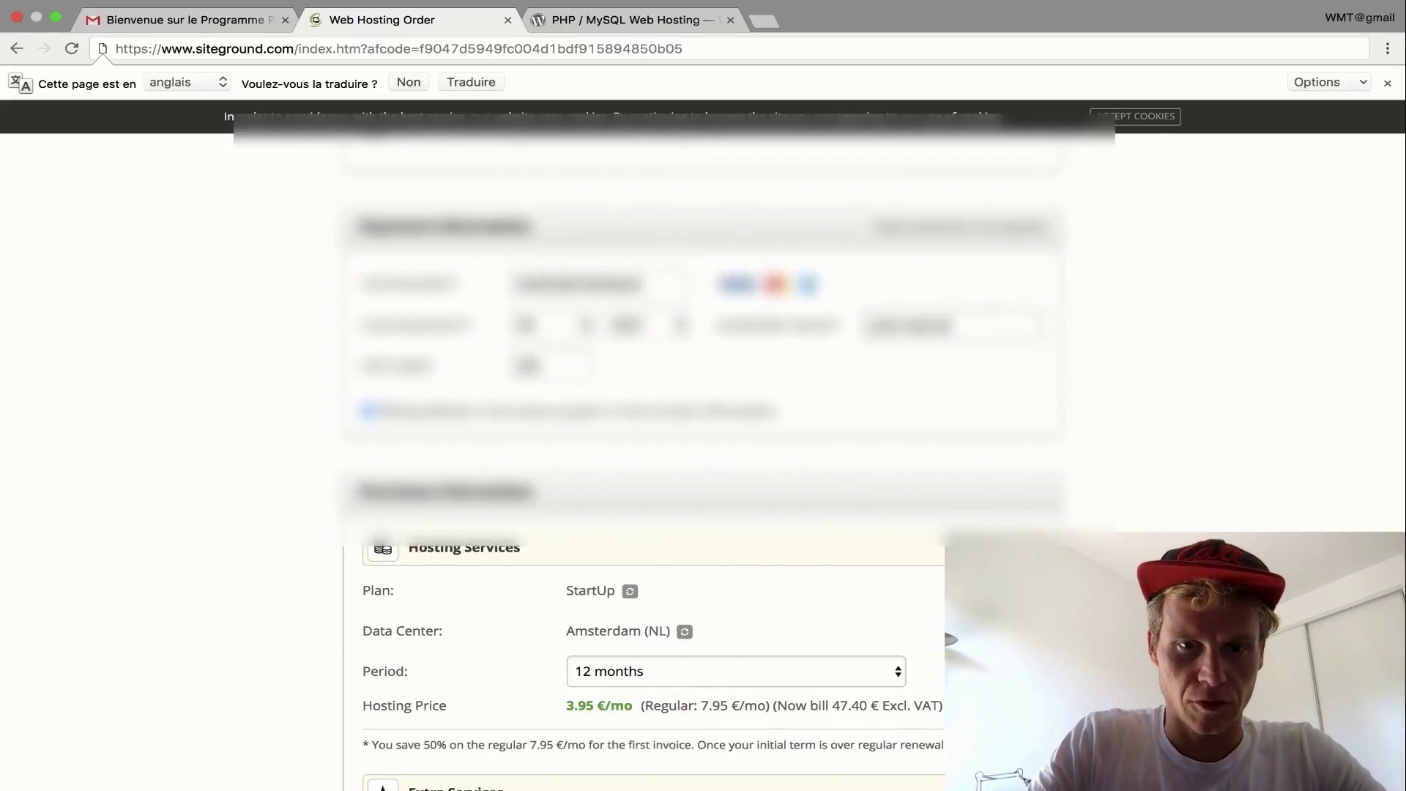
text(son)
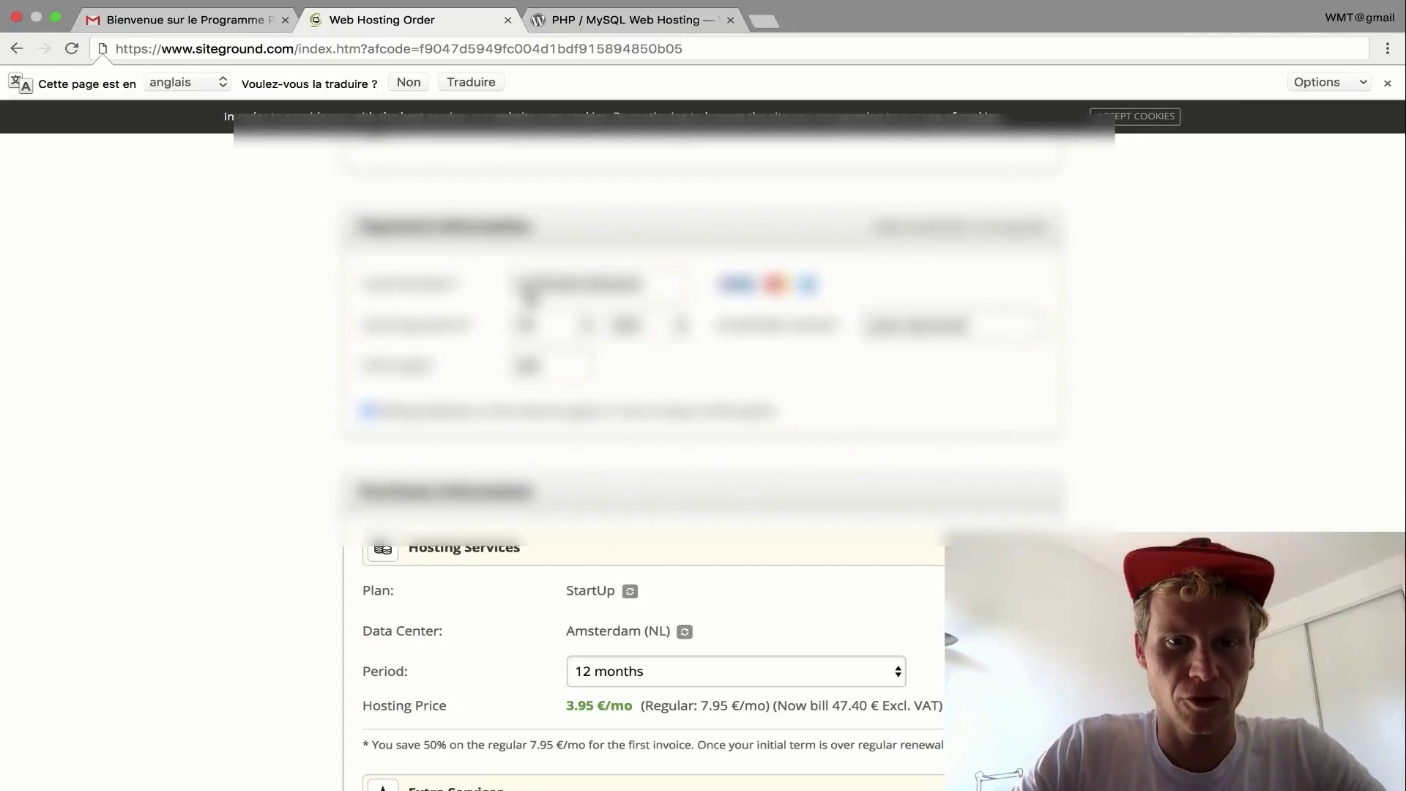
Keep the 12-month StartUp period and check the 71.22 EUR total (59.35 EUR plus 11.87 EUR VAT).
scroll(656, 343, down, 5)
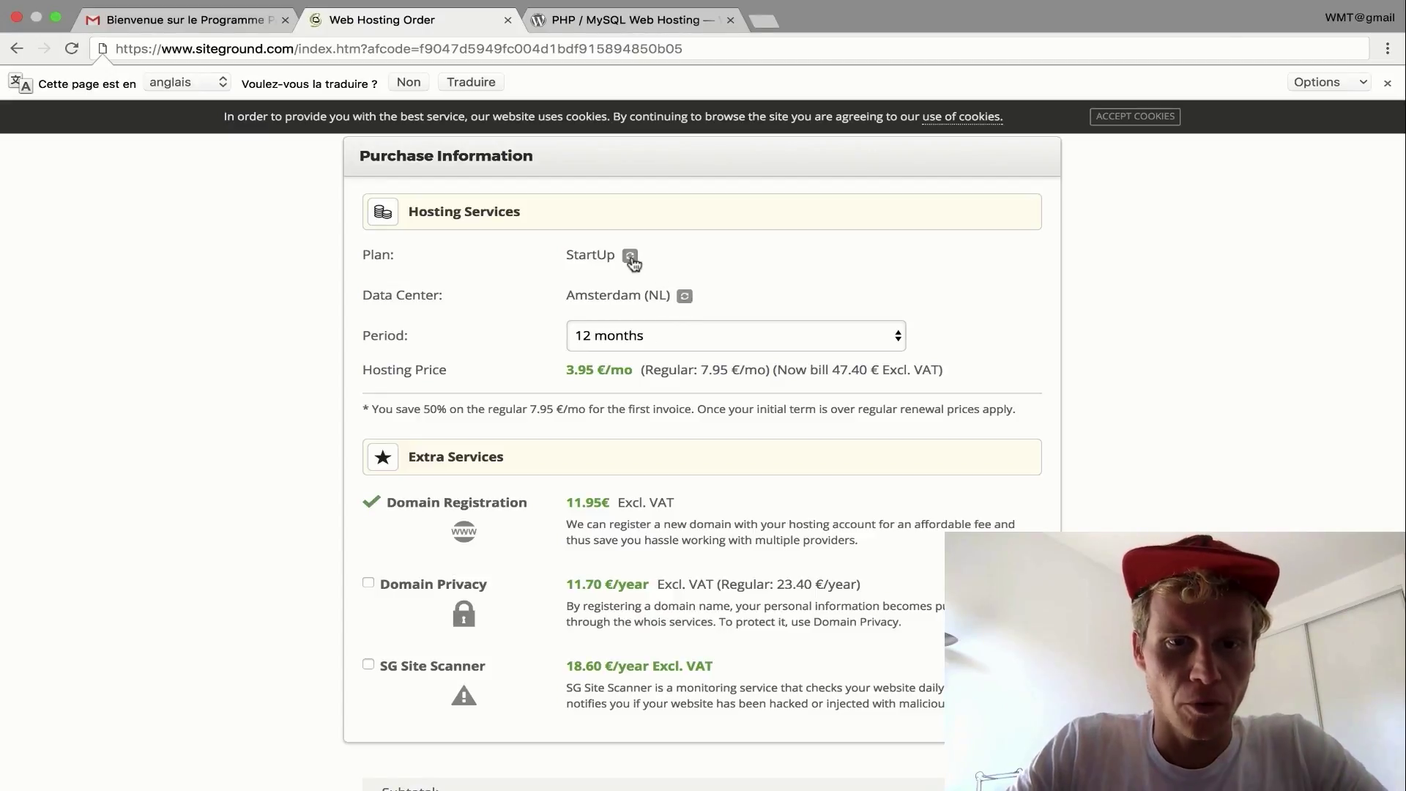
click(631, 335)
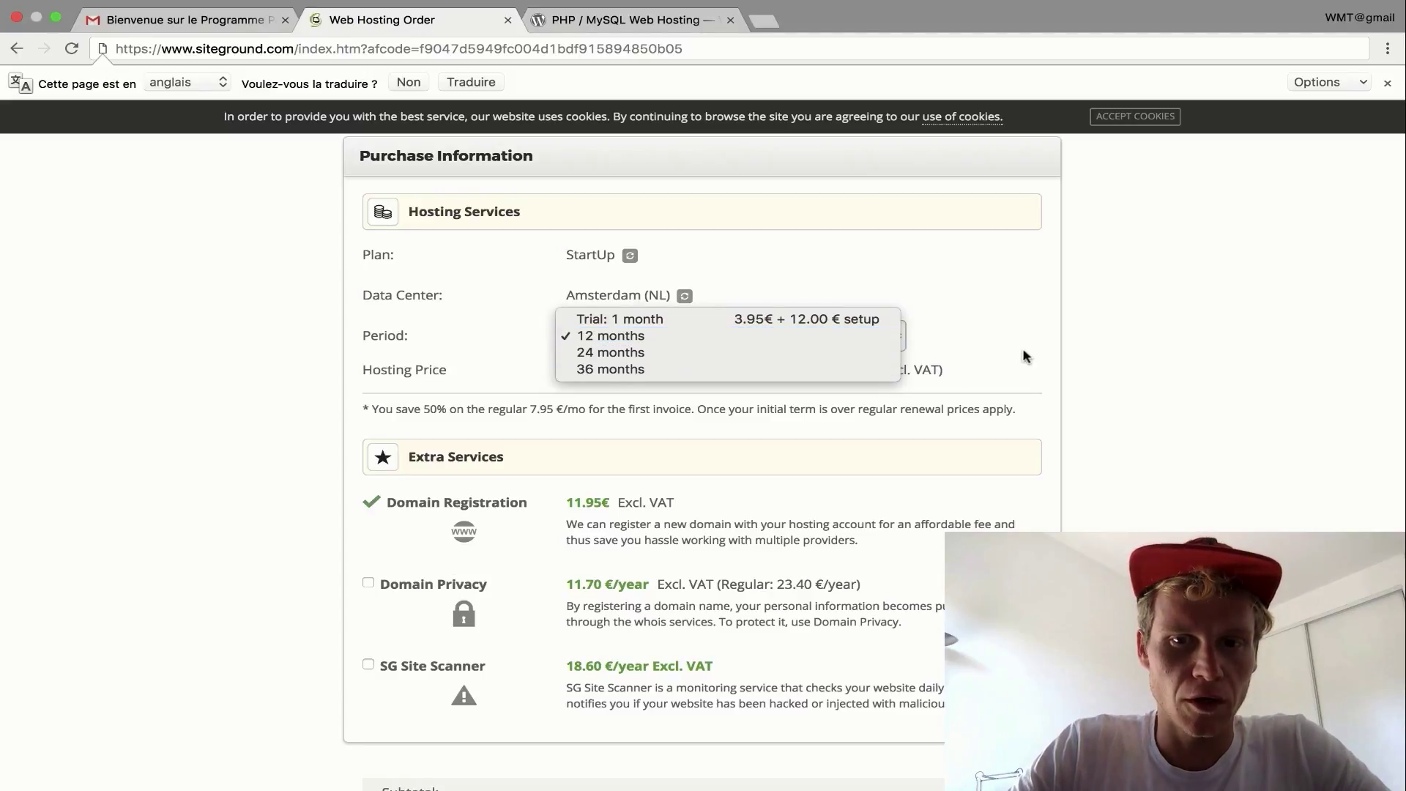
click(992, 322)
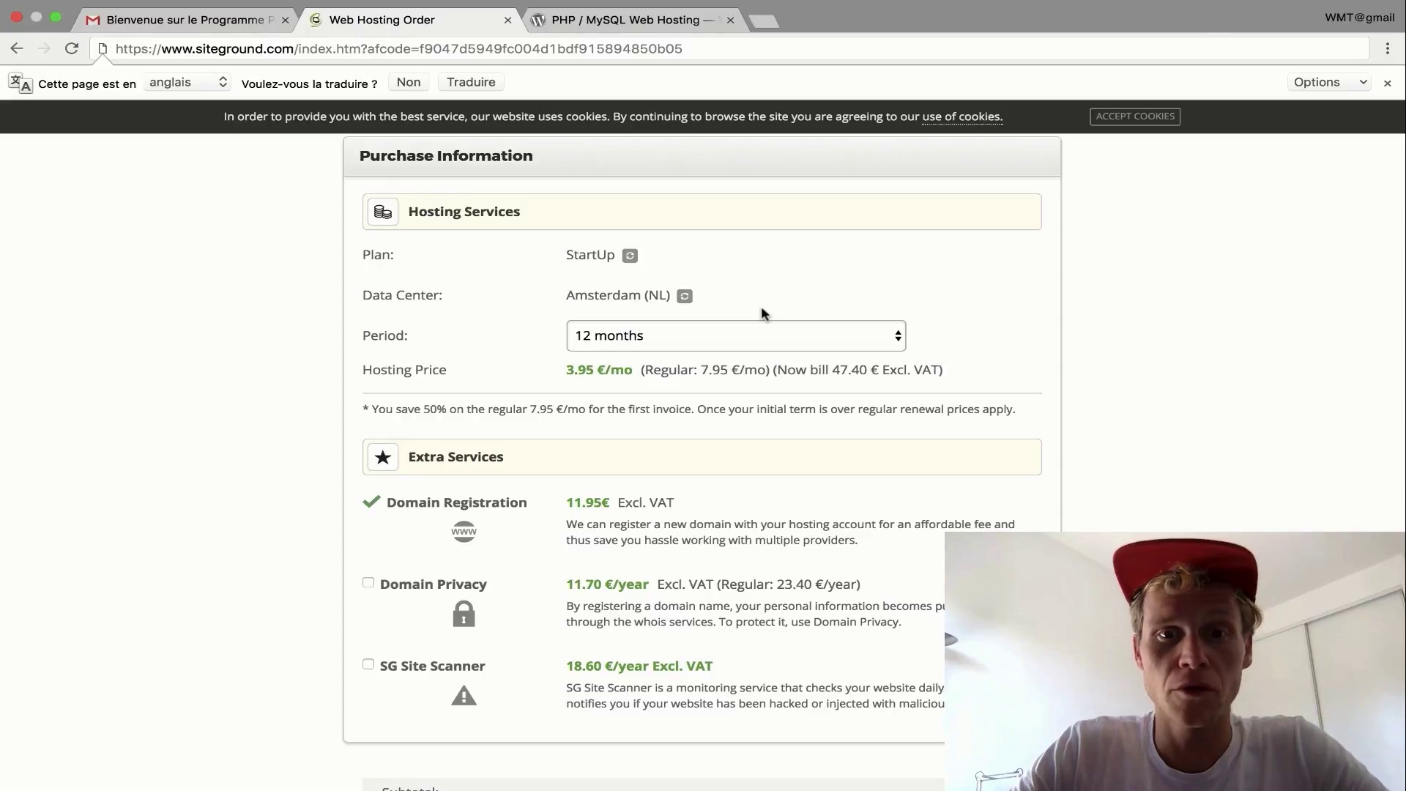
scroll(762, 307, down, 2)
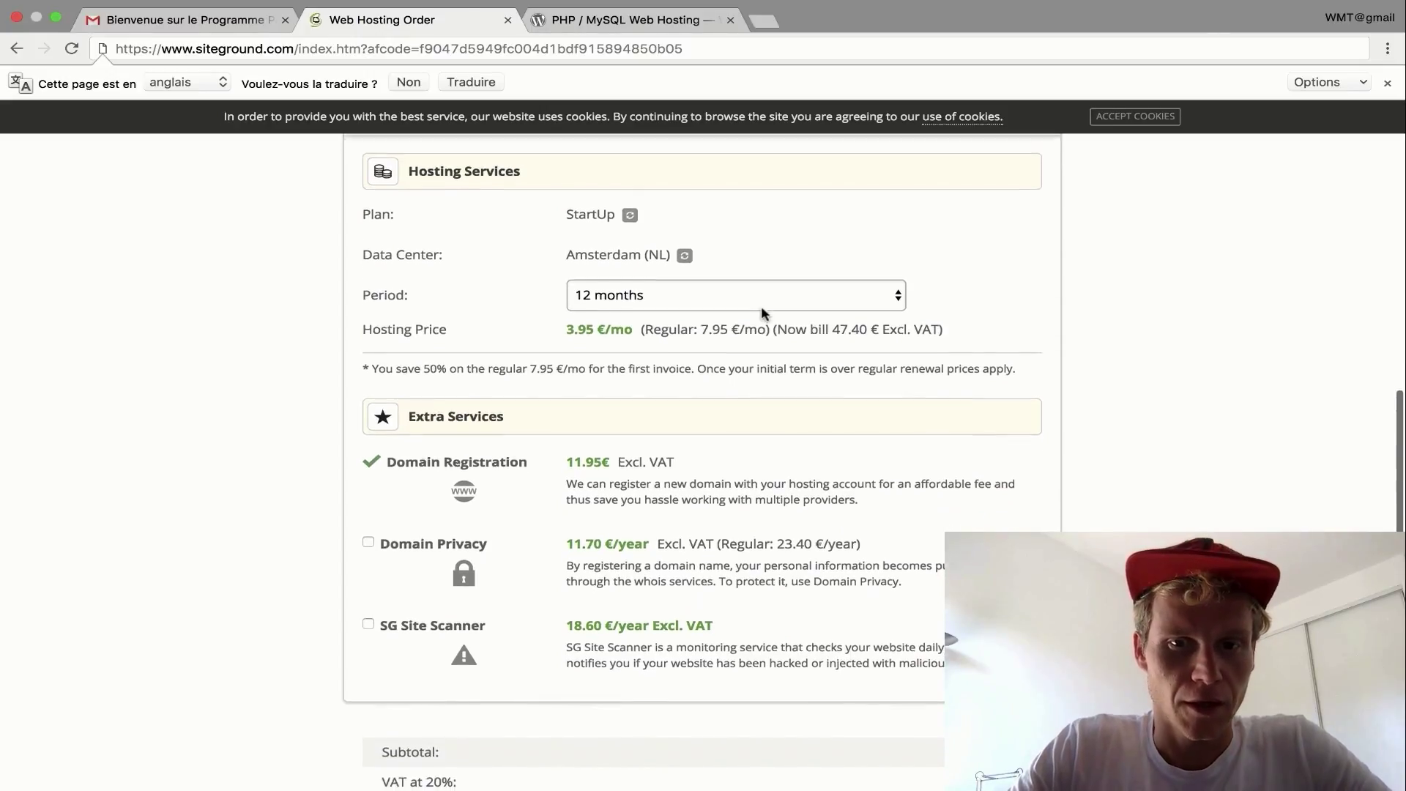
scroll(762, 308, up, 2)
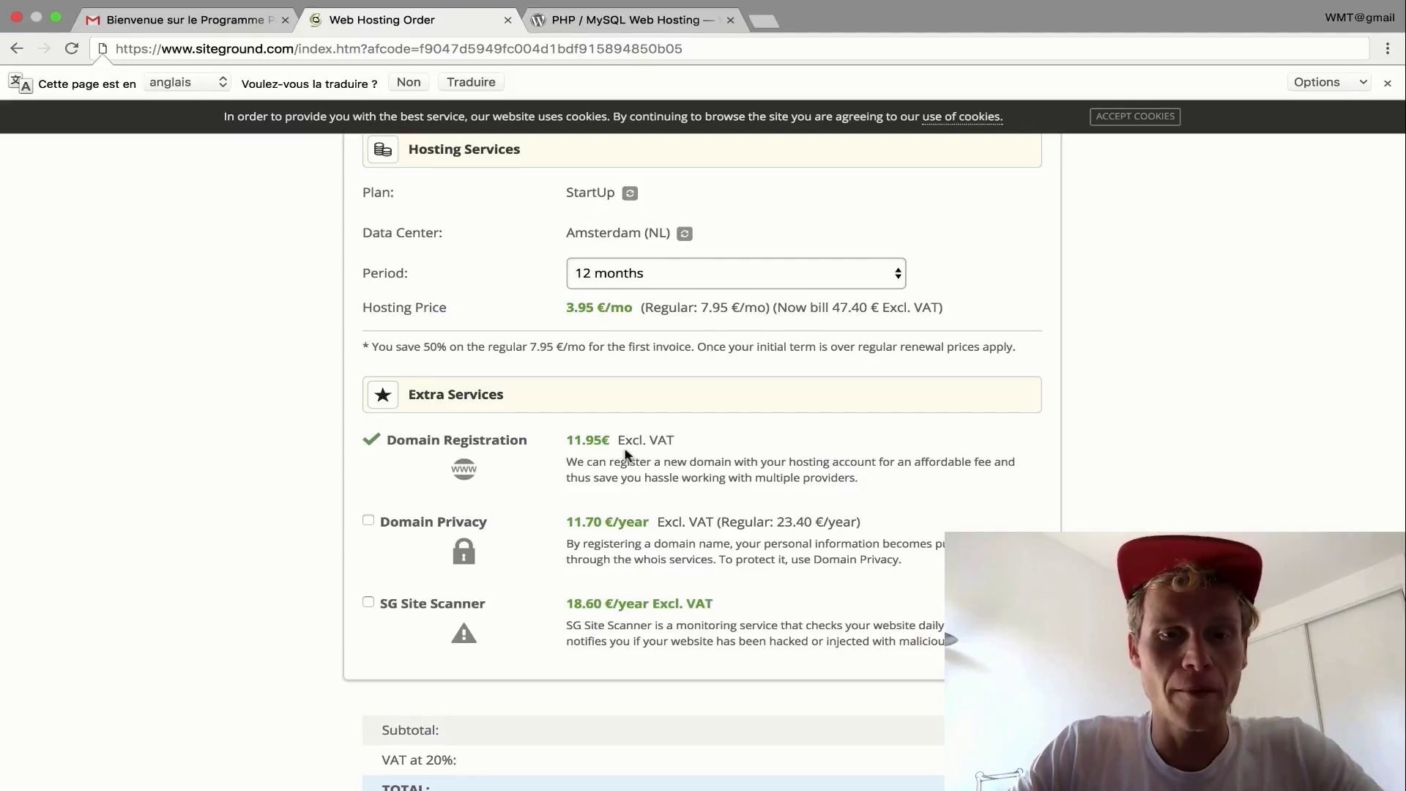
scroll(625, 455, down, 3)
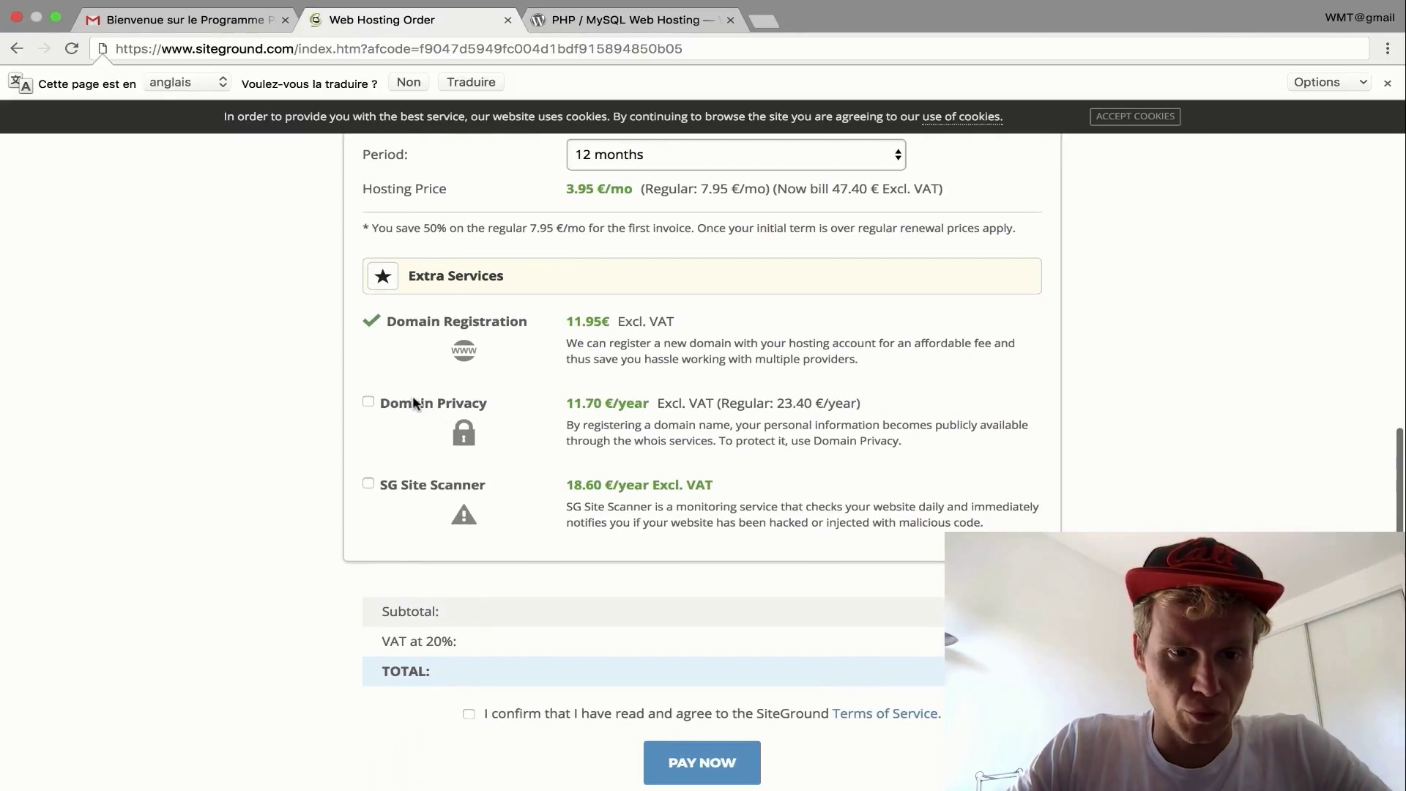
scroll(644, 483, down, 5)
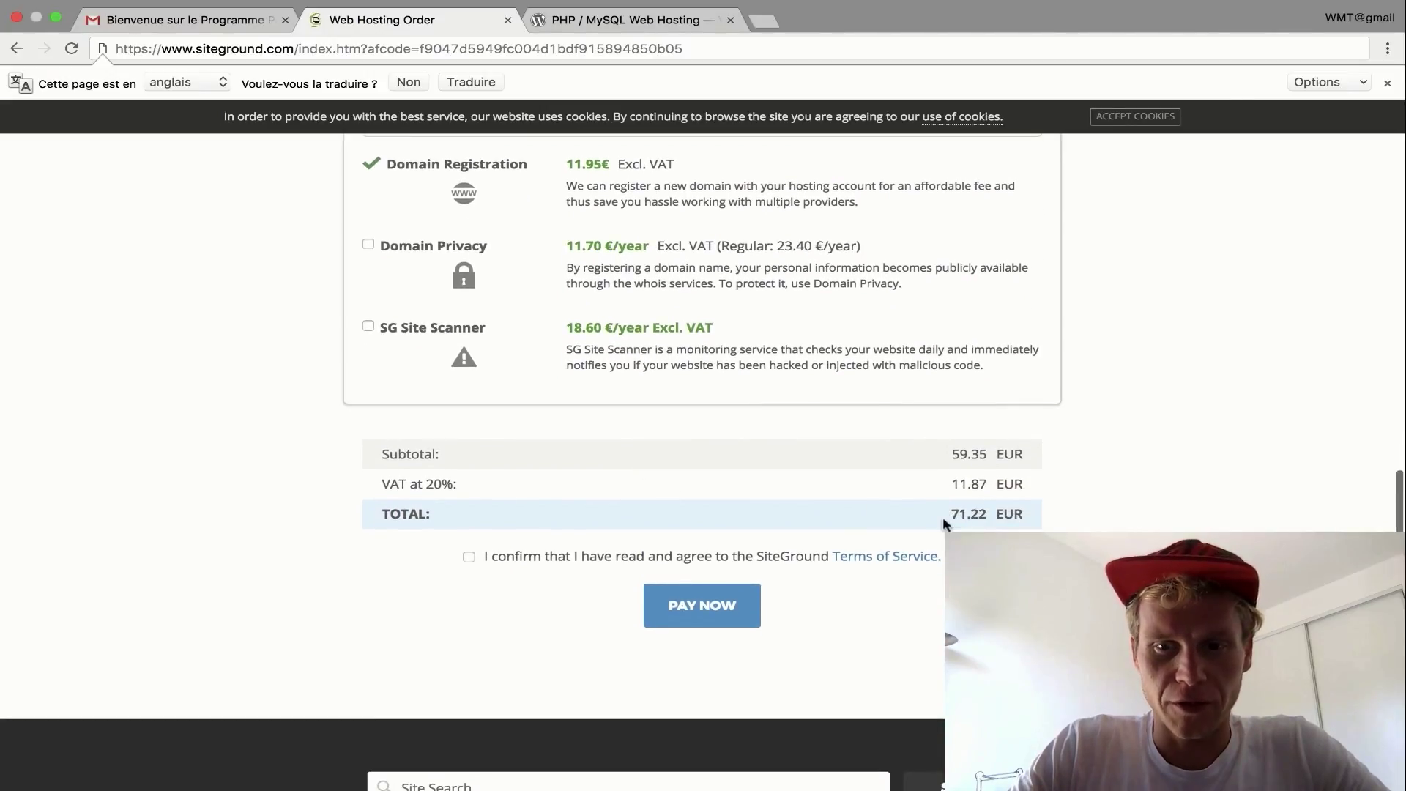
Tick the Terms of Service box and submit payment with PAY NOW.
click(469, 557)
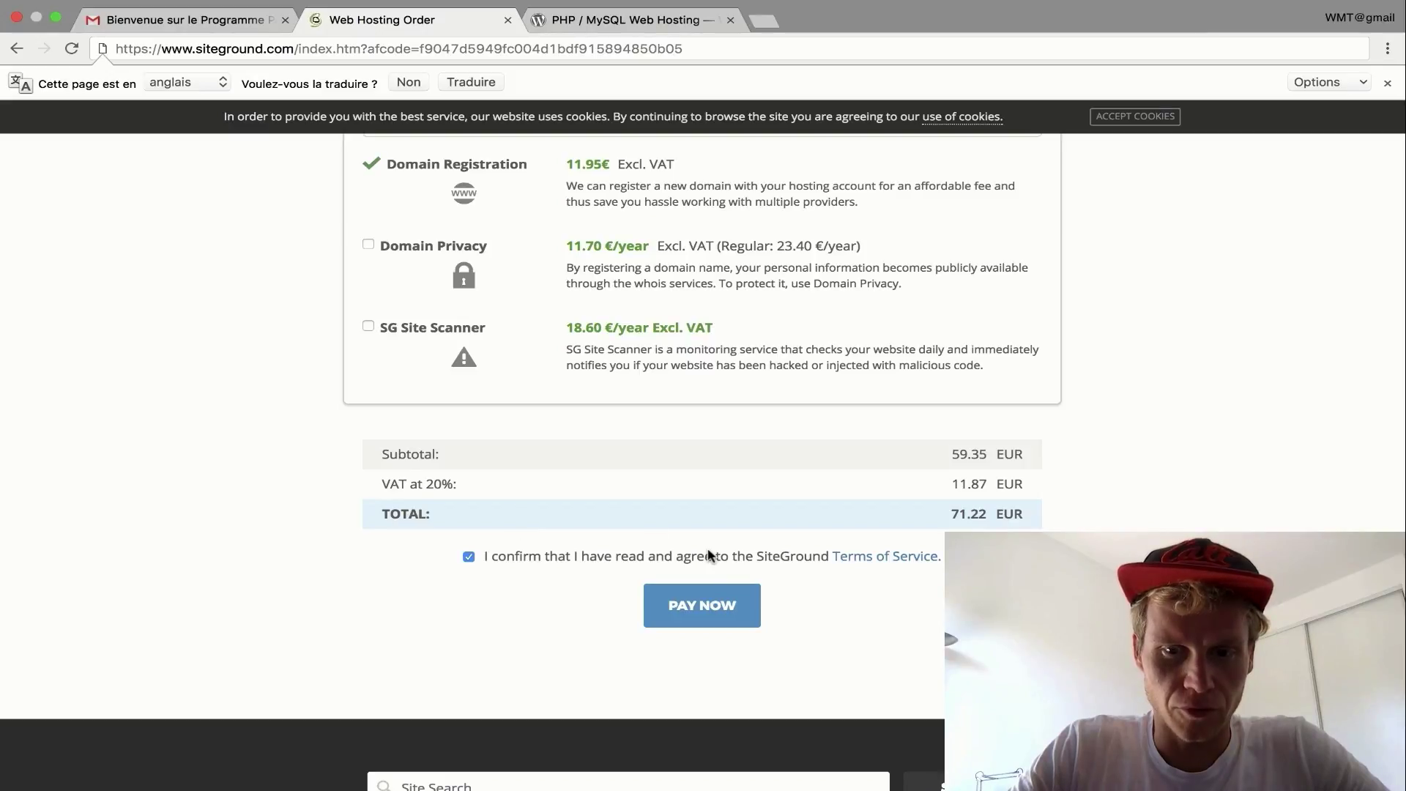
scroll(708, 554, up, 2)
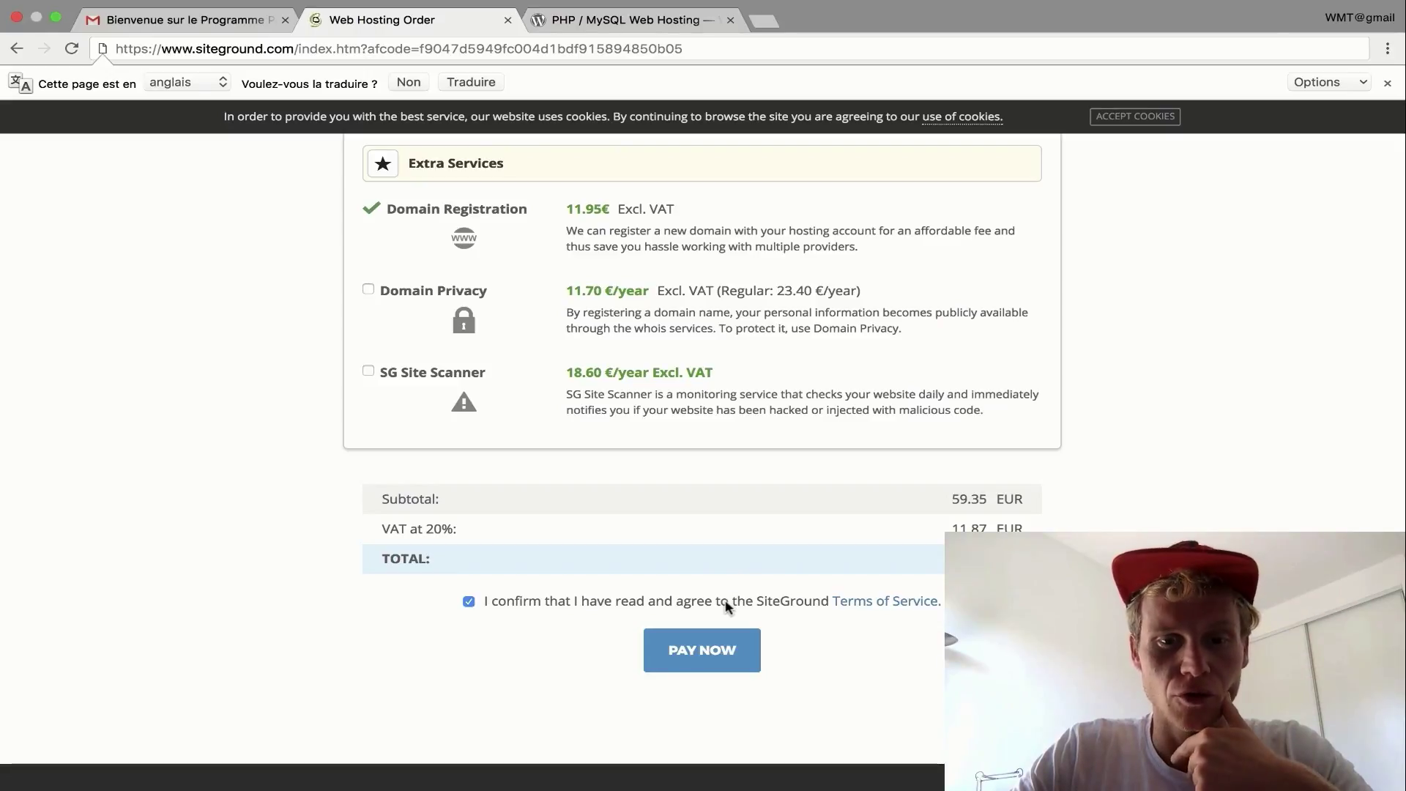
scroll(728, 607, down, 1)
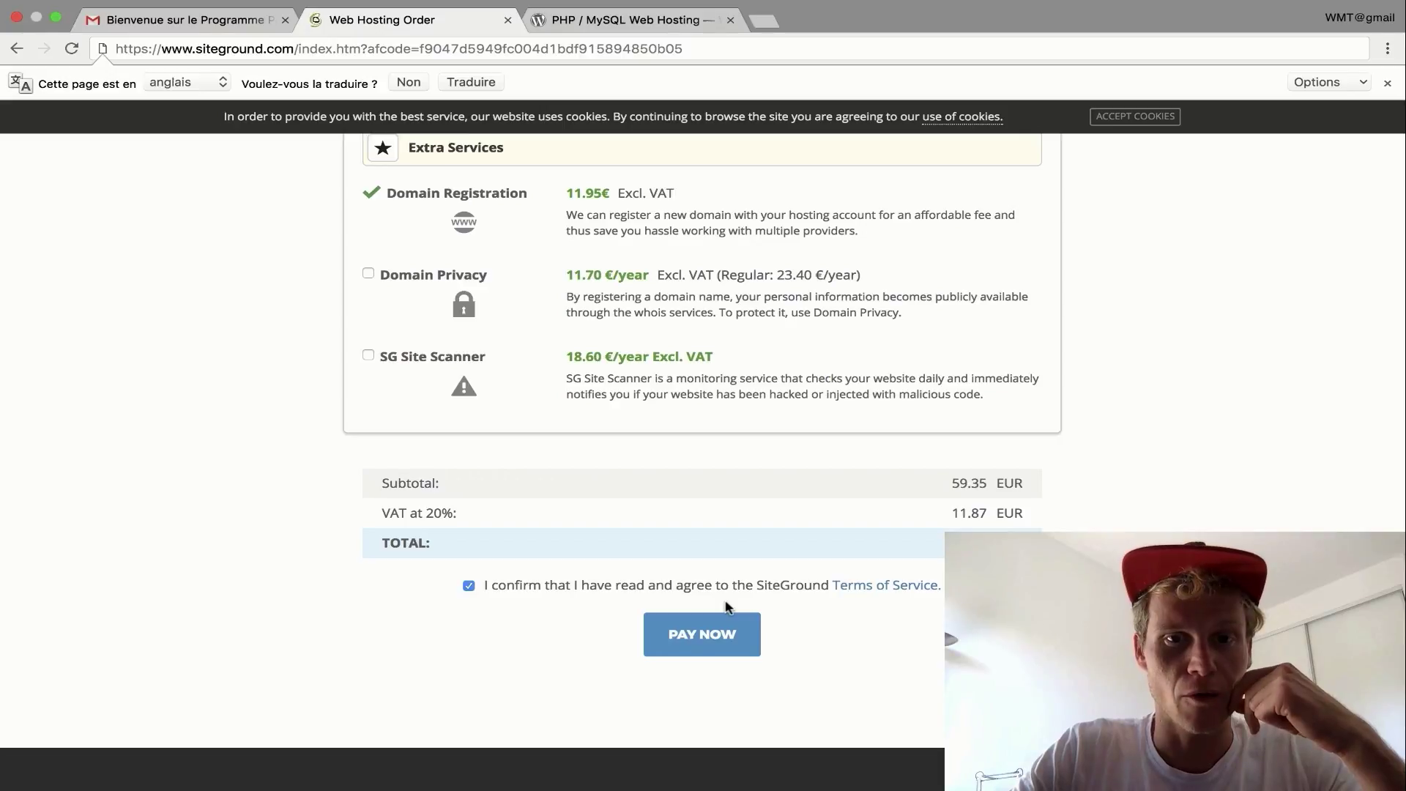
click(709, 634)
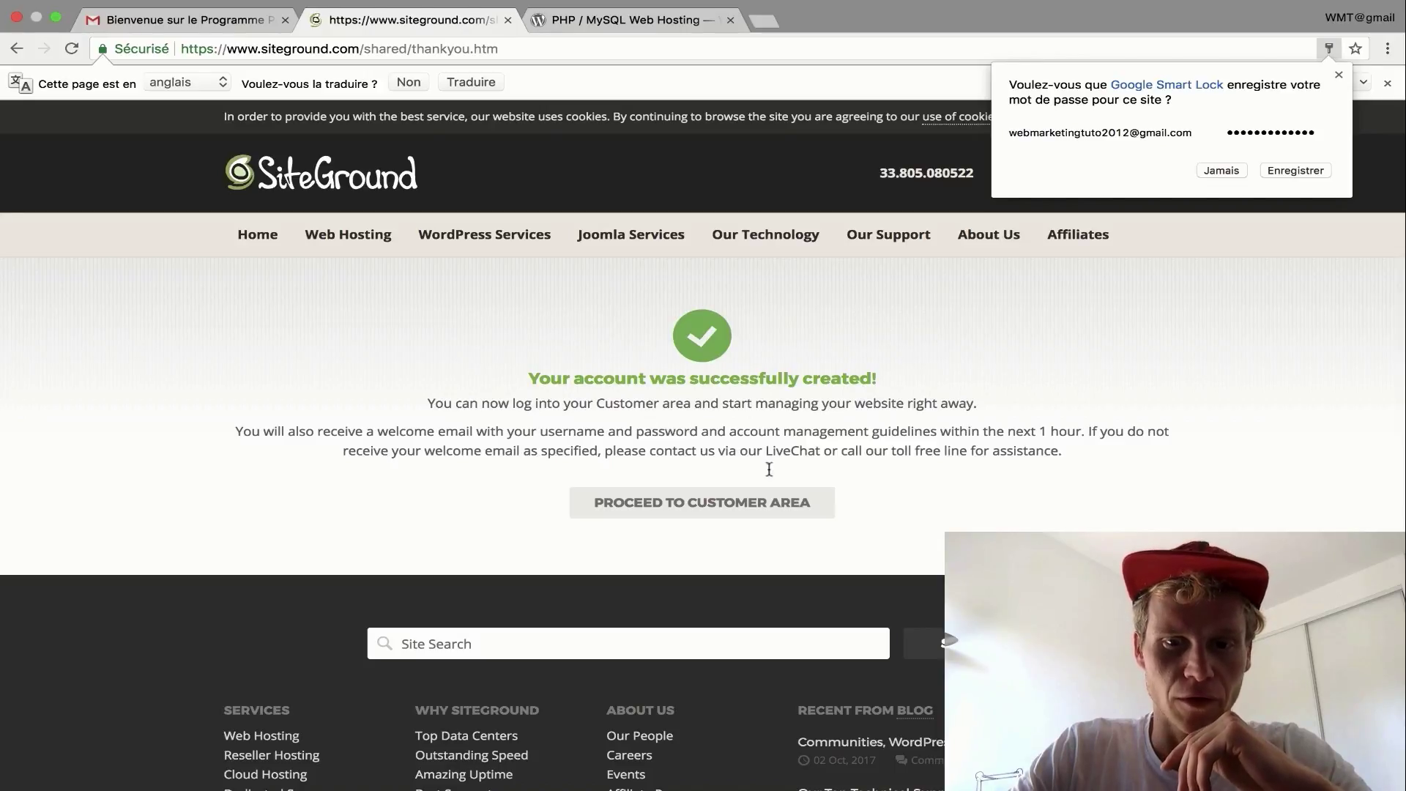
Dismiss the save-password prompt, enter the customer area and proceed with 'Start a new website'.
click(711, 508)
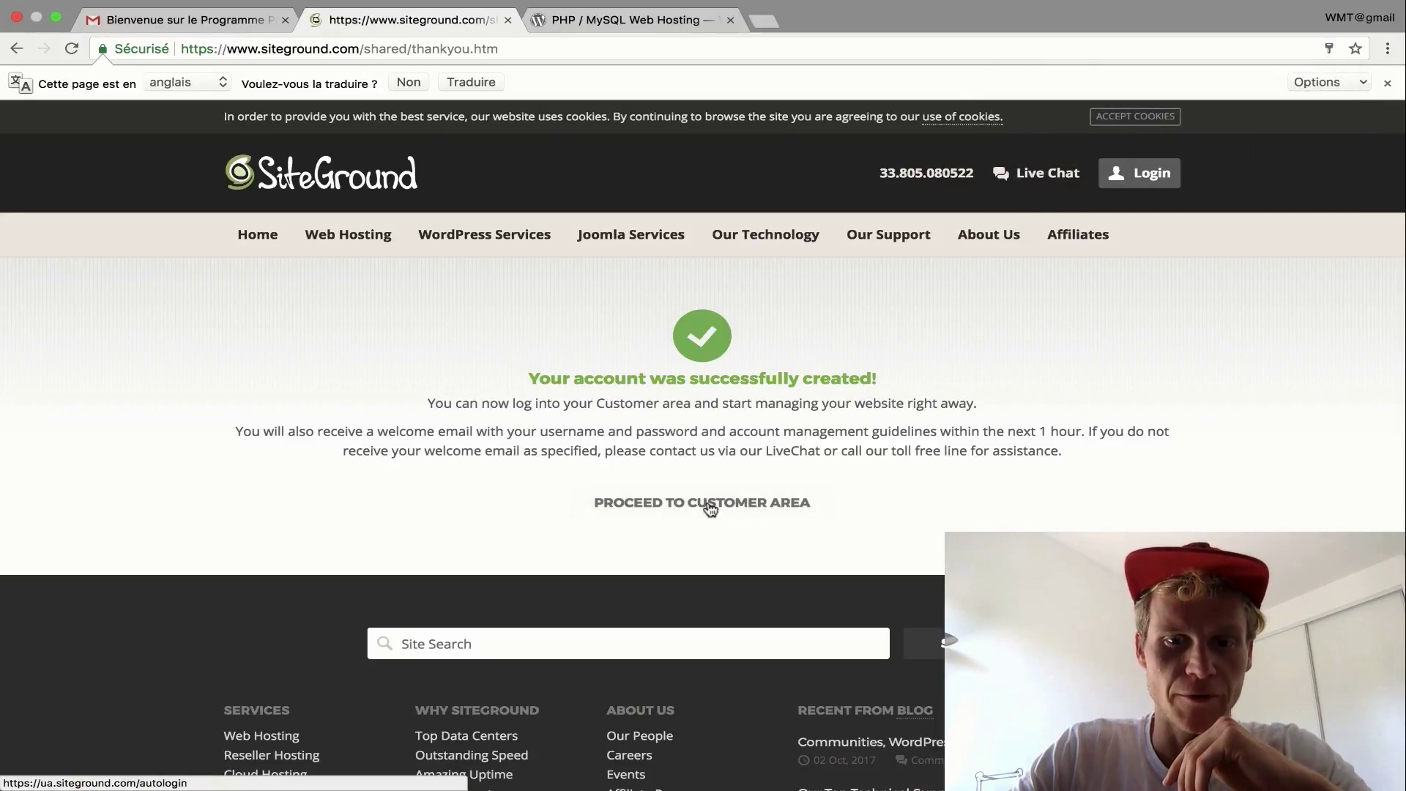
click(710, 508)
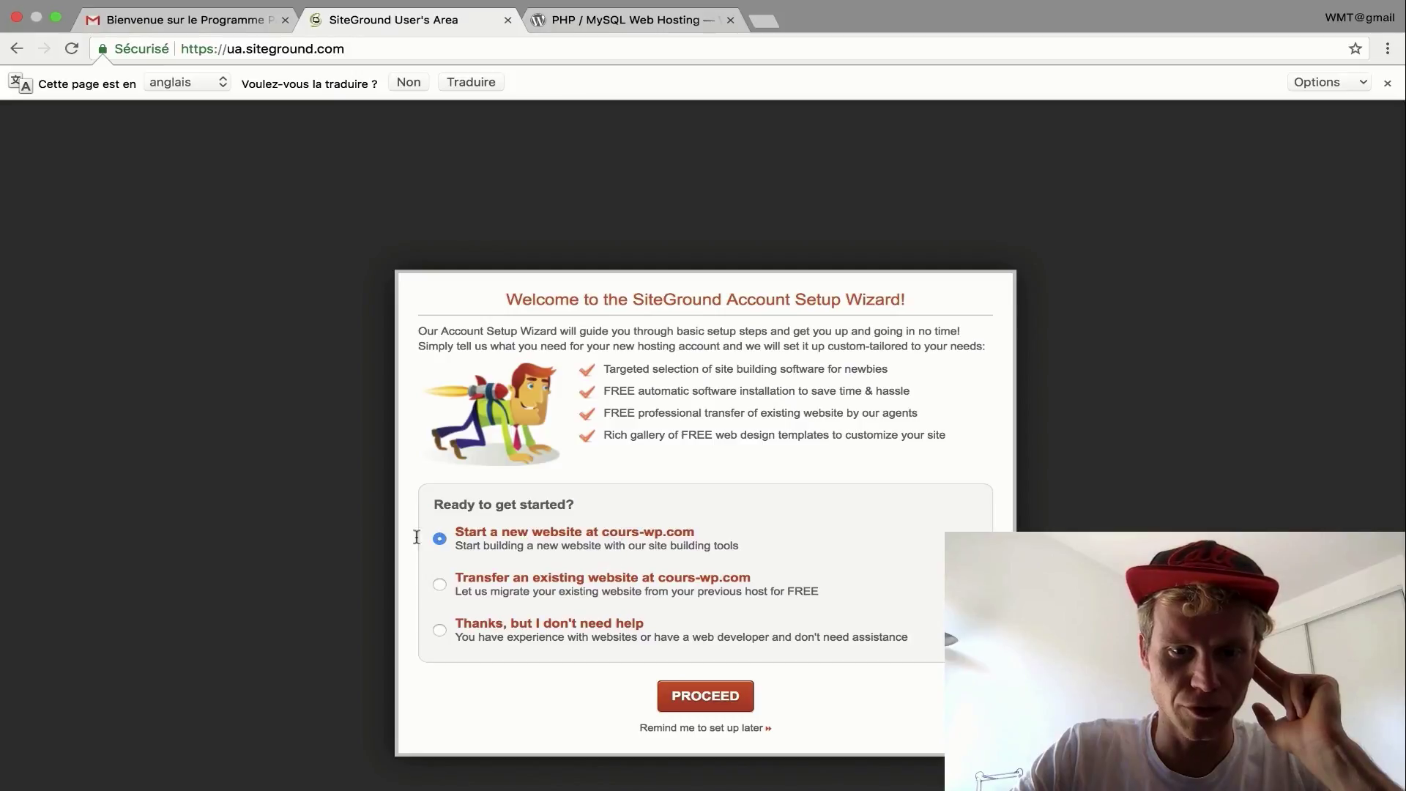
click(716, 692)
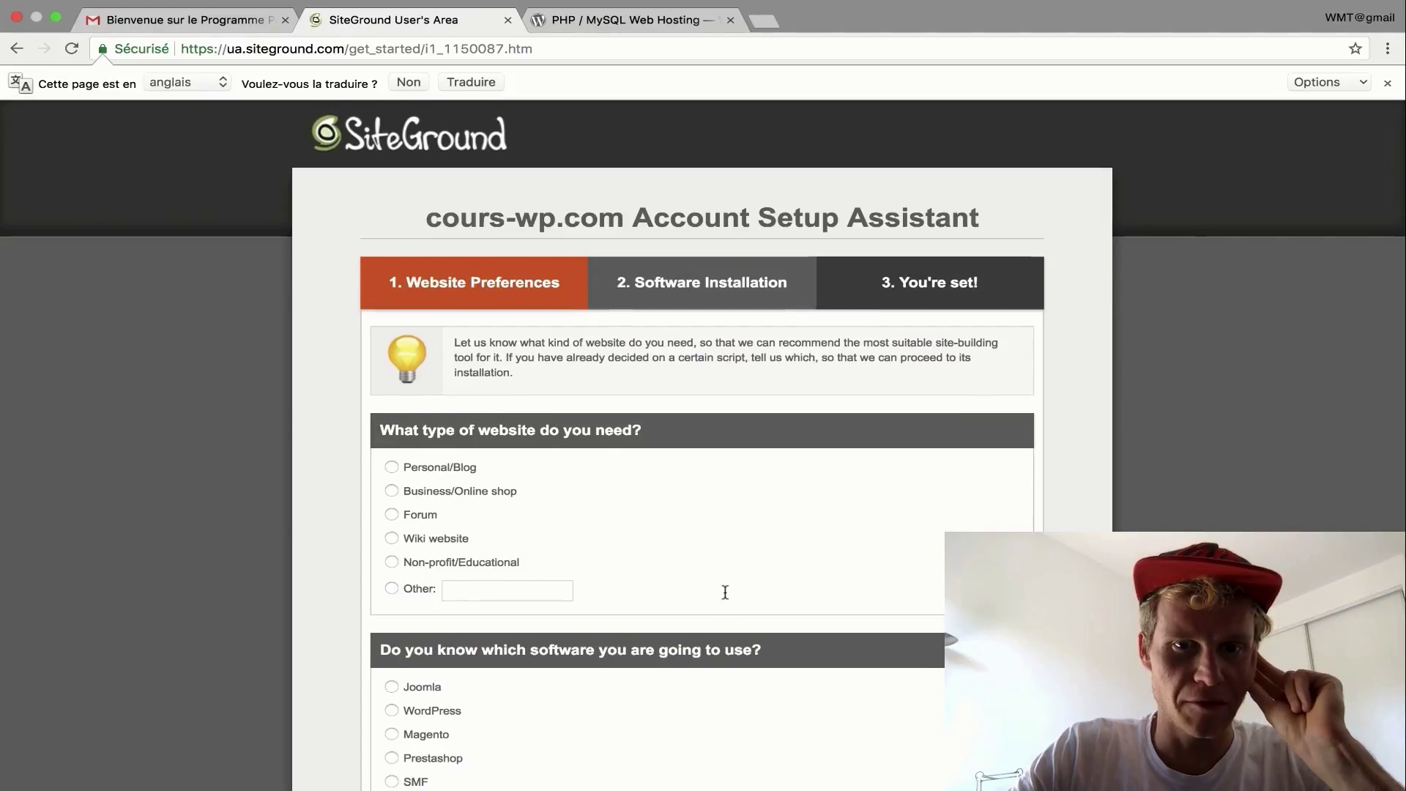
Choose WordPress as the software and Business/Online shop as the website type, then proceed.
scroll(725, 592, down, 2)
scroll(725, 592, down, 5)
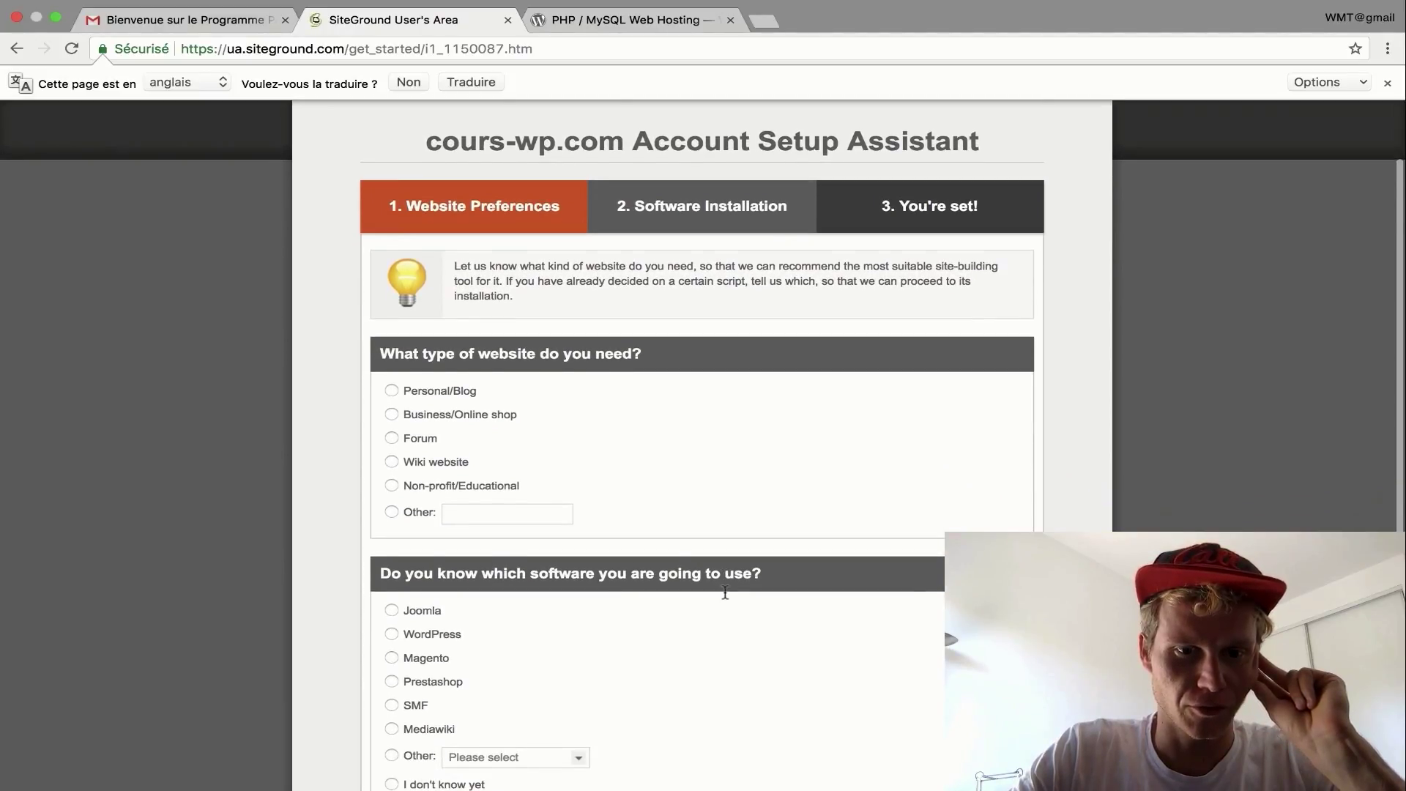
click(391, 477)
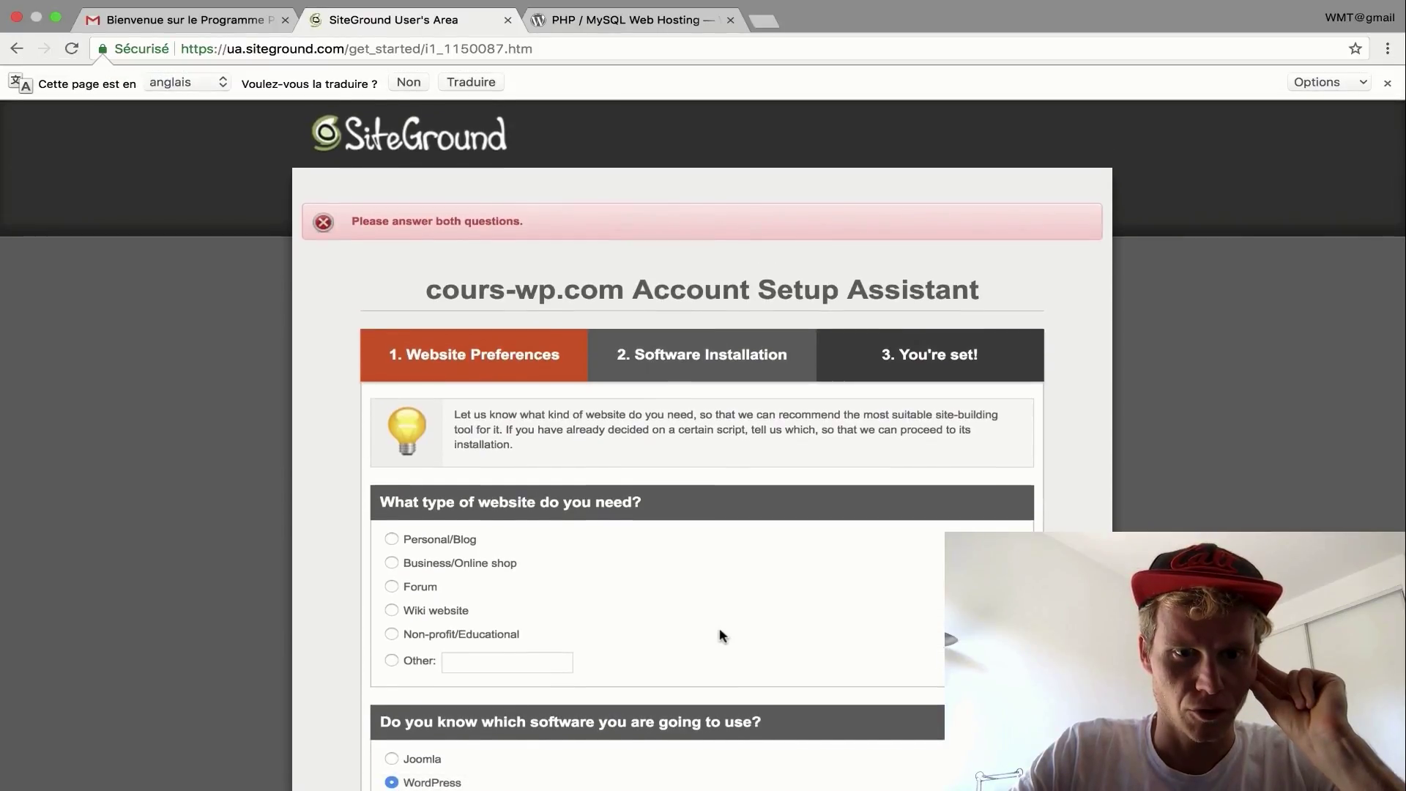
scroll(721, 634, down, 5)
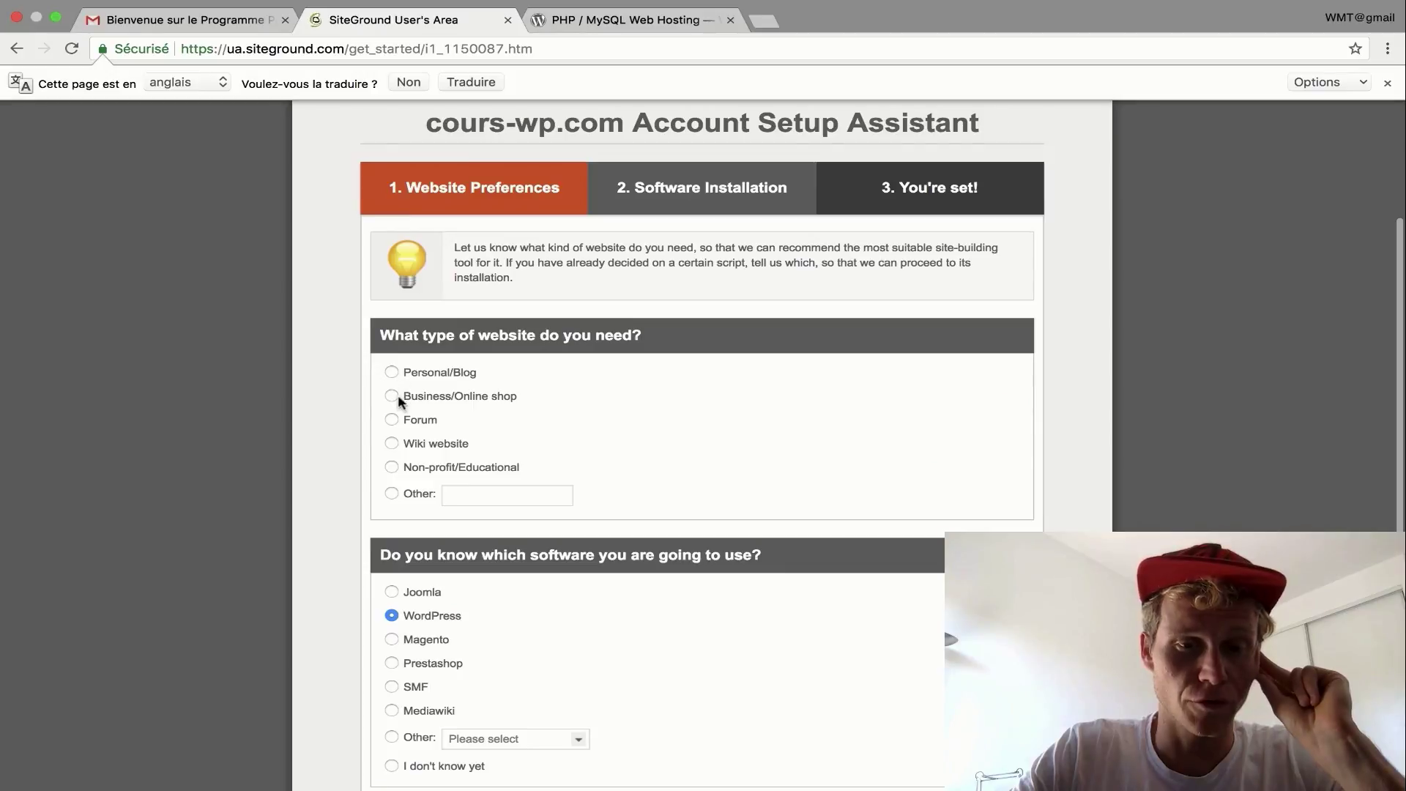
click(392, 396)
scroll(622, 443, down, 4)
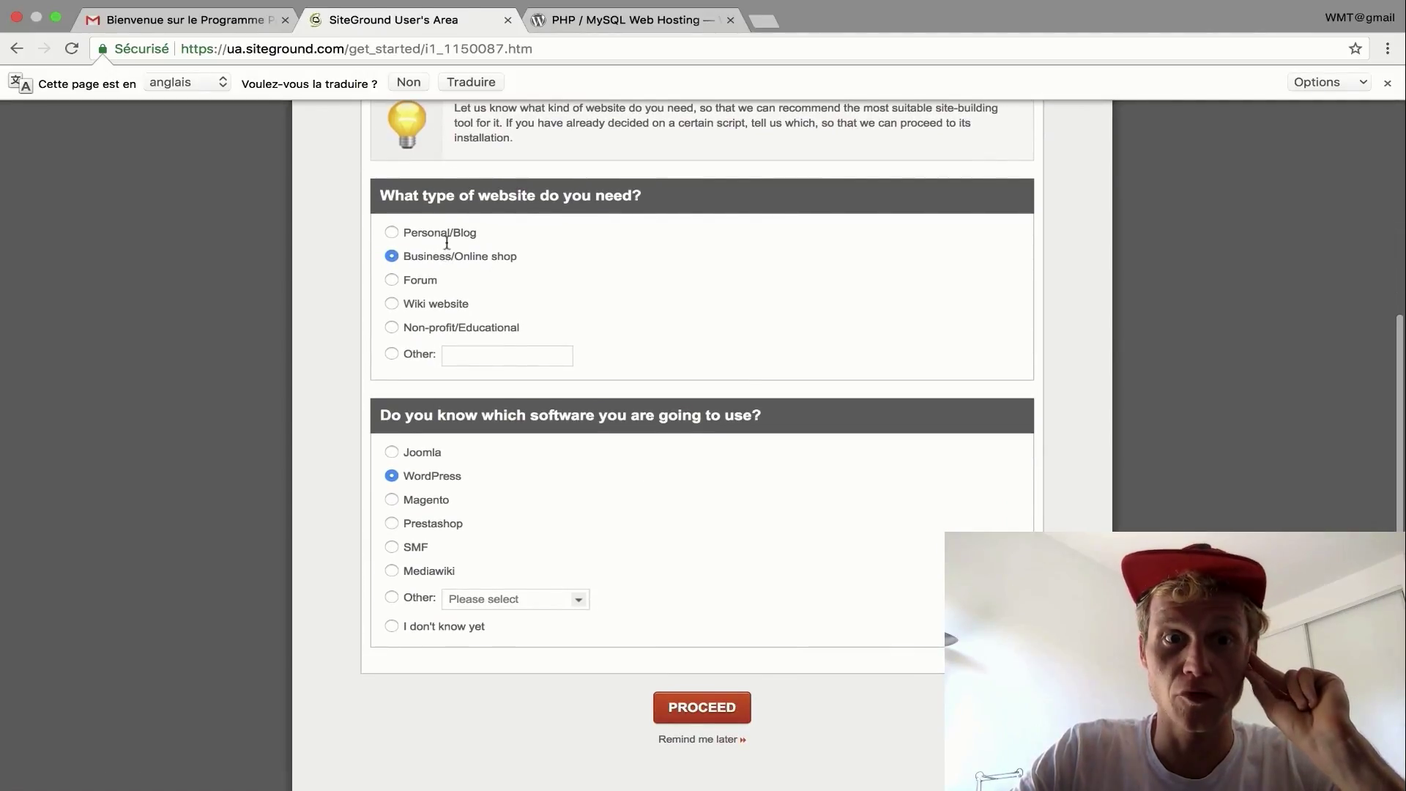
click(703, 705)
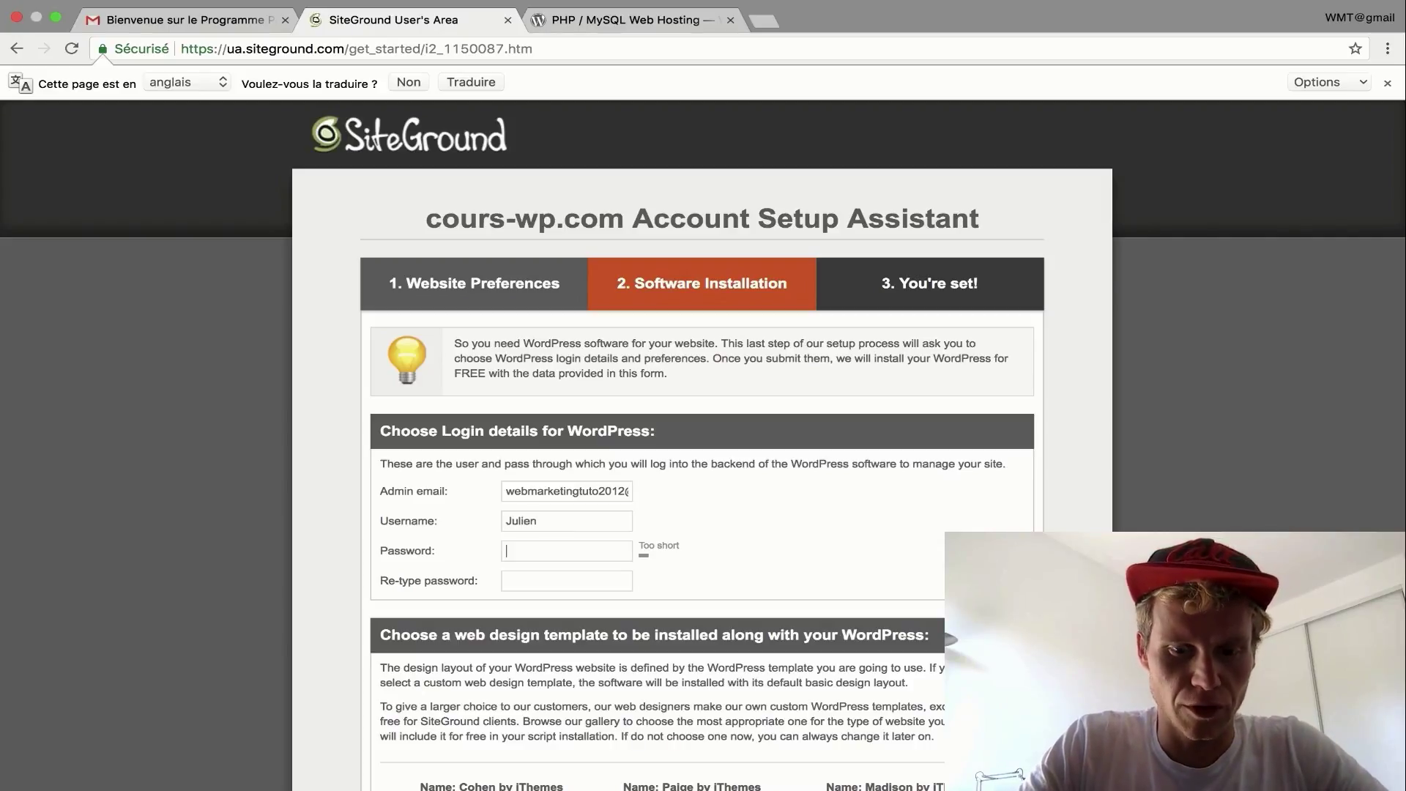
Enter the WordPress admin password in both password fields and submit.
text(••••••••••••)
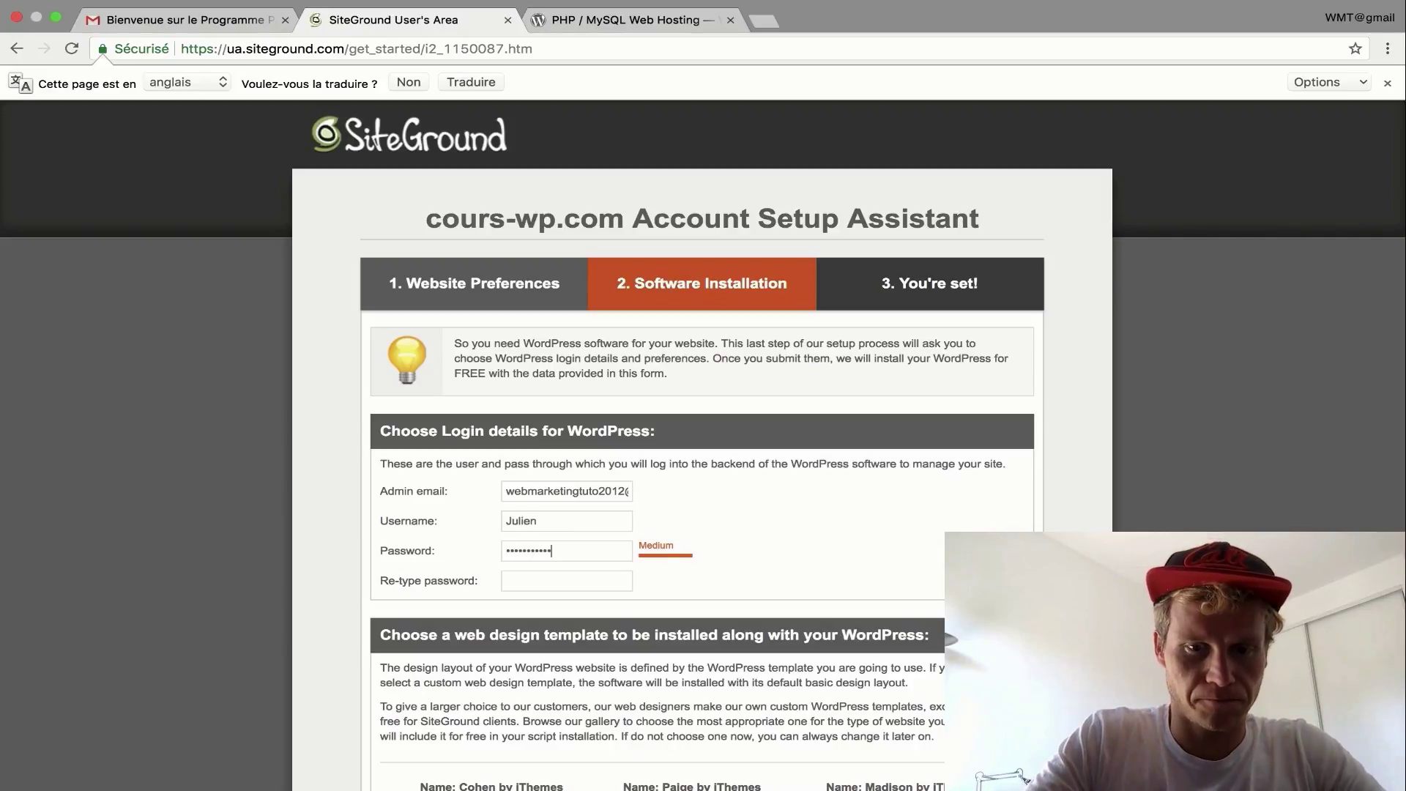
text(•••••••••)
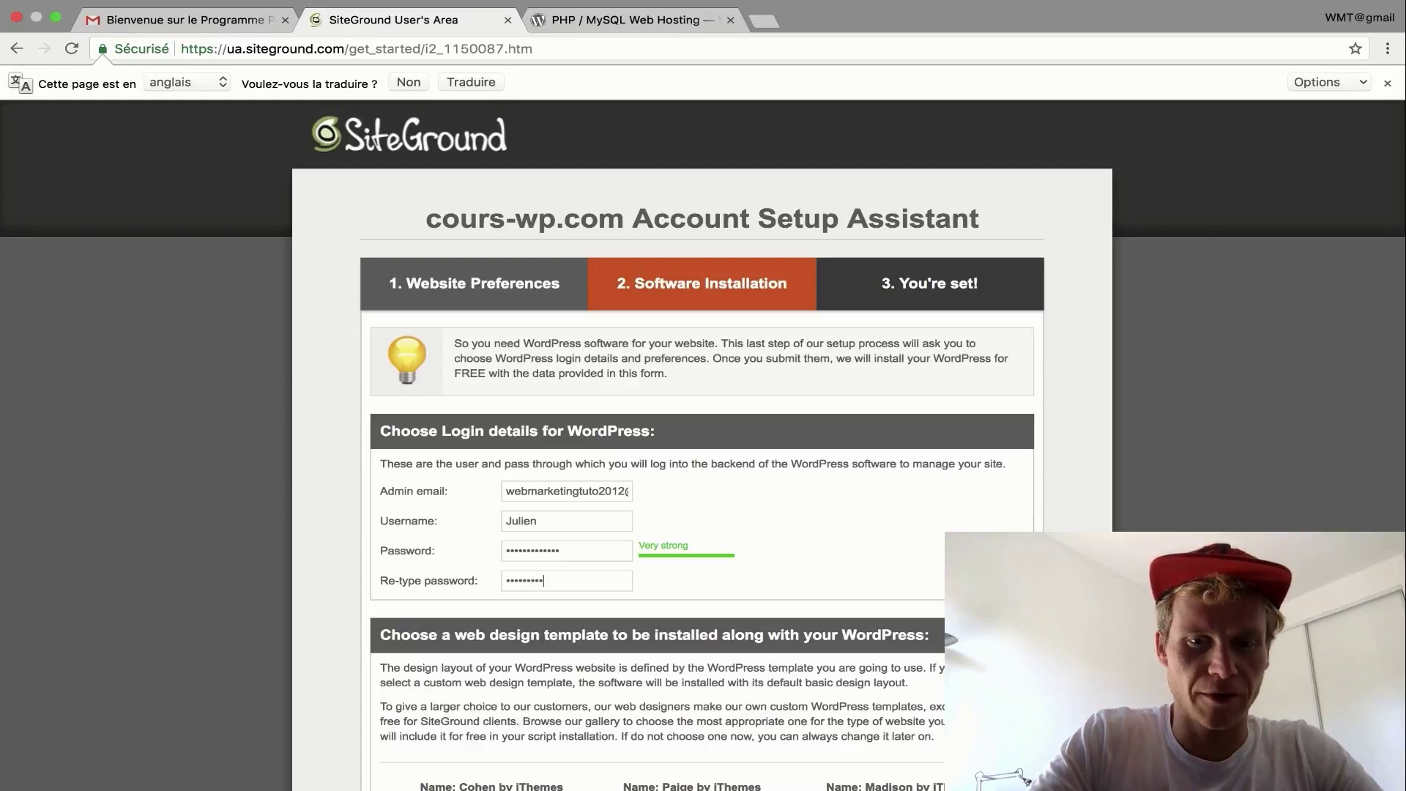
scroll(228, 374, down, 5)
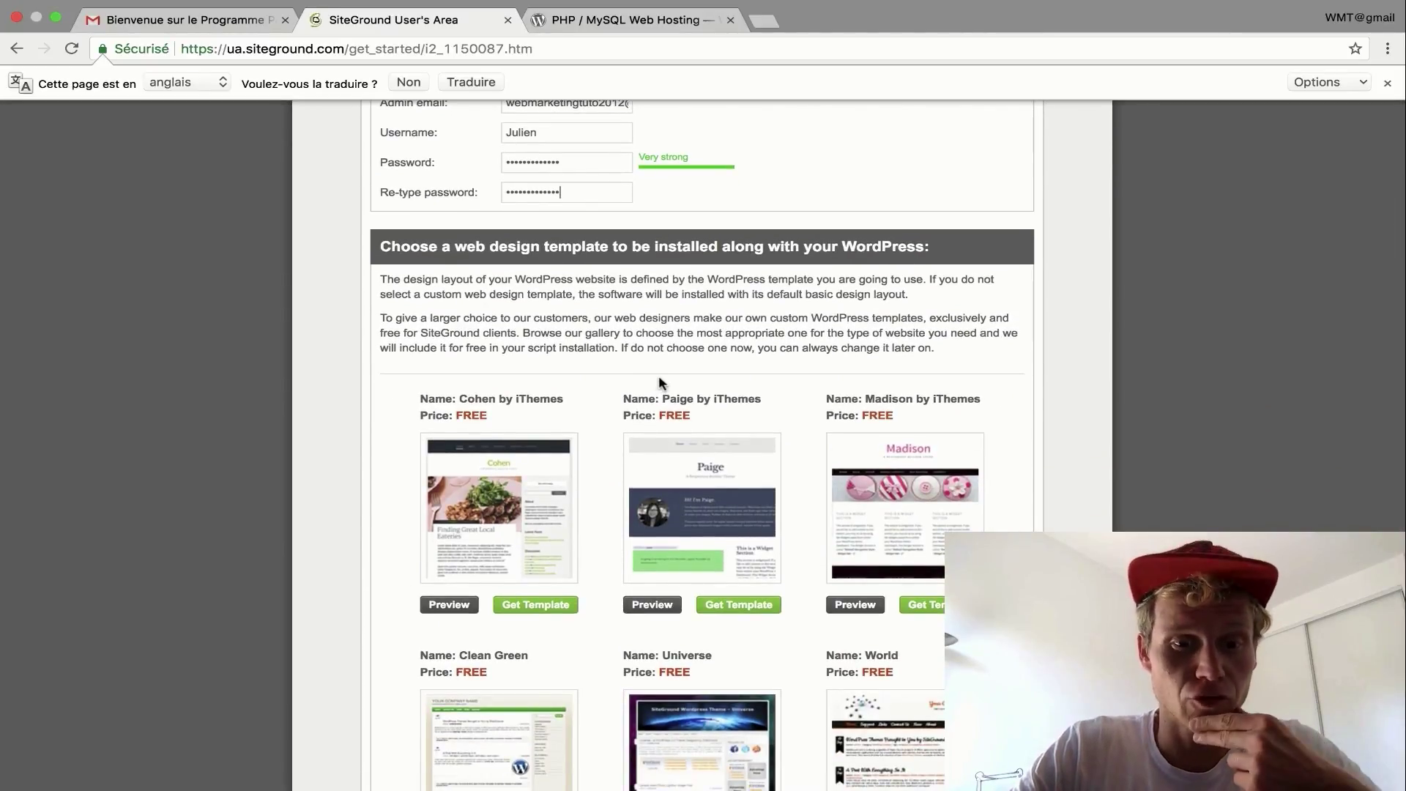
scroll(659, 379, down, 1)
scroll(658, 375, down, 3)
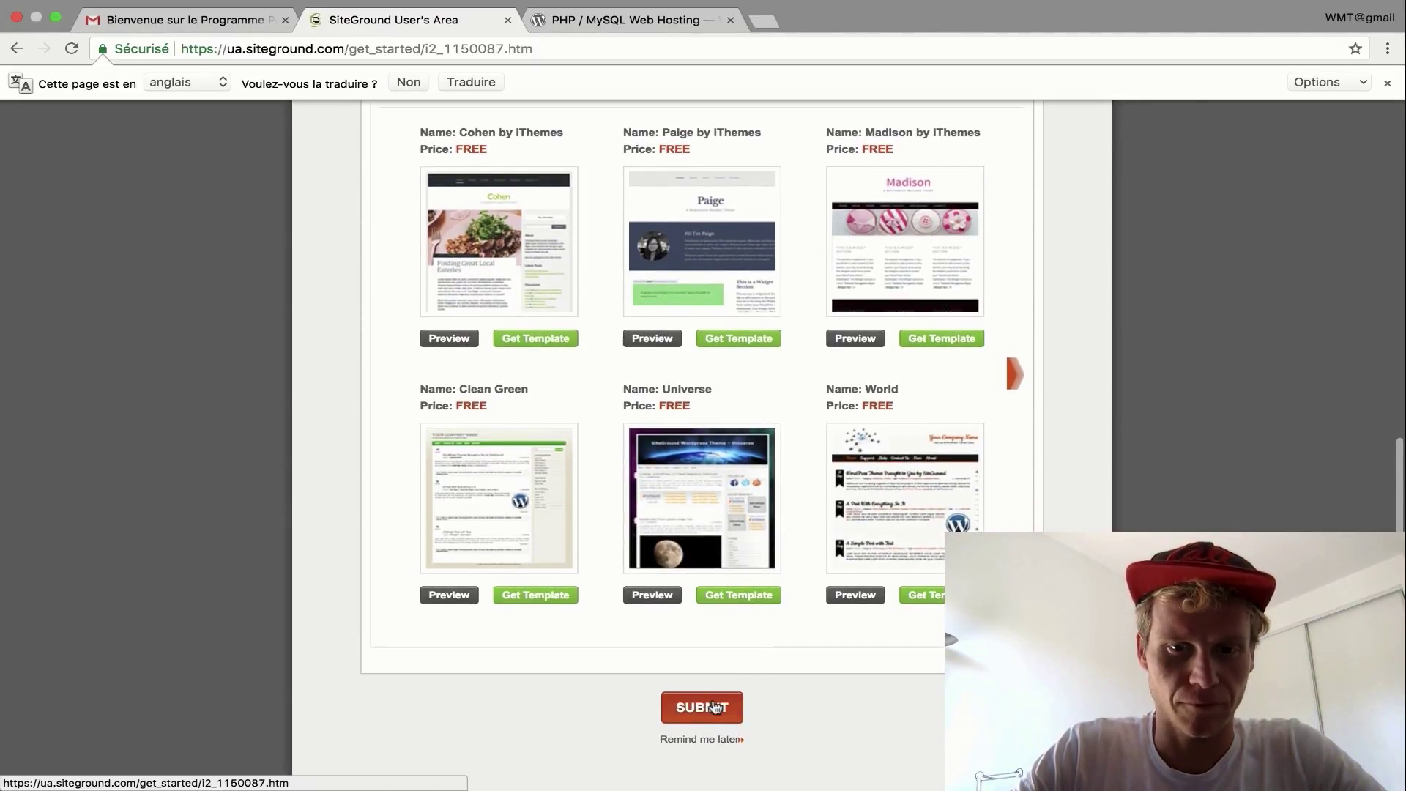
click(714, 705)
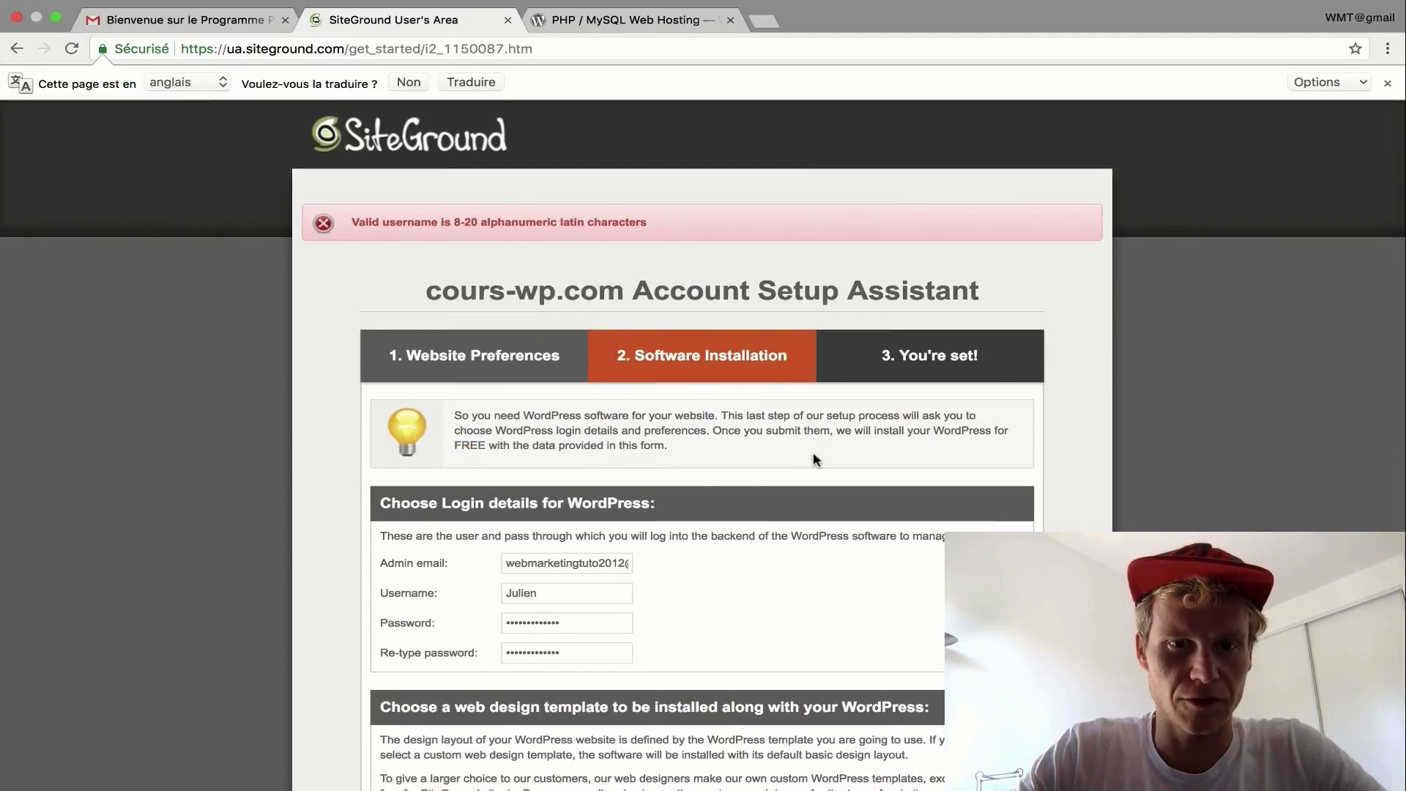
Lengthen the username by appending '2012' and resubmit to finish the setup.
scroll(815, 459, down, 1)
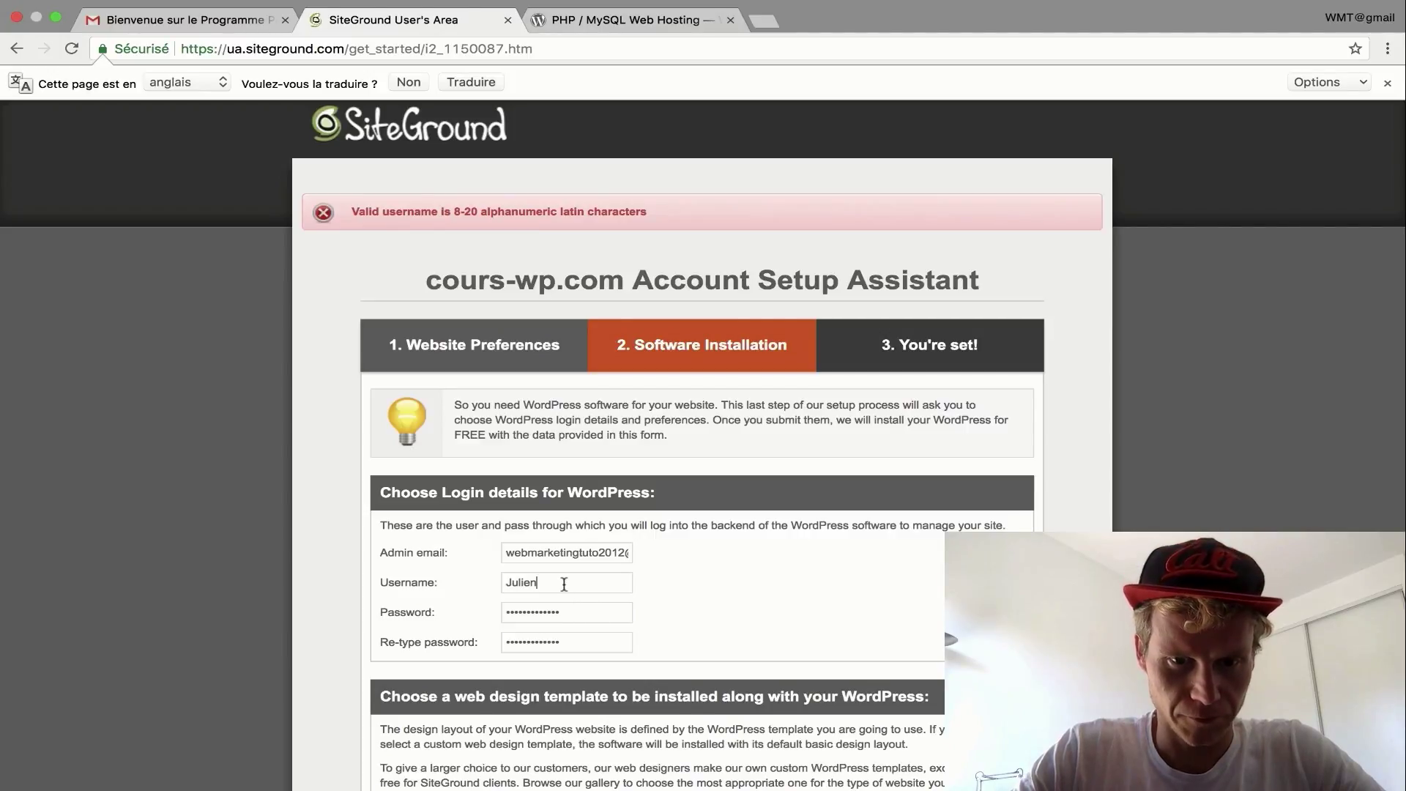
text(2012)
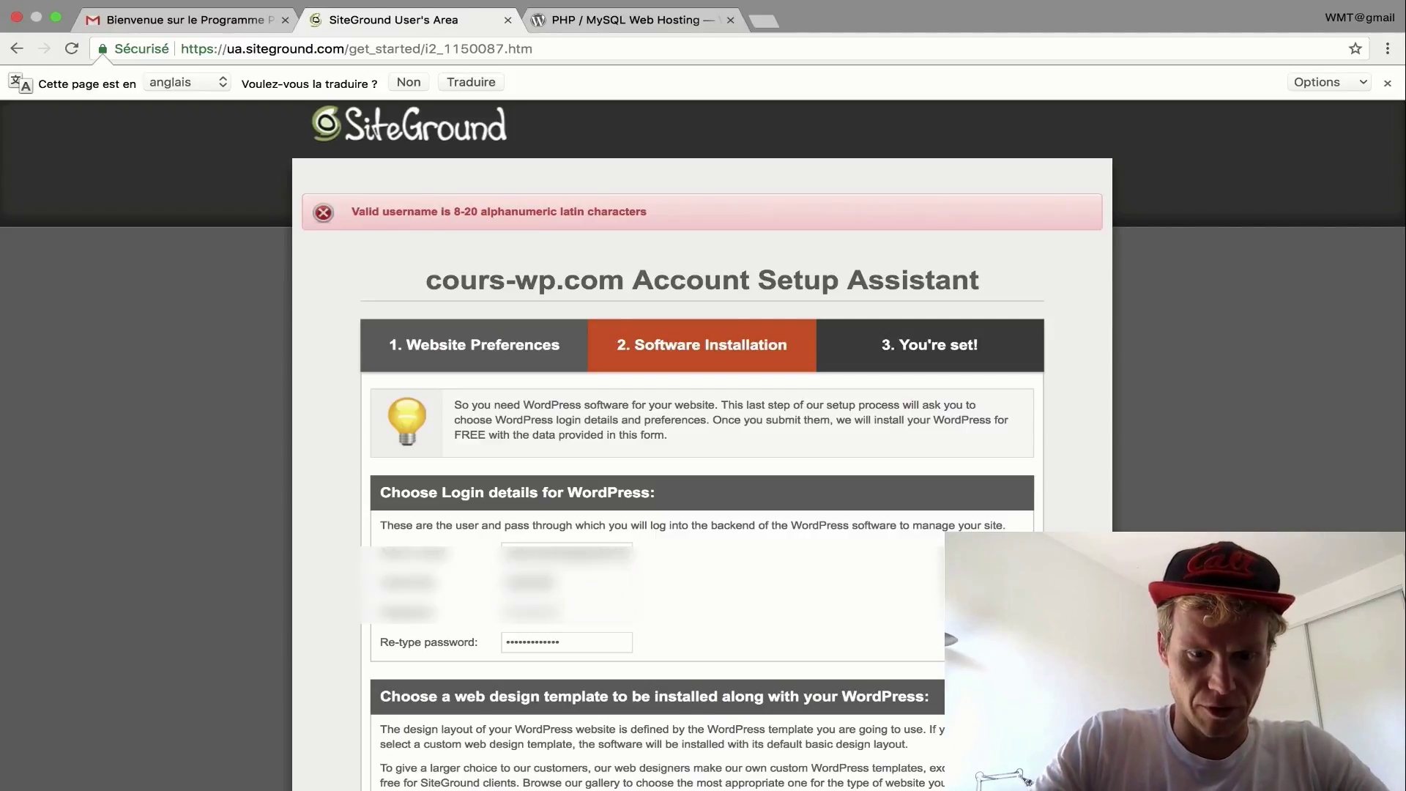
scroll(765, 585, down, 2)
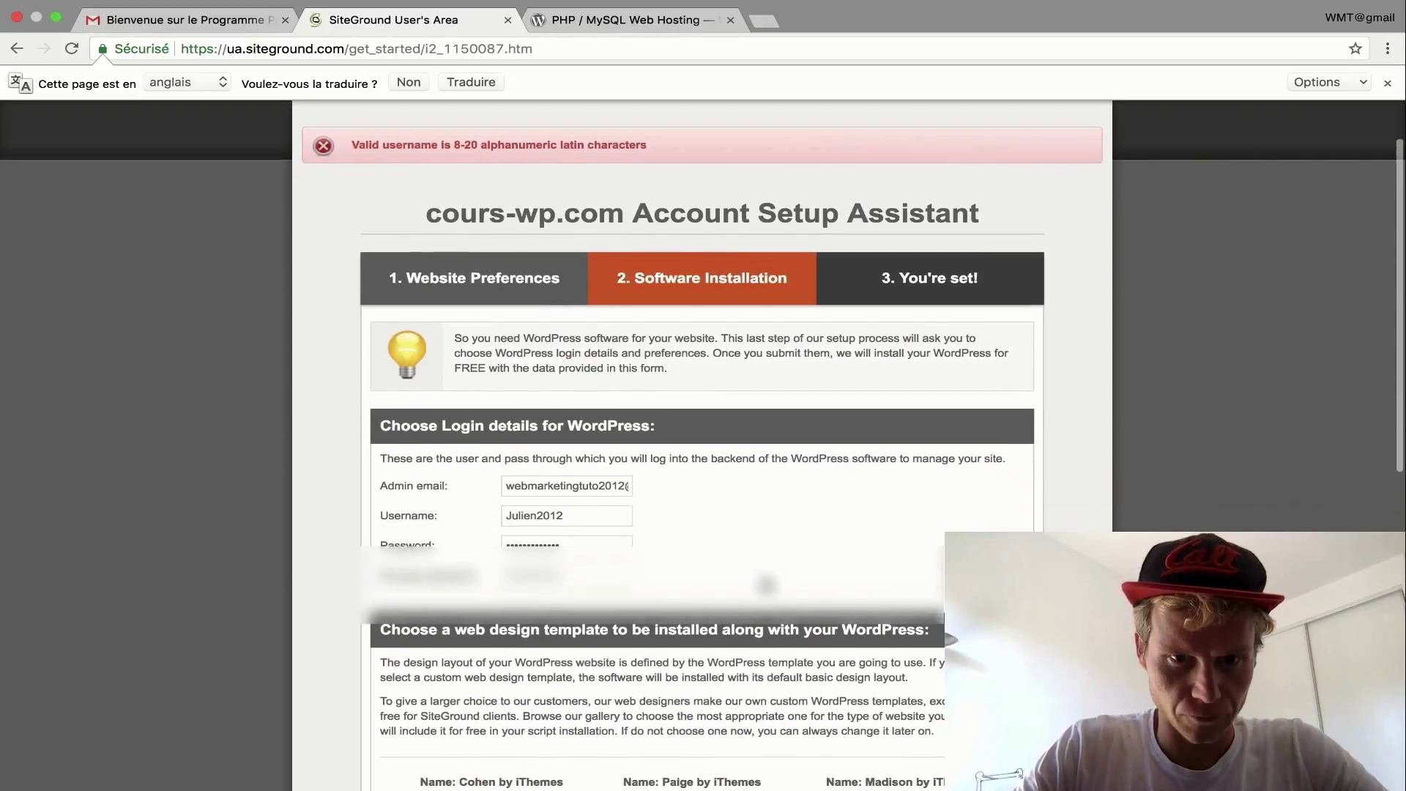
scroll(766, 585, down, 10)
click(705, 705)
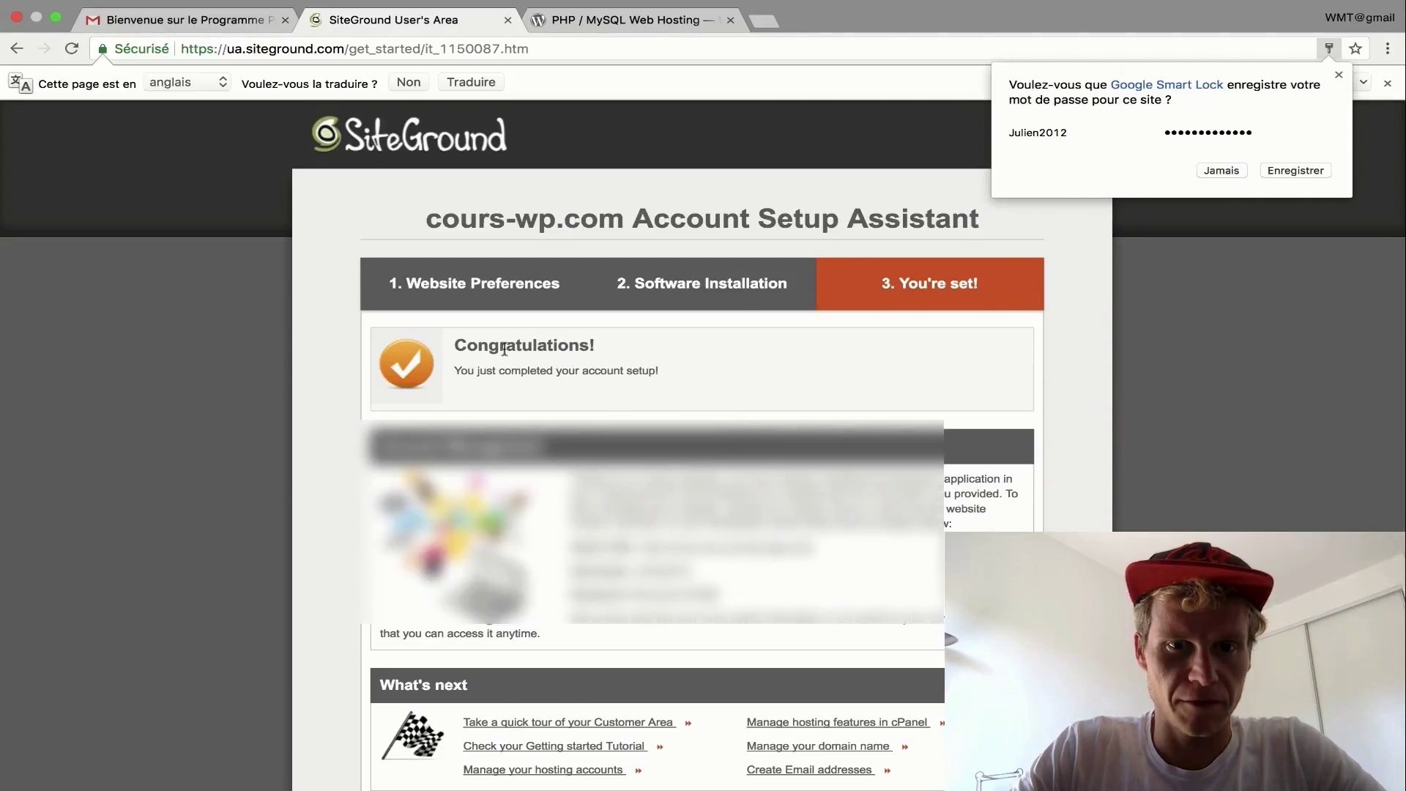
Copy the cours-wp.com admin login URL and paste it into a new browser tab.
scroll(697, 394, down, 5)
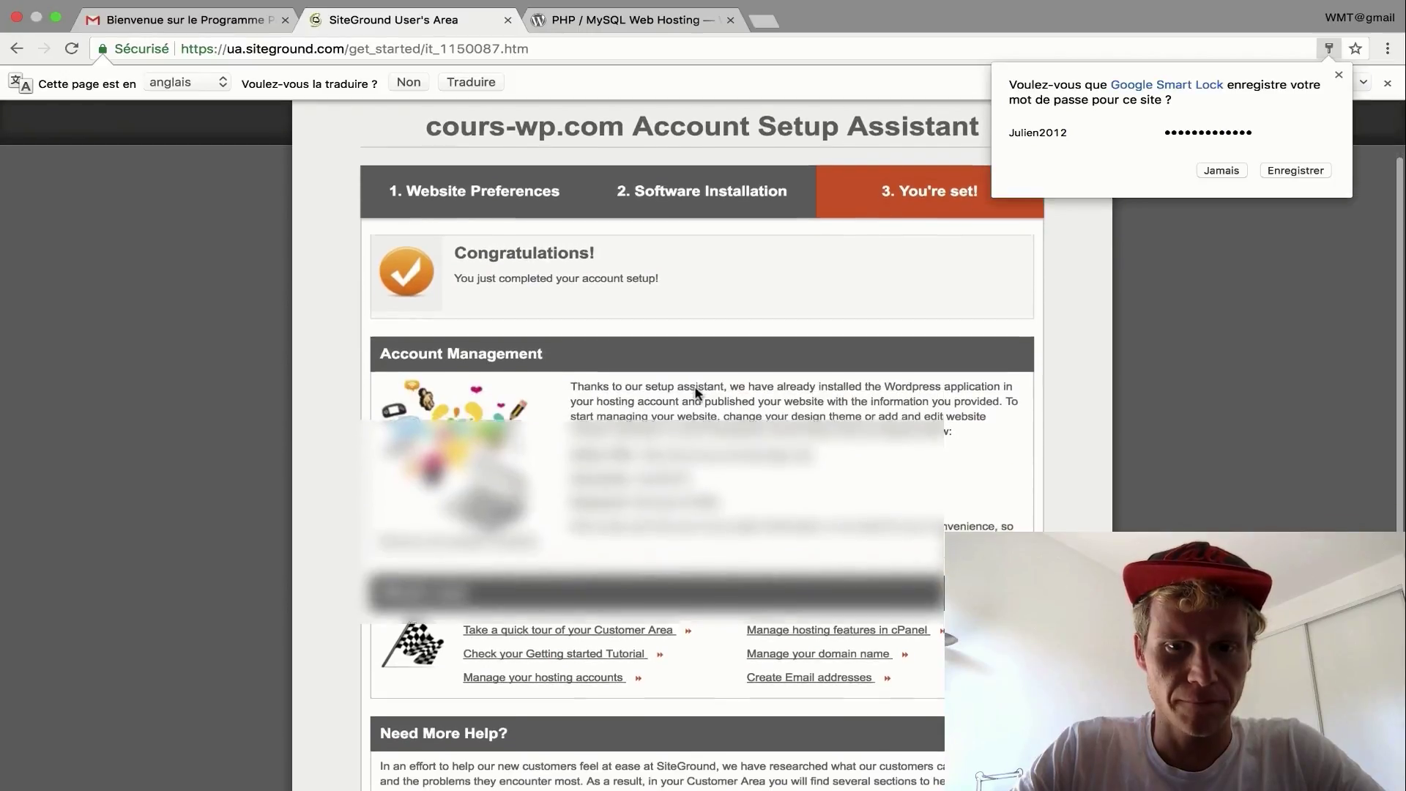
drag(815, 373, 641, 375)
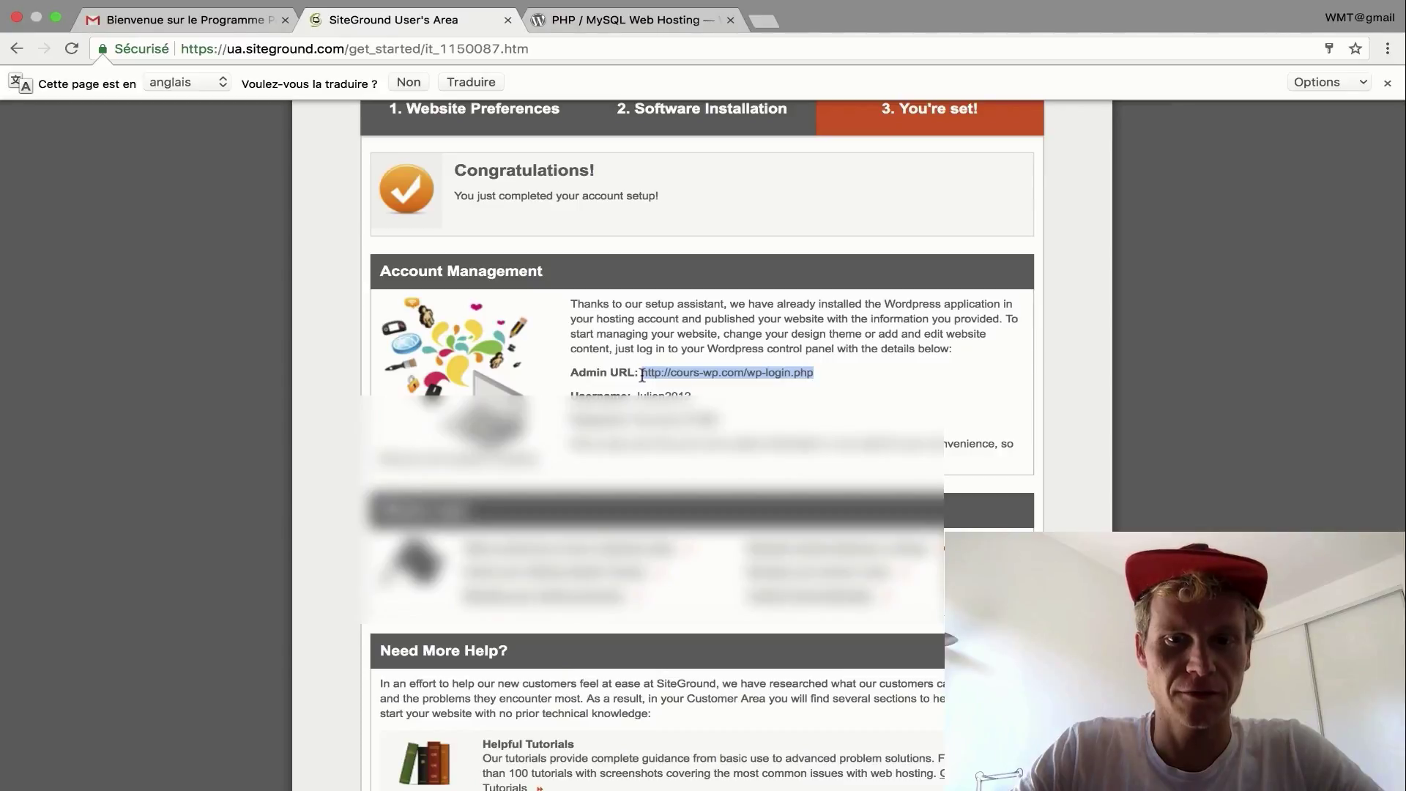
key(super+c)
key(super+t)
key(super+v)
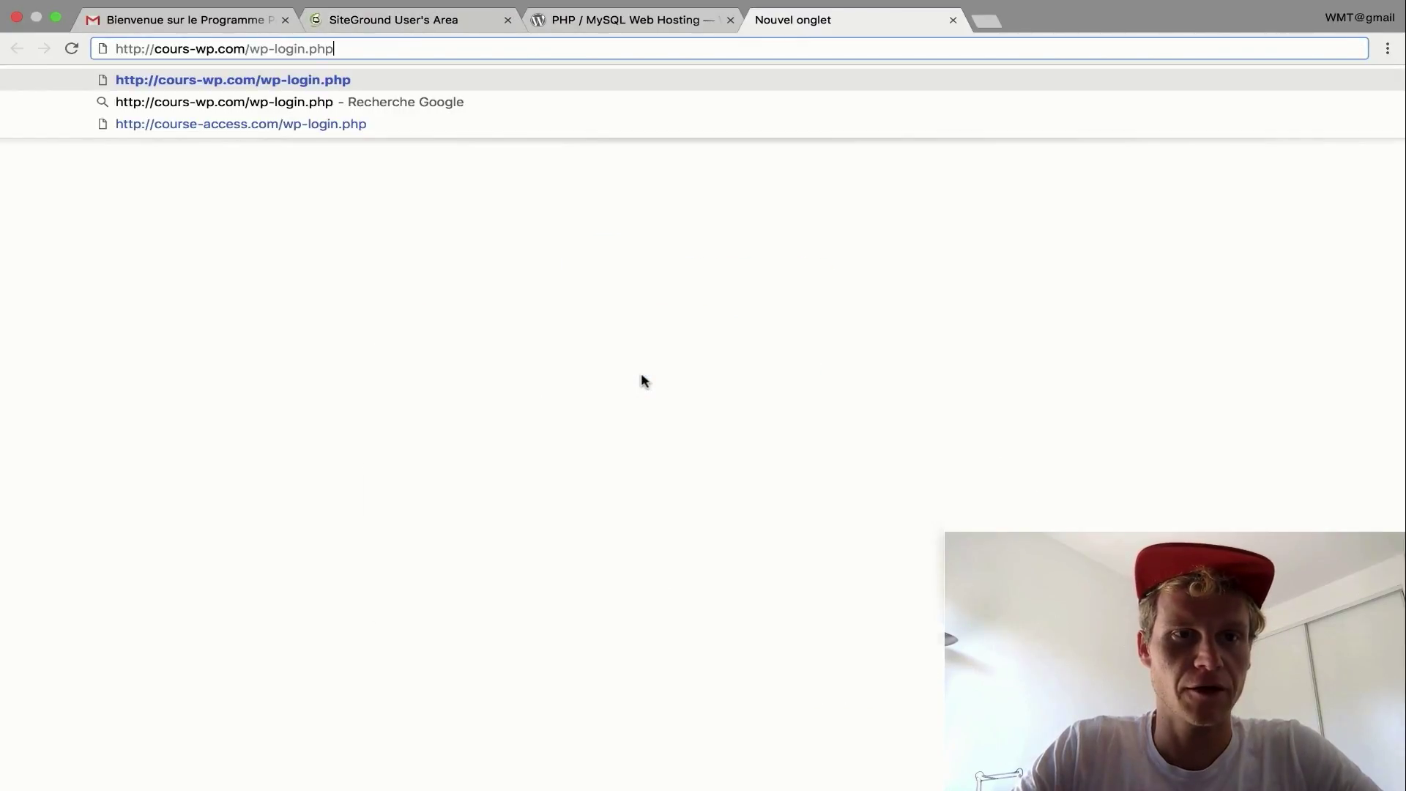
Paste the admin URL into a fresh tab's address bar and load the wp-login.php page.
click(438, 18)
right_click(680, 372)
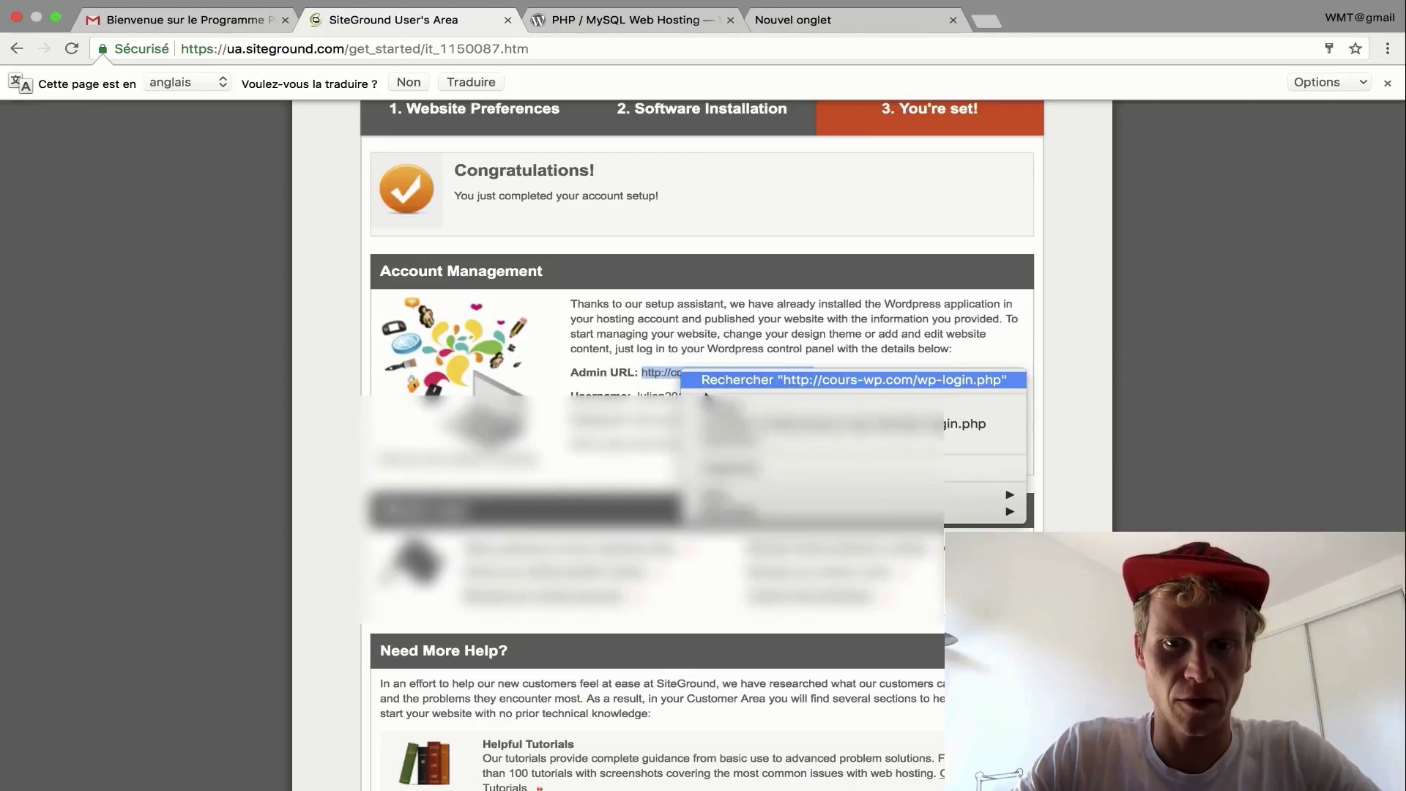
click(950, 38)
click(931, 20)
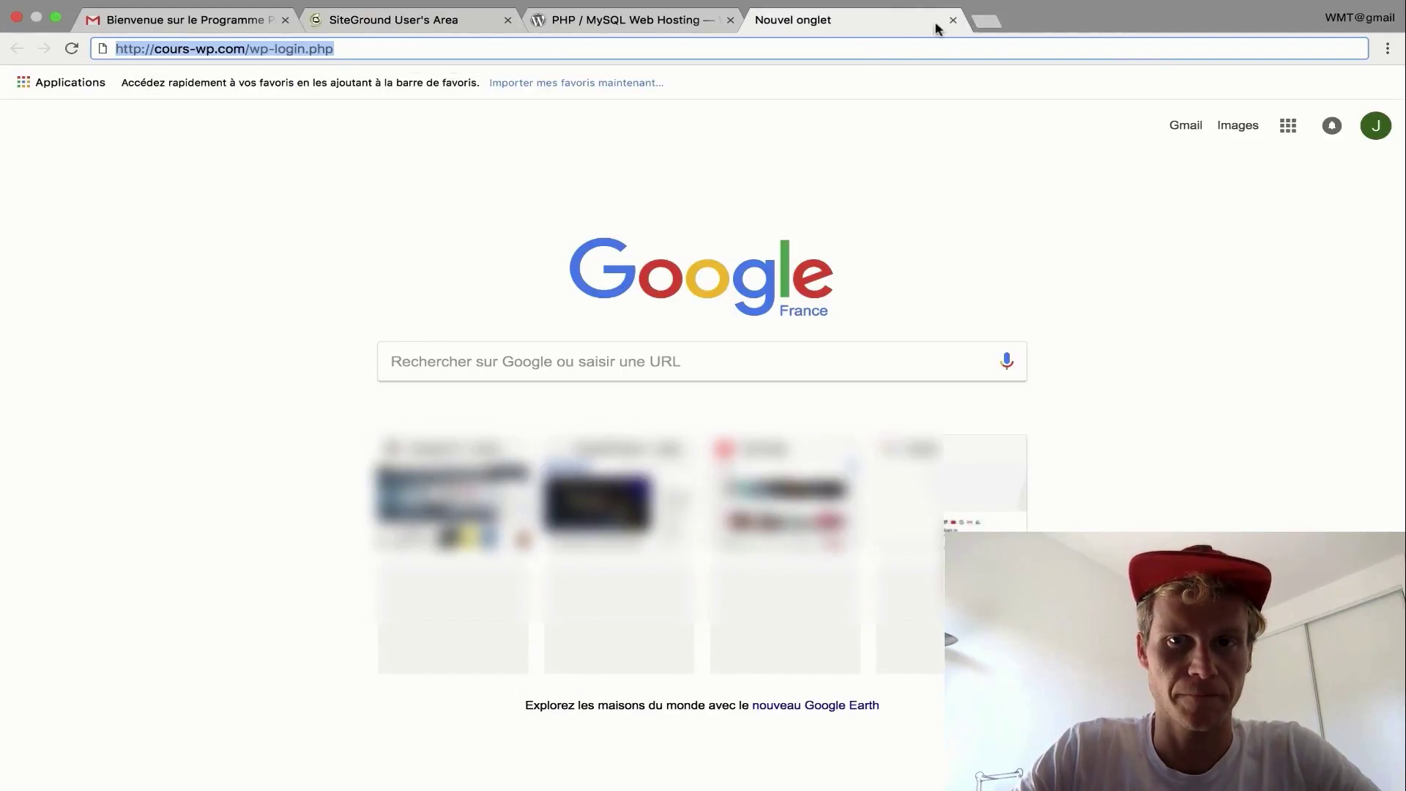
click(981, 23)
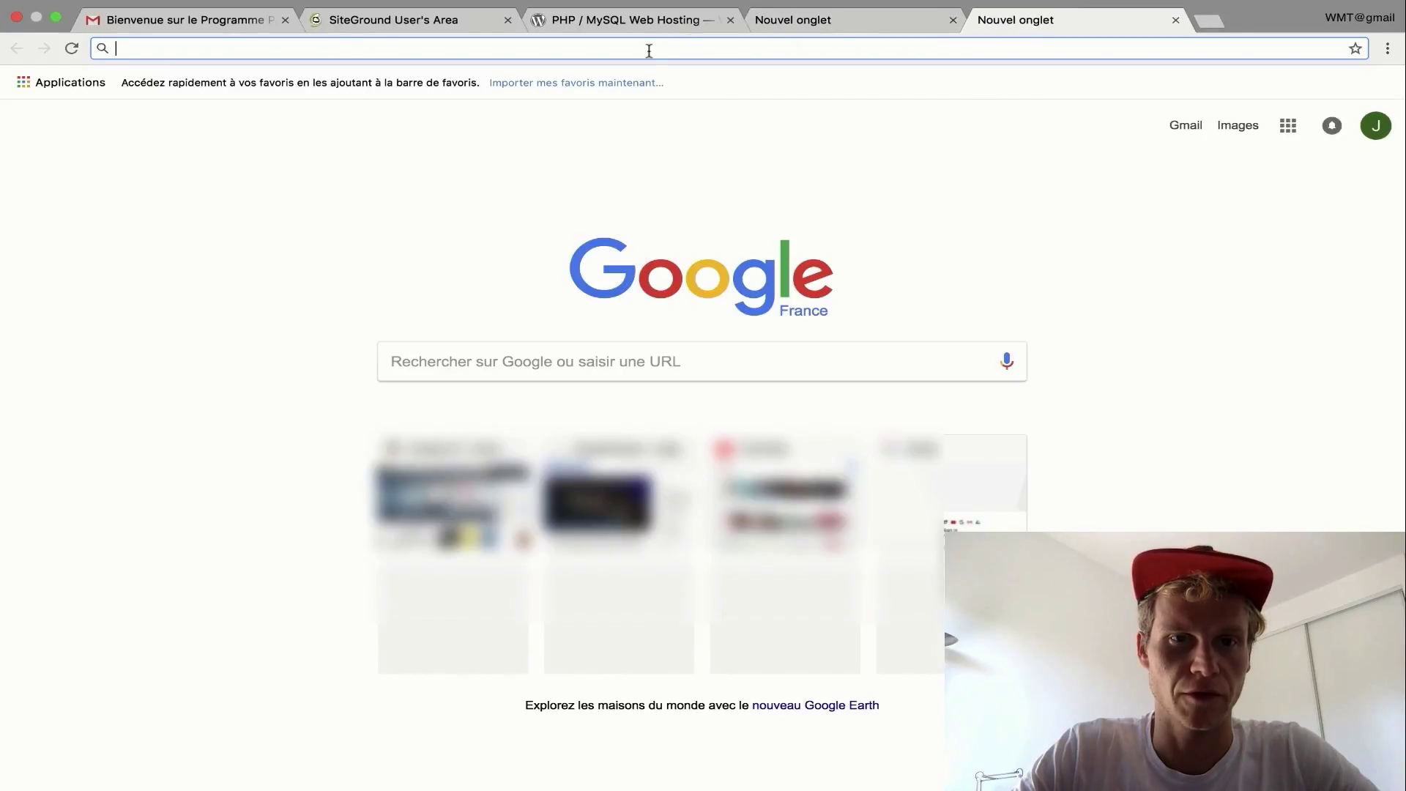
right_click(649, 50)
click(677, 91)
key(Return)
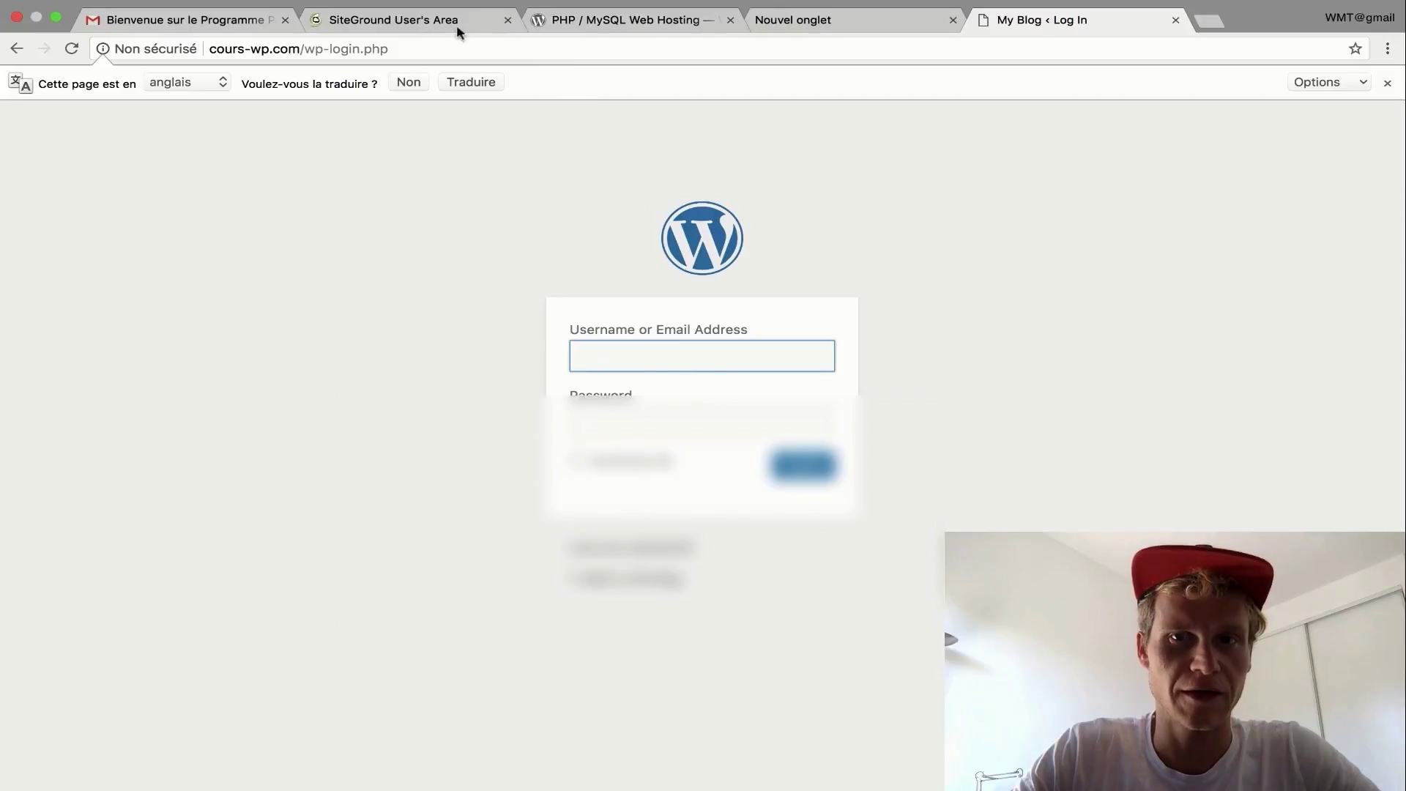
Copy the admin username from SiteGround, paste it on the cours-wp.com login page, enter the password and log in.
click(408, 22)
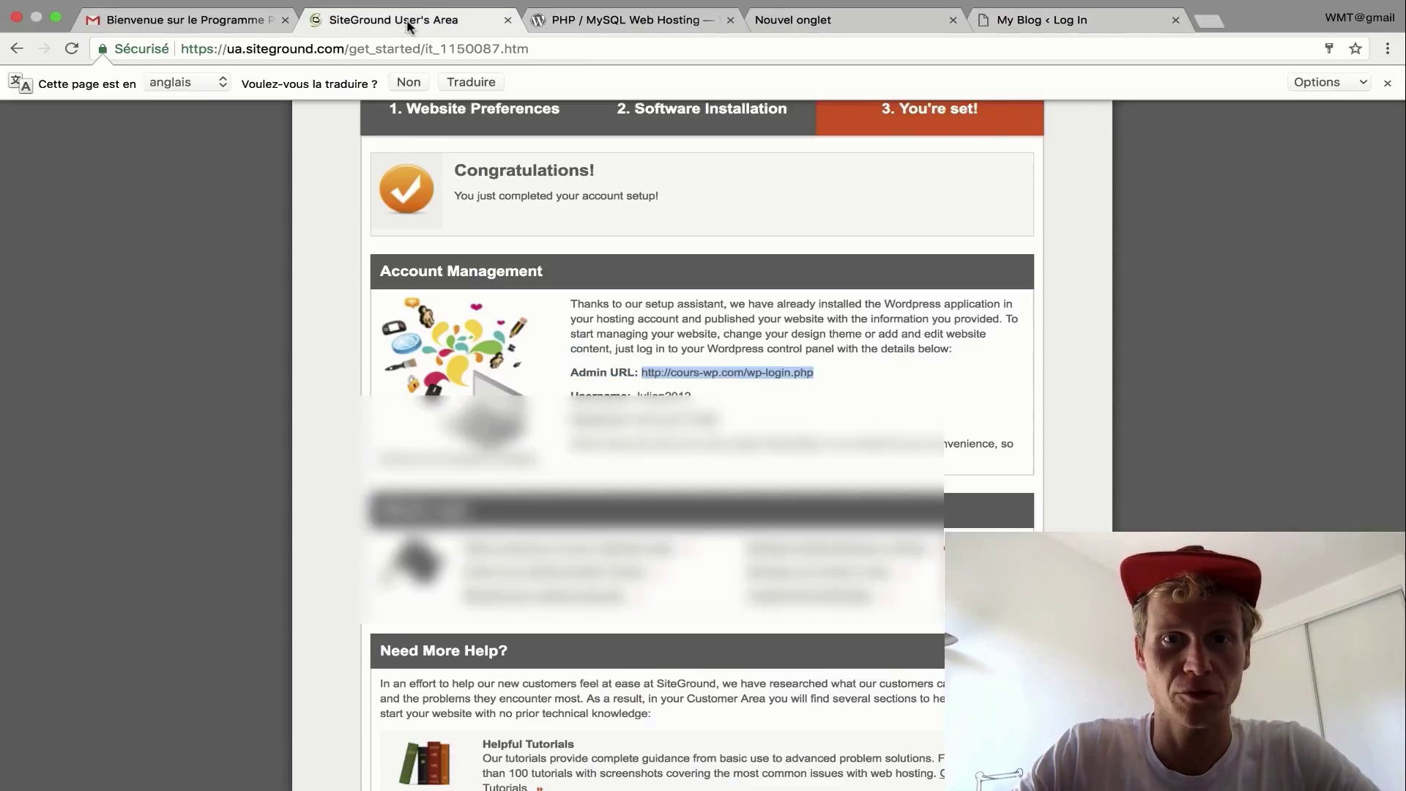
double_click(656, 394)
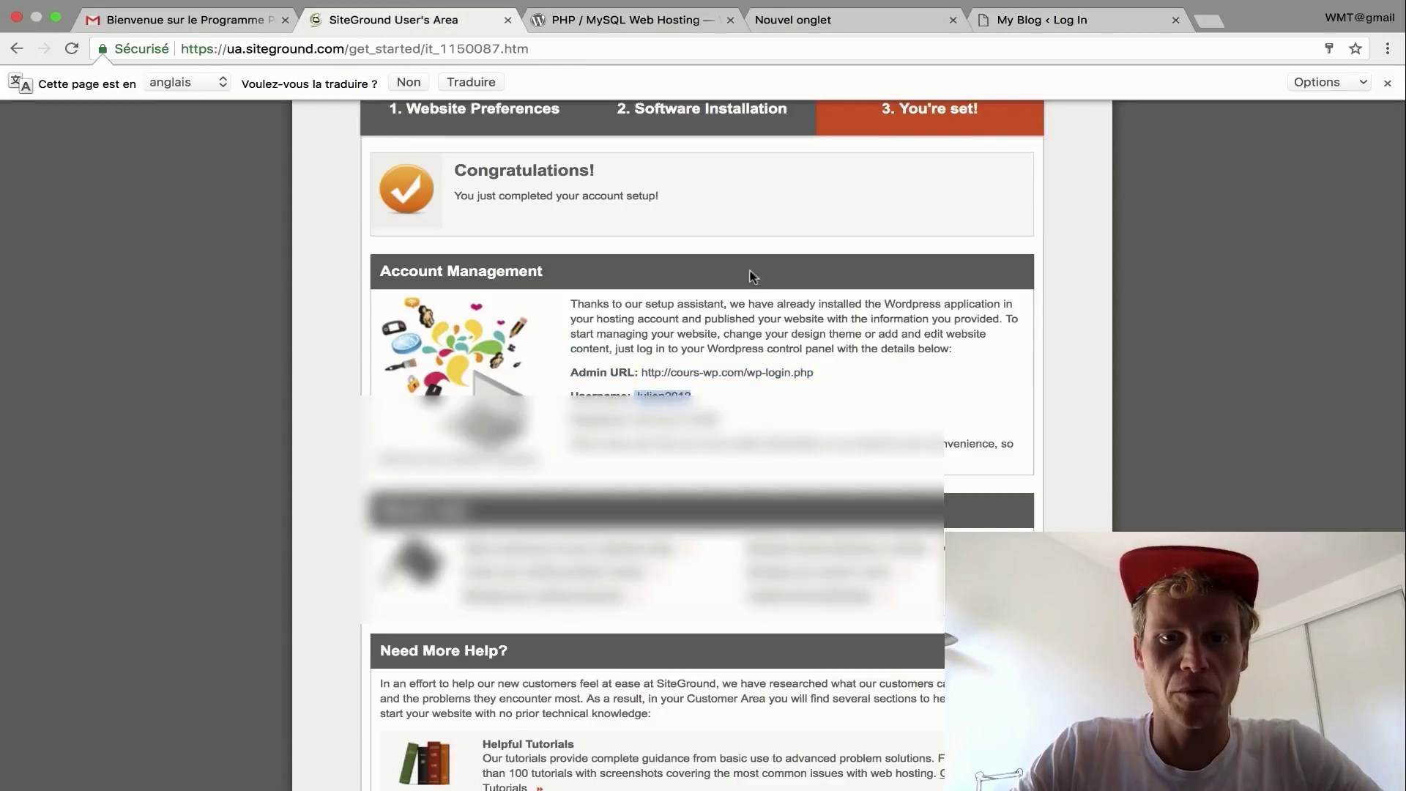
click(1017, 23)
key(ctrl+v)
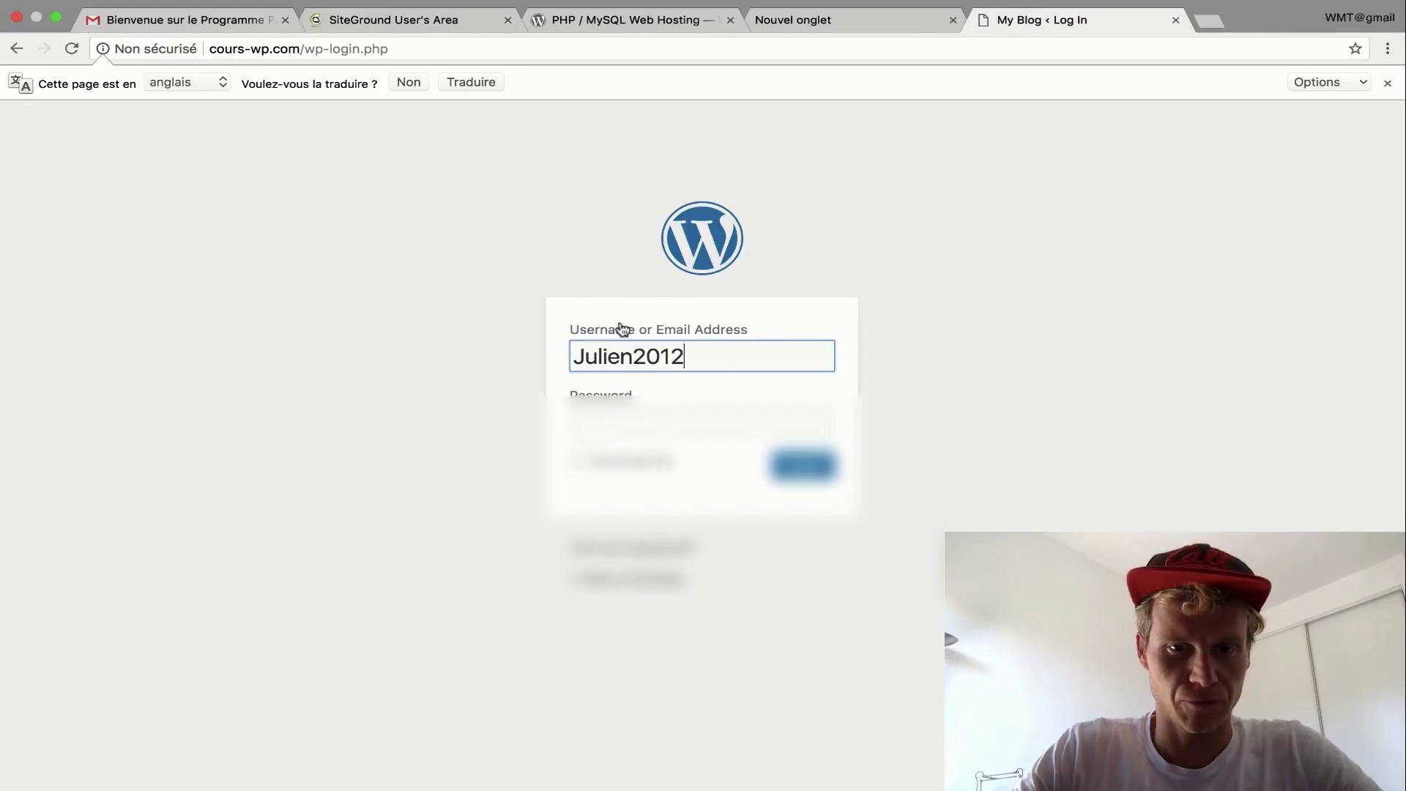
text(****************)
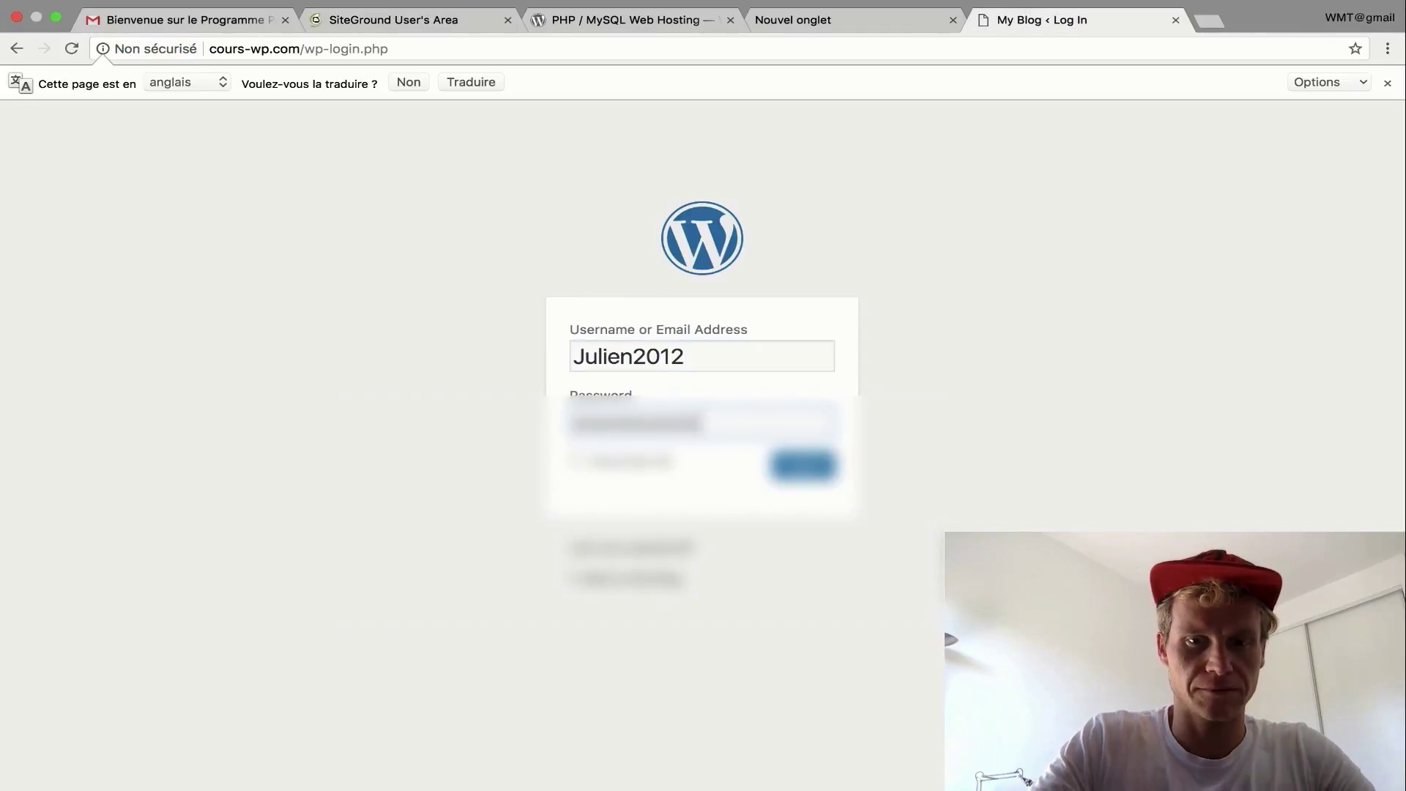
click(803, 468)
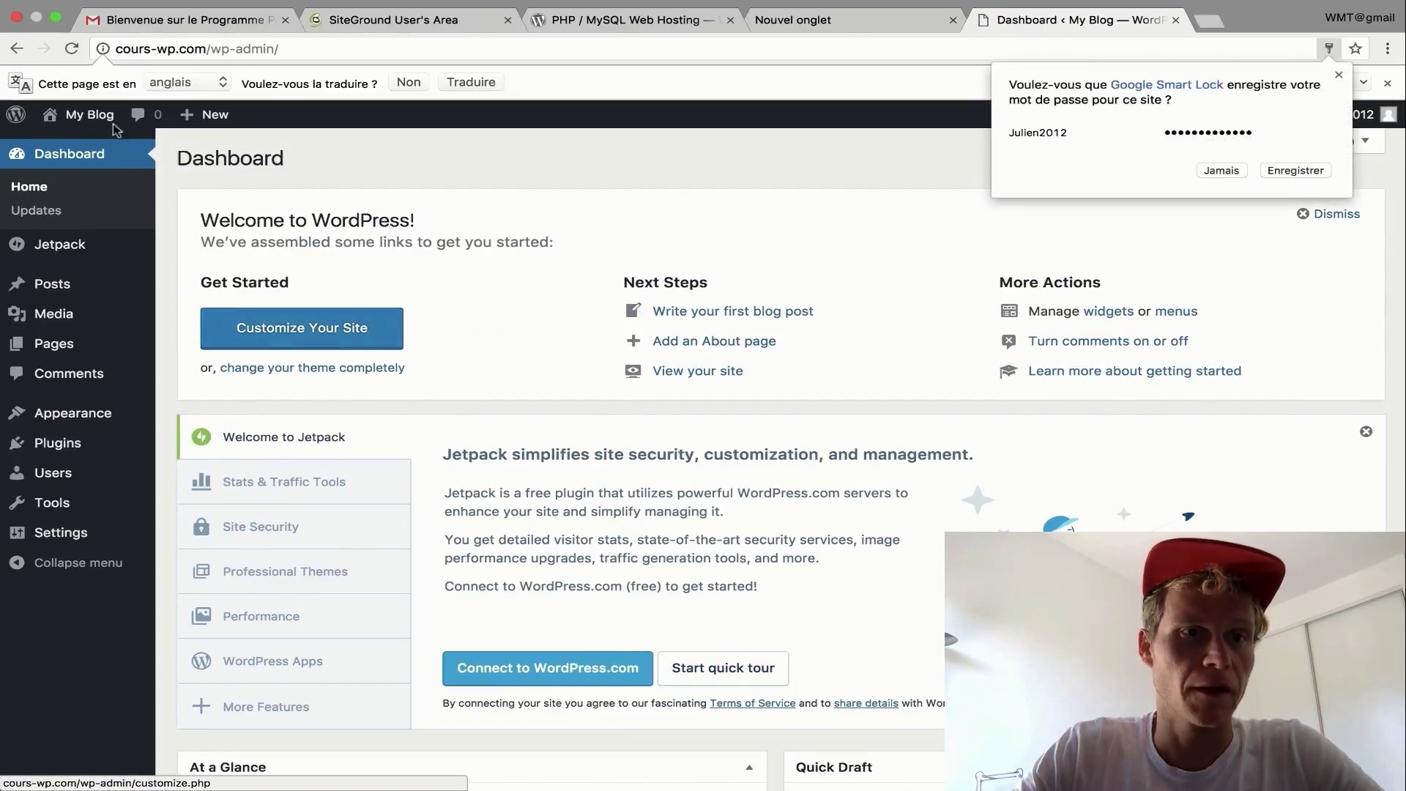
click(103, 121)
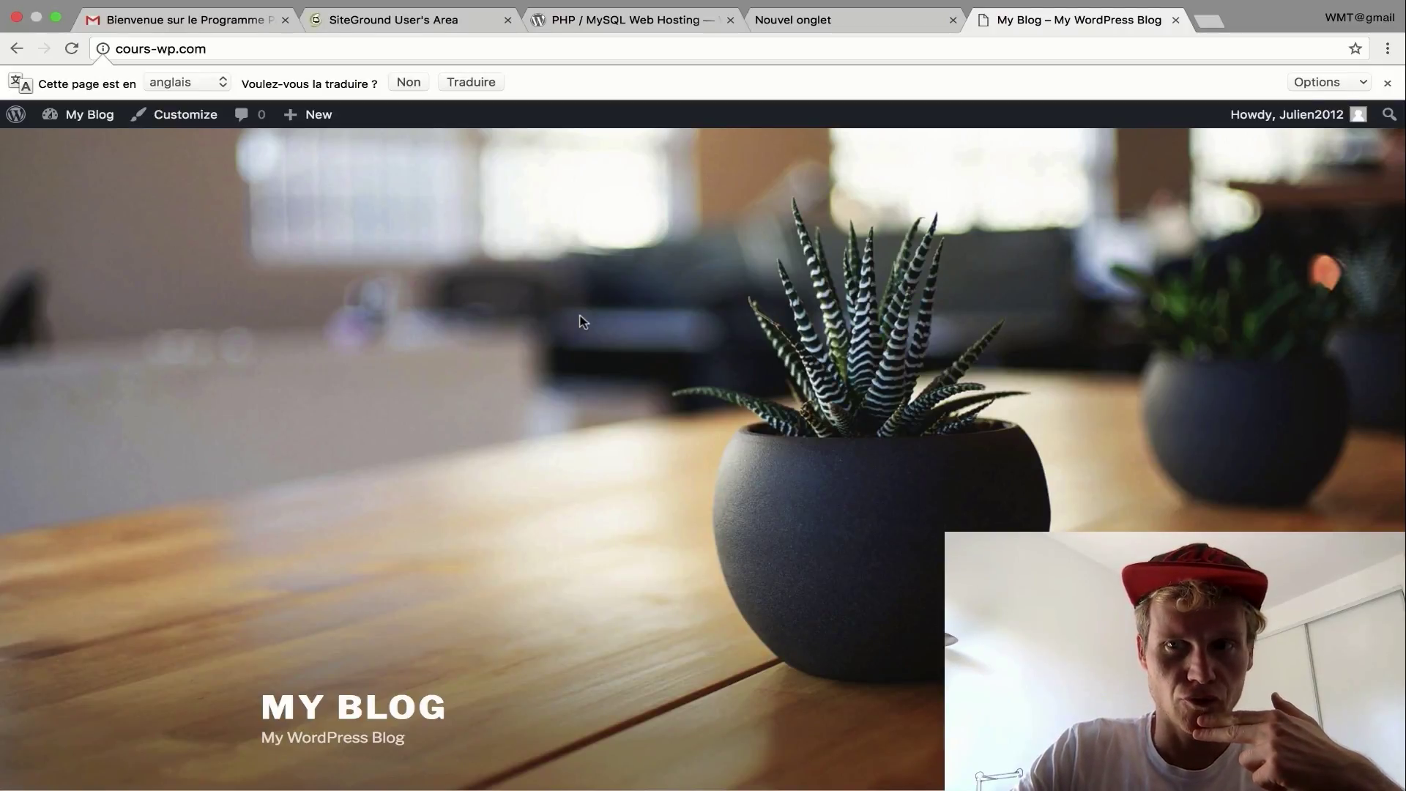
scroll(582, 321, down, 7)
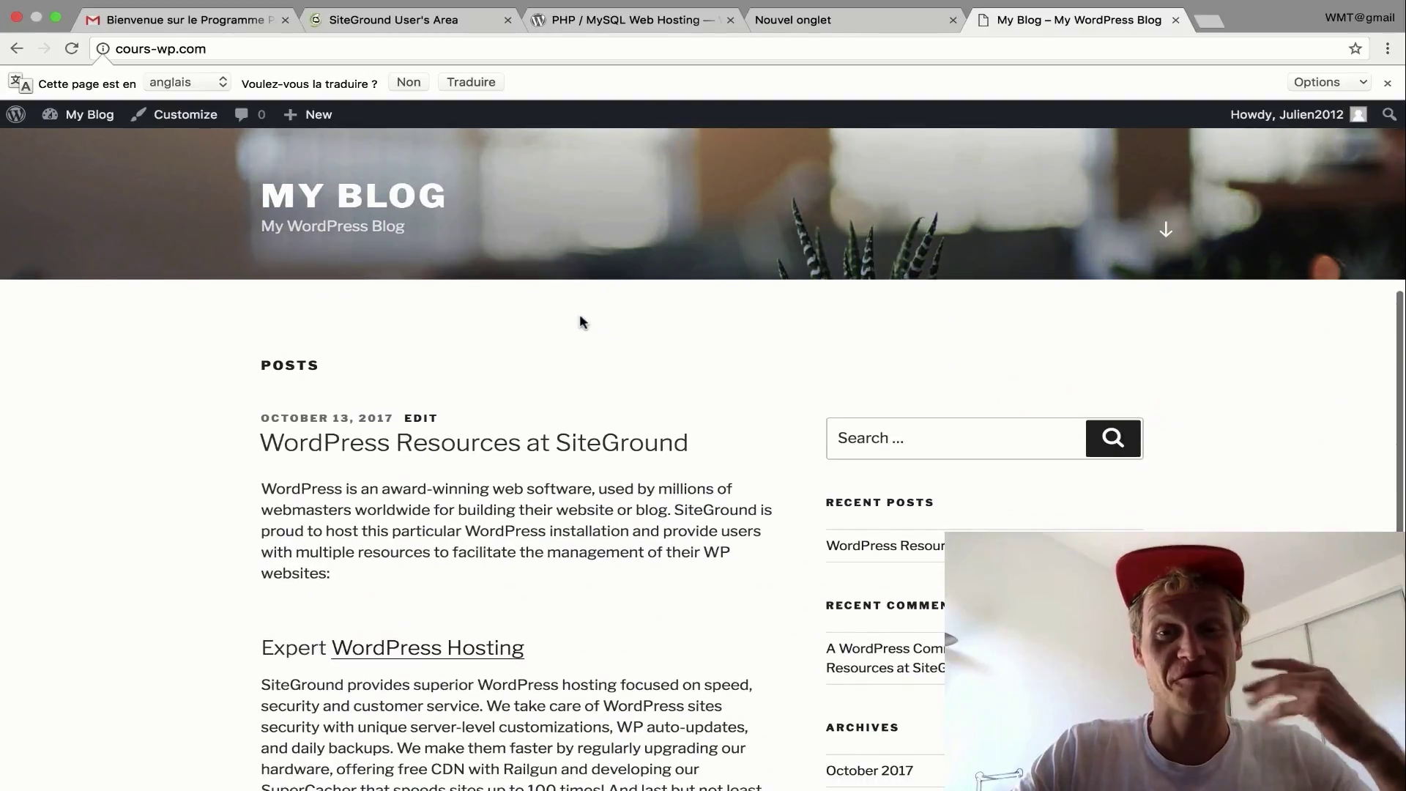
scroll(581, 321, down, 6)
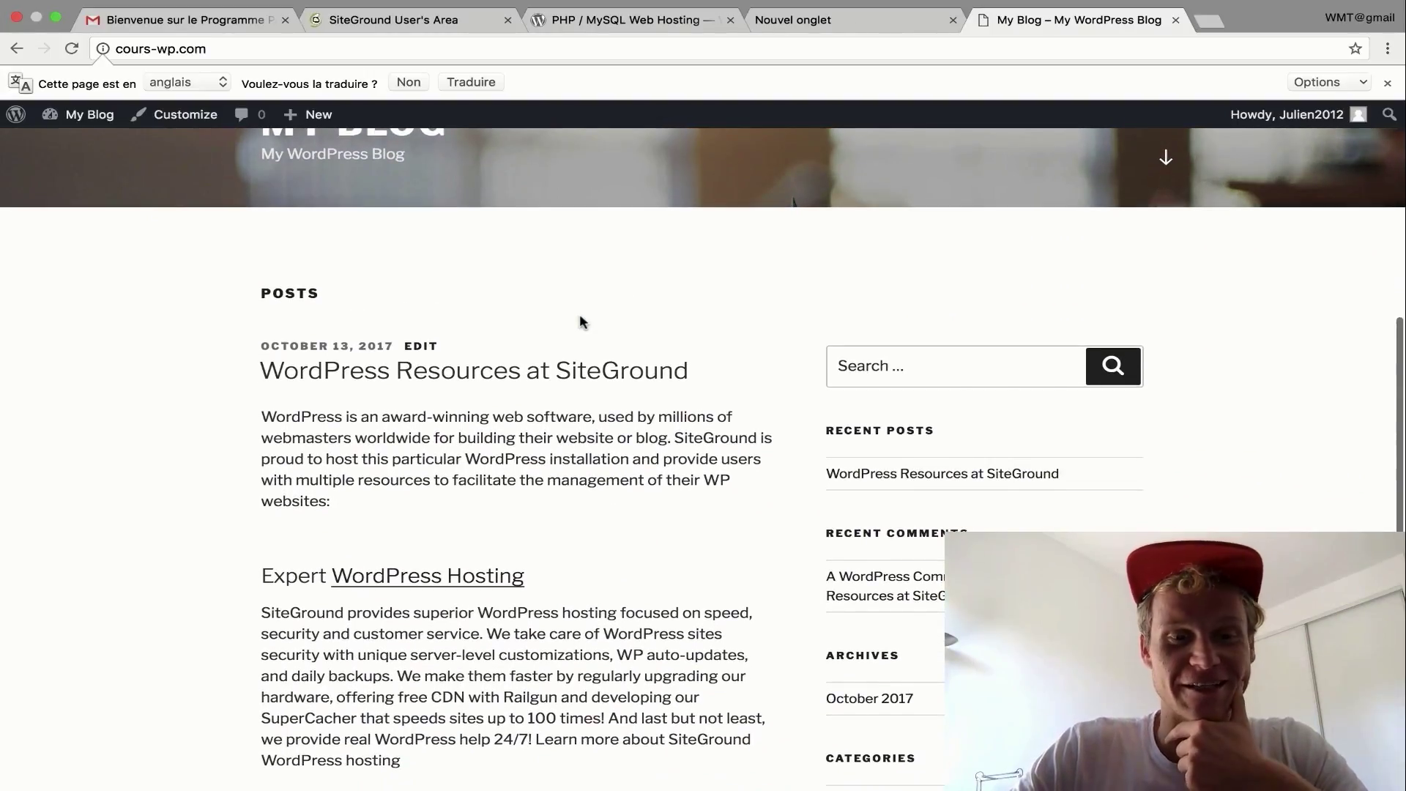
scroll(579, 319, down, 3)
scroll(578, 317, up, 16)
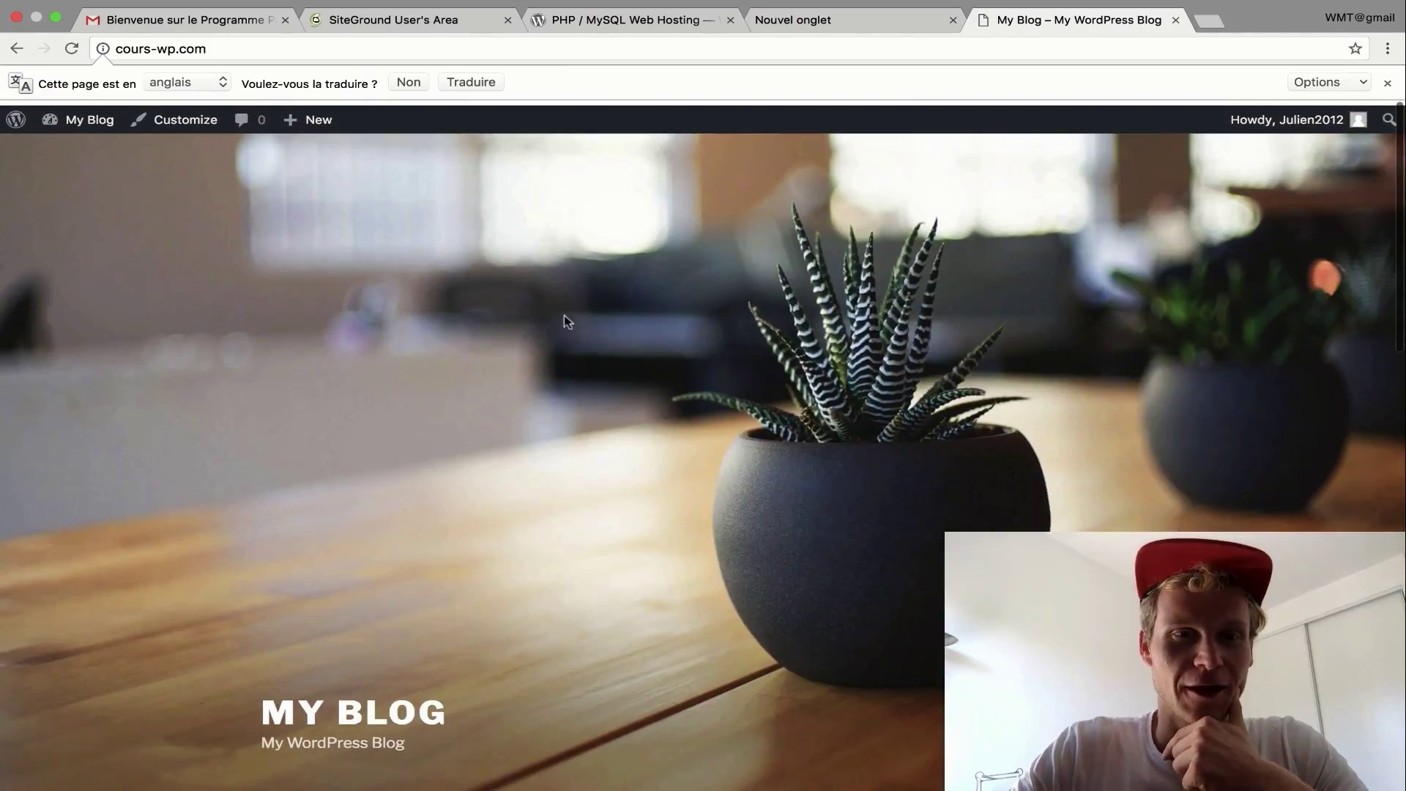
mouse_move(67, 121)
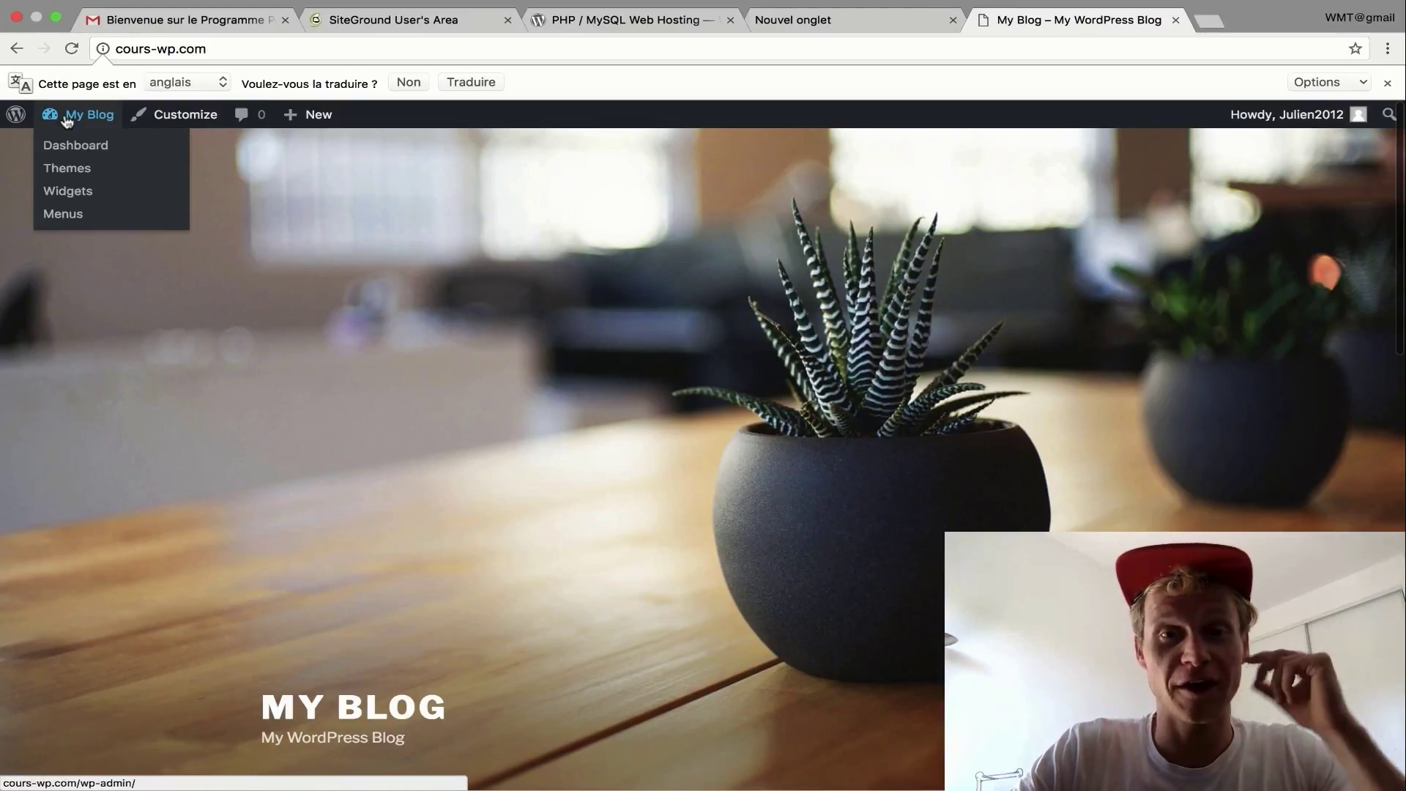
click(67, 118)
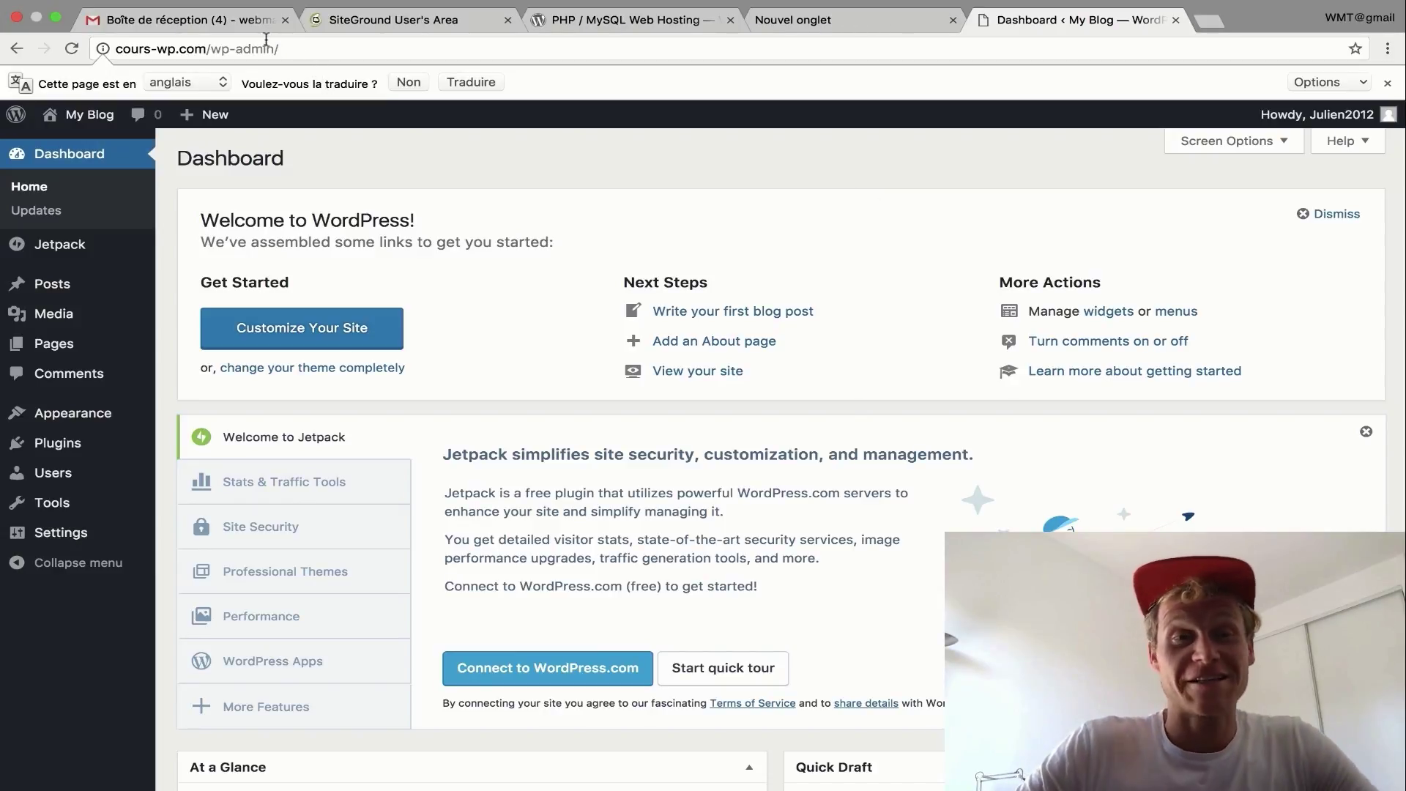
Open the VERIFICATION REQUIRED email in Gmail and follow its approve.domainadmin.com link.
click(244, 28)
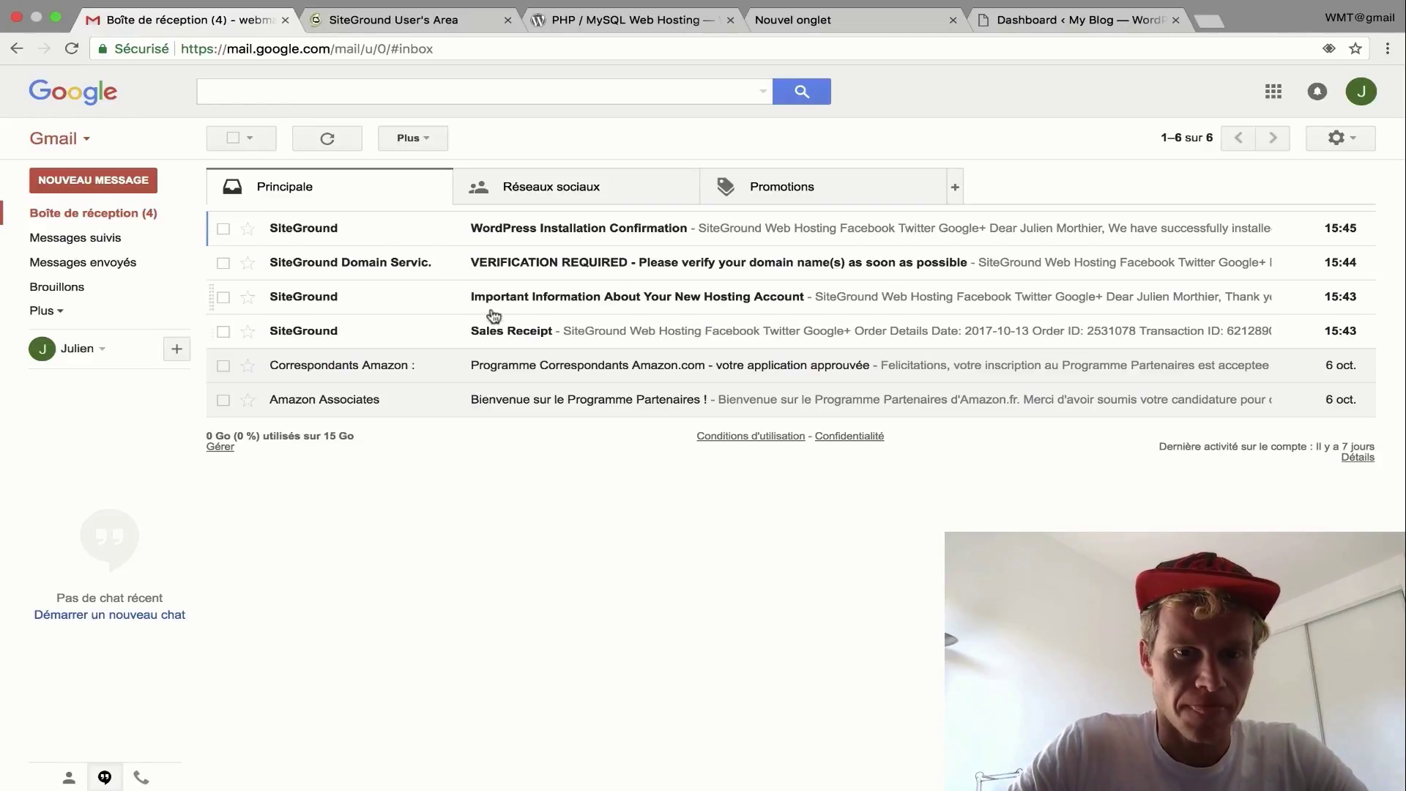
click(442, 270)
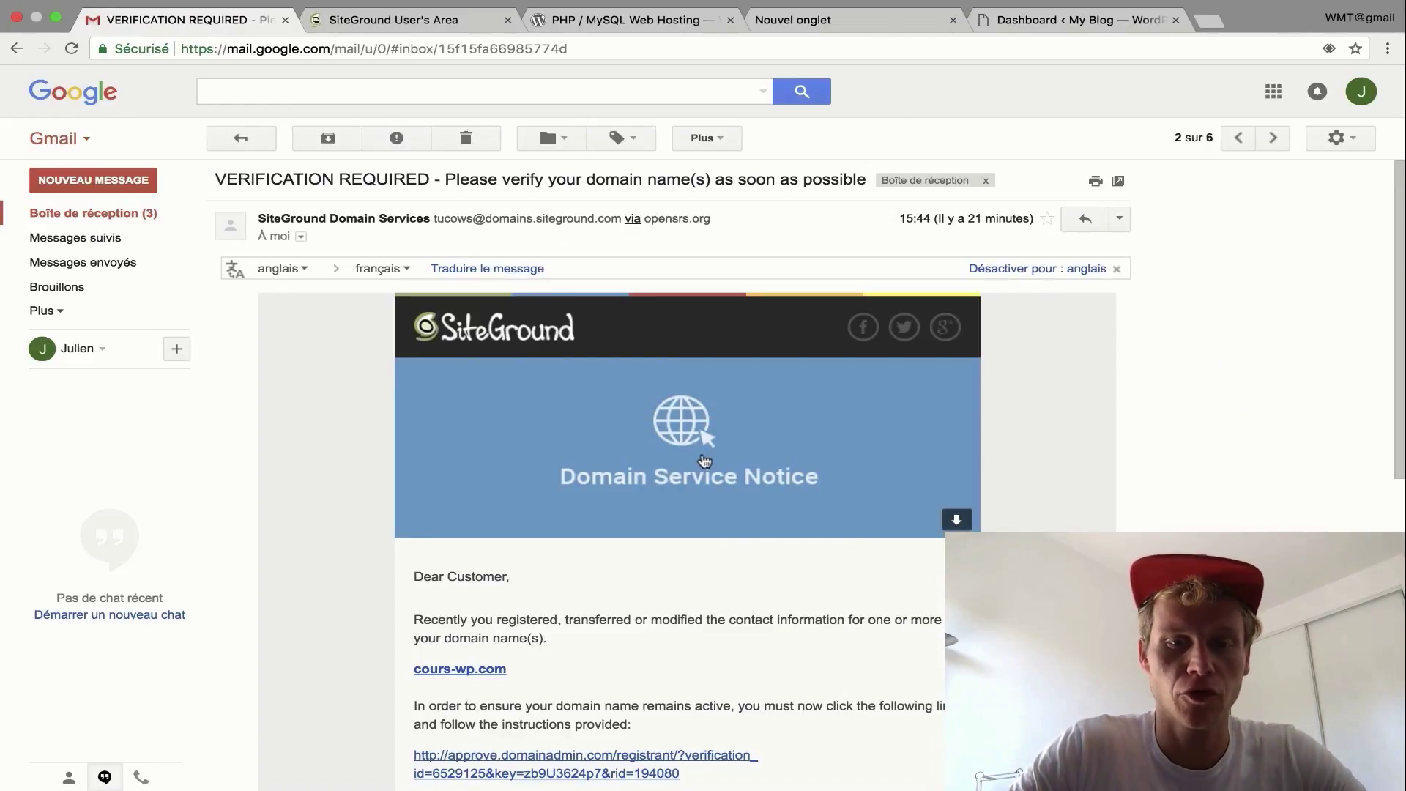
scroll(696, 454, down, 5)
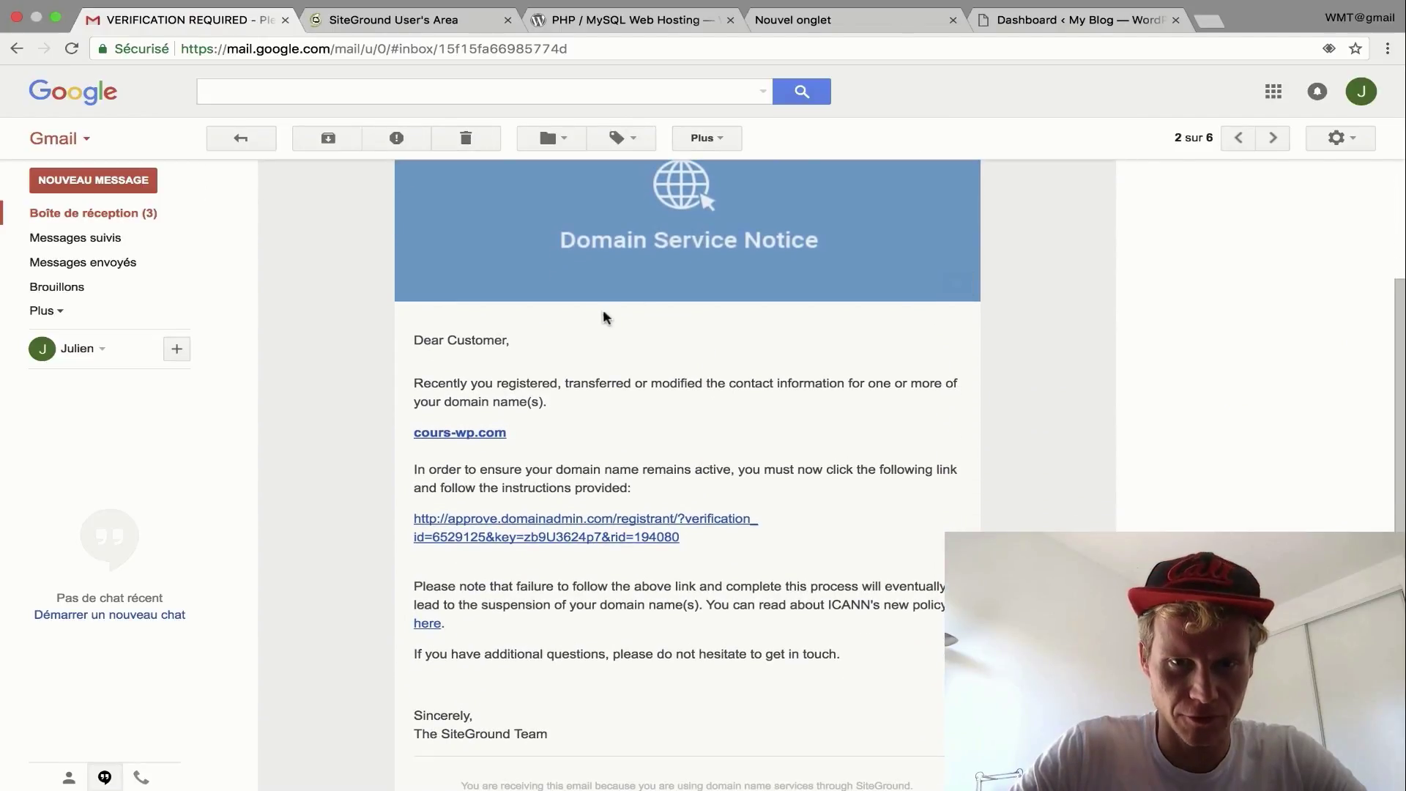
scroll(687, 330, down, 2)
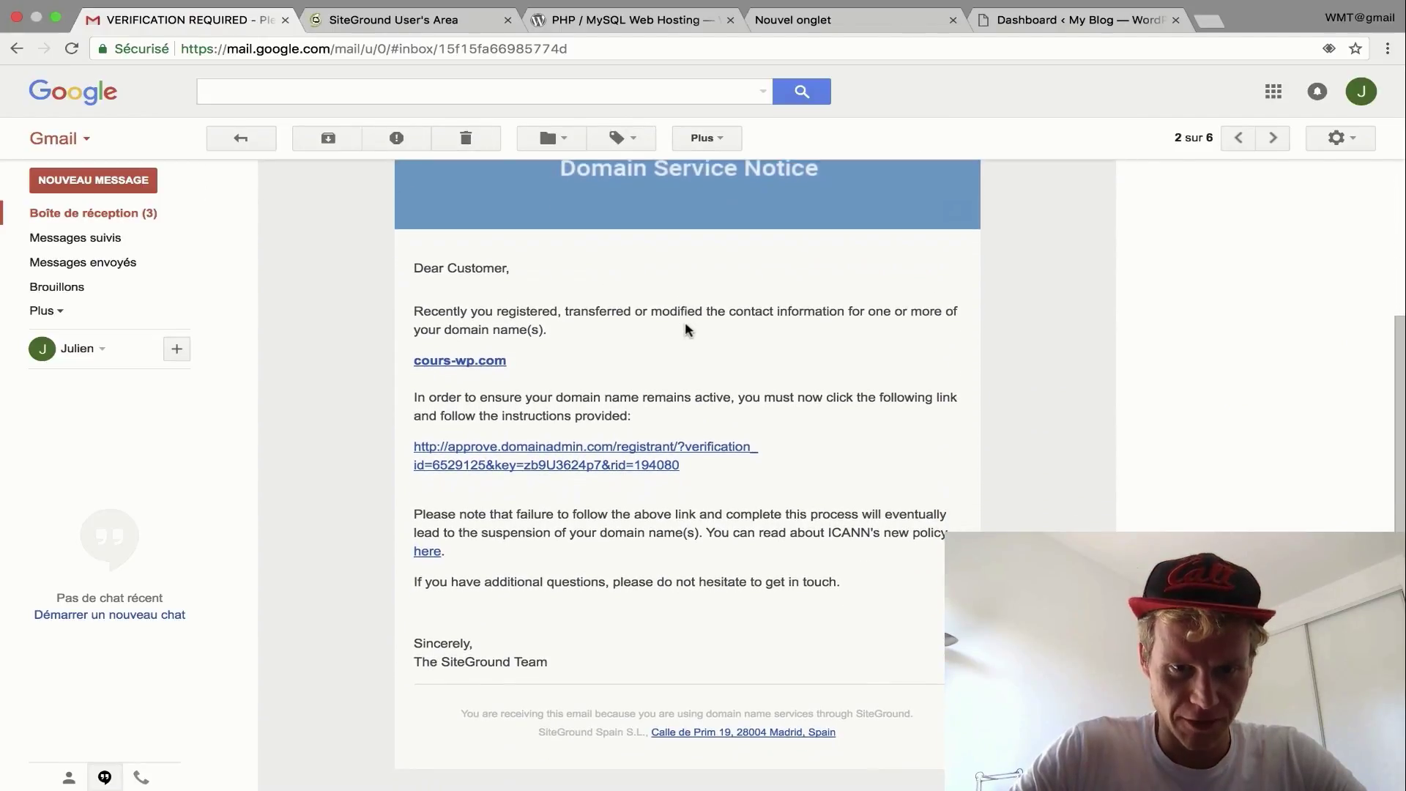
click(556, 448)
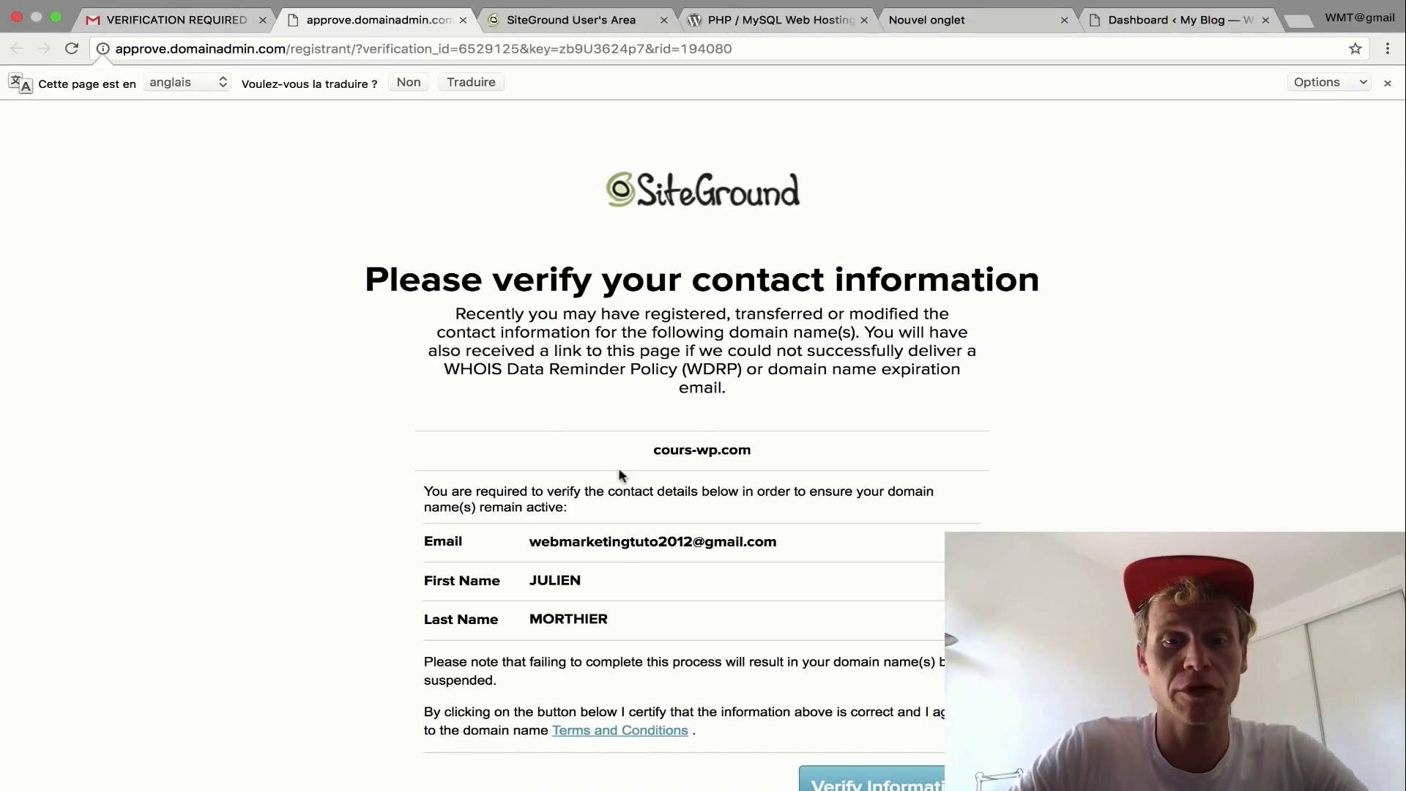
Scroll down the cours-wp.com domain verification page to review the registrant's contact details.
scroll(618, 468, down, 1)
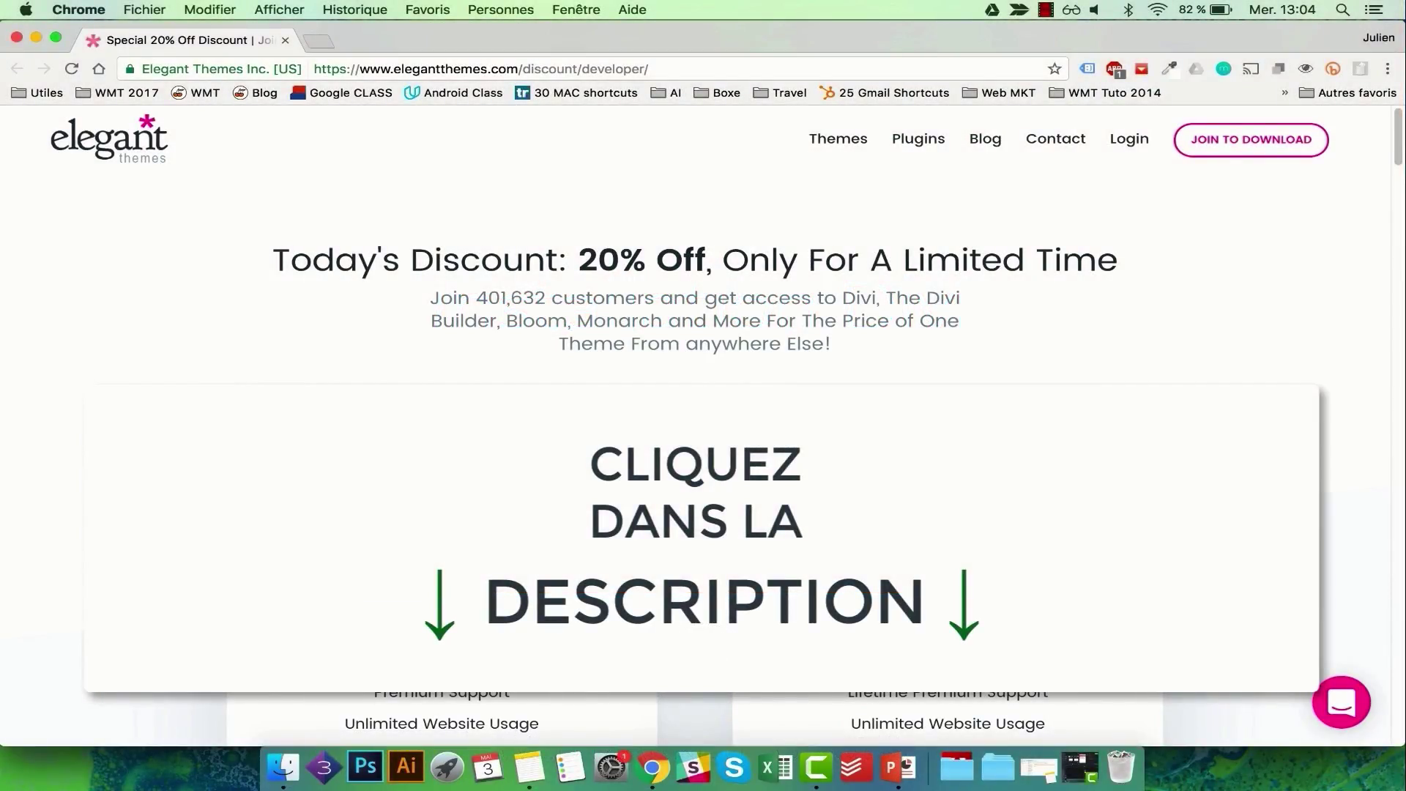
Pick the $70 Yearly Access plan and sign up for it.
drag(432, 524, 542, 524)
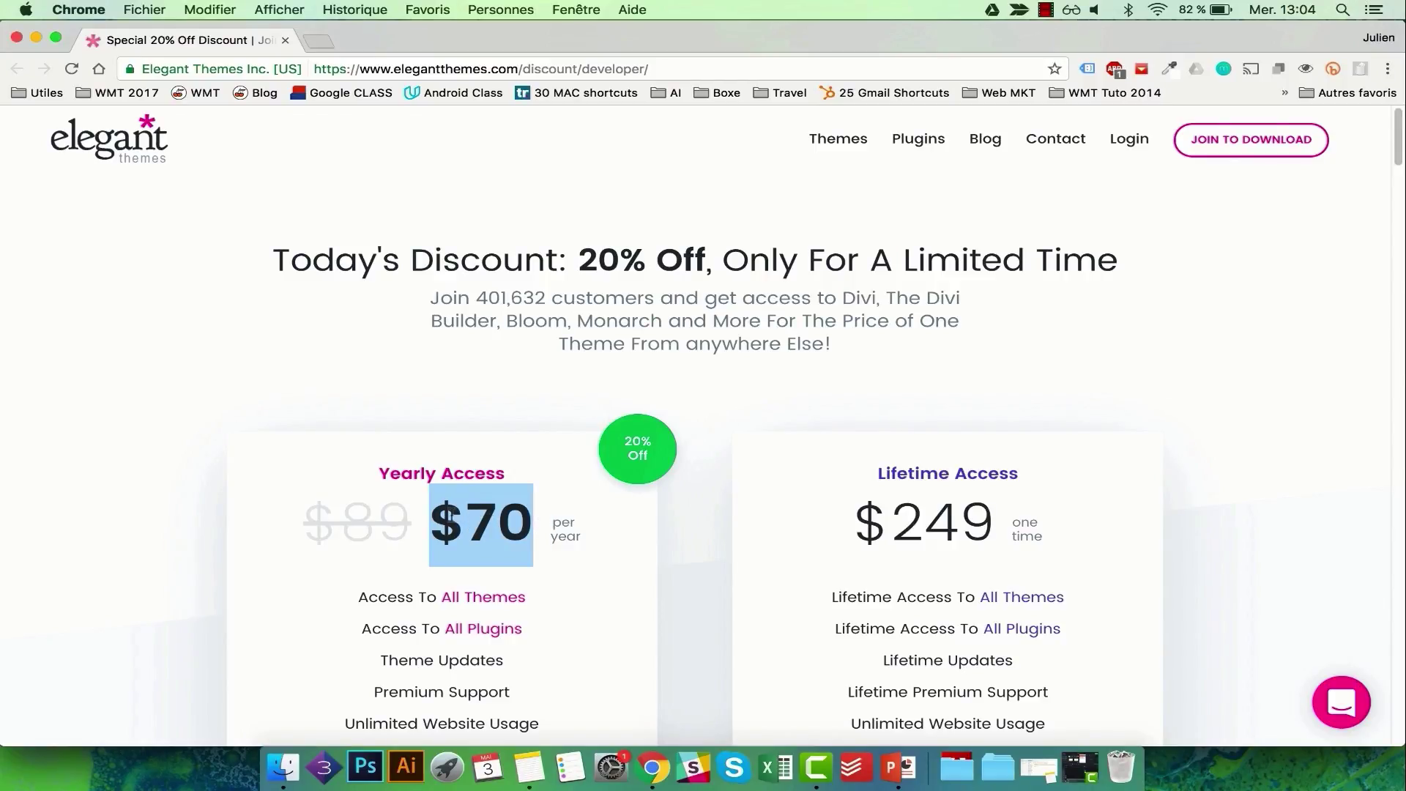
scroll(489, 498, down, 1)
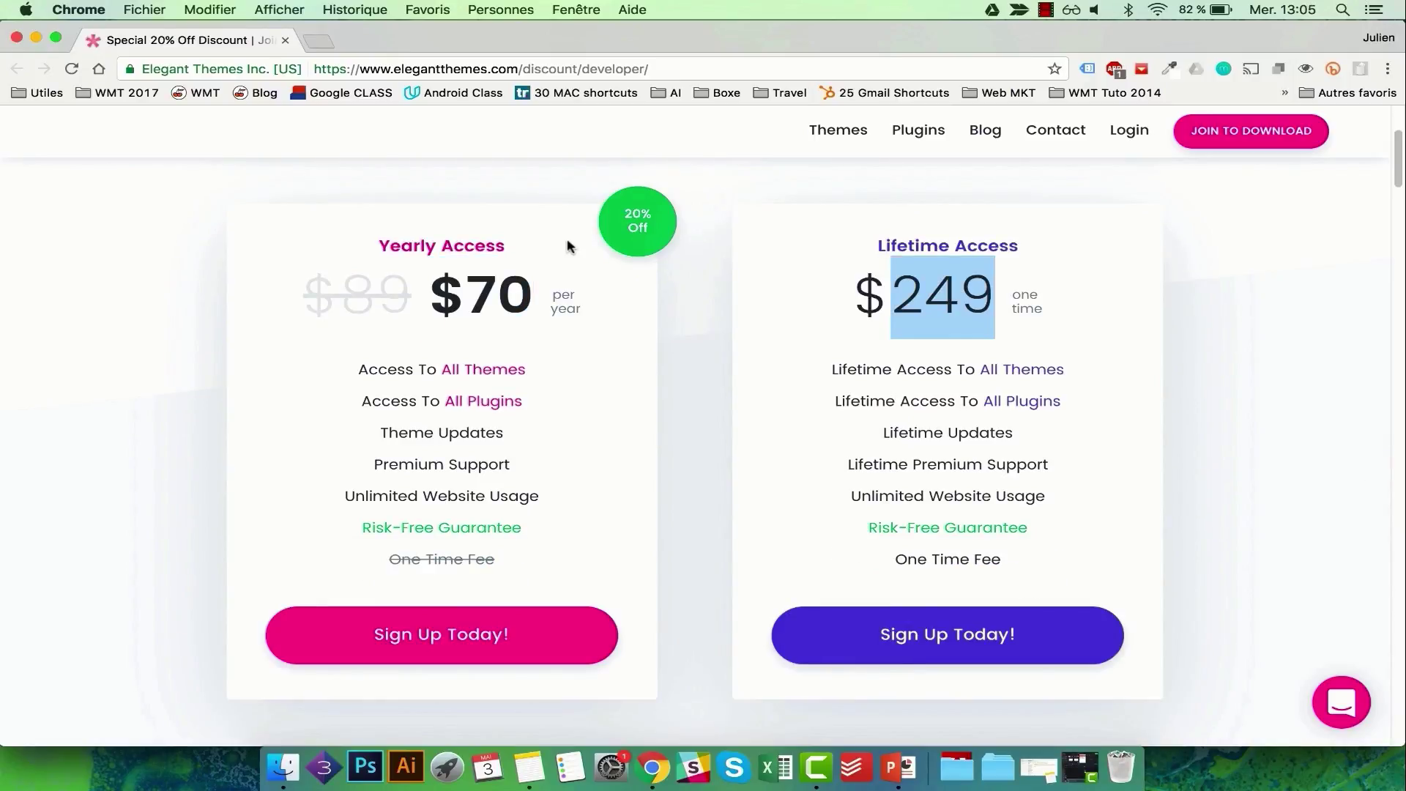
drag(524, 291, 458, 299)
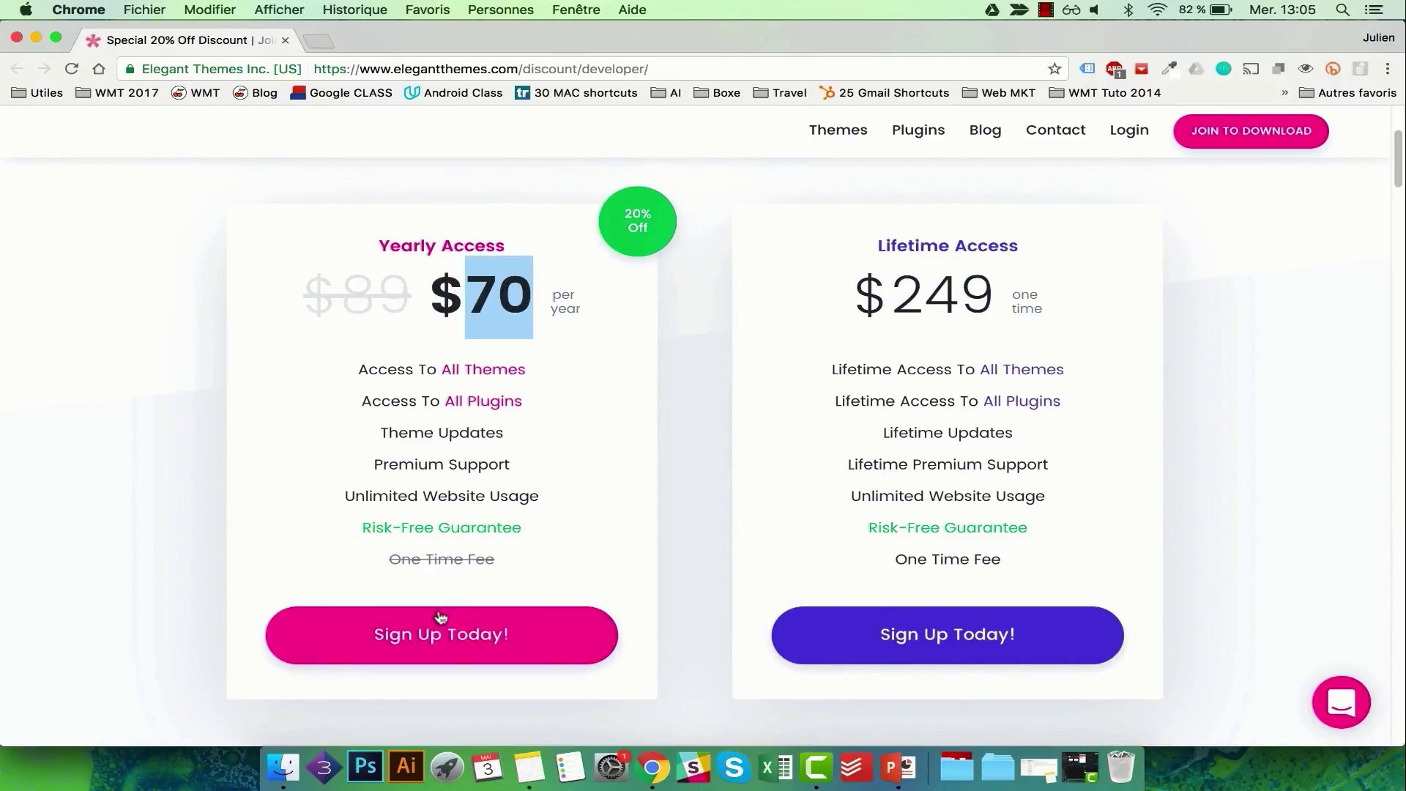
click(484, 633)
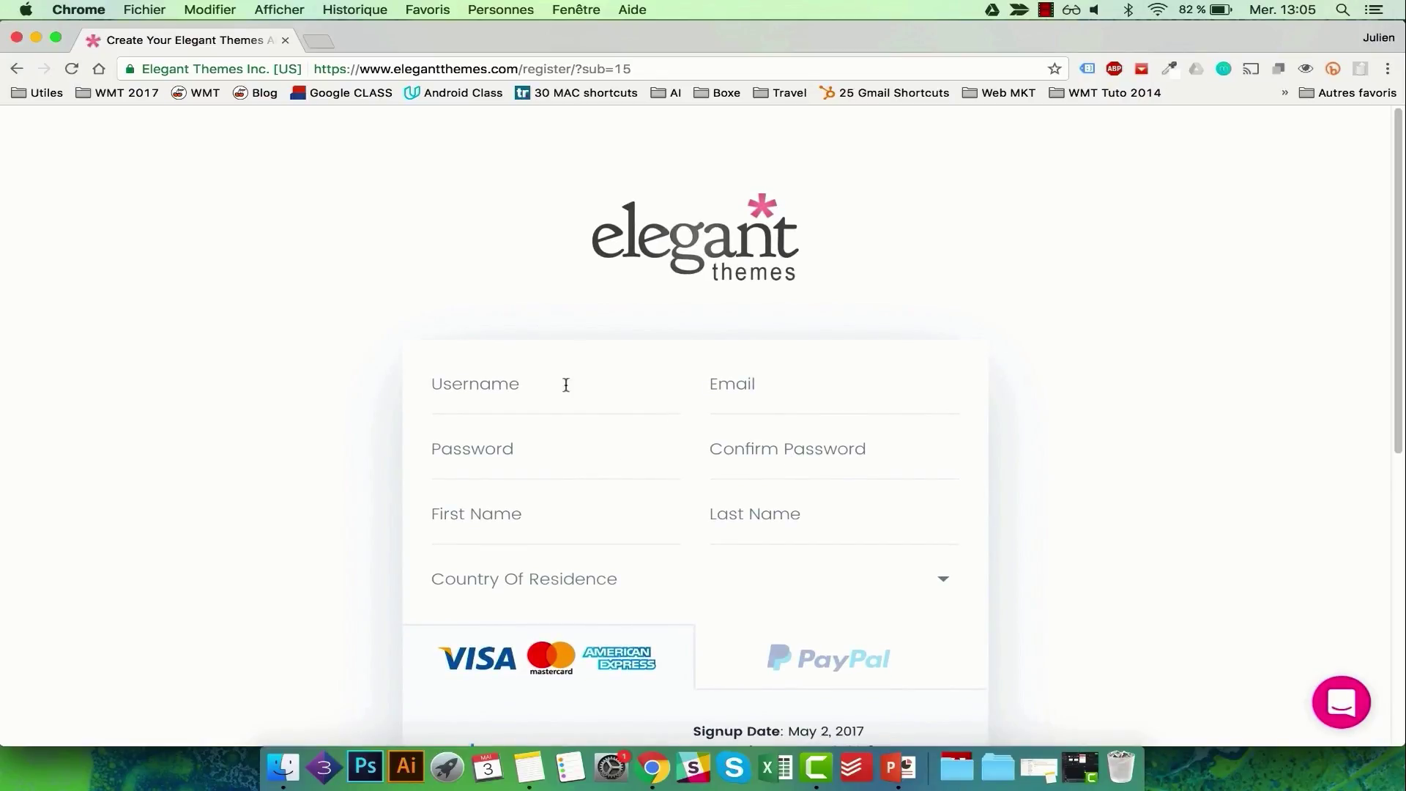
Enter the account username in the Elegant Themes registration form.
click(532, 380)
text(Nosua)
key(Tab)
text(h)
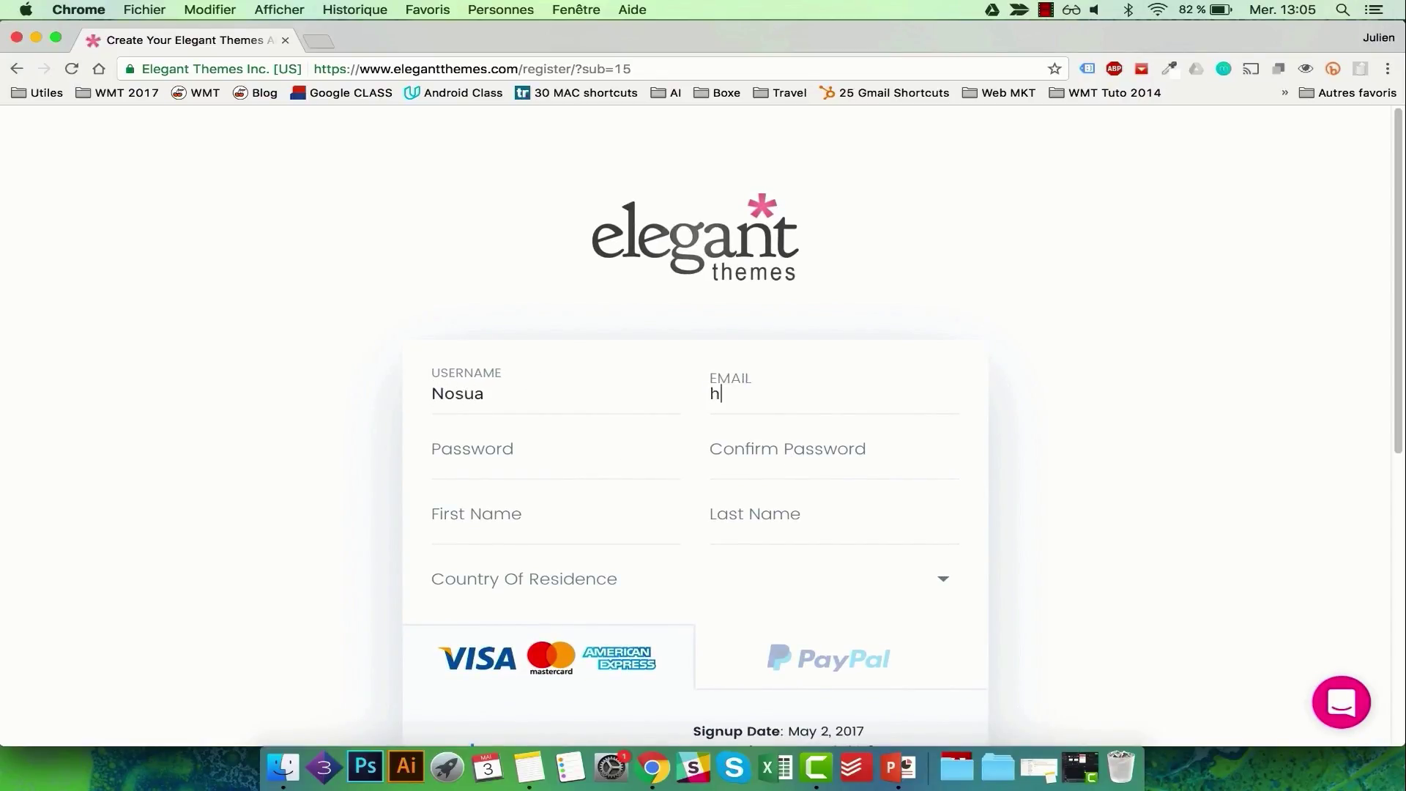
key(BackSpace)
Set the country of residence to Belgium and check the resulting 14.70 VAT amount.
scroll(532, 381, down, 2)
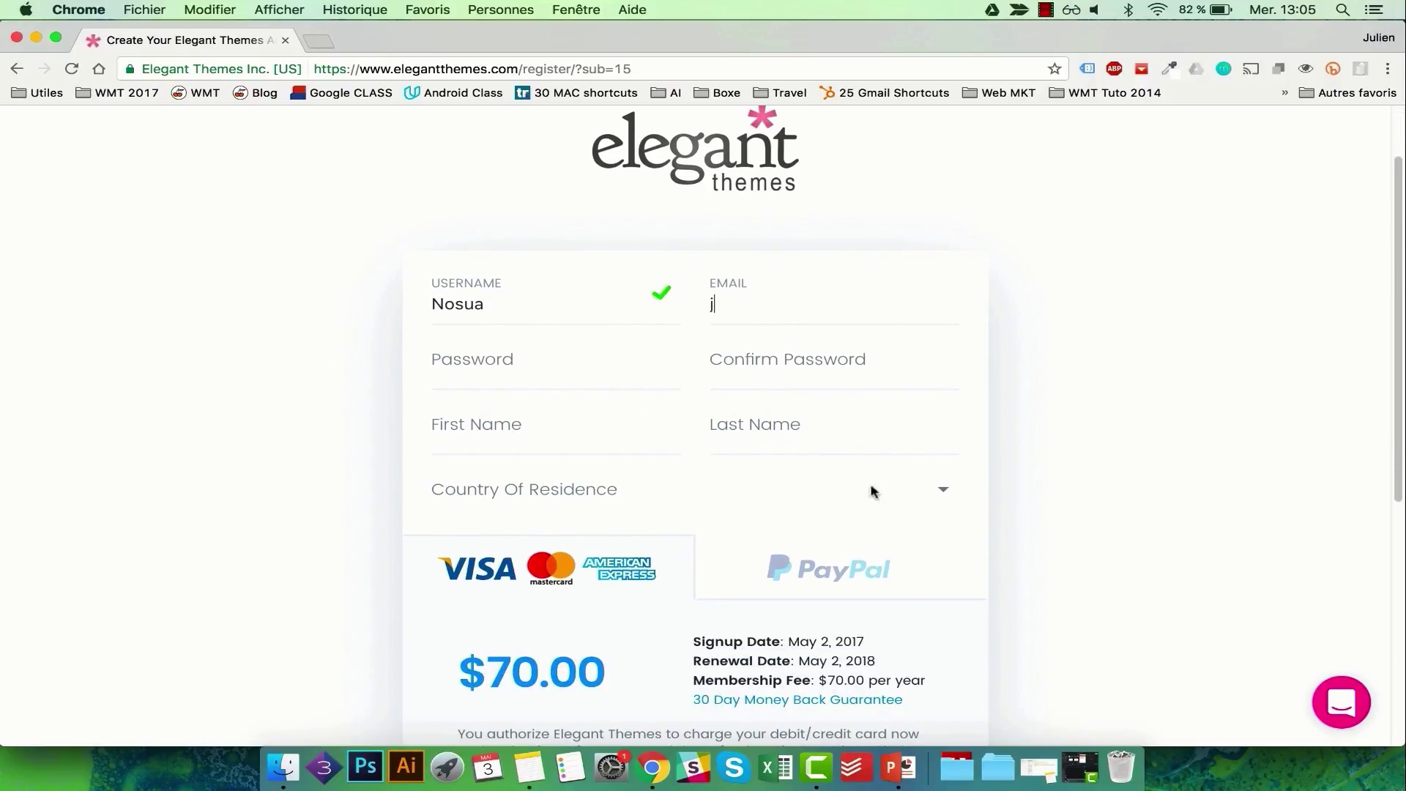
click(650, 448)
click(586, 483)
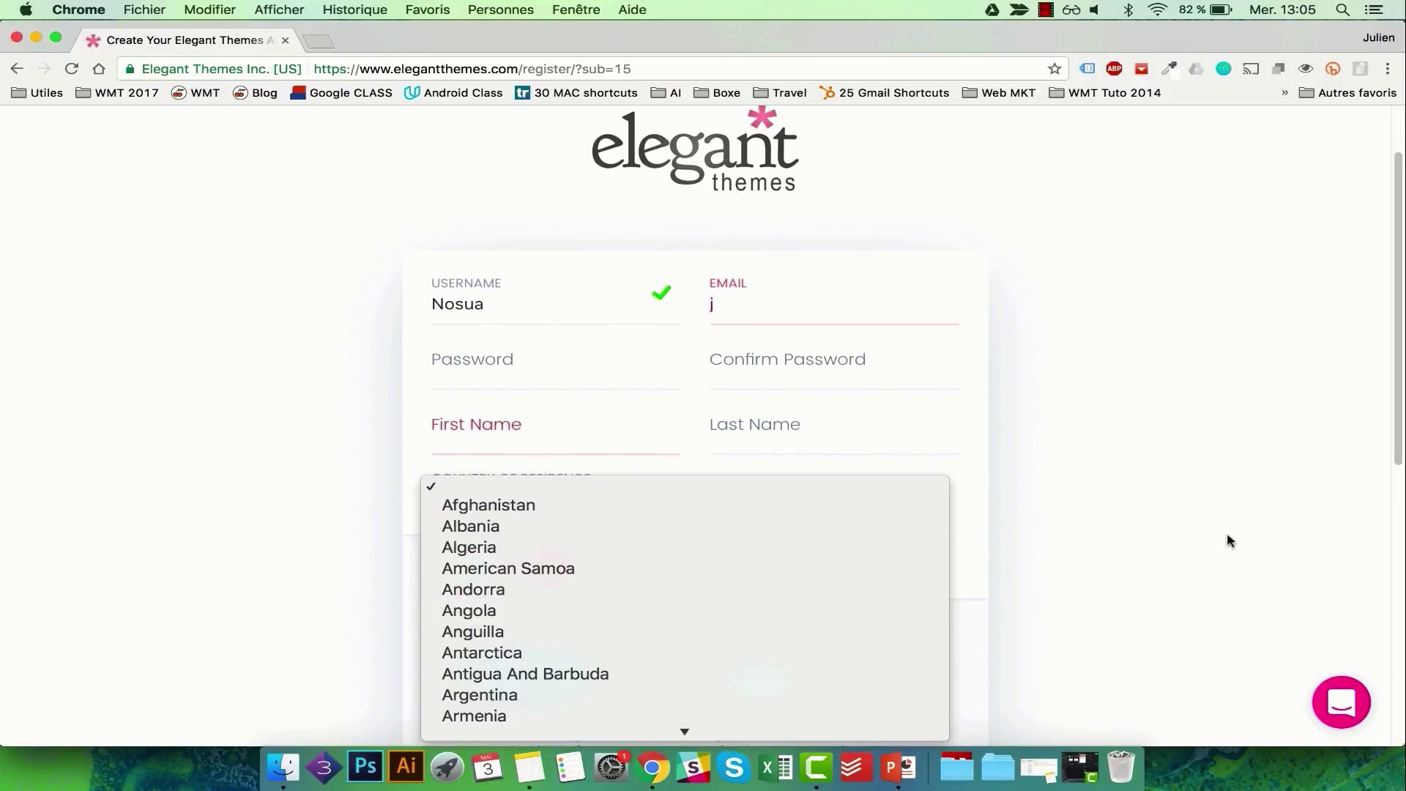
scroll(898, 568, down, 10)
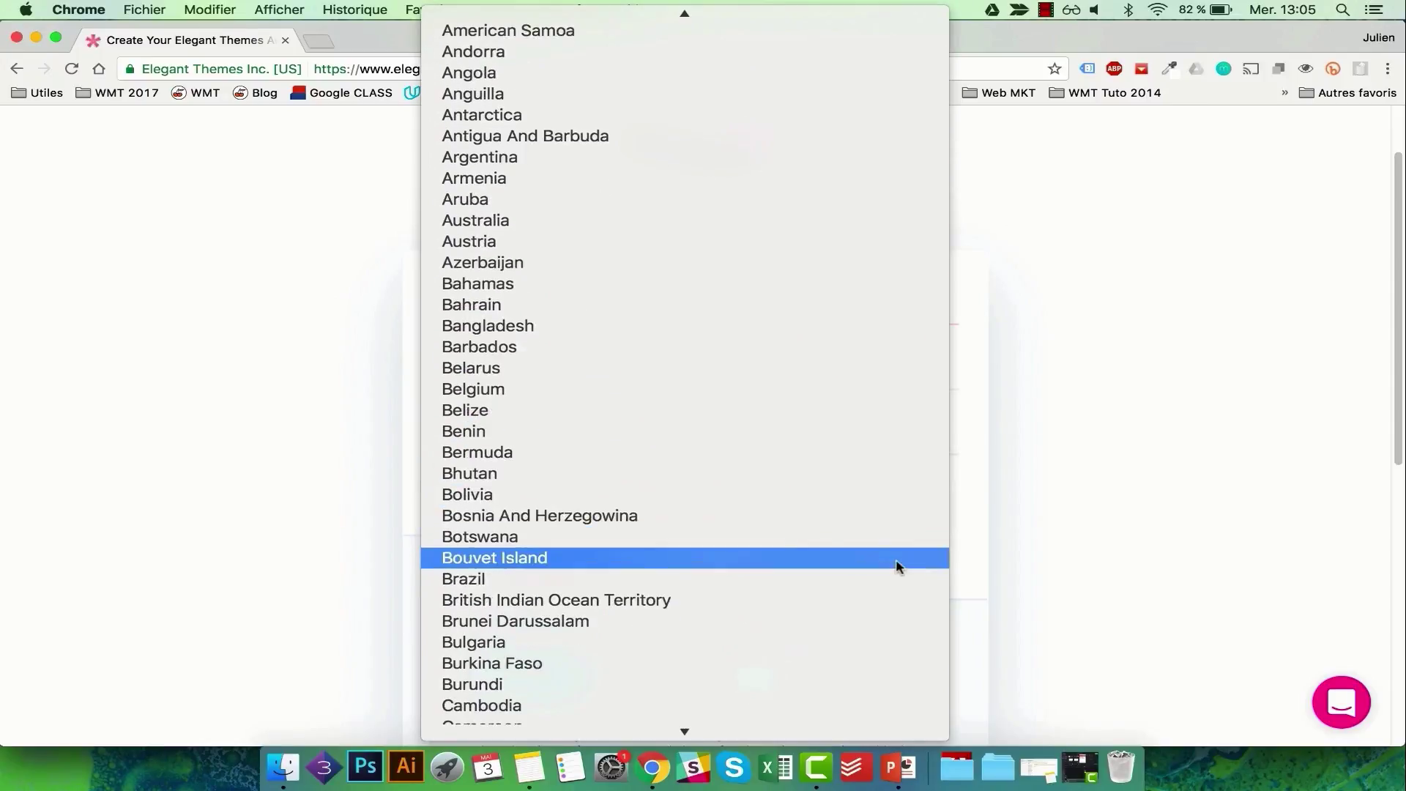
click(666, 370)
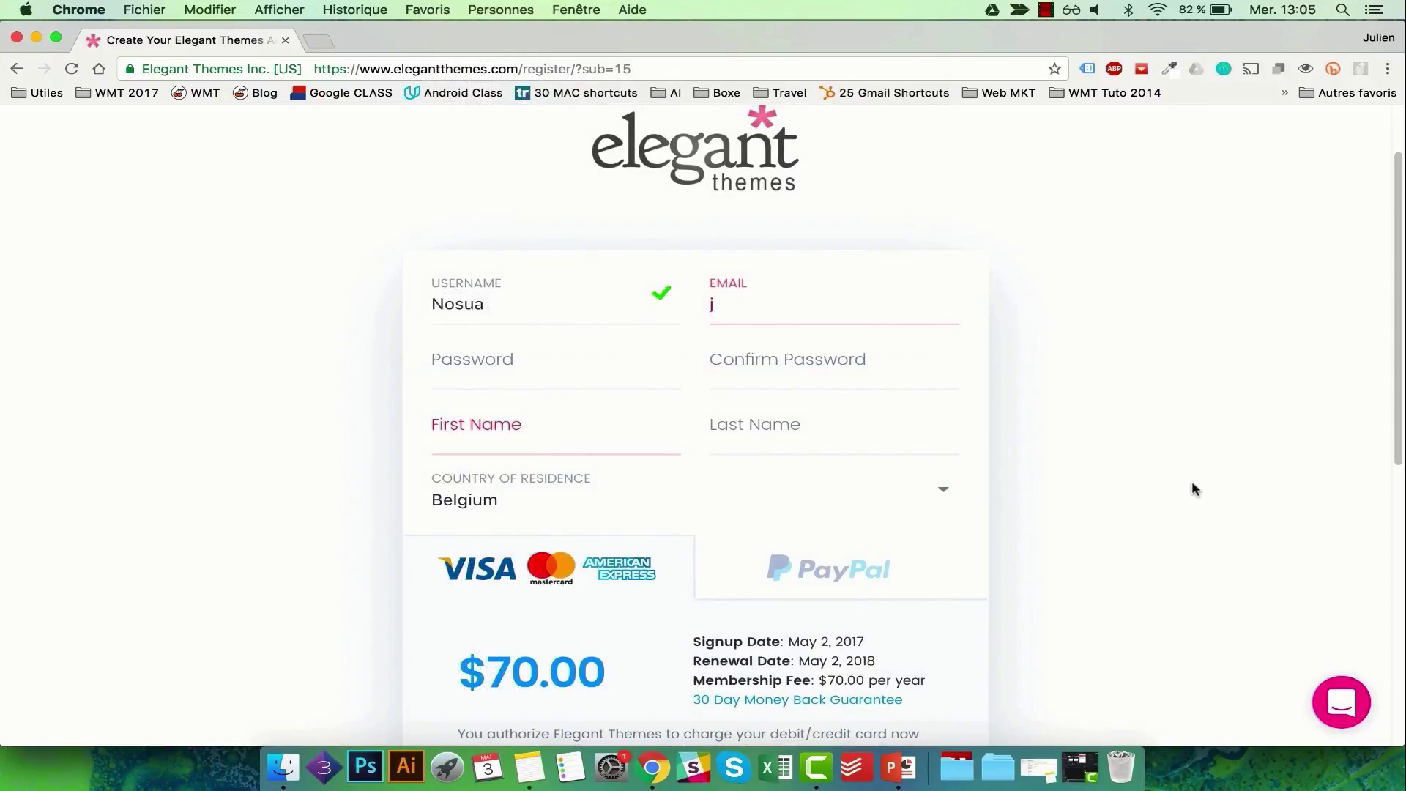
scroll(1192, 484, down, 4)
scroll(1193, 483, down, 2)
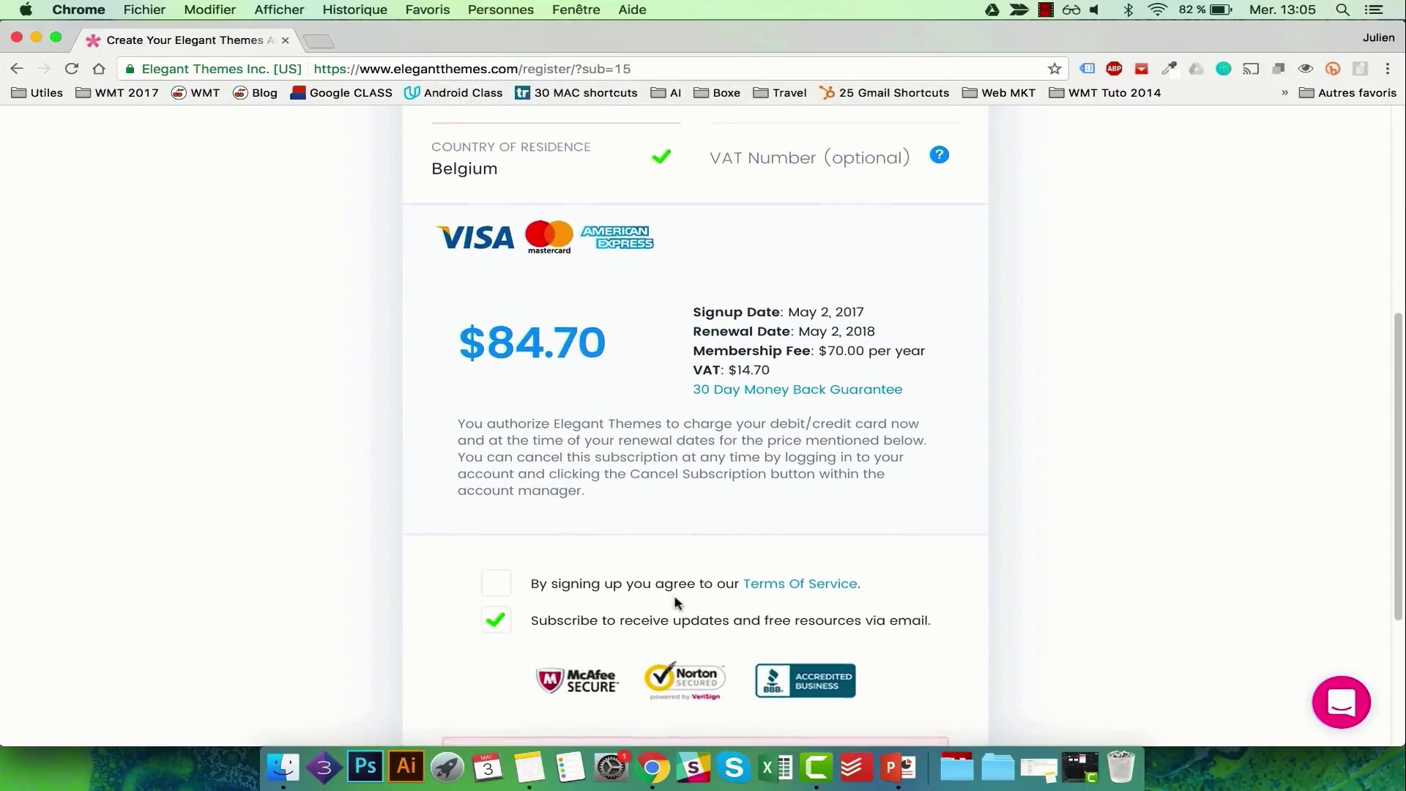
scroll(679, 394, down, 1)
scroll(773, 489, down, 2)
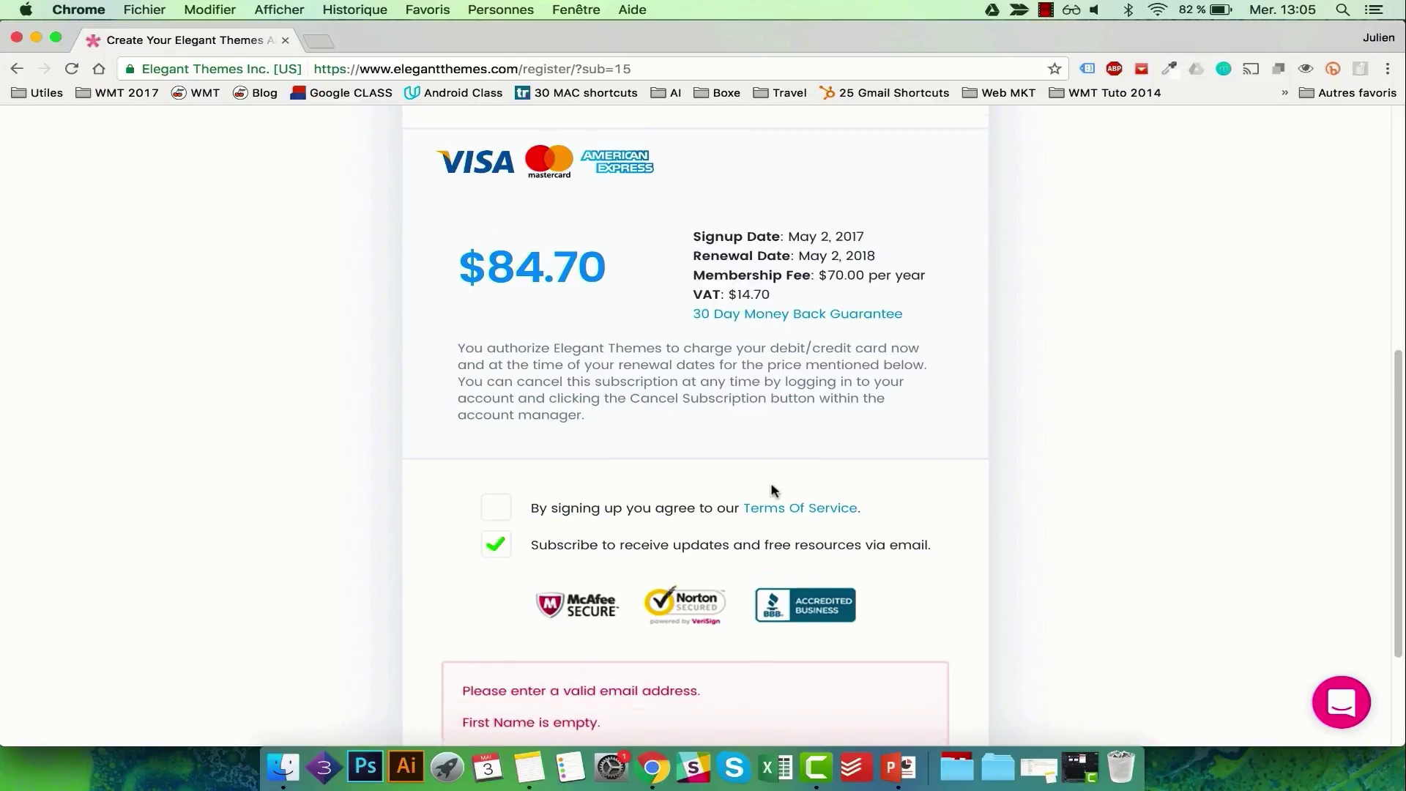
scroll(774, 489, down, 2)
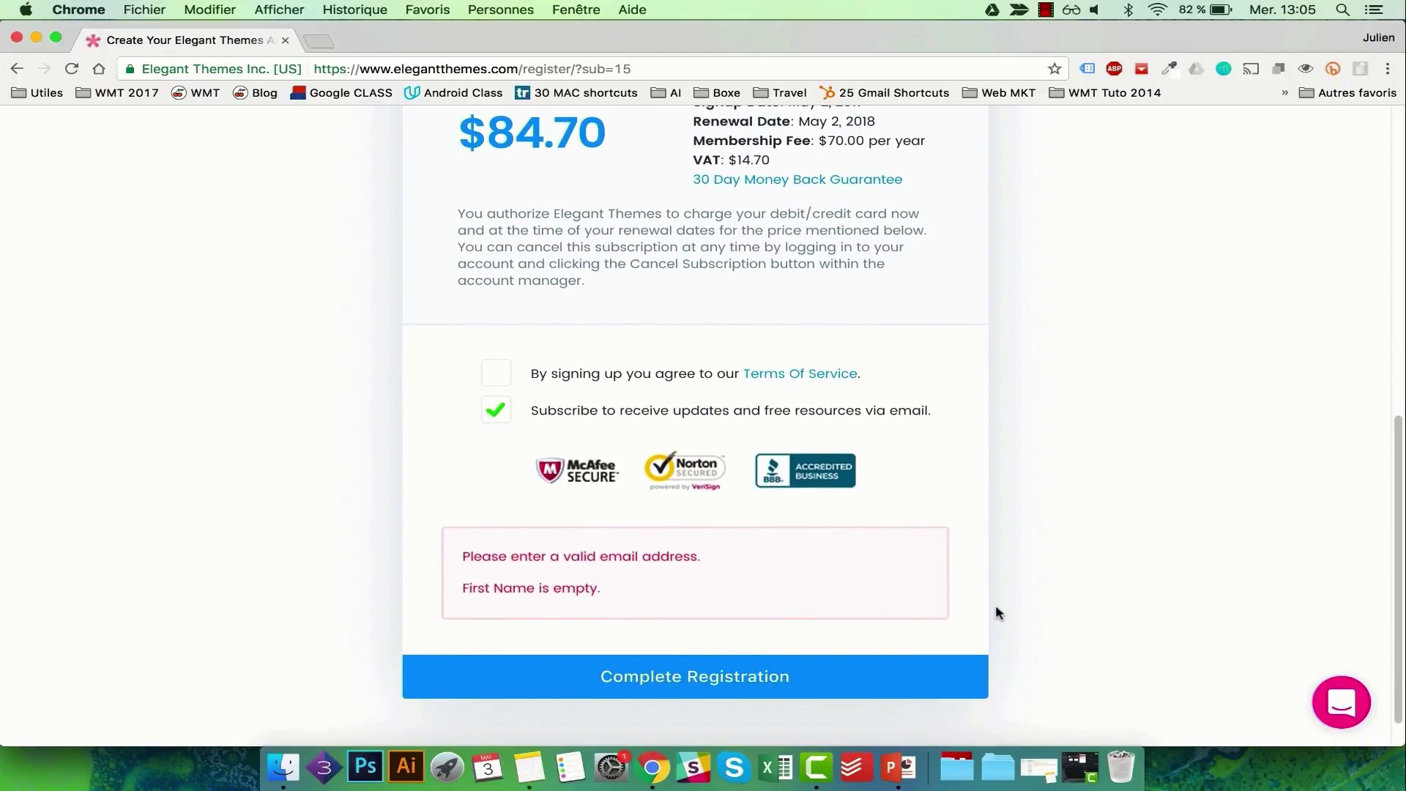
scroll(995, 608, down, 1)
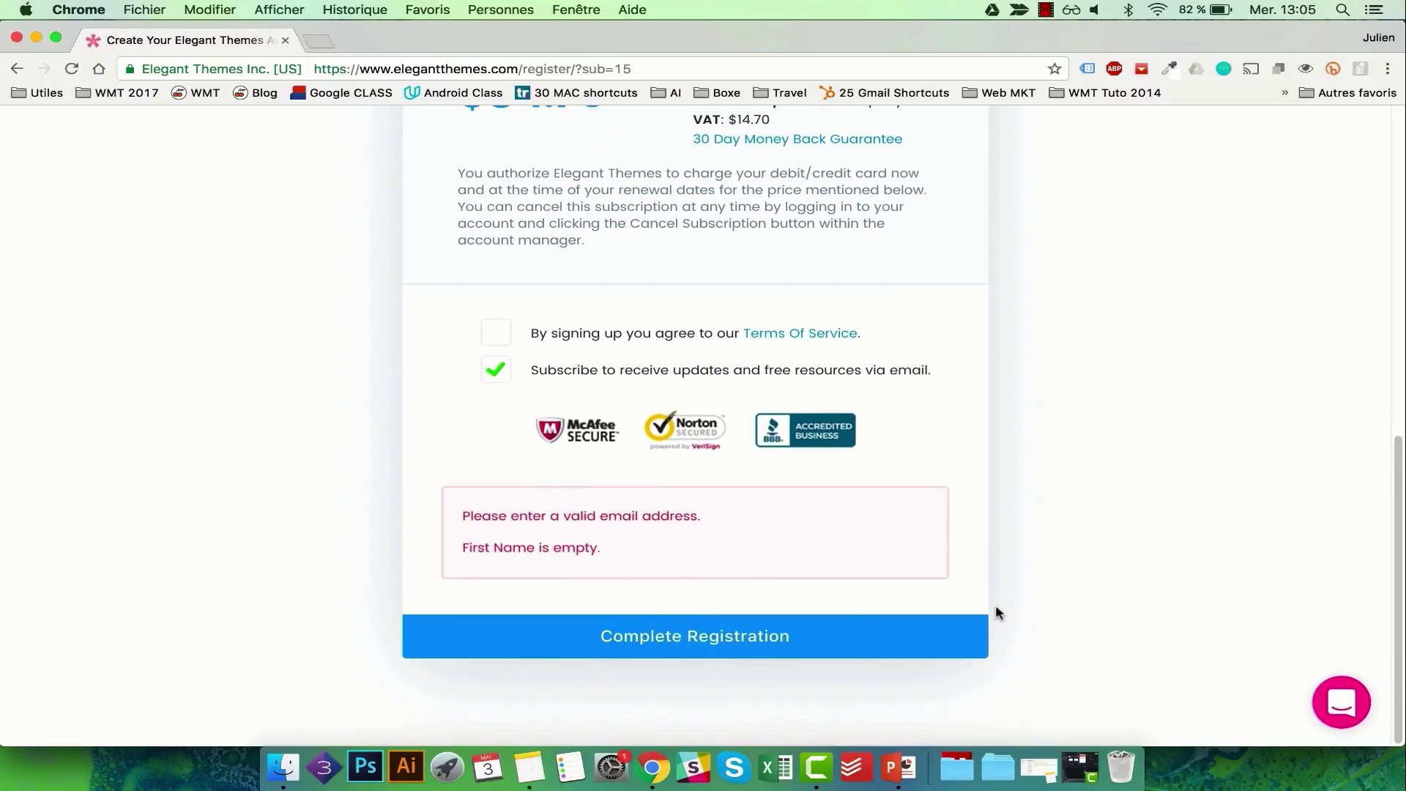
scroll(997, 611, up, 10)
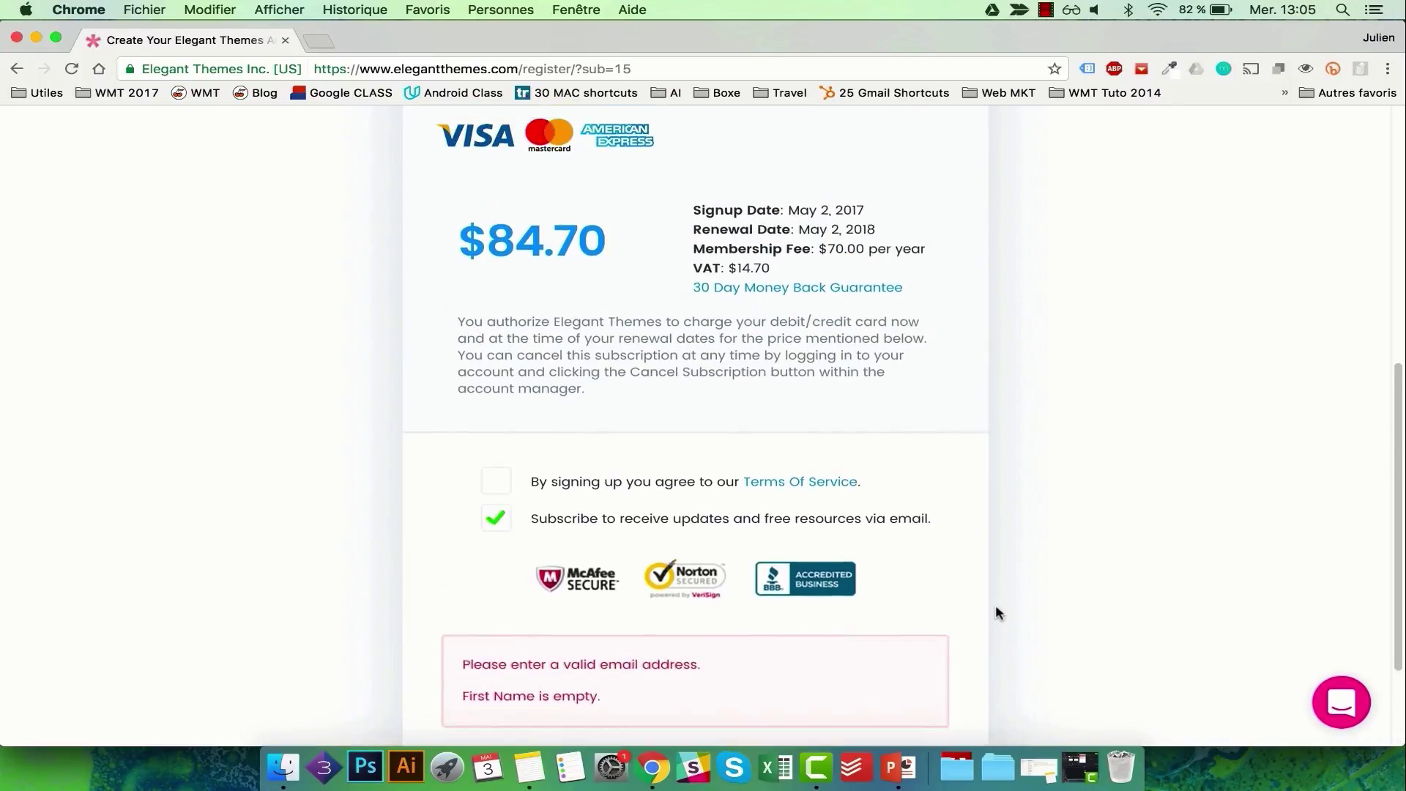
scroll(996, 606, down, 5)
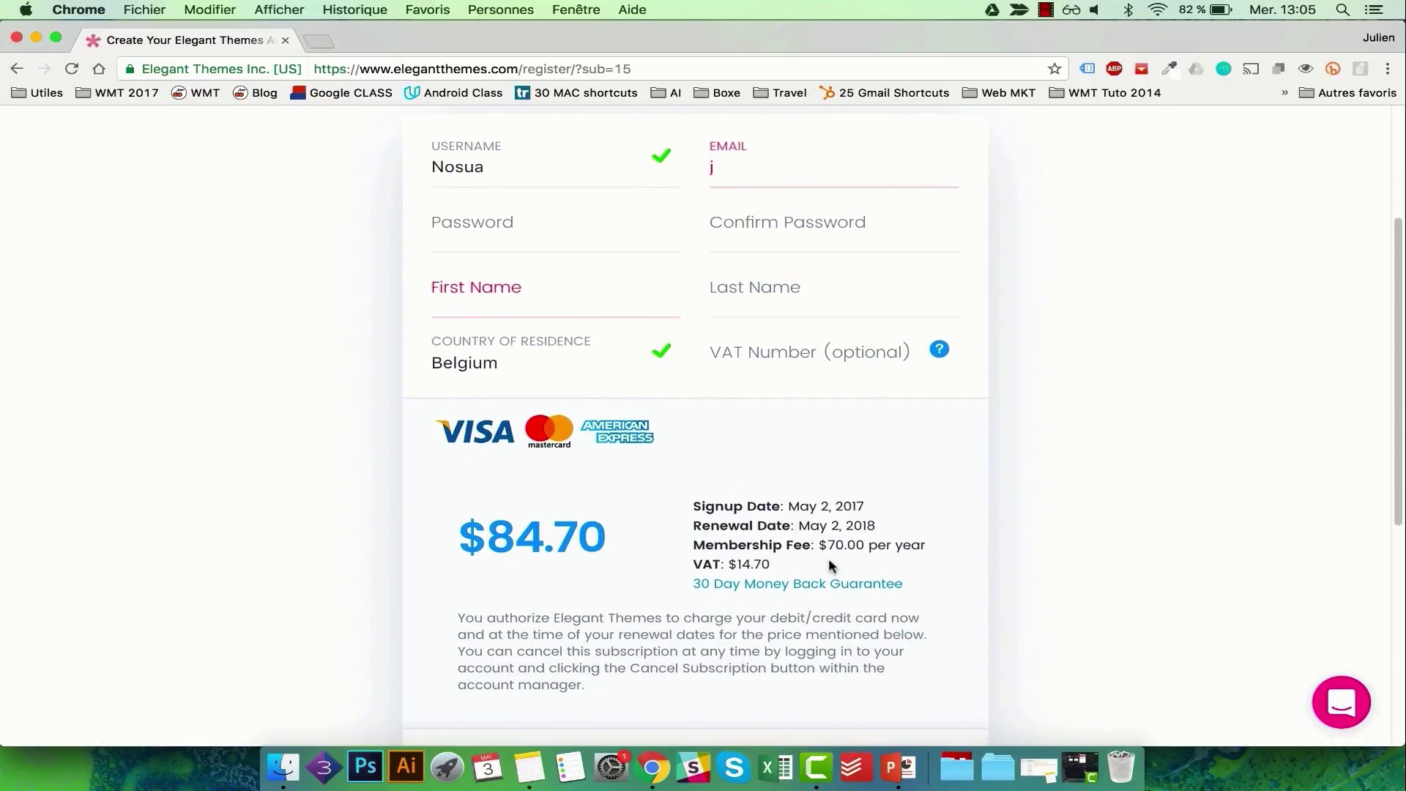
drag(775, 565, 736, 566)
Change the country of residence to France and check the $84.00 total.
click(595, 363)
key(f)
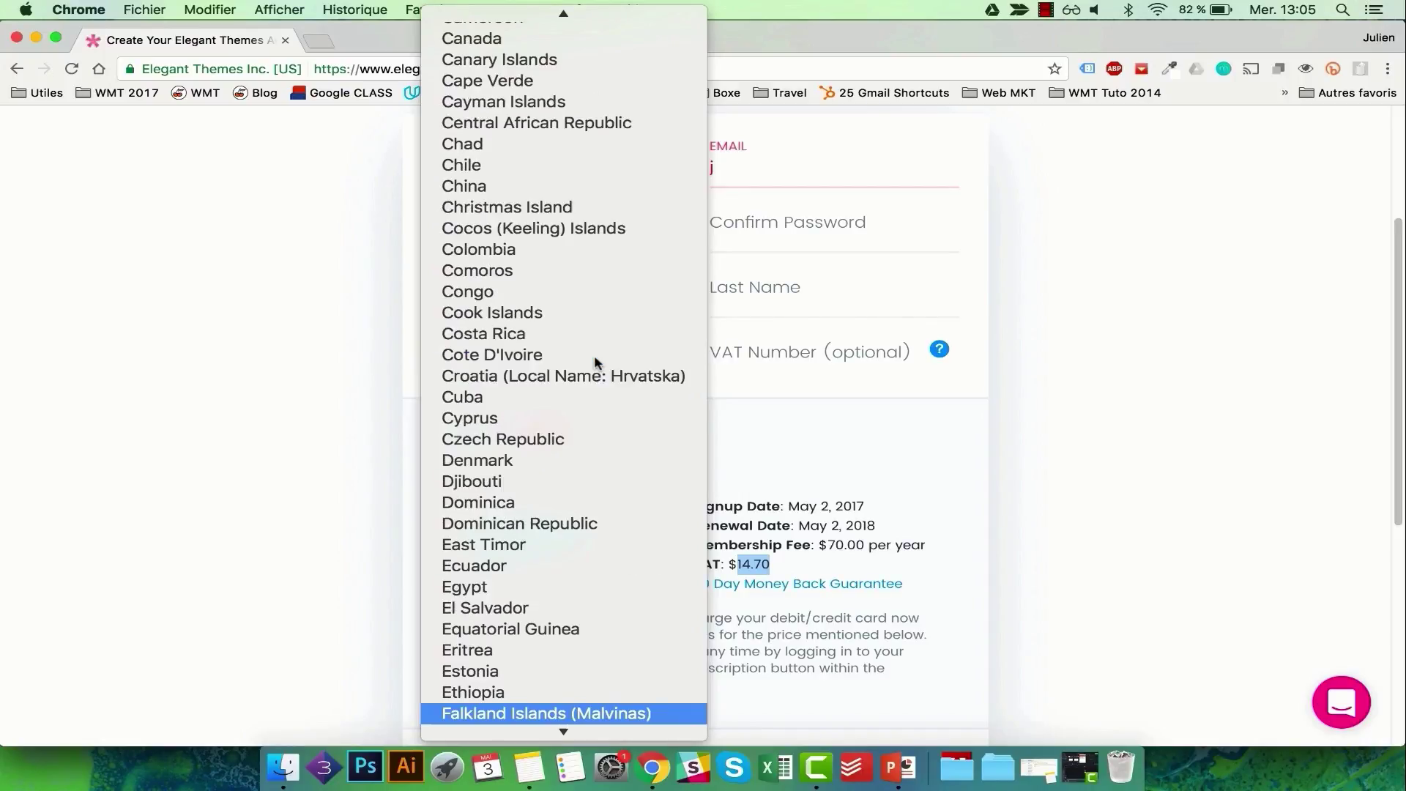
key(Down)
key(Down)
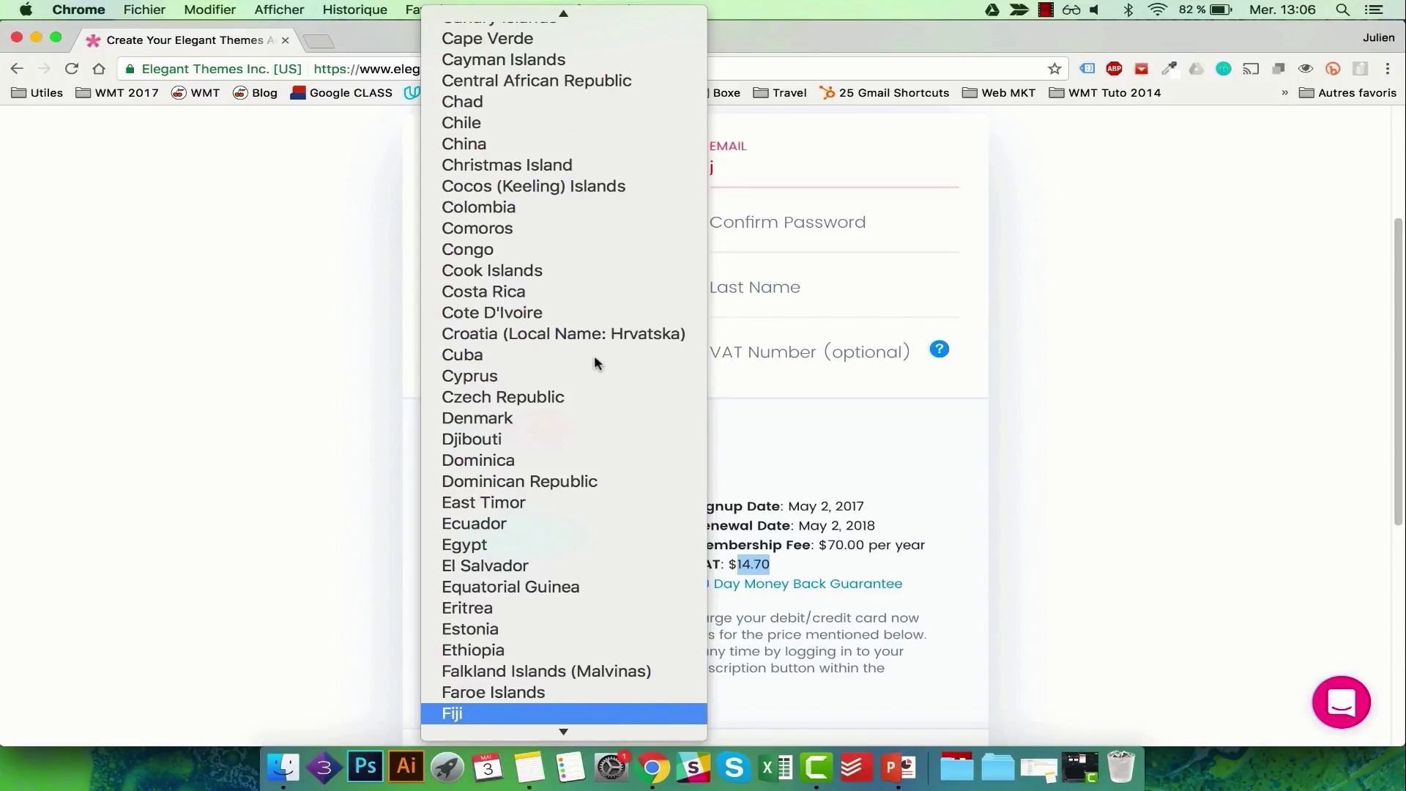
scroll(594, 355, down, 3)
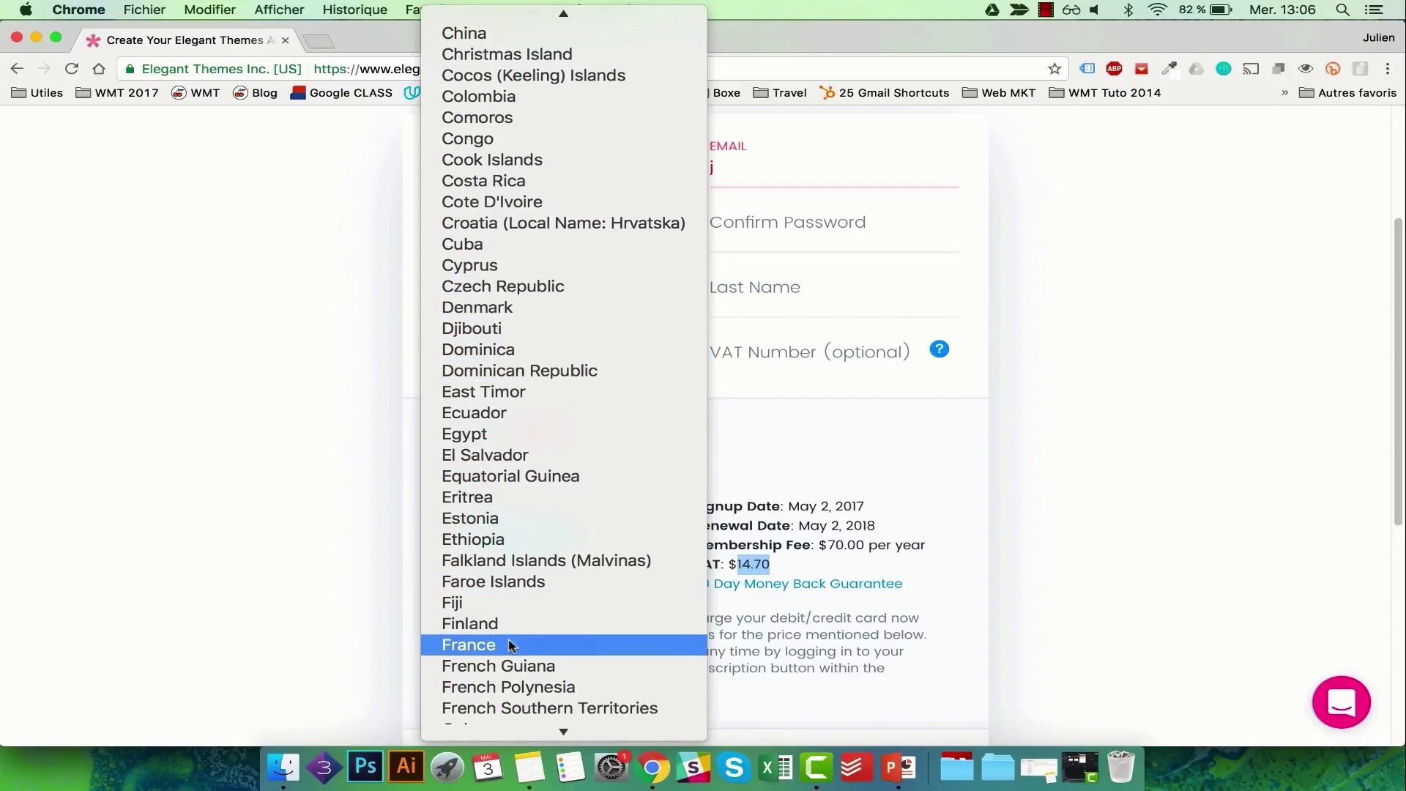
click(511, 645)
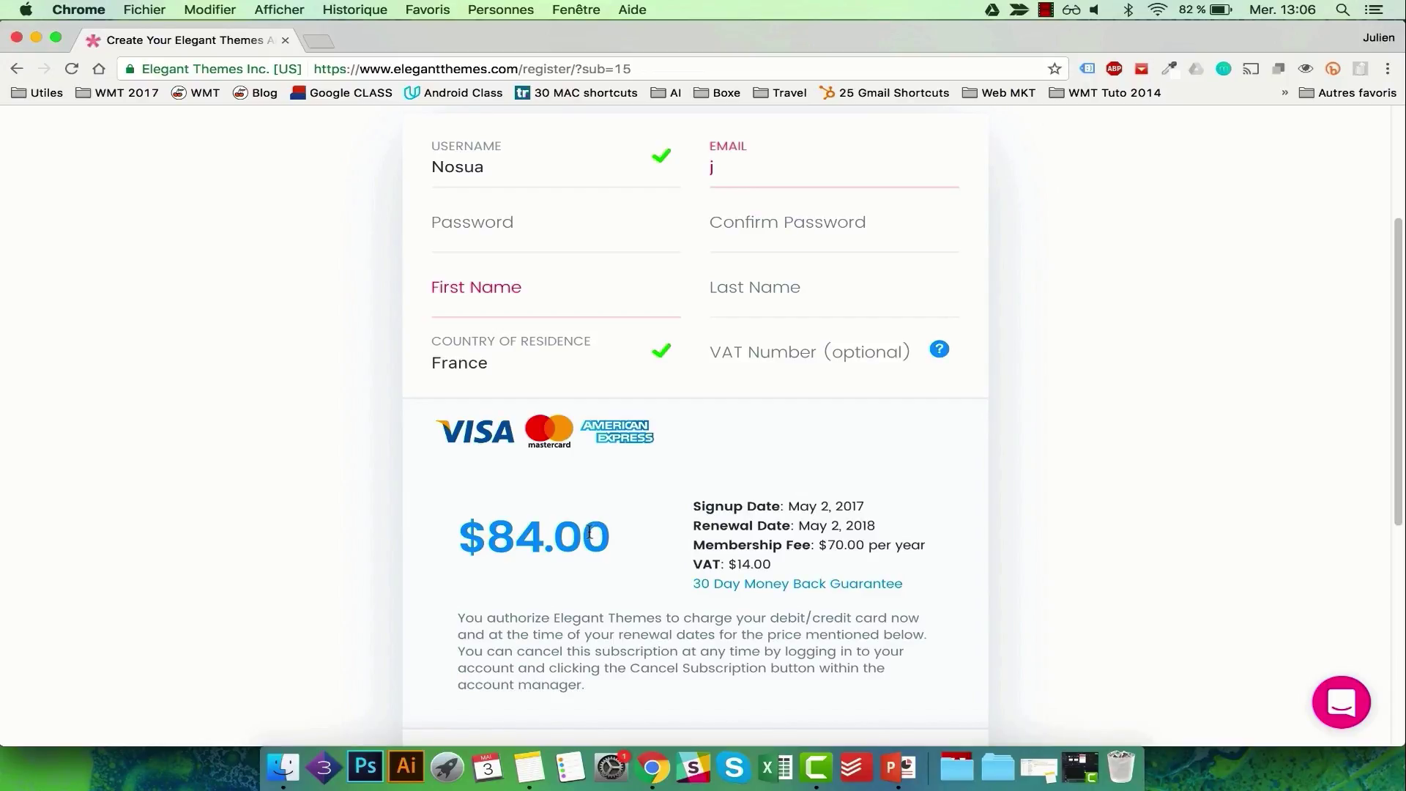
drag(591, 533, 498, 533)
scroll(789, 407, up, 2)
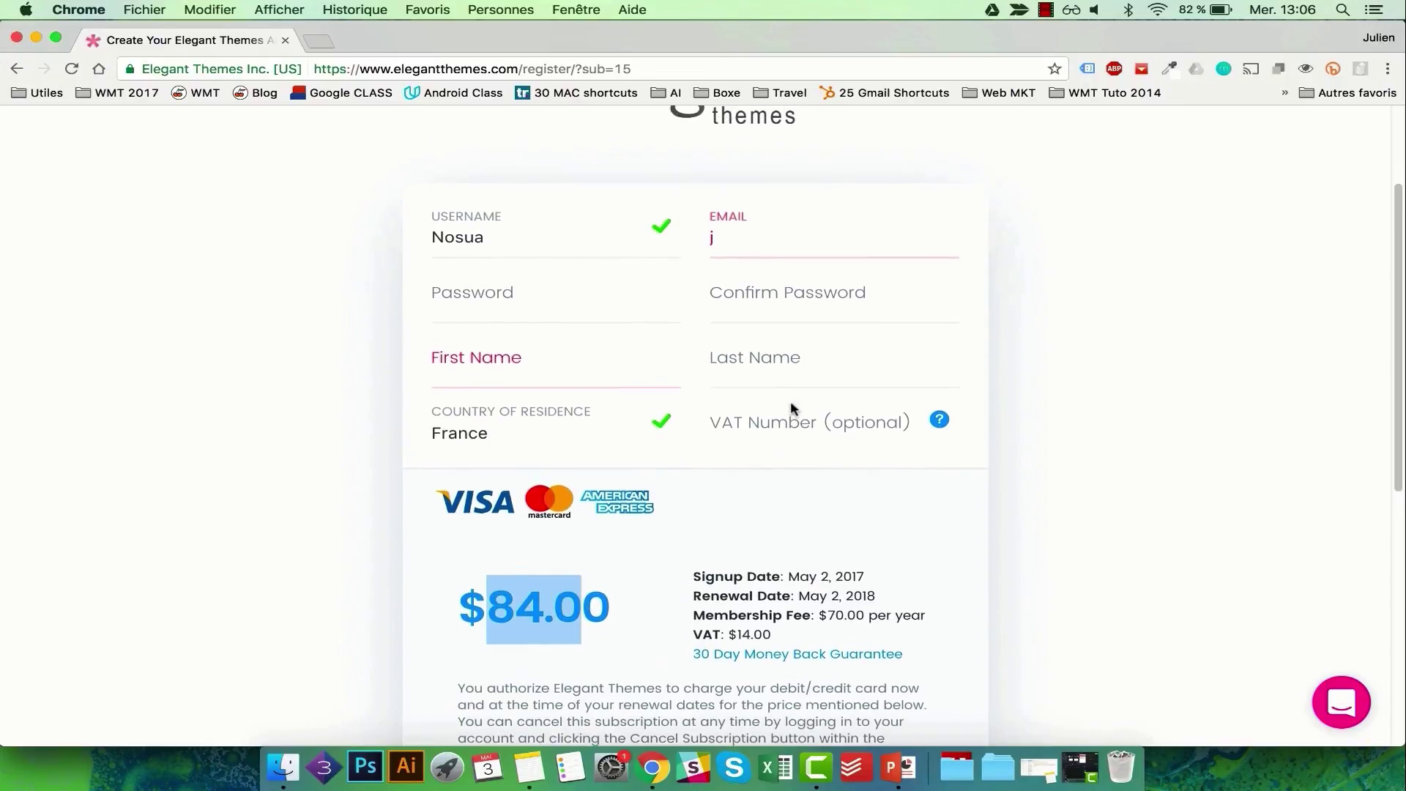
scroll(839, 337, up, 1)
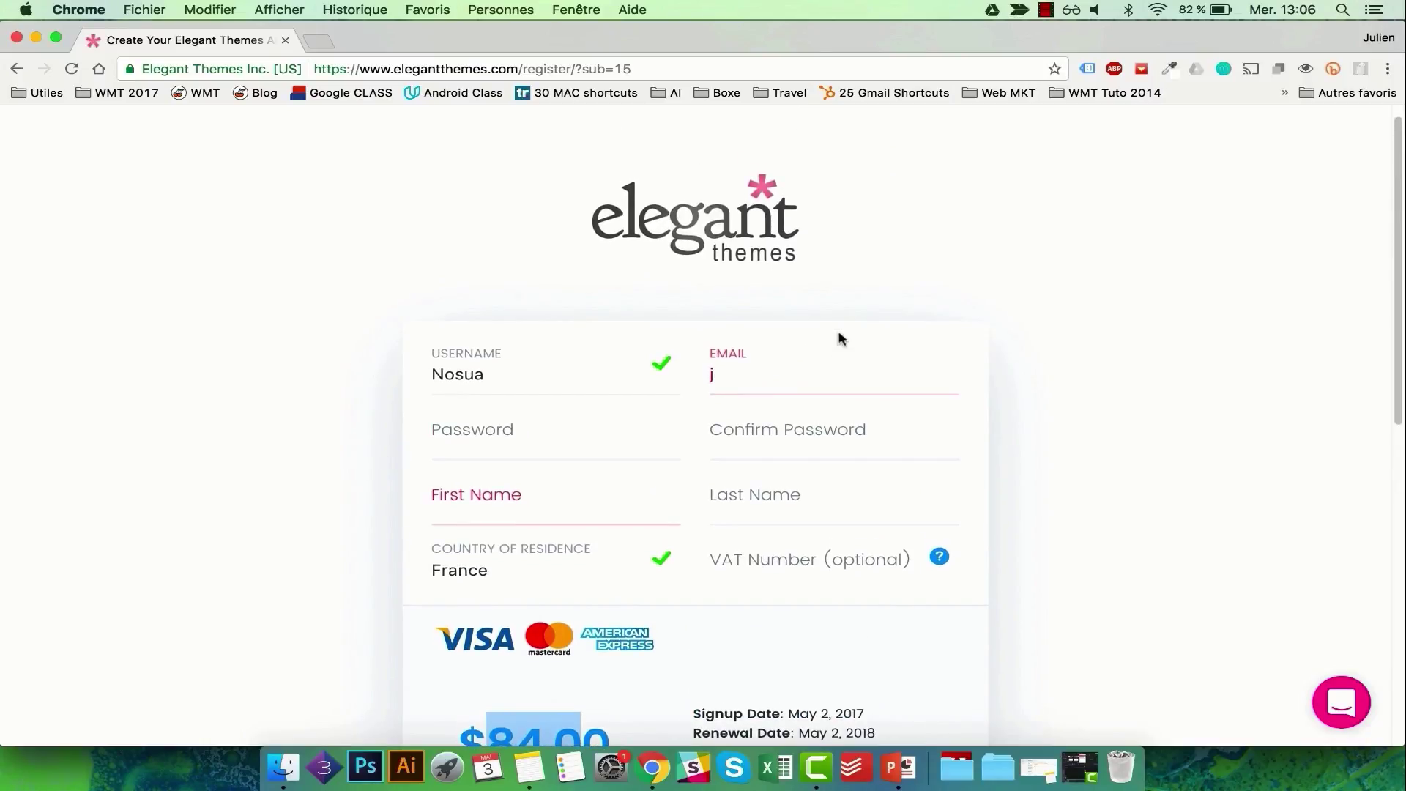
scroll(832, 486, down, 7)
scroll(832, 489, down, 2)
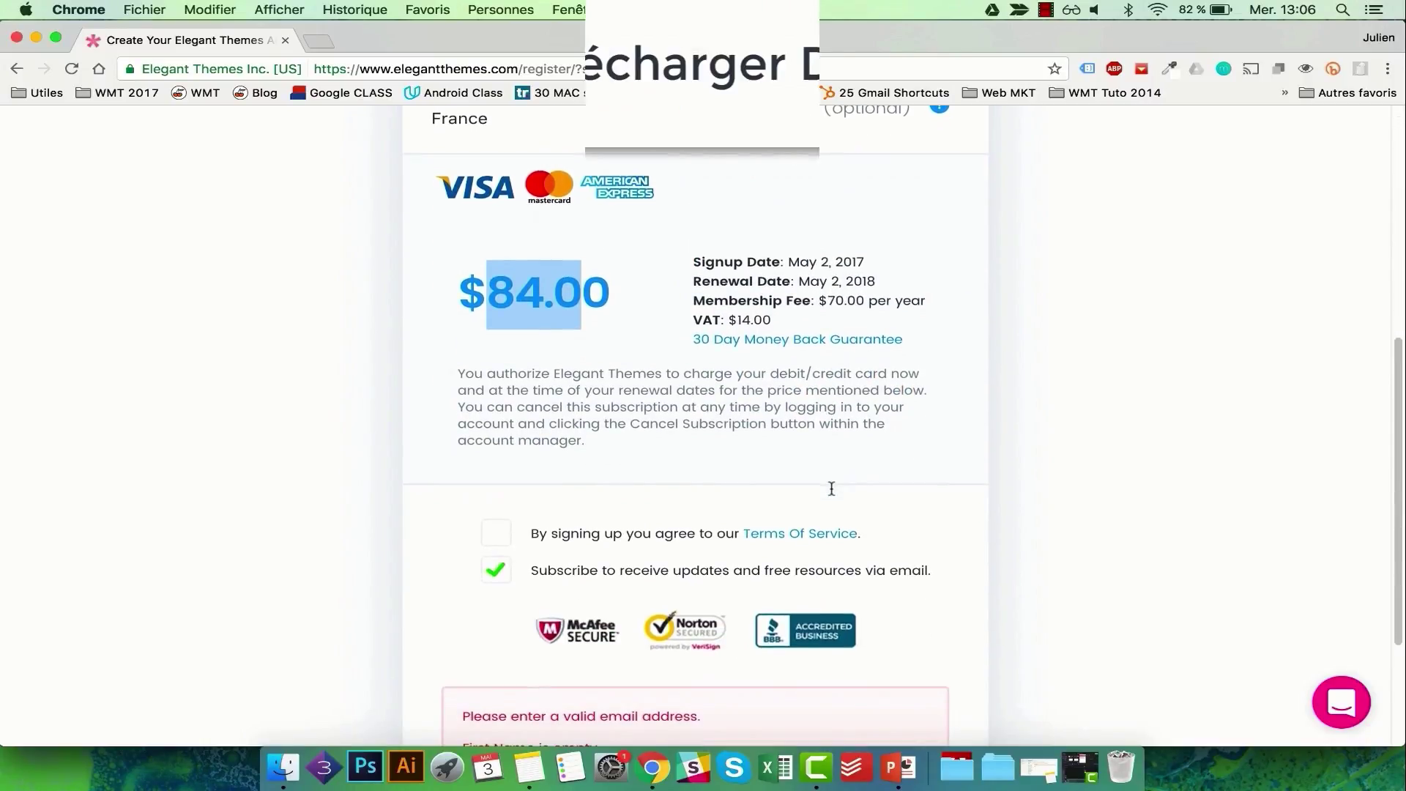
scroll(832, 488, up, 12)
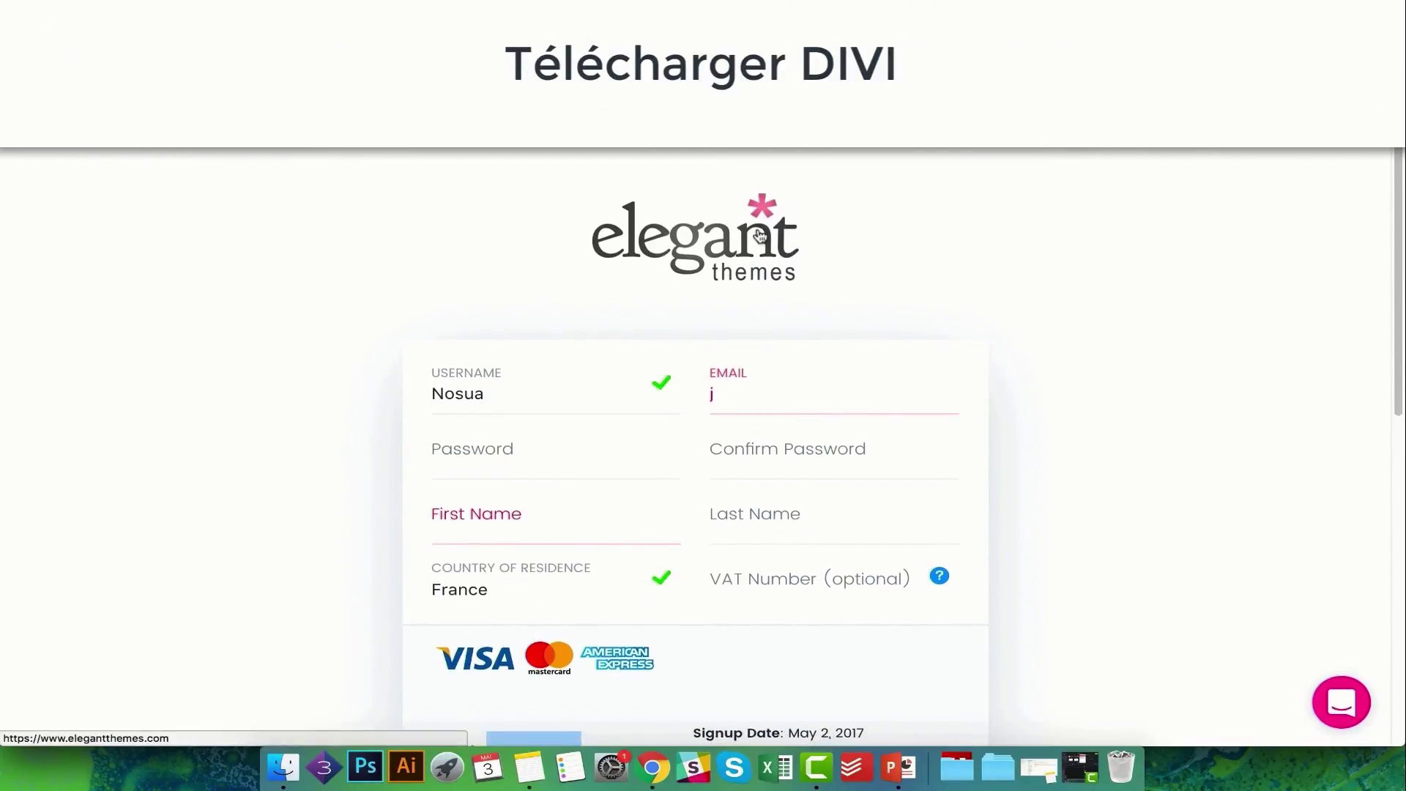
Log in to the Elegant Themes Members Area with the account username and password.
click(760, 234)
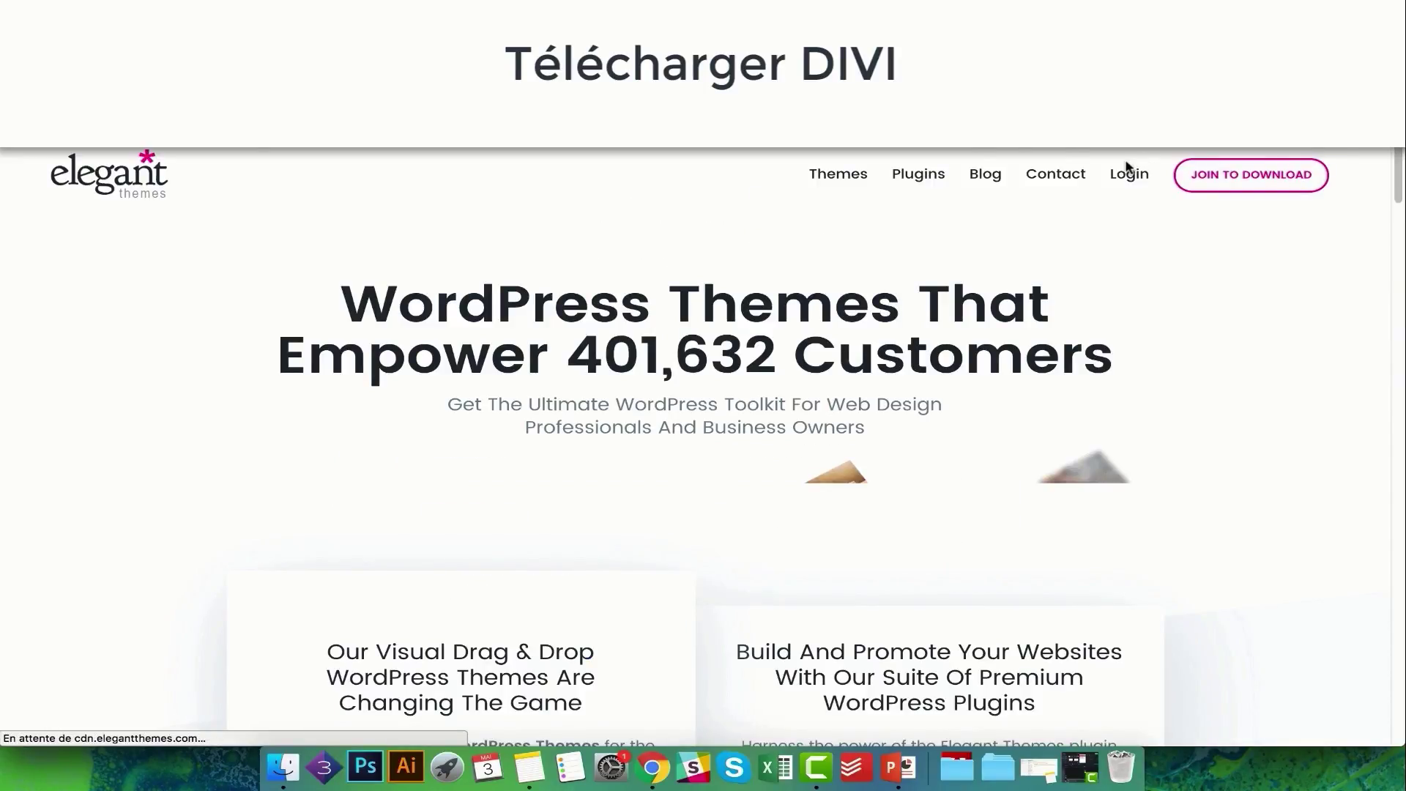
click(1128, 176)
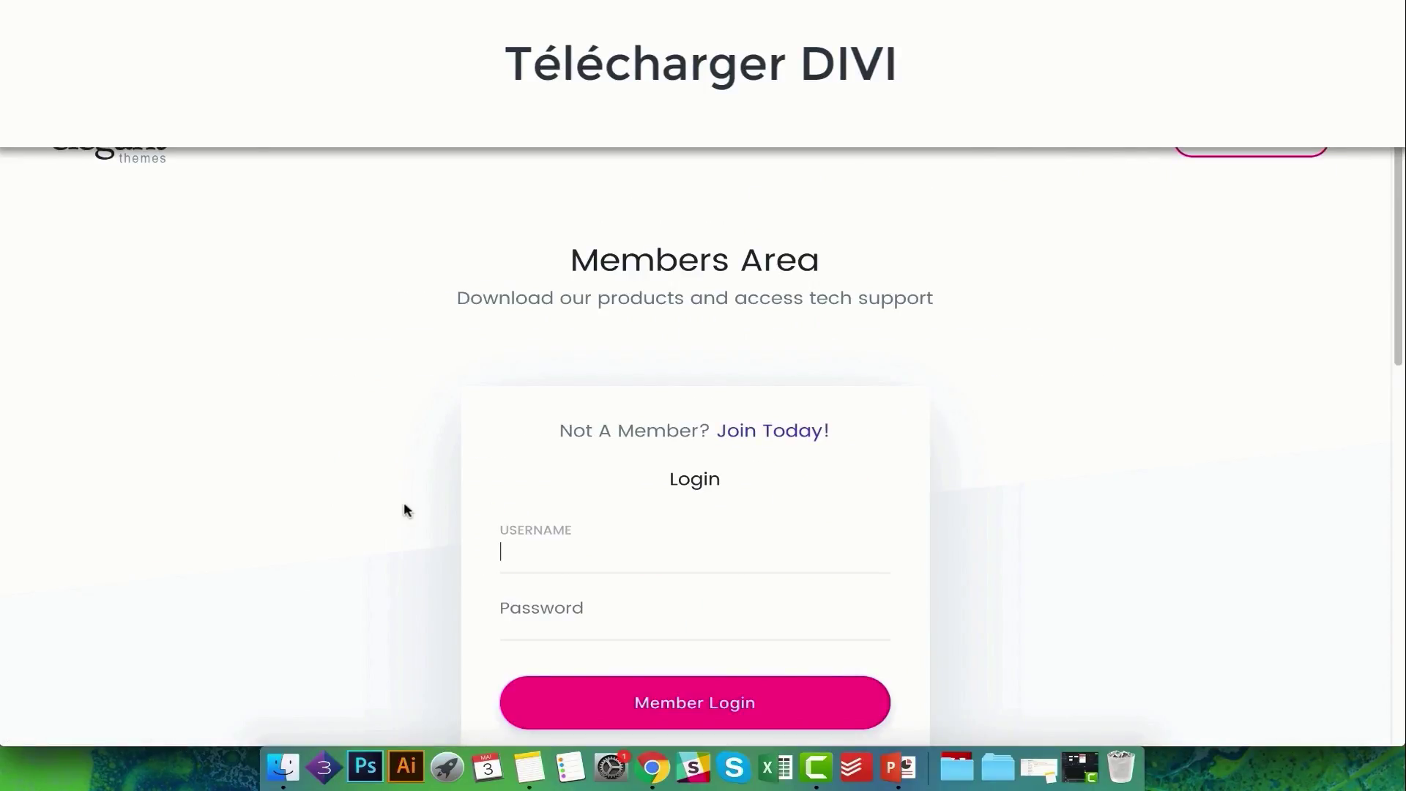
click(404, 504)
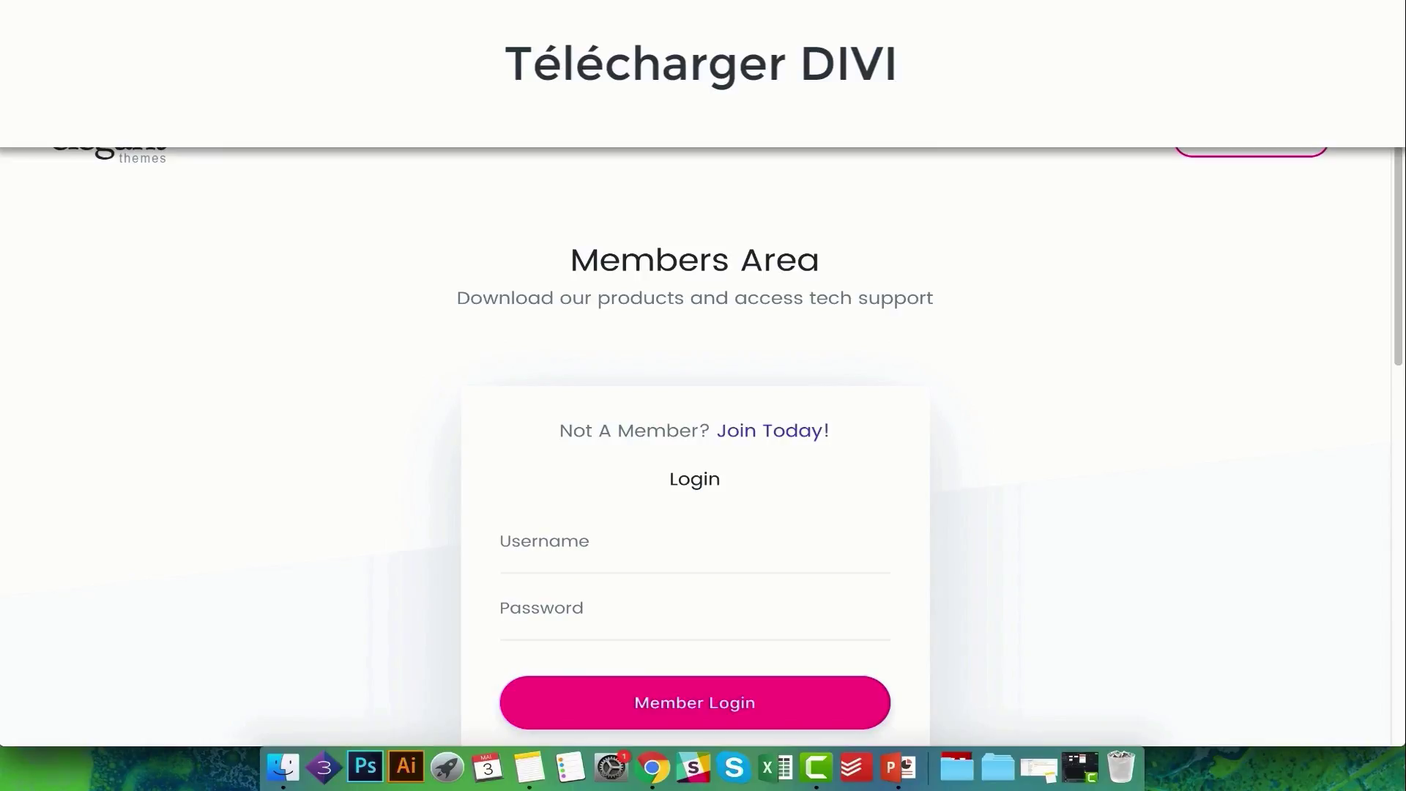
click(530, 569)
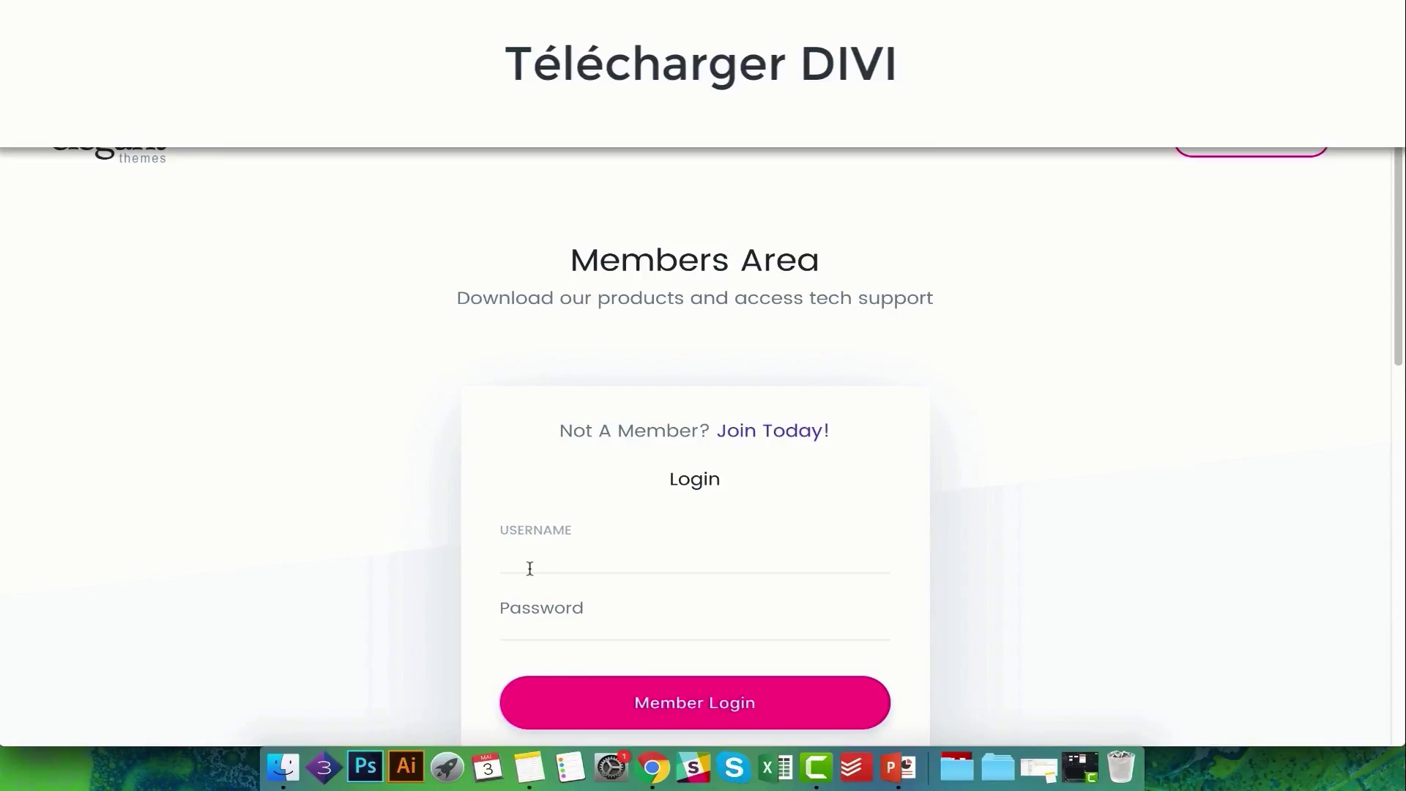
text(lem01)
key(Tab)
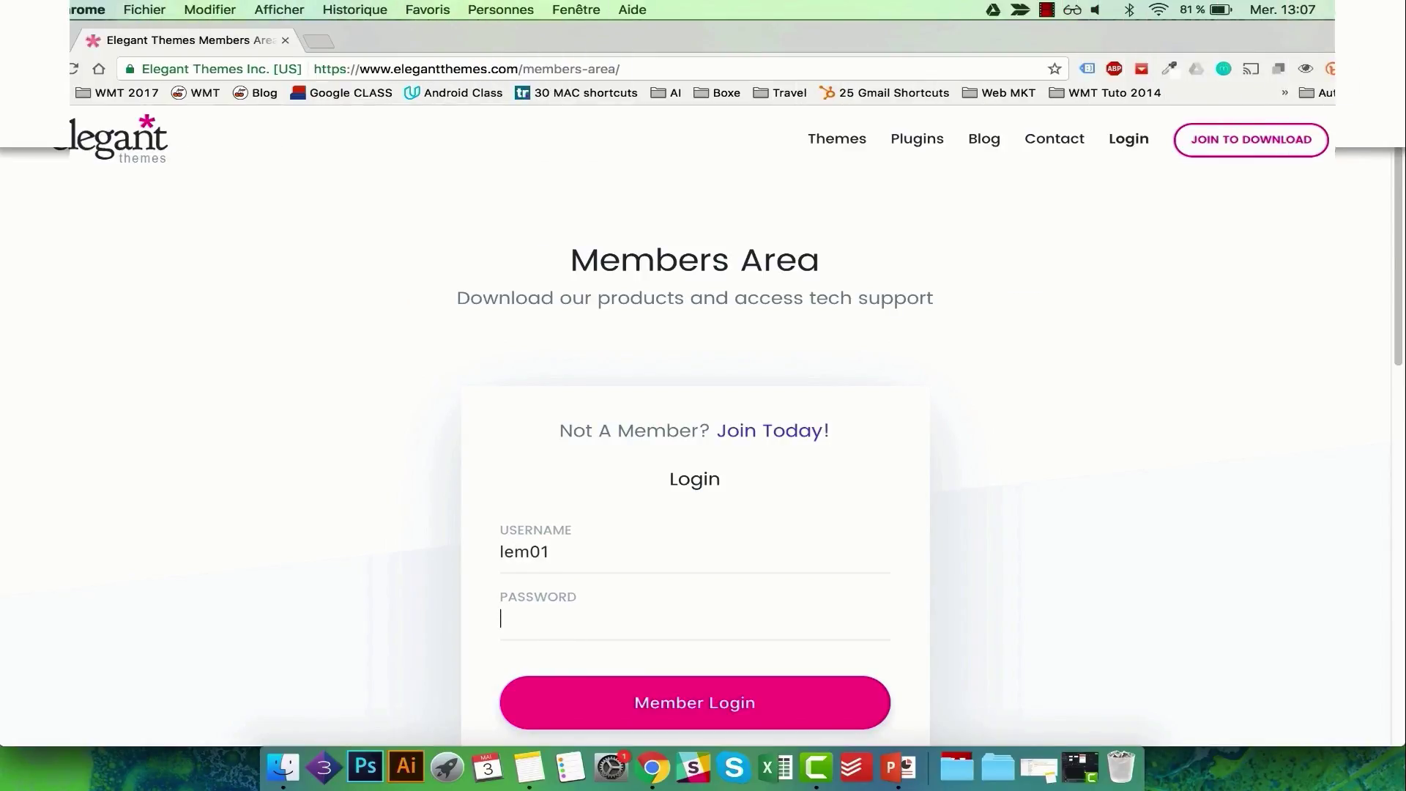
text(***********)
click(645, 696)
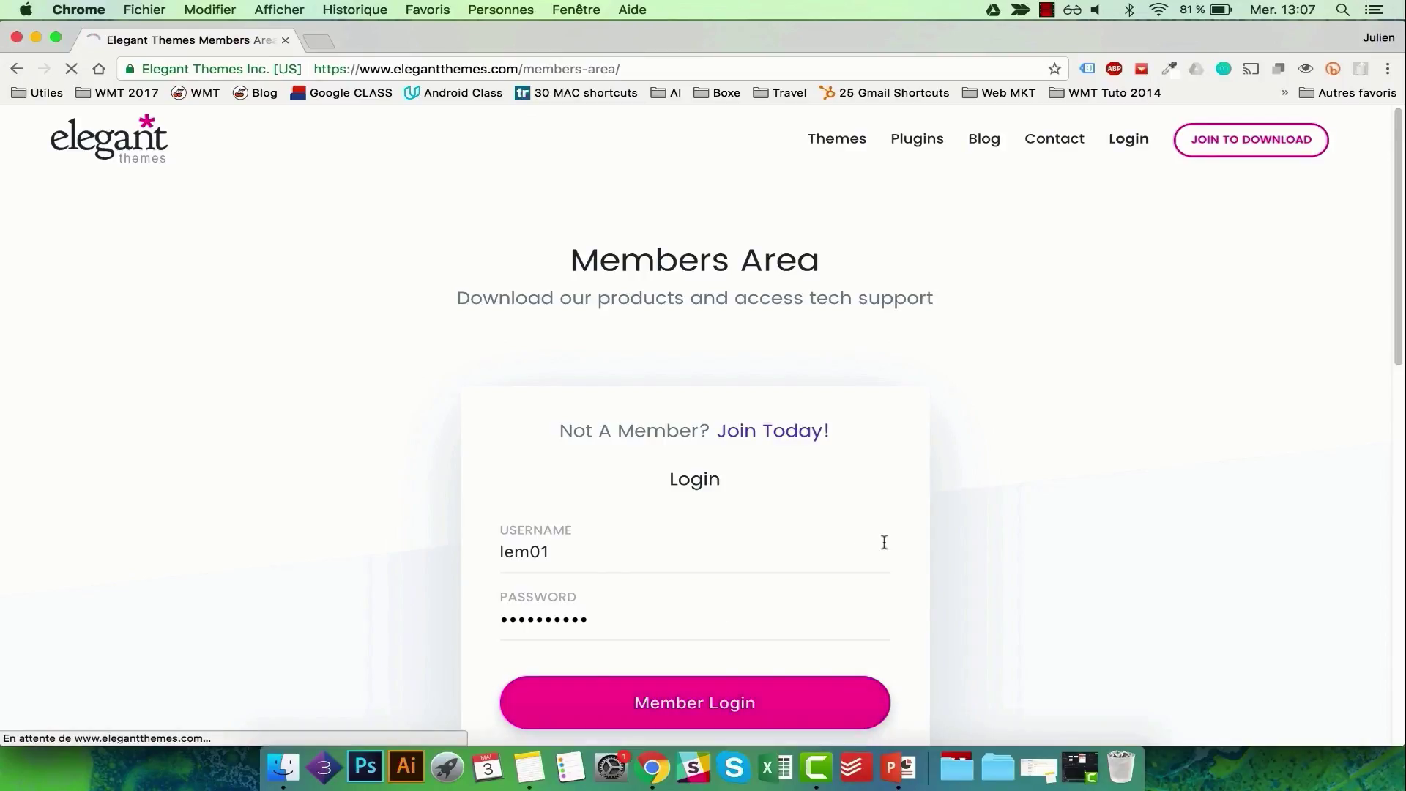
Scroll the Members Area Downloads page to bring the Divi card into view.
scroll(885, 542, down, 2)
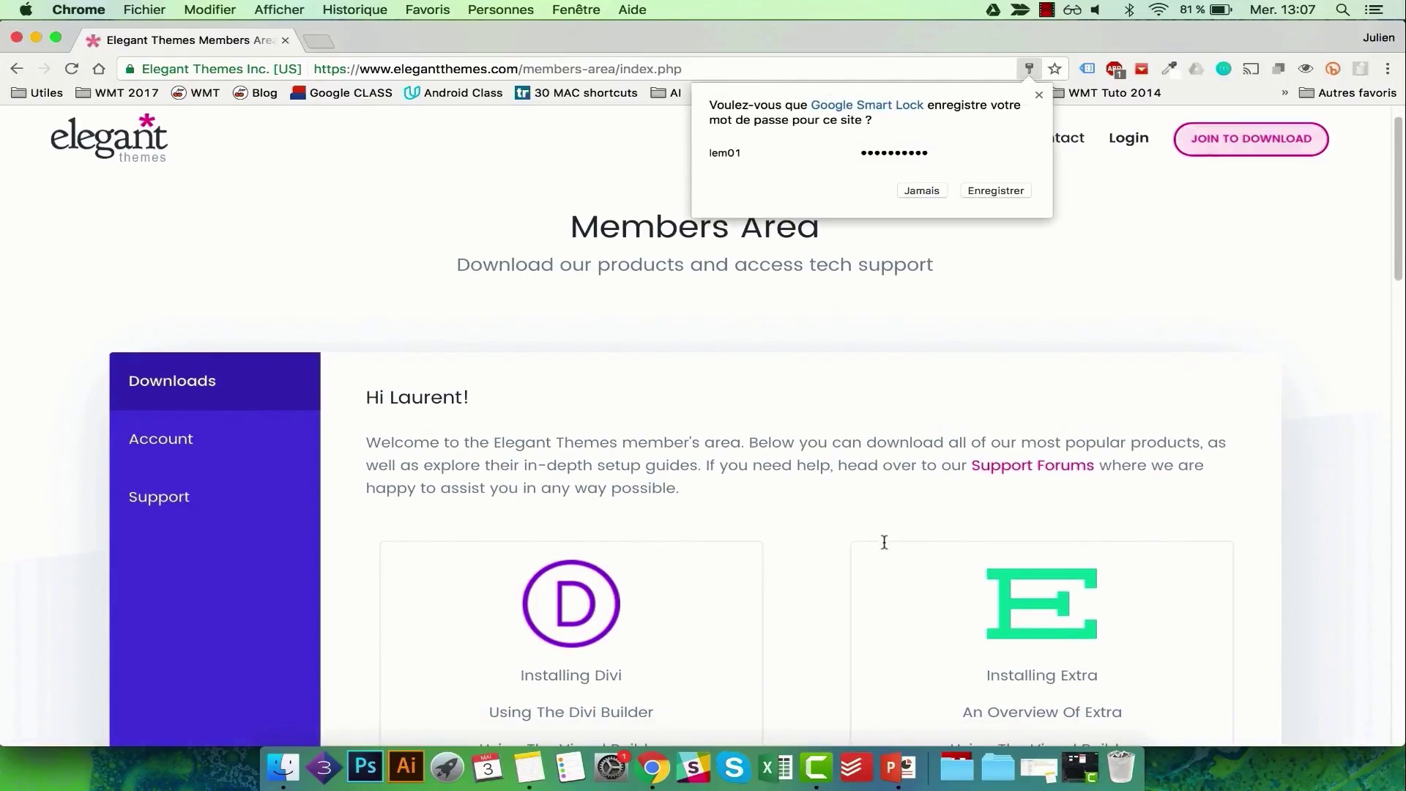
scroll(884, 542, up, 2)
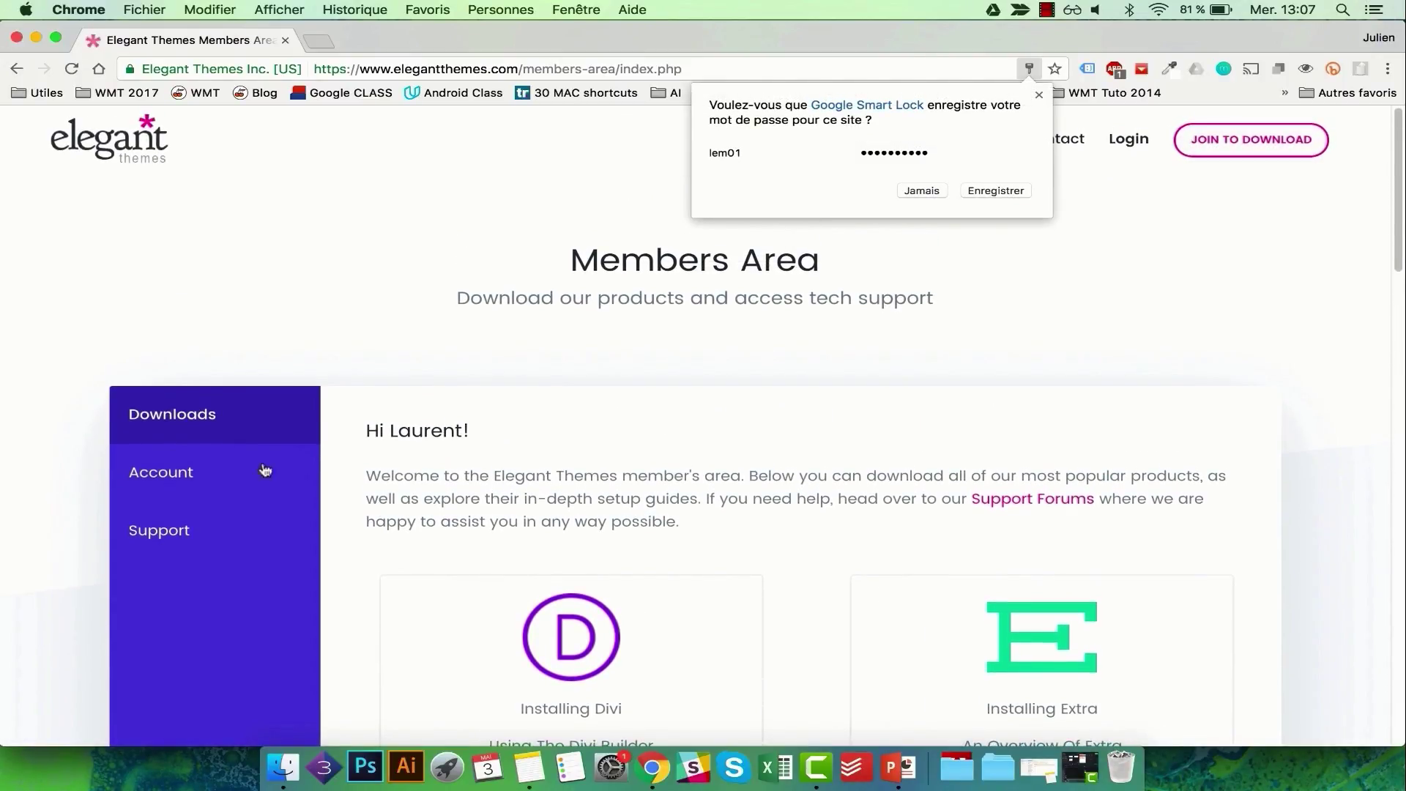
scroll(882, 544, down, 2)
scroll(881, 538, down, 8)
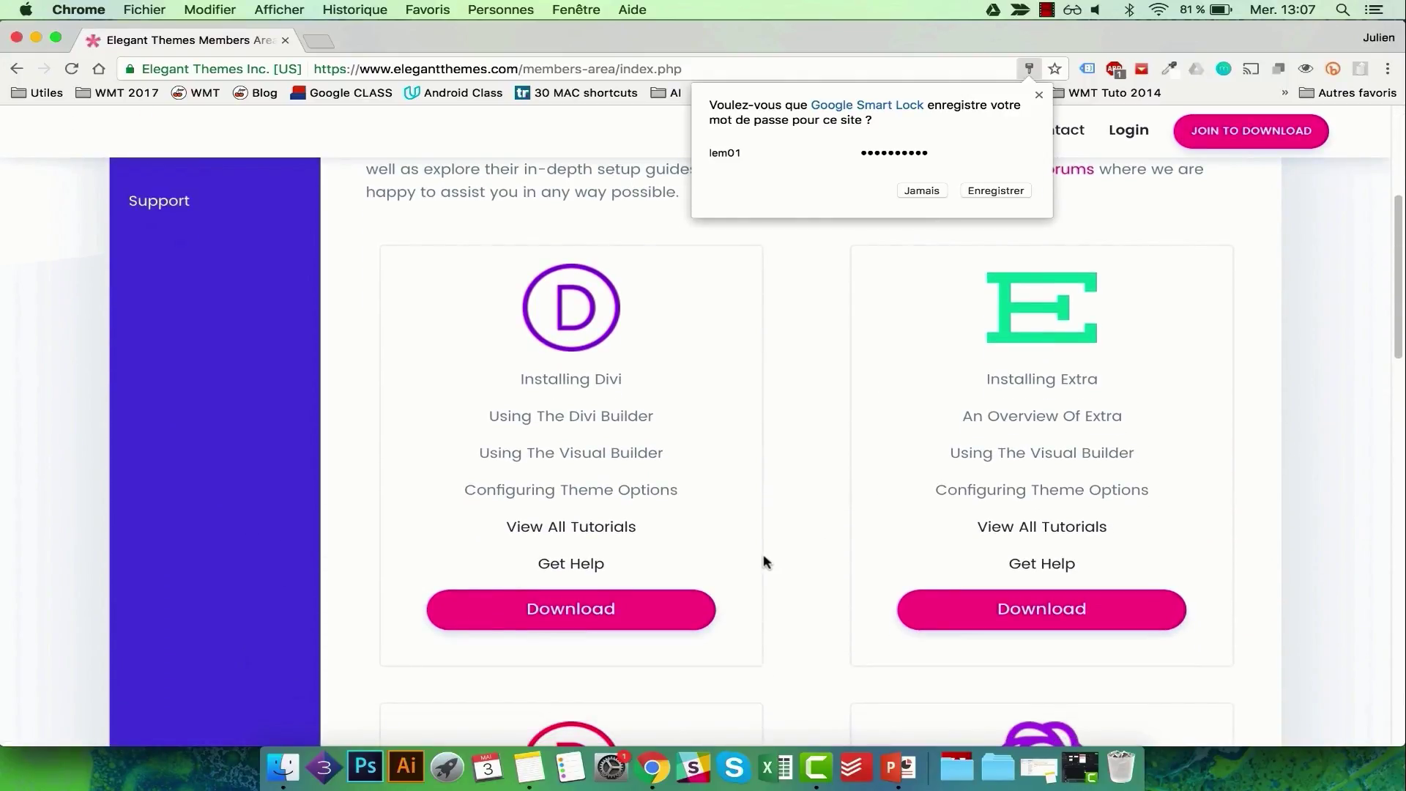
Download the Divi theme and save Divi.zip to the Bureau folder.
click(570, 606)
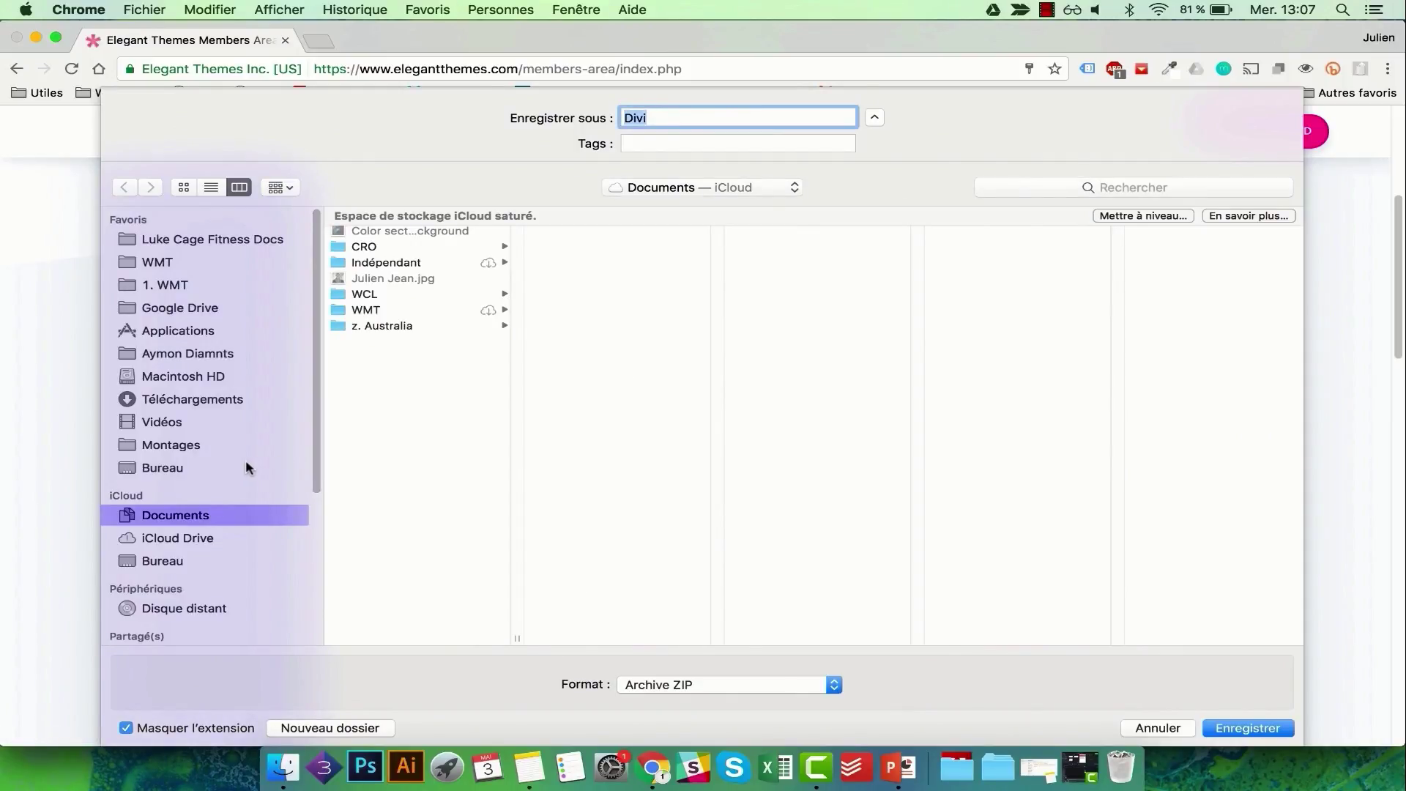
click(205, 468)
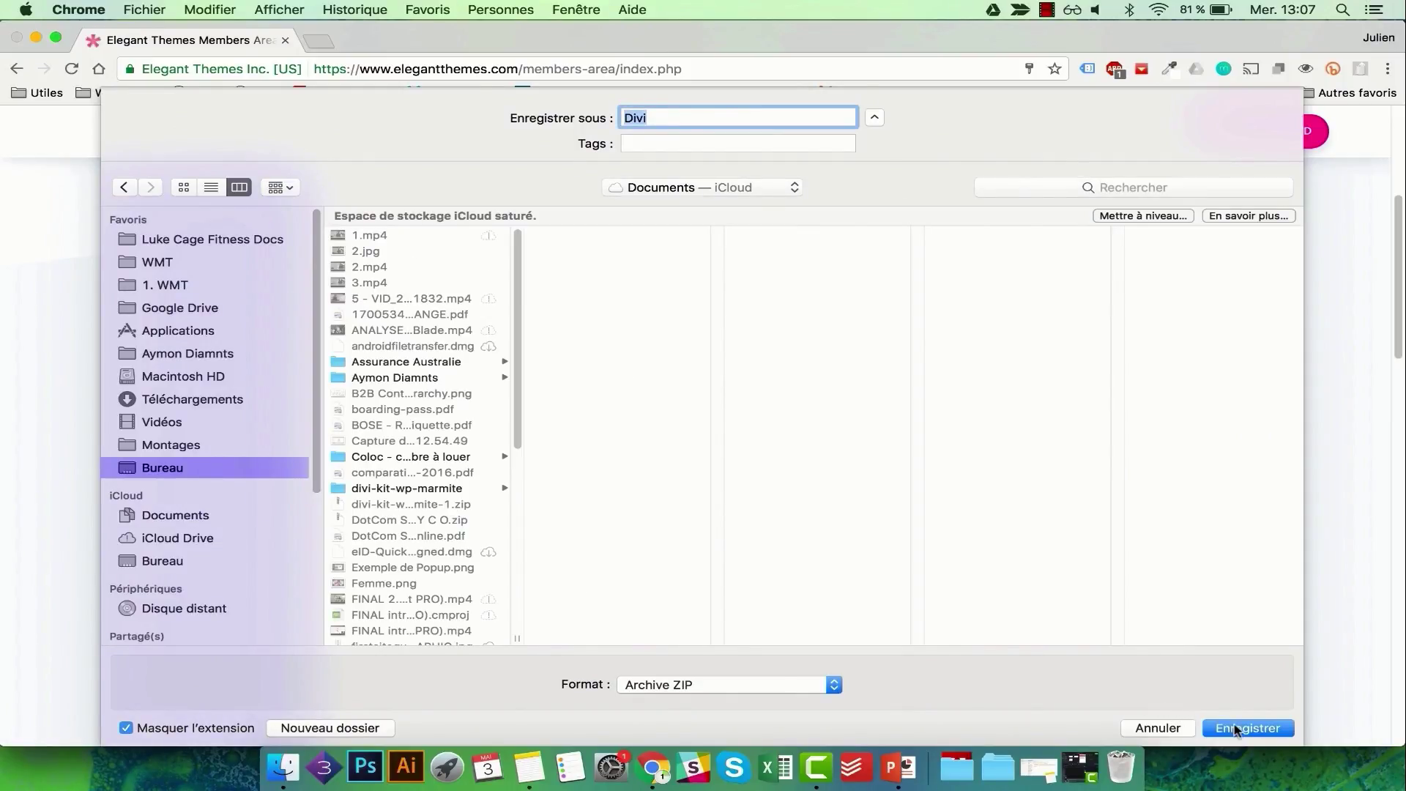
click(1238, 729)
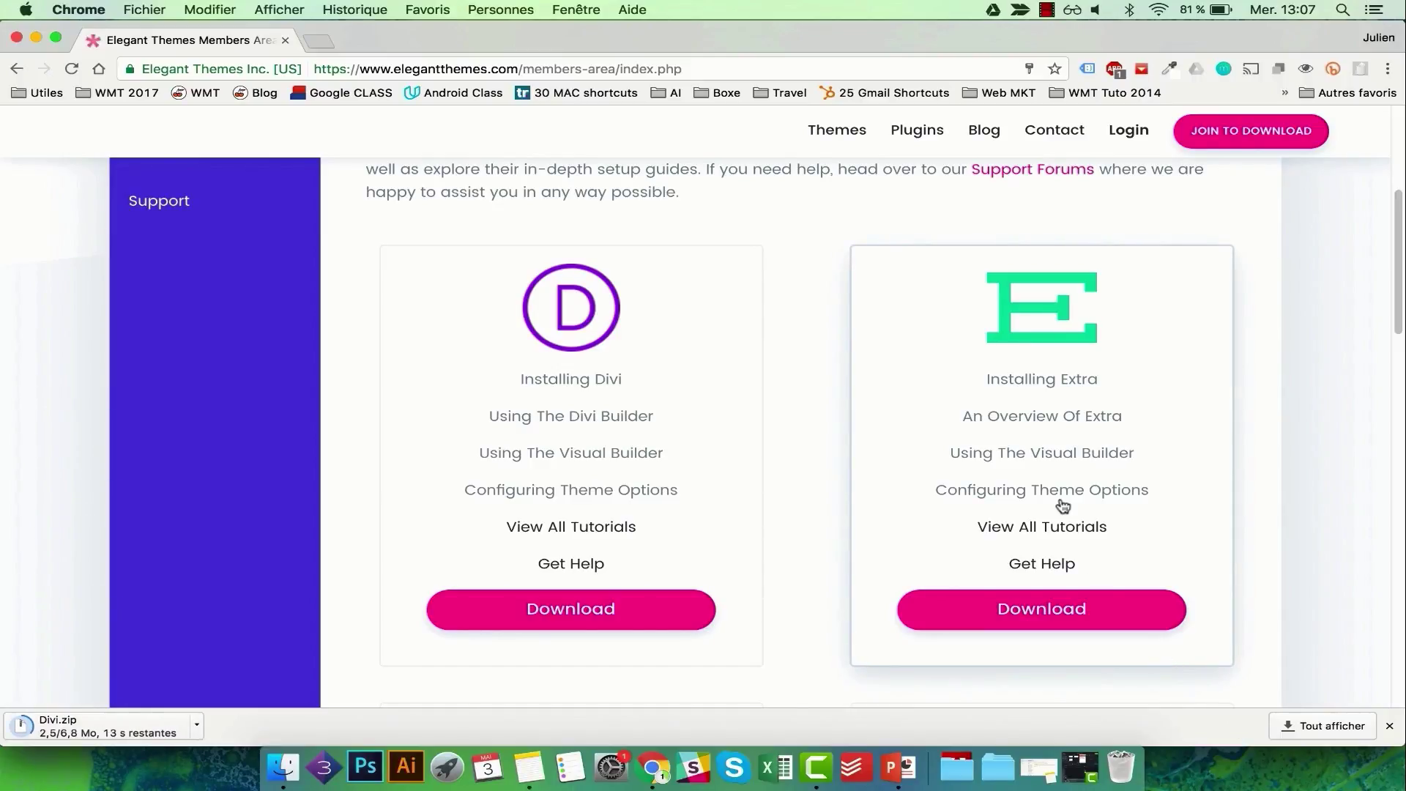
scroll(1063, 501, up, 2)
scroll(1064, 500, up, 1)
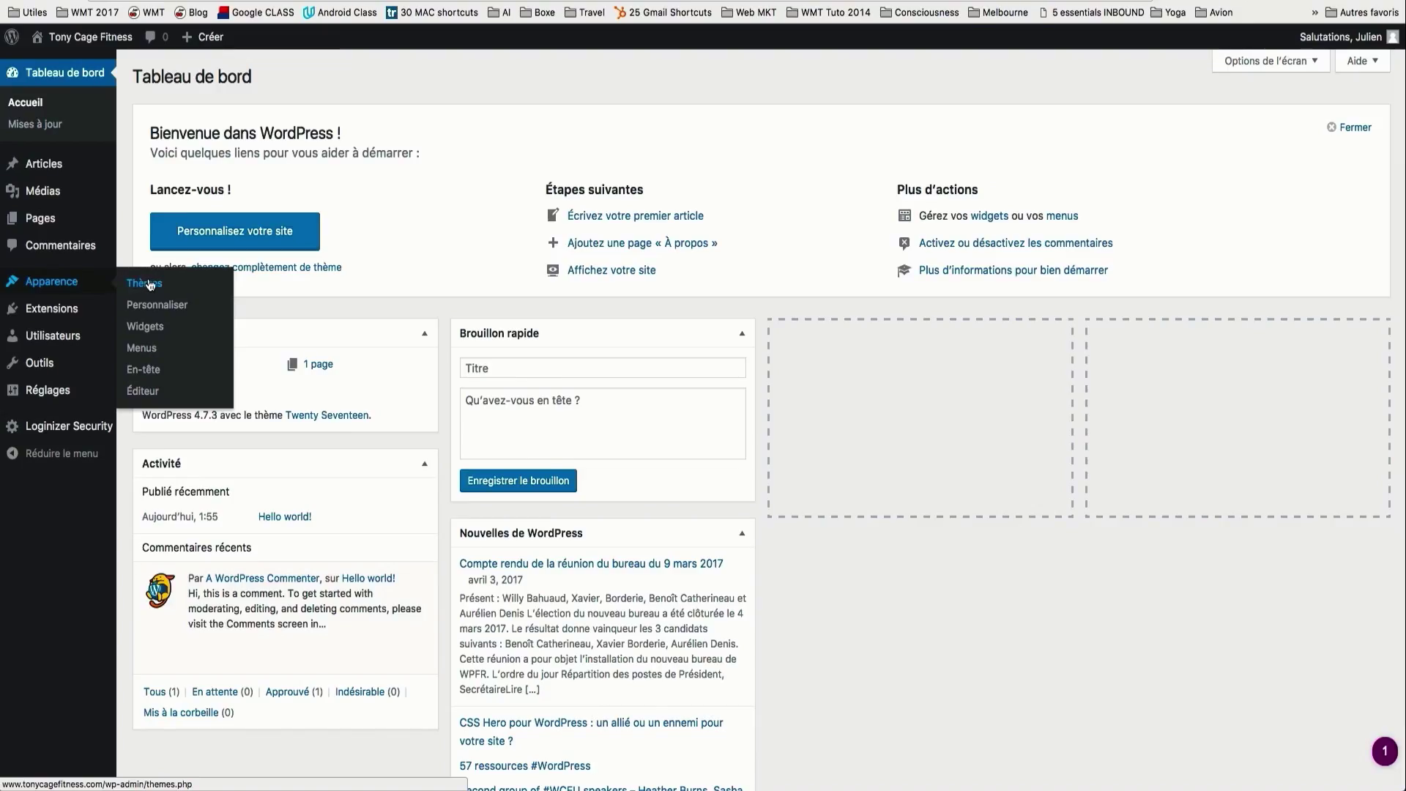
Upload Divi.zip through Apparence > Thèmes and install it.
click(149, 287)
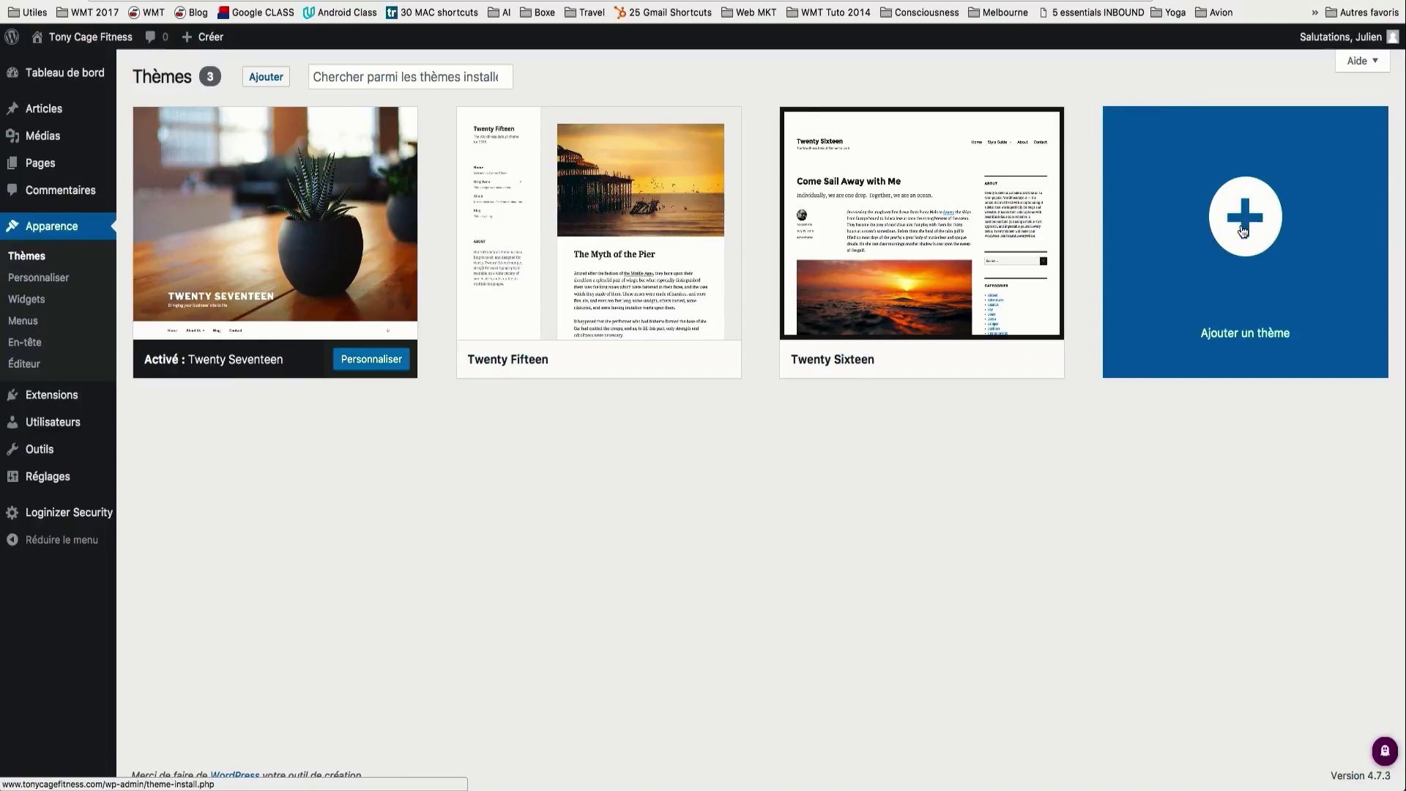
click(1243, 231)
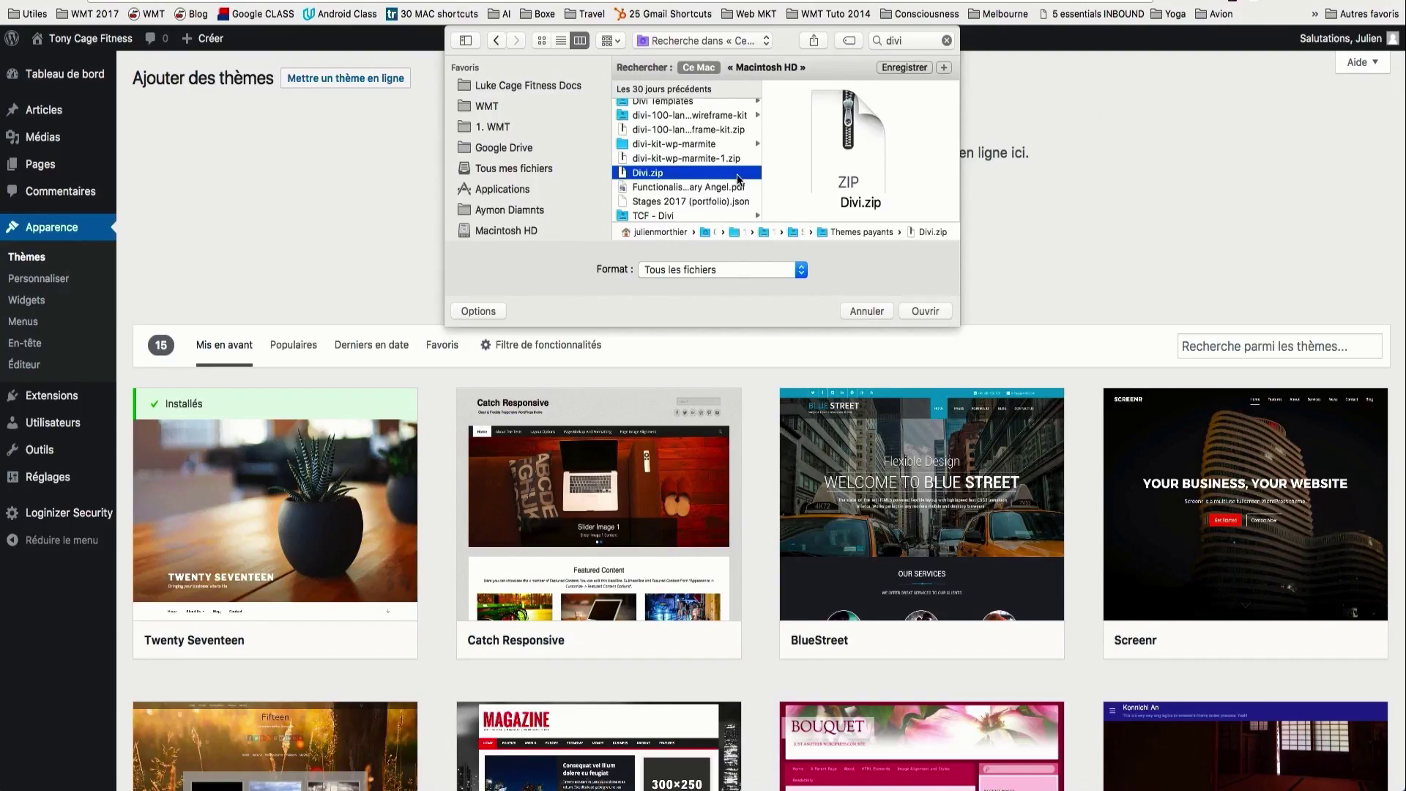
click(925, 311)
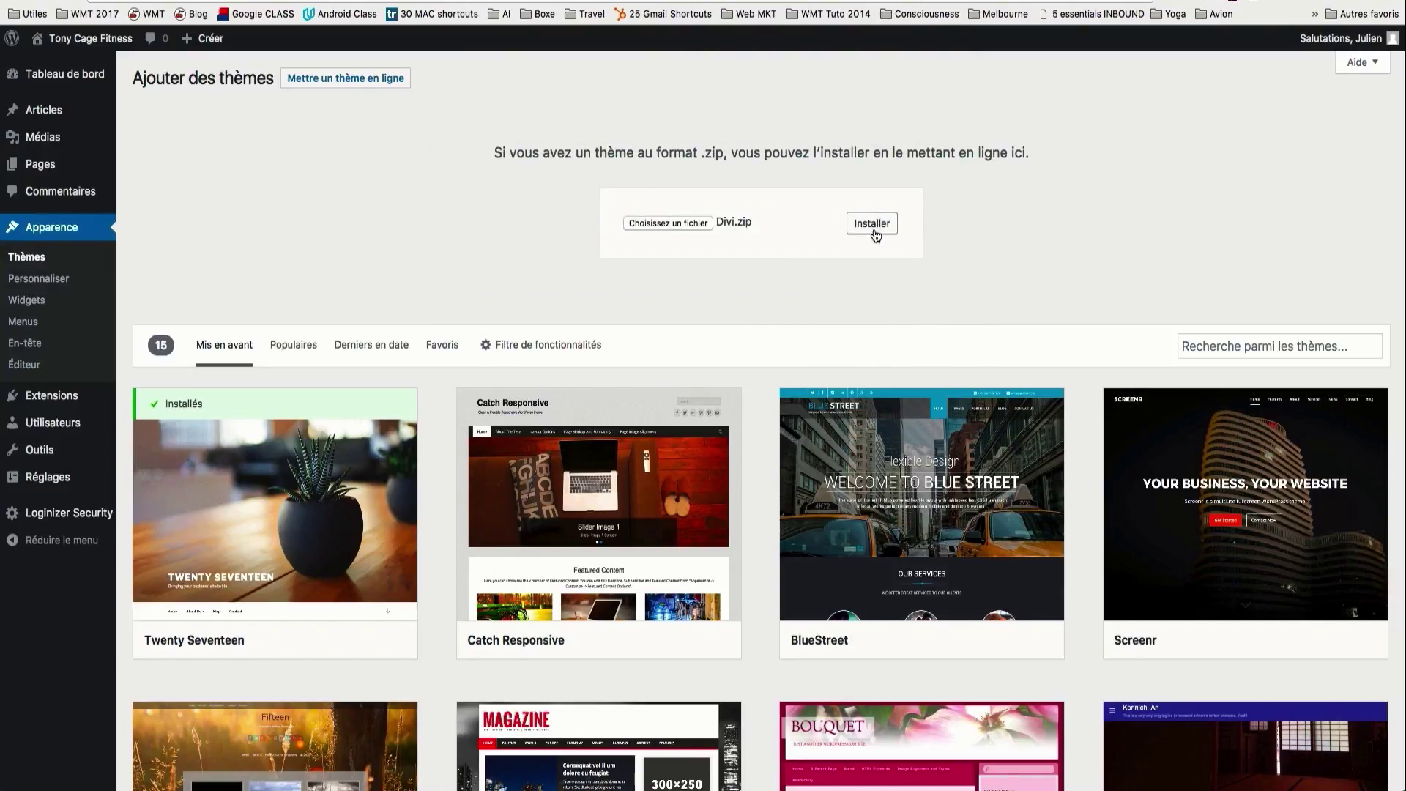
click(872, 226)
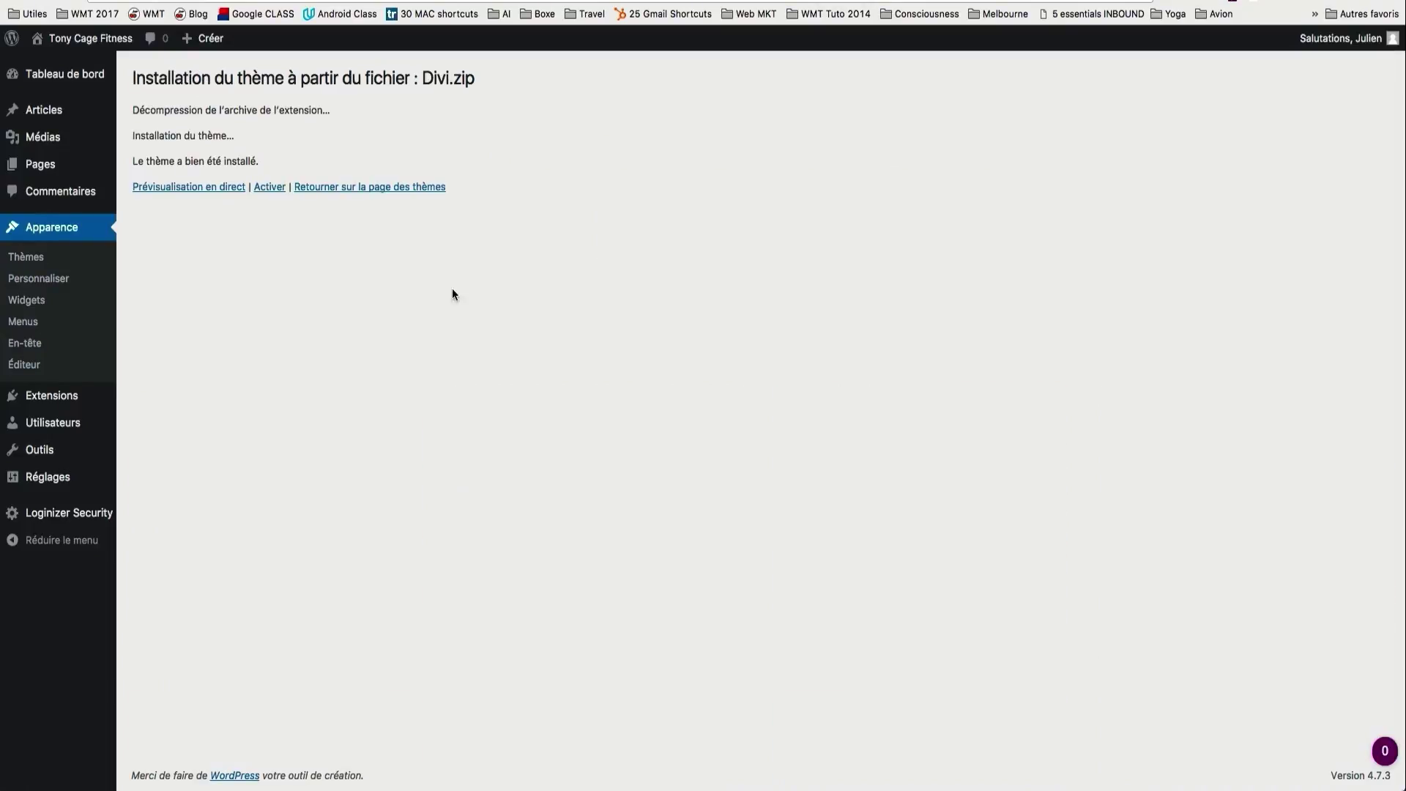
Activate Divi, view the site's front end, then show the Arborescence du site slide.
click(269, 189)
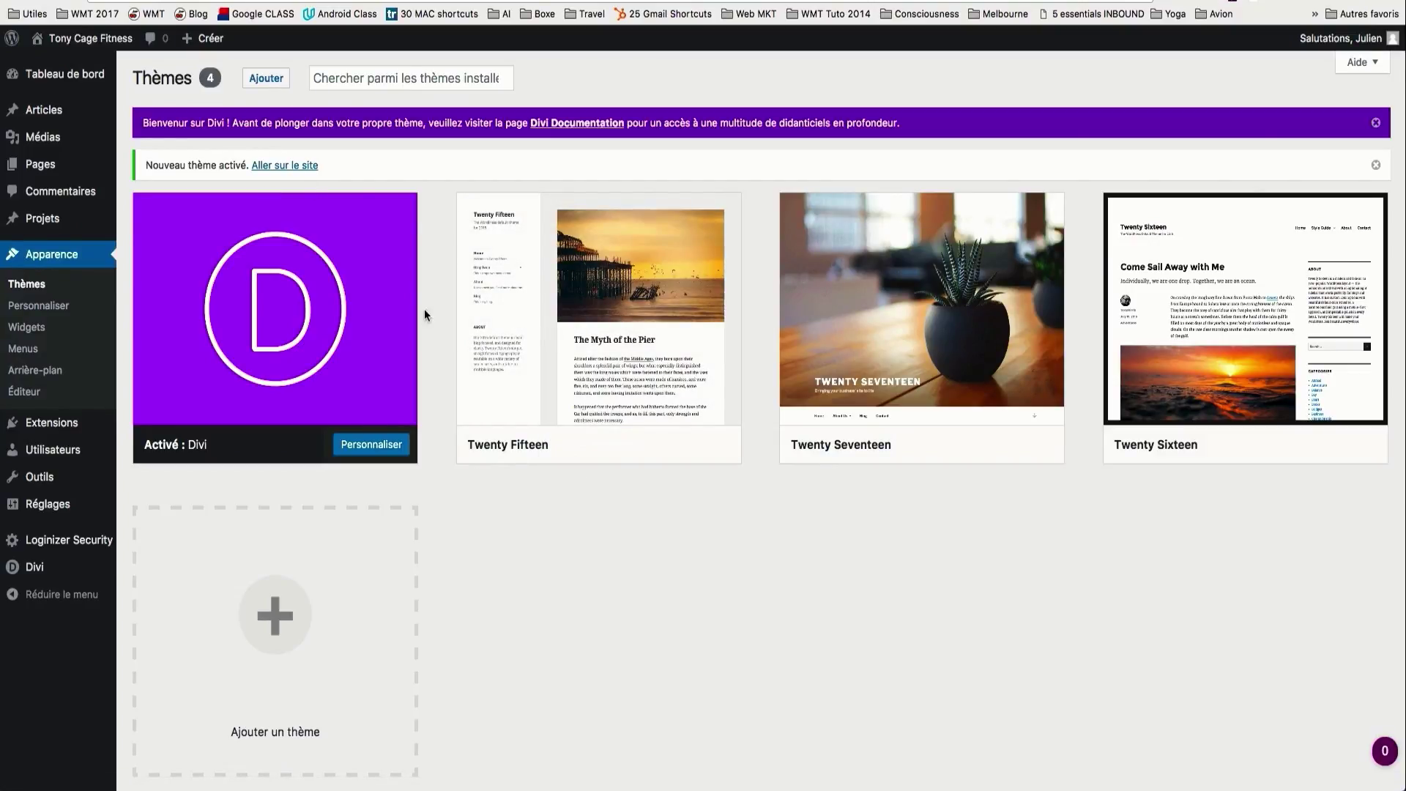
click(91, 38)
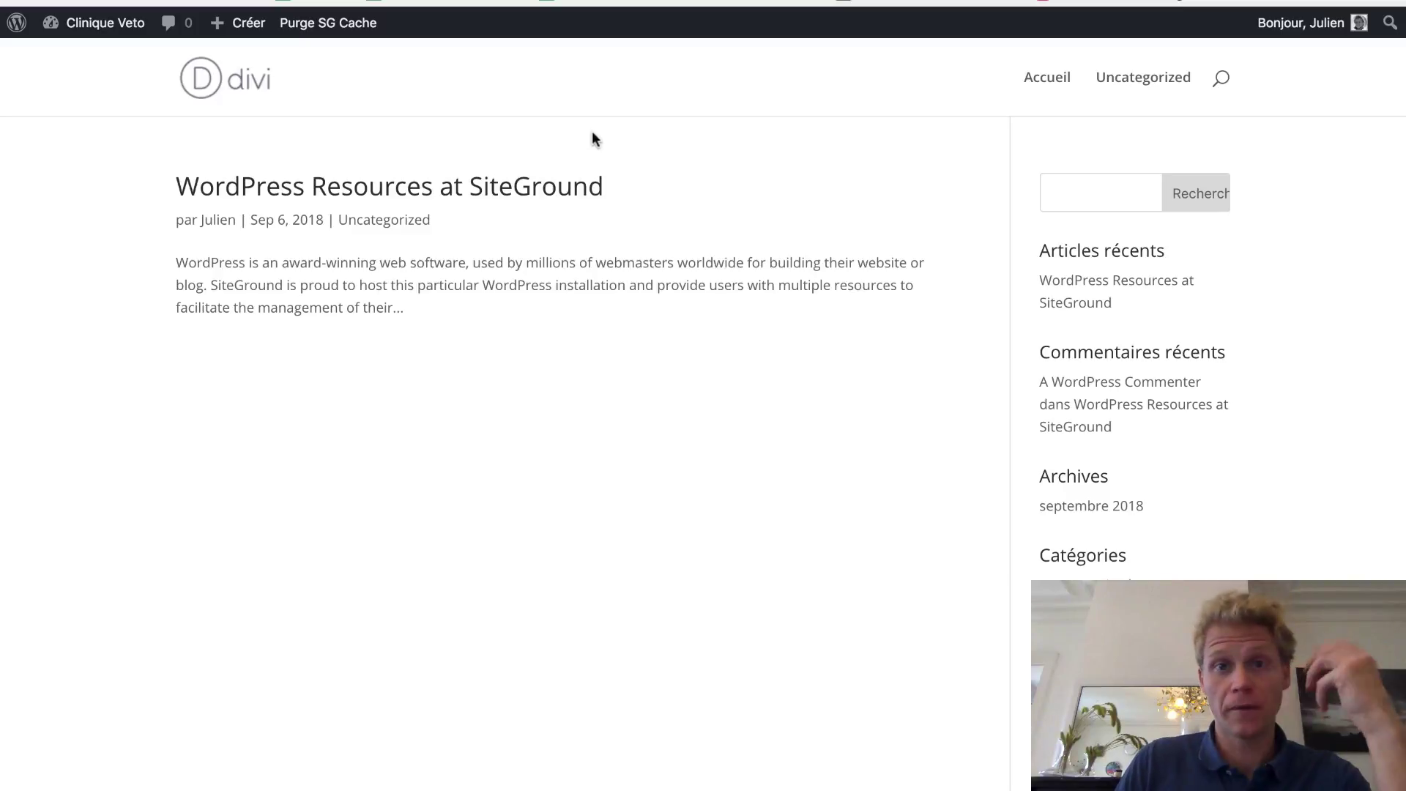
click(511, 2)
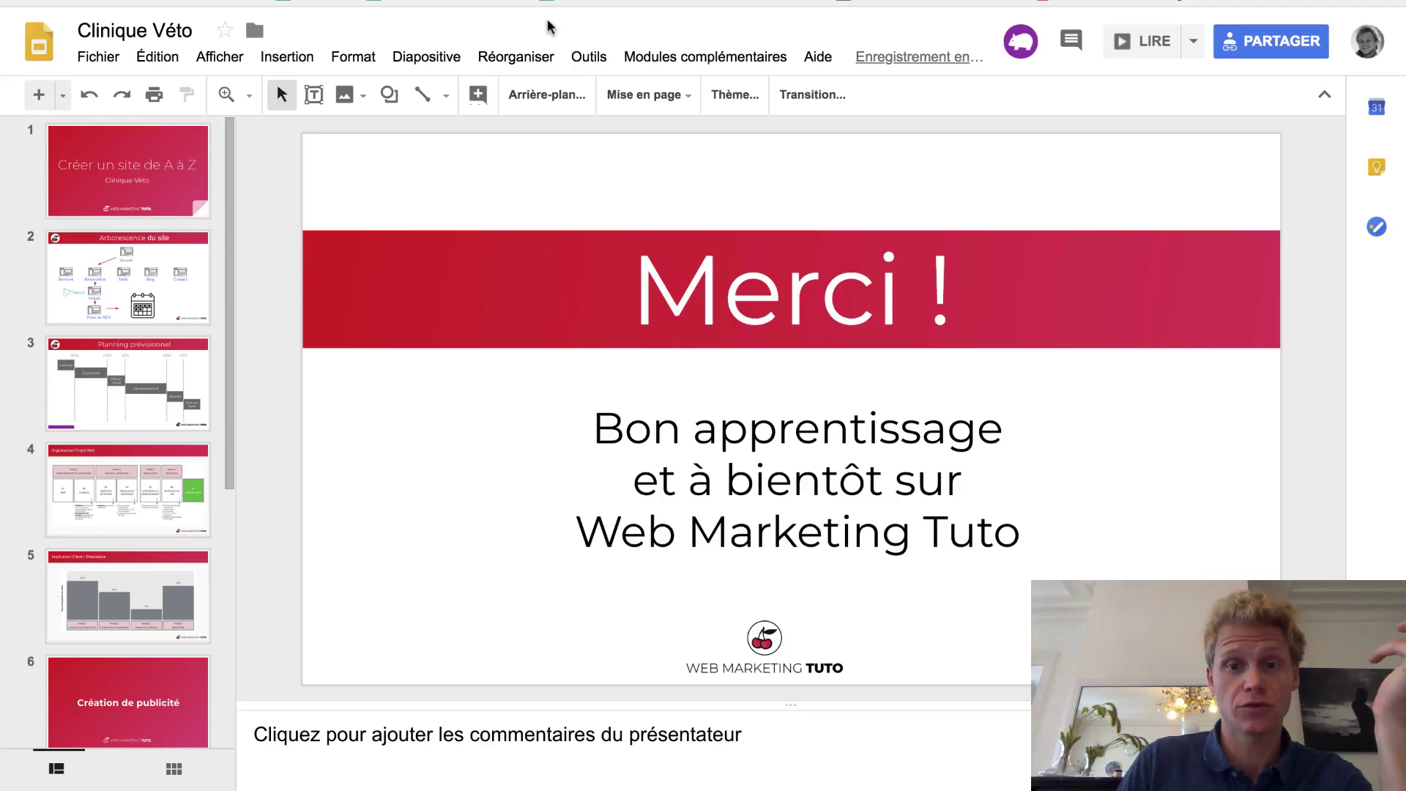
click(99, 275)
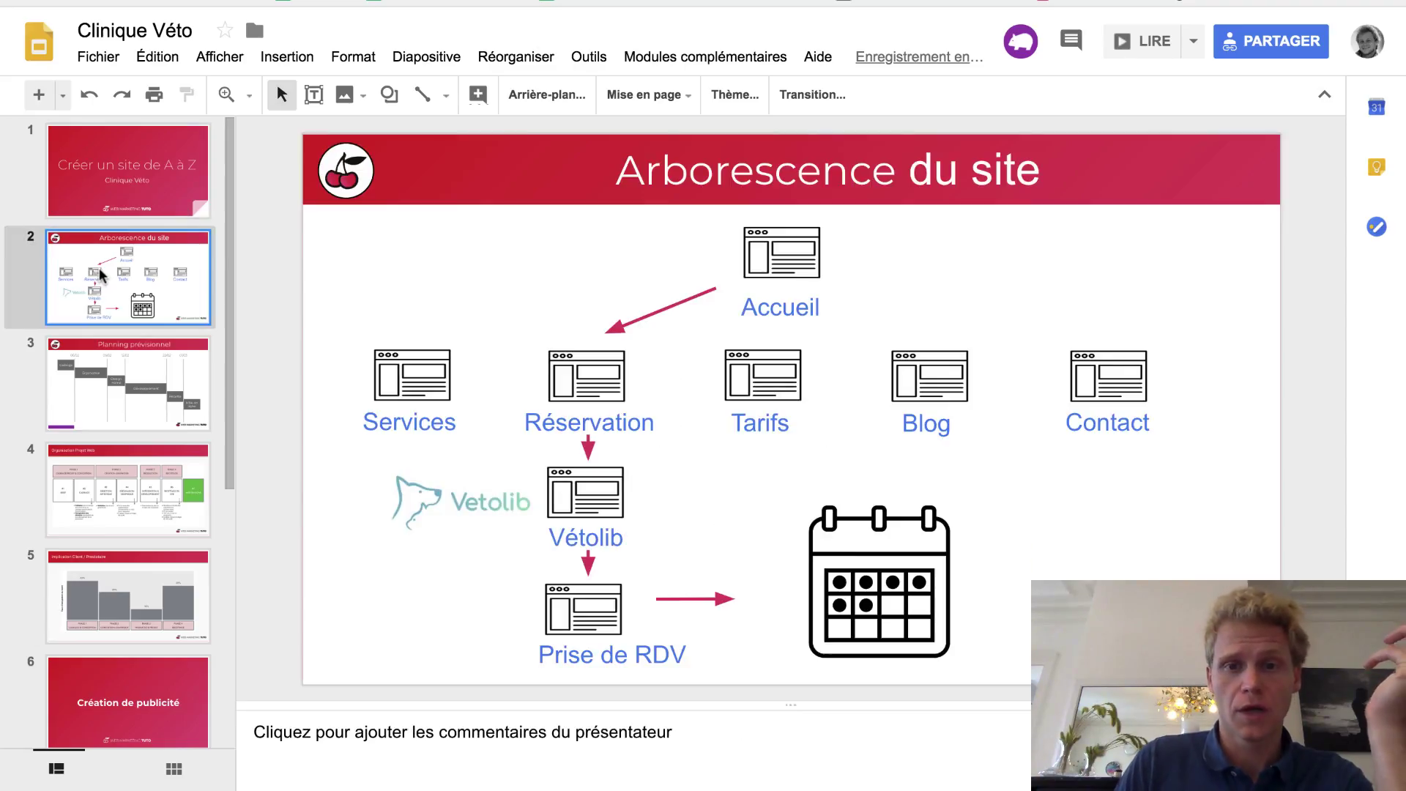
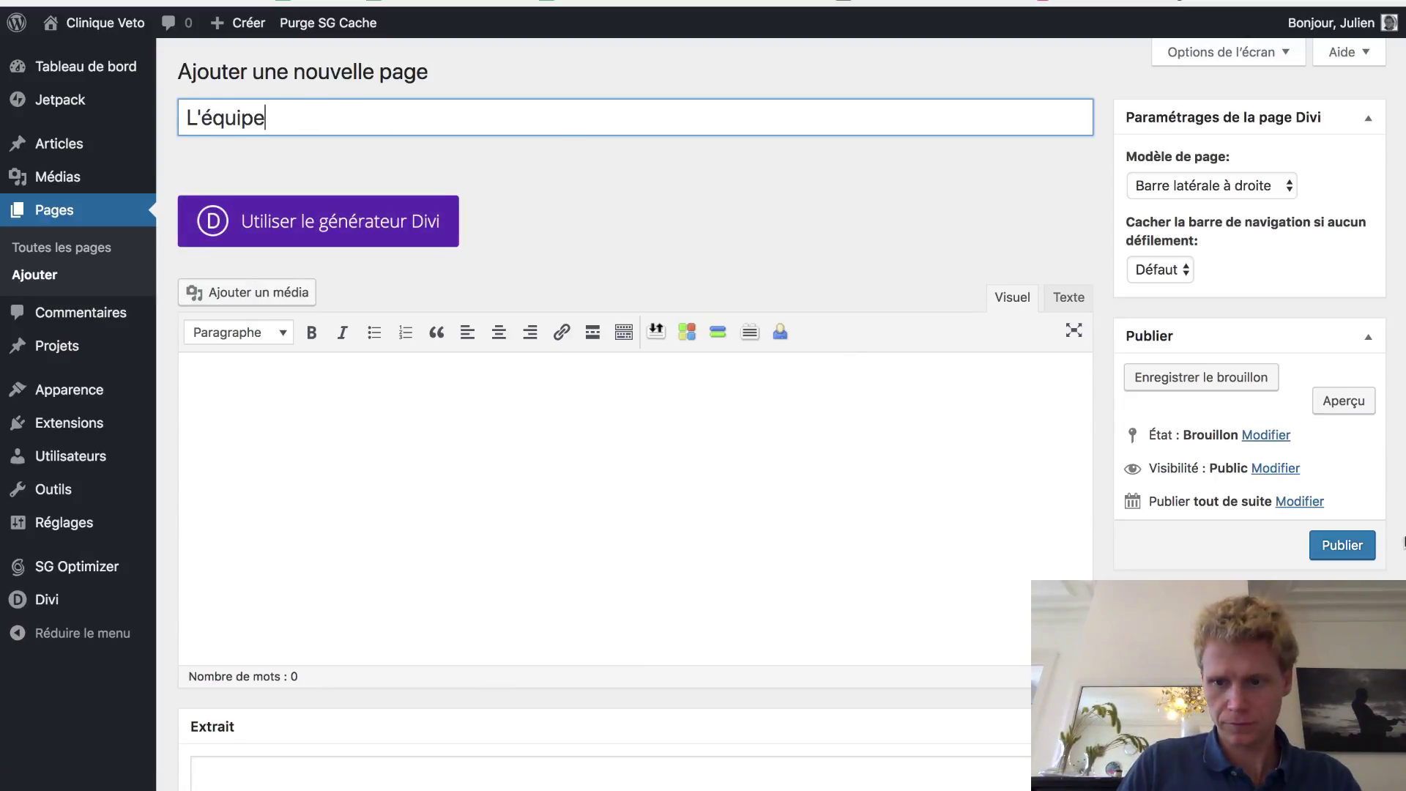
Publish the L'équipe page and view the live Clinique Veto site and its header links.
click(1341, 548)
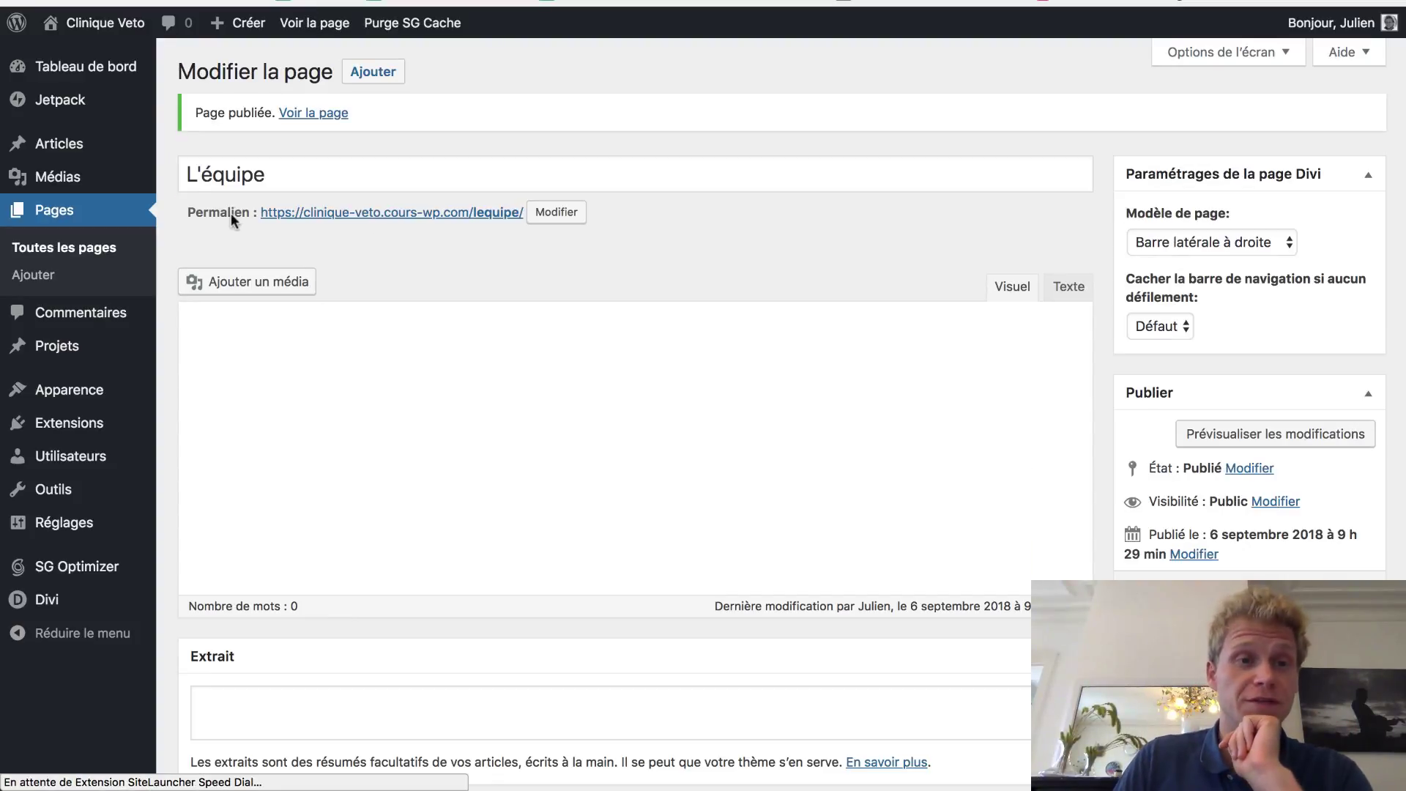
mouse_move(89, 29)
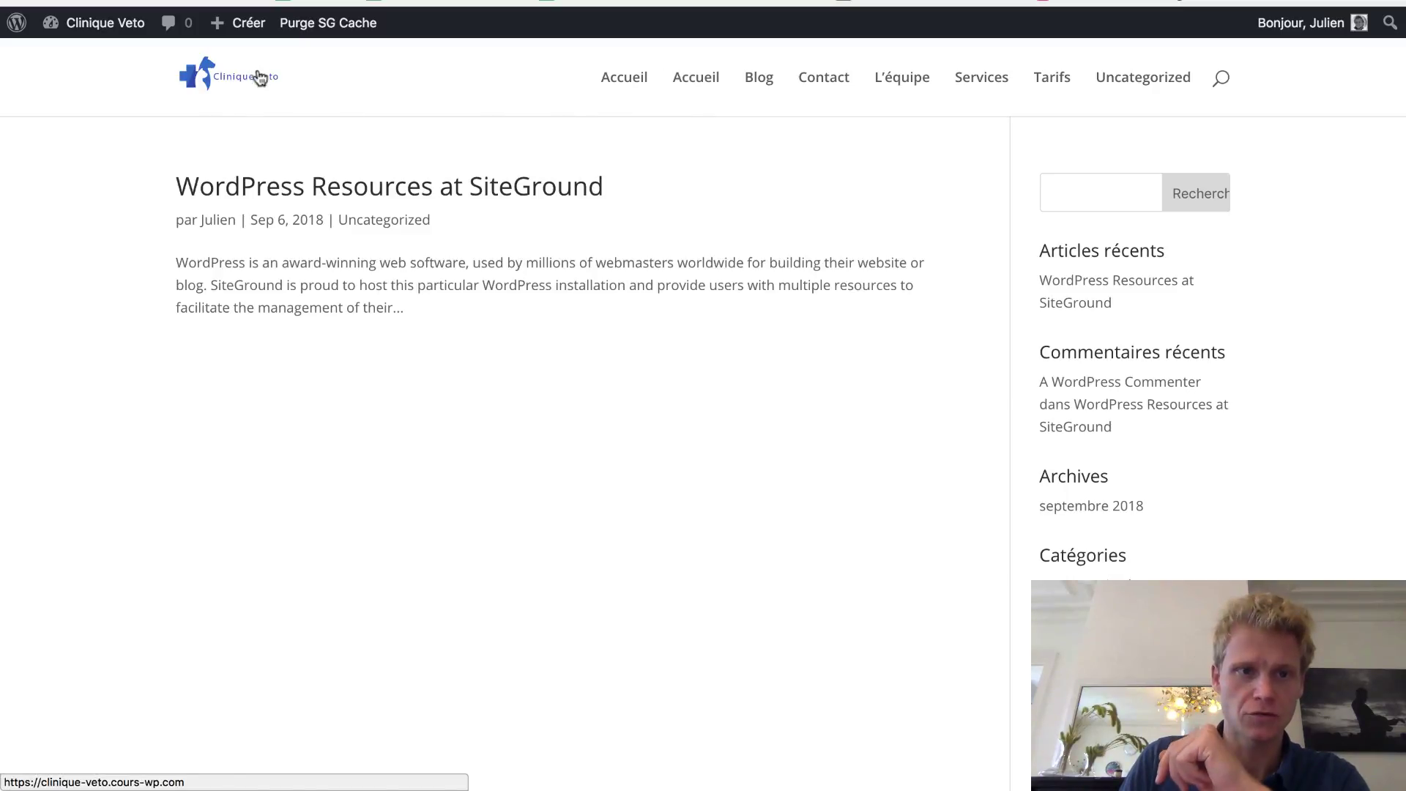
scroll(243, 224, down, 5)
scroll(243, 224, up, 5)
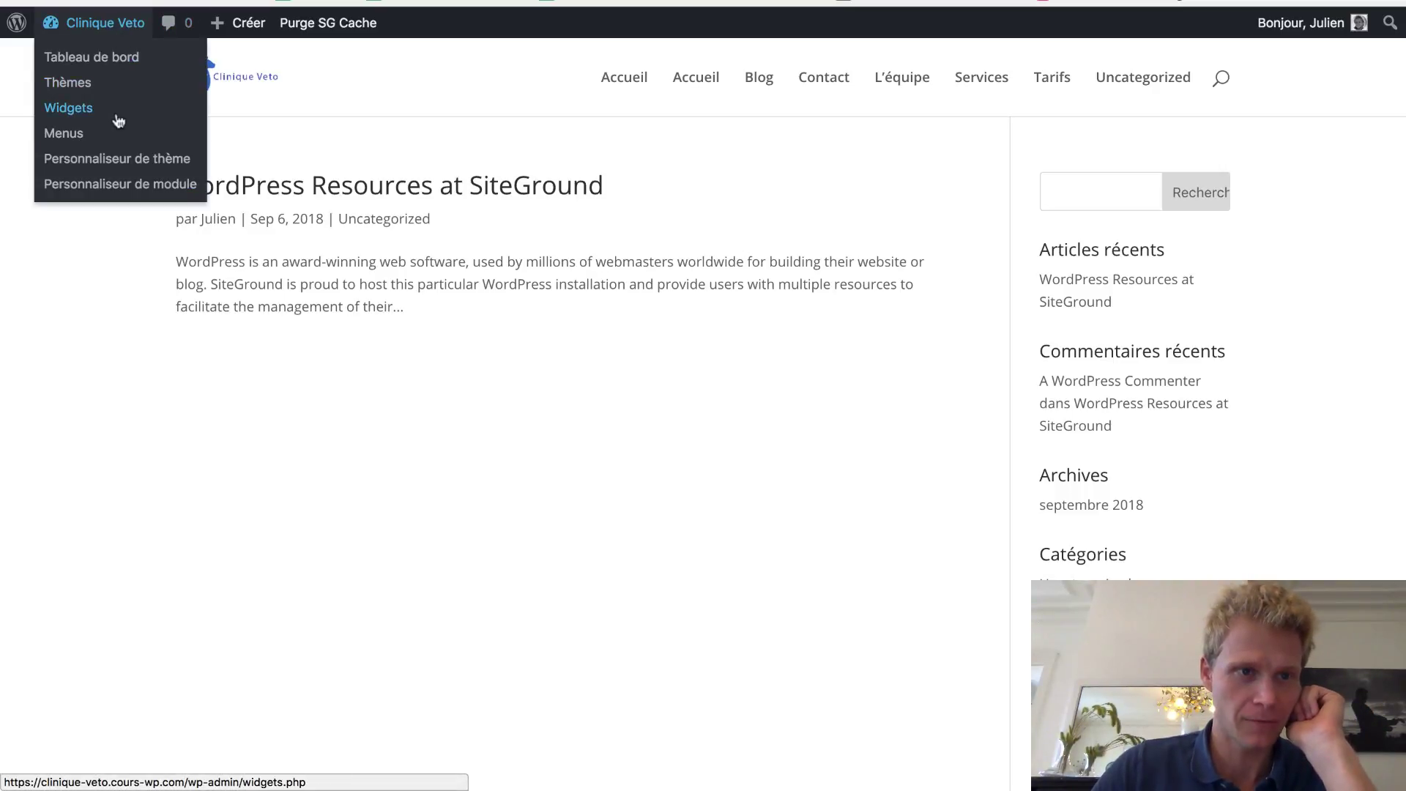
Create a new navigation menu named 'Menu principal'.
click(68, 142)
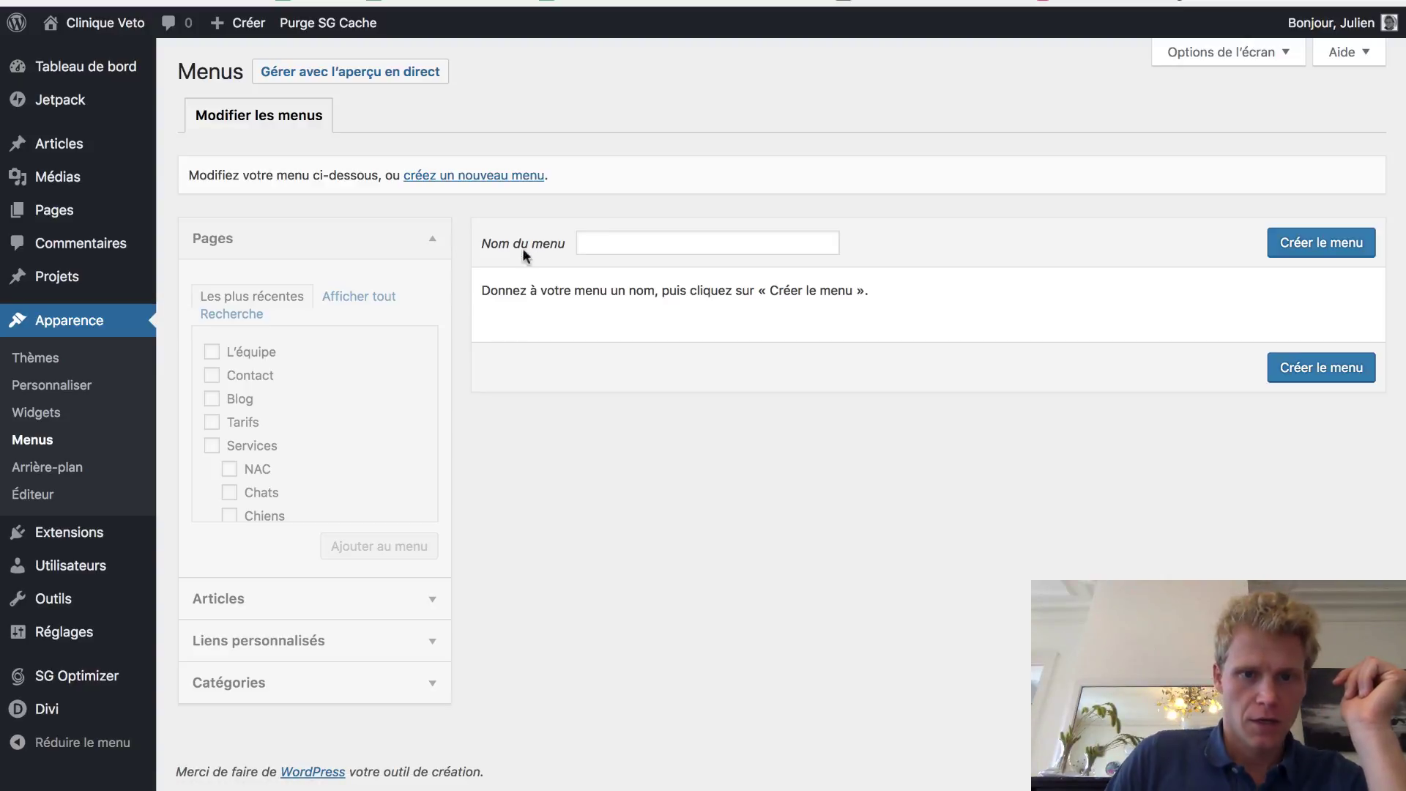
click(625, 242)
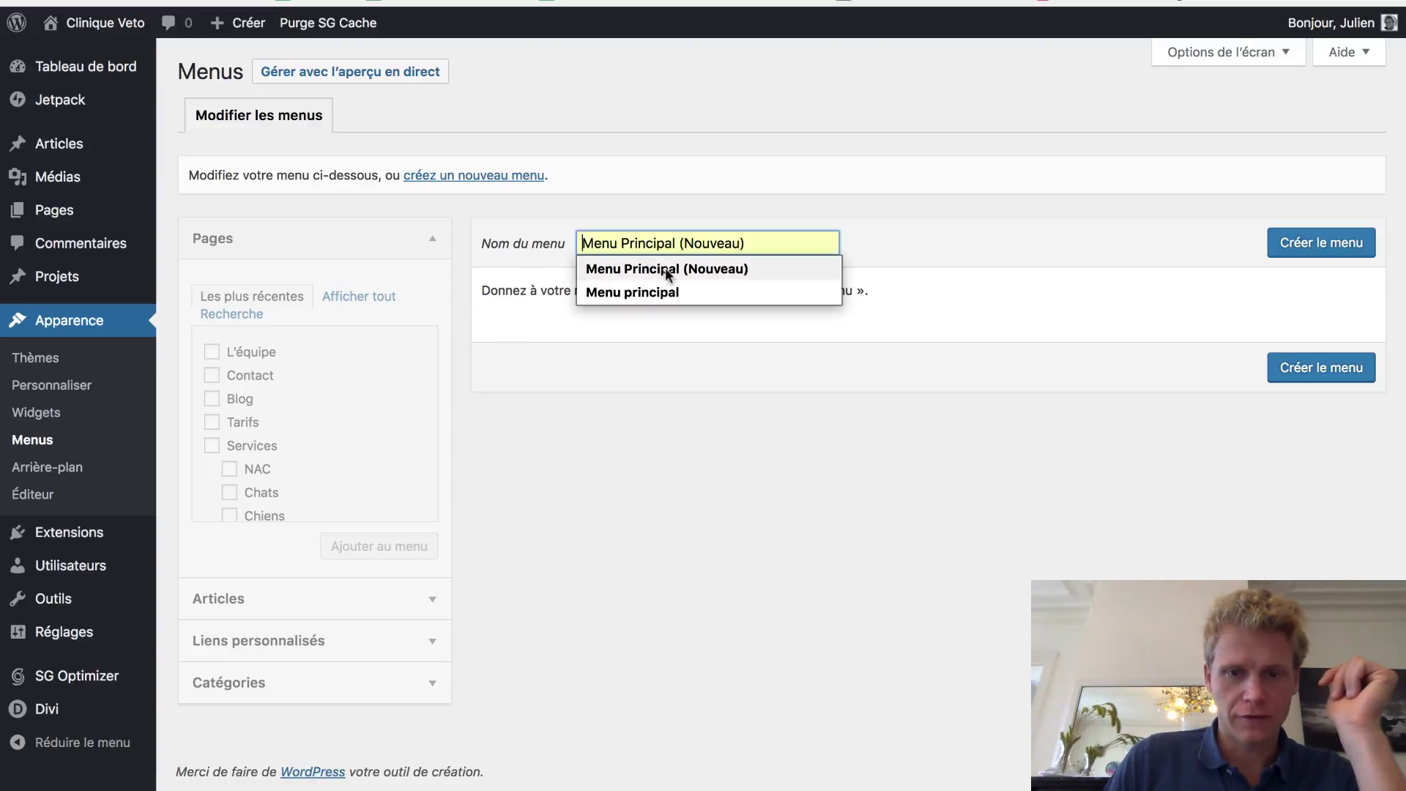
click(667, 293)
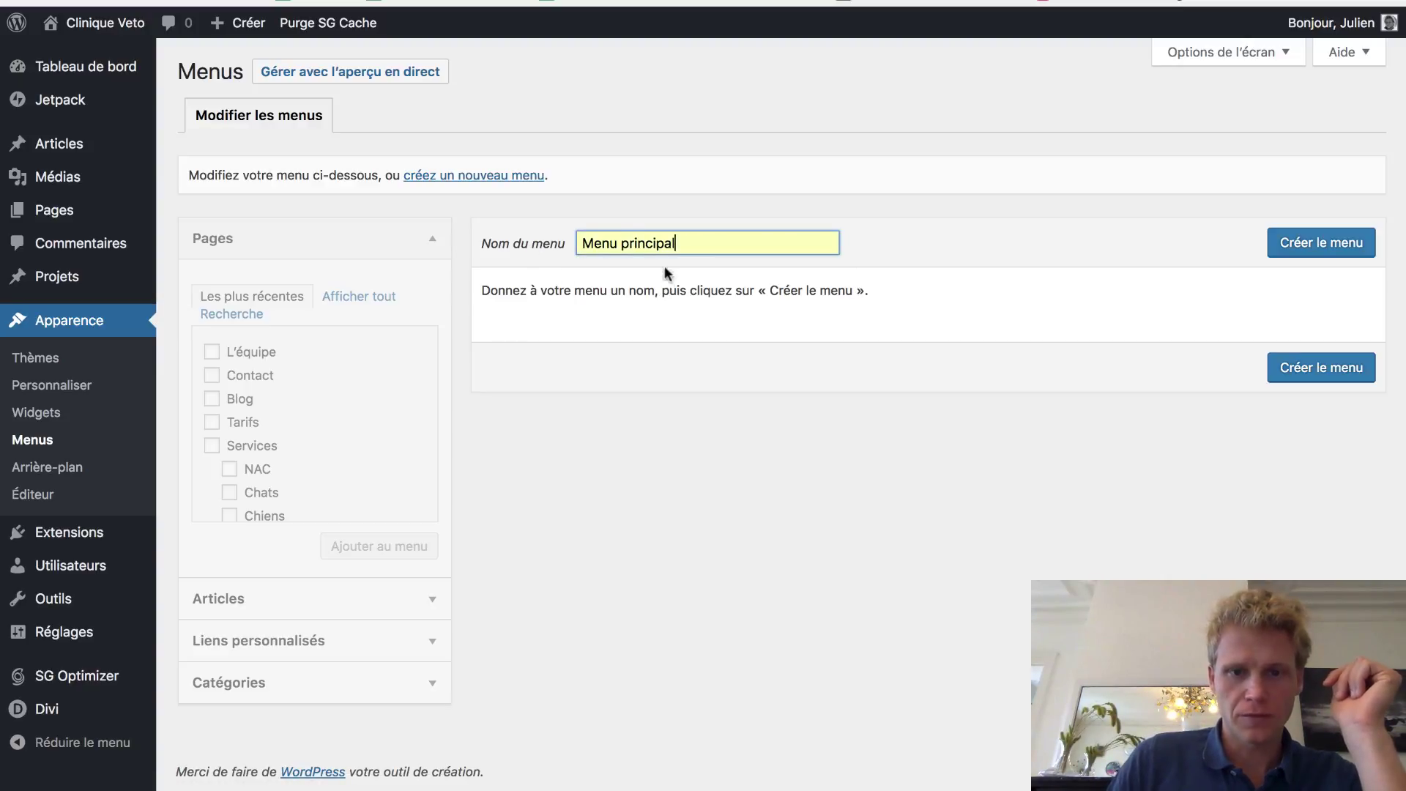
click(1317, 257)
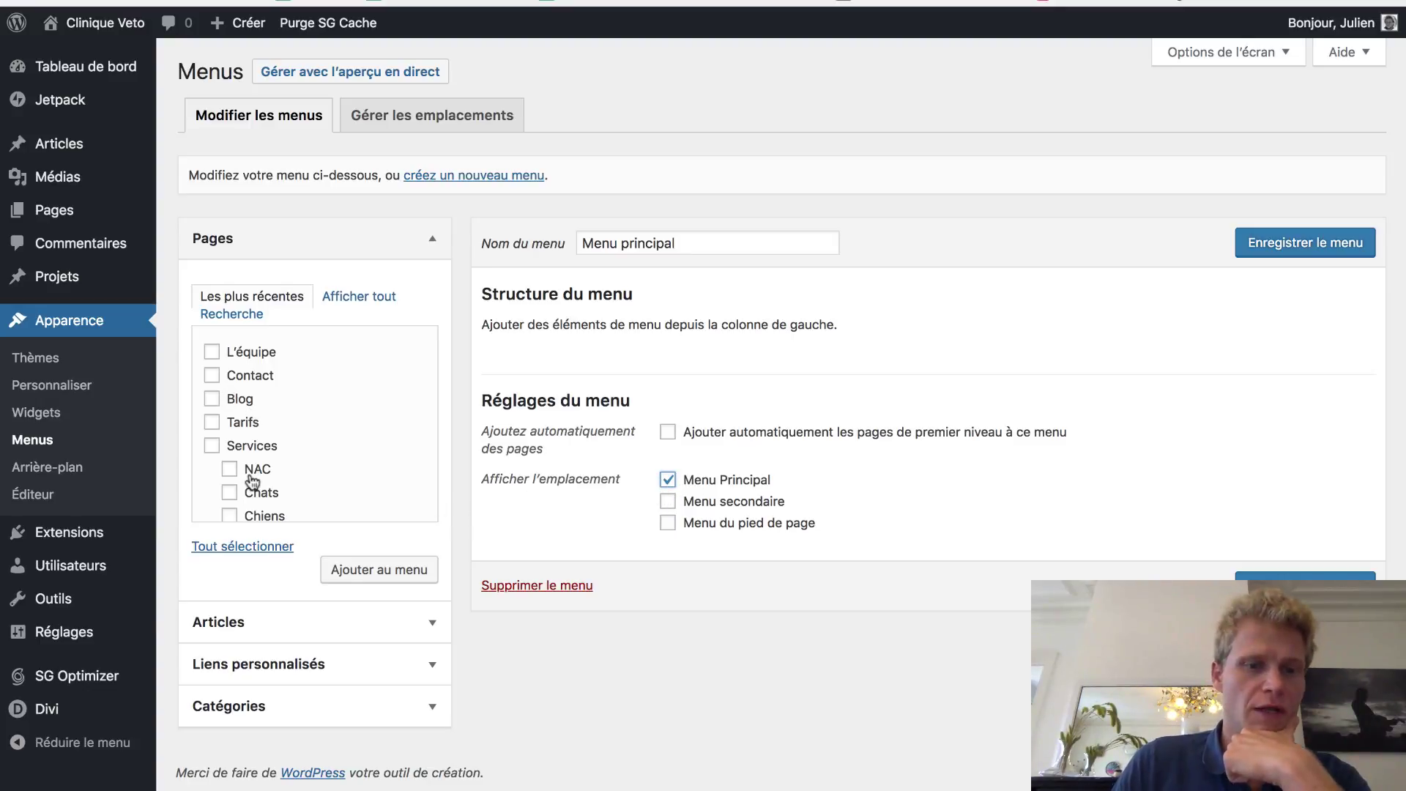
Add the Services, NAC, Chats, Chiens, Tarifs, Blog and L'équipe pages to Menu principal.
scroll(253, 482, down, 1)
click(212, 405)
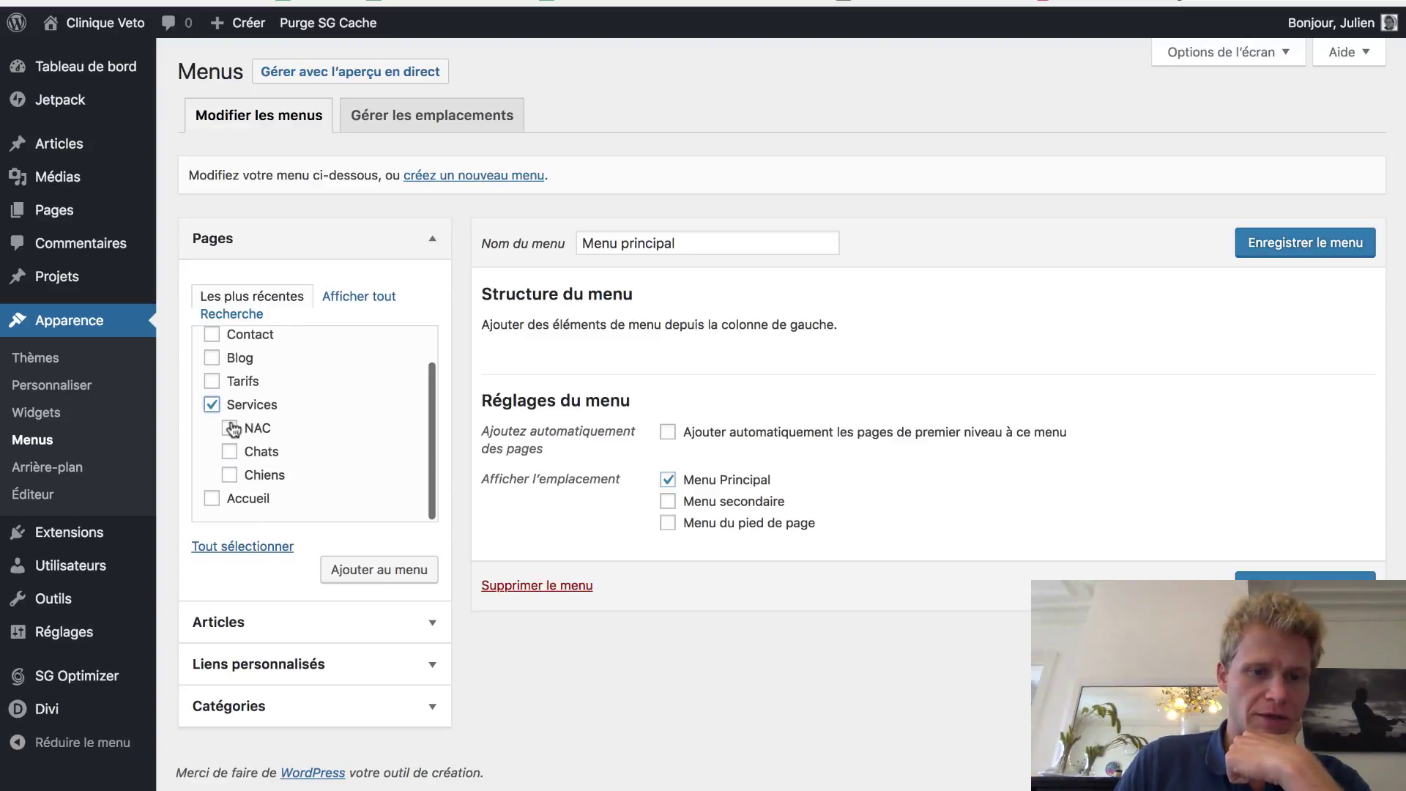
click(229, 429)
click(229, 451)
click(230, 475)
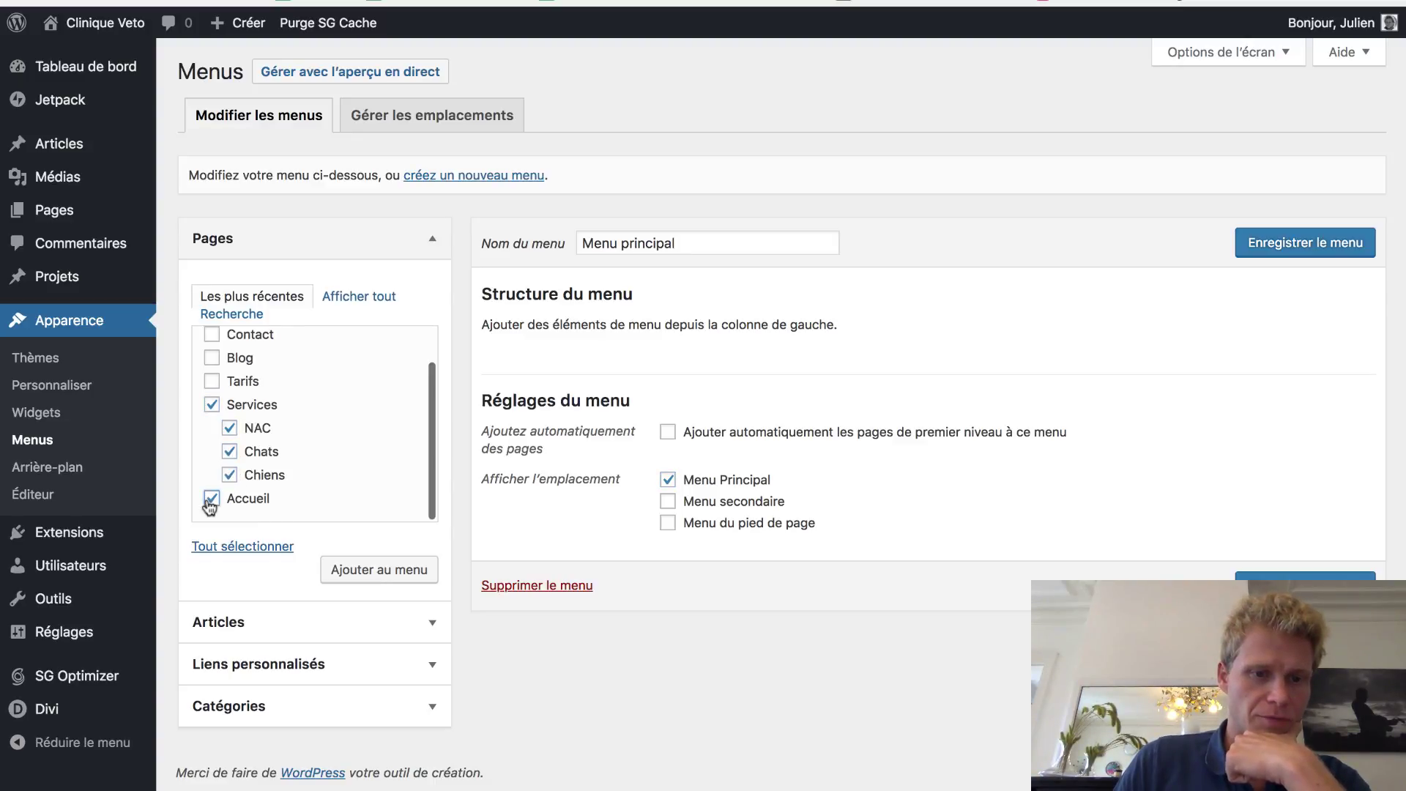
scroll(208, 500, up, 1)
click(212, 423)
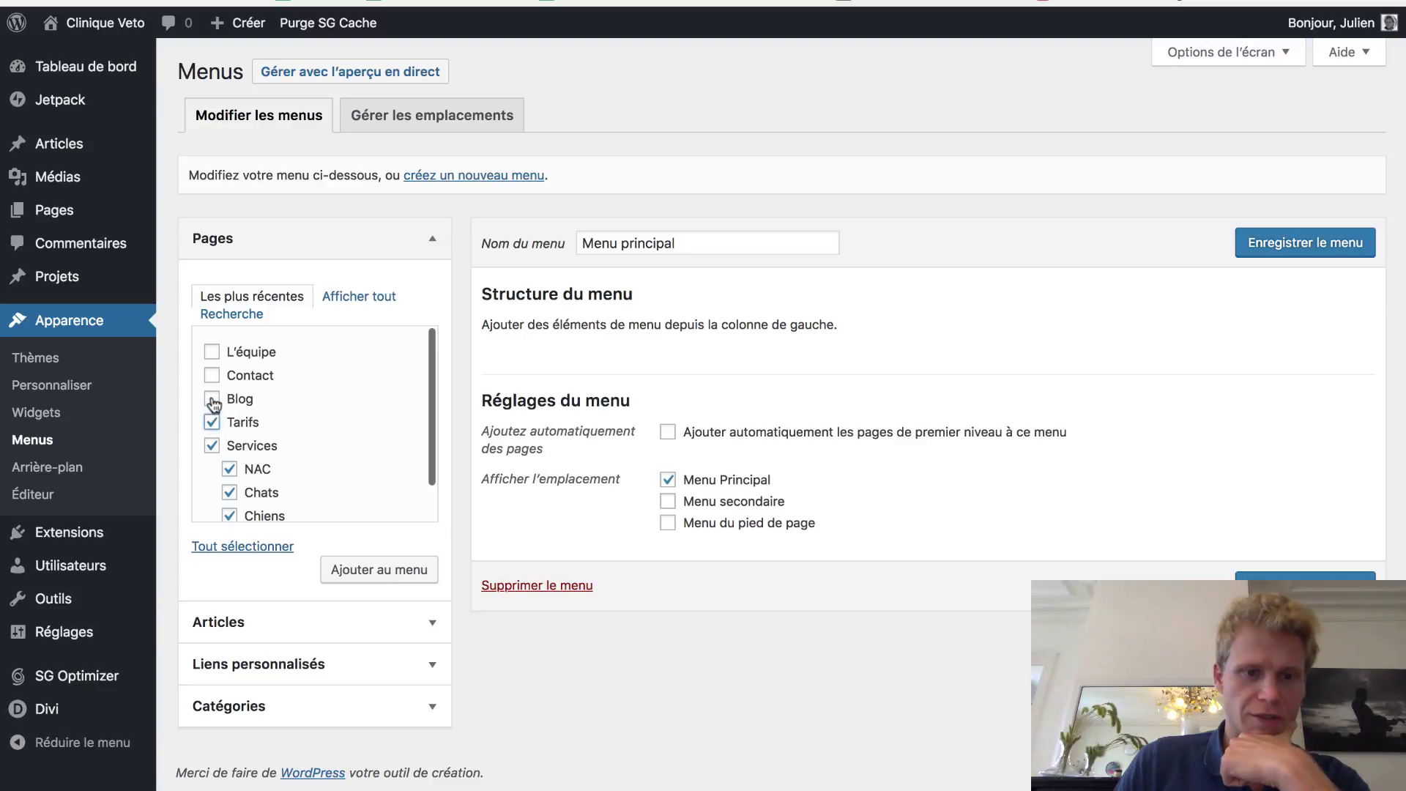
click(211, 399)
click(212, 352)
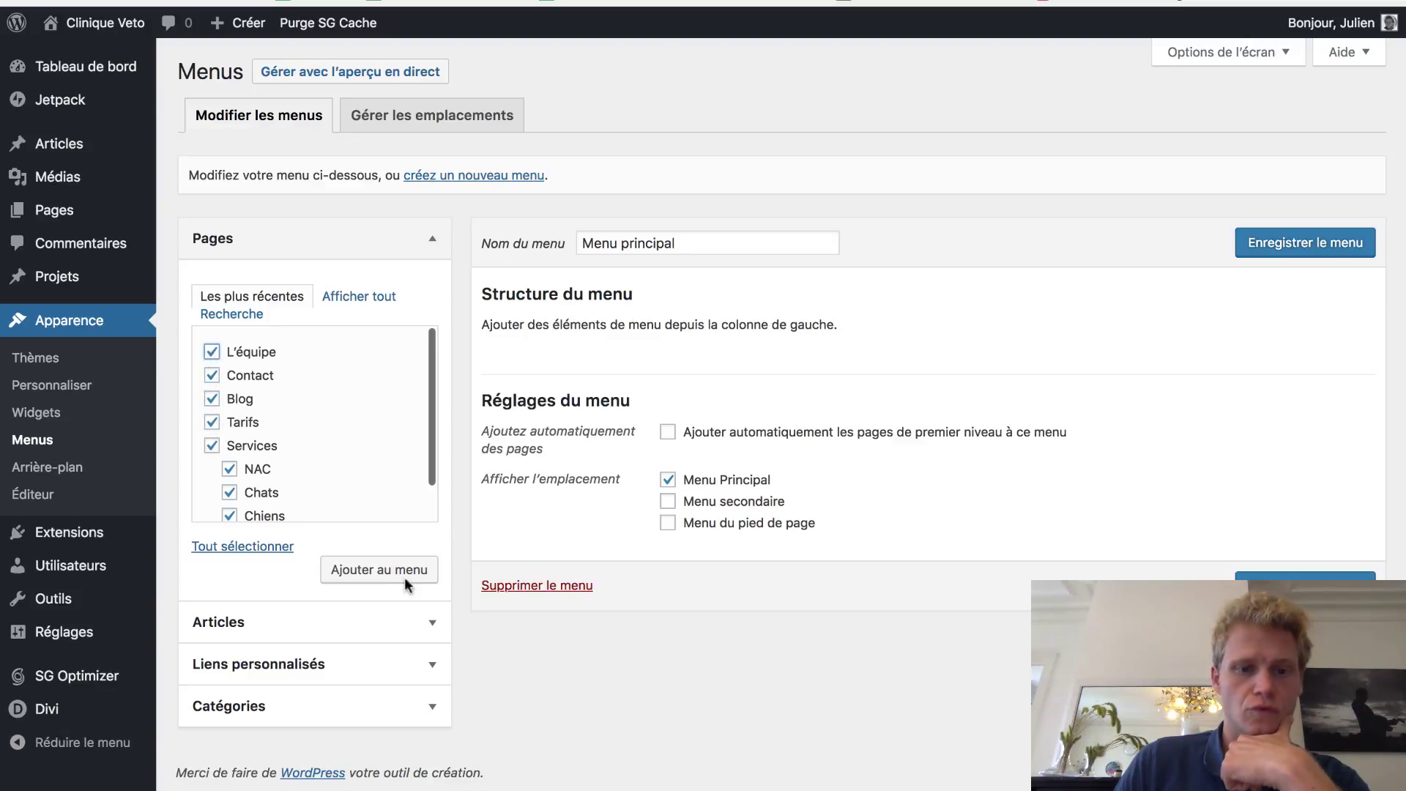
click(379, 570)
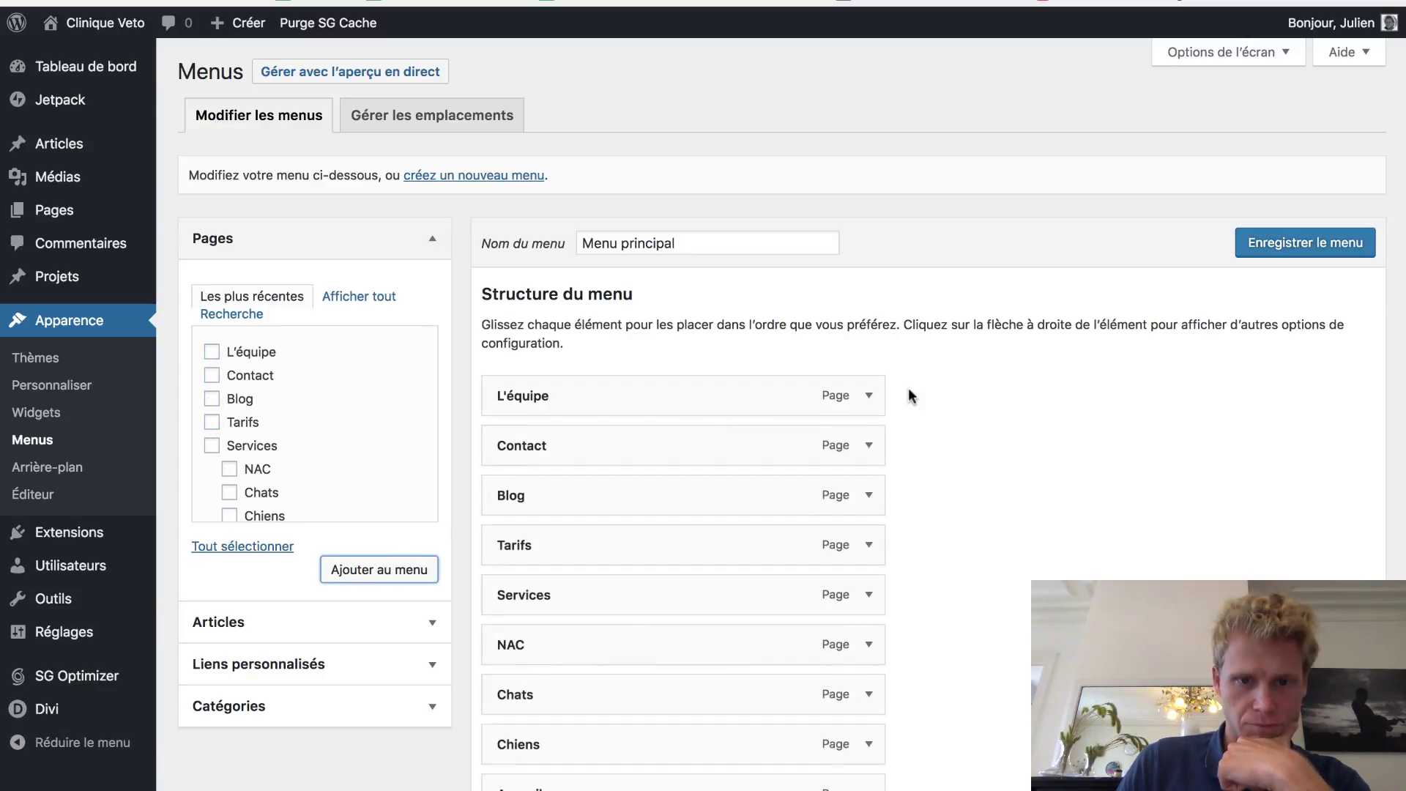
Remove the Accueil item from Menu principal.
scroll(908, 389, down, 3)
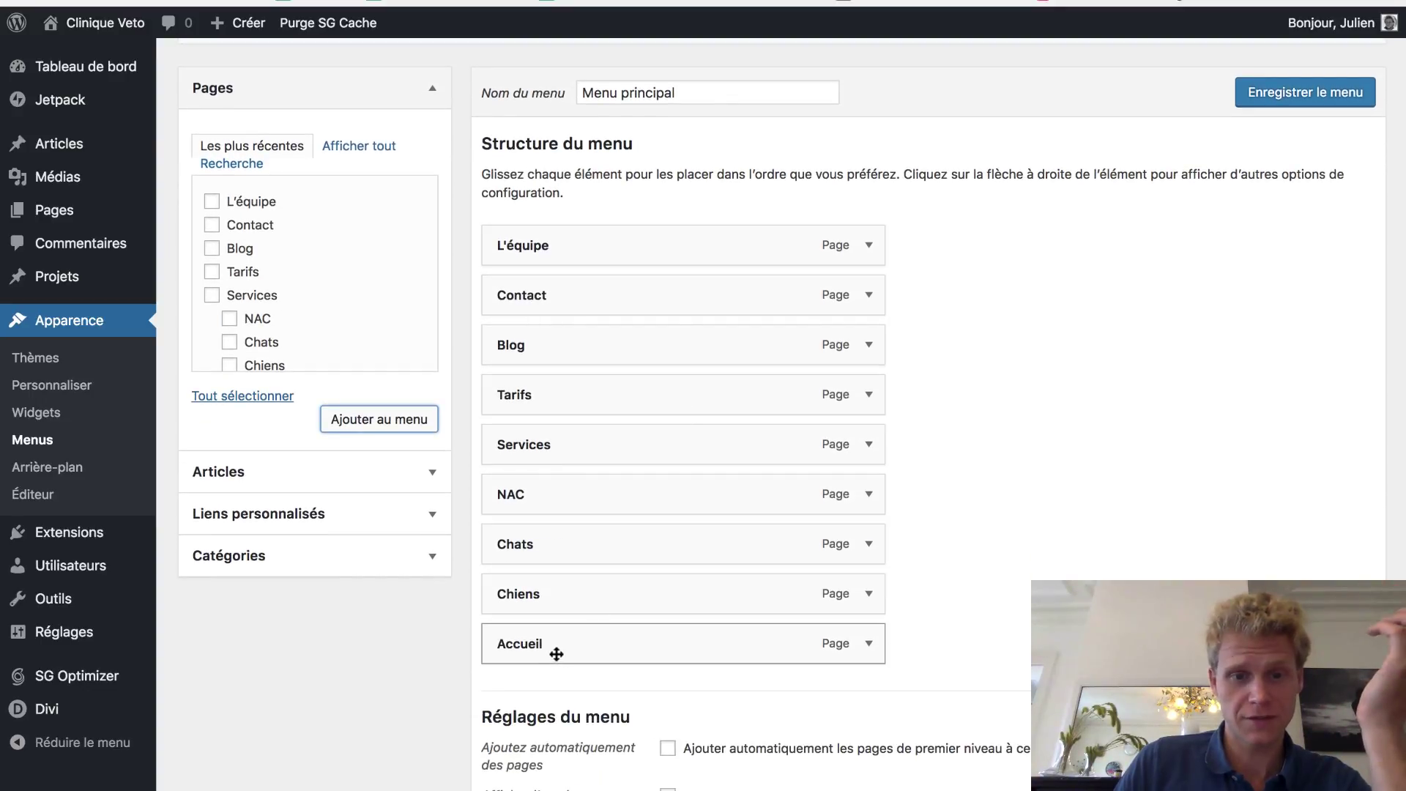
drag(557, 655, 524, 235)
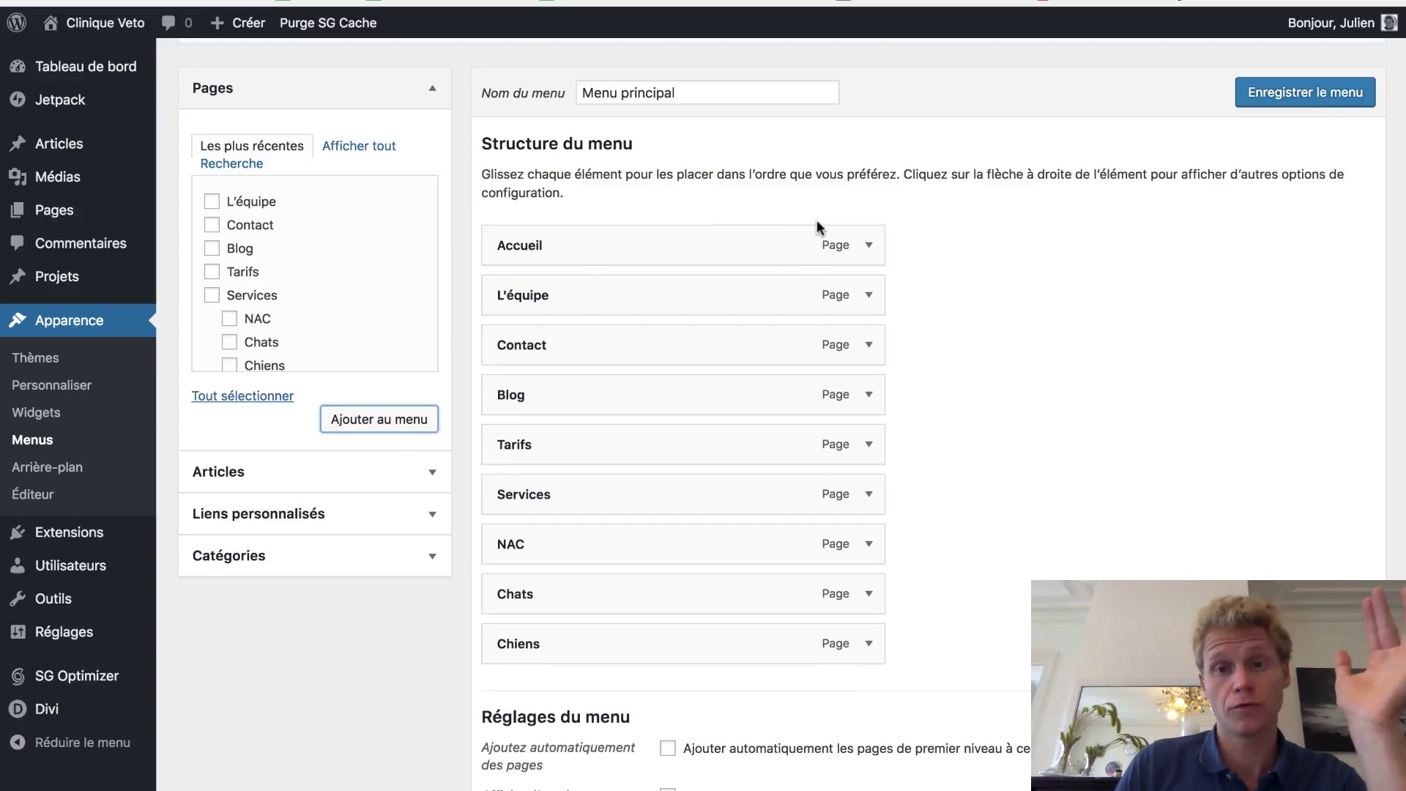
click(868, 249)
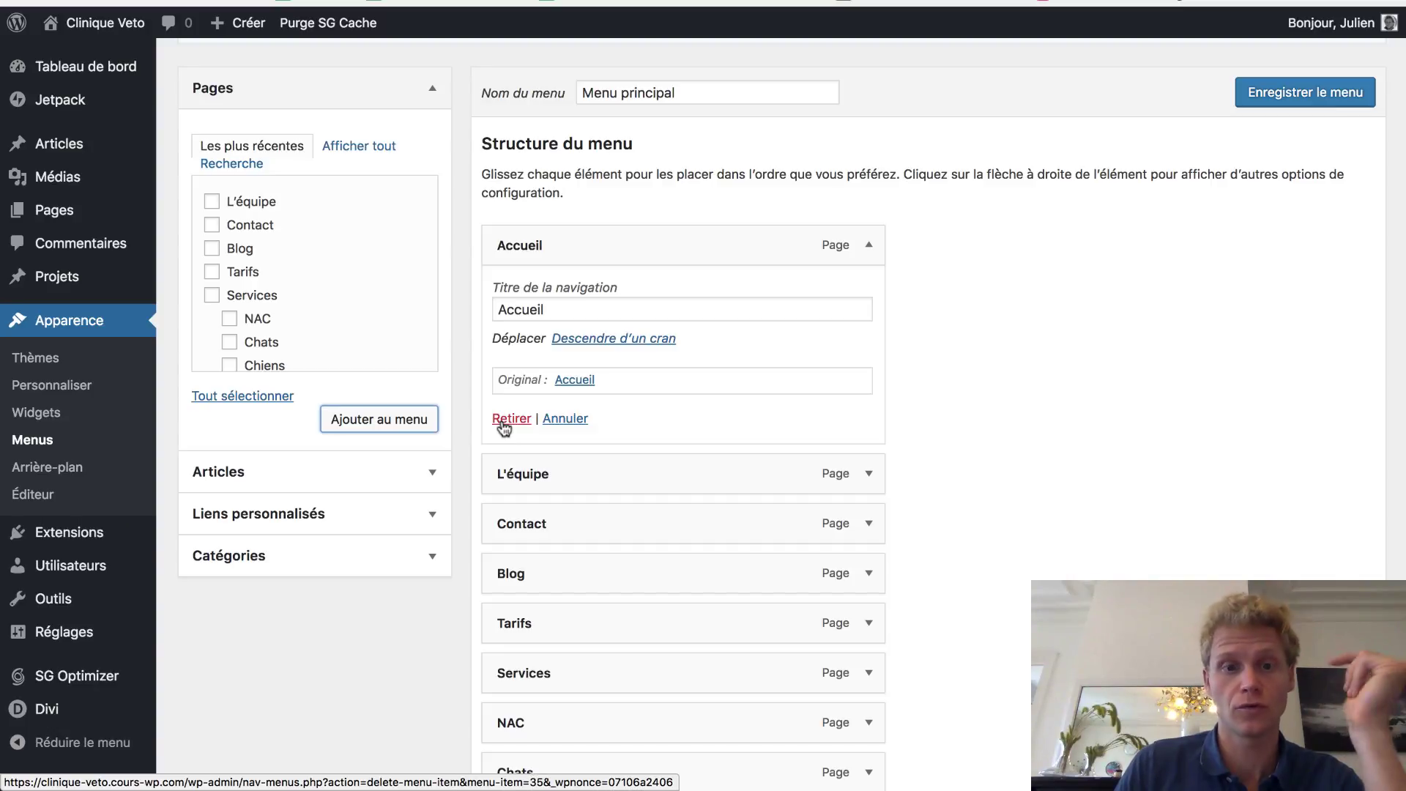
click(502, 422)
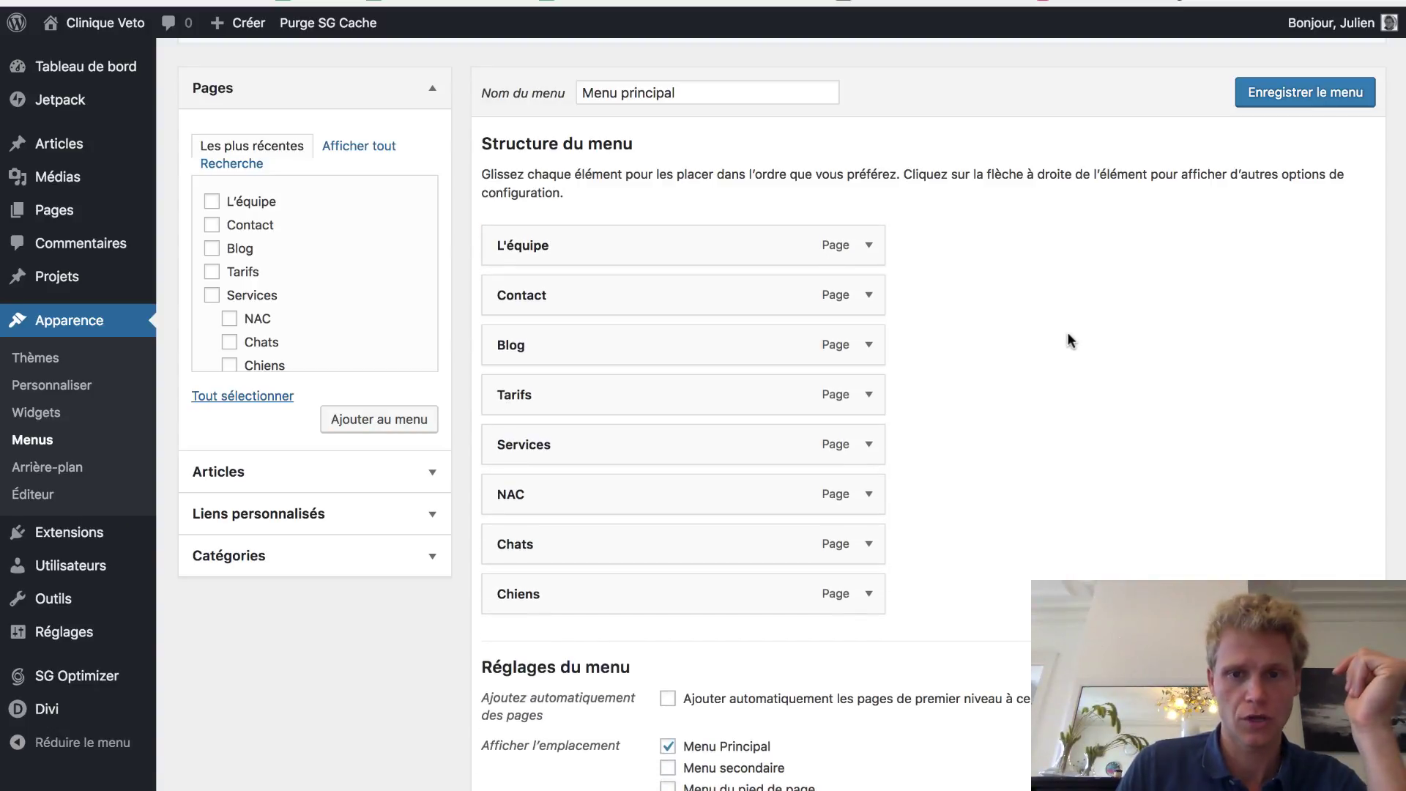
Order the menu as Tarifs, Services (Chiens, Chats, NAC nested), L'équipe, Blog, Contact, and save.
drag(609, 288, 583, 599)
drag(546, 298, 543, 560)
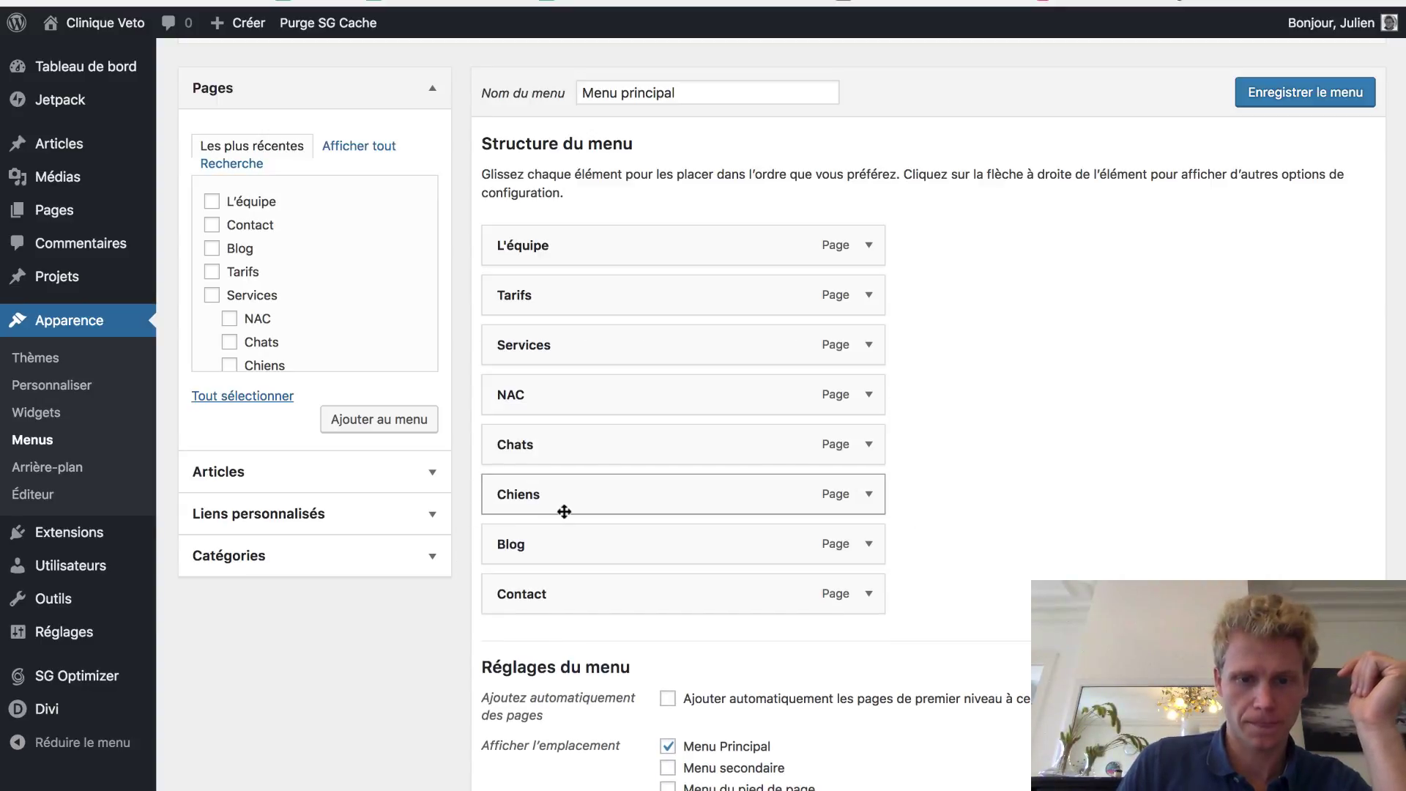
drag(540, 384, 576, 389)
drag(548, 440, 585, 382)
drag(515, 487, 545, 387)
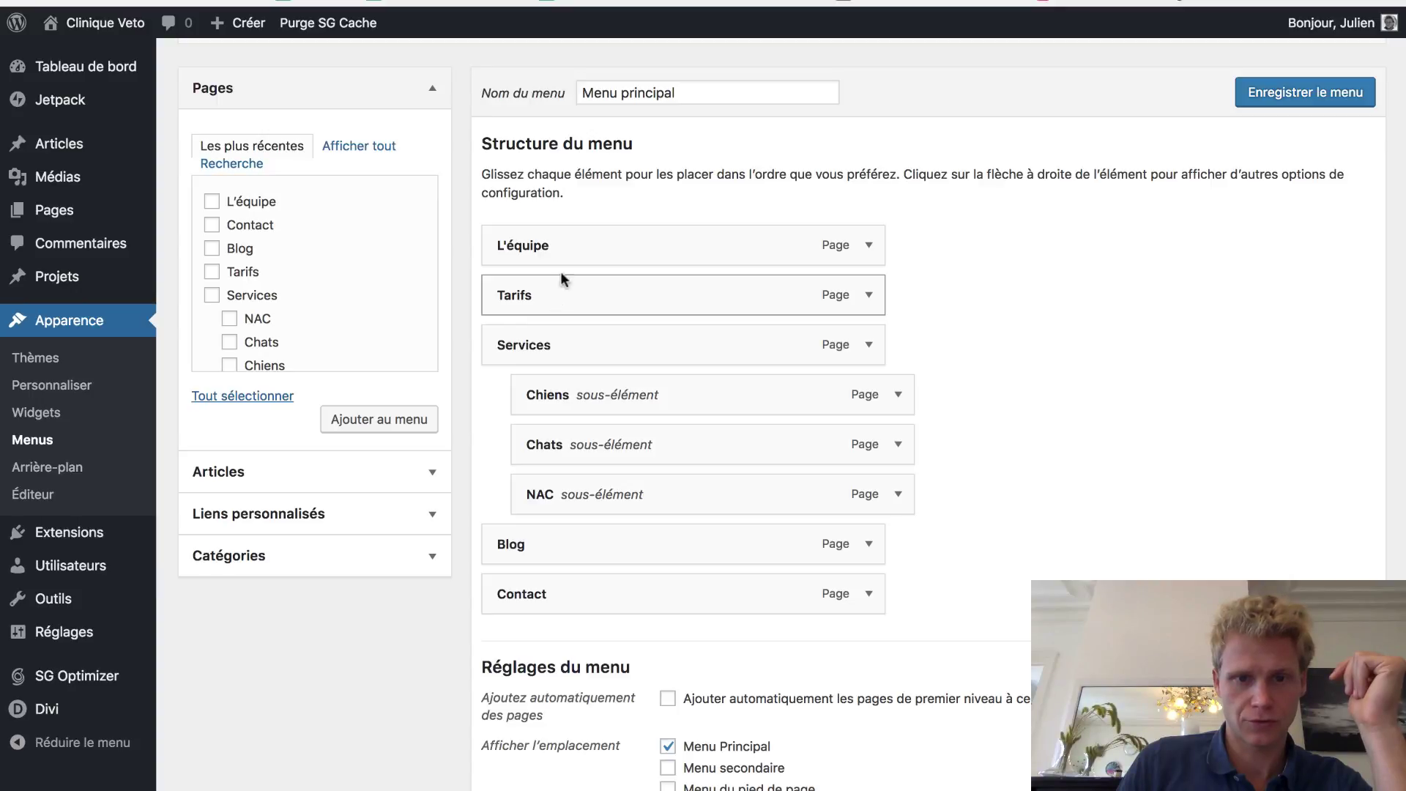
drag(559, 273, 573, 515)
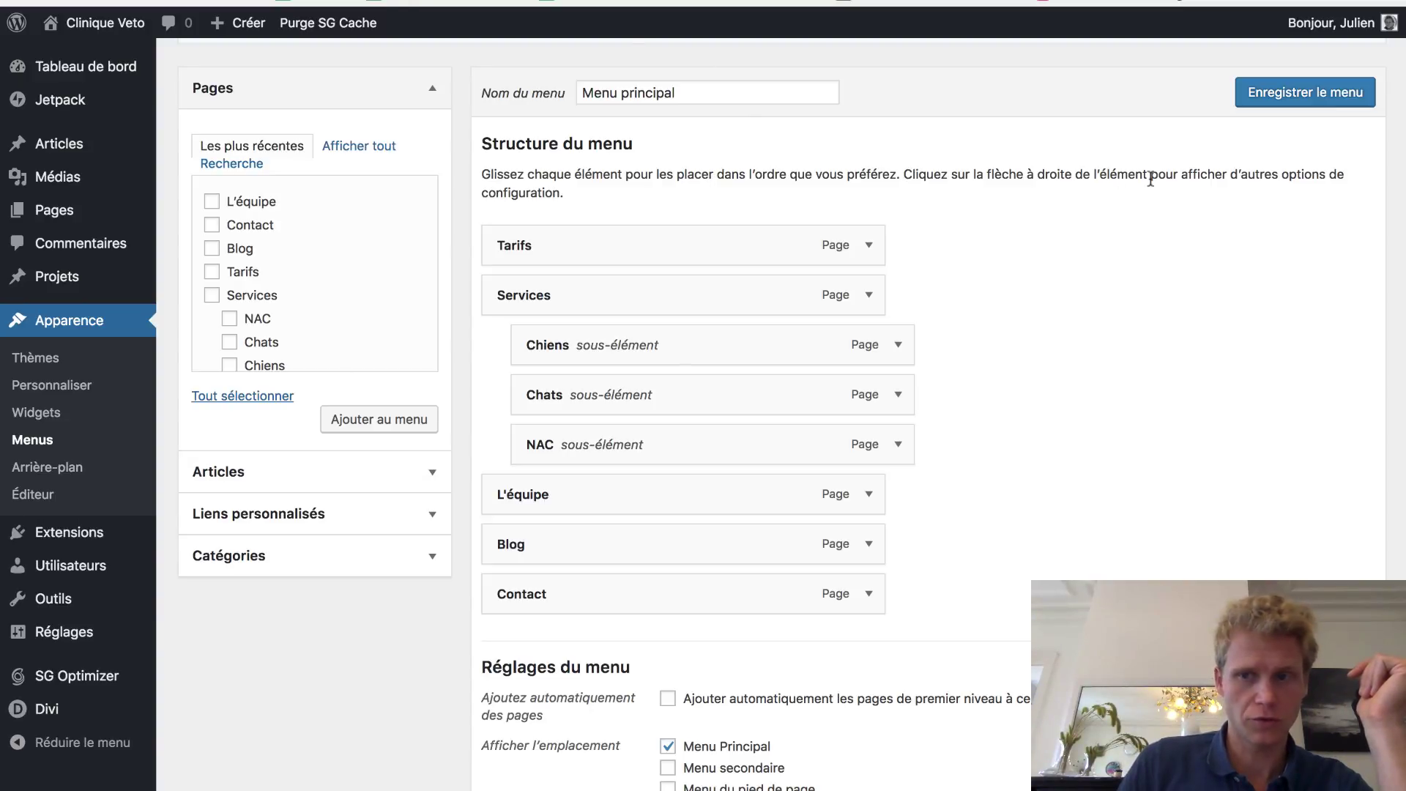
click(1271, 103)
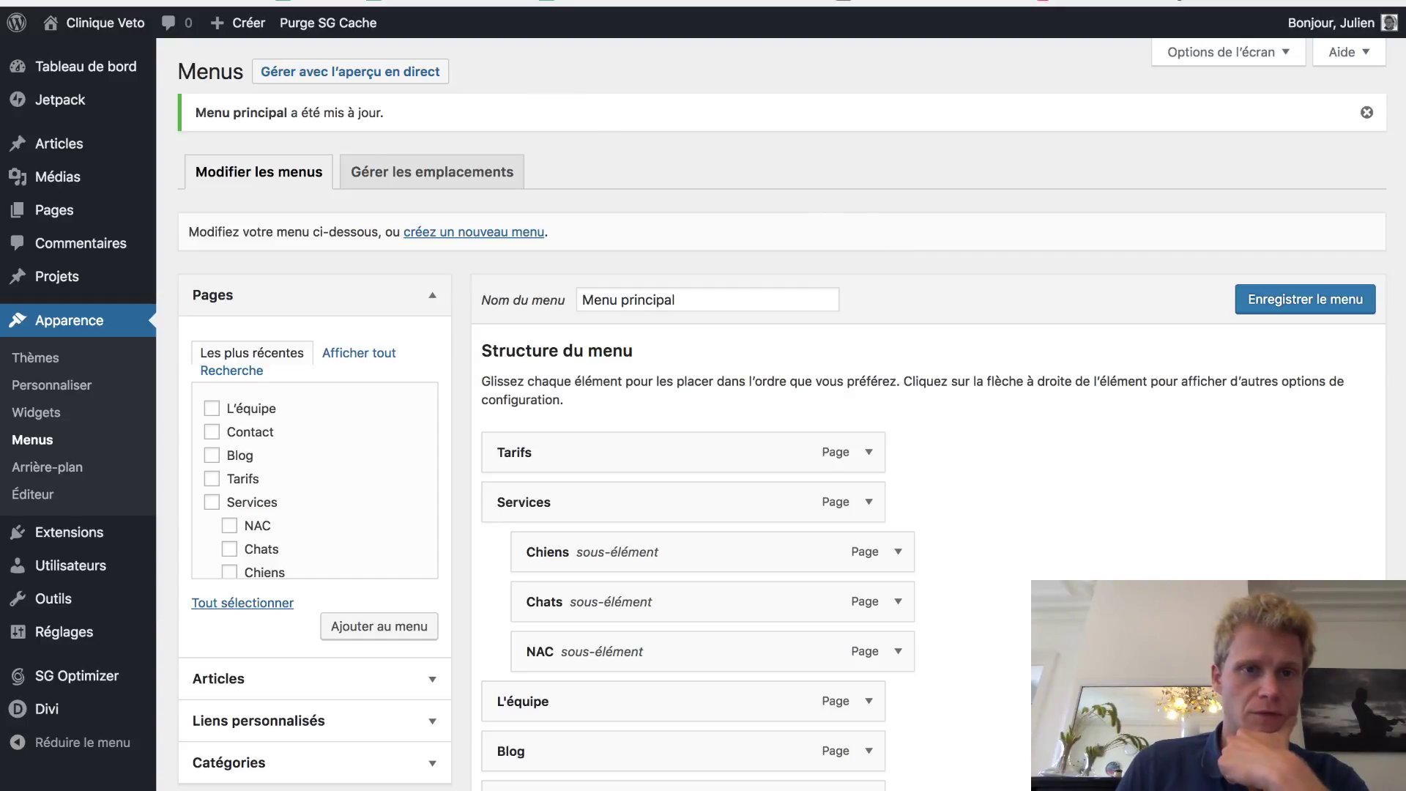
click(121, 35)
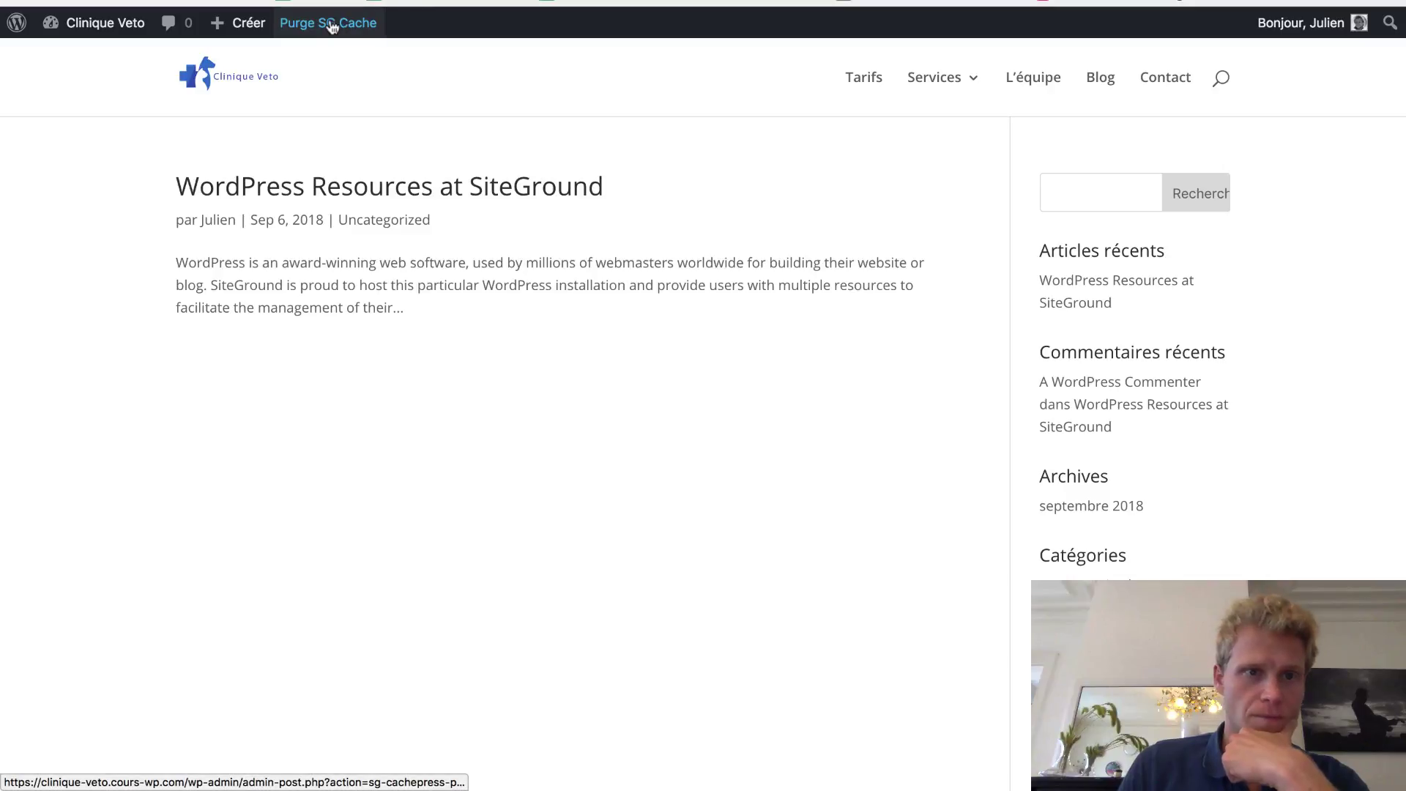
mouse_move(95, 23)
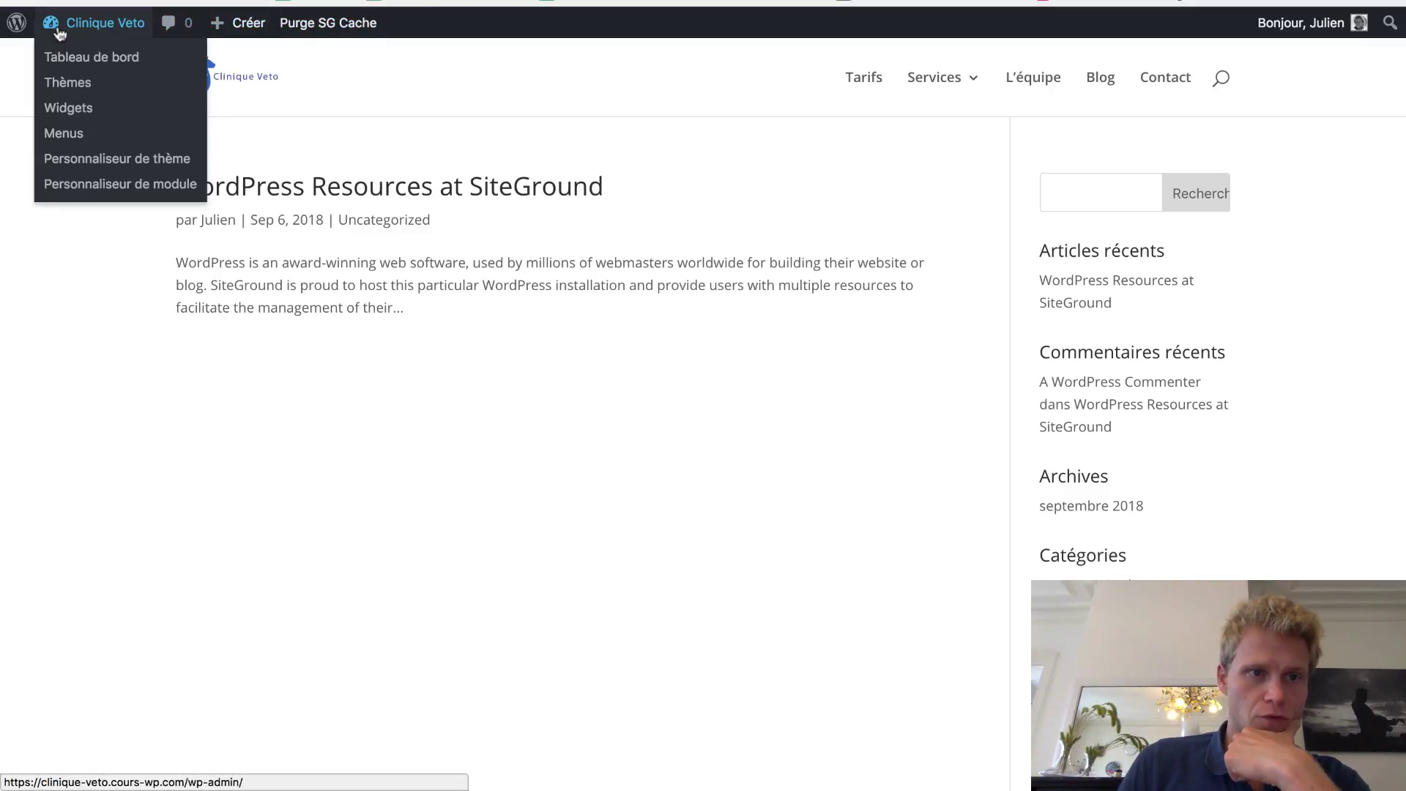
click(73, 135)
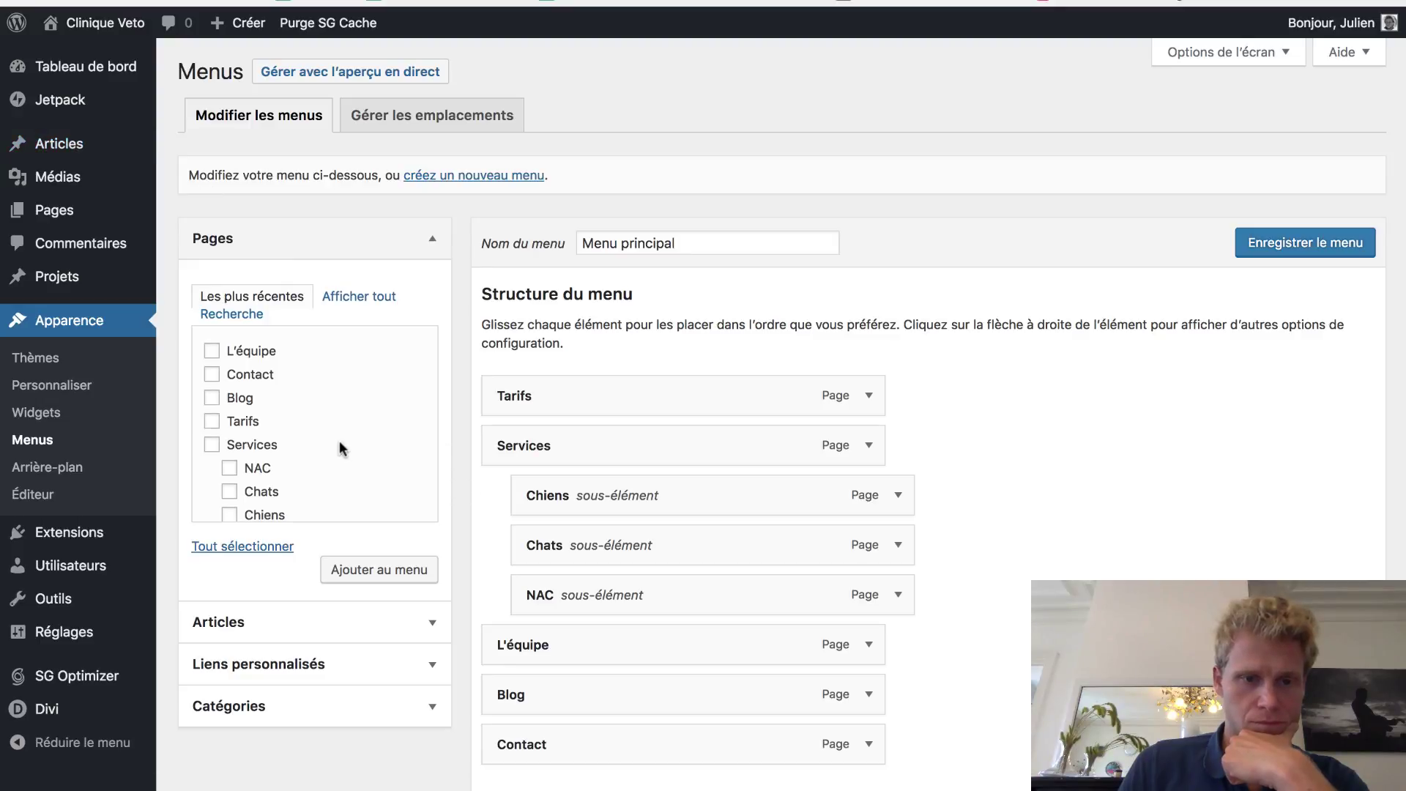
Paste the doctor's Vetolib profile URL into a new custom link's web address field.
scroll(339, 441, down, 2)
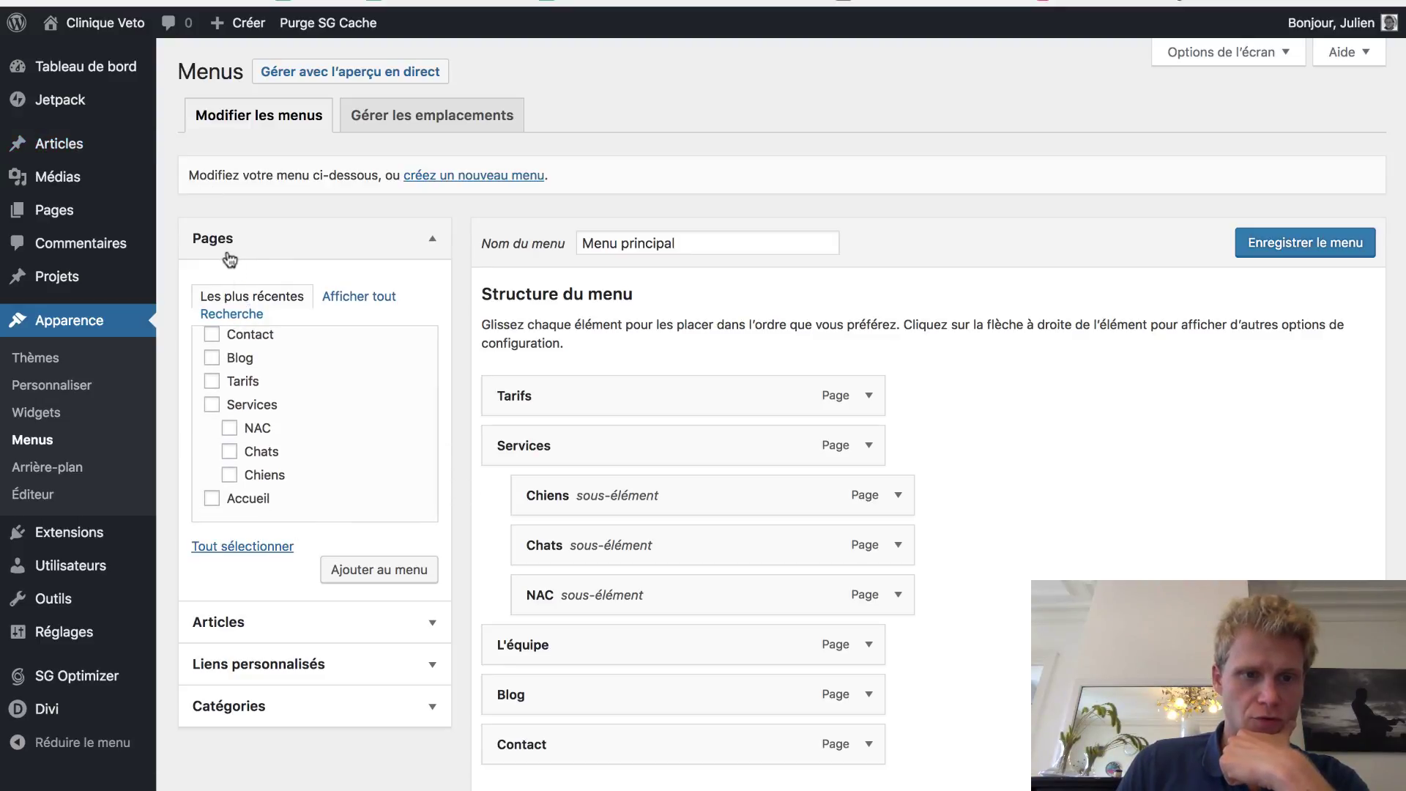
click(289, 251)
click(273, 323)
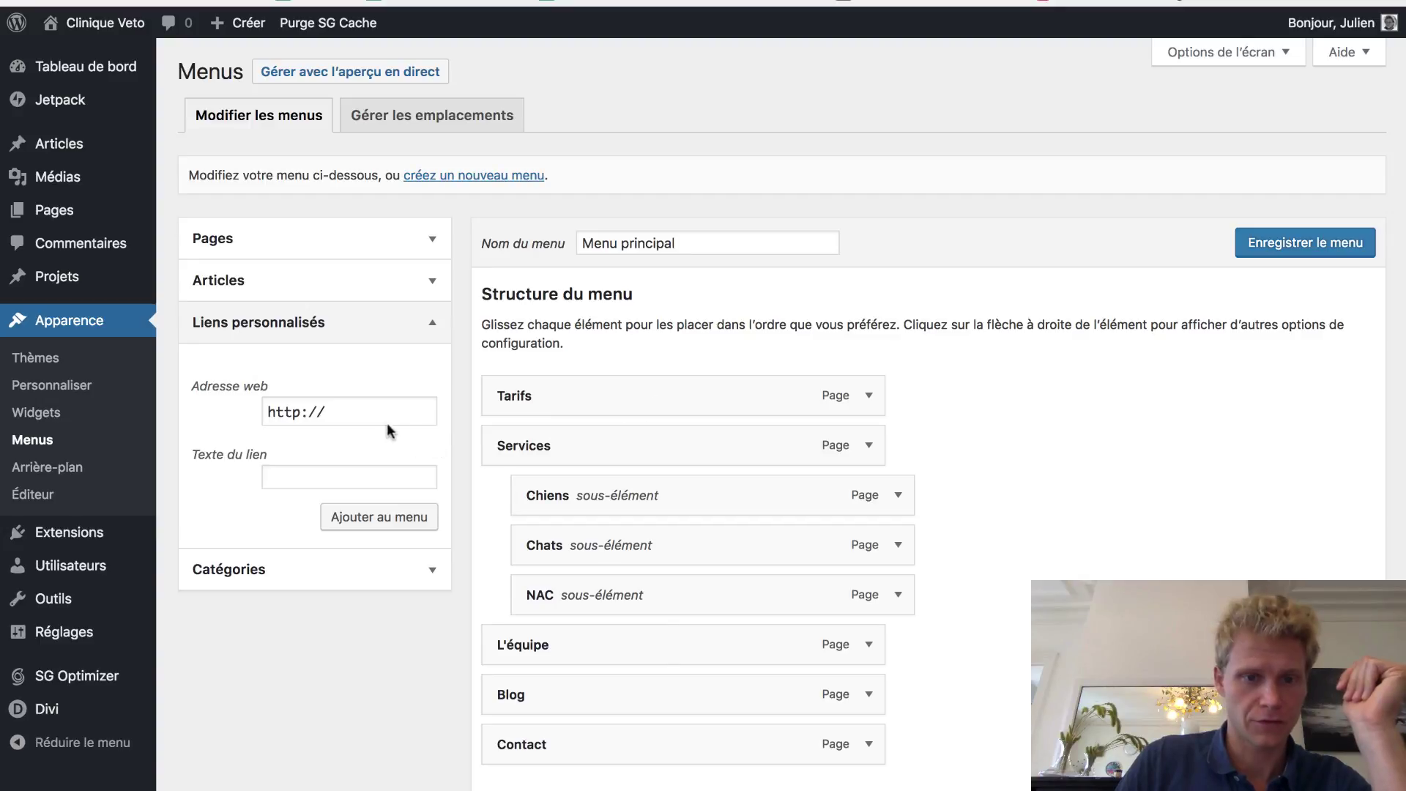
click(387, 415)
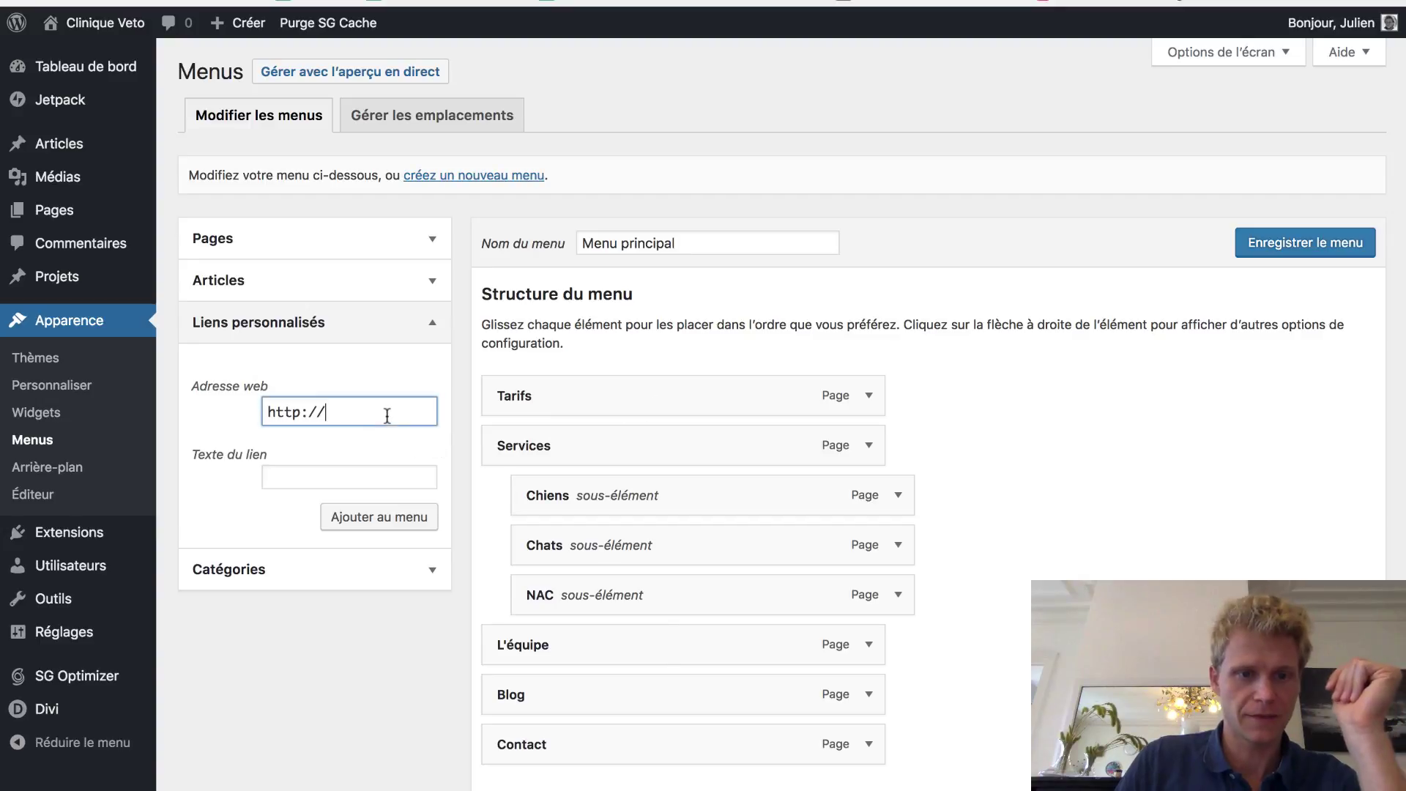
drag(388, 416, 183, 405)
key(super+v)
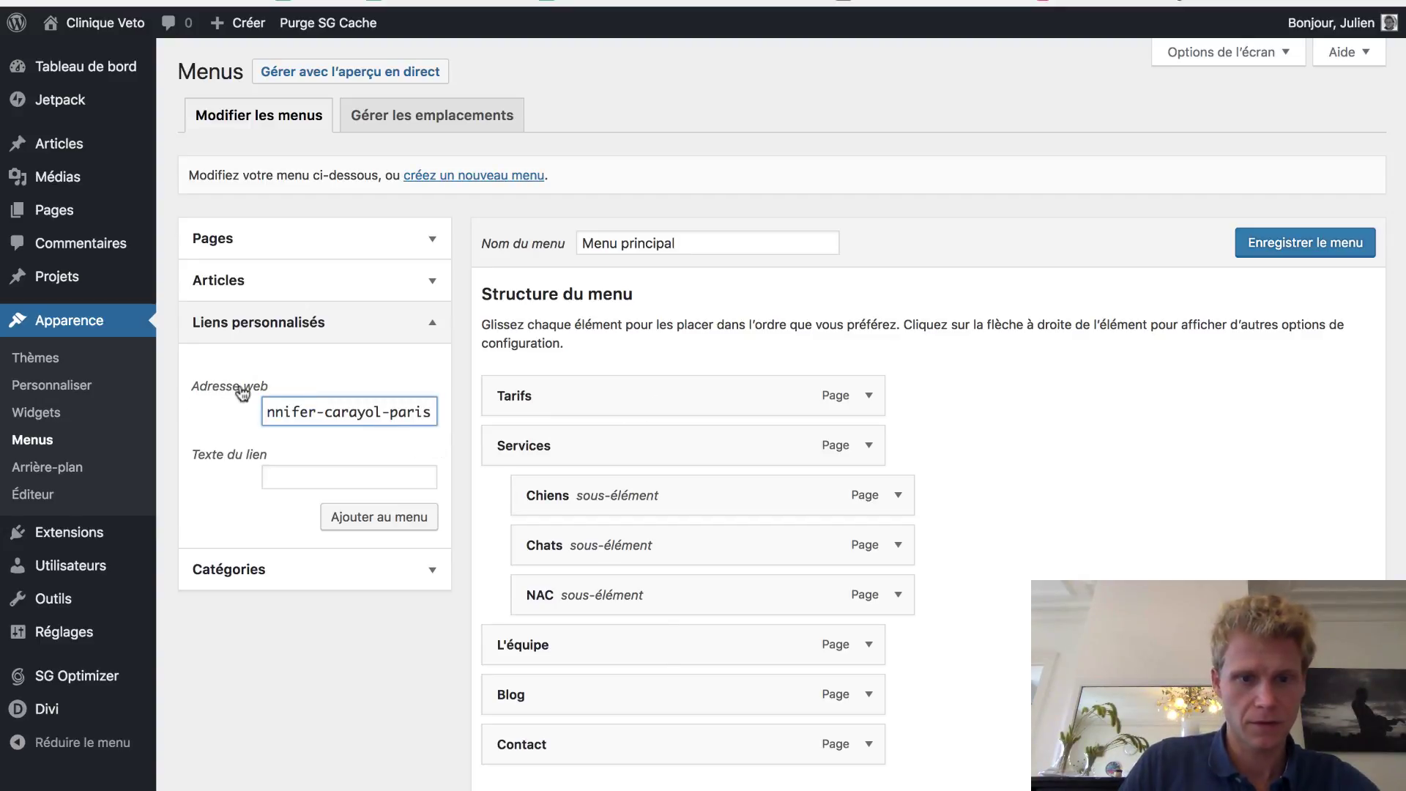
click(1249, 58)
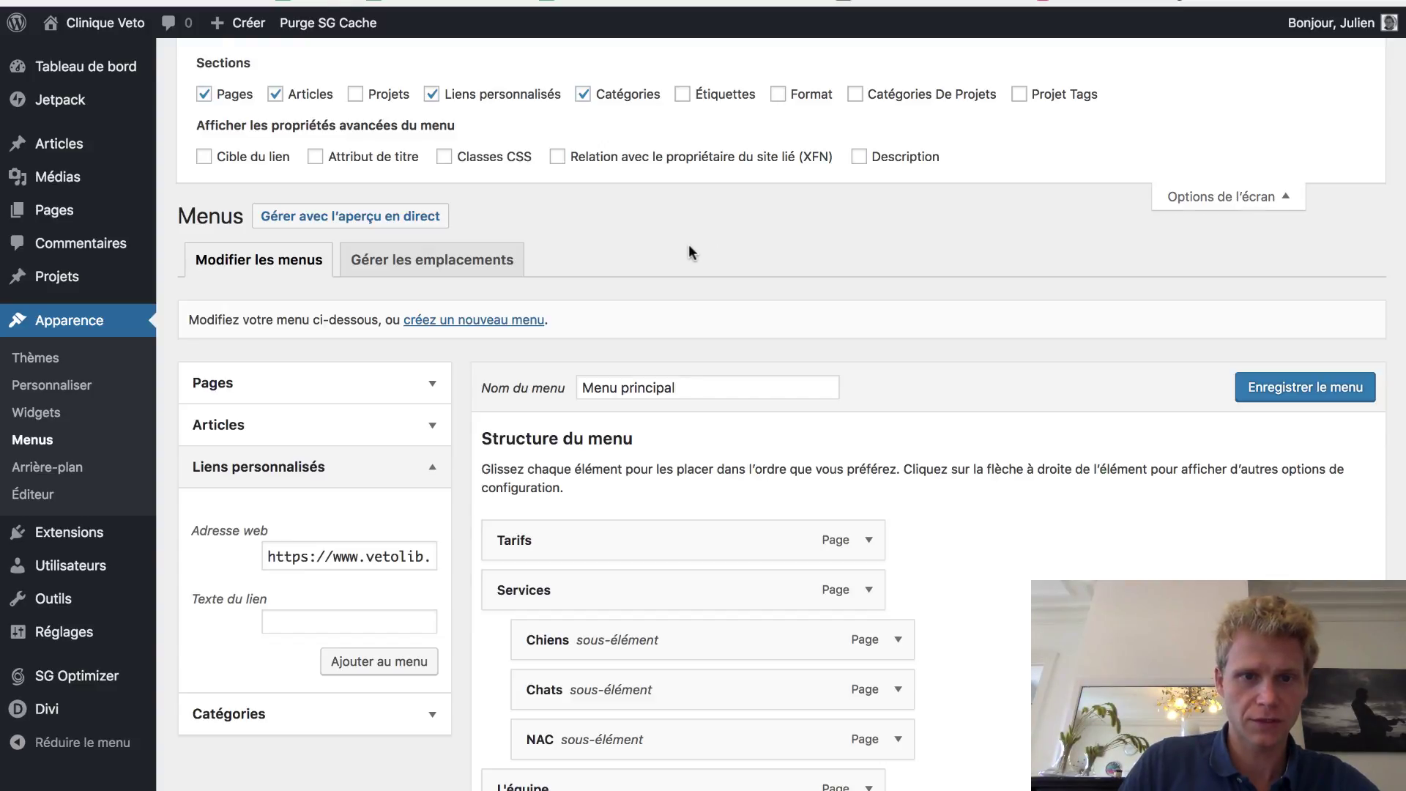
Enable link target, title attribute and CSS class options, then add a 'Prise de RDV' custom link.
click(205, 157)
click(315, 156)
click(444, 157)
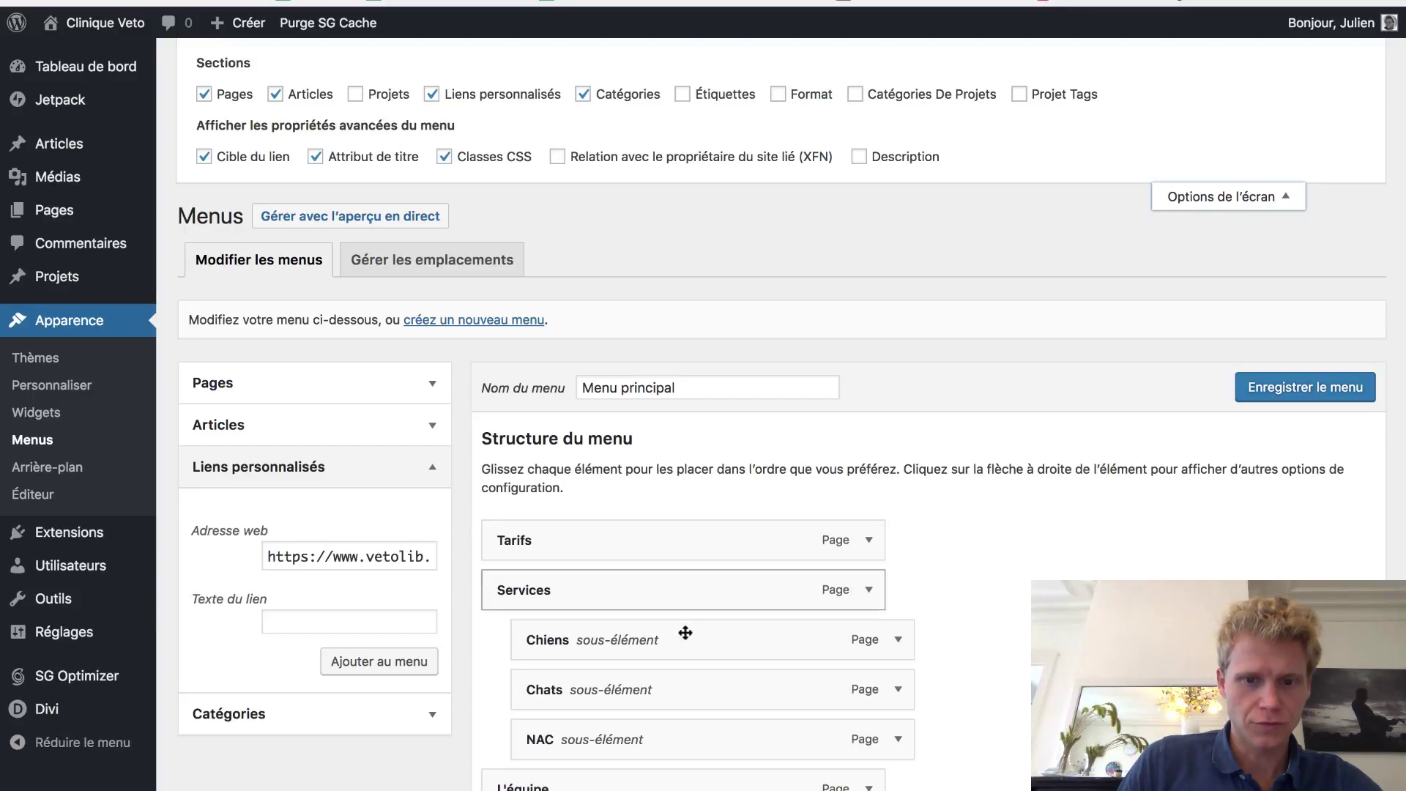
scroll(678, 549, down, 2)
scroll(680, 552, down, 1)
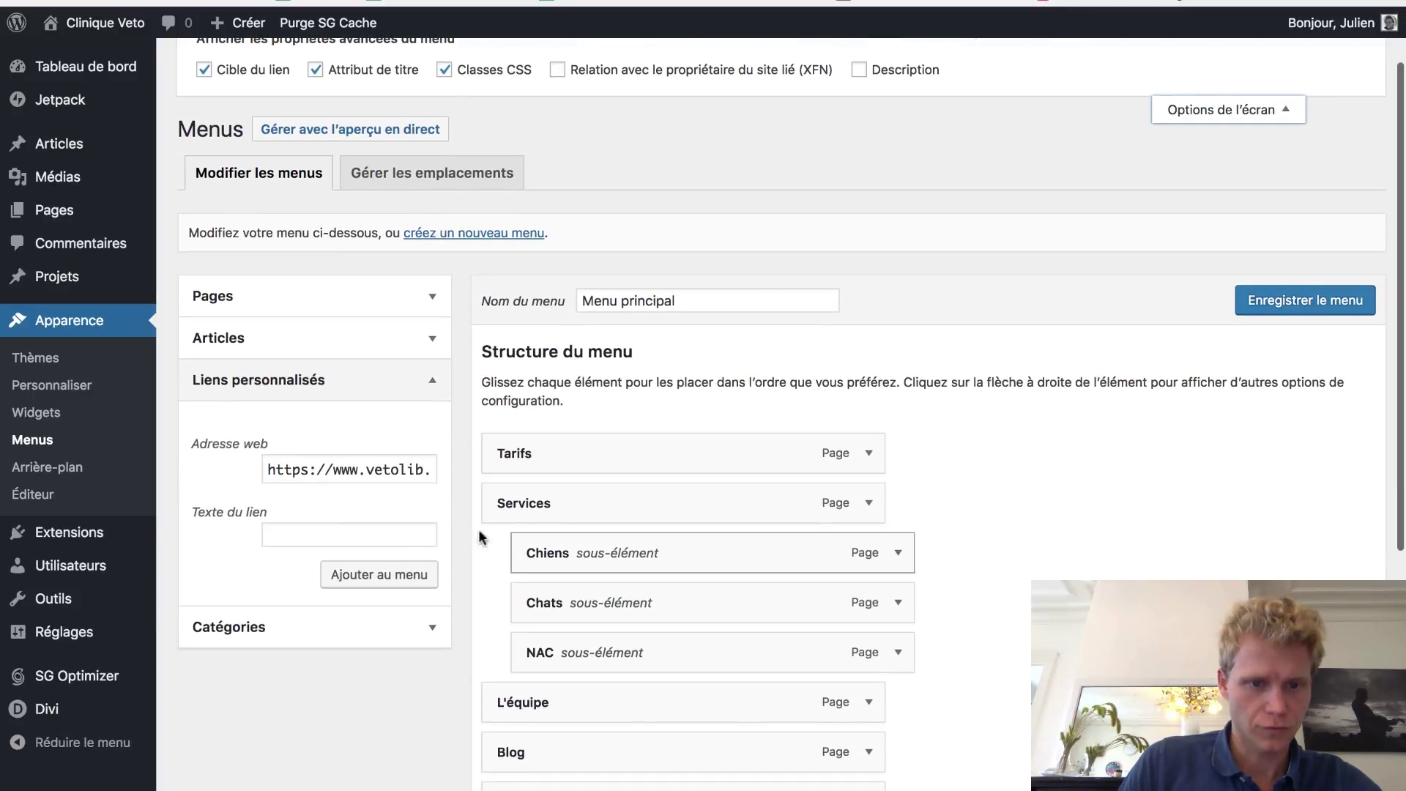
click(338, 529)
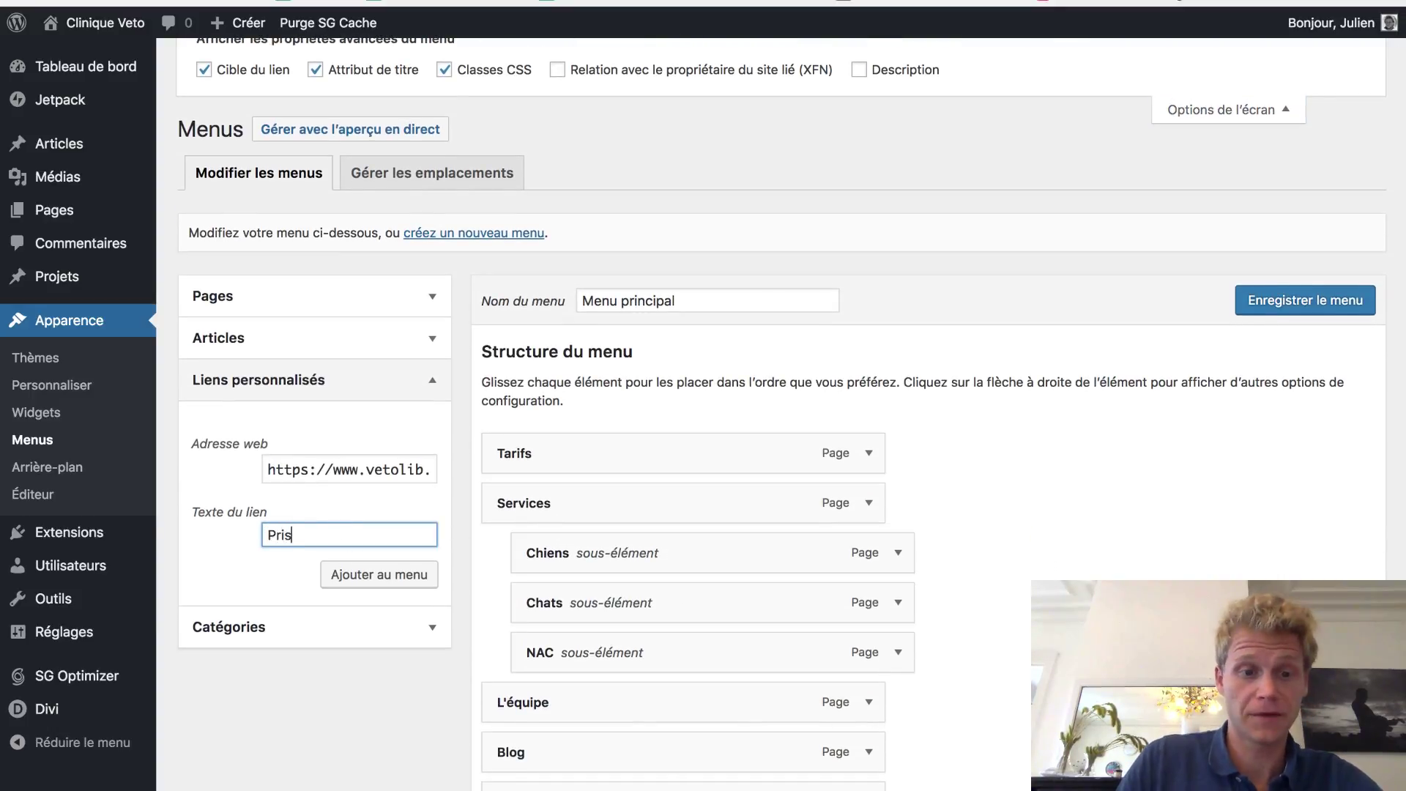
click(380, 578)
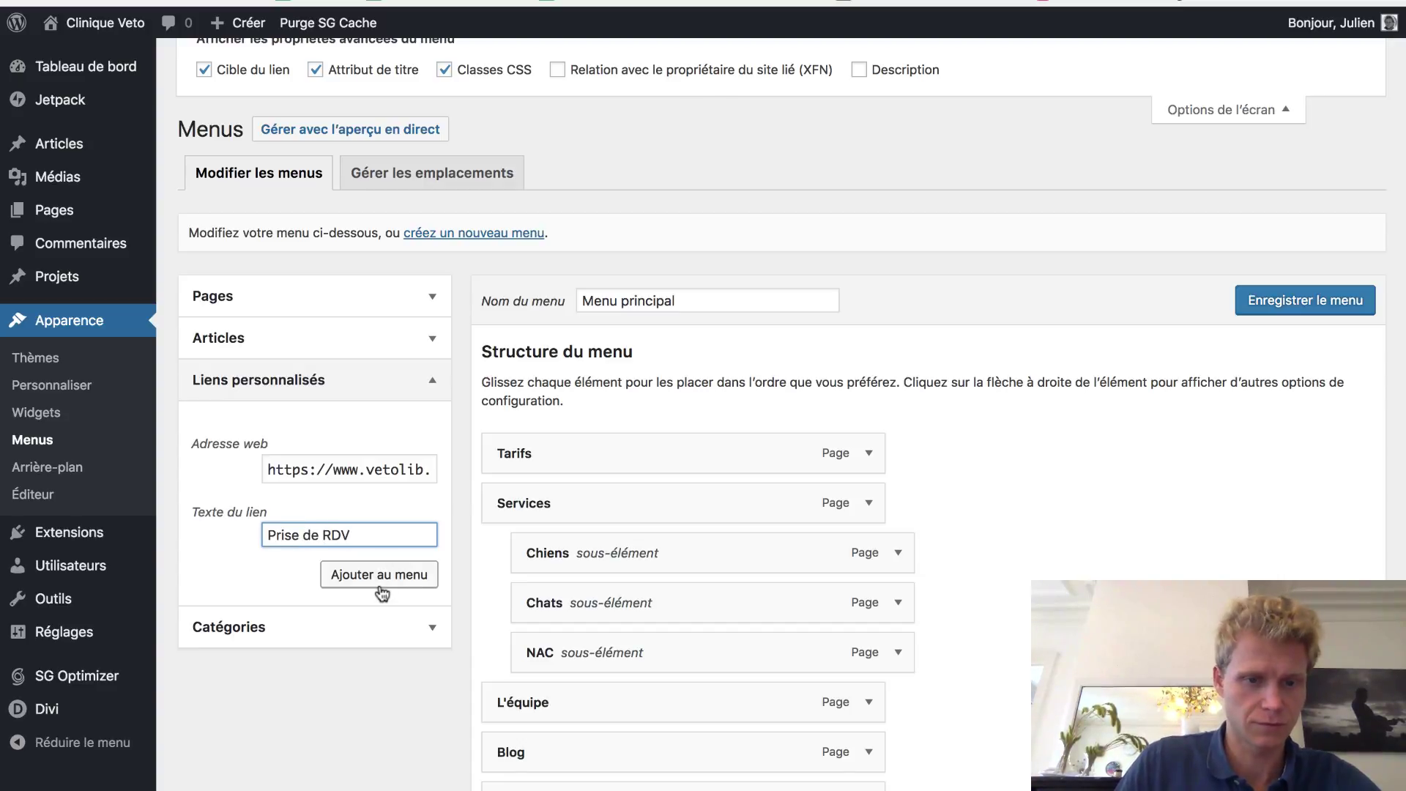
Give Prise de RDV the CSS class bouton-bleu, make it open in a new tab, and save.
scroll(977, 666, down, 6)
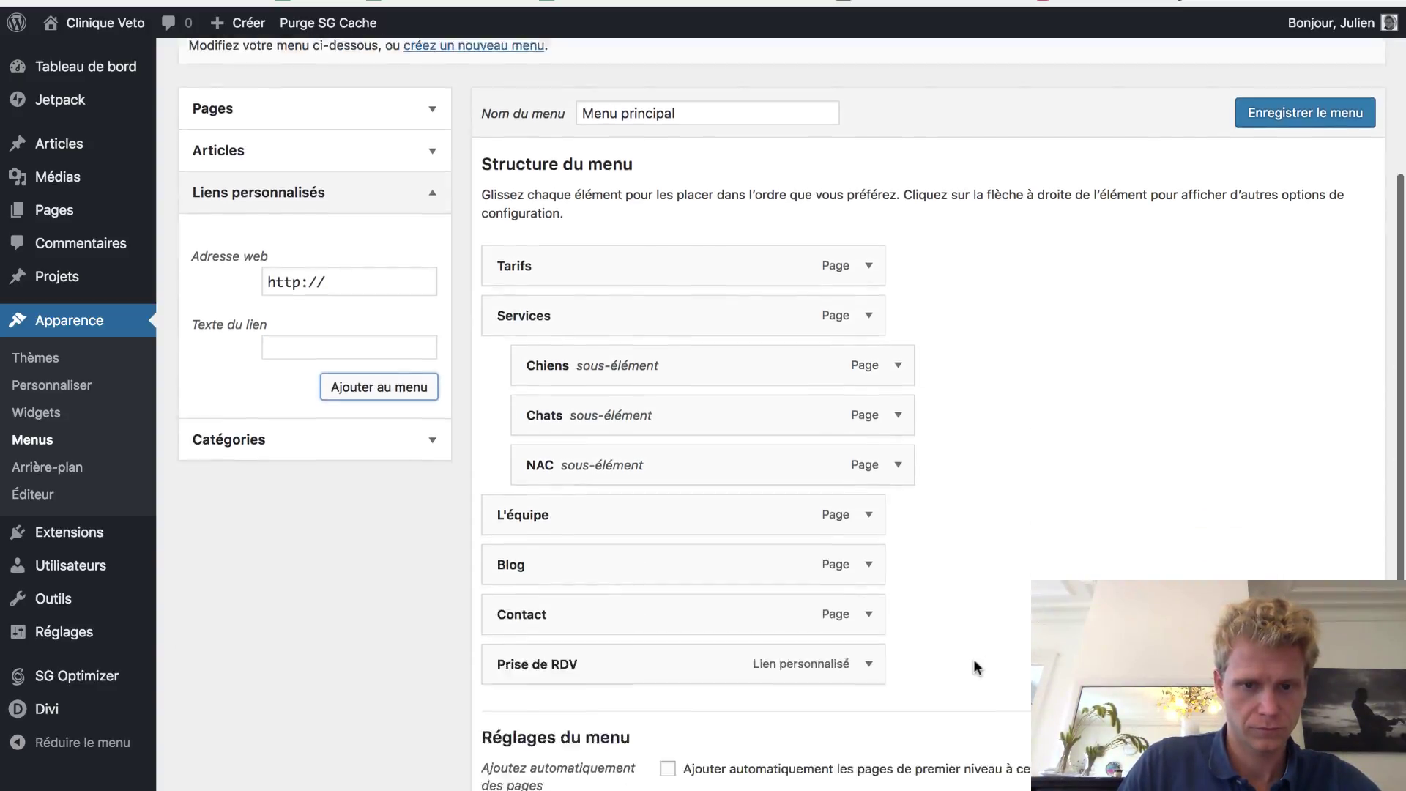
scroll(860, 429, up, 1)
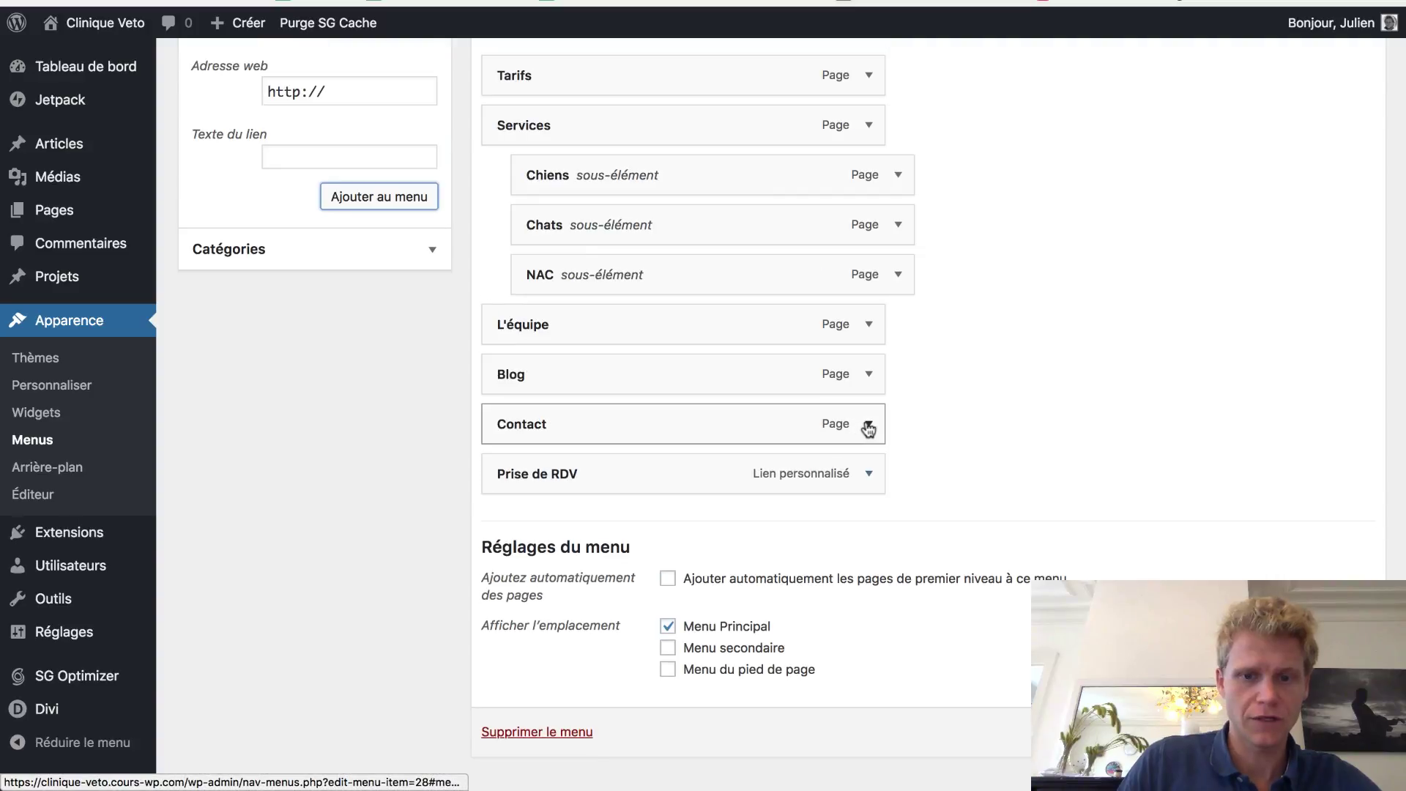
click(868, 472)
scroll(908, 540, down, 2)
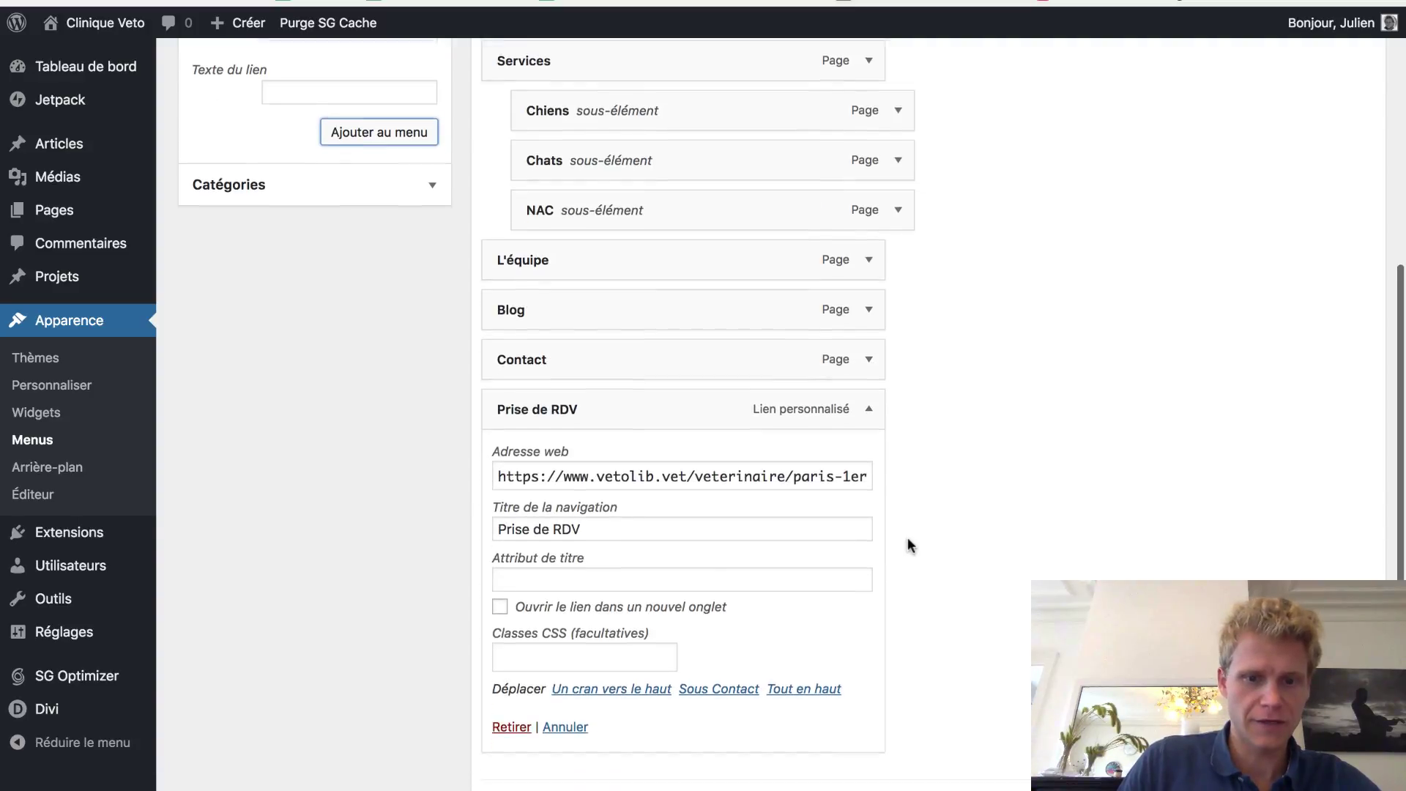
click(503, 645)
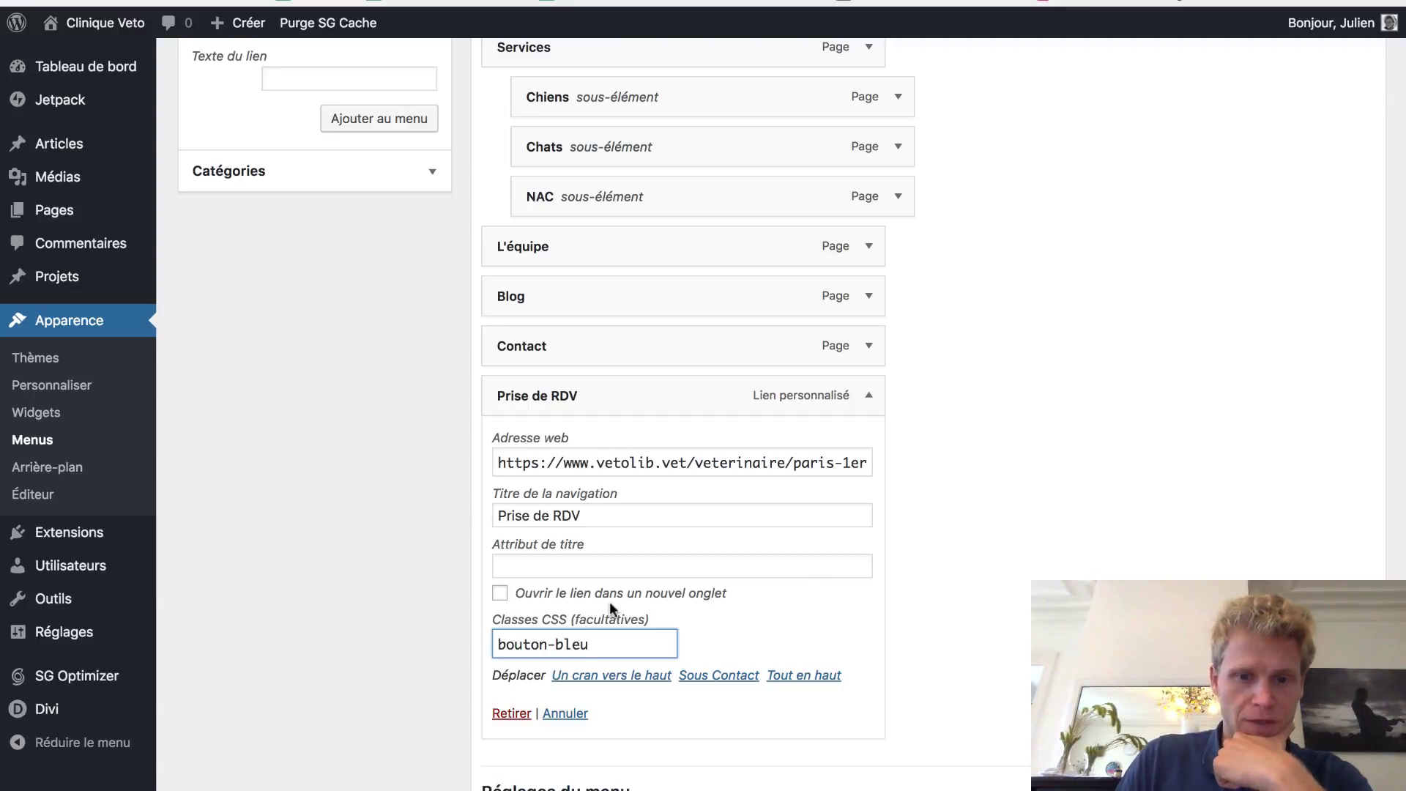
click(500, 595)
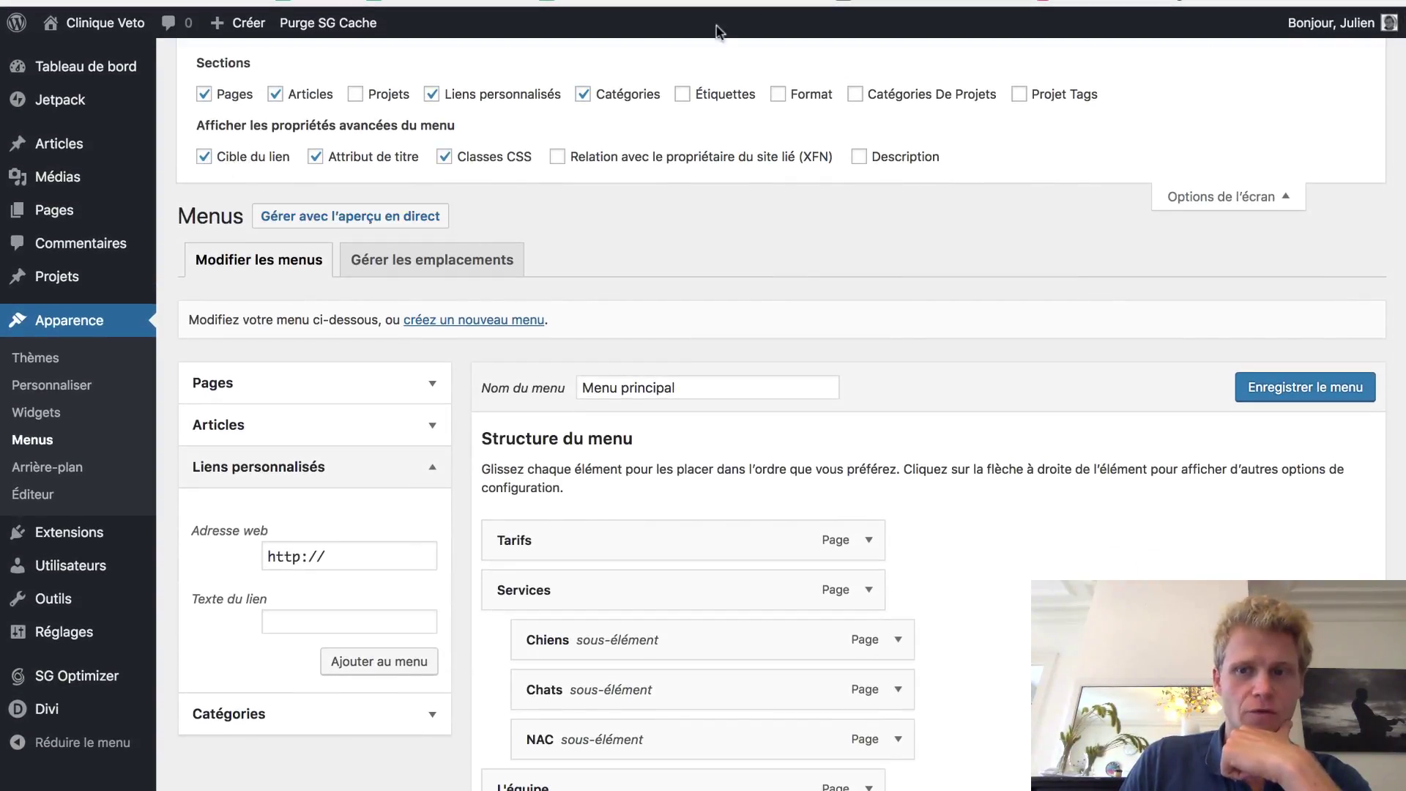
click(1239, 196)
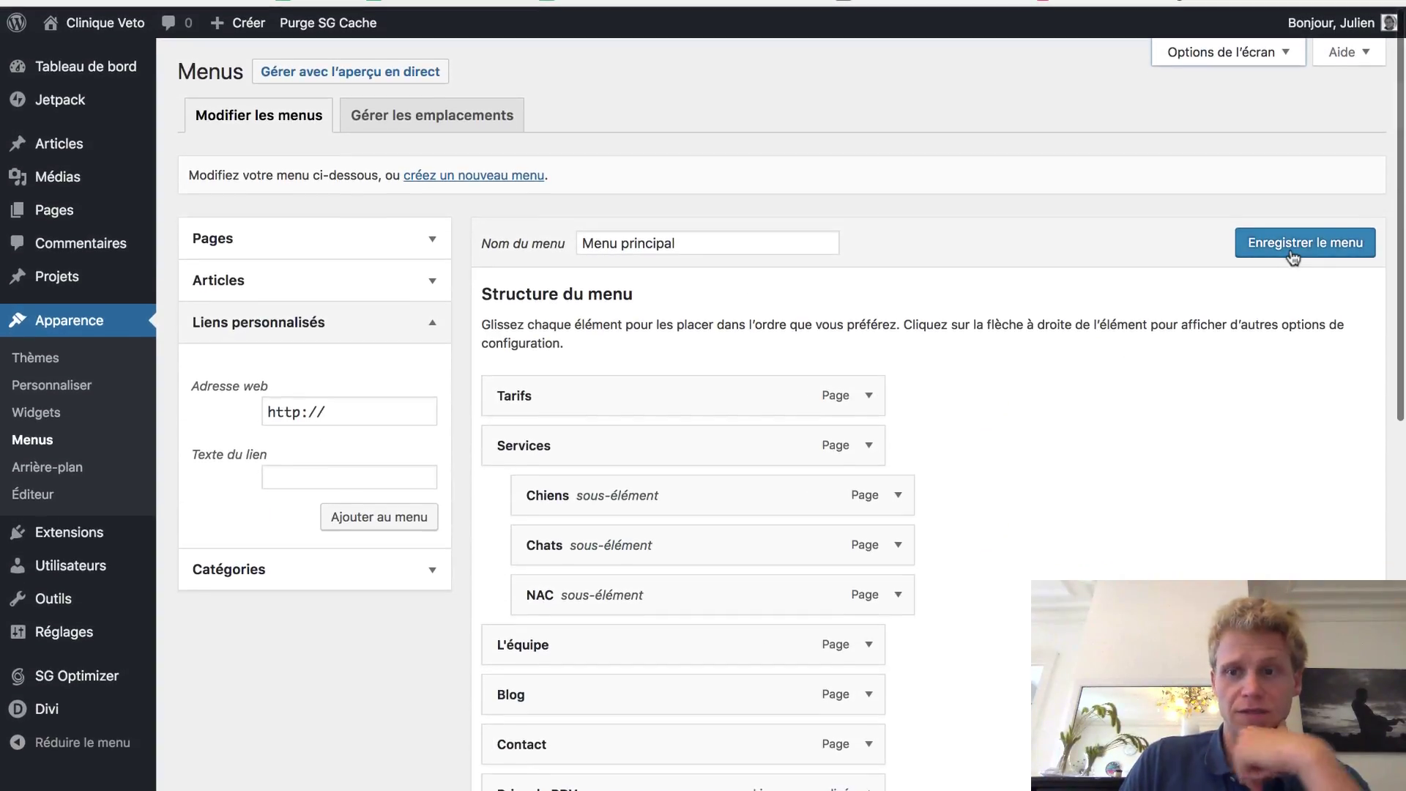
click(1308, 262)
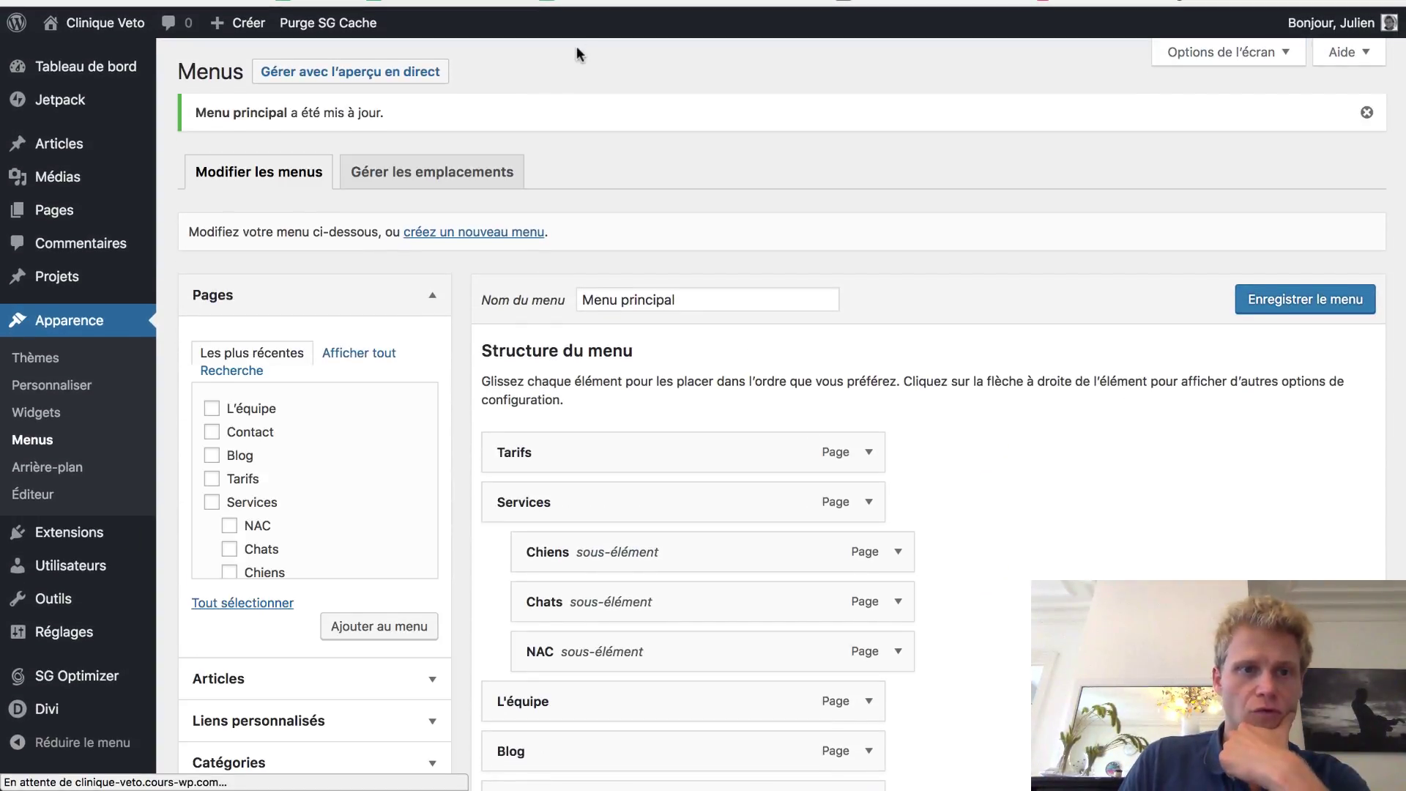
On the live site, test that the Prise de RDV header link reaches the Vetolib booking page.
click(84, 33)
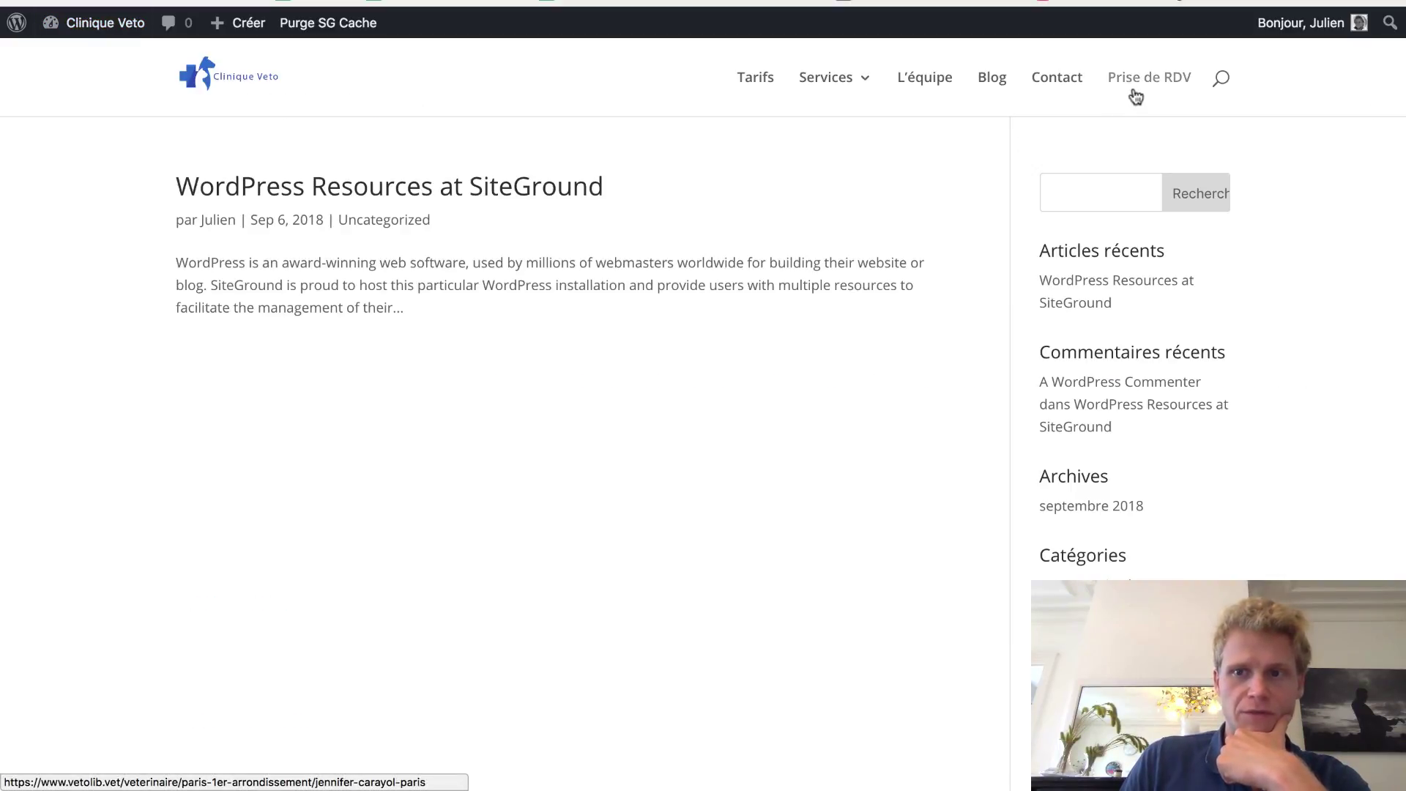
click(1134, 86)
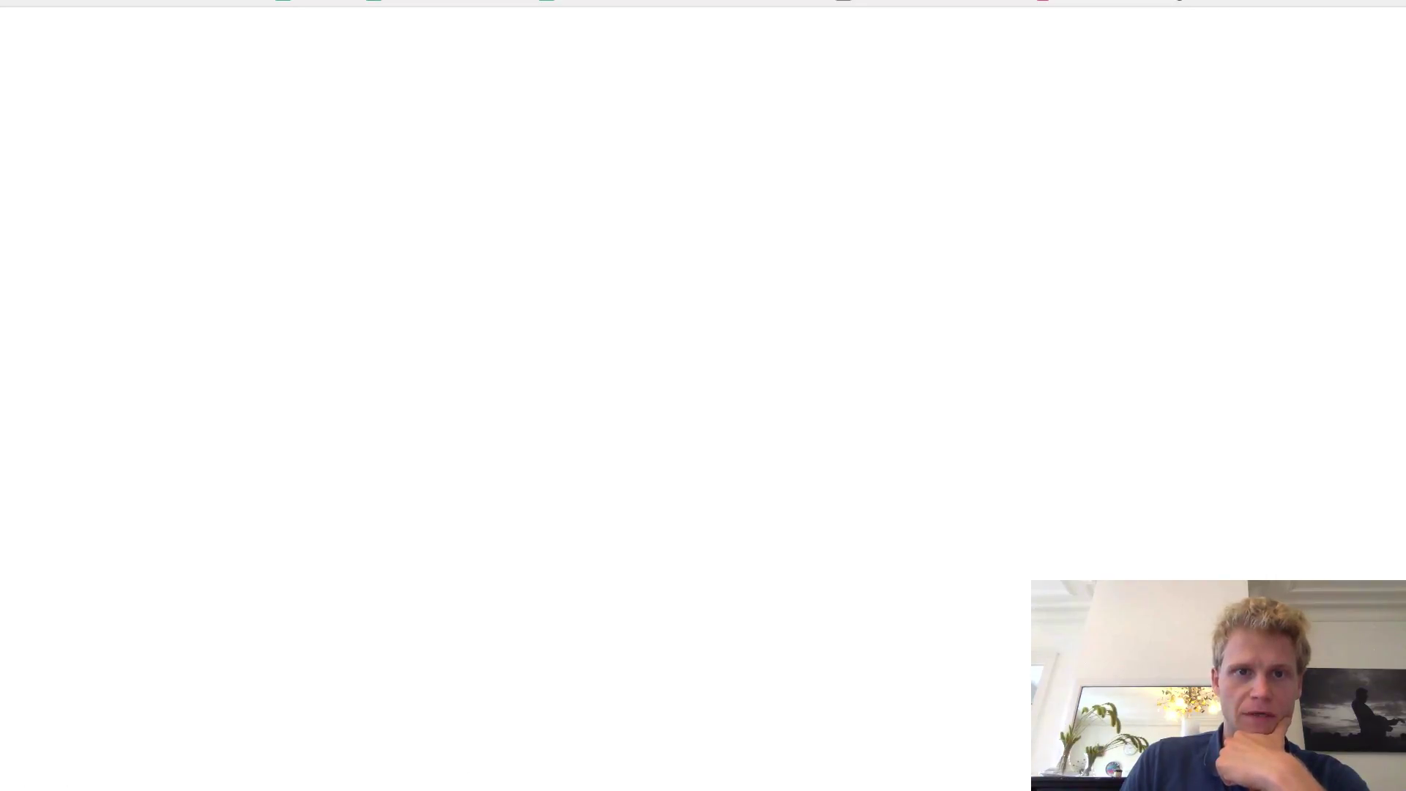
key(super+bracketleft)
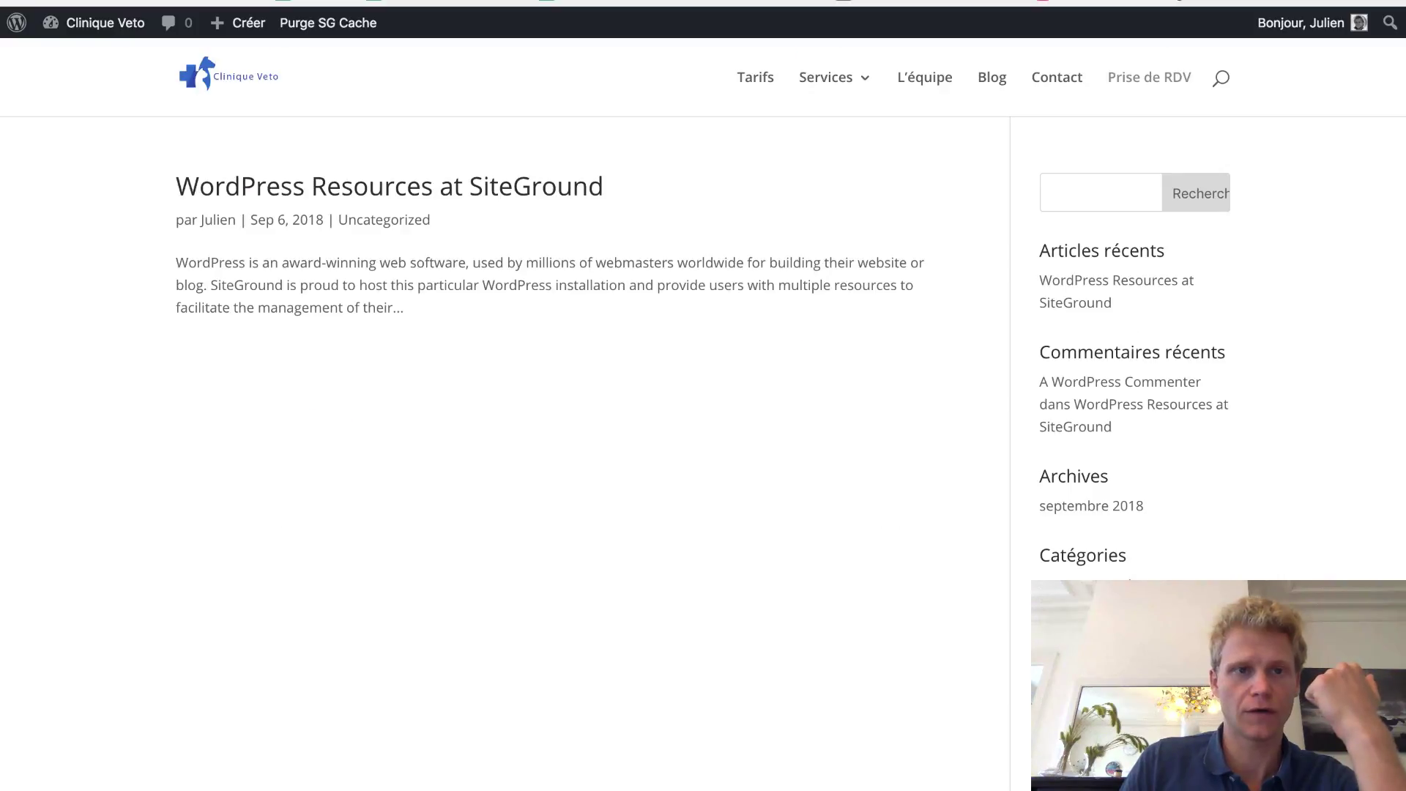
click(1128, 79)
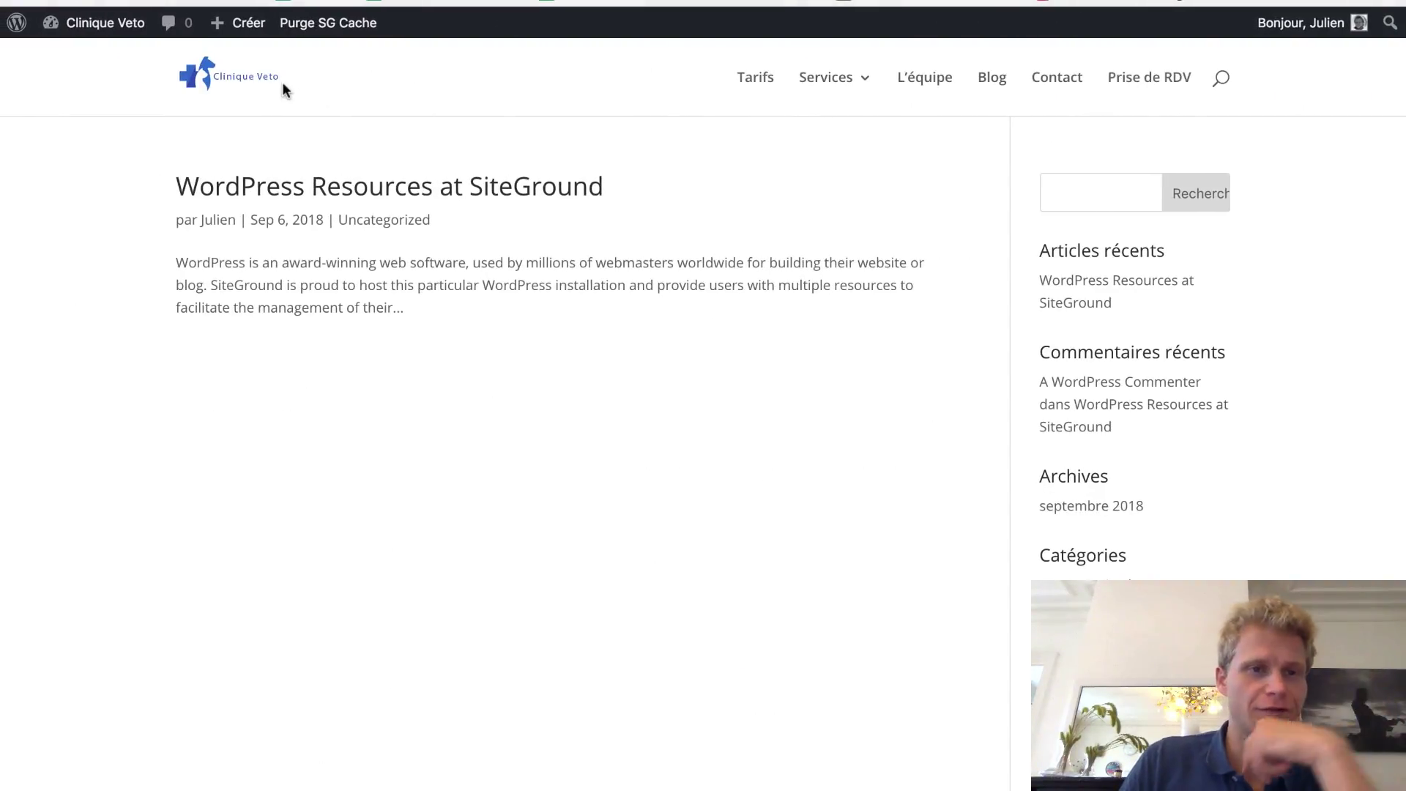
From the dashboard, open Divi's Personnaliseur de thème.
click(82, 35)
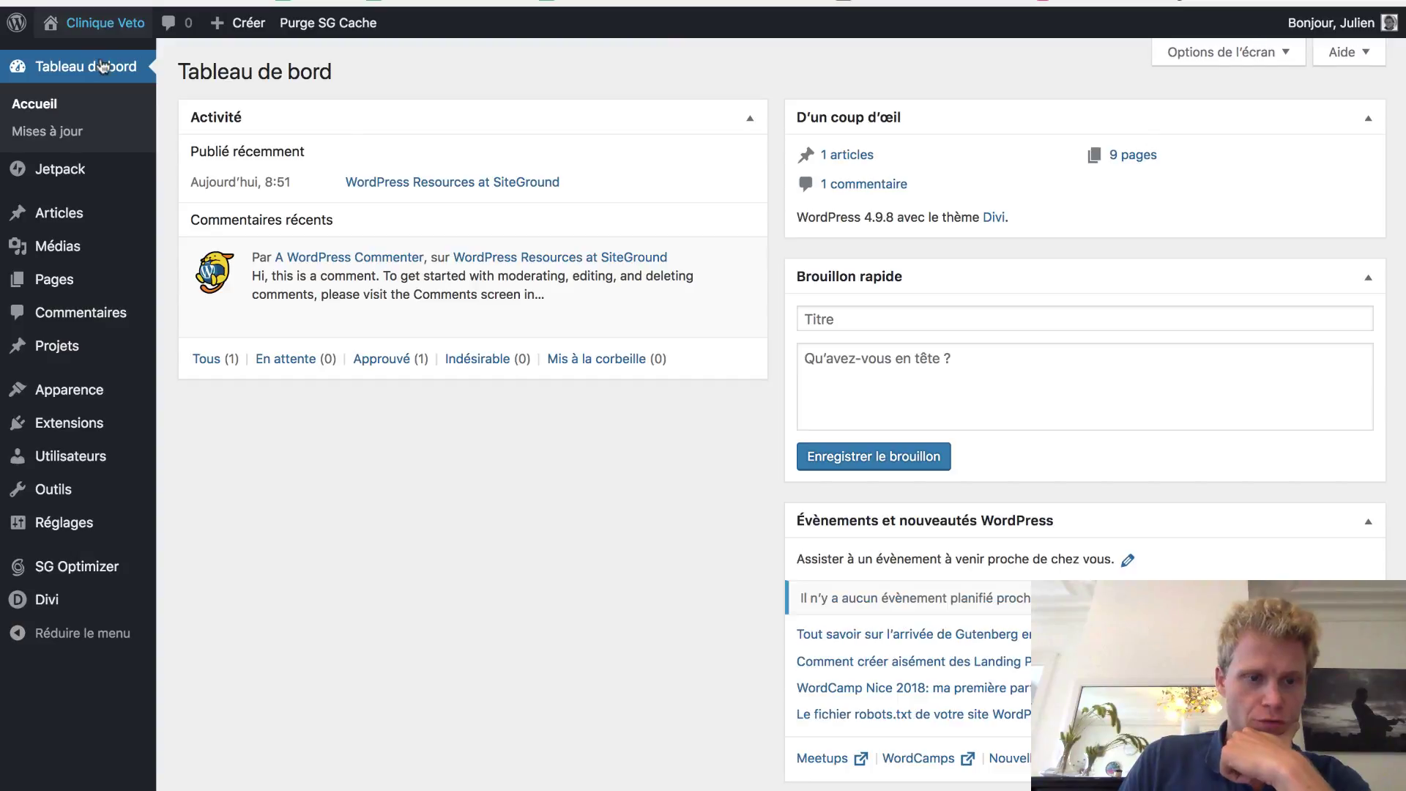
mouse_move(110, 595)
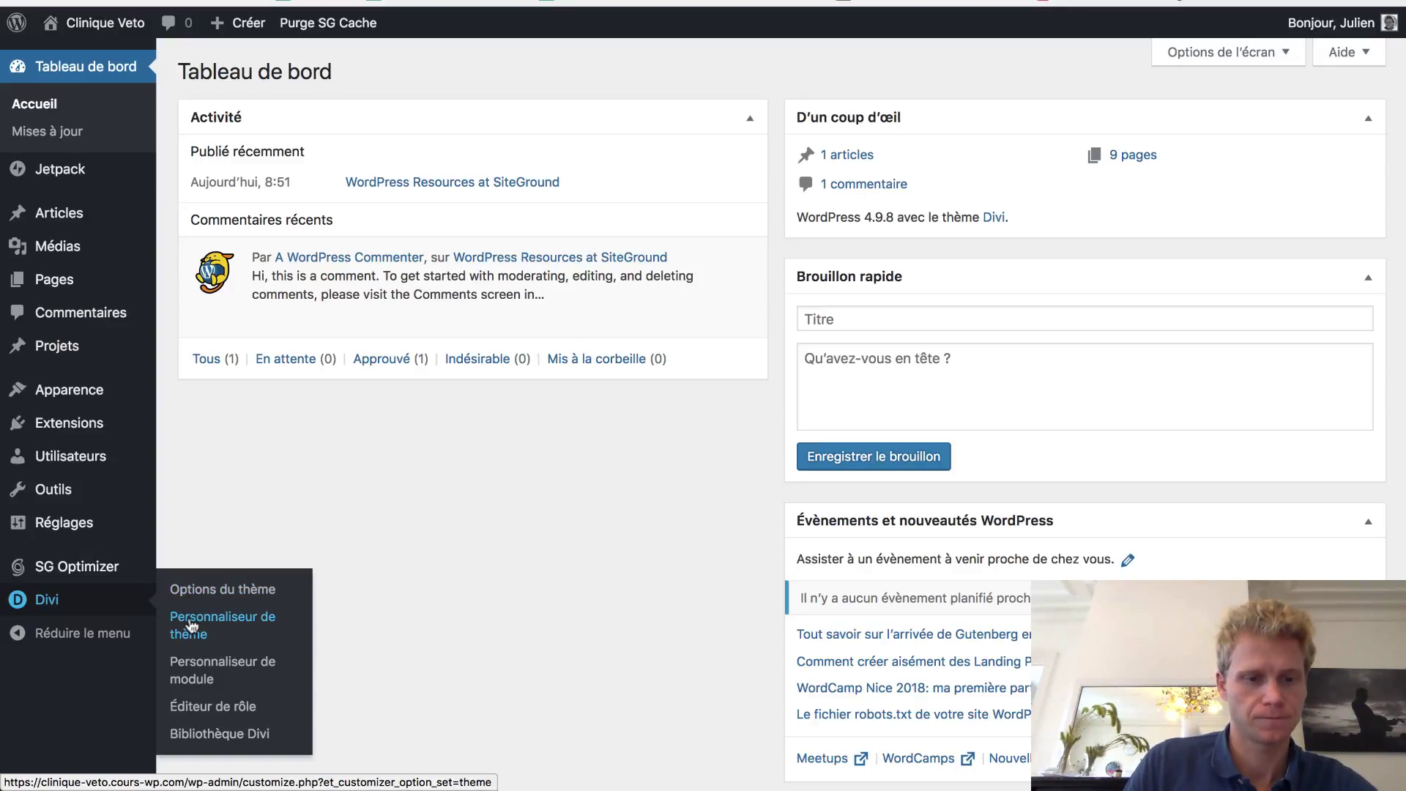
click(189, 634)
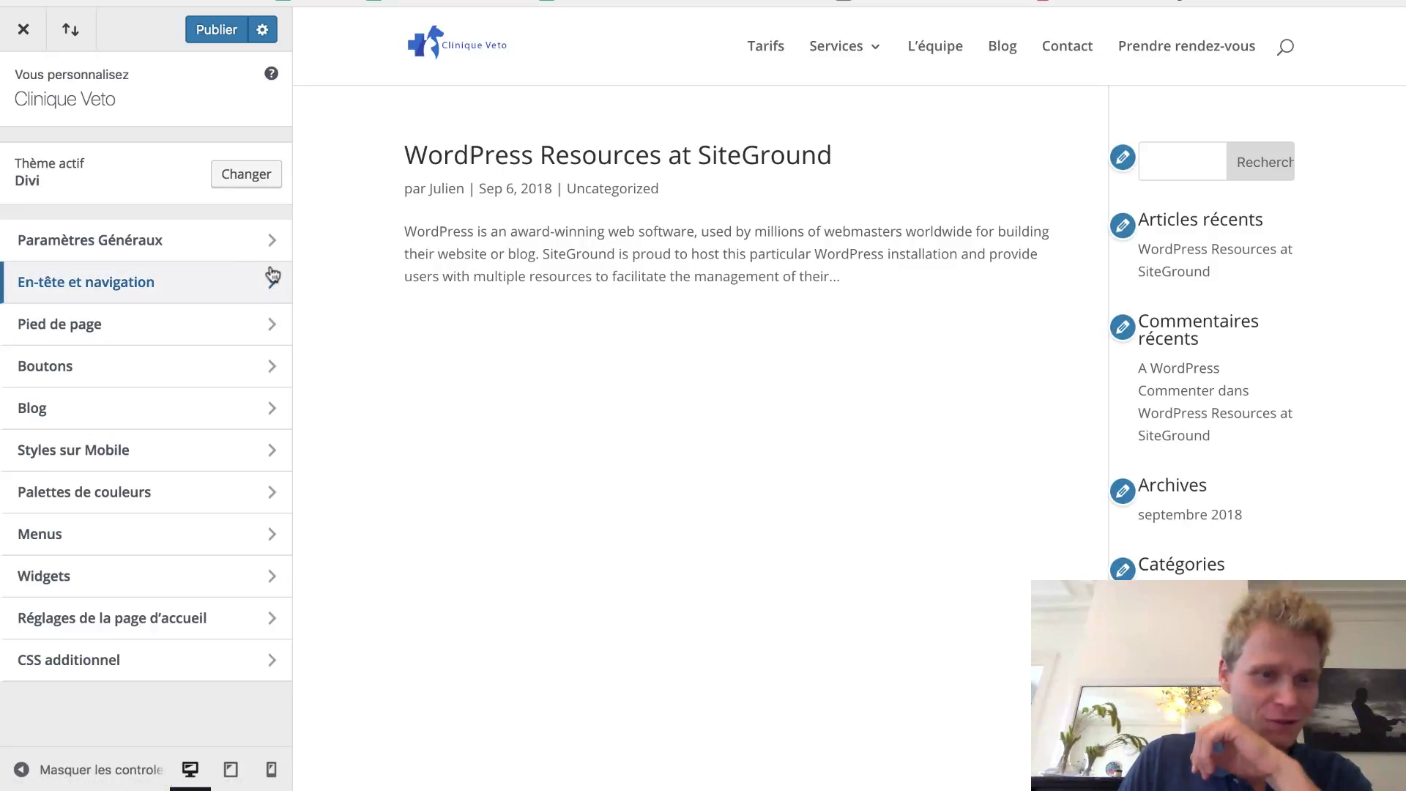
Preview the Logo inline centré and Plein écran header styles, expanding the Services submenu in the overlay.
click(219, 278)
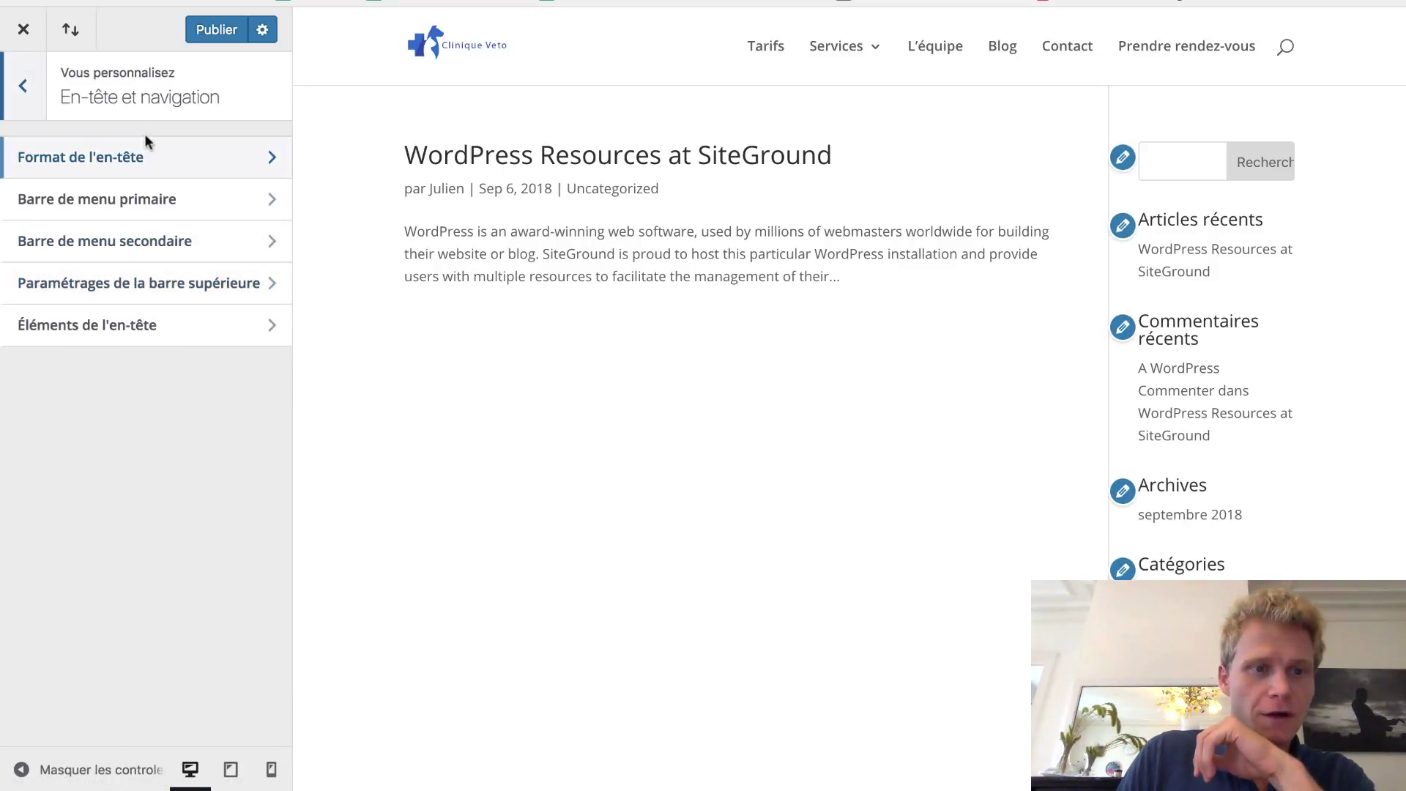
click(145, 154)
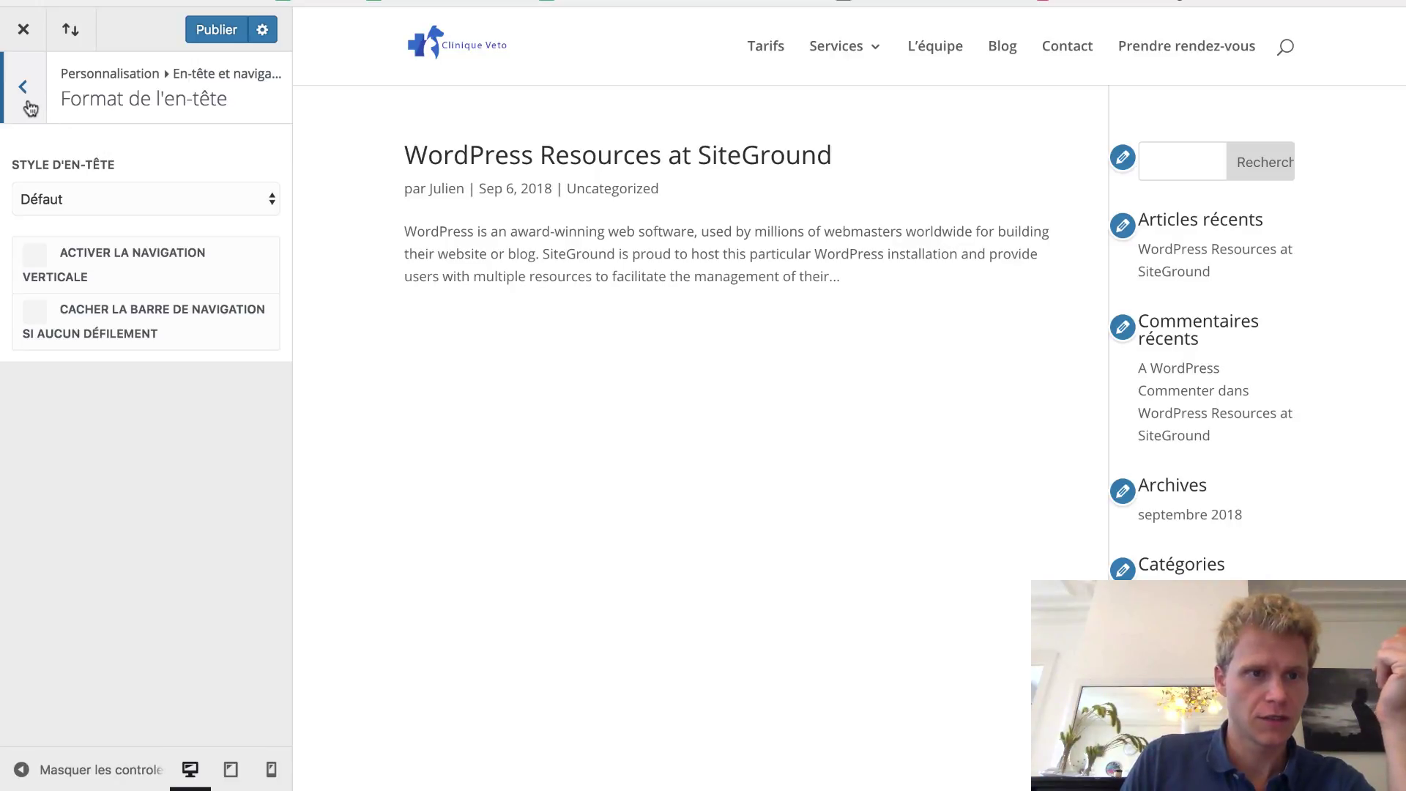
click(200, 204)
click(185, 236)
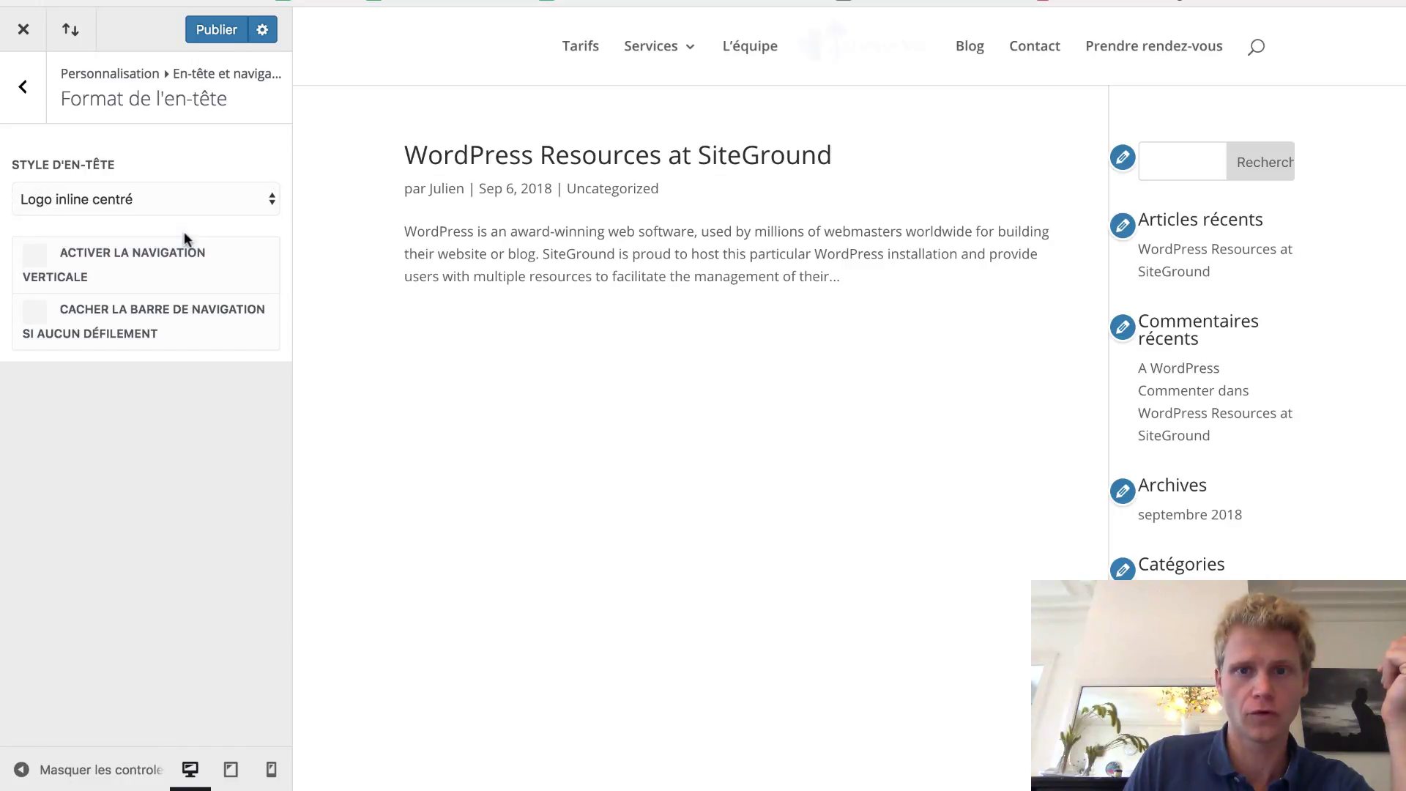
click(195, 198)
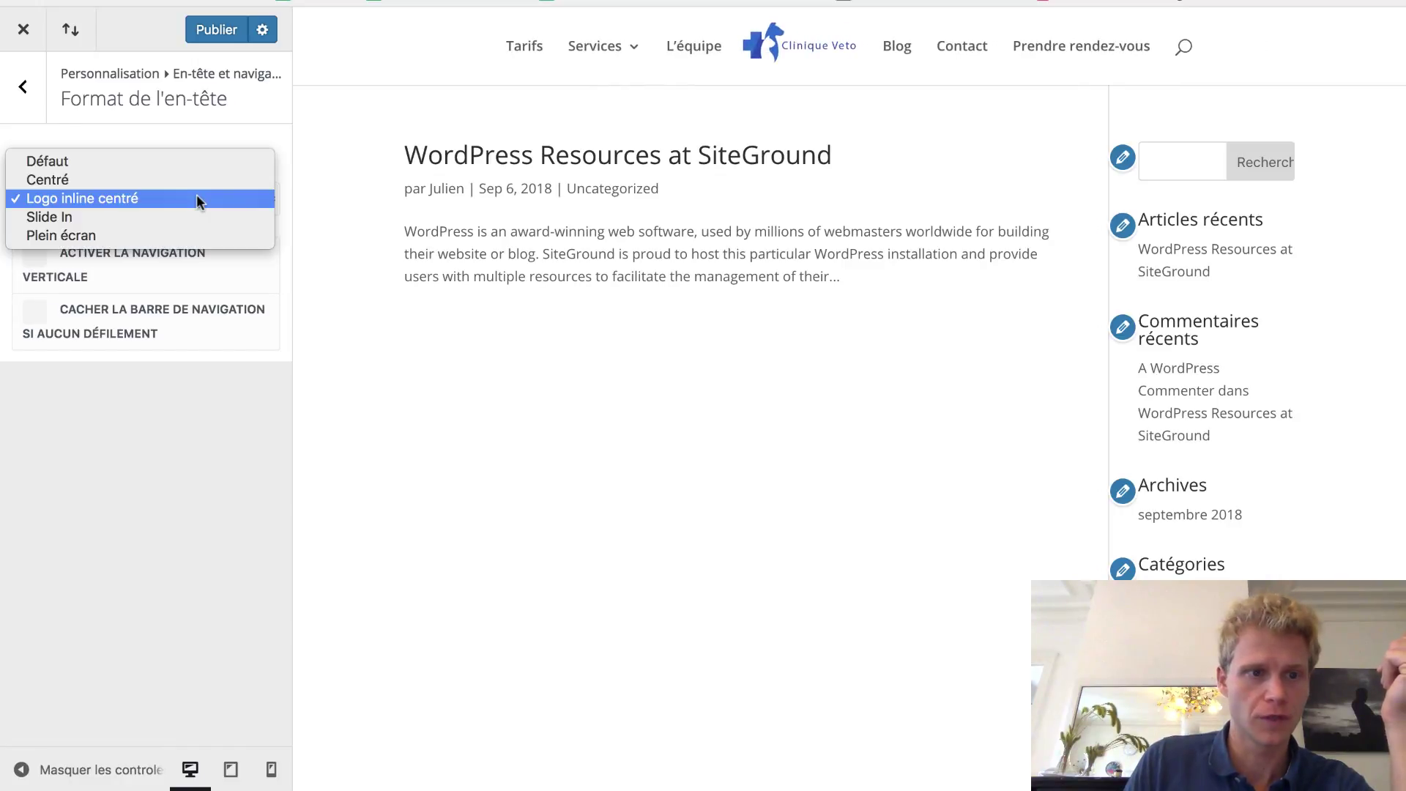
click(173, 231)
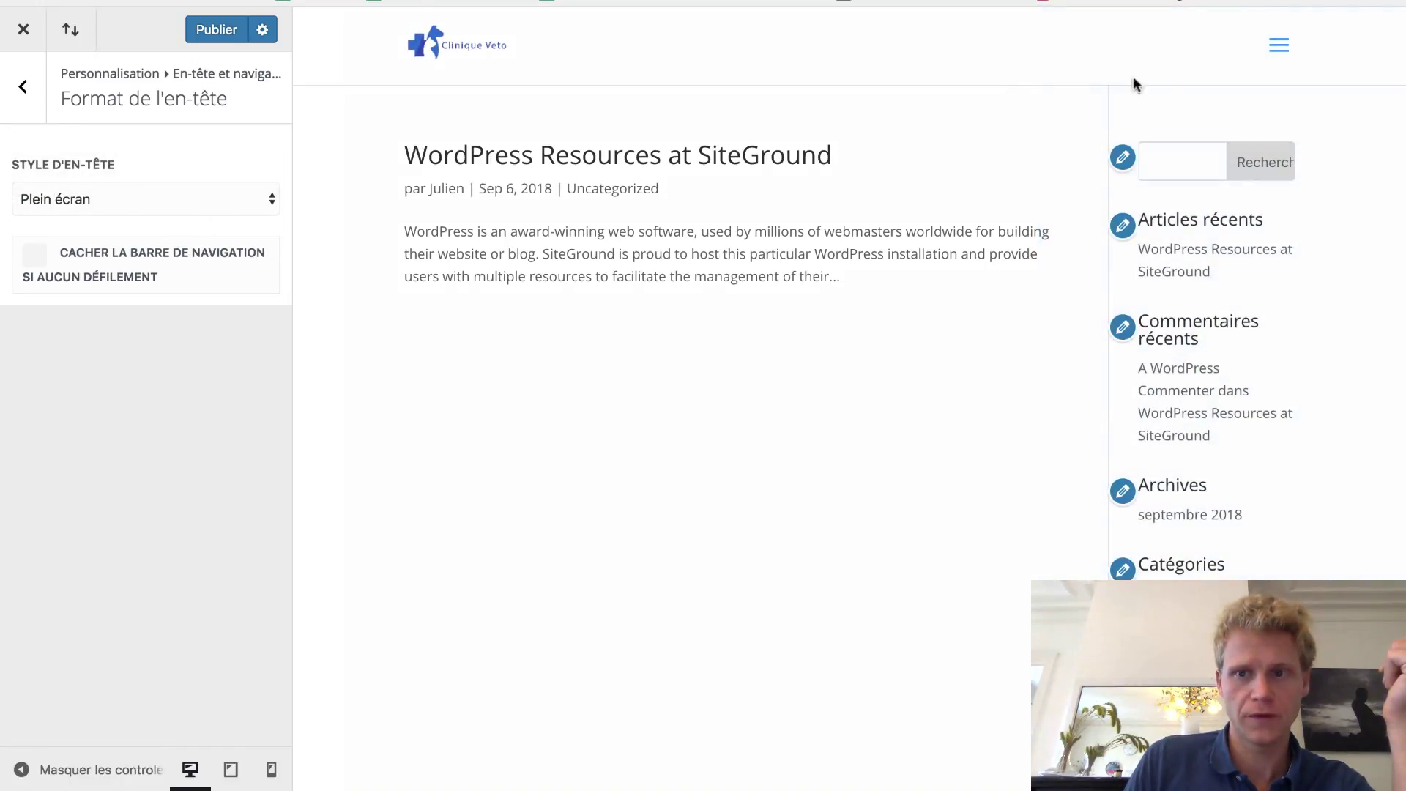
click(1275, 45)
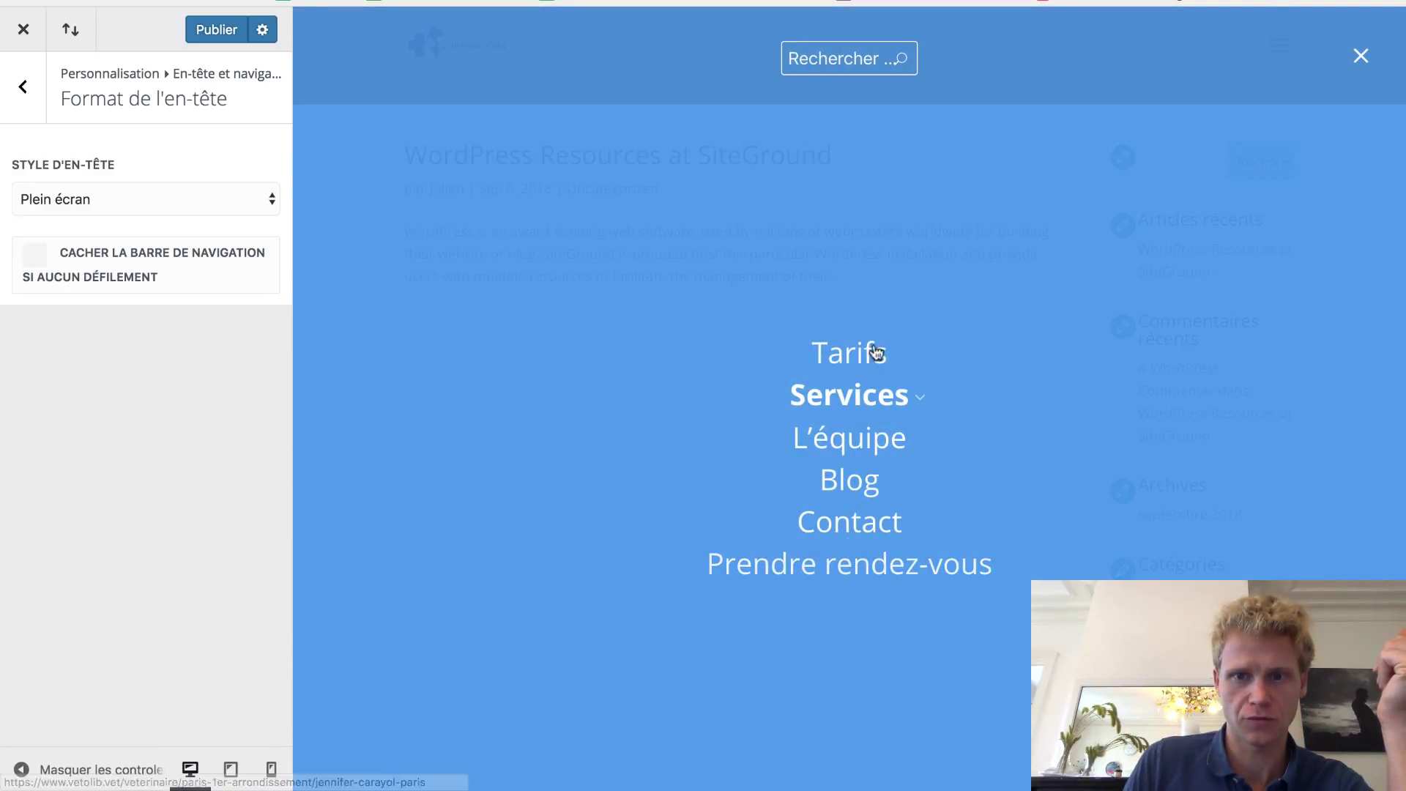
click(918, 402)
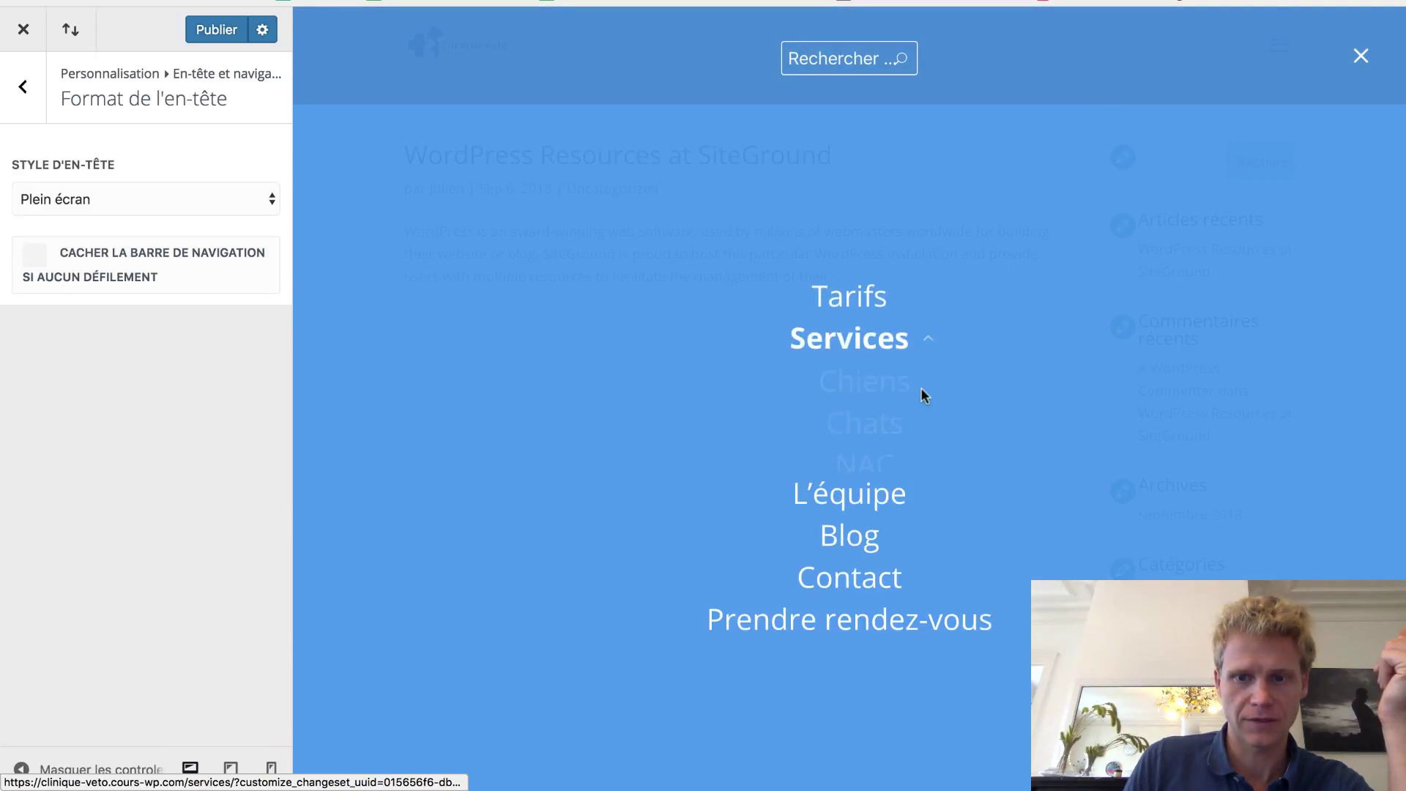
Preview the Slide In header style, then reset the header style to Défaut.
click(68, 196)
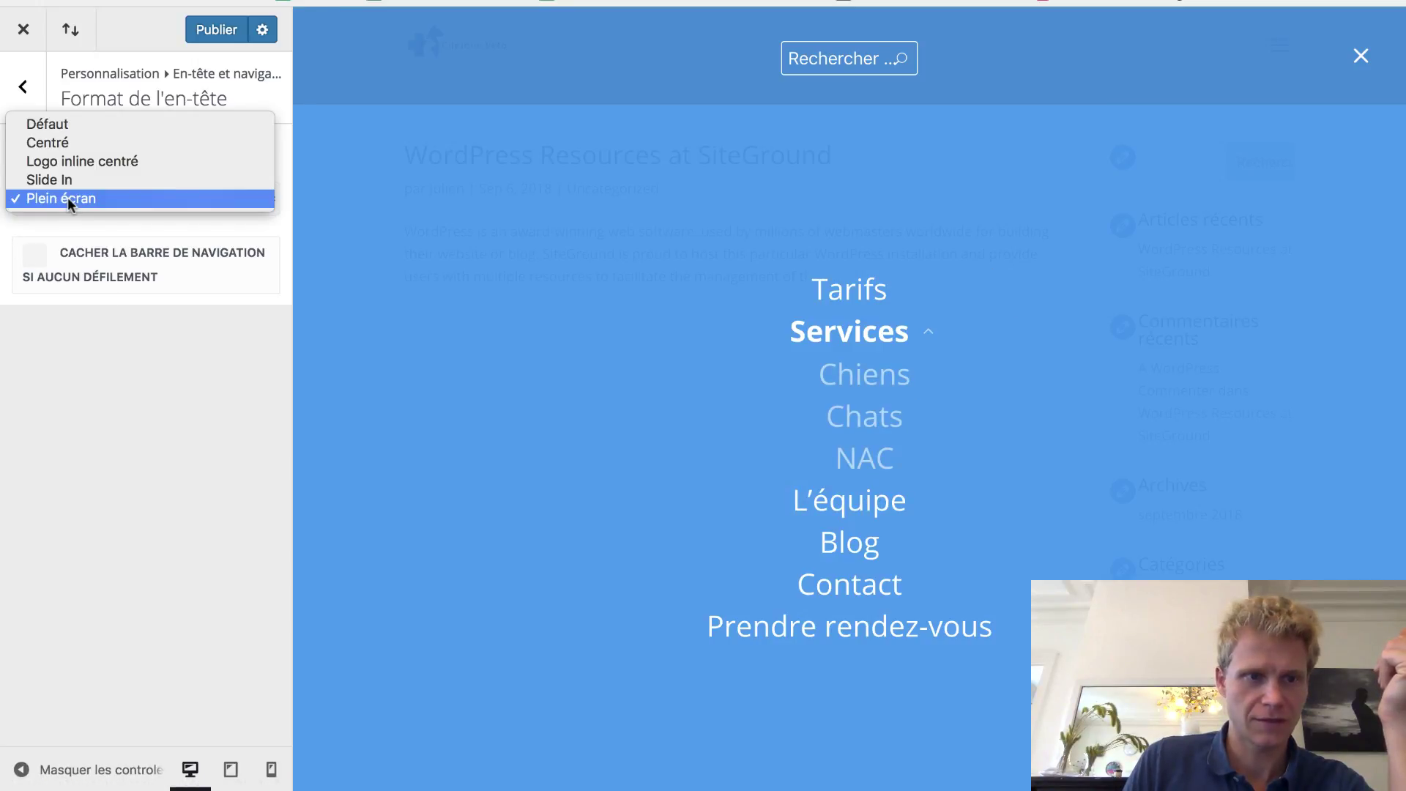
click(67, 183)
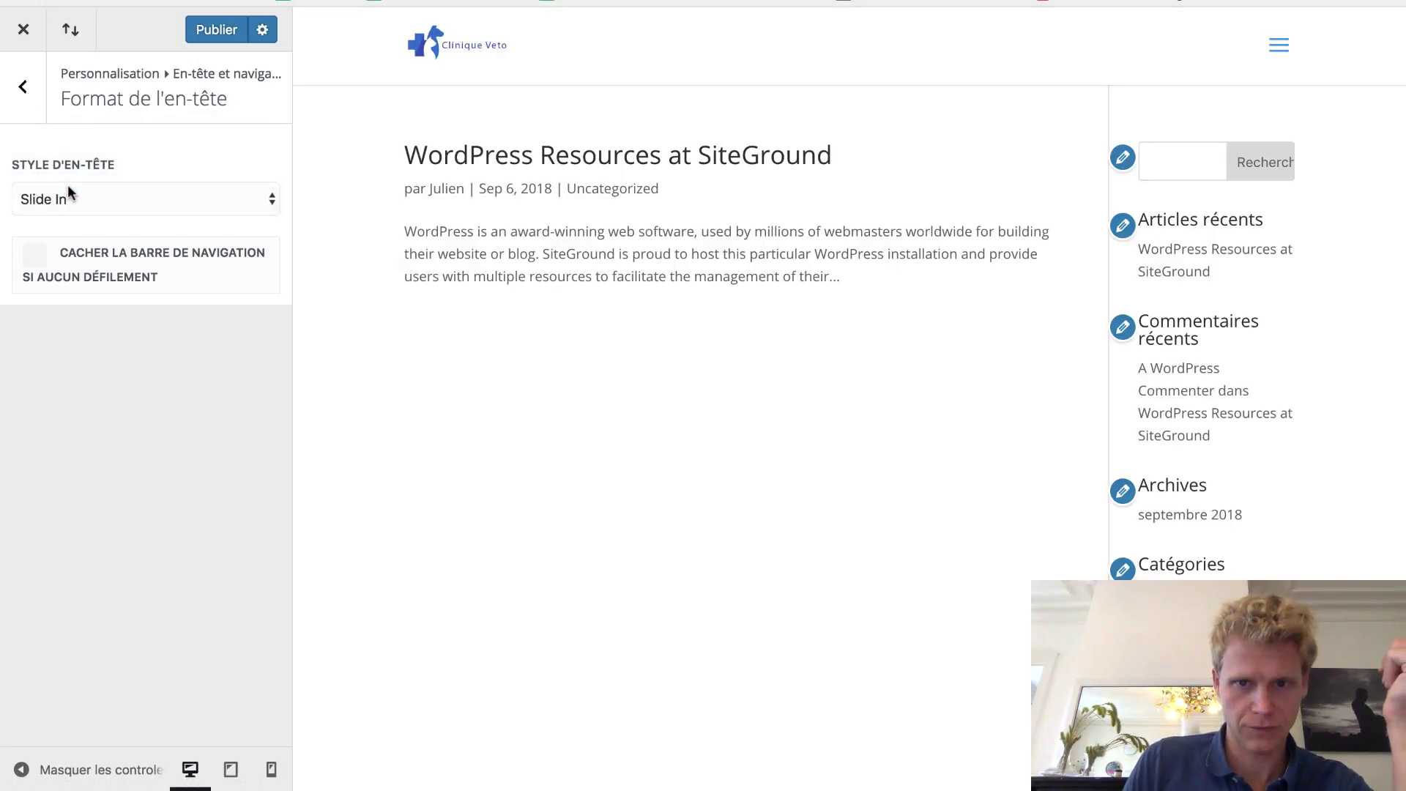
click(1293, 44)
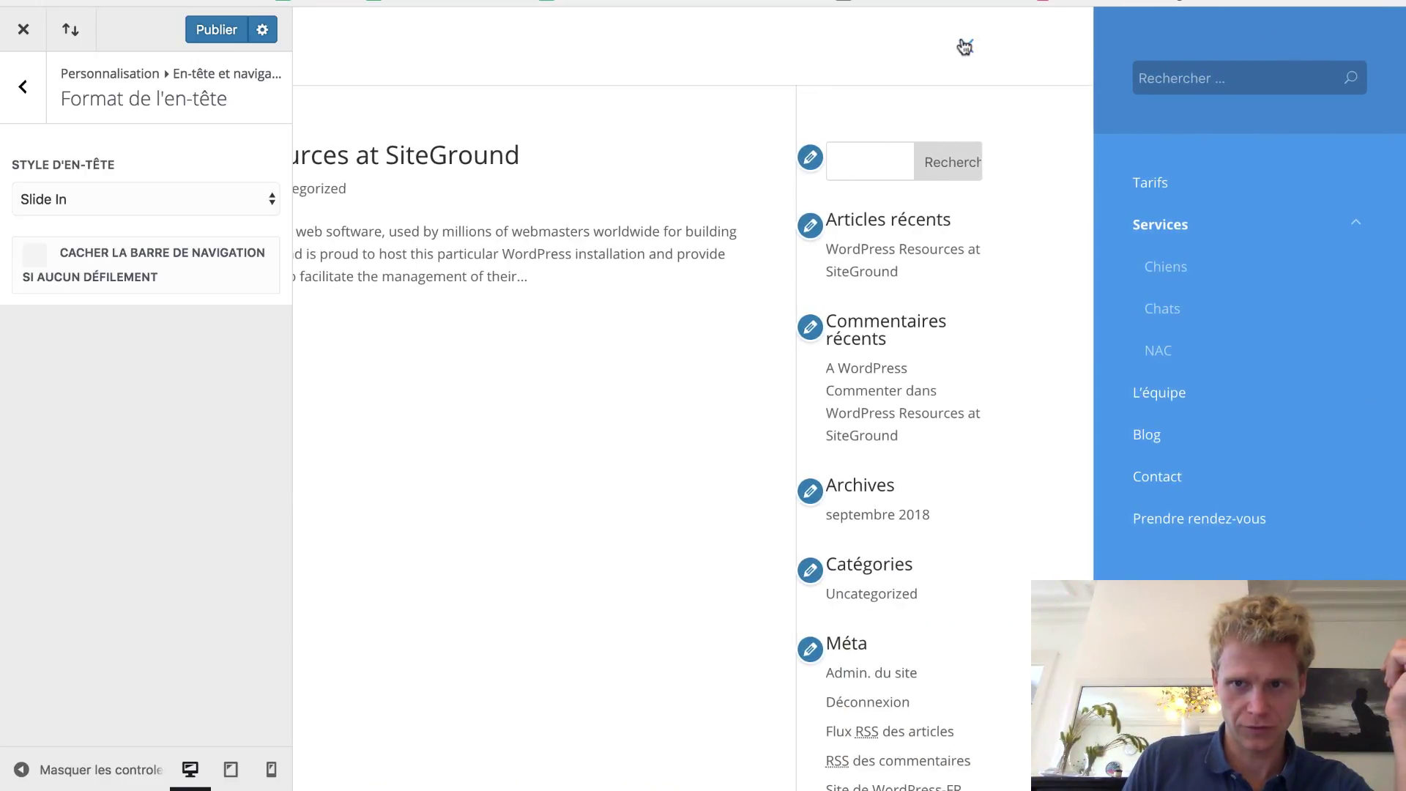
click(965, 47)
click(126, 199)
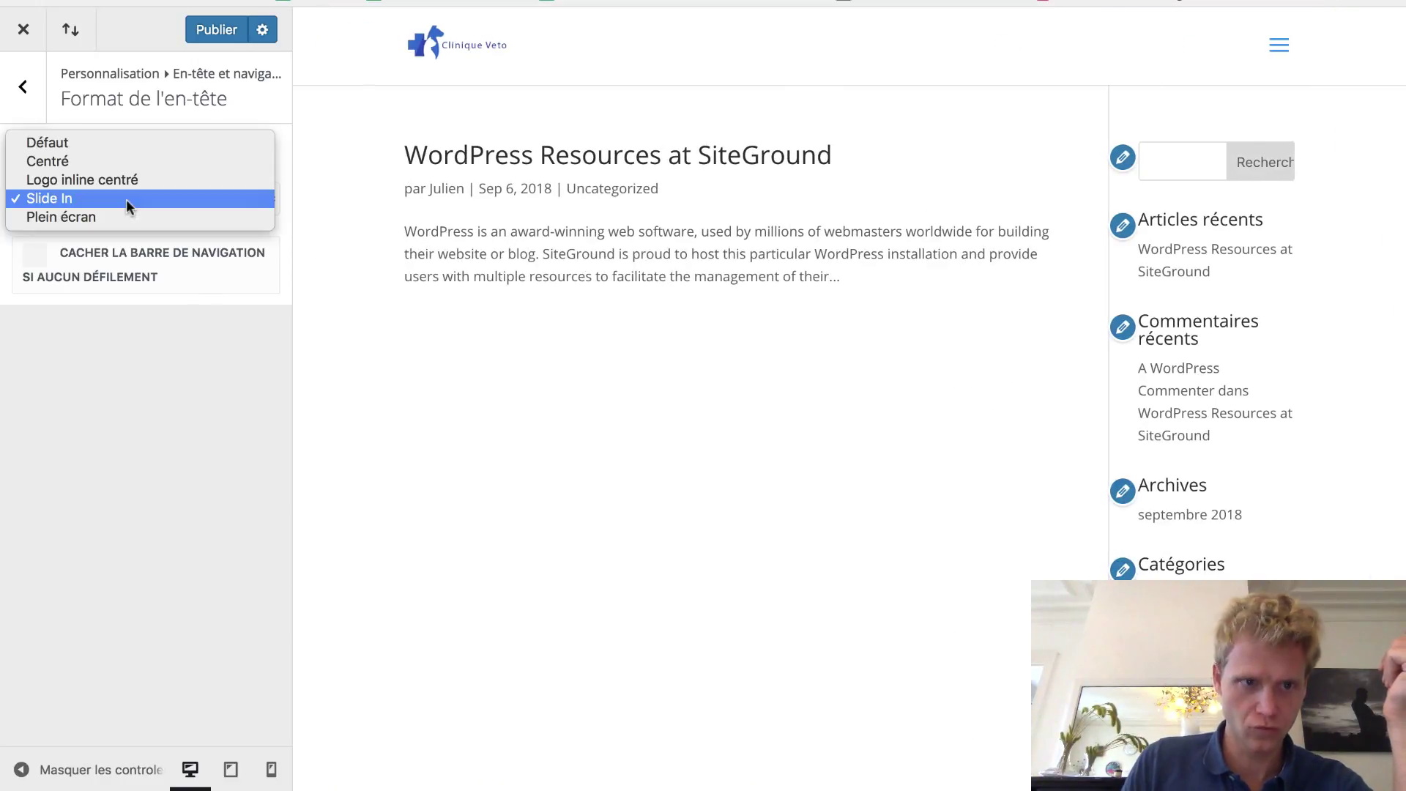
click(85, 148)
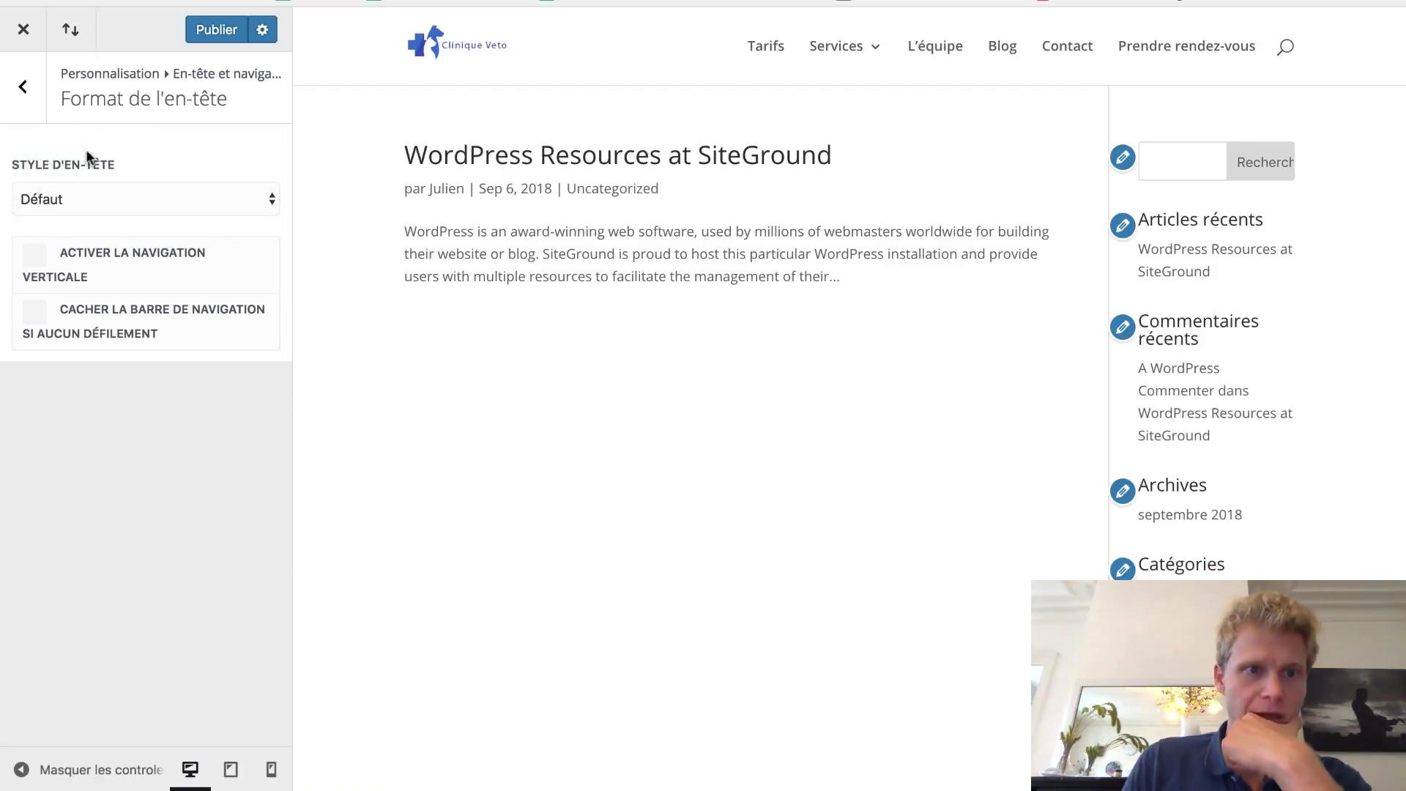
click(22, 88)
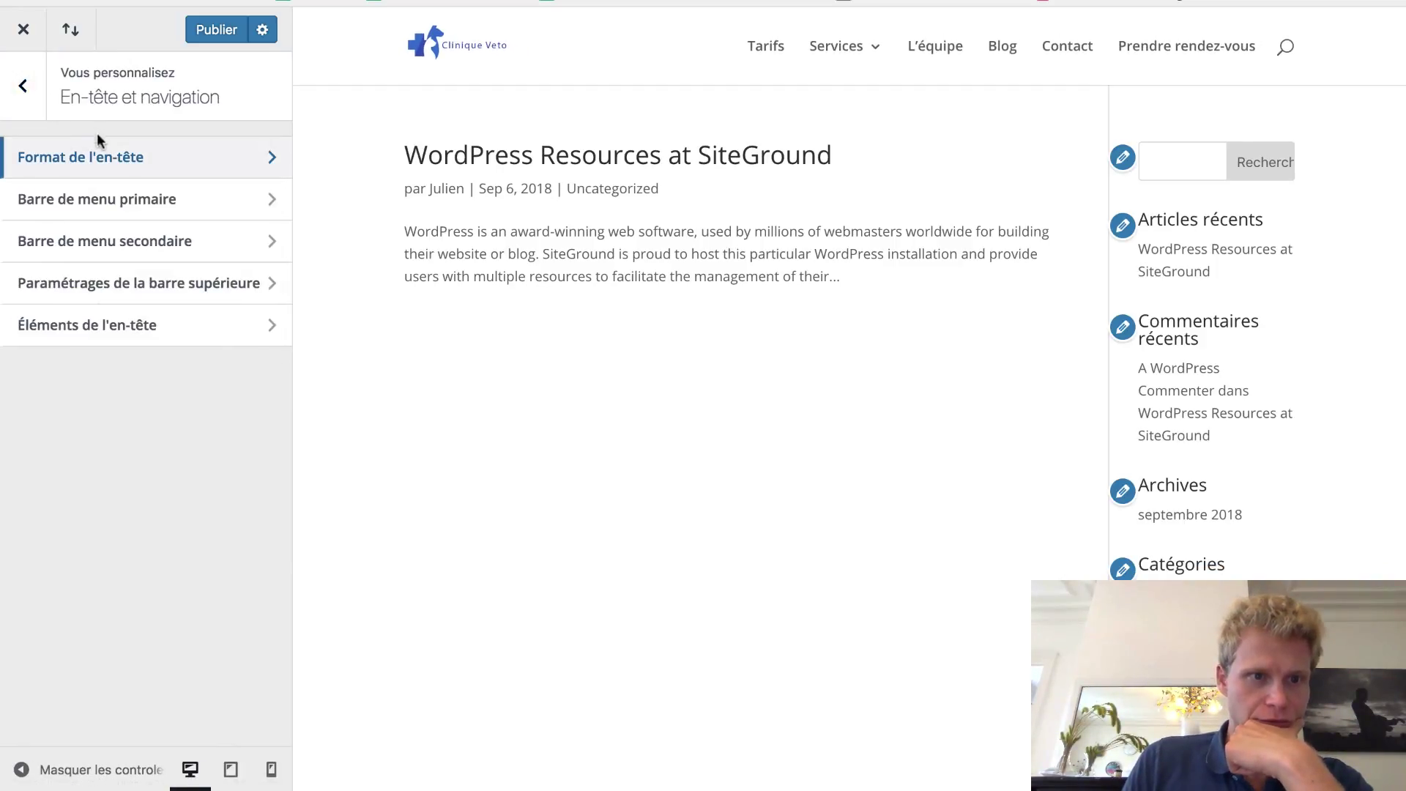
click(107, 208)
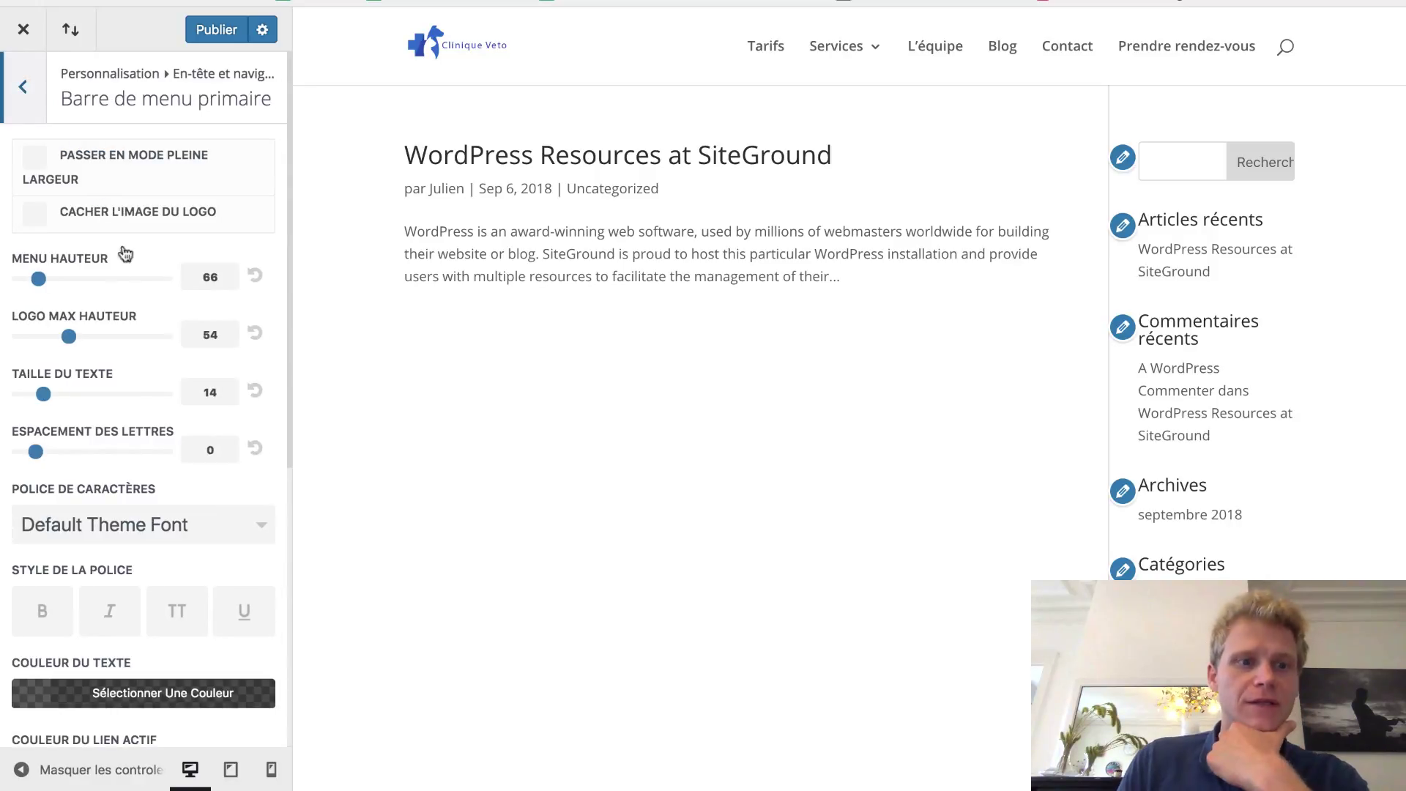
drag(70, 336, 123, 335)
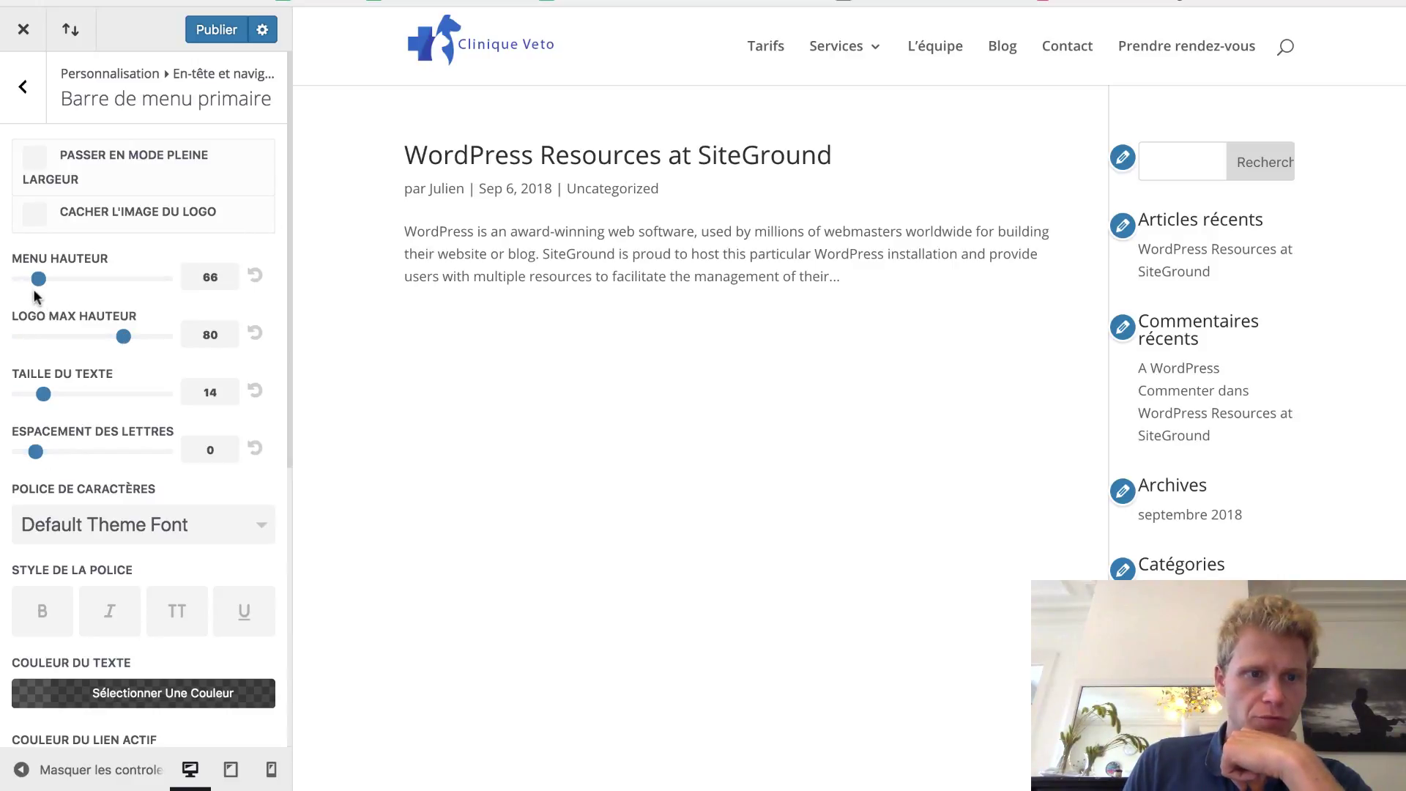
drag(39, 282, 46, 278)
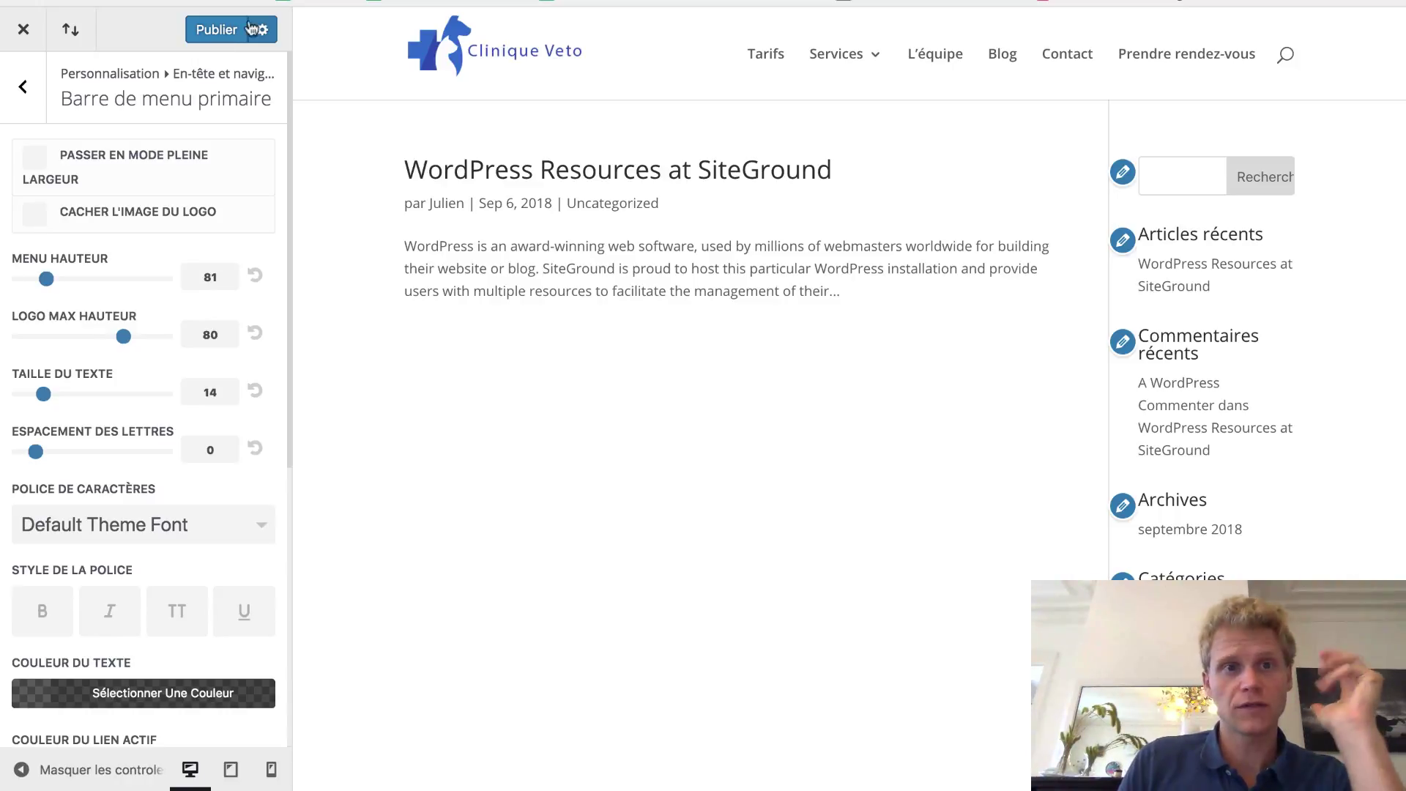
key(ctrl+Tab)
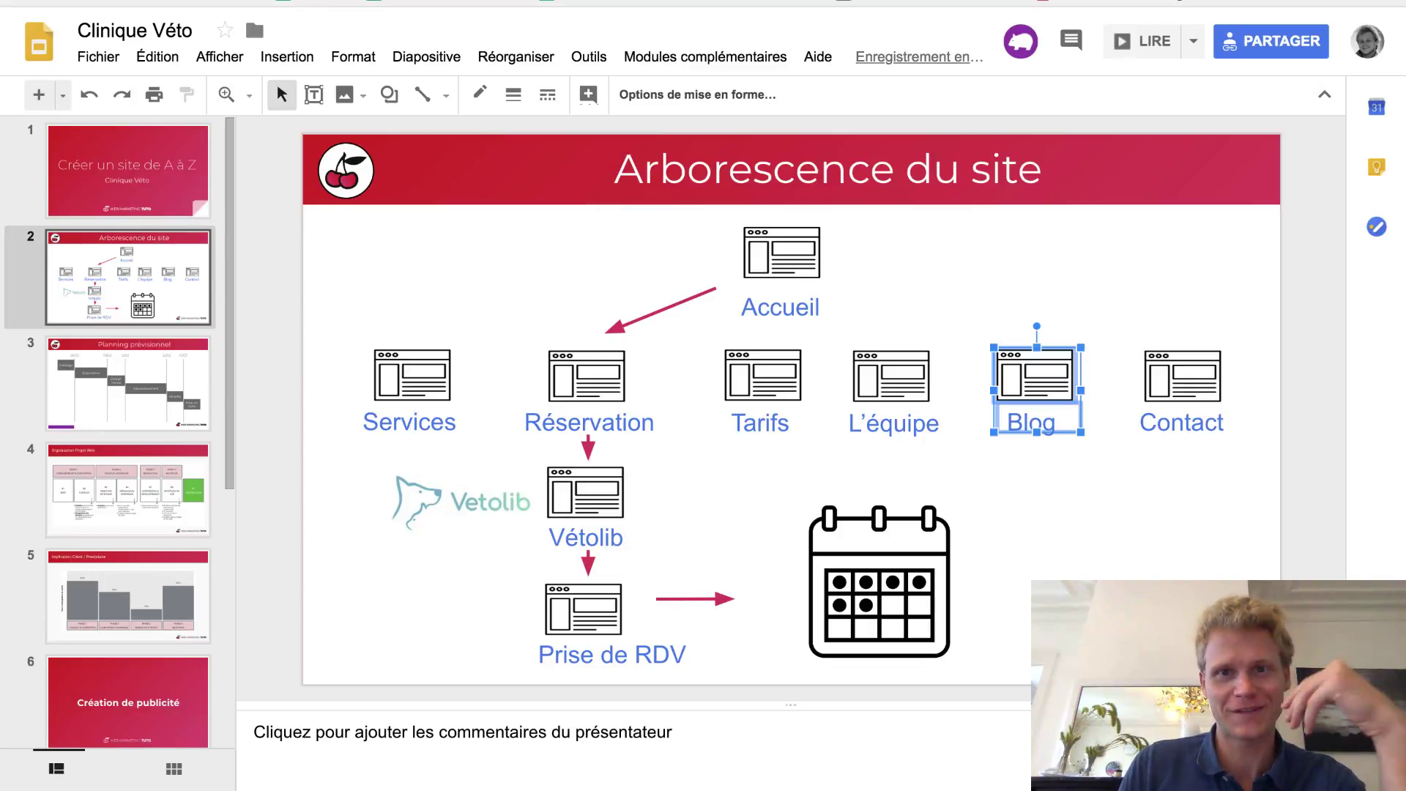
key(ctrl+shift+Tab)
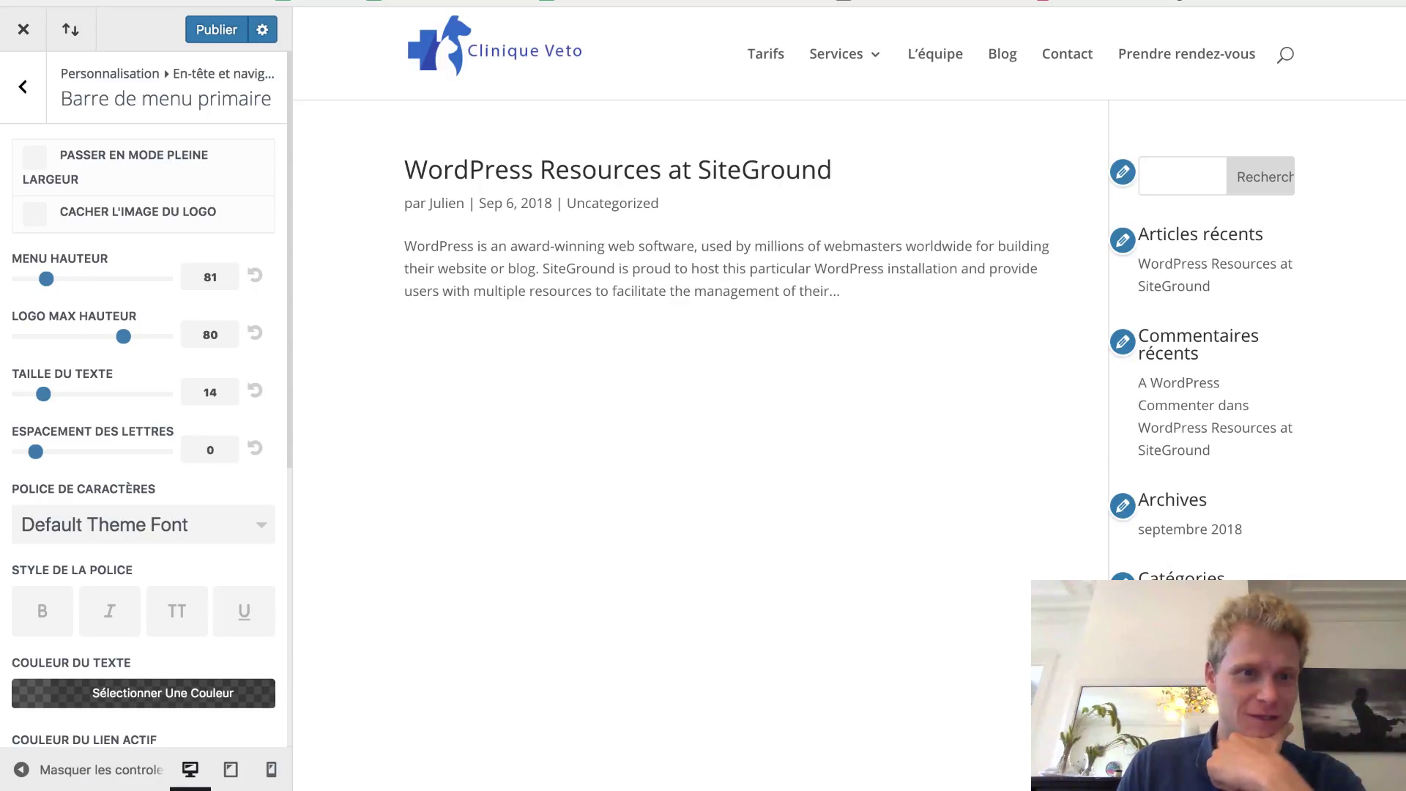
Publish the Divi customizer changes and close it, returning to the Menus editor.
click(216, 28)
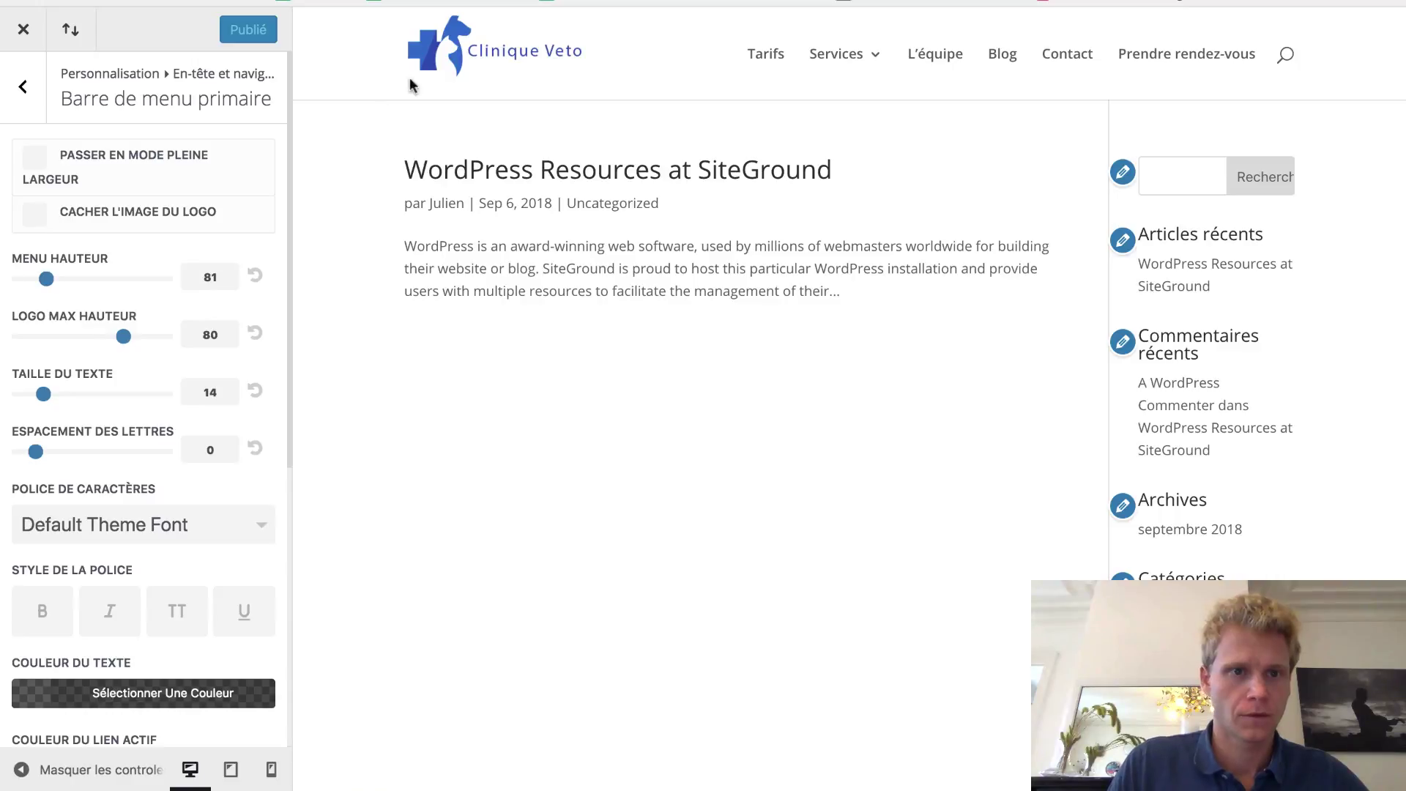
click(455, 62)
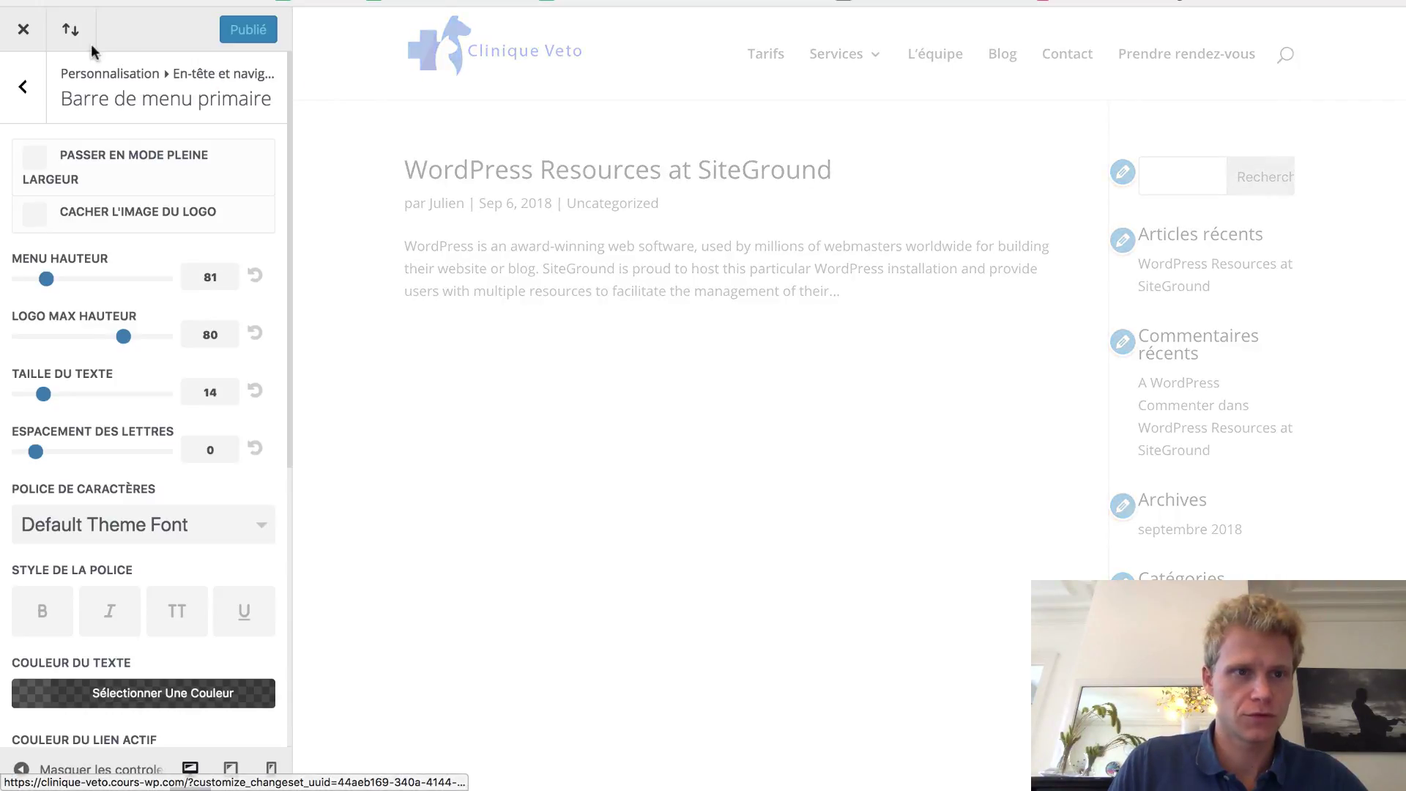
click(24, 33)
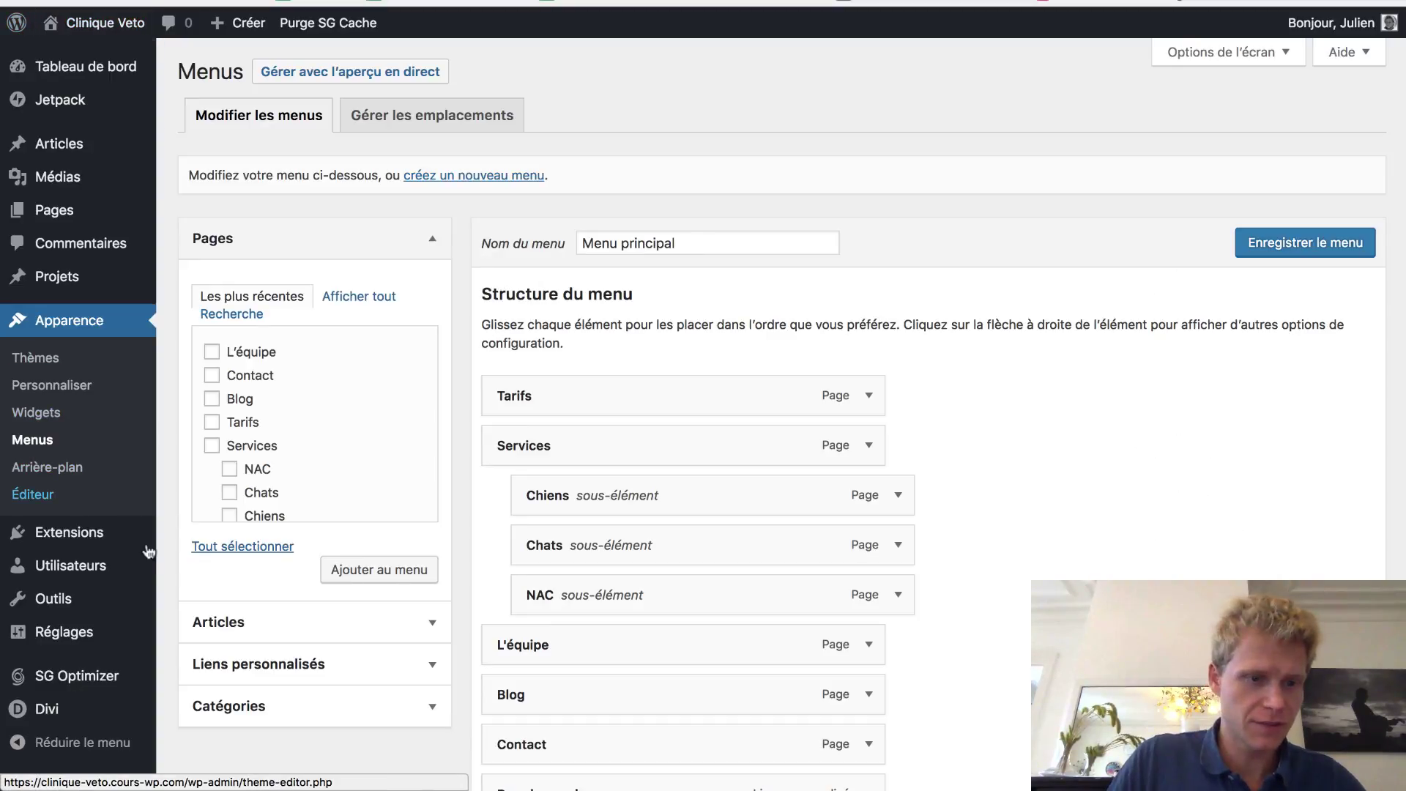
Set reading settings to static homepage Accueil with Blog as posts page, save, and view the site.
scroll(132, 579, down, 4)
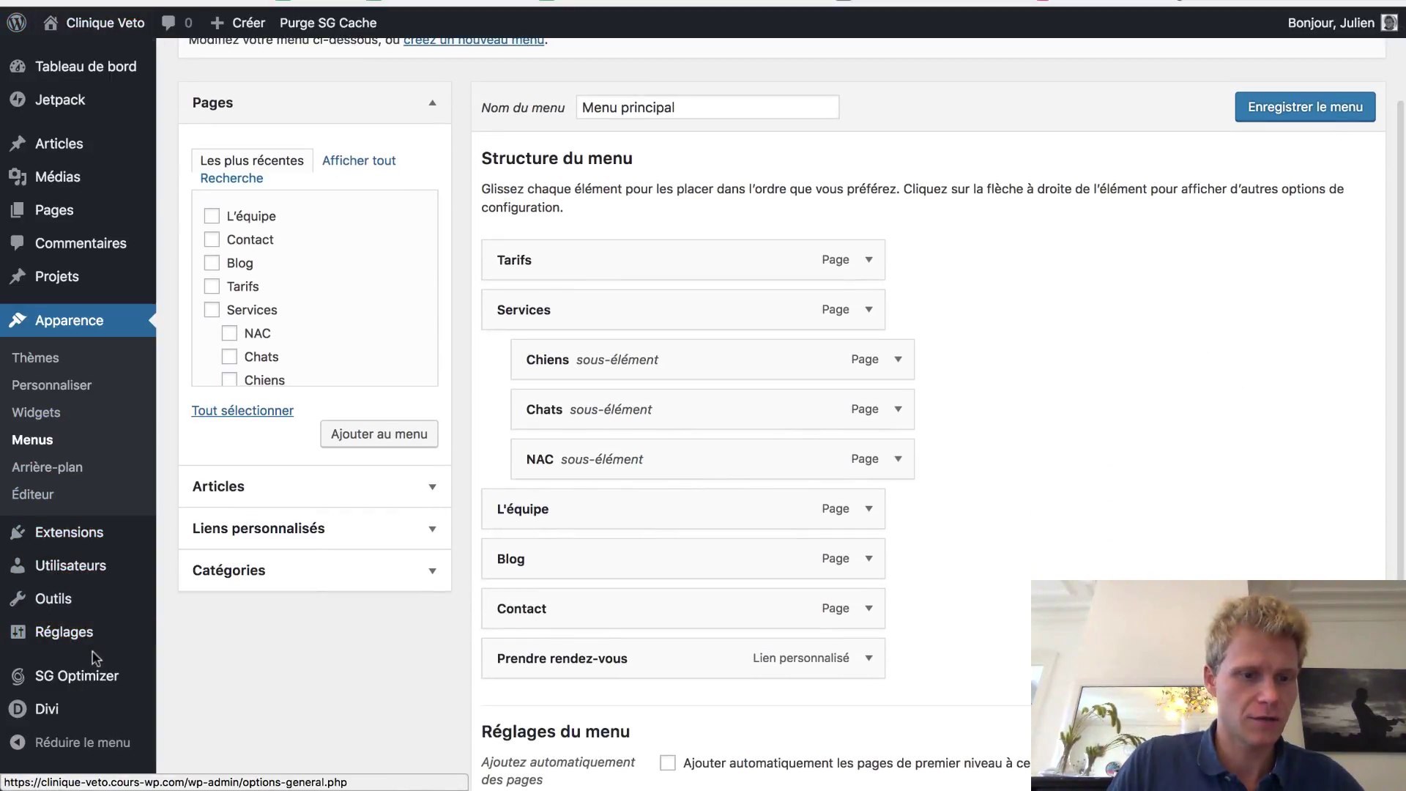
mouse_move(95, 652)
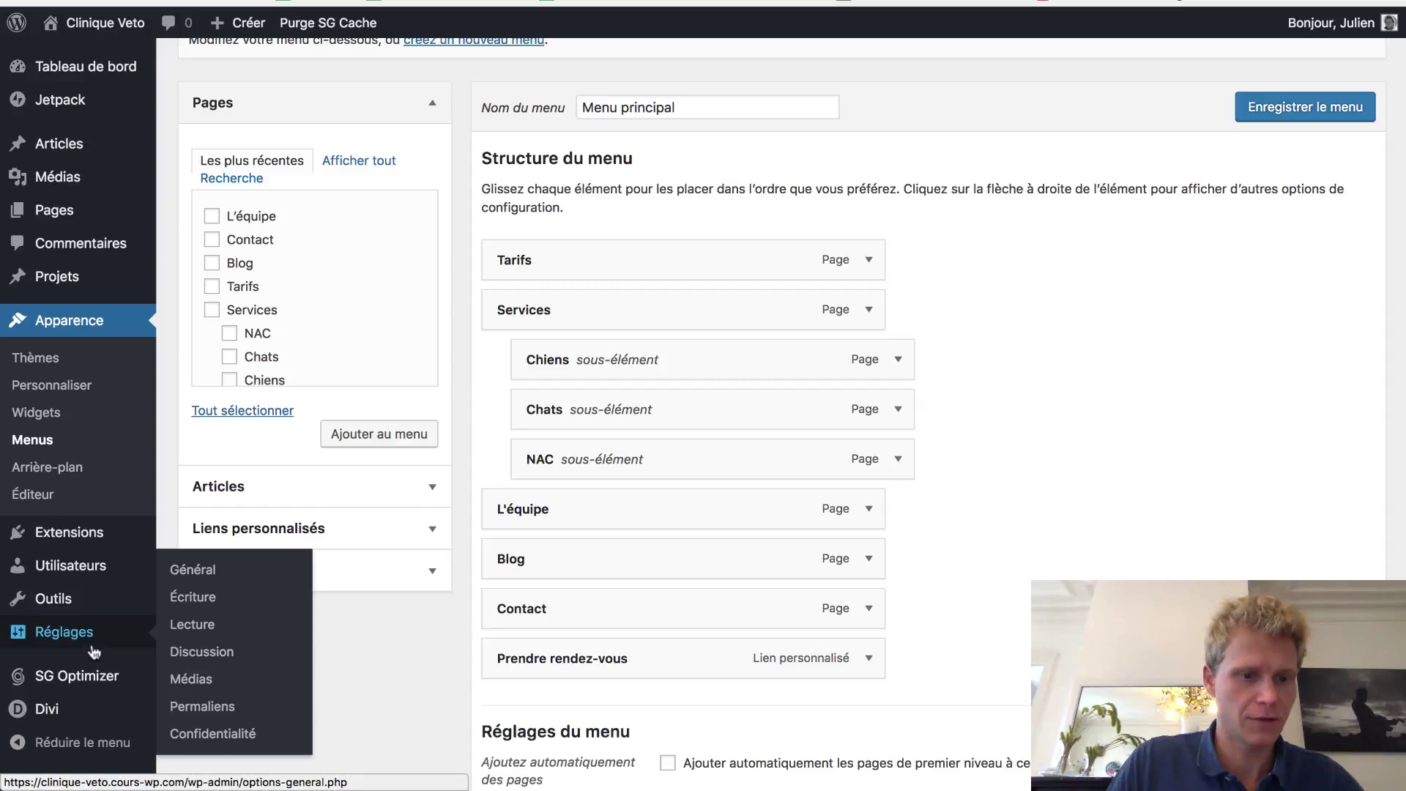
click(191, 626)
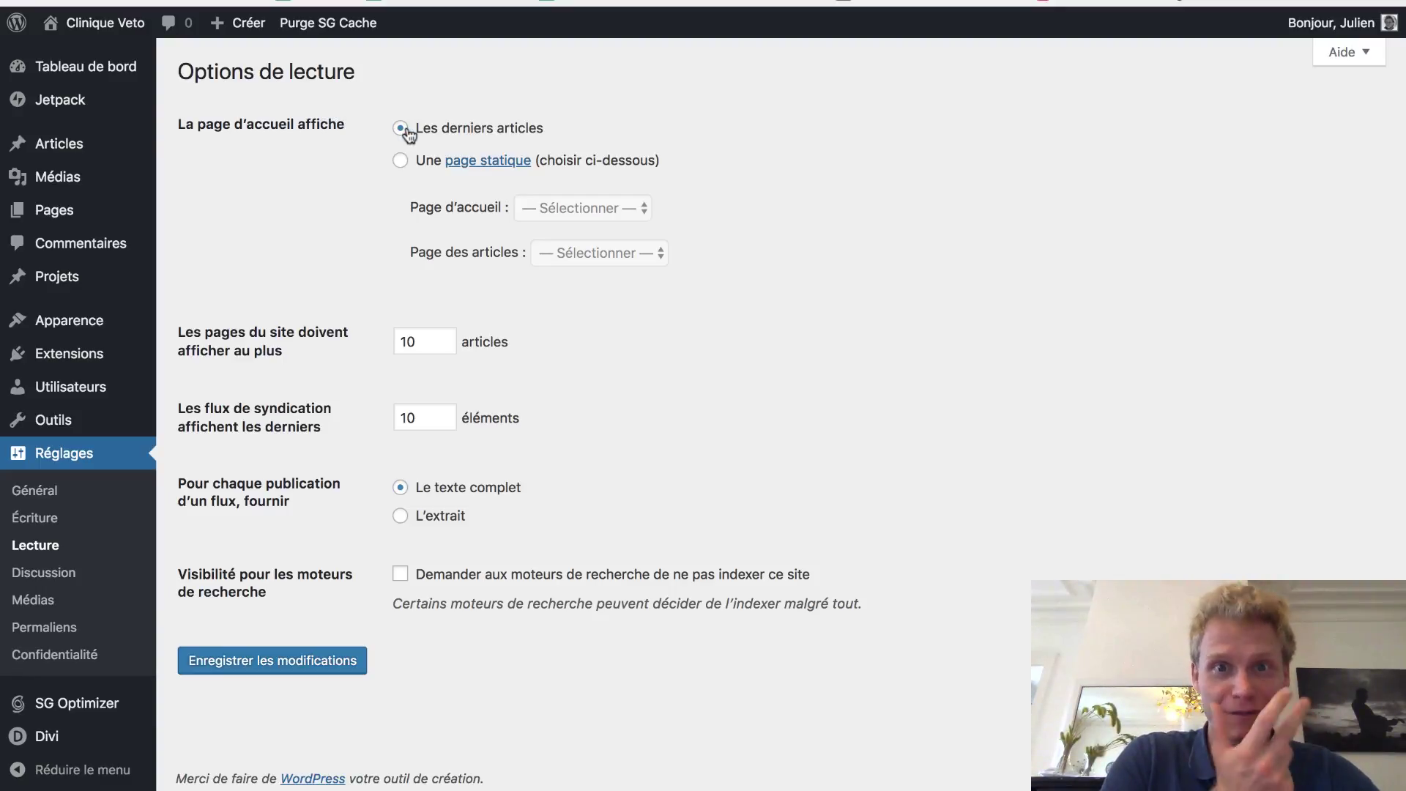
click(401, 160)
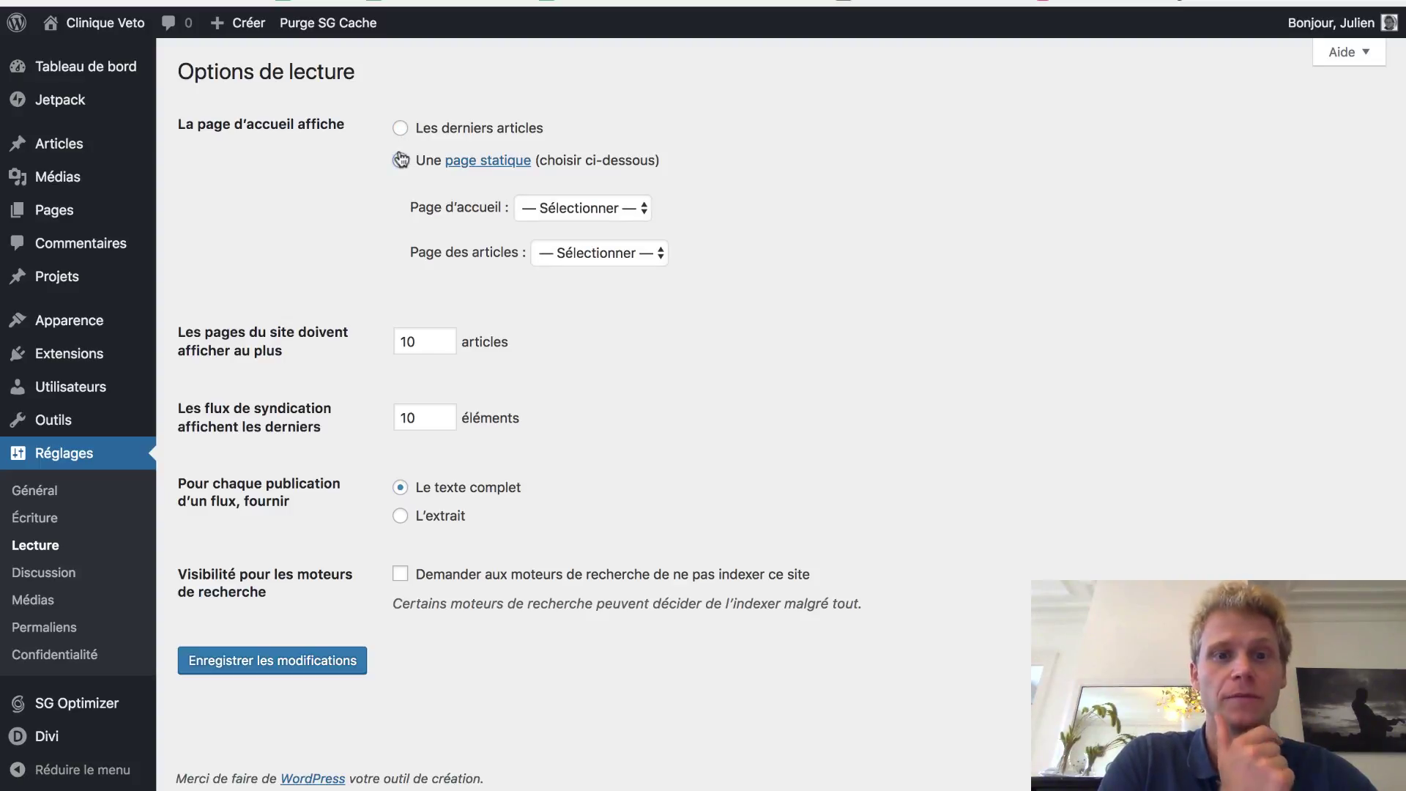
click(554, 209)
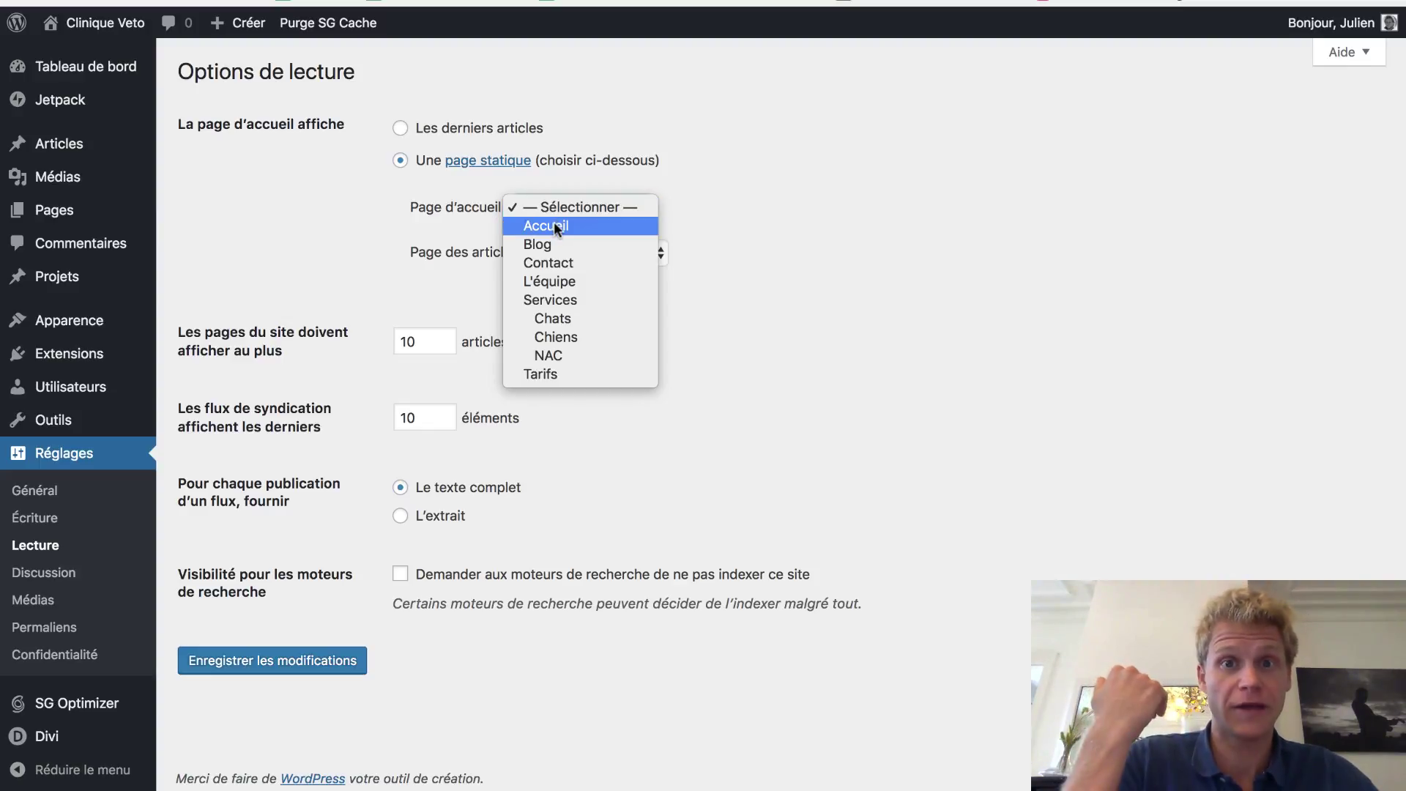
key(Escape)
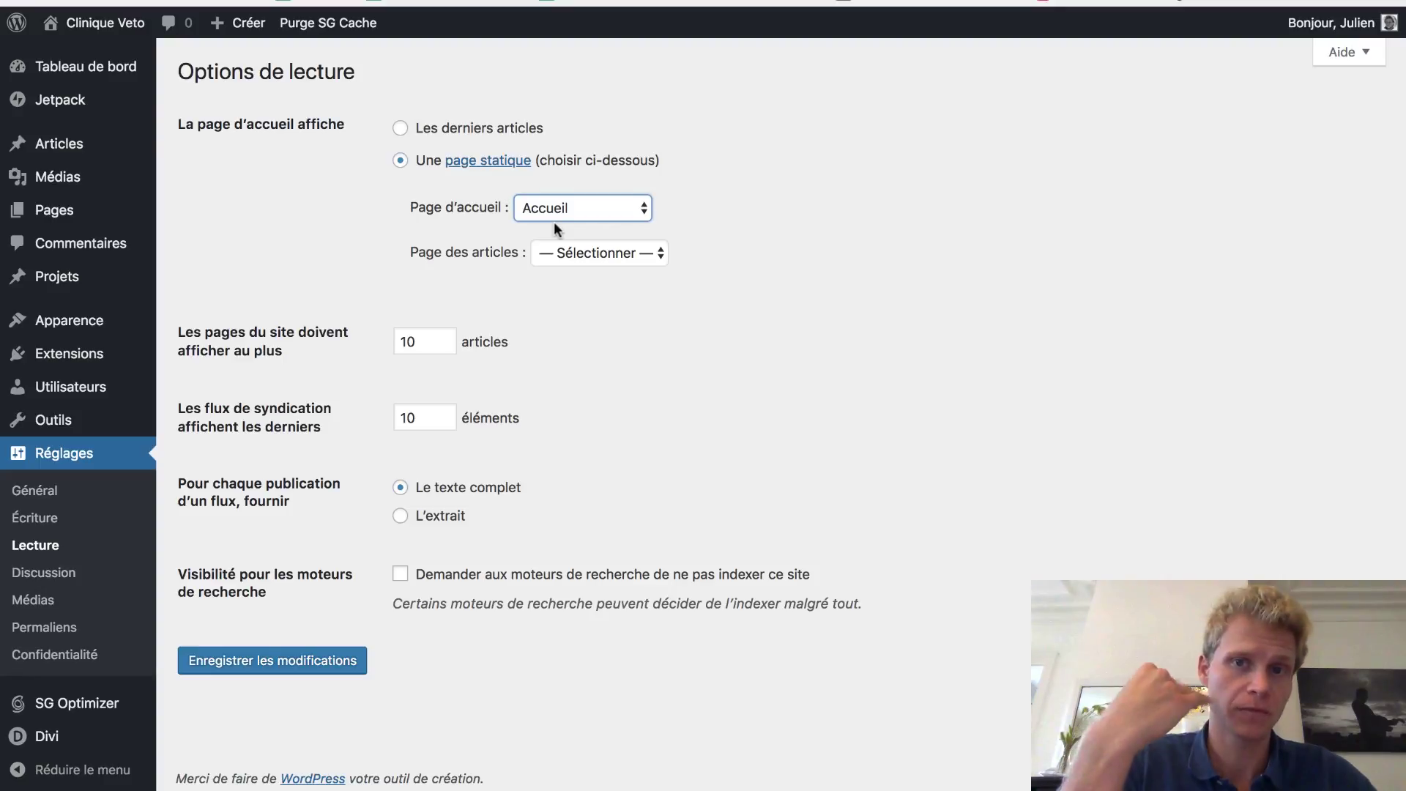
click(560, 253)
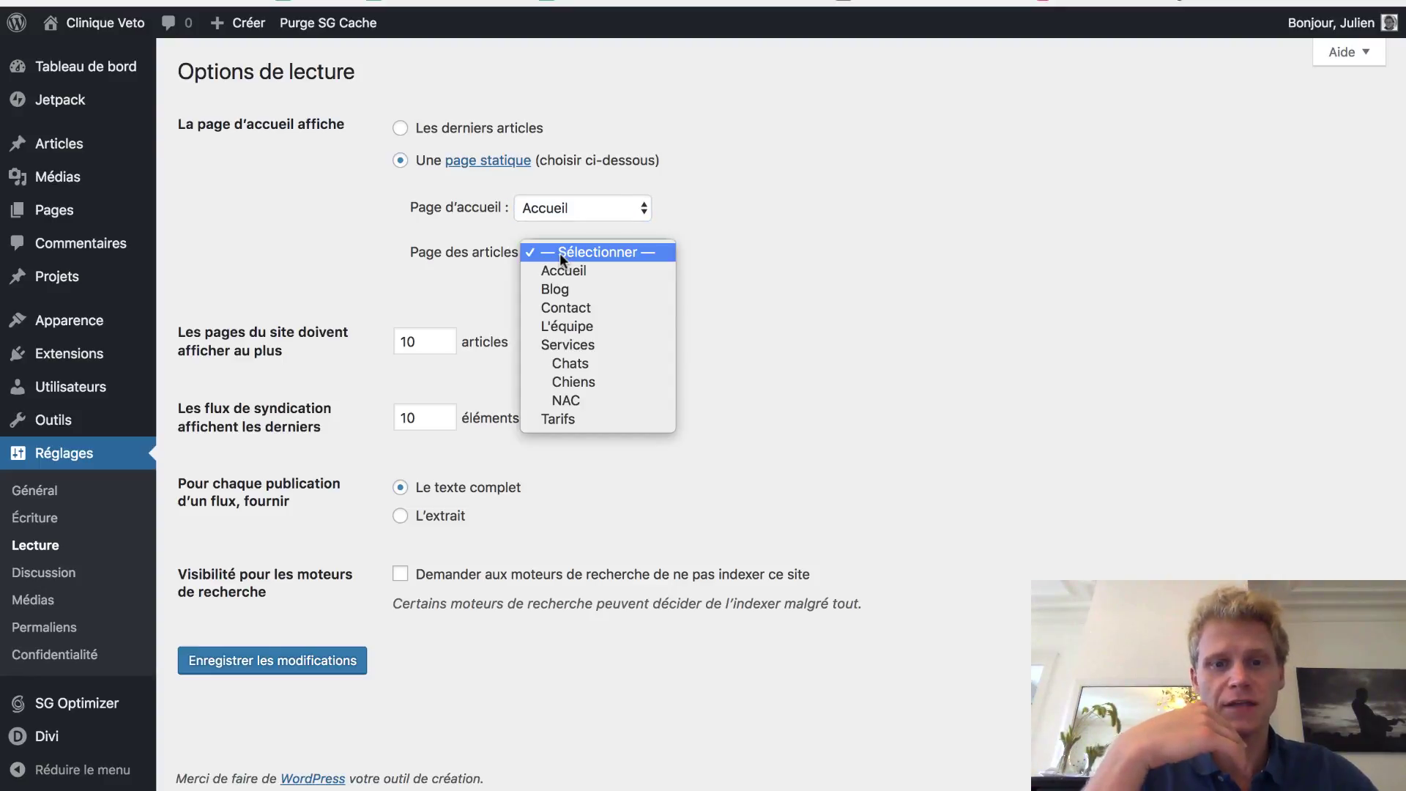
click(557, 292)
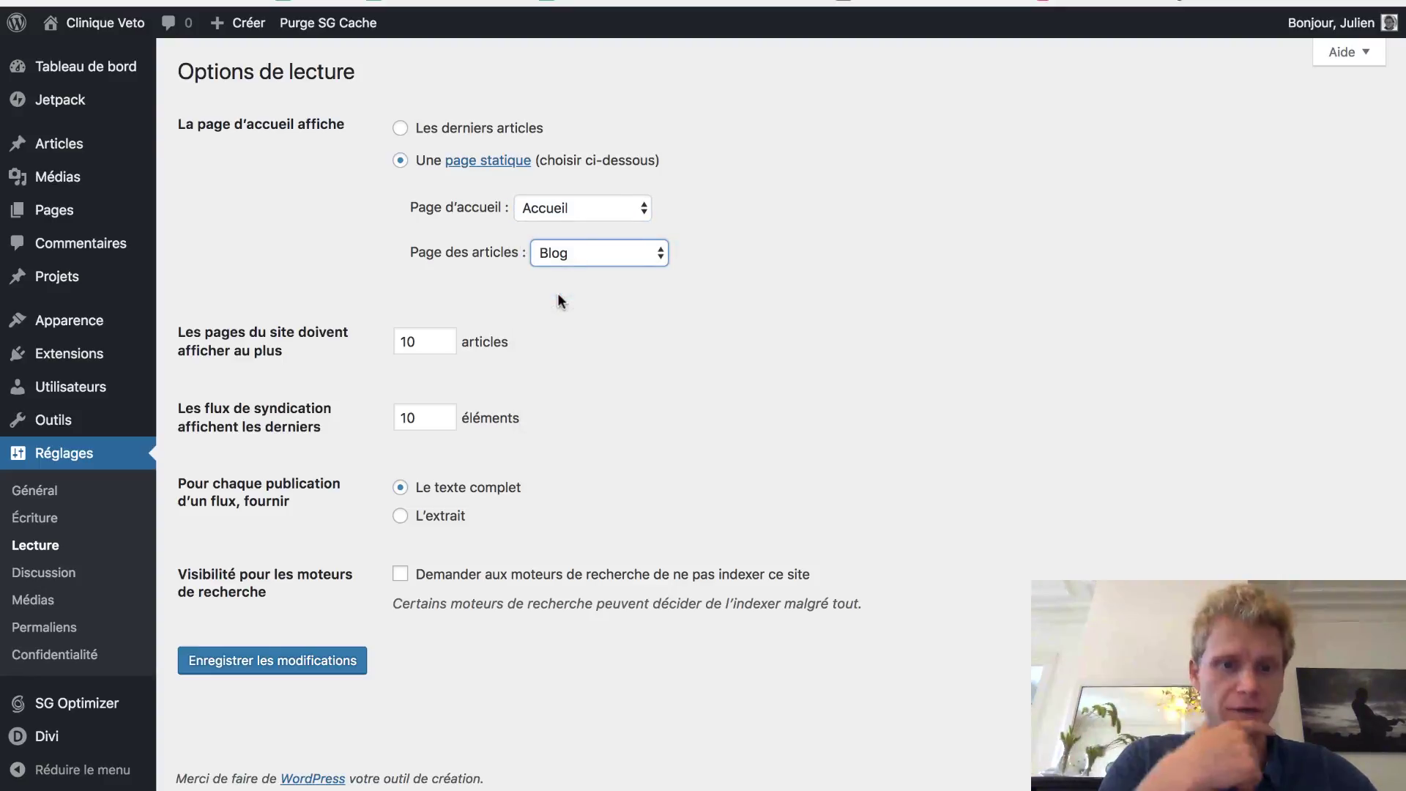
click(297, 659)
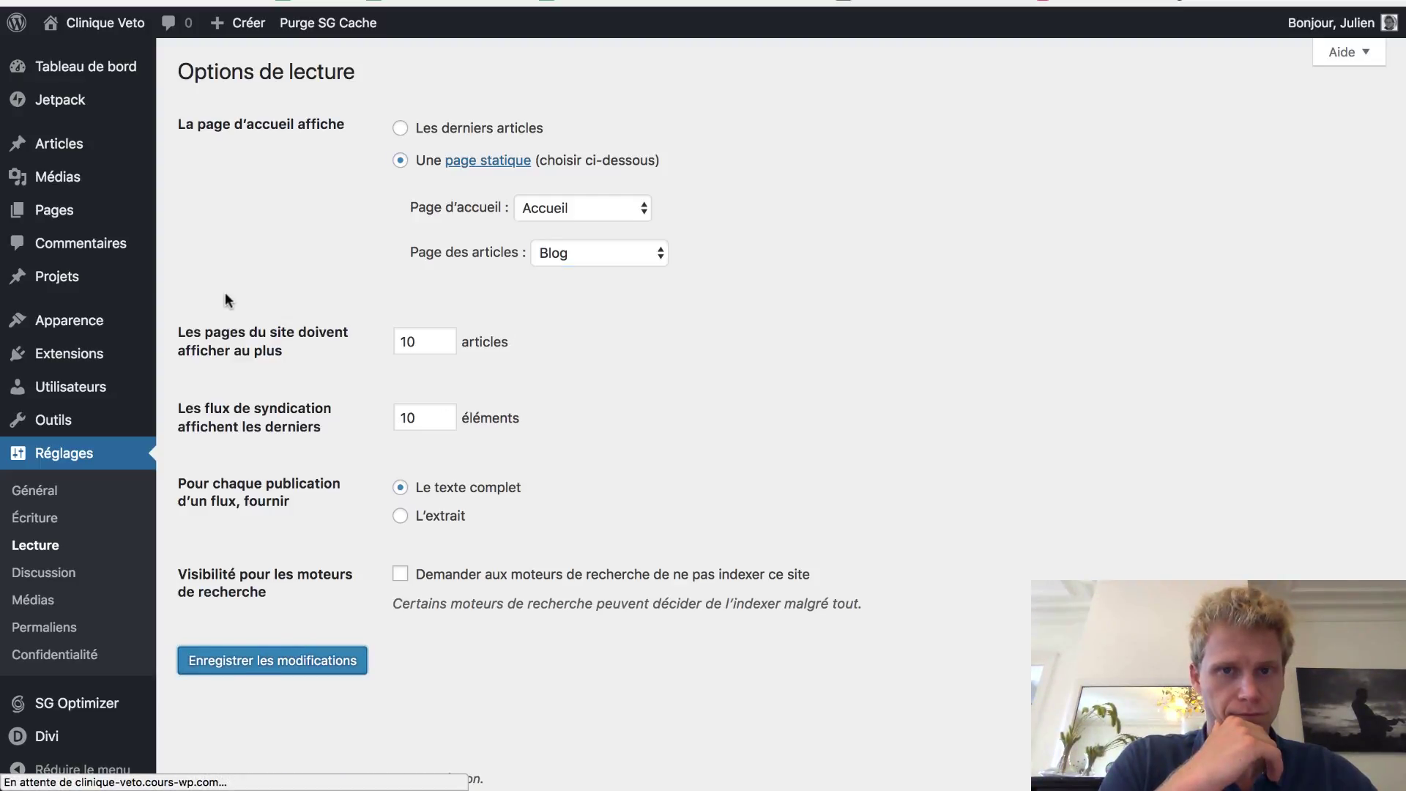
click(132, 37)
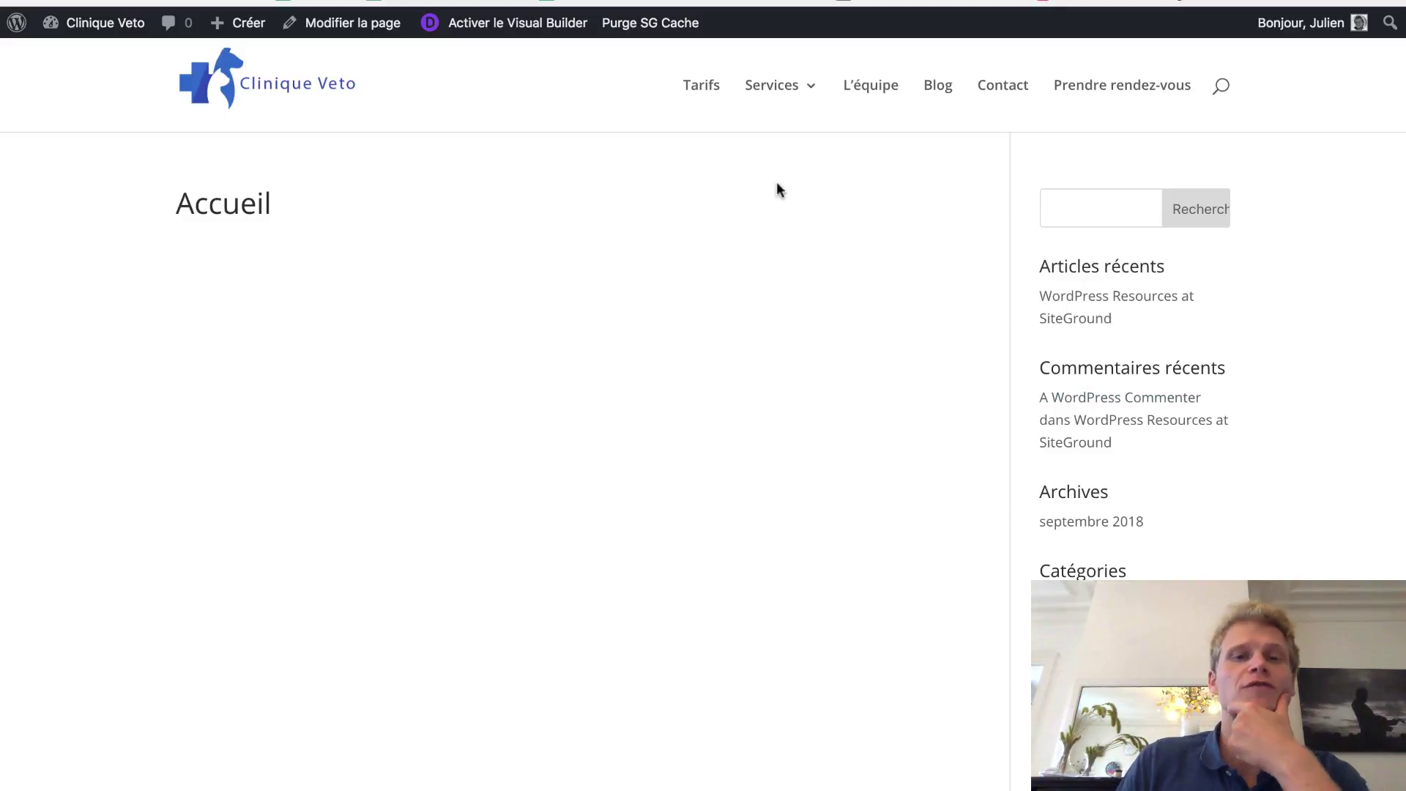
Launch the Divi Visual Builder on the Accueil page from the Clinique Veto admin bar and start building.
click(513, 36)
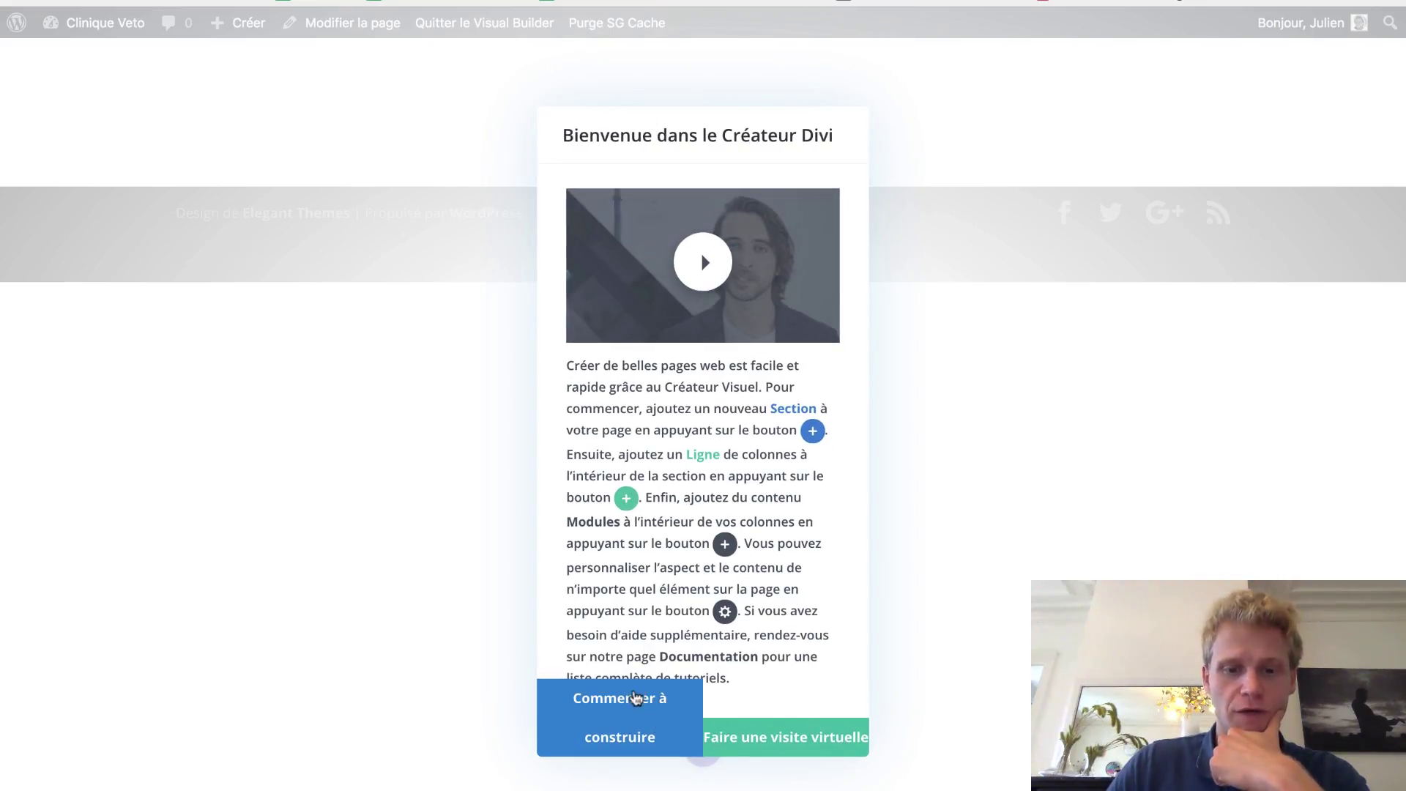
click(613, 727)
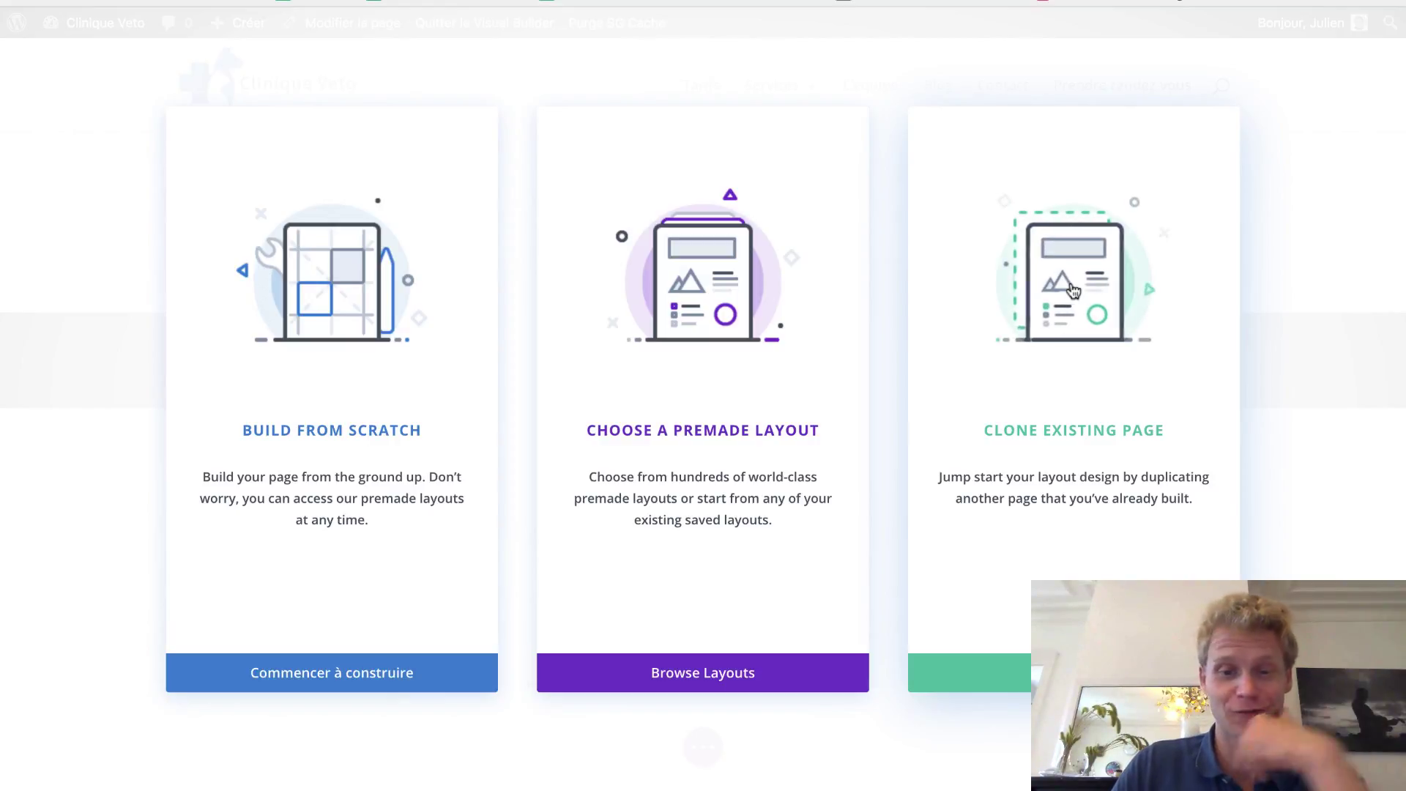
Browse the premade layout library and open the Doctor's Office layout pack.
click(725, 355)
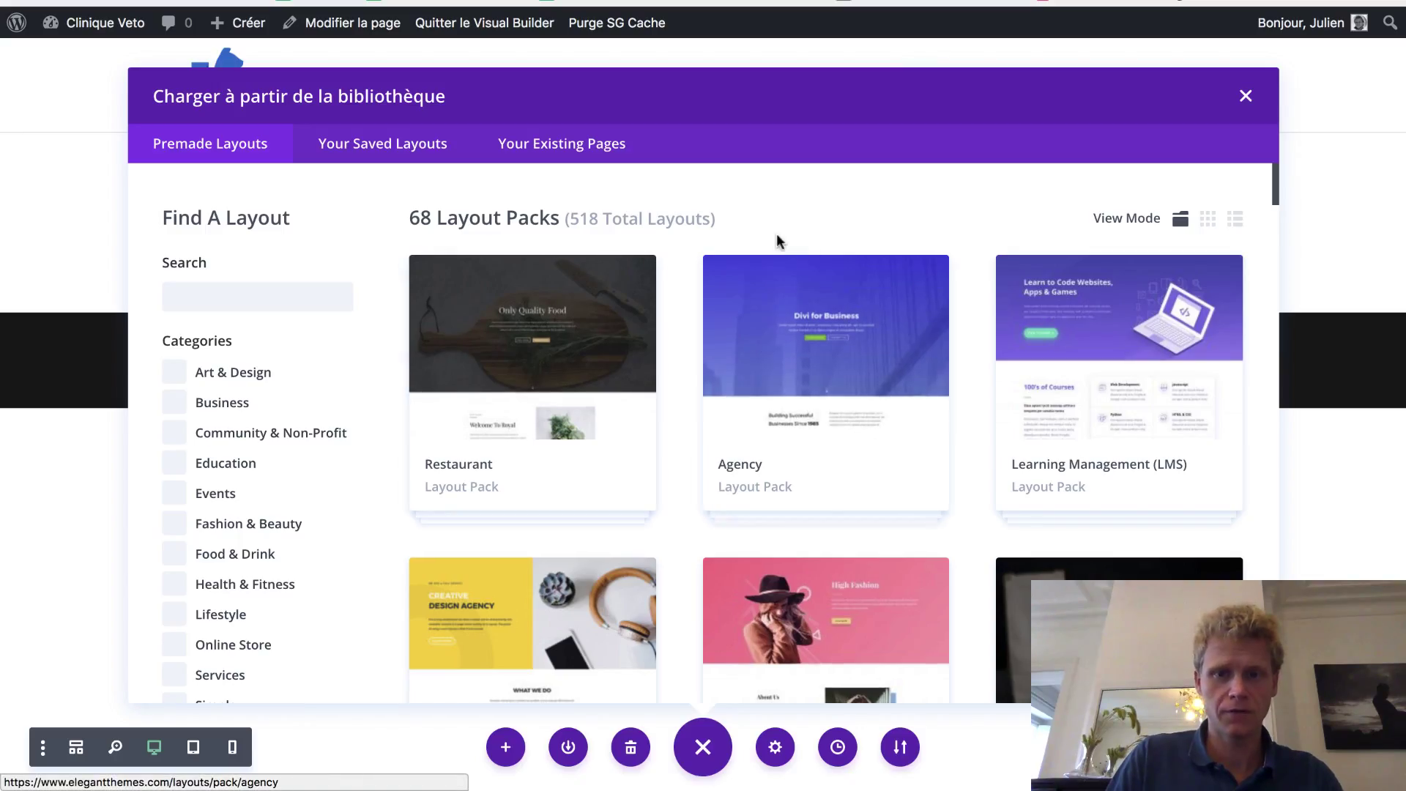
scroll(747, 216, down, 3)
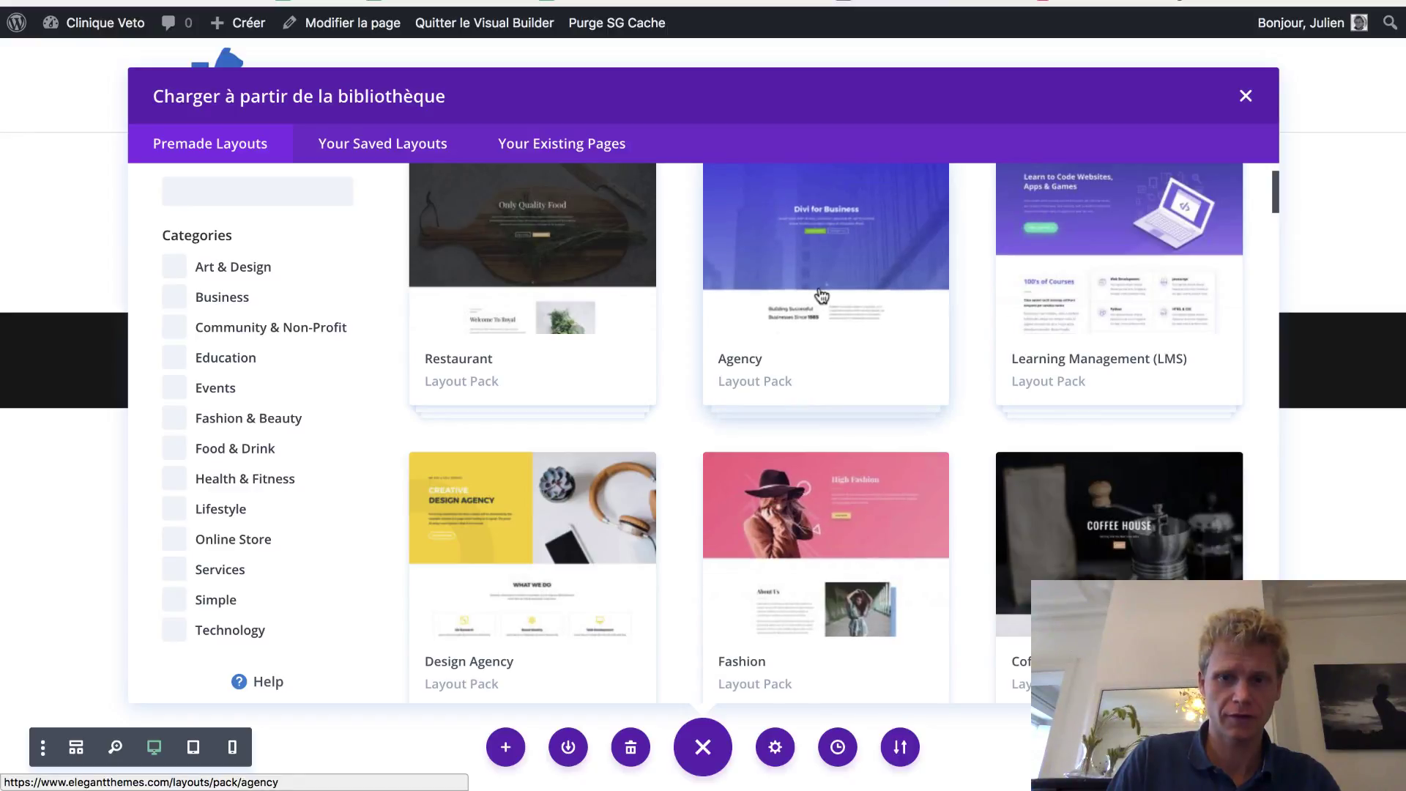
scroll(821, 300, down, 2)
scroll(819, 298, up, 2)
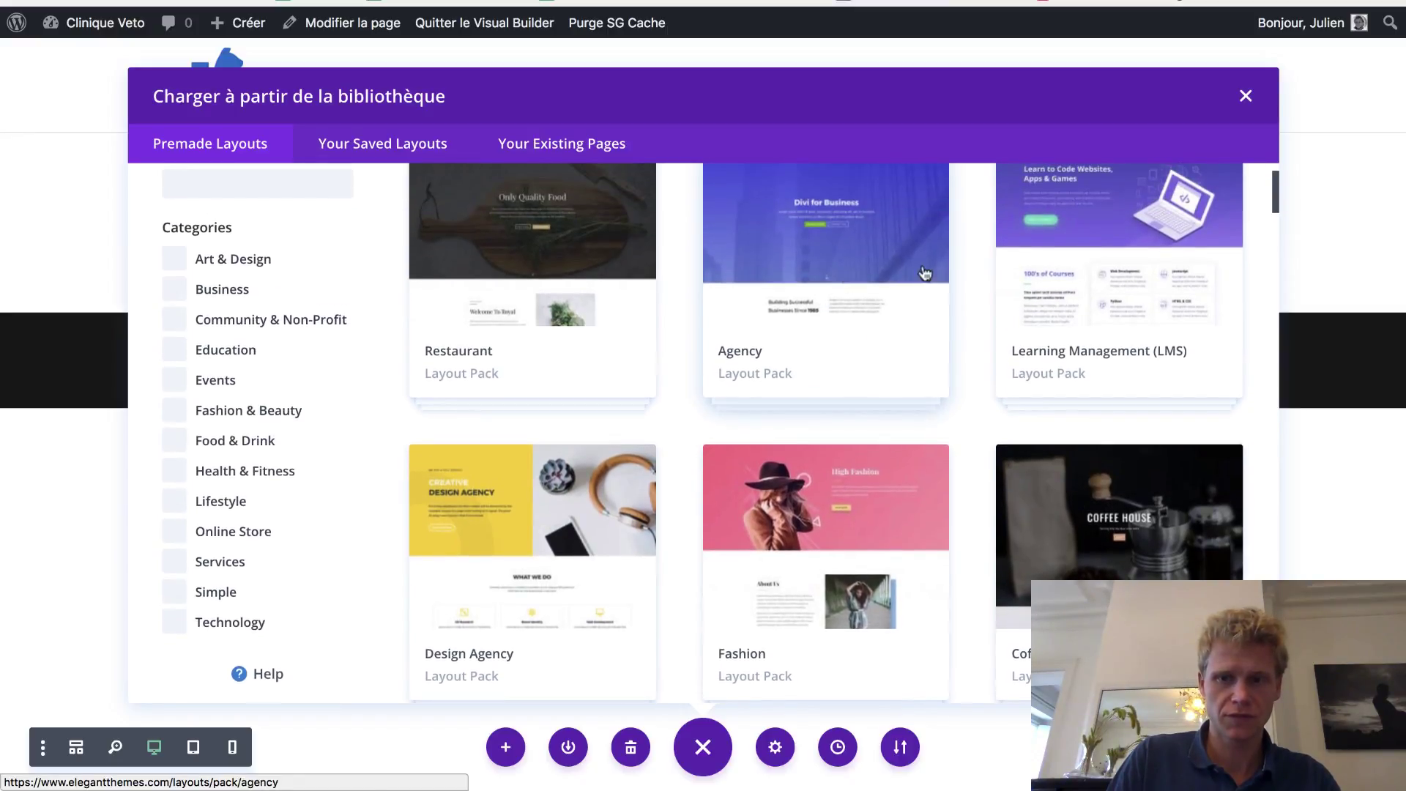
scroll(1076, 259, up, 1)
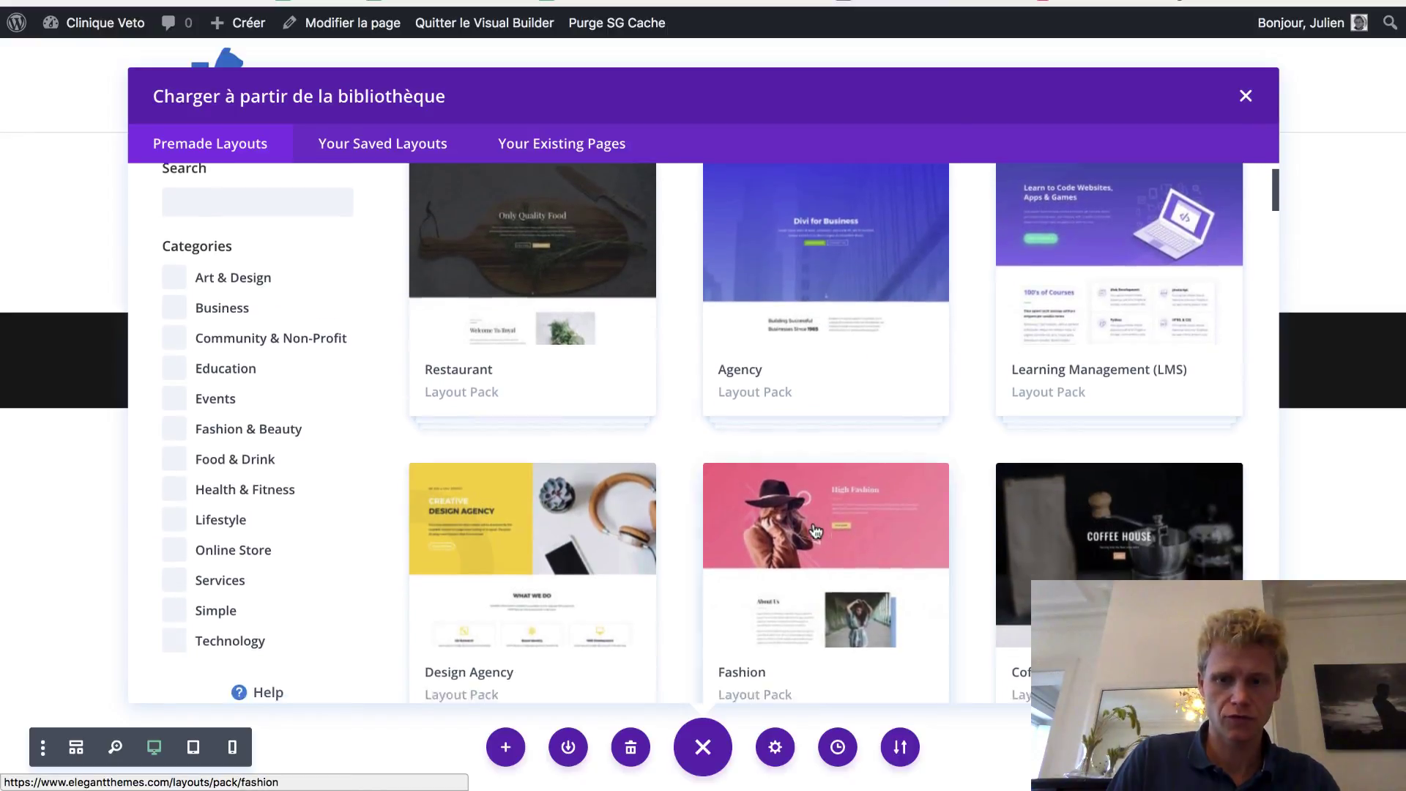
scroll(816, 530, down, 10)
scroll(815, 527, down, 15)
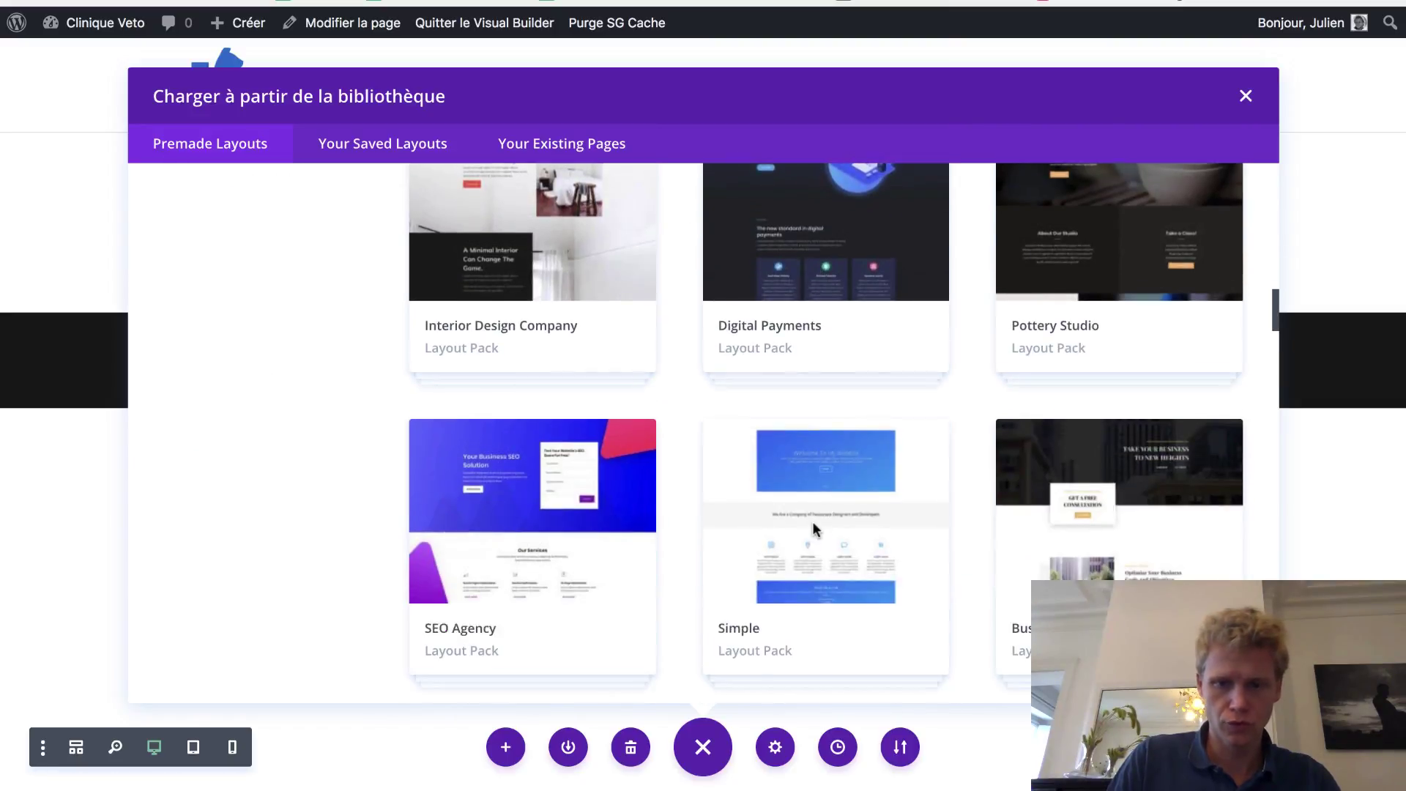
scroll(813, 526, down, 15)
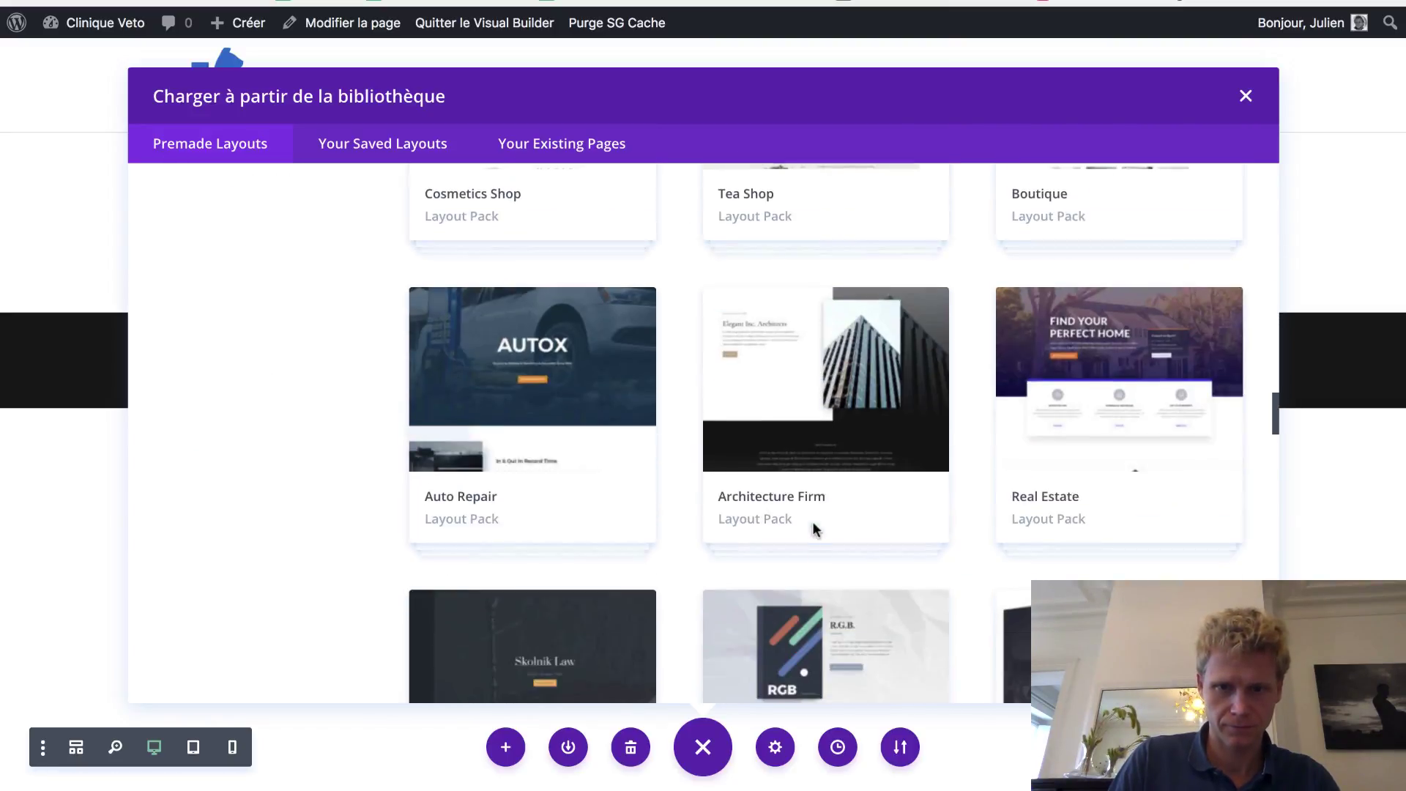
scroll(815, 530, down, 8)
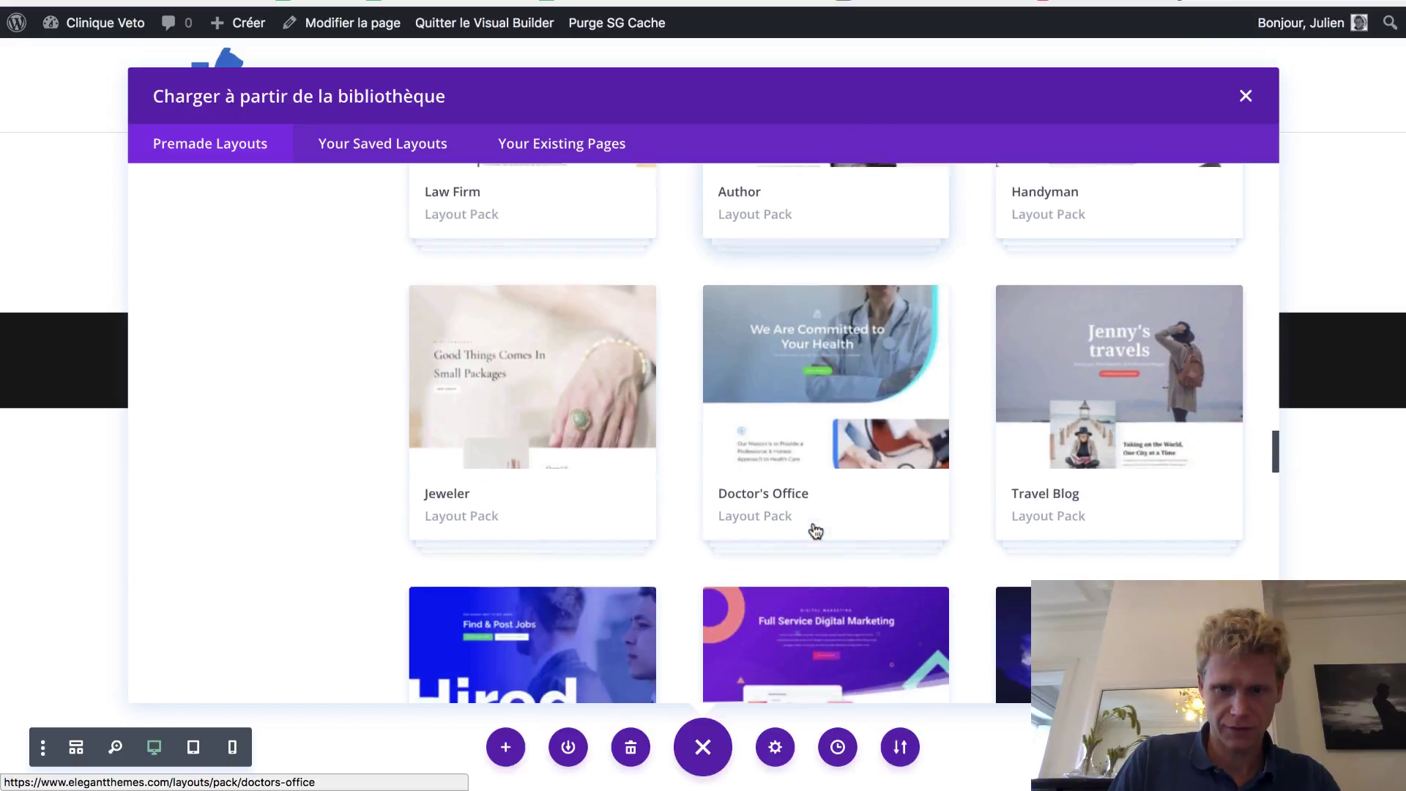
click(835, 383)
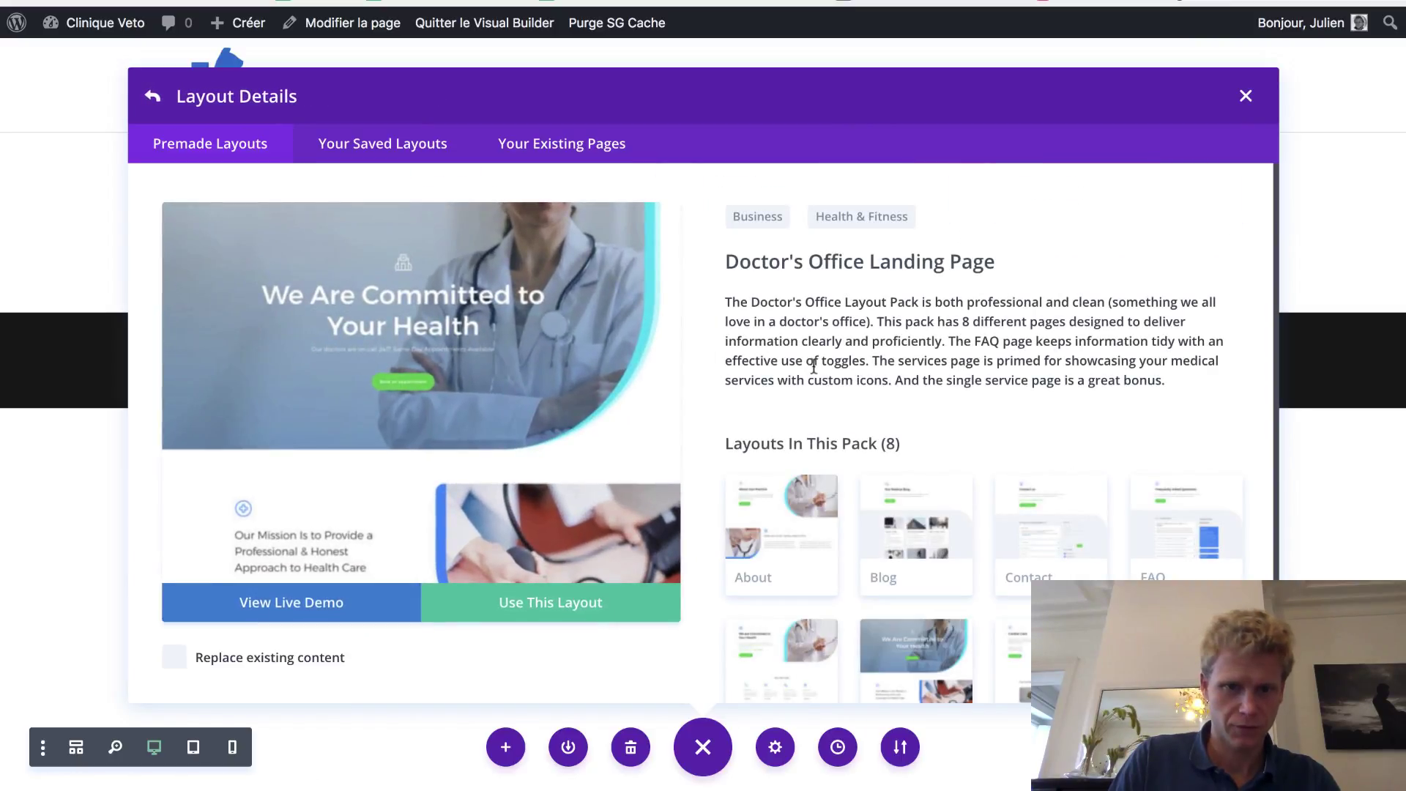
Preview the pack's About and Blog layouts, then show the Doctor's Office Home Page layout.
scroll(539, 377, down, 4)
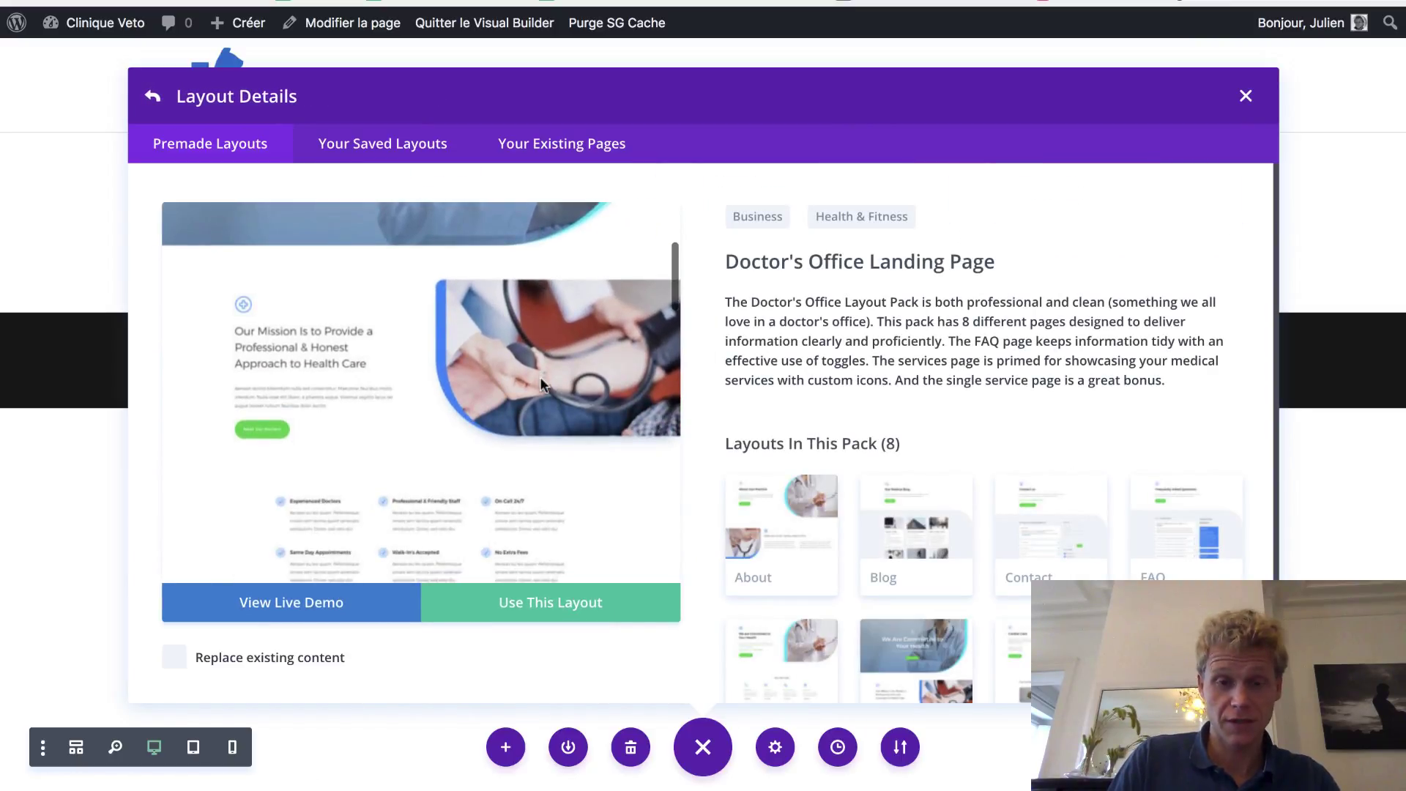
scroll(539, 376, down, 5)
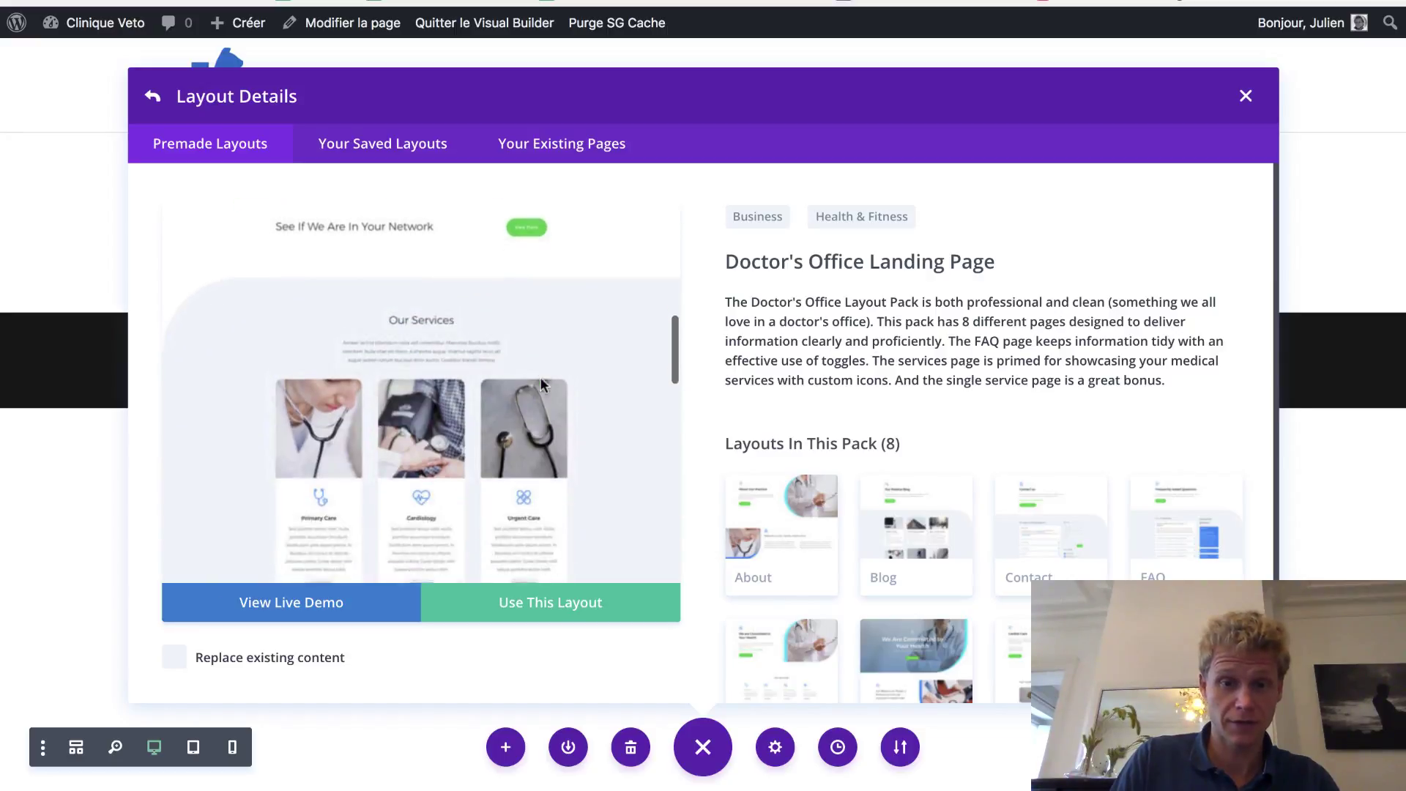
scroll(539, 382, down, 5)
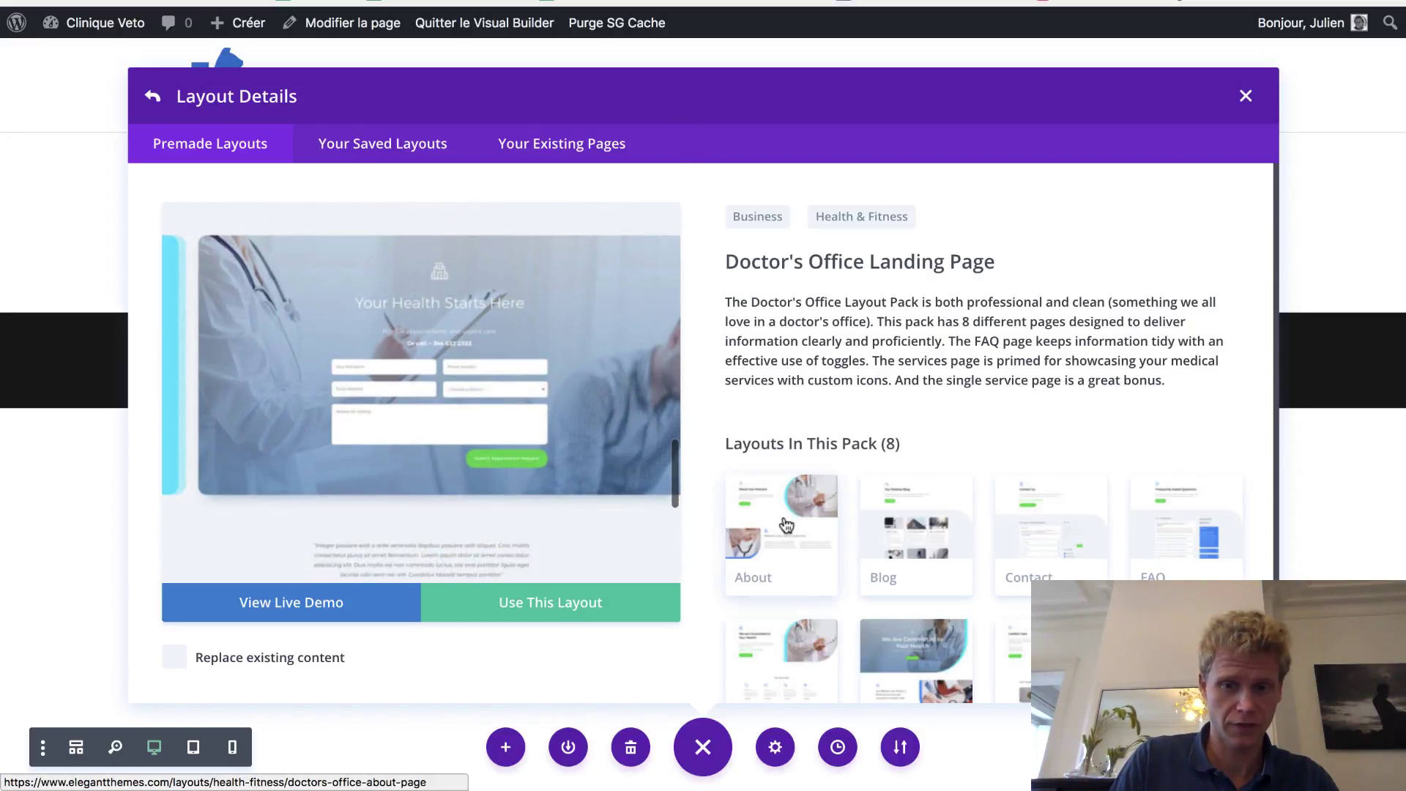
click(785, 524)
scroll(533, 450, down, 6)
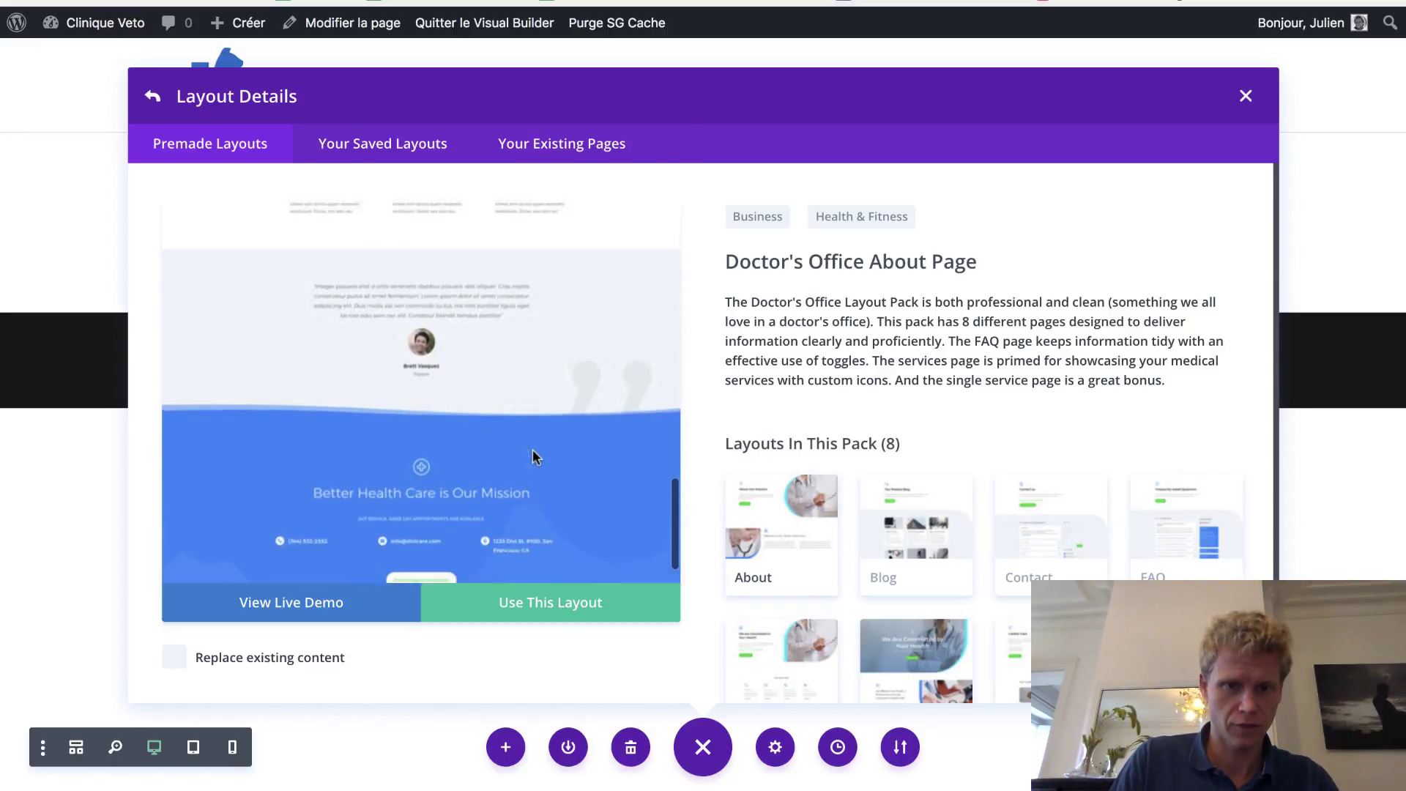
scroll(539, 452, up, 8)
click(899, 533)
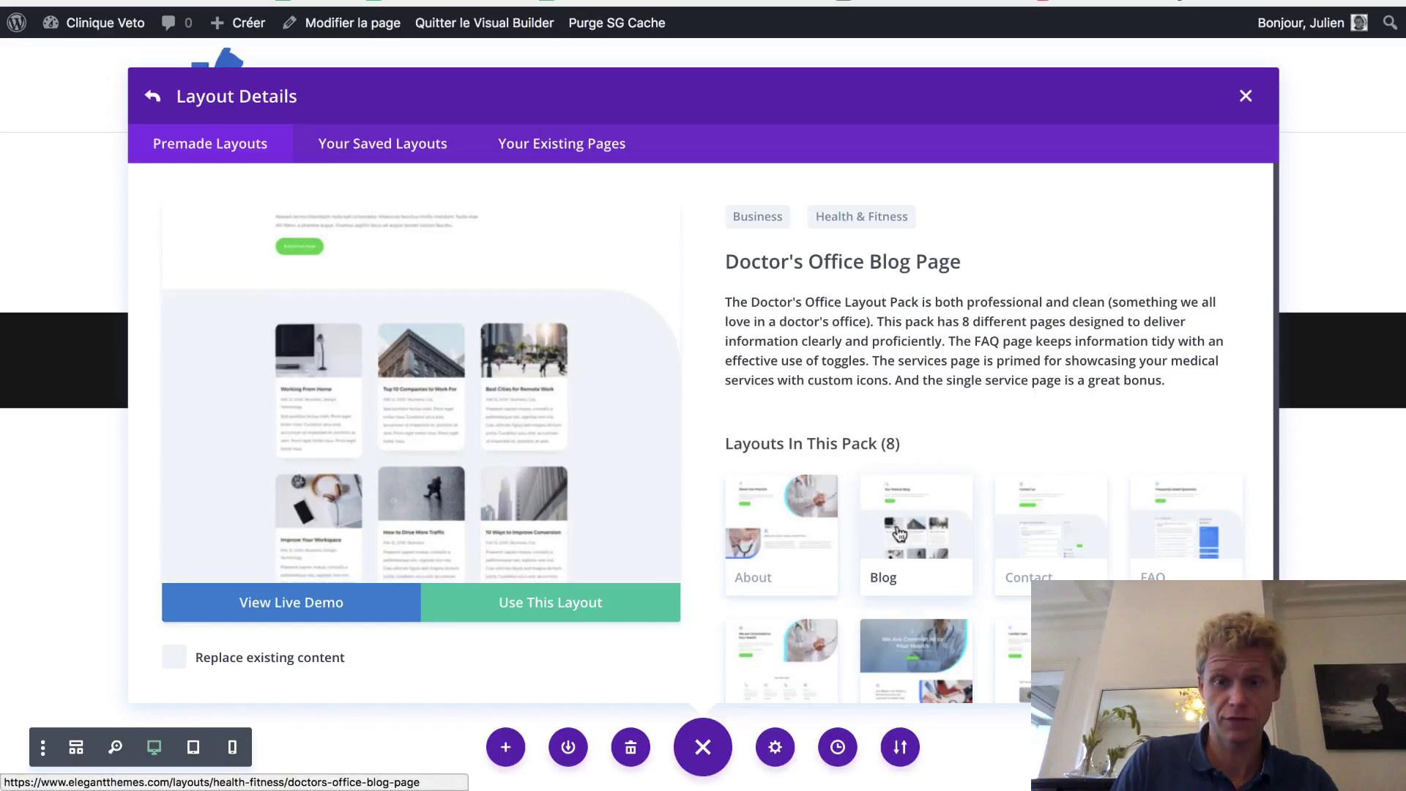
scroll(468, 447, up, 2)
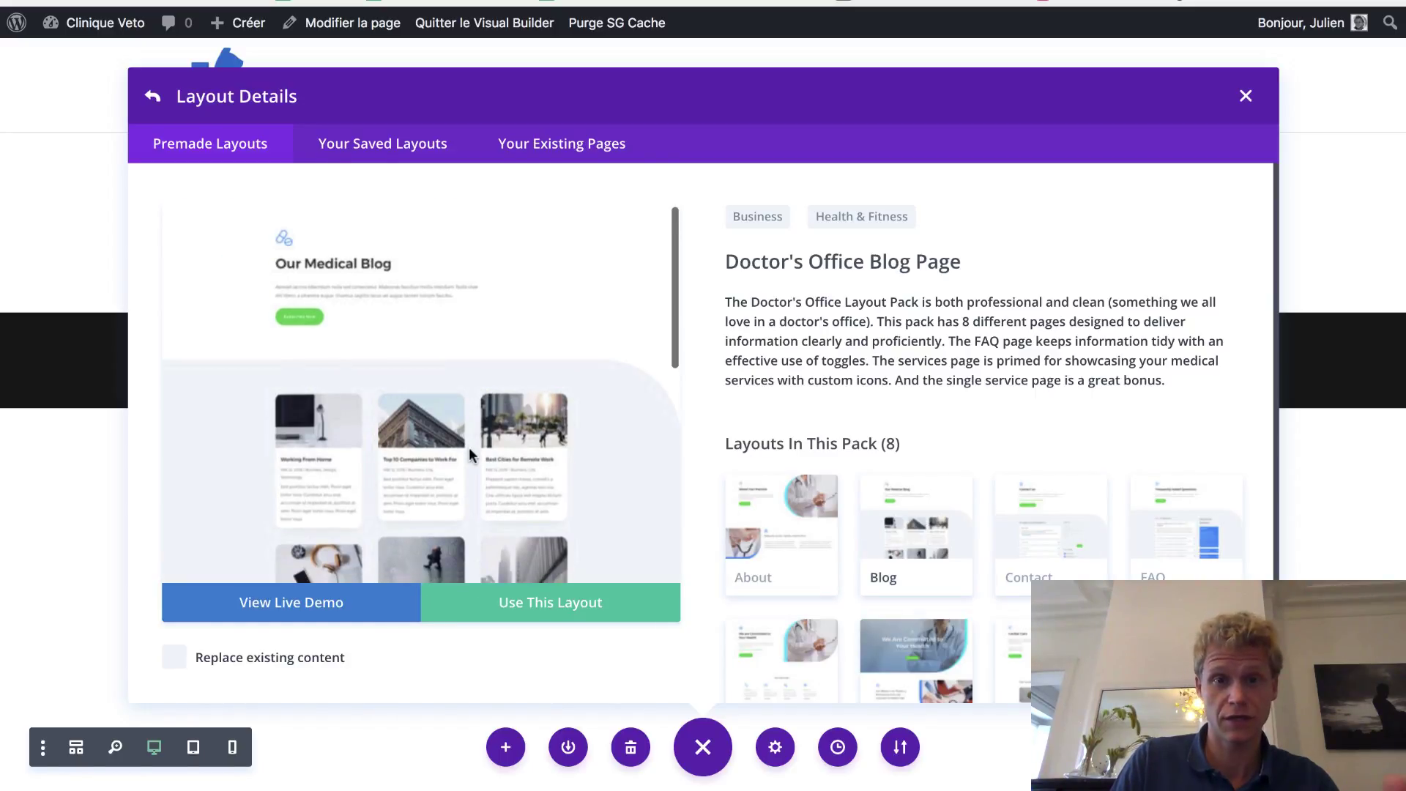
scroll(469, 447, down, 8)
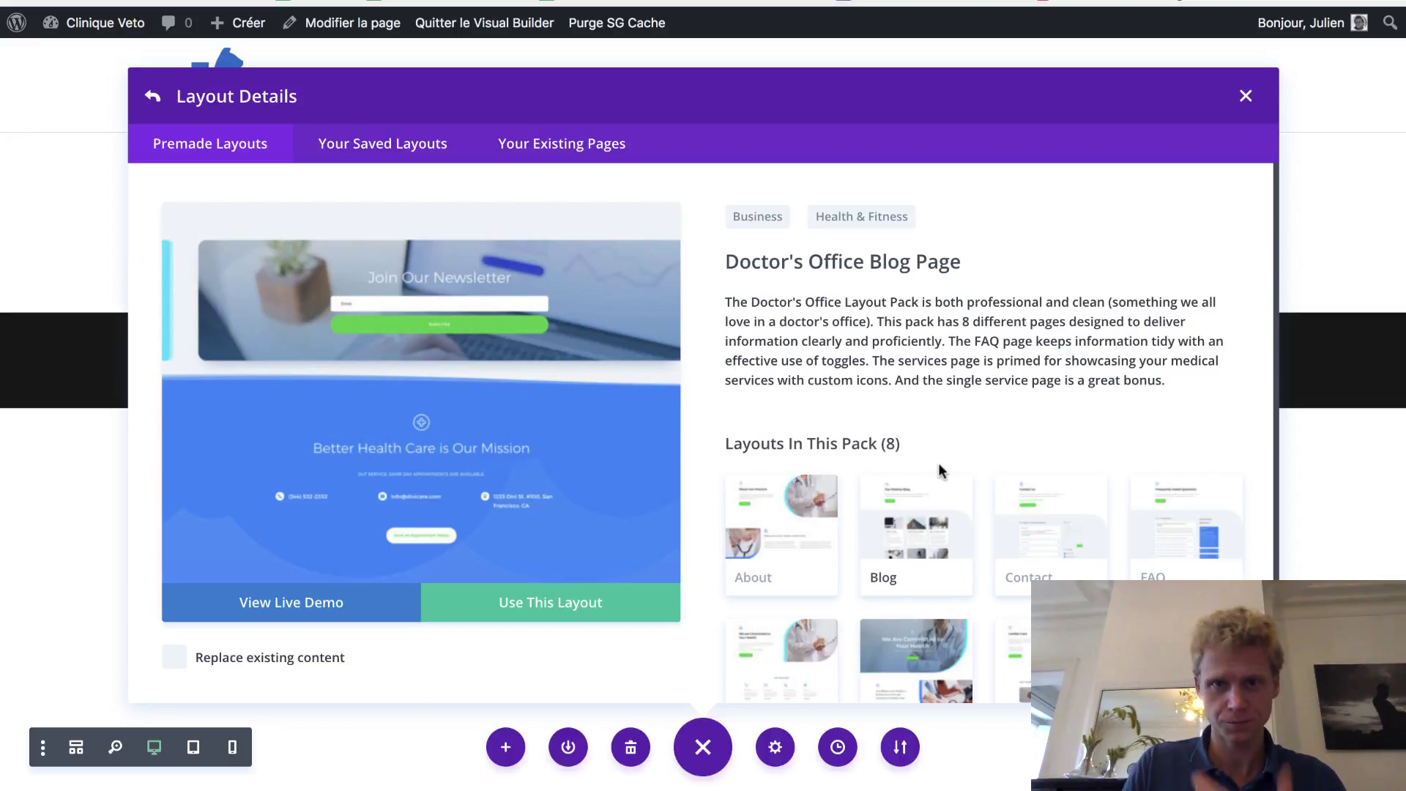
scroll(941, 470, down, 2)
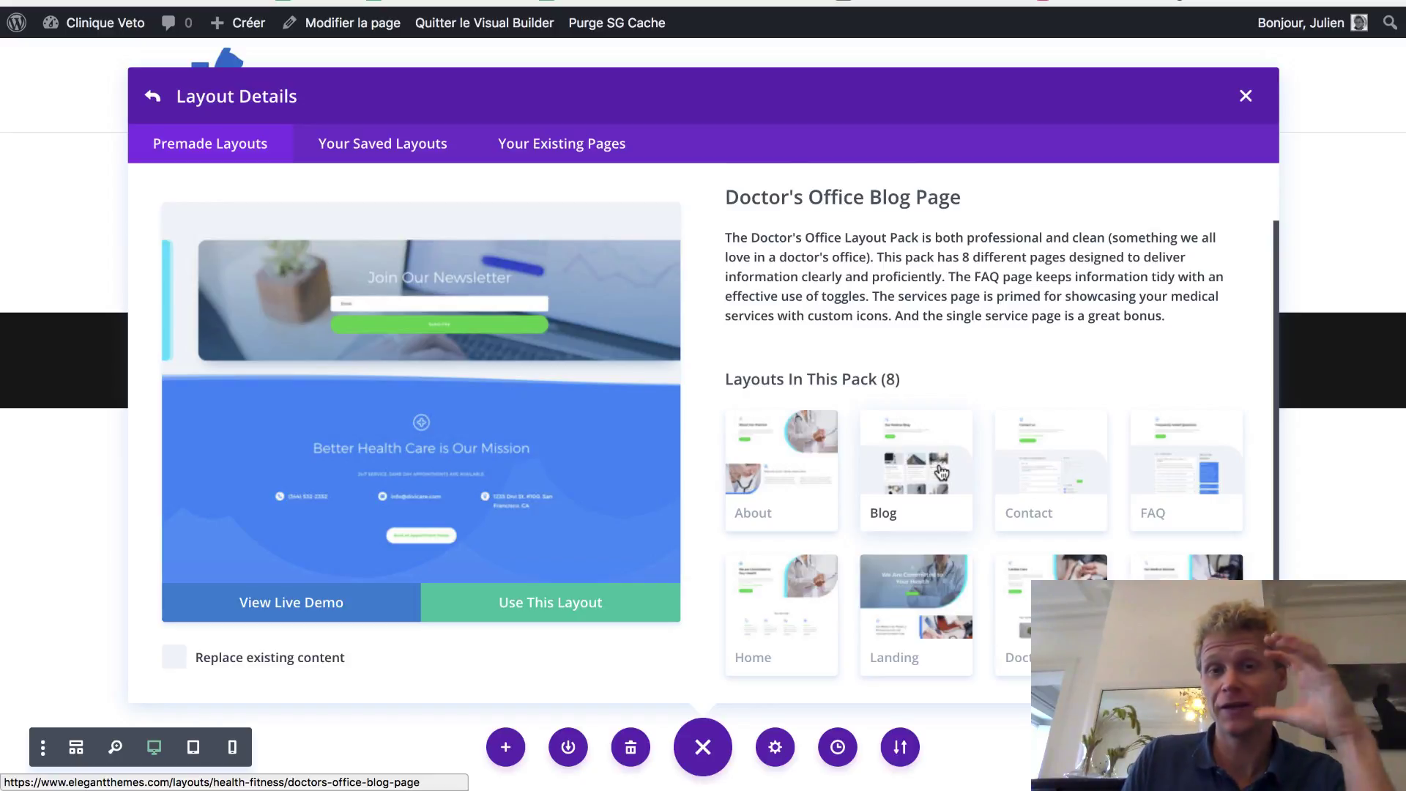
click(800, 579)
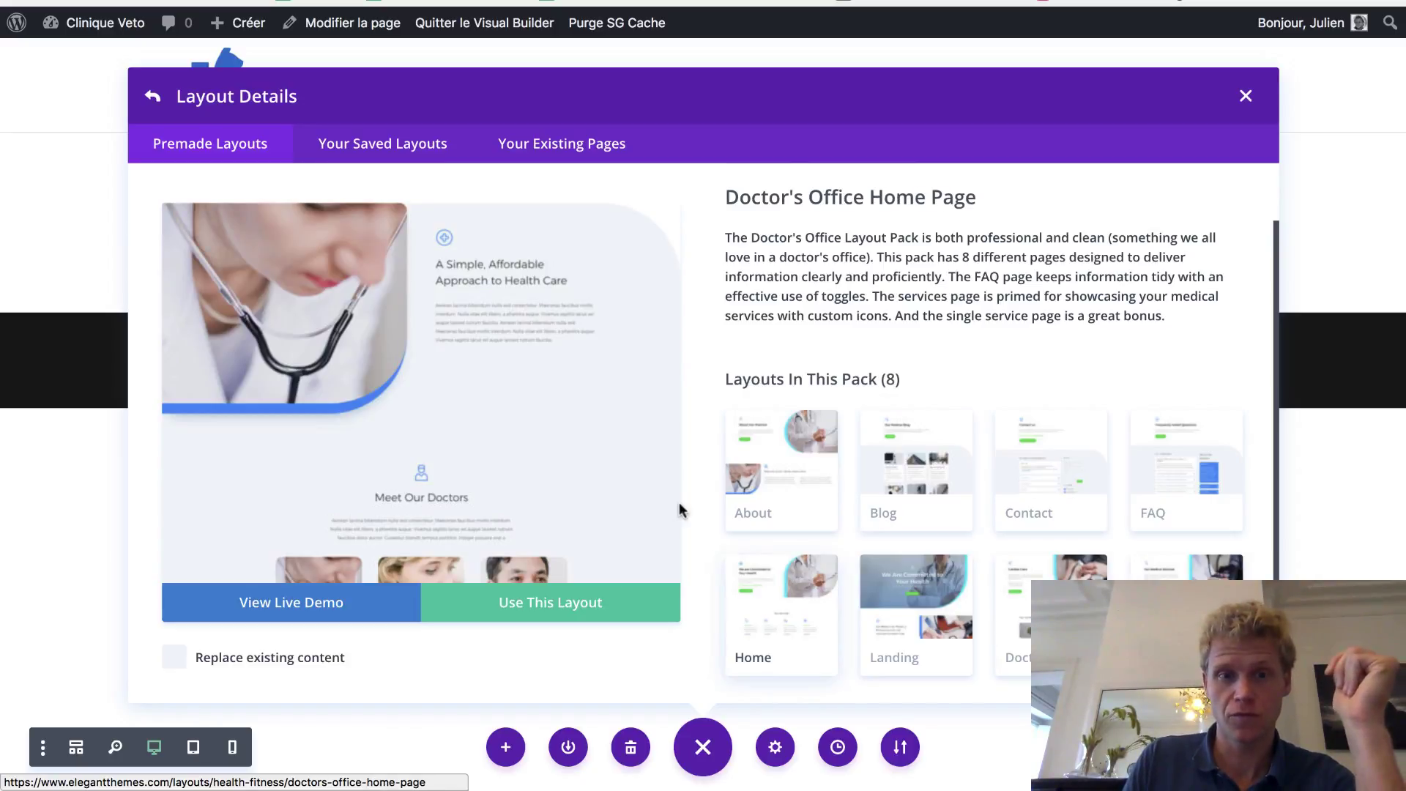
scroll(652, 458, up, 5)
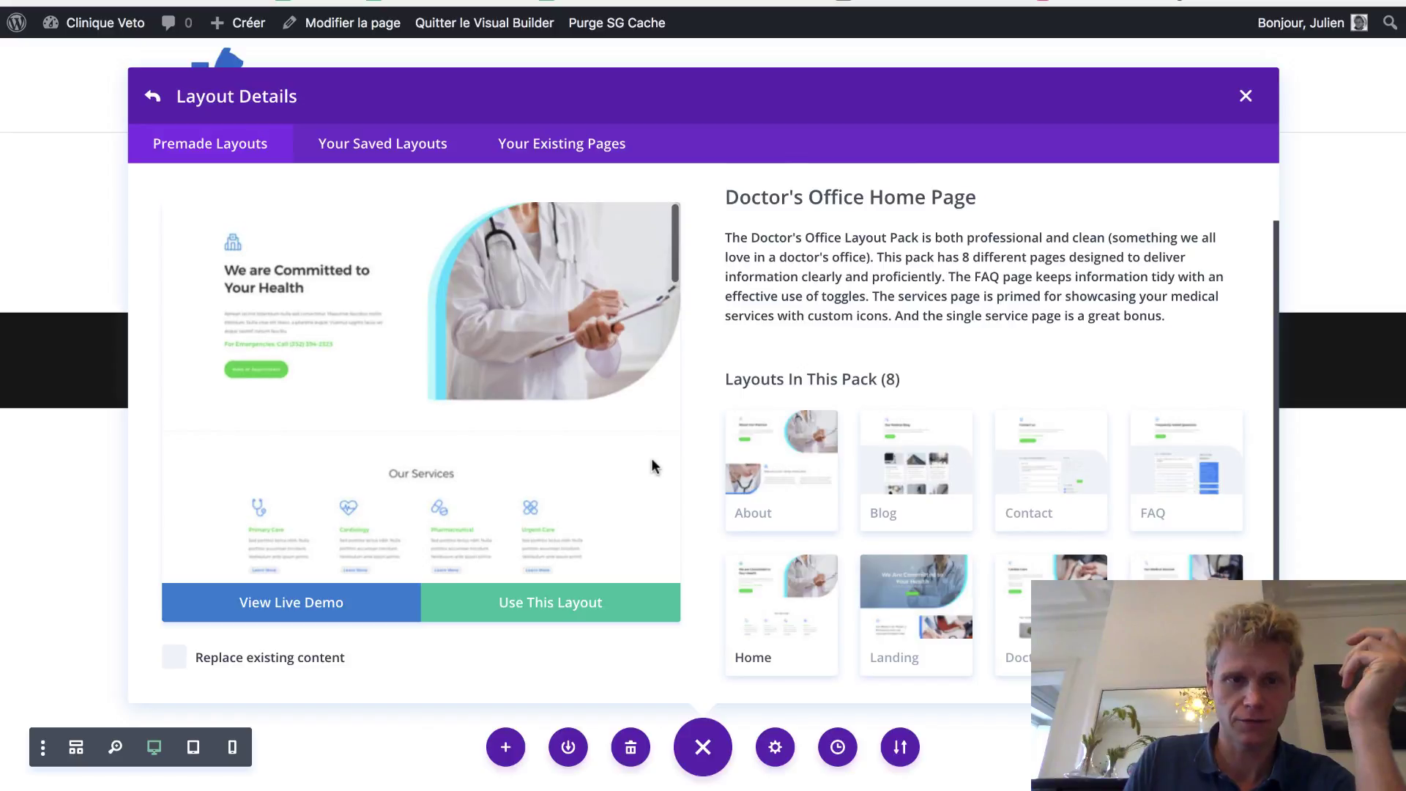
Import the Doctor's Office Home Page layout and delete the empty section above the hero.
click(553, 605)
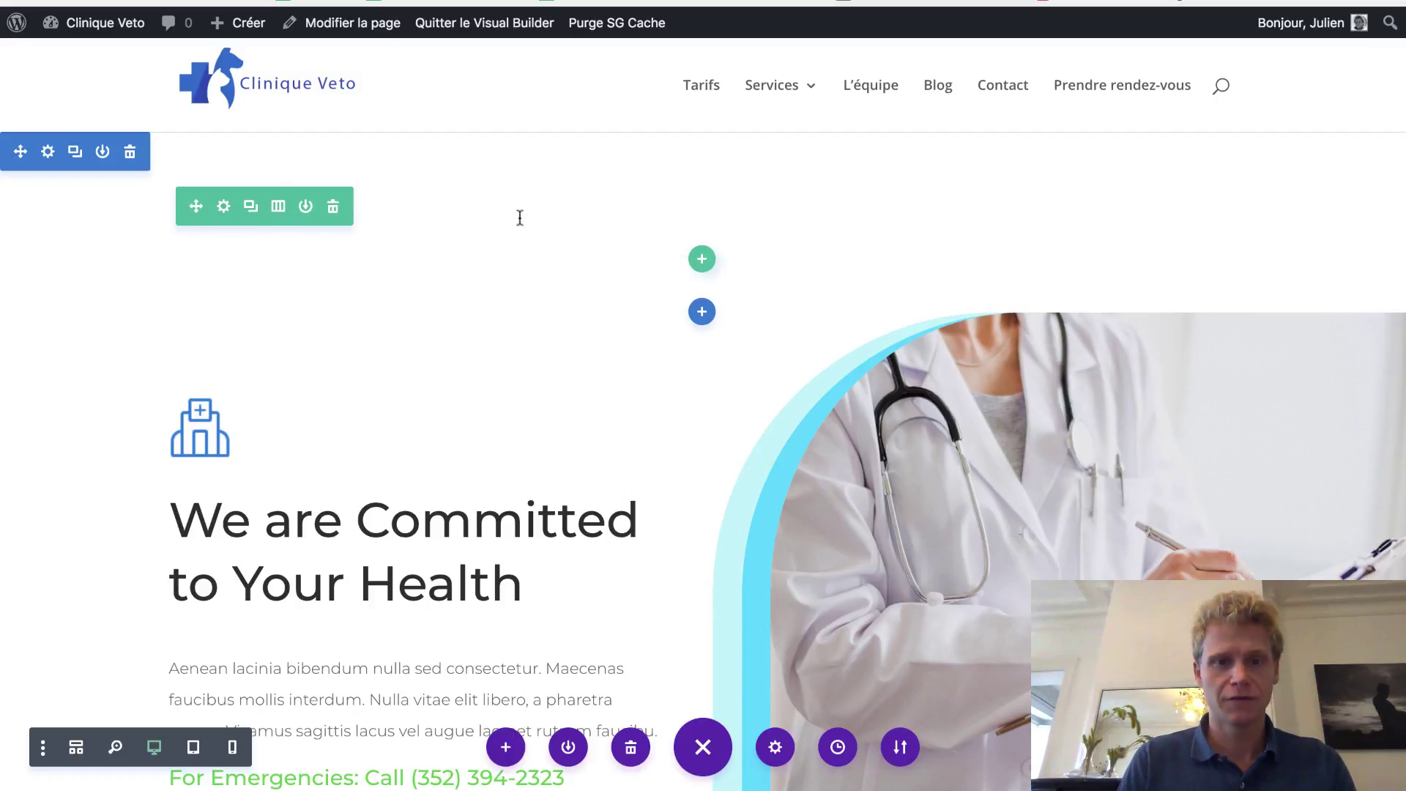
click(281, 208)
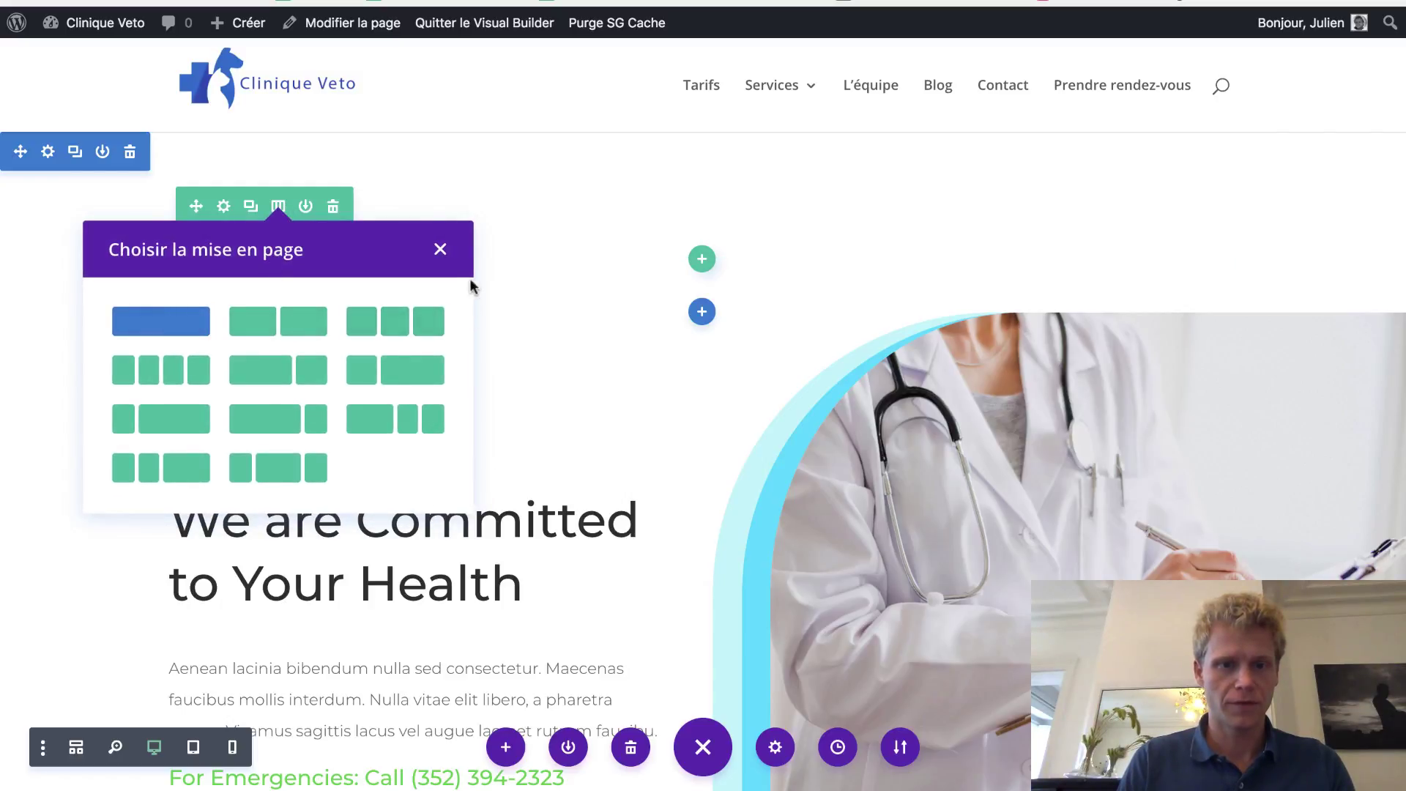
click(442, 251)
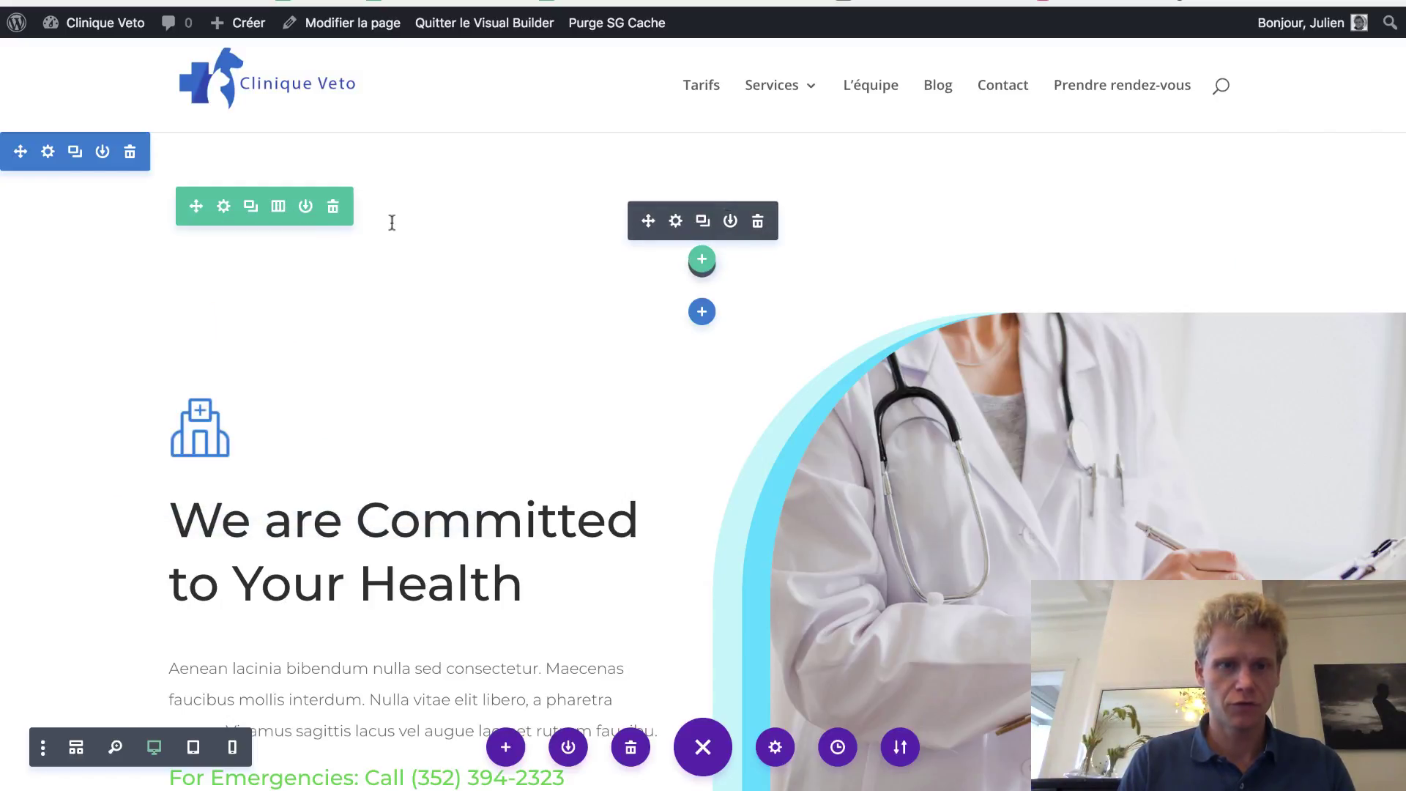
click(131, 154)
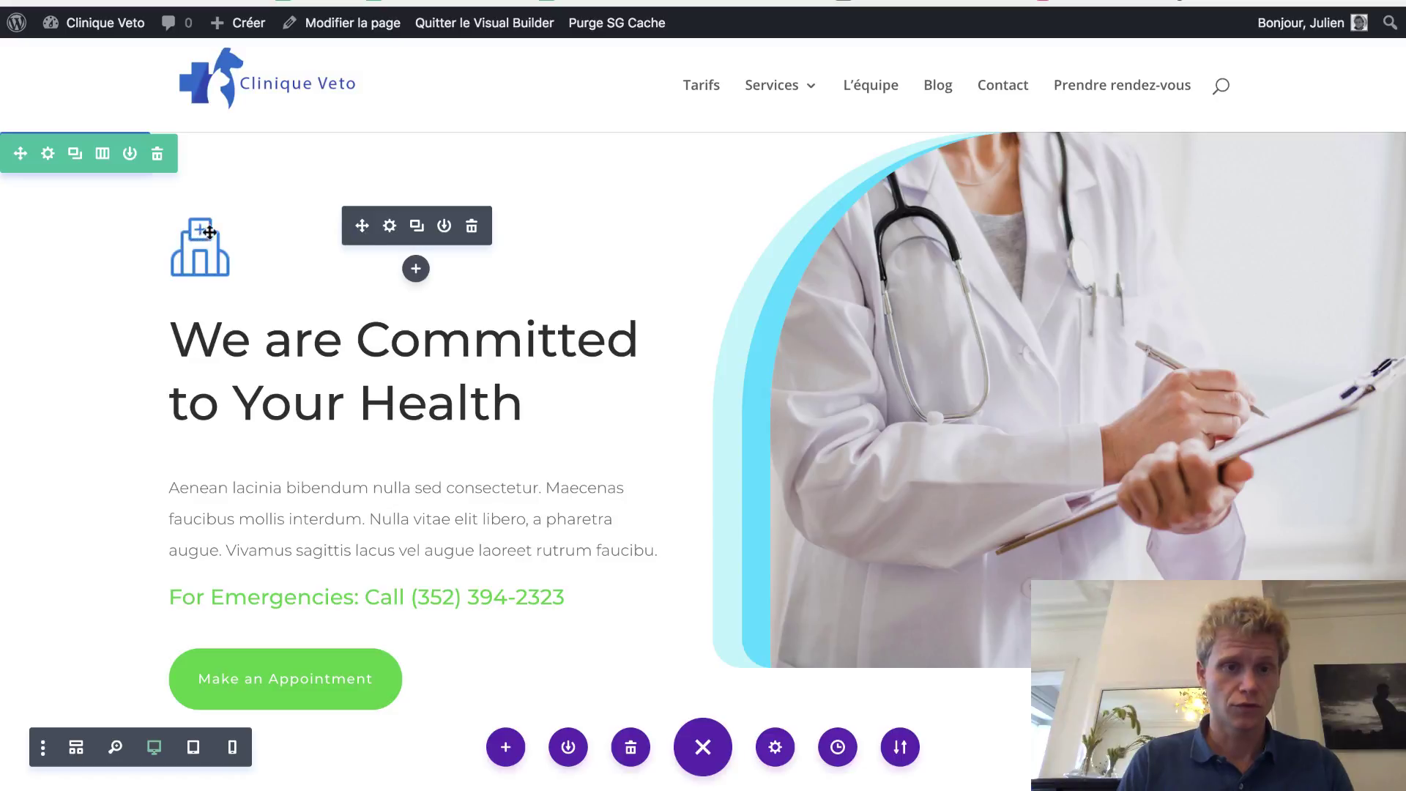
Remove the hospital icon and replace the English hero heading with 'Au service des Animaux et de leurs Maîtres'.
click(473, 228)
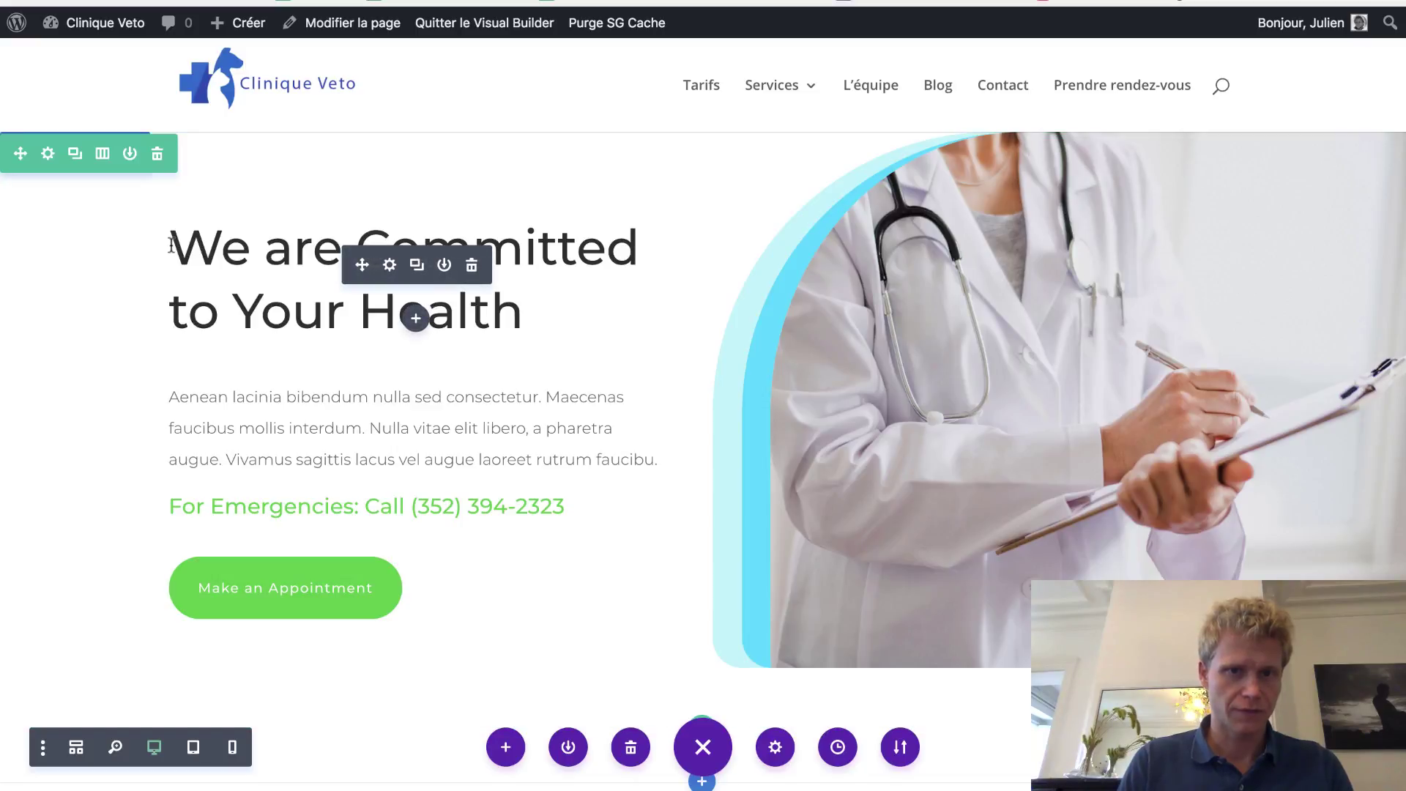
key(ctrl+Right)
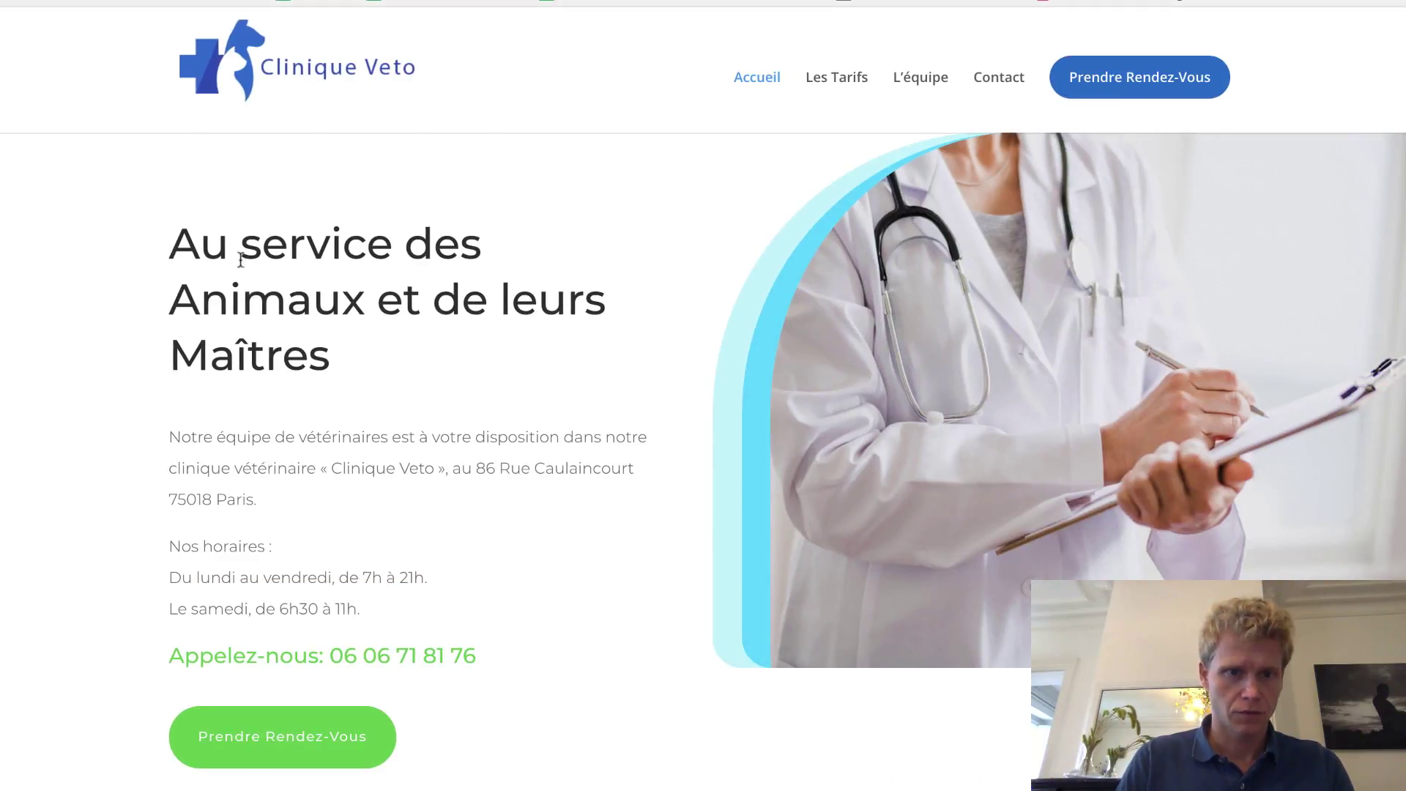
triple_click(241, 260)
key(ctrl+Left)
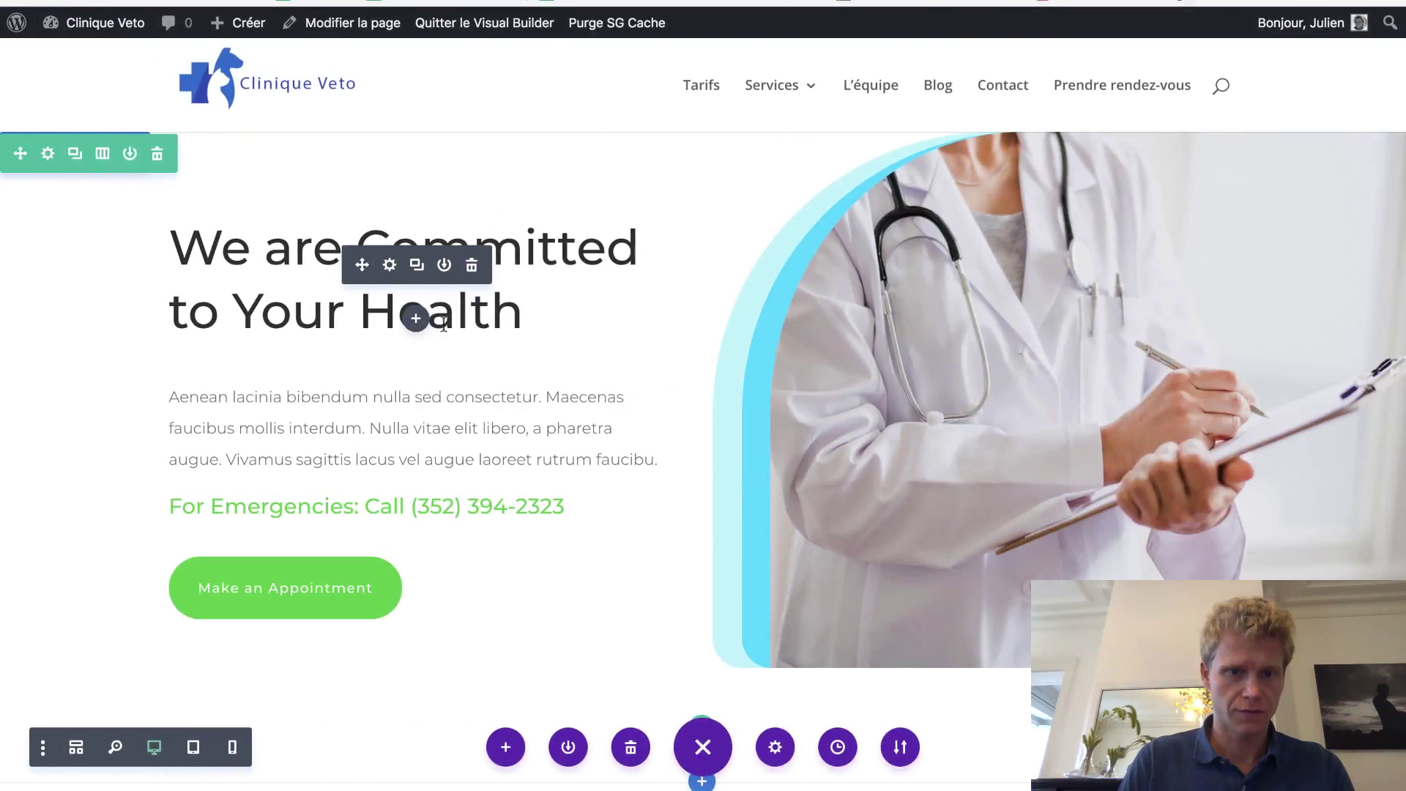
triple_click(175, 272)
key(ctrl+Right)
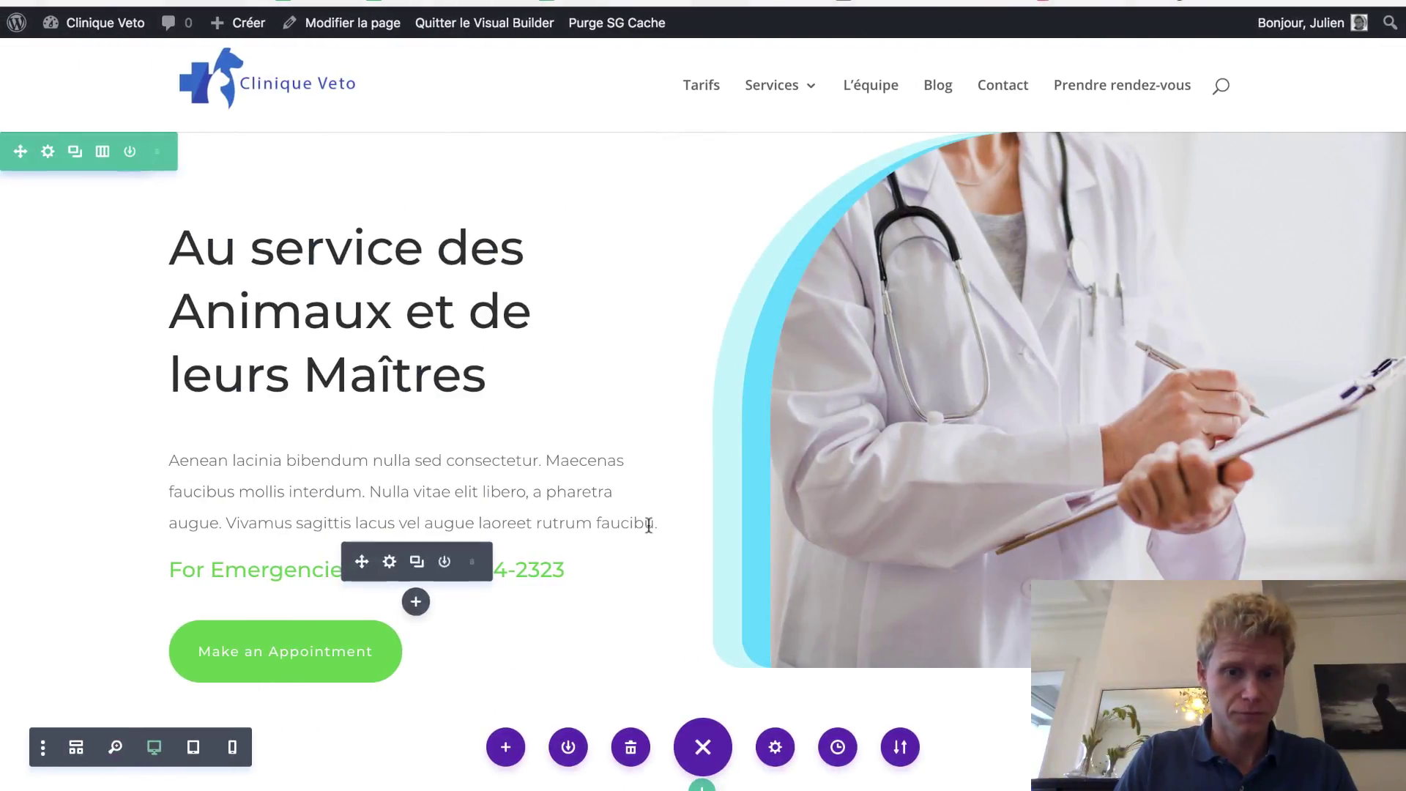
Replace the placeholder hero paragraph with the French clinic description and opening hours.
mouse_move(169, 429)
mouse_down()
mouse_move(526, 503)
mouse_move(649, 507)
mouse_move(172, 427)
mouse_up()
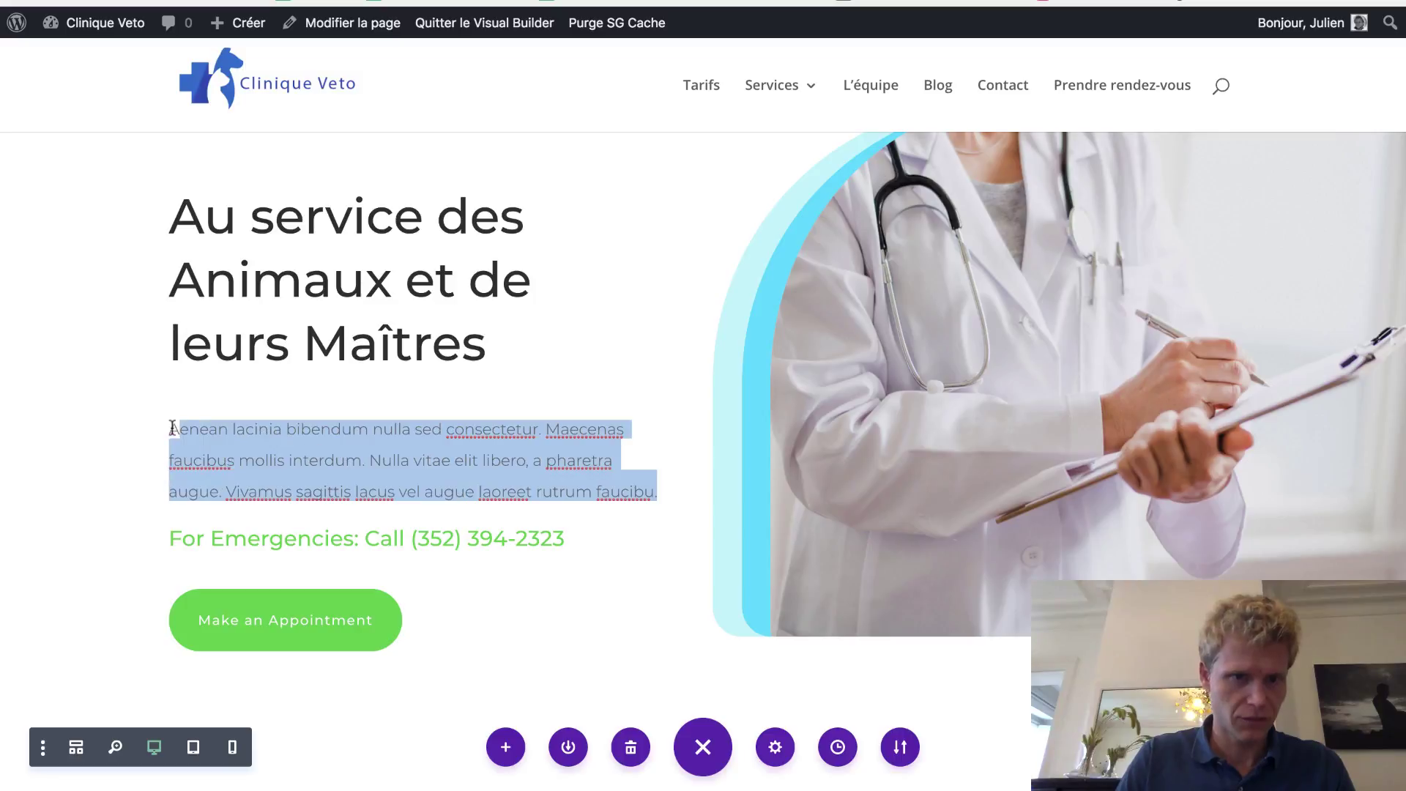
text(Notre équipe de vétérinaires est à votre disposition dans notre clinique vétérinaire « Clinique Veto », au 86 Rue Caulaincourt 75018 Paris. Nos horaires : Du lundi au vendredi, de 7h à 21h. Le samedi, de 6h30 à 11h.)
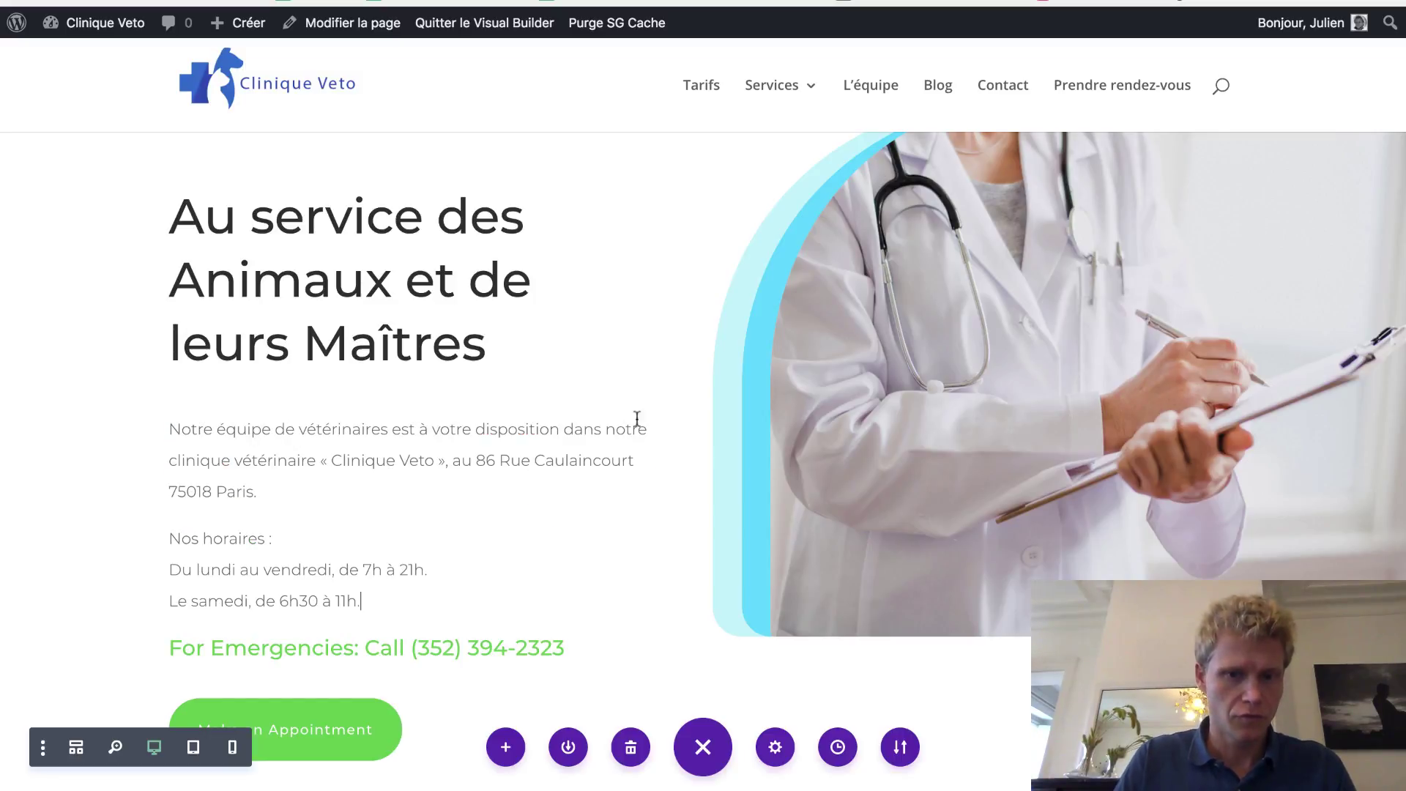
double_click(401, 233)
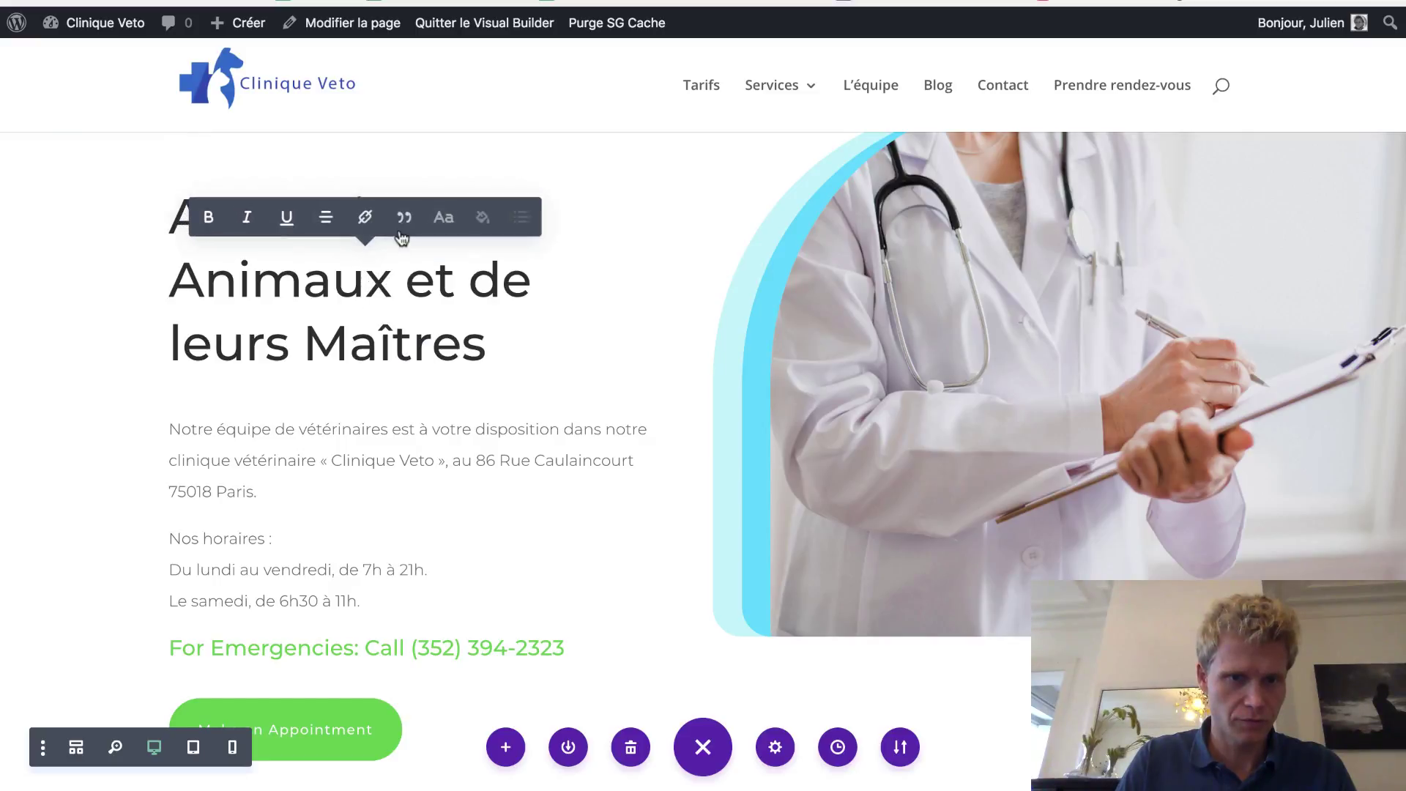
click(560, 546)
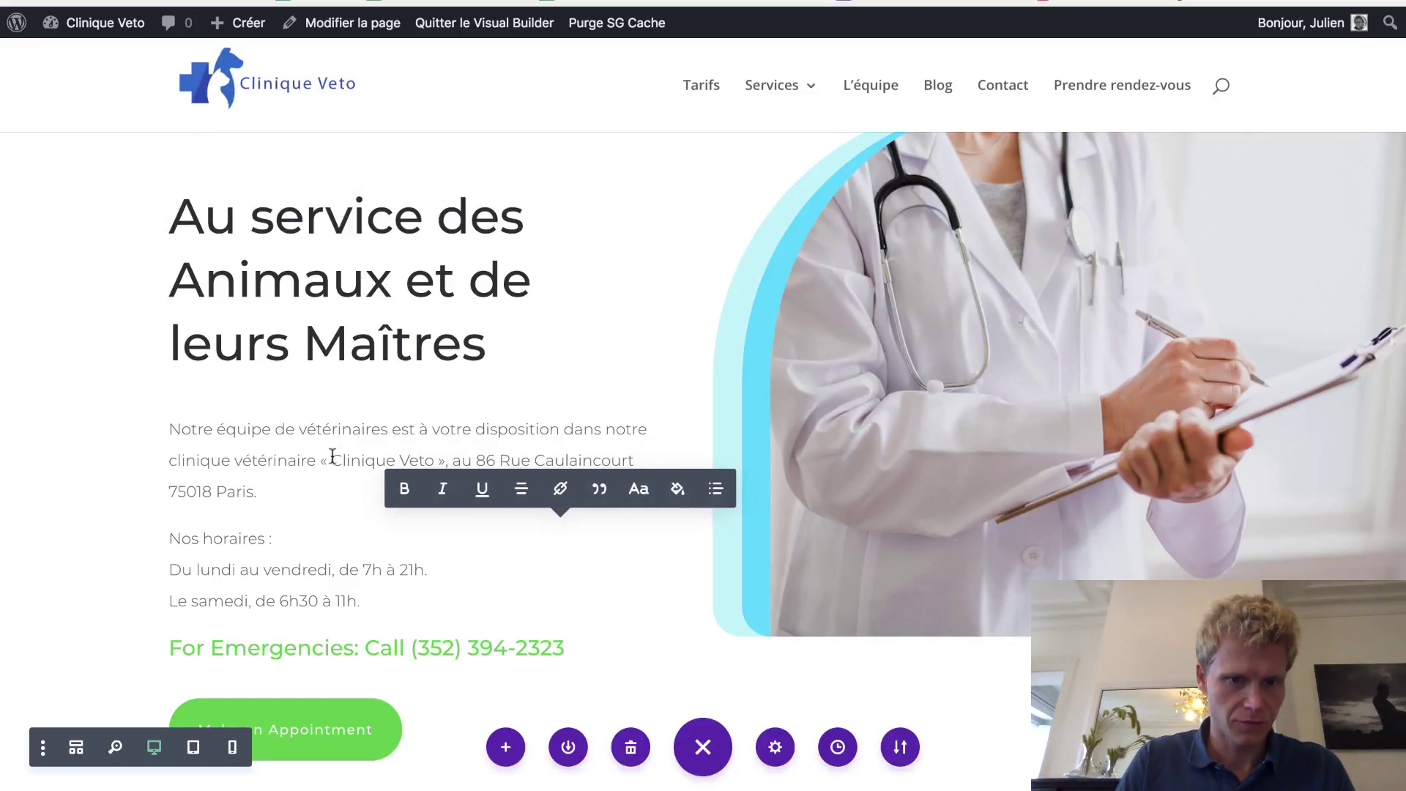
Try bolding the clinic's street address in the paragraph, then remove the bold again.
drag(384, 483, 308, 503)
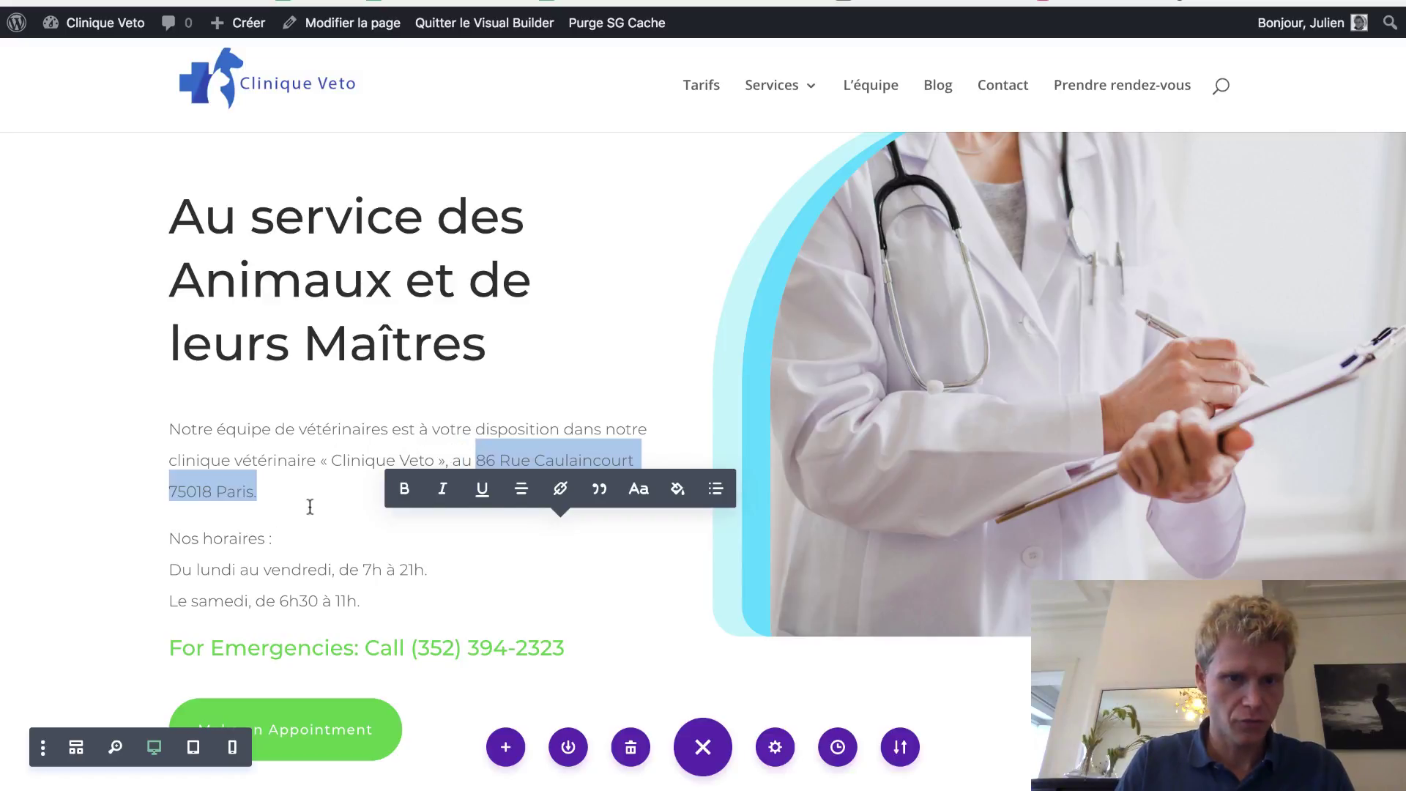
click(154, 450)
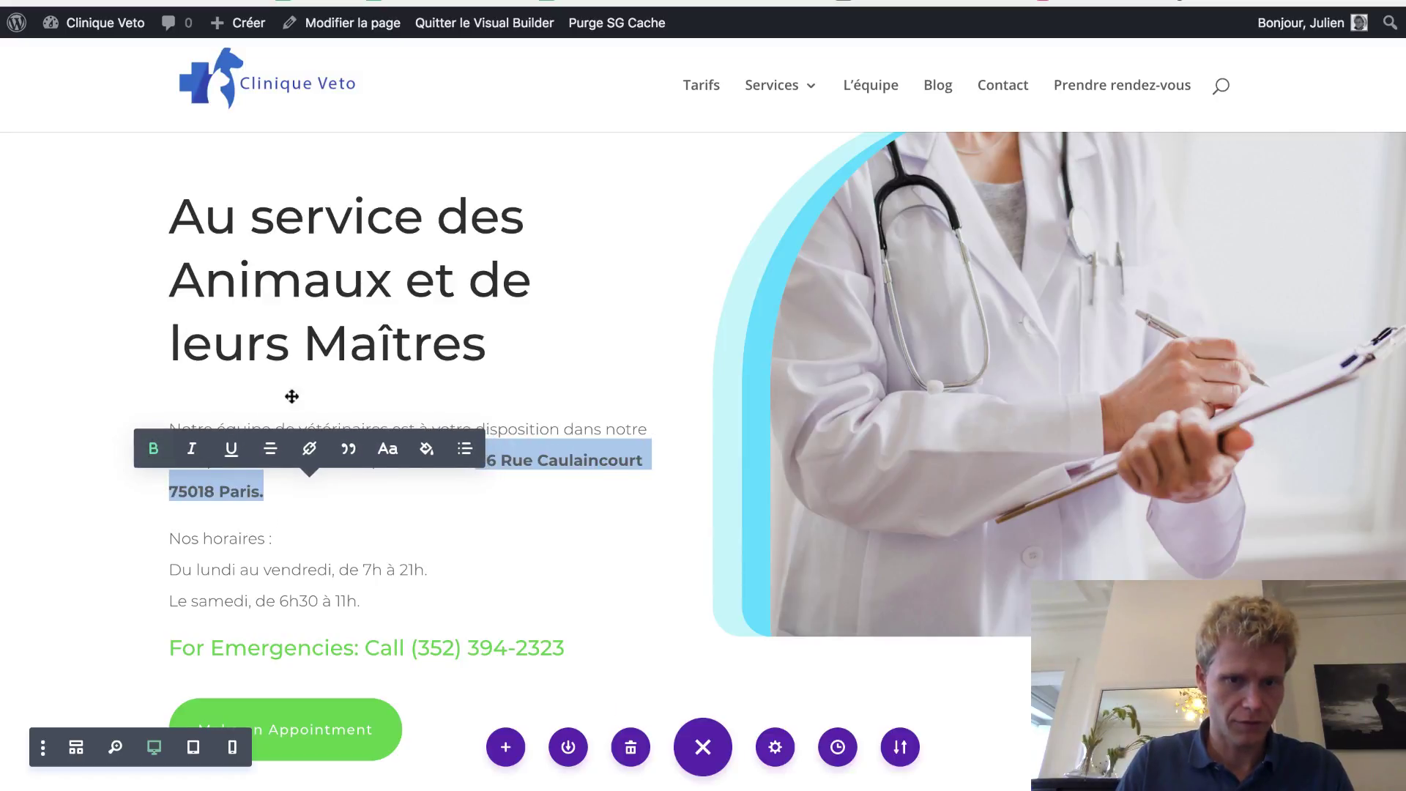
click(319, 375)
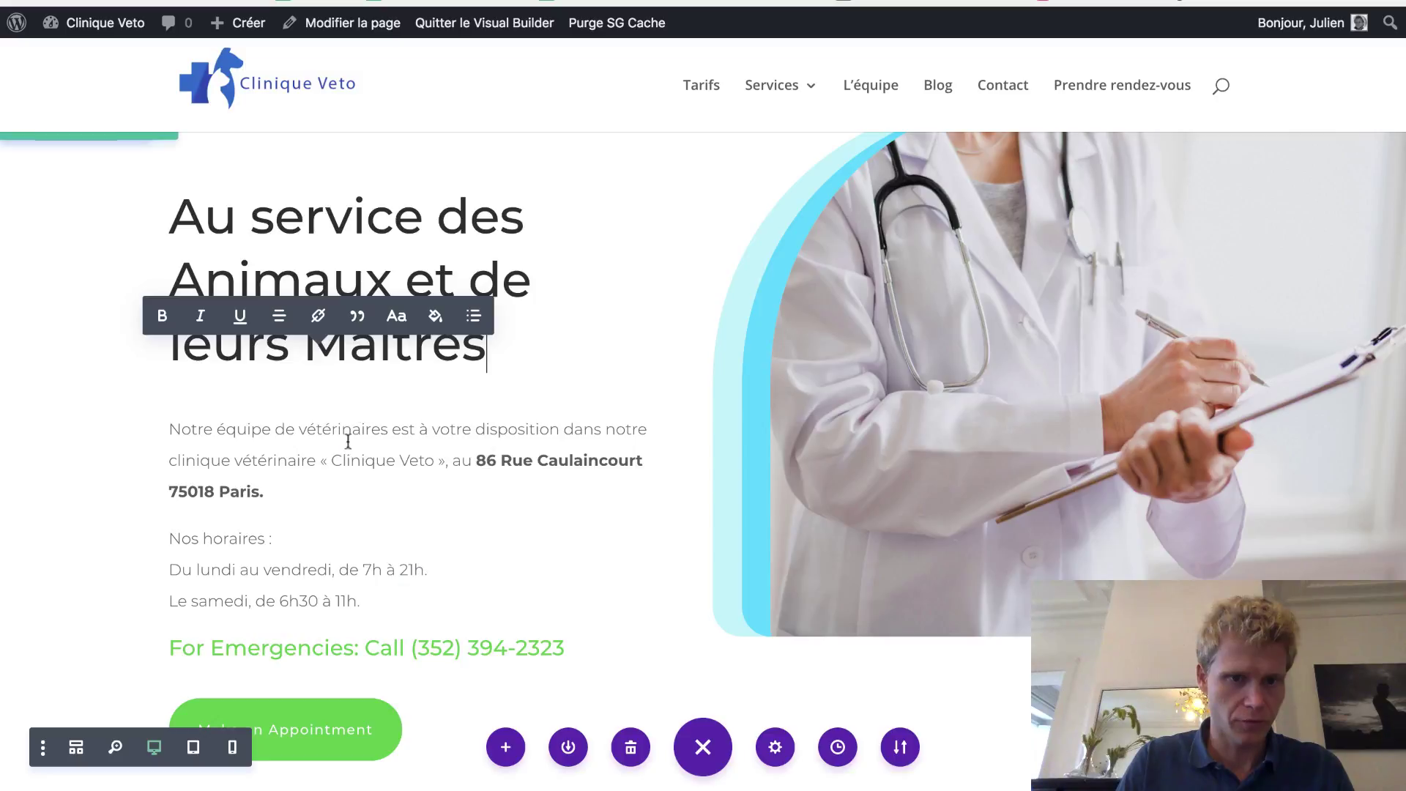
click(389, 466)
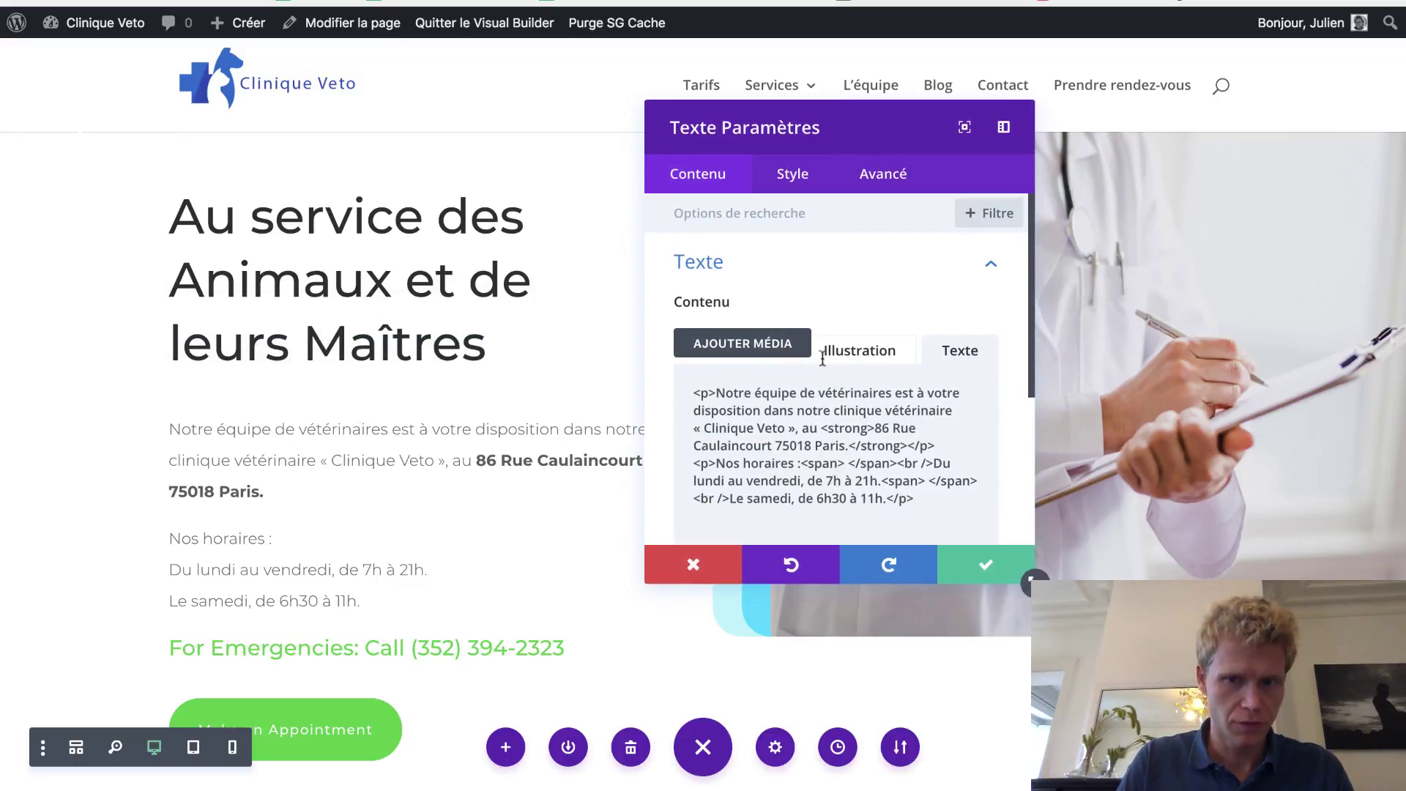
click(853, 354)
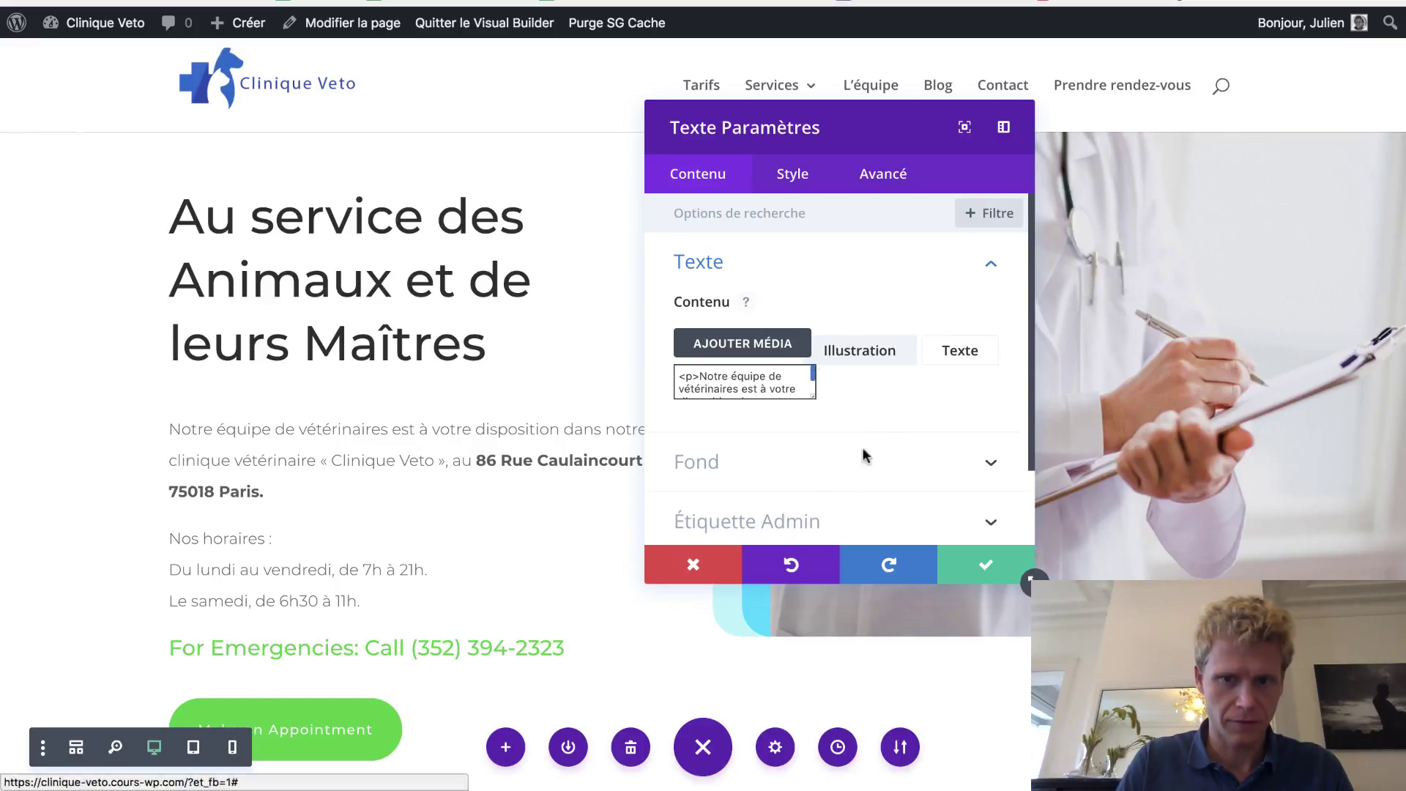
click(691, 568)
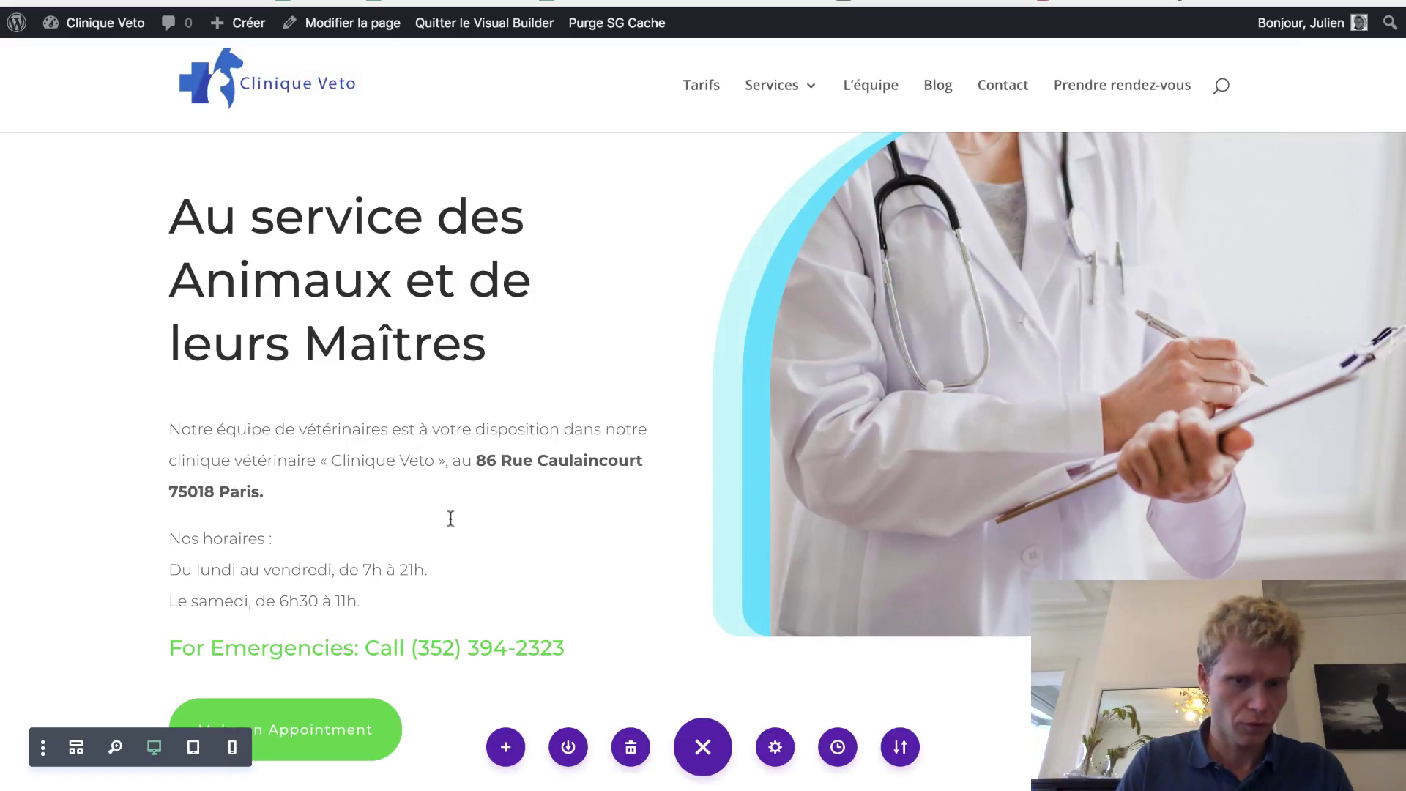
drag(467, 484, 507, 460)
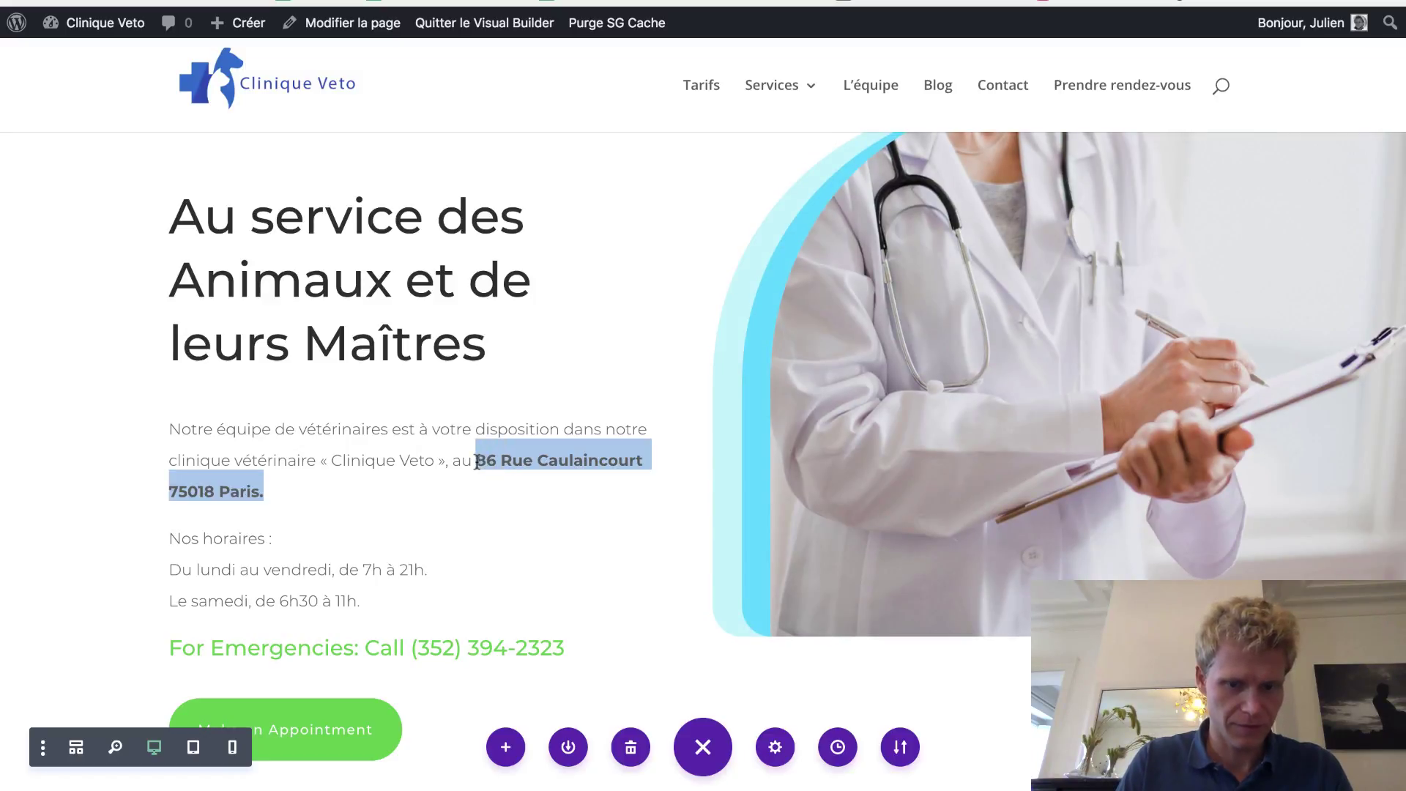
key(super+b)
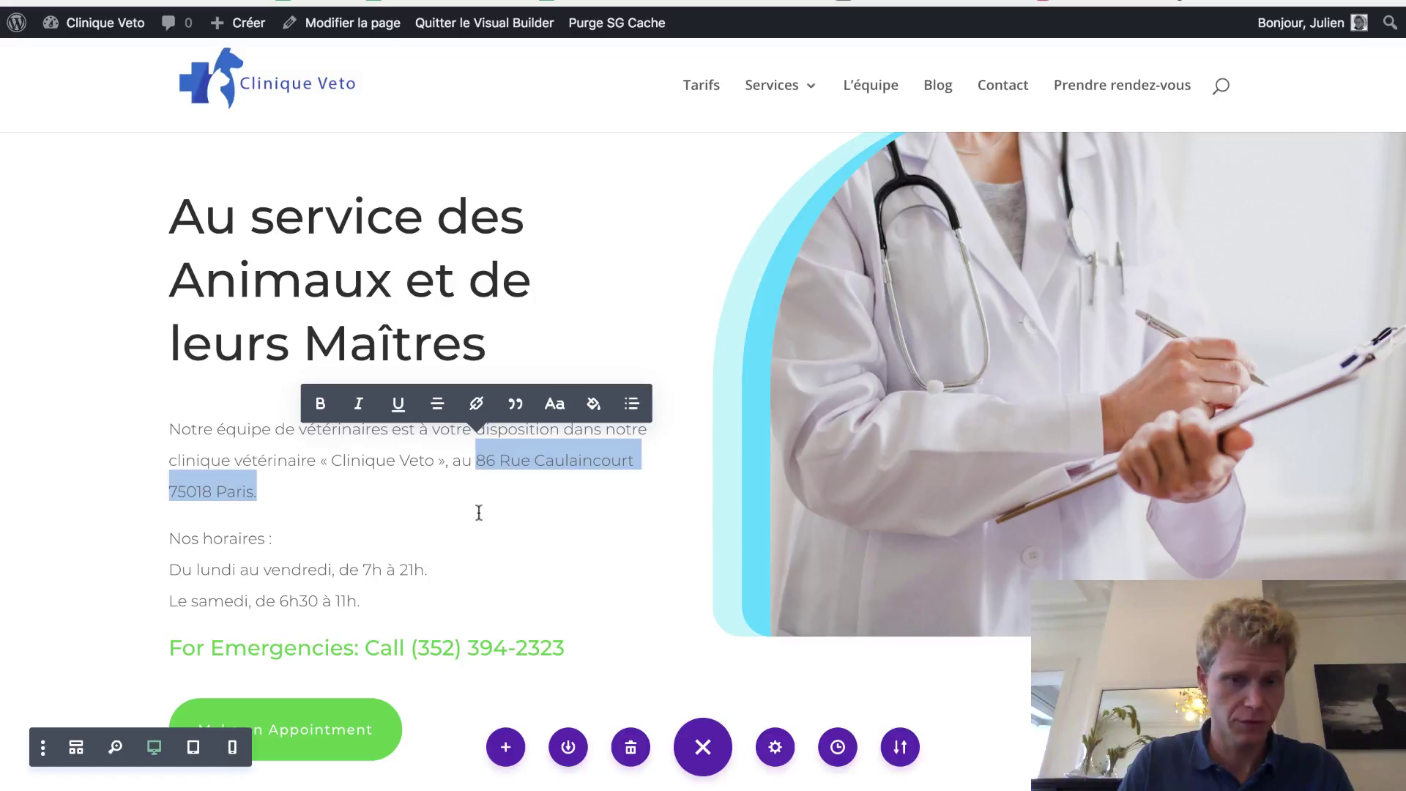
Underline the 'Nos horaires' label in the hero paragraph.
scroll(477, 515, down, 5)
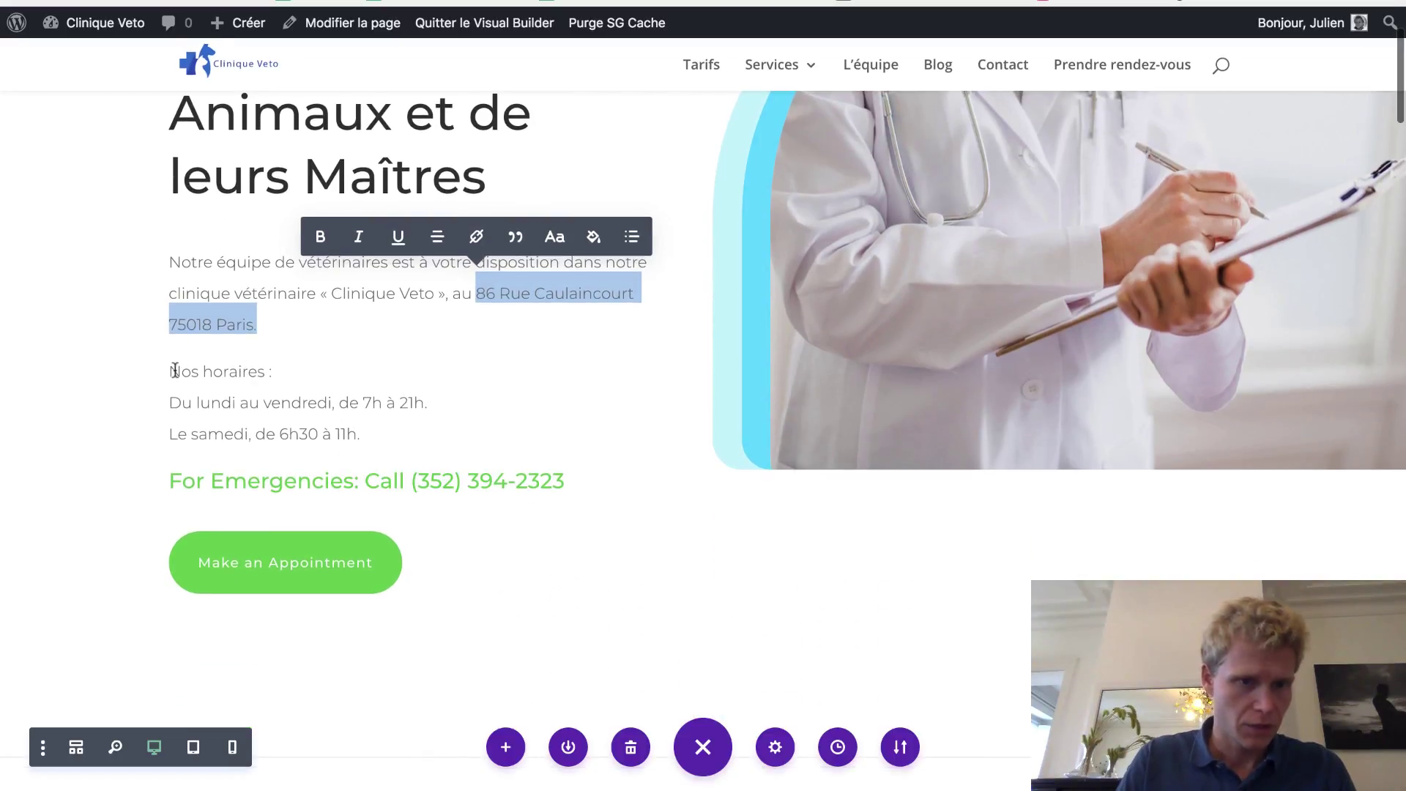
drag(169, 374, 277, 376)
key(super+u)
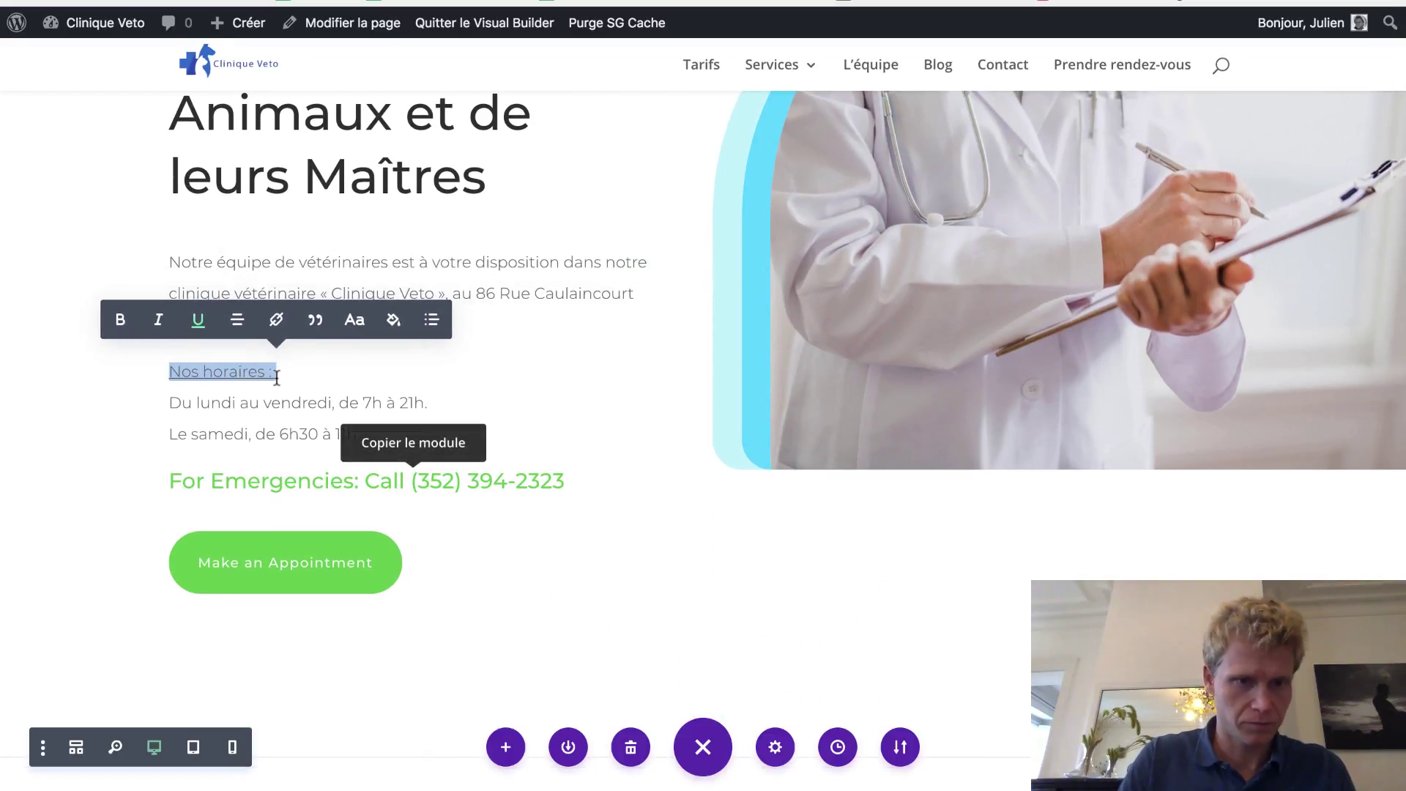
click(362, 388)
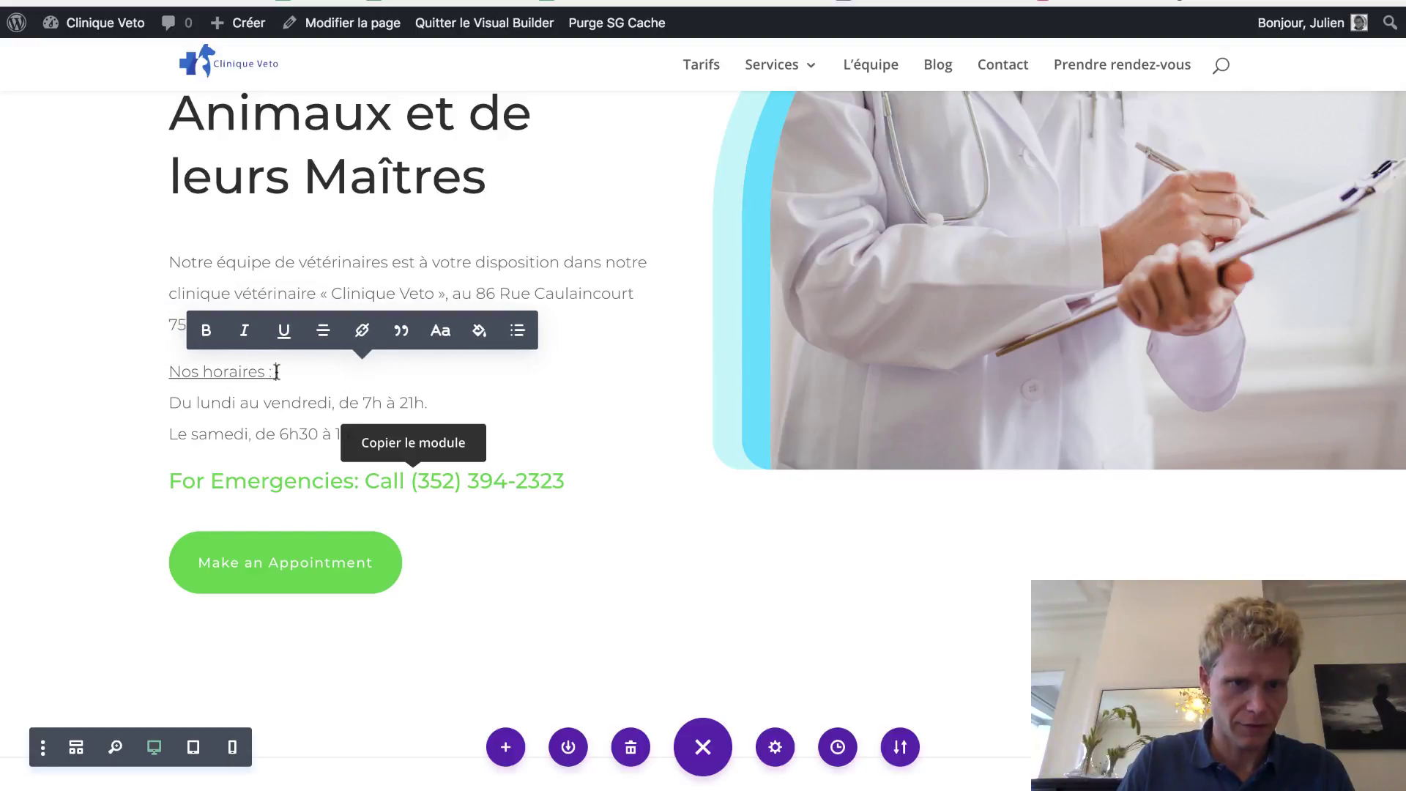
click(277, 373)
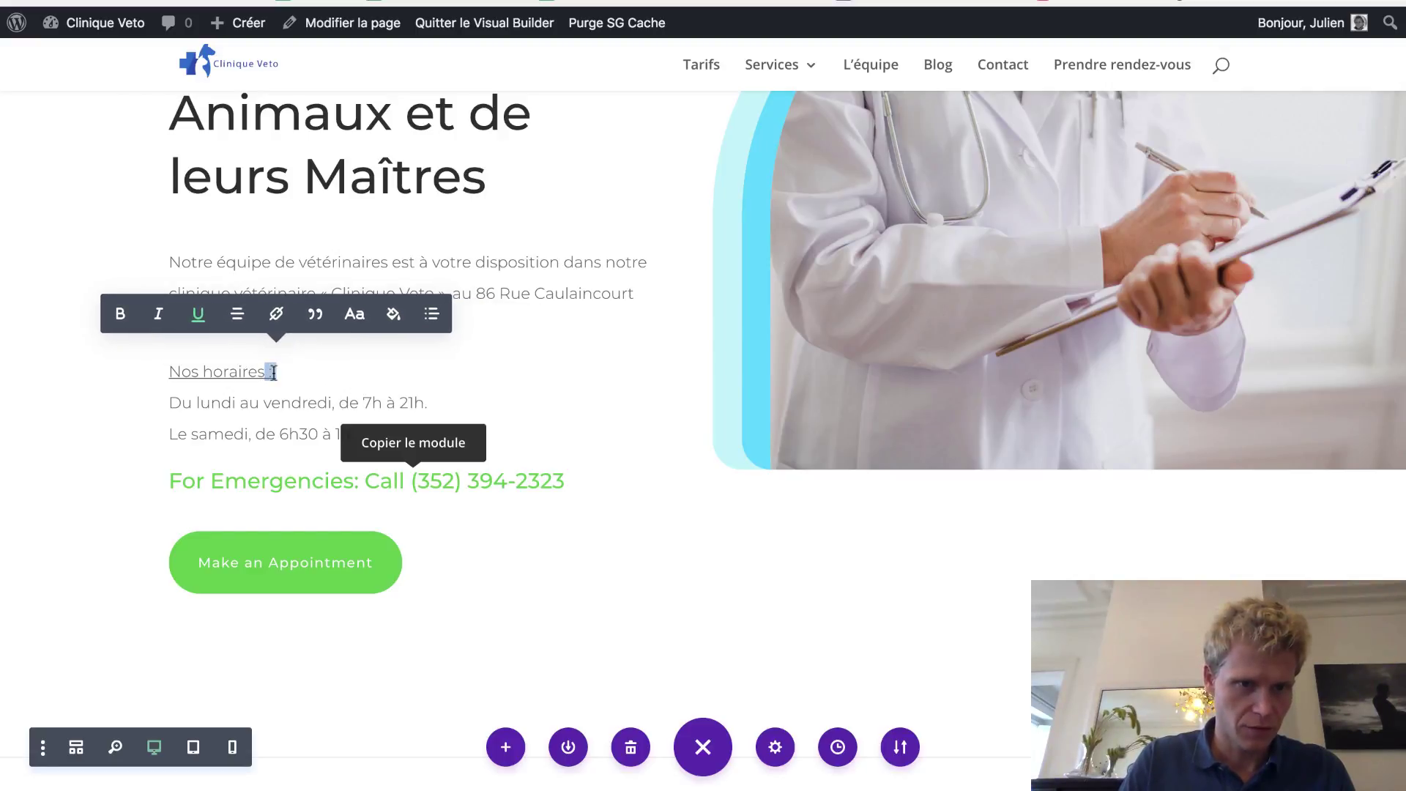
drag(273, 373, 283, 372)
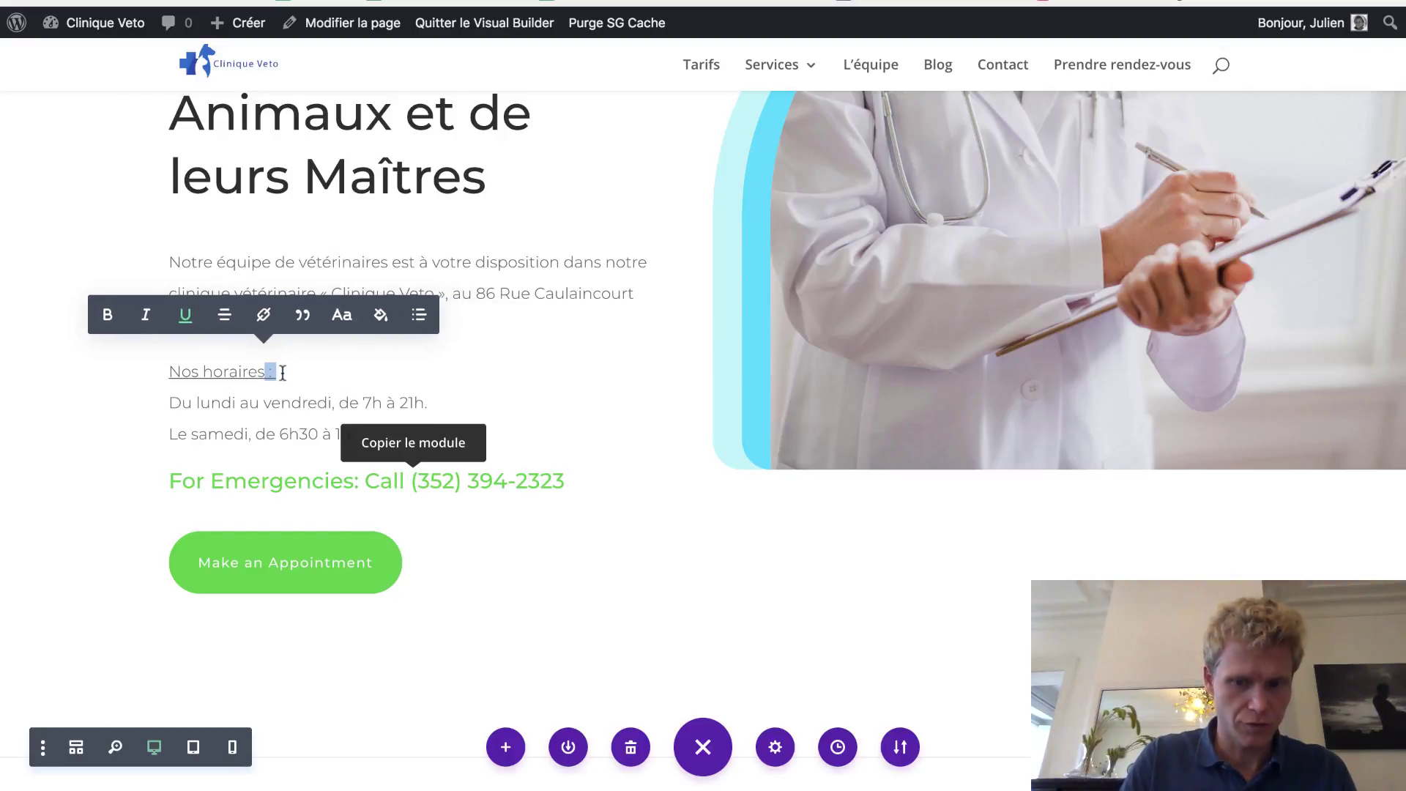
click(537, 297)
click(272, 372)
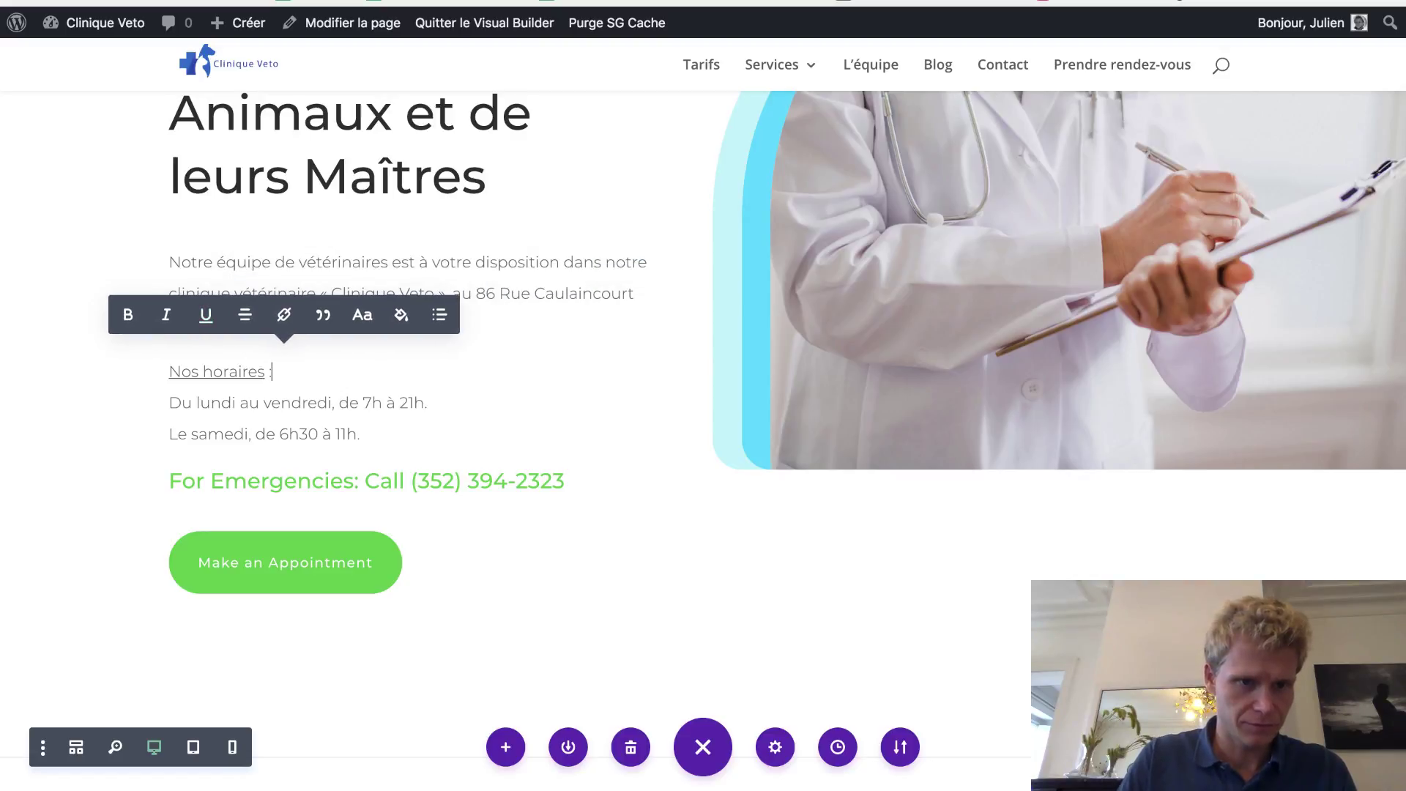
click(578, 280)
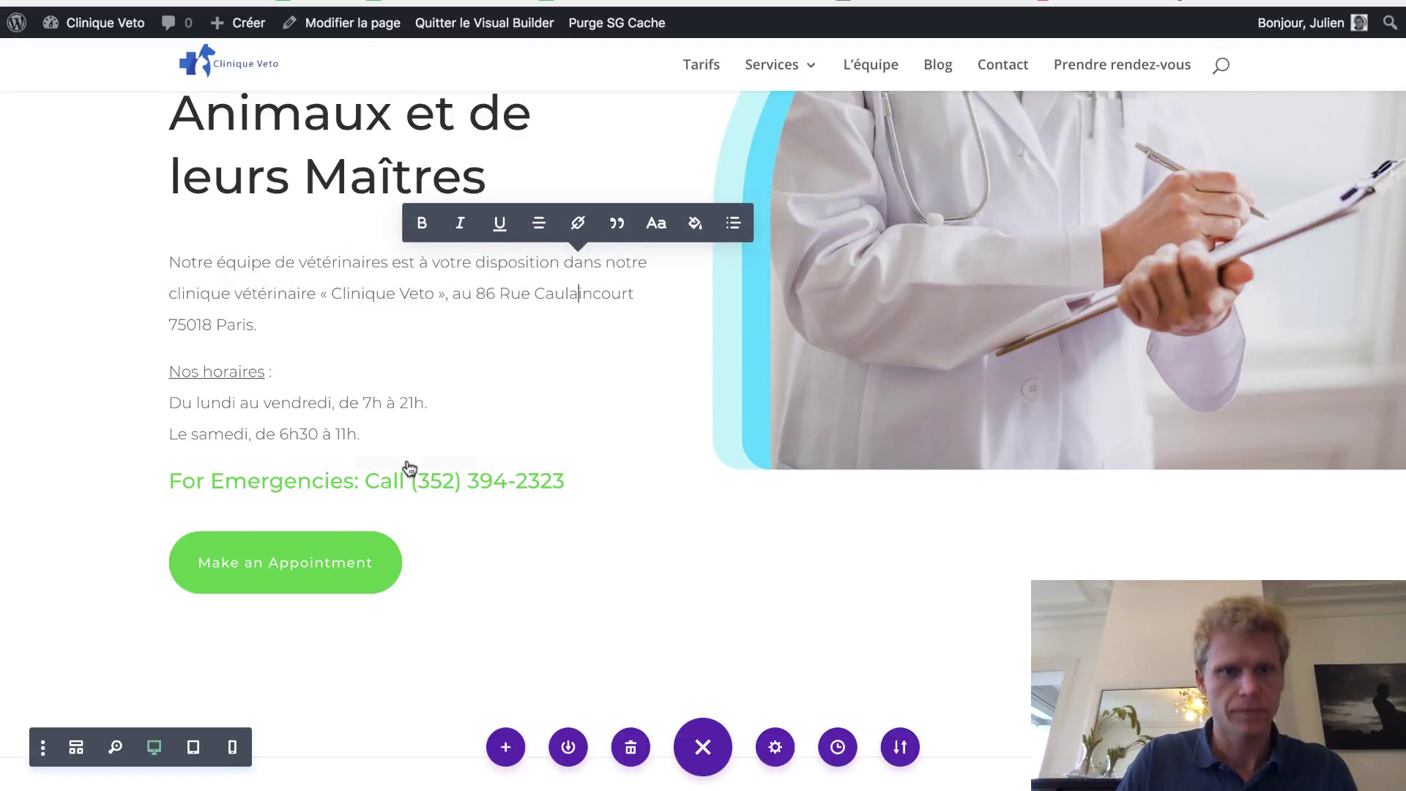
Replace 'For Emergencies' with 'Appelez-nous' on the hero call line.
mouse_move(594, 472)
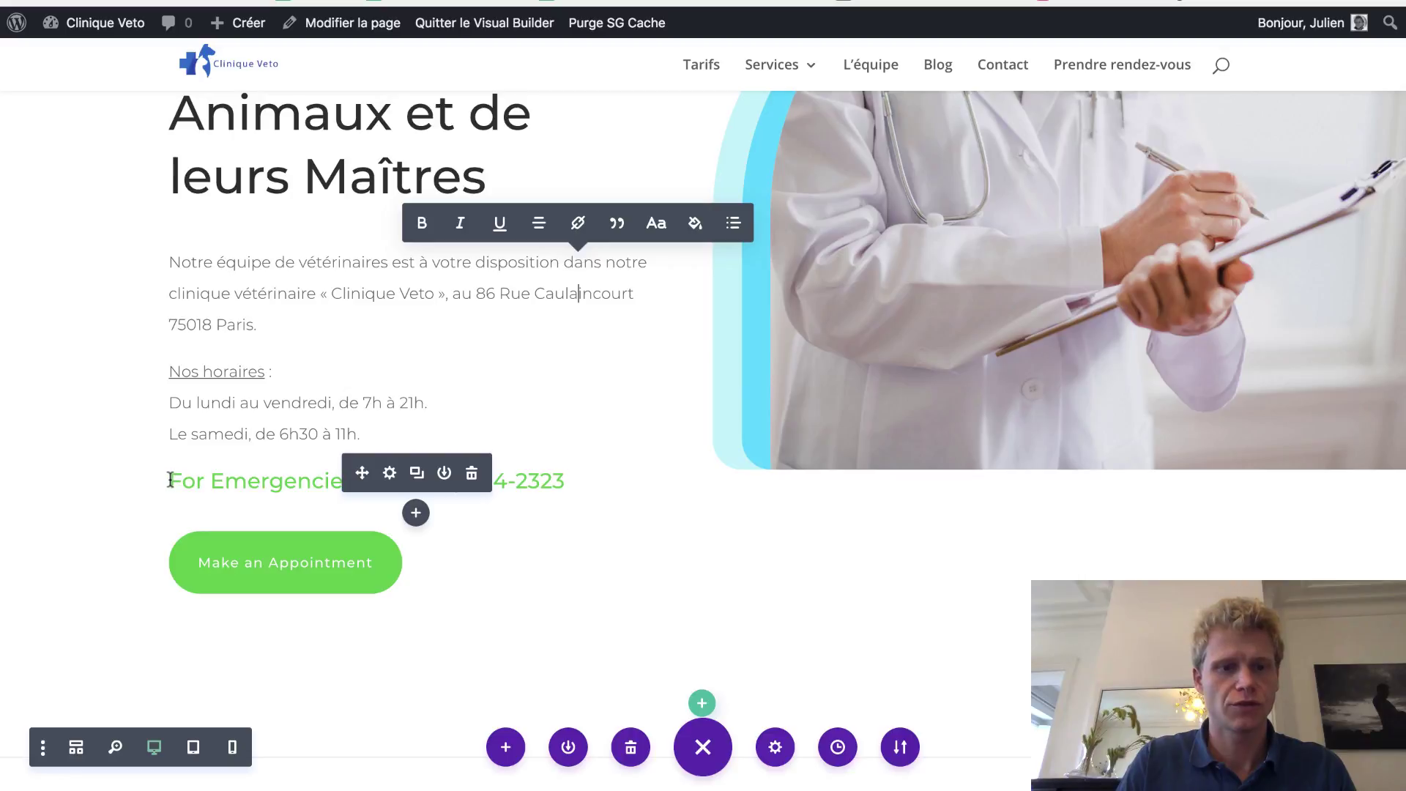
drag(170, 480, 353, 487)
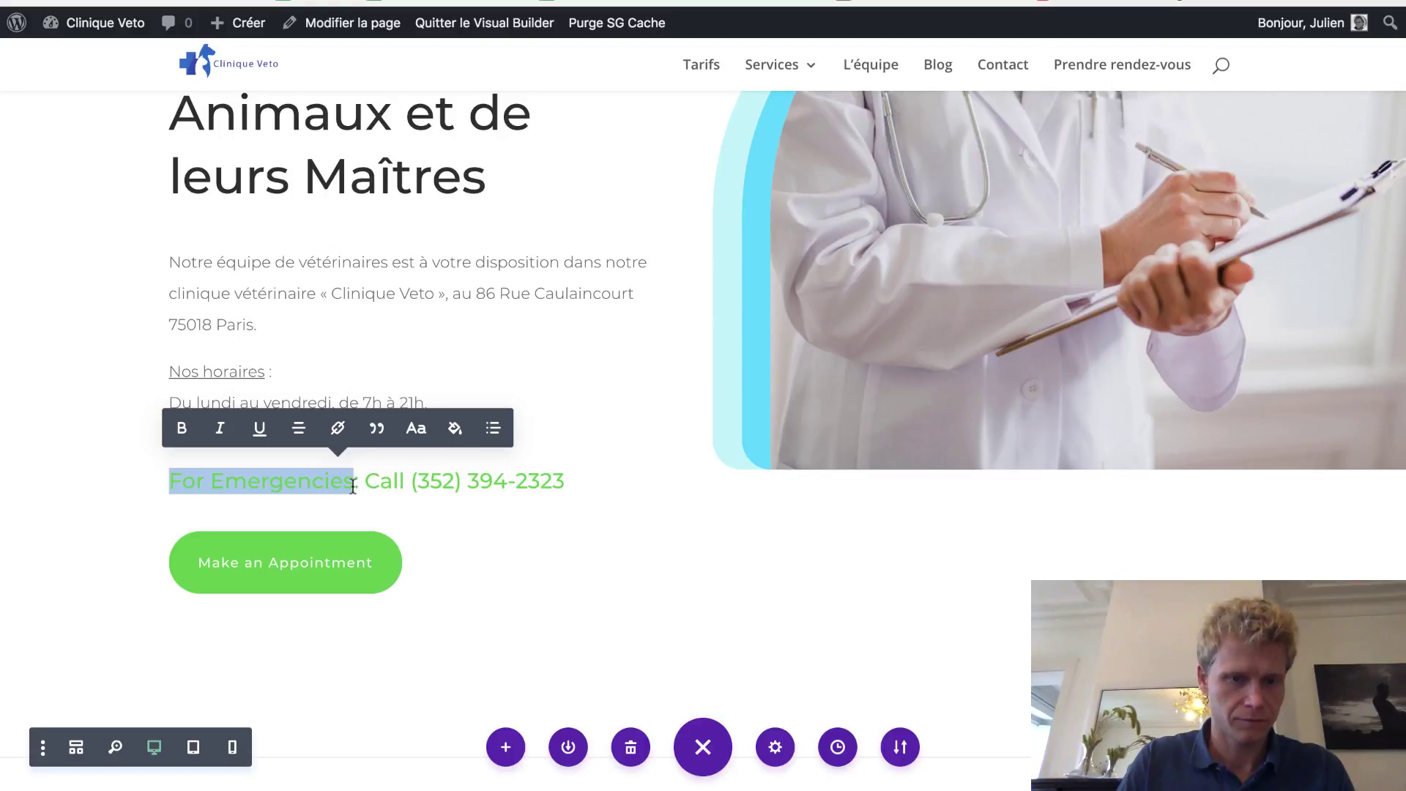
text(App)
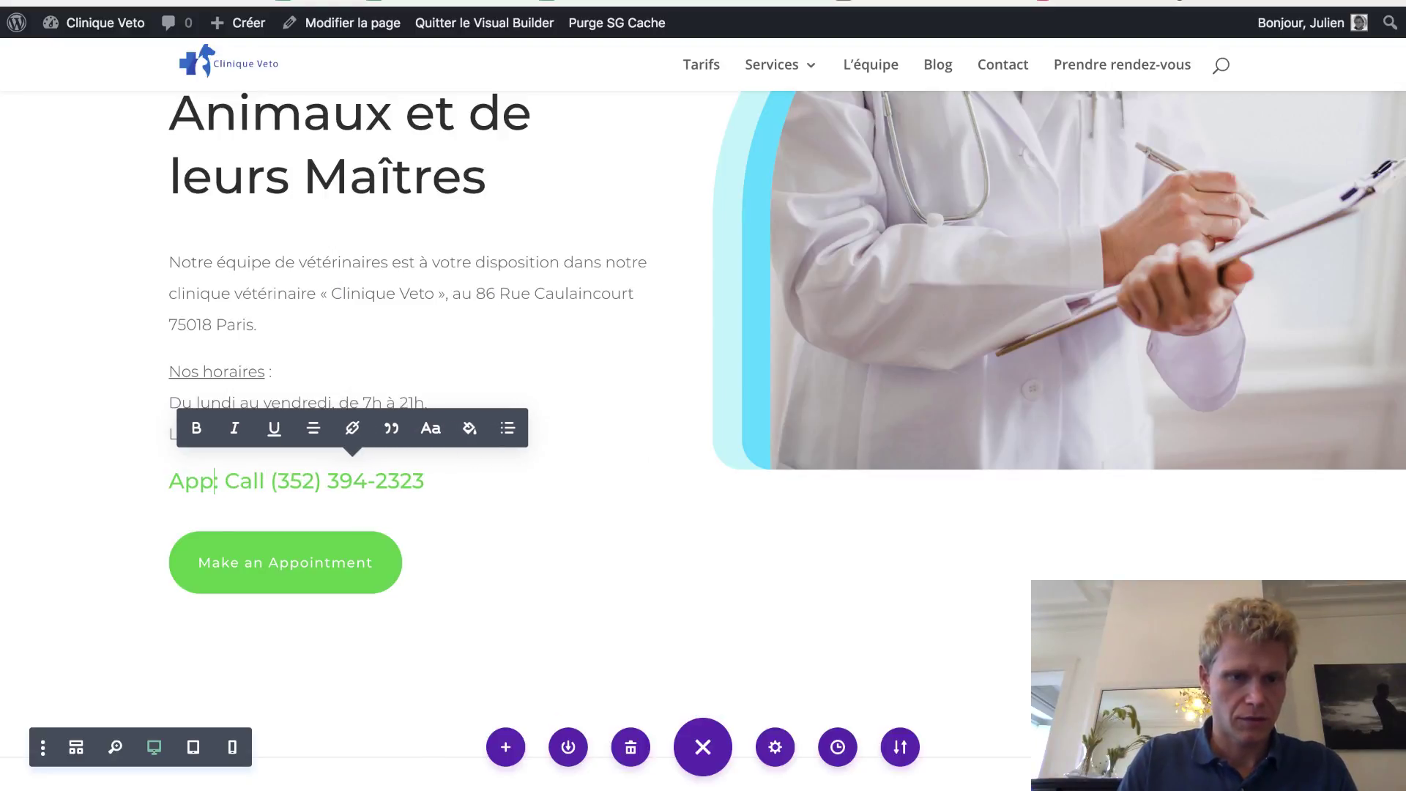
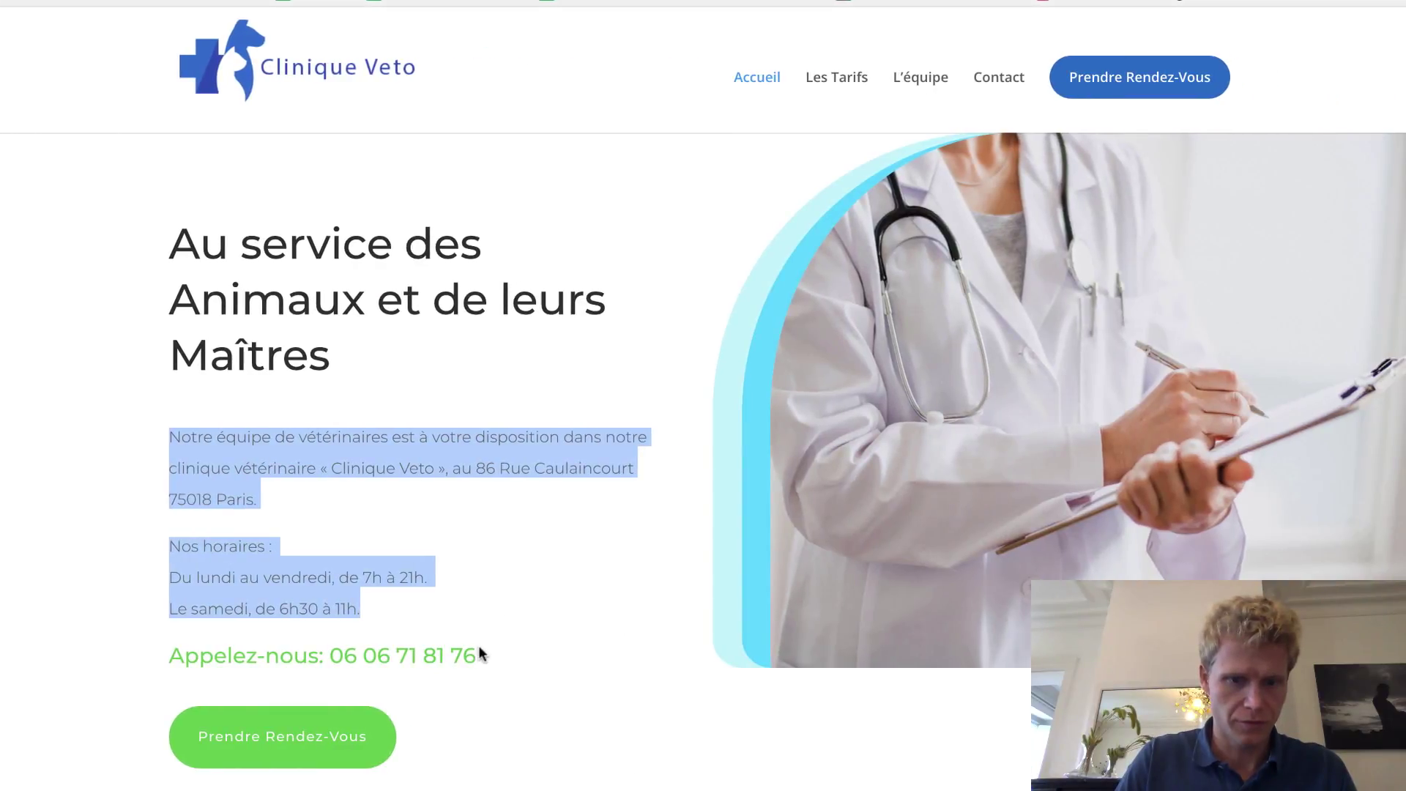
Put the clinic's phone number in place of the placeholder in the call line's HTML, fix the style rule with a semicolon, and save.
drag(472, 657, 359, 657)
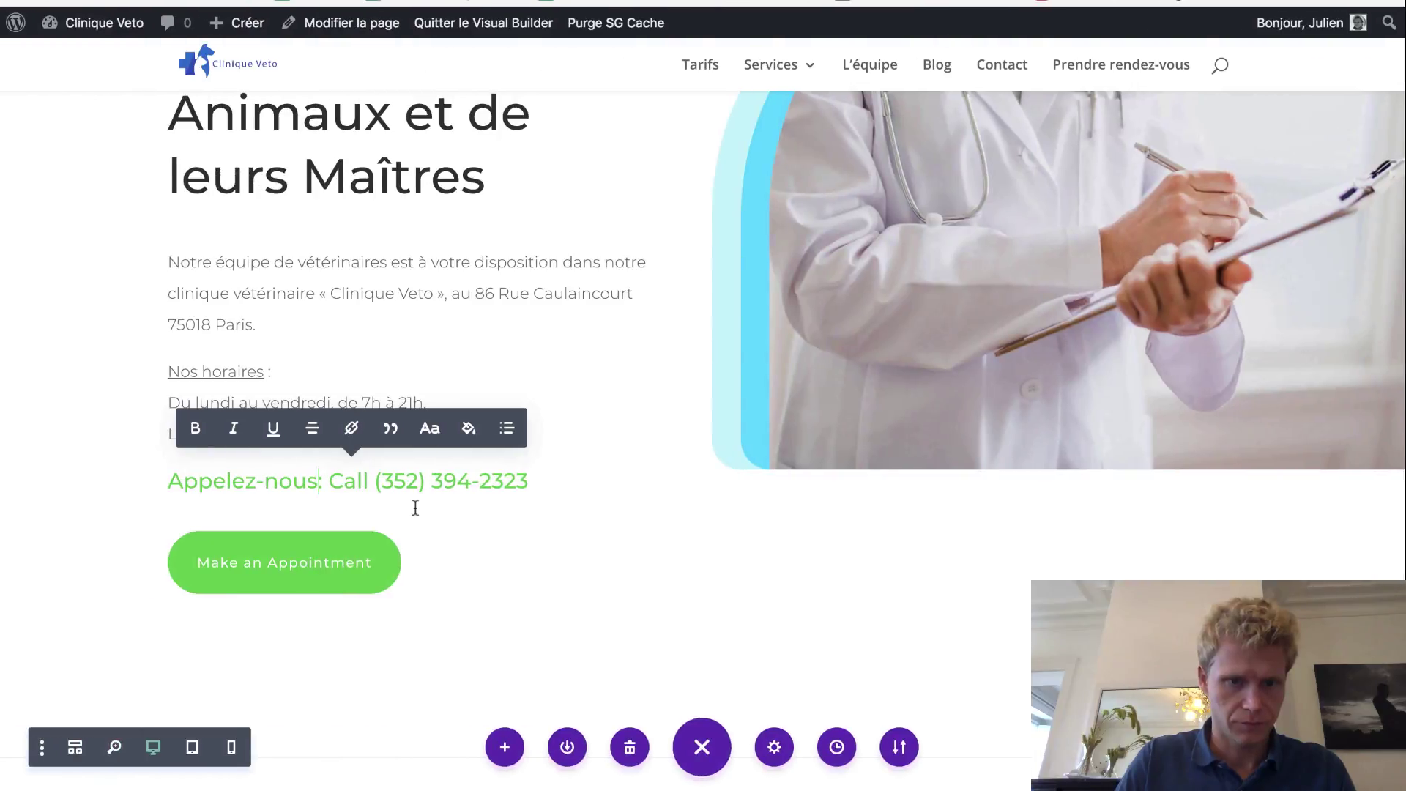
click(338, 261)
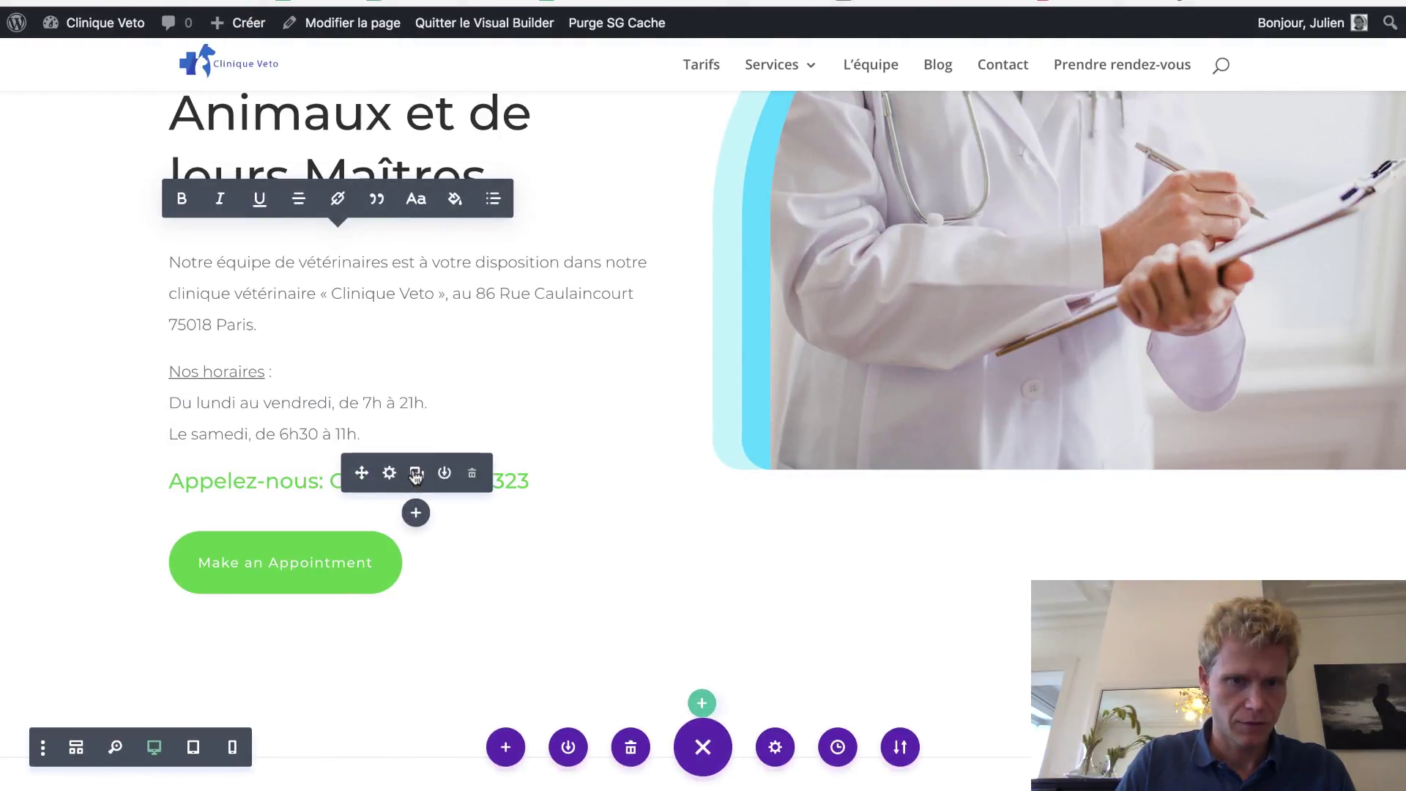
click(390, 473)
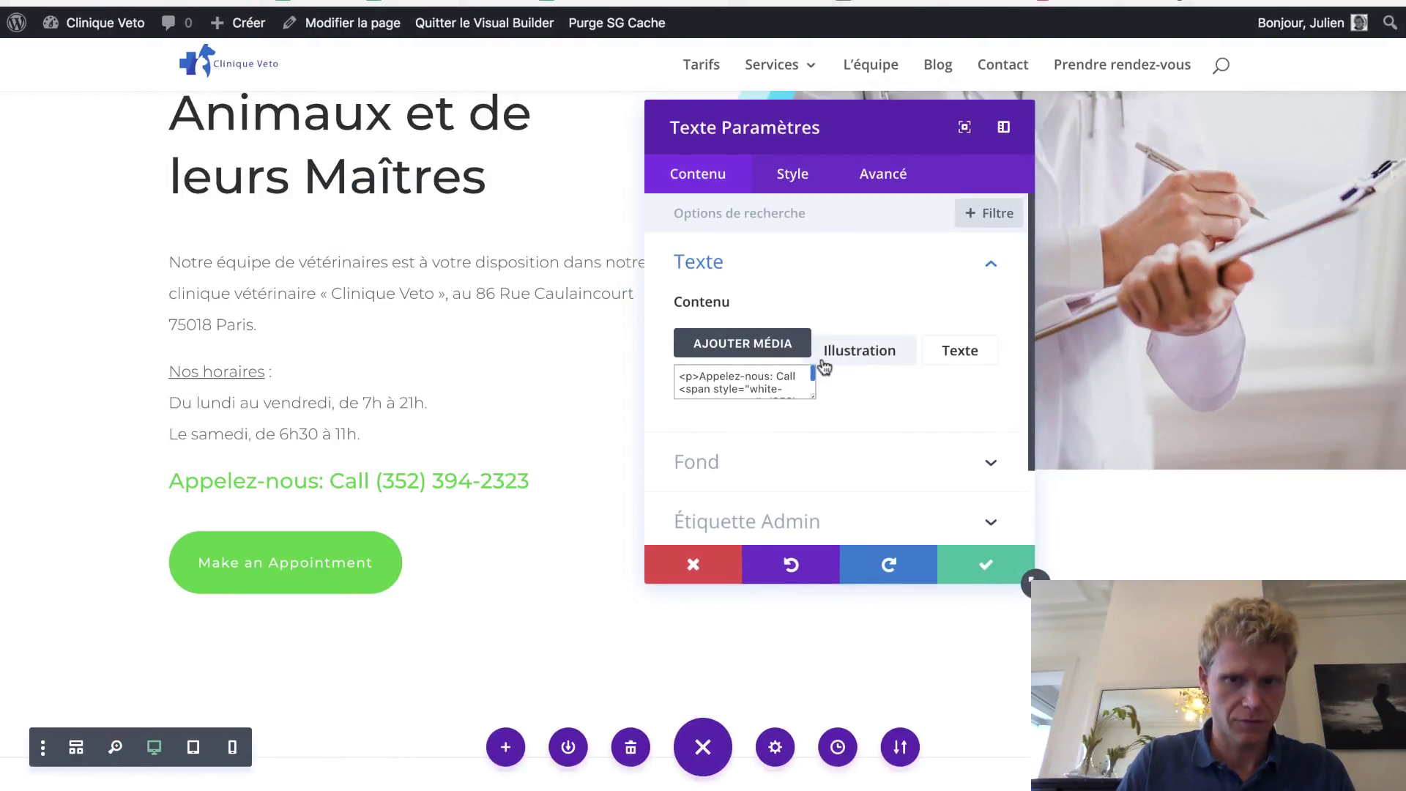
click(961, 355)
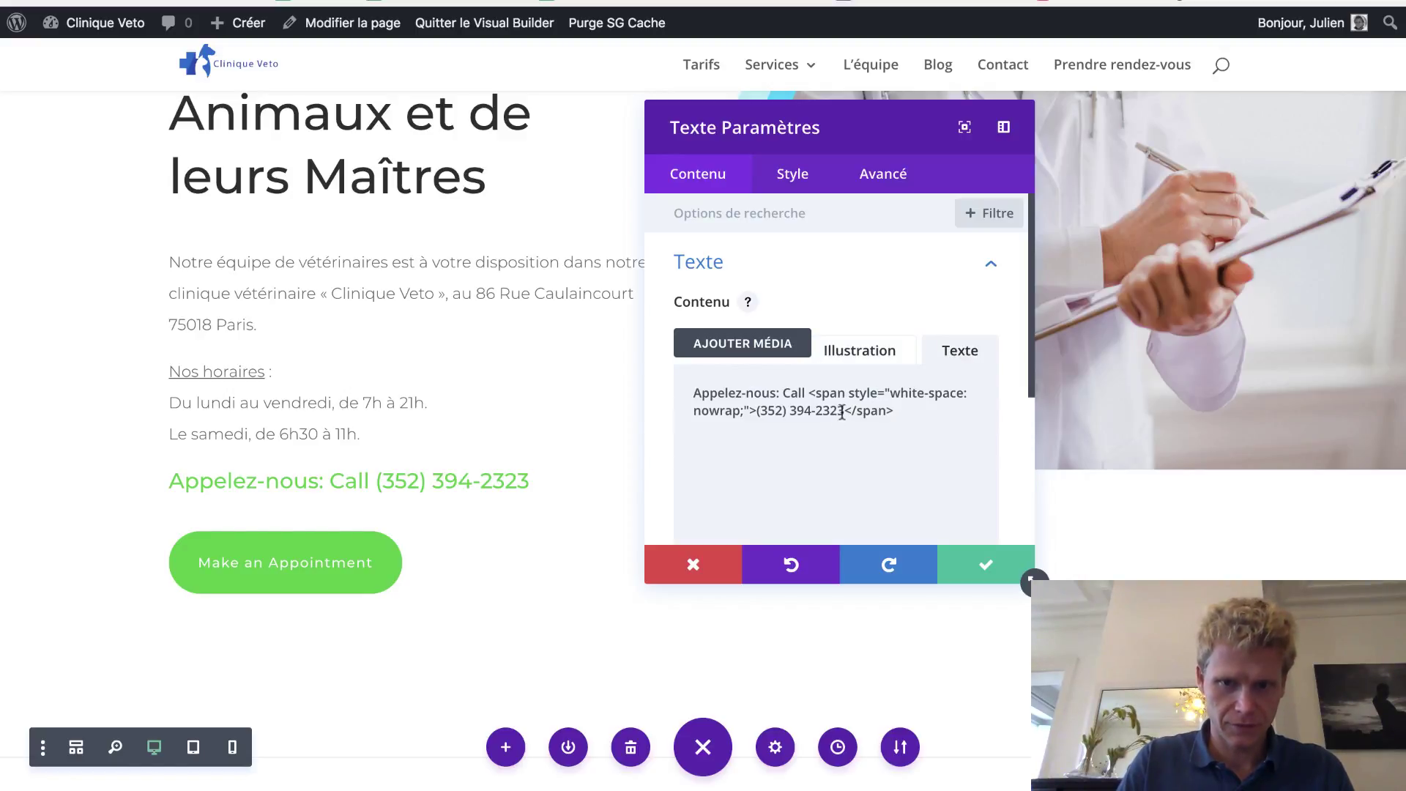
drag(845, 411, 760, 402)
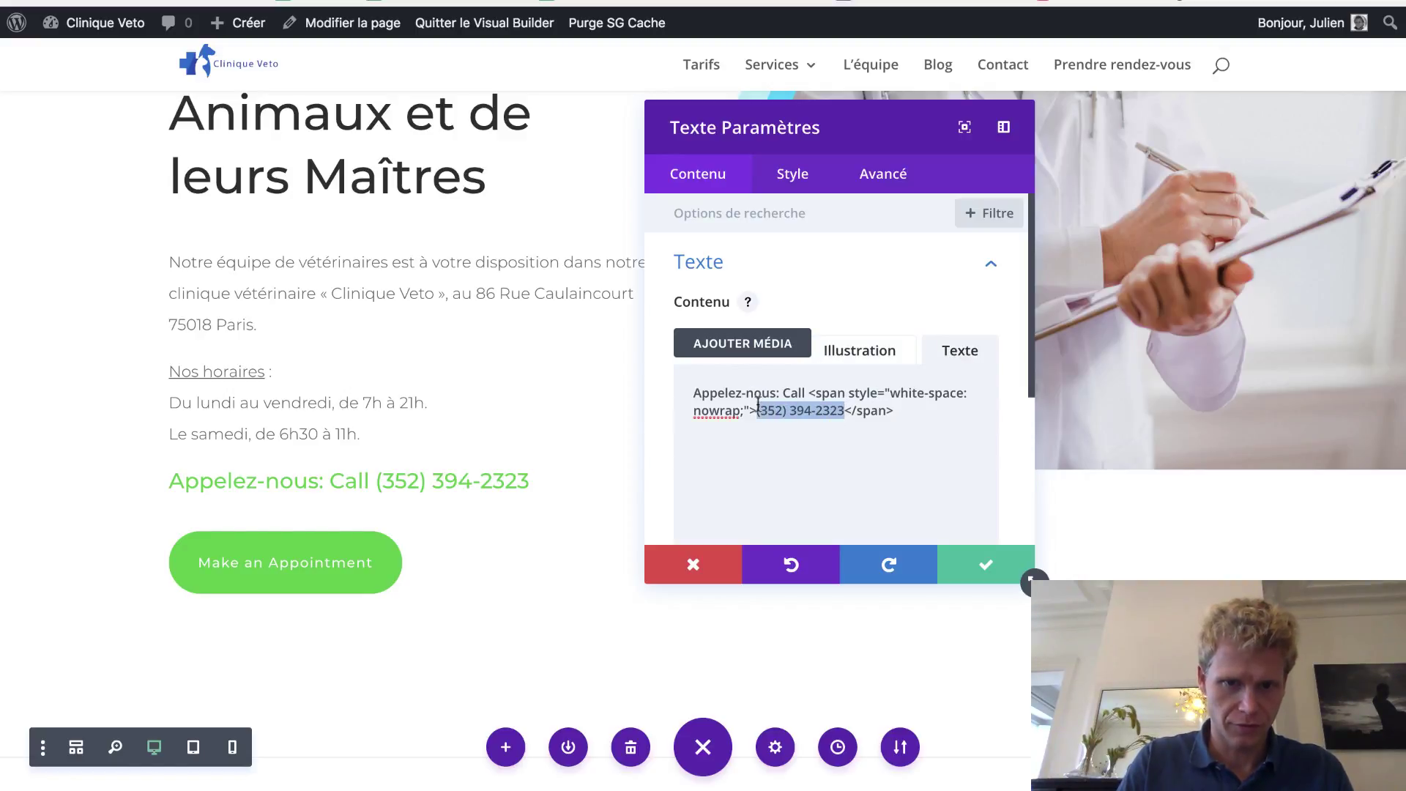
key(super+v)
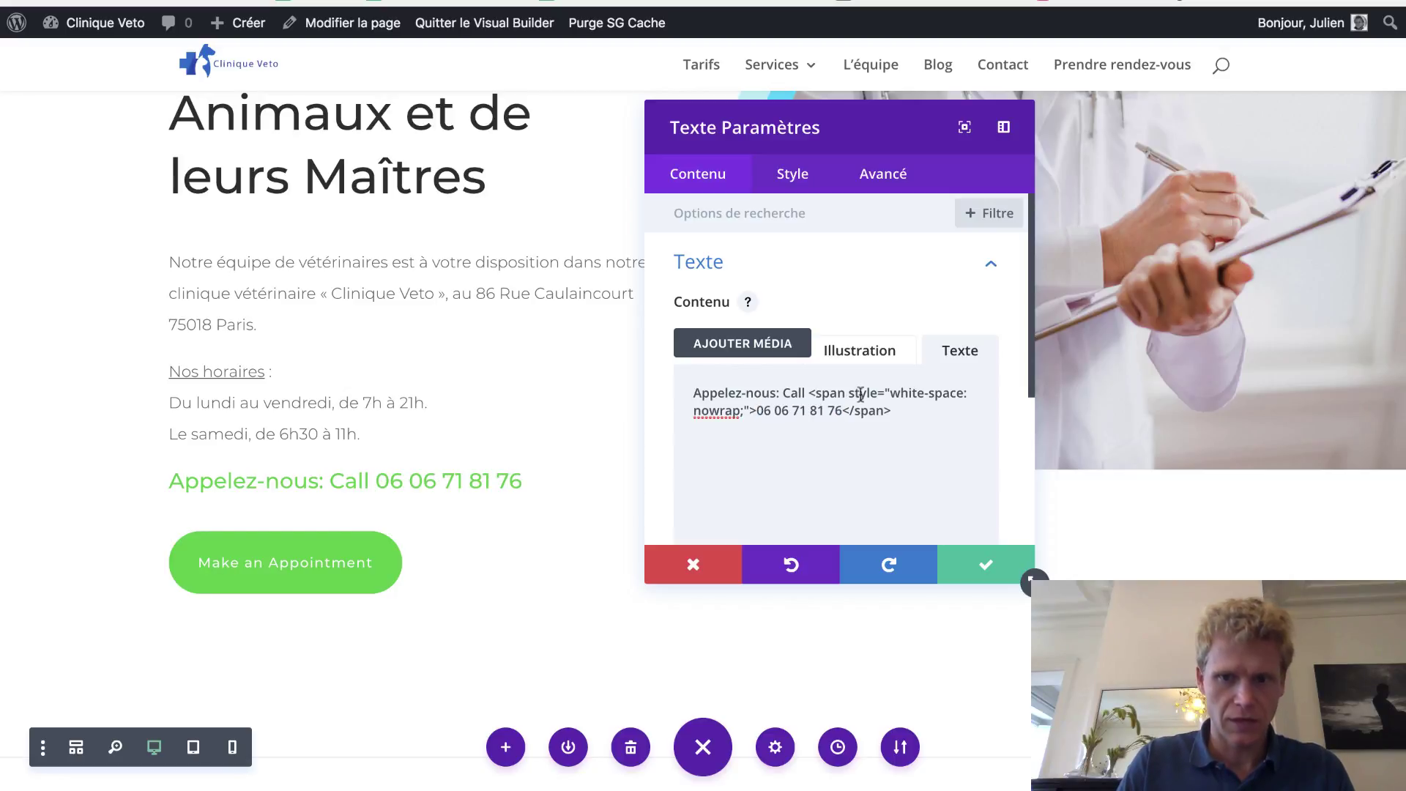
drag(892, 393, 765, 408)
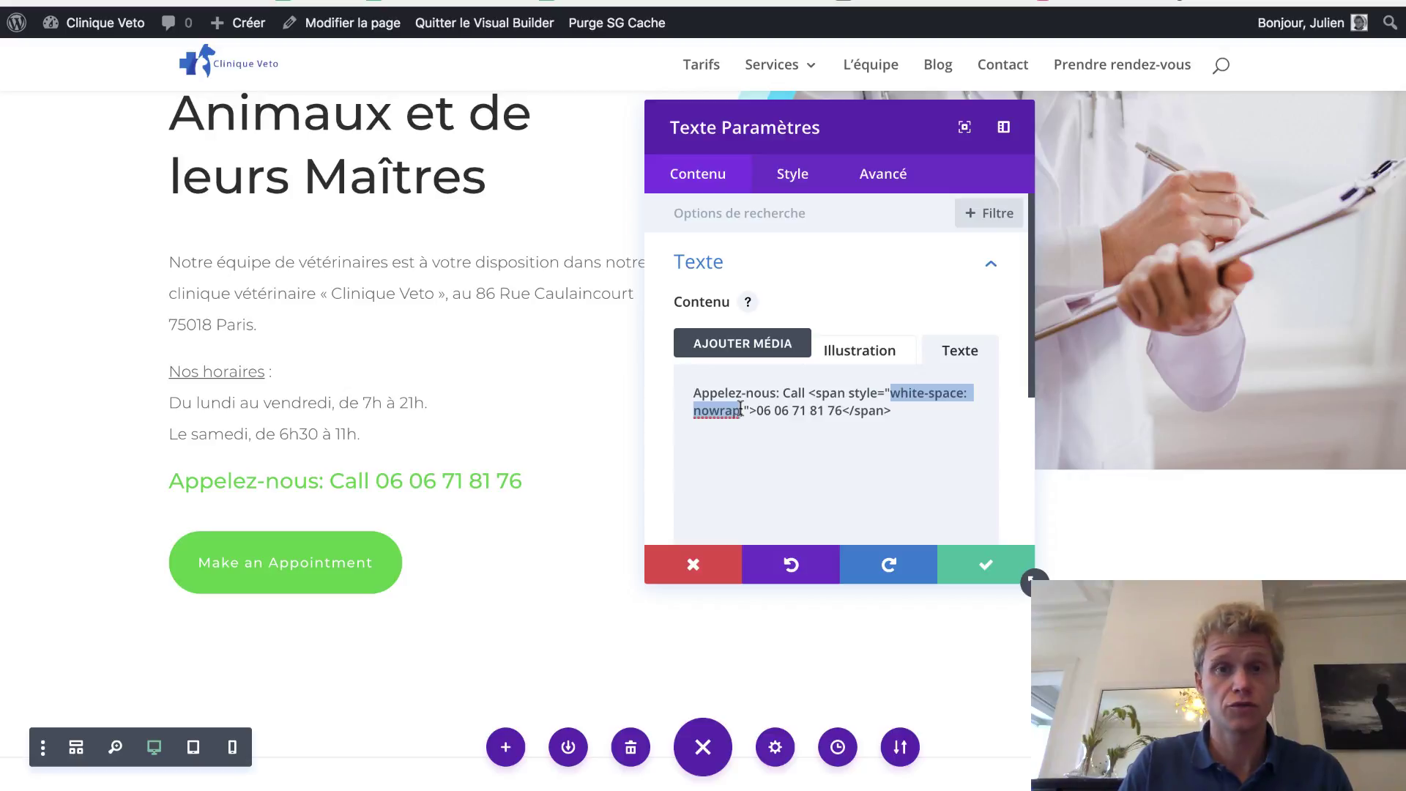
text(;)
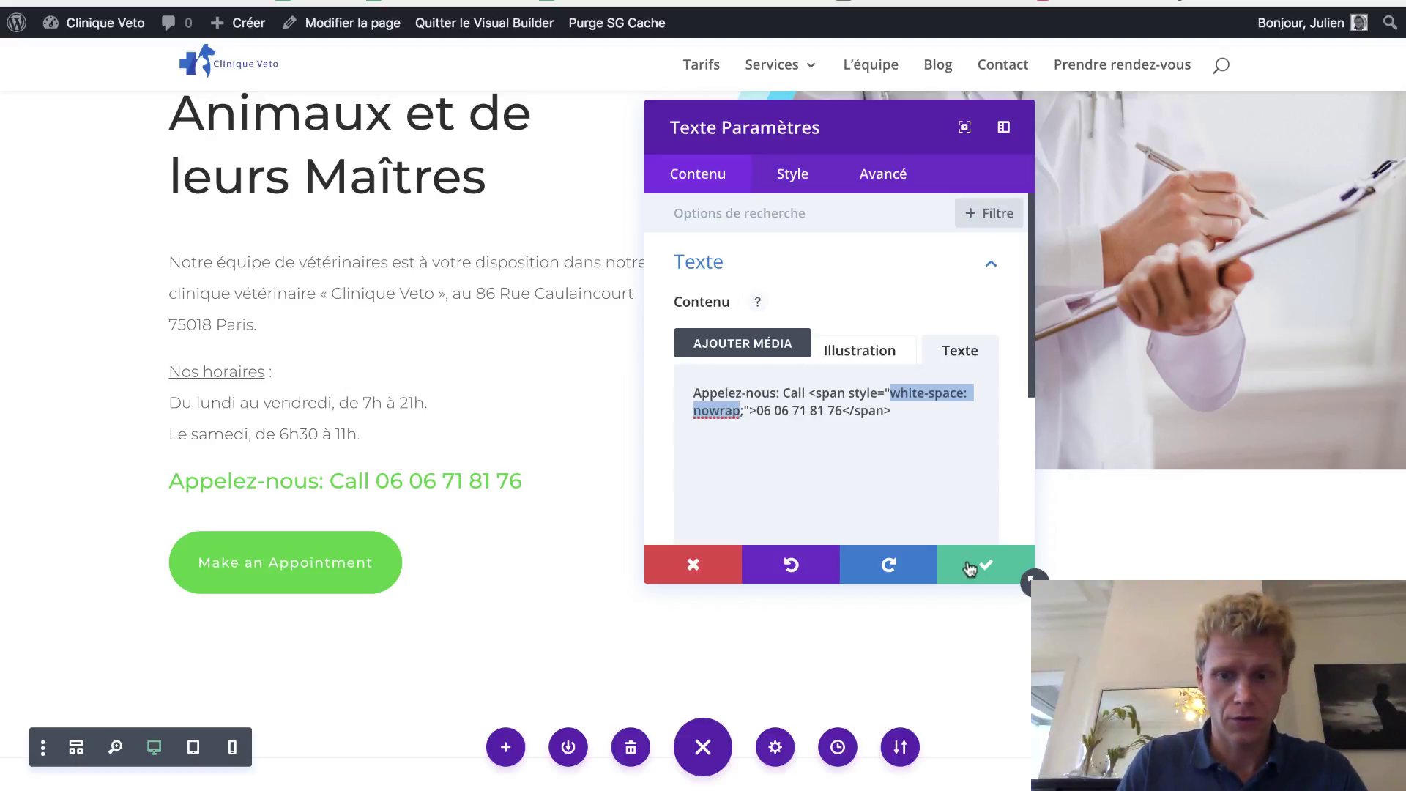
click(970, 568)
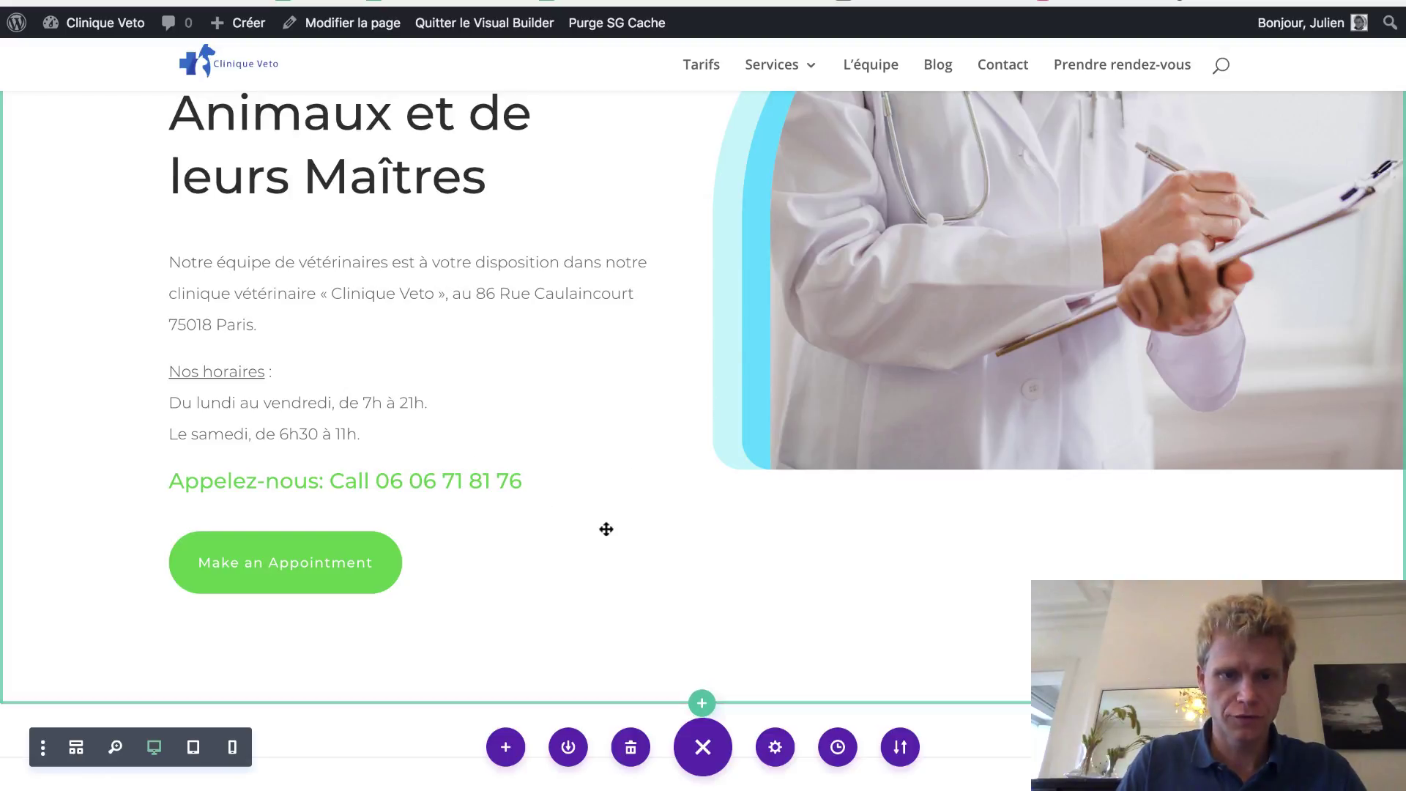
scroll(605, 527, down, 4)
scroll(605, 529, down, 13)
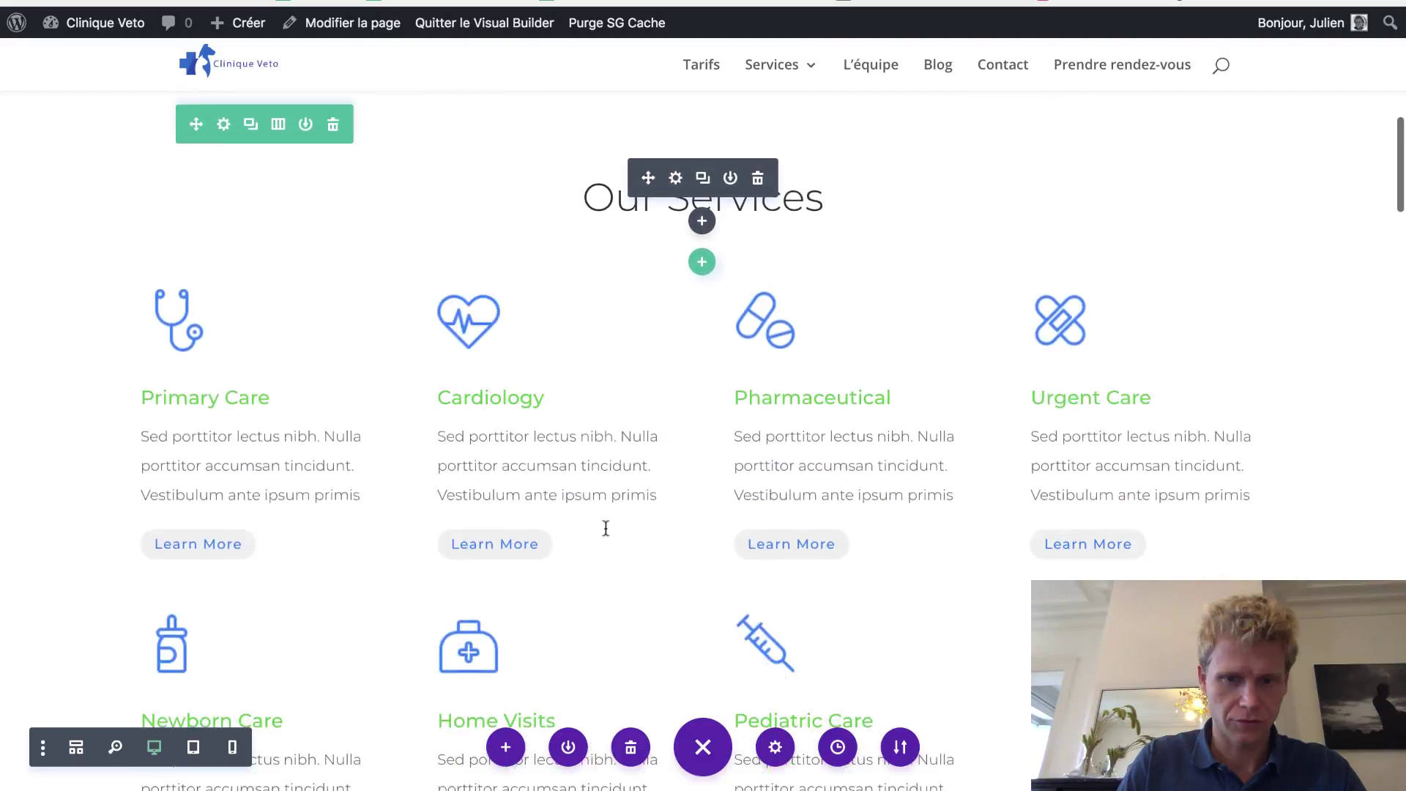
Scroll up and down the page to reach the Meet Our Doctors cards.
scroll(606, 528, down, 12)
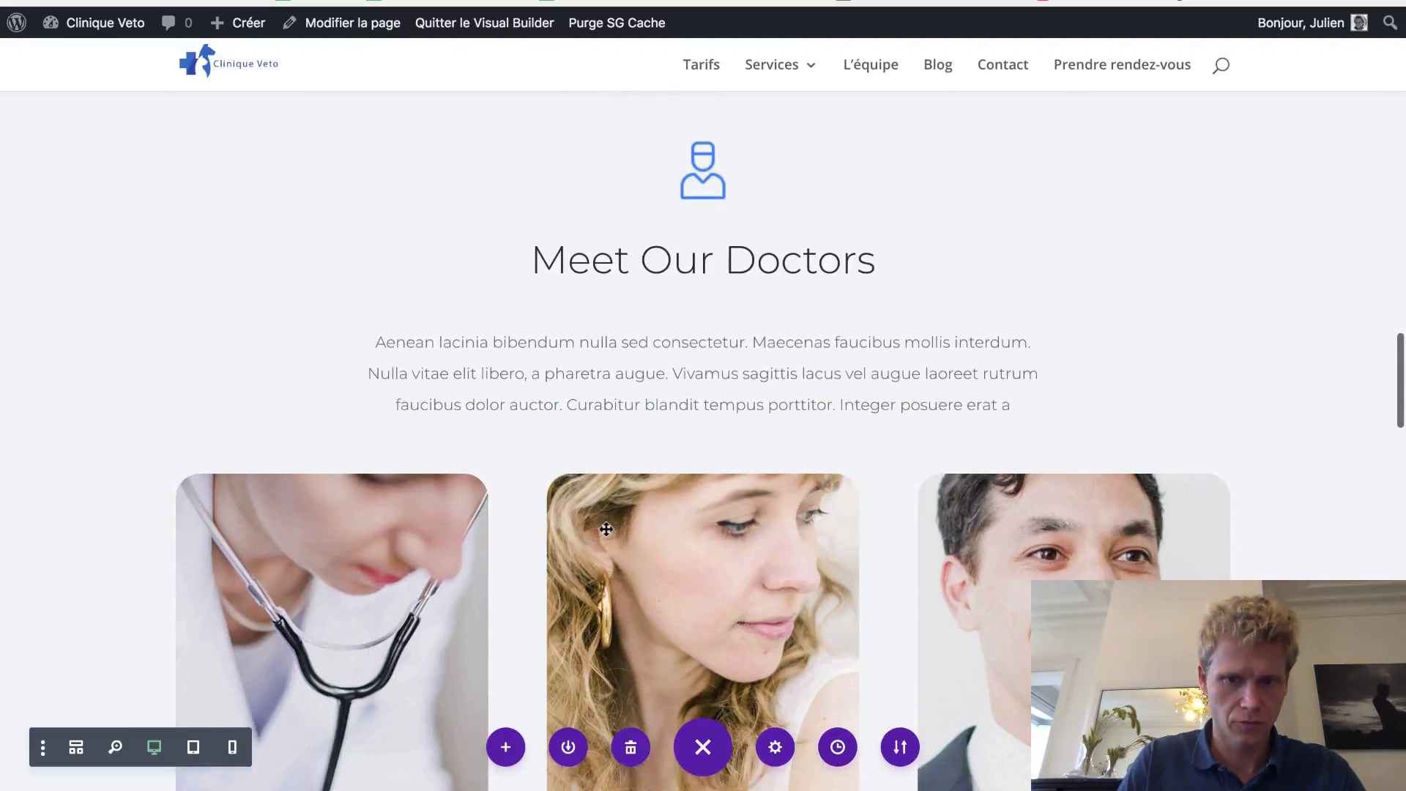
scroll(606, 529, down, 15)
scroll(606, 527, up, 11)
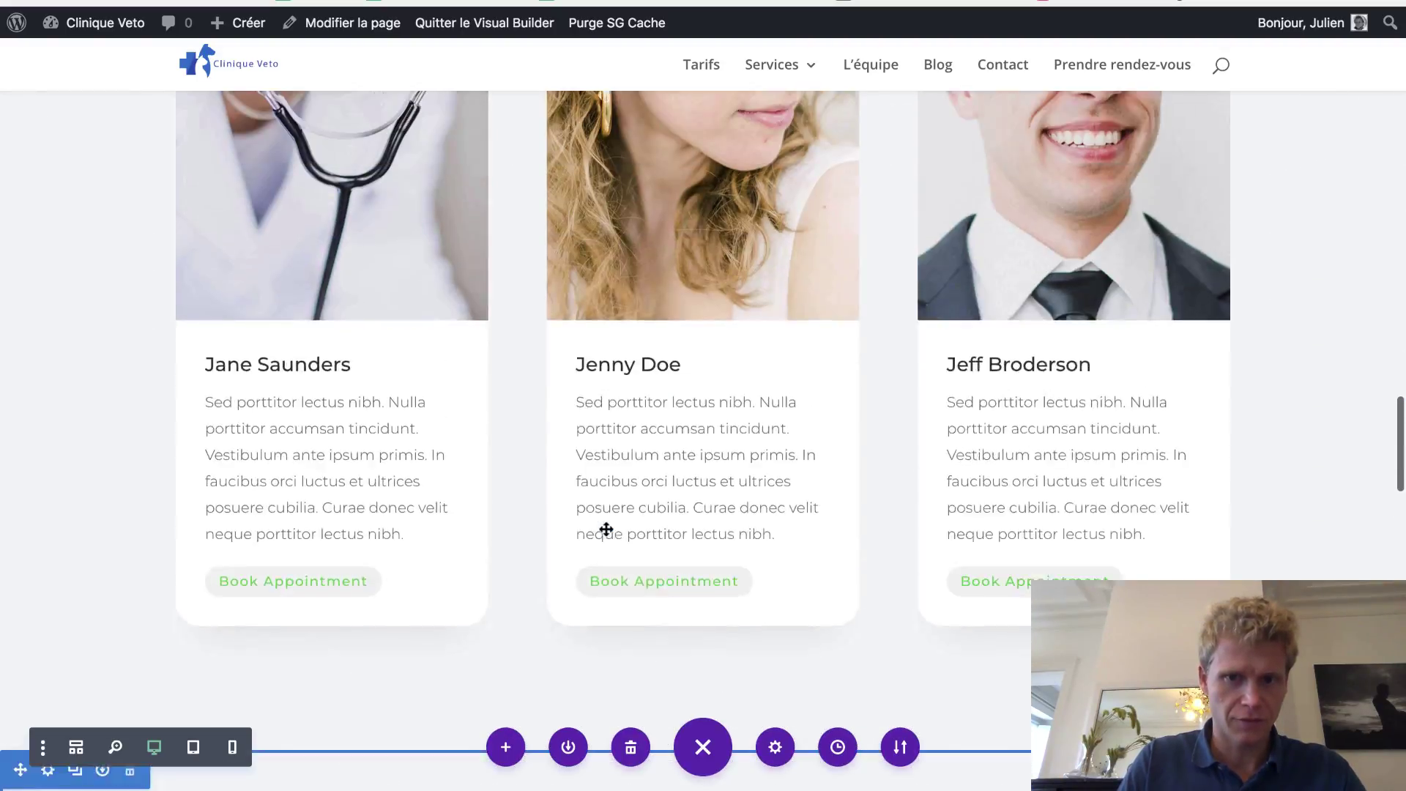
scroll(663, 146, up, 3)
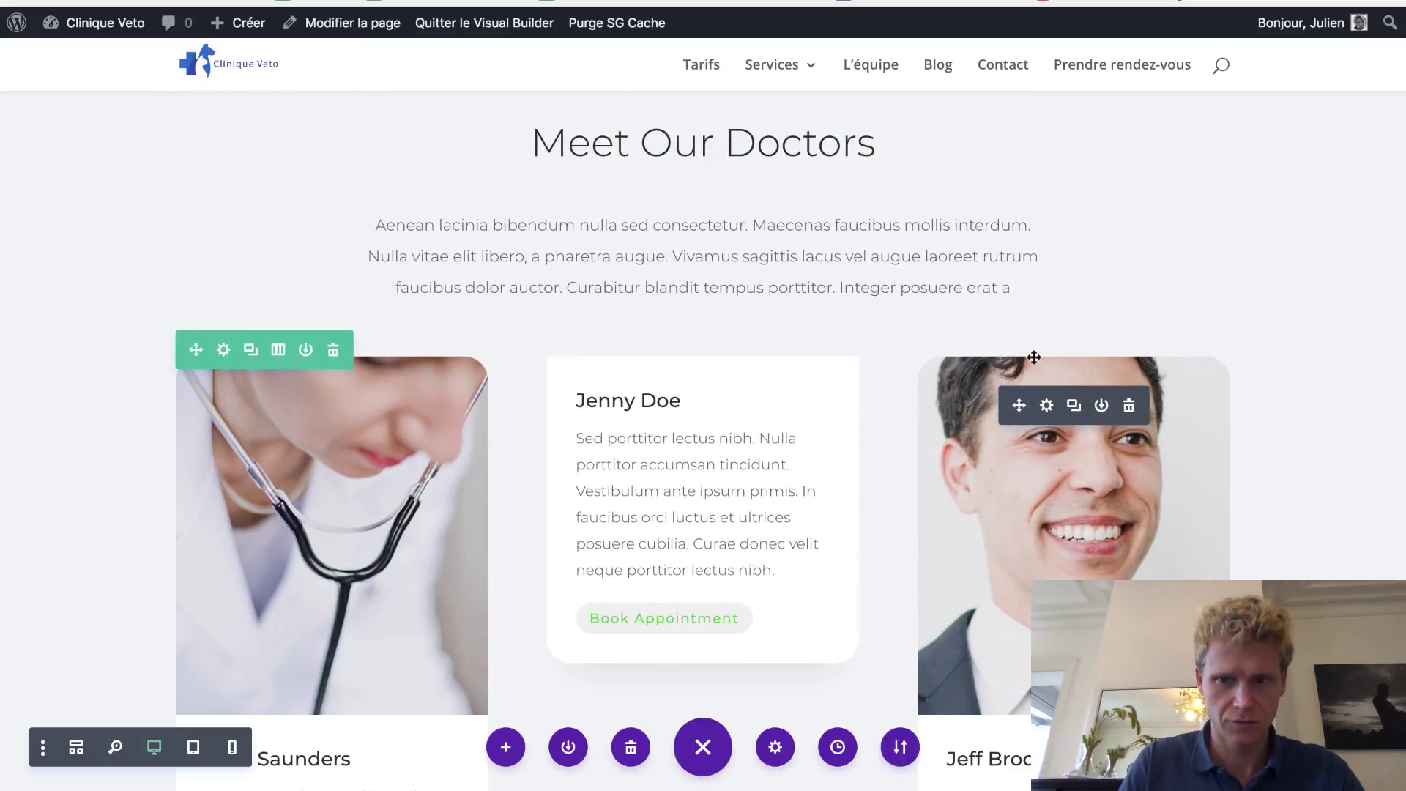
scroll(1186, 381, down, 5)
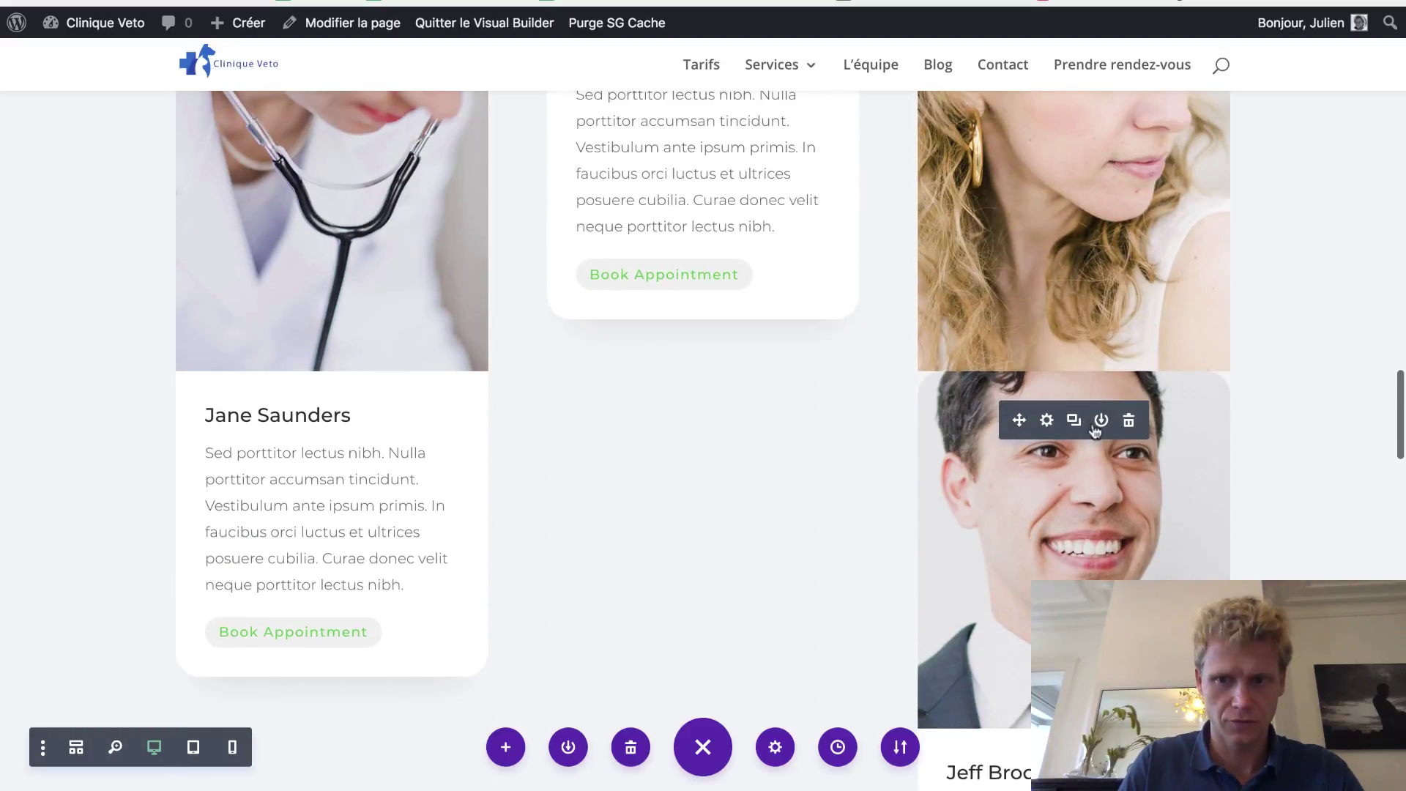
scroll(1022, 417, up, 2)
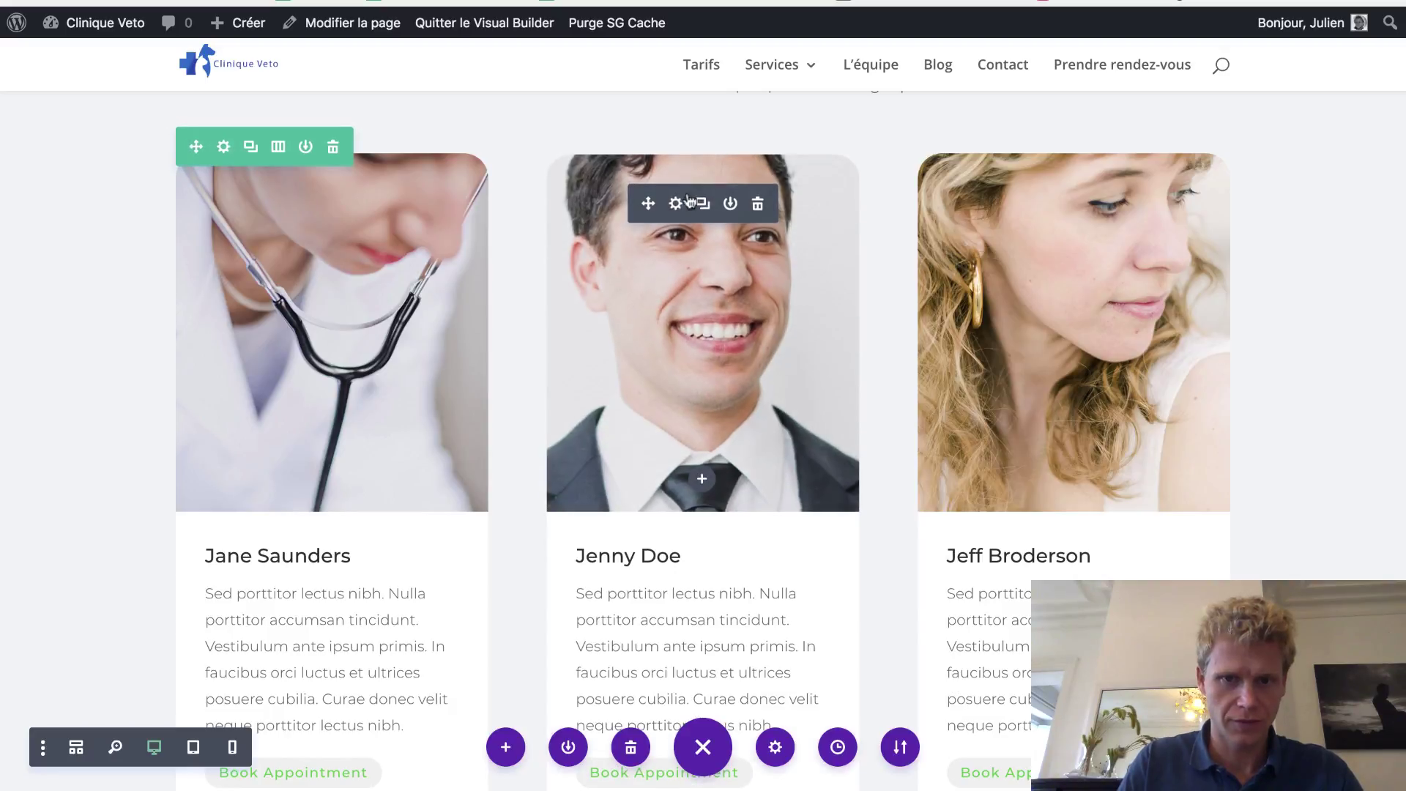
click(677, 204)
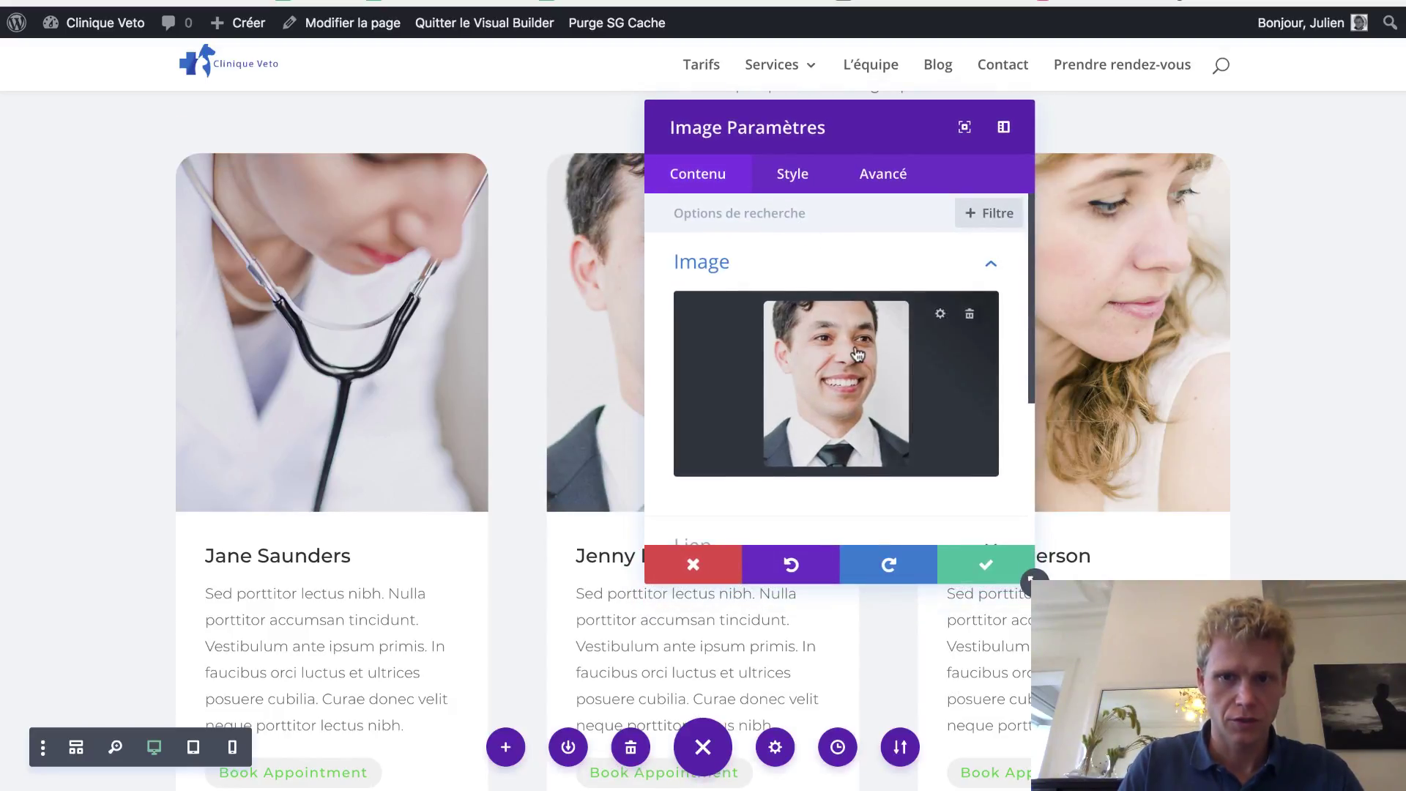
click(856, 355)
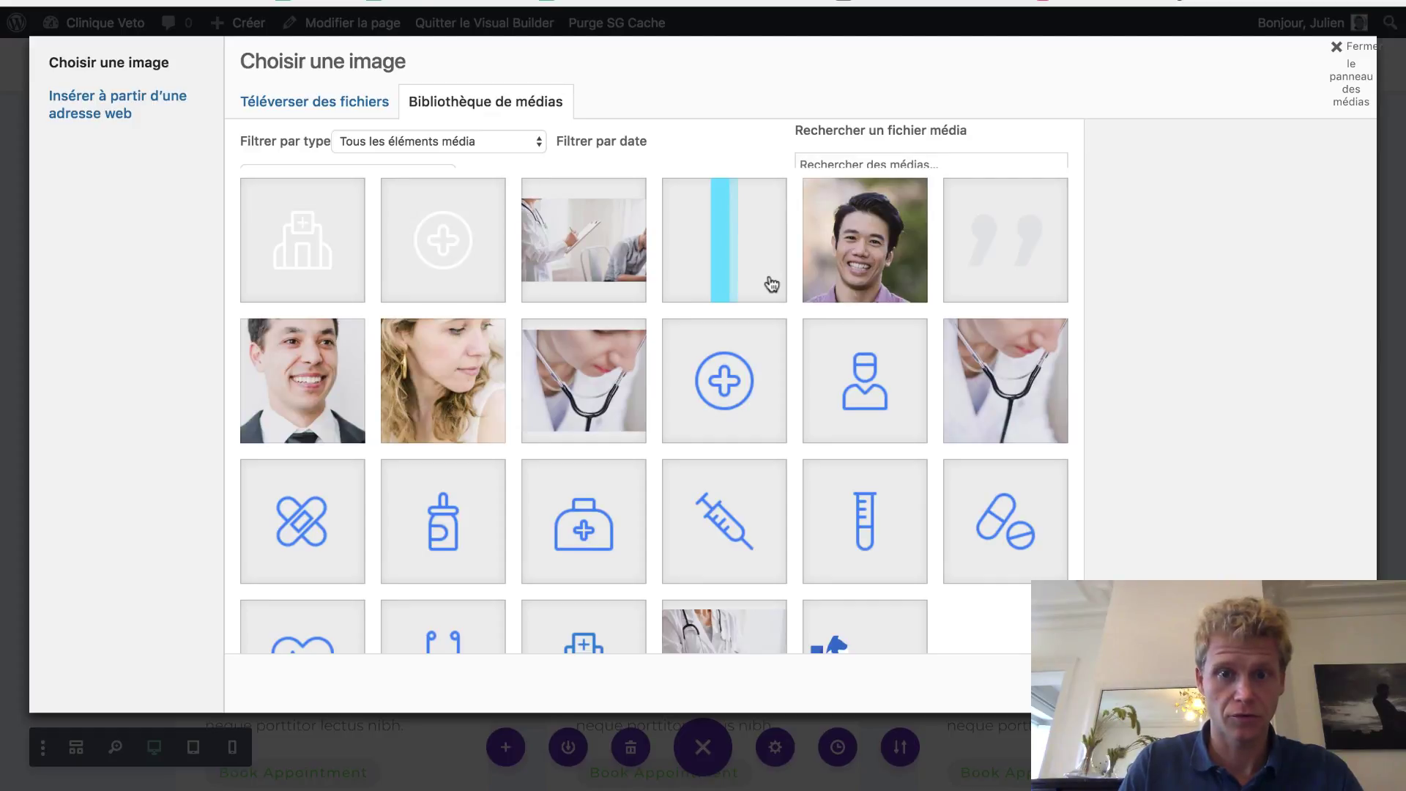
click(1348, 51)
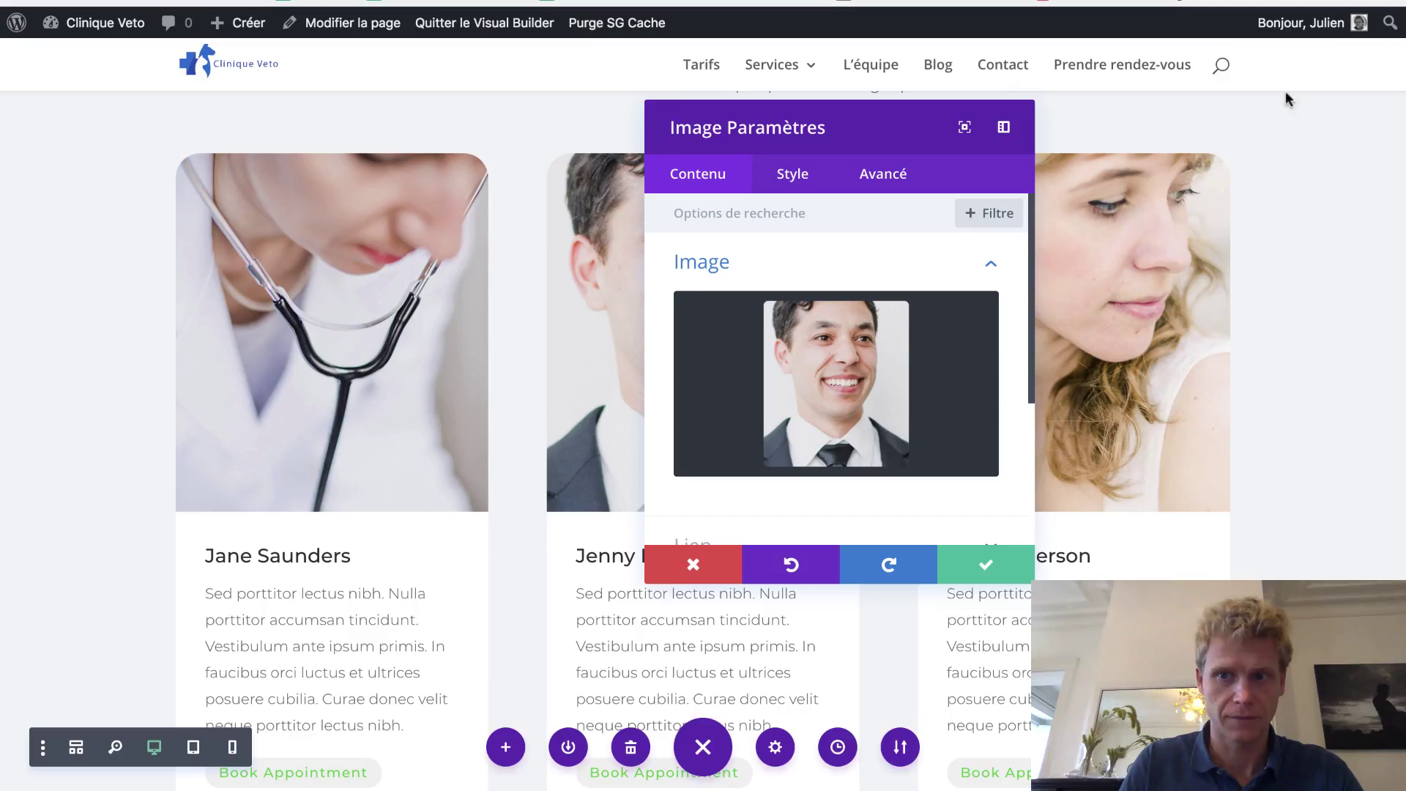
click(981, 568)
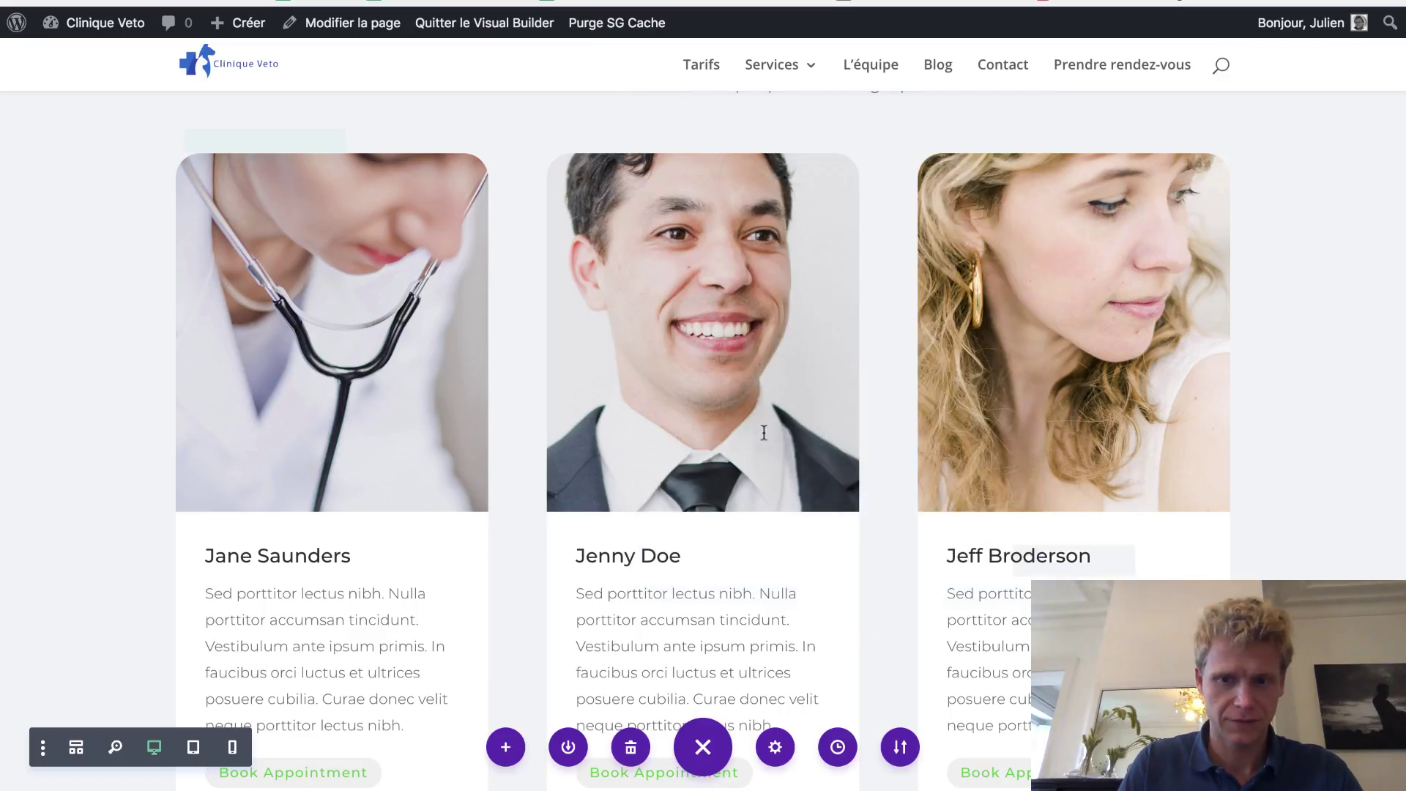
scroll(734, 372, up, 10)
scroll(734, 372, up, 10)
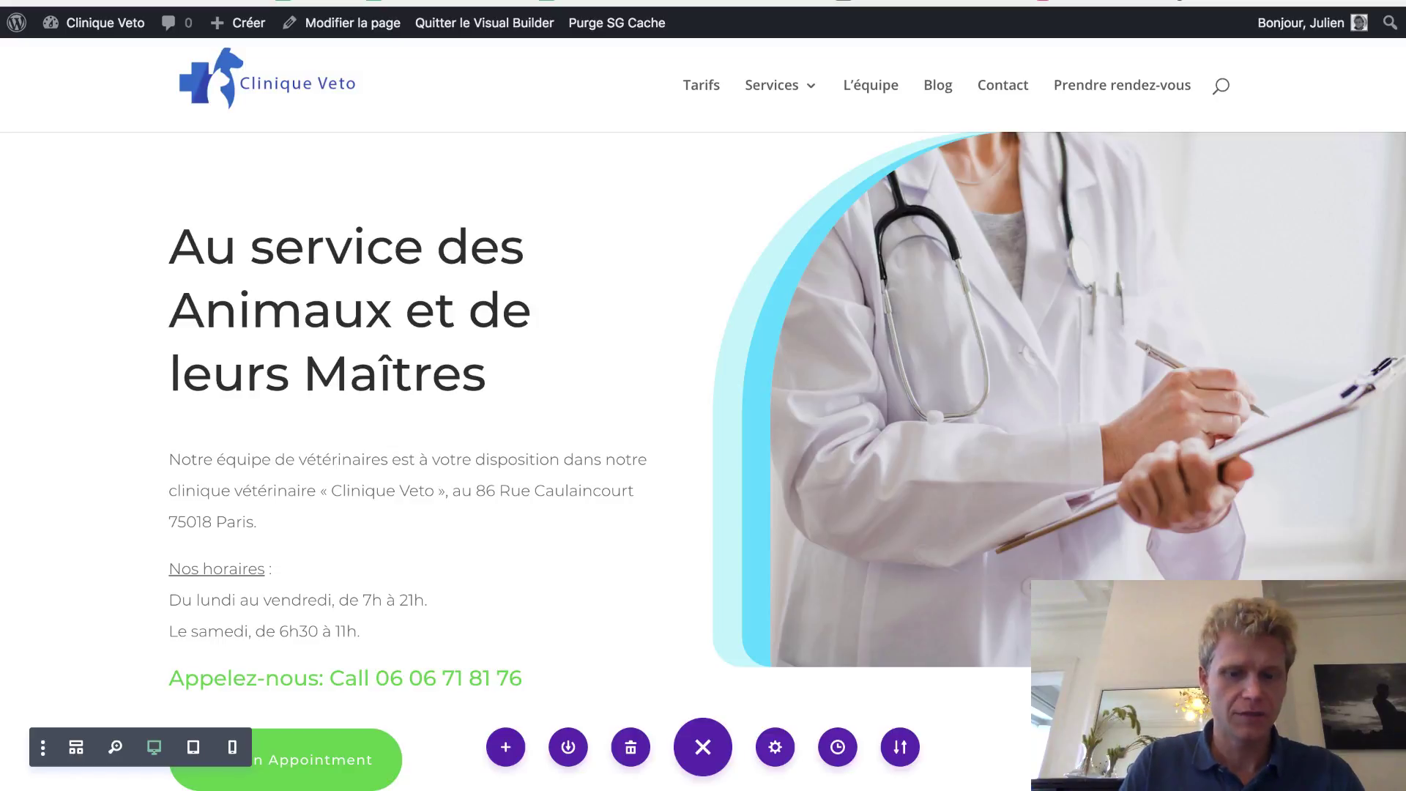
Load the live clinic site in a private browsing window.
key(super+shift+n)
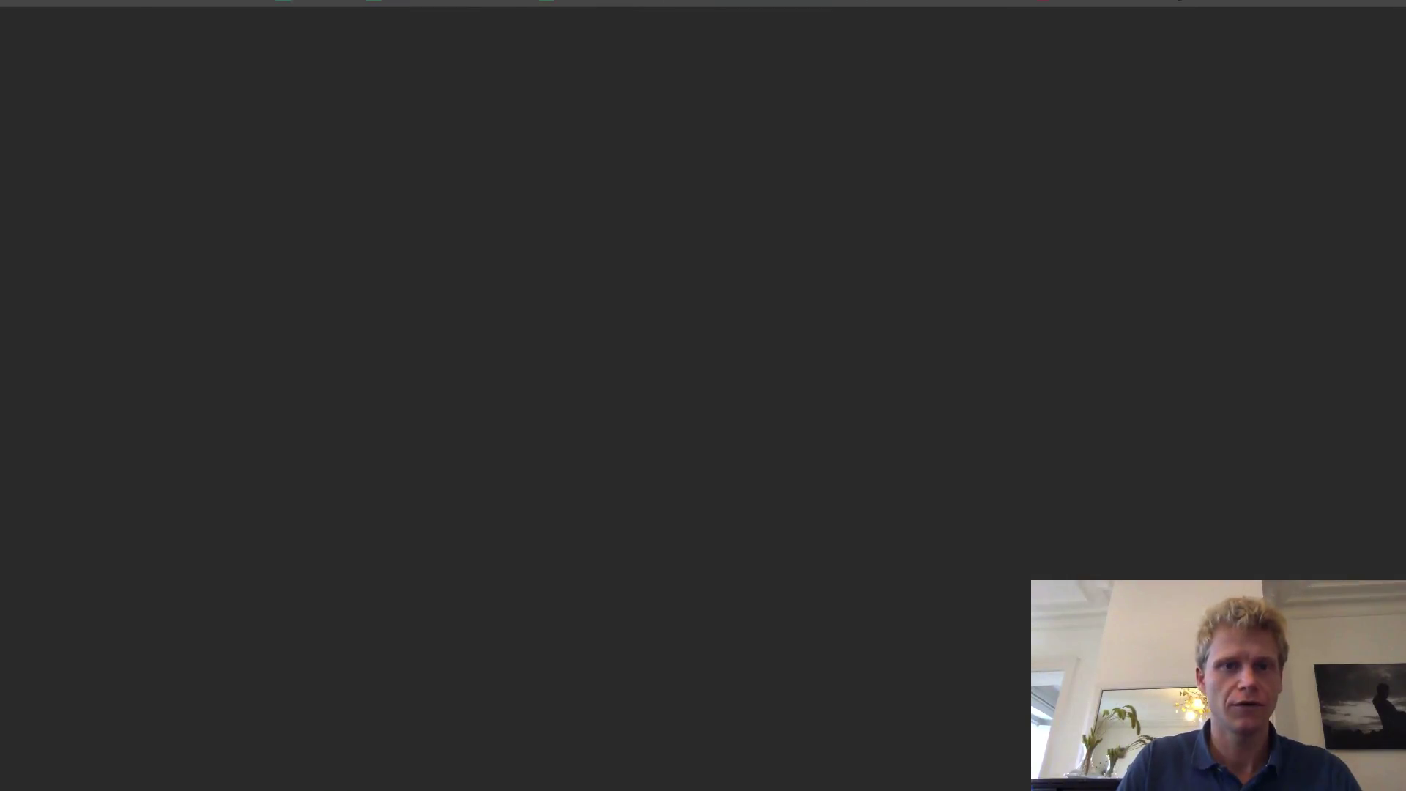
text(https://clinique-veto.cours-wp.com/)
key(Return)
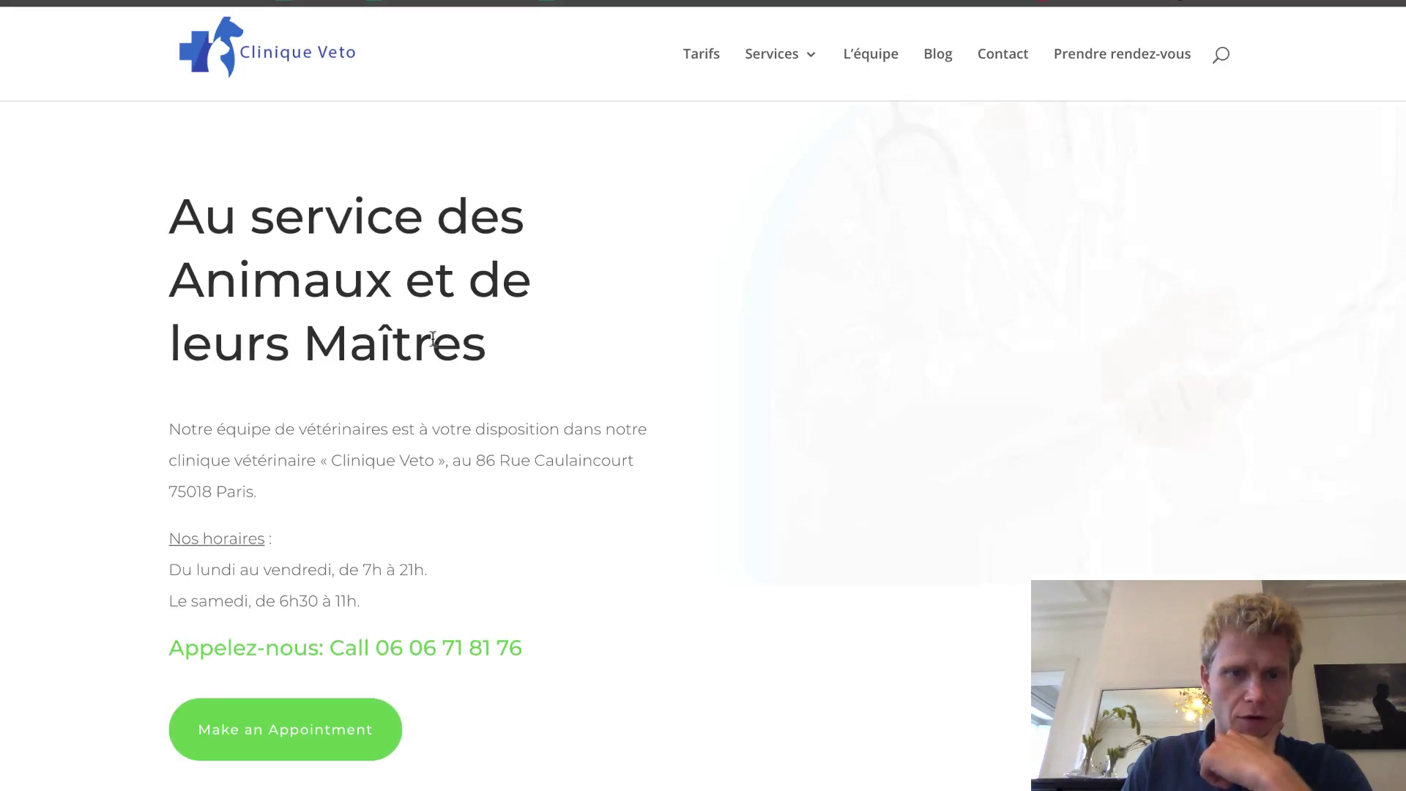
Scroll the live homepage down to the mission banner and footer, then back up.
scroll(433, 339, down, 10)
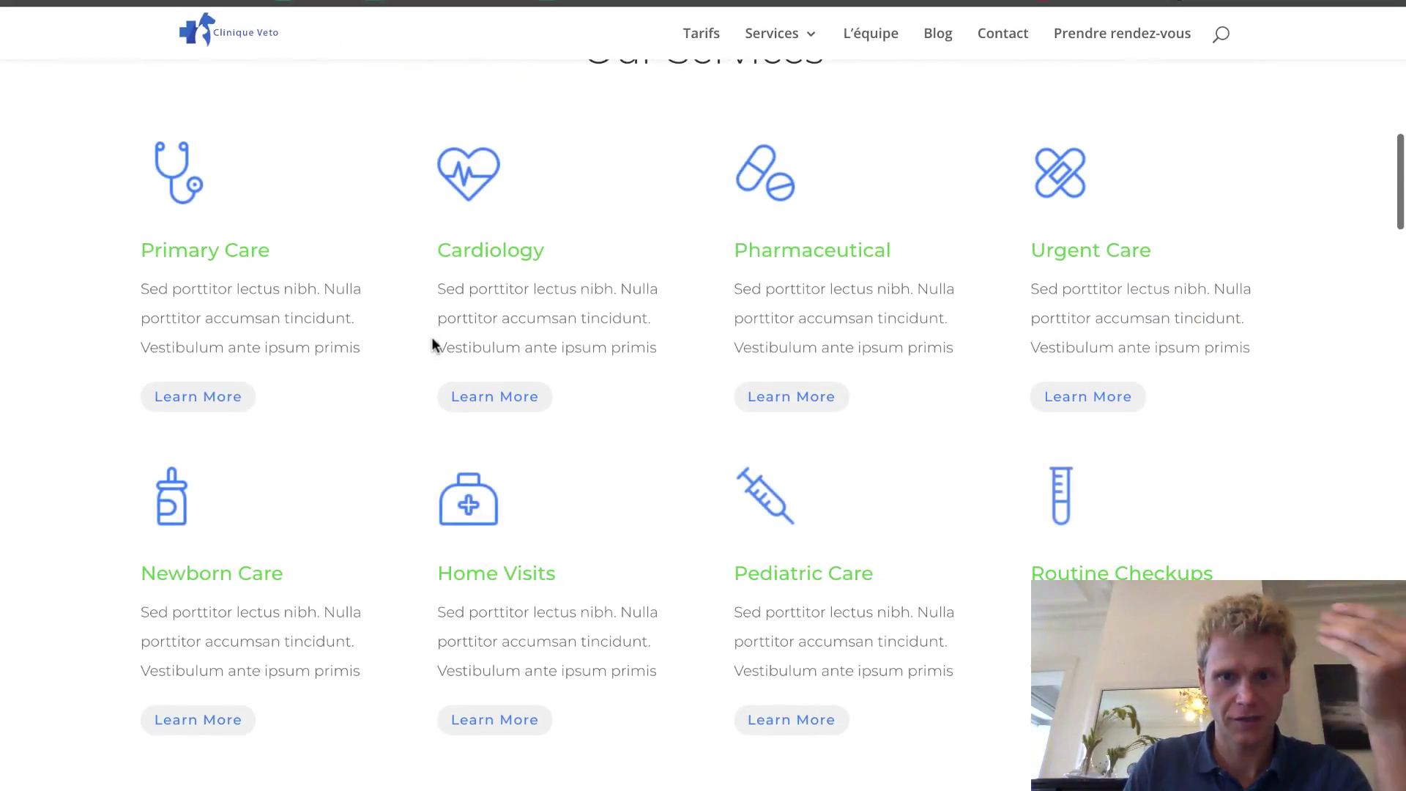
scroll(433, 341, down, 12)
scroll(432, 345, down, 1)
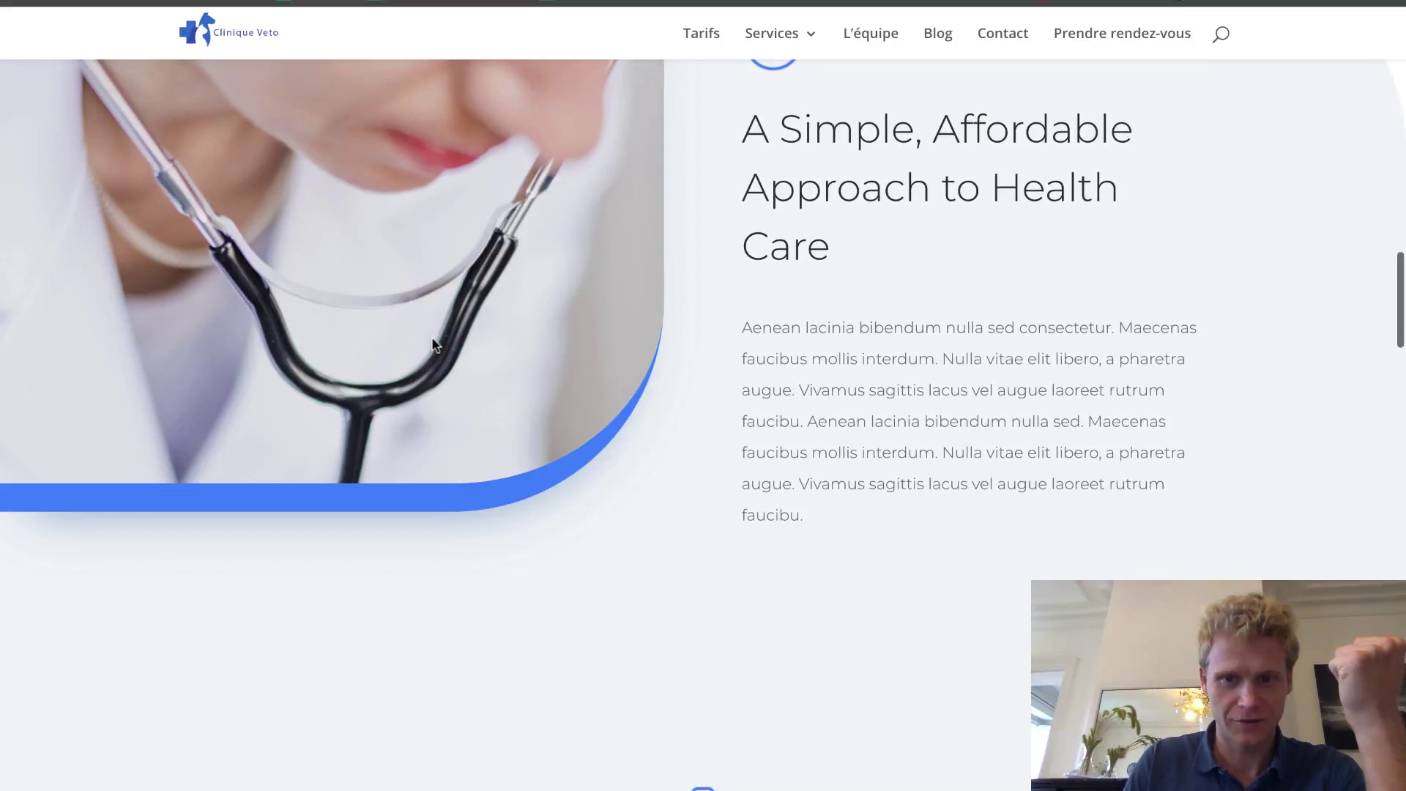
scroll(855, 265, down, 1)
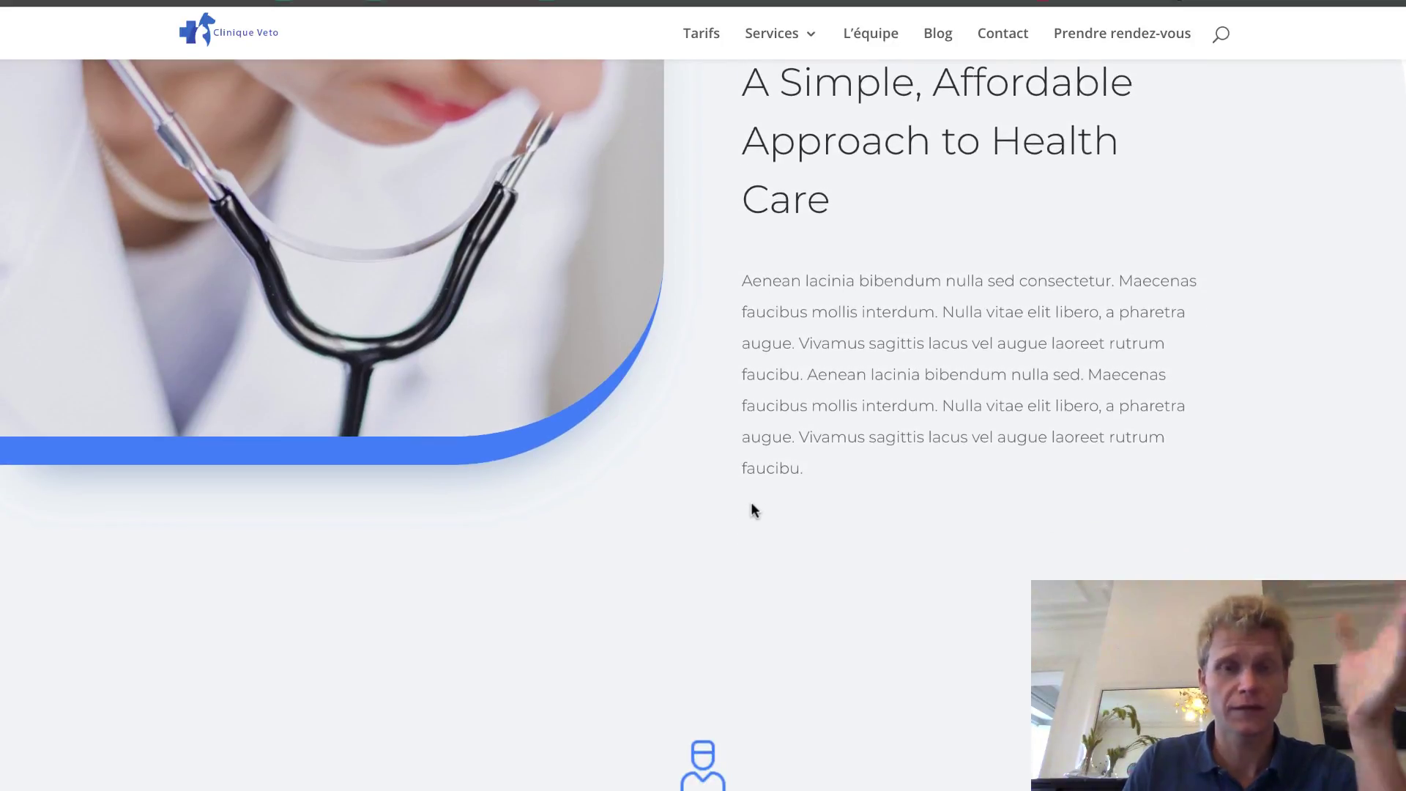
scroll(750, 503, up, 1)
scroll(750, 502, down, 5)
scroll(751, 506, down, 1)
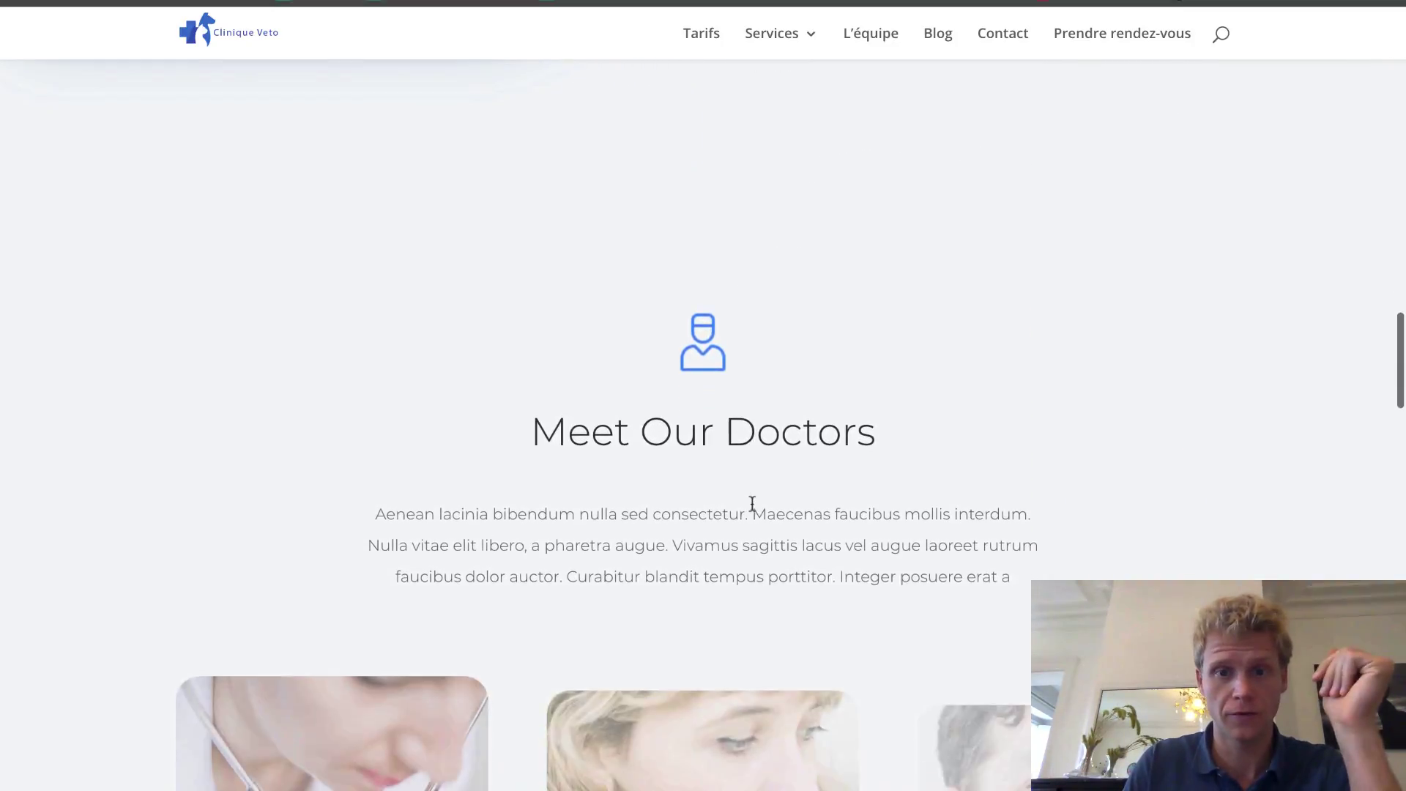
scroll(752, 506, down, 4)
scroll(752, 507, down, 5)
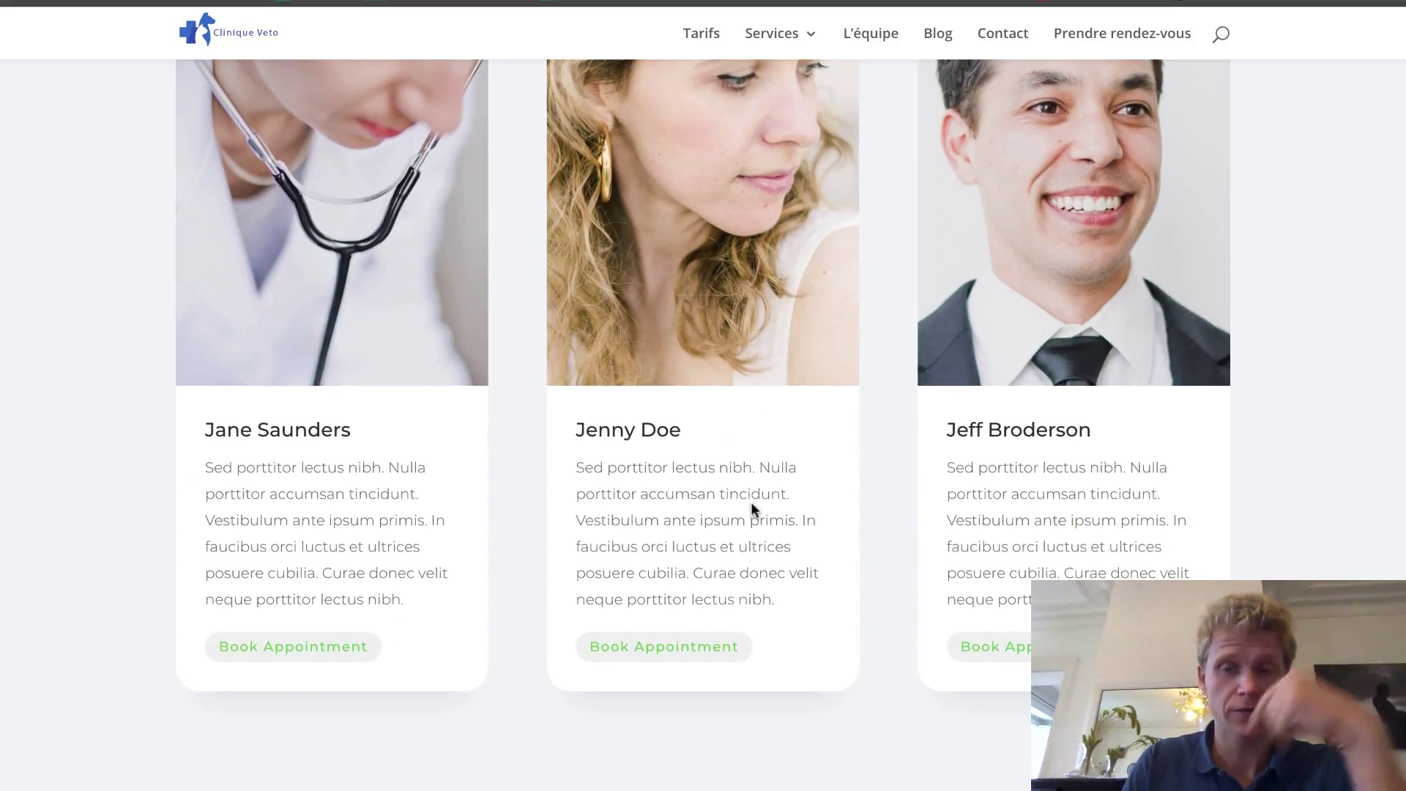
scroll(753, 509, down, 4)
scroll(753, 509, down, 15)
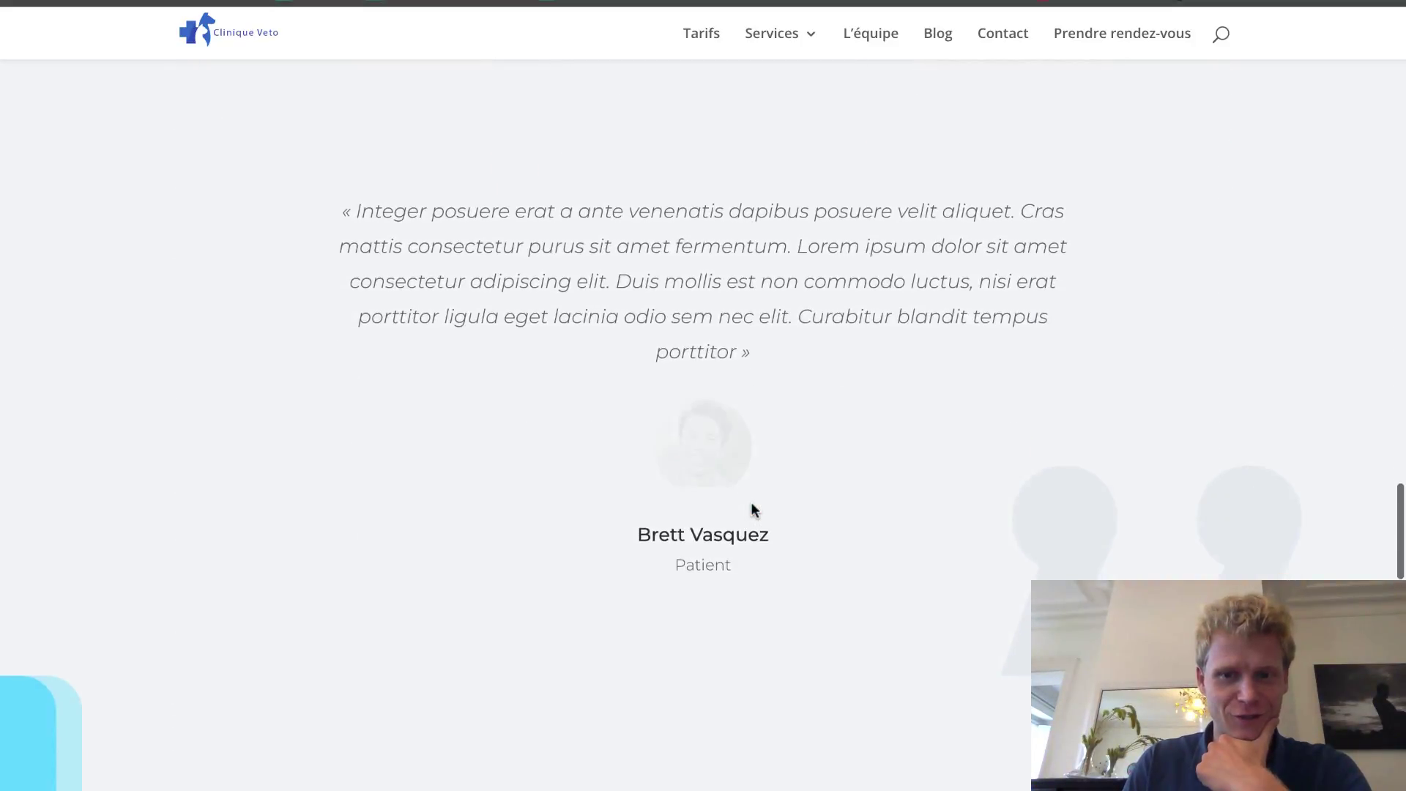
scroll(752, 503, down, 8)
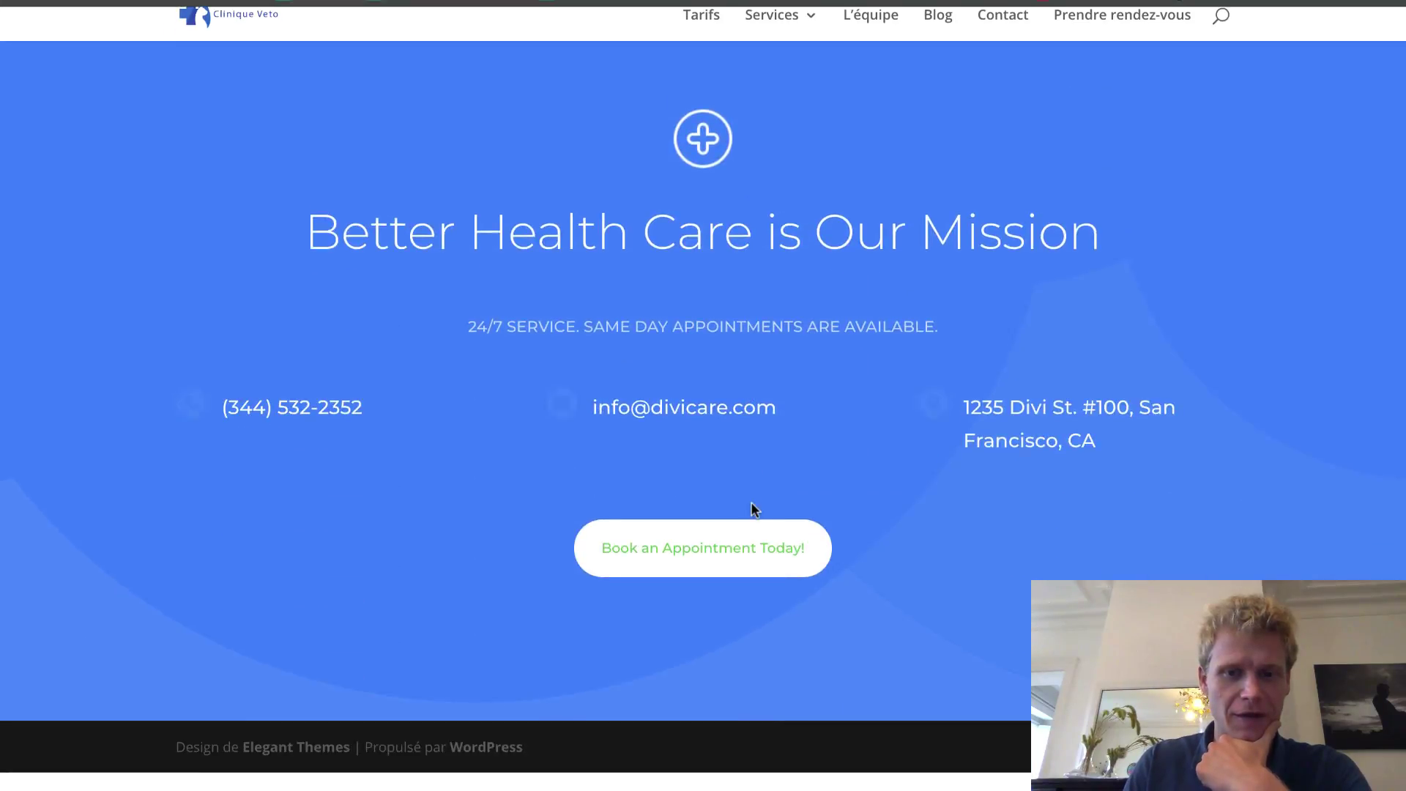
scroll(753, 504, up, 20)
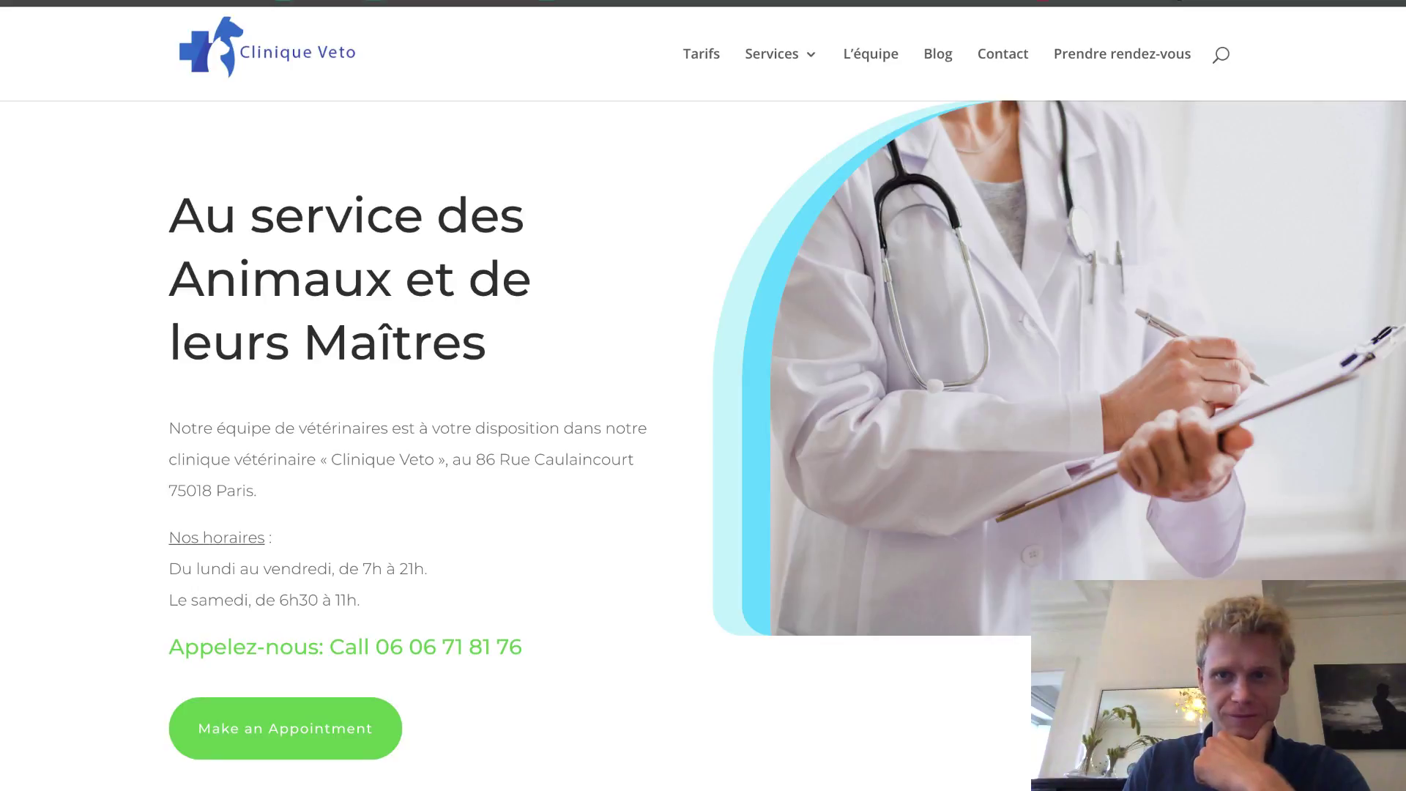
mouse_move(1098, 2)
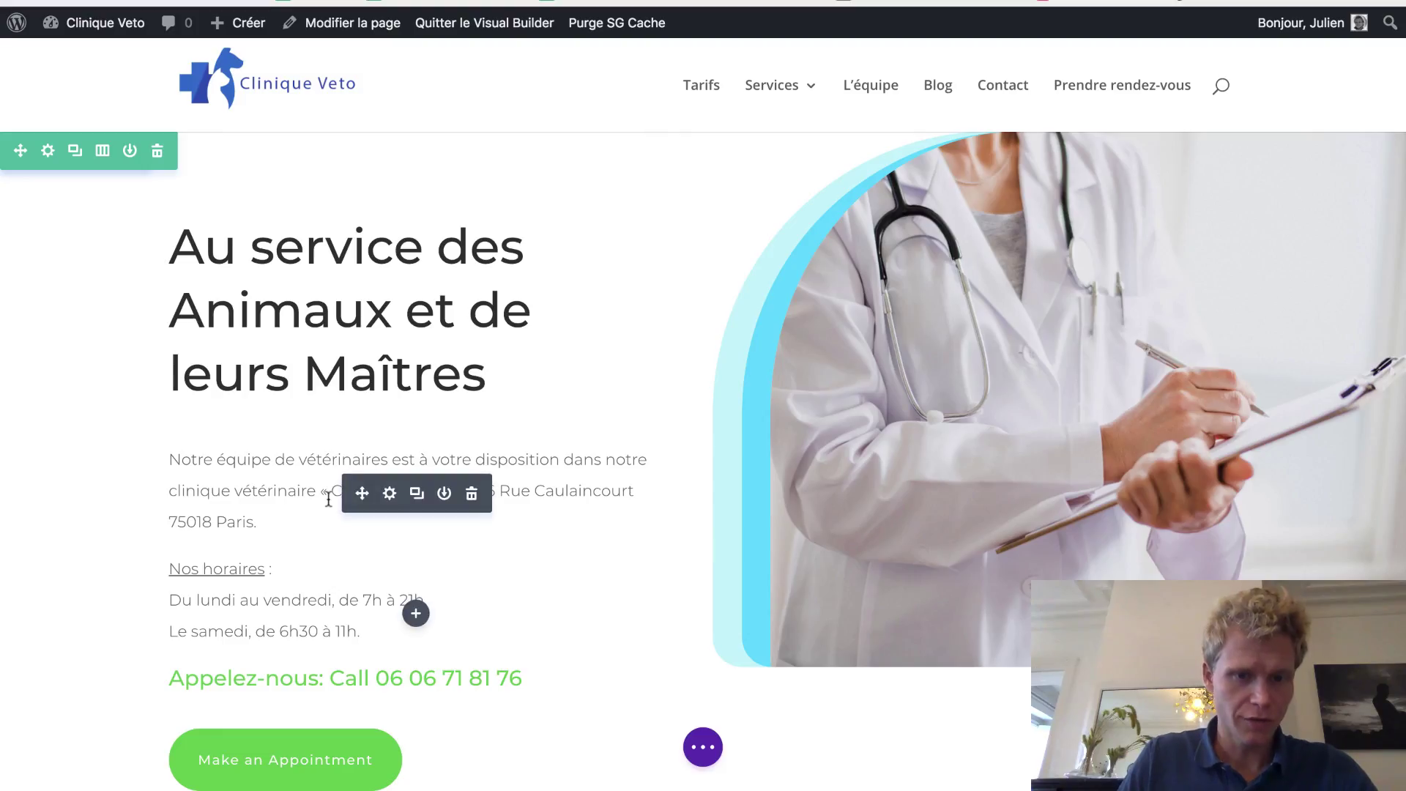
Make « Clinique Veto » bold in the hero text block's settings.
click(391, 498)
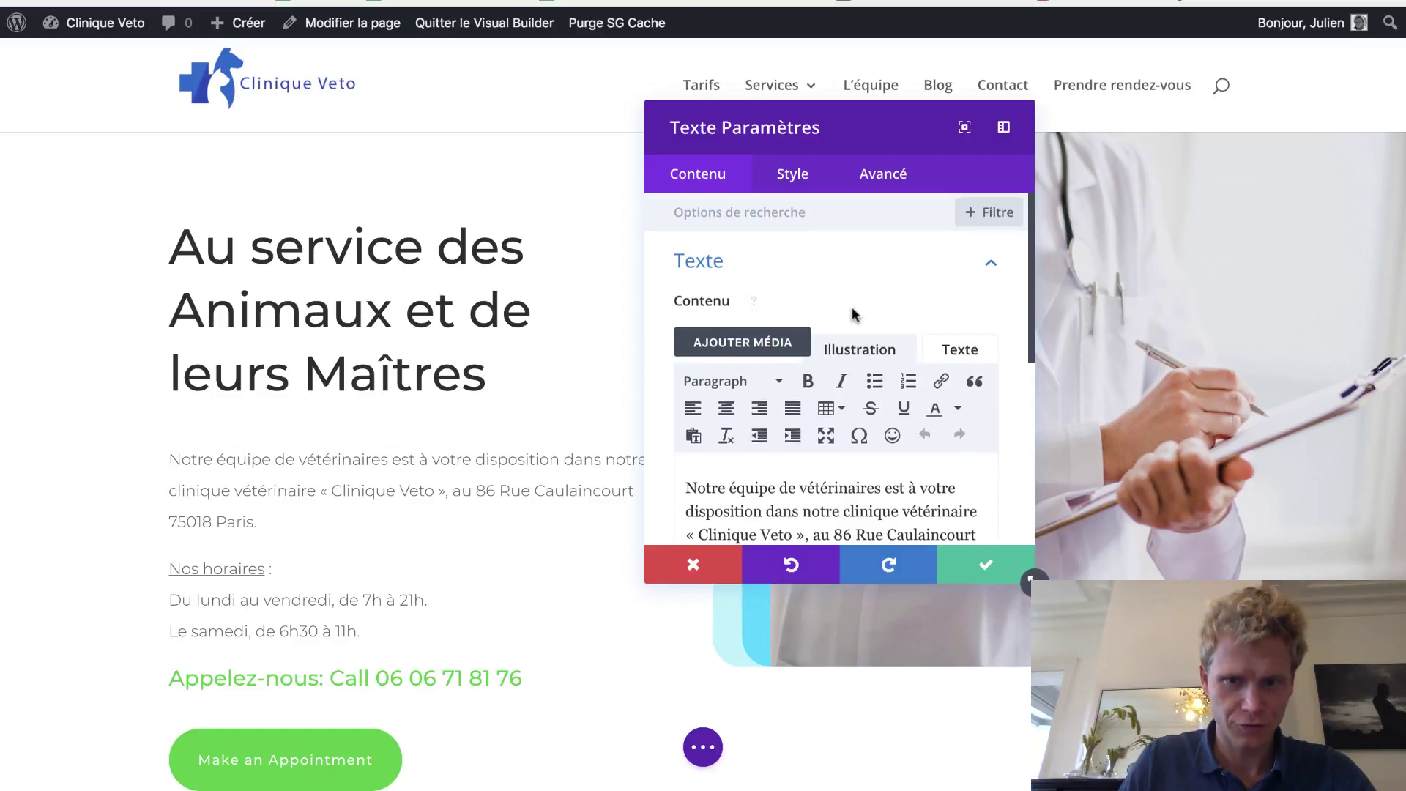
scroll(853, 308, down, 3)
scroll(854, 308, down, 1)
drag(819, 393, 678, 360)
click(734, 351)
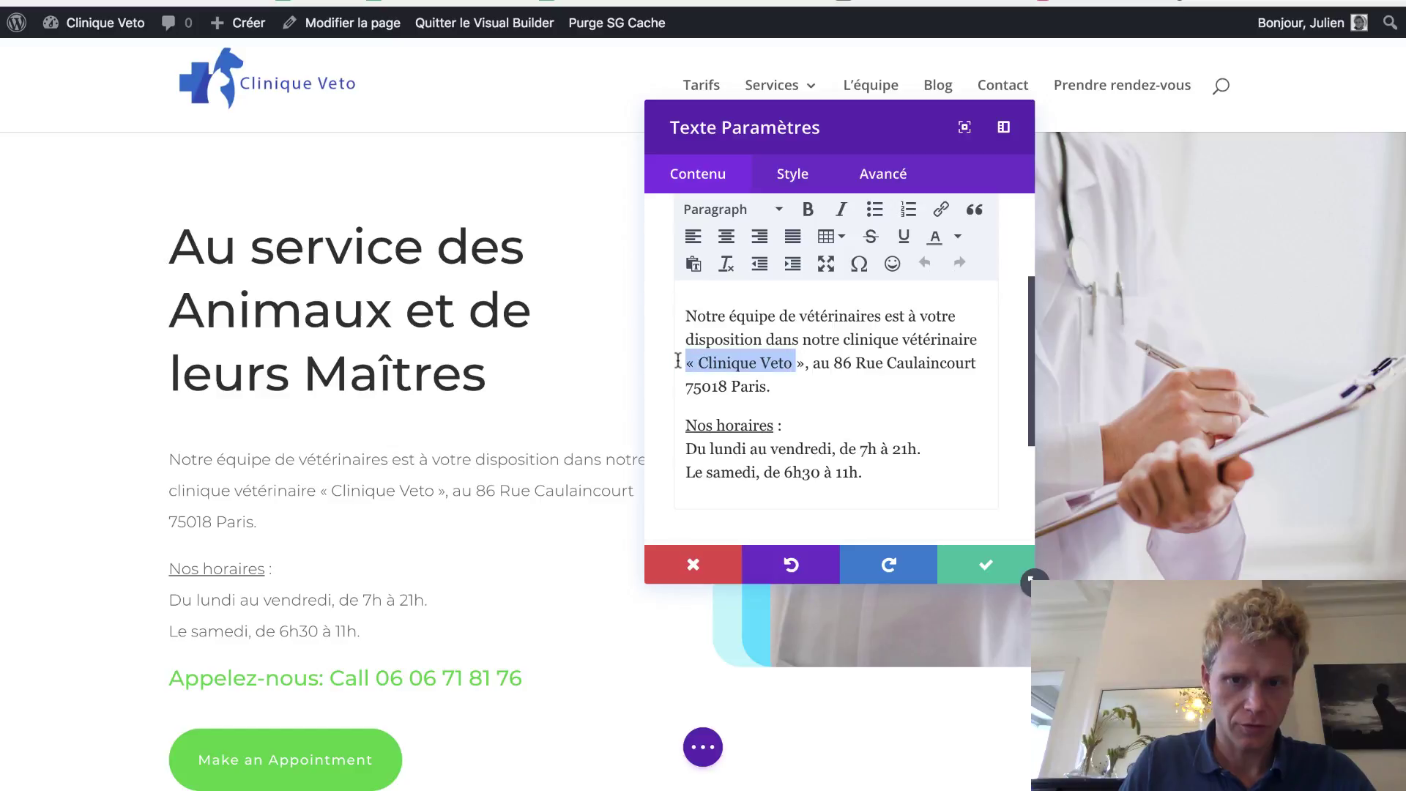
click(810, 210)
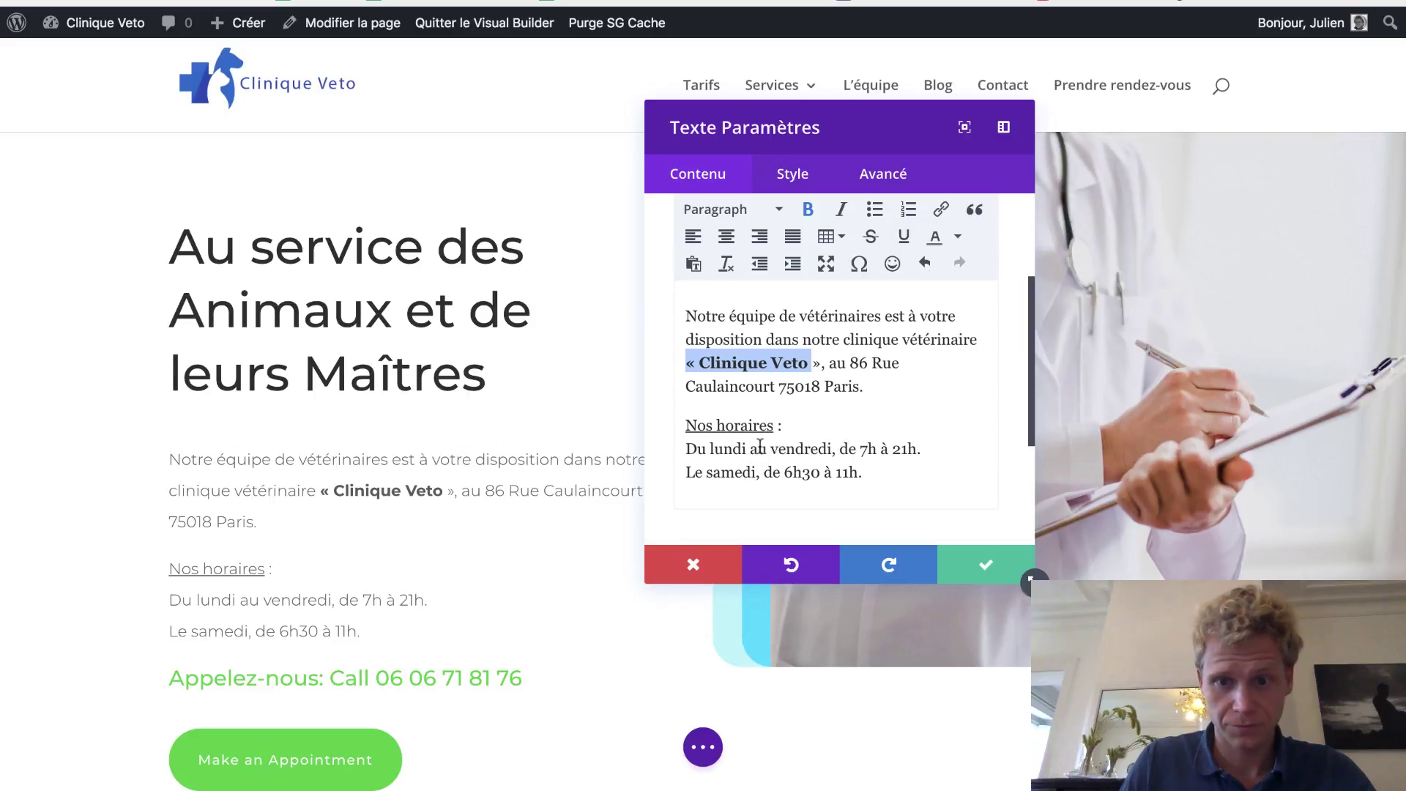
Enlarge the settings panel and try indenting the weekday hours 7h à 21h, then undo it.
drag(760, 446, 884, 450)
click(883, 449)
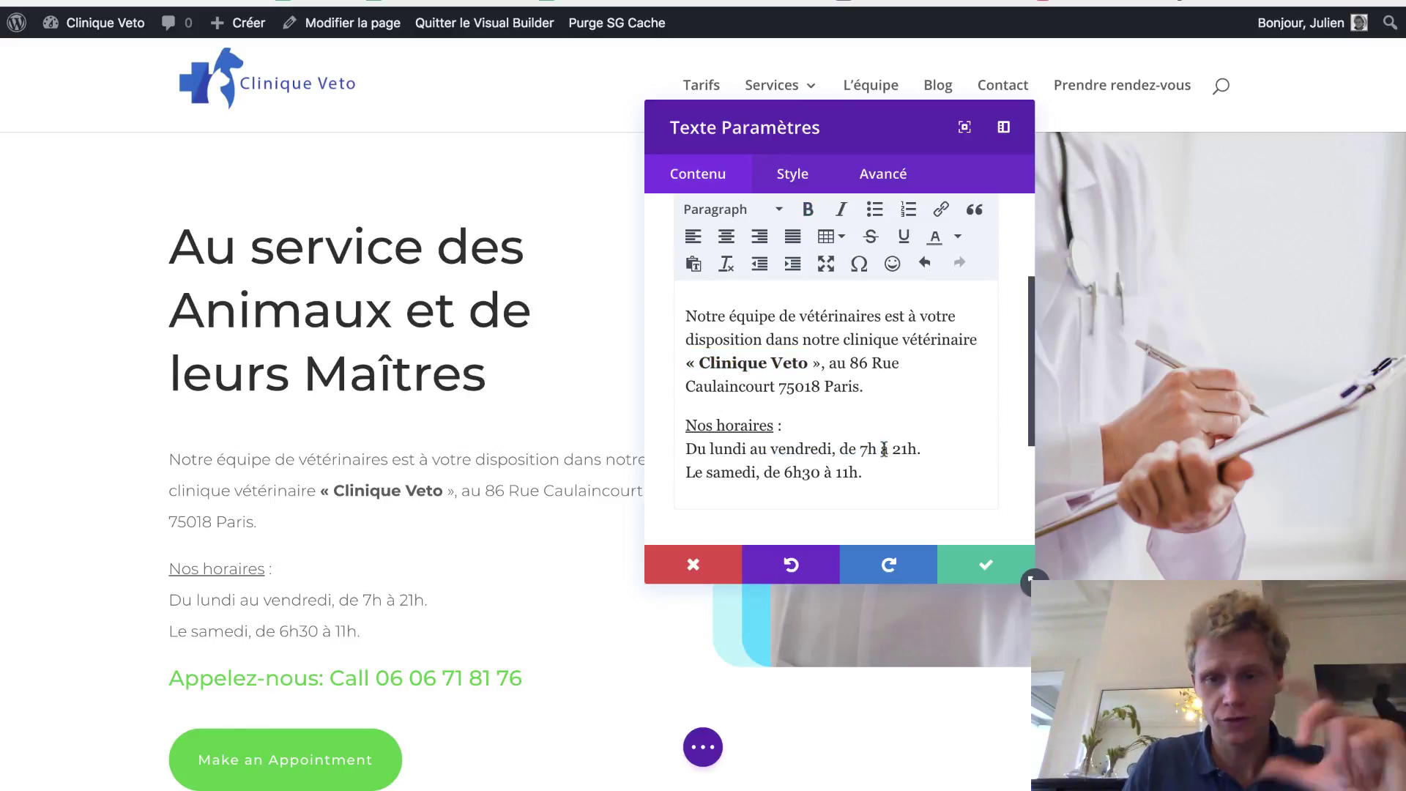
drag(917, 448, 854, 448)
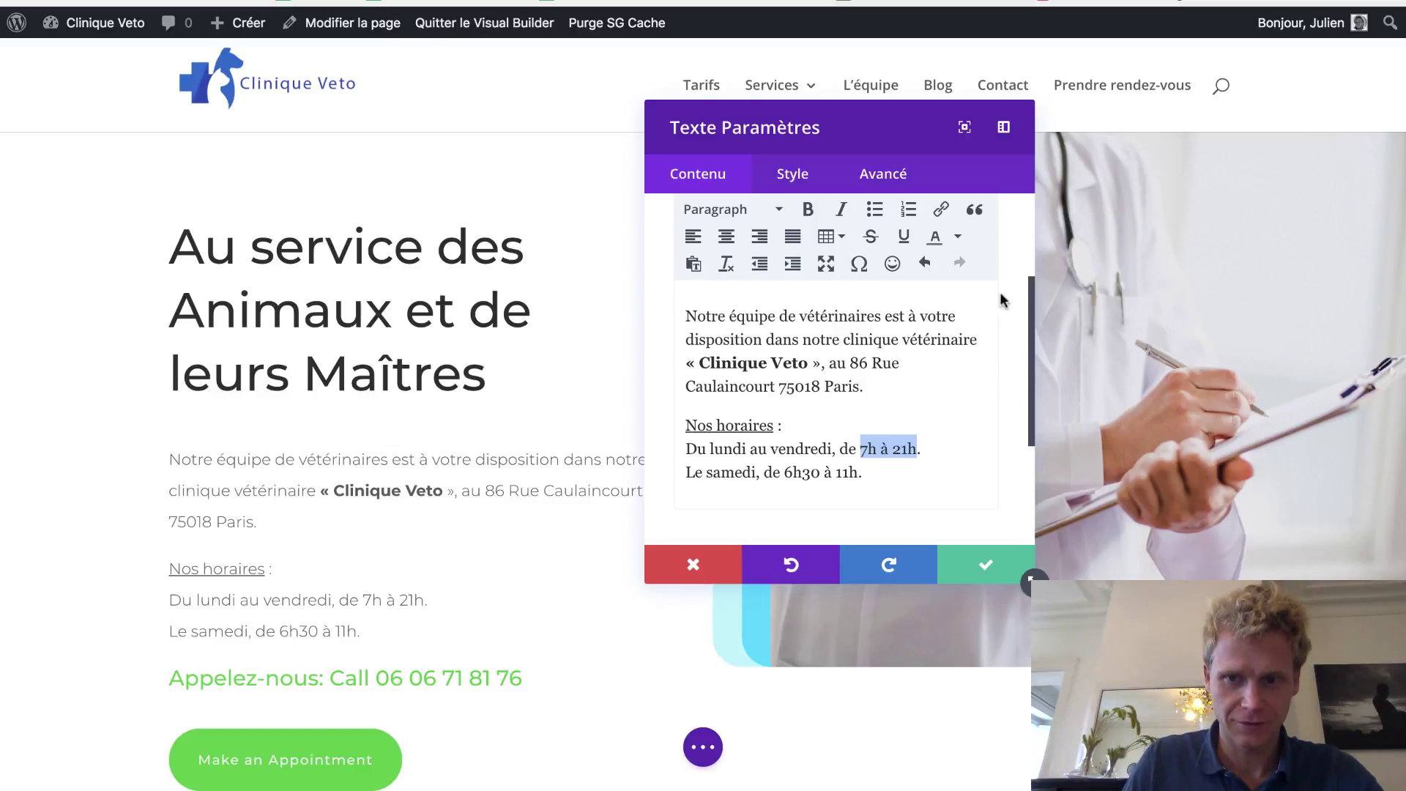
scroll(1004, 300, up, 3)
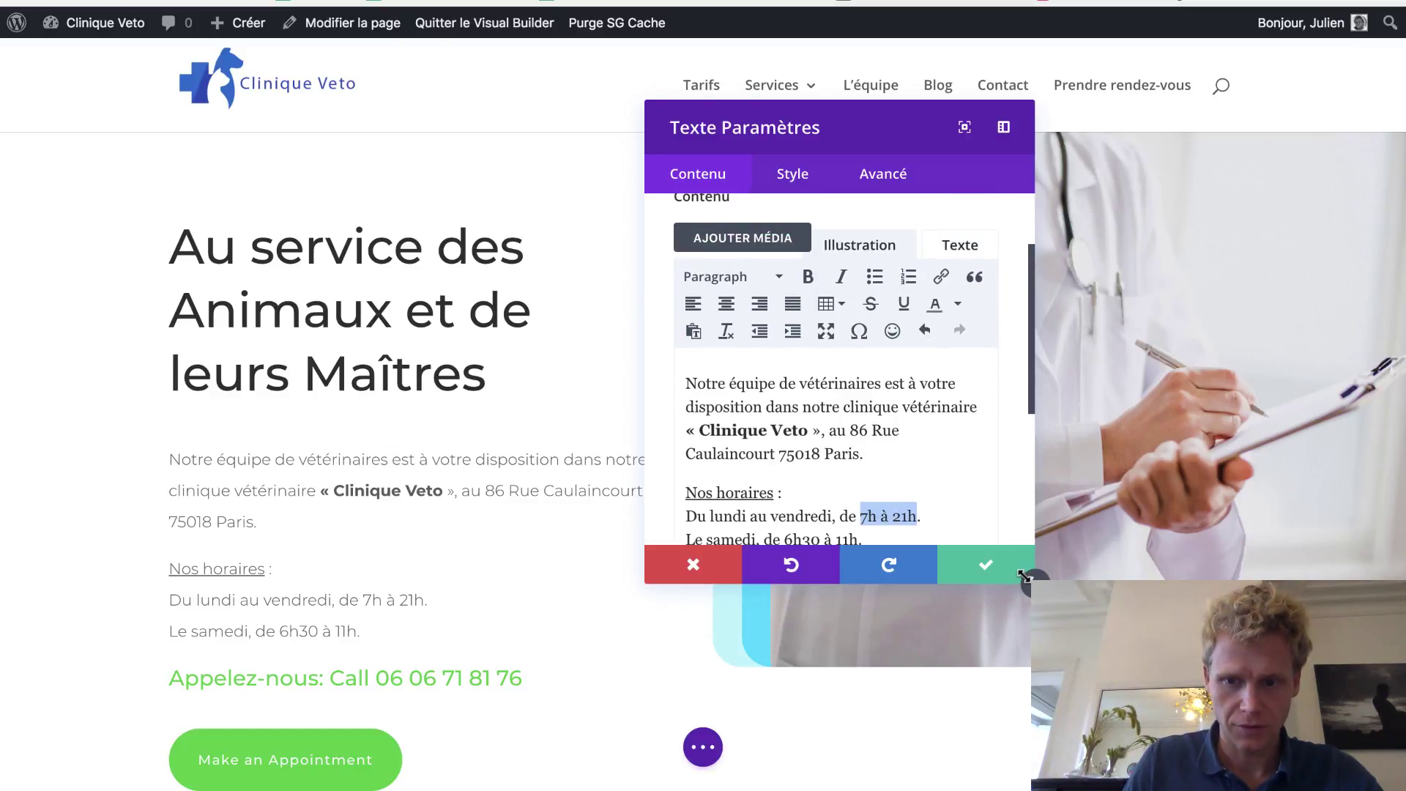
drag(1028, 582, 1204, 611)
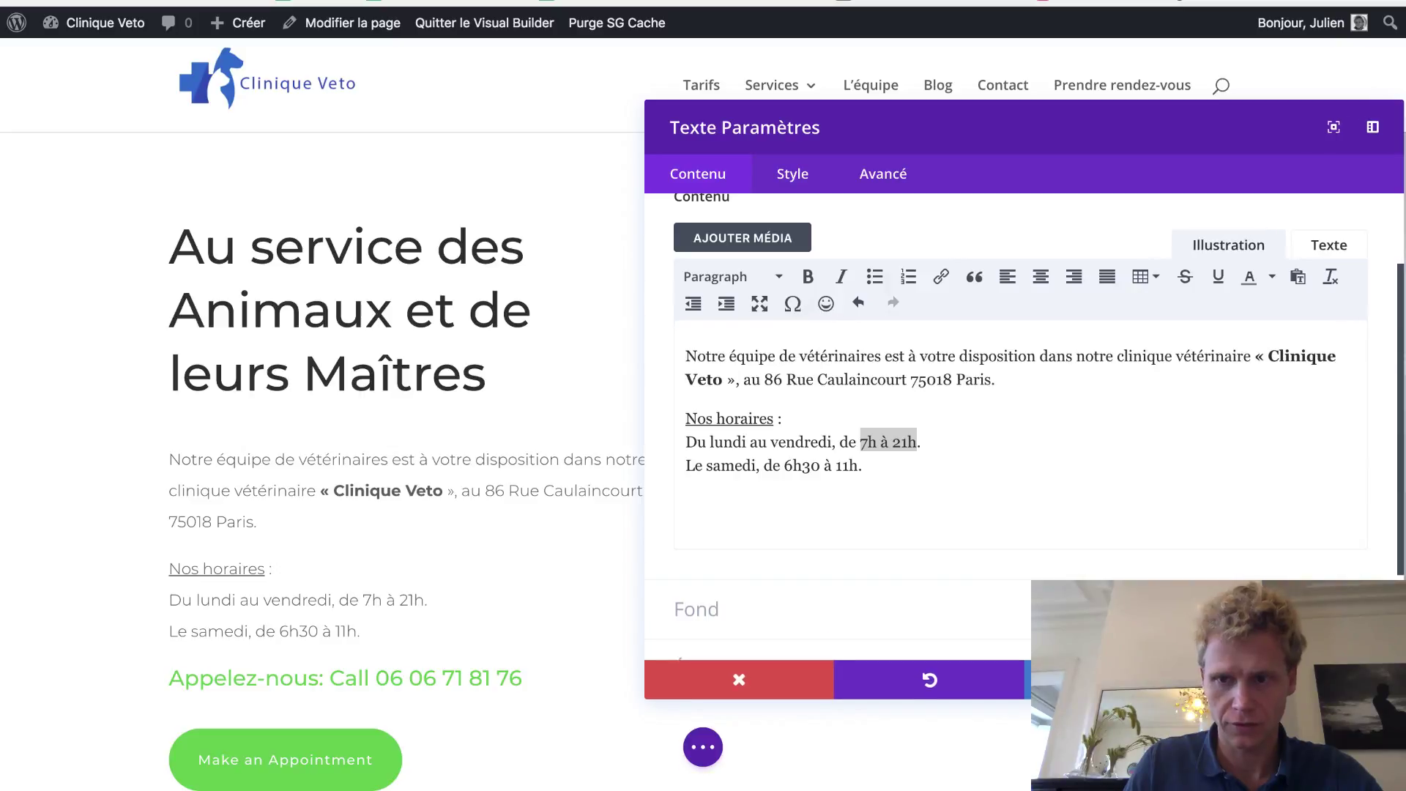
click(726, 305)
click(693, 305)
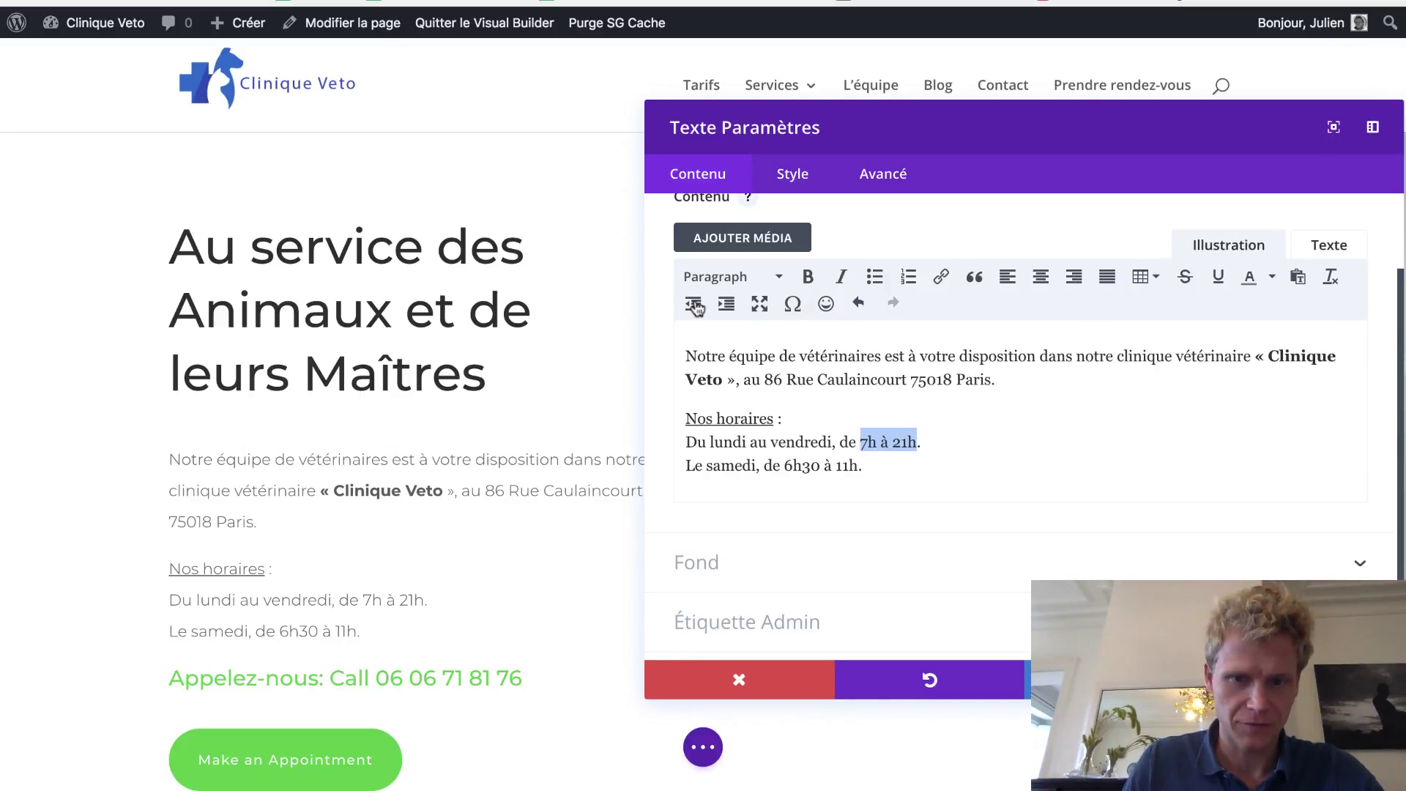
Try quote, strikethrough and text colour on 'Paris', reverting each, then open the Style settings.
double_click(972, 373)
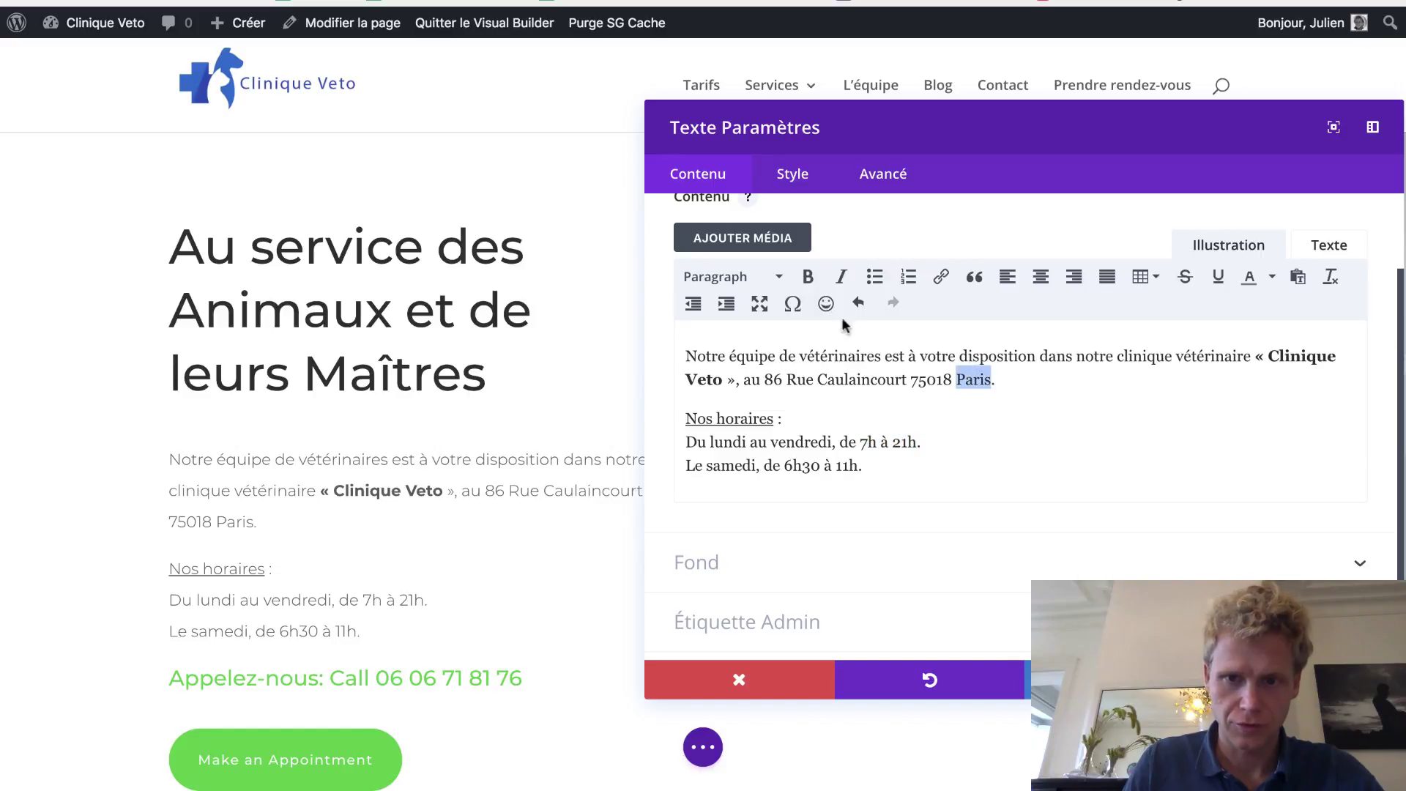
click(979, 279)
click(980, 280)
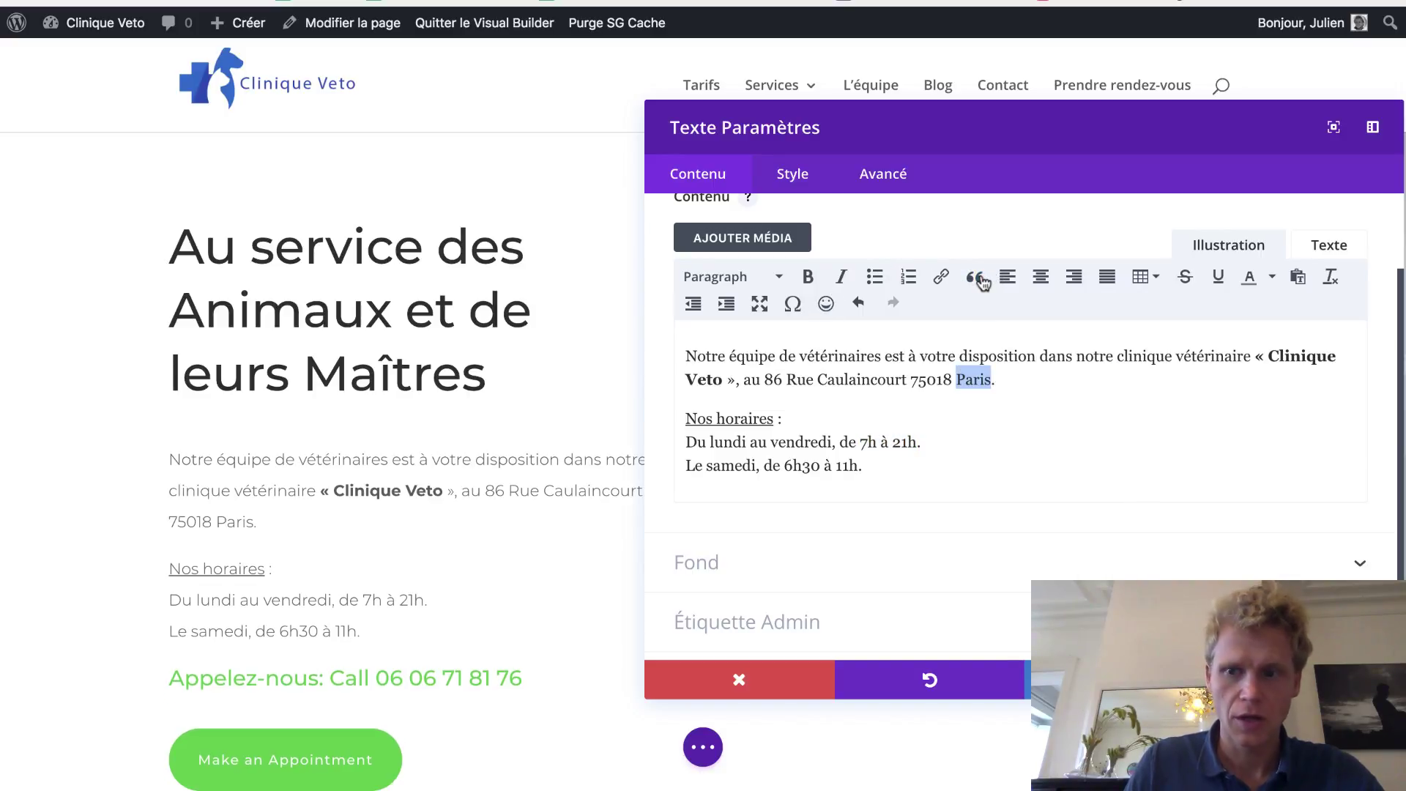
click(1187, 282)
click(1188, 282)
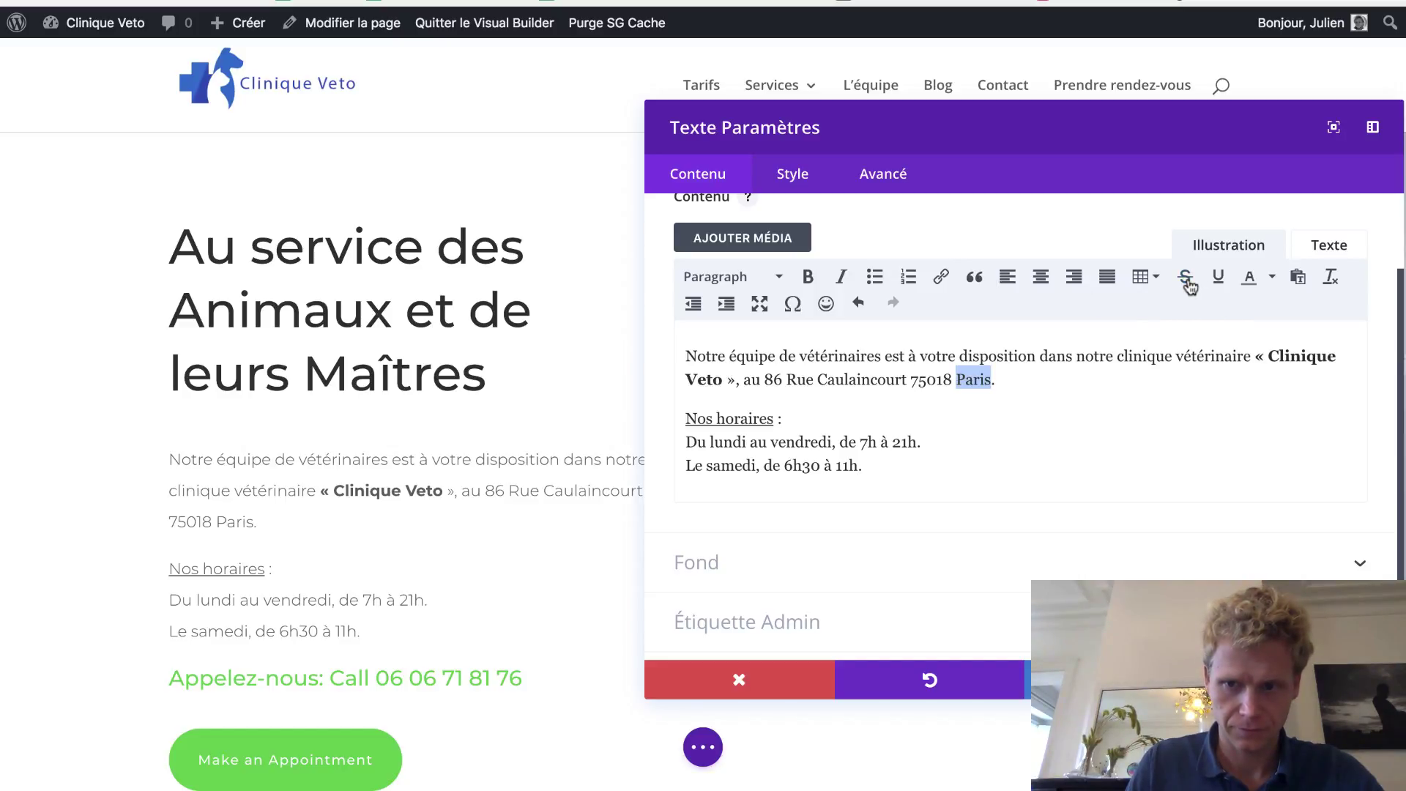
click(1271, 277)
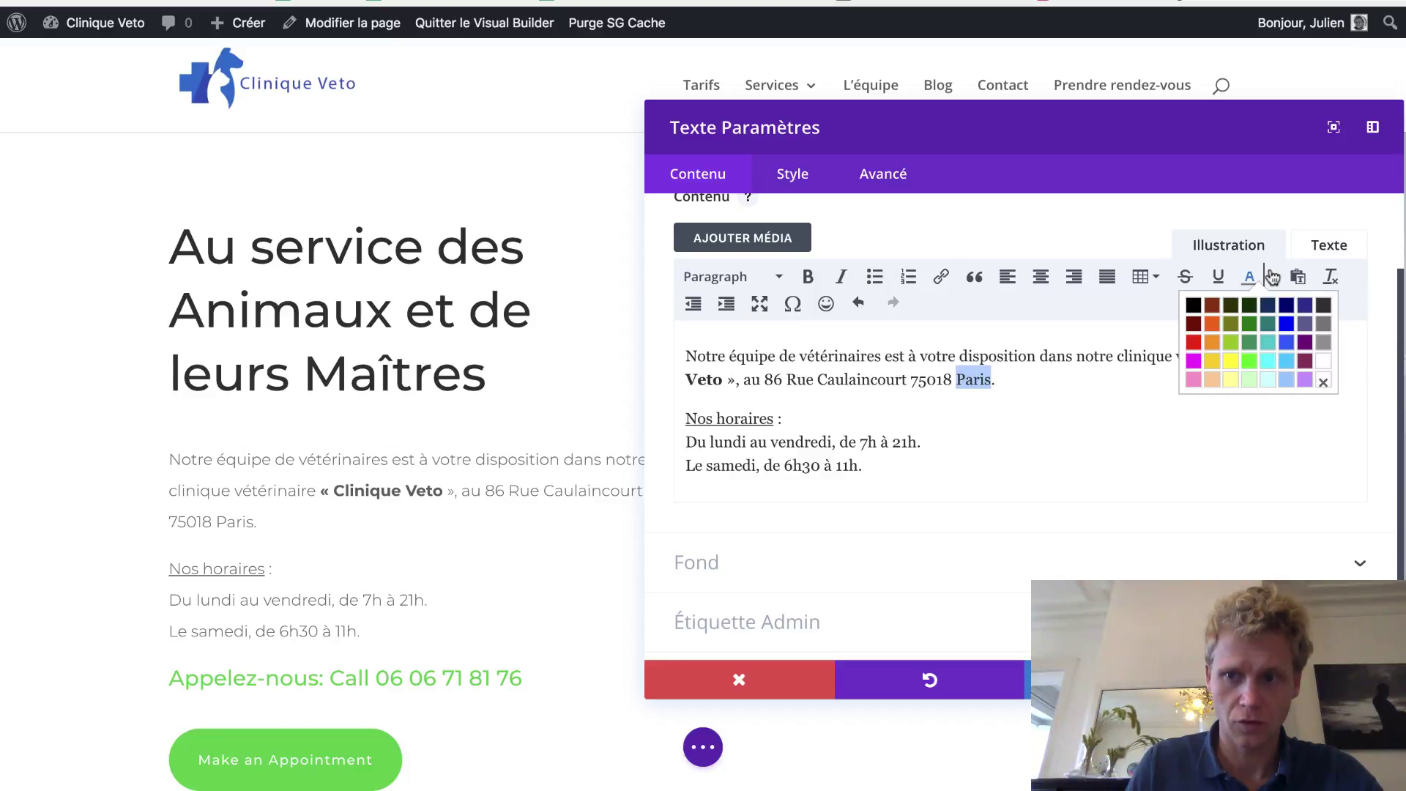
click(1133, 454)
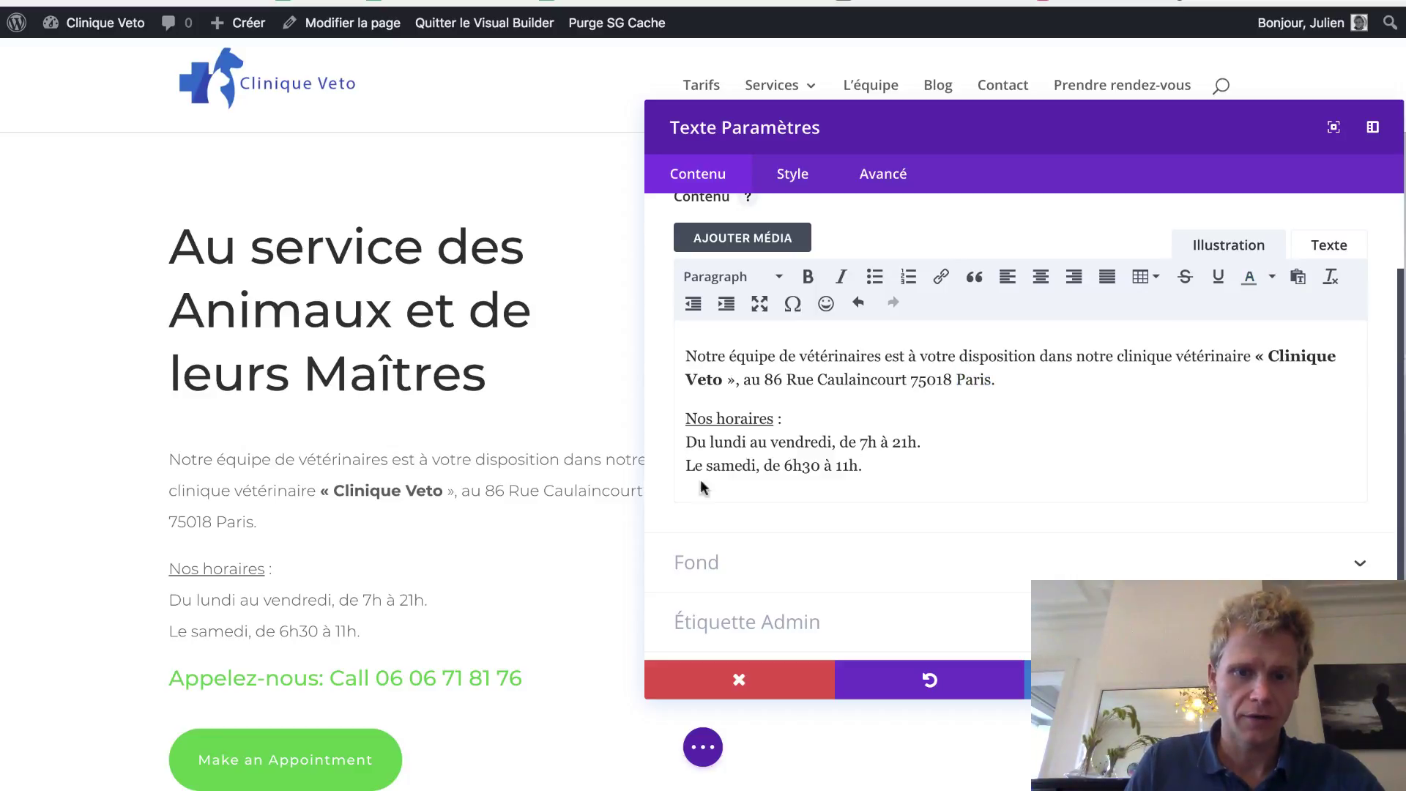
click(169, 447)
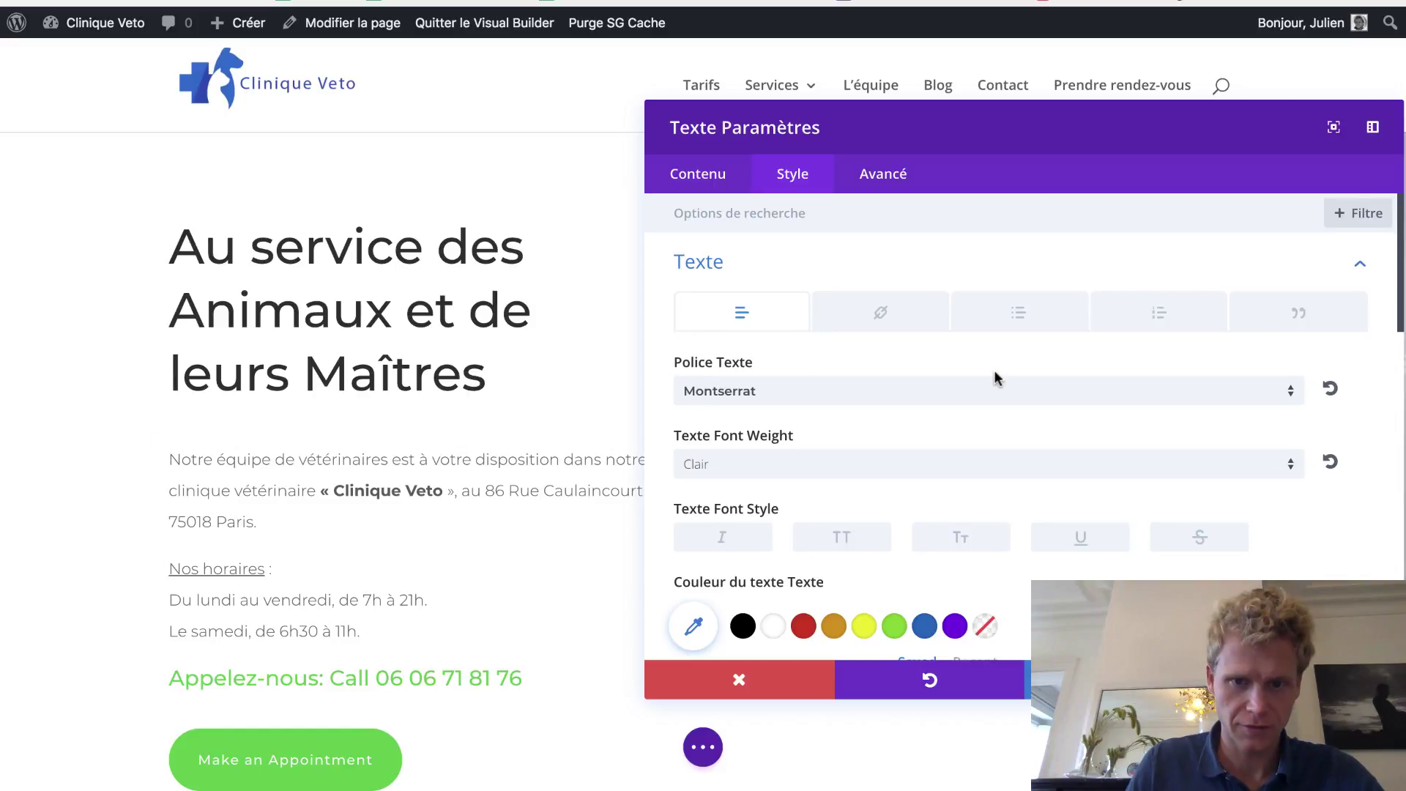
Try Advent Pro as the hero paragraph's body text font.
scroll(994, 370, down, 1)
click(940, 347)
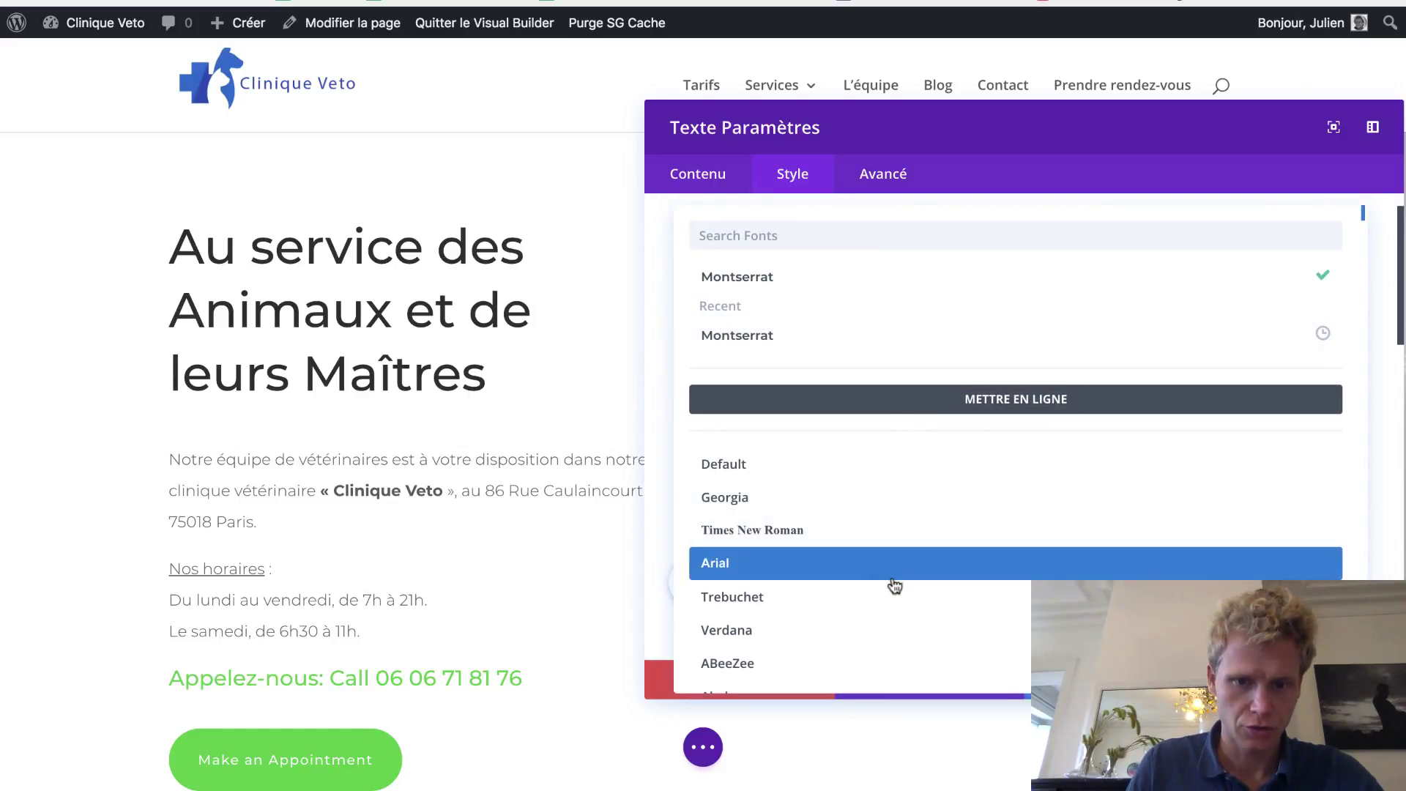
scroll(880, 603, down, 10)
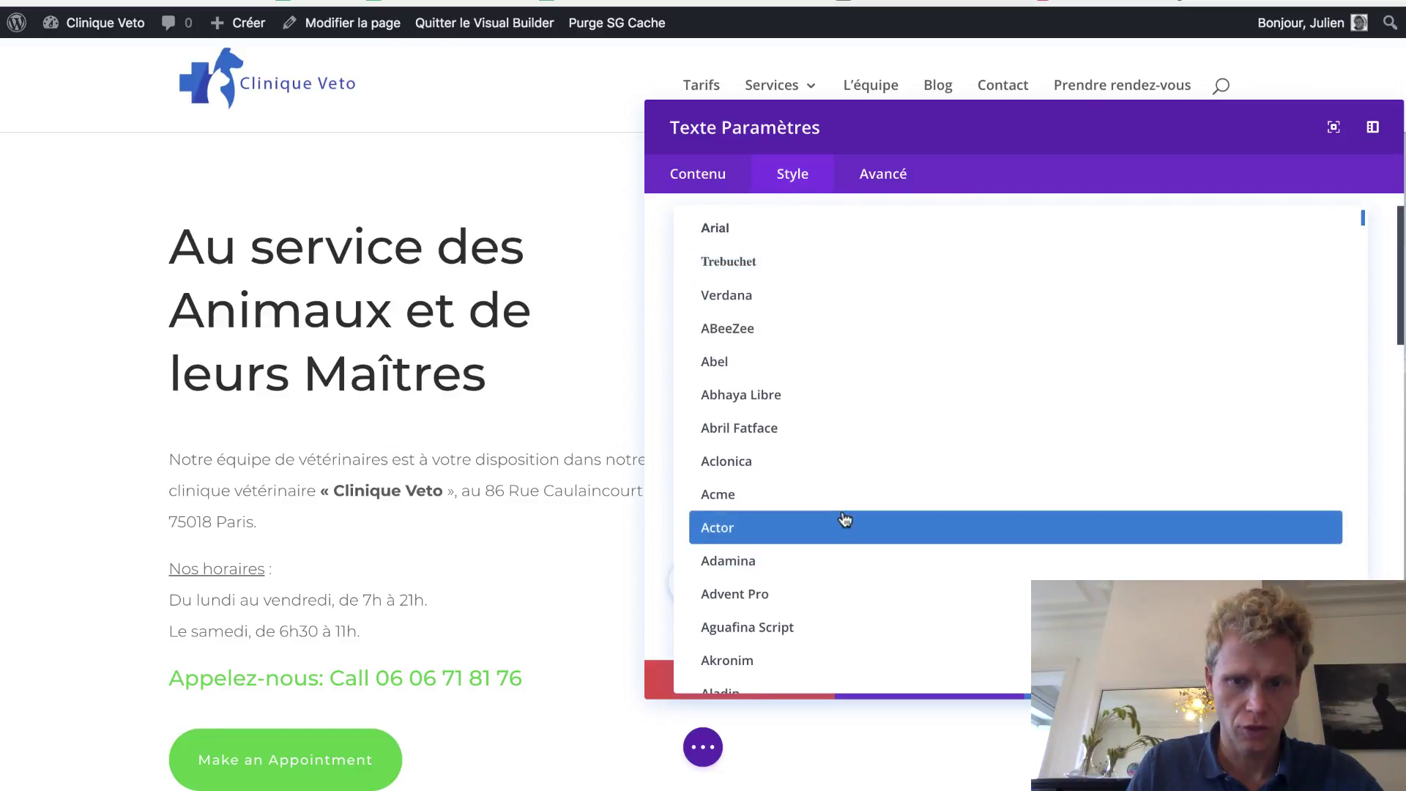
scroll(844, 519, up, 3)
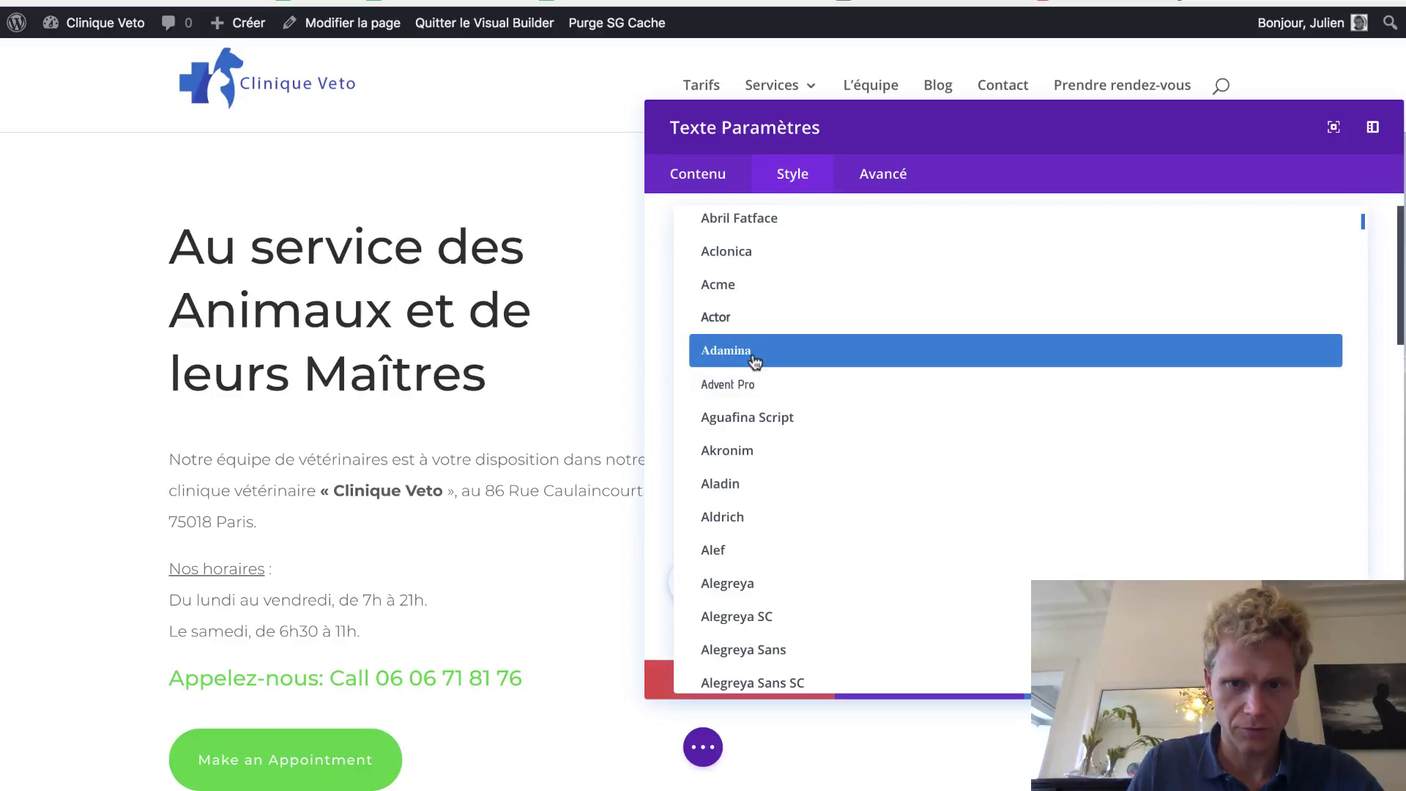
click(746, 383)
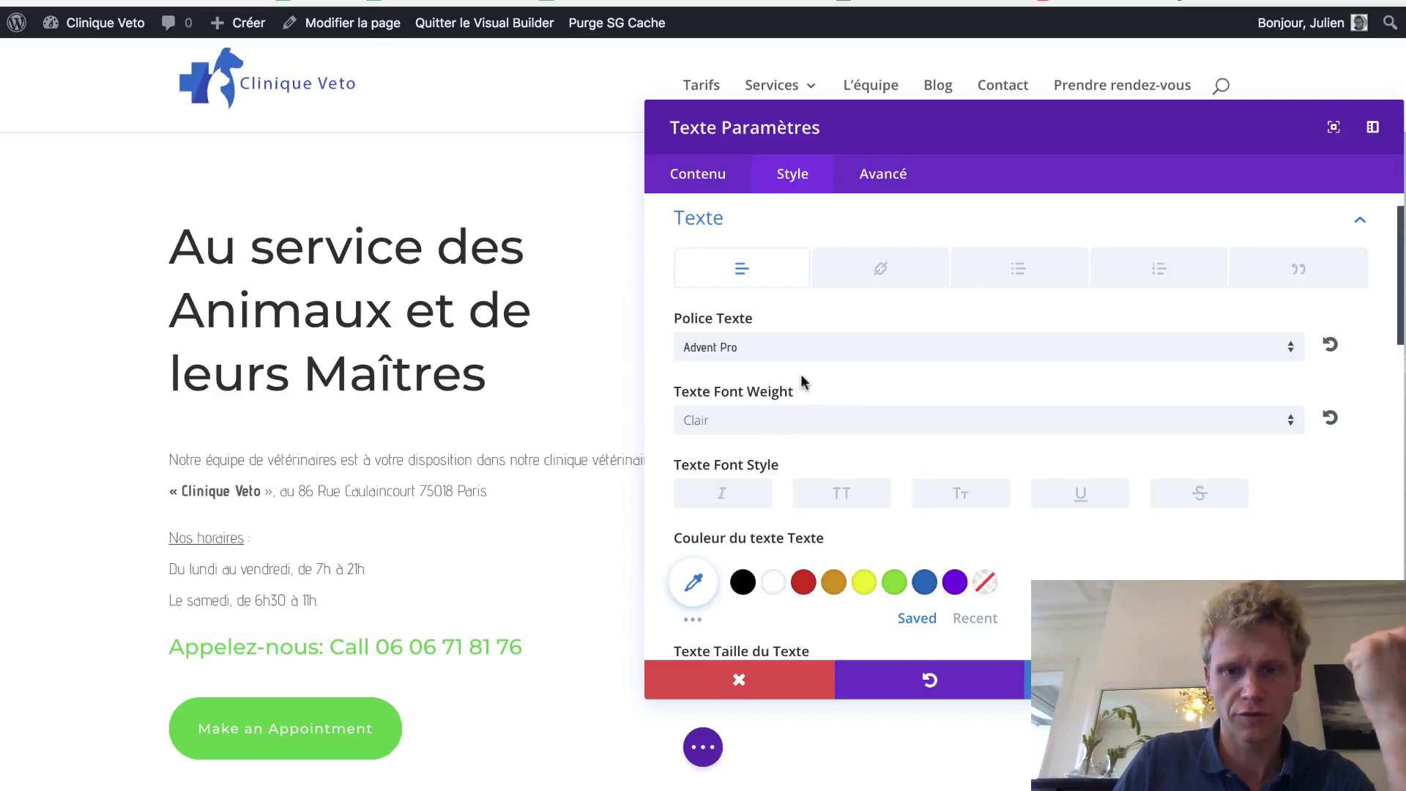
Revert the body font to Montserrat, then view the Planning prévisionnel slide of the Clinique Véto deck.
click(842, 363)
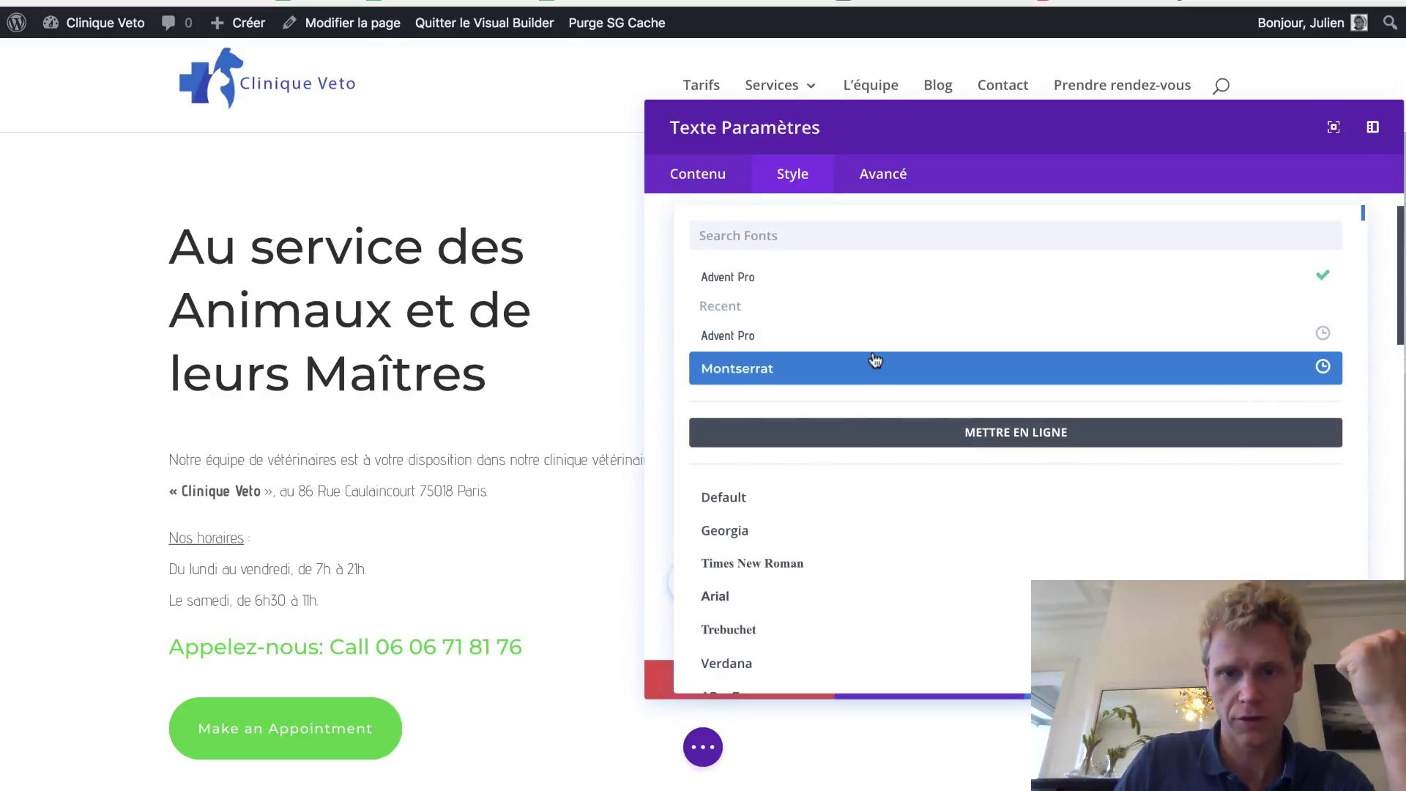
click(797, 366)
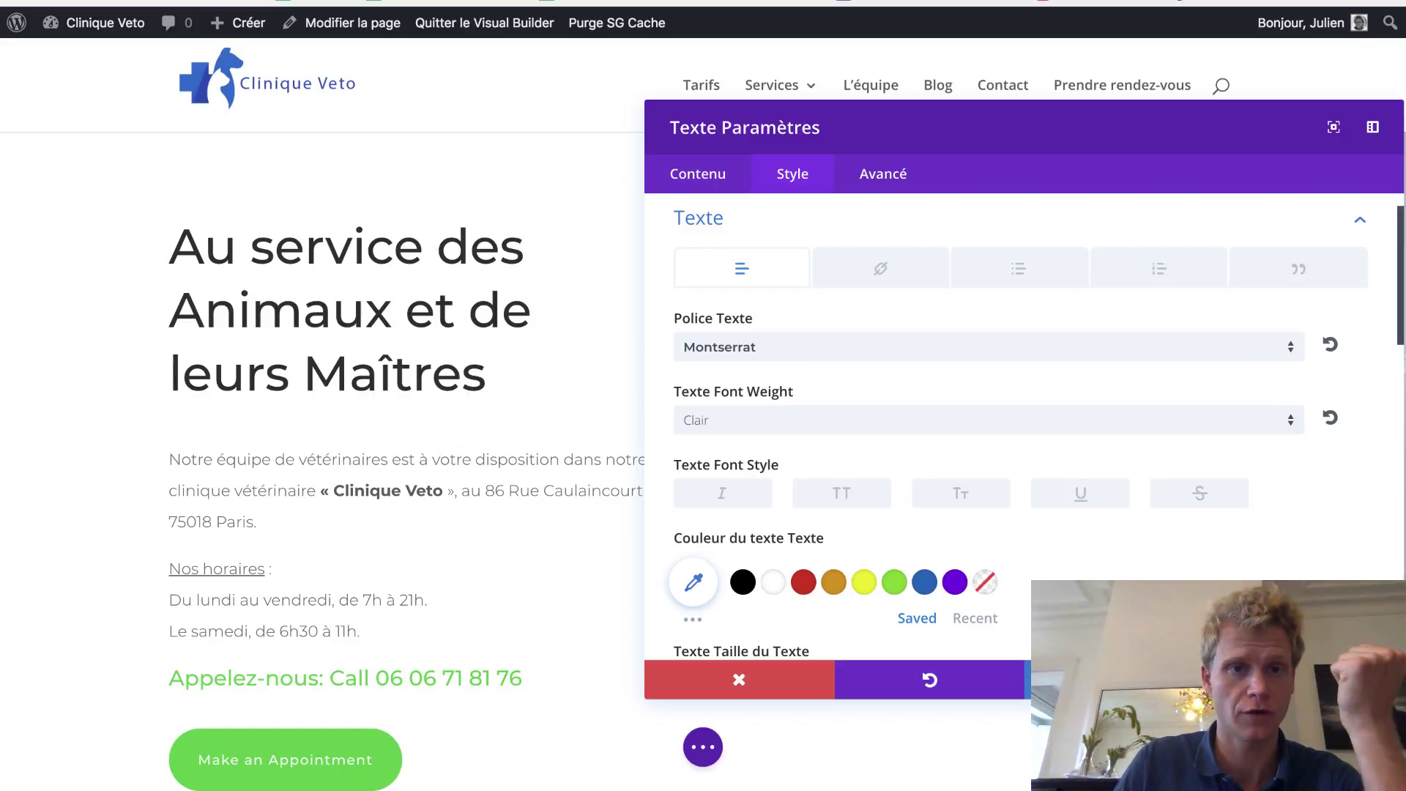
key(ctrl+Tab)
click(138, 342)
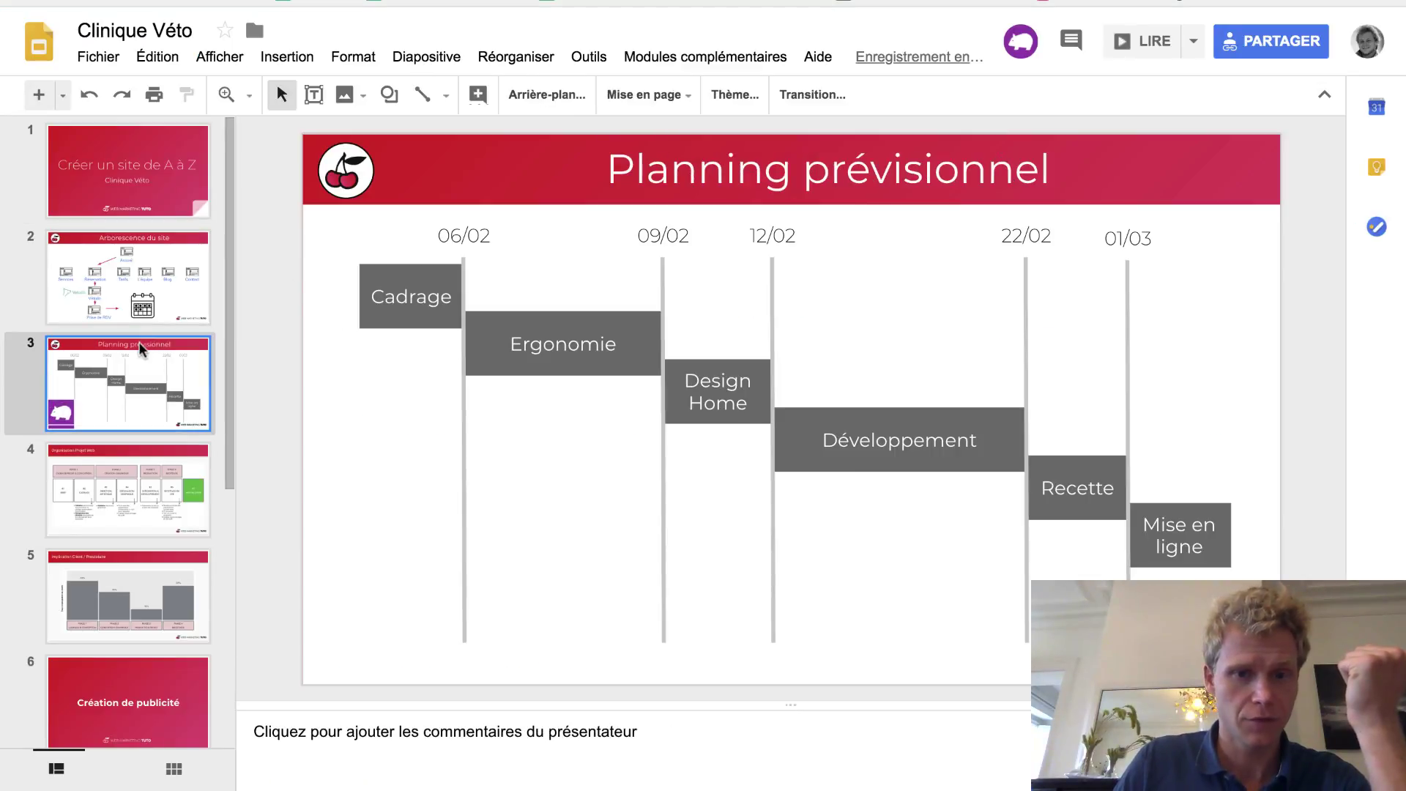
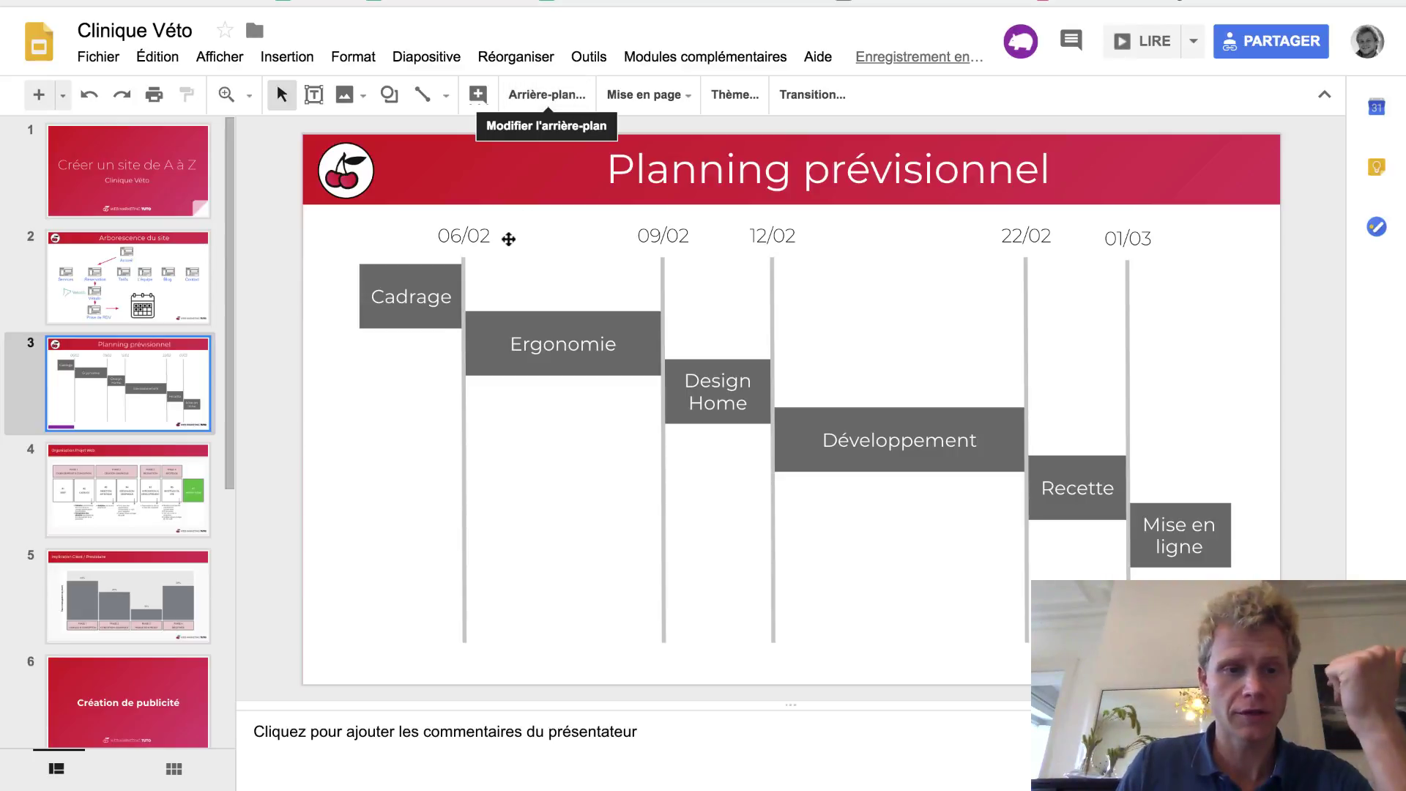
Show slide 4, 'Organisation Projet Web', with its four project phases.
click(168, 474)
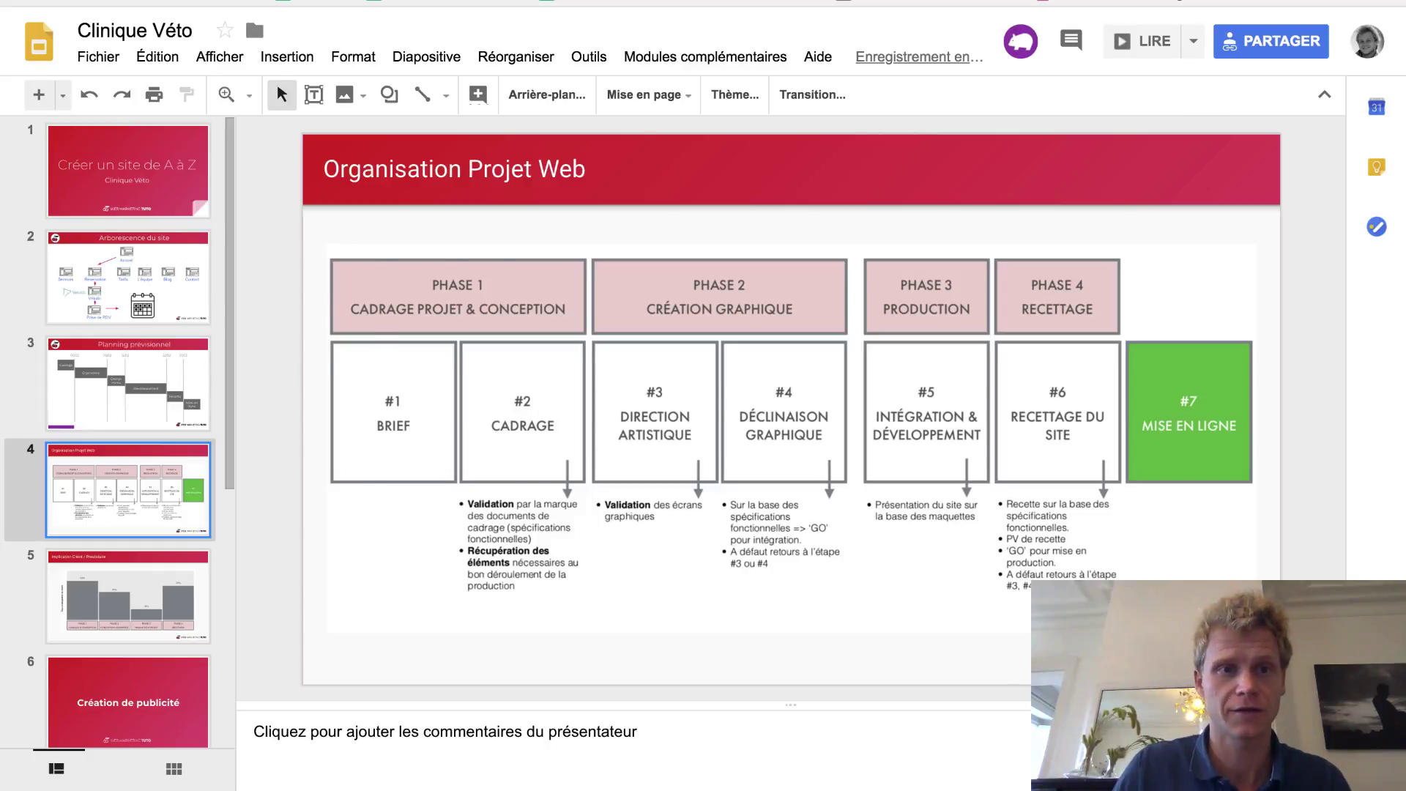
Switch between the slides and the Divi builder, ending on the Texte Paramètres panel.
key(ctrl+Tab)
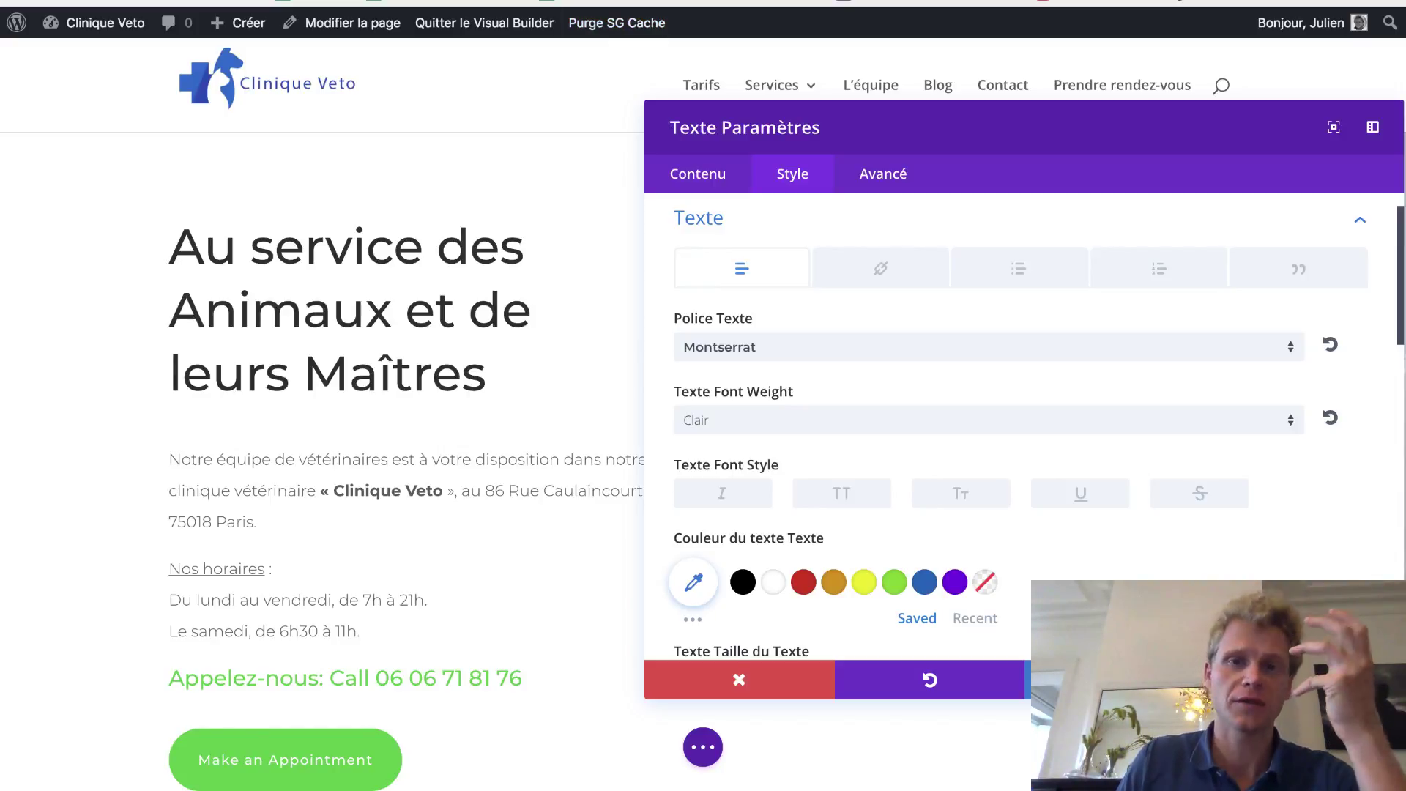
key(ctrl+Tab)
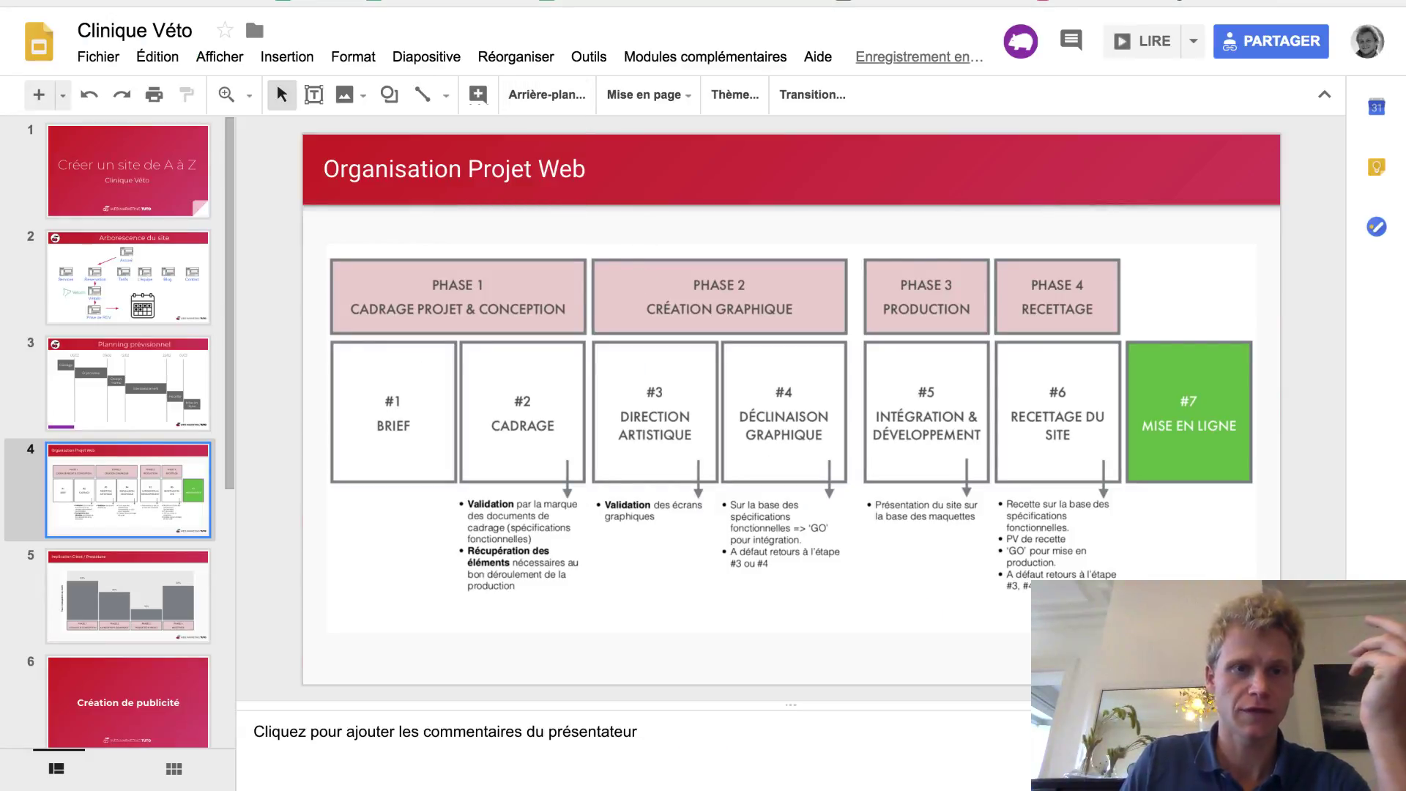
key(ctrl+shift+Tab)
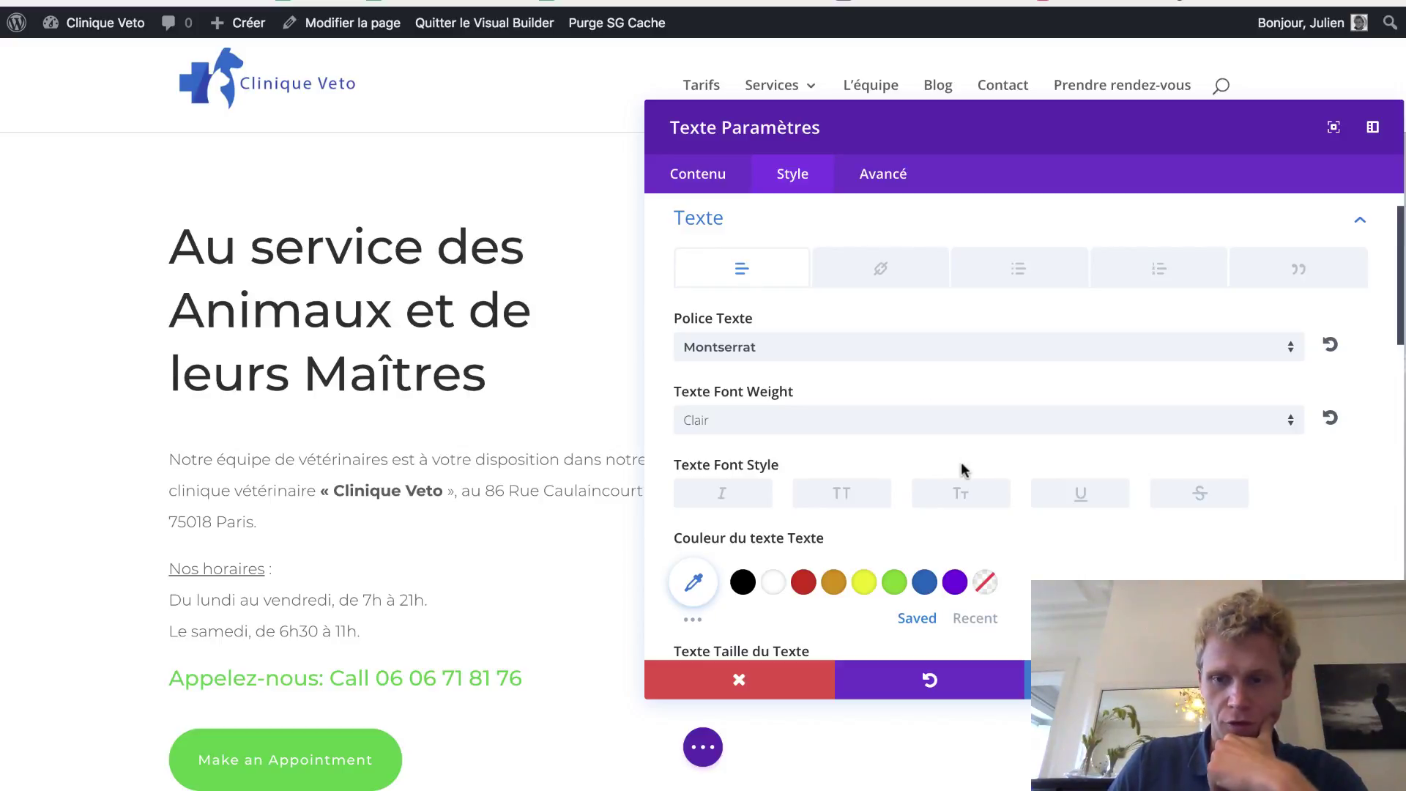
Close the text settings and set the appointment button's URL to /services/.
scroll(517, 521, down, 3)
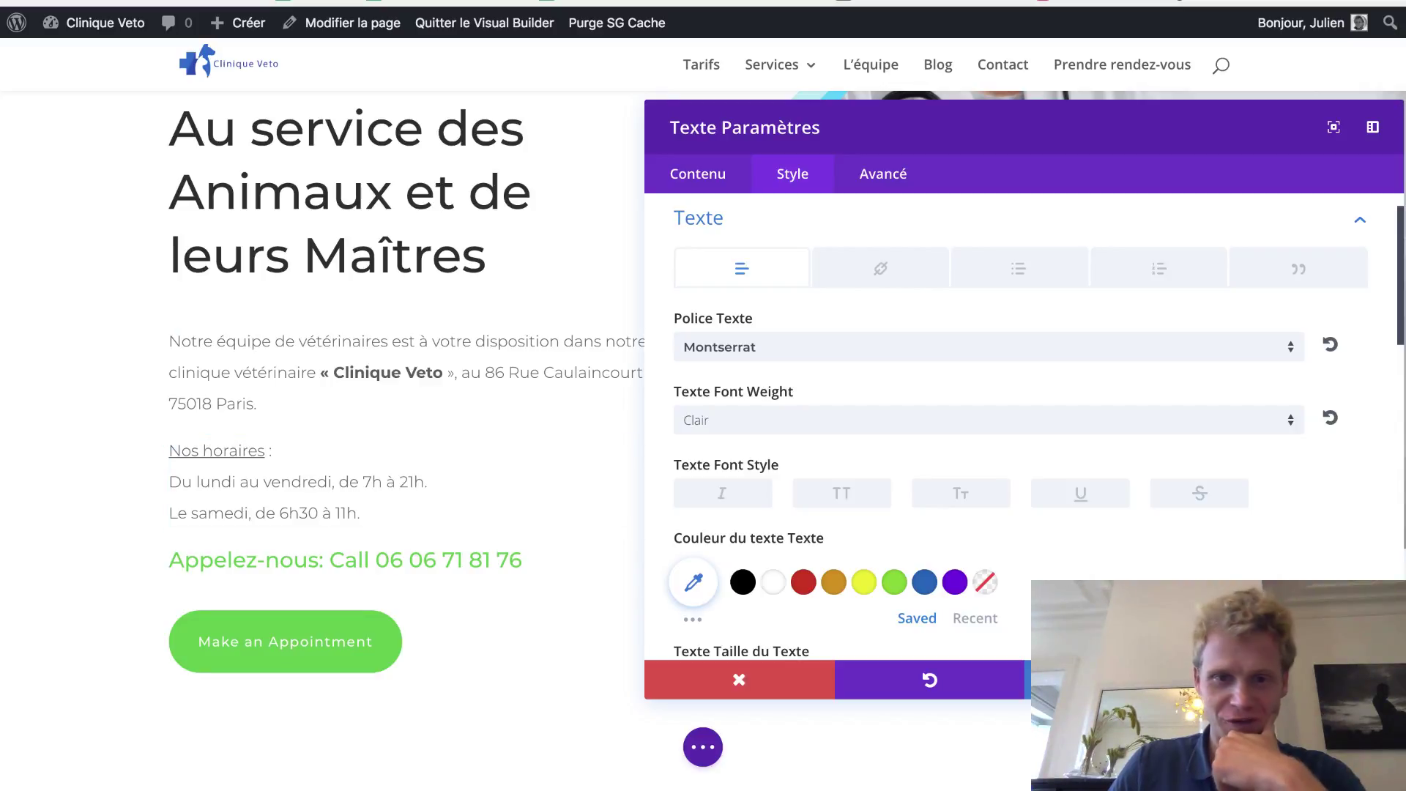
key(Escape)
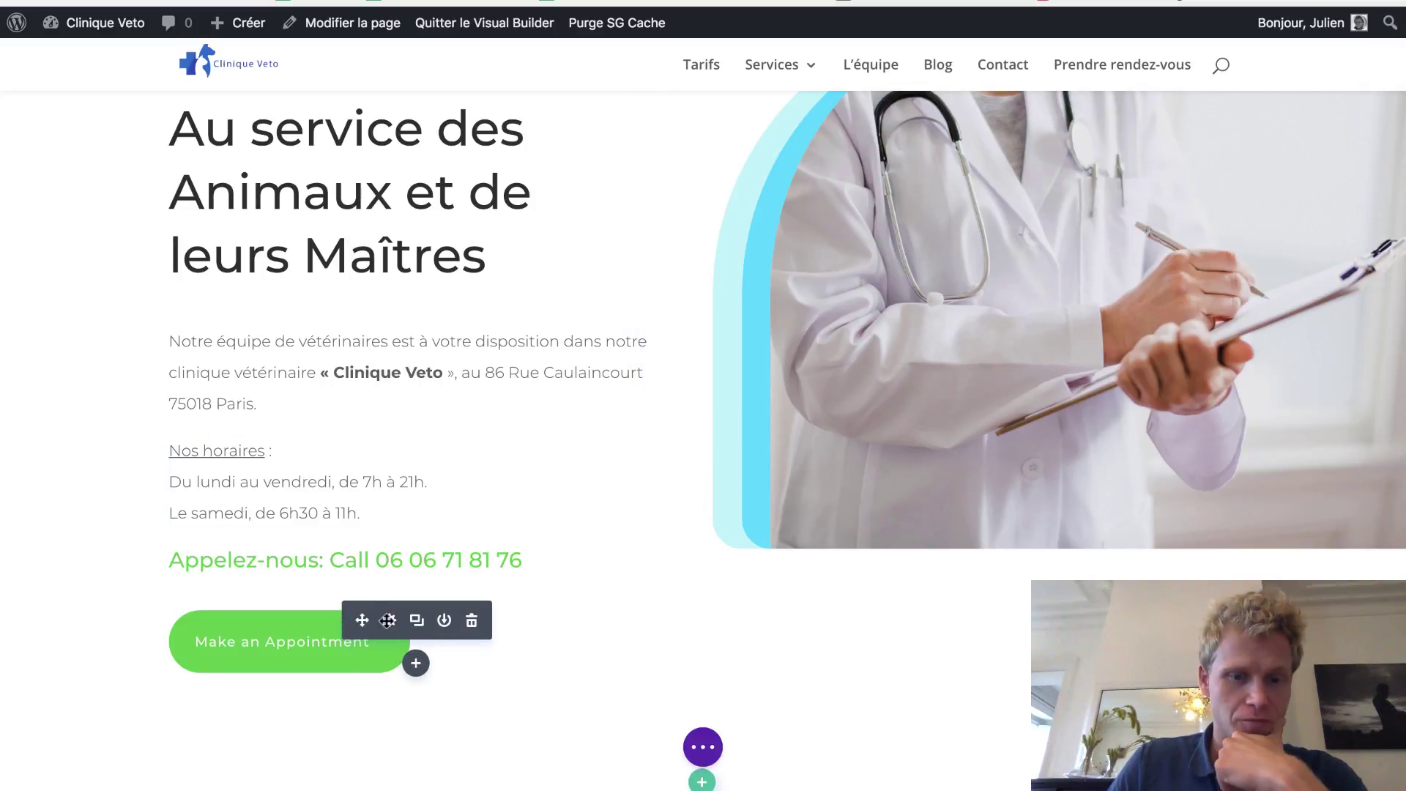
click(387, 620)
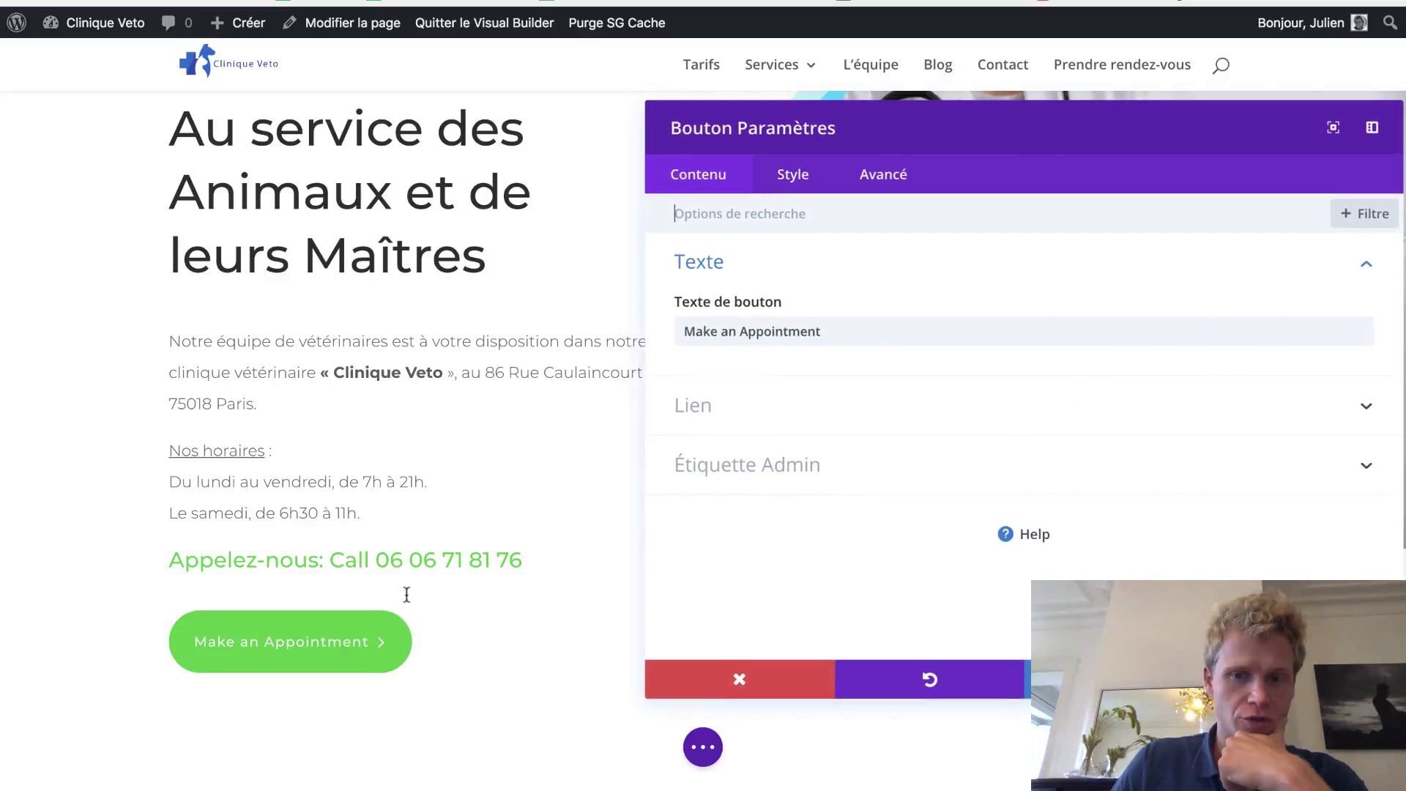
click(809, 417)
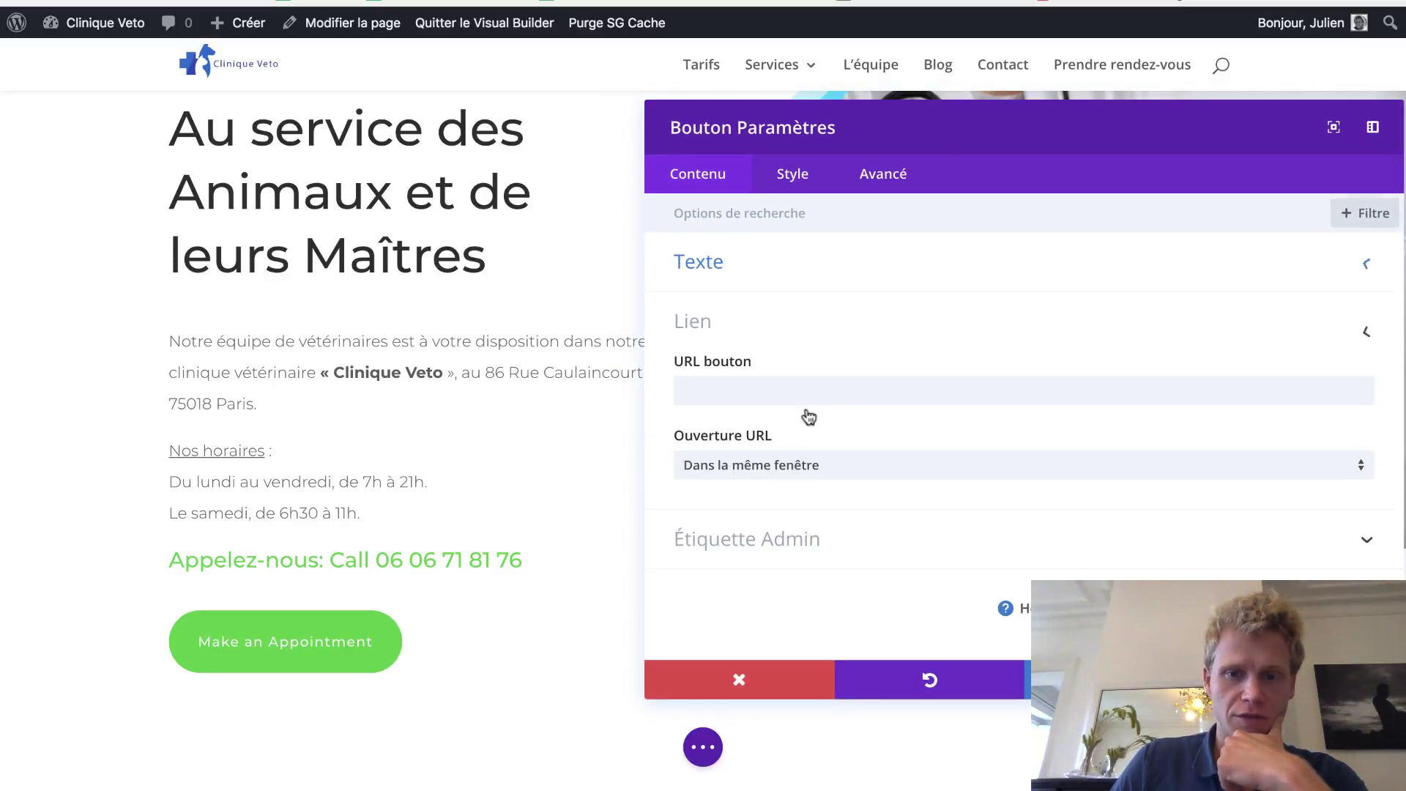
click(829, 393)
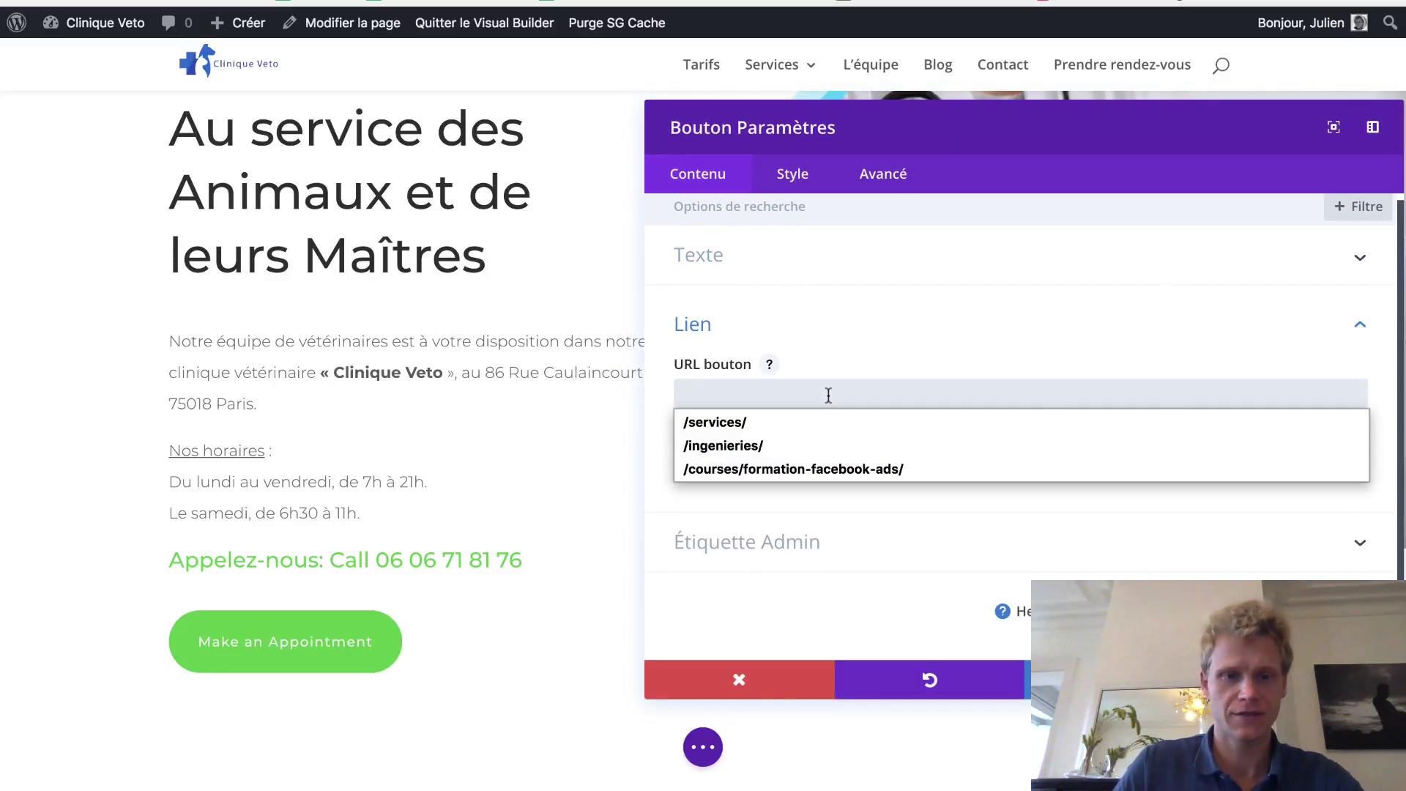
click(829, 422)
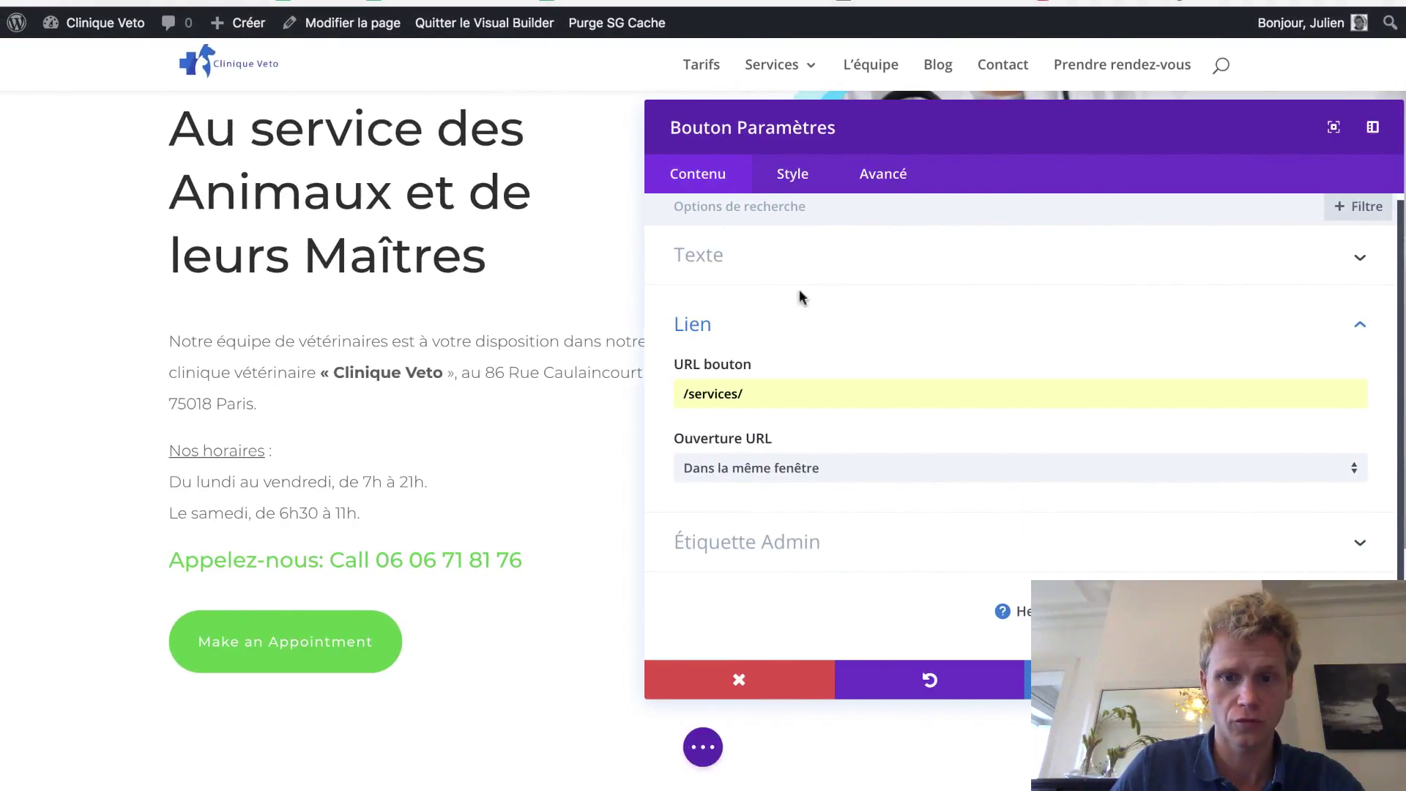
Replace the button text 'Make an Appointment' with 'Prendre Rendez-Vous'.
click(767, 273)
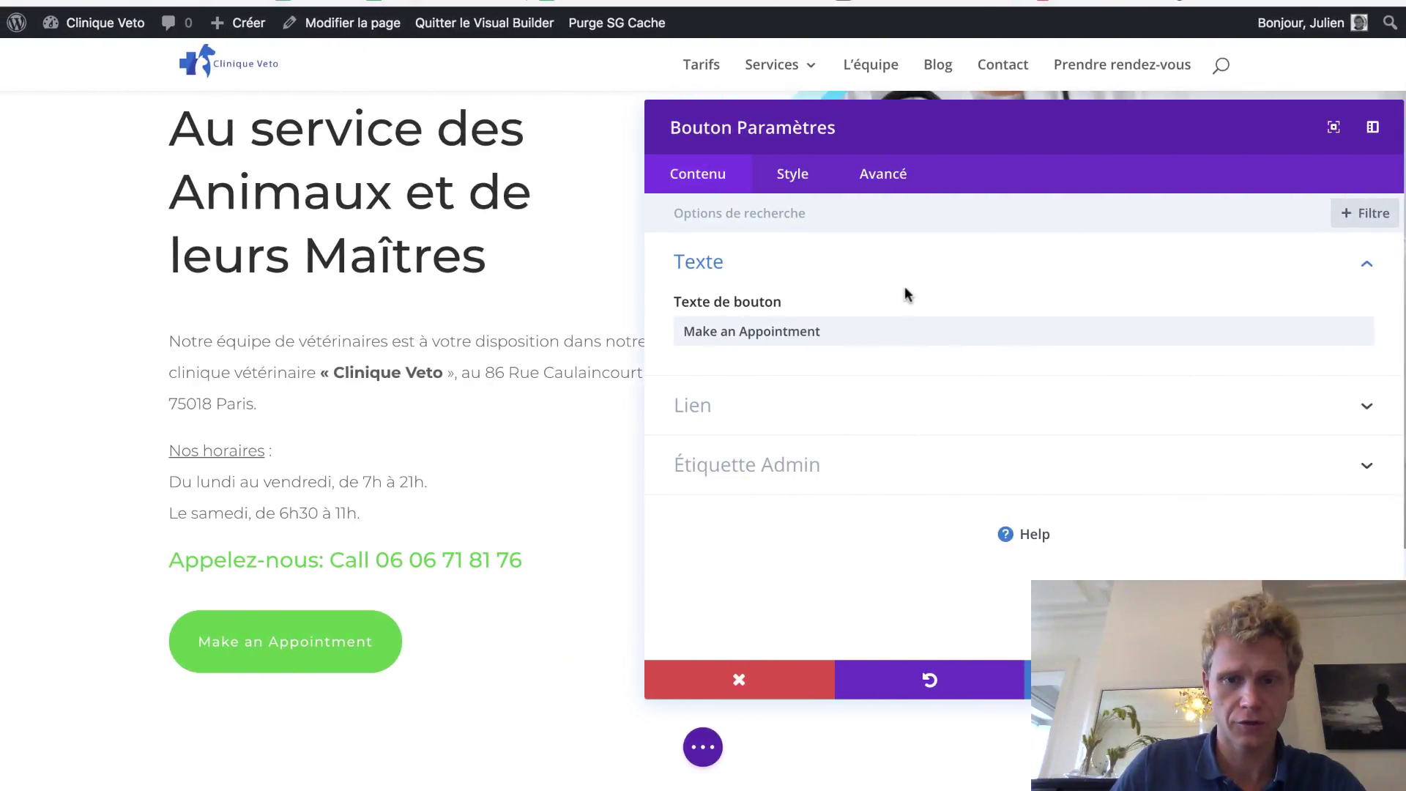
drag(872, 332, 591, 327)
click(590, 326)
text(Prend)
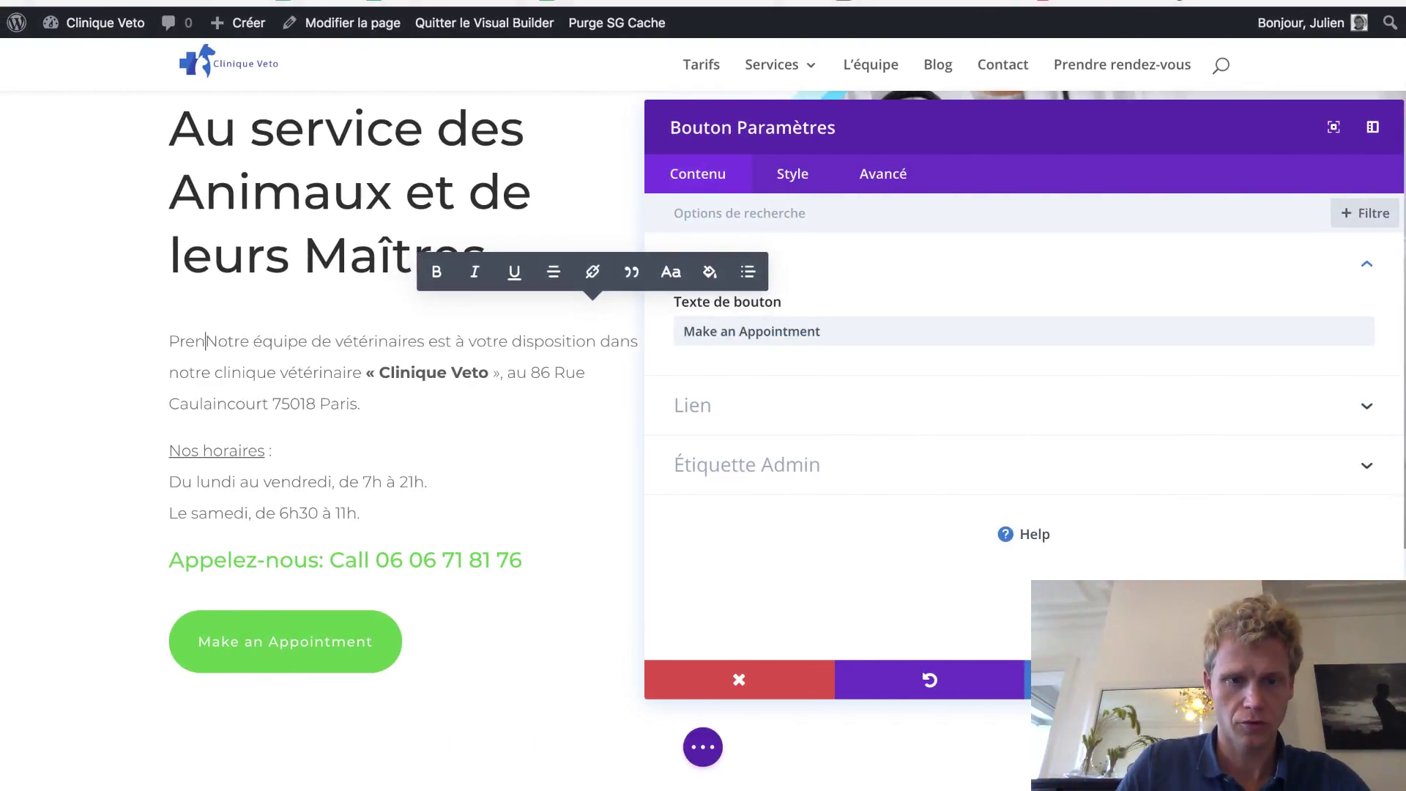
key(ctrl+z)
drag(841, 339, 671, 320)
text(Prendre )
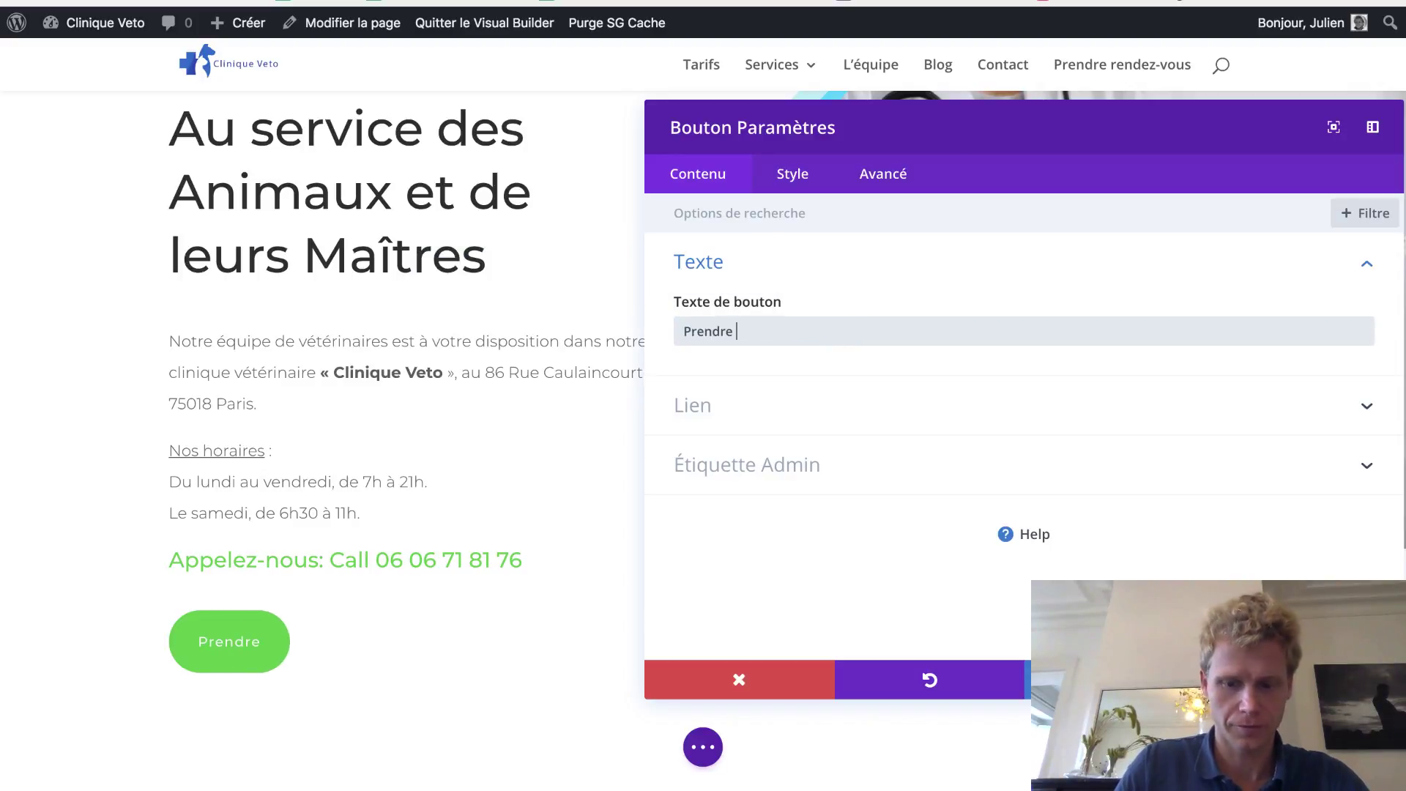
text(Rendez-)
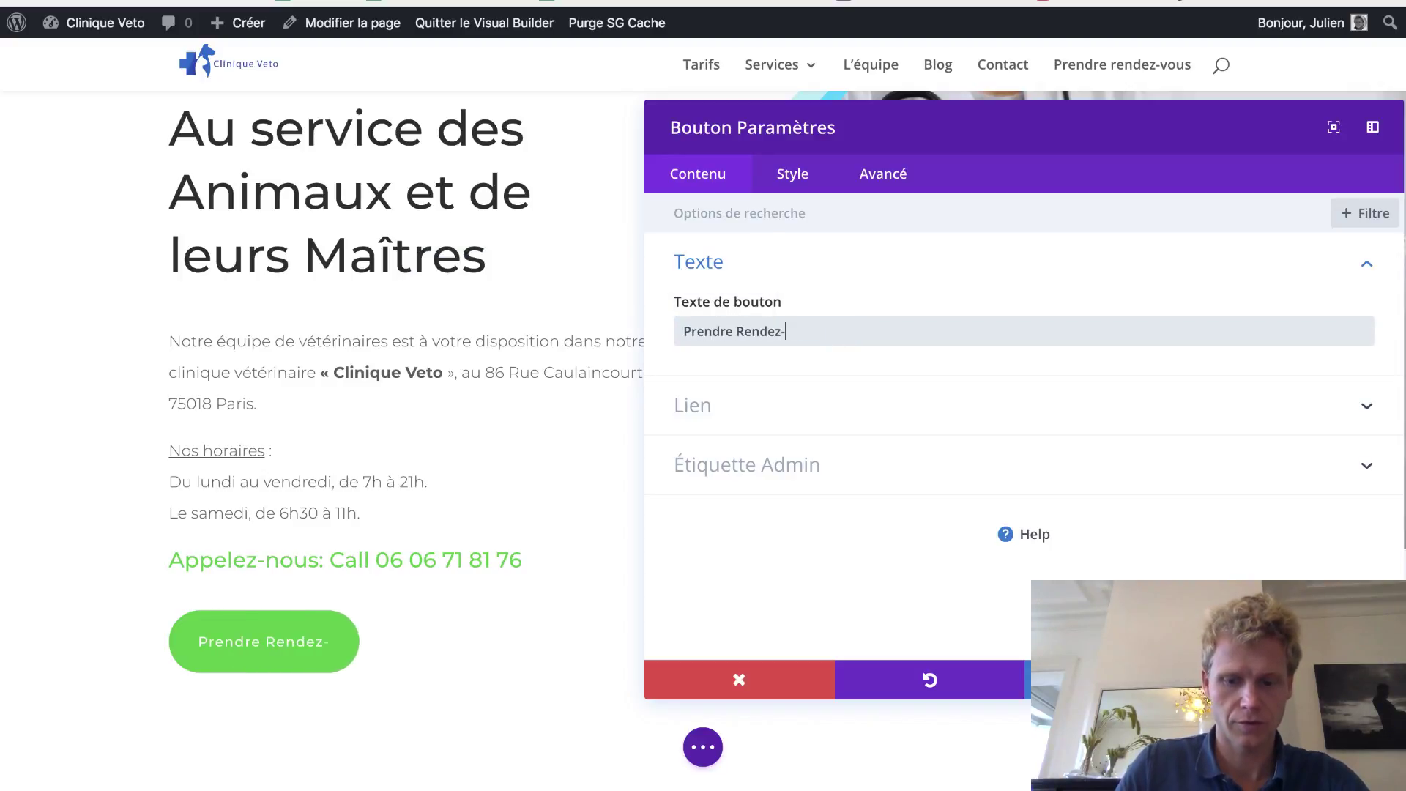
text(vous)
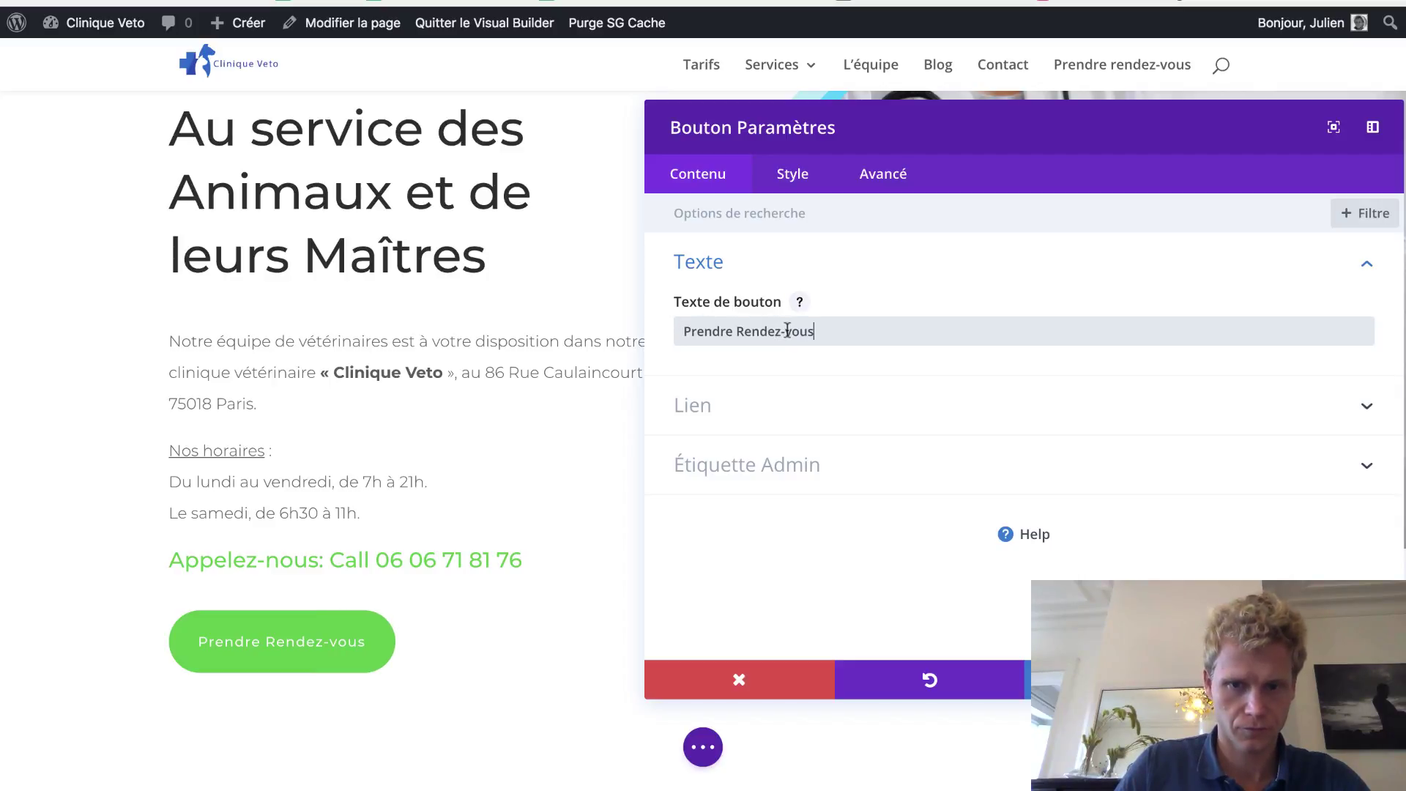
text(V)
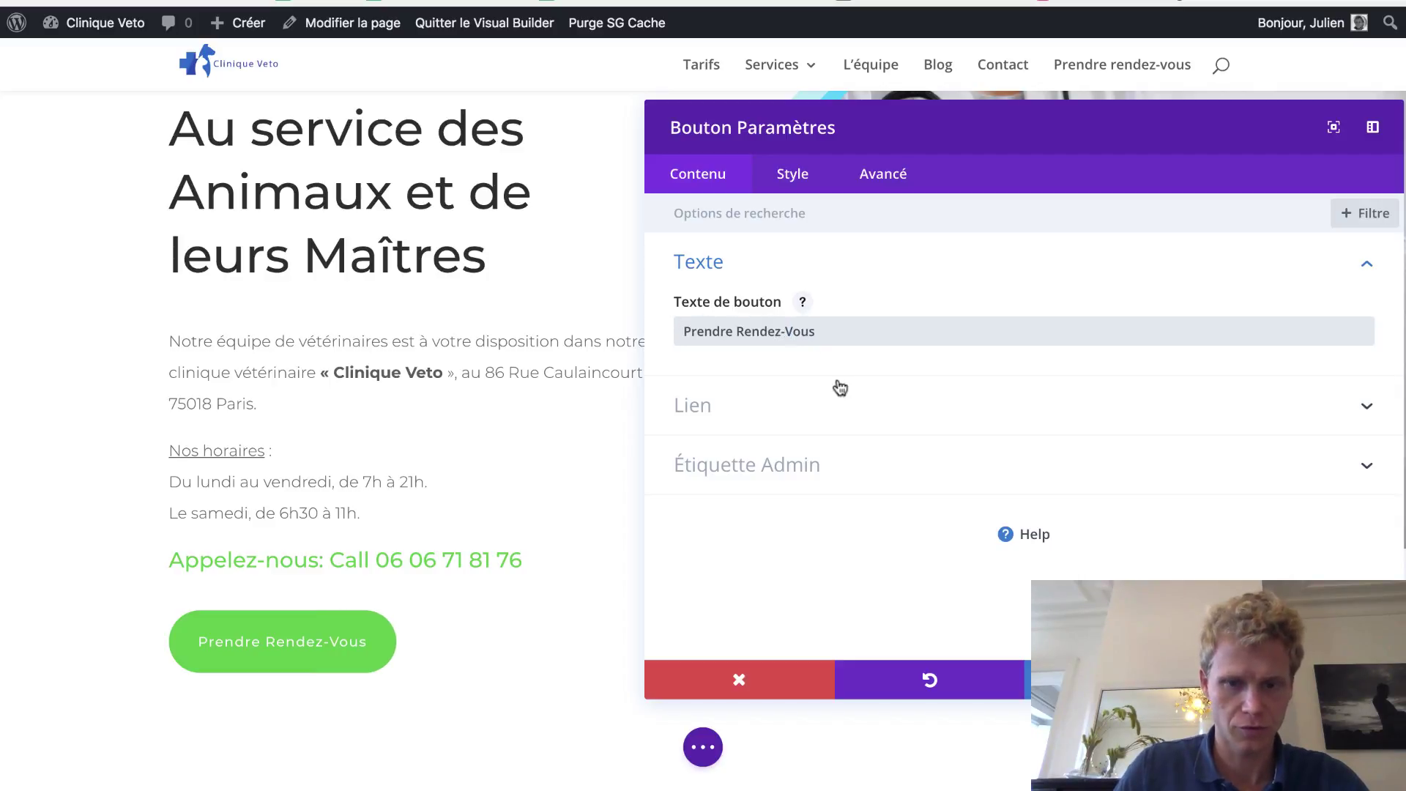
click(806, 402)
Select the existing /services/ value in the button's Lien field.
click(821, 395)
key(super+a)
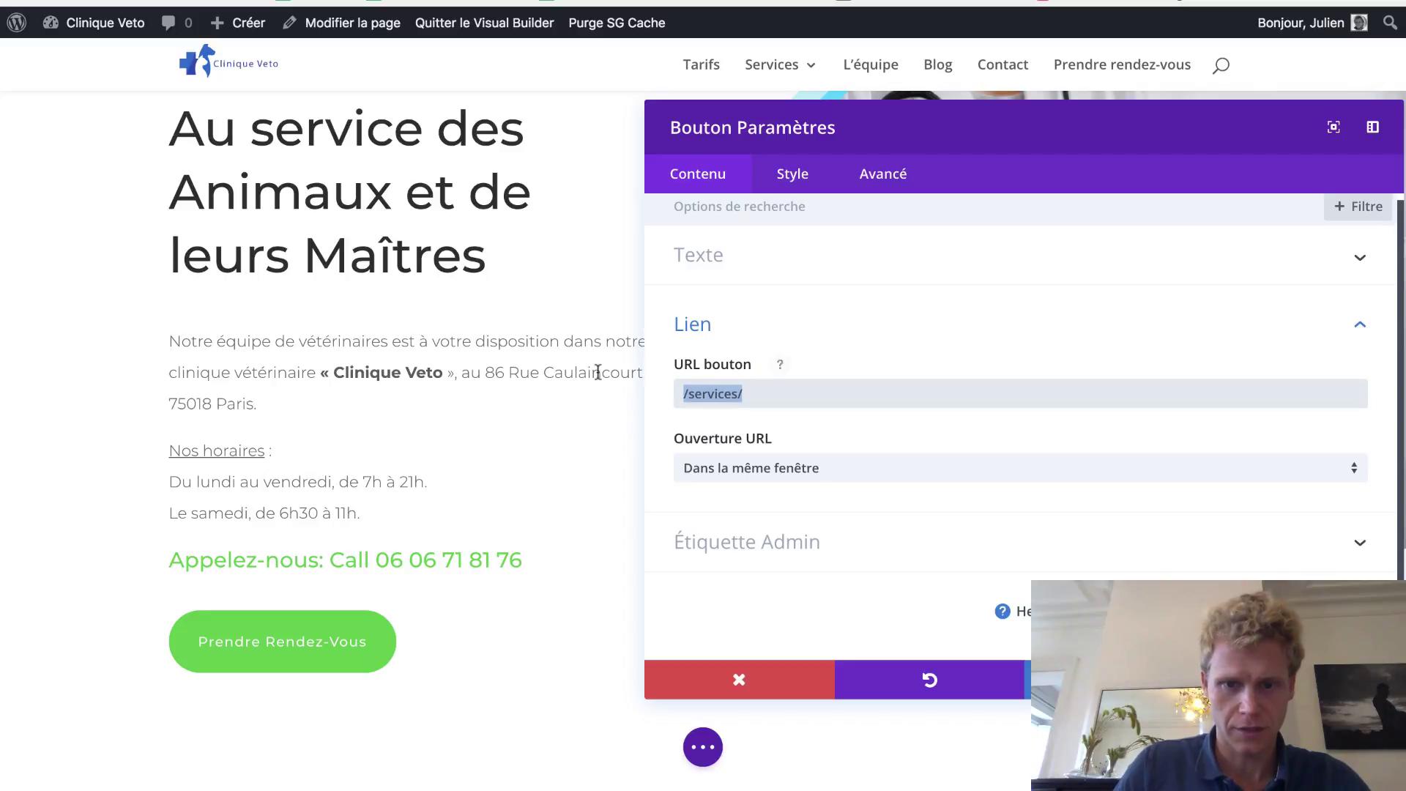
text(https://www.vetolib.vet/veterinaire/paris-1er-arrondissement/jennifer-carayol-paris)
key(super+z)
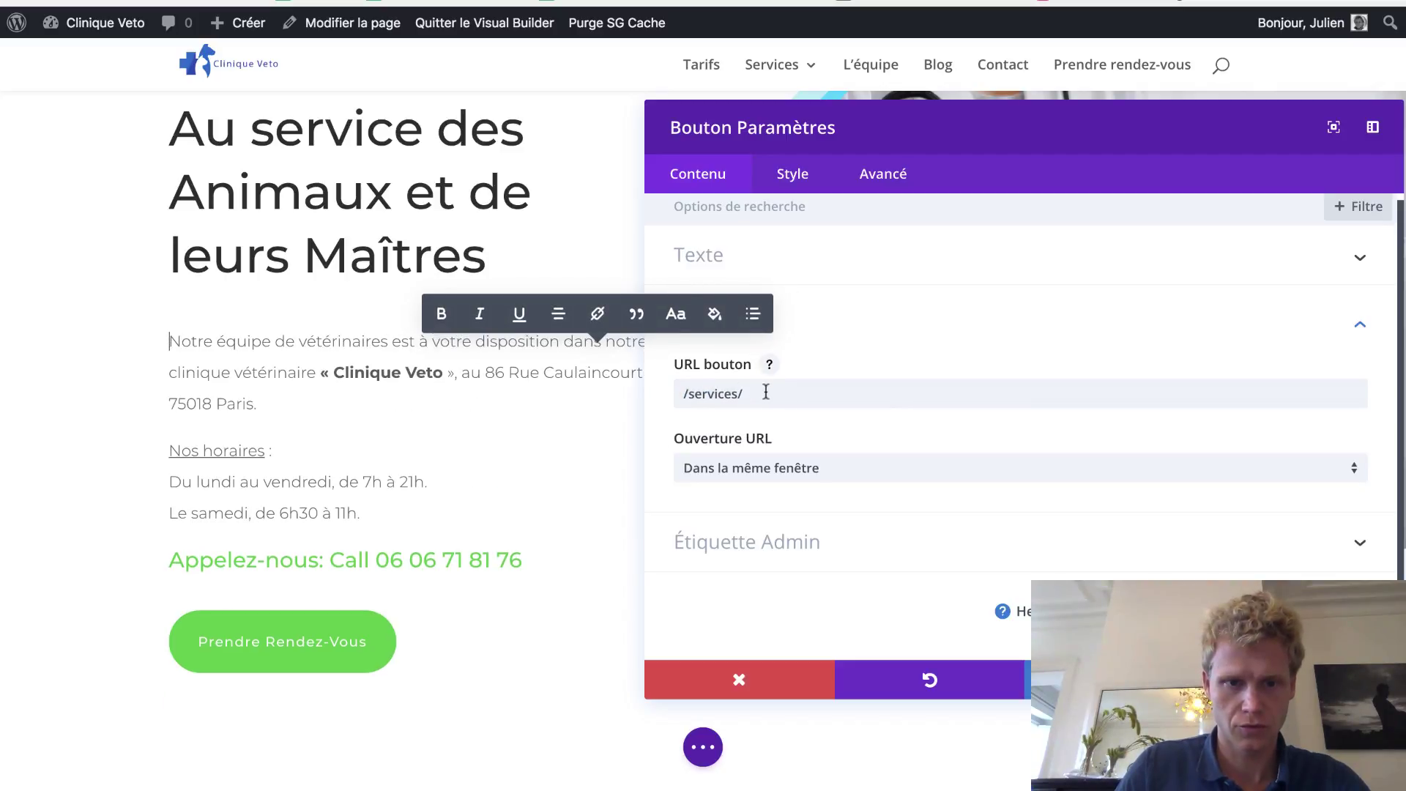
click(766, 393)
drag(767, 394, 677, 393)
click(676, 394)
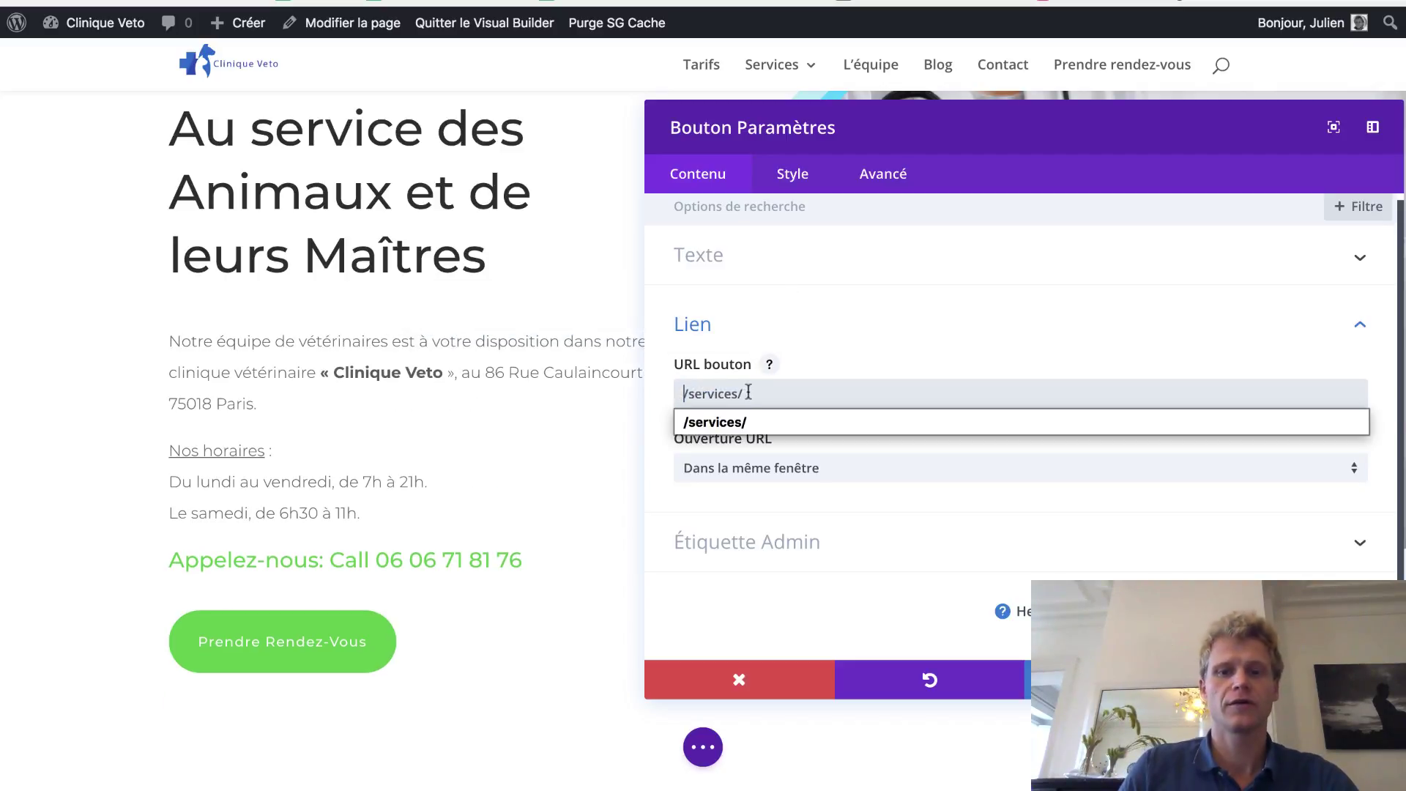
click(684, 395)
click(680, 394)
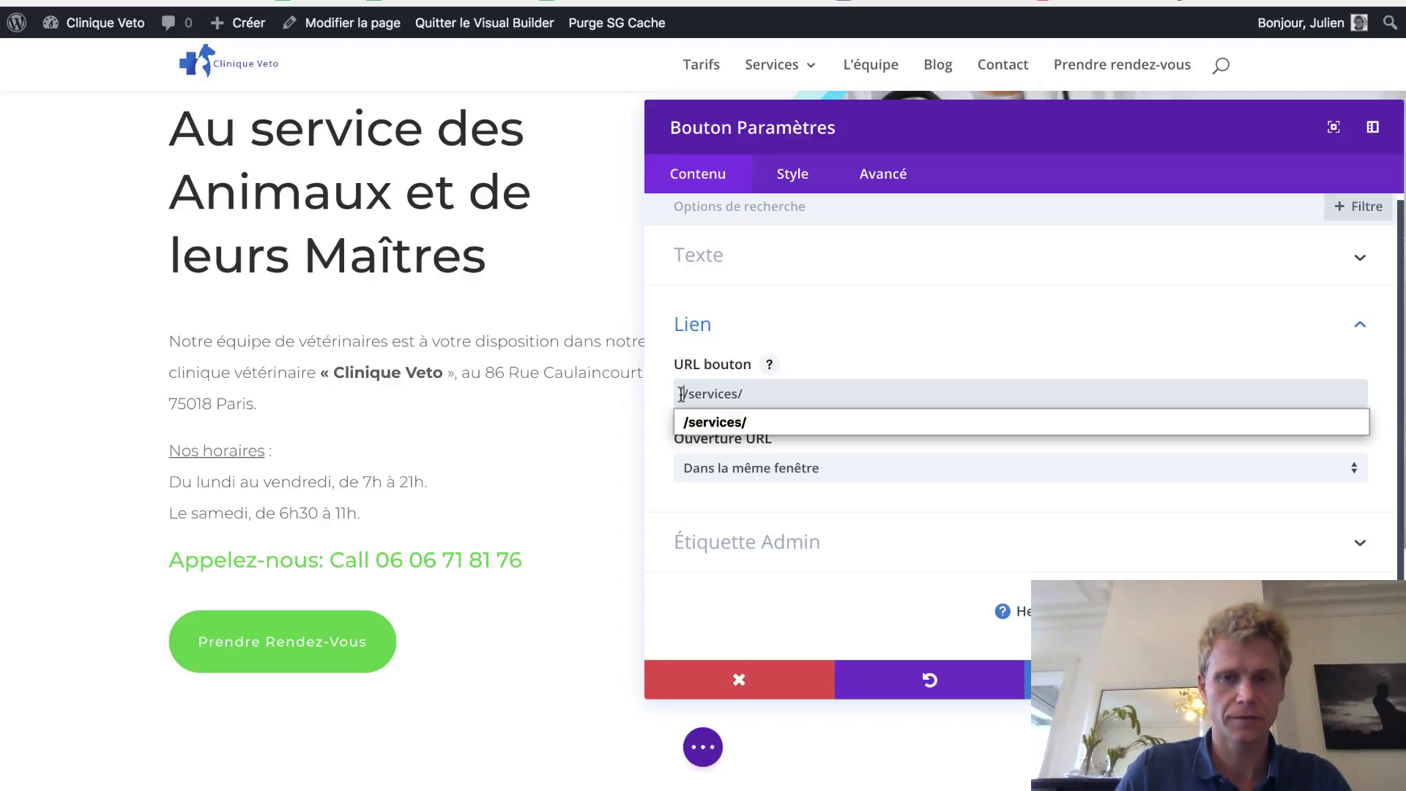
drag(682, 395, 760, 396)
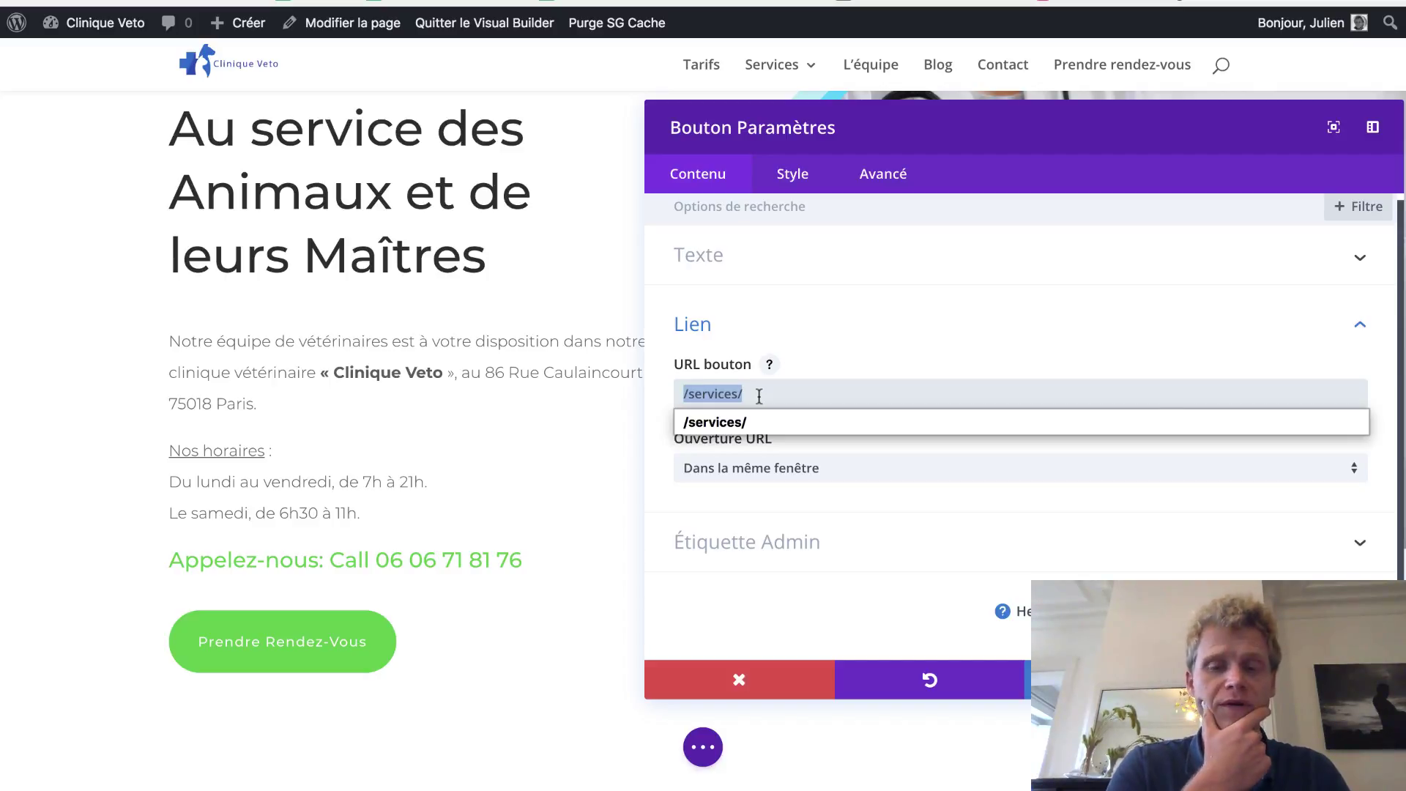
Replace it with the Vetolib booking URL, opening Dans le même onglet.
text(https://www.vetolib.vet/veterinaire/paris-1er-arrondissement/jennifer-carayol-paris)
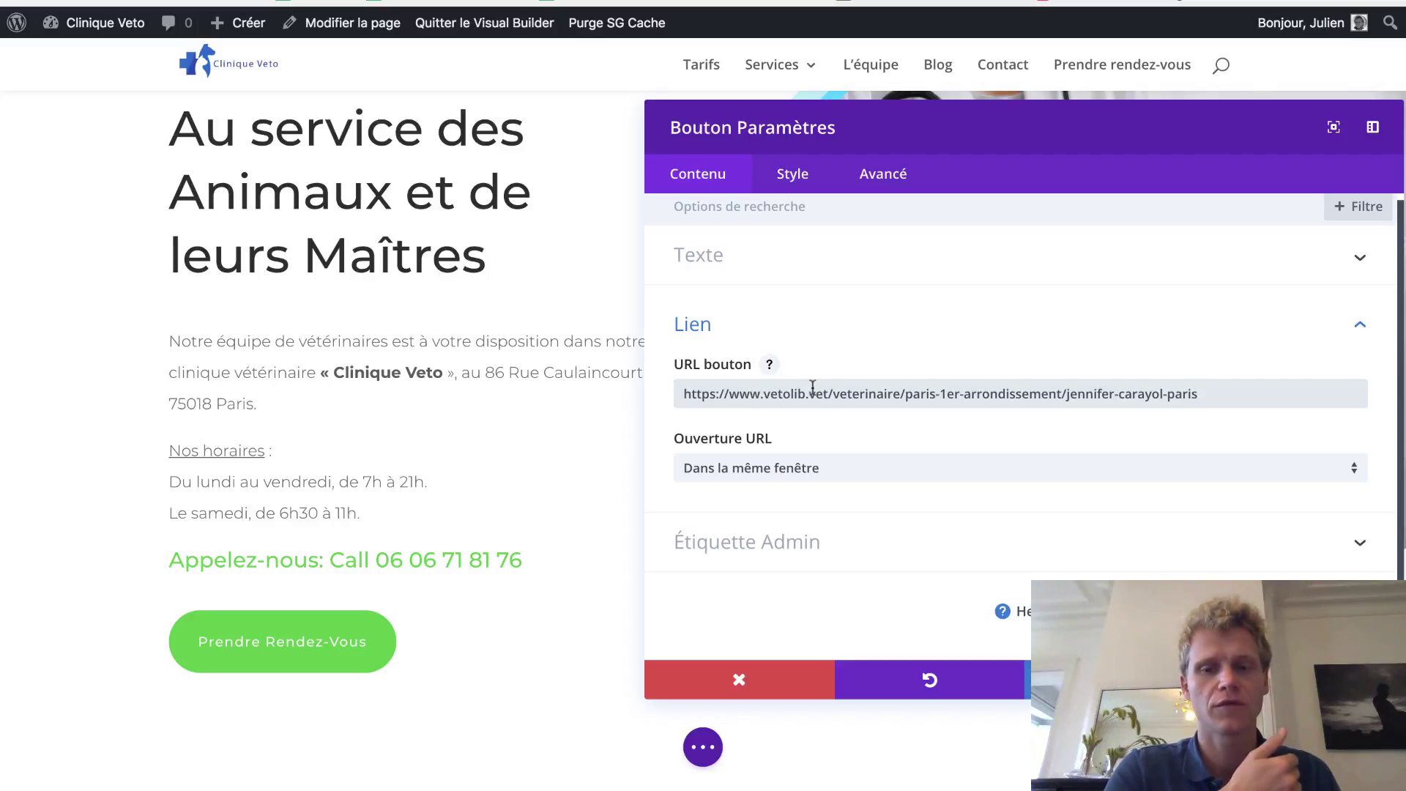
drag(829, 394, 680, 398)
key(super+c)
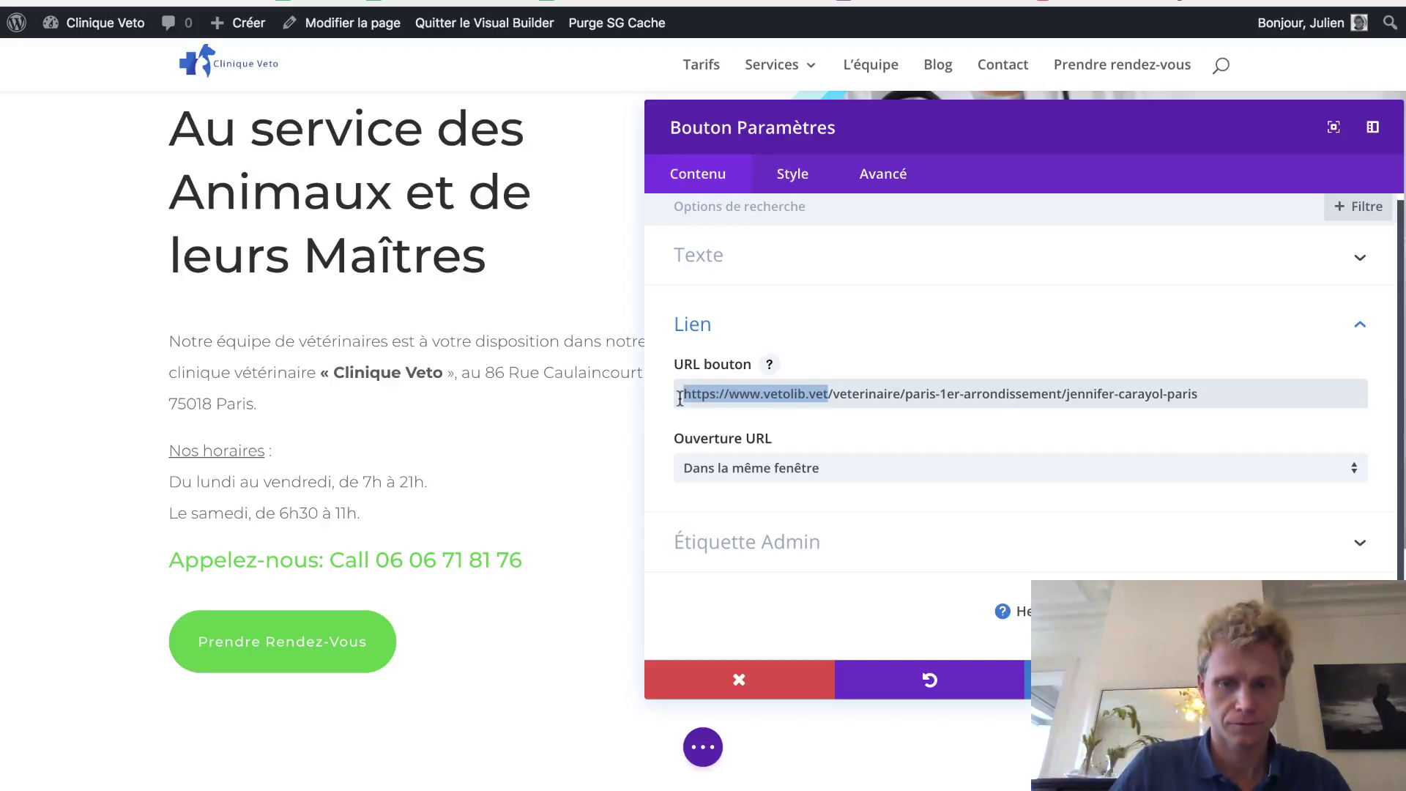
key(BackSpace)
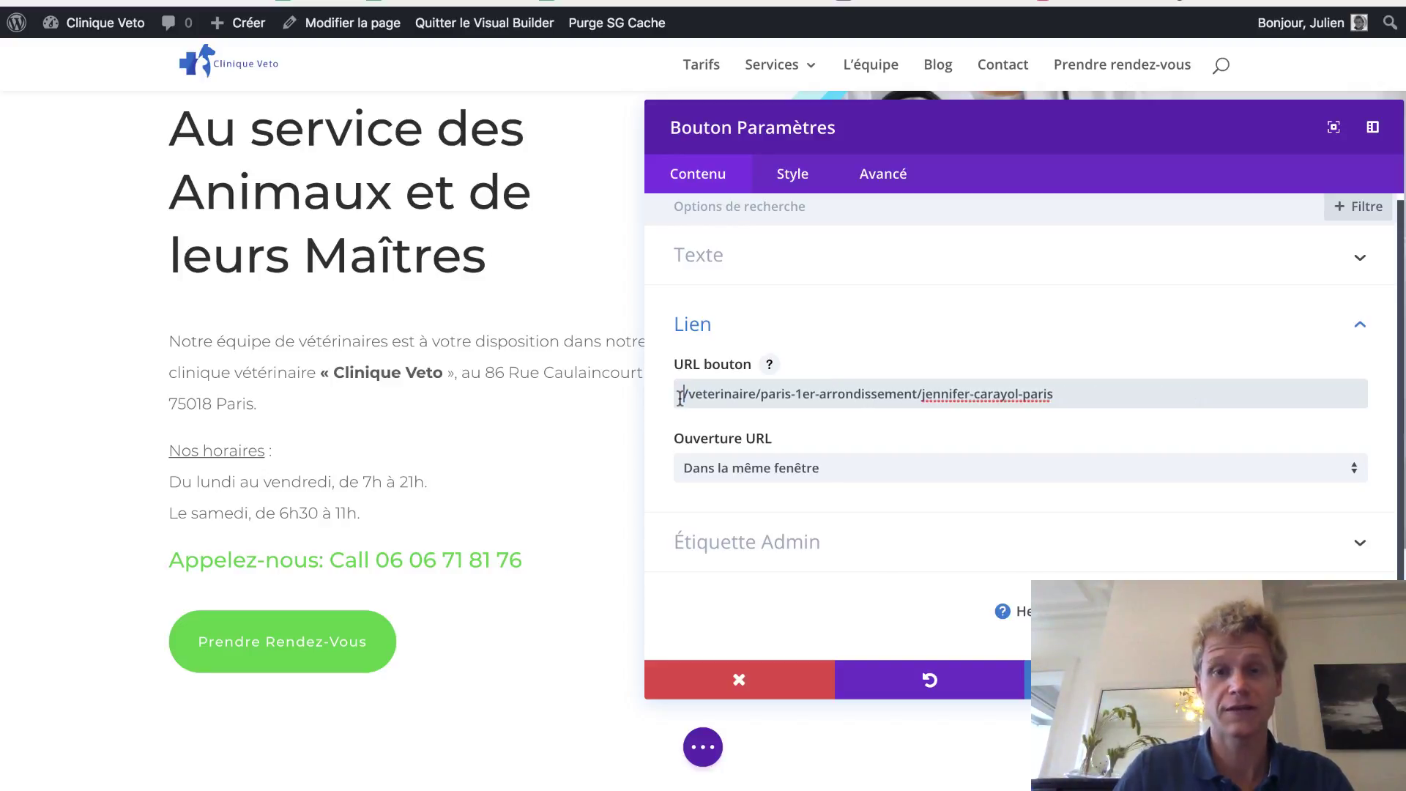
key(super+v)
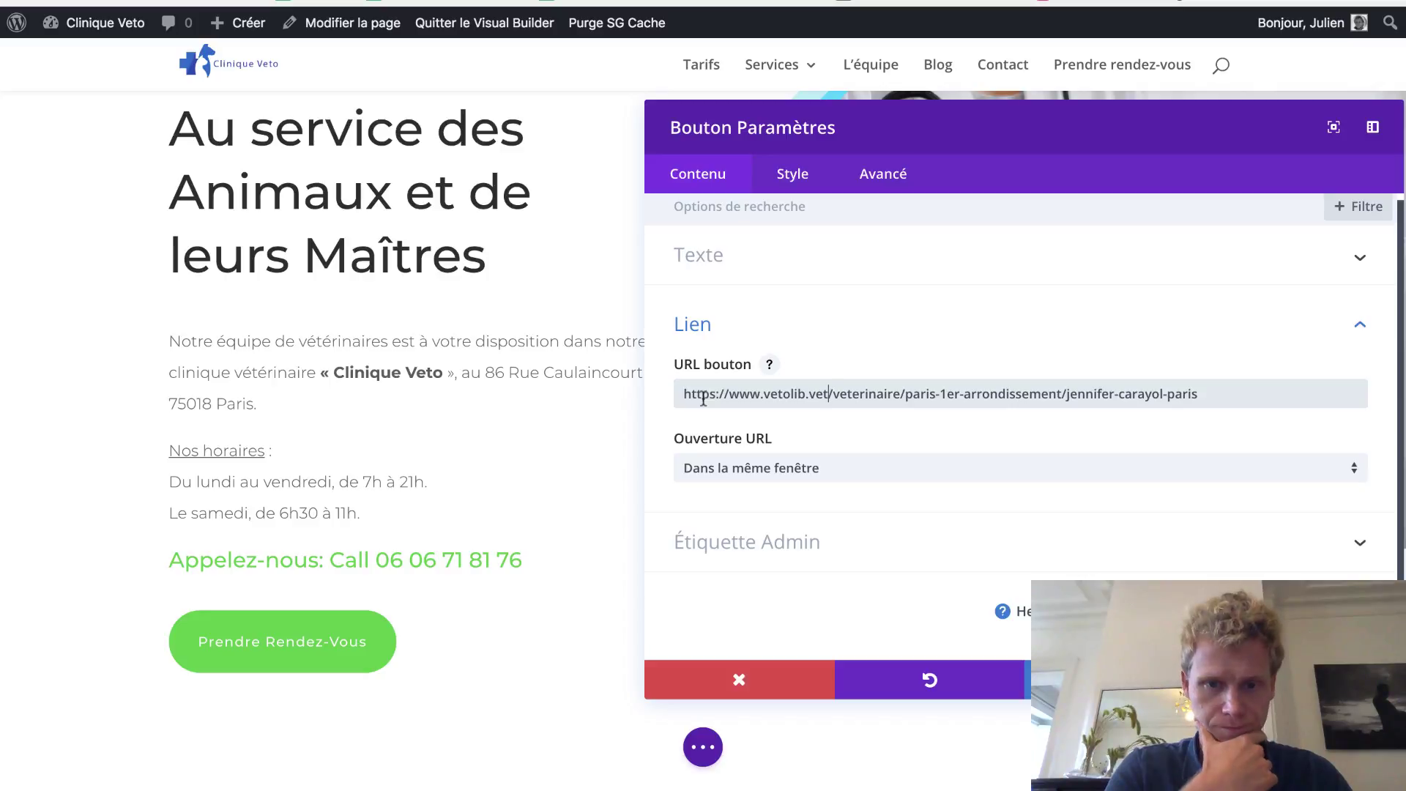
click(724, 463)
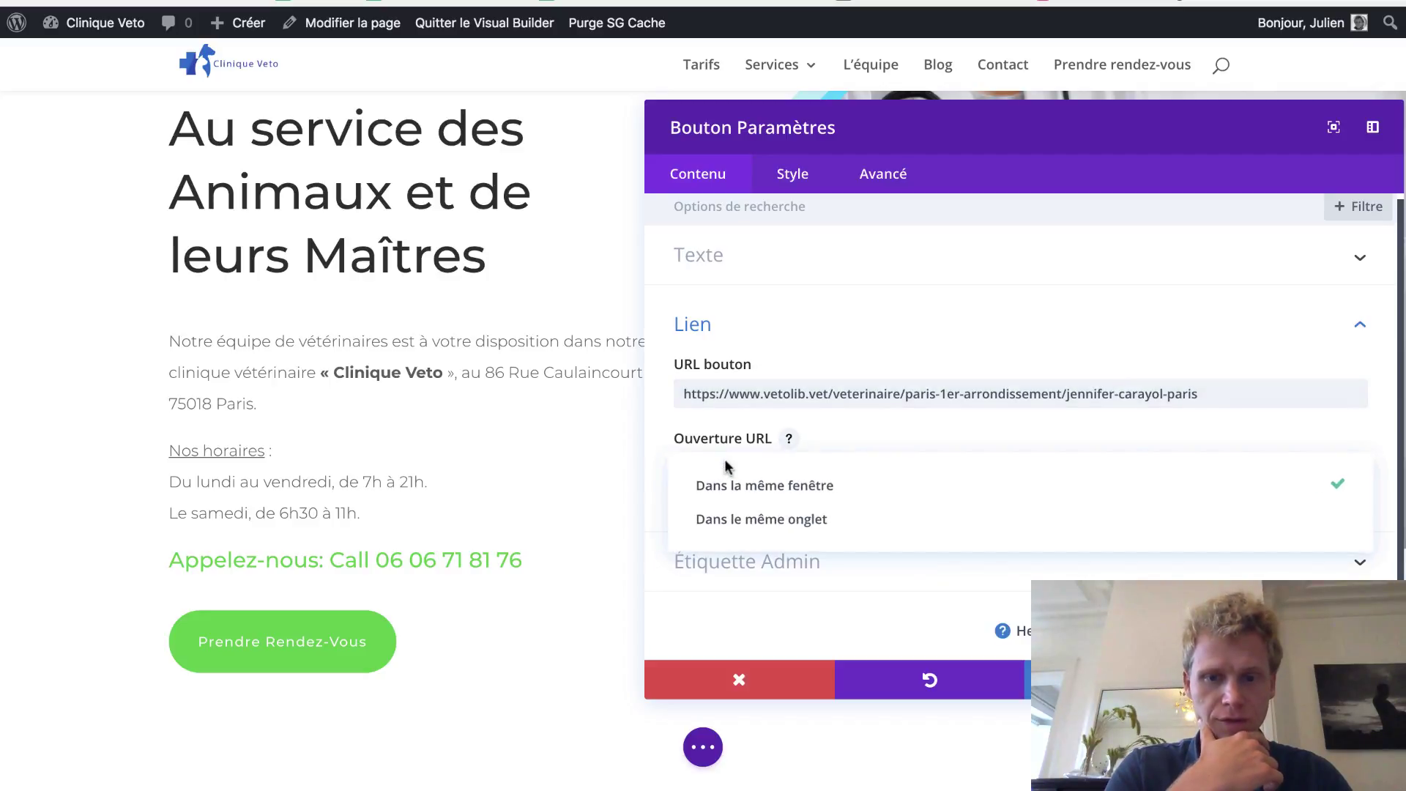
click(740, 518)
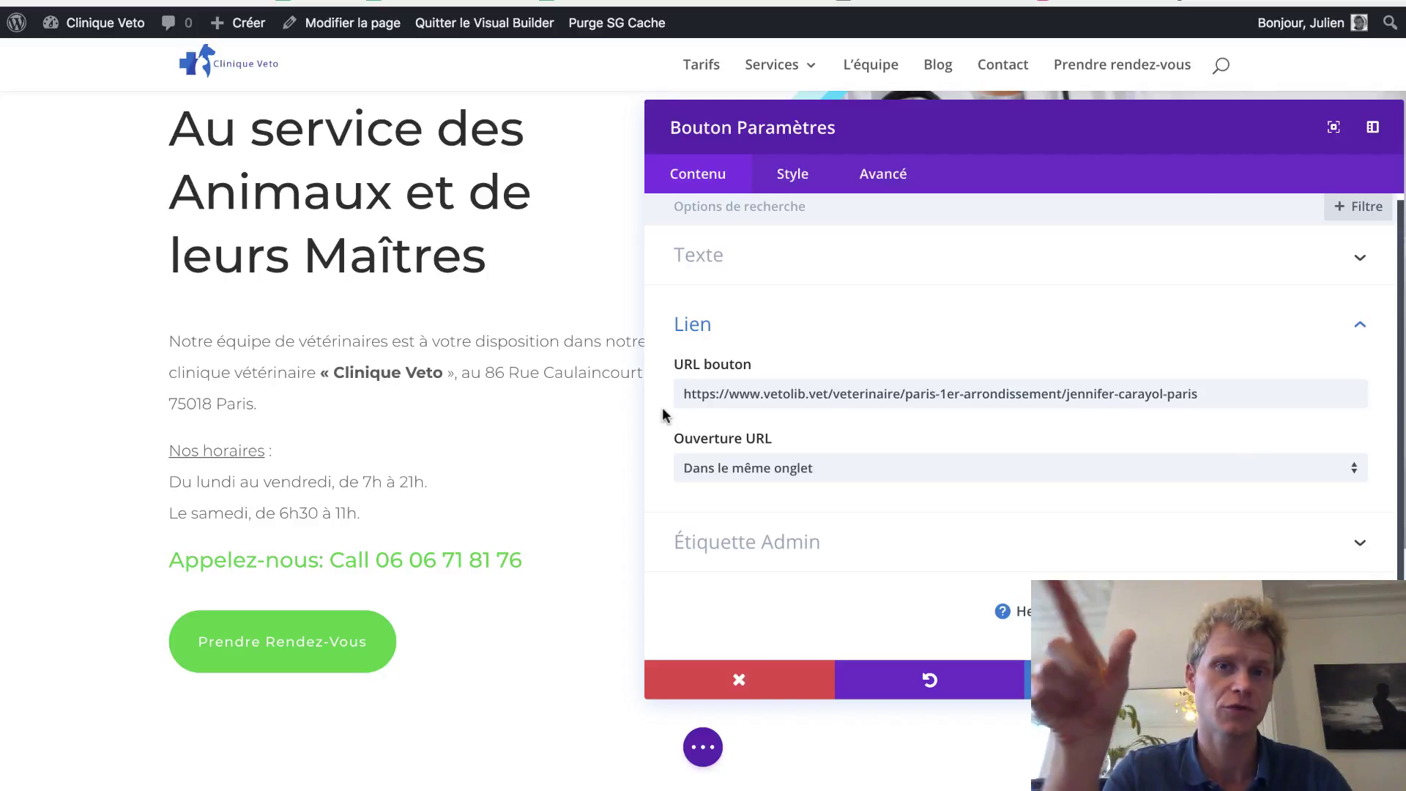
key(ctrl+Right)
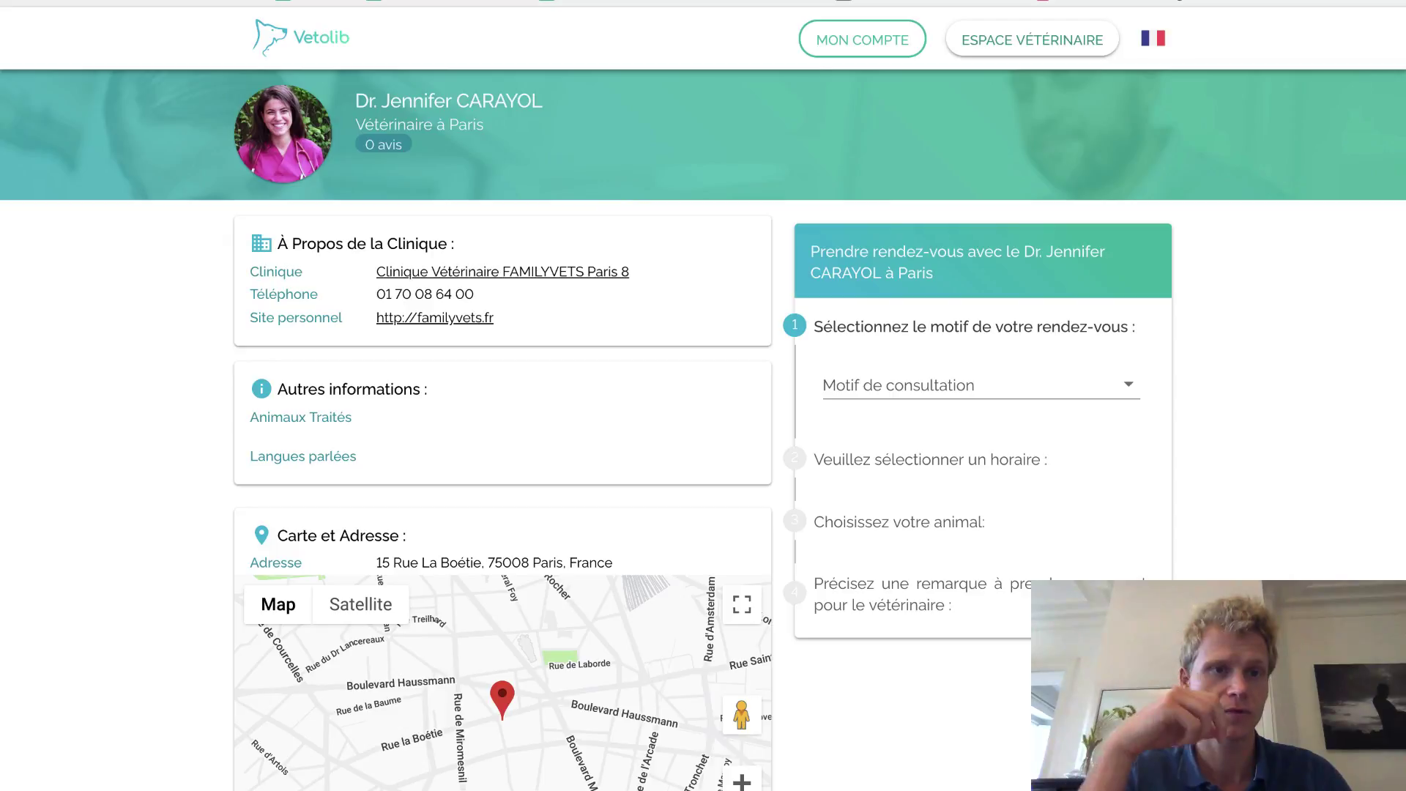
Check the live Prendre Rendez-Vous link, then close the Vetolib page and button settings.
key(ctrl+Right)
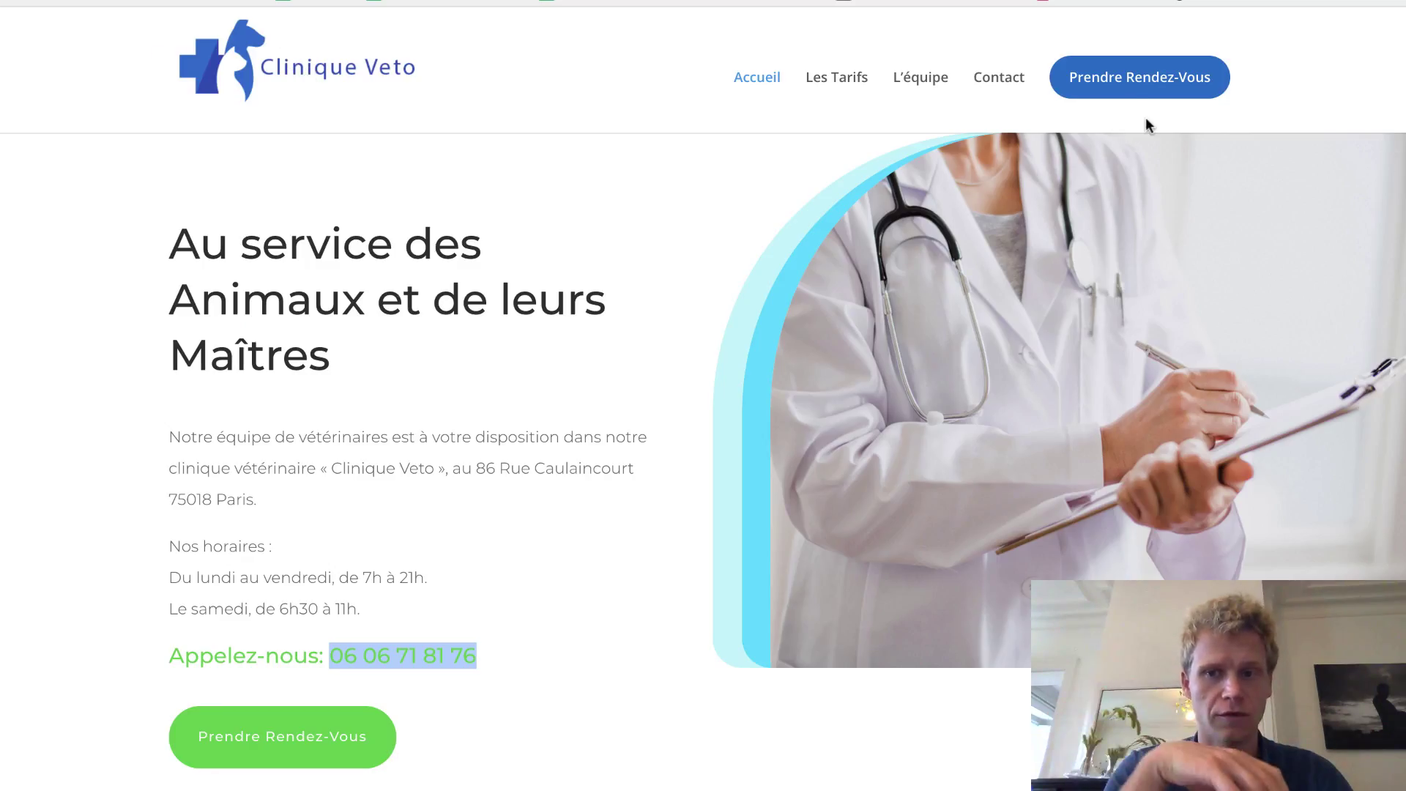
click(1134, 94)
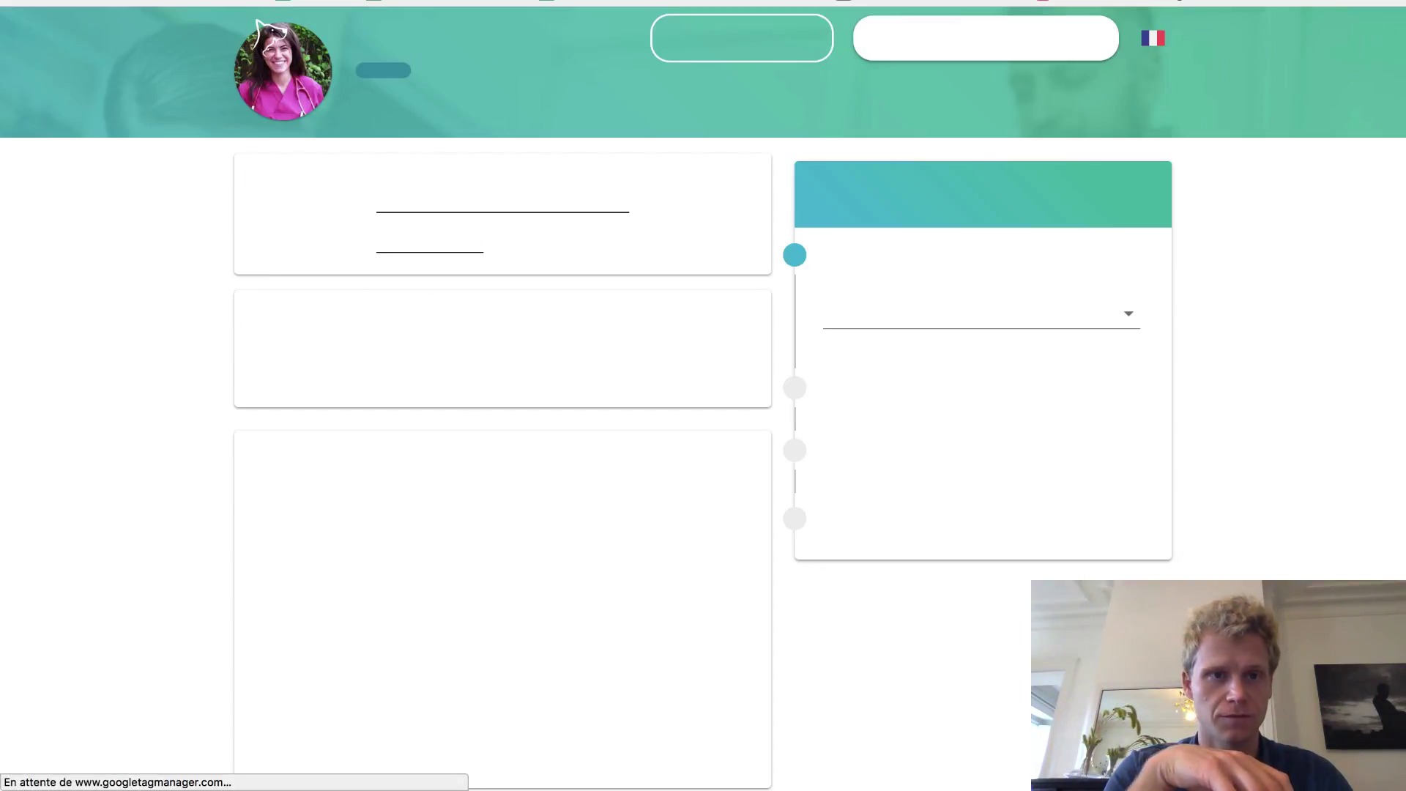
key(super+Left)
key(ctrl+Left)
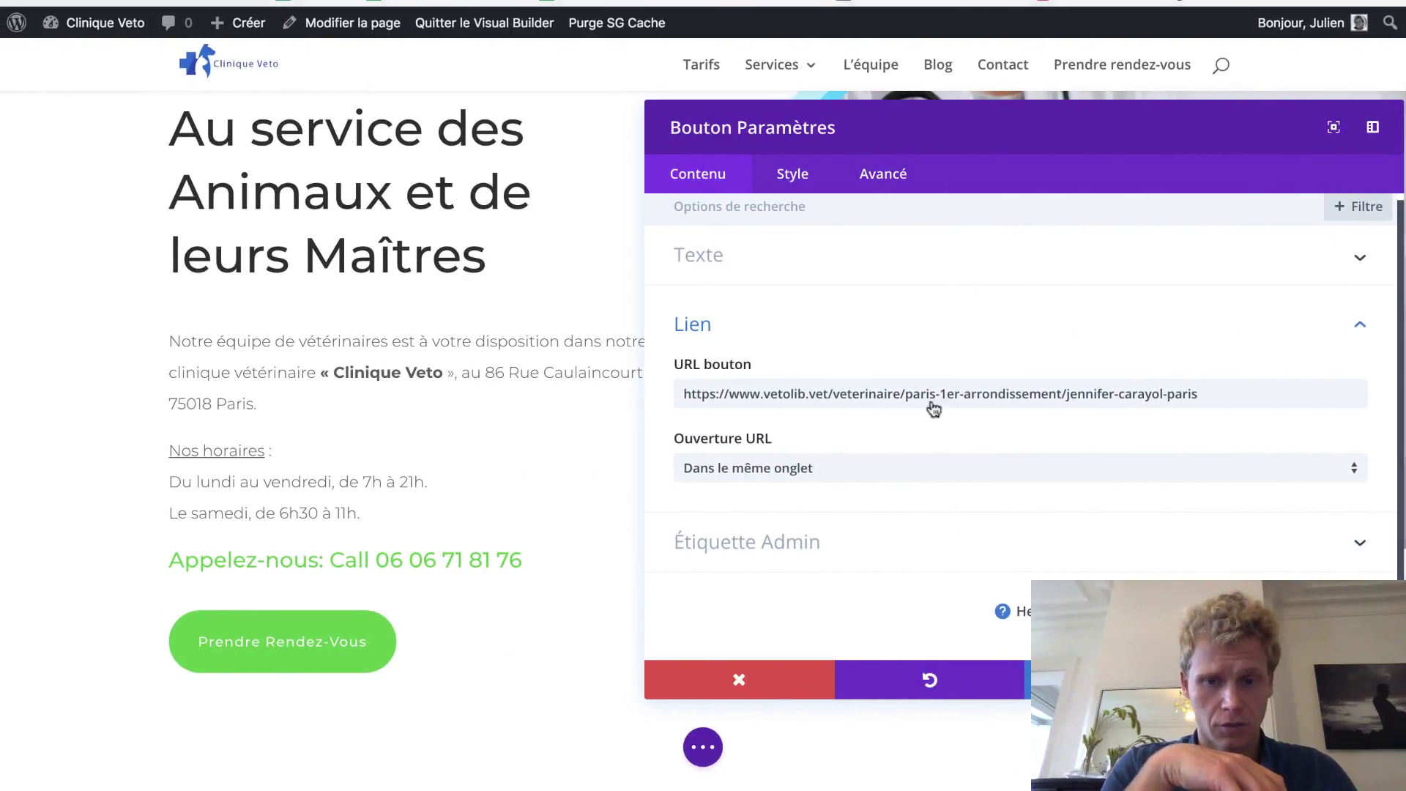
key(Escape)
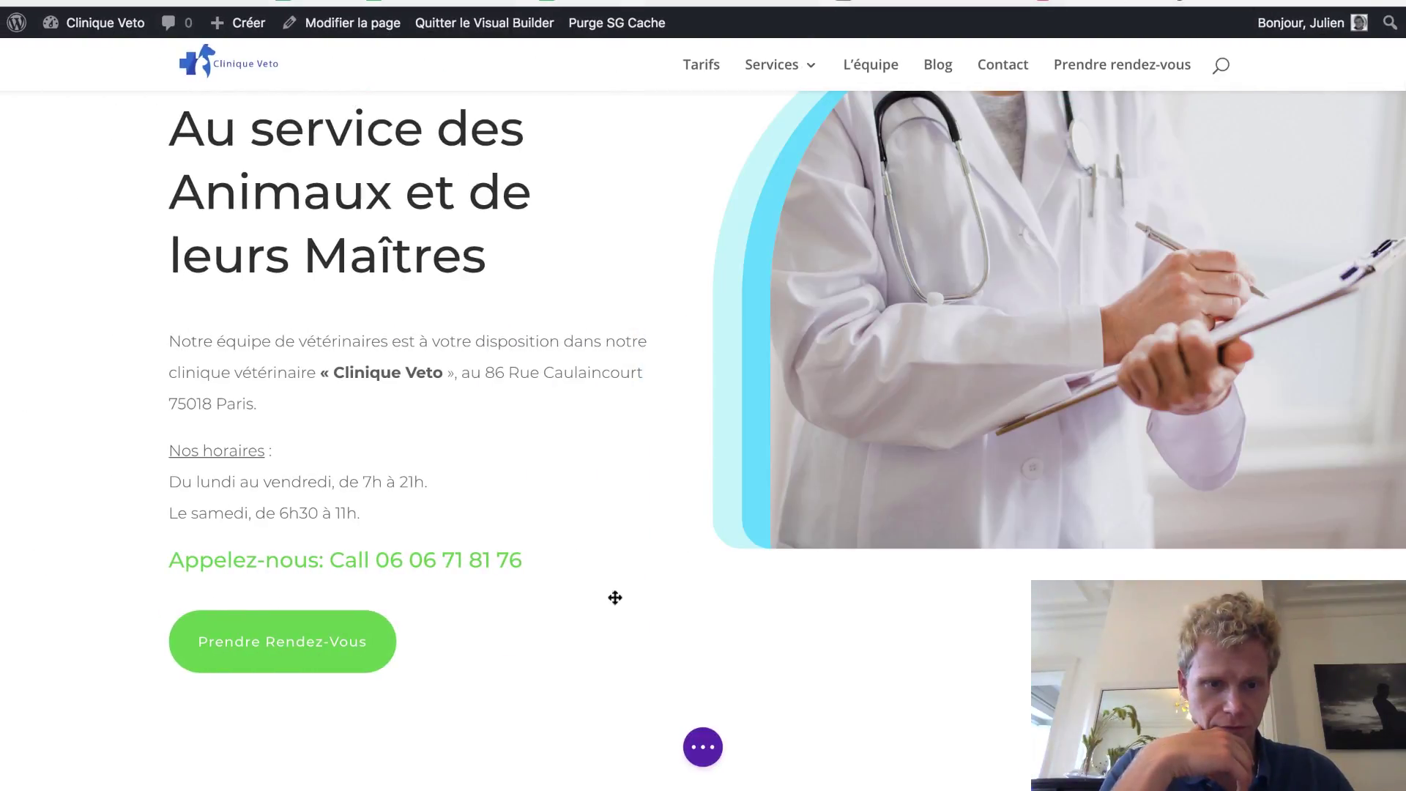
Reduce the intro section's bottom padding and increase its top padding to about 42px.
scroll(506, 543, down, 8)
scroll(506, 455, up, 2)
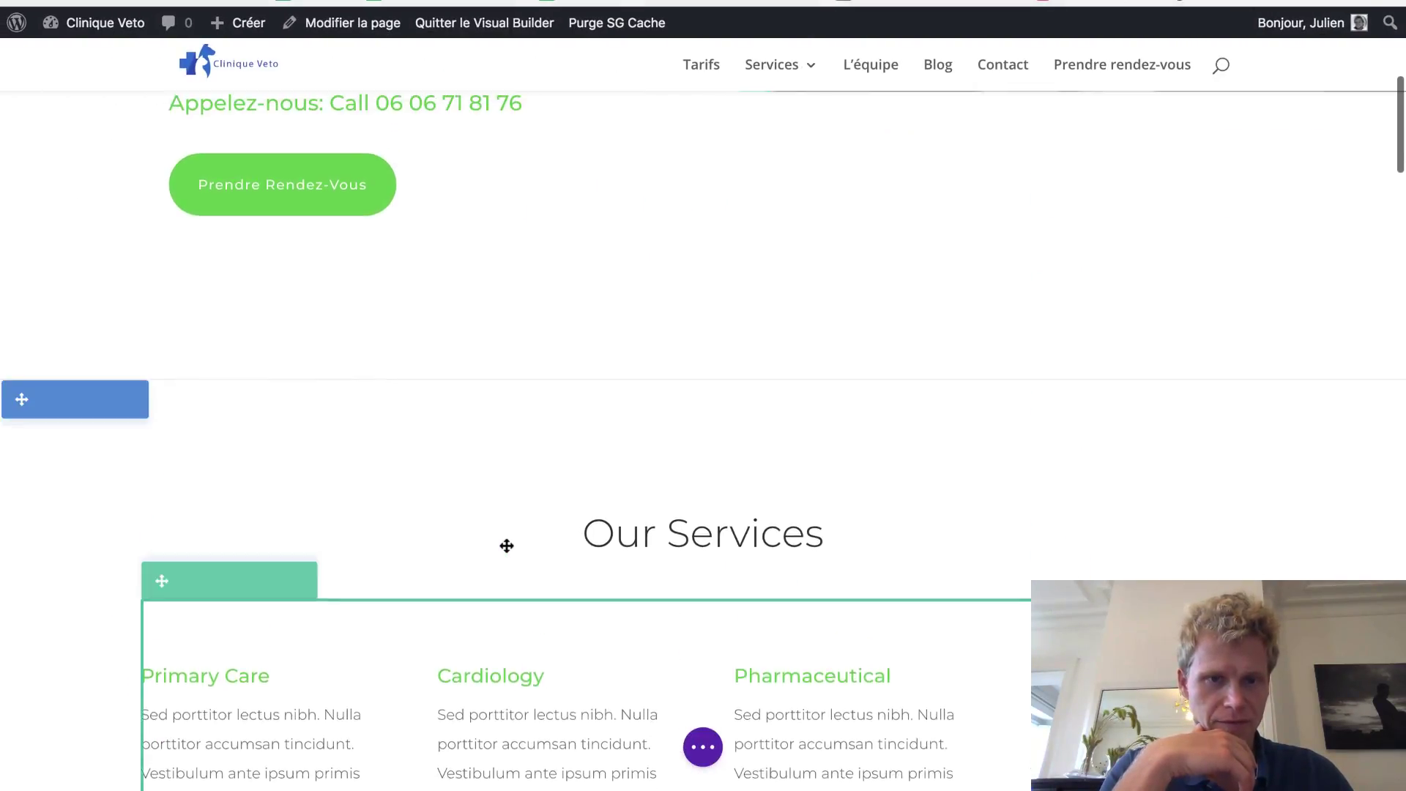
scroll(506, 546, up, 3)
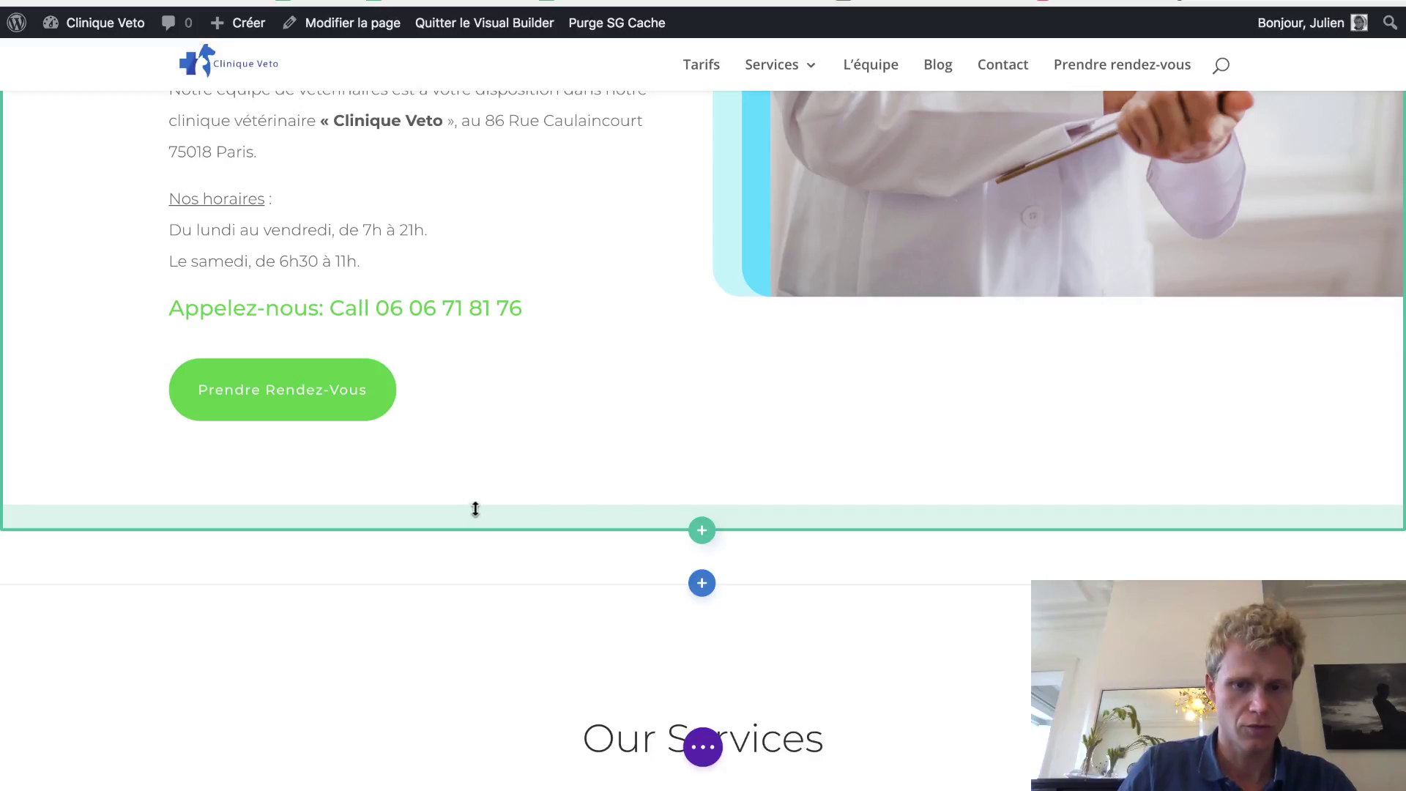
drag(475, 509, 480, 478)
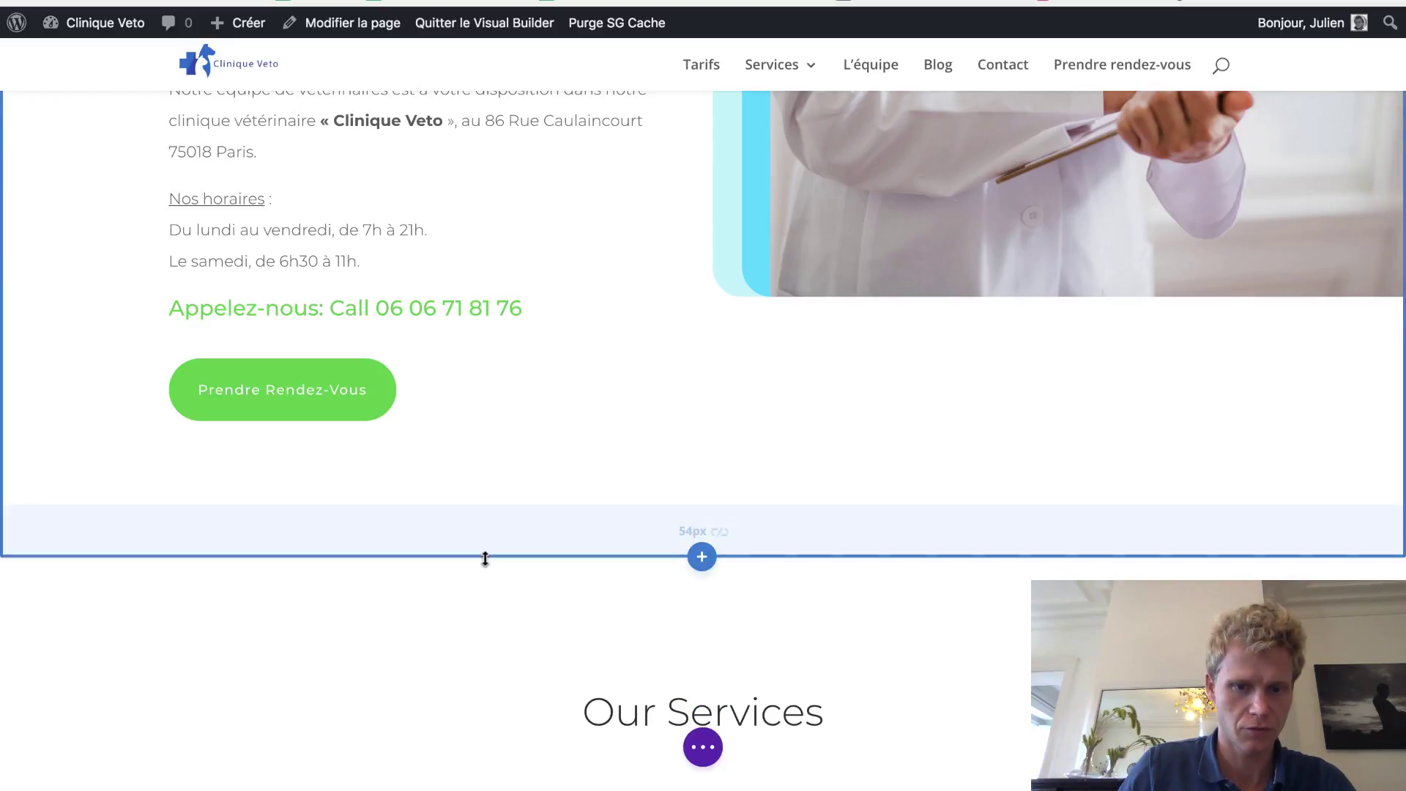
drag(484, 559, 496, 486)
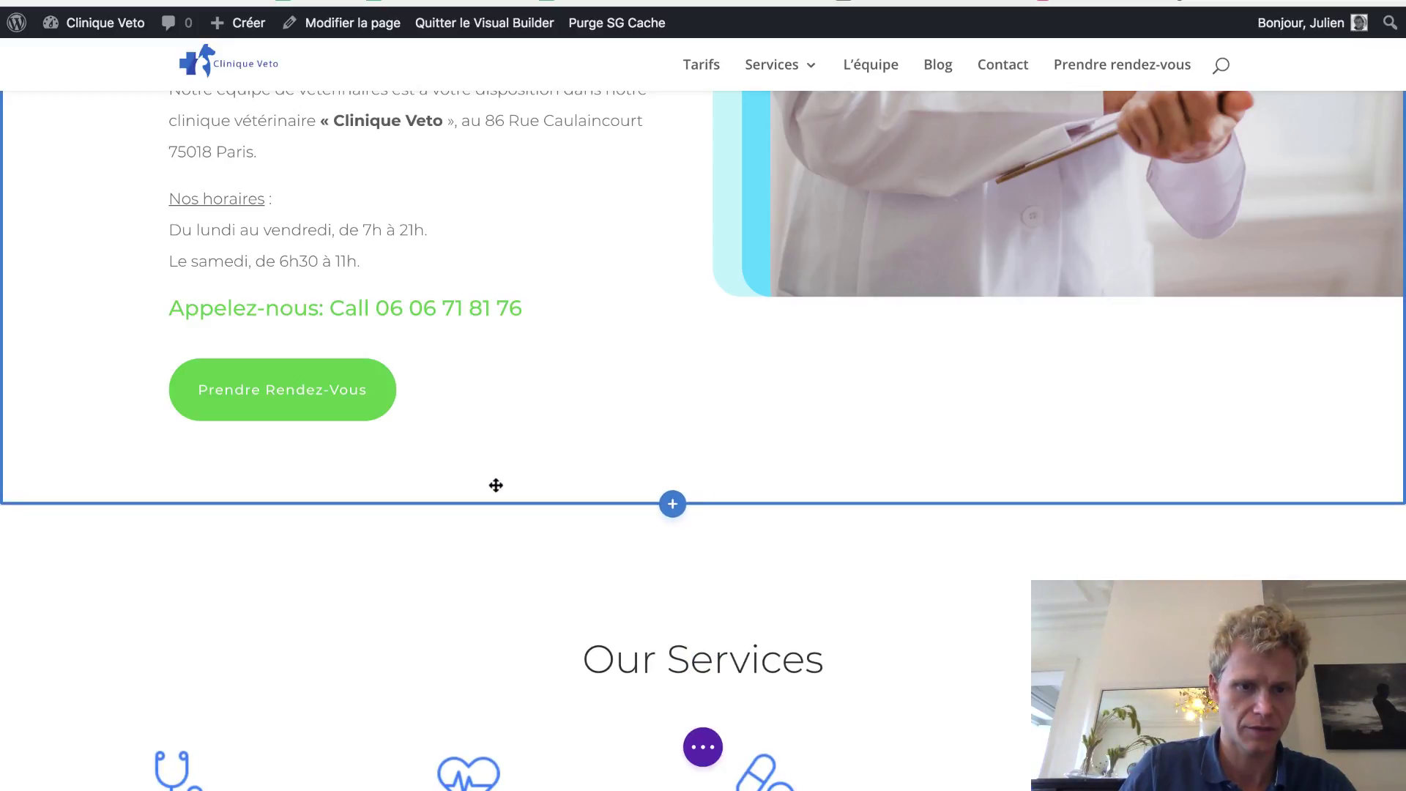
scroll(795, 266, up, 5)
scroll(796, 267, up, 2)
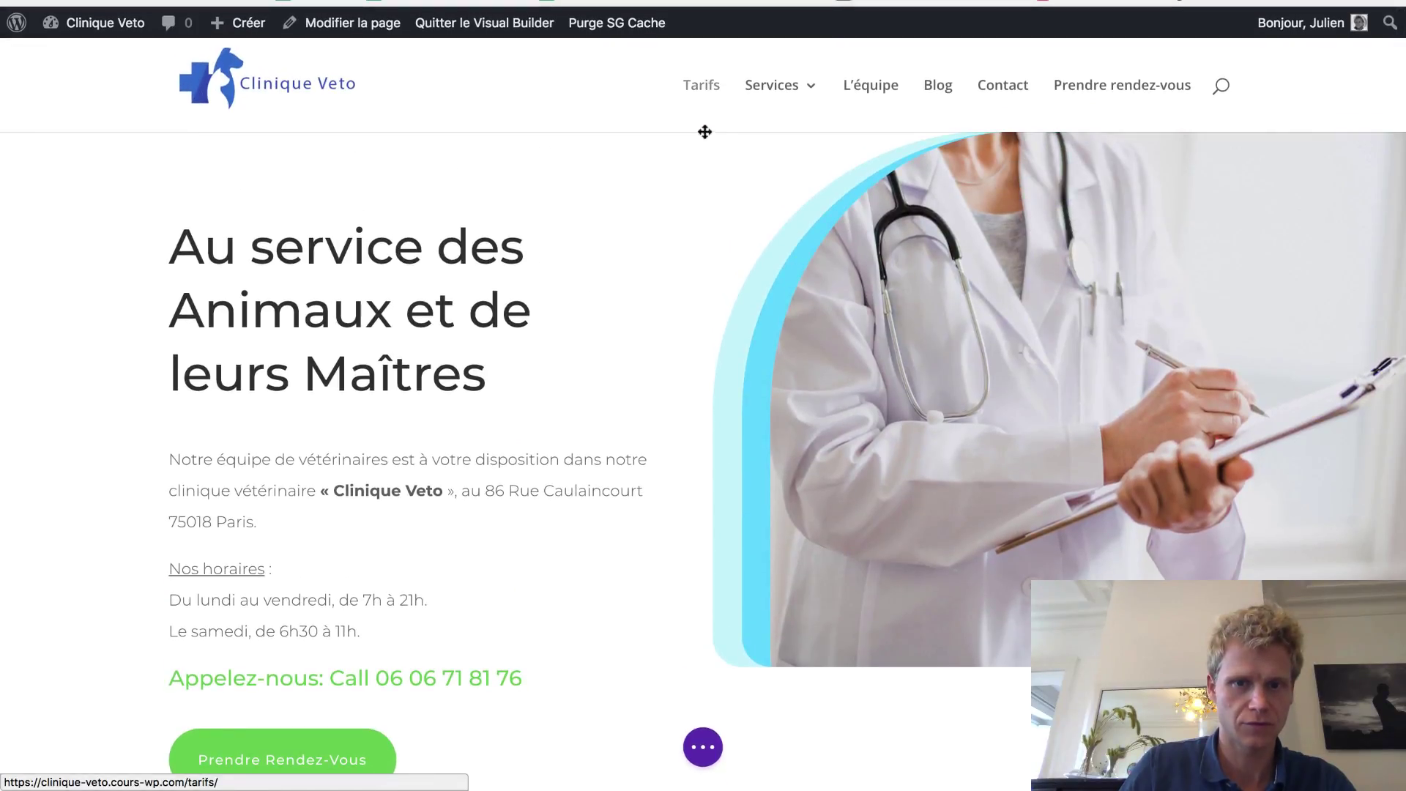
drag(704, 135, 706, 188)
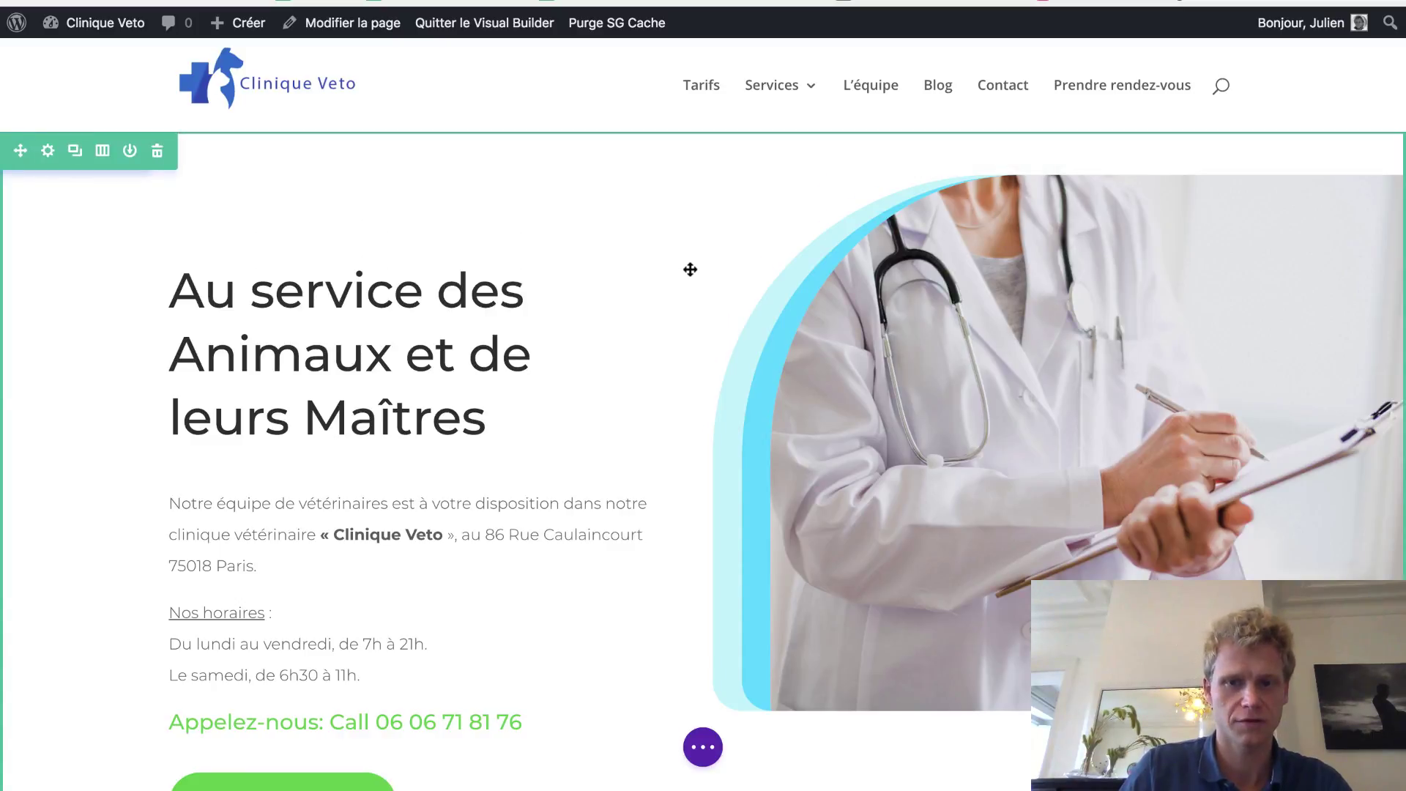
Revert the page to the 'Édité Section' state in the edit history.
click(704, 746)
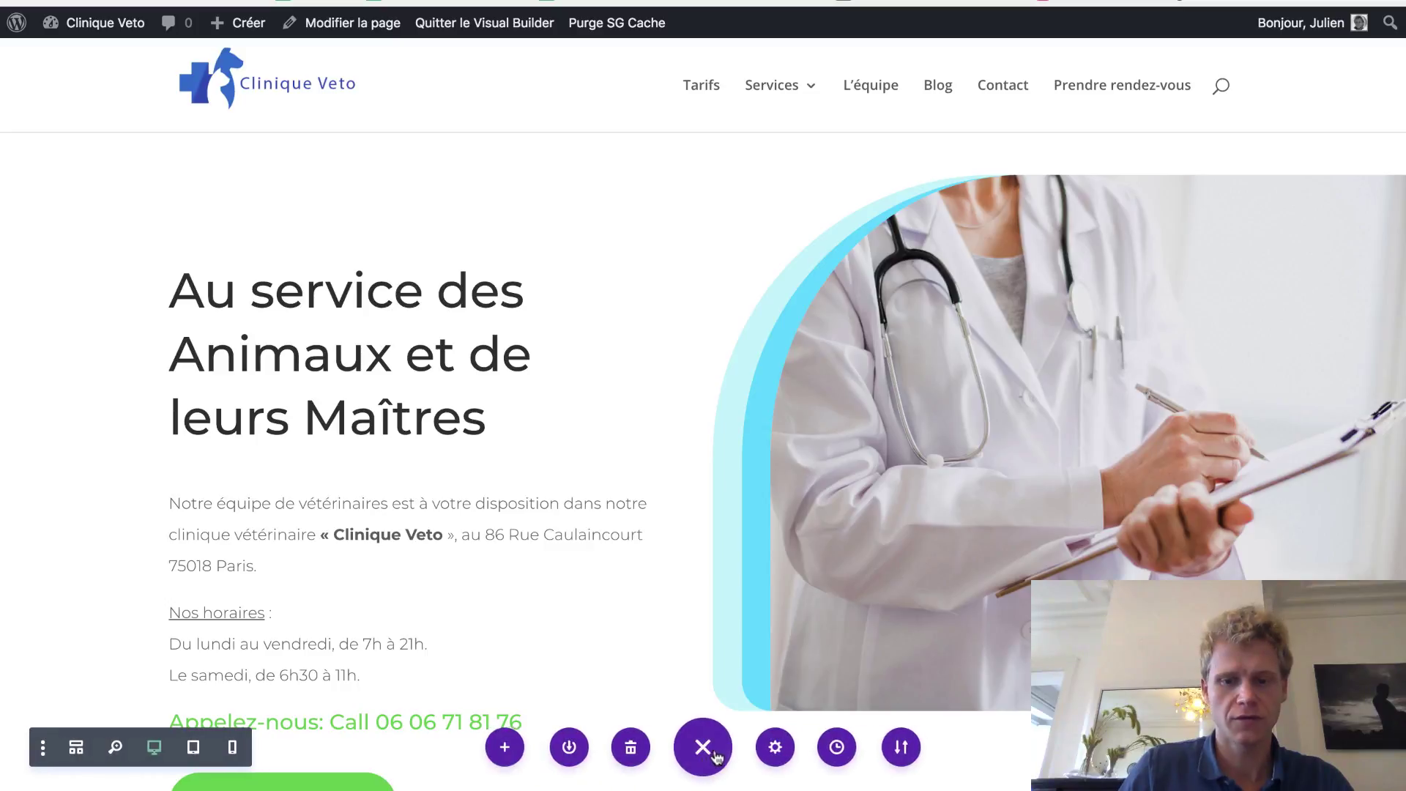
click(836, 753)
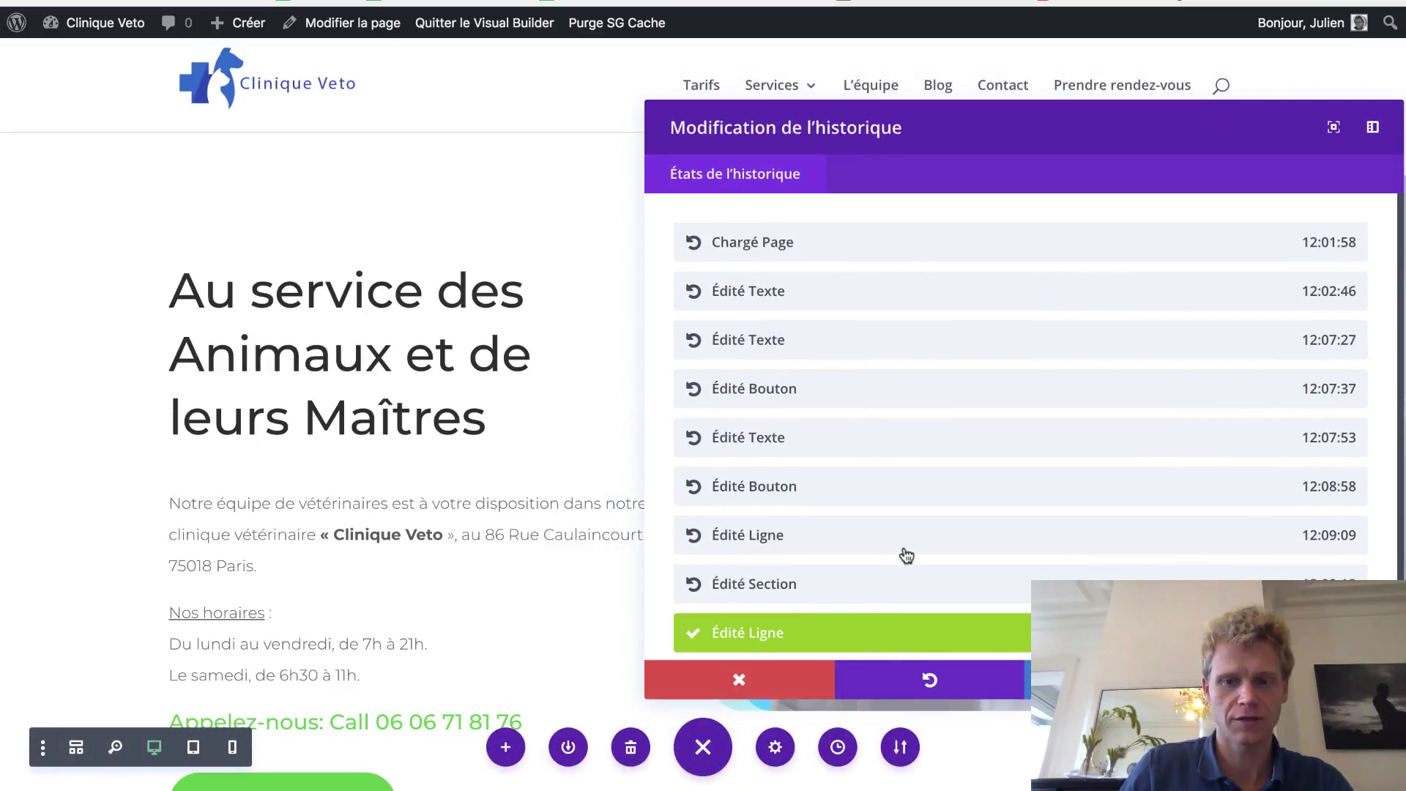
scroll(907, 555, down, 2)
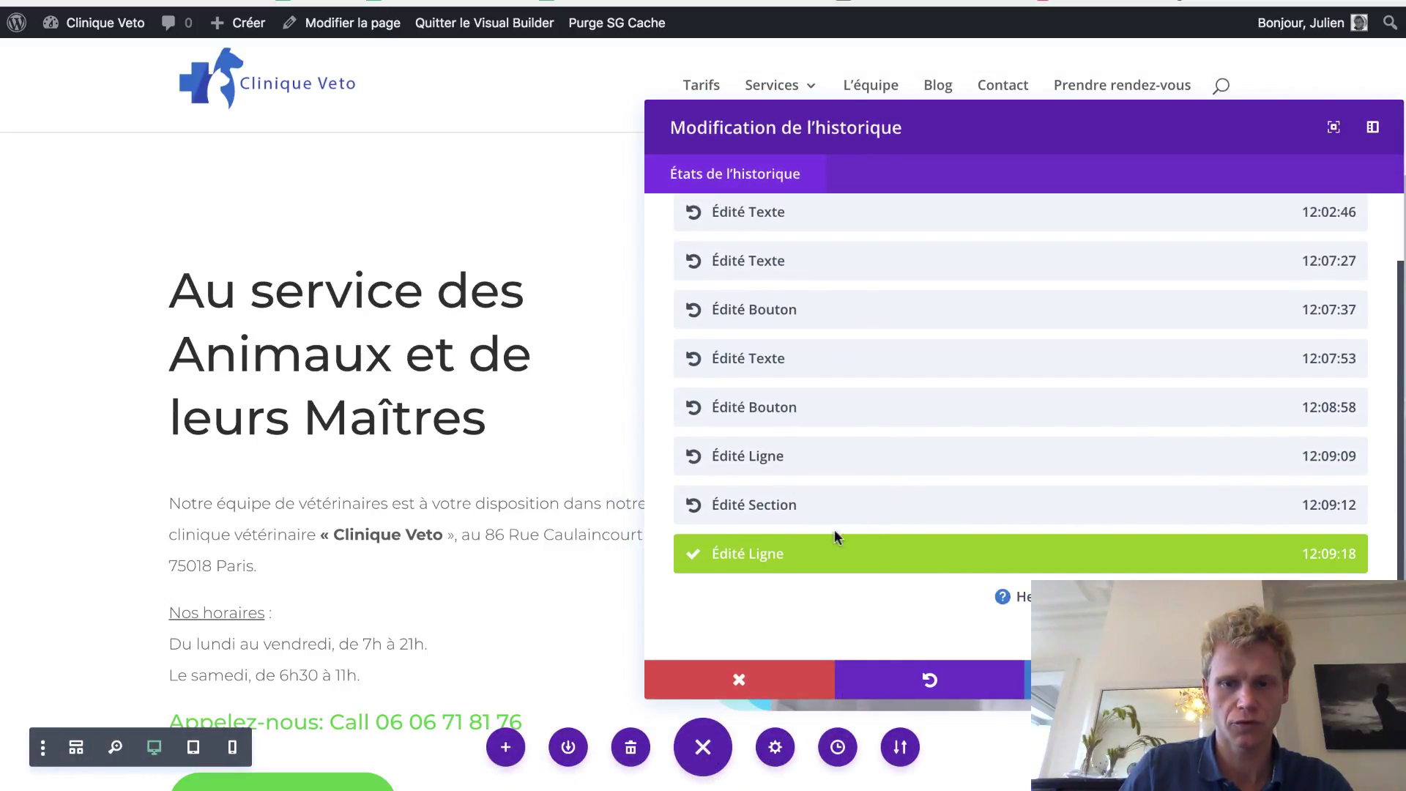
click(820, 508)
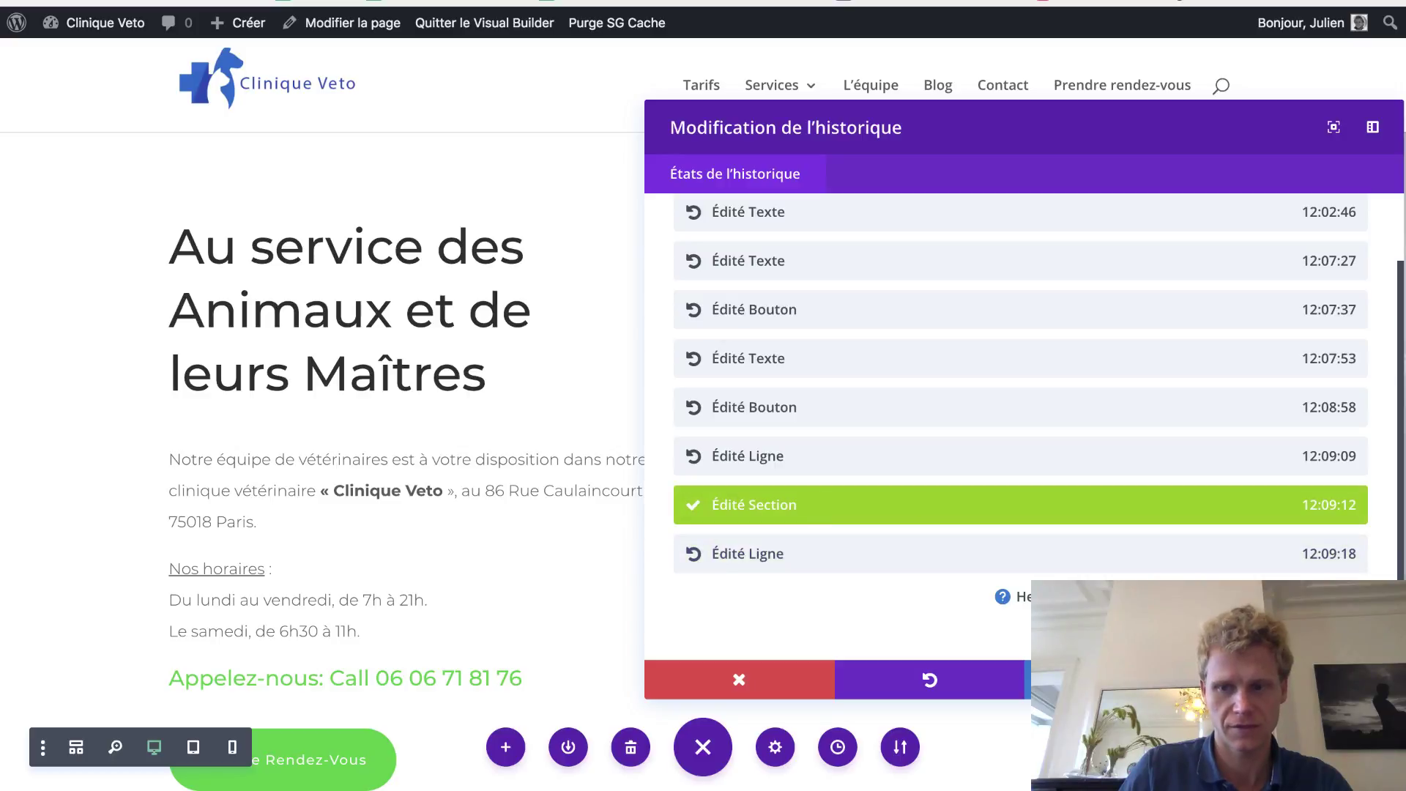
key(Escape)
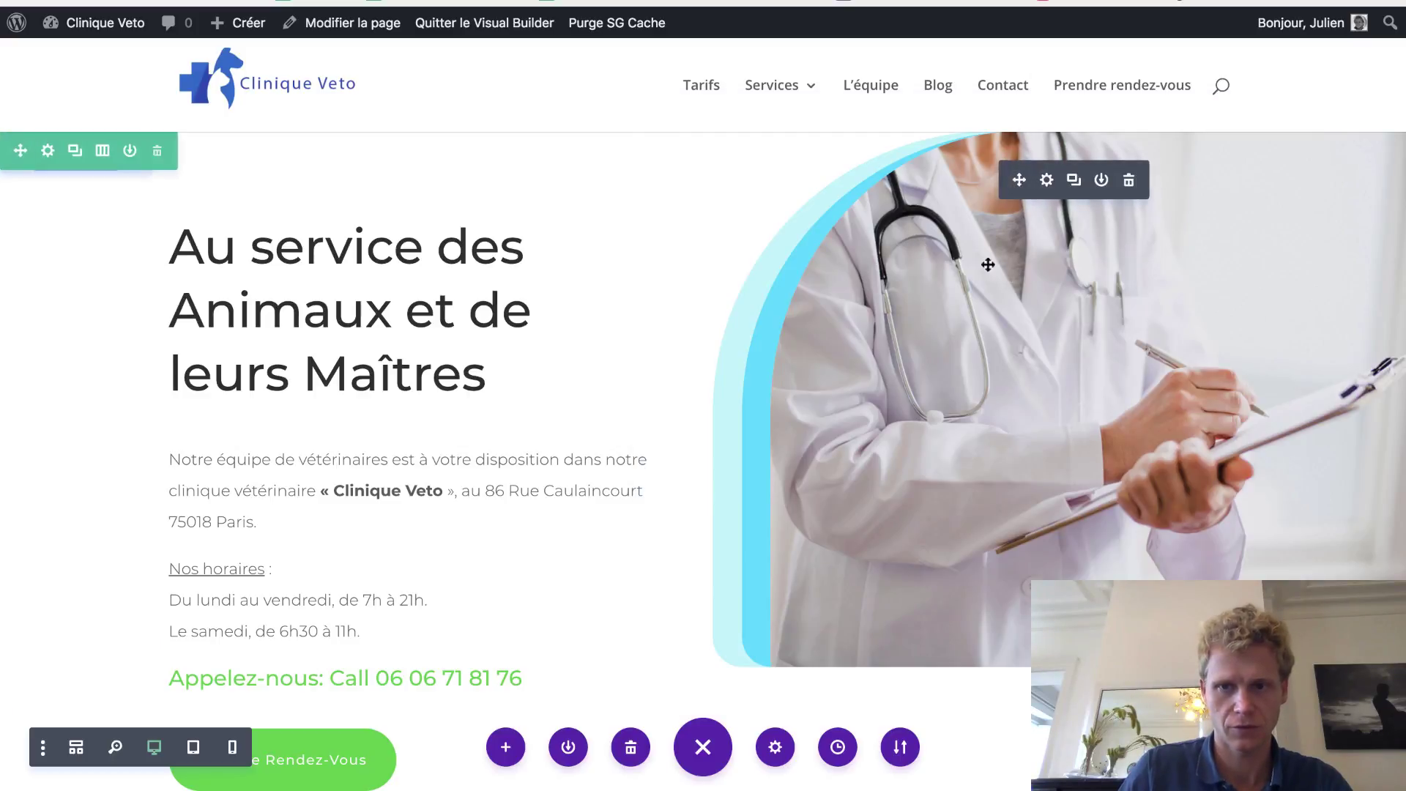
Change the services heading from 'Our Services' to 'Nos Services'.
scroll(890, 382, down, 2)
scroll(890, 382, down, 10)
scroll(890, 381, up, 3)
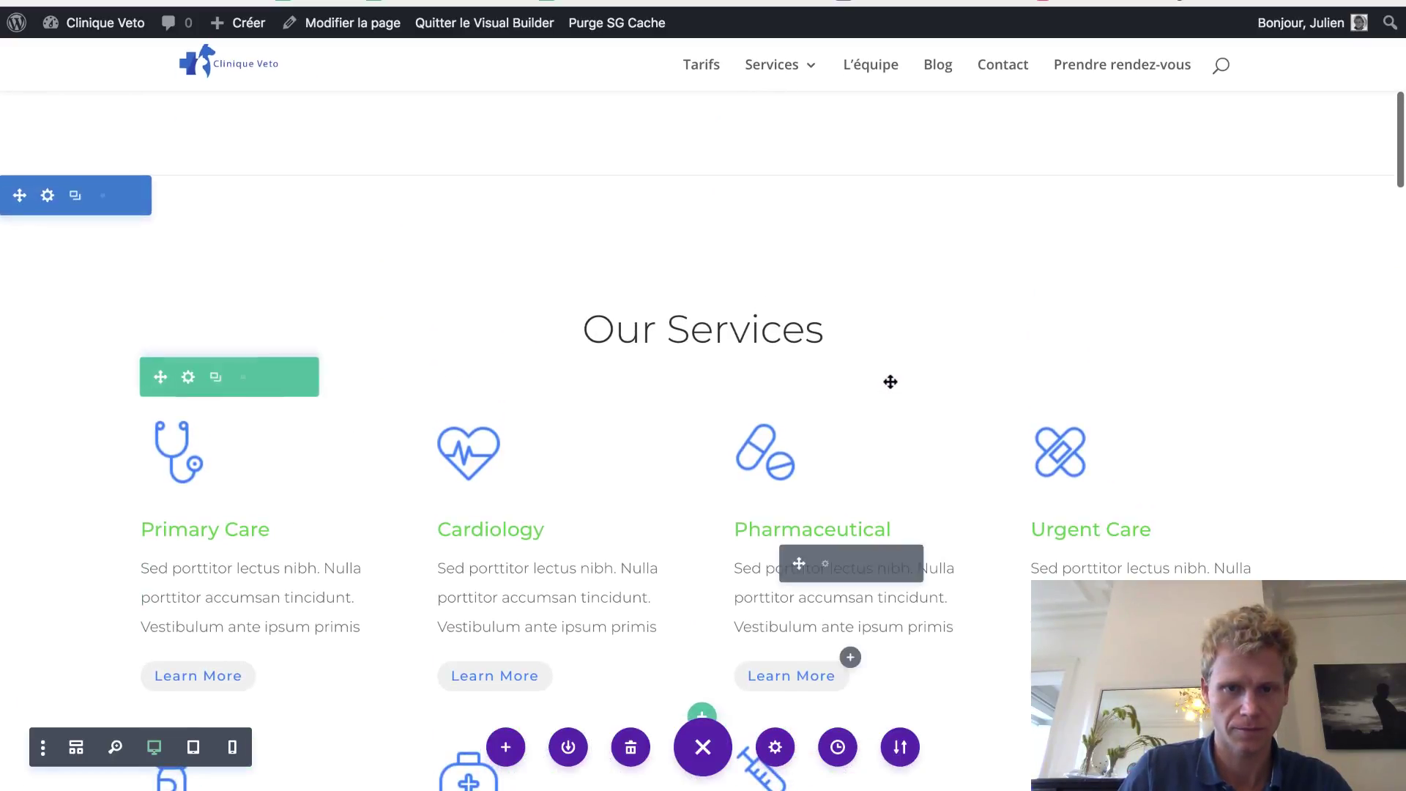
click(624, 337)
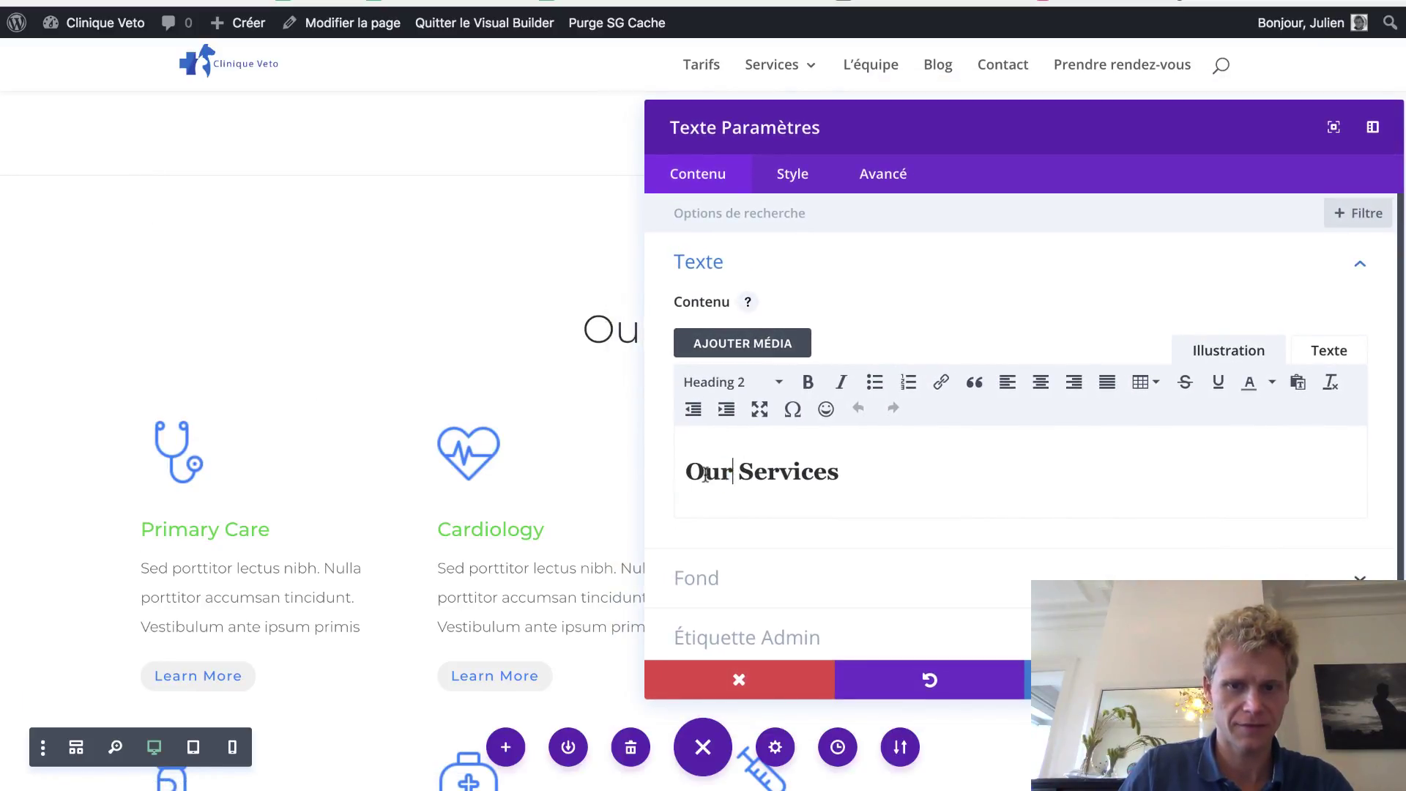
drag(733, 471, 631, 471)
text(Nos)
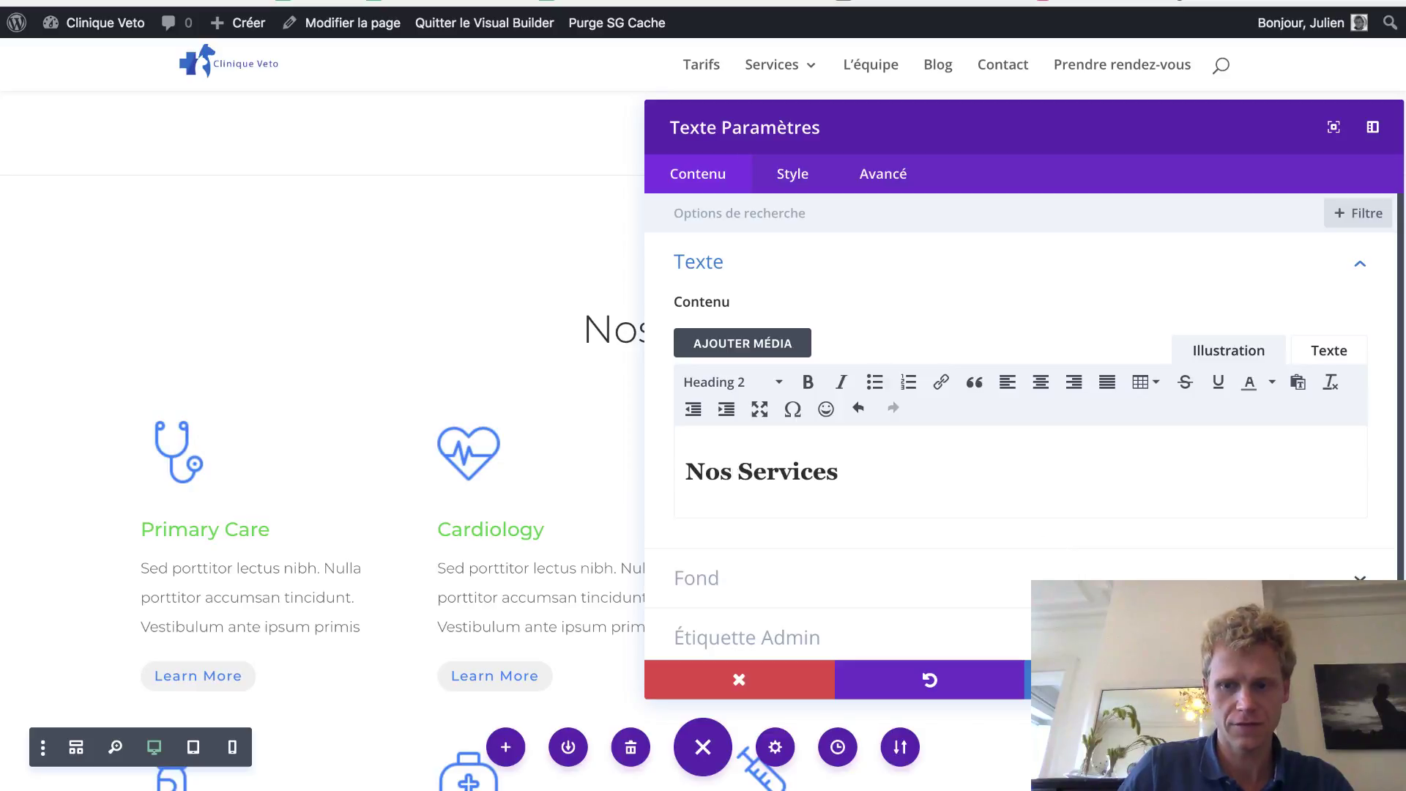
click(578, 389)
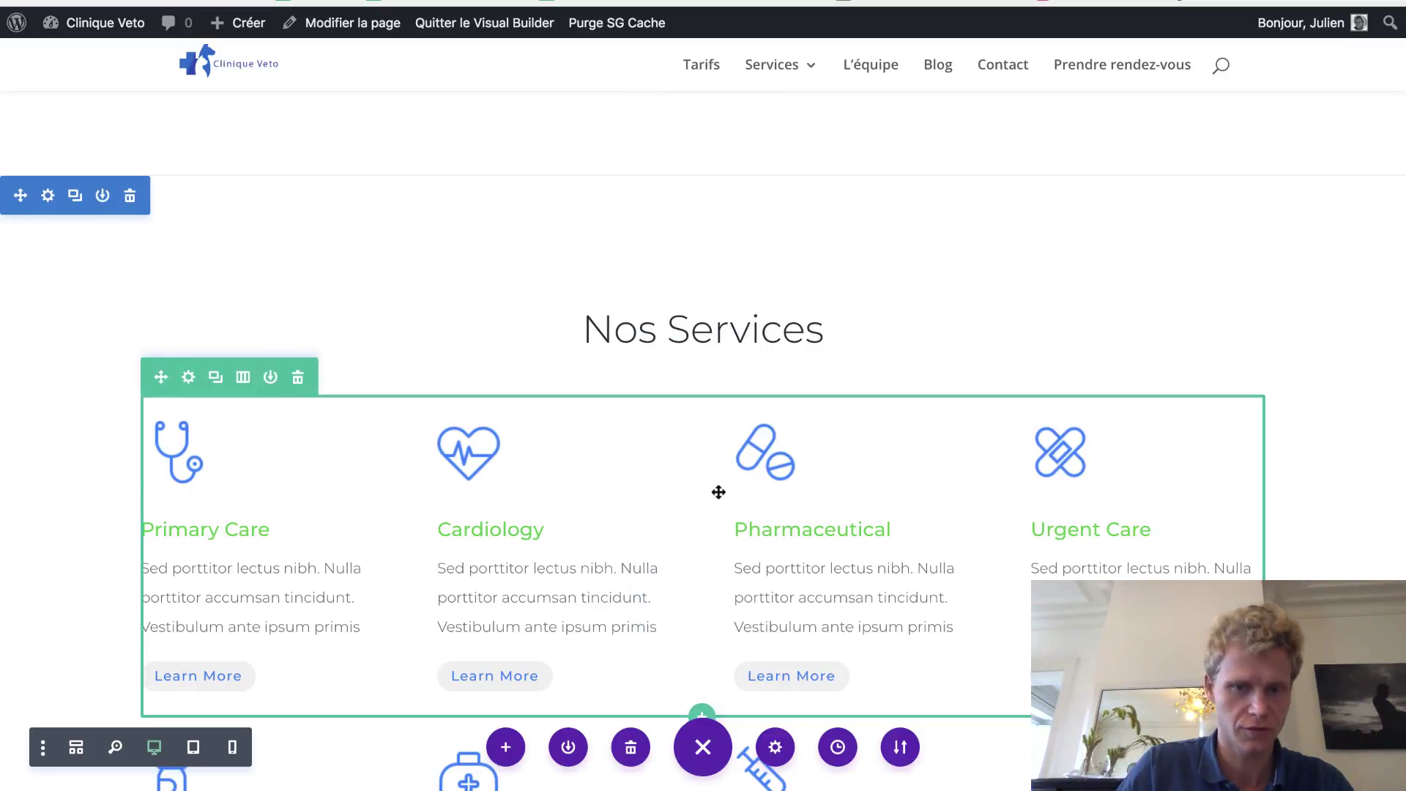
Switch the first services row to a three-column layout.
scroll(718, 492, down, 3)
mouse_move(510, 381)
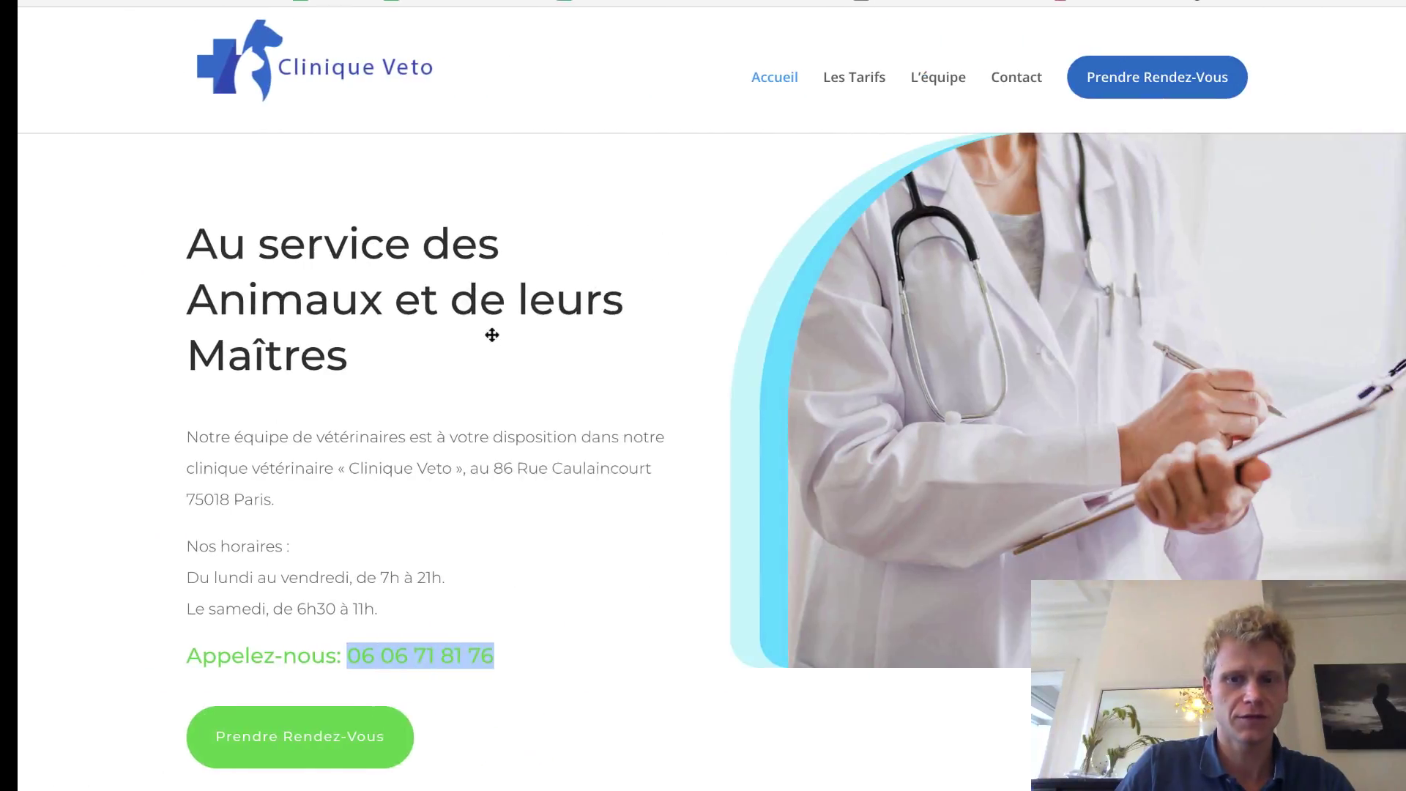
scroll(540, 483, down, 13)
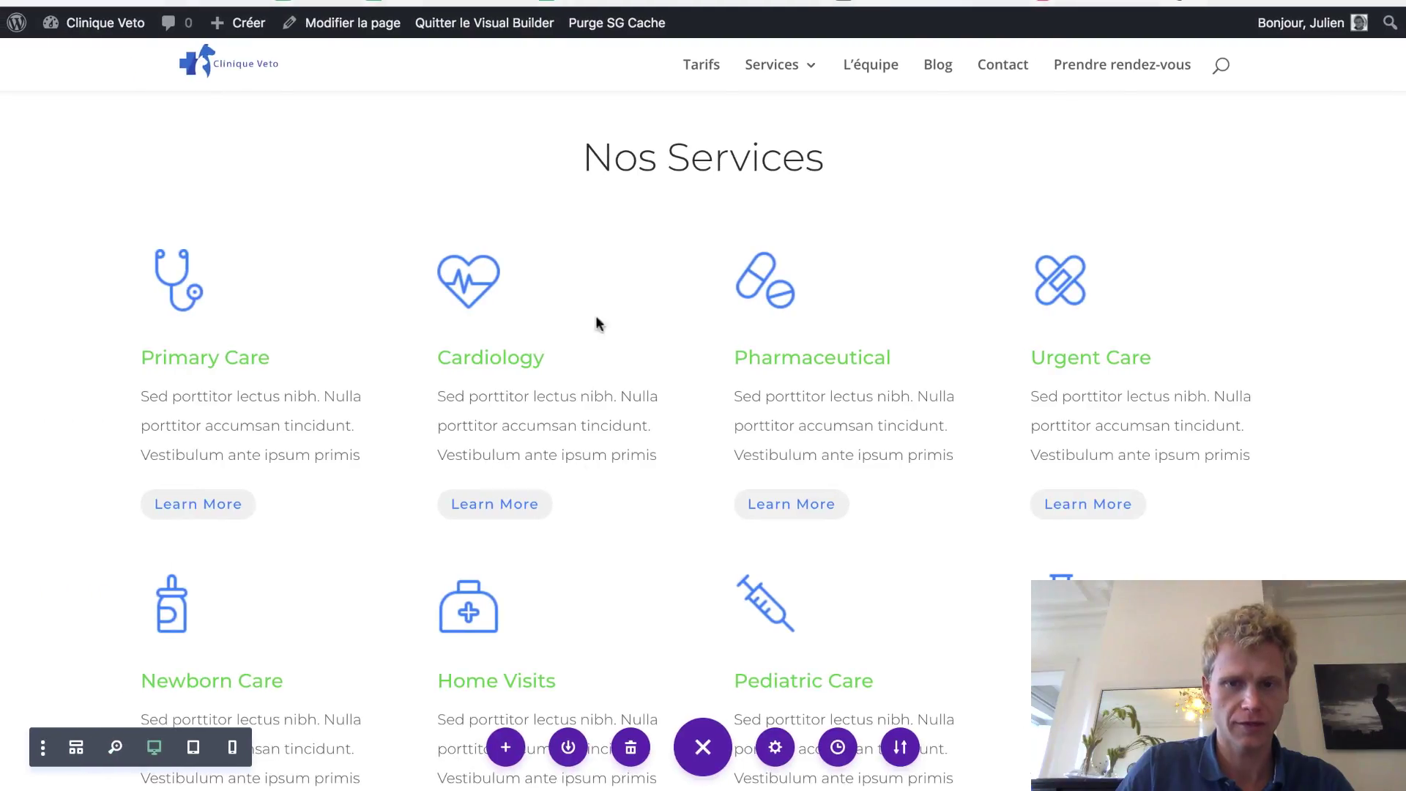
mouse_move(711, 311)
mouse_move(205, 270)
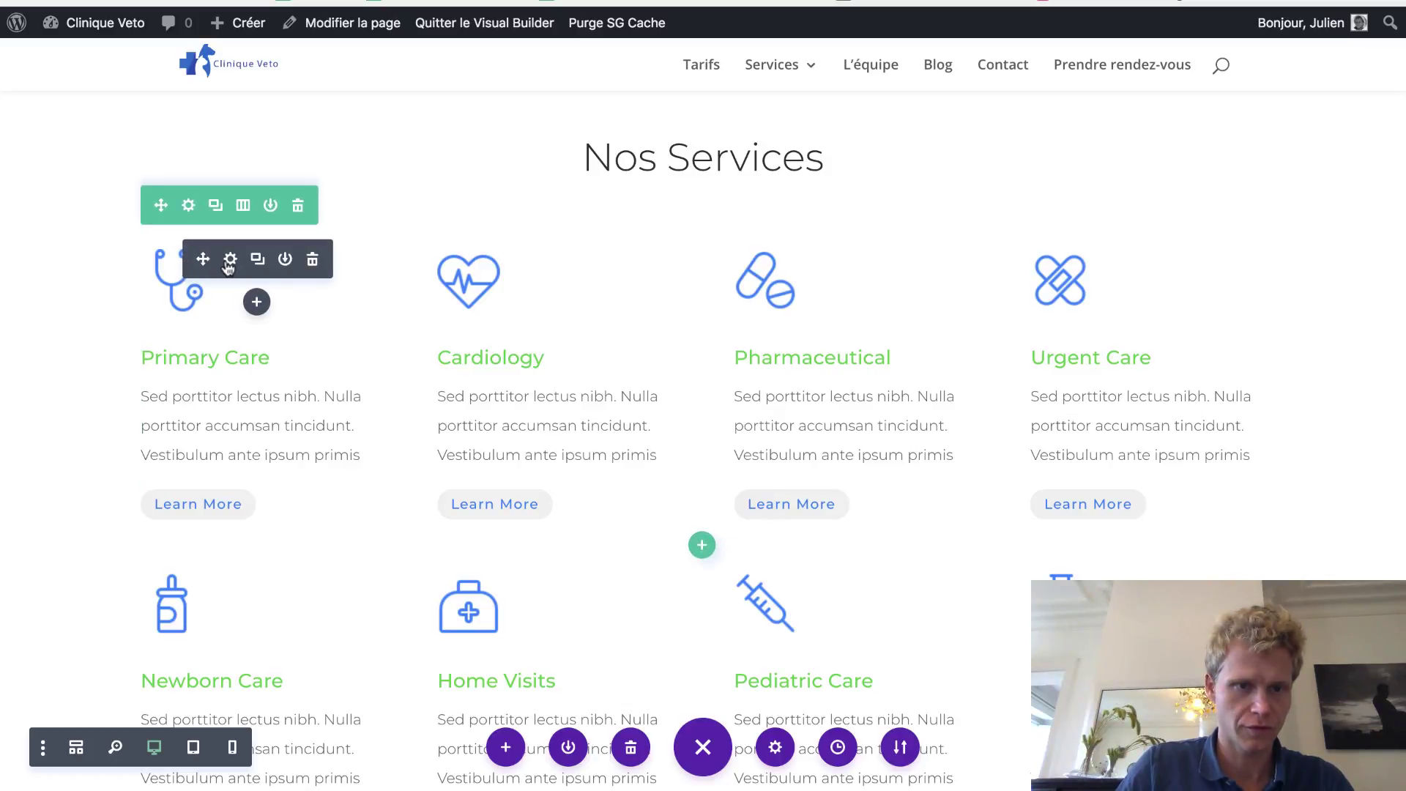
click(241, 211)
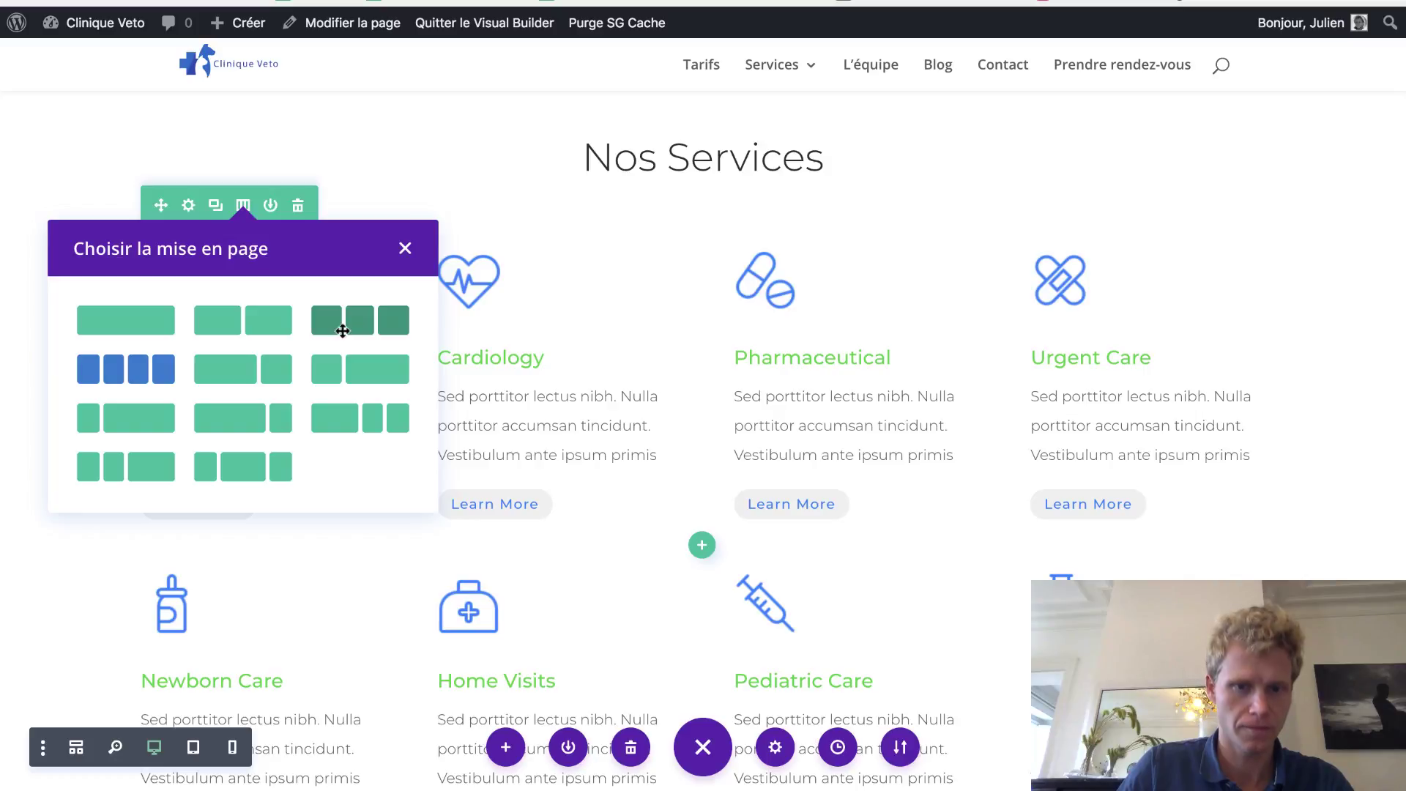
click(343, 330)
Delete the Urgent Care icon and its text and button modules.
scroll(700, 533, down, 3)
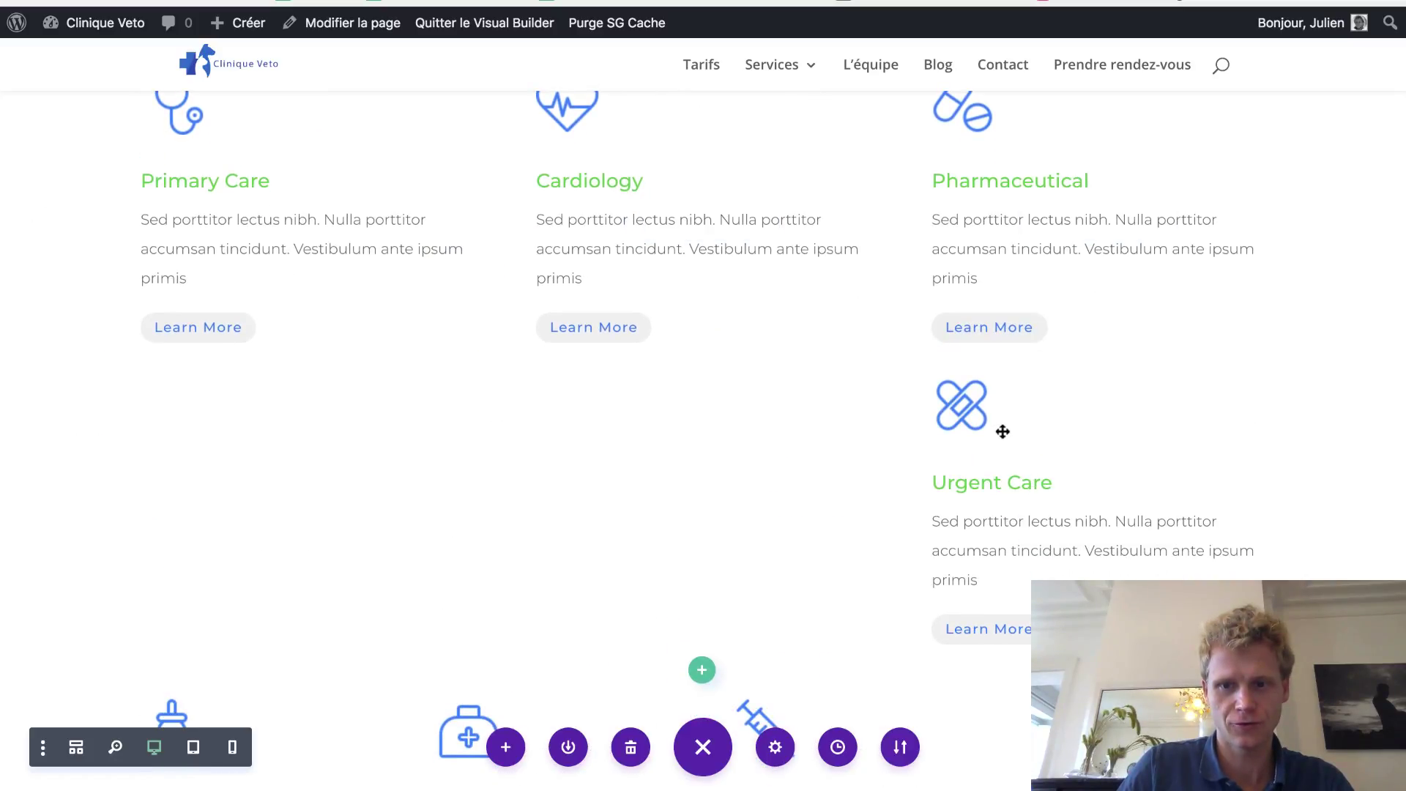
mouse_move(1156, 417)
click(1154, 384)
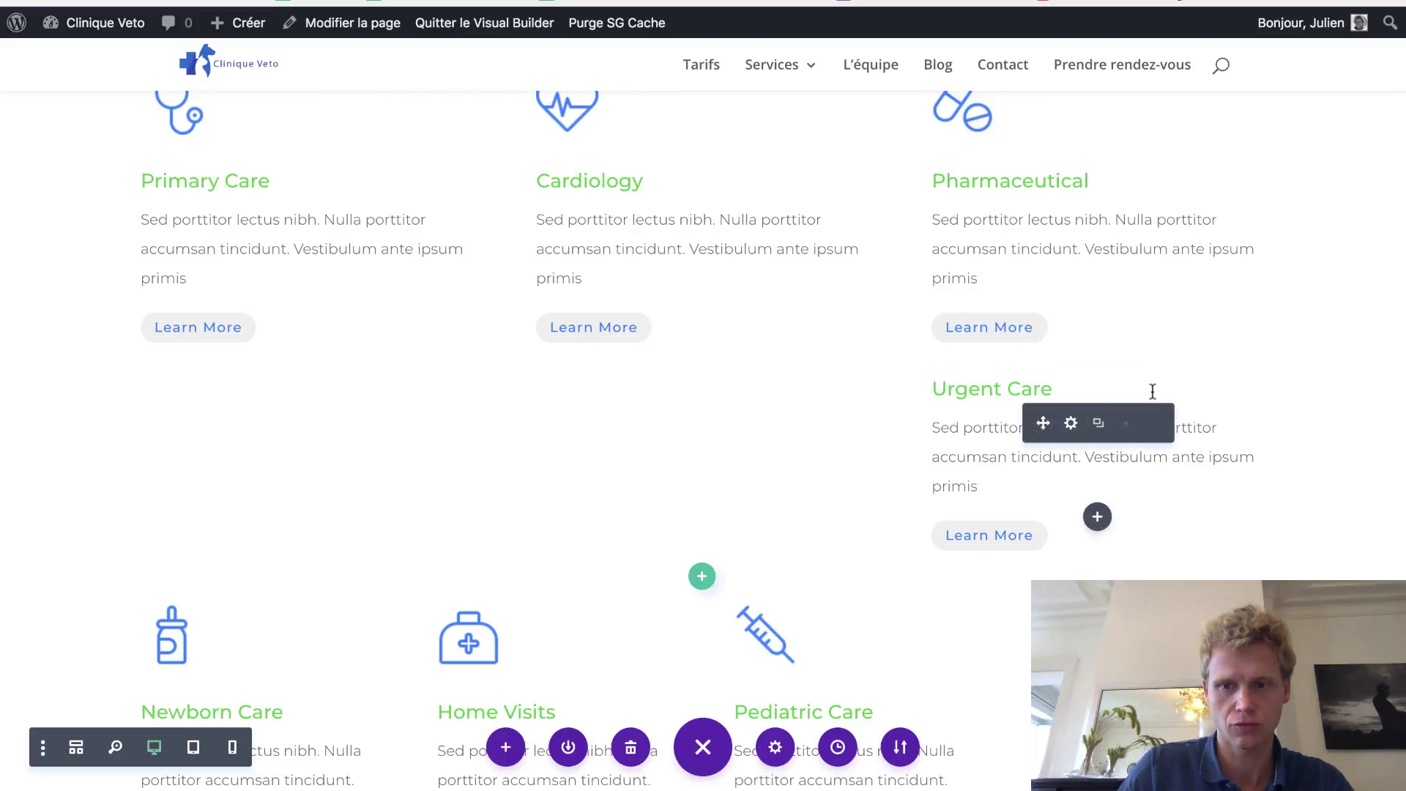
click(1152, 426)
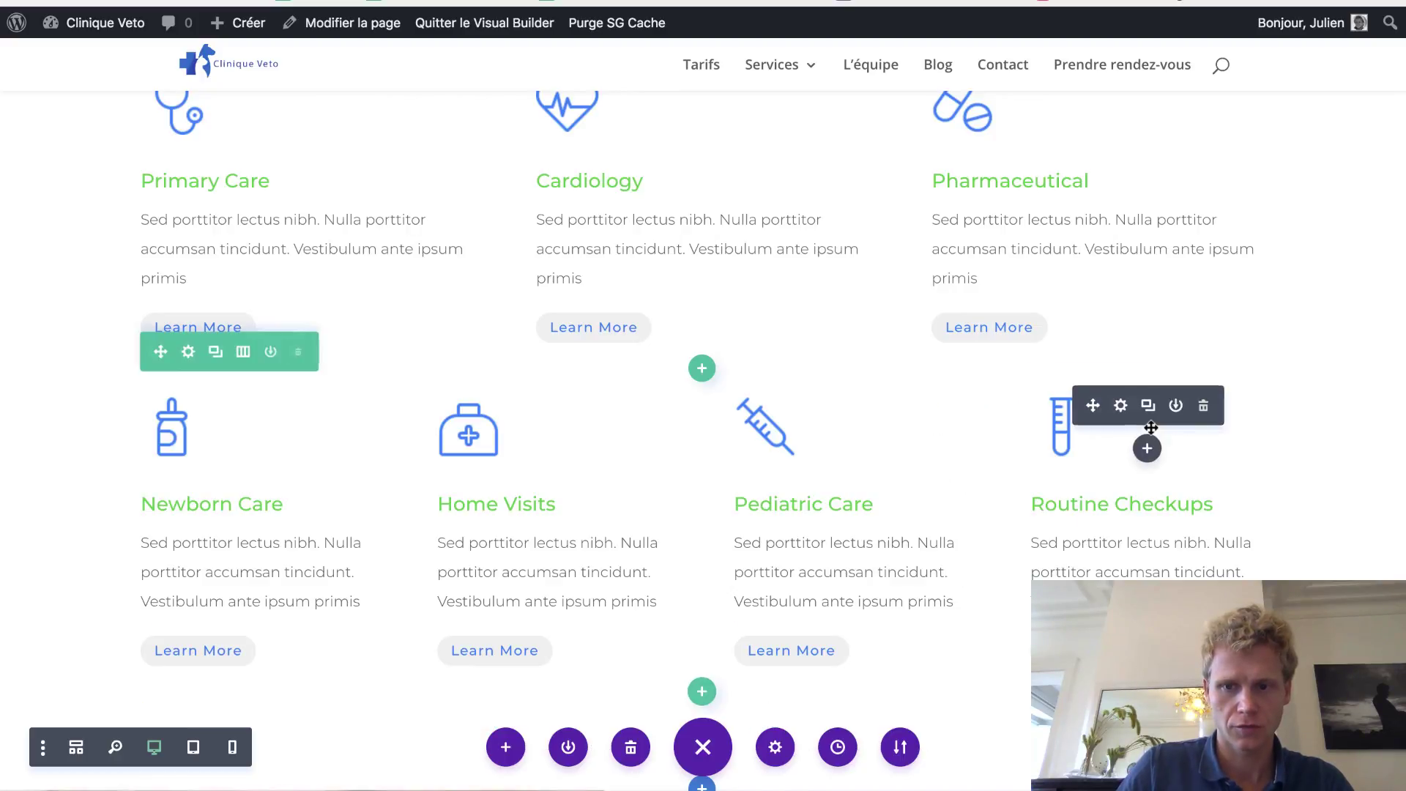
scroll(908, 328, up, 3)
mouse_move(223, 308)
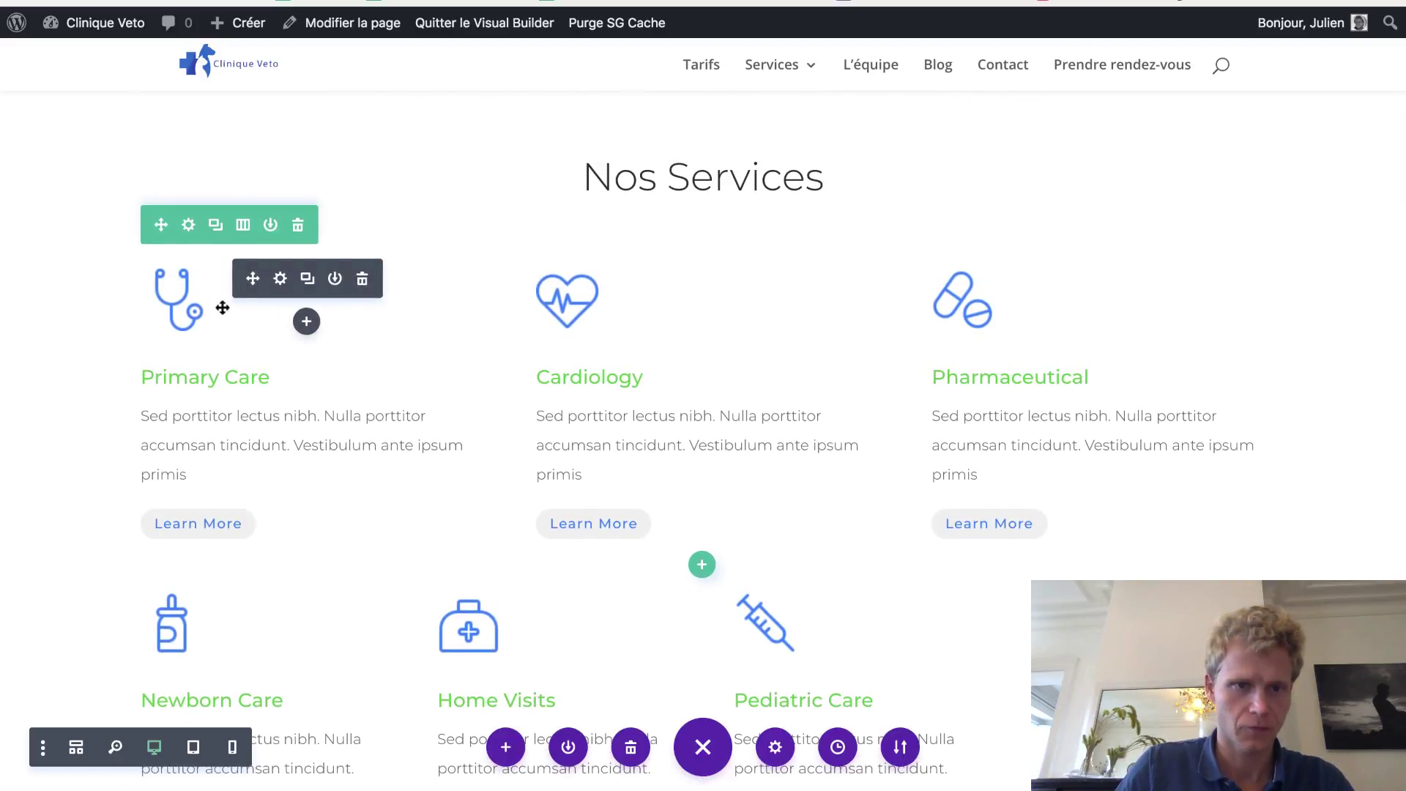
Centre the stethoscope and heart icons via Style > Alignement.
click(280, 282)
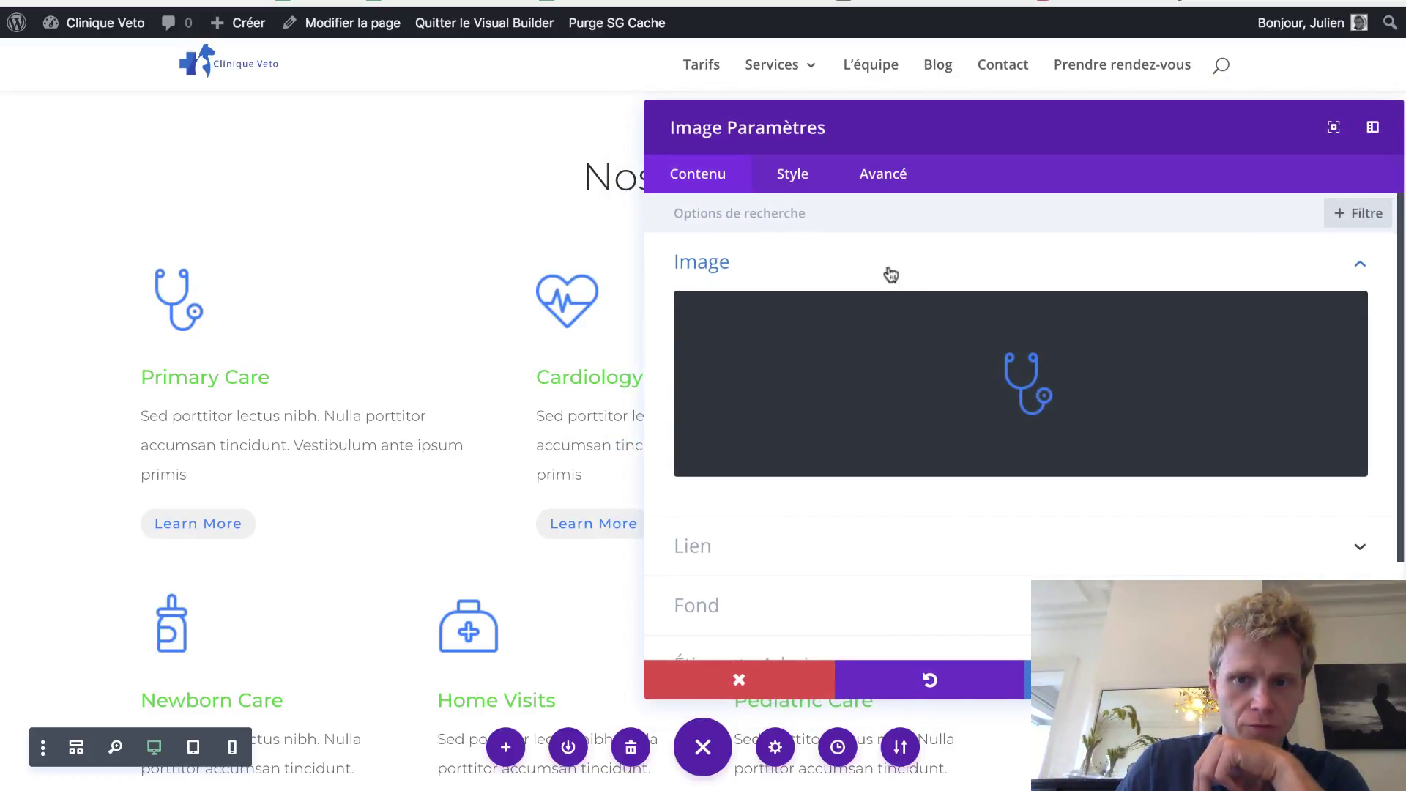
click(793, 188)
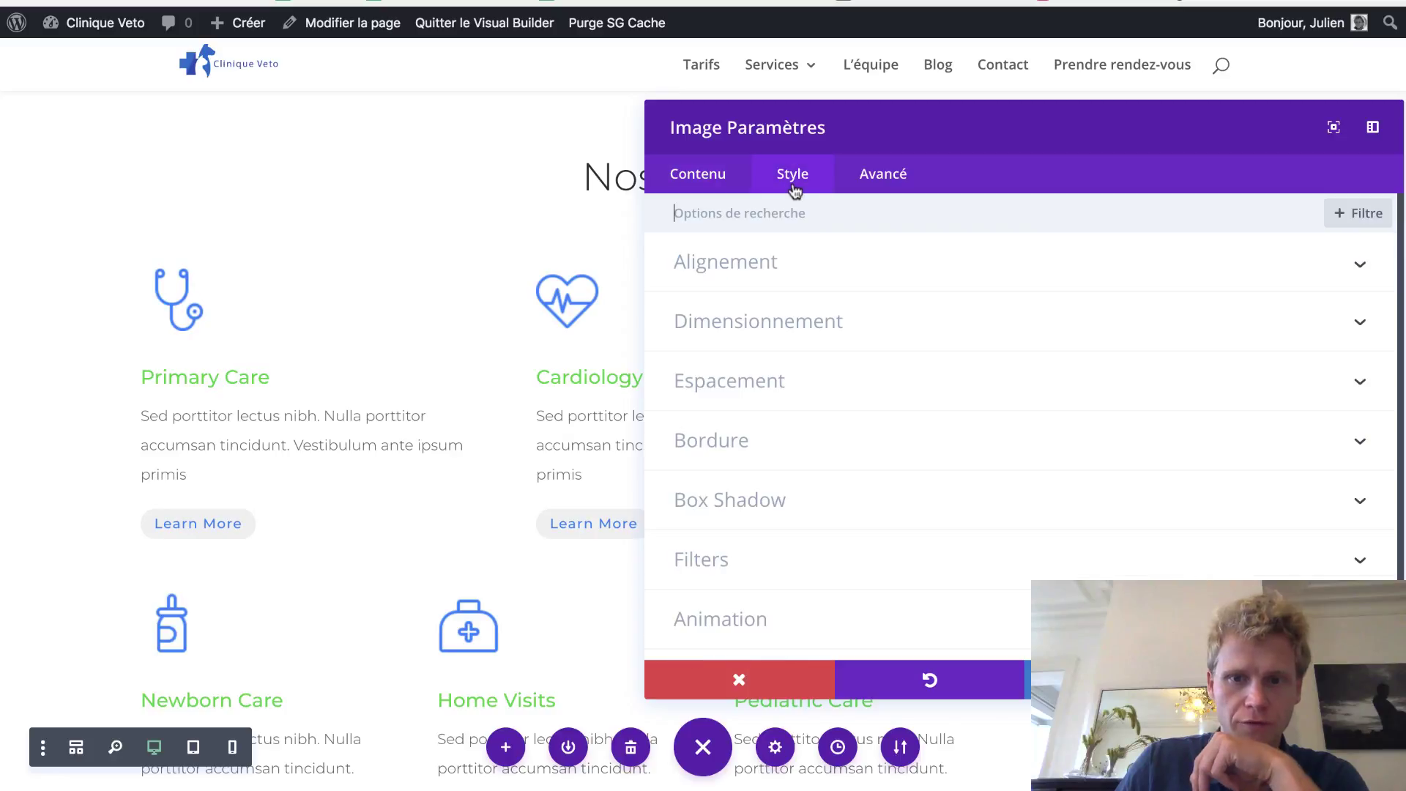
click(788, 272)
click(988, 347)
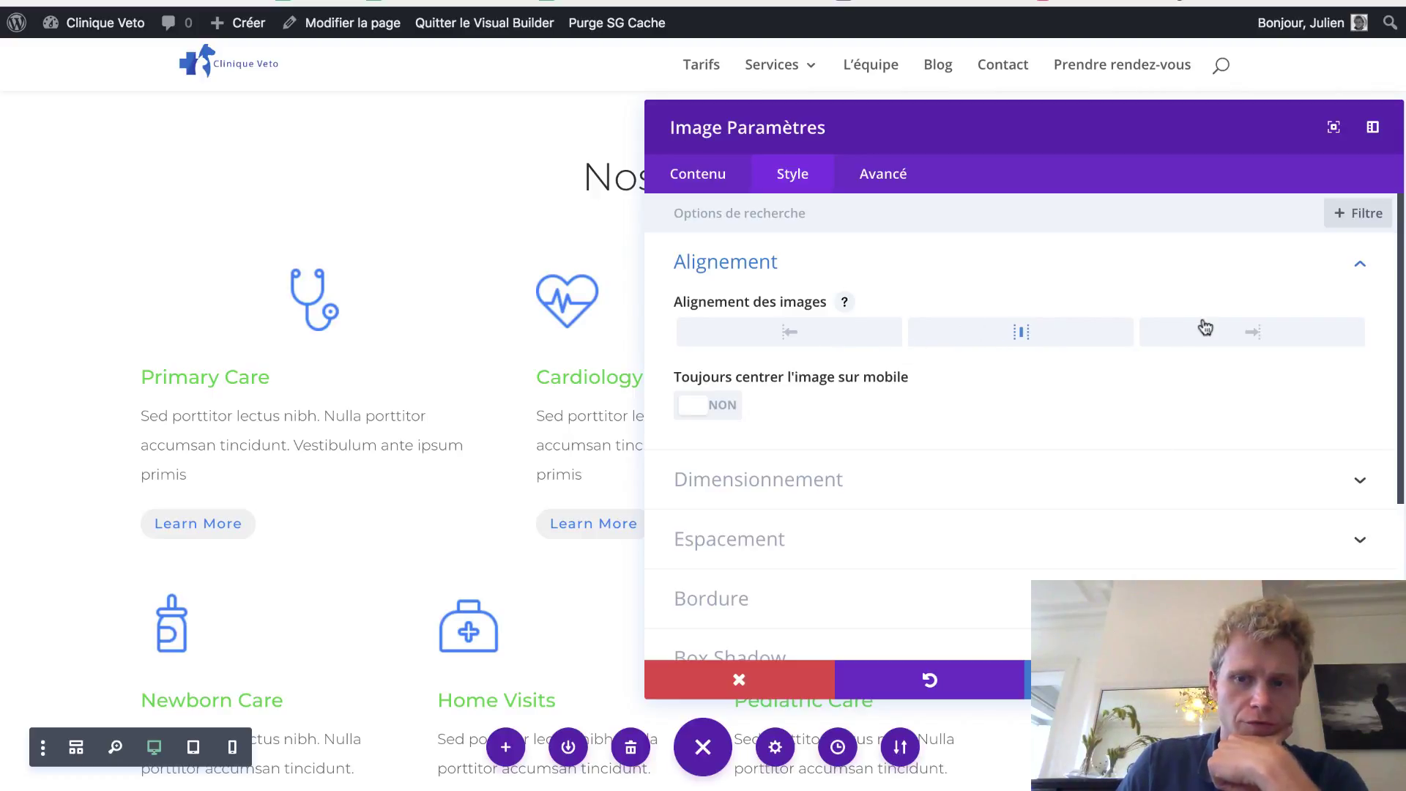
key(Escape)
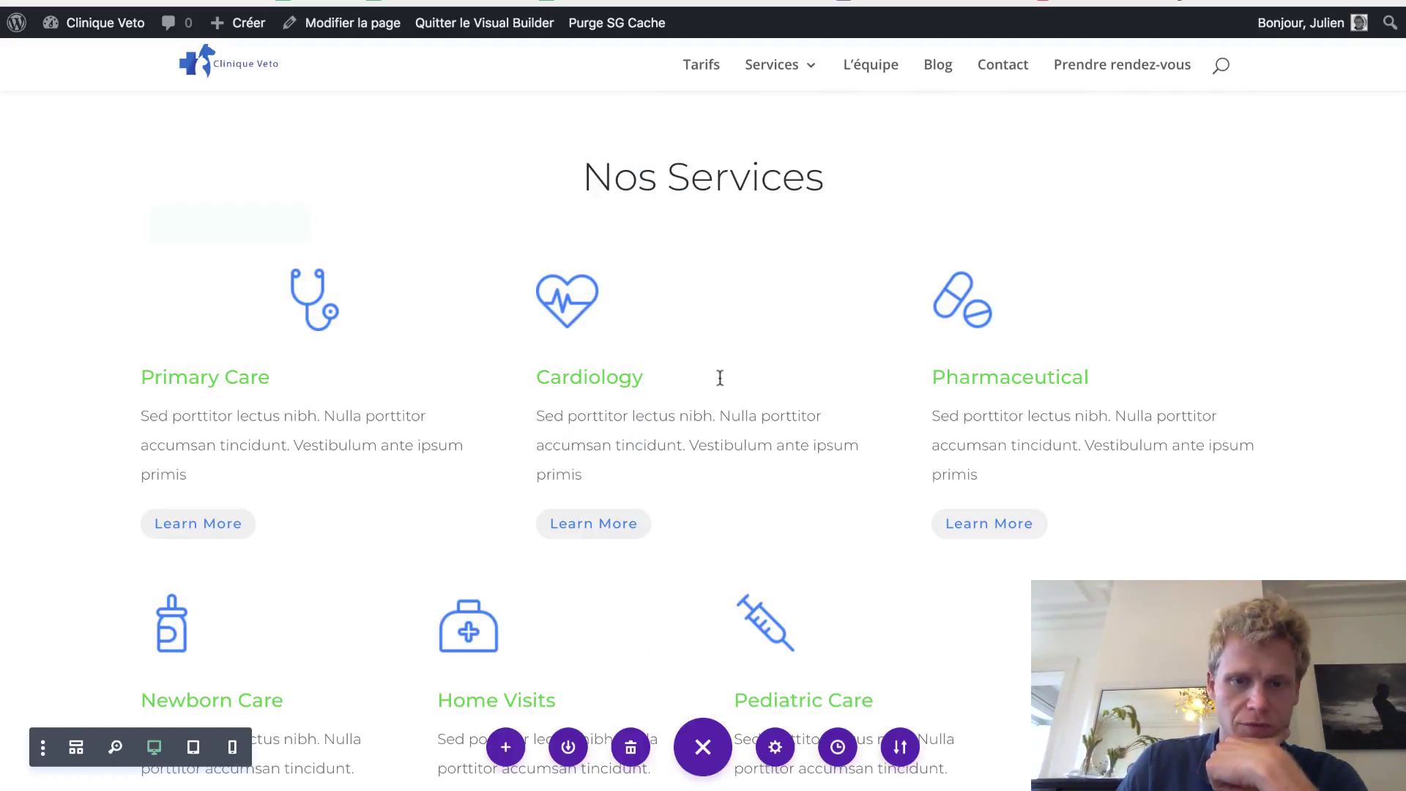
click(671, 278)
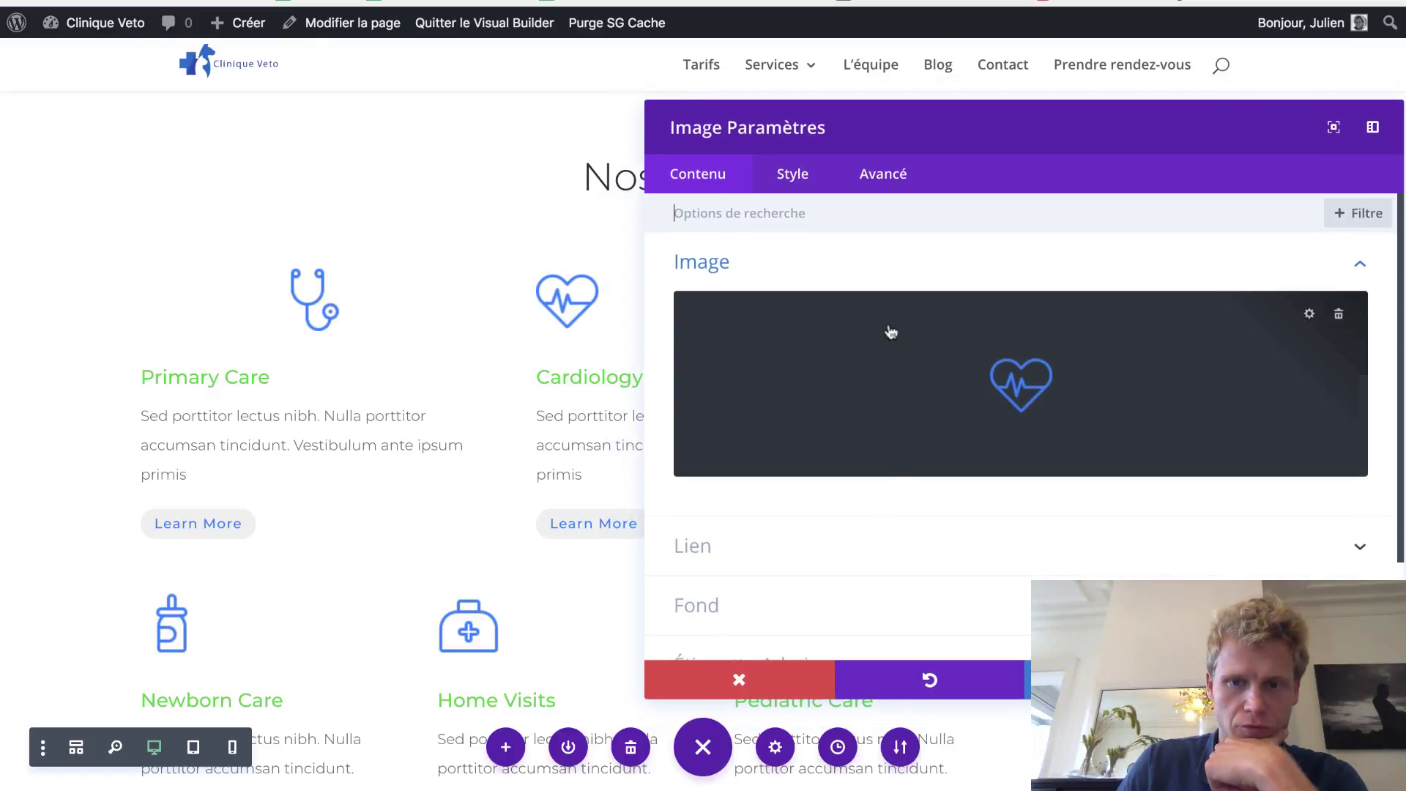
click(791, 178)
click(809, 271)
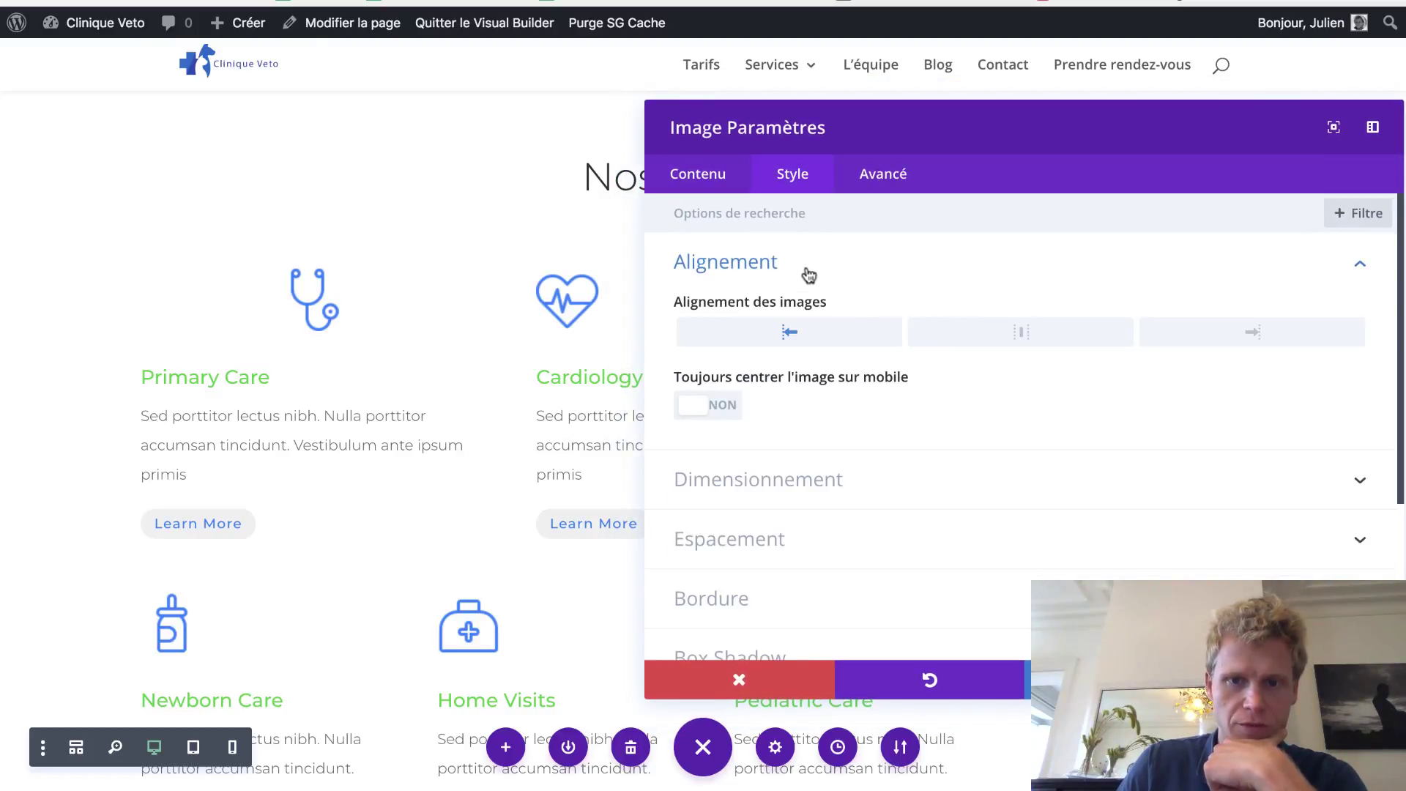
click(973, 335)
key(Escape)
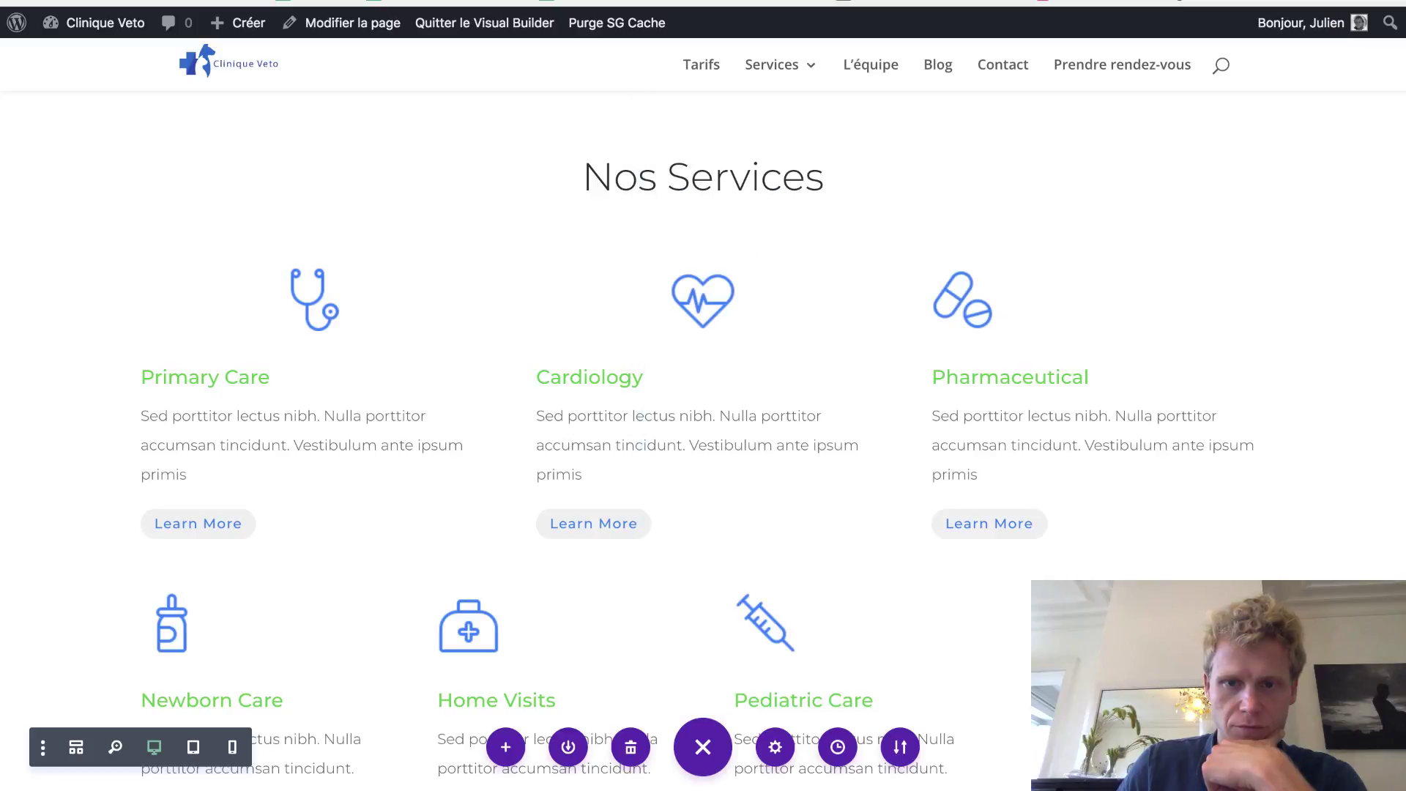
Copy the heart image's module styles and paste them onto the pill icon.
right_click(704, 321)
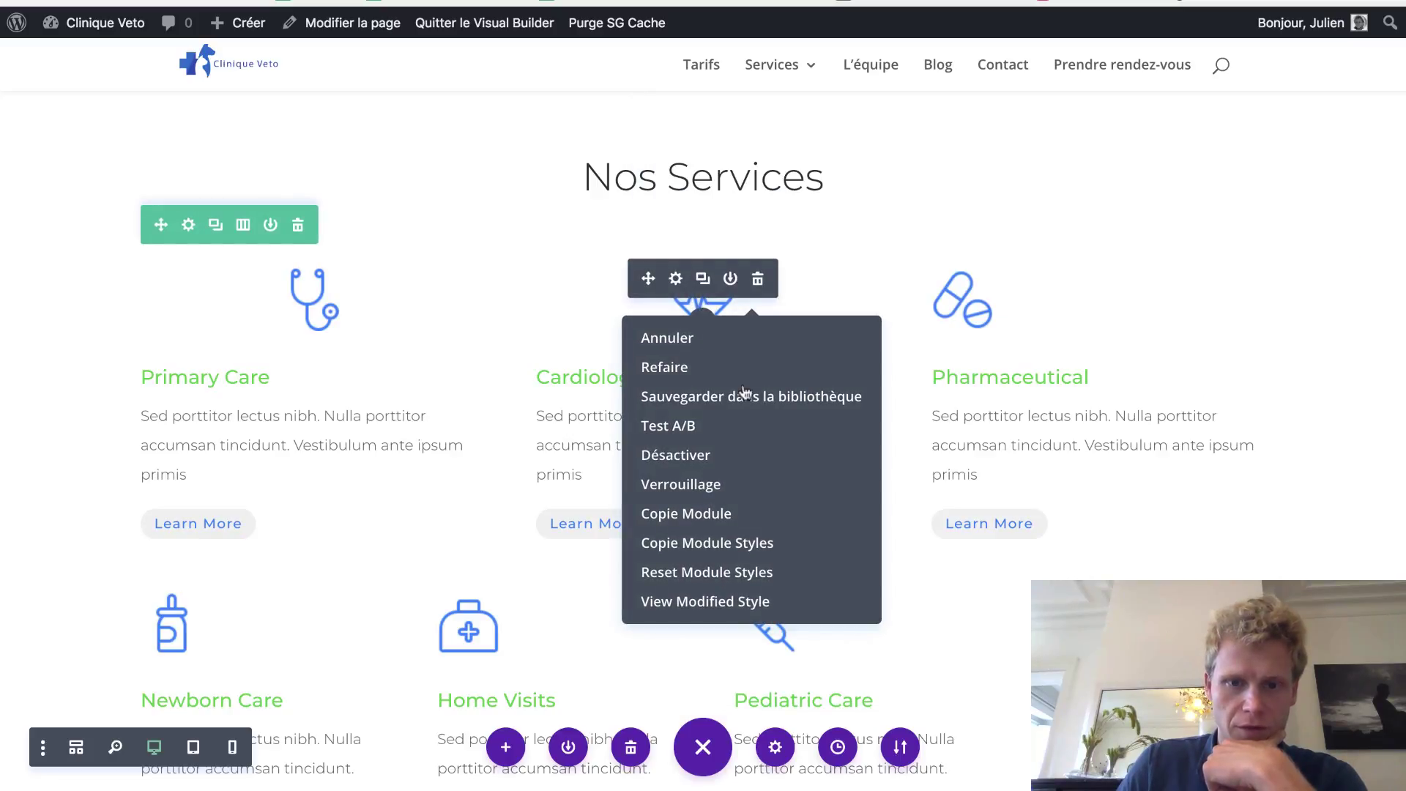
click(718, 543)
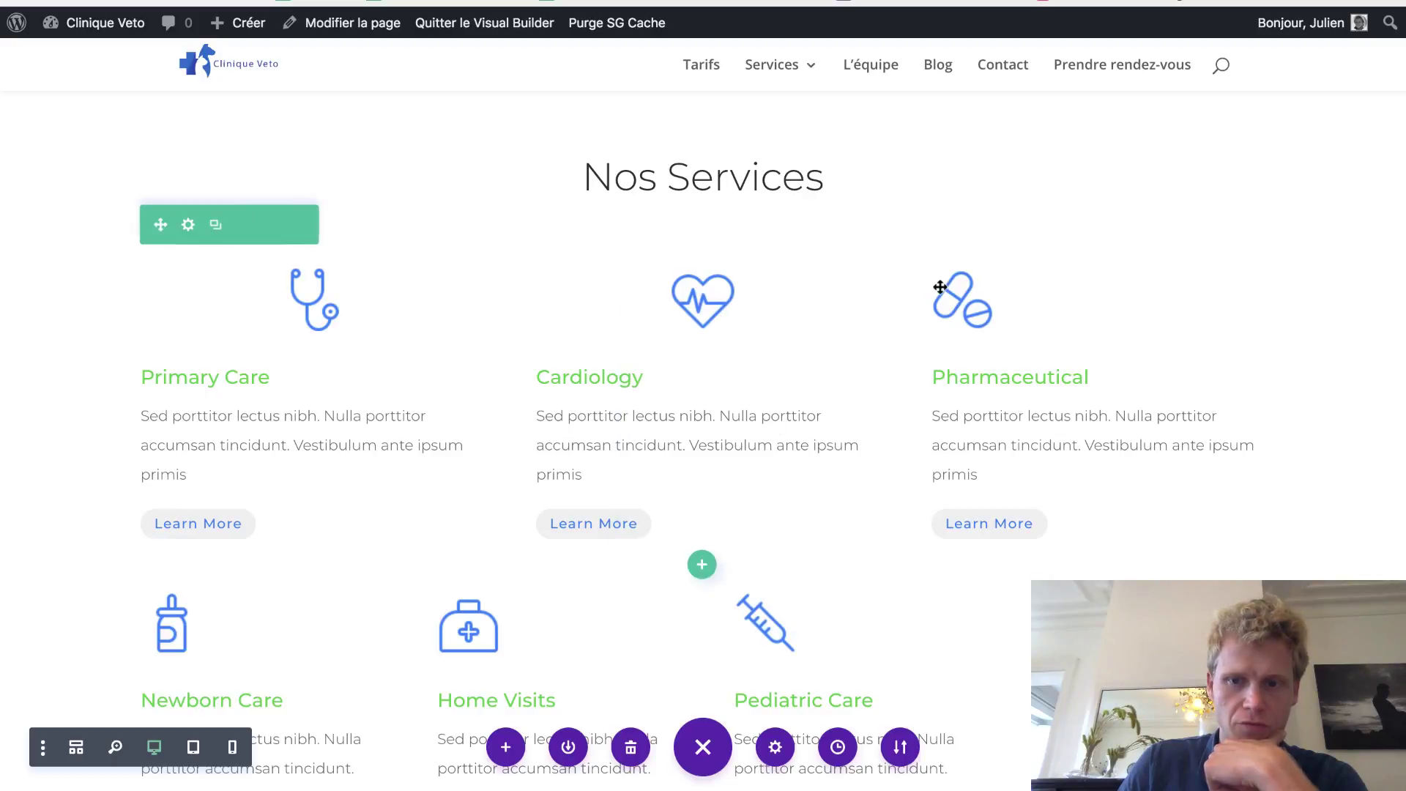
right_click(959, 289)
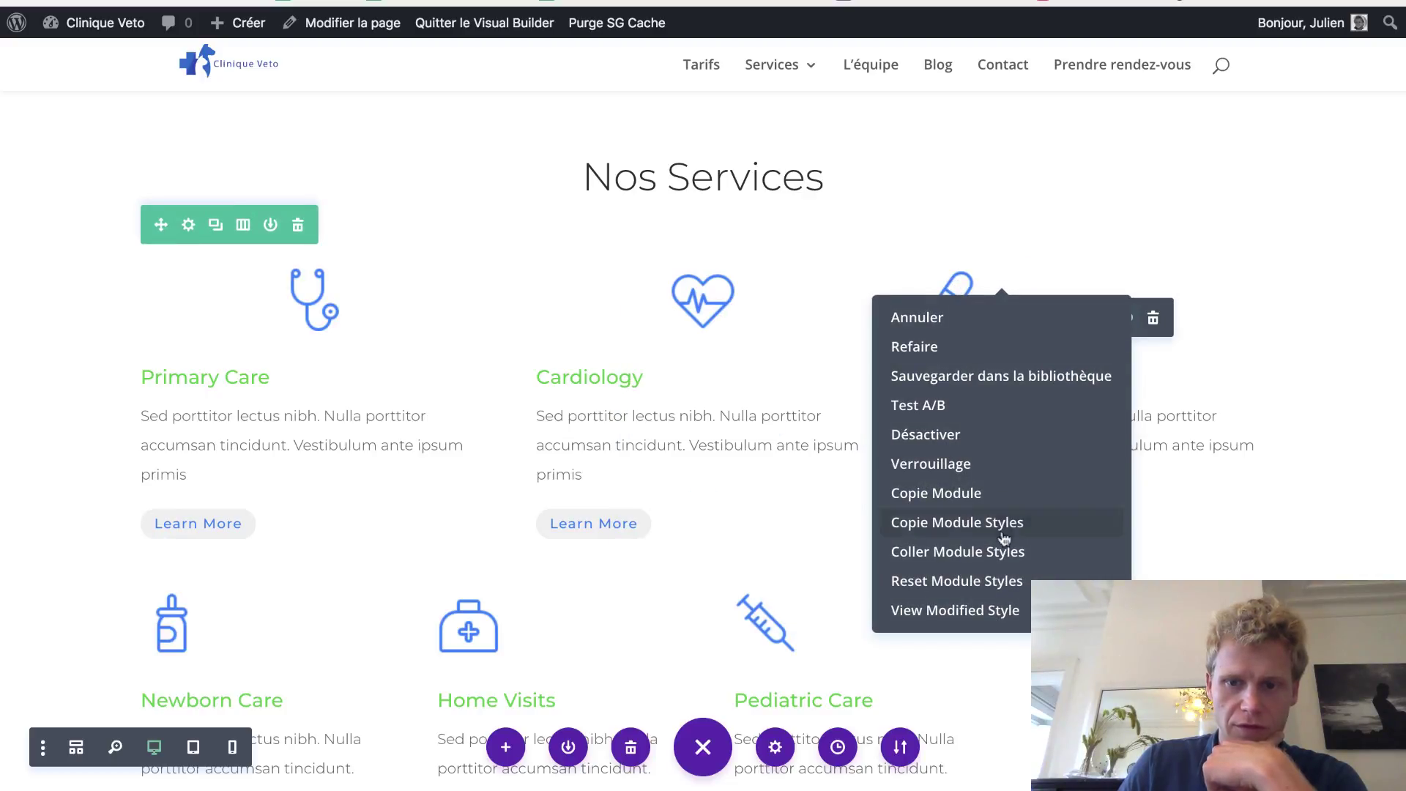
click(993, 555)
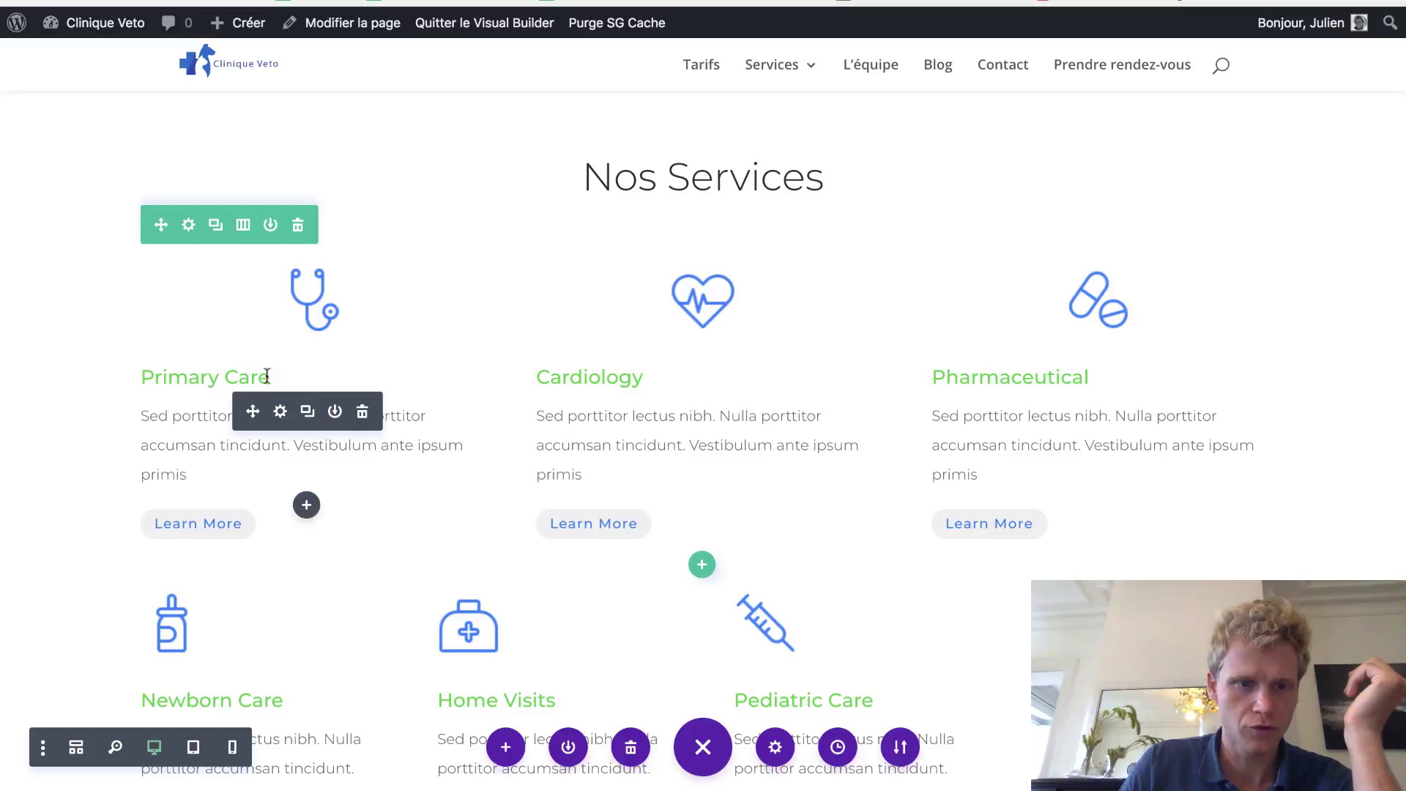
Retitle the Primary Care block 'Consultation courante' with an 'En savoir plus' button.
click(282, 413)
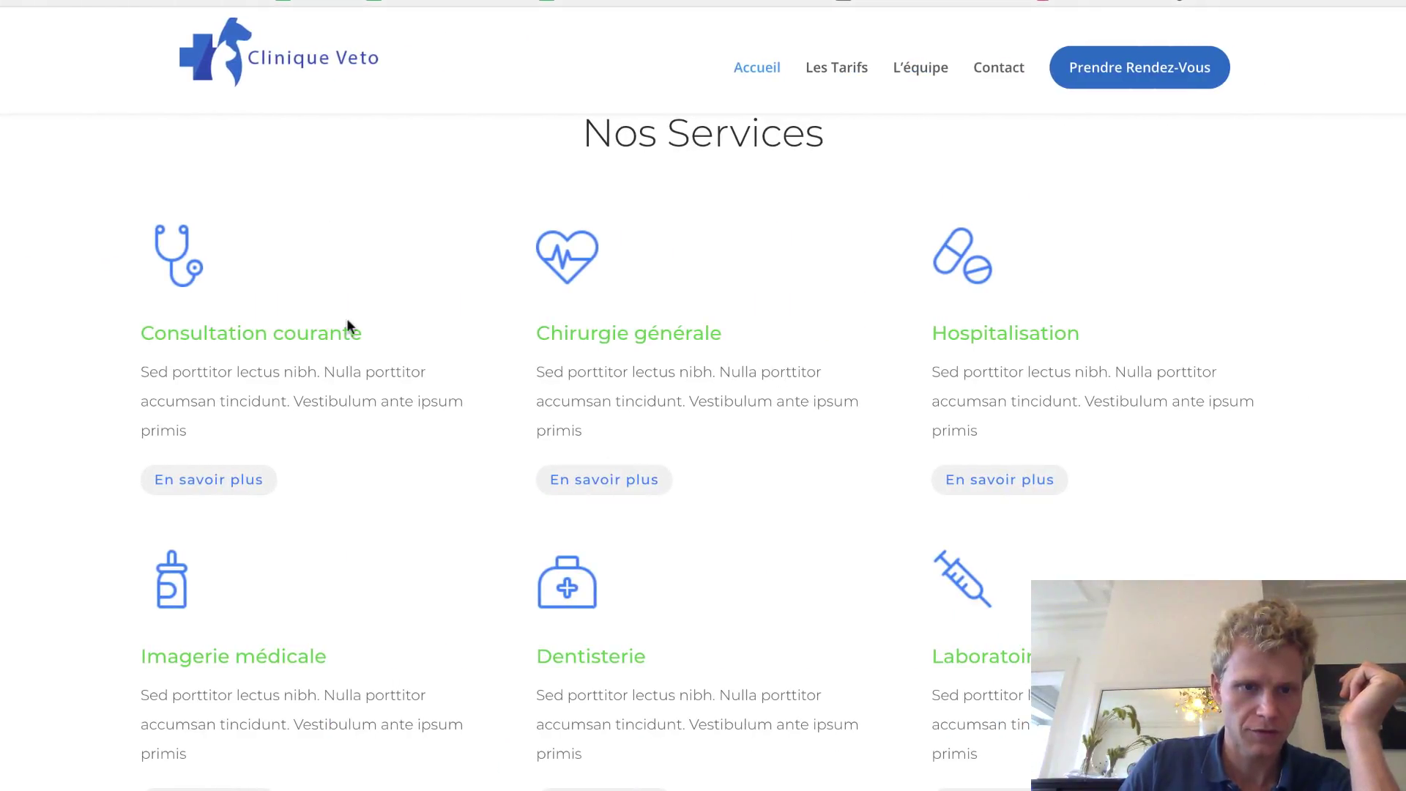
drag(372, 328, 142, 331)
key(ctrl+c)
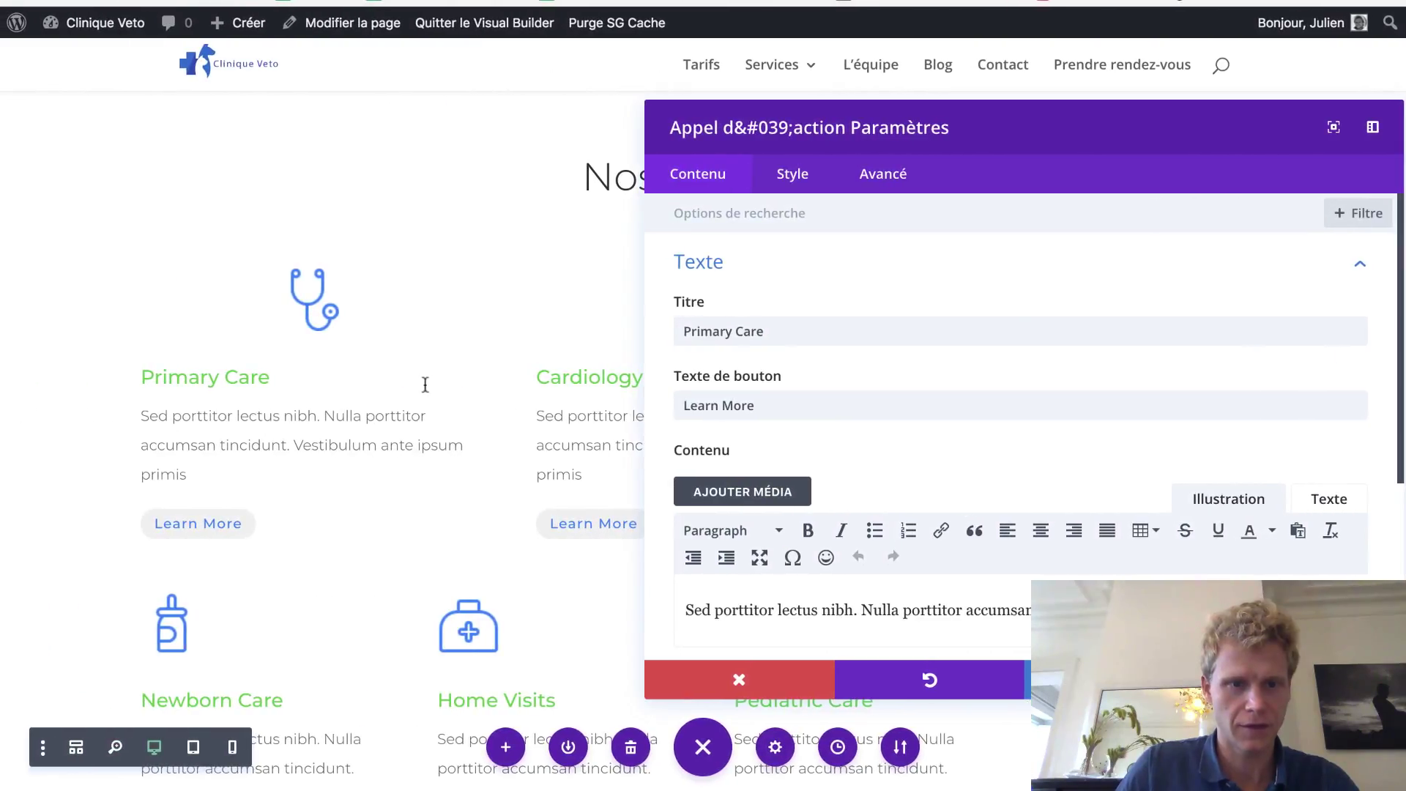
drag(822, 332, 658, 333)
key(ctrl+v)
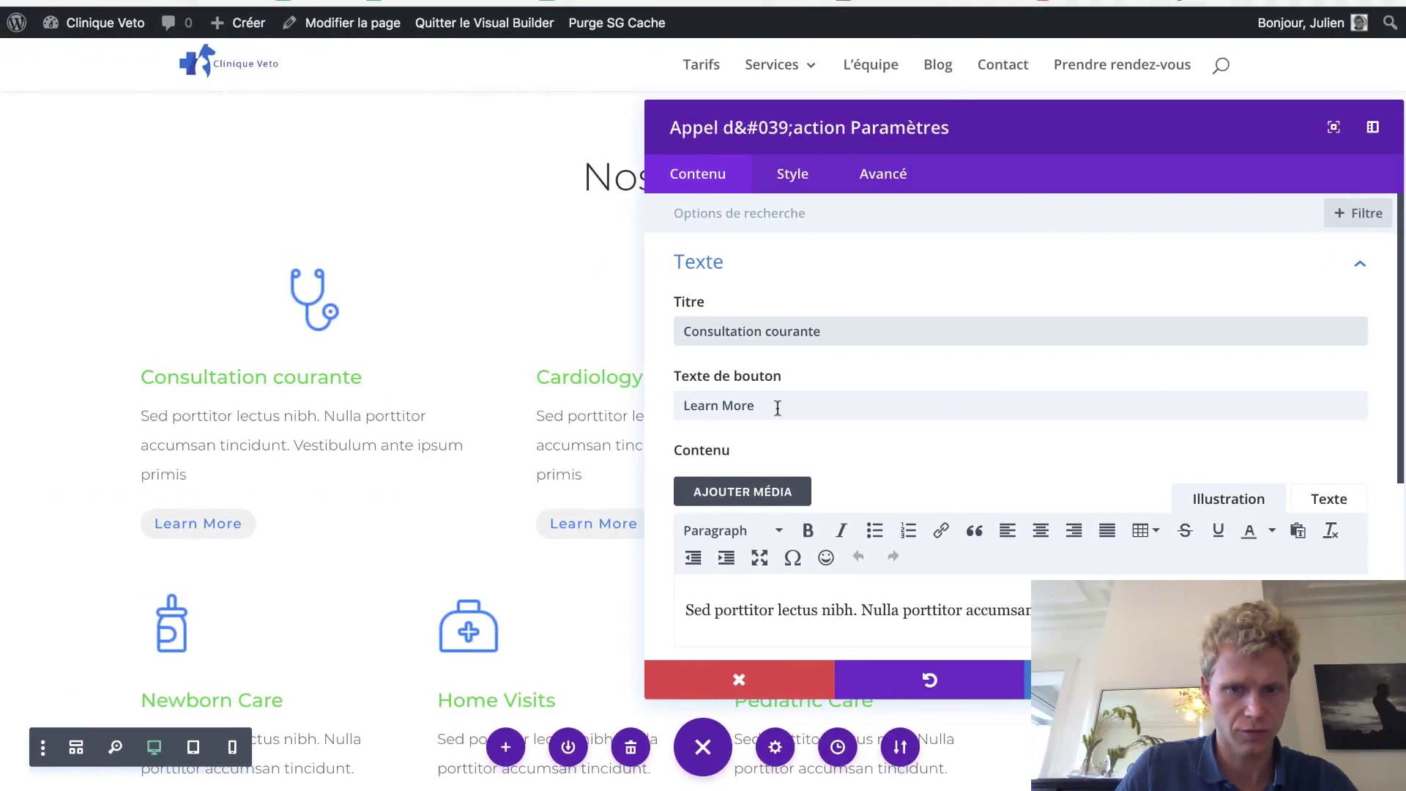
drag(775, 405, 591, 408)
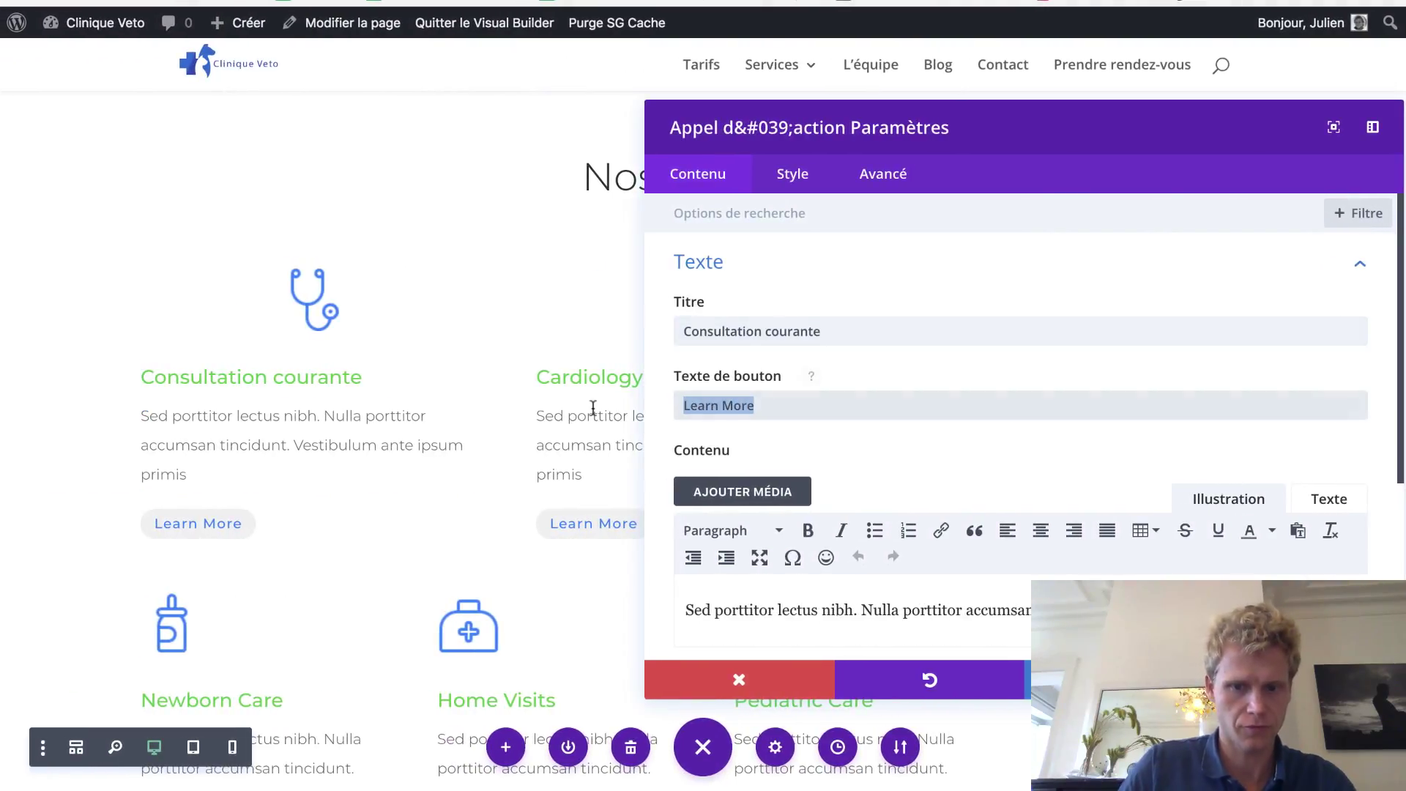
click(539, 416)
text(E)
key(BackSpace)
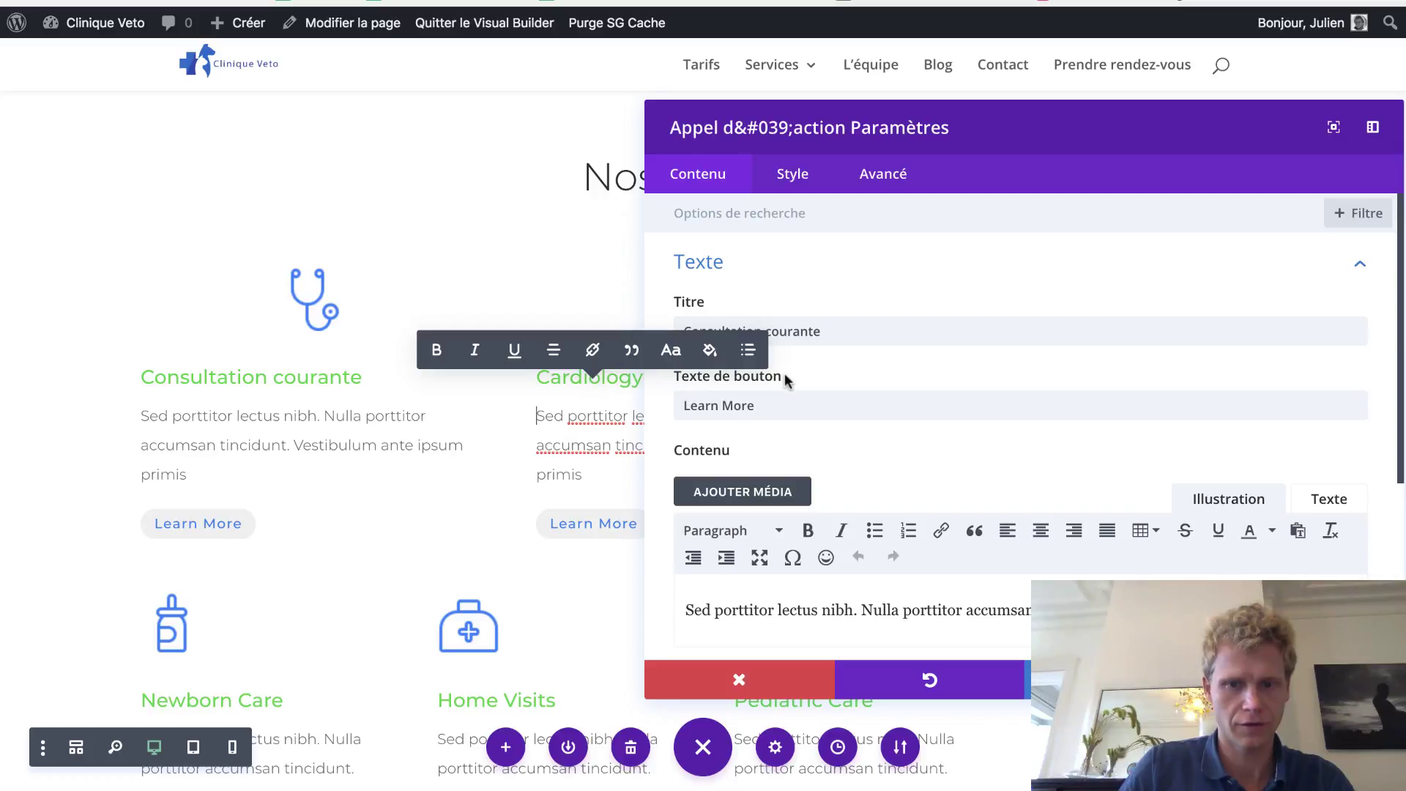
drag(784, 402, 668, 407)
text(En)
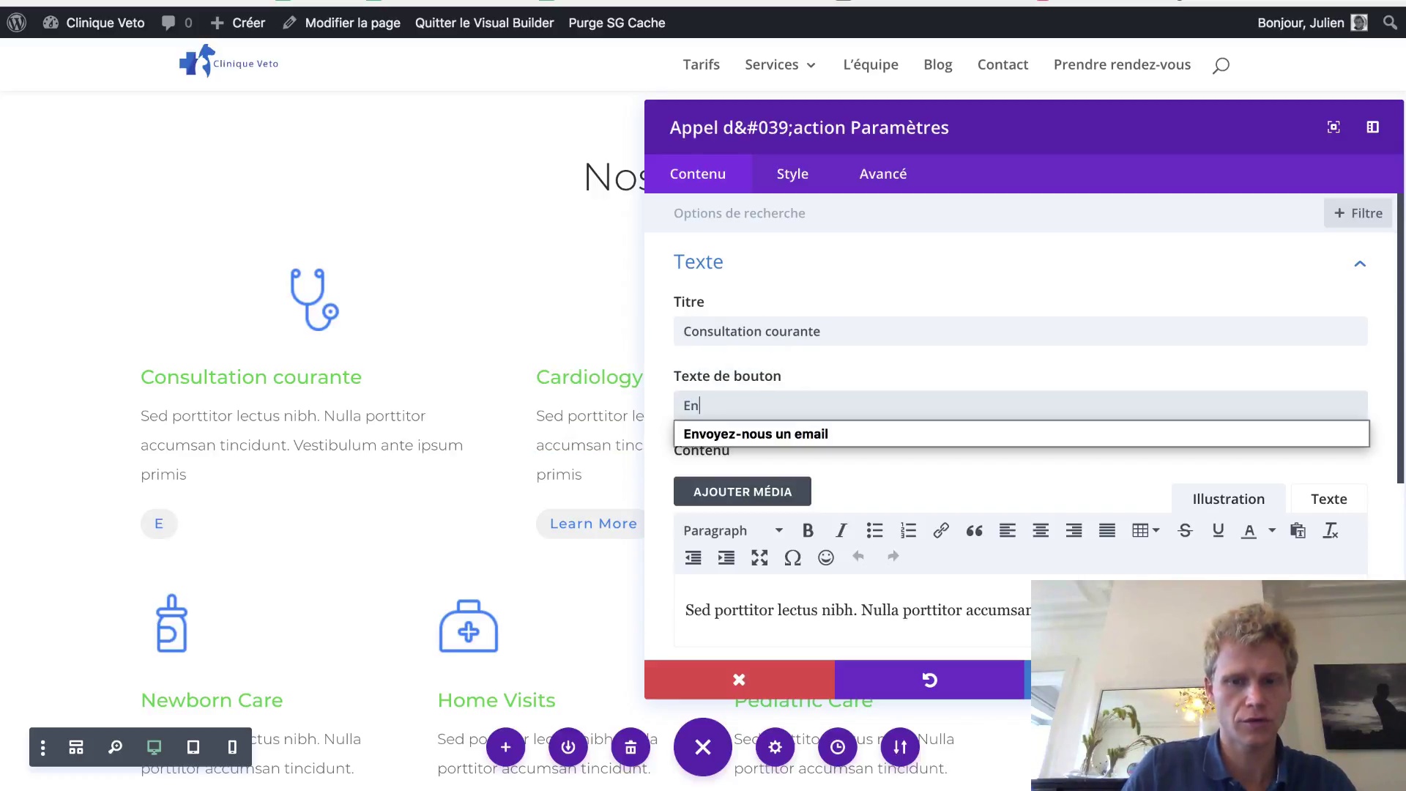
text( savoir plus)
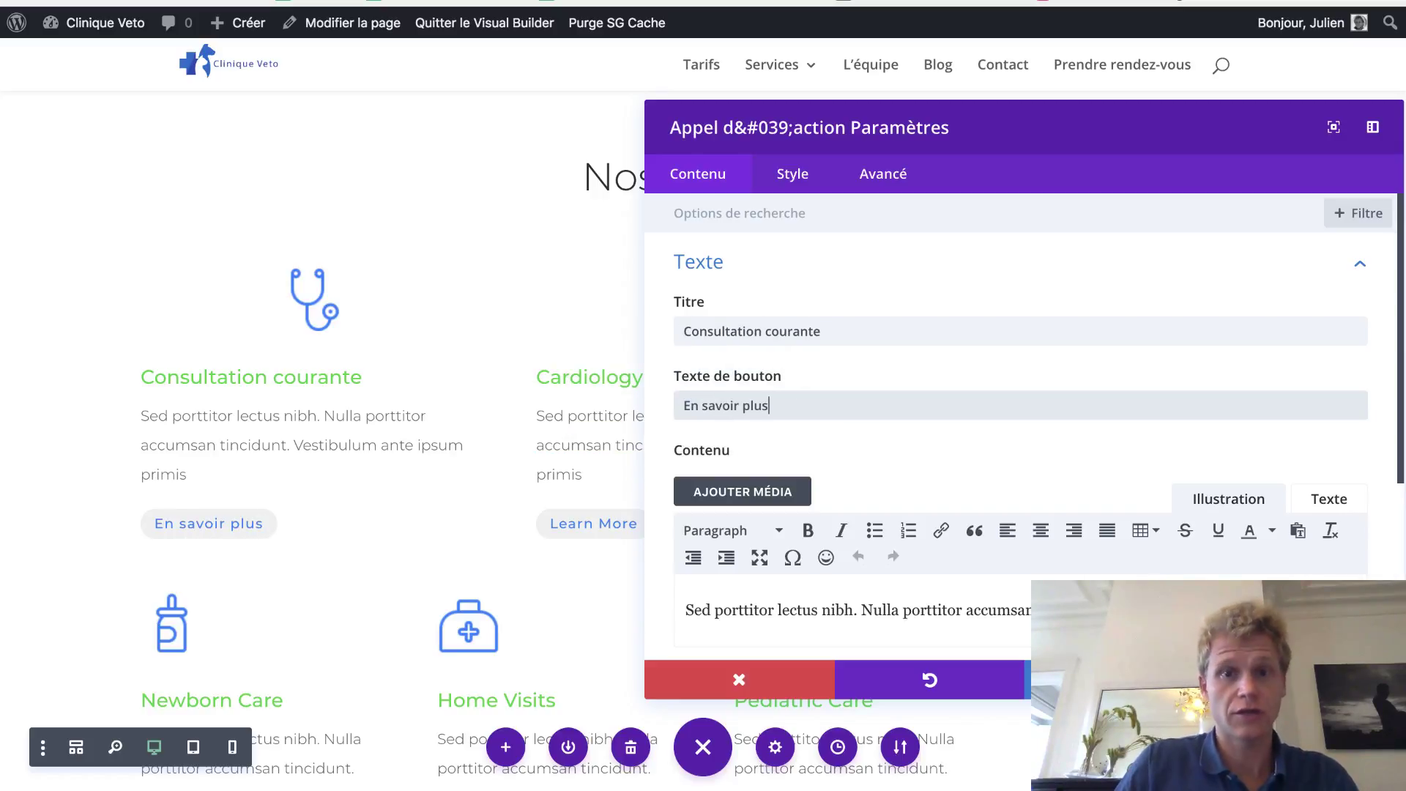
Point the block's button link to a /services/ page.
scroll(1246, 389, down, 5)
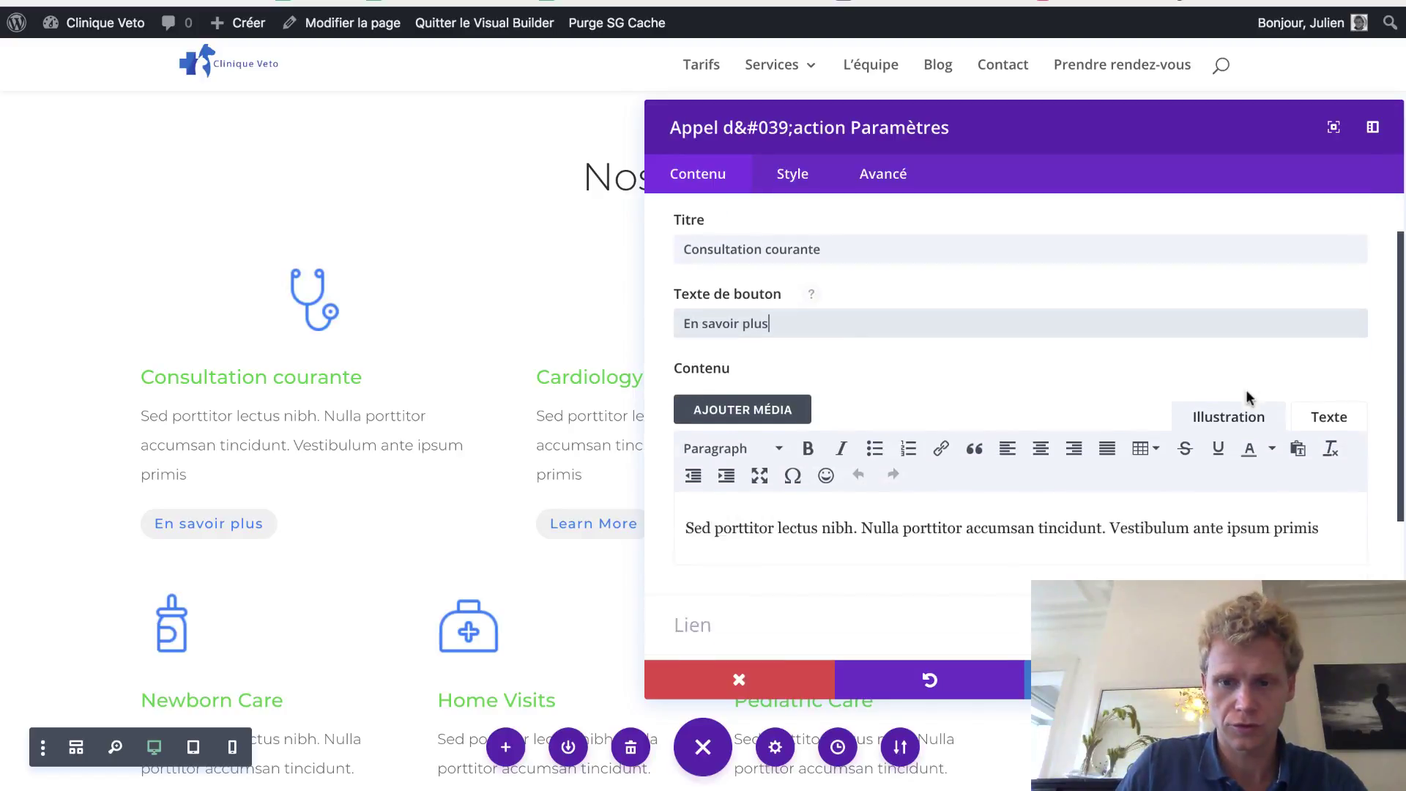
click(1152, 421)
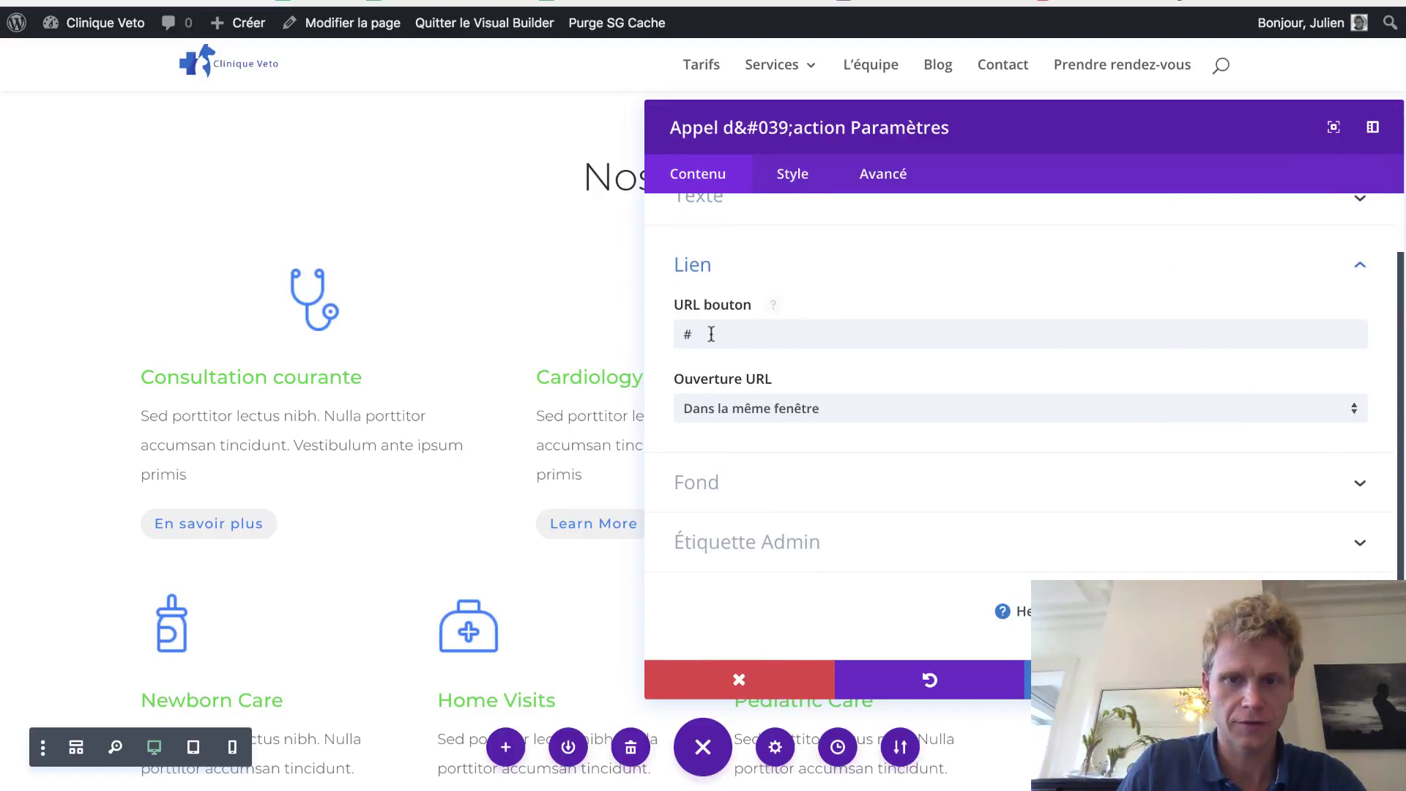
drag(712, 334, 633, 335)
text(/se)
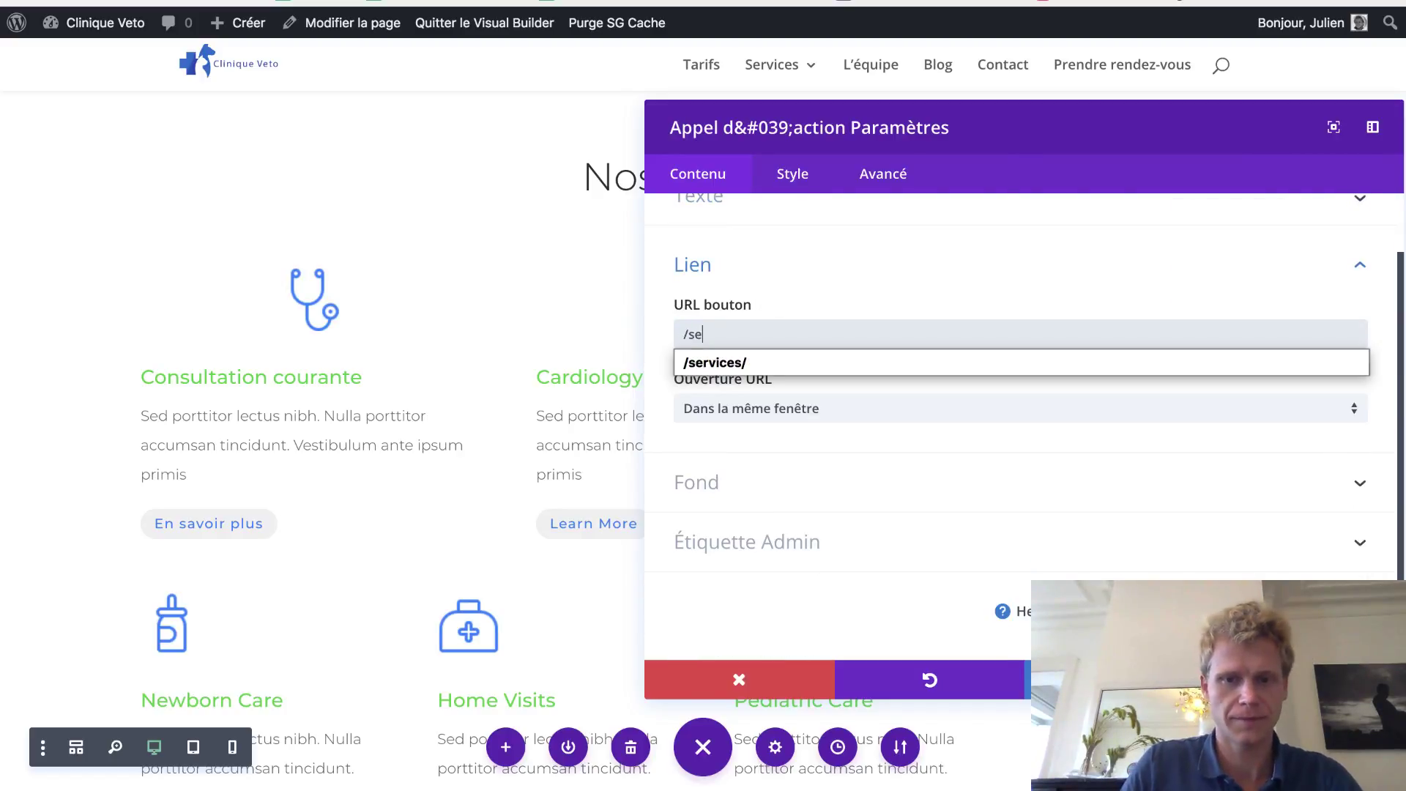
text(rvices/)
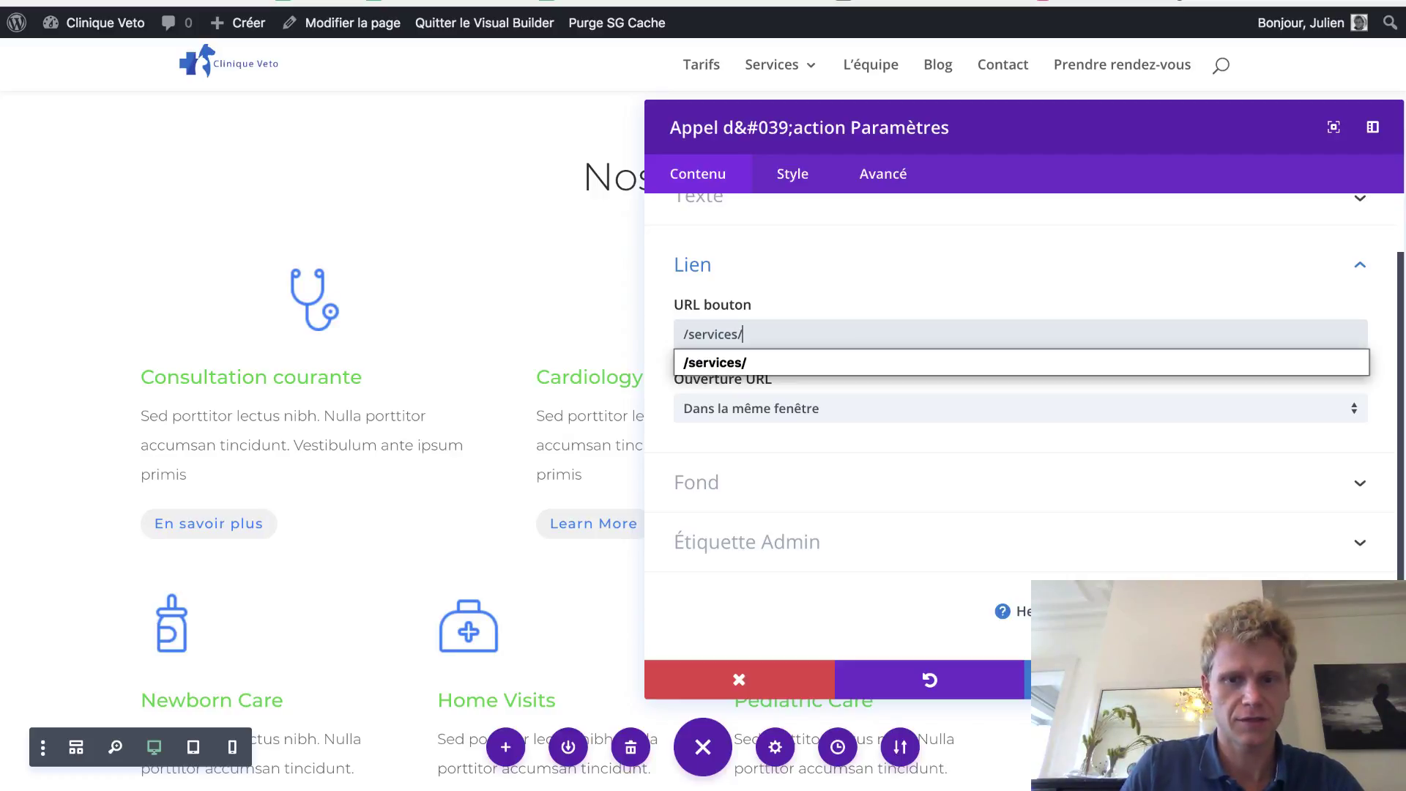
text(con)
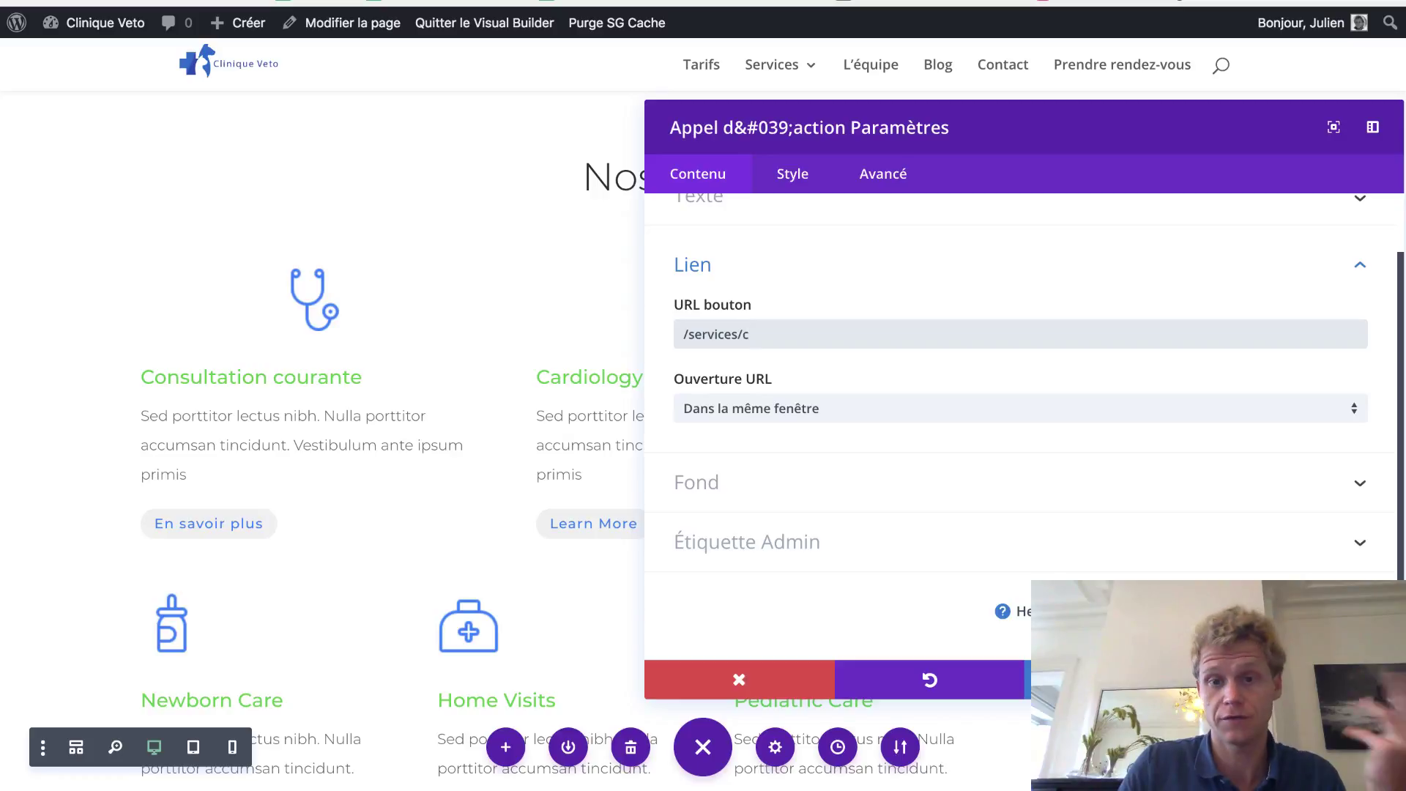
key(BackSpace)
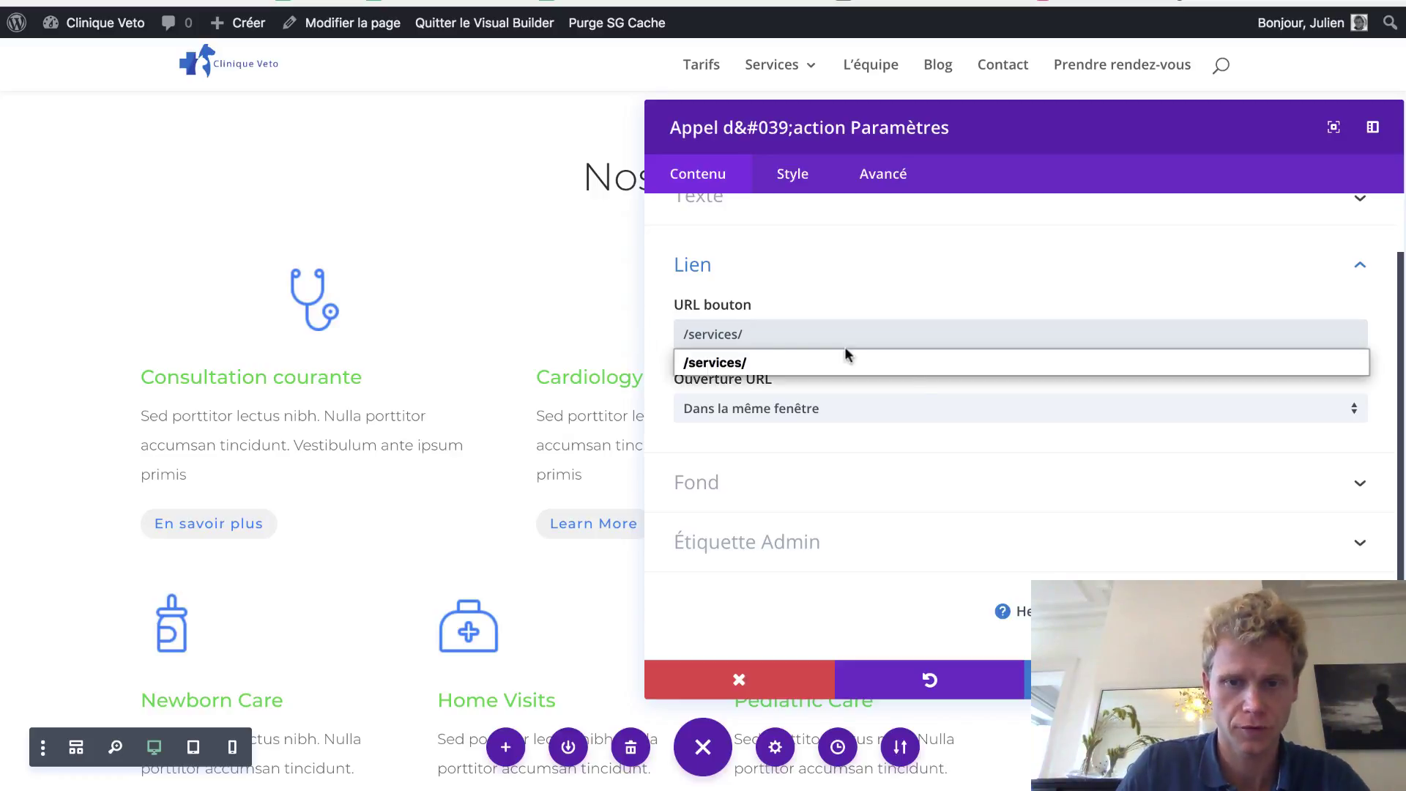
click(1030, 505)
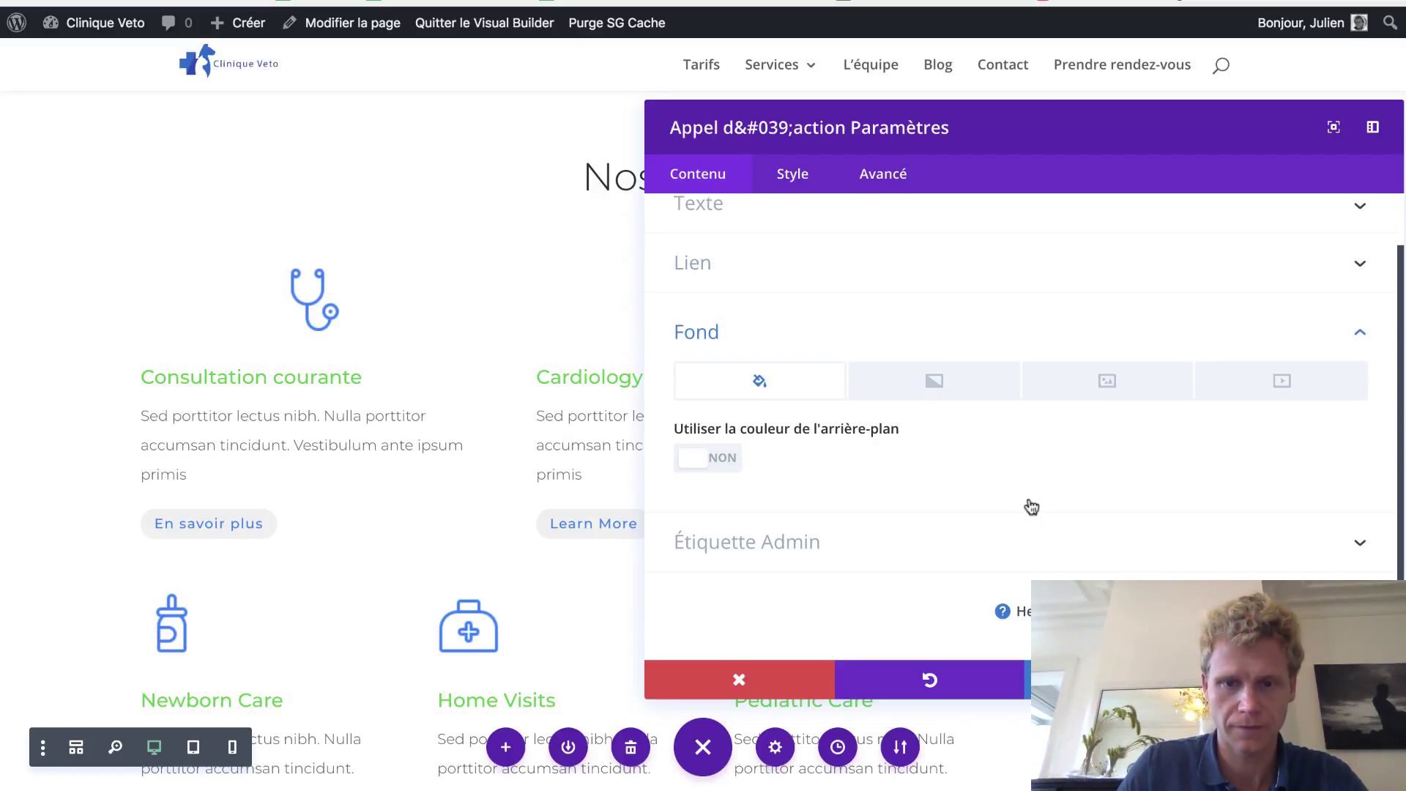
Centre the Consultation courante title and body text in the block's style settings.
scroll(1039, 354, up, 1)
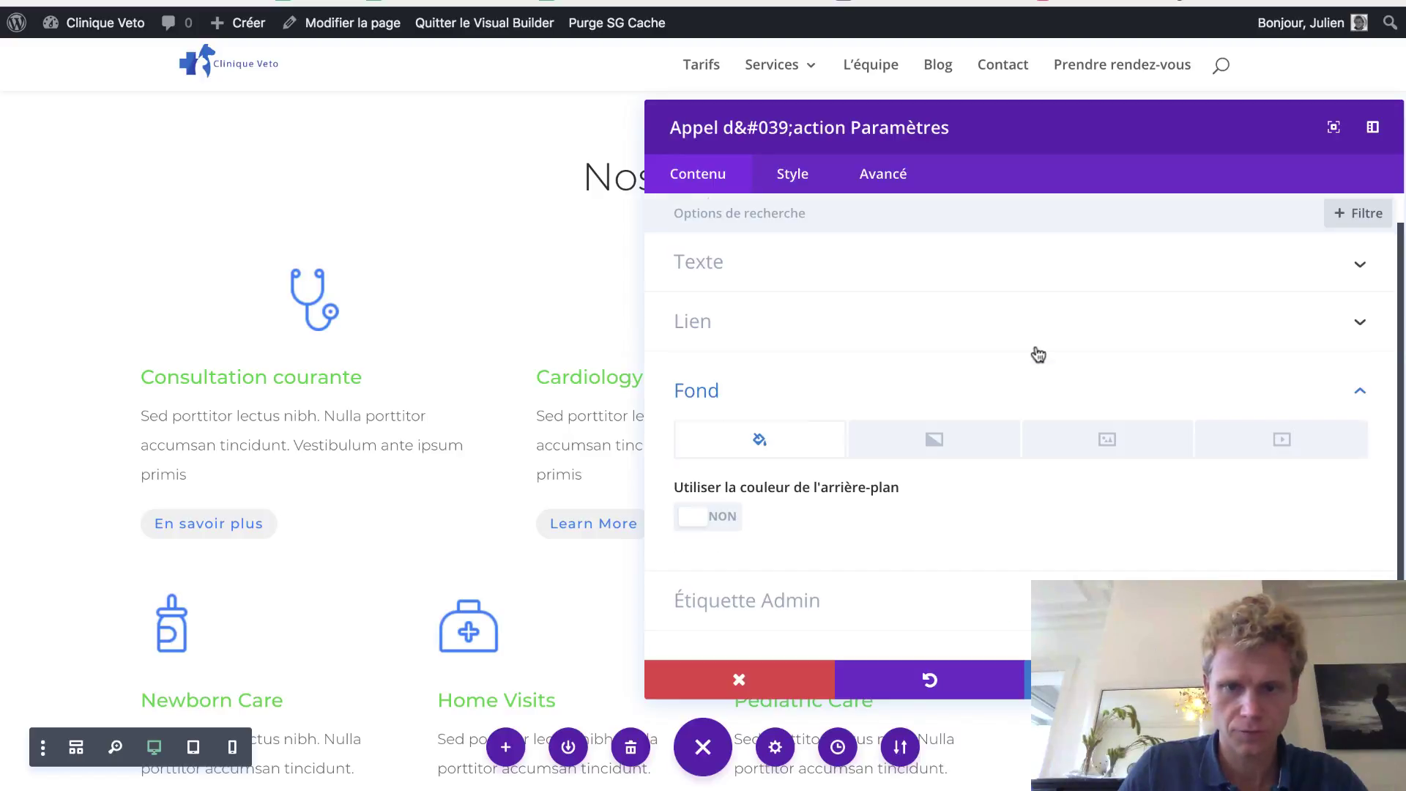
click(788, 169)
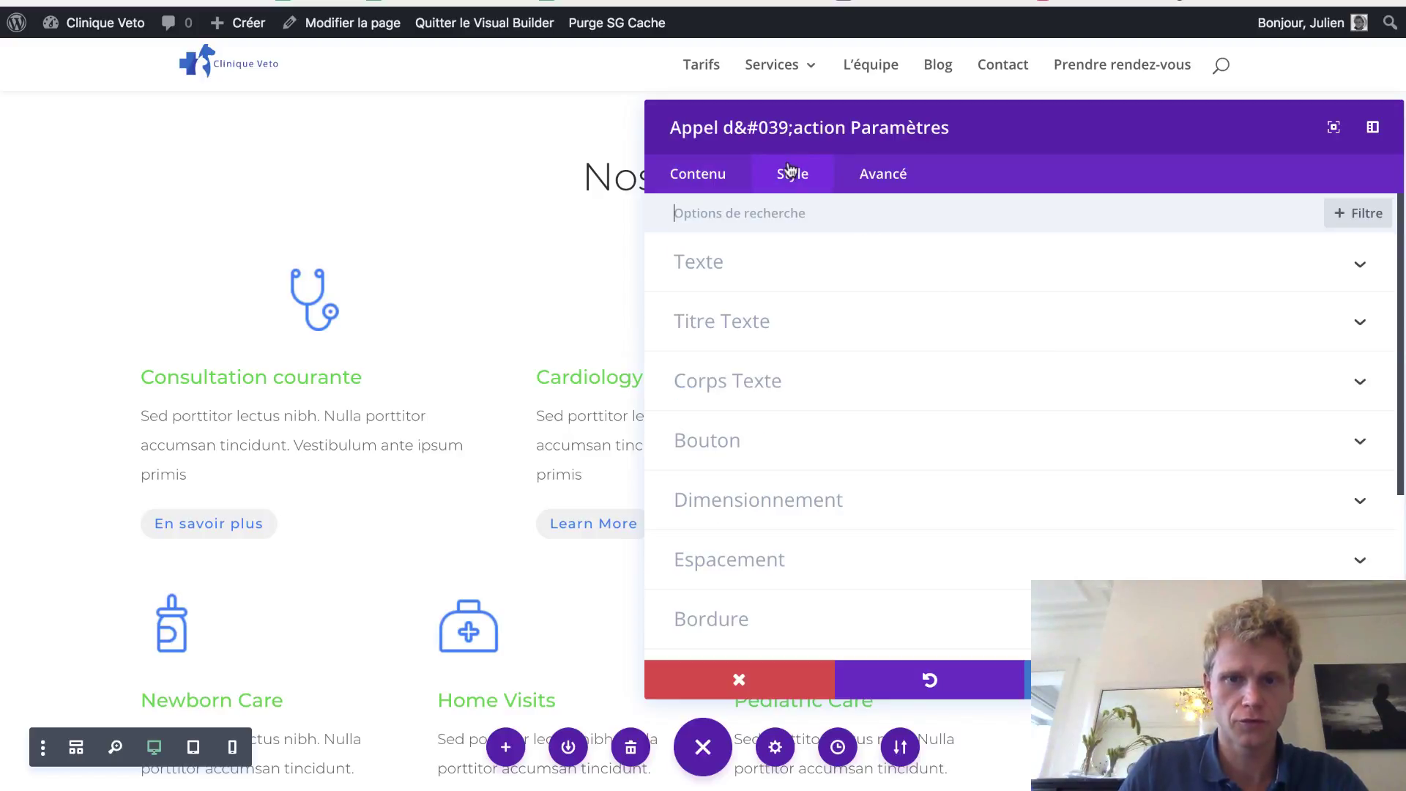
click(828, 266)
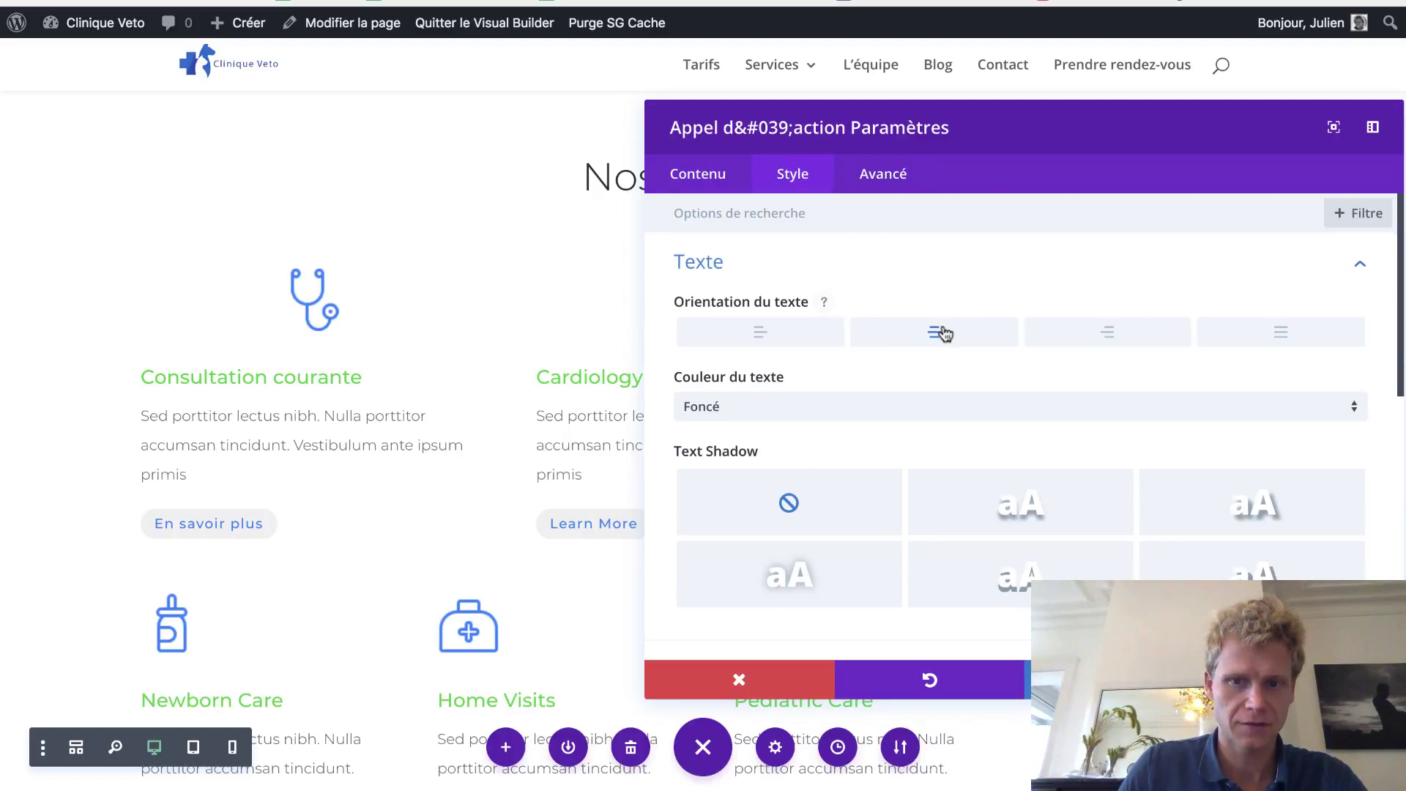
click(838, 262)
click(842, 315)
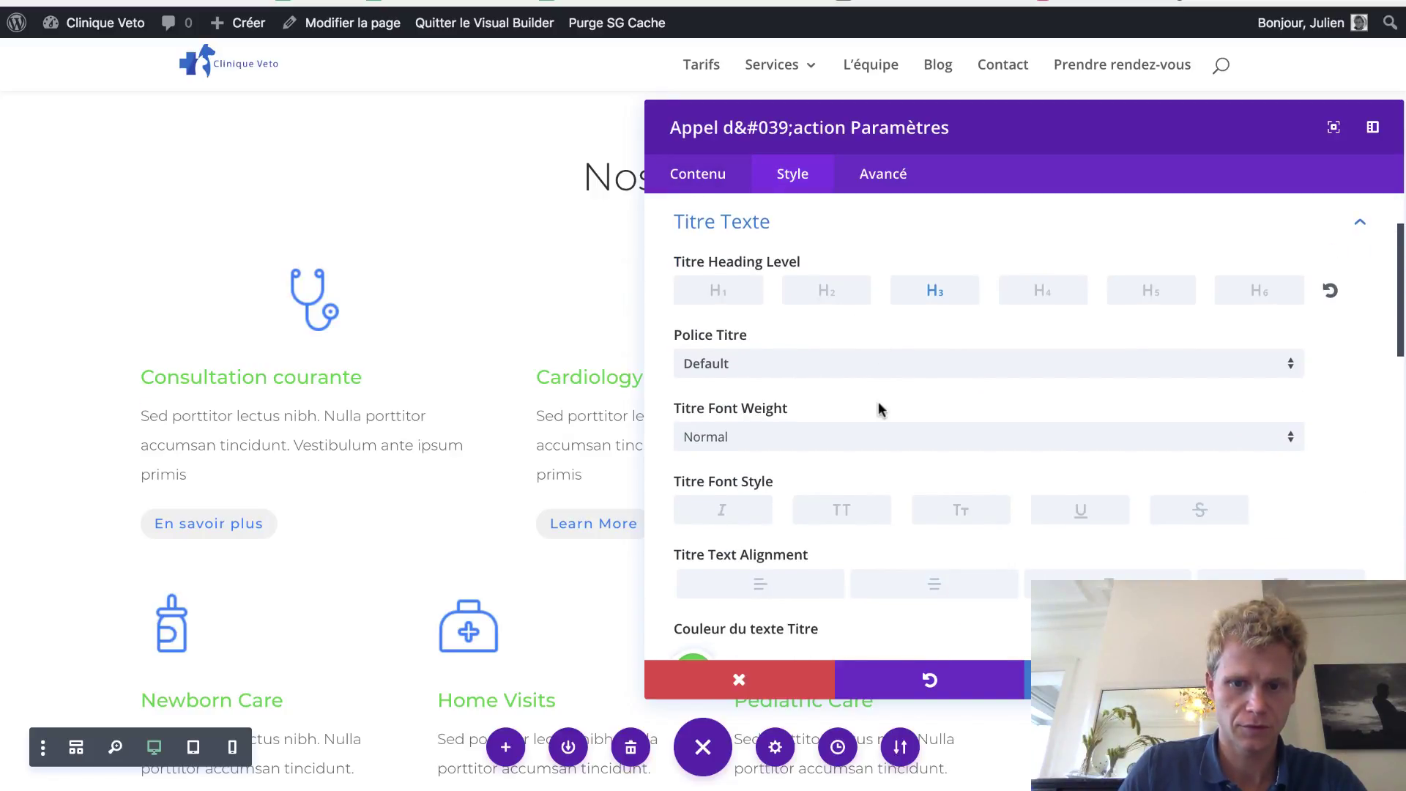
scroll(879, 418, down, 3)
click(892, 442)
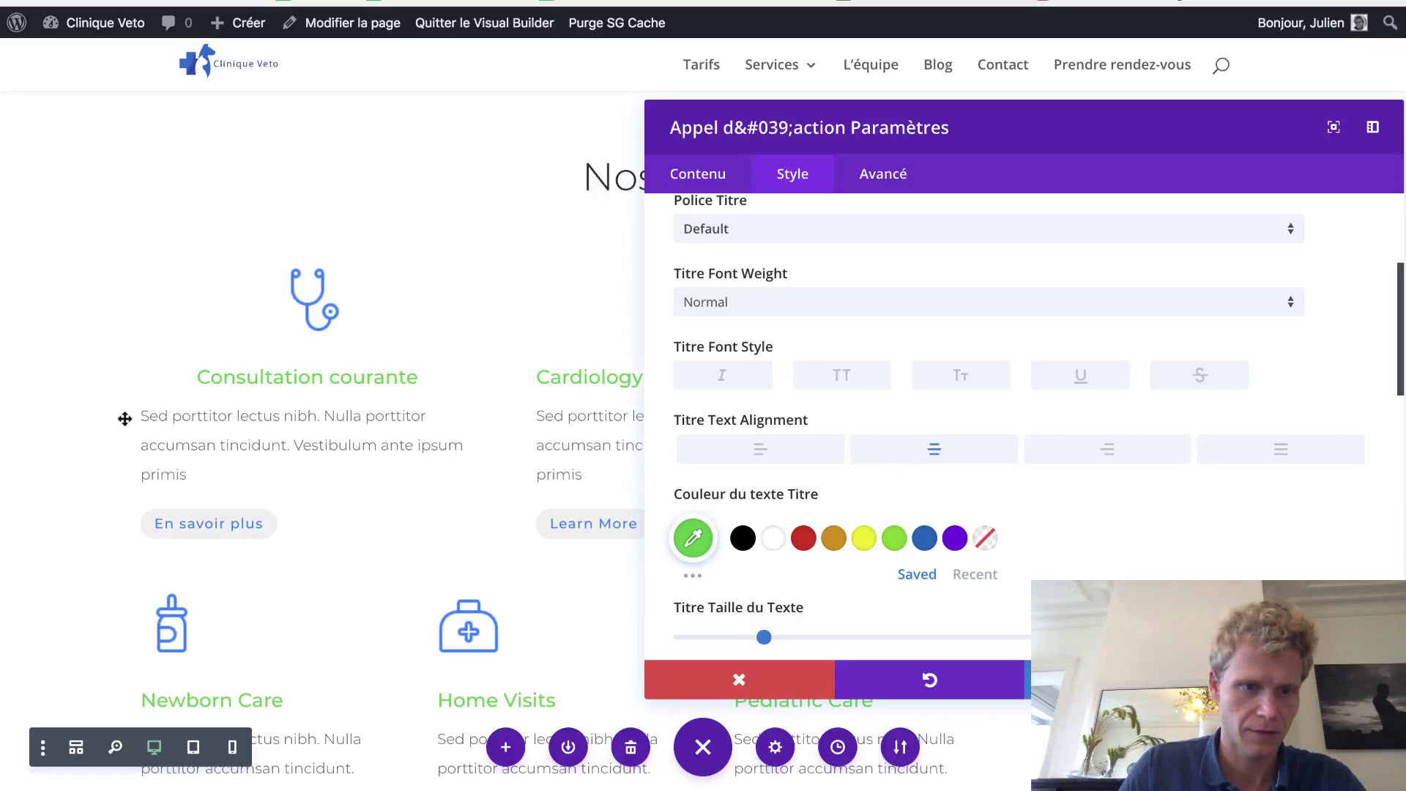
click(152, 401)
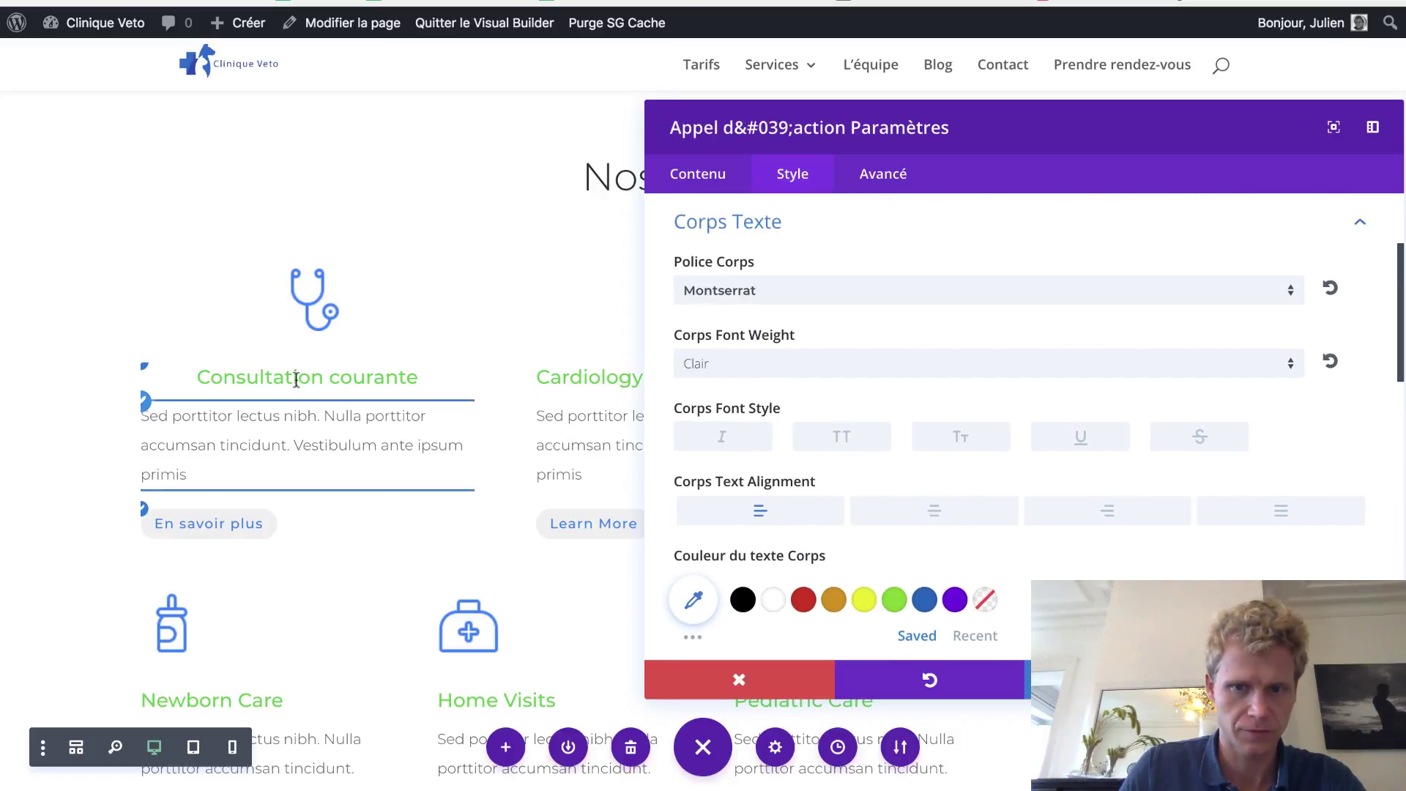
click(928, 511)
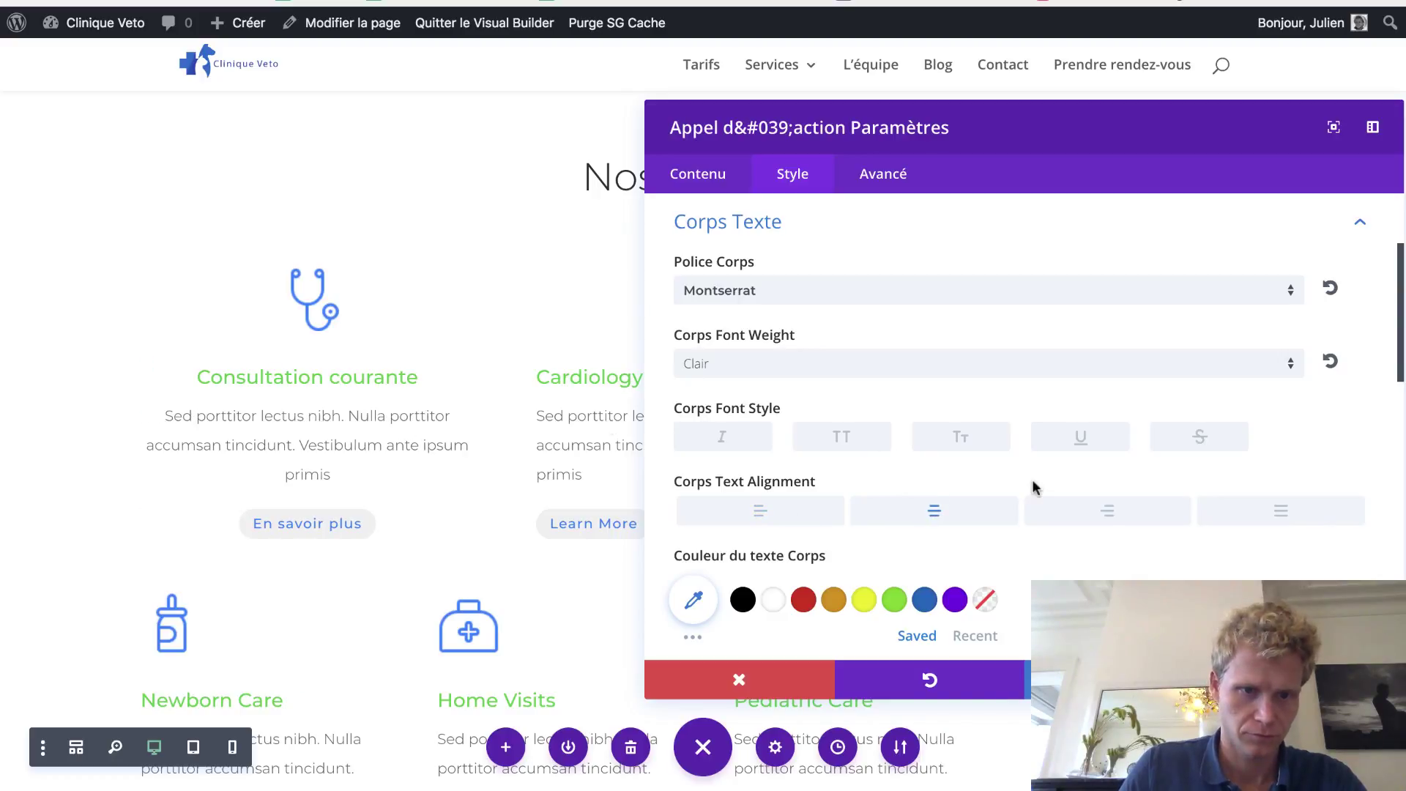
click(1310, 680)
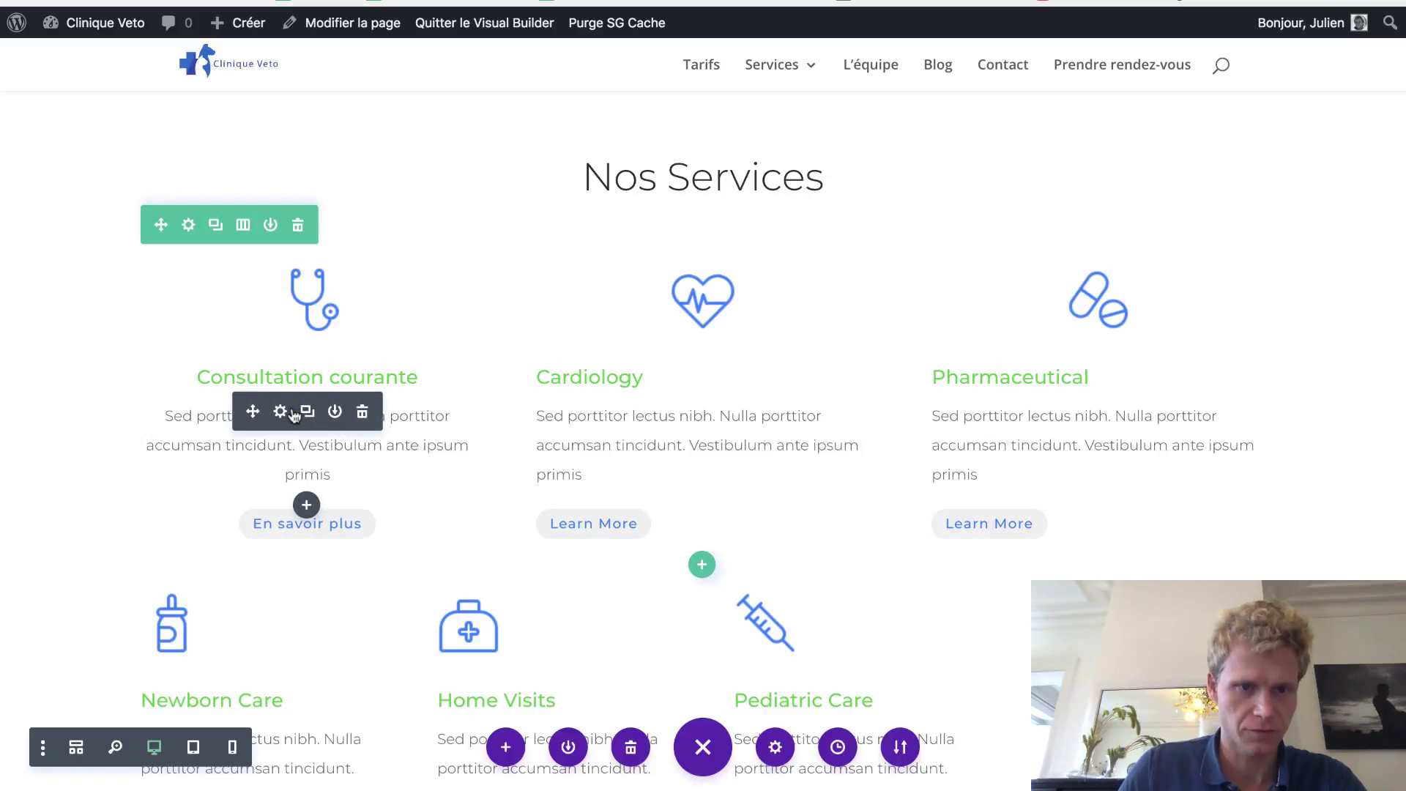
Copy the block's styles and paste them onto the Cardiology and Pharmaceutical modules.
right_click(294, 416)
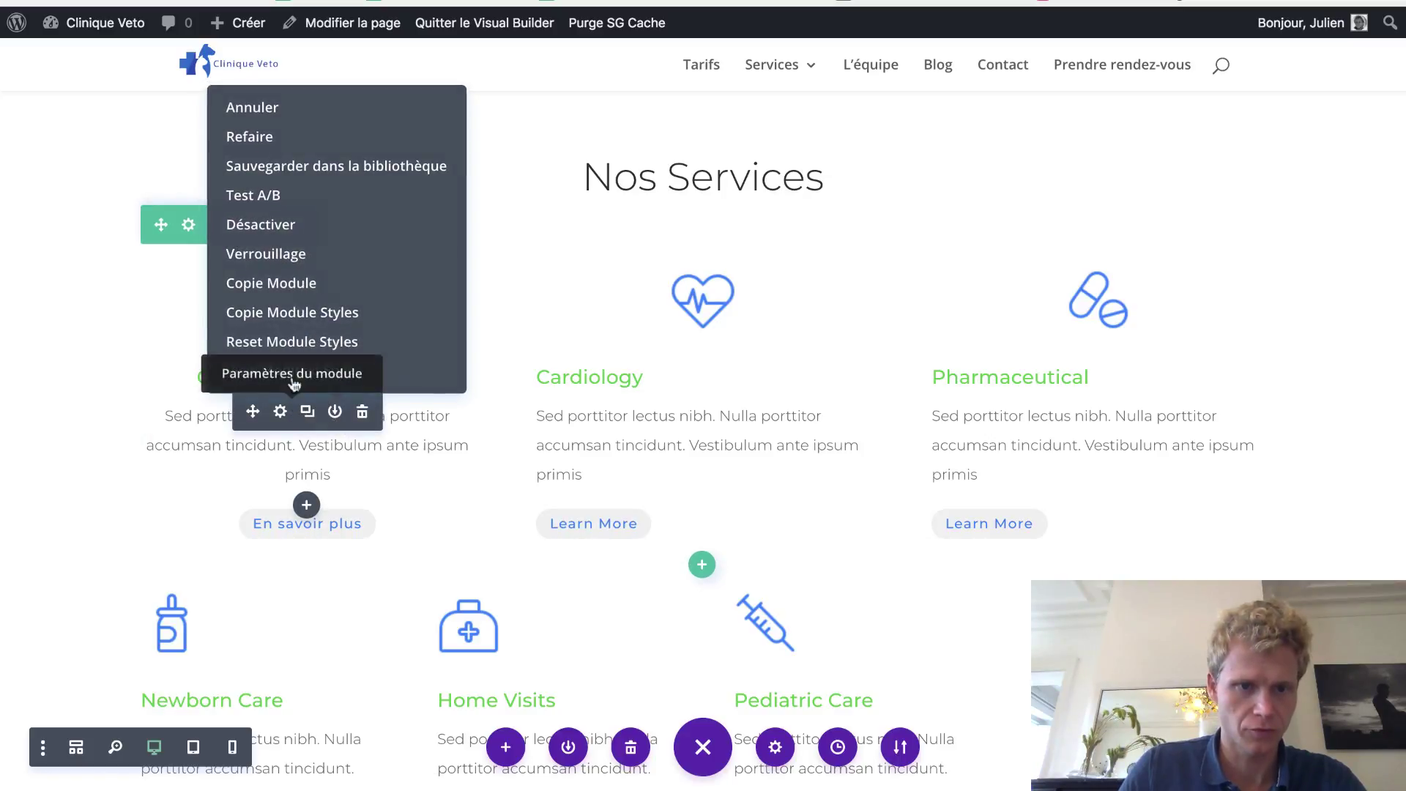
click(299, 313)
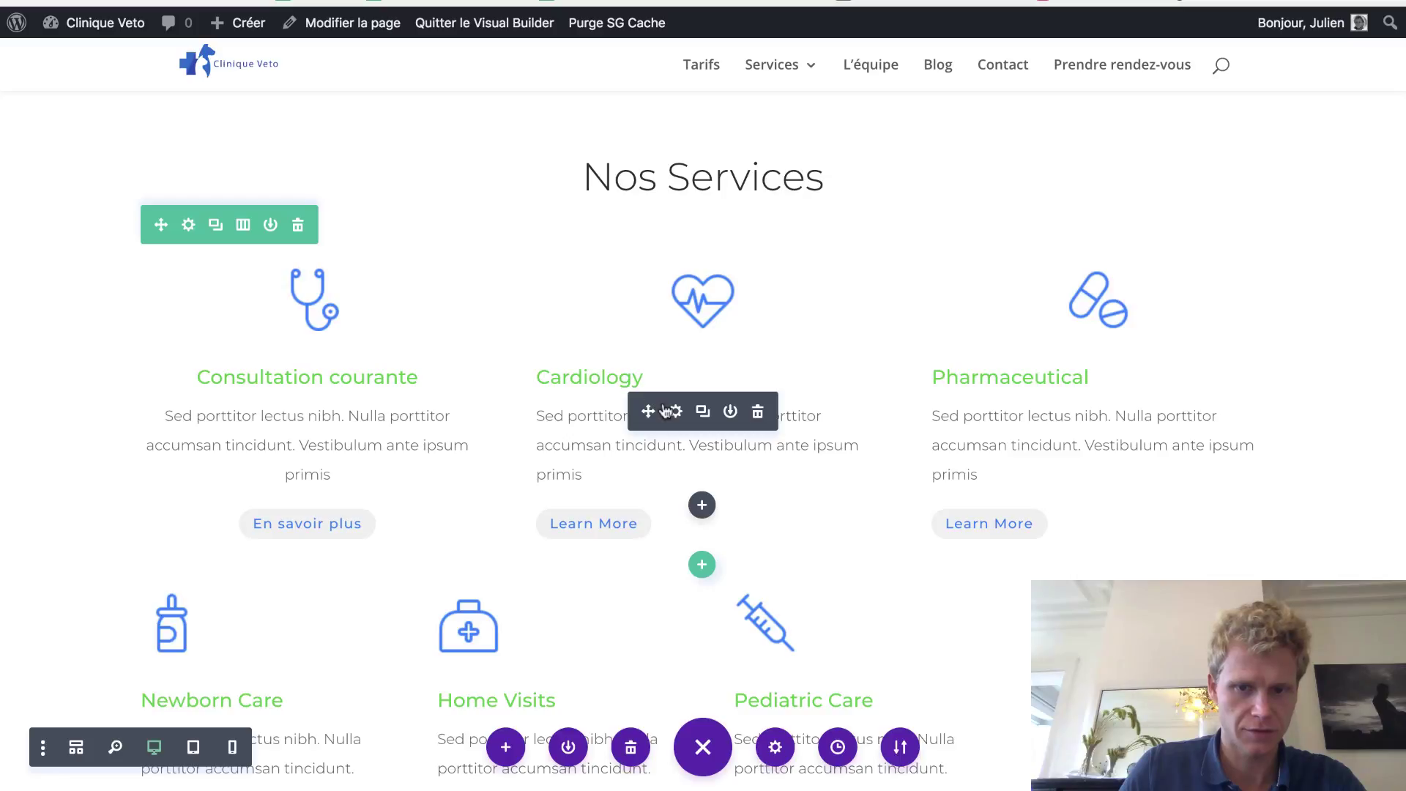
right_click(665, 411)
click(688, 308)
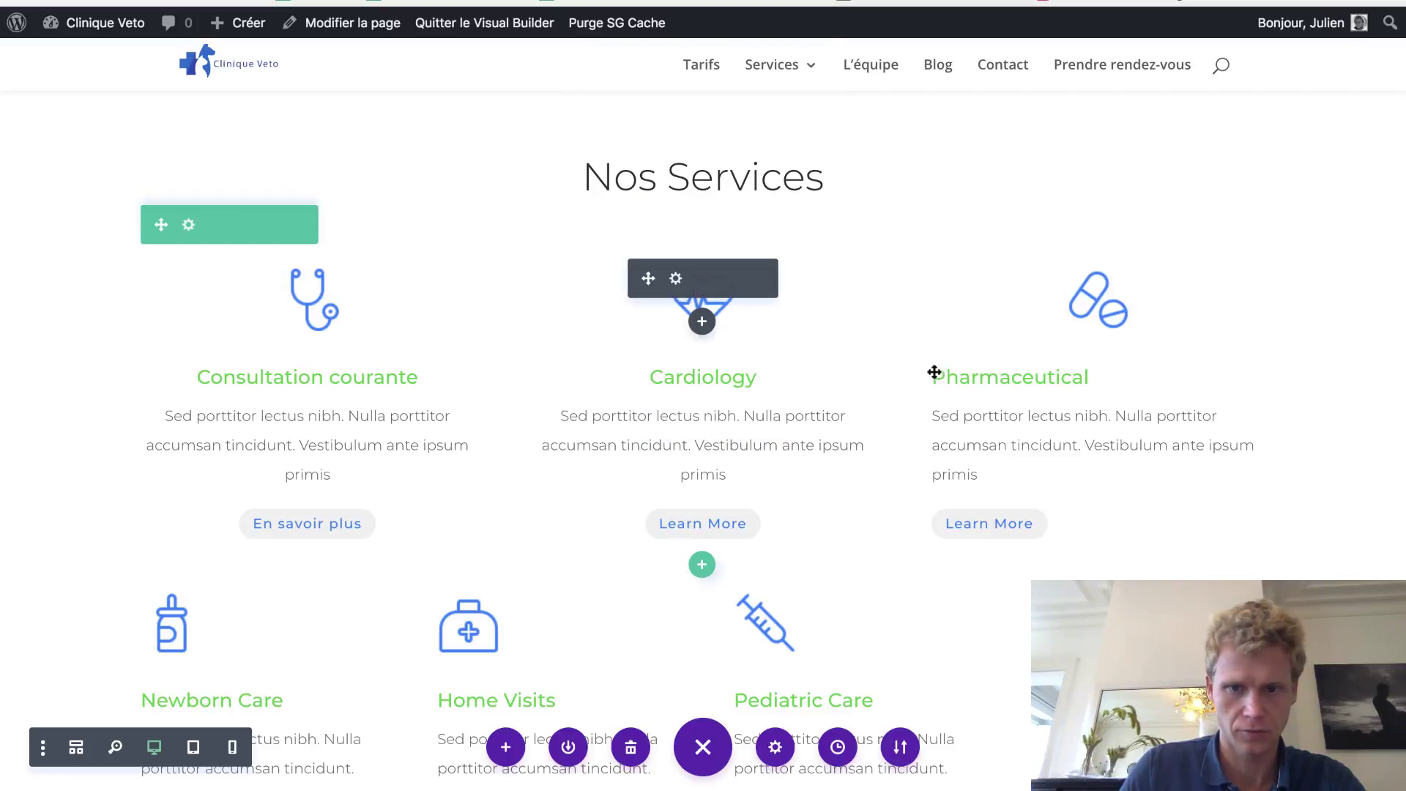
right_click(1047, 397)
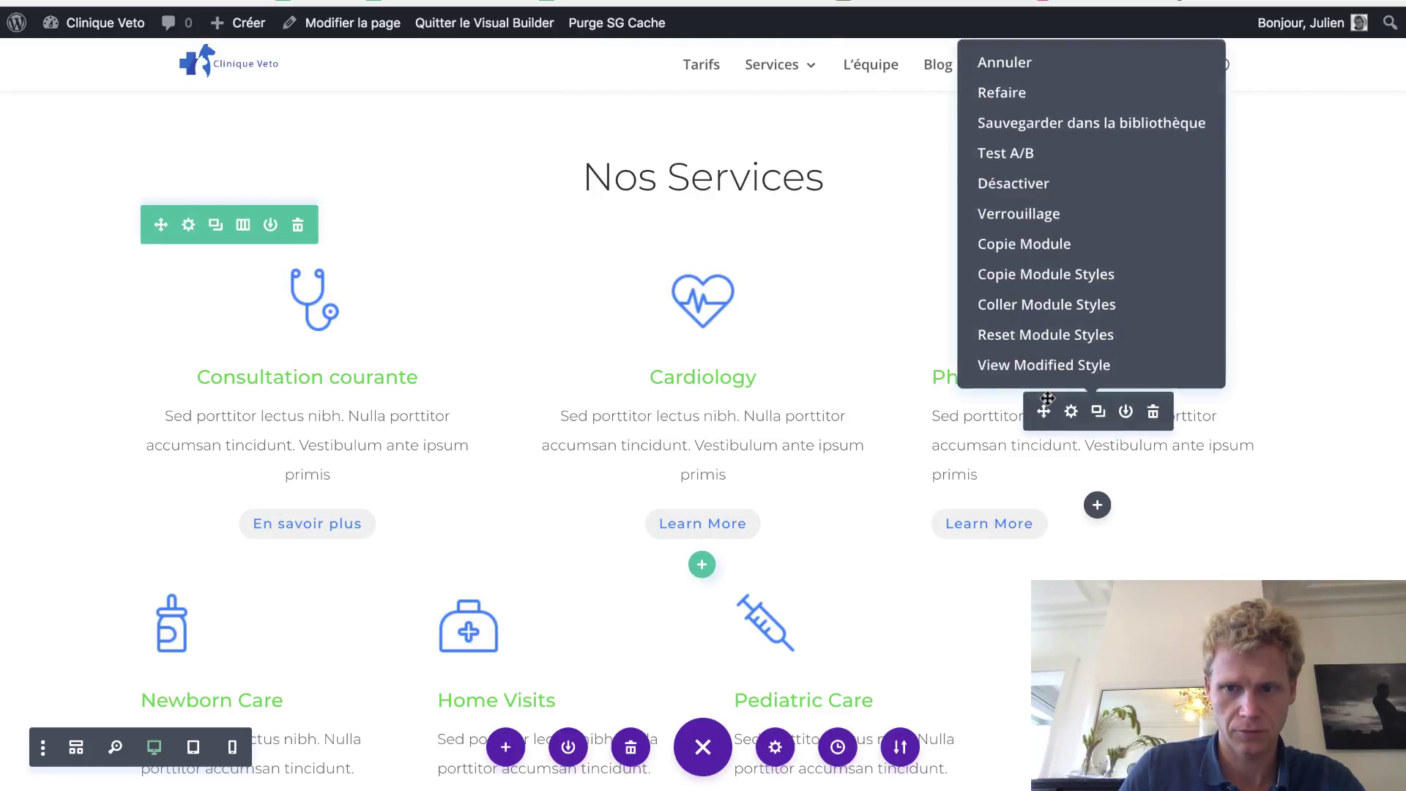
click(1043, 302)
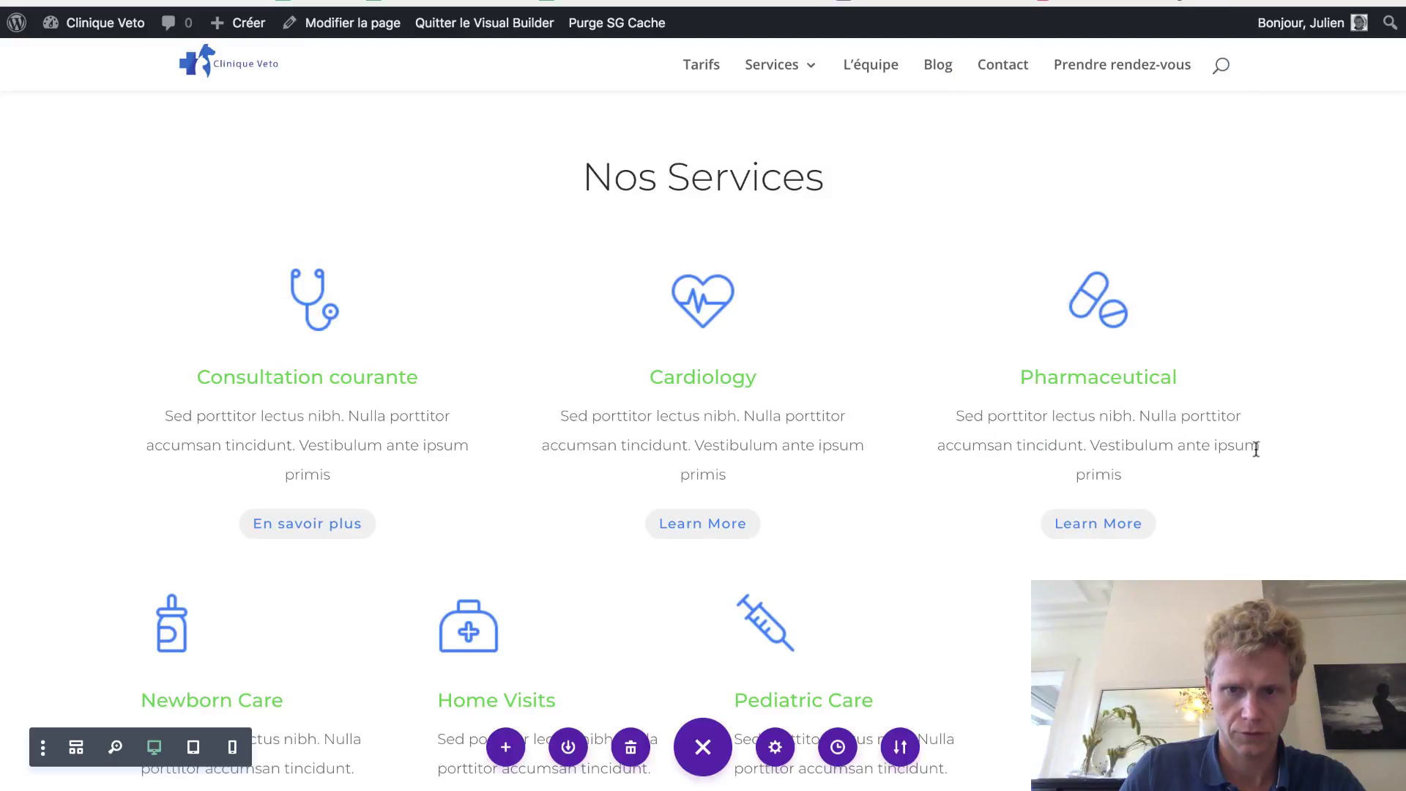
scroll(742, 315, down, 5)
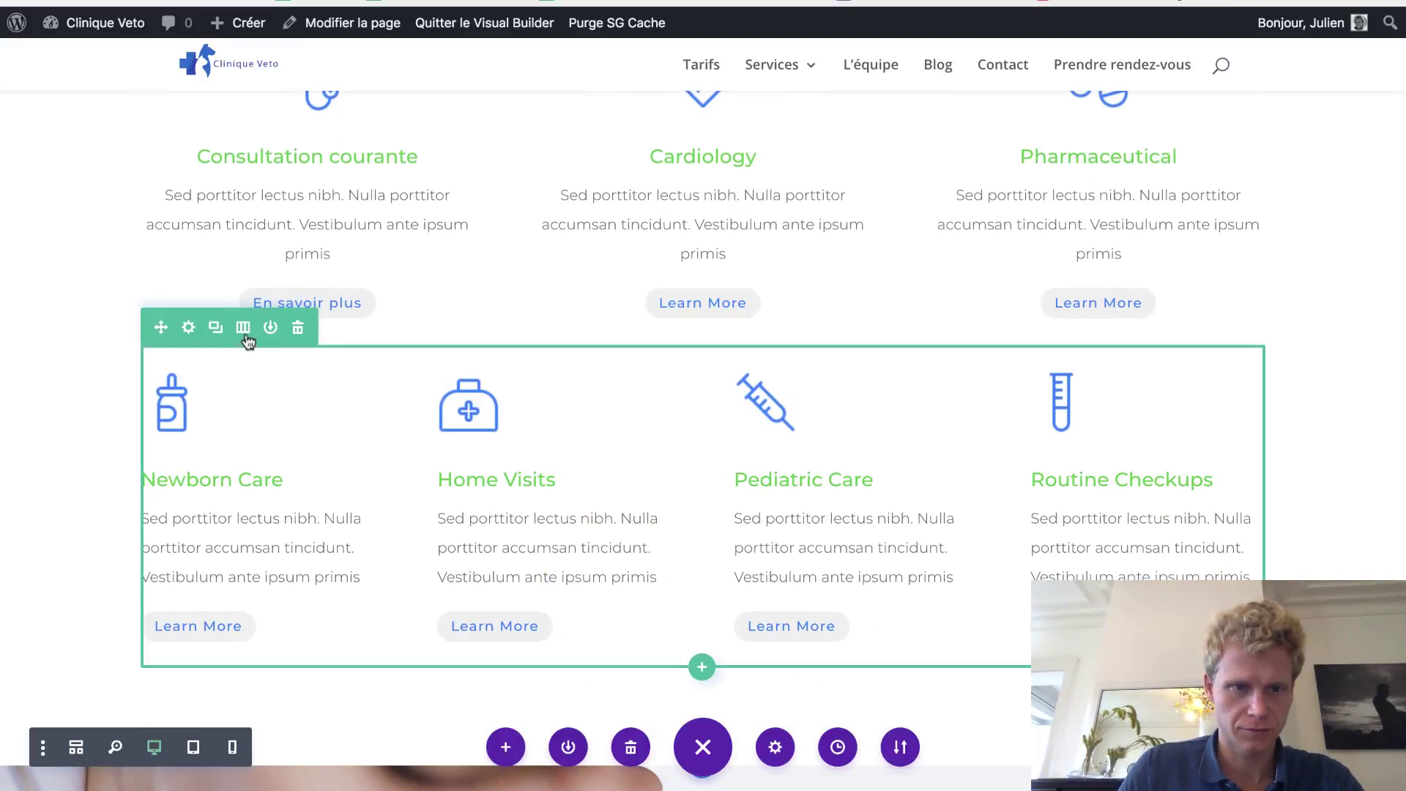
Switch the second services row to three equal columns so Routine Checkups wraps below.
click(243, 330)
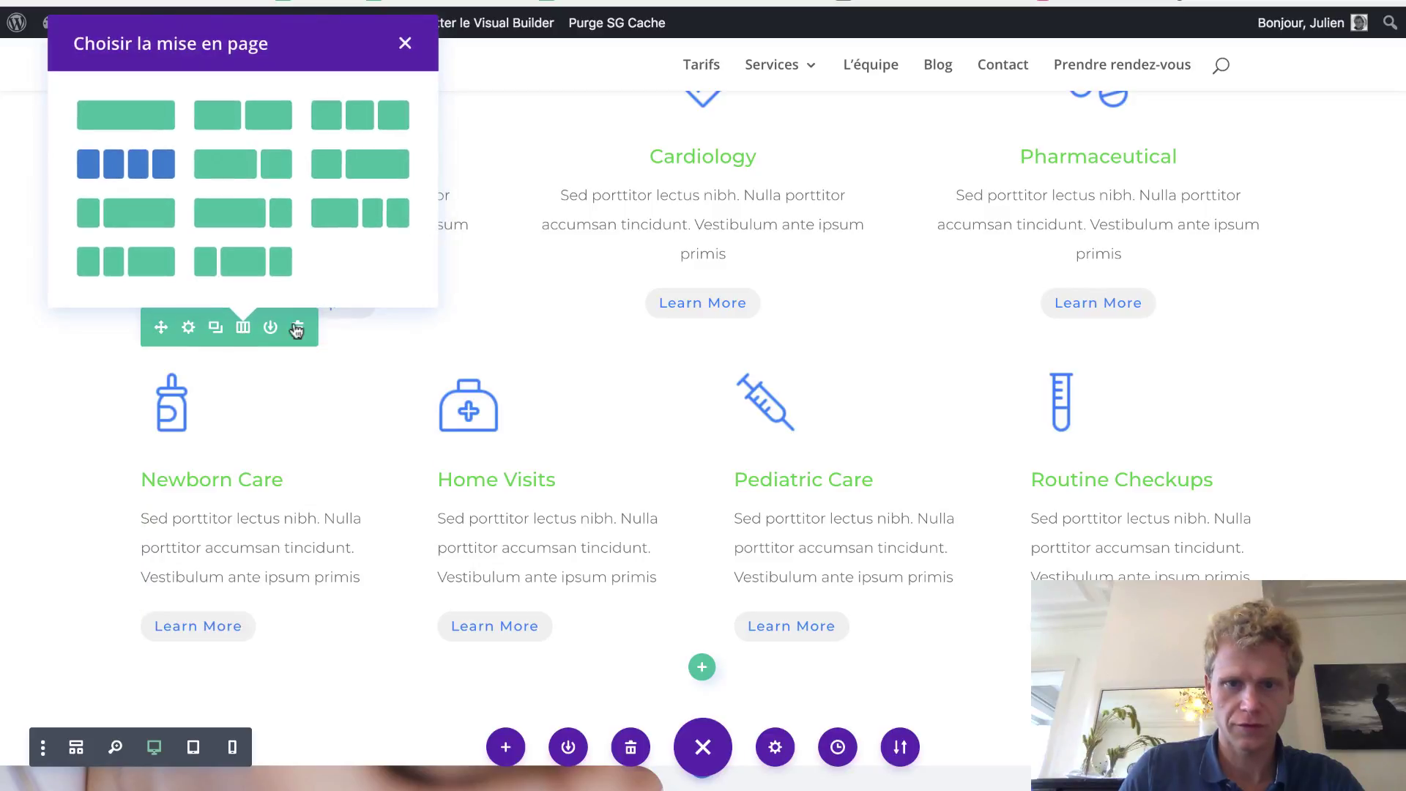
click(330, 116)
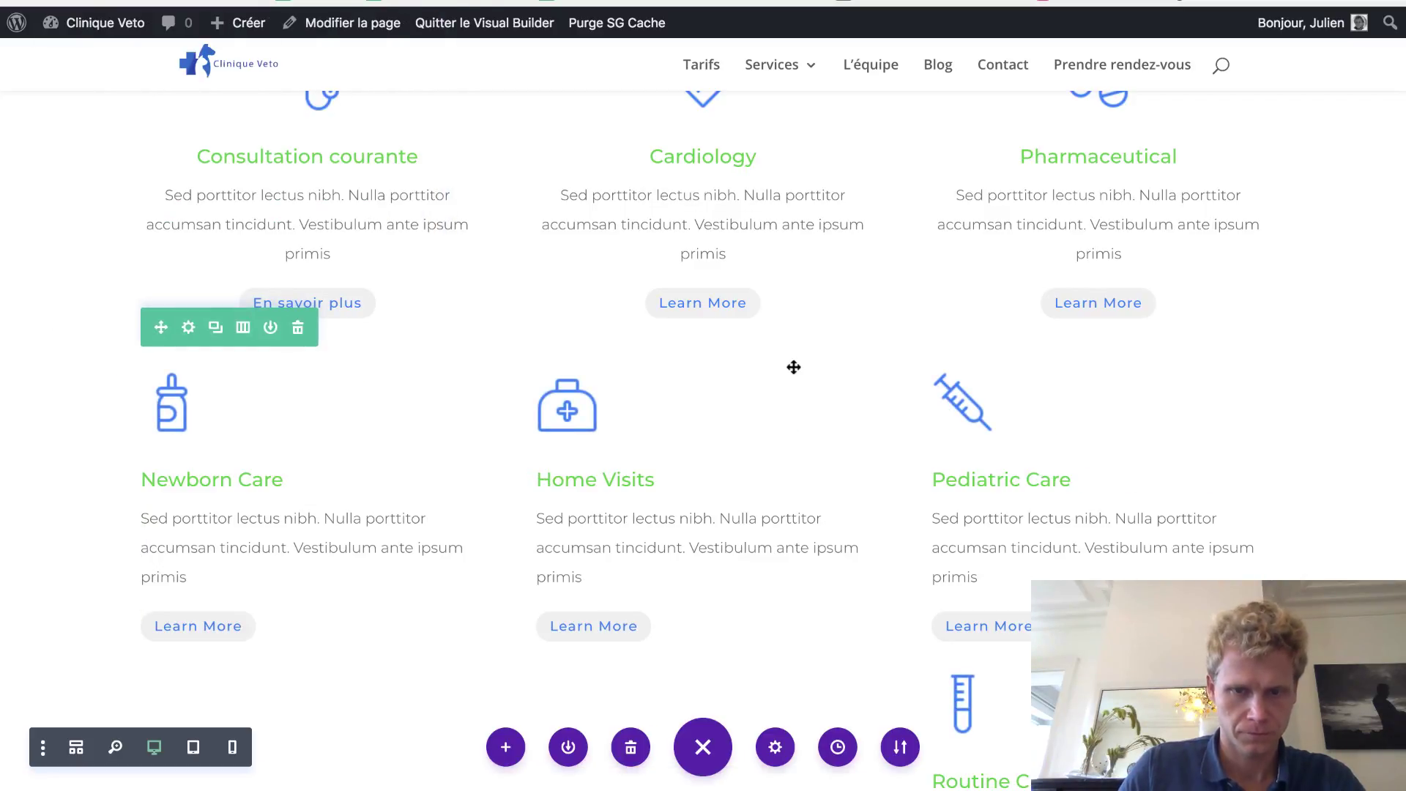
scroll(545, 371, up, 1)
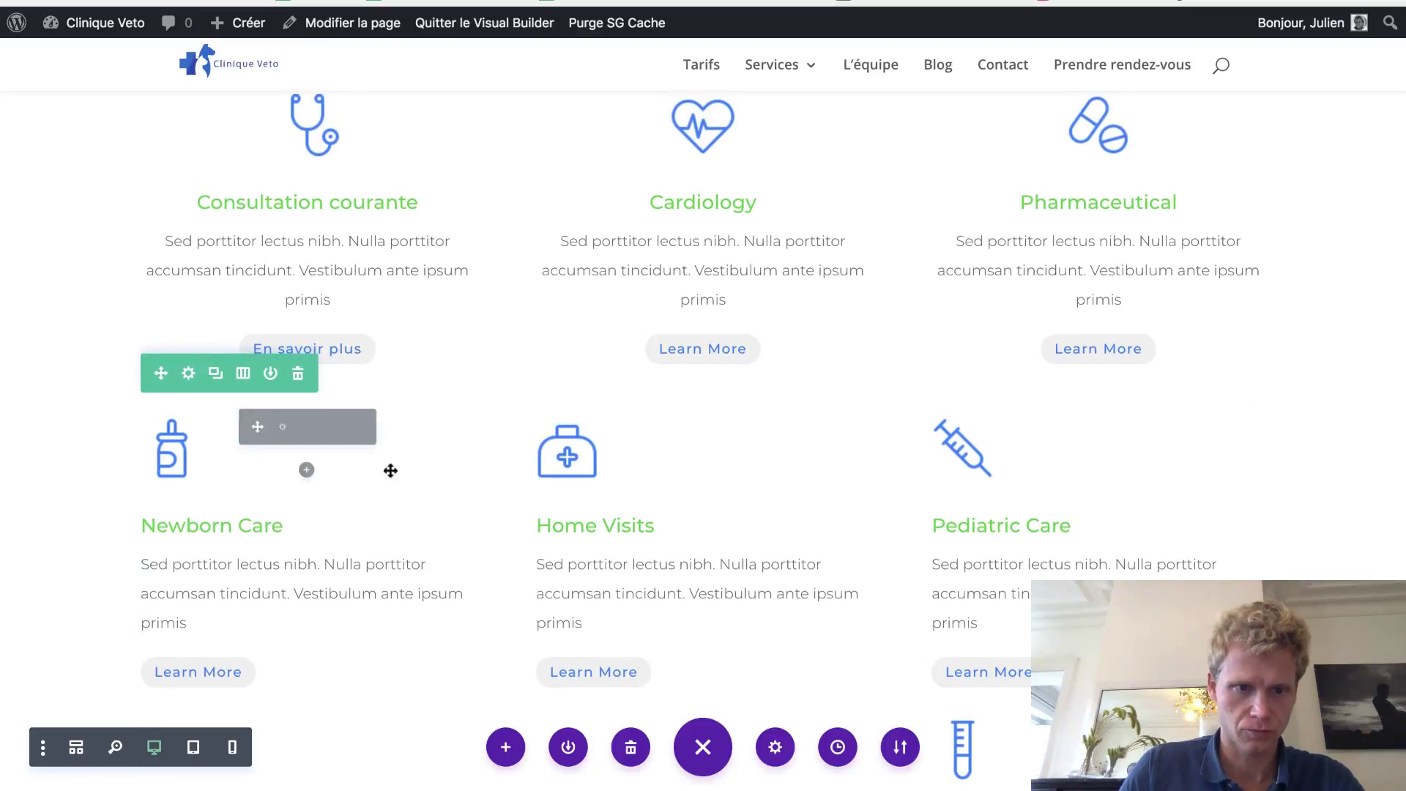
Paste the centred module styles onto Newborn Care, Home Visits and Pediatric Care.
right_click(272, 561)
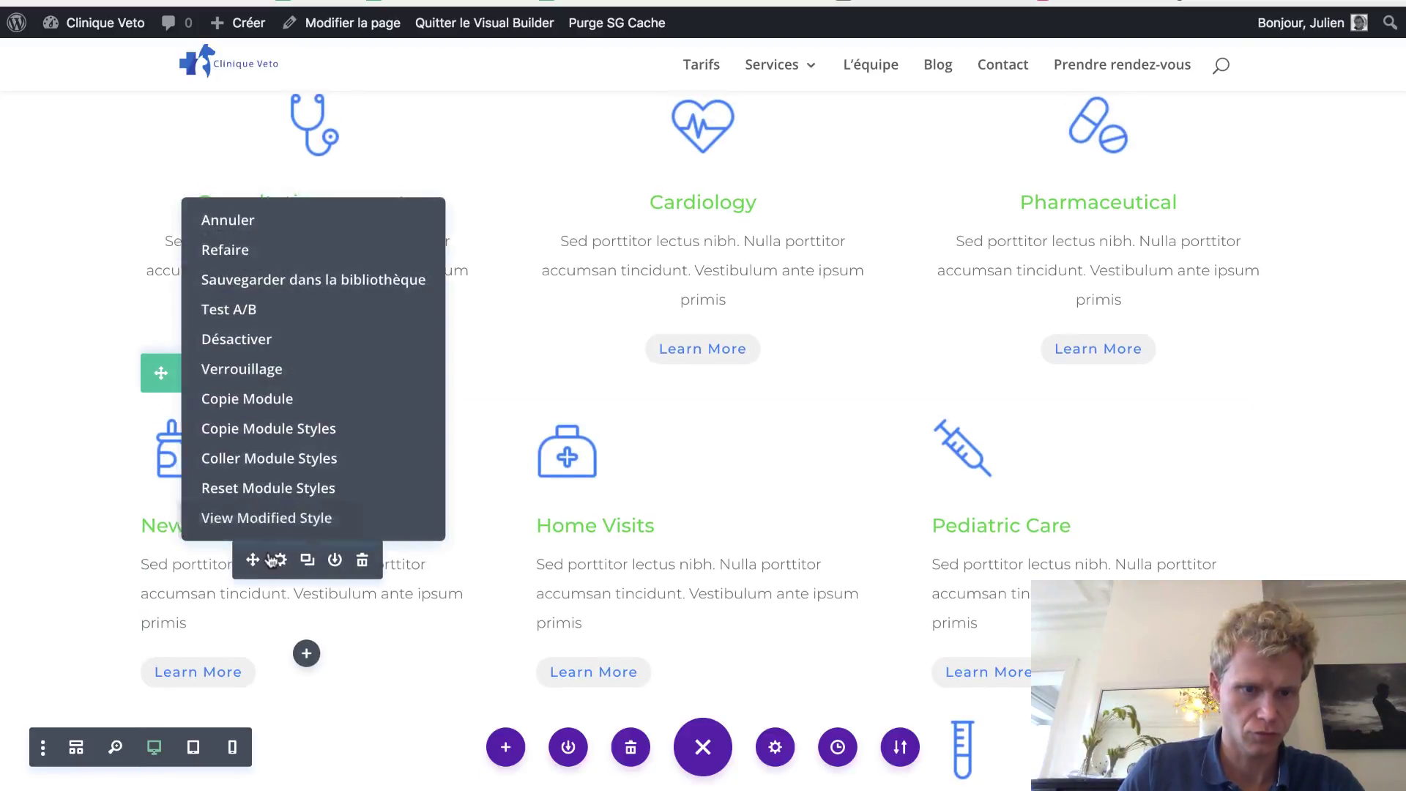
click(311, 463)
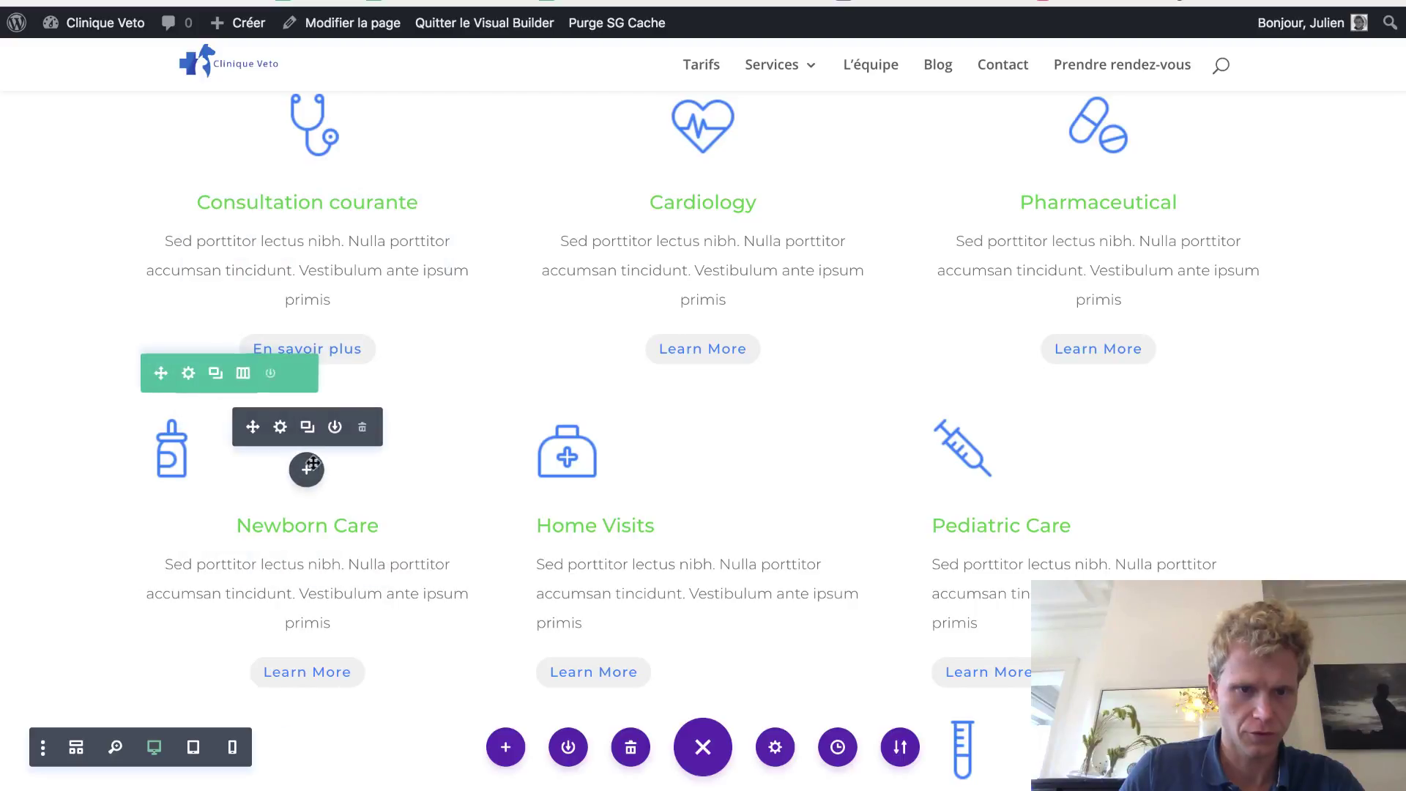
right_click(573, 524)
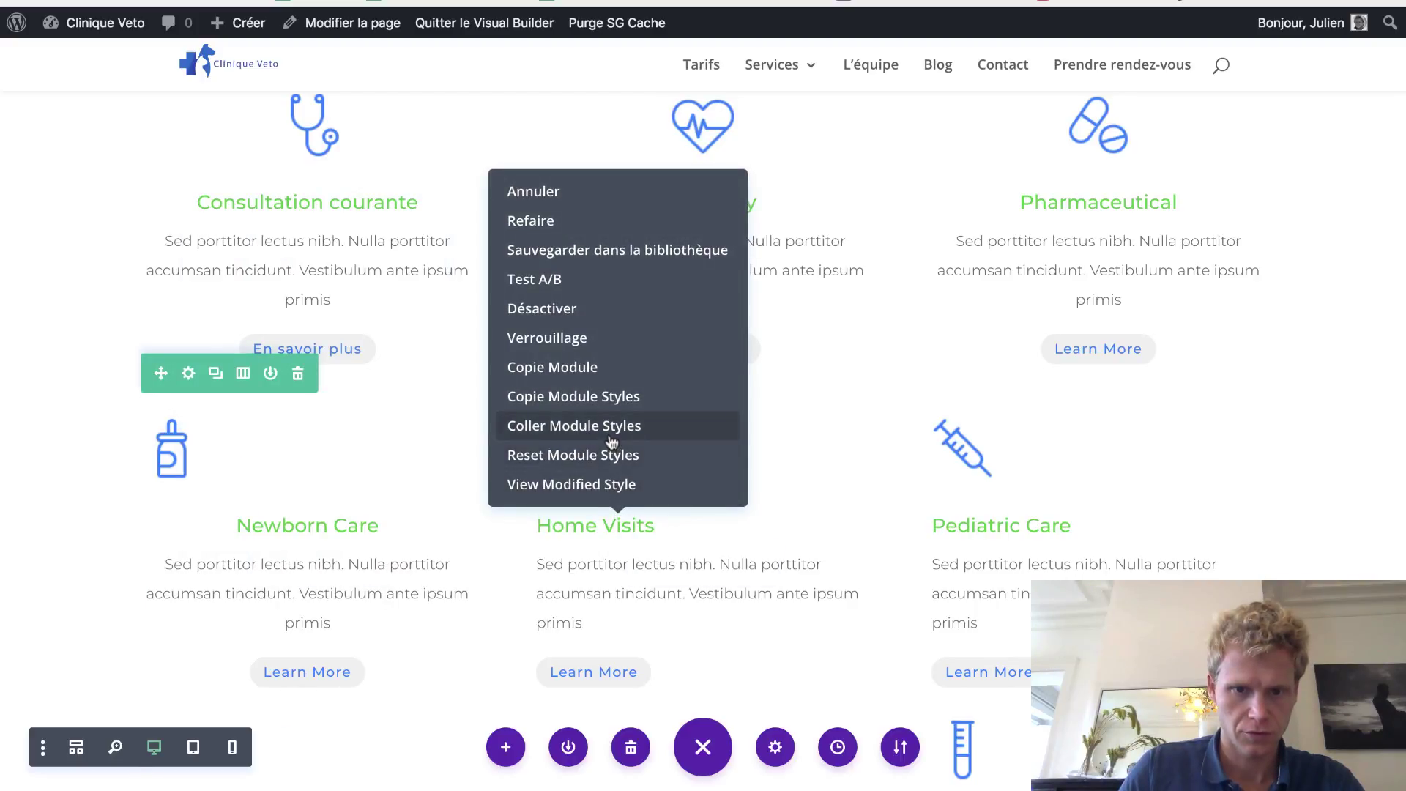
click(611, 405)
right_click(1006, 529)
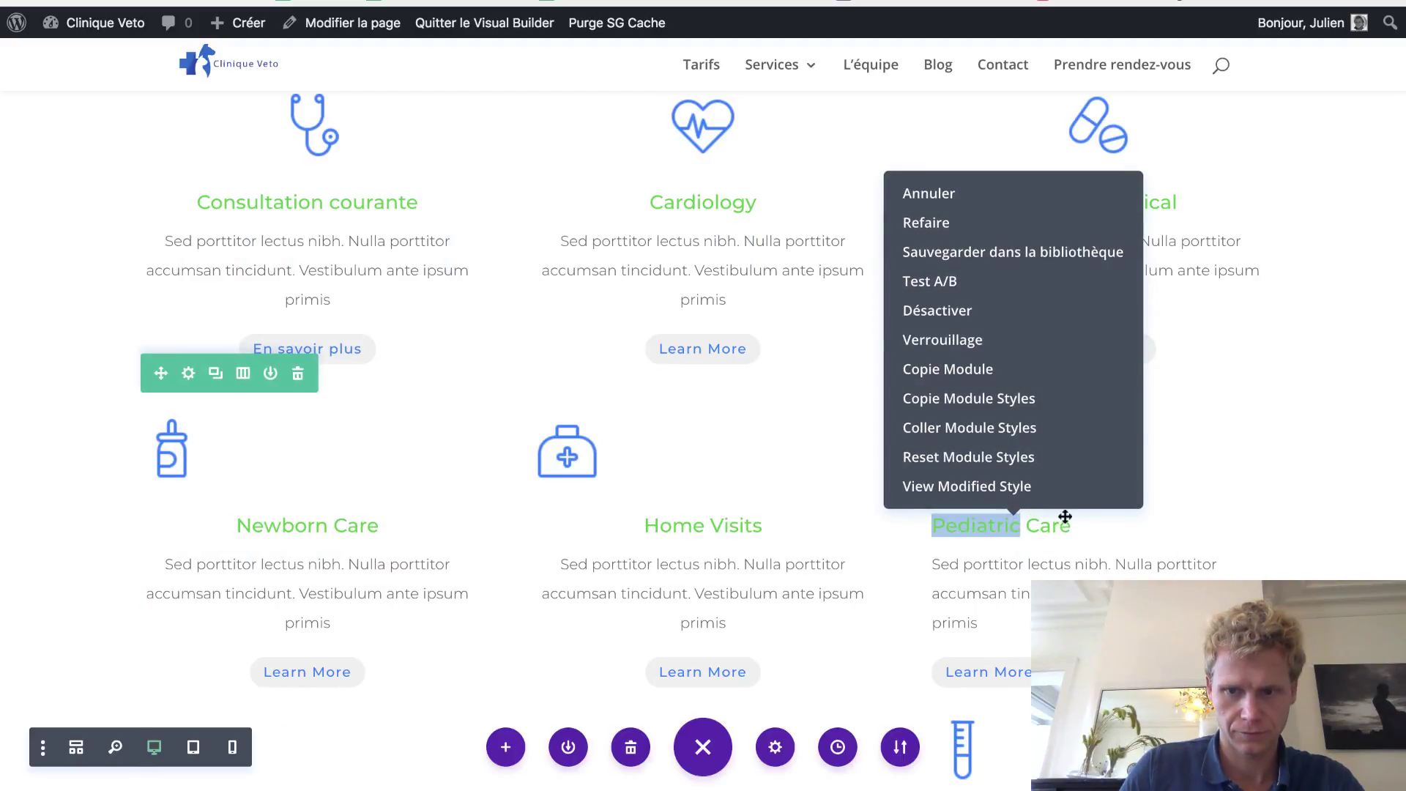
click(985, 431)
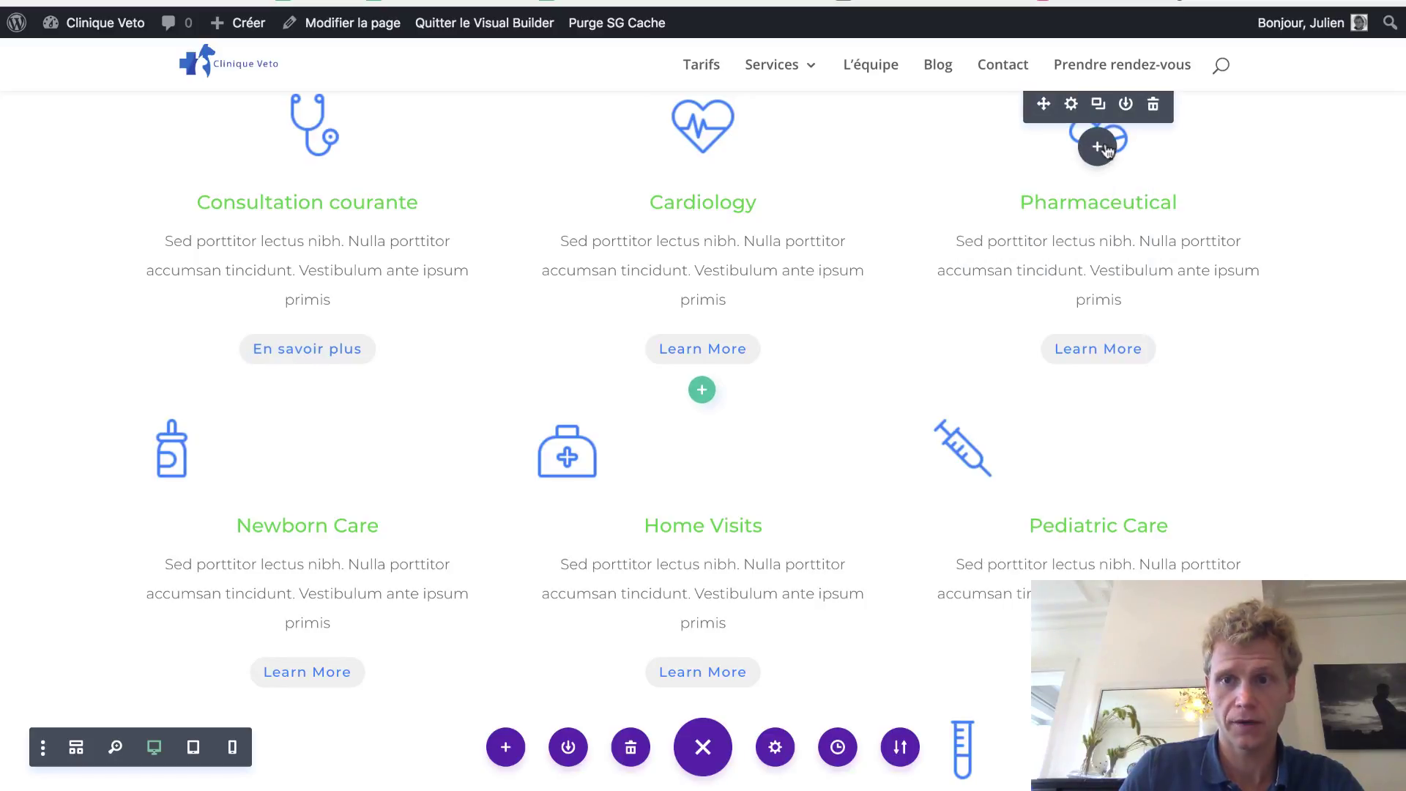
Copy the Pharmaceutical module's styles and paste them onto Pediatric Care and Home Visits.
right_click(1090, 129)
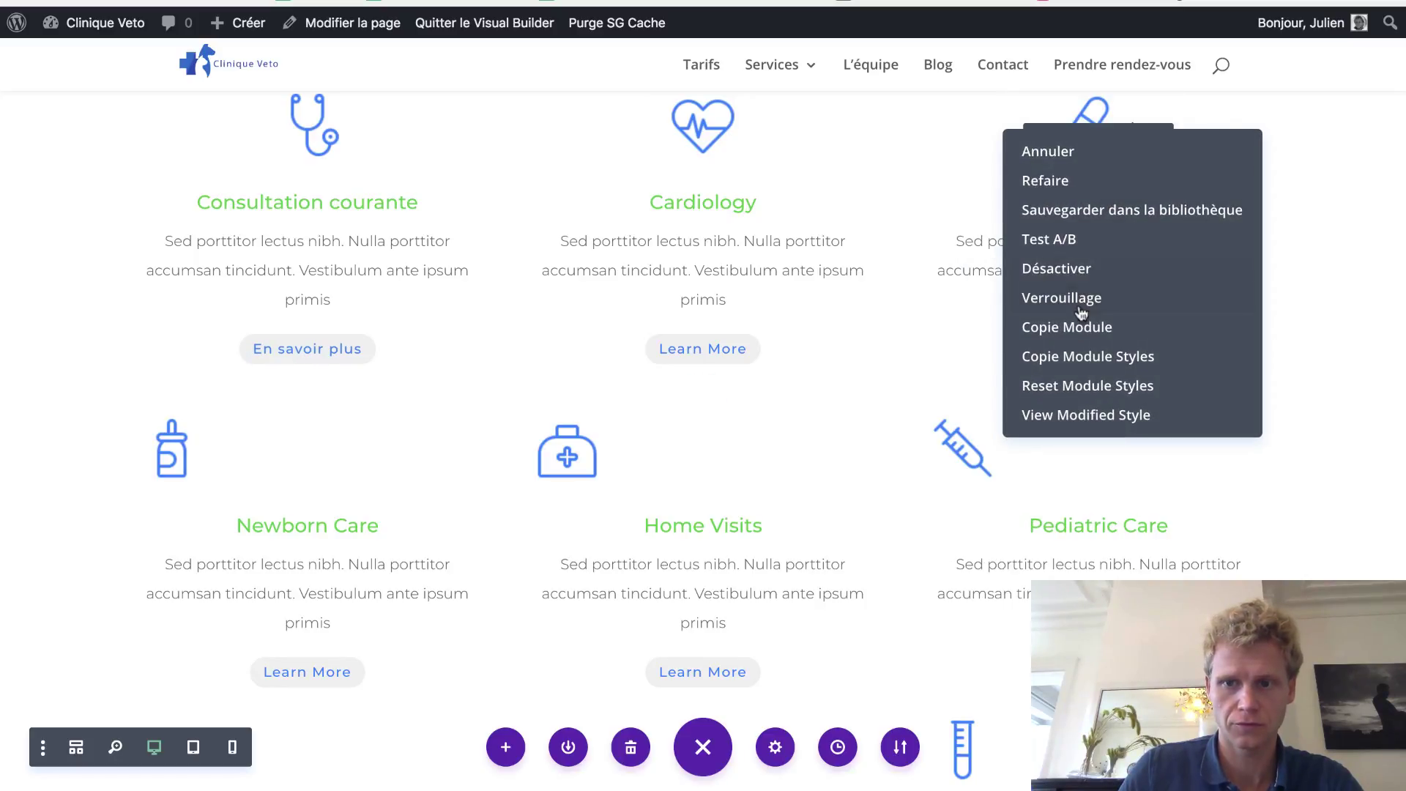
click(1070, 358)
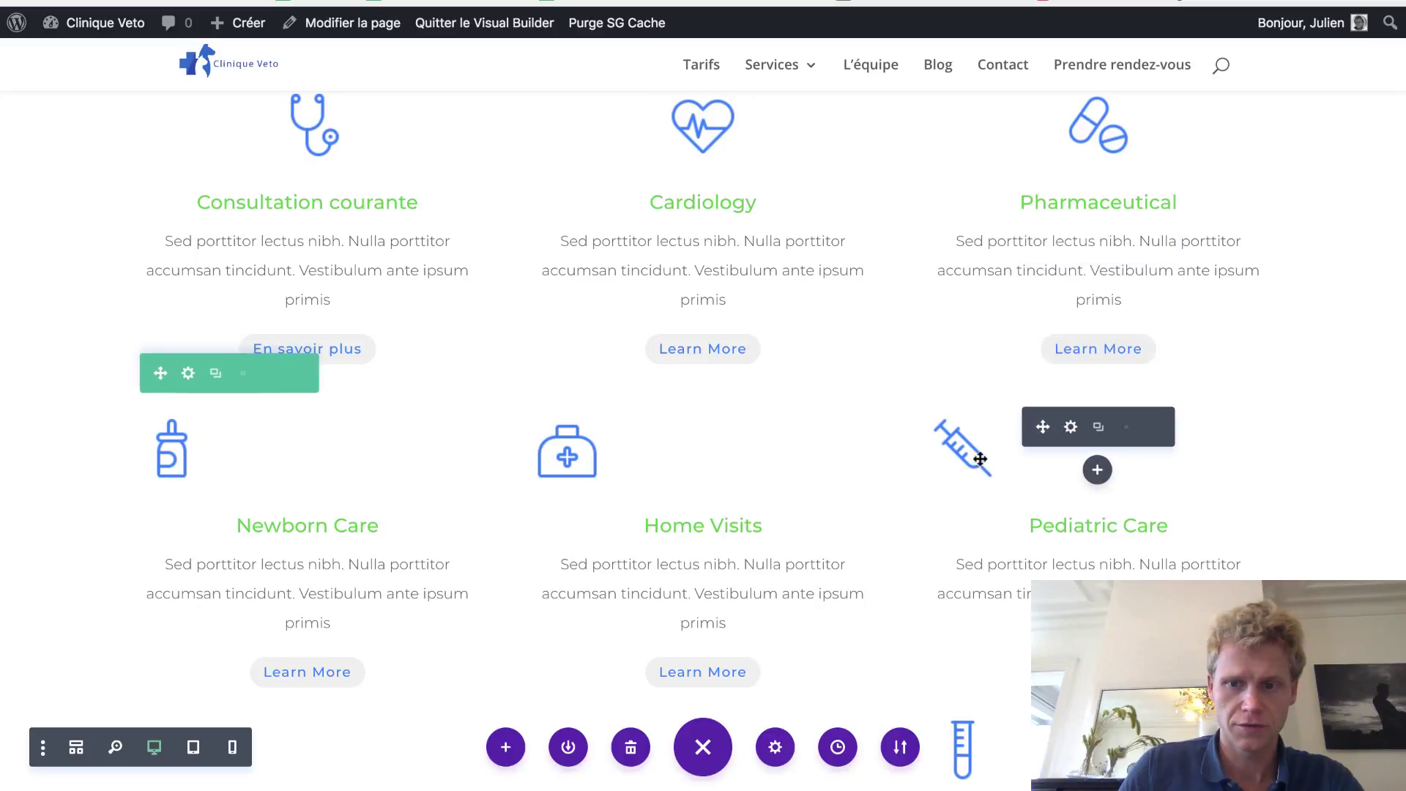
right_click(1075, 438)
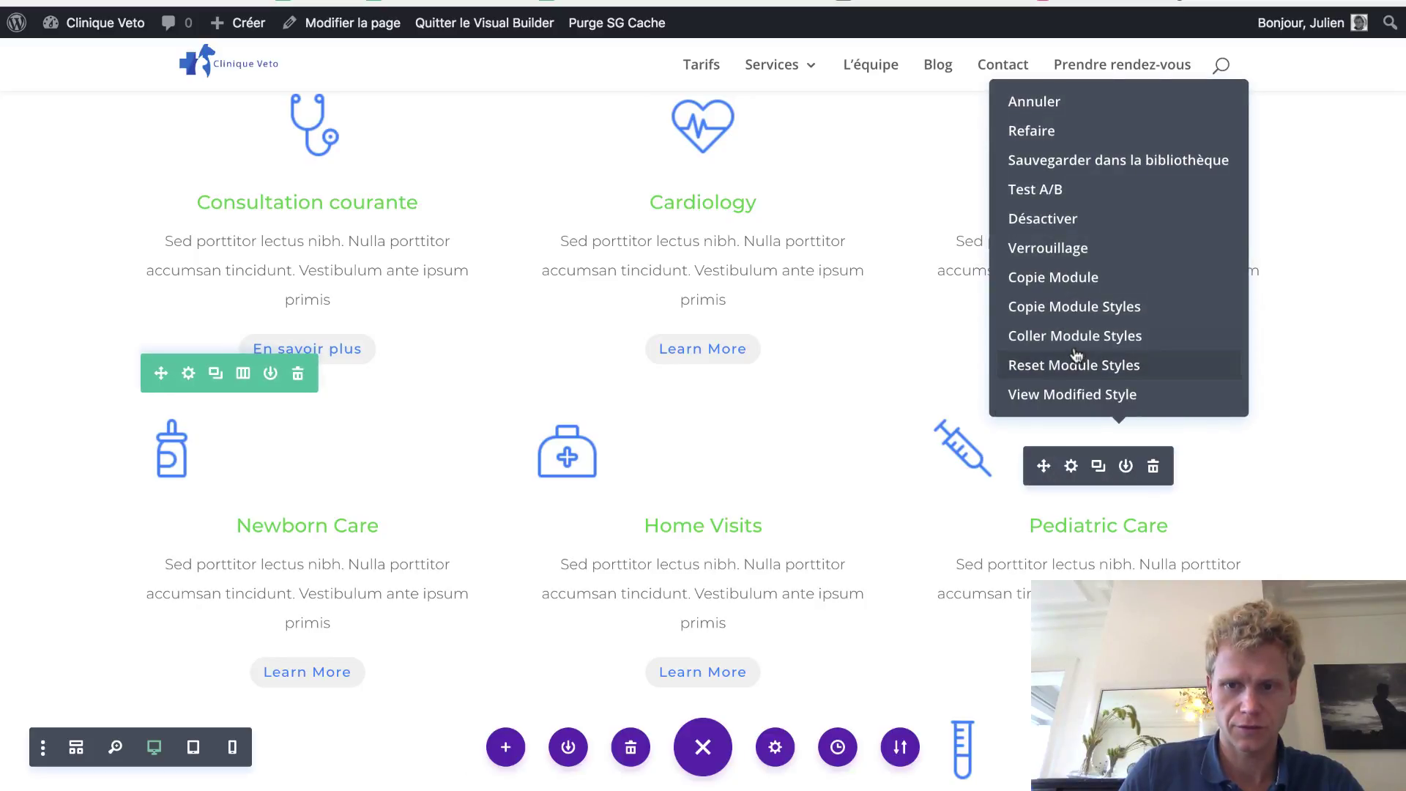
click(1011, 332)
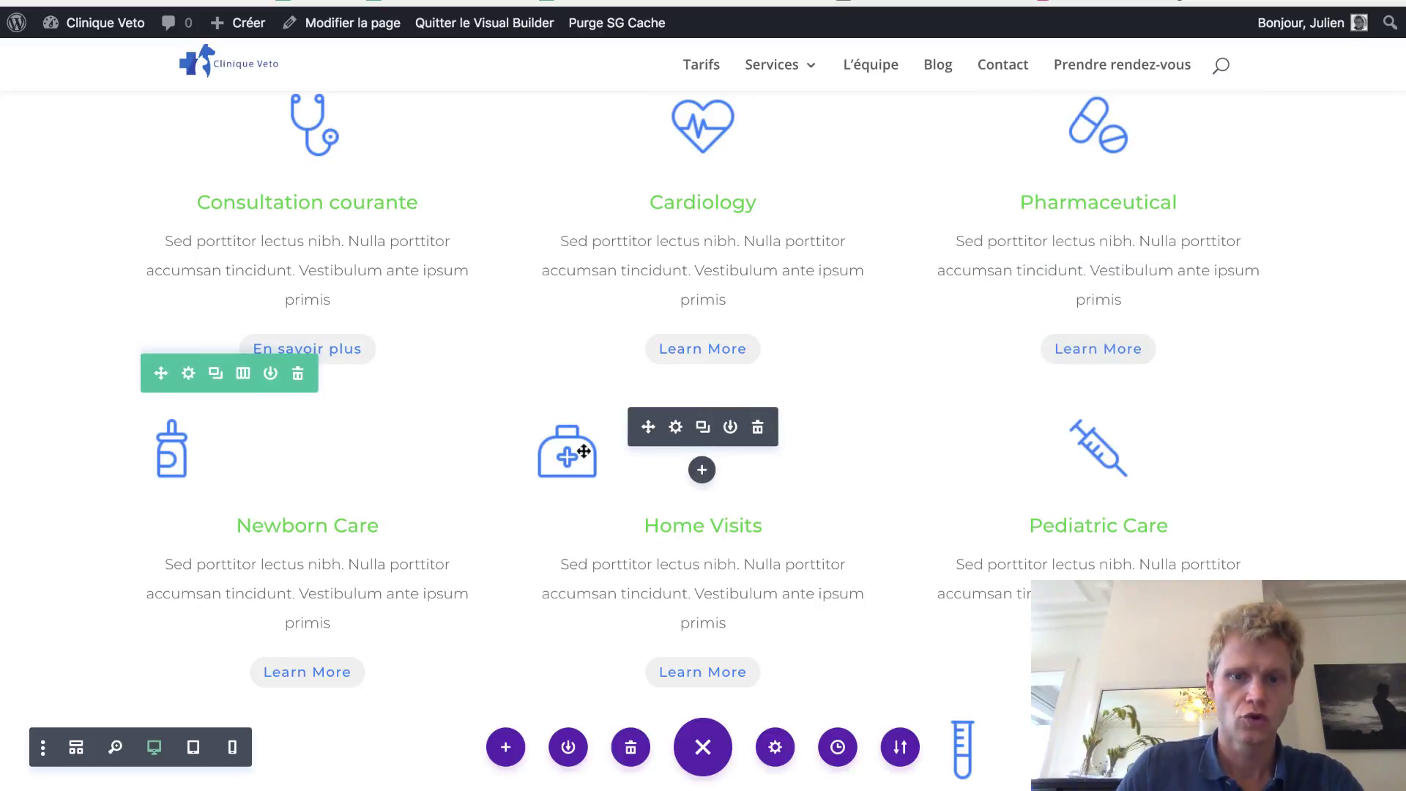
right_click(584, 451)
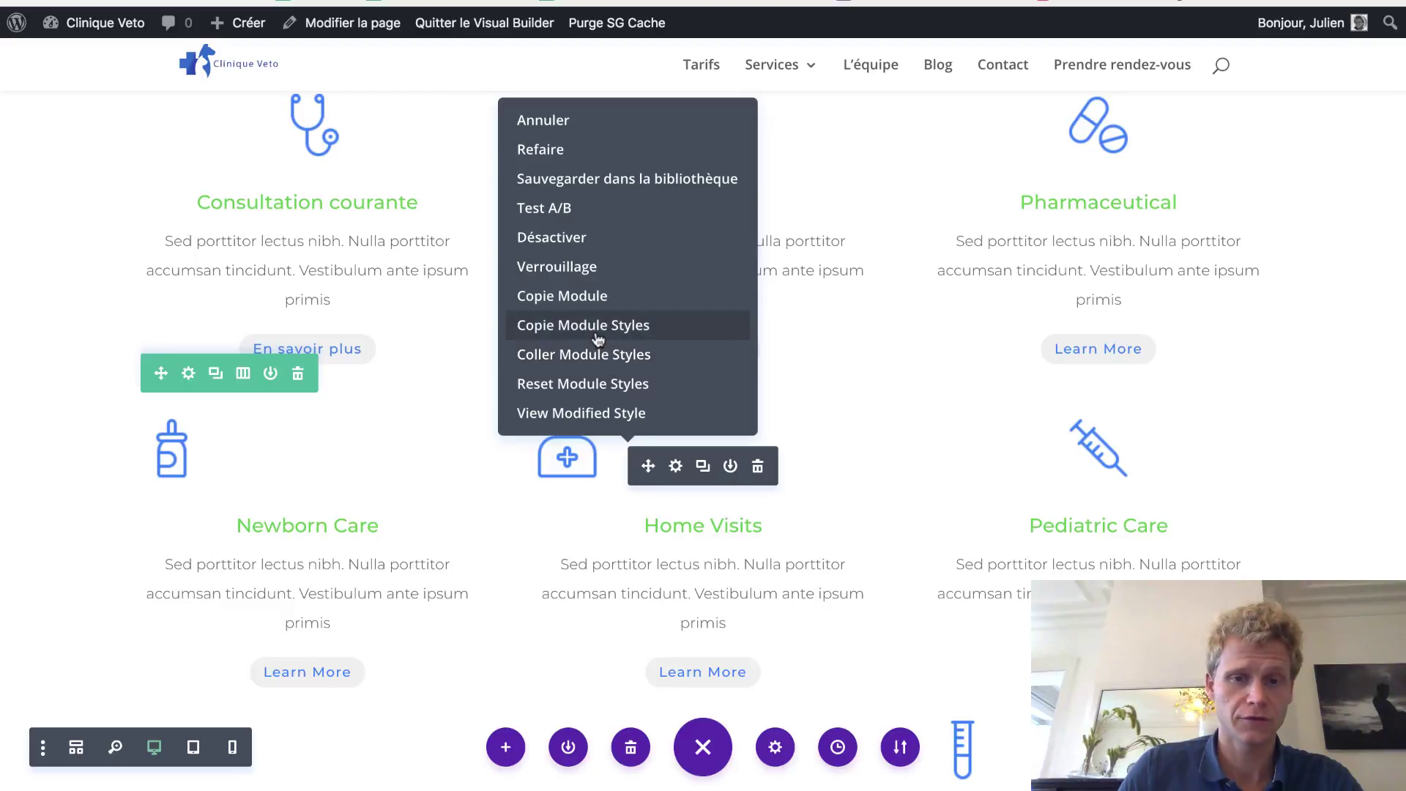
click(597, 353)
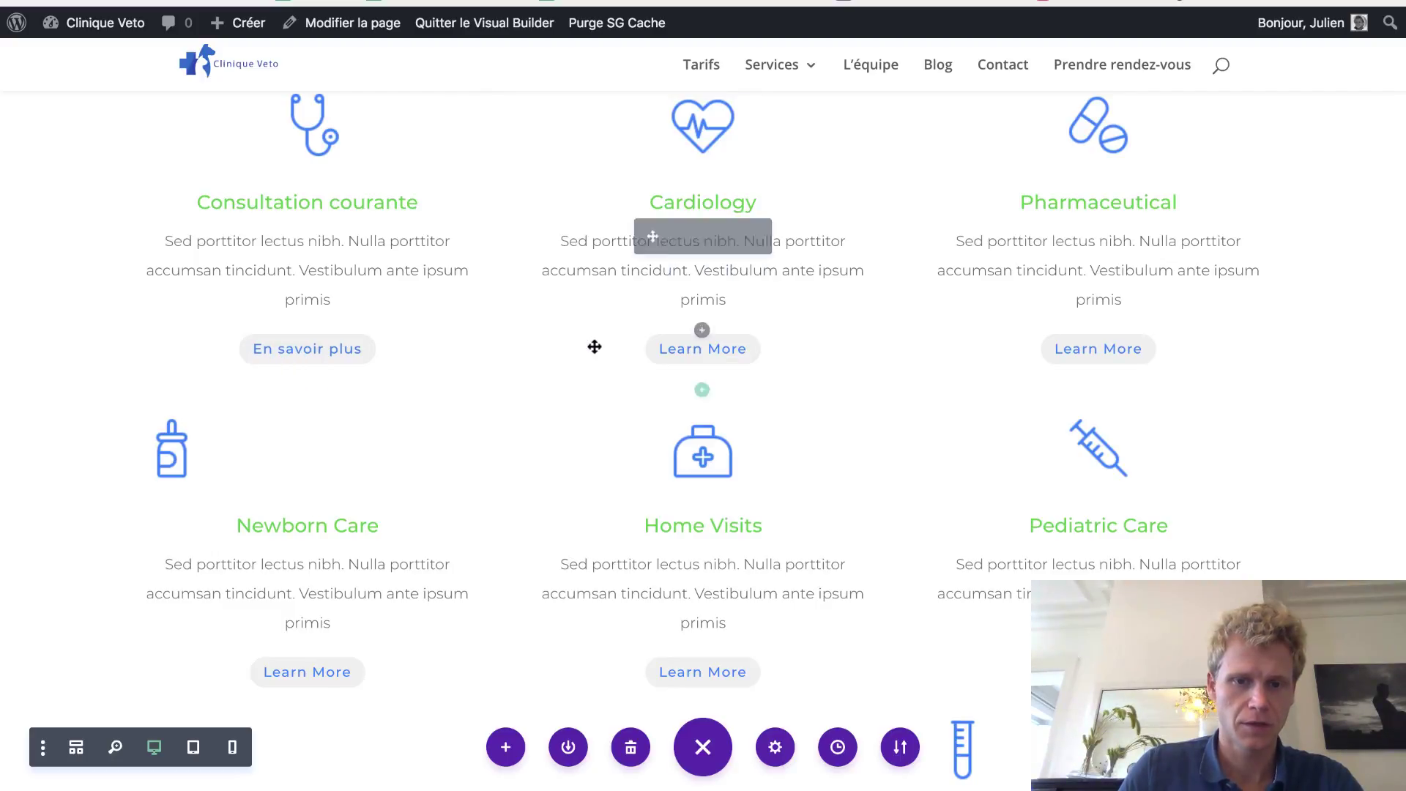
Browse the module picker without adding anything, then open the Cardiology module's settings.
click(701, 331)
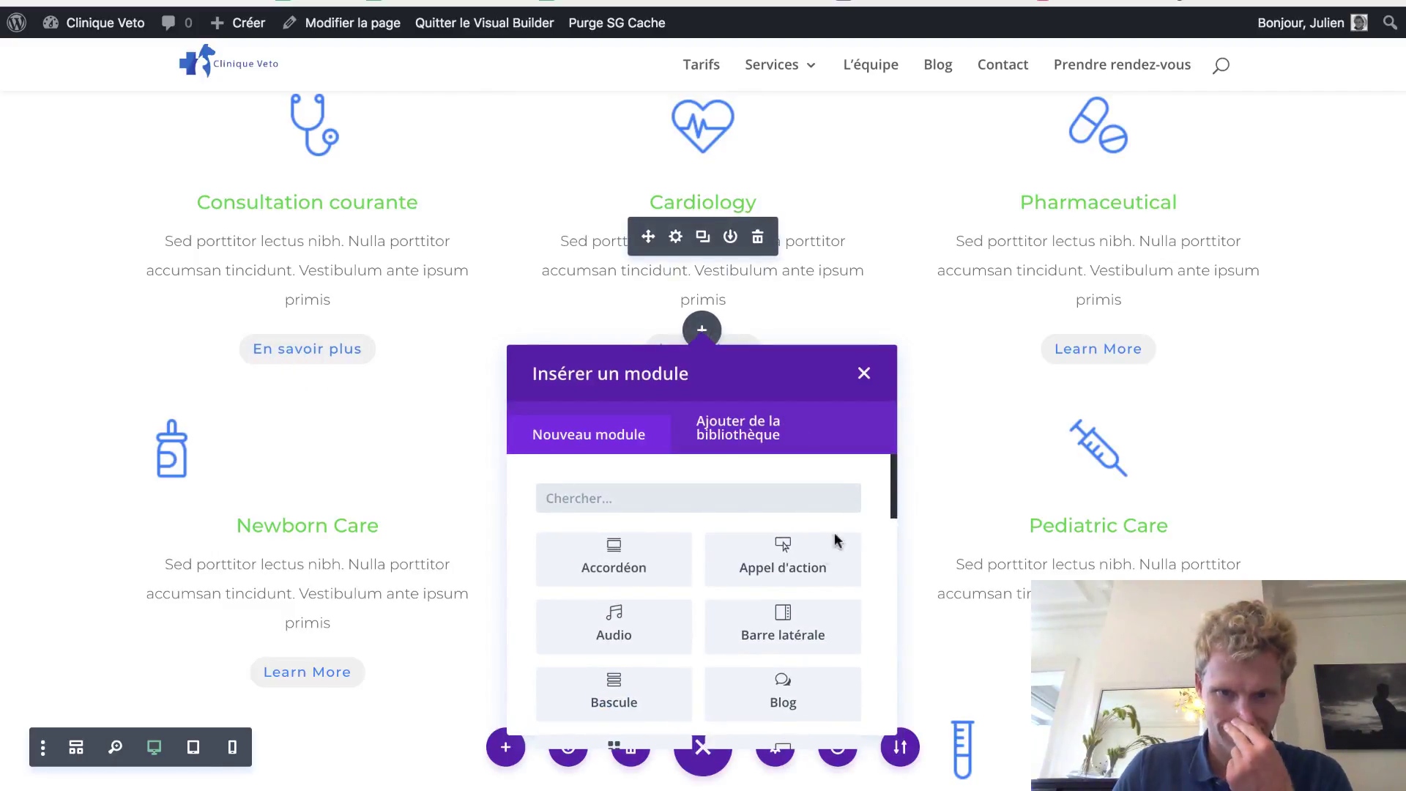
scroll(800, 575, down, 6)
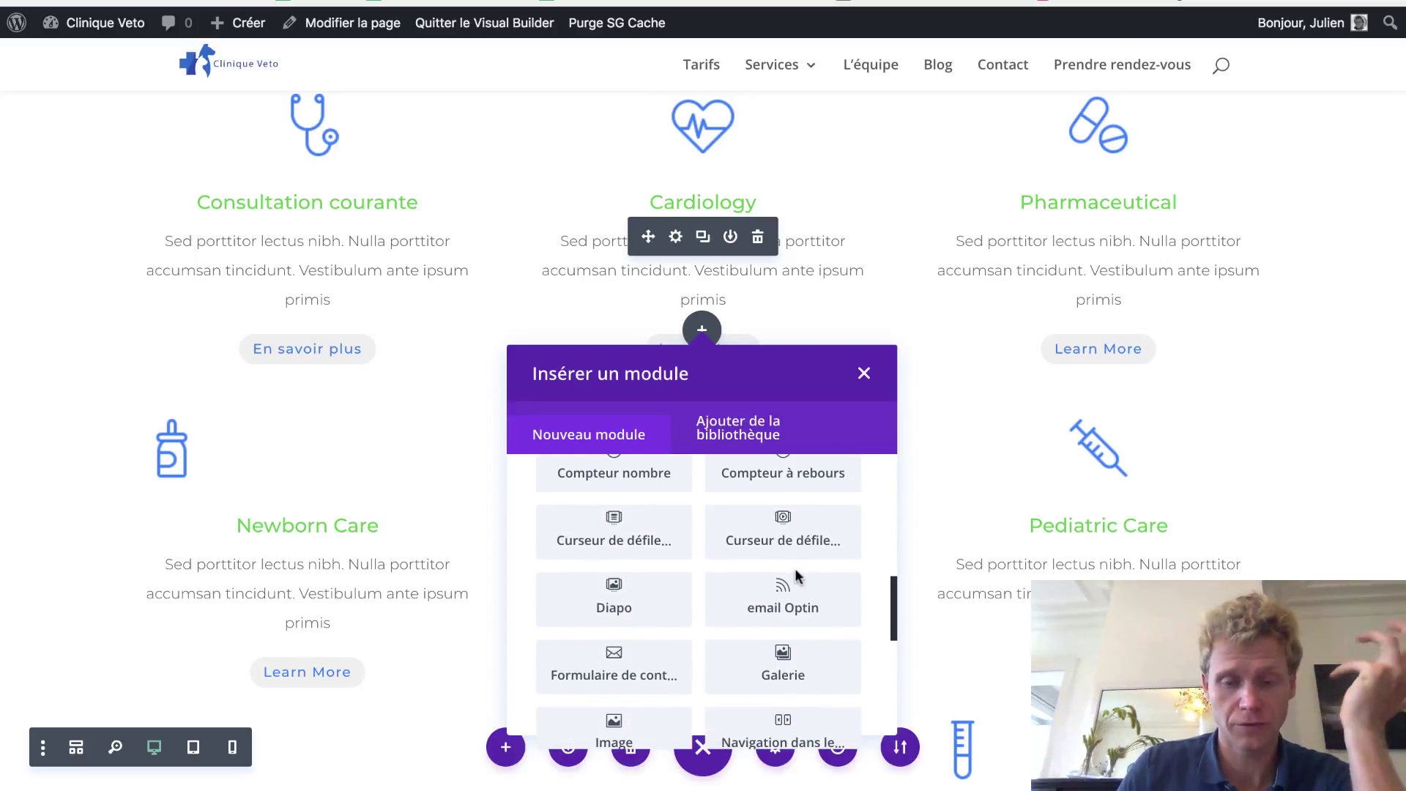
scroll(797, 576, down, 5)
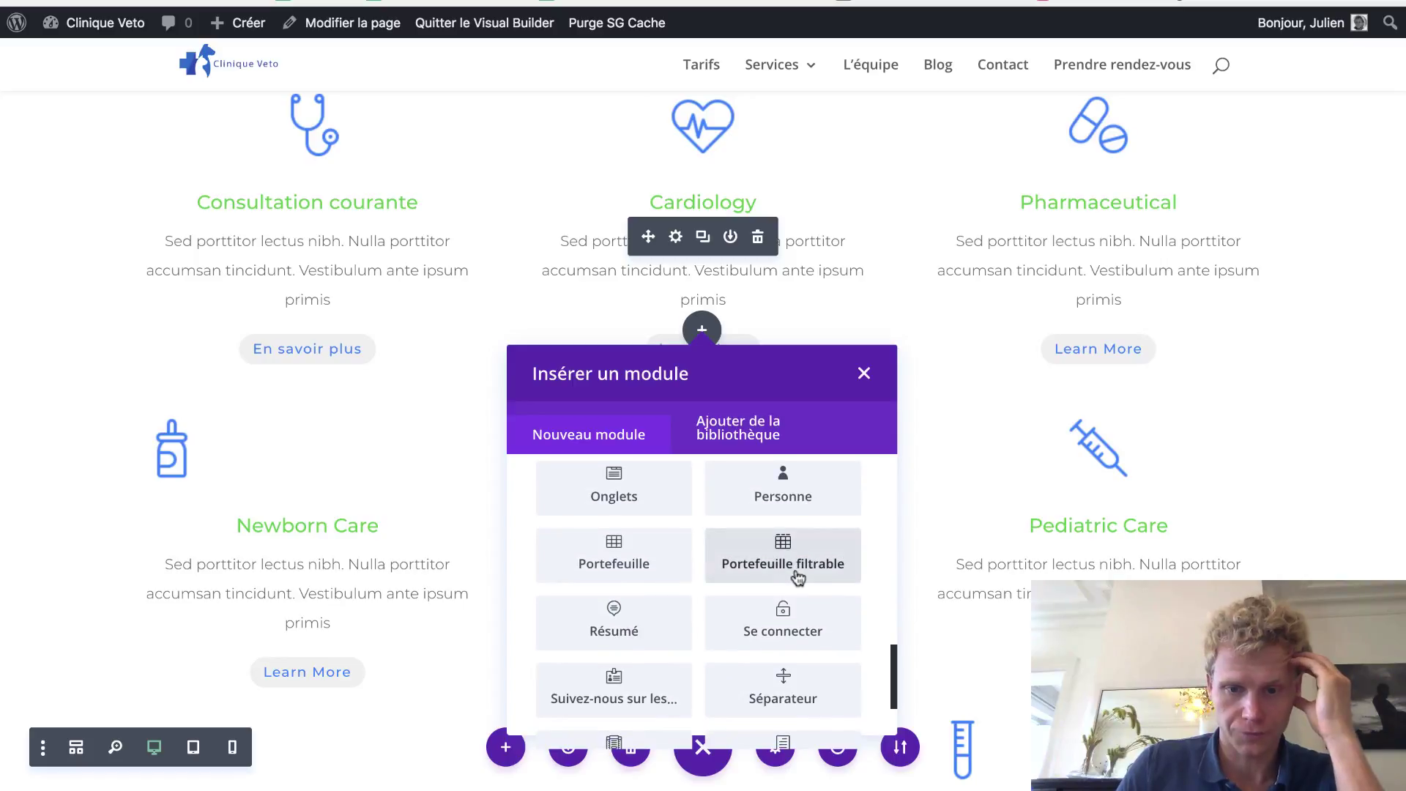
scroll(797, 577, down, 3)
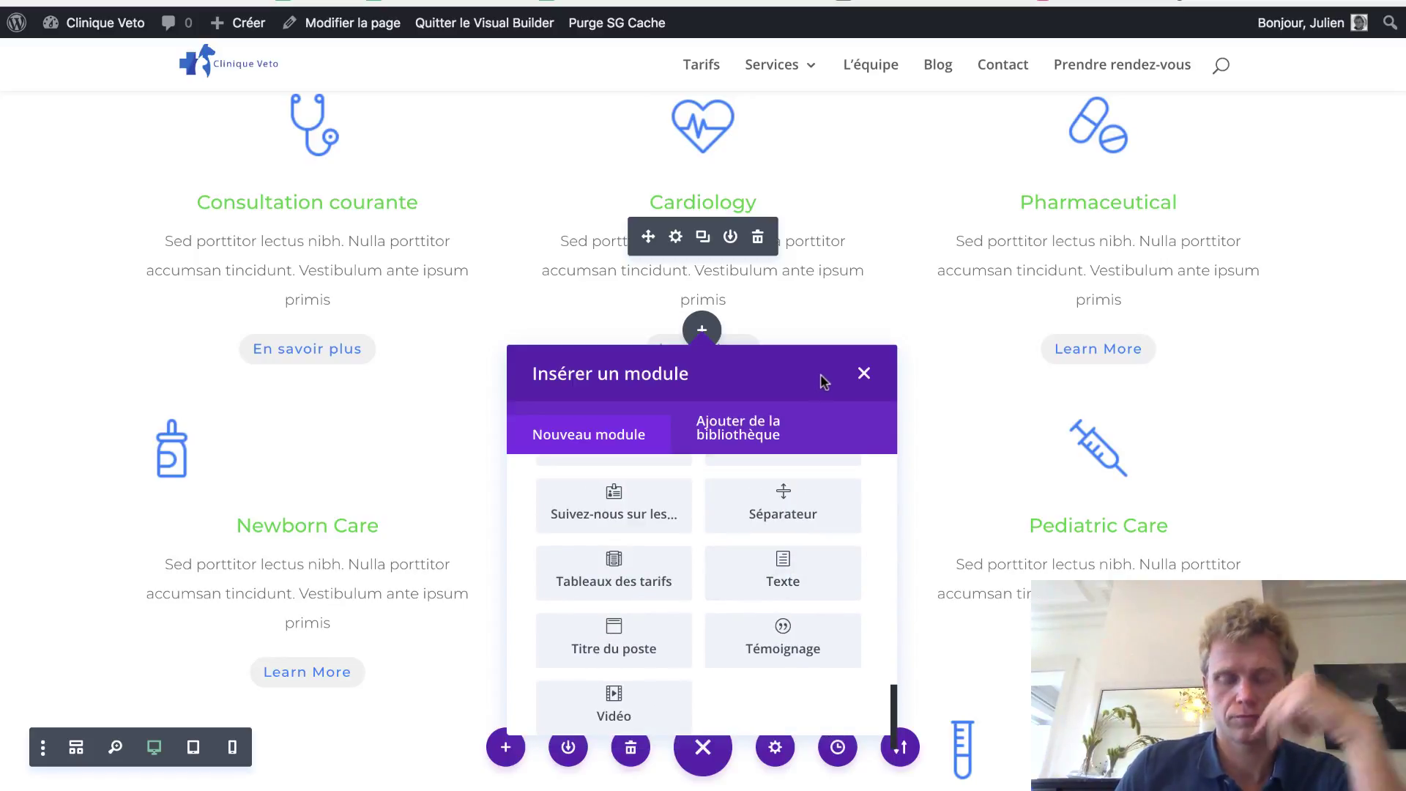
scroll(785, 517, up, 3)
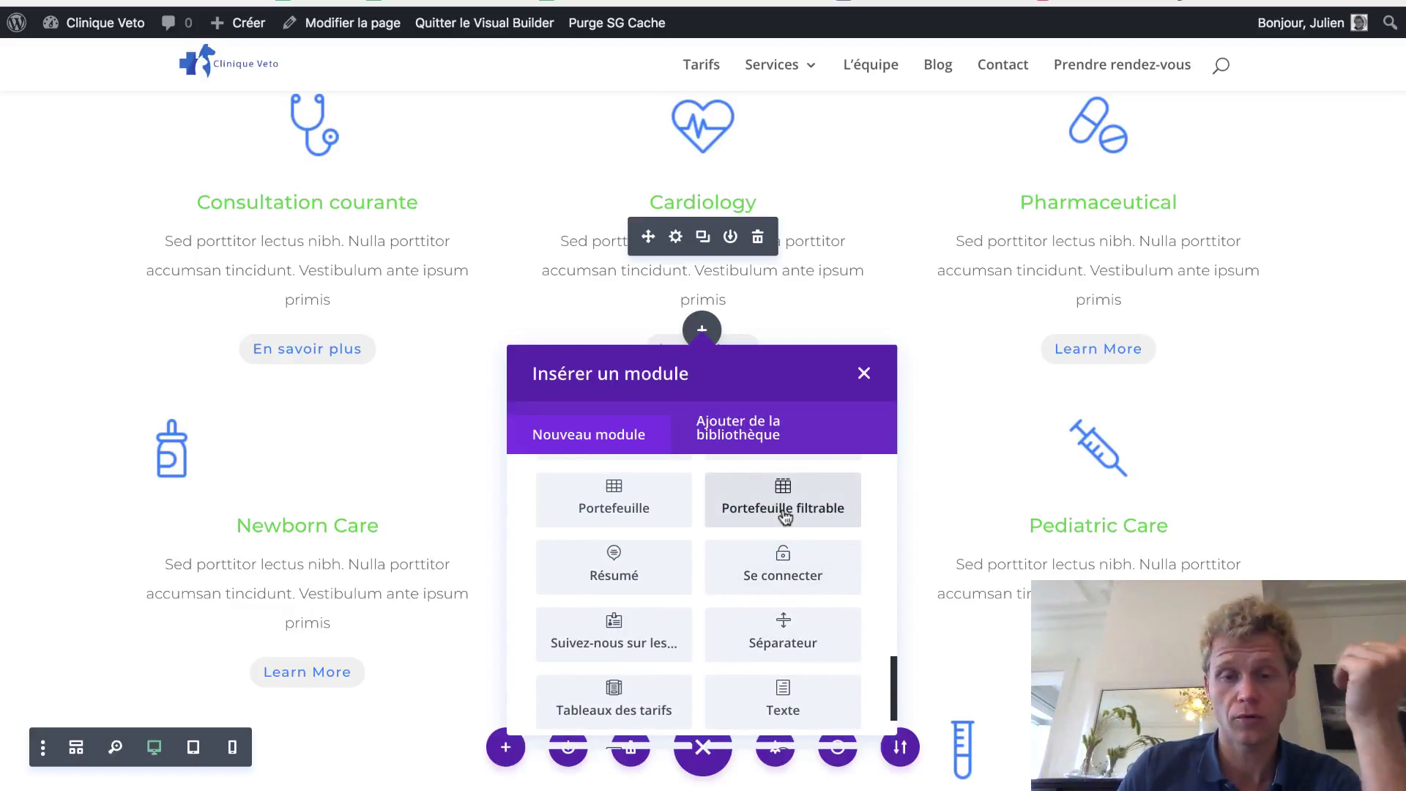
click(864, 374)
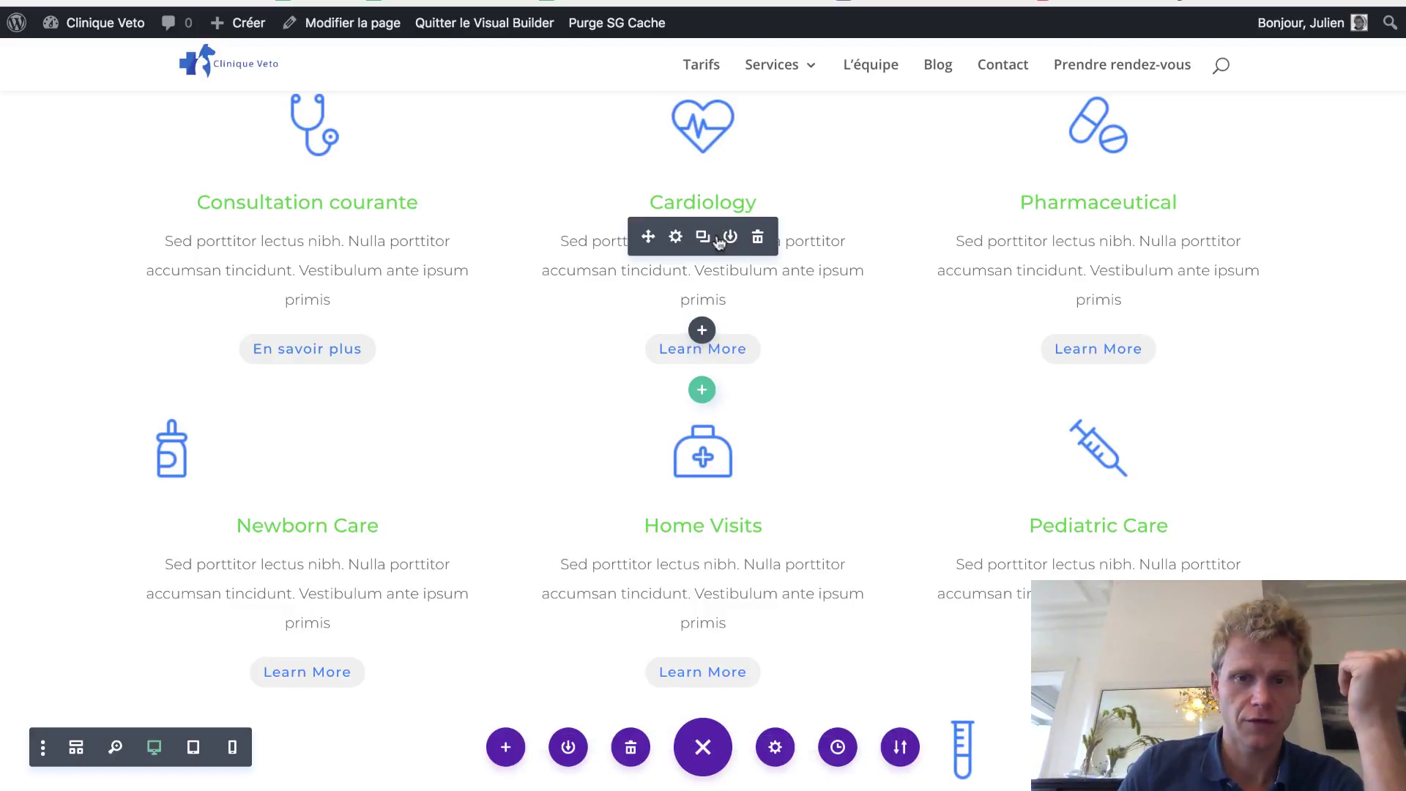
click(676, 238)
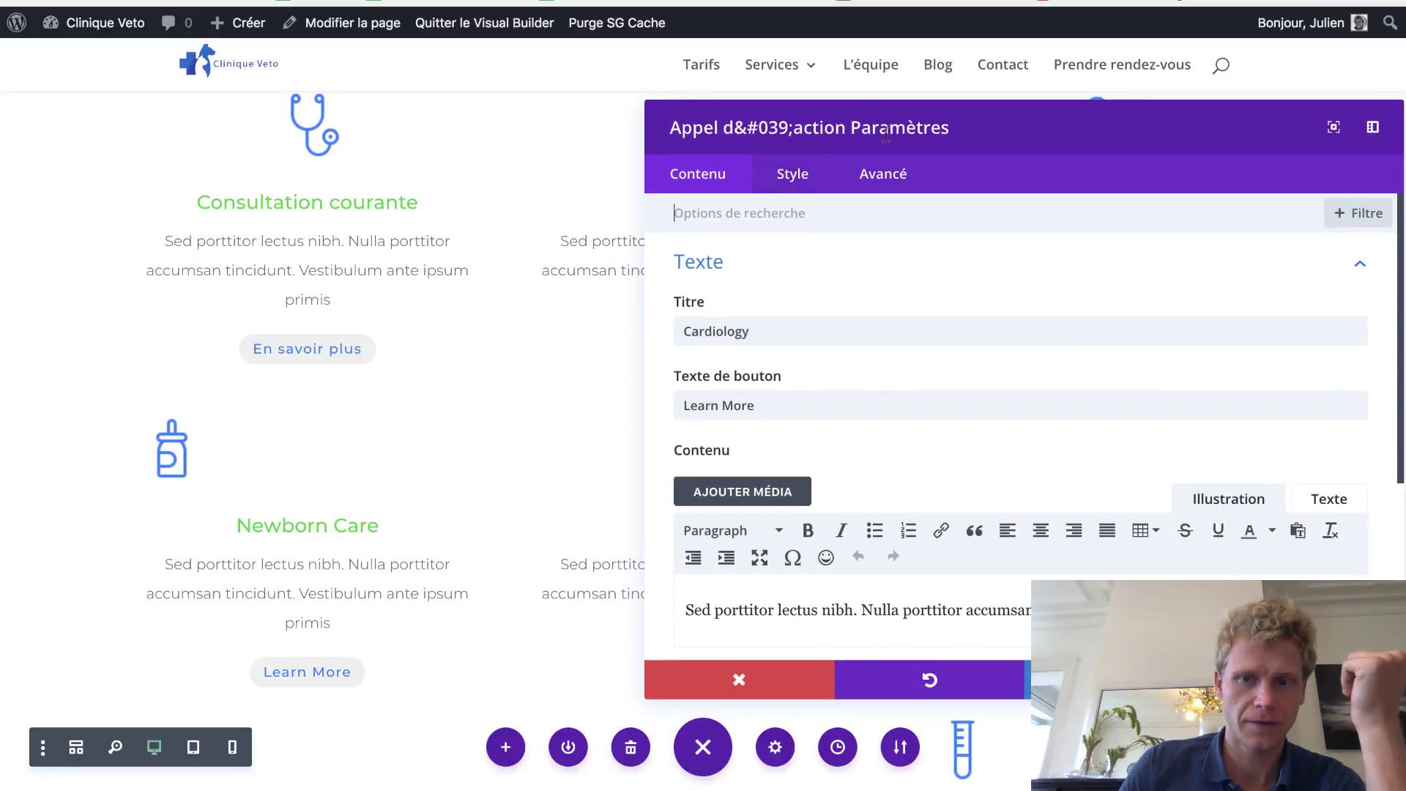
Try a 22px text size on the Cardiology Learn More button, then discard and close.
key(Escape)
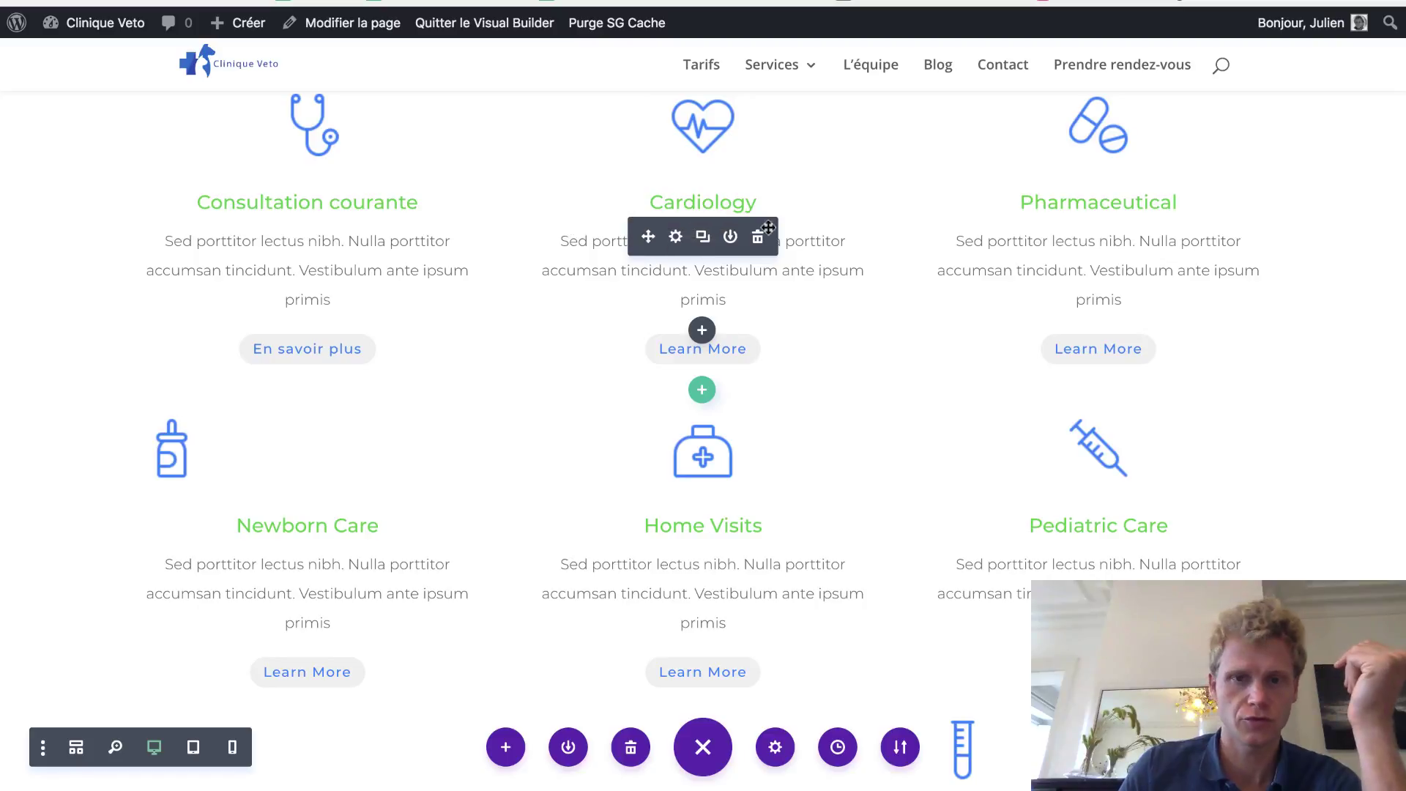
scroll(909, 338, up, 2)
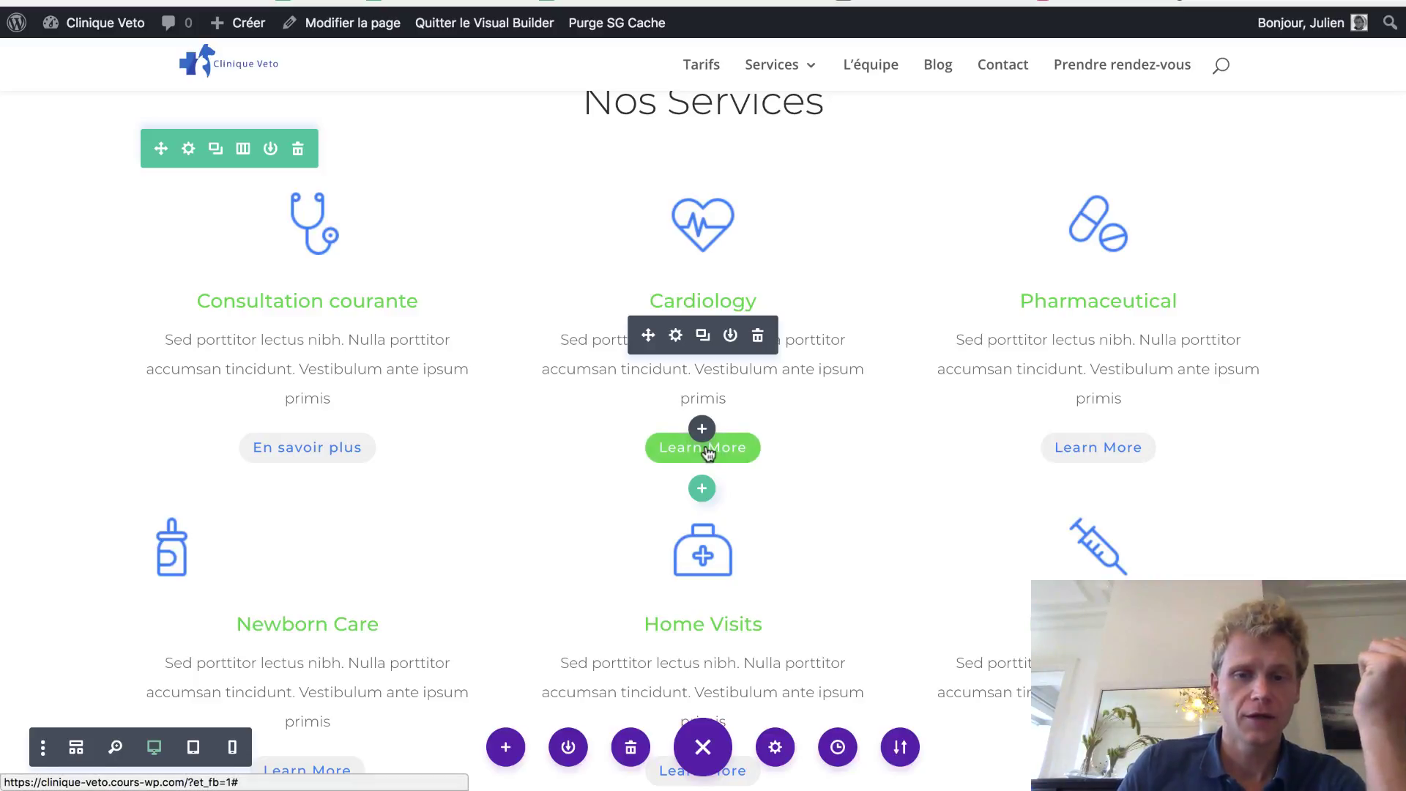
click(676, 337)
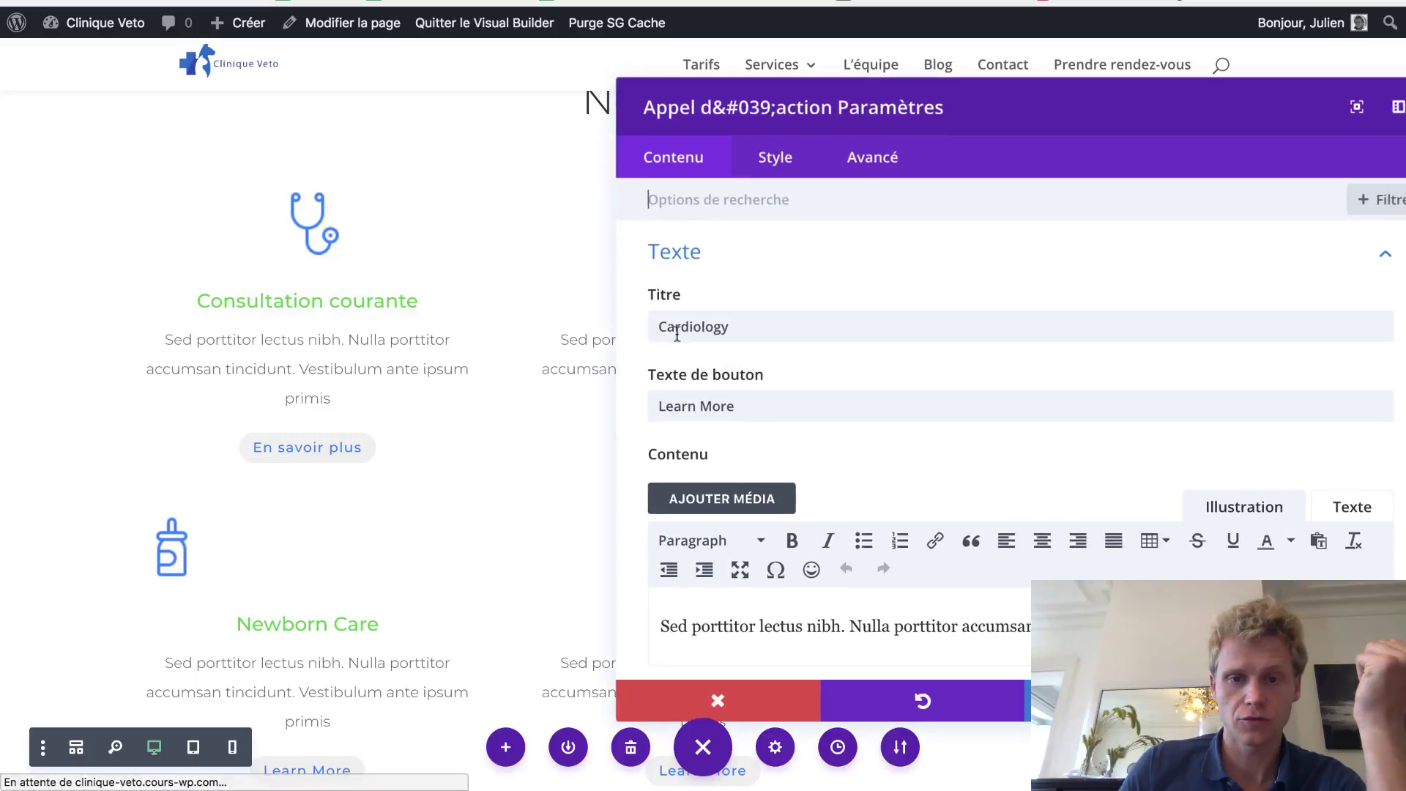
click(796, 189)
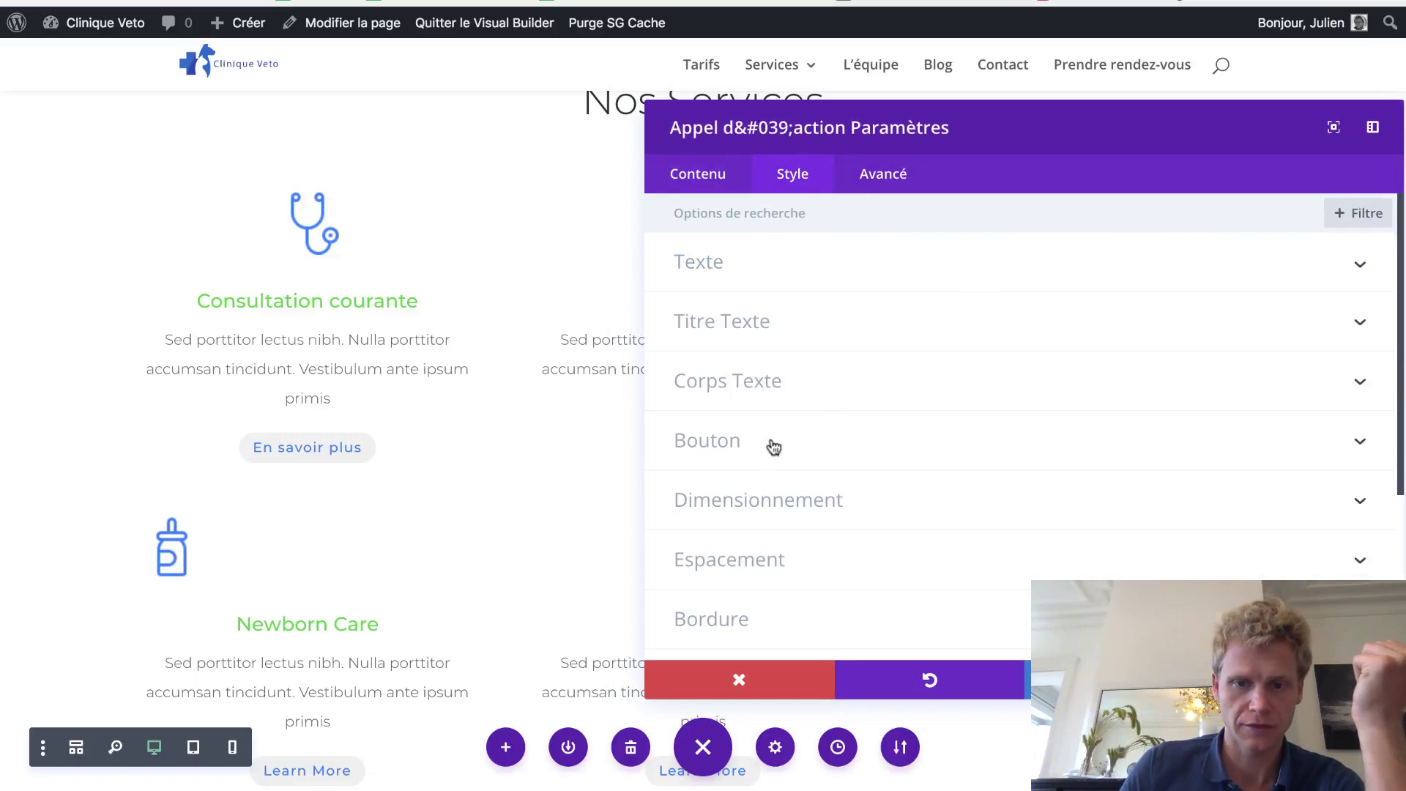
click(775, 447)
drag(755, 137, 1002, 79)
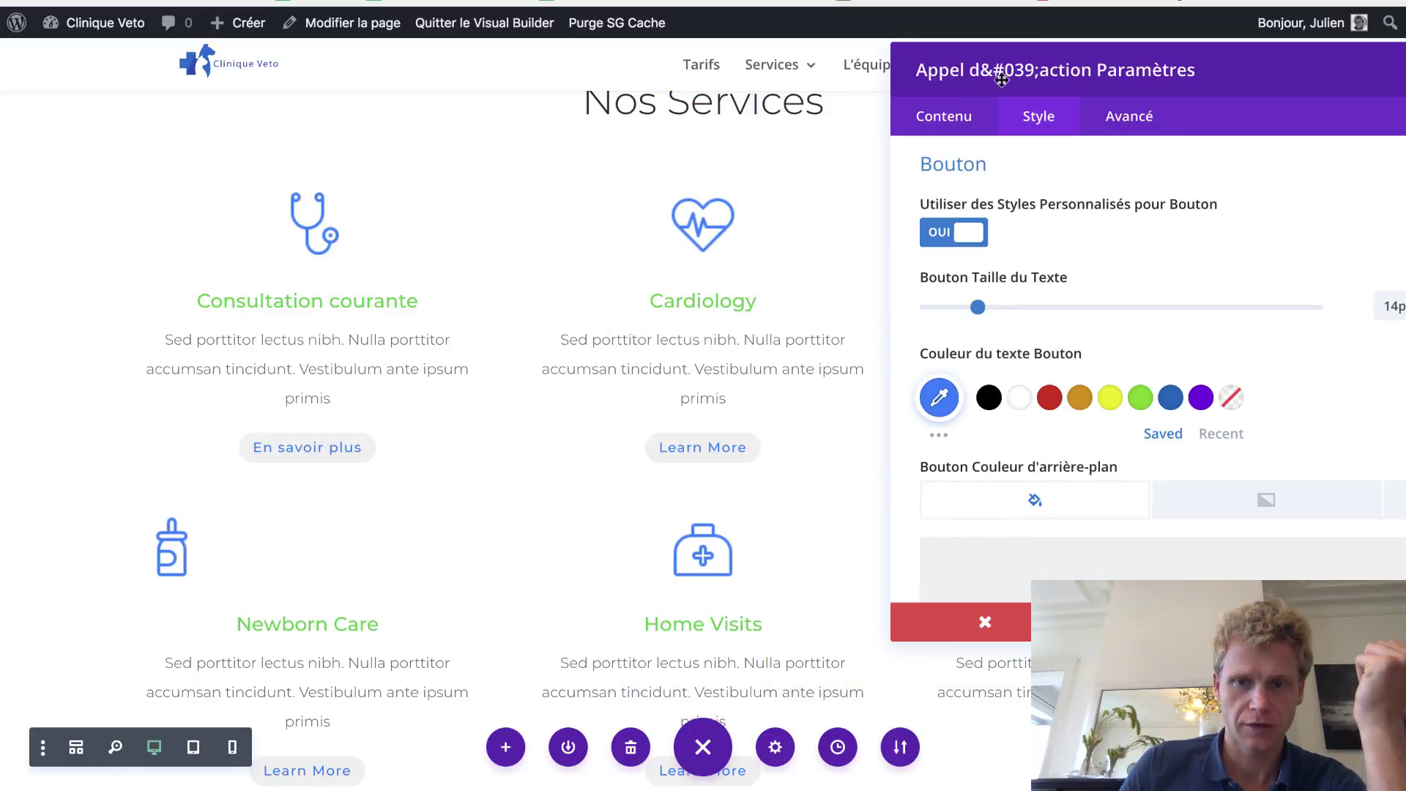
click(1020, 310)
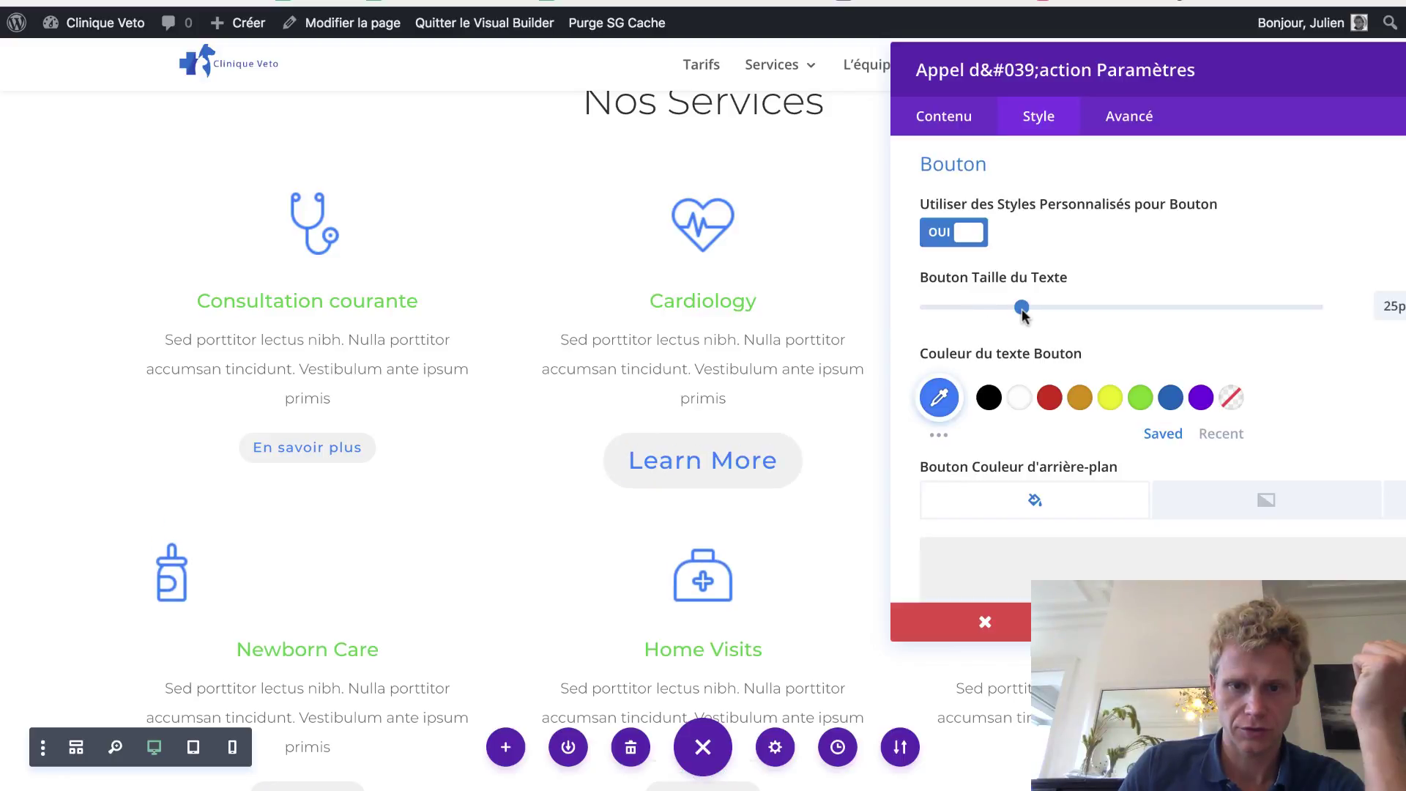
drag(1009, 309, 1010, 308)
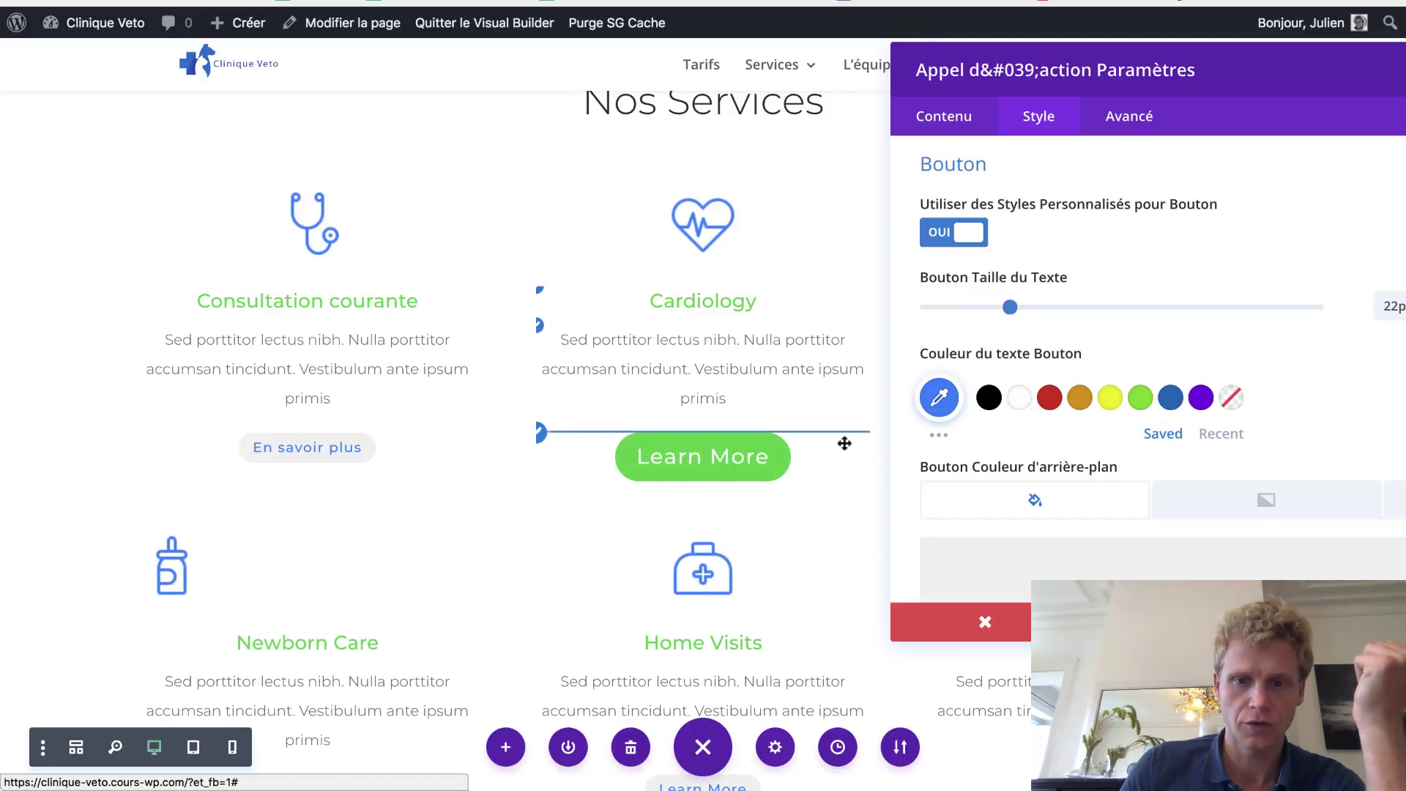
scroll(1048, 412, down, 3)
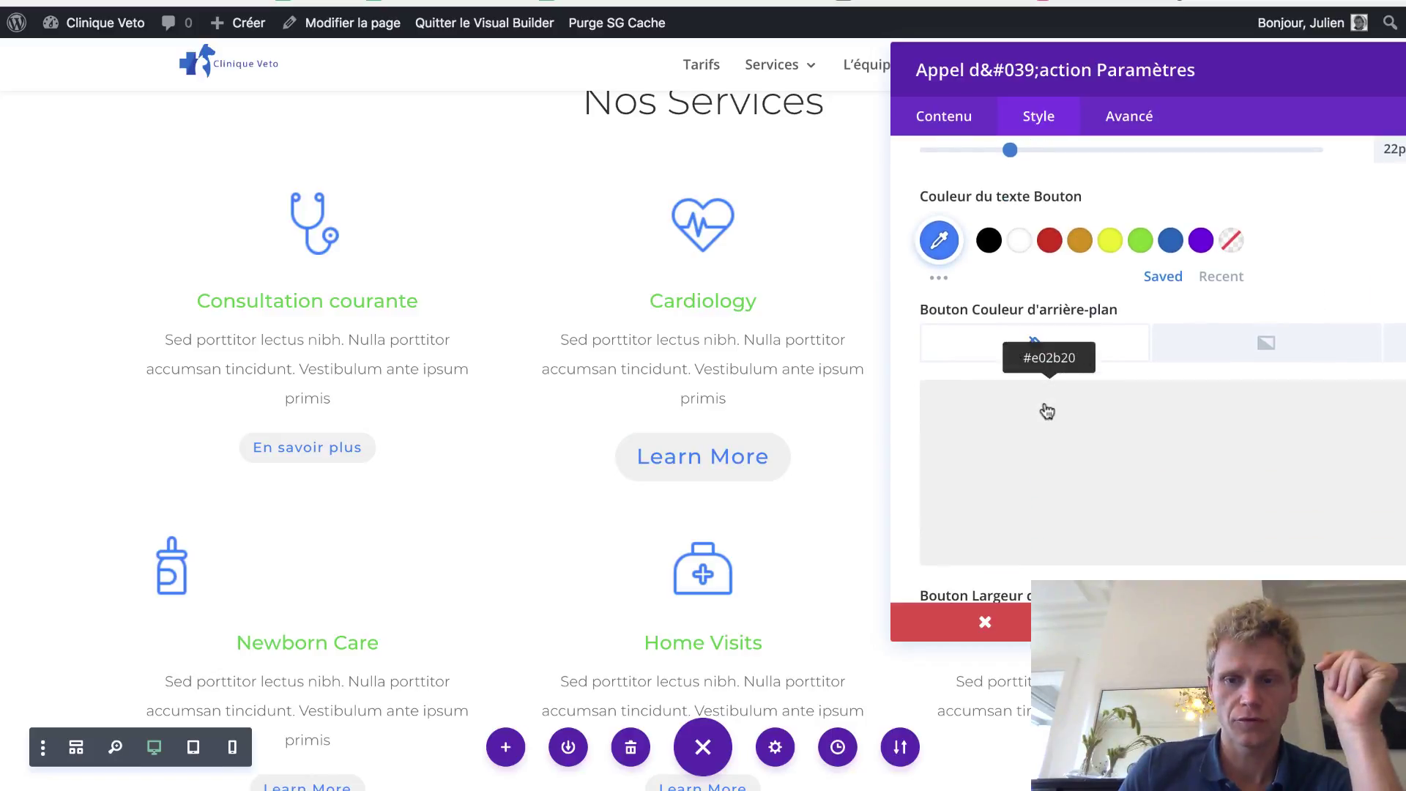
click(979, 634)
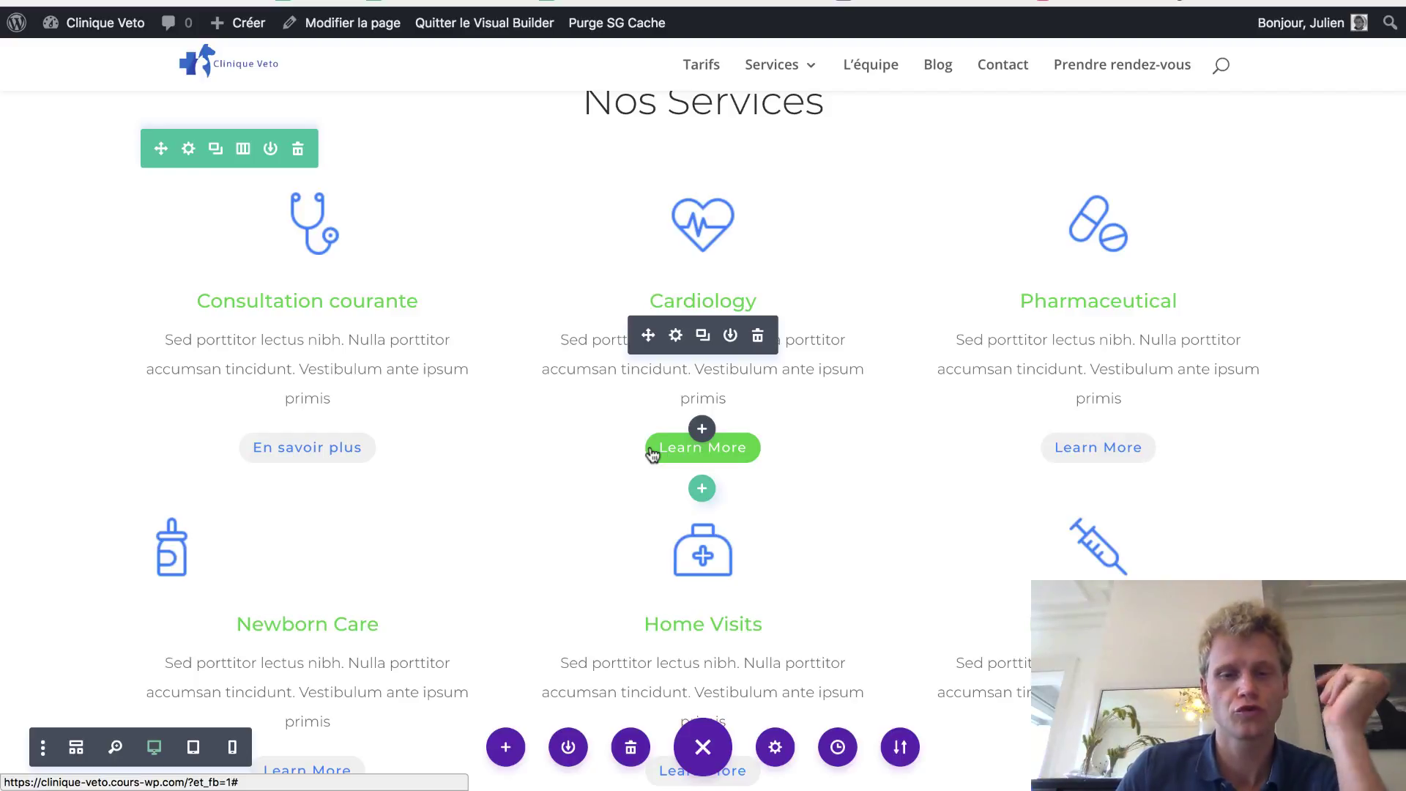
Paste the centred module styles onto the Newborn Care module.
scroll(651, 453, down, 3)
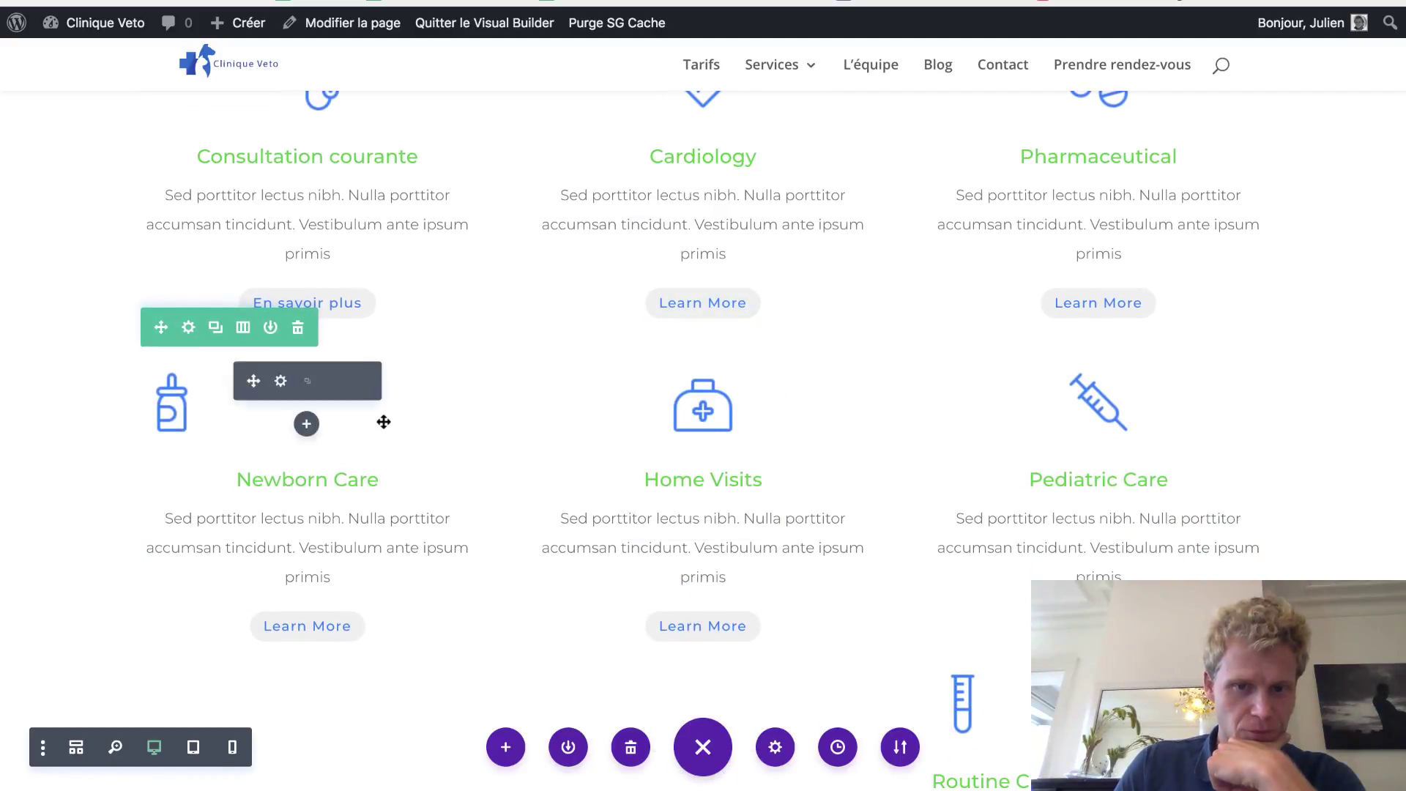
right_click(301, 394)
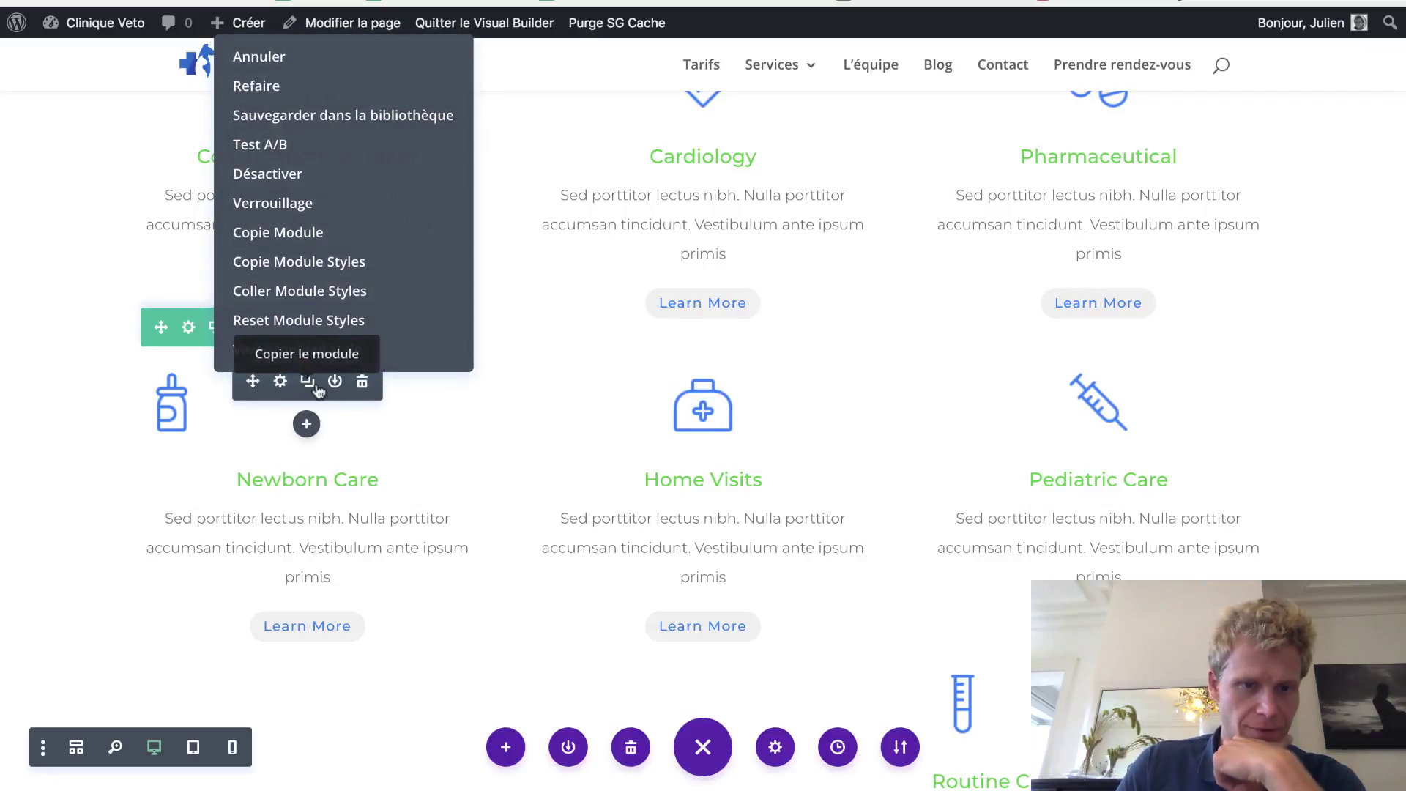
click(370, 290)
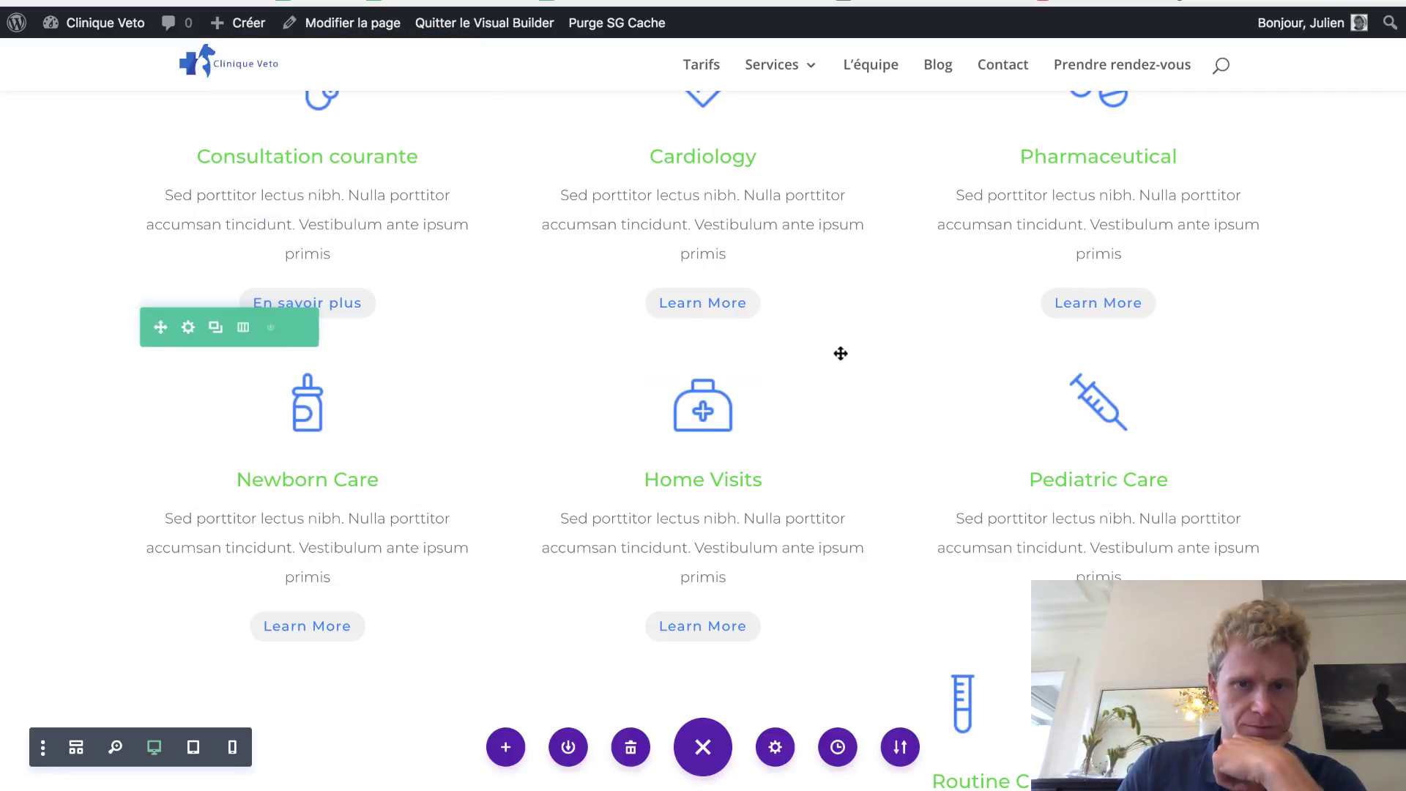
Copy the 'Imagerie médicale' title from the live Clinique Veto homepage.
key(ctrl+Right)
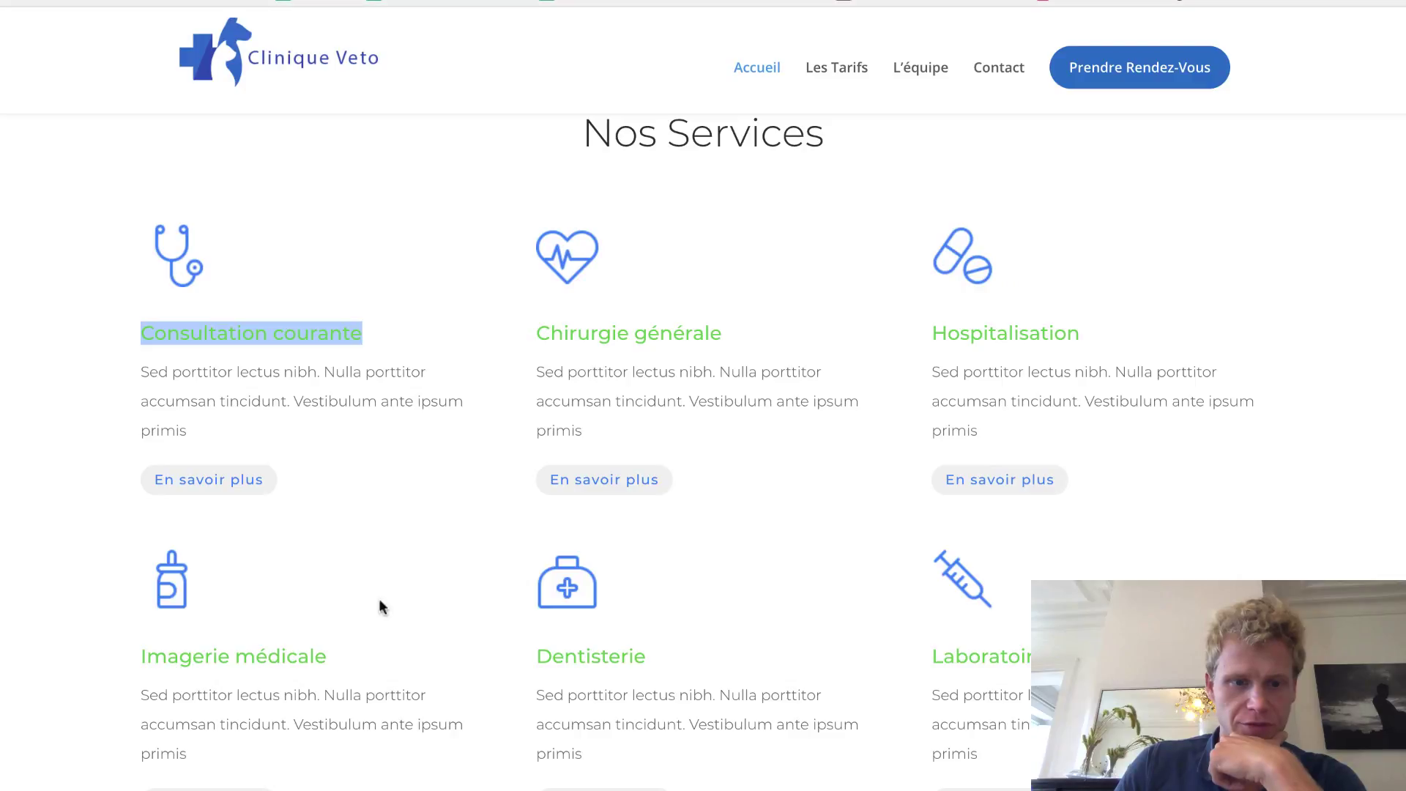
drag(323, 652, 144, 651)
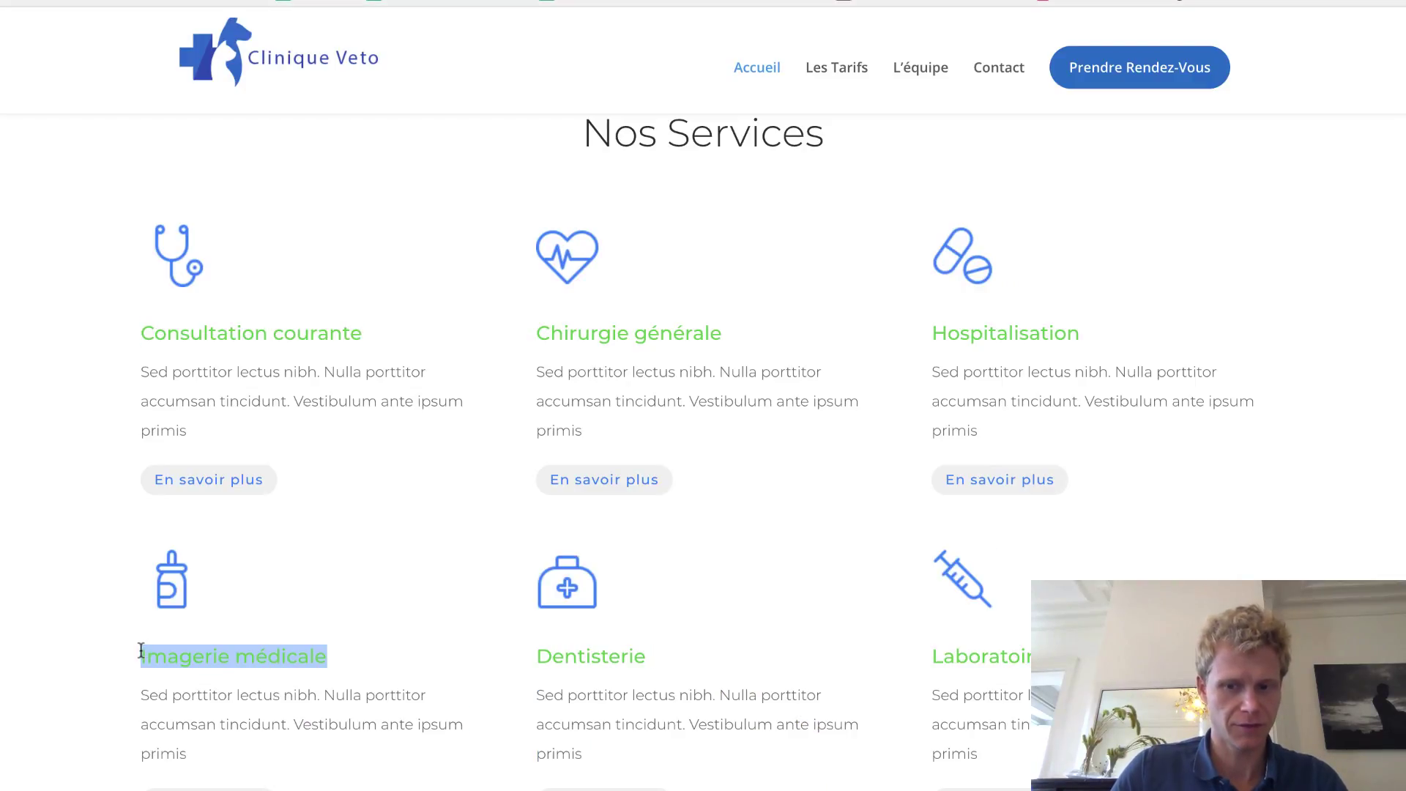
key(ctrl+Left)
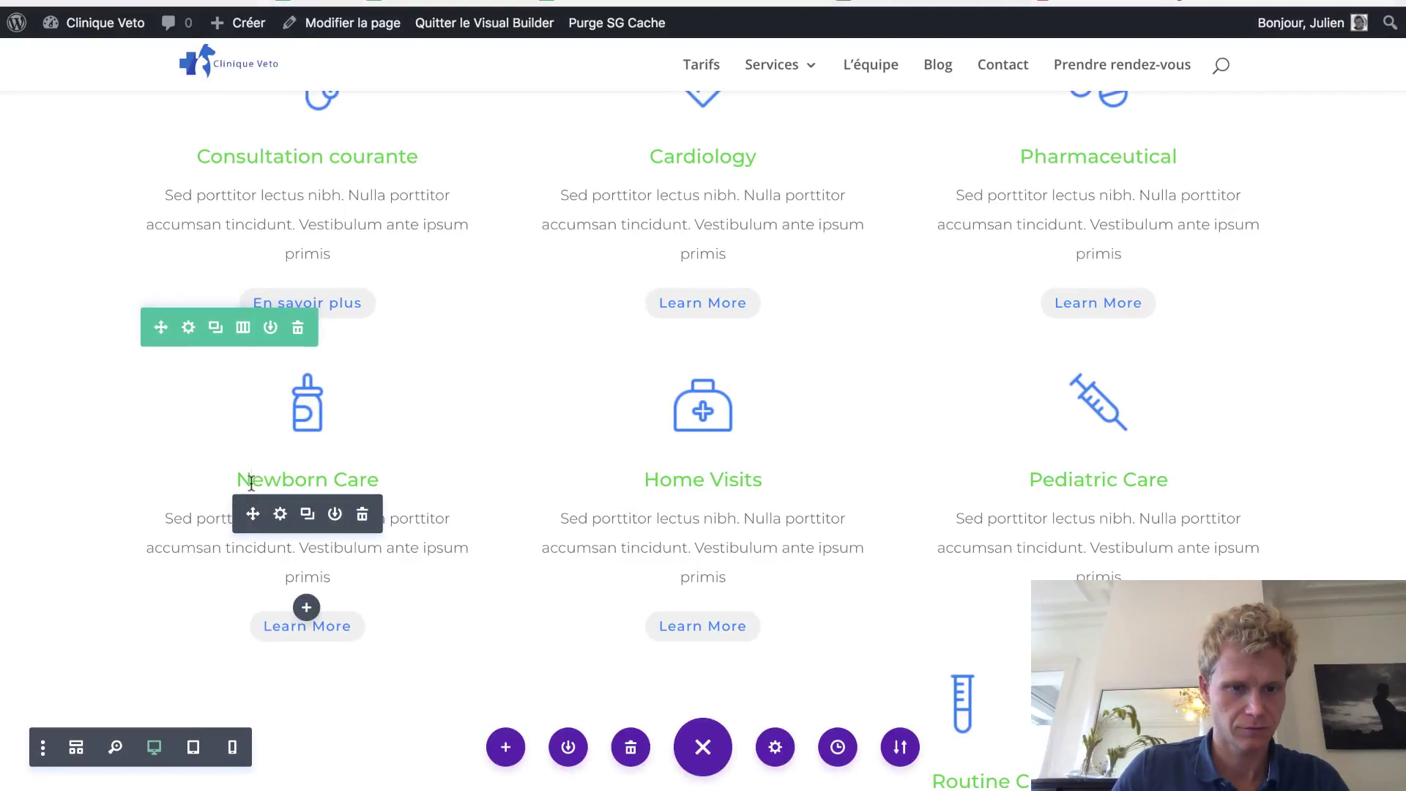
Rename Newborn Care, Home Visits and Pediatric Care to Imagerie médicale, Dentisterie and Laboratoire d'analyses.
triple_click(251, 482)
text(Imagerie médicale)
double_click(660, 477)
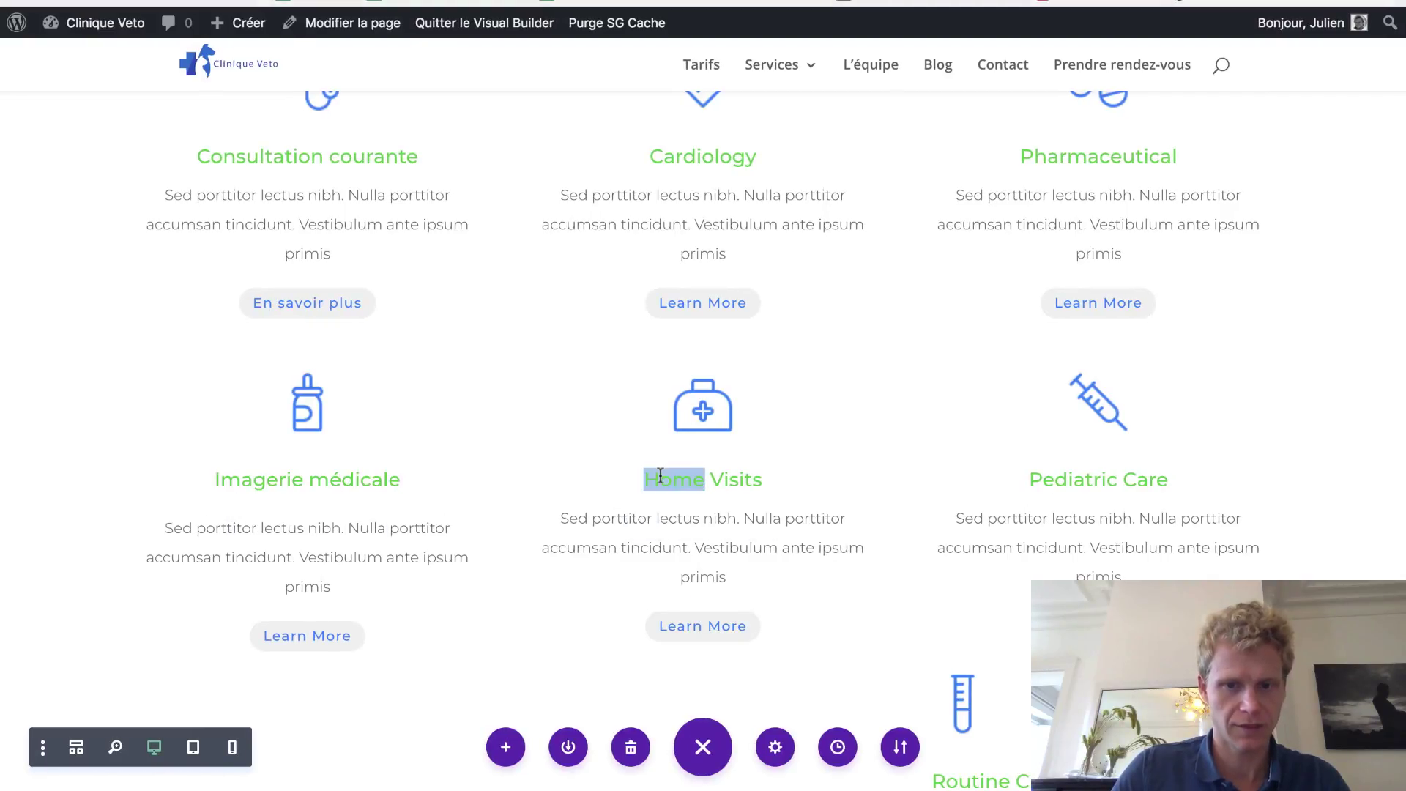
text(Dentisterie)
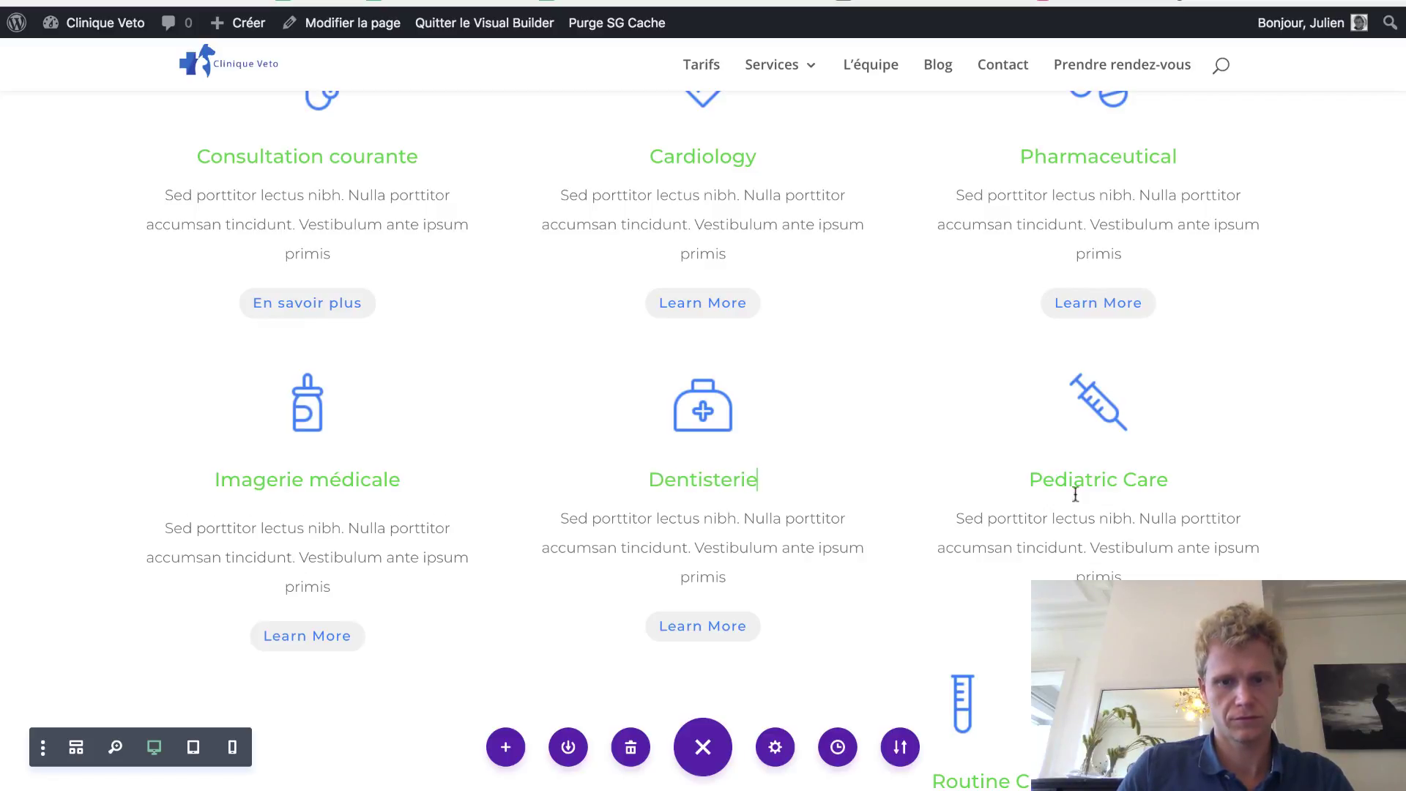
double_click(1095, 479)
text(La)
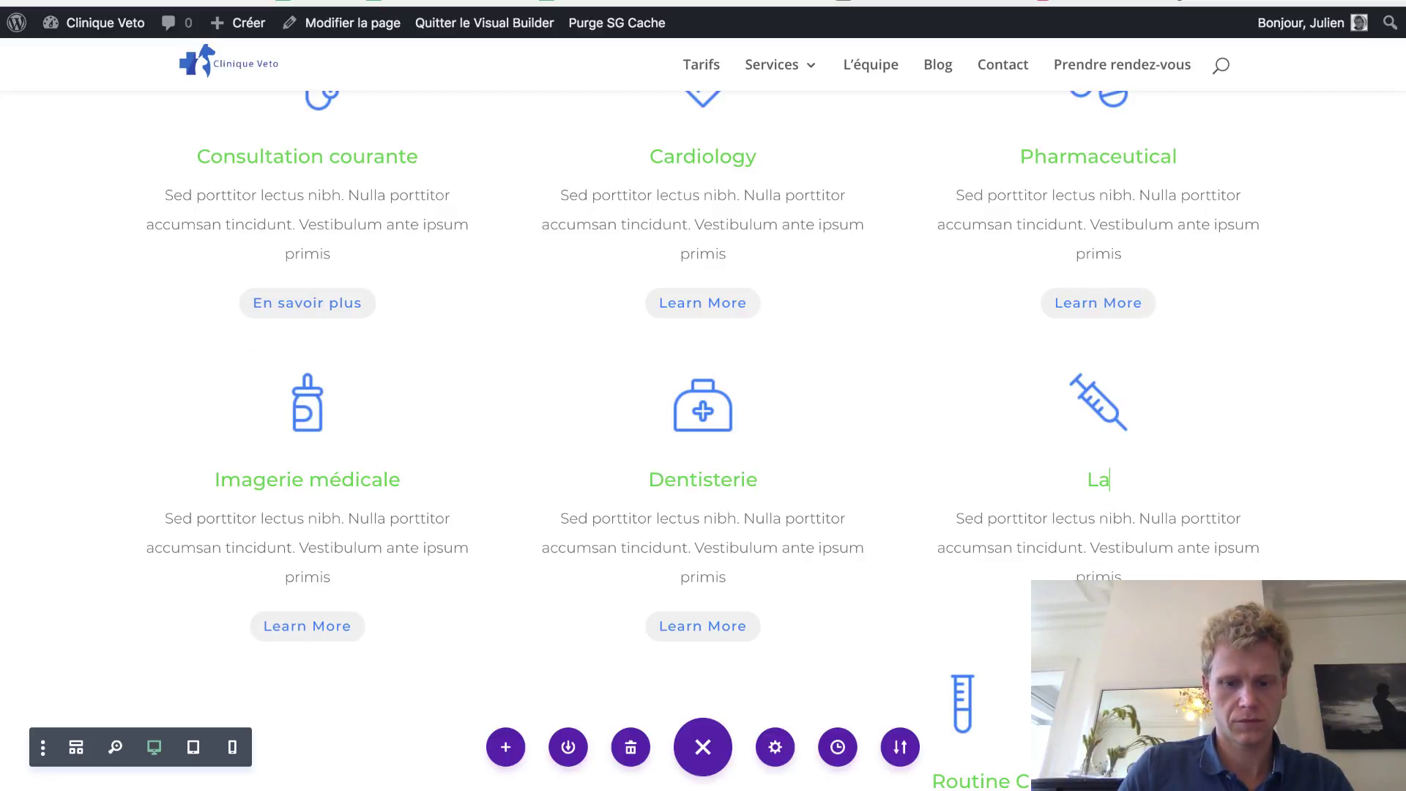
text(borato)
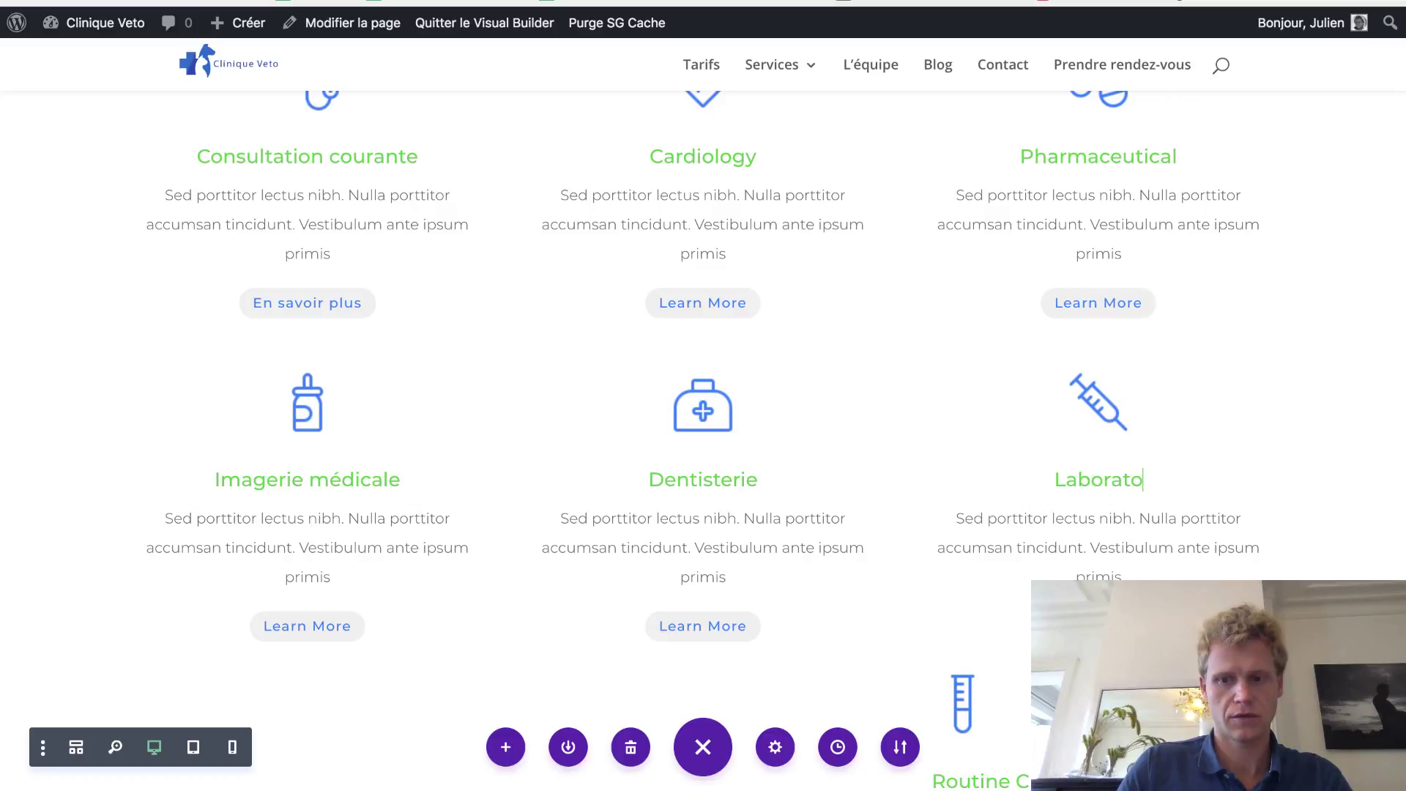
text(ire d'analyse)
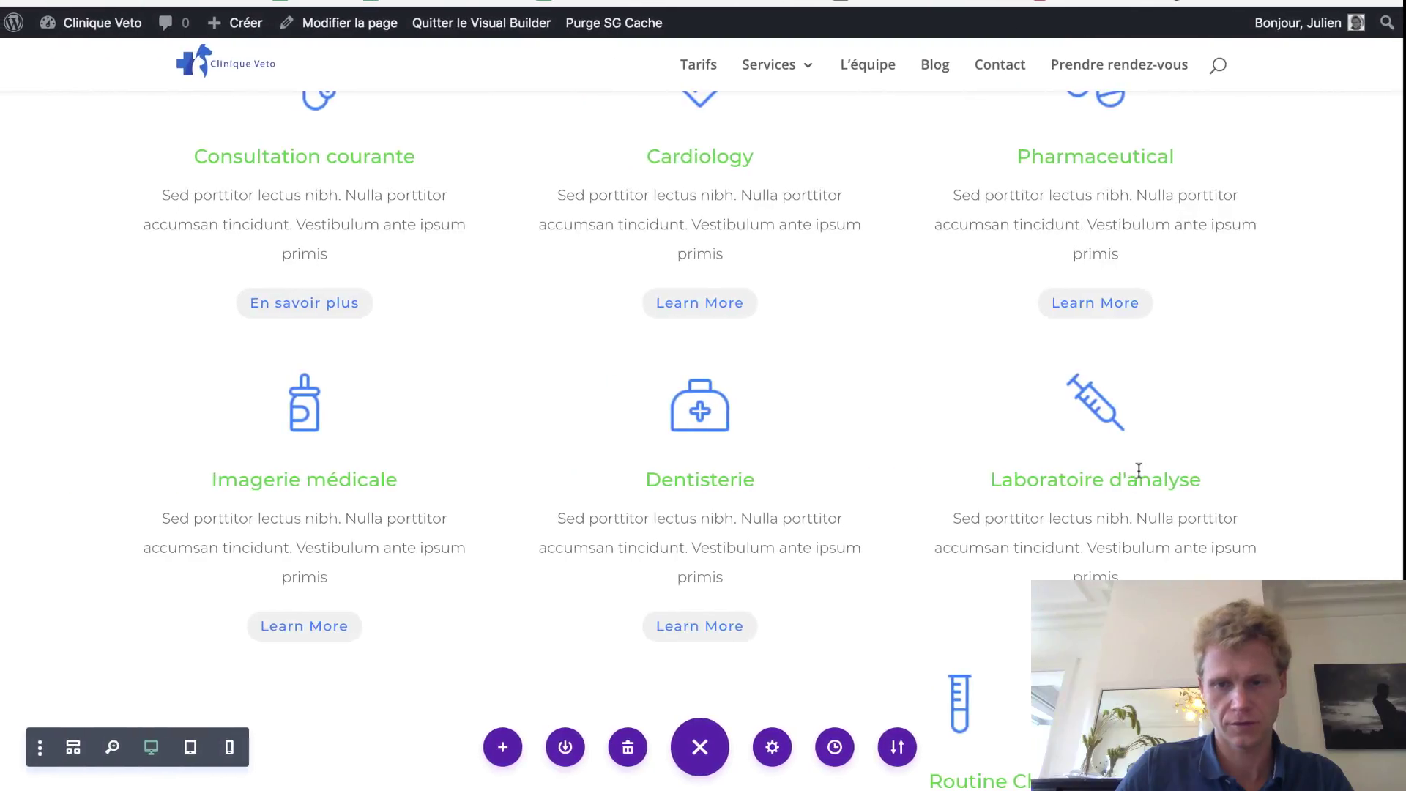
text(s)
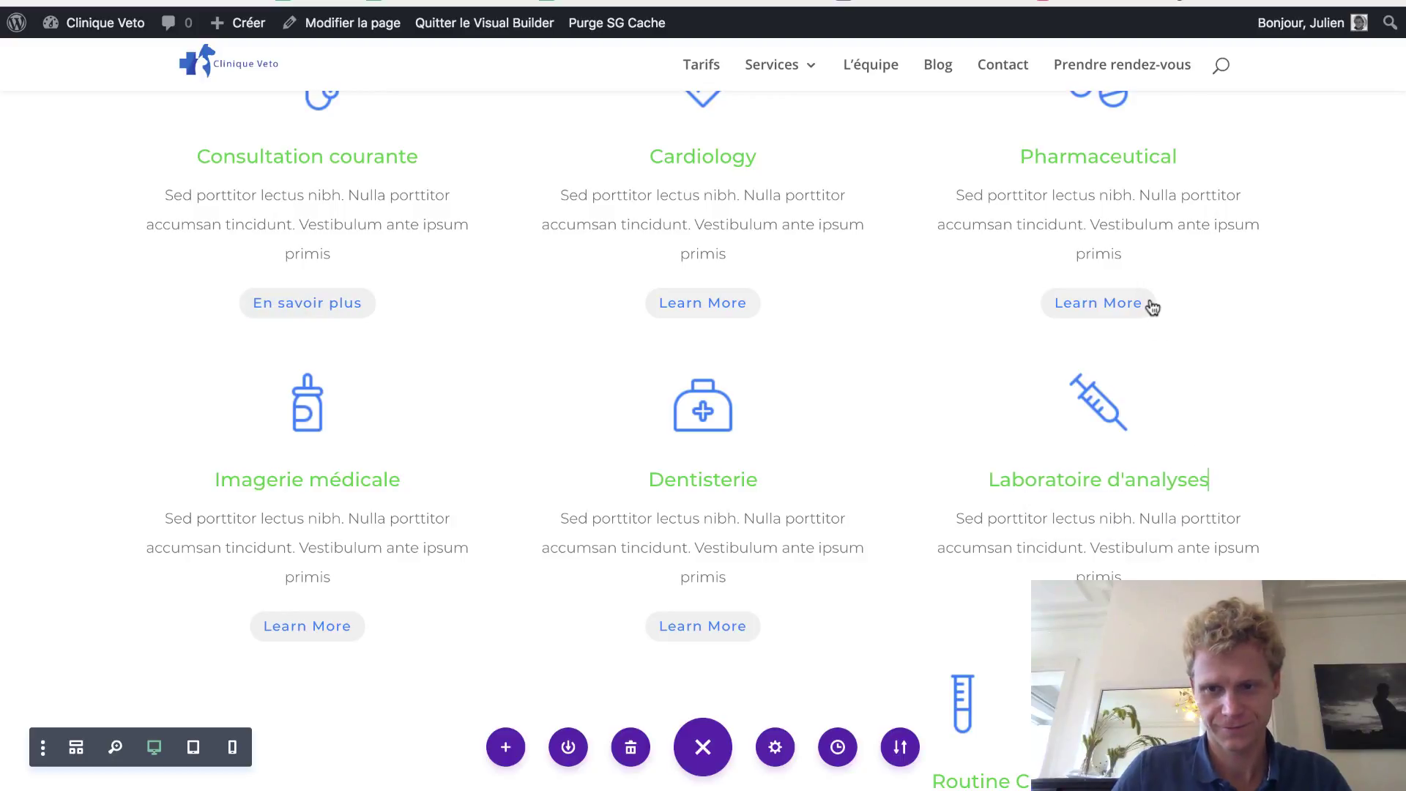
Rename Cardiology to Chirurgie générale and Pharmaceutical to Hospitalisation.
scroll(1136, 305, up, 2)
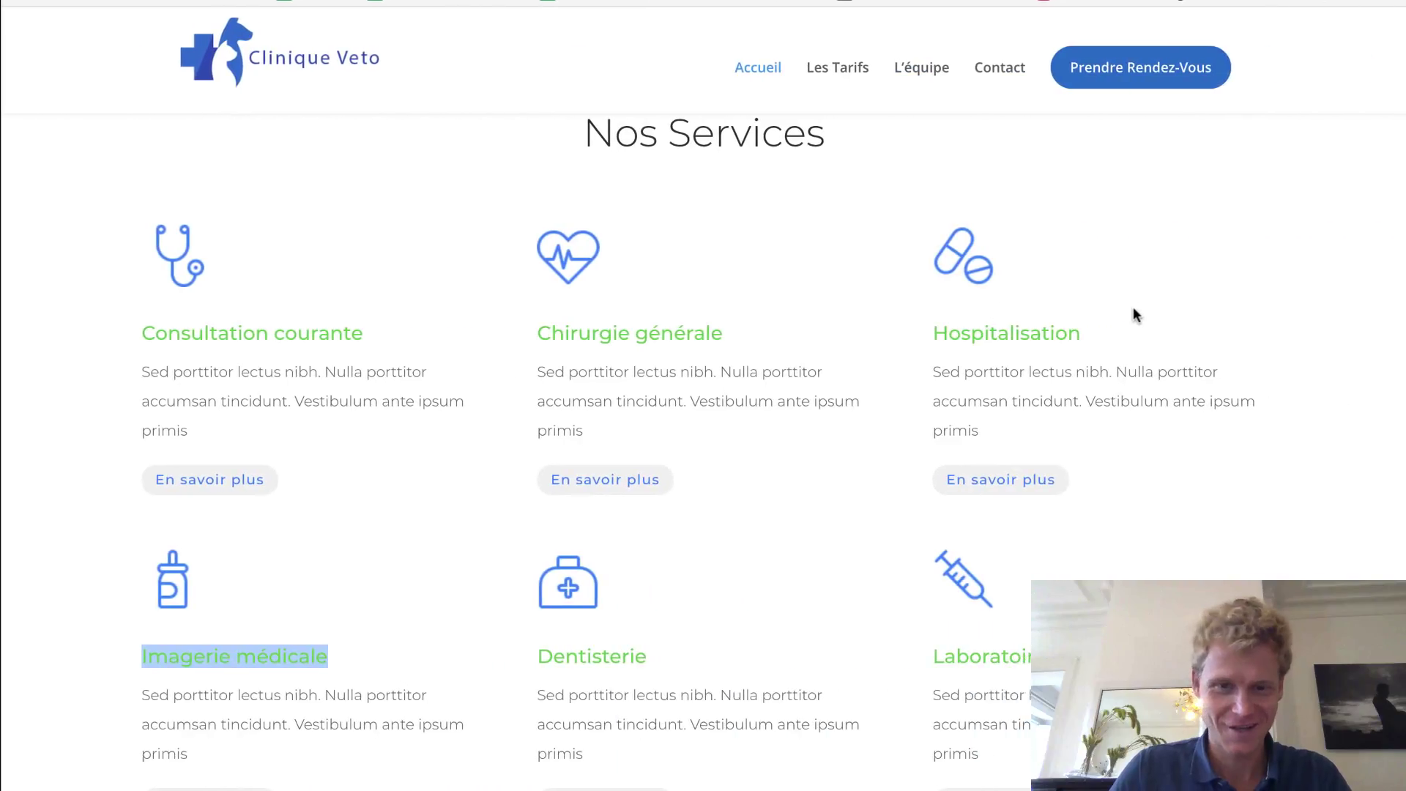
double_click(680, 330)
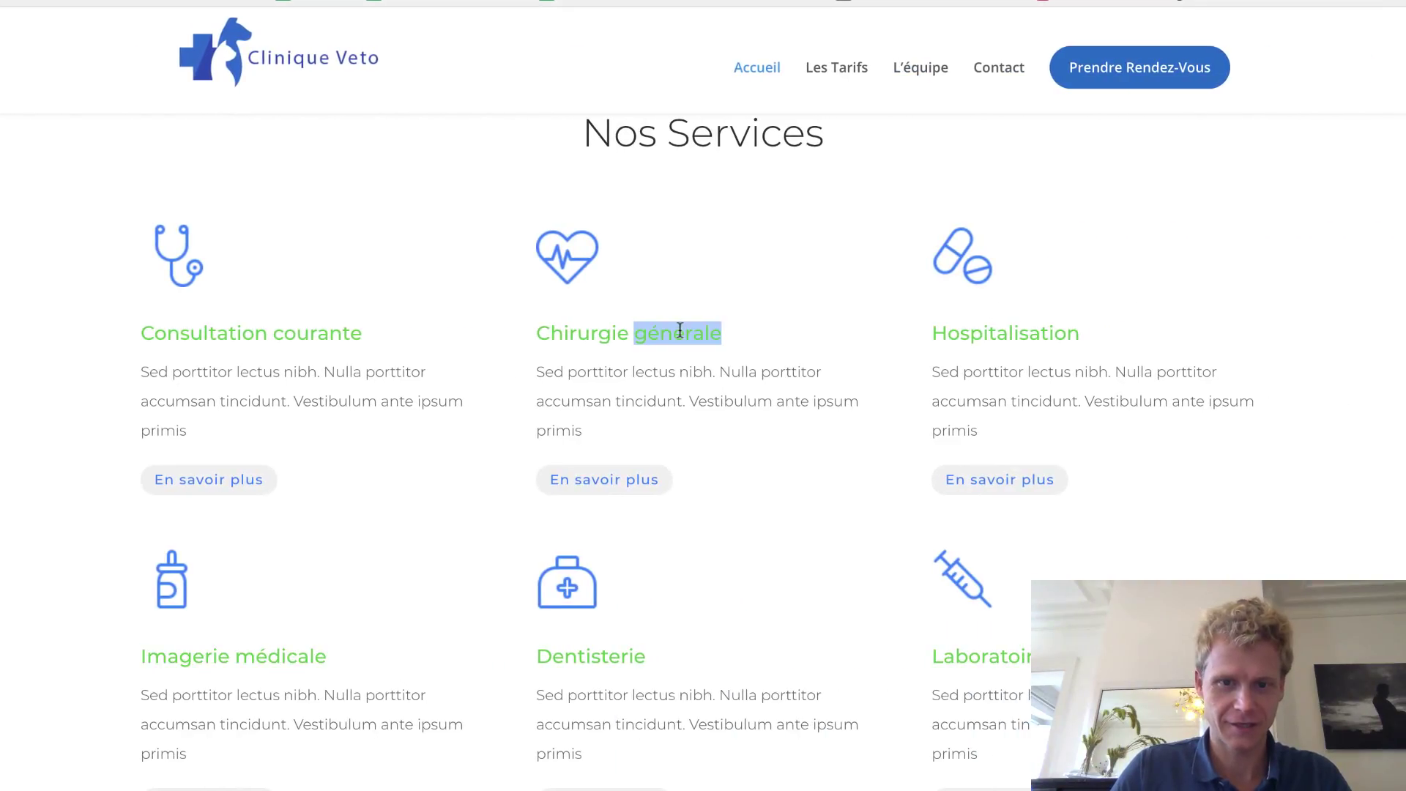
triple_click(680, 330)
key(super+c)
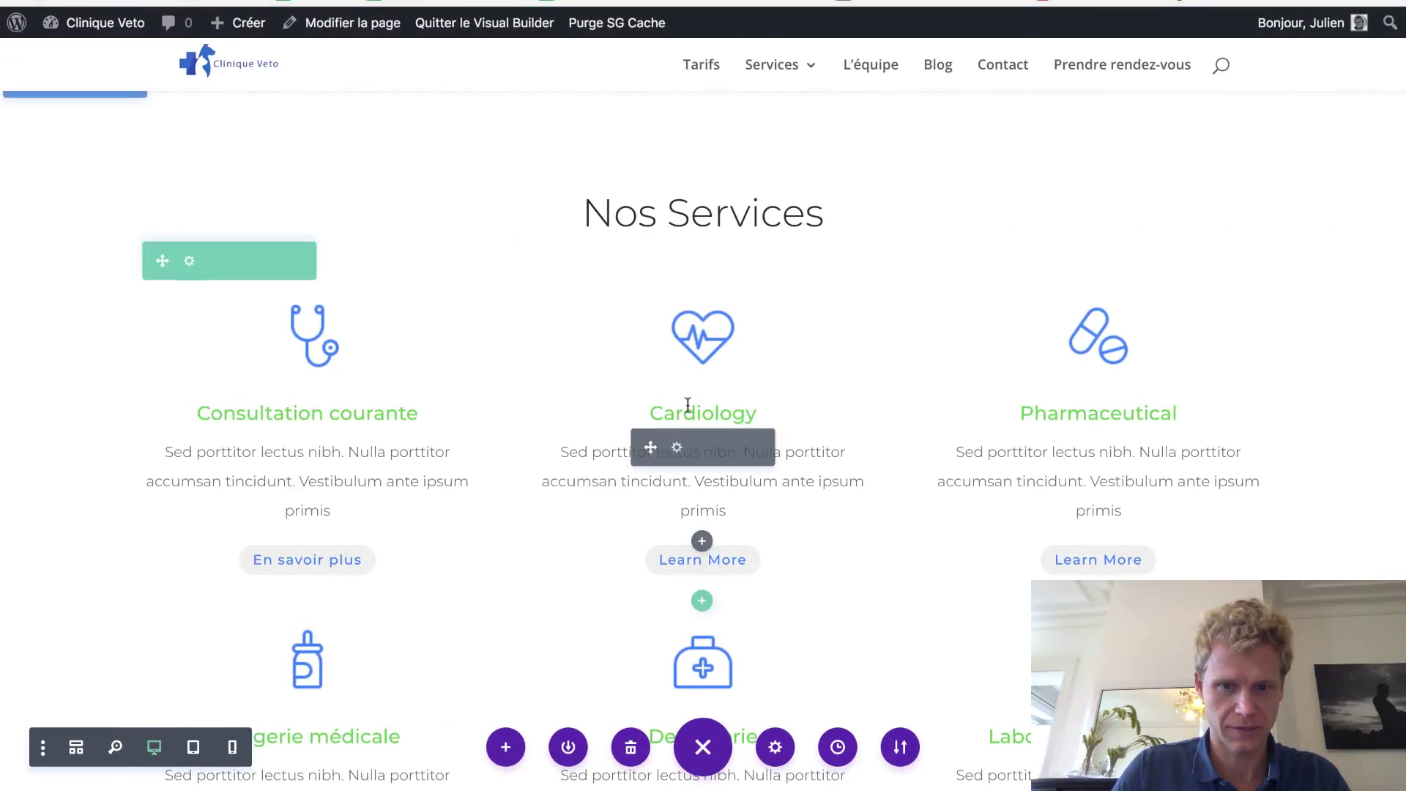
double_click(688, 405)
key(super+v)
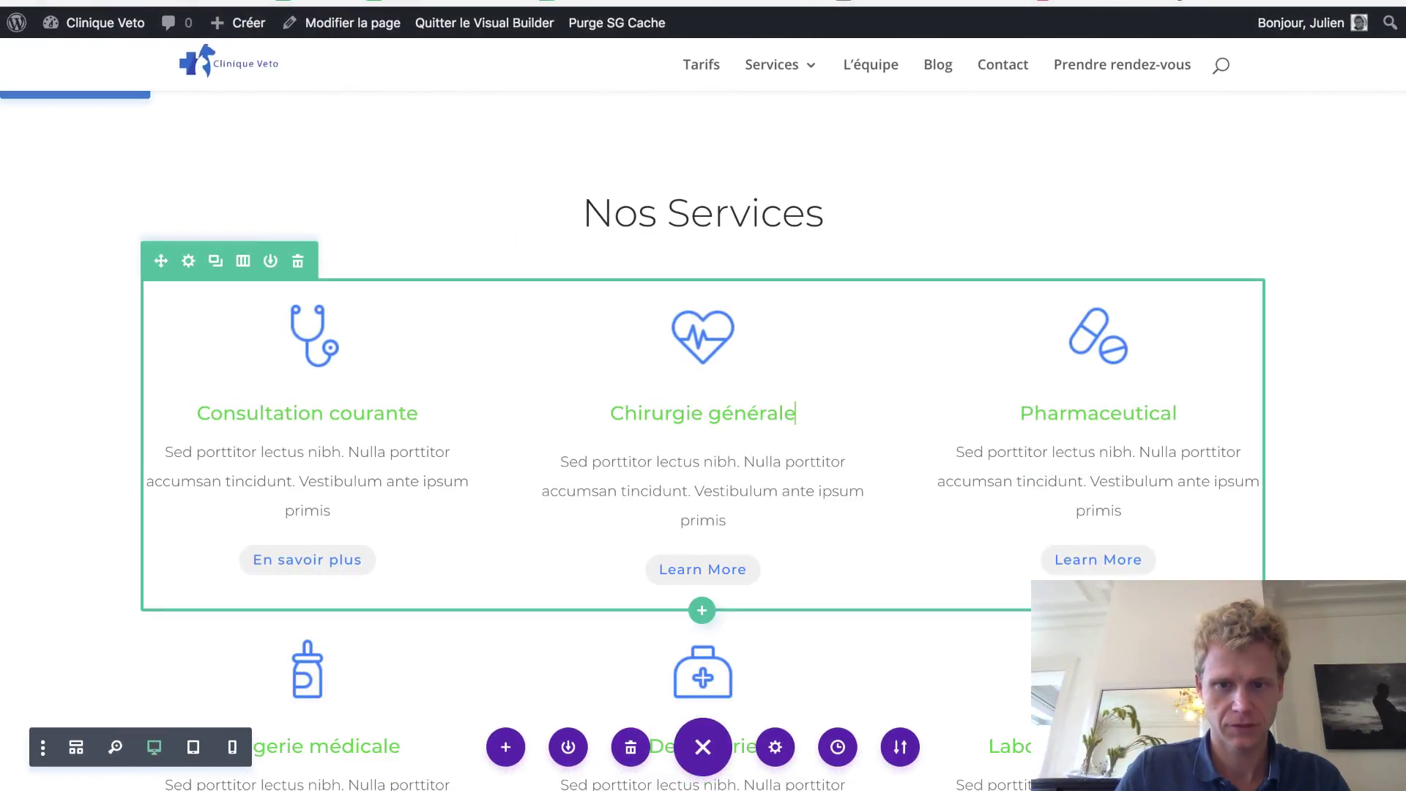
double_click(1037, 401)
text(Ho)
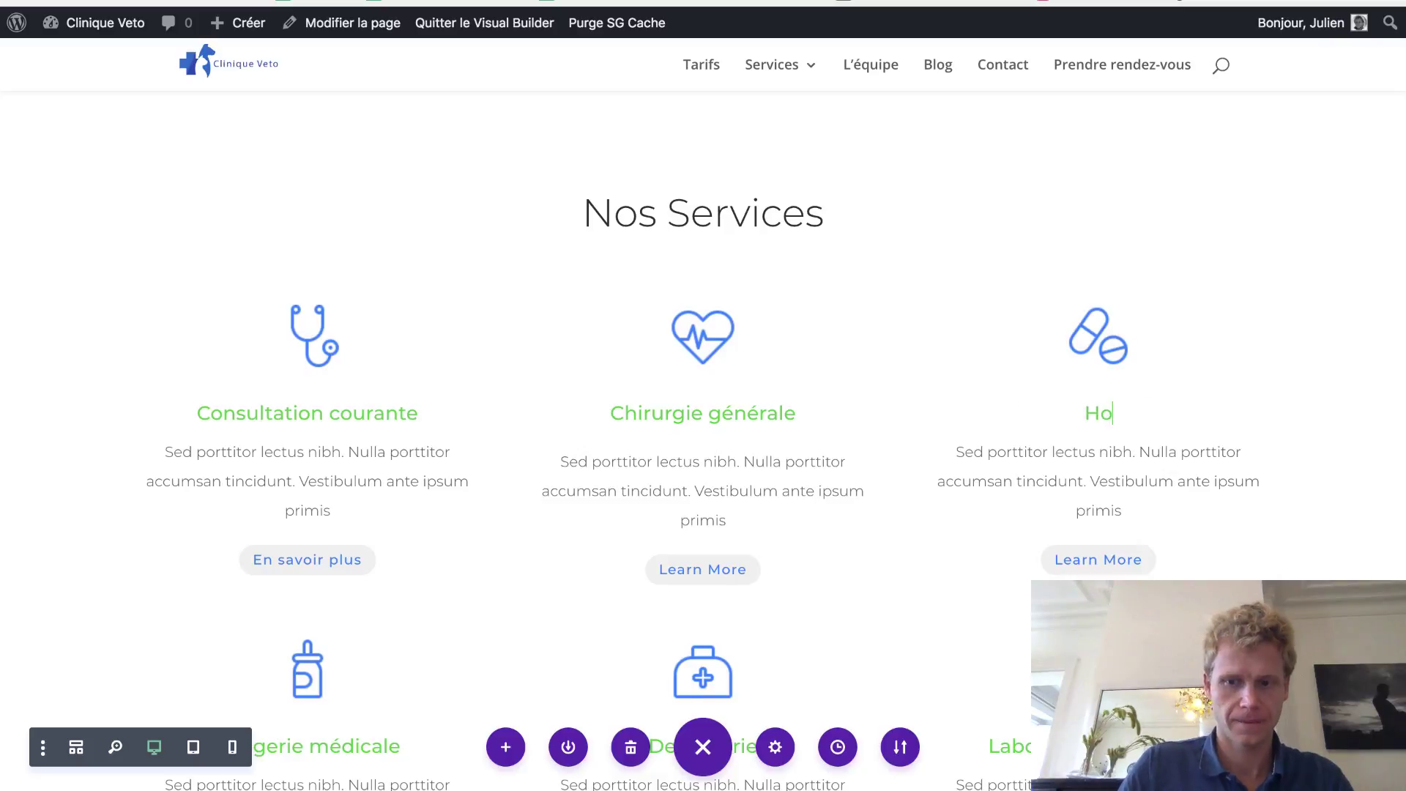
text(spitalisation)
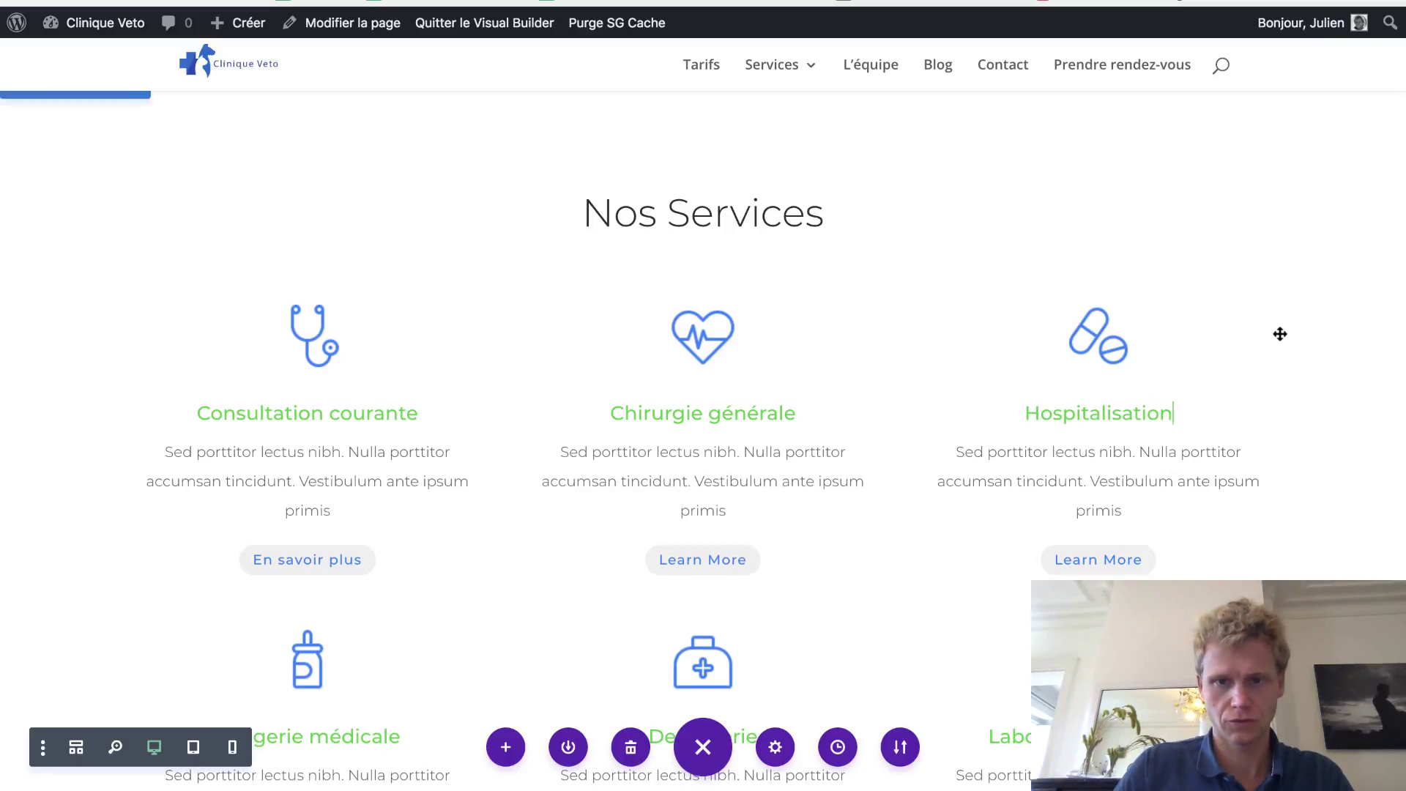
Delete the Routine Checkups test-tube icon module and its text-and-button module.
scroll(1277, 333, up, 10)
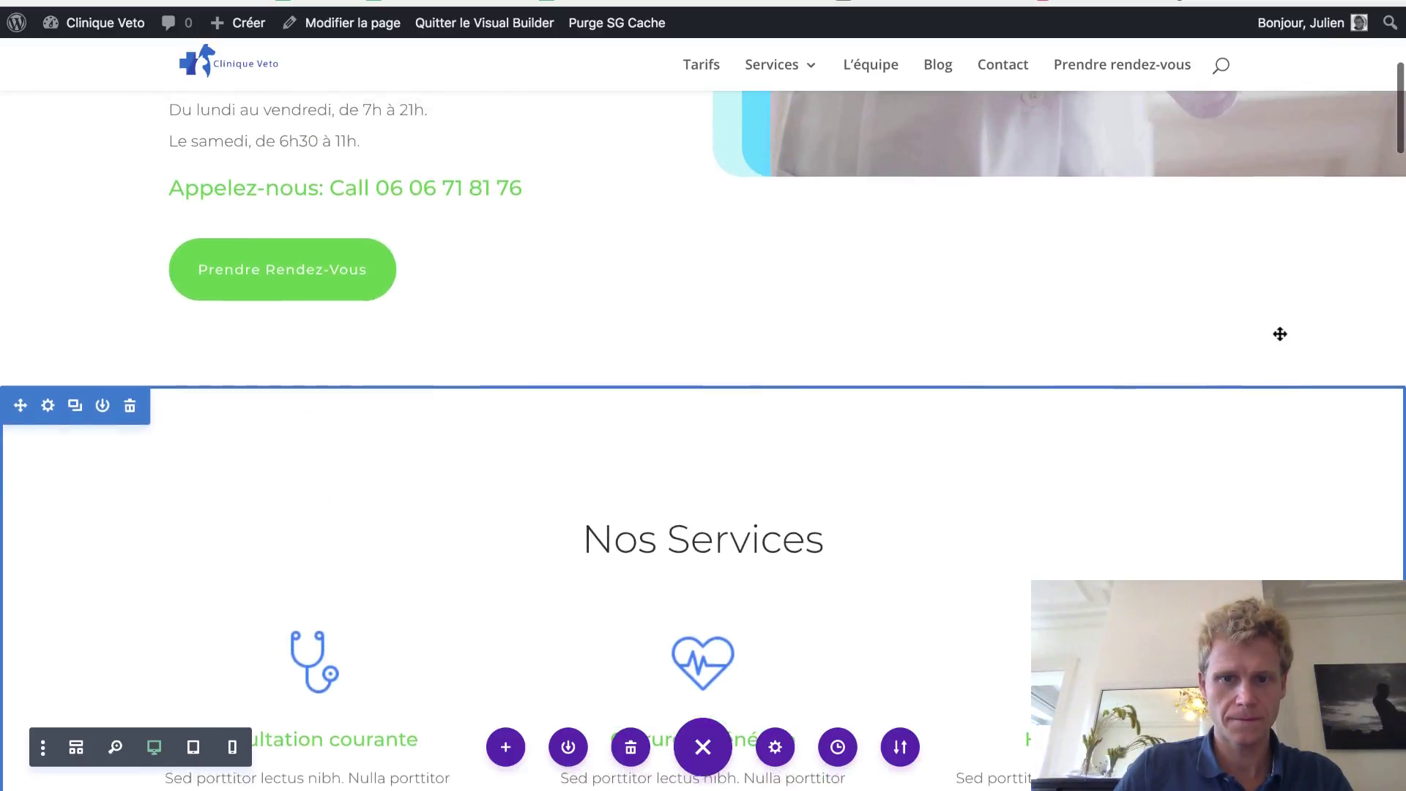
scroll(1279, 334, down, 4)
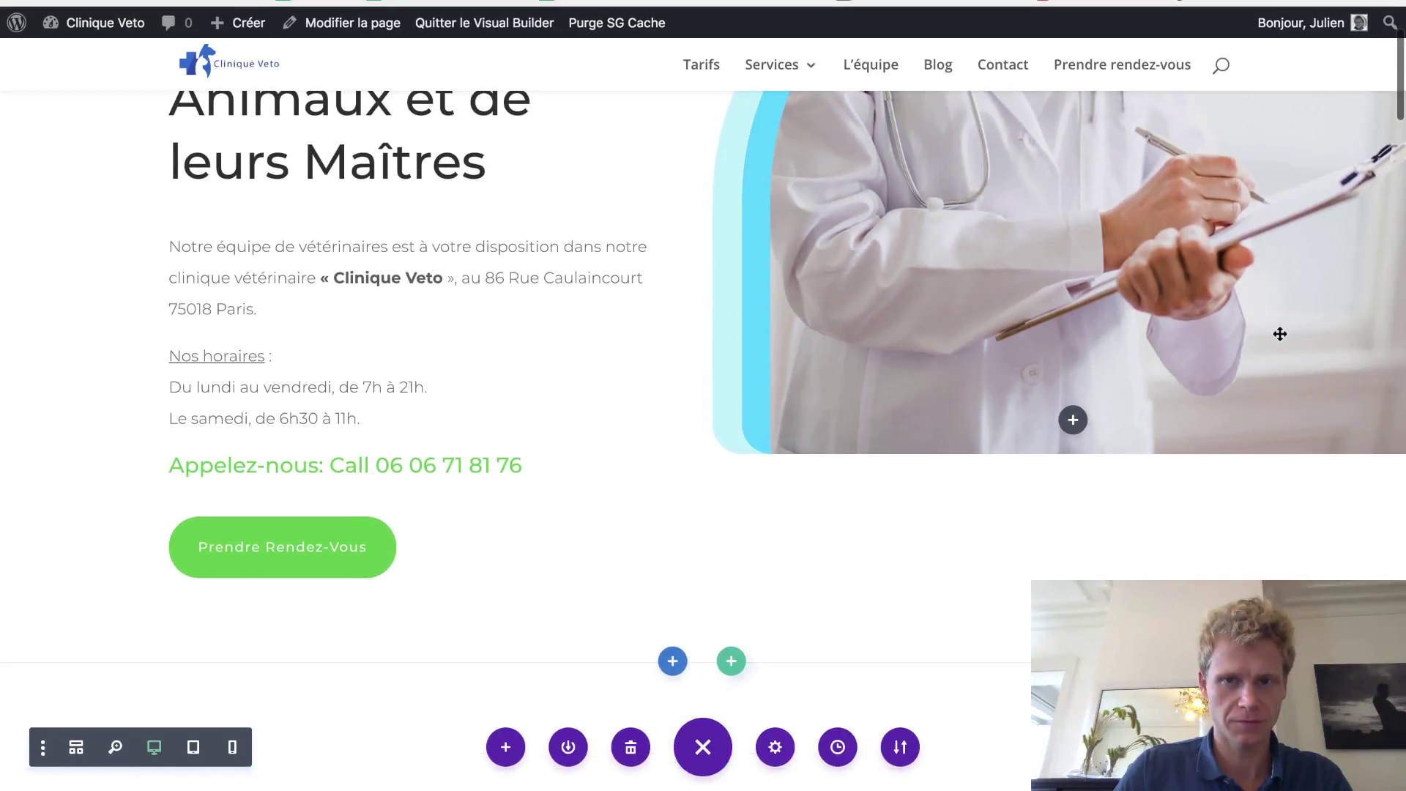
scroll(819, 435, down, 9)
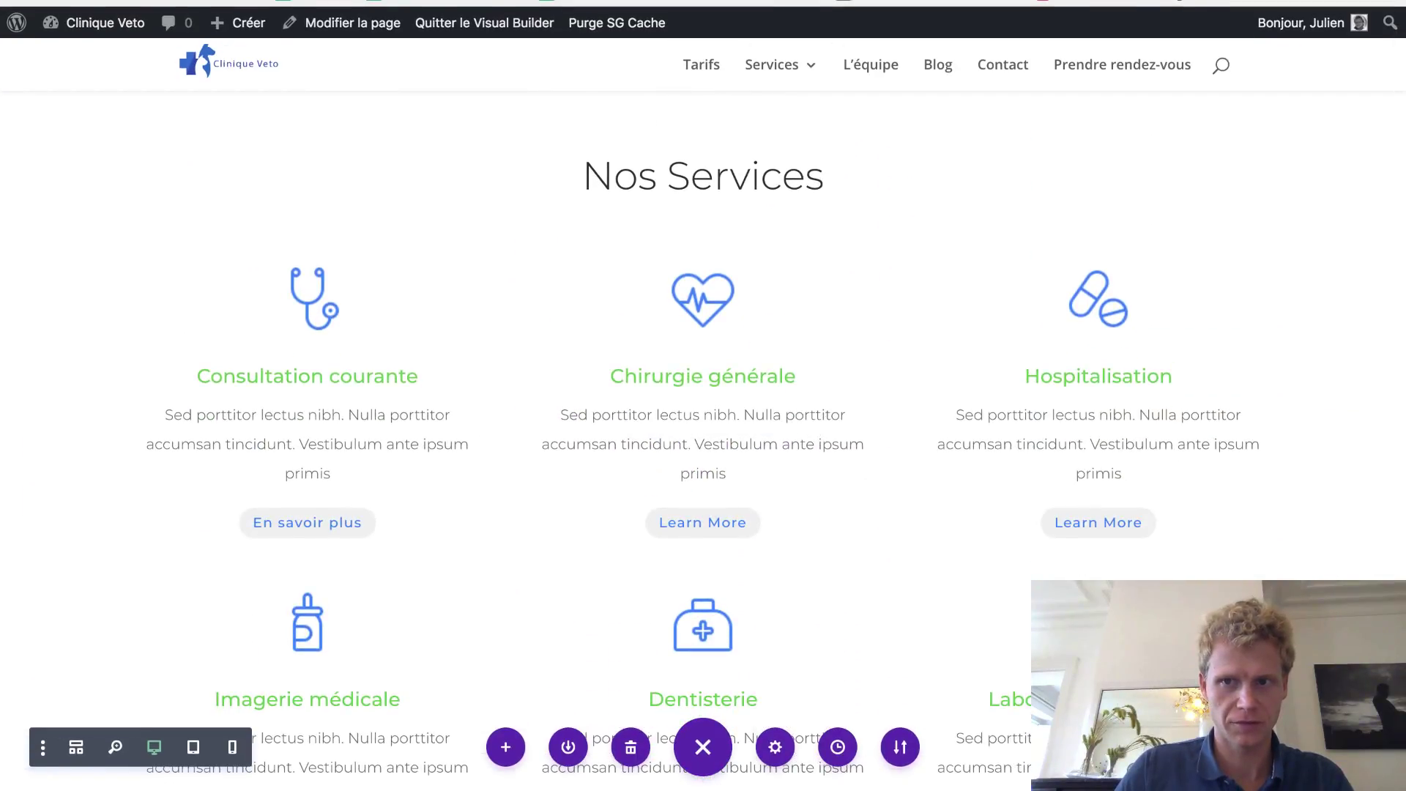
scroll(1041, 301, down, 10)
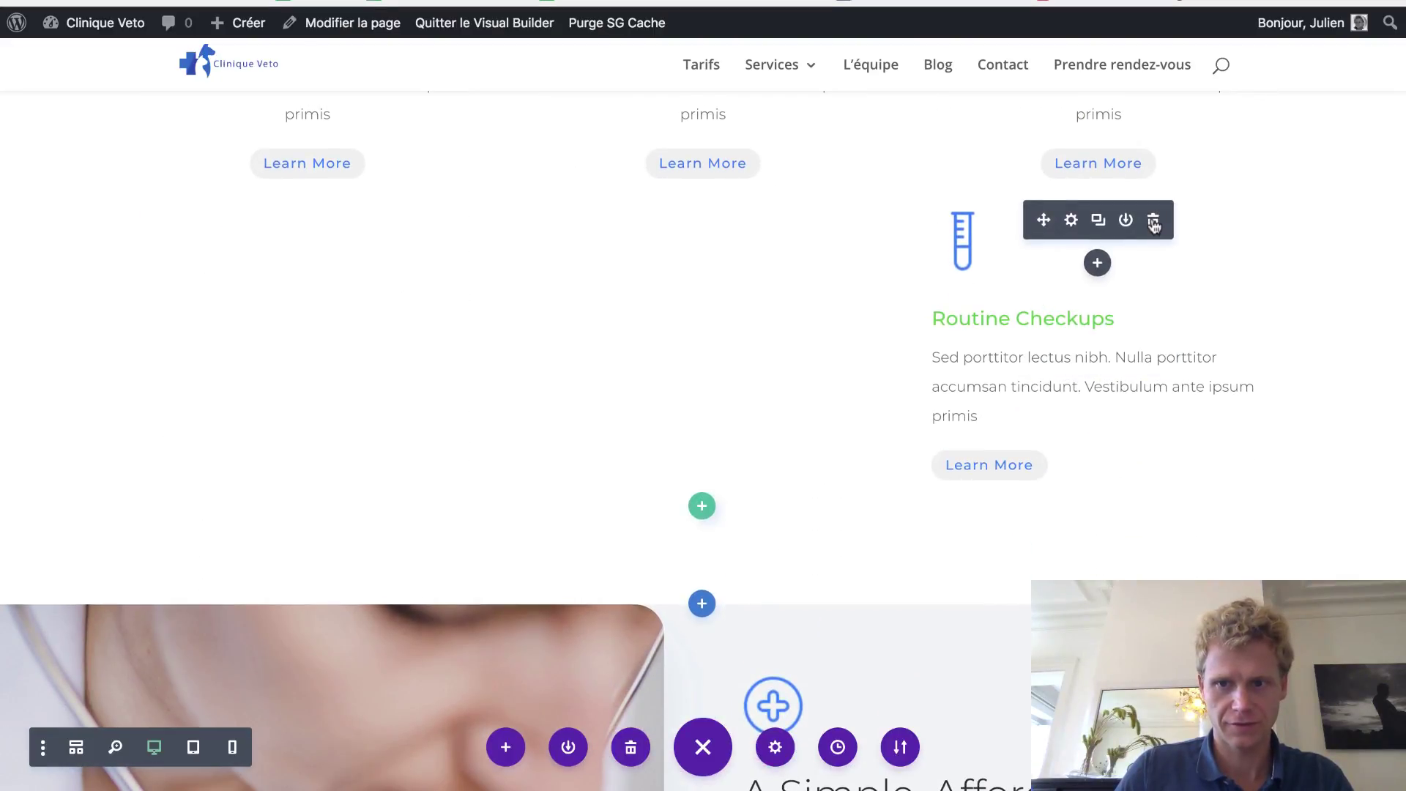
click(1153, 222)
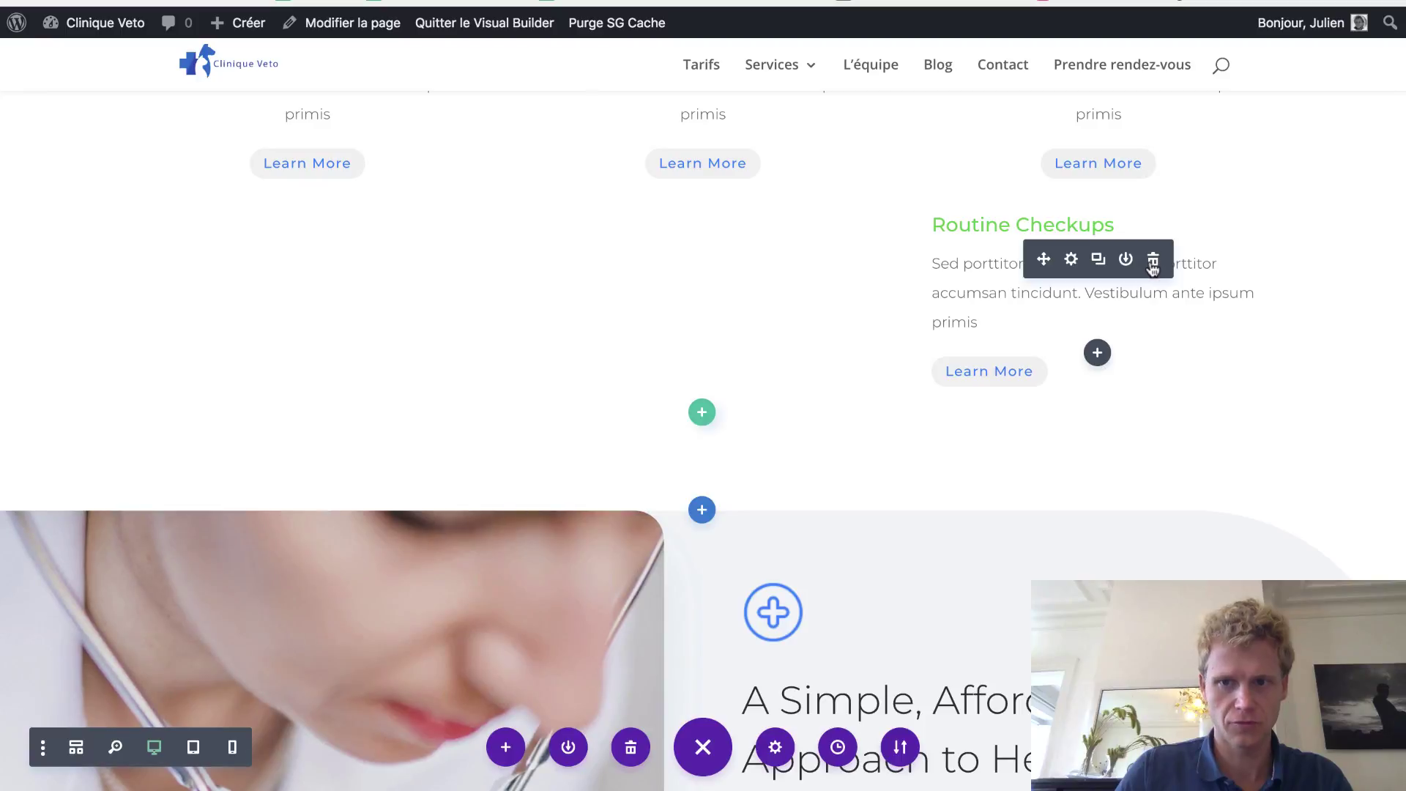
click(1154, 258)
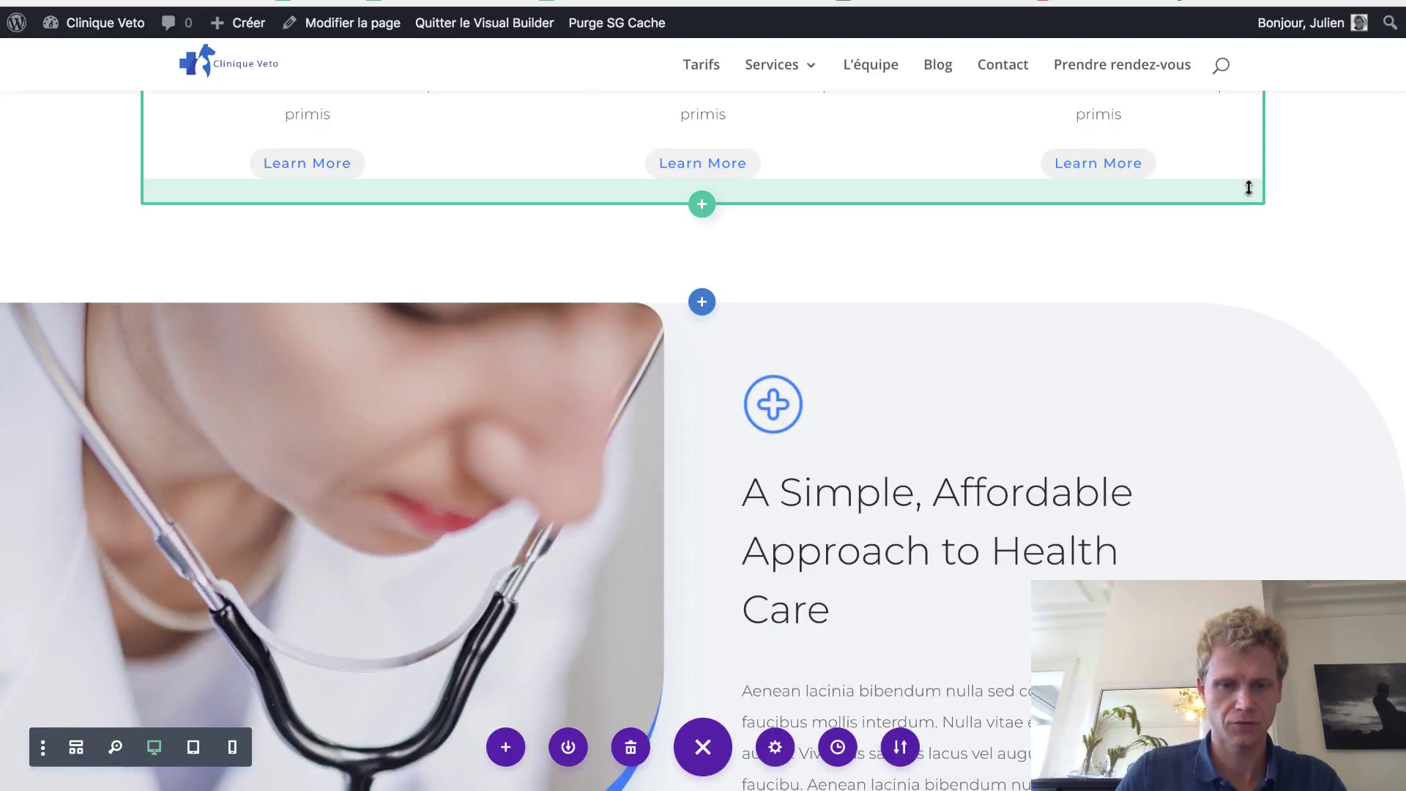
scroll(974, 312, down, 3)
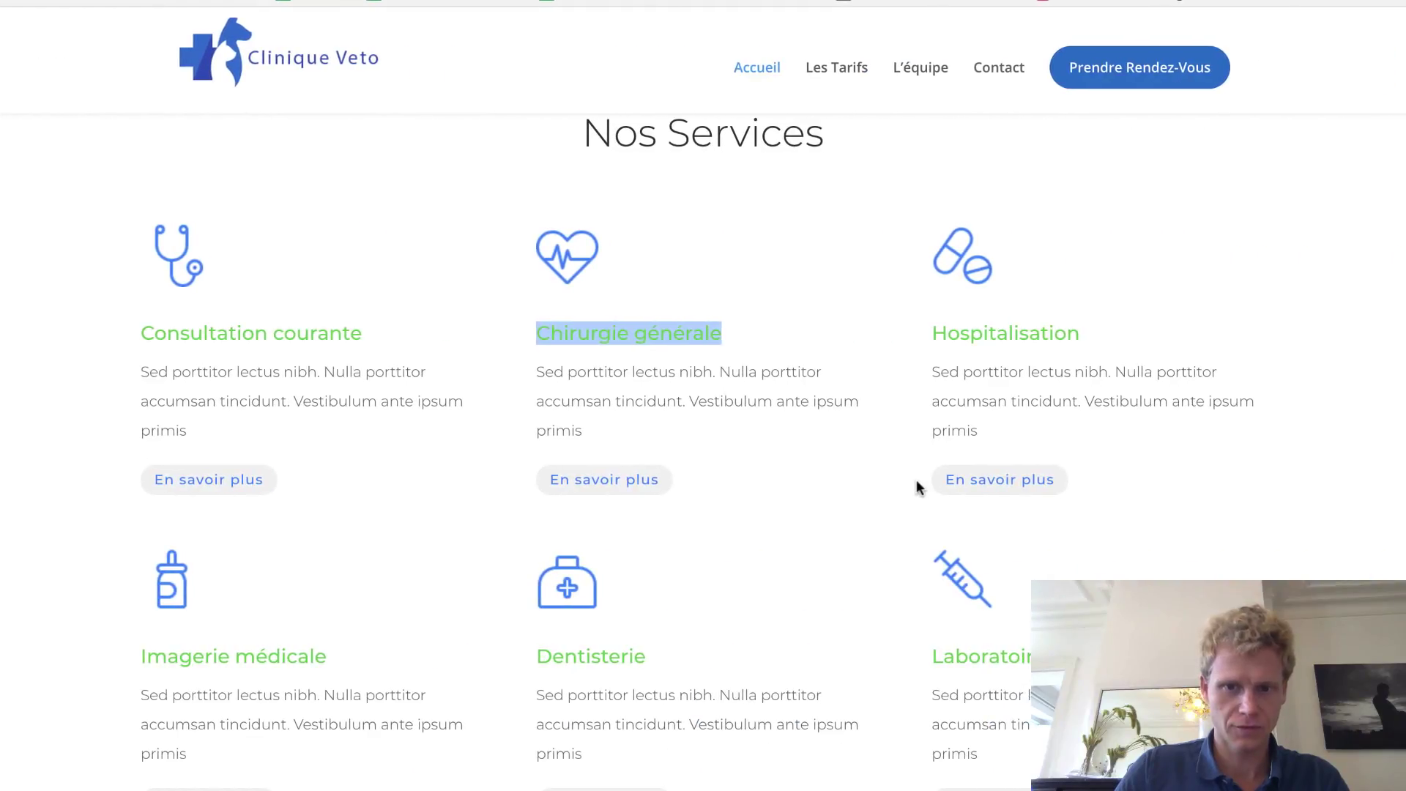
Replace the intro heading with 'Votre clinique Vétérinaire au coeur de Montmartre (Paris)' from the live site.
scroll(917, 480, down, 10)
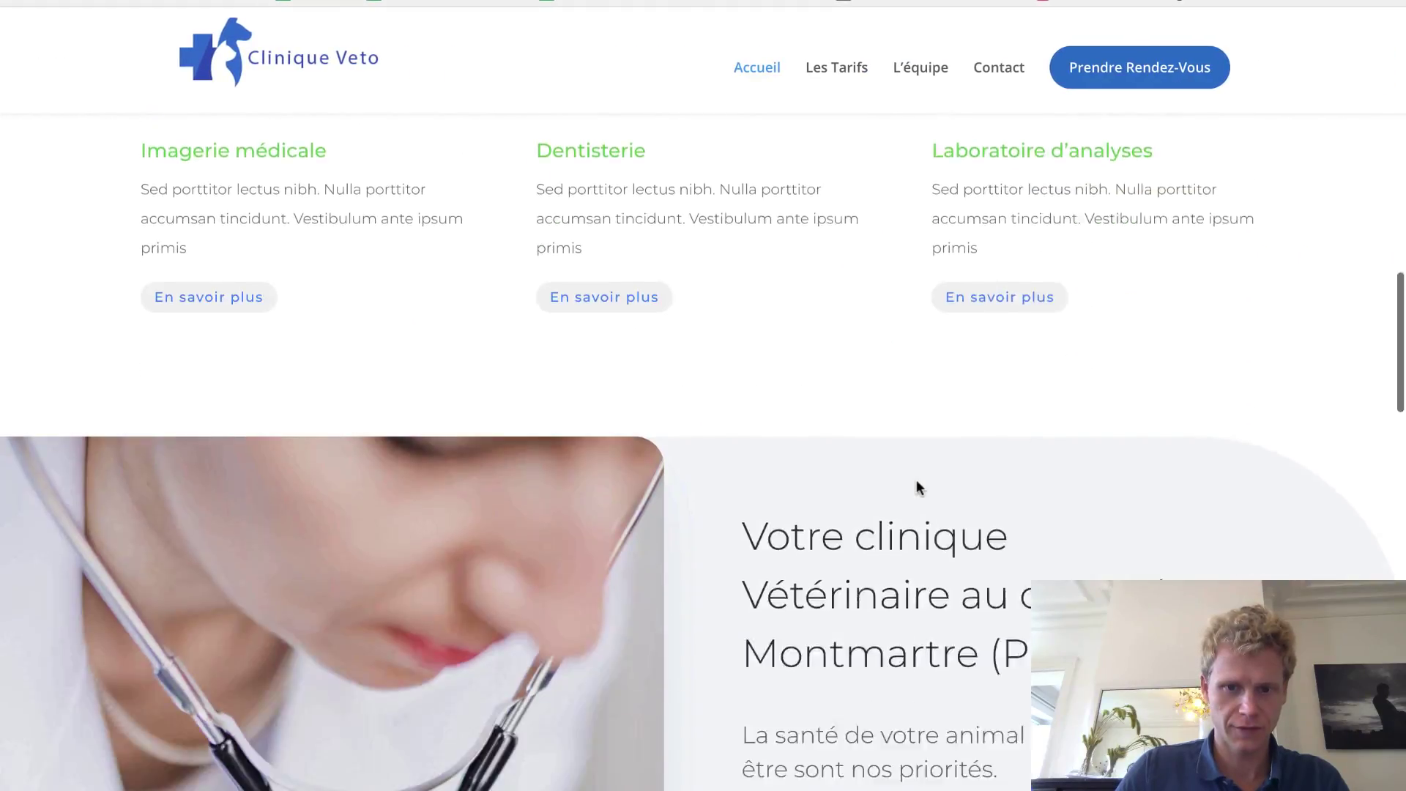
scroll(916, 479, down, 2)
scroll(916, 479, up, 3)
drag(1110, 414, 738, 307)
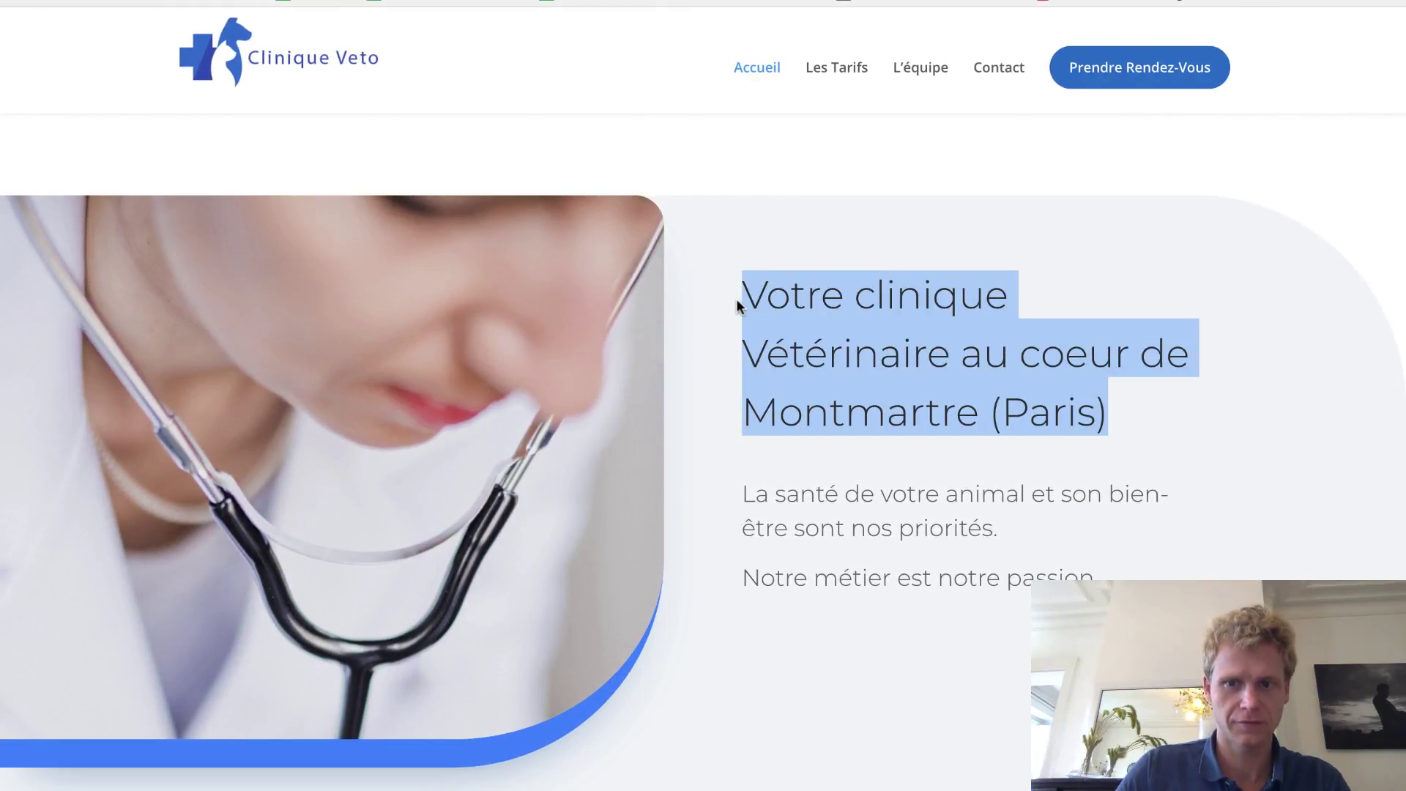
key(ctrl+Left)
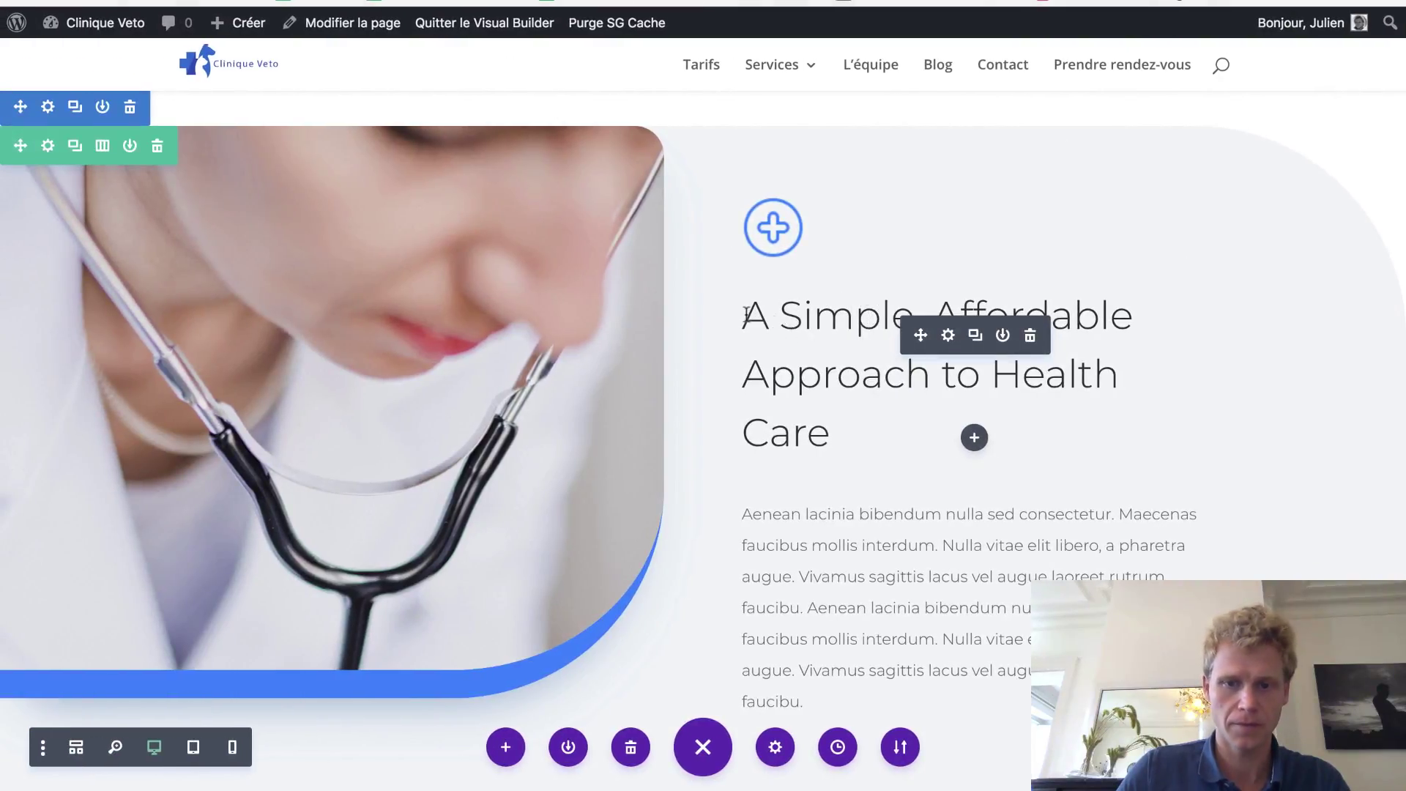
drag(745, 315, 825, 408)
text(Votre clinique vétérinaire au coeur de Montmartre (Paris))
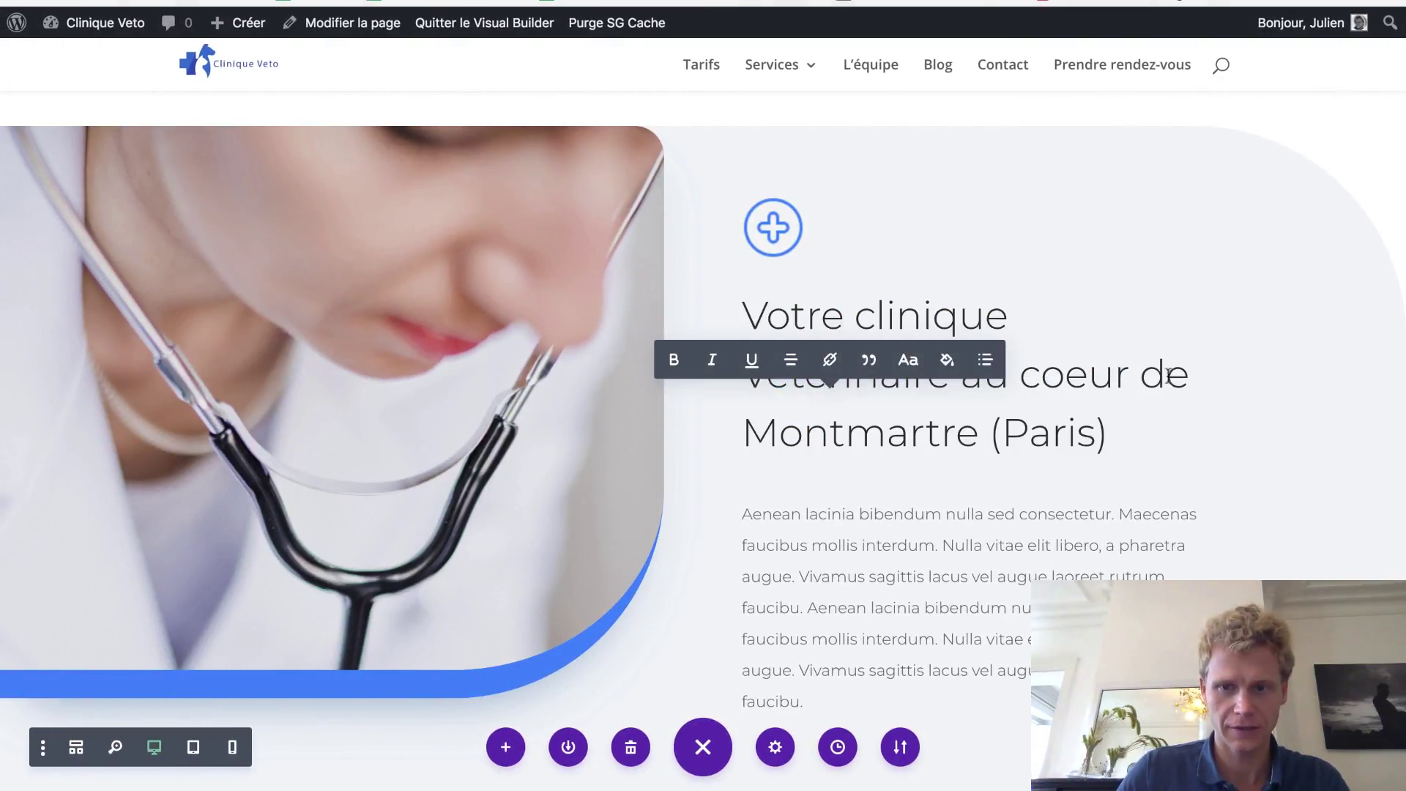
Copy the two French intro lines from the live site.
scroll(1134, 479, down, 2)
key(ctrl+Right)
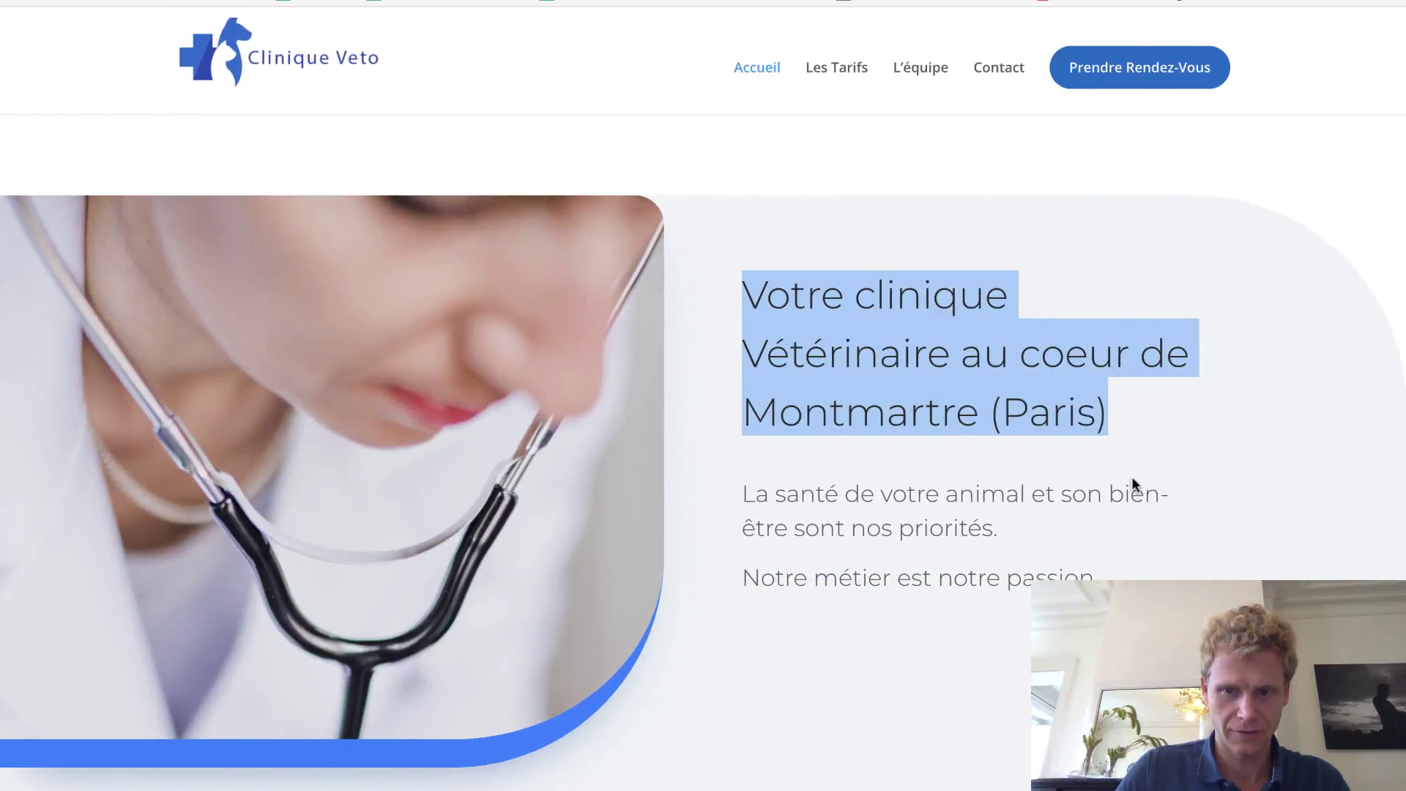
drag(1102, 578, 746, 503)
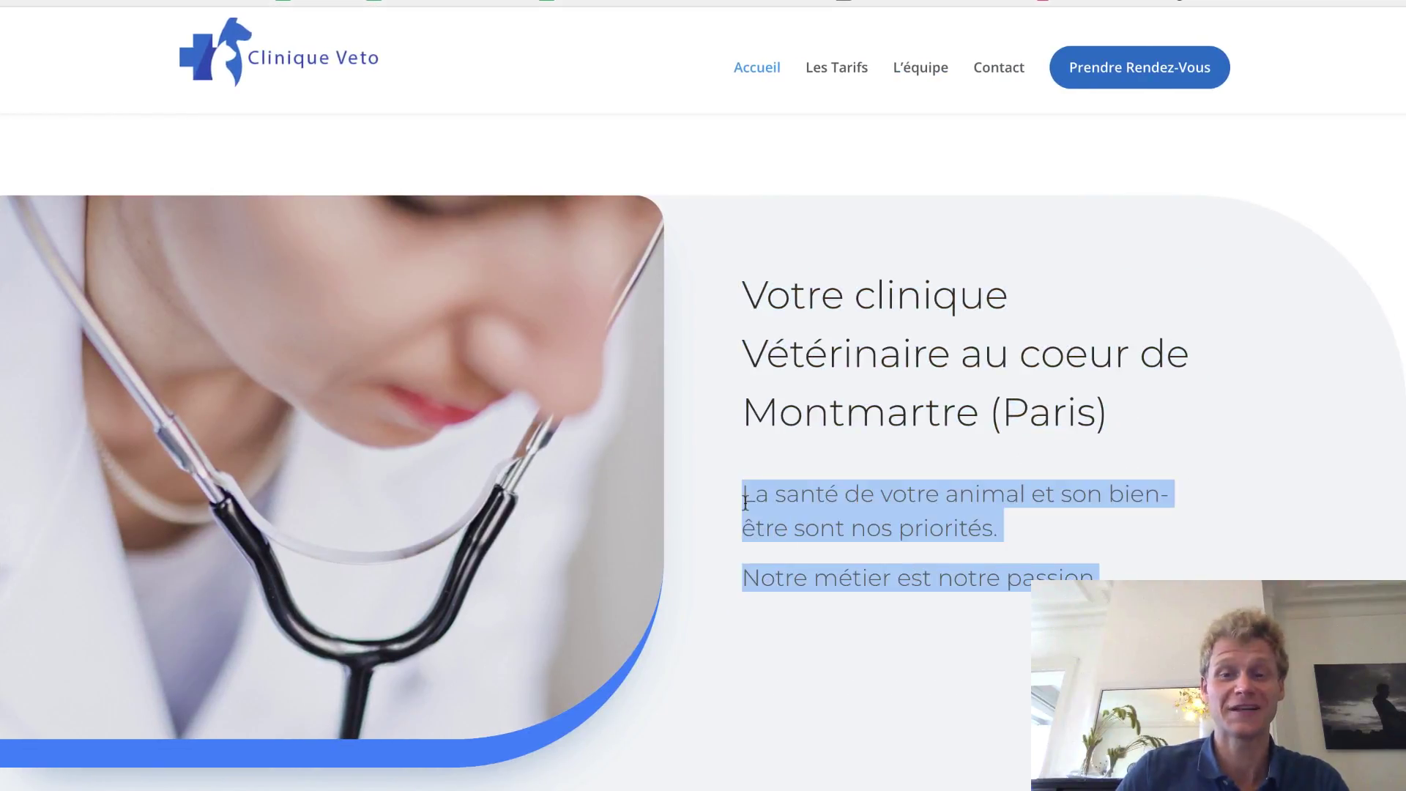
key(ctrl+Left)
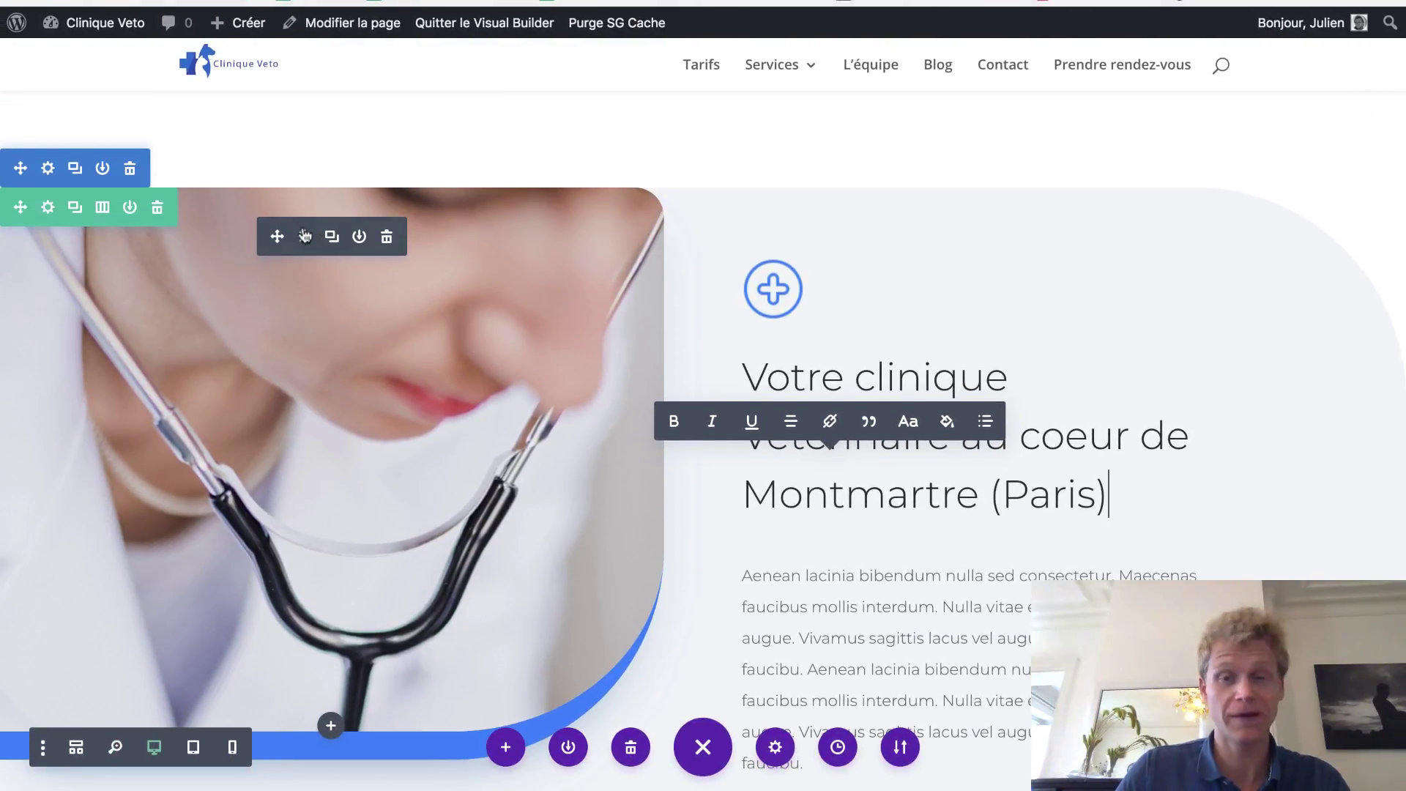
click(304, 233)
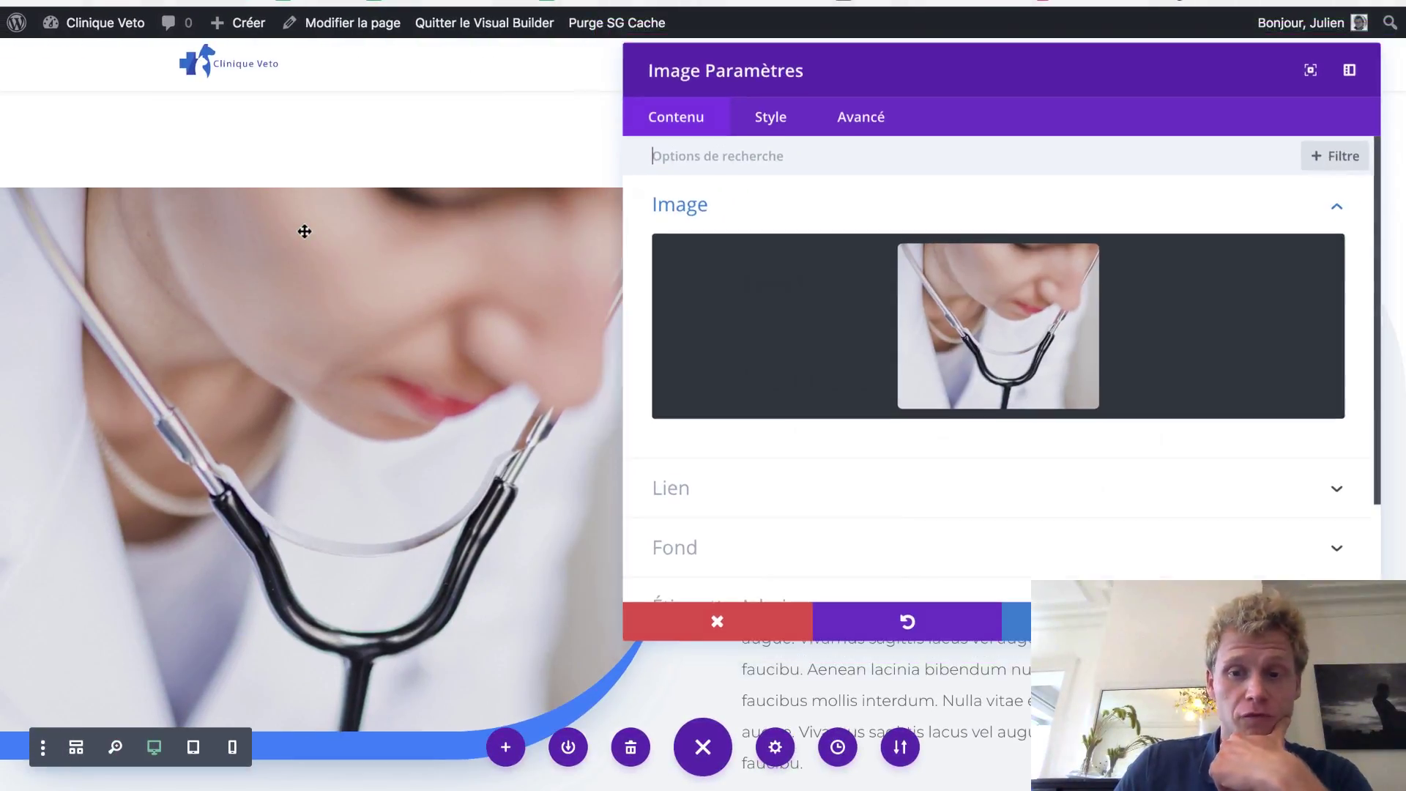
click(1070, 296)
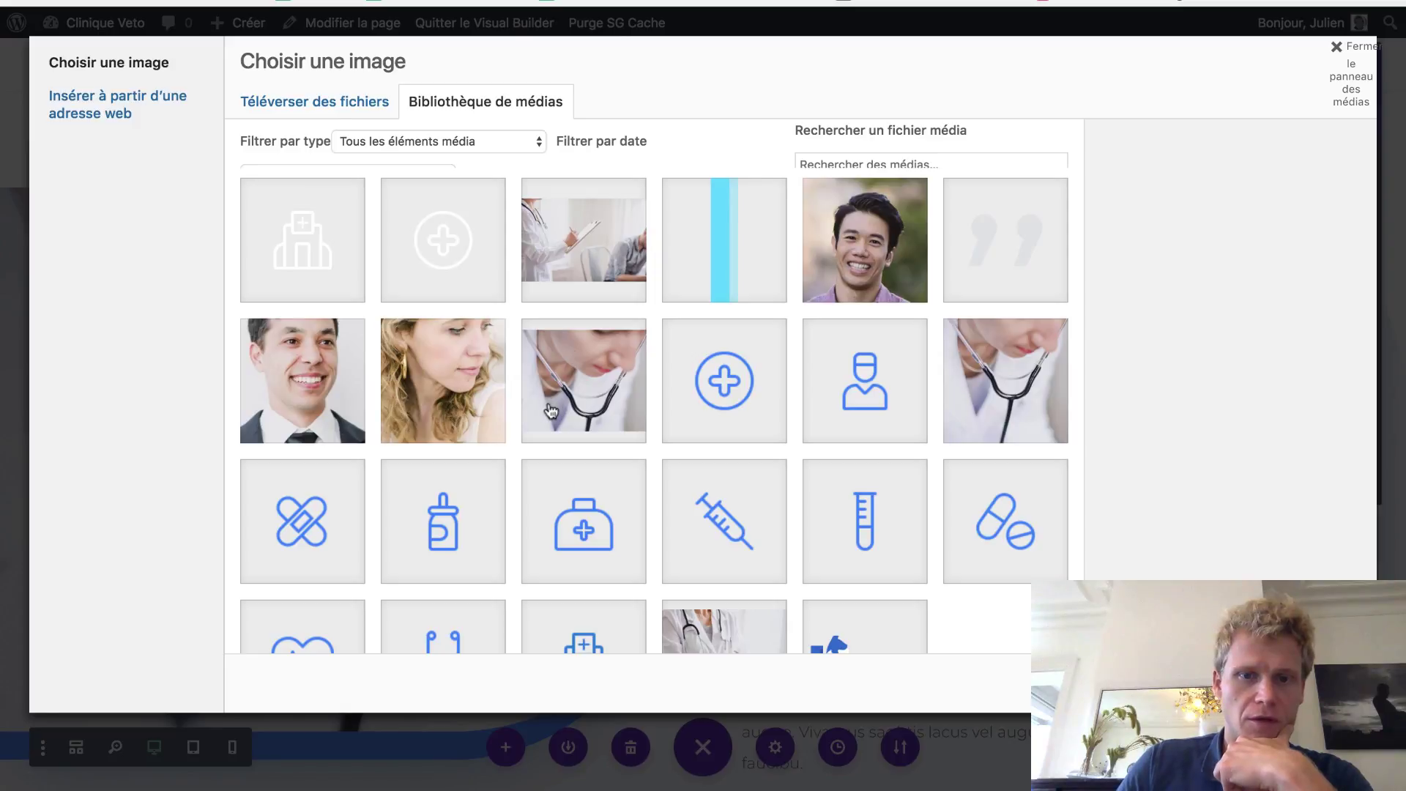
click(600, 222)
scroll(936, 597, down, 3)
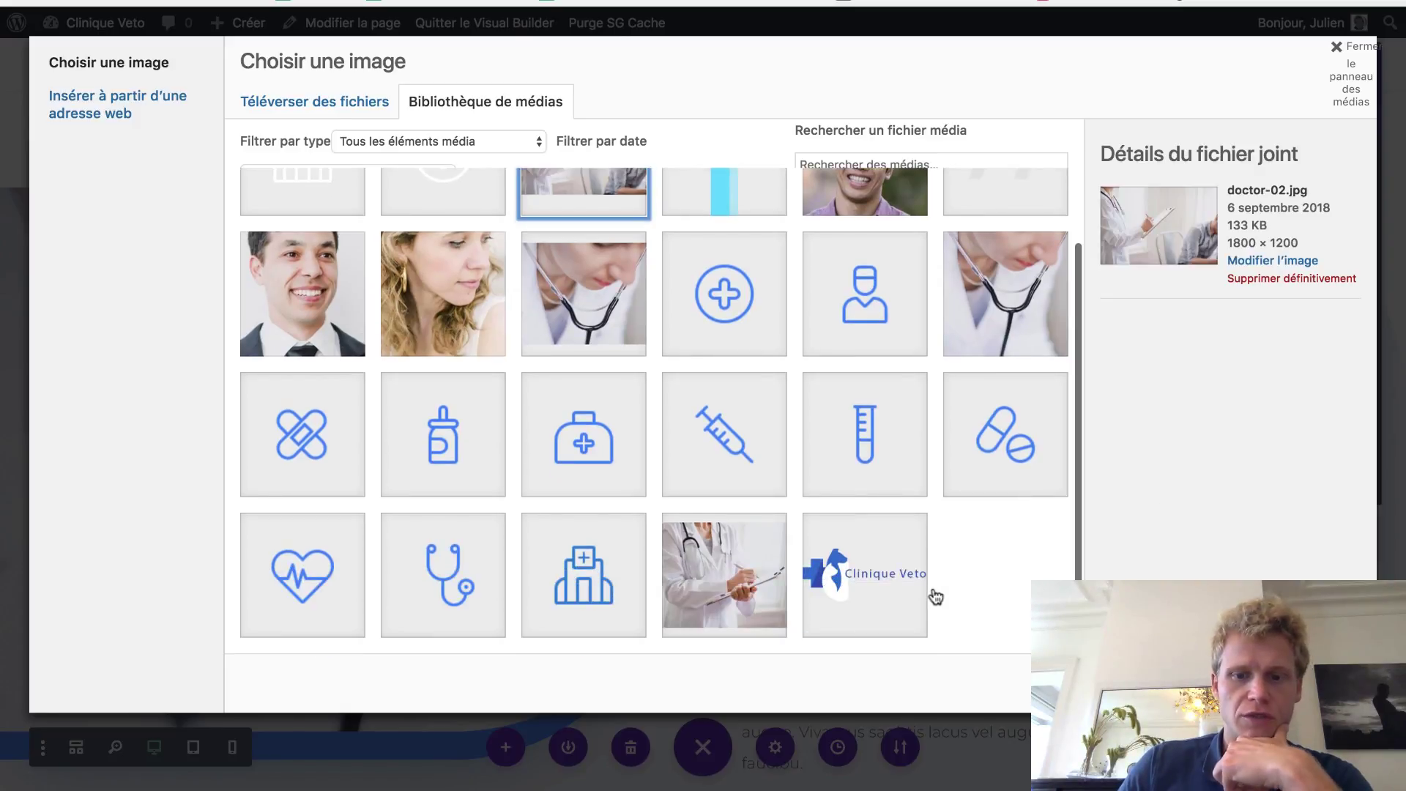
click(1311, 685)
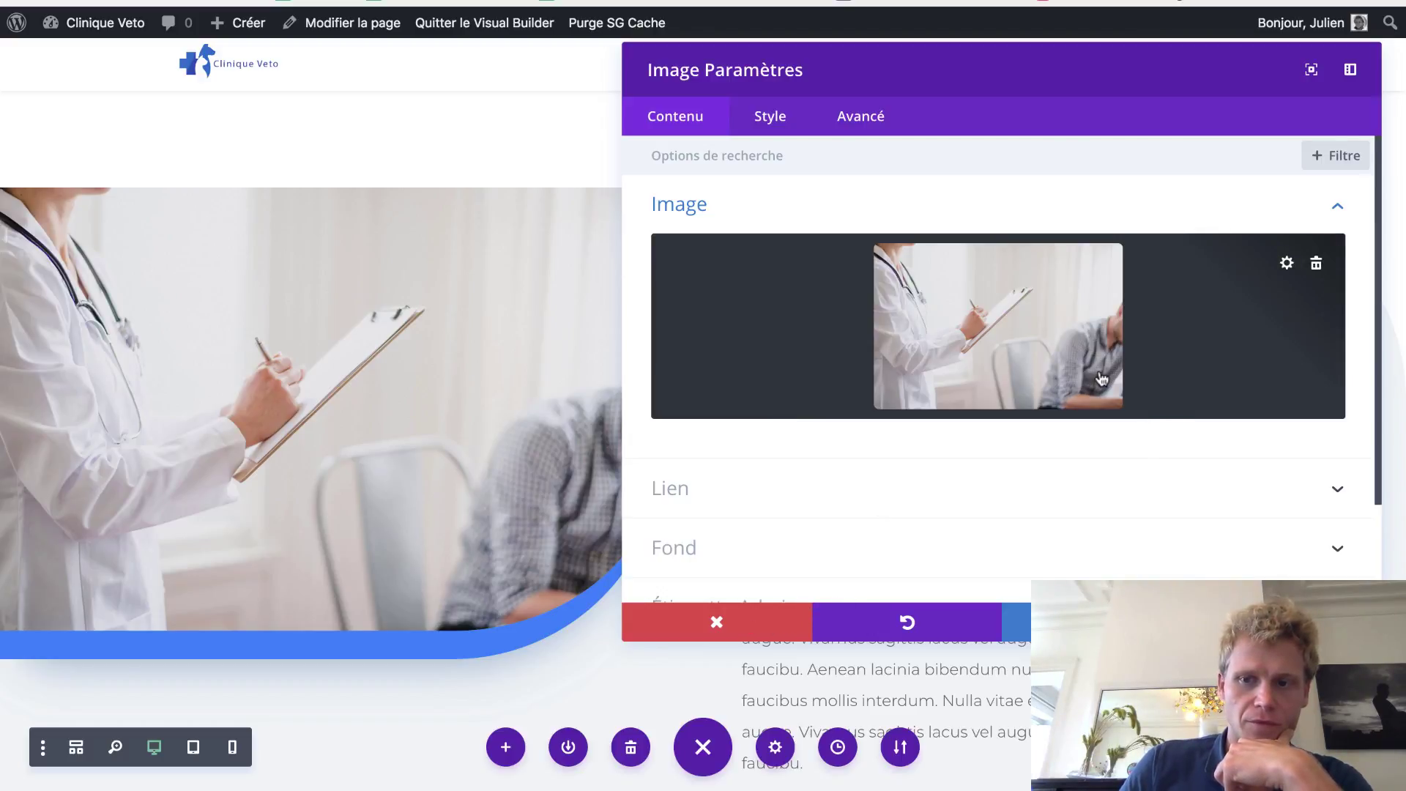
click(1287, 264)
click(316, 109)
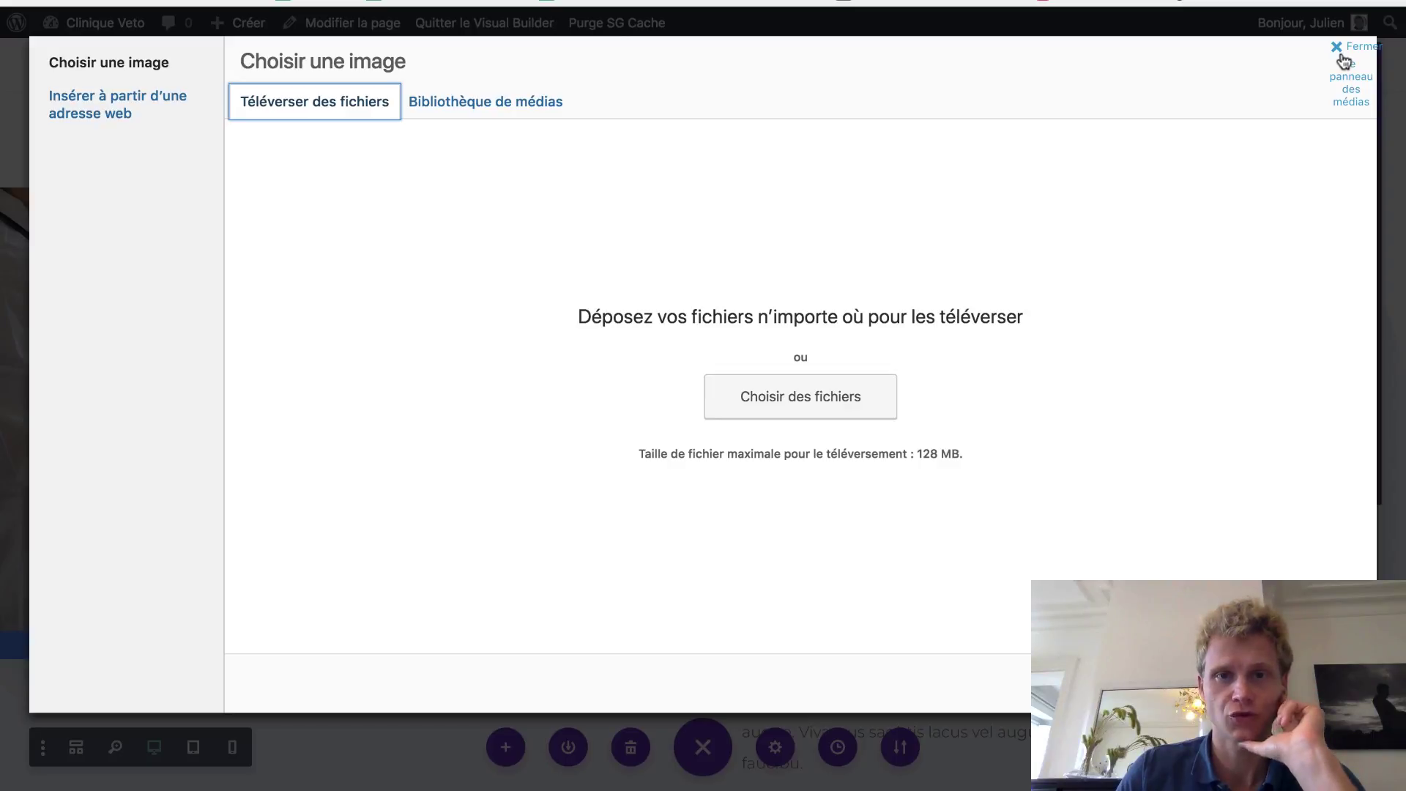
click(1345, 61)
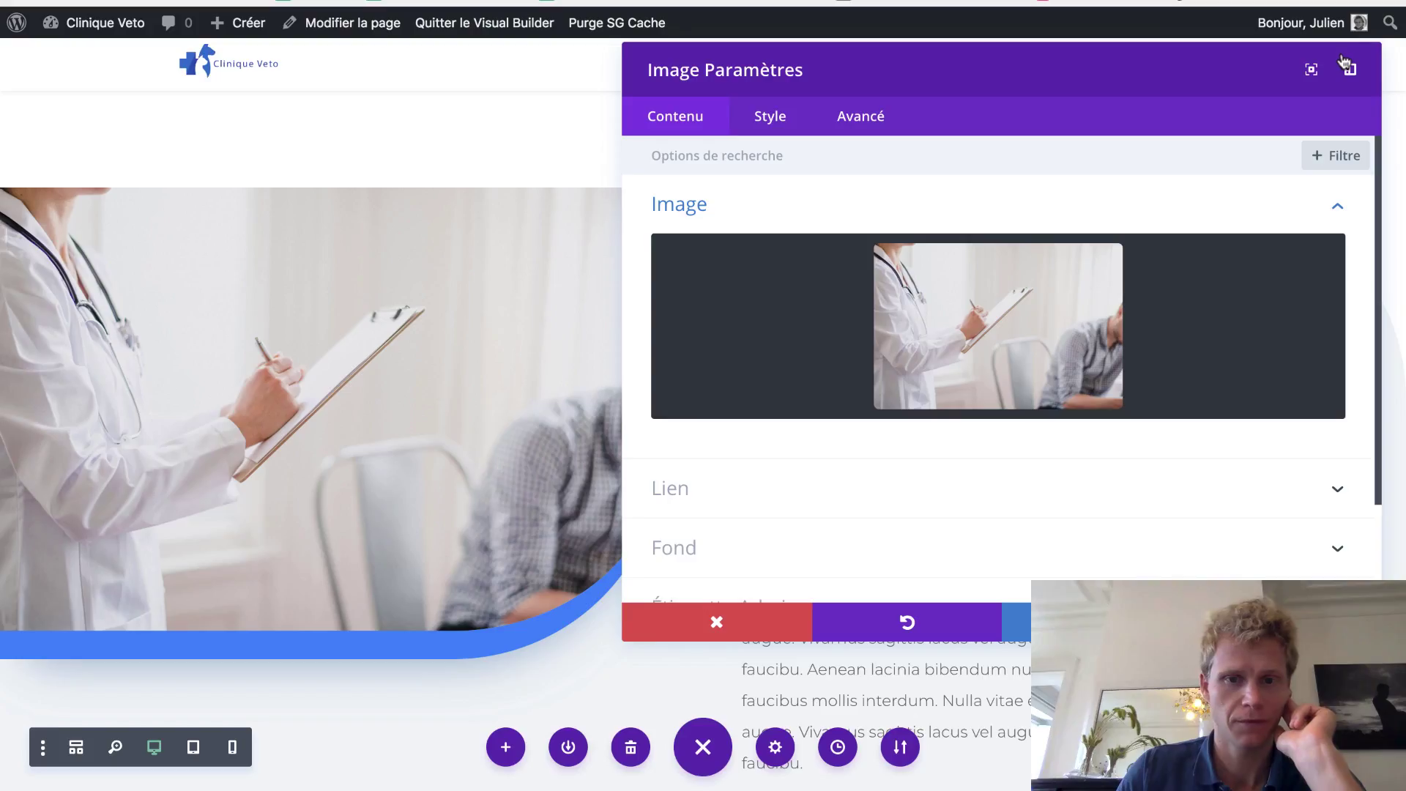
click(679, 630)
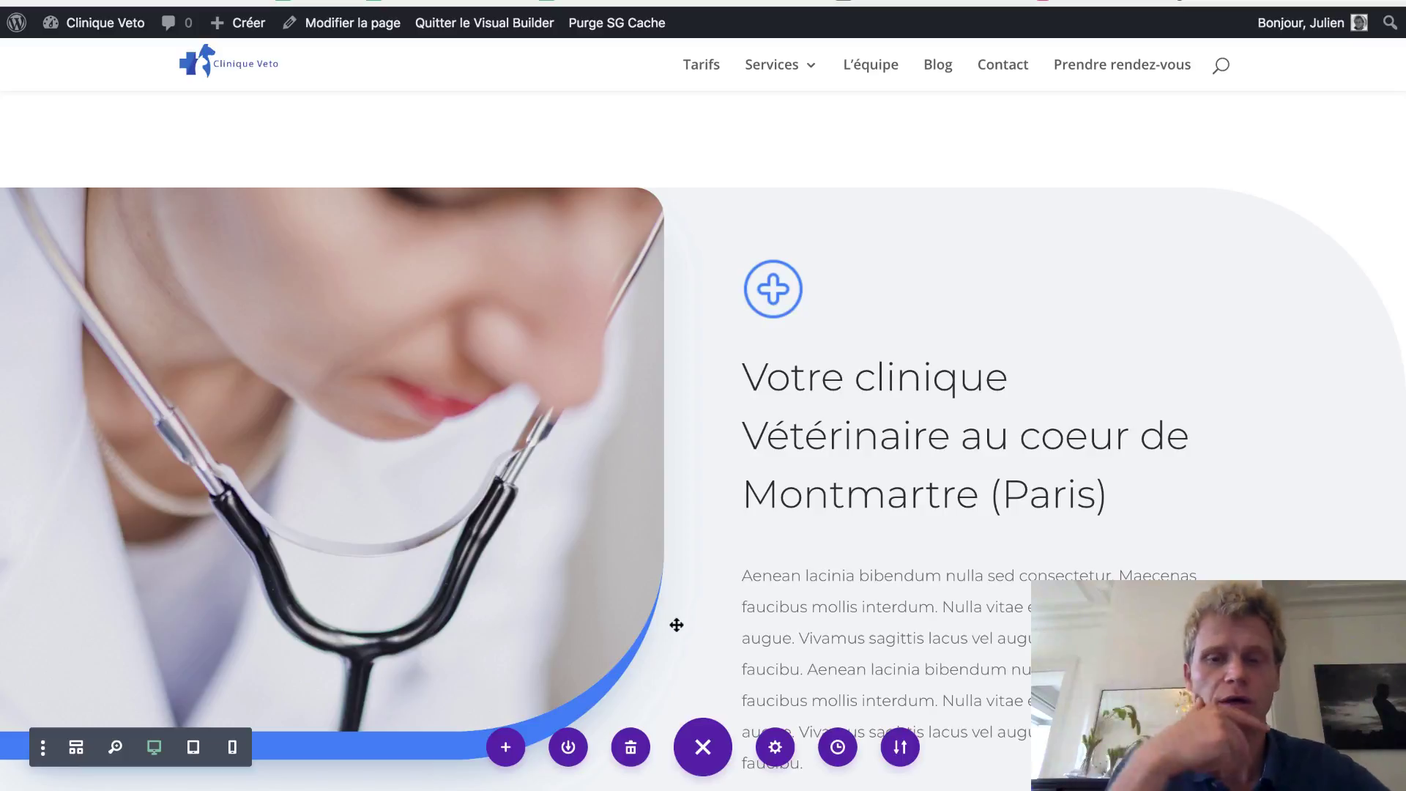
Delete the circular plus icon module above the Montmartre heading.
scroll(677, 625, down, 2)
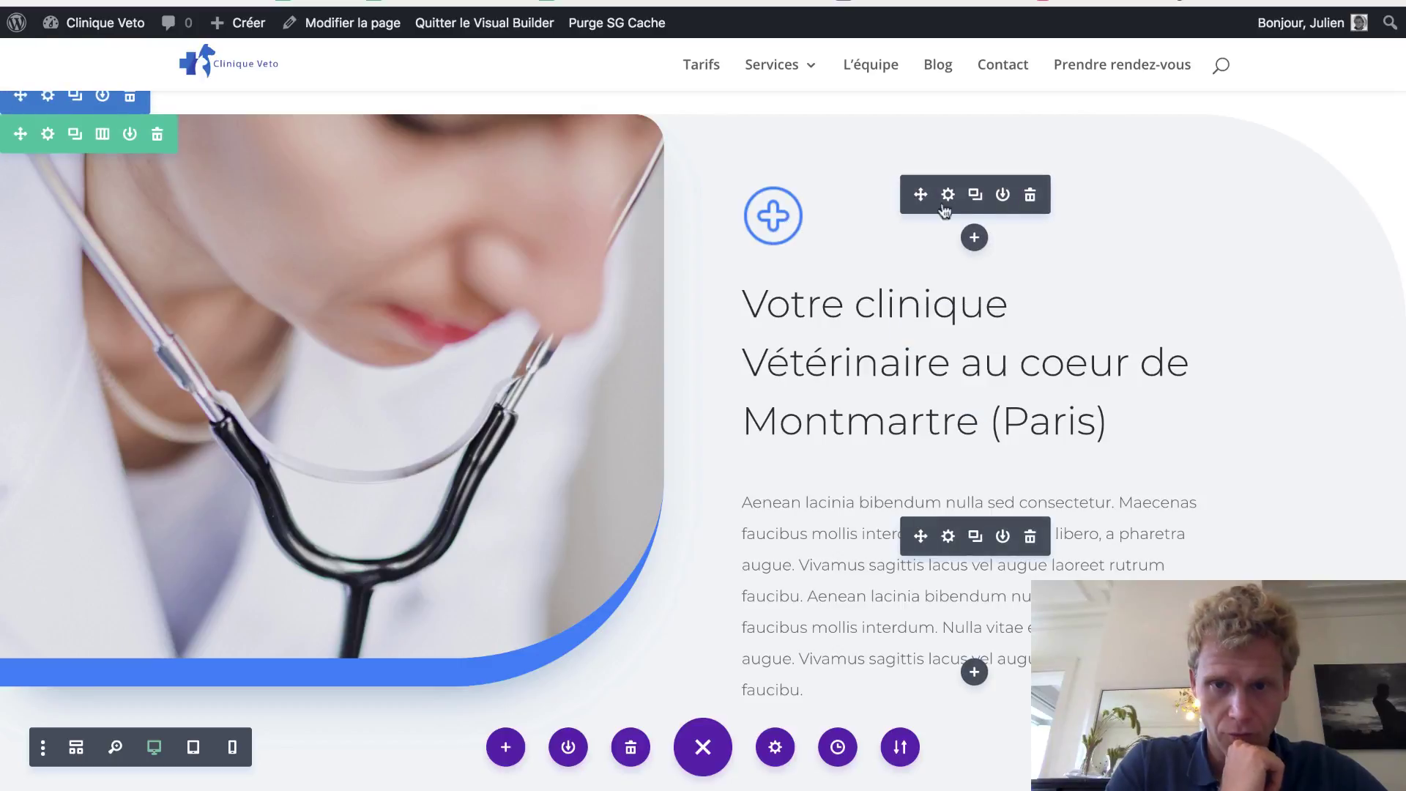
click(1030, 195)
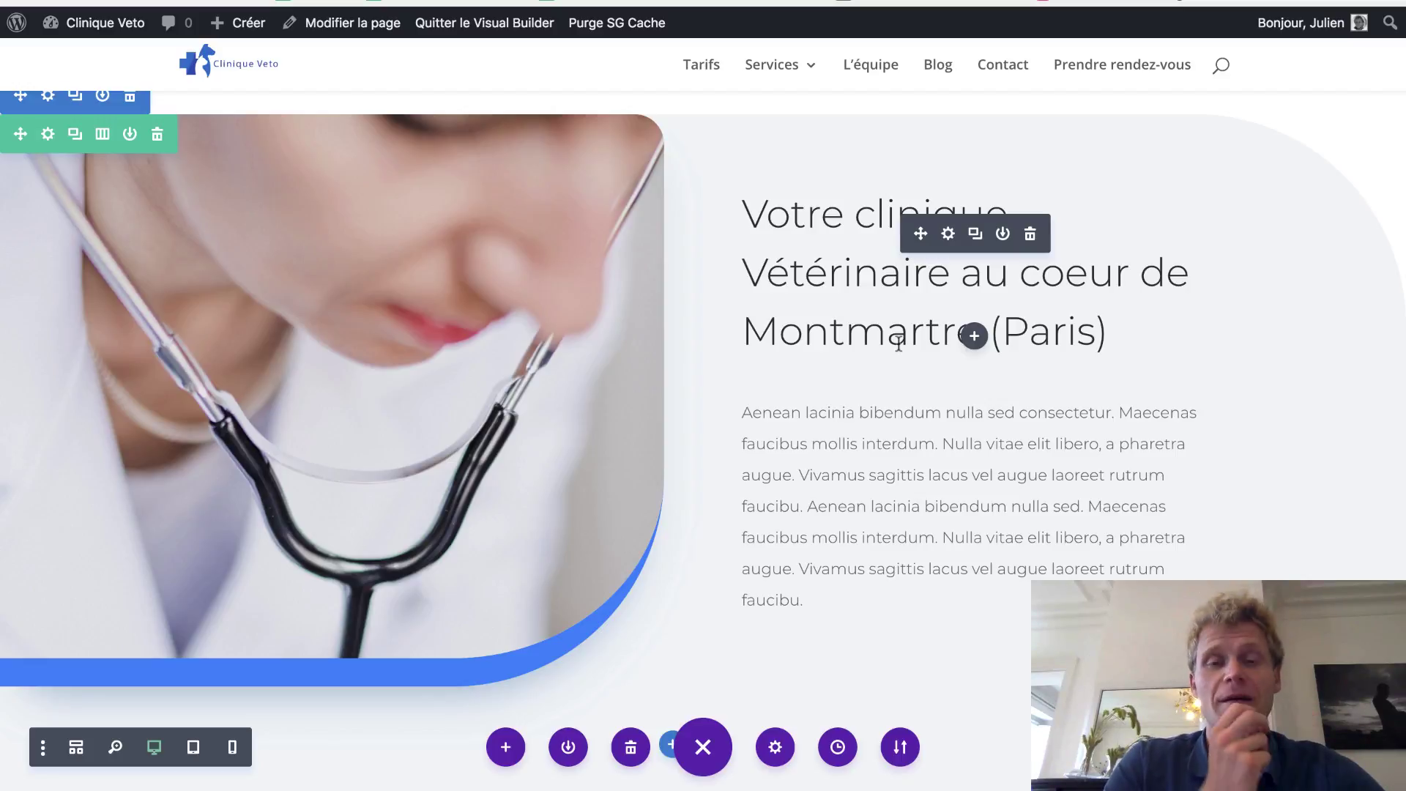
scroll(899, 343, up, 2)
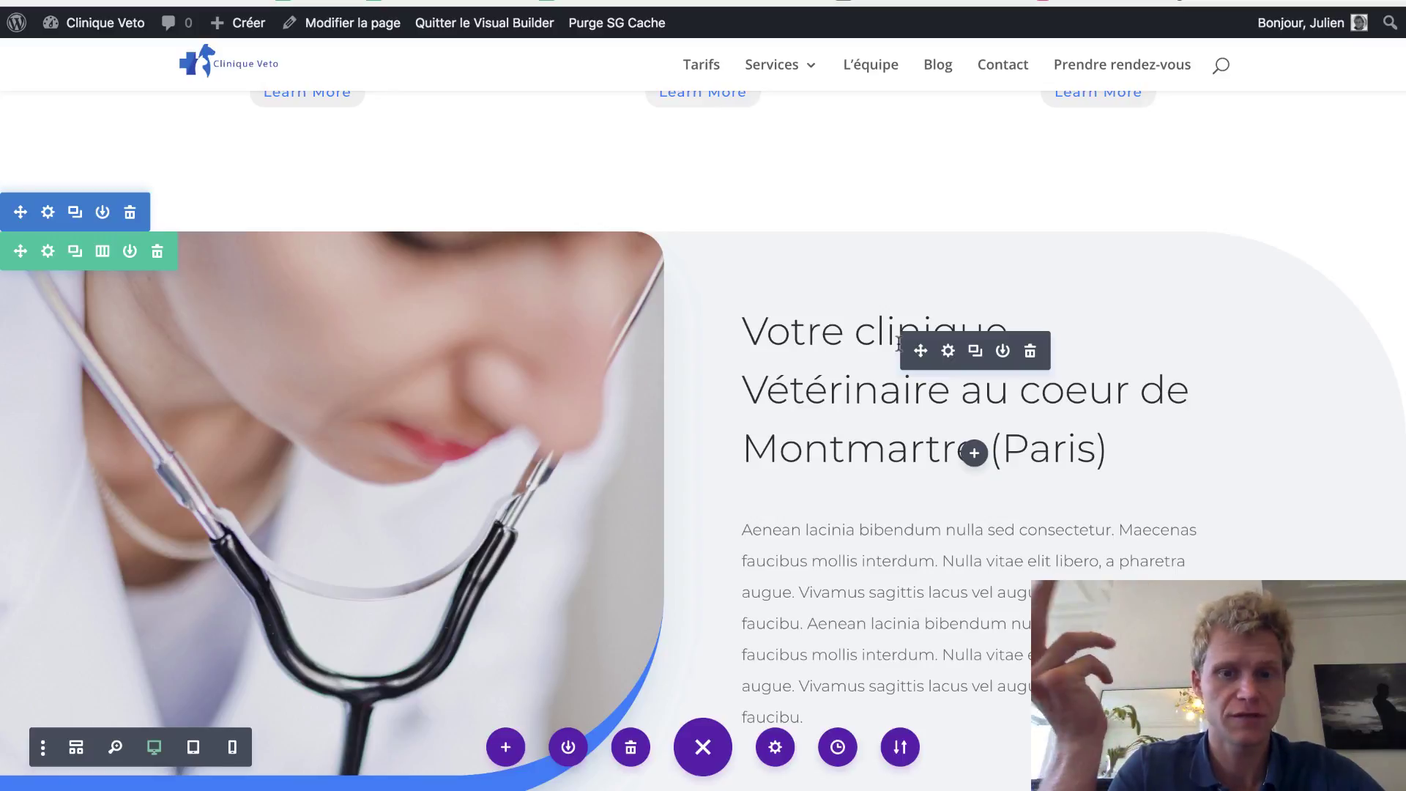
scroll(899, 343, down, 3)
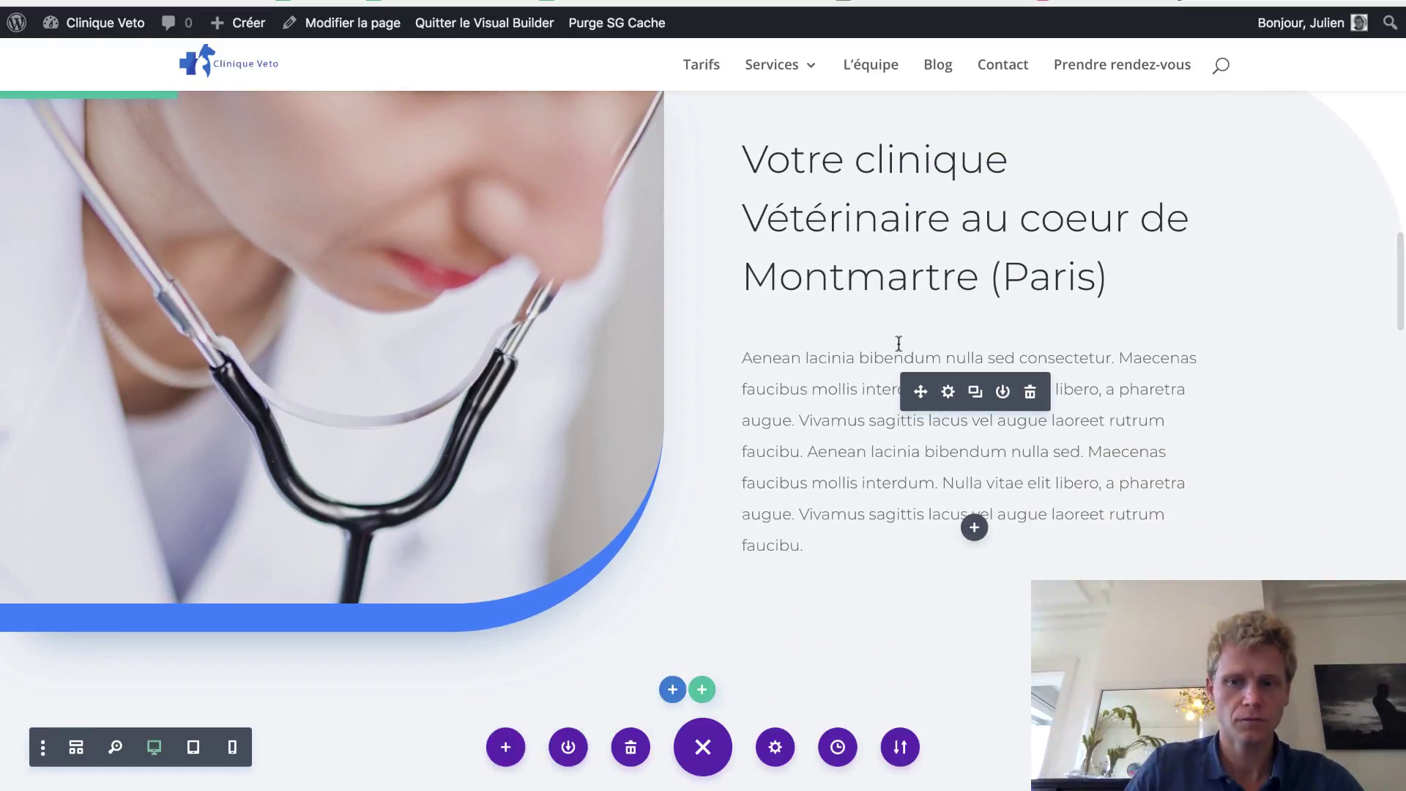
Replace the intro placeholder paragraph with the two French lines about pet health.
click(951, 390)
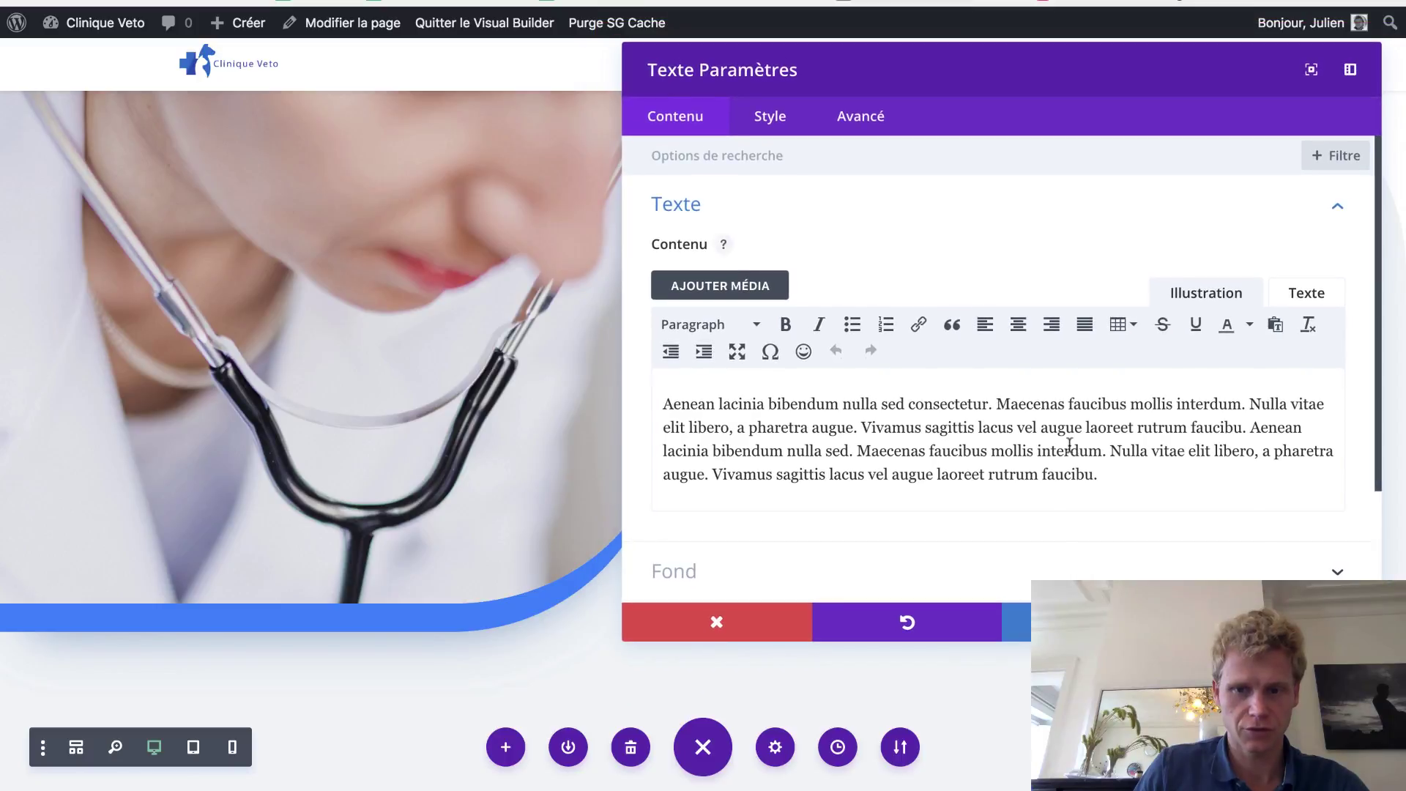
drag(1132, 475, 648, 386)
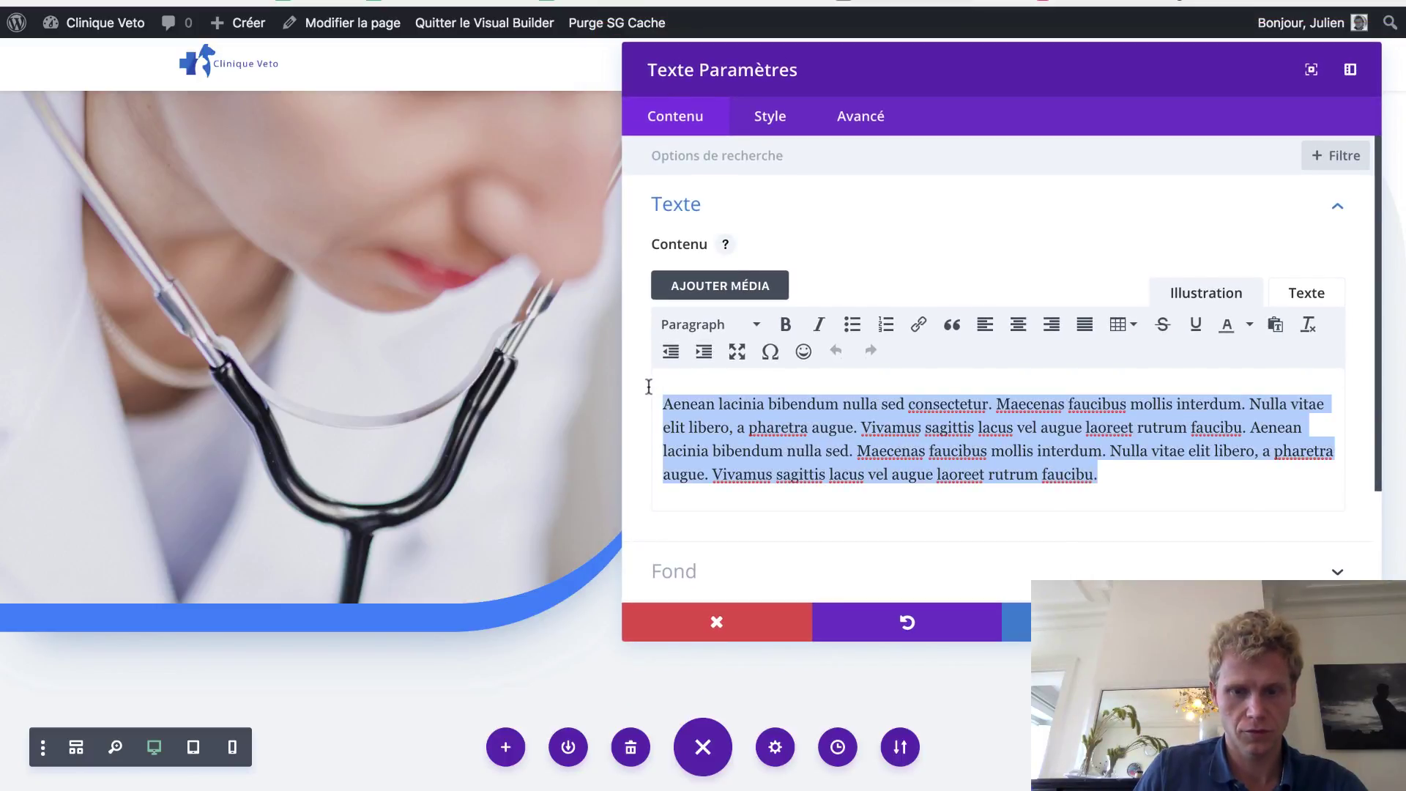
text(La santé de votre animal et son bien-être sont nos priorités. Notre métier est notre passion.)
Set the intro paragraph's text size to 24px and save the module.
drag(950, 69, 1237, 117)
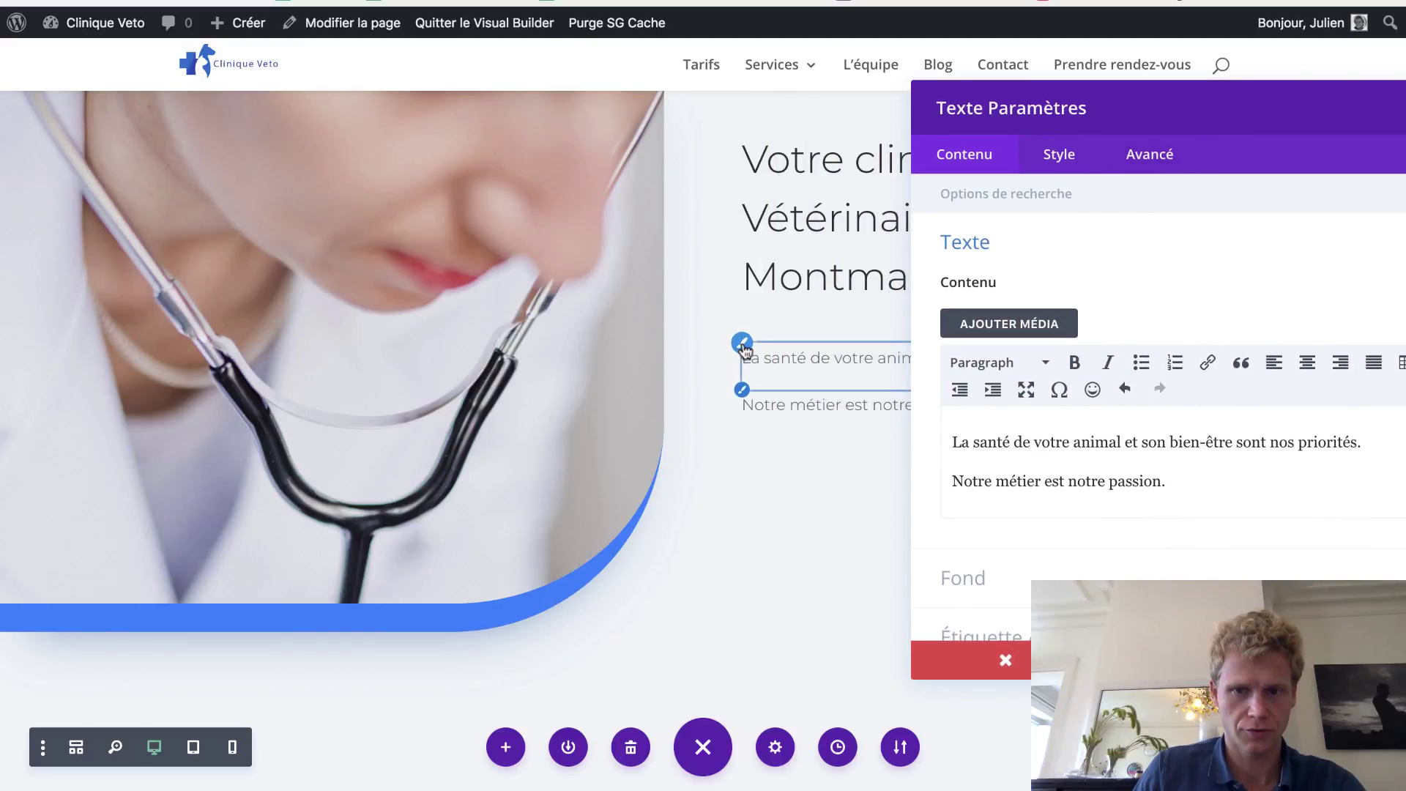
click(1059, 154)
scroll(1158, 406, down, 4)
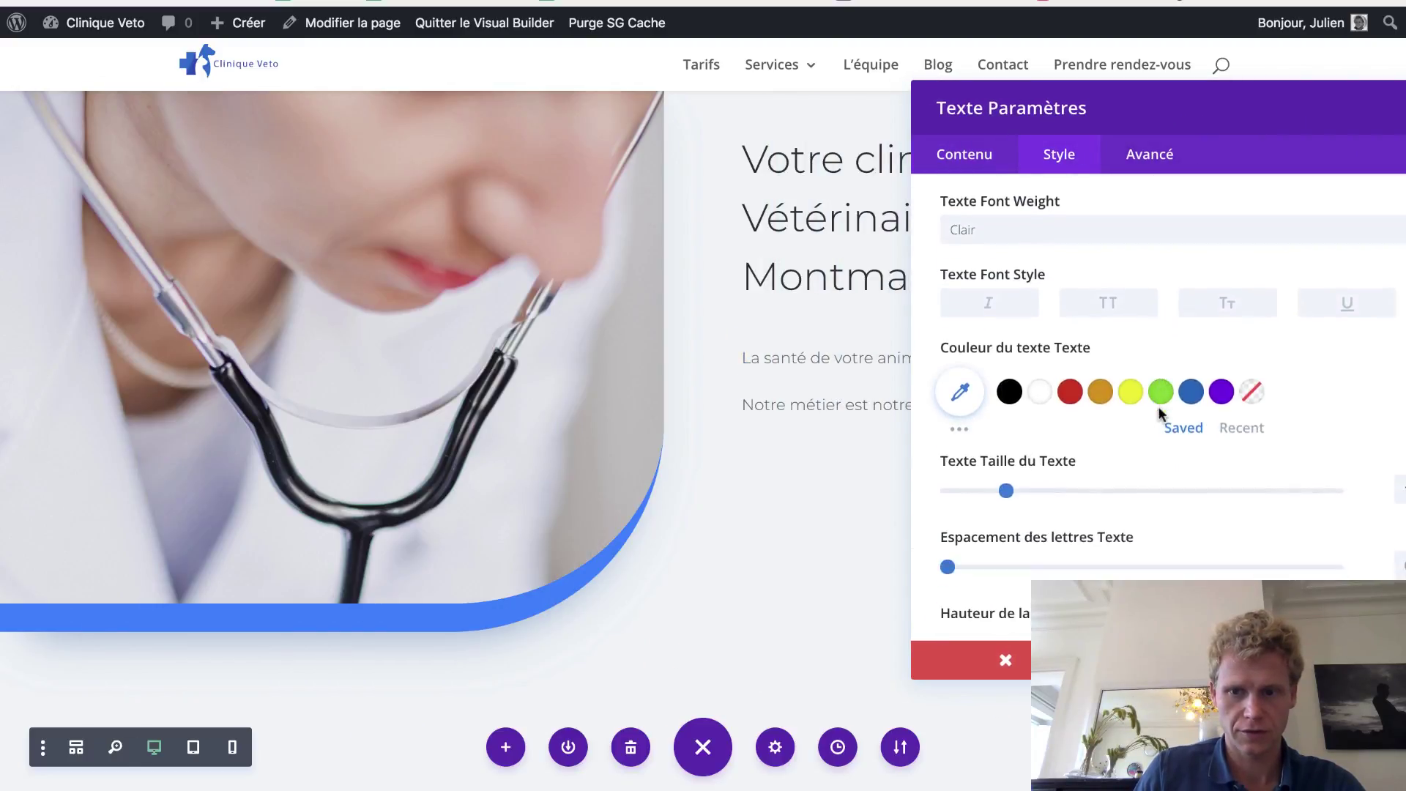
drag(1010, 425, 1039, 421)
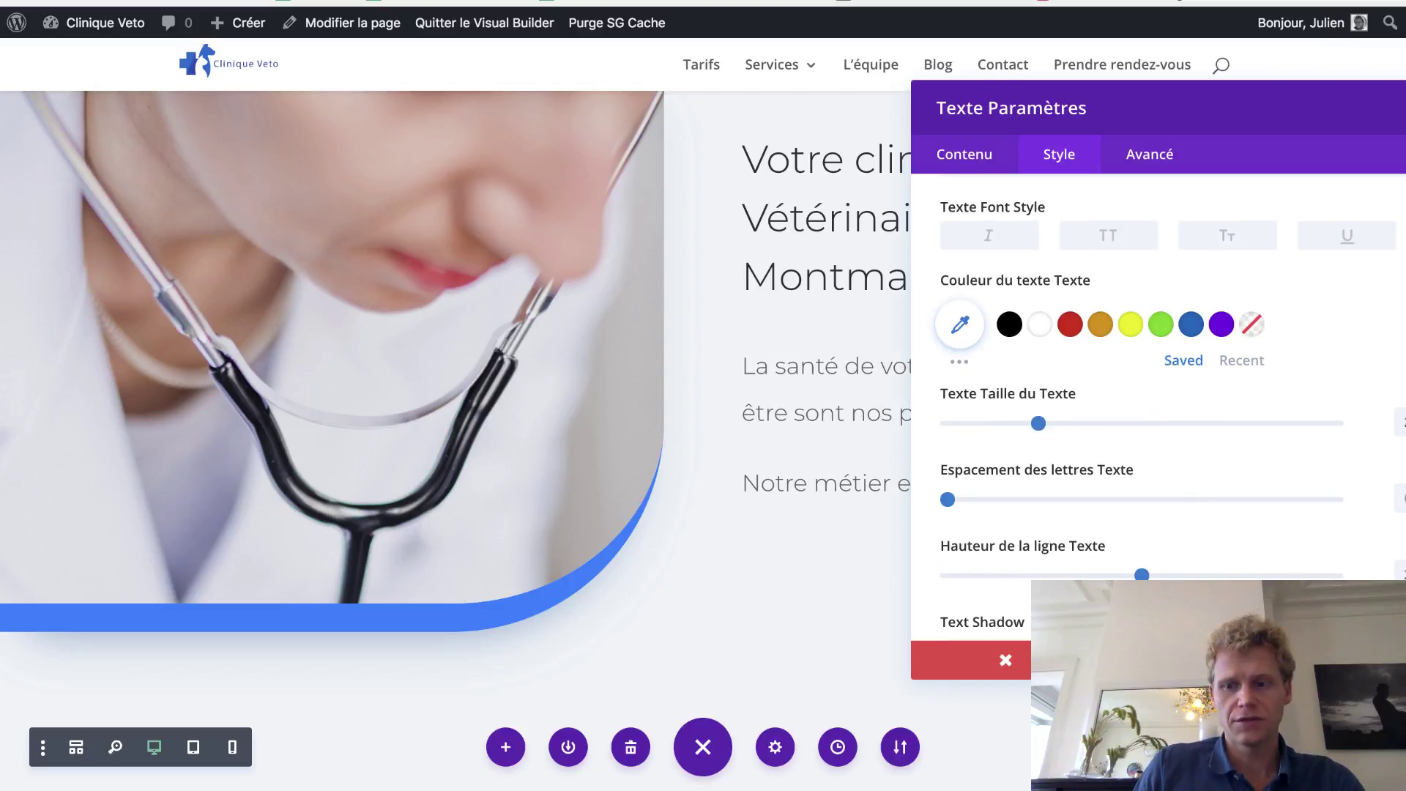
drag(1224, 100, 634, 116)
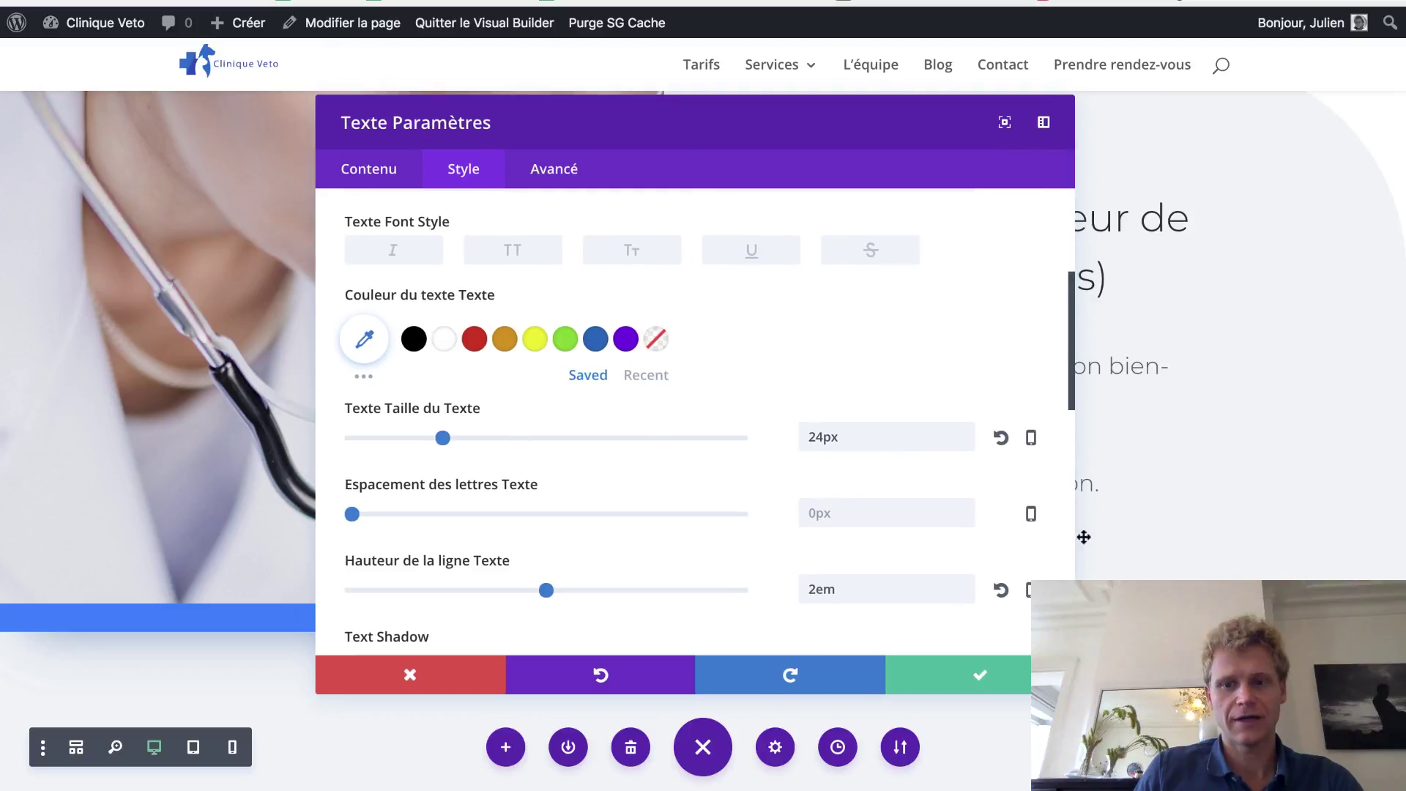
click(964, 681)
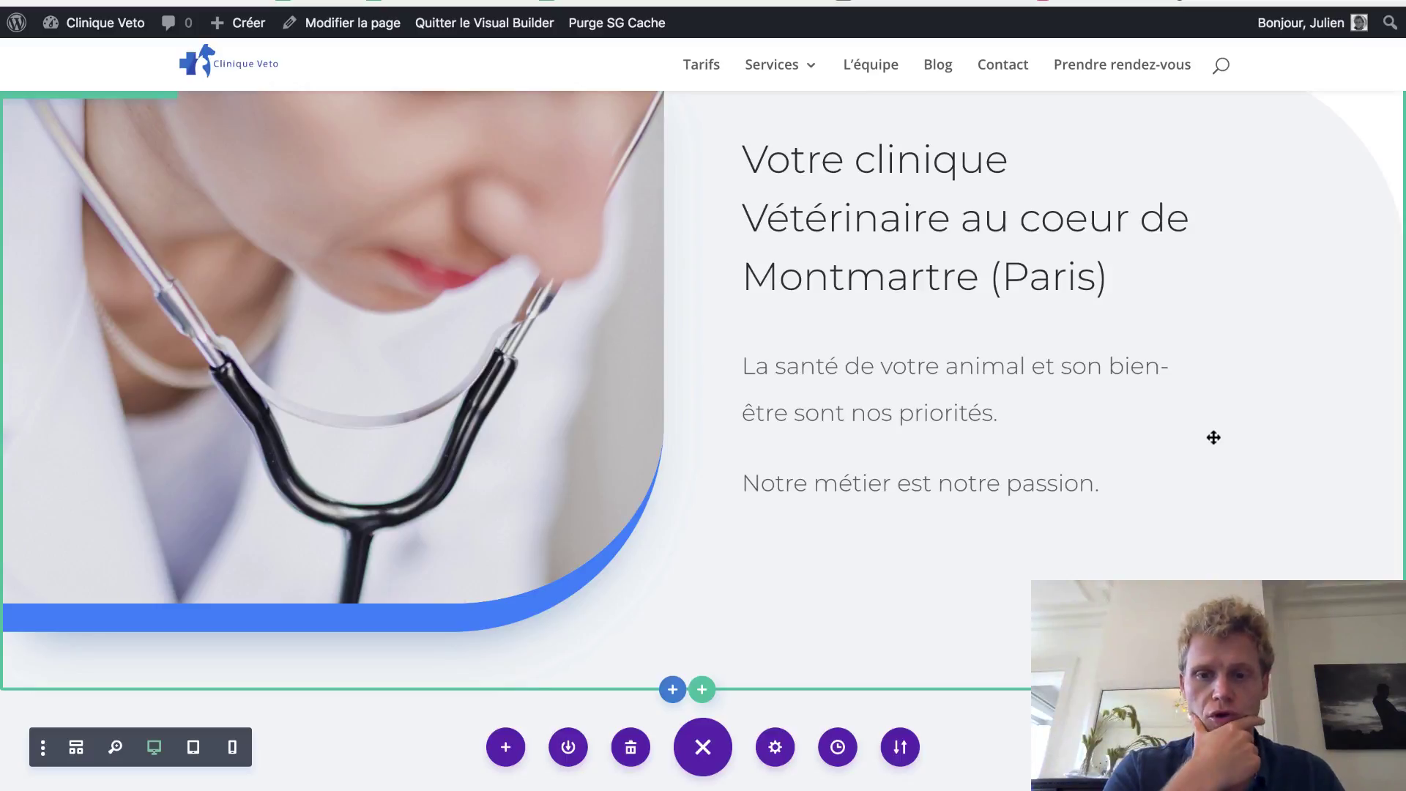
scroll(1213, 437, down, 5)
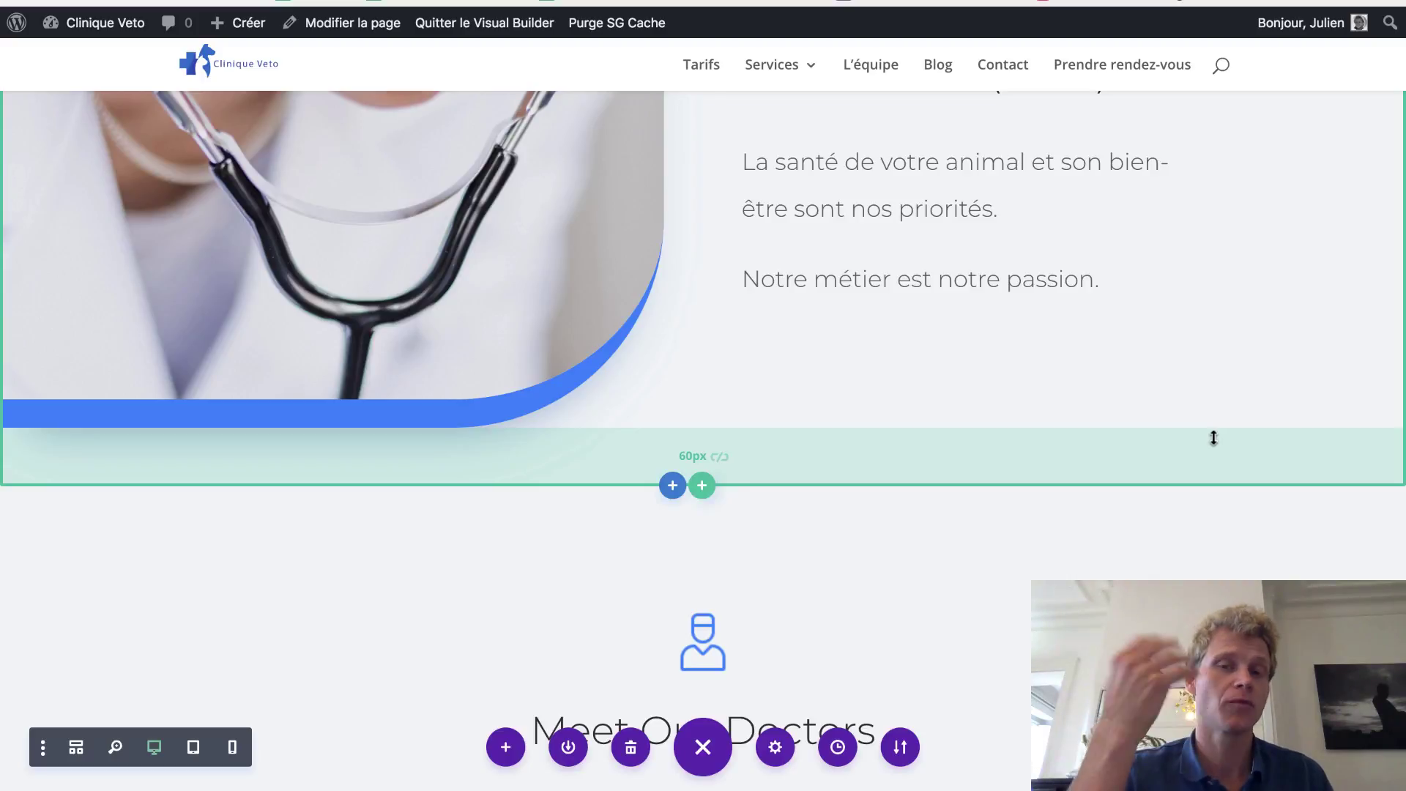
scroll(1214, 437, down, 1)
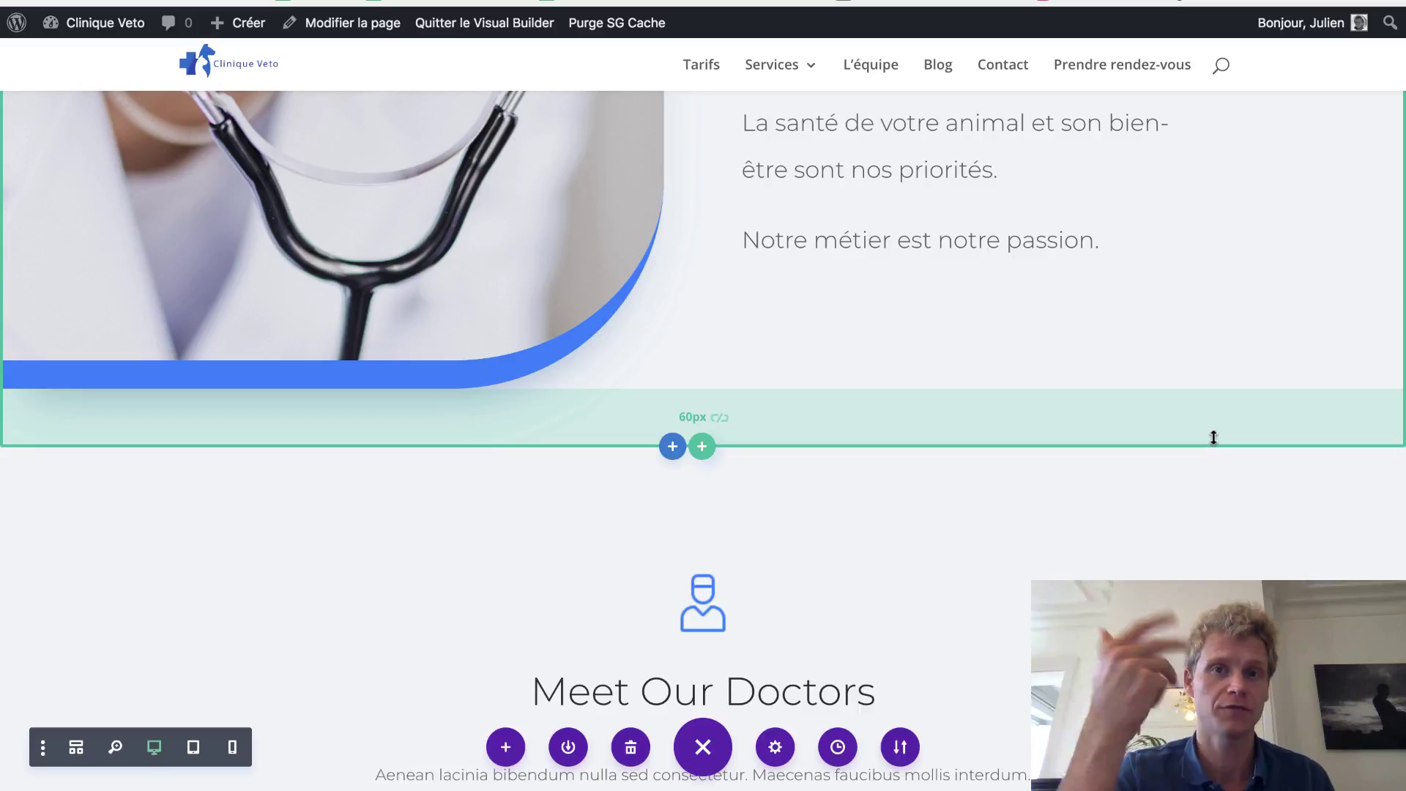
scroll(1214, 437, down, 2)
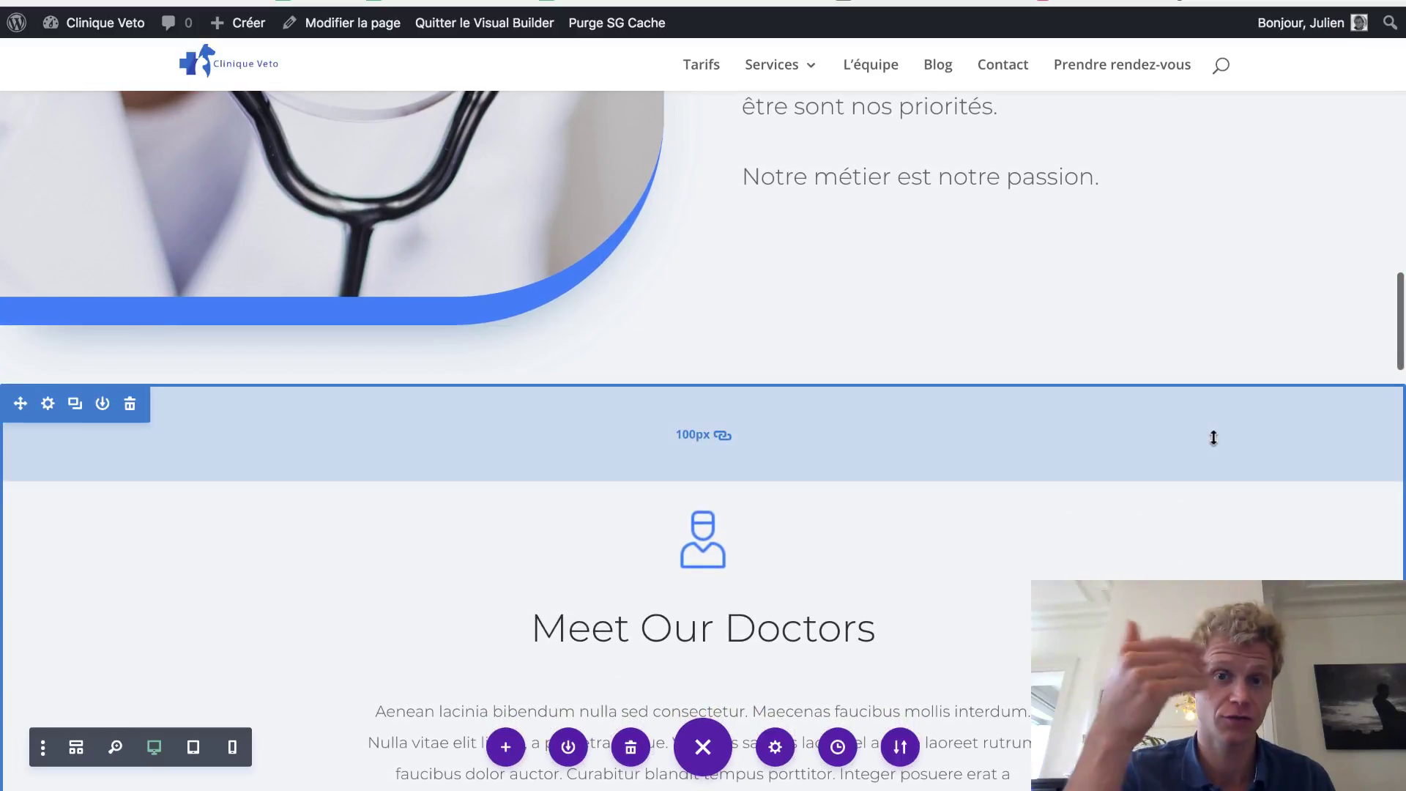
scroll(1214, 437, down, 2)
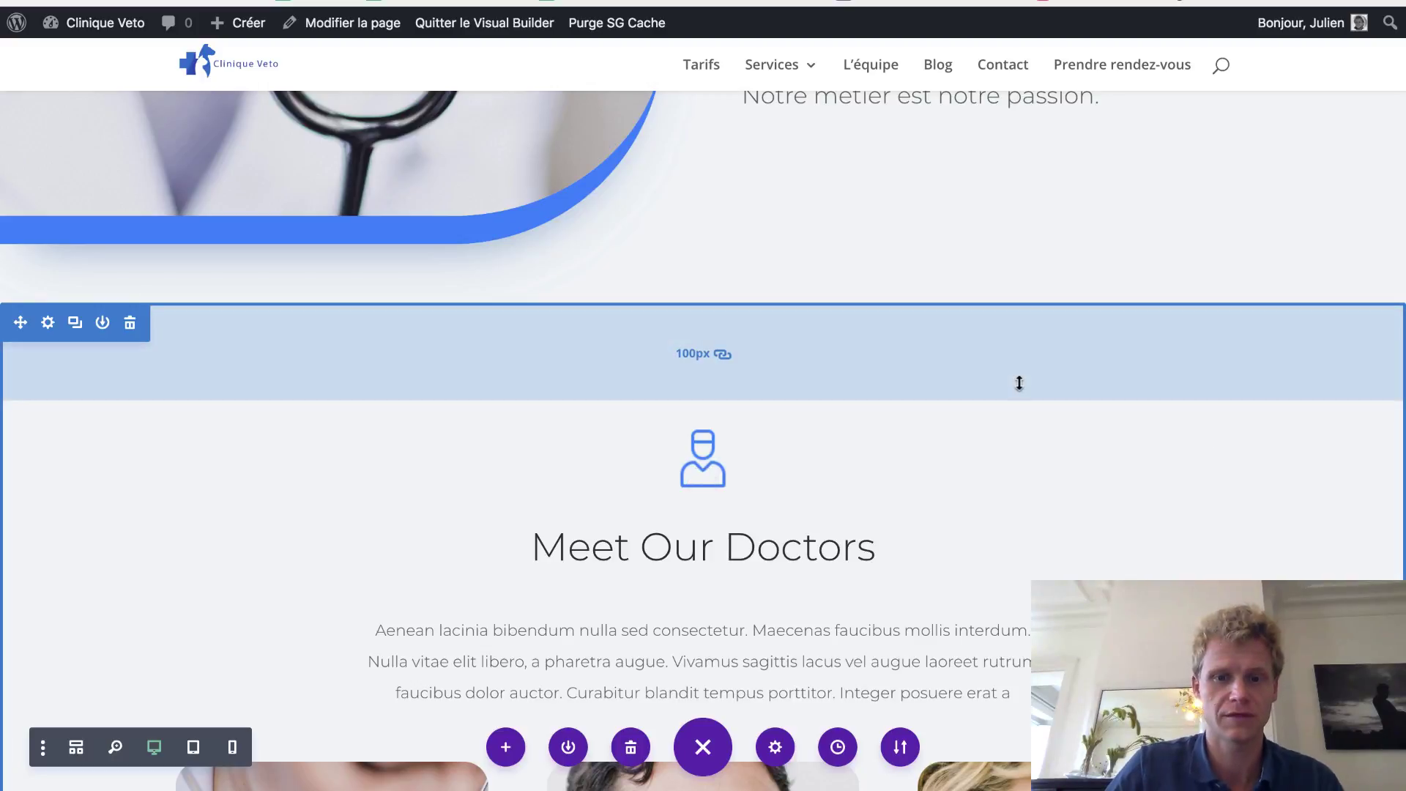
scroll(1019, 383, down, 4)
scroll(1019, 382, down, 1)
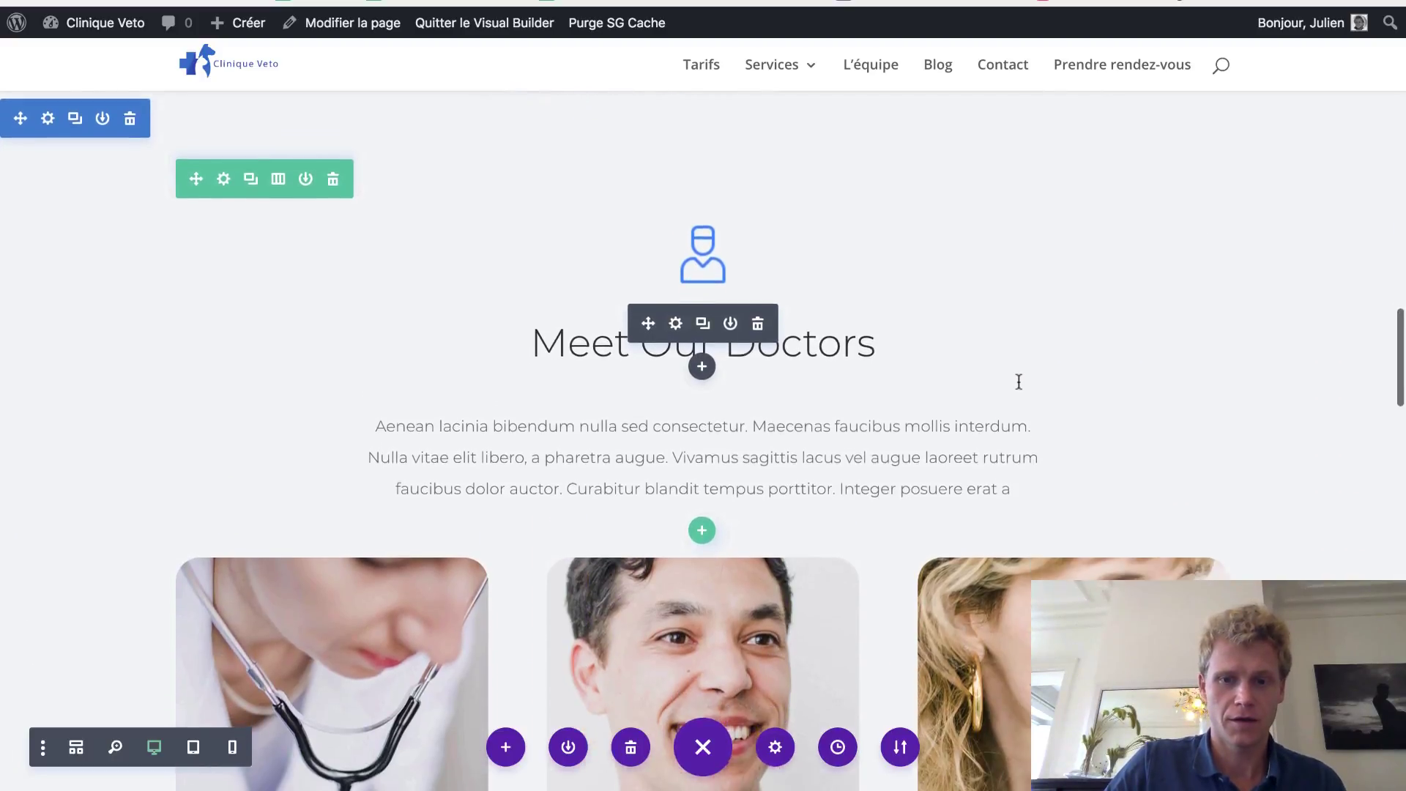
Delete the Meet Our Doctors section so the testimonial follows the French hero.
scroll(1019, 382, down, 2)
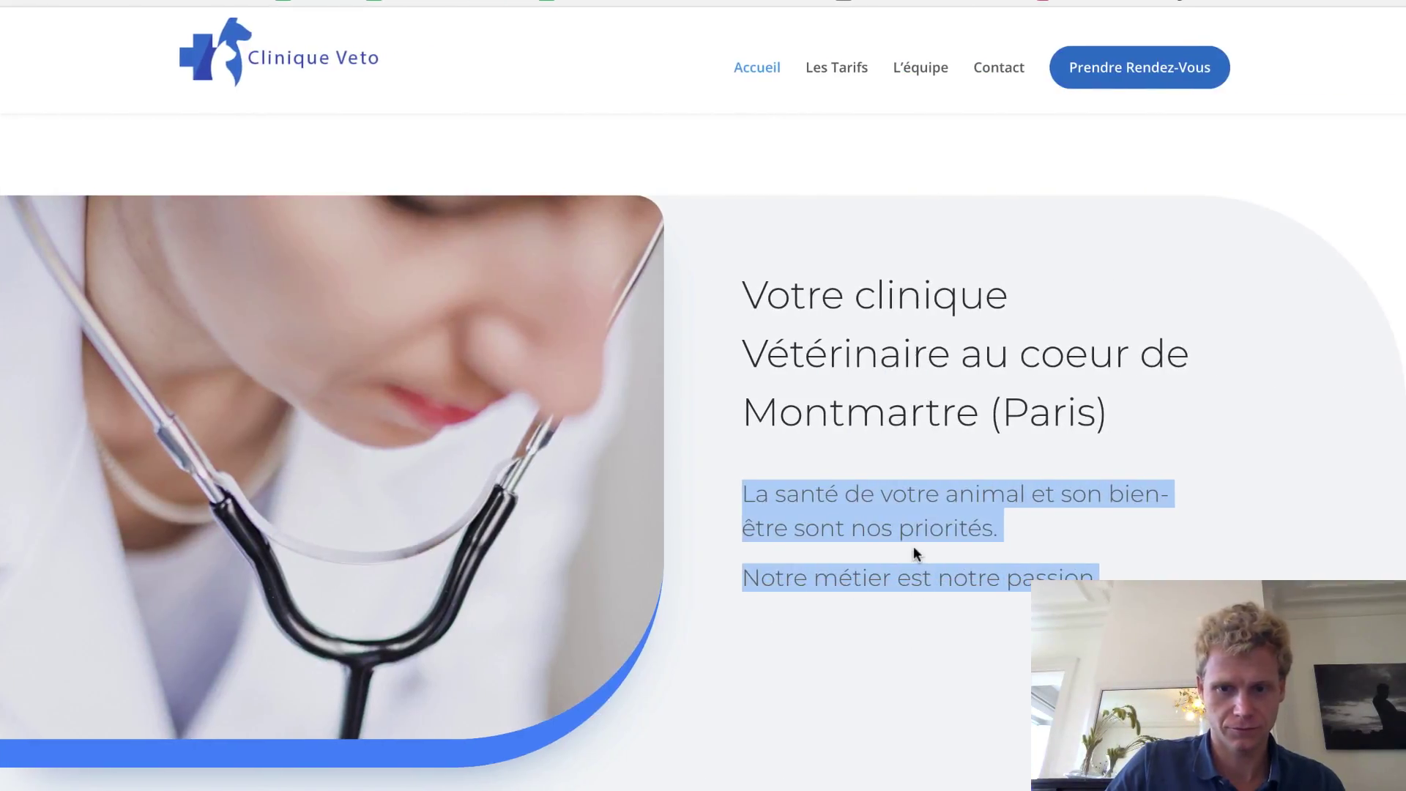
scroll(913, 546, down, 20)
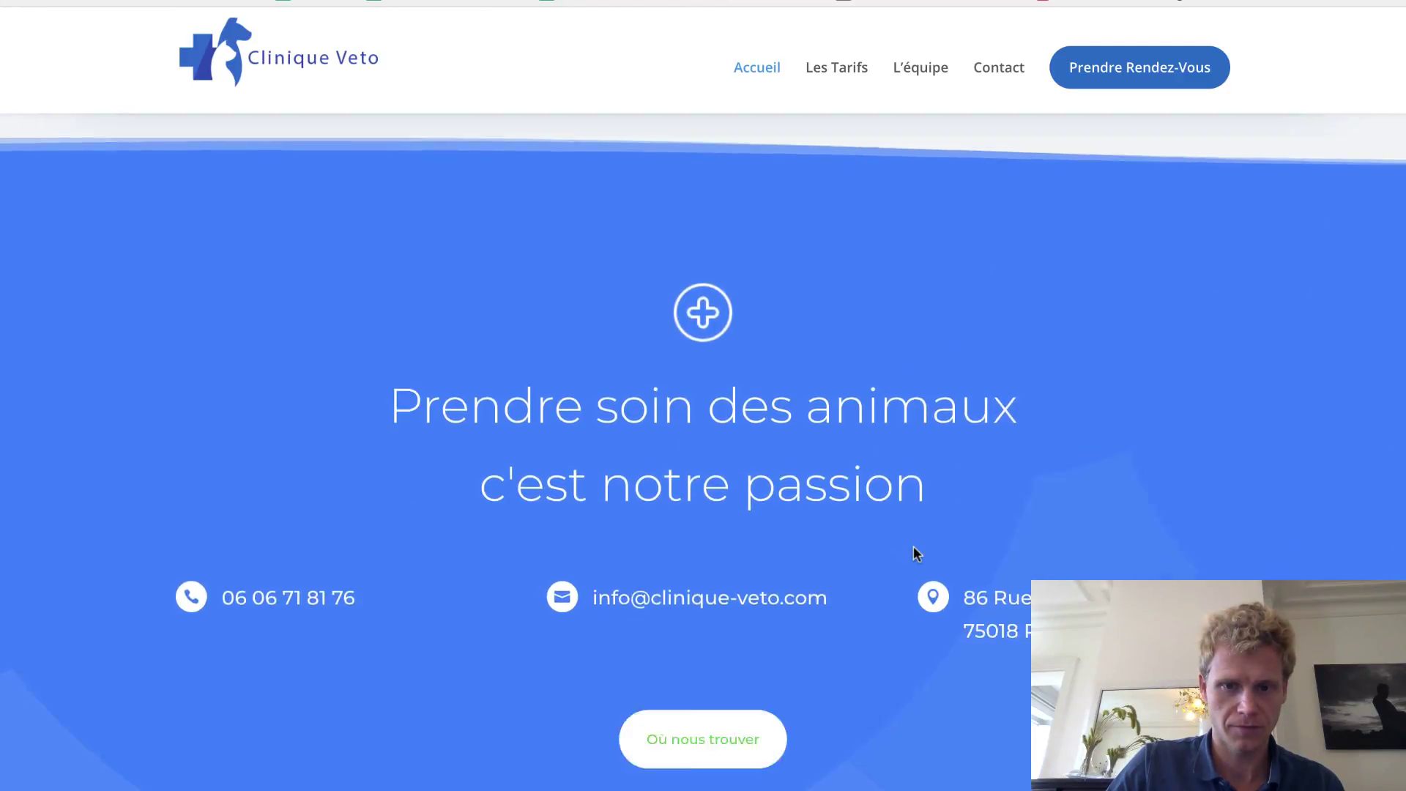
scroll(913, 546, down, 3)
scroll(913, 546, up, 15)
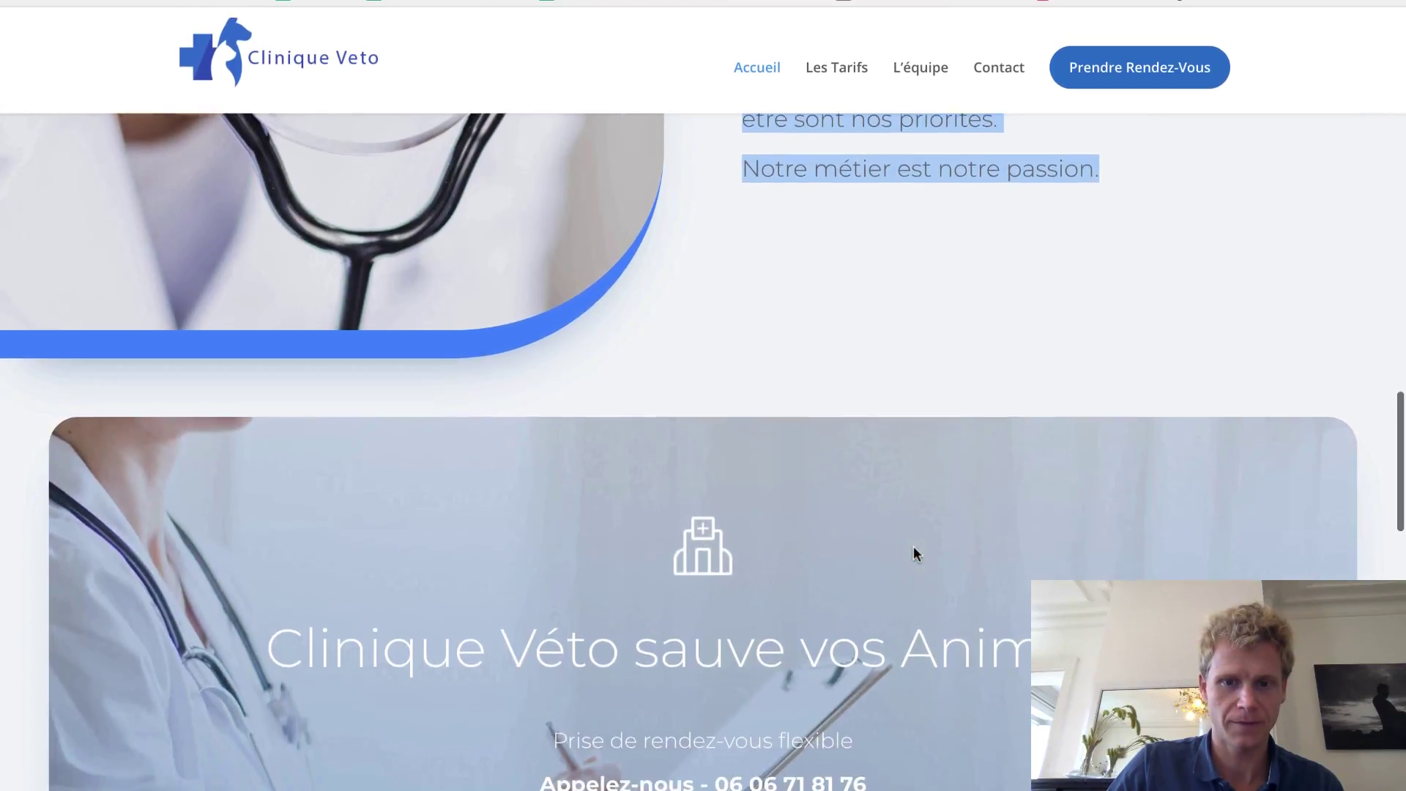
scroll(912, 546, down, 5)
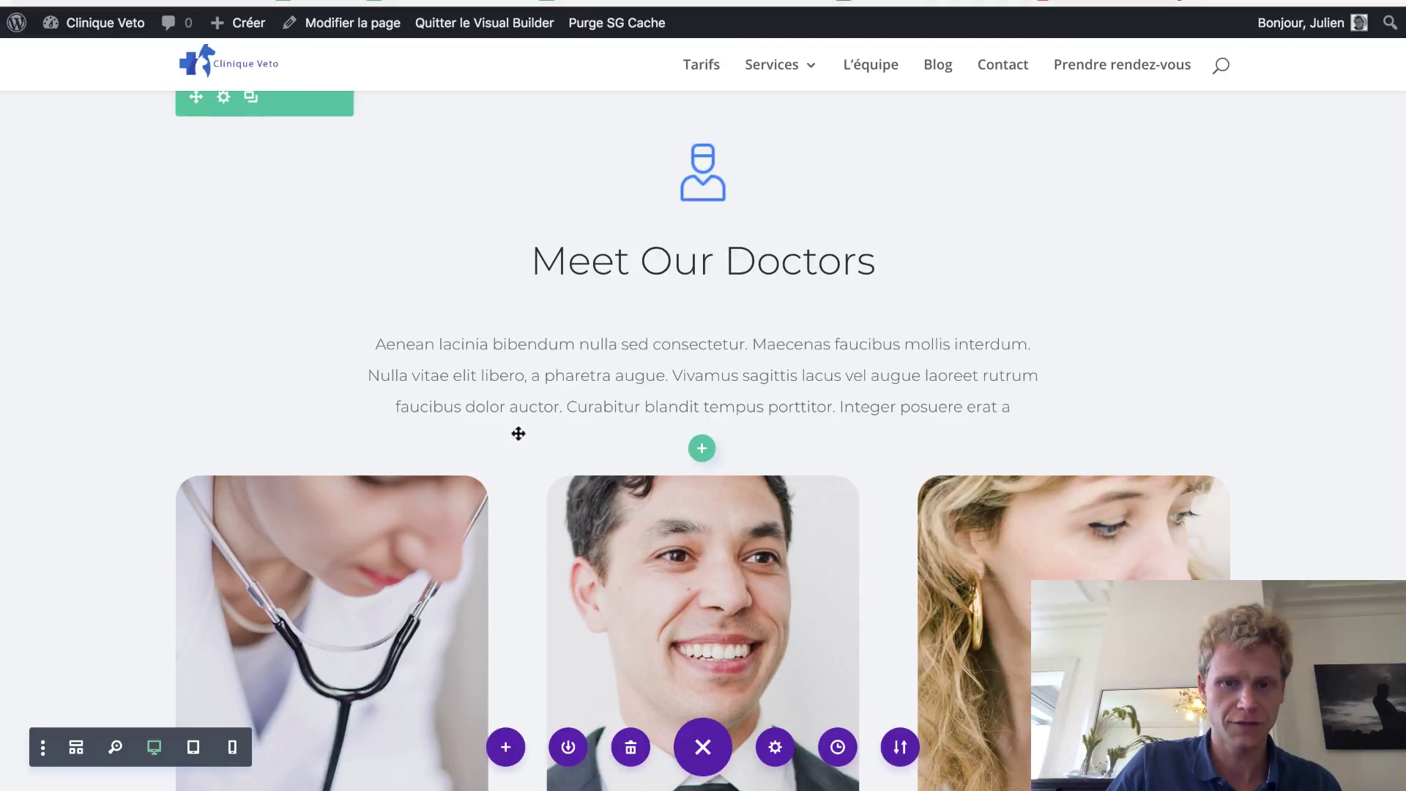
scroll(436, 428, down, 10)
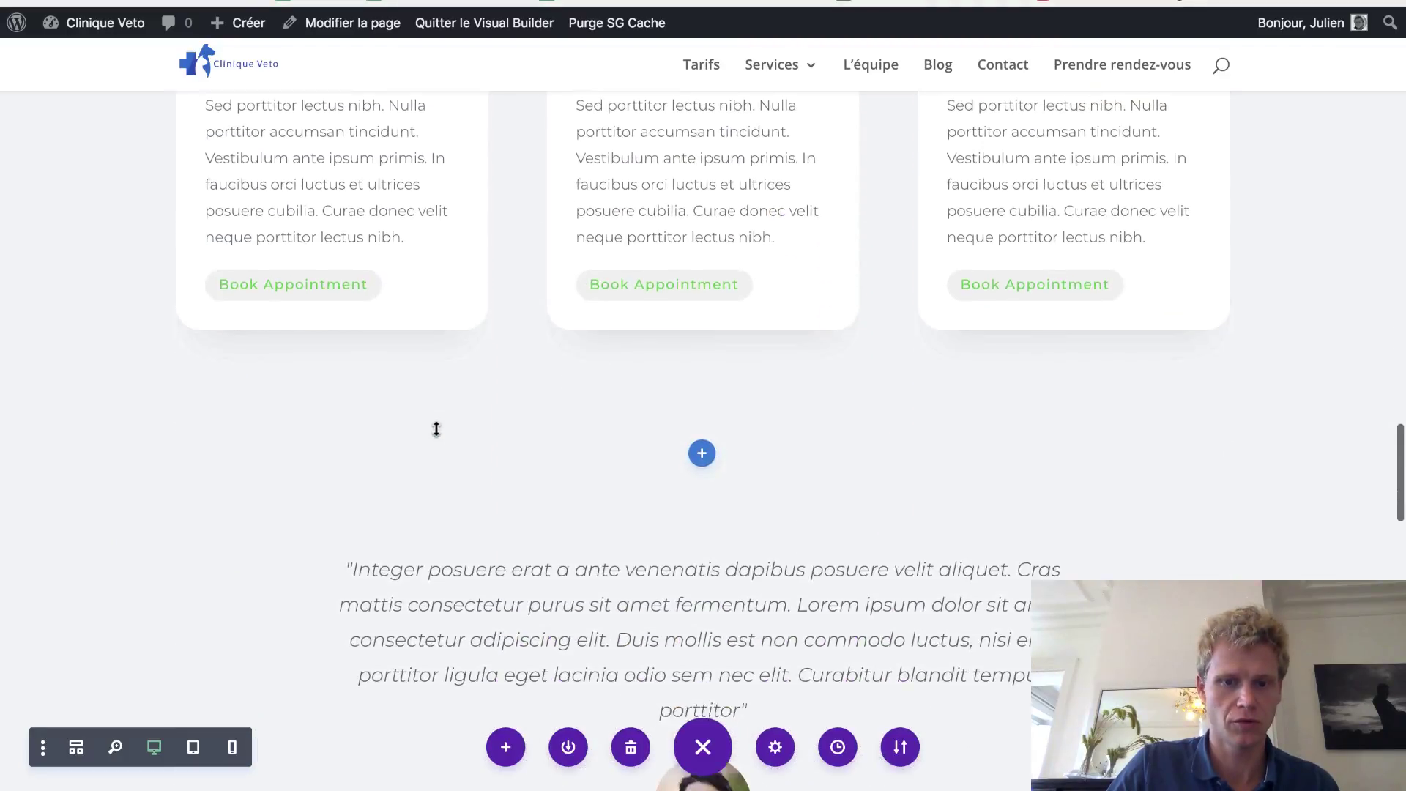
scroll(435, 429, down, 9)
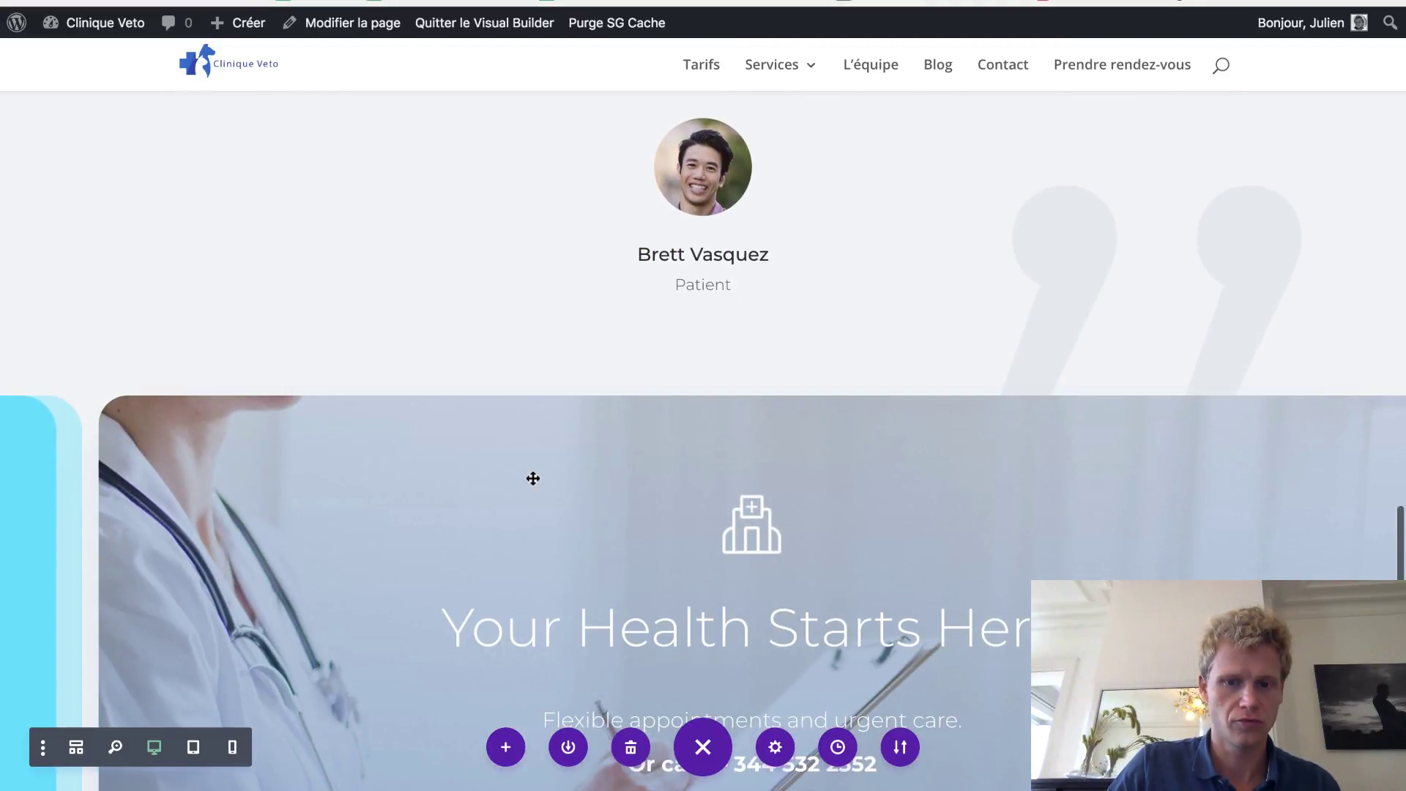
scroll(533, 478, down, 4)
scroll(532, 478, up, 20)
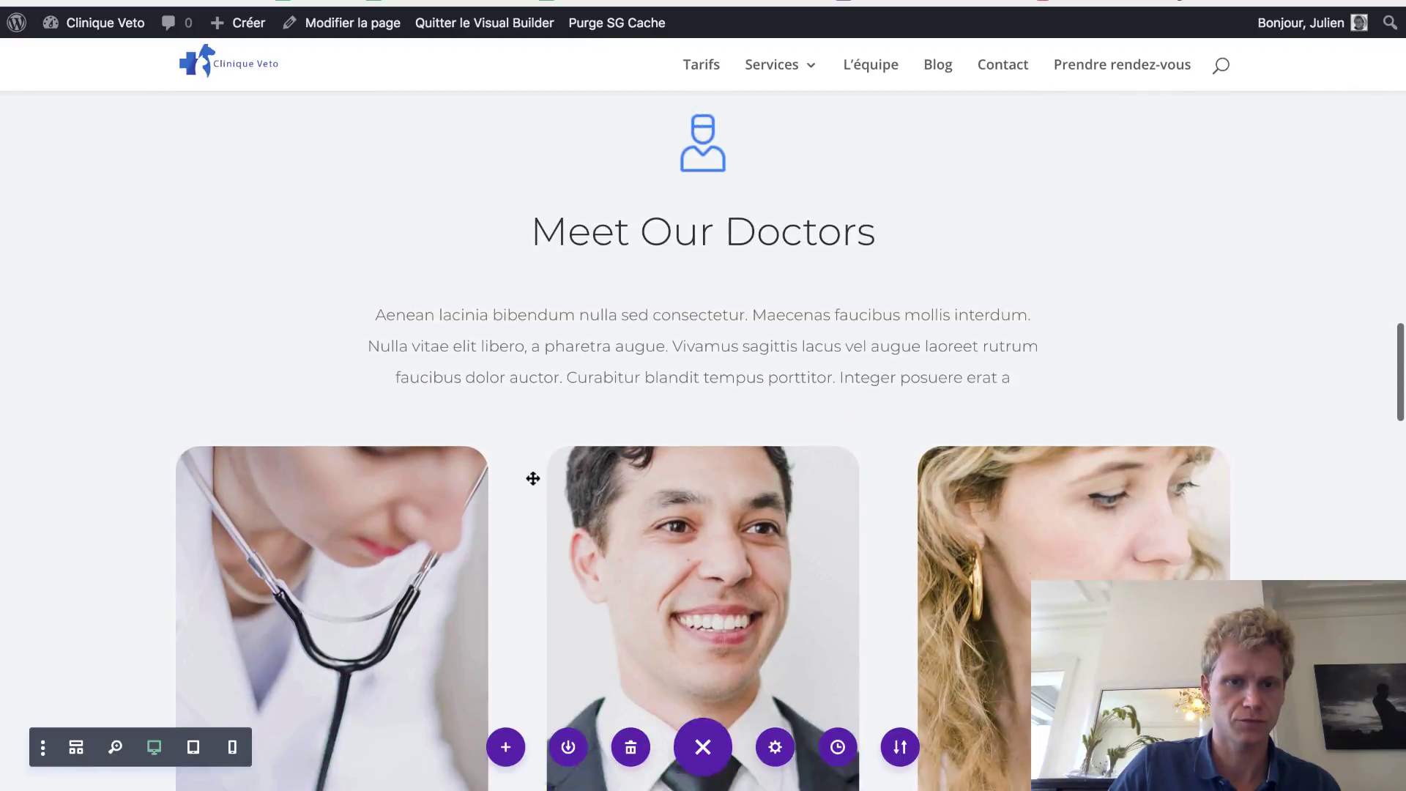
scroll(533, 478, up, 5)
mouse_move(117, 392)
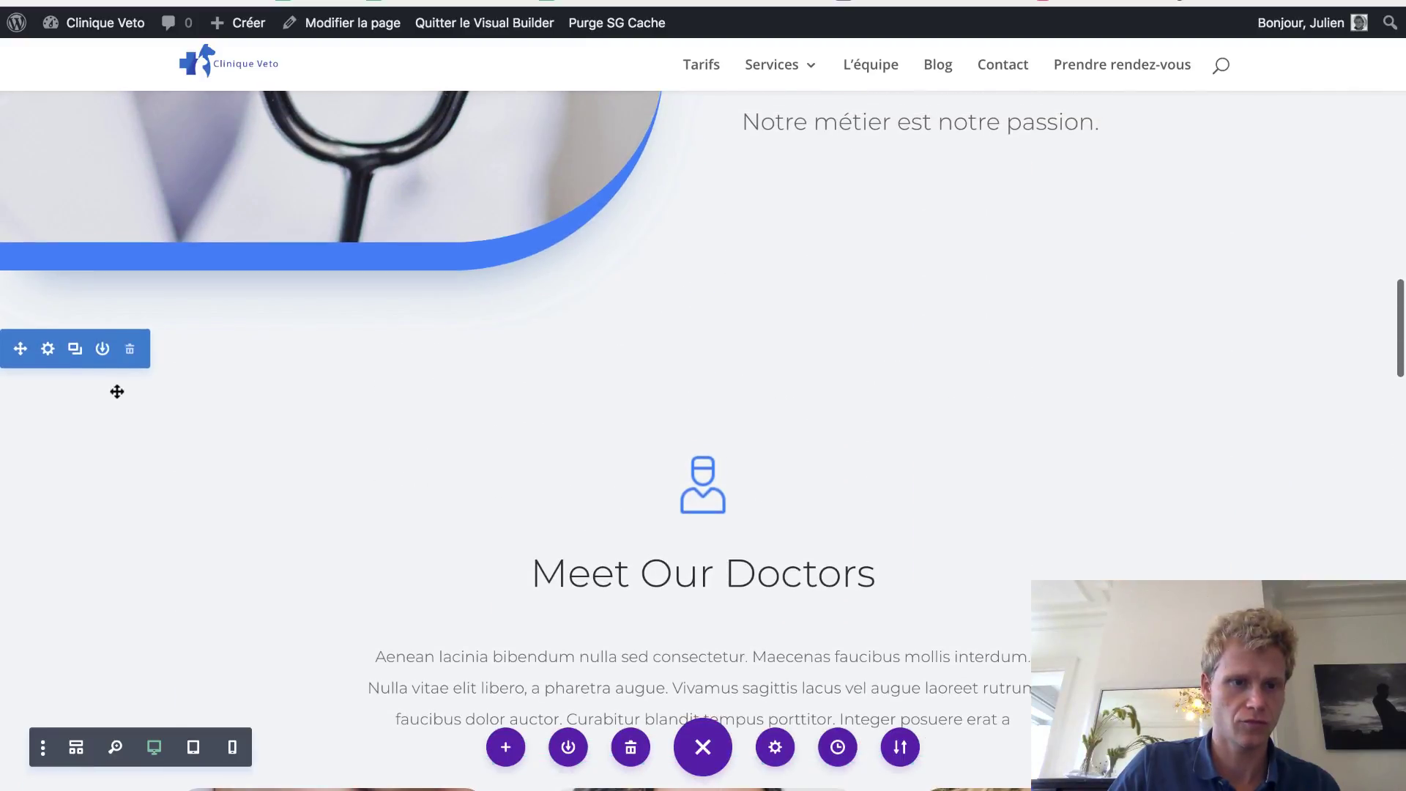
click(132, 349)
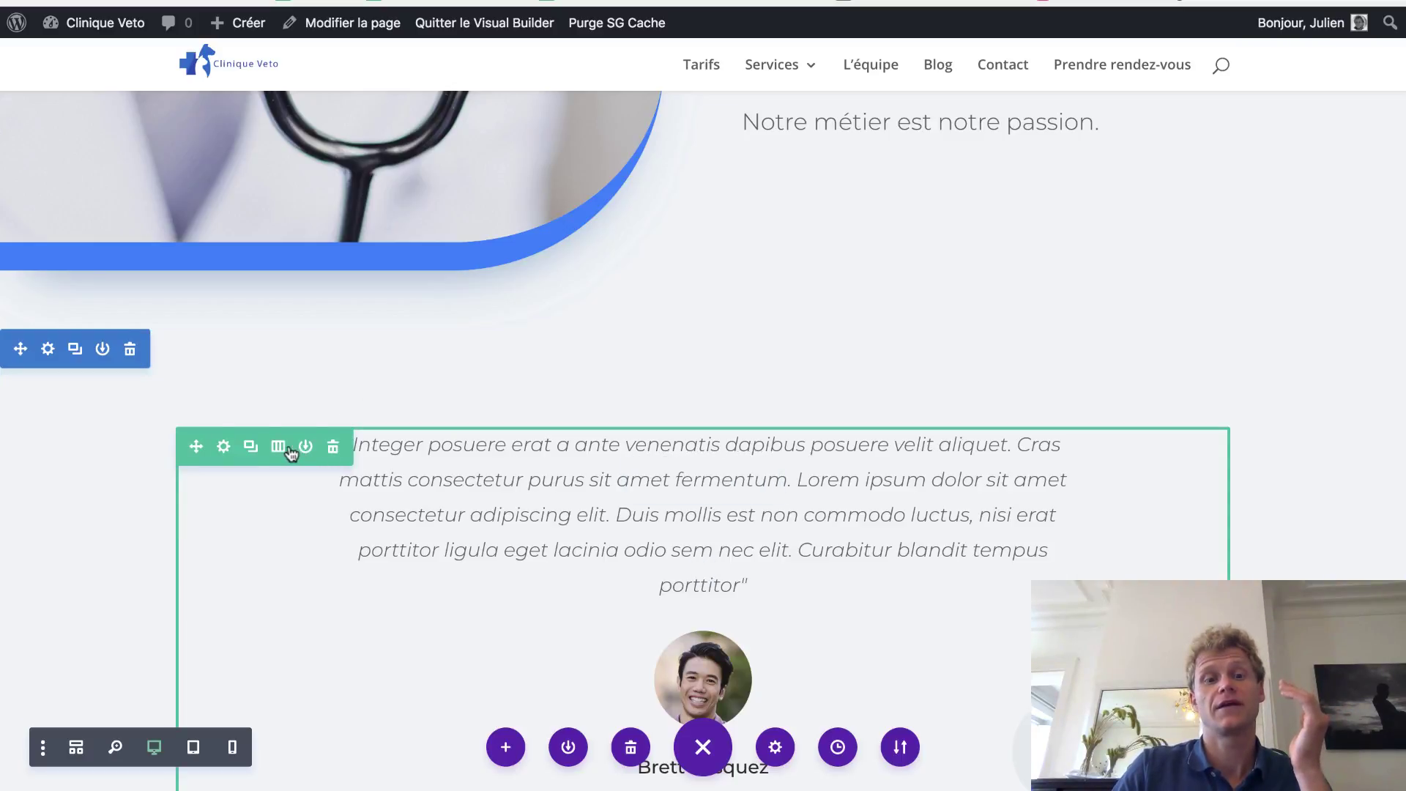
Delete the testimonial's patient photo and name module, then the whole testimonial section.
scroll(702, 476, down, 2)
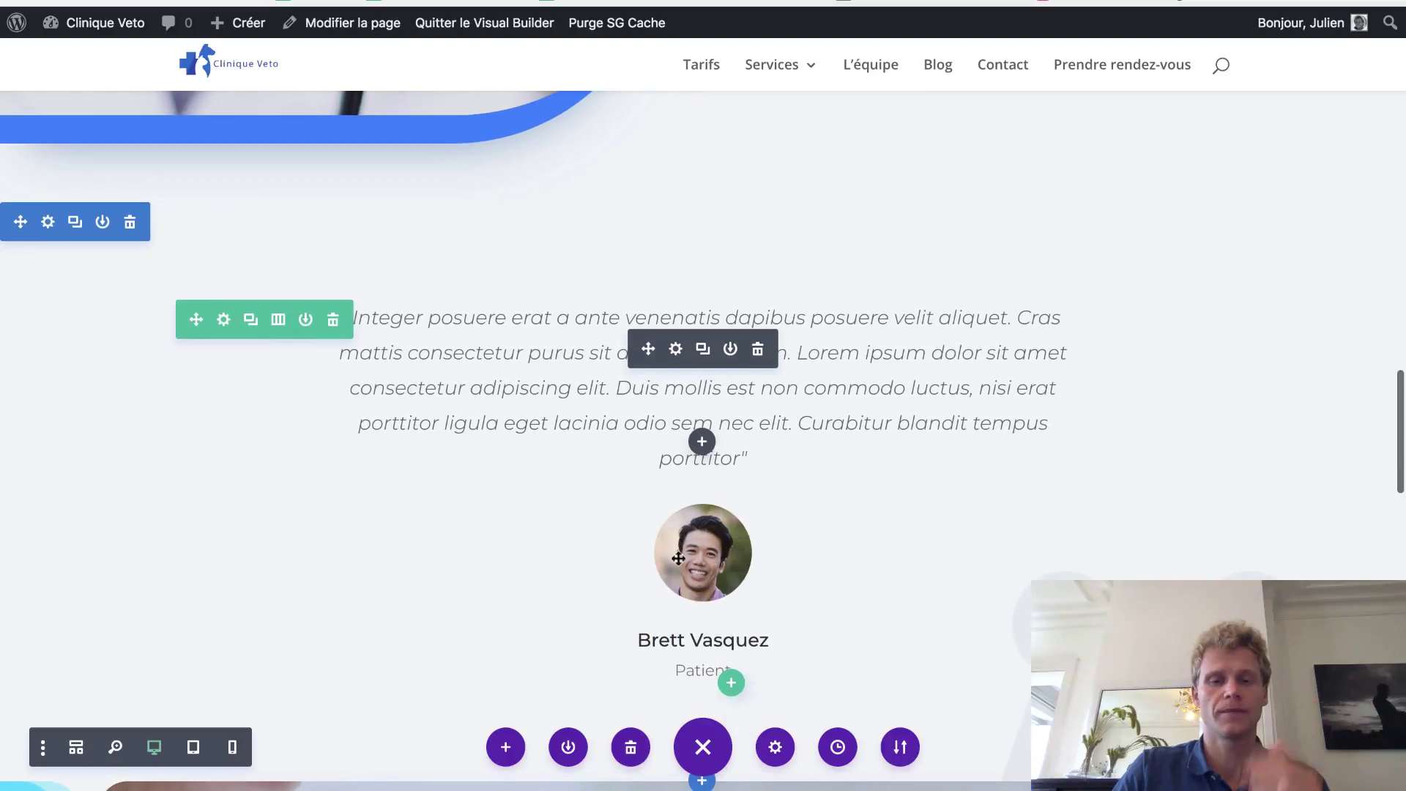
click(765, 554)
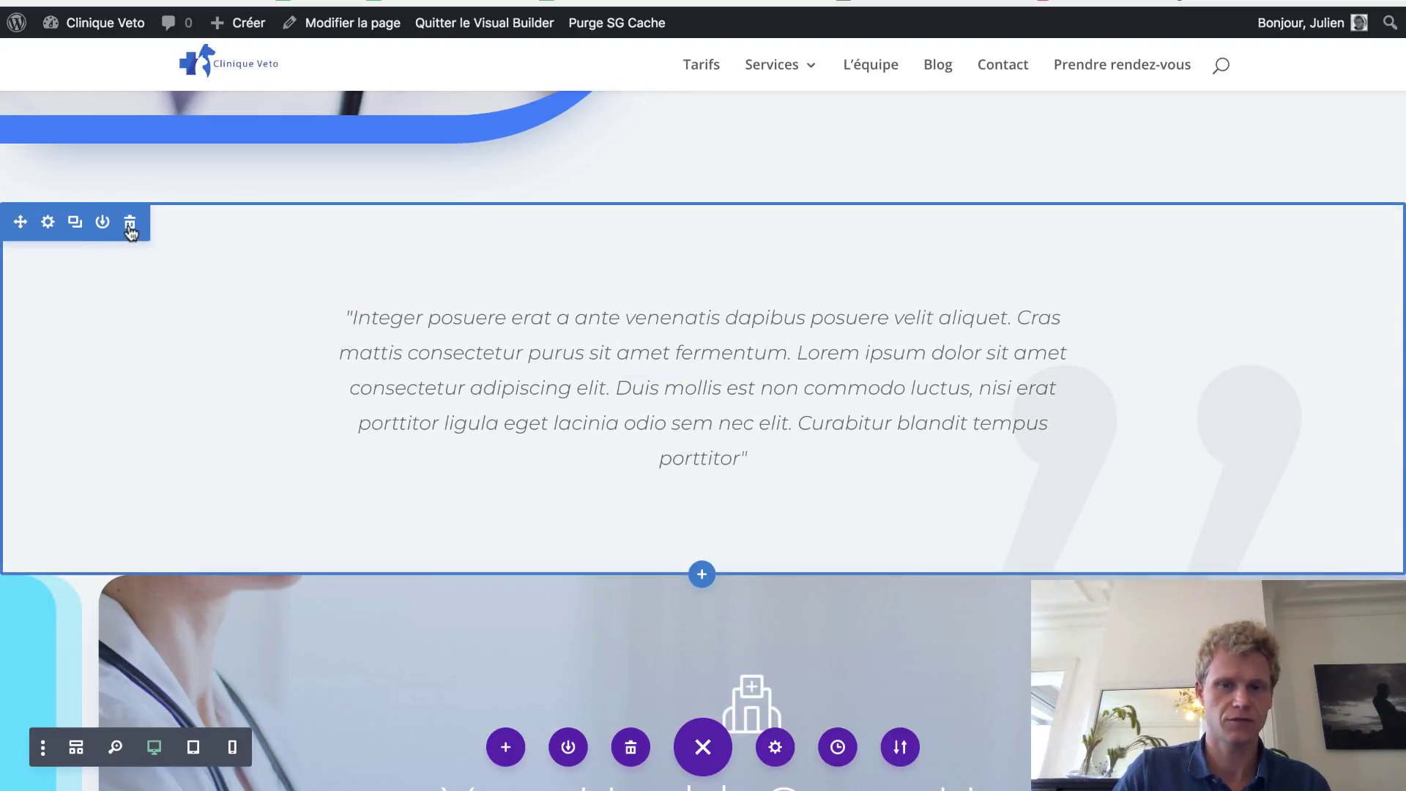
click(129, 227)
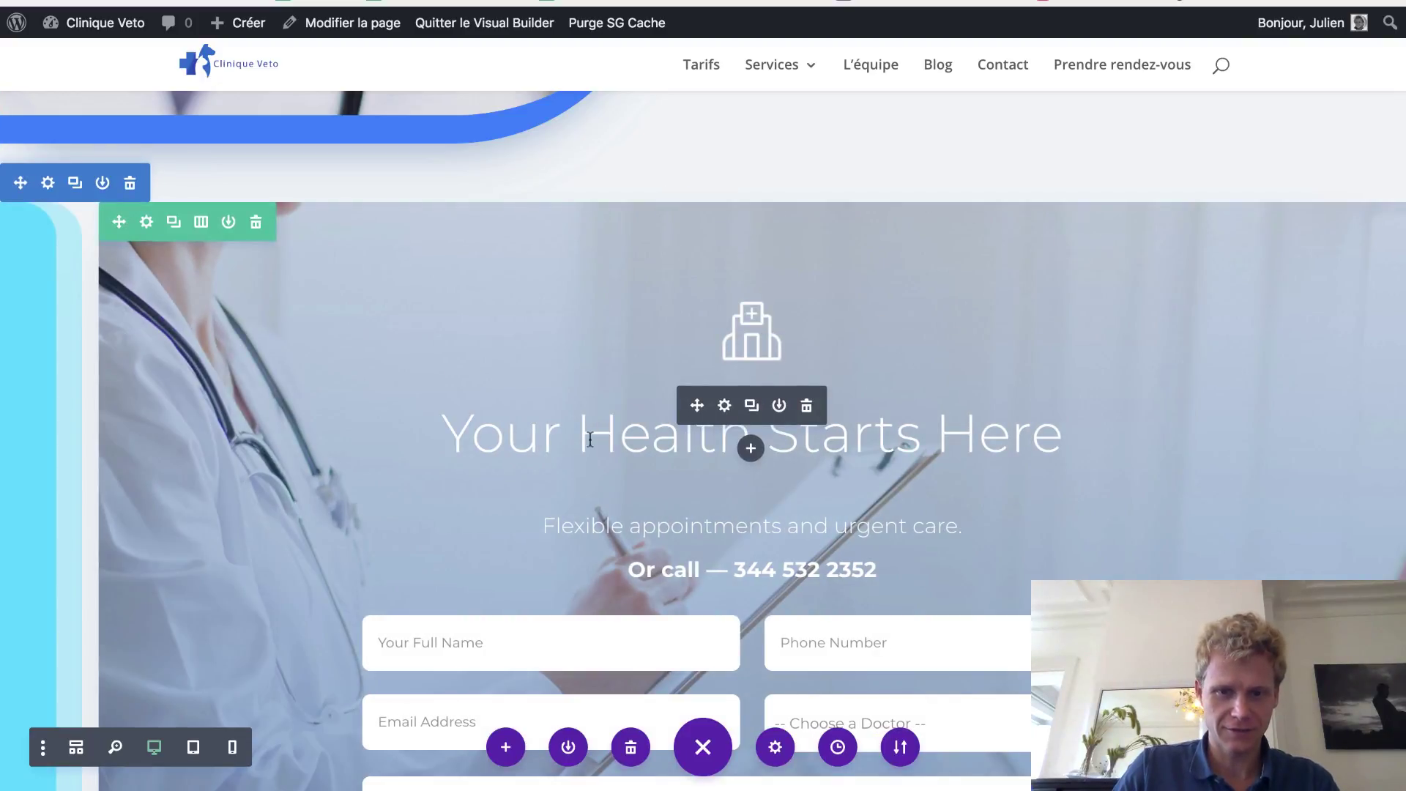
Replace the Your Health Starts Here heading with 'Clinique Véto sauve vos Animaux' from the live site.
drag(451, 431, 1066, 432)
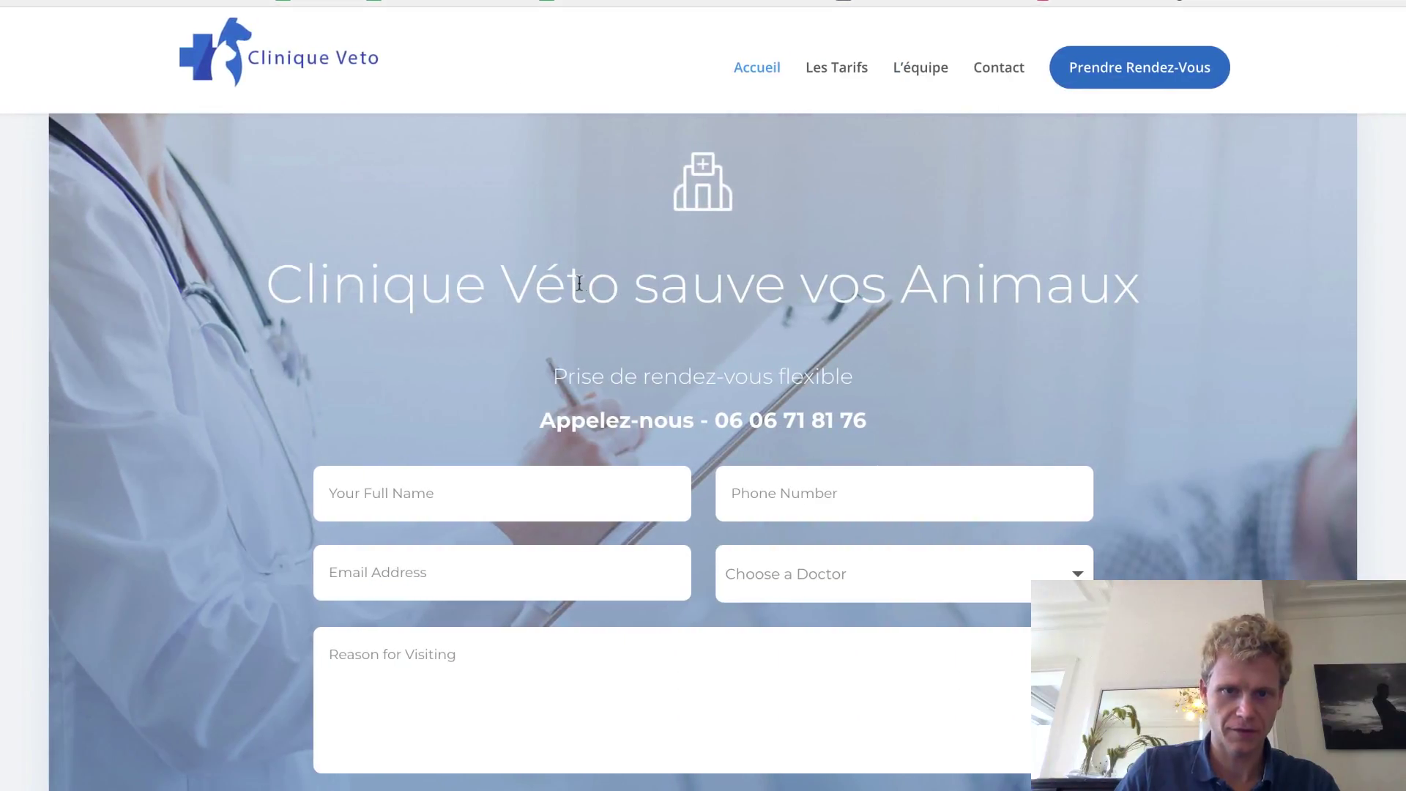
triple_click(579, 283)
key(super+c)
key(ctrl+Left)
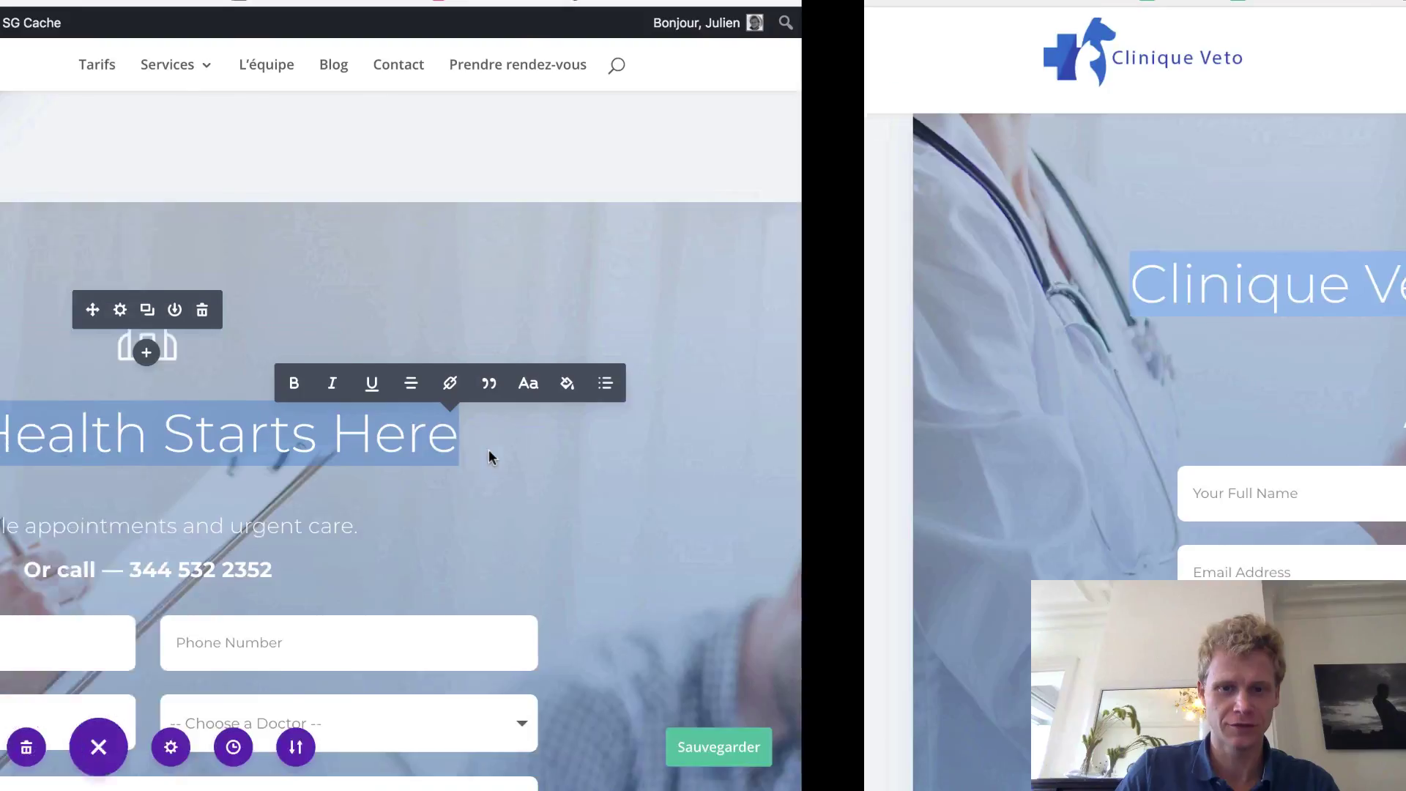
key(super+v)
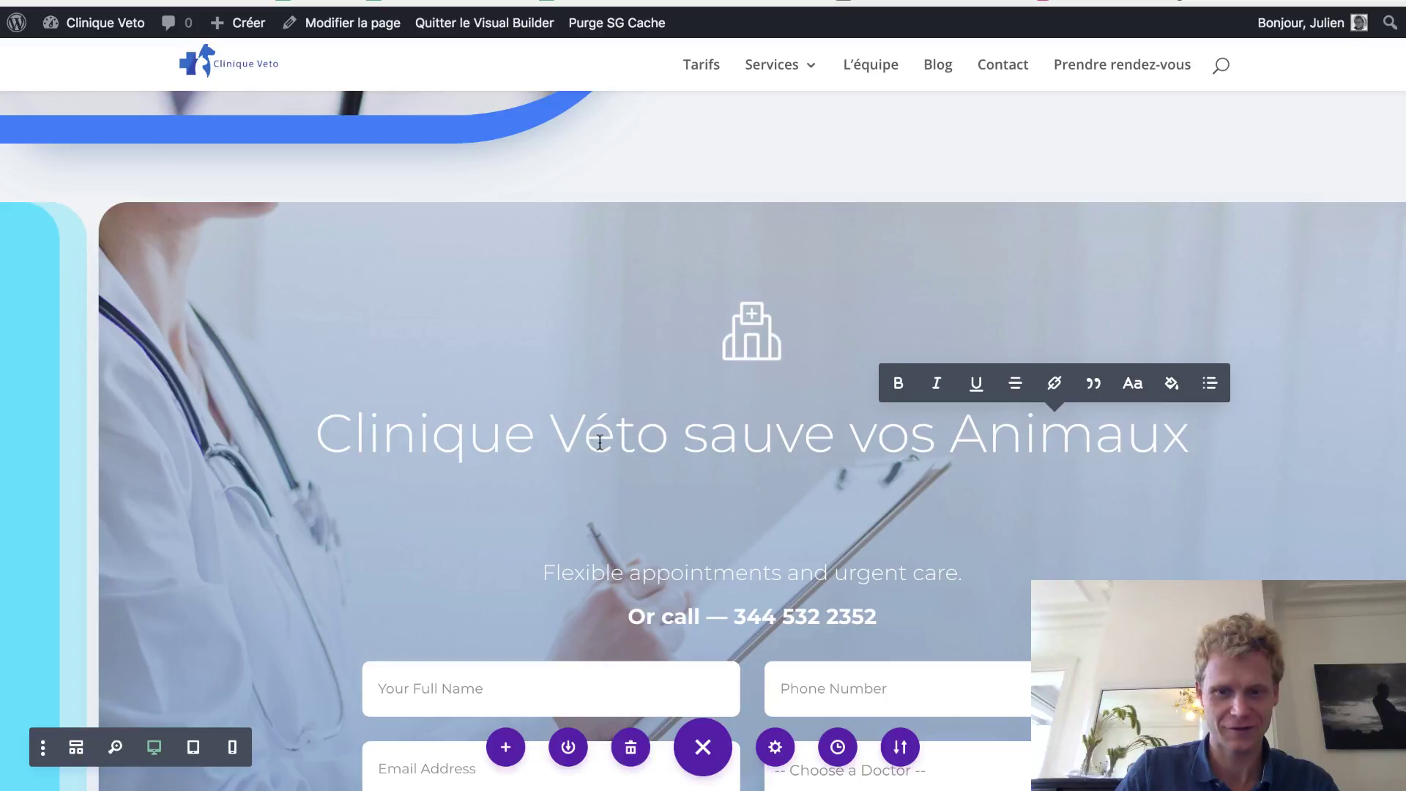
key(BackSpace)
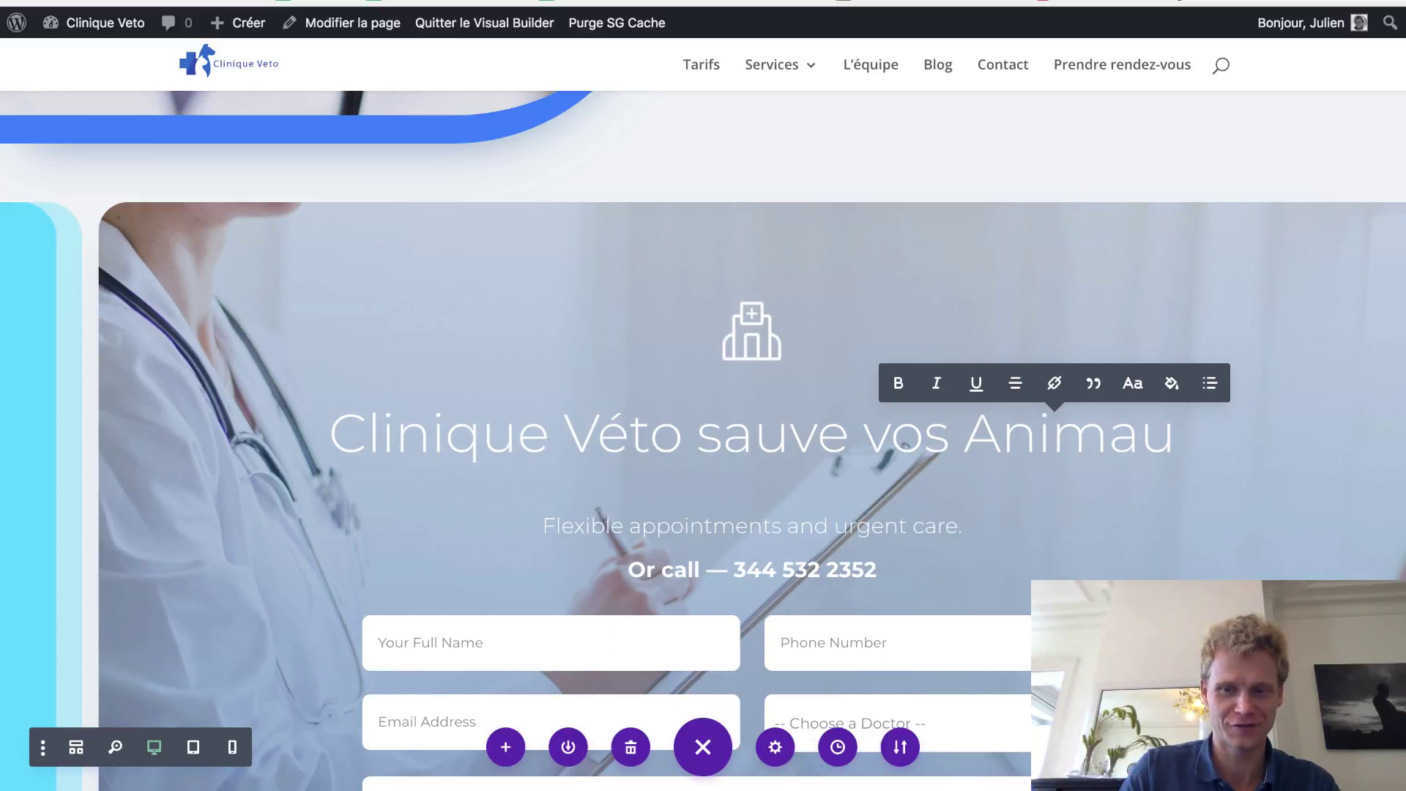
Replace the English 'Or call' line with the French 'Appelez-nous' line and clinic phone number.
key(ctrl+Right)
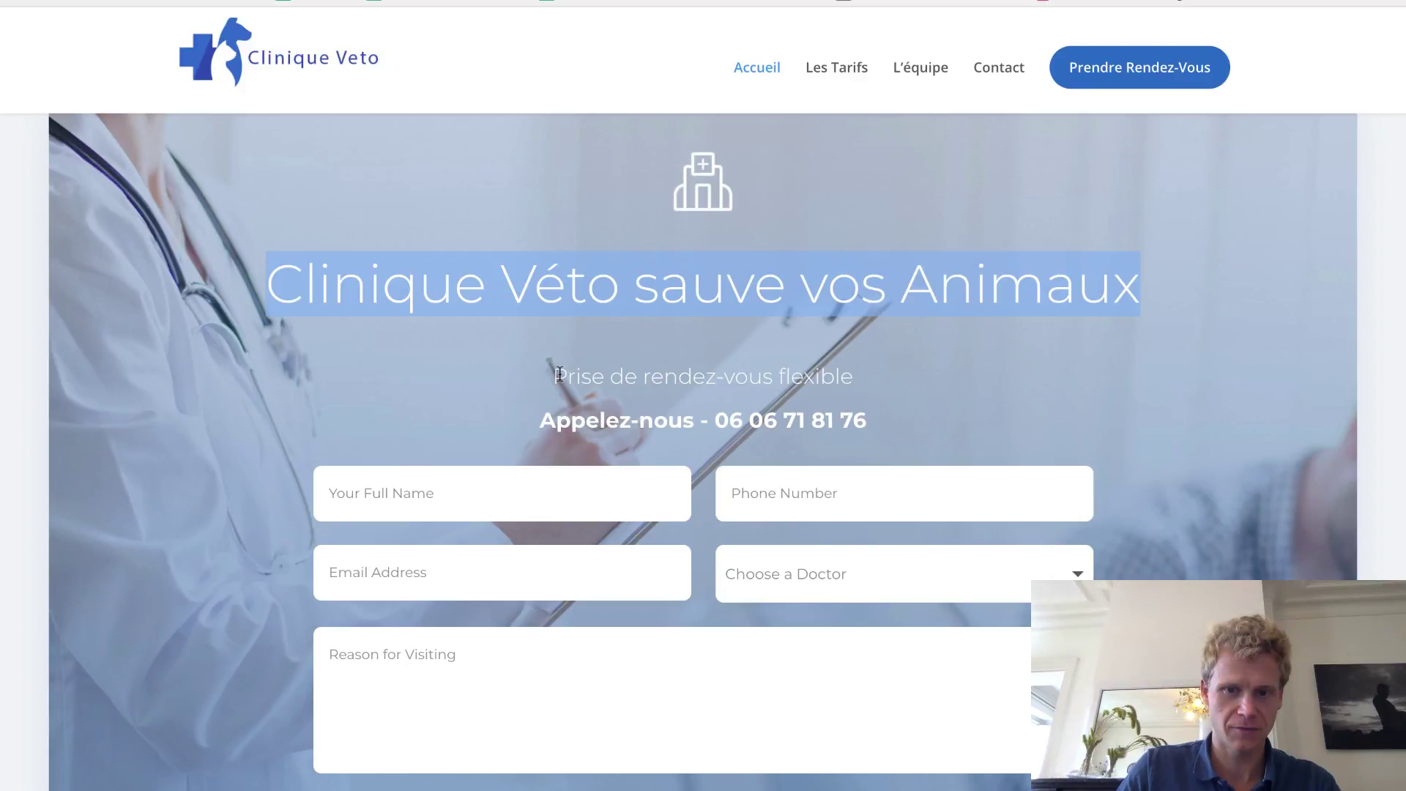
click(558, 405)
key(ctrl+Left)
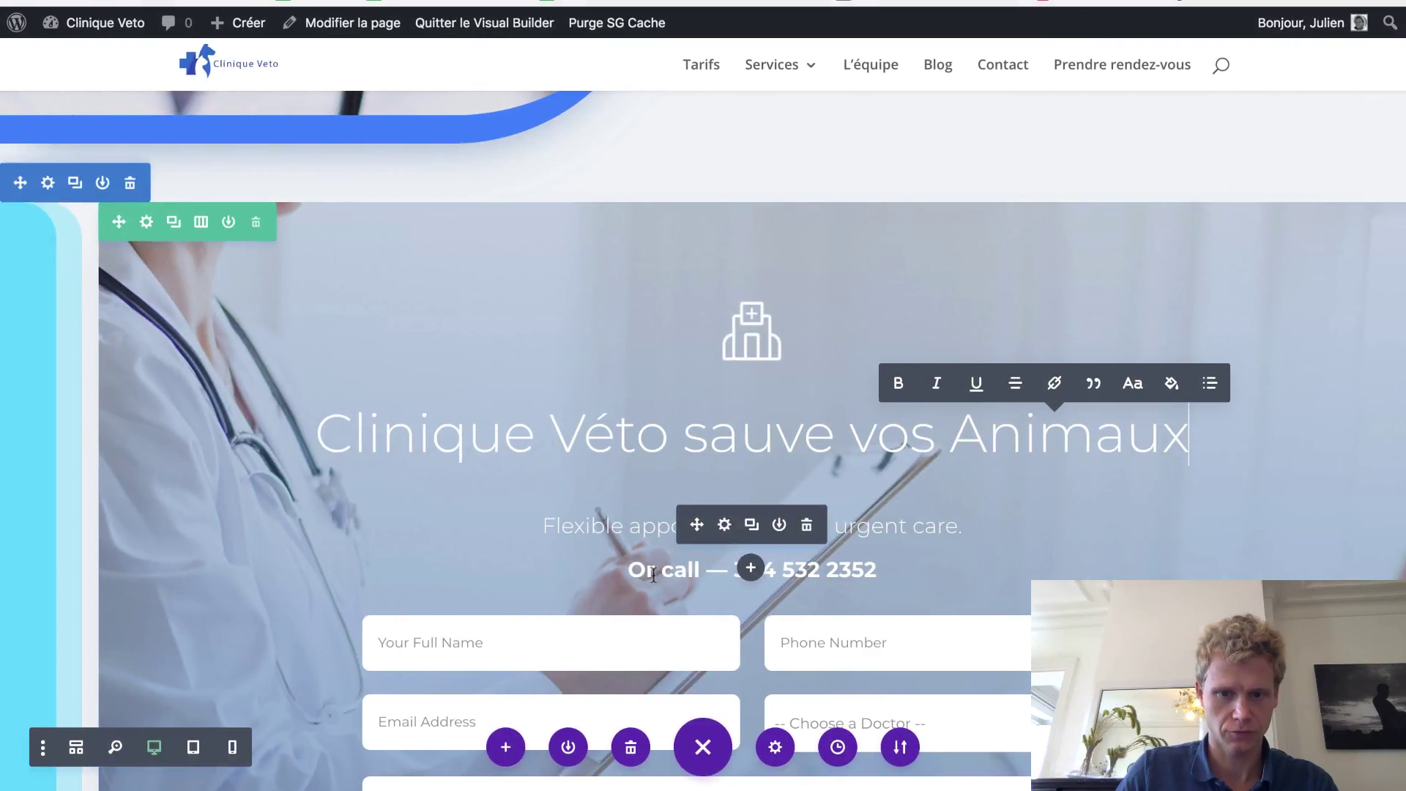
triple_click(653, 575)
key(super+v)
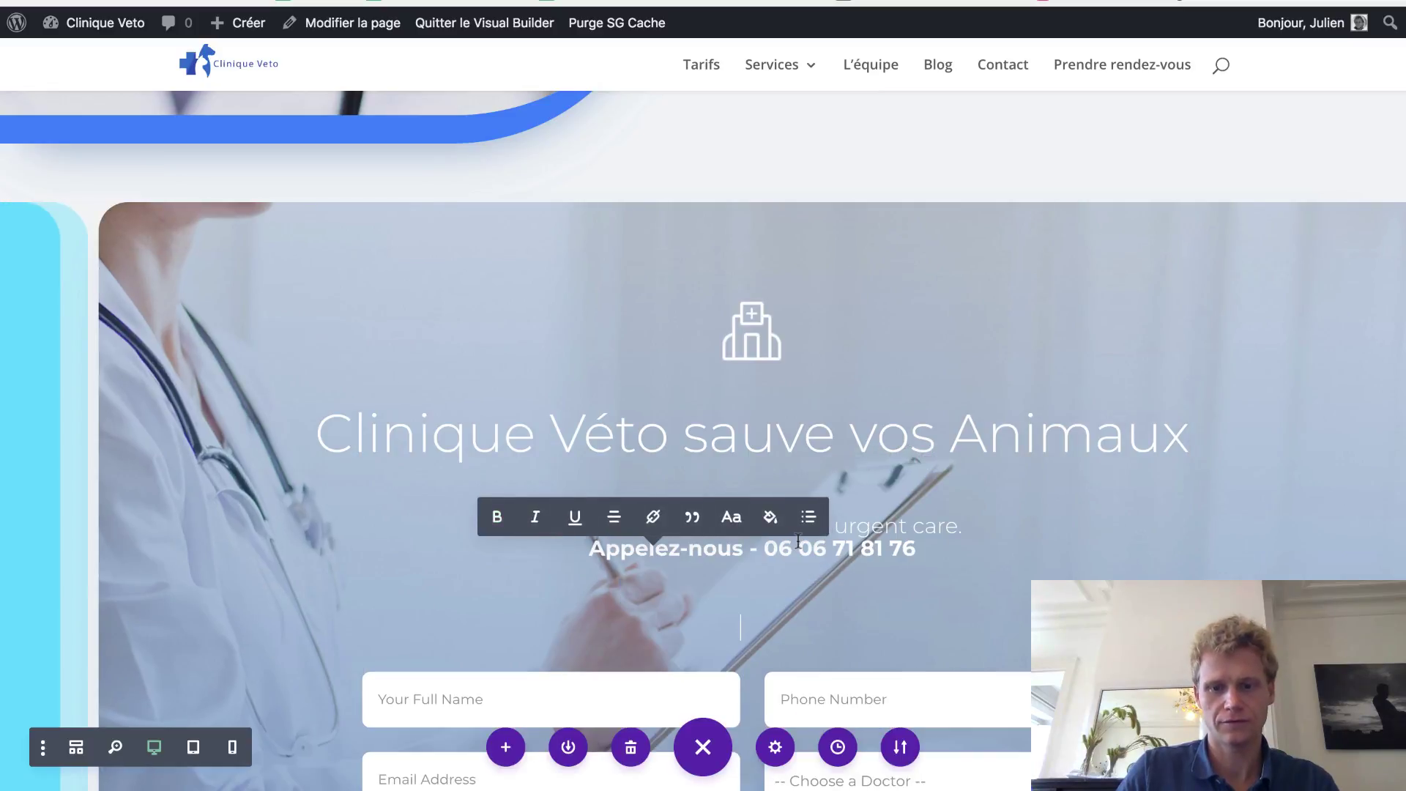
key(BackSpace)
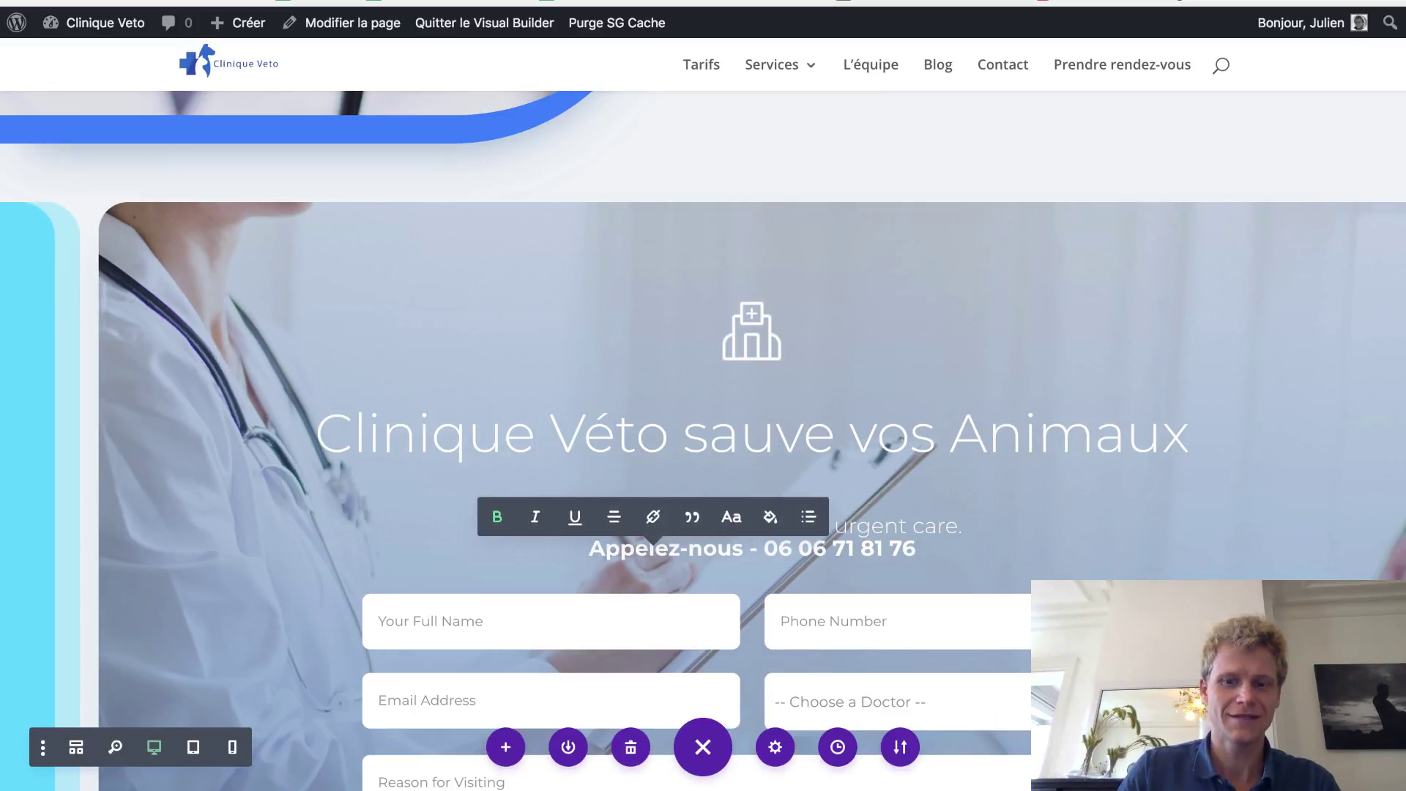
Add an empty line below the subtitle ending in 'urgent care.'.
click(961, 526)
key(Return)
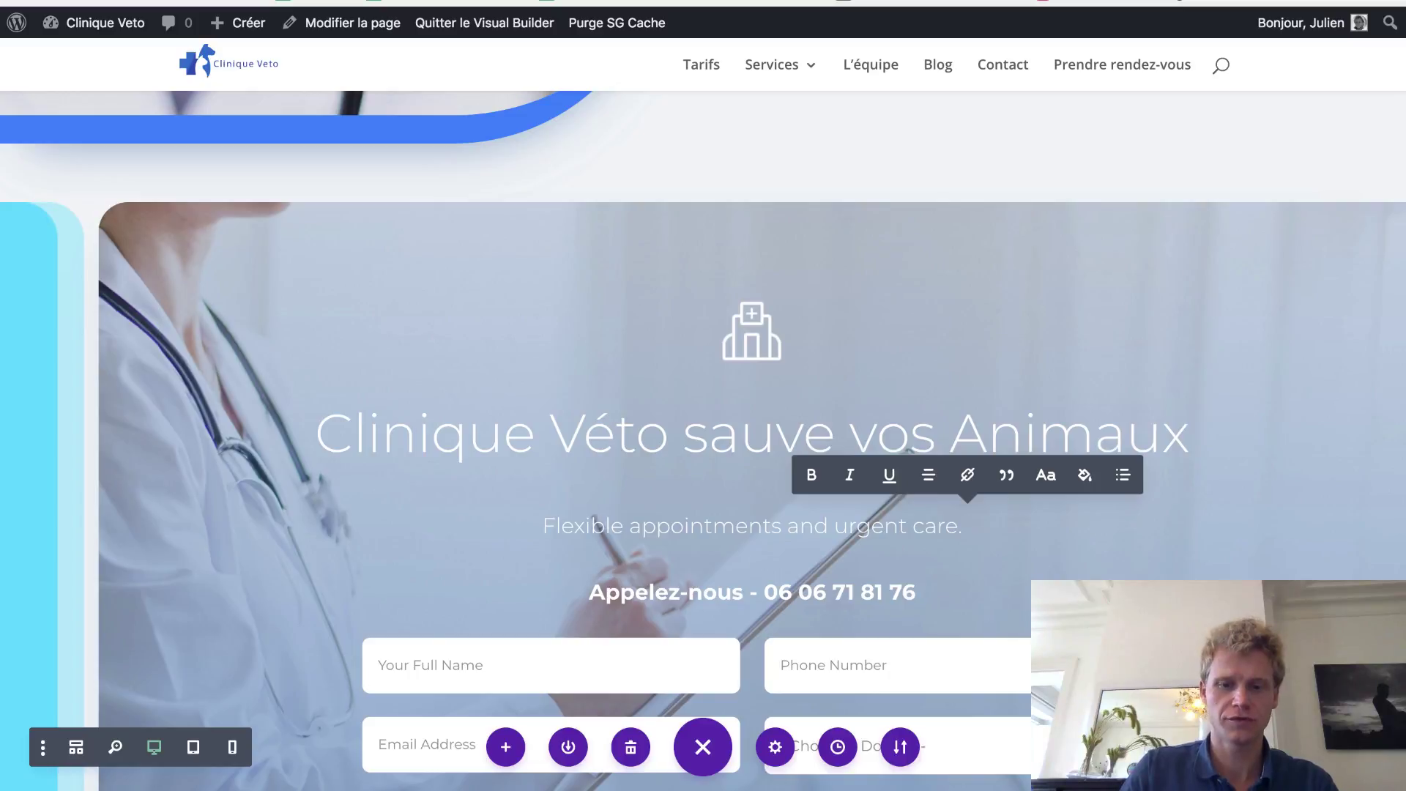
click(589, 592)
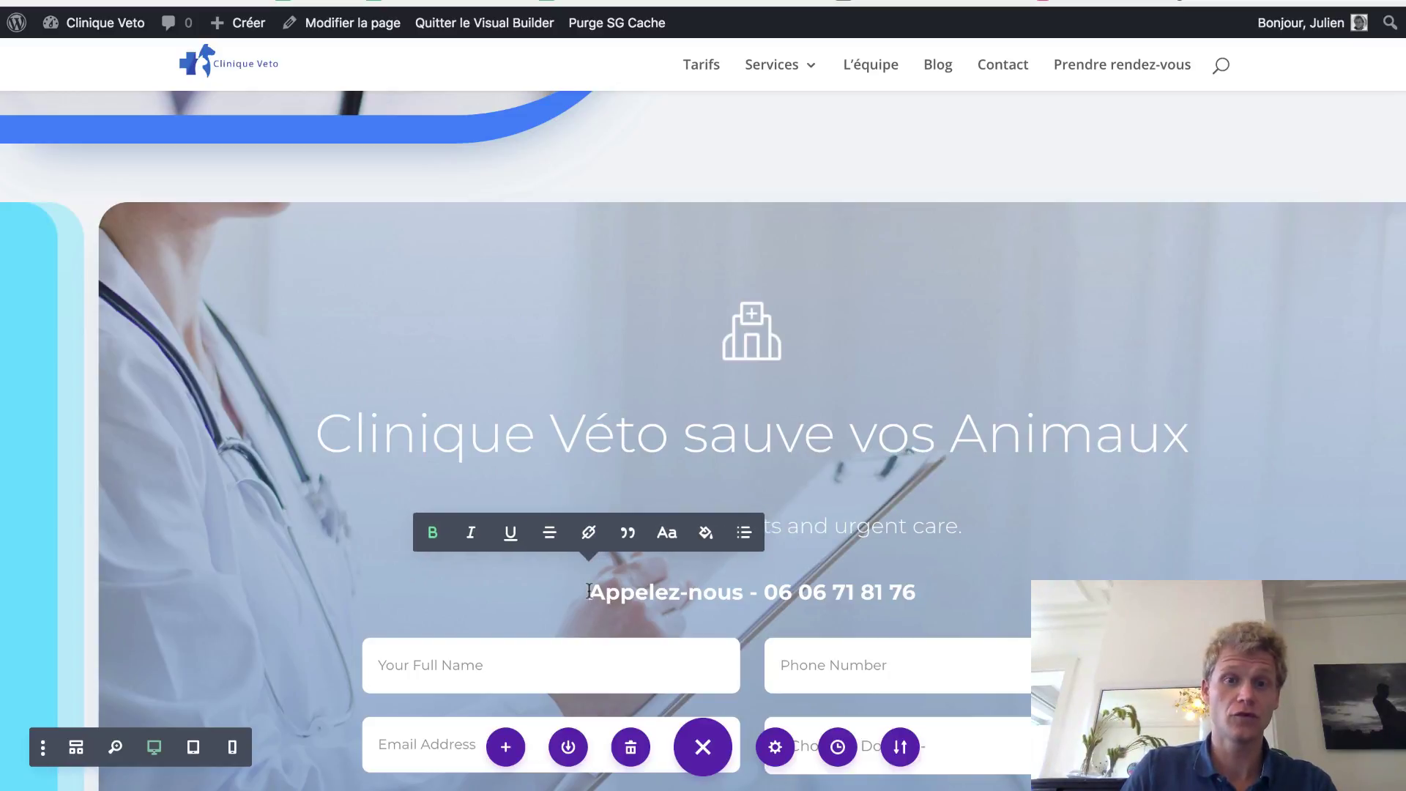
click(873, 527)
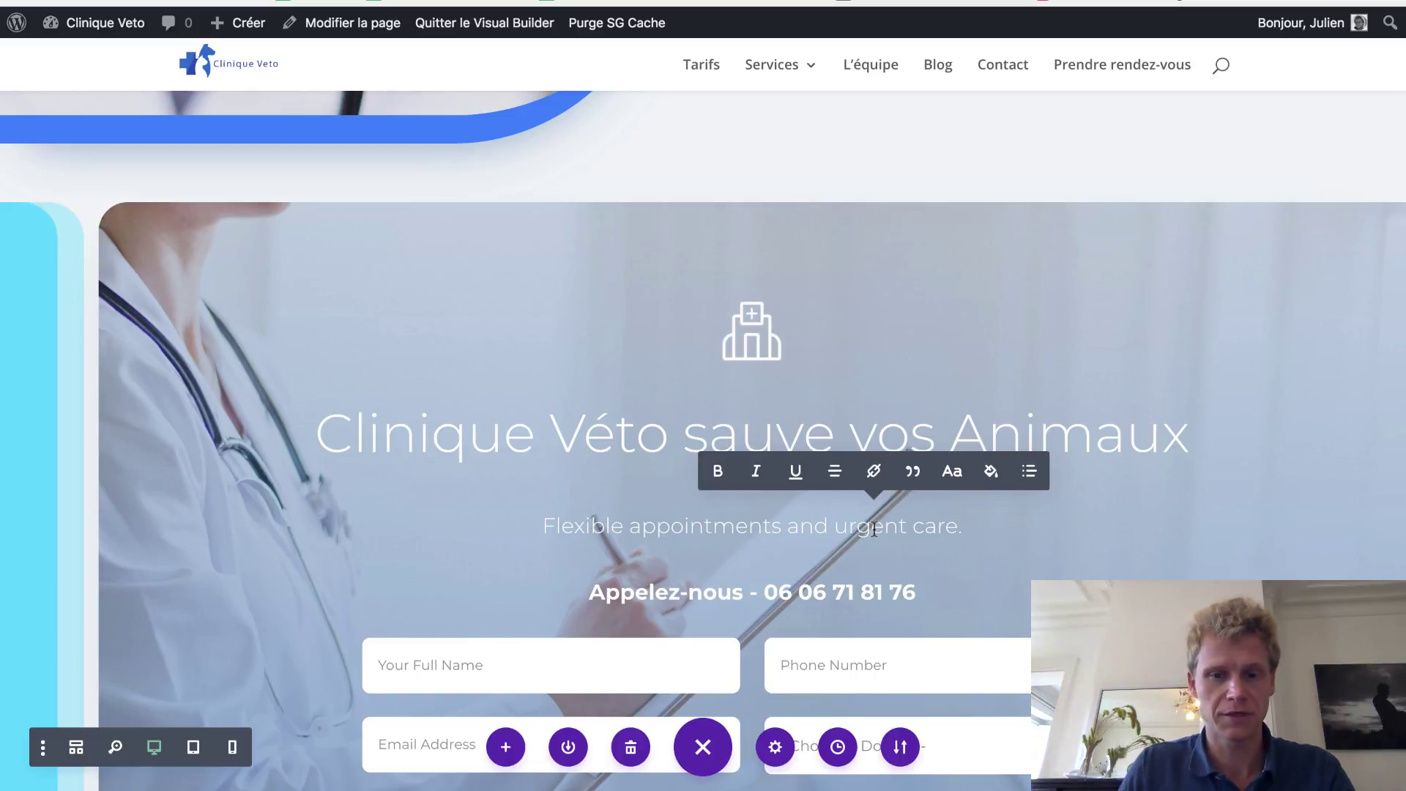
scroll(874, 529, right, 5)
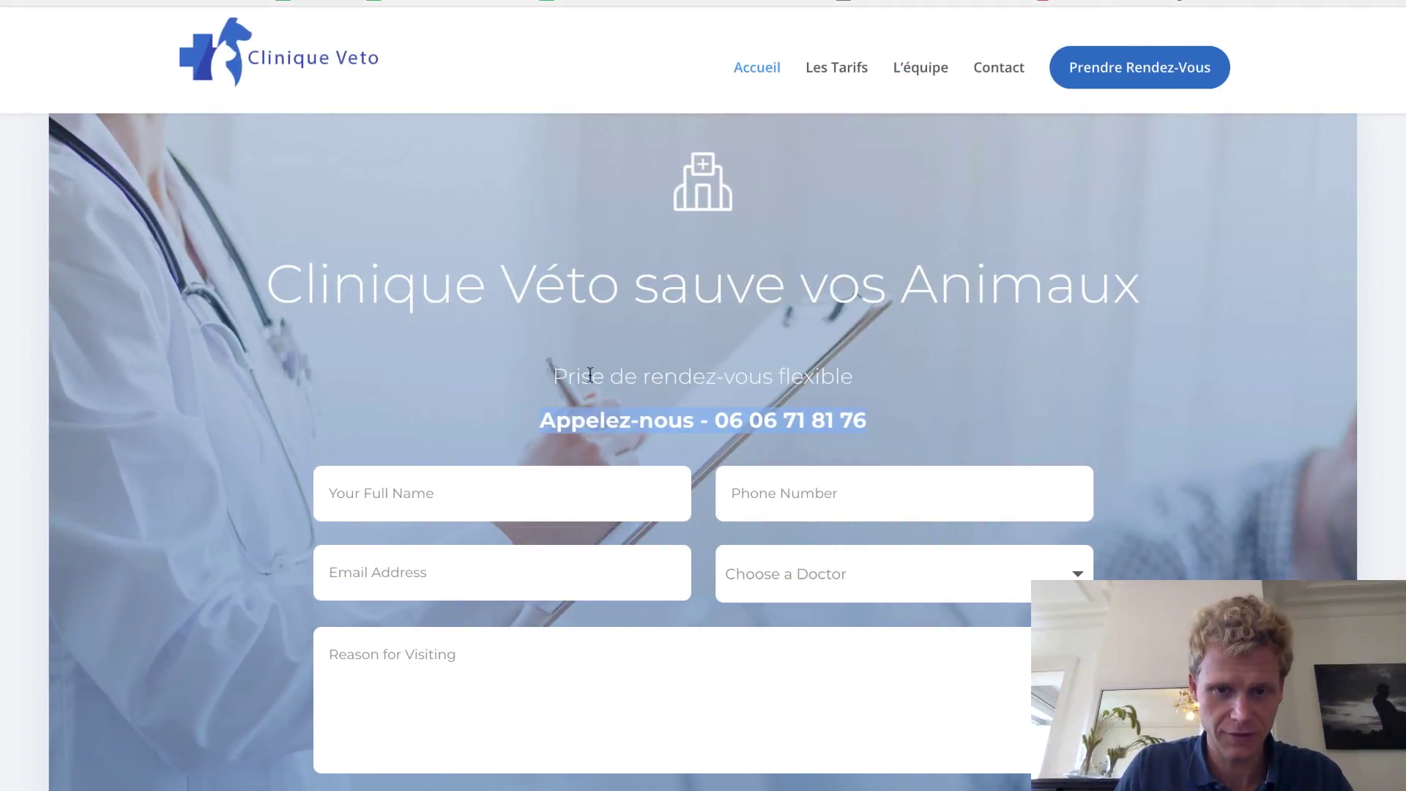
triple_click(579, 366)
key(ctrl+c)
scroll(555, 407, left, 5)
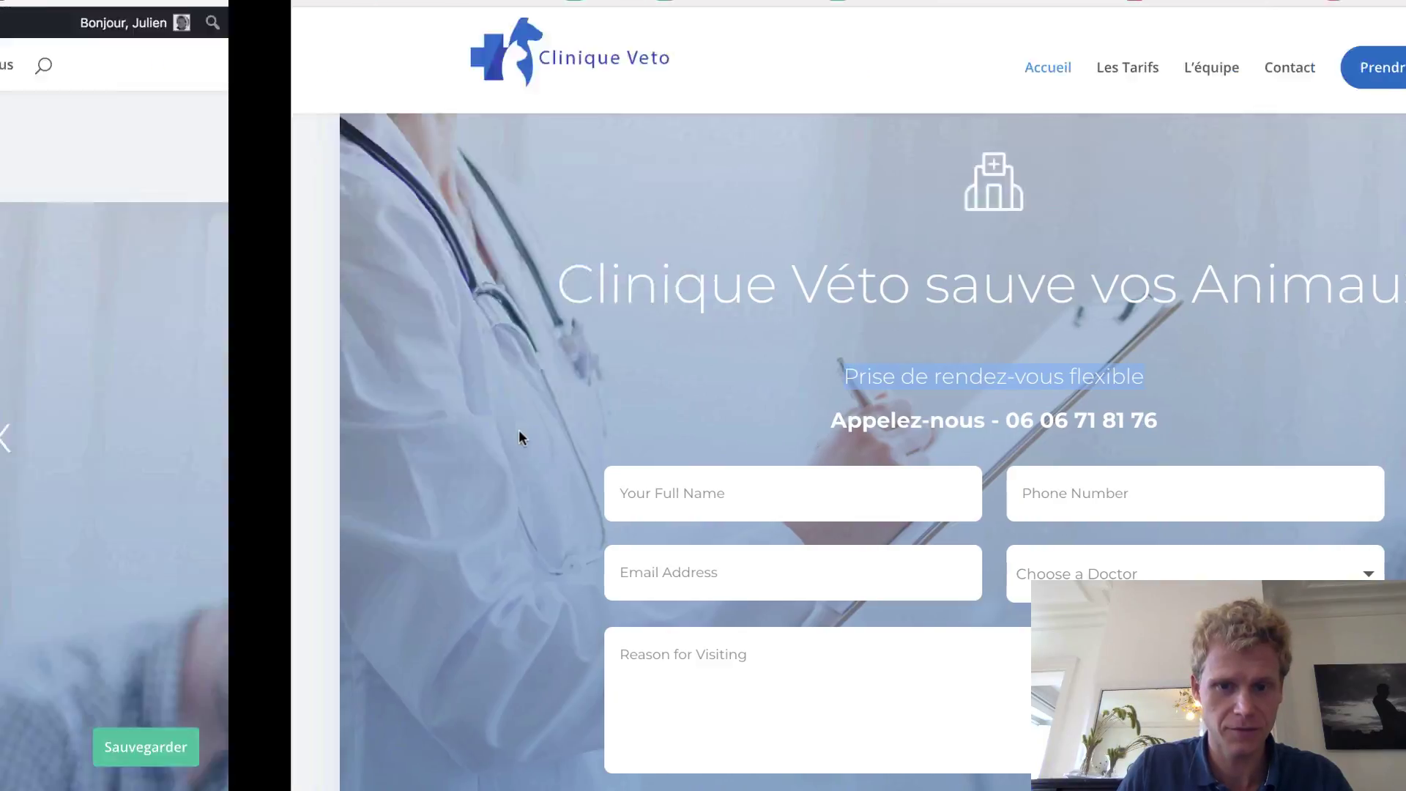
double_click(575, 524)
key(ctrl+a)
key(ctrl+v)
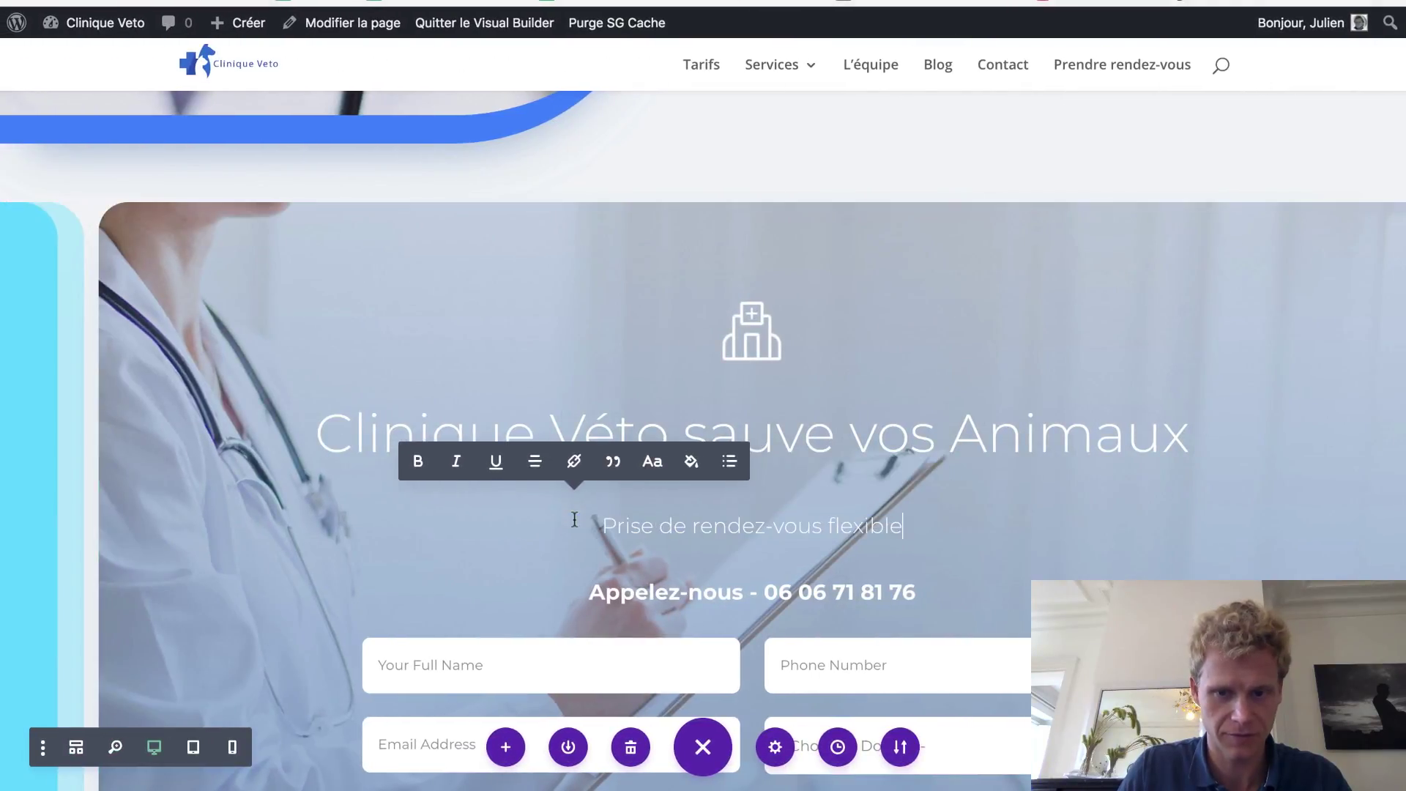
scroll(1189, 367, down, 5)
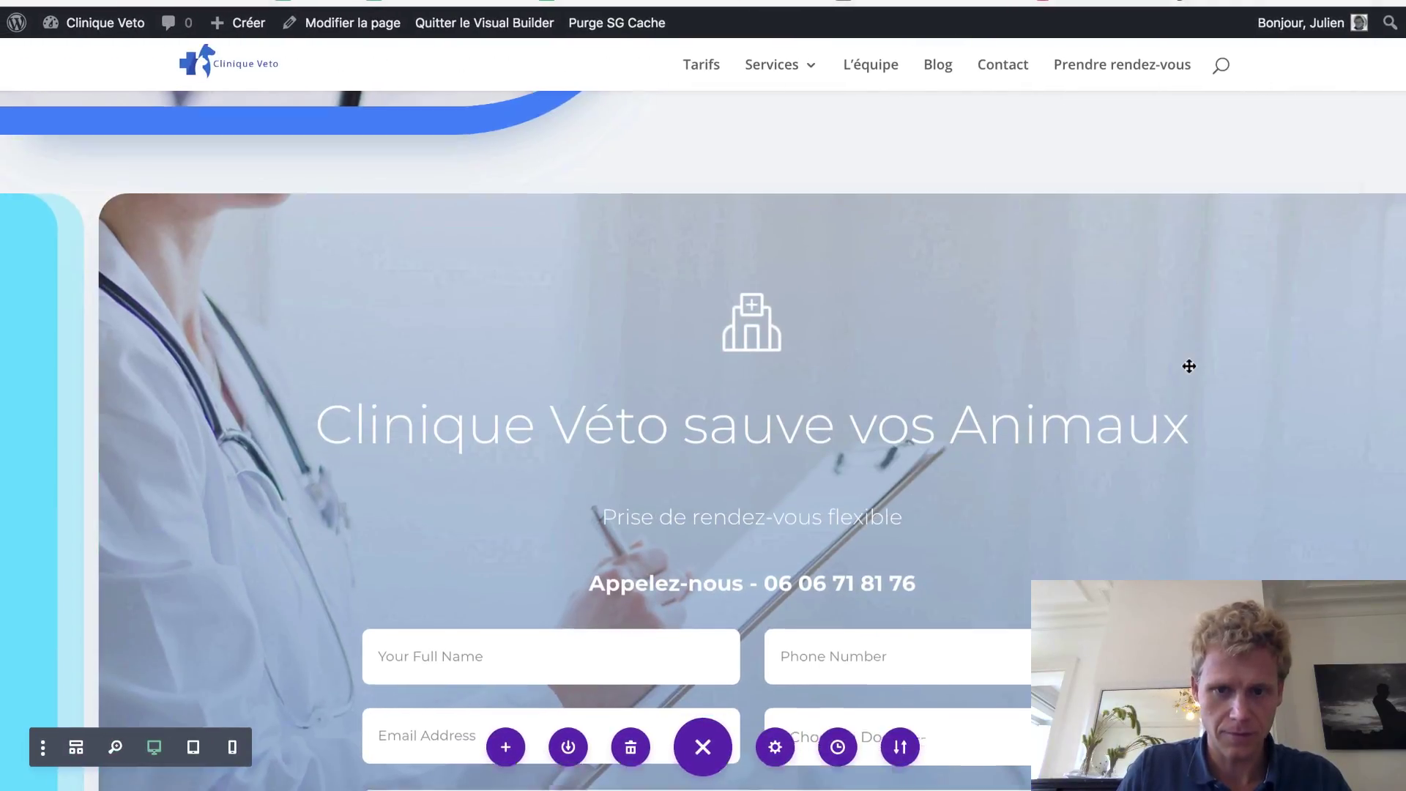
scroll(1188, 366, up, 1)
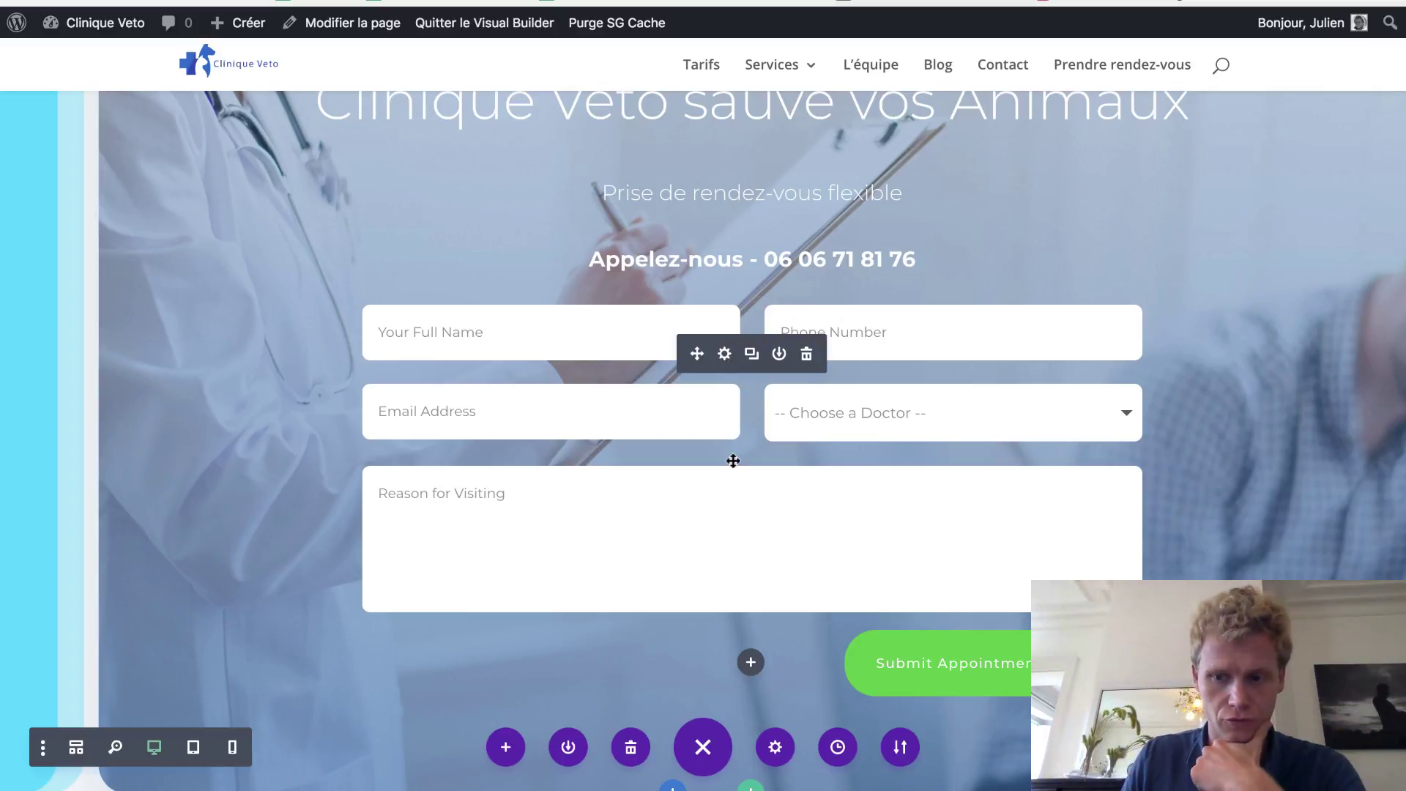
scroll(731, 462, down, 4)
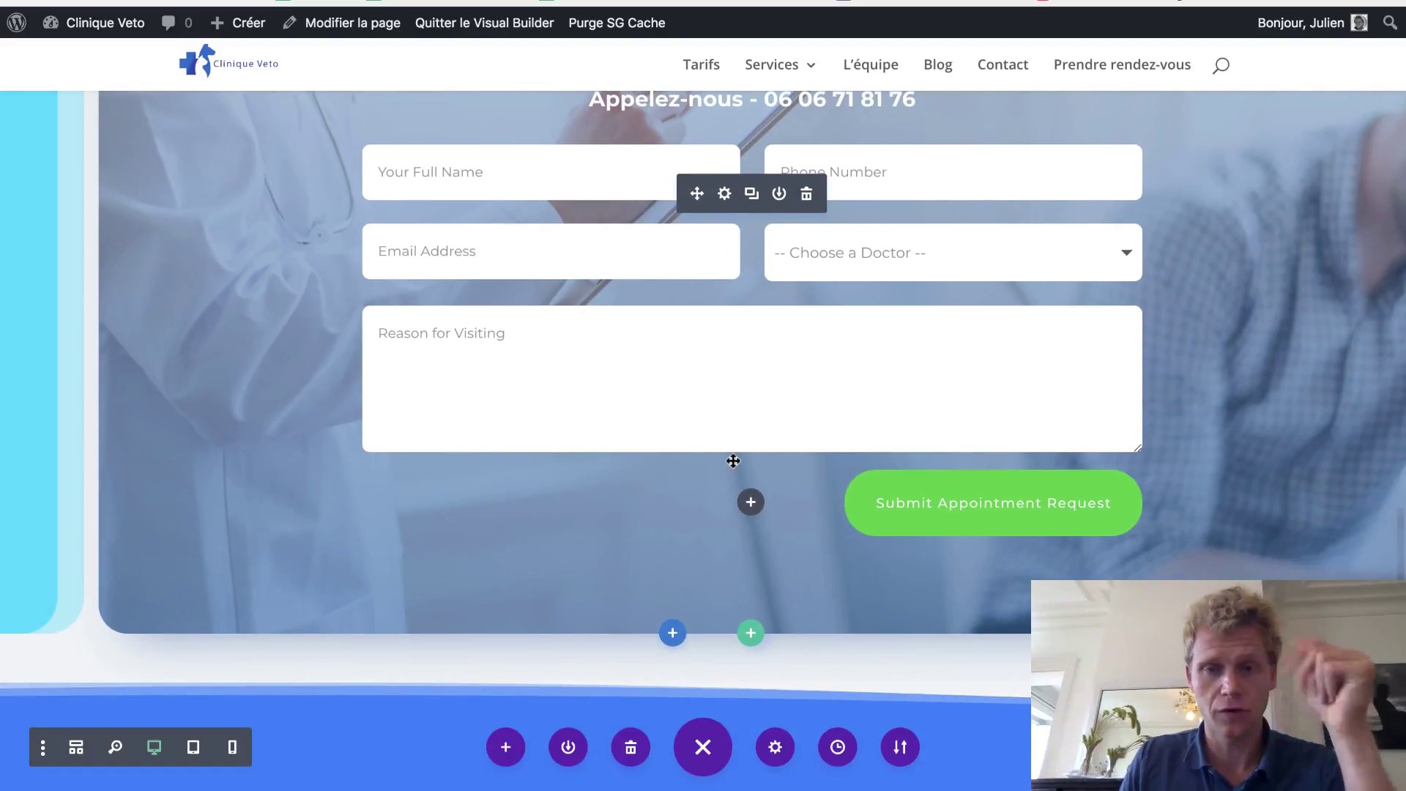
scroll(733, 461, down, 10)
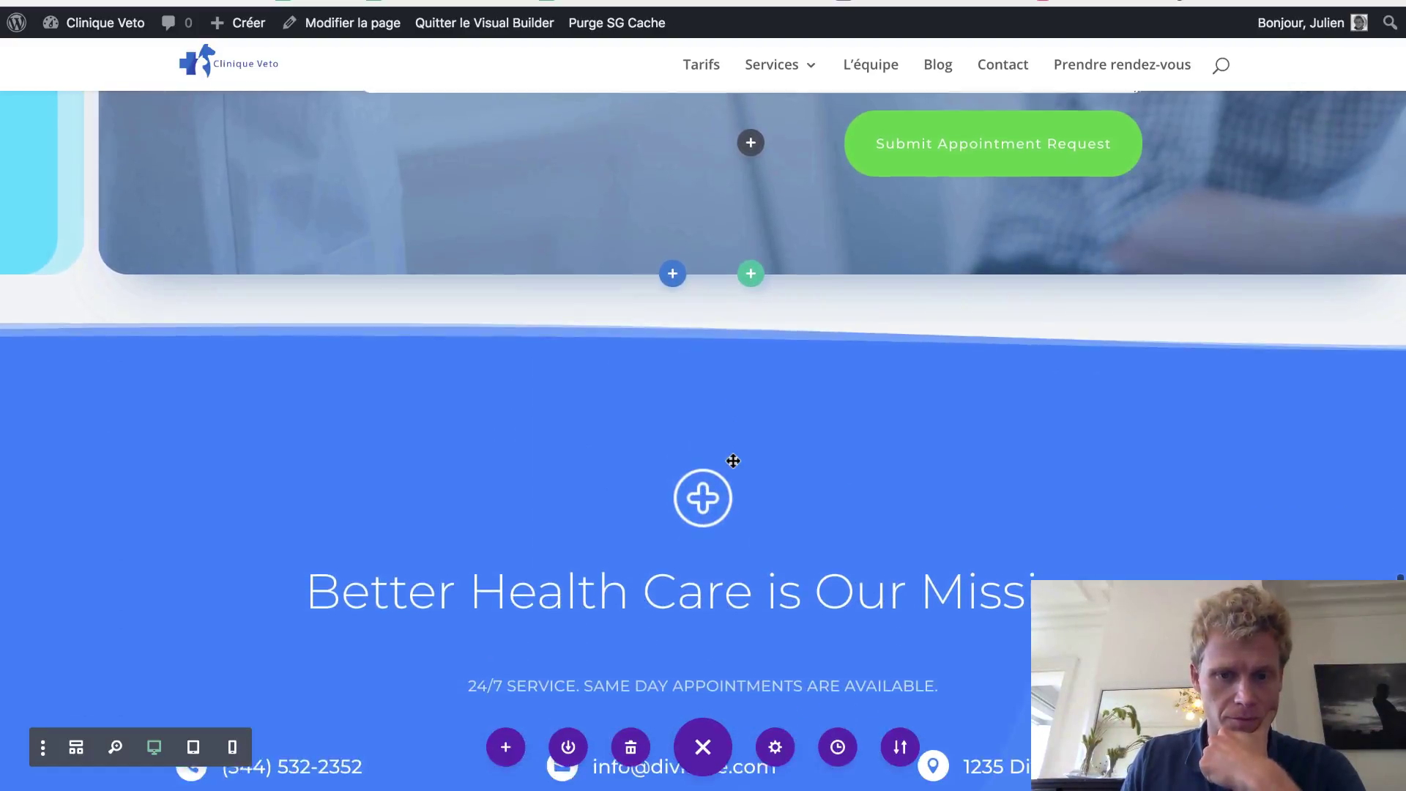
scroll(733, 461, down, 5)
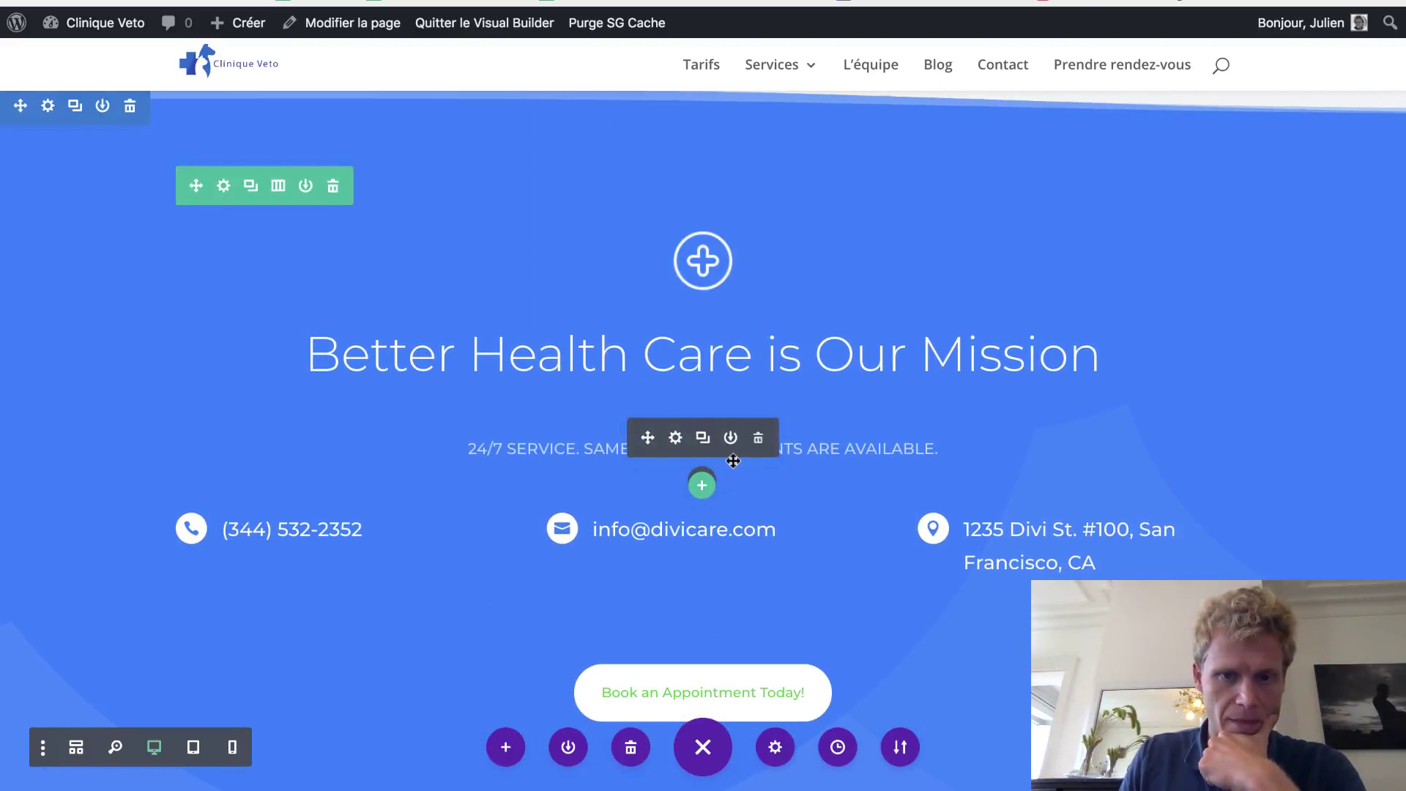
scroll(733, 464, up, 14)
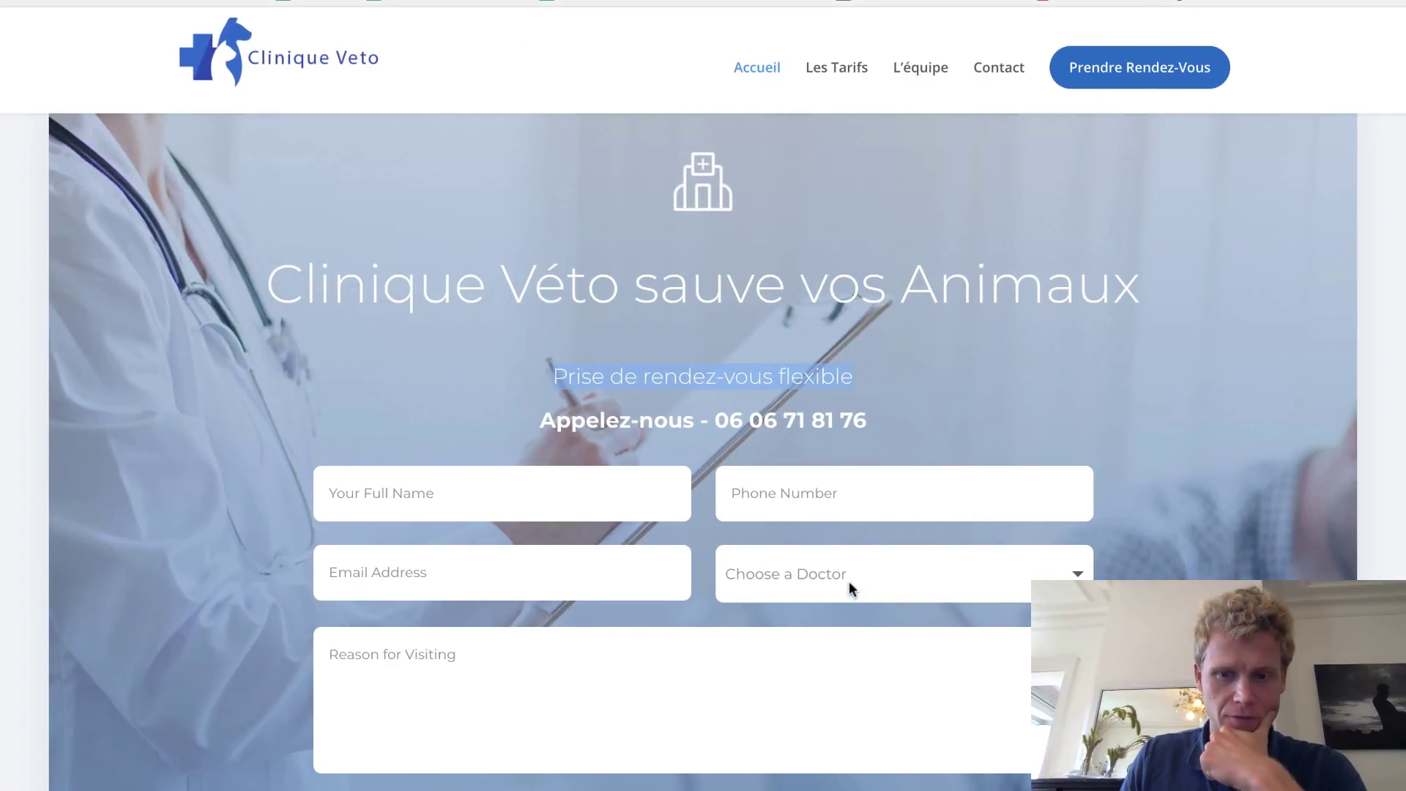
scroll(850, 586, down, 7)
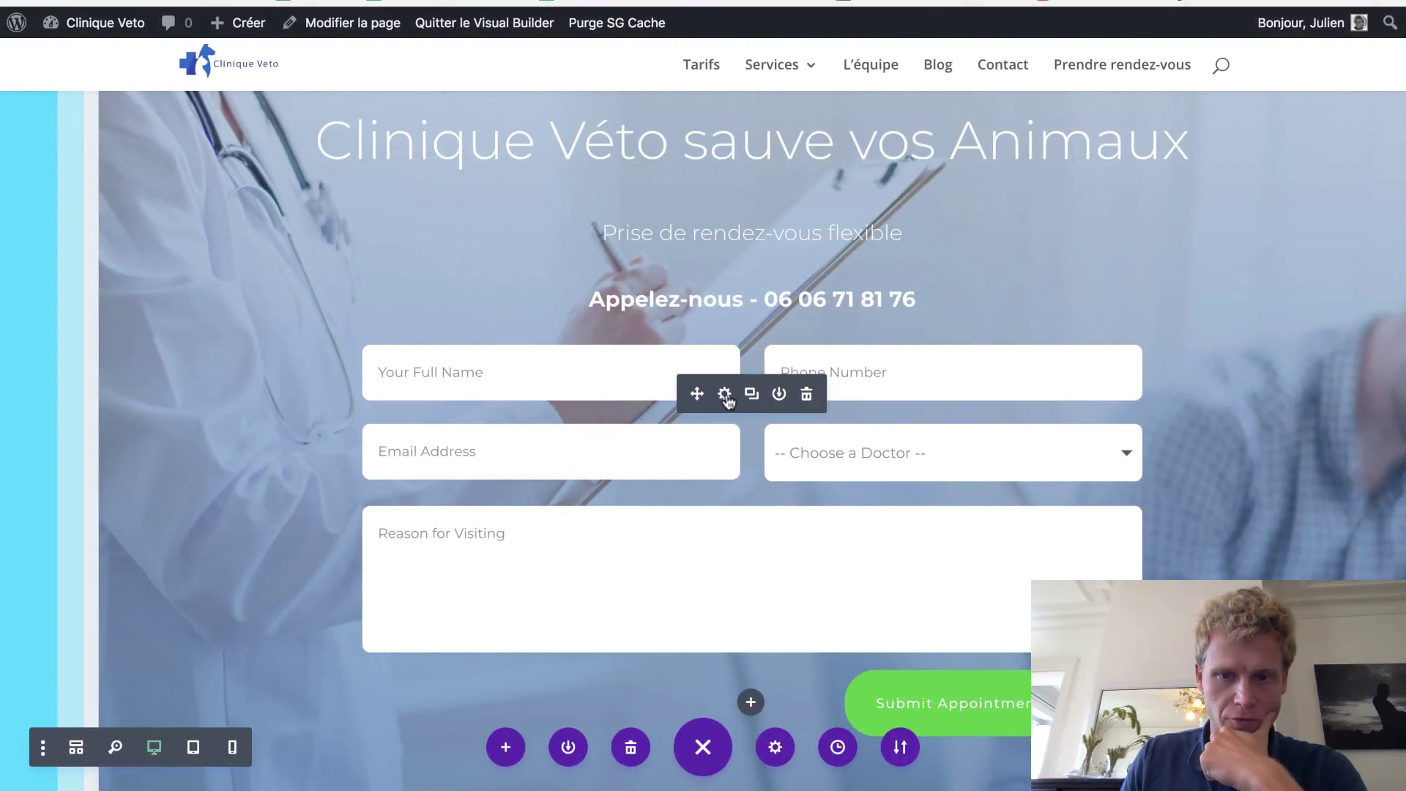
Set the contact form's submit button text to 'Demande de Rendez-vous' and save the settings.
click(725, 393)
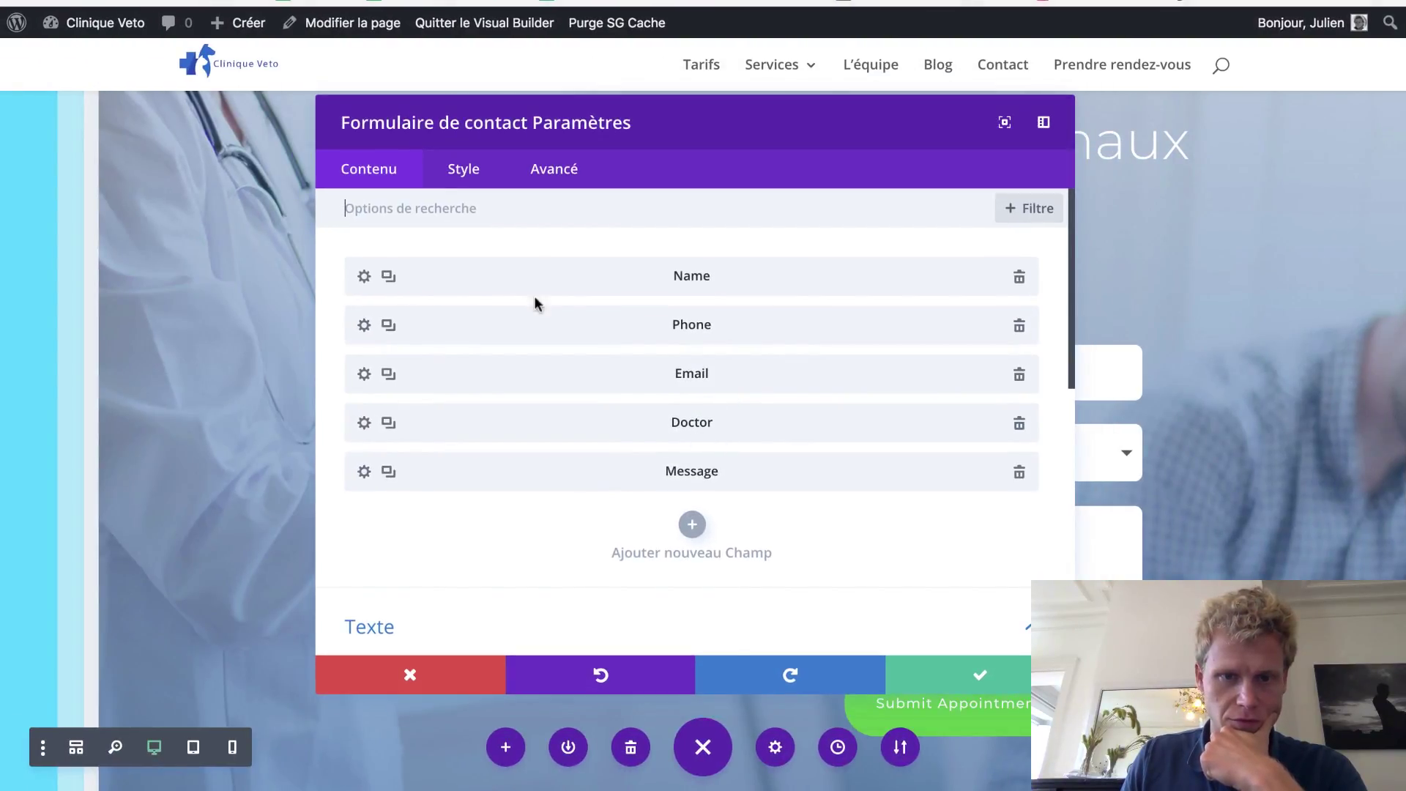
scroll(499, 361, down, 10)
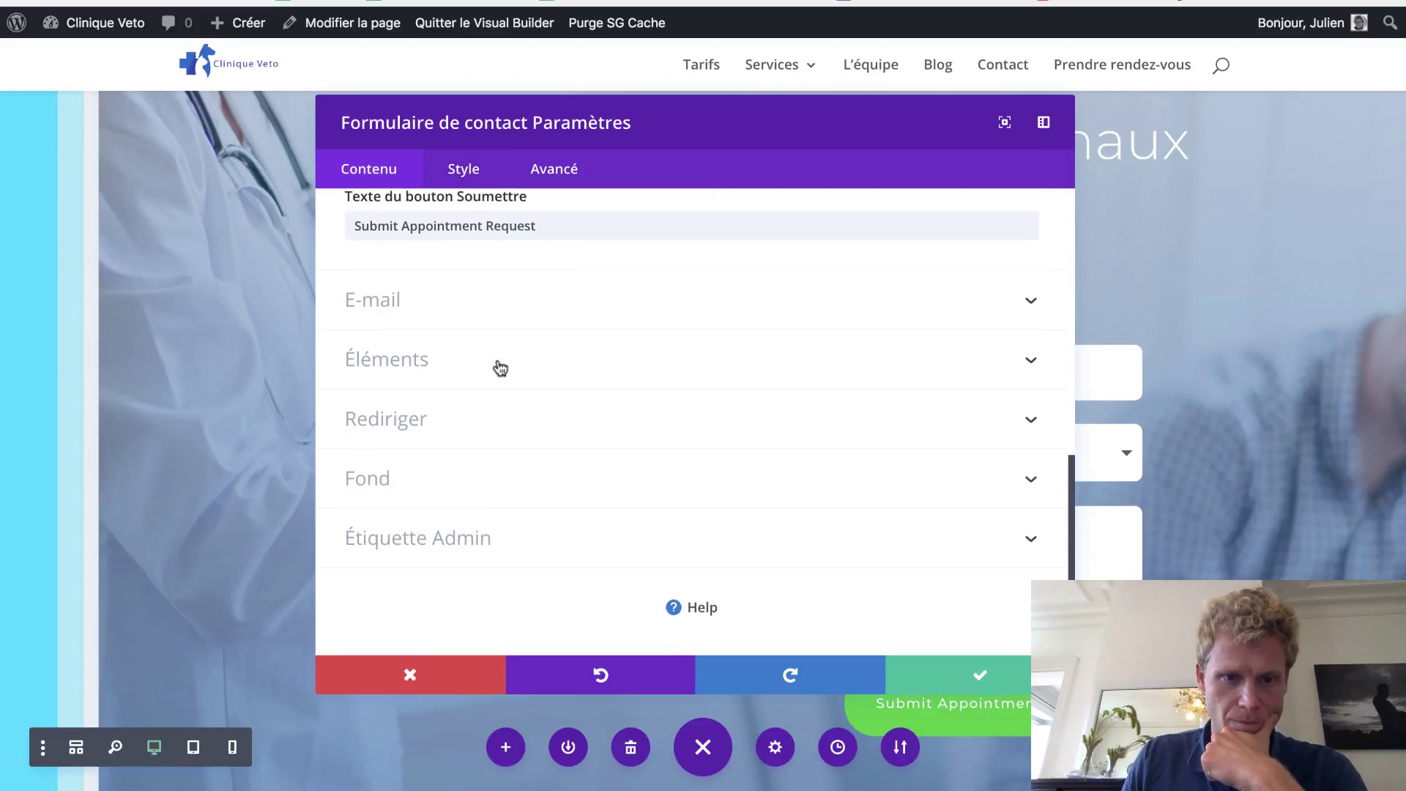
scroll(496, 367, up, 2)
drag(538, 327, 190, 300)
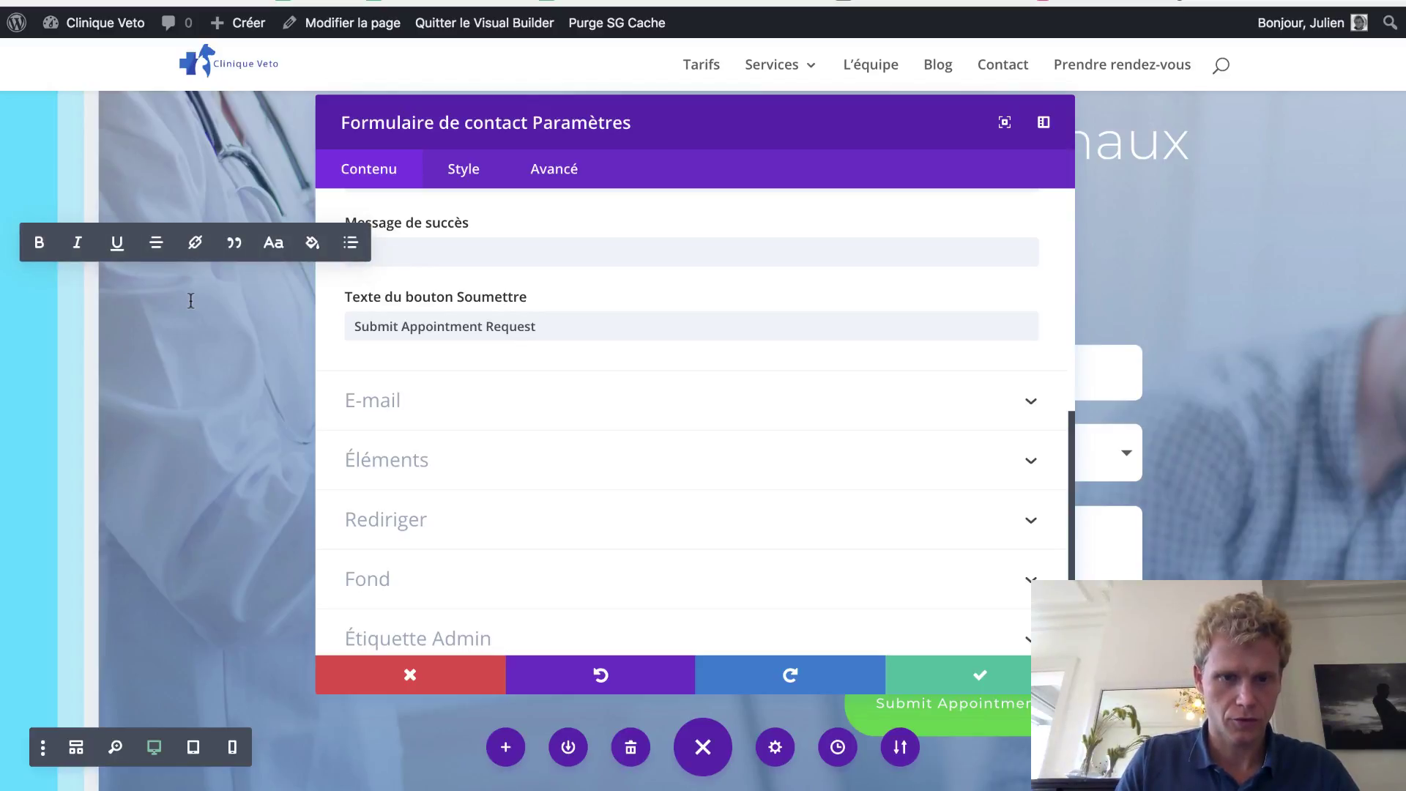
triple_click(402, 326)
text(Demande)
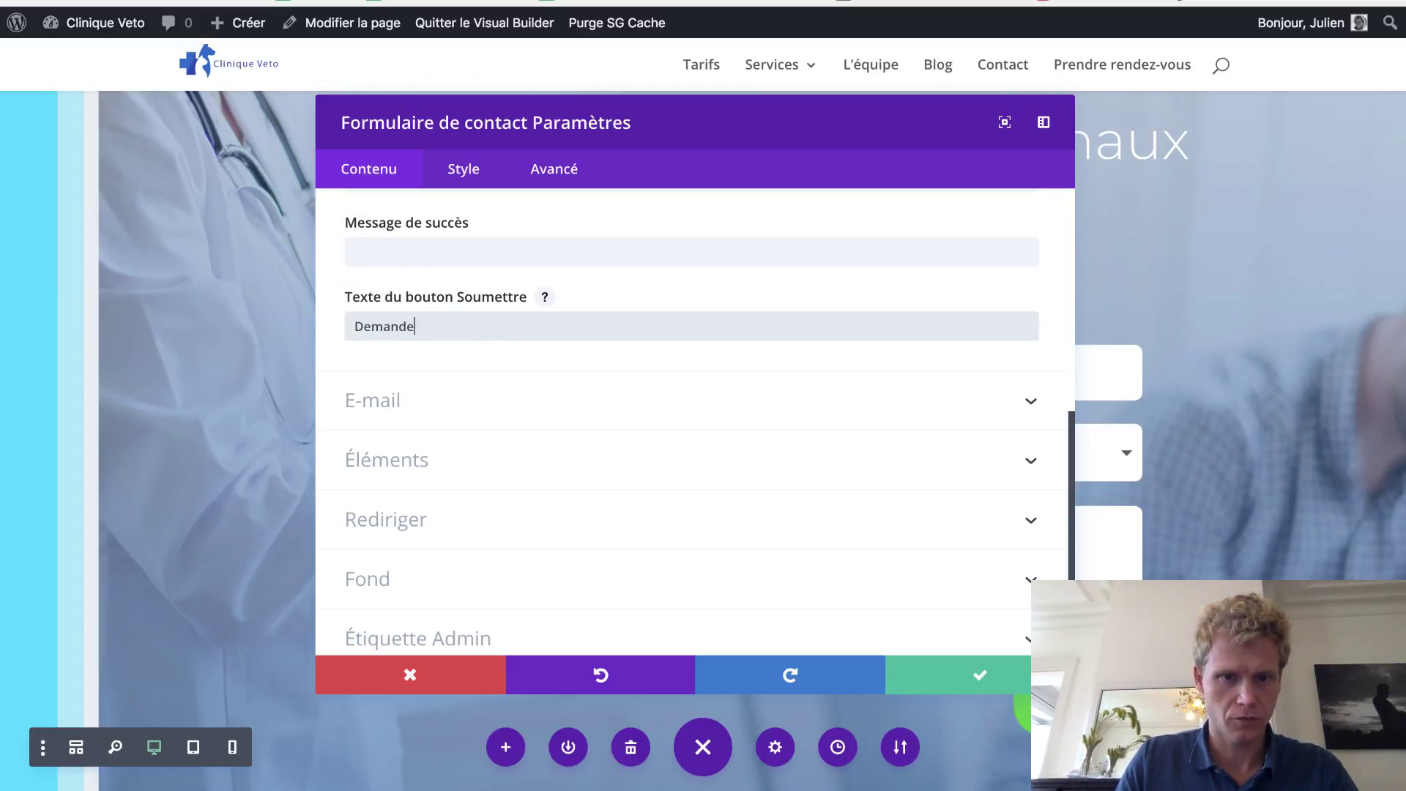
text( de Rendez))
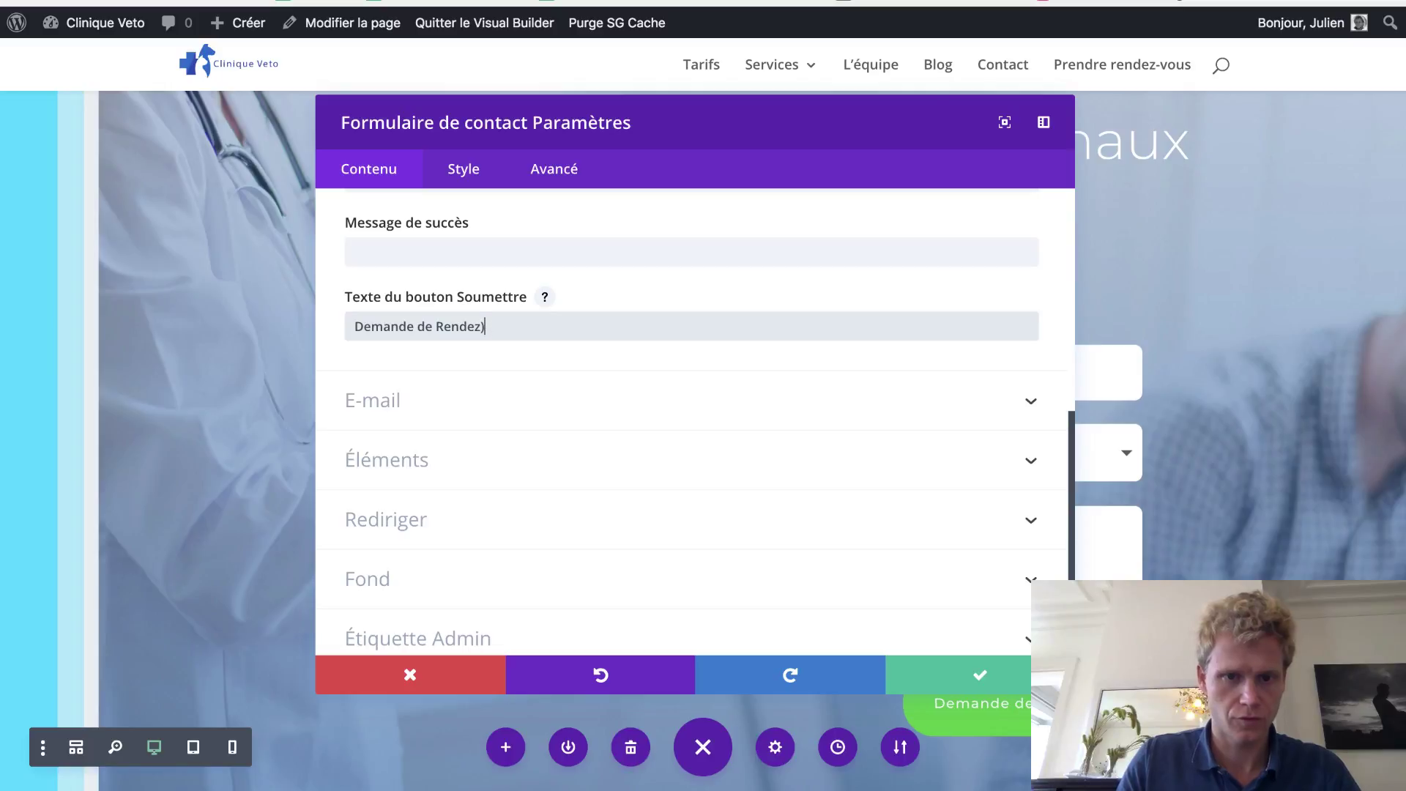
key(BackSpace)
text(-vous)
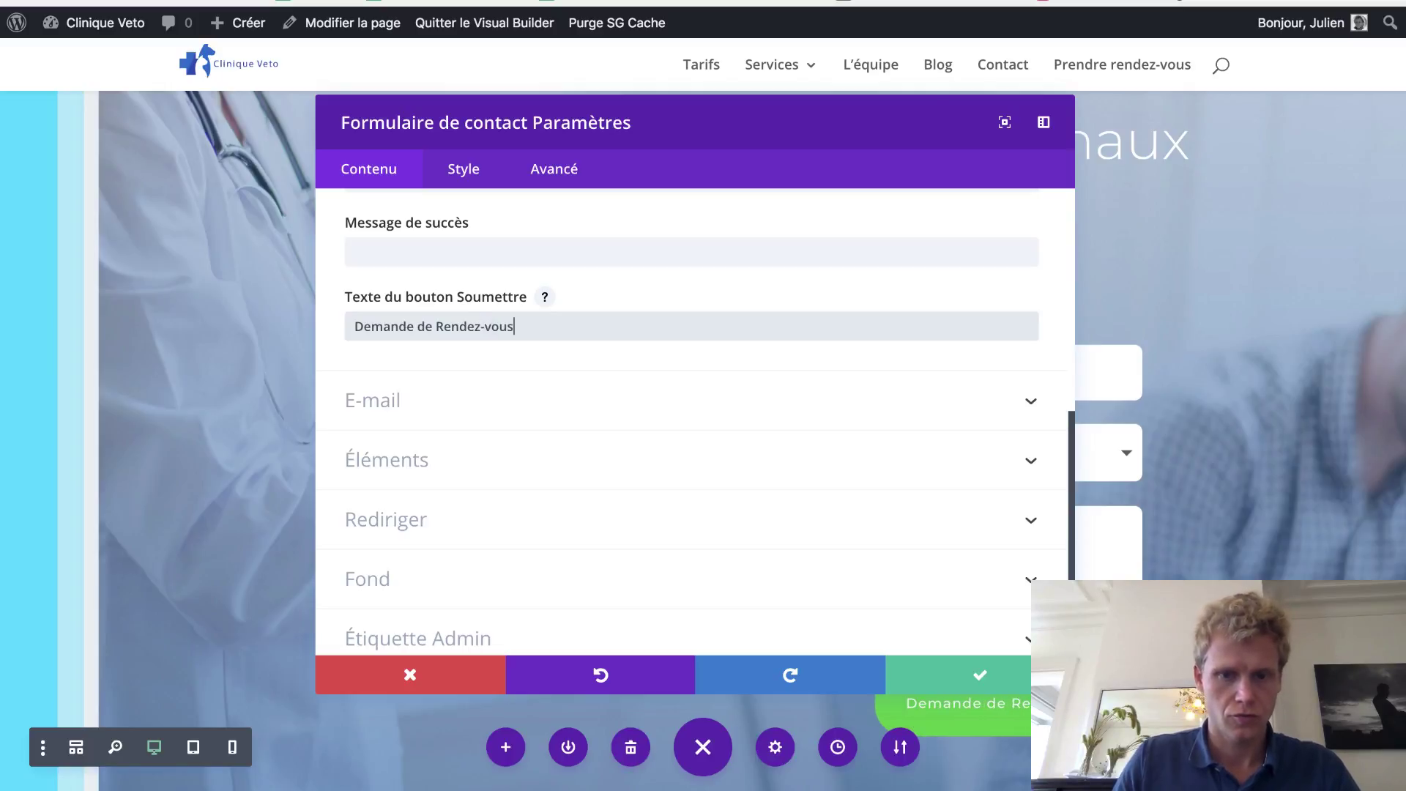
click(947, 677)
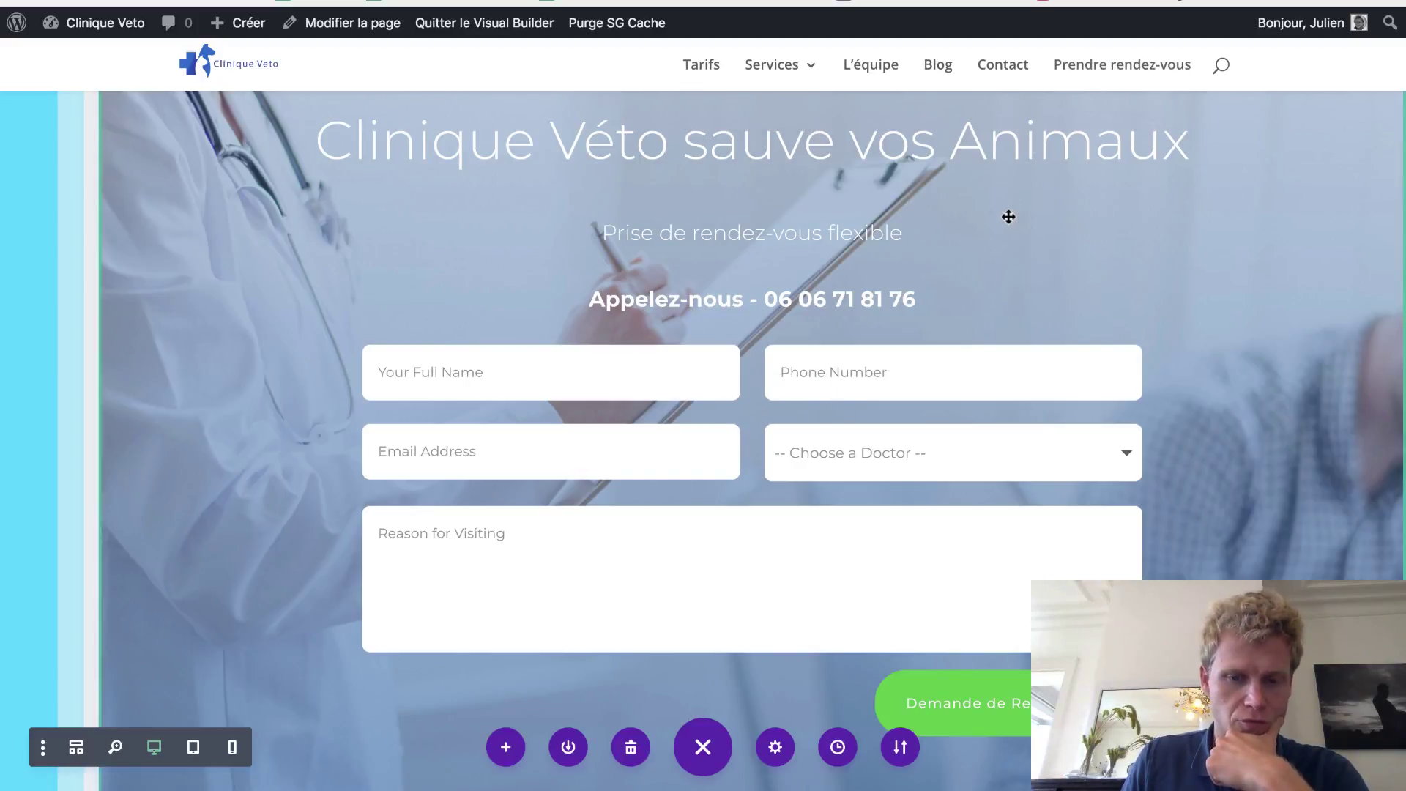
scroll(1008, 217, down, 8)
scroll(1009, 217, up, 8)
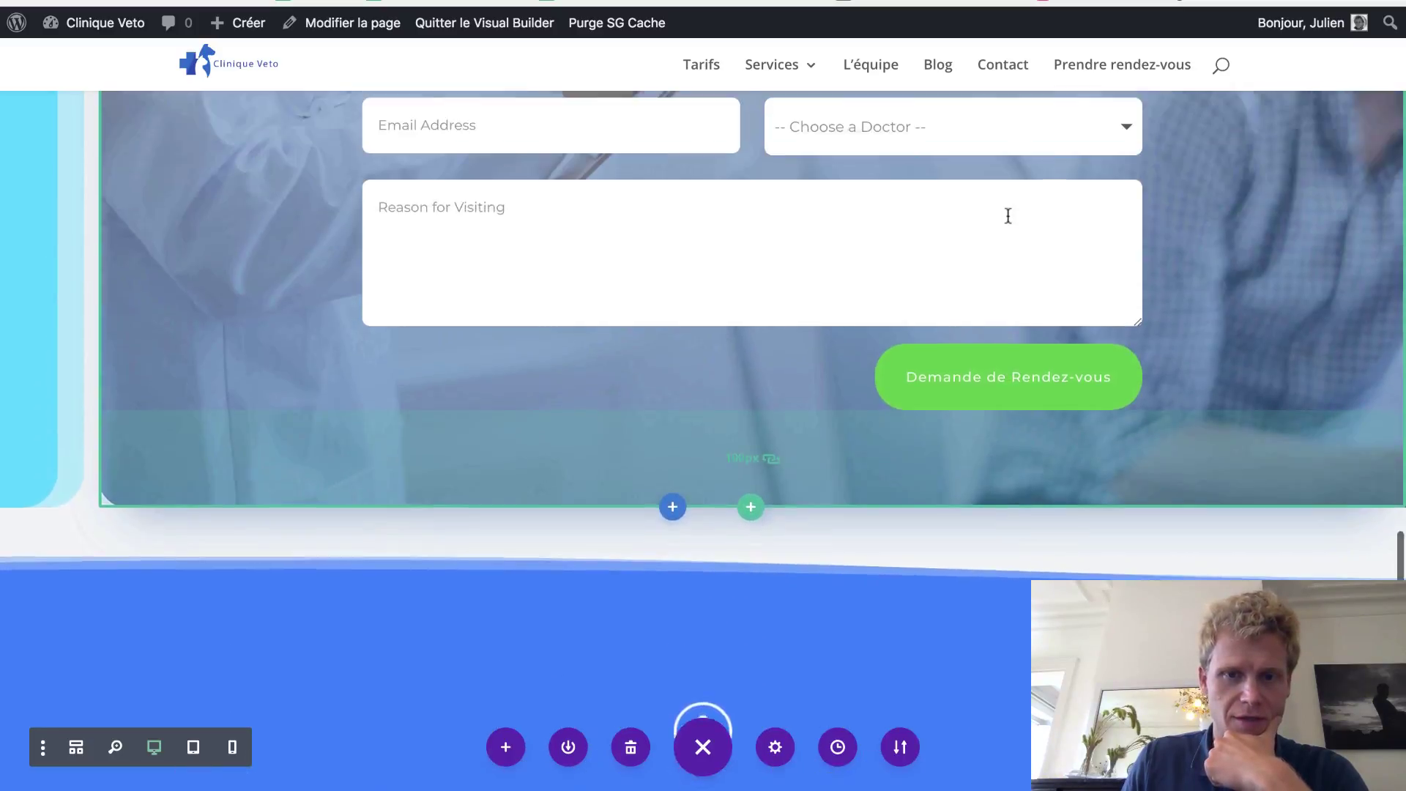
scroll(1008, 217, up, 5)
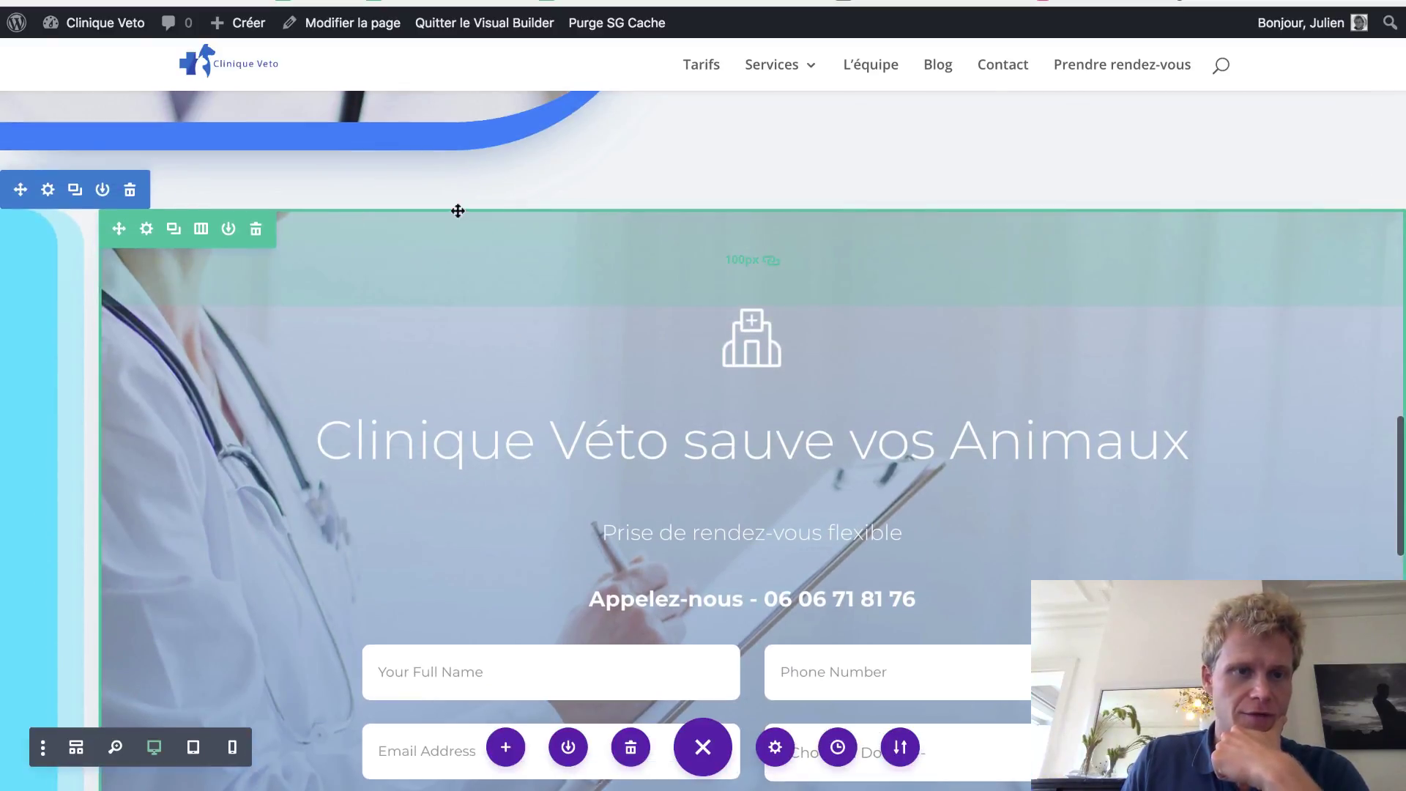
click(48, 190)
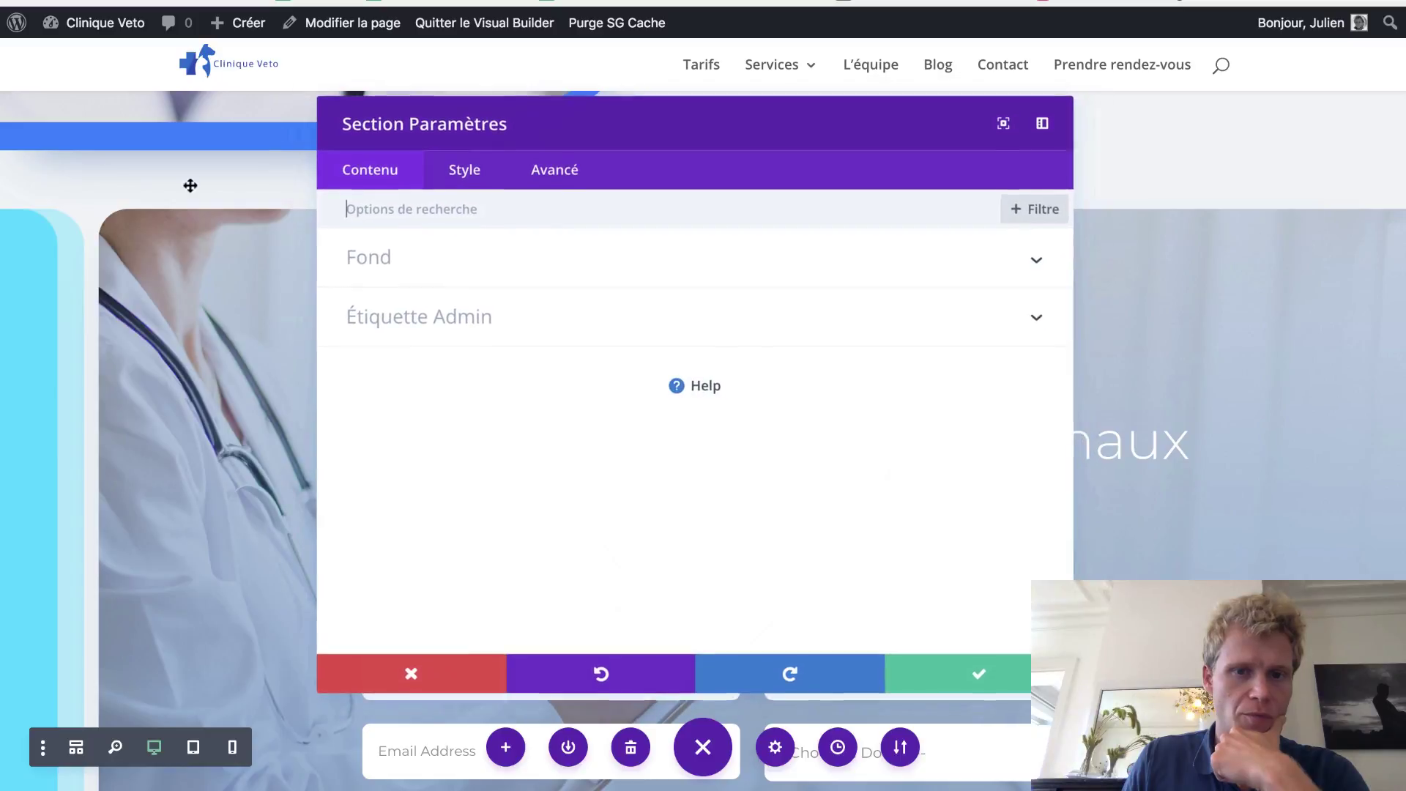
click(363, 683)
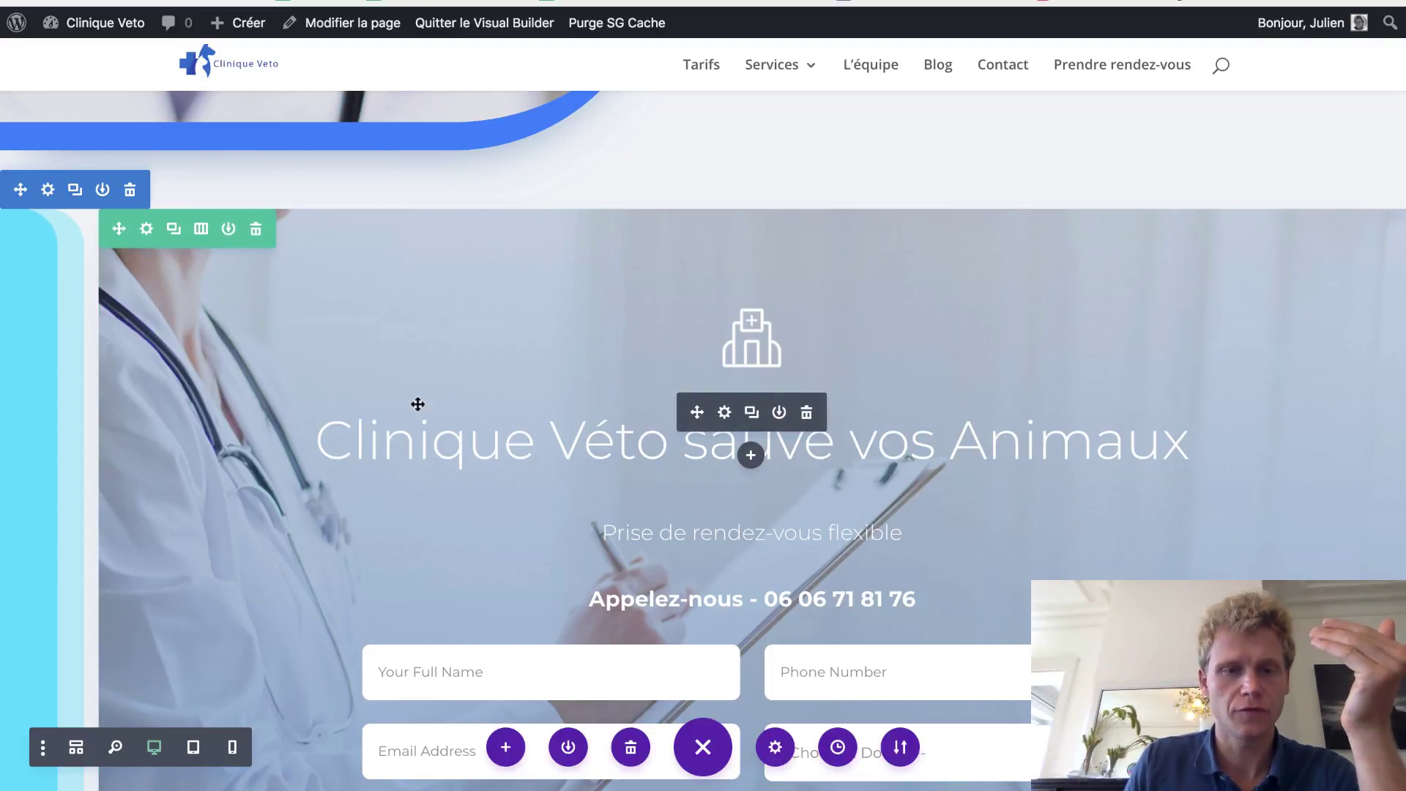
Mark the appointment section as global, name it 'CTA Contact', and save it to the library.
click(103, 192)
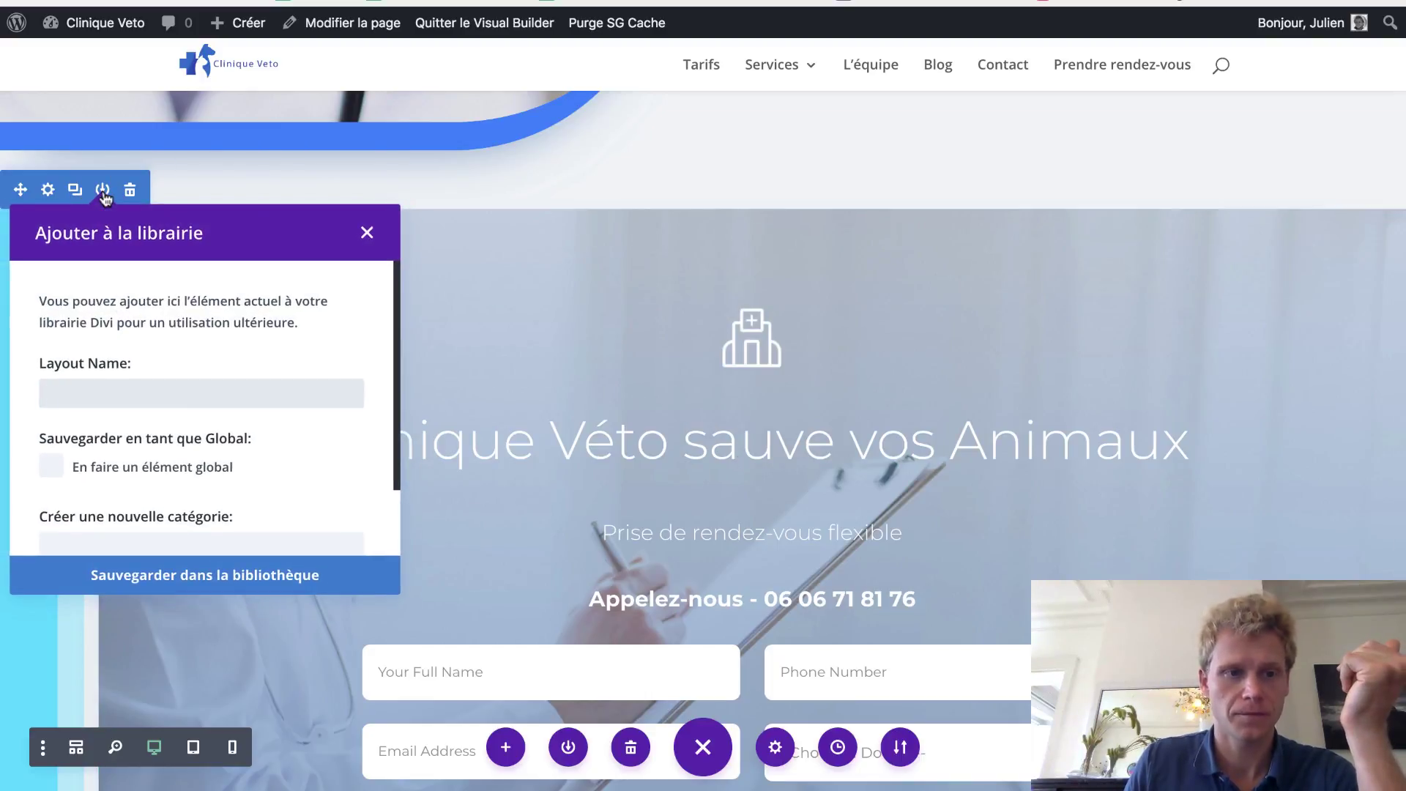
click(56, 466)
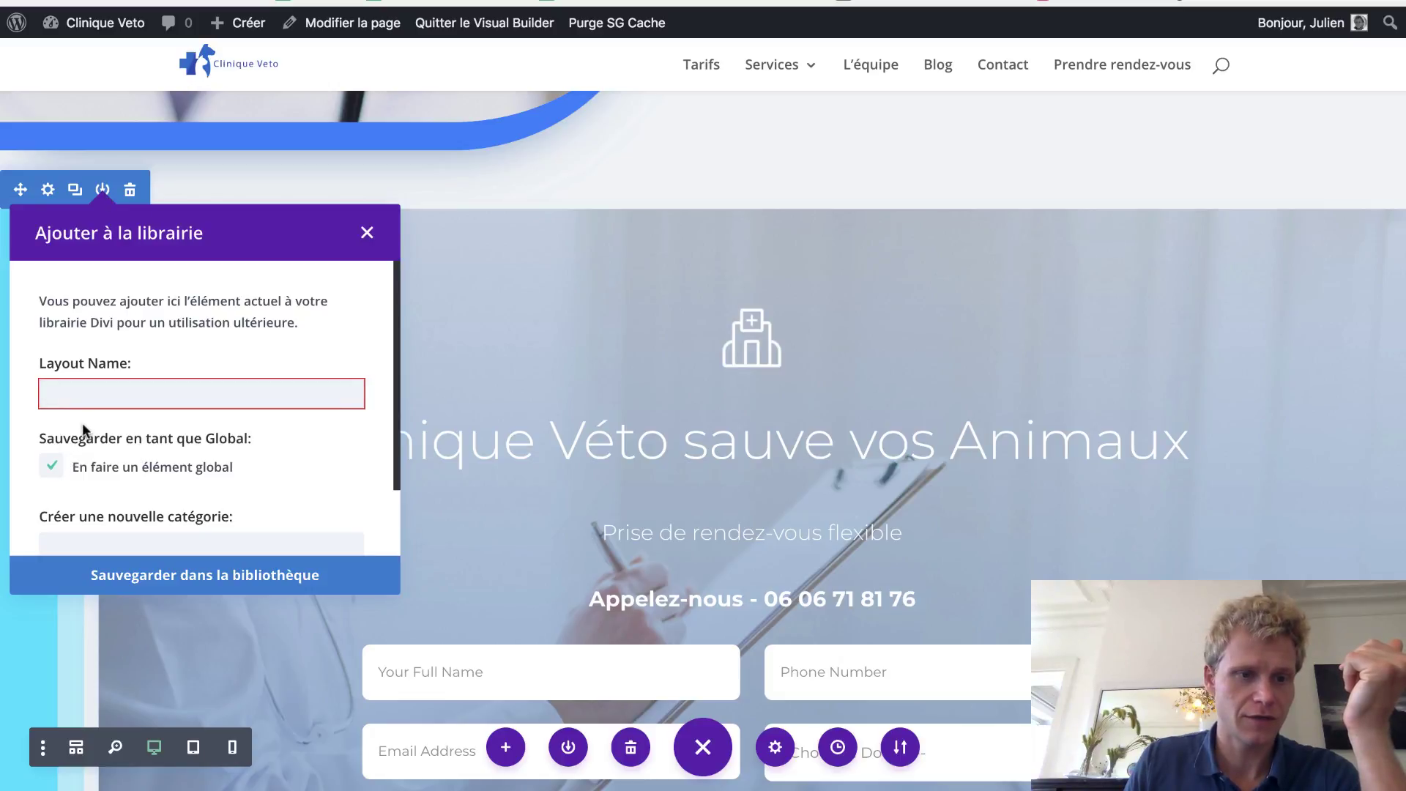
click(109, 401)
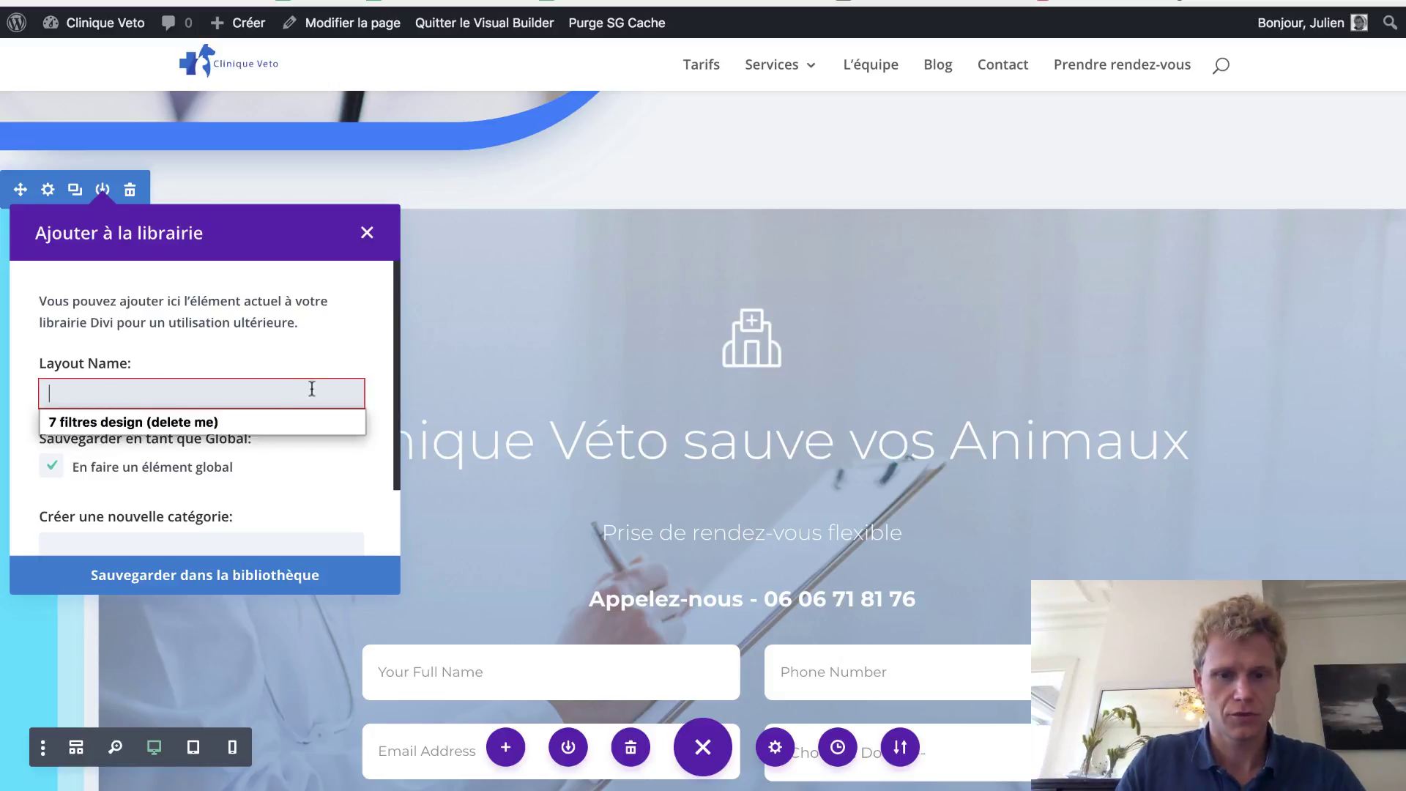
text(Contact)
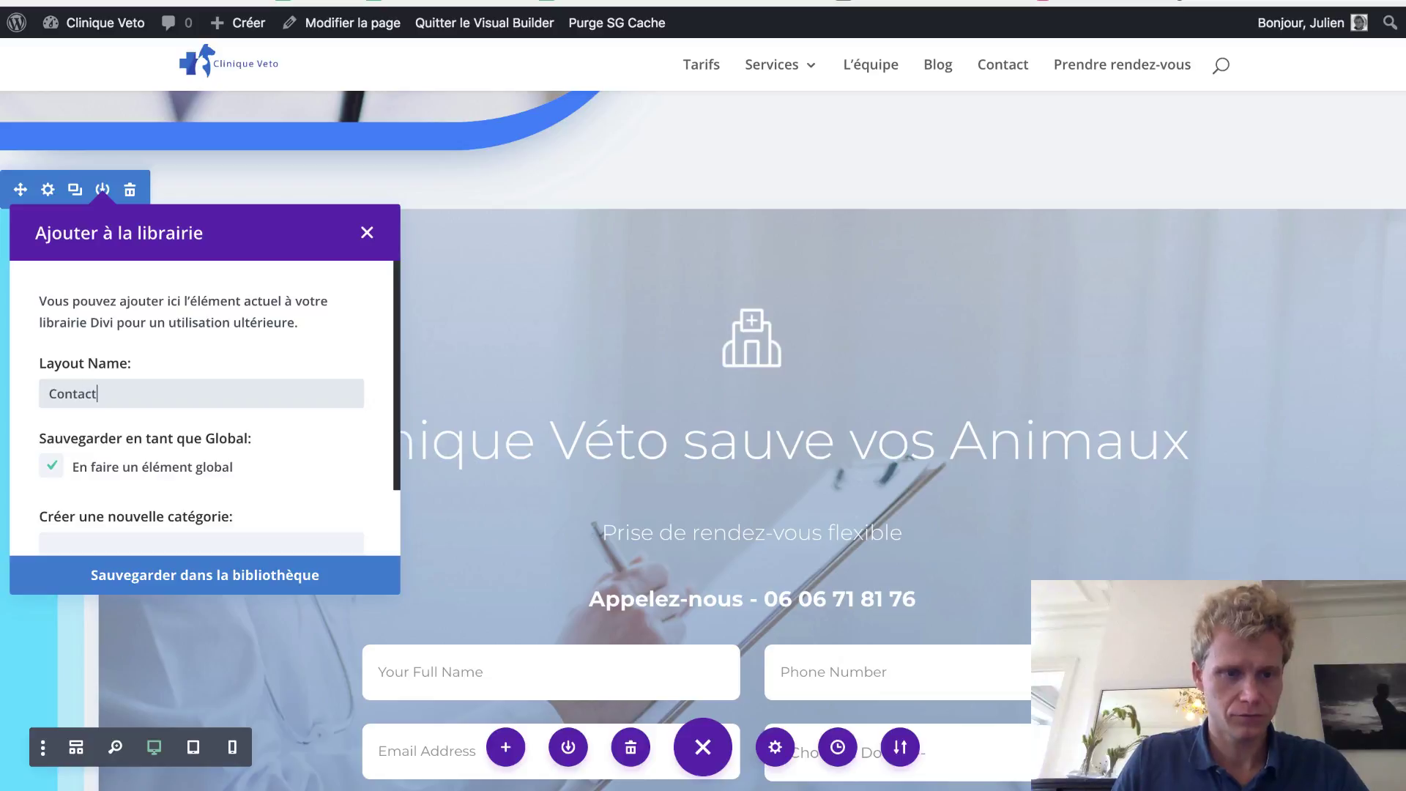
drag(272, 389, 9, 389)
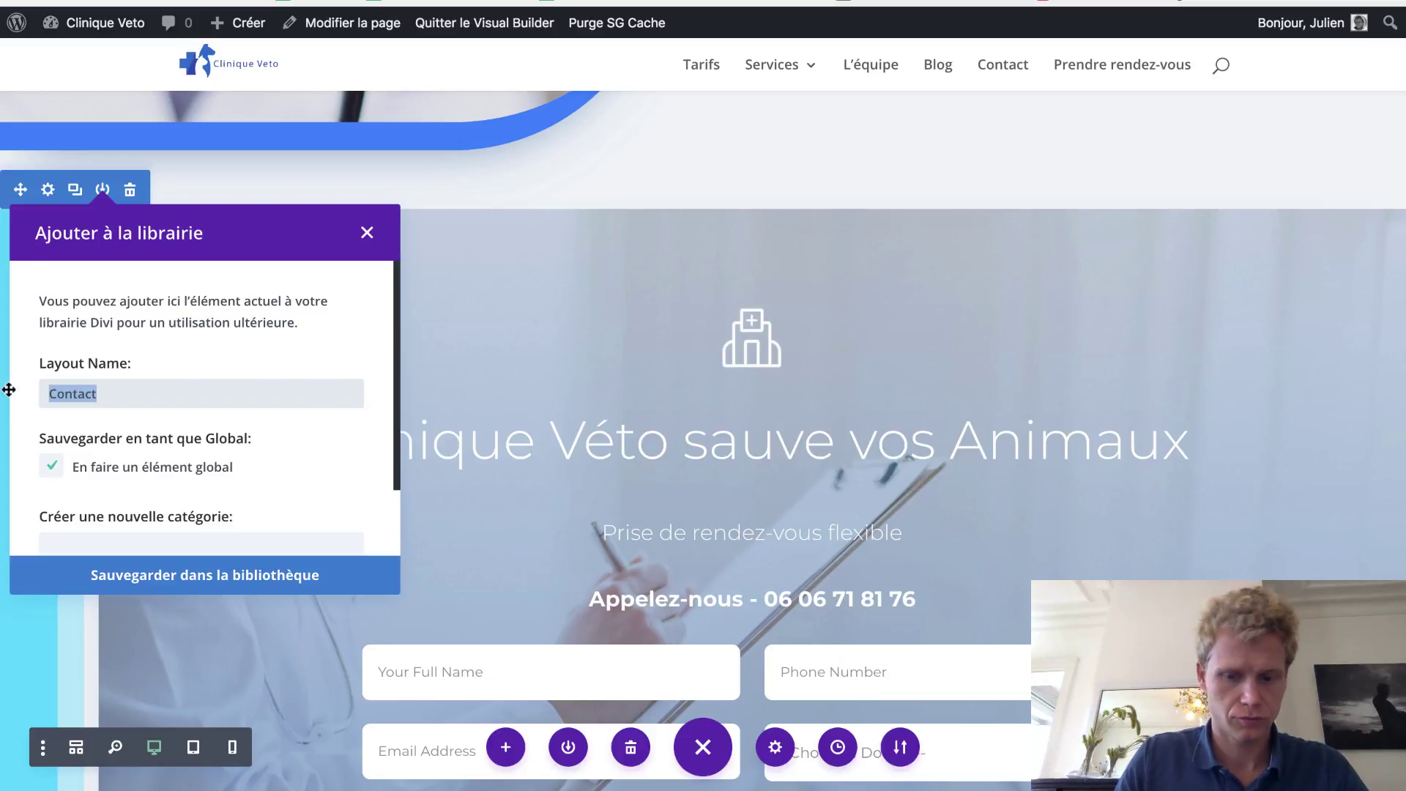
text(CTA C)
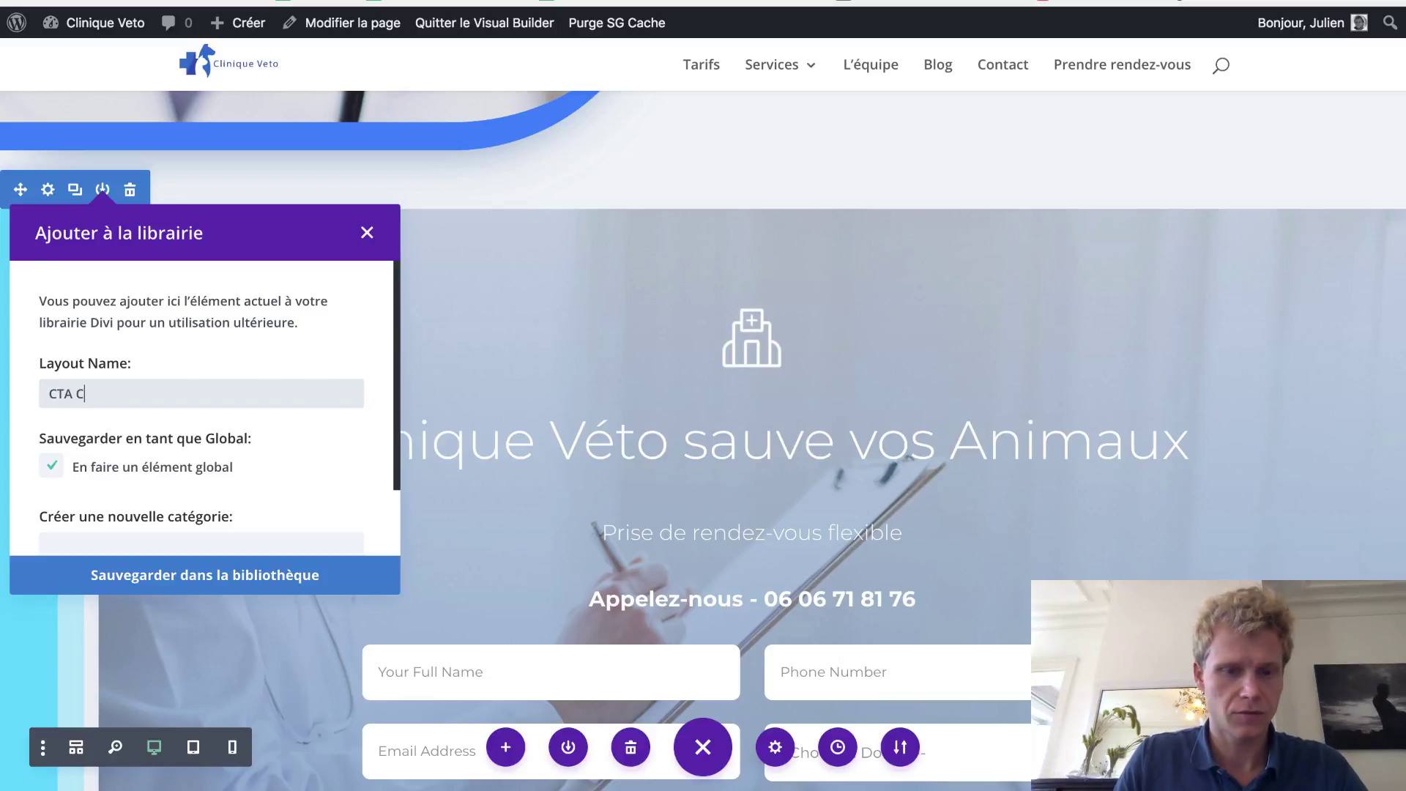
text(ontact)
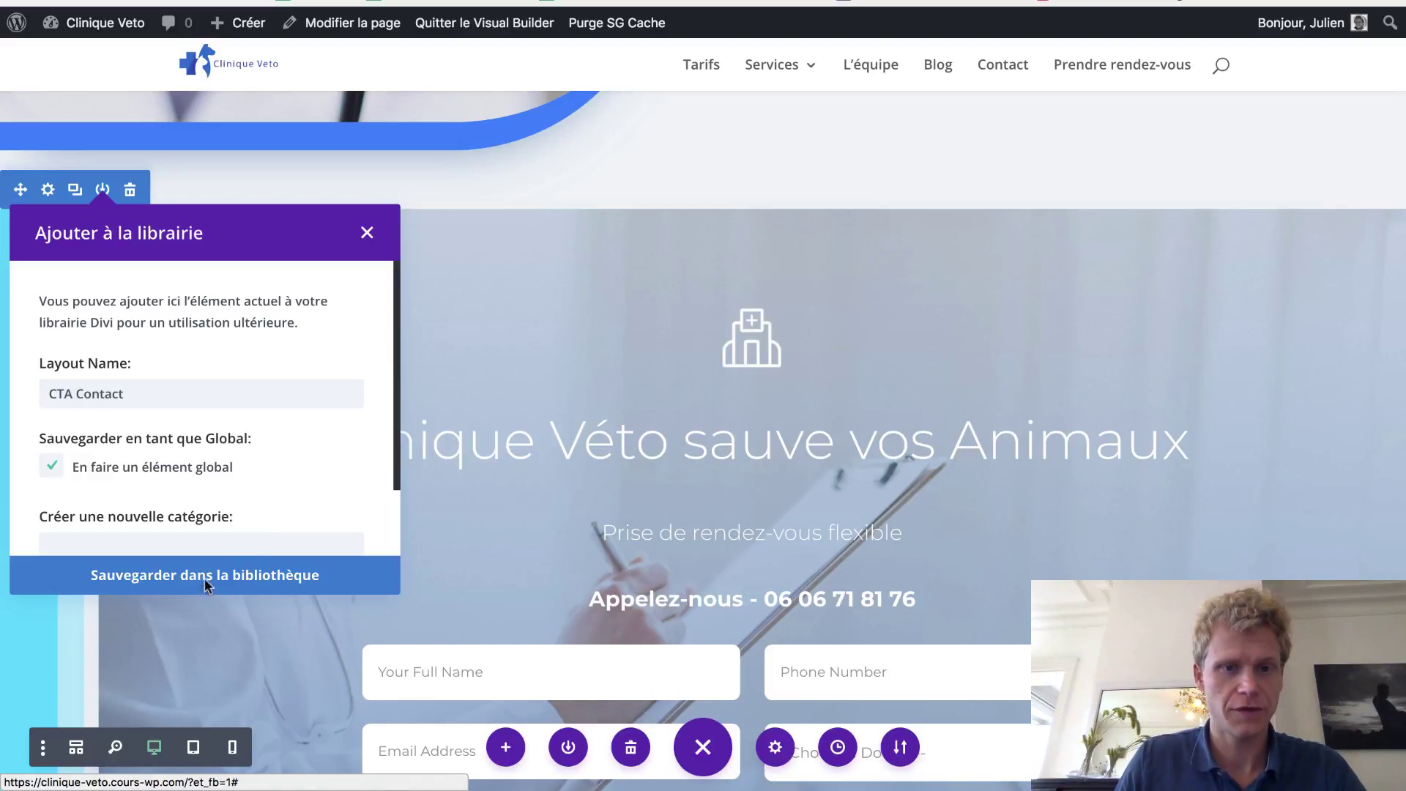
click(207, 585)
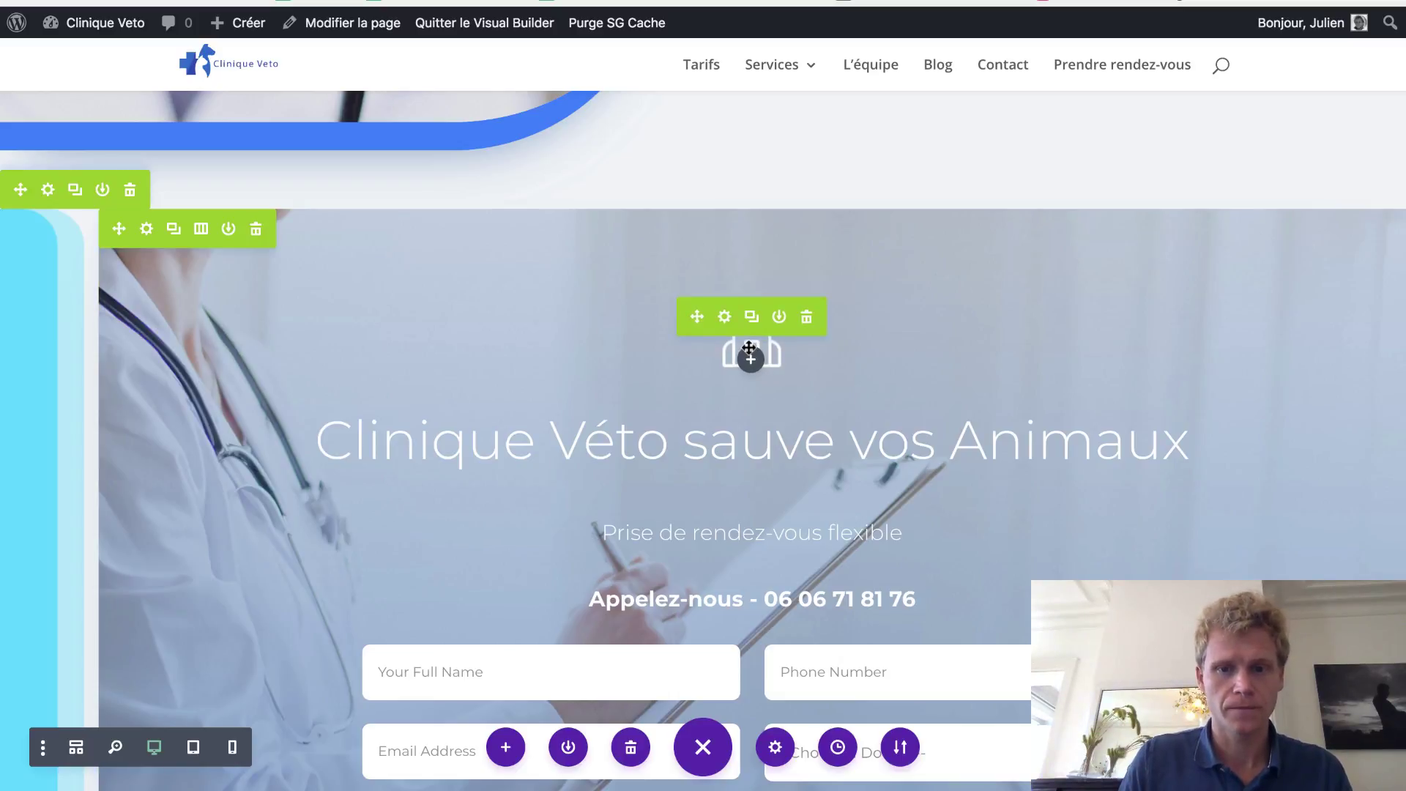
scroll(732, 555, down, 2)
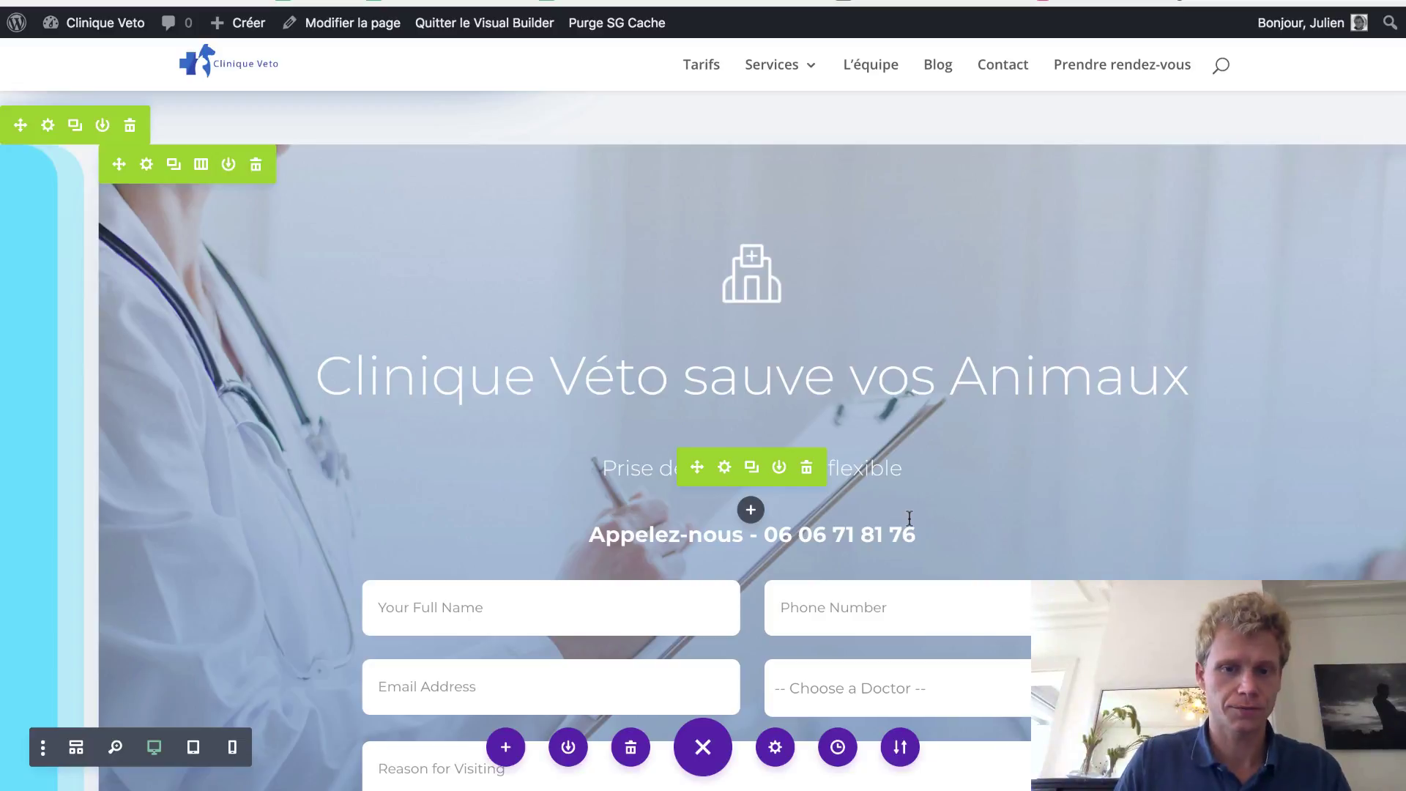
scroll(910, 519, down, 10)
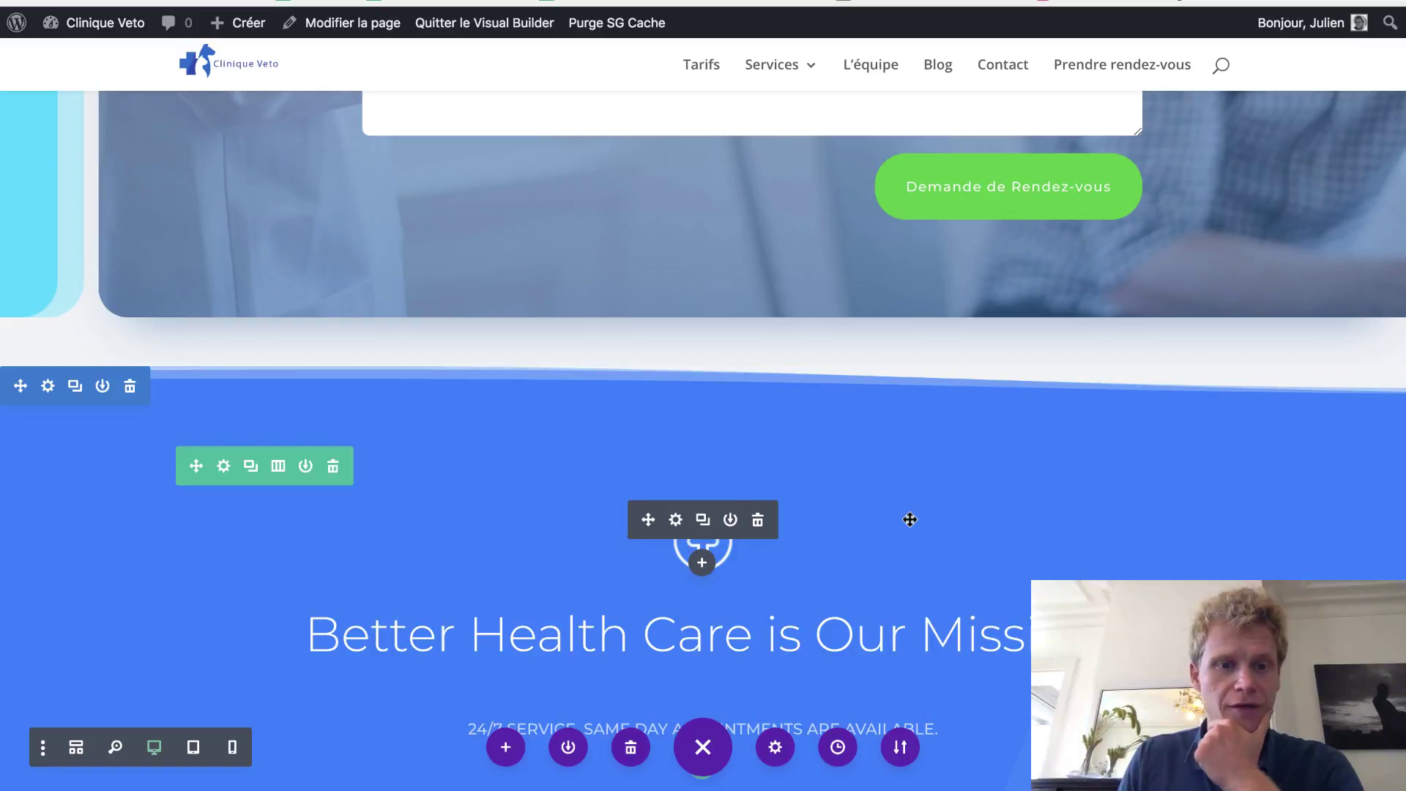
scroll(910, 519, down, 3)
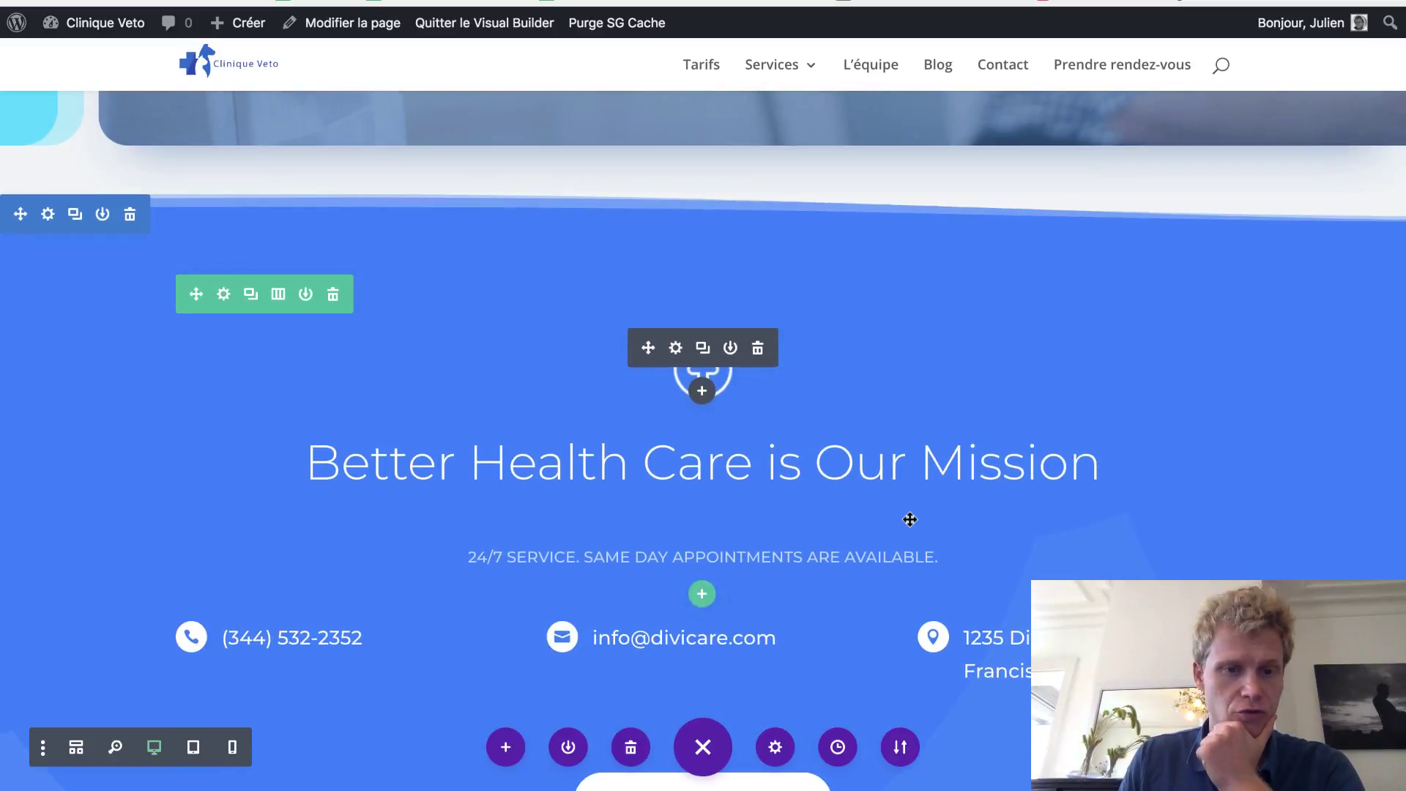
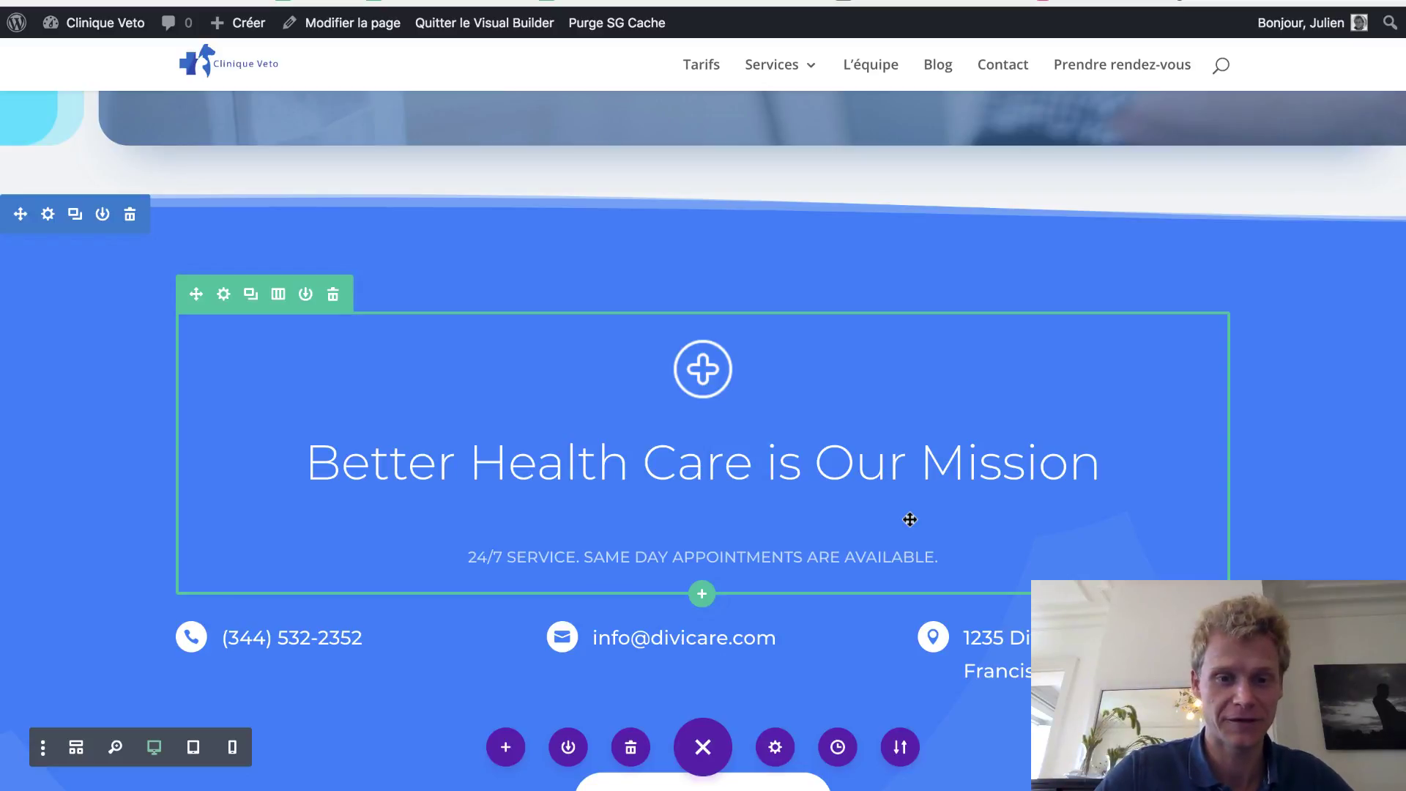
Replace the English mission heading with 'Prendre soin des animaux c'est notre passion' from the live site.
scroll(910, 519, down, 2)
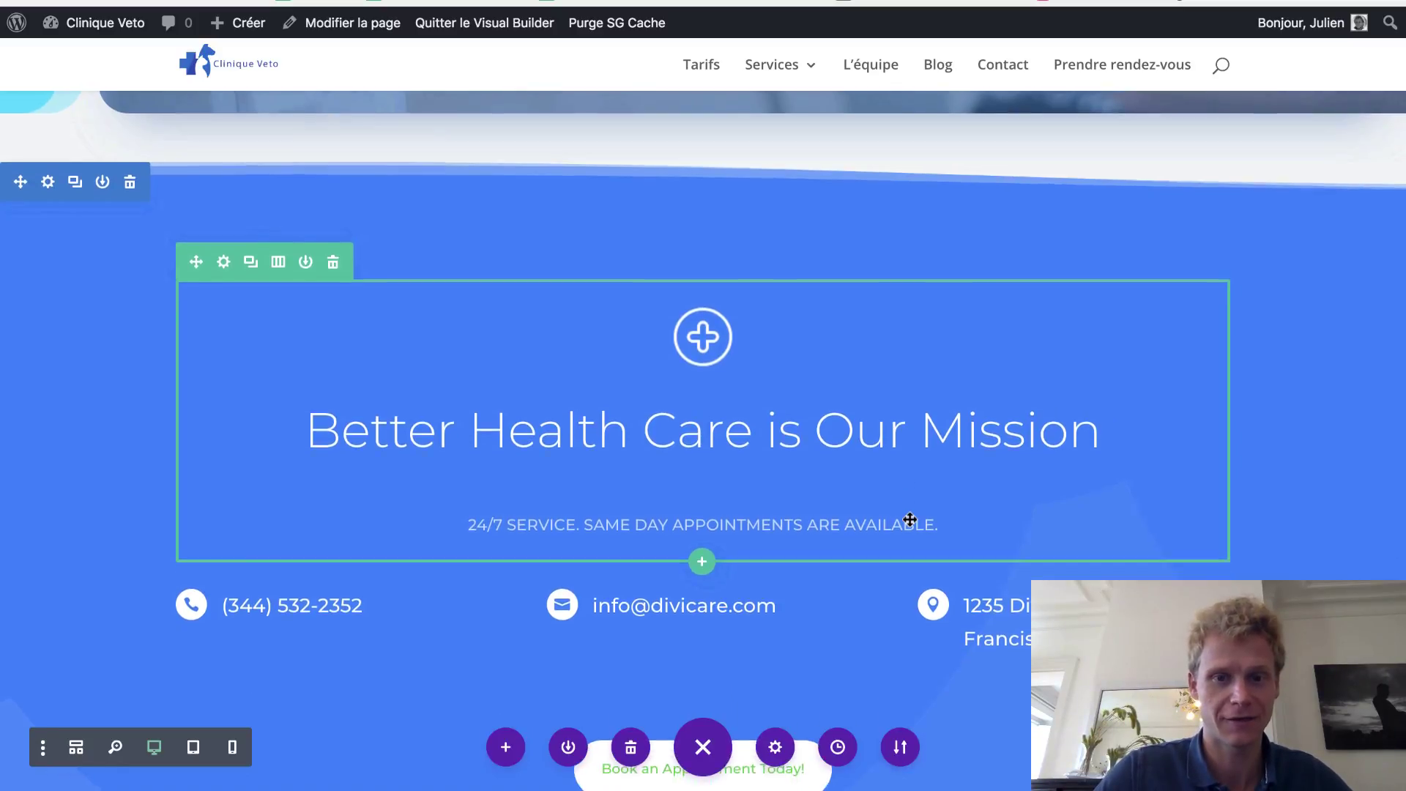
scroll(909, 520, up, 1)
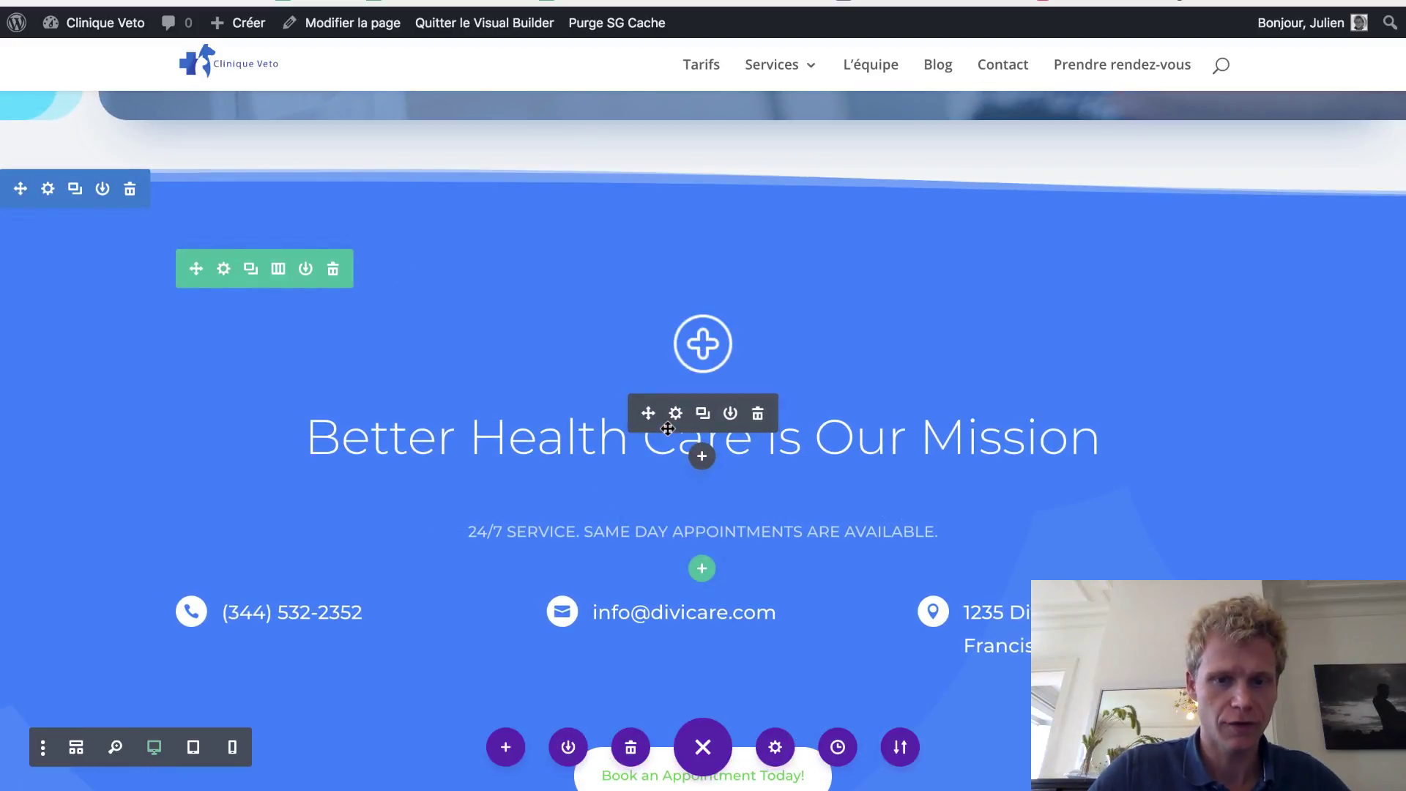
key(ctrl+Right)
scroll(667, 428, down, 6)
scroll(667, 428, down, 3)
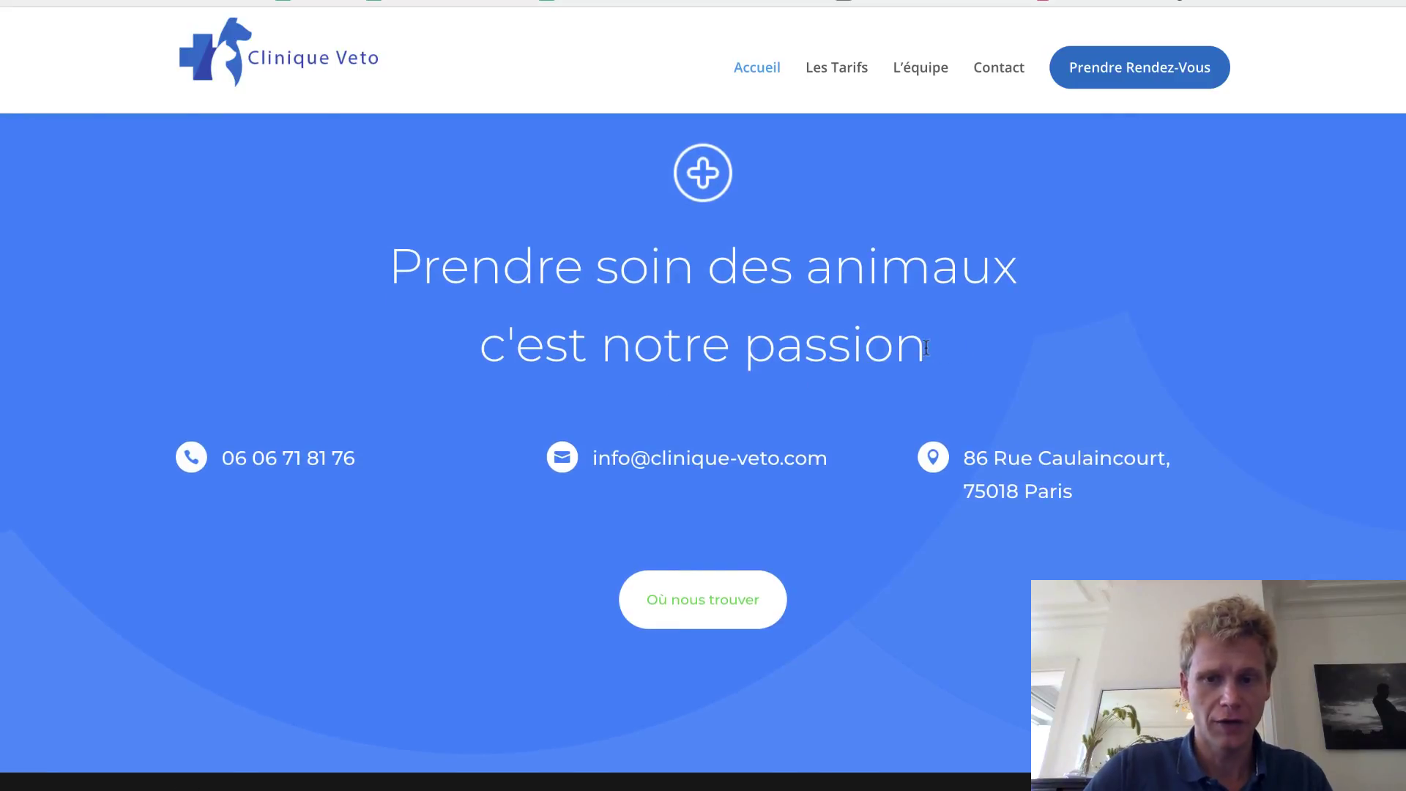
drag(928, 346, 398, 277)
key(super+c)
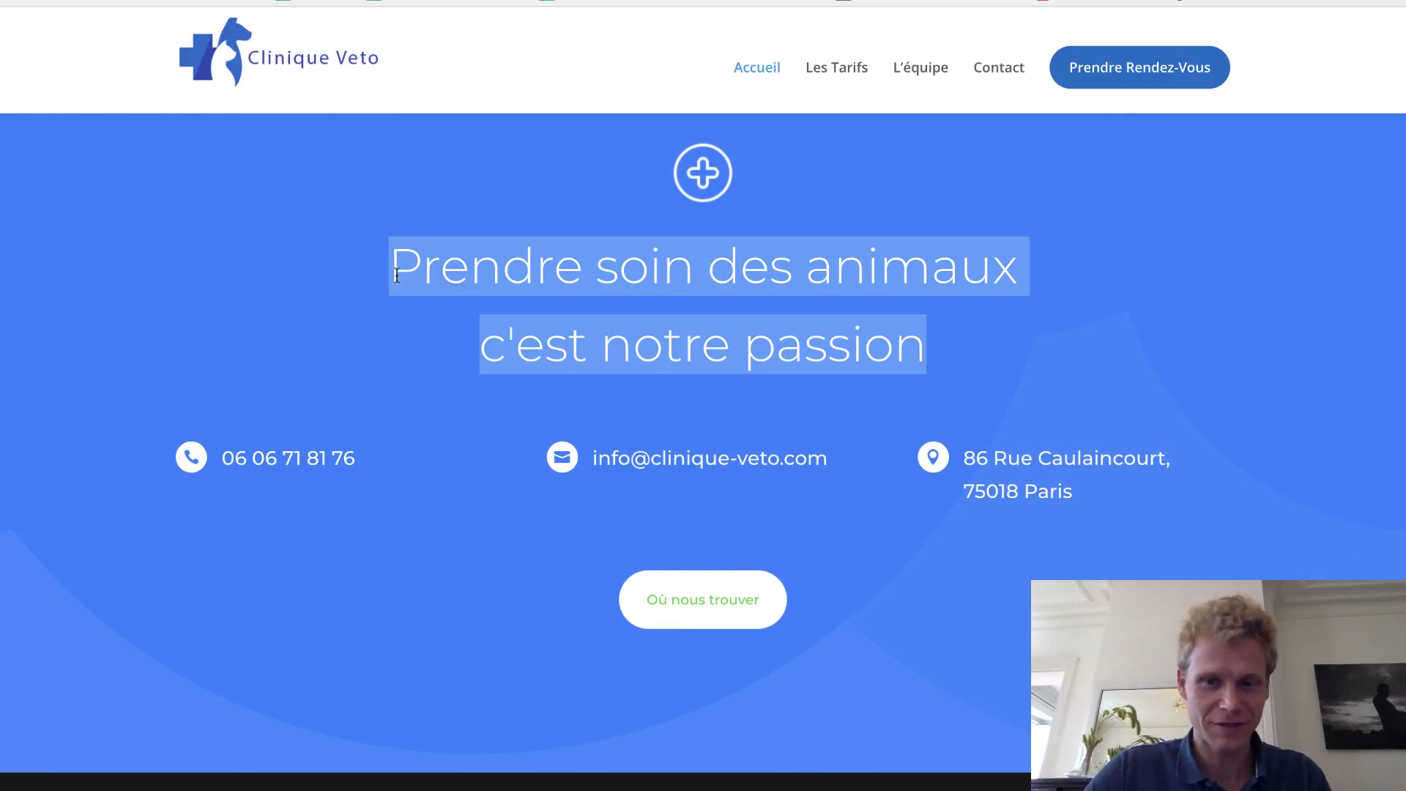
key(ctrl+Left)
triple_click(400, 449)
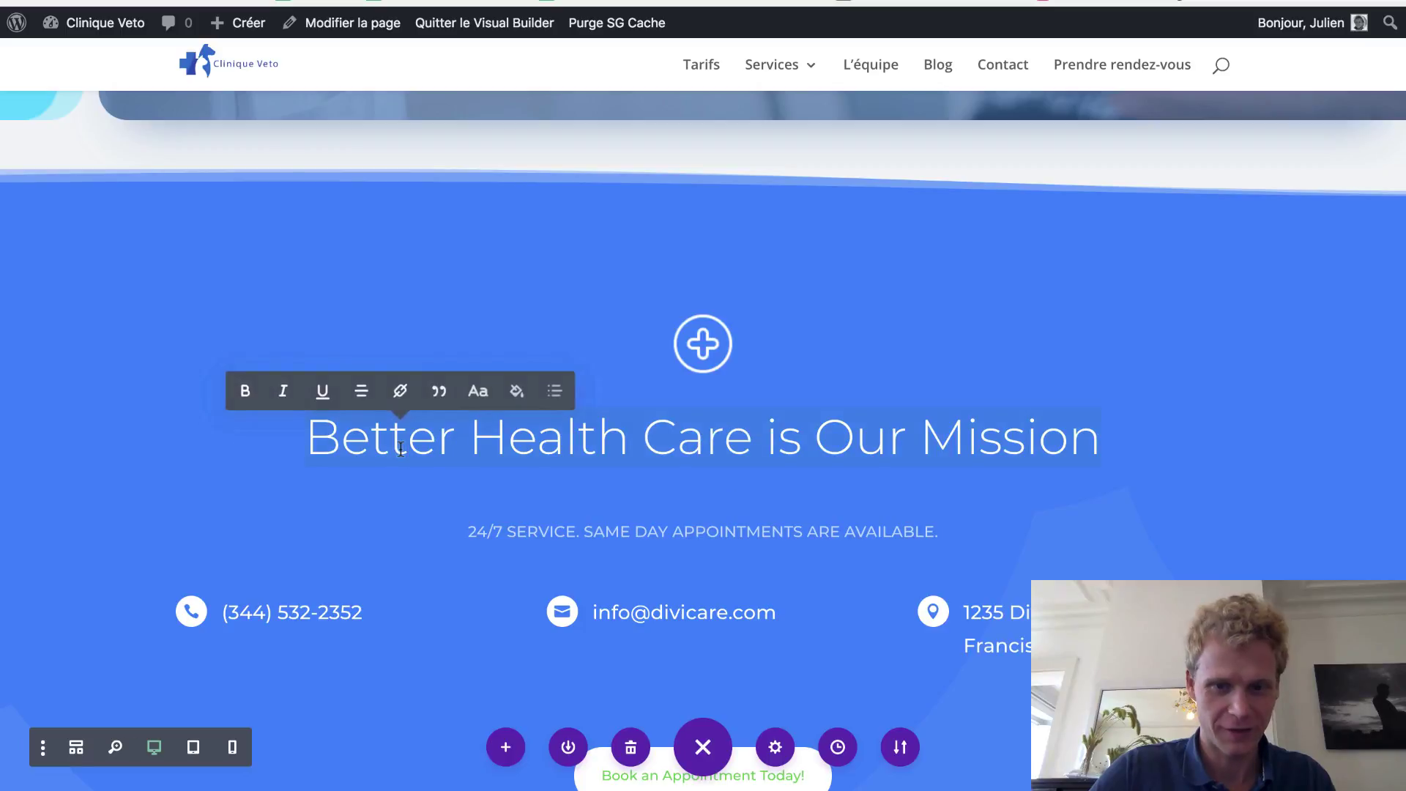
key(super+v)
Delete the 24/7 SERVICE subtitle module below the heading.
scroll(888, 474, down, 3)
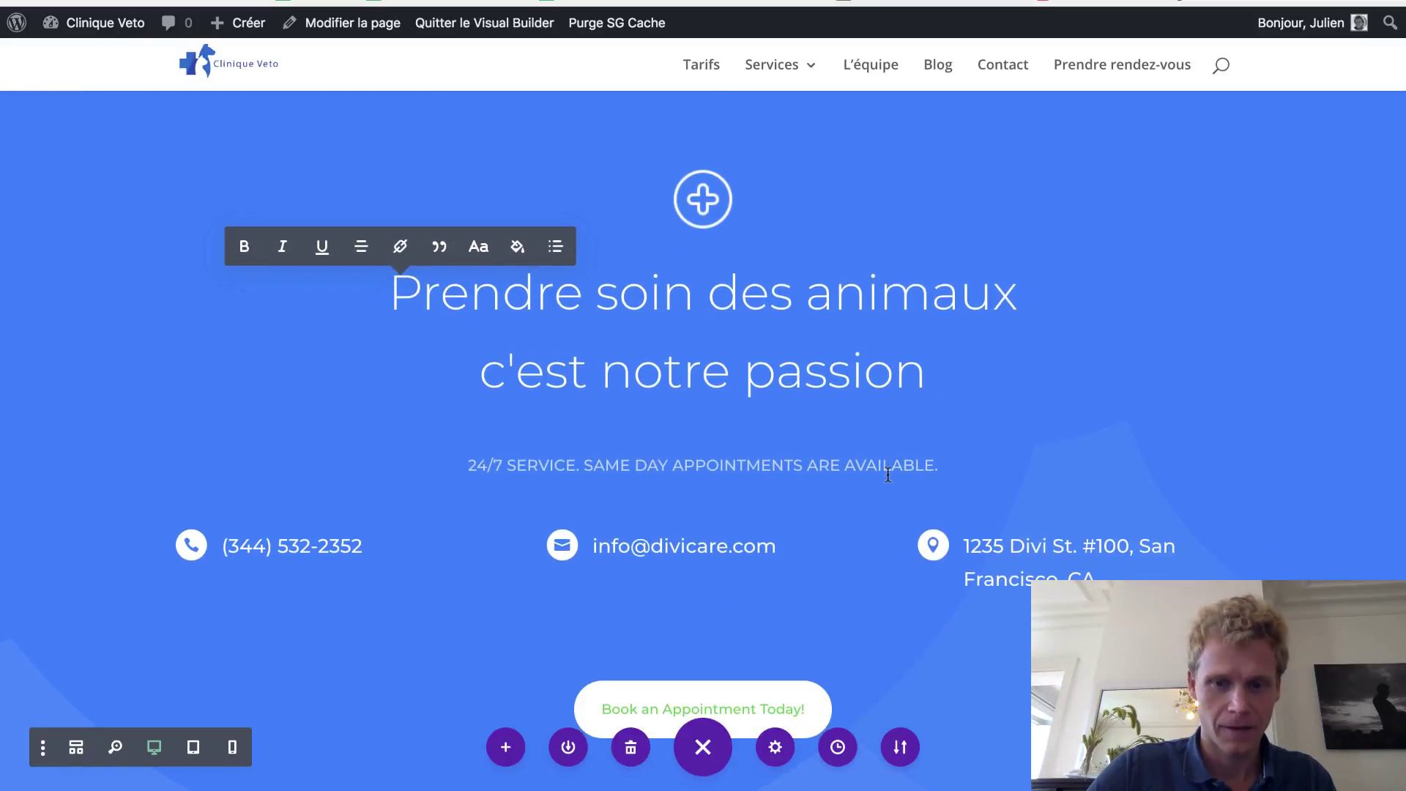
key(ctrl+Right)
key(ctrl+Left)
mouse_move(645, 454)
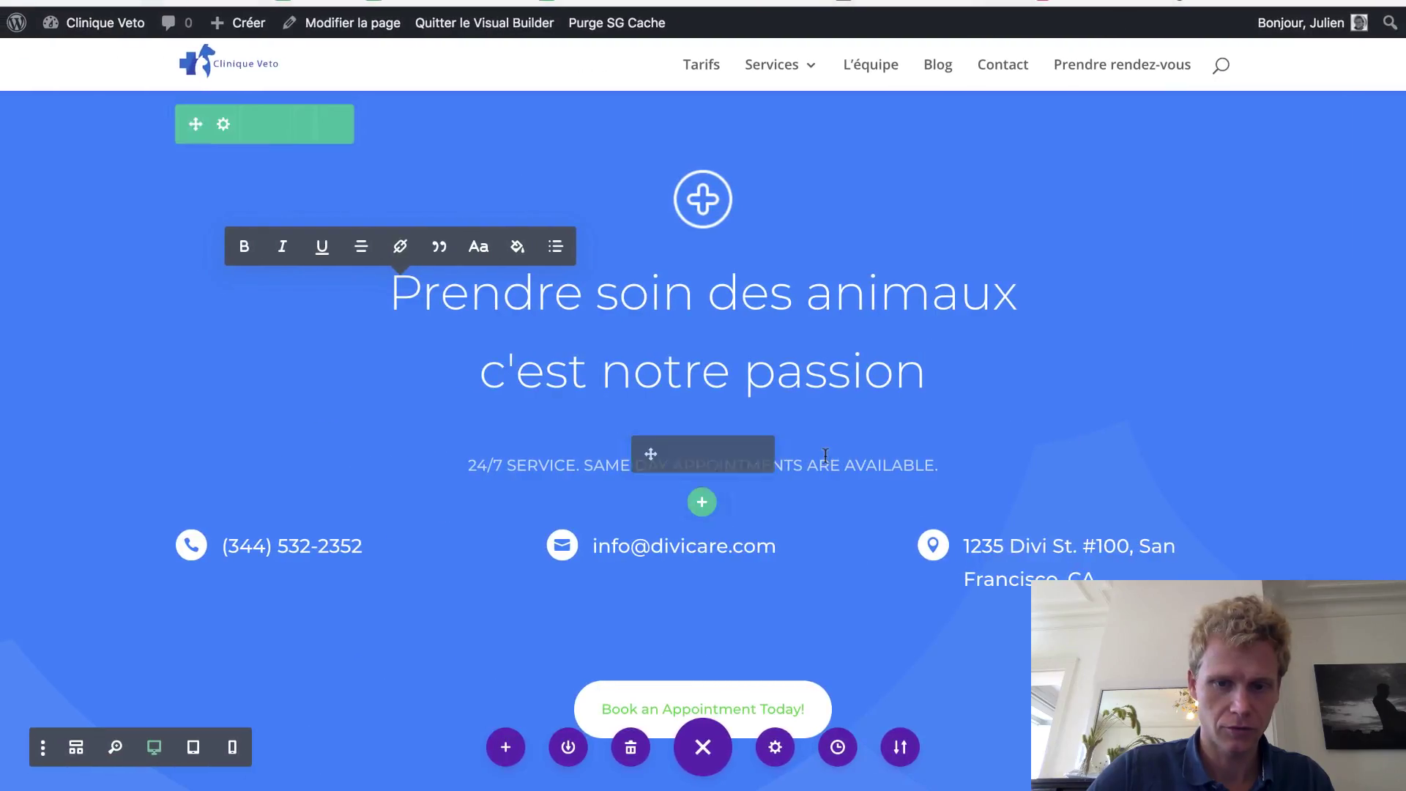
click(477, 467)
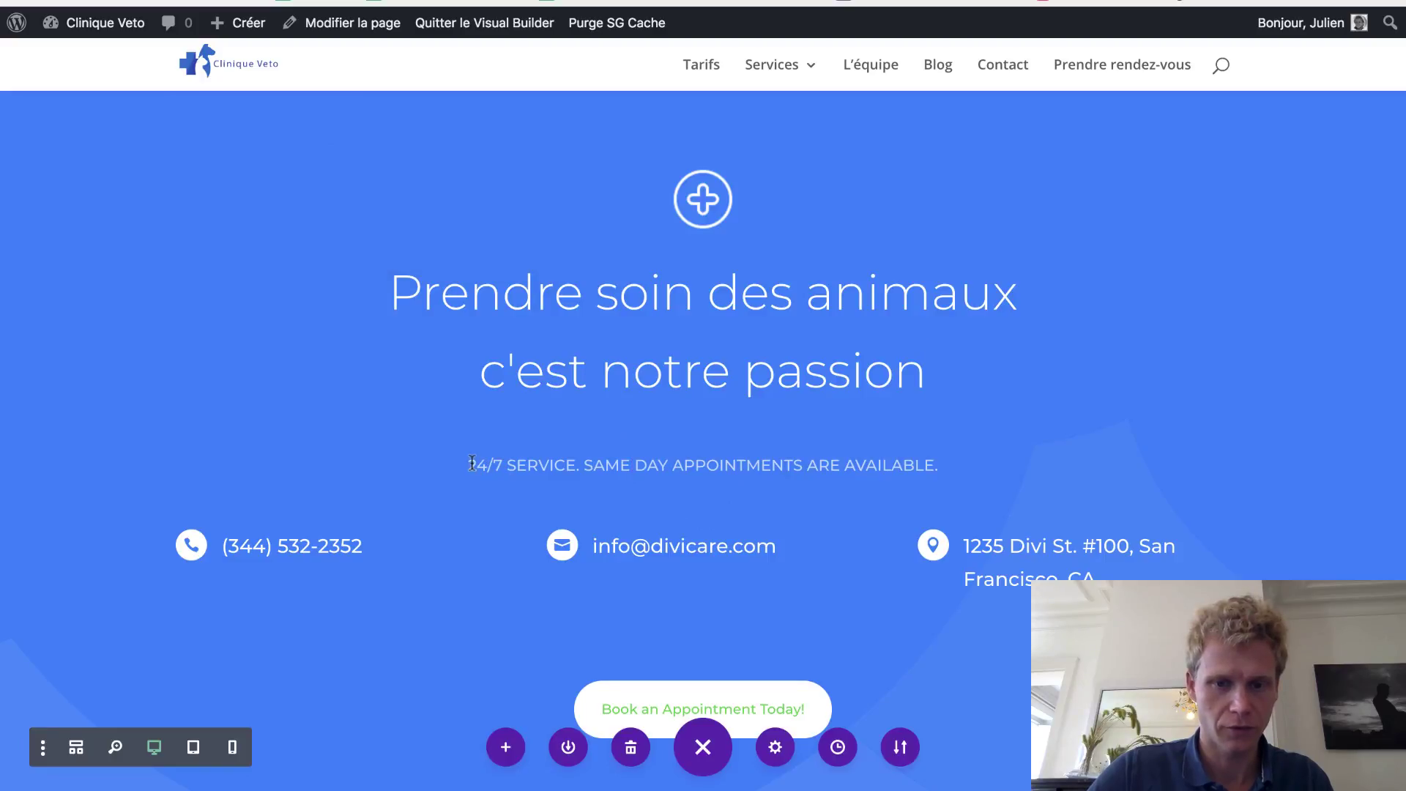
click(896, 329)
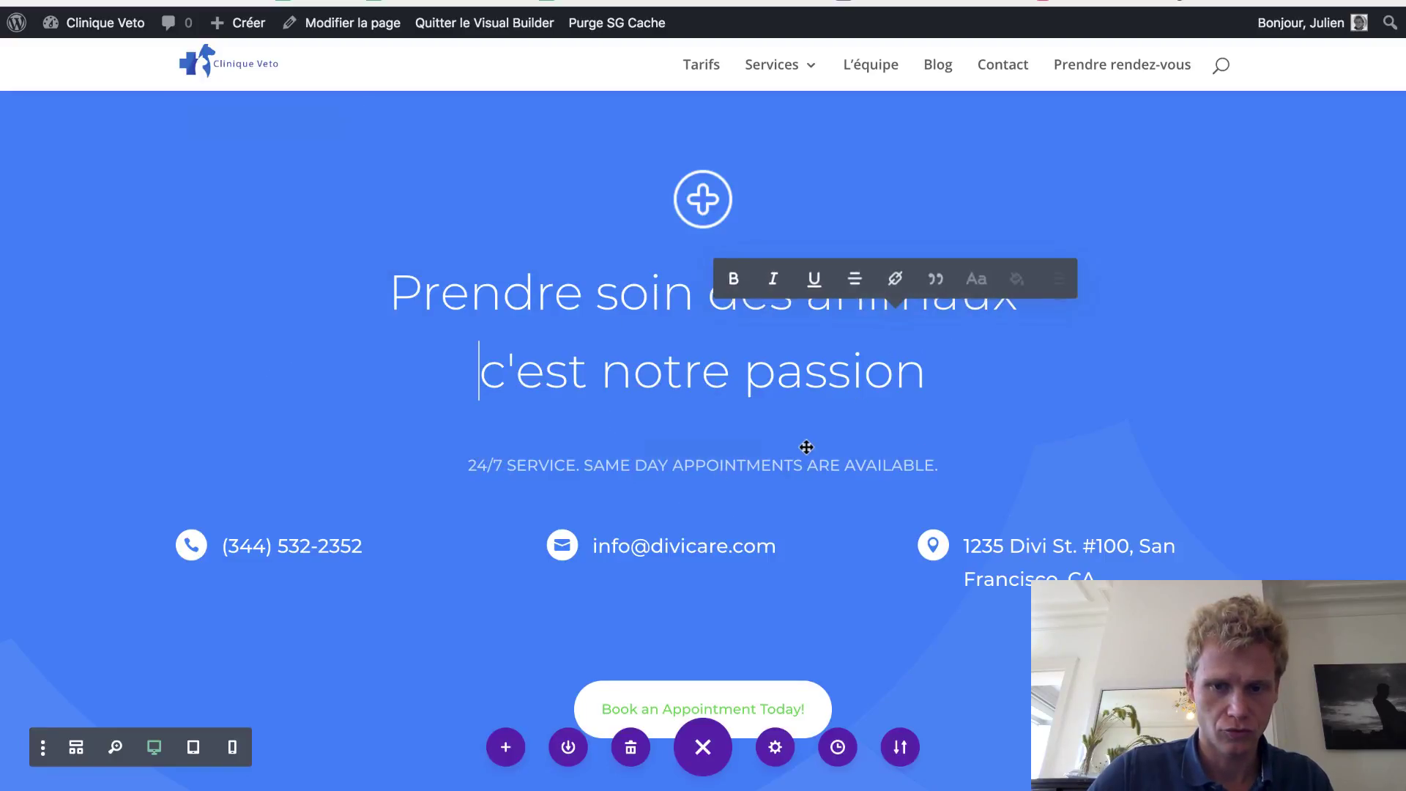
key(Escape)
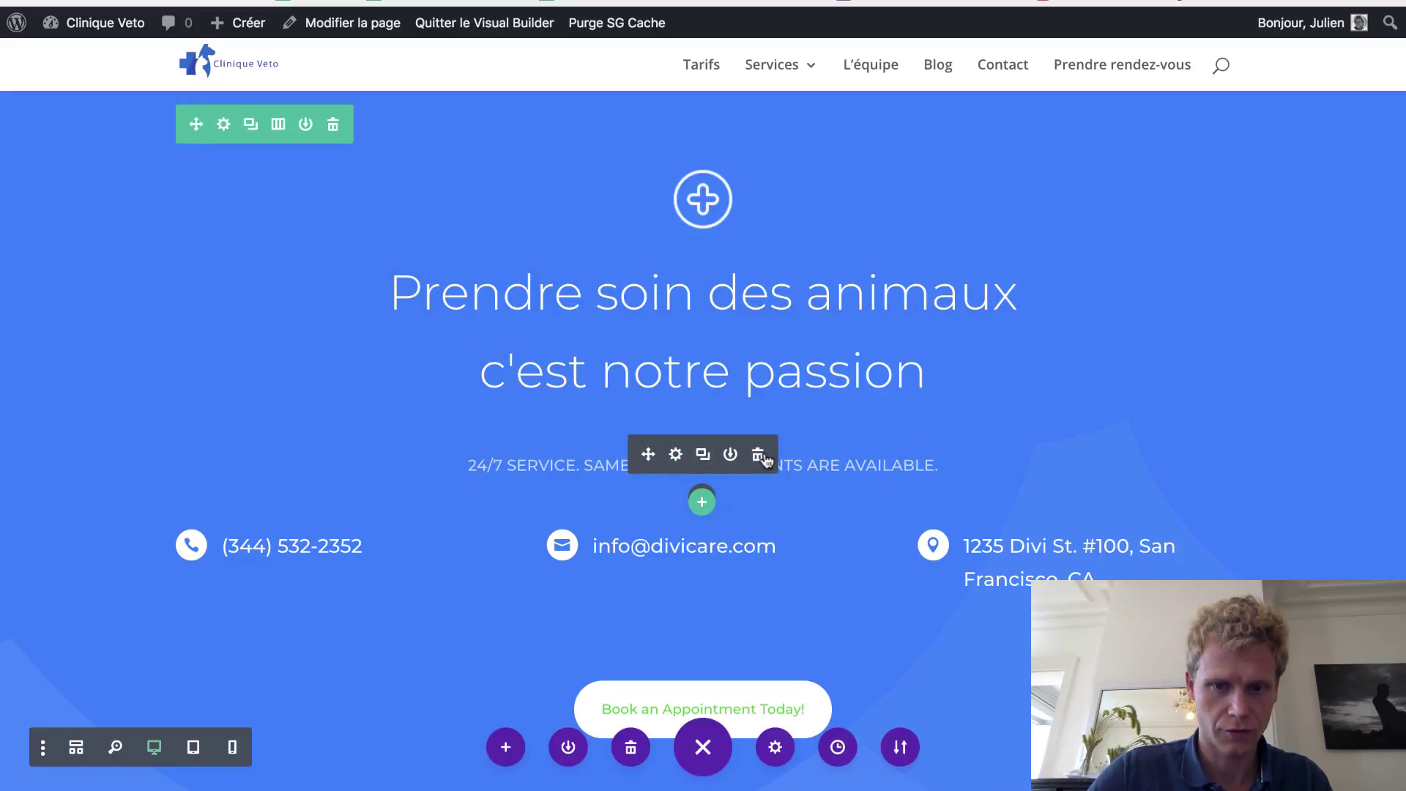
click(759, 455)
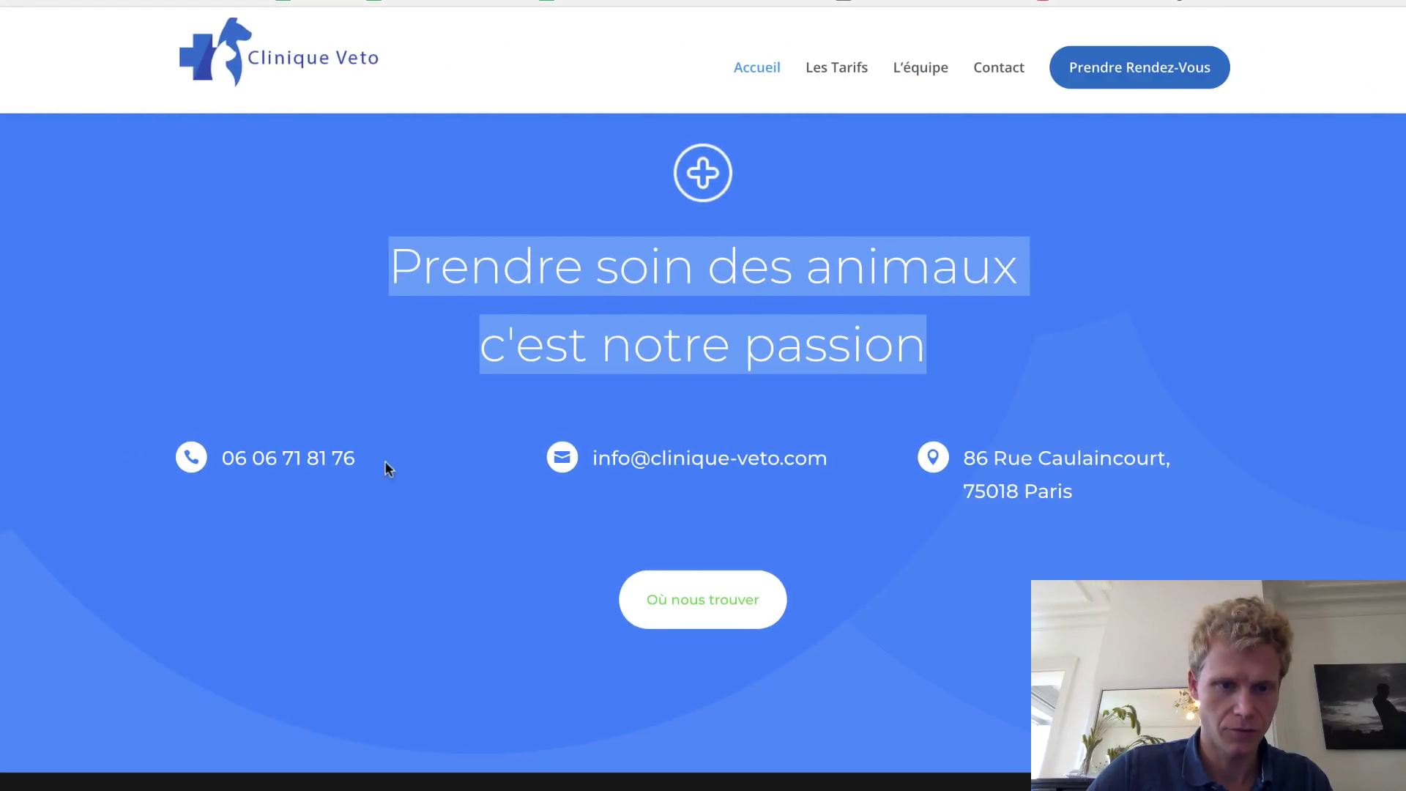
Set the phone number block's title to the clinic's phone number copied from the live site.
click(338, 452)
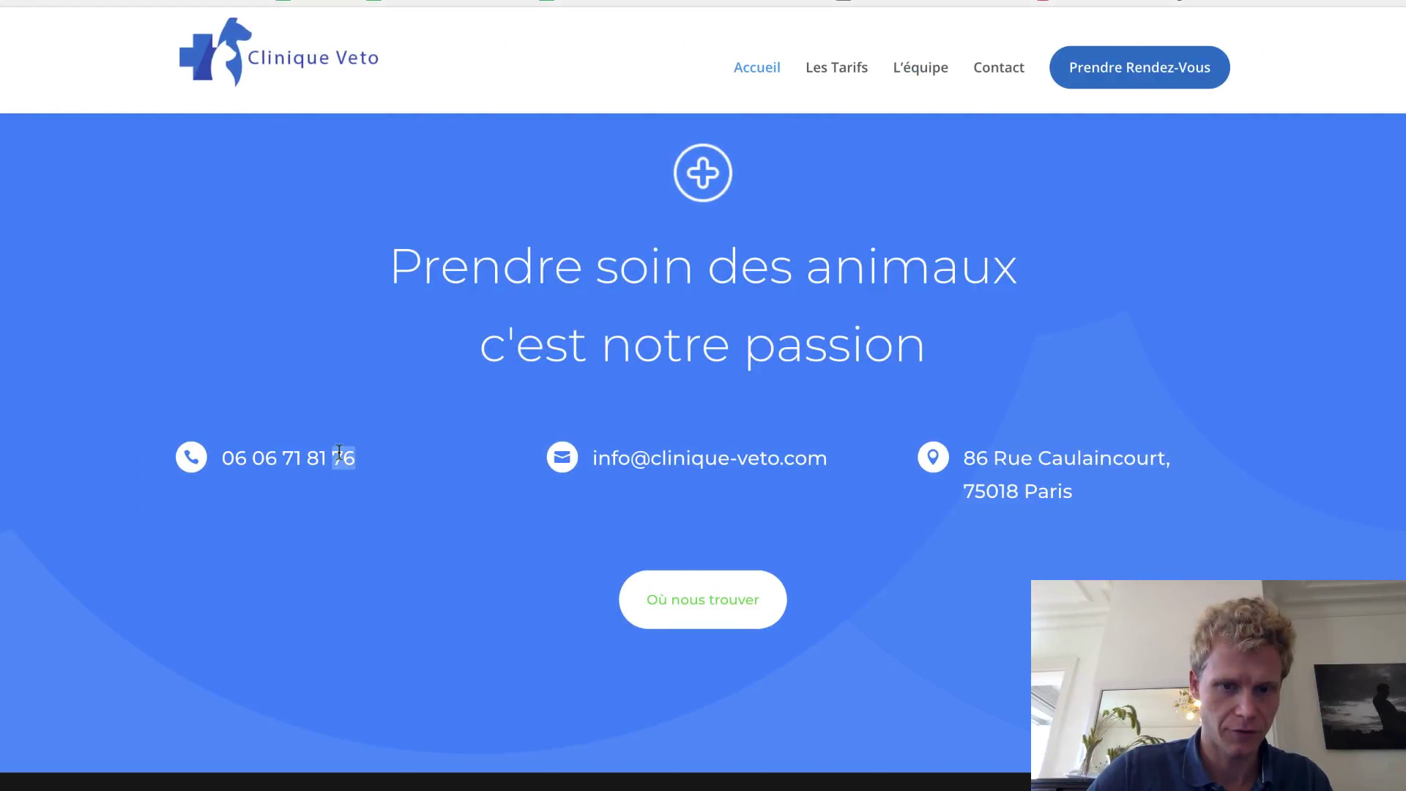
triple_click(338, 452)
key(ctrl+c)
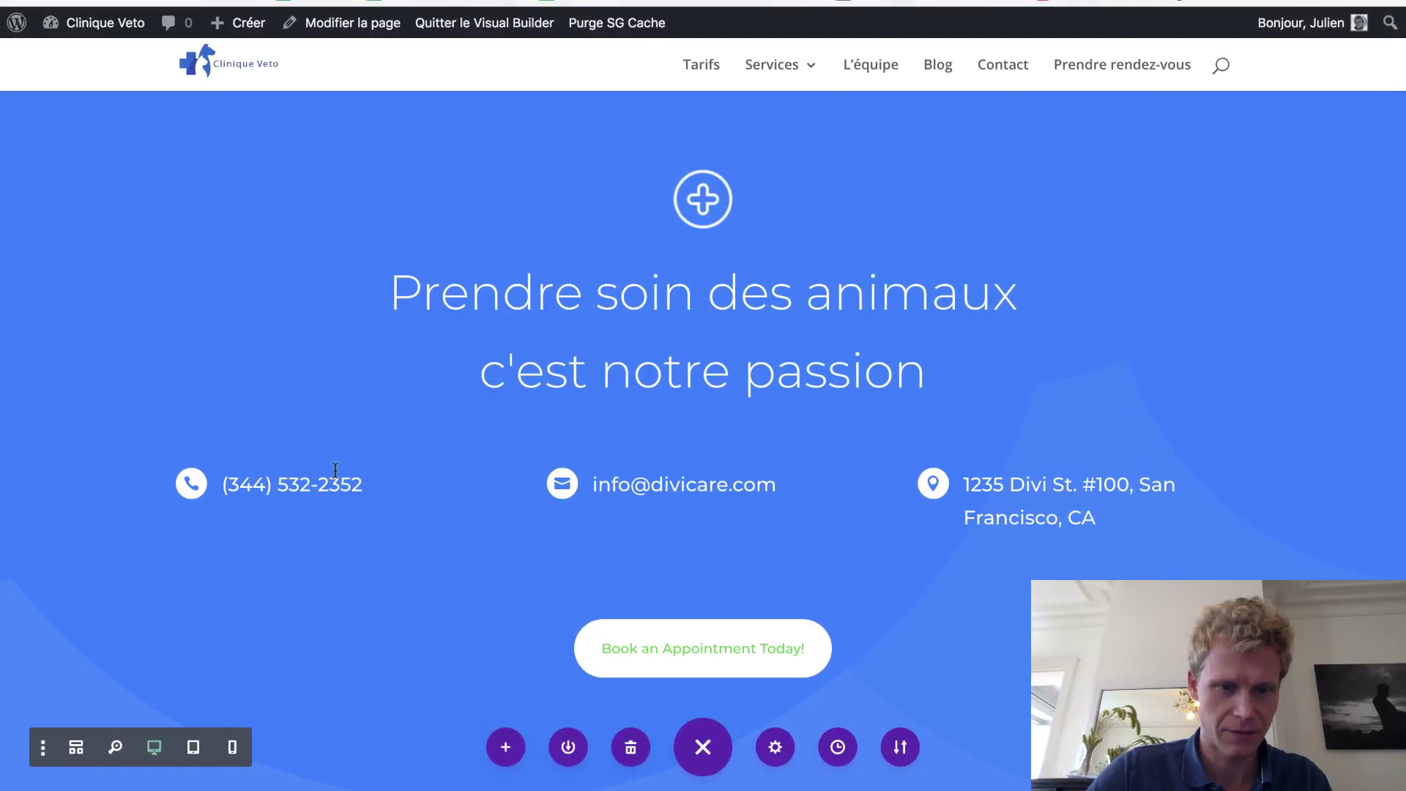
click(304, 478)
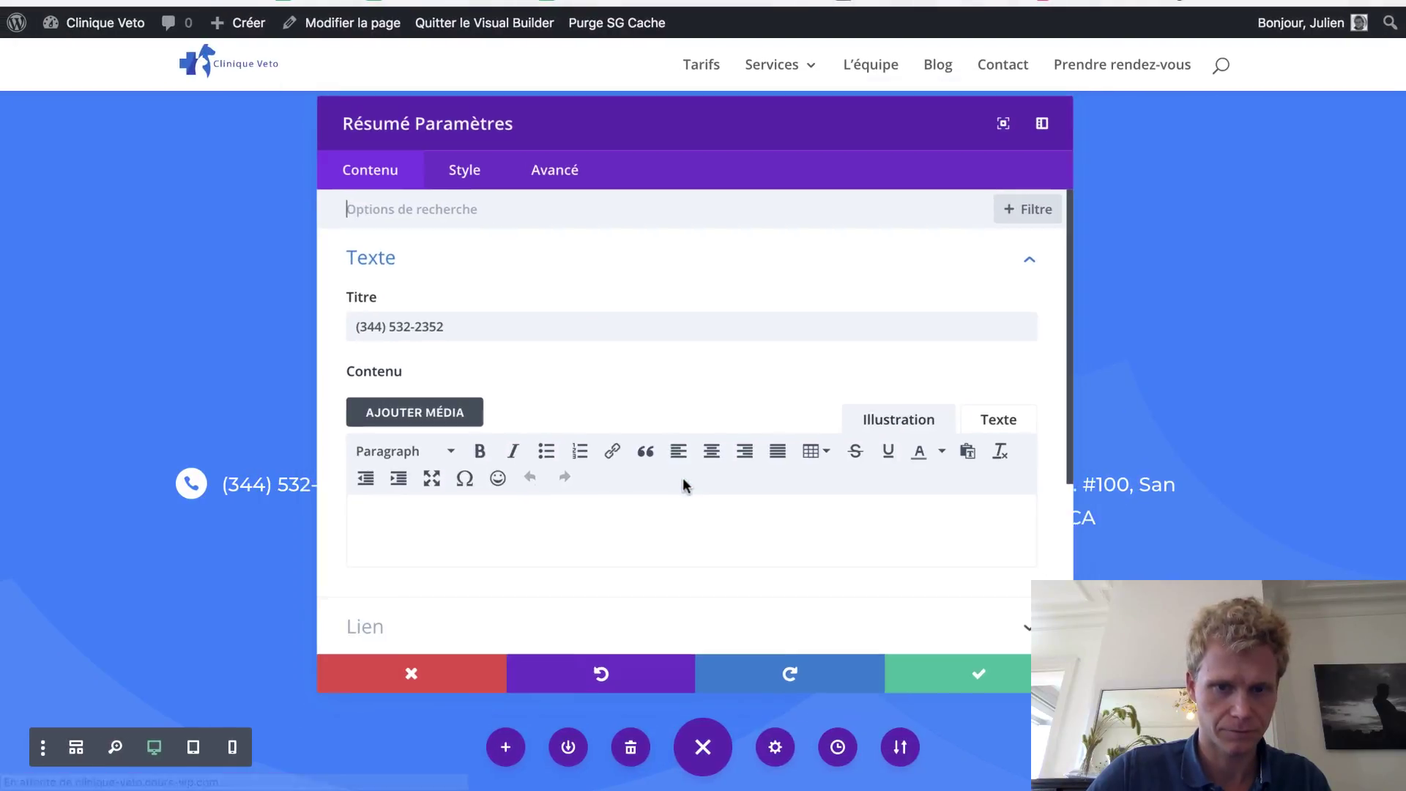
triple_click(530, 328)
key(ctrl+v)
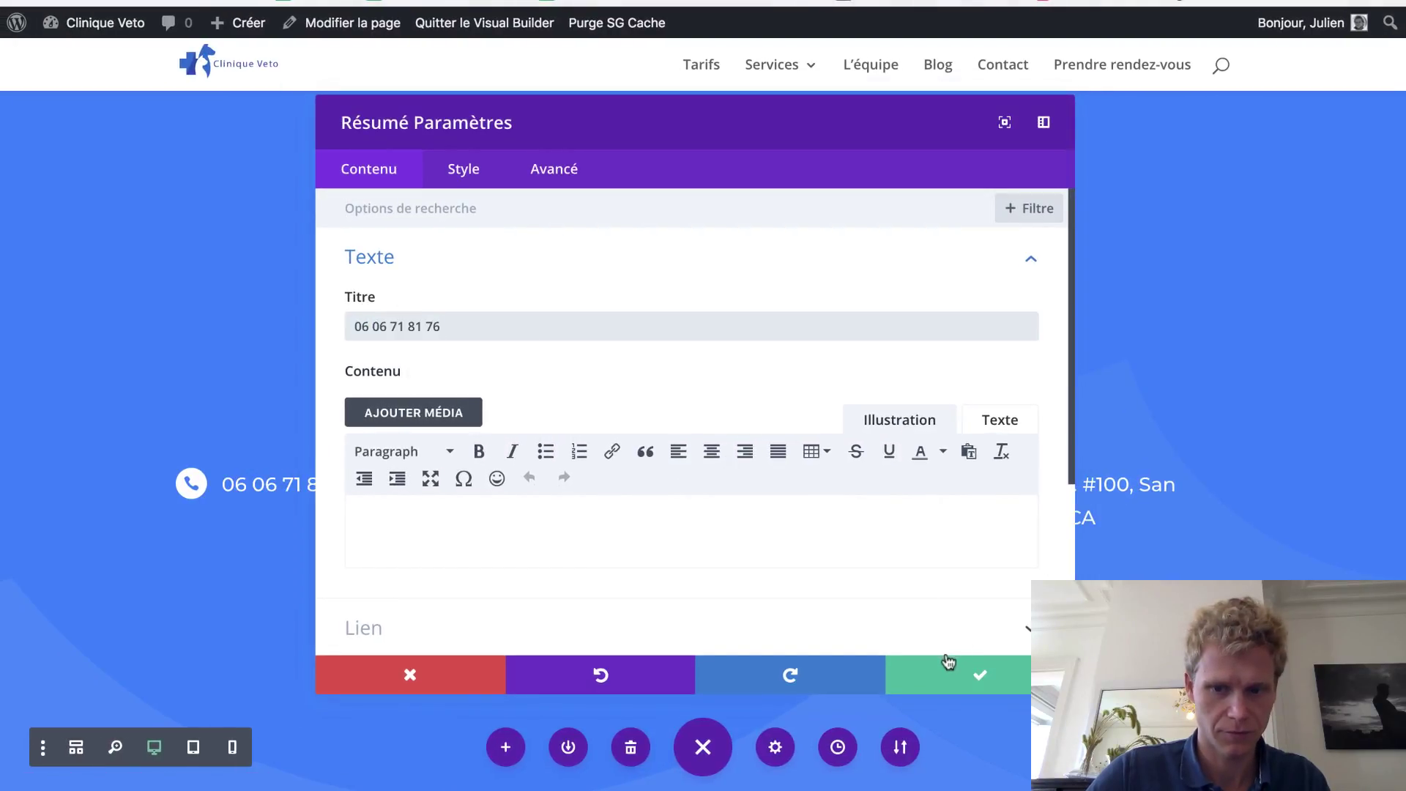
click(949, 661)
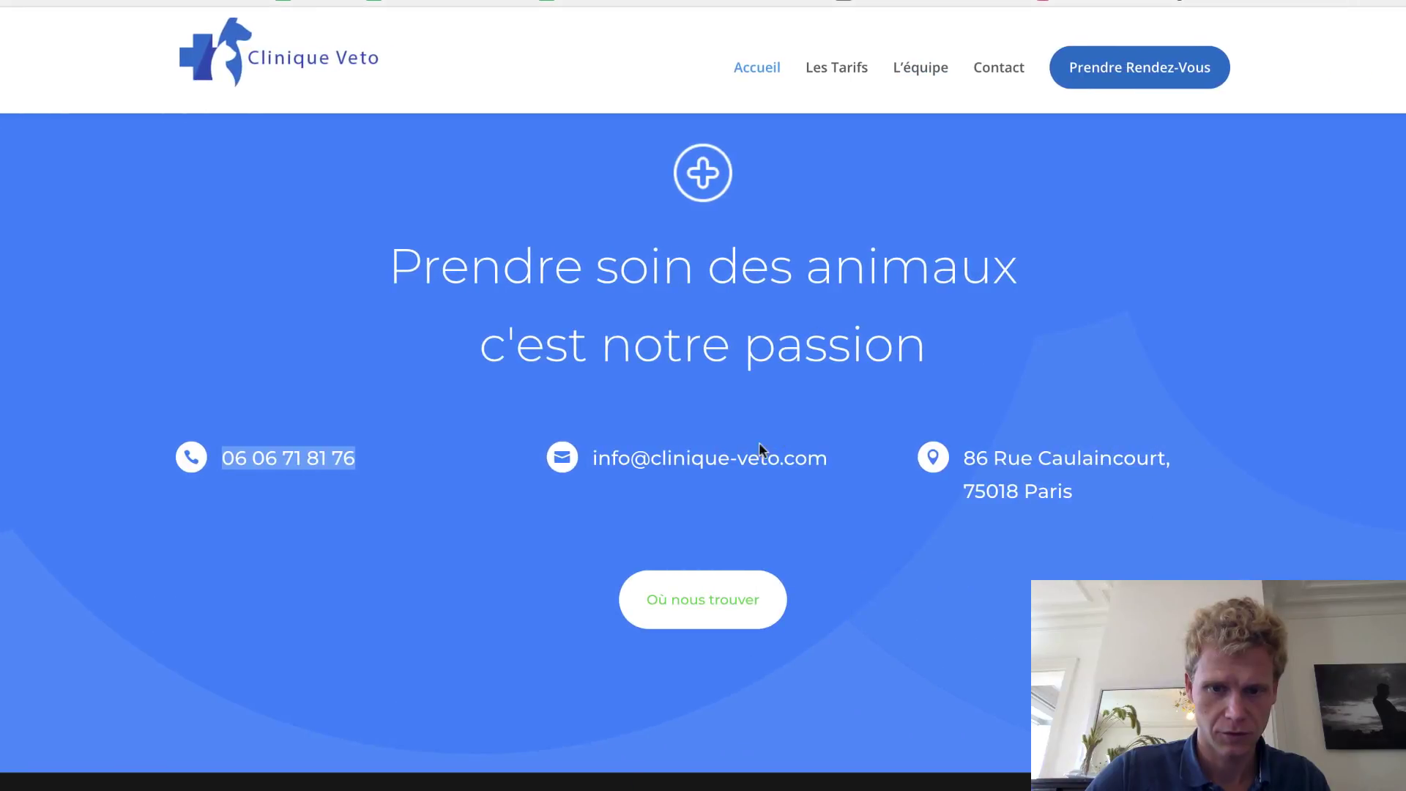
Replace the email block's title with the clinic's email address from the live site.
double_click(745, 452)
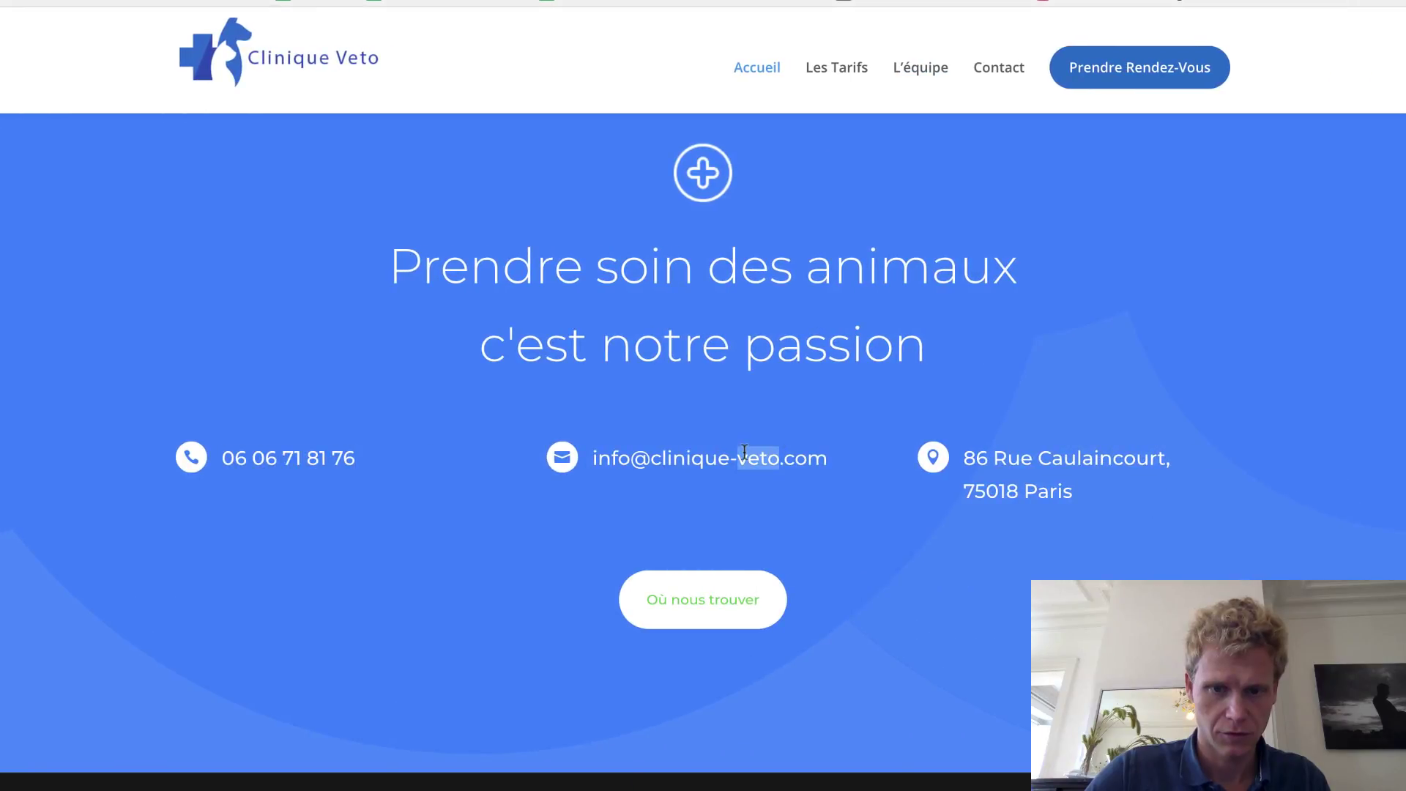
triple_click(744, 452)
key(ctrl+c)
key(ctrl+Left)
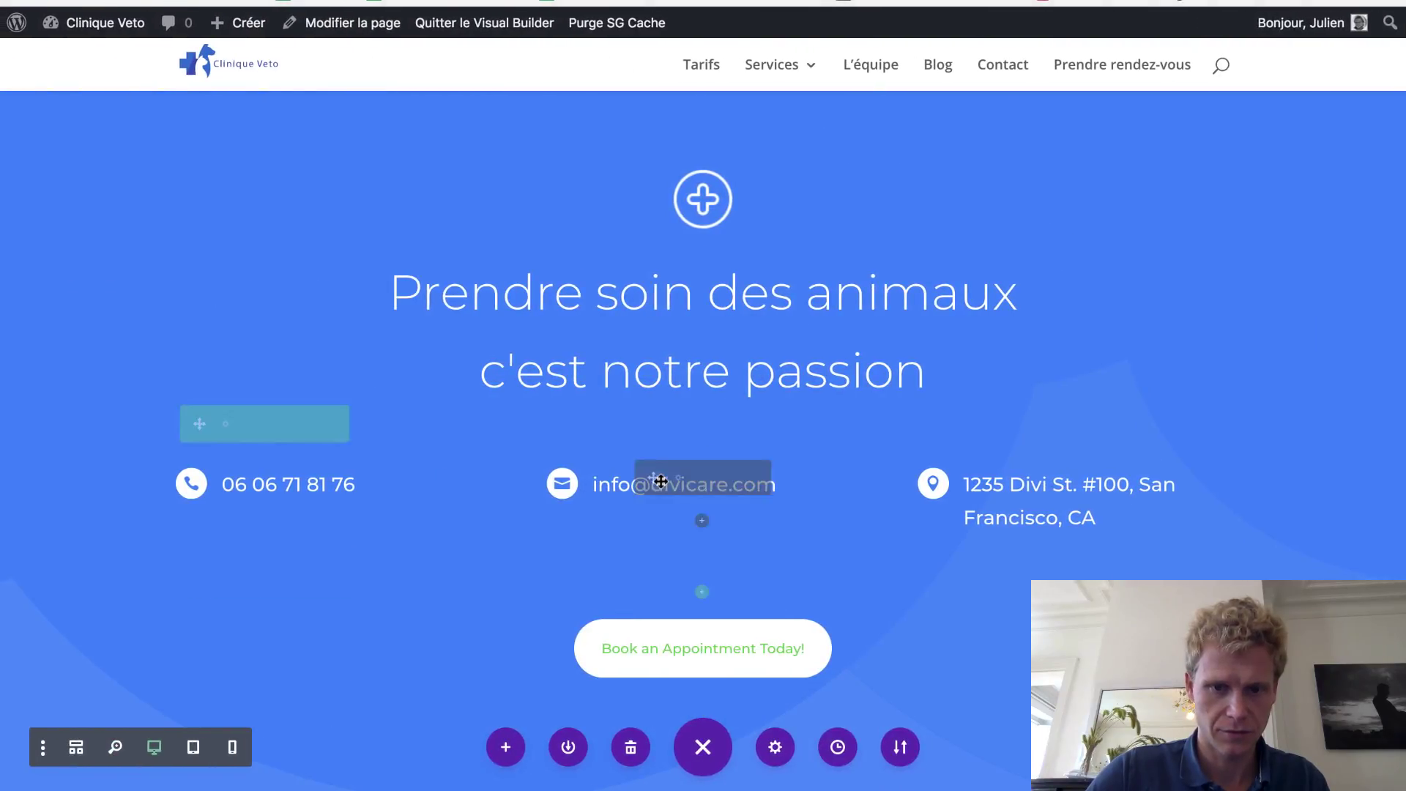
click(672, 480)
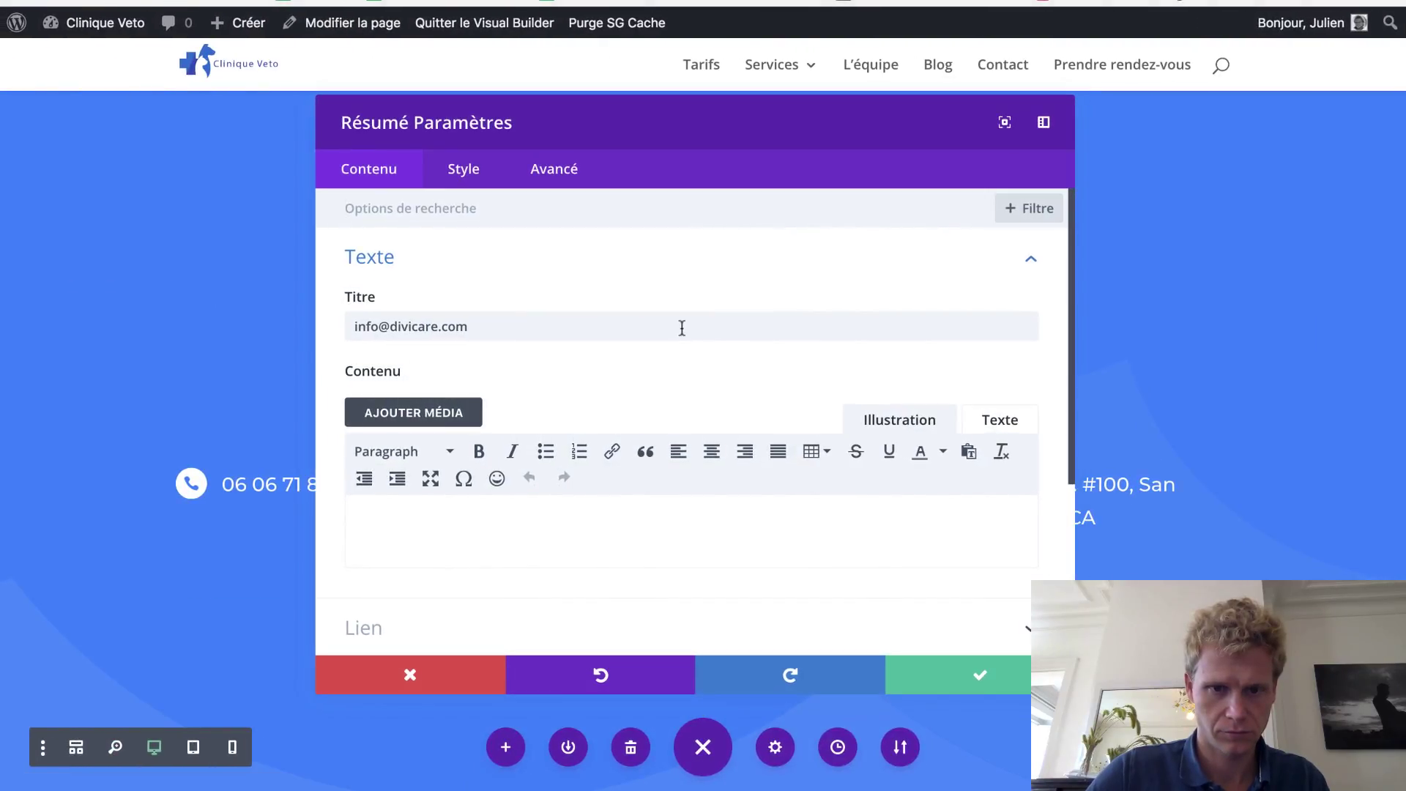
click(682, 329)
key(ctrl+a)
key(ctrl+v)
click(946, 663)
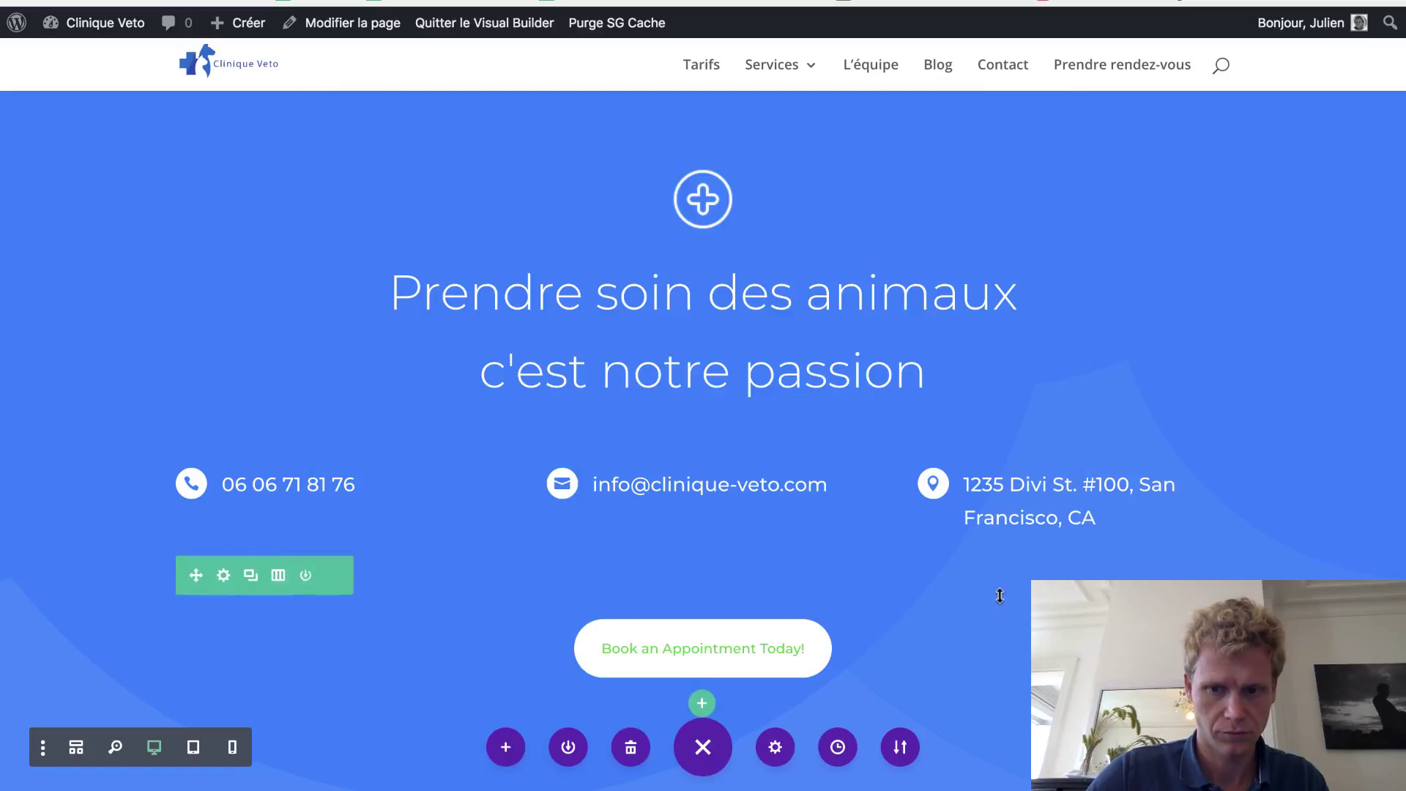
Replace the old San Francisco address block's title with the clinic's Paris address.
key(ctrl+Right)
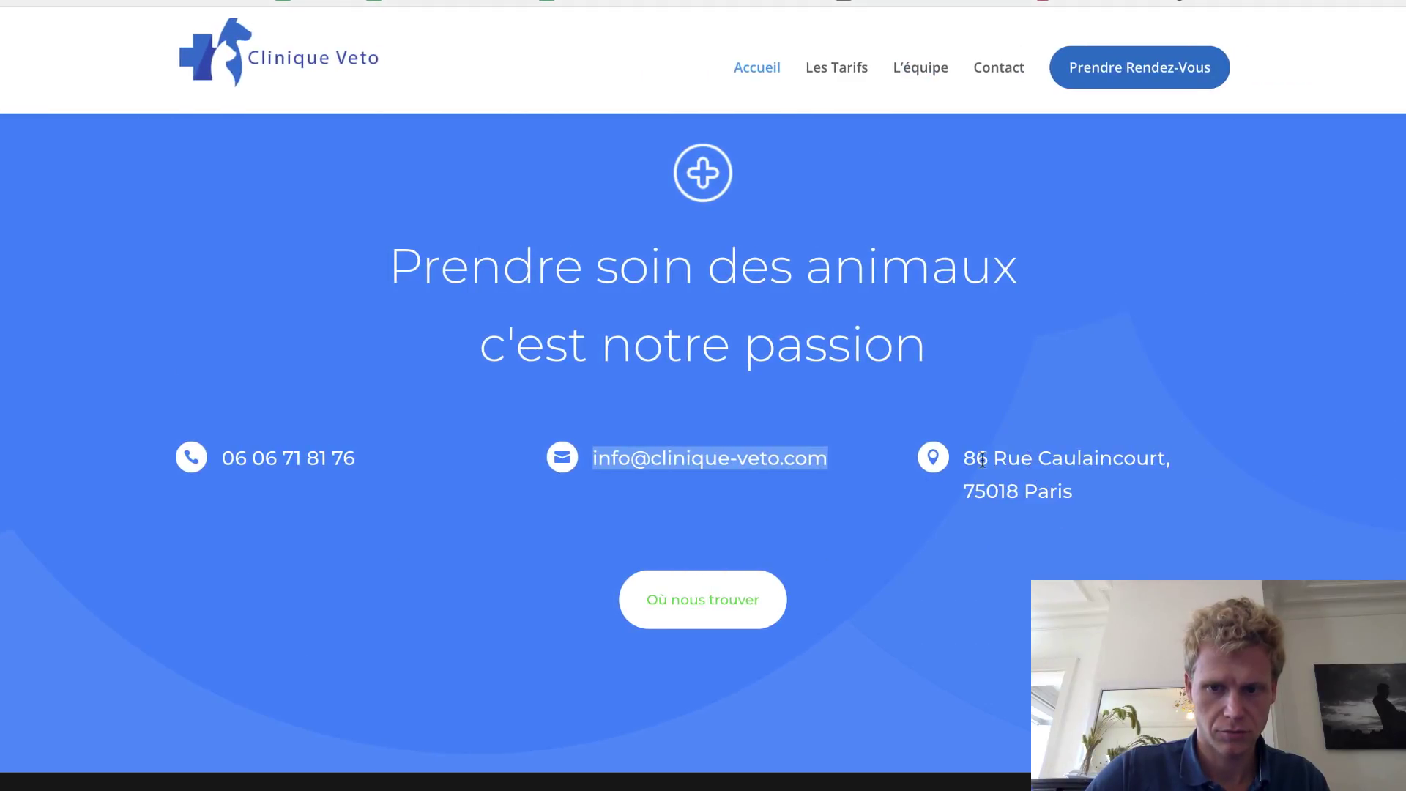
drag(964, 459, 1087, 497)
key(ctrl+c)
key(ctrl+Left)
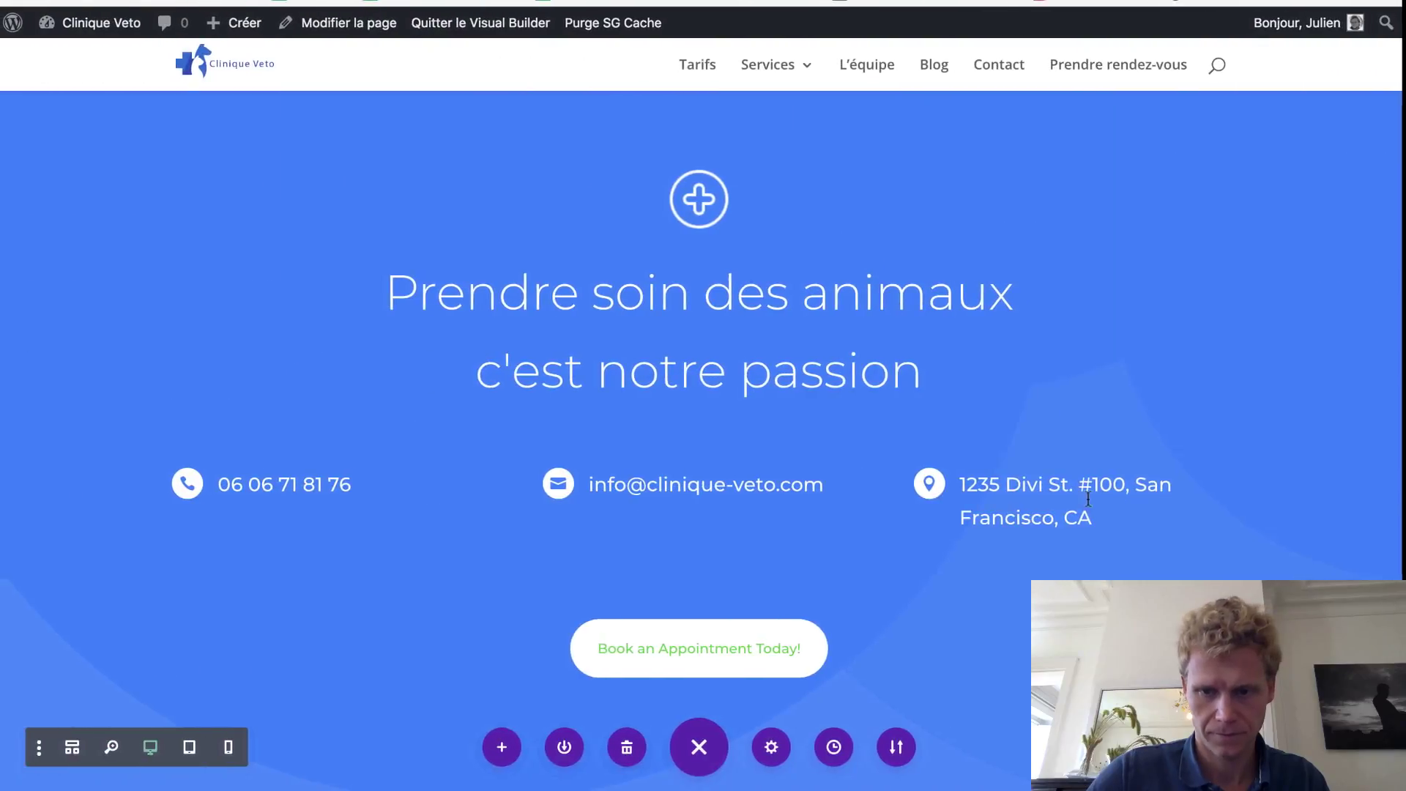
click(967, 484)
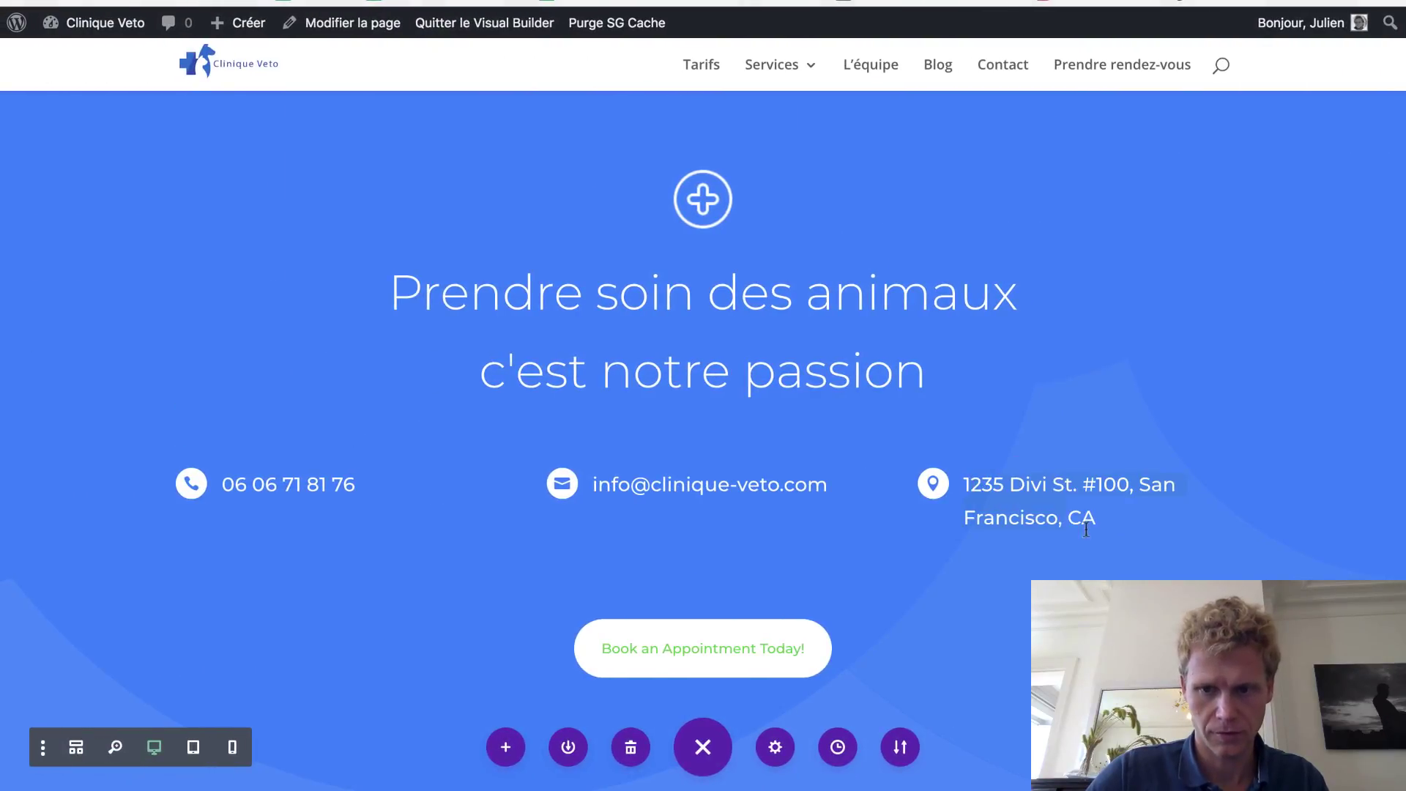
key(BackSpace)
key(ctrl+v)
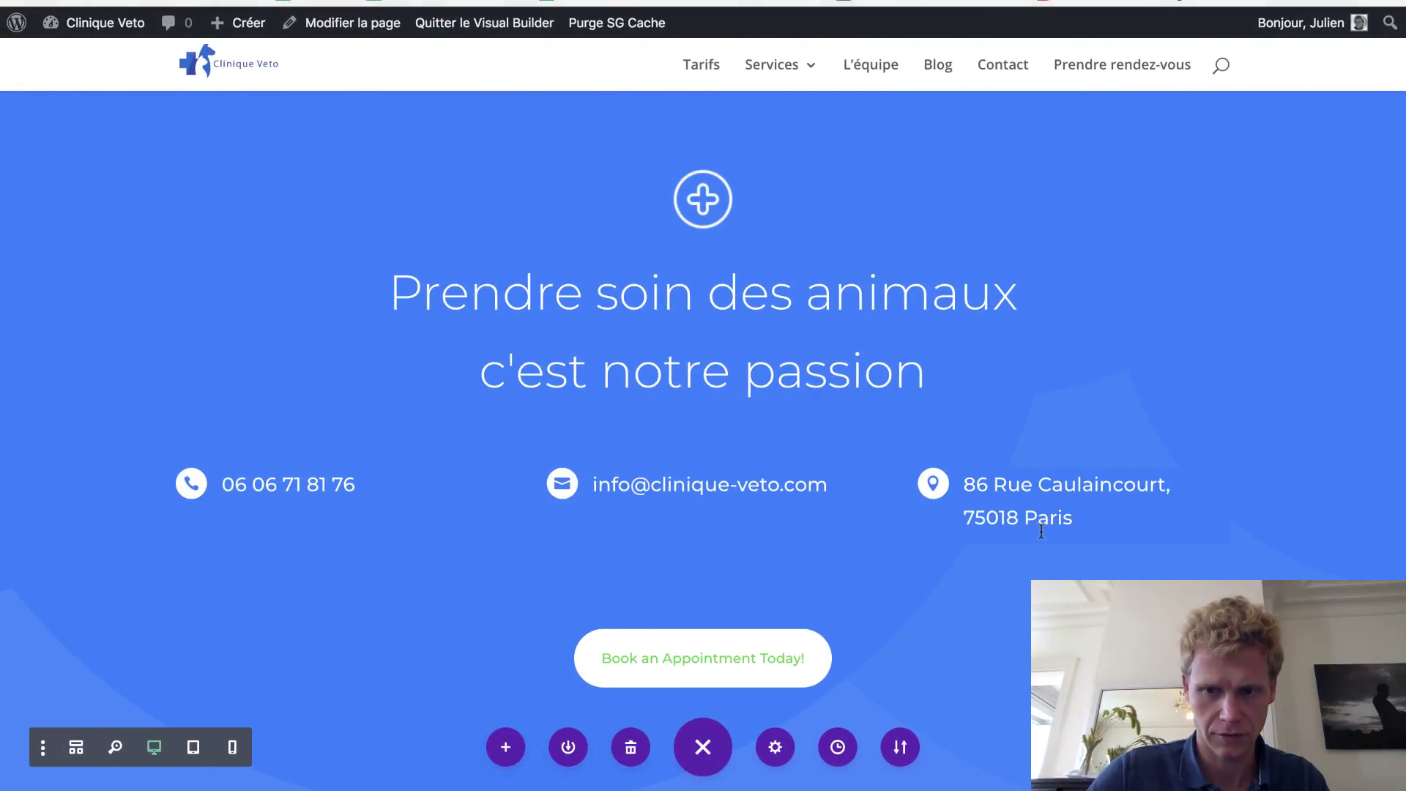
key(ctrl+z)
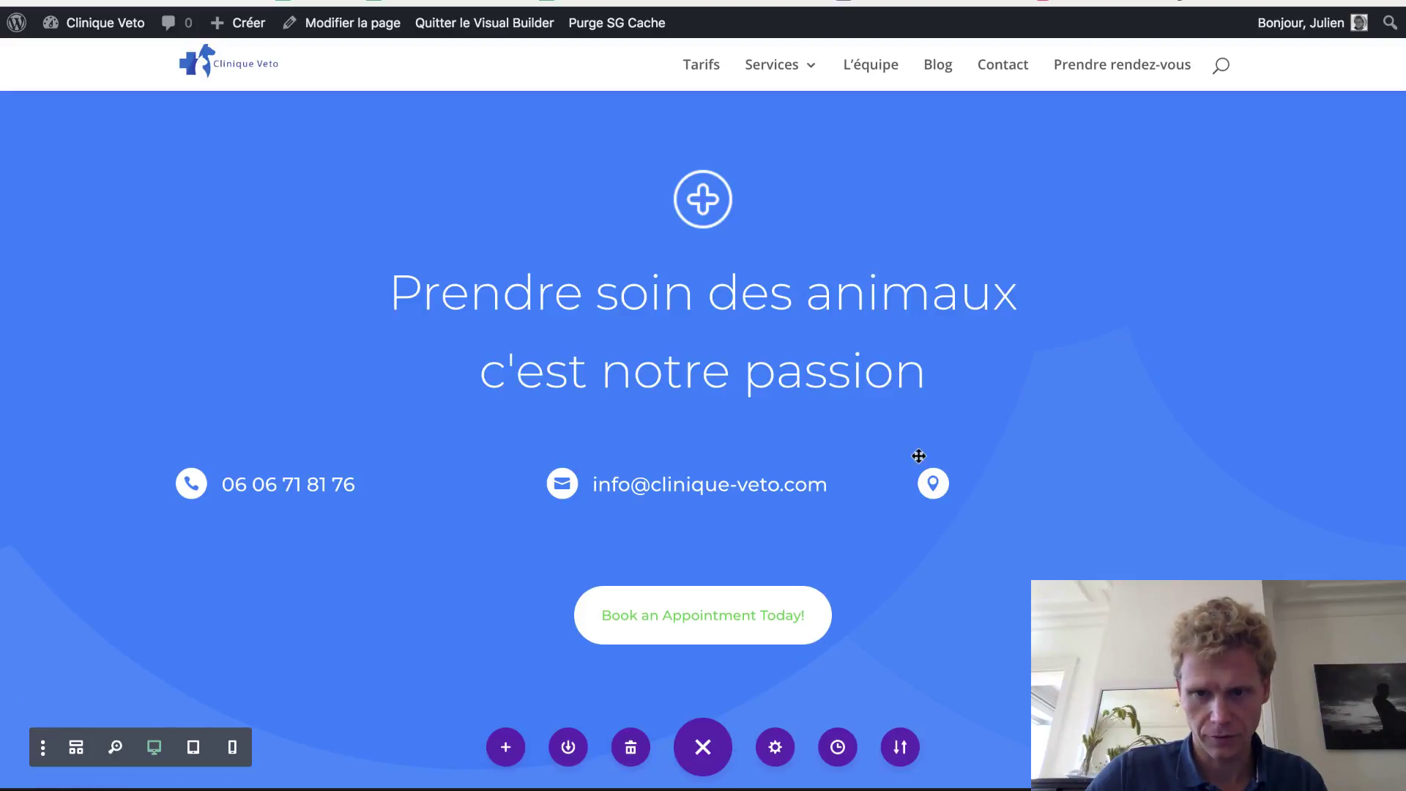
key(ctrl+z)
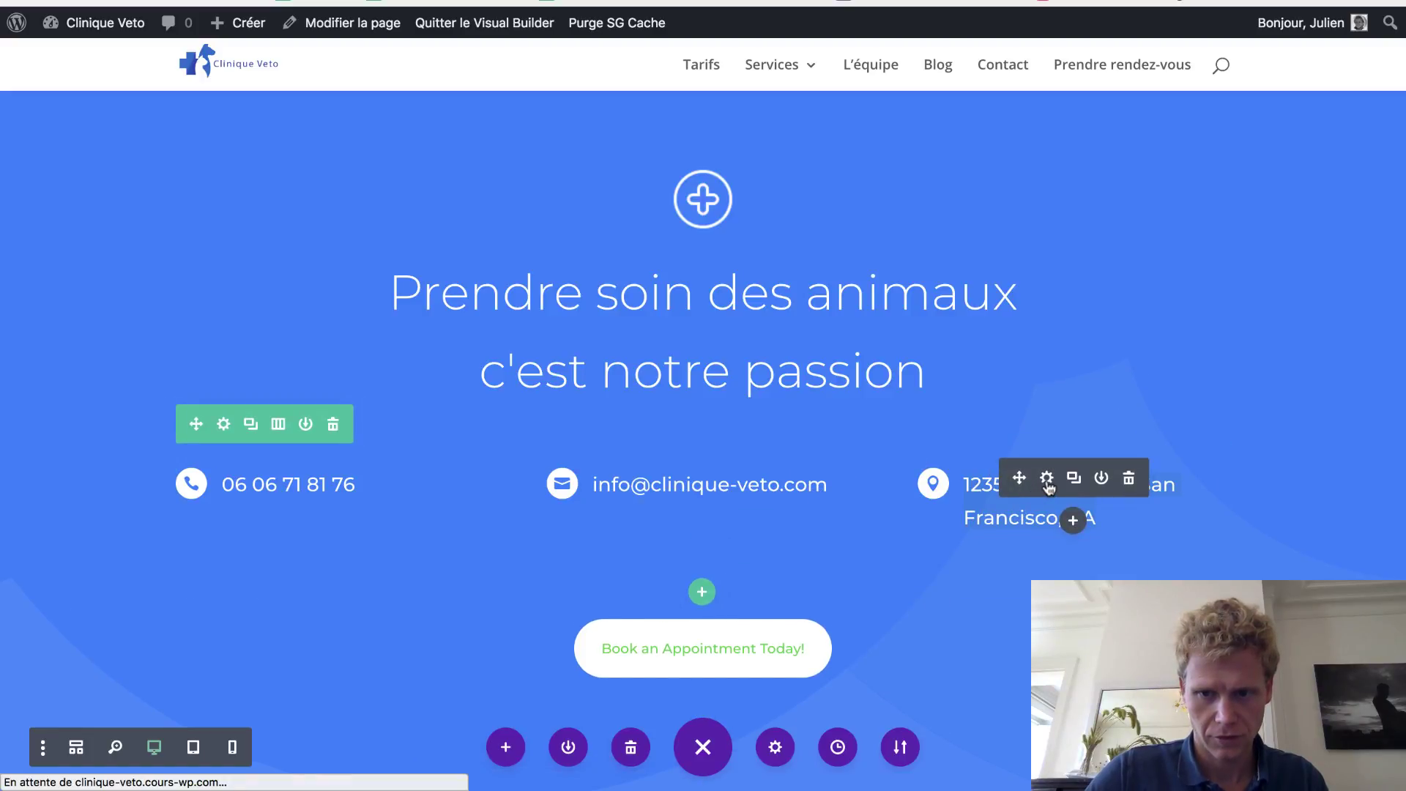
click(1047, 479)
triple_click(708, 327)
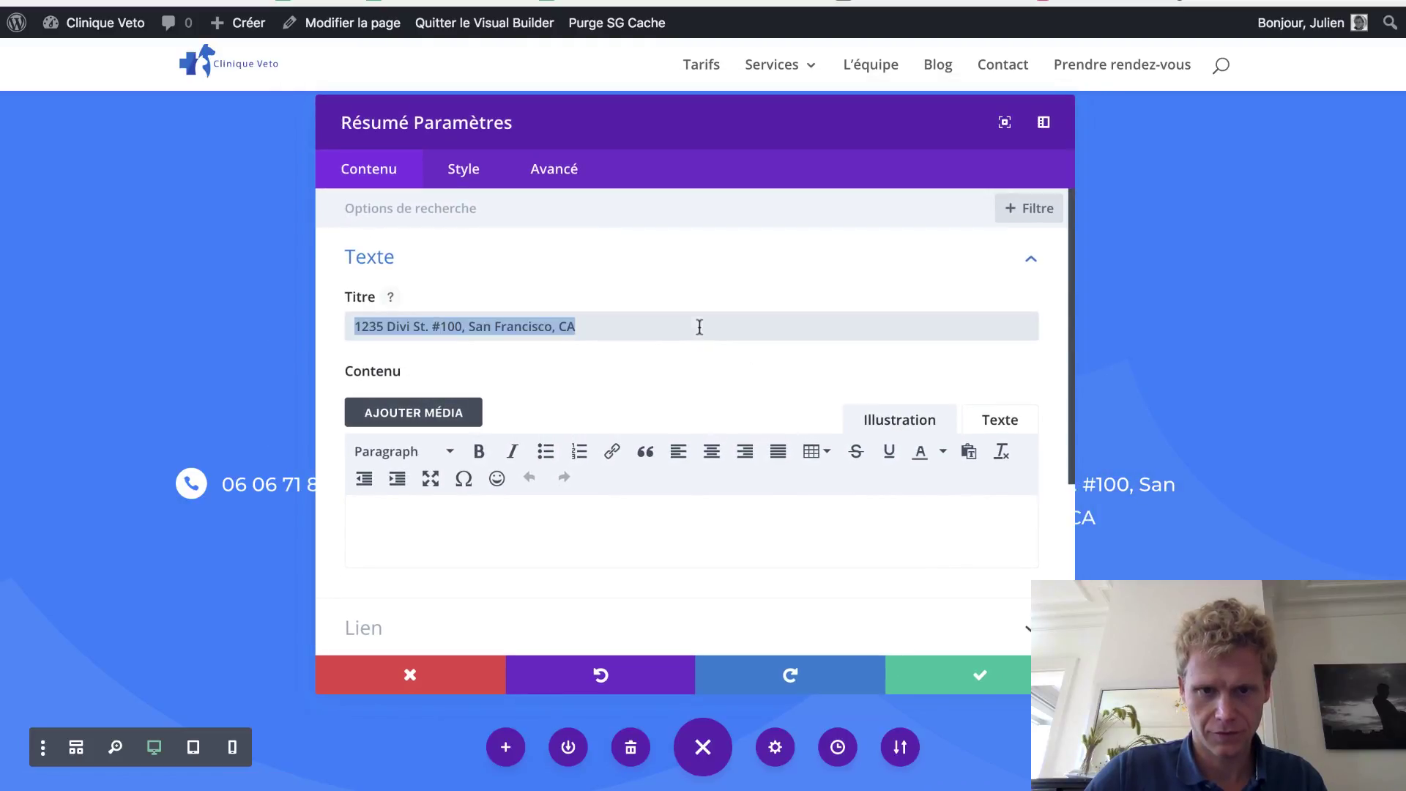
text(86 Rue Caulaincourt, 75018 Paris)
click(919, 687)
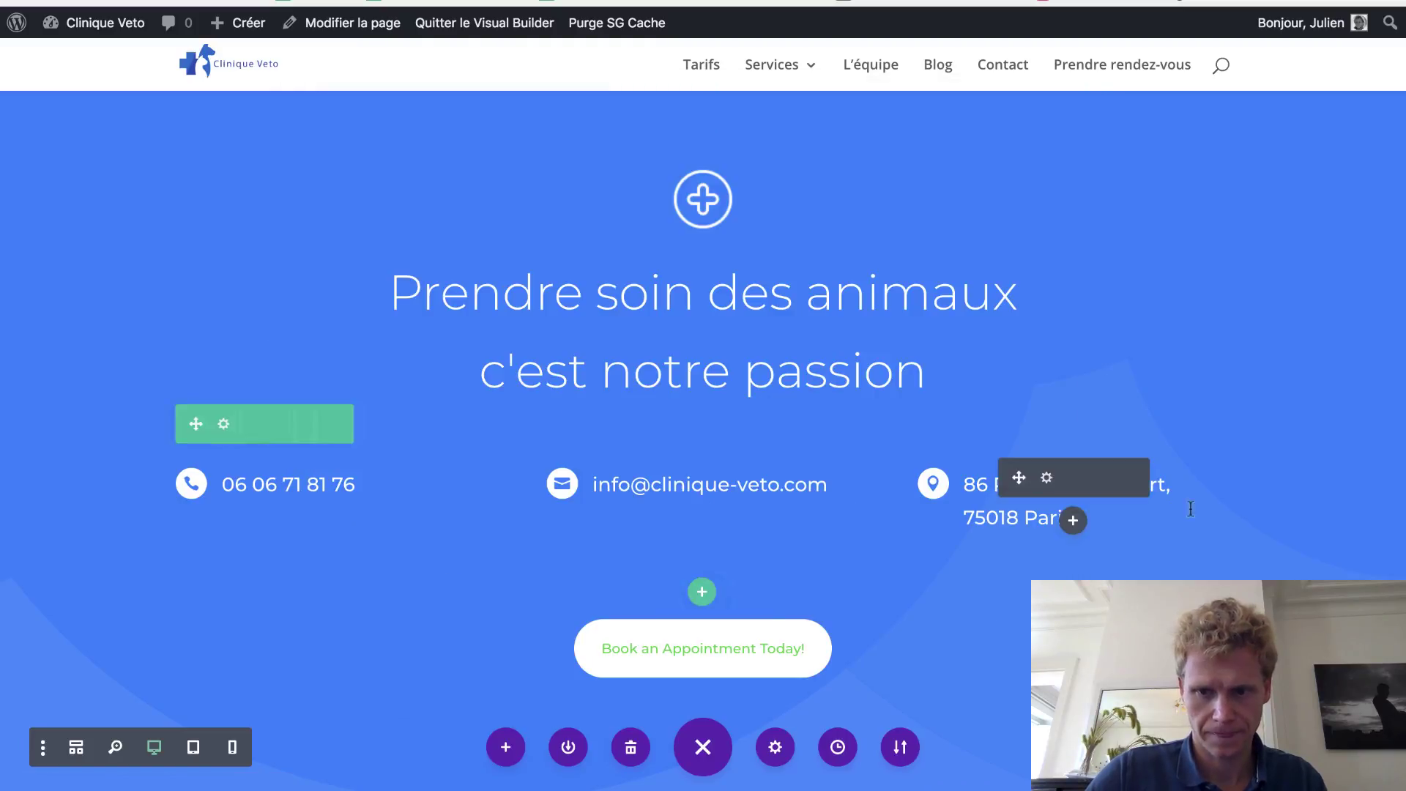
Relabel the hero button 'Où nous trouver ?' and set its link URL to /contact/.
scroll(693, 449, down, 1)
key(ctrl+Right)
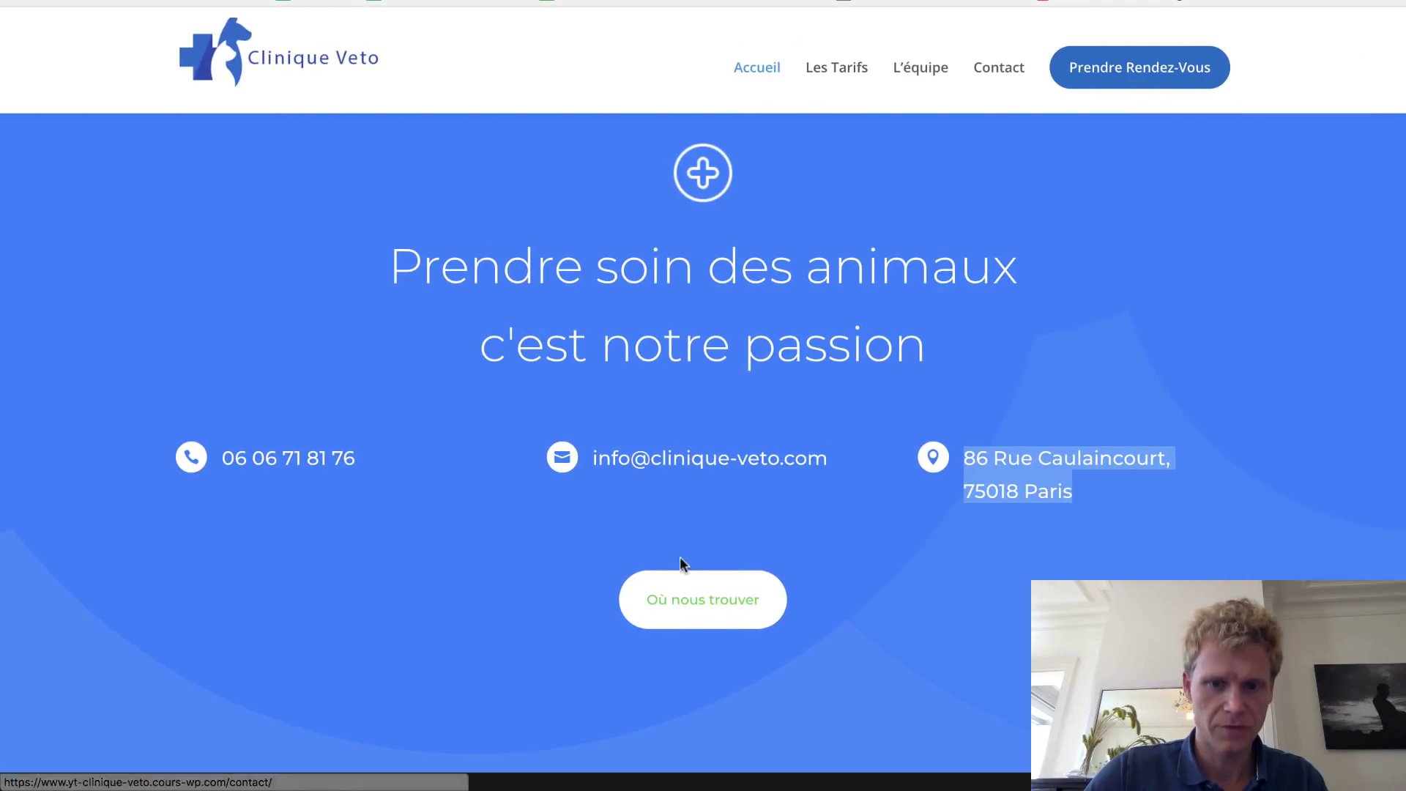
key(ctrl+Left)
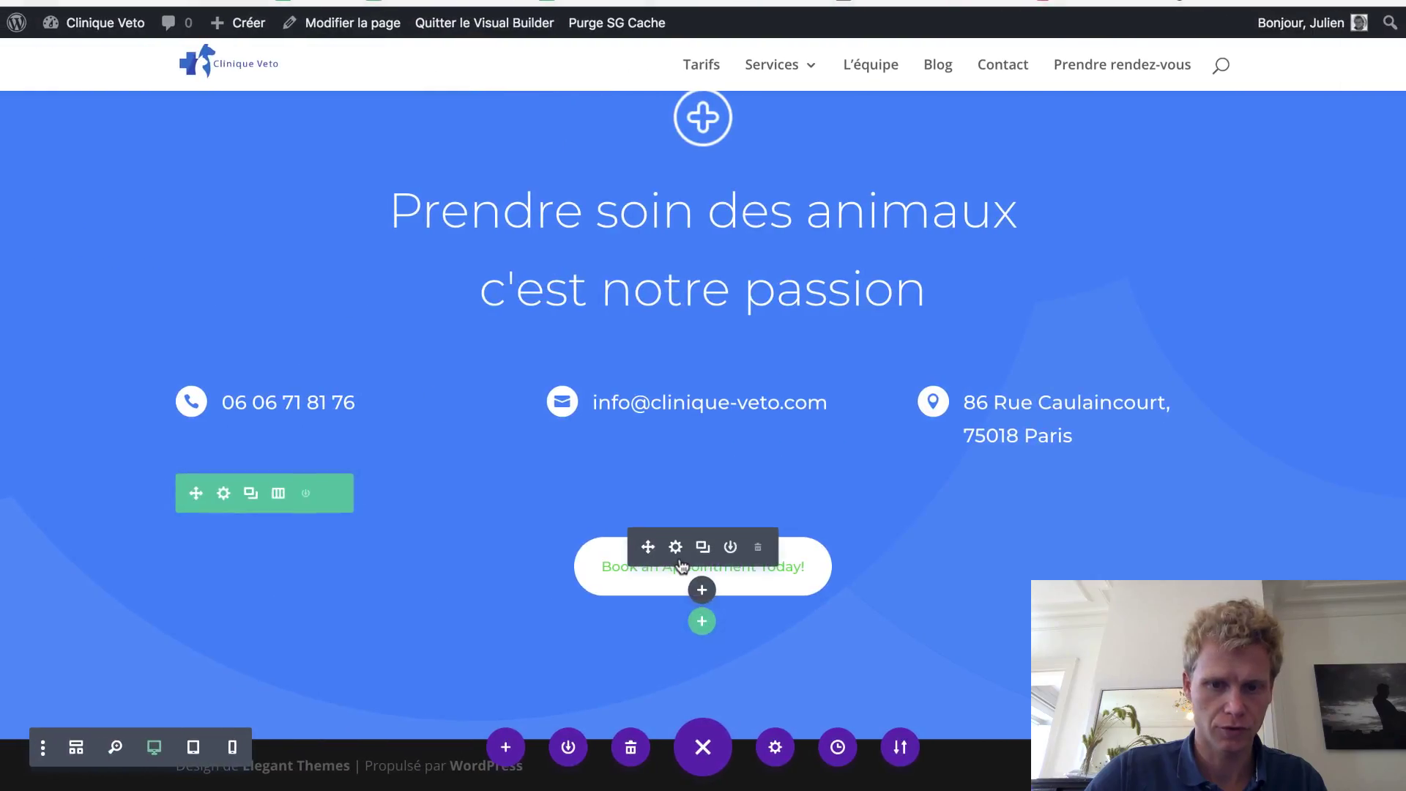
click(673, 546)
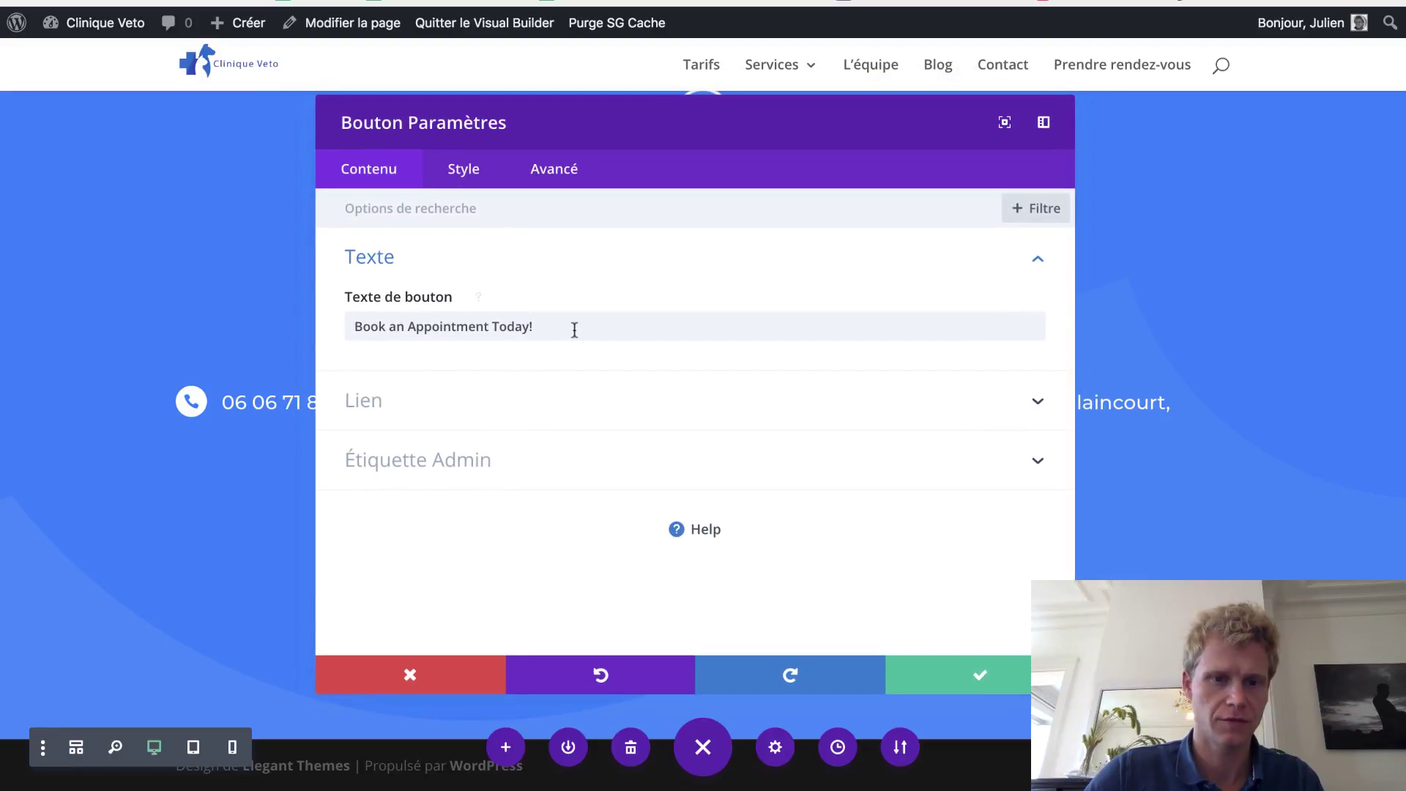
triple_click(482, 330)
text(O)
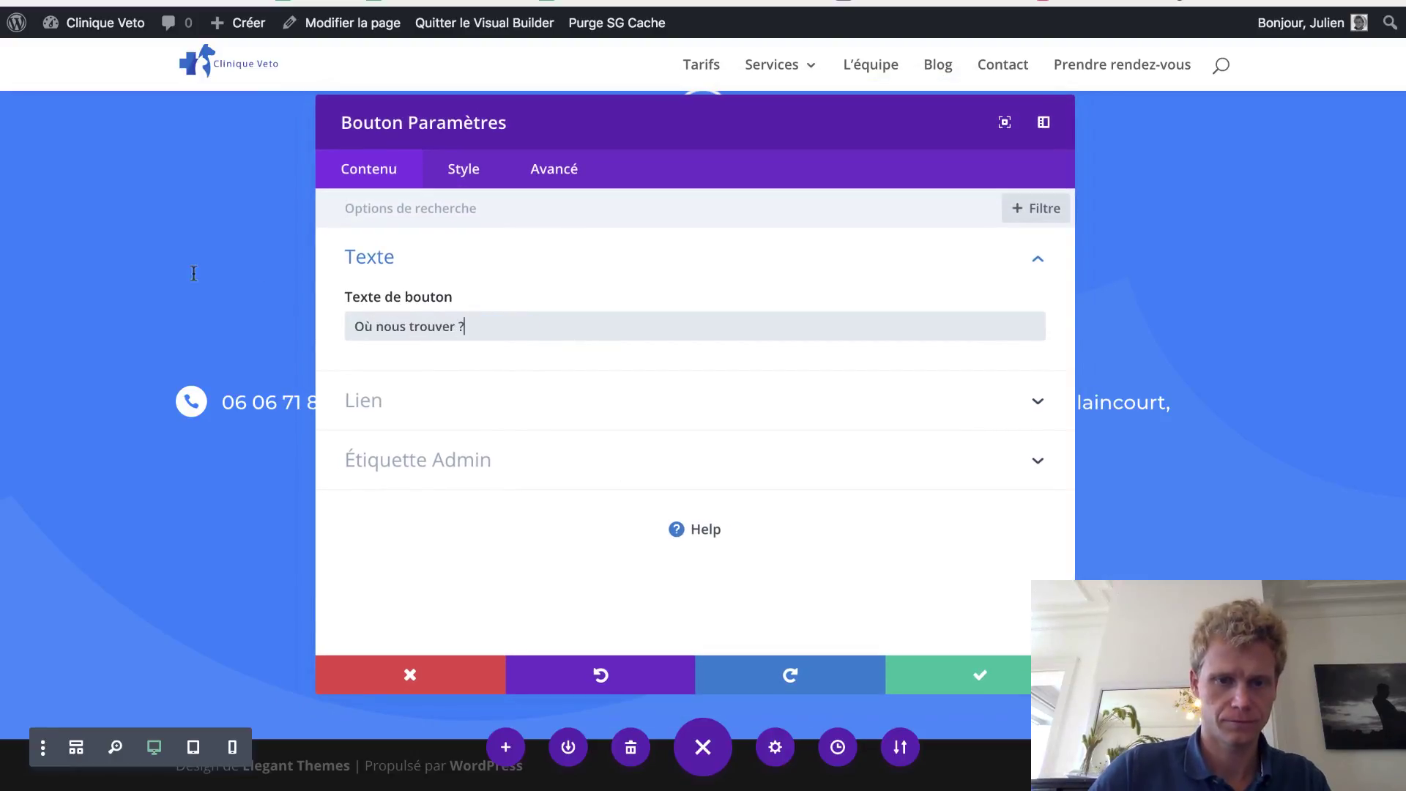
click(424, 388)
click(449, 387)
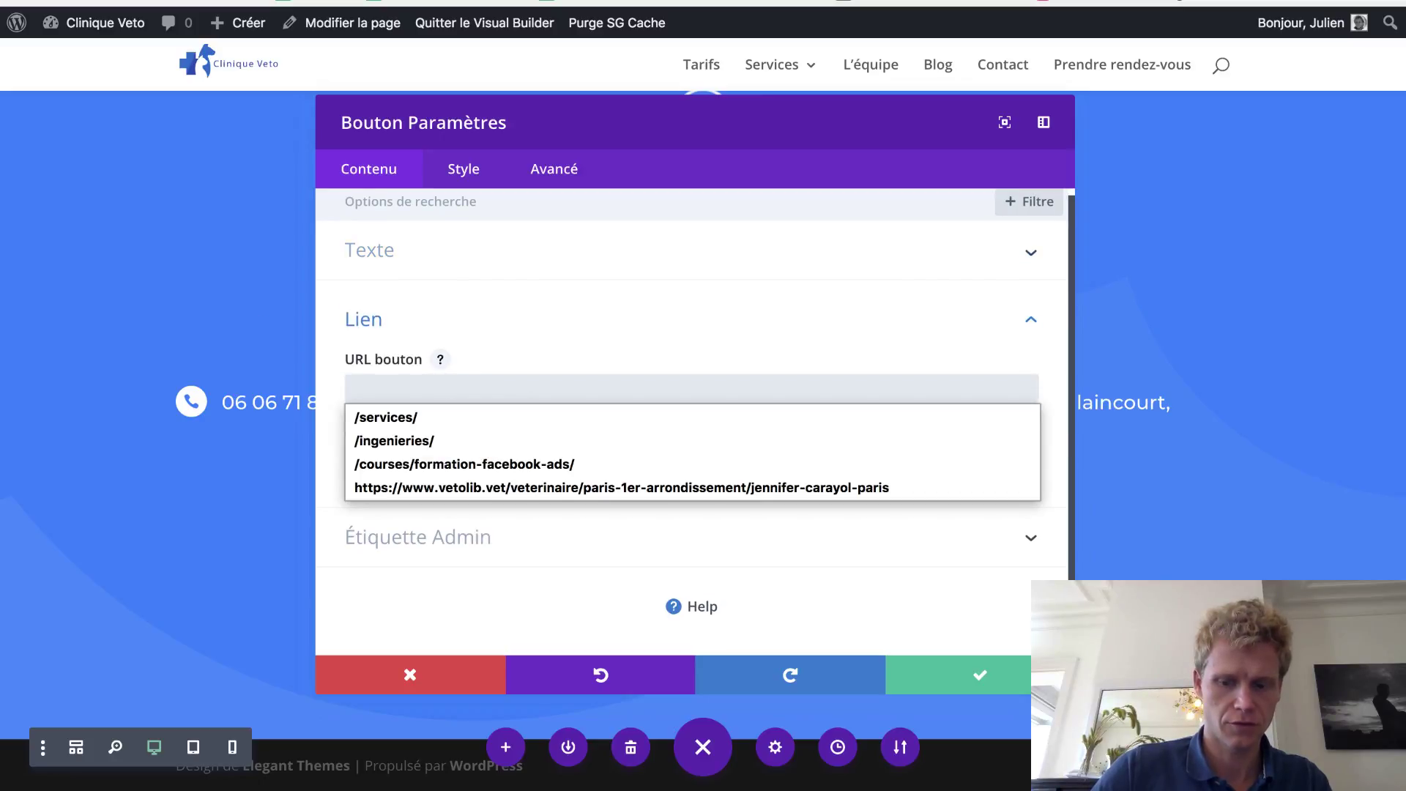
text(/contact/)
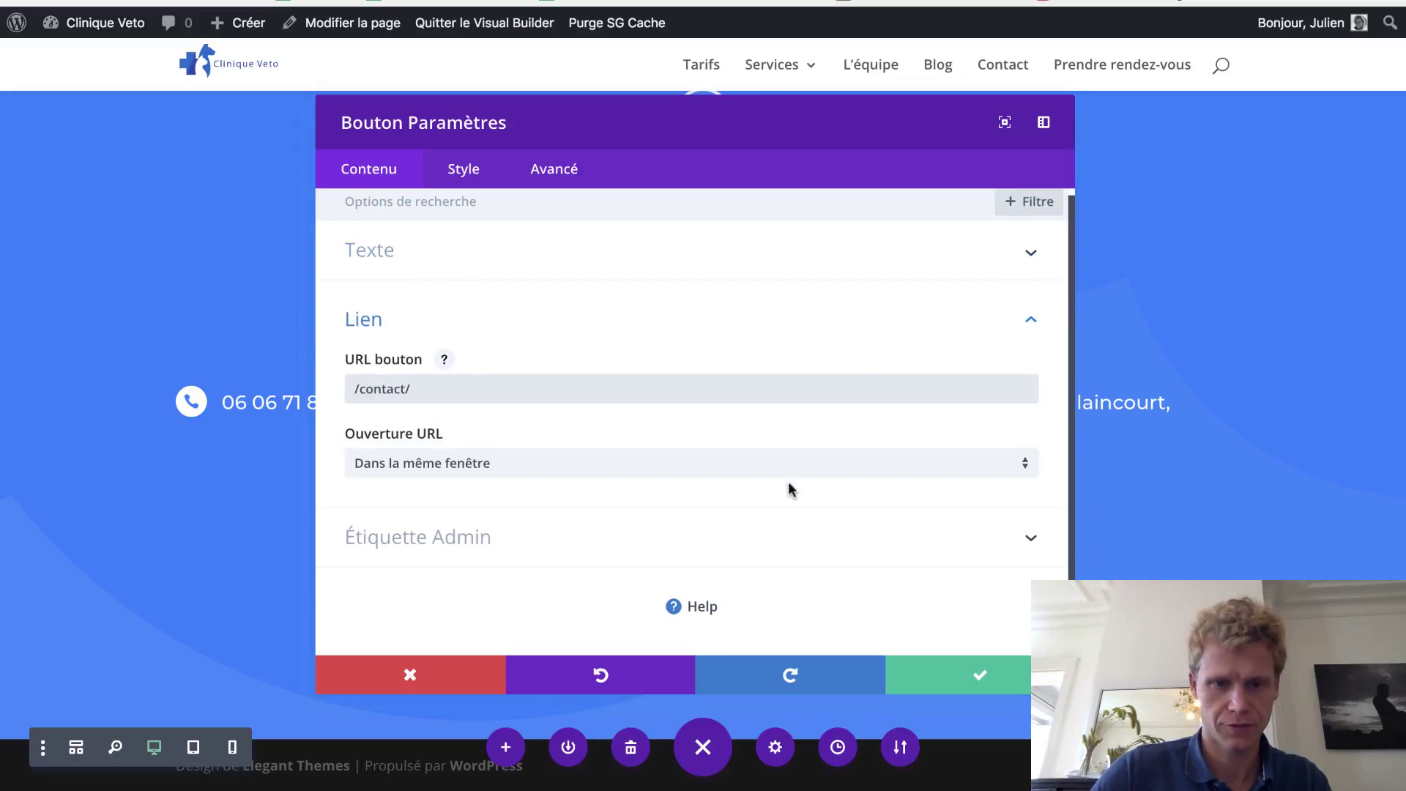
click(914, 683)
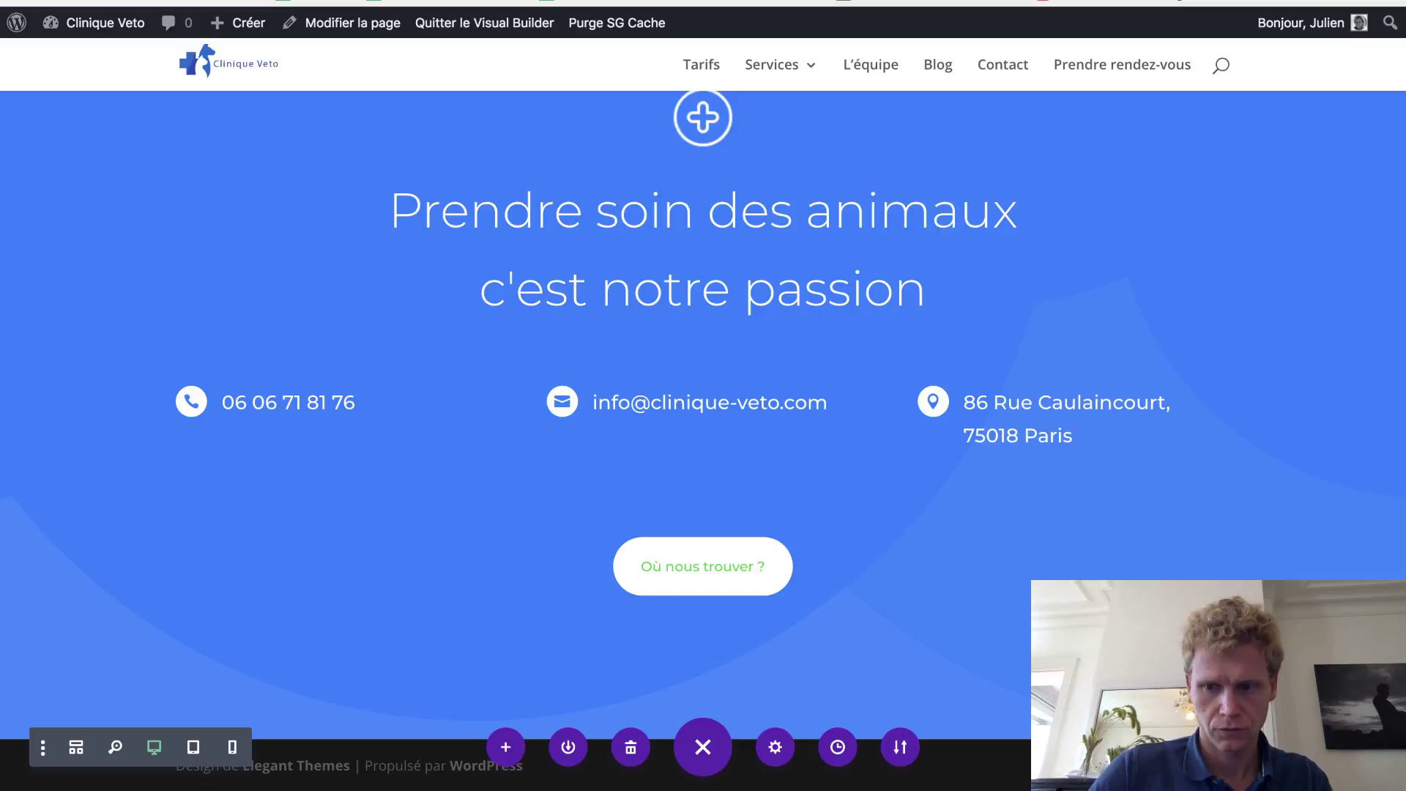
scroll(1220, 377, up, 15)
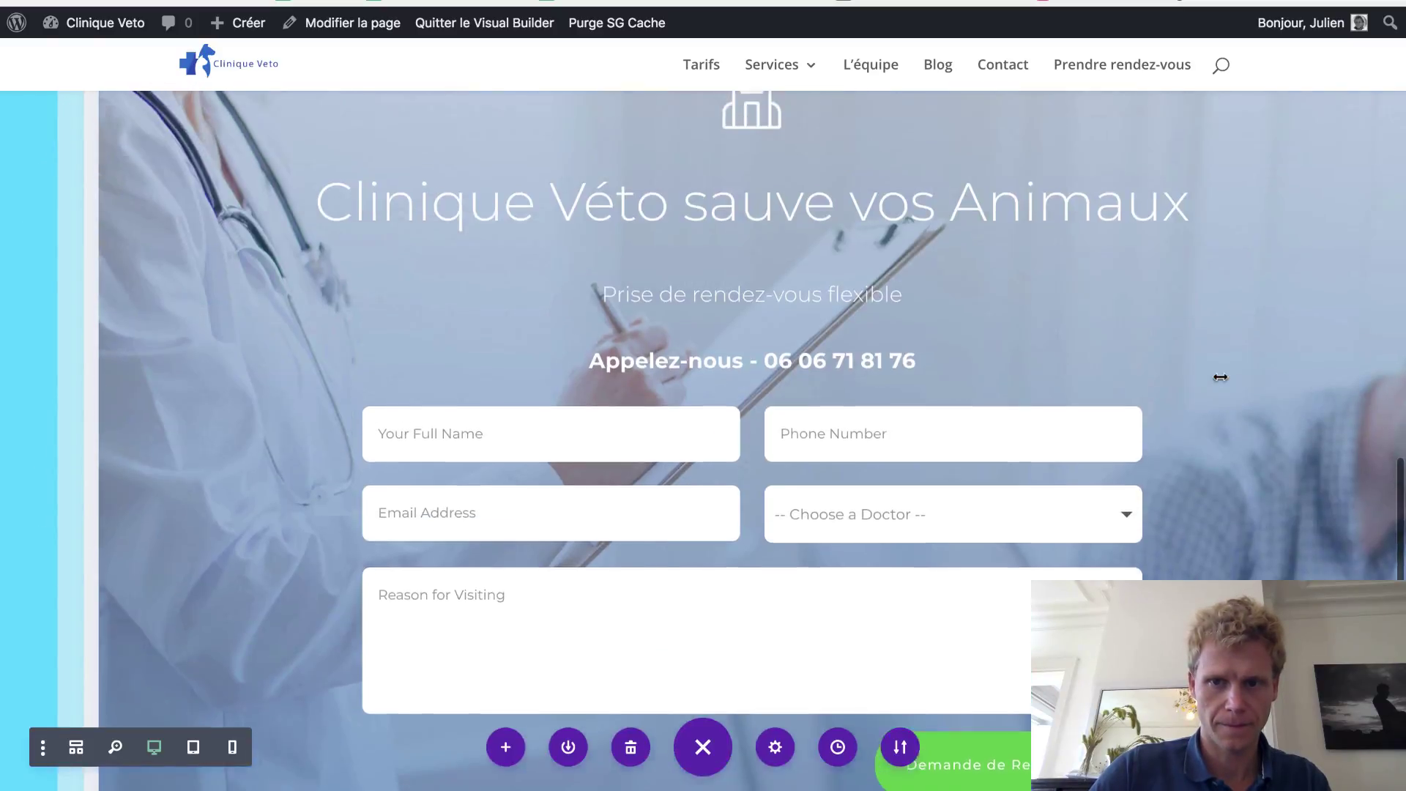
scroll(1220, 377, up, 10)
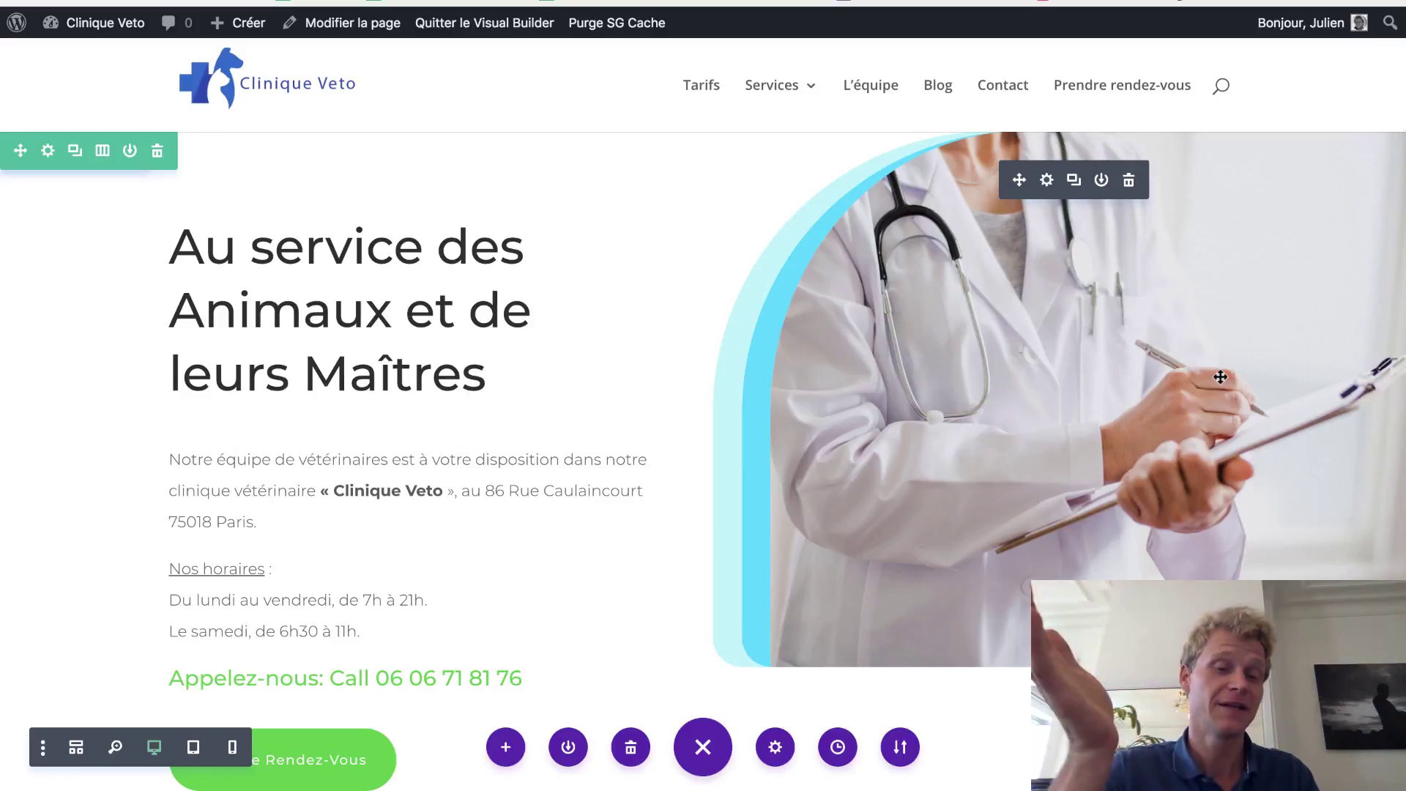
scroll(1220, 377, down, 8)
scroll(1221, 377, down, 15)
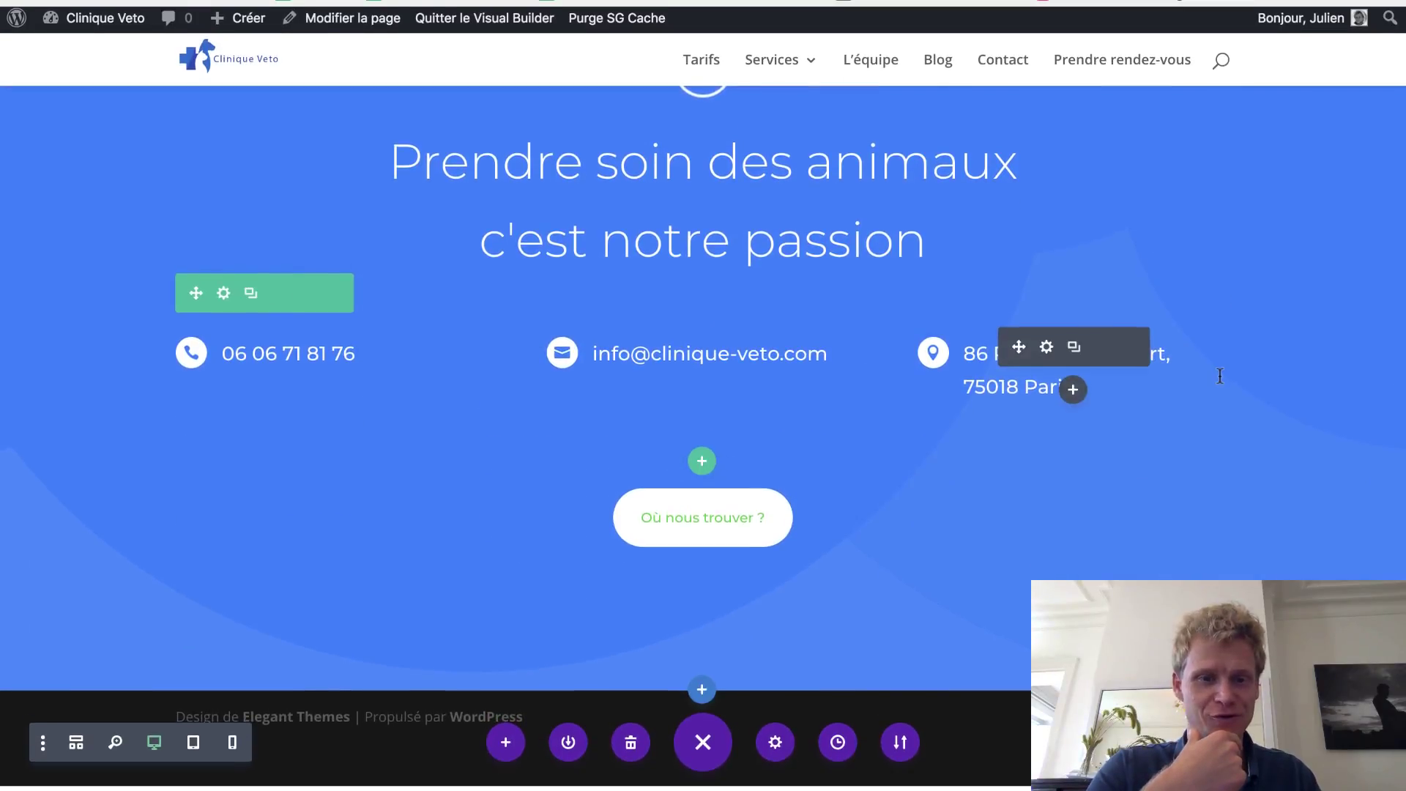
scroll(1221, 377, up, 10)
scroll(1220, 378, up, 5)
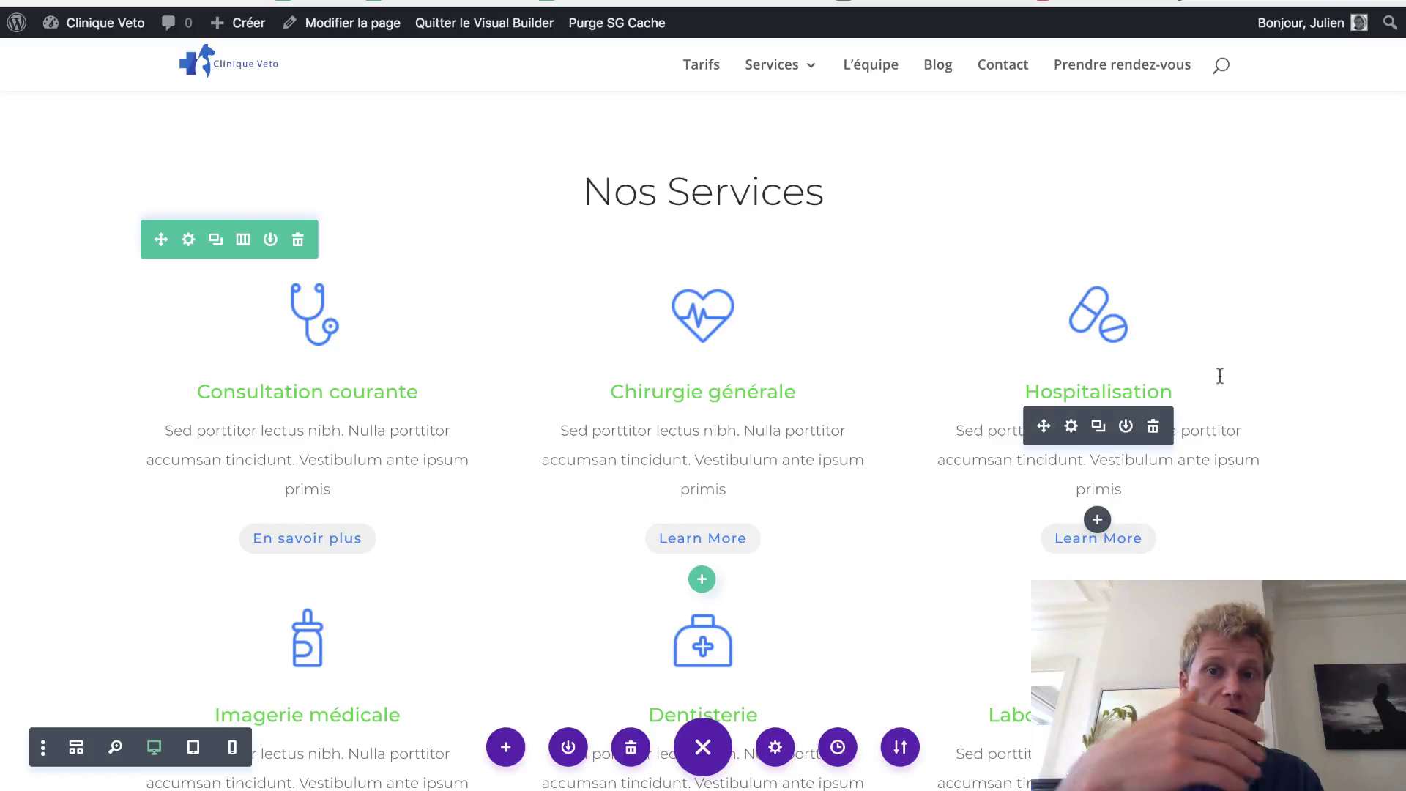
scroll(1220, 376, up, 7)
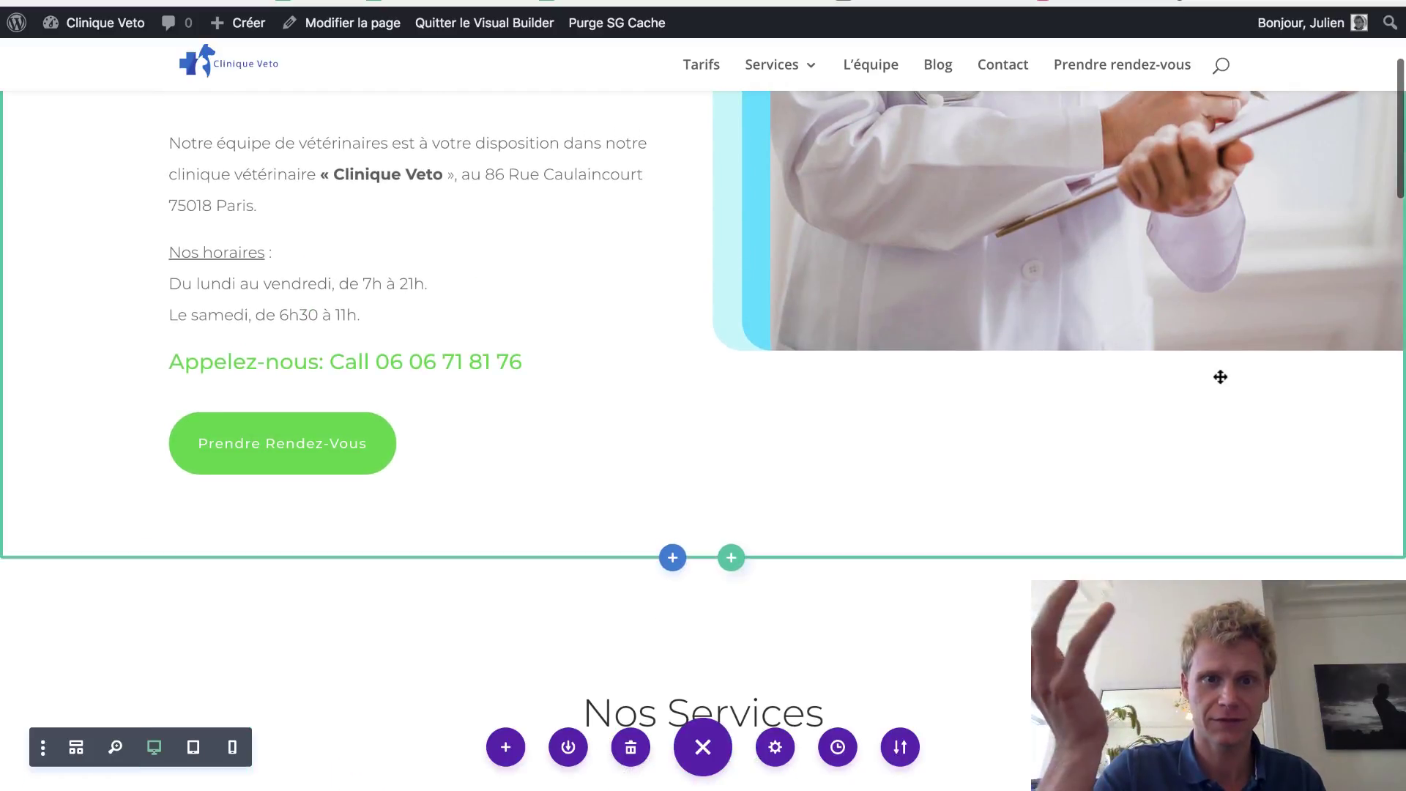
scroll(1221, 377, up, 5)
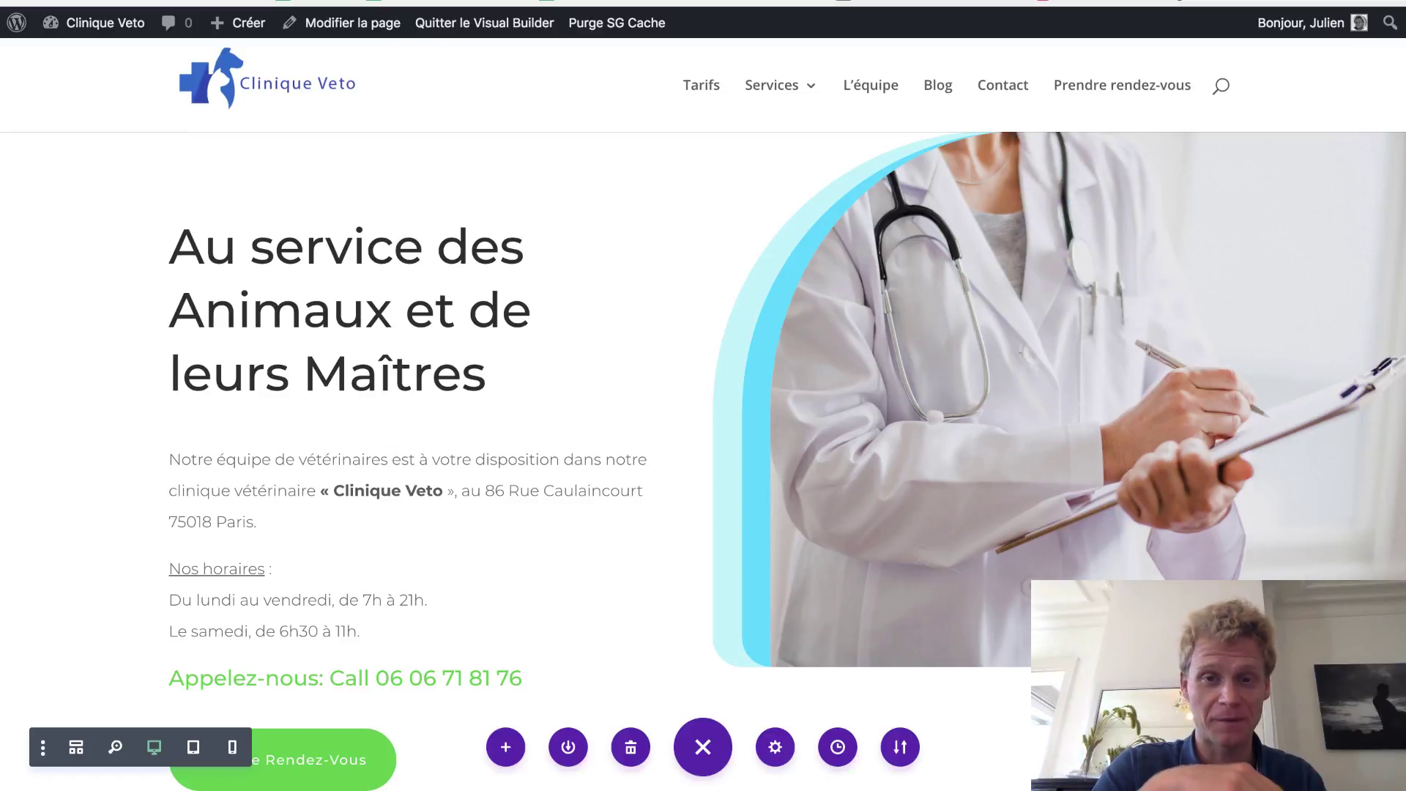
Open the Tarifs page in the Visual Builder and browse premade layouts to the Doctor's Office pack.
click(704, 105)
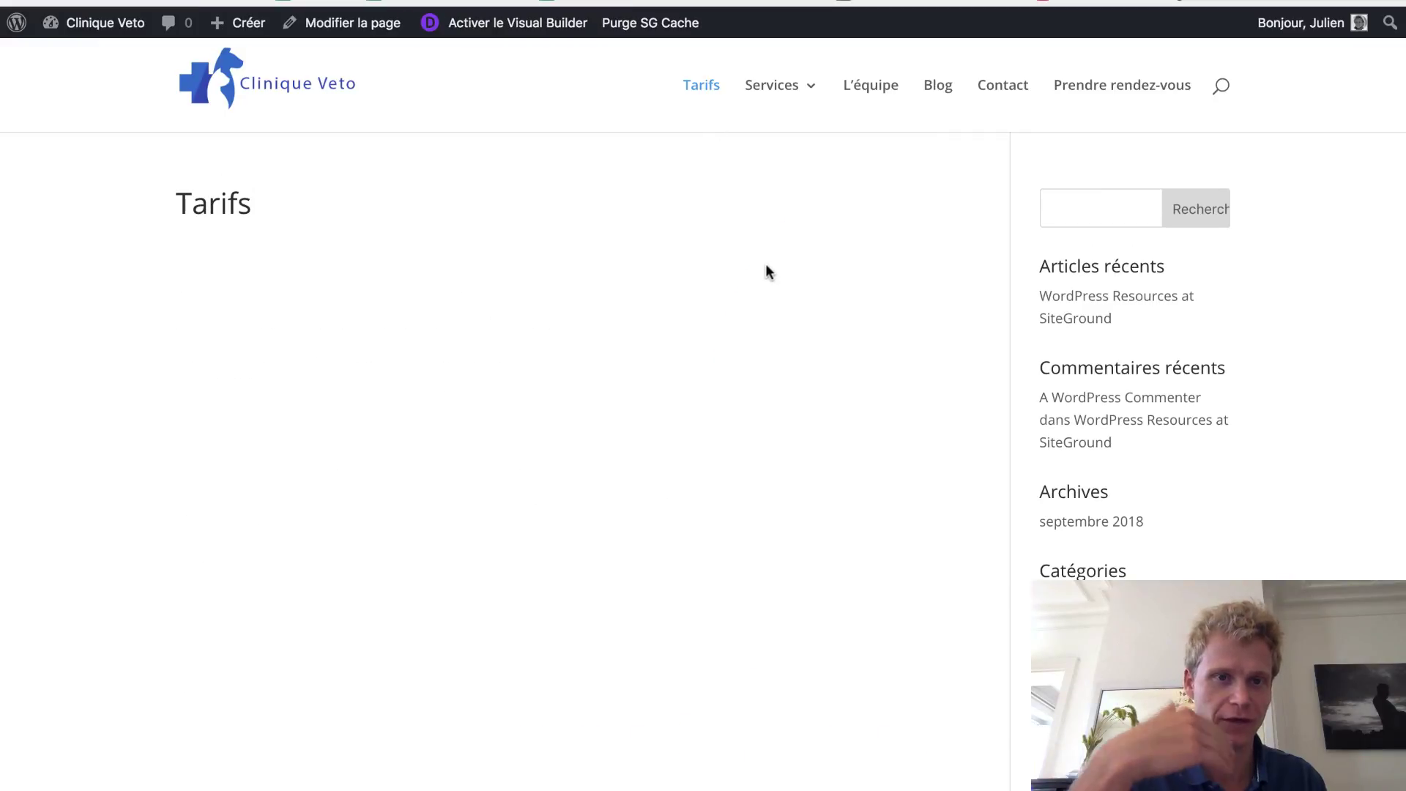
click(479, 29)
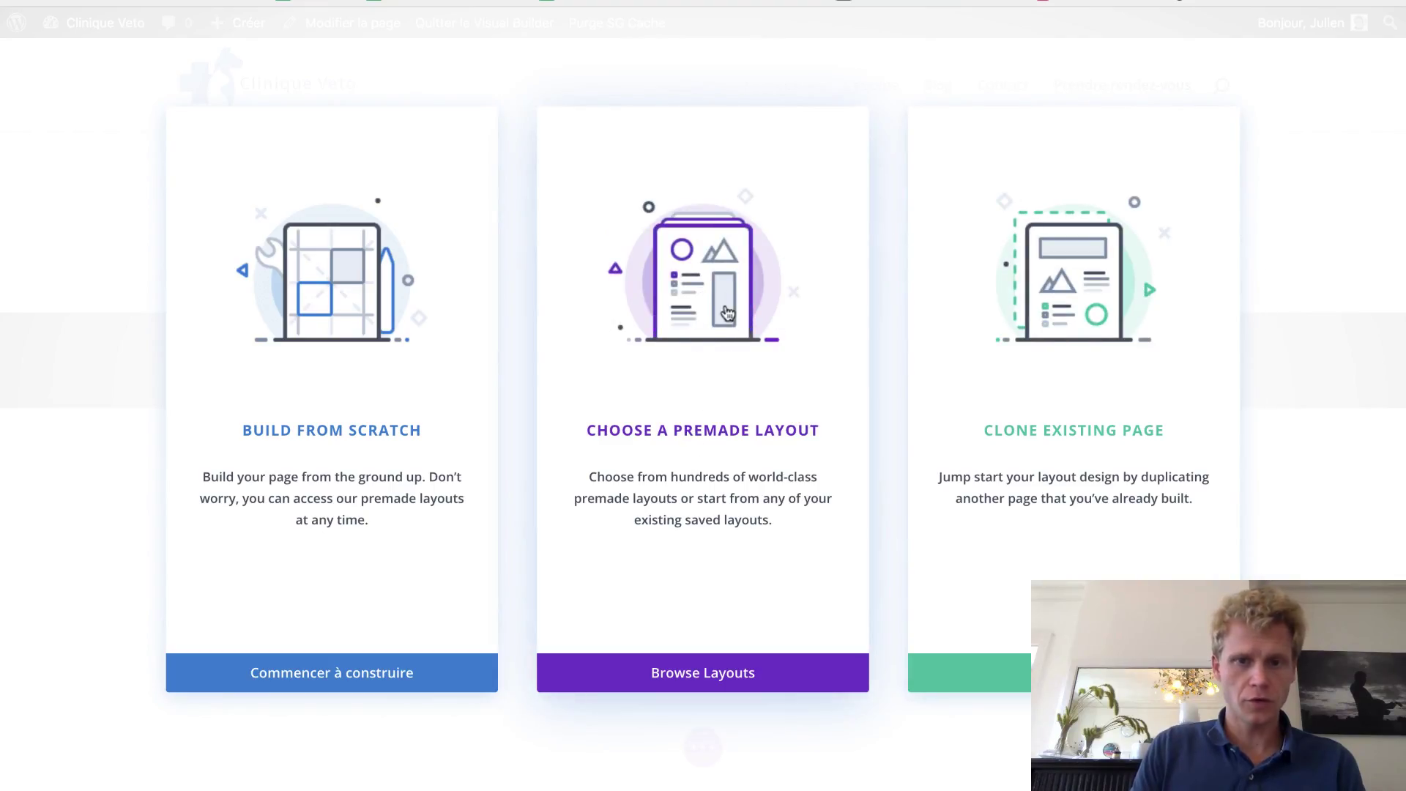
click(705, 331)
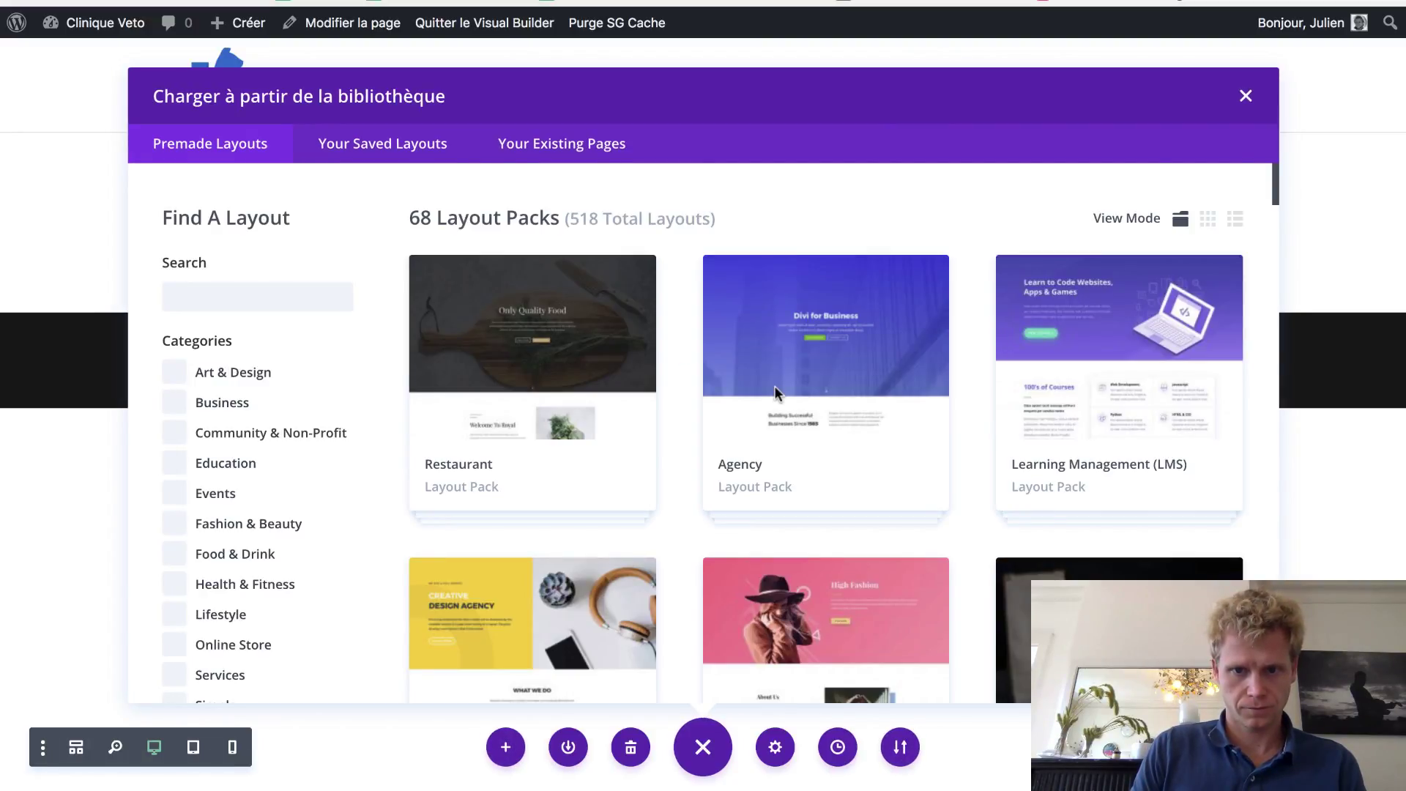
scroll(778, 392, down, 8)
scroll(775, 393, down, 20)
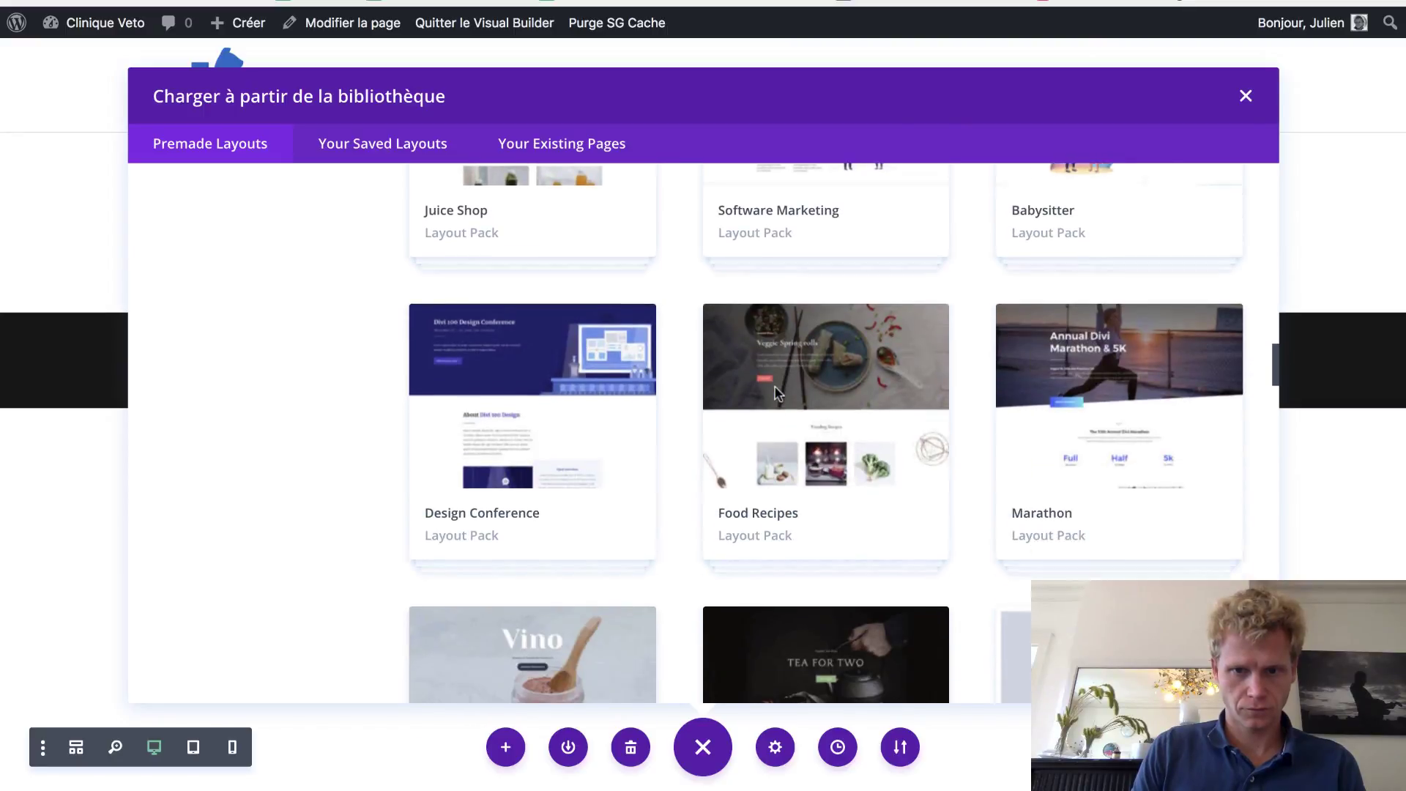
scroll(775, 394, down, 12)
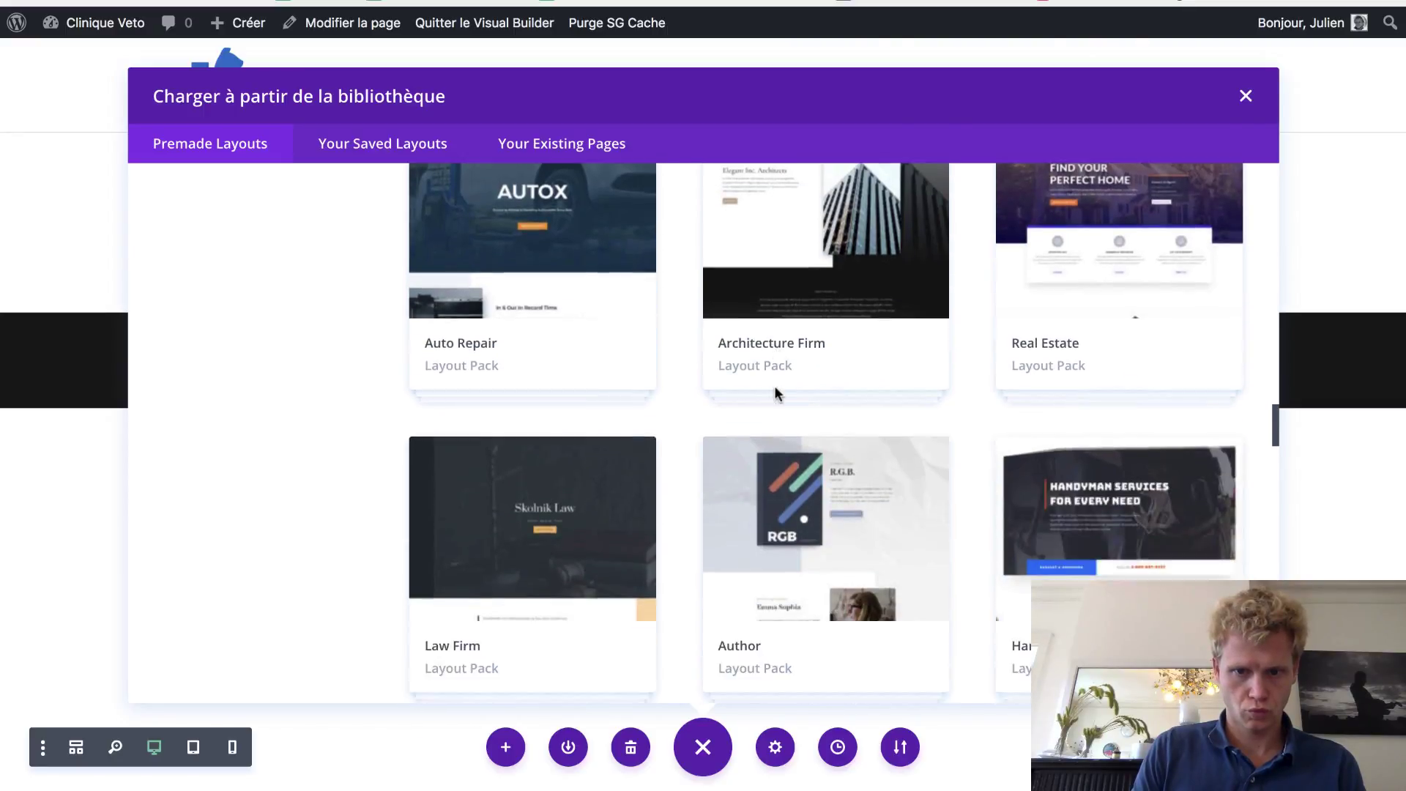
scroll(775, 385, down, 3)
click(775, 385)
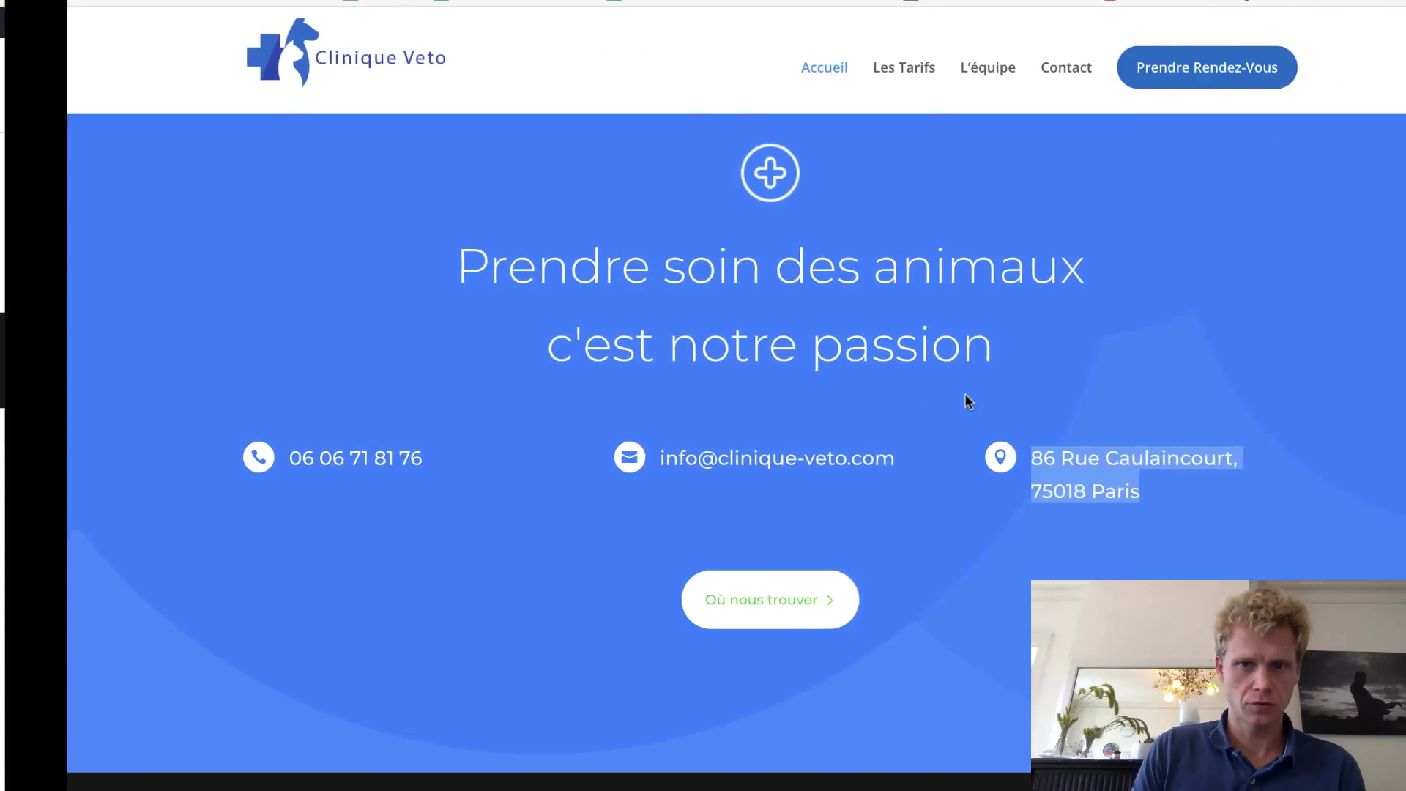
Import the Doctor's Office Home Page layout after checking the example Les Tarifs page.
click(831, 77)
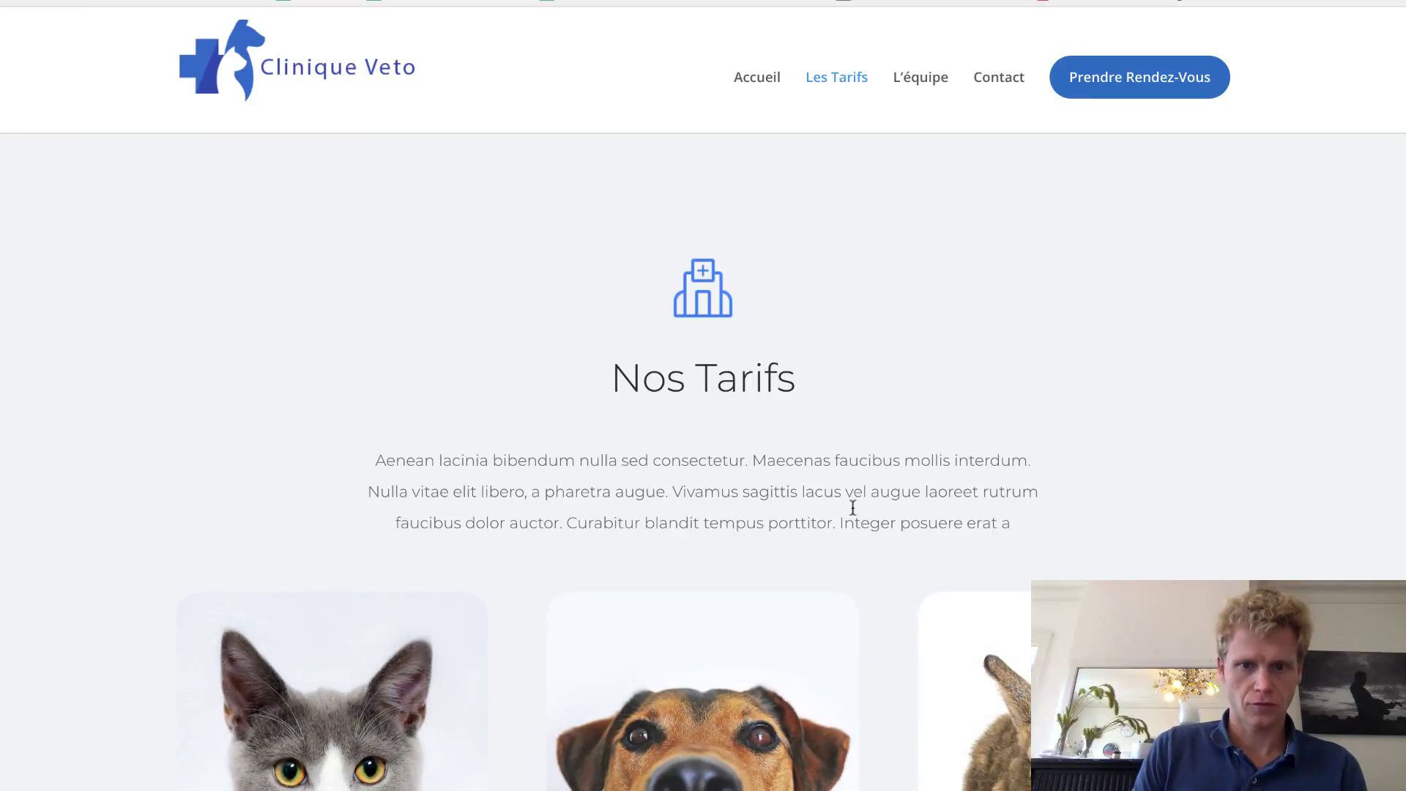
scroll(813, 525, down, 3)
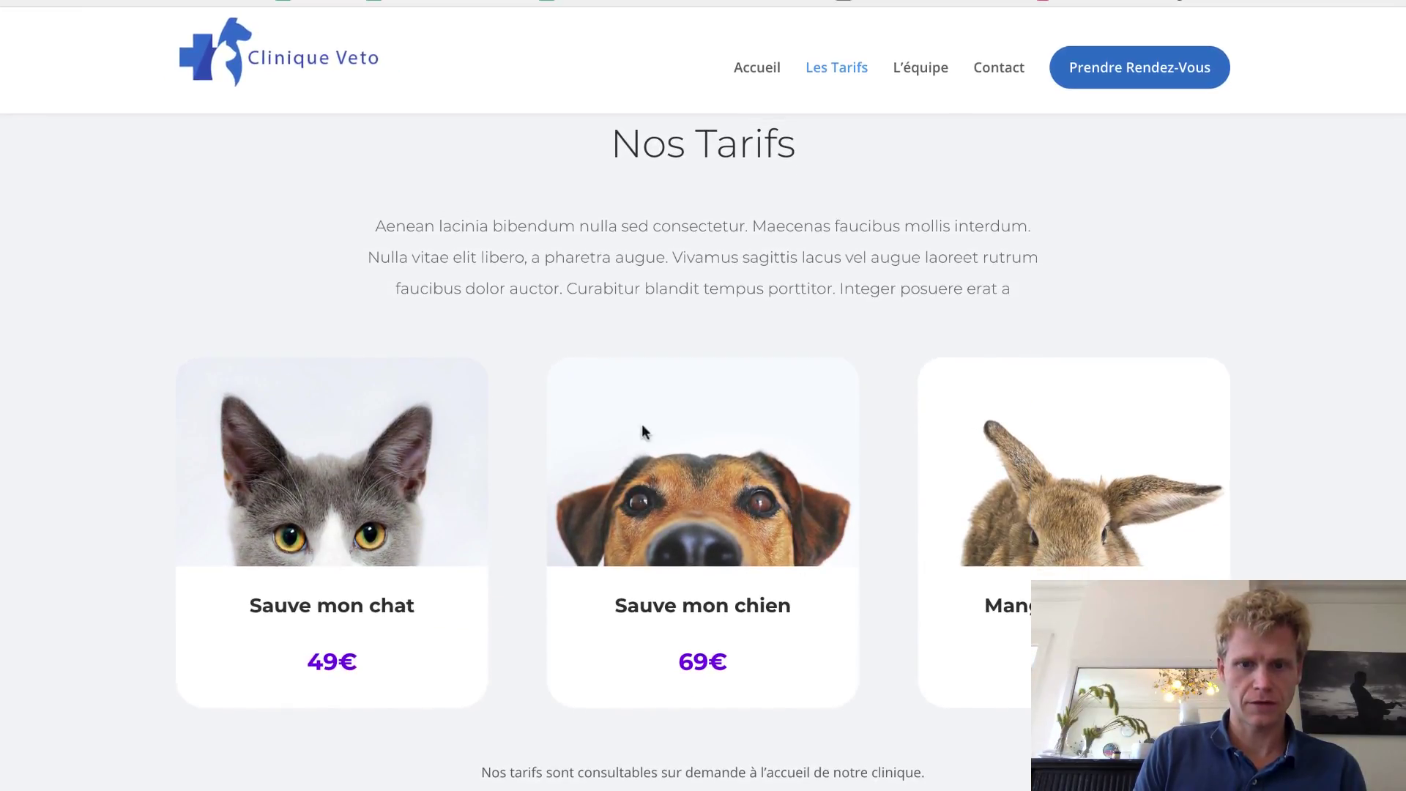
scroll(635, 432, down, 8)
scroll(630, 444, down, 20)
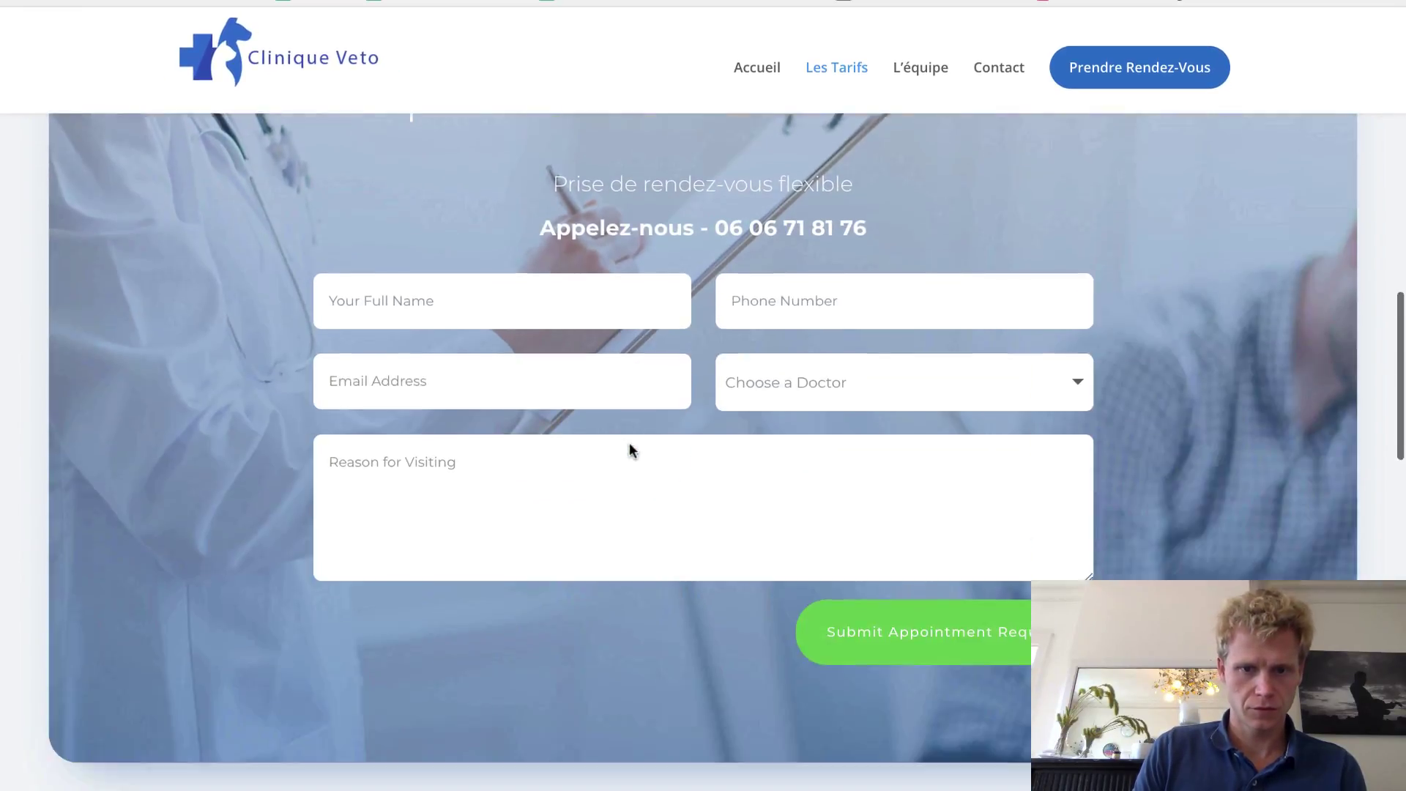
scroll(824, 499, down, 7)
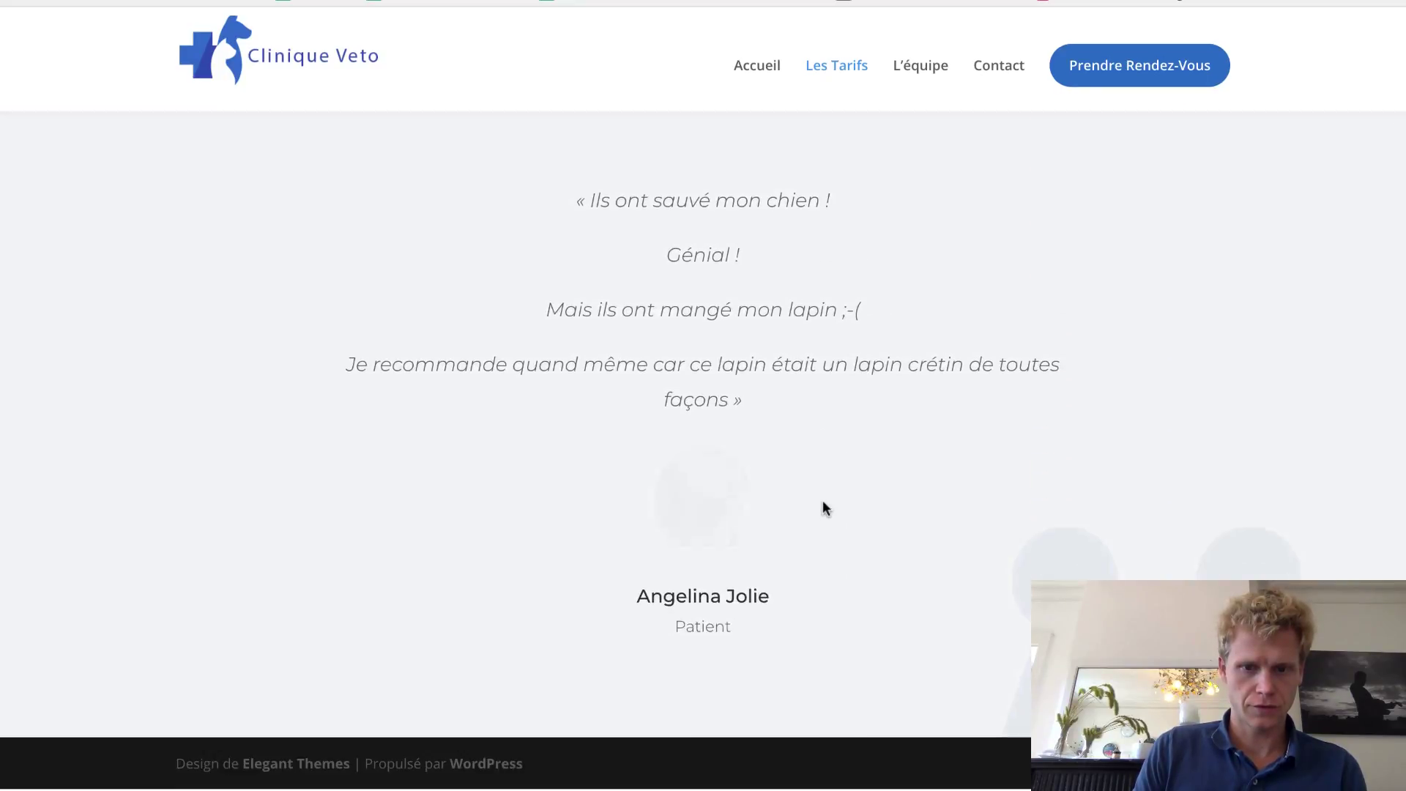
scroll(823, 499, up, 20)
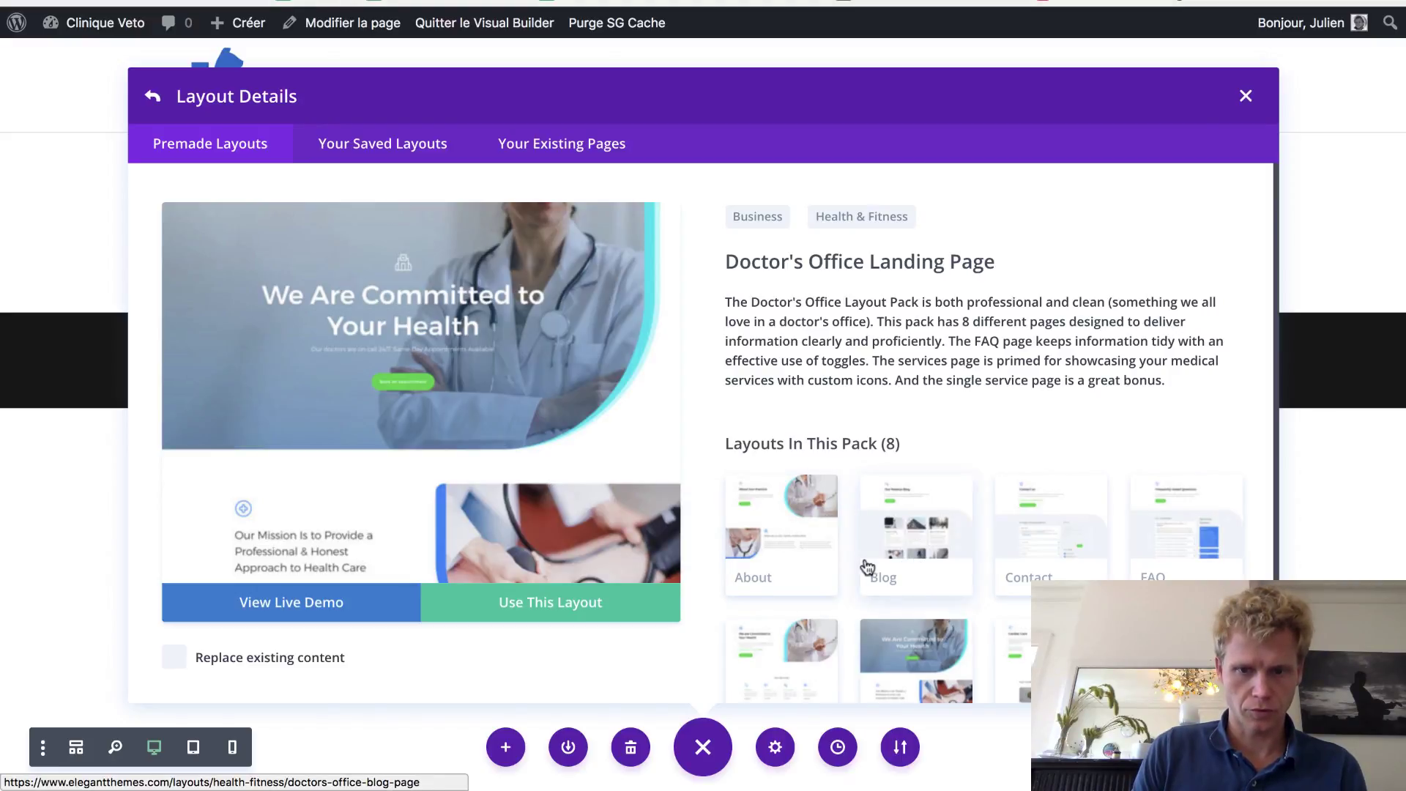
scroll(866, 566, down, 2)
click(788, 607)
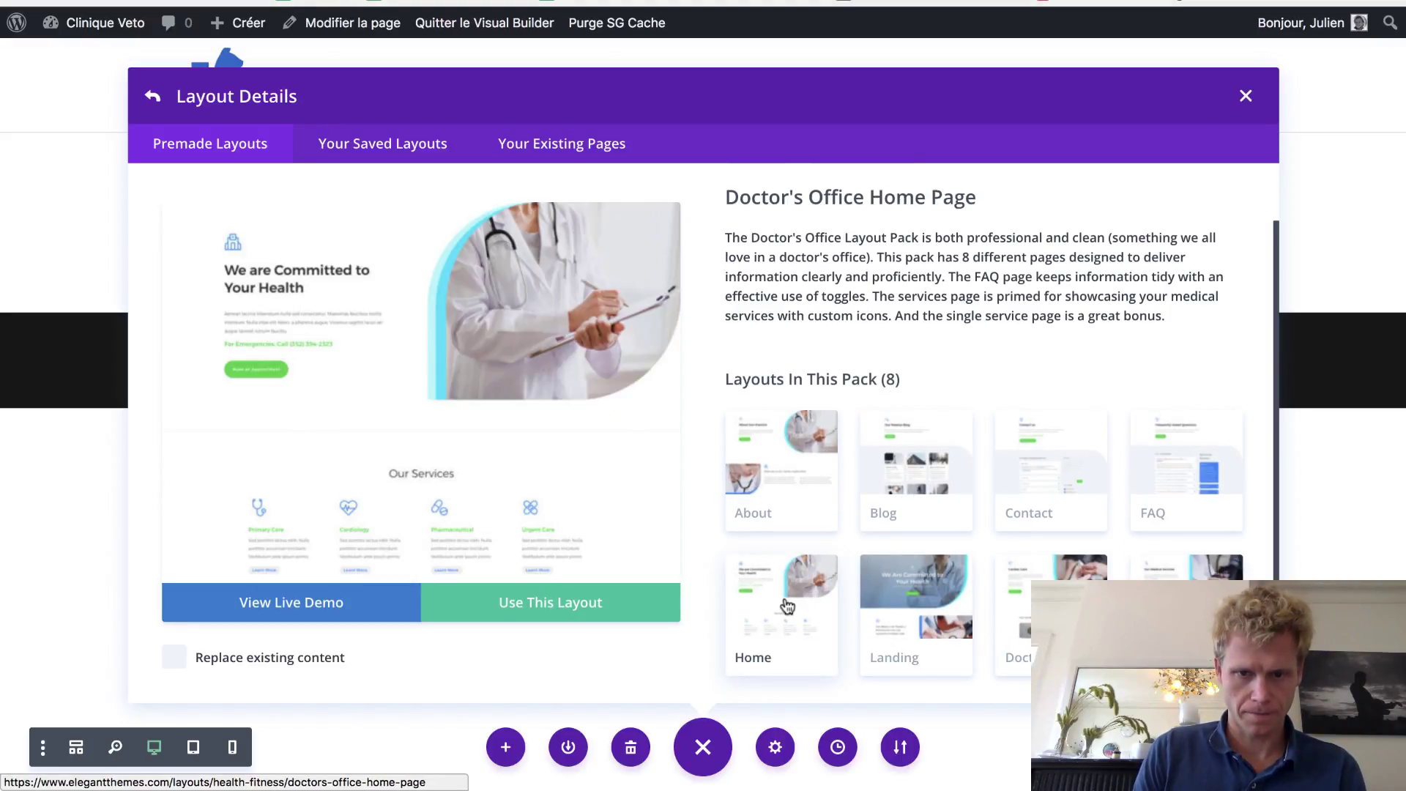
scroll(637, 502, down, 5)
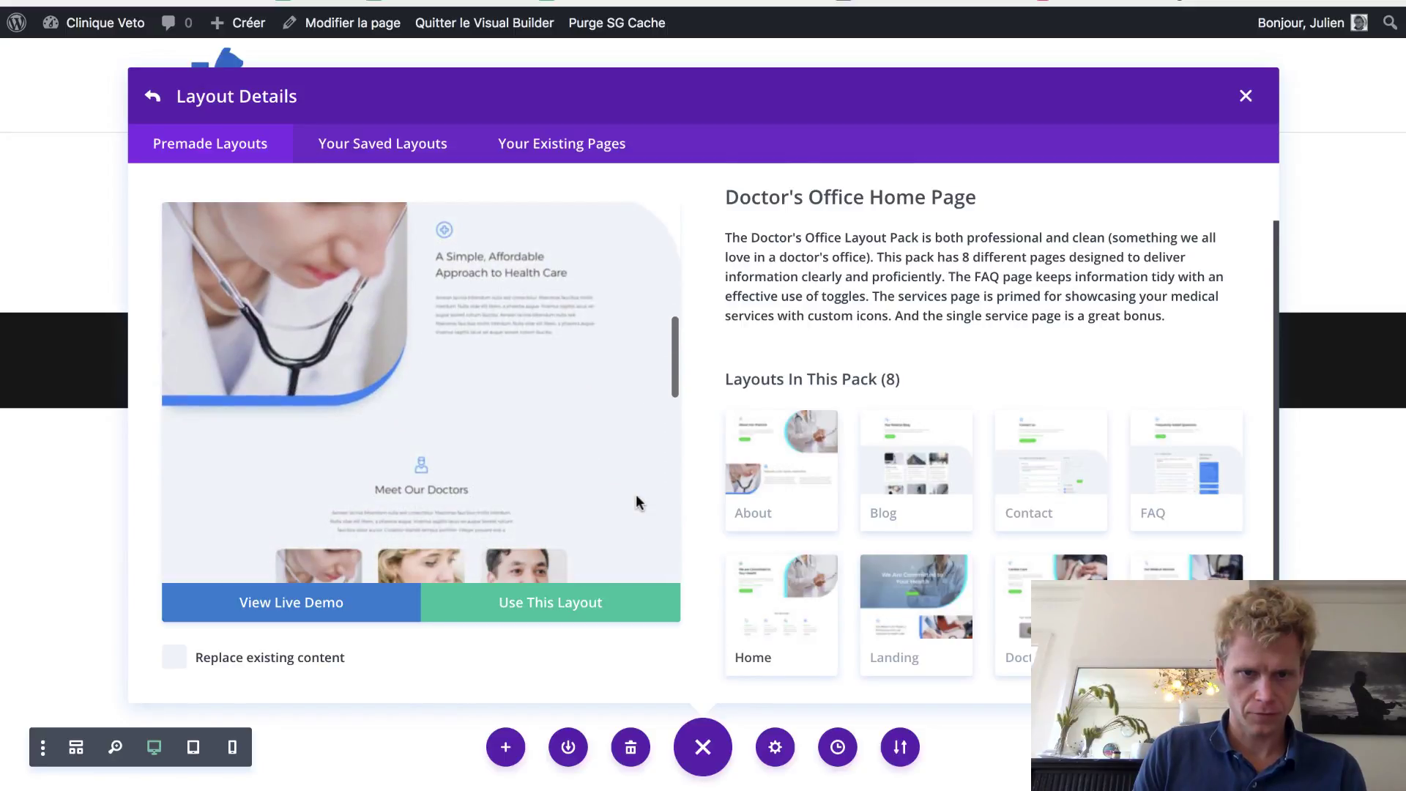
scroll(637, 502, down, 1)
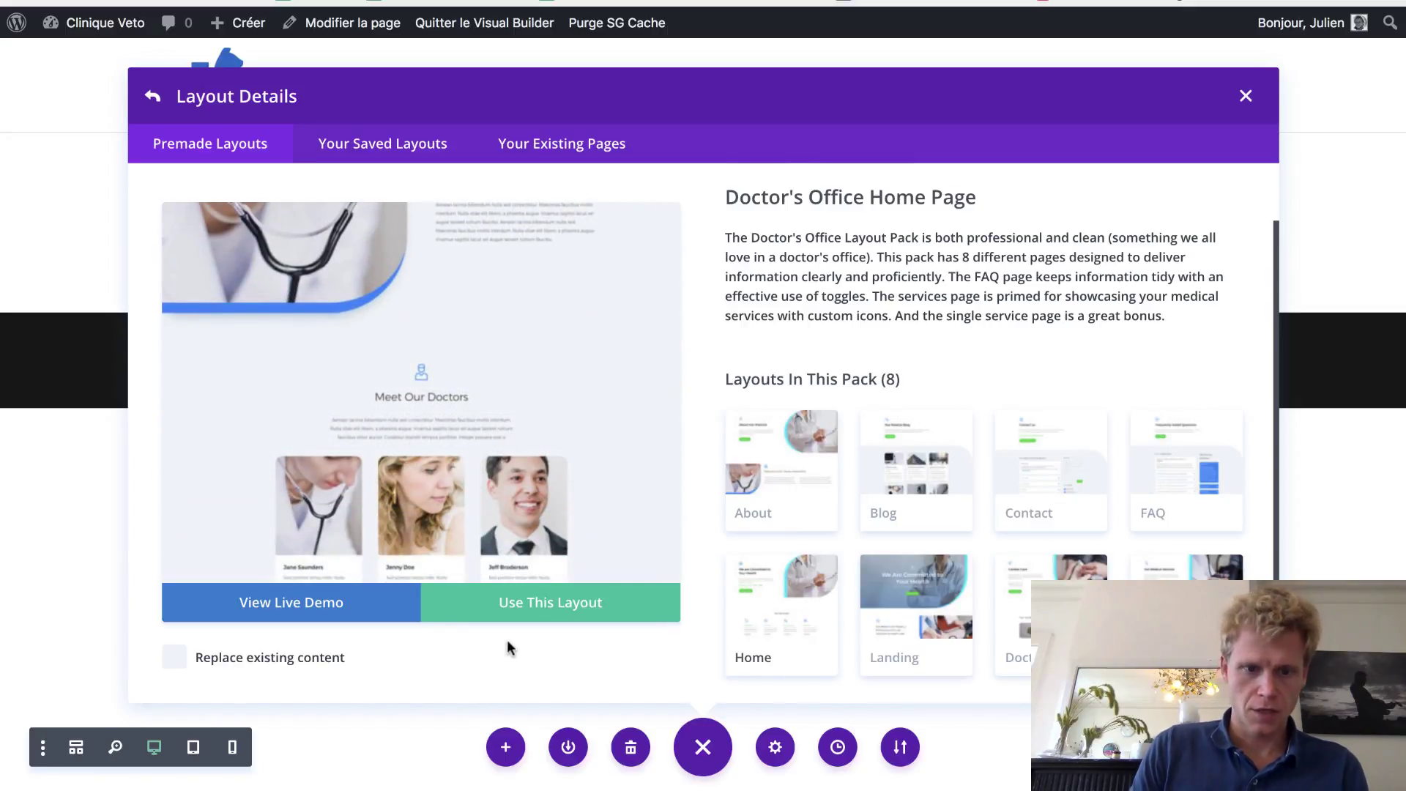
click(541, 613)
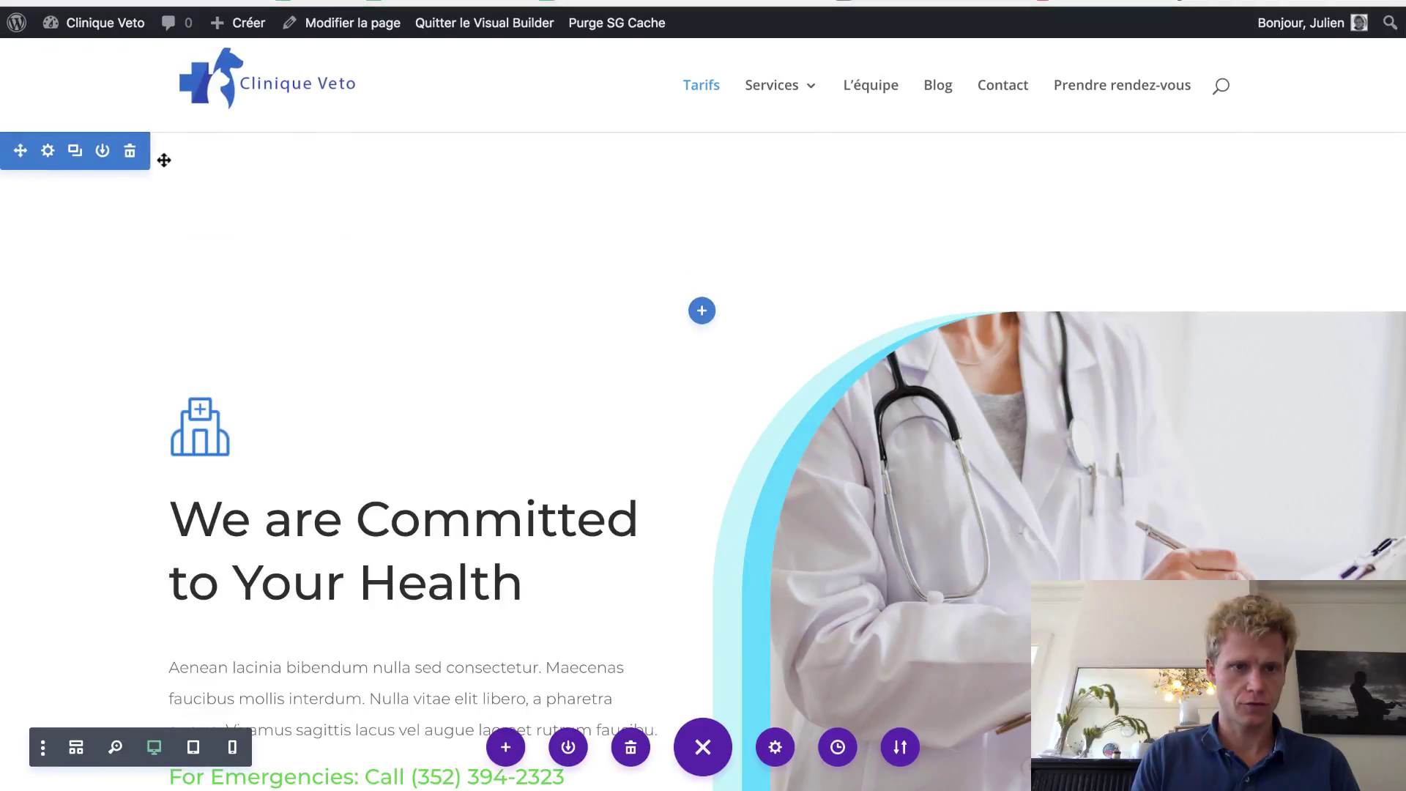
Delete the empty top, 'We are Committed' hero, Our Services and 'A Simple, Affordable Approach' sections.
click(136, 159)
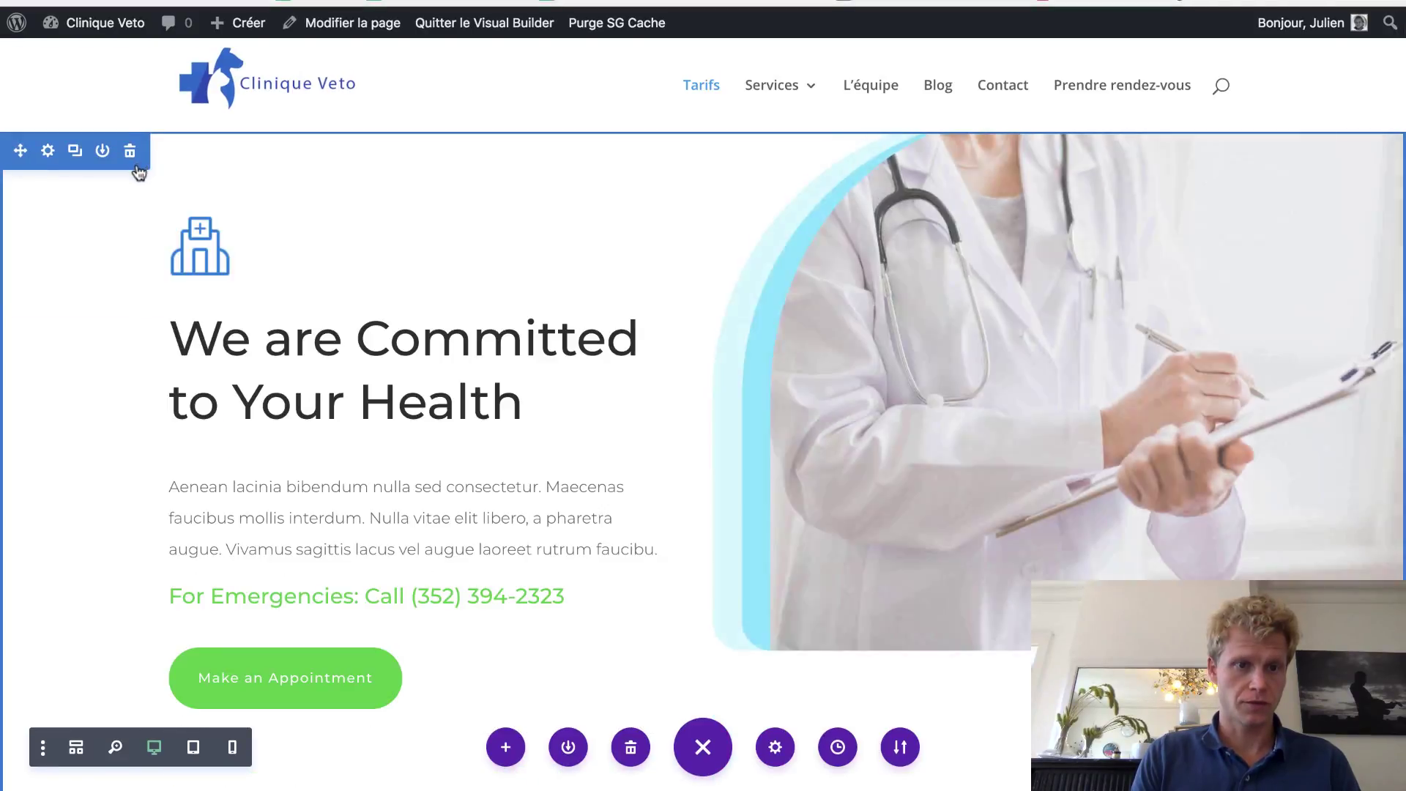
click(130, 152)
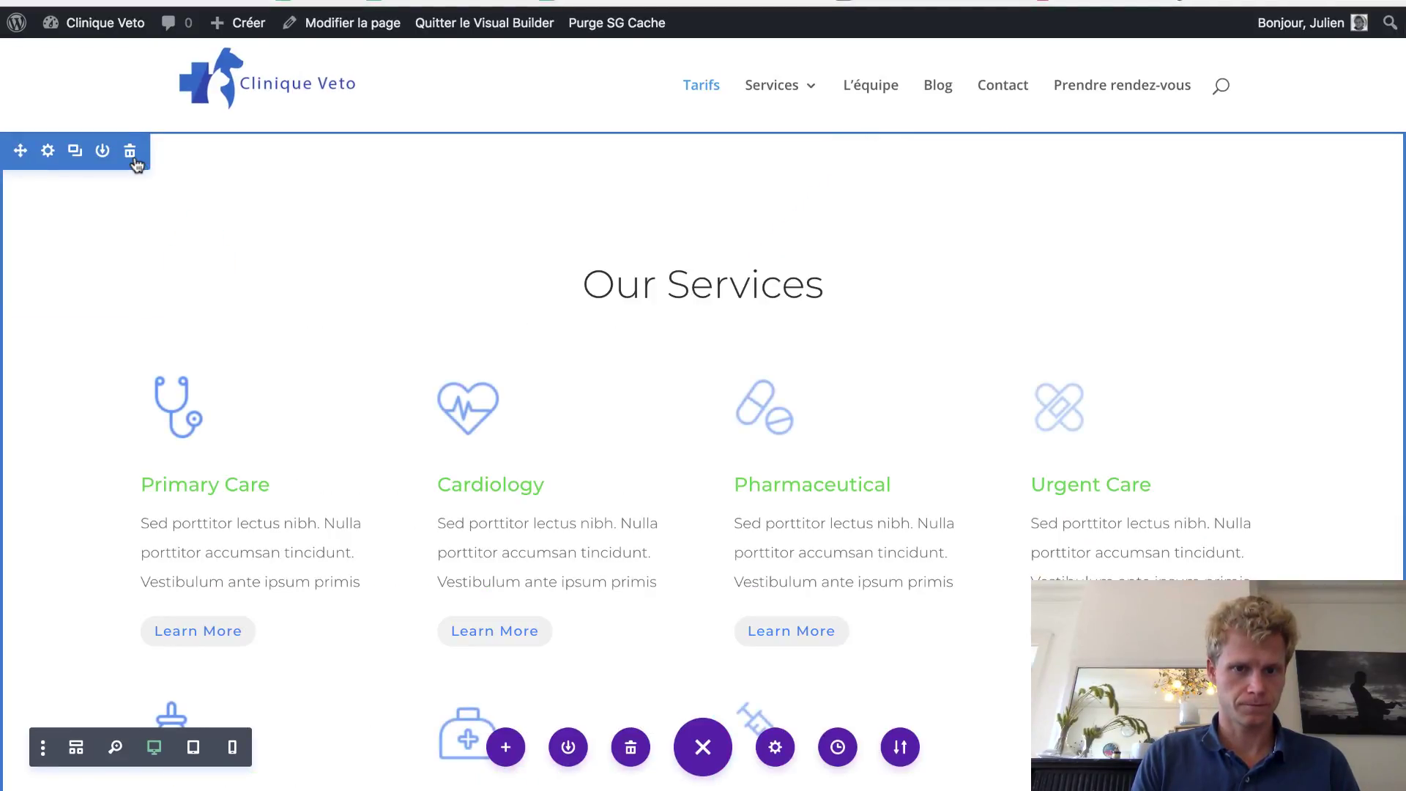
click(135, 160)
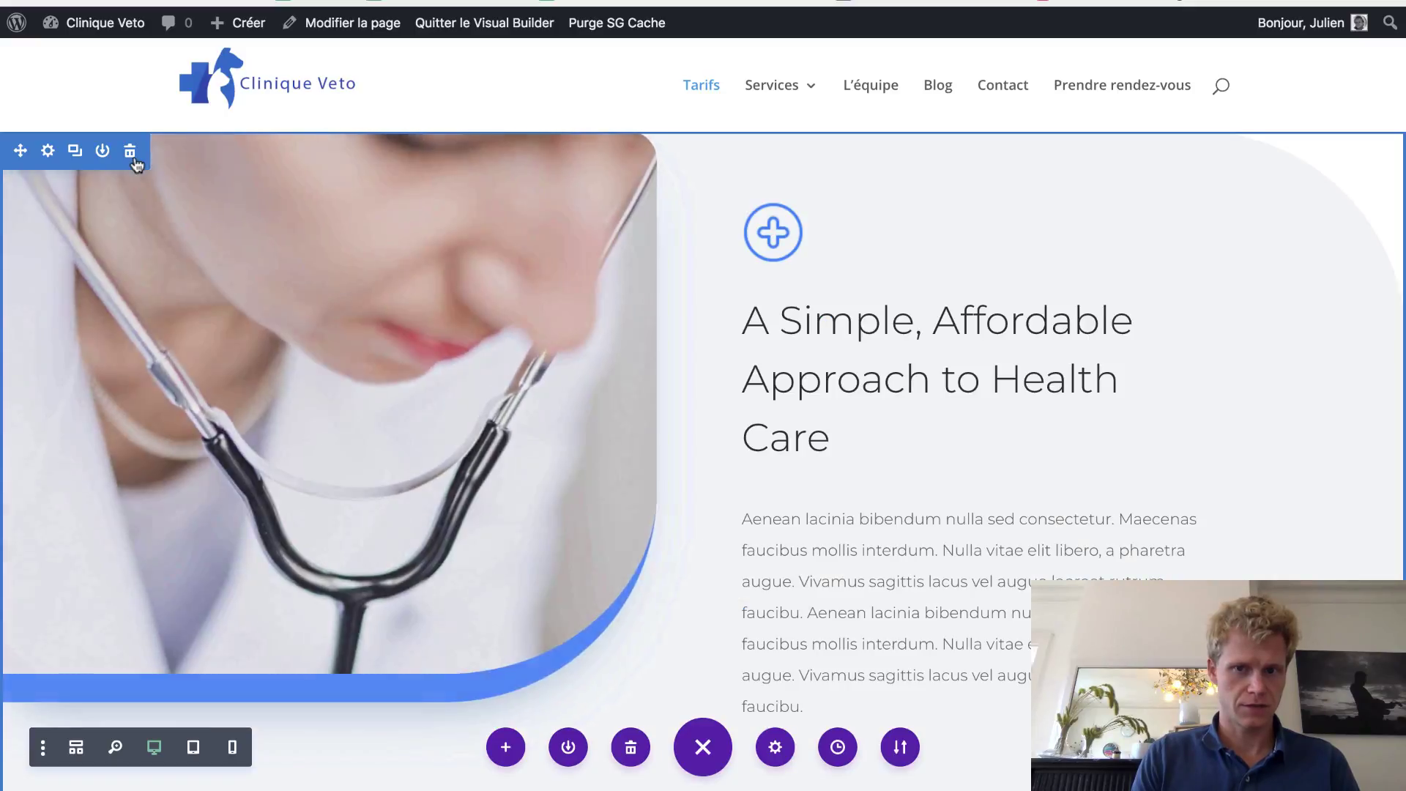
click(131, 157)
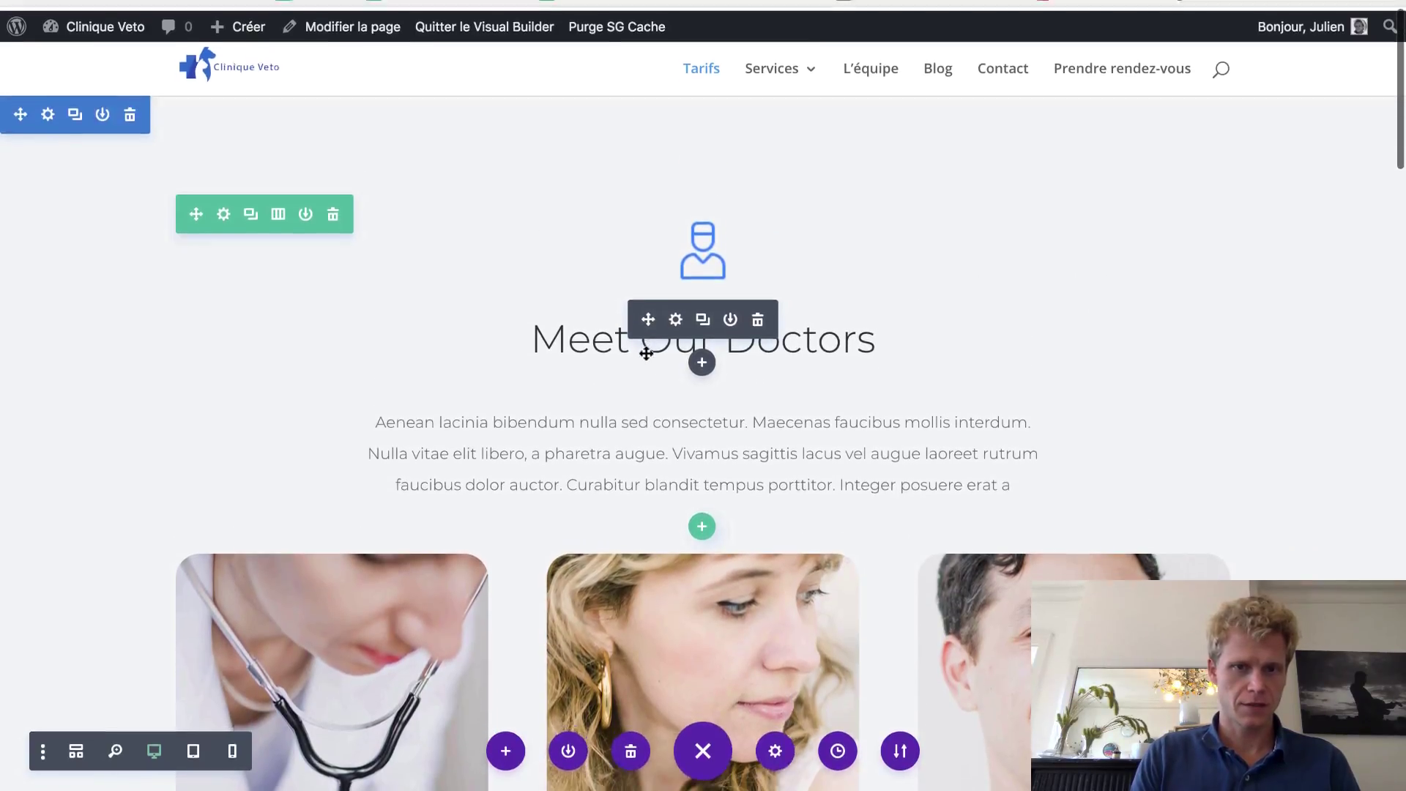
Delete the 'Your Health Starts Here' form section and the blue Better Health Care section.
key(ctrl+Tab)
key(ctrl+shift+Tab)
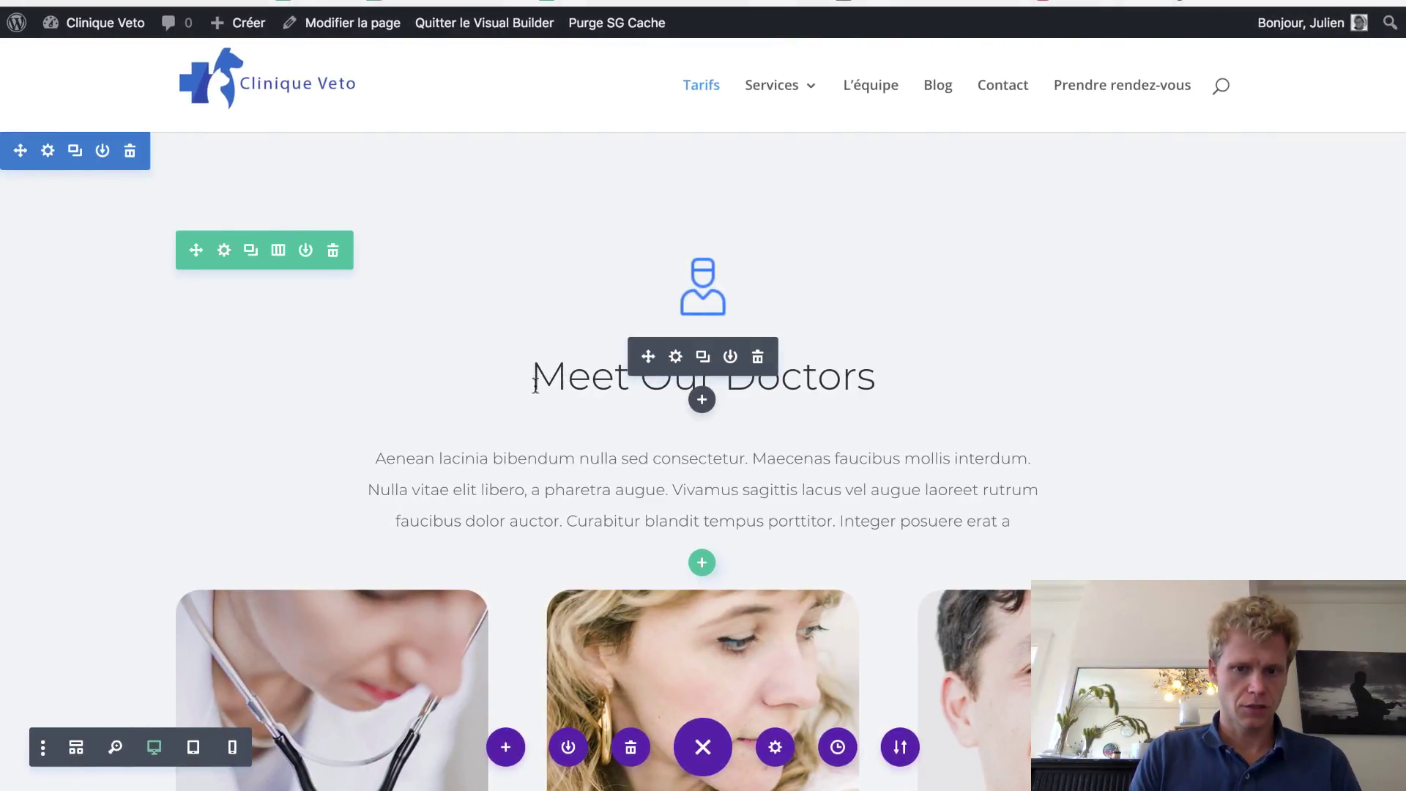
scroll(536, 386, down, 10)
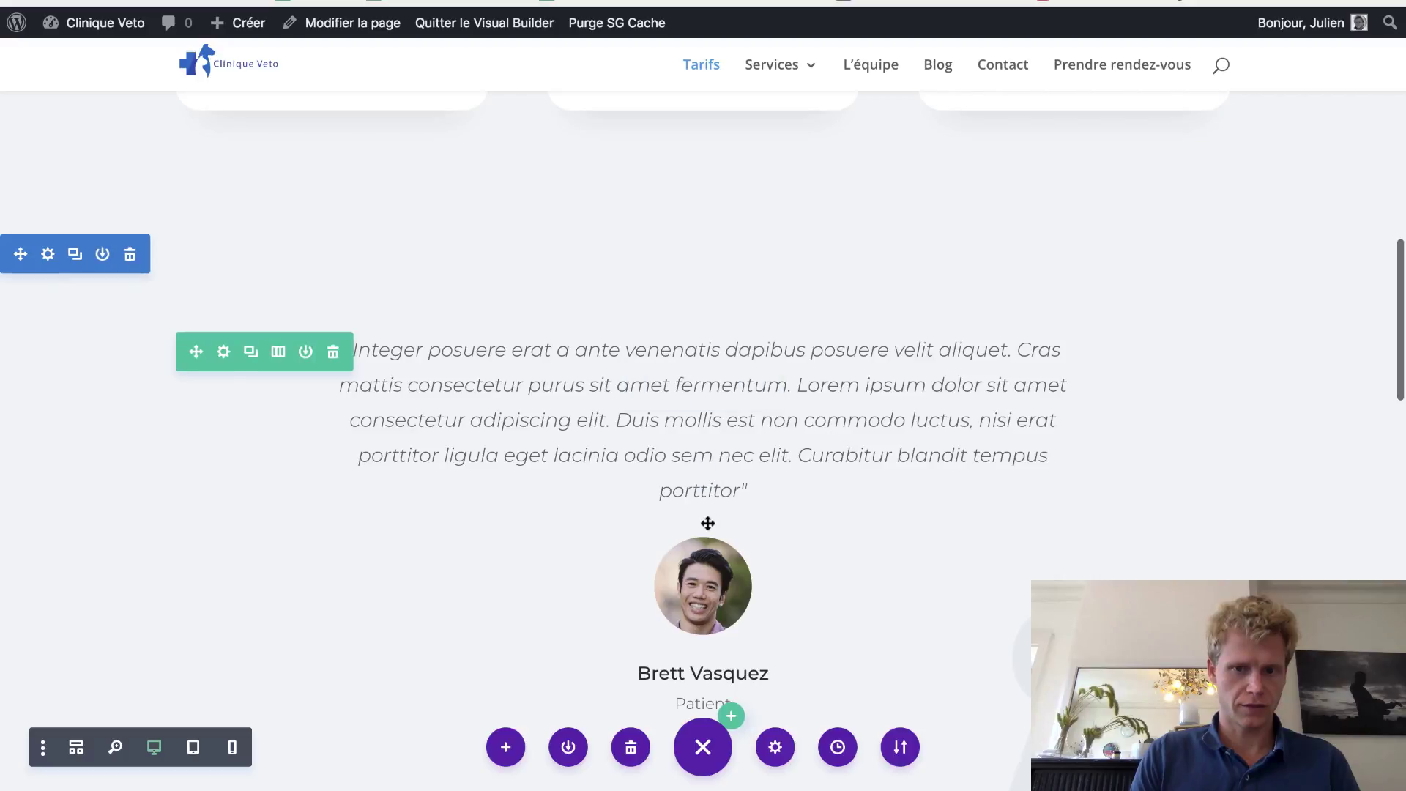
scroll(706, 525, down, 10)
scroll(708, 523, down, 7)
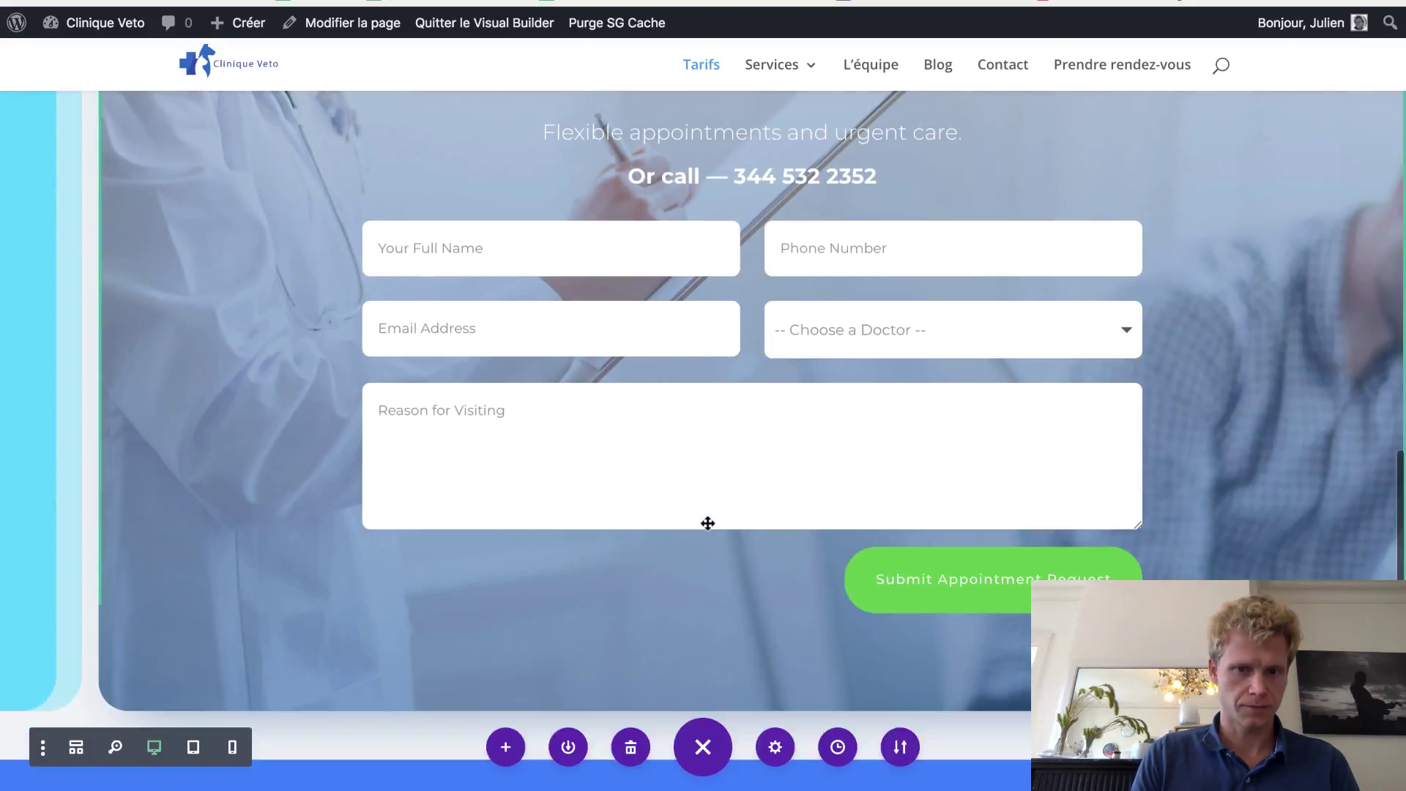
scroll(708, 523, up, 8)
scroll(708, 521, up, 3)
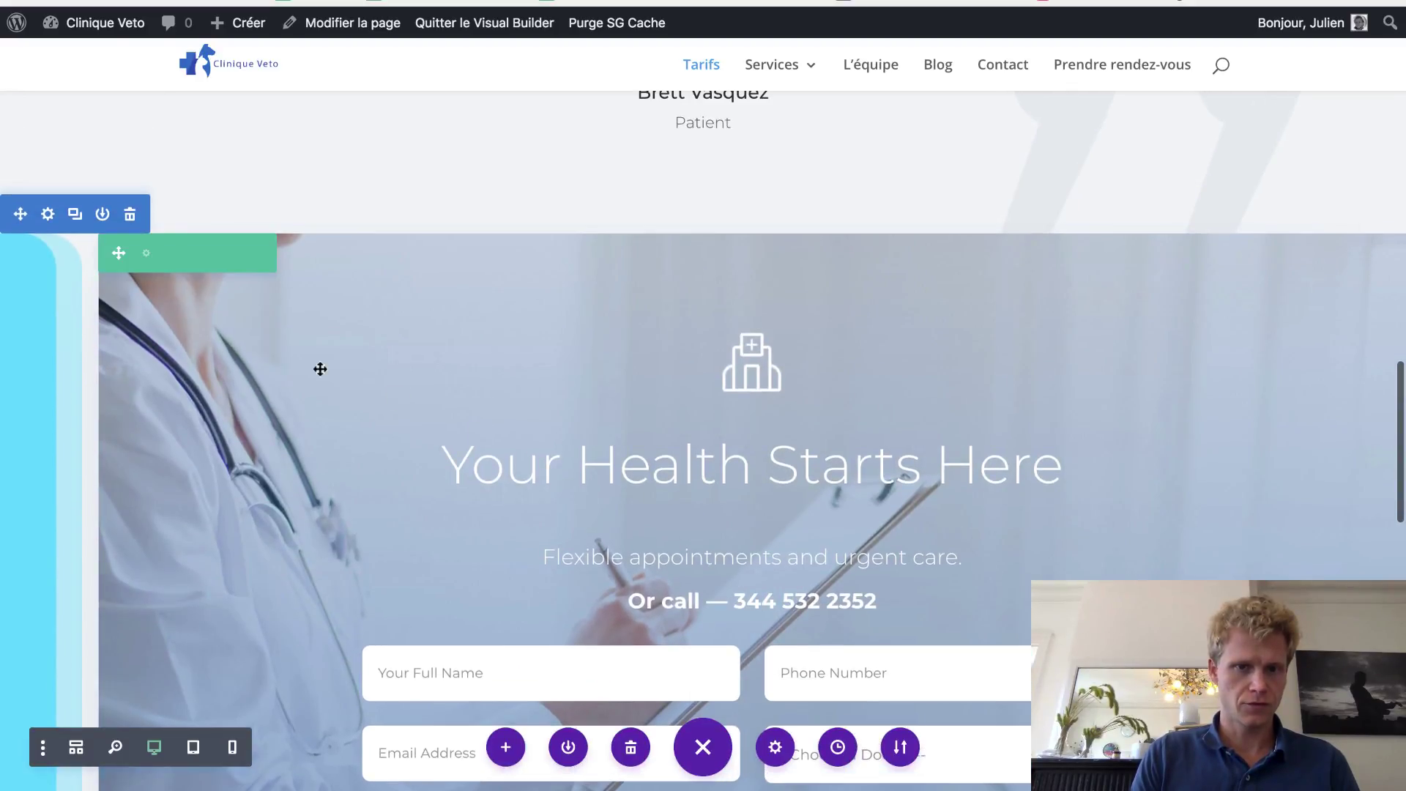
click(129, 214)
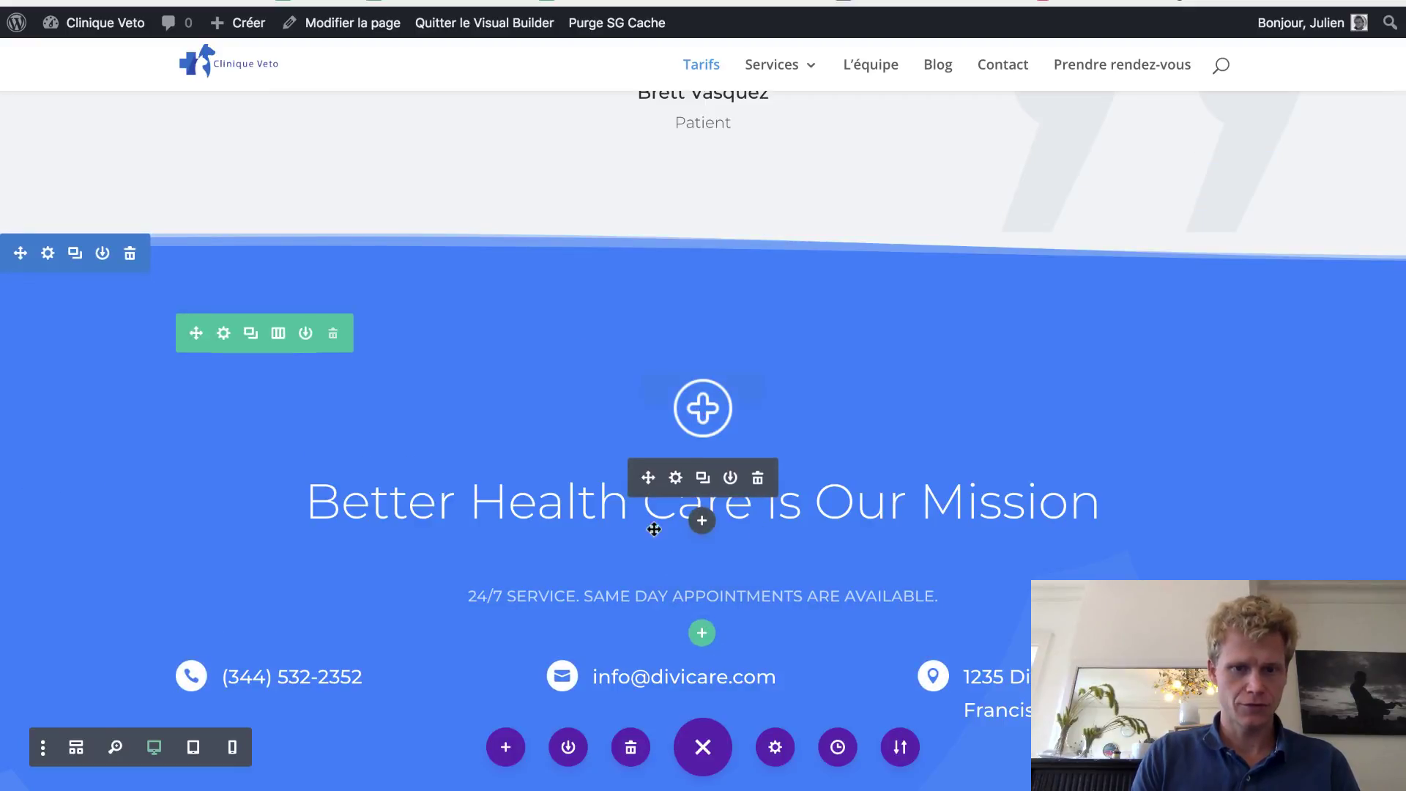
scroll(306, 440, down, 2)
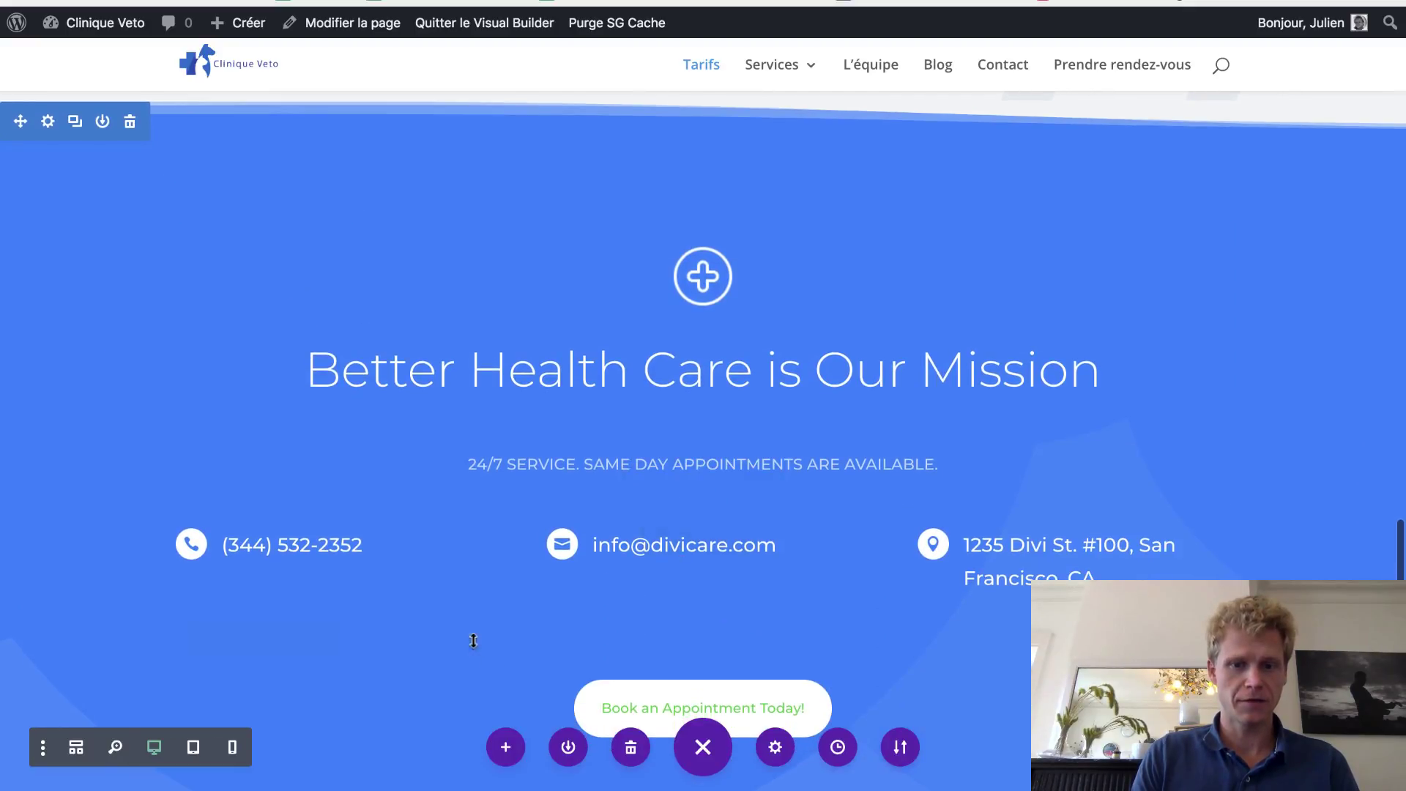
scroll(495, 653, down, 3)
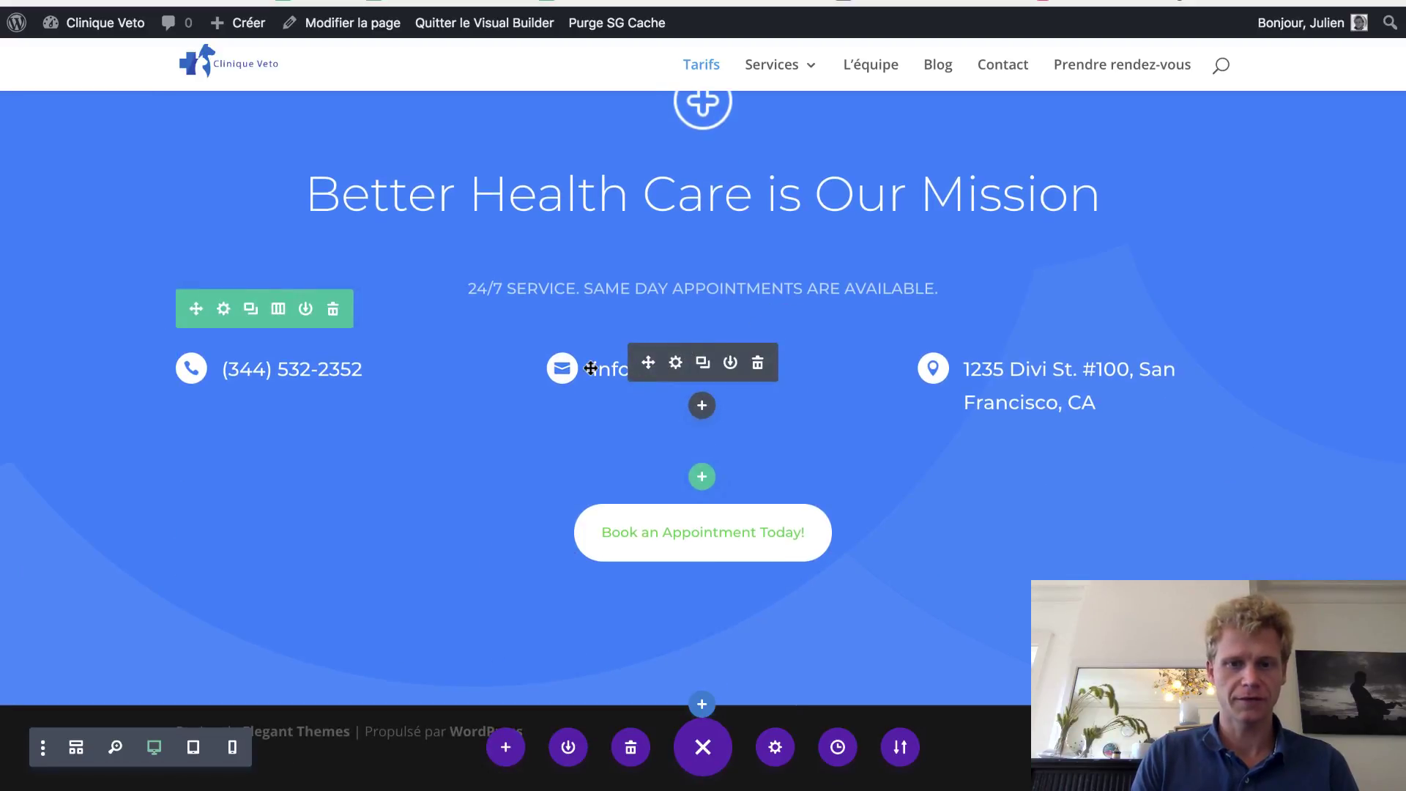
scroll(590, 364, up, 5)
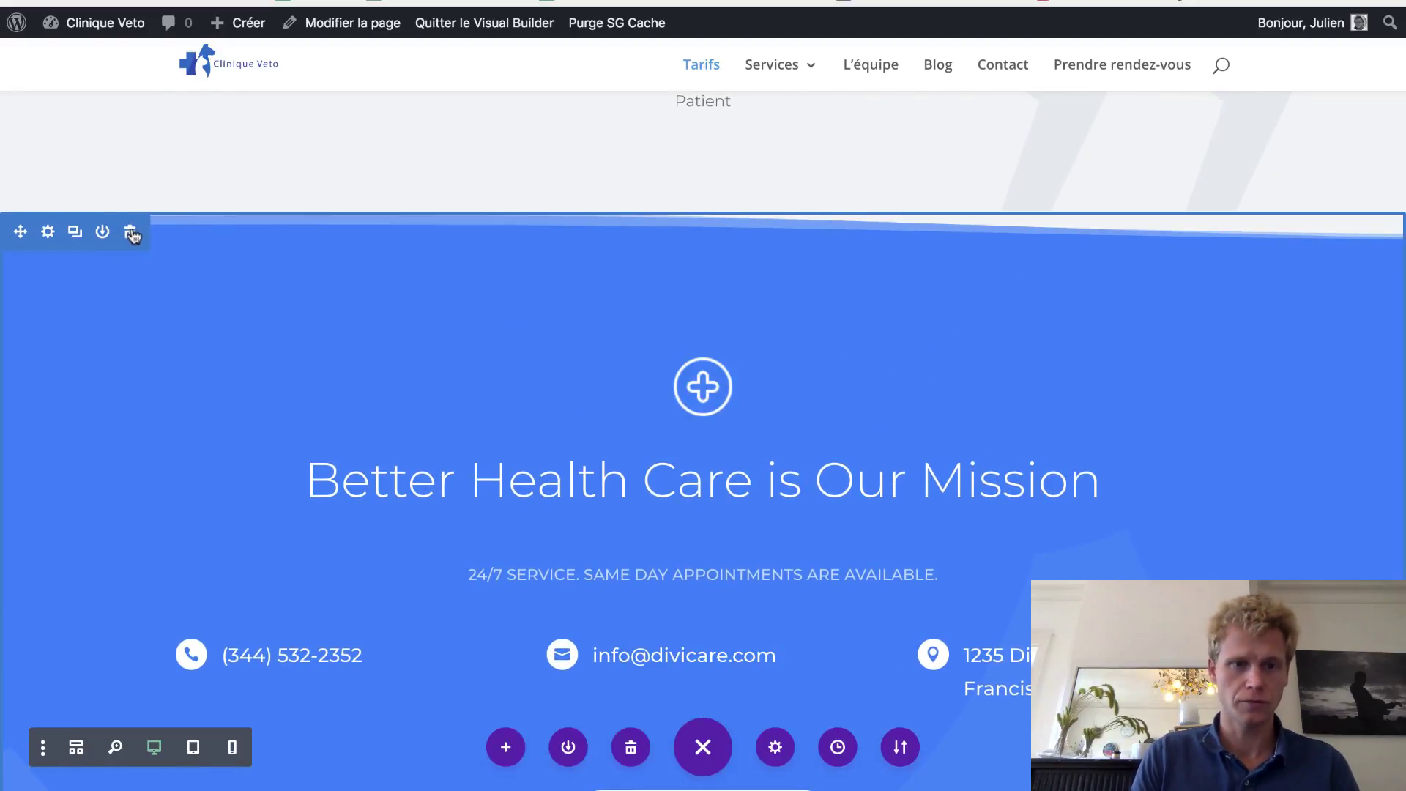
click(130, 233)
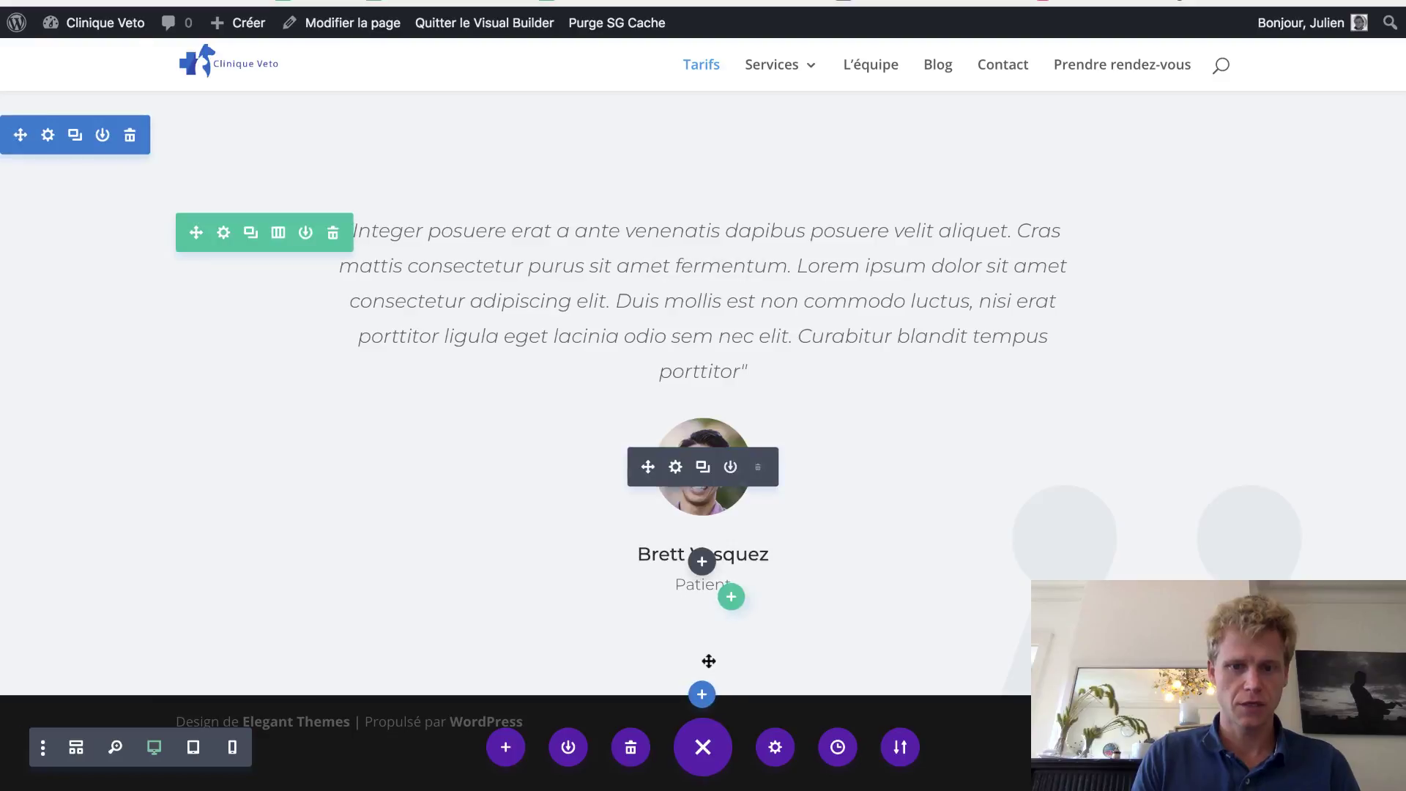
Add the saved 'CTA Contact' library section below the testimonial.
click(701, 696)
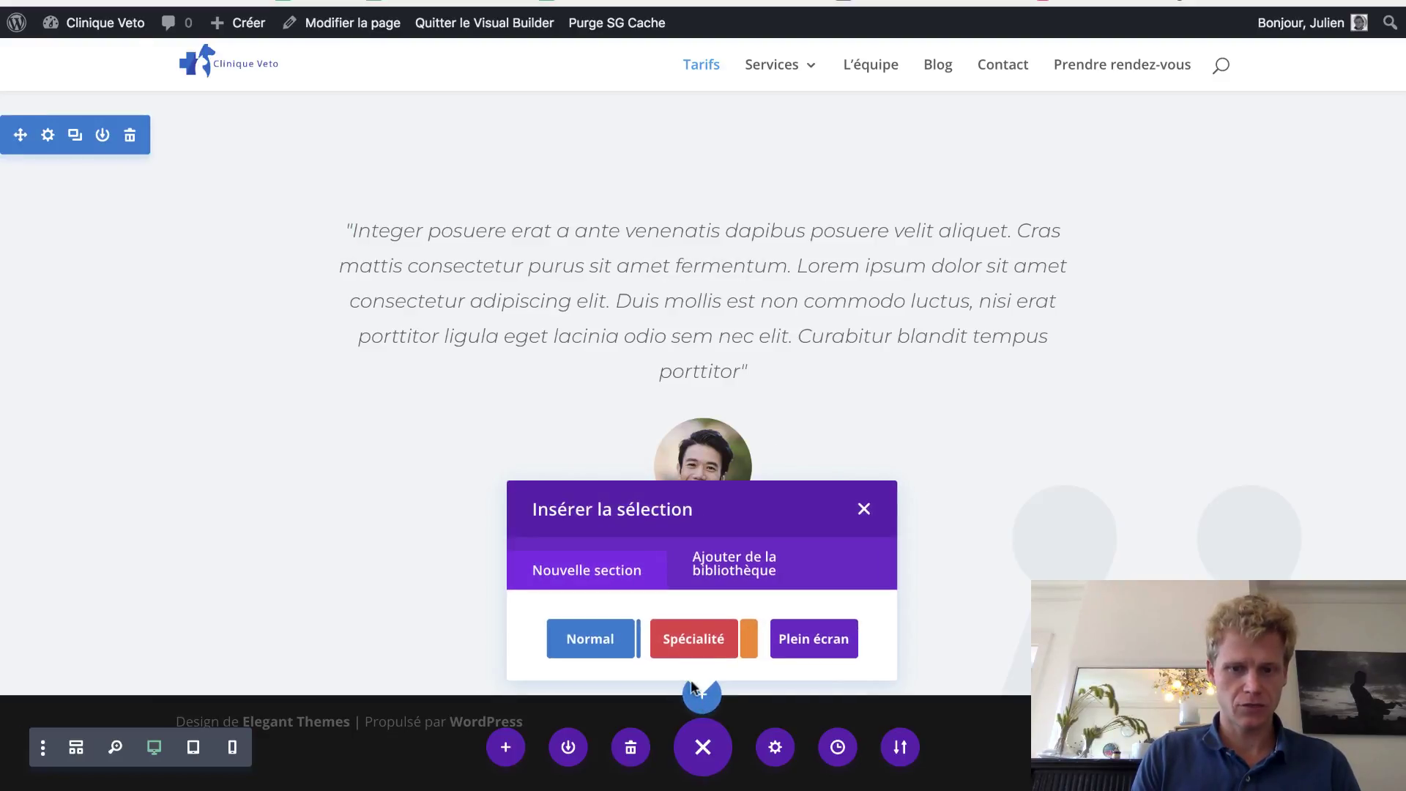
click(724, 582)
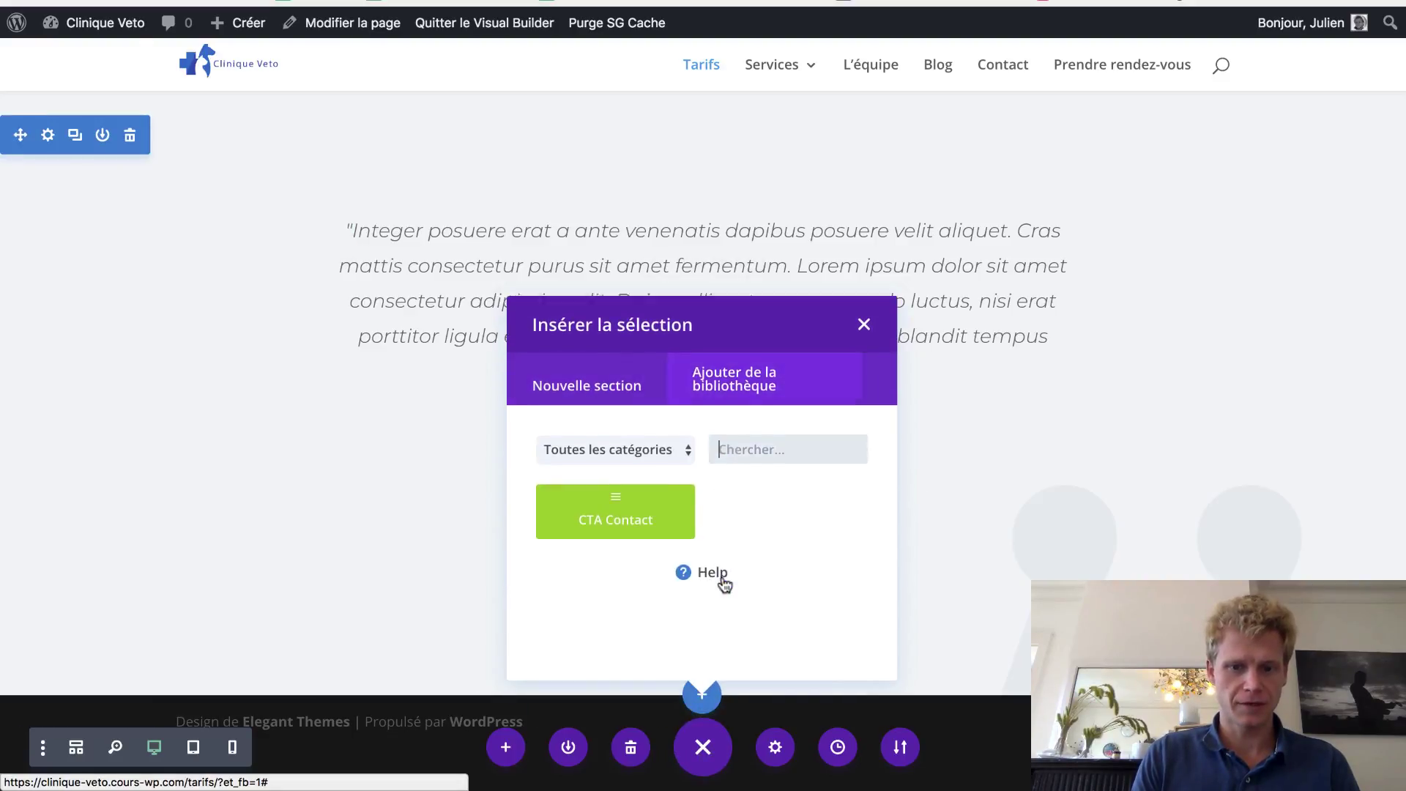
click(615, 523)
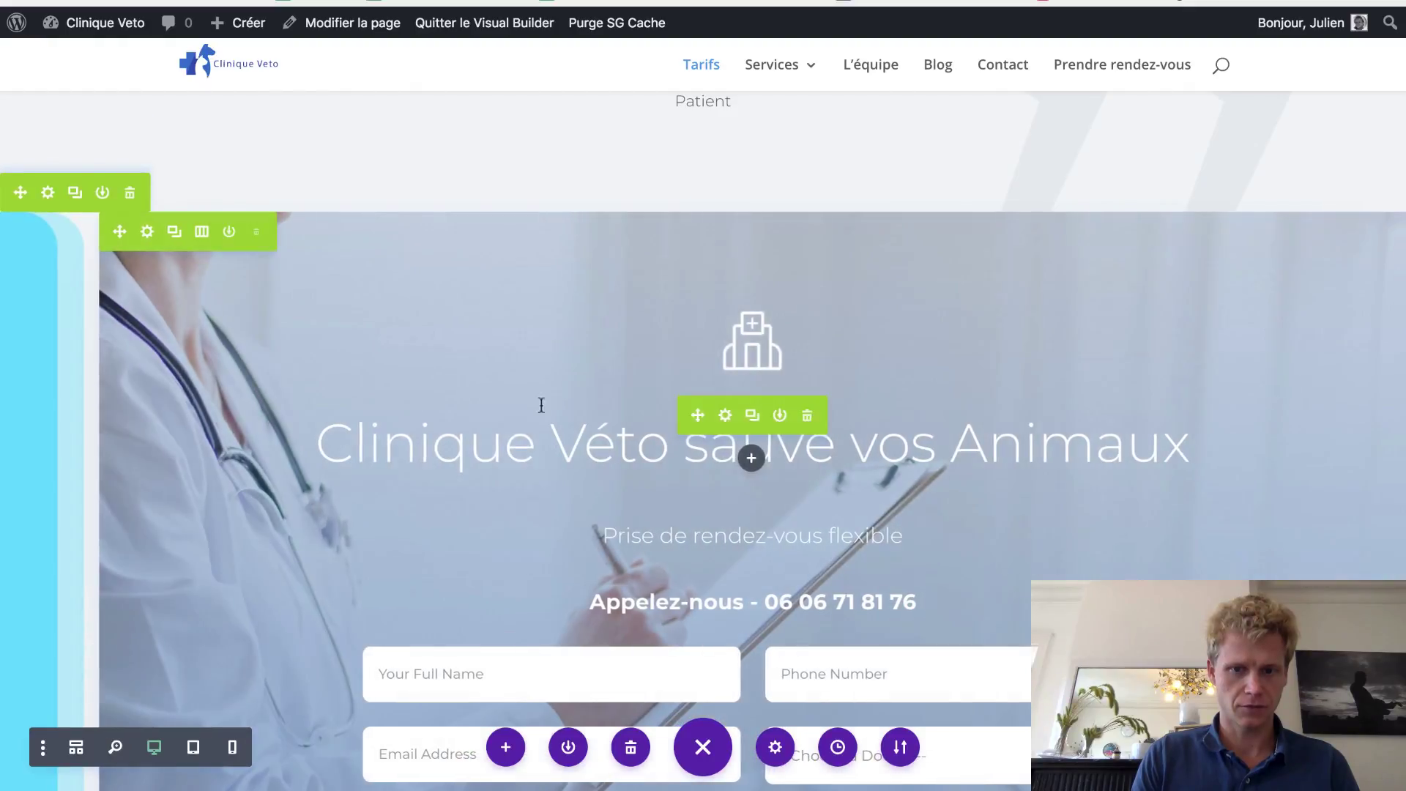
scroll(709, 401, down, 5)
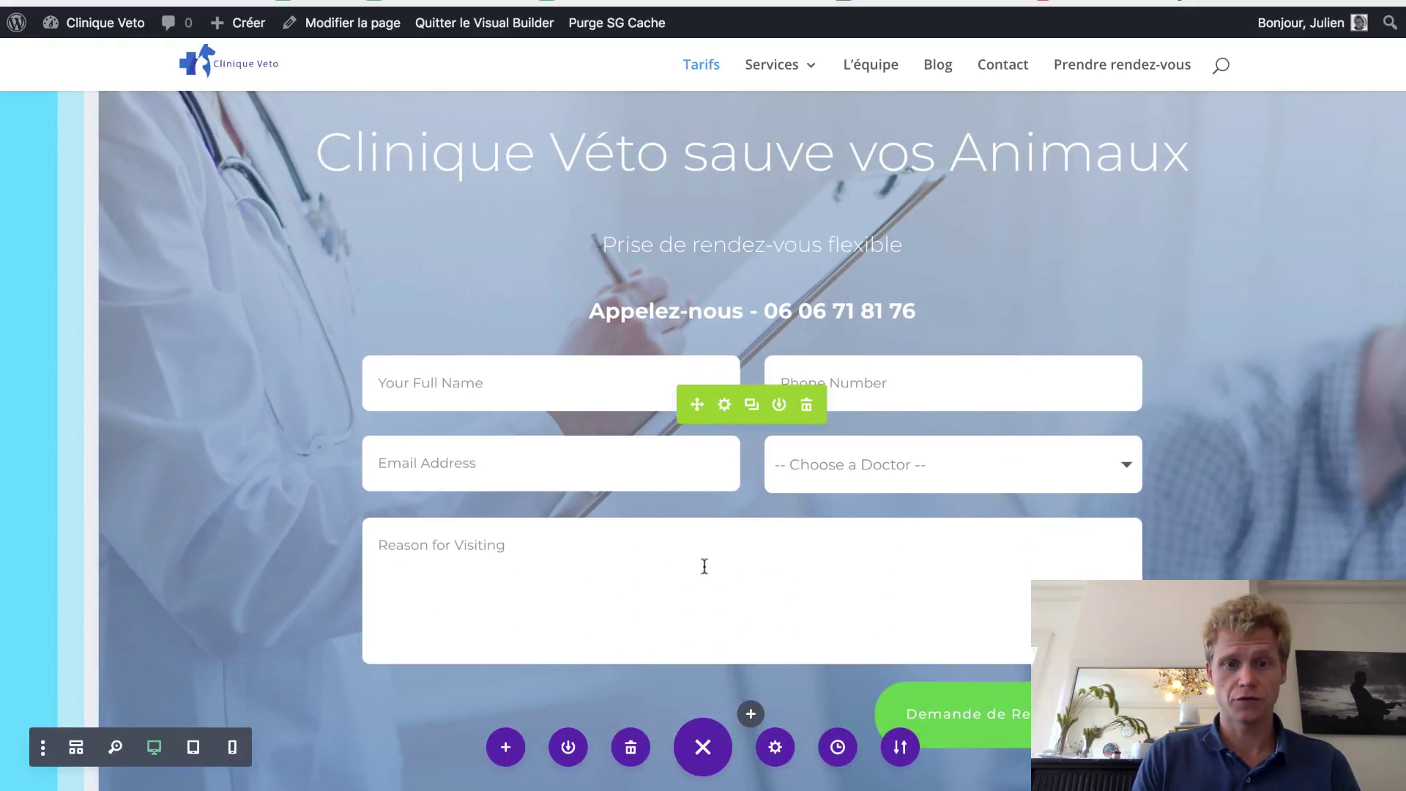
scroll(668, 587, down, 3)
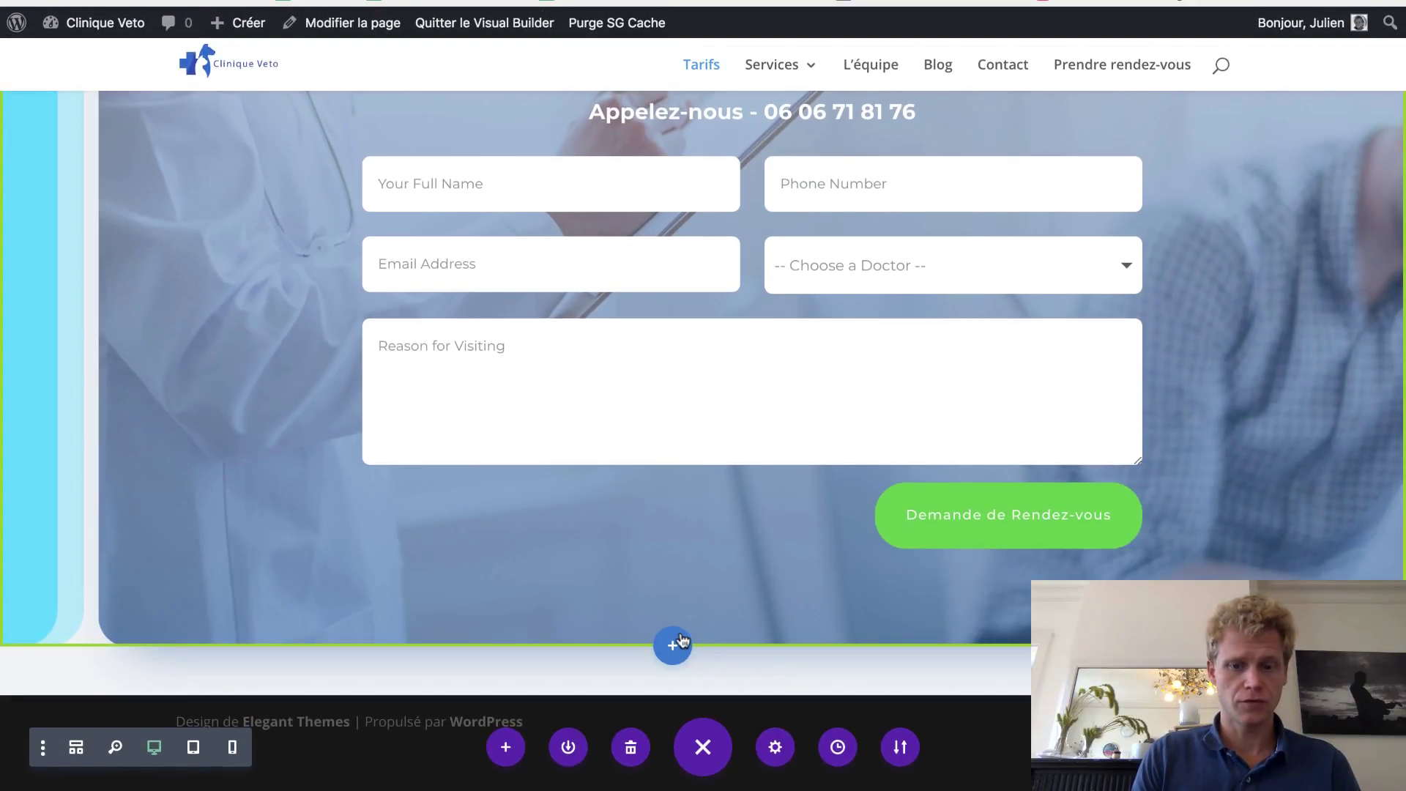
scroll(803, 584, up, 10)
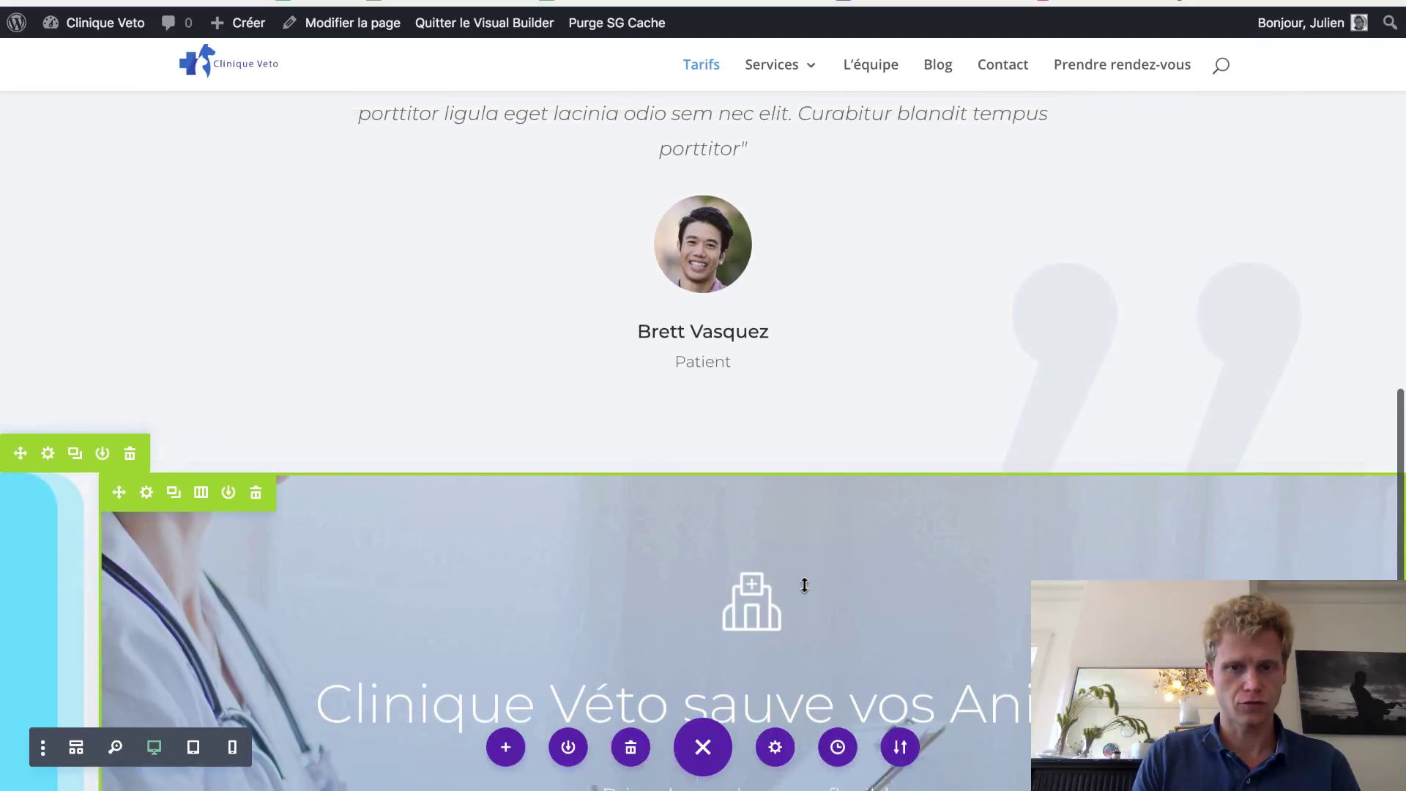
scroll(803, 585, up, 10)
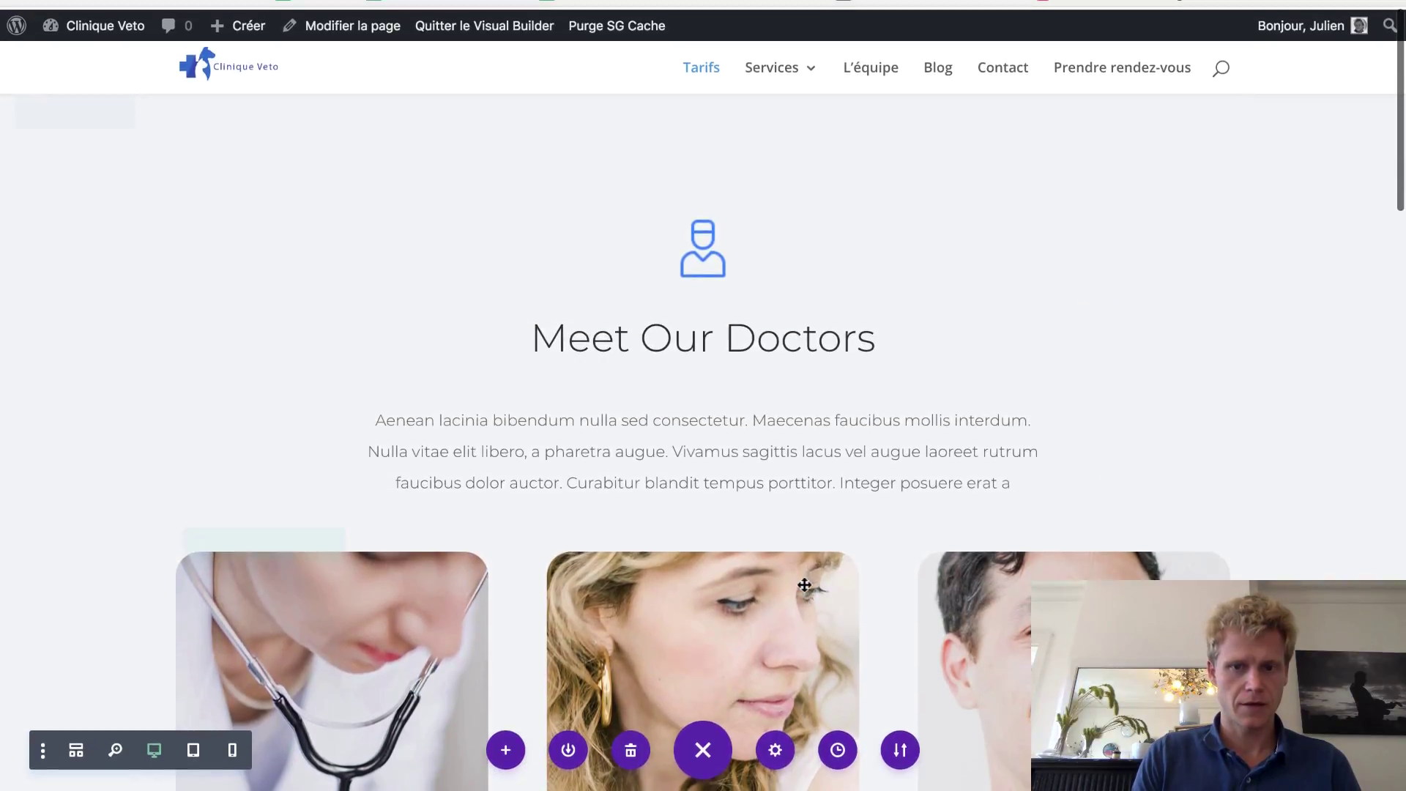
Retype the 'Meet Our Doctors' heading as 'Nos Tarifs'.
drag(533, 377, 877, 377)
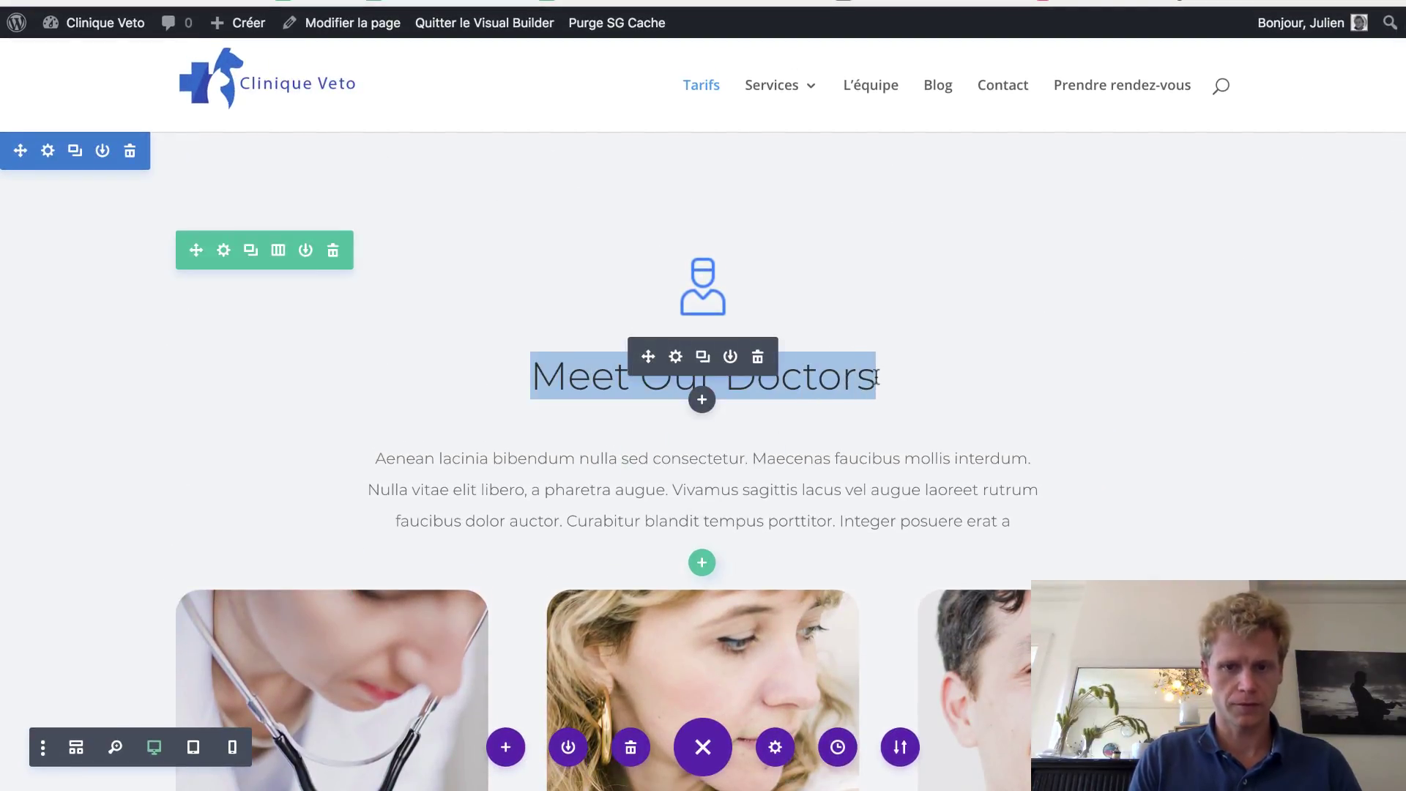
text(Nos)
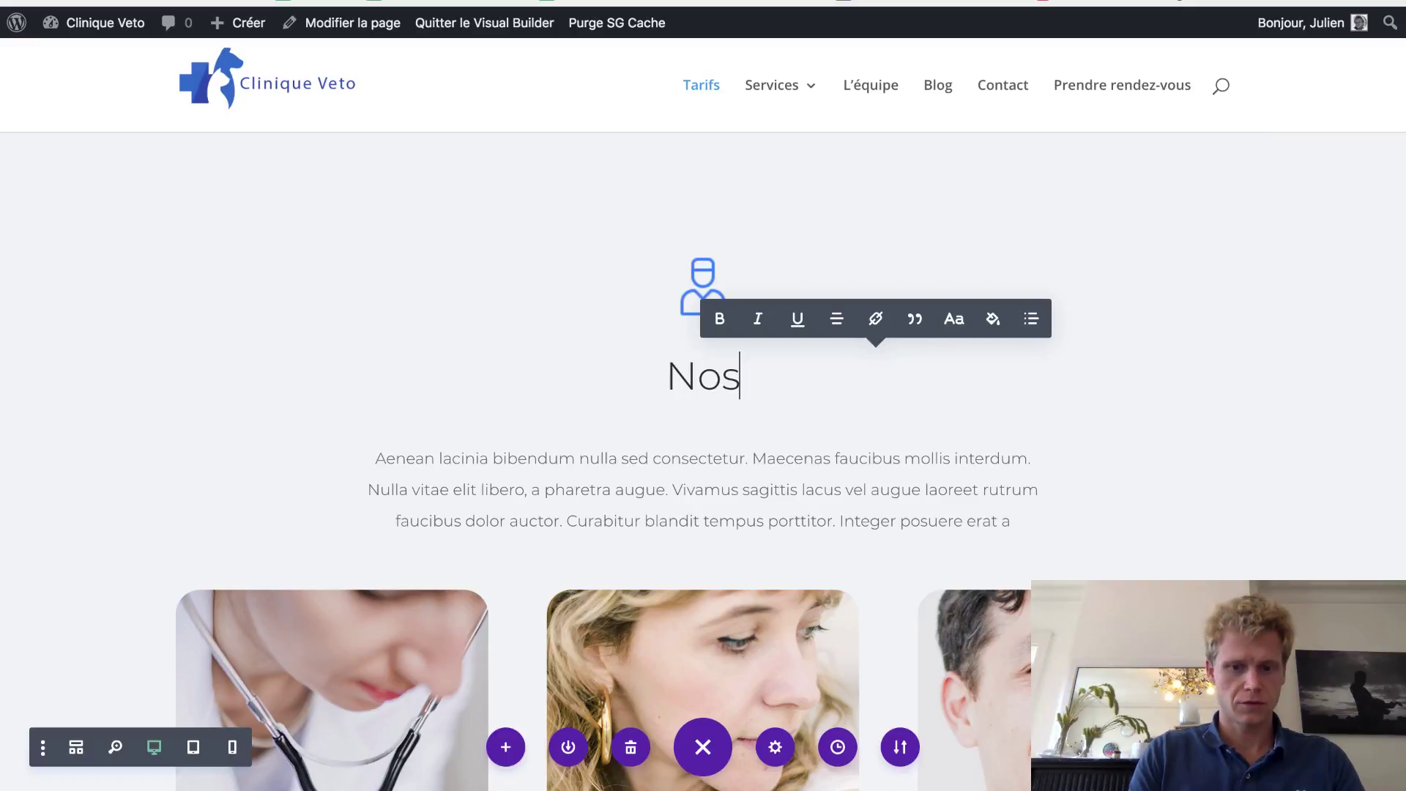
text( Tarifs)
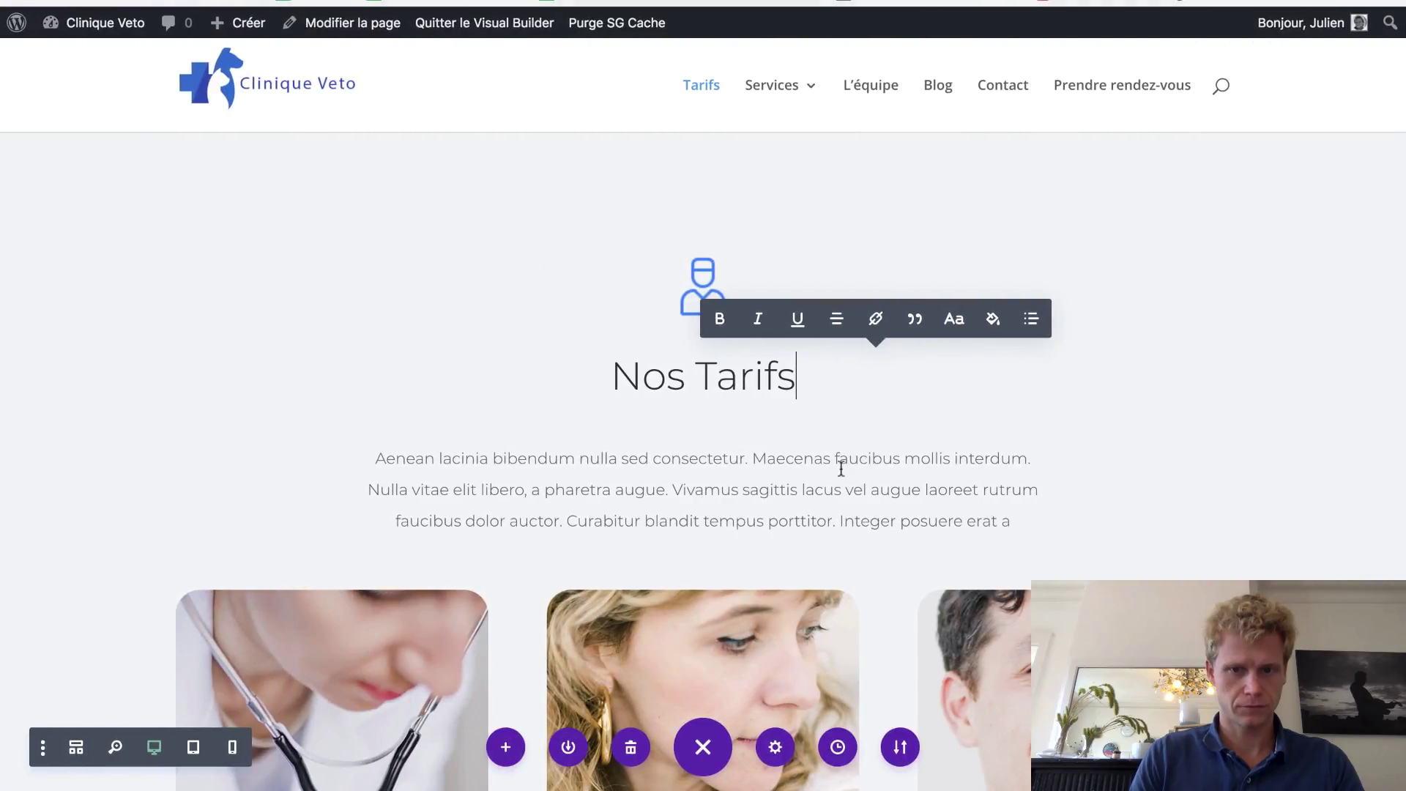
scroll(841, 469, down, 3)
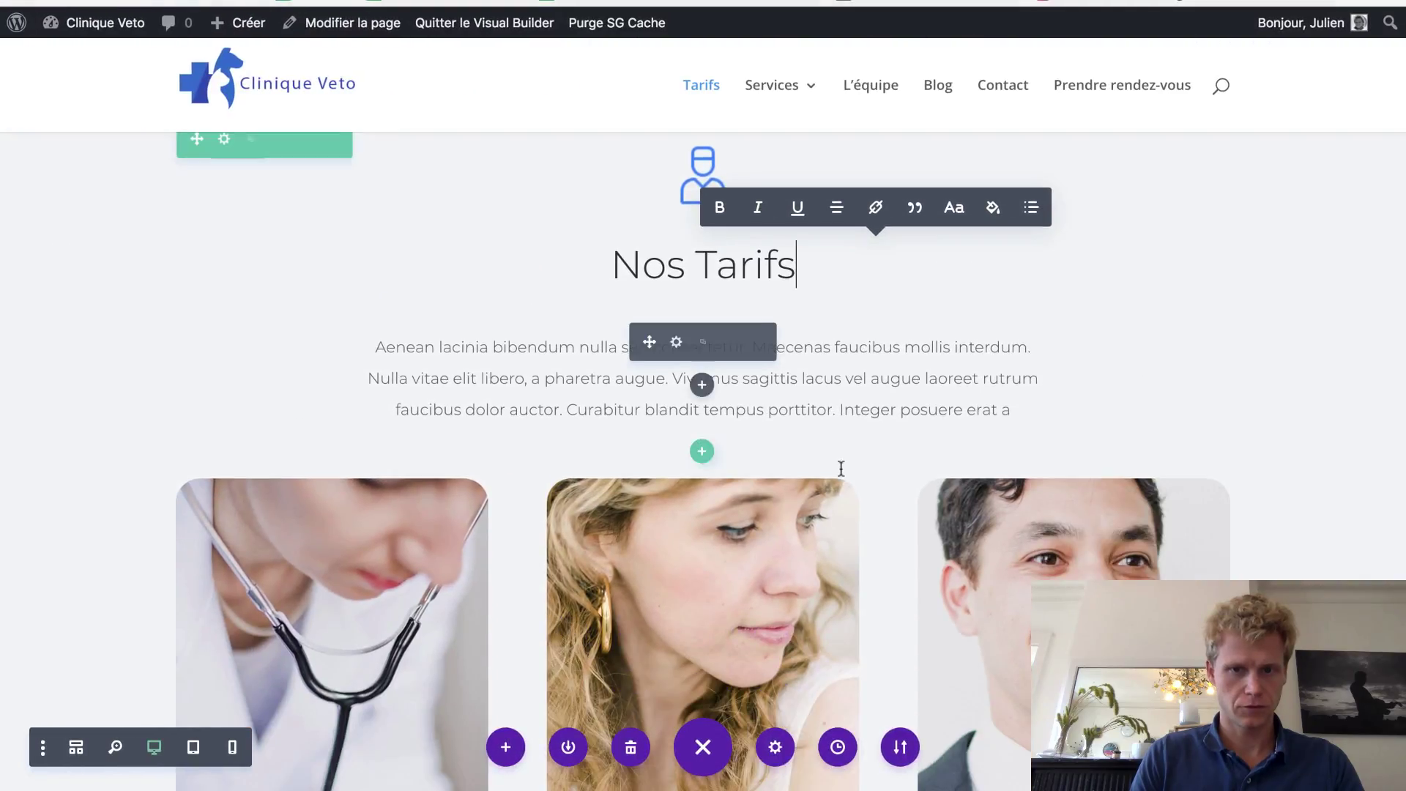
scroll(652, 419, down, 2)
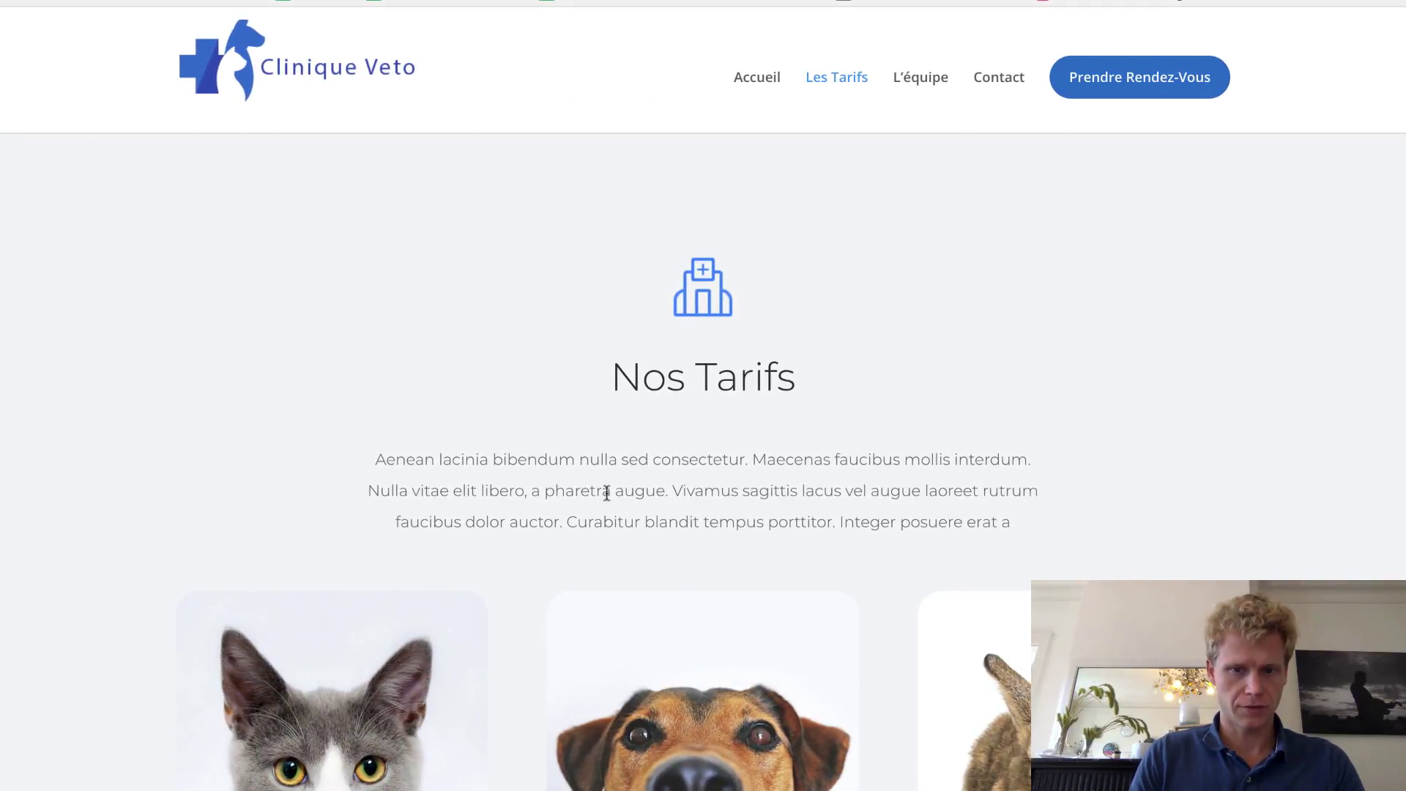
scroll(605, 491, down, 5)
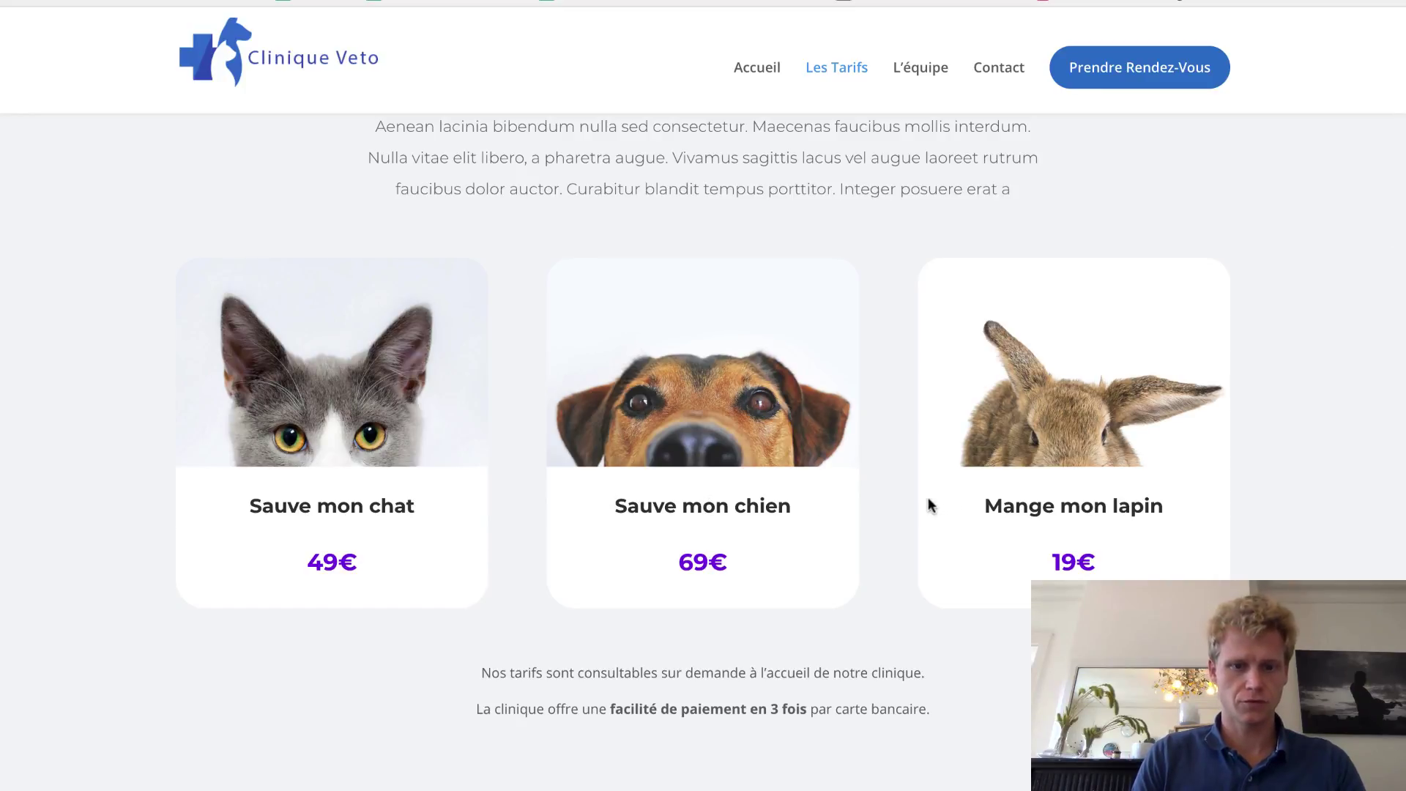
key(ctrl+Left)
scroll(714, 542, down, 4)
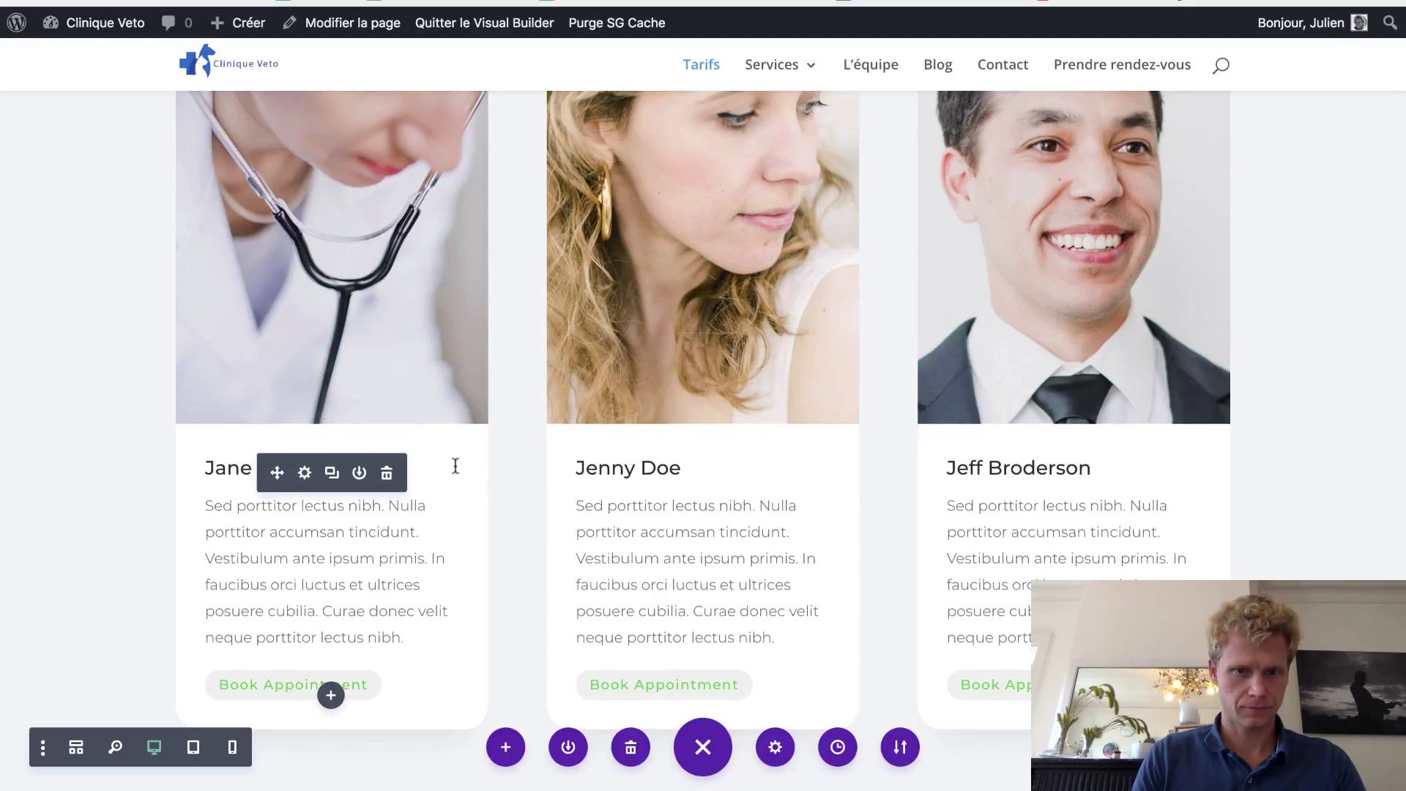
Upload chat.jpg, Chien.jpg and lapin.jpg, and set Chien.jpg as the first card's image.
scroll(455, 464, up, 2)
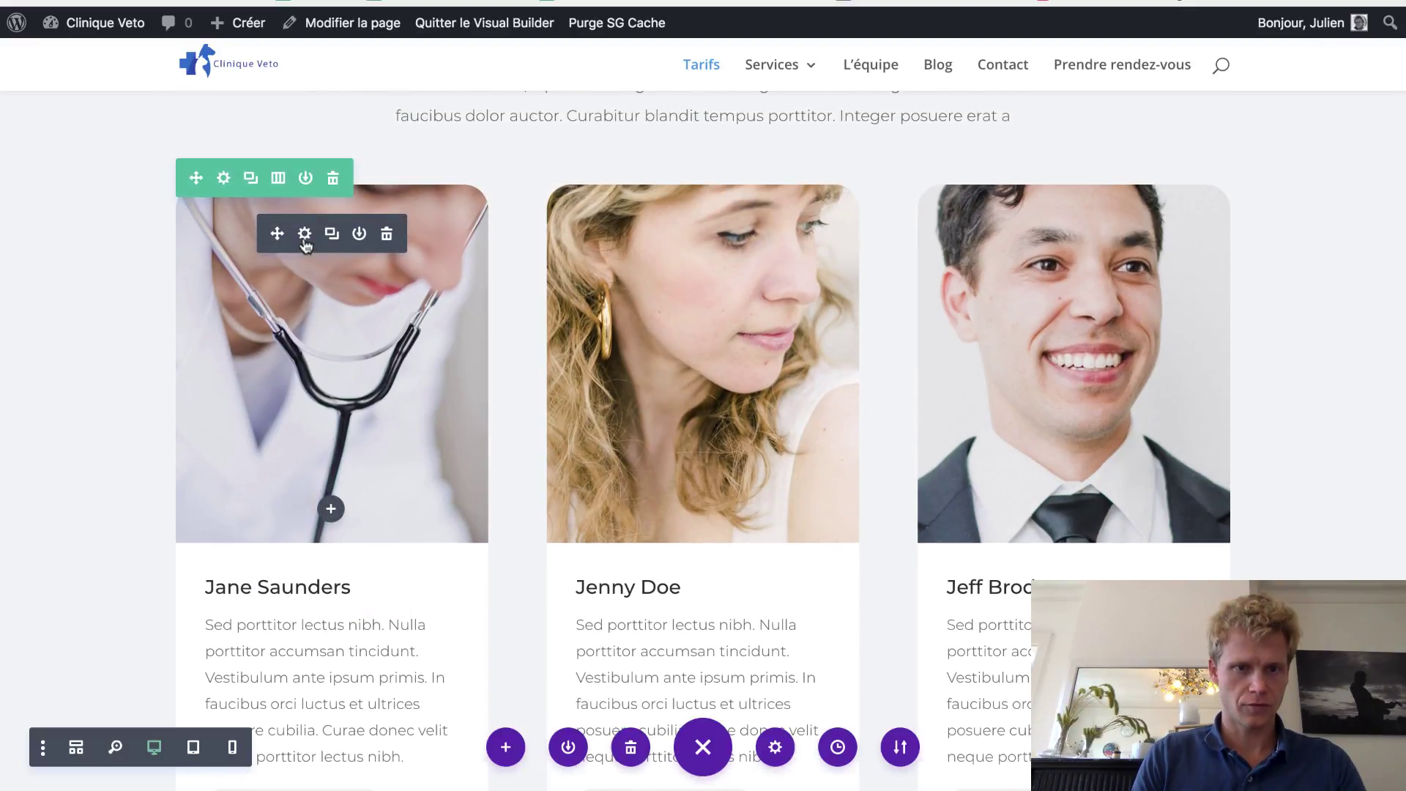
click(305, 233)
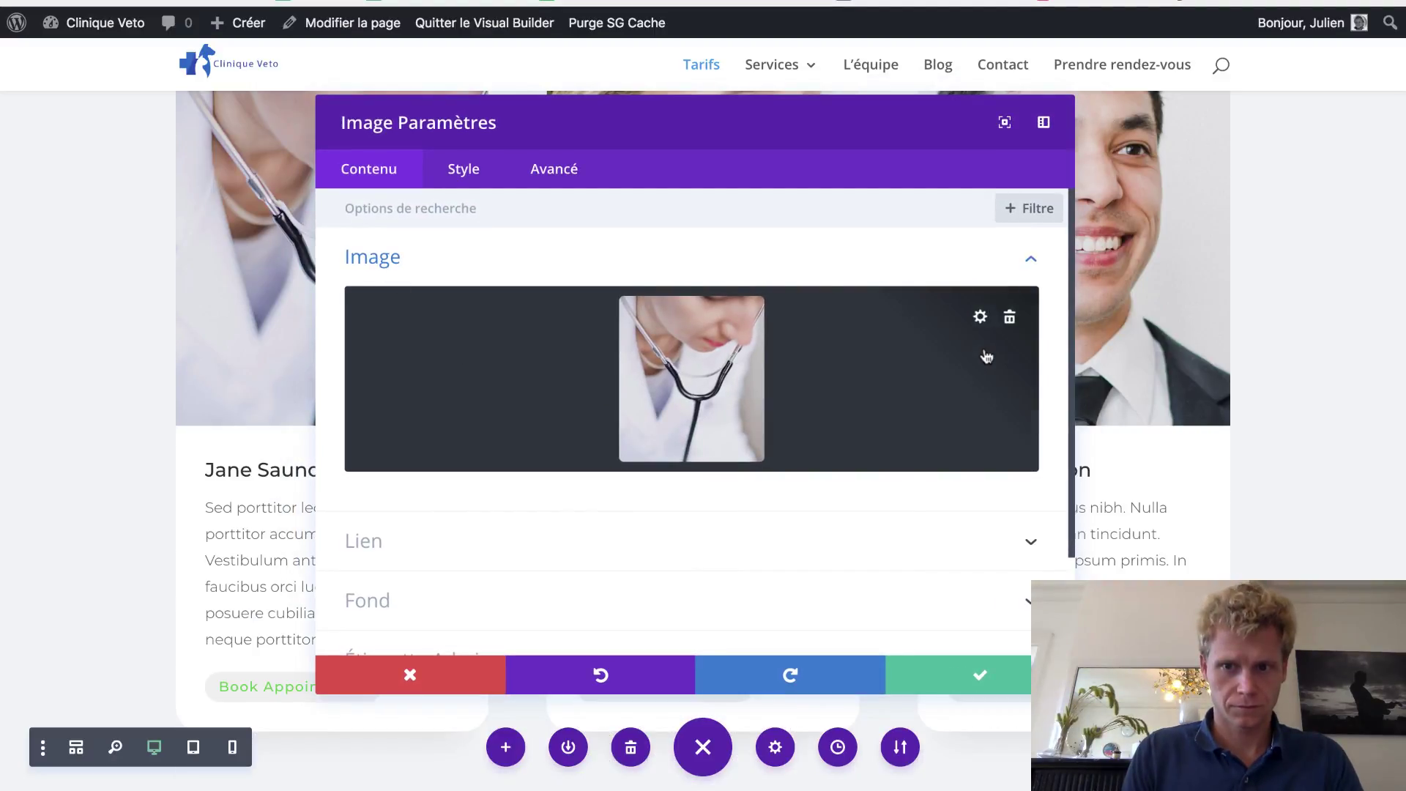
click(980, 318)
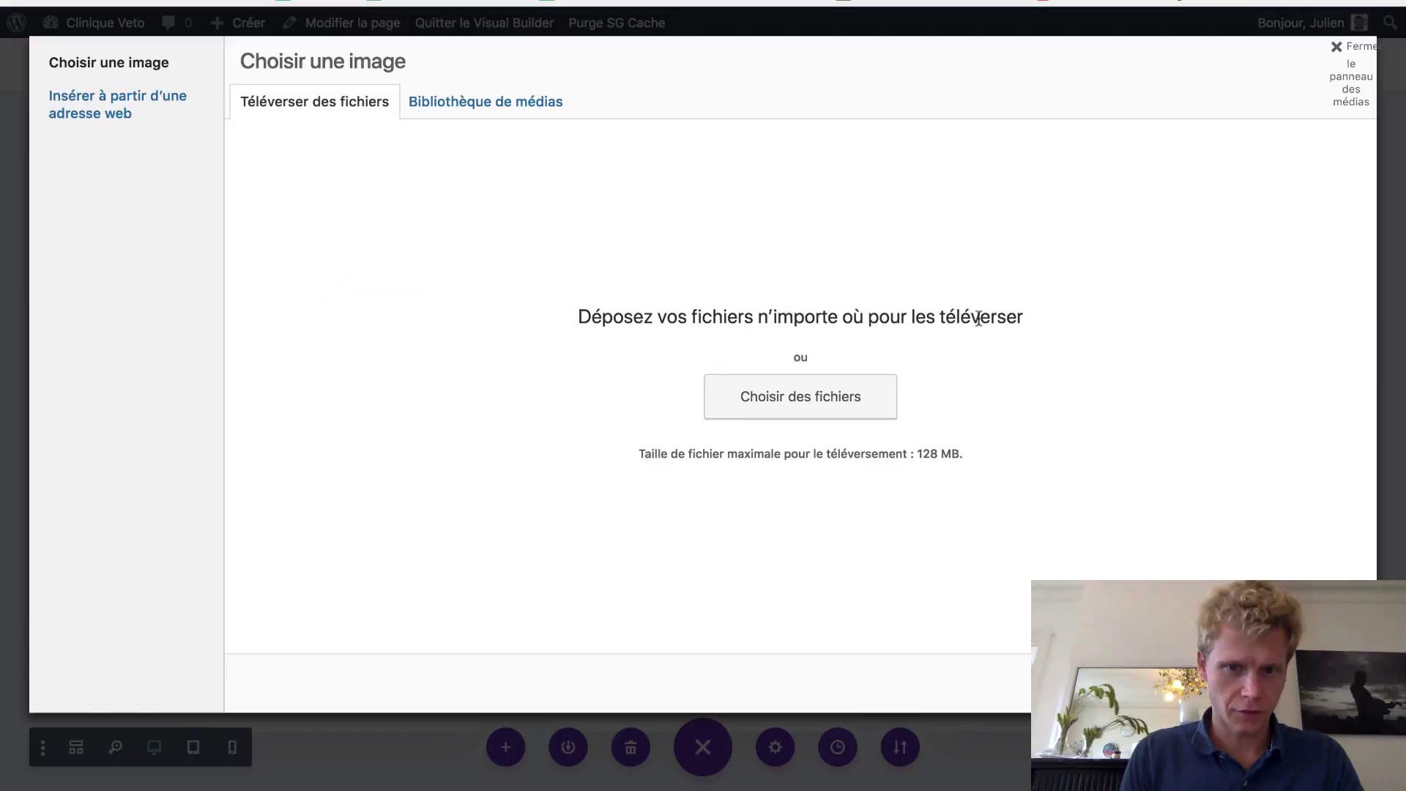
click(773, 389)
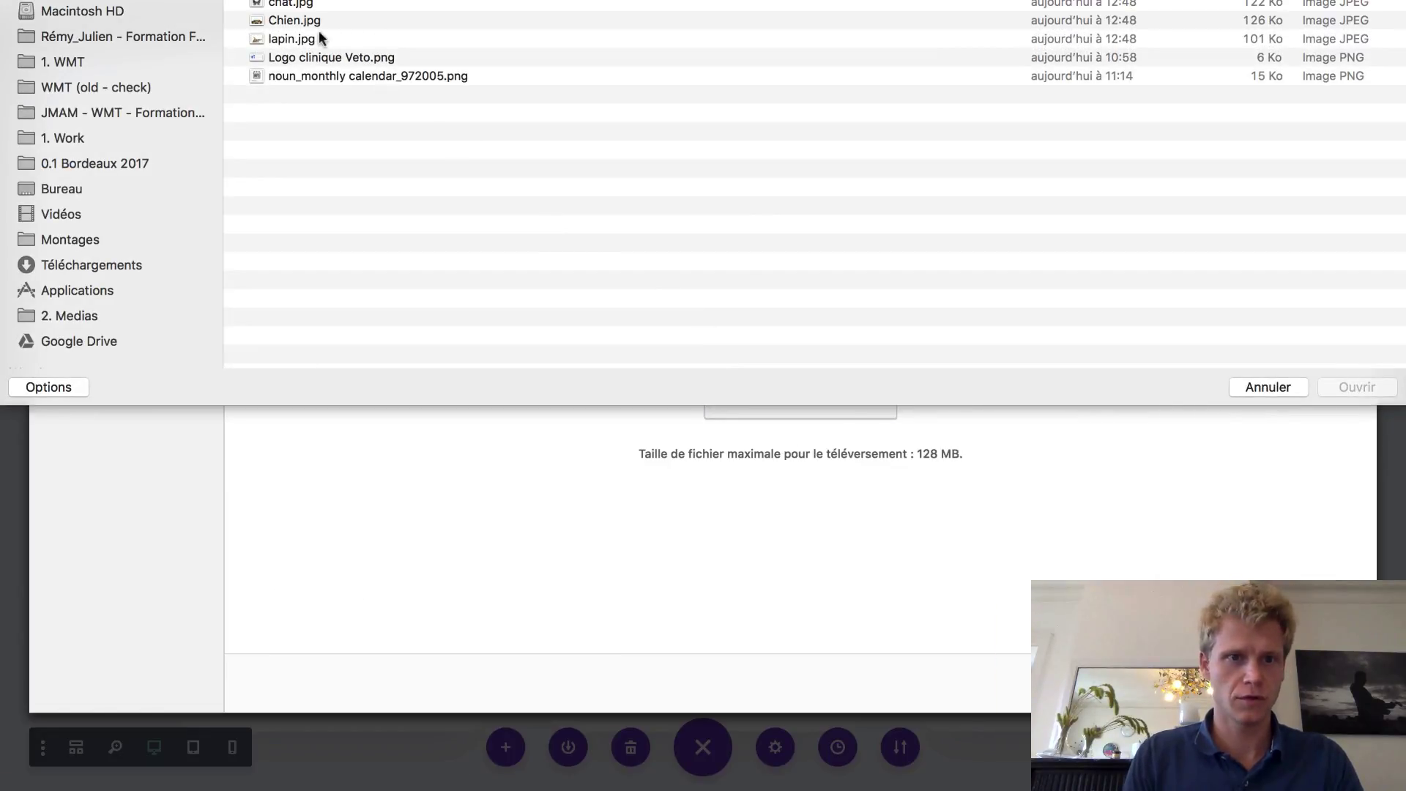
click(286, 4)
shift+click(285, 20)
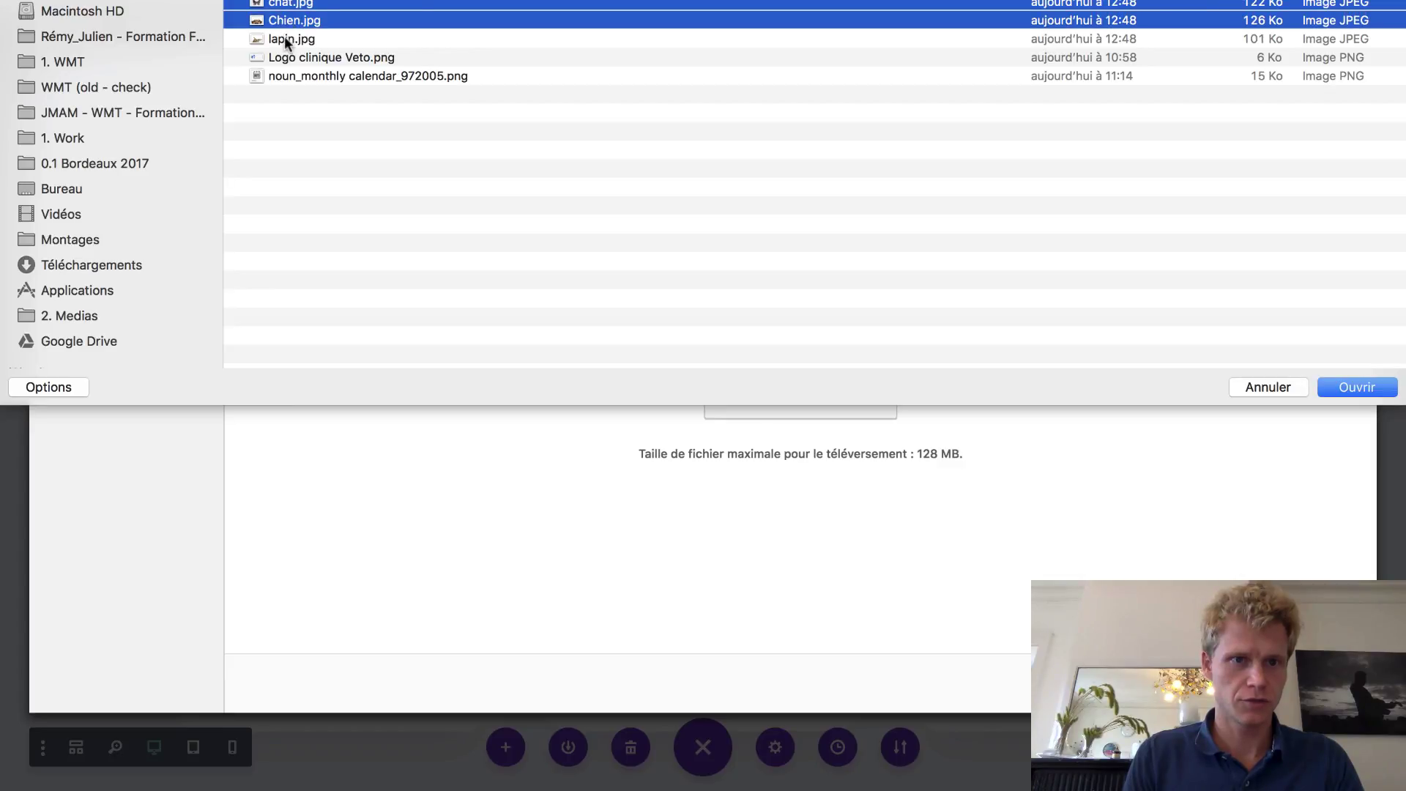
shift+click(284, 39)
click(1356, 388)
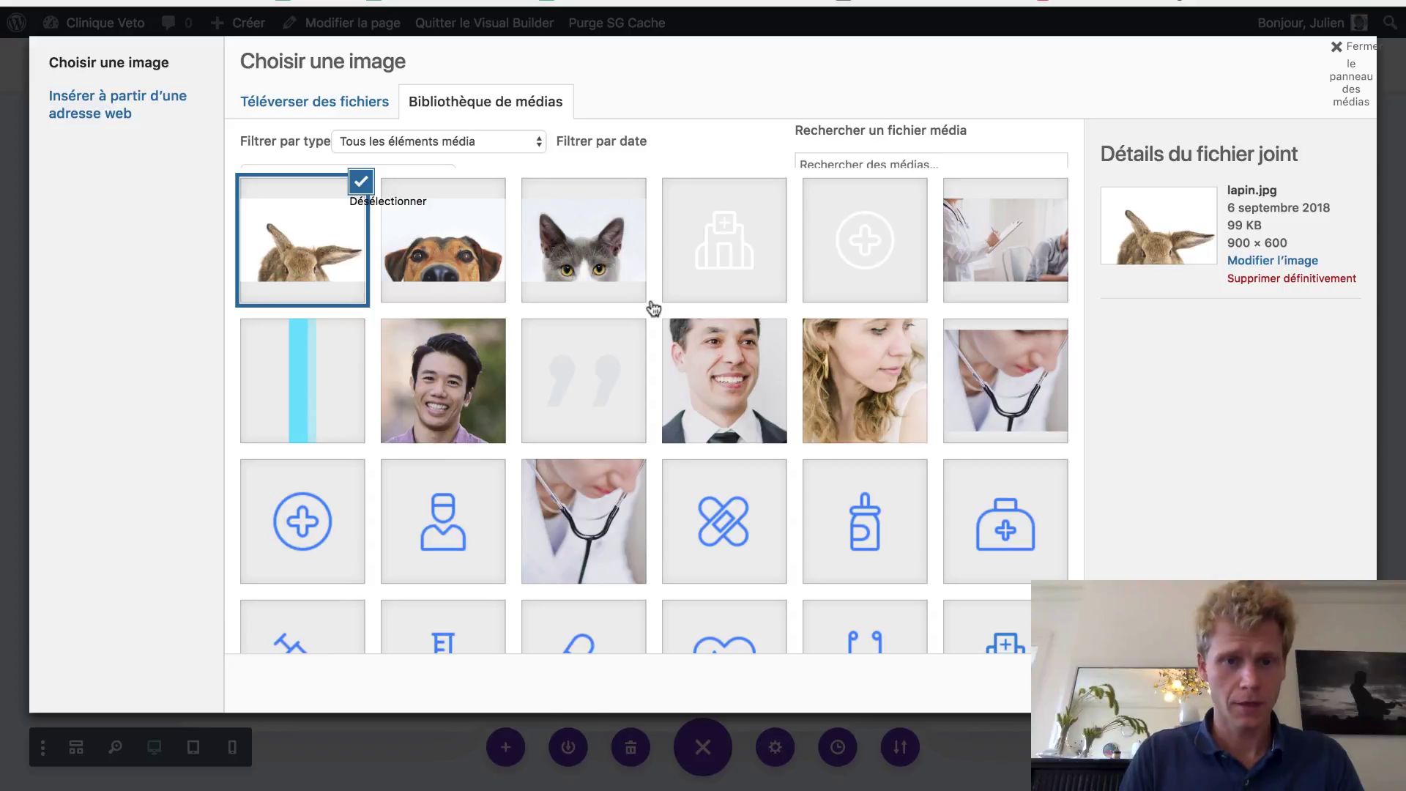
click(454, 251)
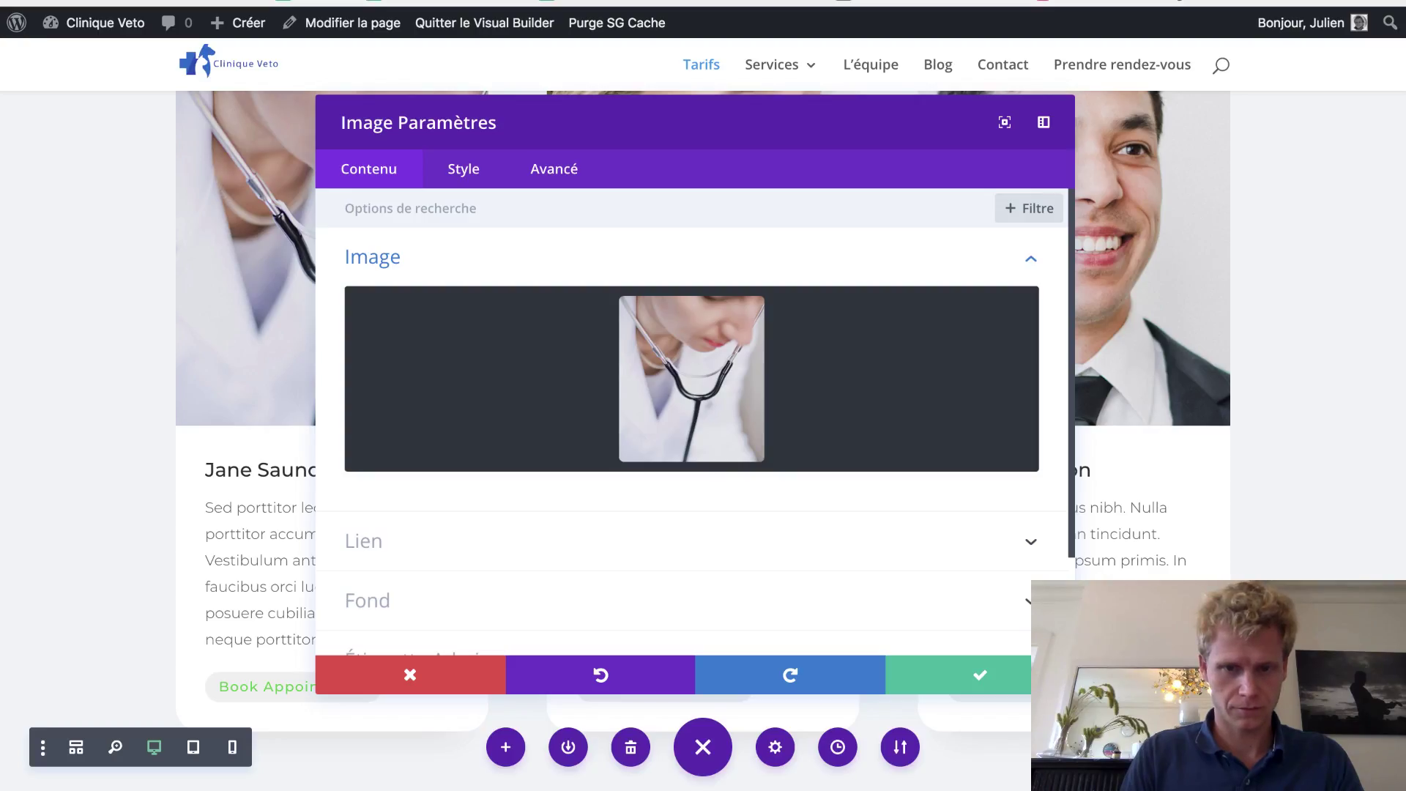
click(959, 668)
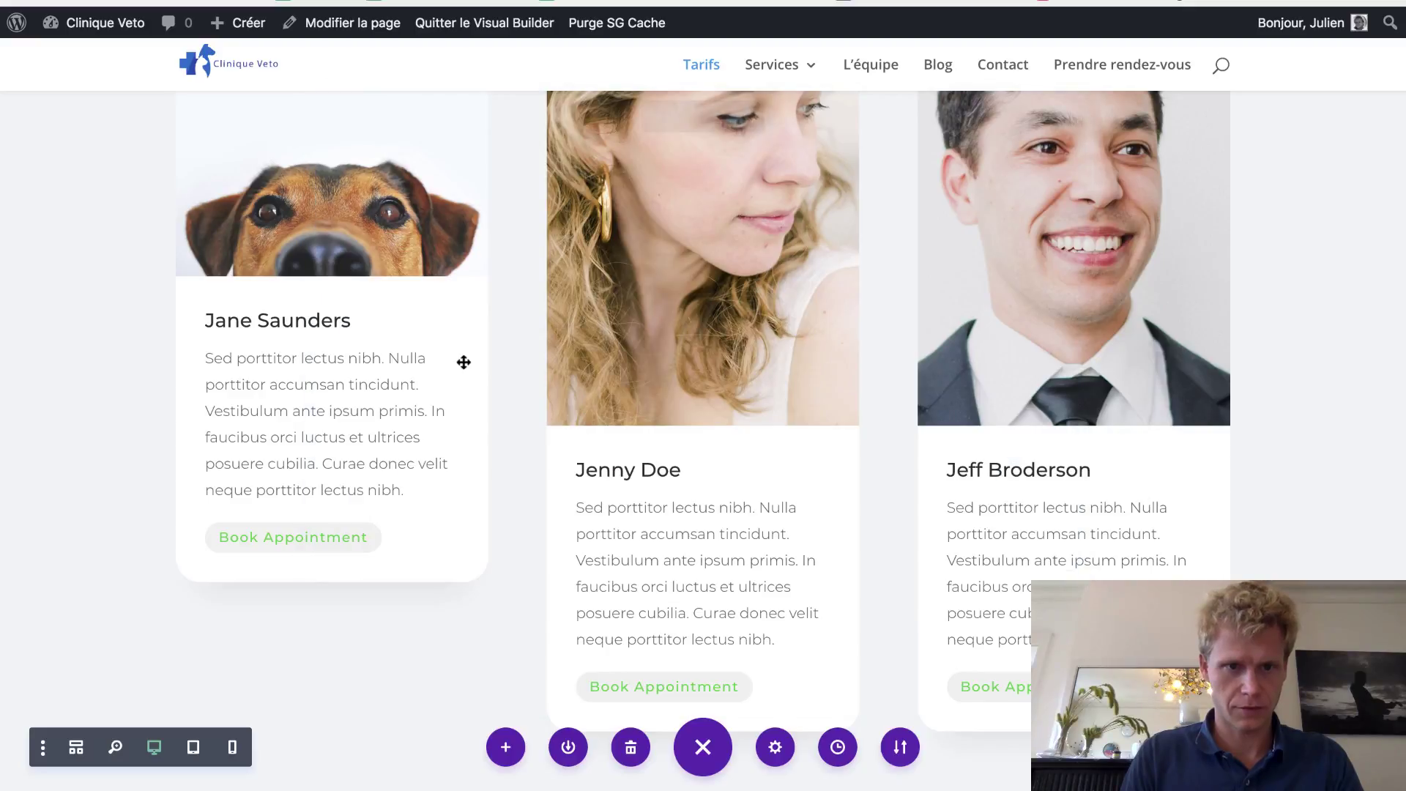
Delete the Jane Saunders call-to-action module and add a Text module under the dog photo.
scroll(464, 362, up, 2)
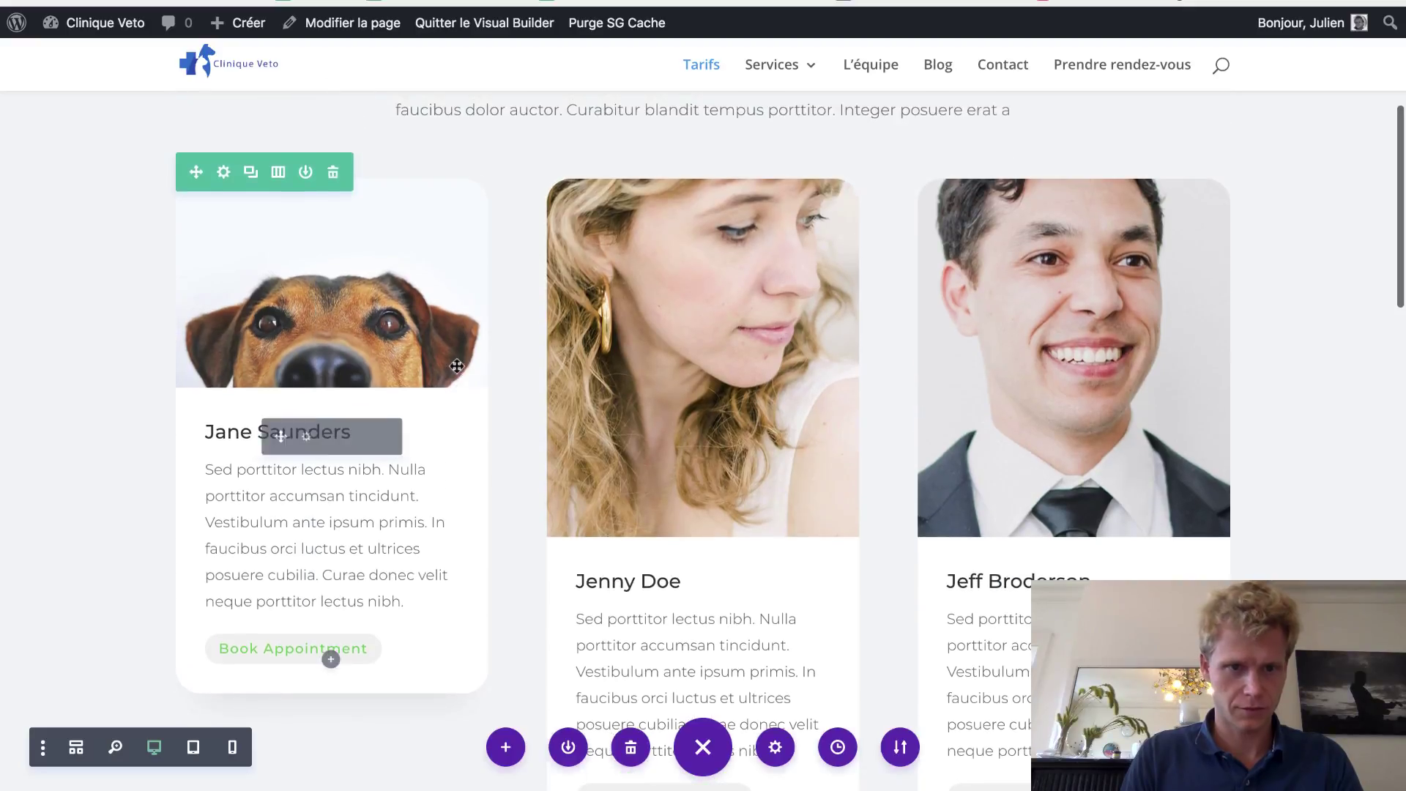
click(303, 437)
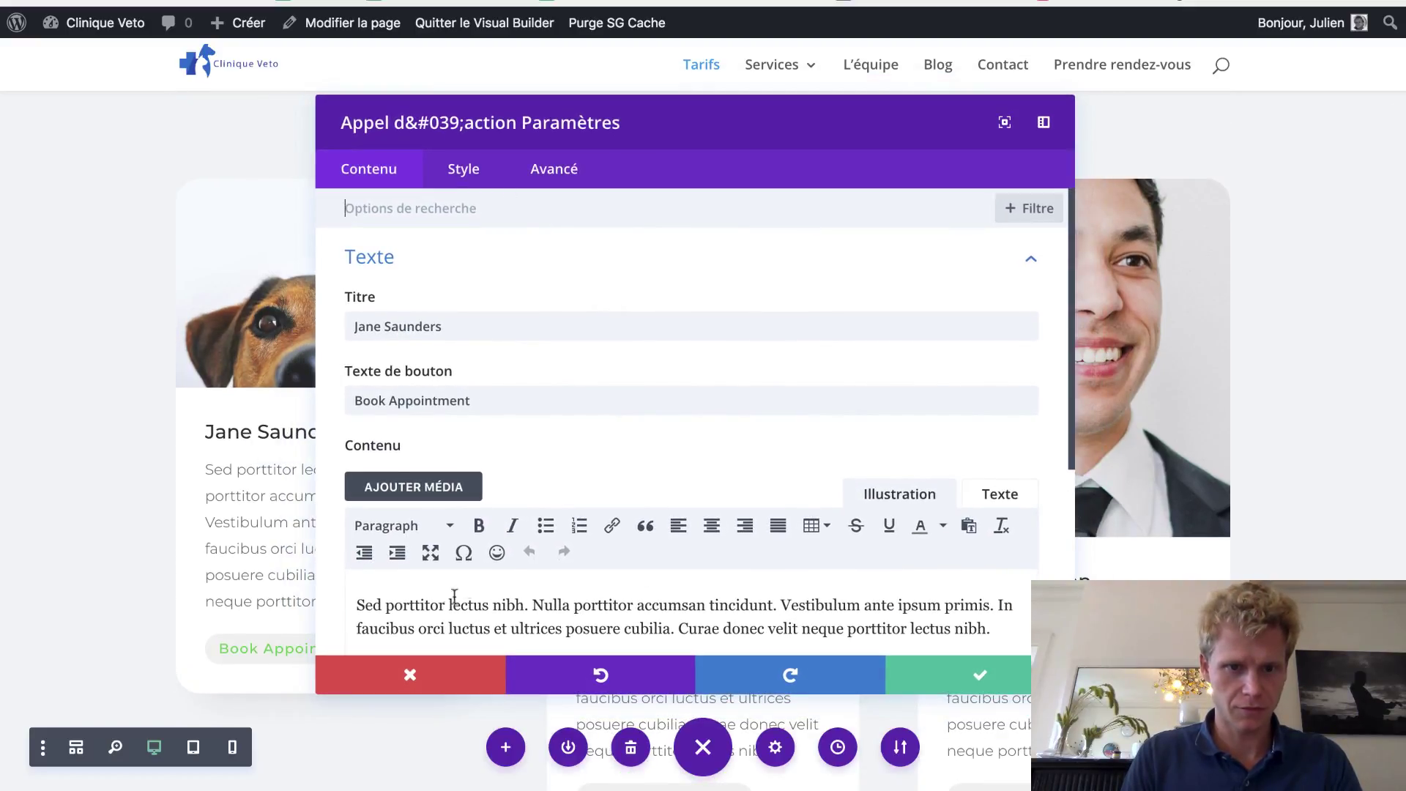
click(425, 676)
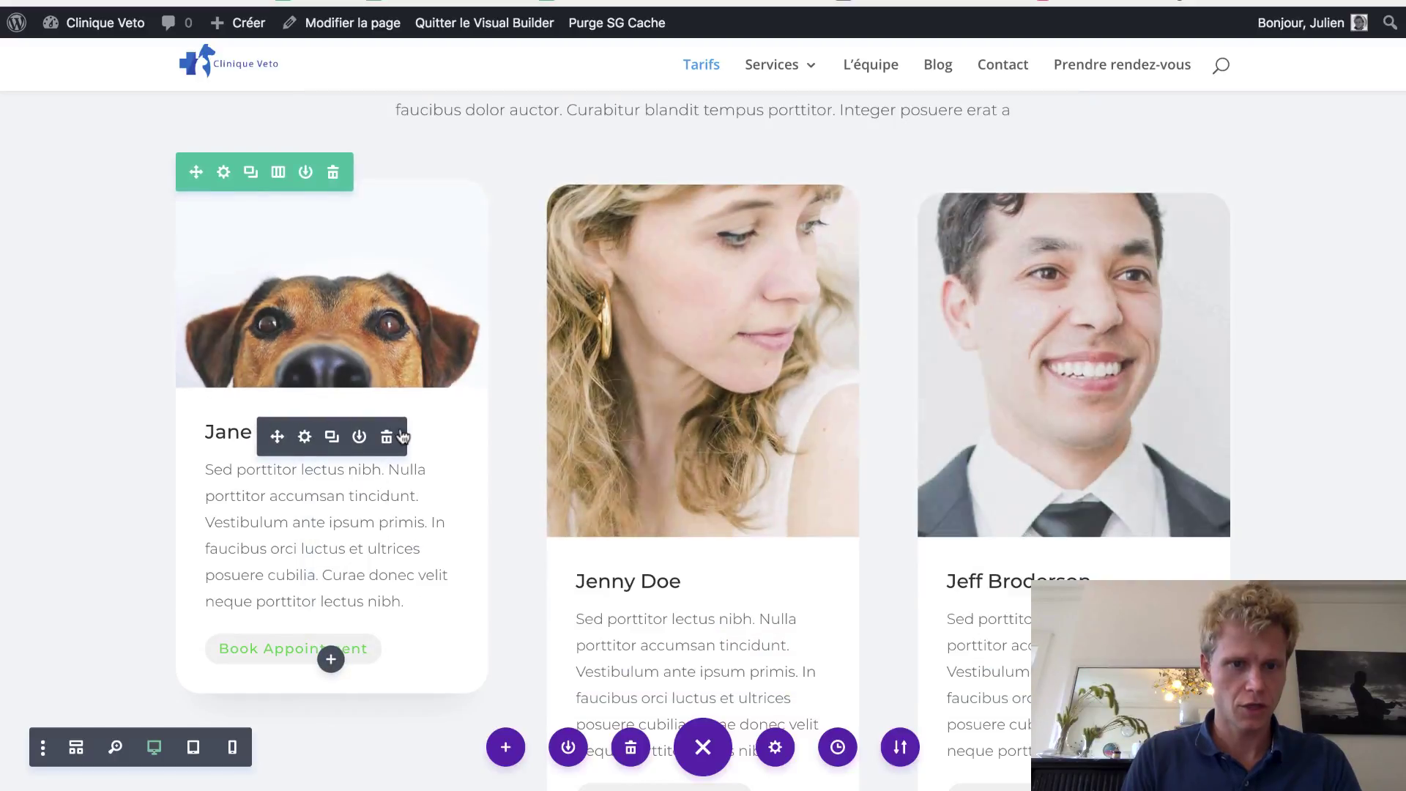
click(388, 438)
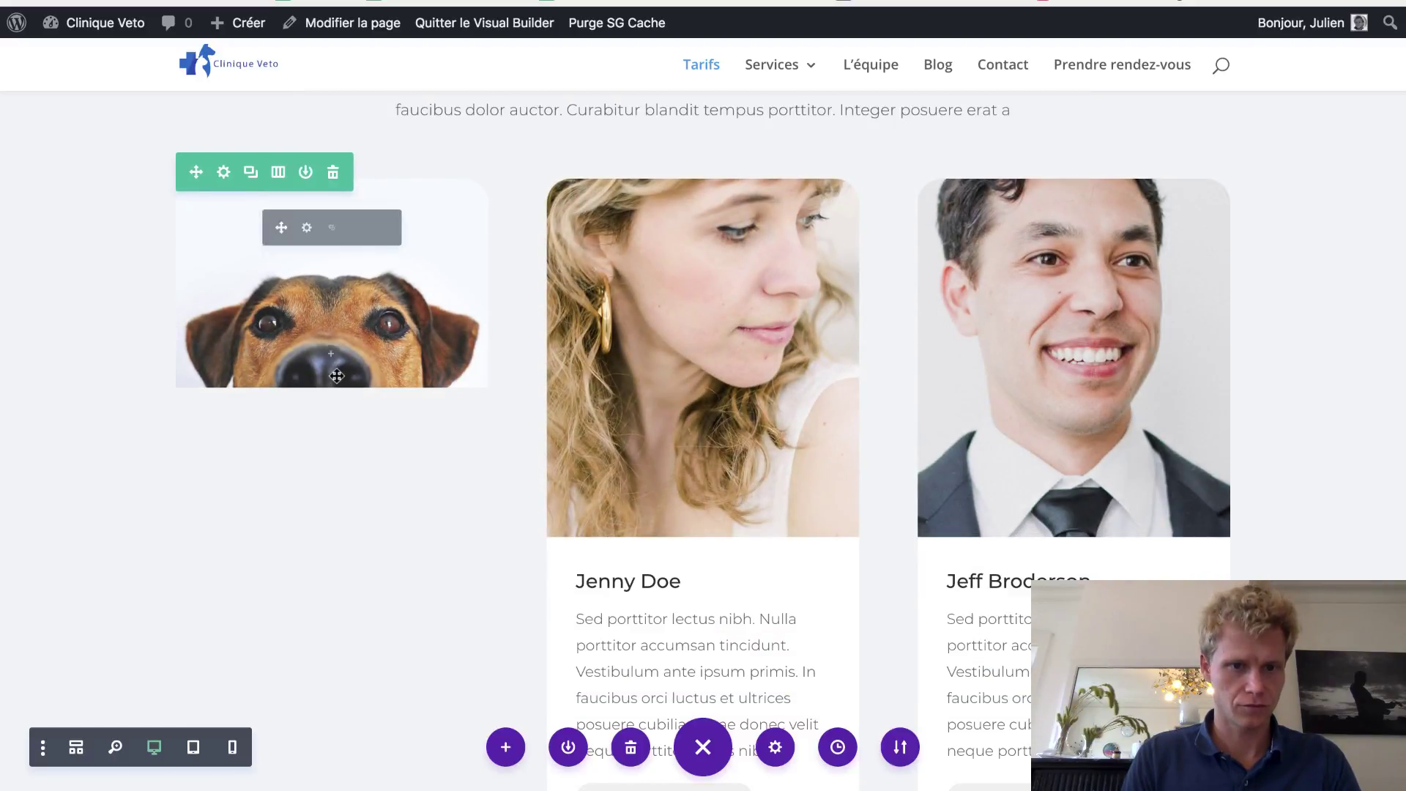
click(332, 366)
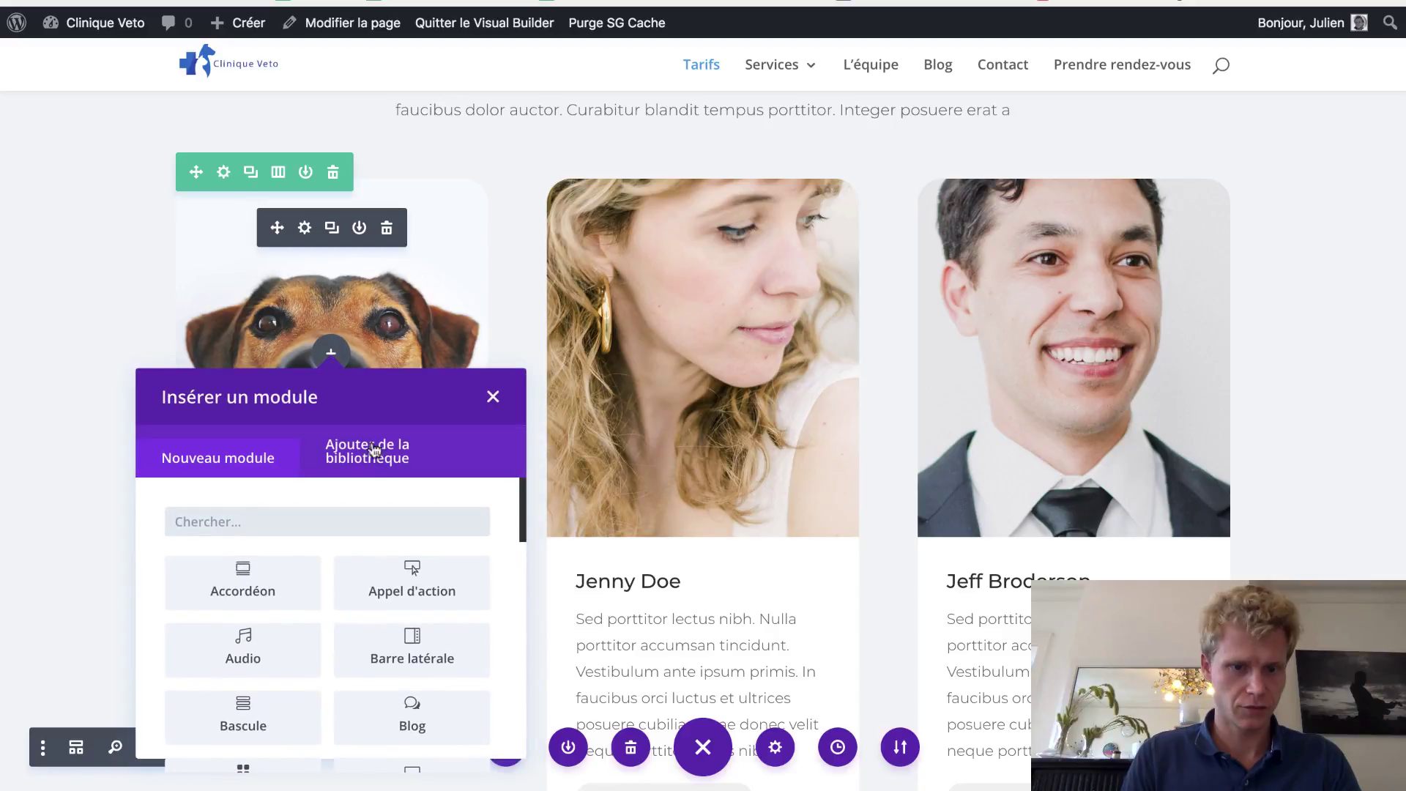
text(tex)
click(284, 607)
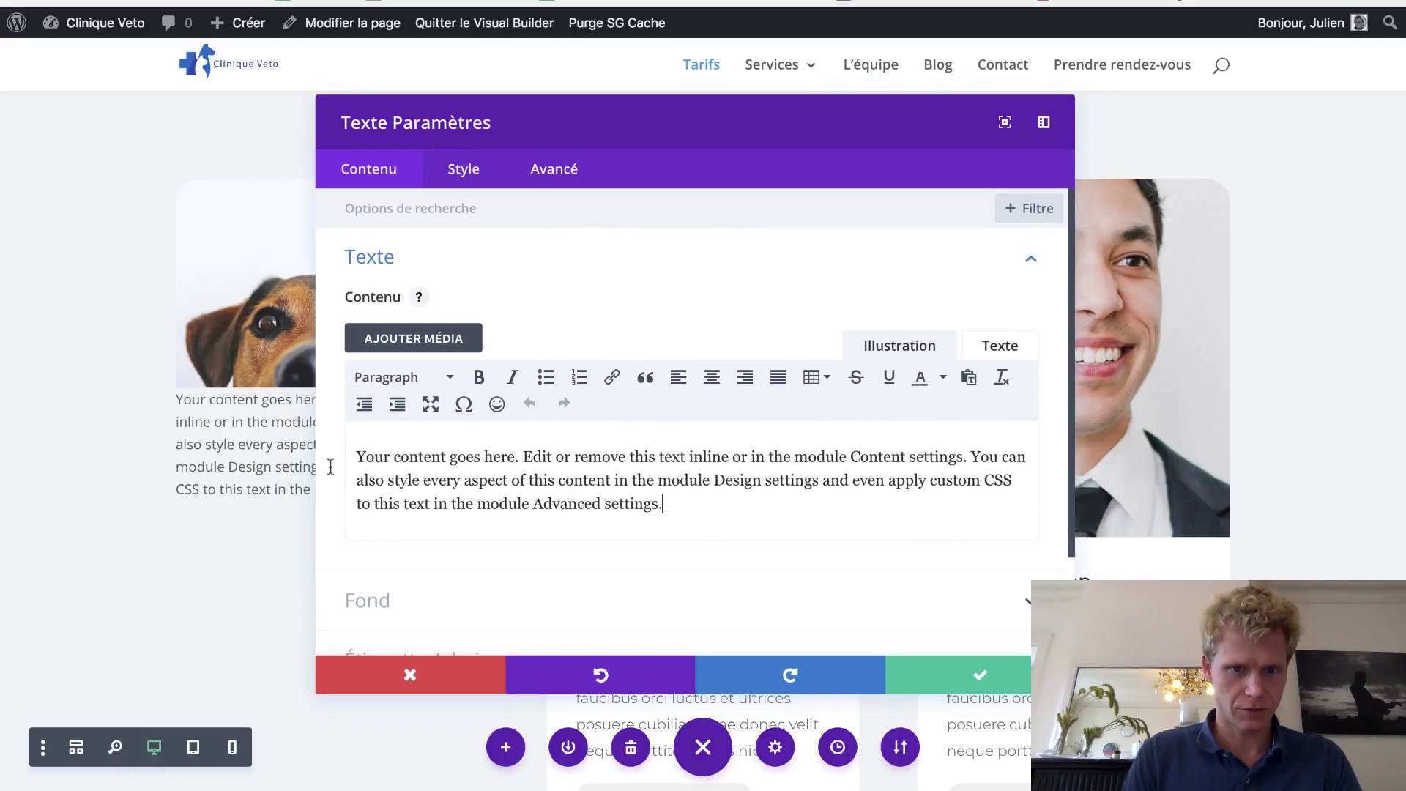
Replace the placeholder with 'Sauve mon chien' formatted as Heading 3, above the price 69€.
key(super+a)
key(ctrl+Right)
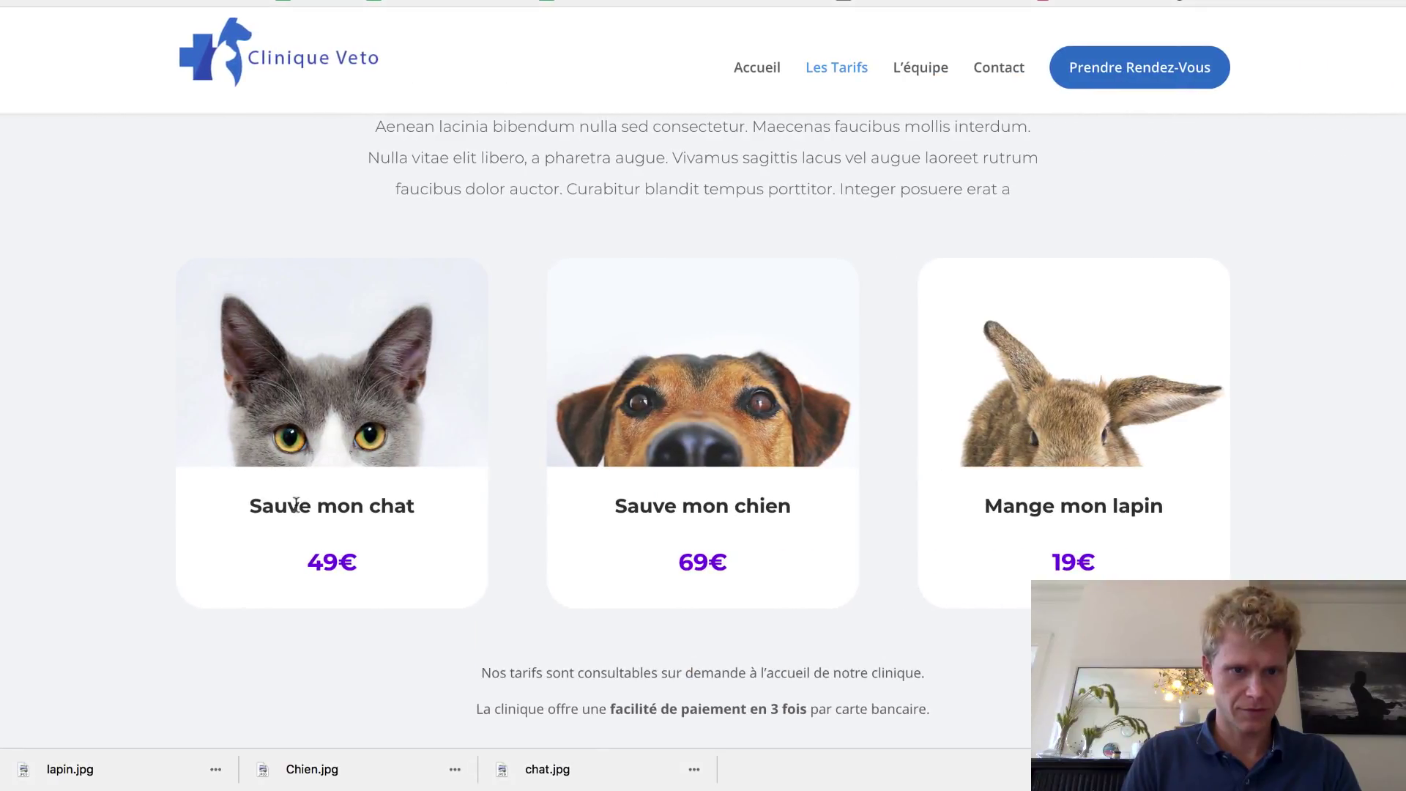
key(ctrl+Left)
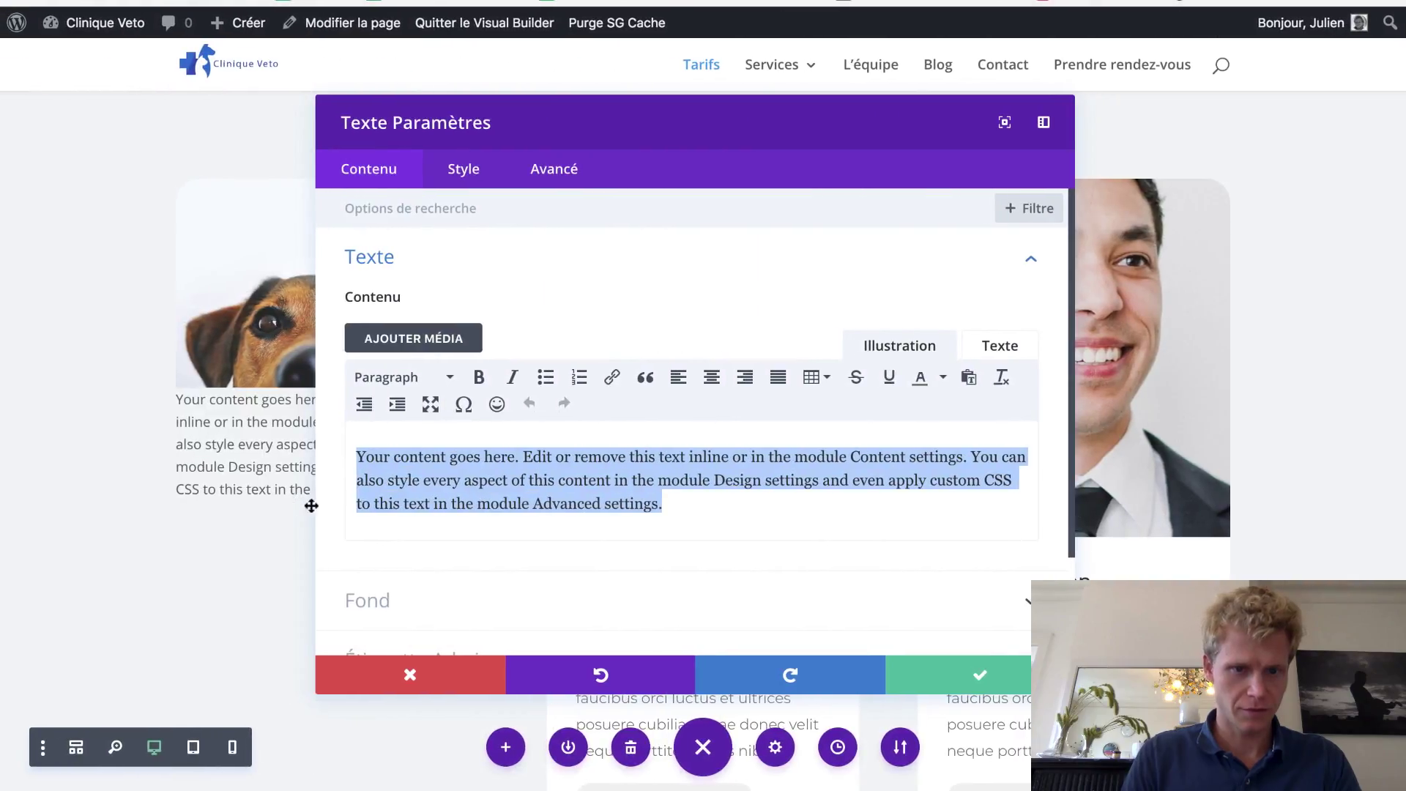
text(Sauve)
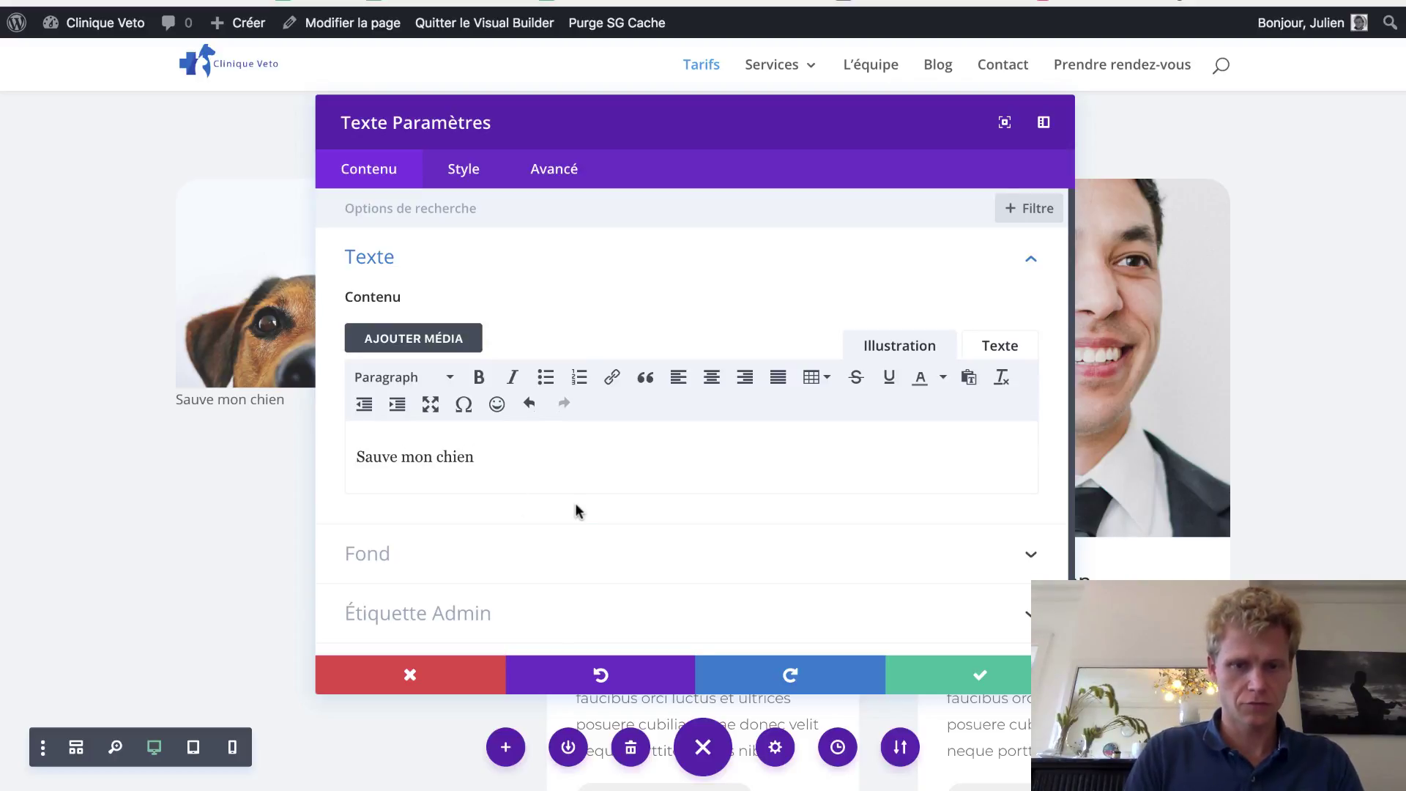
text( mon chien)
key(Return)
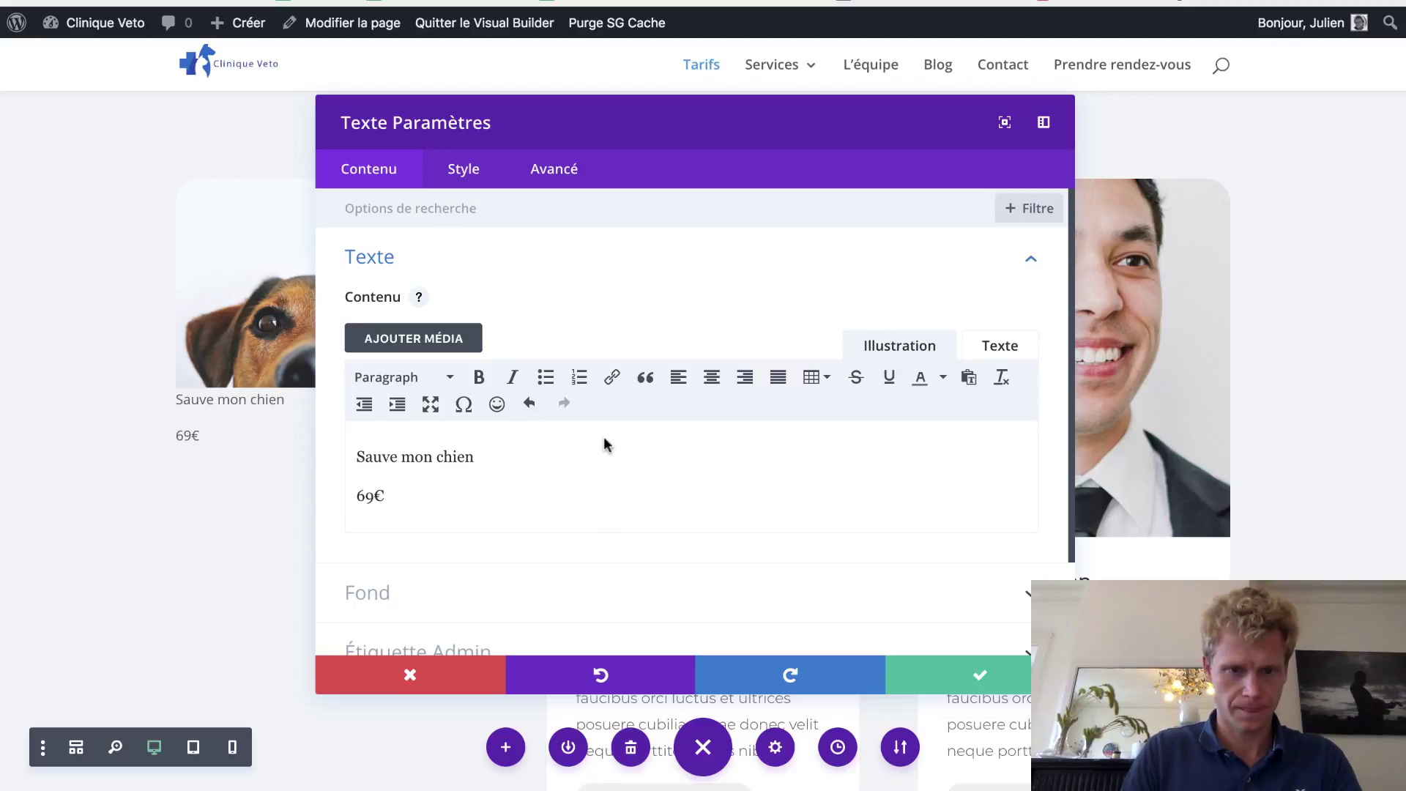
click(500, 457)
drag(500, 456, 349, 445)
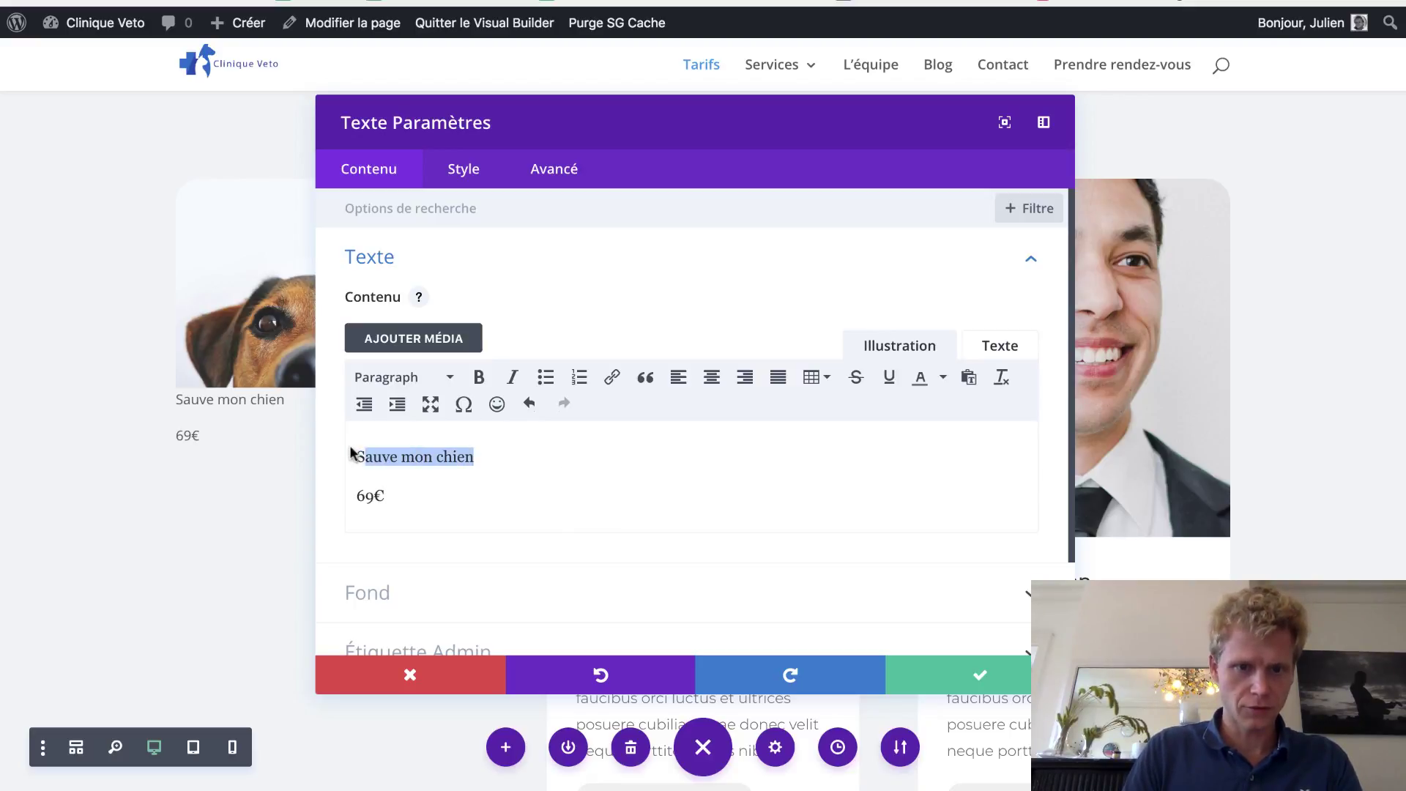
click(415, 377)
click(440, 529)
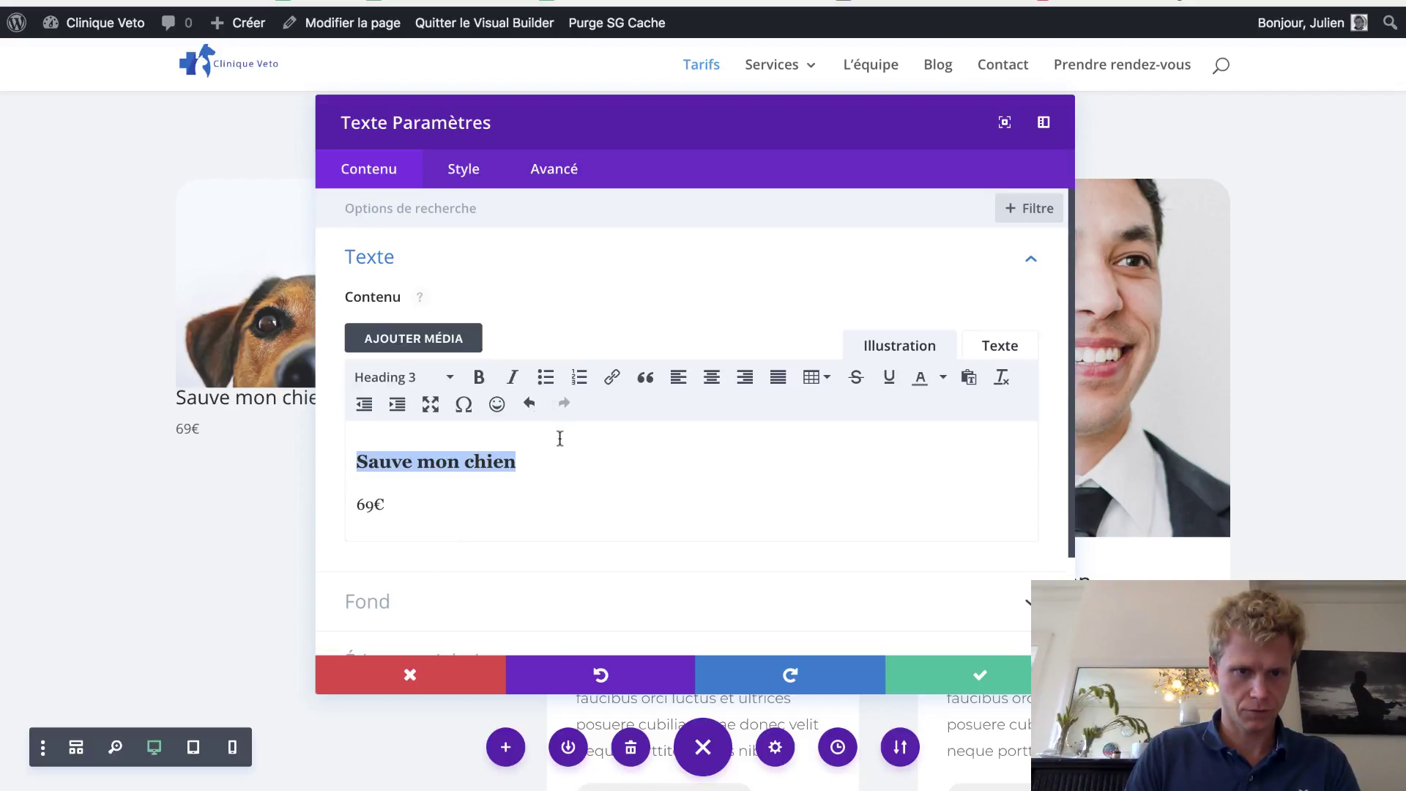
drag(754, 133, 887, 120)
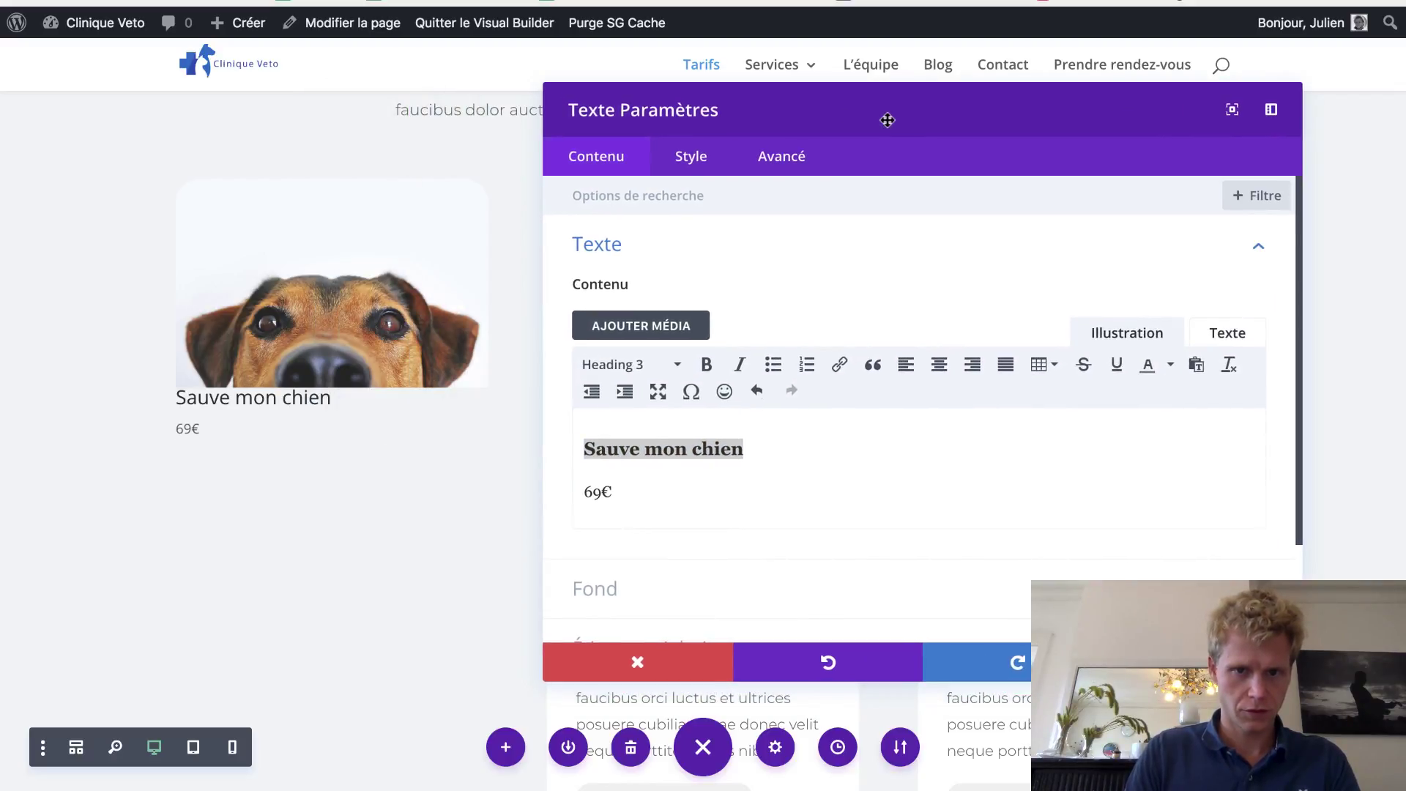
Centre the Sauve mon chien H3 heading and set its font to Montserrat.
click(686, 173)
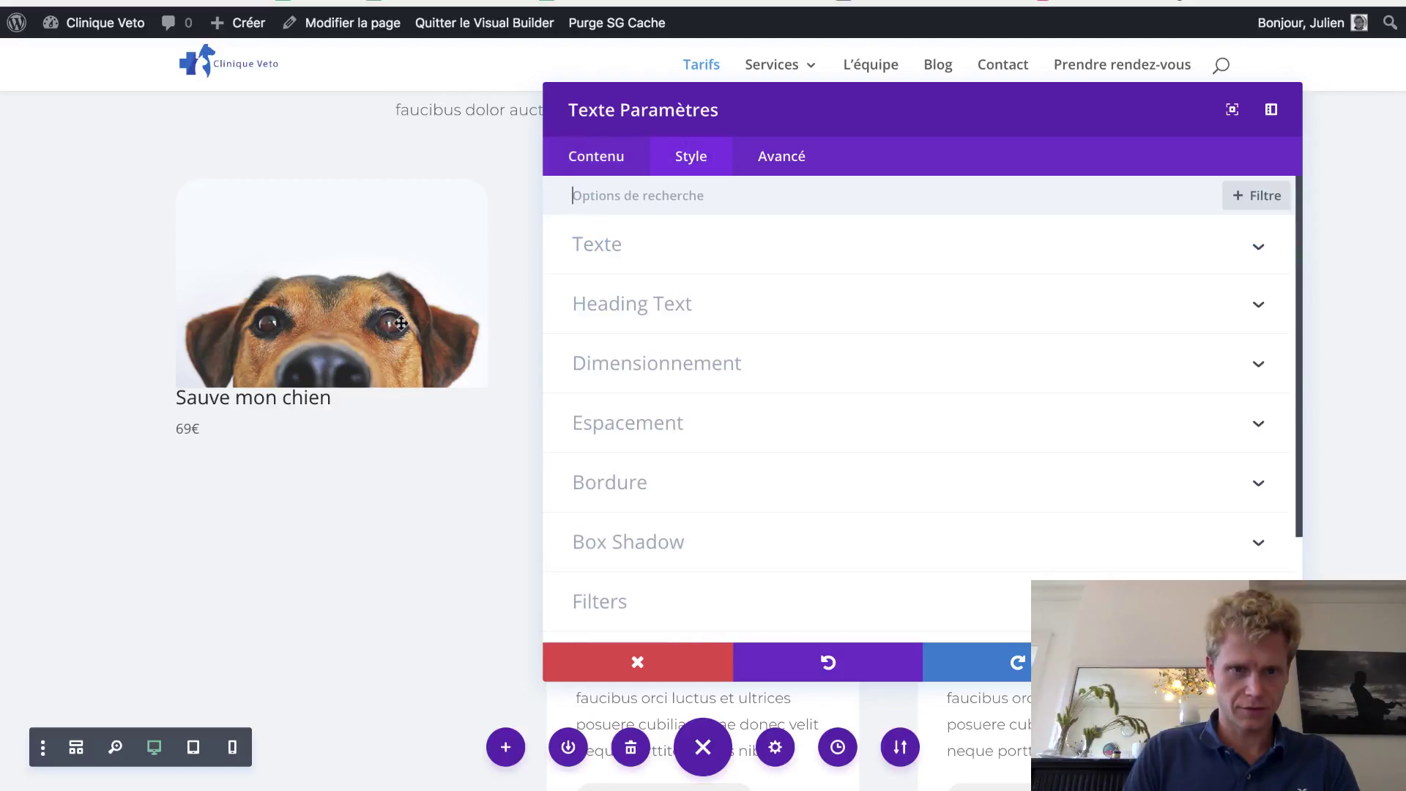
click(176, 392)
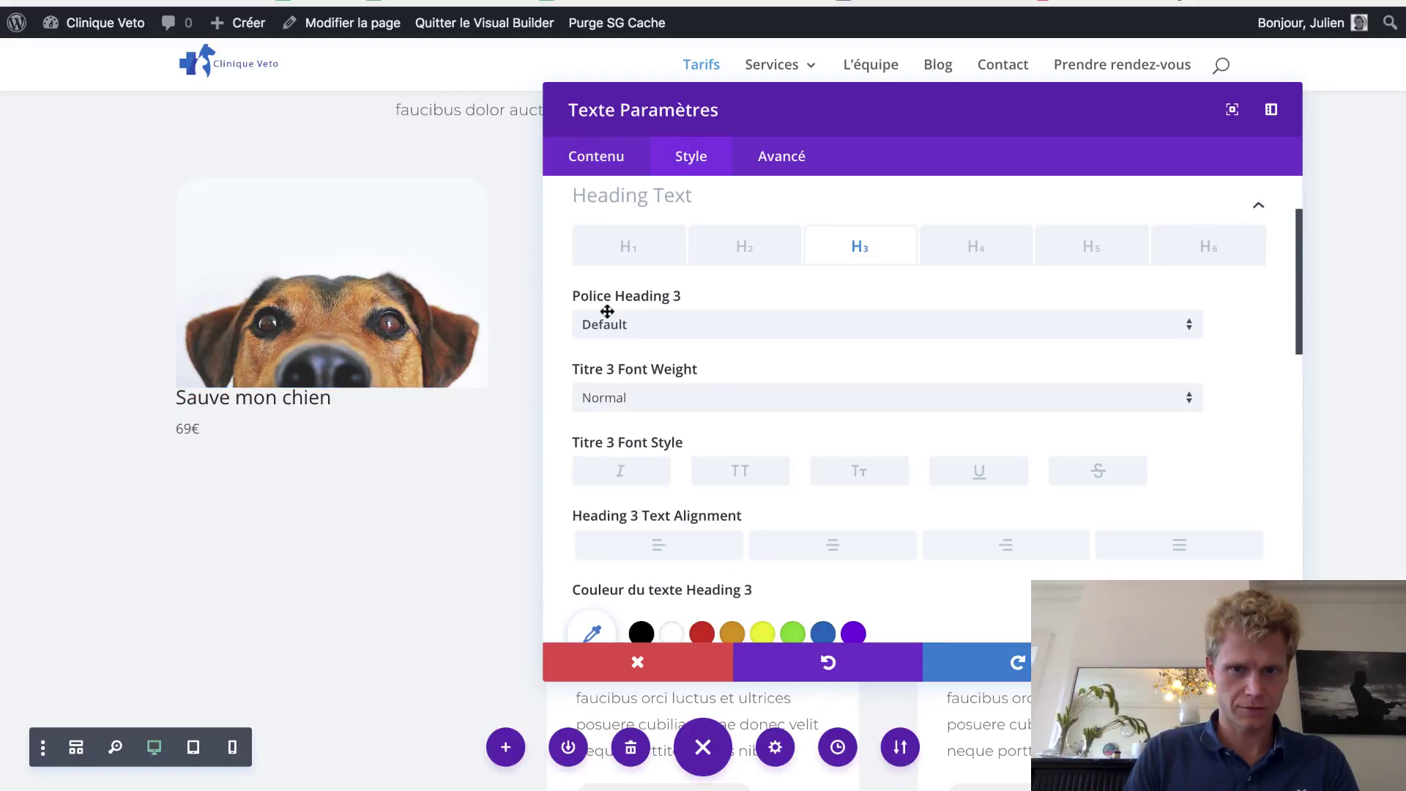
click(818, 551)
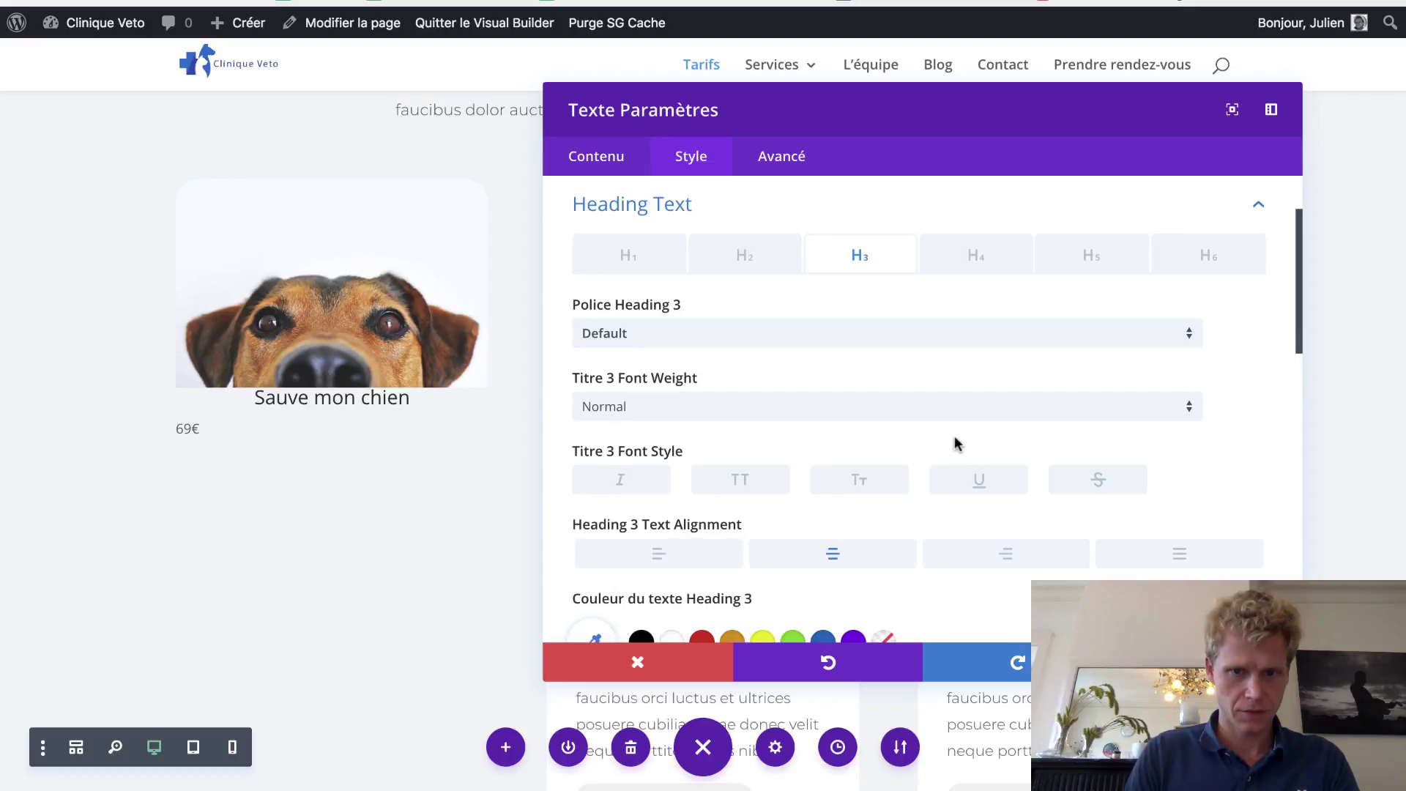
click(800, 339)
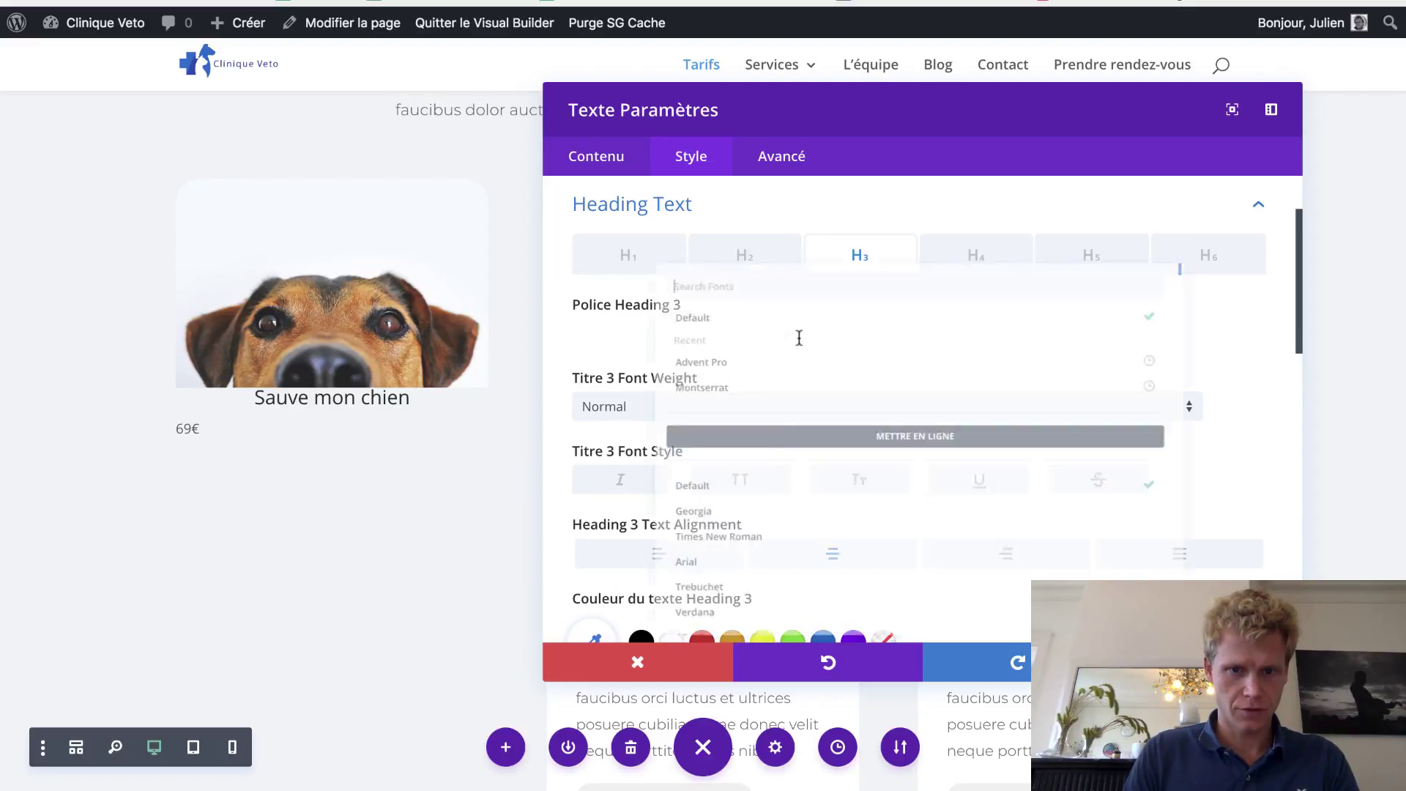
click(771, 378)
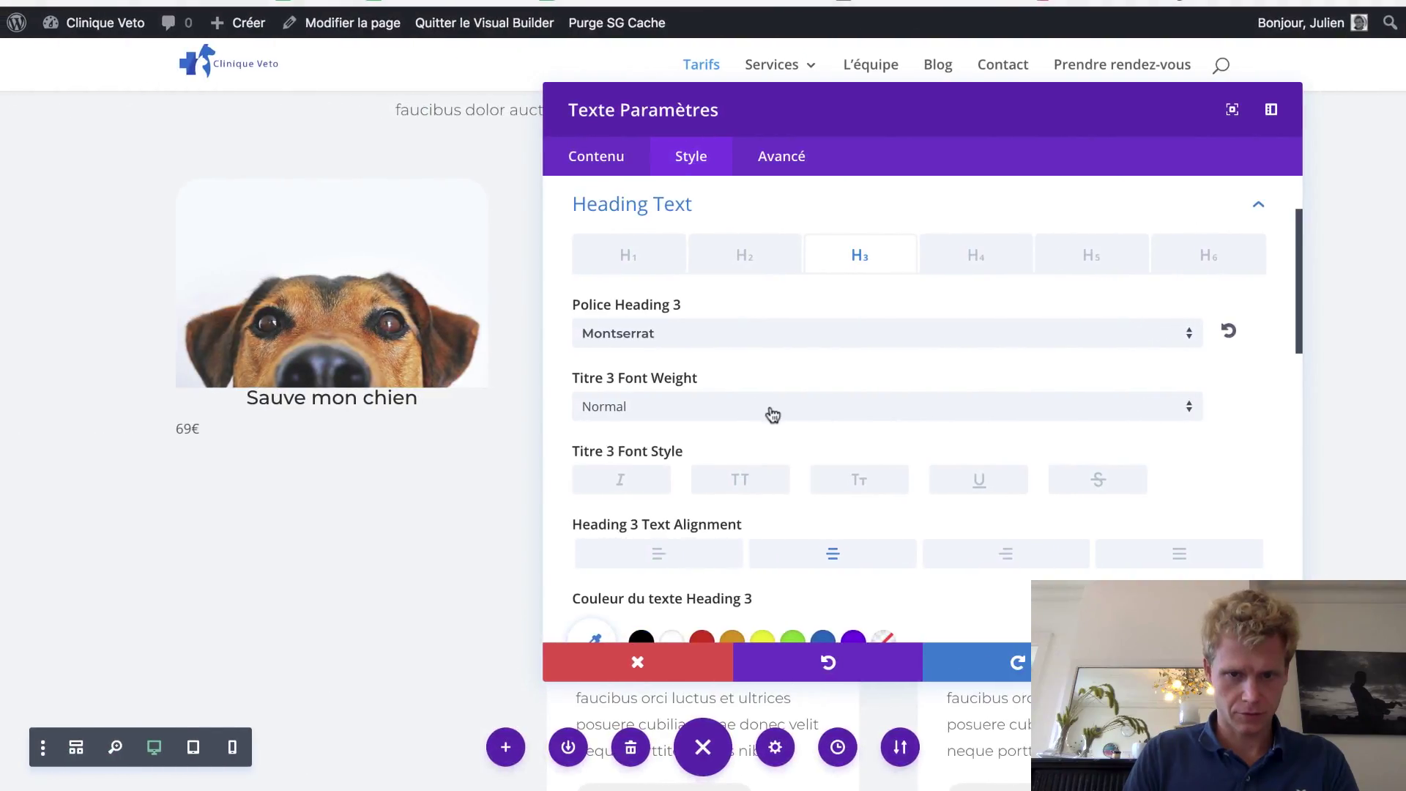
Make the heading Ultra Bold and enlarge it to 24px.
scroll(770, 407, down, 3)
click(650, 293)
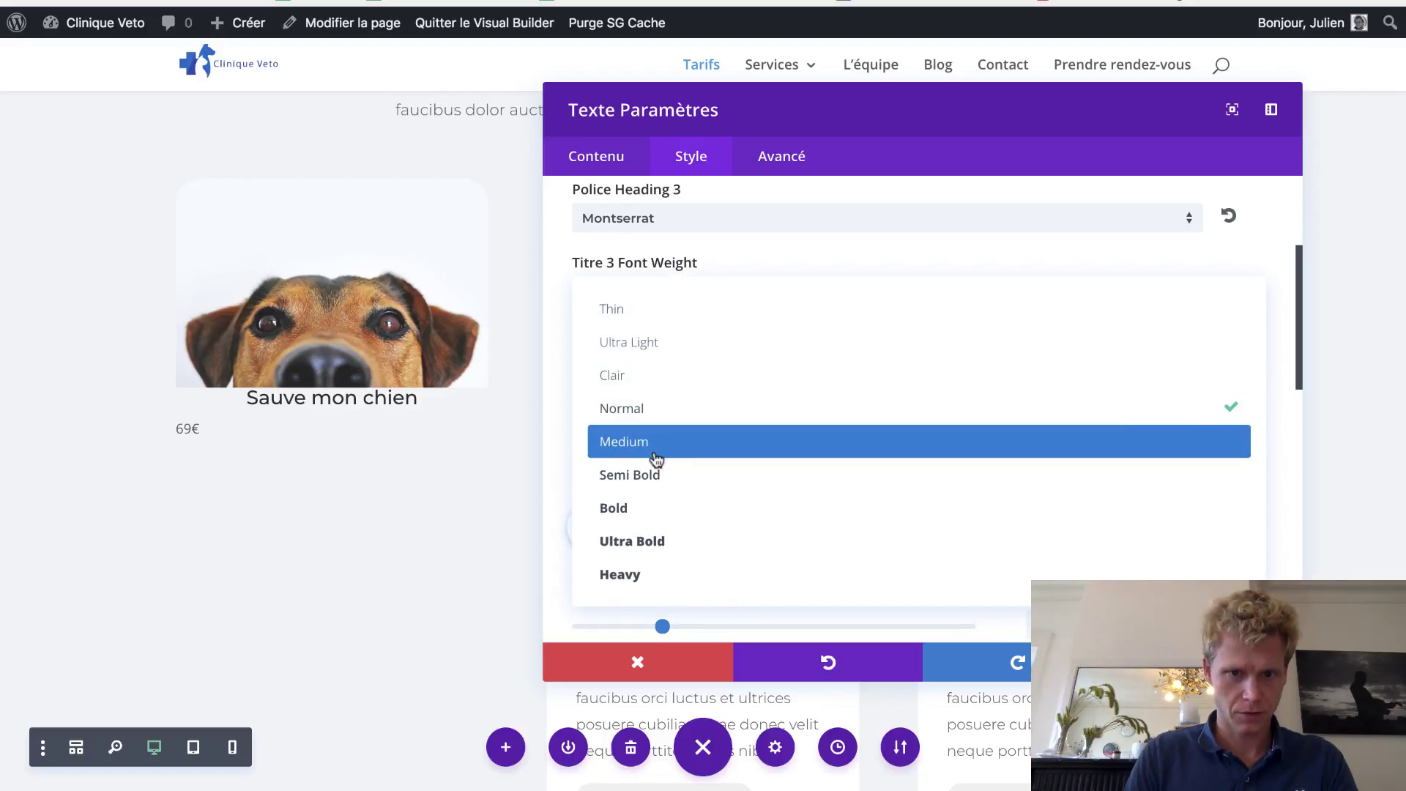
click(649, 474)
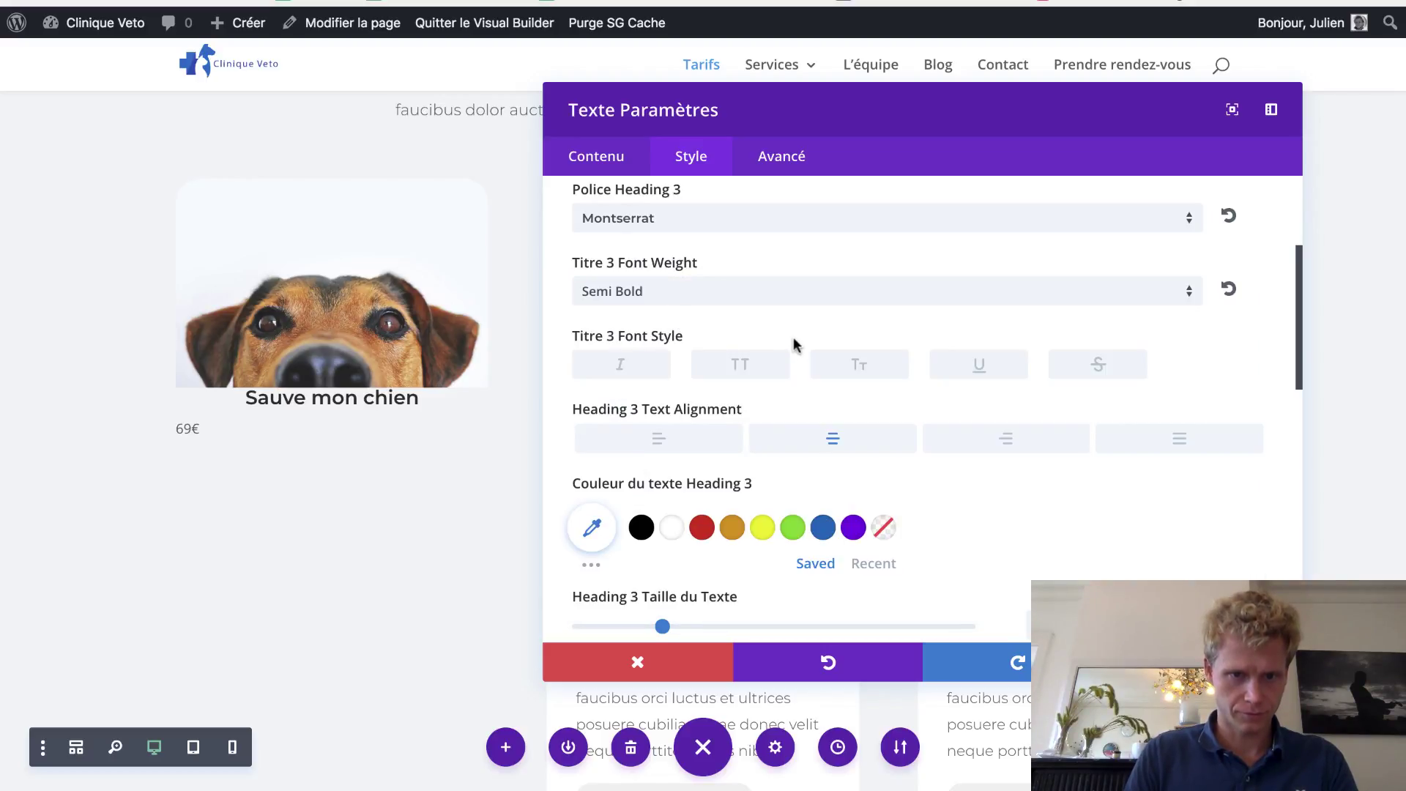
scroll(910, 486, down, 3)
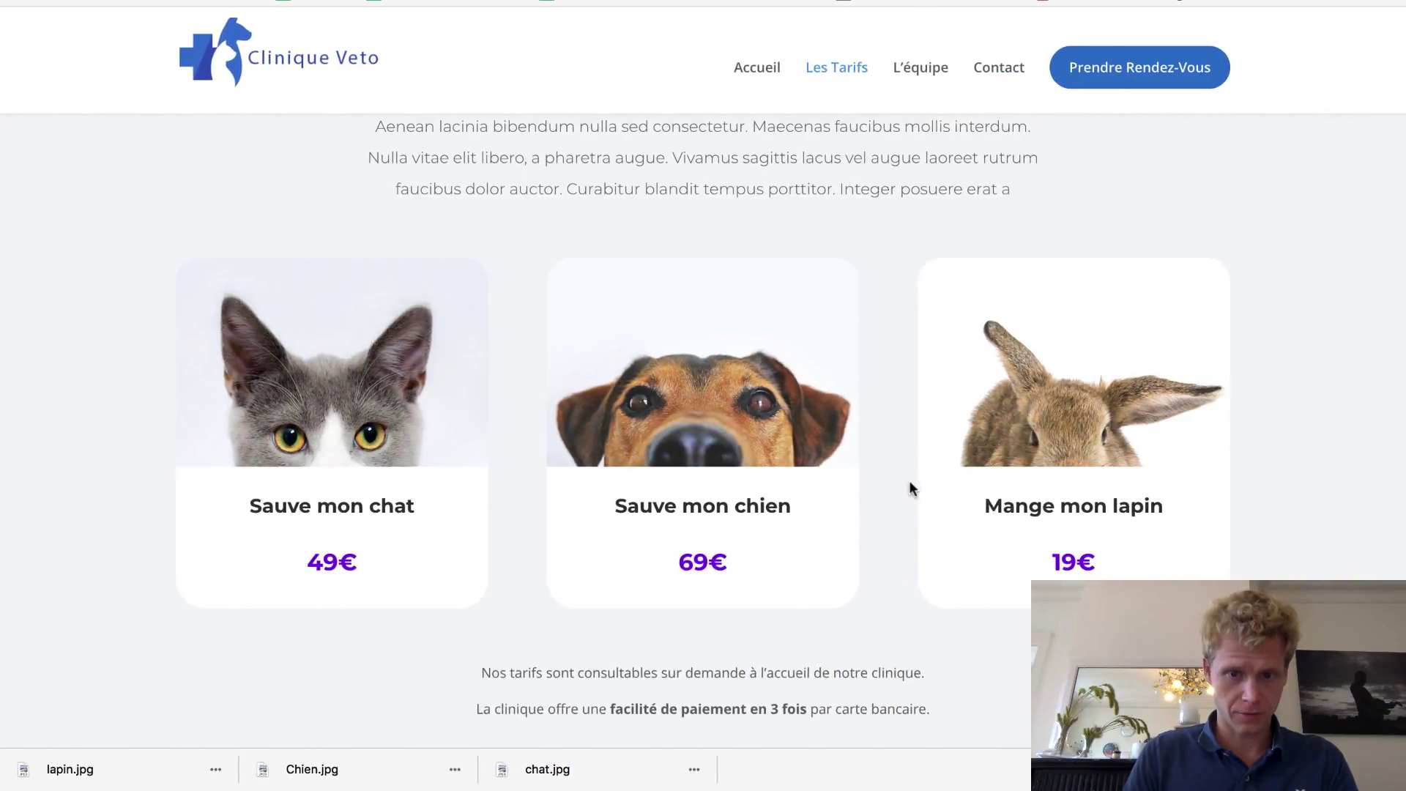
scroll(815, 364, up, 1)
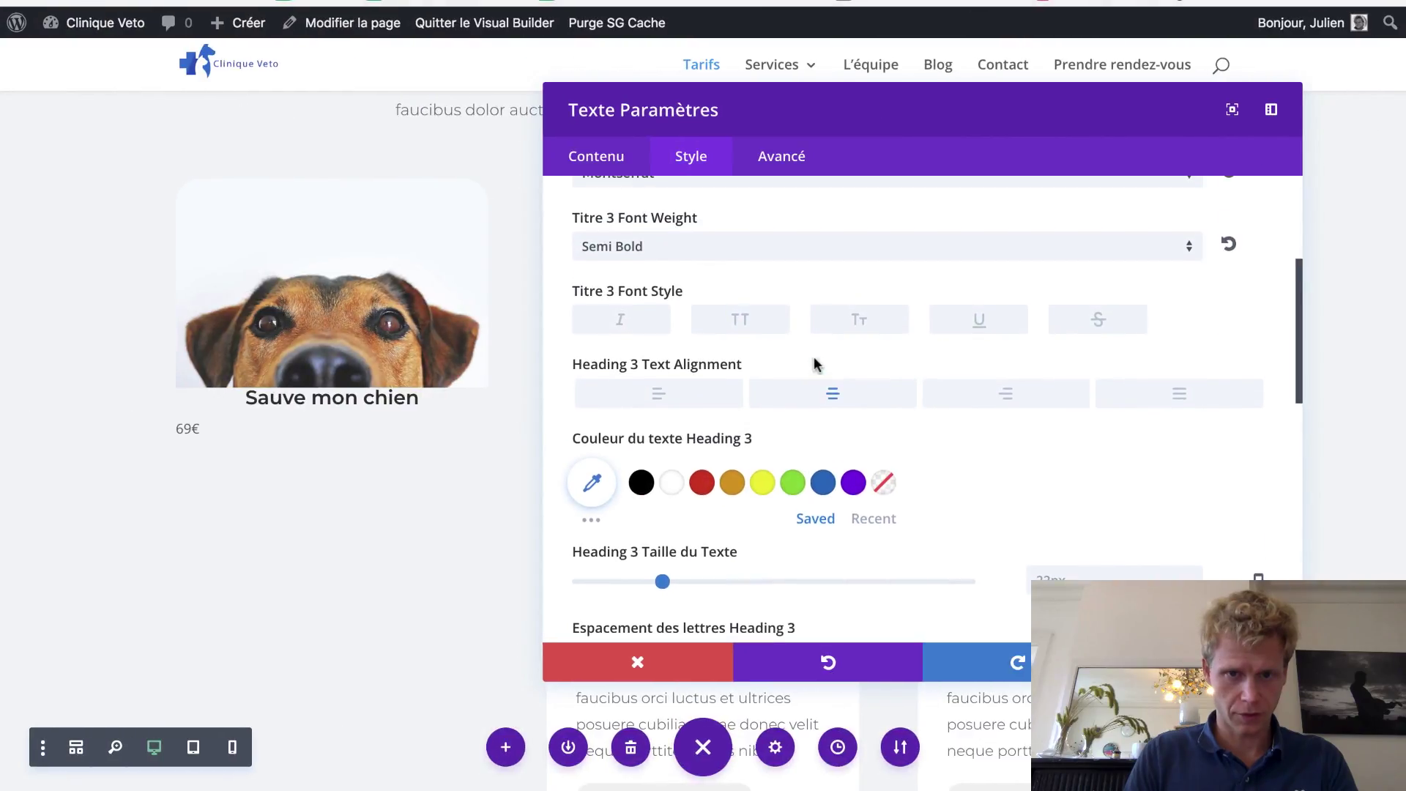
click(695, 253)
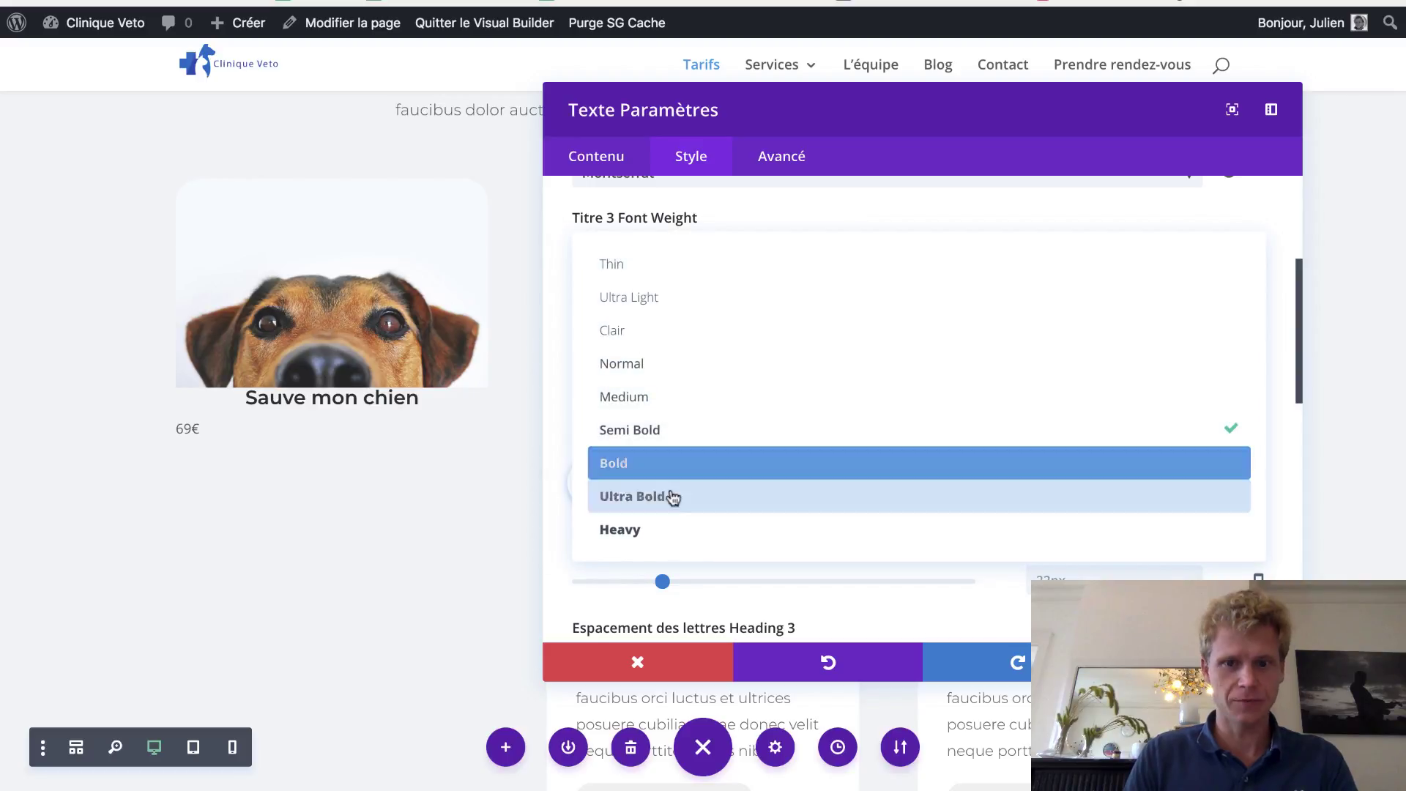
click(673, 498)
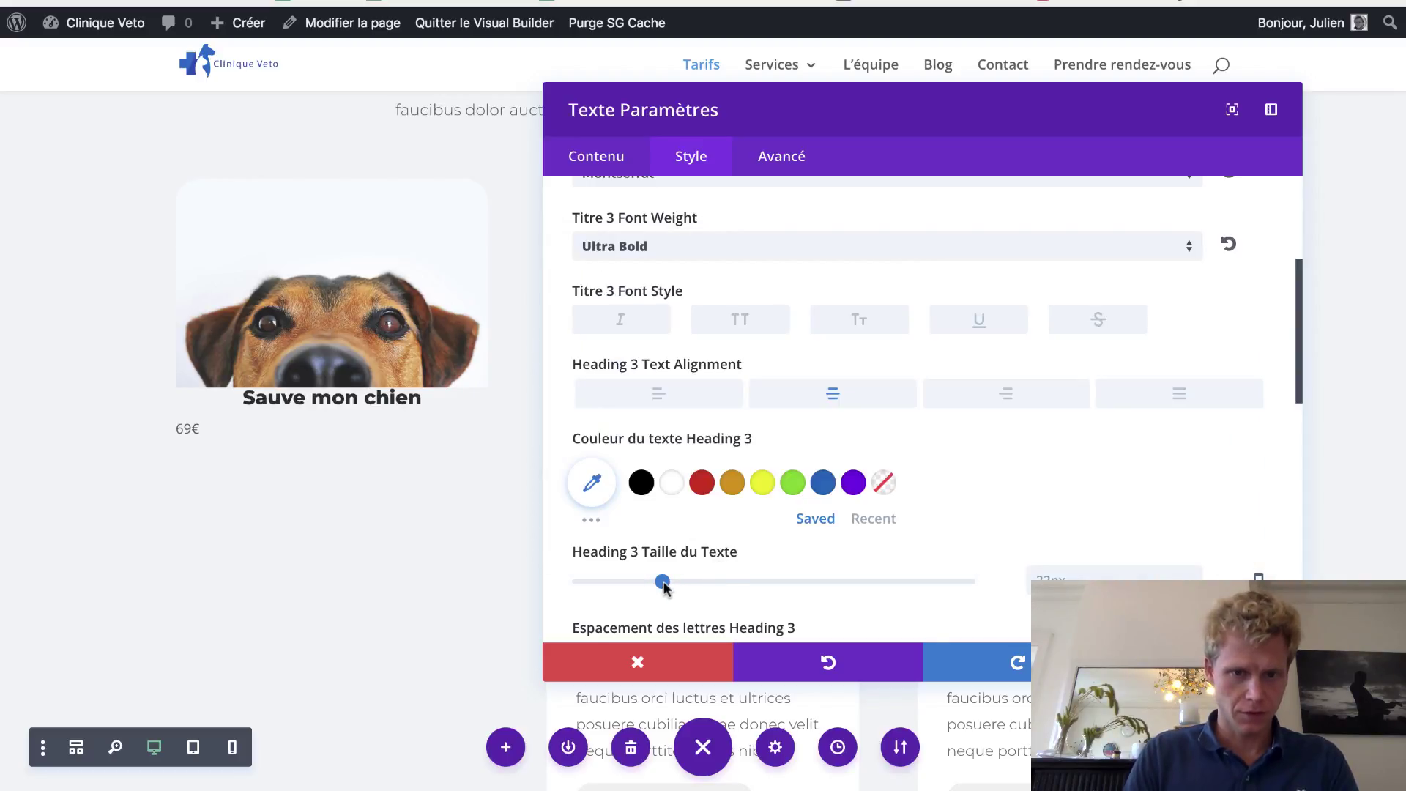
drag(663, 583, 670, 586)
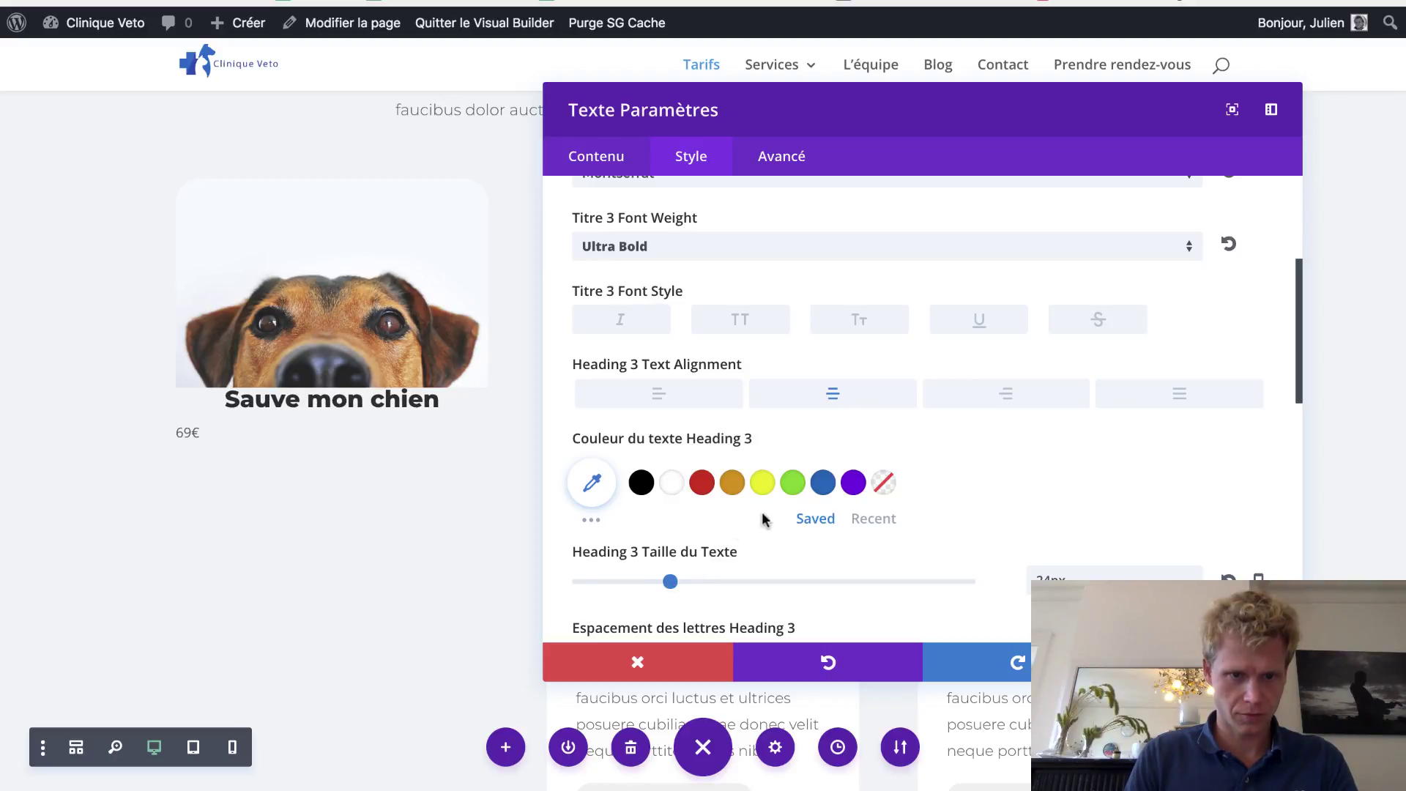
scroll(888, 510, down, 3)
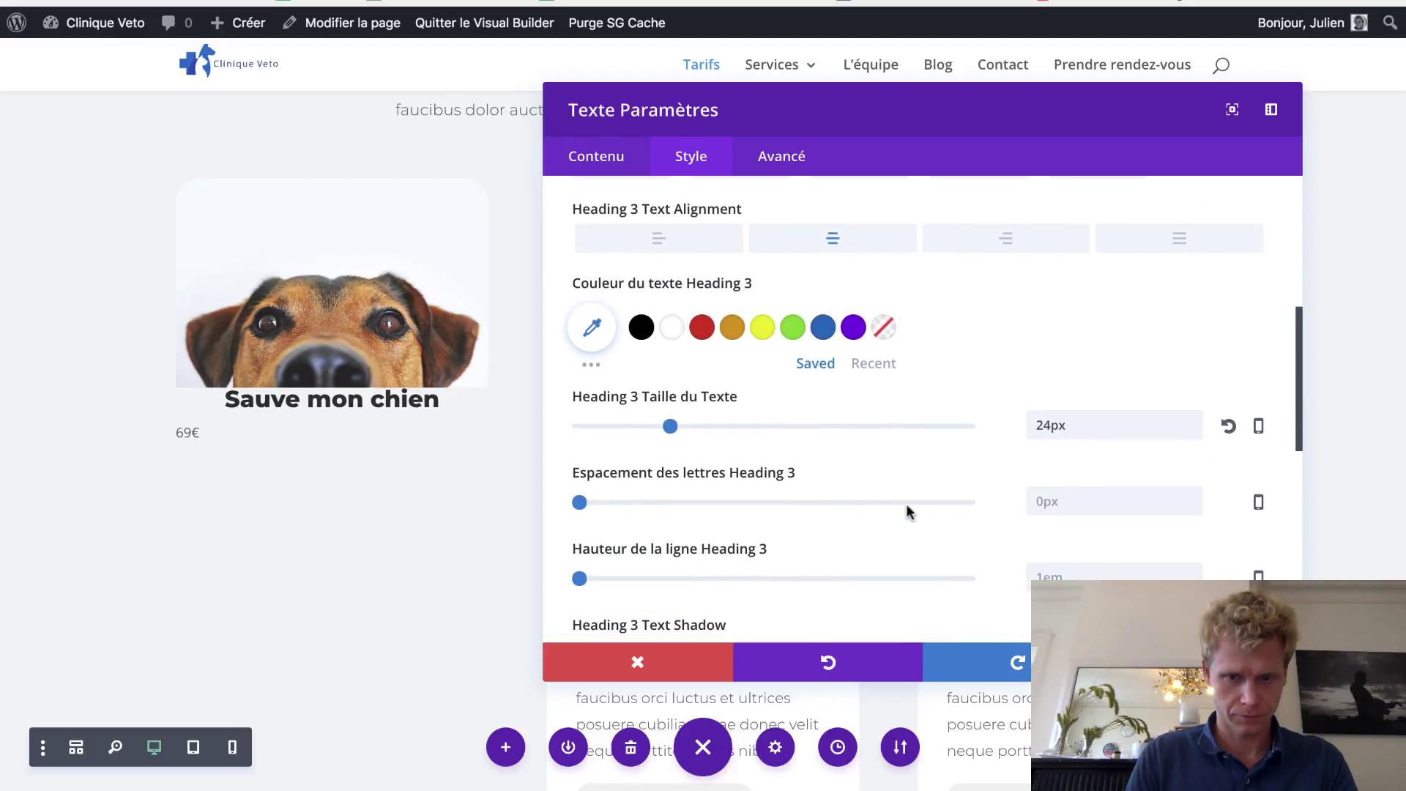
Set the 69€ price text to Montserrat and colour it purple.
click(176, 422)
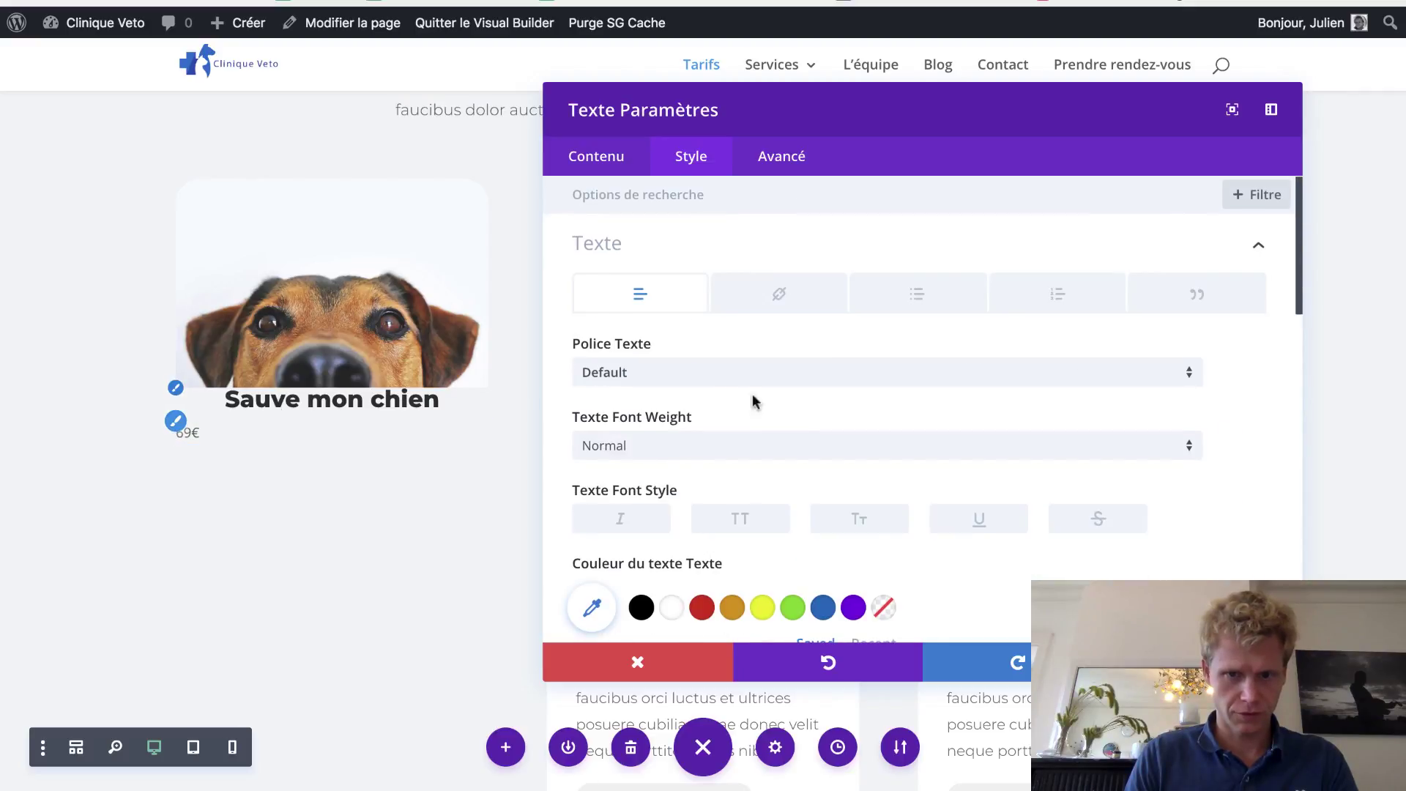
scroll(803, 419, down, 2)
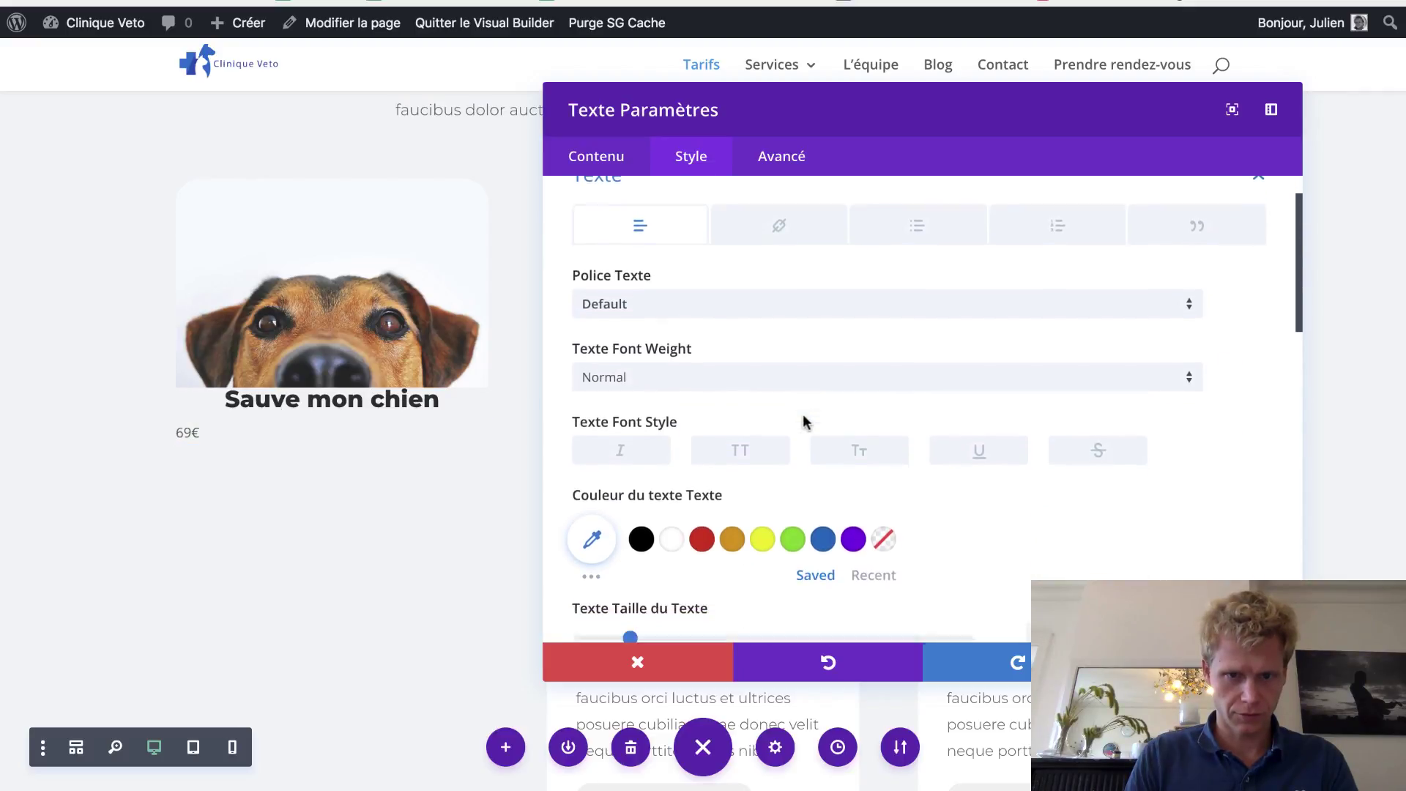
click(707, 357)
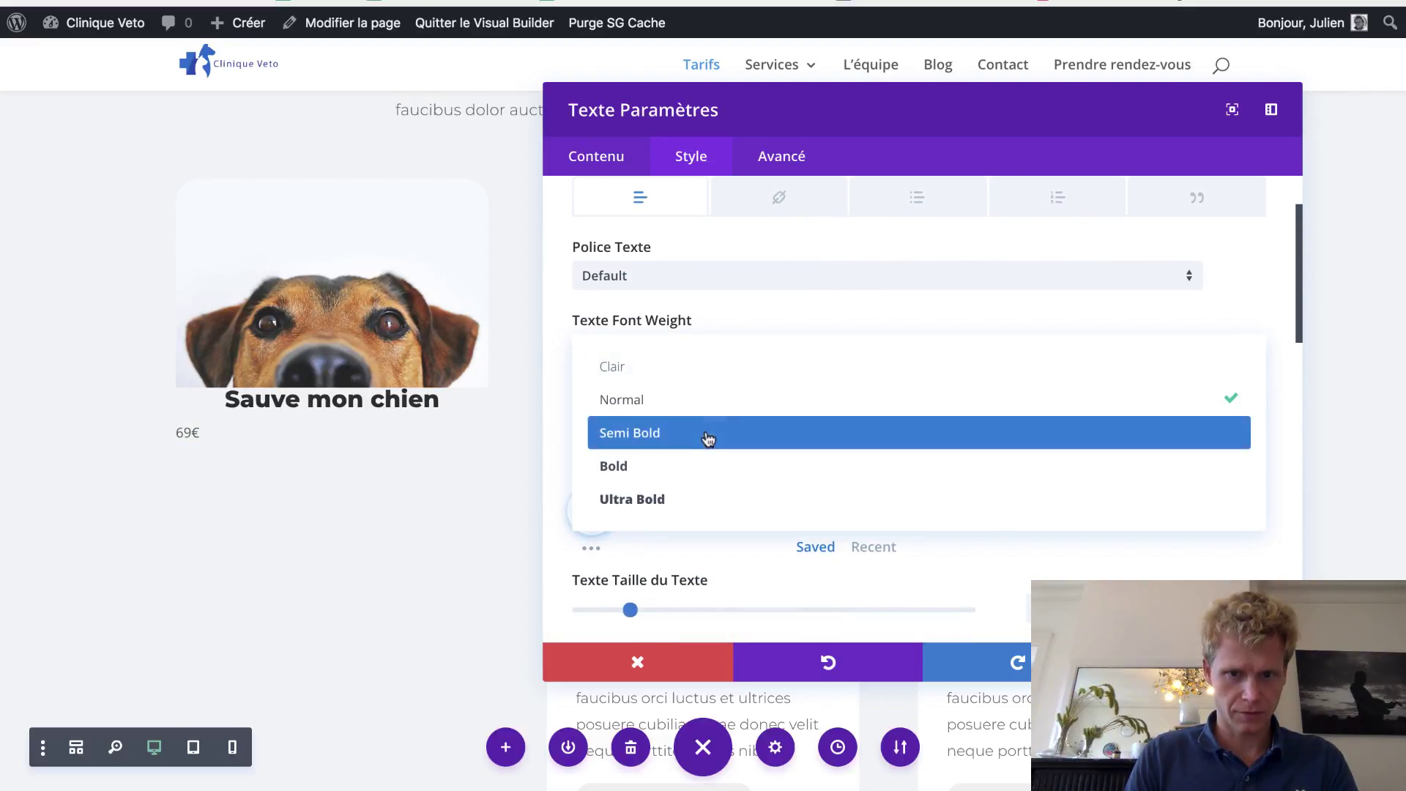
click(681, 244)
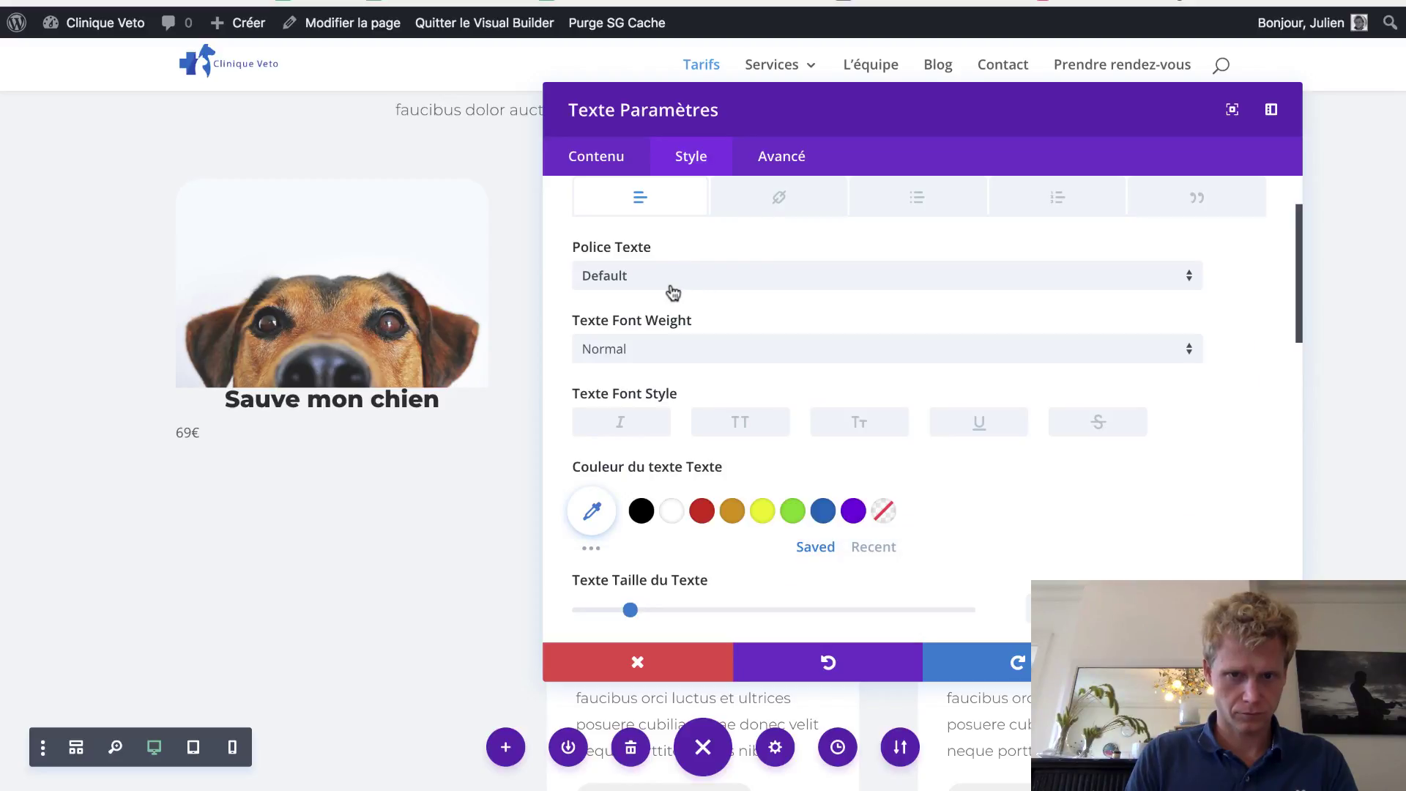
click(679, 275)
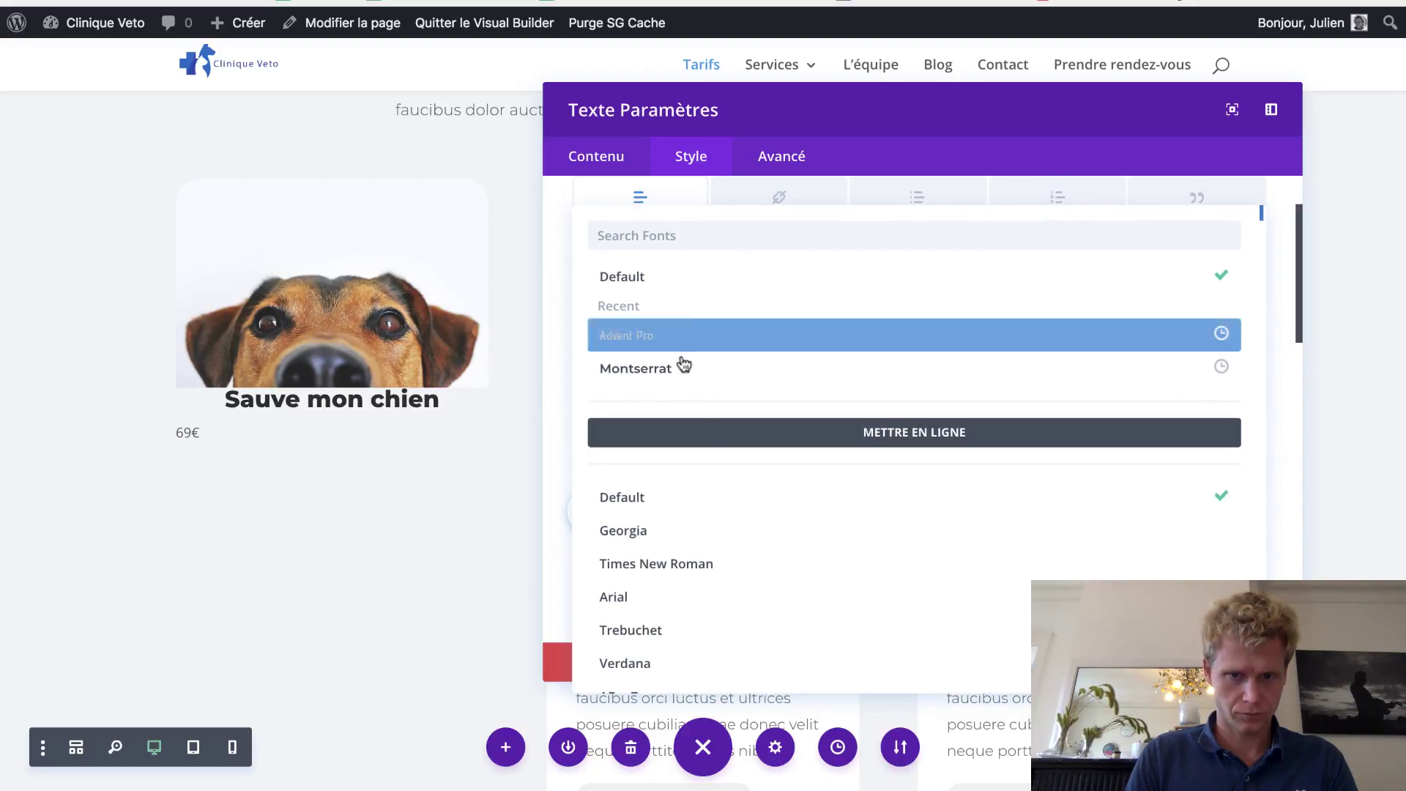
click(683, 364)
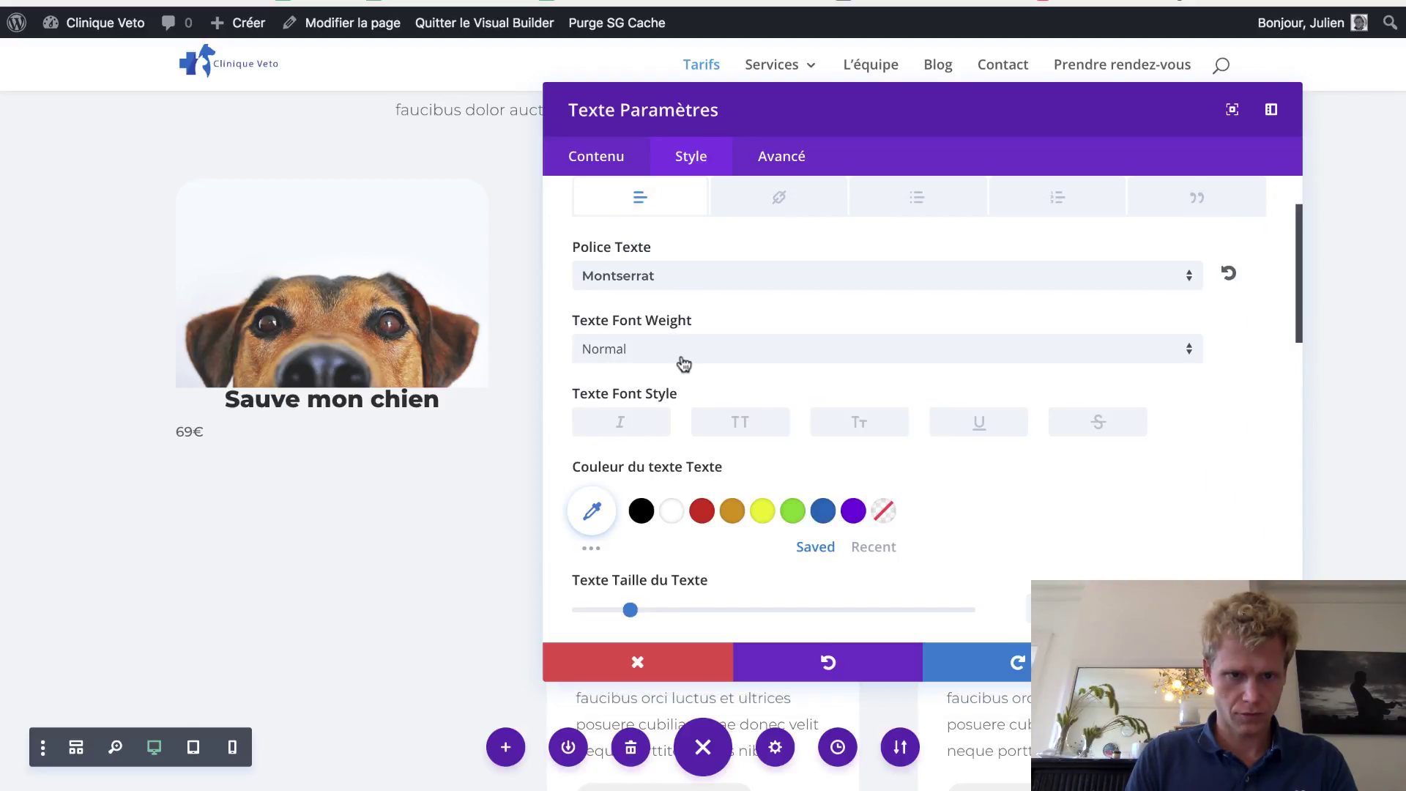
click(851, 513)
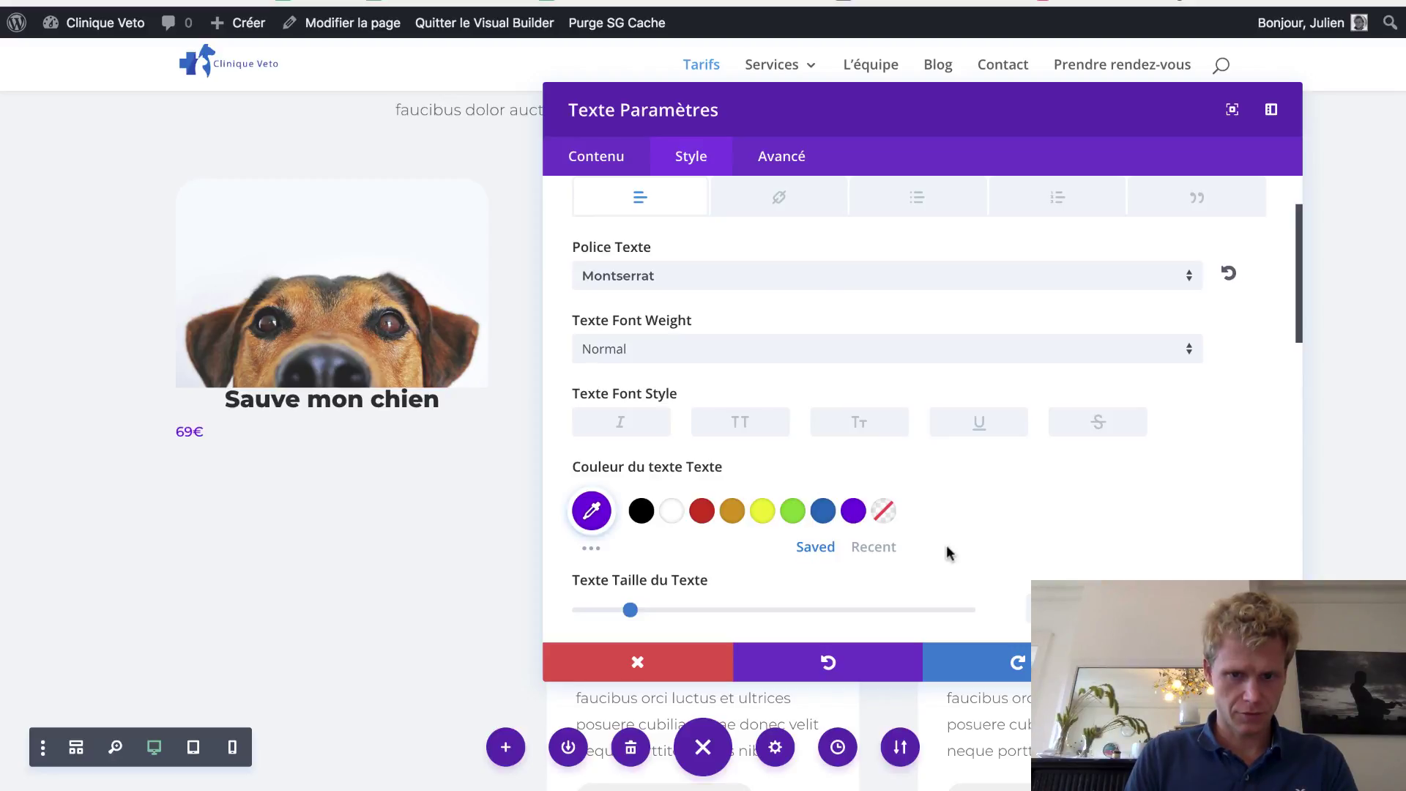
Centre the 69€ price, size it to about 31px and make the card text Bold.
scroll(955, 517, down, 5)
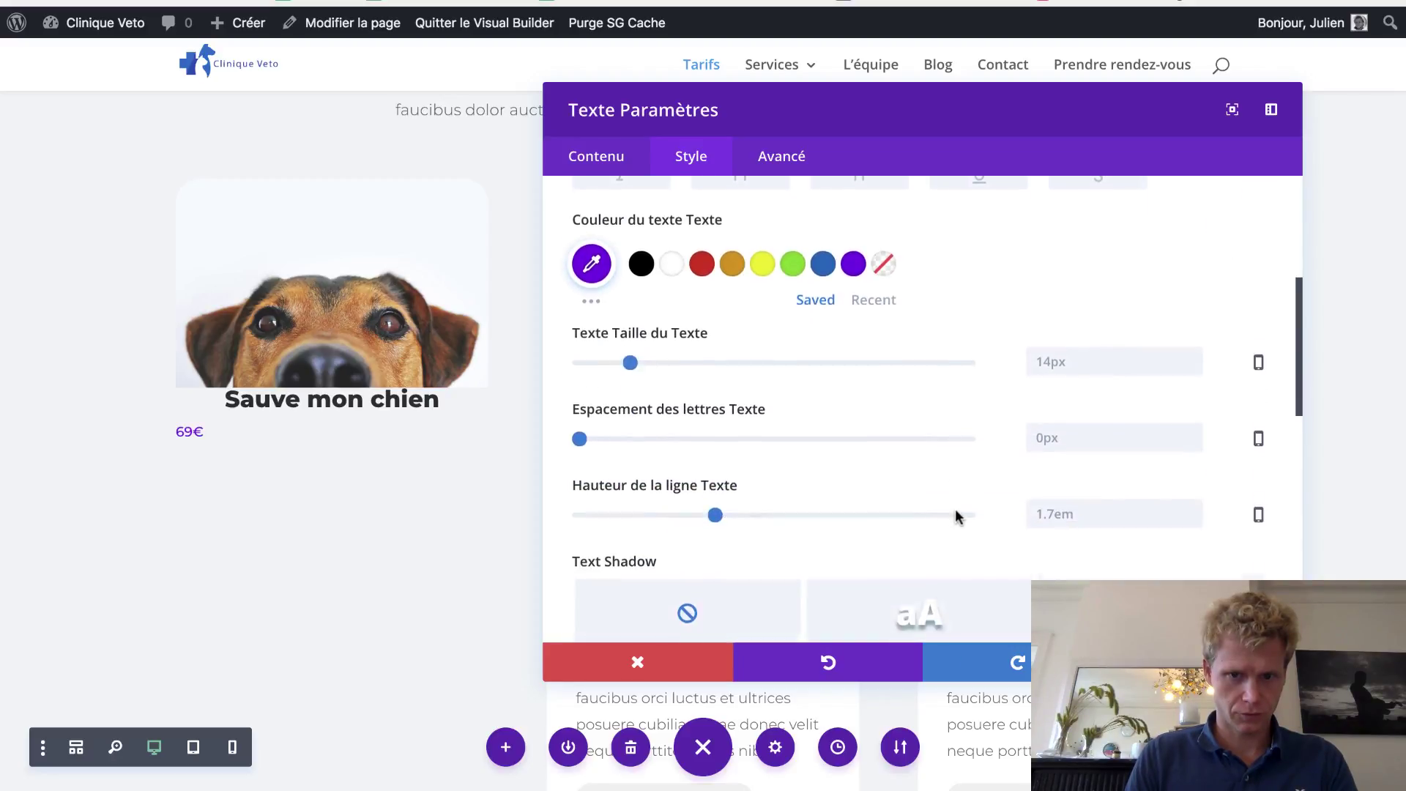
scroll(916, 416, down, 4)
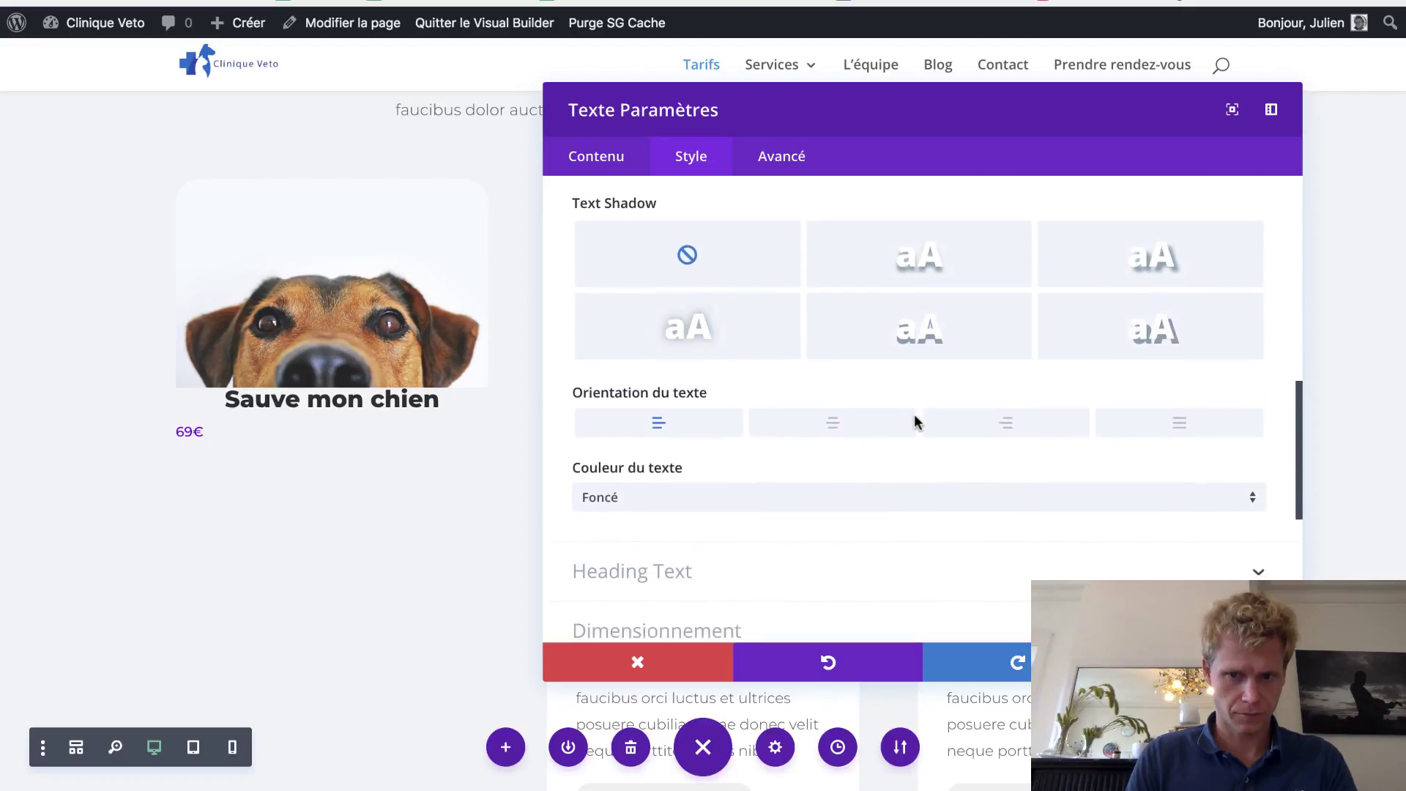
click(835, 416)
scroll(941, 362, up, 4)
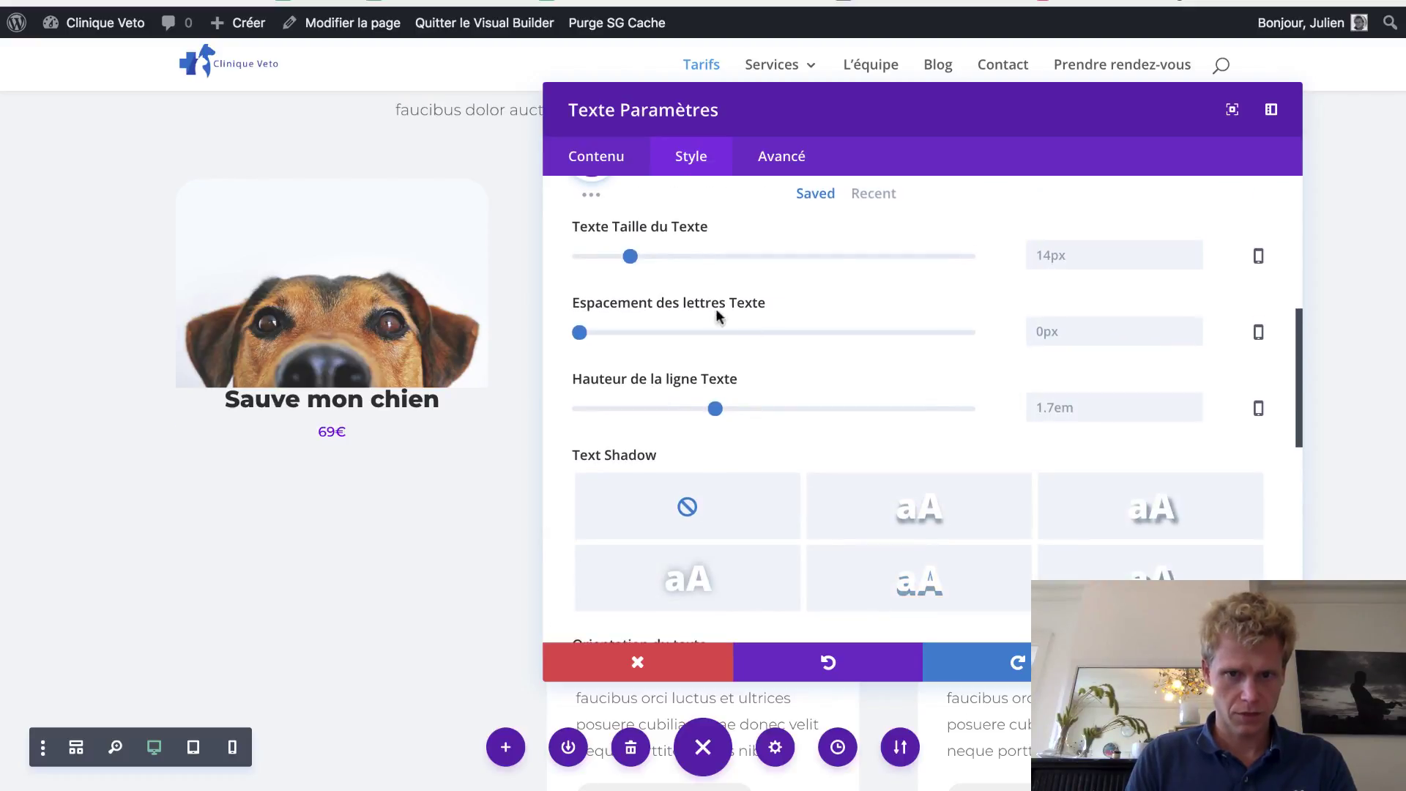
drag(681, 255, 700, 256)
scroll(696, 252, up, 4)
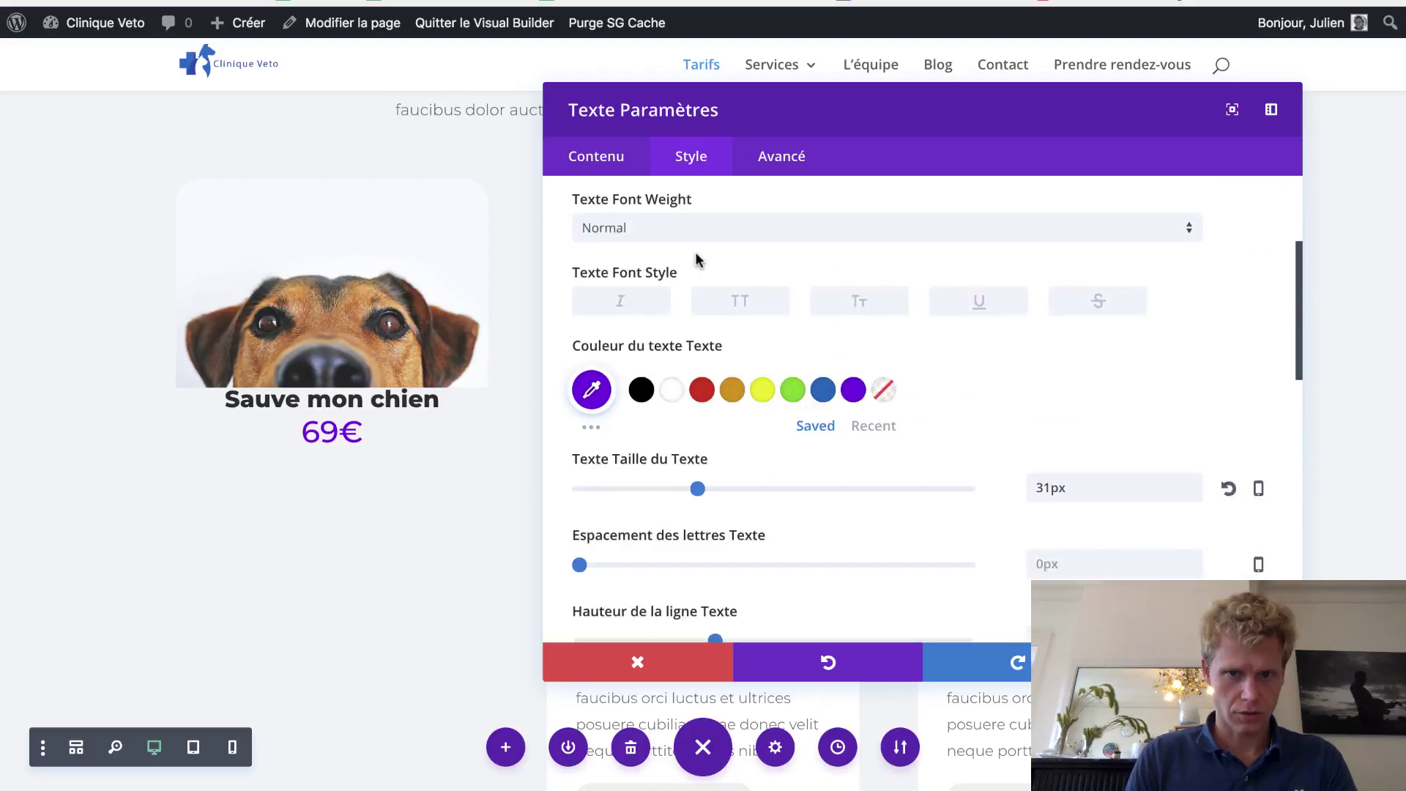
click(692, 302)
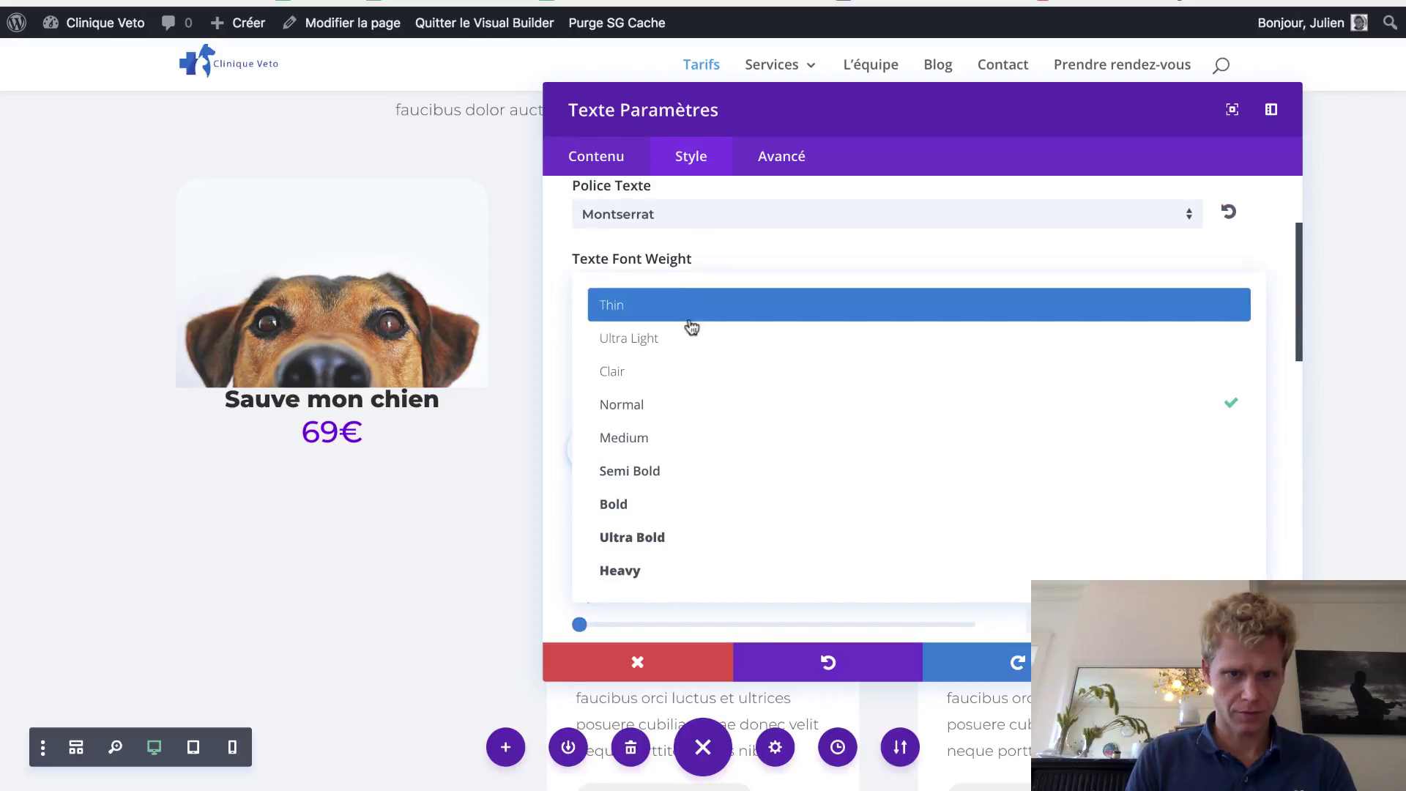
click(656, 504)
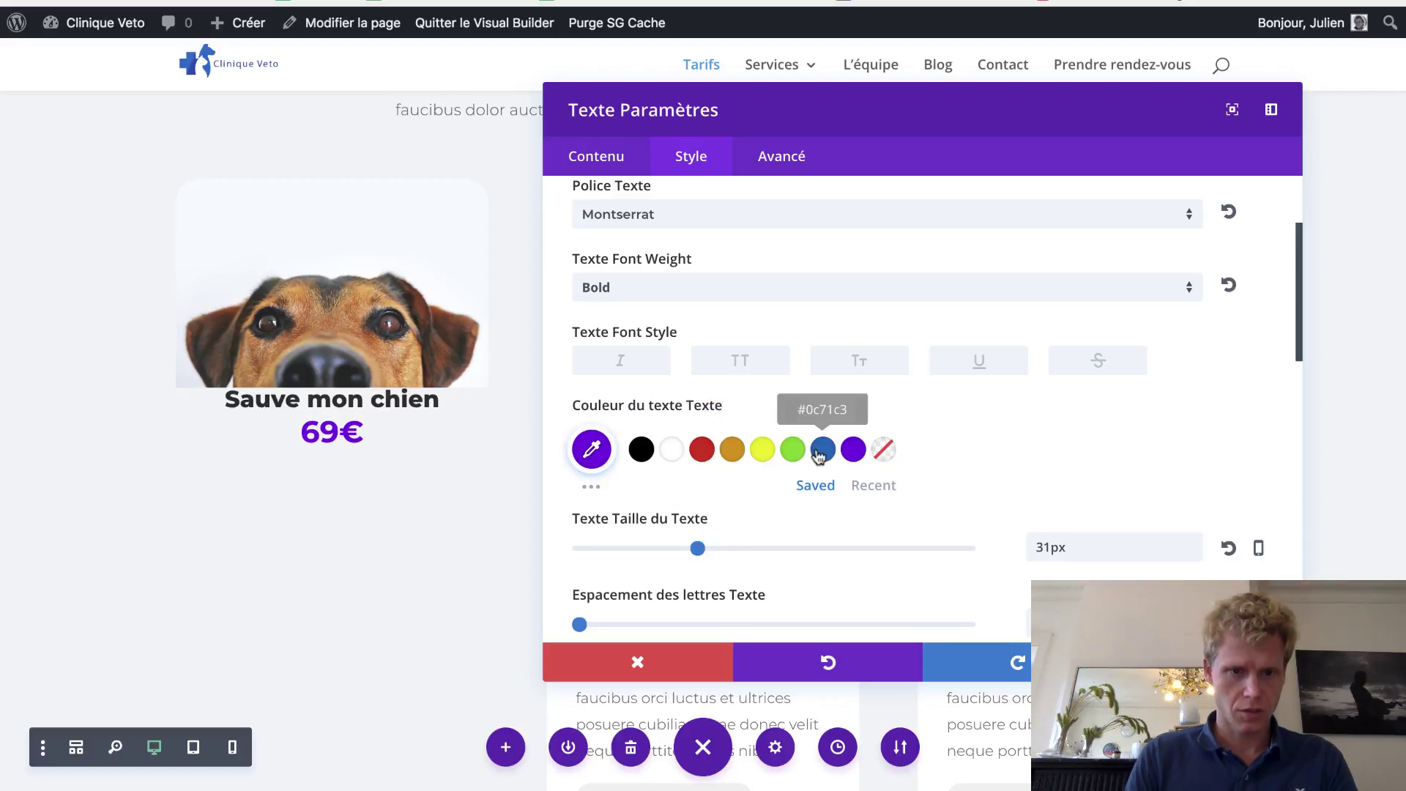
scroll(864, 276, up, 3)
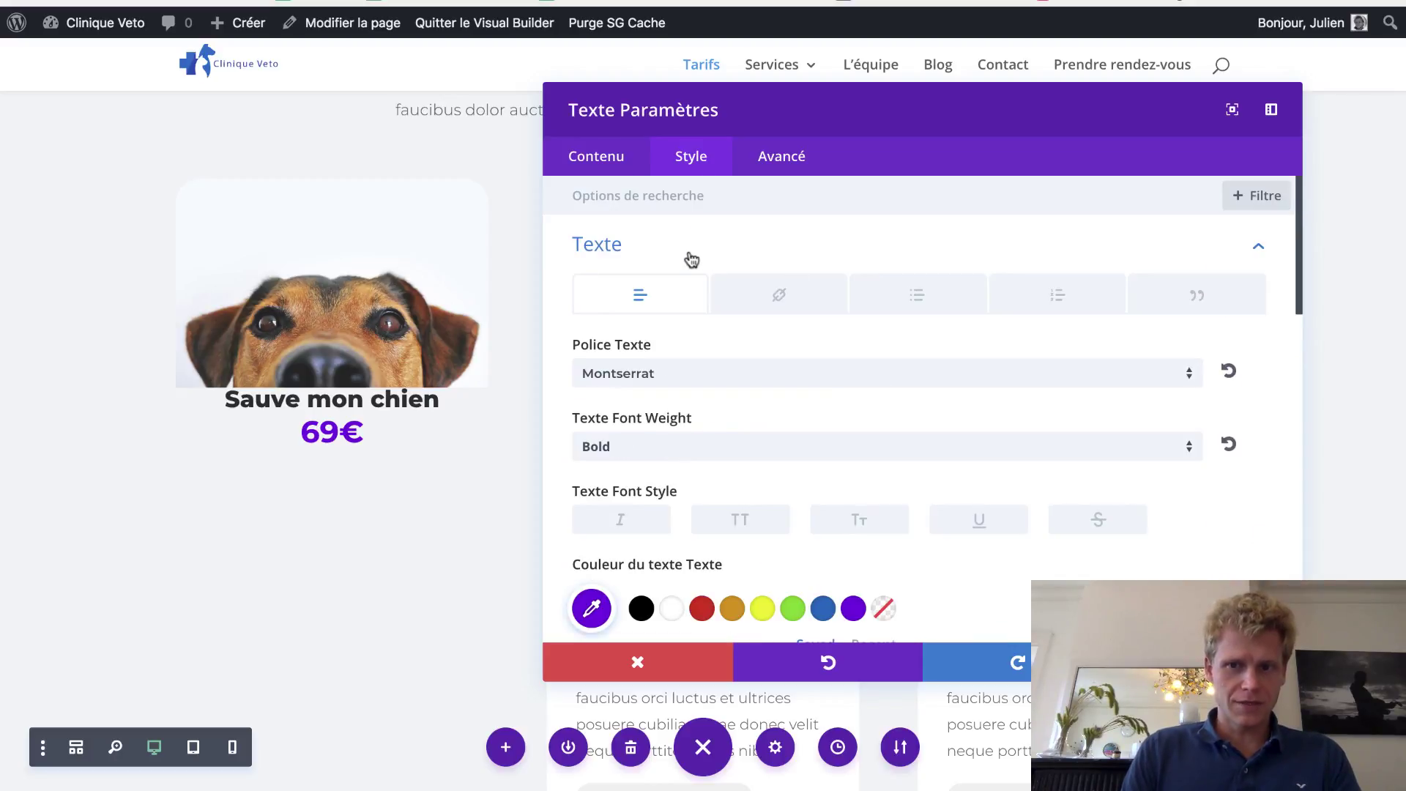
click(663, 249)
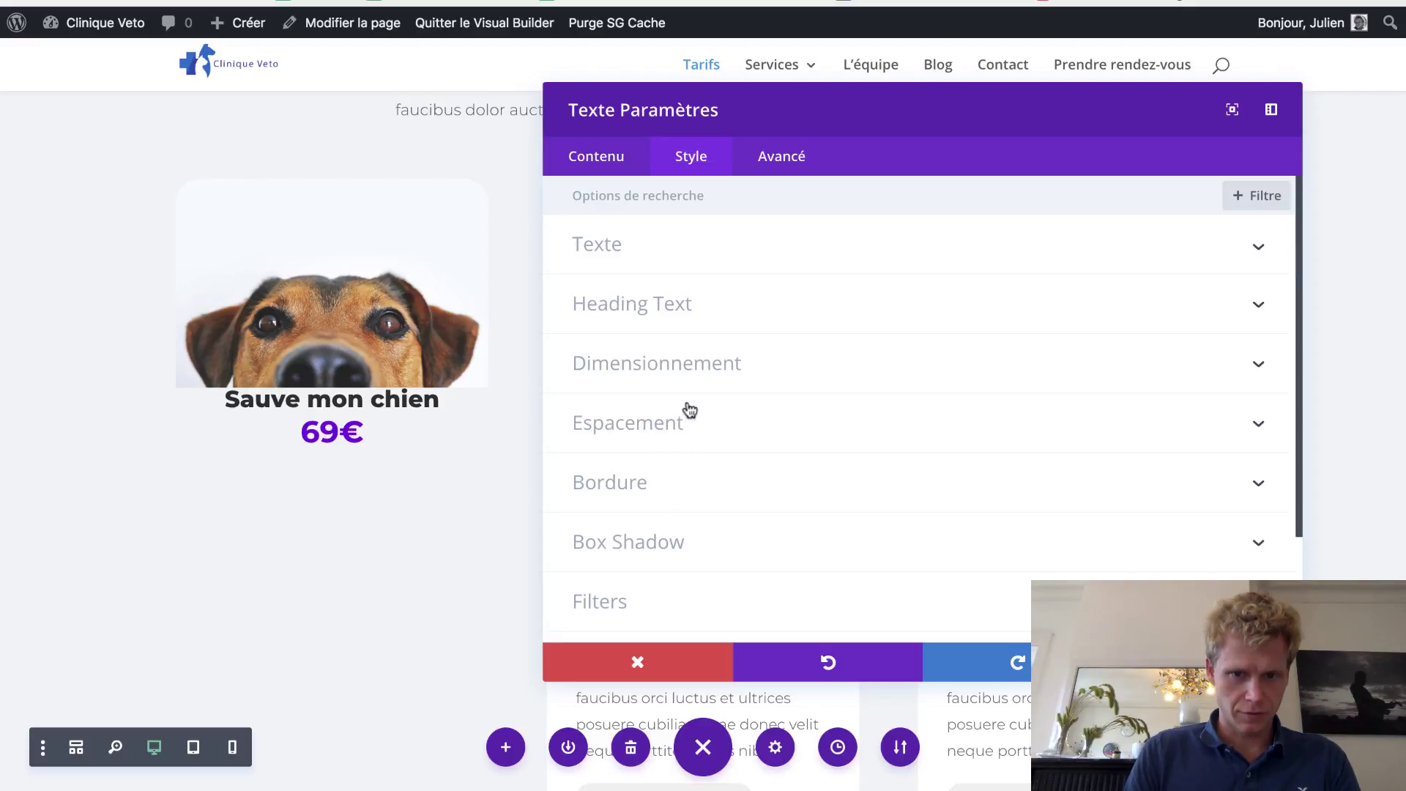
Give the dog card's text block a white #ffffff background colour.
click(596, 162)
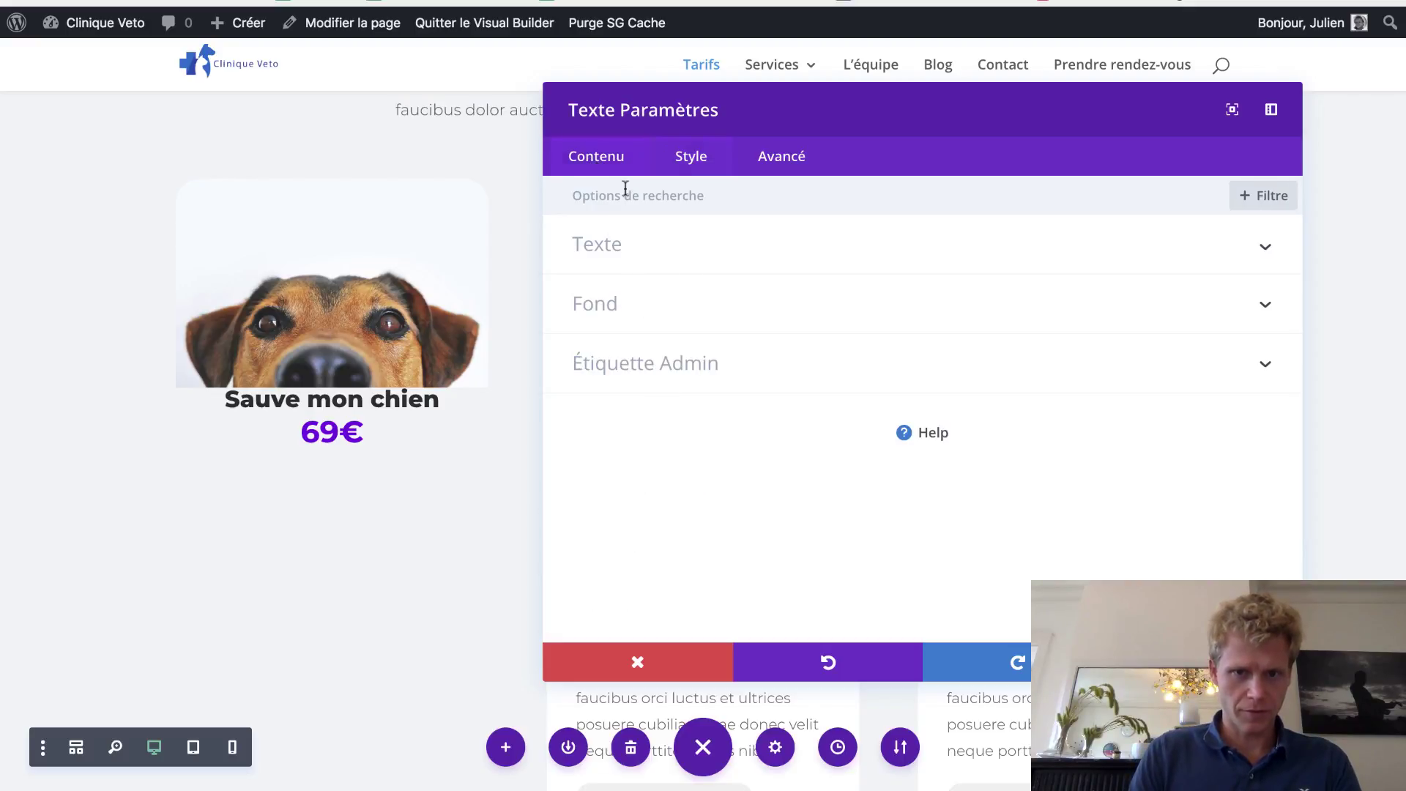
click(624, 320)
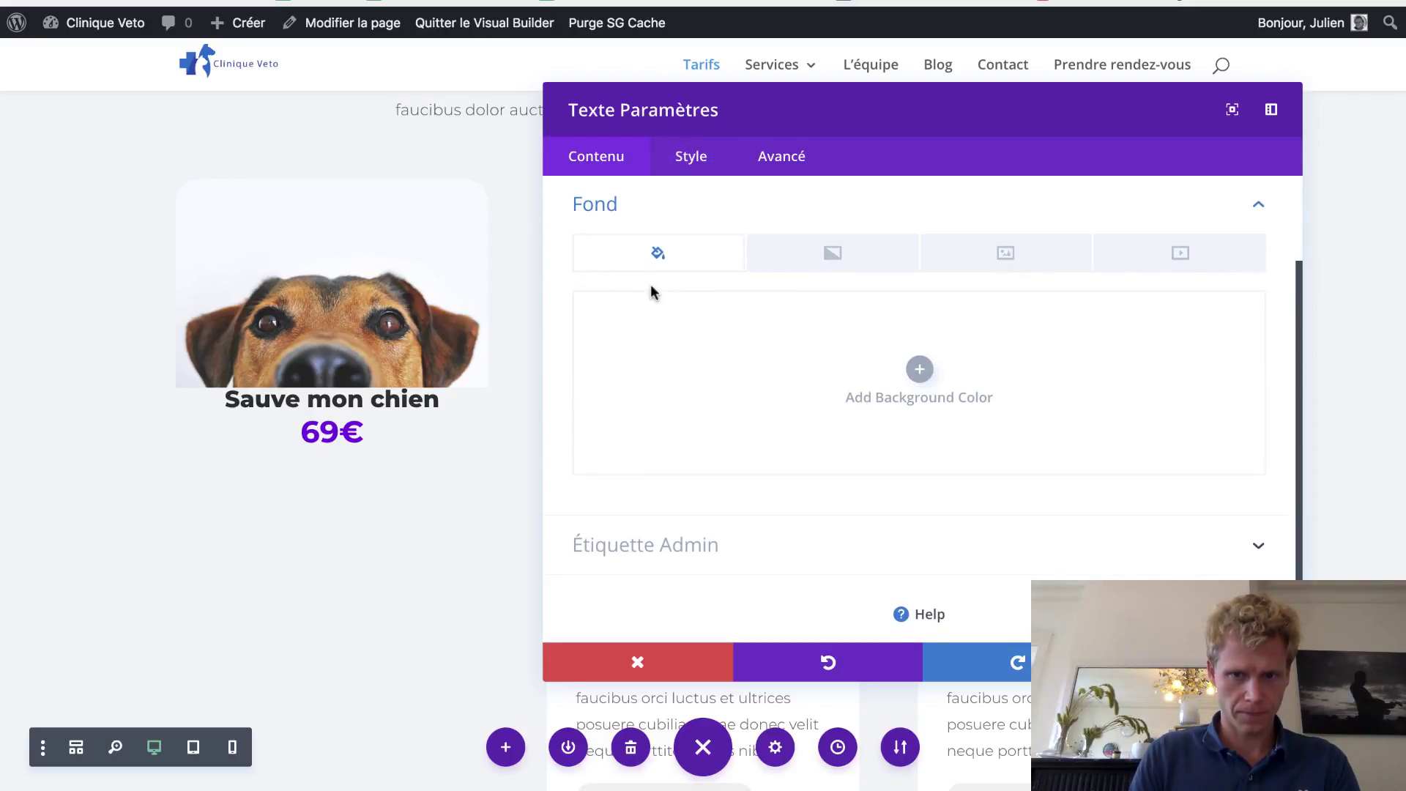
click(920, 369)
click(822, 479)
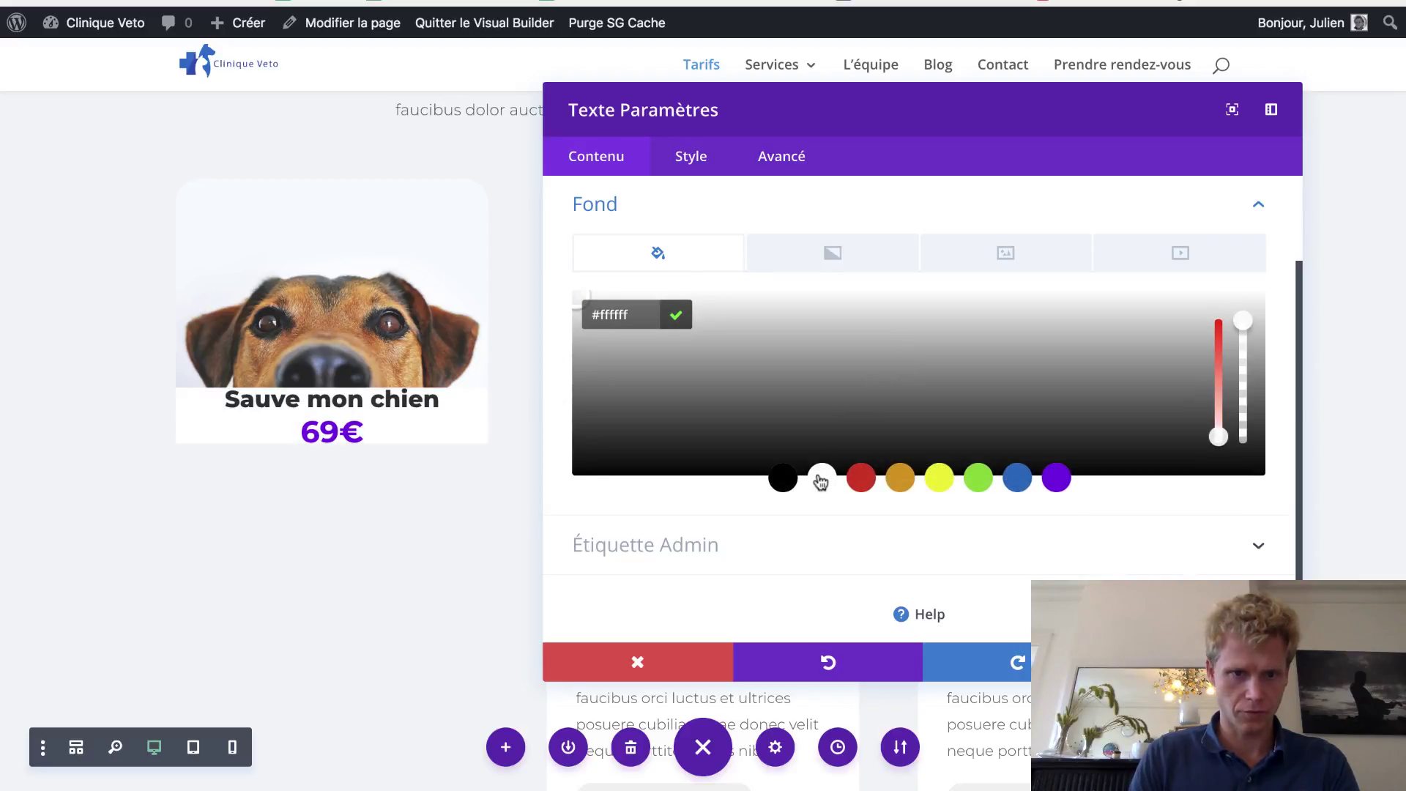
click(694, 153)
key(ctrl+Right)
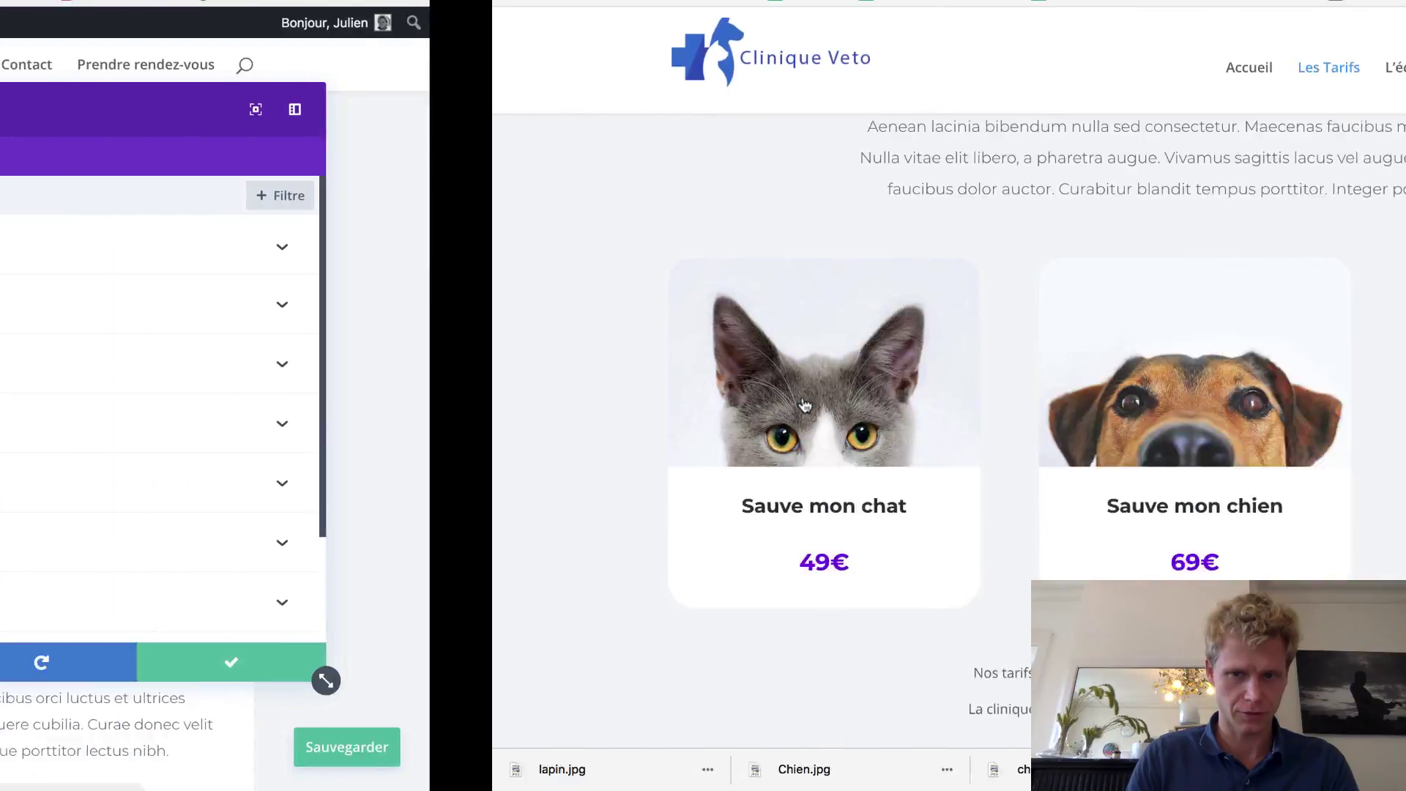
key(ctrl+Left)
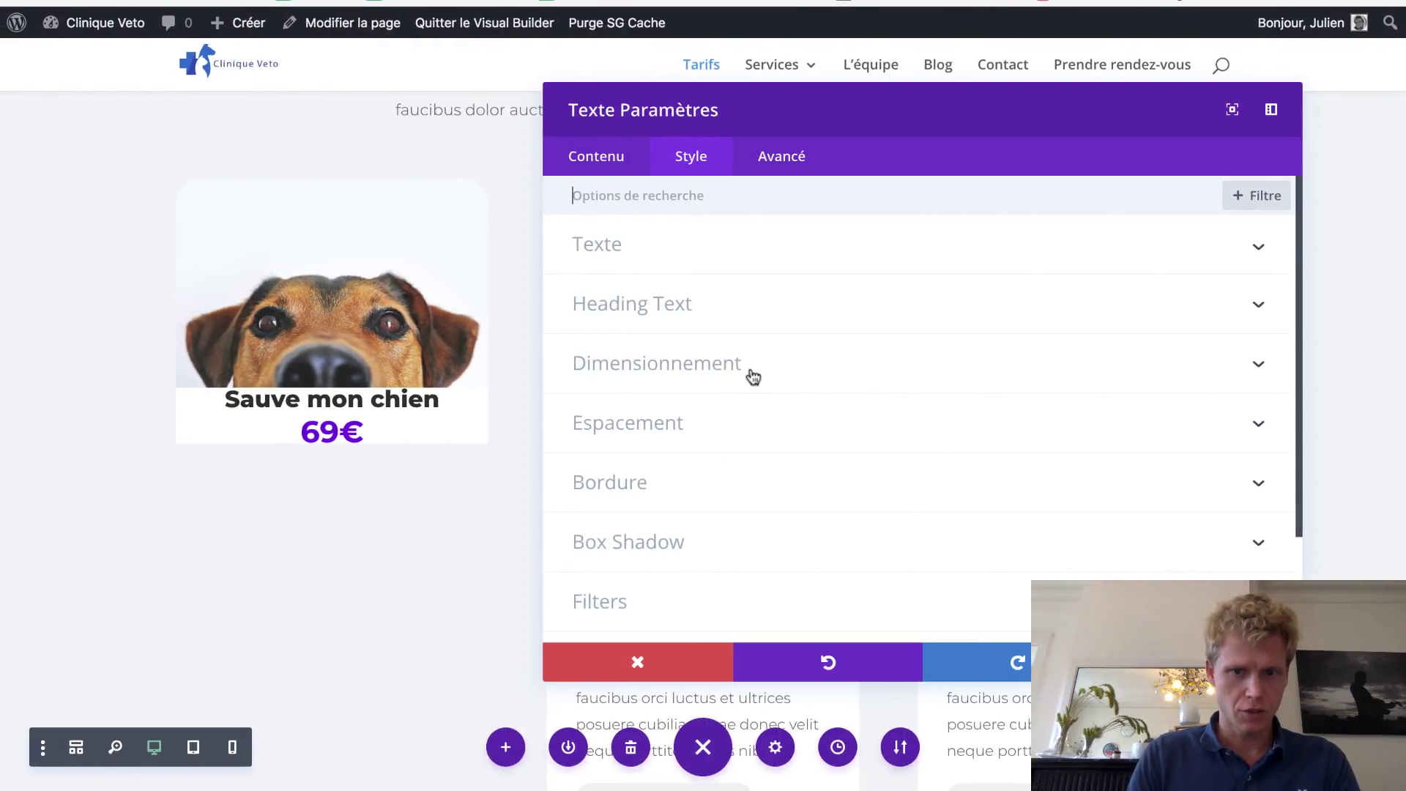
click(744, 432)
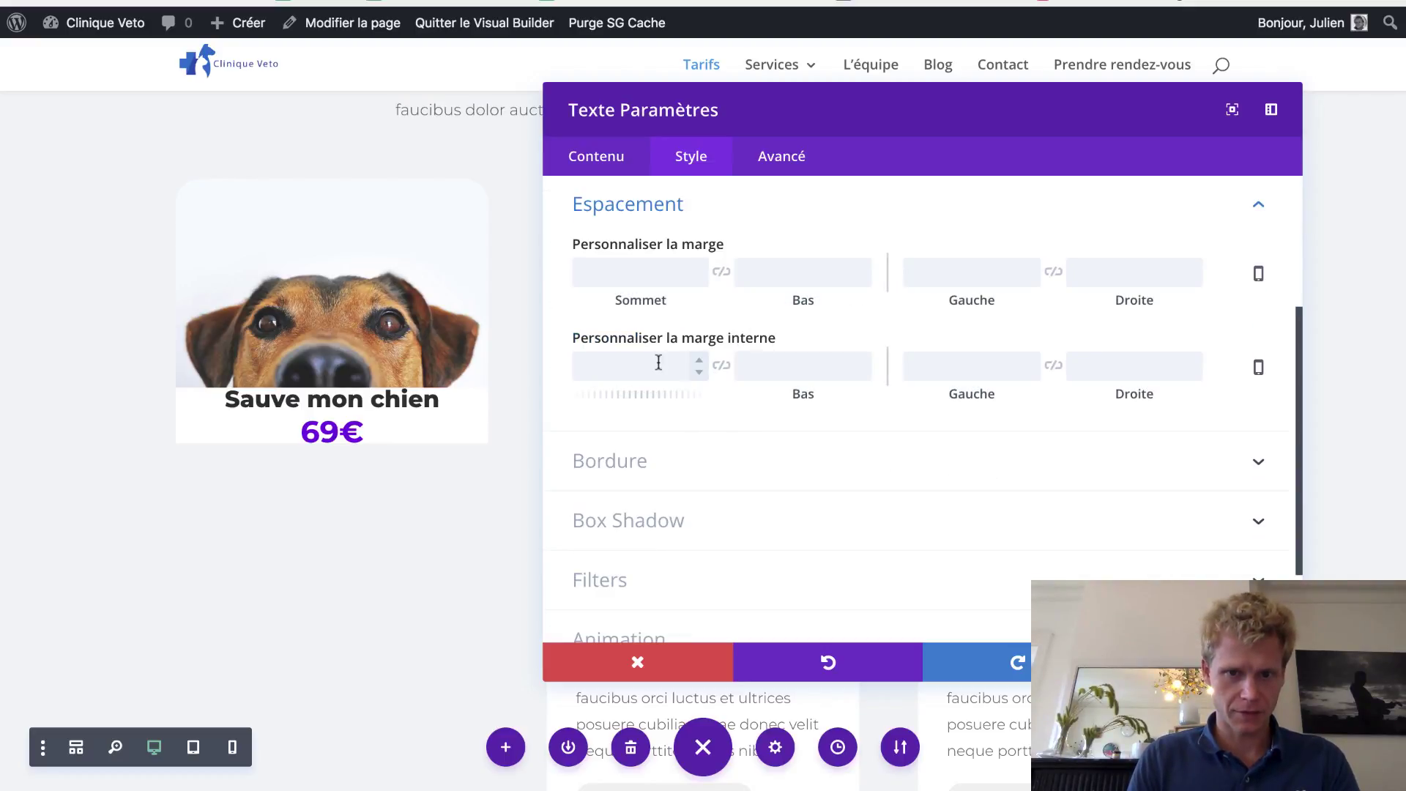
Pad the dog card's text block with 30px on top and 55px at the bottom.
click(722, 365)
drag(628, 394, 652, 393)
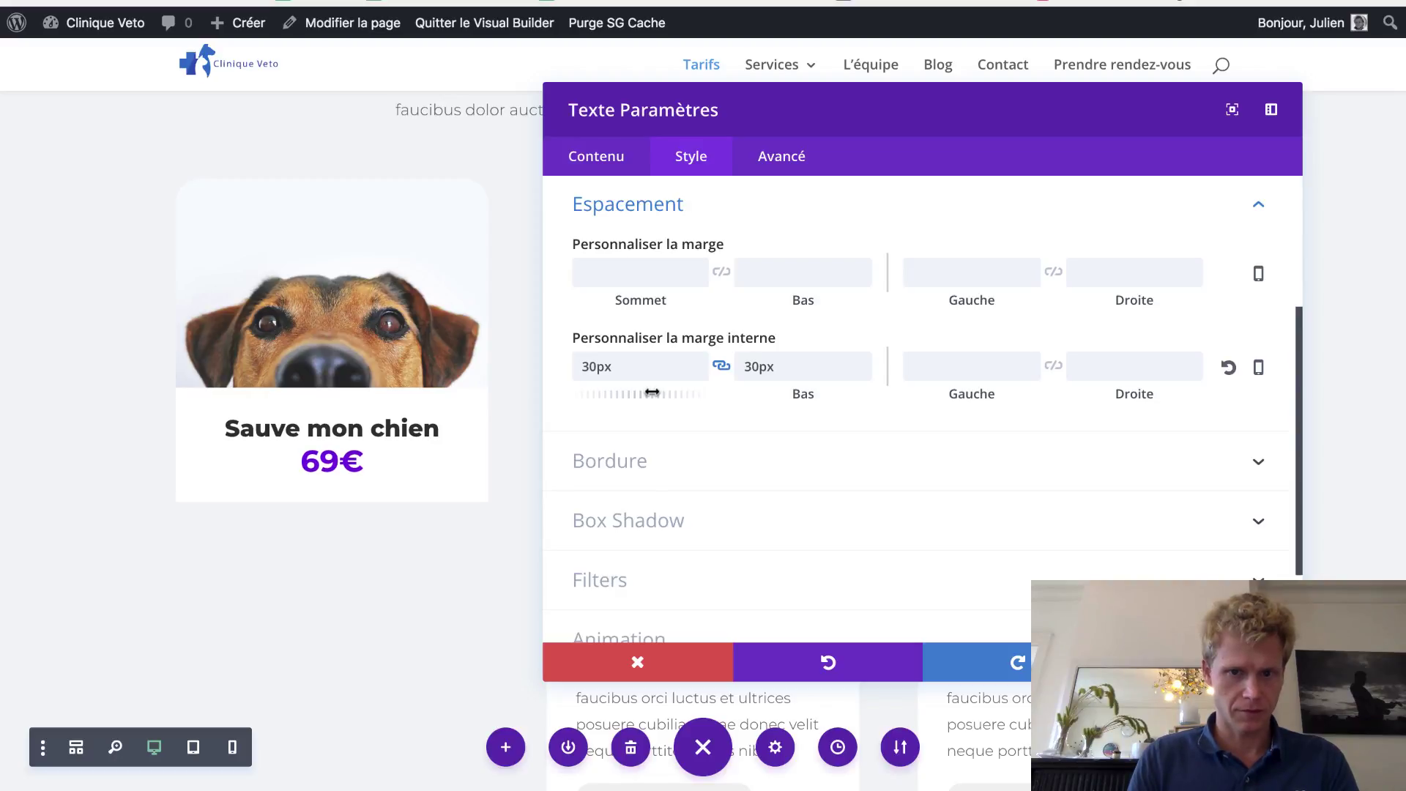
click(722, 366)
drag(790, 395, 810, 394)
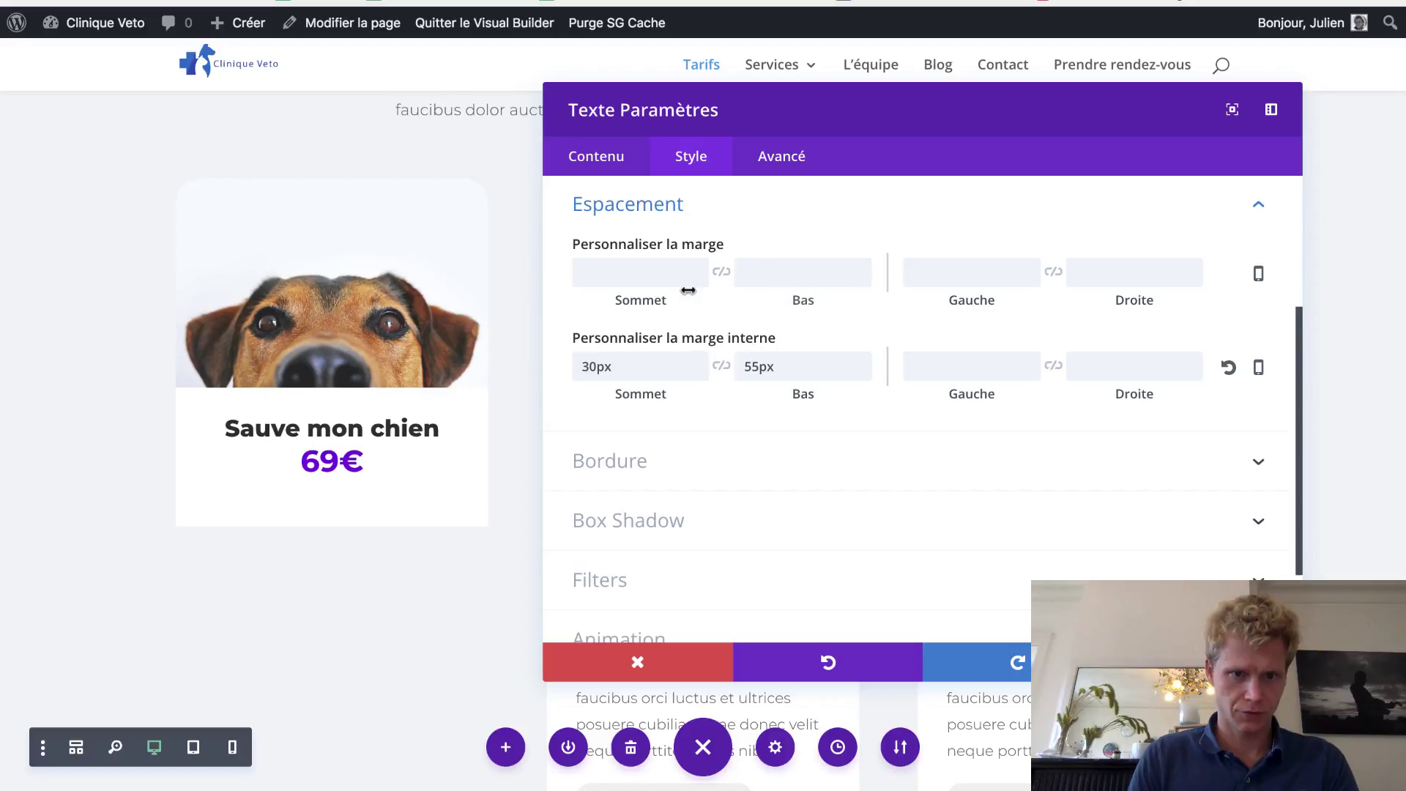
click(1030, 210)
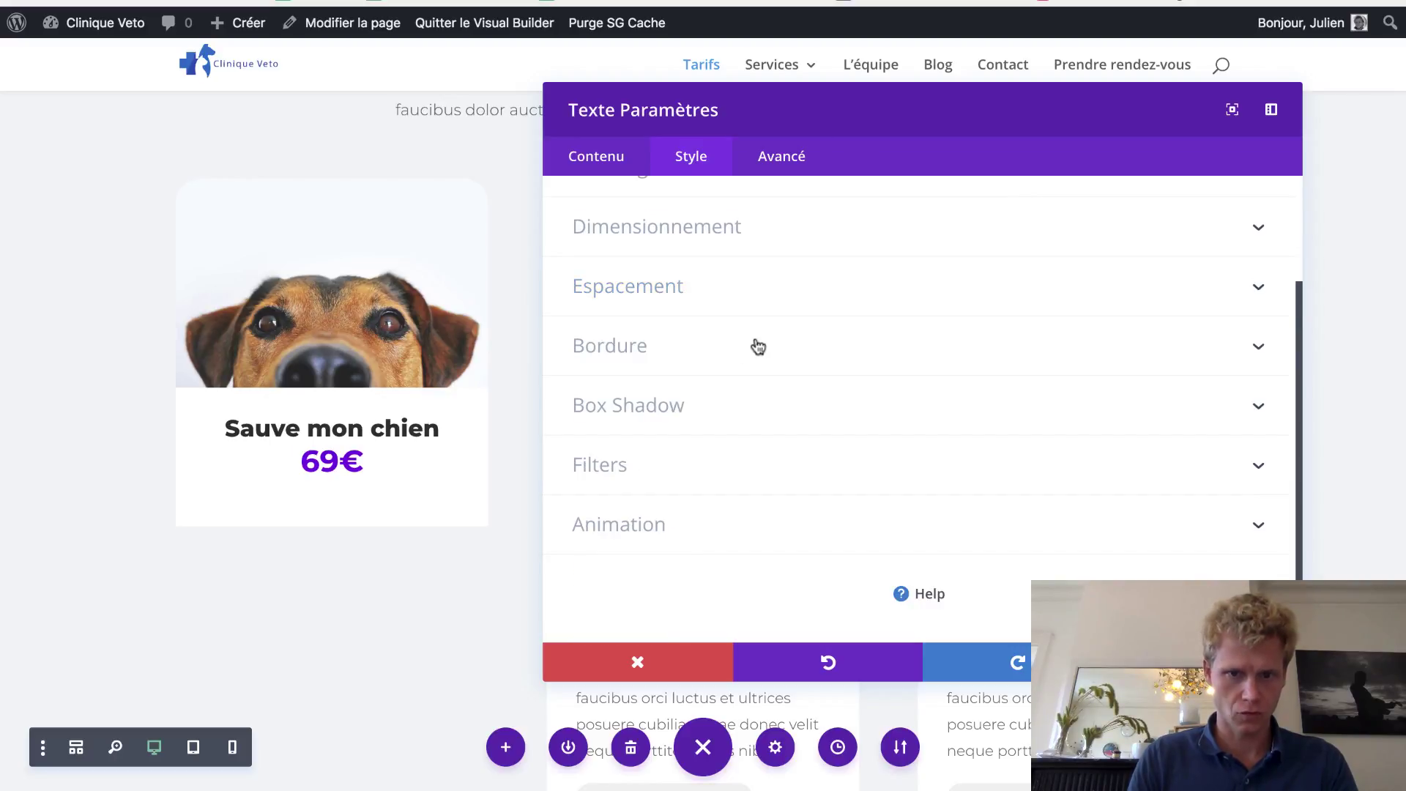
Round the text block's bottom-left and bottom-right corners by 30px.
click(630, 362)
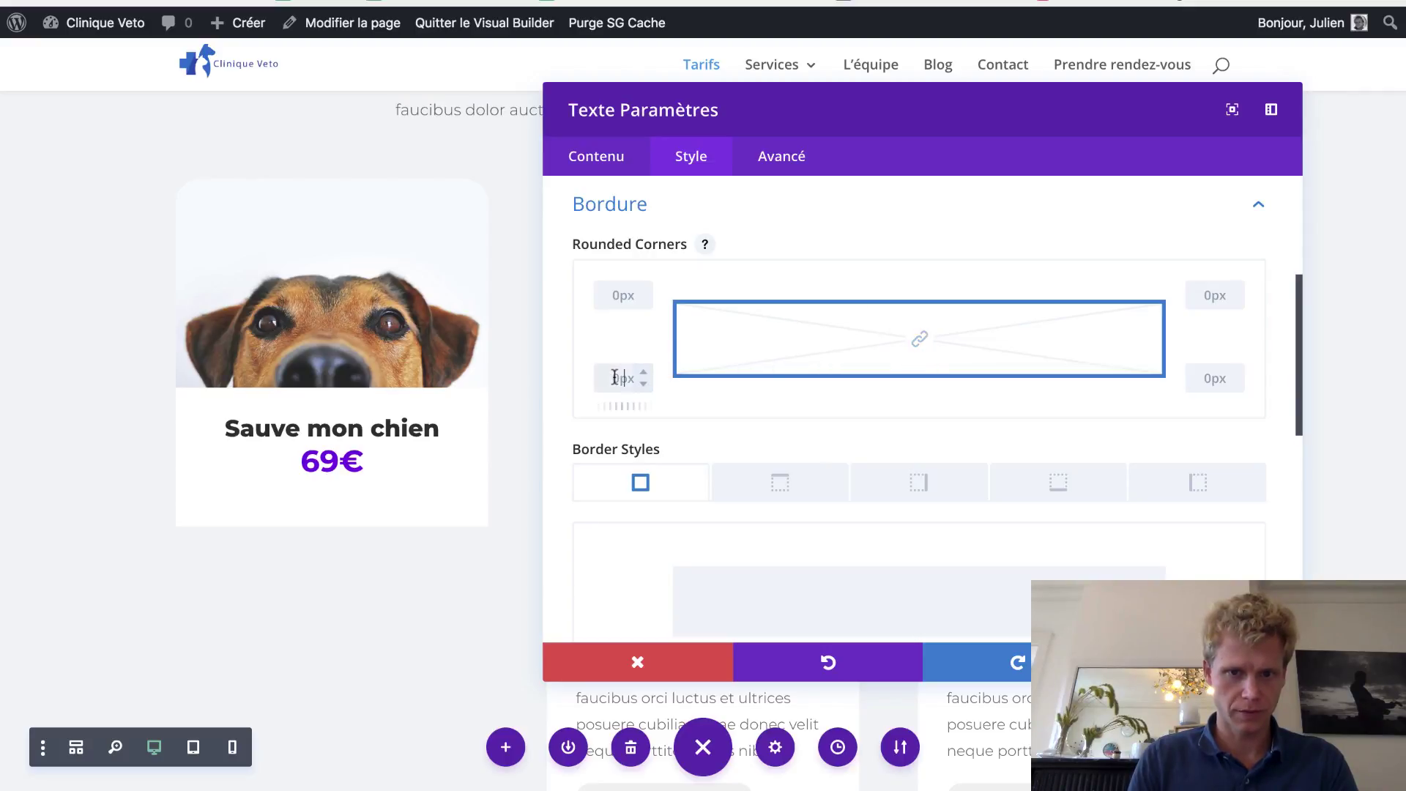
text(30)
key(Return)
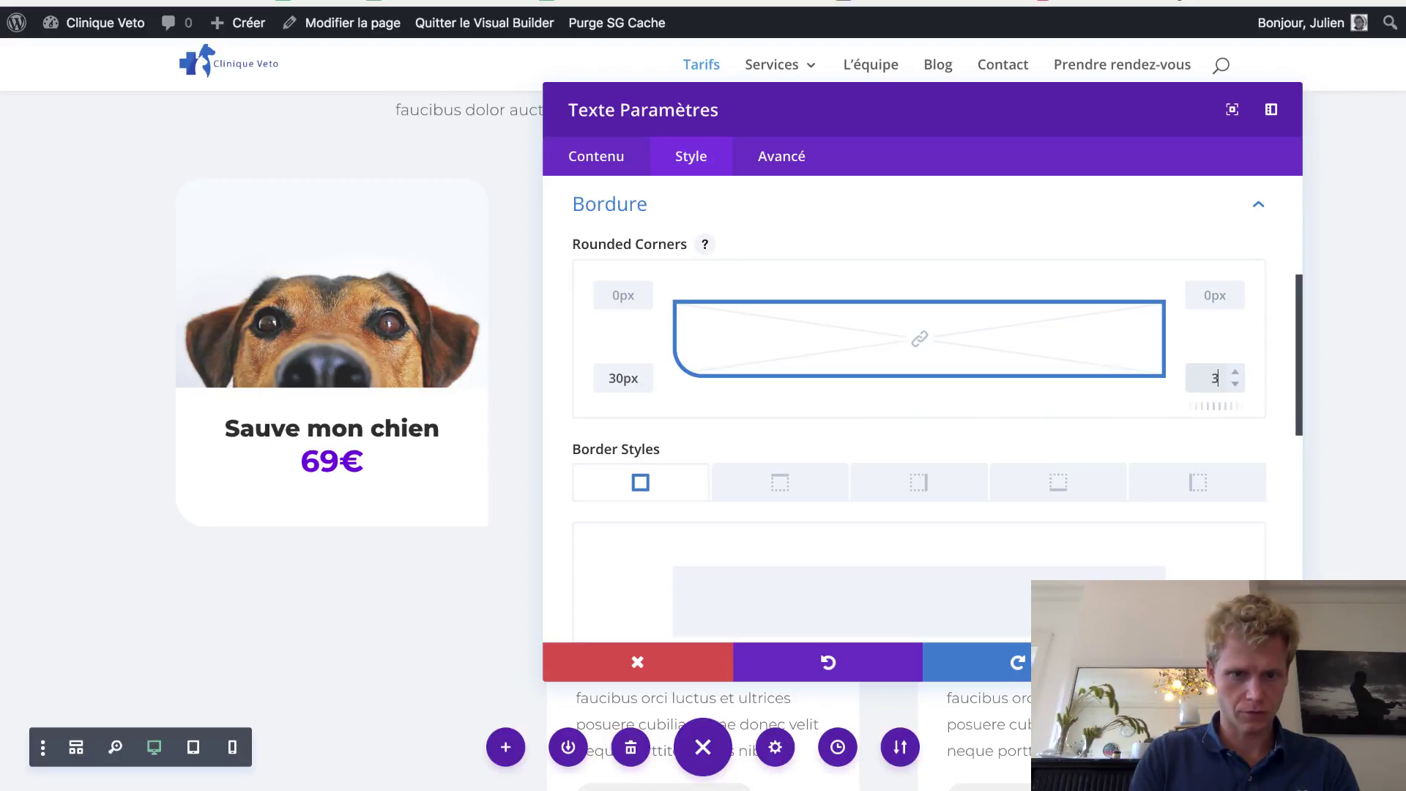
click(1208, 296)
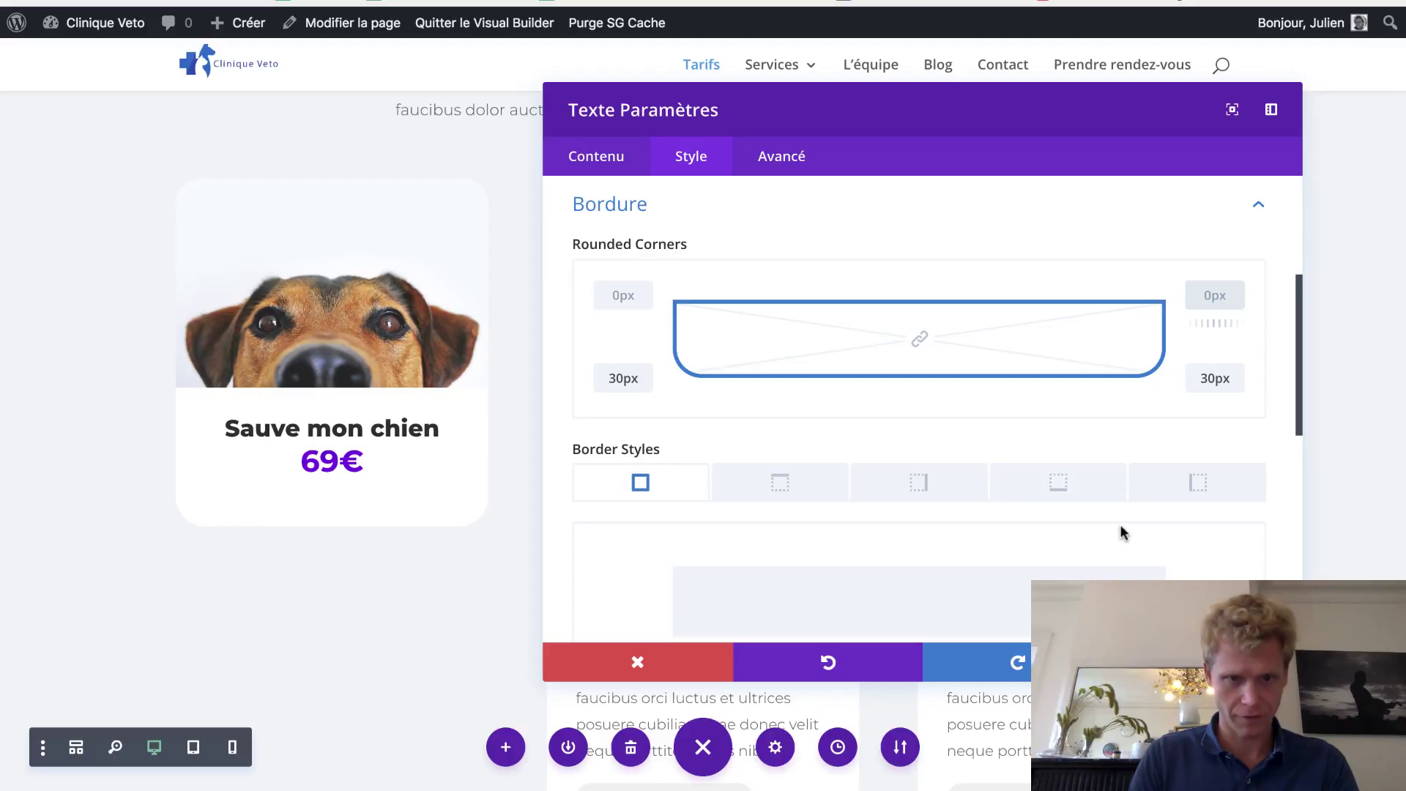
click(586, 156)
Format 'Sauve mon chien' as Heading 3 and wrap 69€ in its own <p> paragraph.
click(668, 249)
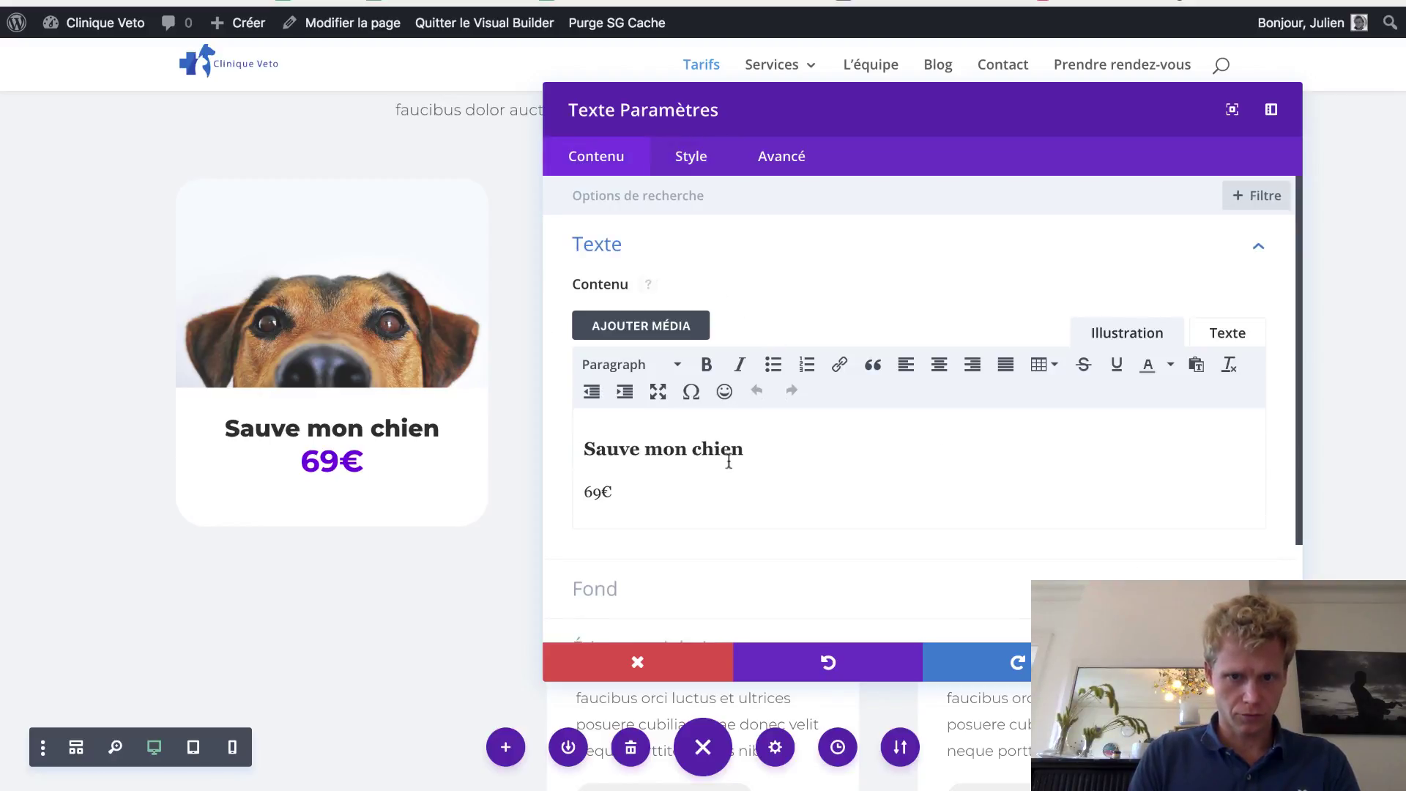
click(750, 450)
key(Return)
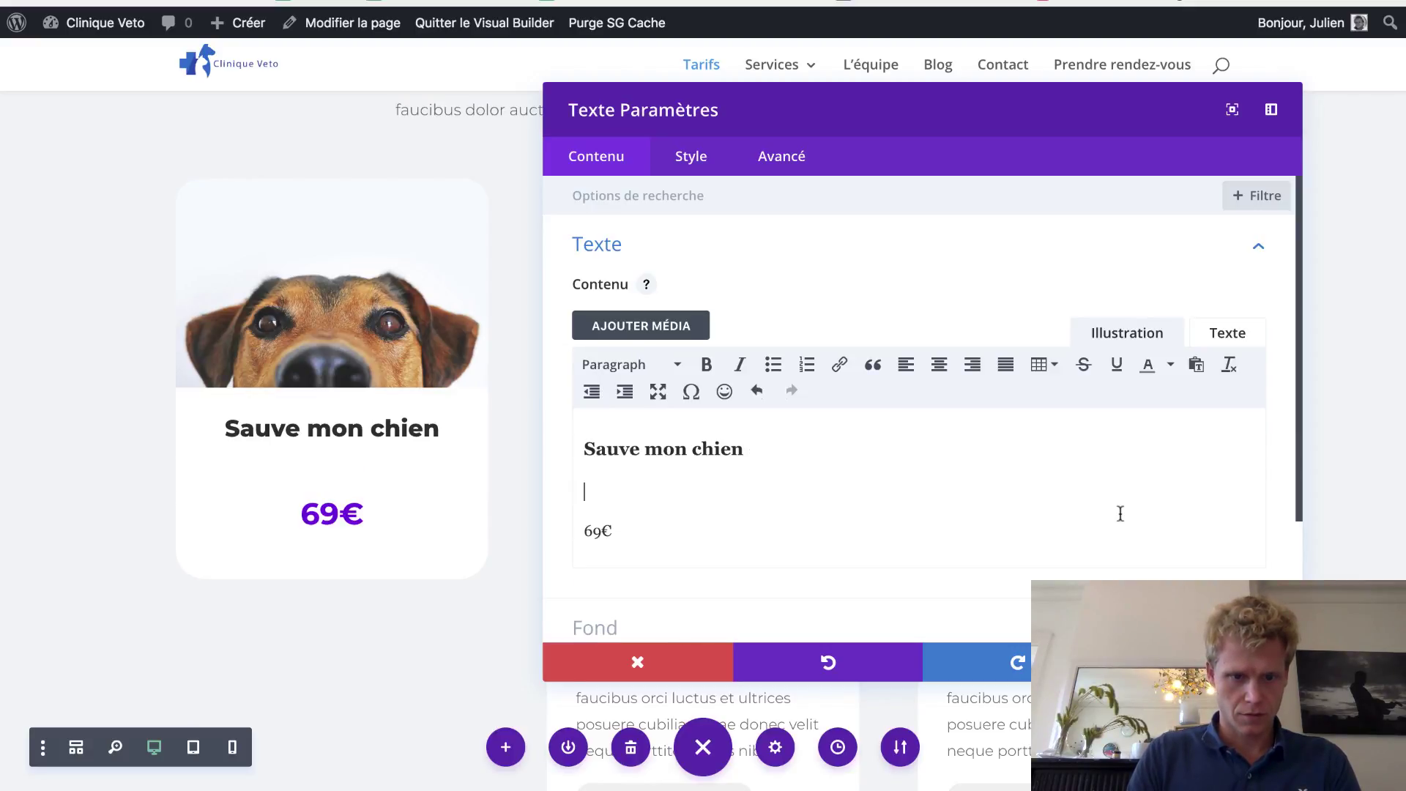
click(638, 487)
key(BackSpace)
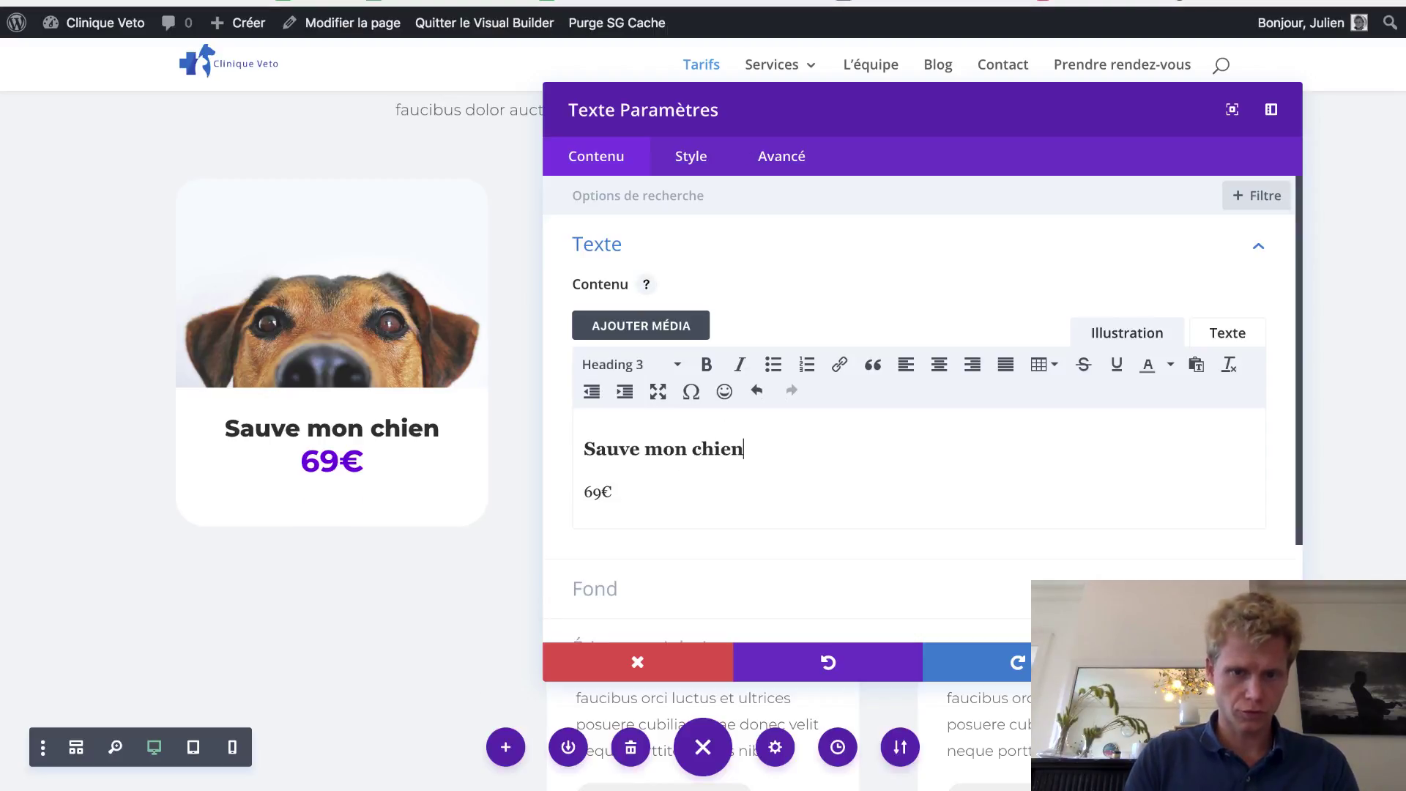
click(1230, 332)
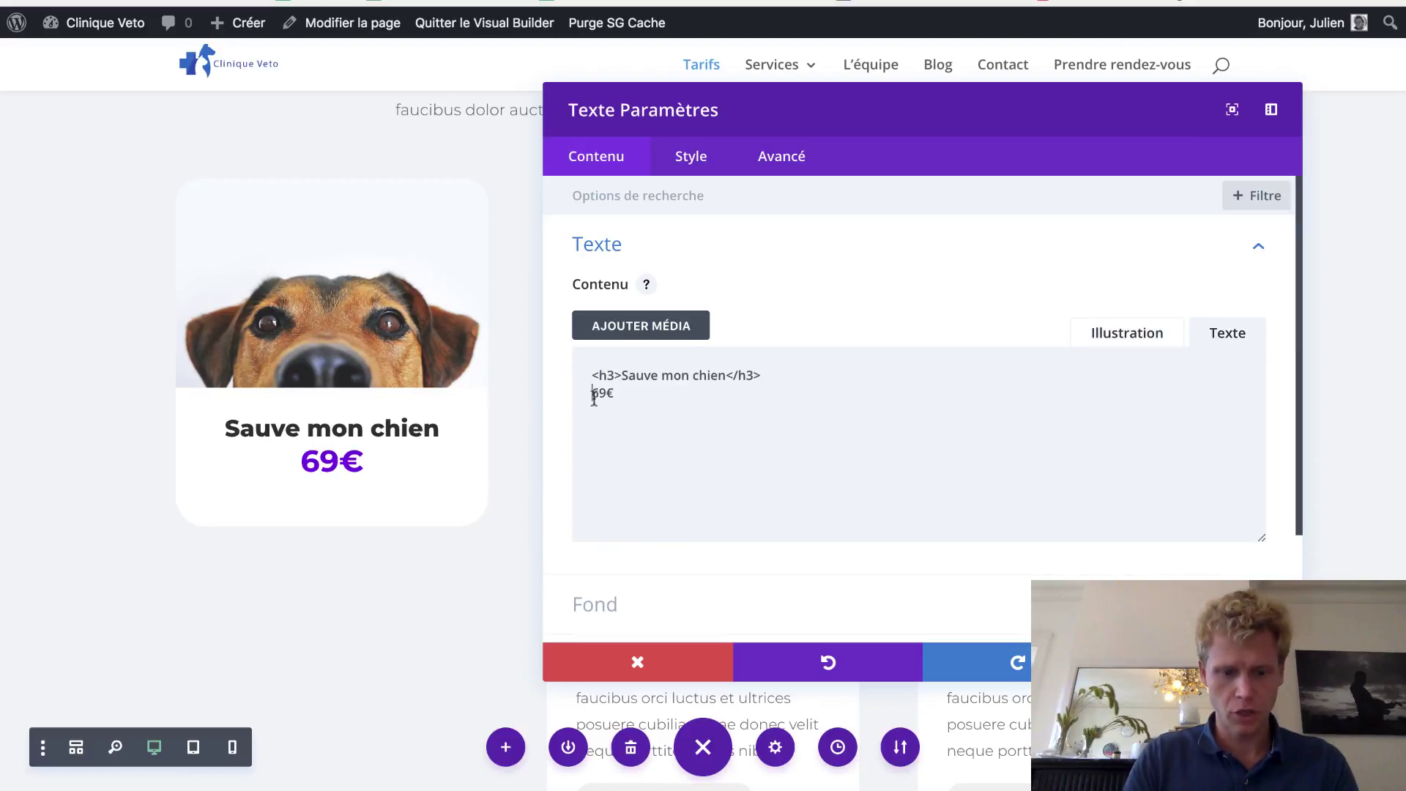
text(<p>69€)
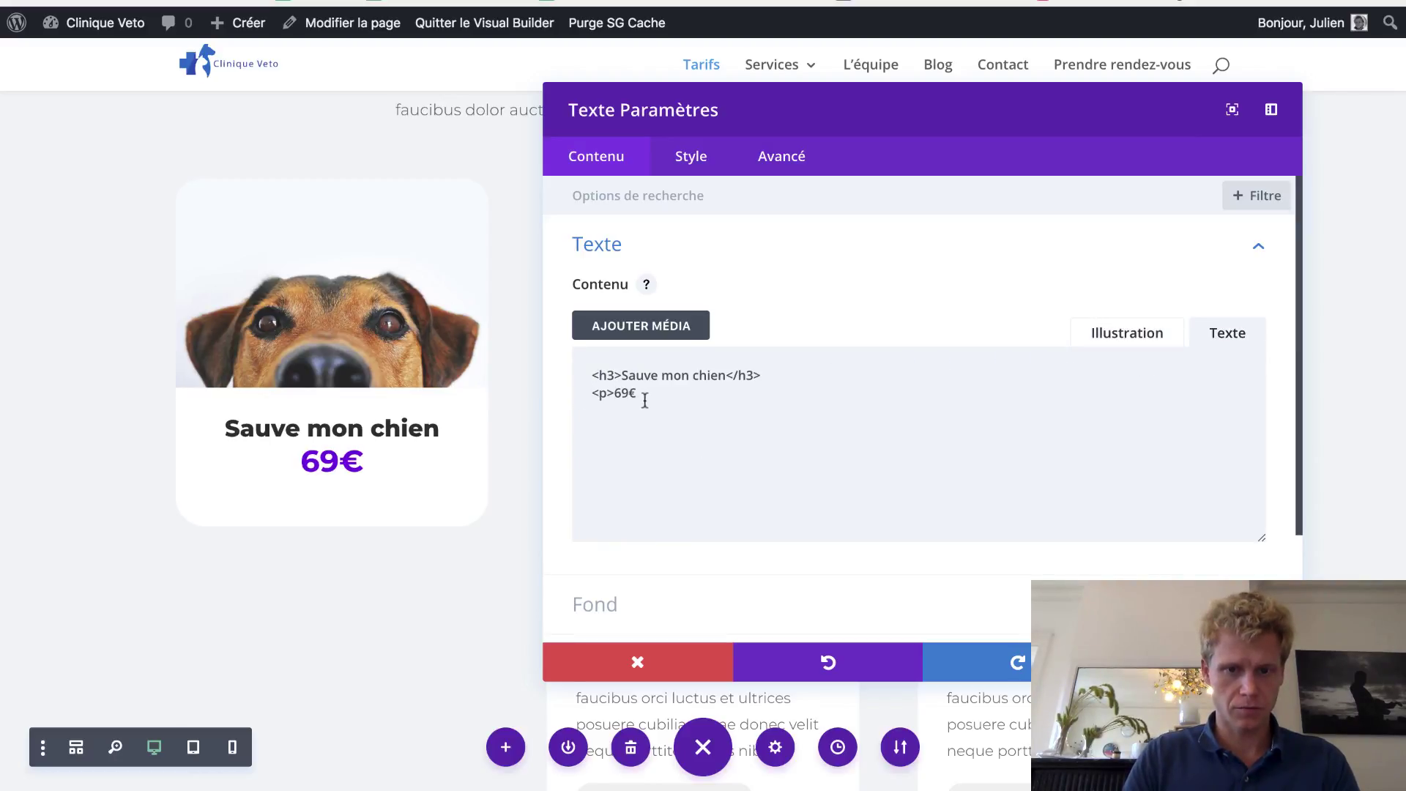
text(</p>)
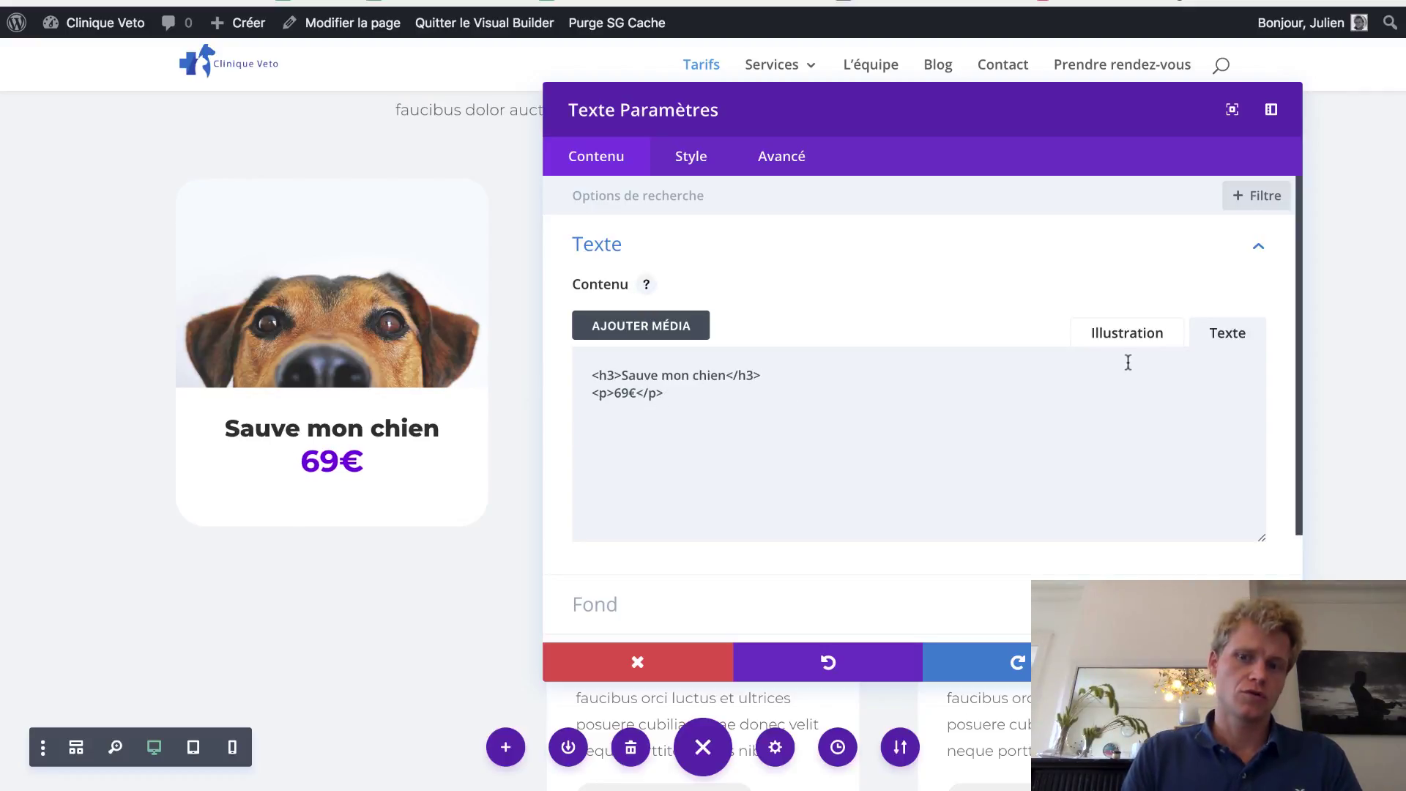
click(1118, 335)
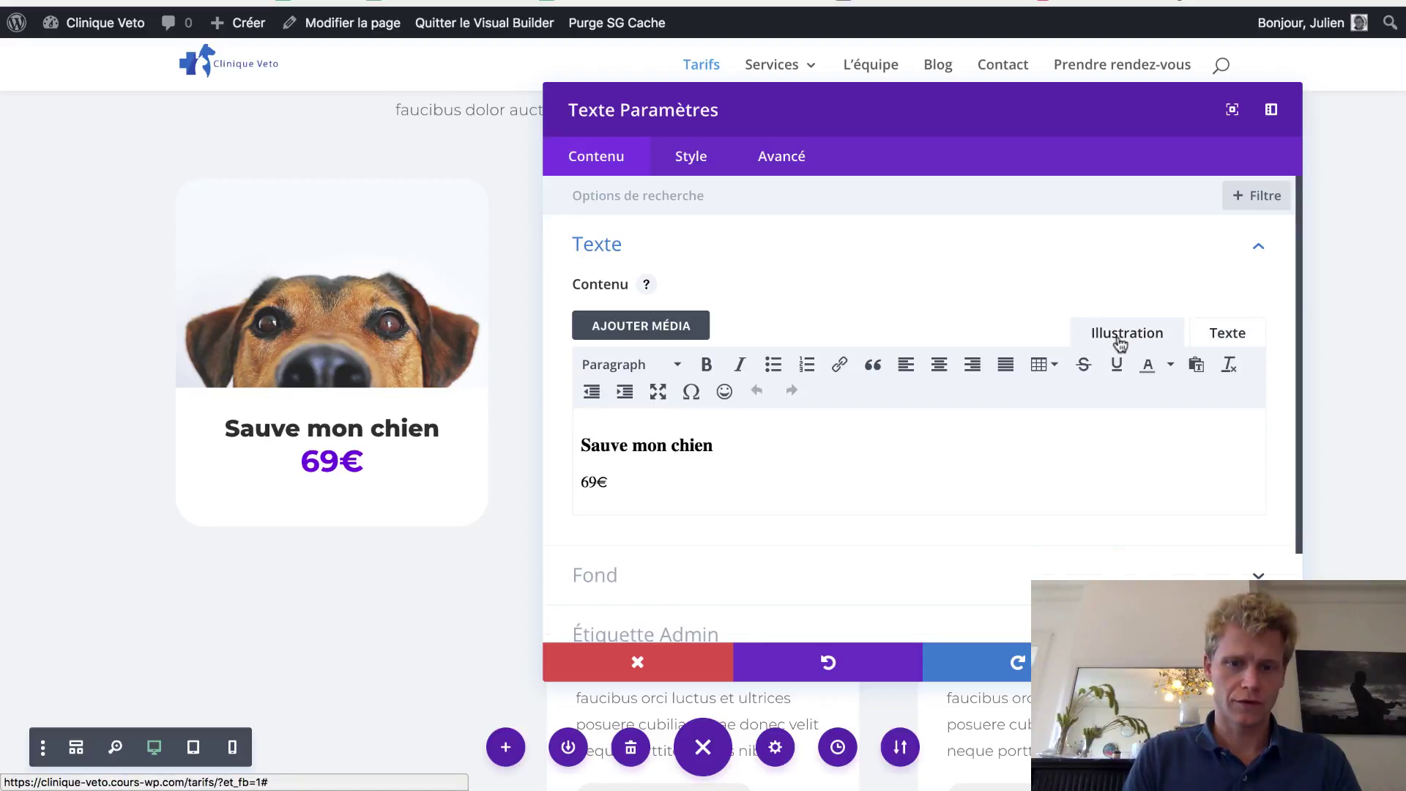
click(631, 449)
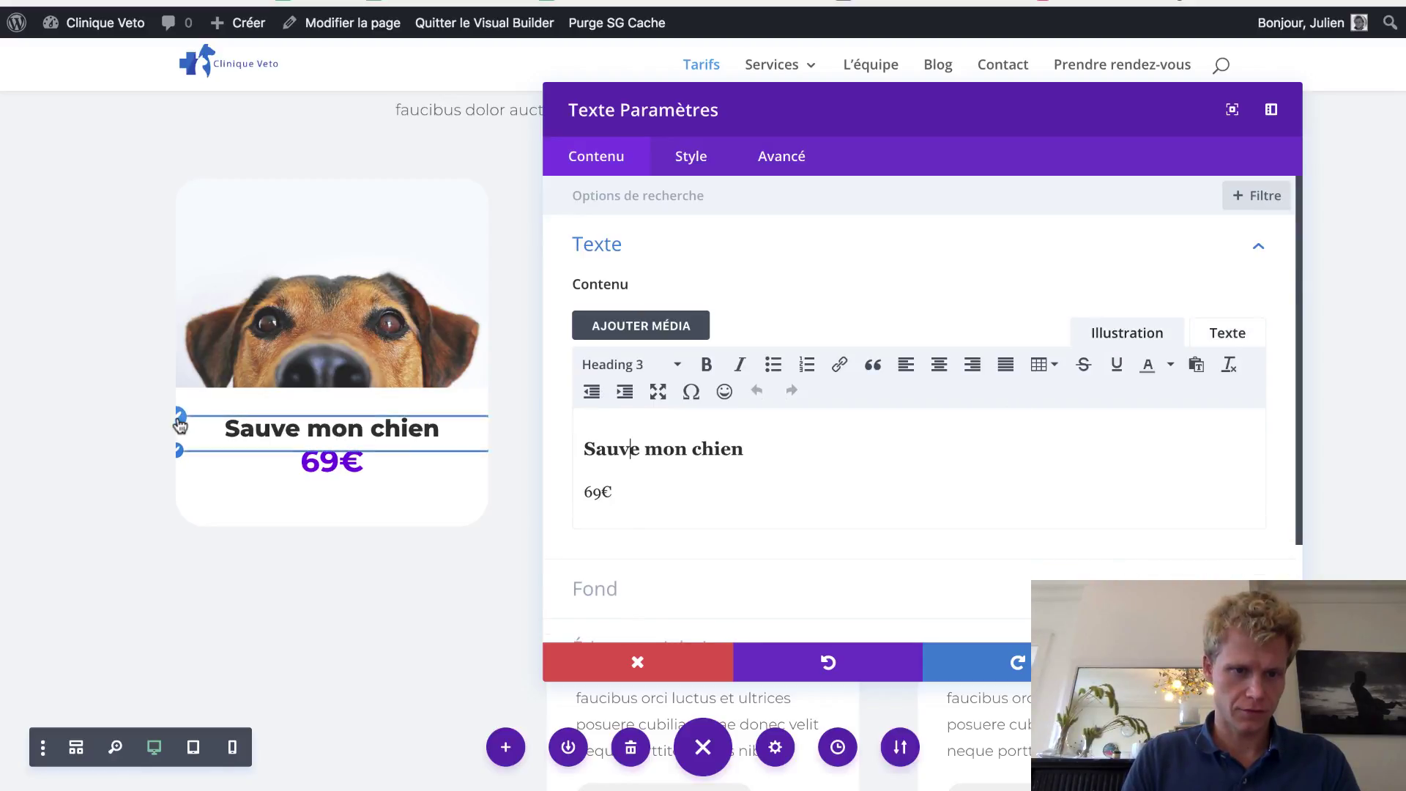
Set the Sauve mon chien H3 line height to 1.8em and close the module settings.
click(180, 421)
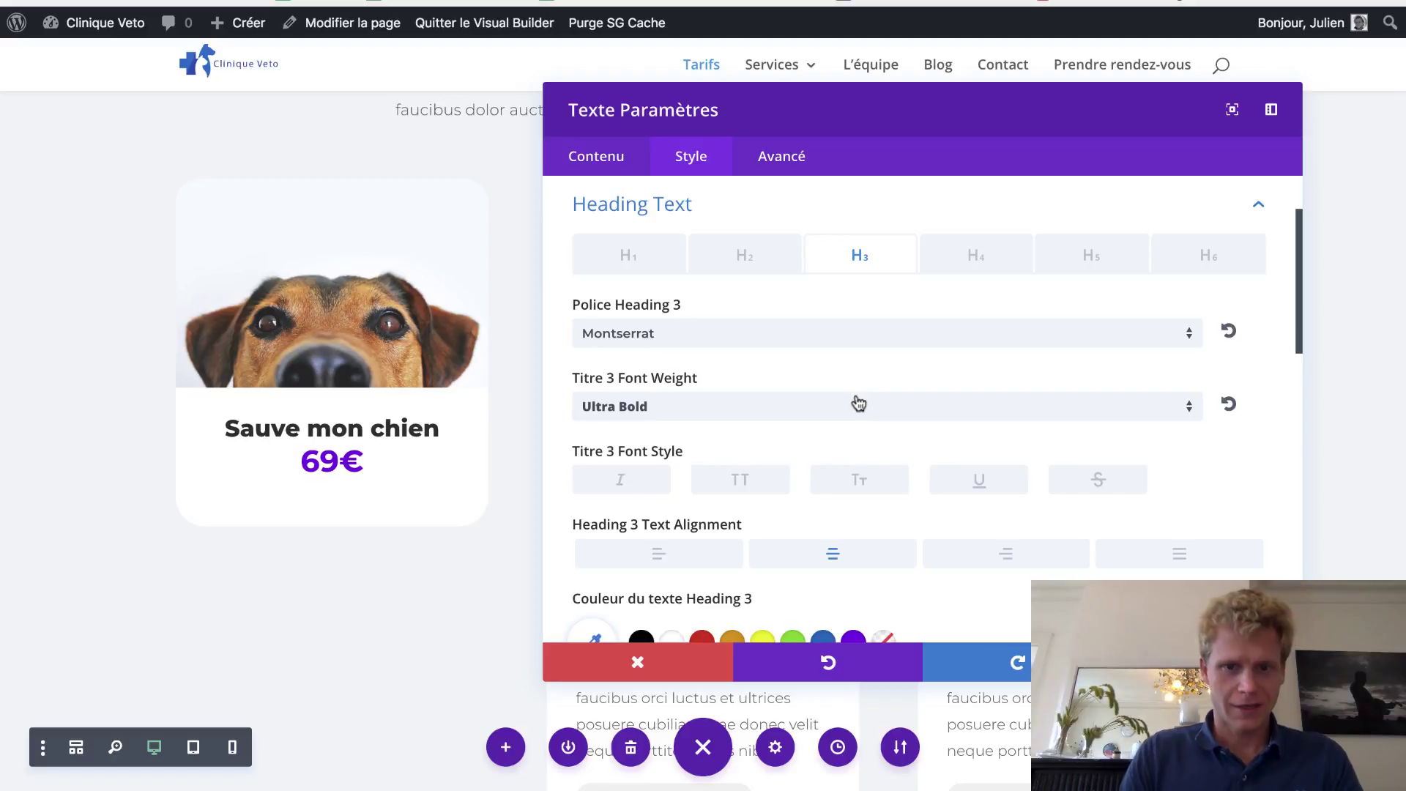
scroll(858, 403, down, 3)
scroll(859, 403, down, 2)
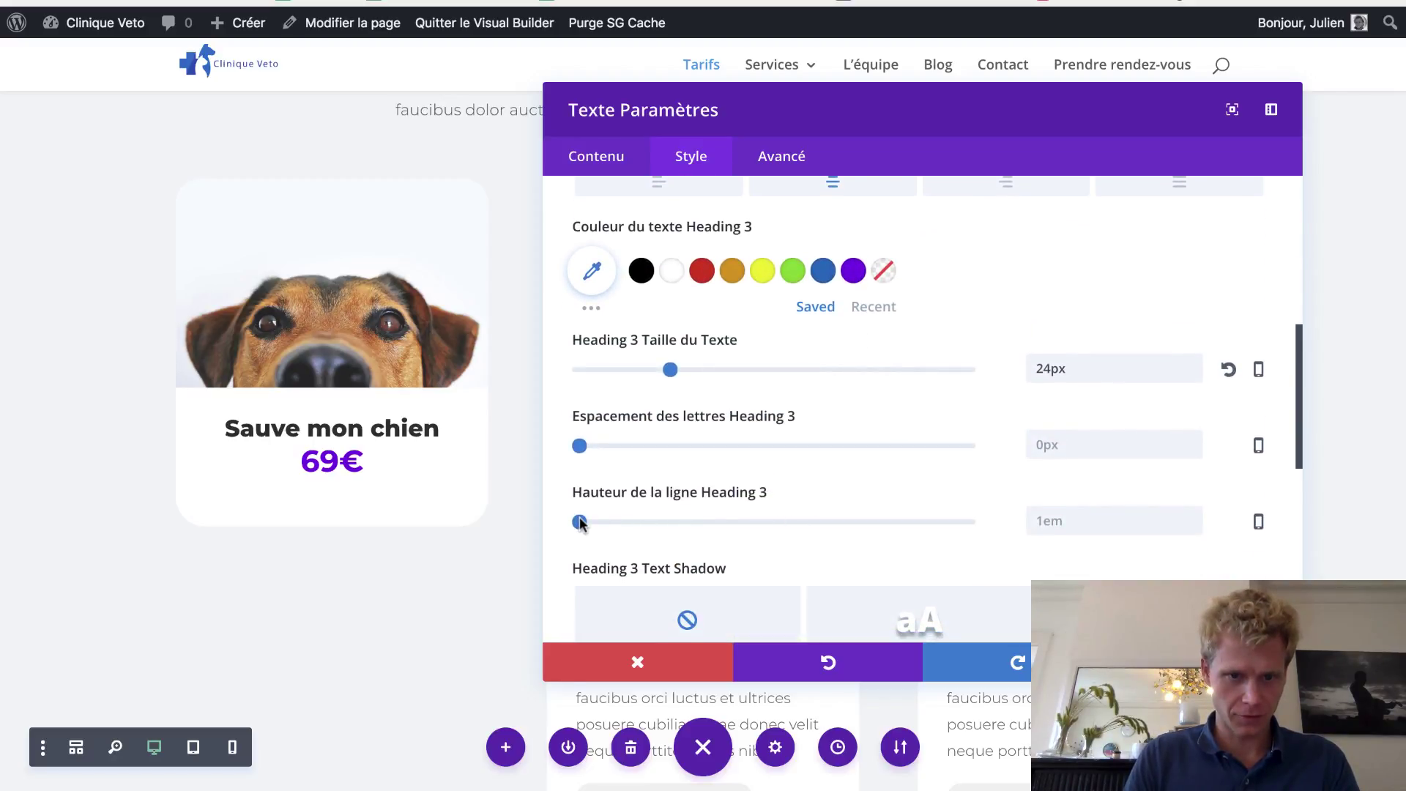
drag(577, 522, 740, 529)
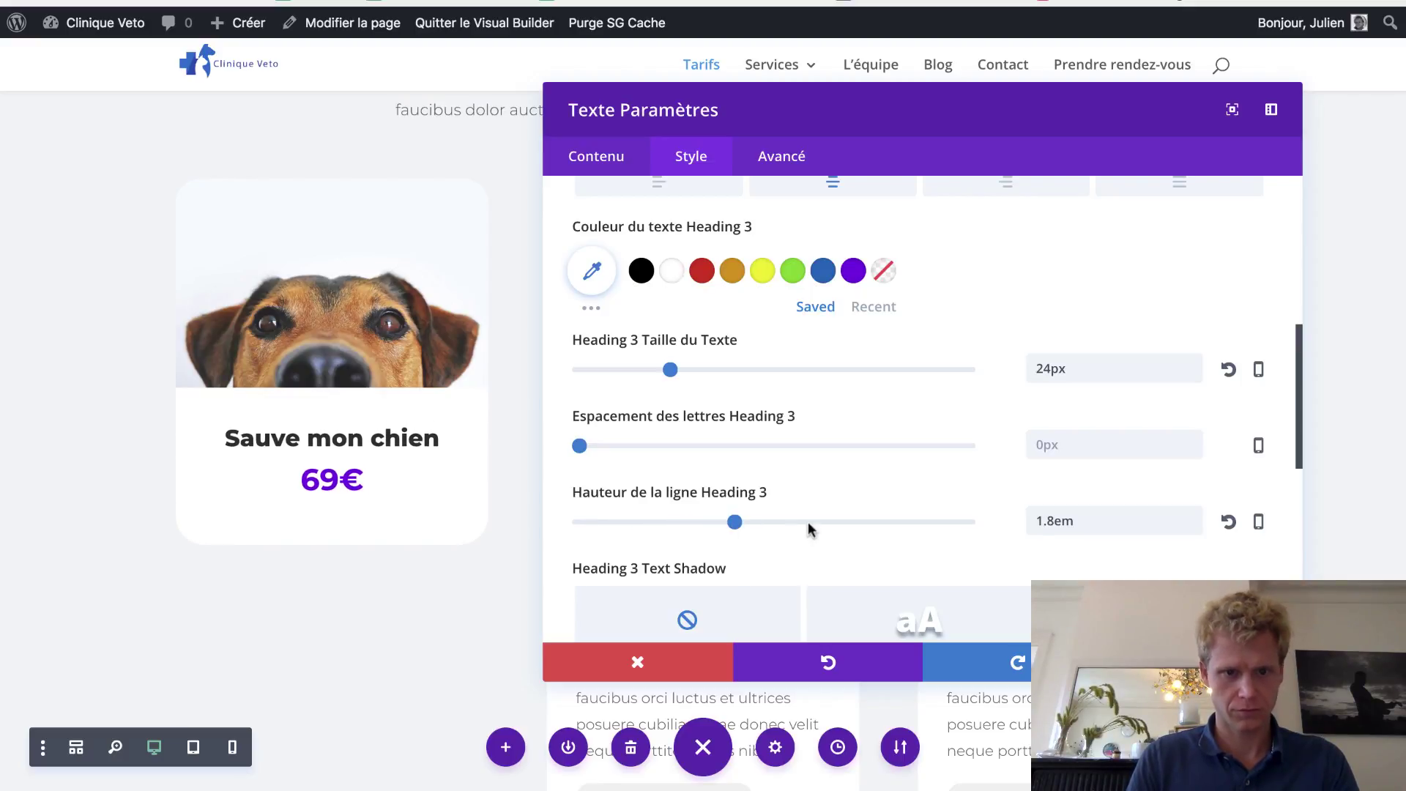
key(ctrl+Right)
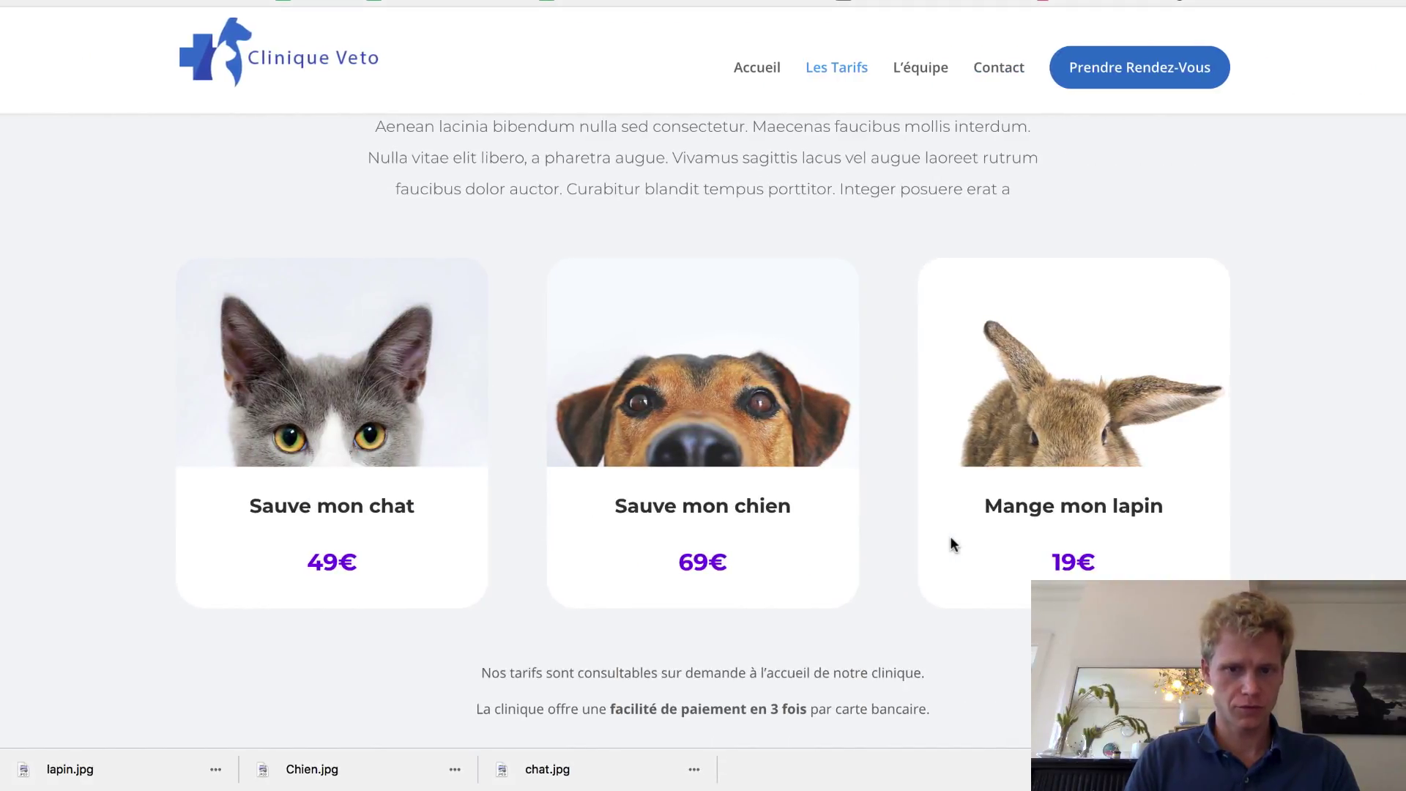
key(ctrl+Left)
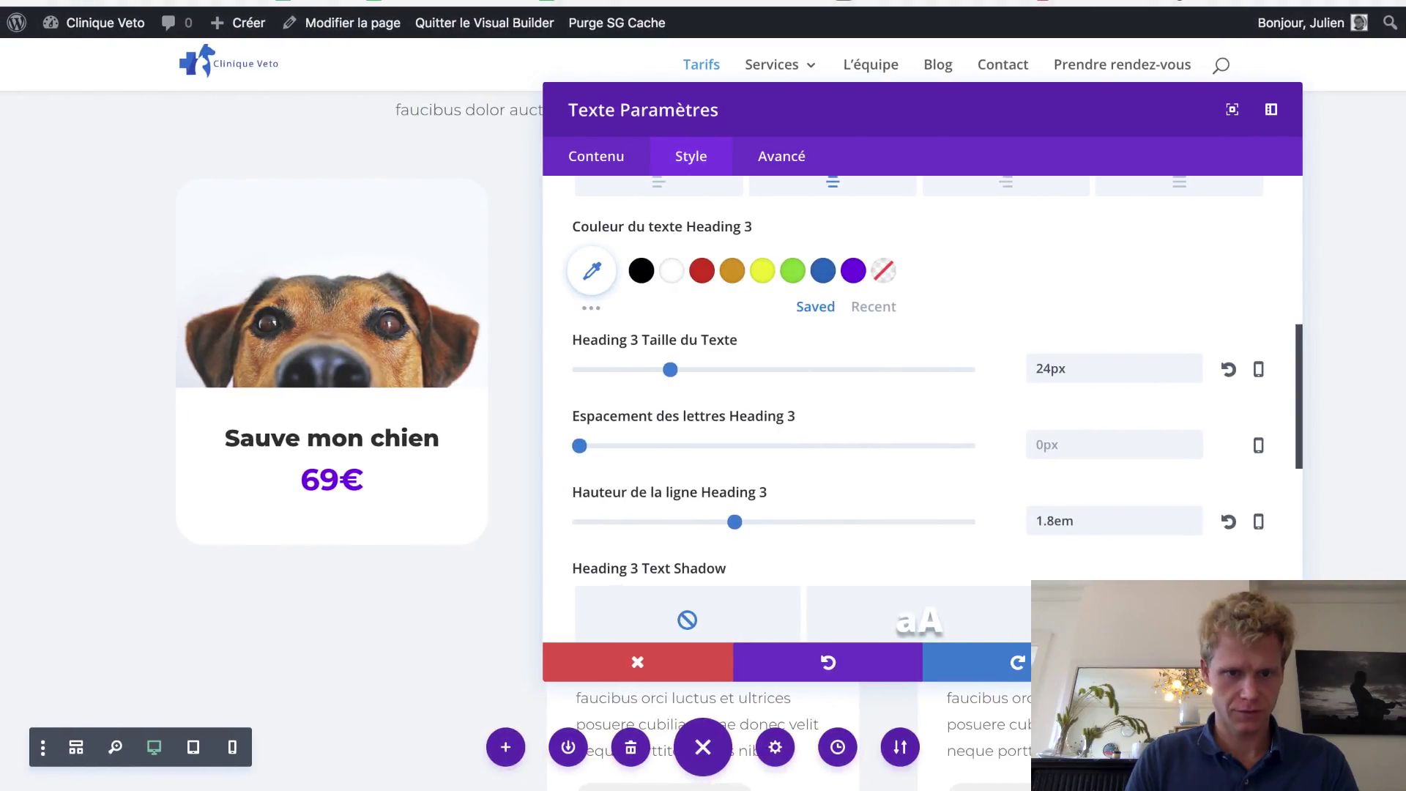
key(Escape)
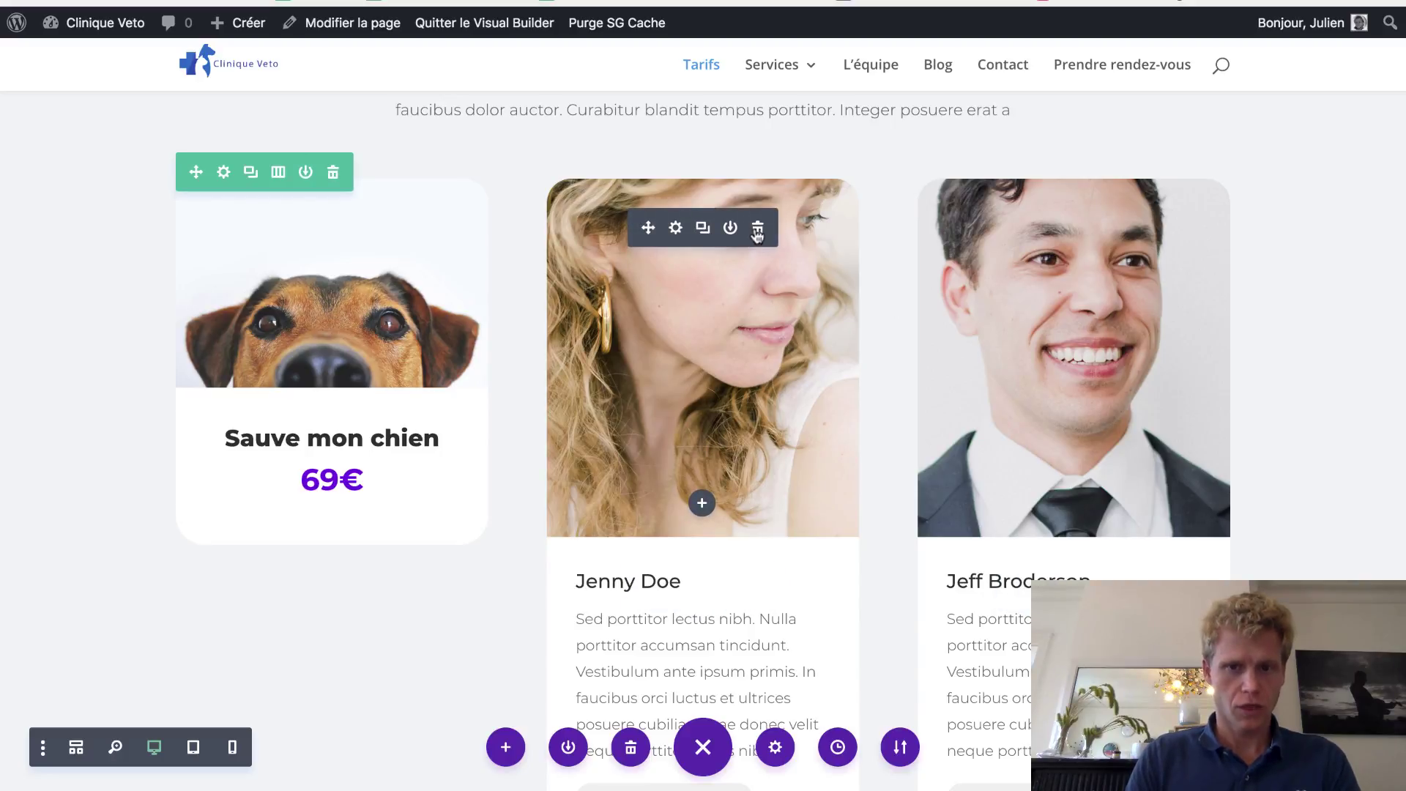
Delete the leftover team portrait and text modules from the middle and right columns.
click(760, 230)
click(759, 230)
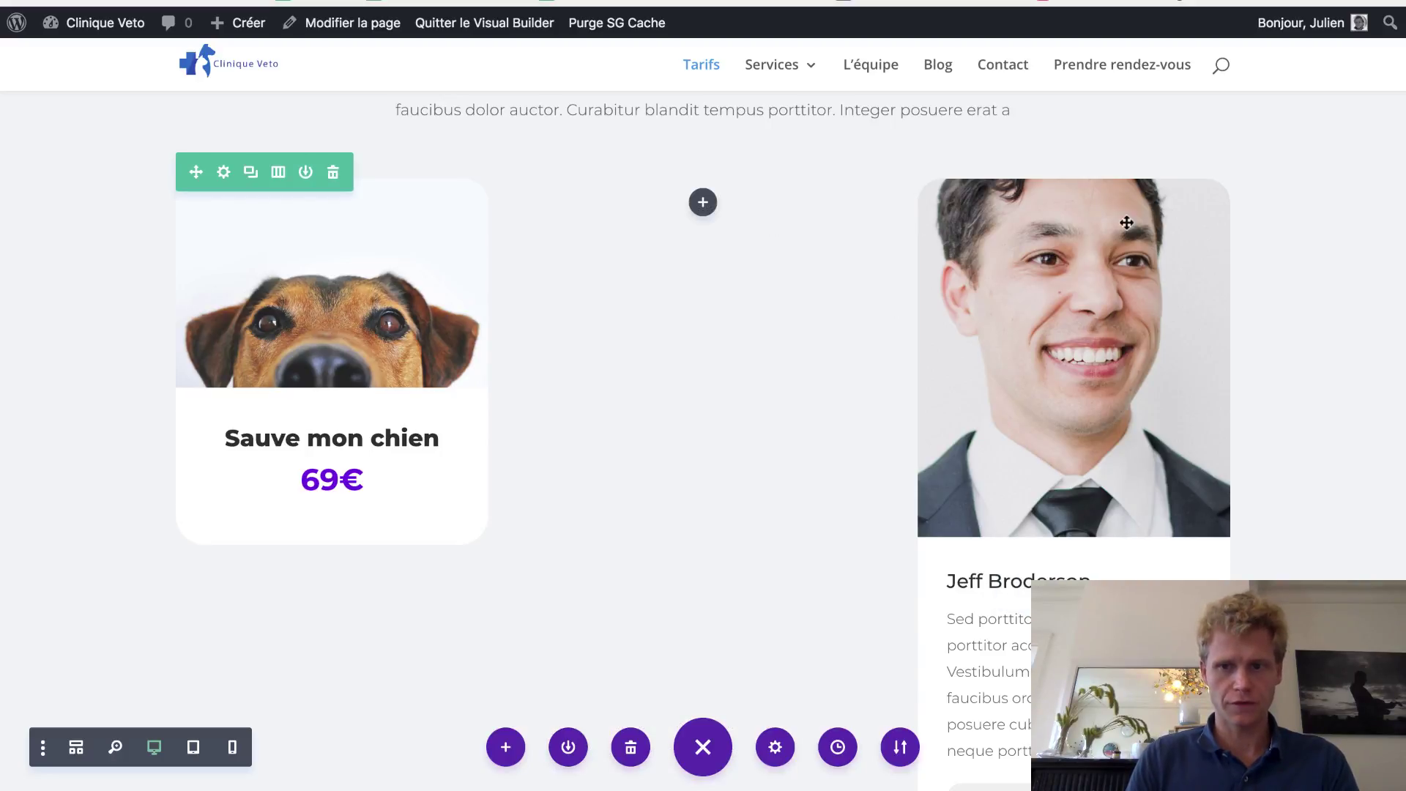
click(1129, 233)
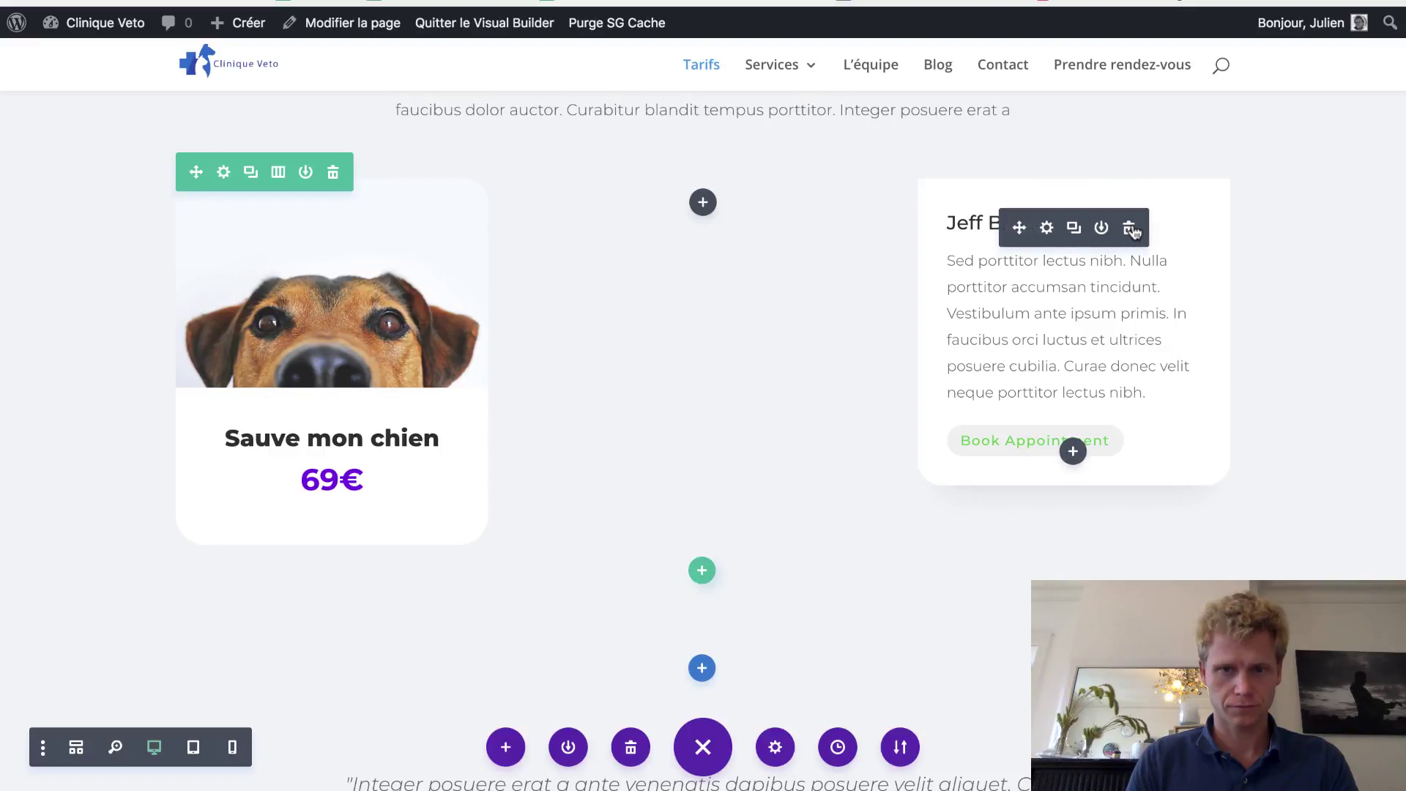
click(1128, 233)
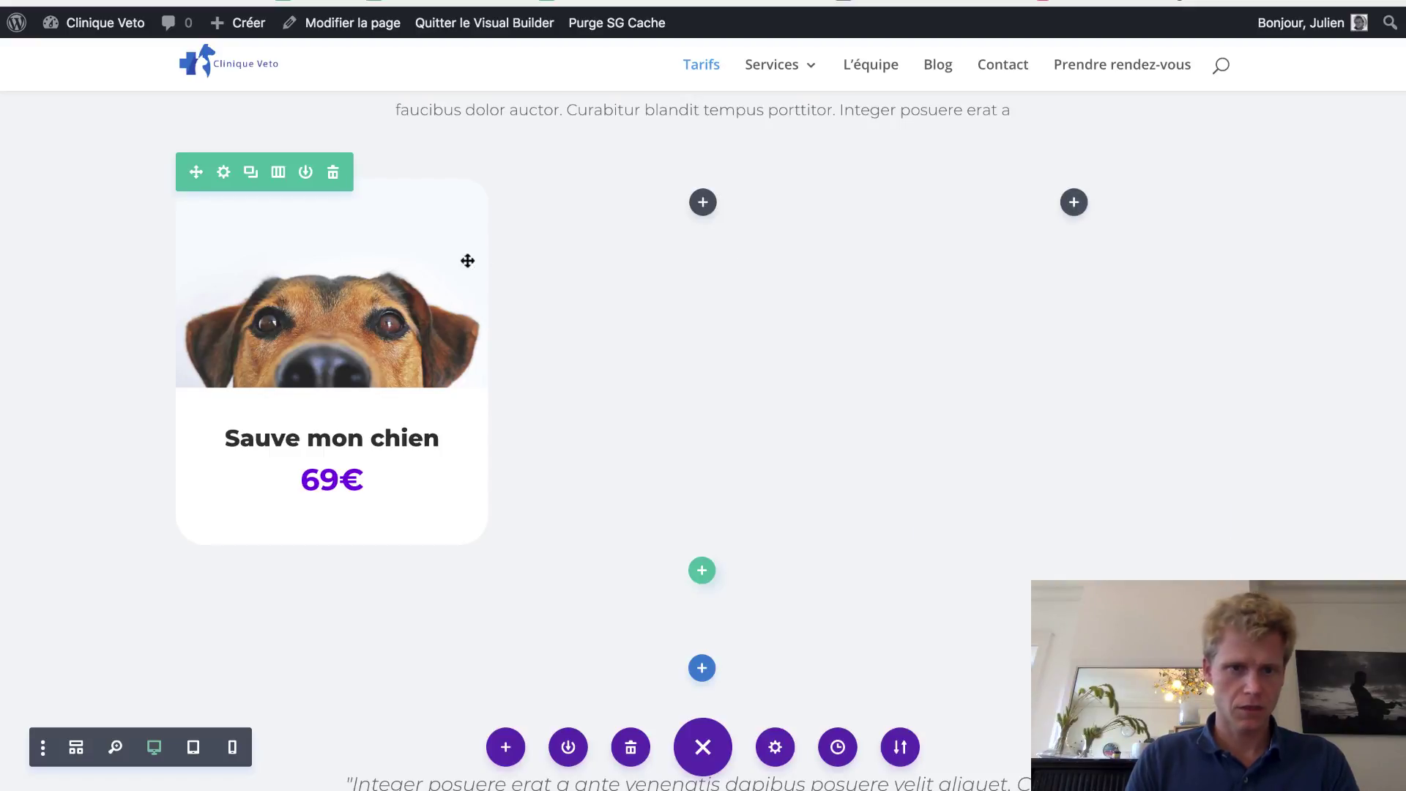
click(278, 175)
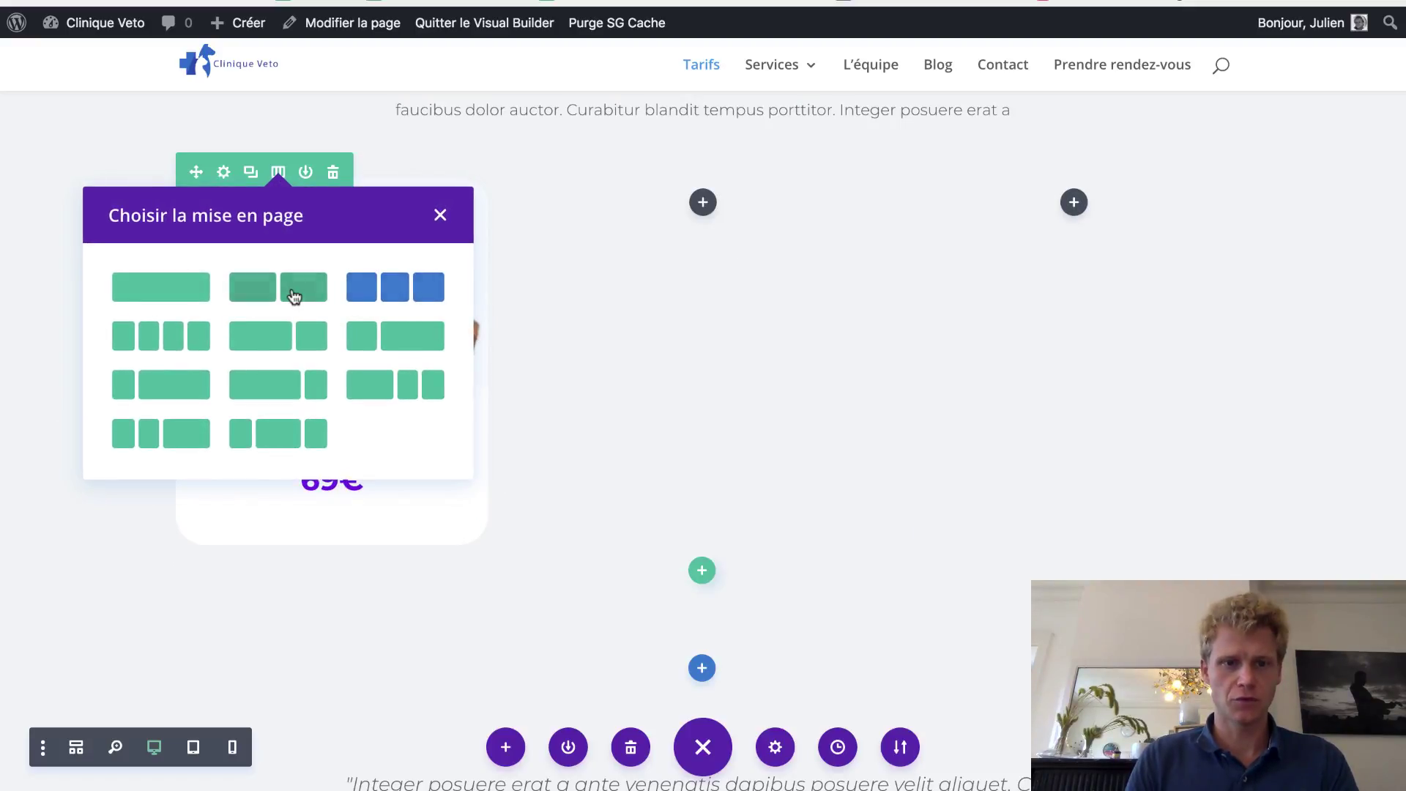
click(439, 216)
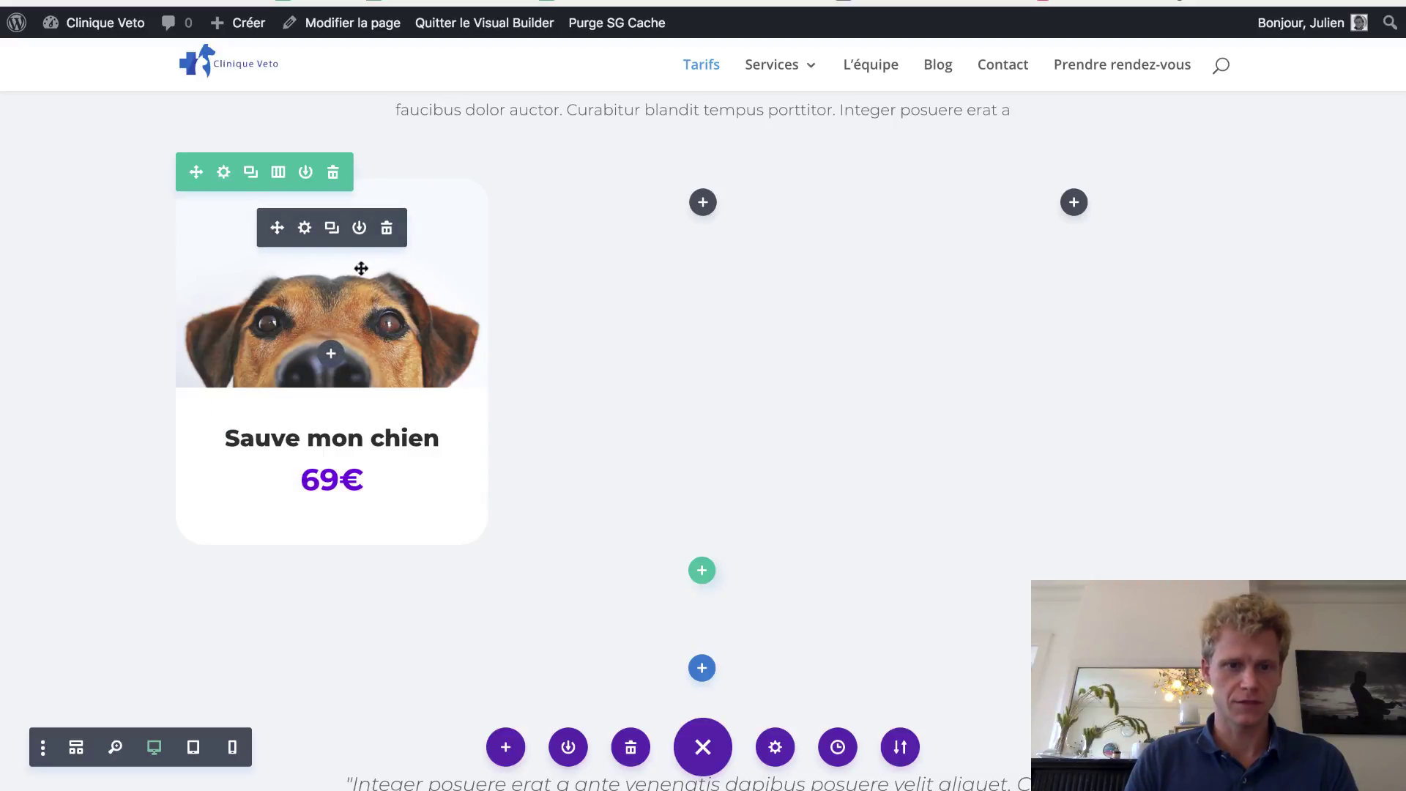
Duplicate the dog image into the middle and third columns.
click(330, 231)
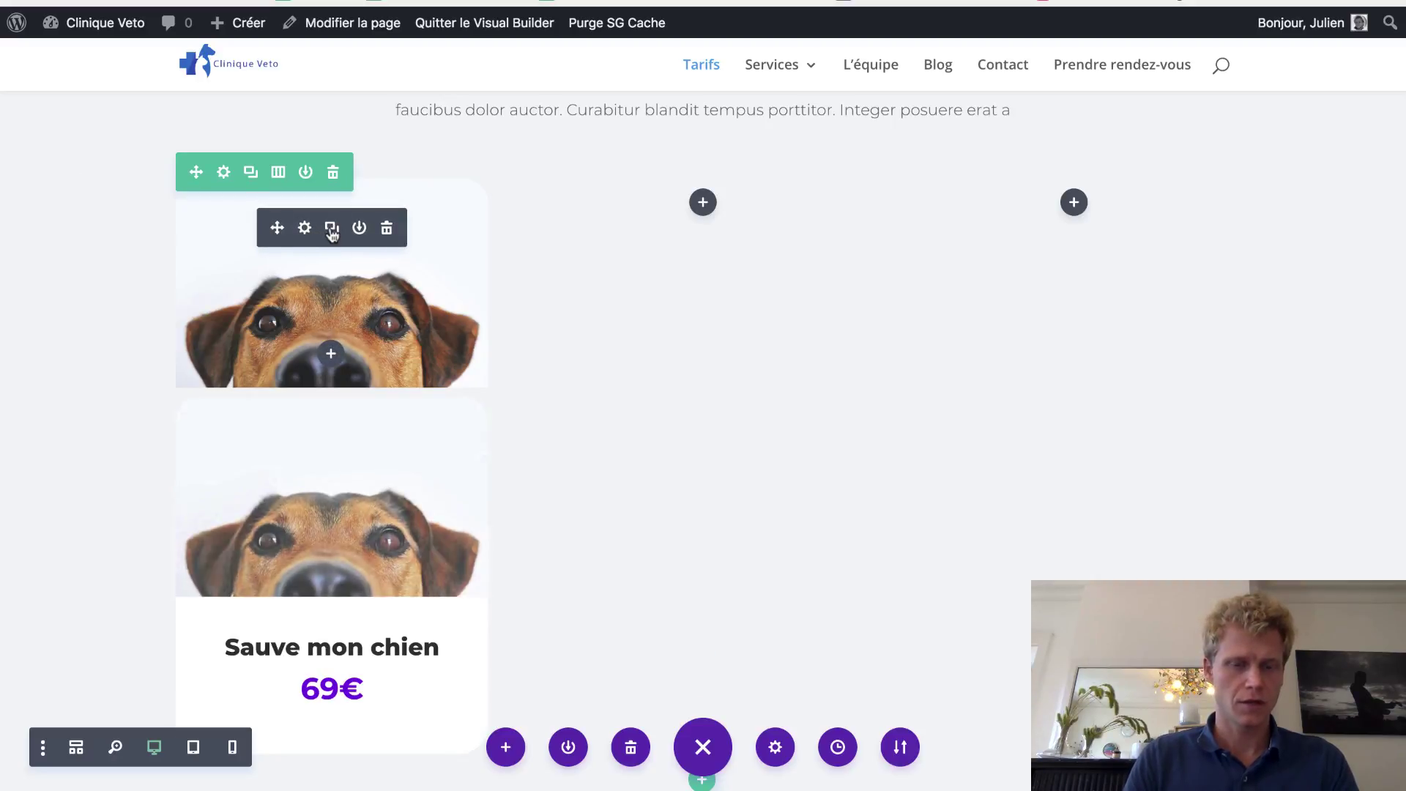
drag(277, 228, 1068, 236)
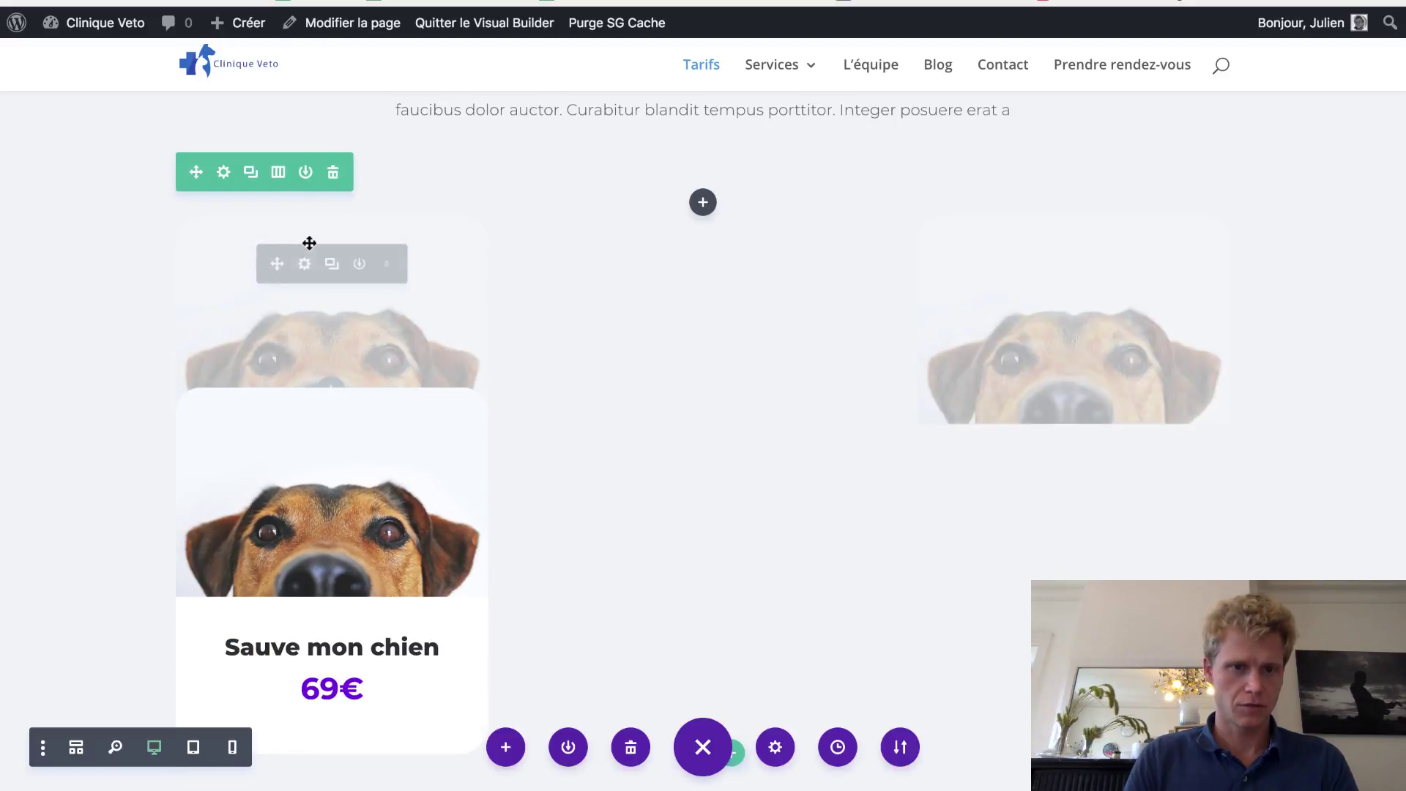
drag(281, 239, 700, 209)
drag(526, 335, 526, 336)
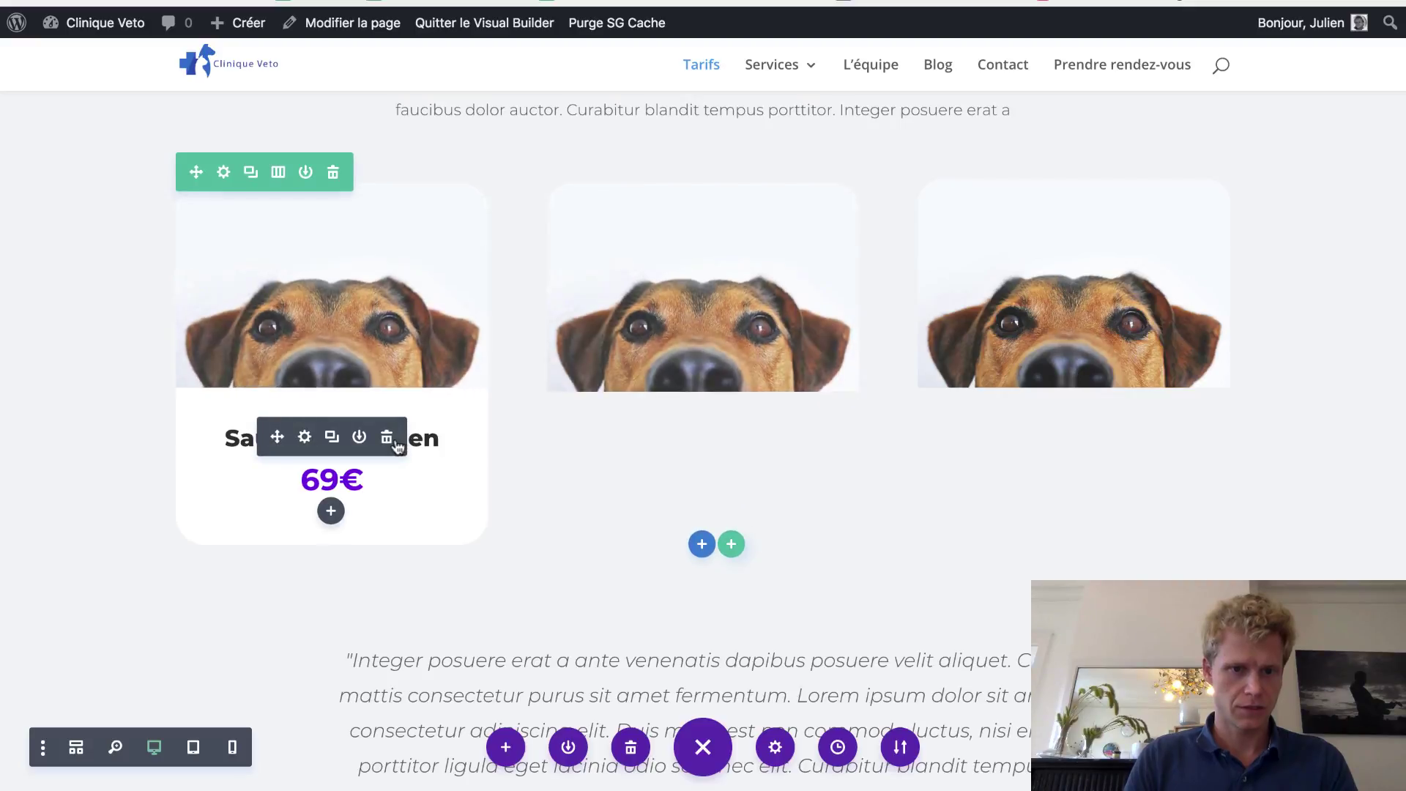
Restore the deleted price text and copy Sauve mon chien 69€ into the other two cards.
click(387, 439)
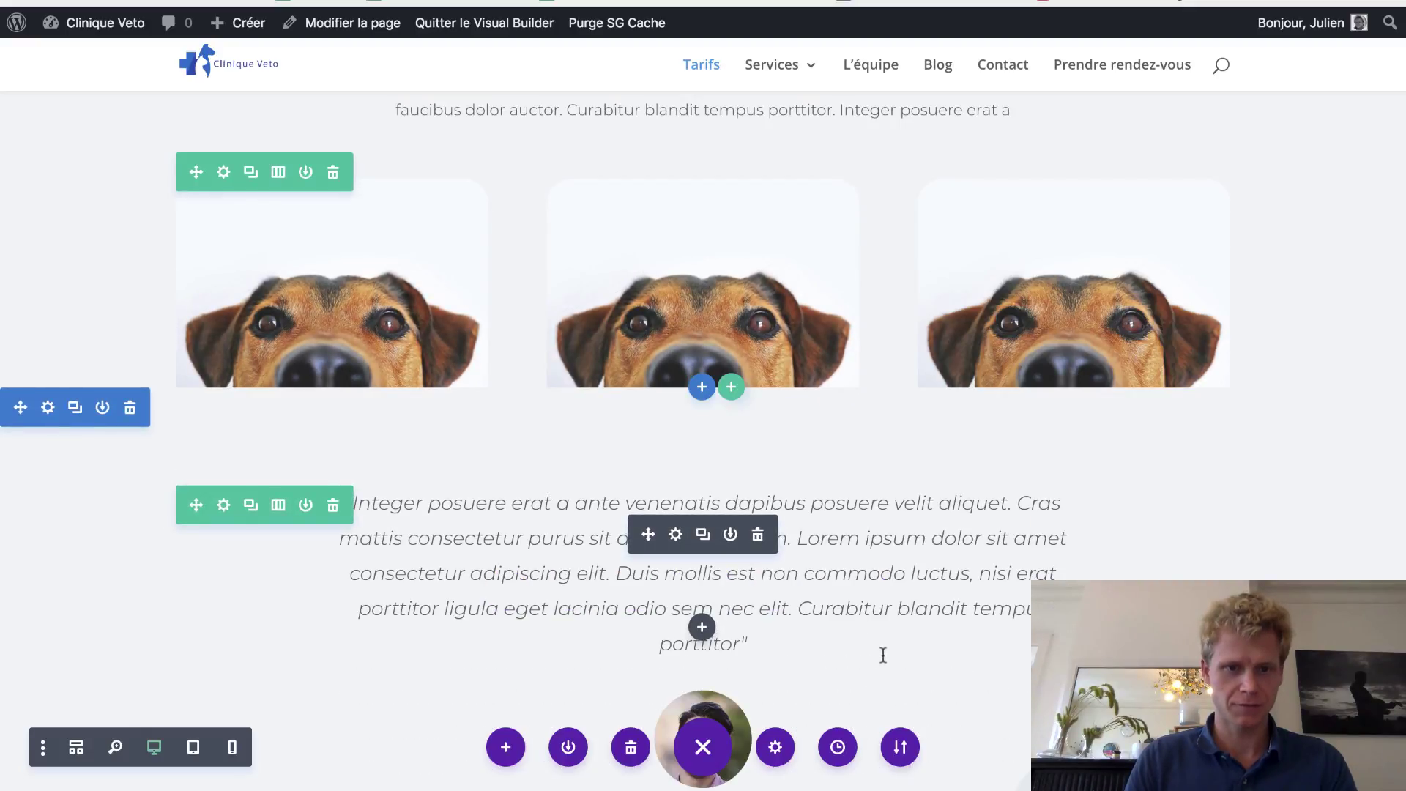
key(ctrl+z)
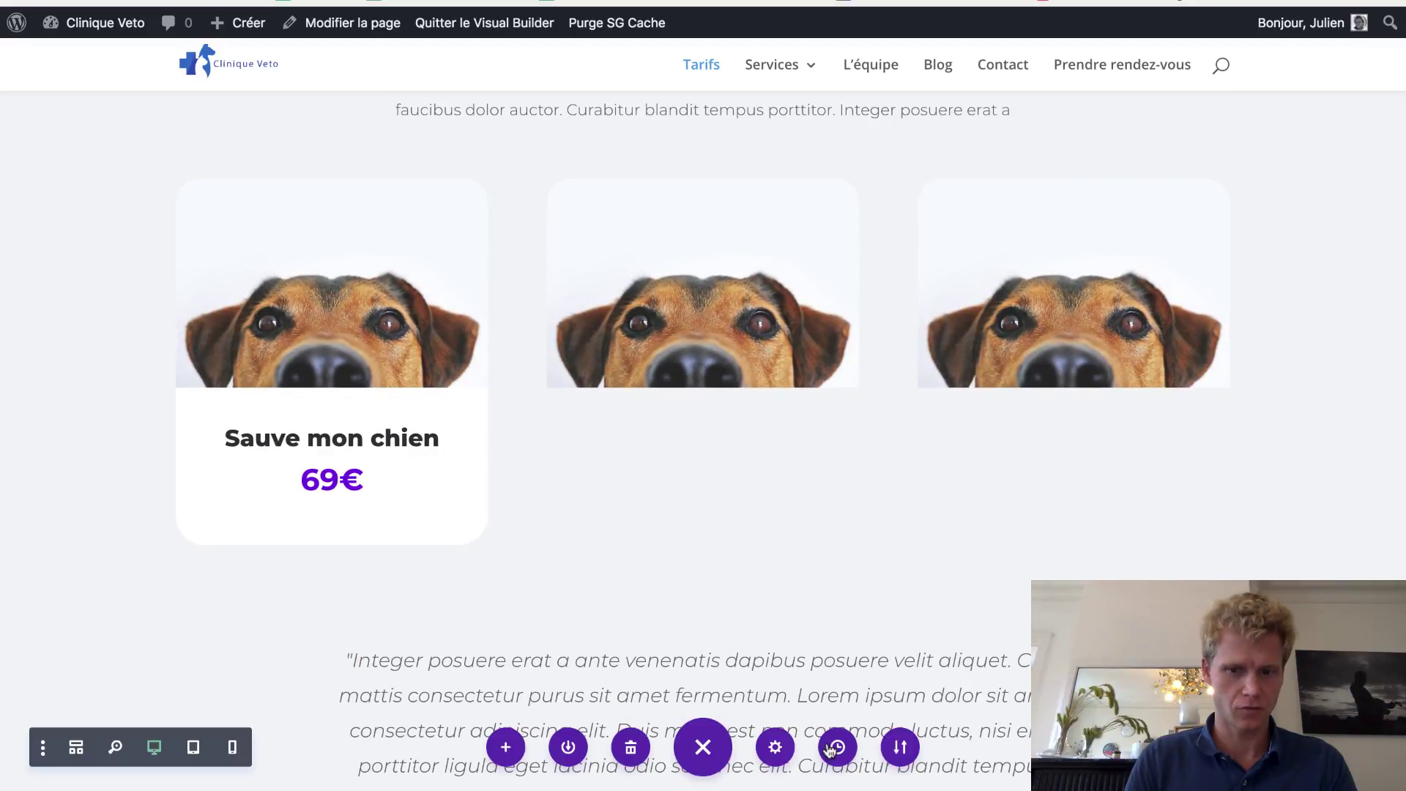
click(838, 747)
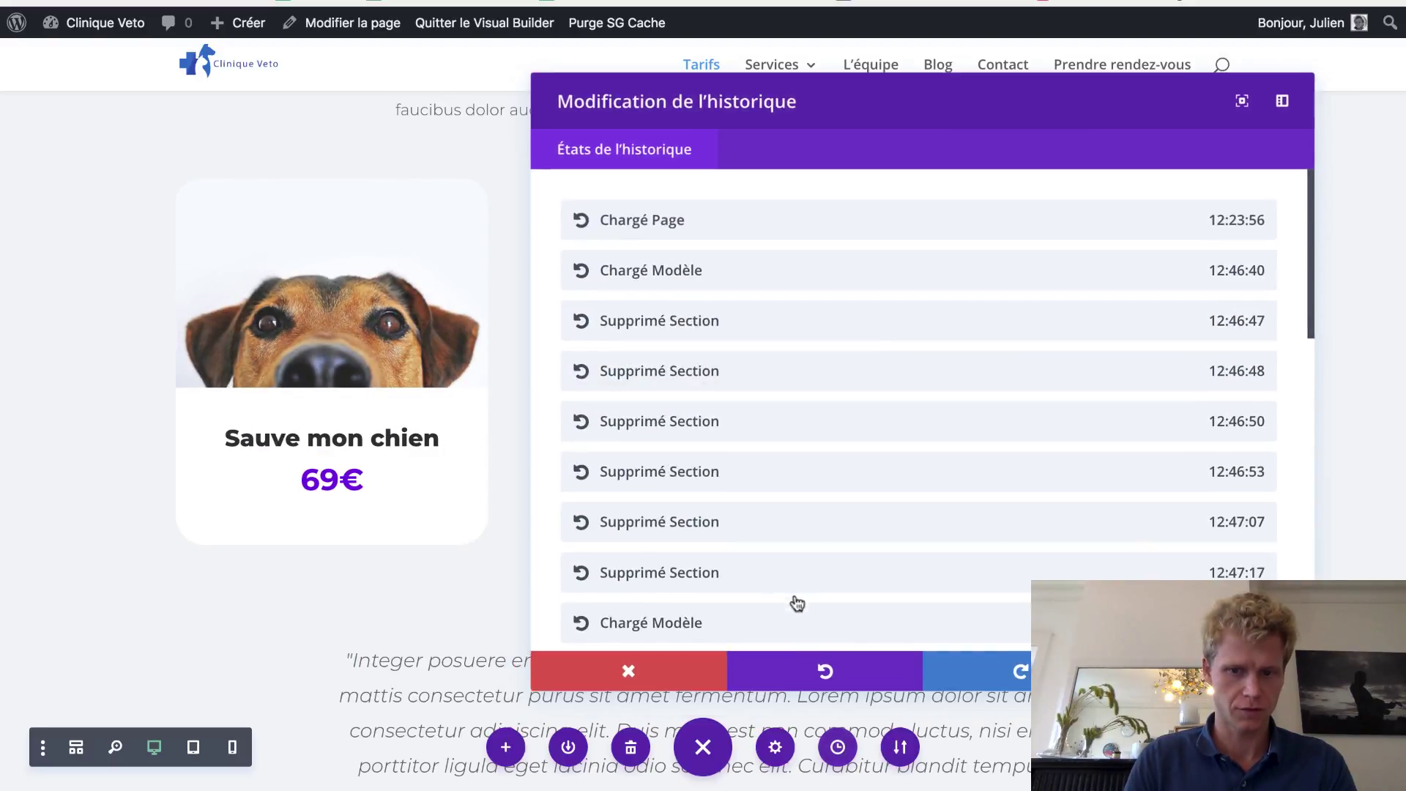
click(637, 663)
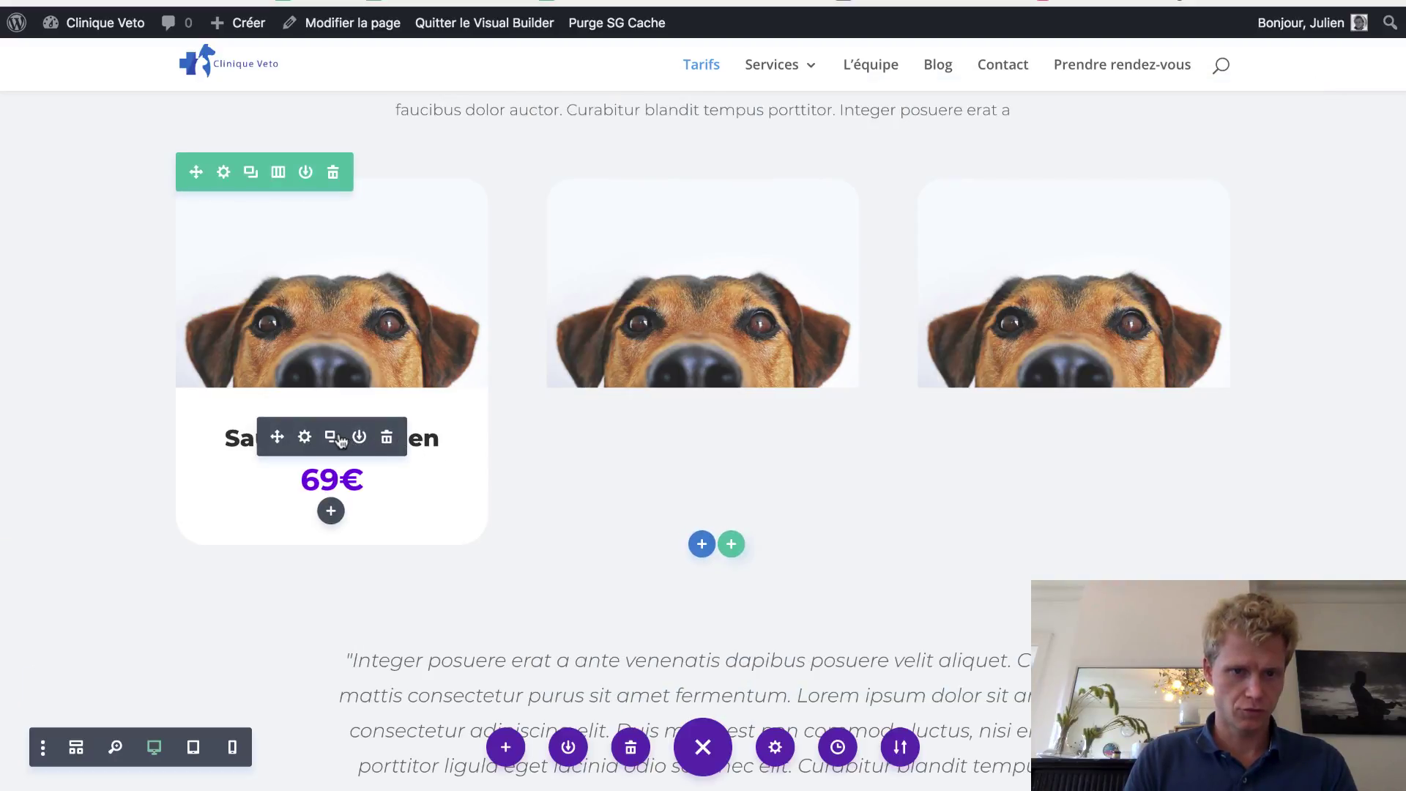
click(338, 437)
drag(293, 439, 800, 419)
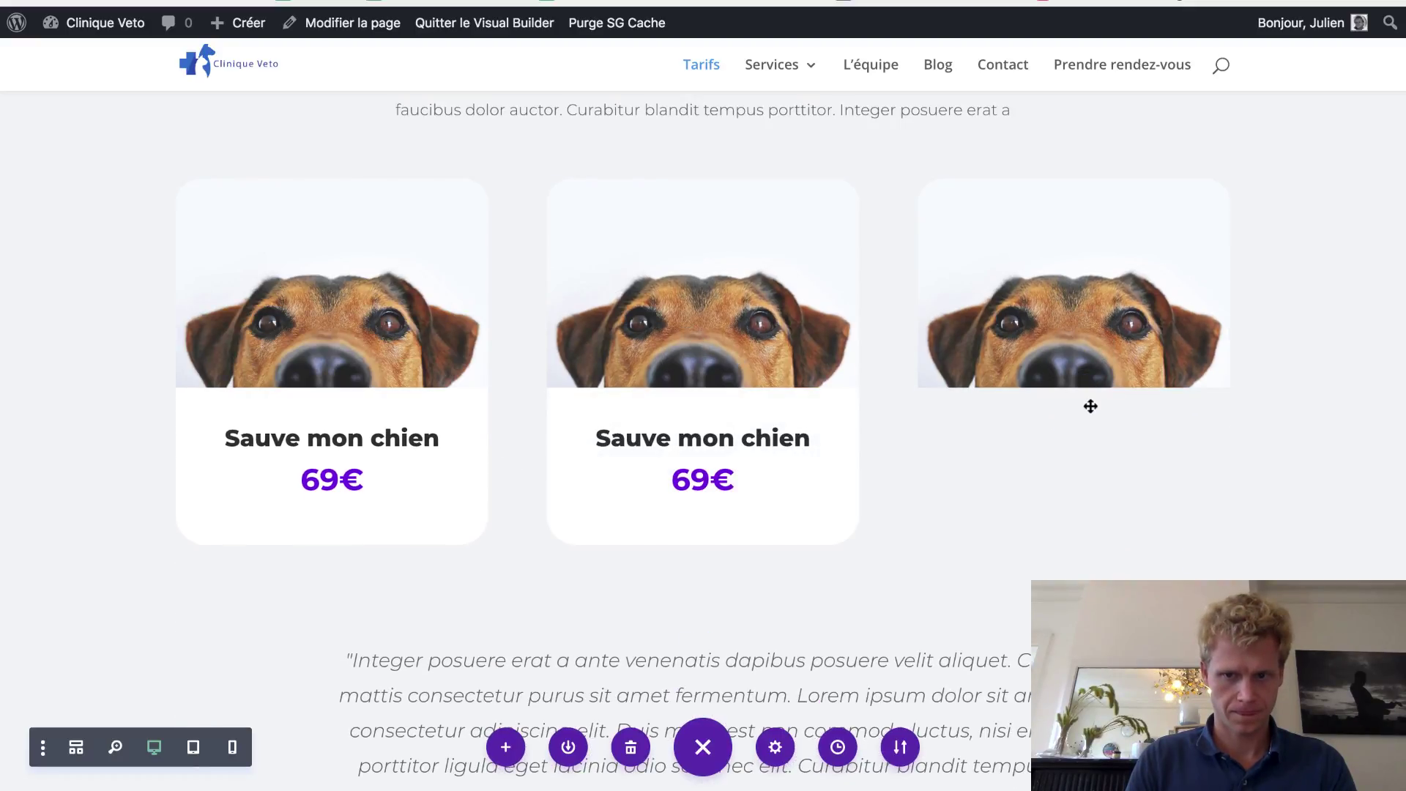
drag(1091, 406, 1070, 439)
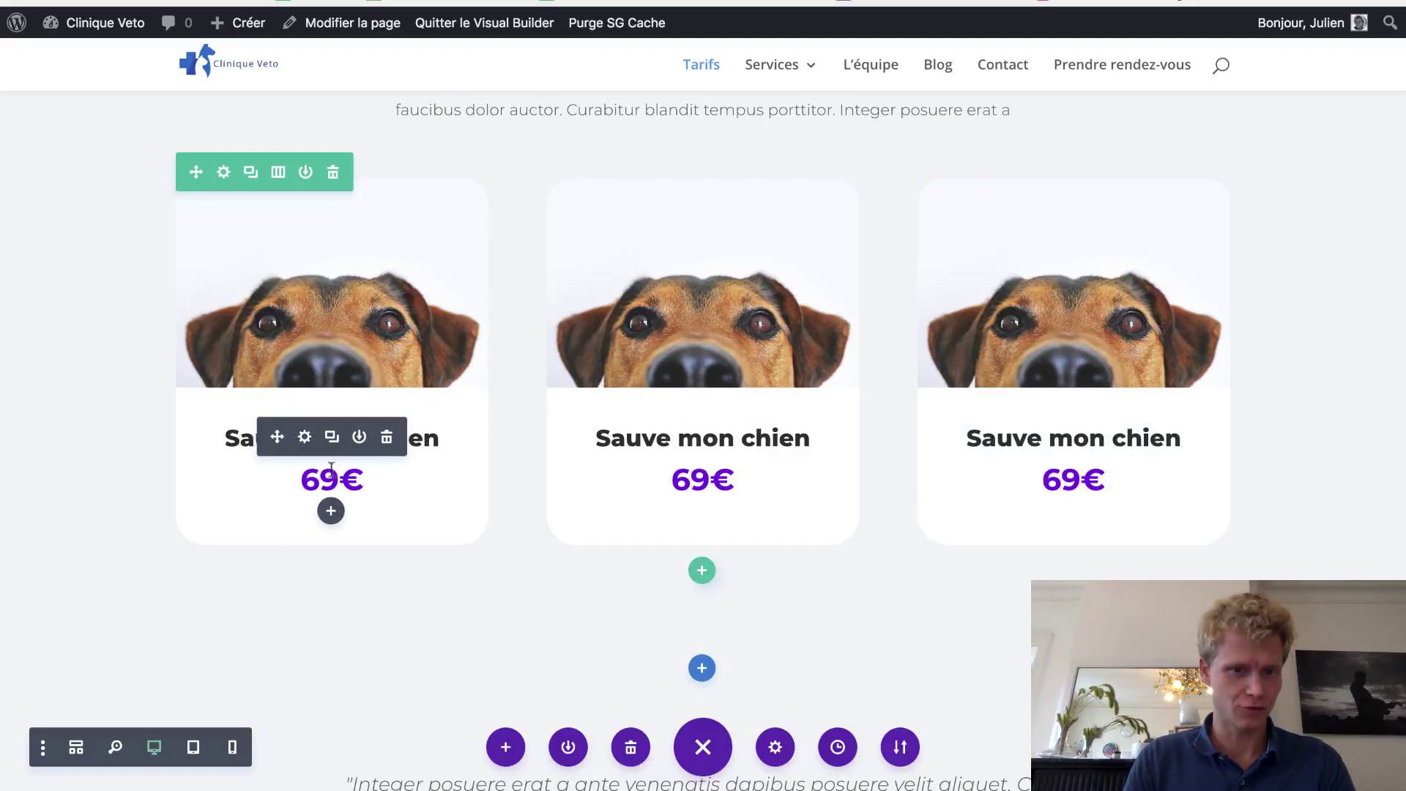
Change the first card's text to 'Sauve ma chat' with a 49€ price.
click(307, 438)
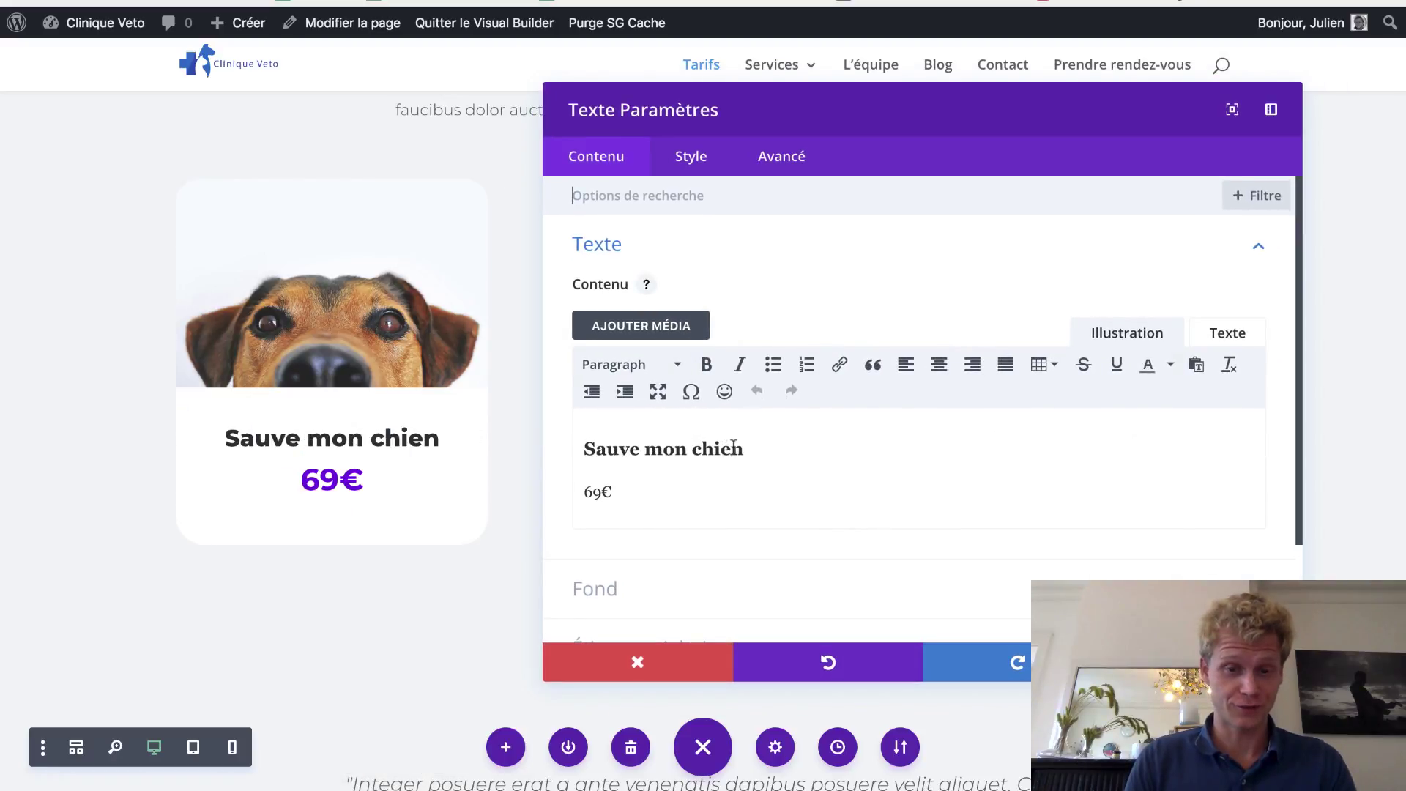
drag(744, 447, 668, 447)
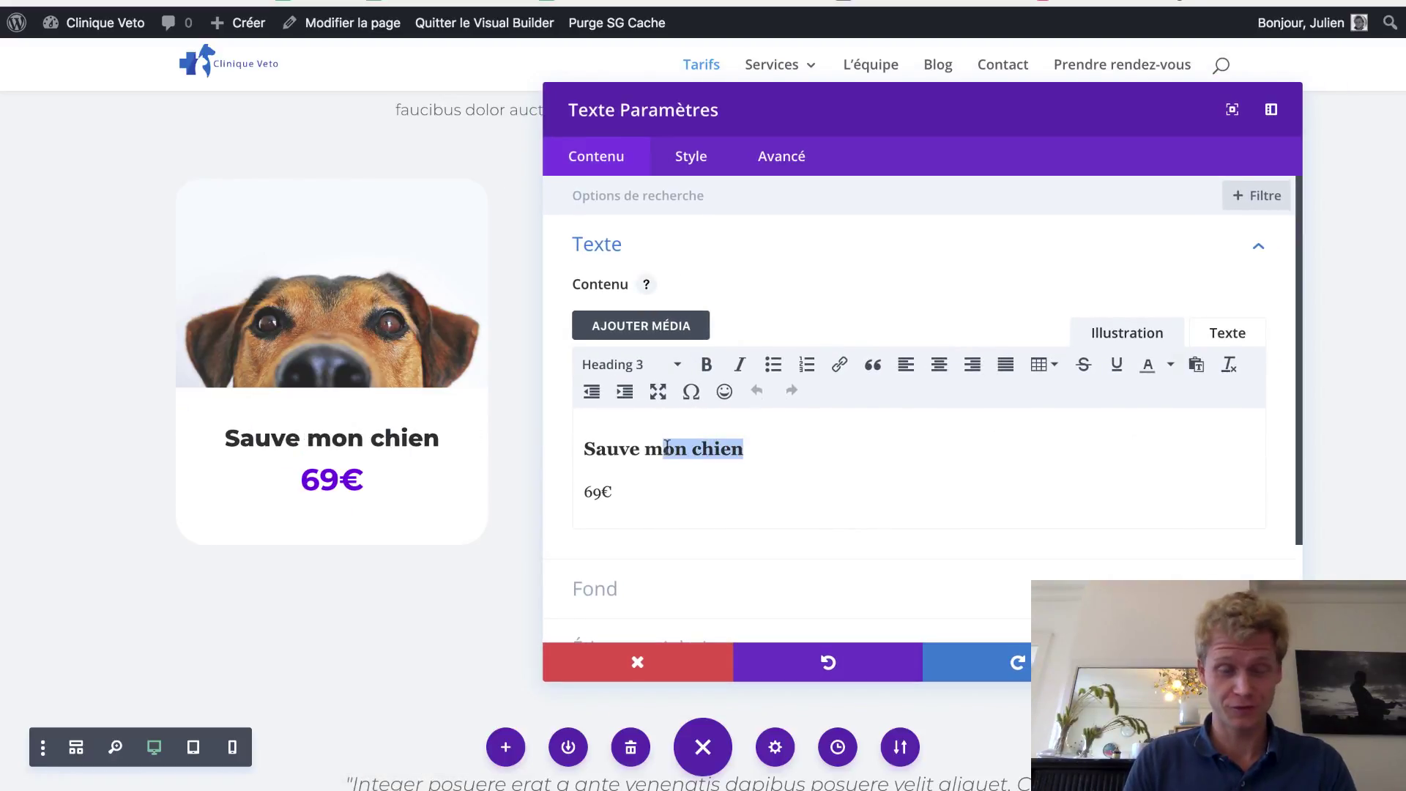
text(auve ma)
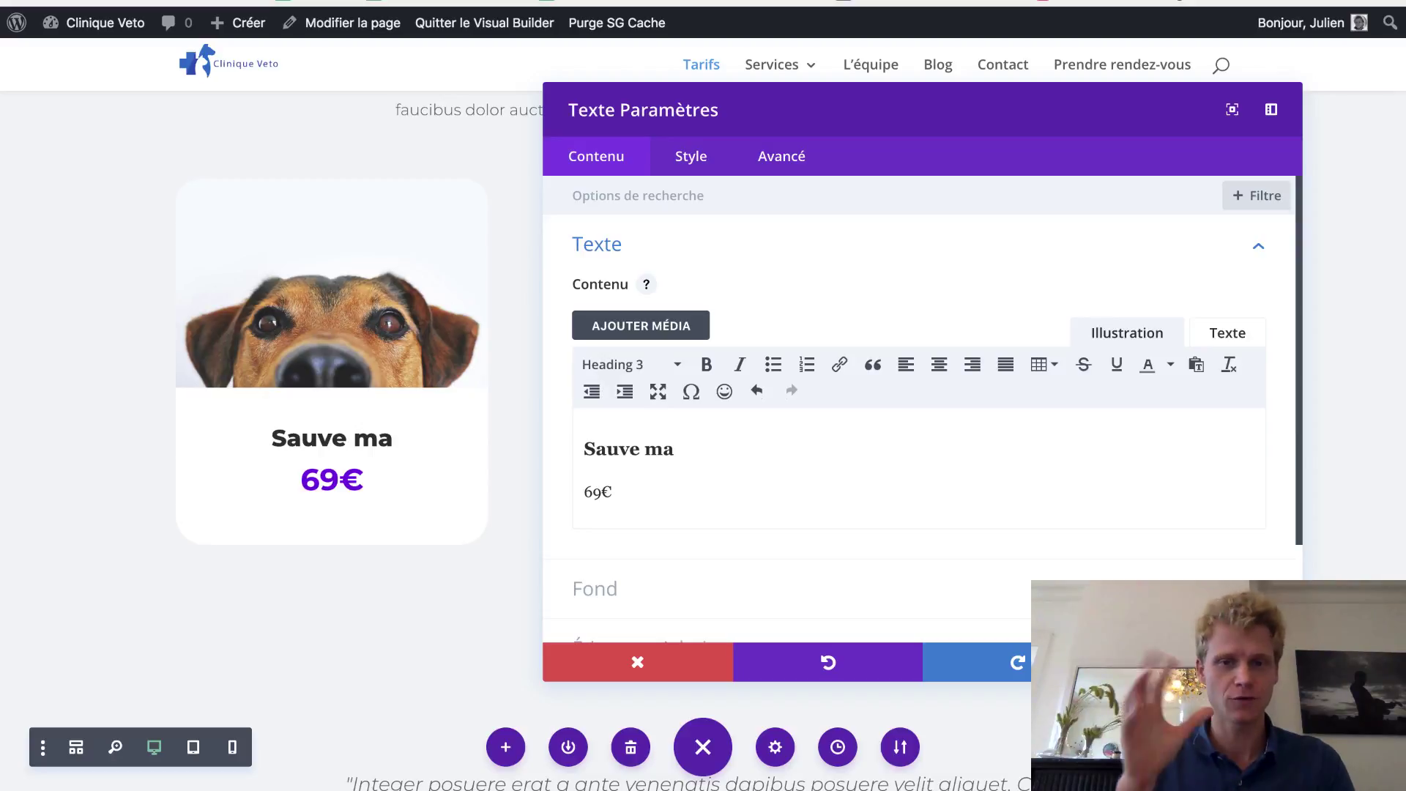
text(chat)
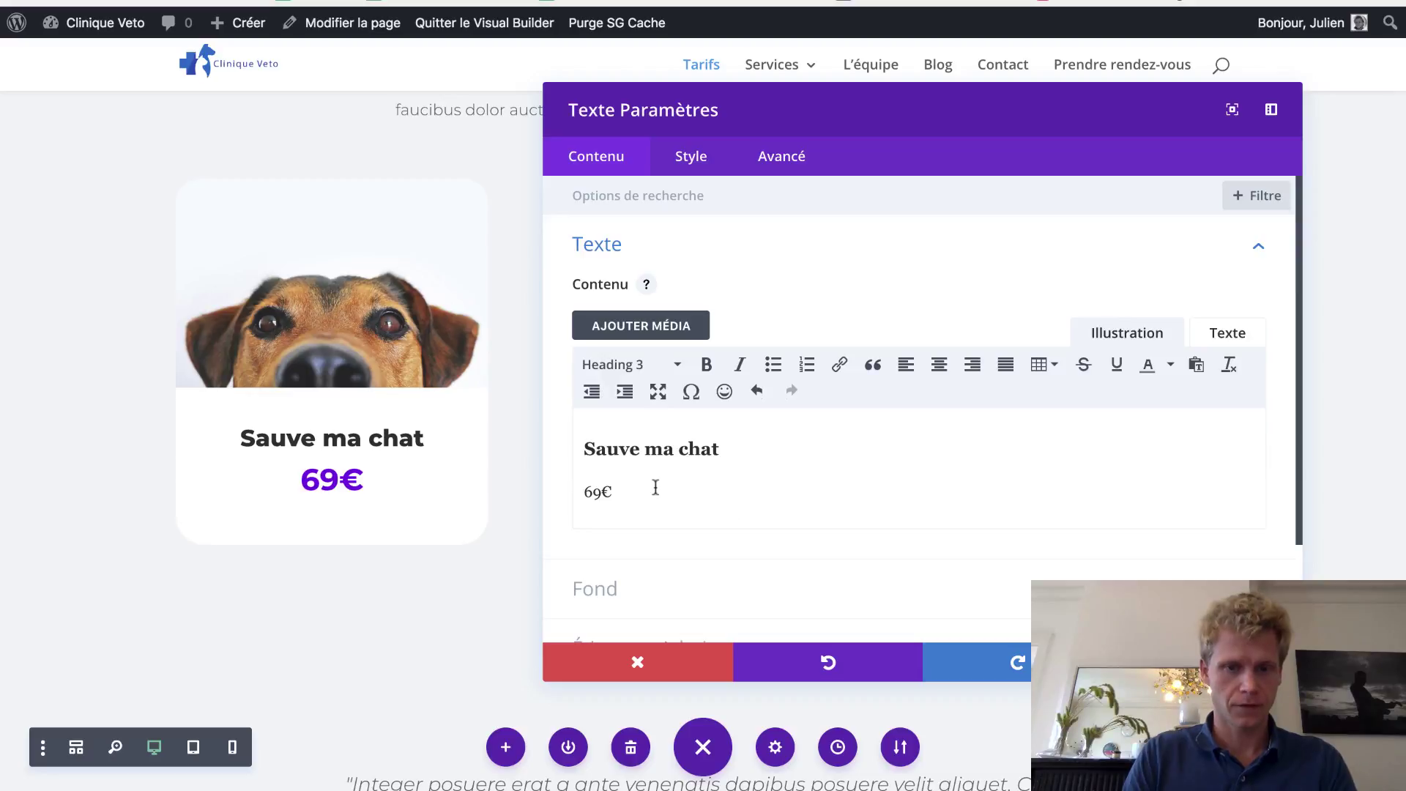
drag(604, 497, 566, 492)
text(49)
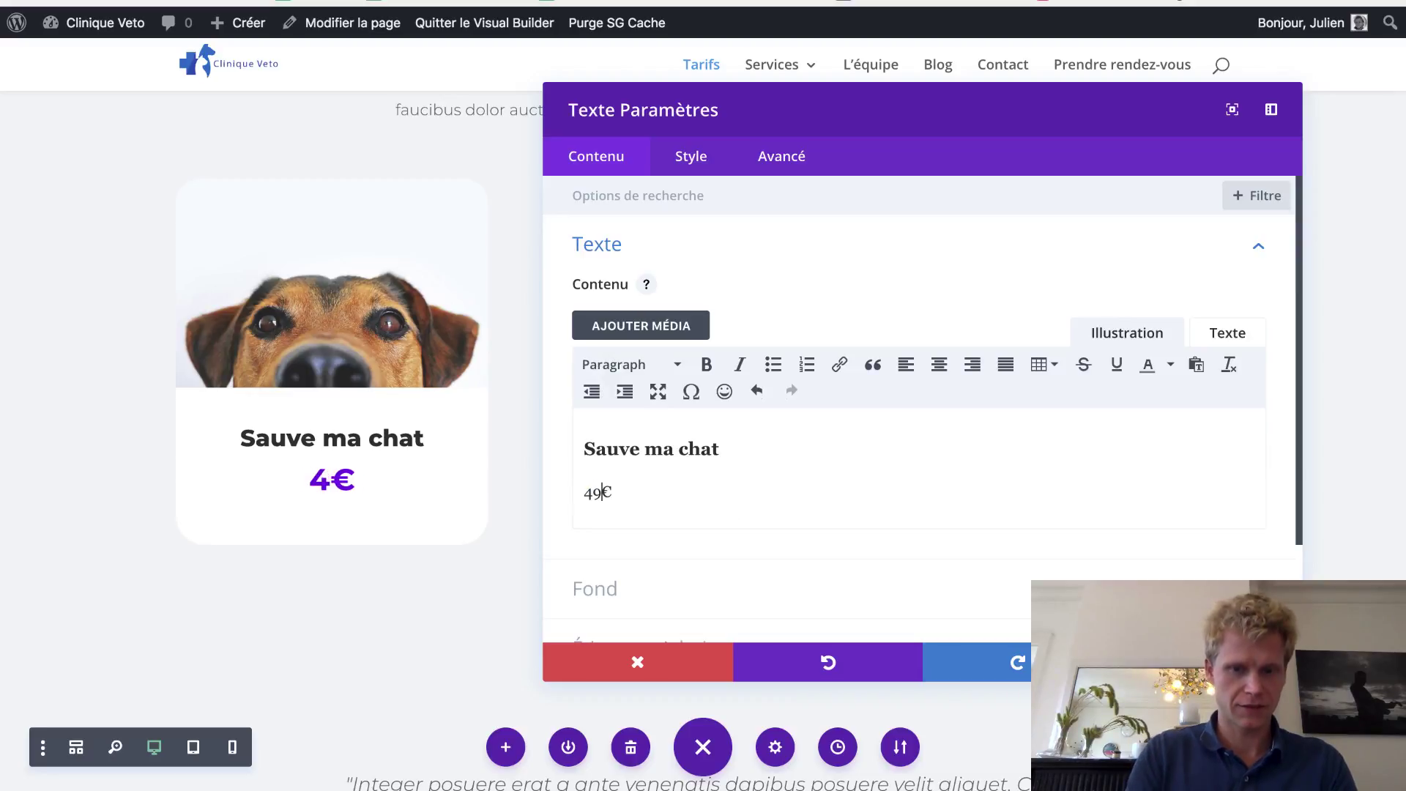
key(Escape)
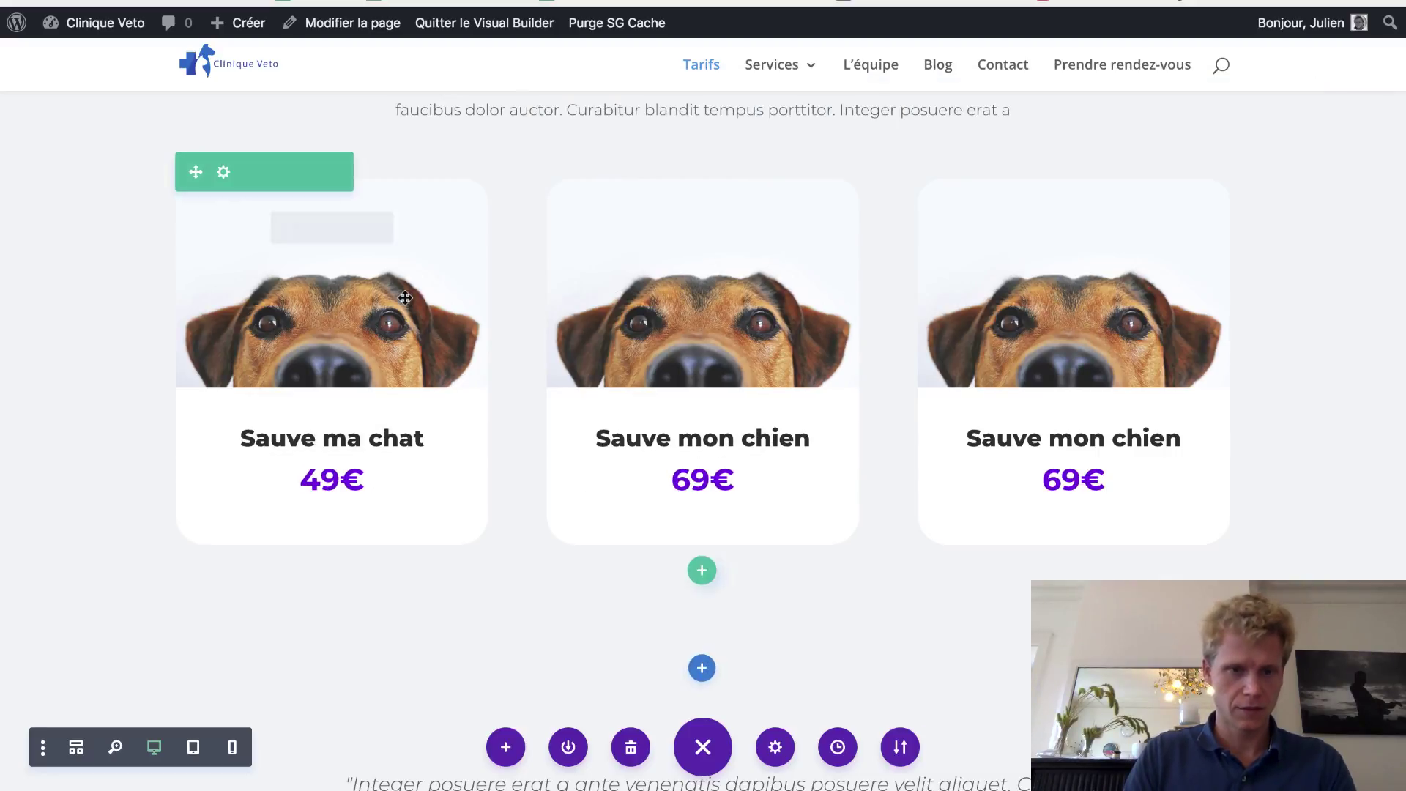
Replace the first card's photo with chat.jpg.
click(301, 229)
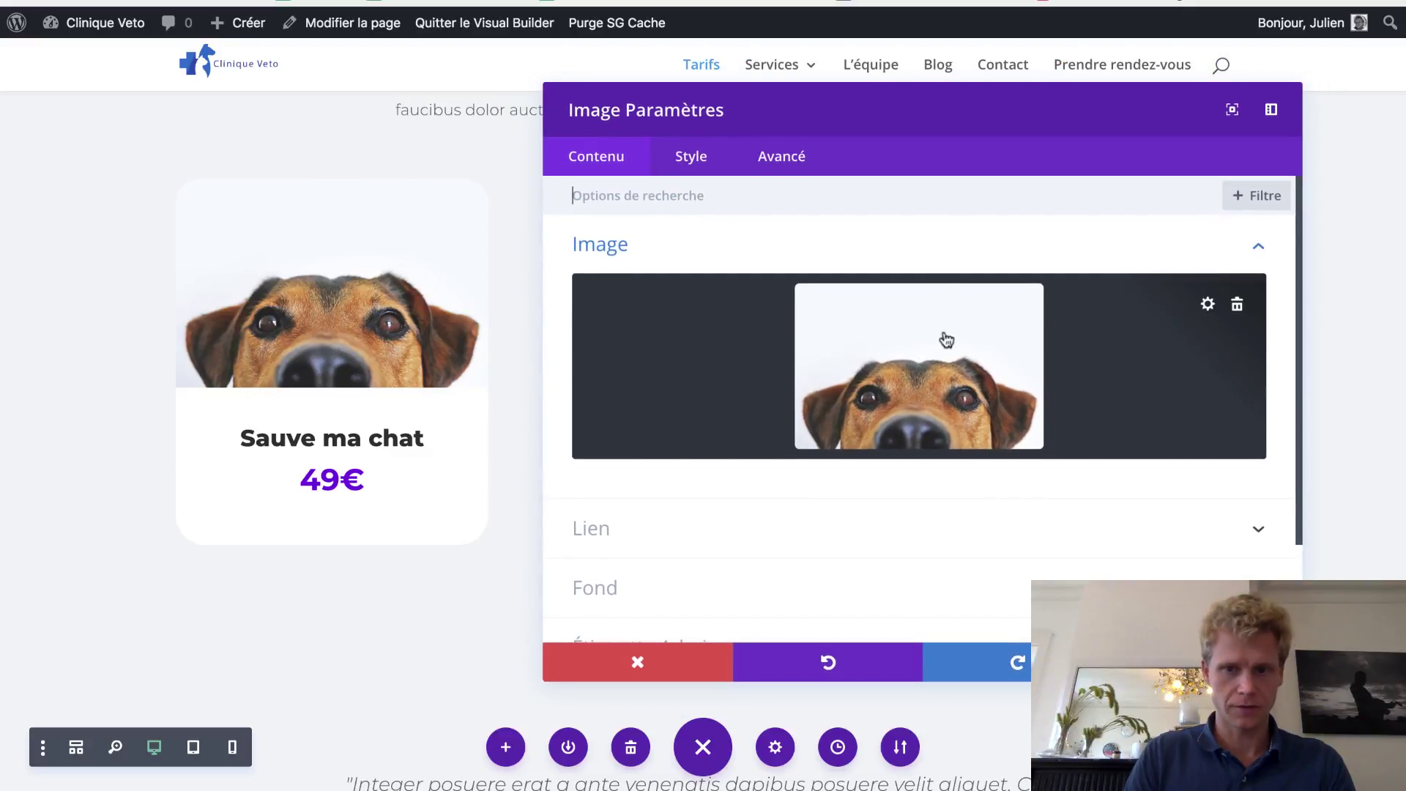
click(987, 338)
click(586, 264)
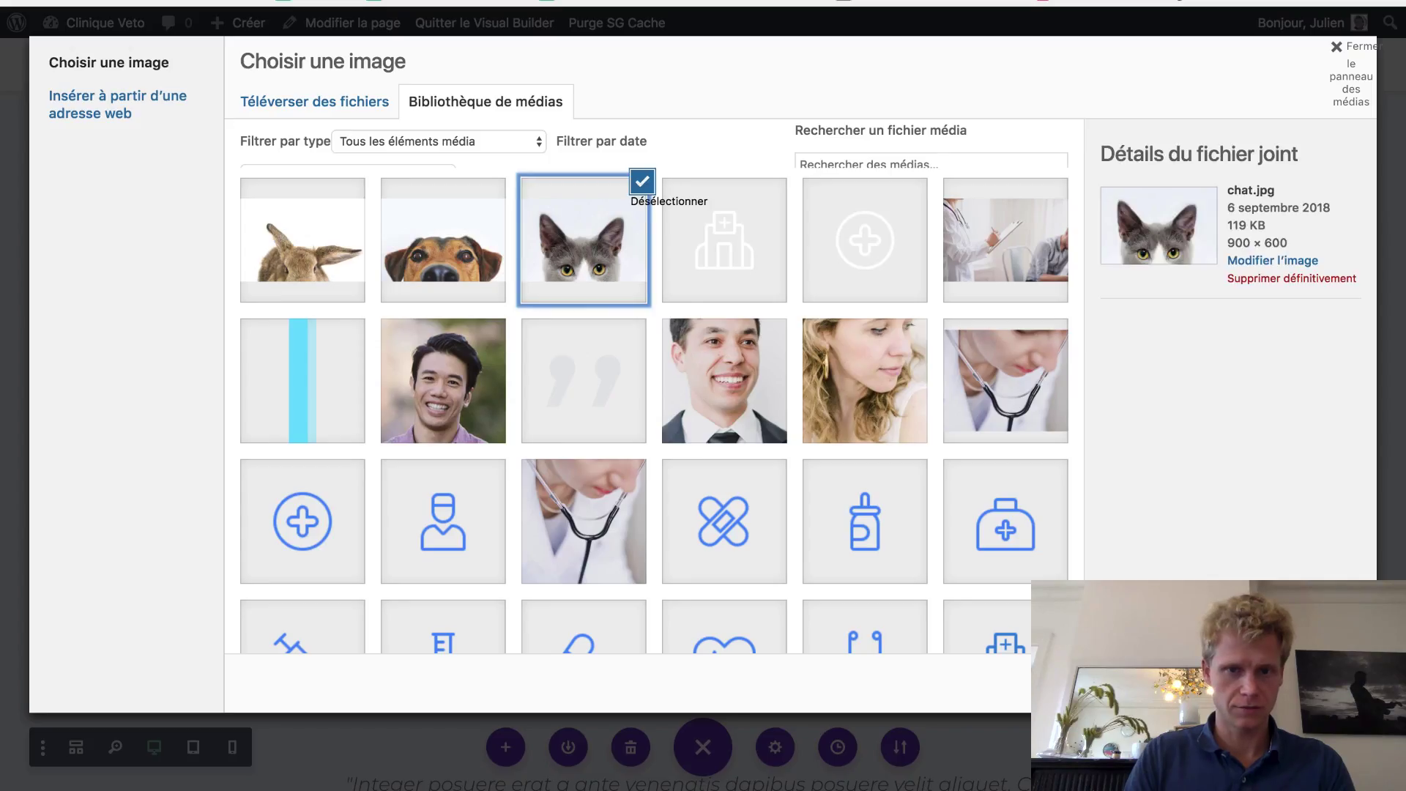
click(1311, 683)
click(1209, 662)
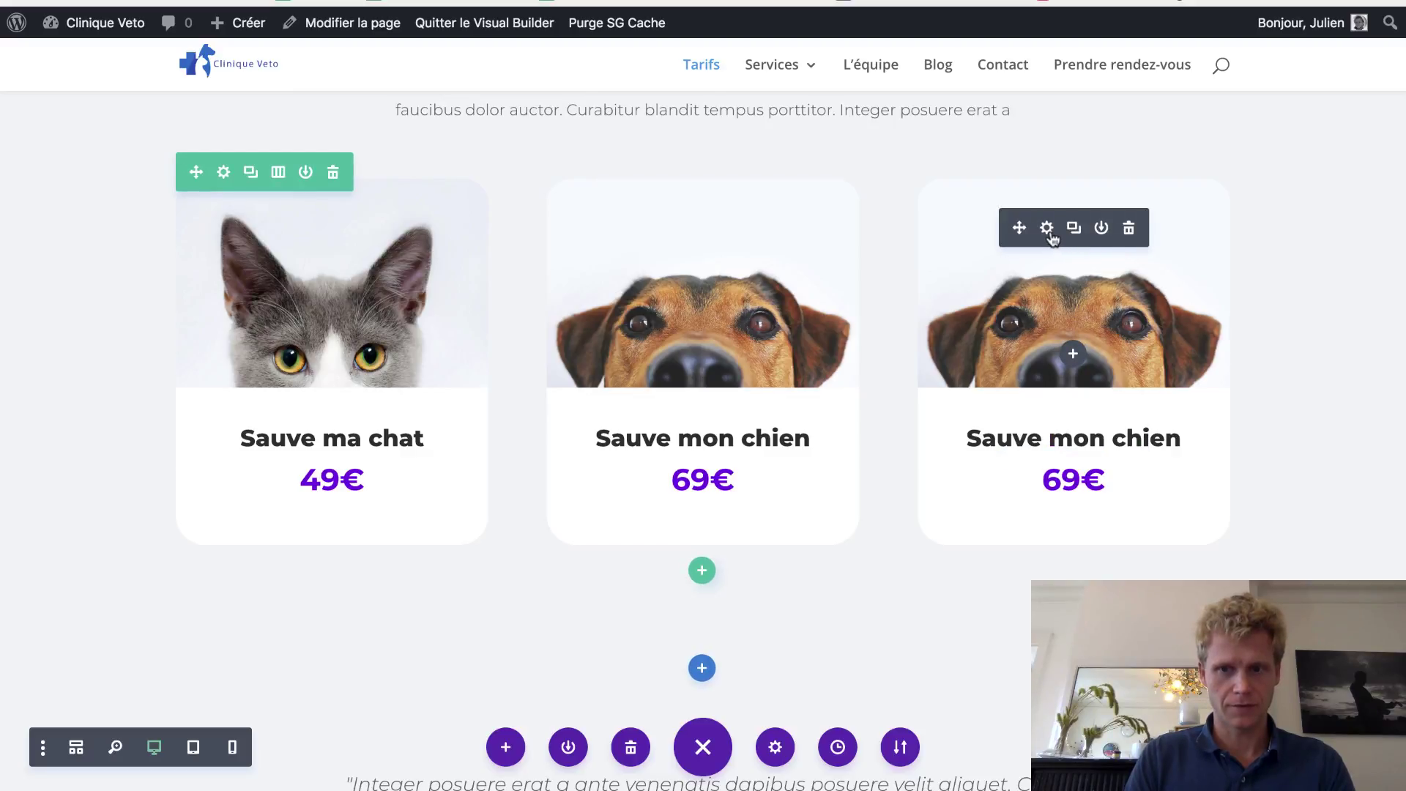
Replace the third card's photo with lapin.jpg.
click(1049, 230)
click(1047, 339)
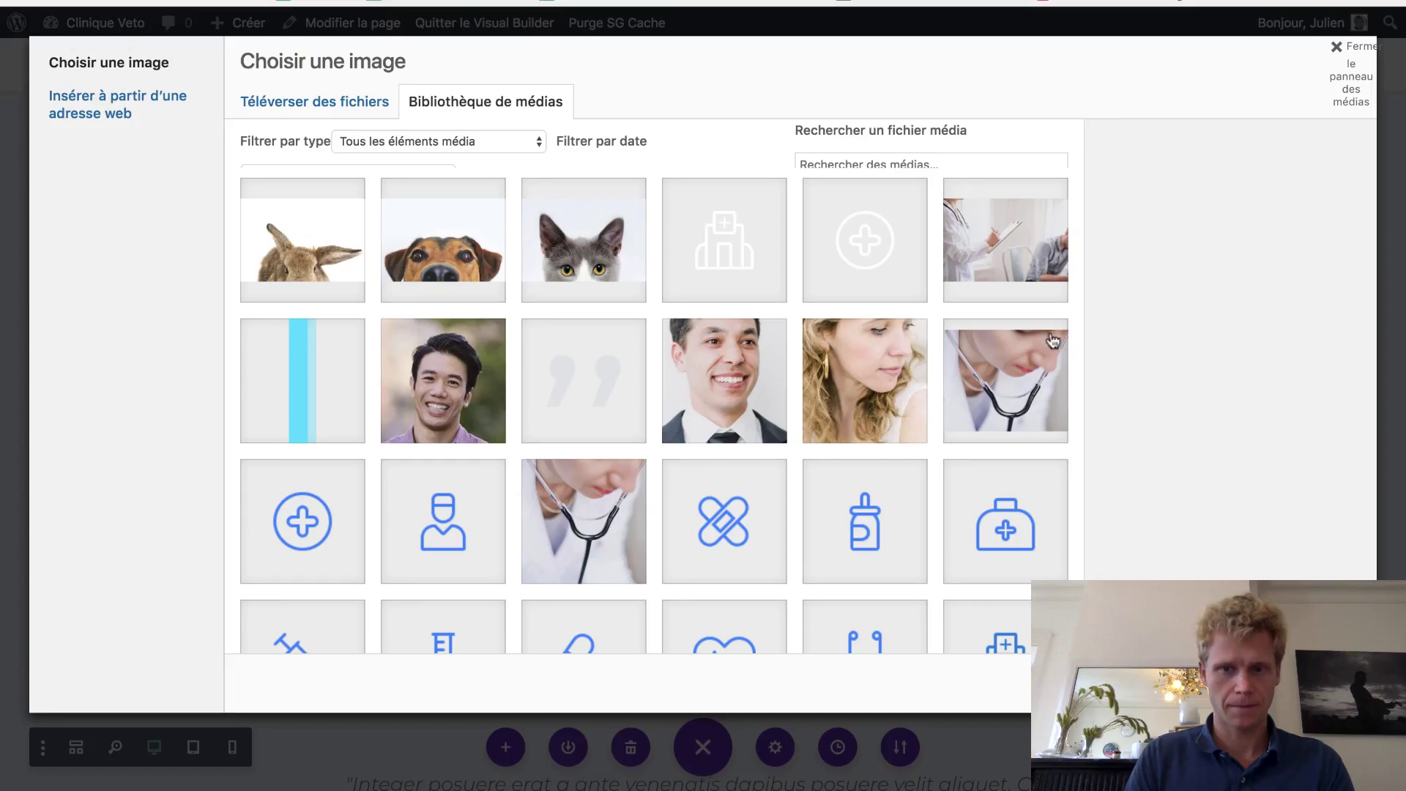
click(356, 274)
click(1312, 683)
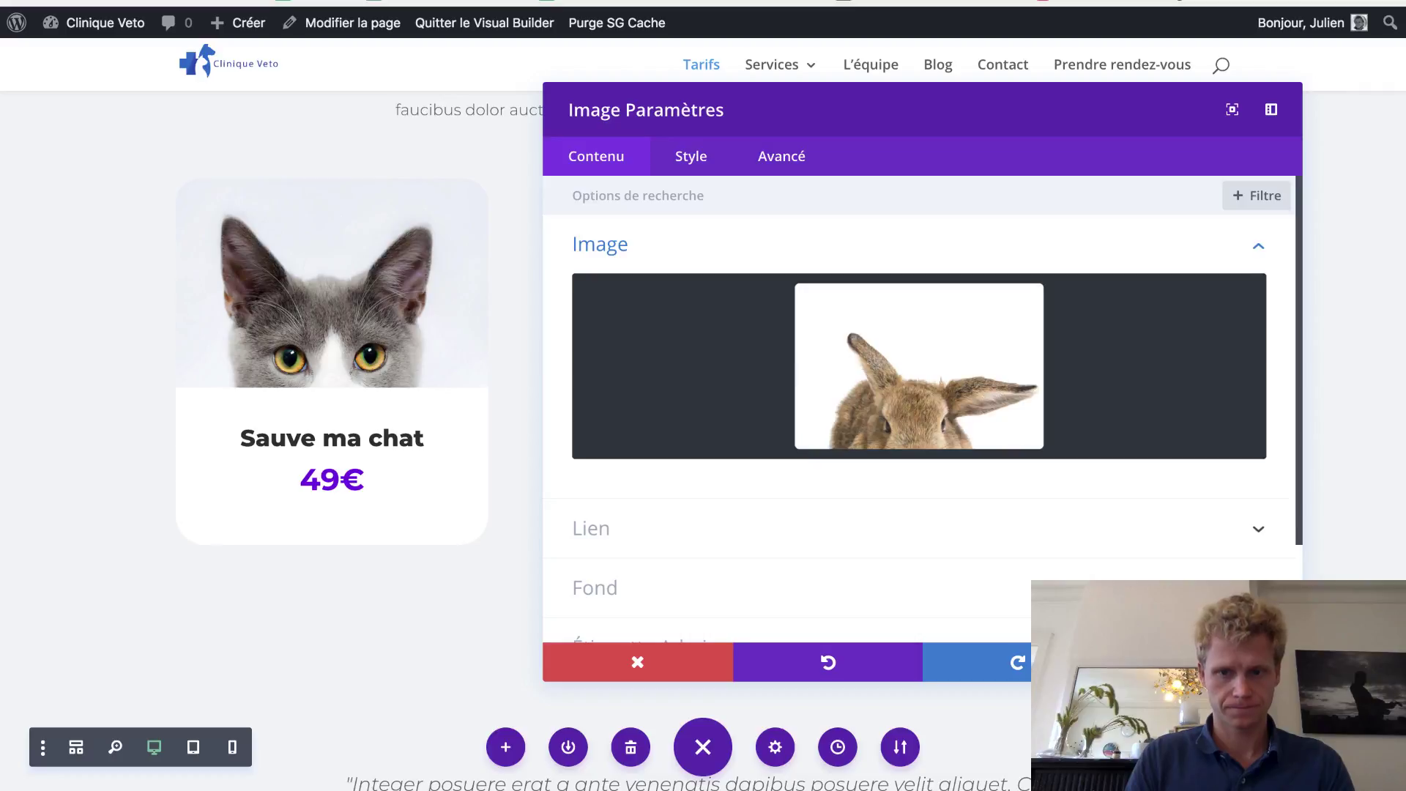
click(1209, 662)
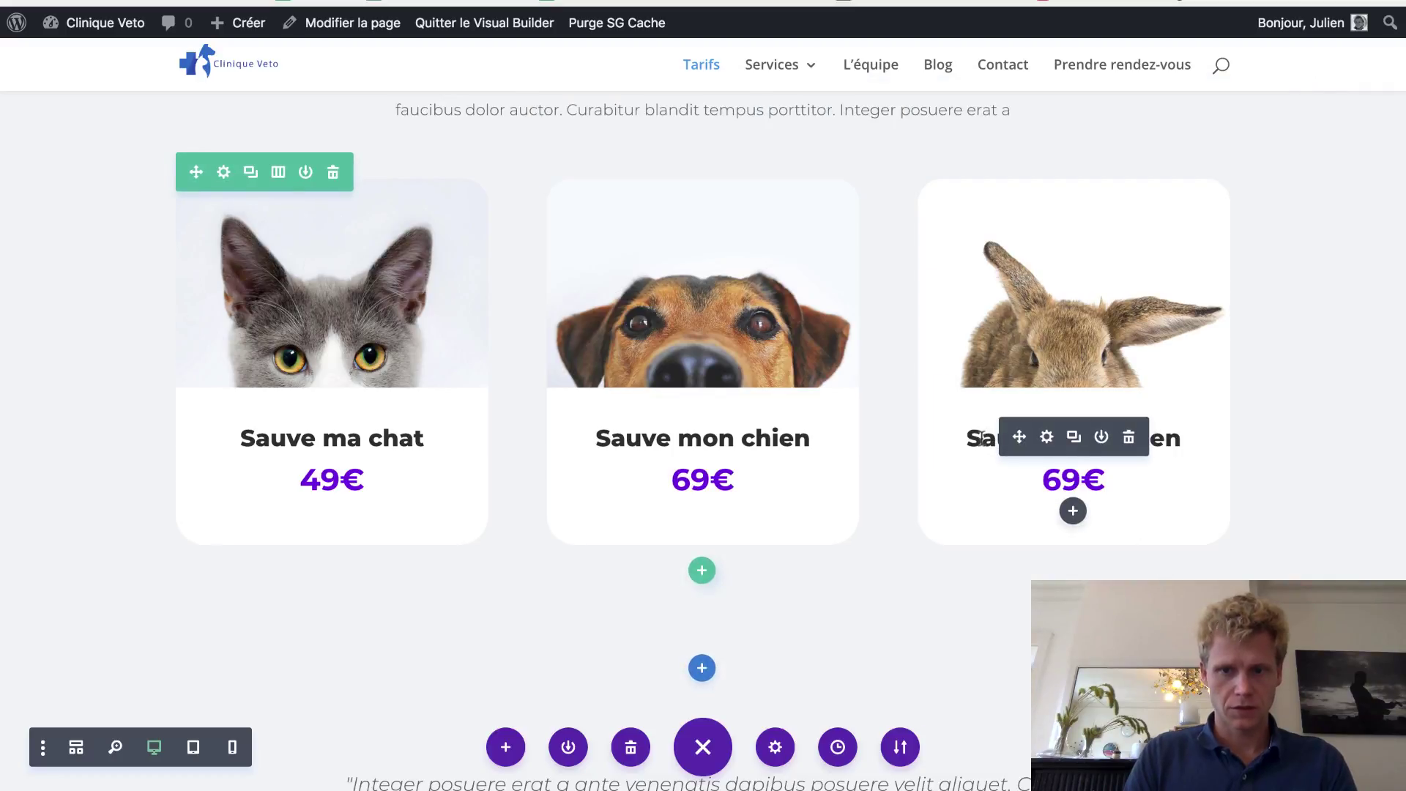
Retitle the third card 'Mange mon lapin' and change its price to 19€.
drag(970, 438, 1253, 433)
text(Ma,nge)
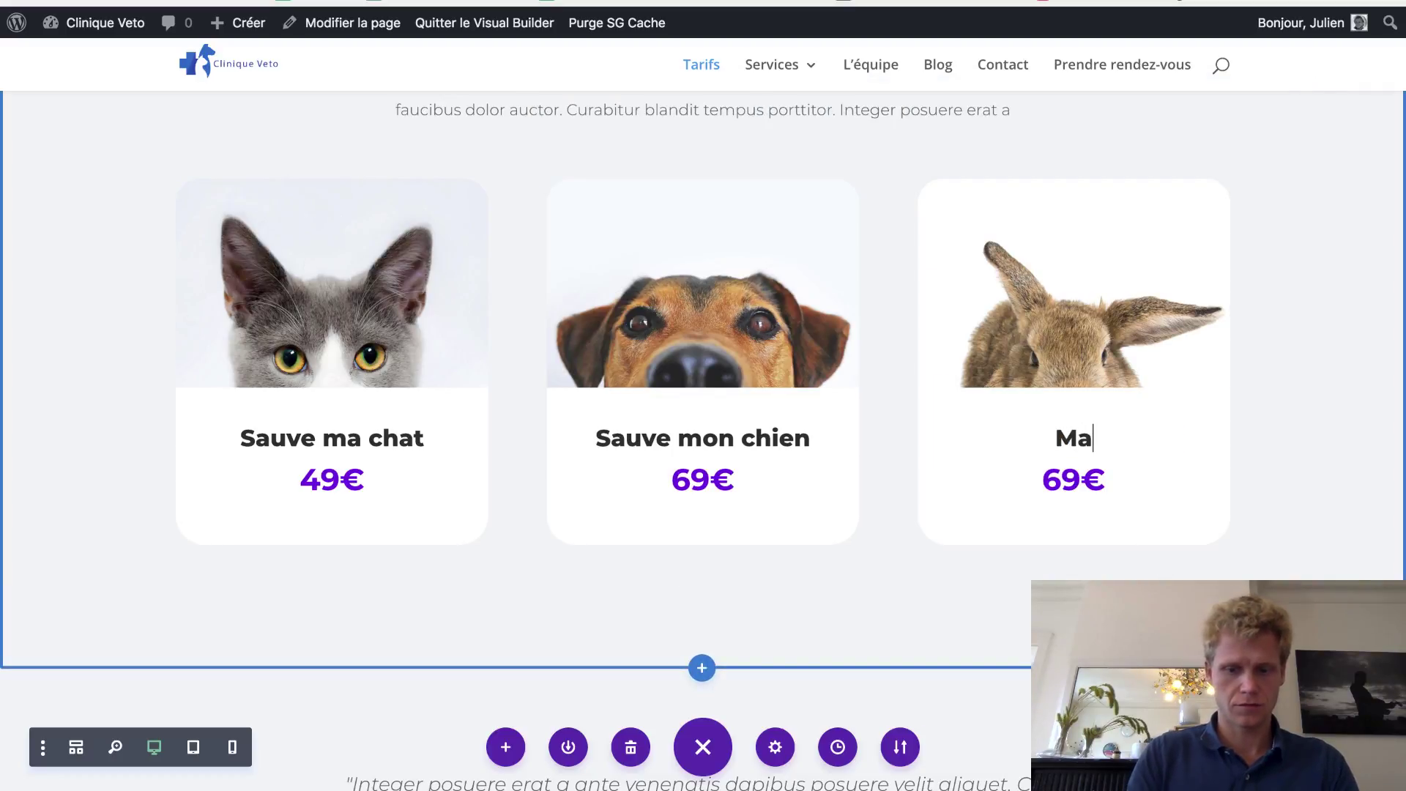
key(BackSpace)
key(BackSpace)
key(BackSpace)
key(BackSpace)
key(BackSpace)
text(nge)
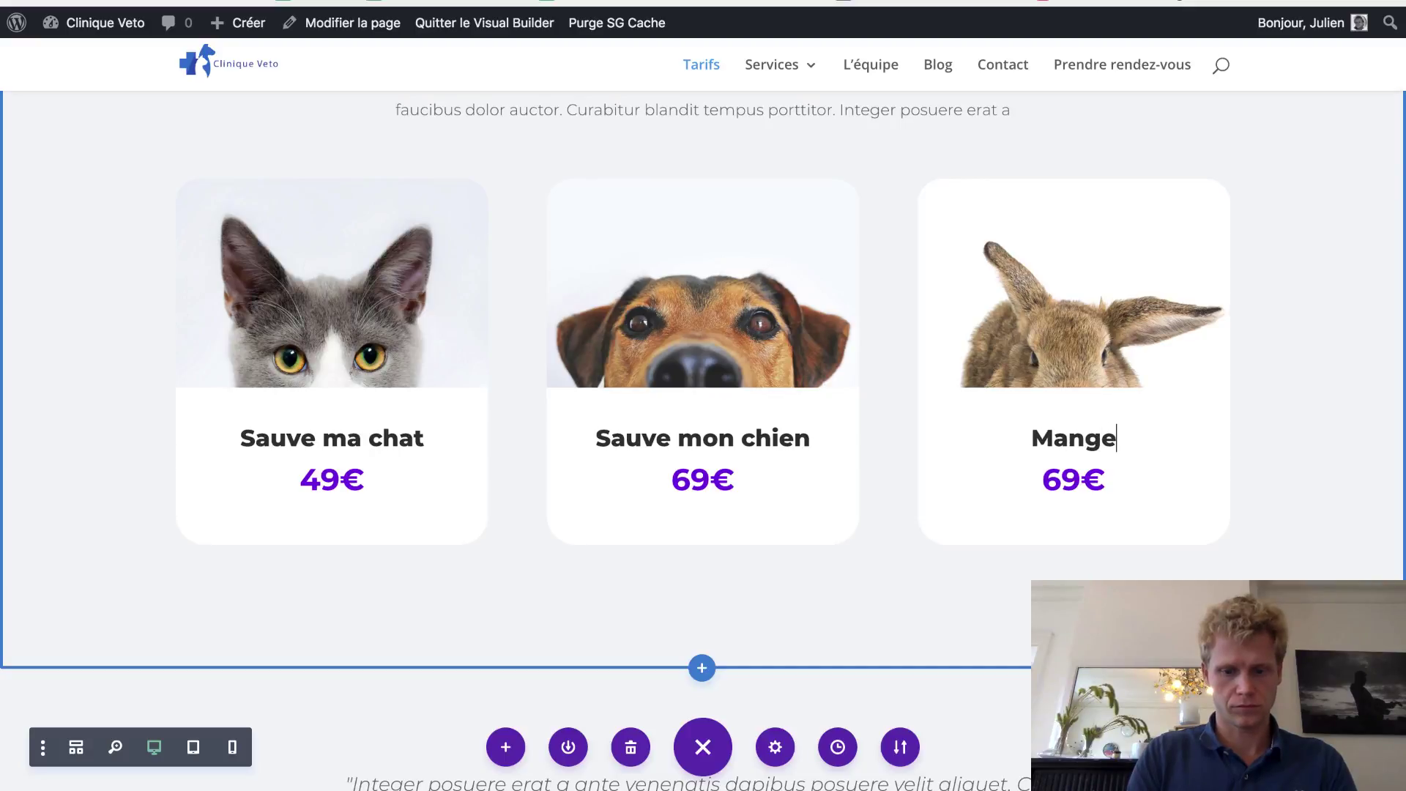
text( mon lapin)
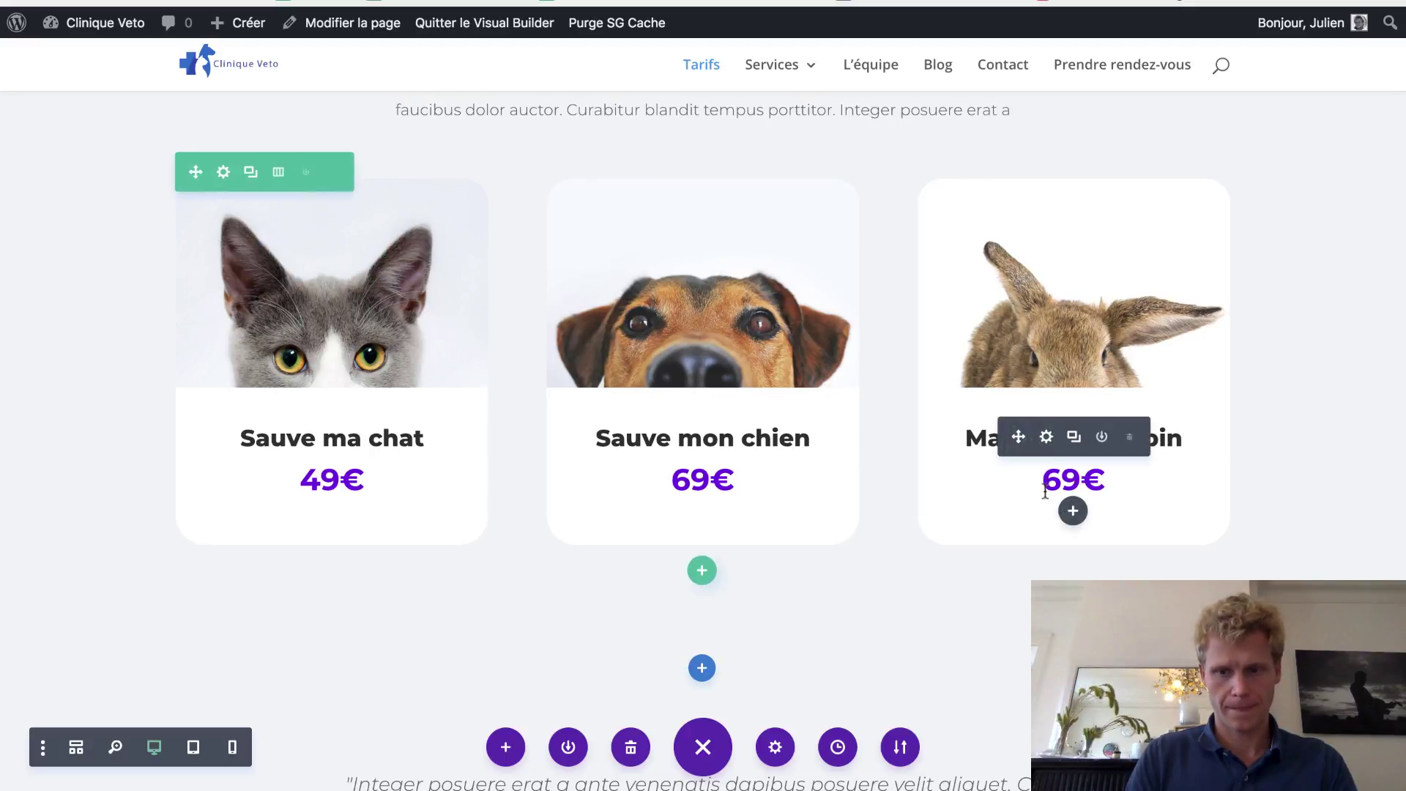
click(1056, 487)
drag(1038, 481, 1060, 481)
text(1)
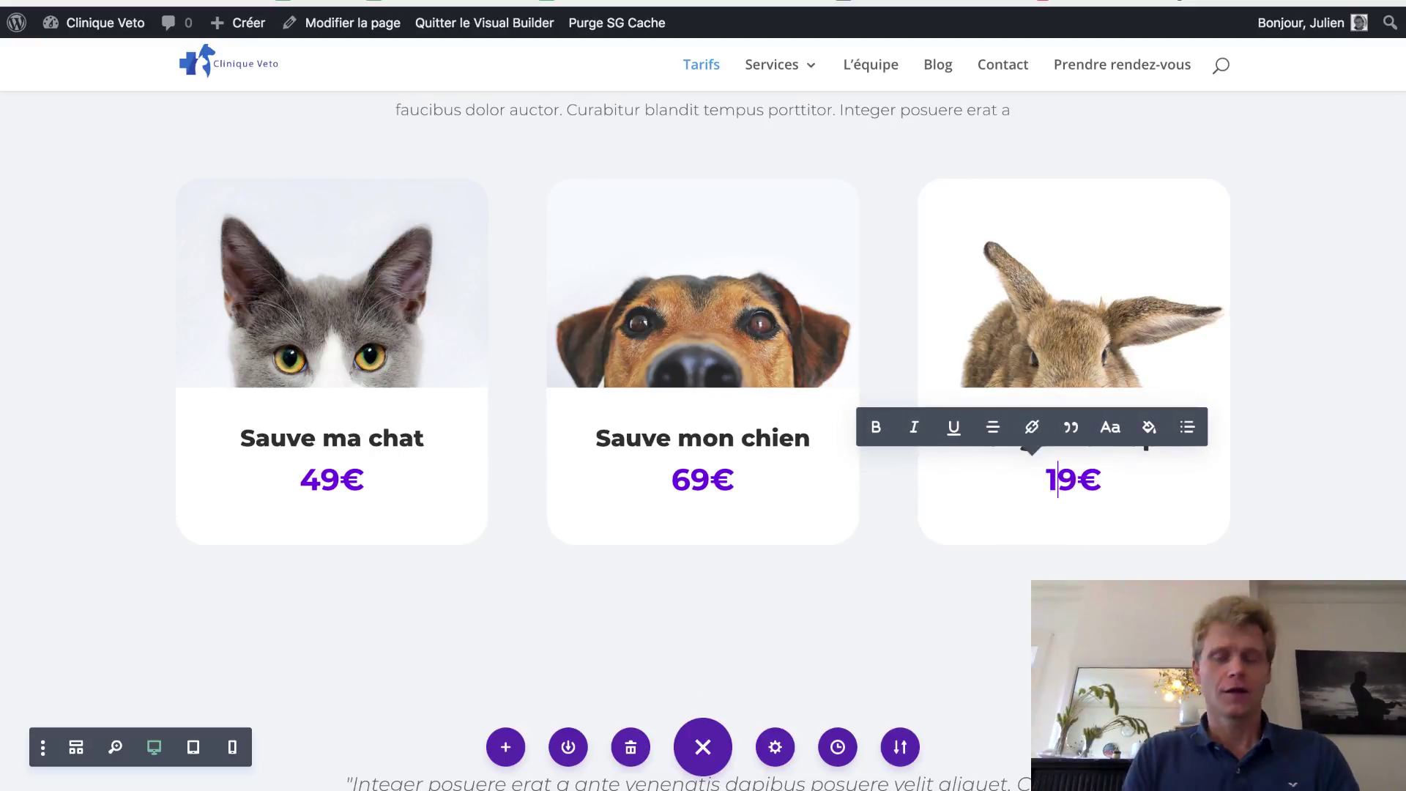
click(1310, 402)
scroll(1310, 402, up, 5)
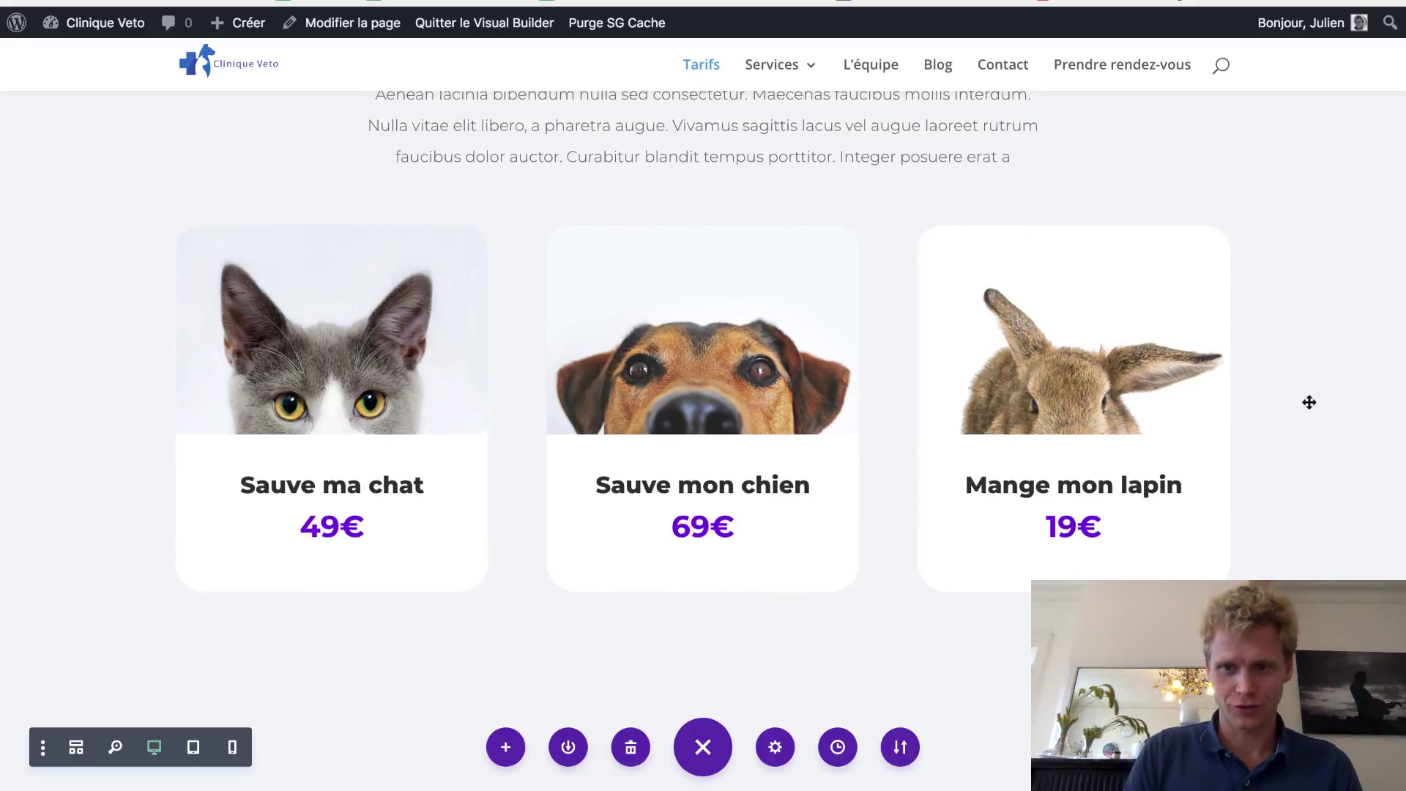
scroll(1309, 403, down, 5)
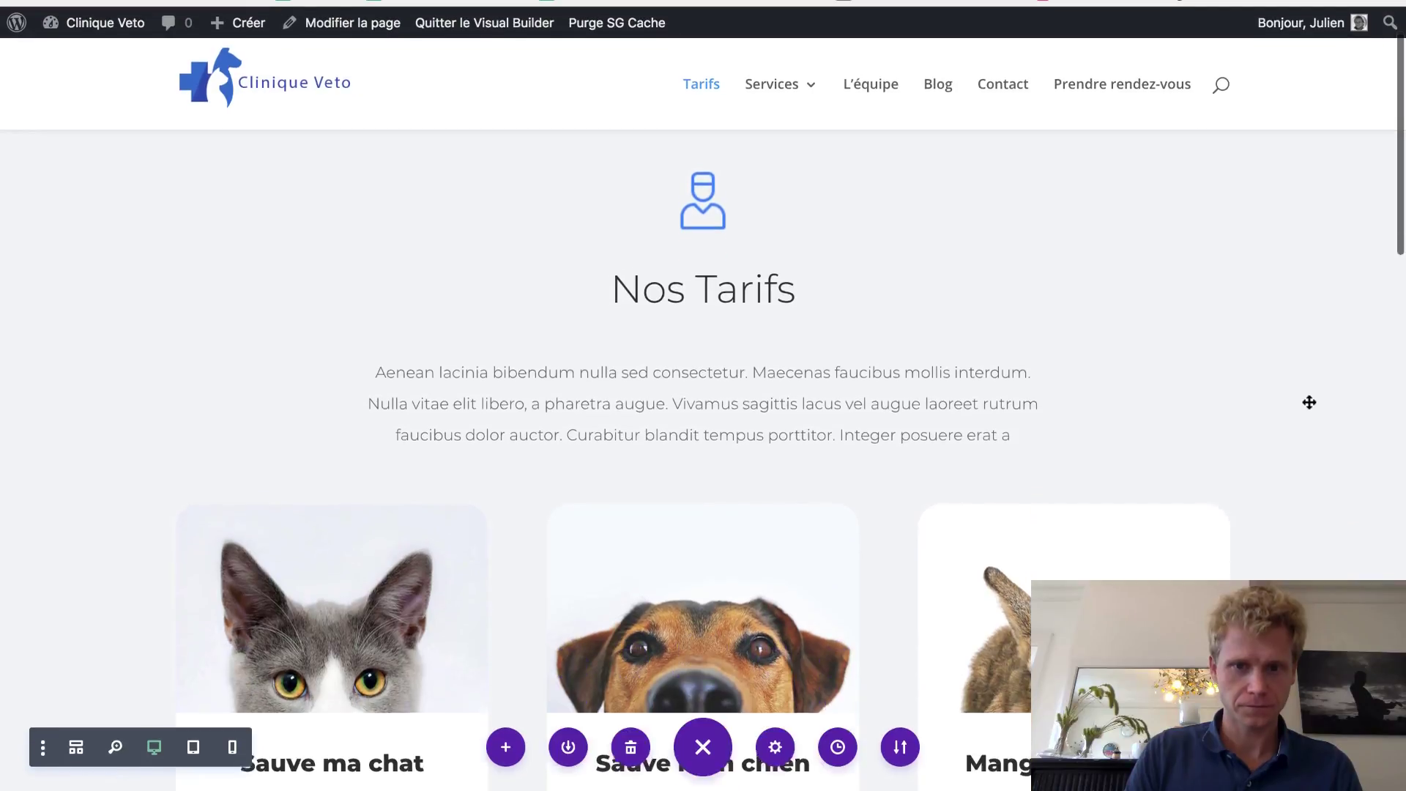
scroll(1309, 402, up, 5)
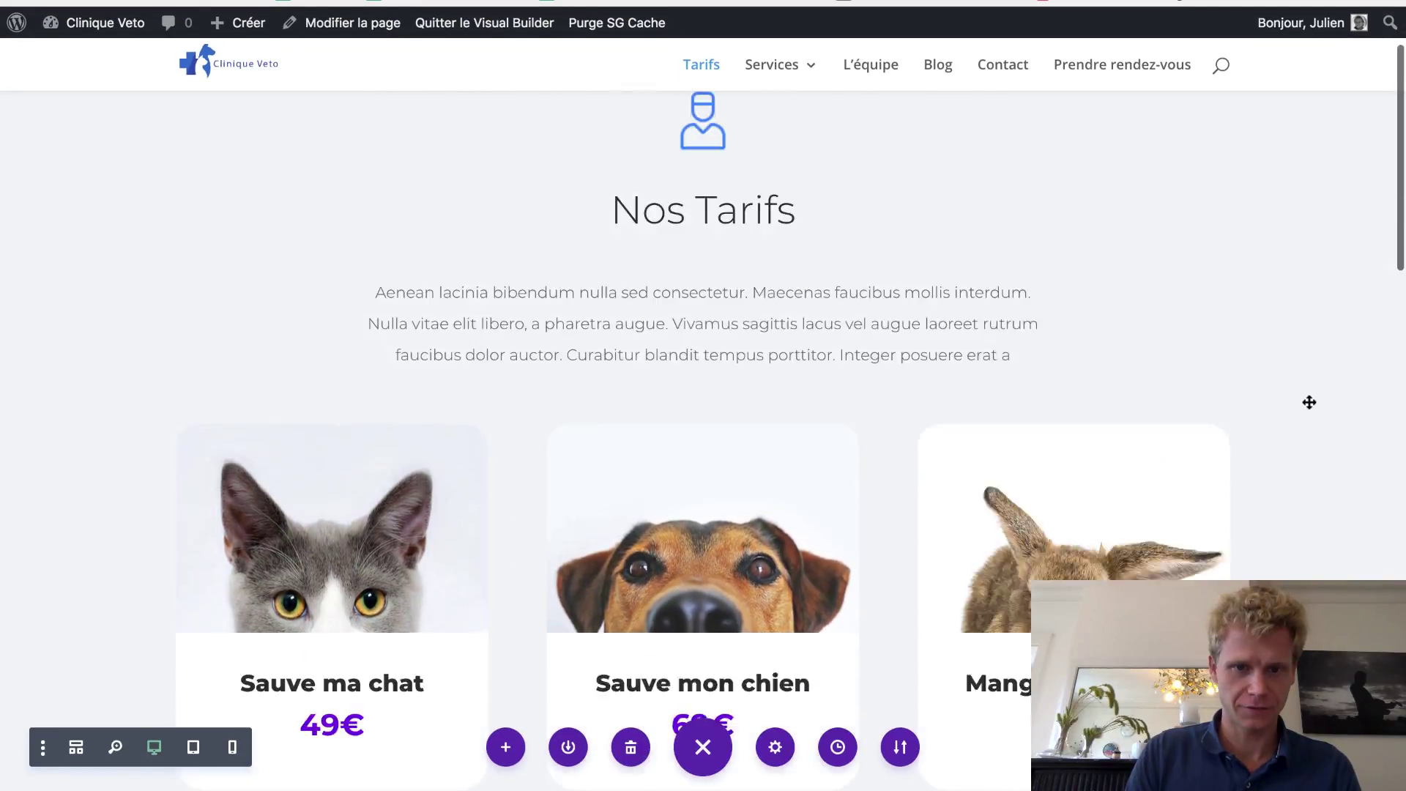
scroll(595, 521, down, 15)
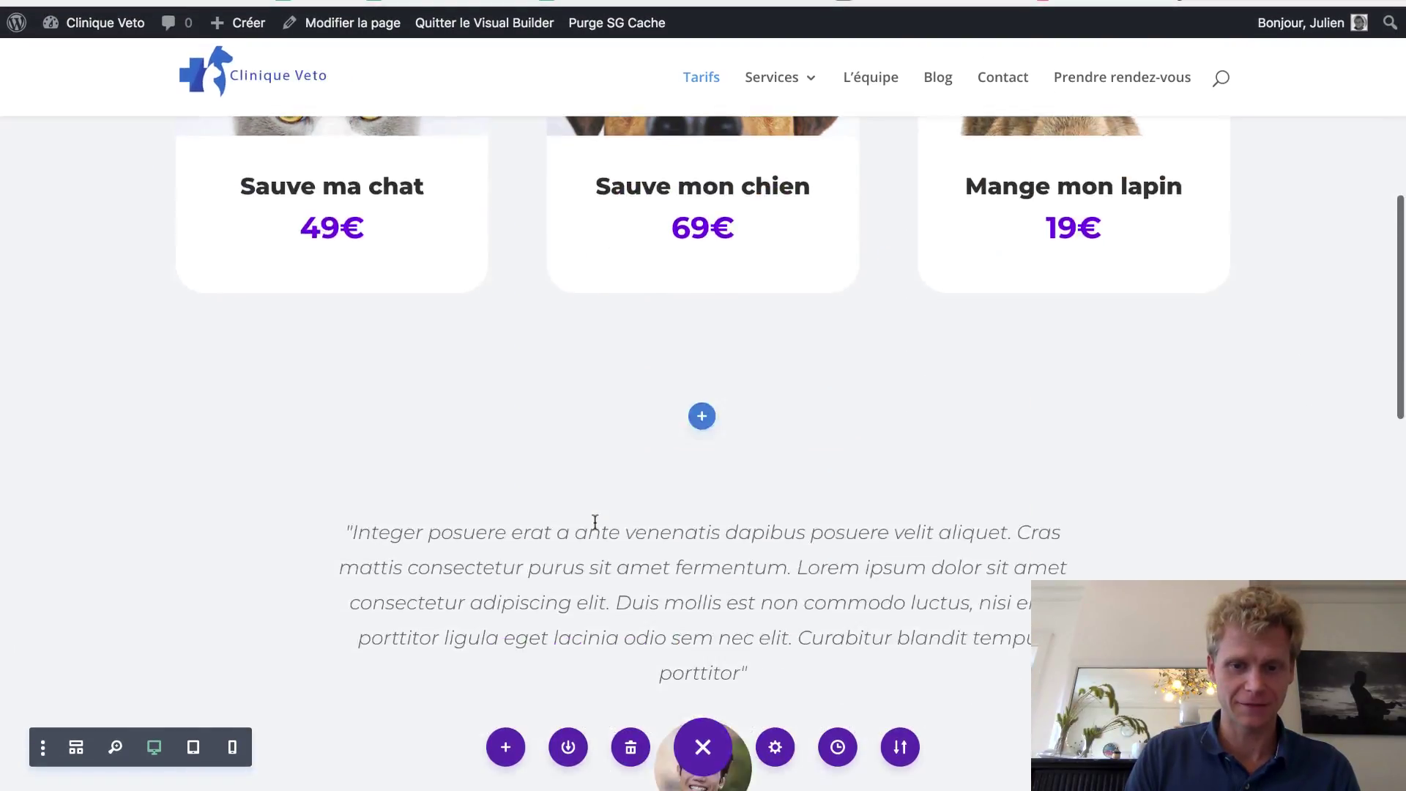
scroll(595, 522, up, 2)
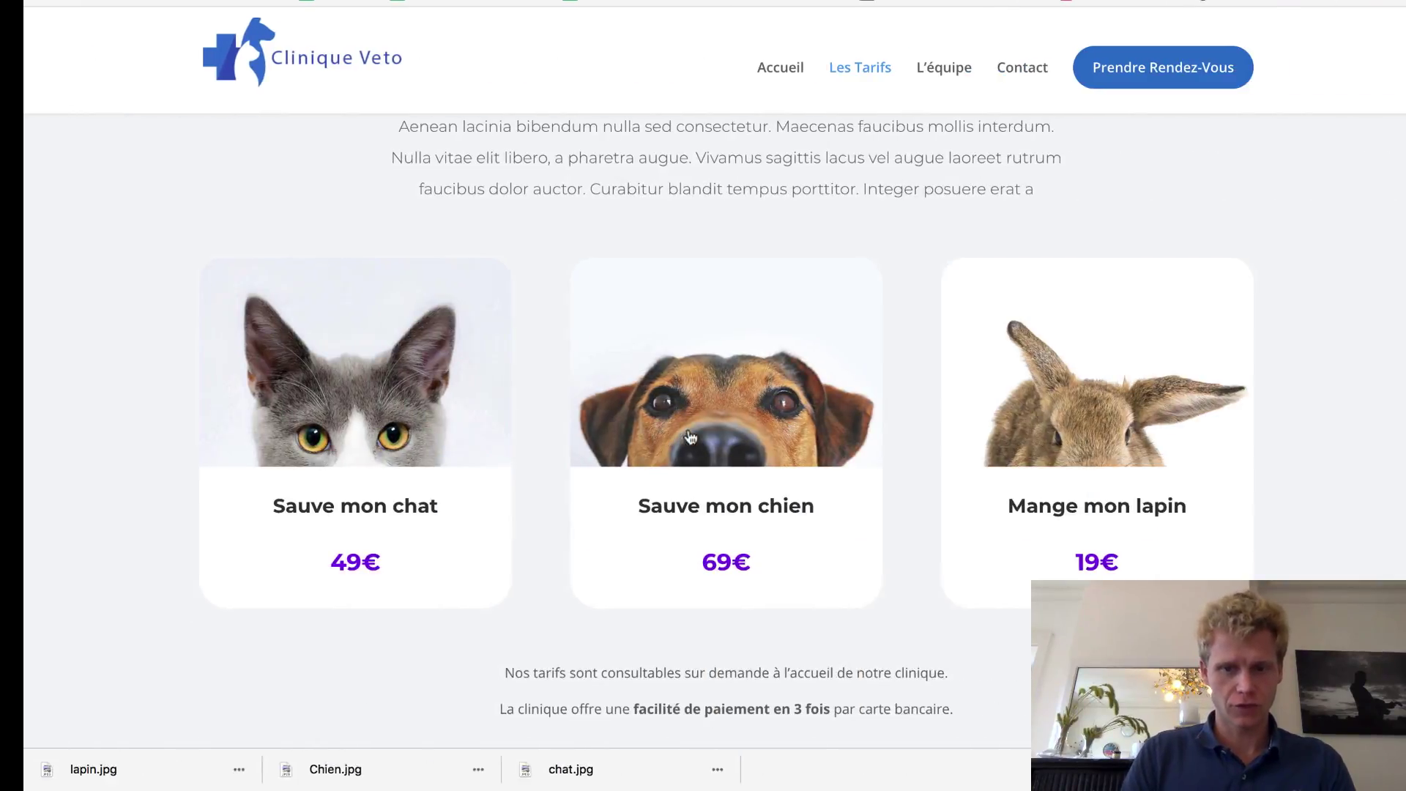
Insert a one-column row below the three price cards.
scroll(802, 568, down, 4)
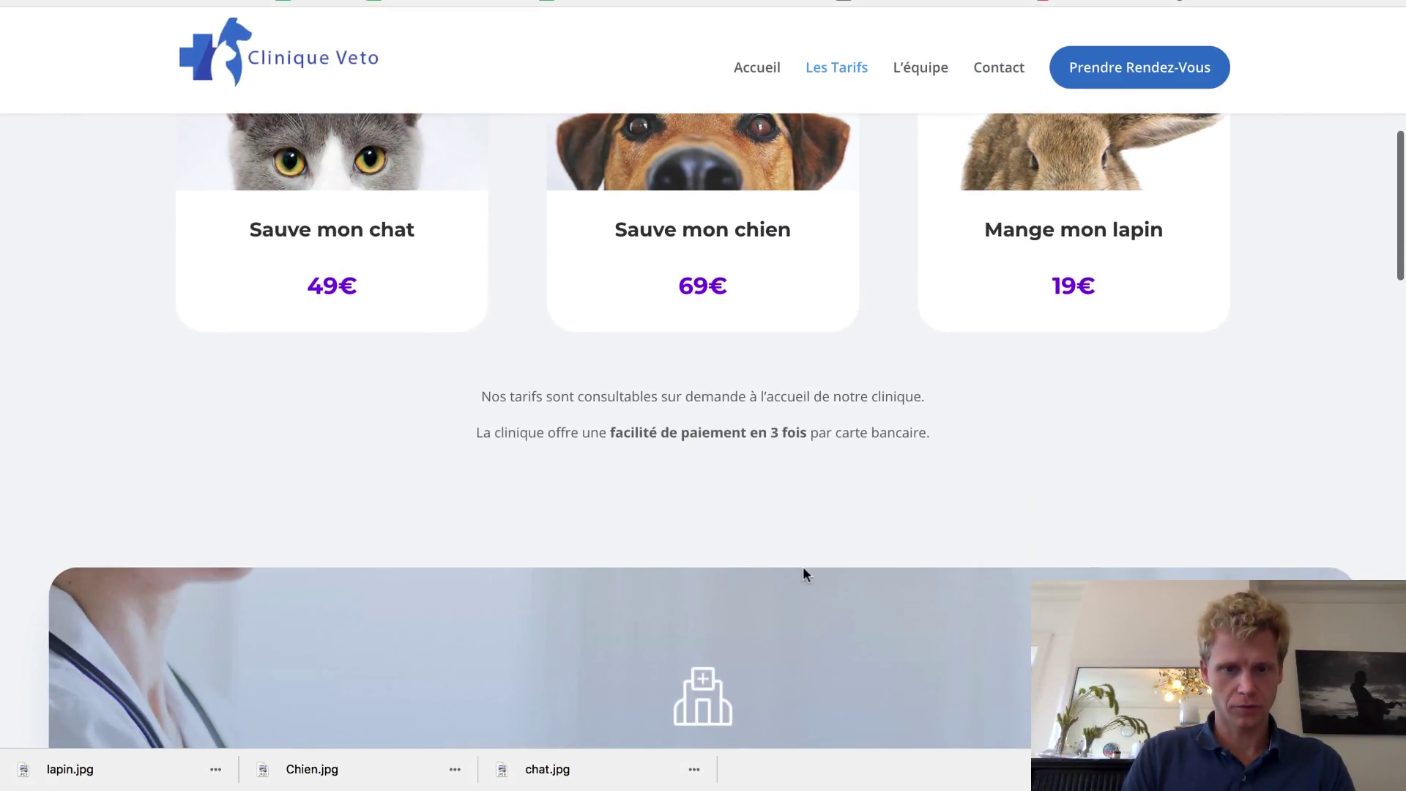
scroll(804, 575, down, 1)
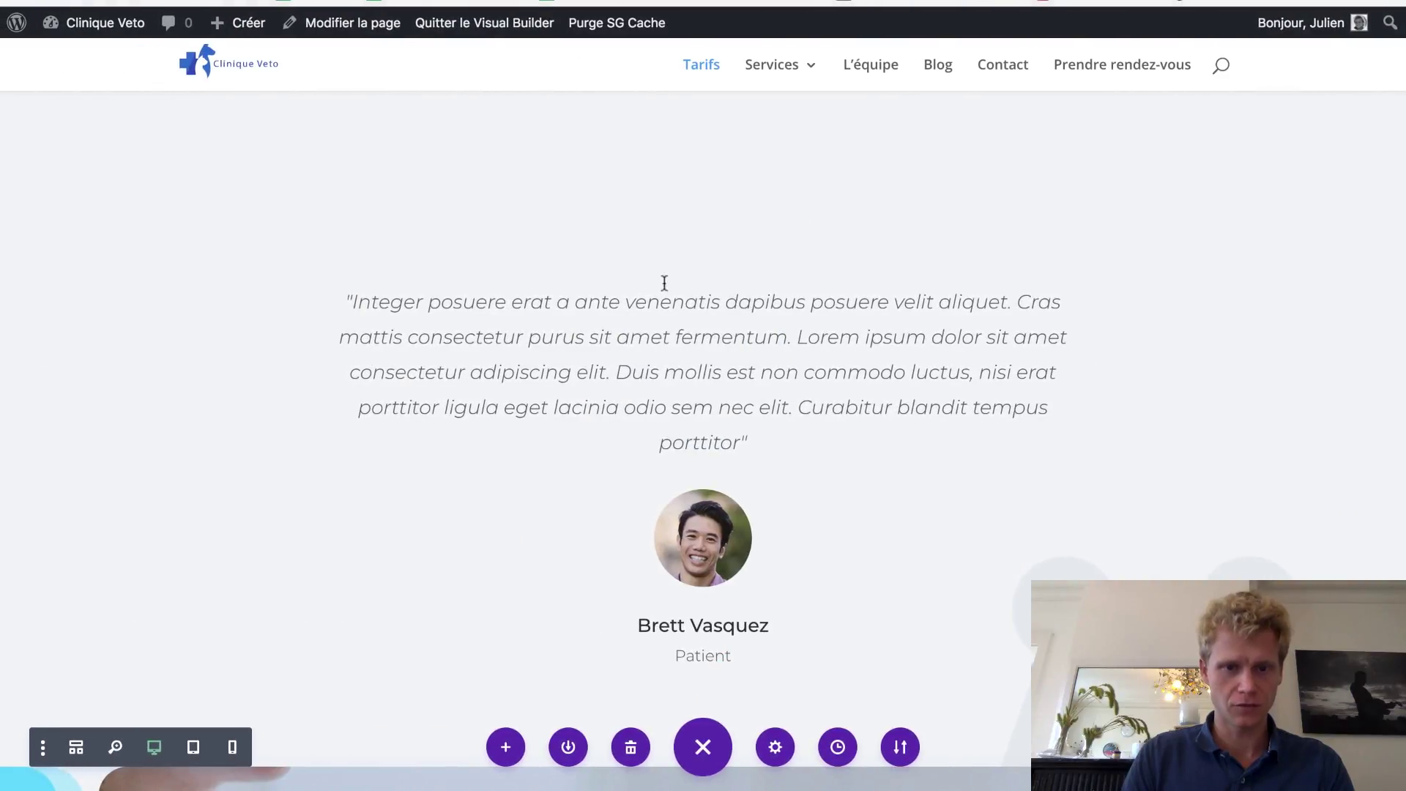
scroll(662, 283, up, 3)
mouse_move(667, 282)
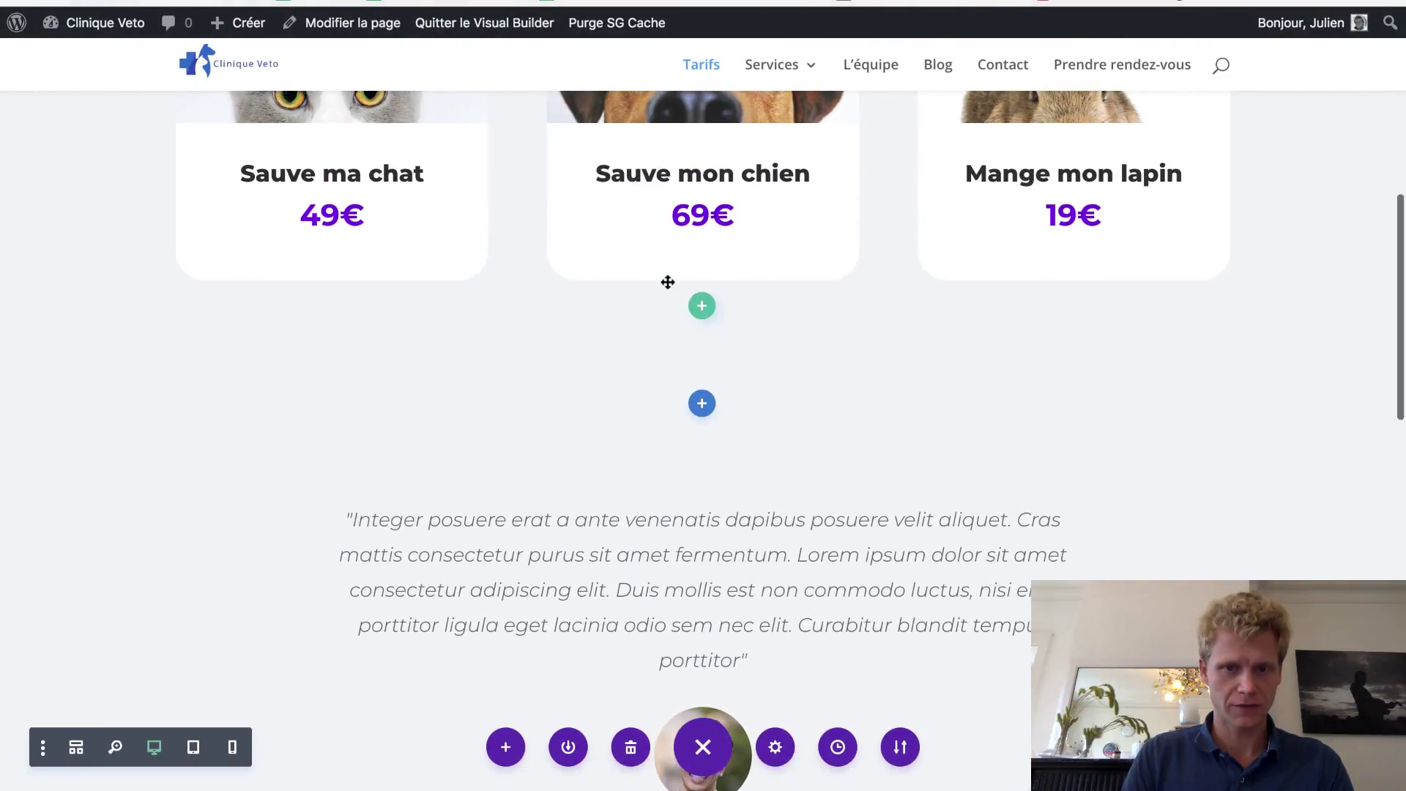
click(702, 312)
click(597, 487)
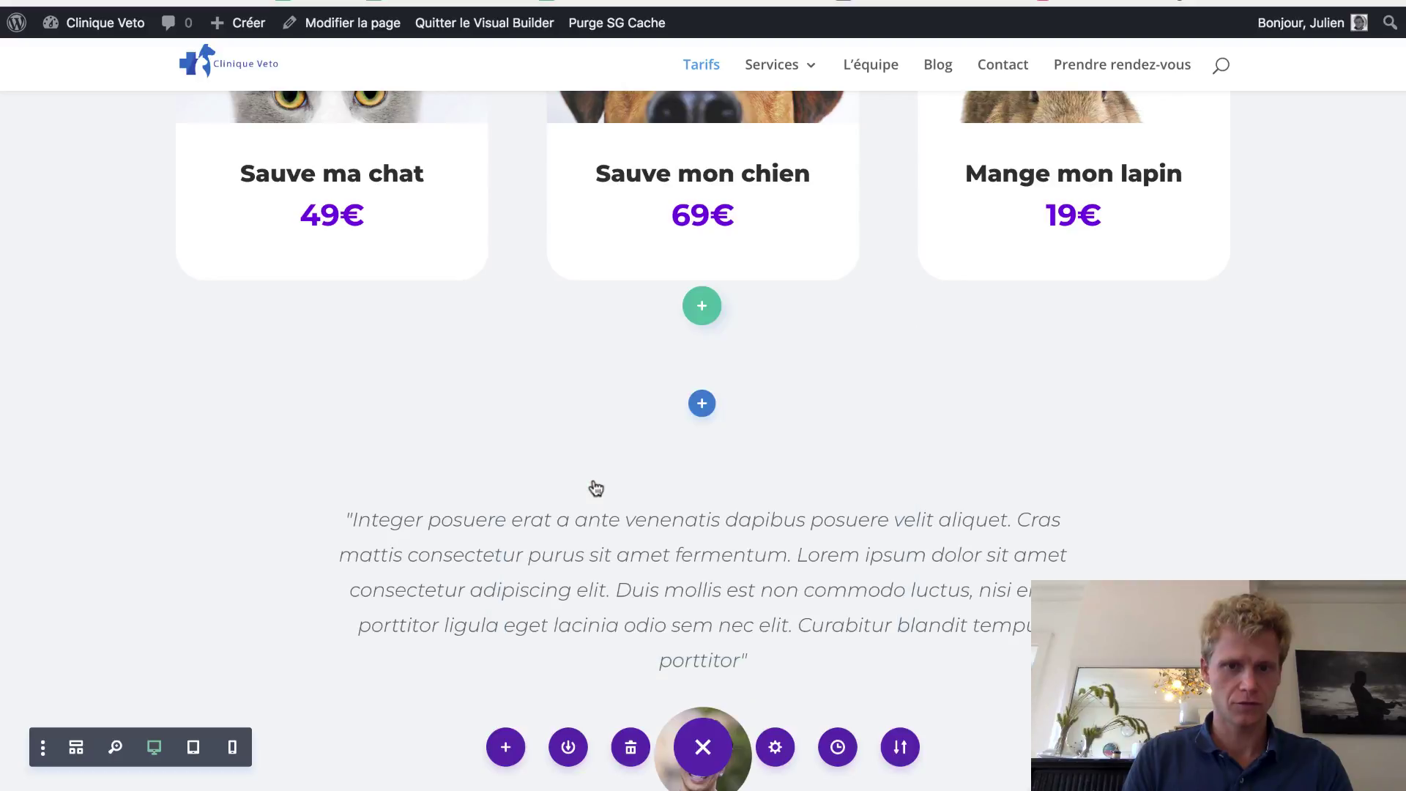
Add a Texte module with placeholder text to the new row.
click(796, 540)
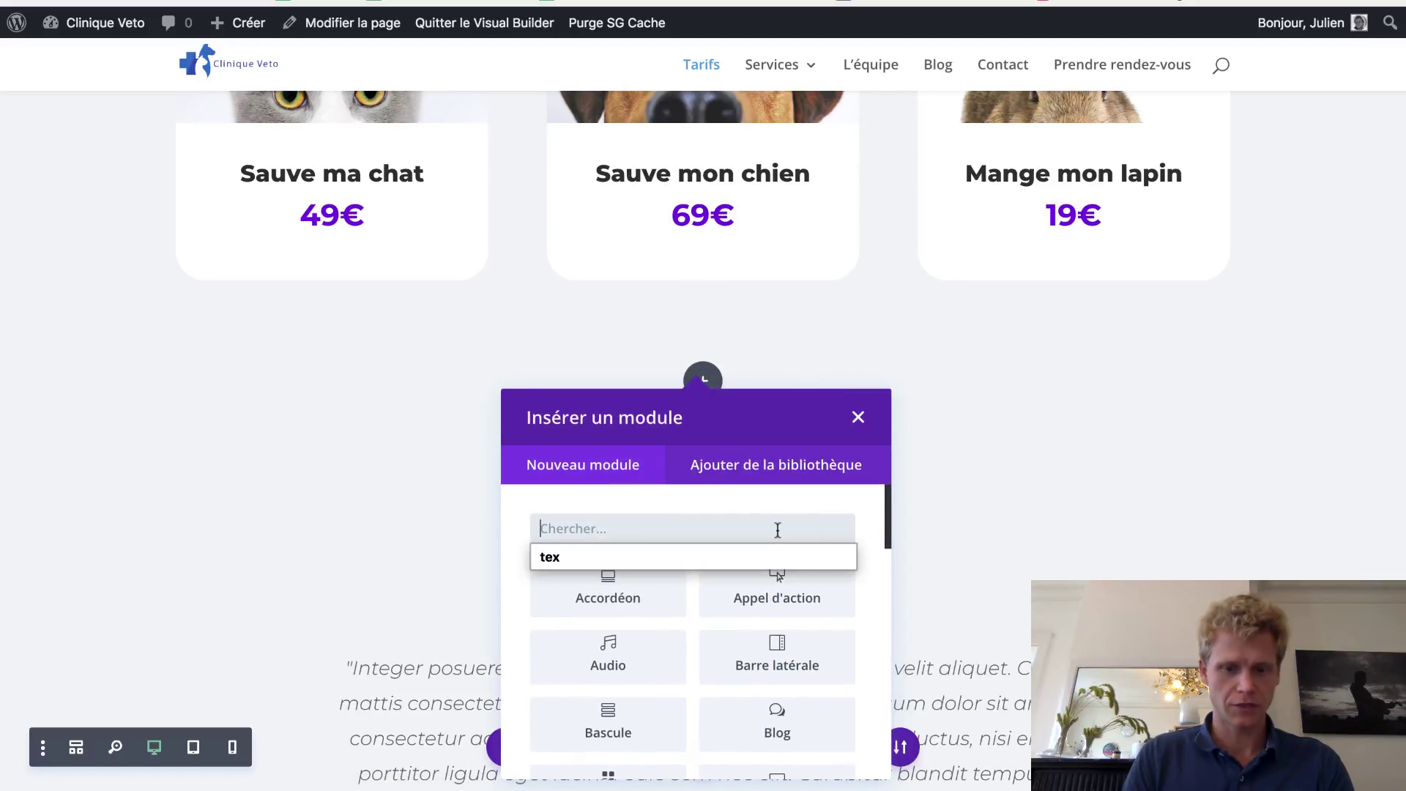
text(tex)
click(622, 616)
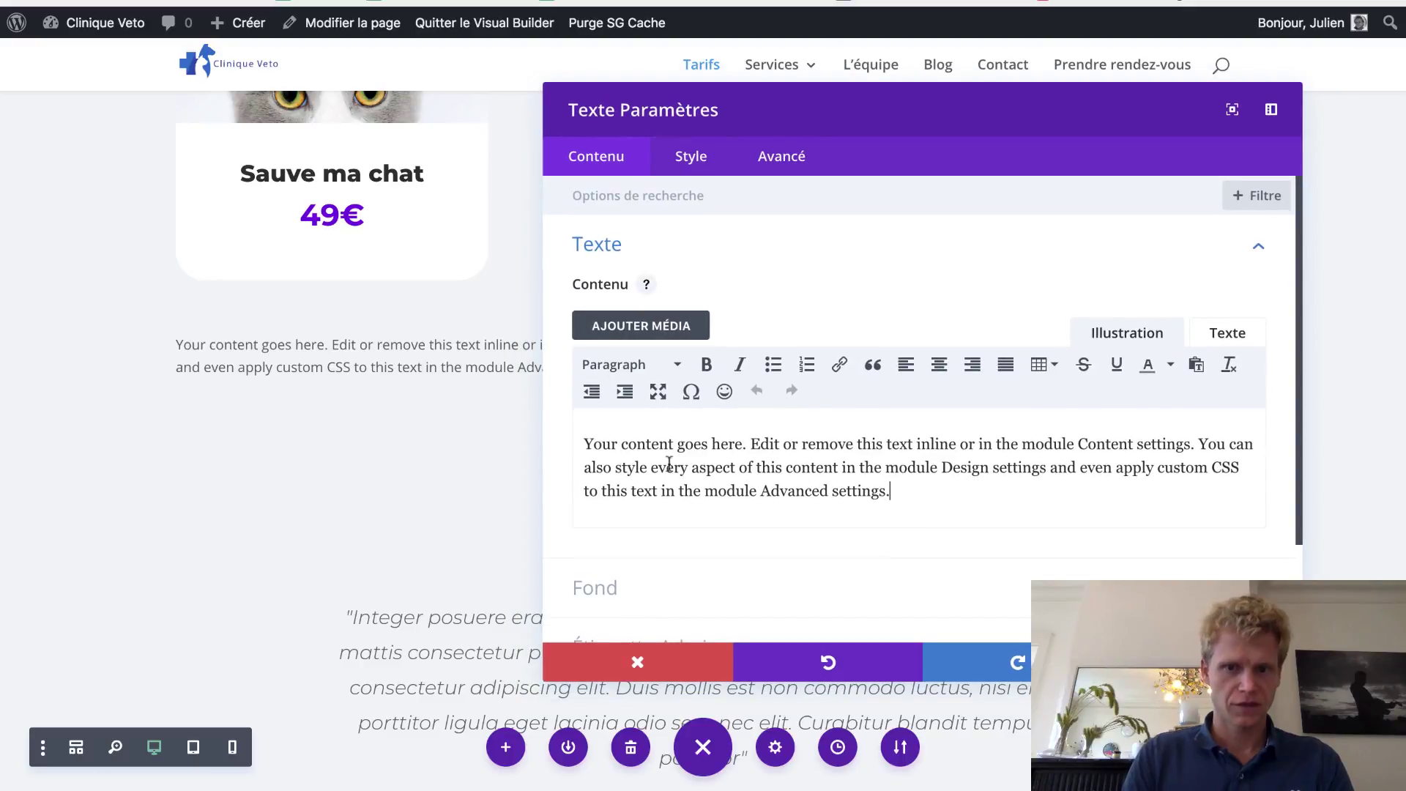
drag(890, 491, 564, 437)
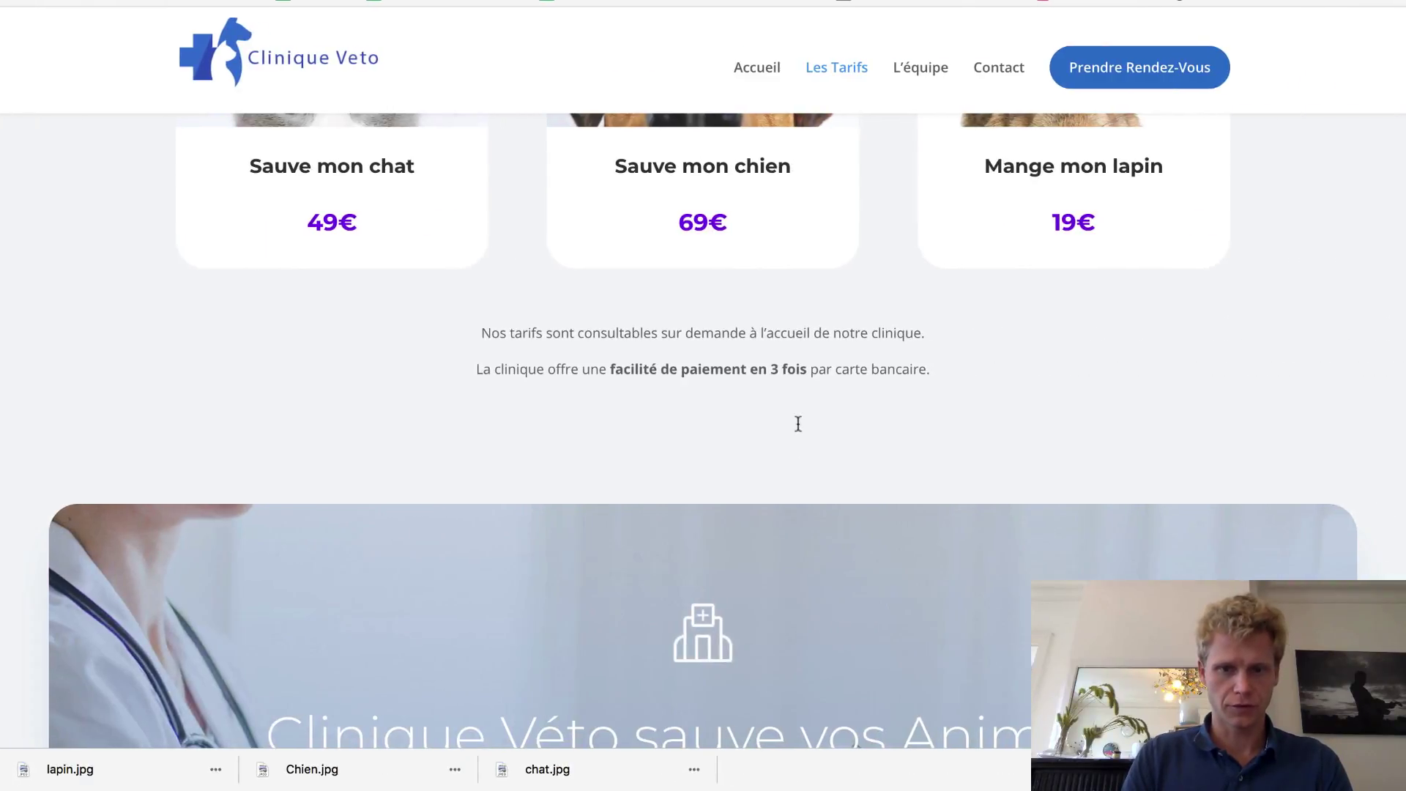
drag(917, 370, 430, 339)
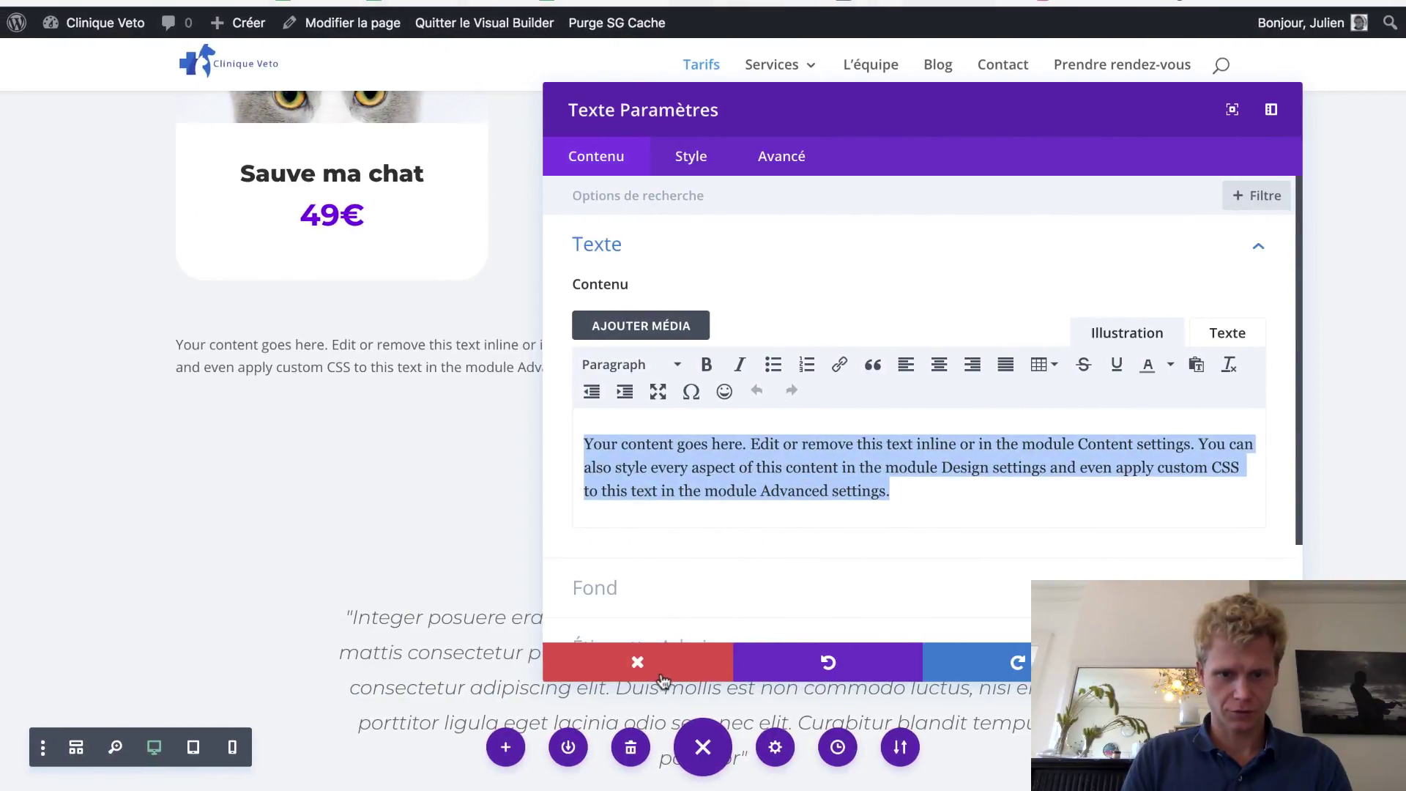
click(656, 671)
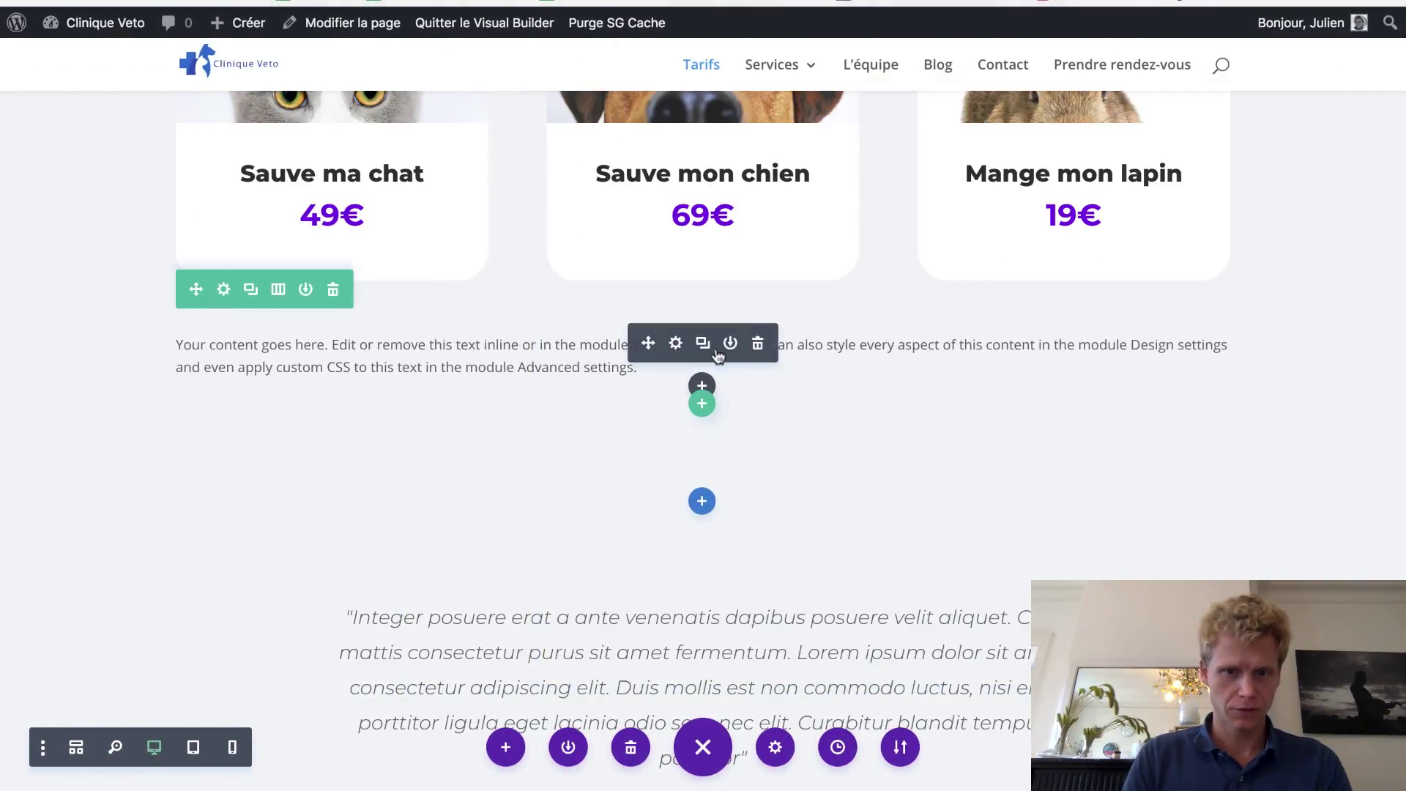
Replace the placeholder row with a new one-column row holding a Texte module.
click(334, 290)
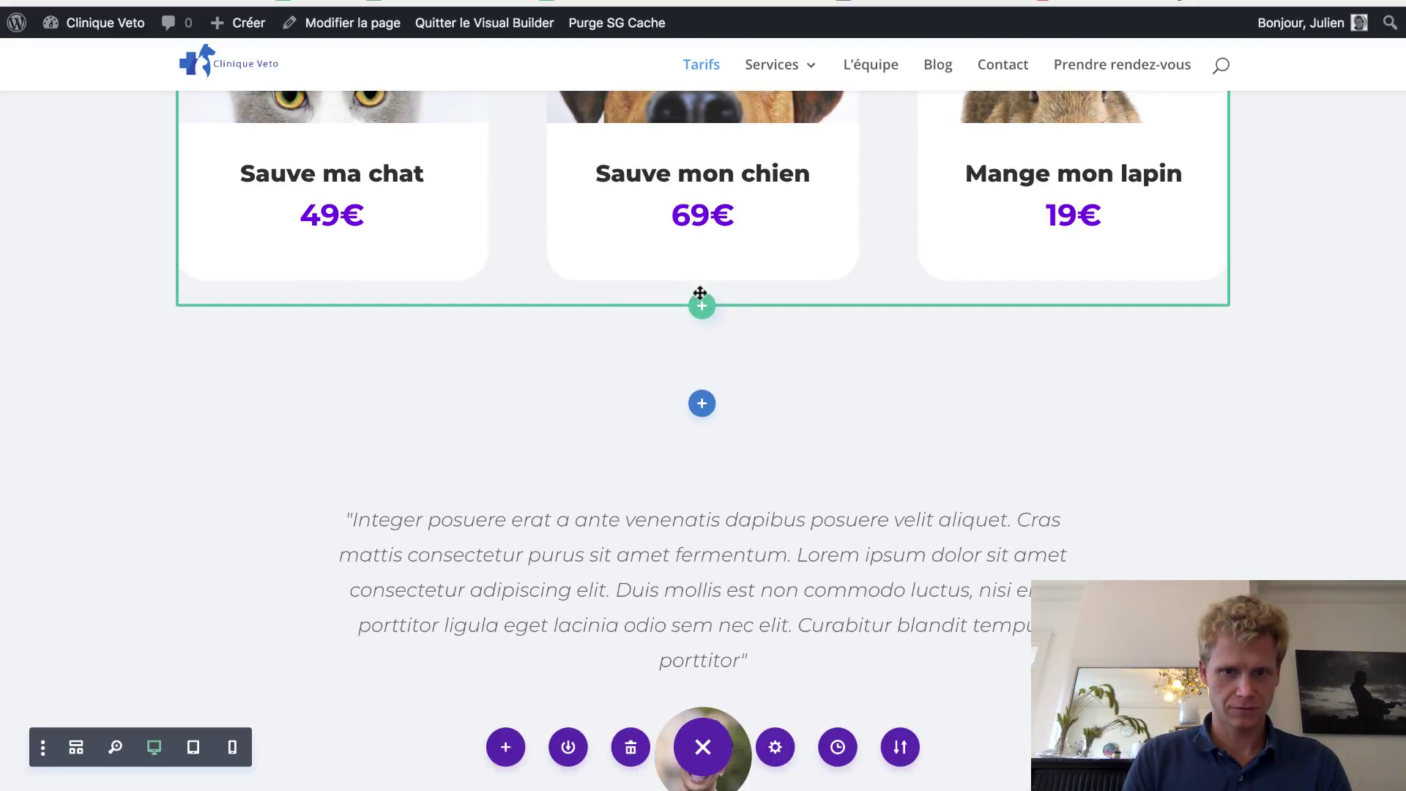
click(702, 307)
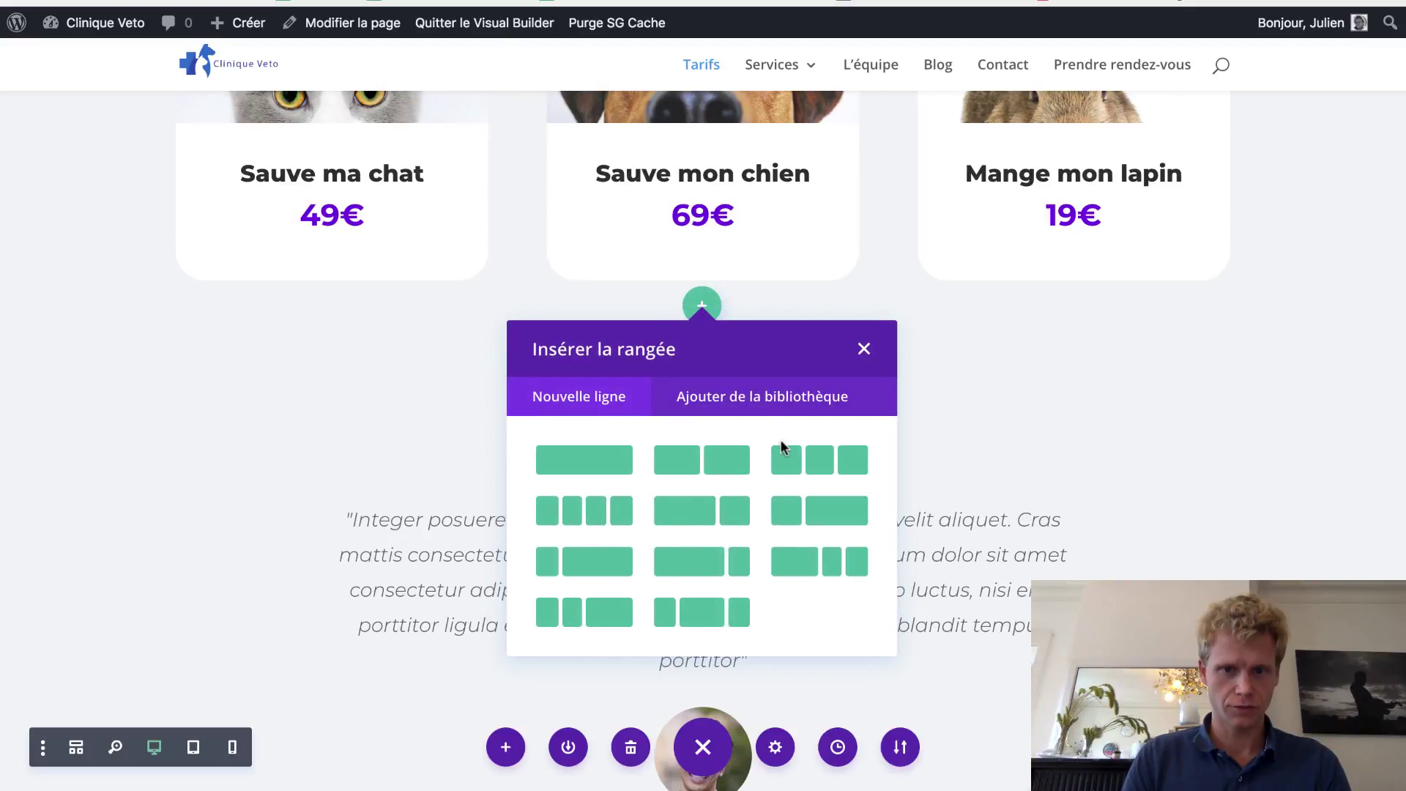
click(599, 463)
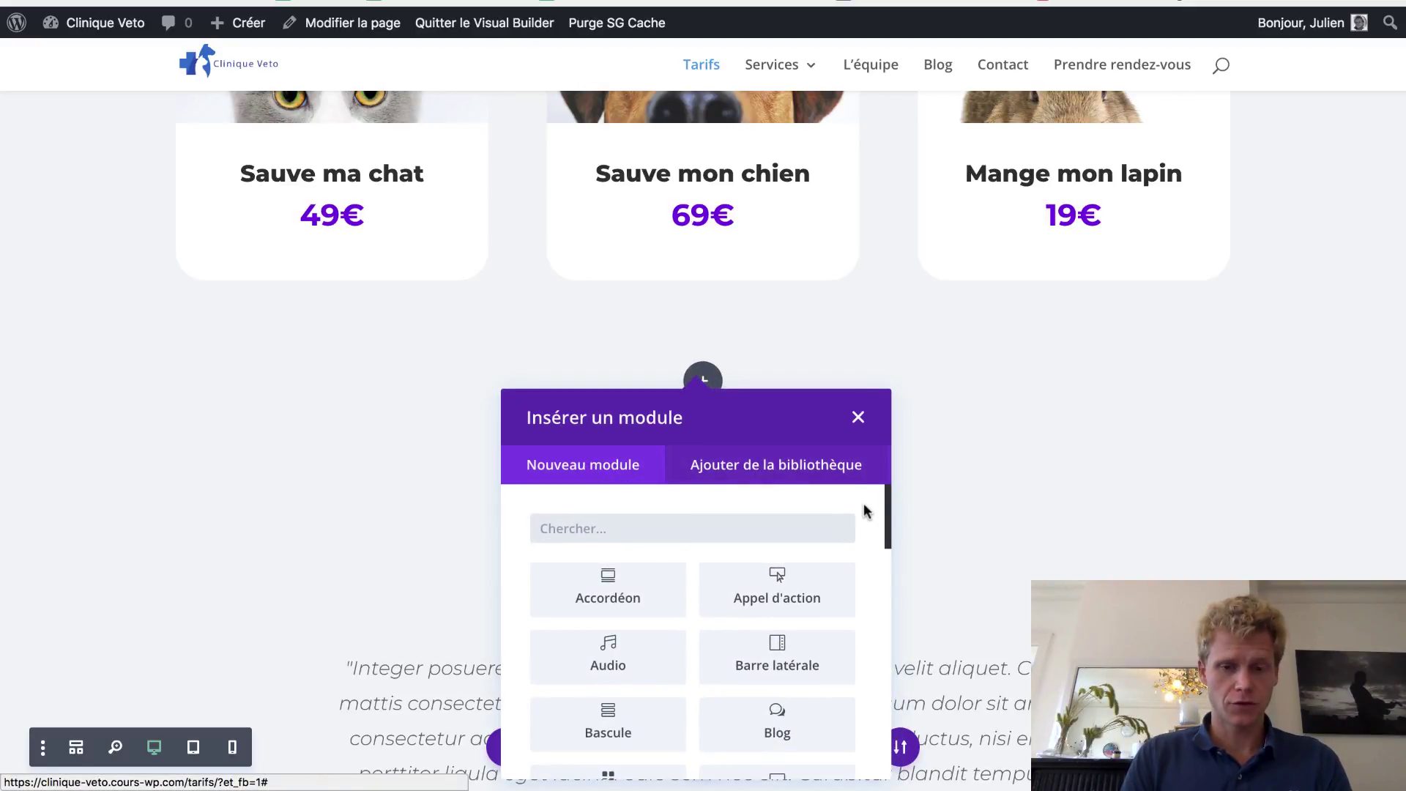
scroll(864, 516, down, 6)
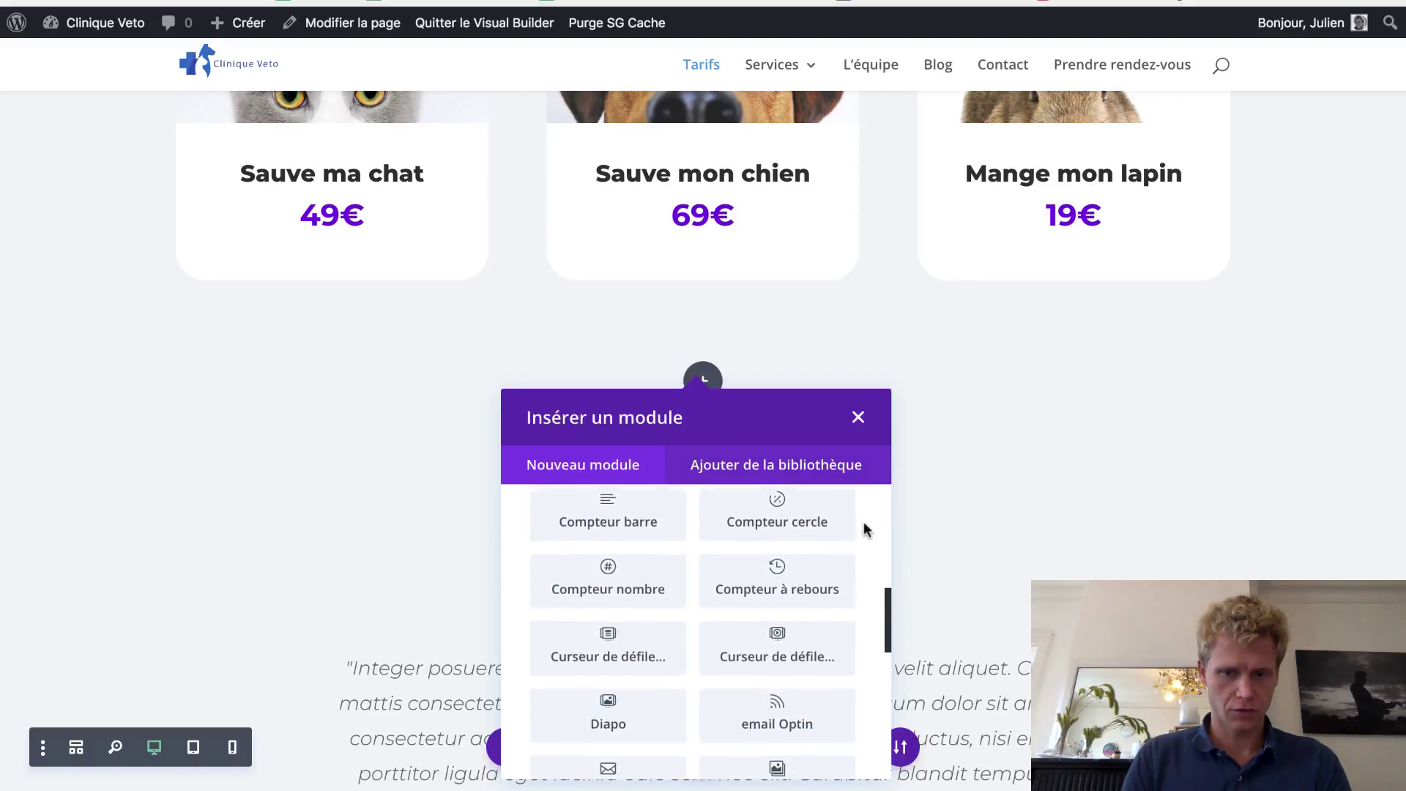
scroll(866, 529, down, 6)
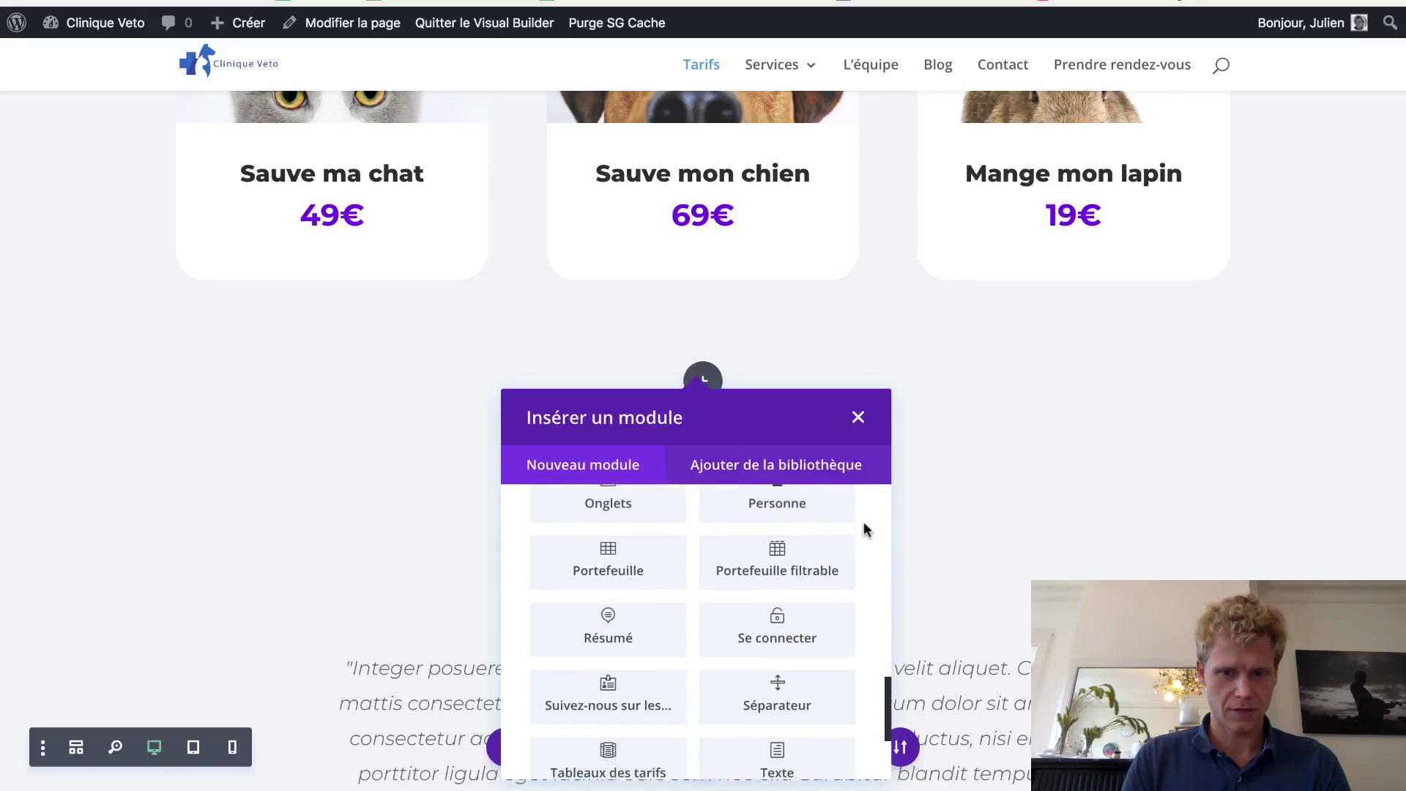
scroll(864, 527, down, 1)
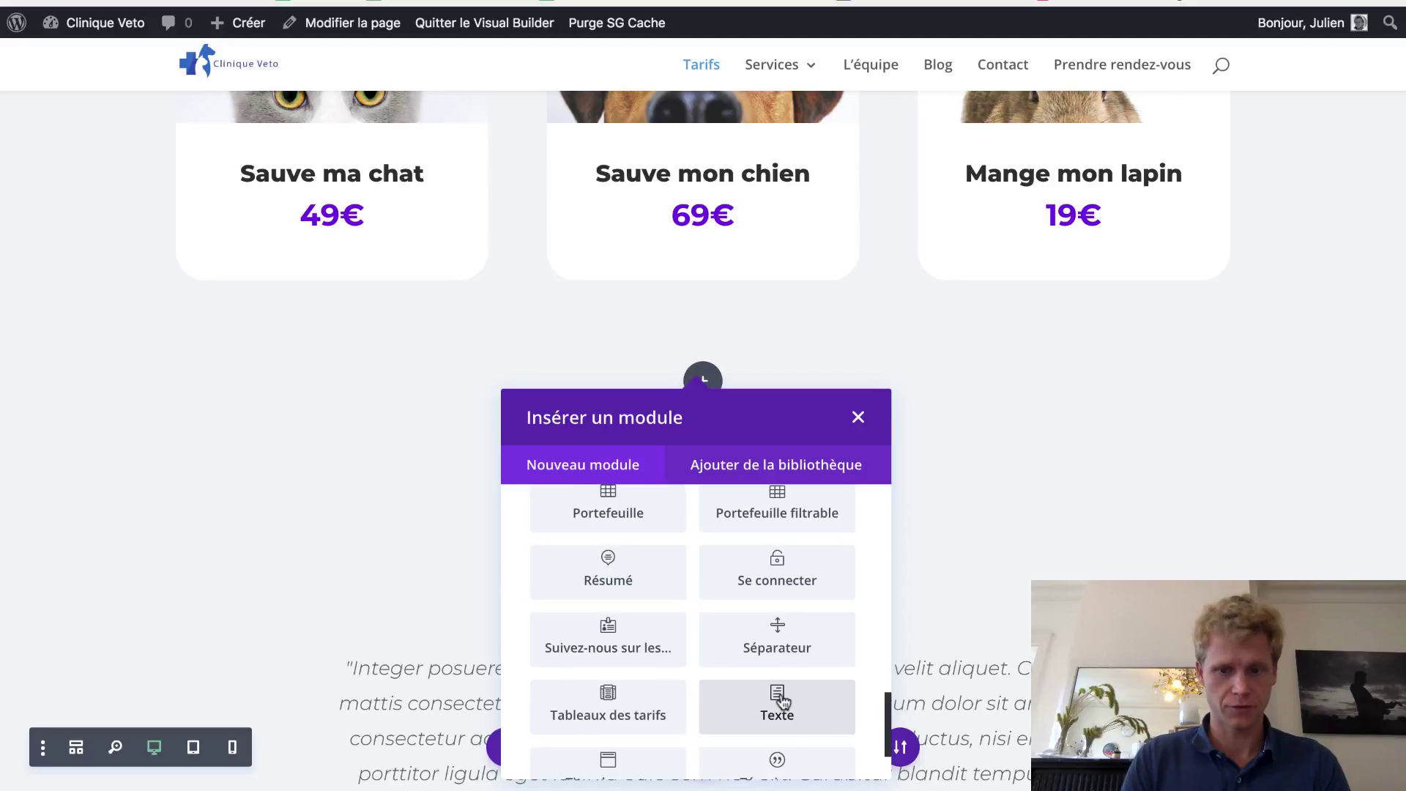
click(782, 702)
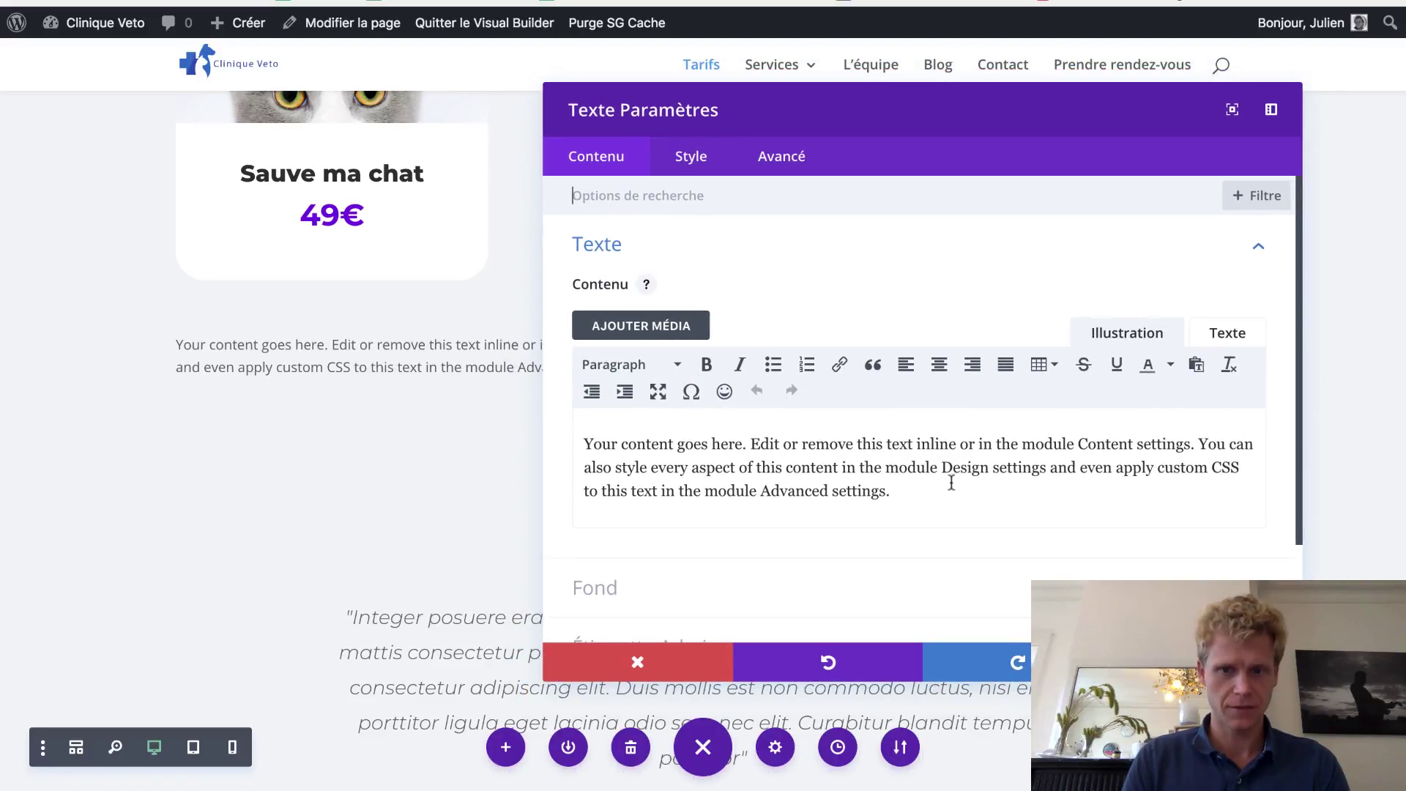
Paste the pricing note and 3-instalment payment line over the placeholder, centre both, and save.
drag(647, 463, 583, 443)
text(Nos tarifs sont consultables sur demande à l’accueil de notre clinique. La clinique offre une facilité de paiement en 3 fois par carte bancaire.)
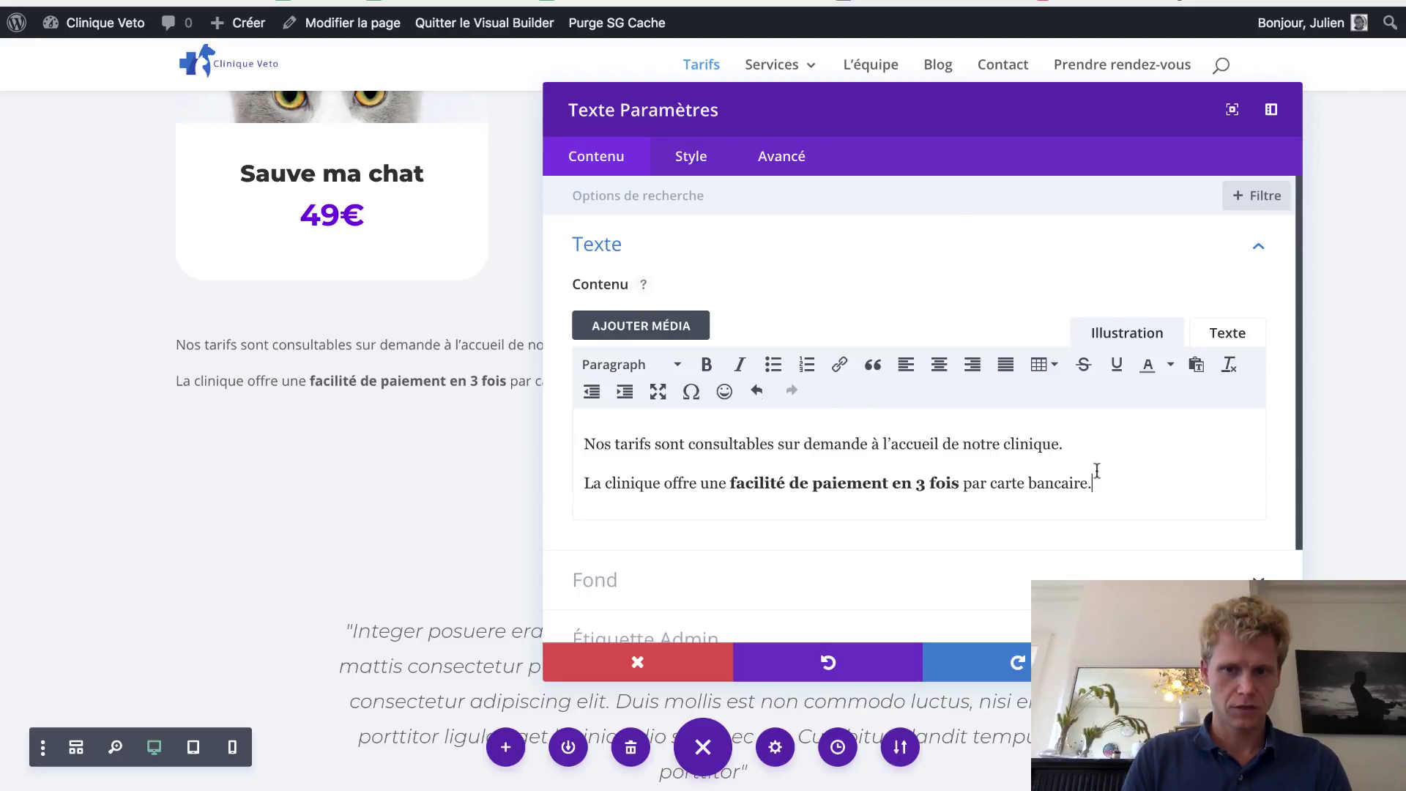
drag(1114, 477, 588, 448)
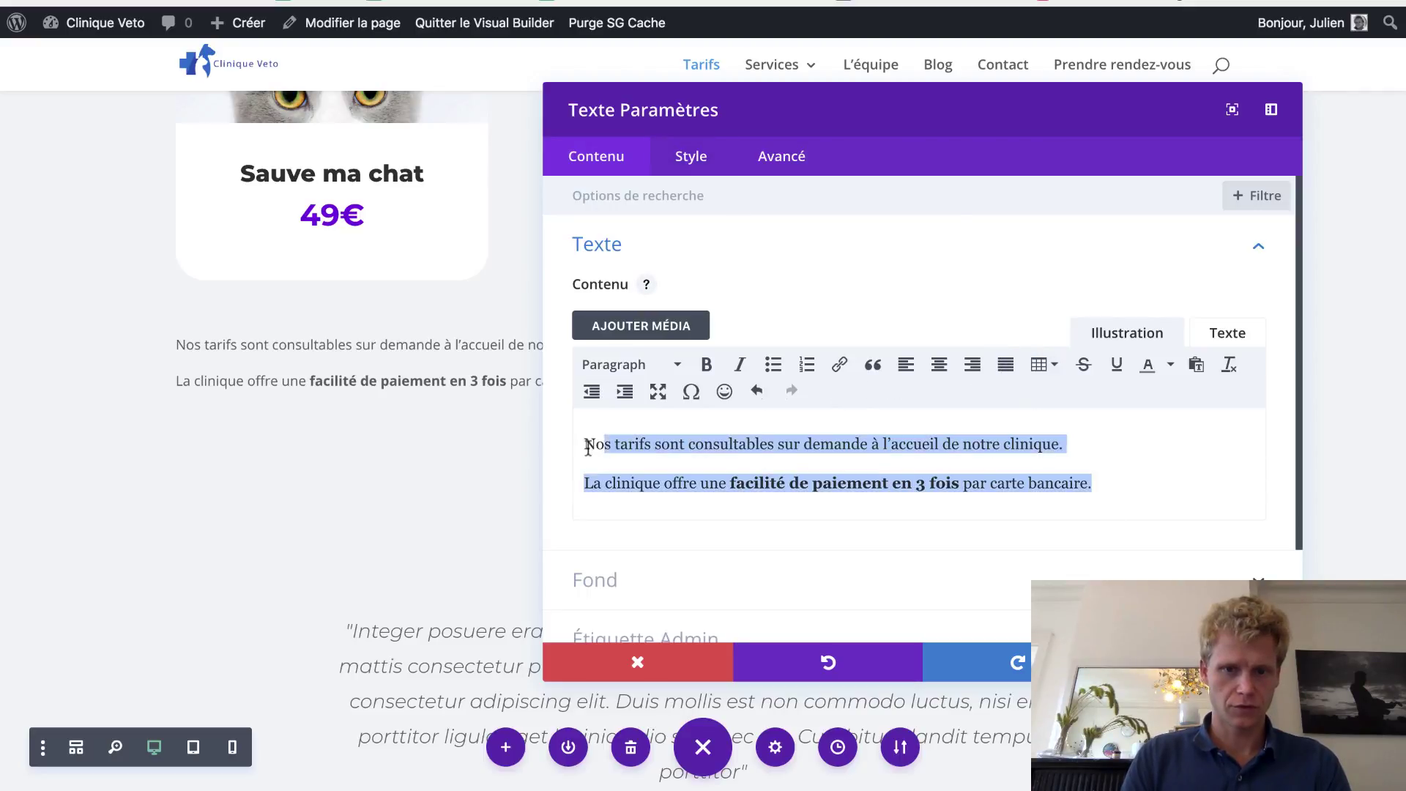
click(940, 366)
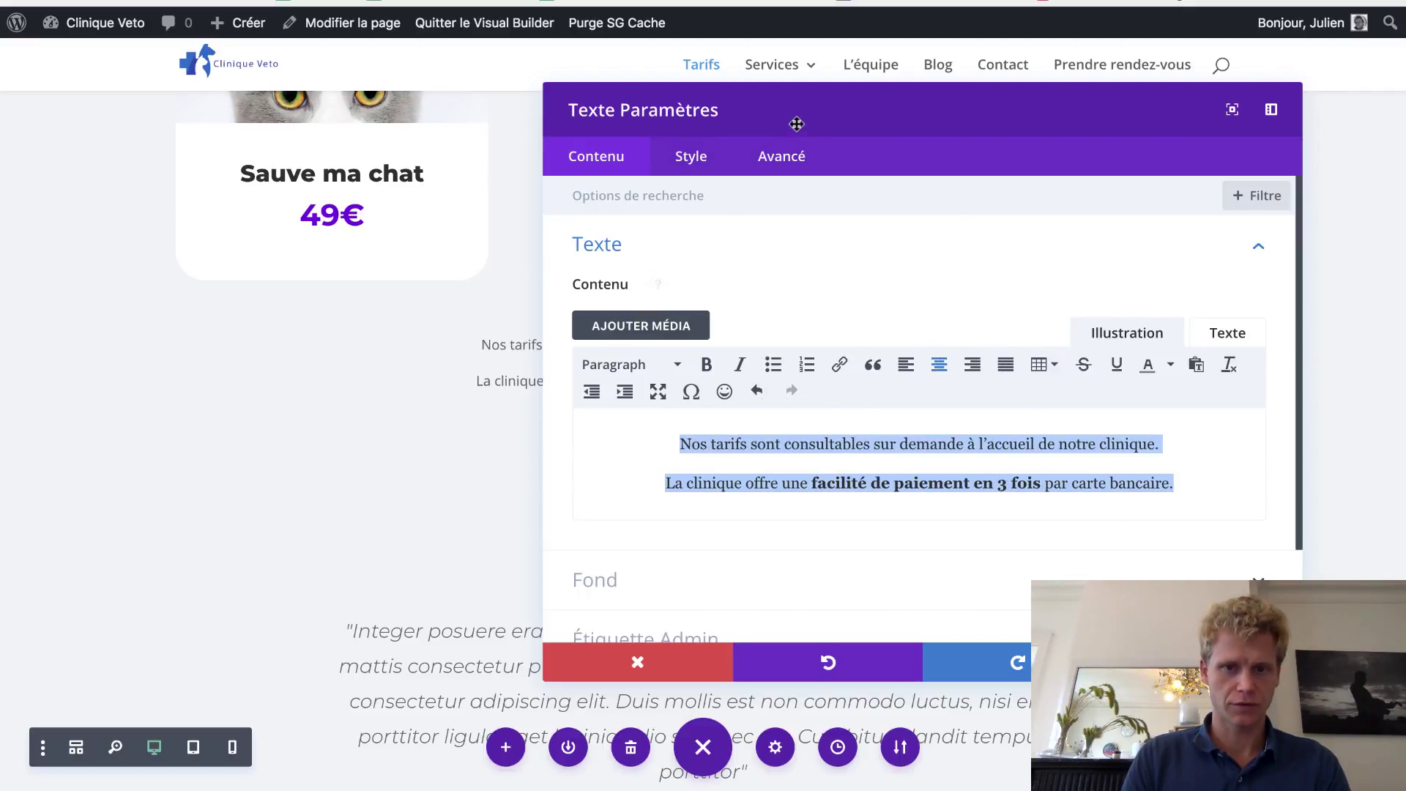
drag(797, 124, 849, 127)
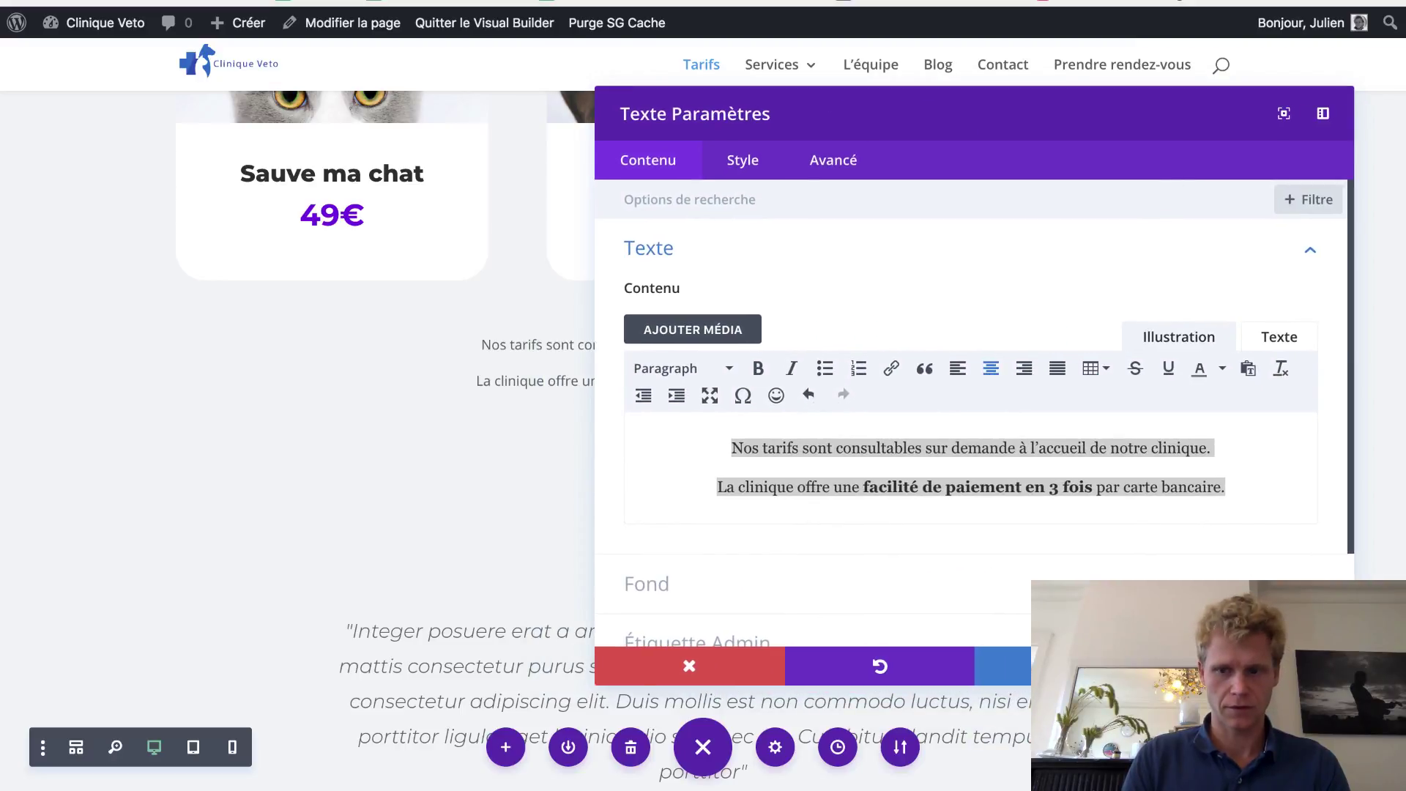
key(Escape)
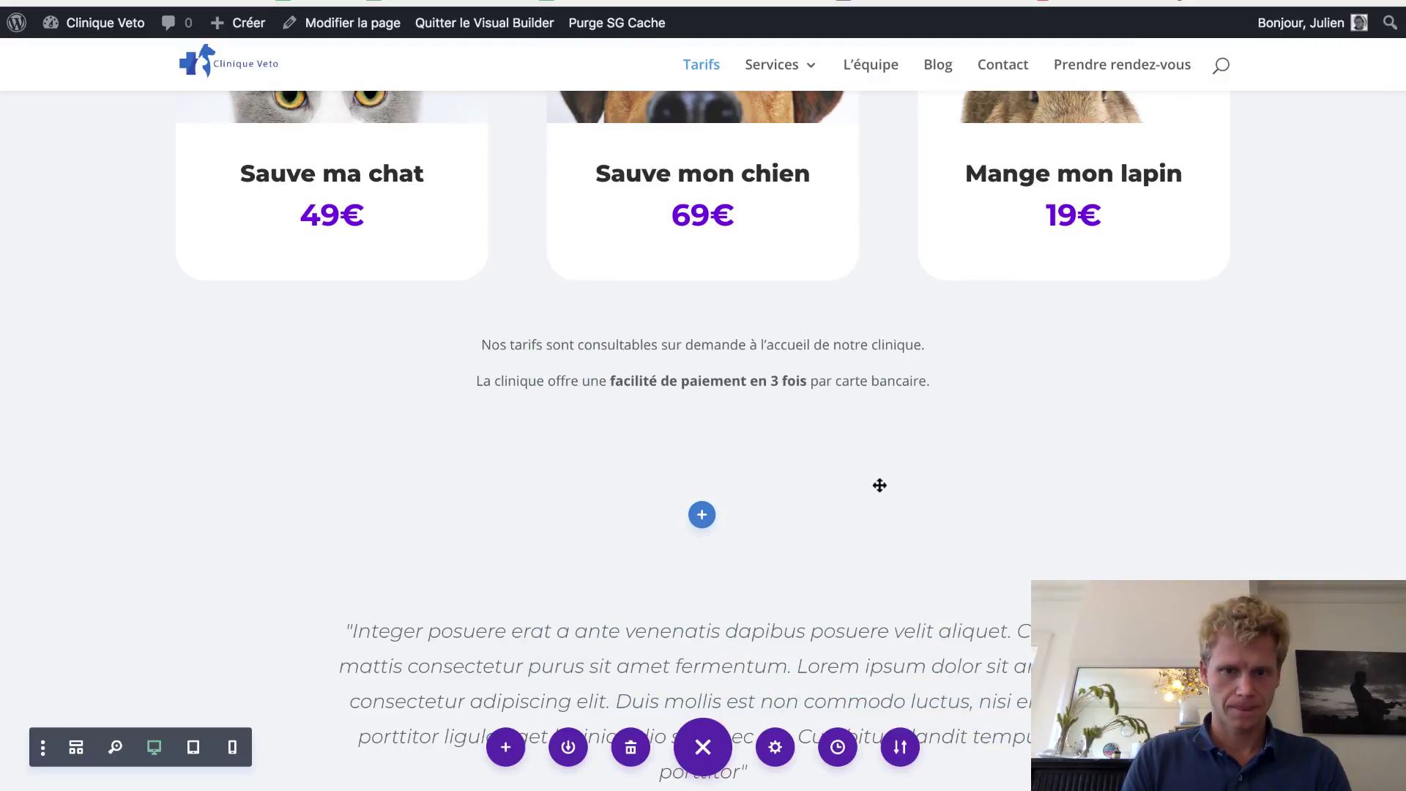
Cut the padding to 48px below the pricing section and about 58px above the testimonial.
scroll(841, 452, up, 2)
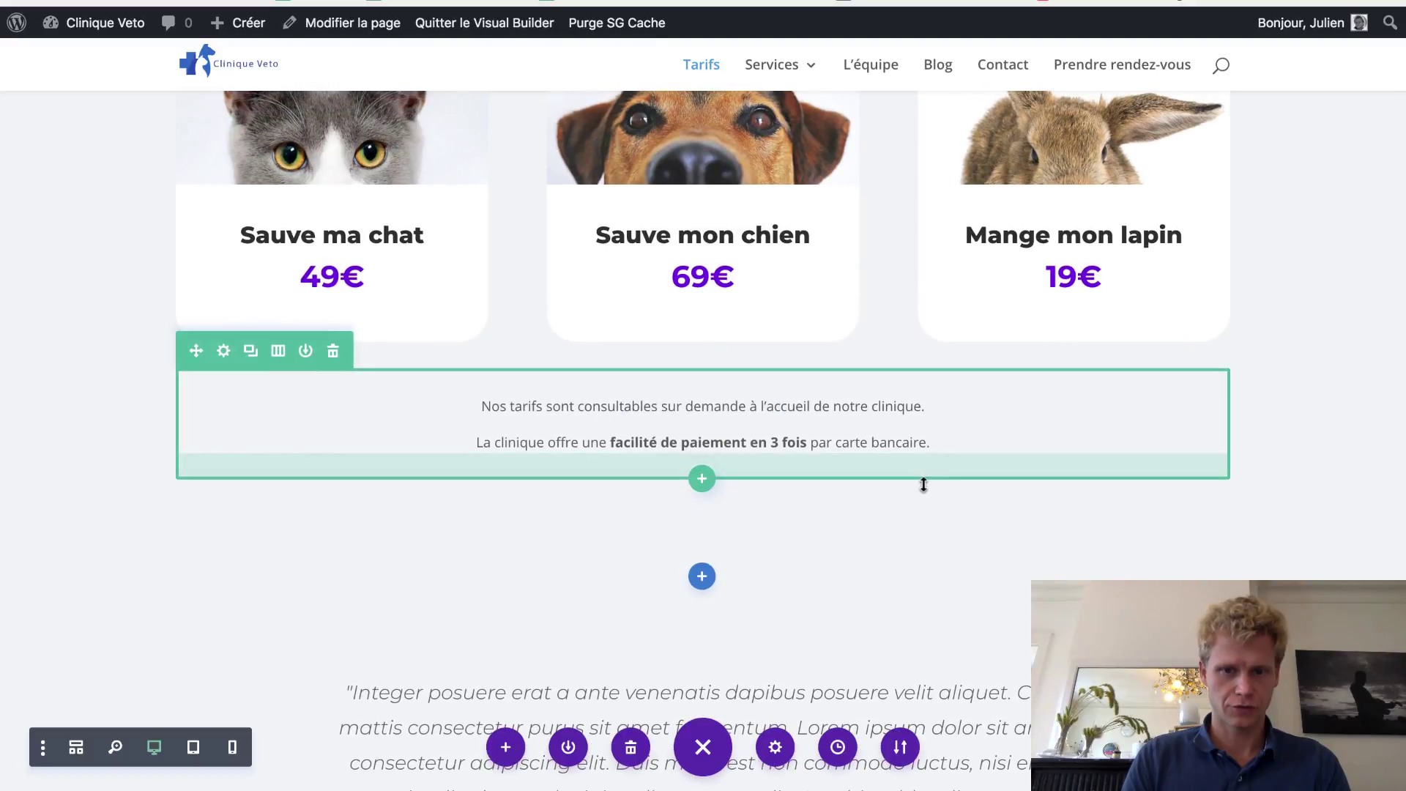
scroll(920, 484, down, 5)
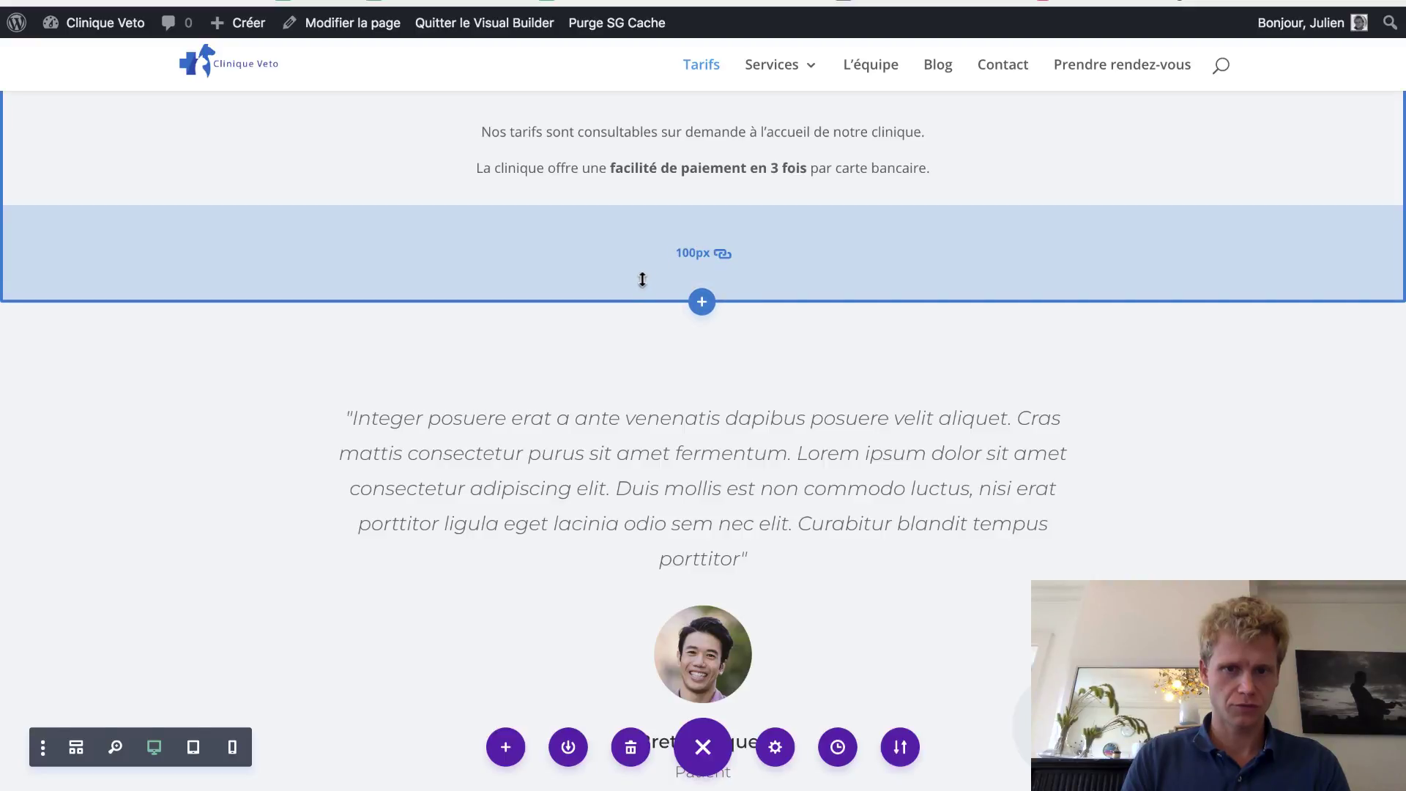
drag(643, 279, 644, 229)
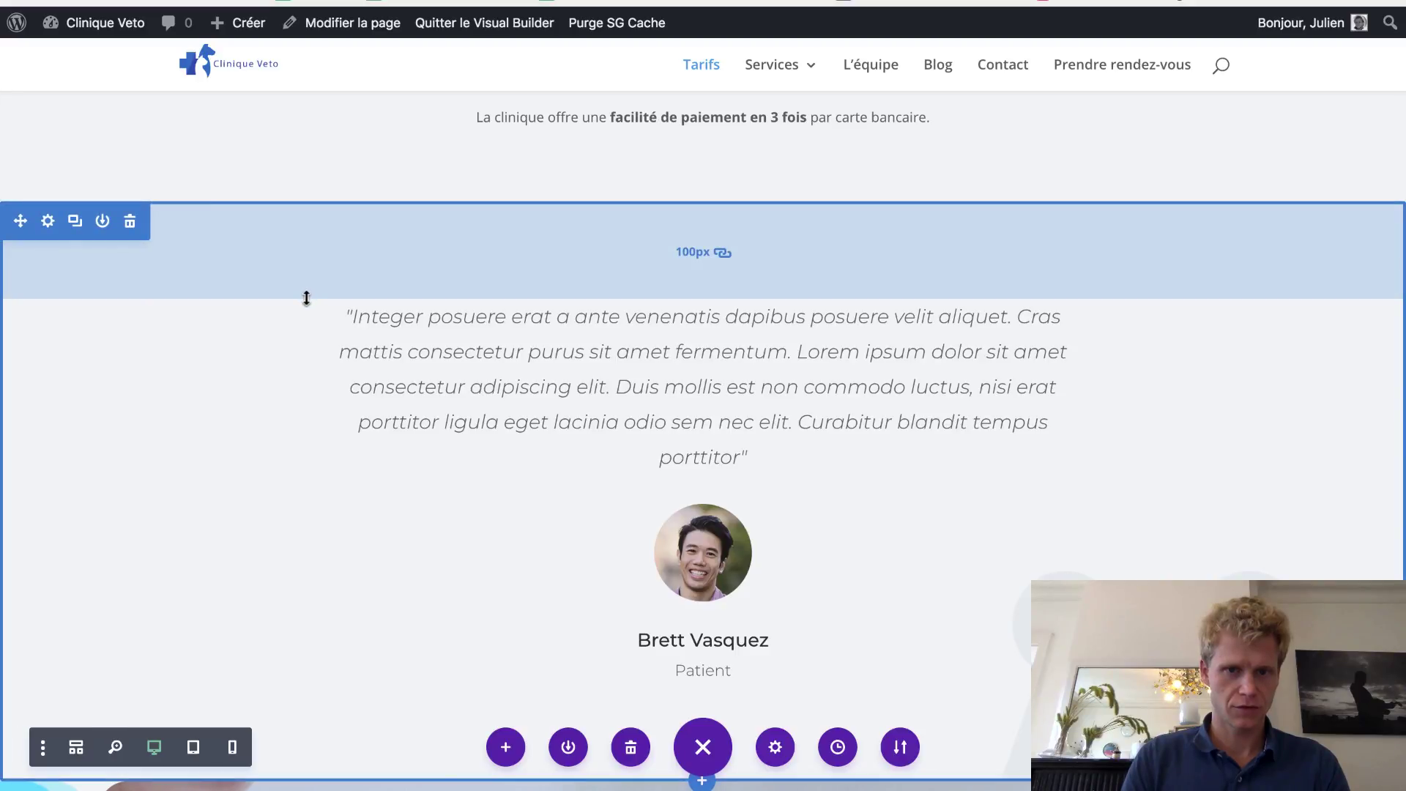
drag(306, 298, 319, 256)
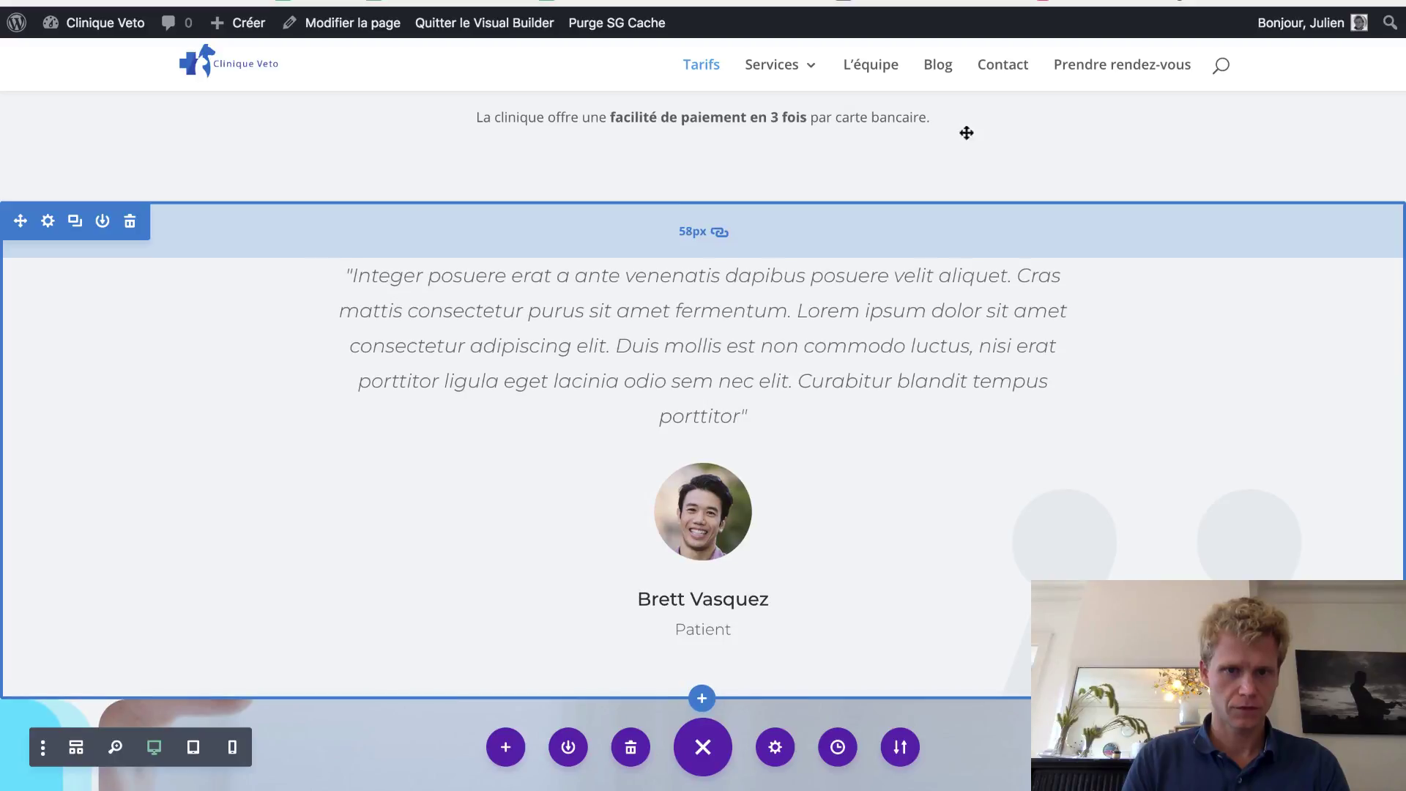
scroll(1221, 276, up, 5)
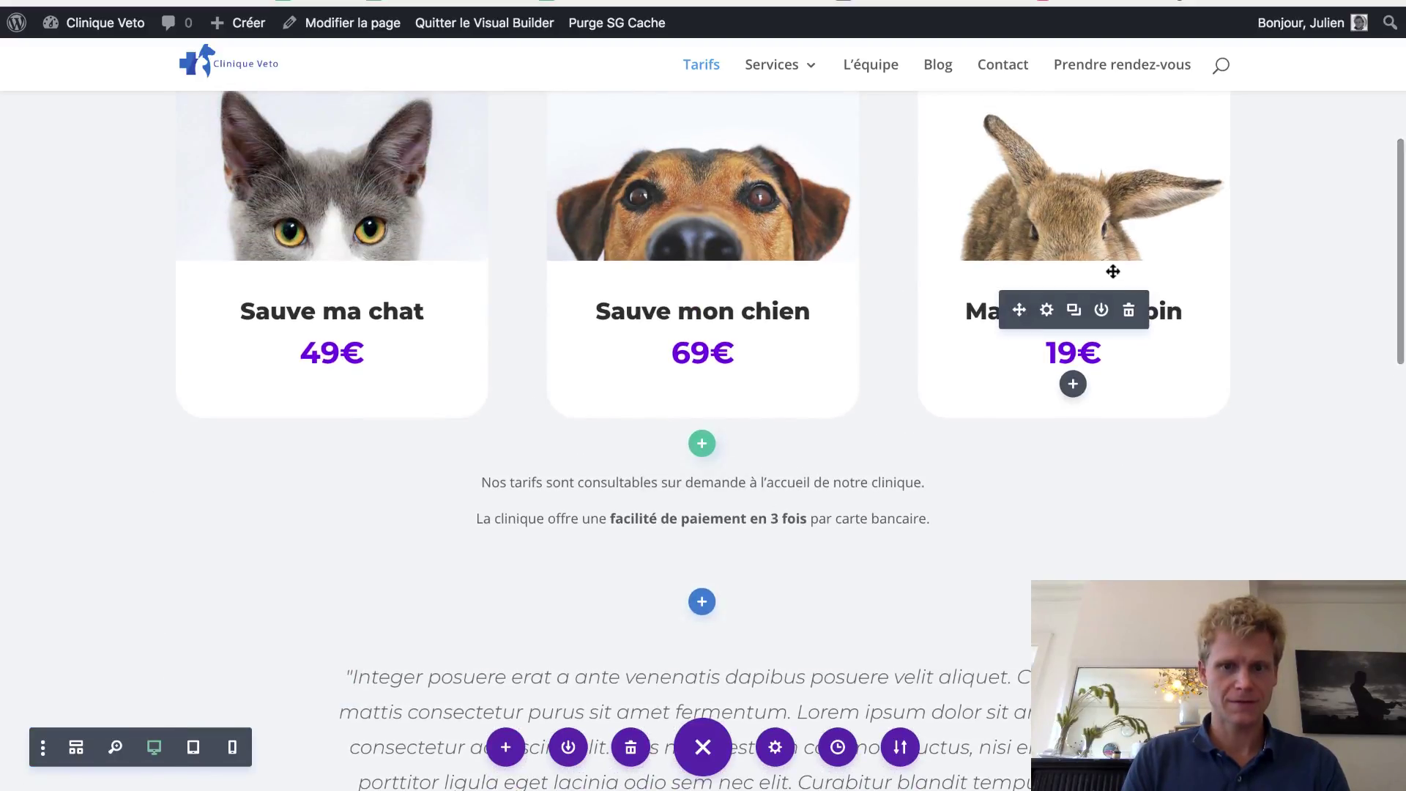
scroll(1114, 272, up, 3)
scroll(1114, 272, down, 5)
scroll(1099, 308, down, 2)
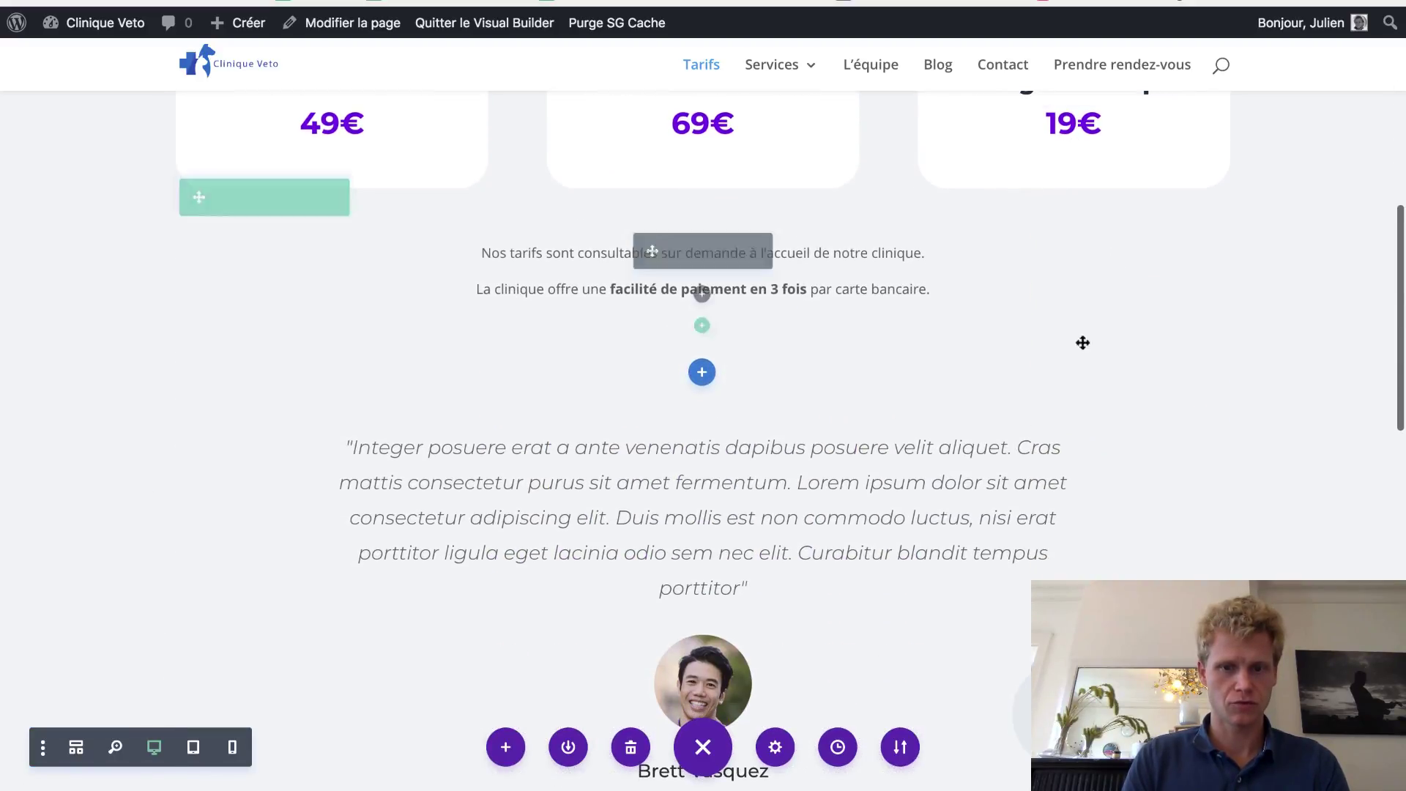
scroll(1163, 488, down, 2)
scroll(1163, 490, down, 1)
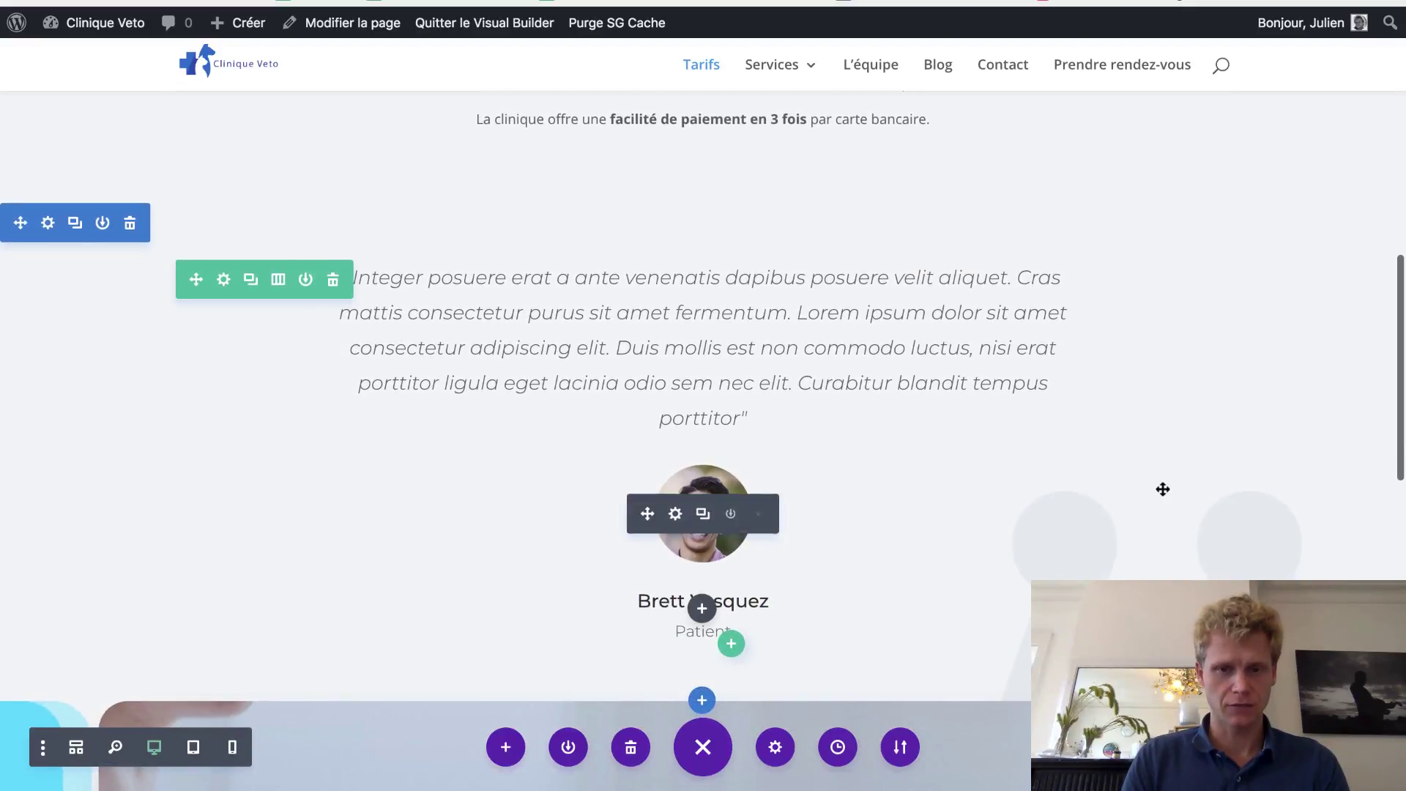
key(ctrl+Right)
scroll(1144, 486, down, 15)
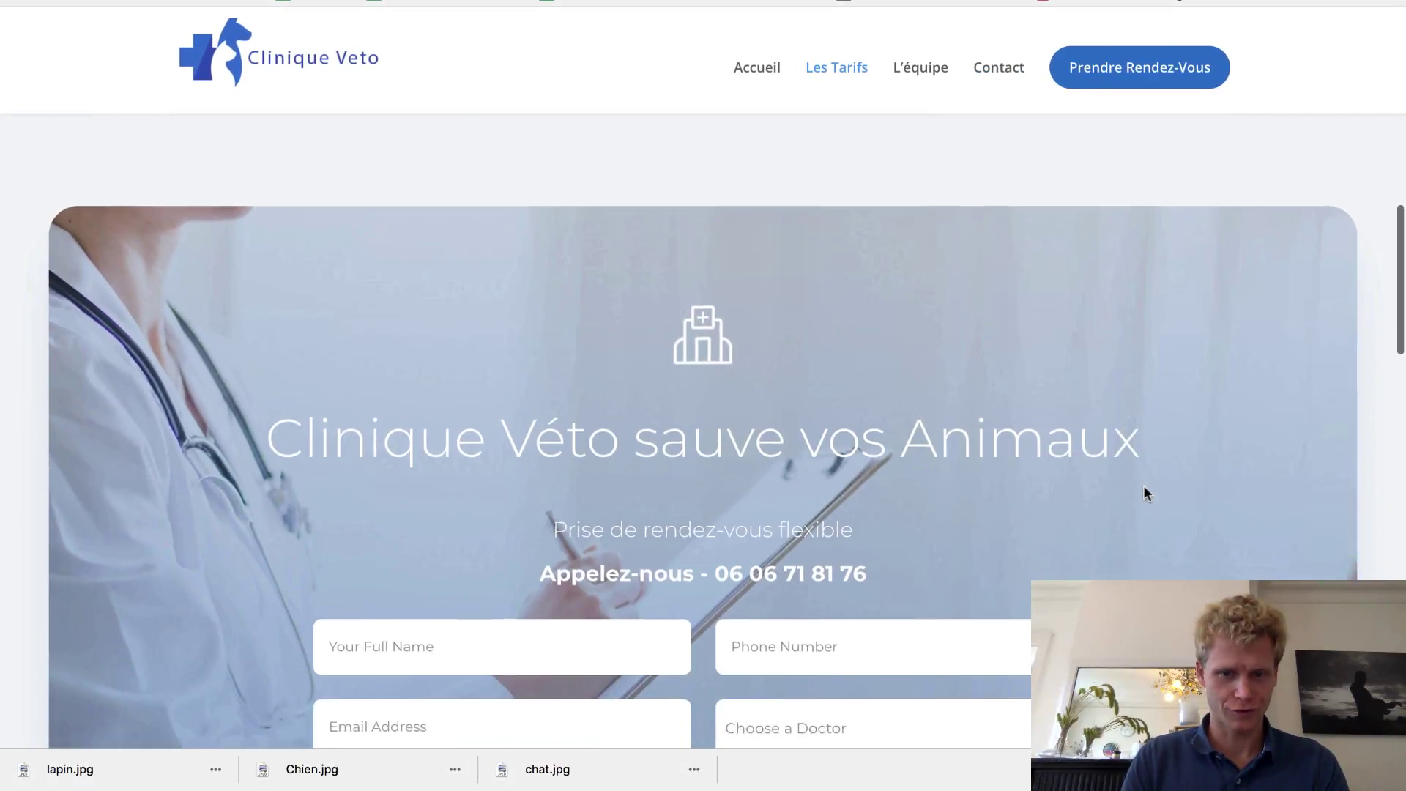
scroll(1141, 494, up, 2)
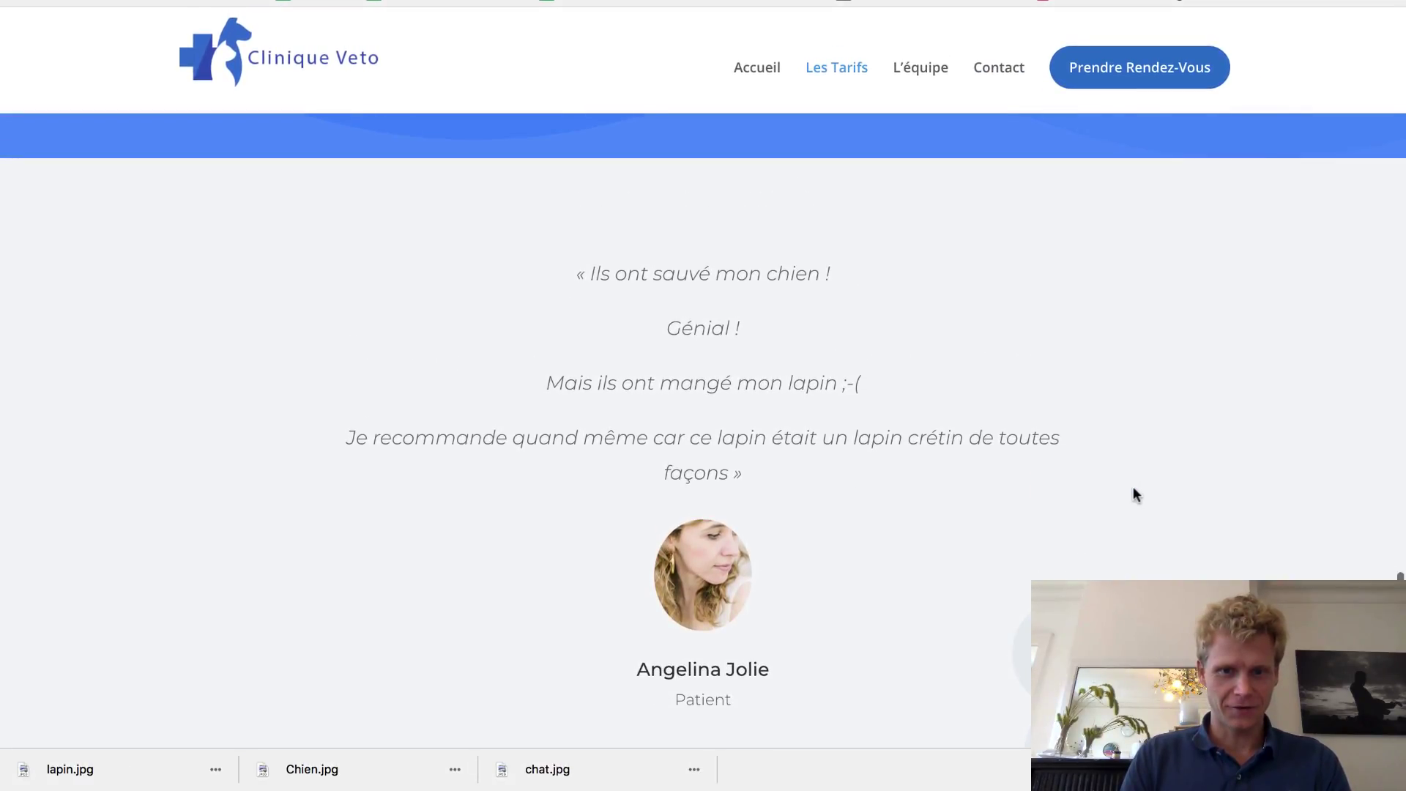
drag(756, 483, 597, 282)
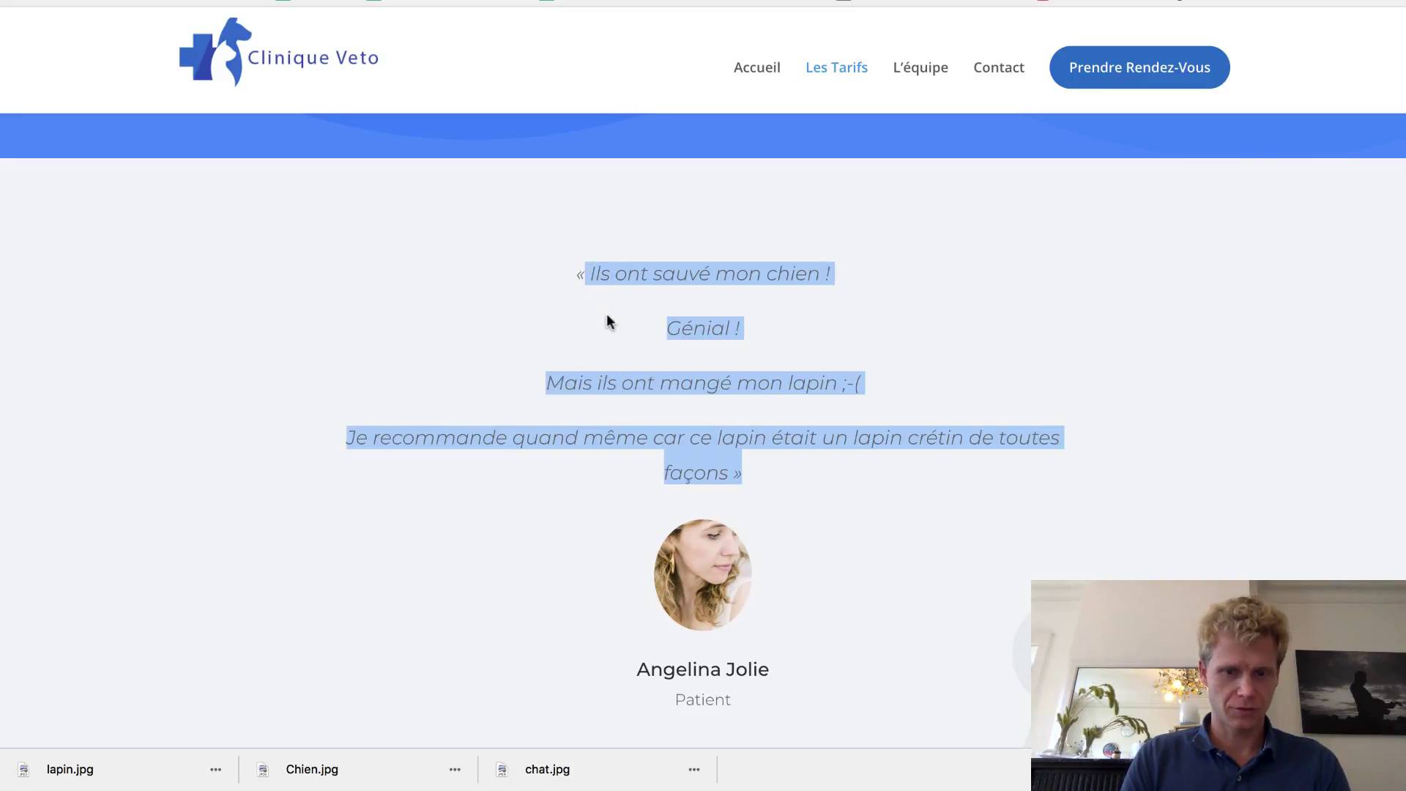
key(ctrl+Left)
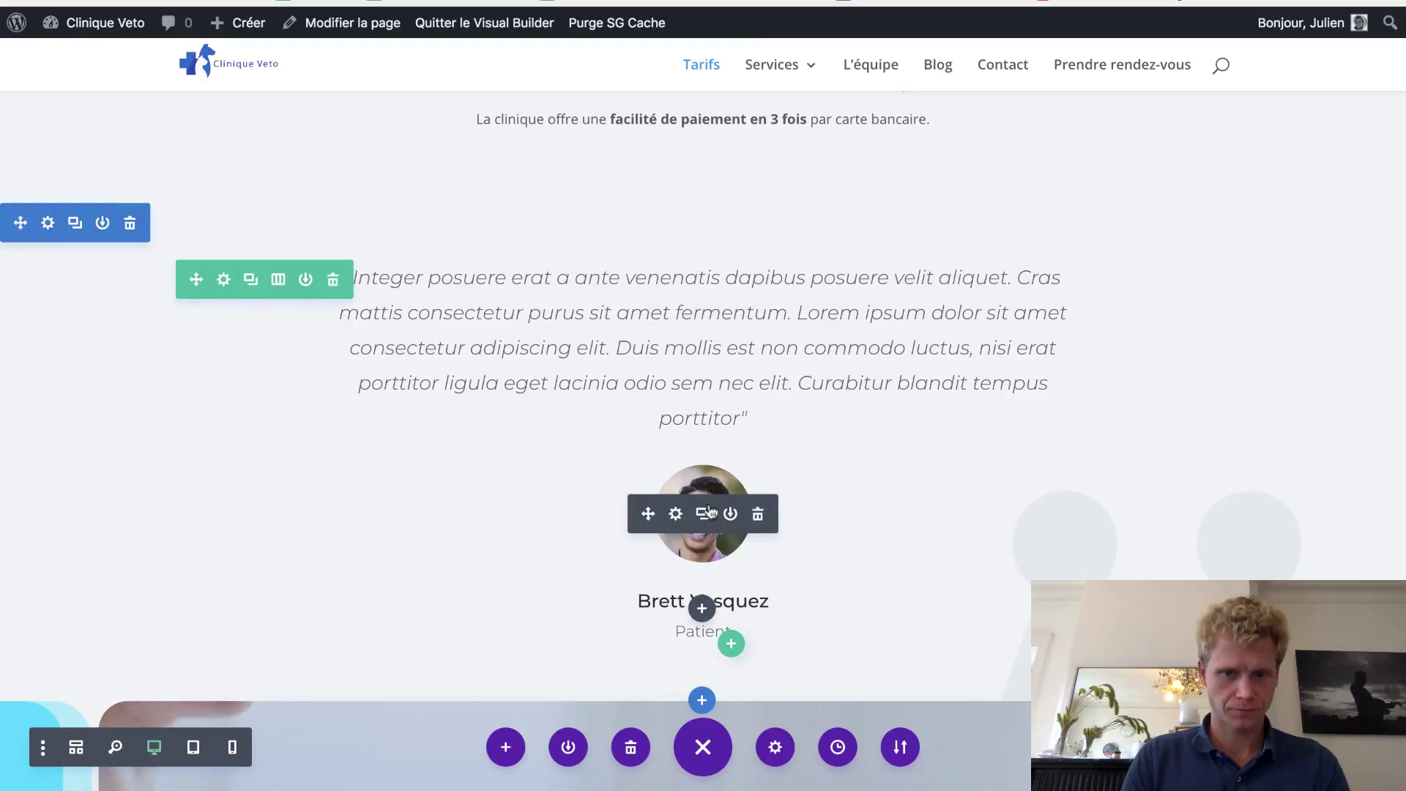
Overwrite the testimonial's Titre field with the new author name.
click(677, 515)
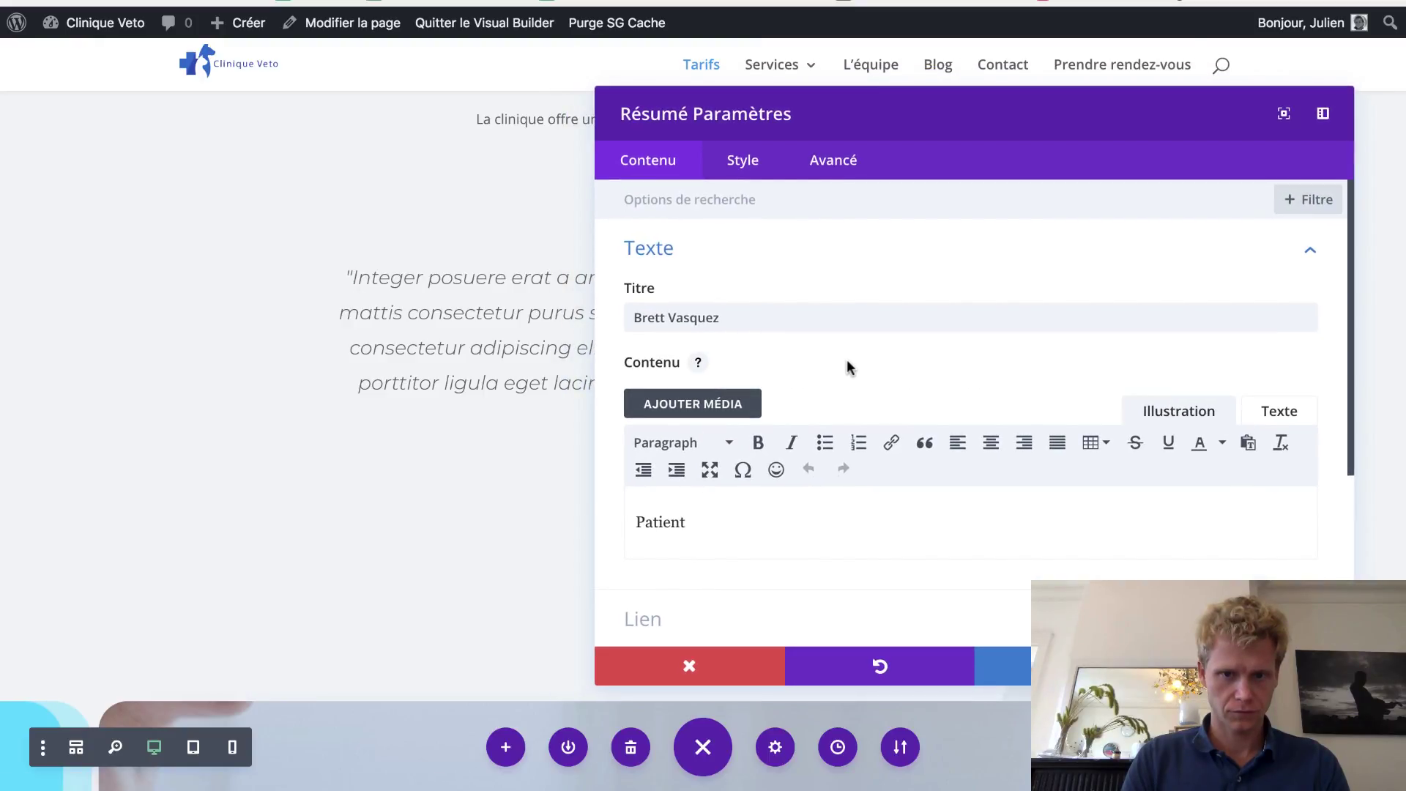
click(366, 282)
text(Angelin)
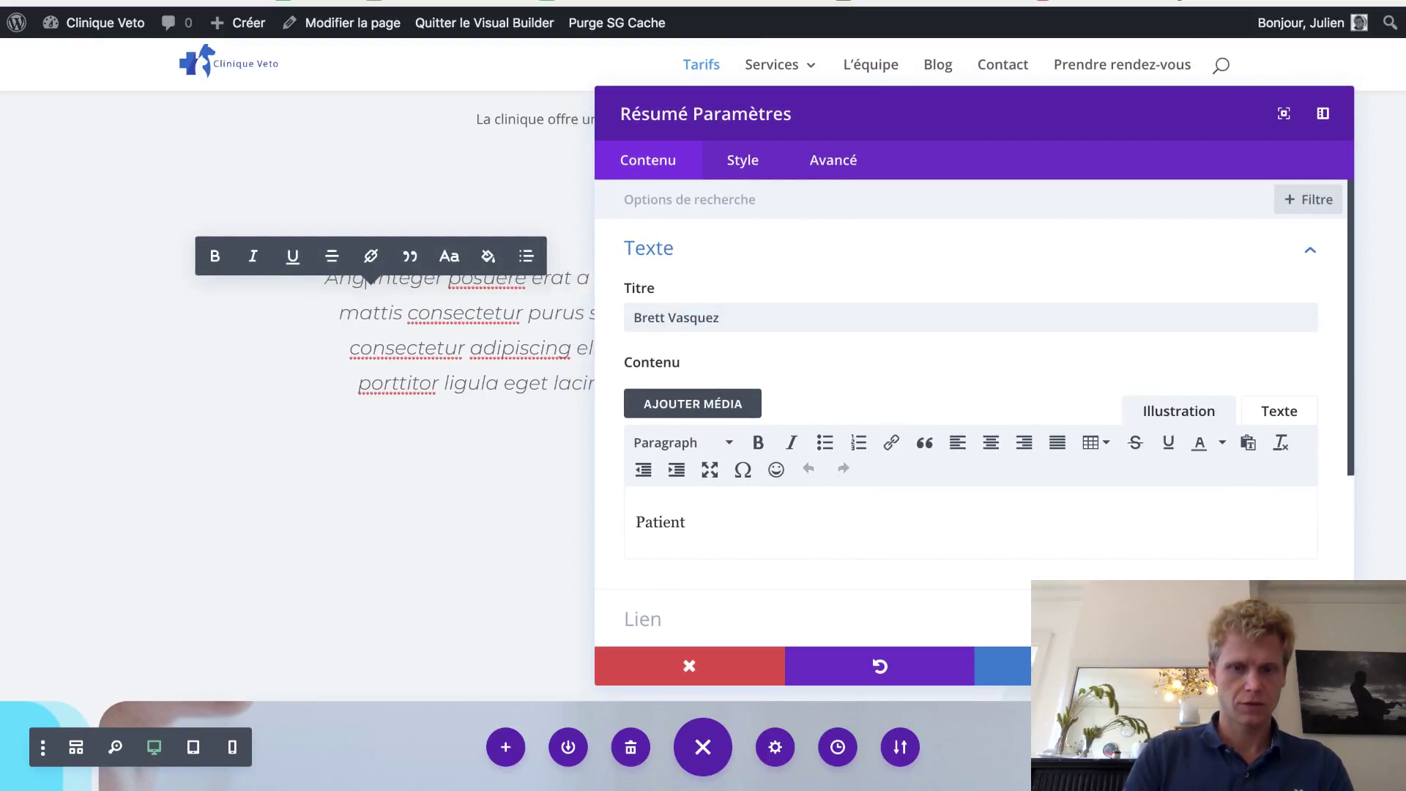
key(BackSpace)
key(BackSpace)
key(BackSpace)
key(BackSpace)
key(BackSpace)
key(BackSpace)
key(BackSpace)
click(687, 308)
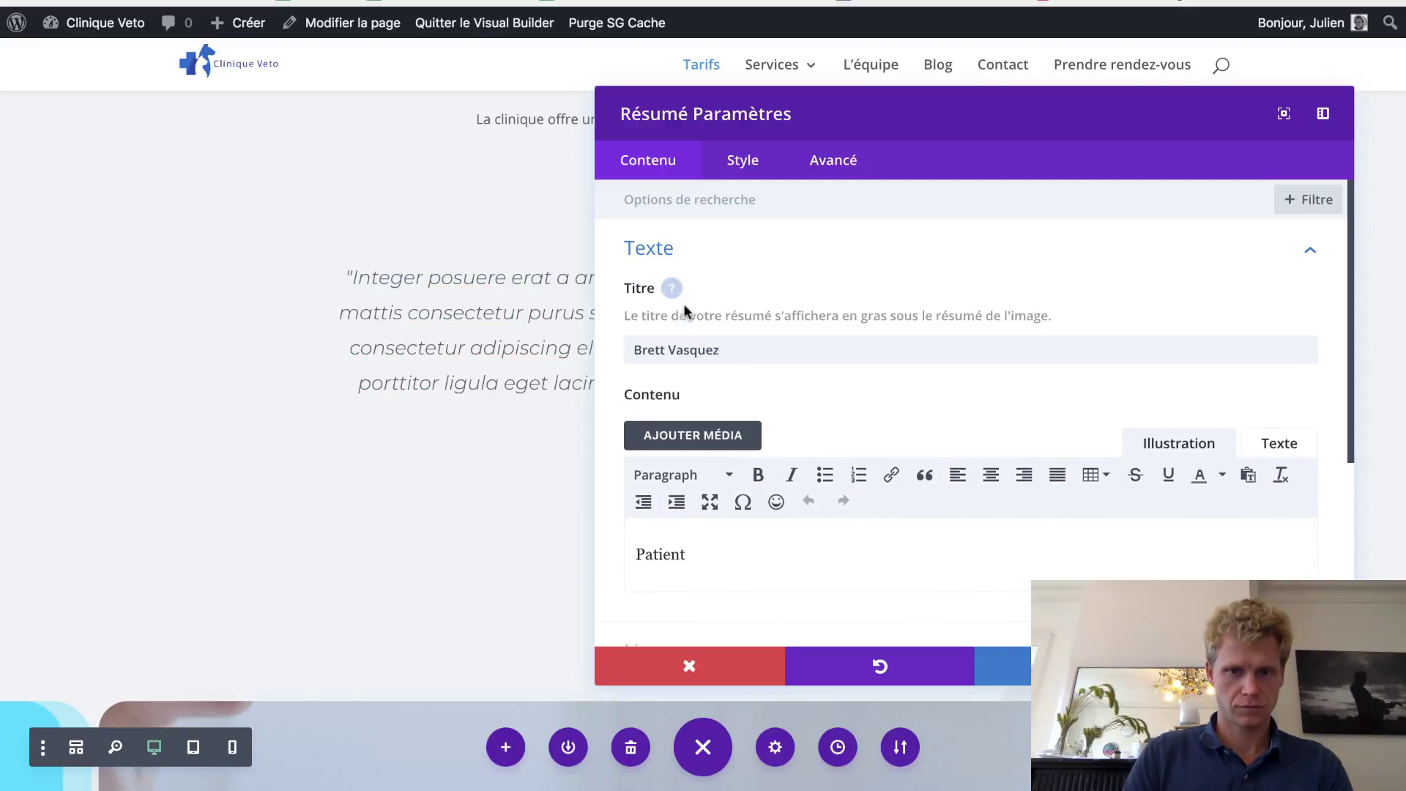
triple_click(688, 346)
text(Angelina Jolie)
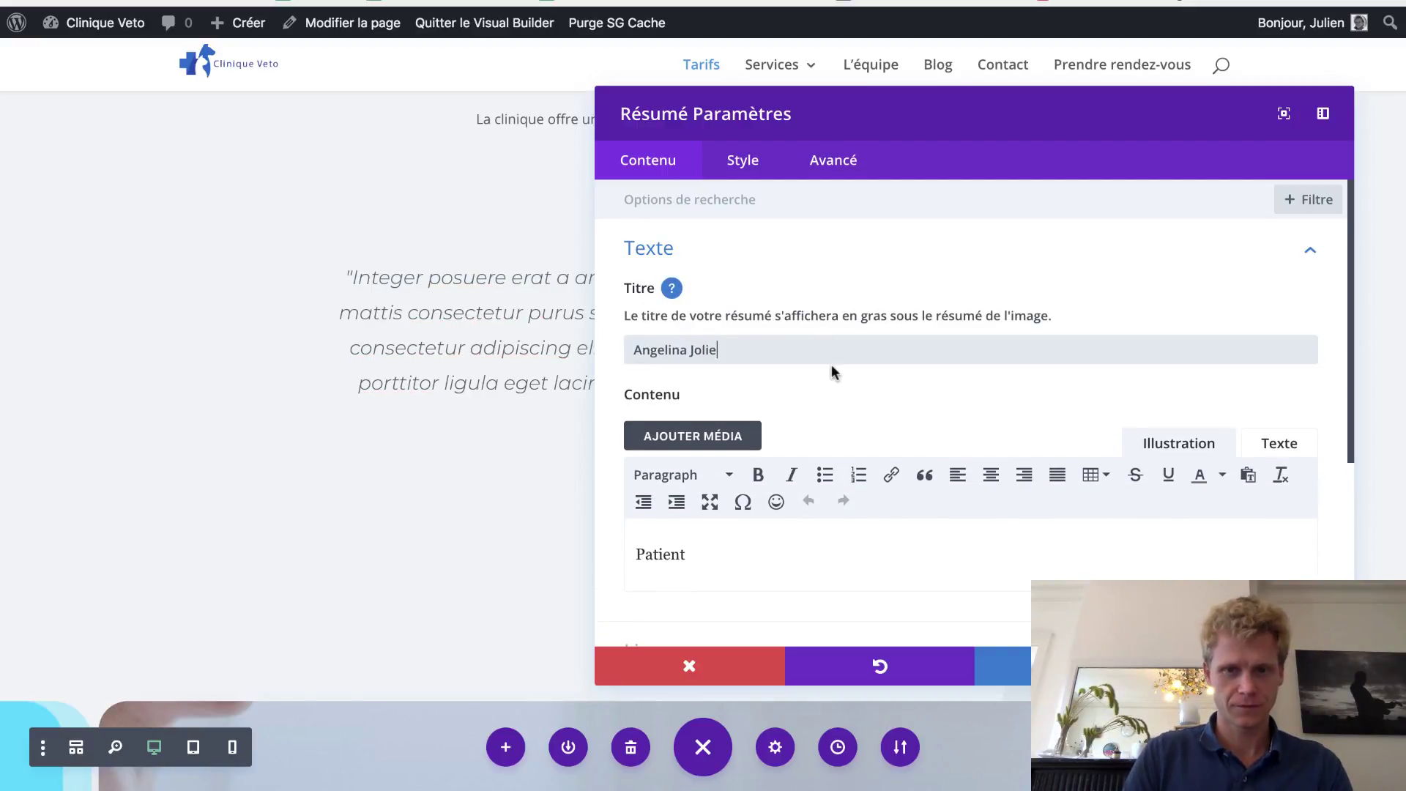
Replace the man's portrait with the blonde woman's photo from the media library and save.
scroll(832, 366, down, 5)
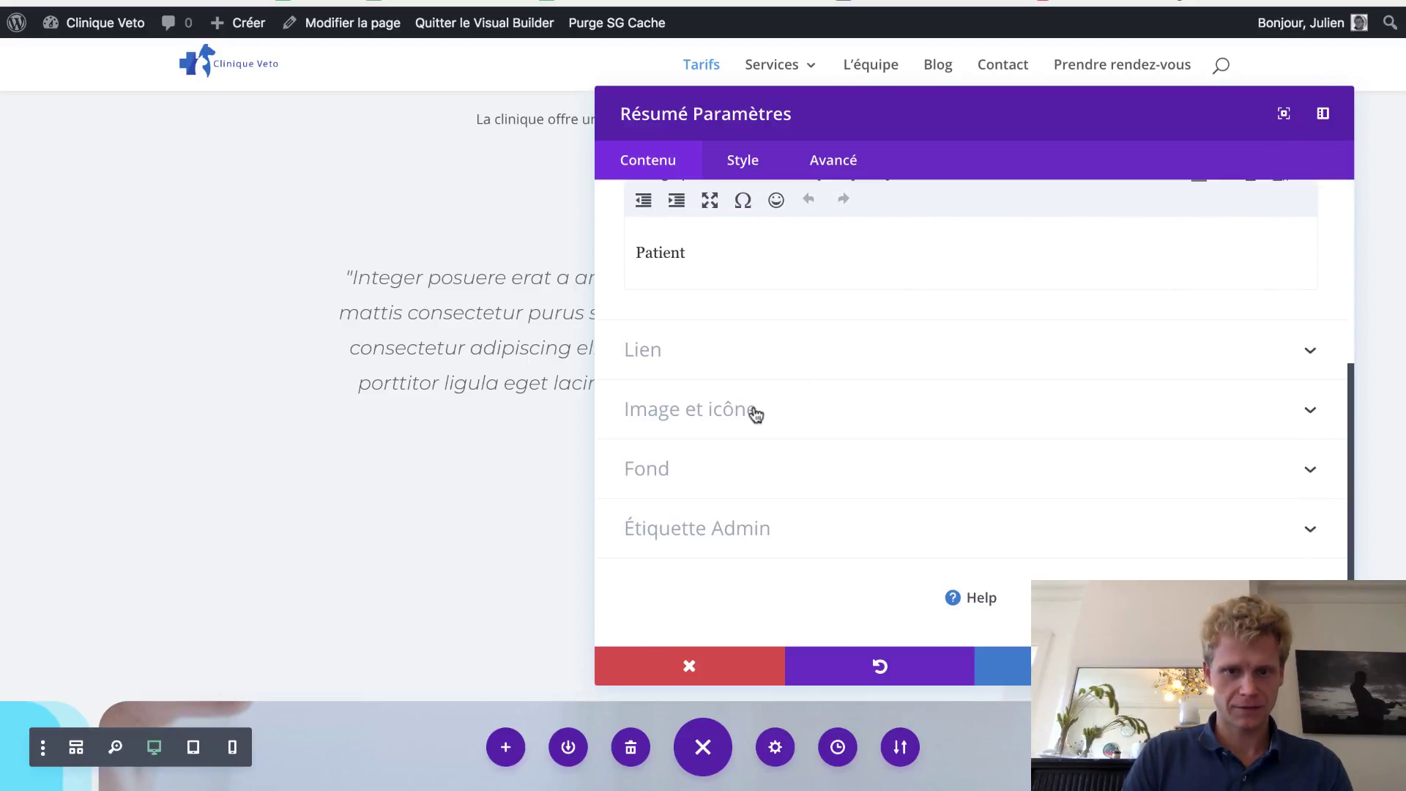
click(756, 415)
click(1028, 412)
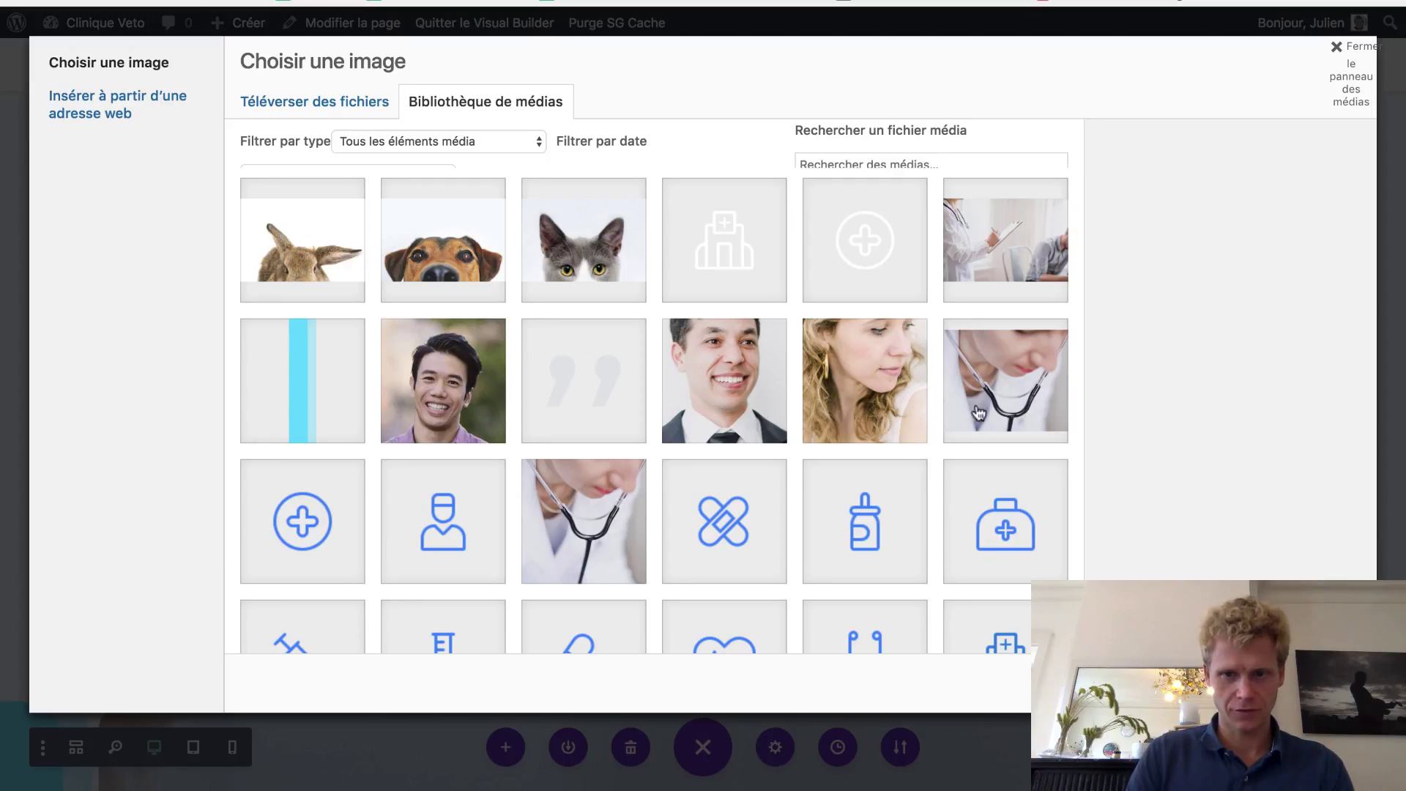
click(913, 411)
click(1319, 683)
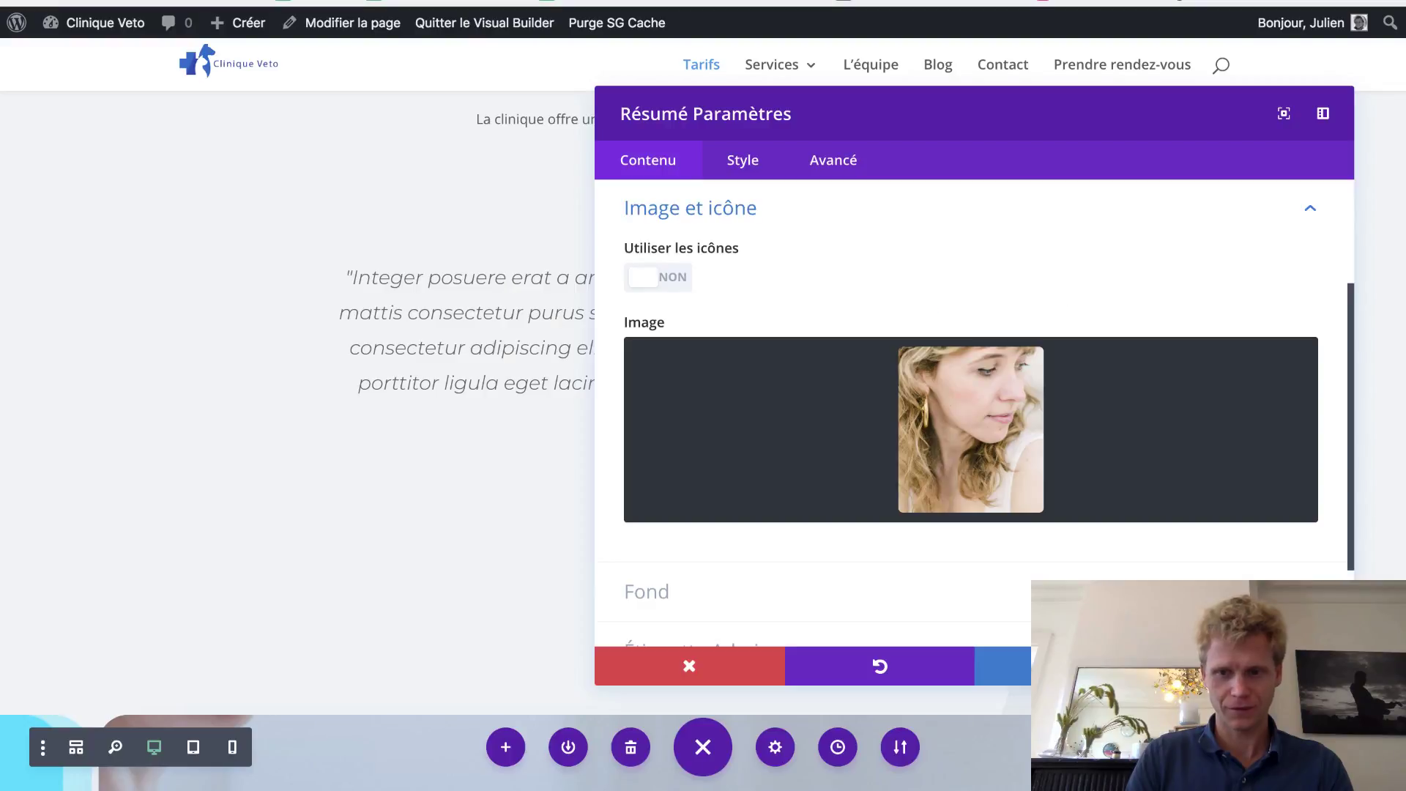
click(1259, 666)
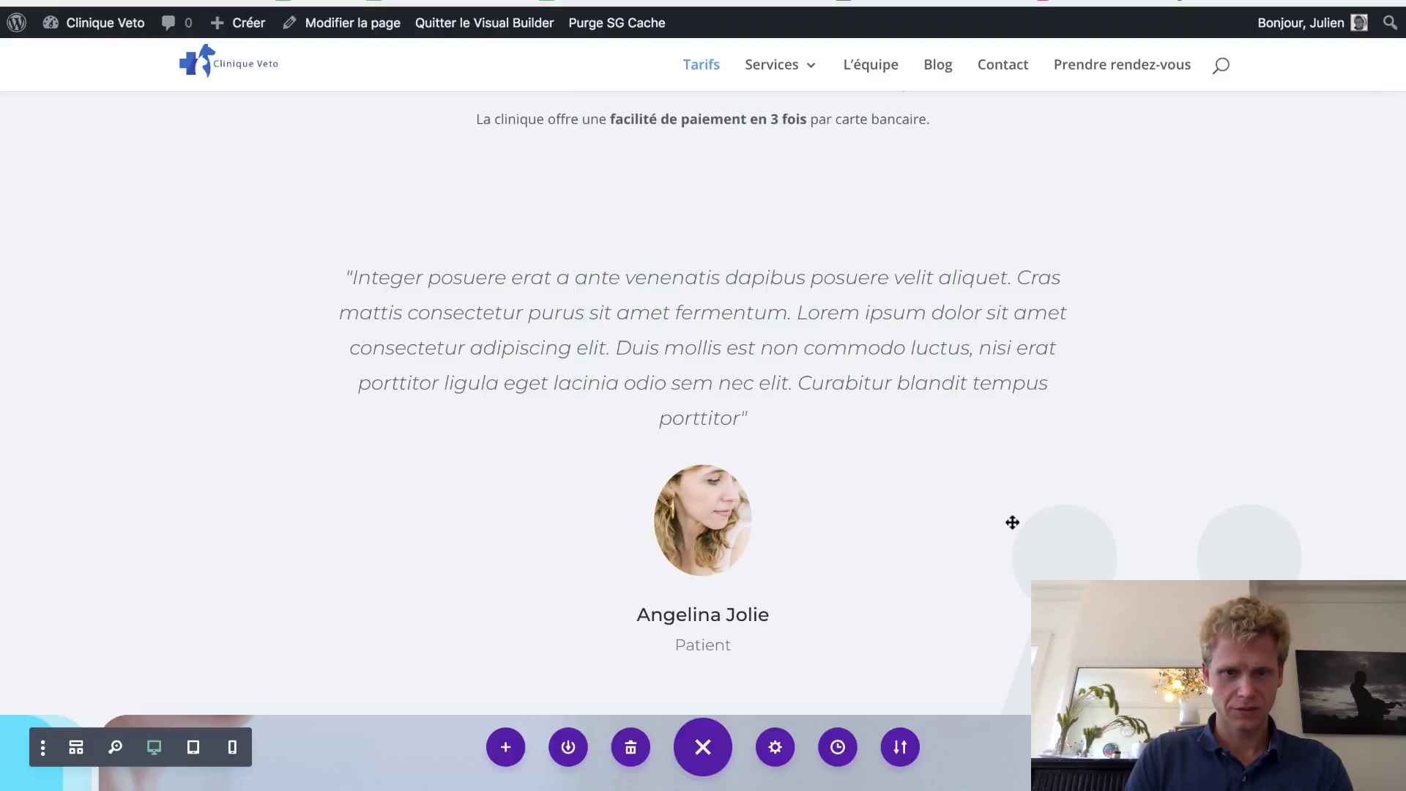
click(675, 309)
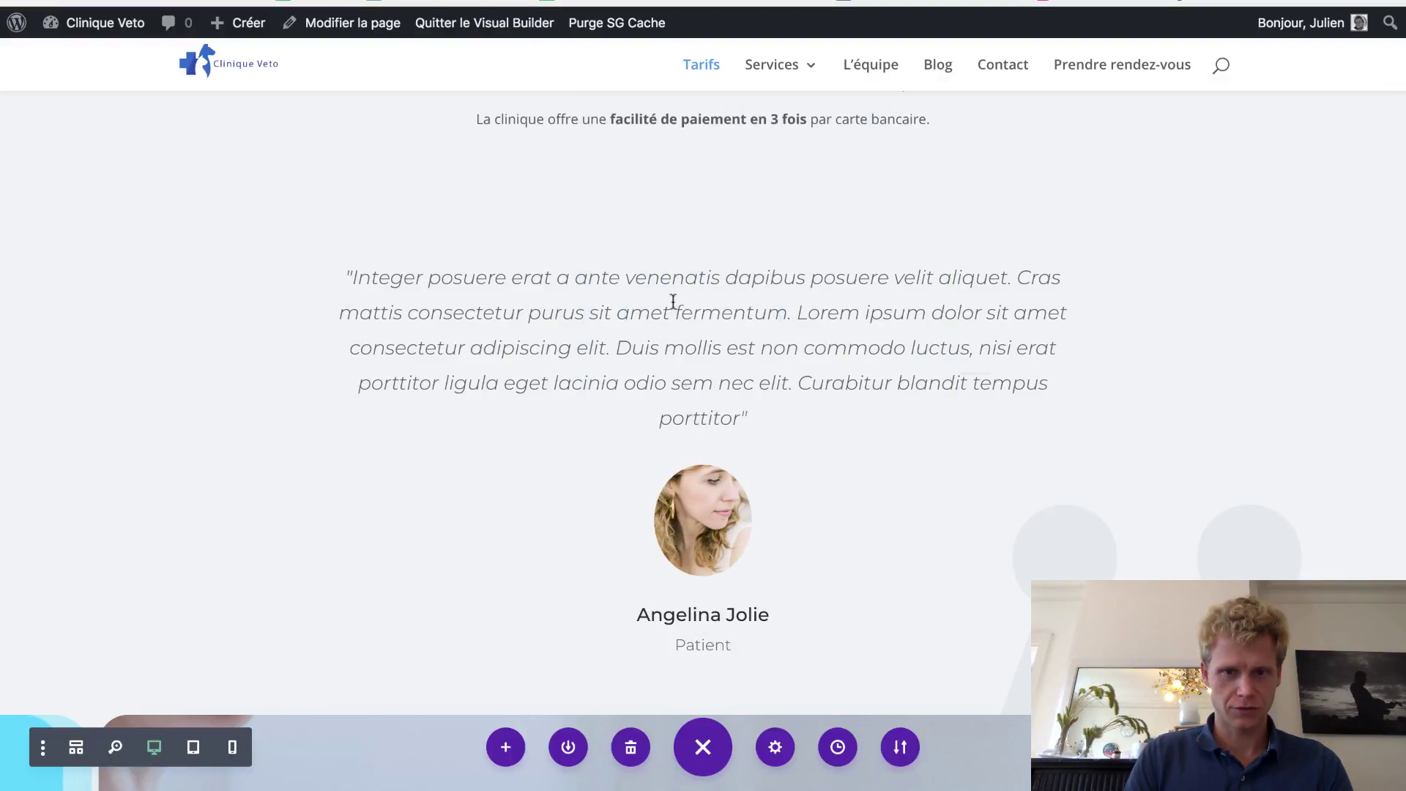
Paste the four-line saved-dog review over the old quote and prefix it with «.
drag(841, 508, 556, 397)
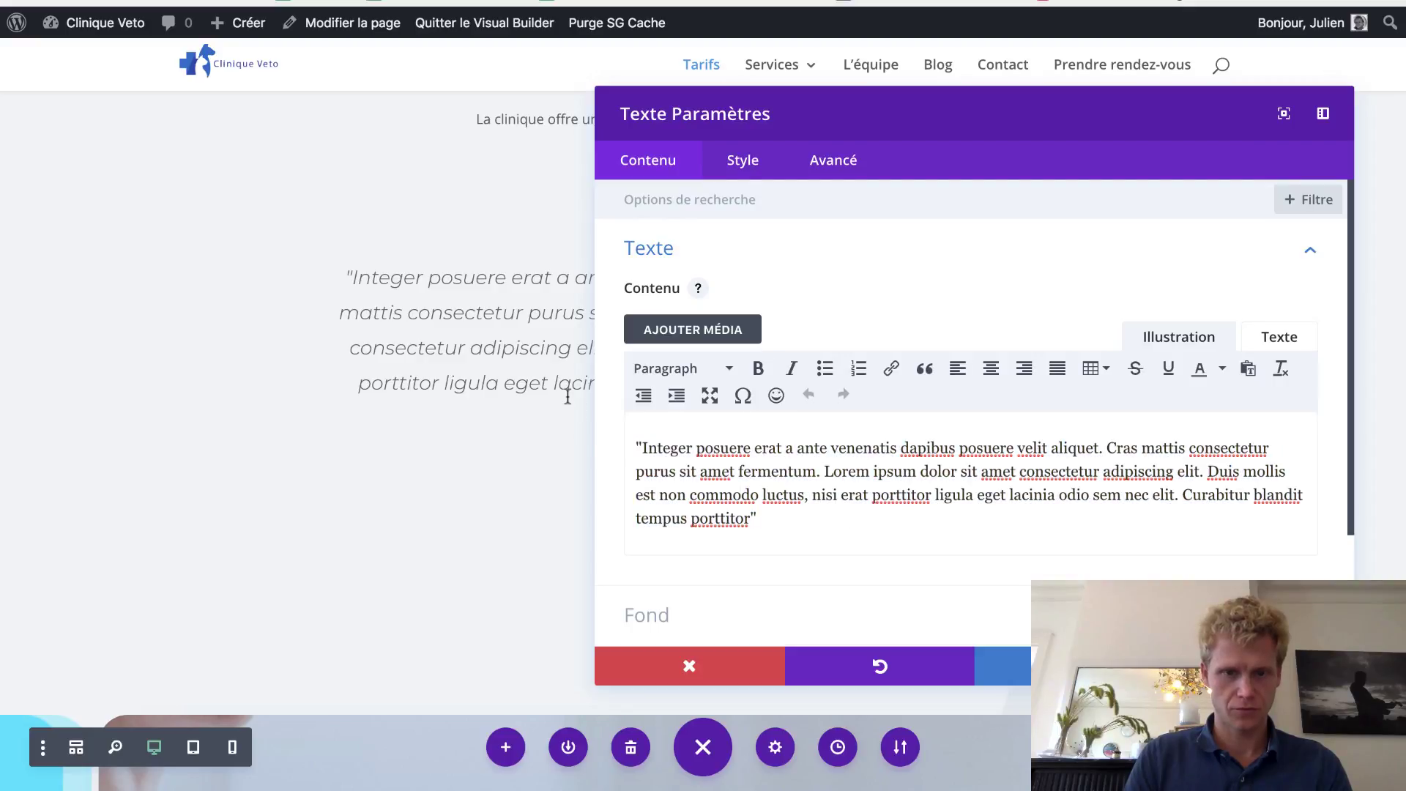
text(Ils ont sauvé mon chien ! Génial ! Mais ils ont mangé mon lapin ;-( Je recommande quand même car ce lapin était un lapin crétin de toutes façons »)
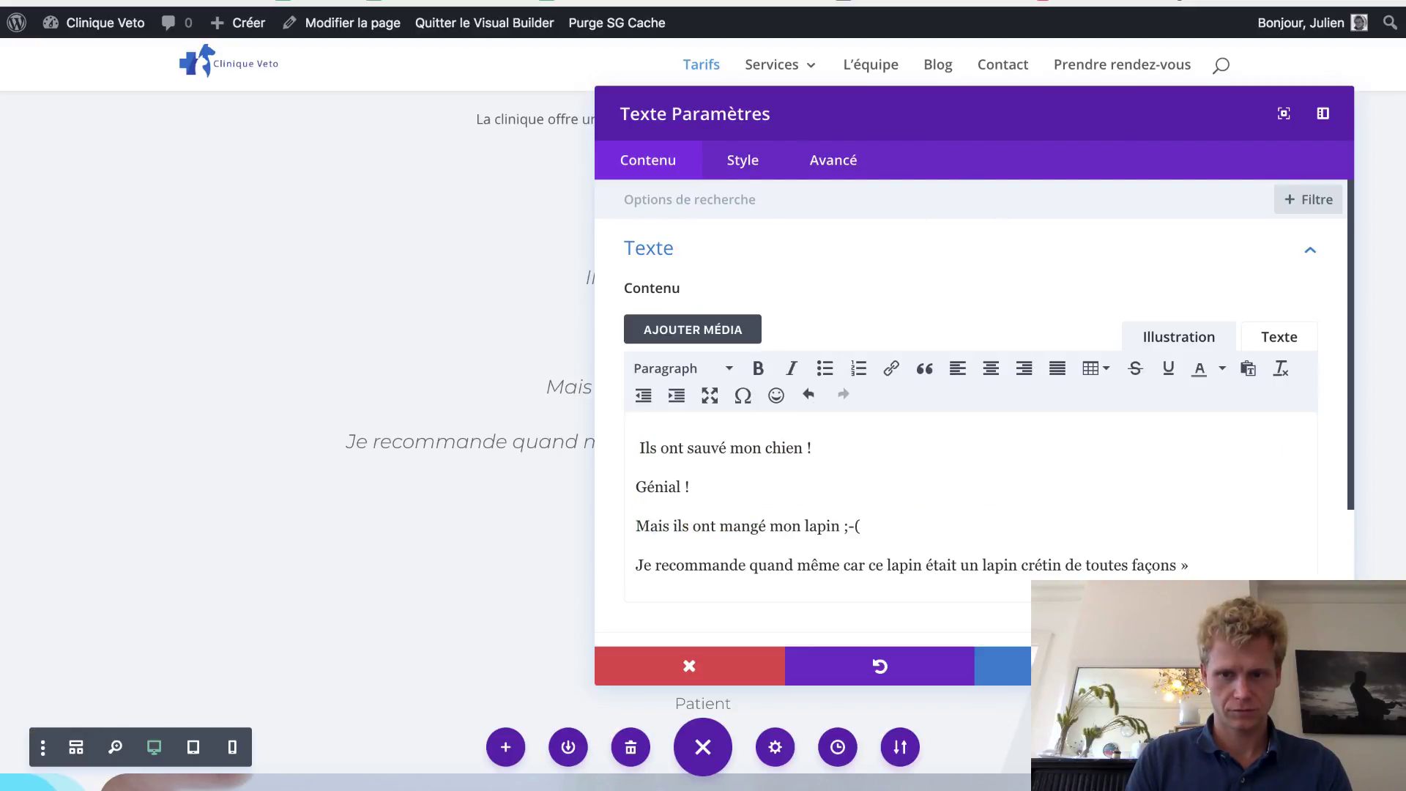
click(1260, 666)
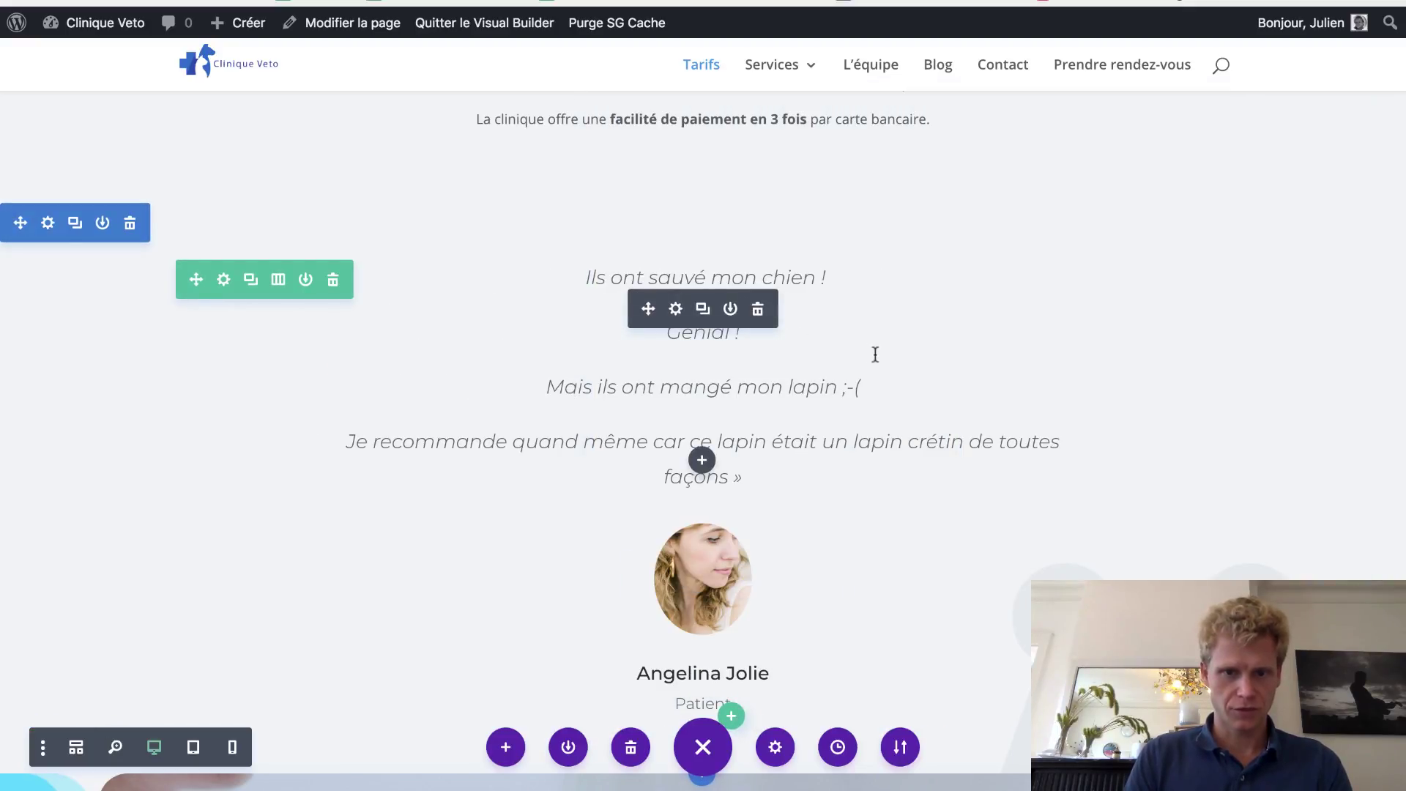
click(582, 286)
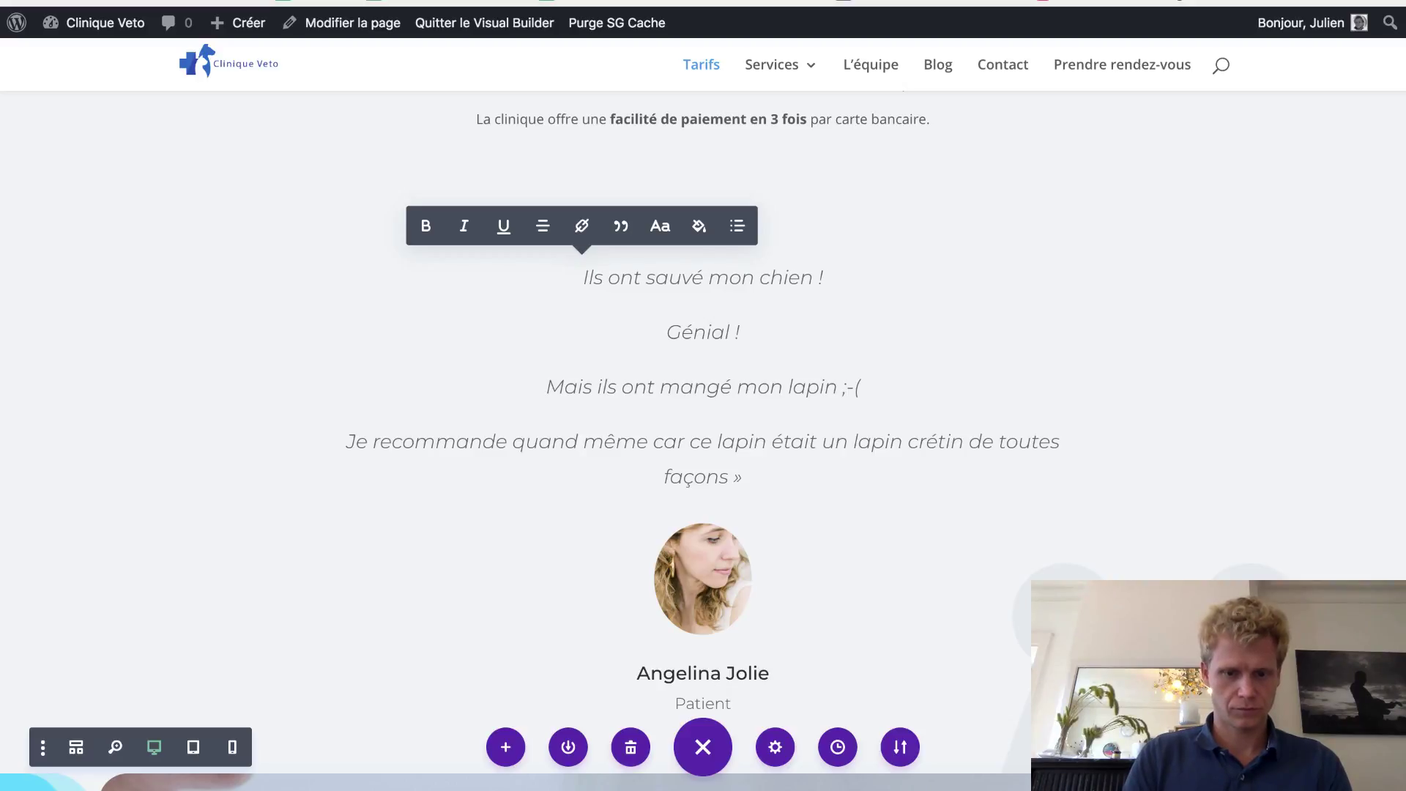
key(ctrl+Right)
click(576, 271)
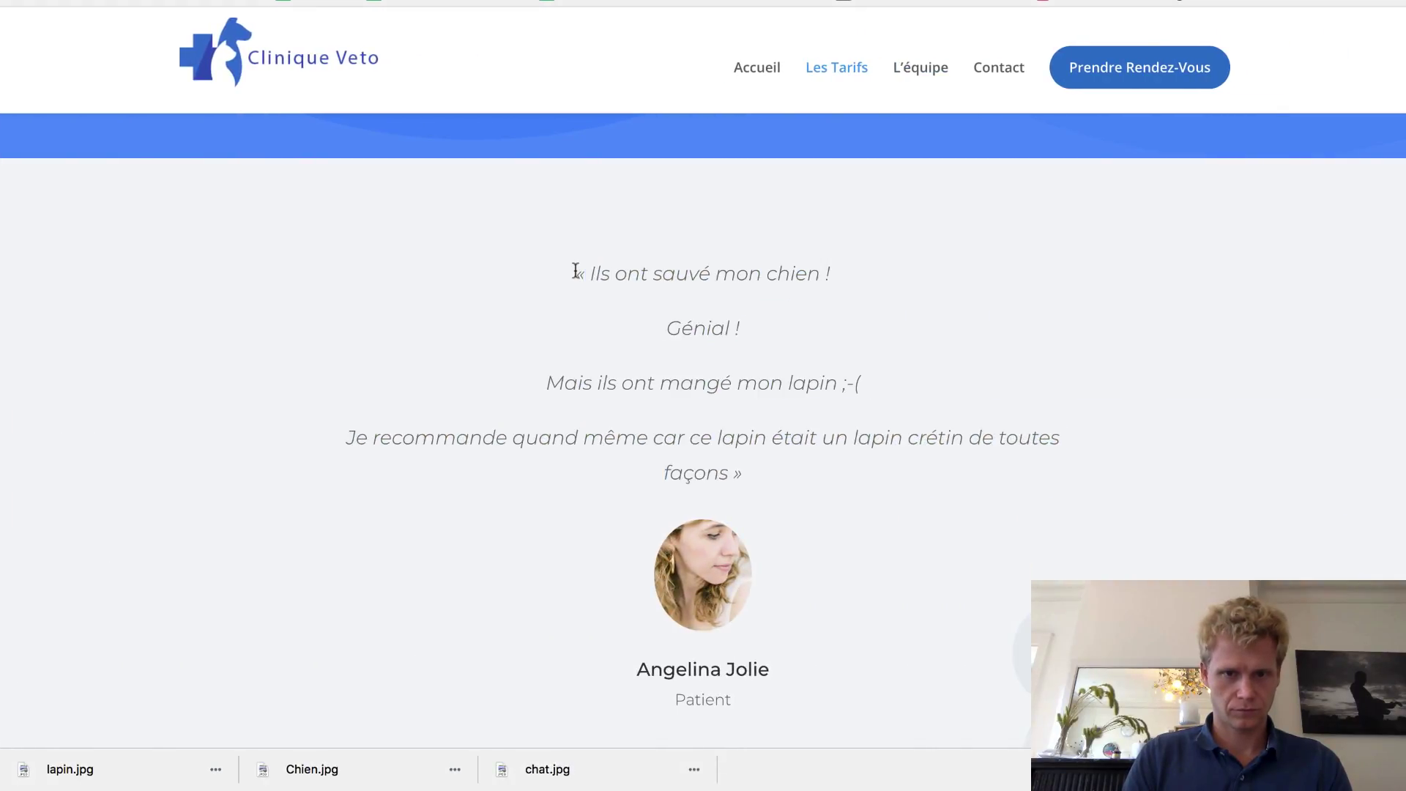
key(ctrl+Left)
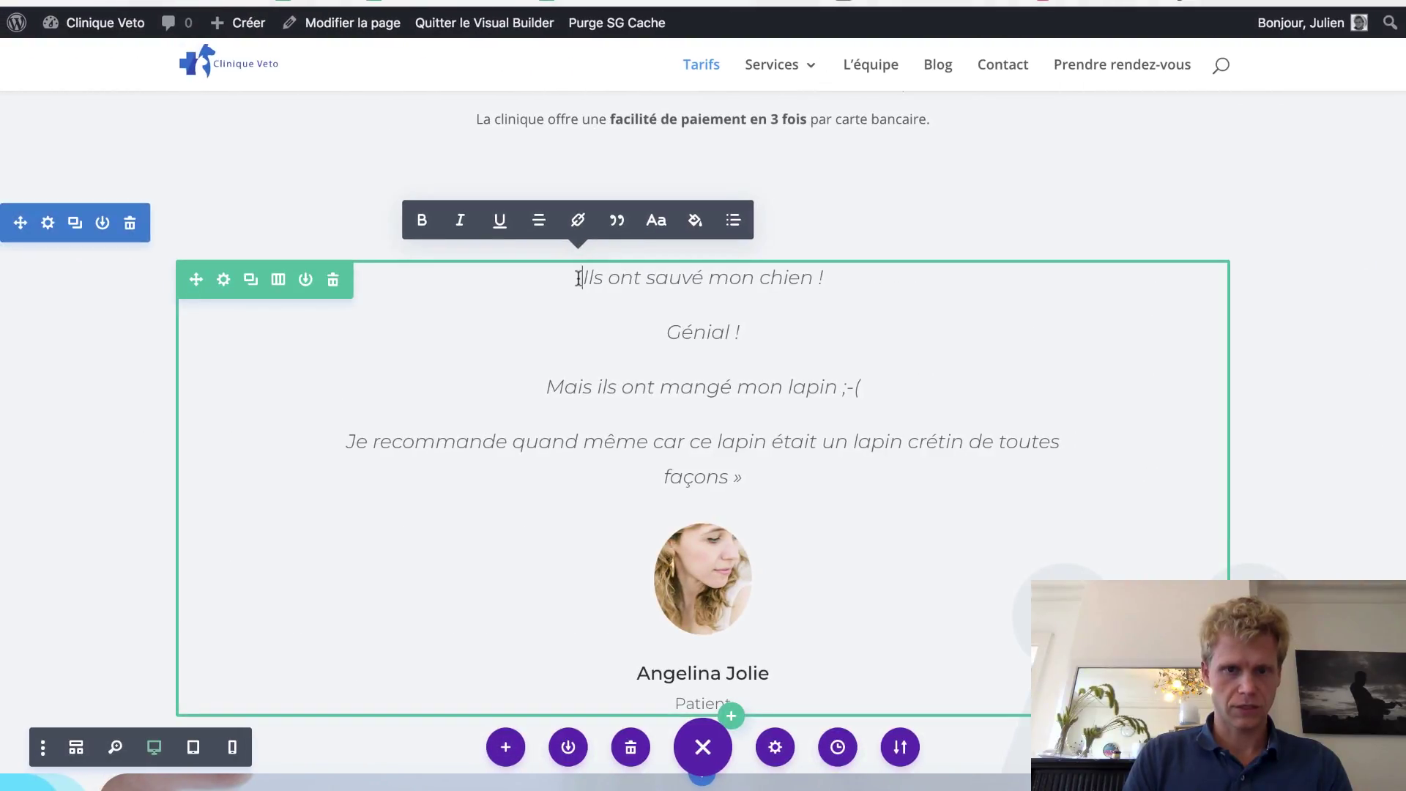
text(«)
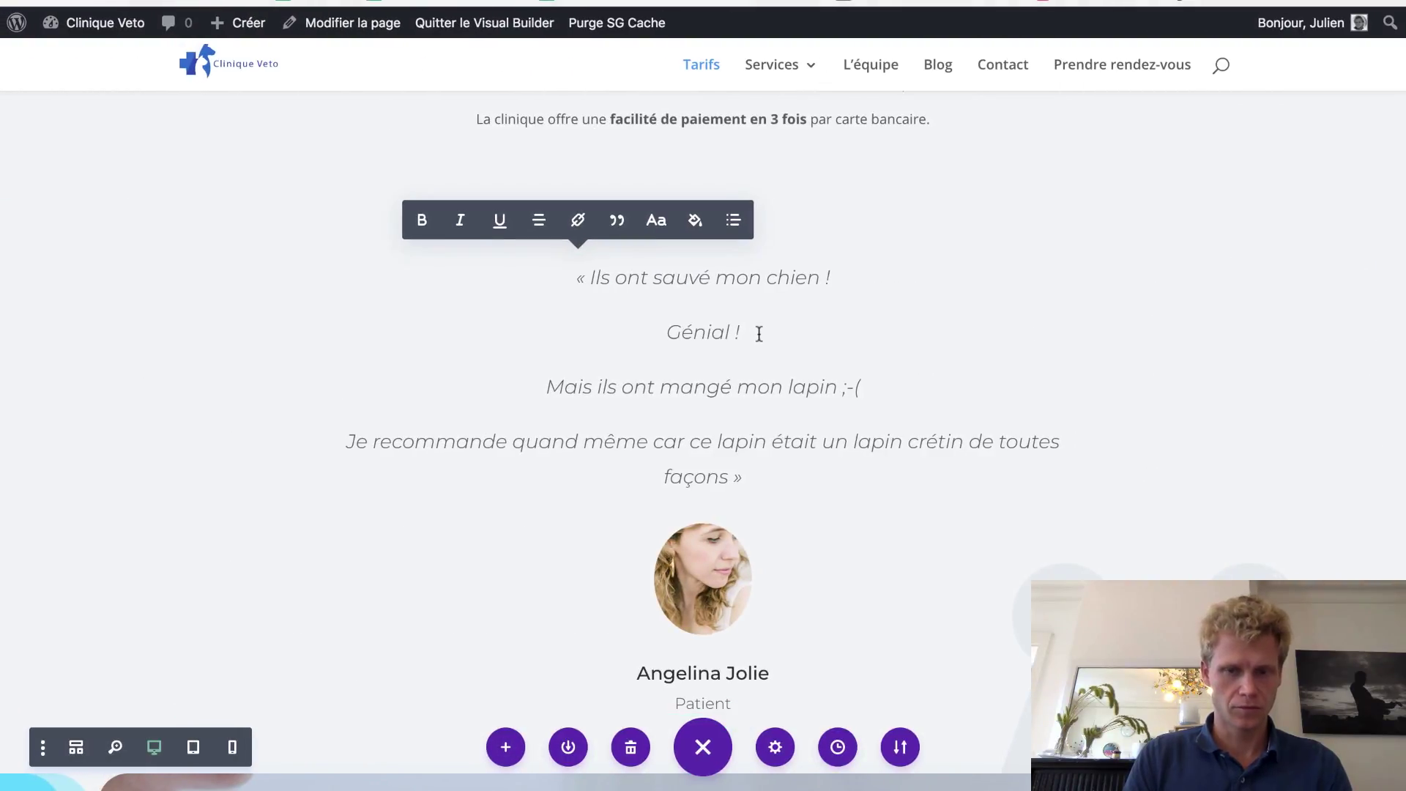
Drag the testimonial section down toward the appointment-request section.
scroll(759, 334, down, 6)
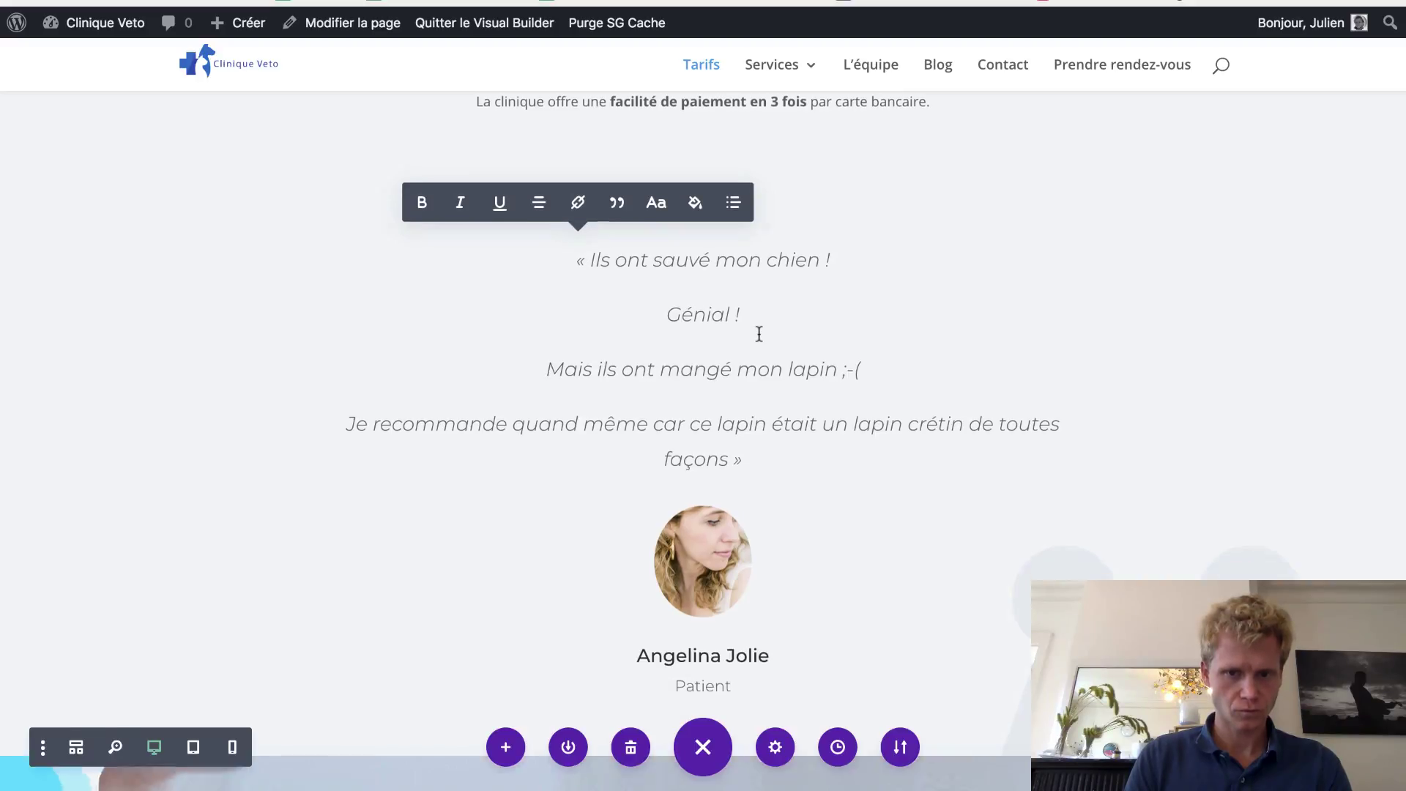
scroll(759, 334, up, 11)
scroll(759, 334, up, 7)
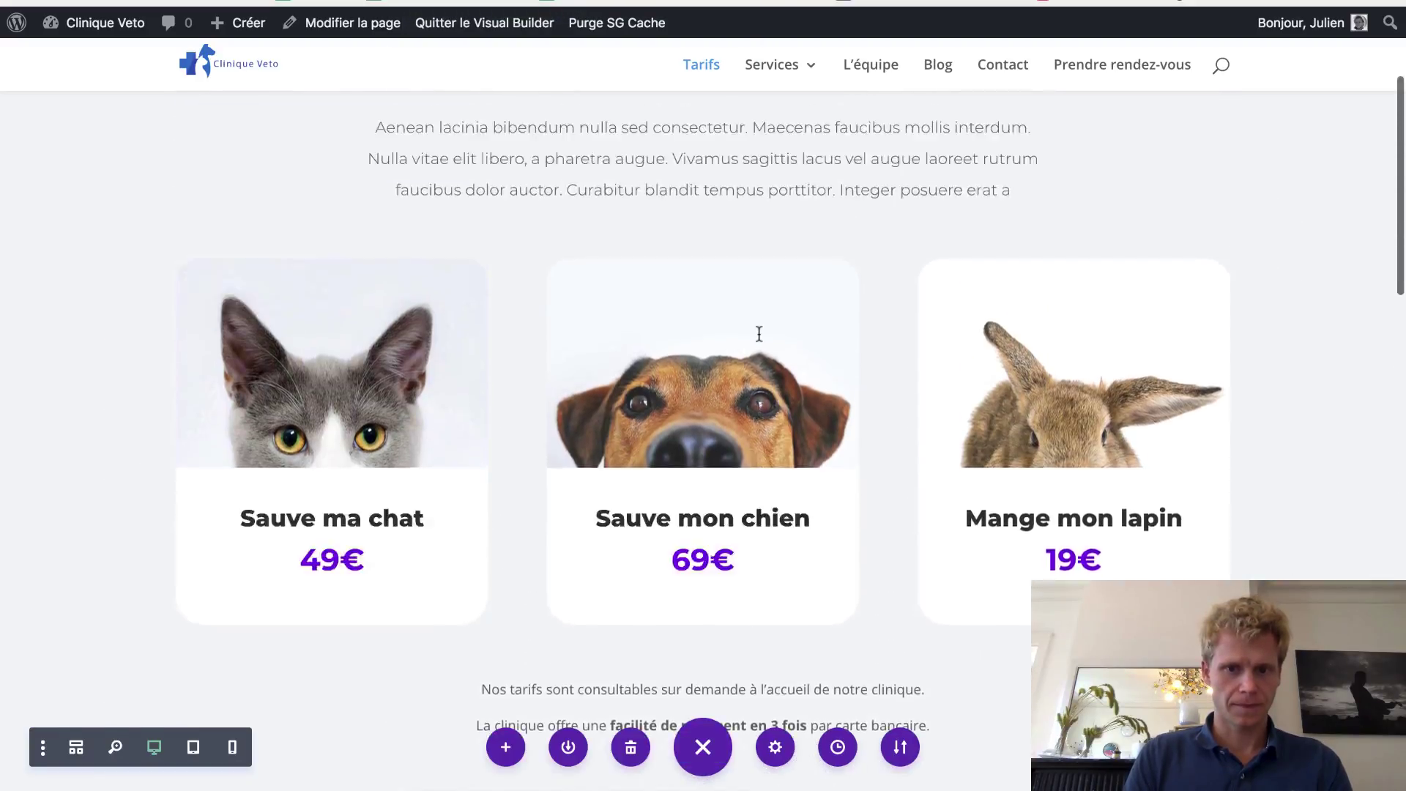
scroll(758, 334, down, 11)
scroll(758, 334, down, 2)
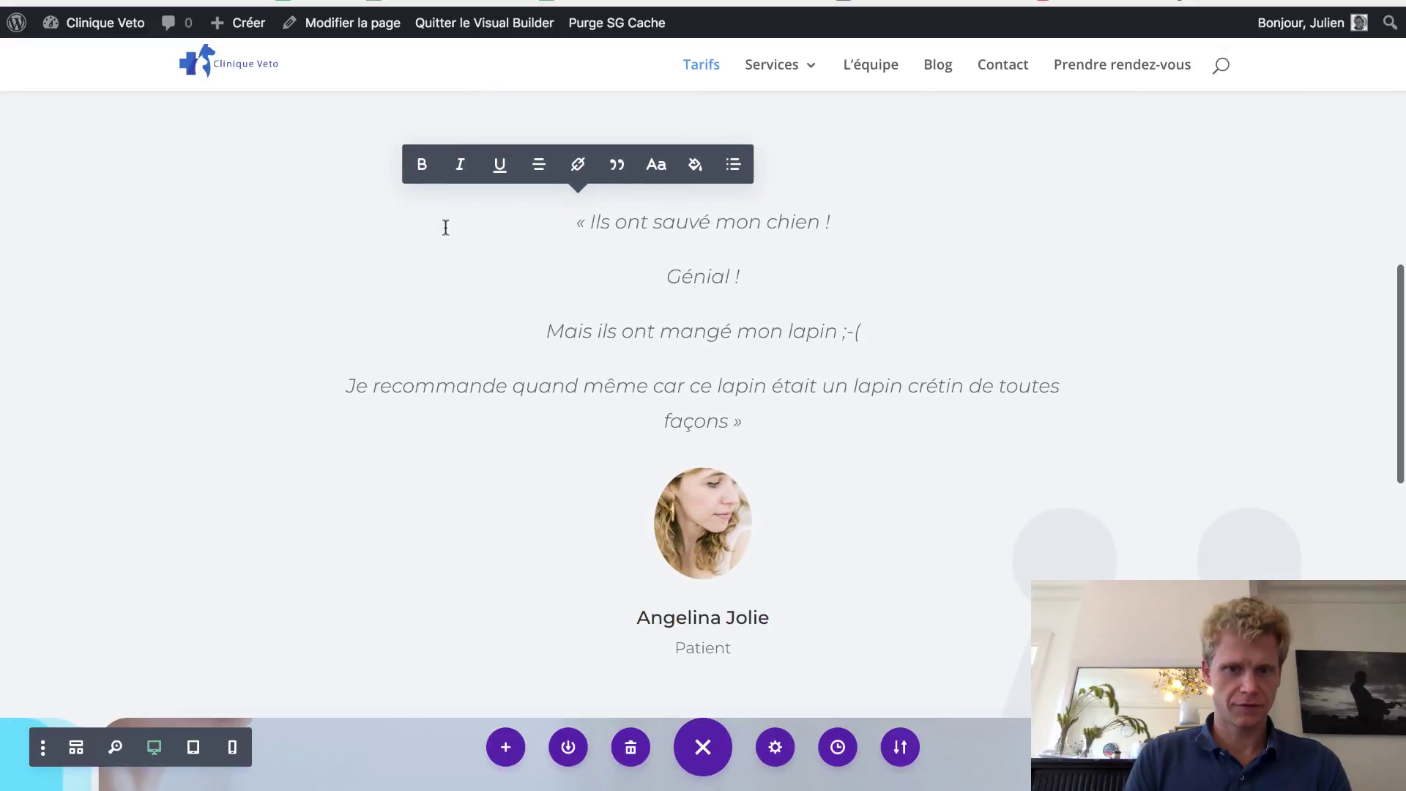
scroll(164, 137, up, 2)
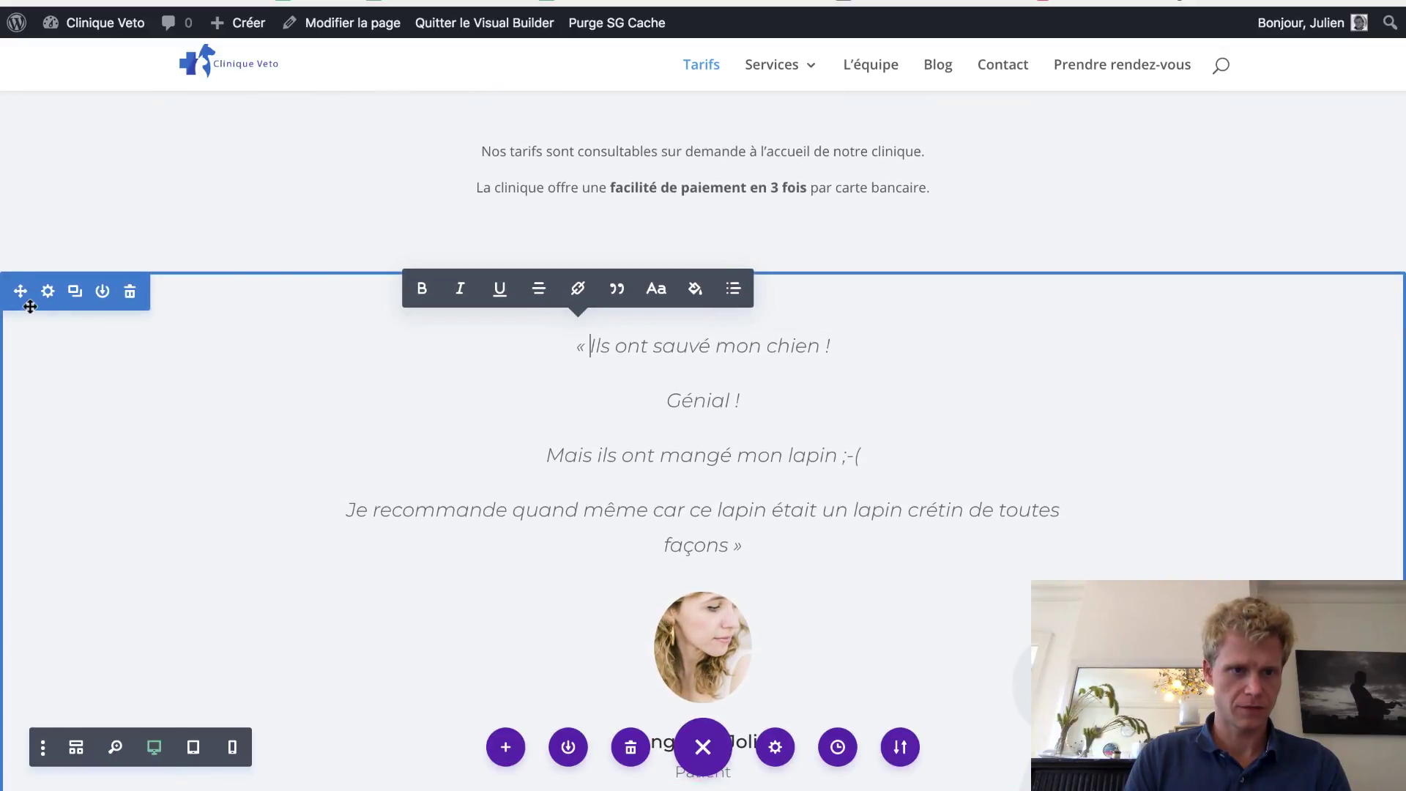
drag(30, 306, 257, 669)
scroll(279, 560, down, 10)
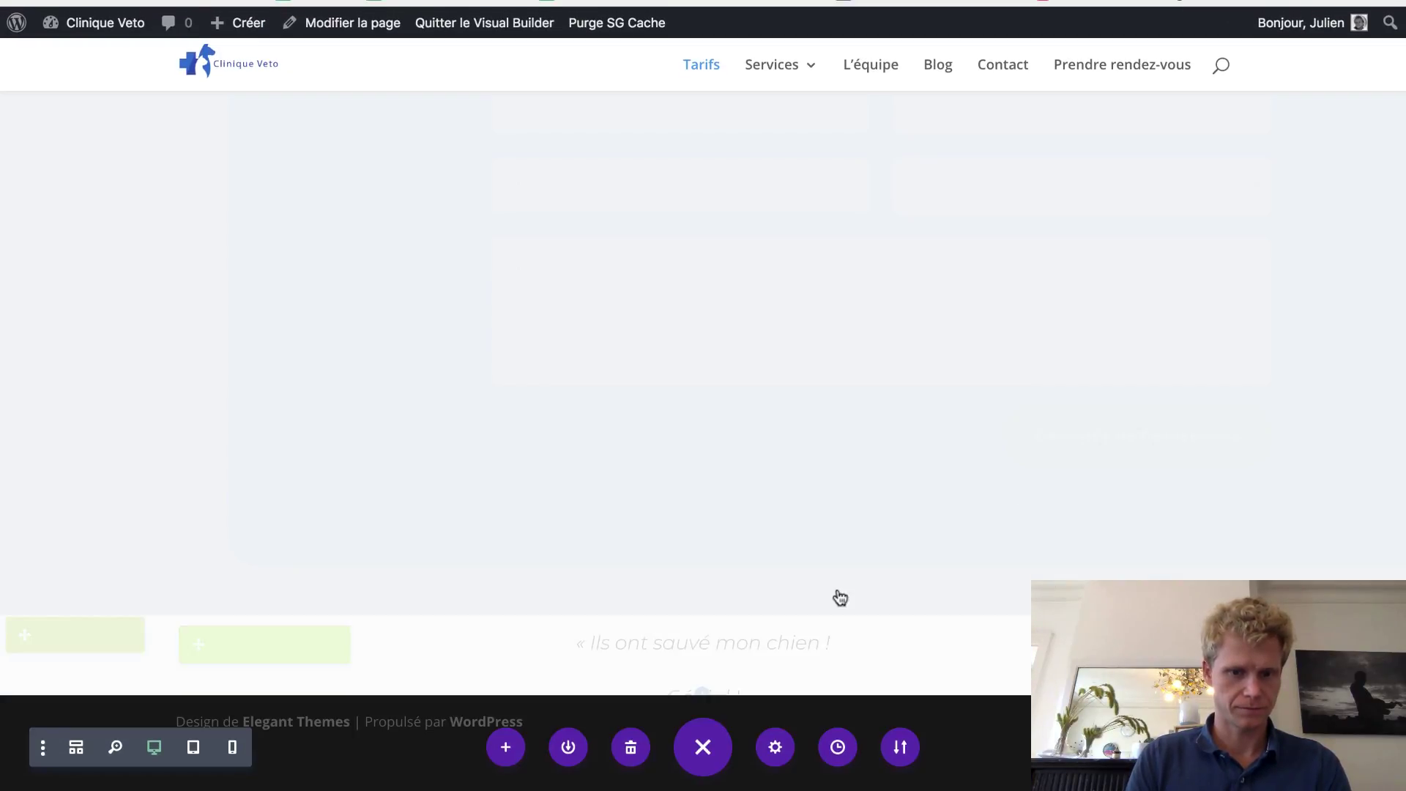
Compare the live site with the builder to confirm the testimonial now sits above the footer.
key(ctrl+Right)
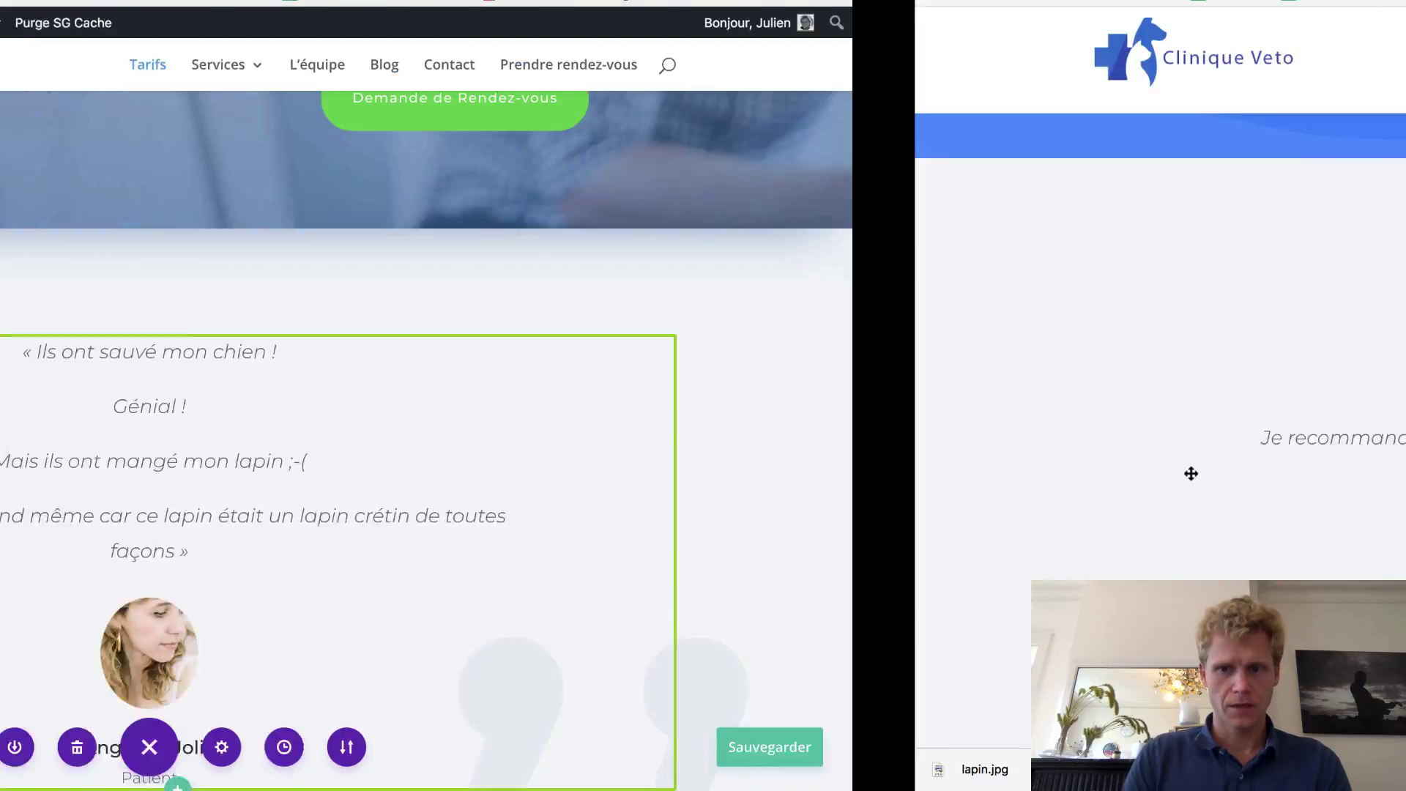
scroll(1045, 557, down, 2)
scroll(1045, 557, up, 10)
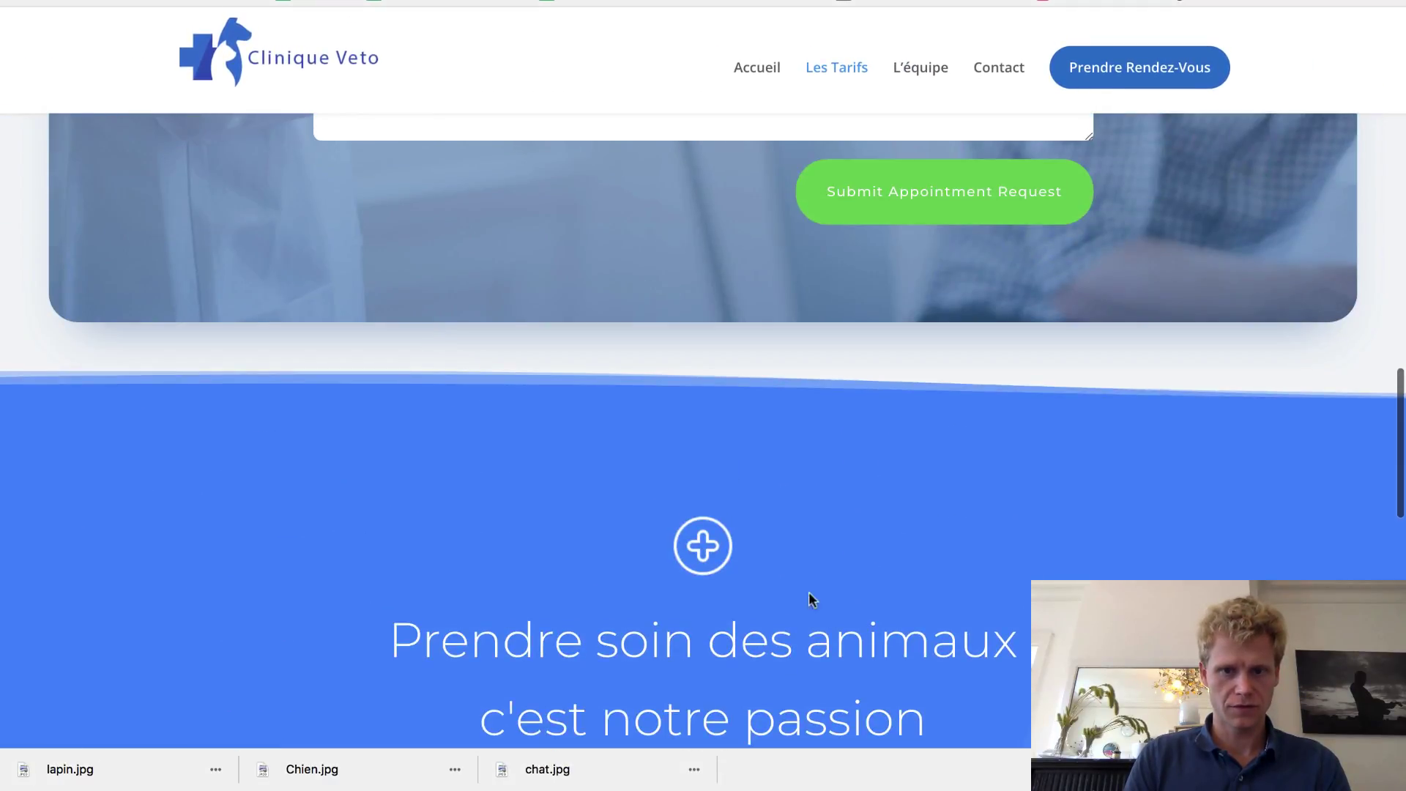
scroll(784, 563, up, 15)
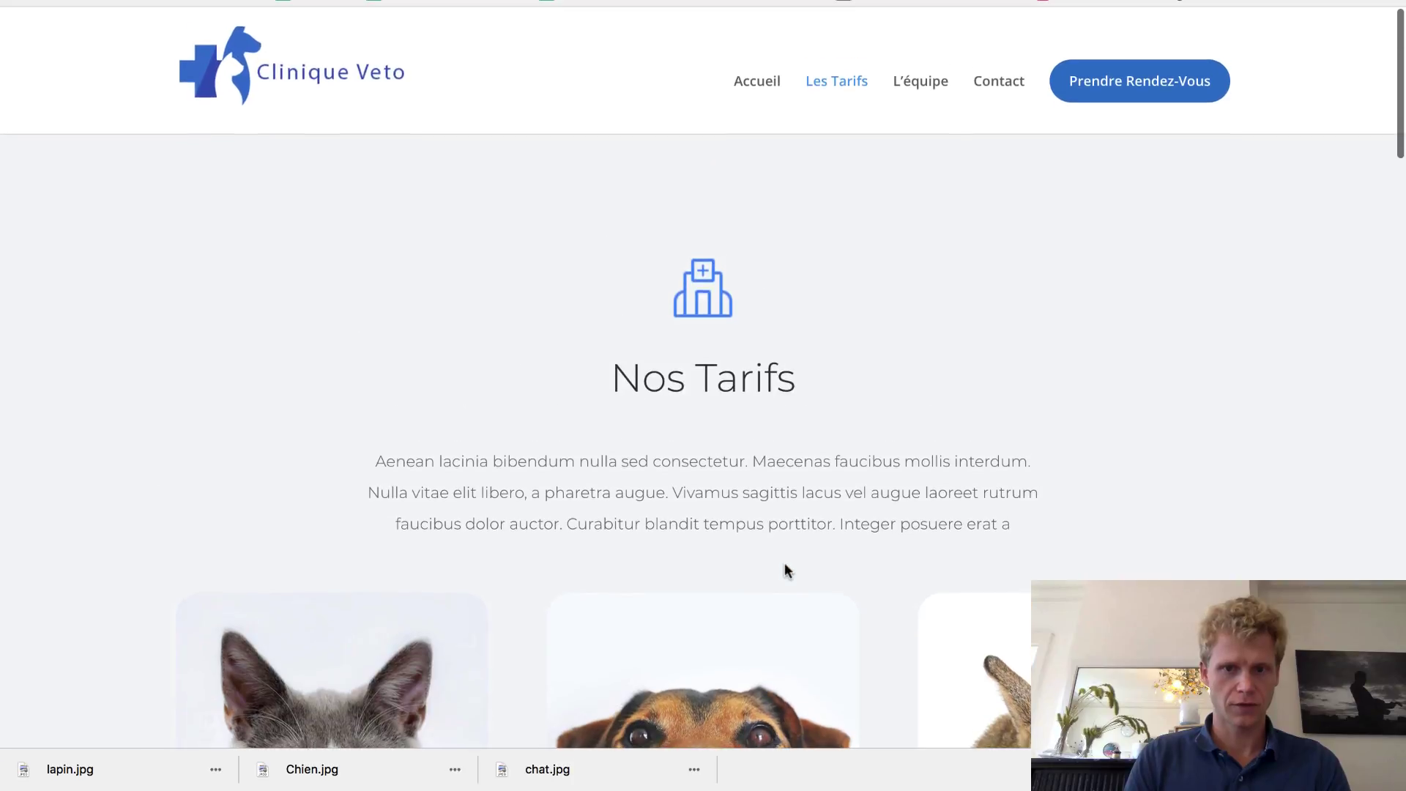
key(ctrl+Left)
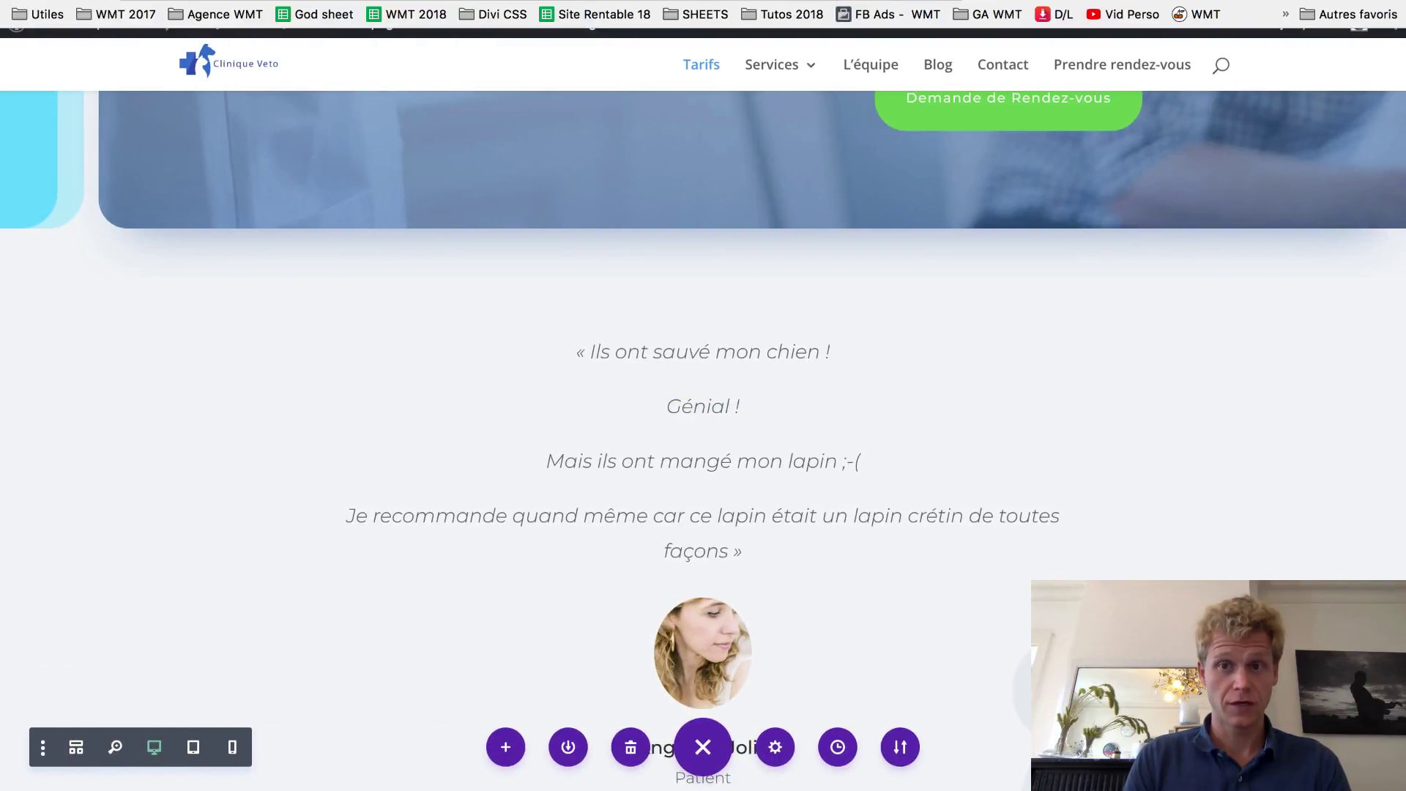
scroll(1104, 405, down, 3)
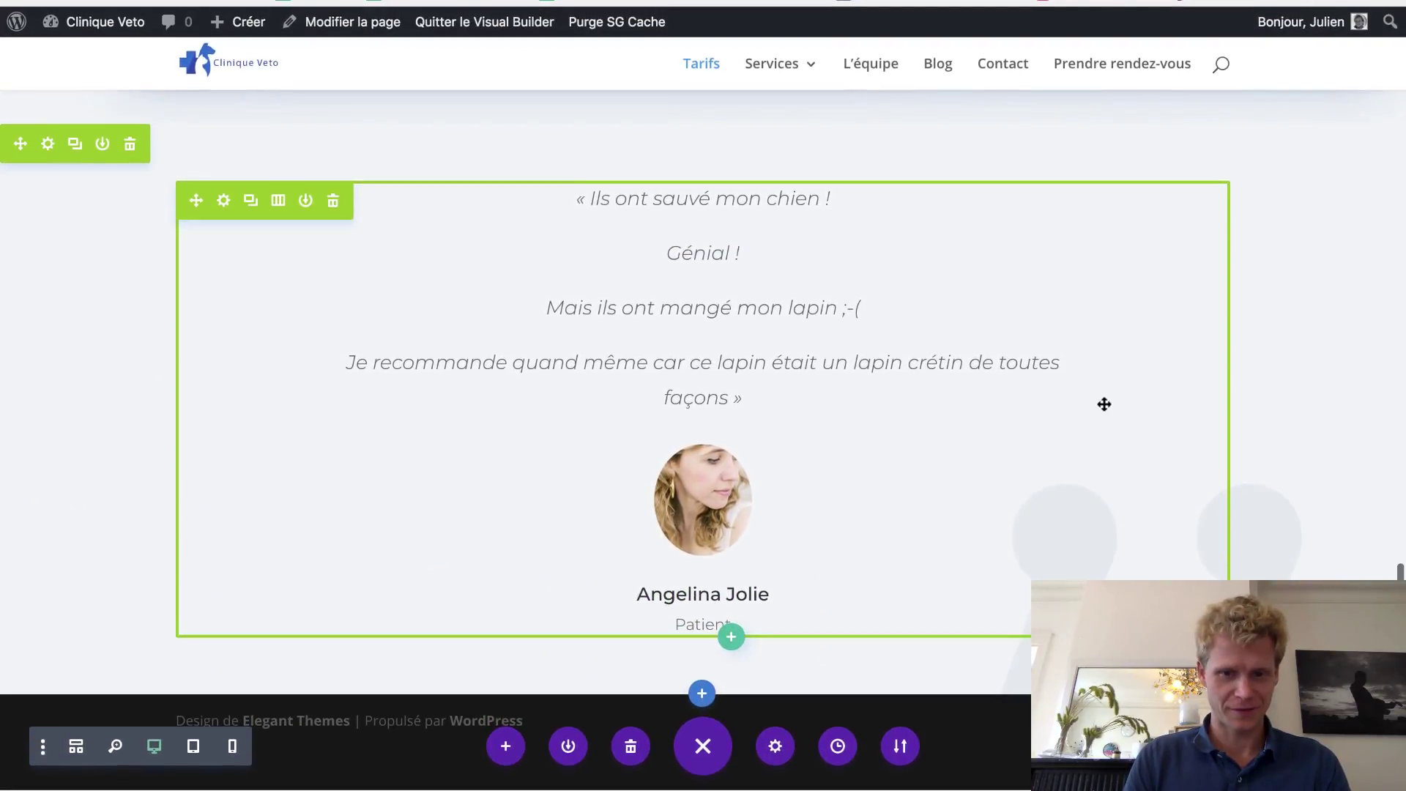
scroll(1104, 404, up, 3)
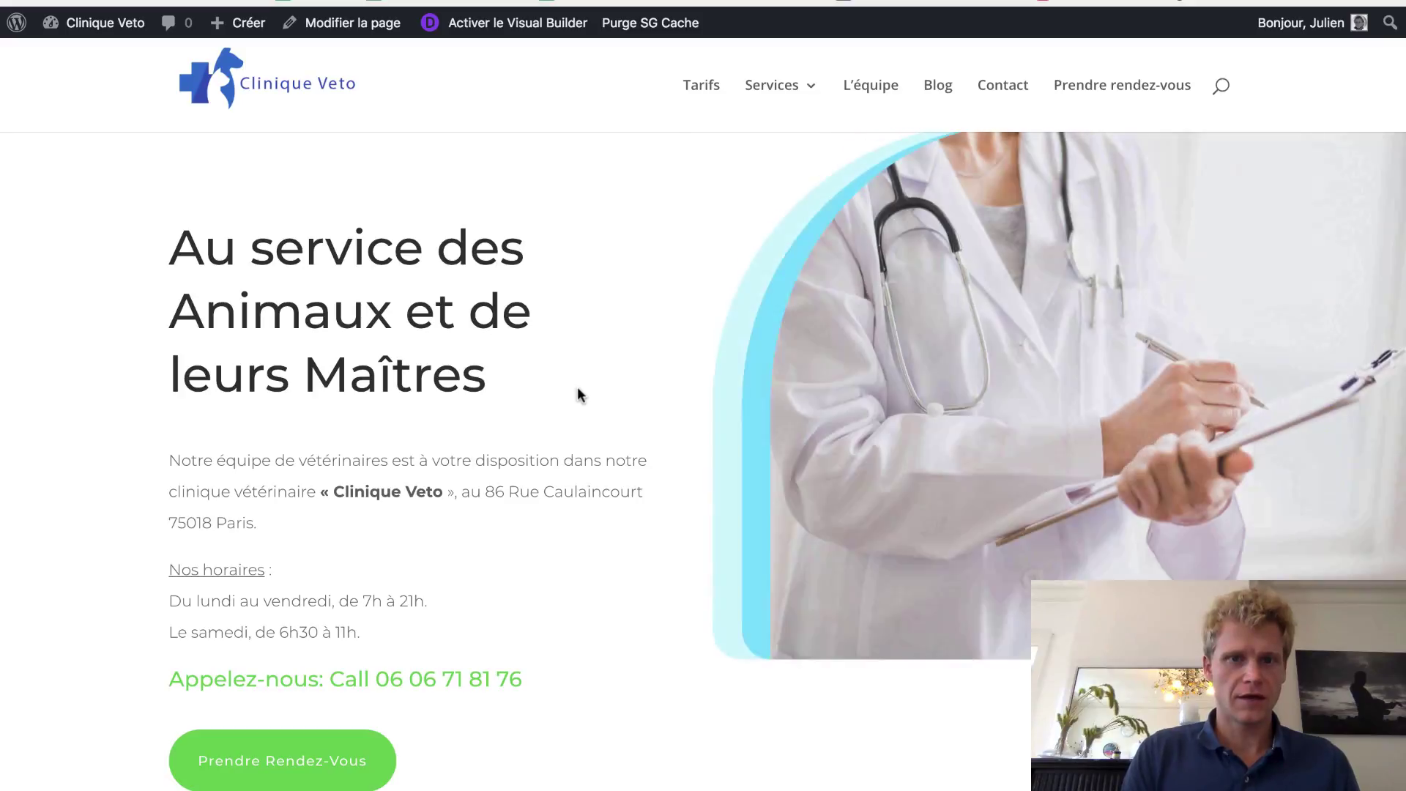
Review the home page's appointment-request section, then launch Visual Builder from the admin bar.
scroll(577, 386, down, 5)
drag(320, 469, 513, 469)
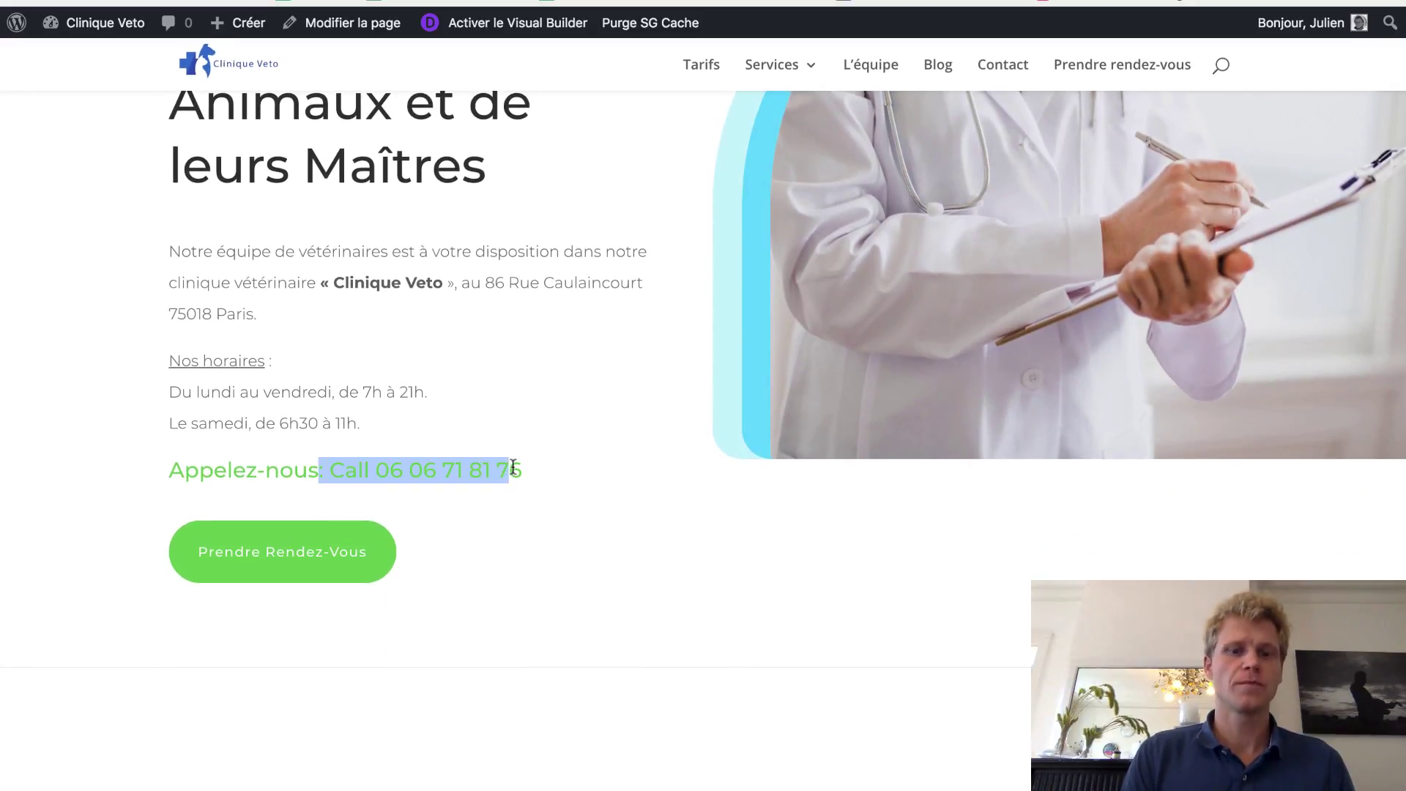
scroll(753, 538, down, 6)
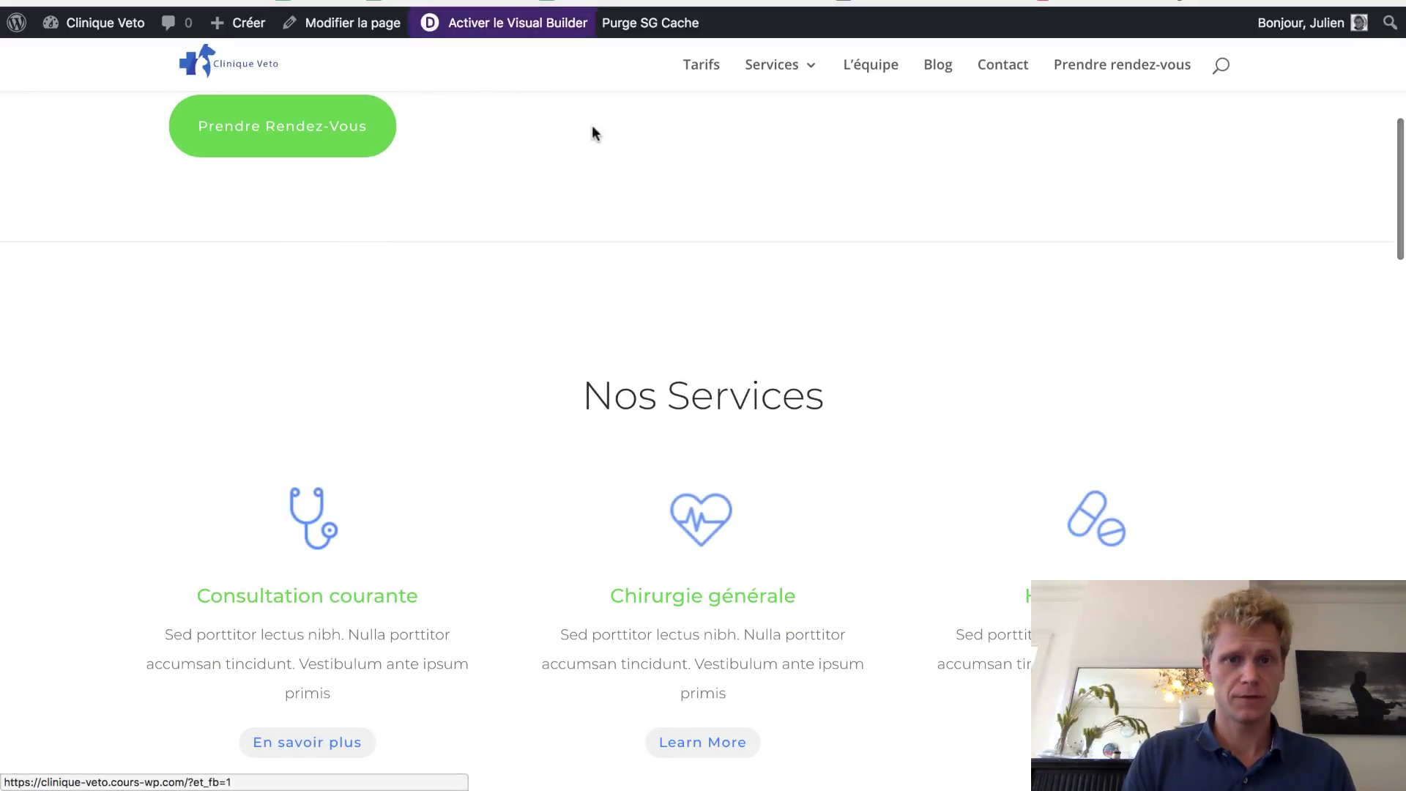
scroll(647, 396, down, 20)
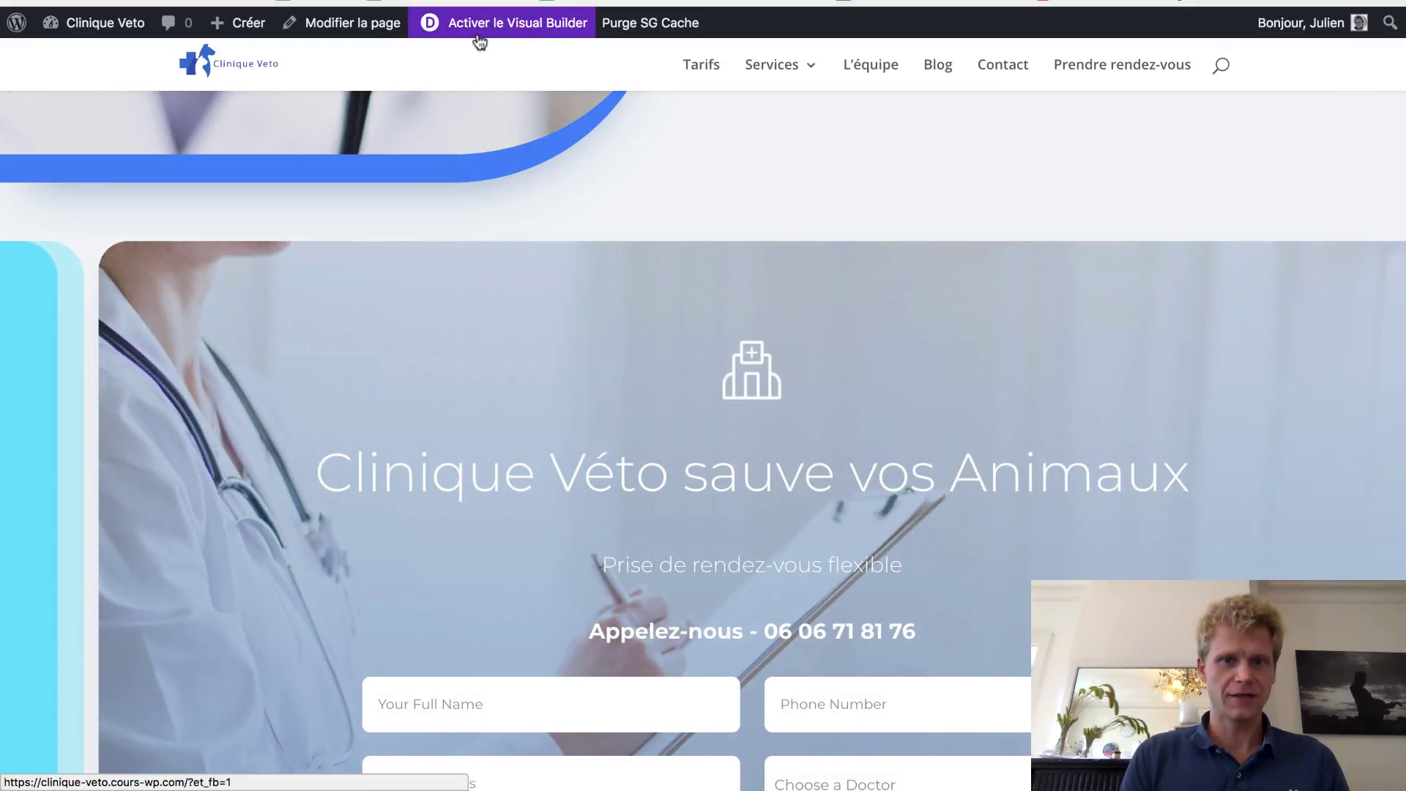
click(517, 22)
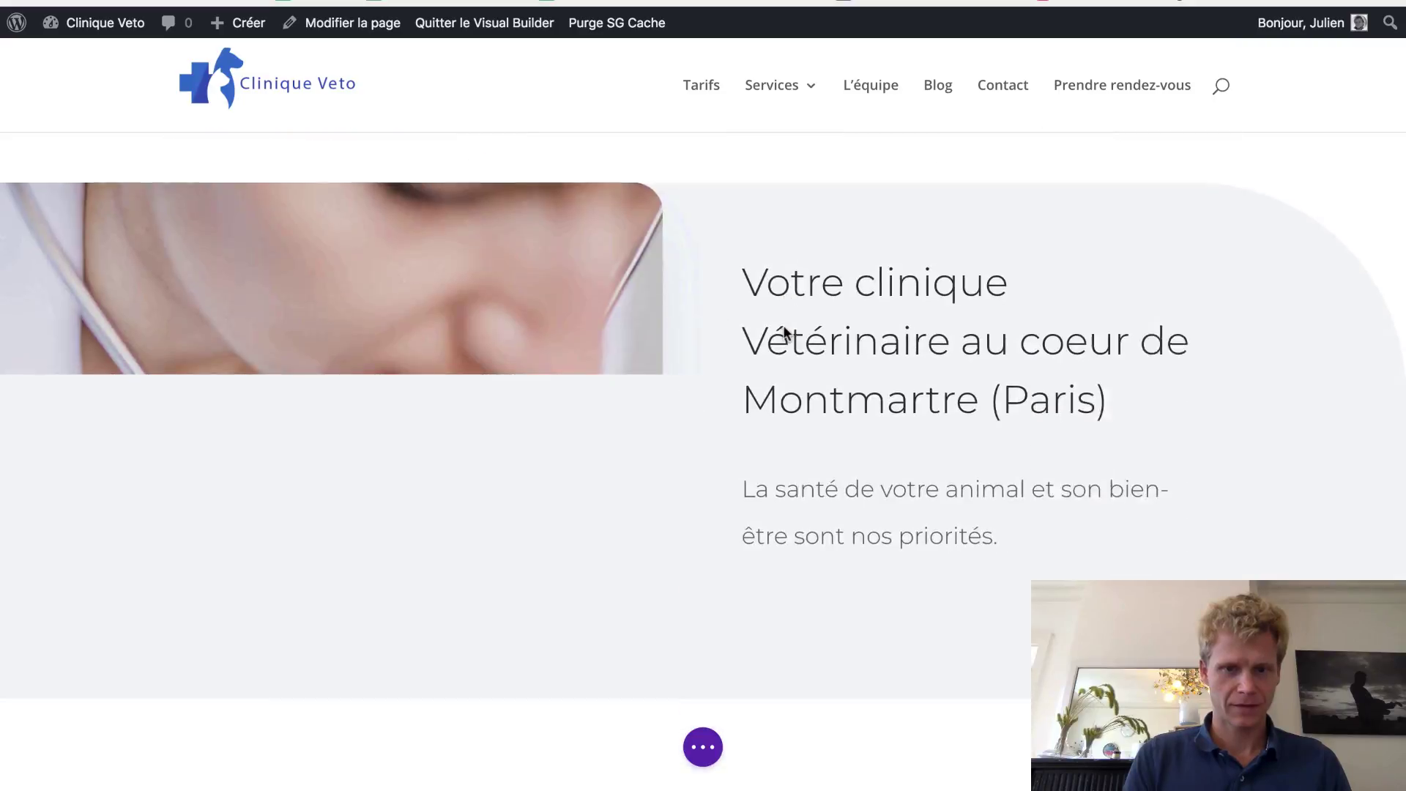
Save the blue 'Prendre soin des animaux' section as global library layout 'Infos générale (CTA)'.
scroll(784, 332, down, 20)
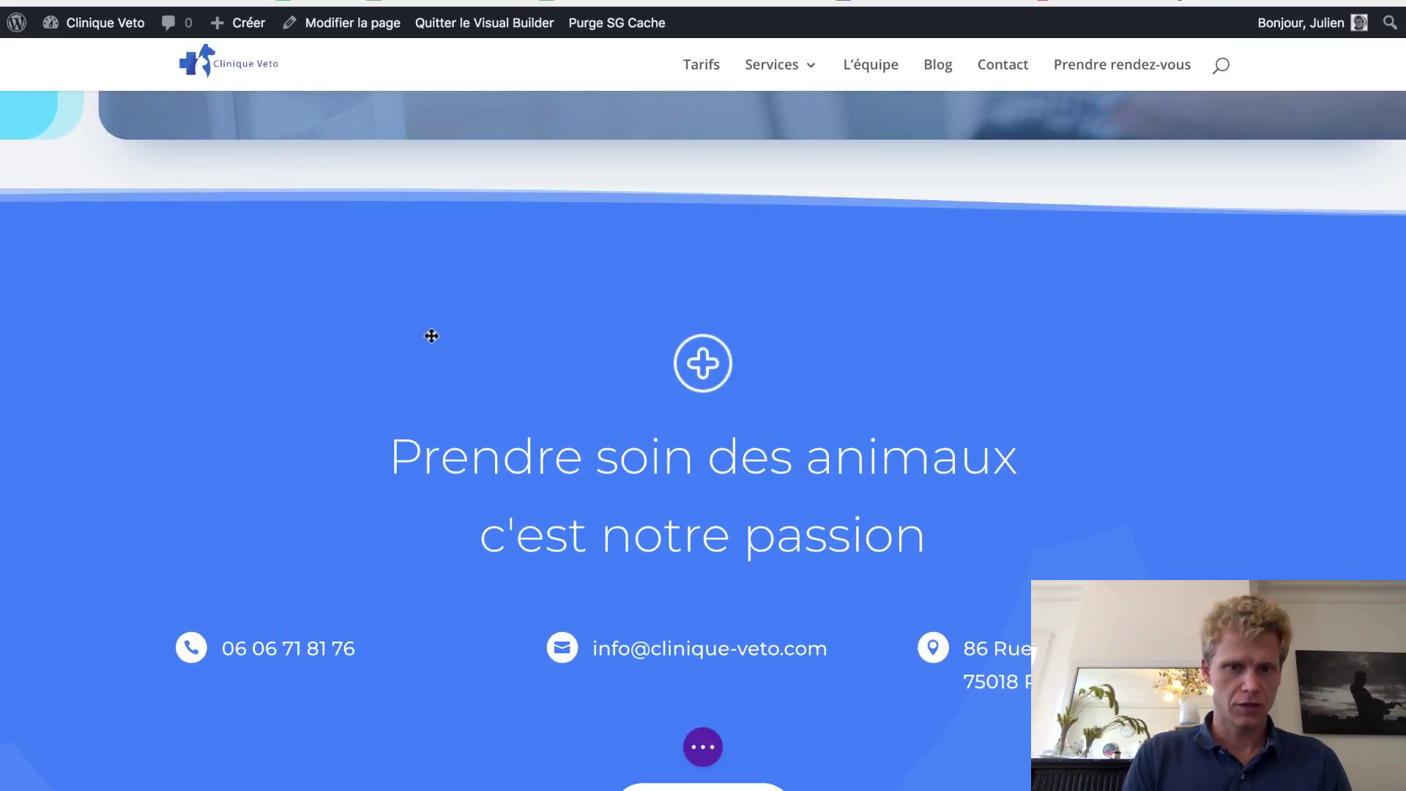
mouse_move(44, 207)
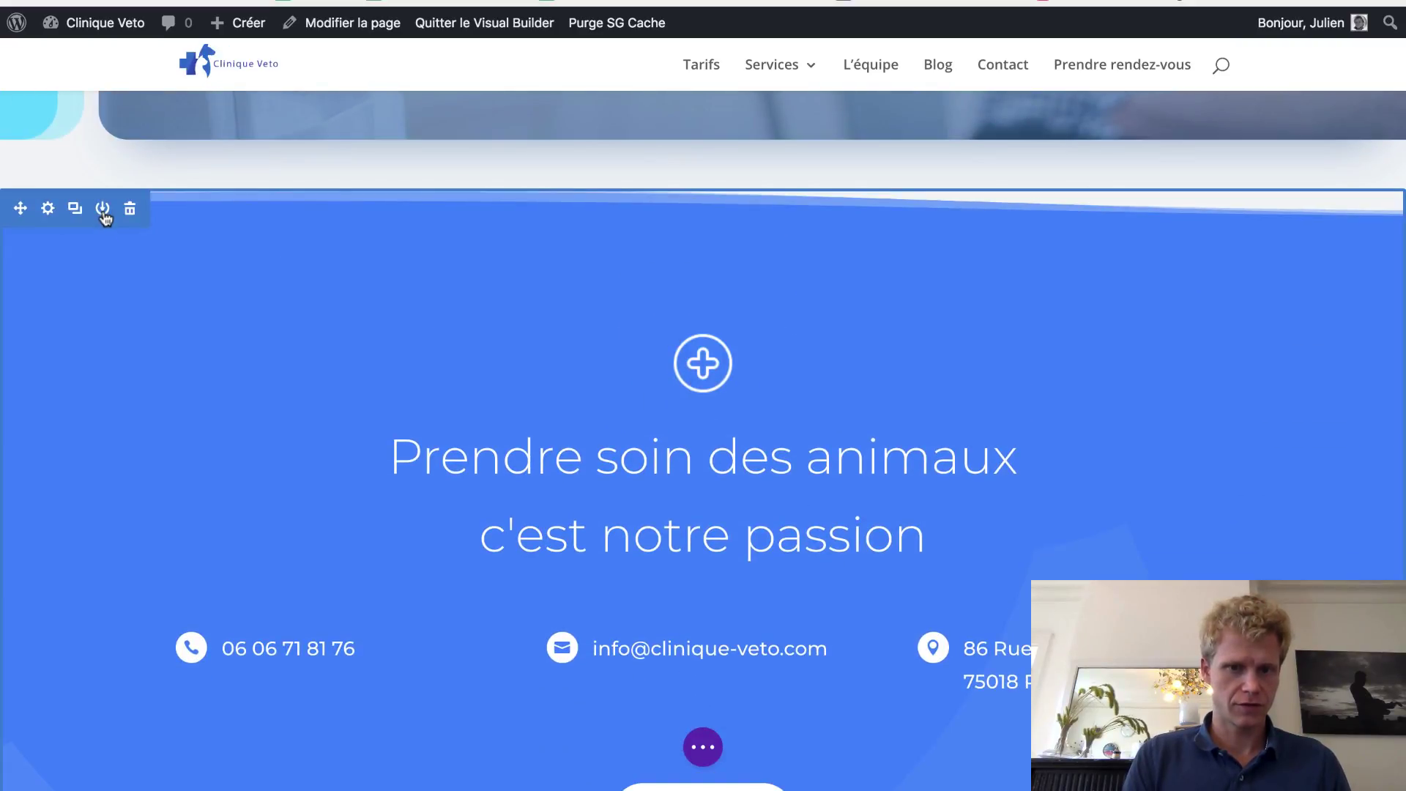
click(104, 211)
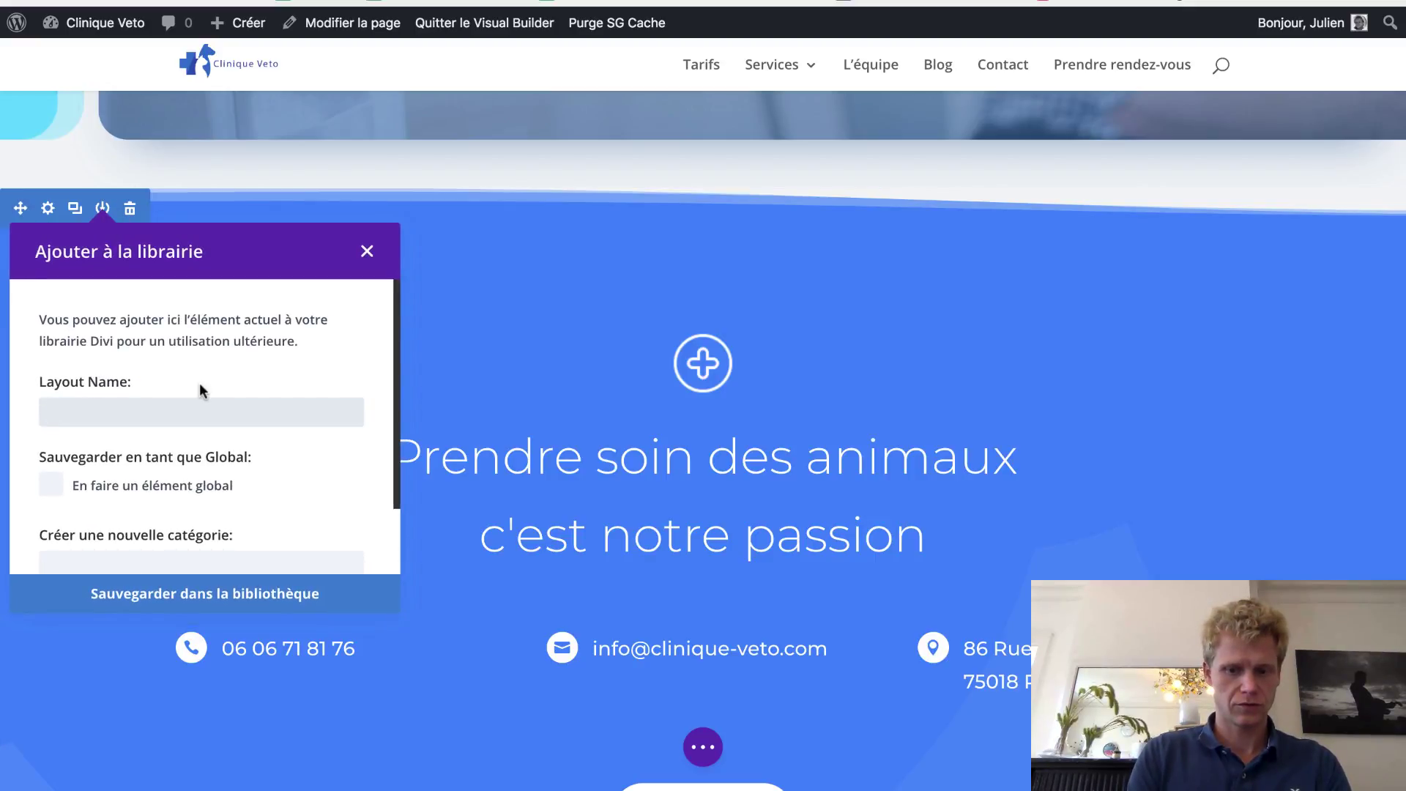
text(Prendre soi)
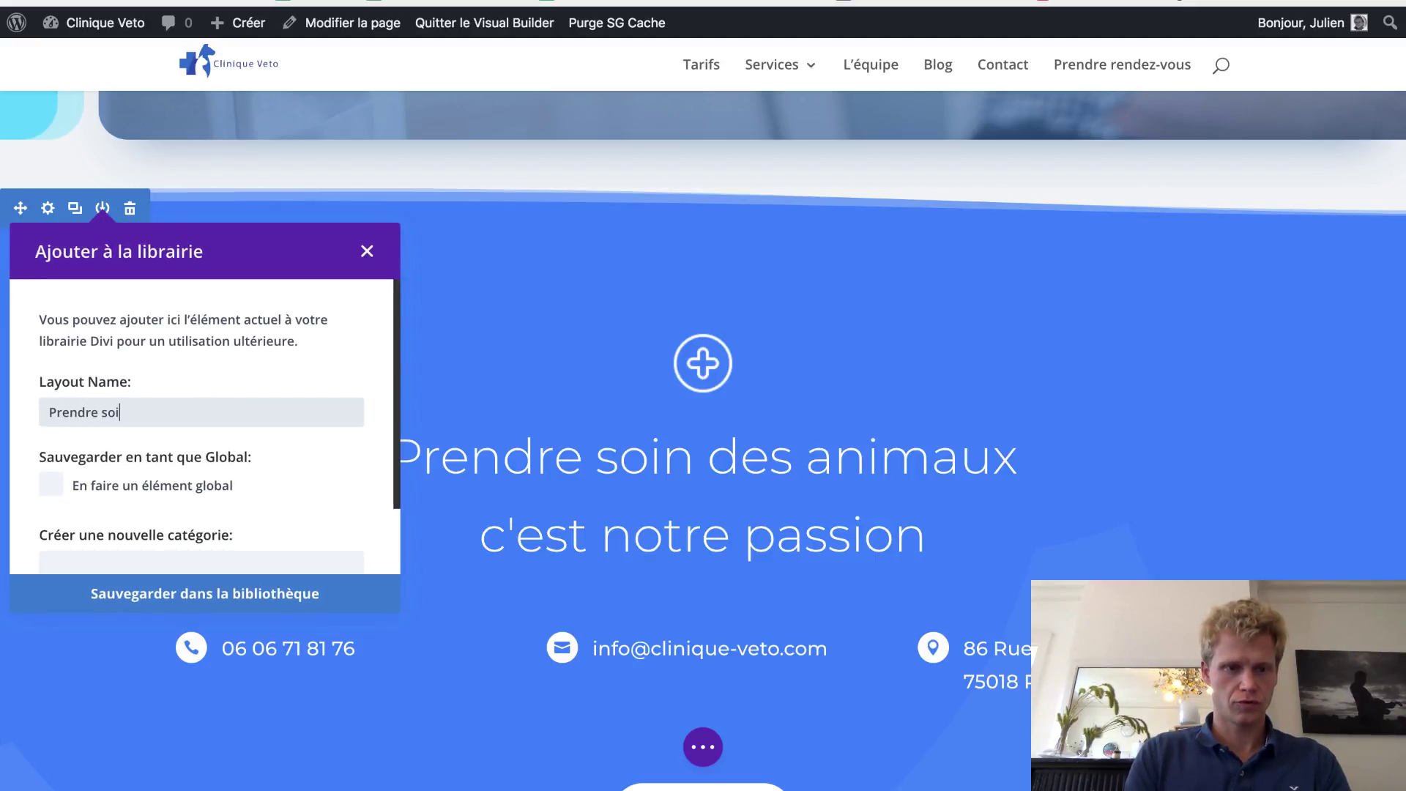
text(n)
key(ctrl+a)
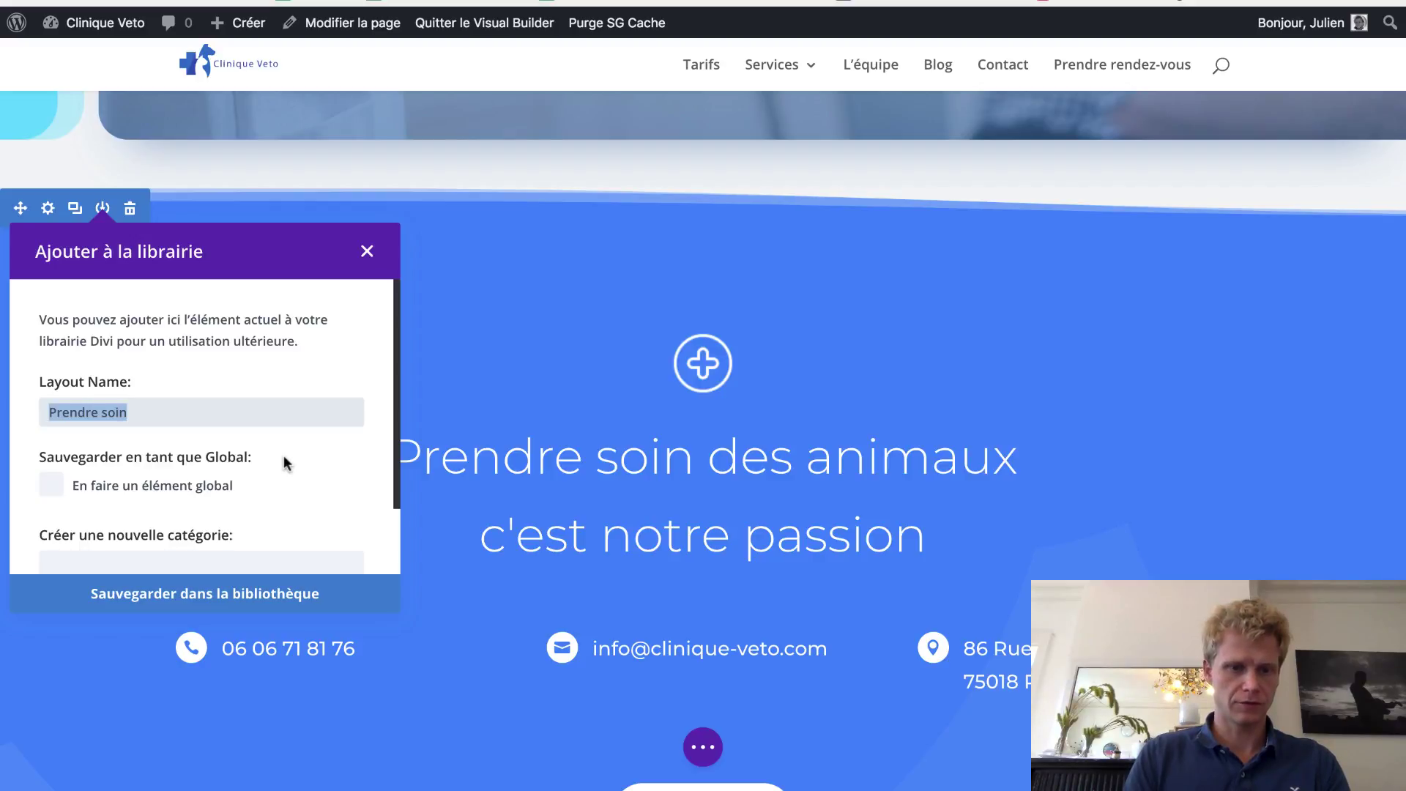
key(BackSpace)
text(Infos générale (CTA)
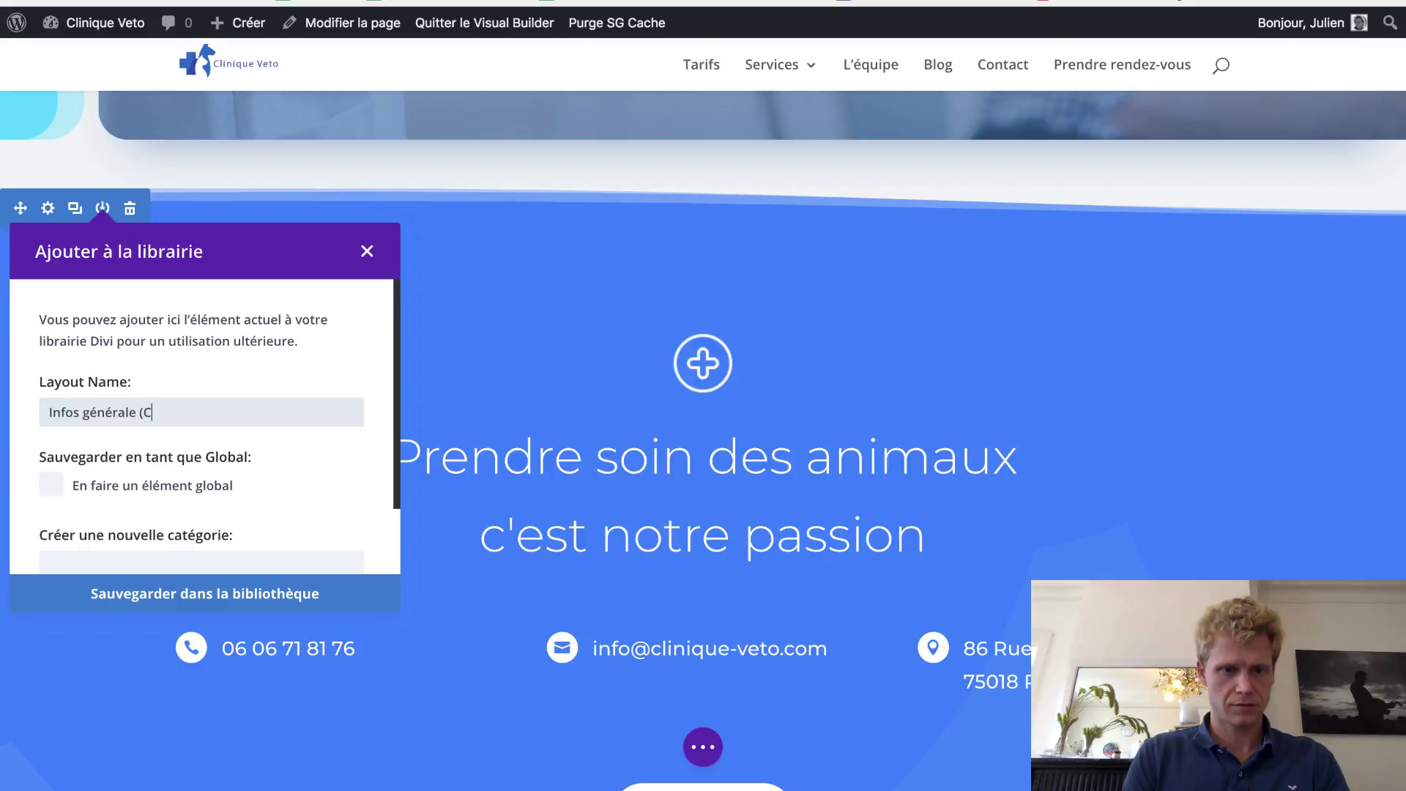
click(176, 487)
scroll(308, 484, down, 1)
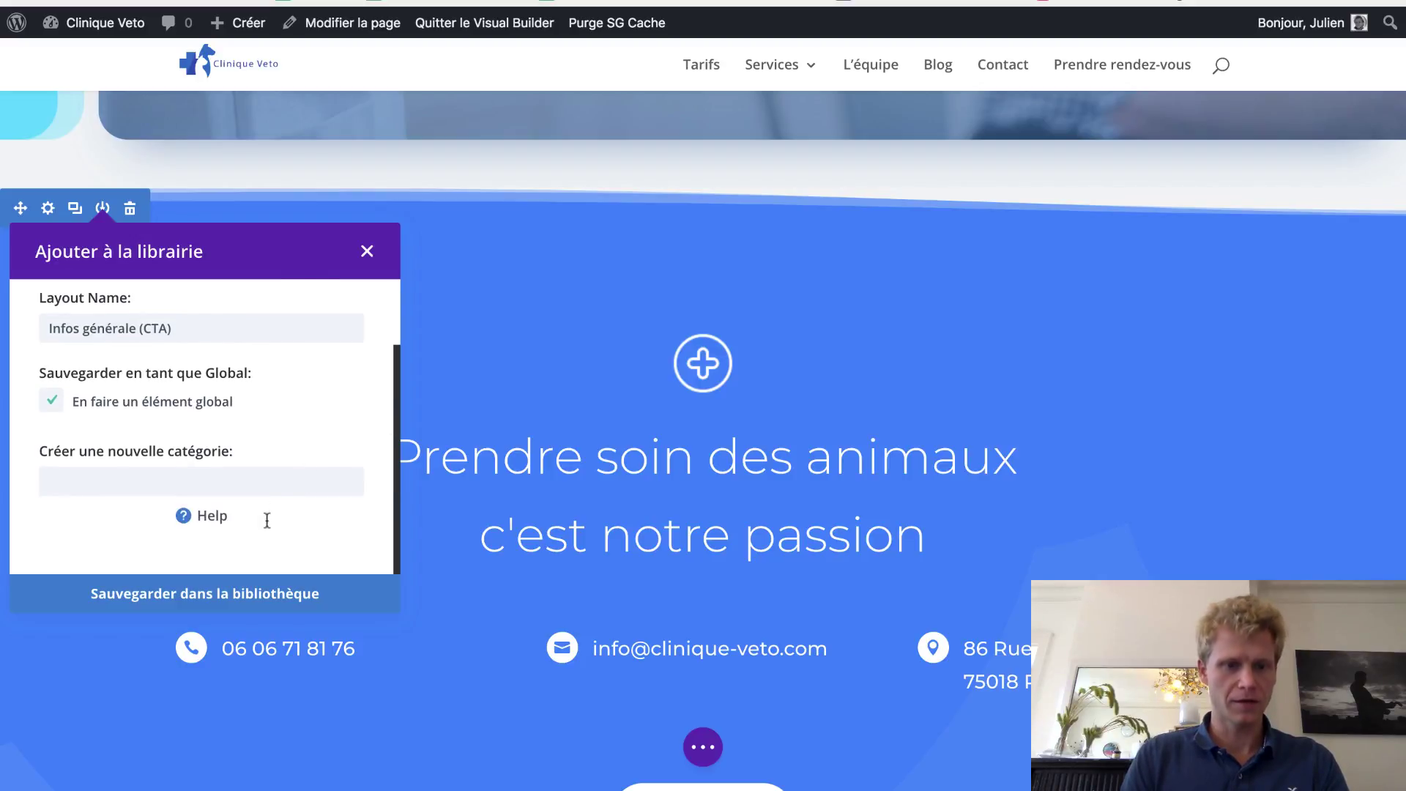
click(227, 594)
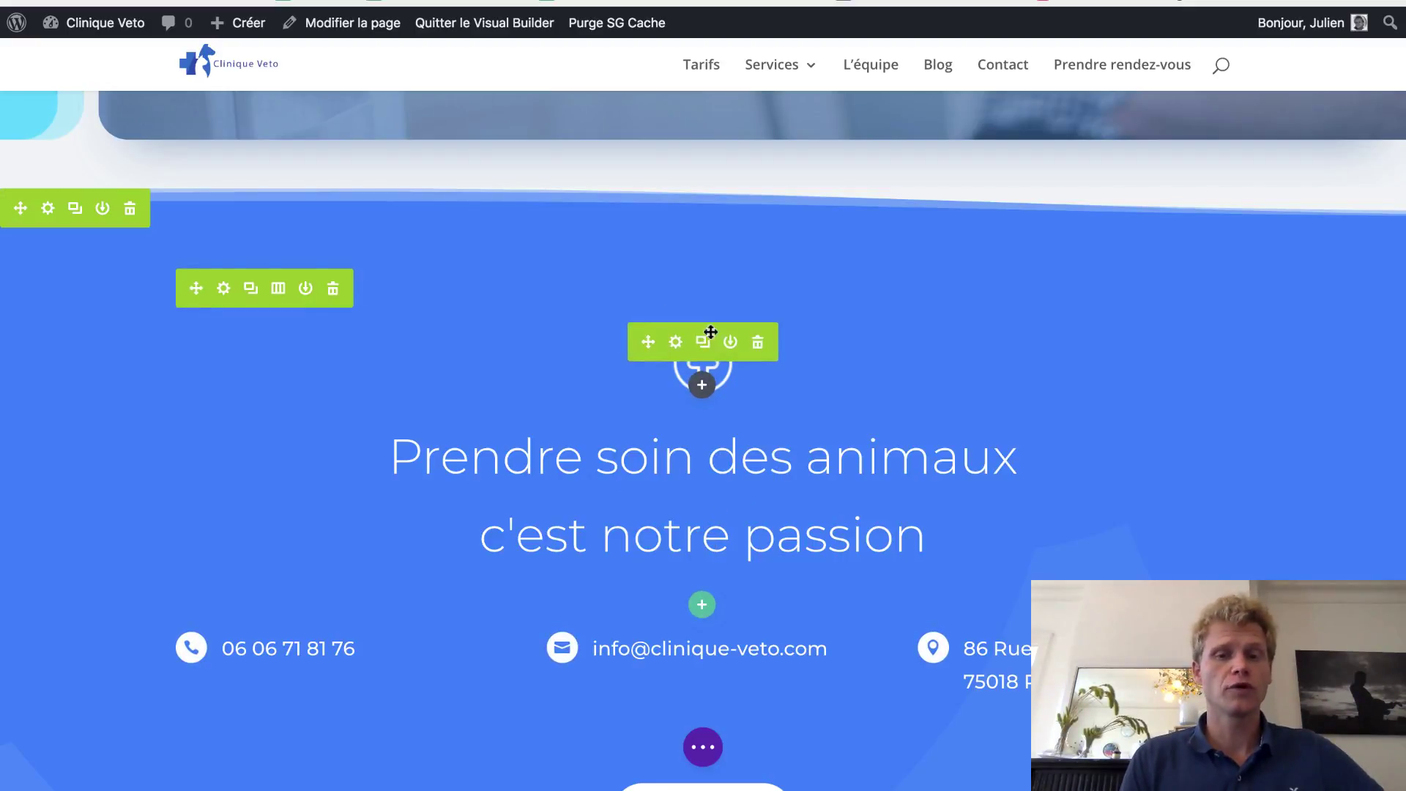
Preview a red background on the blue section, discard it, and head to the Tarifs page.
click(47, 208)
click(778, 262)
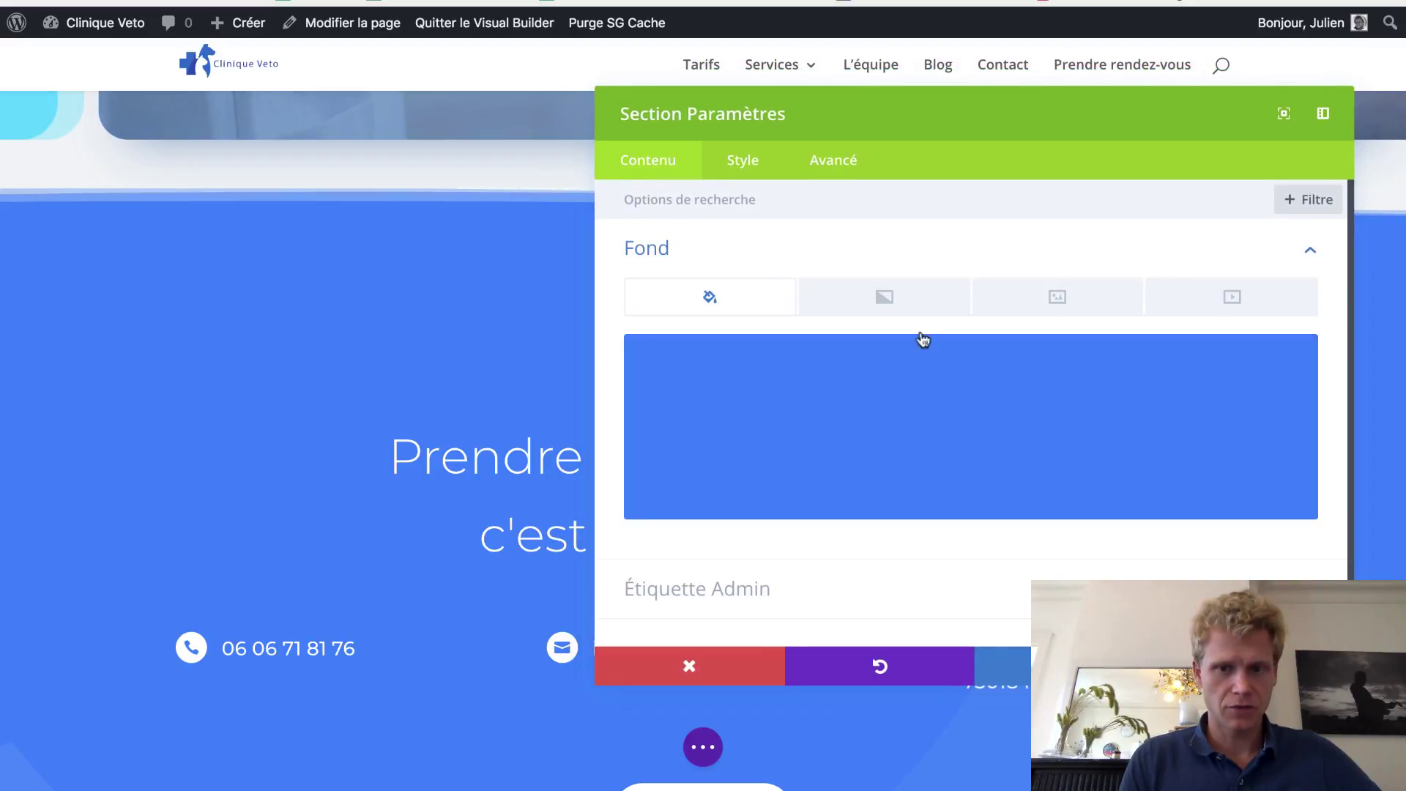
scroll(898, 455, down, 1)
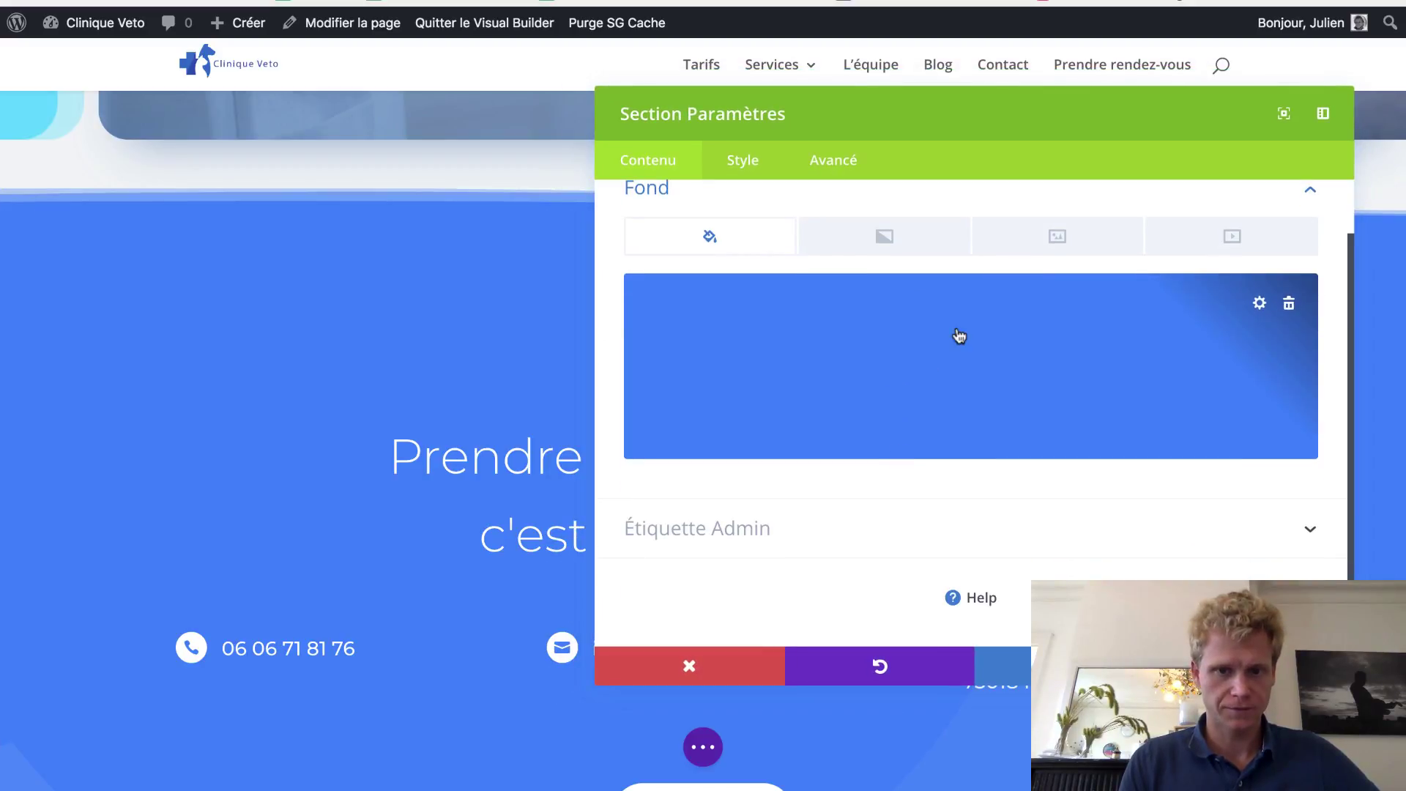
click(959, 337)
drag(695, 337, 585, 280)
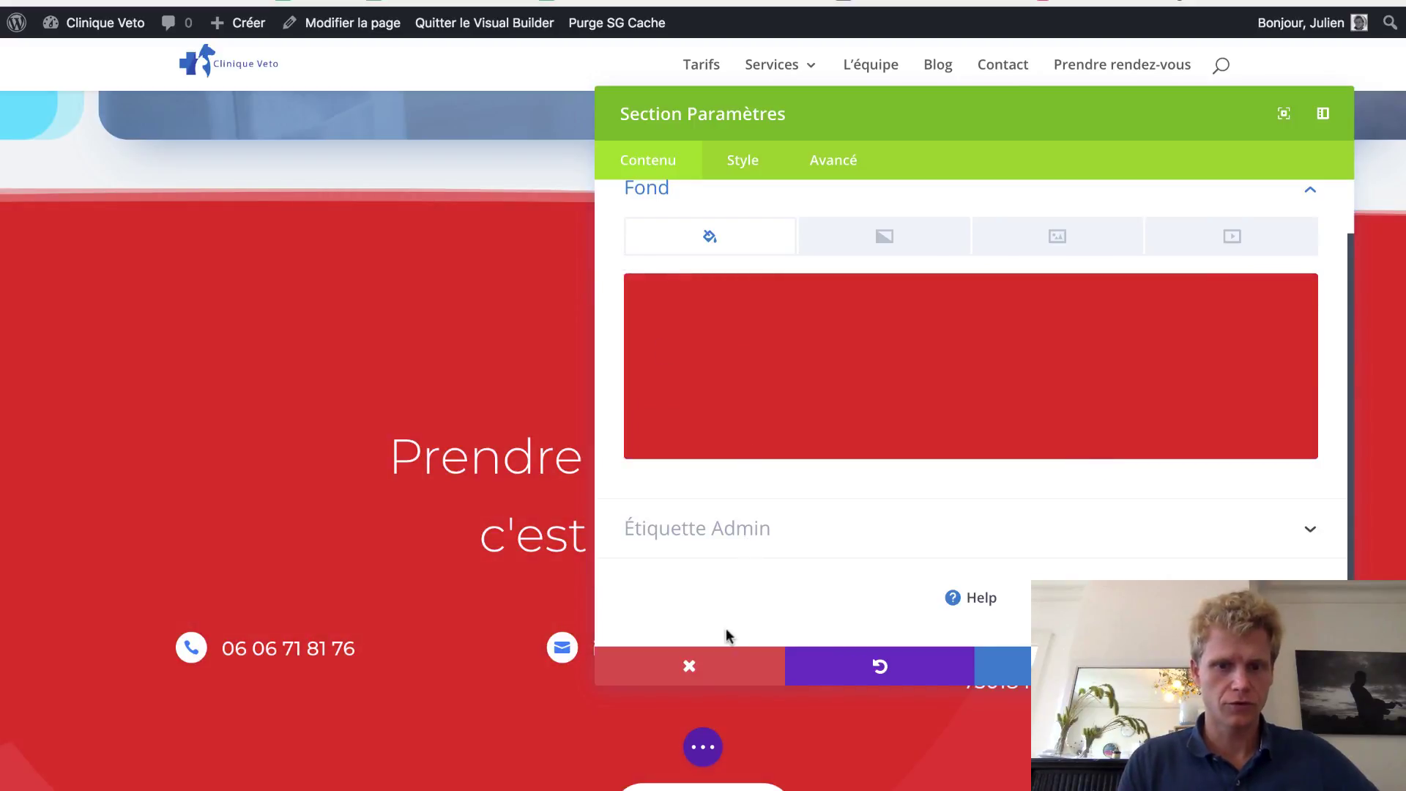
click(710, 665)
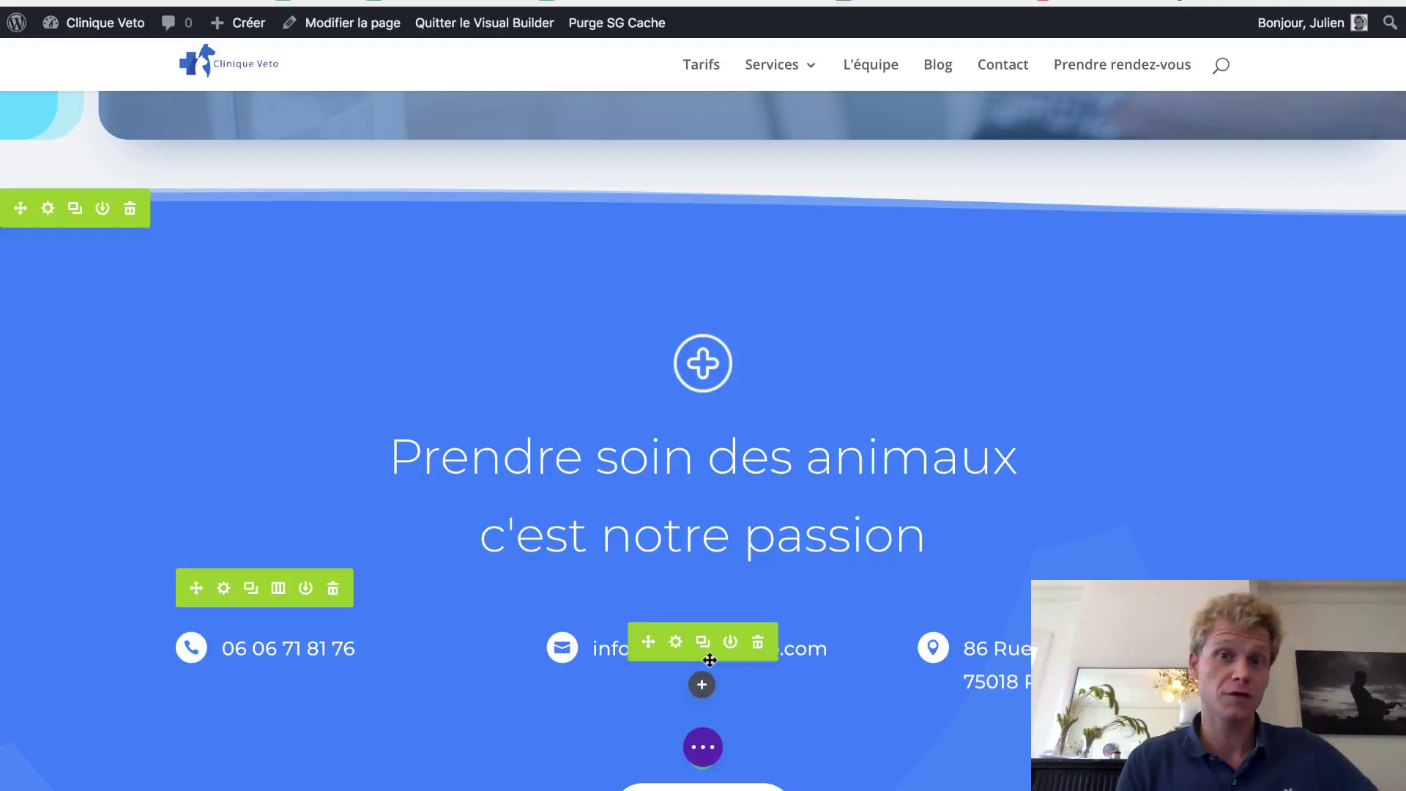
click(700, 67)
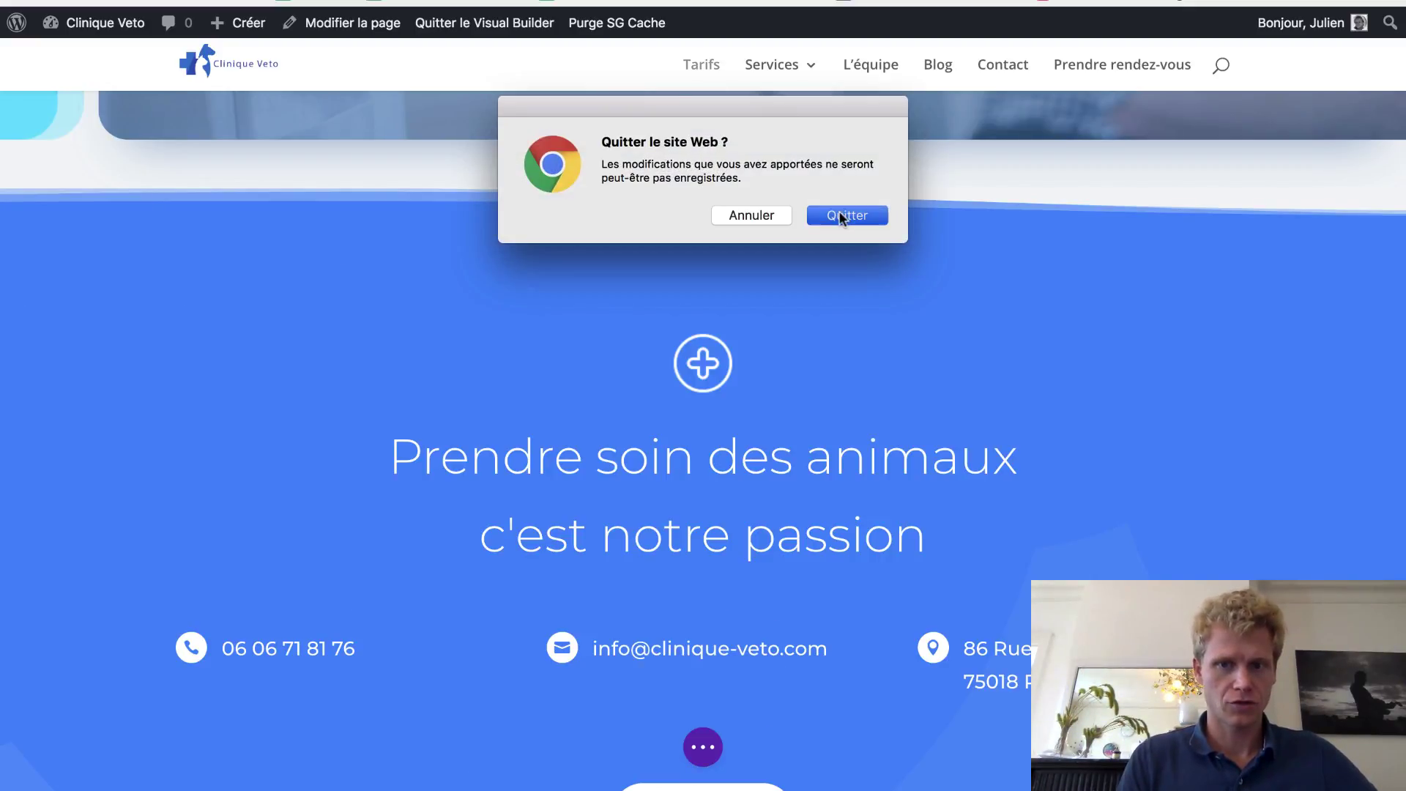
Leave the home page without saving and reopen Tarifs in Visual Builder down to the testimonial.
click(839, 211)
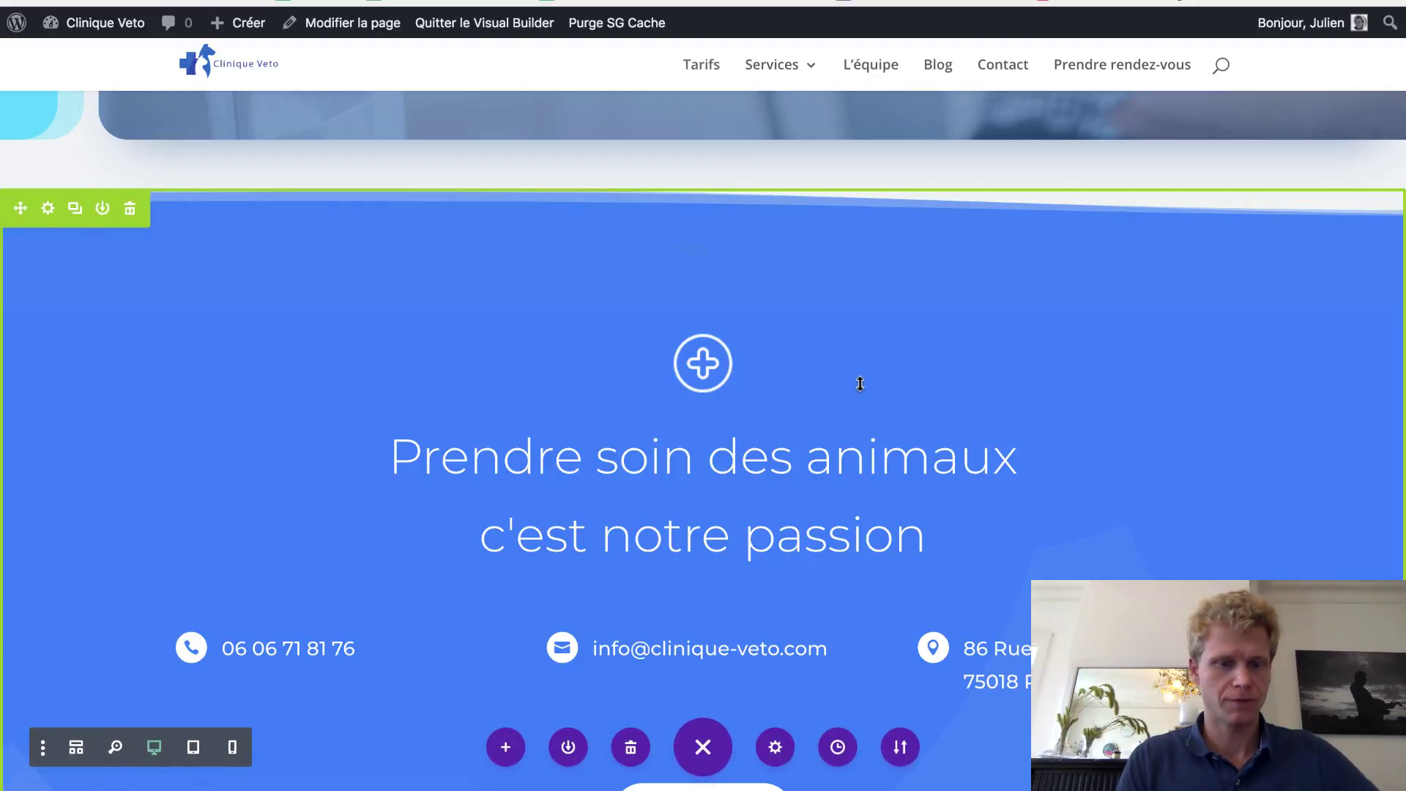
scroll(858, 381, down, 20)
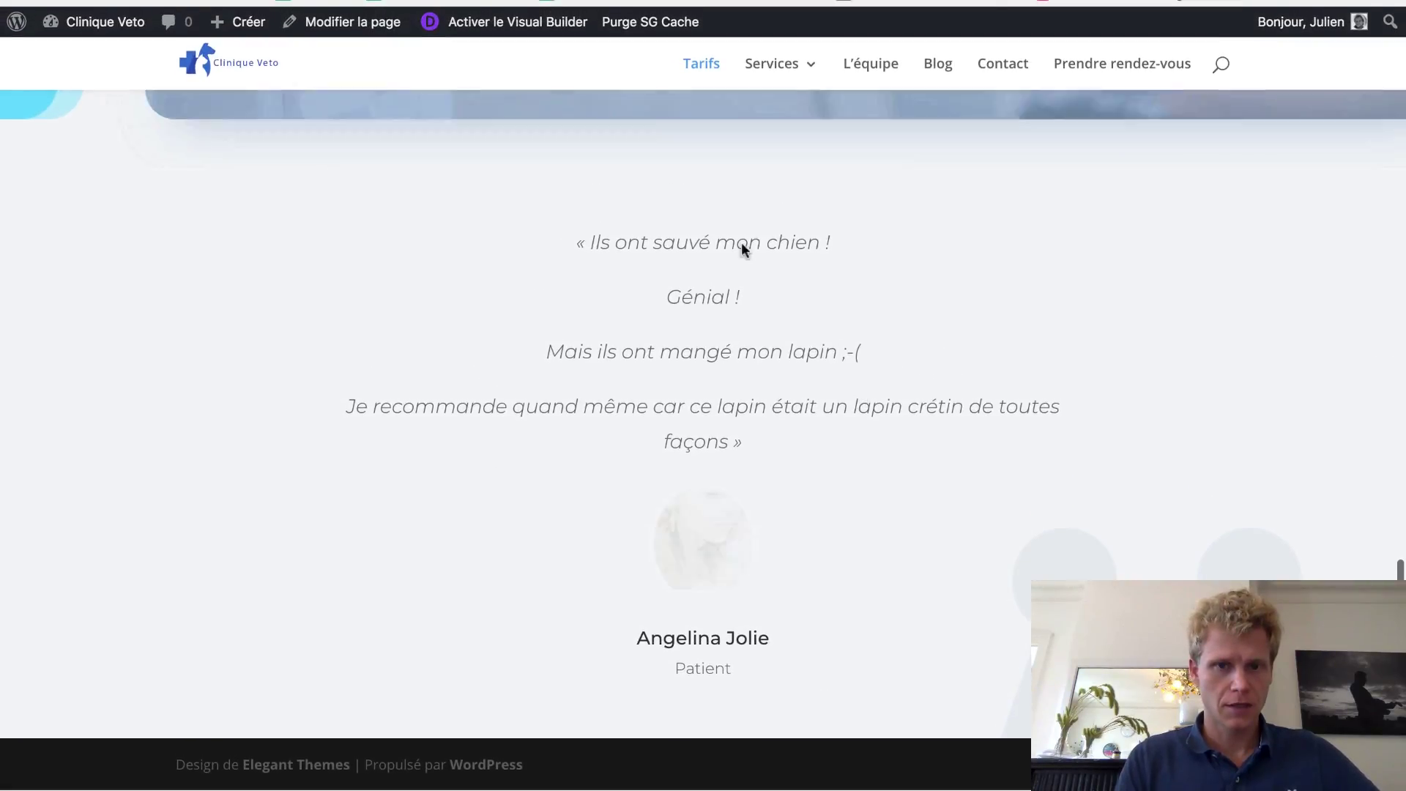
click(493, 33)
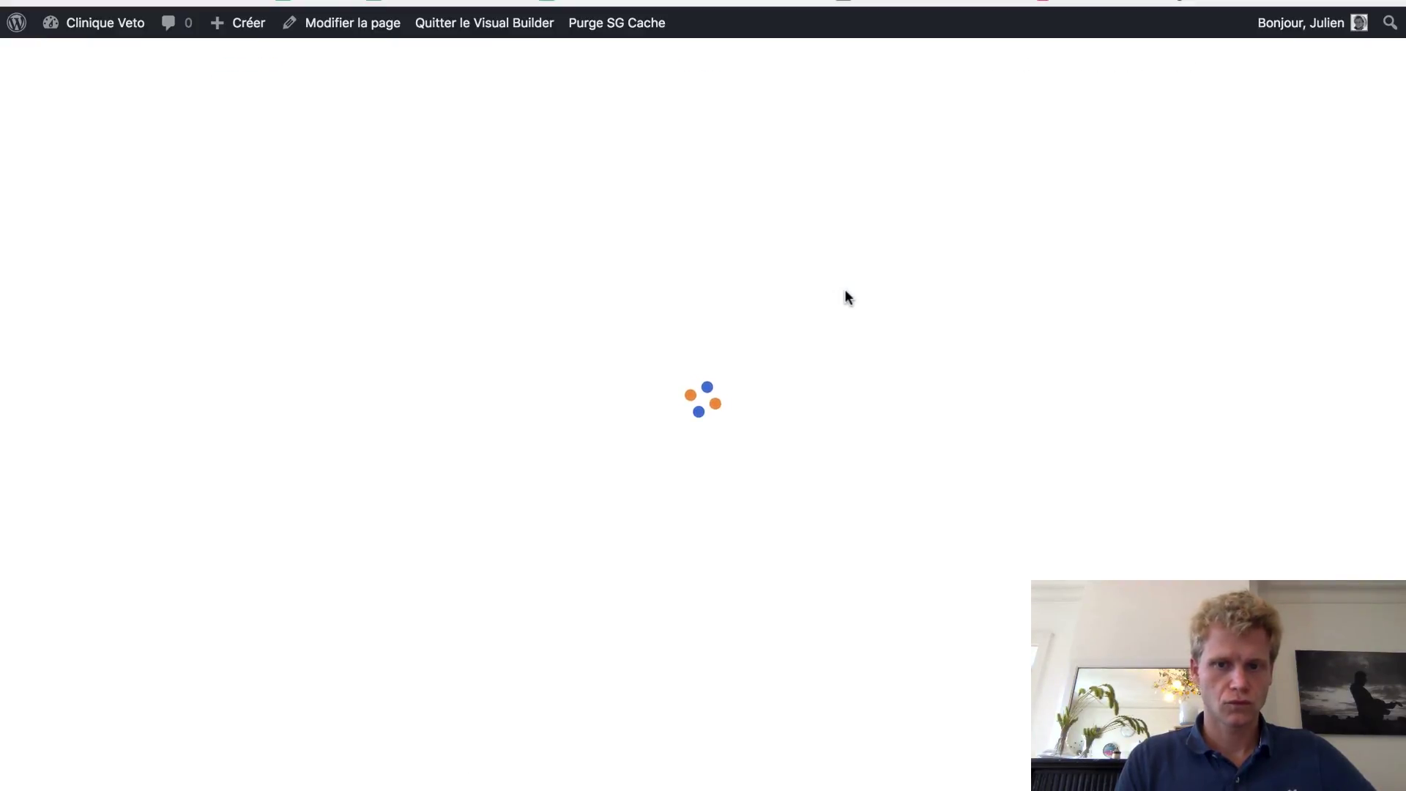
scroll(845, 298, down, 10)
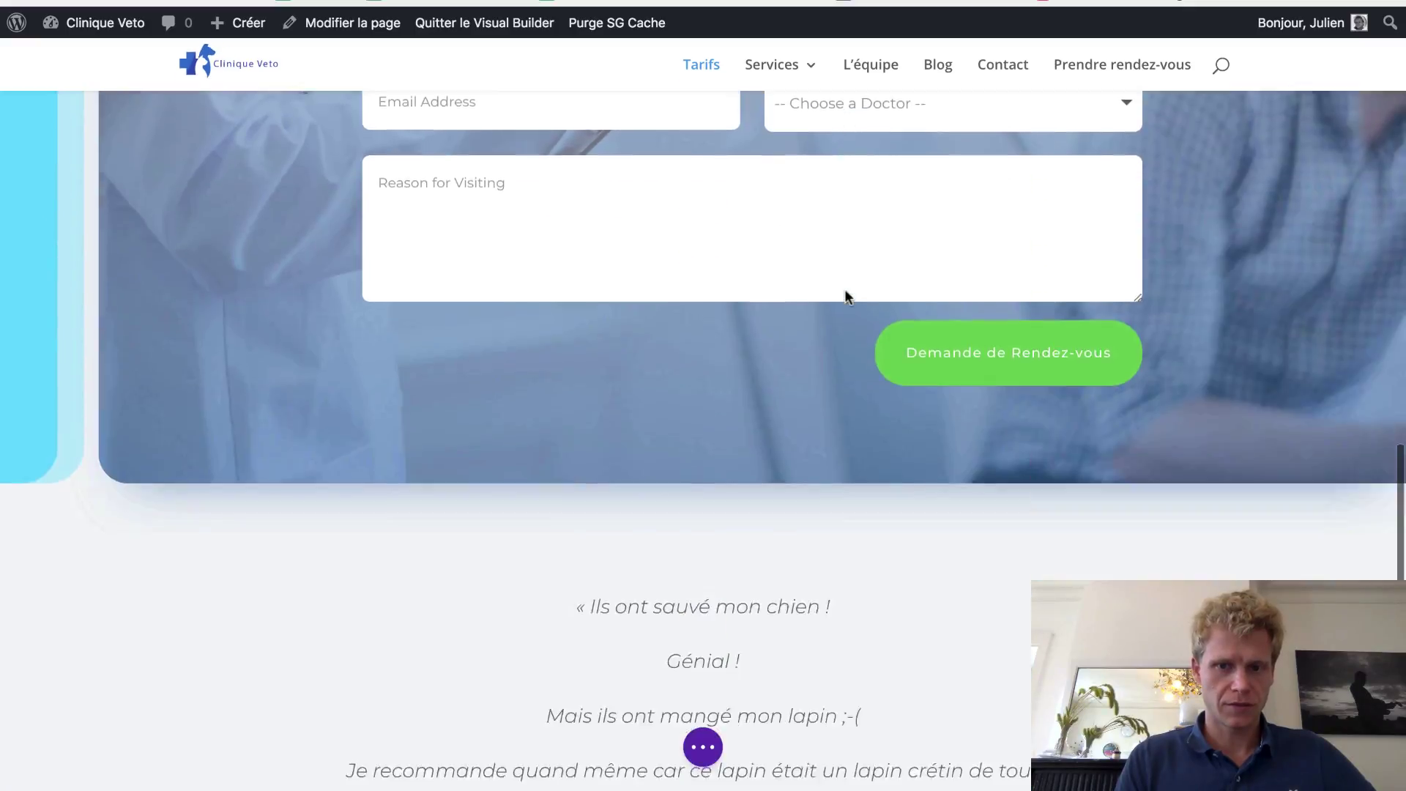
scroll(845, 298, down, 5)
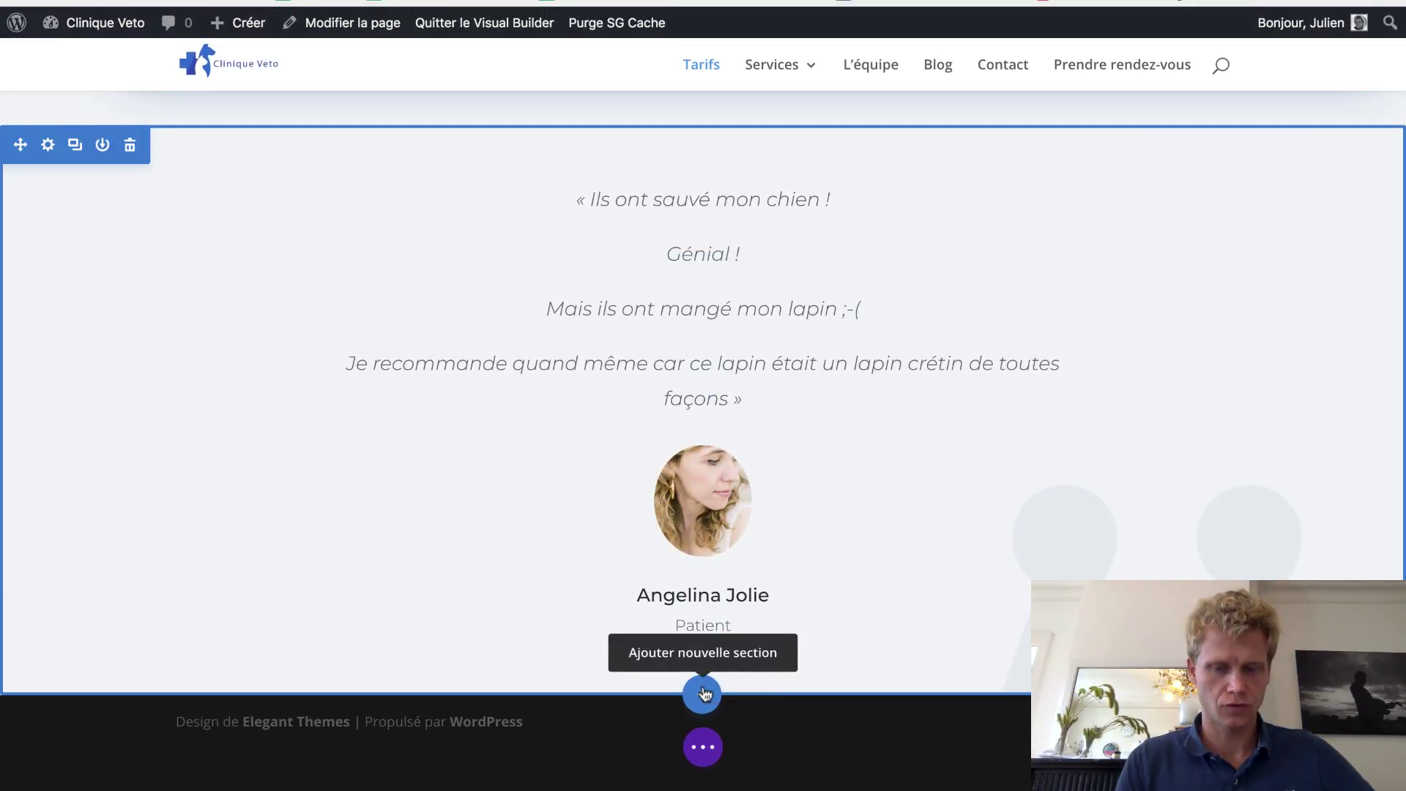
Insert the 'Infos générale (CTA)' library layout as a new section below the testimonial.
click(703, 694)
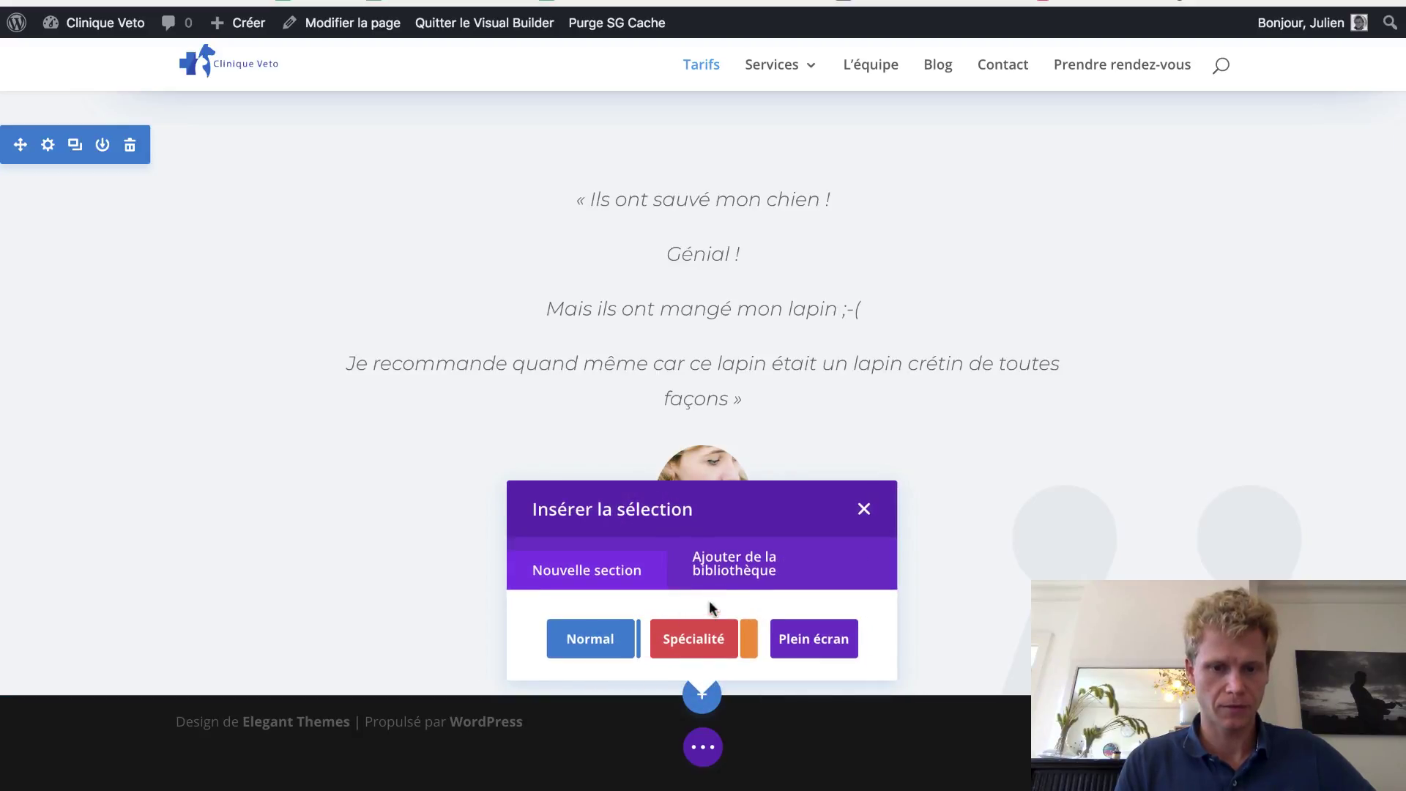
click(747, 584)
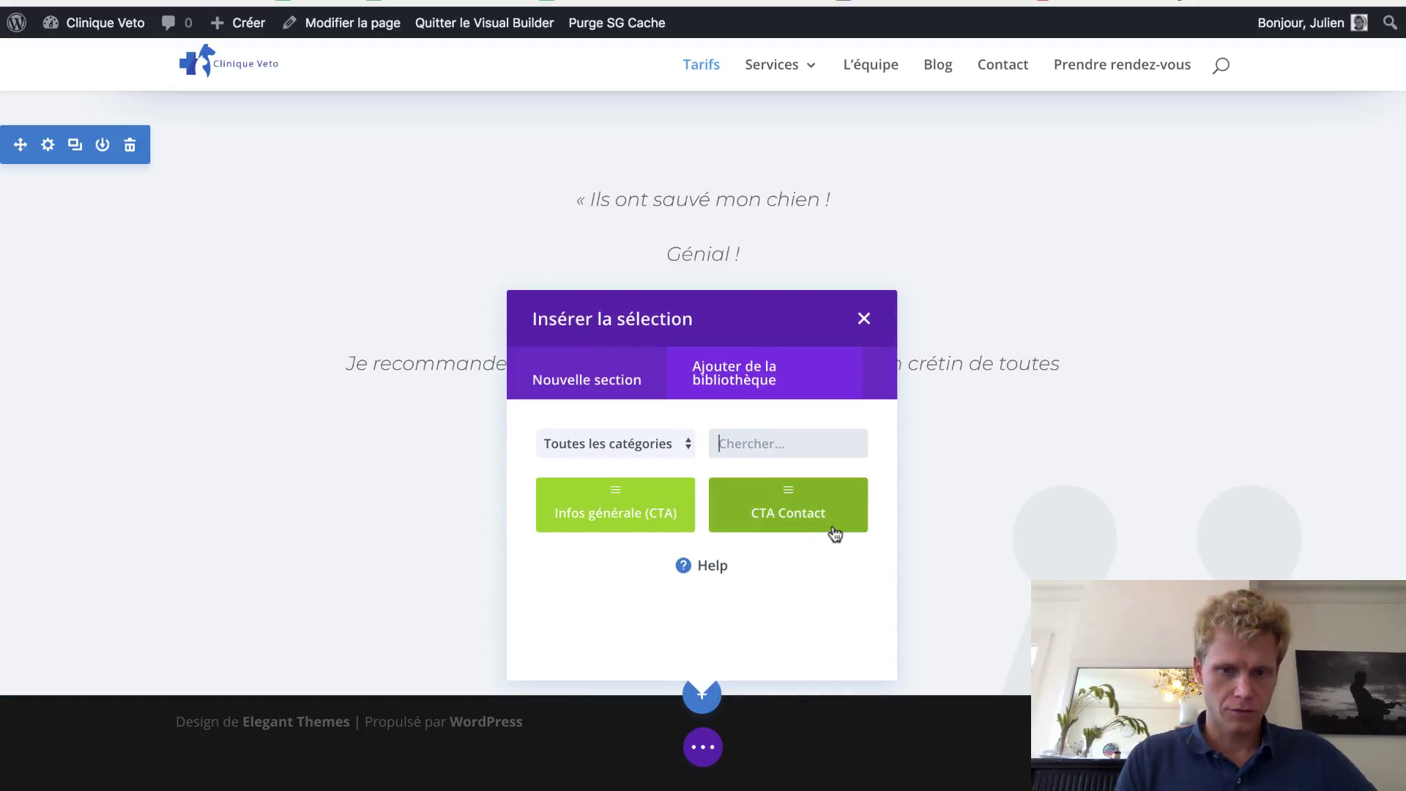
click(644, 516)
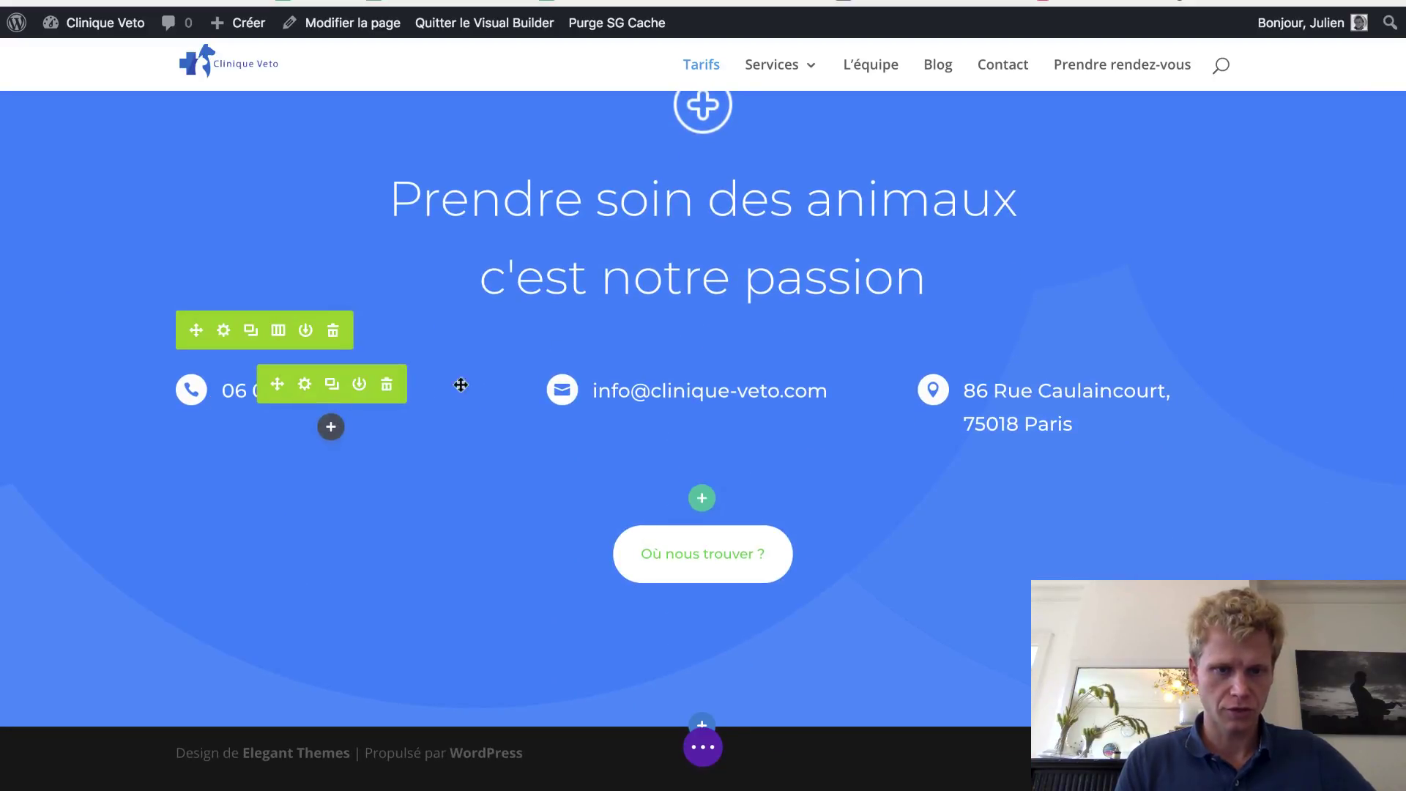
scroll(747, 375, up, 10)
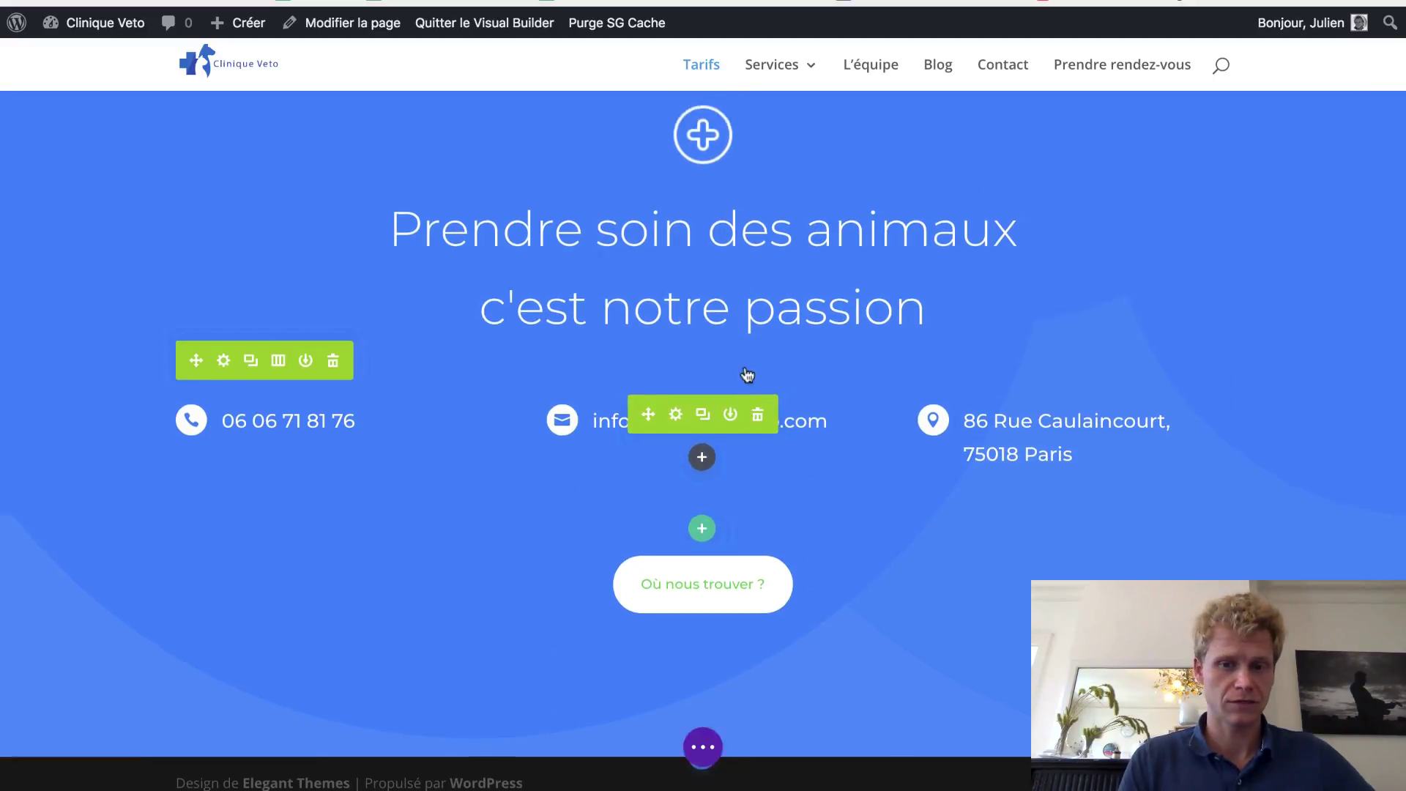
scroll(748, 375, up, 7)
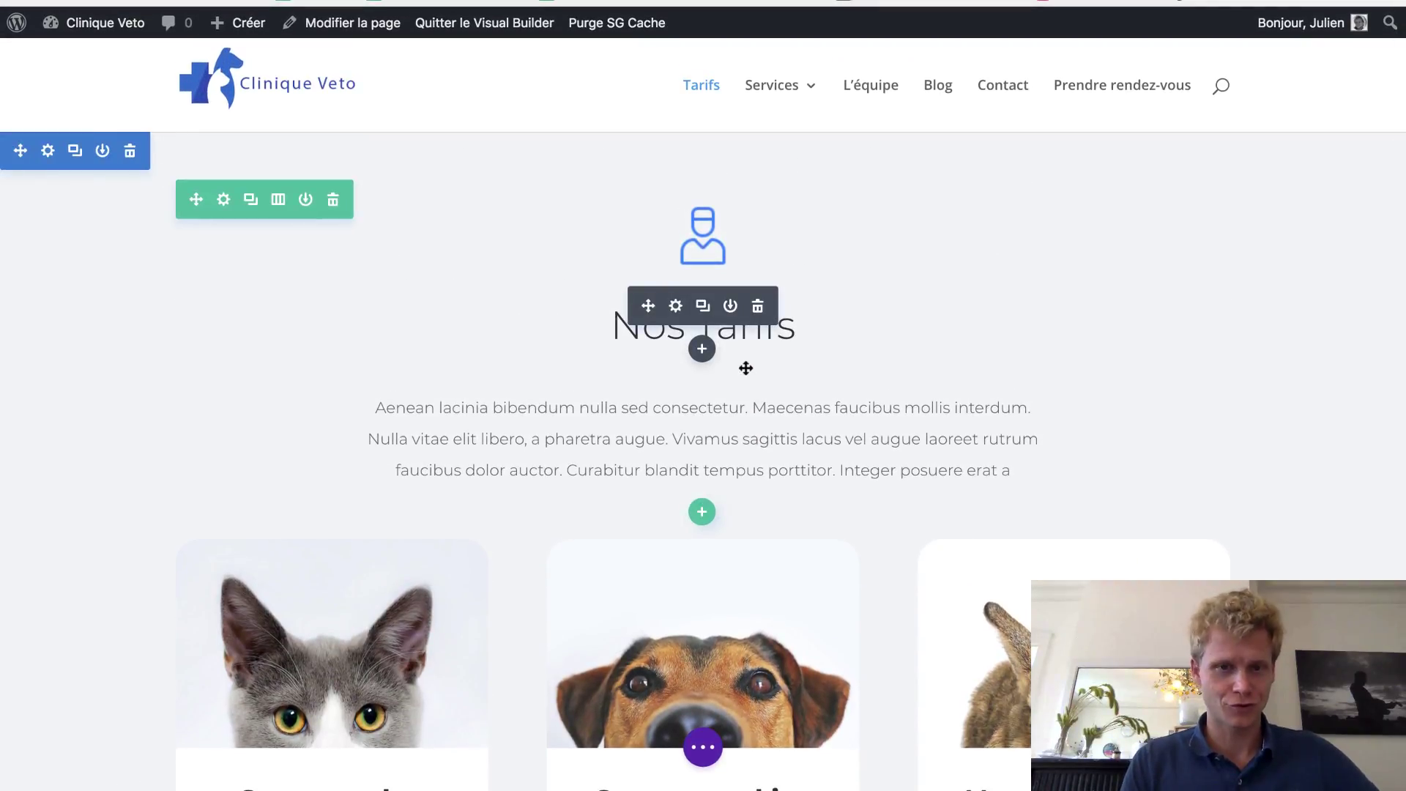
scroll(754, 644, down, 5)
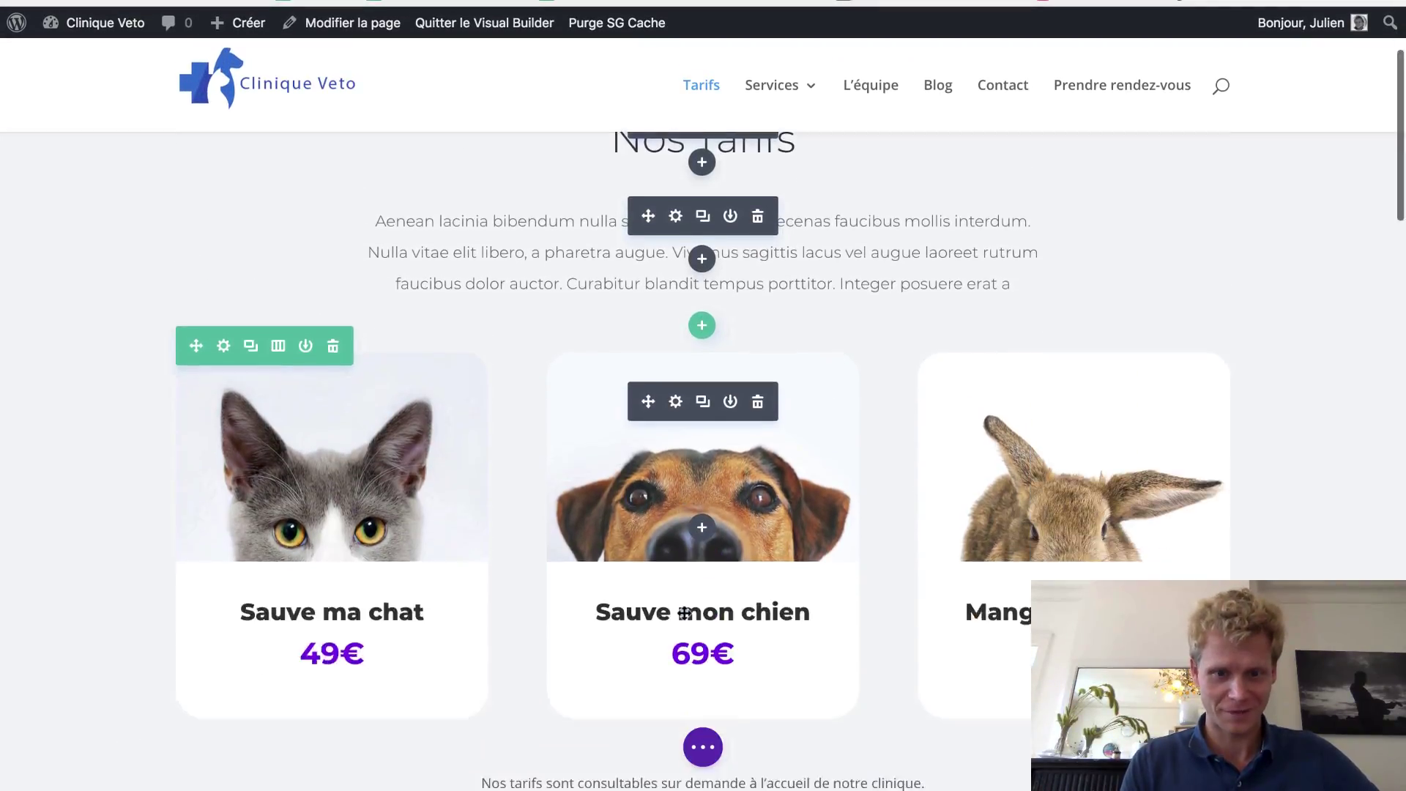
scroll(755, 659, down, 7)
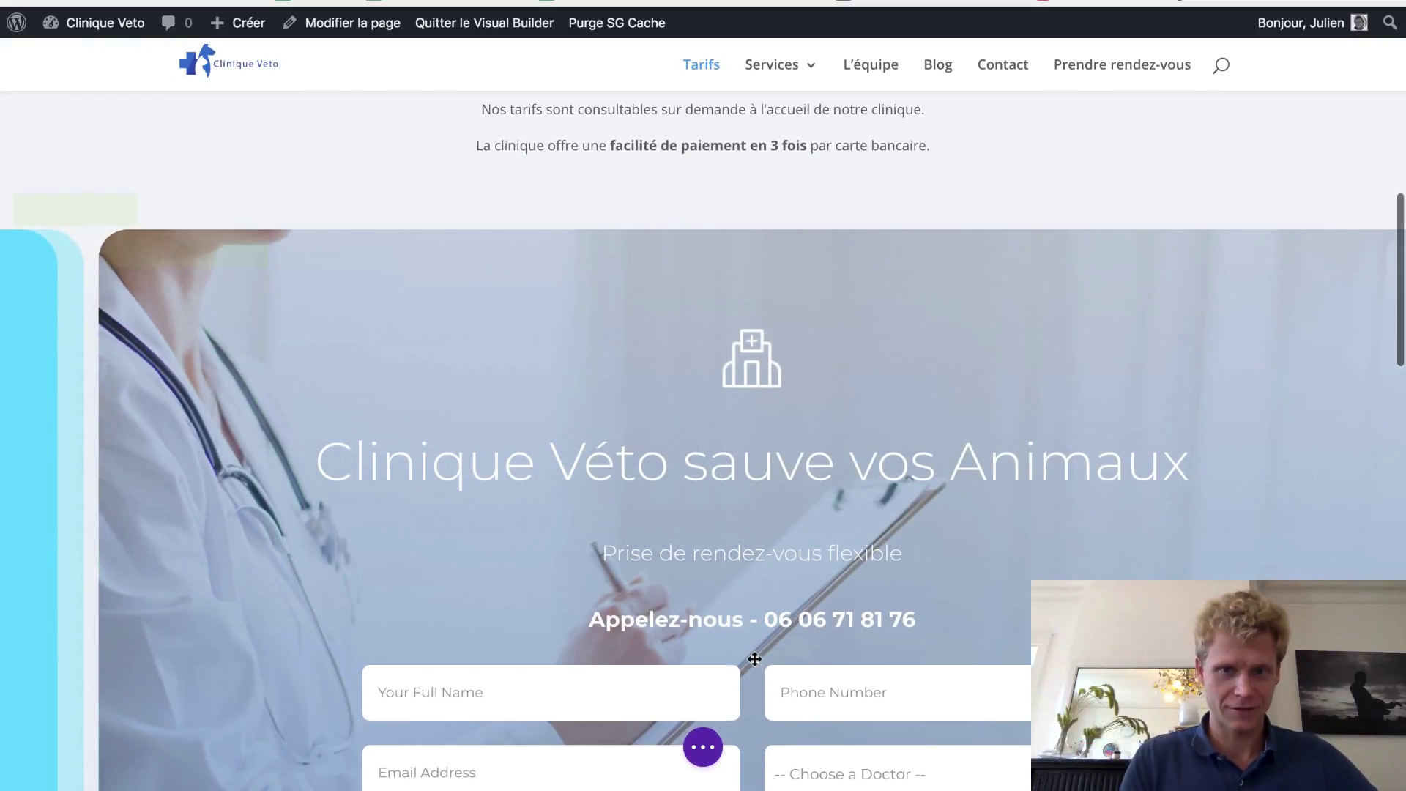
scroll(800, 696, down, 15)
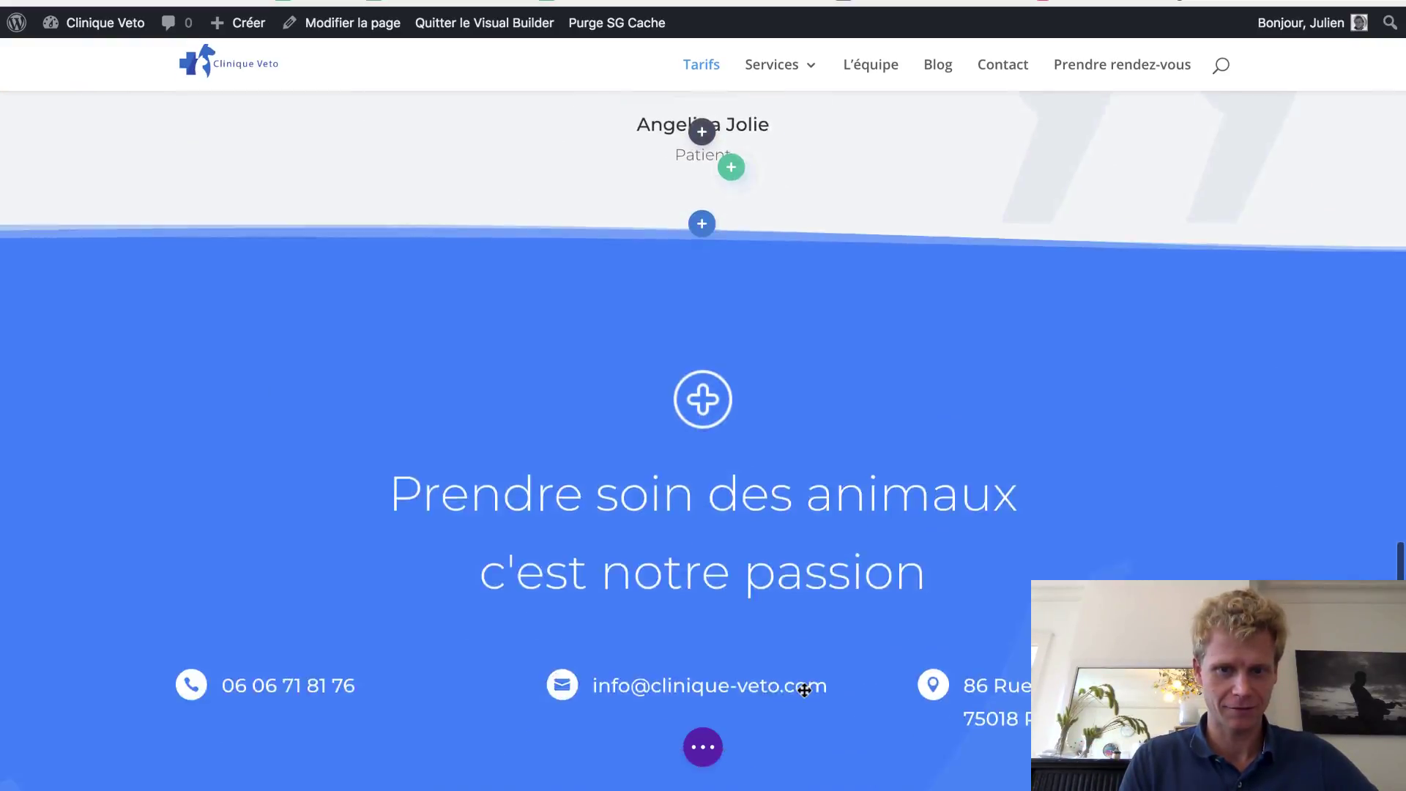
scroll(804, 690, up, 20)
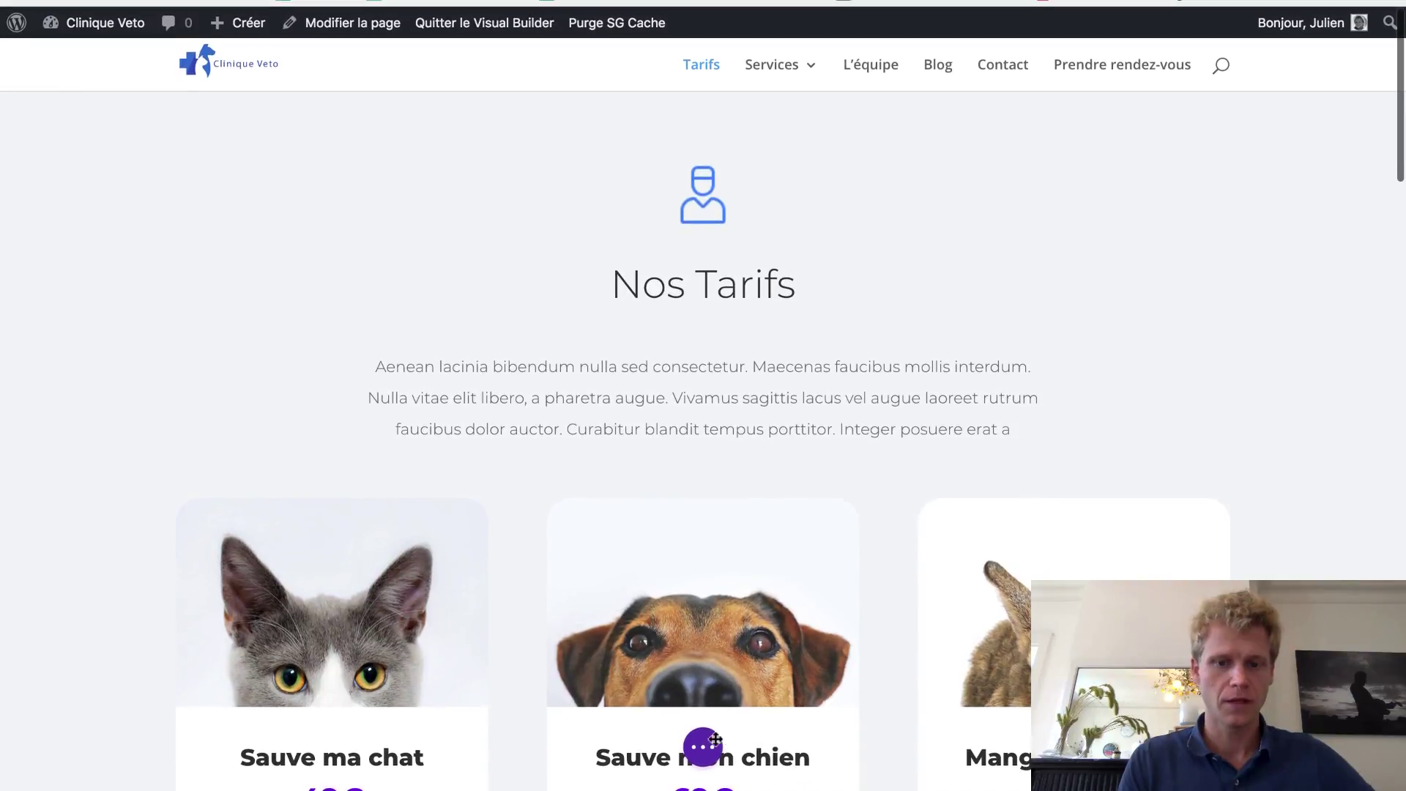
click(704, 747)
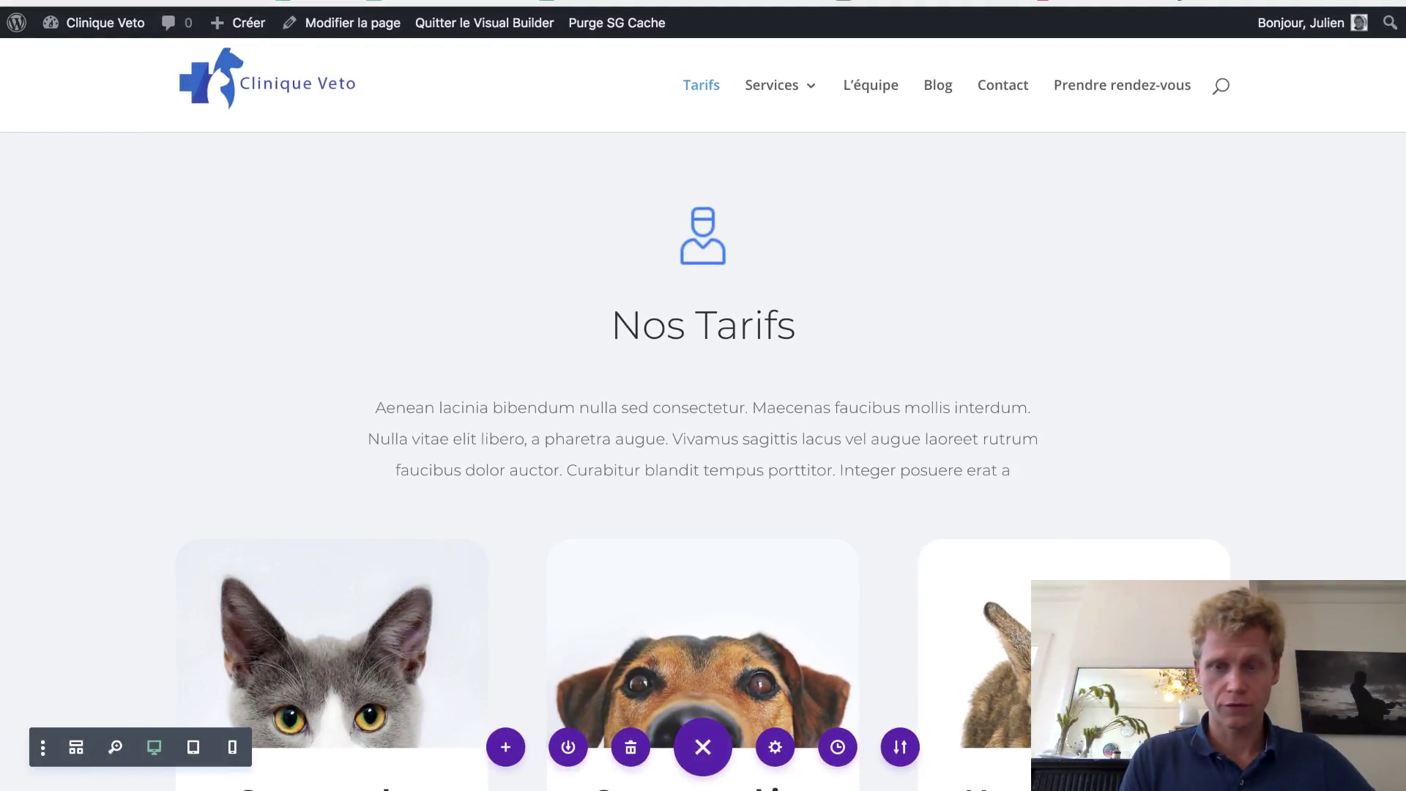
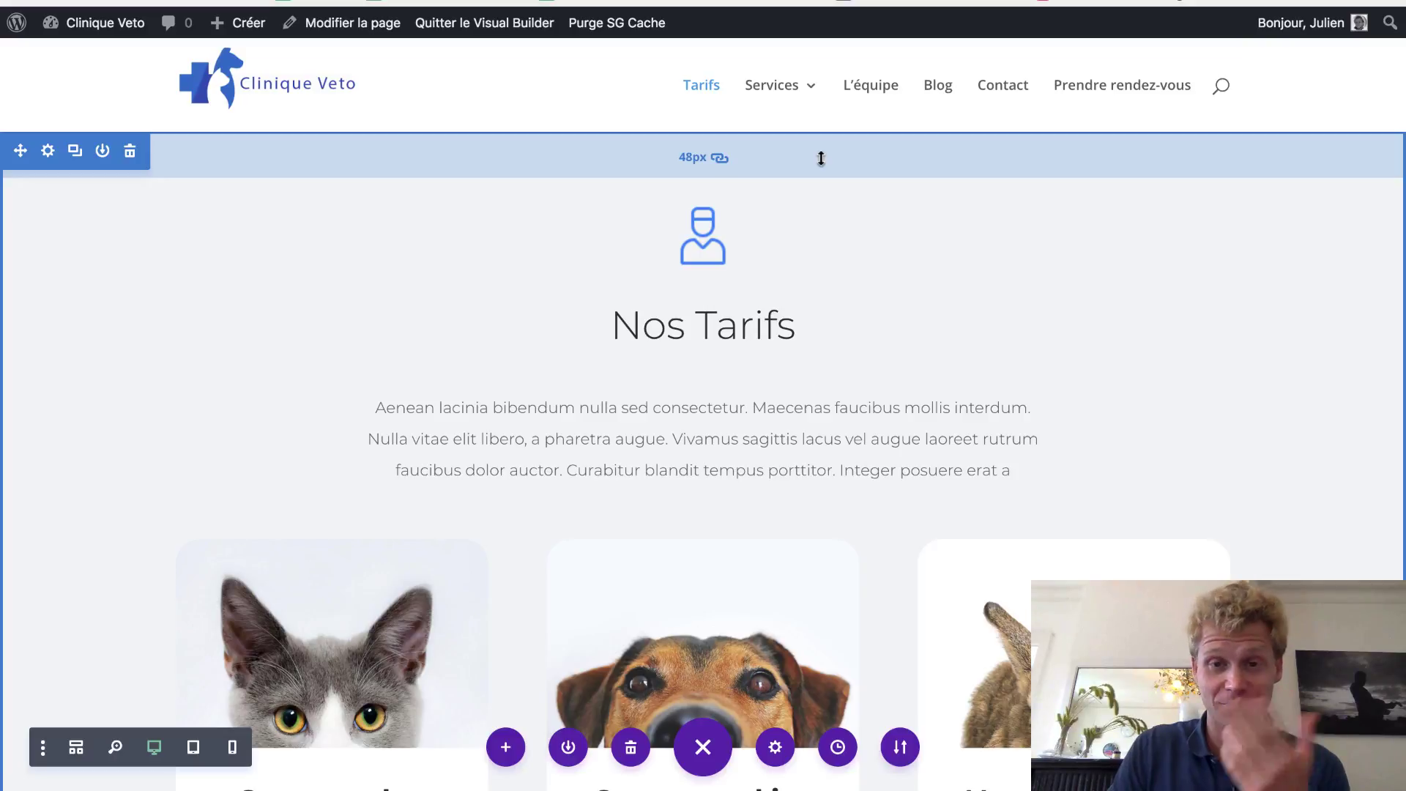
Go to the L'équipe page and launch the Visual Builder on it.
mouse_move(786, 109)
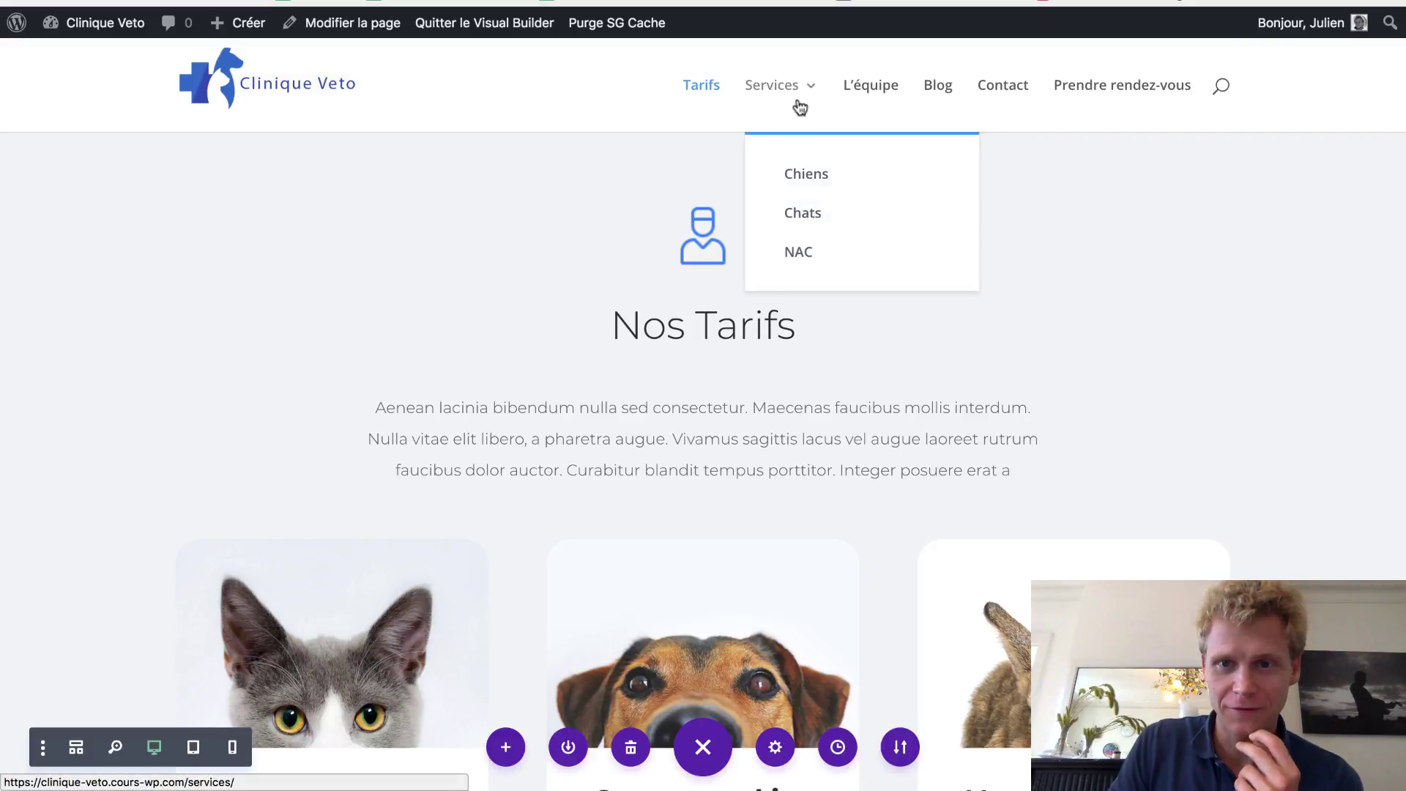
click(864, 101)
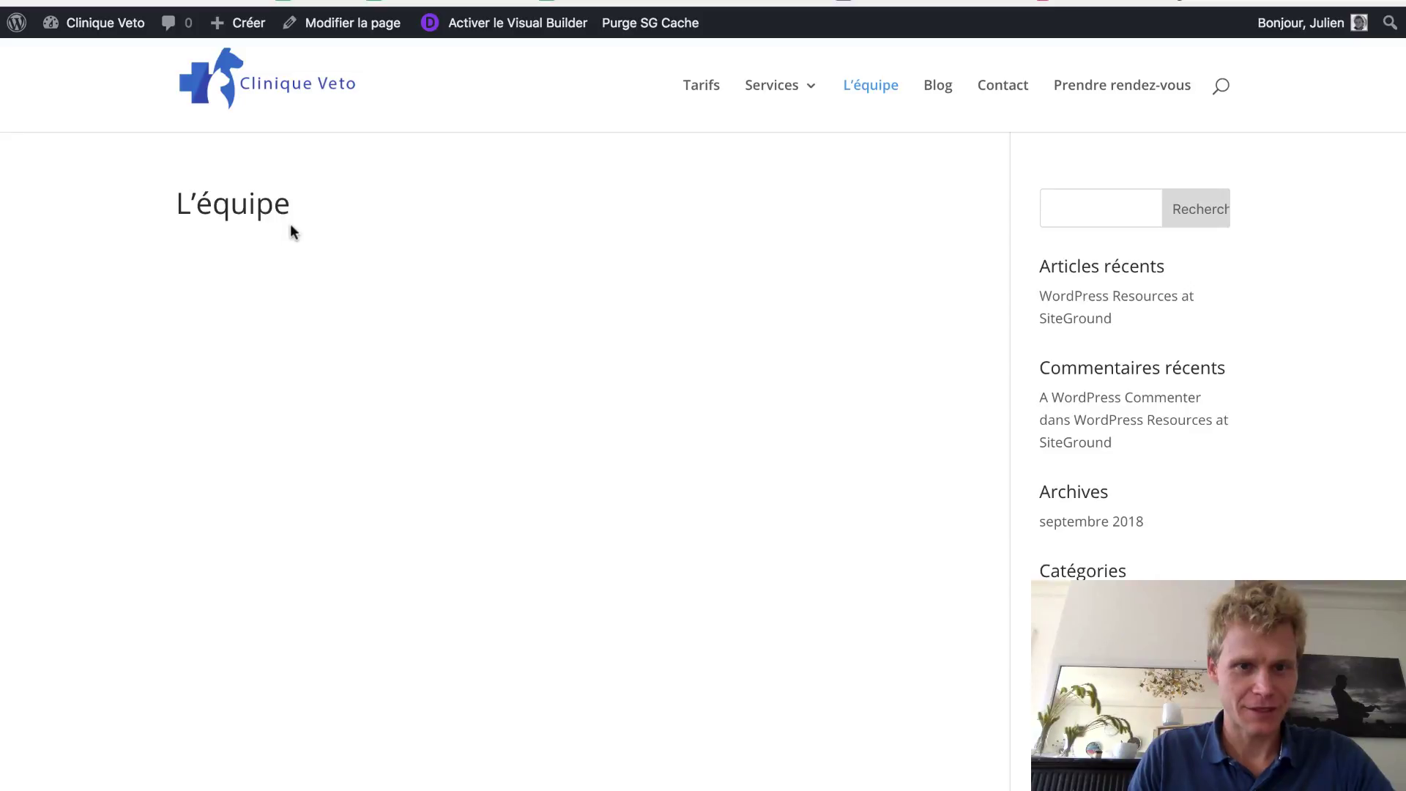
click(493, 38)
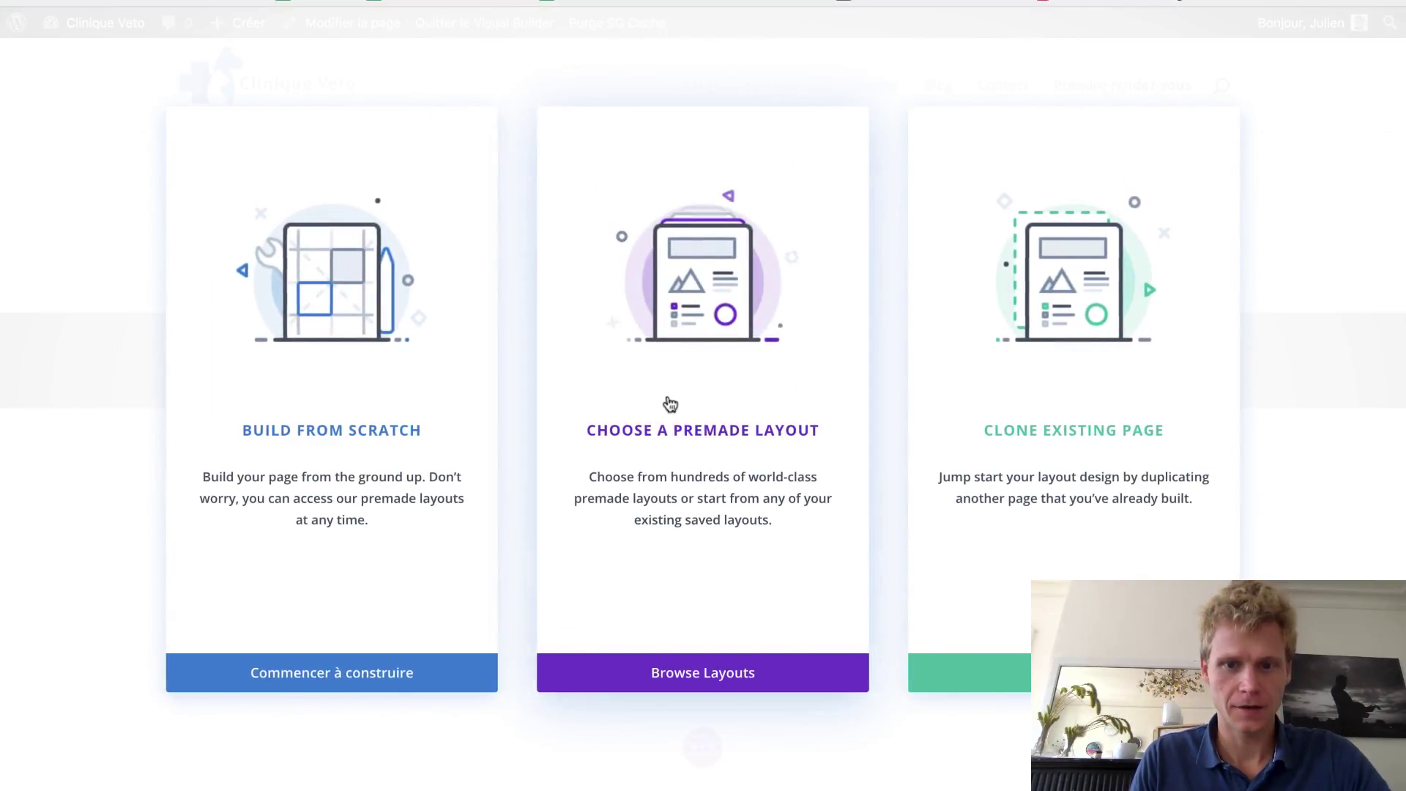
Choose a premade layout, check Your Existing Pages, then browse the premade packs for Doctor's Office.
click(670, 404)
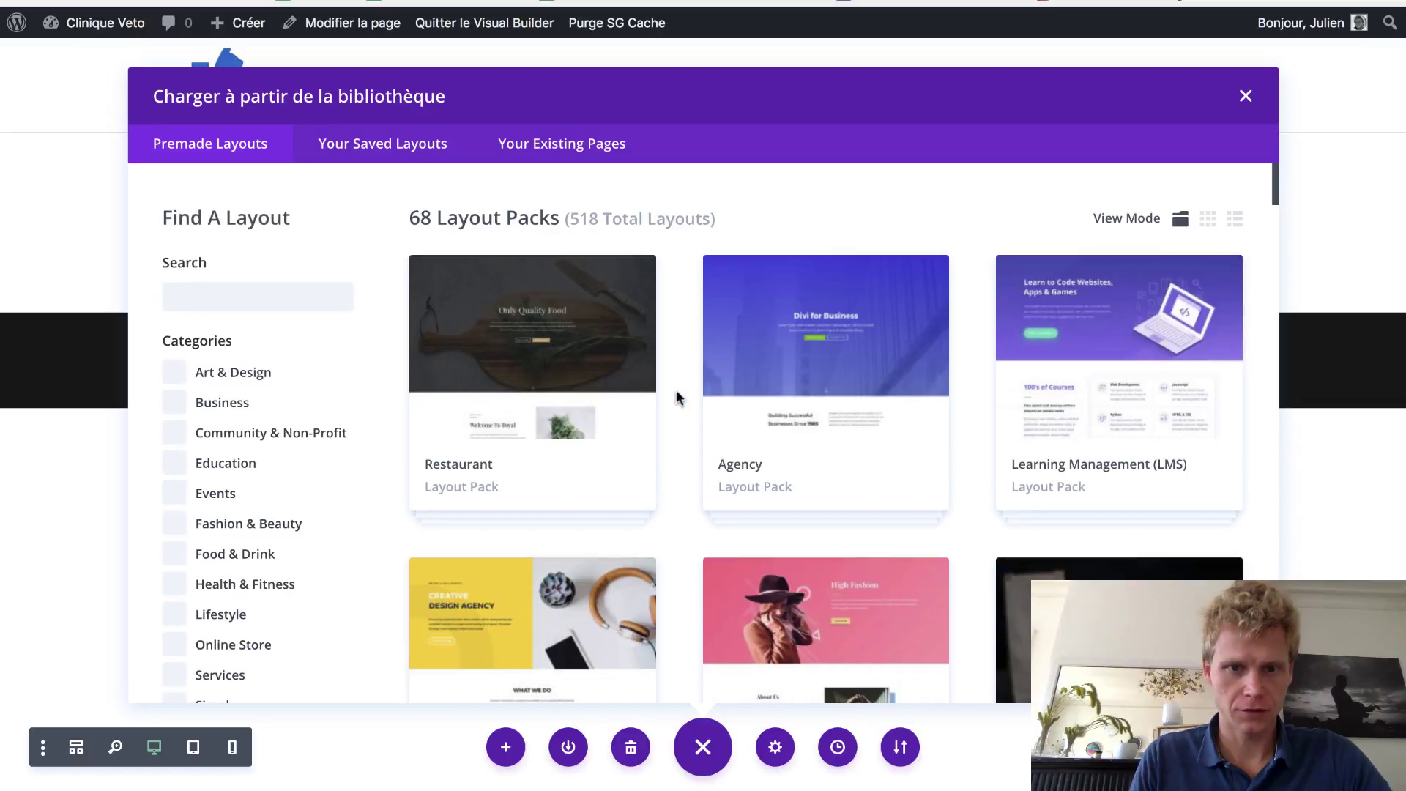
click(515, 158)
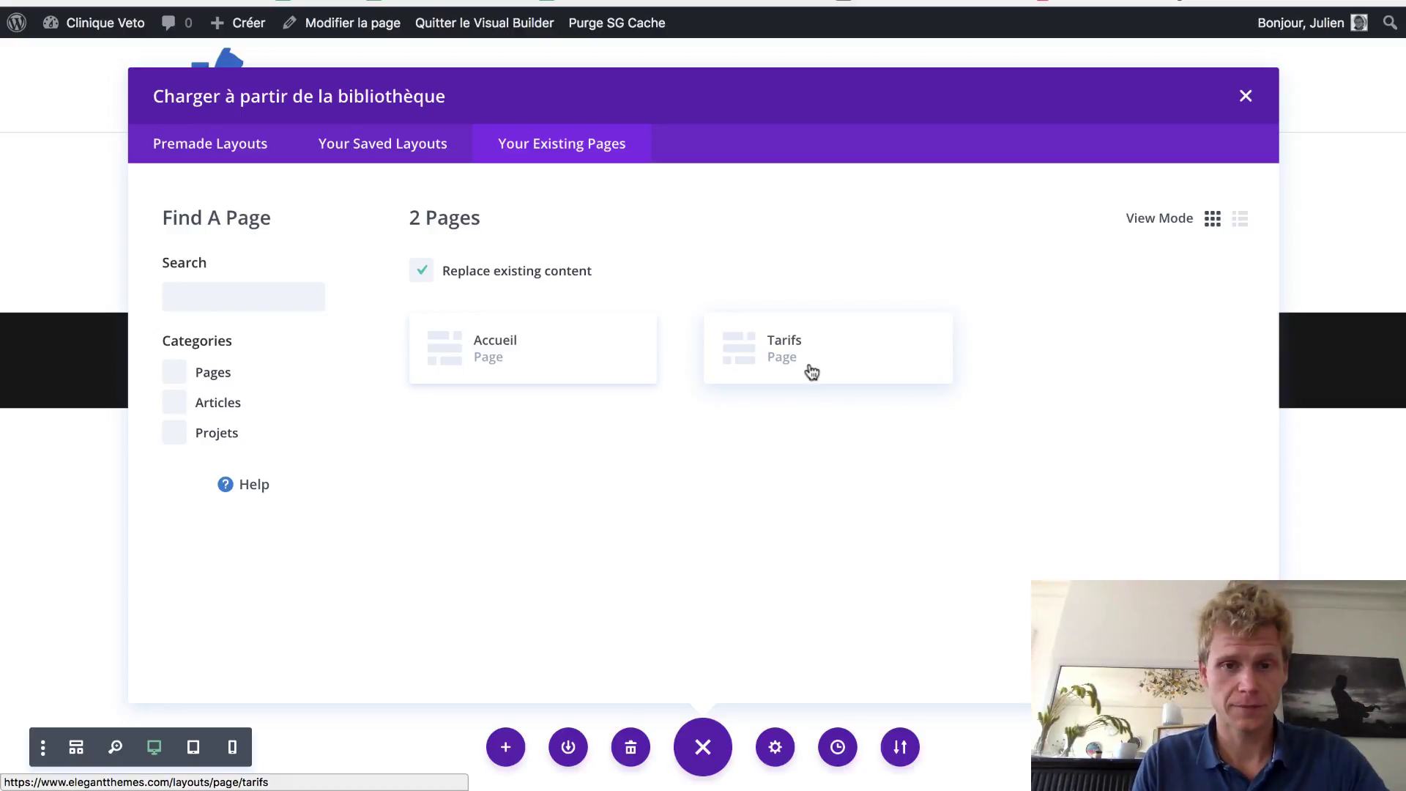
click(232, 150)
scroll(718, 435, down, 8)
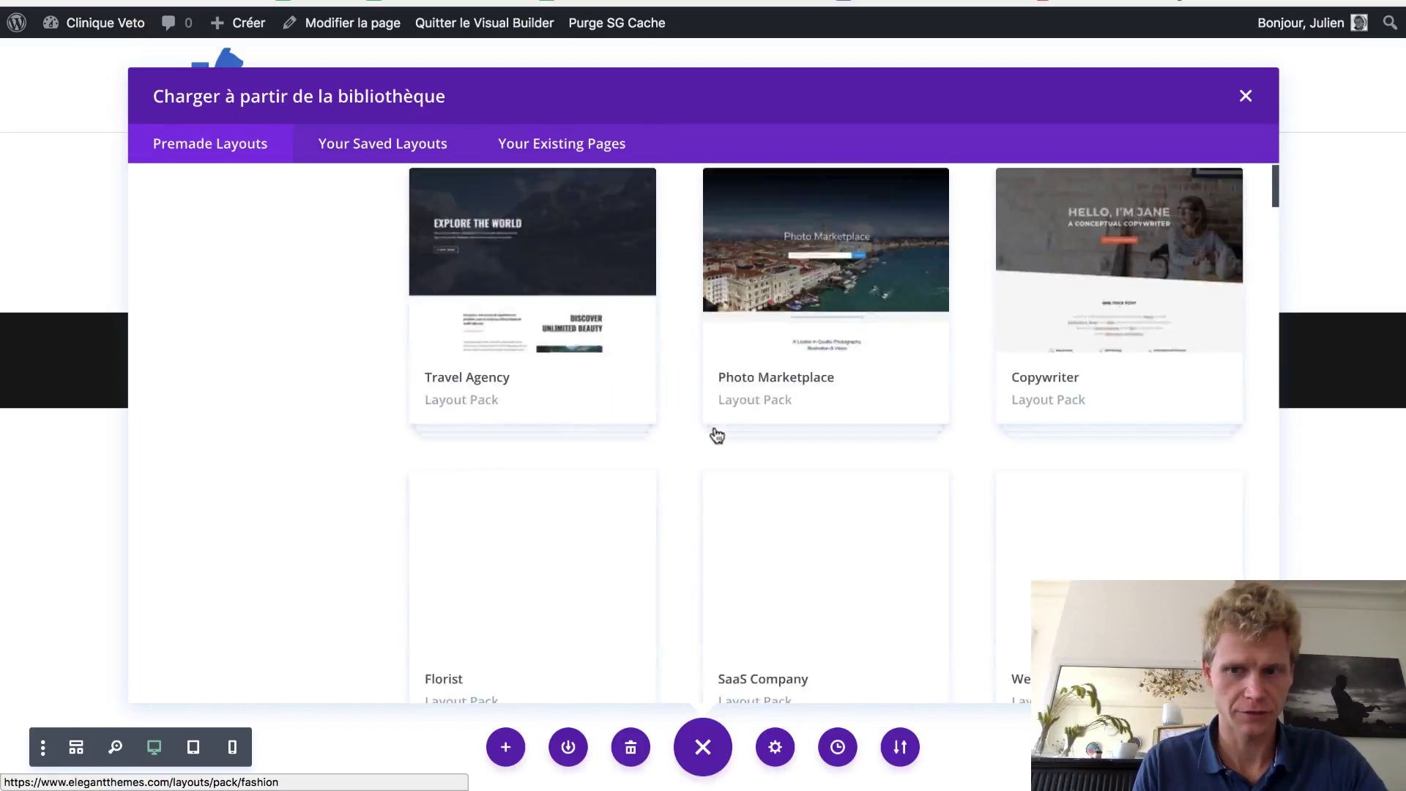
scroll(717, 435, down, 15)
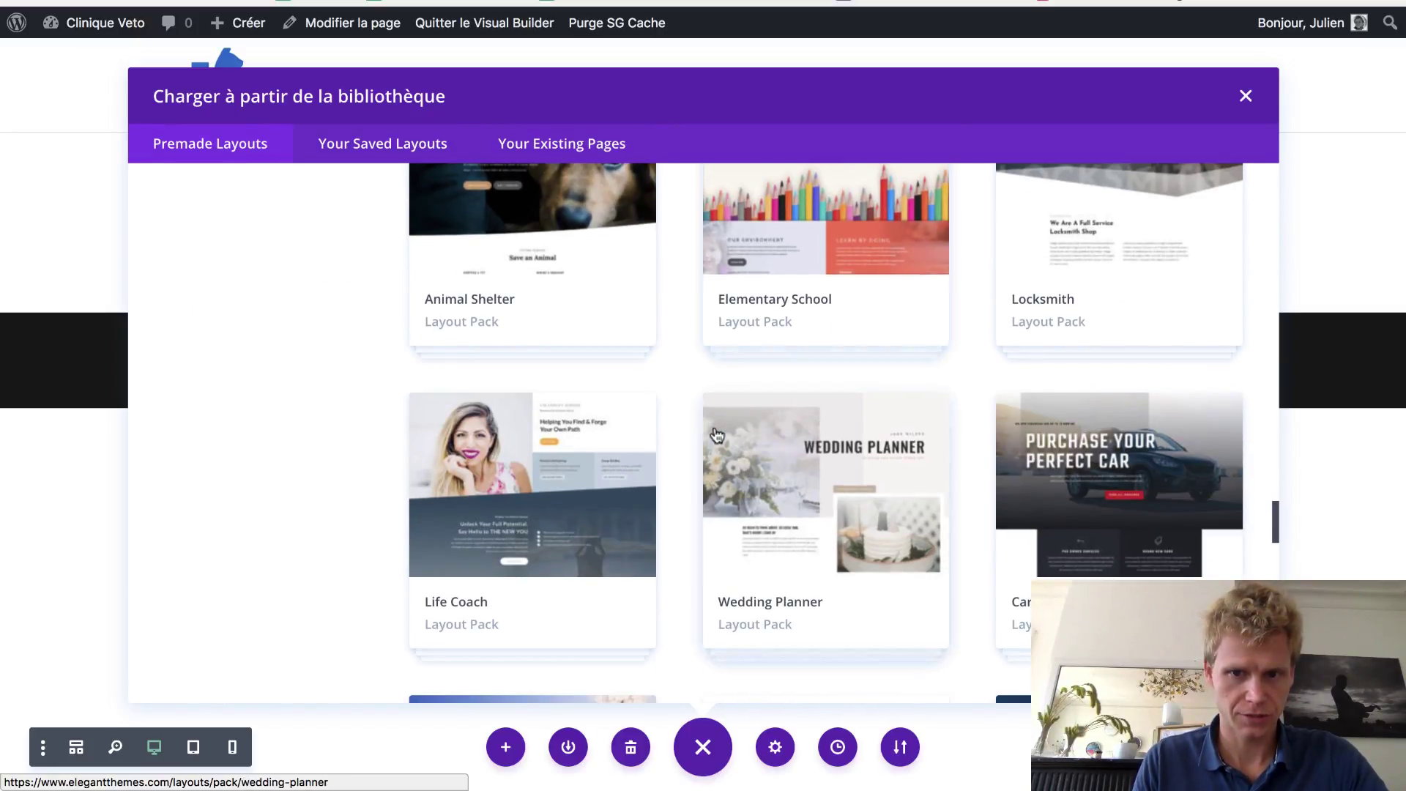
scroll(717, 435, down, 15)
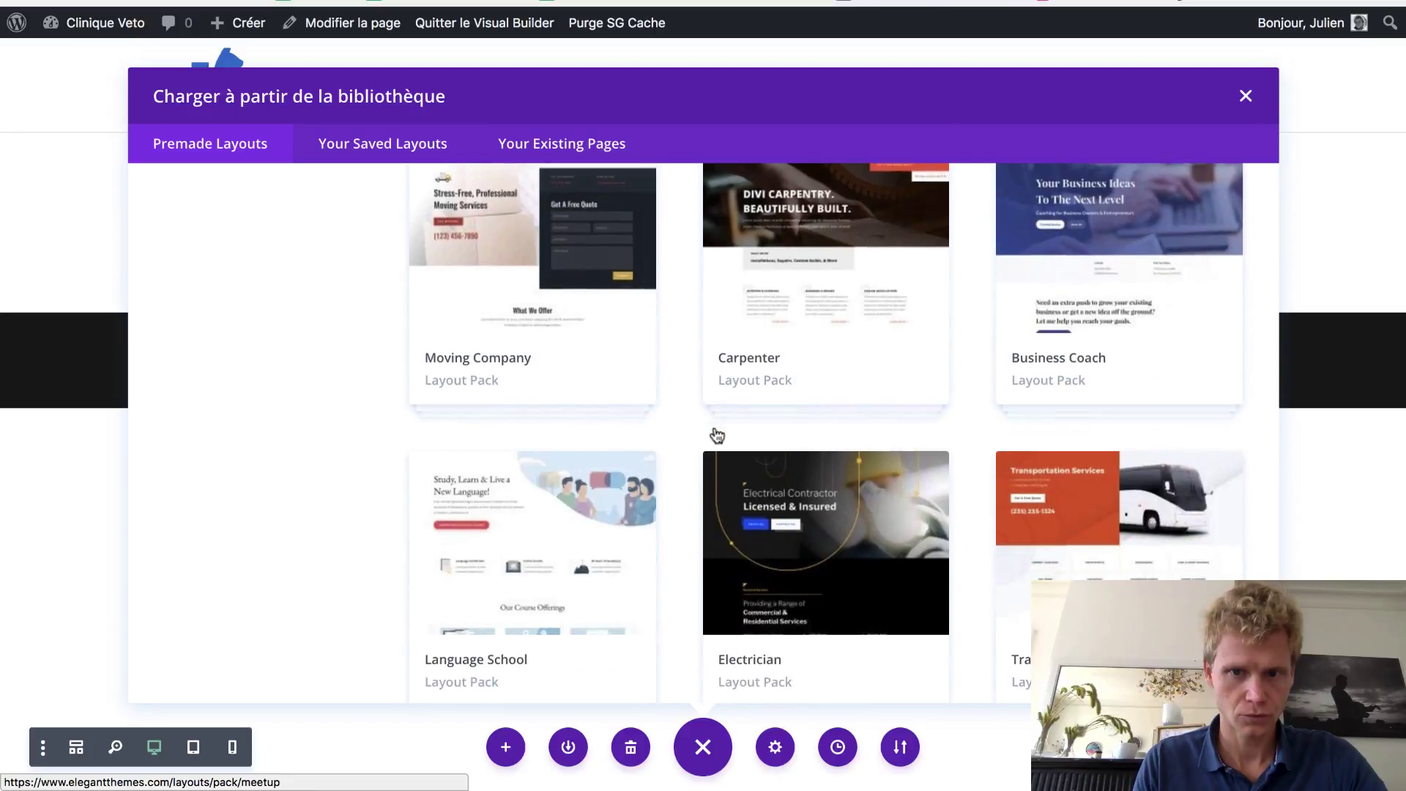
scroll(717, 435, up, 5)
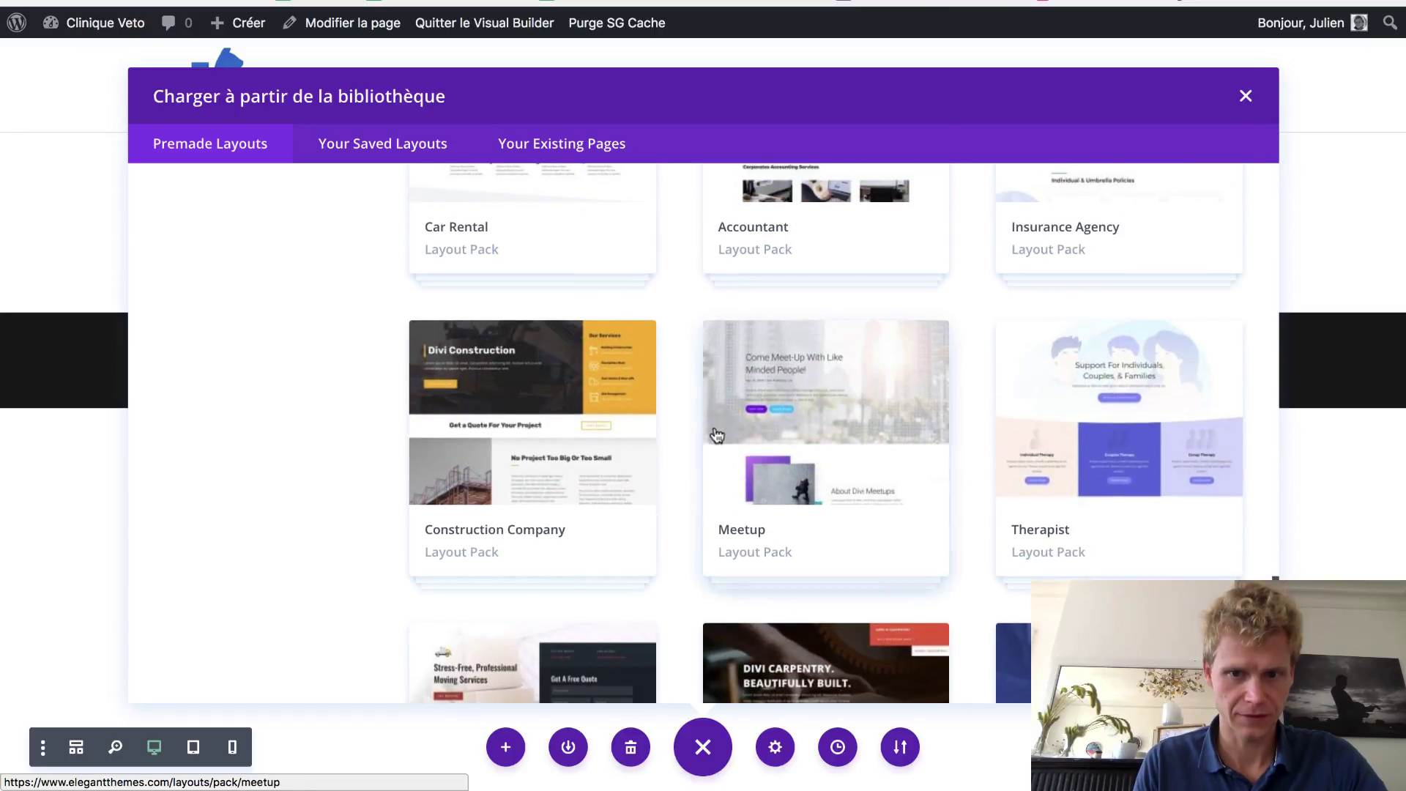
scroll(717, 435, up, 10)
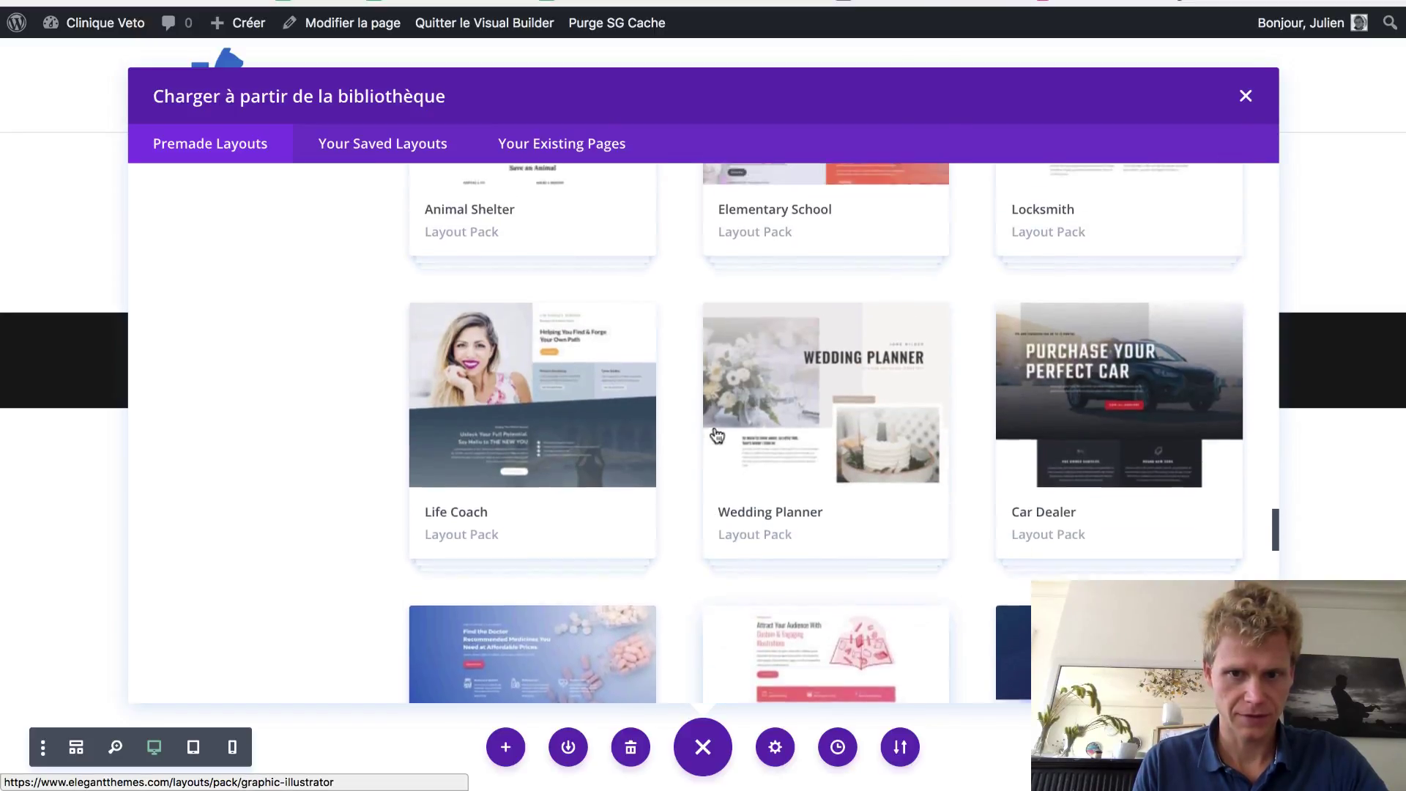
scroll(717, 435, up, 10)
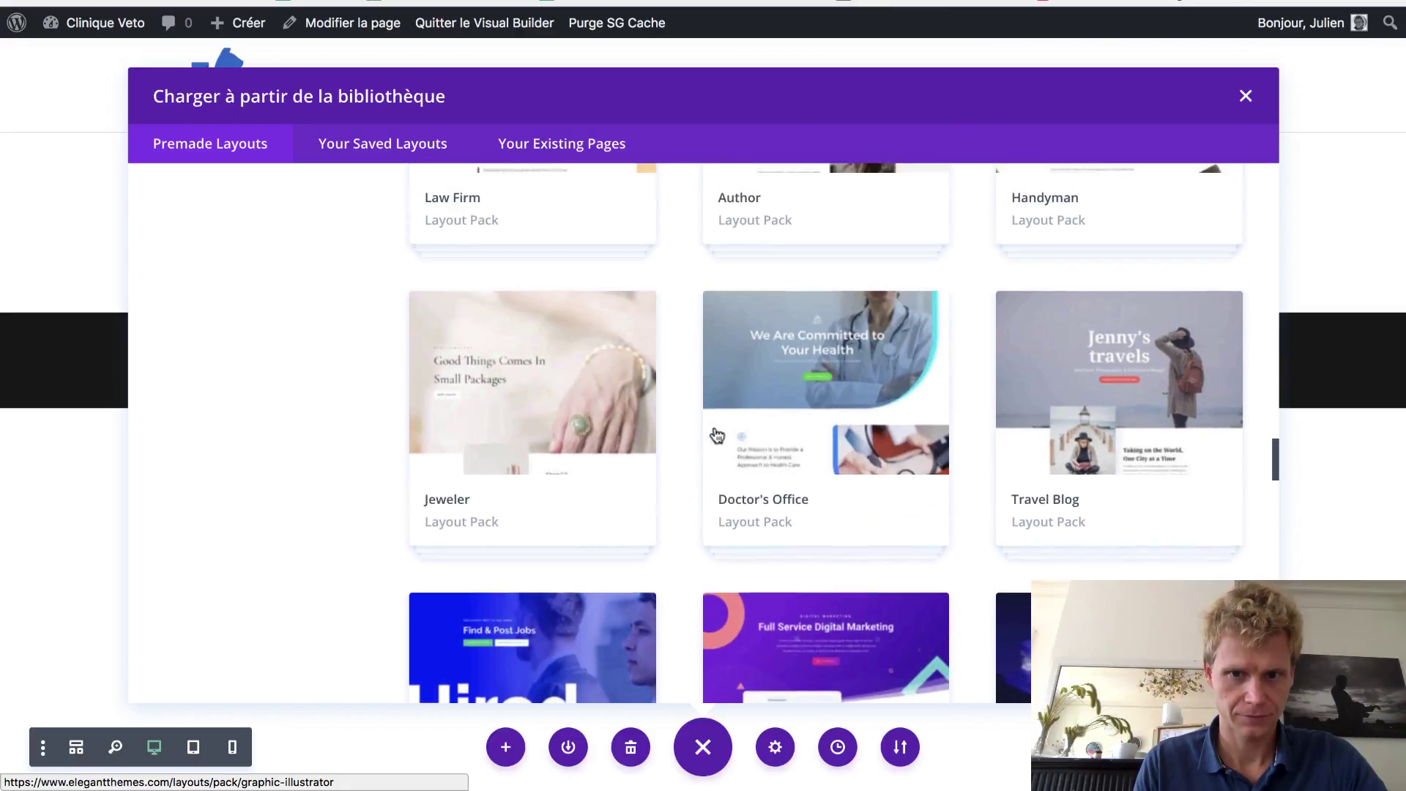
Open the Doctor's Office pack and preview its Home and Landing page layouts.
click(790, 429)
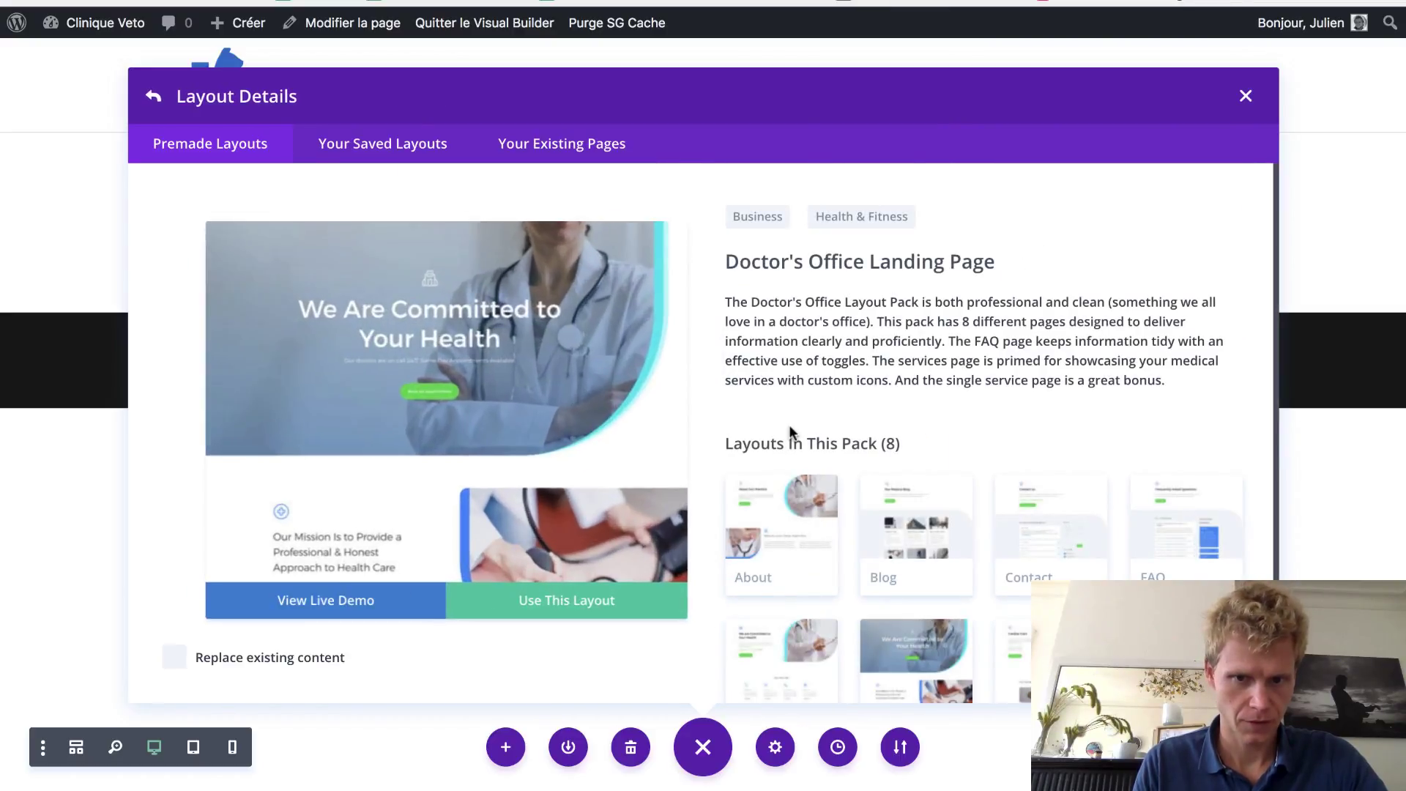
scroll(930, 434, down, 2)
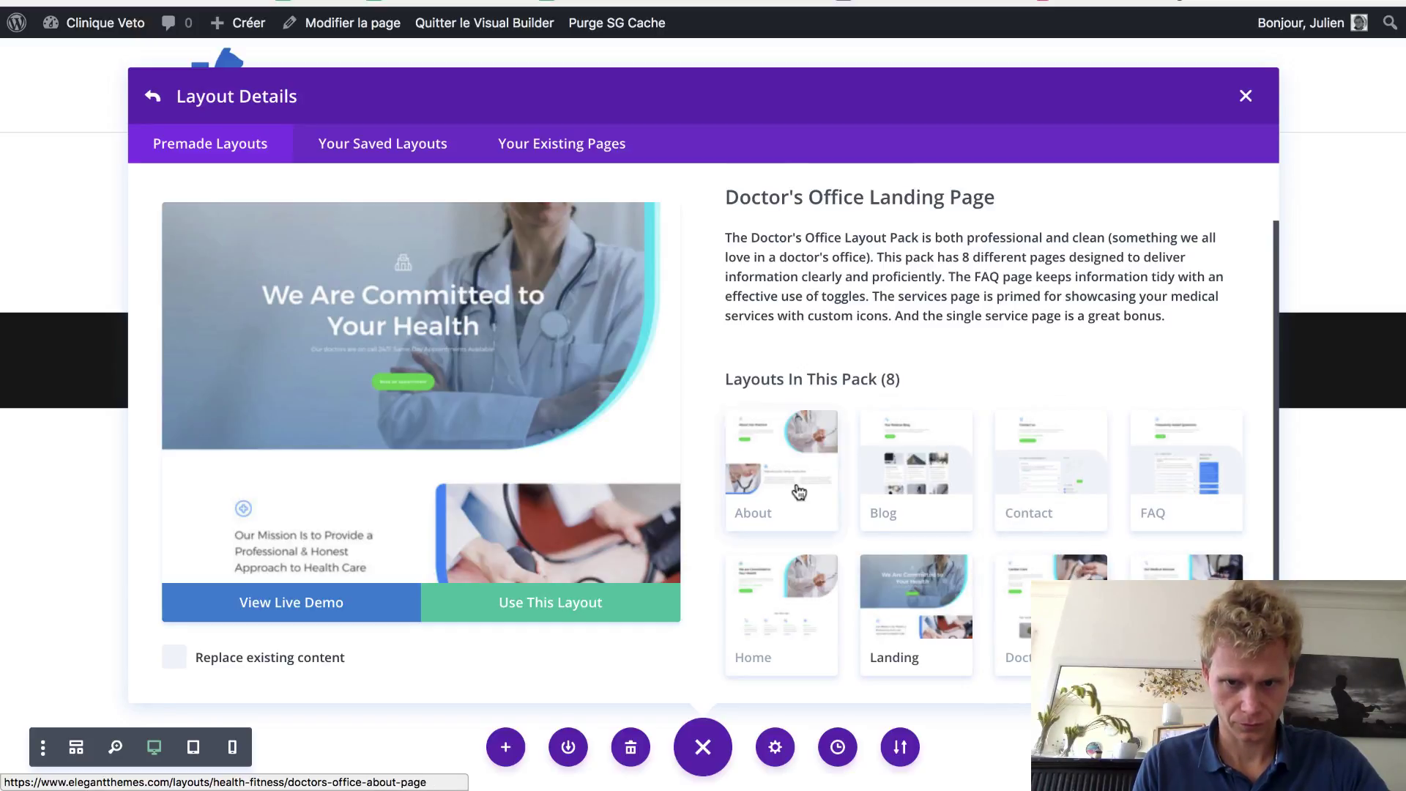
click(817, 605)
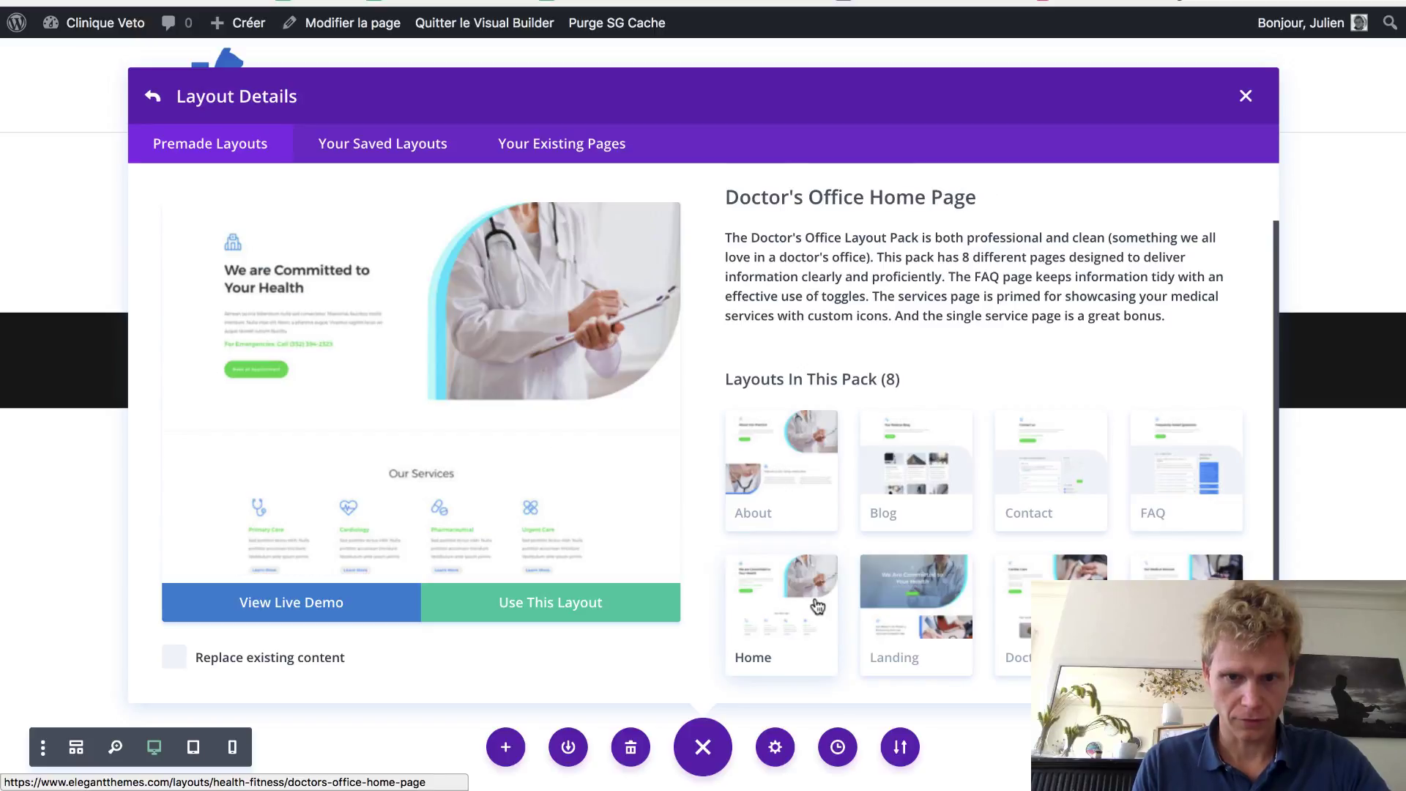
scroll(551, 461, down, 10)
scroll(552, 463, up, 3)
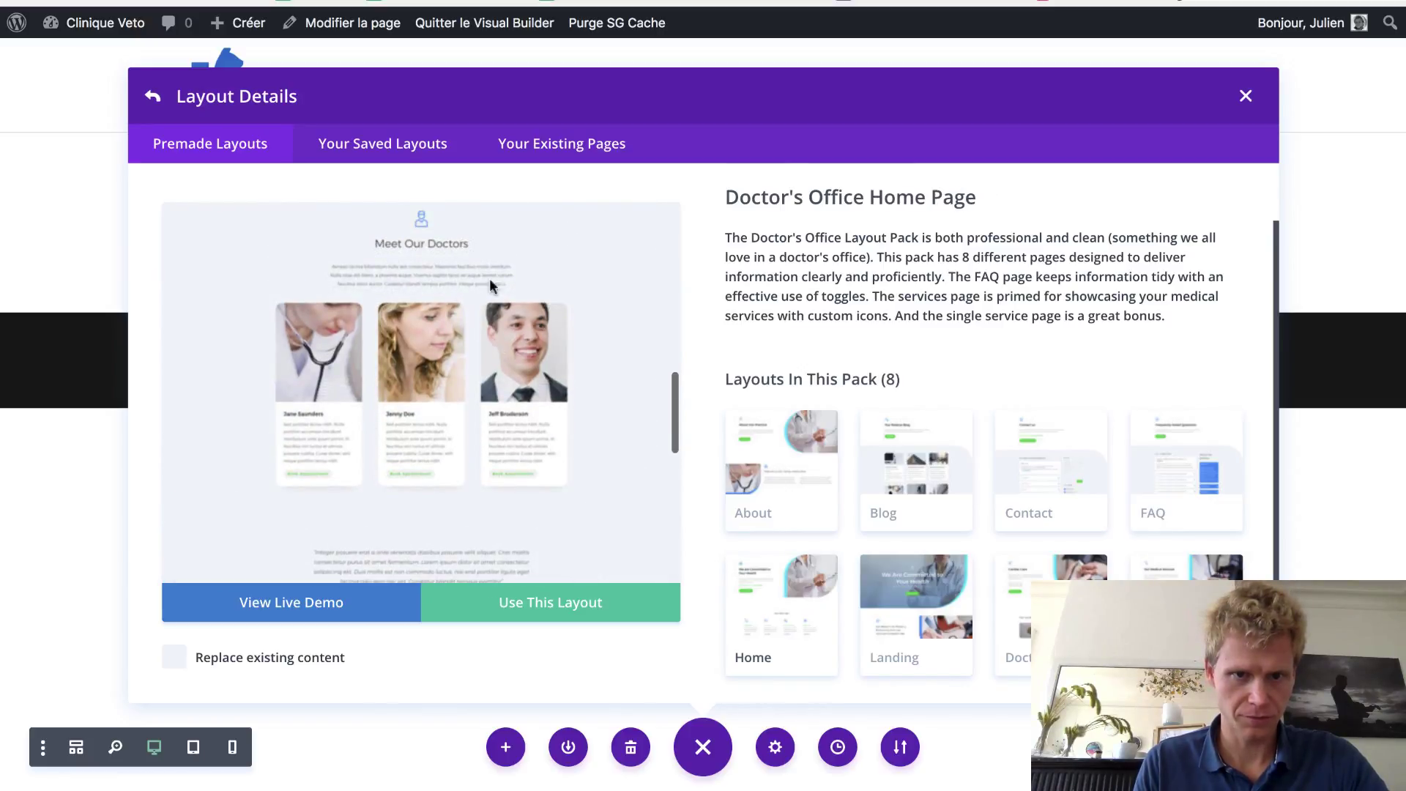
click(903, 566)
scroll(574, 380, down, 5)
scroll(574, 384, down, 8)
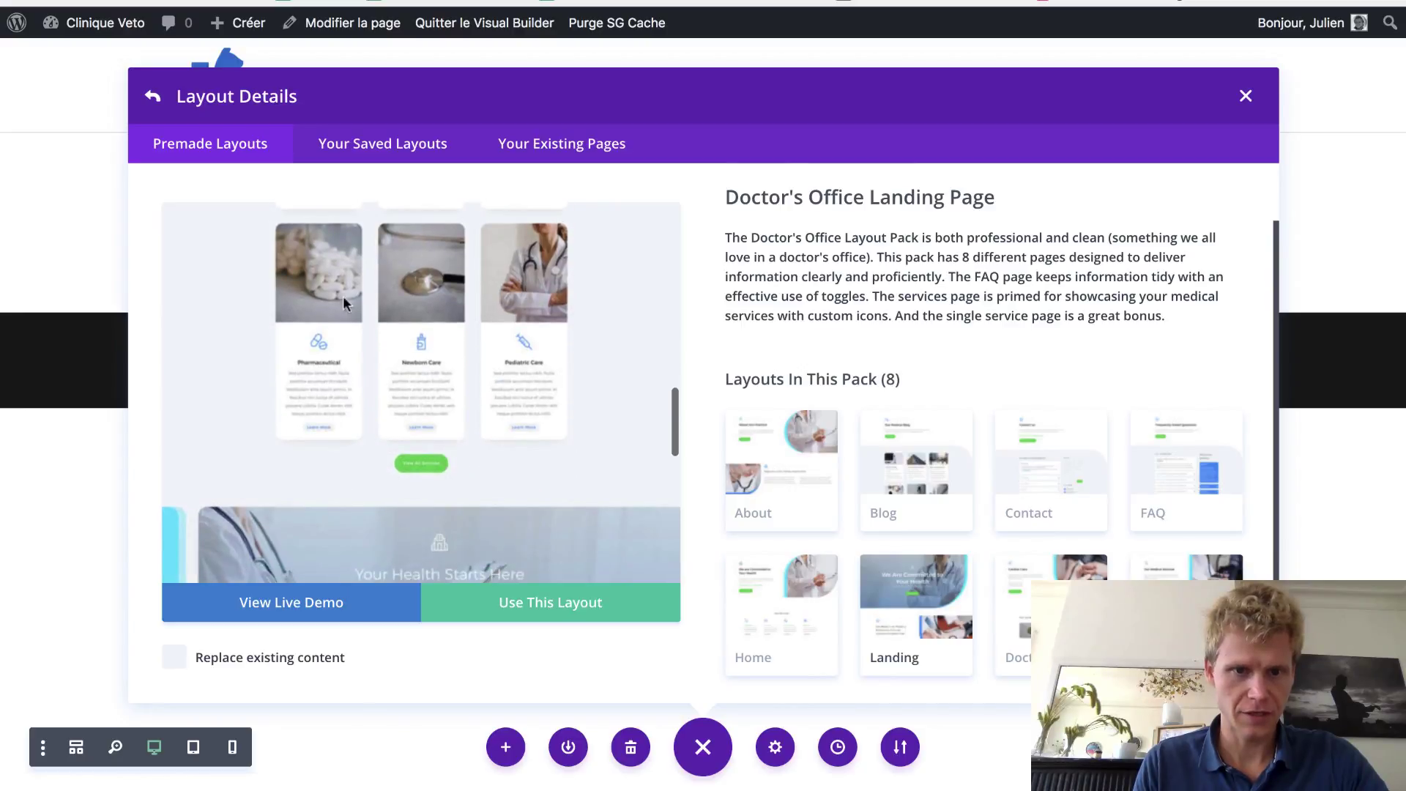
scroll(560, 341, up, 10)
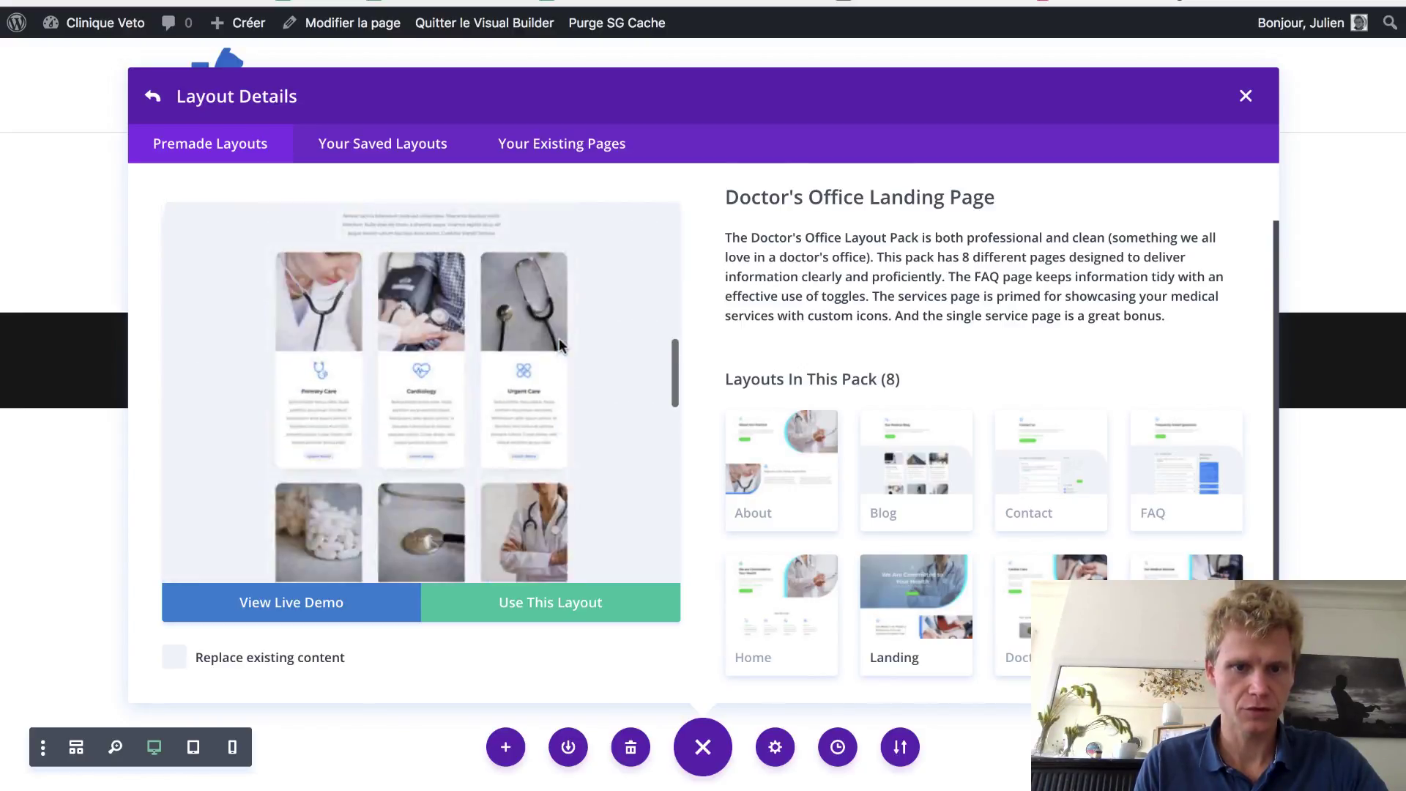
scroll(559, 341, down, 3)
scroll(560, 337, down, 1)
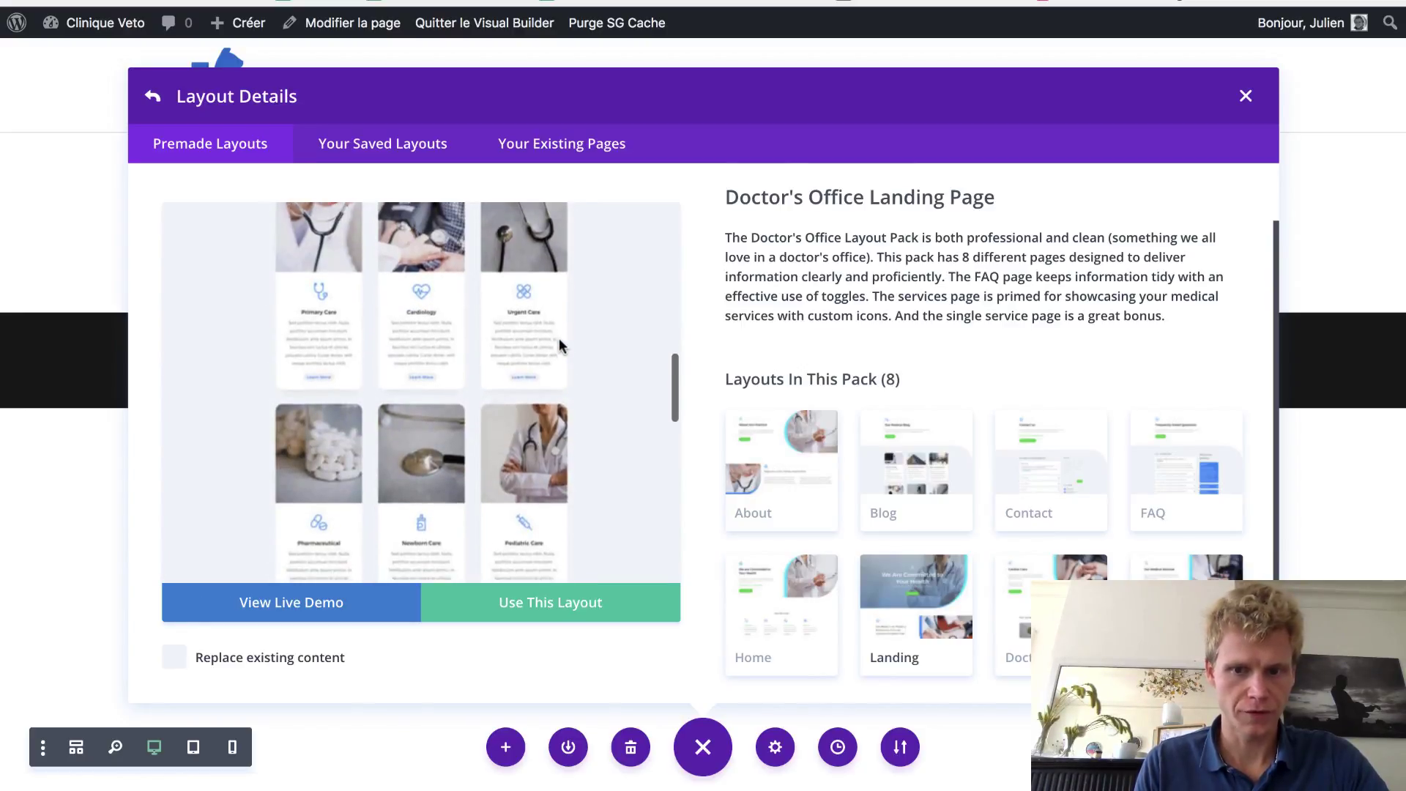
Preview the Blog and About layouts, then import the About page layout.
click(925, 488)
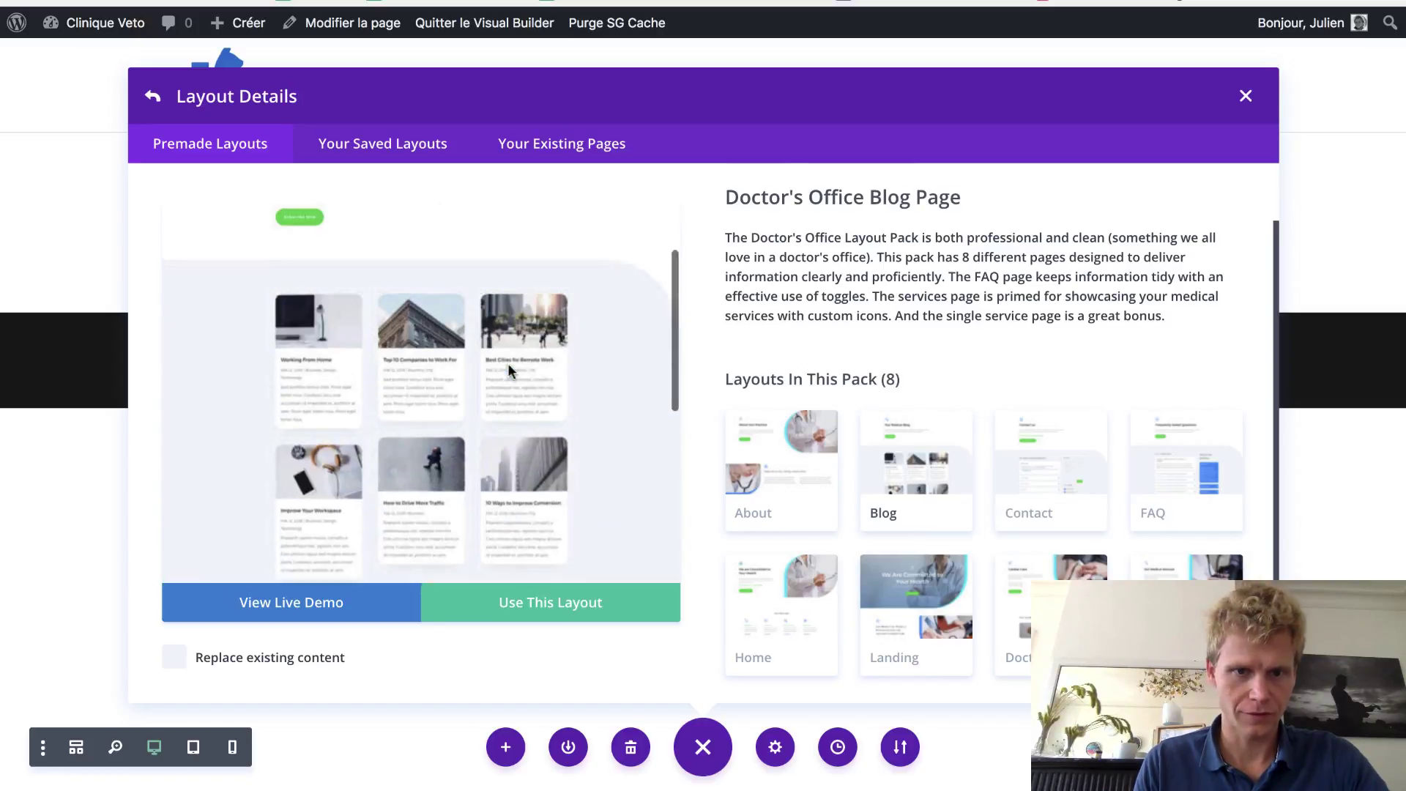
scroll(507, 363, up, 2)
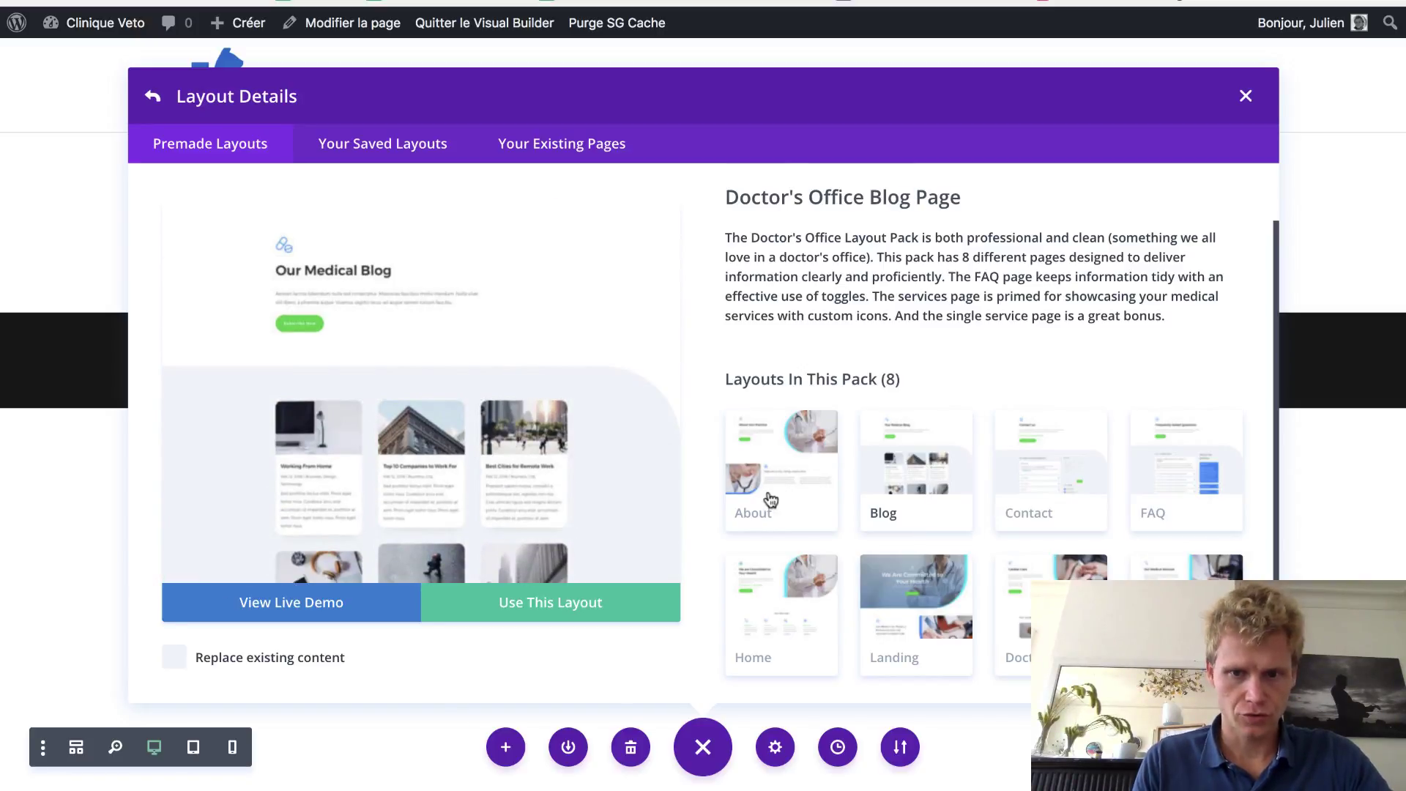
click(767, 497)
scroll(557, 379, down, 5)
scroll(557, 380, down, 5)
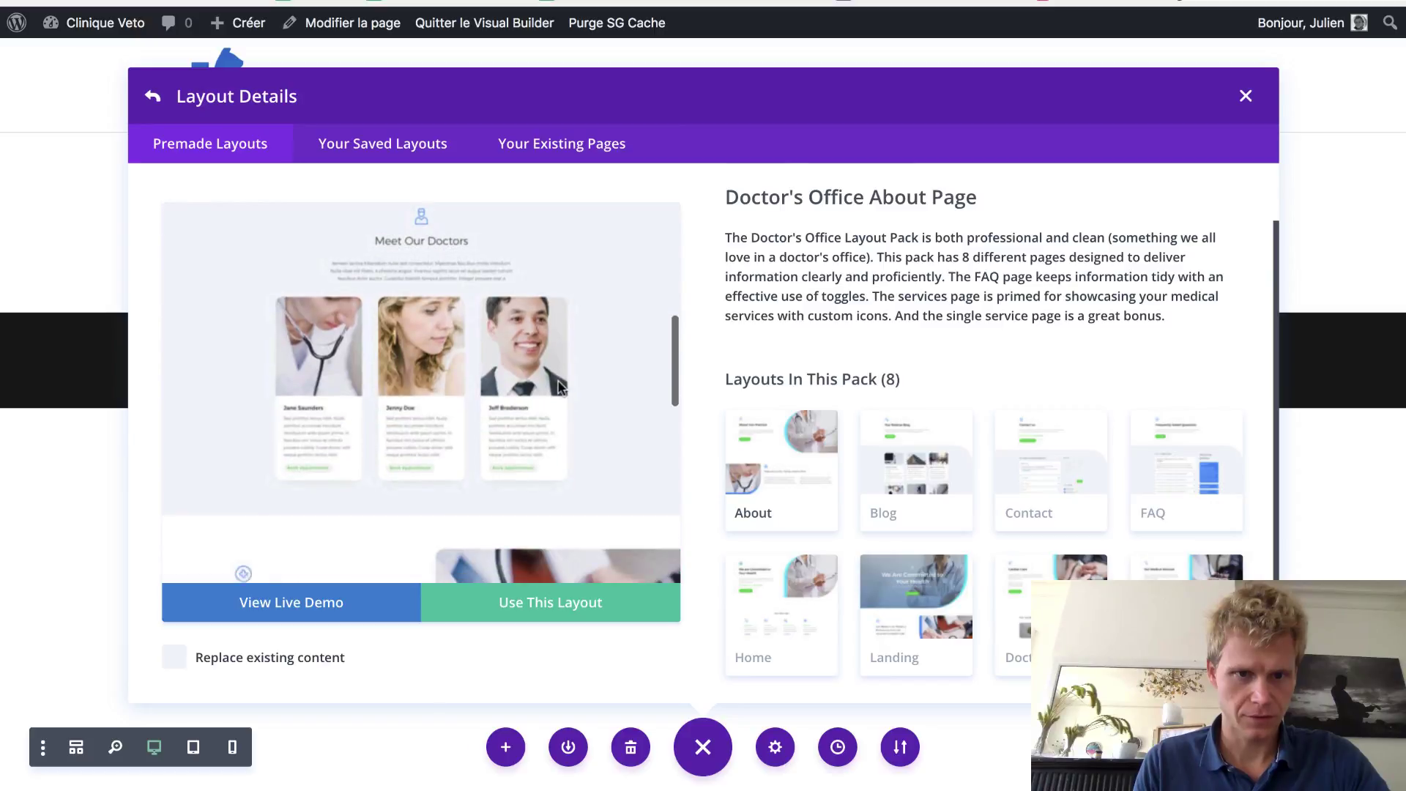
scroll(557, 380, up, 4)
scroll(558, 386, up, 5)
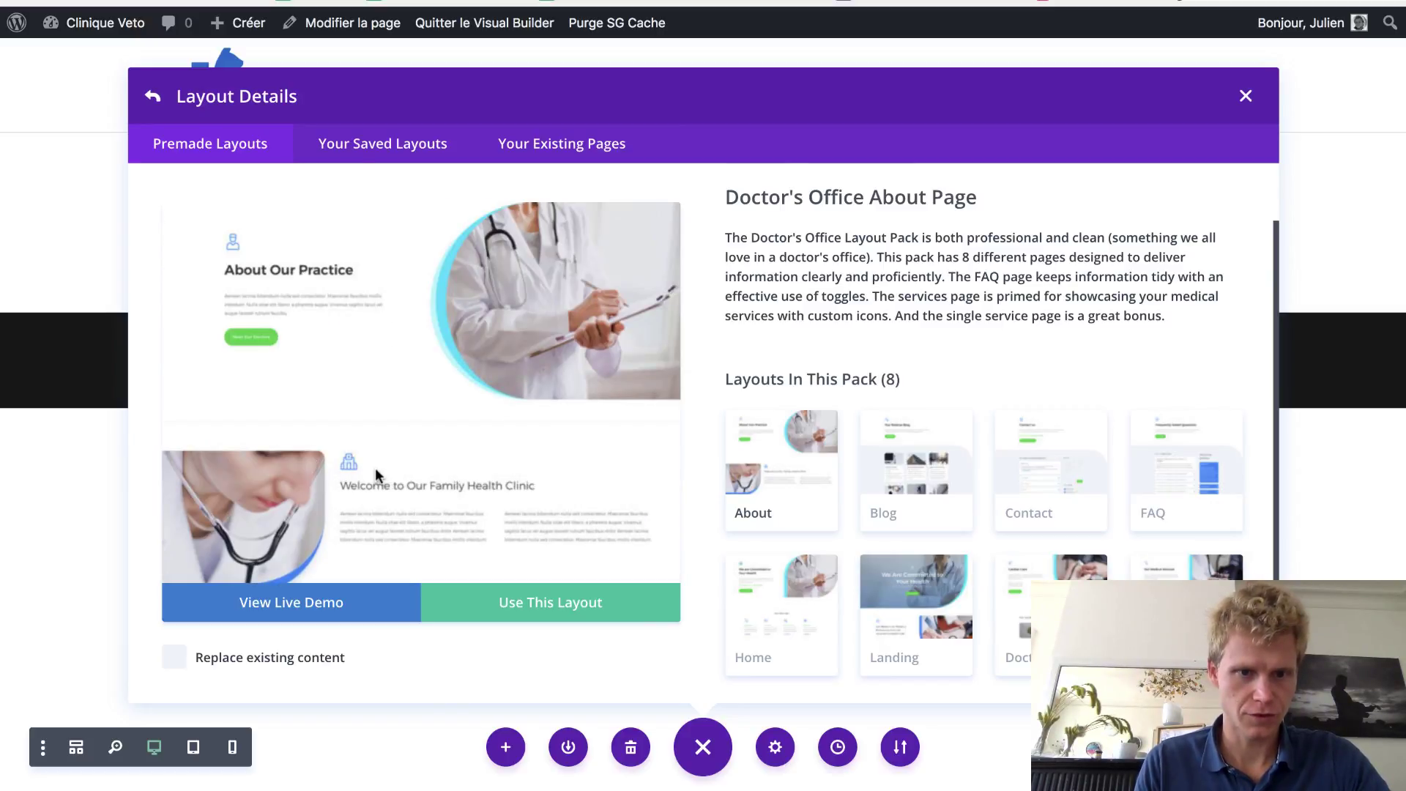
scroll(375, 468, down, 2)
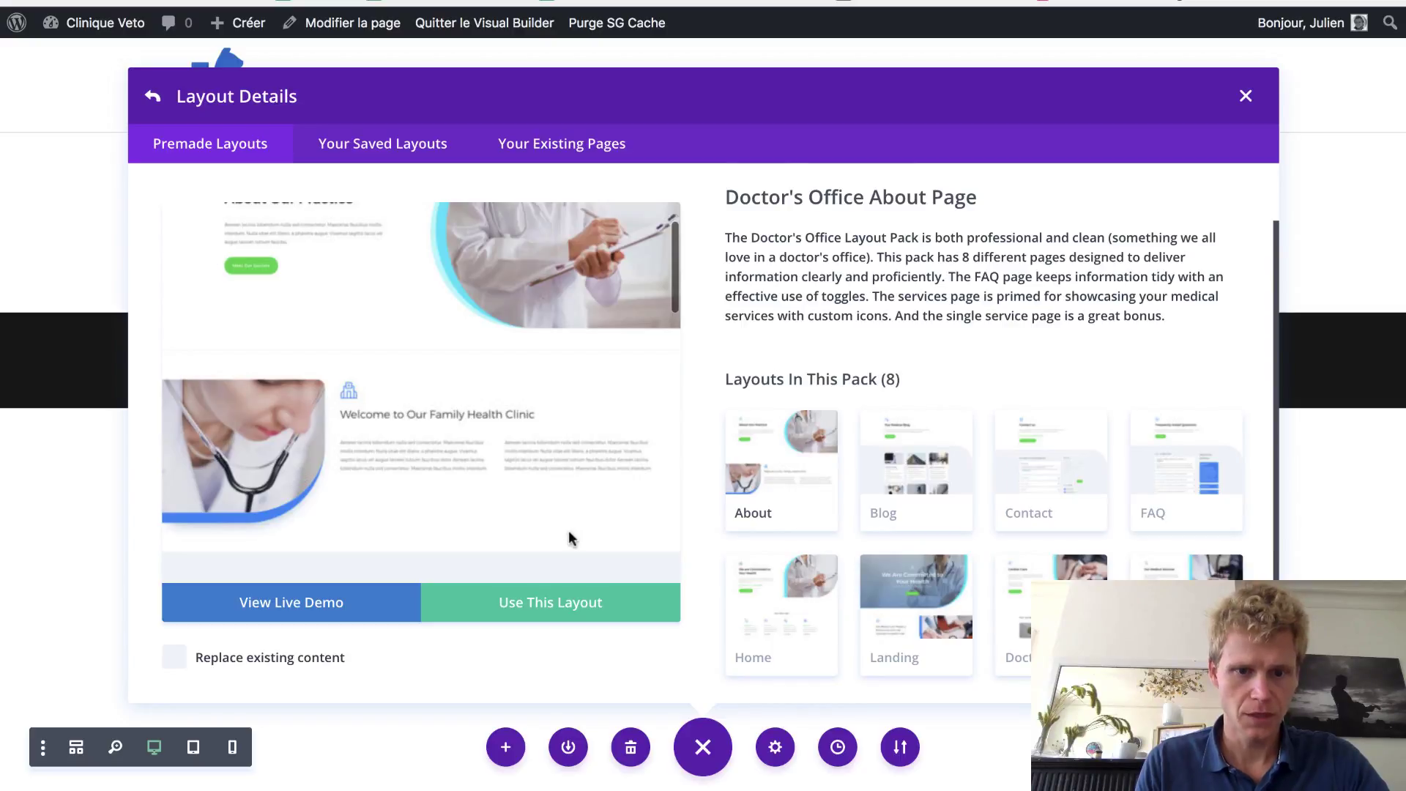
click(504, 611)
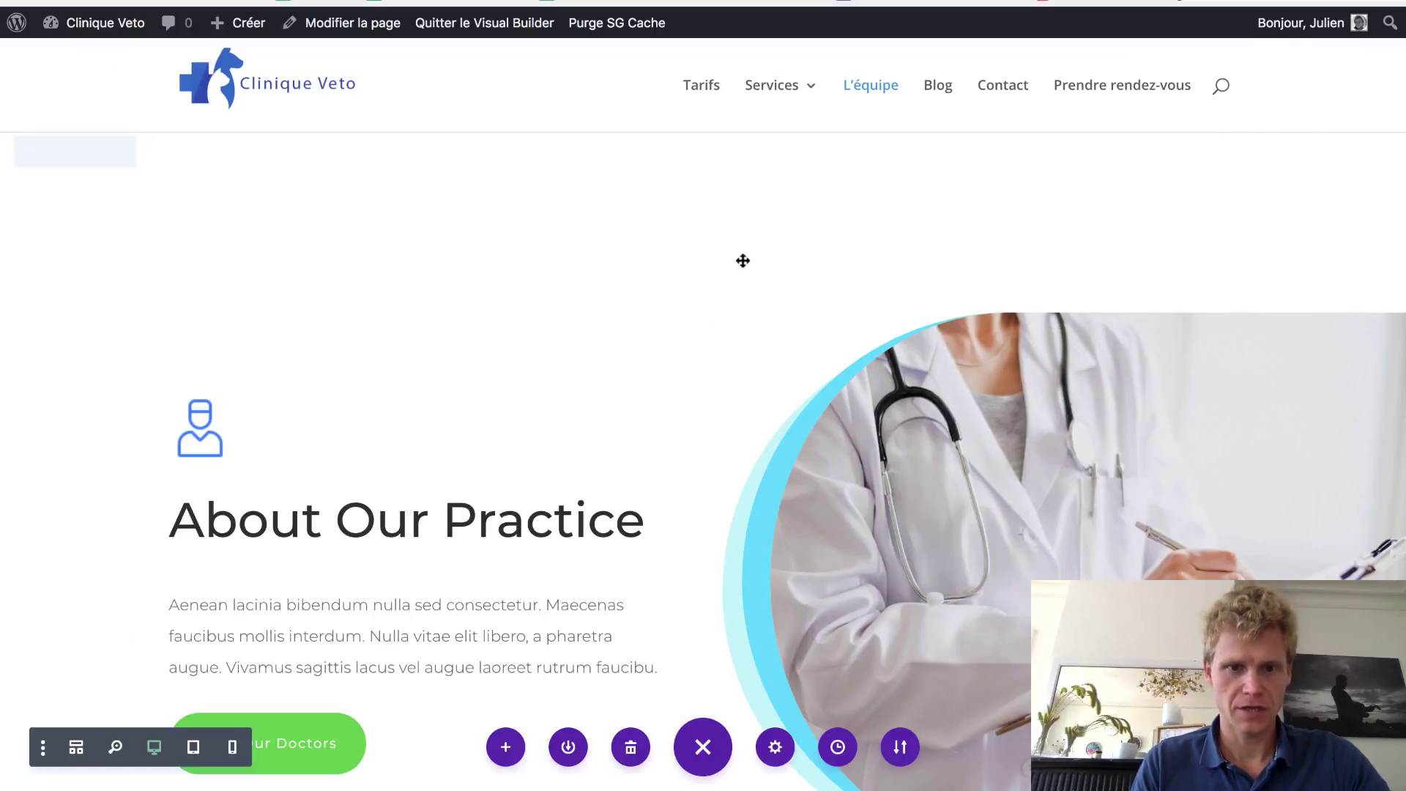
scroll(541, 456, down, 10)
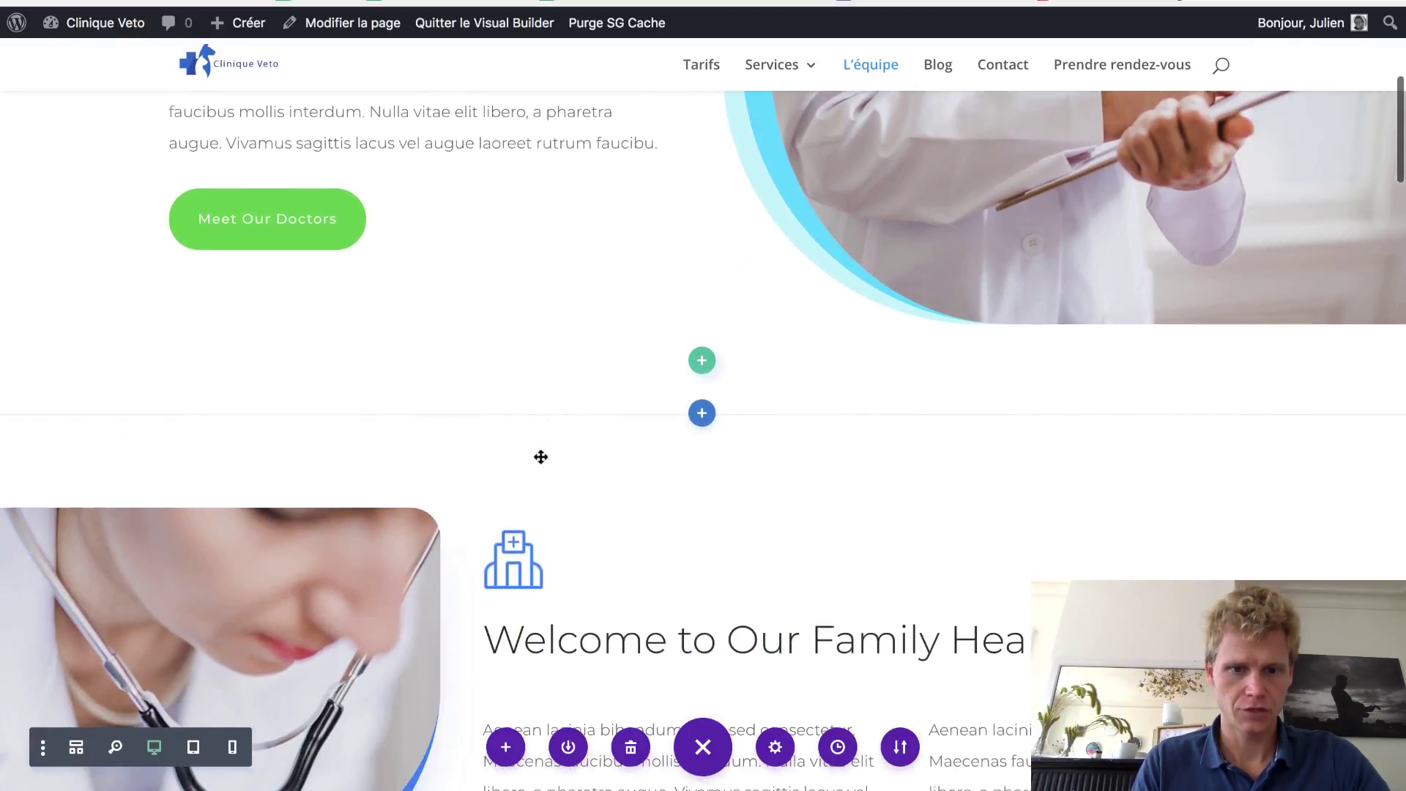
scroll(541, 456, up, 10)
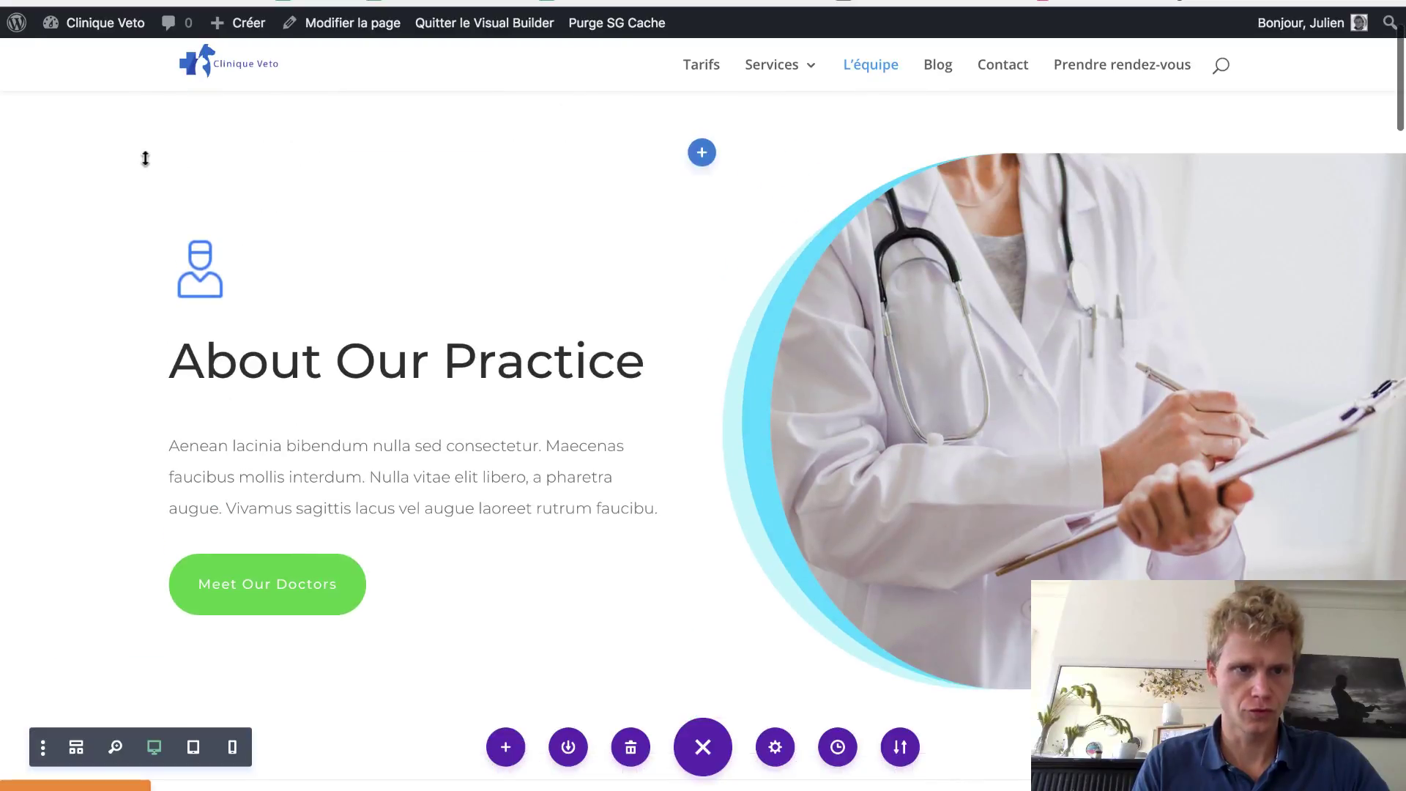
scroll(141, 217, up, 2)
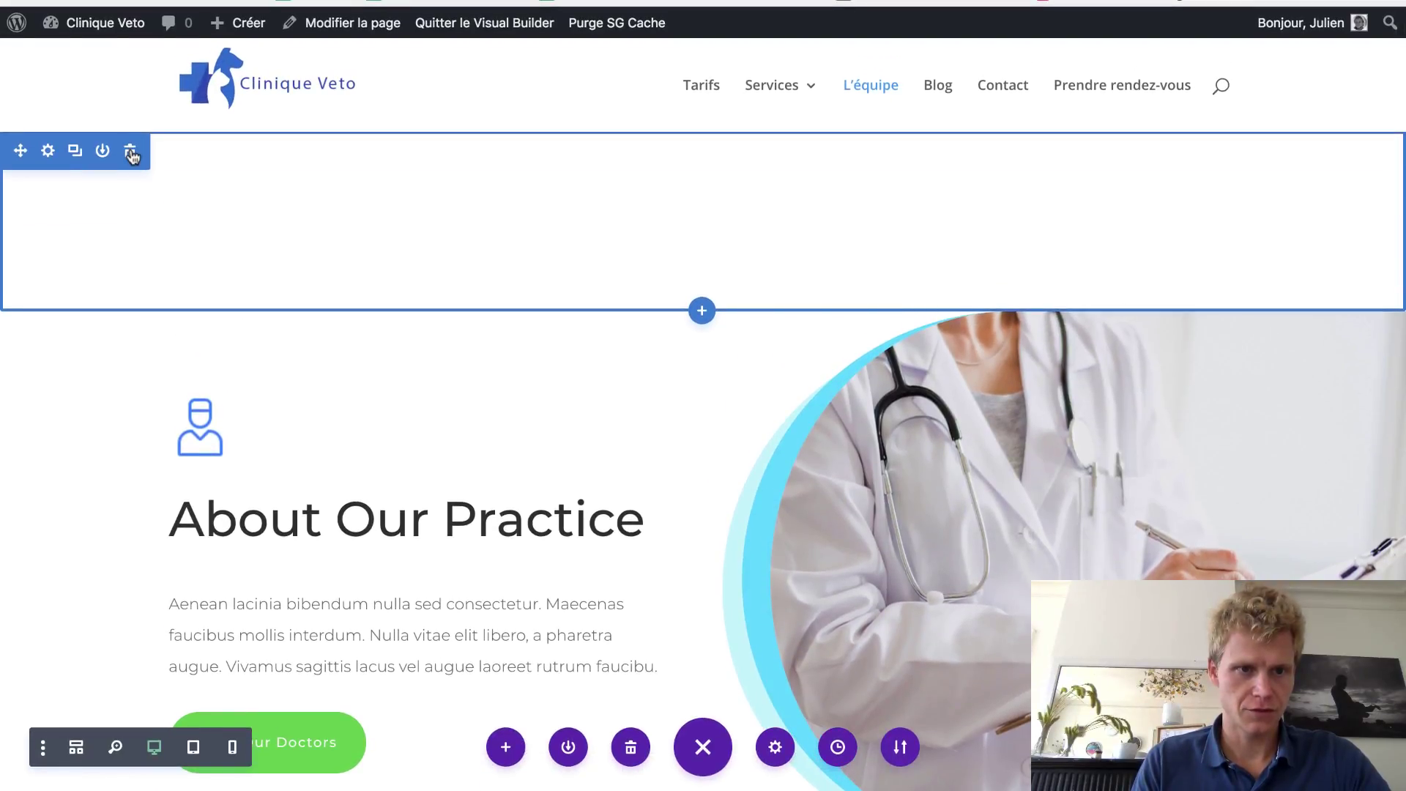
click(130, 152)
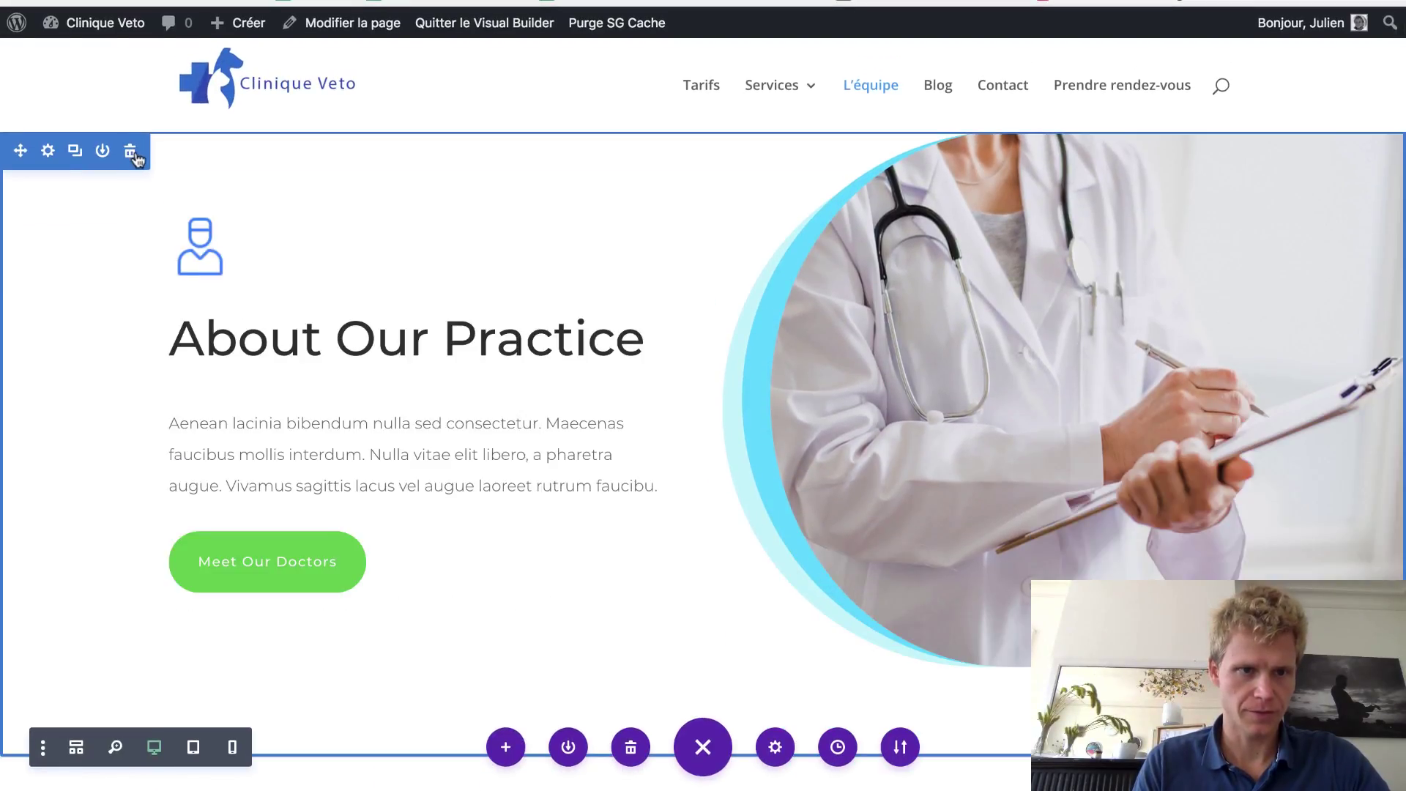
click(131, 152)
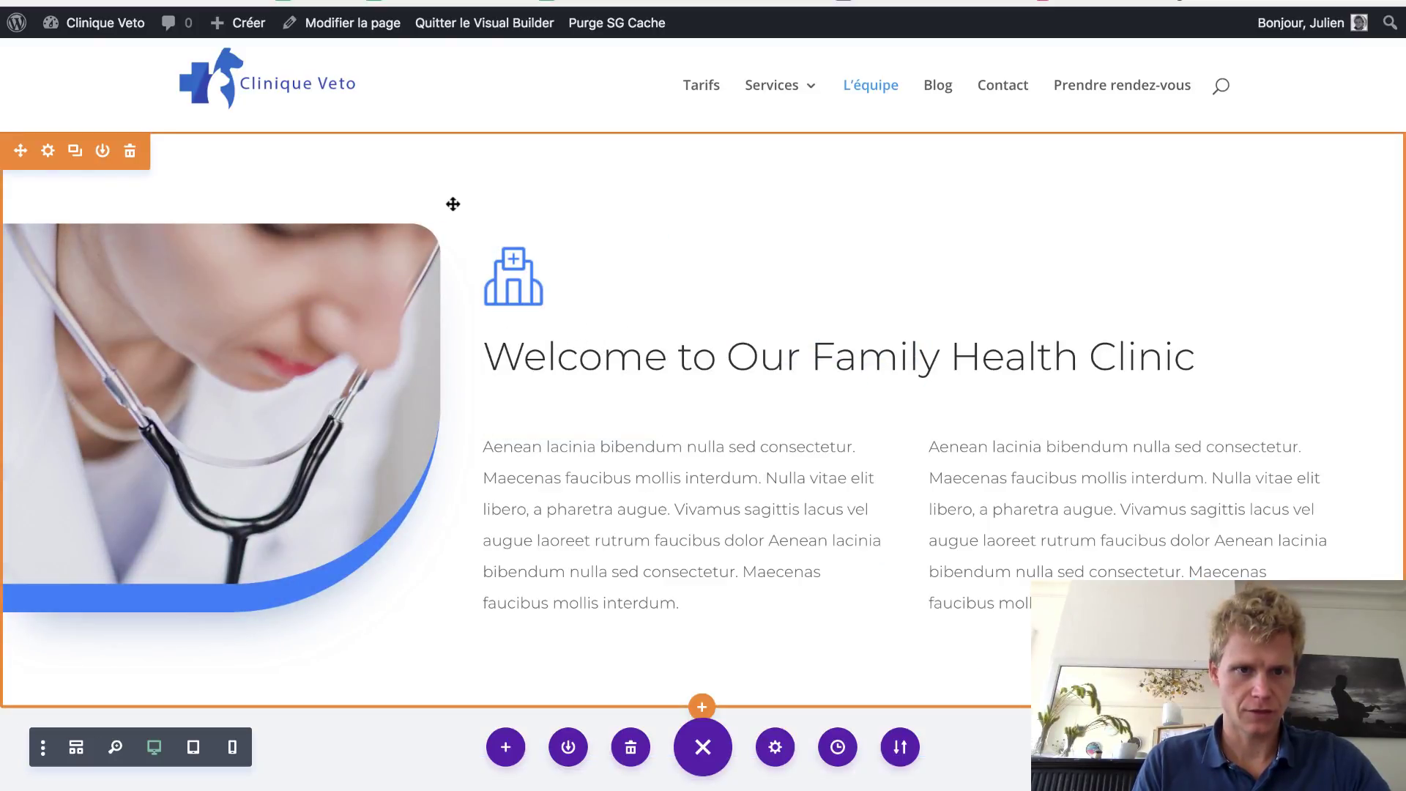
click(48, 152)
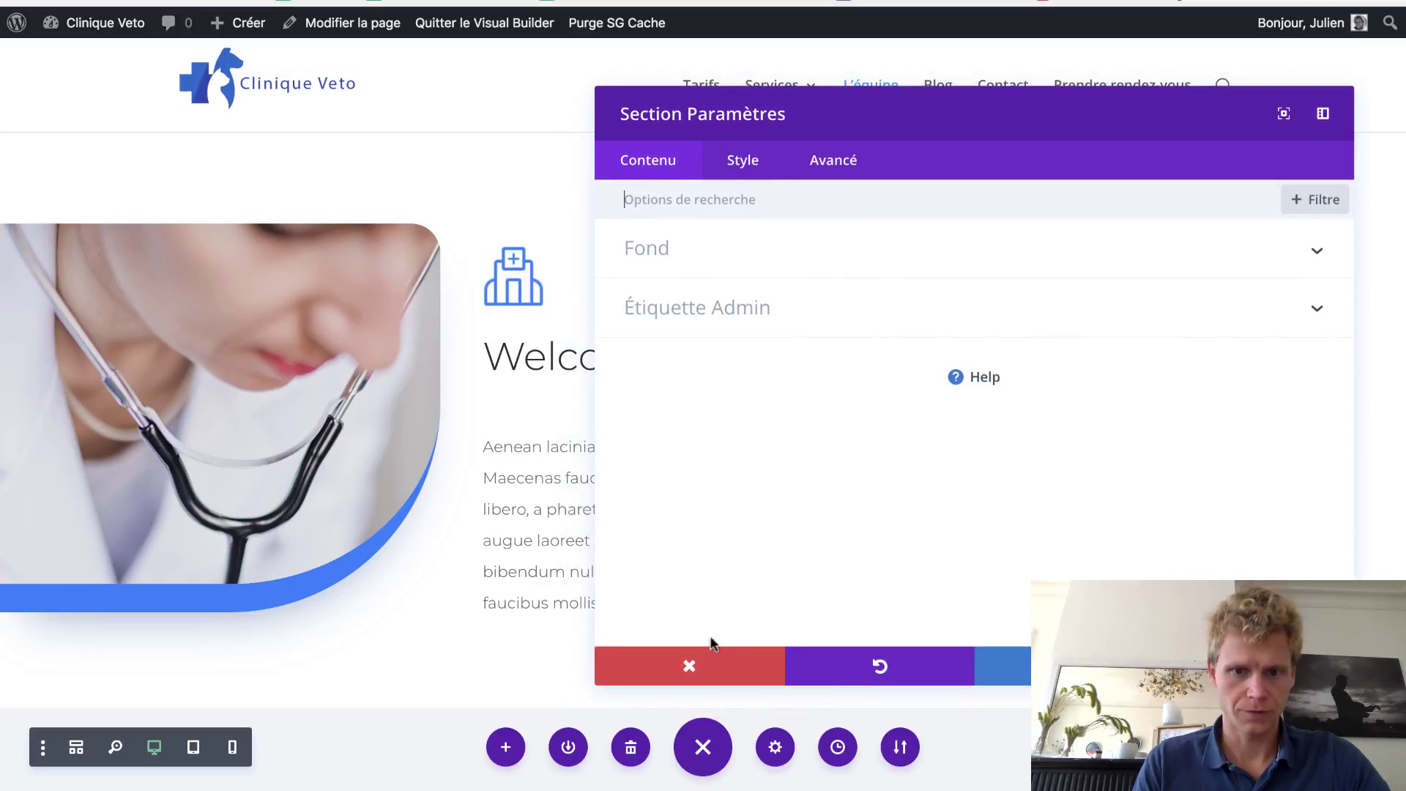
scroll(706, 646, down, 2)
click(703, 652)
scroll(709, 615, down, 1)
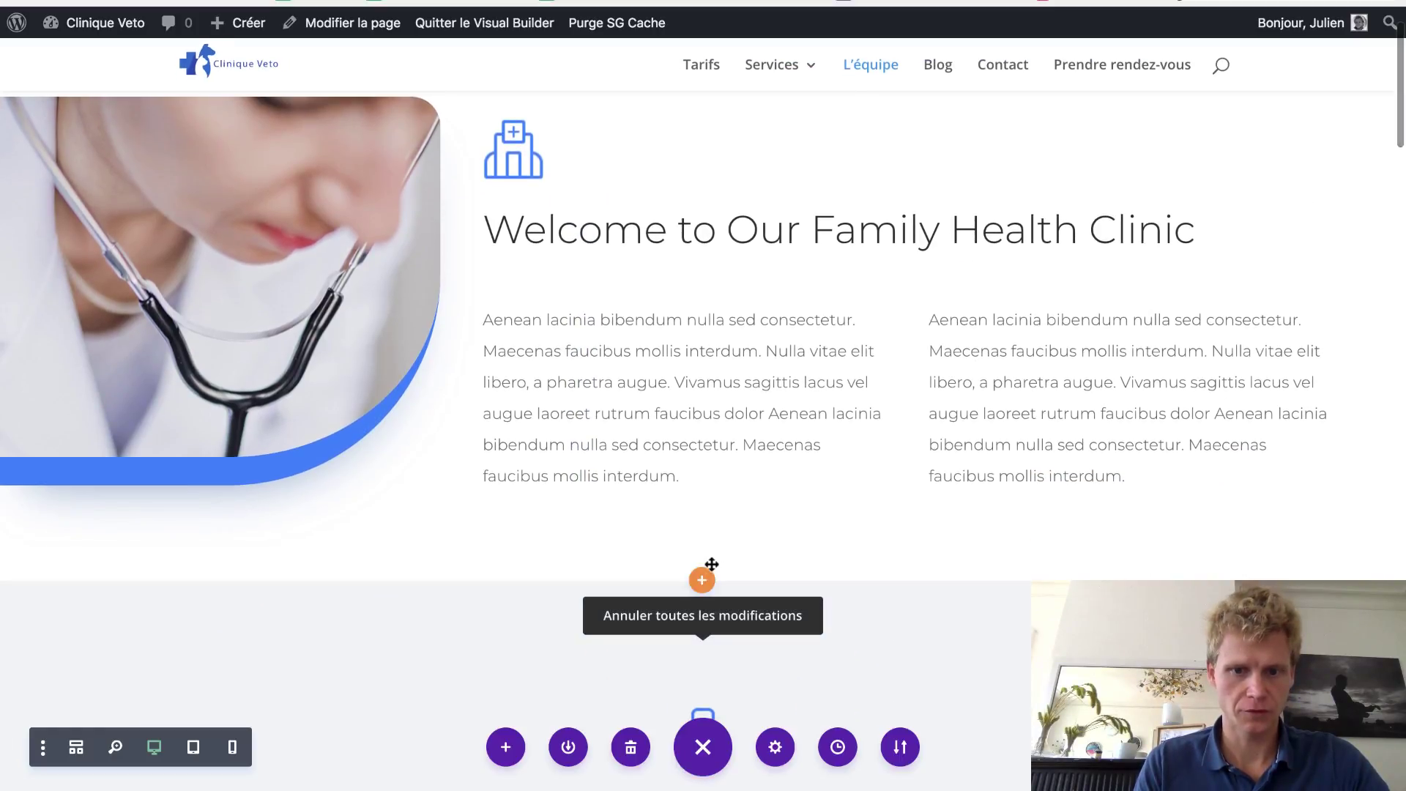
click(701, 577)
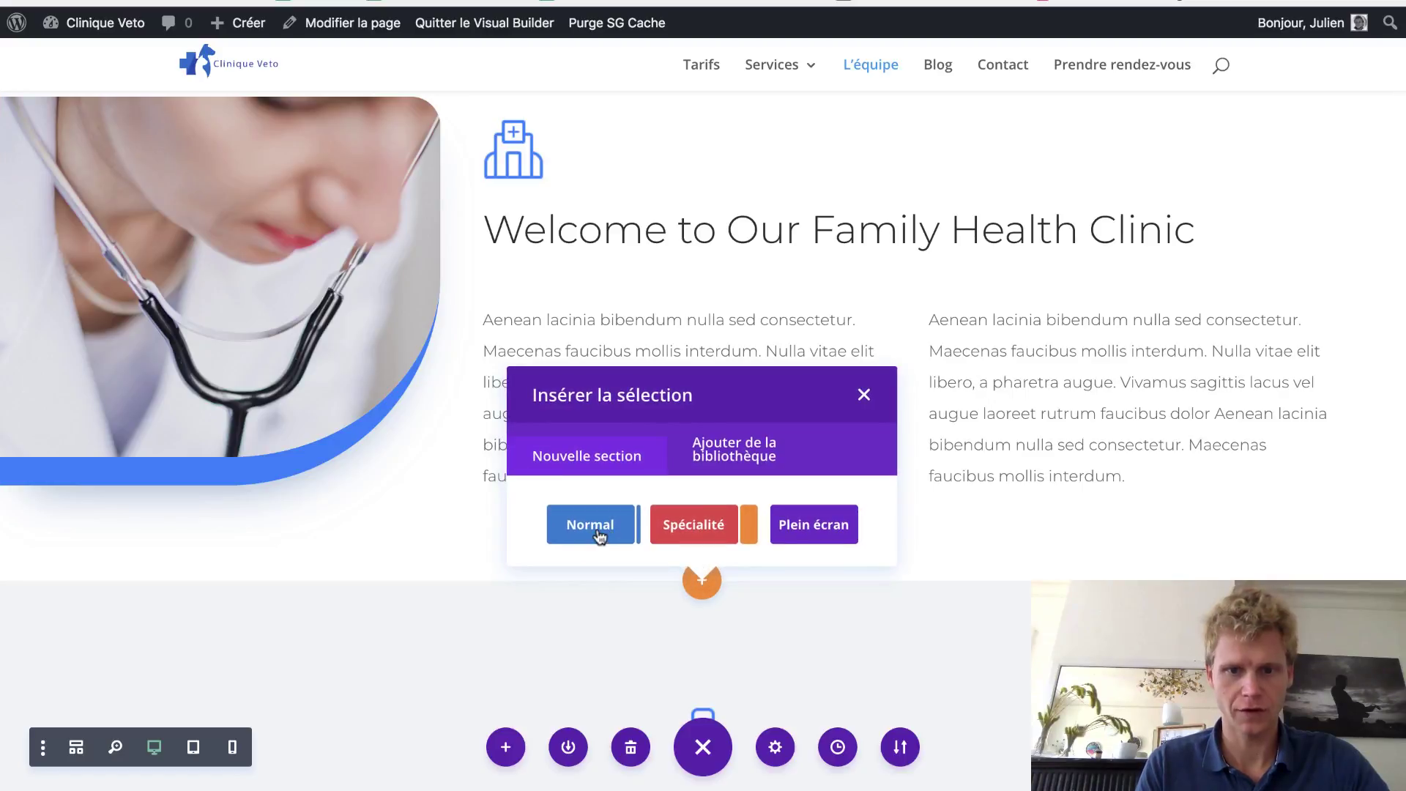
click(707, 527)
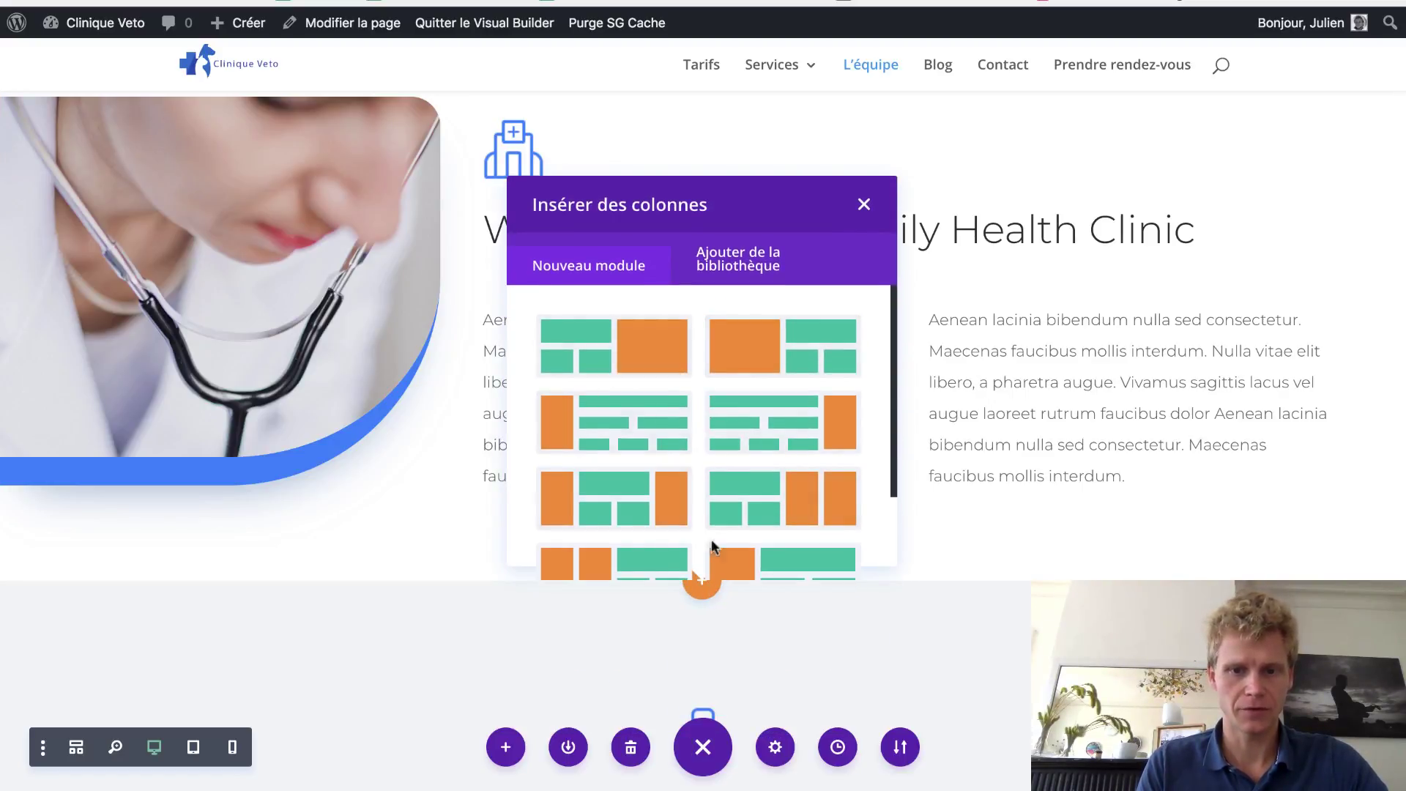
scroll(813, 455, down, 3)
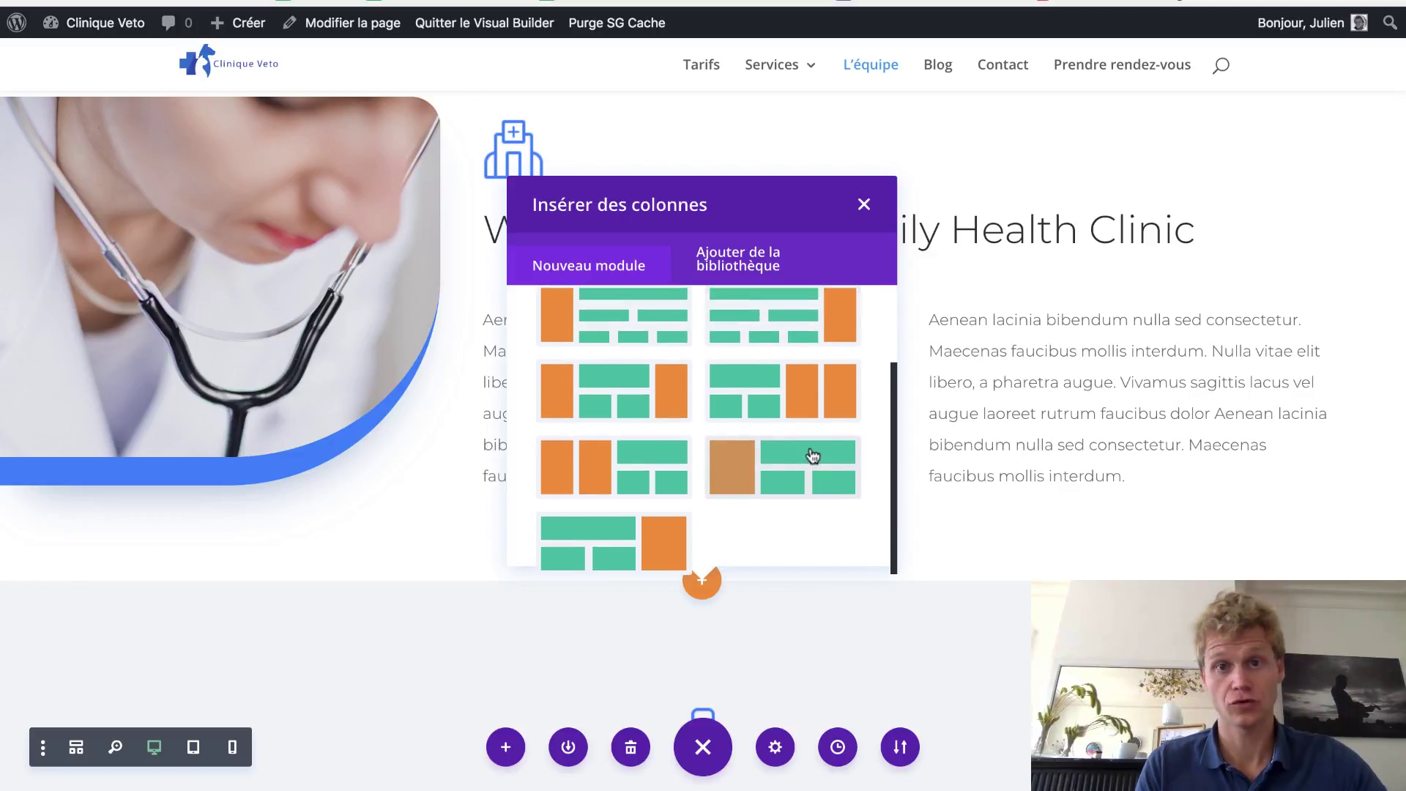
scroll(813, 455, up, 3)
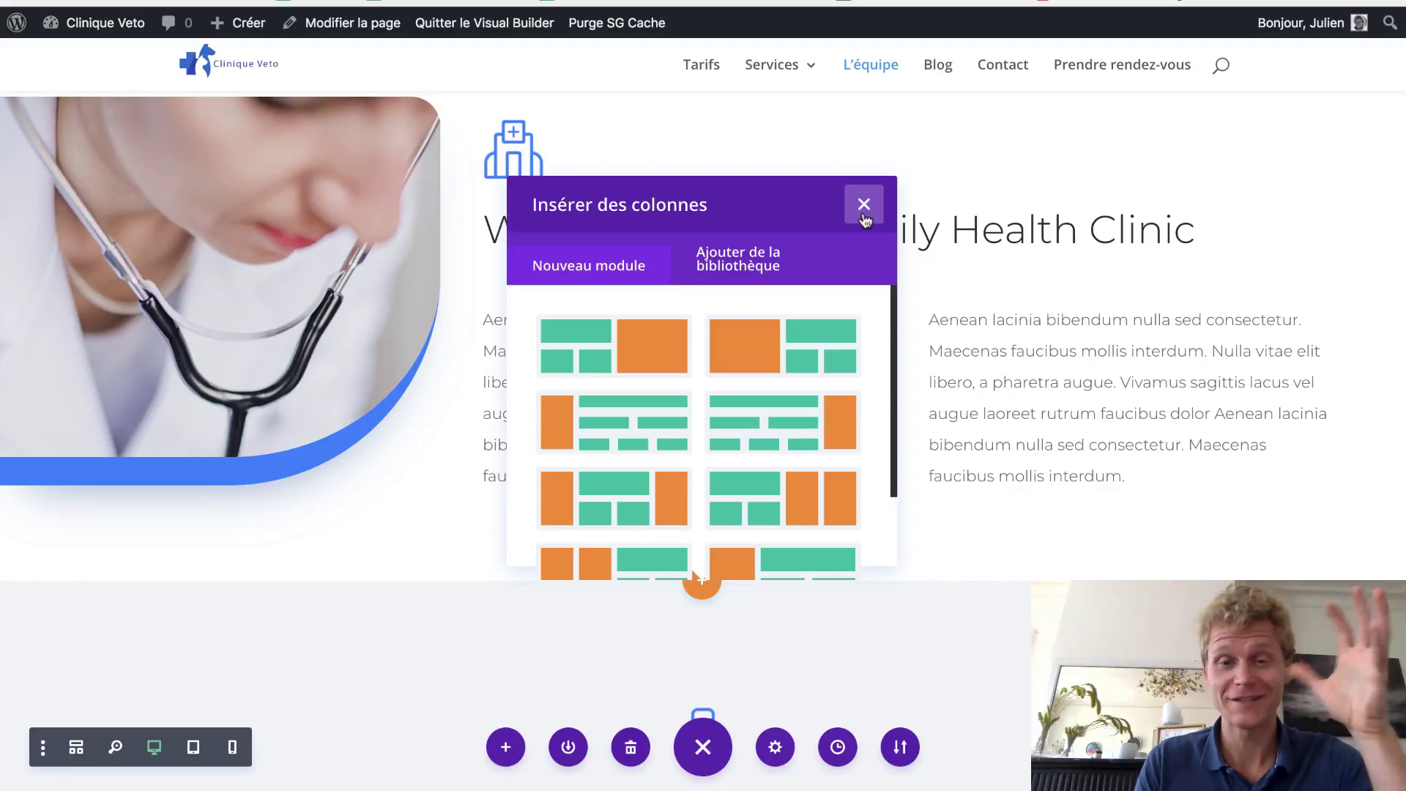
click(864, 206)
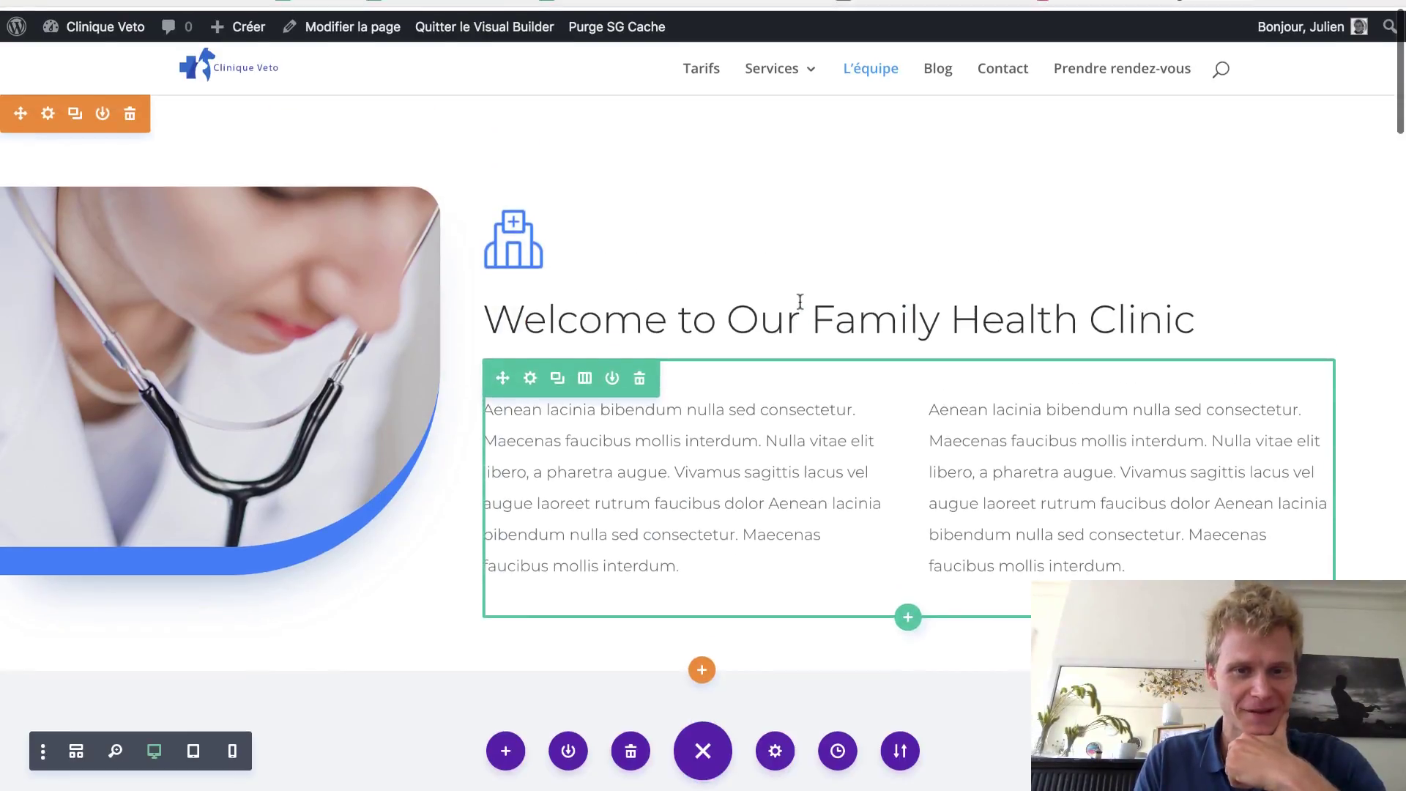
Paste the vet's title from the live page over the welcome heading, and copy her qualifications list.
key(ctrl+Right)
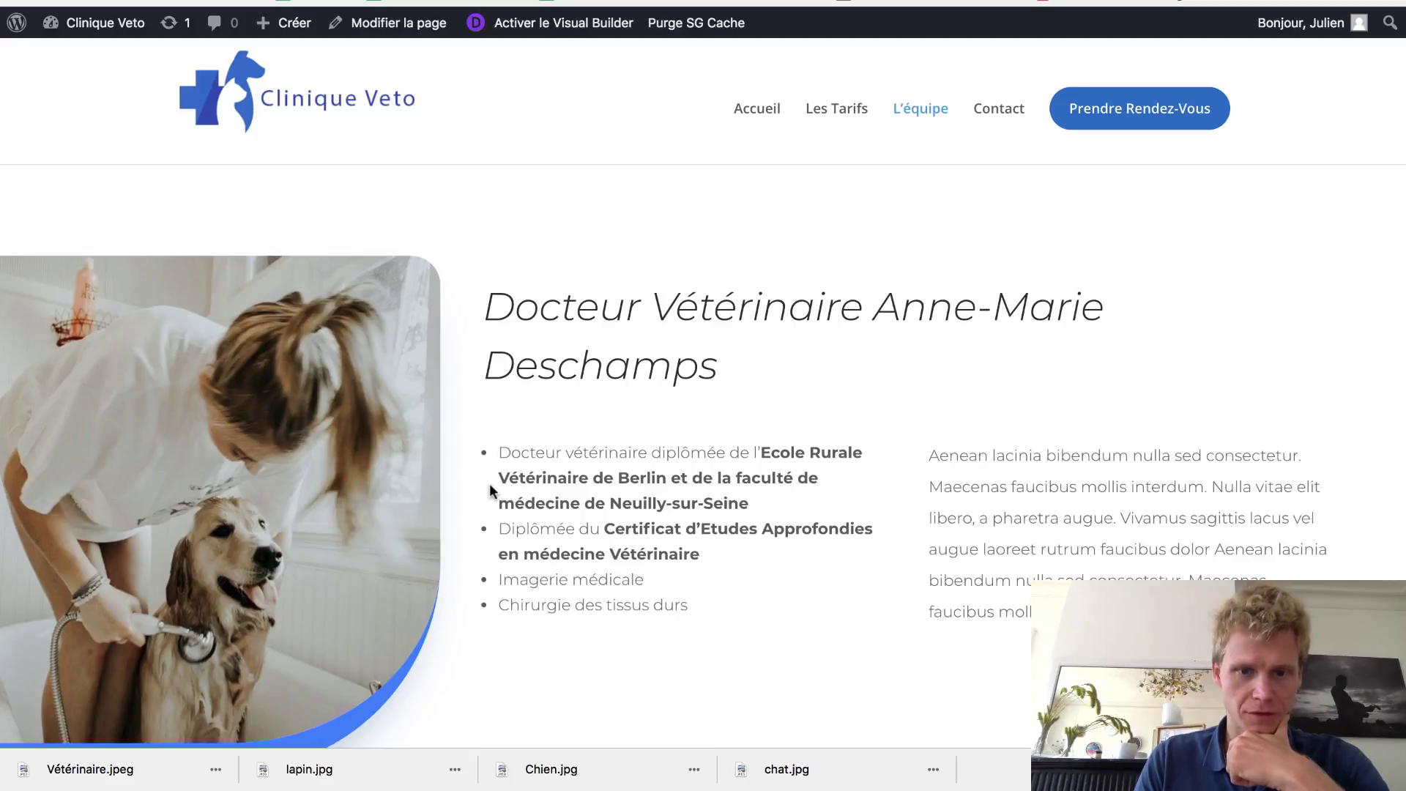
drag(494, 450, 683, 605)
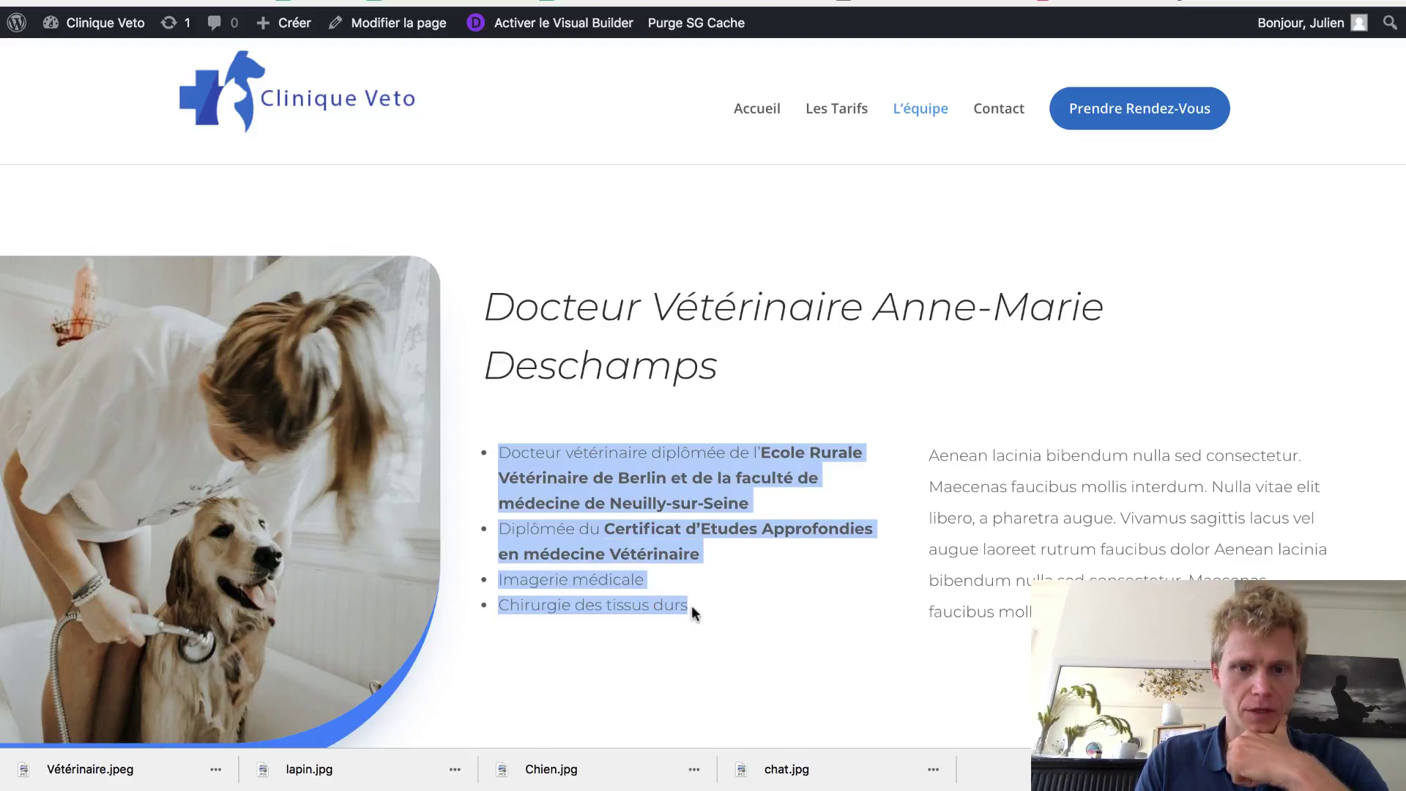
scroll(692, 605, down, 3)
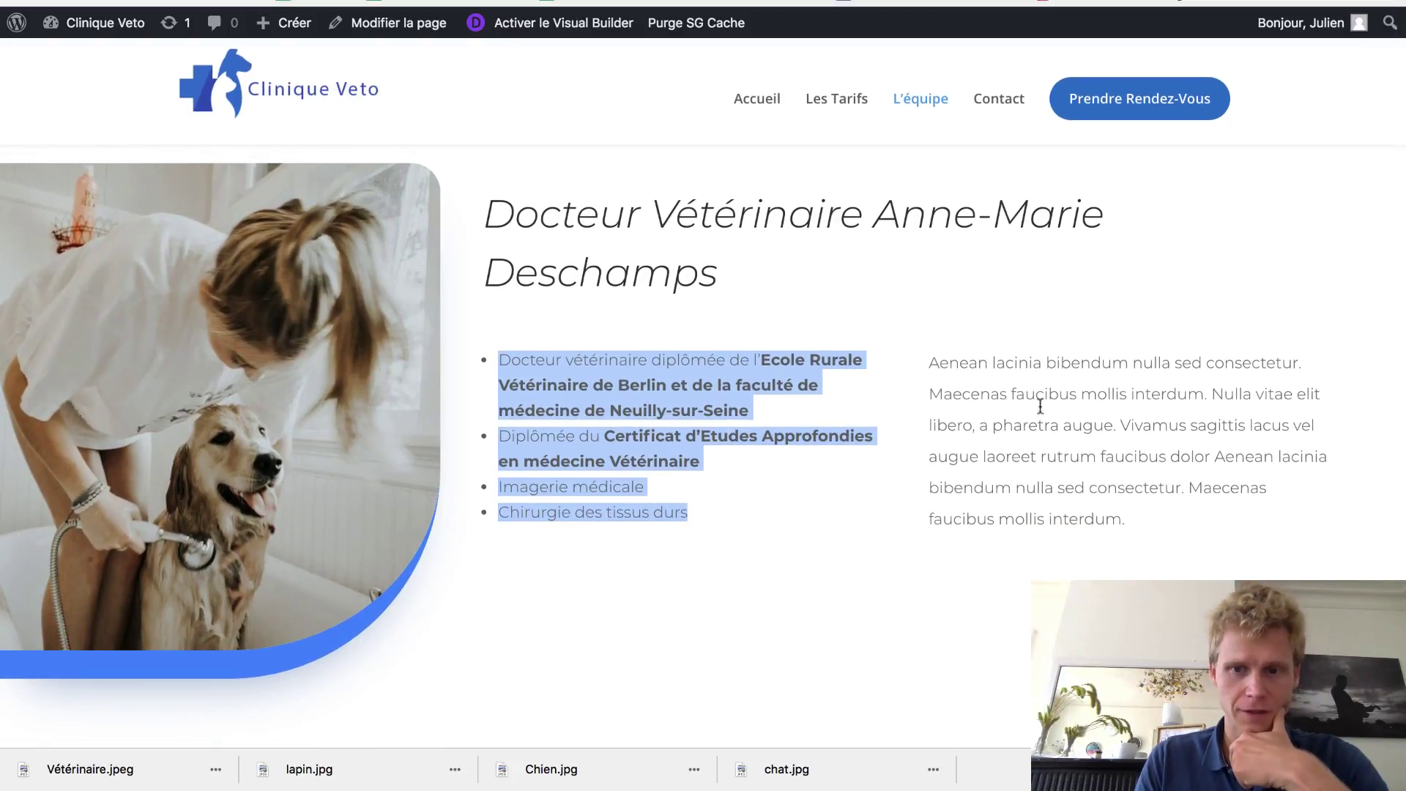
drag(929, 362, 1141, 517)
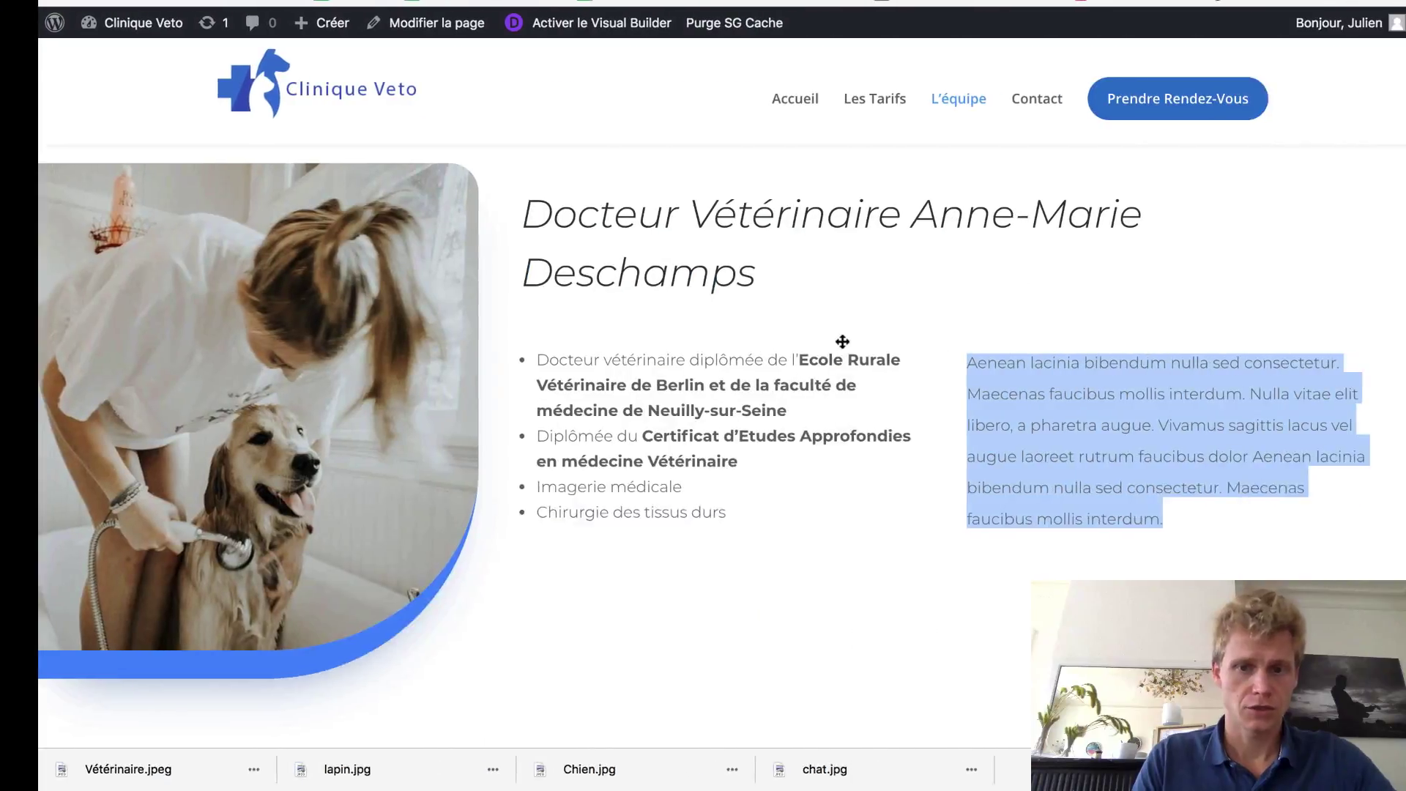
drag(755, 277, 534, 210)
key(super+c)
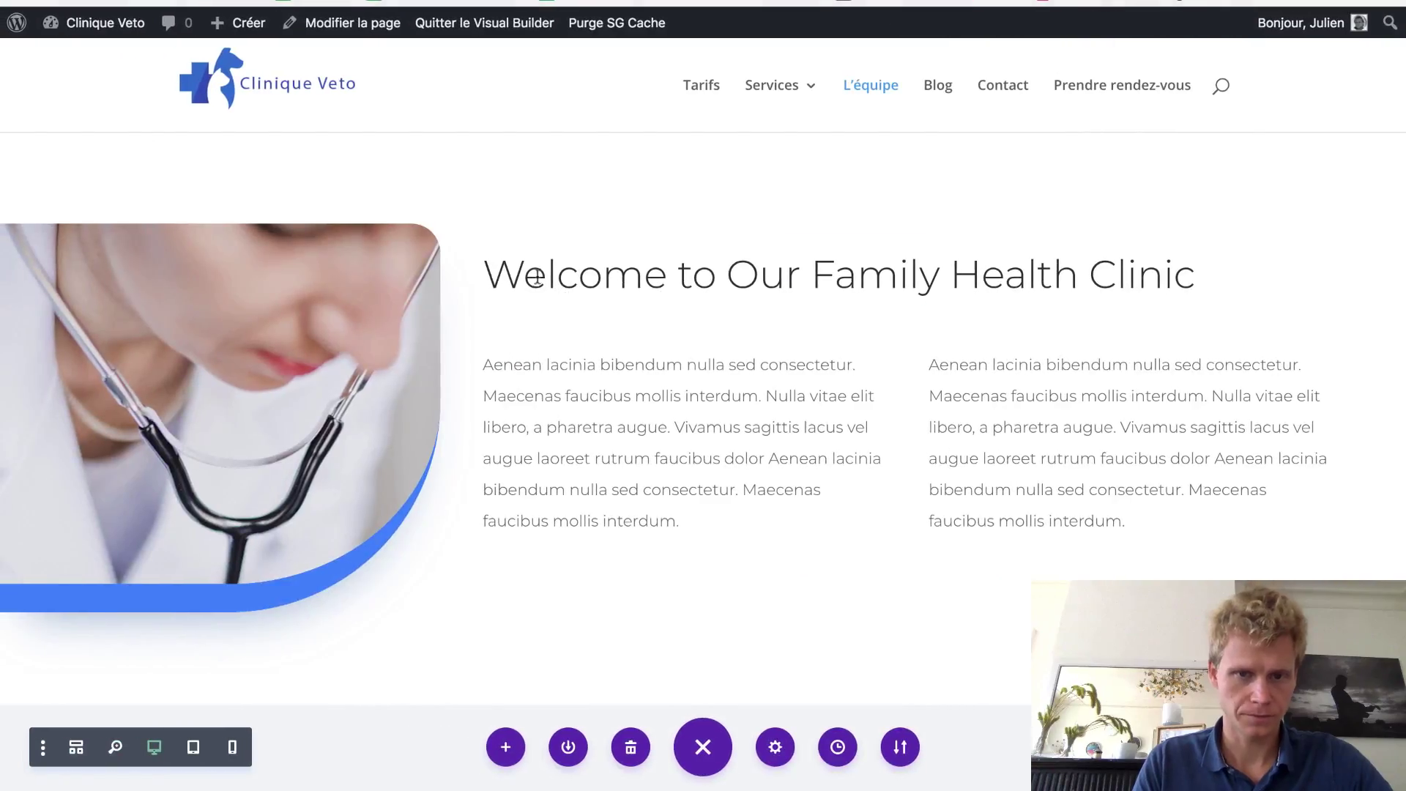
triple_click(536, 277)
key(super+v)
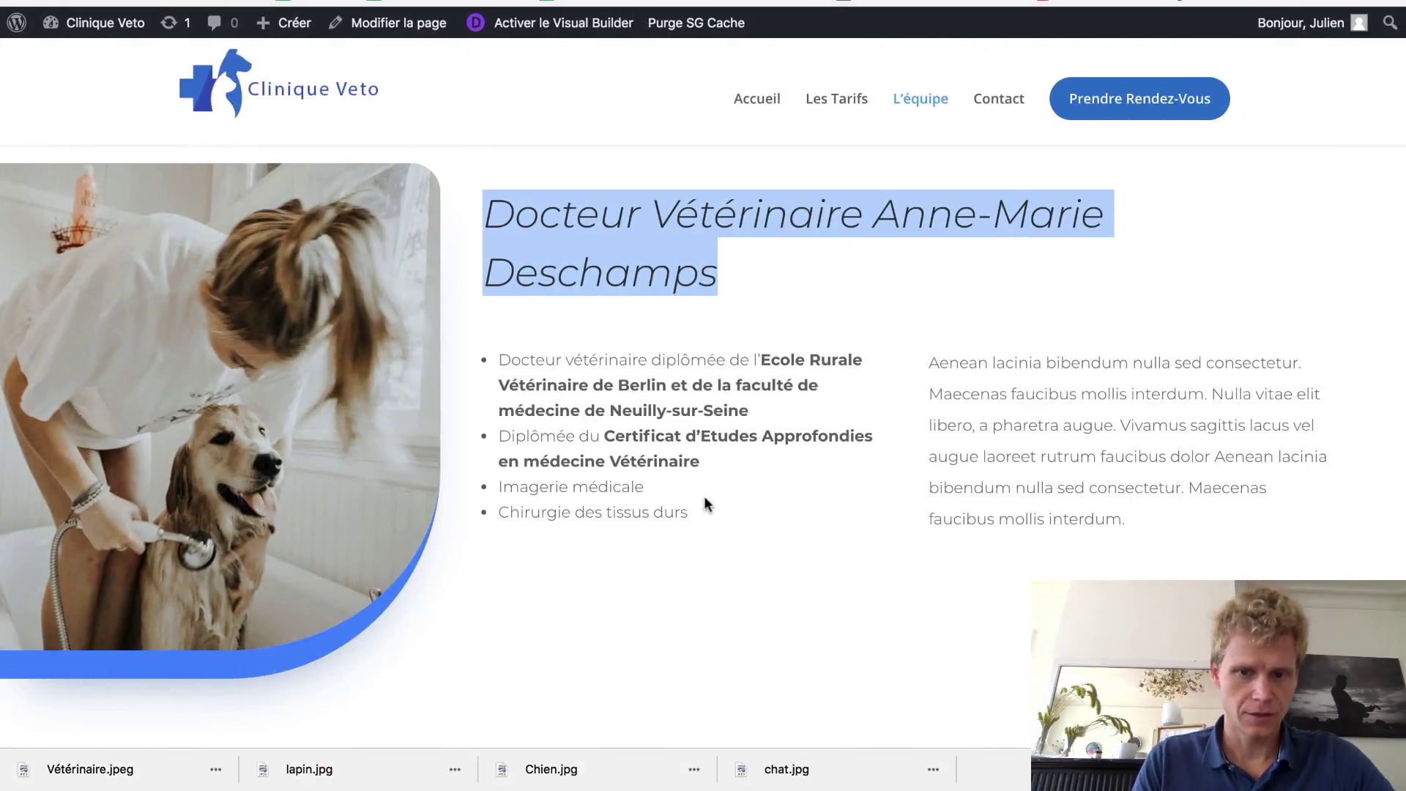
drag(690, 512, 501, 360)
key(ctrl+c)
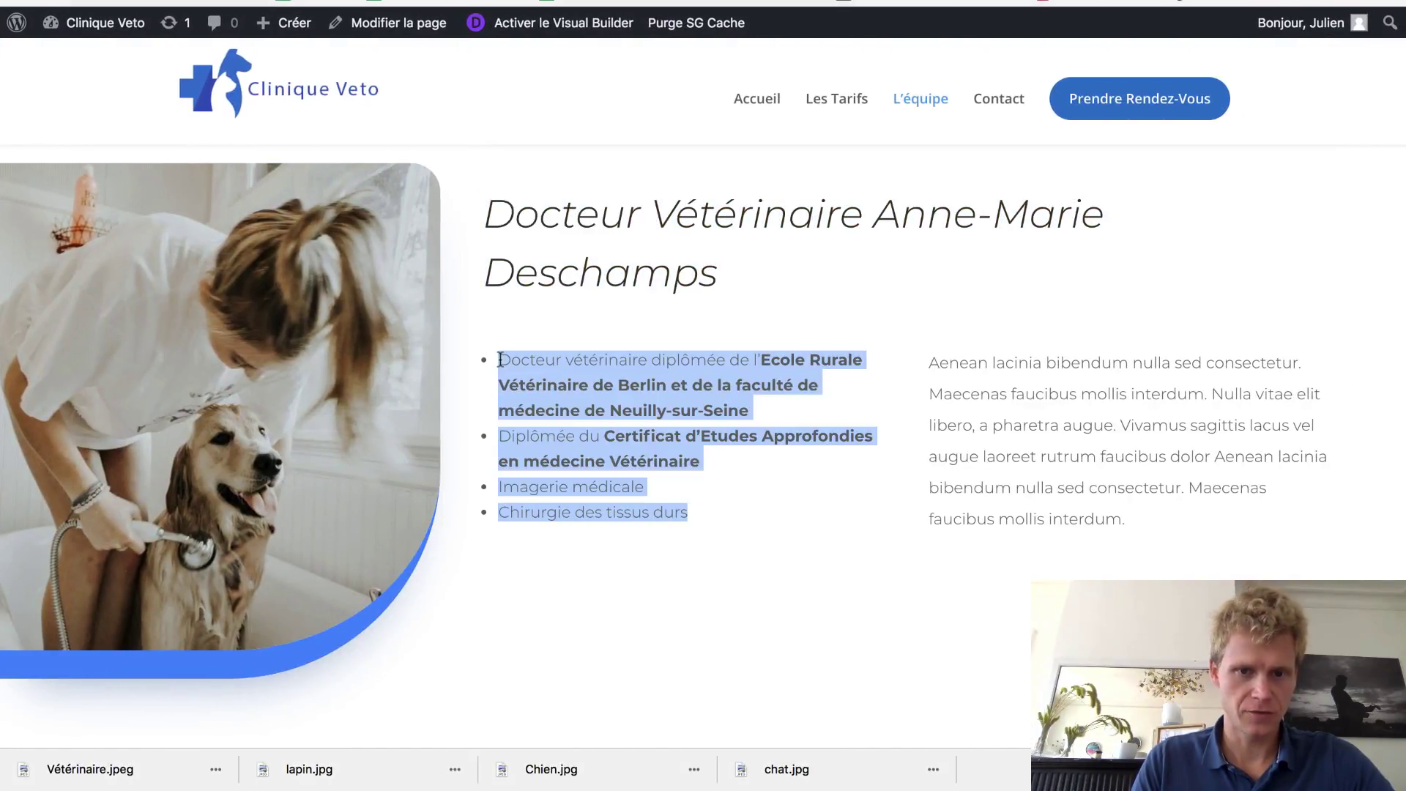
key(ctrl+Left)
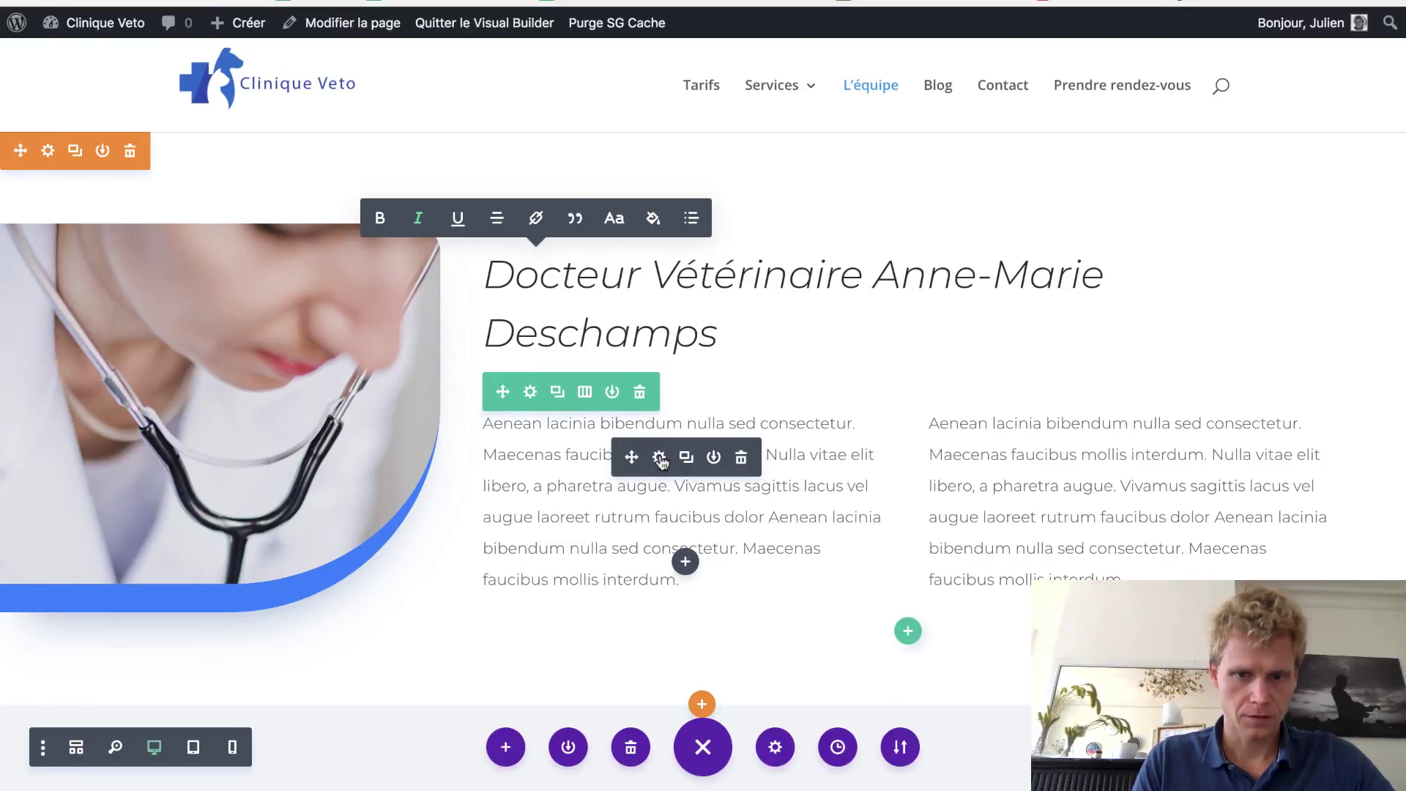
Replace the text block's lorem with the four-item bulleted qualifications list, school names bold.
click(660, 458)
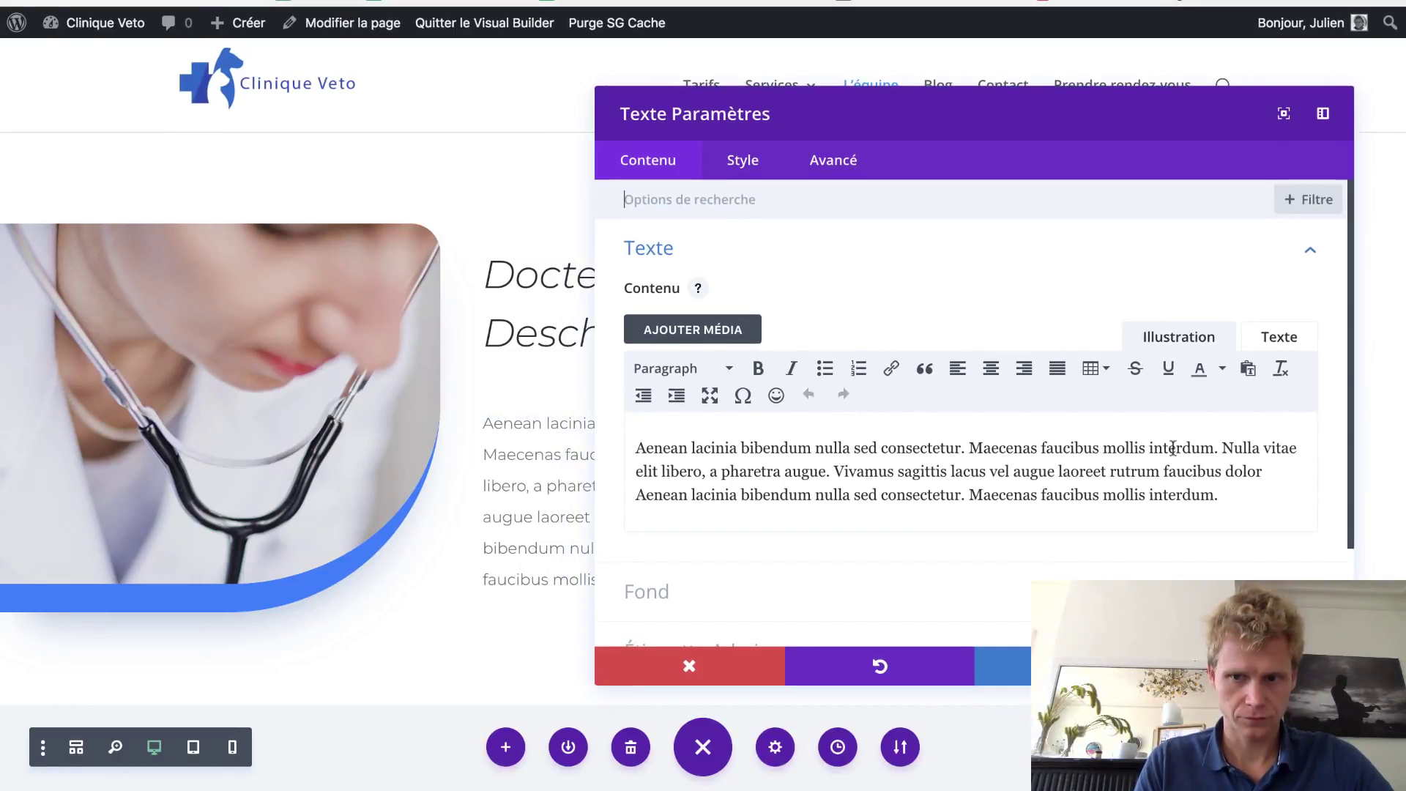
key(ctrl+a)
key(ctrl+v)
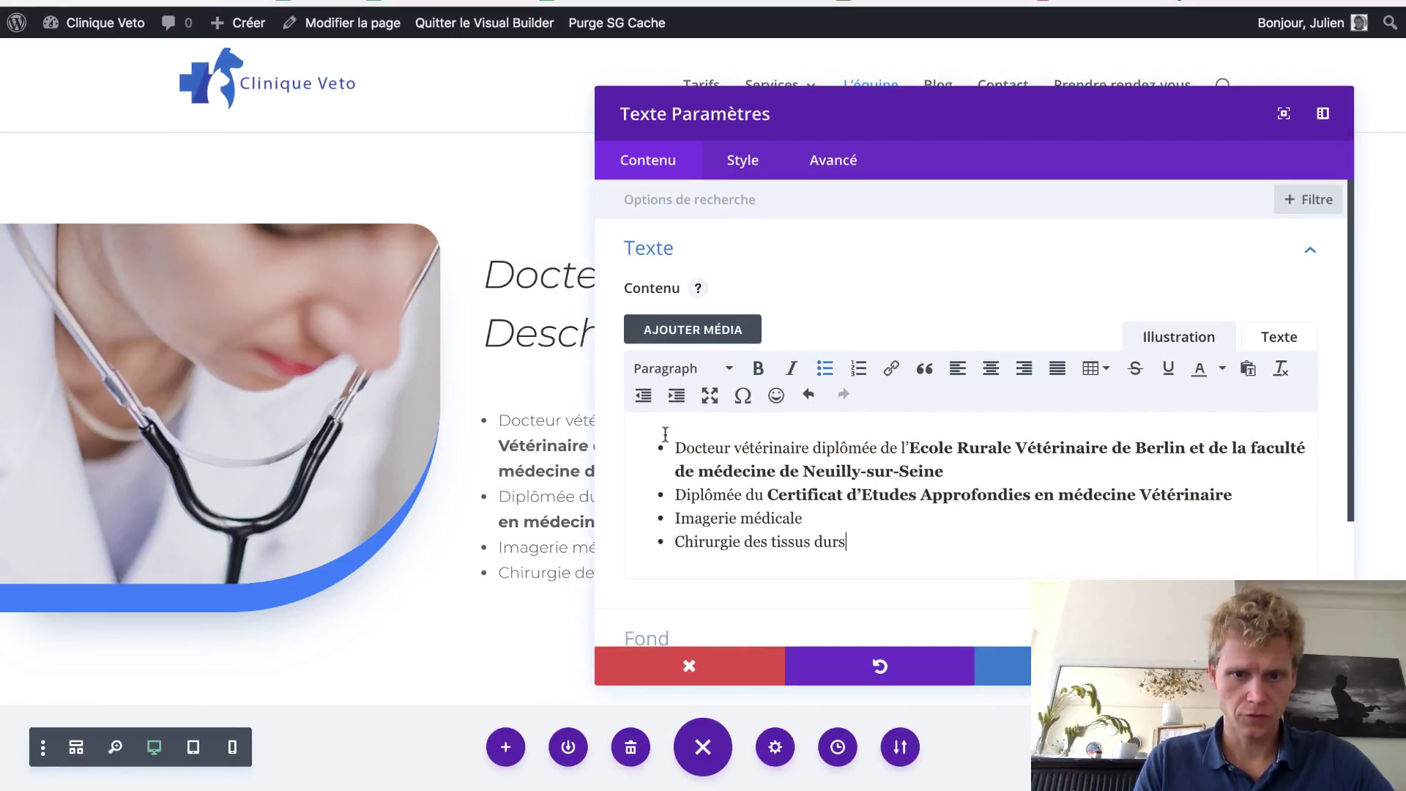
drag(916, 531, 678, 446)
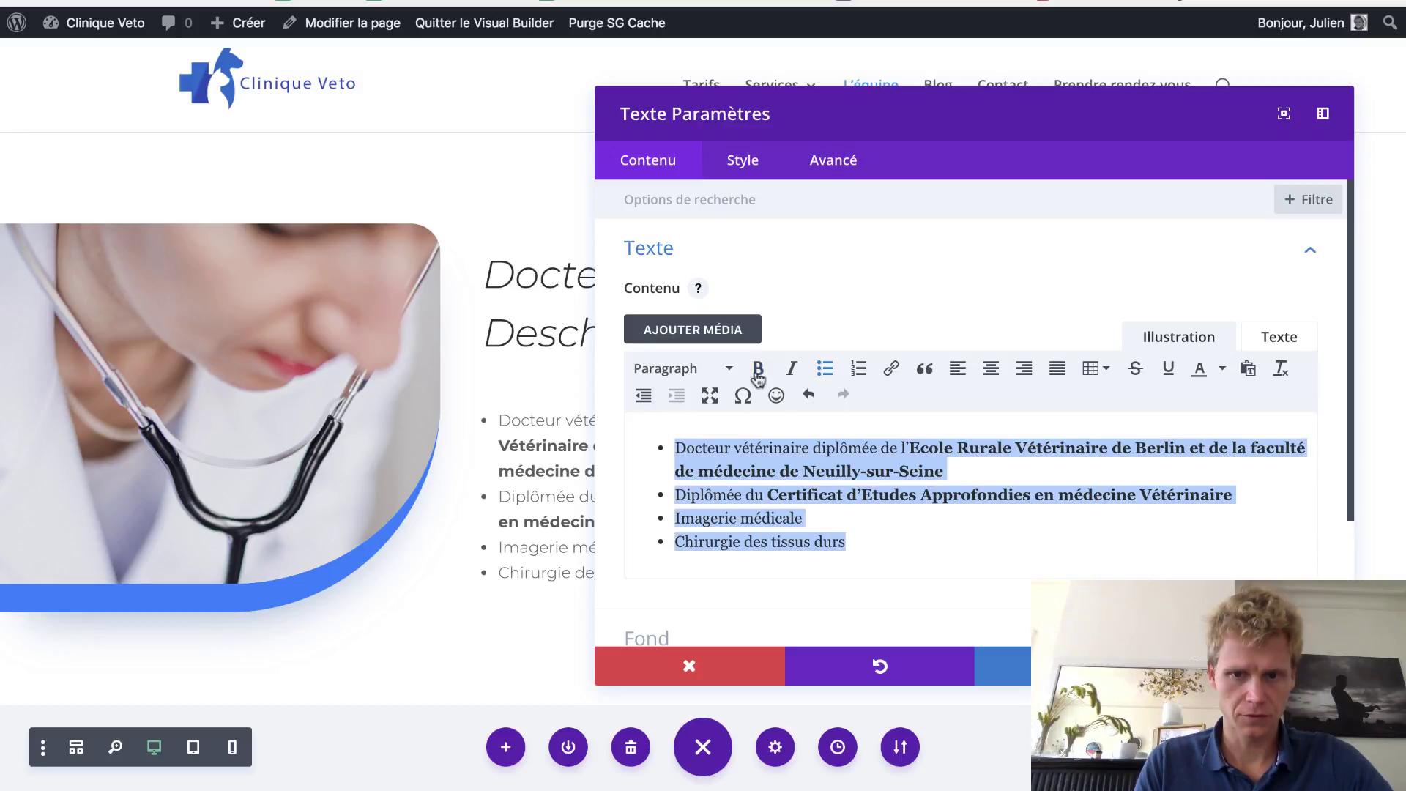
click(825, 371)
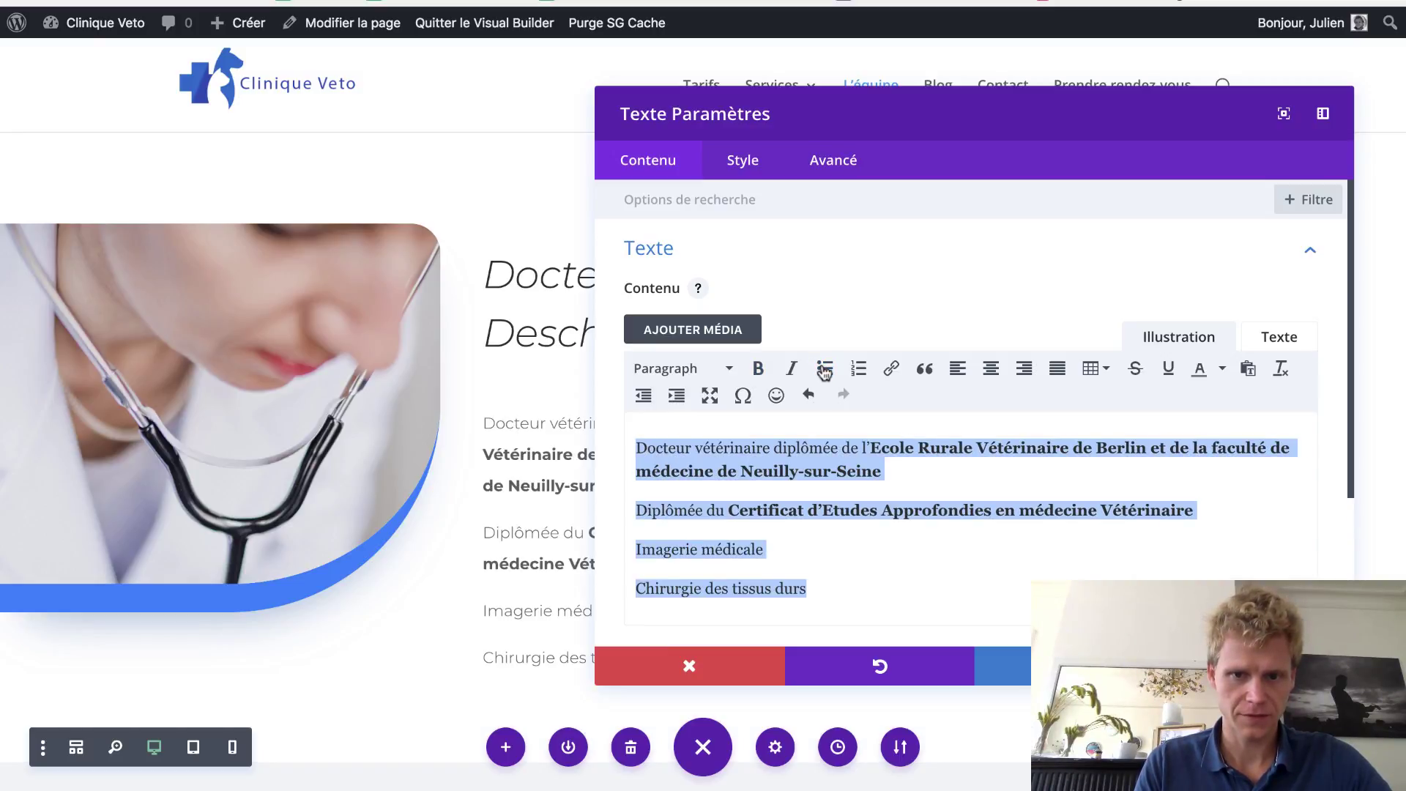
click(825, 370)
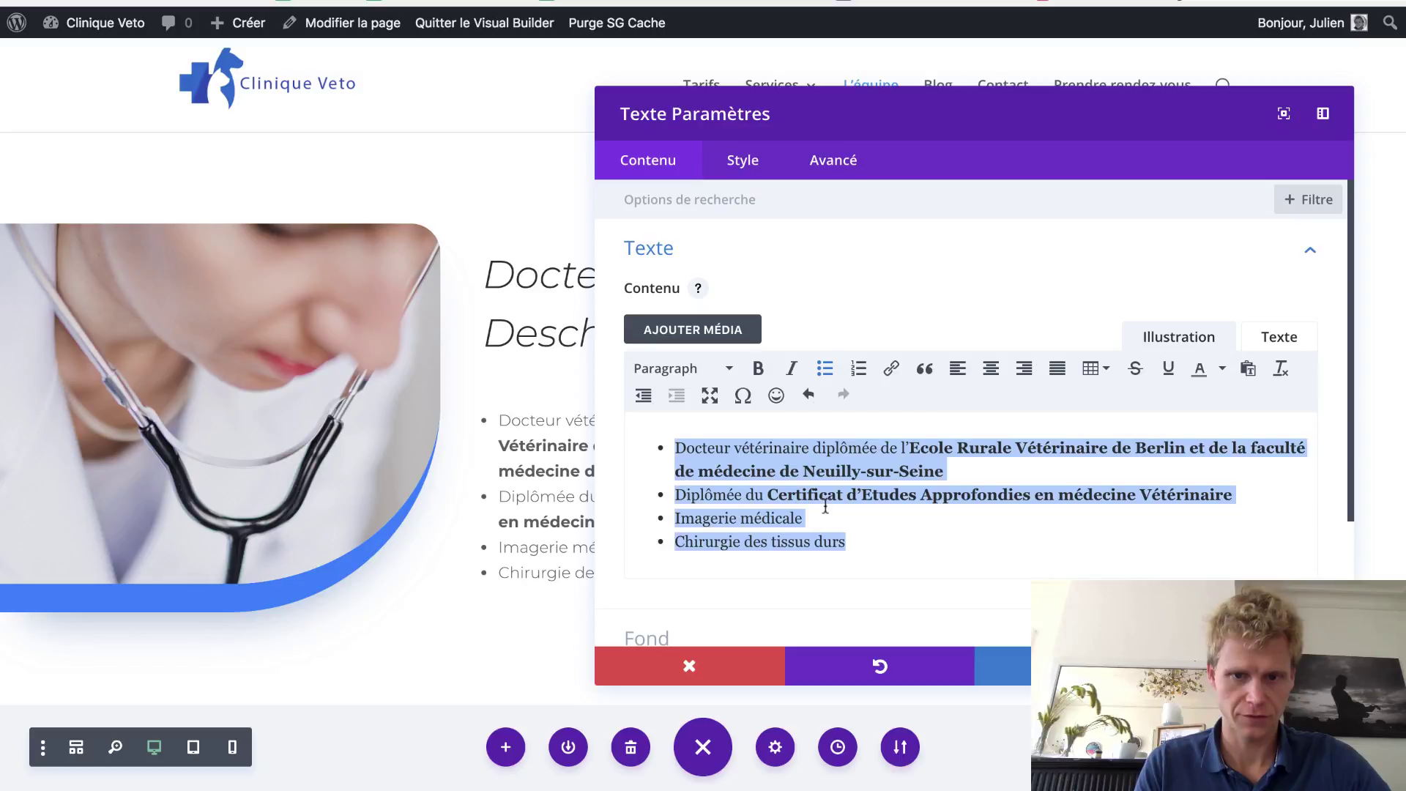
click(967, 458)
drag(921, 449, 973, 465)
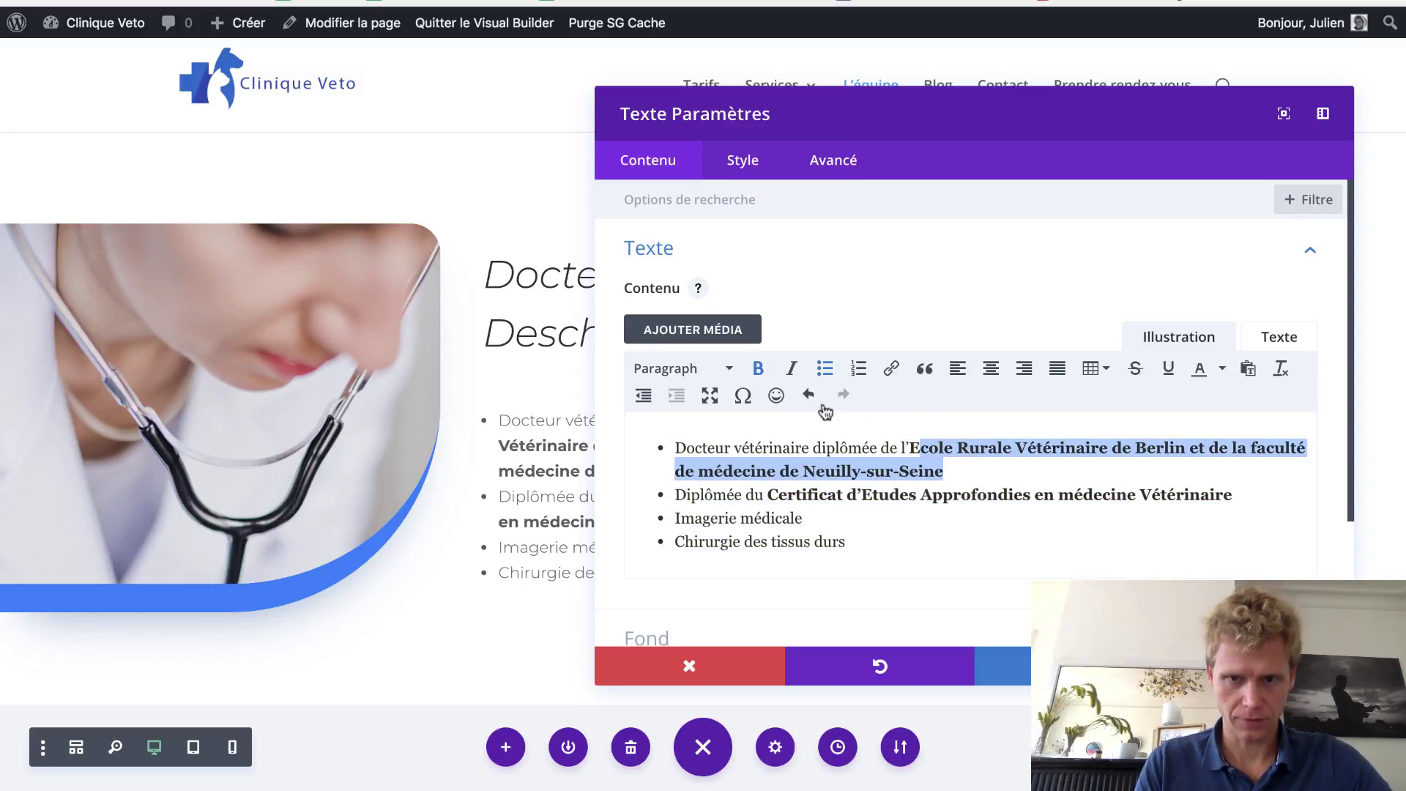
click(758, 370)
click(758, 370)
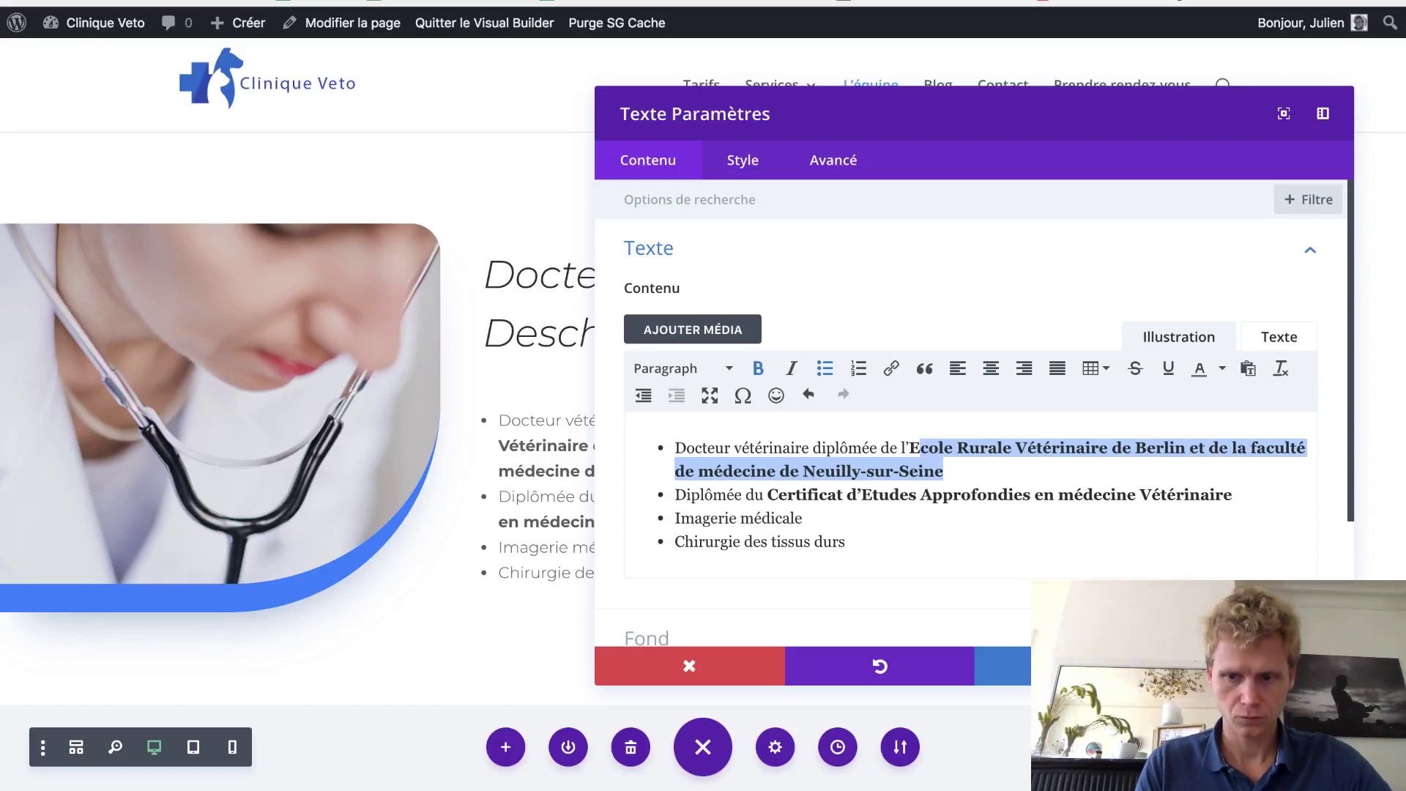
key(Escape)
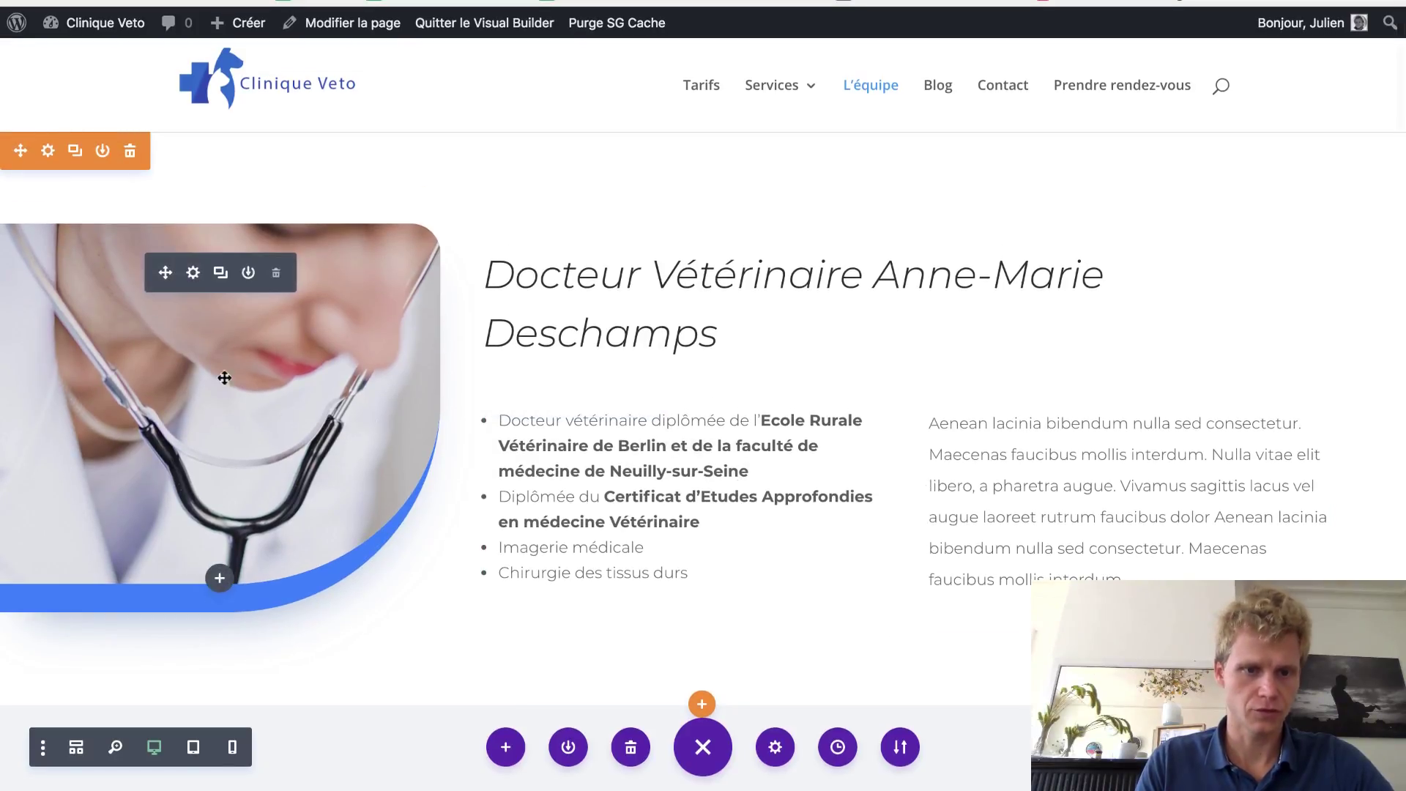
Upload Vétérinaire.jpeg and use it as the image module's photo.
click(193, 273)
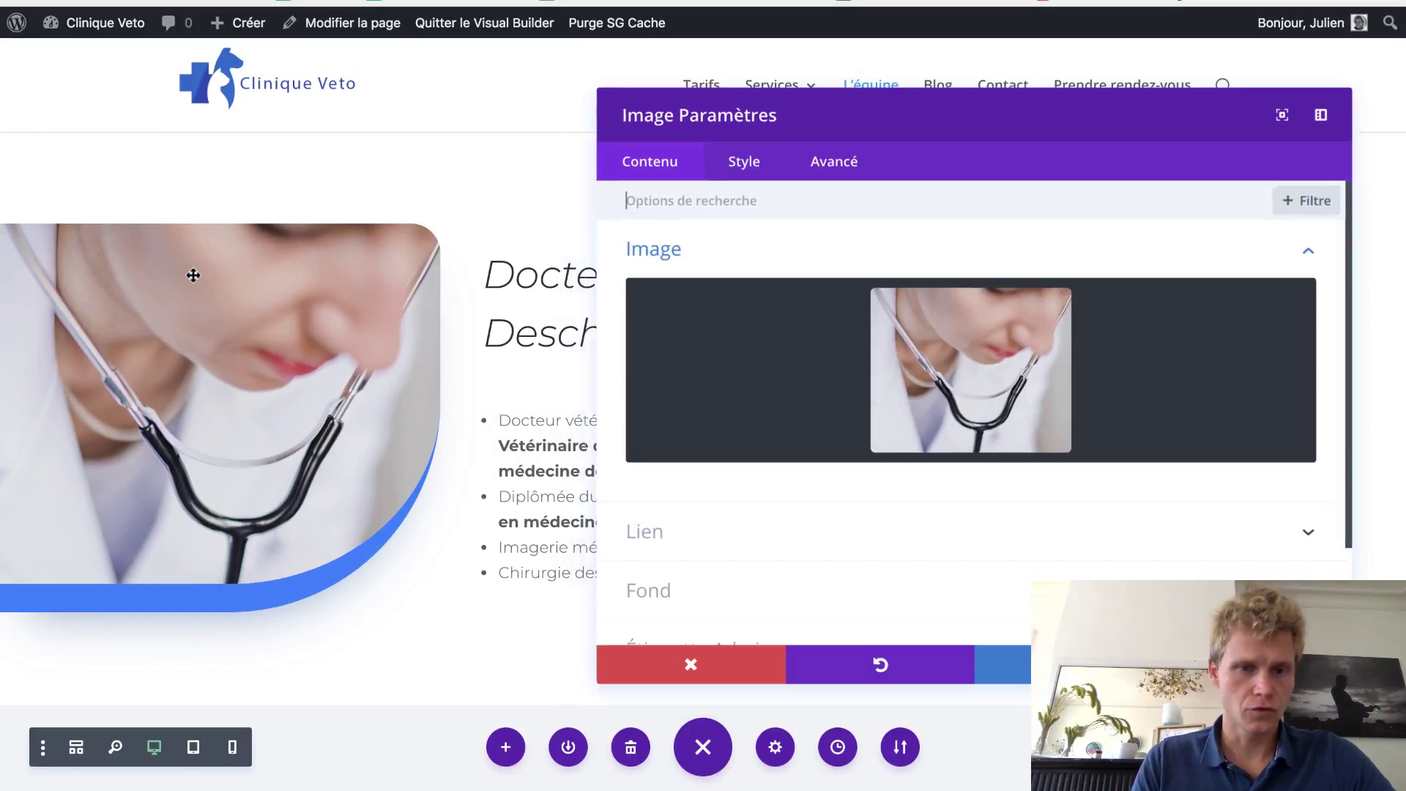
click(1017, 345)
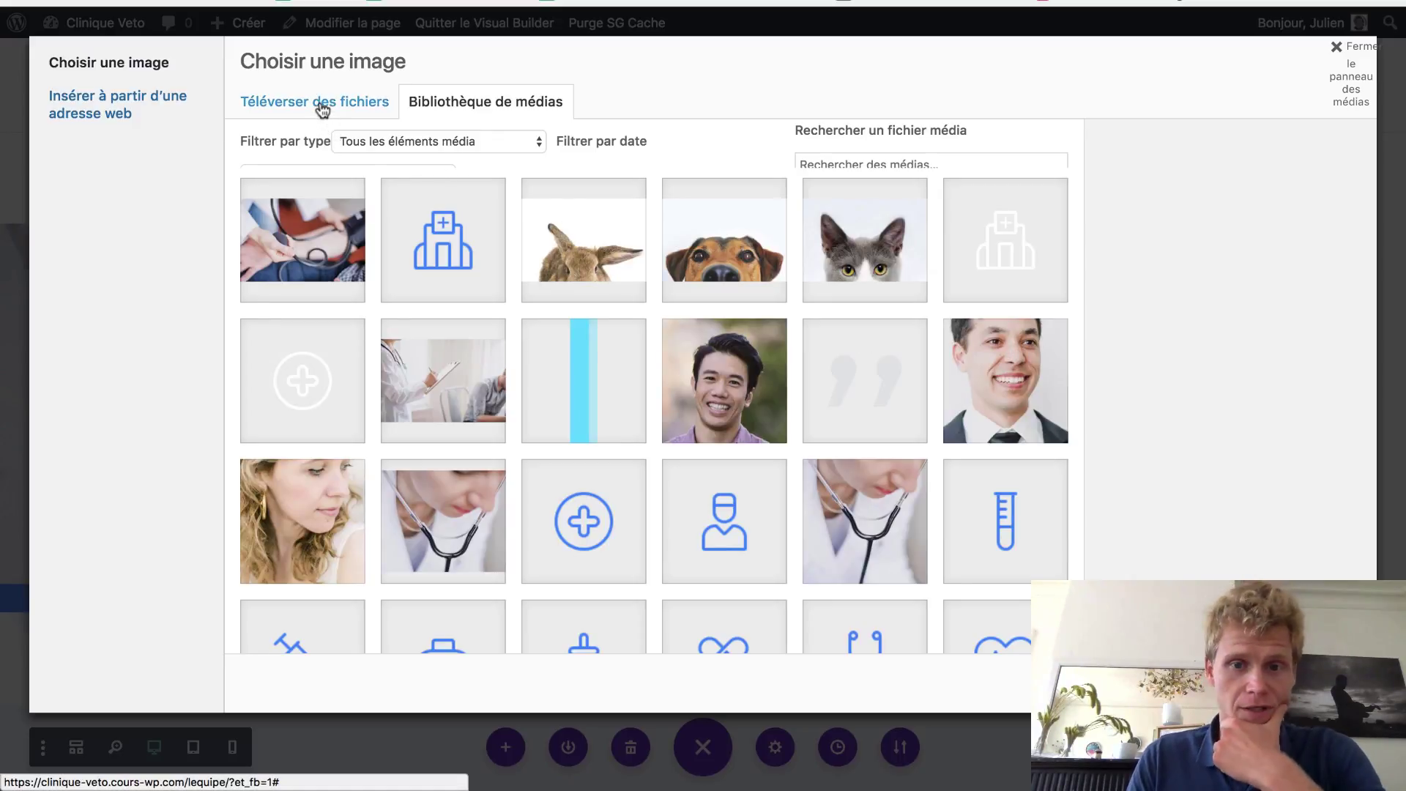
click(317, 103)
click(778, 401)
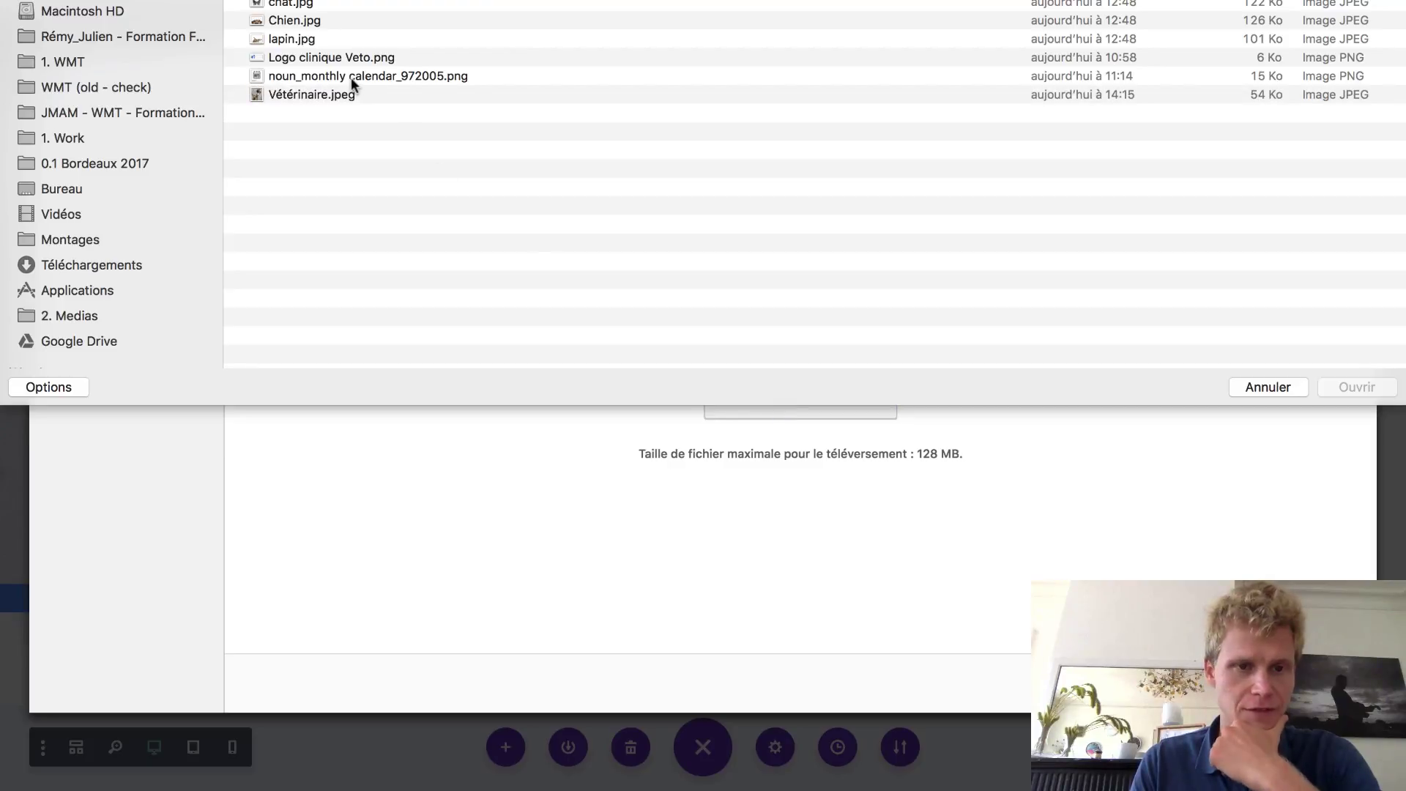
click(321, 96)
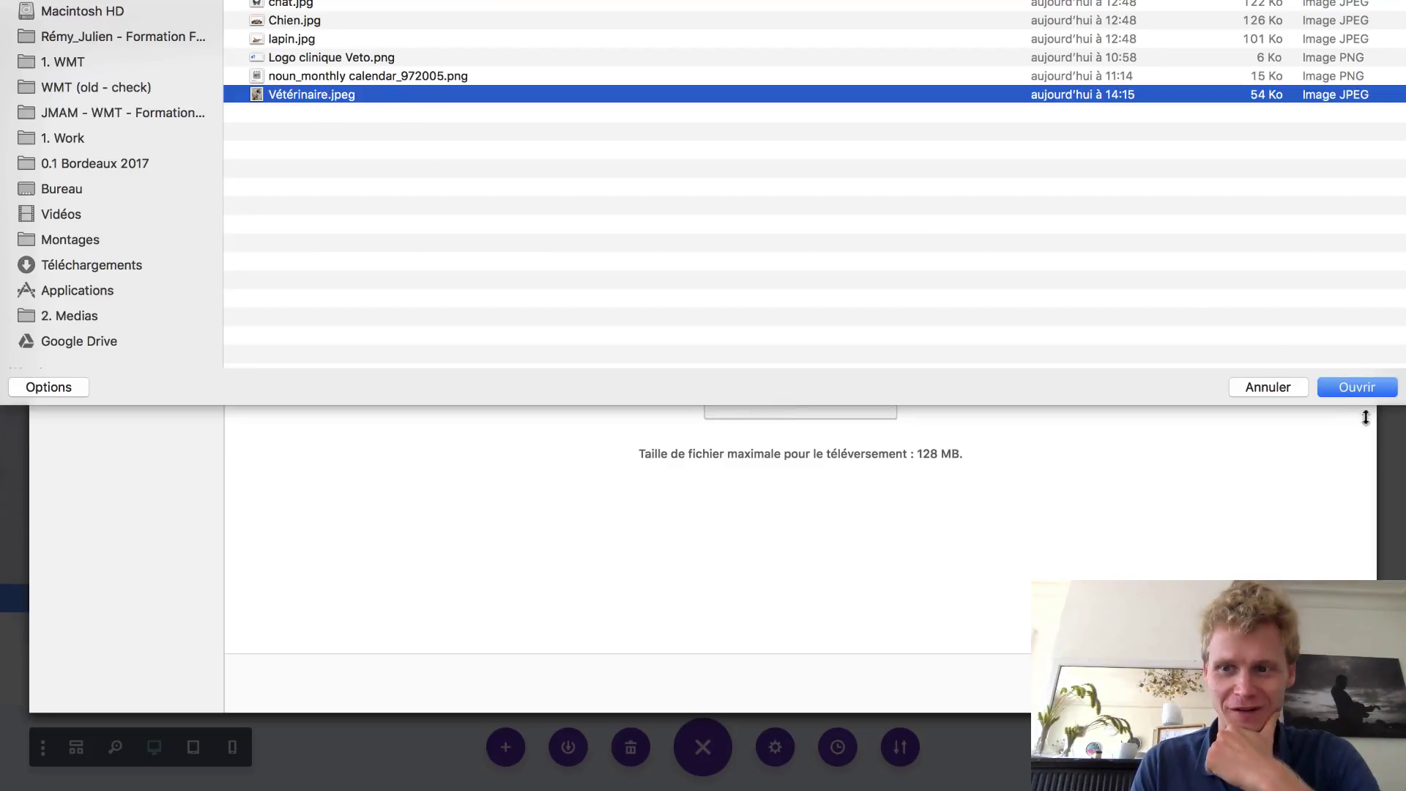
click(1357, 387)
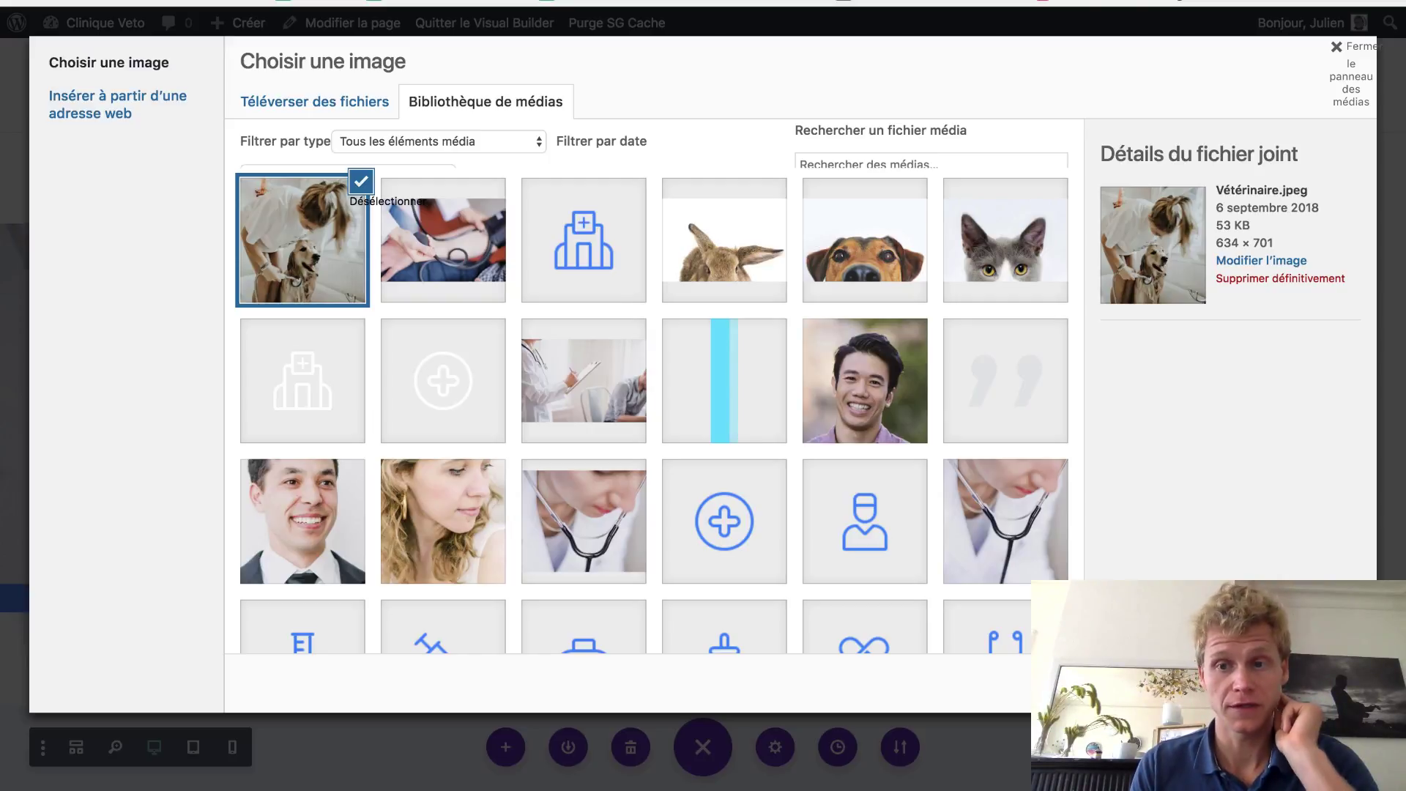
click(1311, 683)
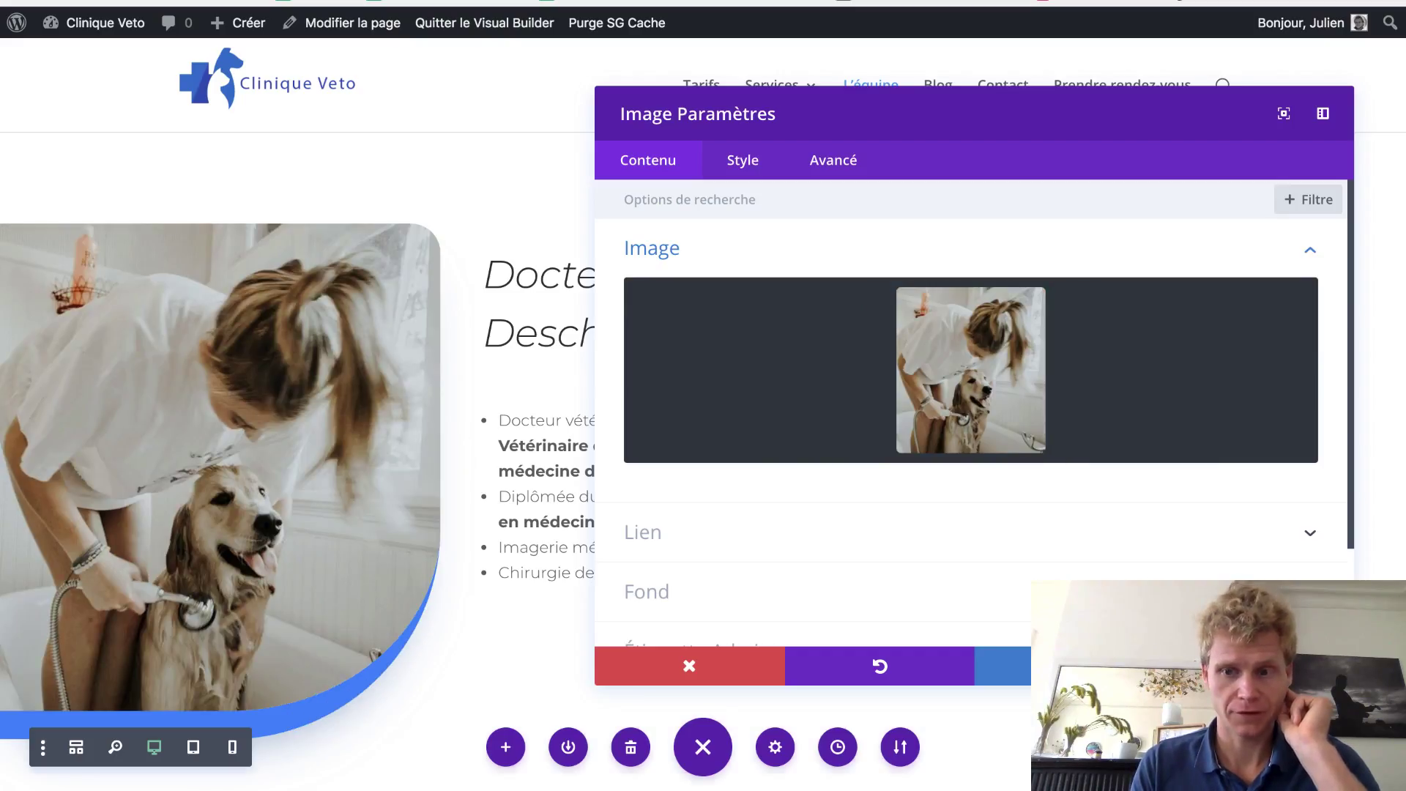
click(1259, 666)
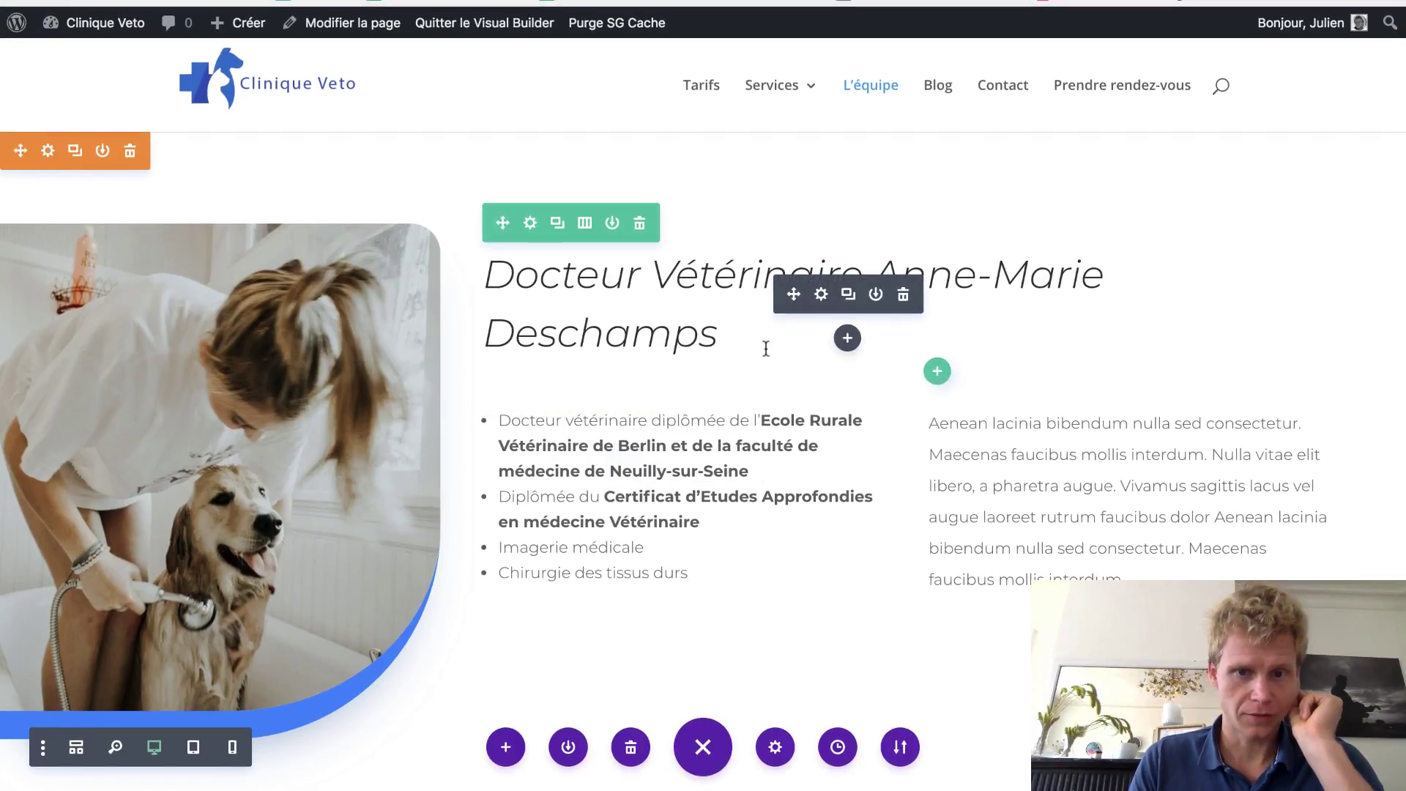
Drag the vet section's top padding from 54px to 0, checking against the live page.
key(ctrl+Right)
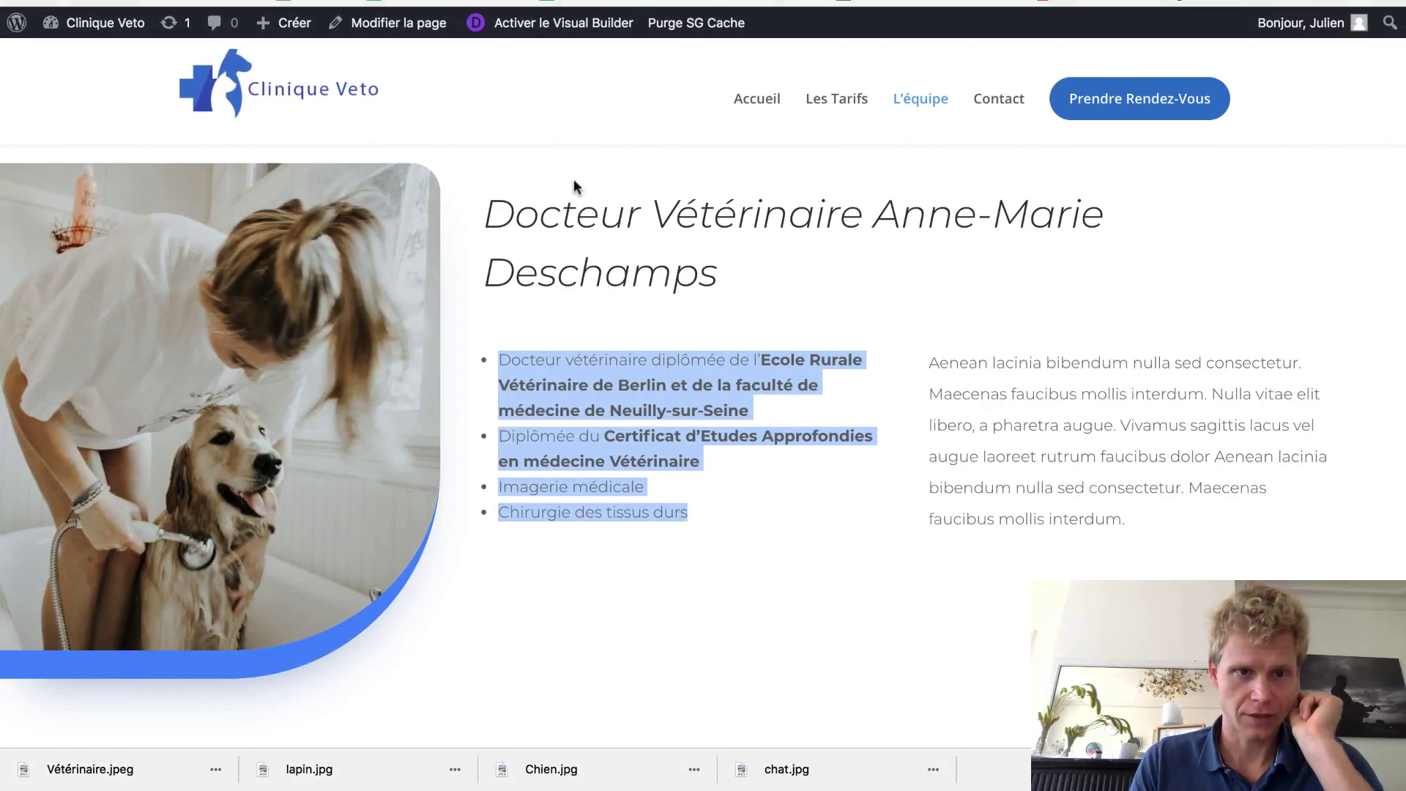
key(ctrl+Left)
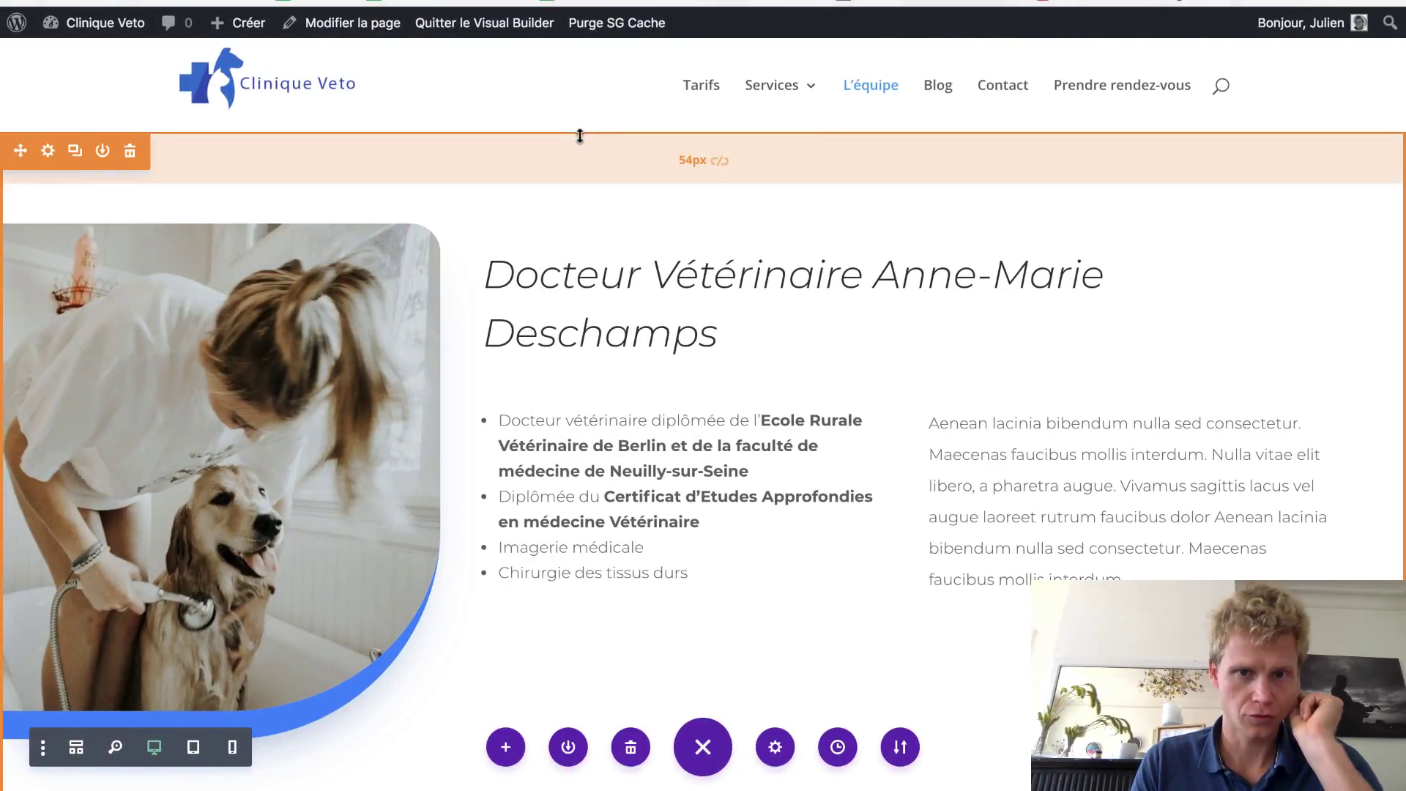
drag(566, 160, 564, 102)
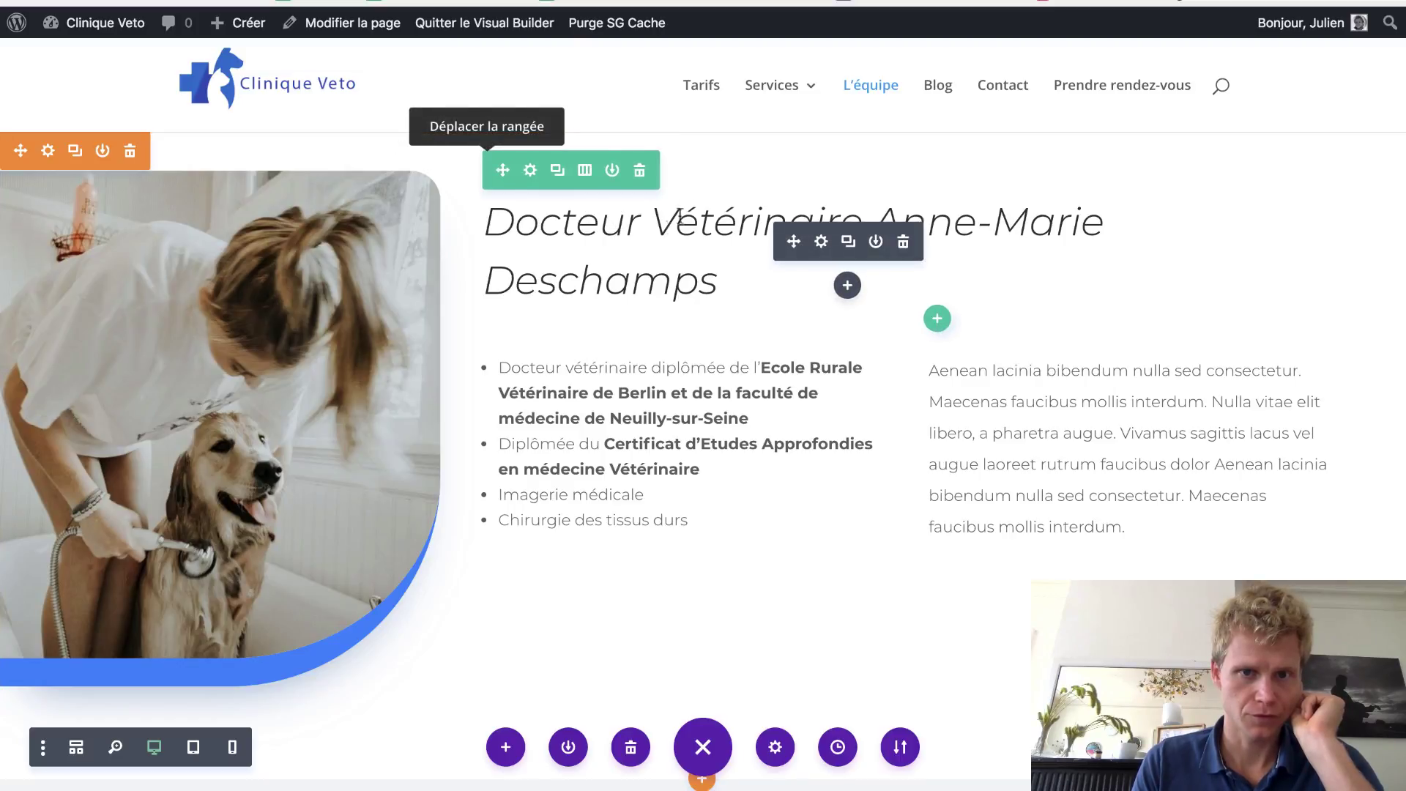
scroll(710, 192, down, 5)
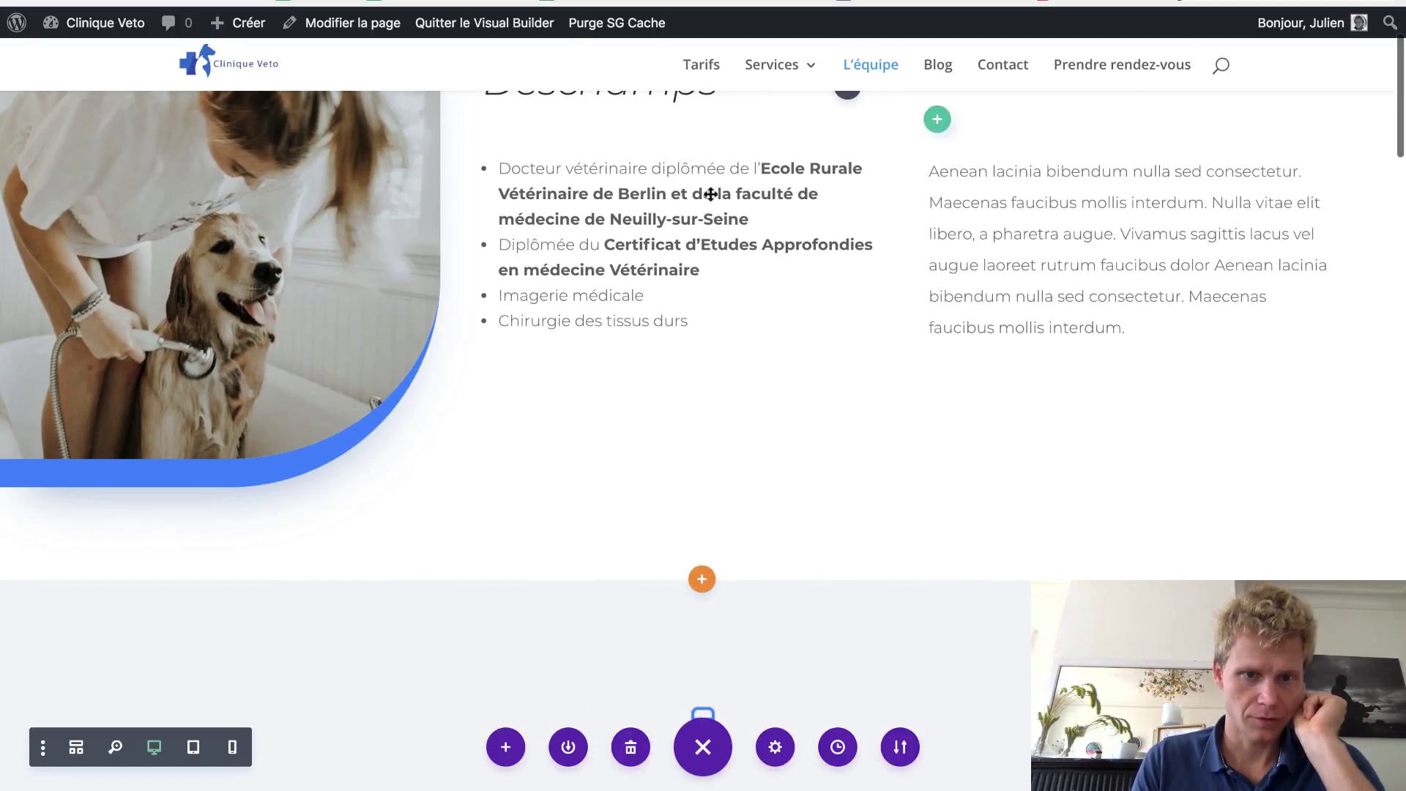
scroll(711, 192, up, 3)
scroll(711, 193, up, 2)
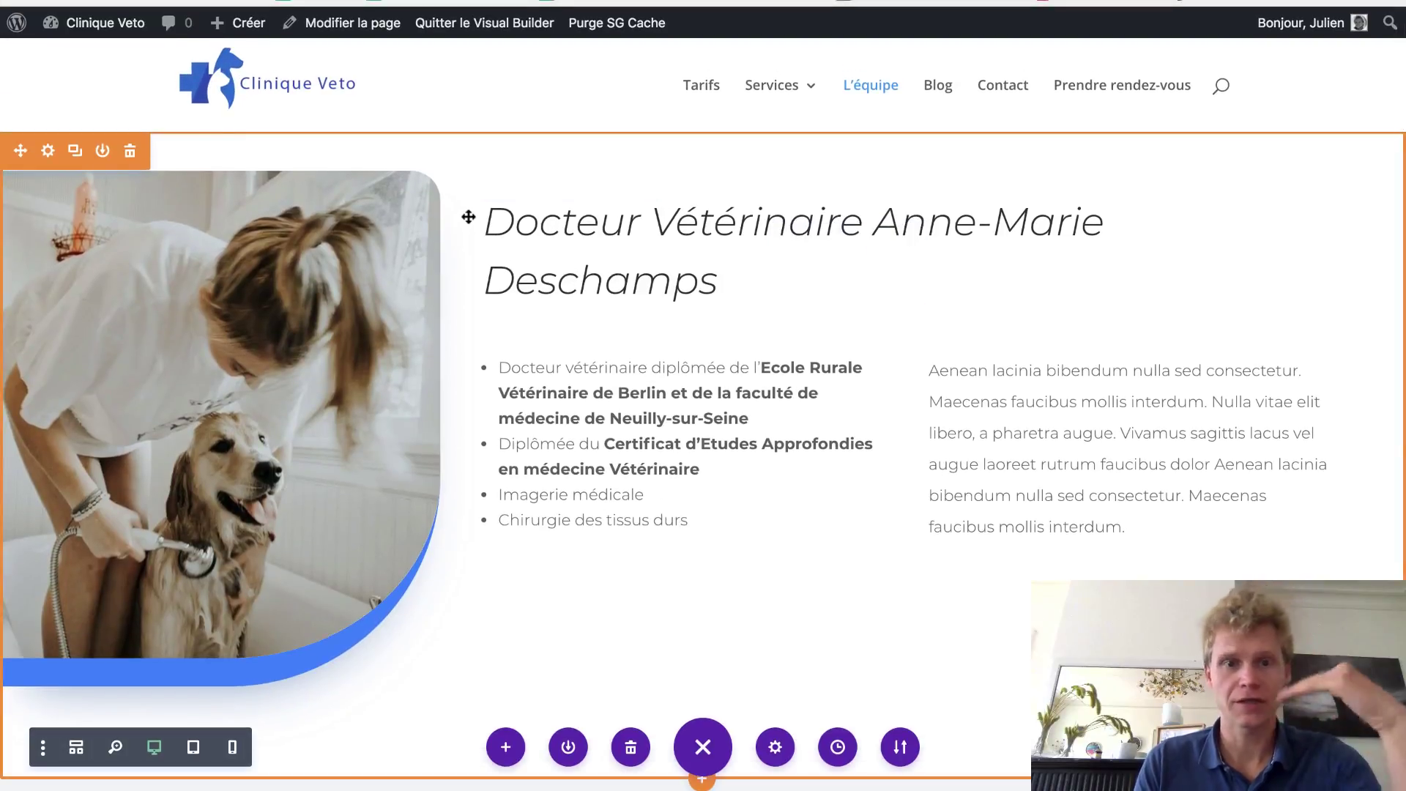
scroll(713, 440, down, 4)
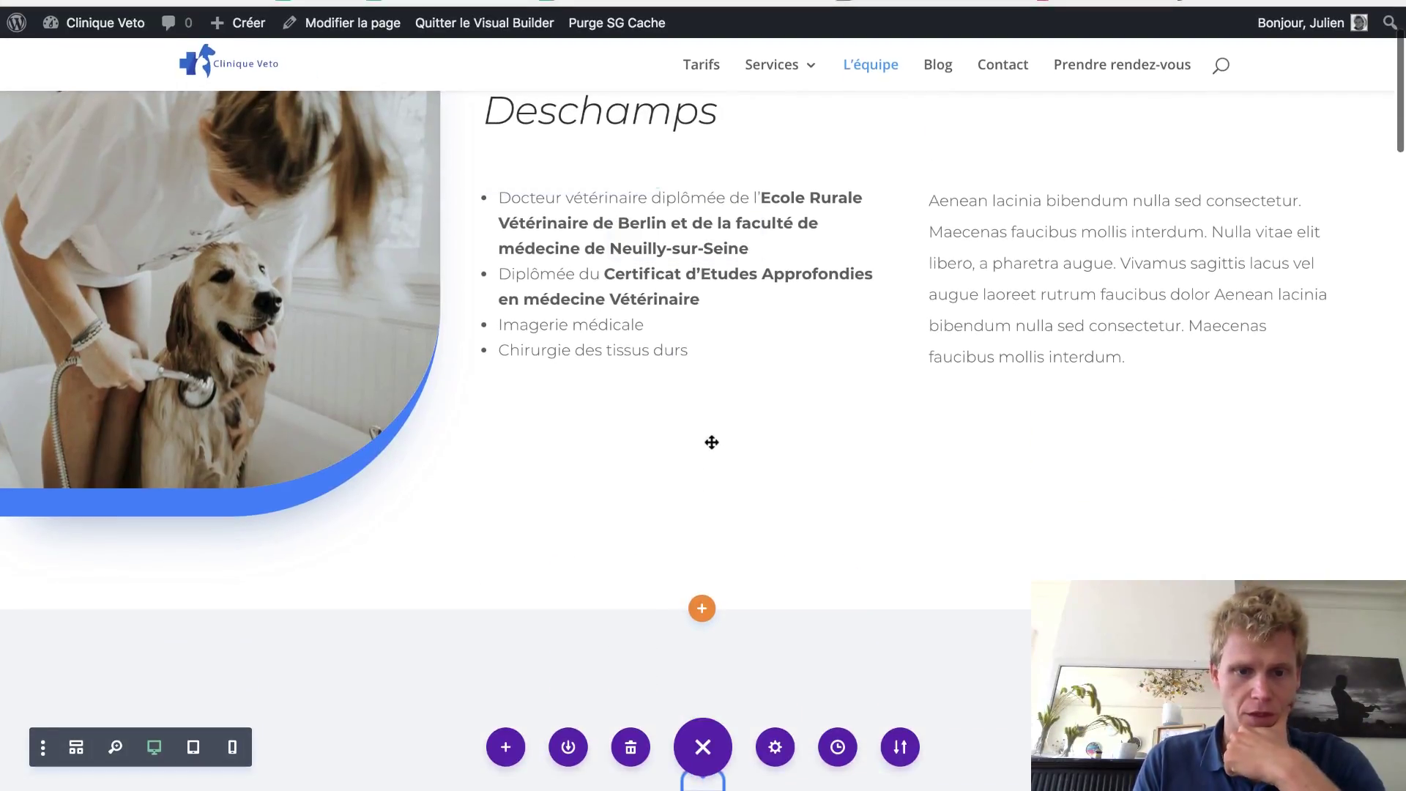
scroll(339, 625, up, 4)
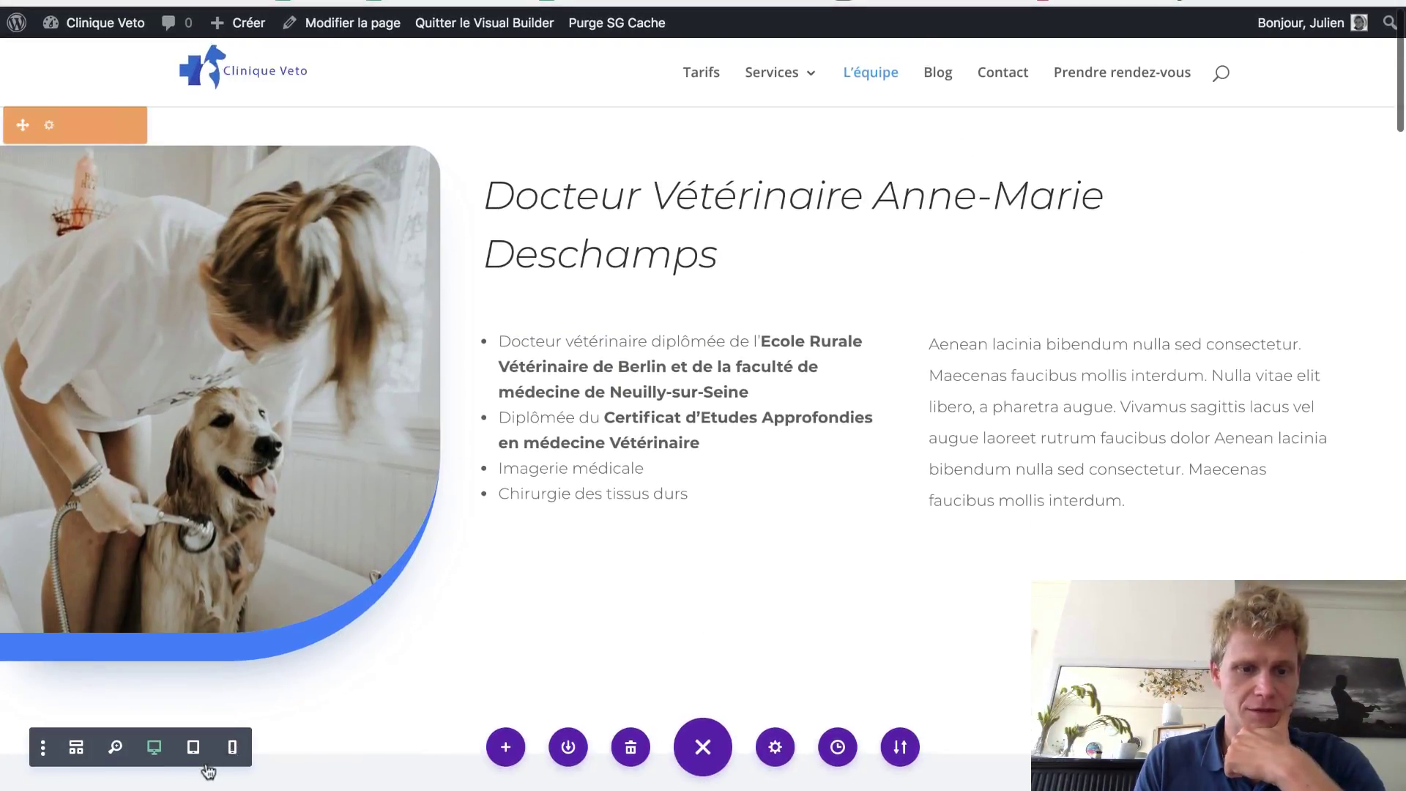
Switch the preview to tablet, then phone width, and scroll through the vet section.
click(194, 754)
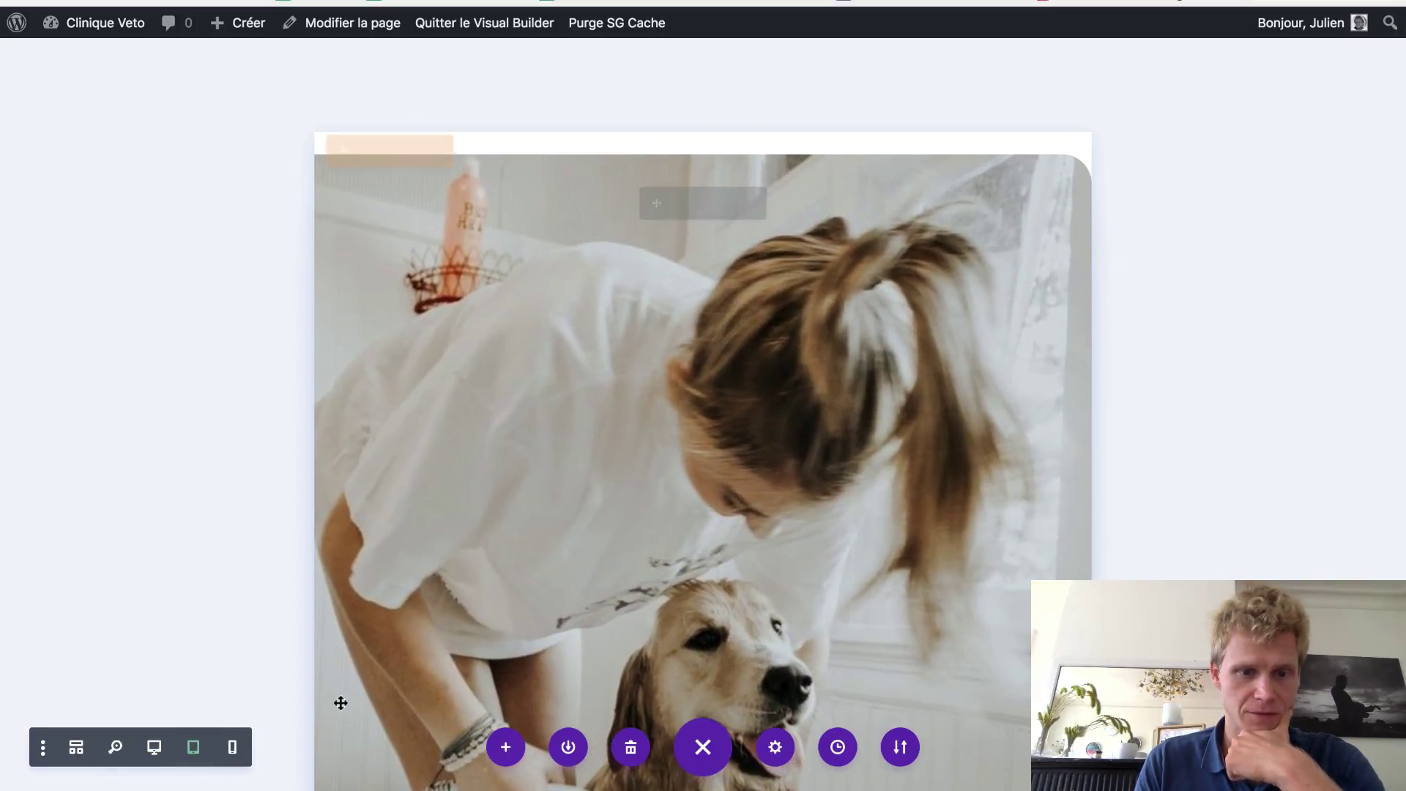
click(233, 747)
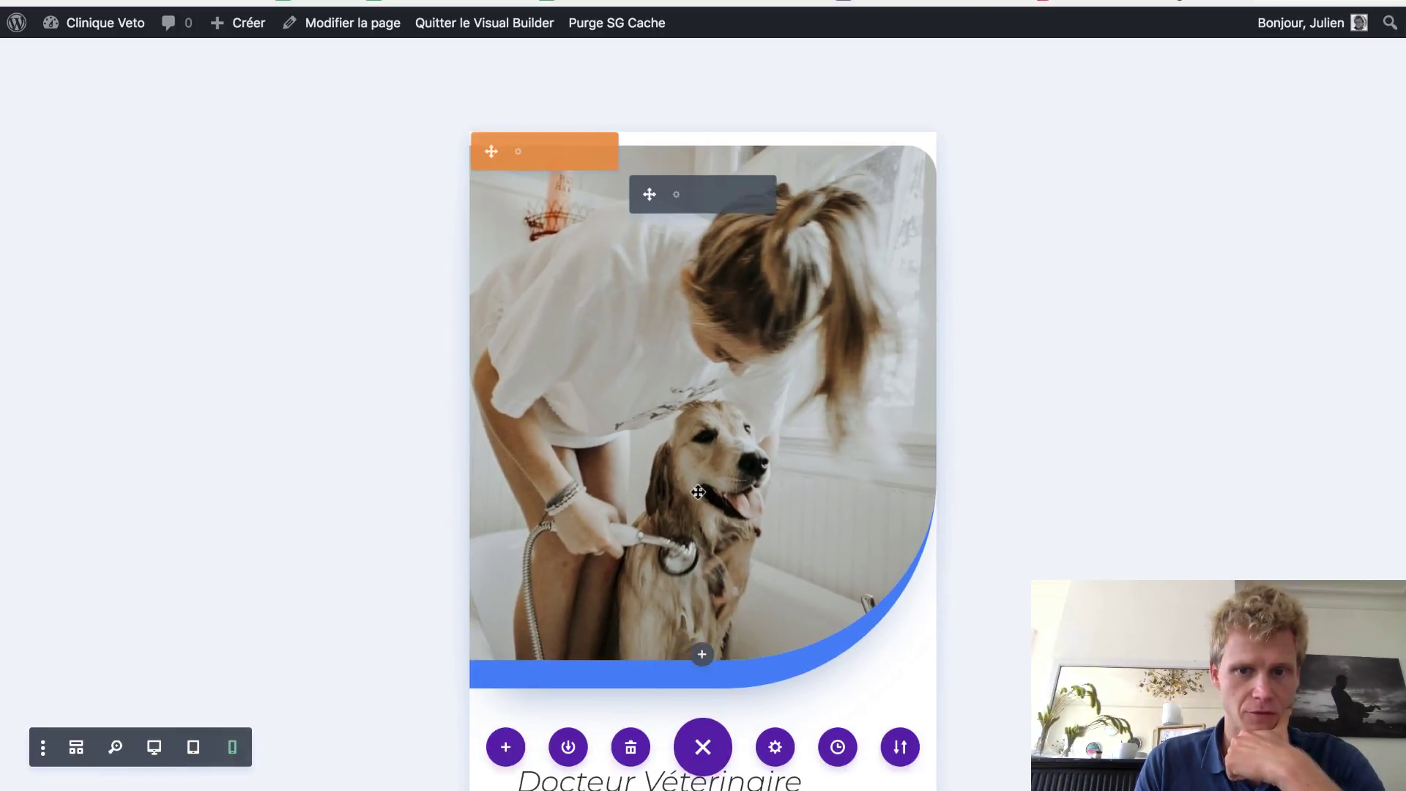
scroll(698, 492, down, 10)
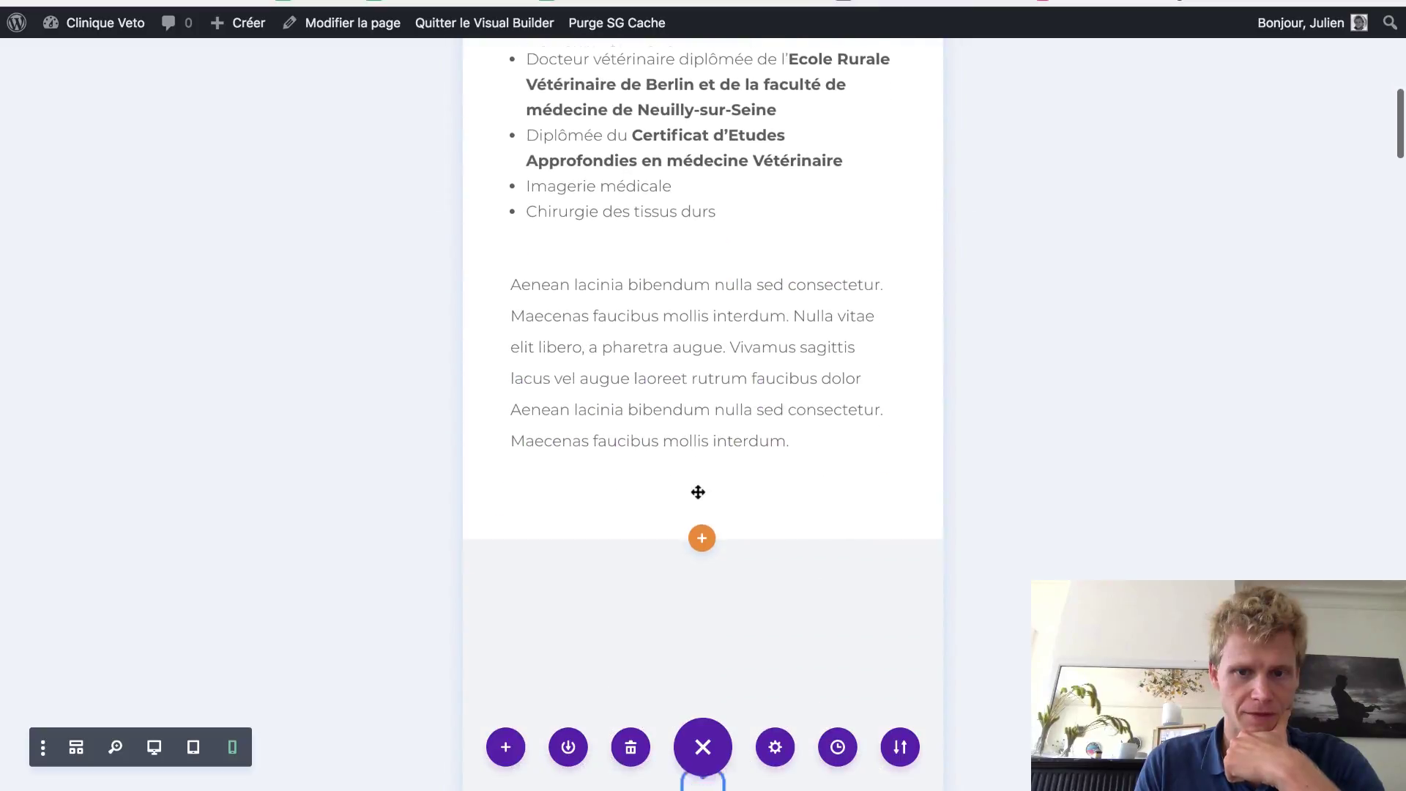
scroll(700, 498, up, 5)
scroll(700, 498, up, 5)
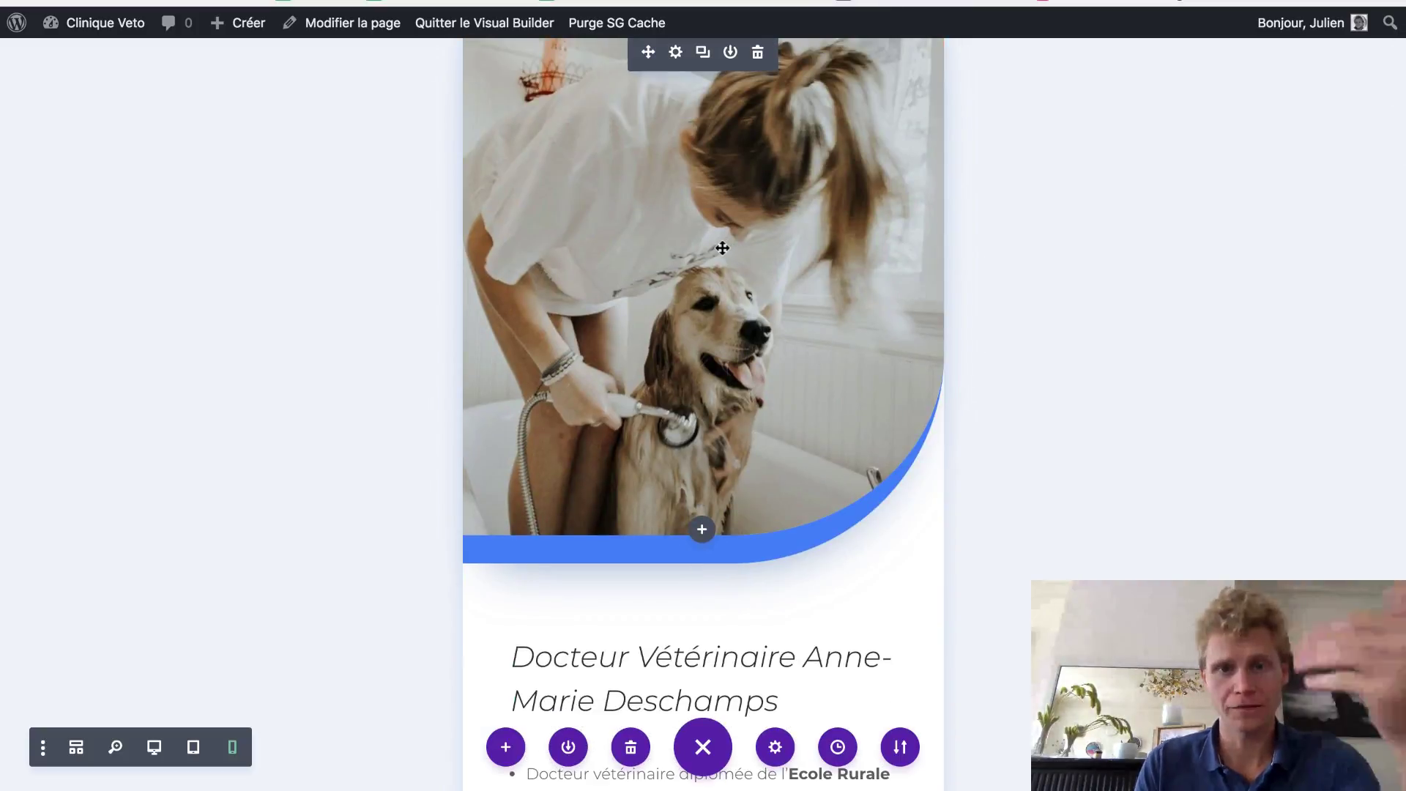
scroll(722, 249, up, 3)
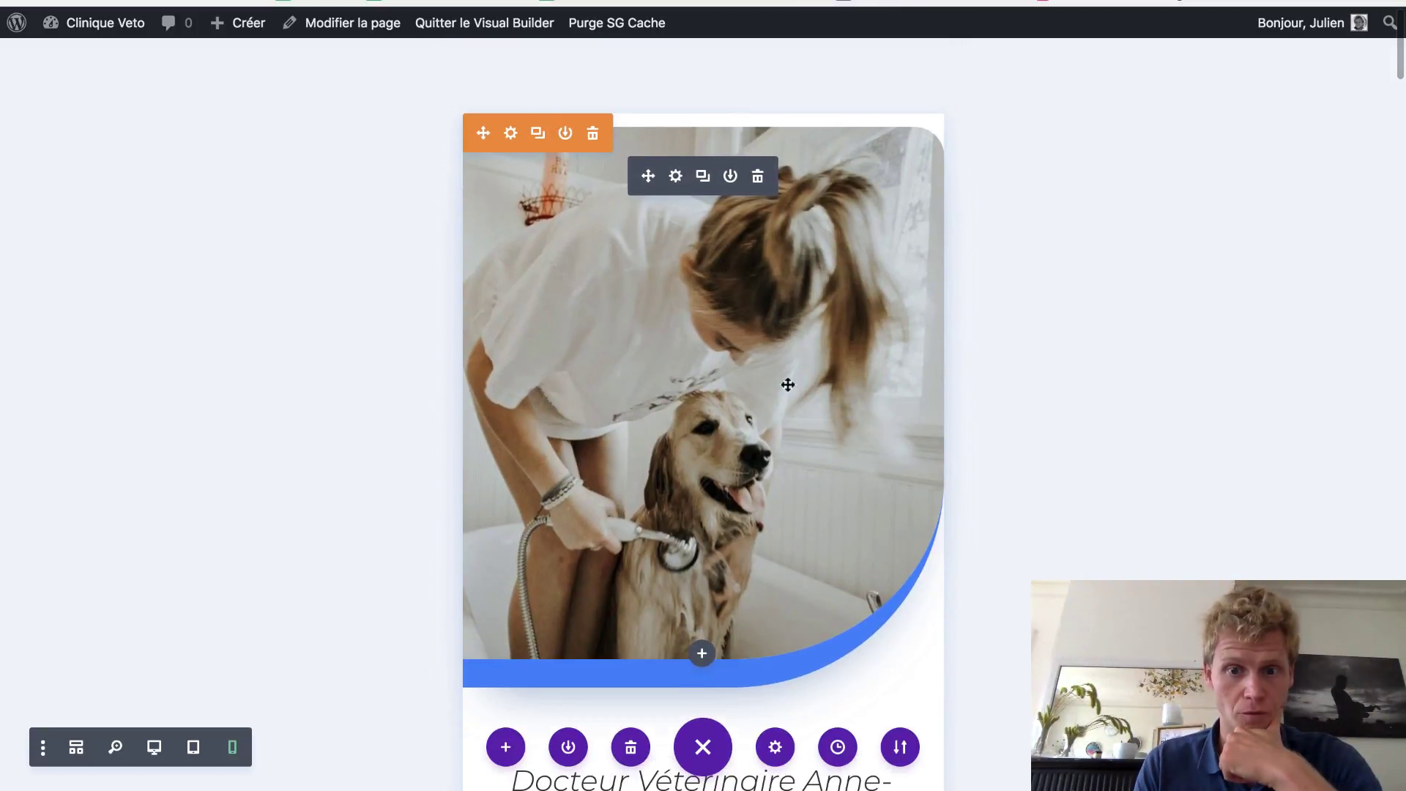
scroll(787, 385, down, 5)
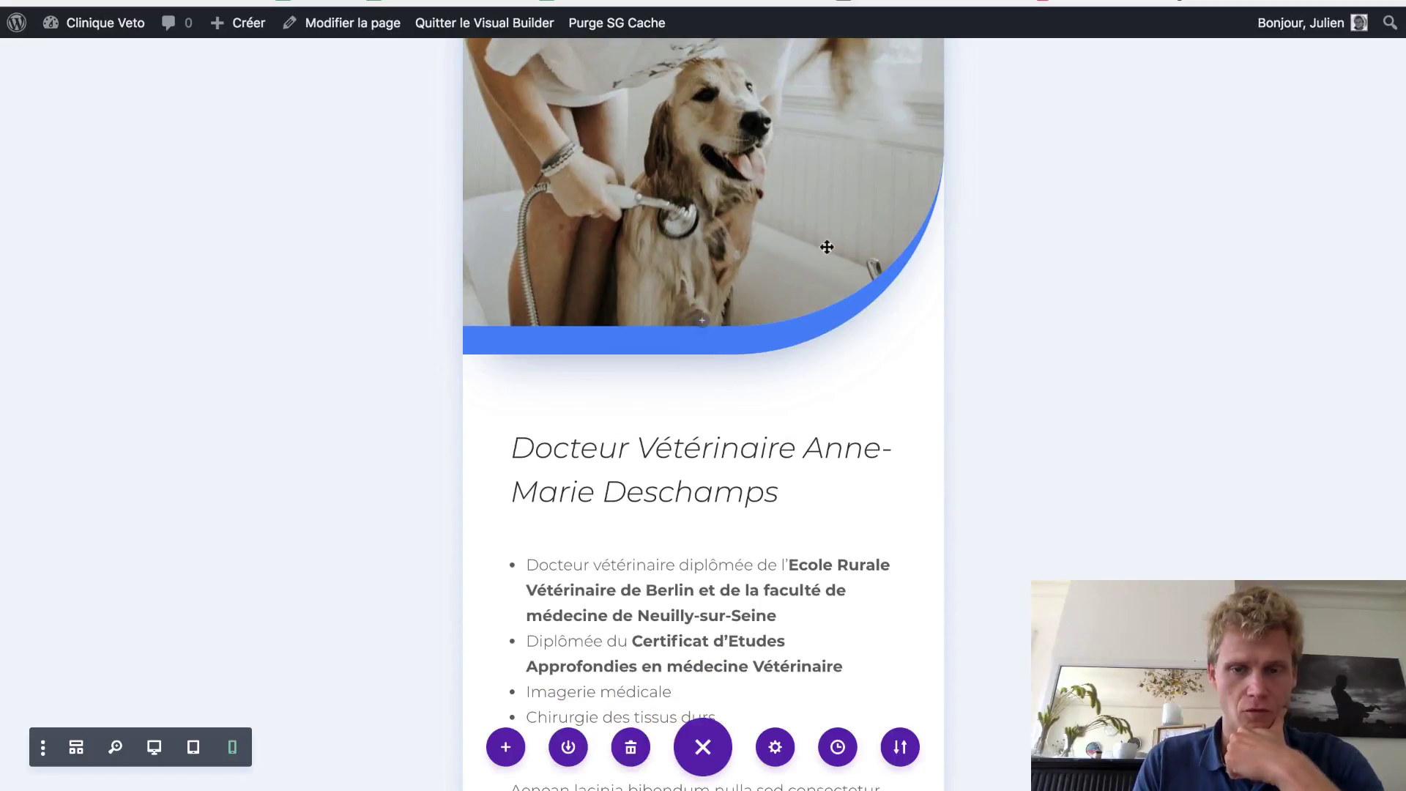
scroll(652, 200, up, 4)
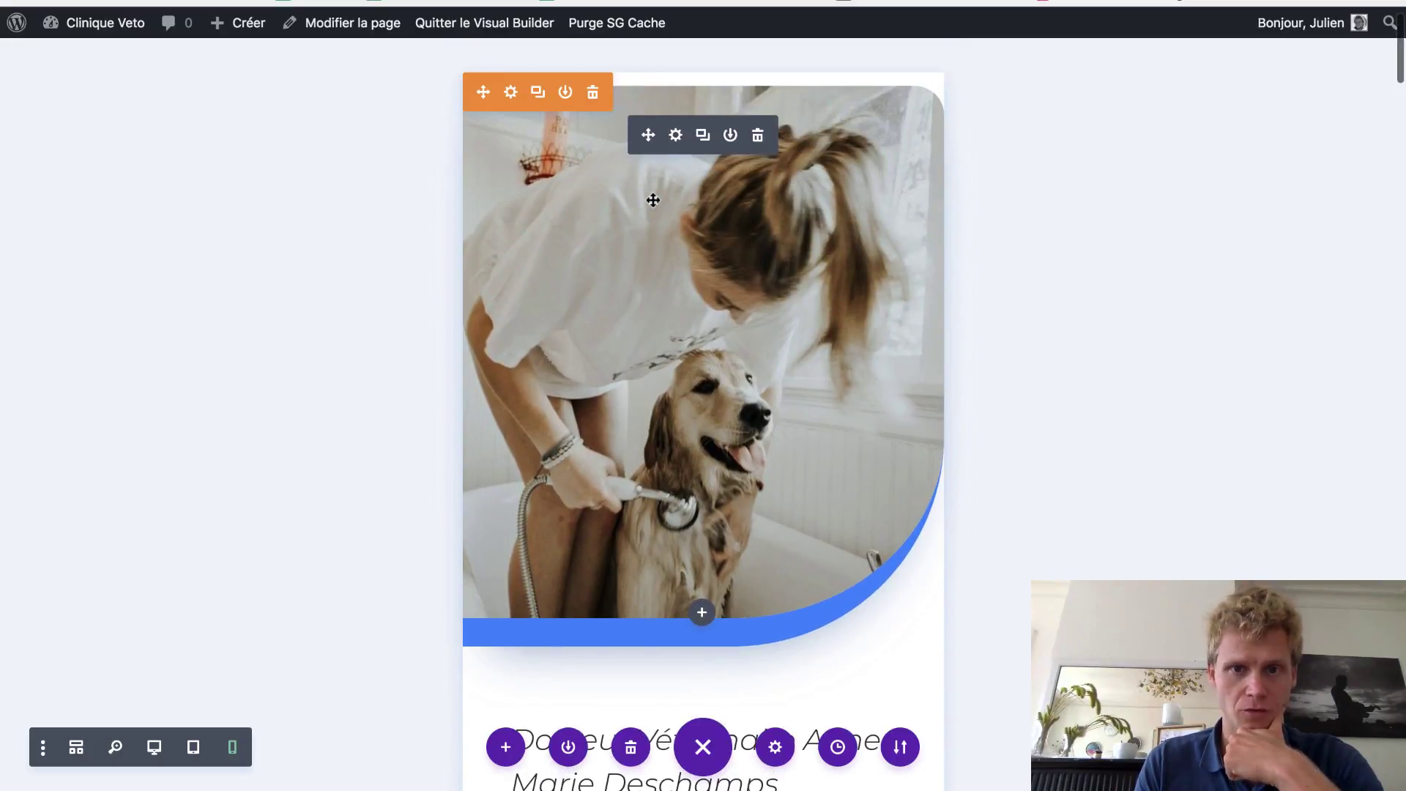
Give the image 30px left and right padding on smartphone only, in Style > Espacement.
click(675, 136)
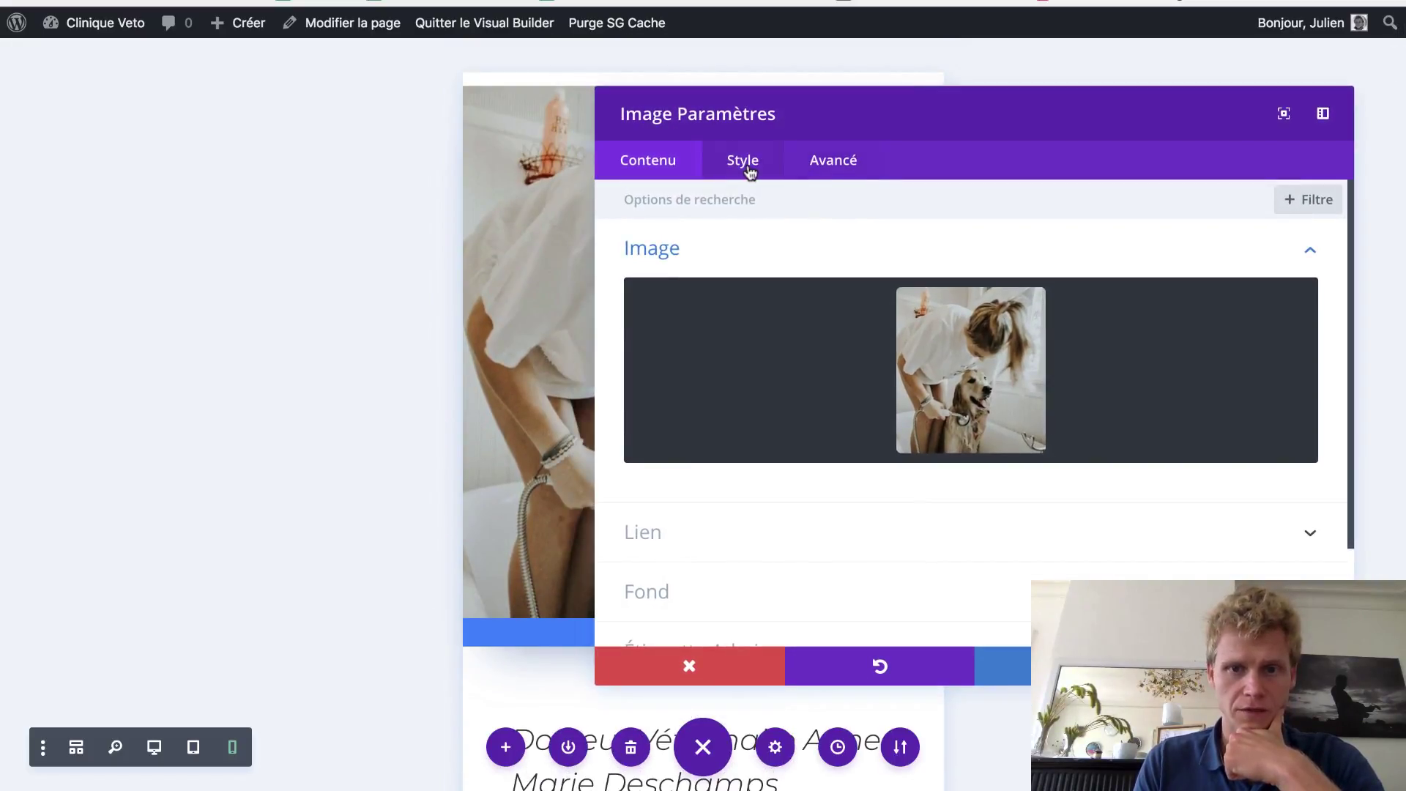
click(746, 164)
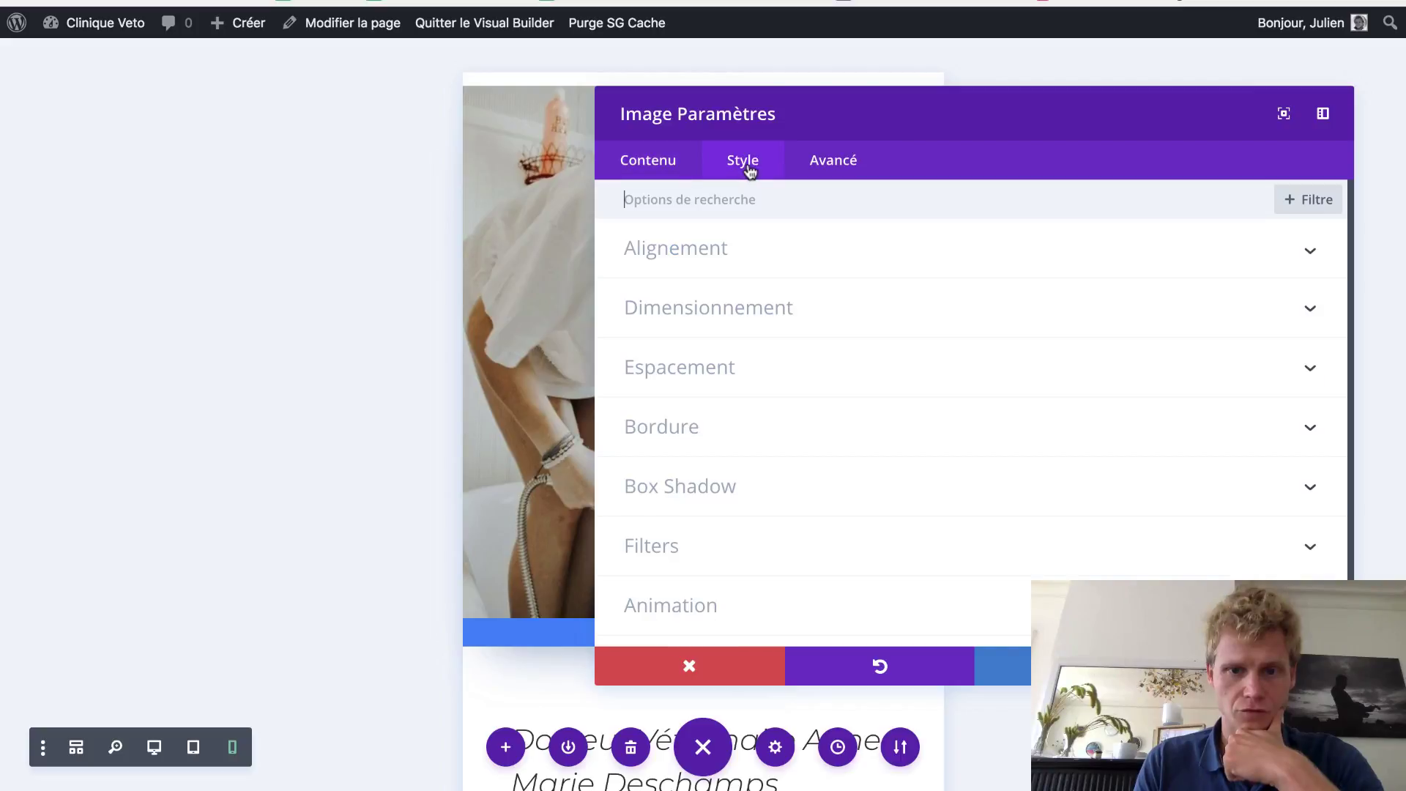
click(747, 375)
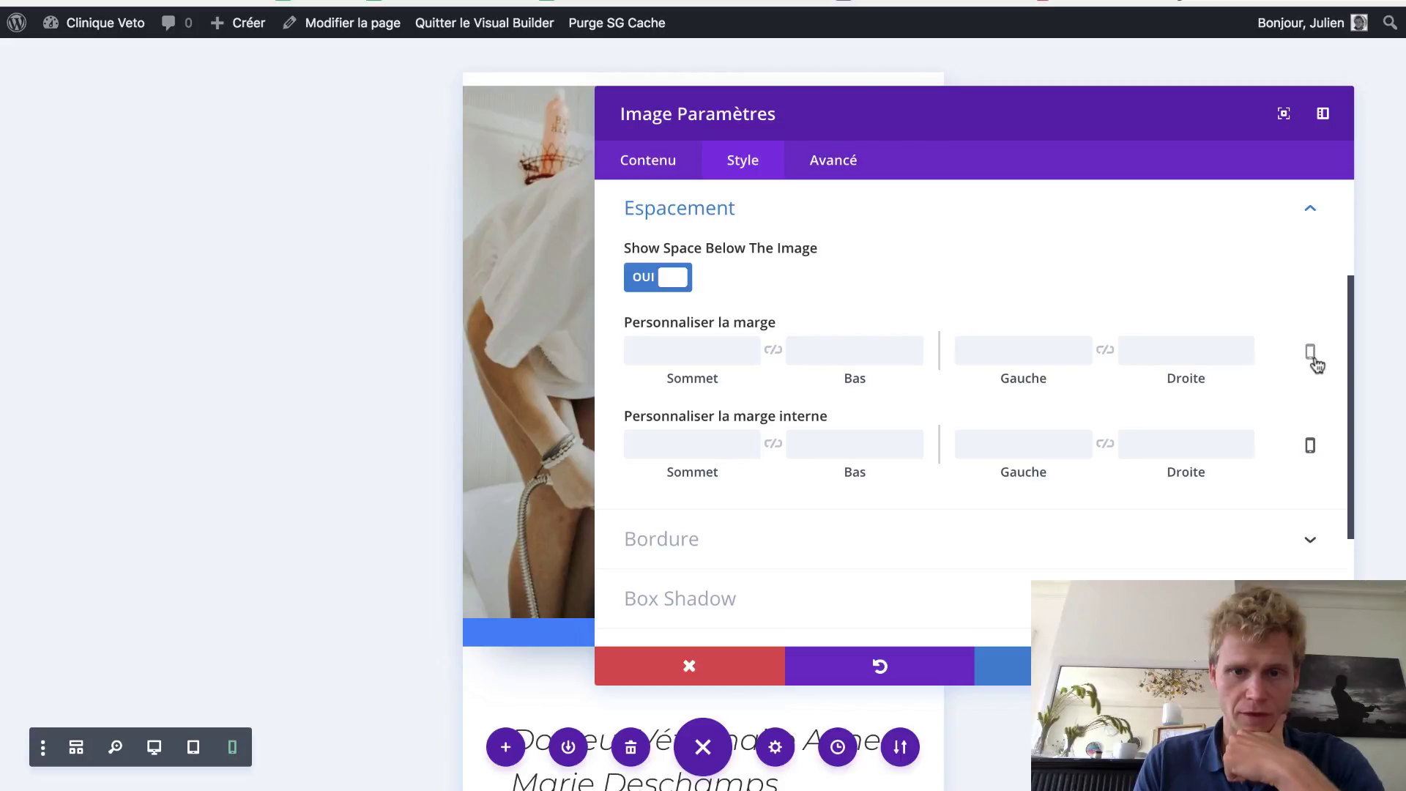
click(1310, 450)
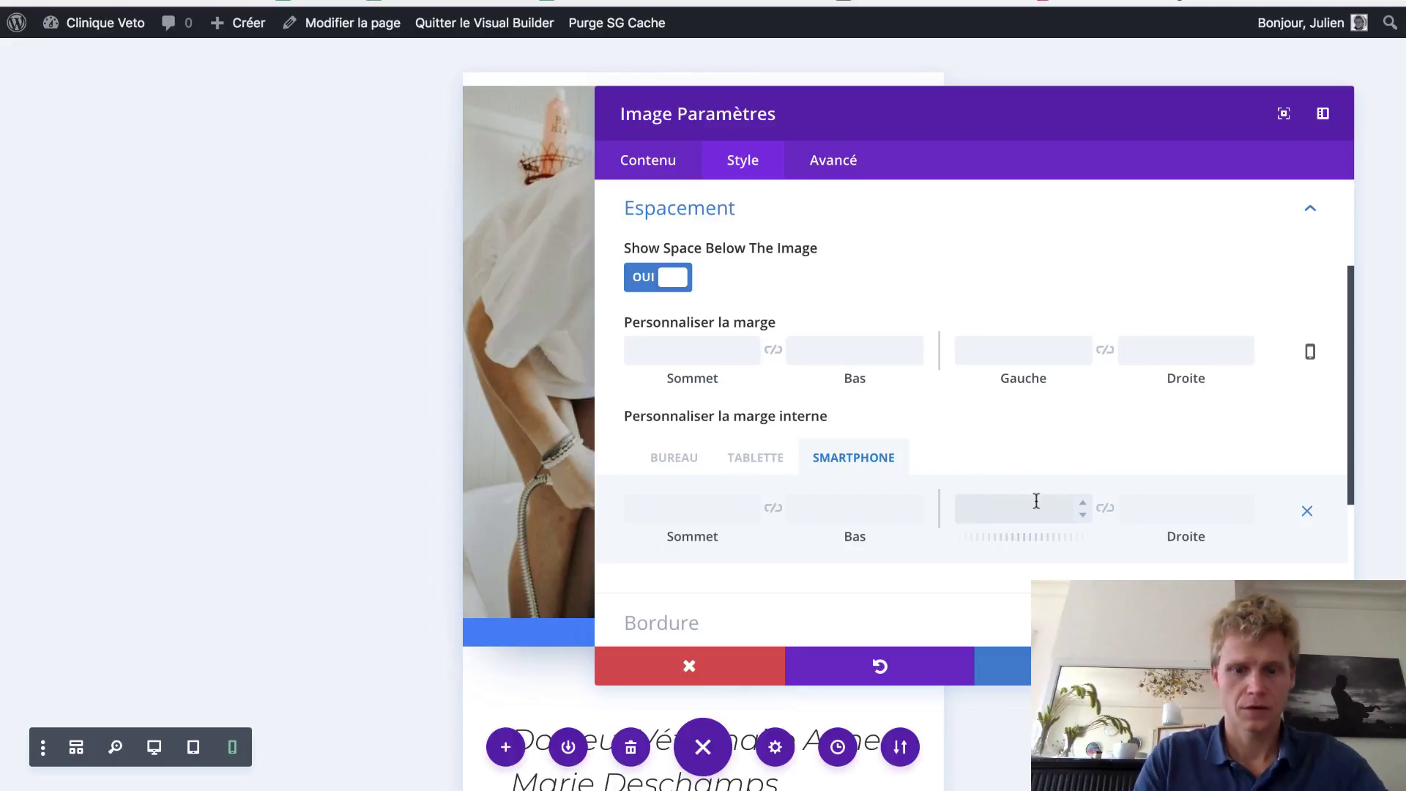
text(30)
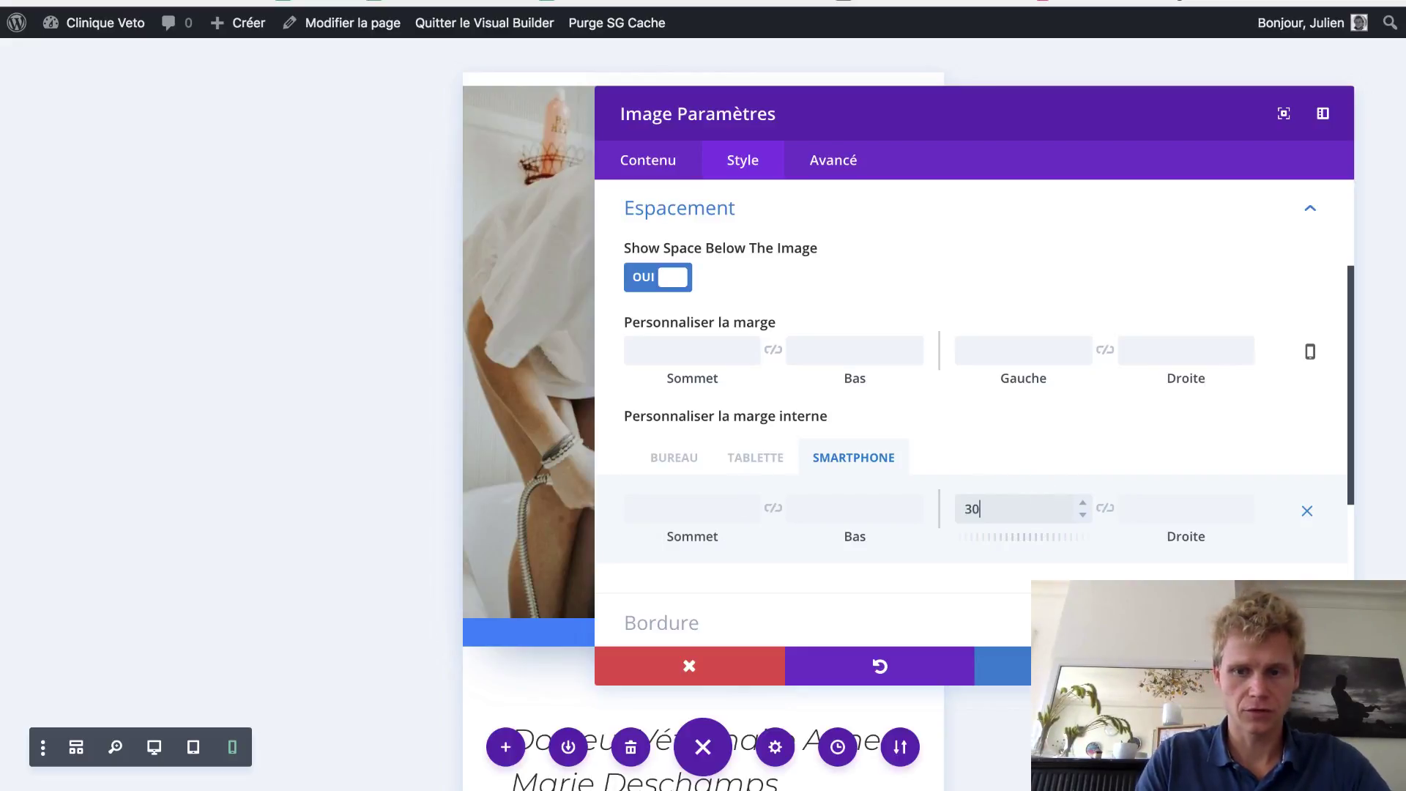
key(Tab)
click(1106, 511)
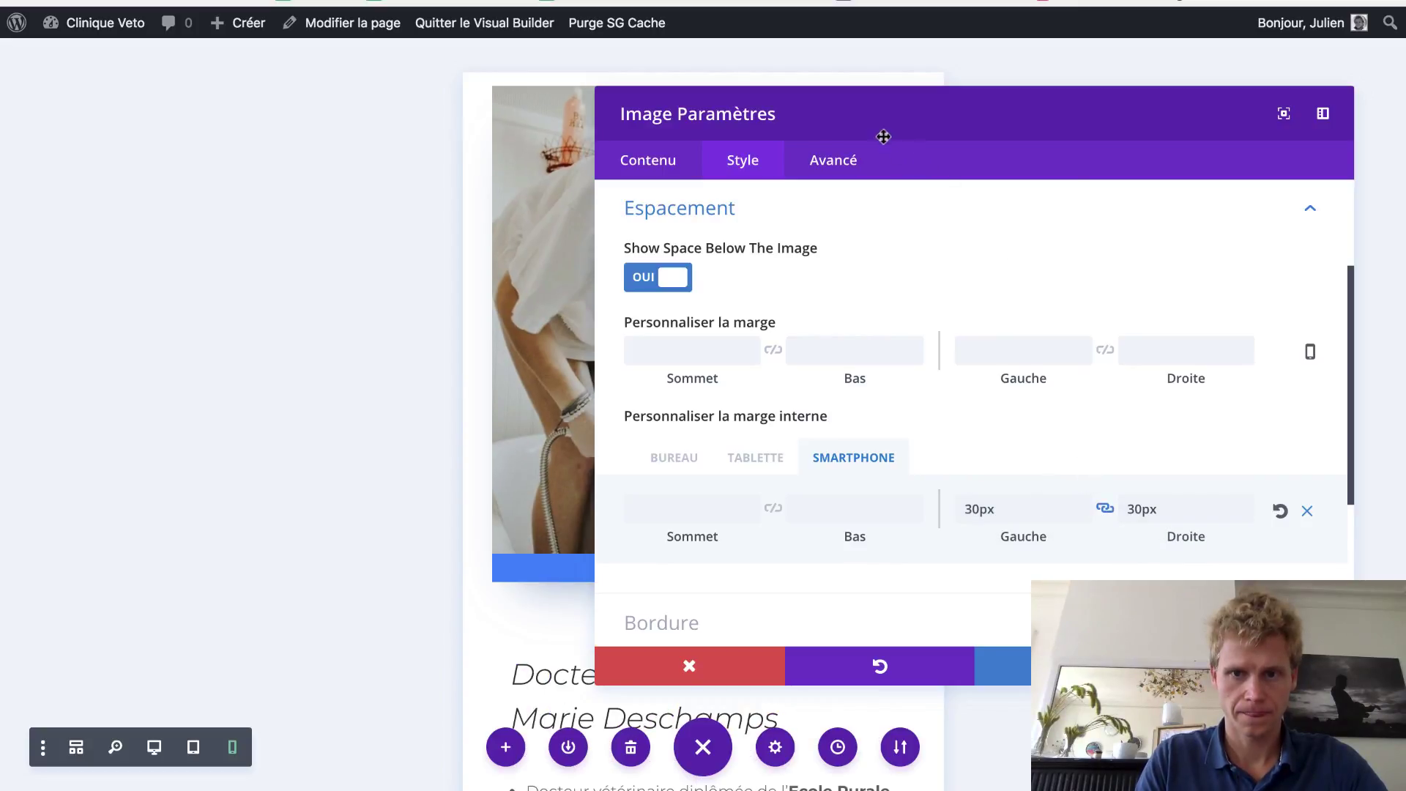
drag(864, 129, 1172, 96)
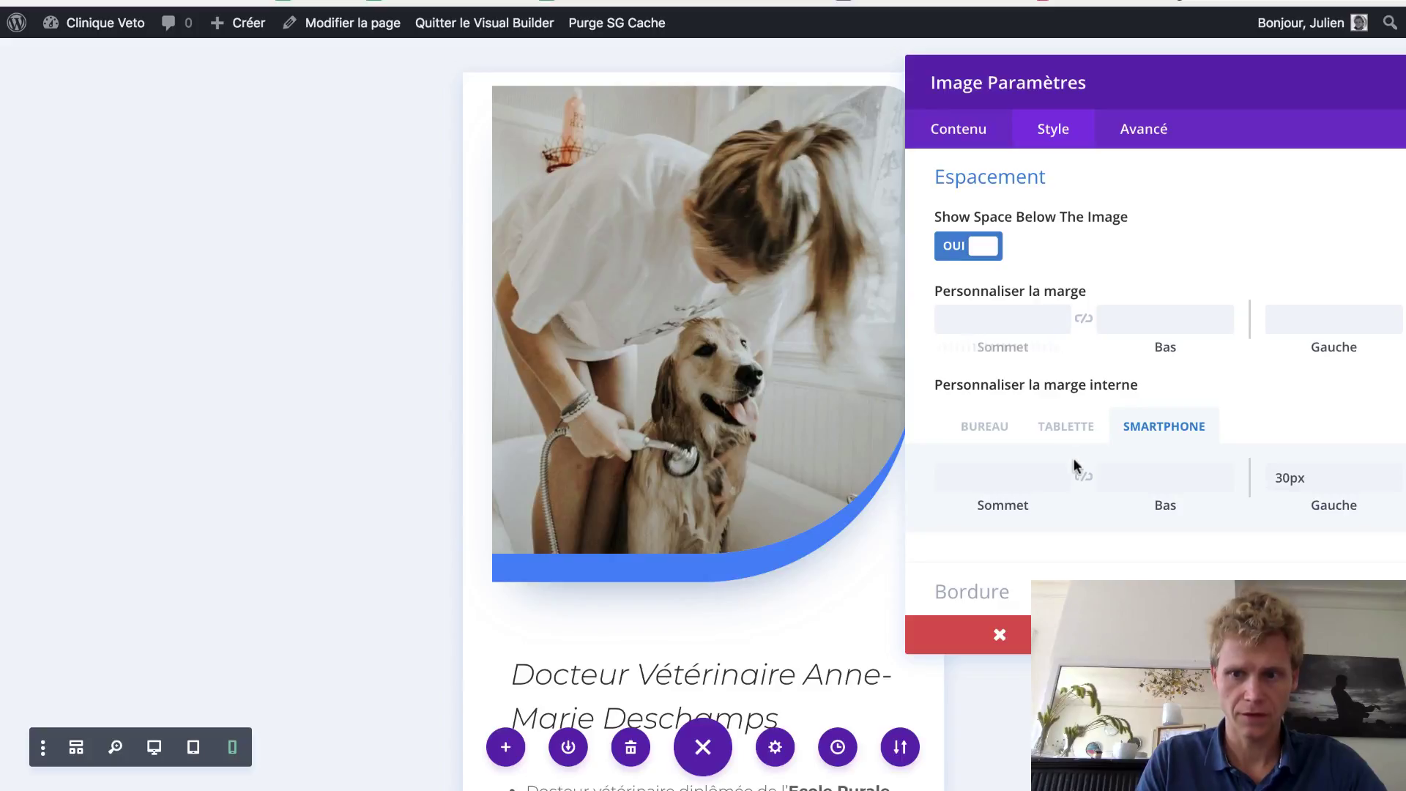
click(999, 316)
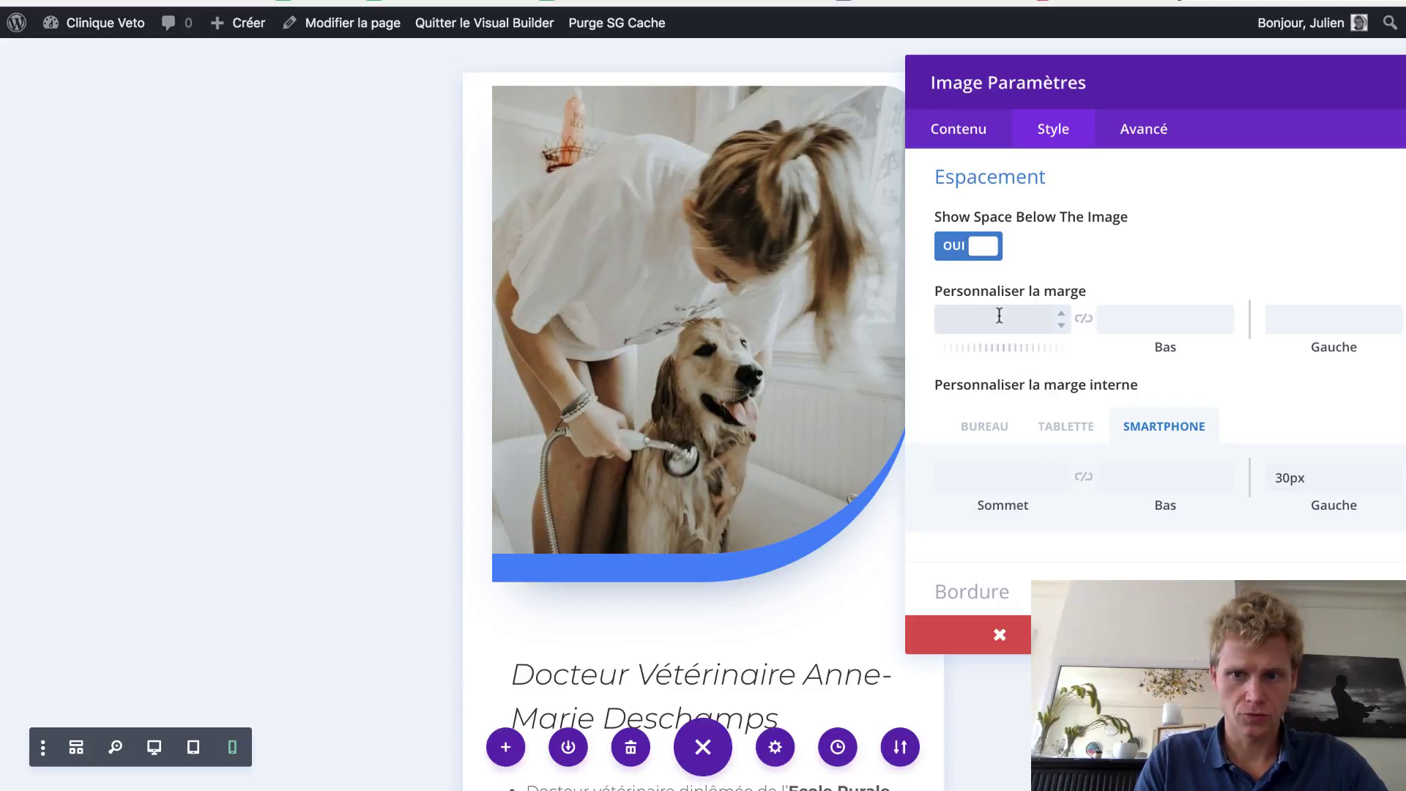
drag(1246, 110, 1036, 91)
drag(1256, 110, 1158, 92)
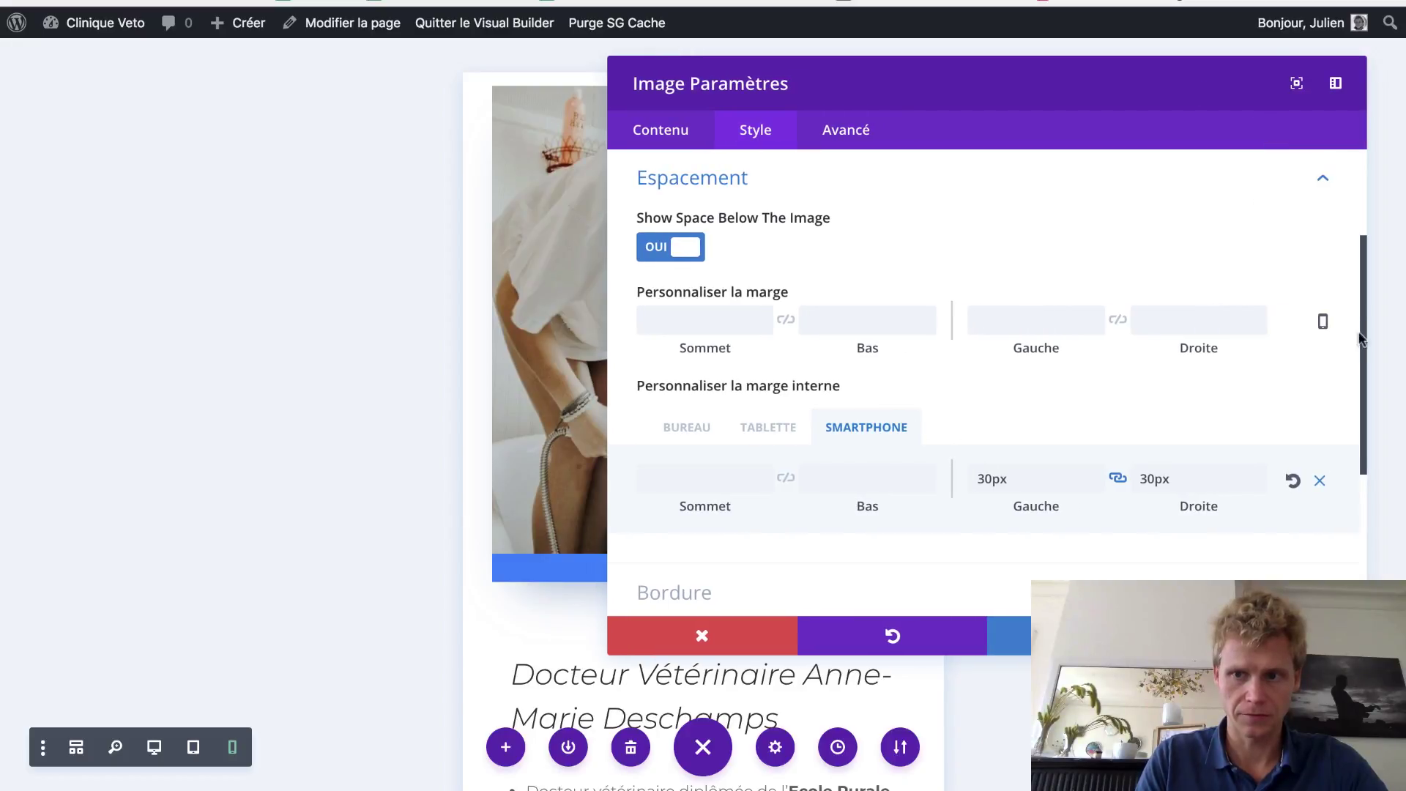
Set the image's smartphone top margin to -20px, then drag it to -14px.
click(1323, 321)
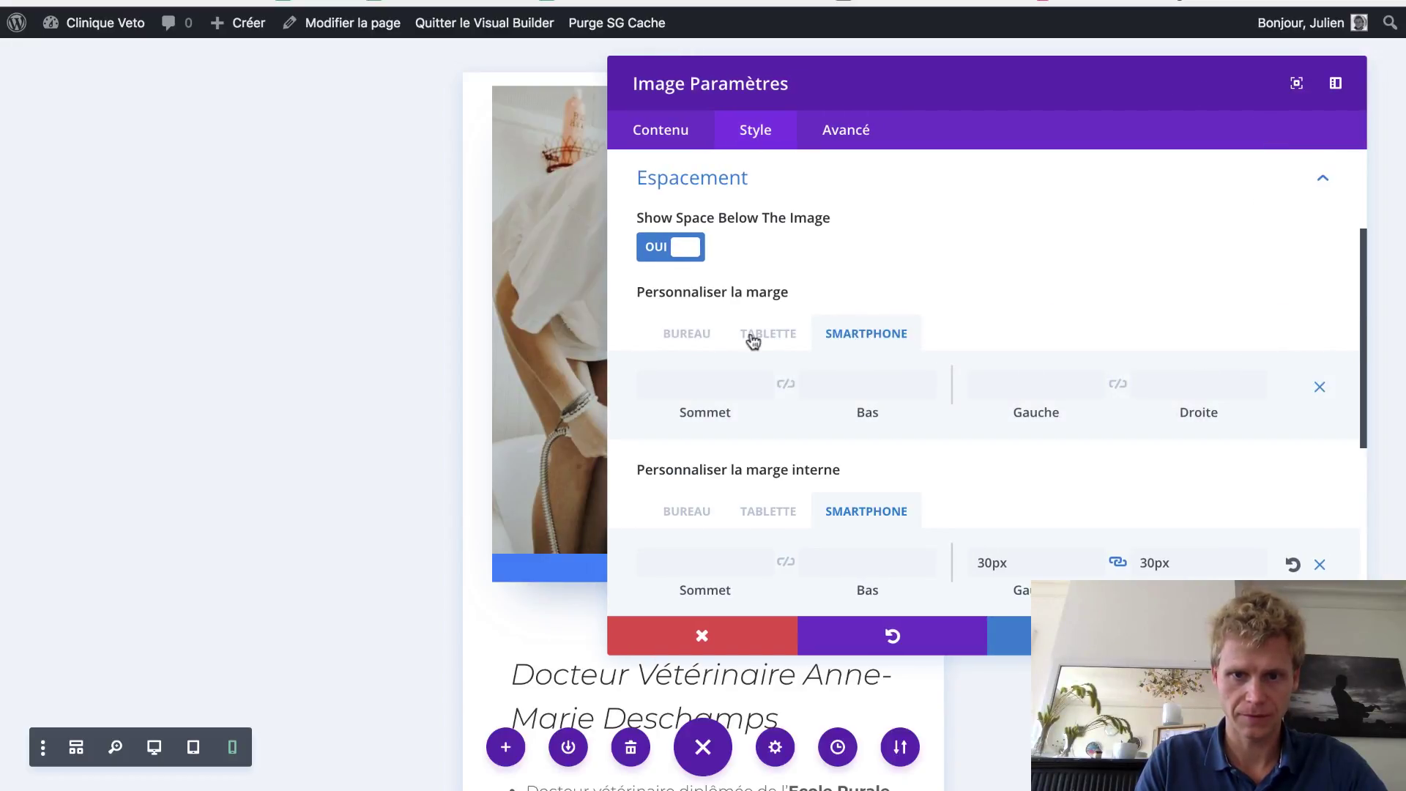
click(728, 372)
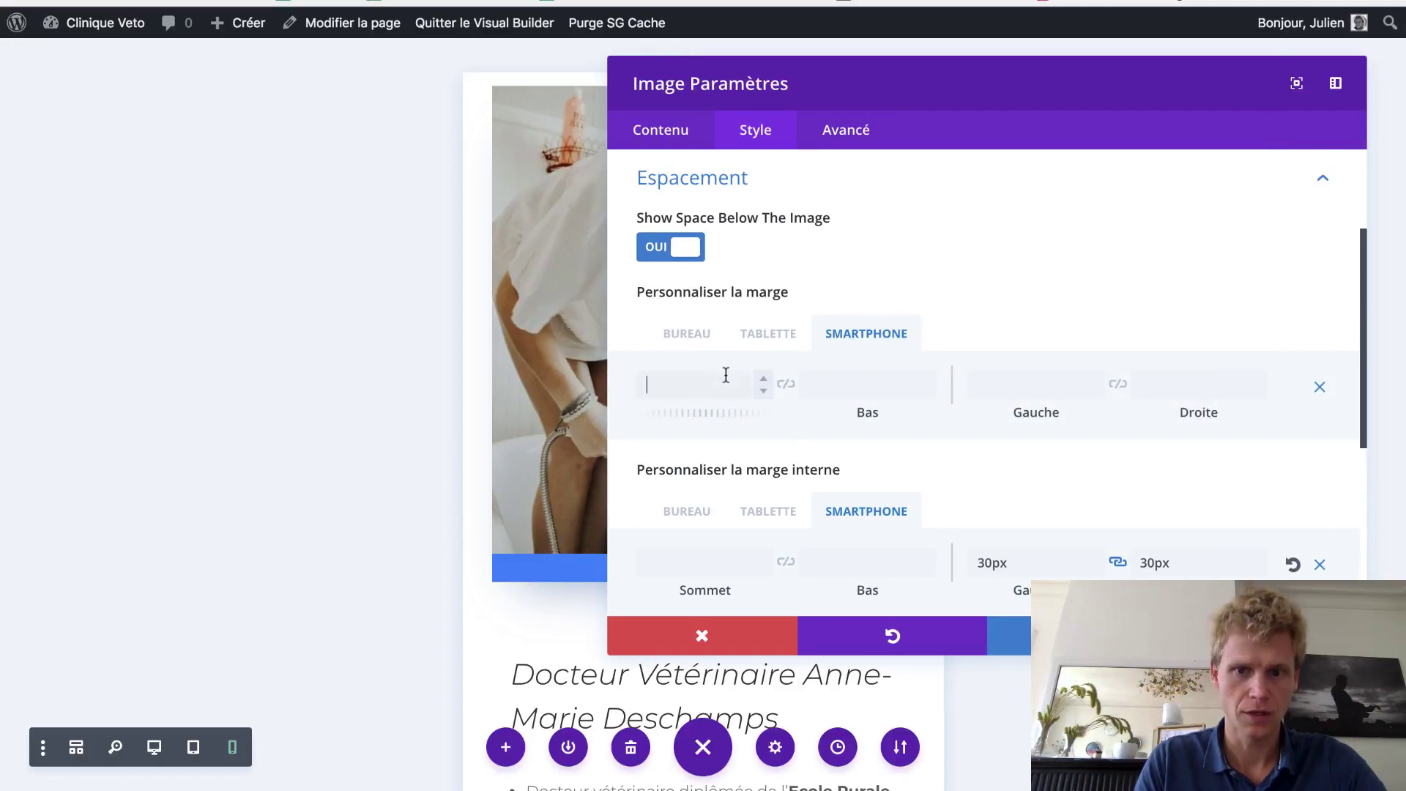
text(-20px)
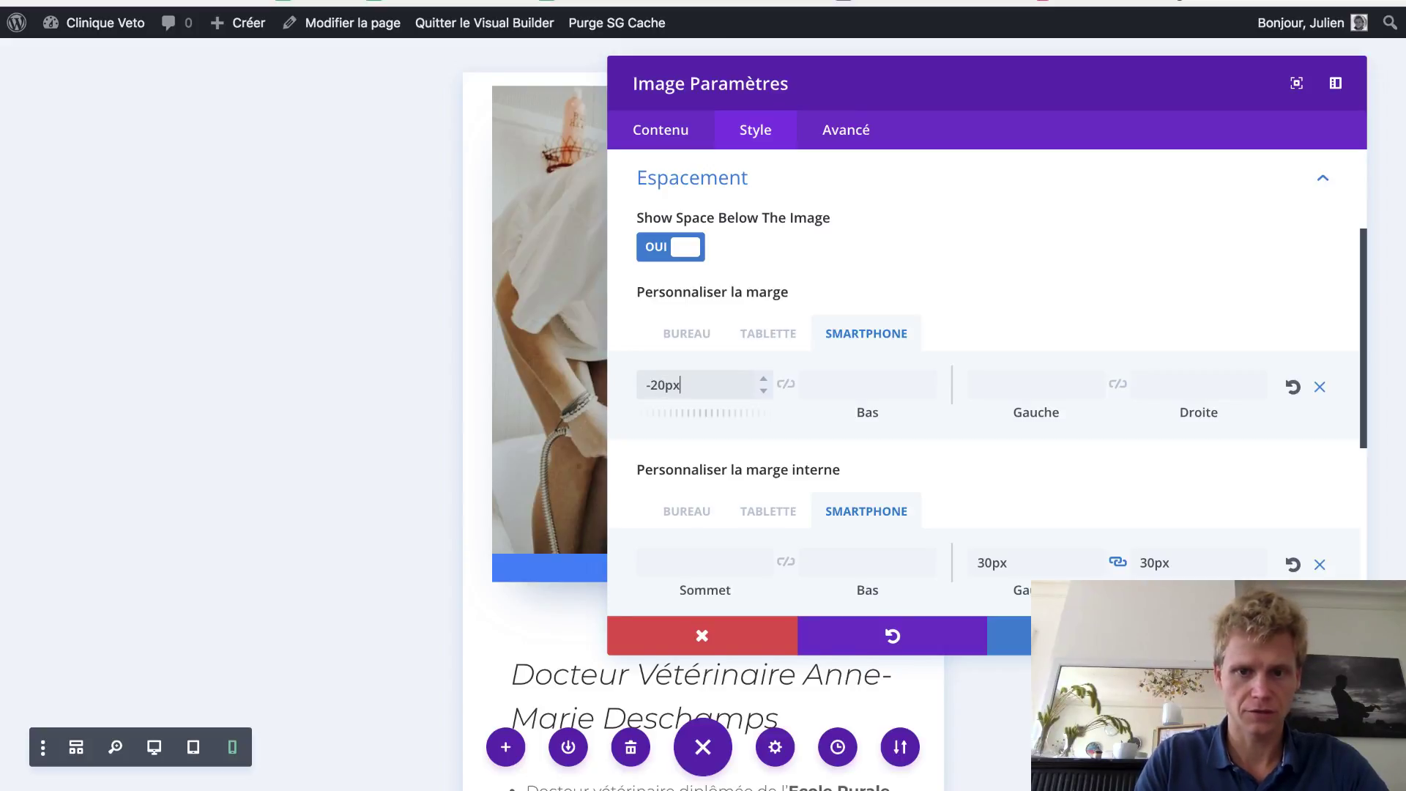
key(Tab)
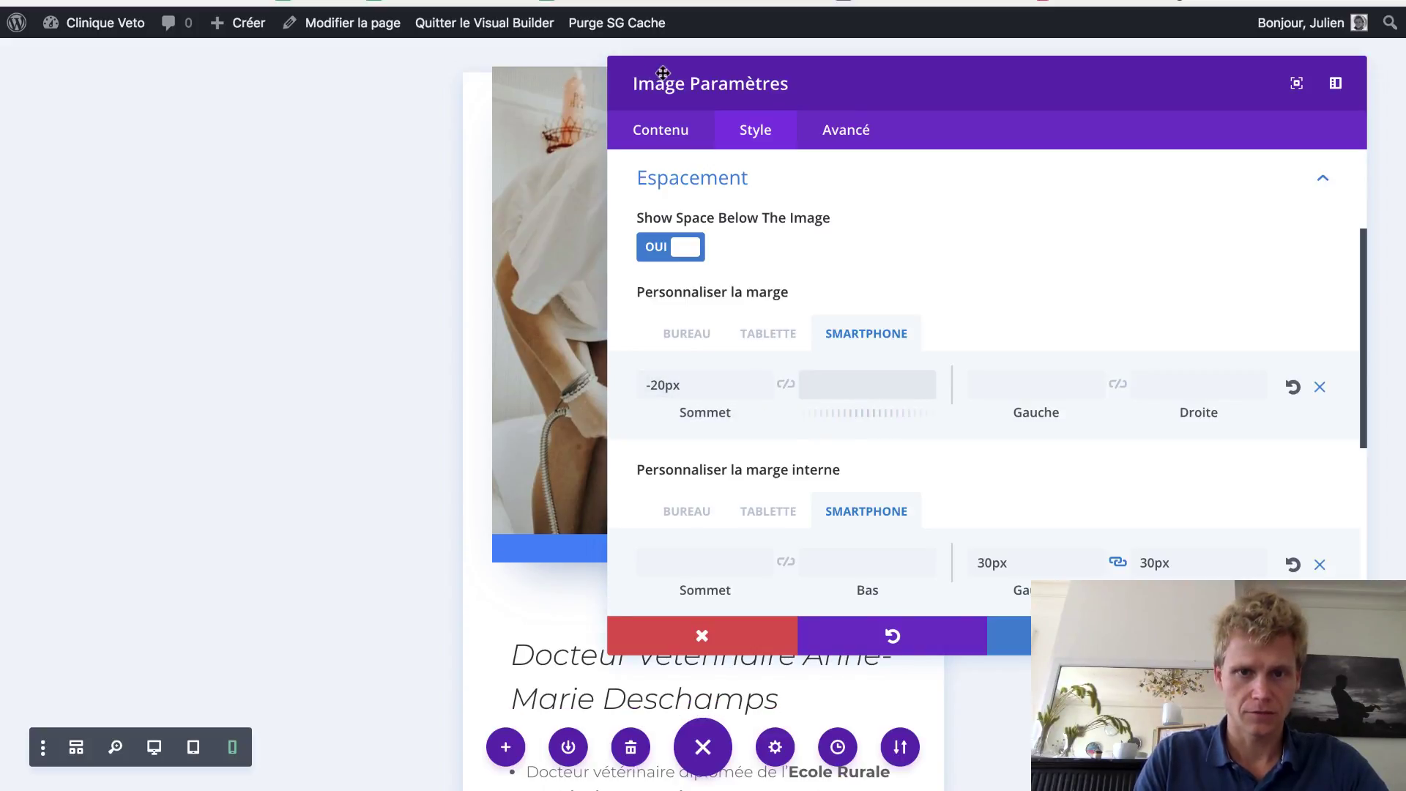
drag(733, 73, 992, 69)
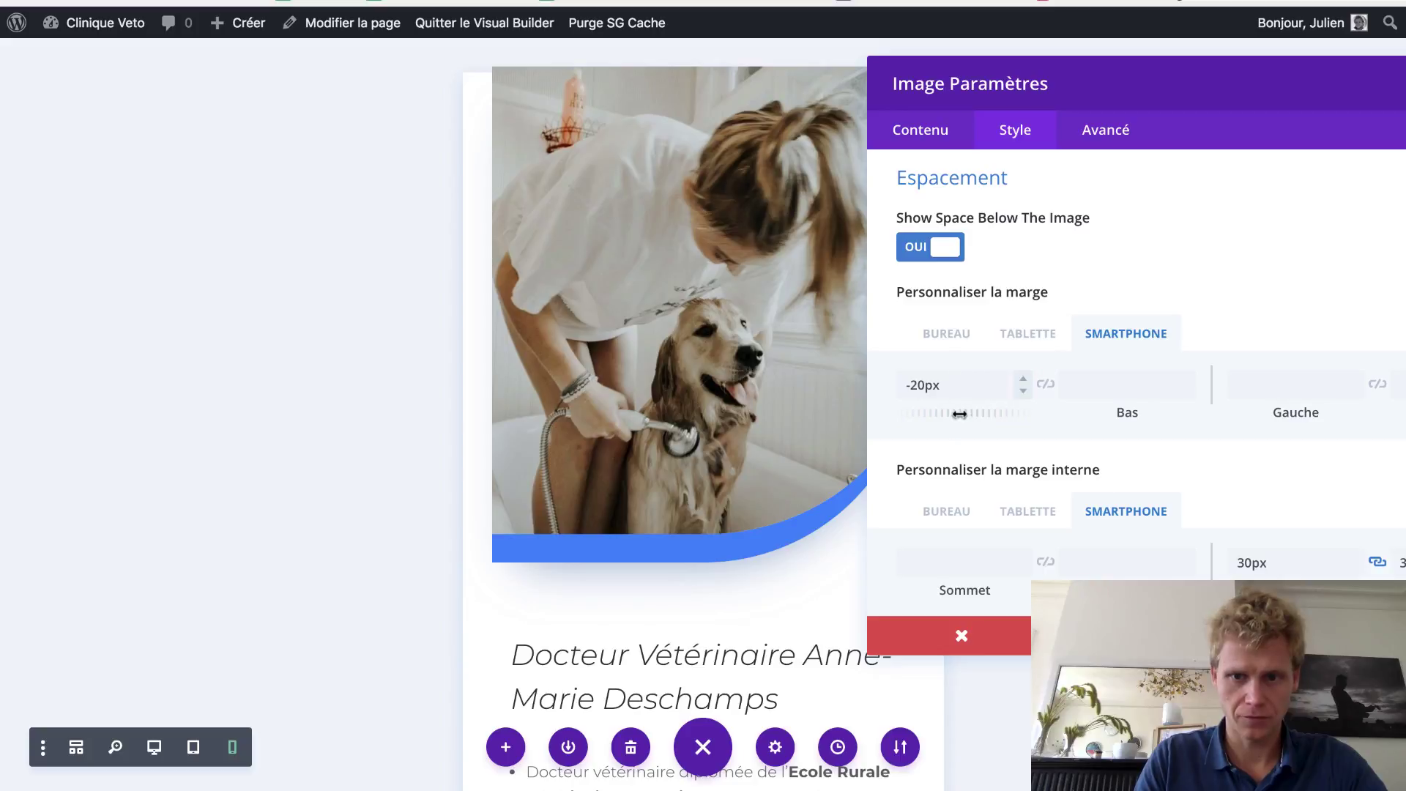
mouse_move(969, 412)
mouse_down()
mouse_move(982, 412)
mouse_move(969, 411)
mouse_up()
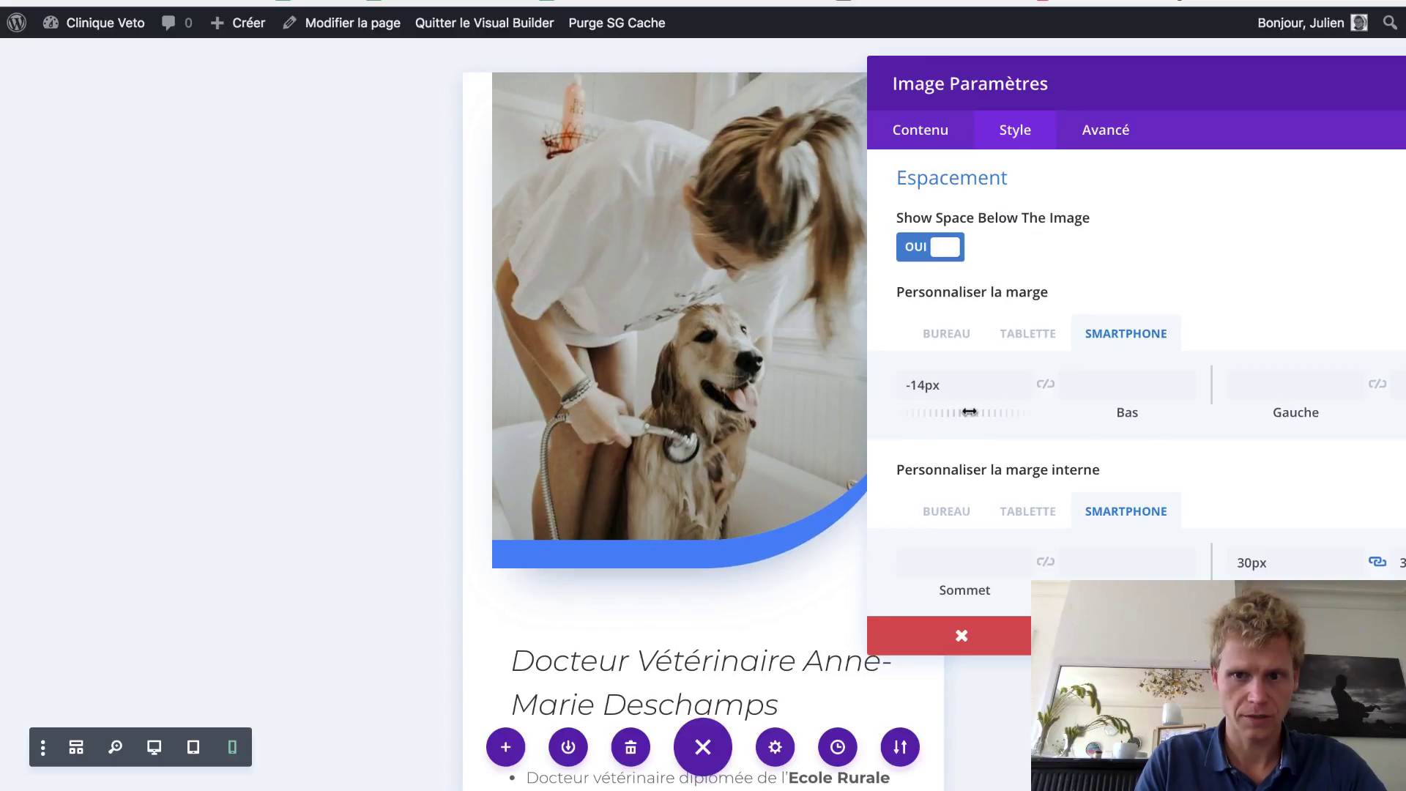
drag(1132, 94, 786, 93)
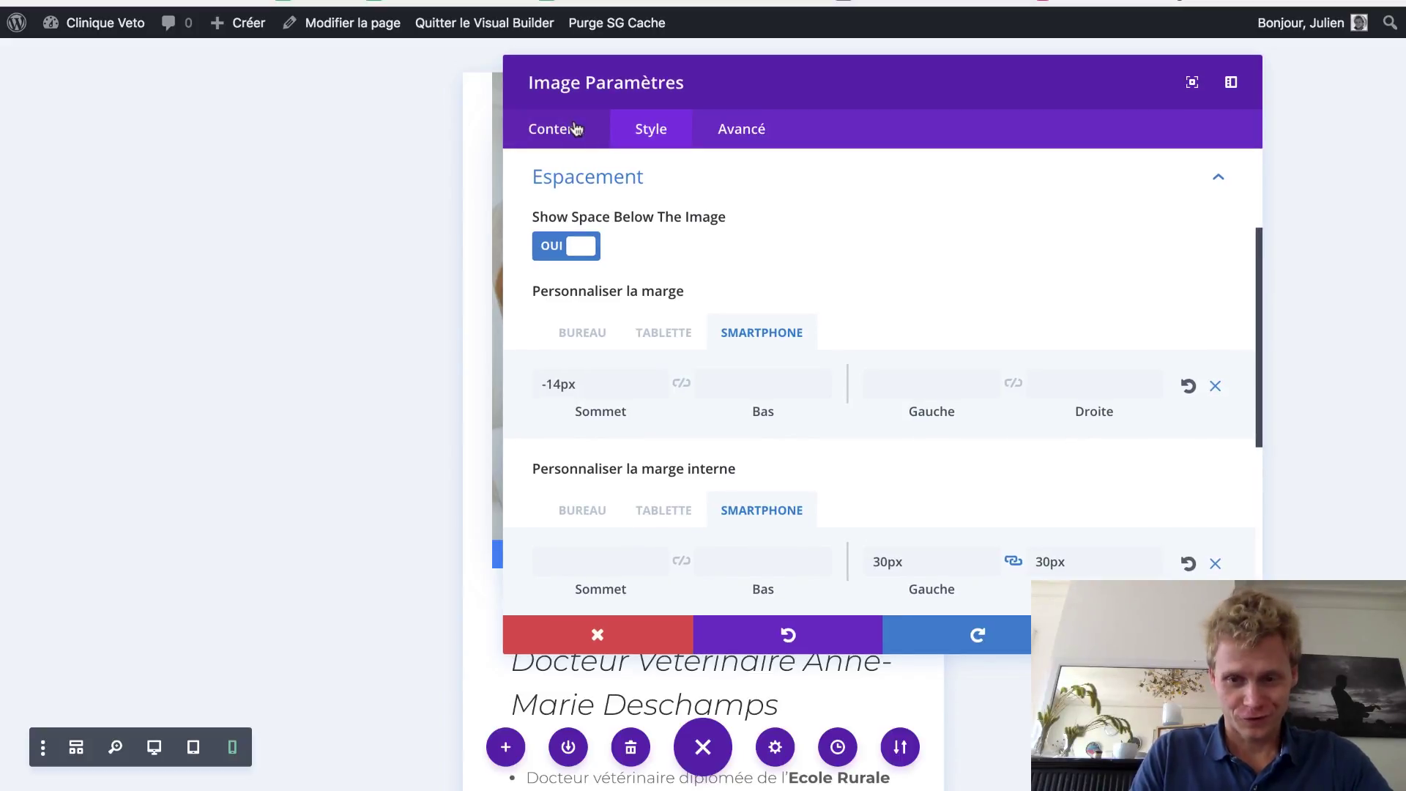
Show the image's Contenu settings and return the preview to desktop width.
click(575, 128)
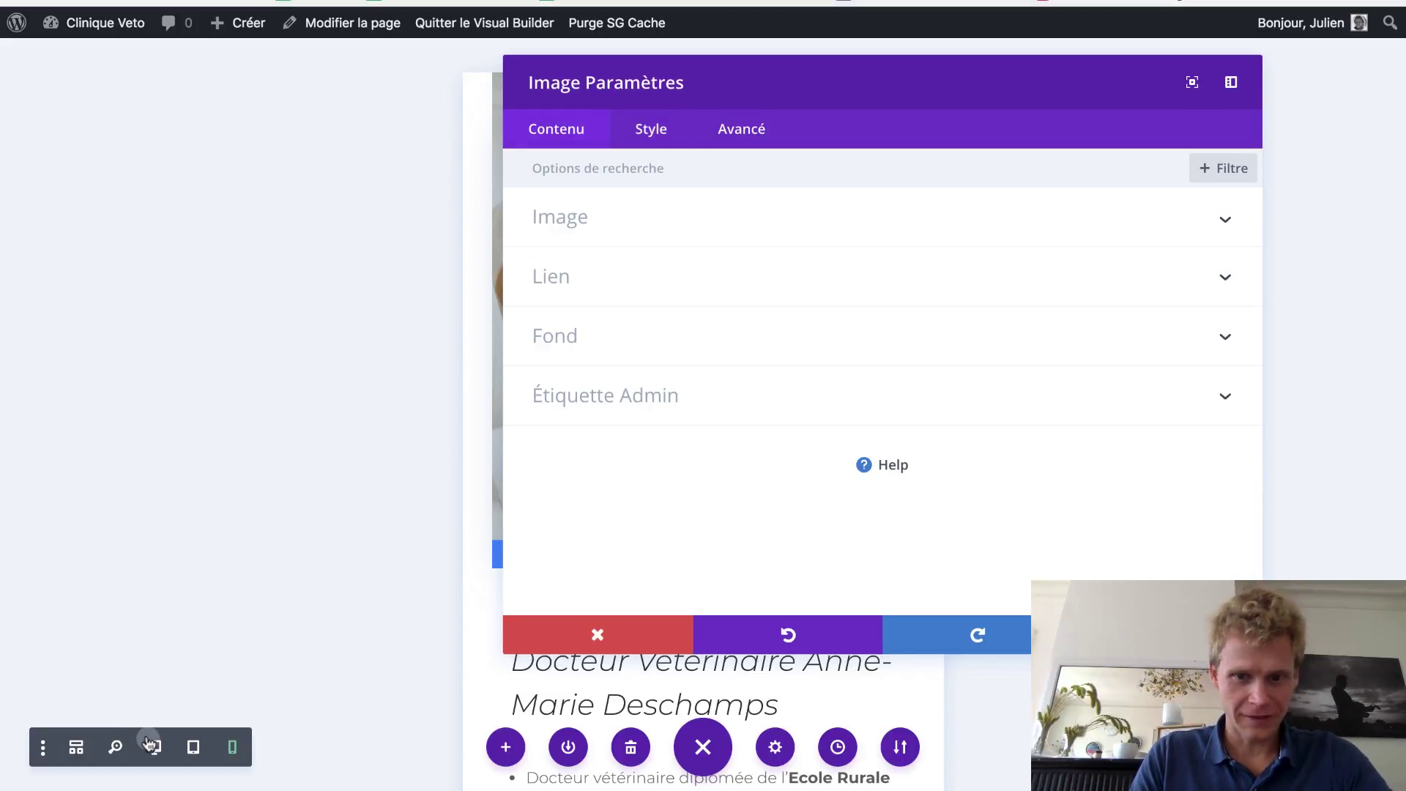
click(152, 745)
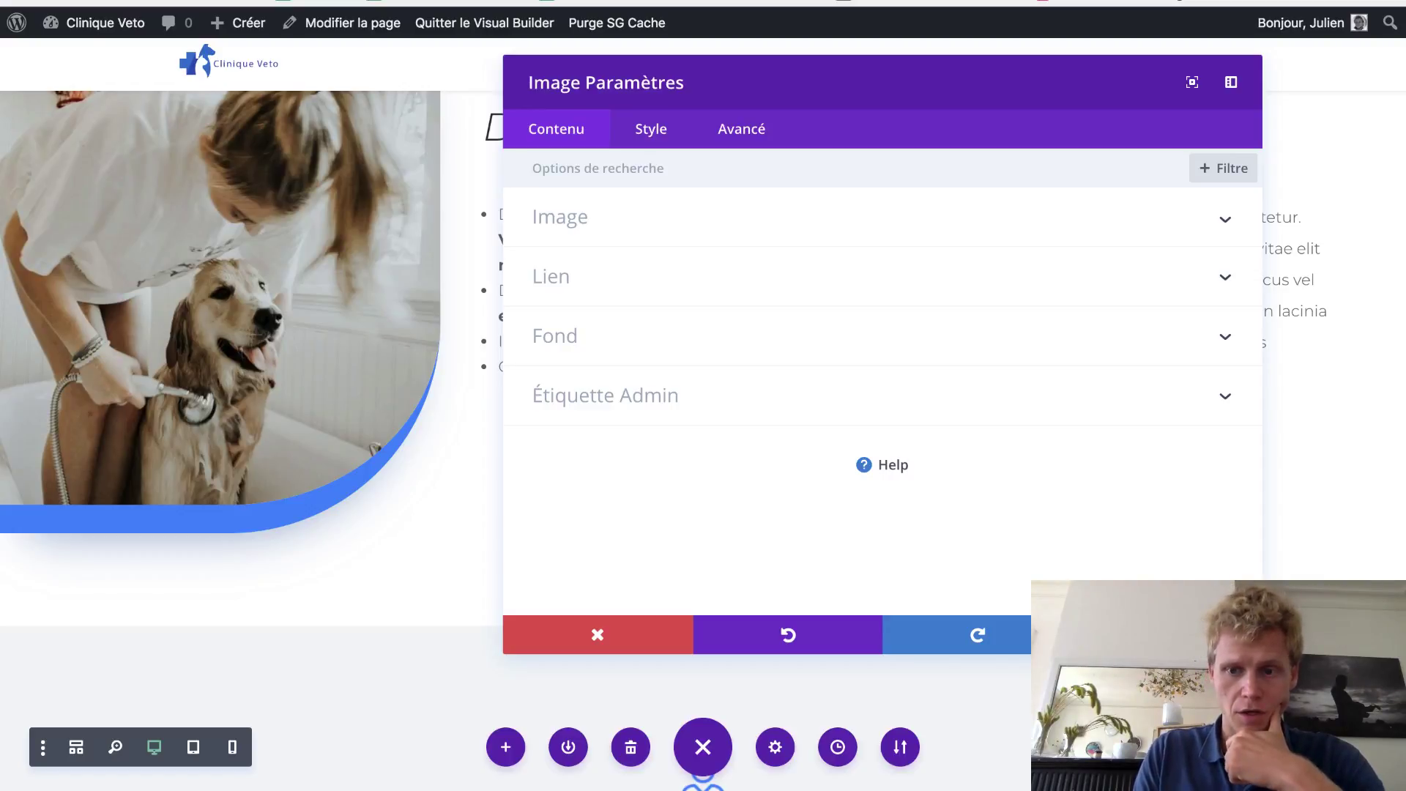
Close the Image settings and bring the vet section with the dog-bathing photo into view.
key(Escape)
scroll(879, 493, up, 2)
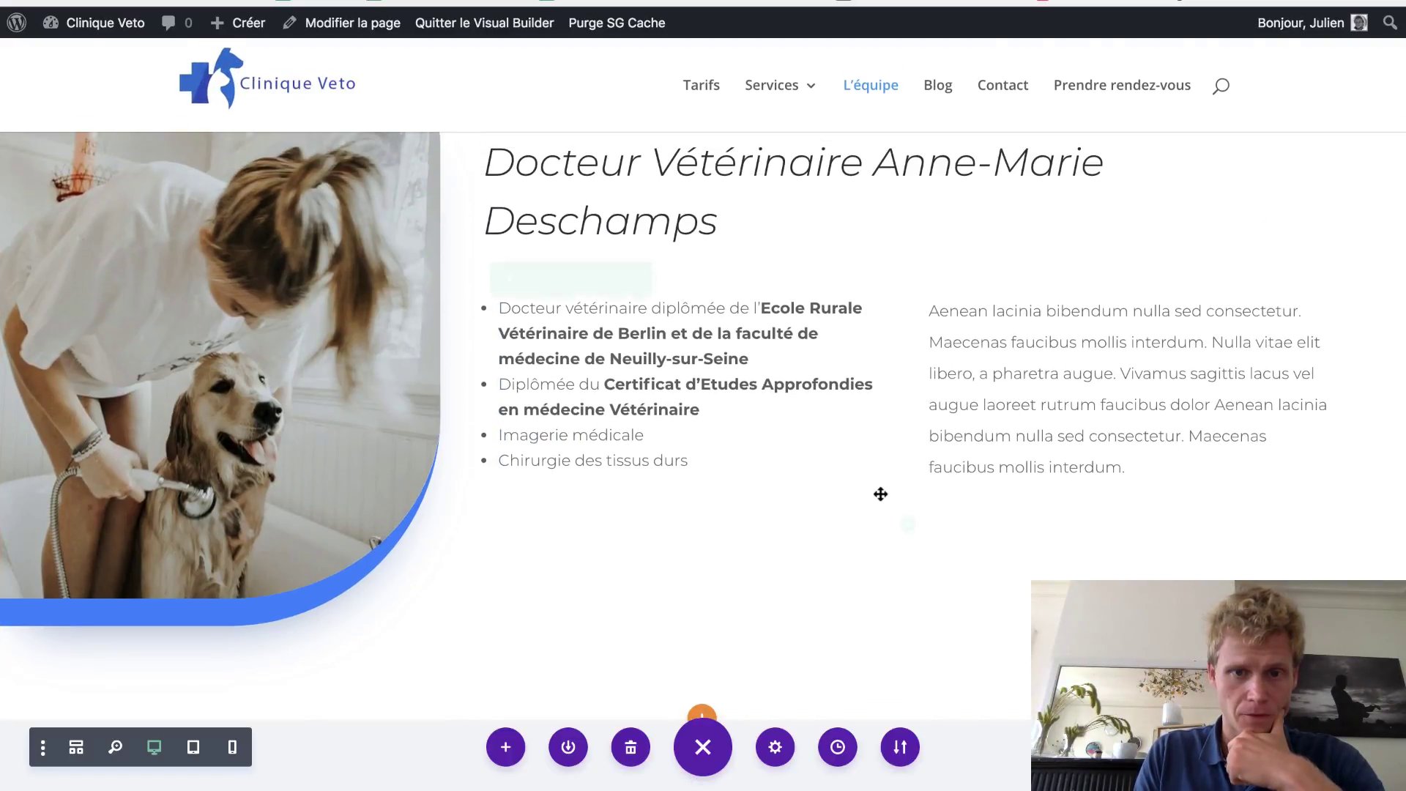
scroll(607, 366, up, 1)
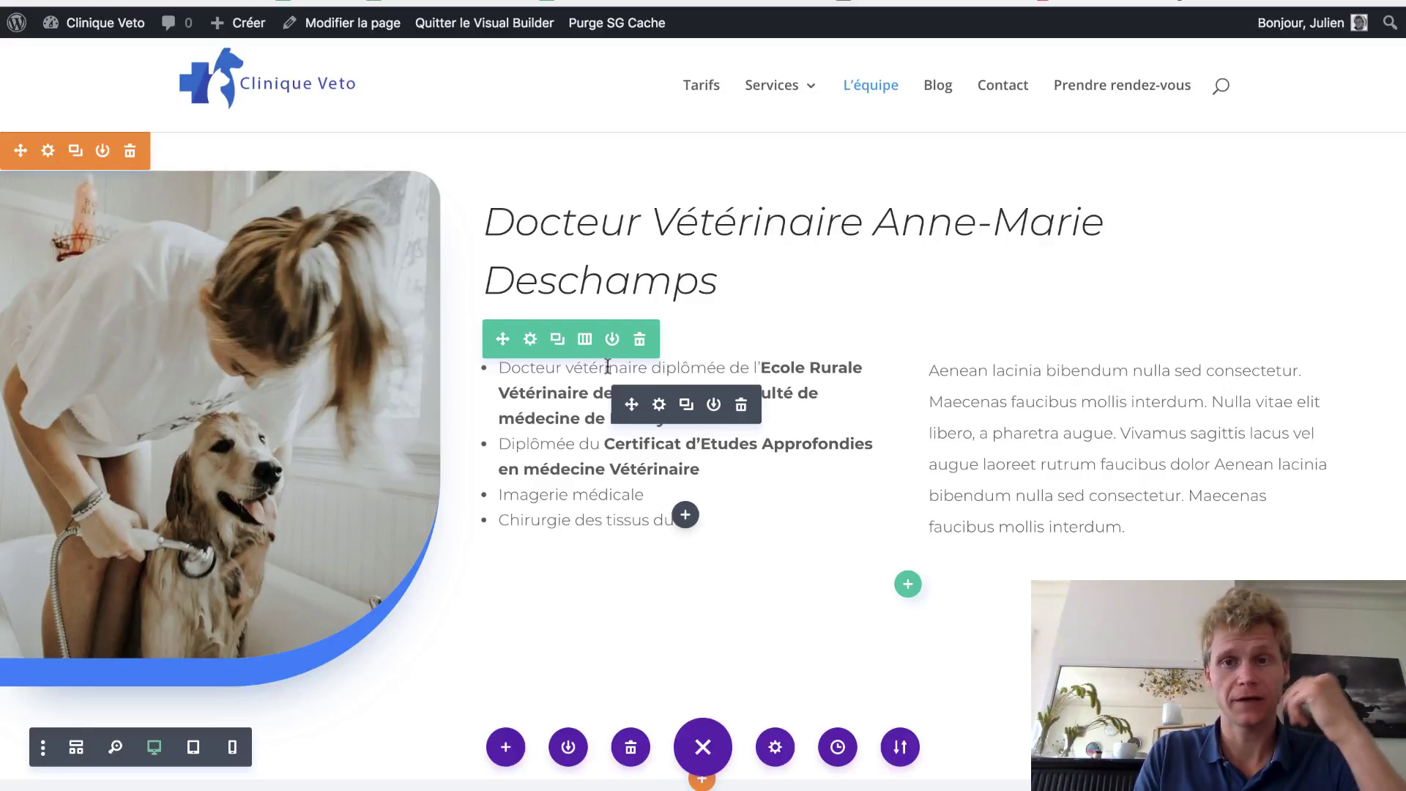
scroll(608, 364, down, 10)
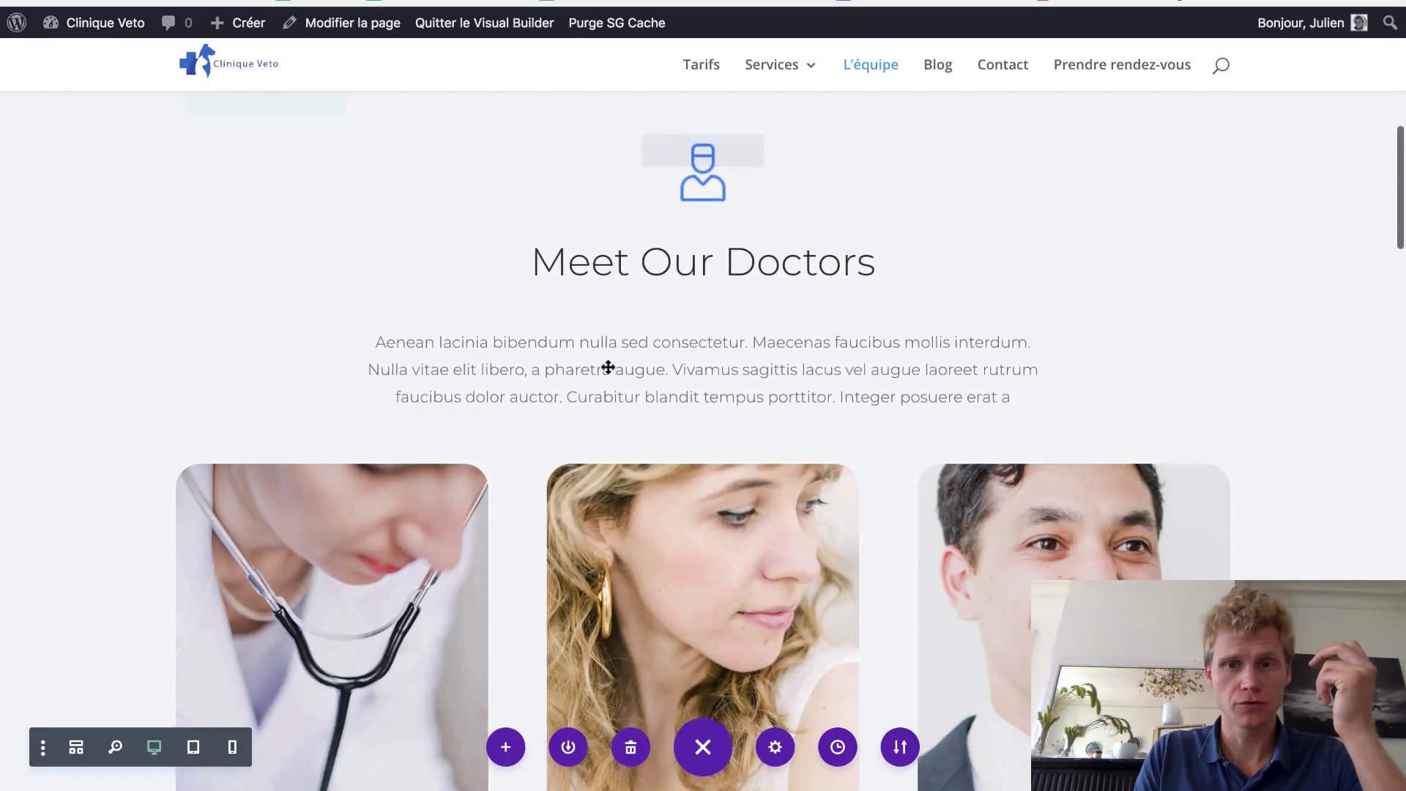
Copy the French team section heading from the original site.
scroll(608, 366, up, 3)
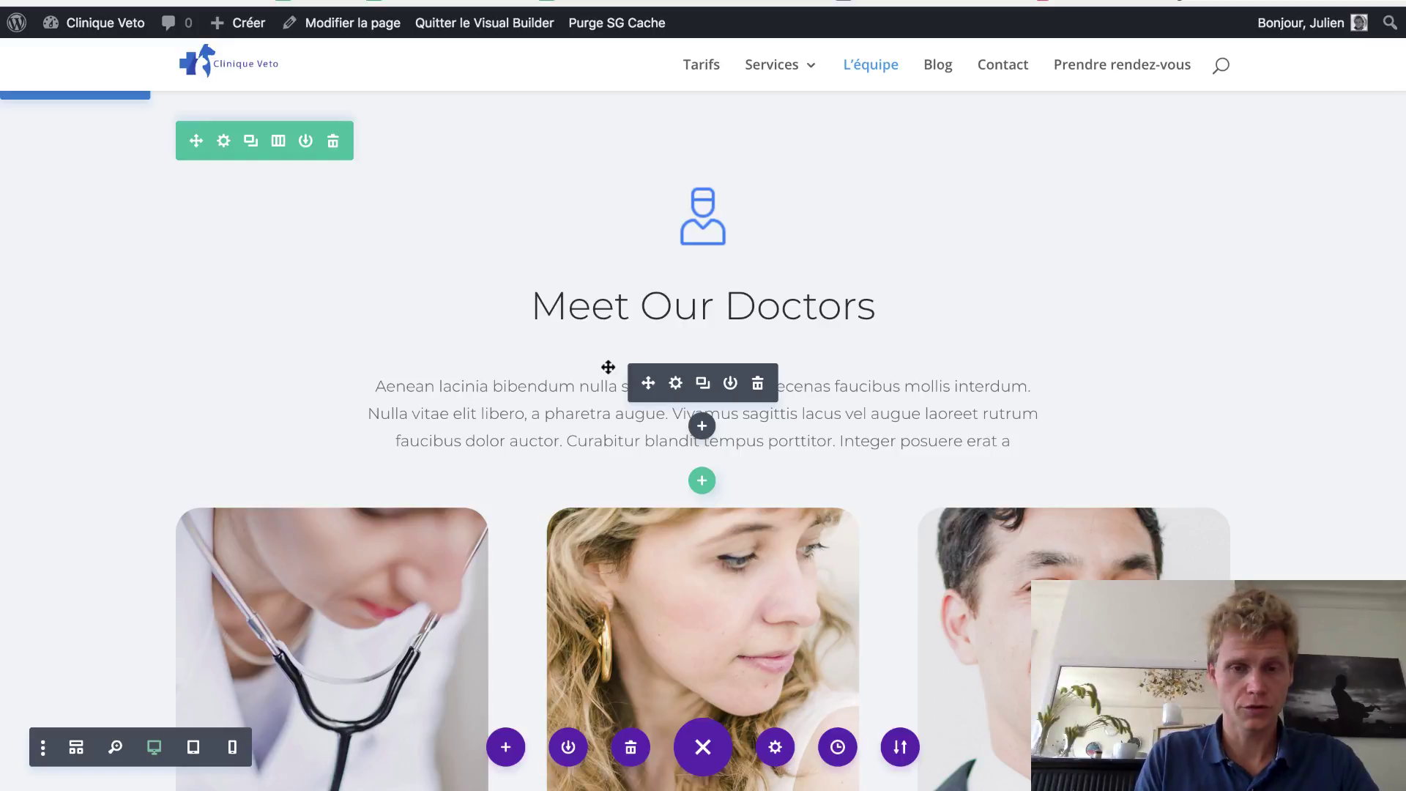
scroll(608, 367, down, 2)
scroll(608, 366, up, 3)
key(ctrl+Right)
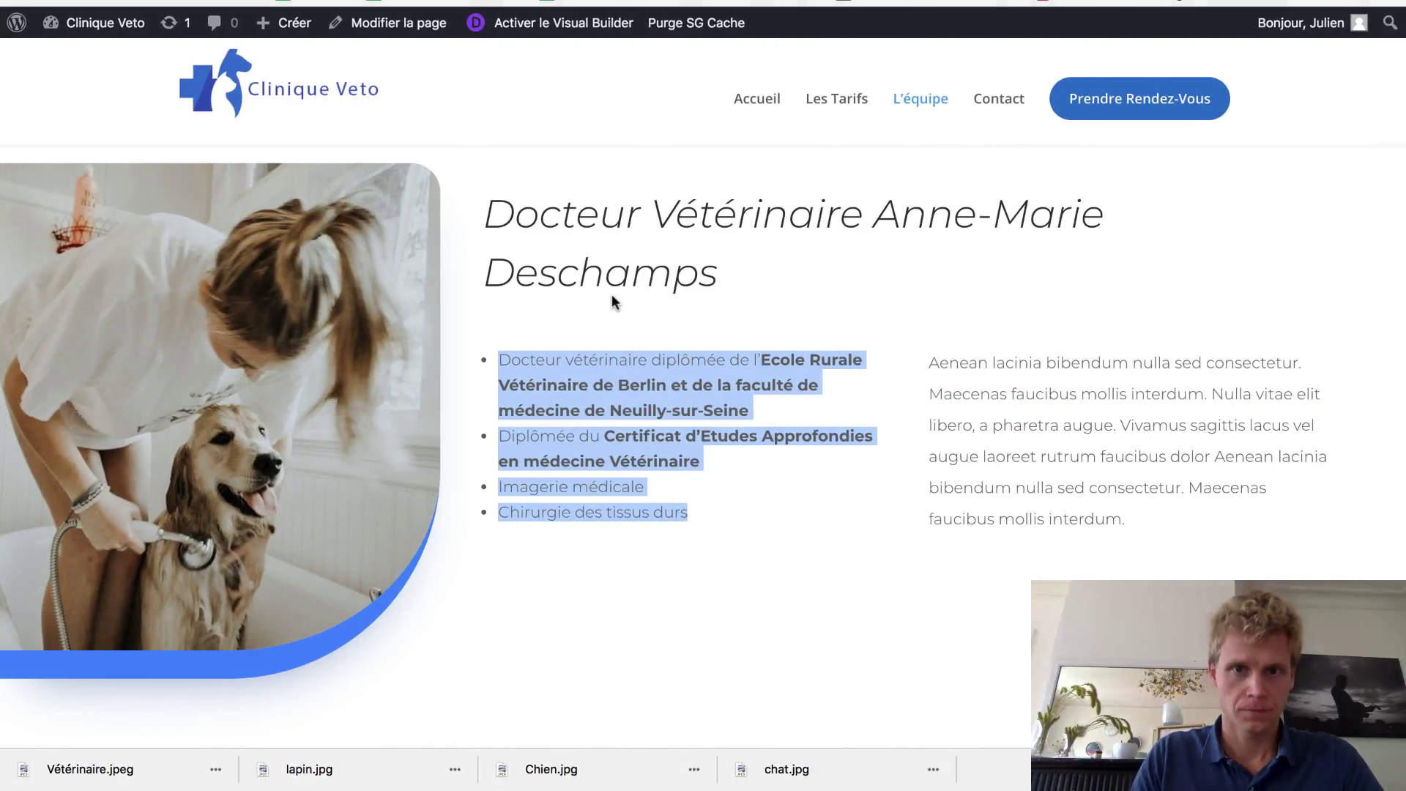
scroll(612, 301, down, 2)
scroll(612, 293, down, 8)
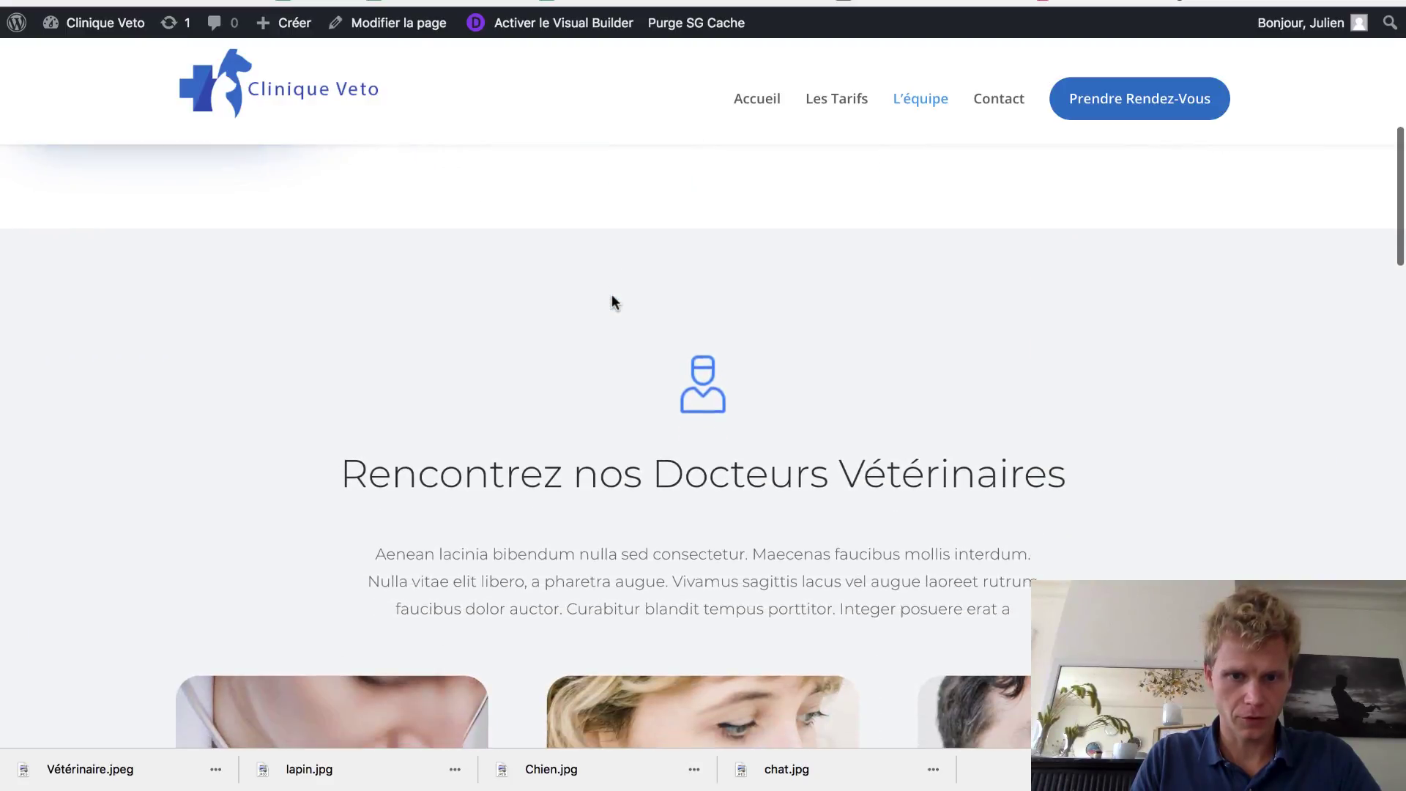
triple_click(526, 339)
key(super+c)
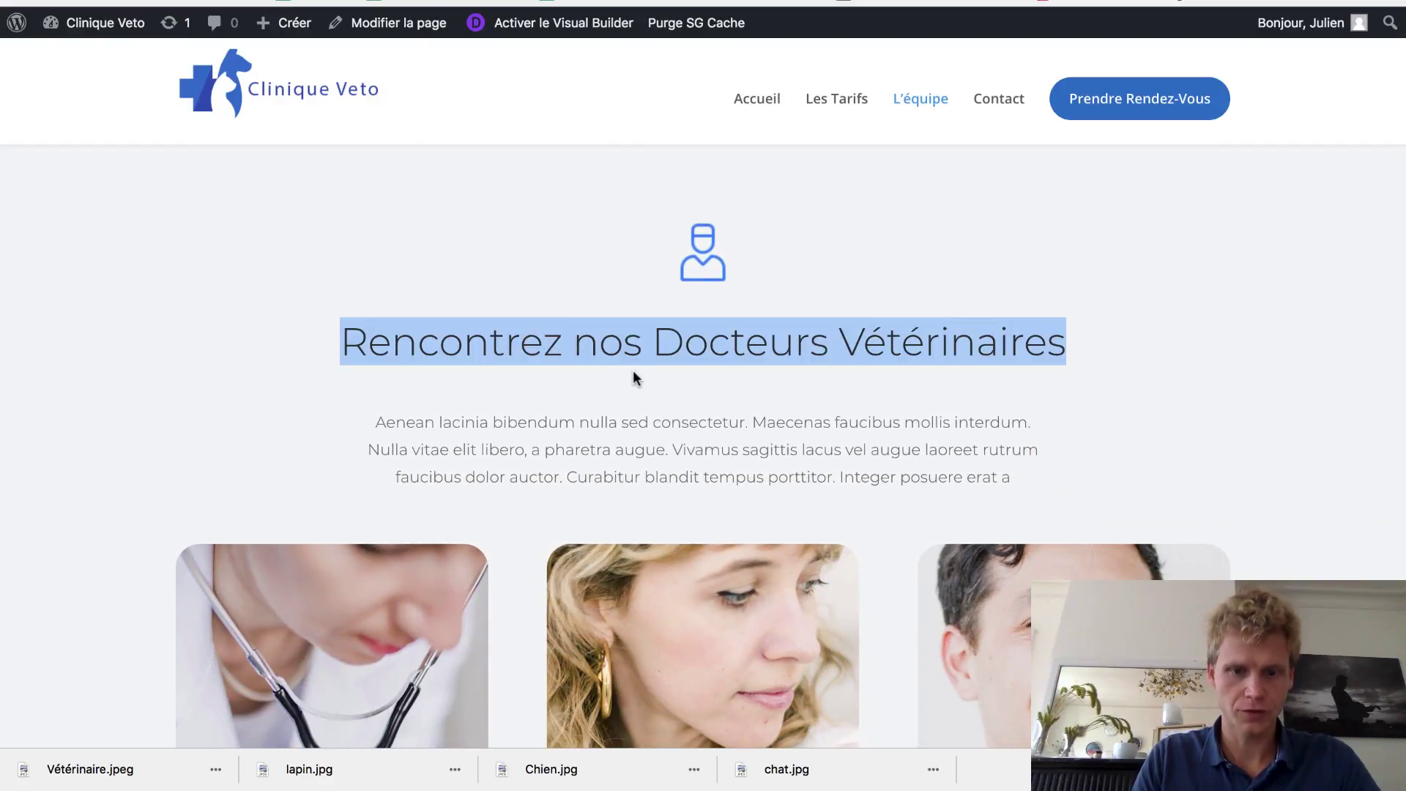
scroll(633, 370, down, 2)
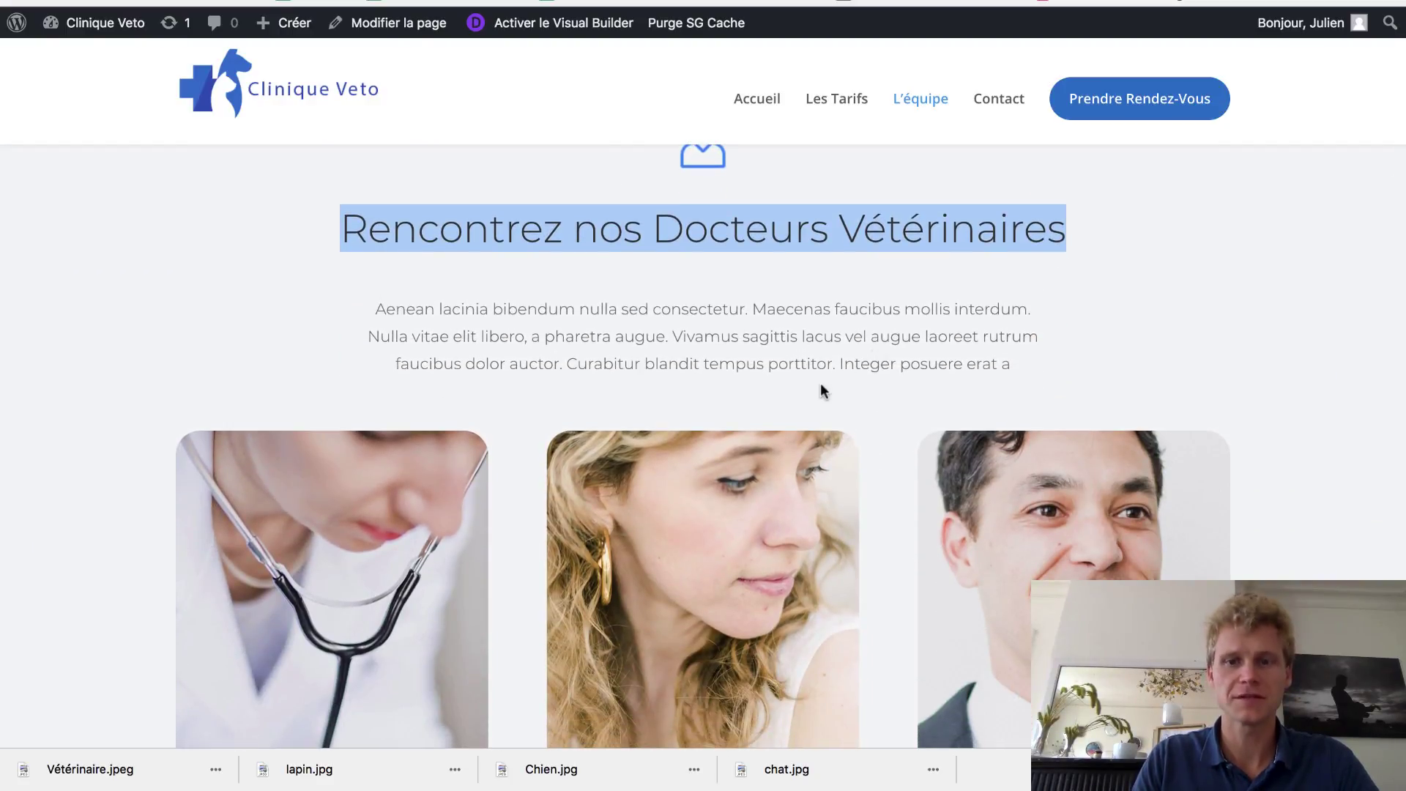
scroll(821, 382, up, 2)
Replace the Meet Our Doctors heading with 'Rencontrez nos Docteurs Vétérinaires'.
key(ctrl+Left)
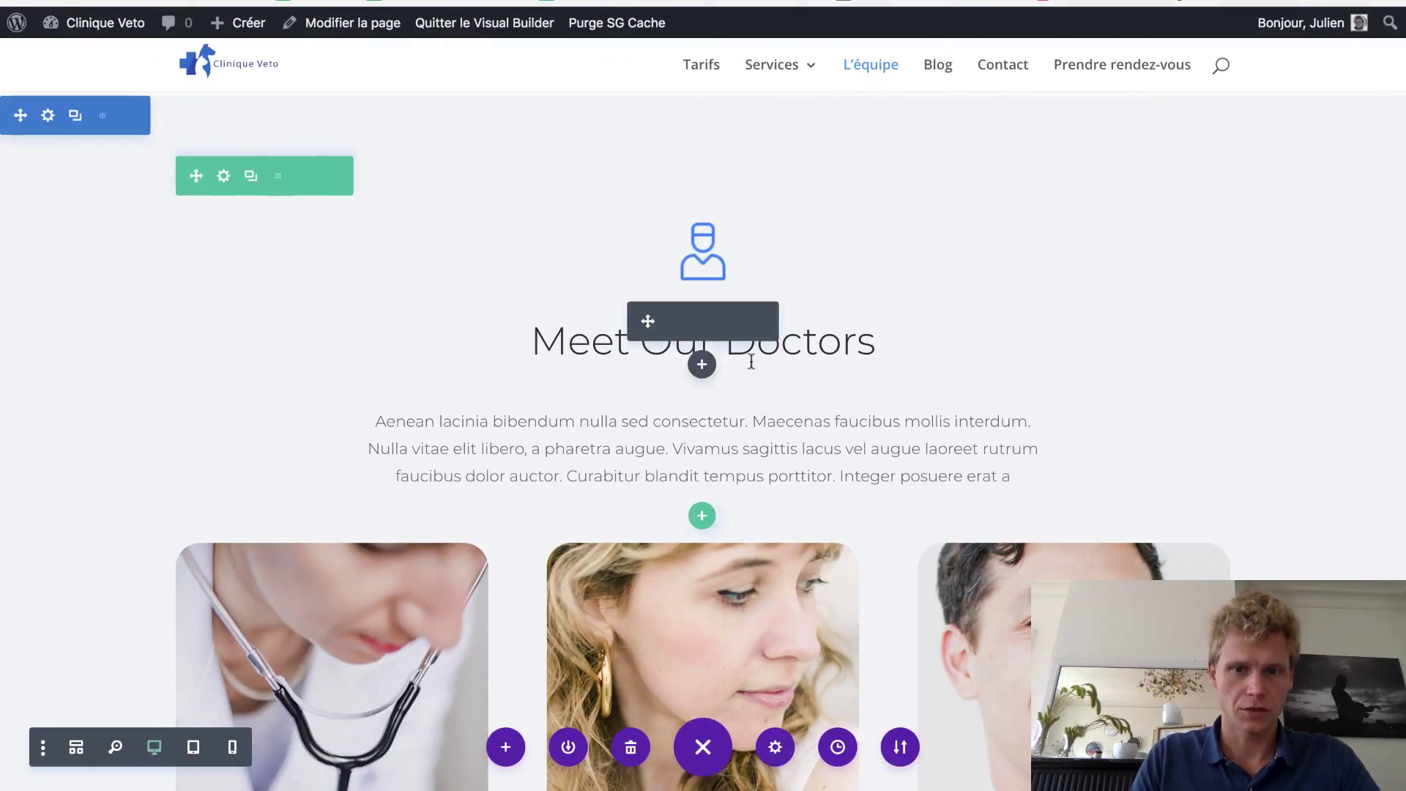
triple_click(570, 343)
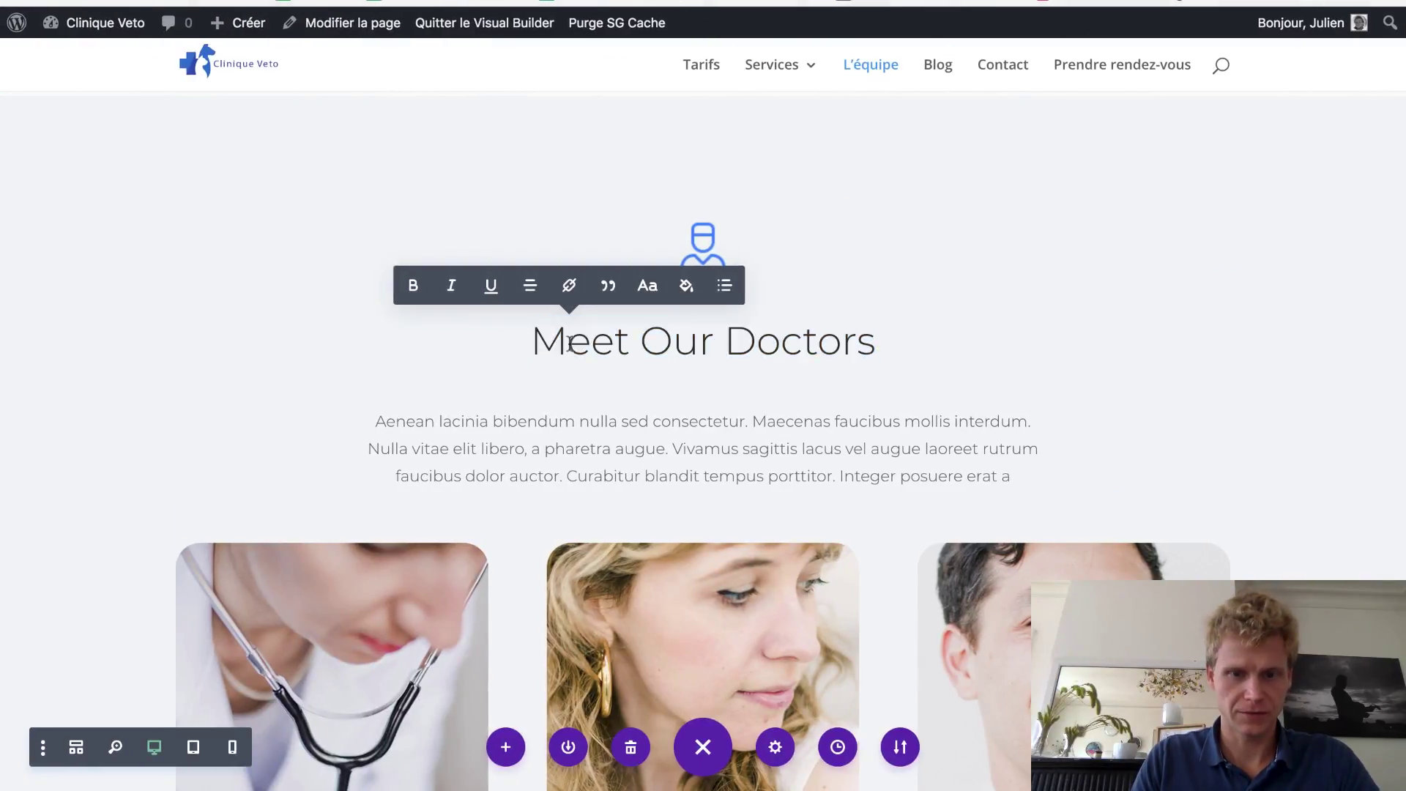
key(super+v)
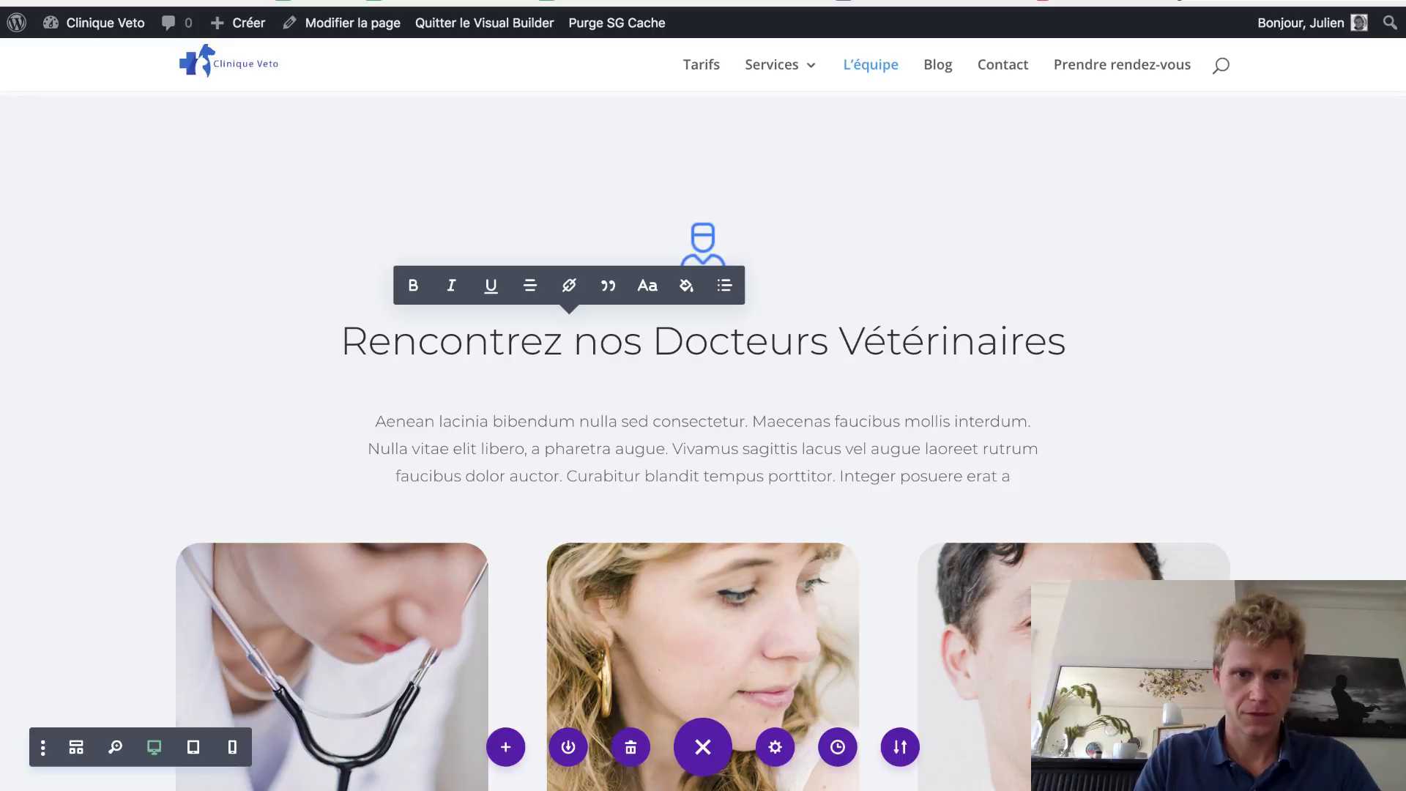
scroll(529, 520, down, 2)
scroll(528, 520, down, 5)
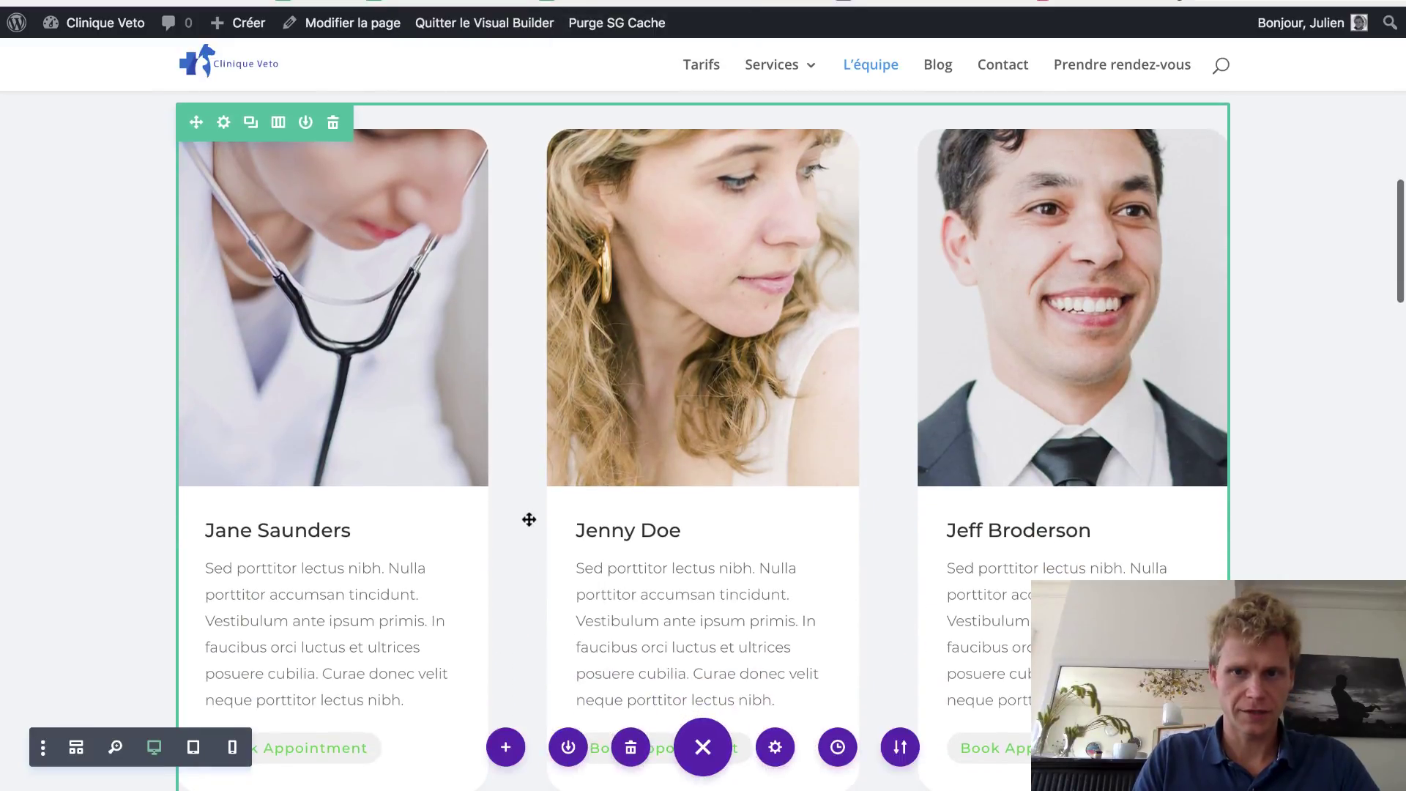
Check the original site's team names, then put the vet's full name on the second doctor card.
key(ctrl+Left)
scroll(633, 582, down, 5)
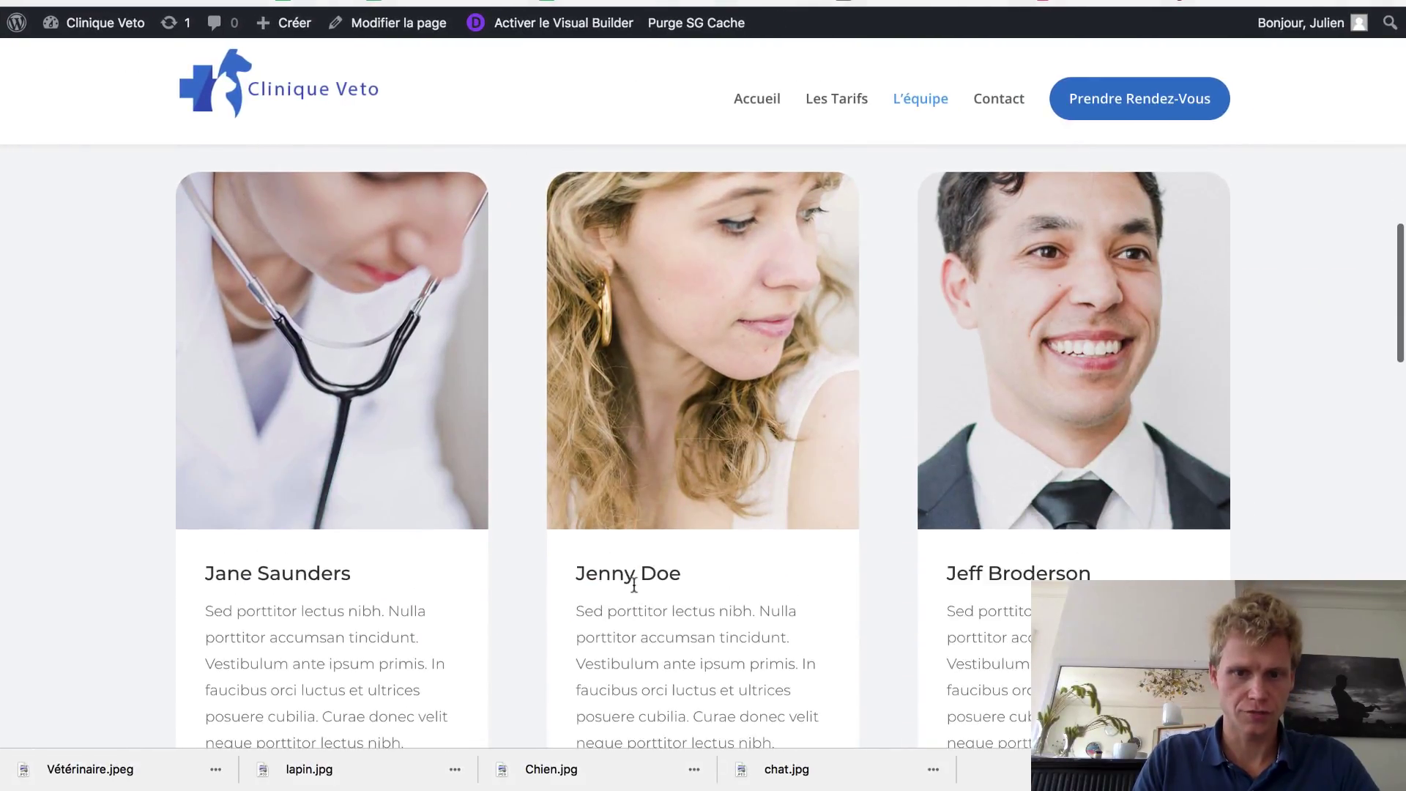
key(ctrl+Right)
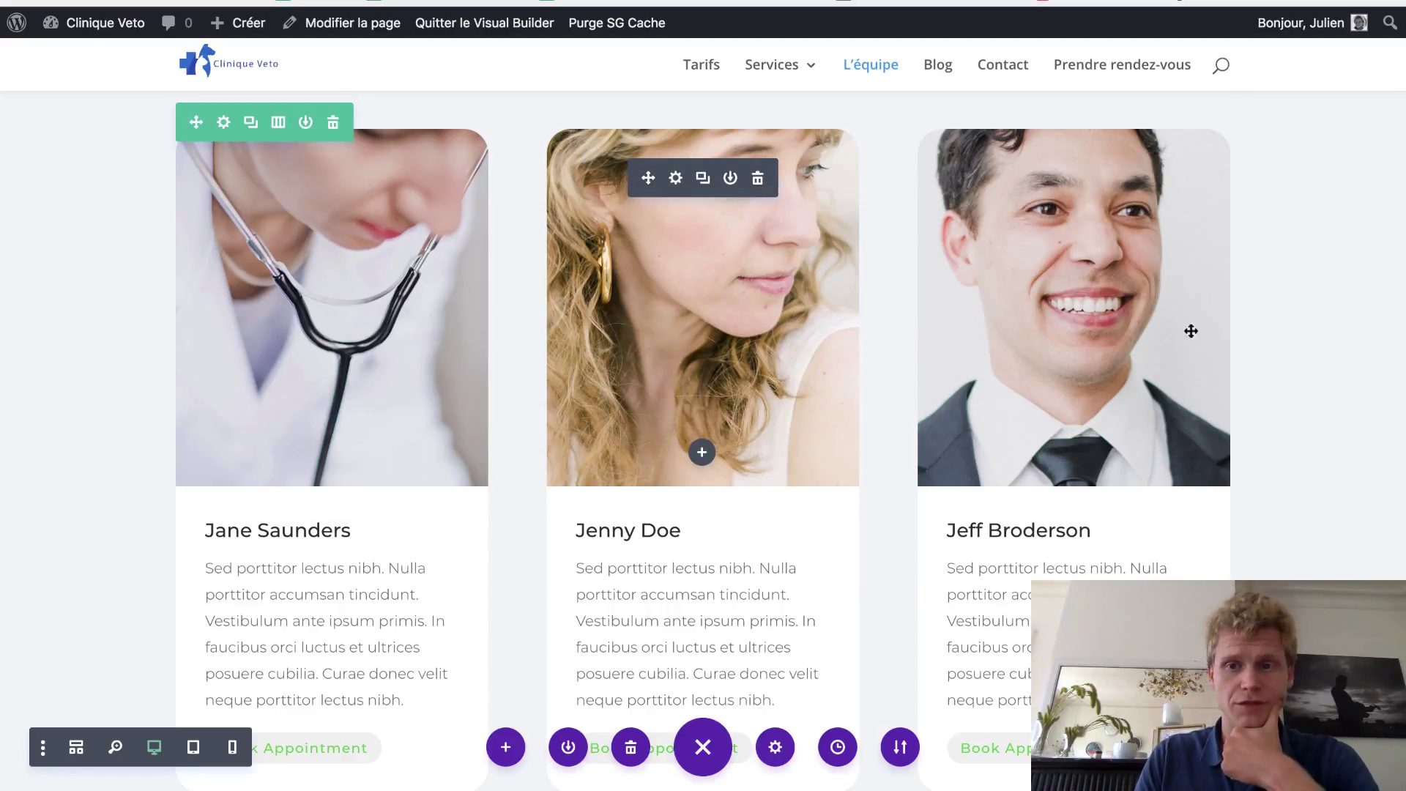
triple_click(594, 533)
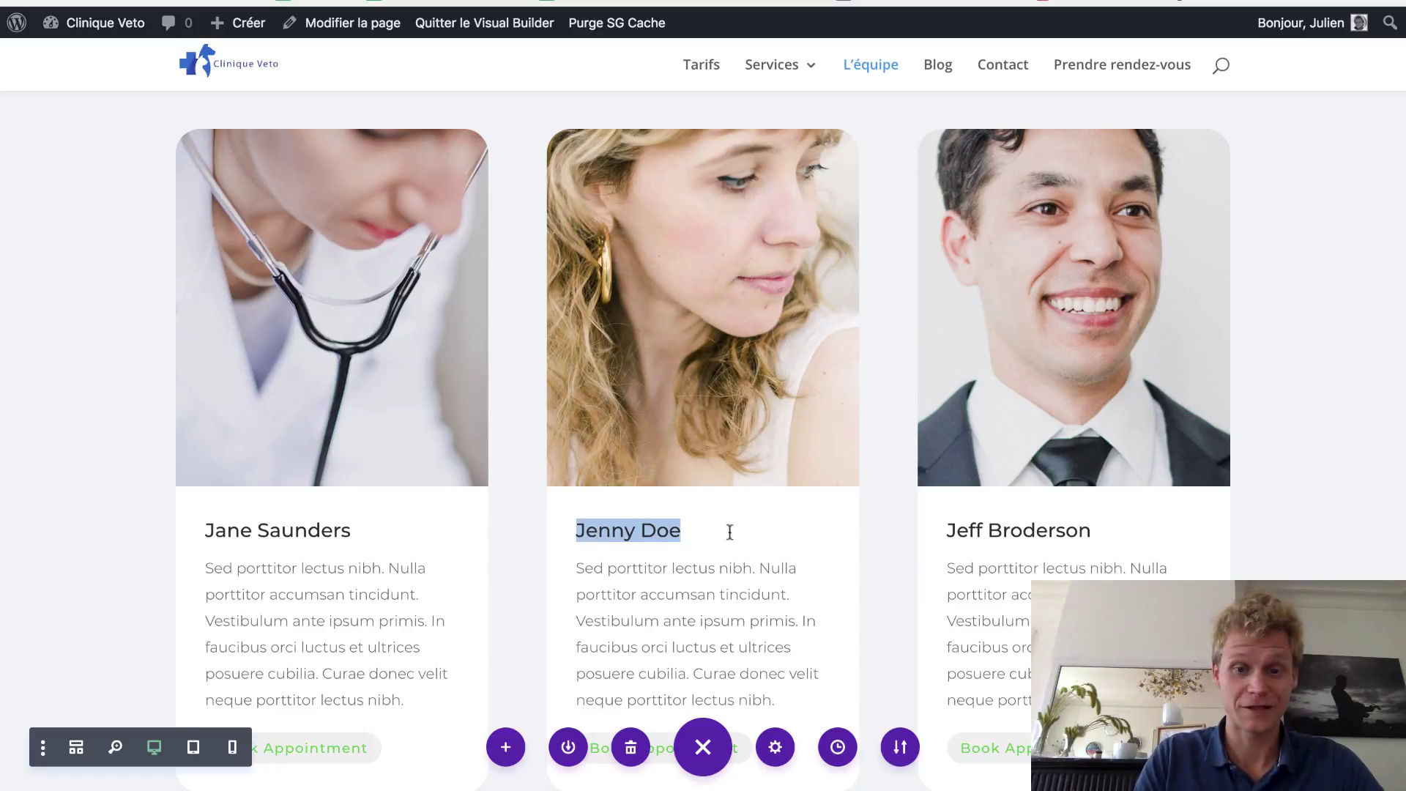
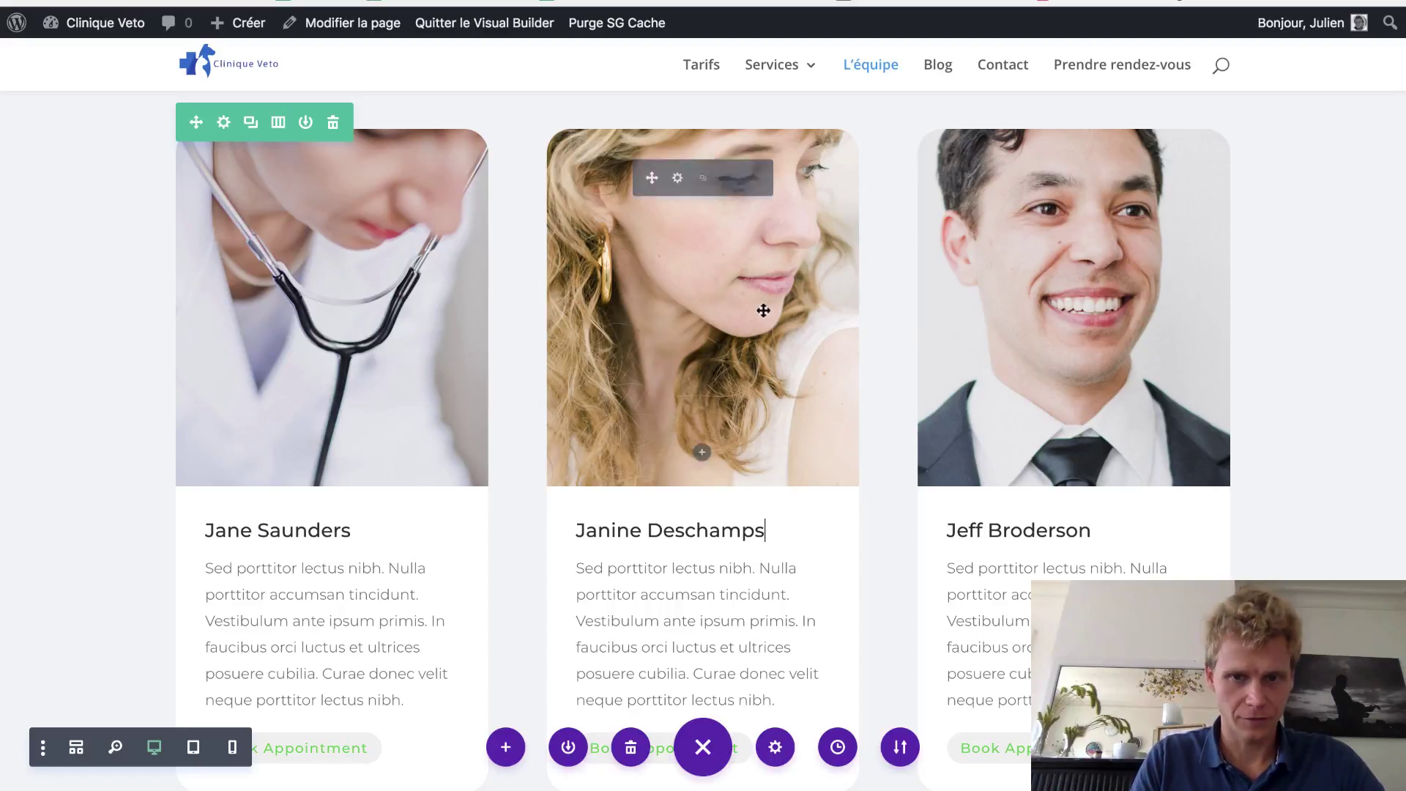
click(806, 193)
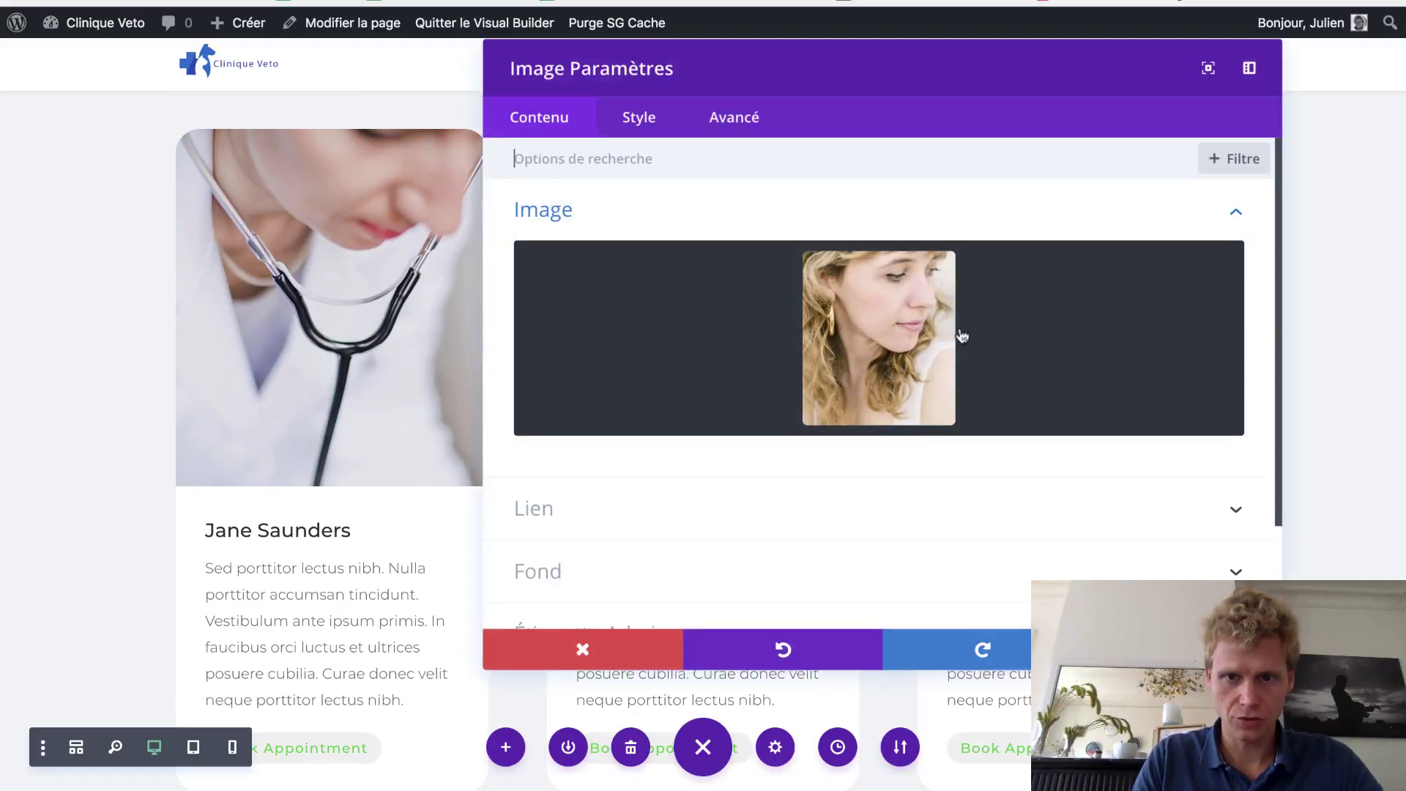
click(593, 633)
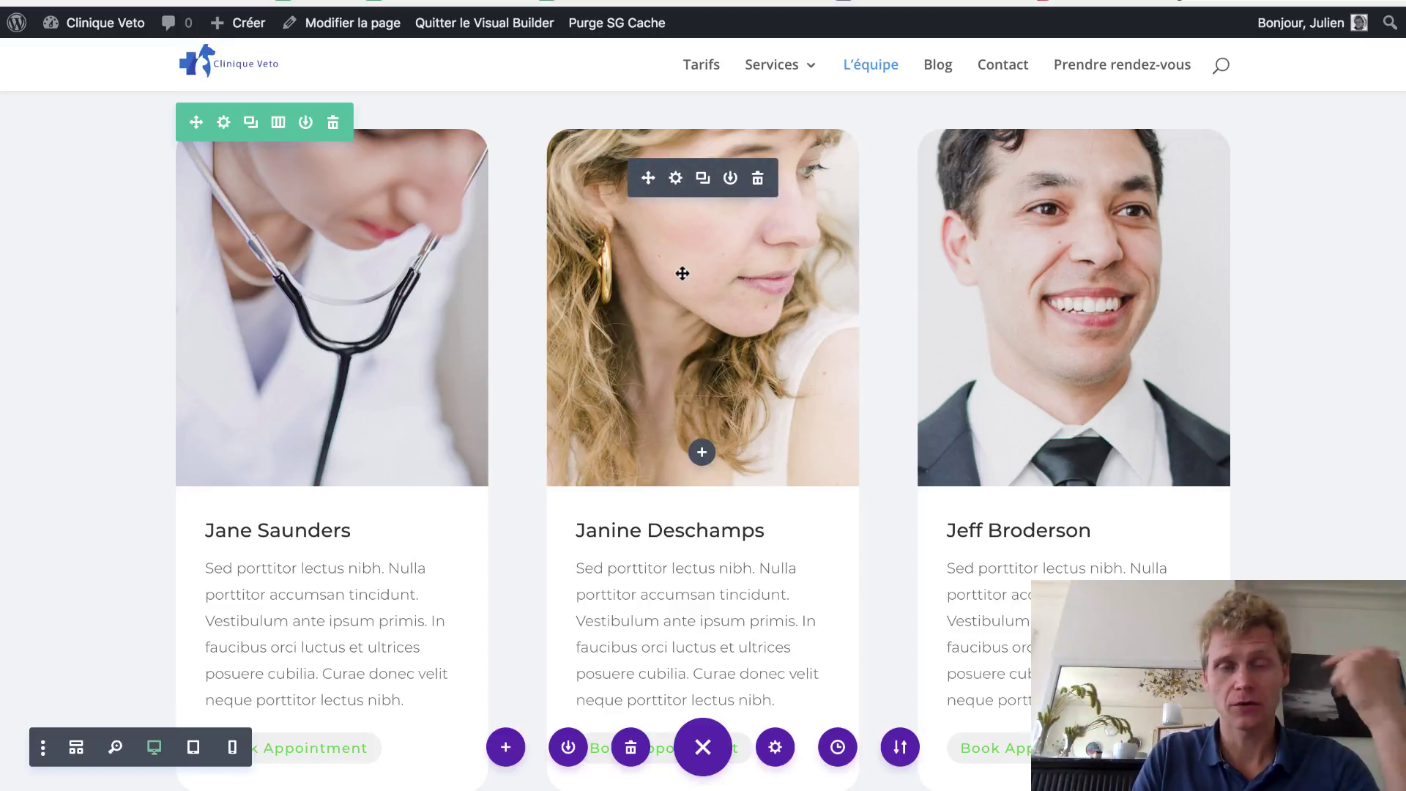
Duplicate the row of doctor cards.
scroll(682, 274, down, 1)
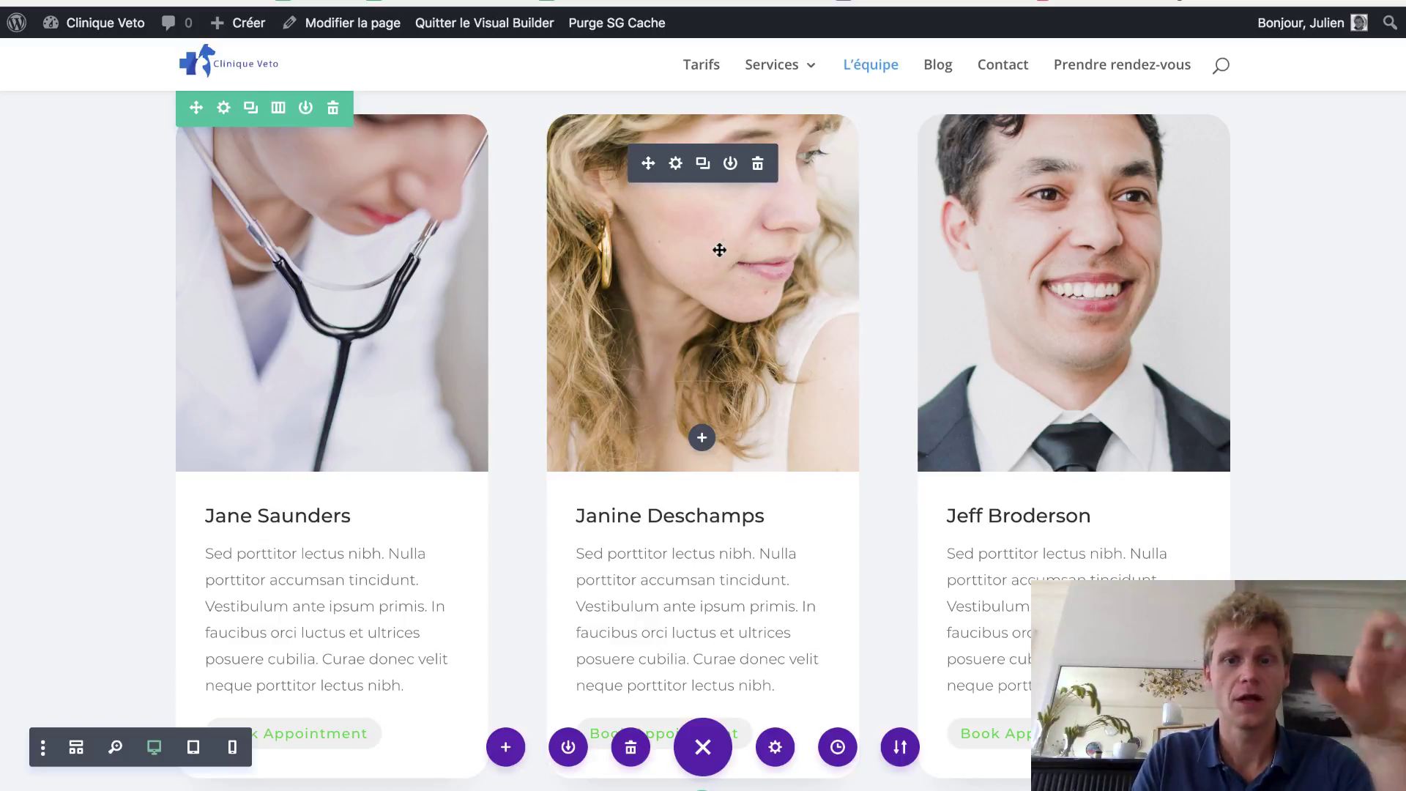
scroll(772, 253, down, 5)
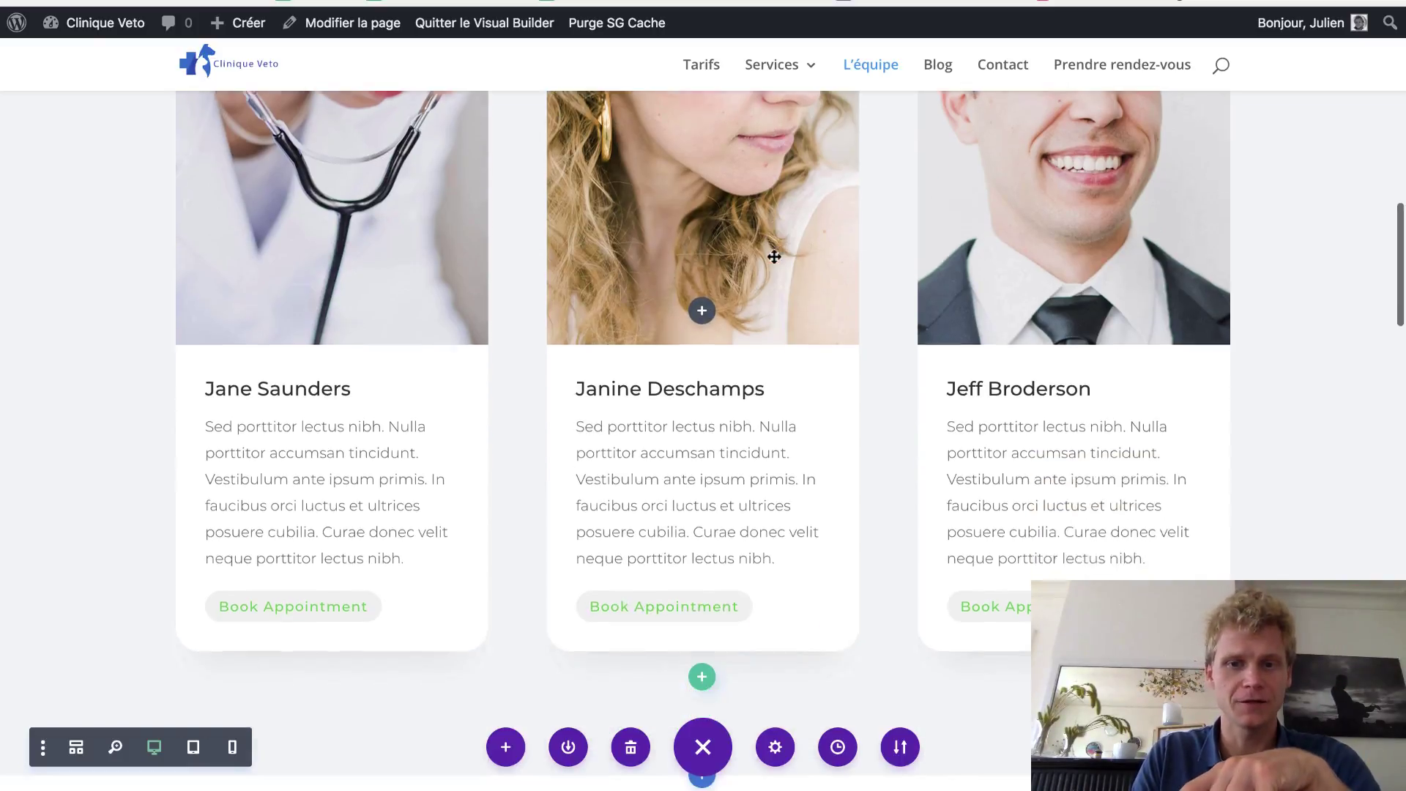
scroll(739, 545, down, 1)
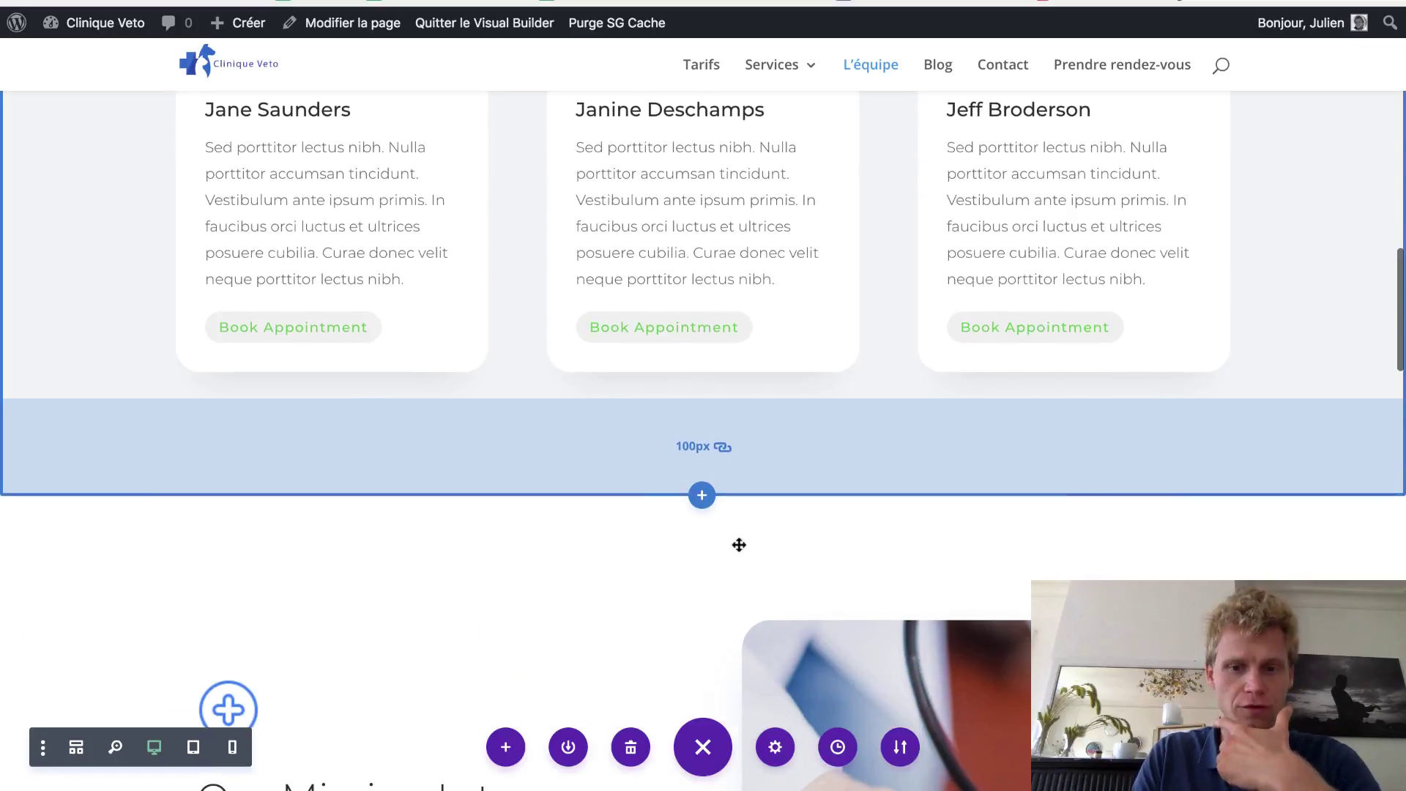
scroll(739, 545, up, 8)
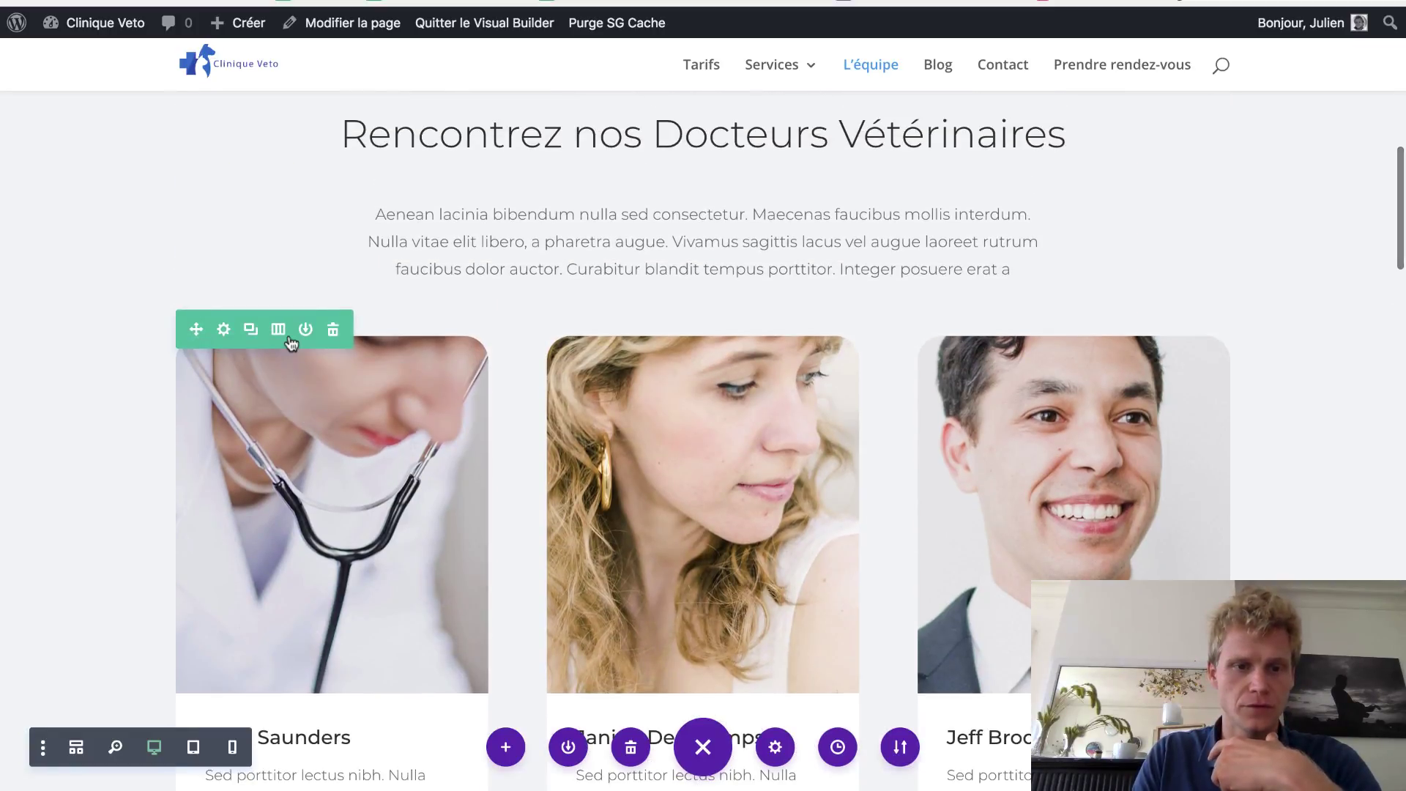
click(251, 331)
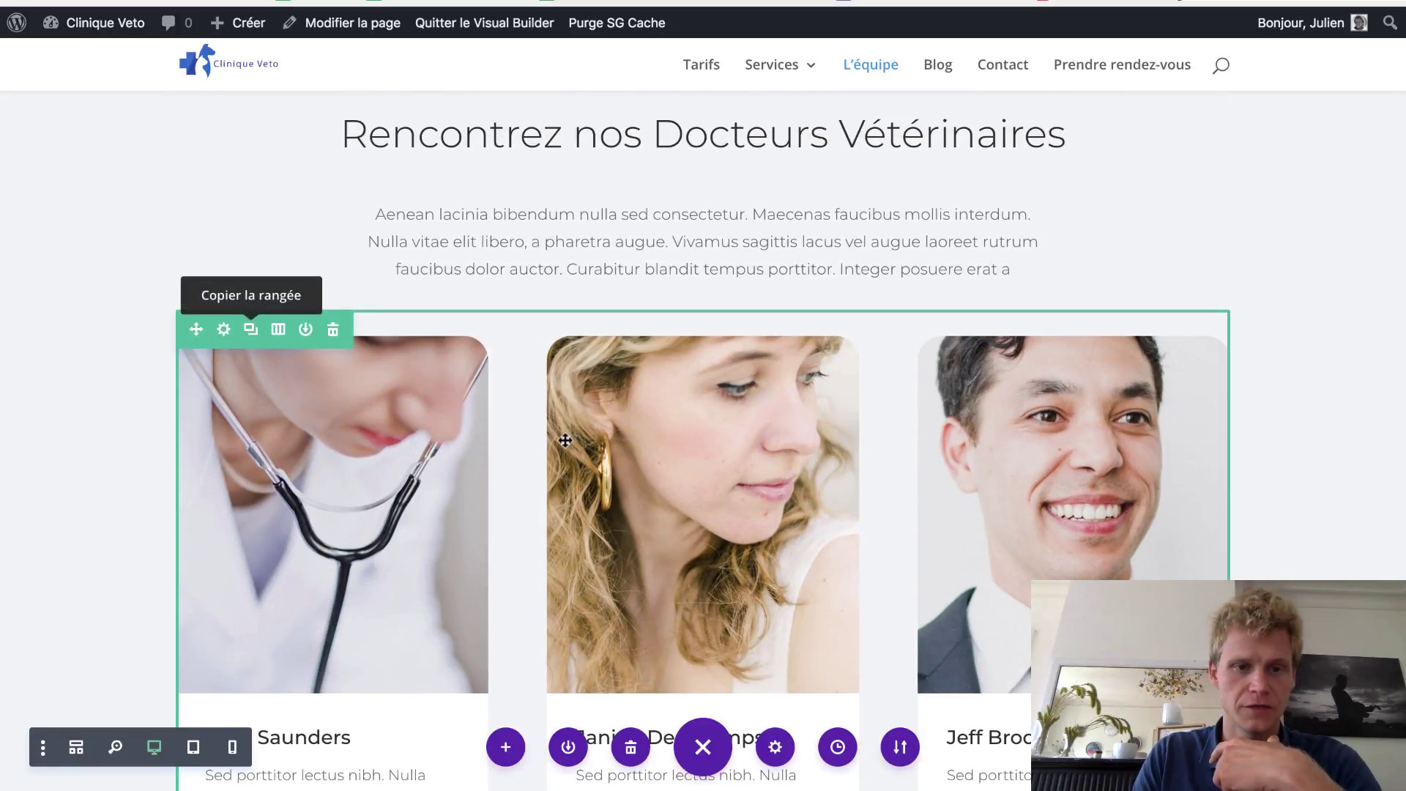
Rebuild the copied row as two columns, then as three equal columns.
scroll(565, 440, down, 8)
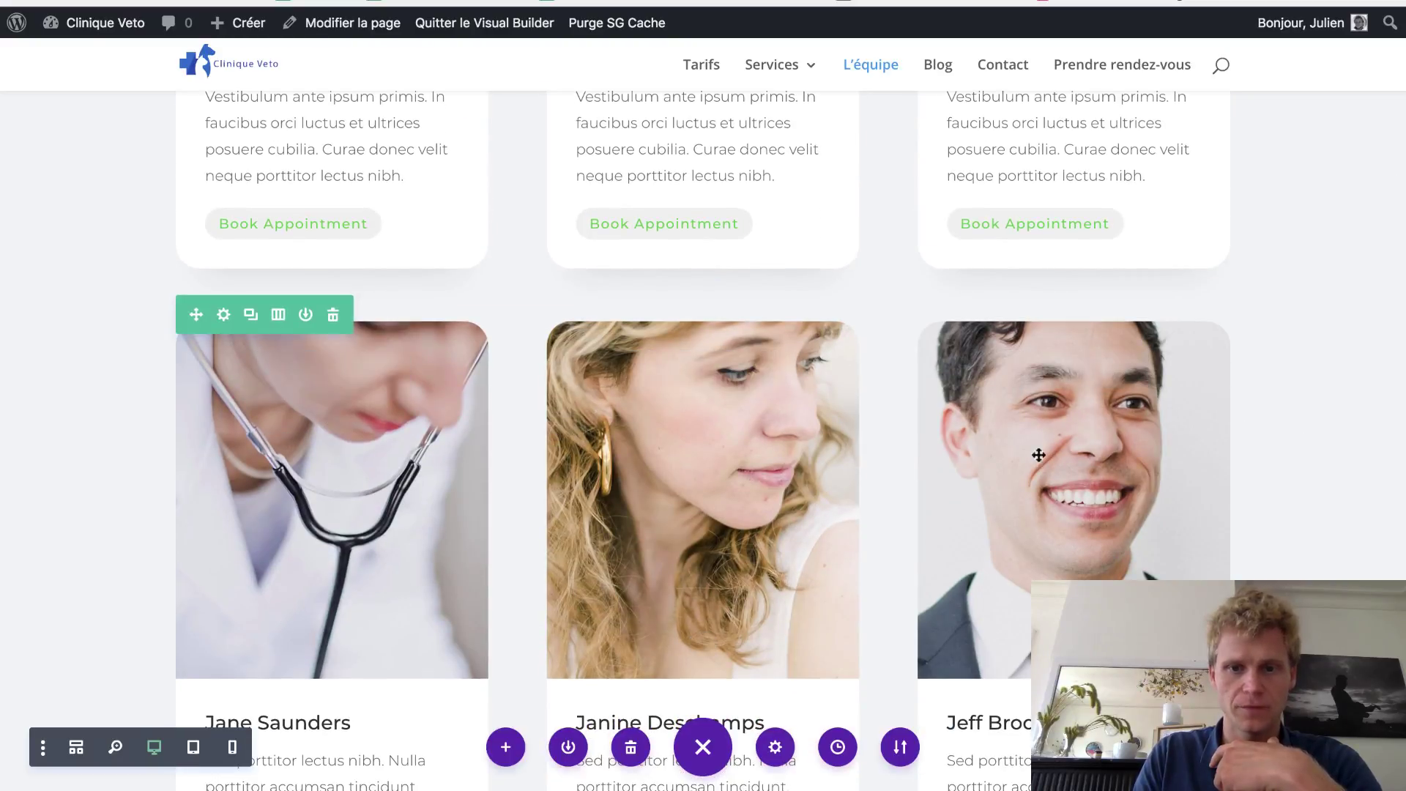
scroll(294, 385, down, 1)
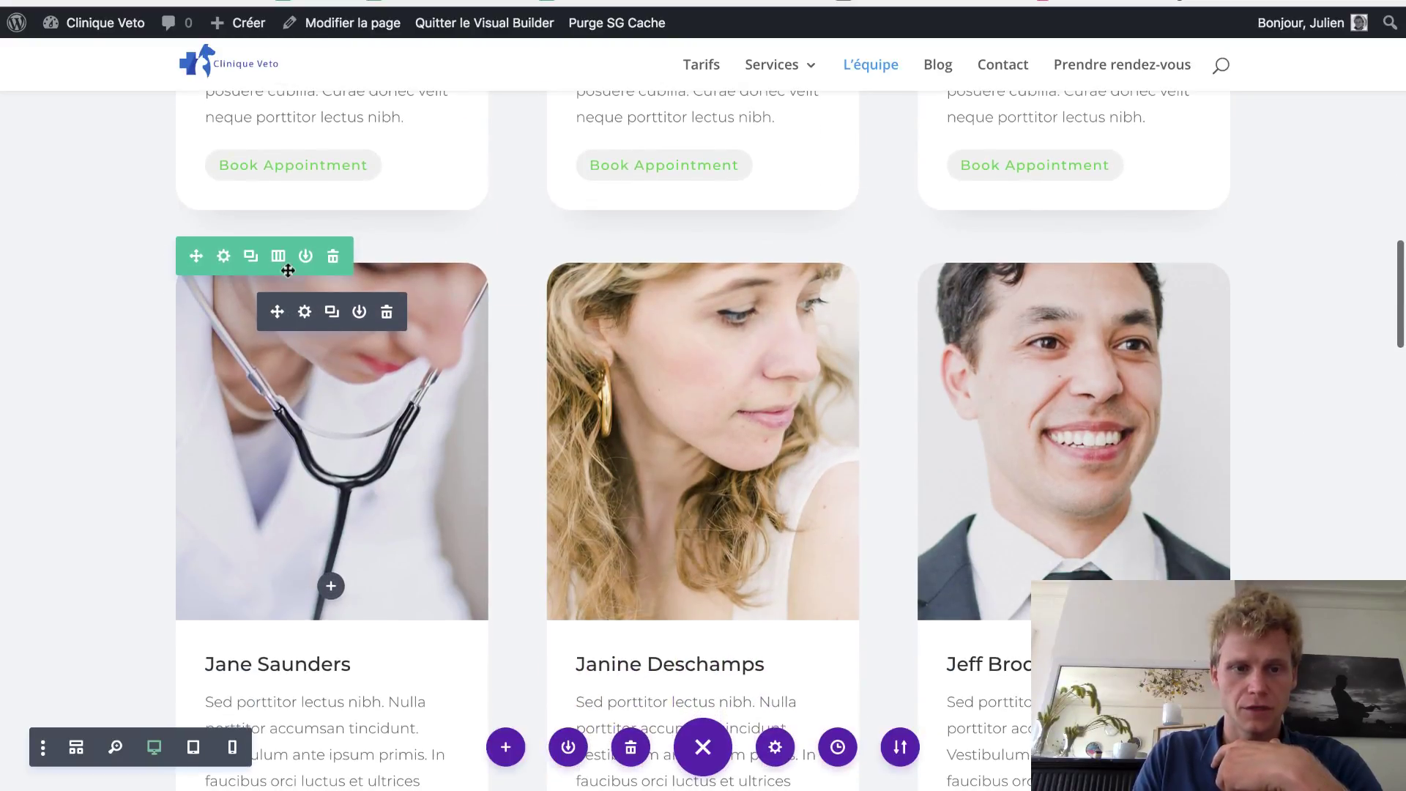
click(278, 256)
click(286, 372)
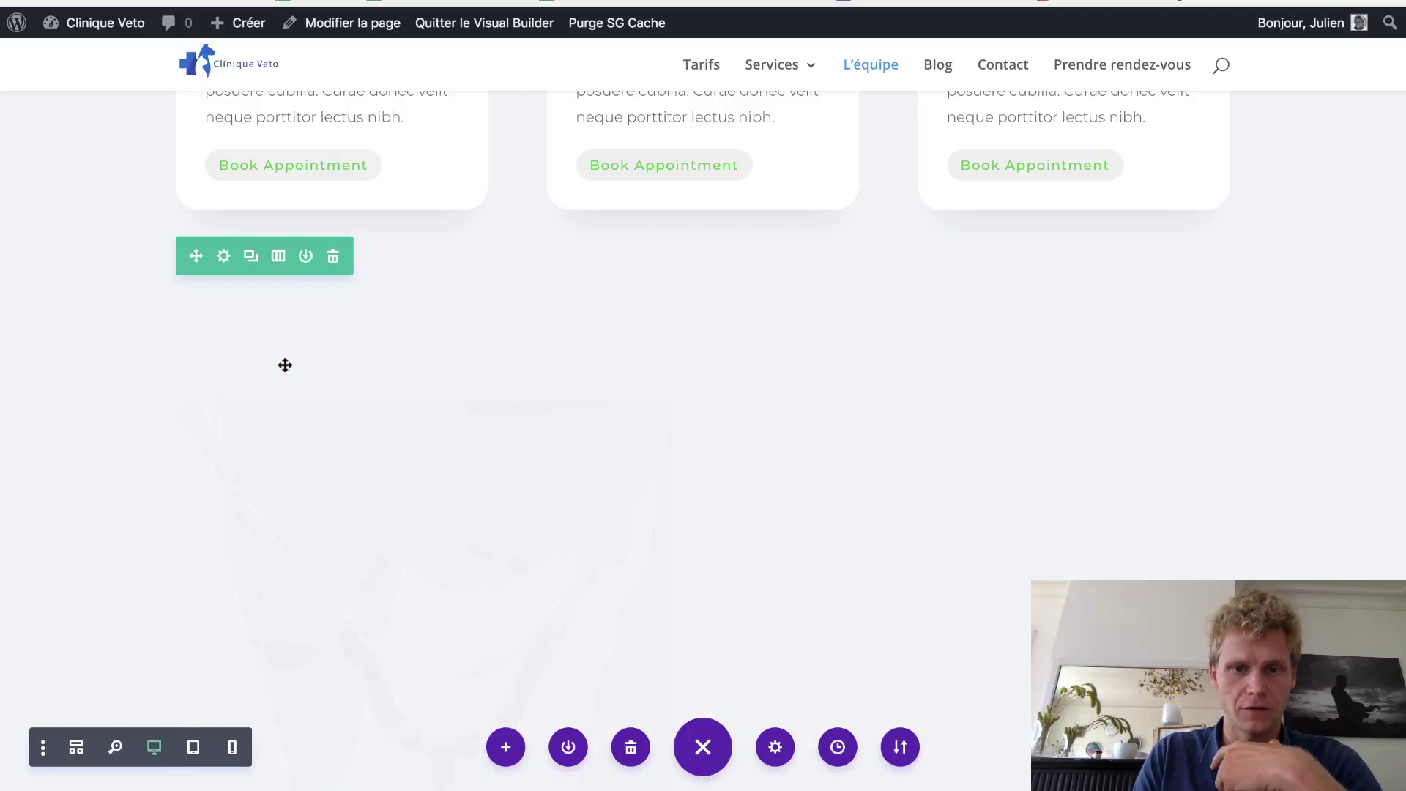
scroll(767, 315, down, 2)
scroll(766, 315, down, 2)
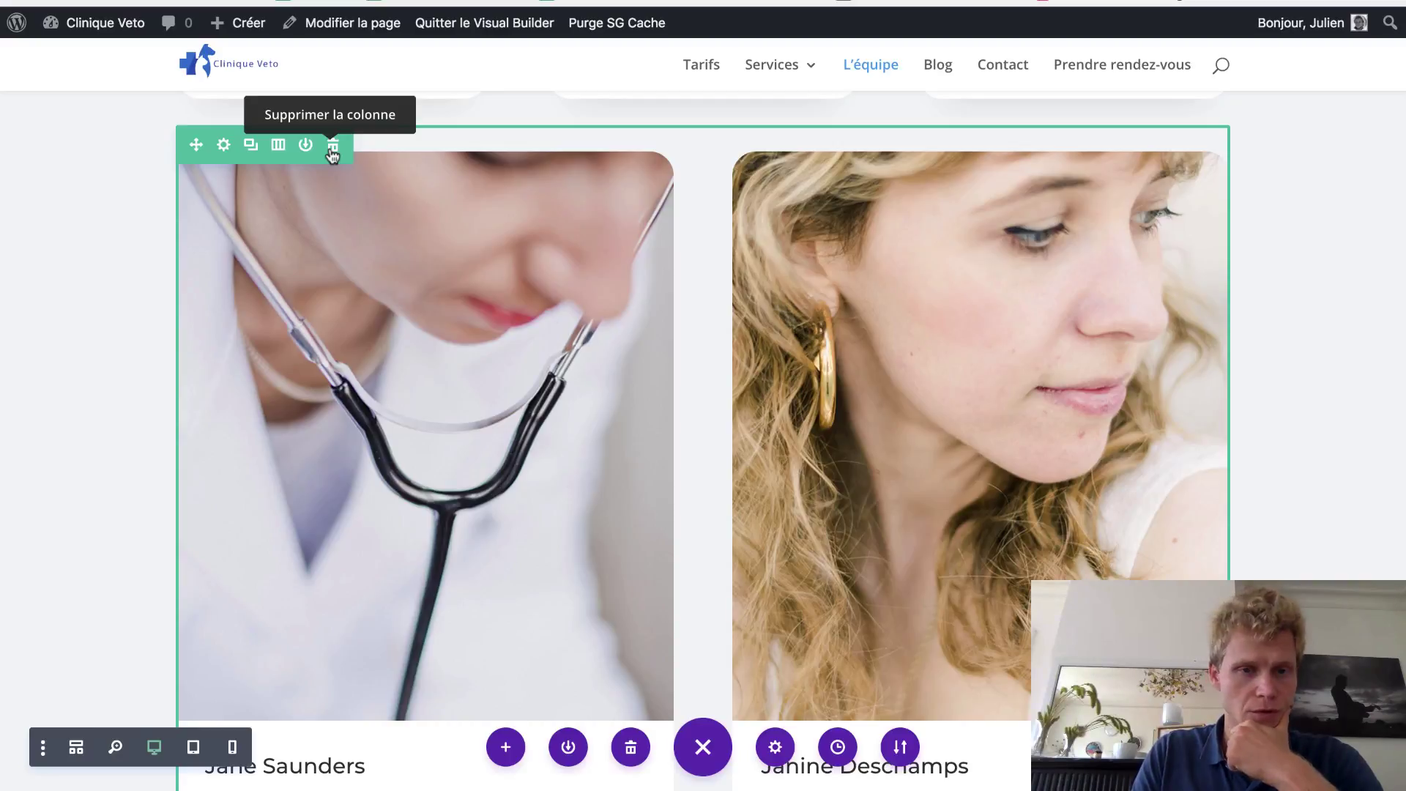
click(278, 146)
click(396, 259)
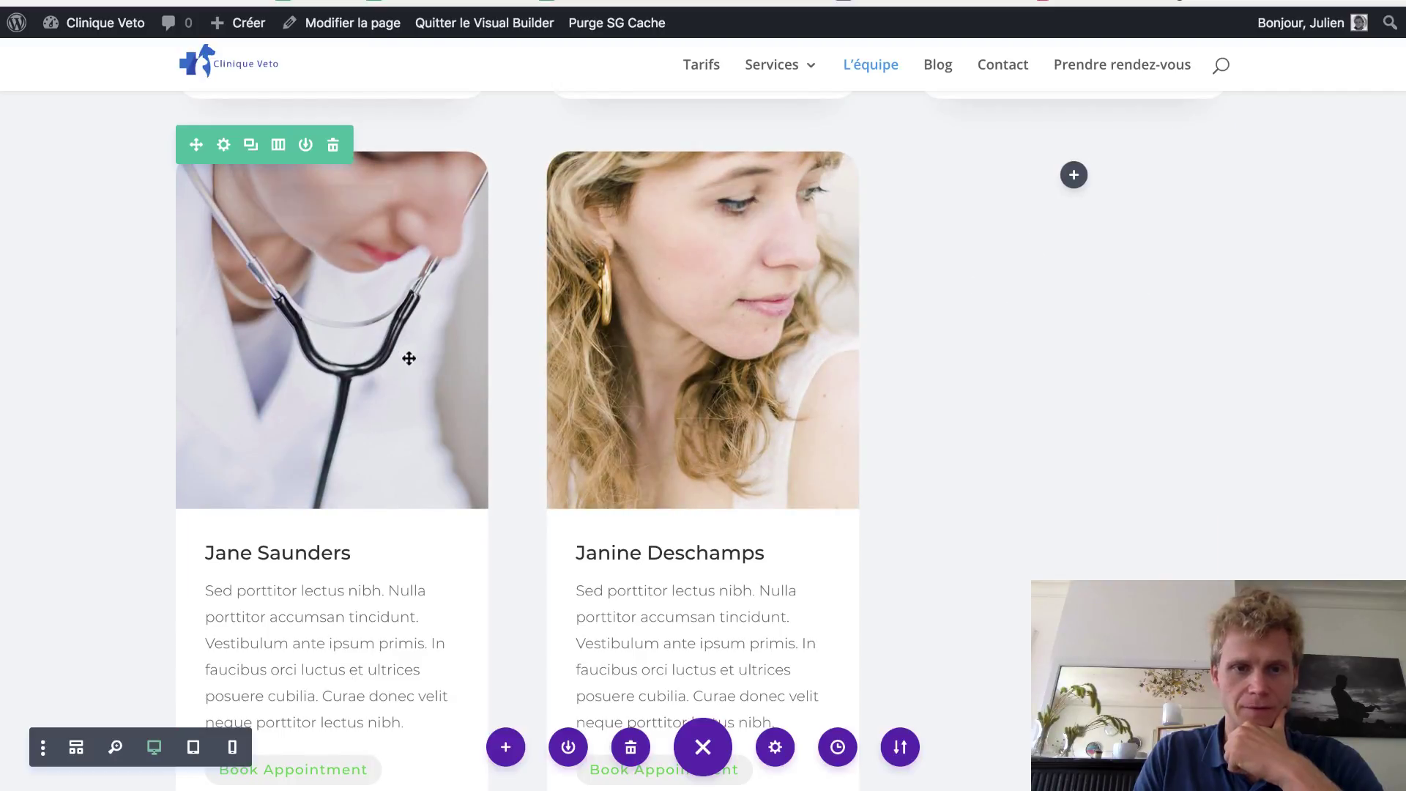
scroll(408, 355, down, 5)
scroll(397, 355, up, 9)
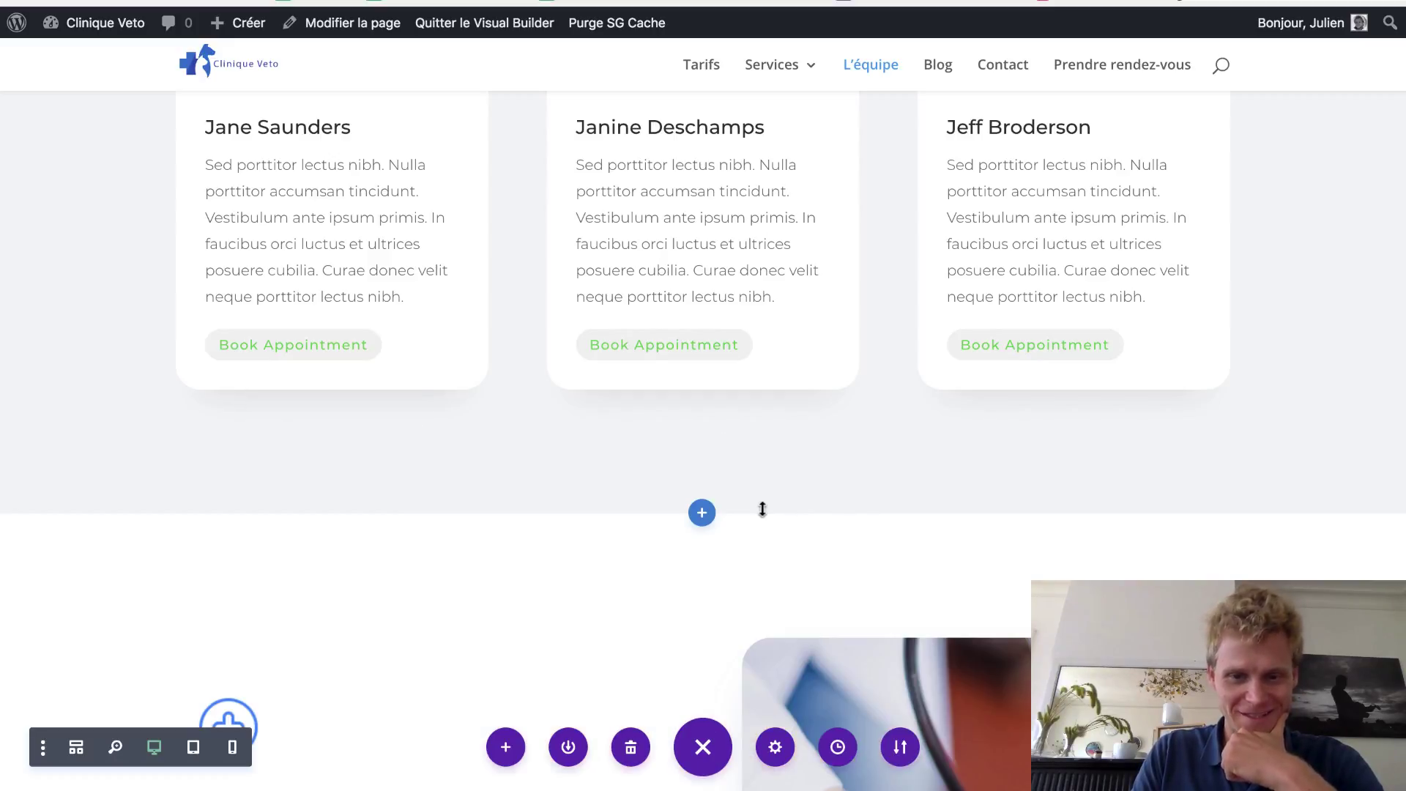
Review the lower page sections against the live team page.
scroll(762, 509, down, 2)
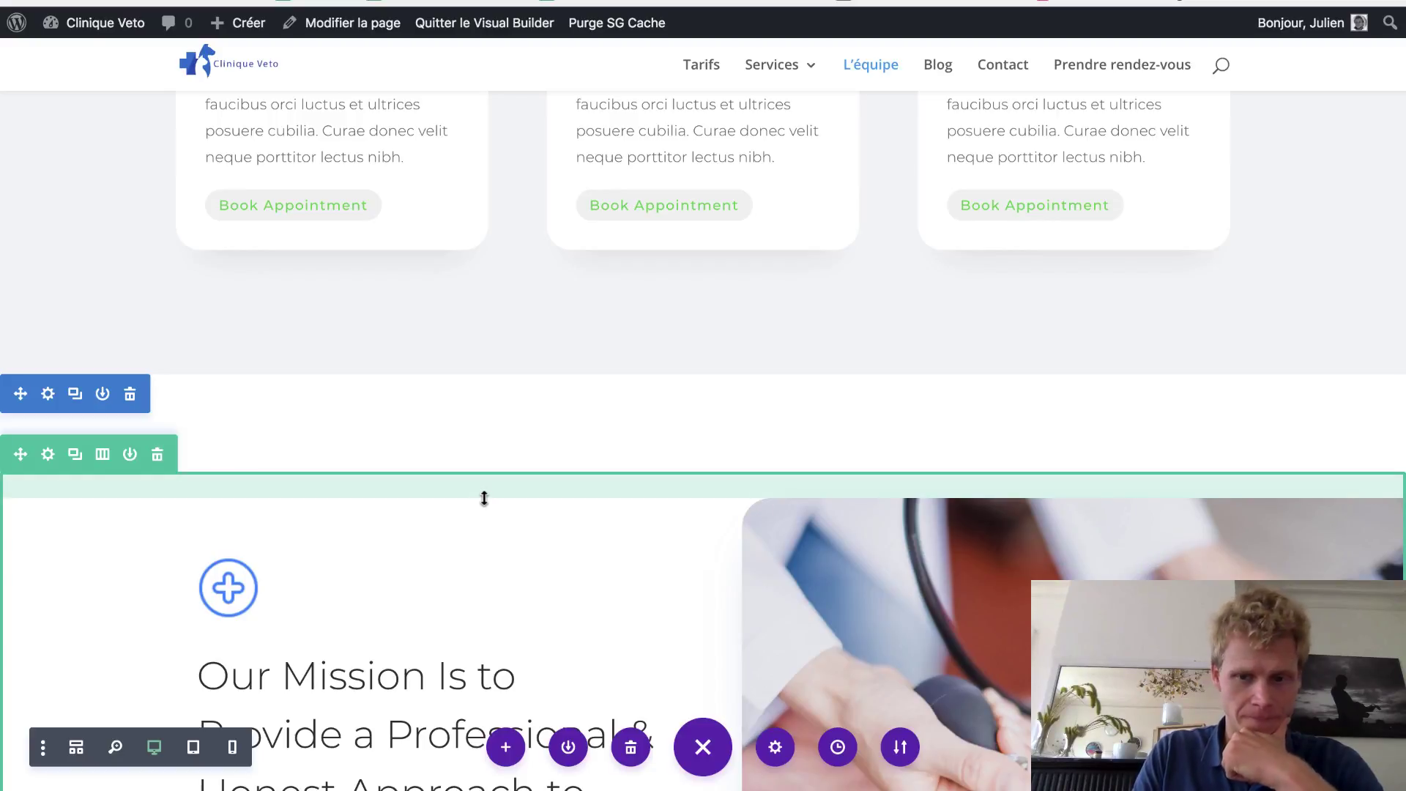
scroll(484, 498, down, 3)
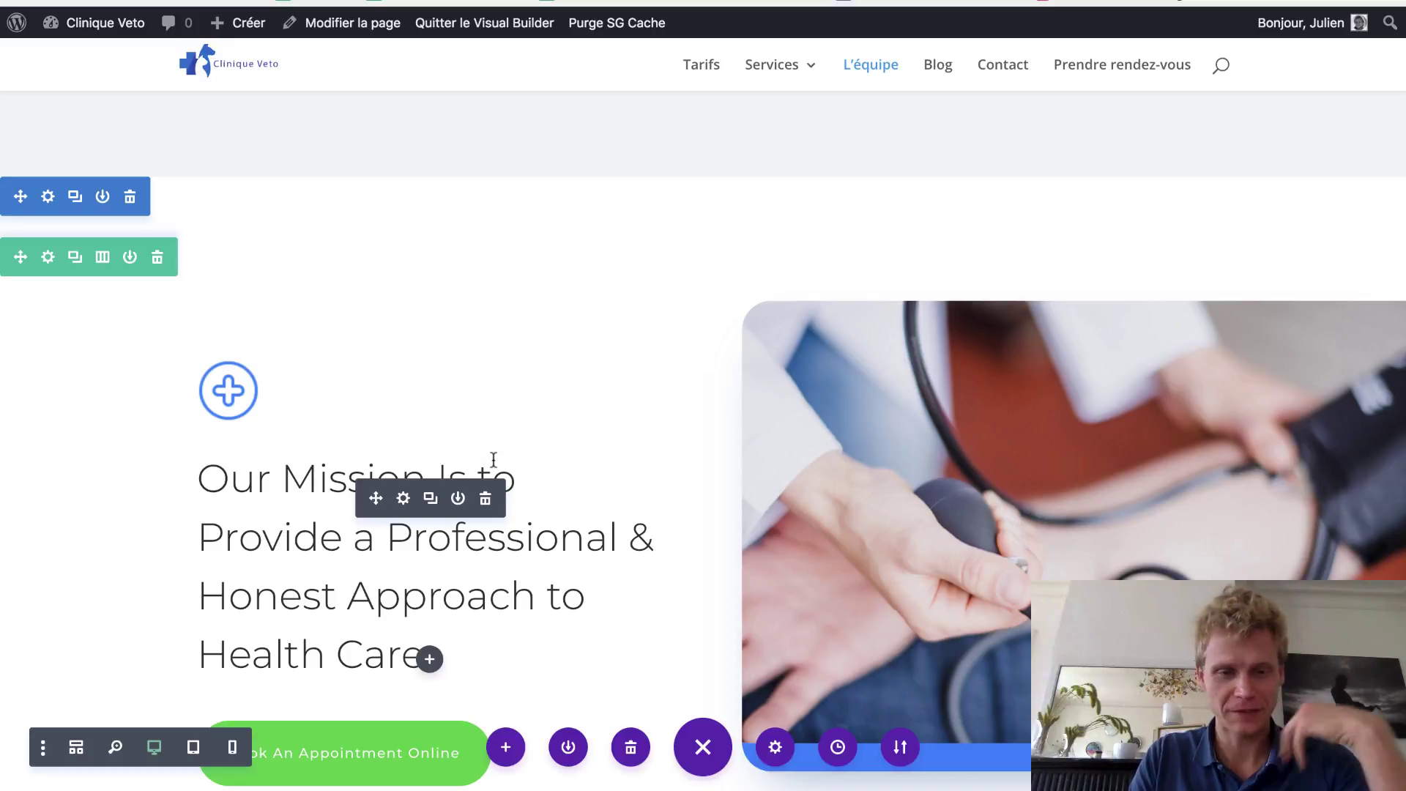
scroll(494, 459, down, 3)
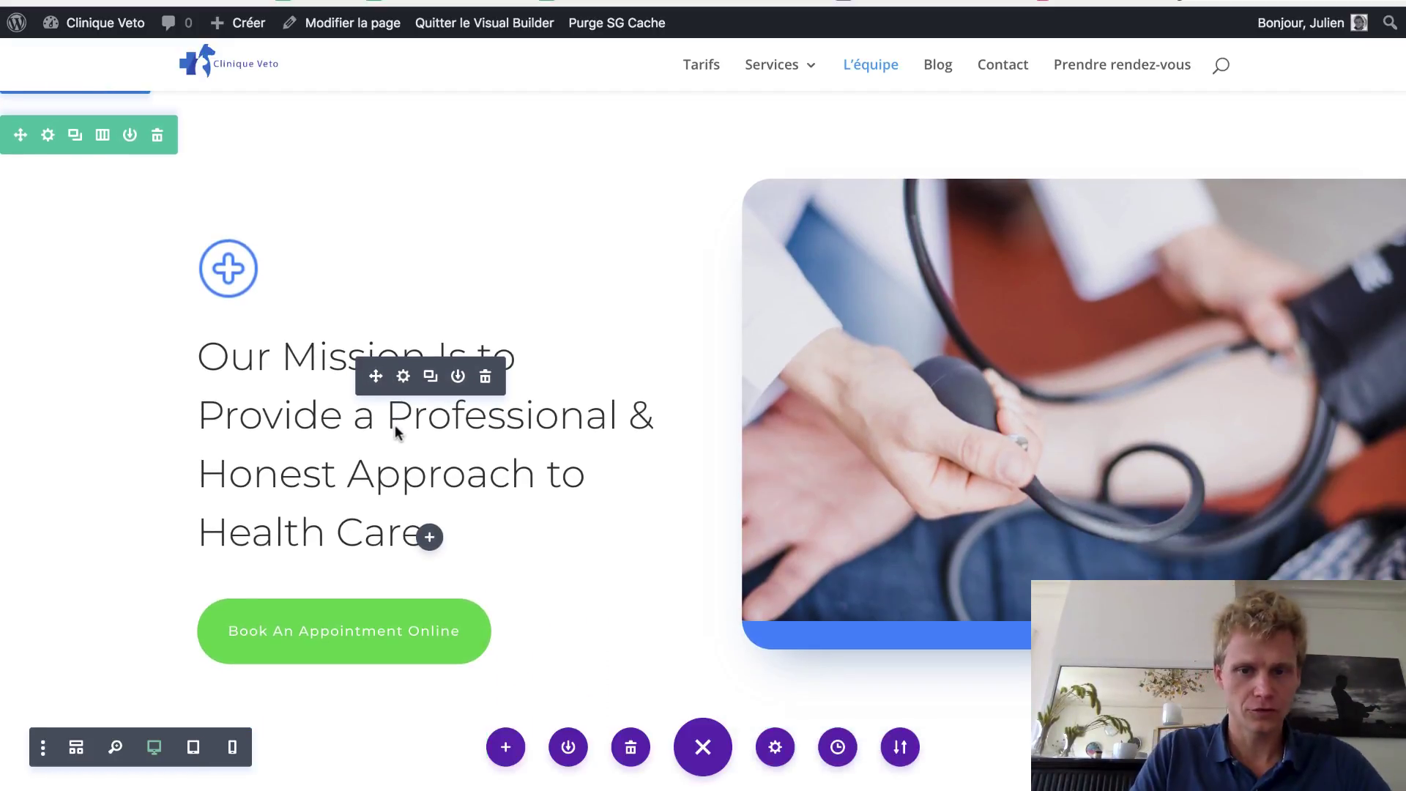
scroll(394, 425, down, 7)
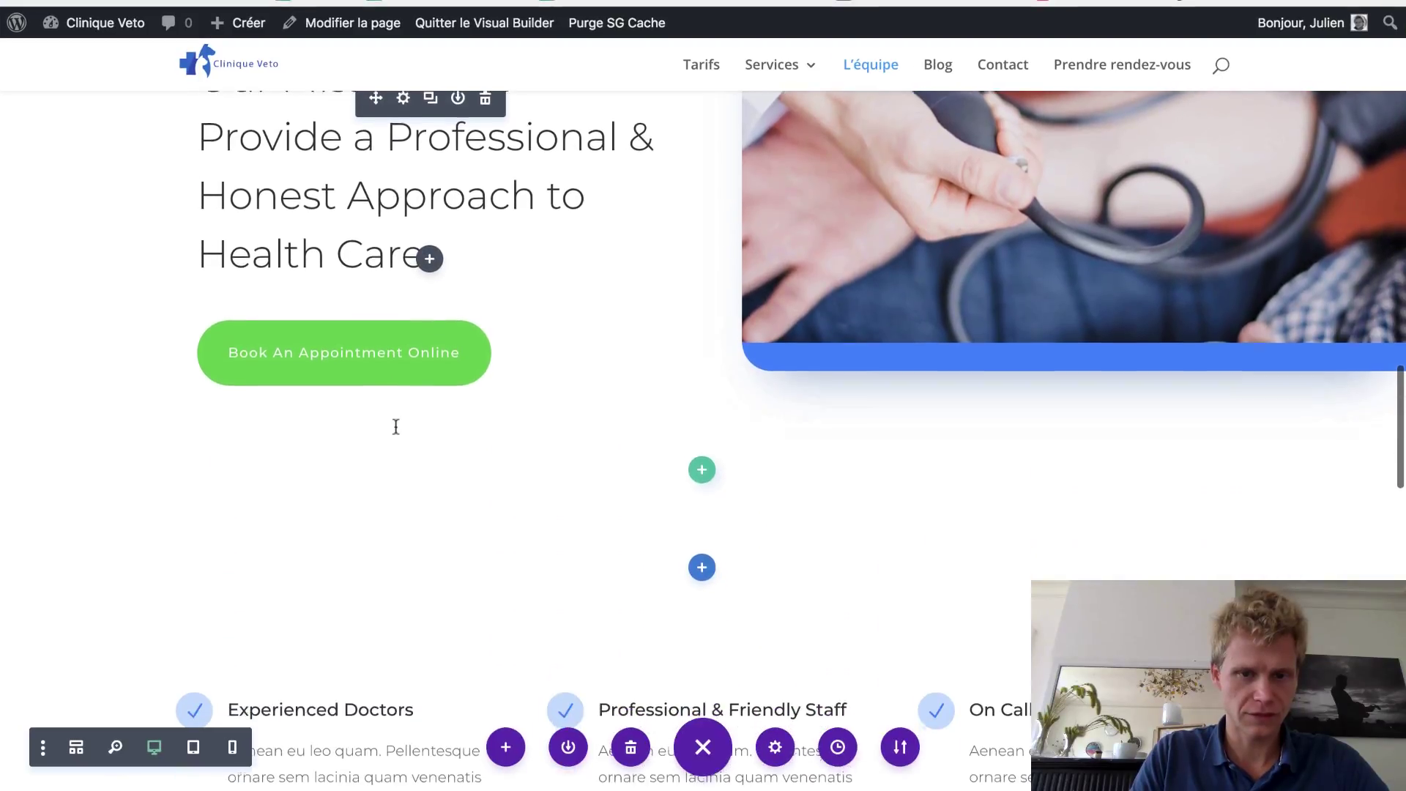
scroll(395, 427, down, 12)
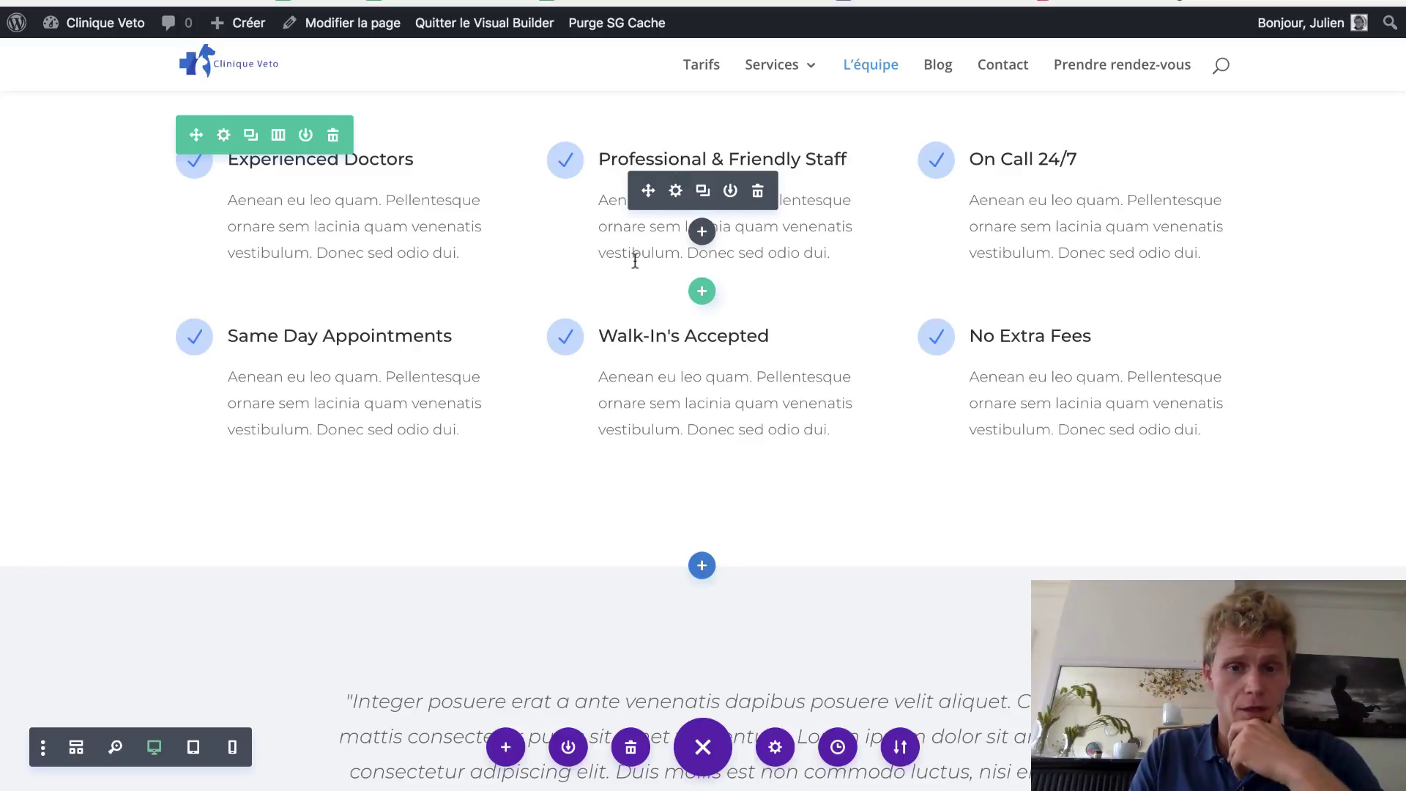
scroll(635, 260, down, 11)
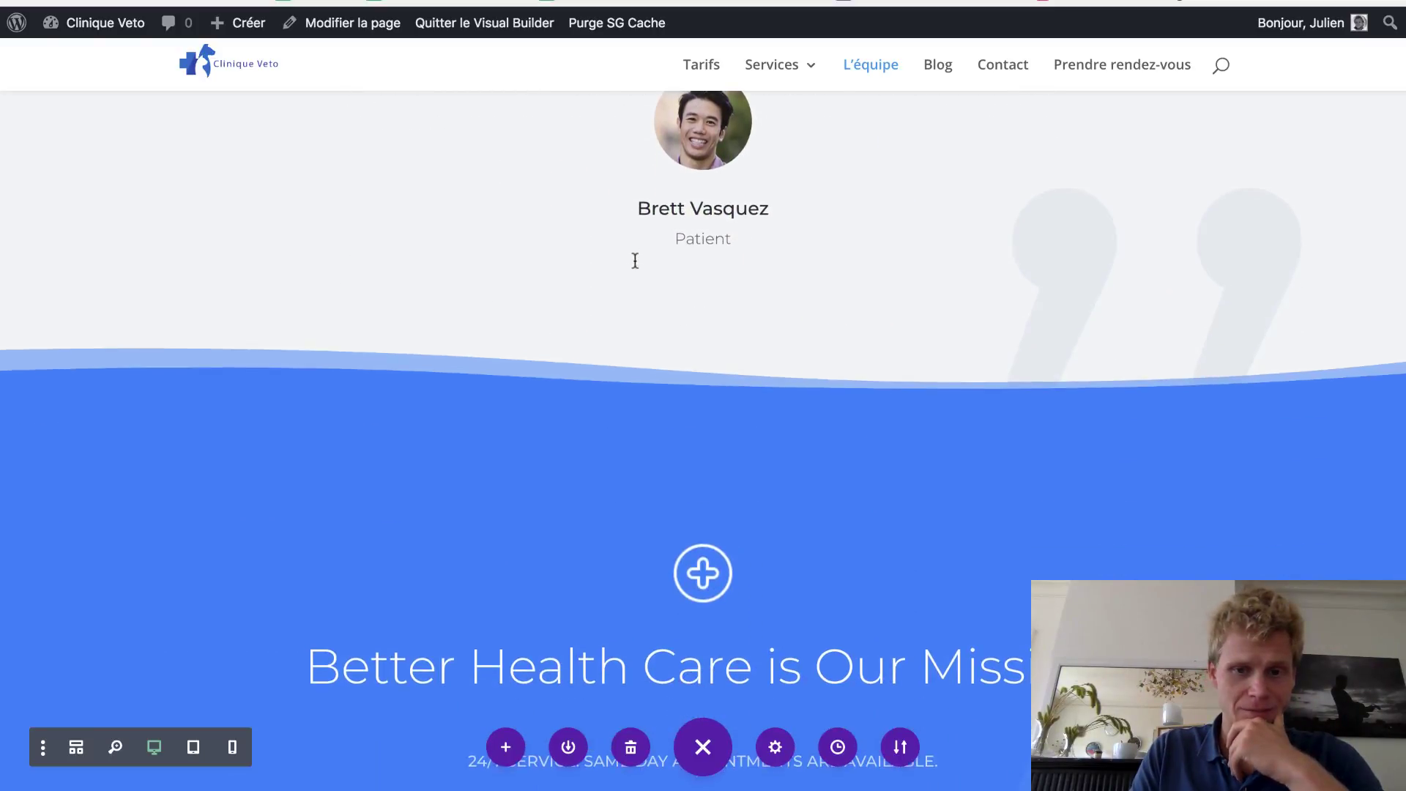
scroll(637, 260, down, 5)
scroll(637, 260, up, 3)
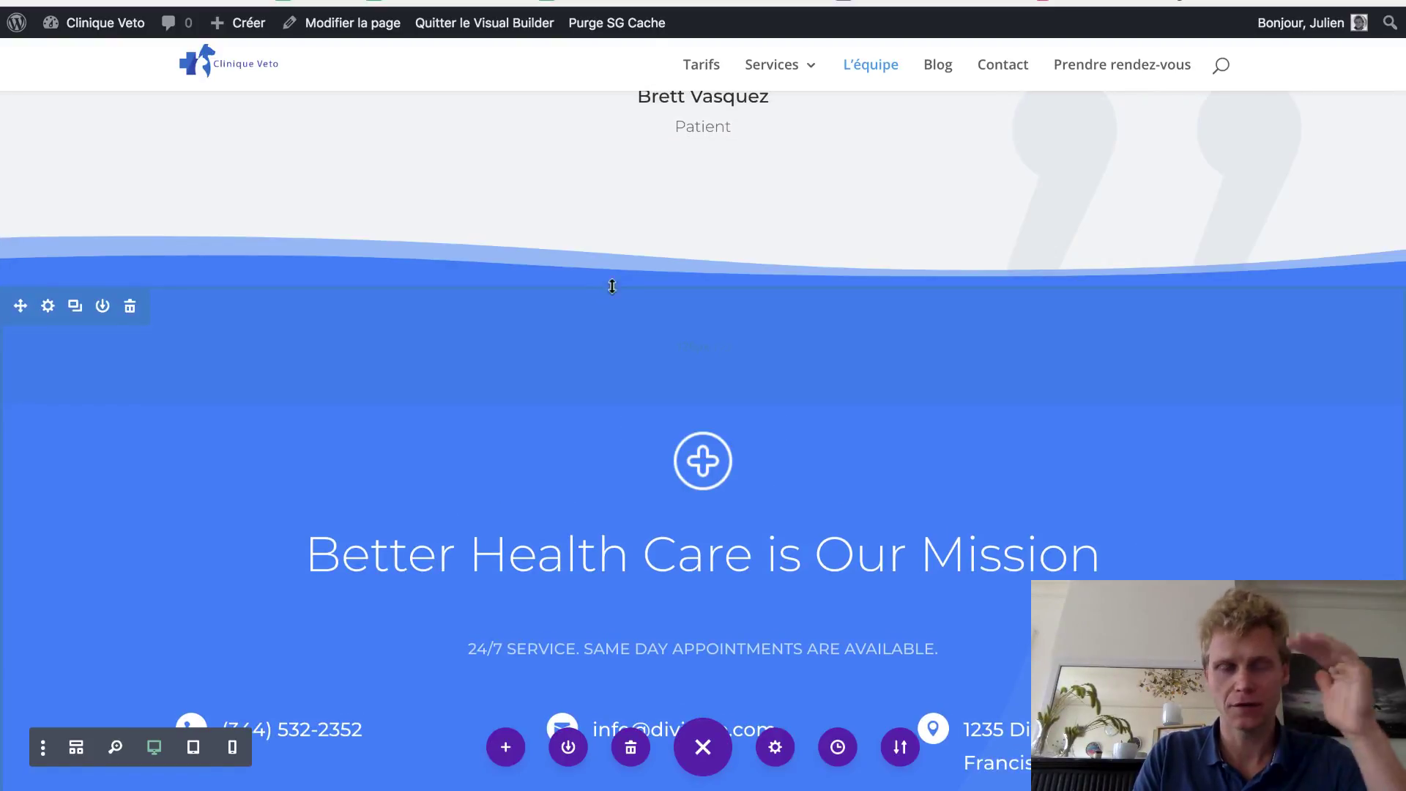
scroll(819, 351, down, 5)
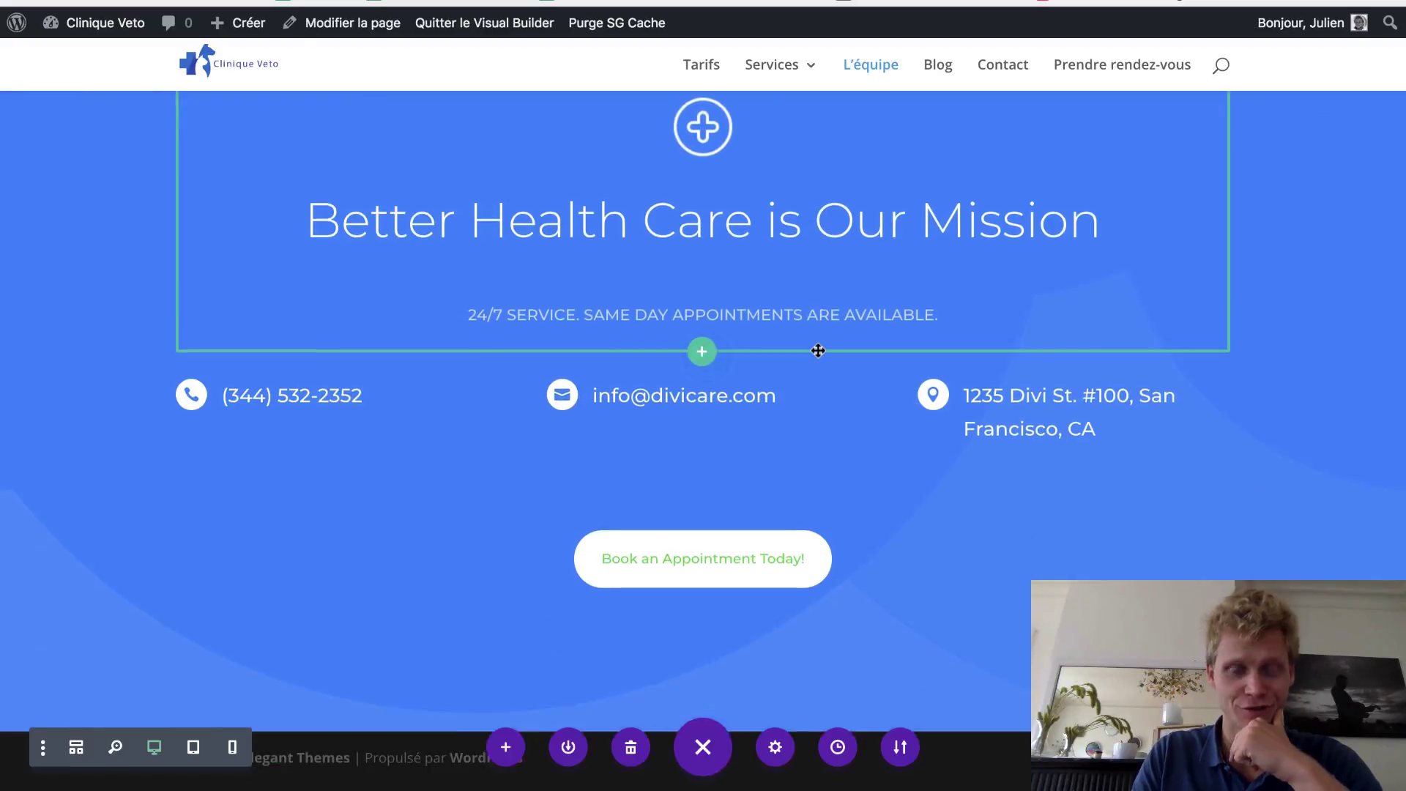
scroll(818, 351, up, 12)
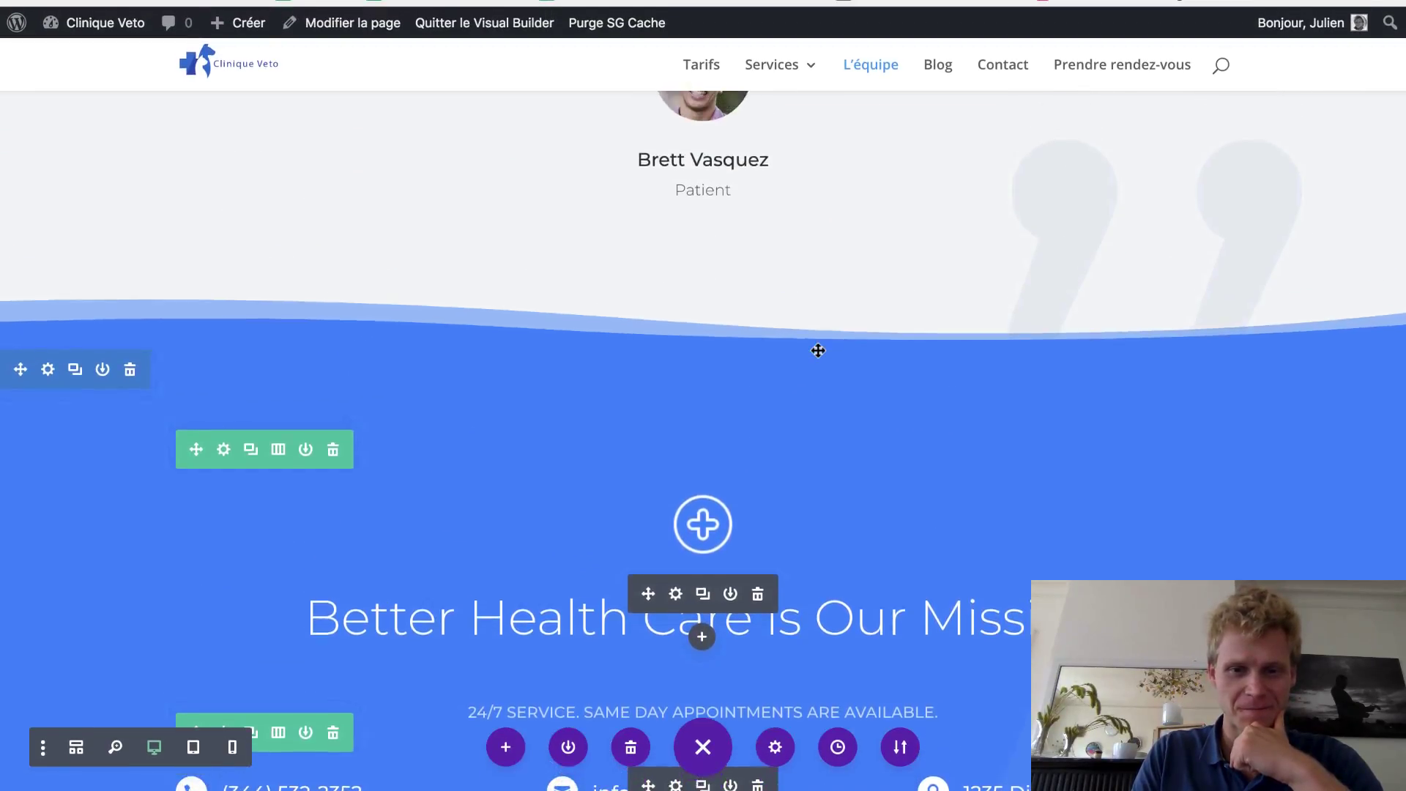
scroll(818, 351, up, 5)
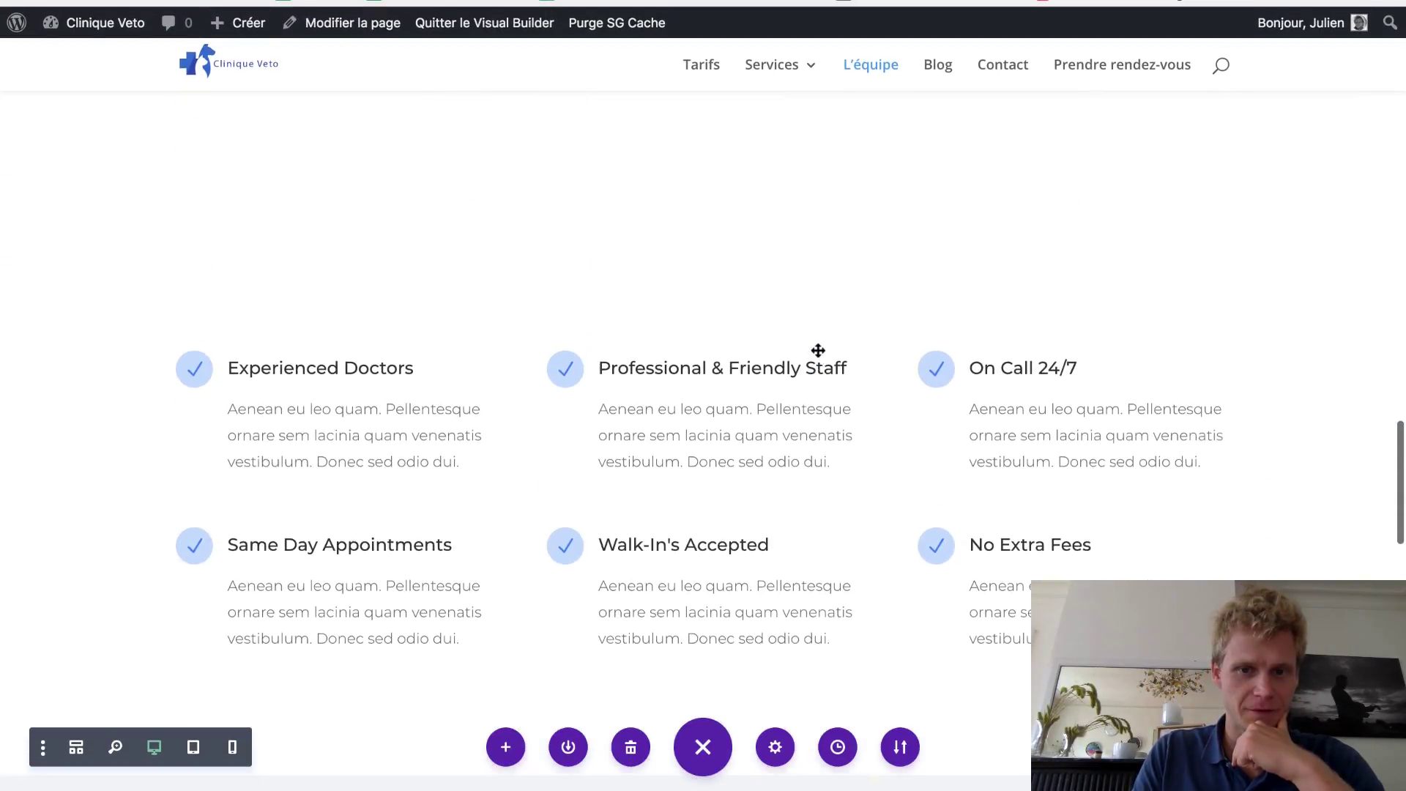
key(ctrl+Right)
scroll(818, 357, down, 15)
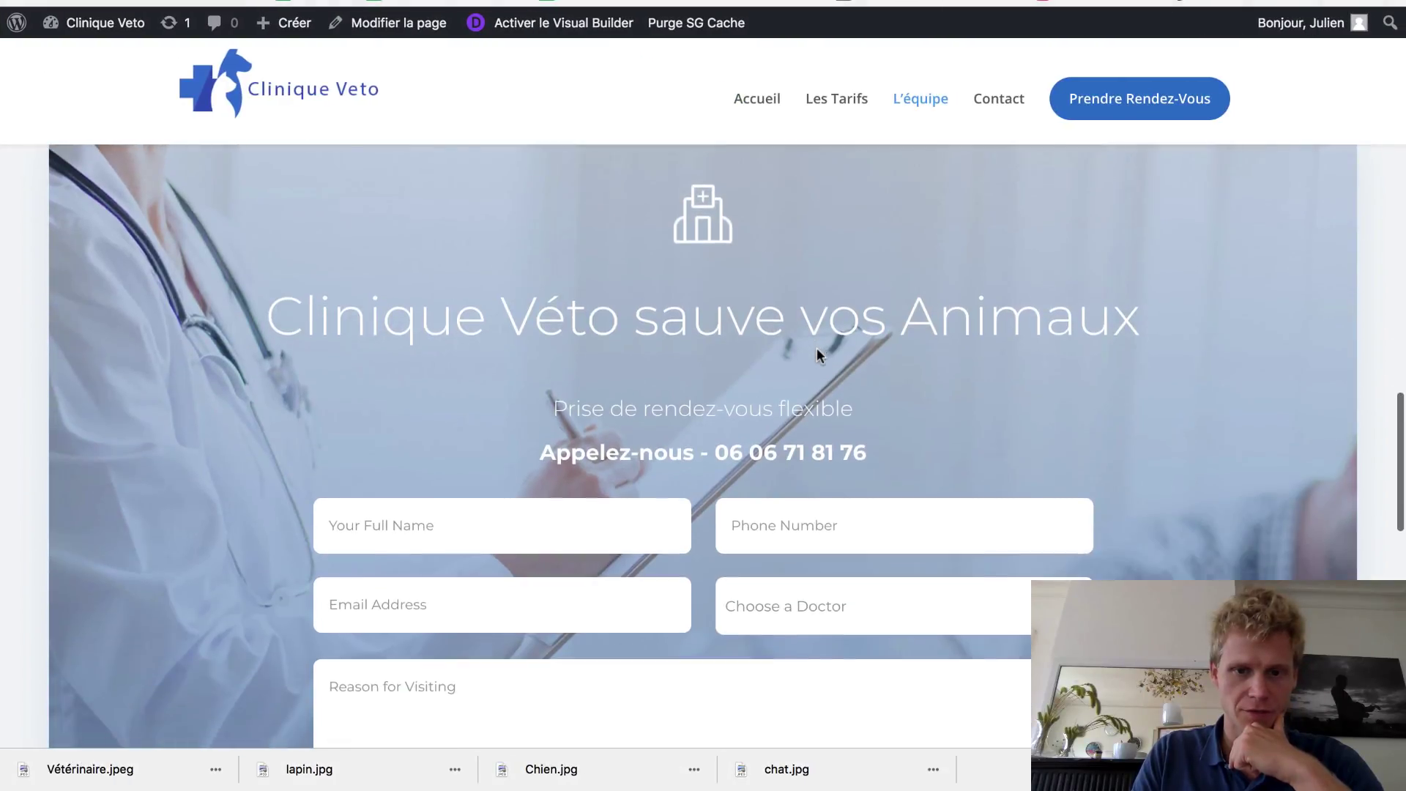
key(ctrl+Left)
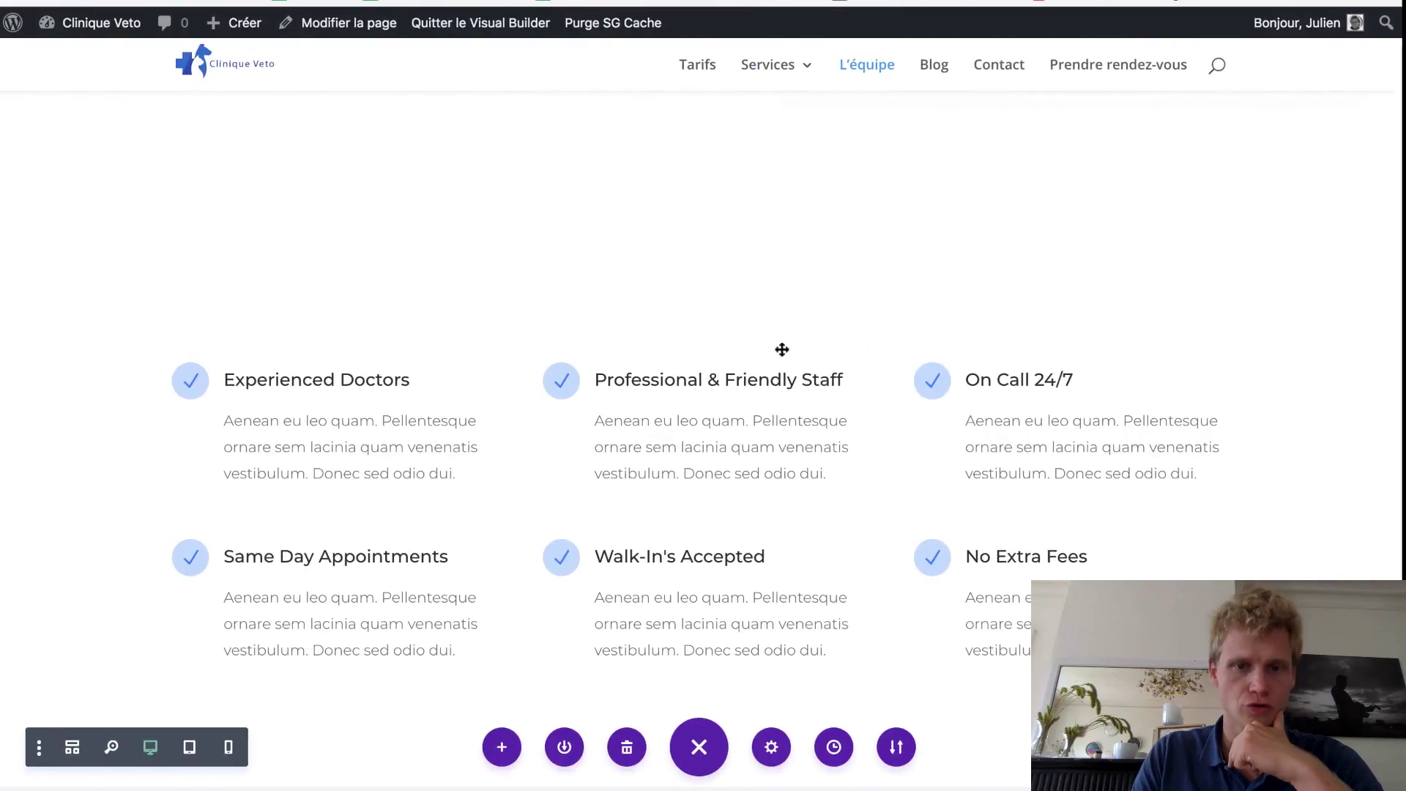
Delete the Our Mission section and the features grid section.
scroll(303, 275, up, 6)
scroll(303, 275, up, 3)
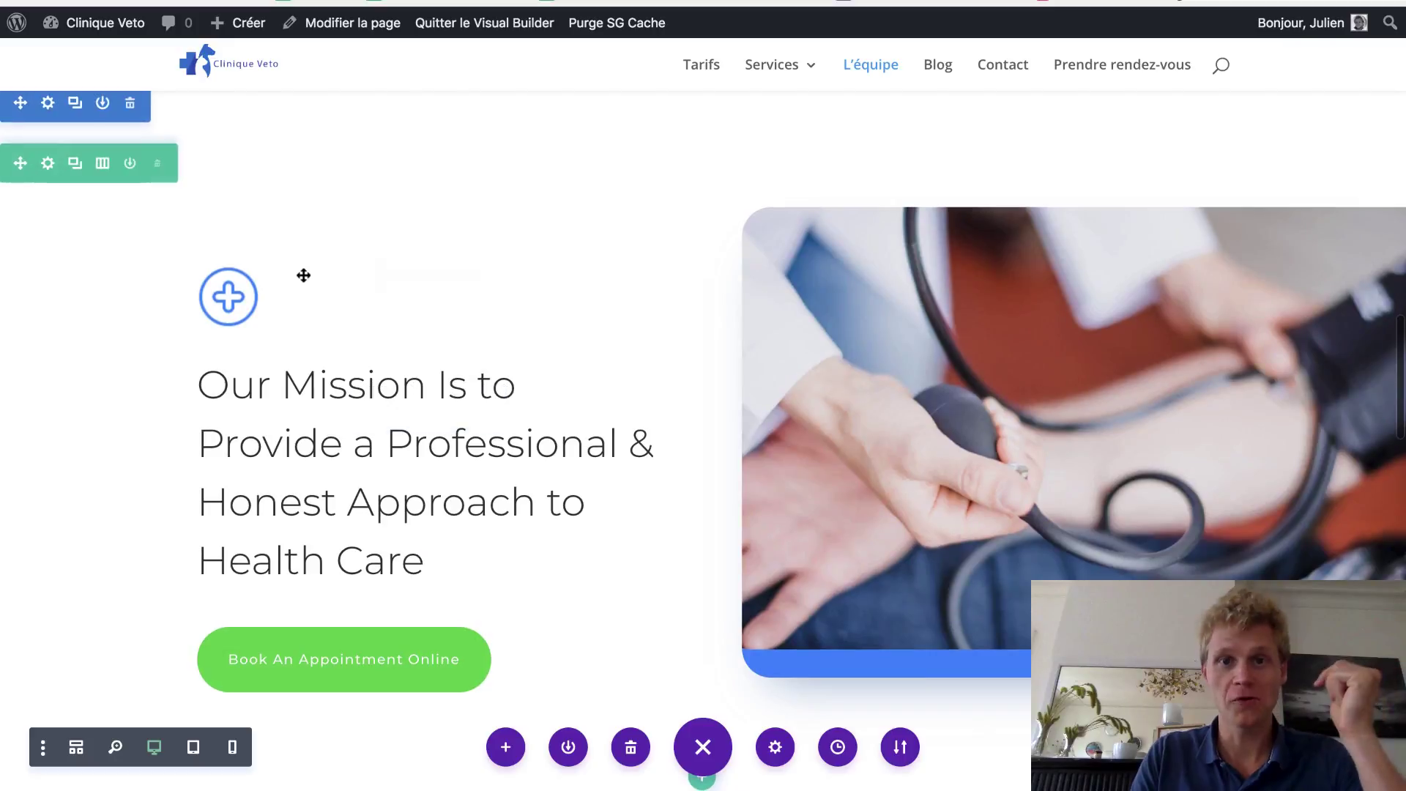
scroll(220, 201, up, 2)
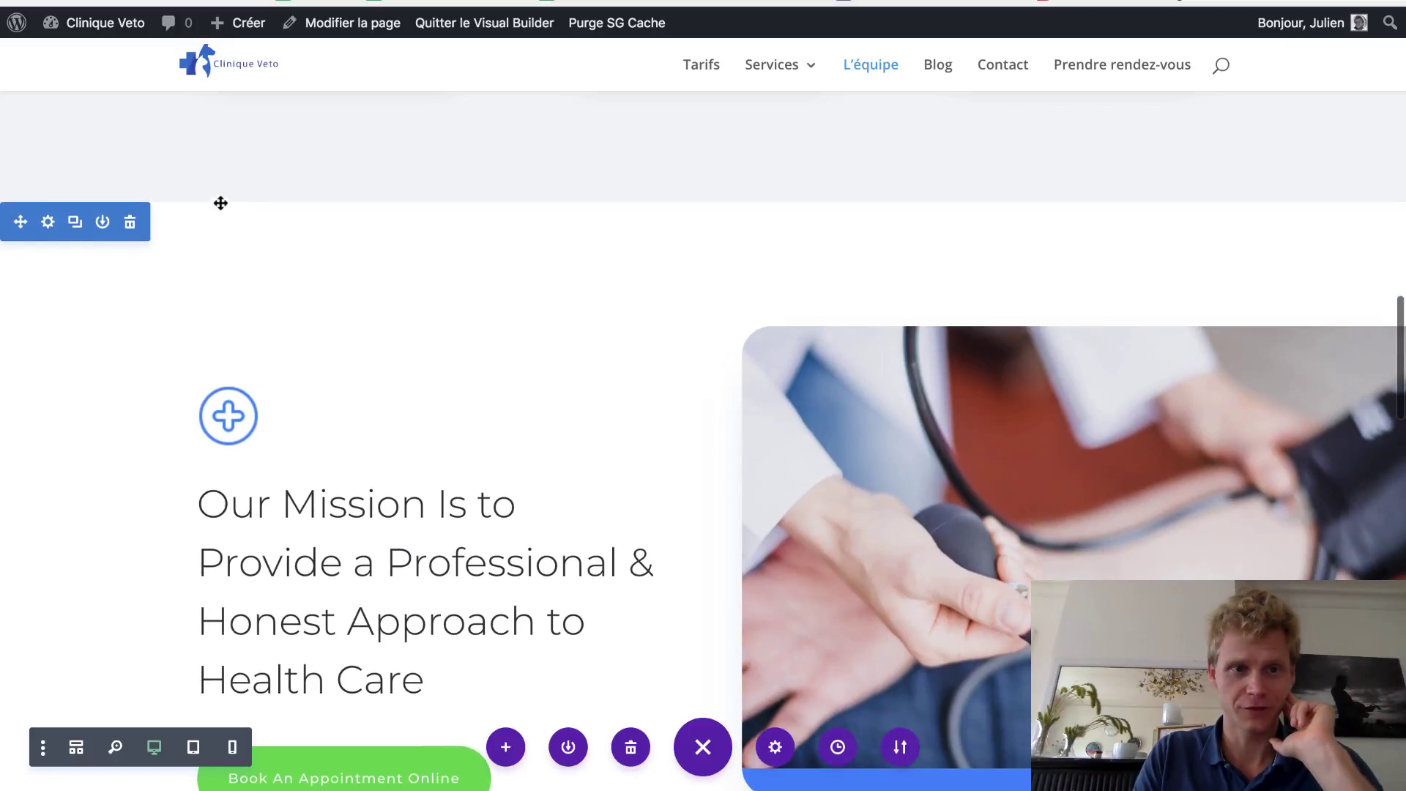
click(131, 233)
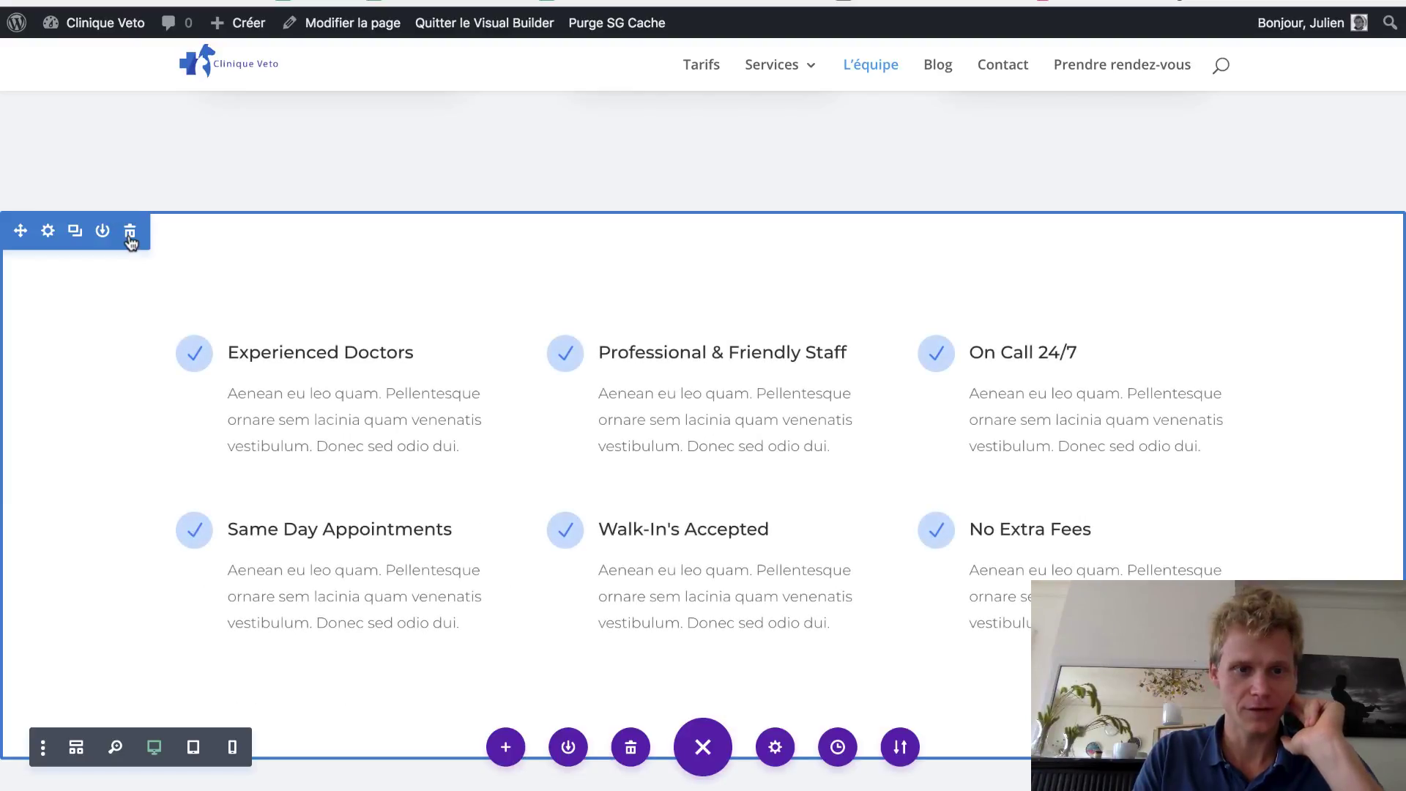
click(130, 232)
Delete the testimonial and Better Health Care sections, then insert the saved CTA Contact section.
click(130, 233)
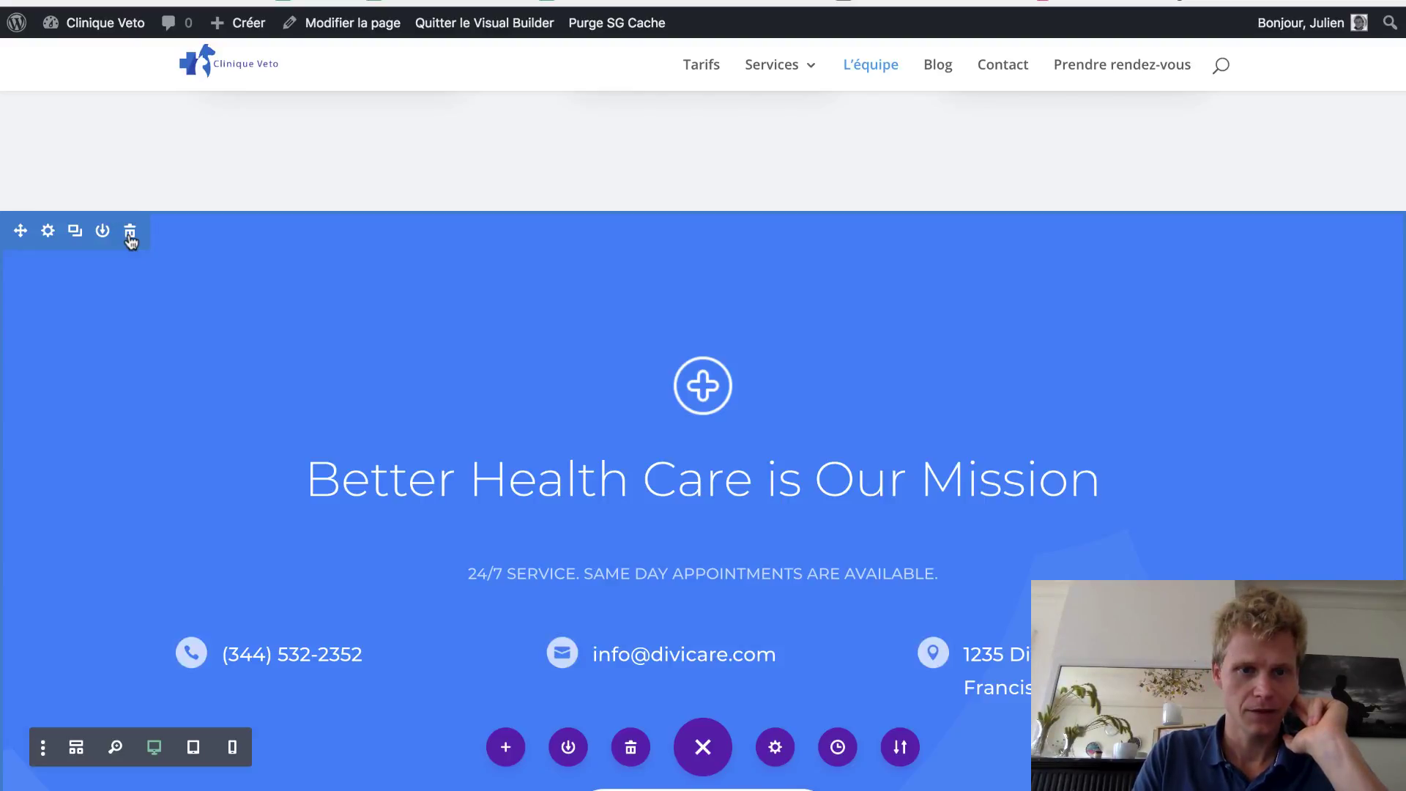
click(130, 233)
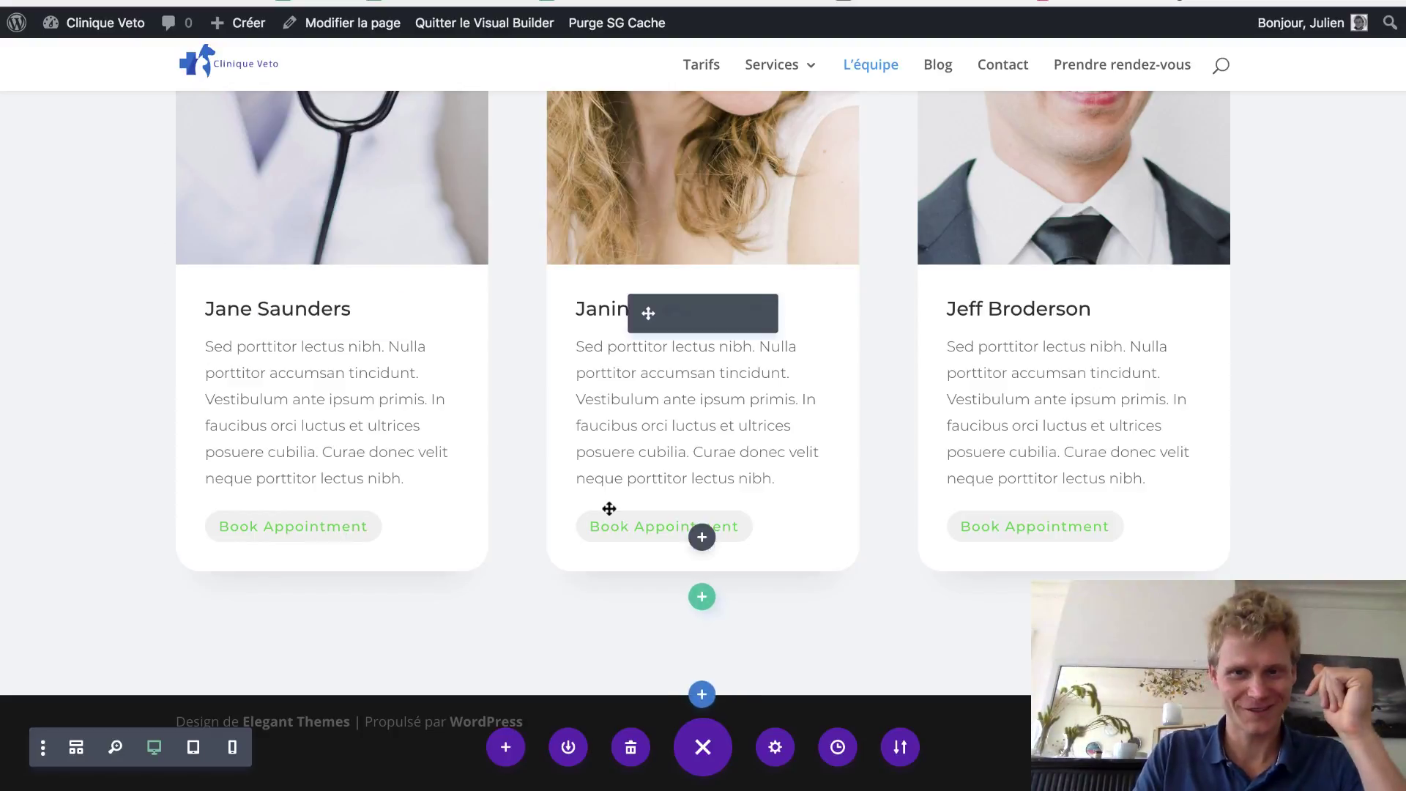
click(705, 692)
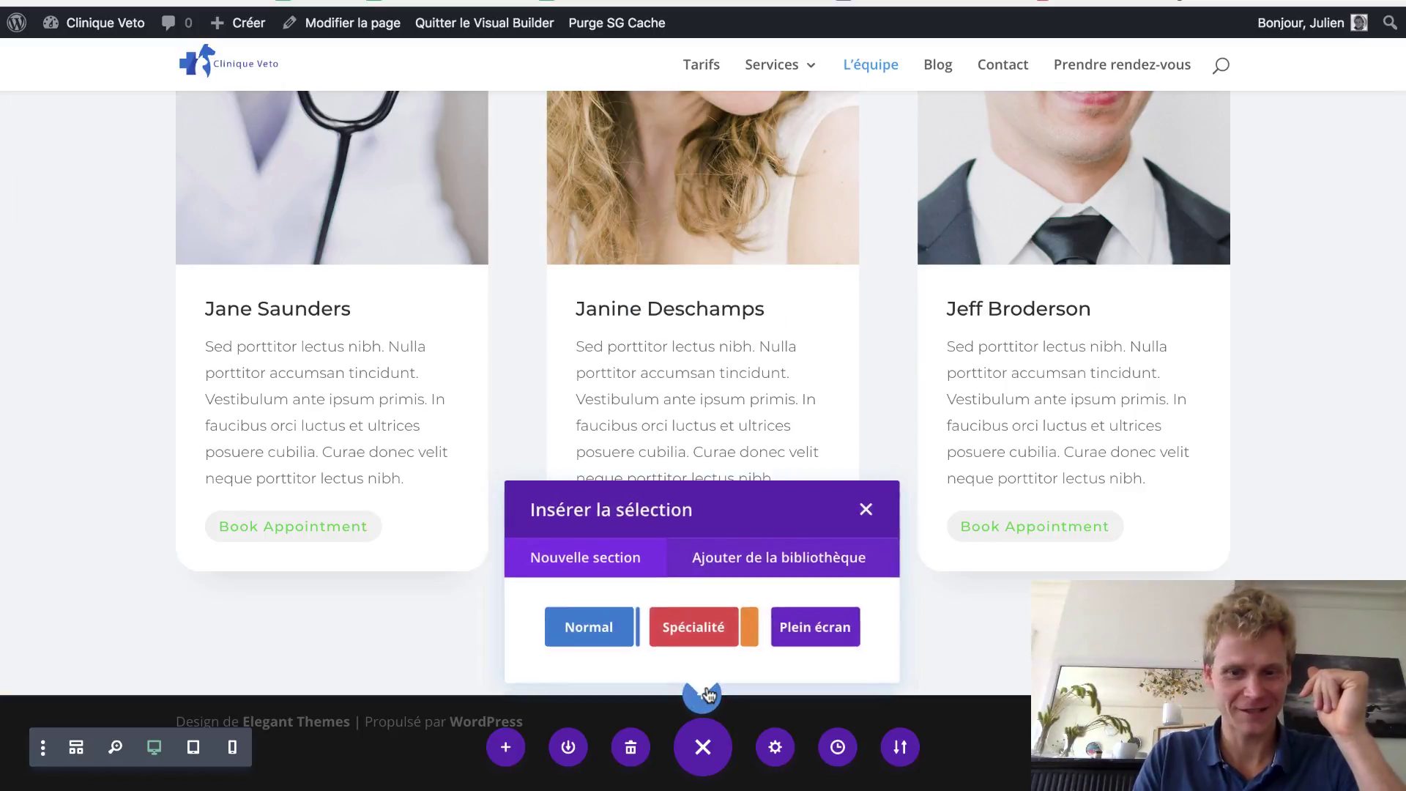
click(733, 561)
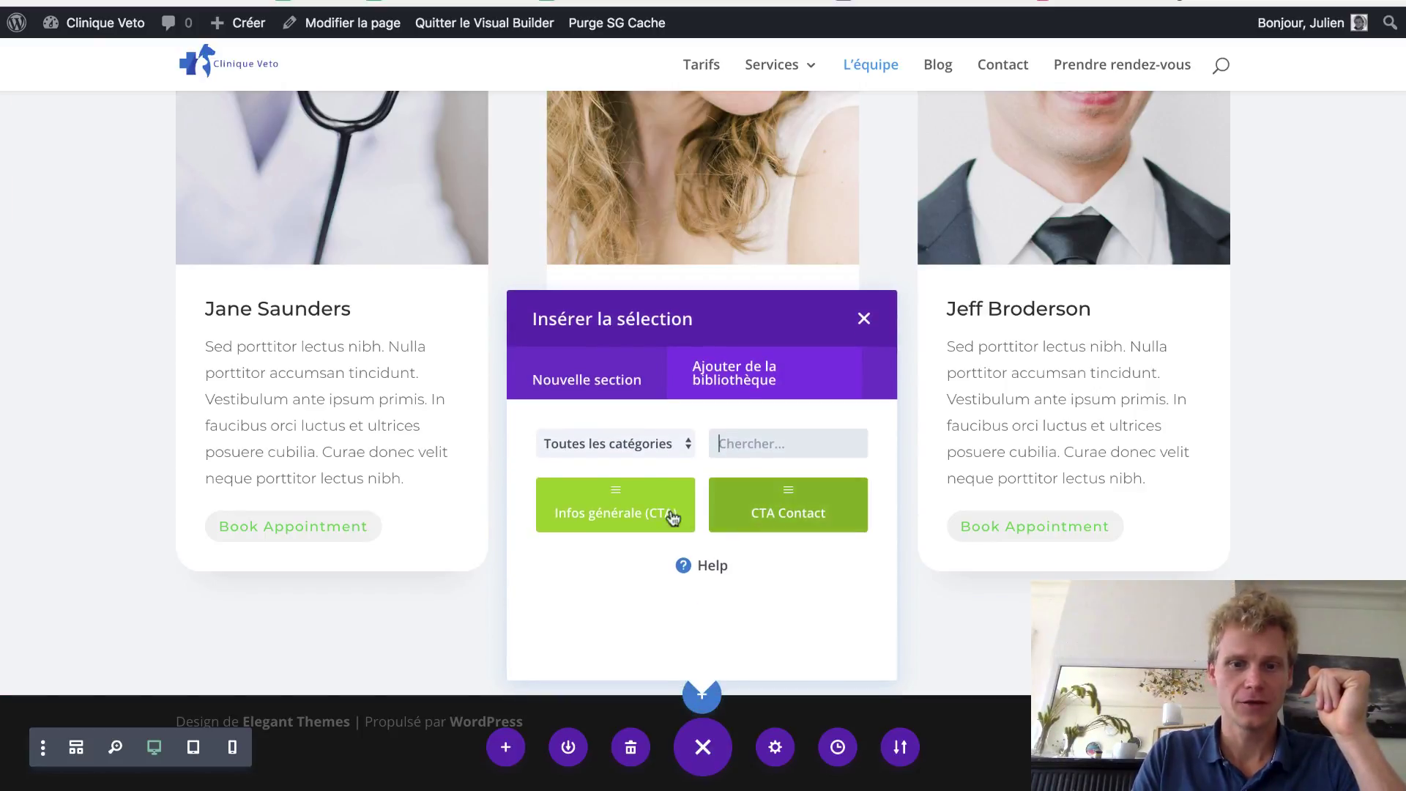
click(765, 511)
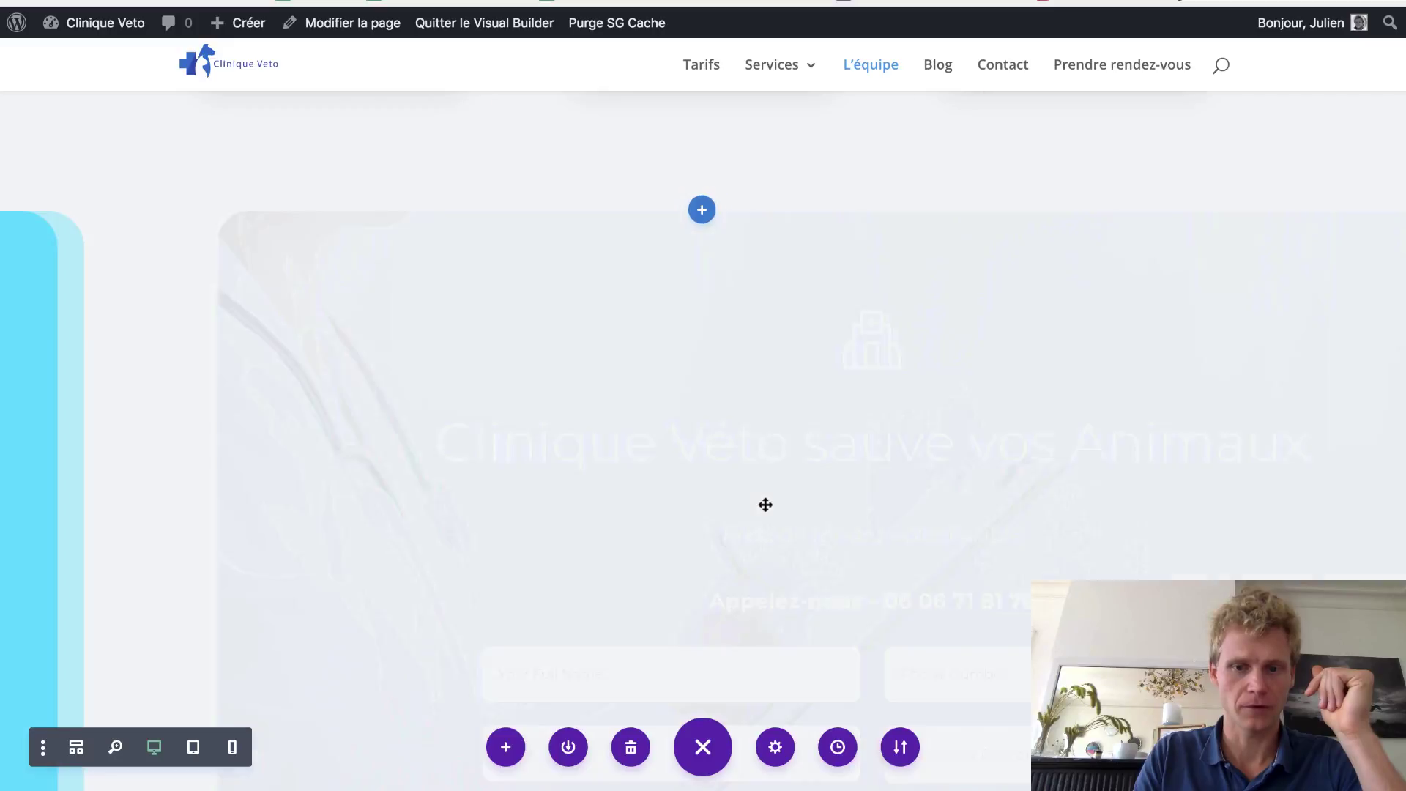
scroll(795, 556, down, 6)
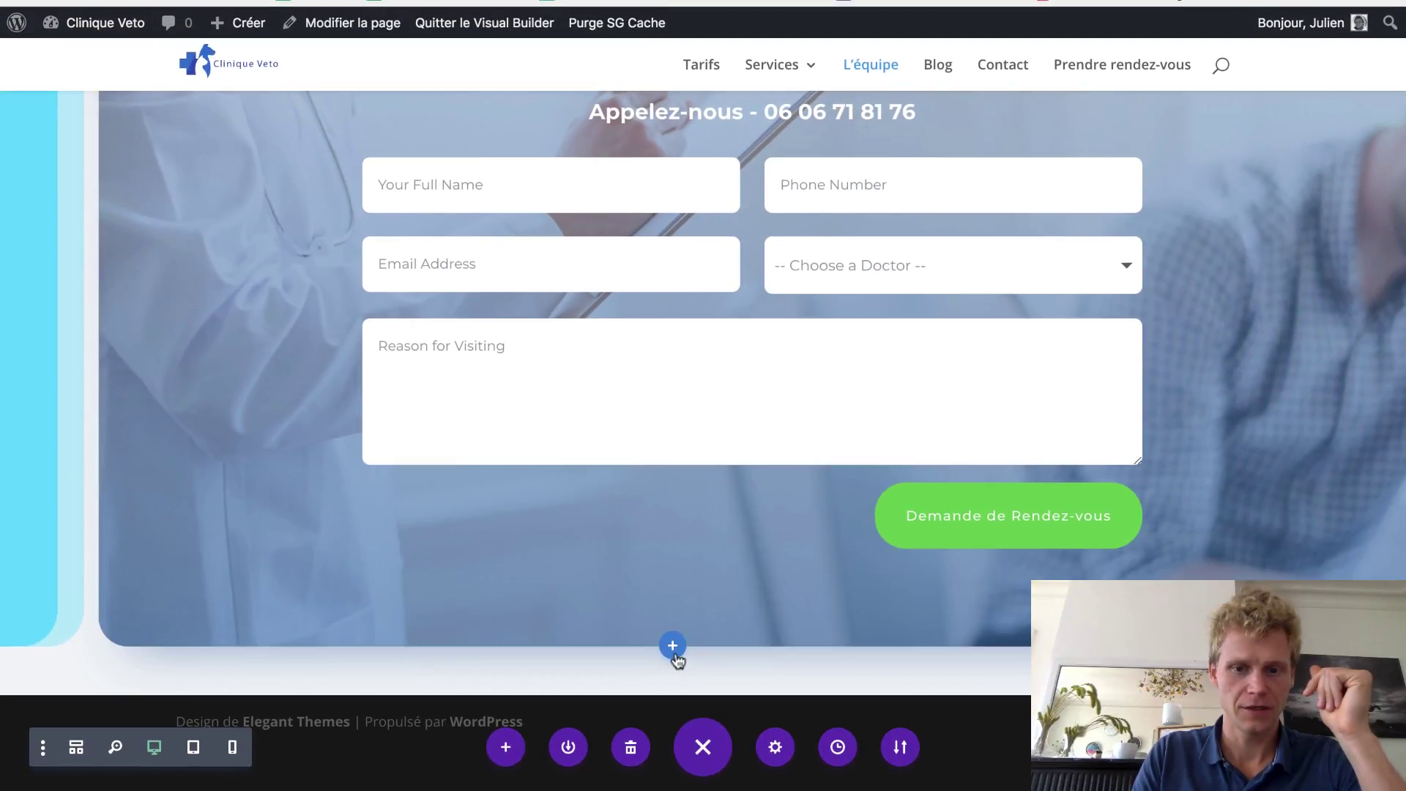
Add the saved Infos générale (CTA) library section below the contact form.
click(673, 645)
click(760, 510)
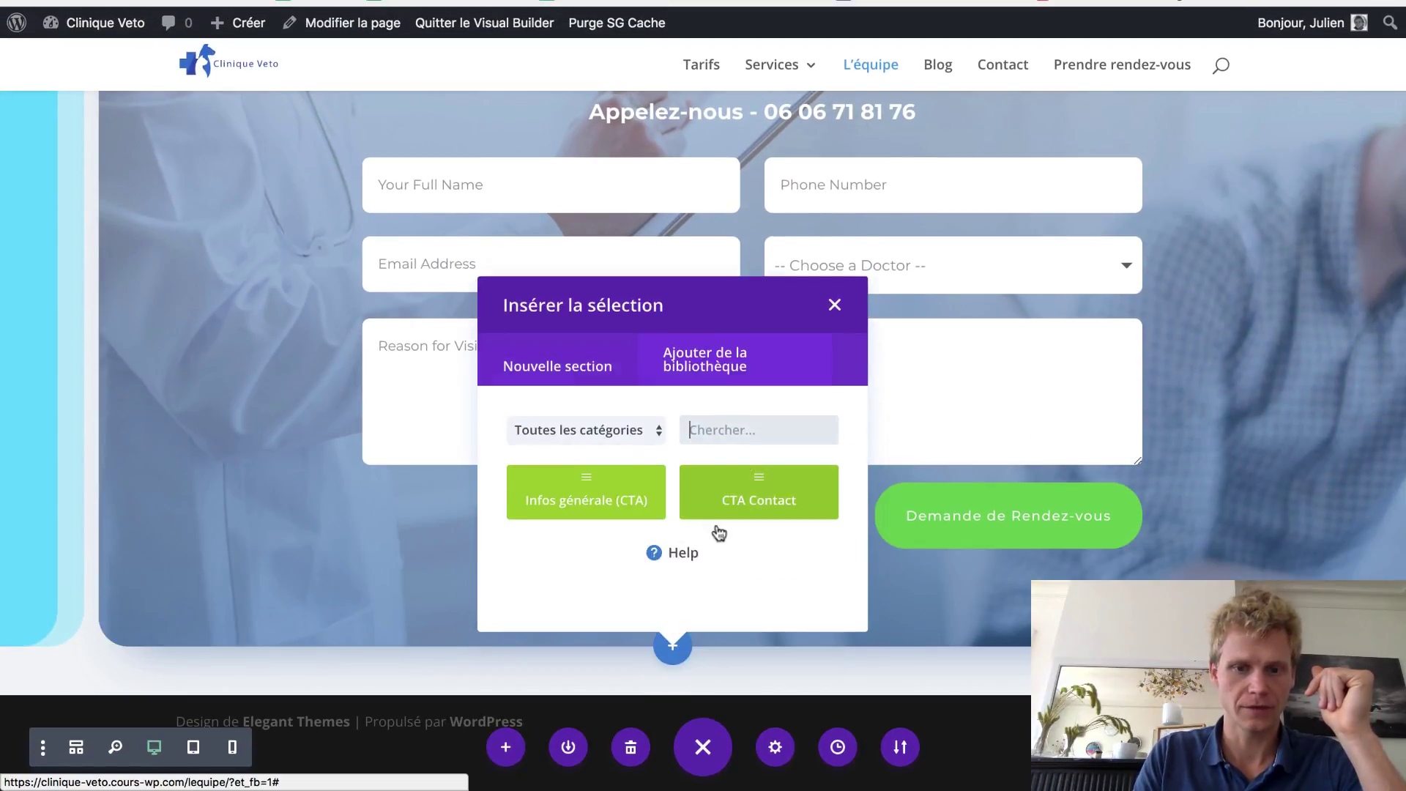
click(602, 465)
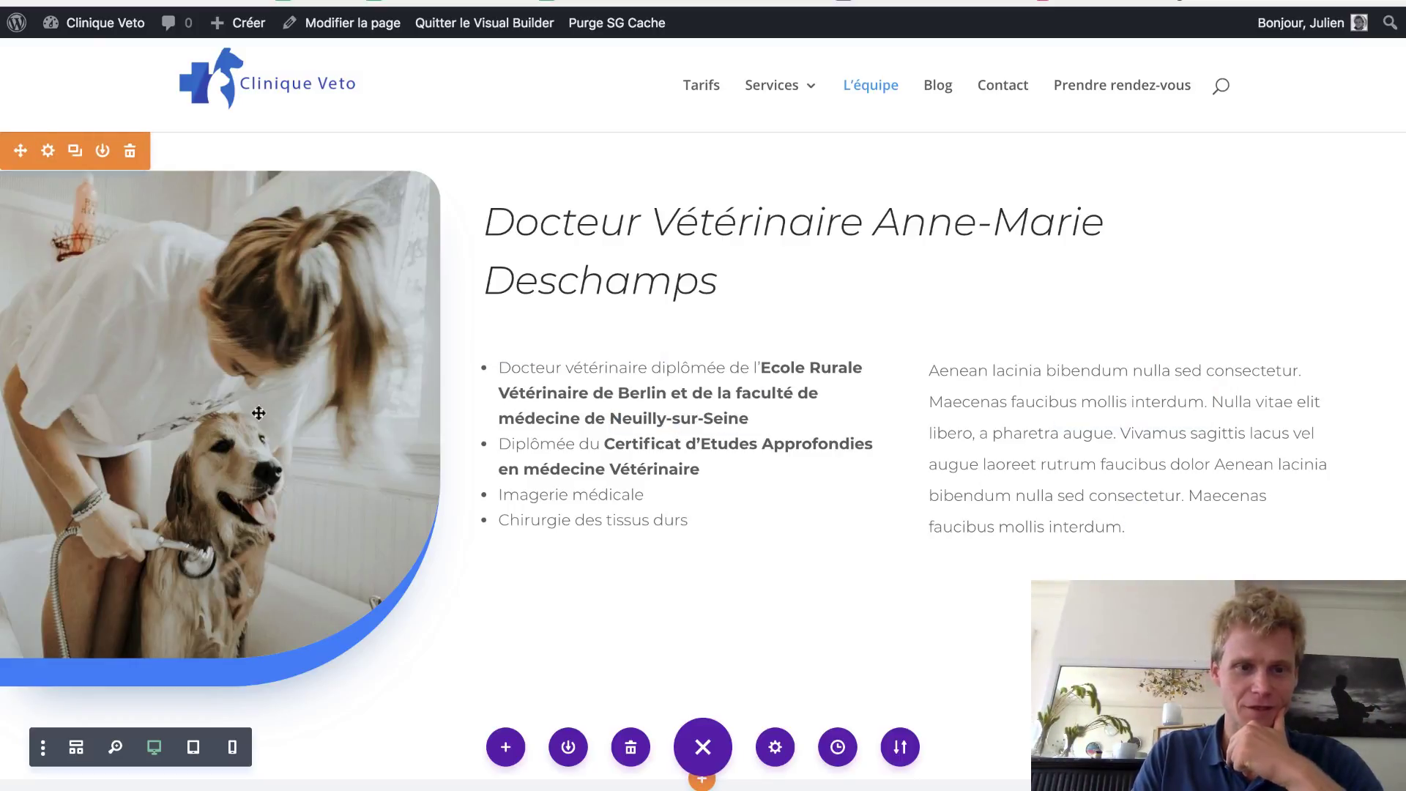
scroll(653, 469, down, 10)
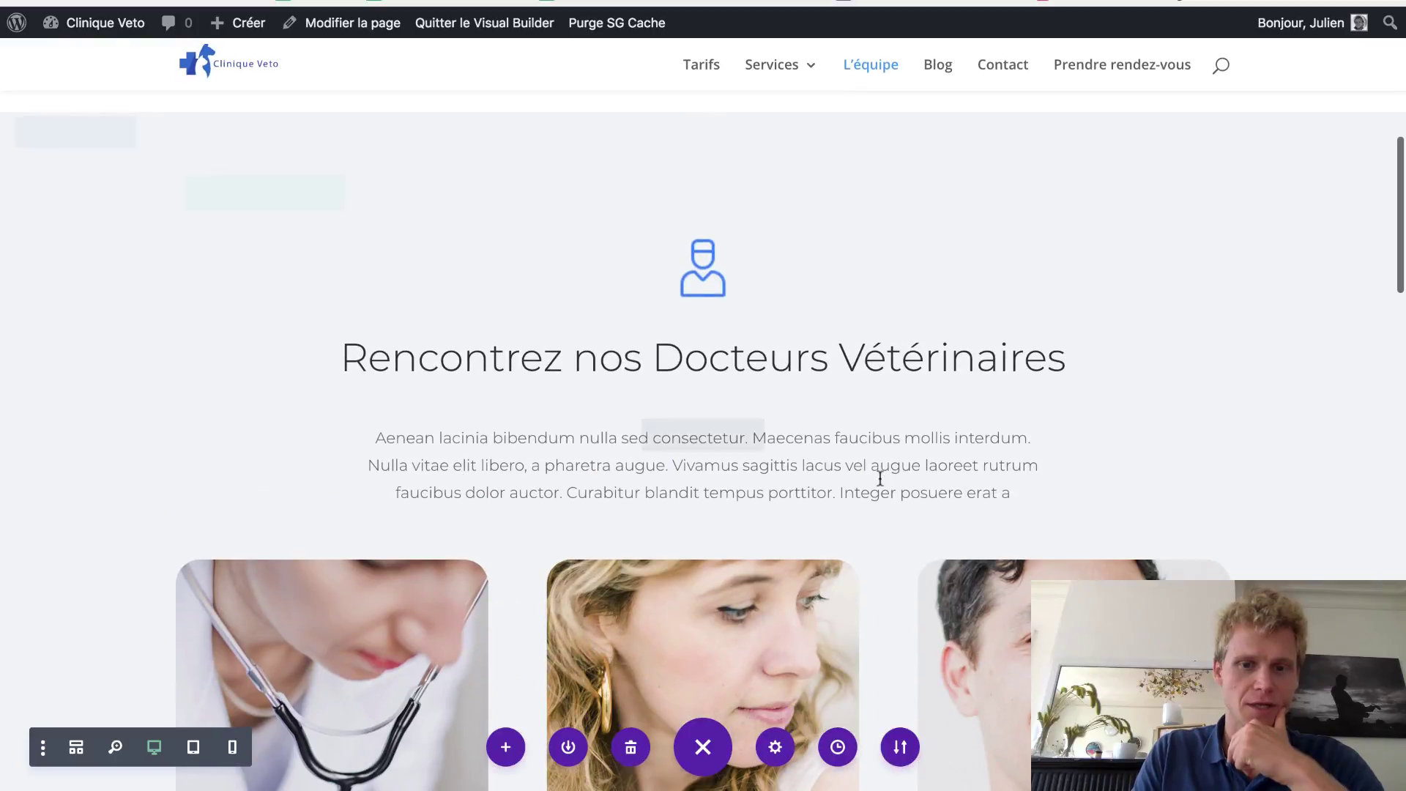
scroll(984, 484, down, 8)
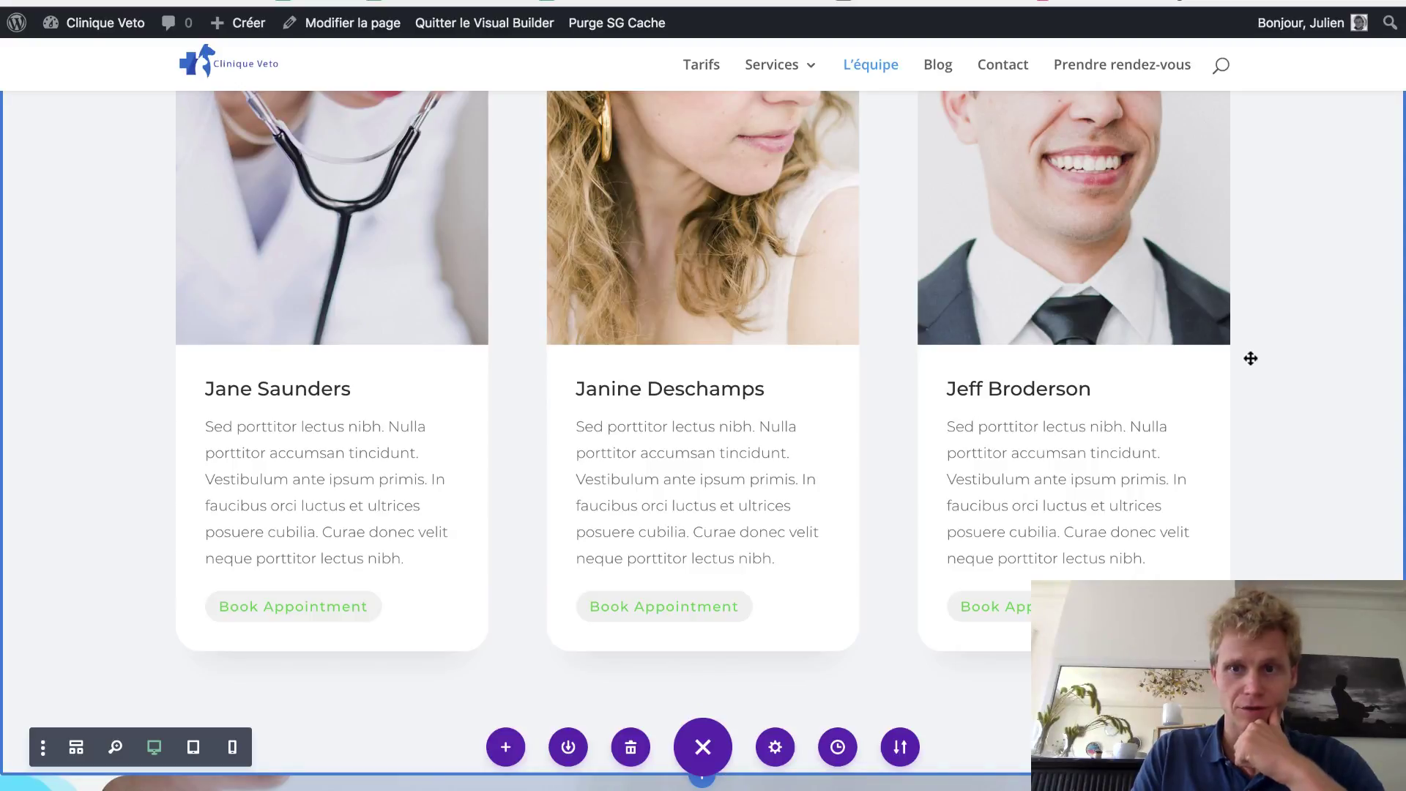
scroll(1250, 355, up, 5)
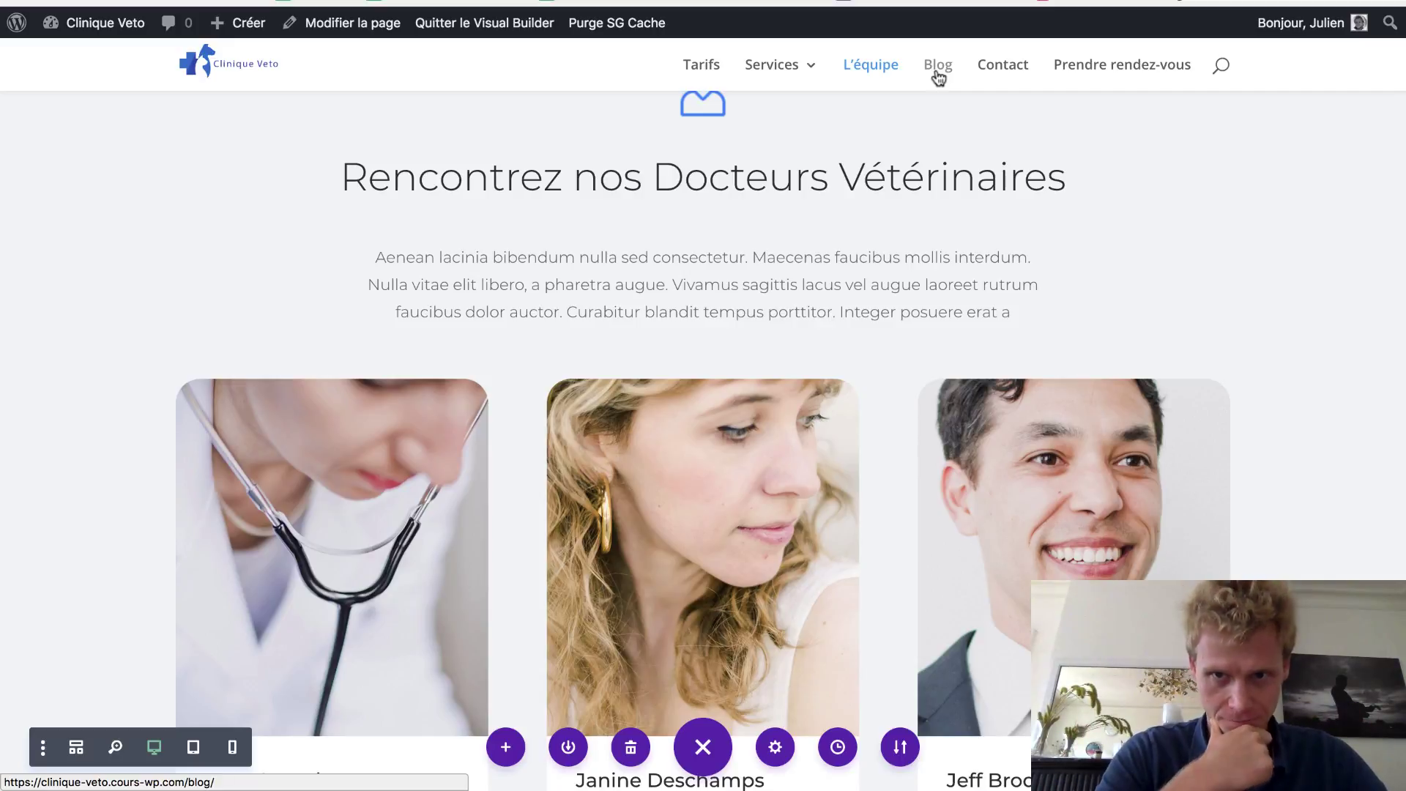
scroll(944, 164, up, 5)
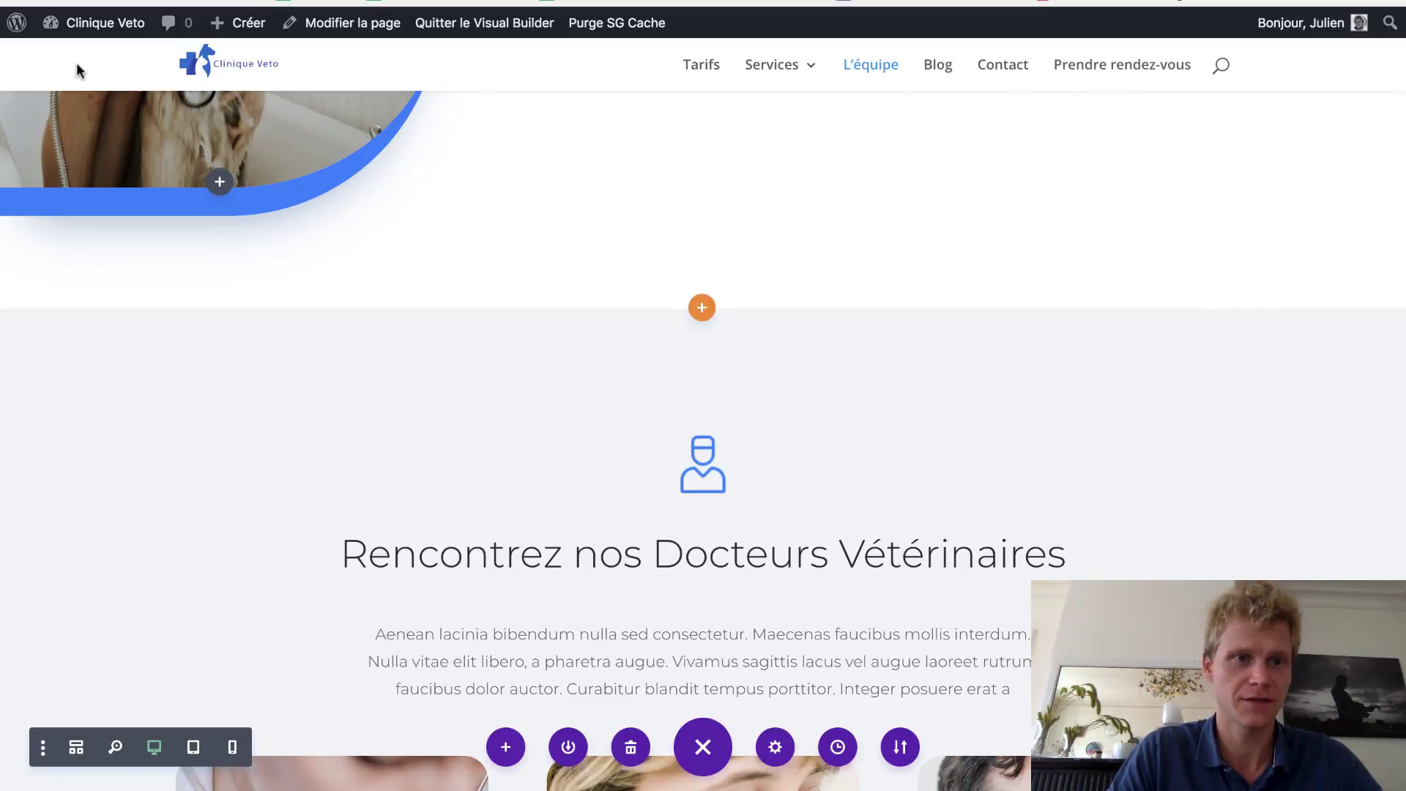
click(81, 32)
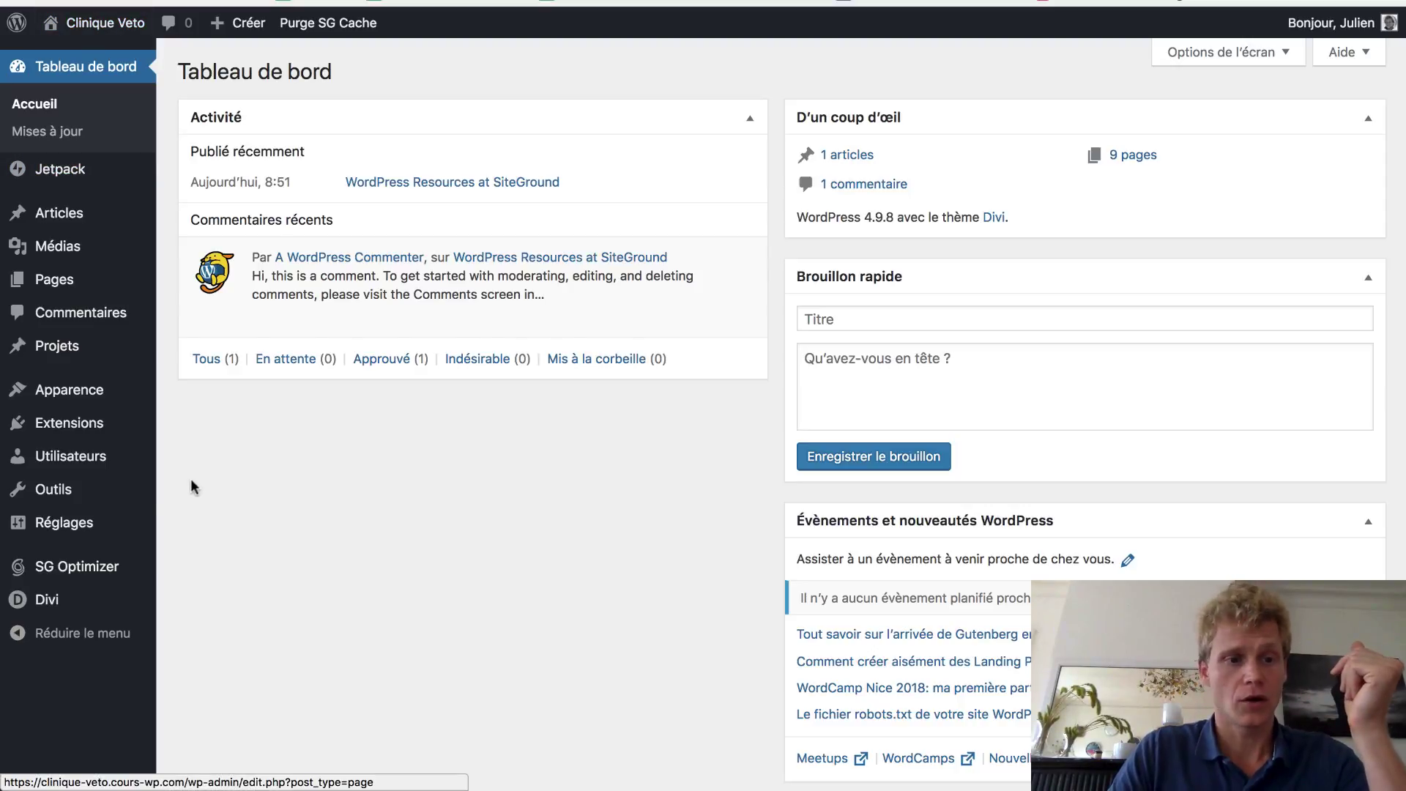
Bring up the Divi menu in the WordPress admin sidebar.
mouse_move(123, 469)
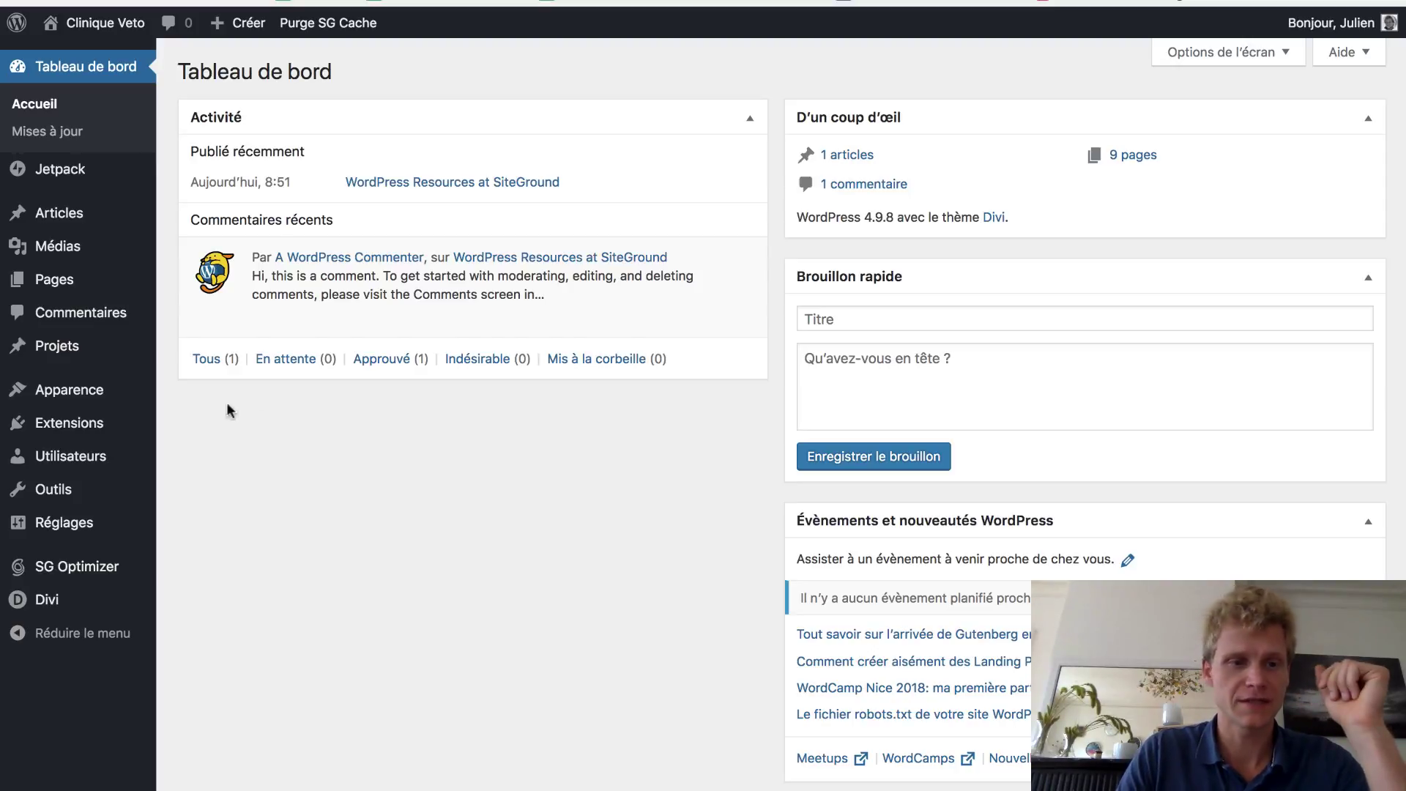
Open Divi's Options du thème and move down toward the Personnaliser CSS field.
click(51, 602)
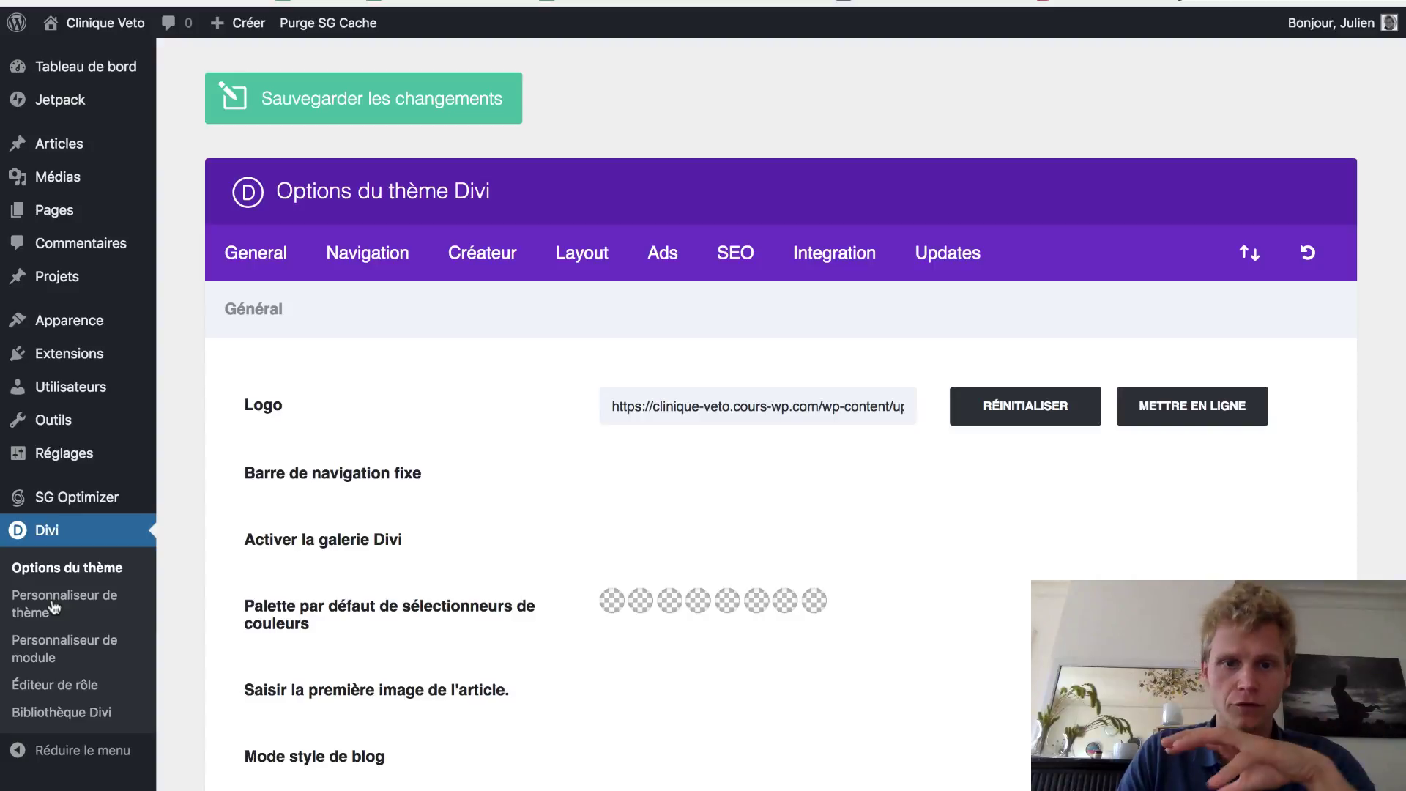
scroll(512, 526, down, 2)
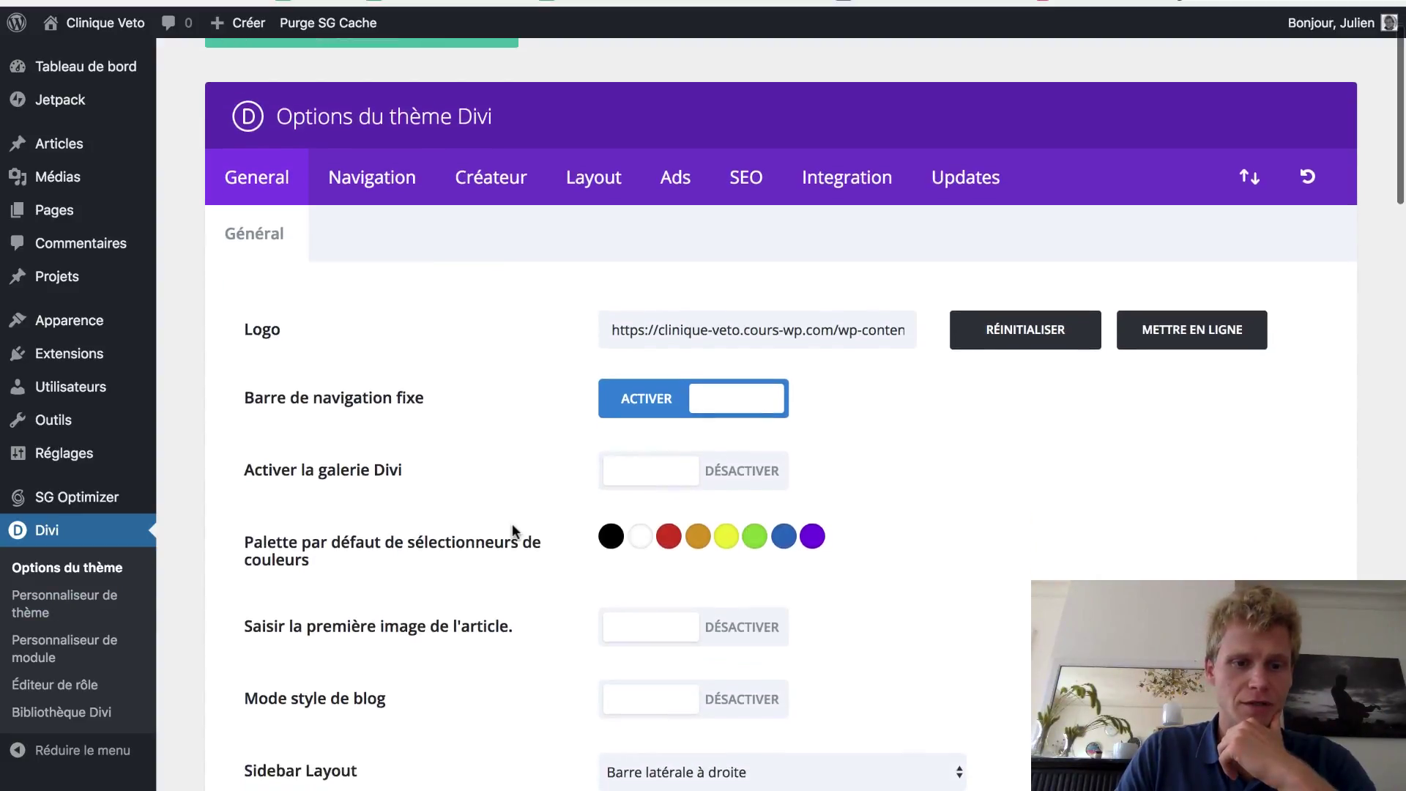
scroll(512, 523, down, 20)
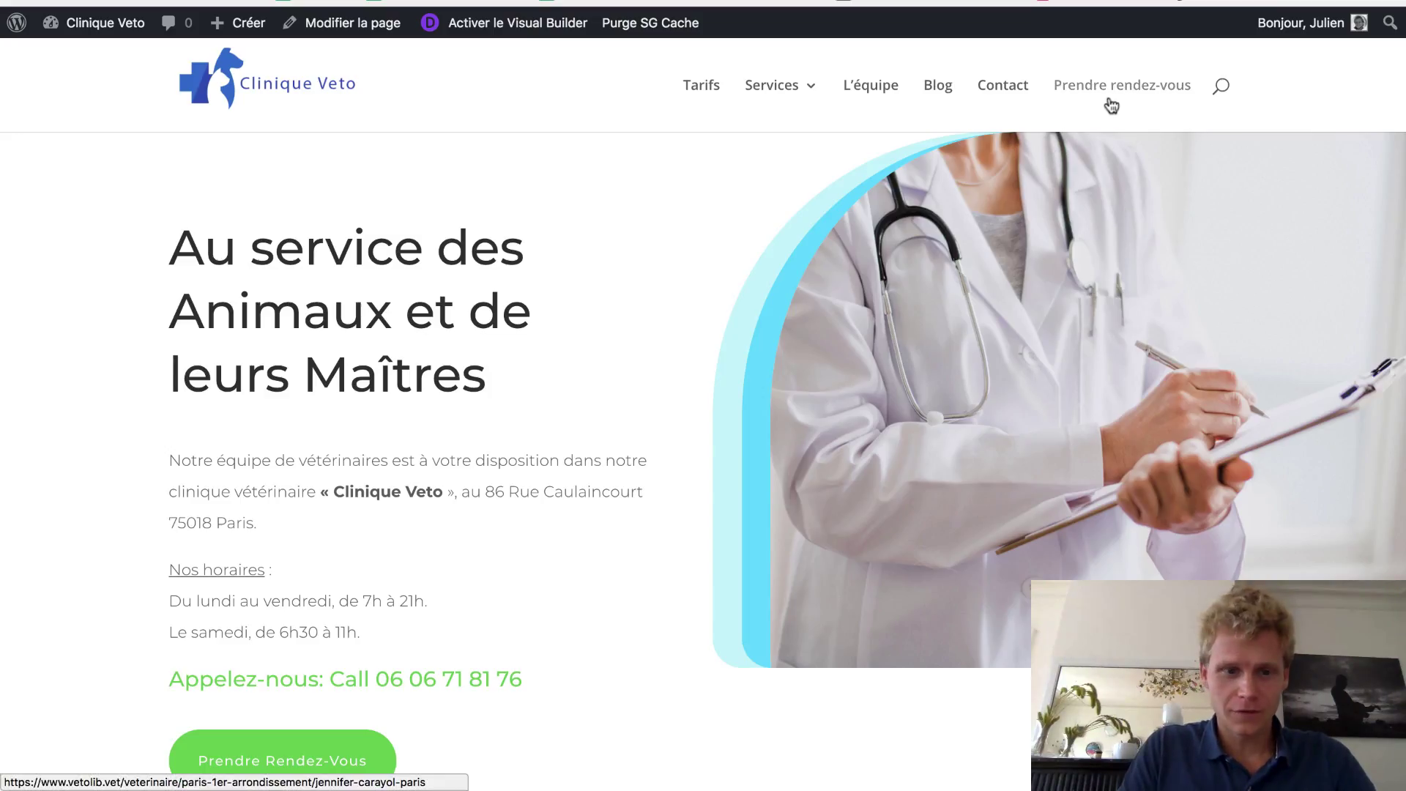
Inspect the Prendre rendez-vous link in DevTools and copy its menu-item-36 id.
right_click(1096, 90)
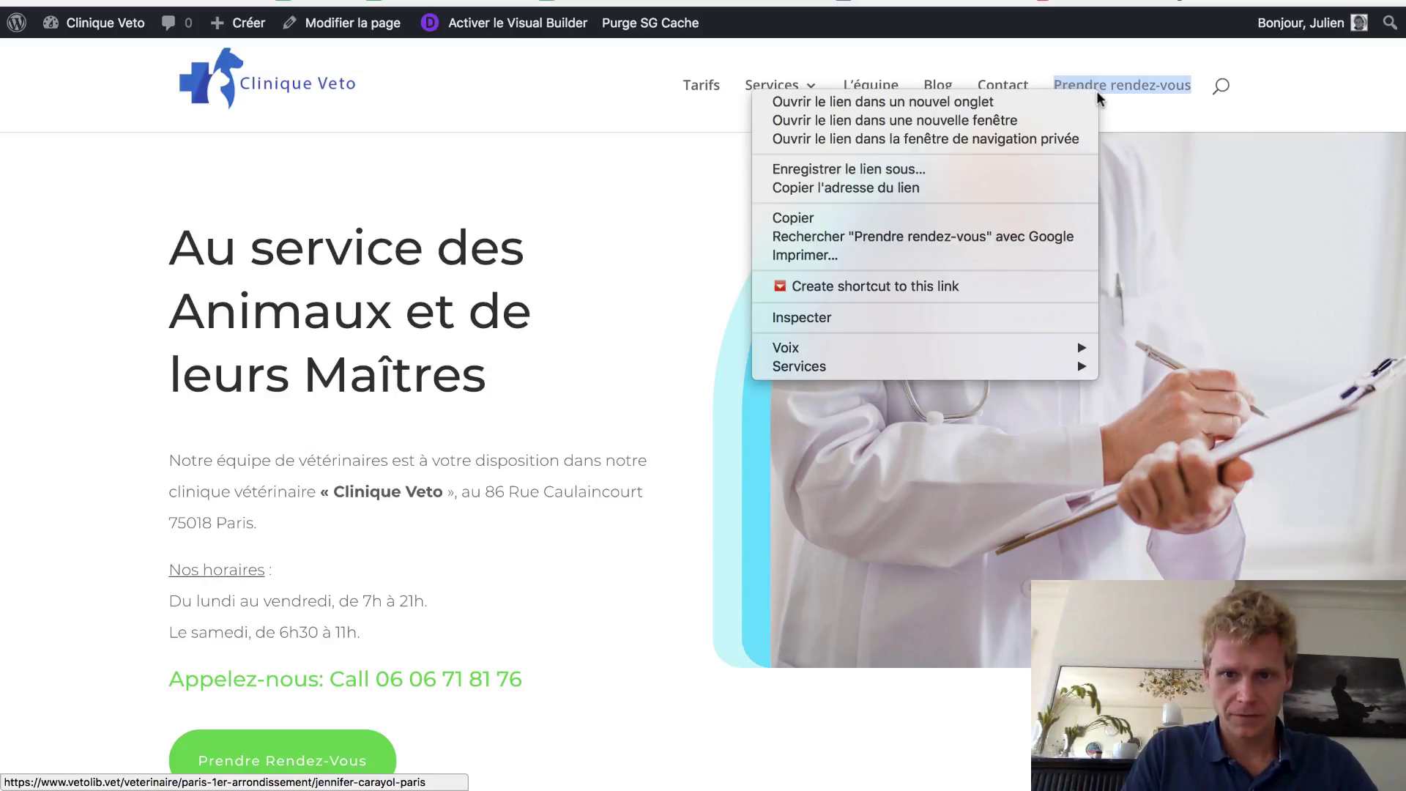
click(974, 318)
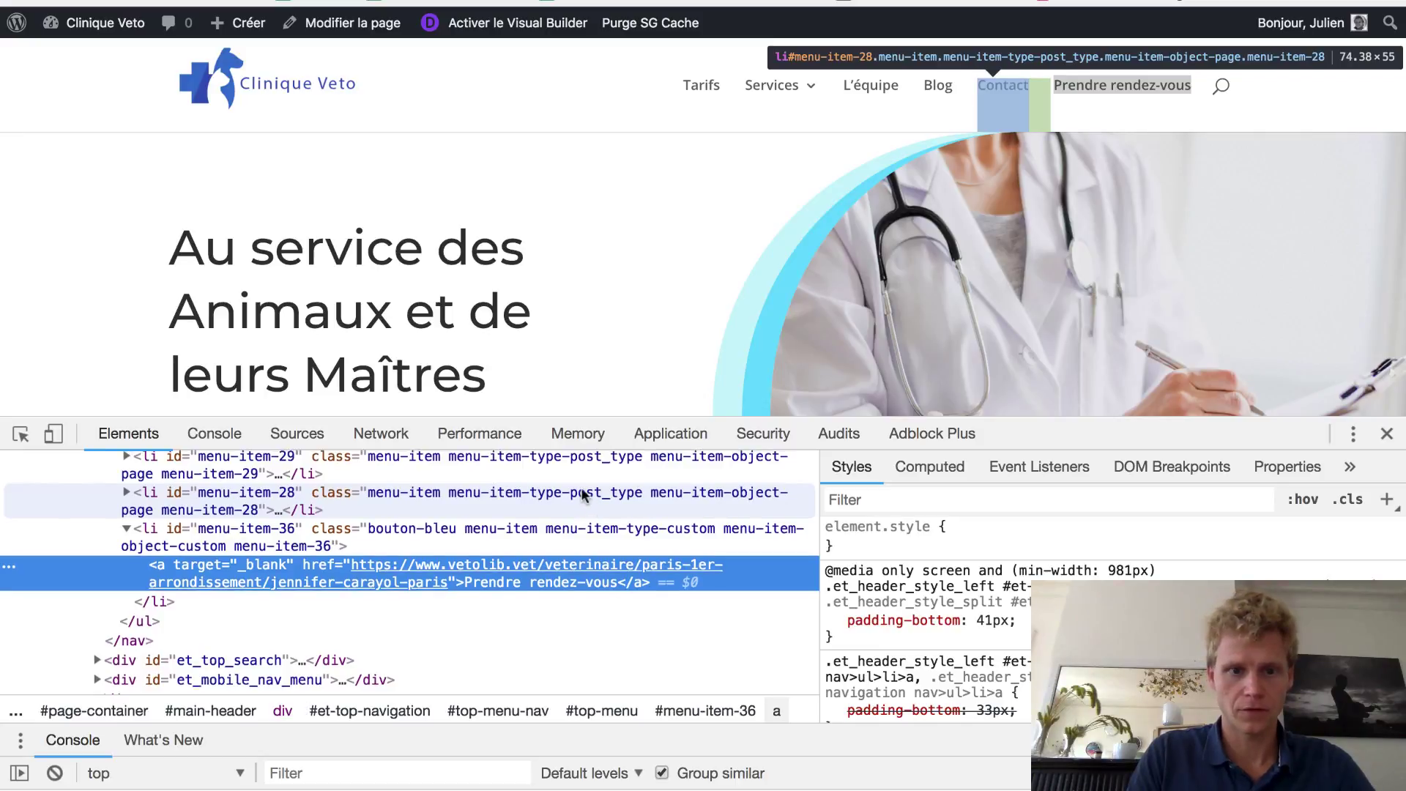
scroll(579, 499, up, 1)
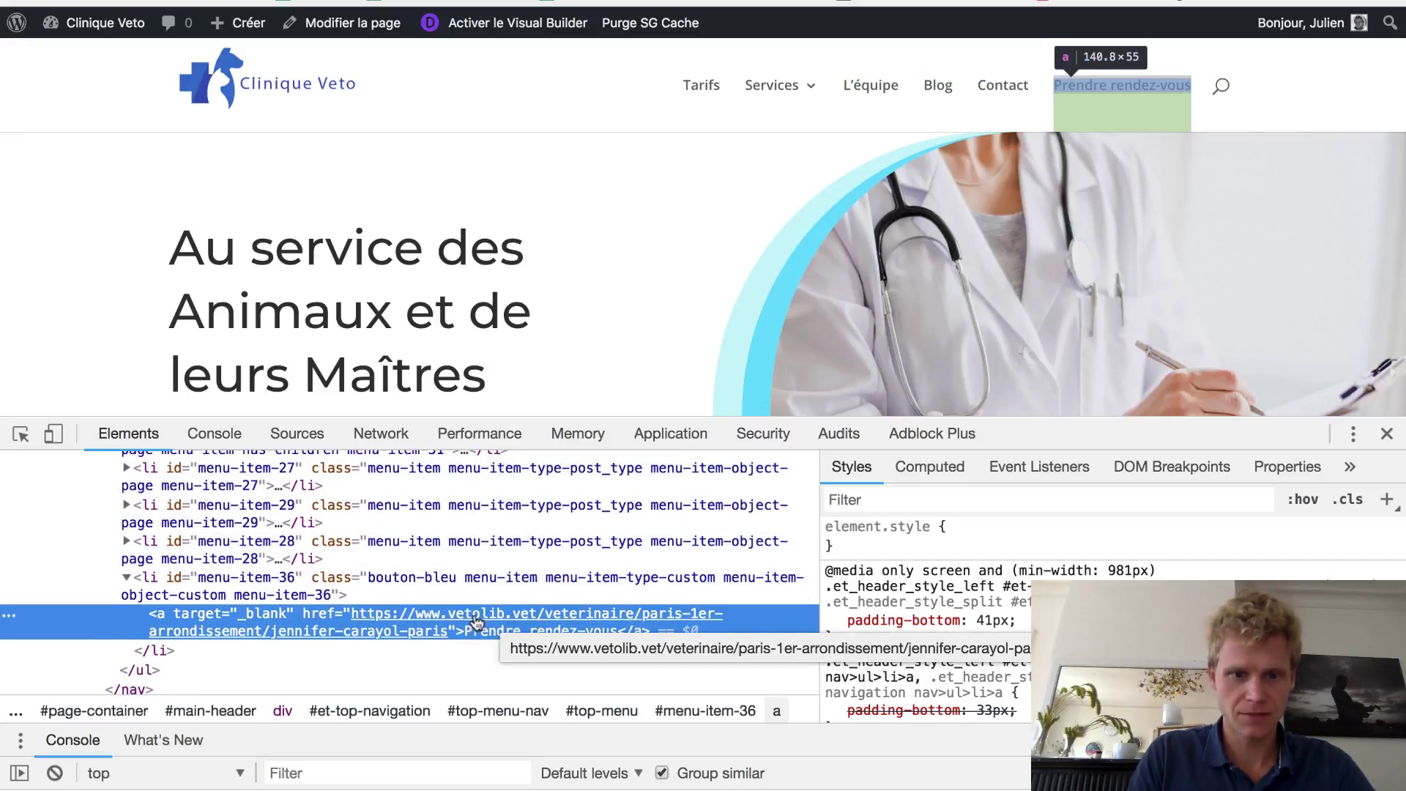
scroll(476, 620, down, 1)
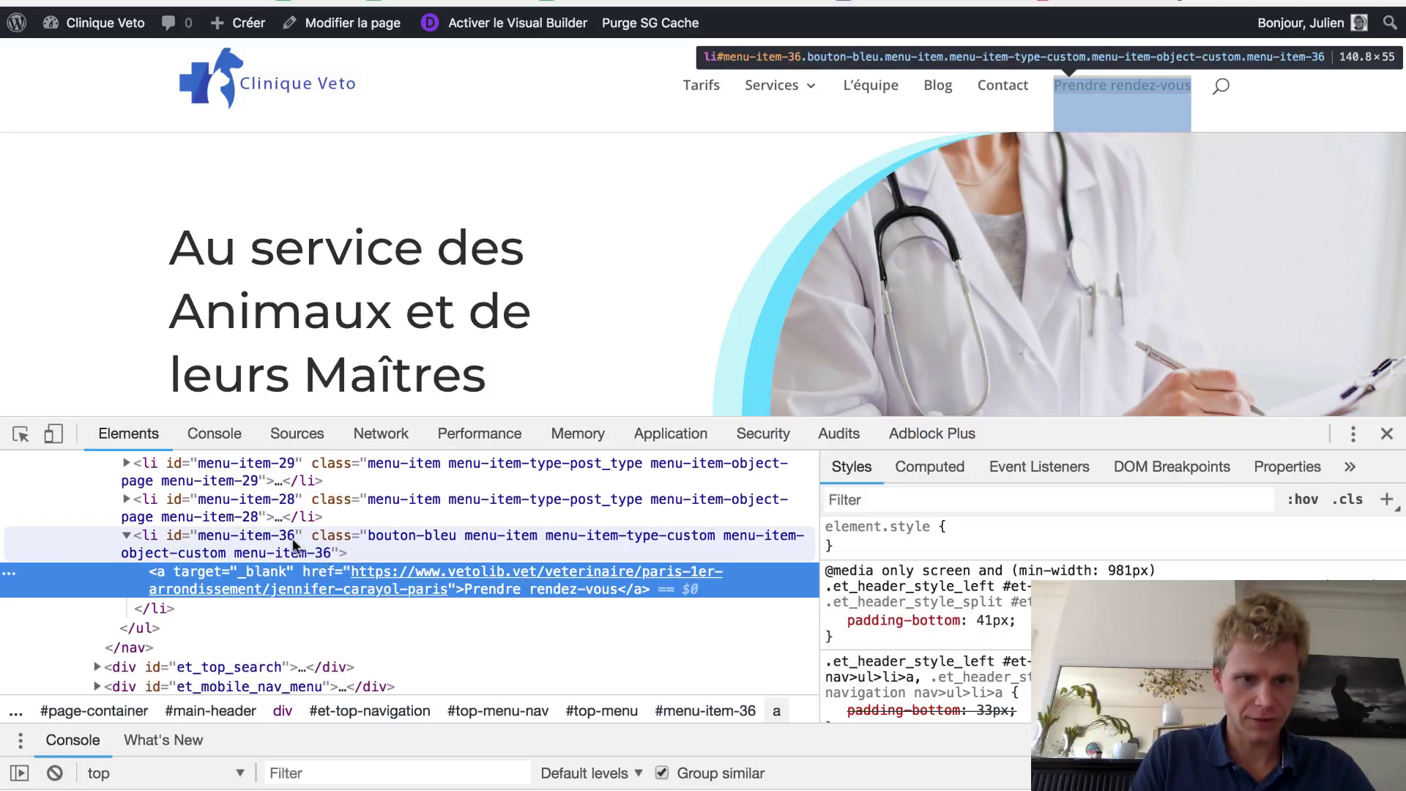
double_click(291, 543)
key(super+c)
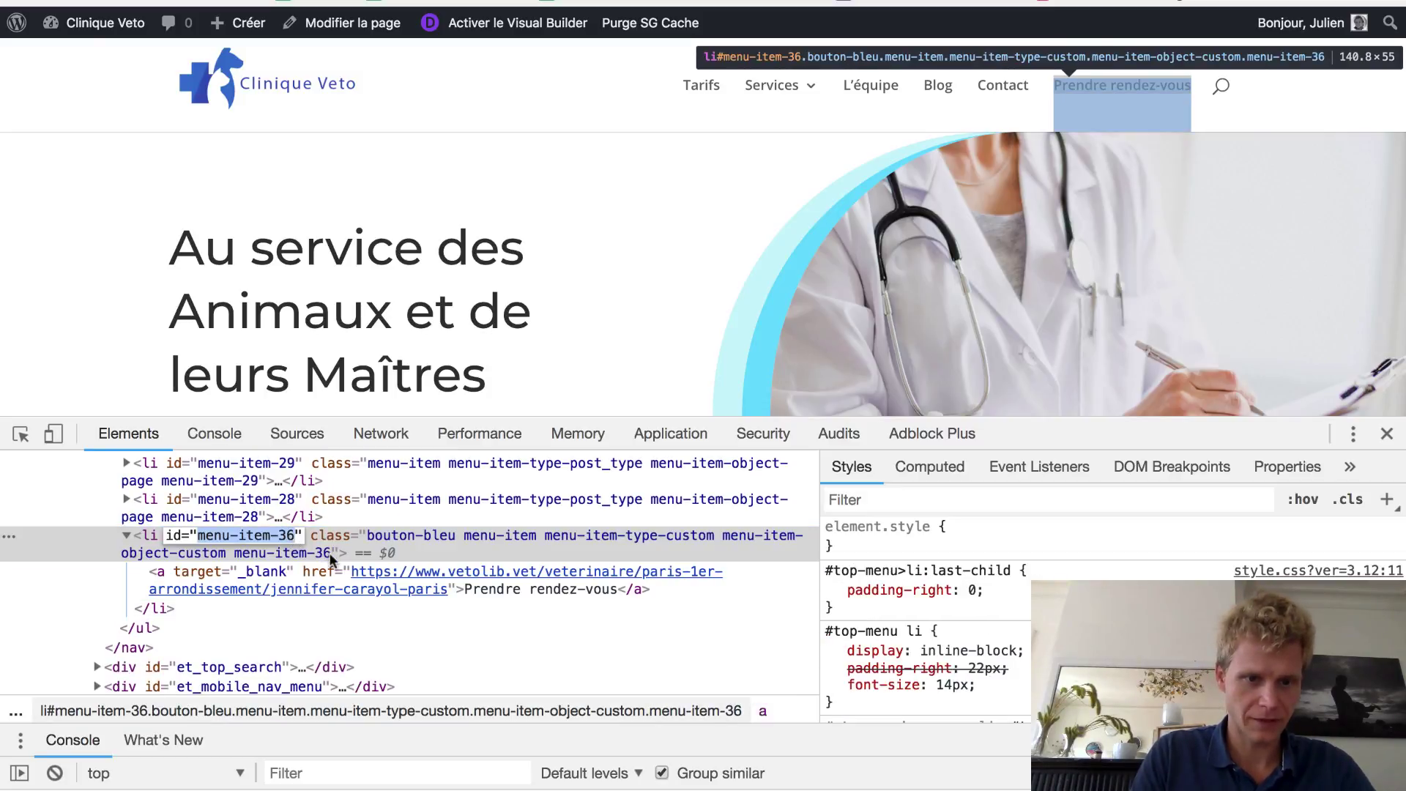
key(Tab)
Select the menu-item-36 and bouton-bleu values in the link's class attribute.
click(331, 554)
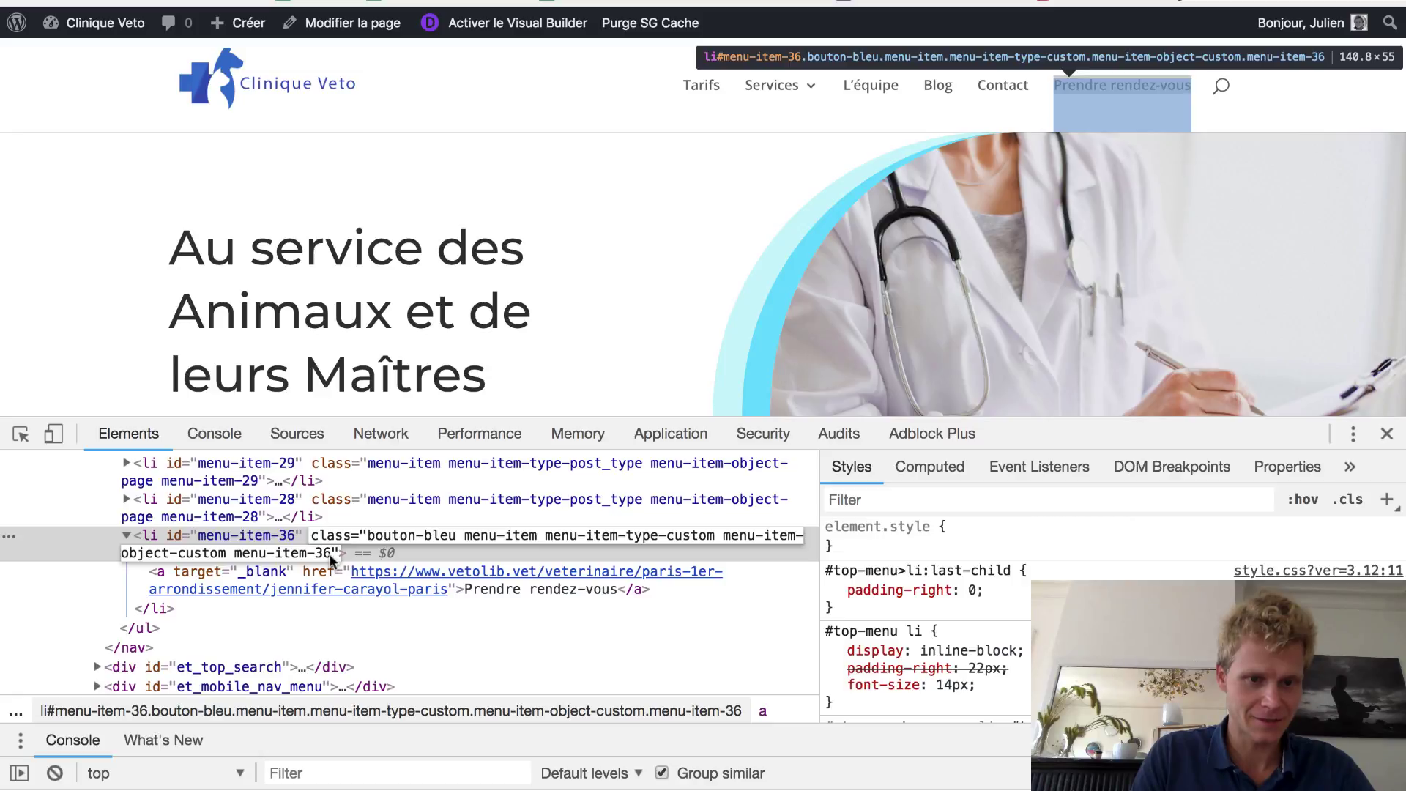
drag(331, 561, 246, 561)
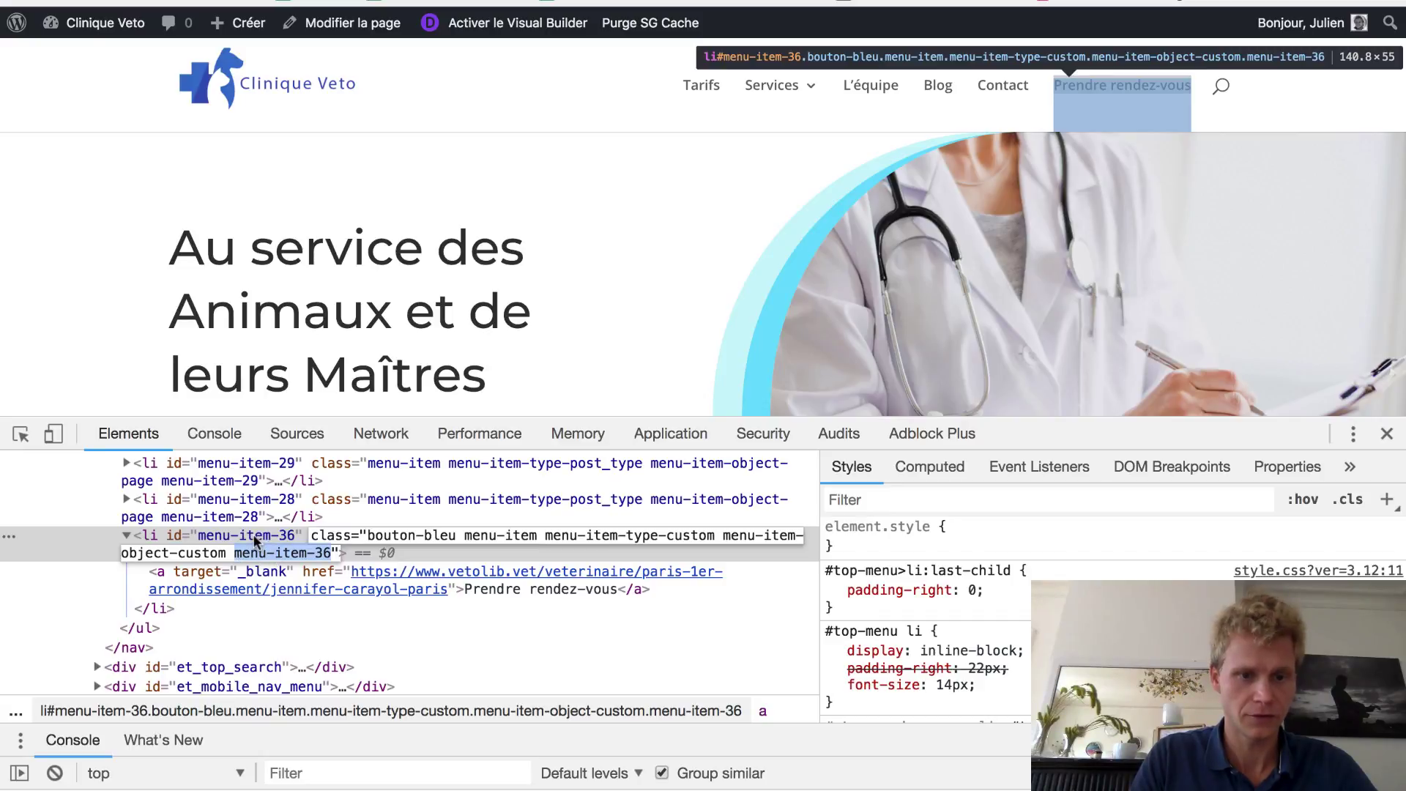
click(257, 542)
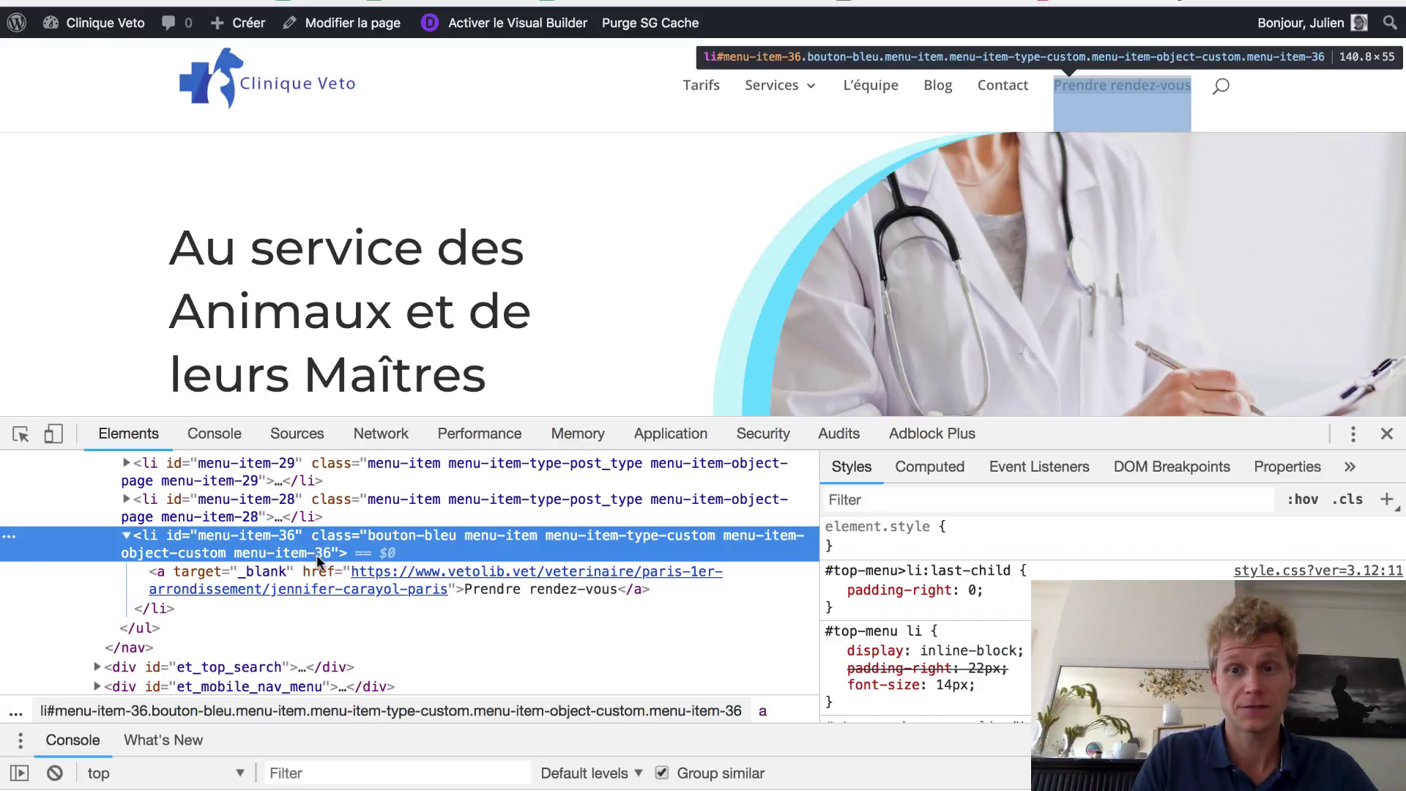
double_click(431, 538)
click(449, 537)
drag(454, 540, 371, 546)
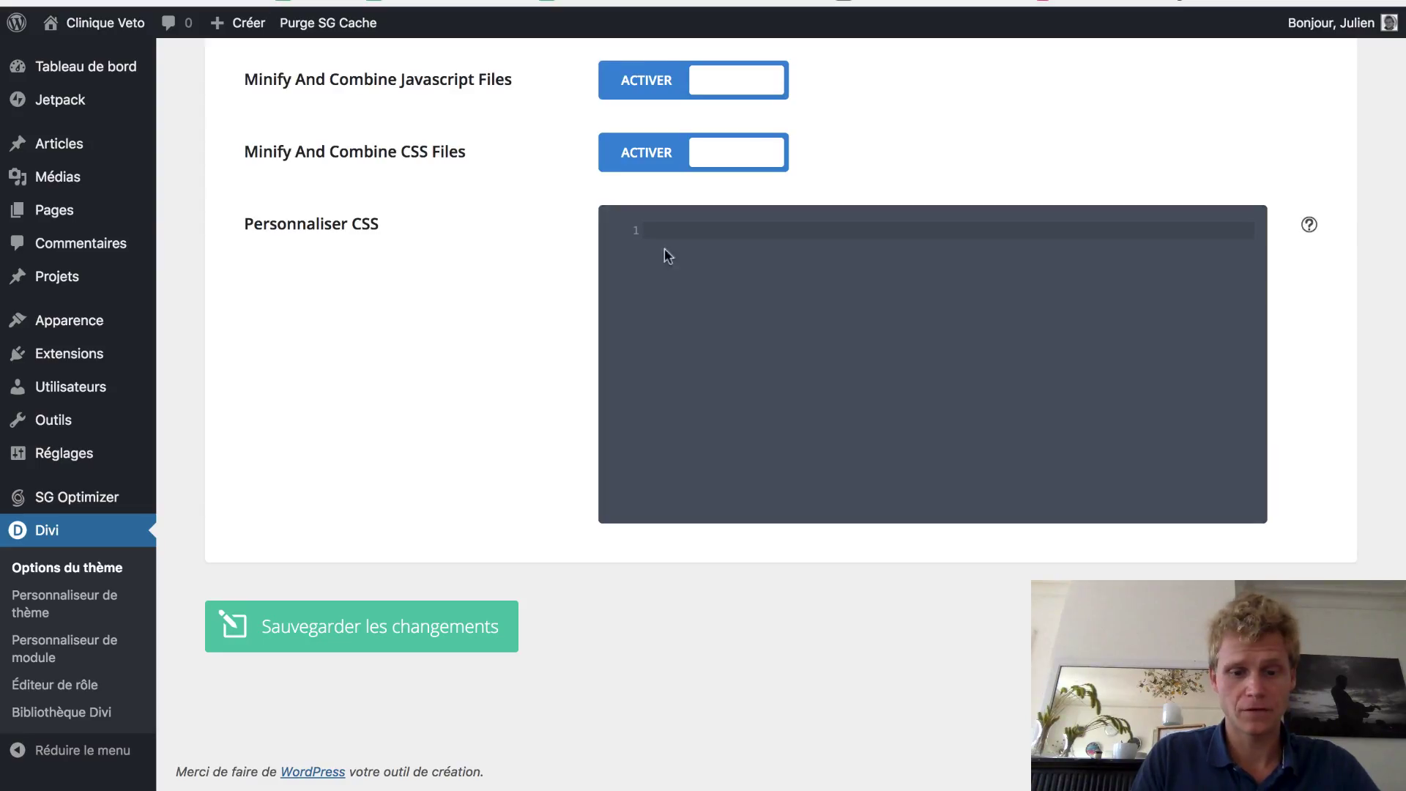
Paste the blue button CSS rule, set its selector to #menu-item-36>a, and save.
key(super+v)
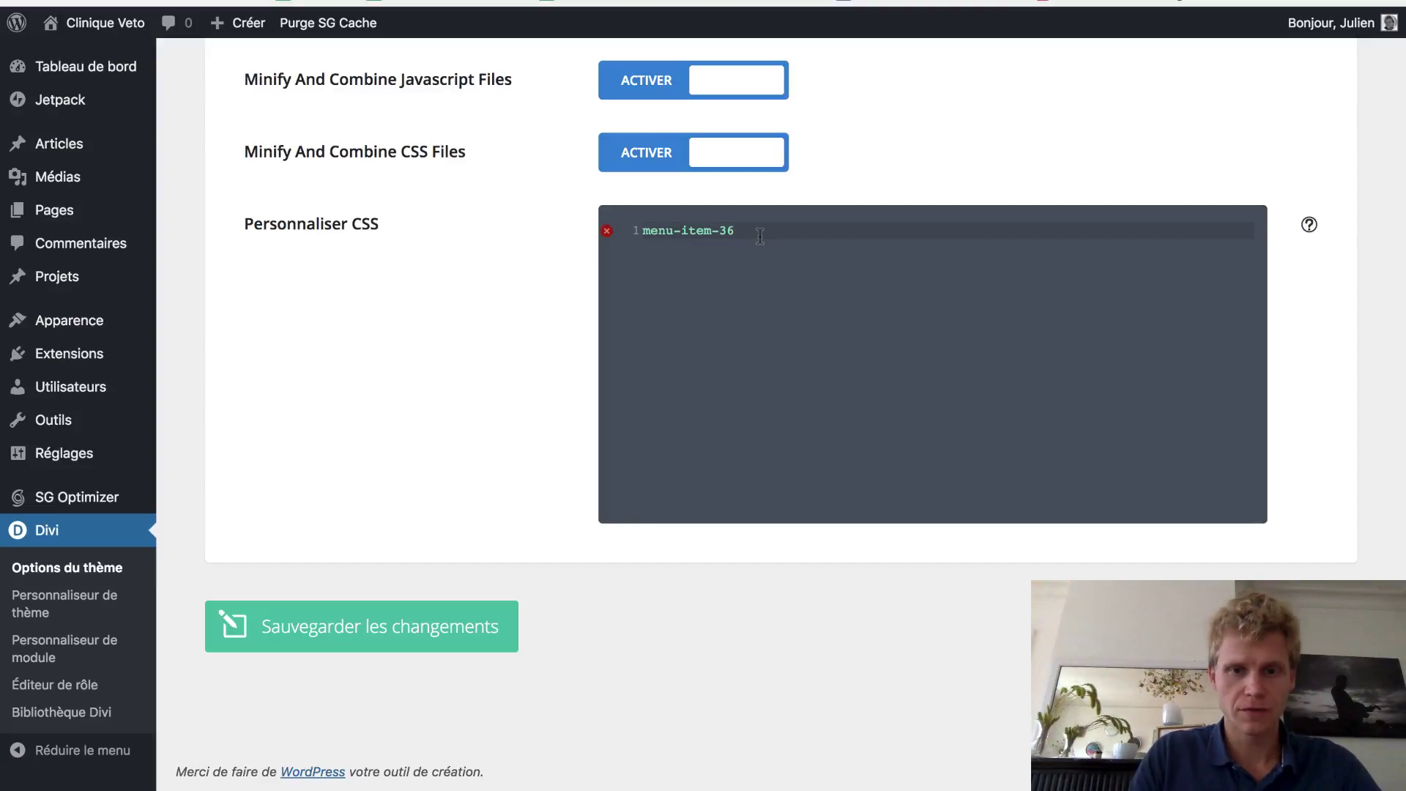
key(Return)
text(.et_header_style_left #et-top-navigation nav>ul>li#menu-item-91>a {     padding-bottom: 15px;     padding-top: 15px;     background: #0F77CF;     padding-left: 20px;     padding-right: 20px;     color: white;     border-radius: 34px; })
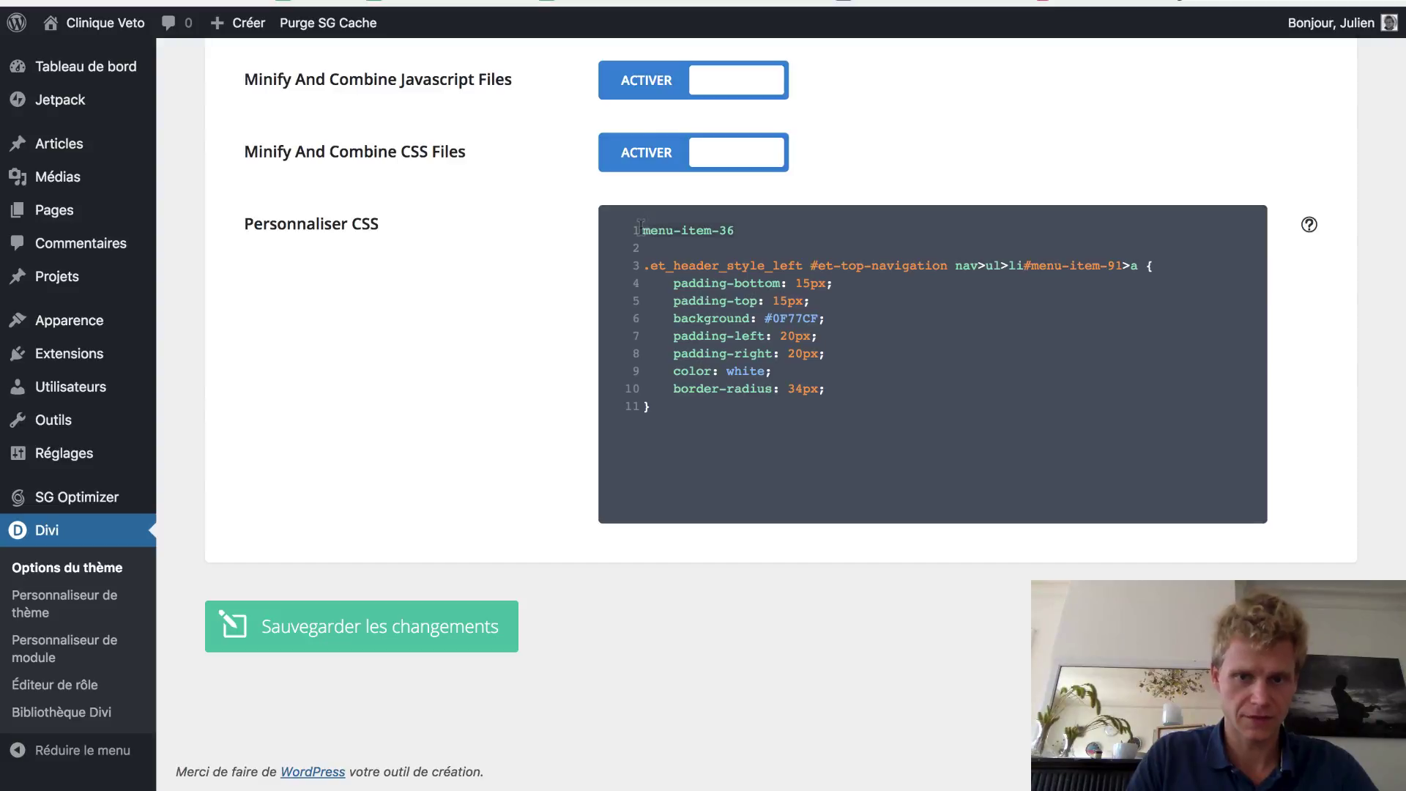
key(BackSpace)
key(Delete)
key(Delete)
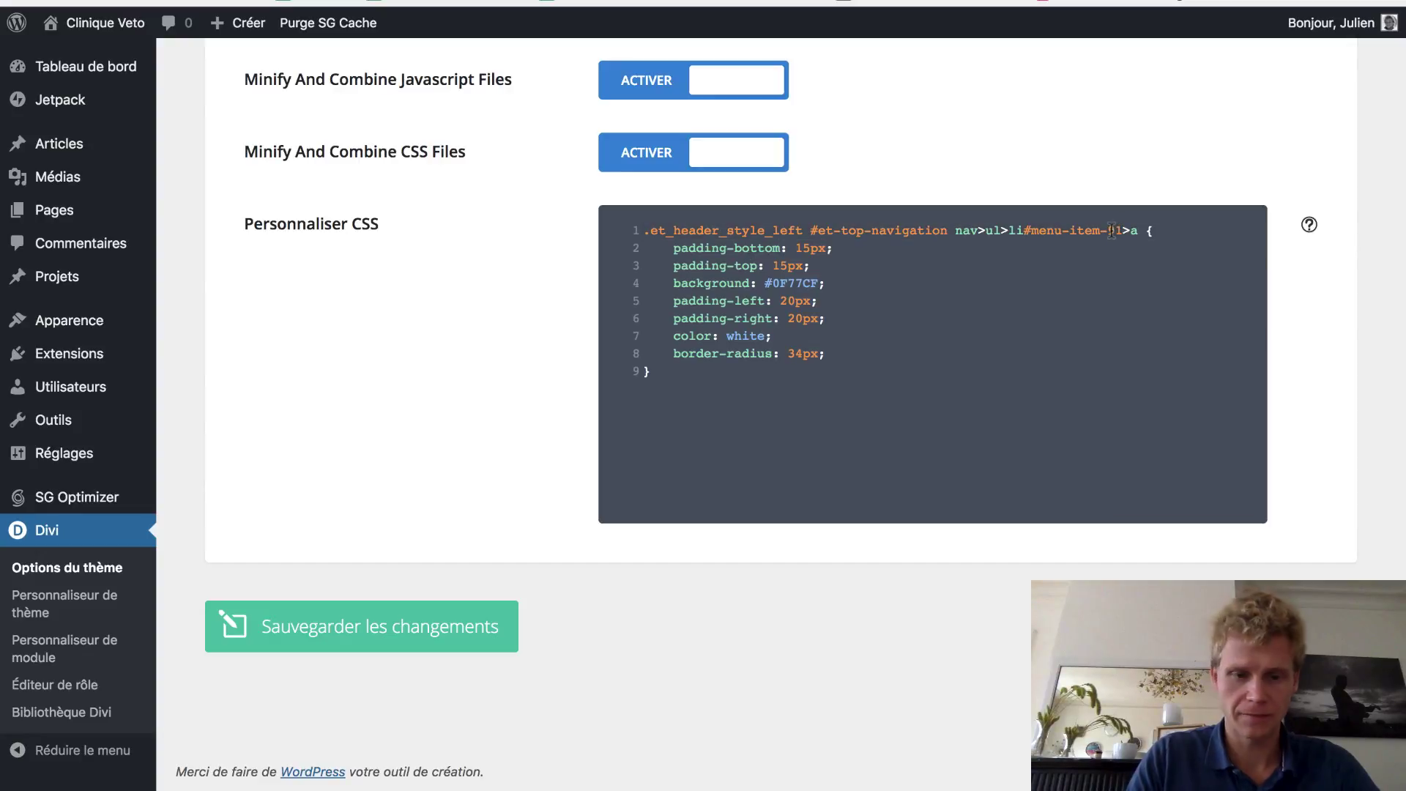
double_click(1112, 231)
key(BackSpace)
text(-36)
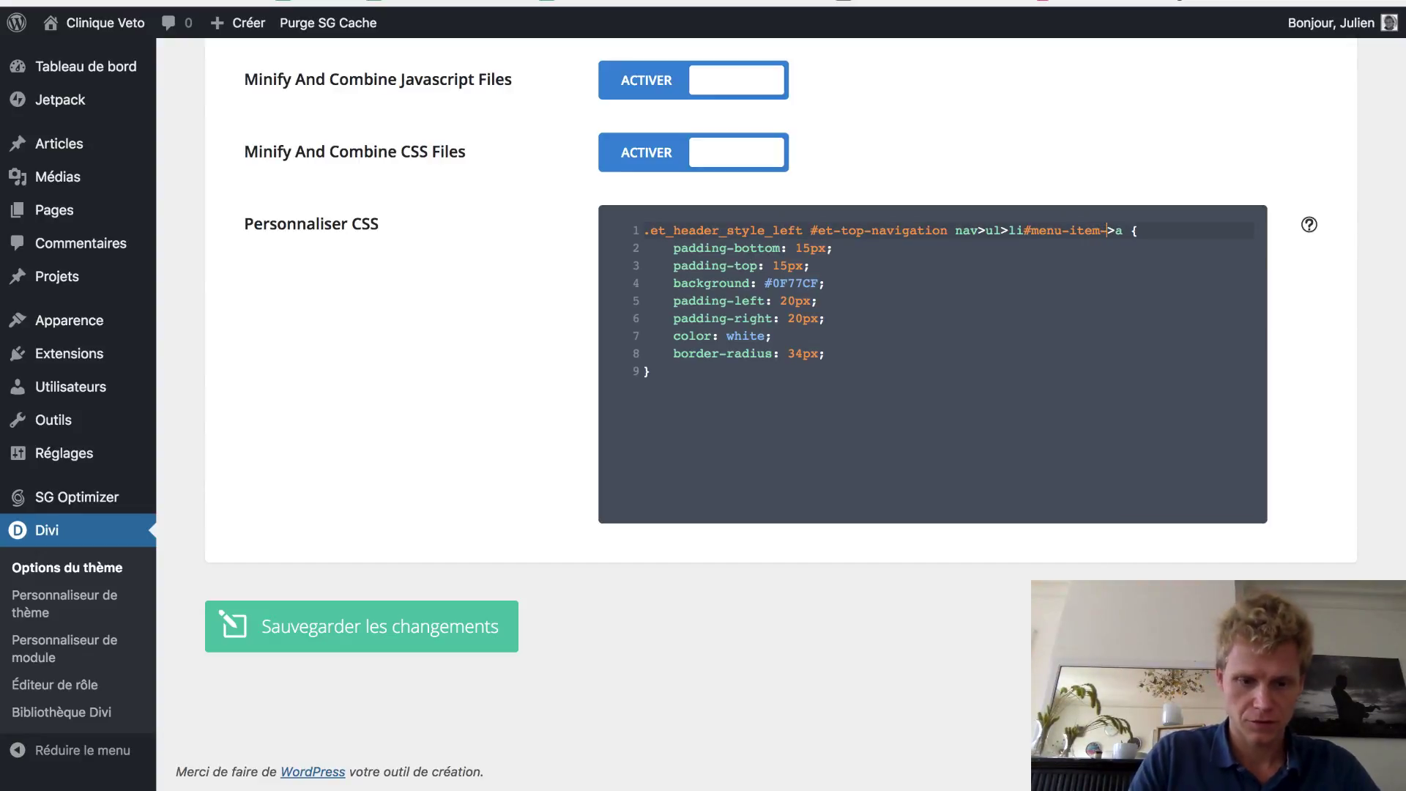
click(405, 609)
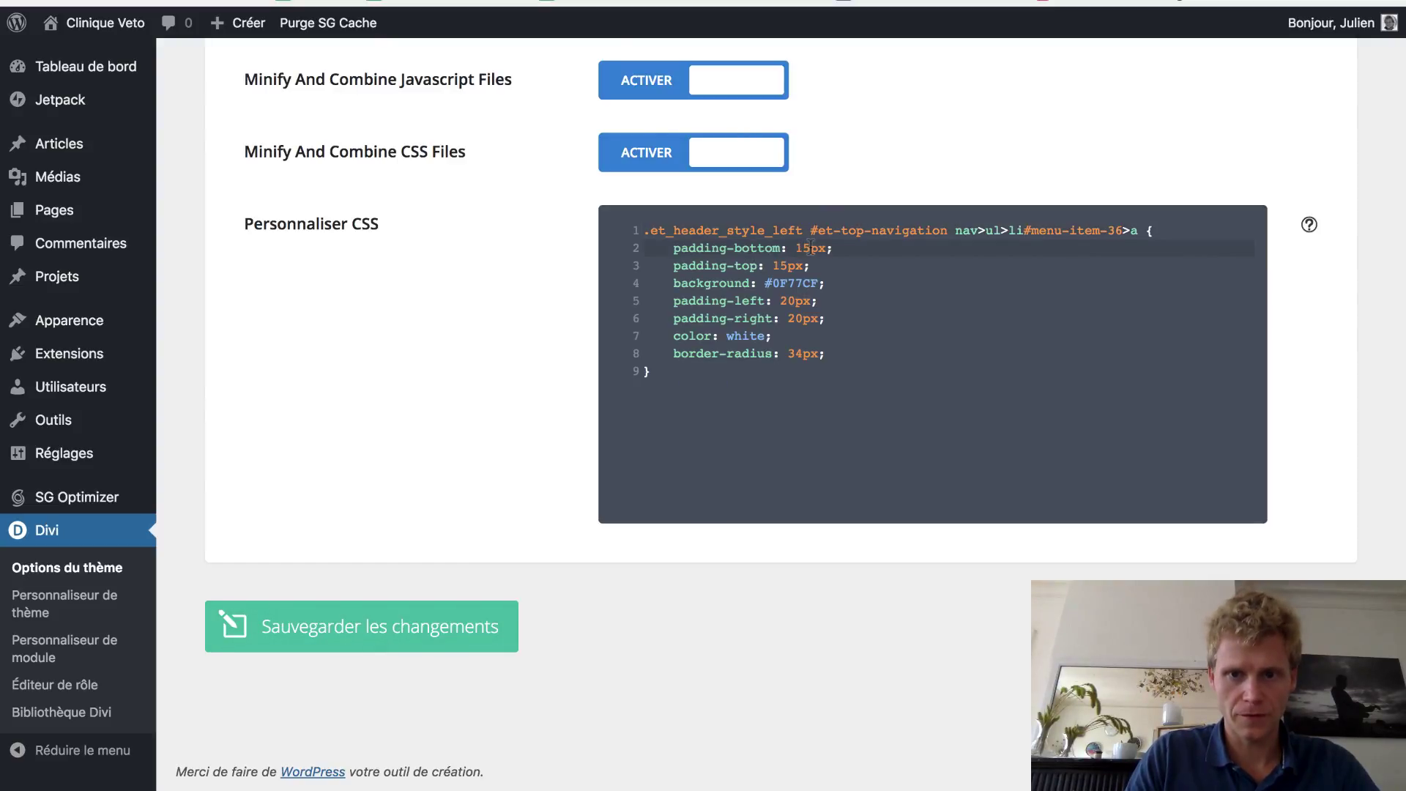
Review the rule's #0F77CF background and 20px side padding values.
click(785, 283)
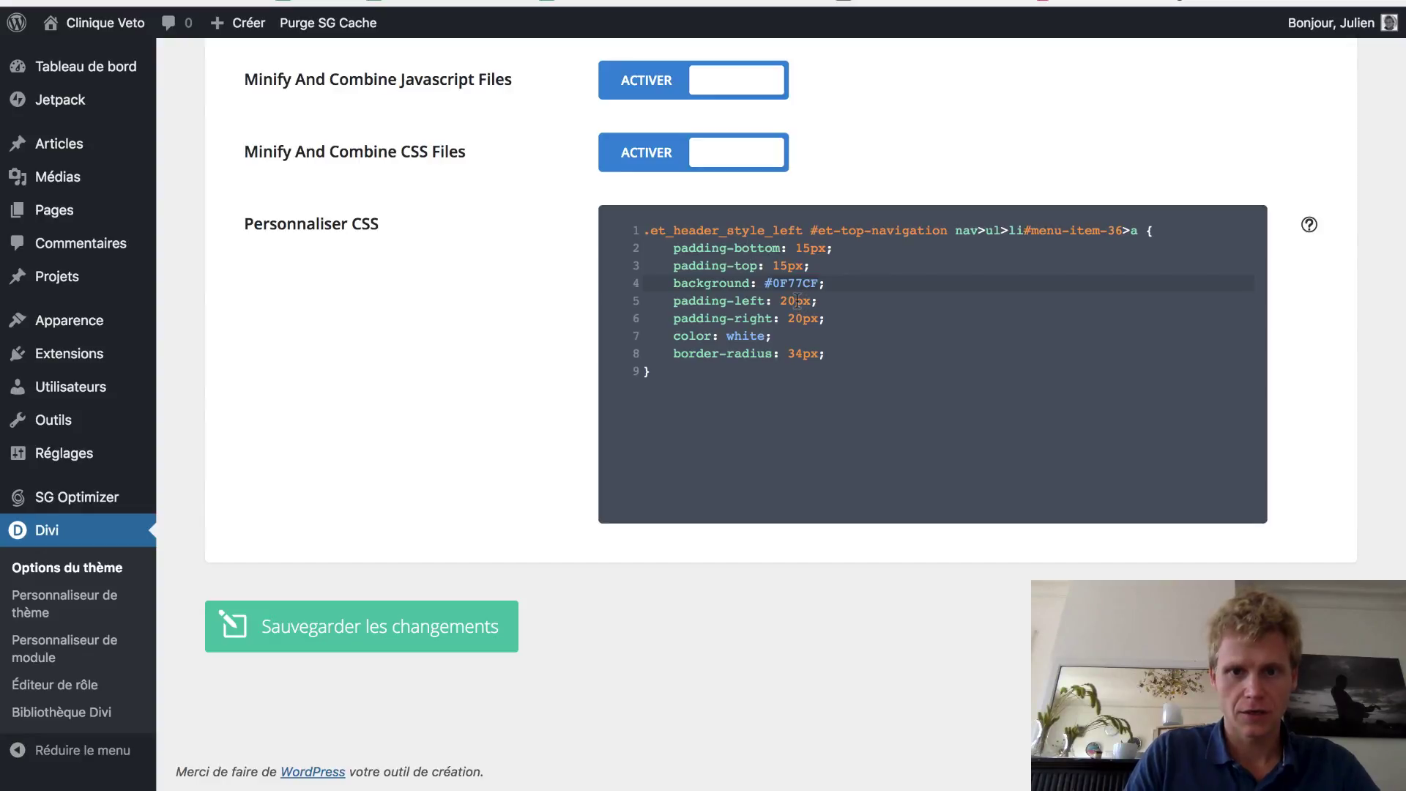
click(797, 301)
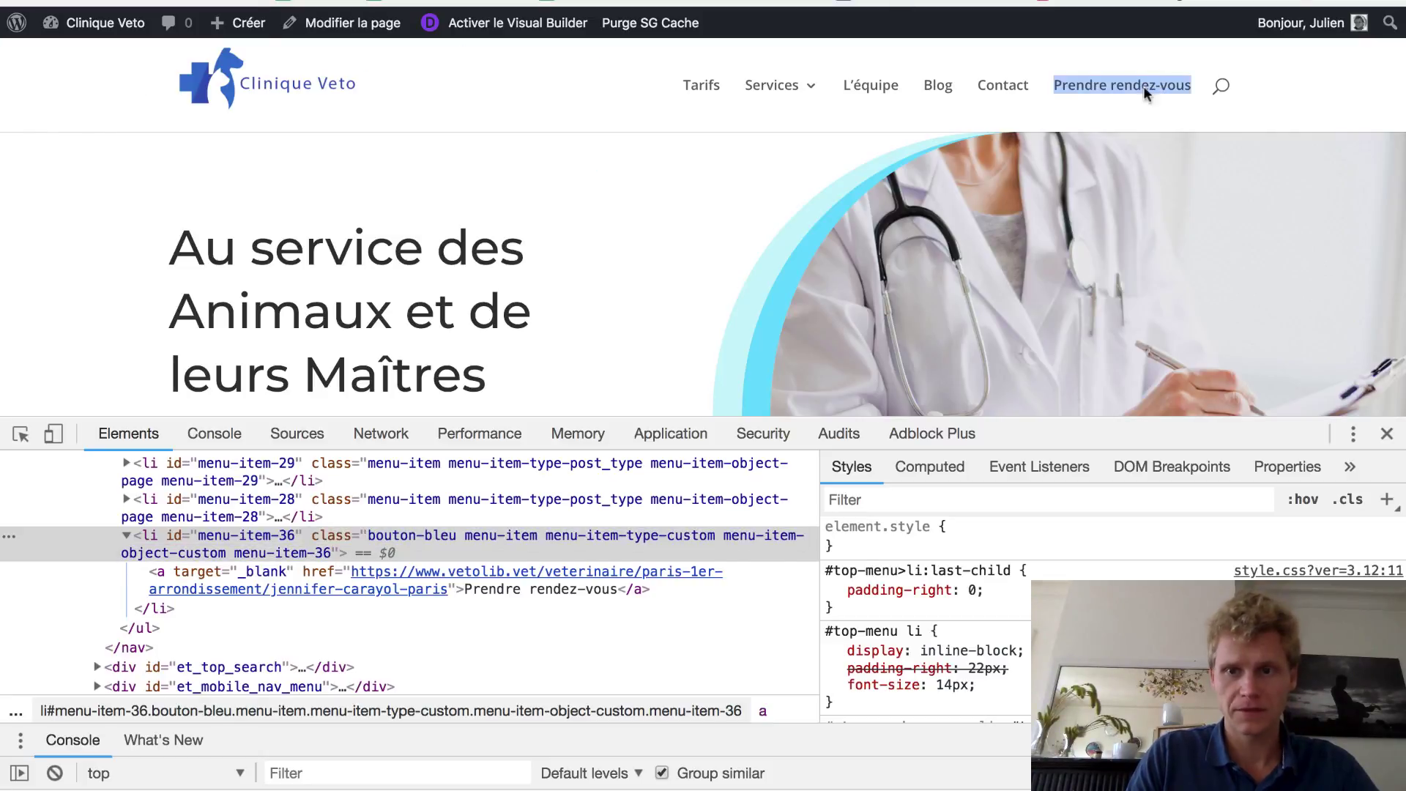
drag(1144, 86, 1123, 160)
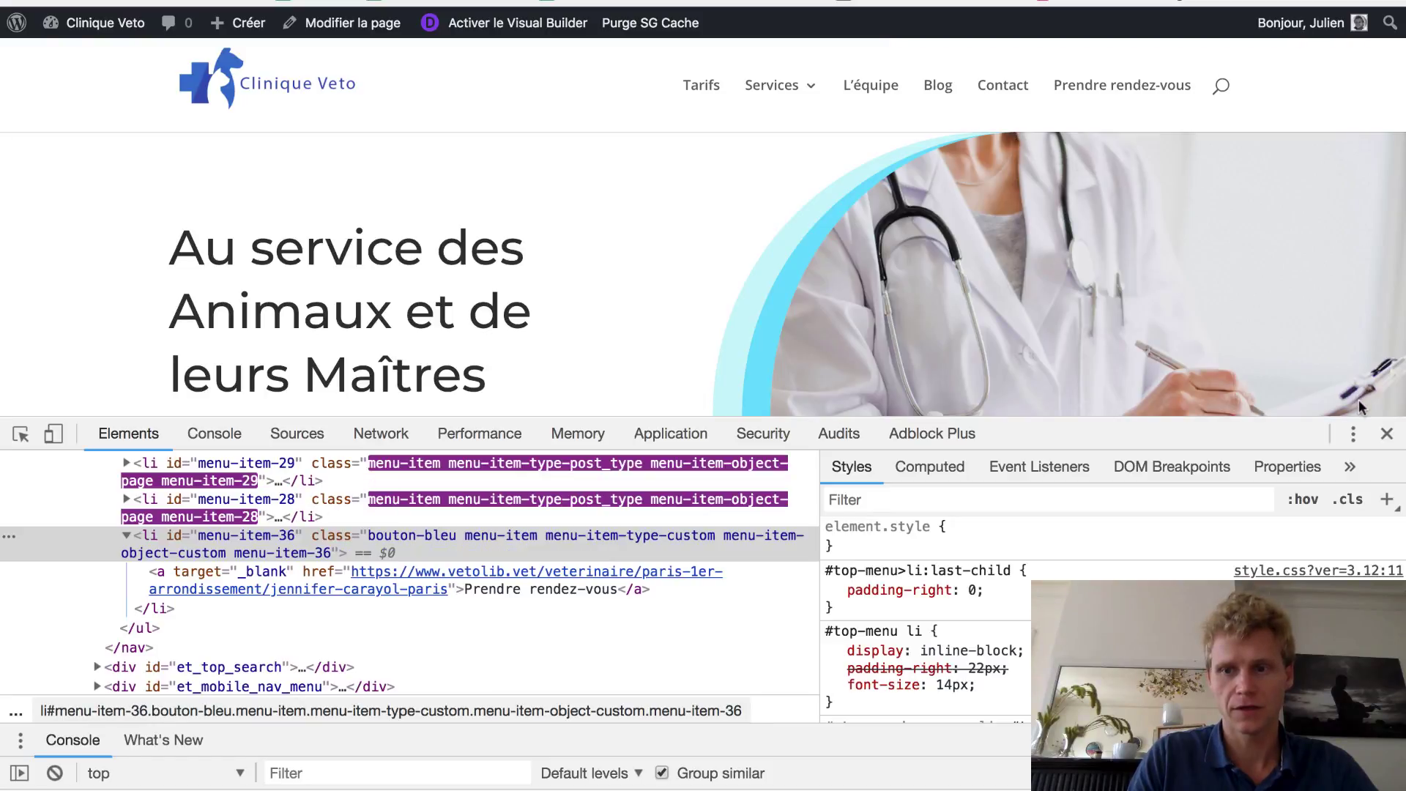
Reload the page and change the header link text to 'Je casse . ton site !' in DevTools.
key(super+r)
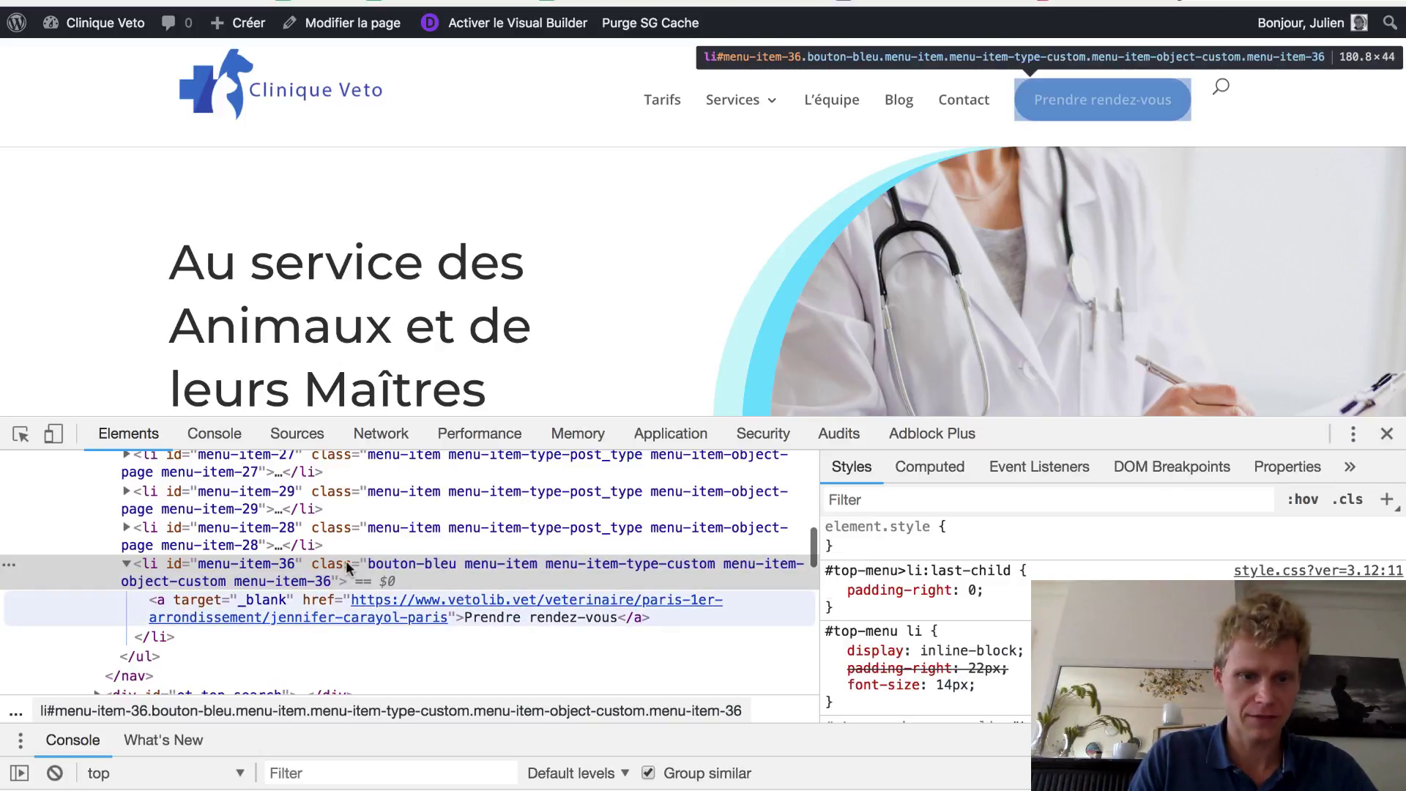
click(468, 620)
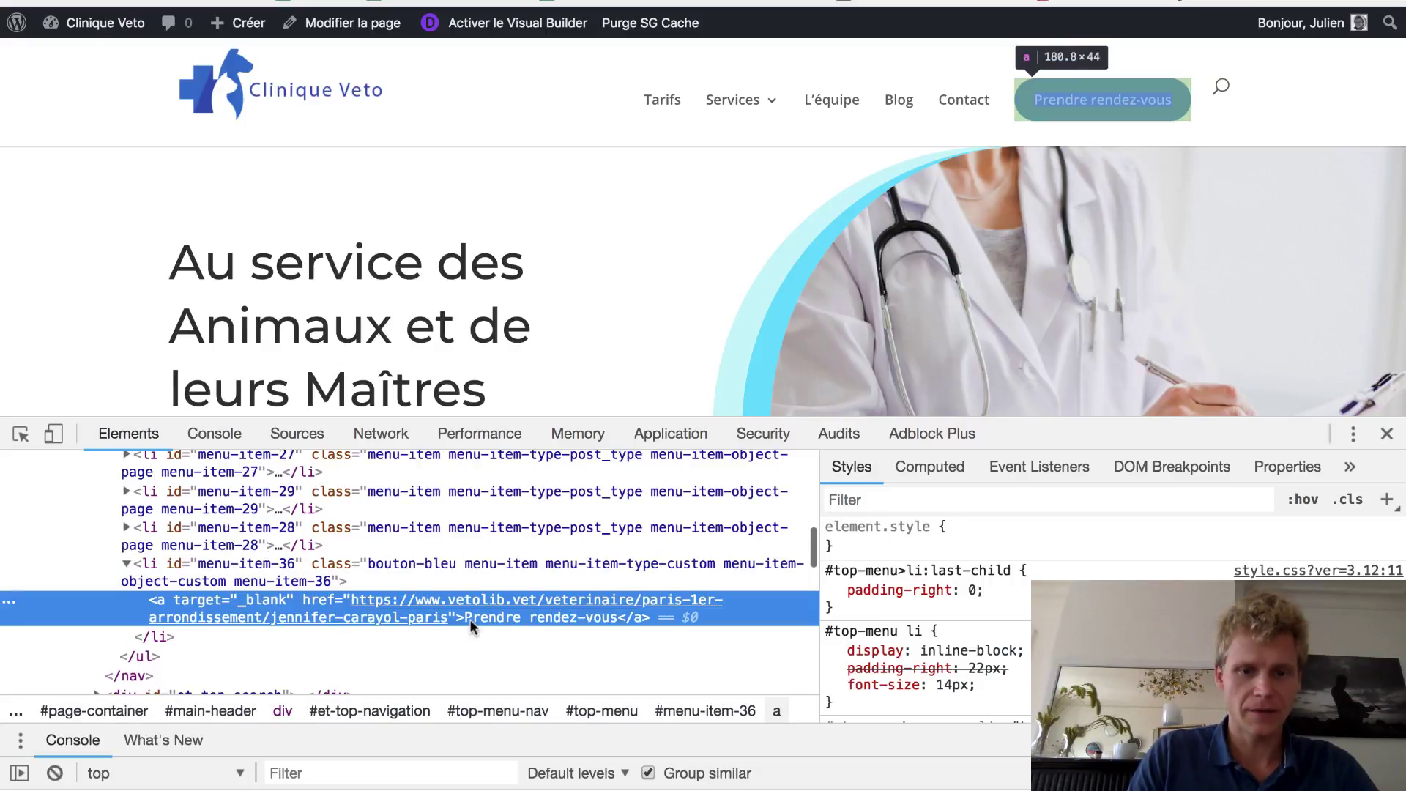
double_click(468, 621)
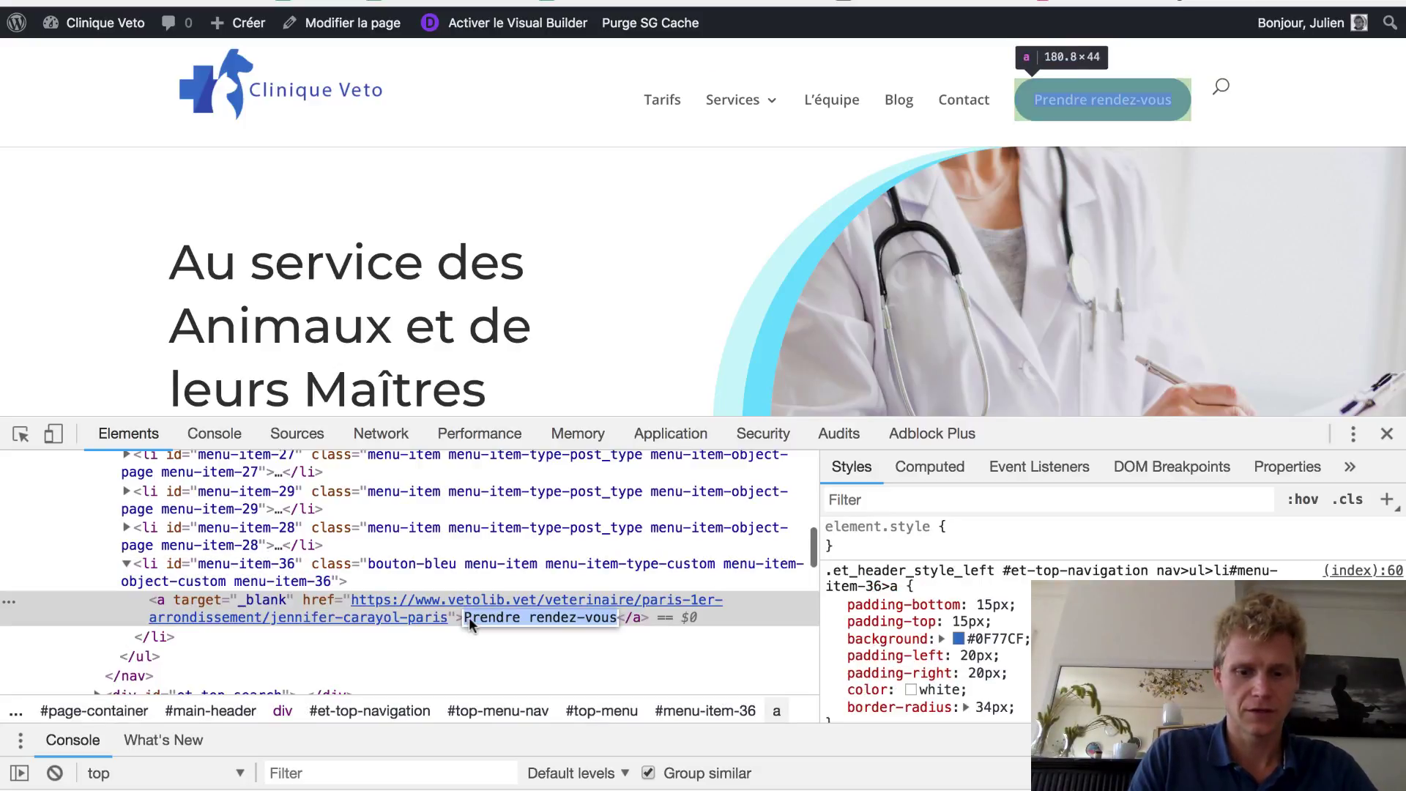
text(Je casse . ton site !)
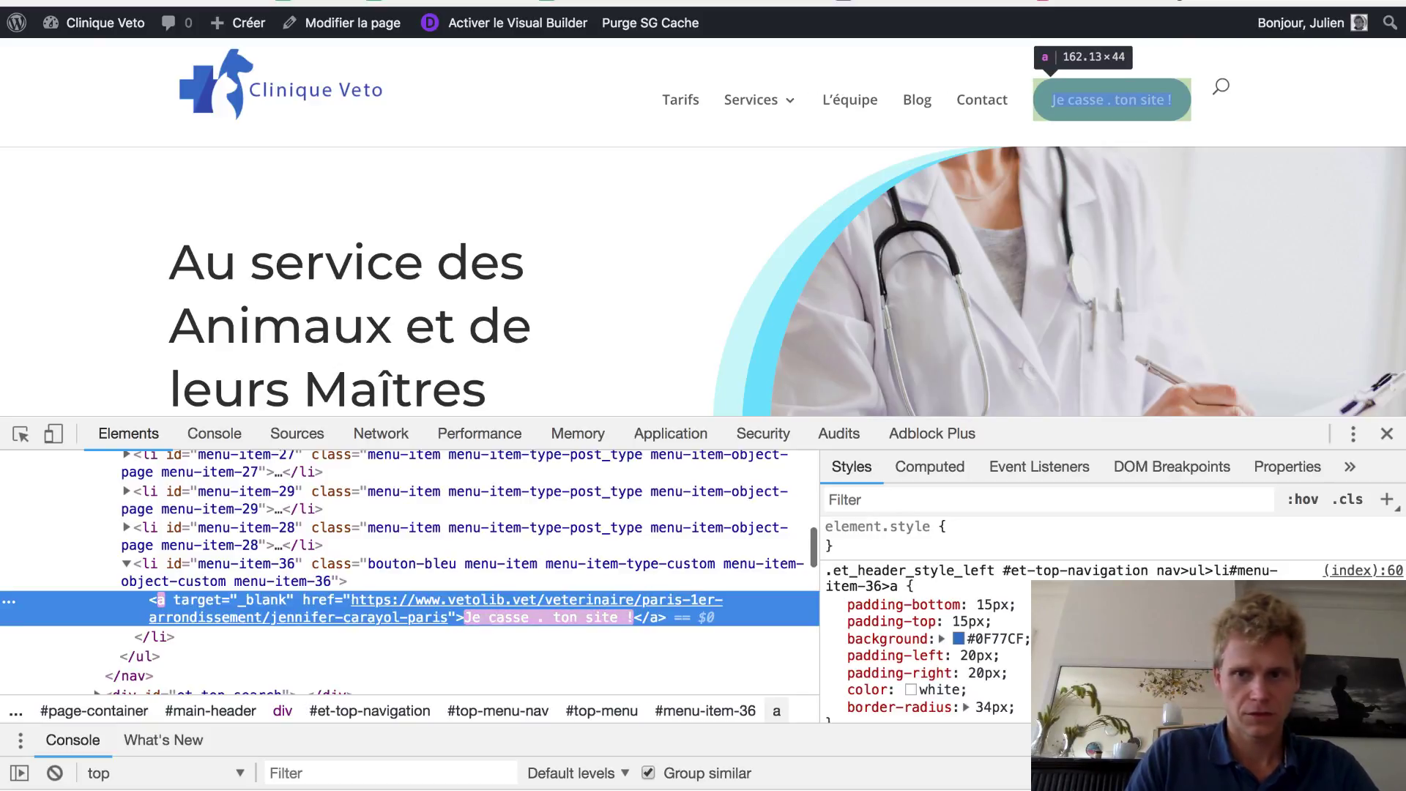
click(615, 675)
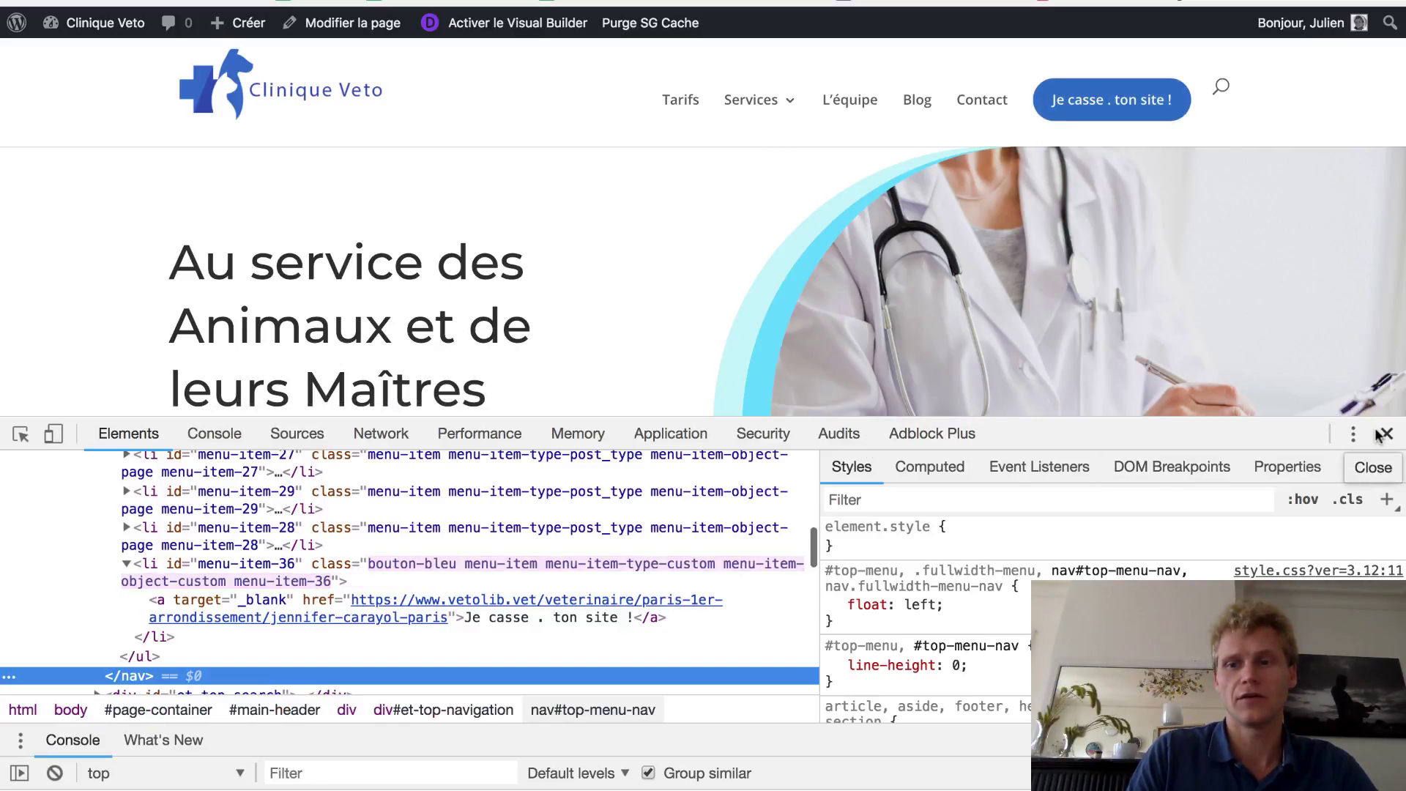
Toggle the container's text-alignment rule off and back on, review the Styles rules, then close DevTools.
scroll(927, 608, down, 5)
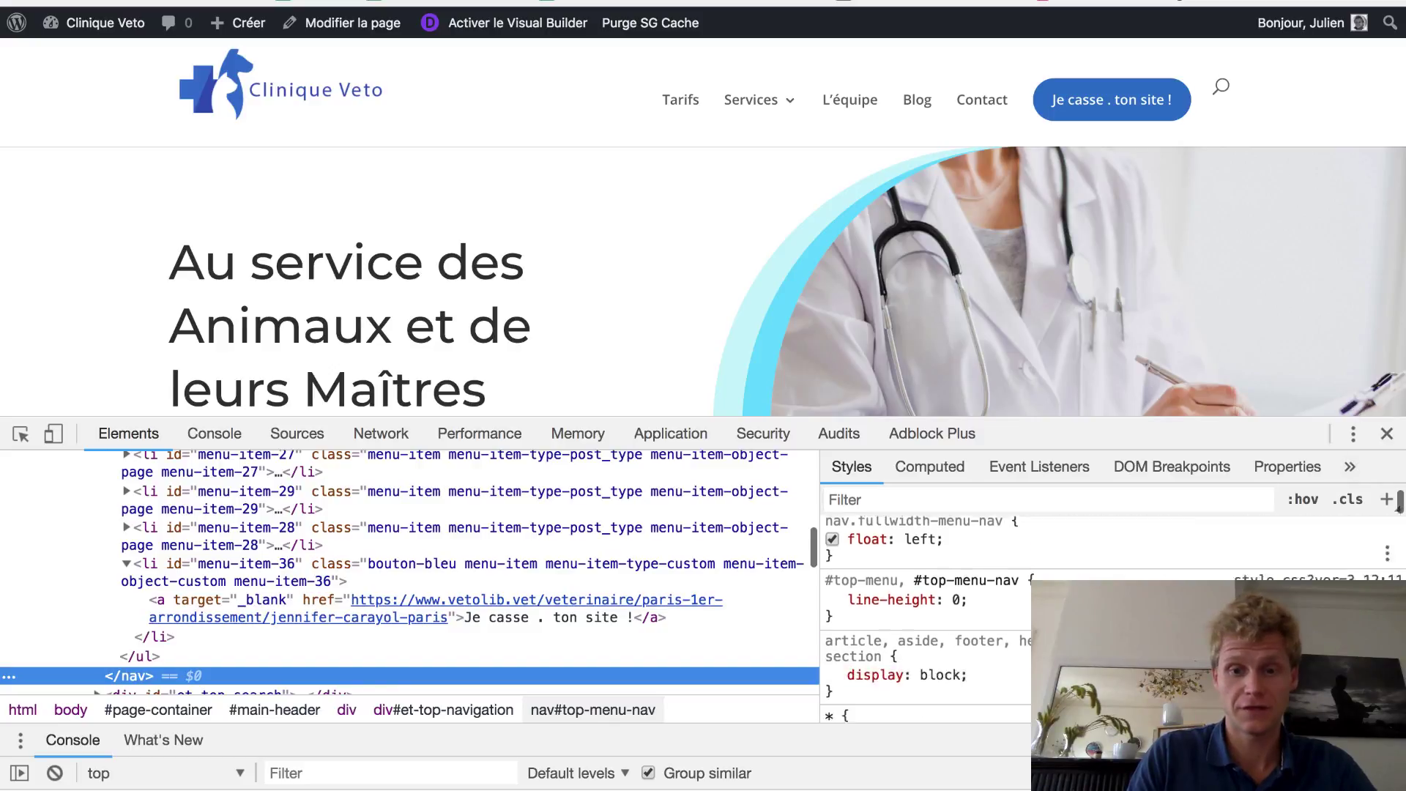
scroll(927, 557, up, 1)
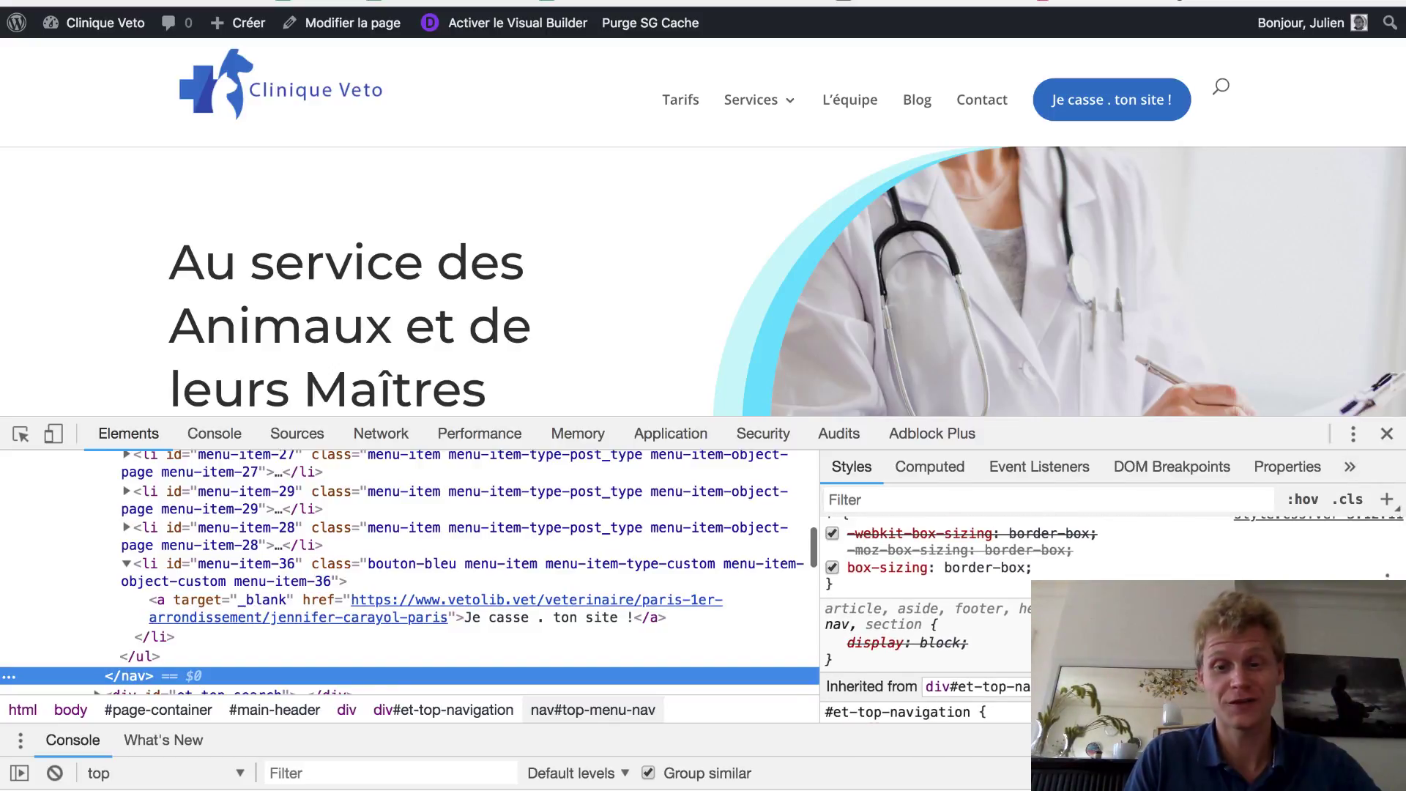
scroll(926, 557, down, 5)
scroll(876, 579, up, 4)
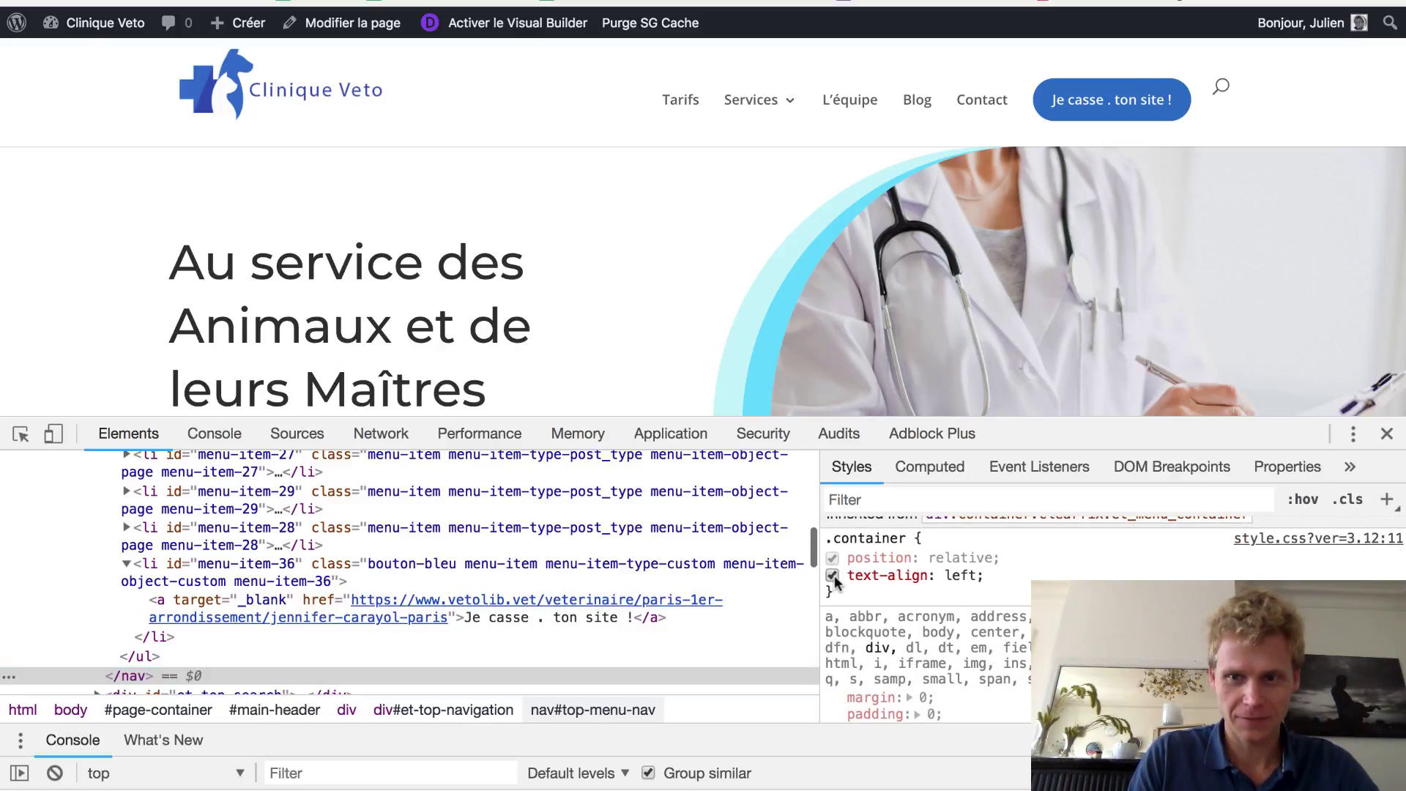
click(834, 576)
click(833, 575)
scroll(834, 575, down, 2)
scroll(833, 574, down, 5)
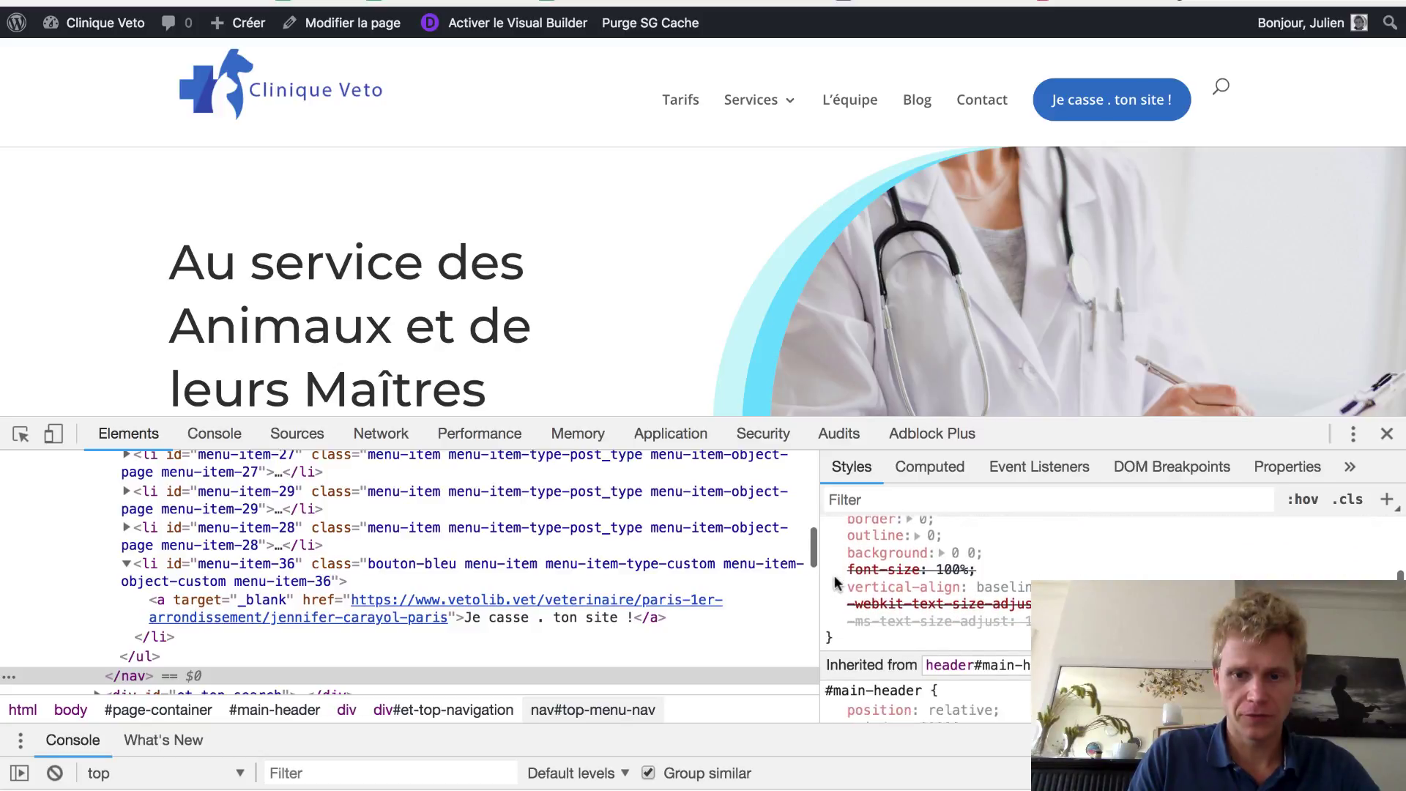
scroll(855, 621, down, 6)
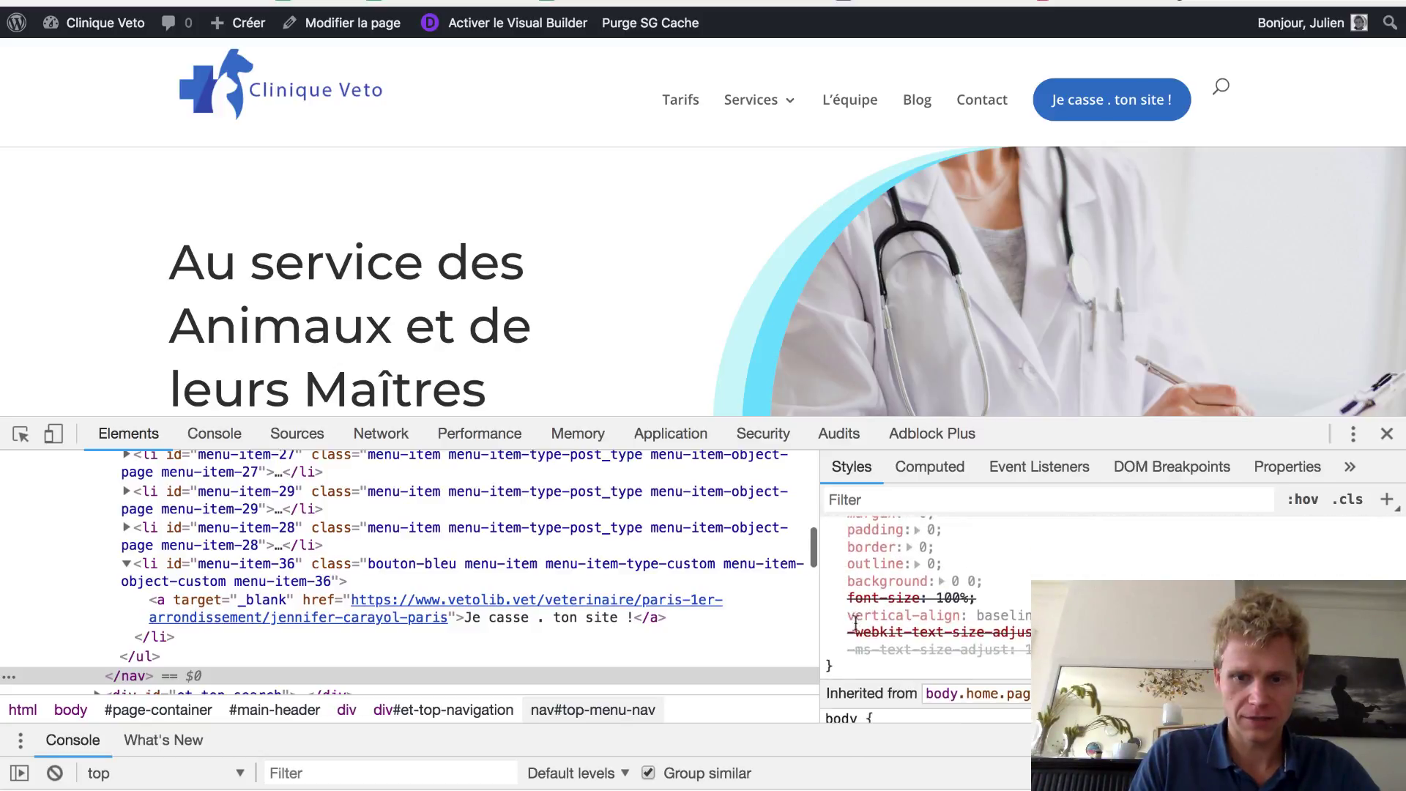
scroll(855, 629, up, 2)
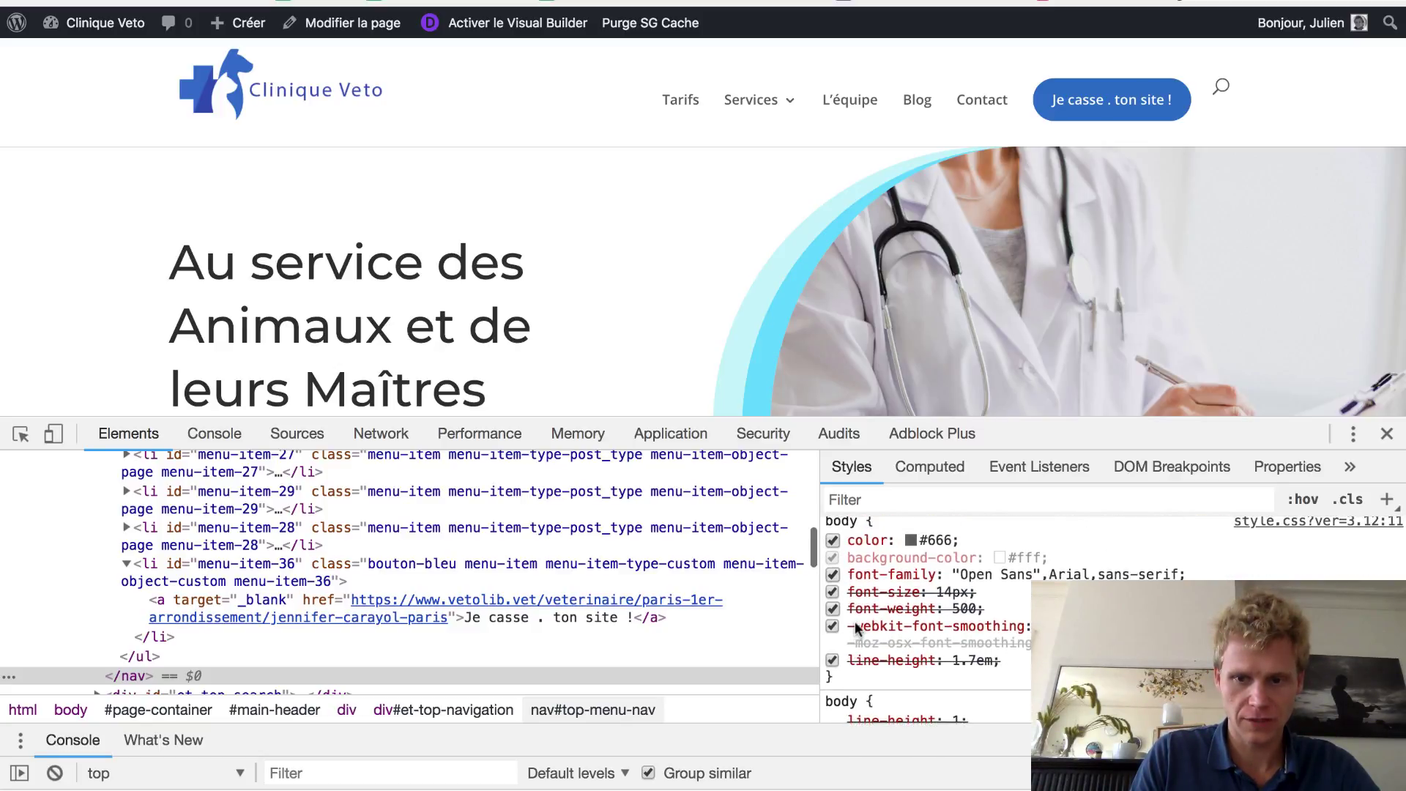
scroll(1398, 520, up, 10)
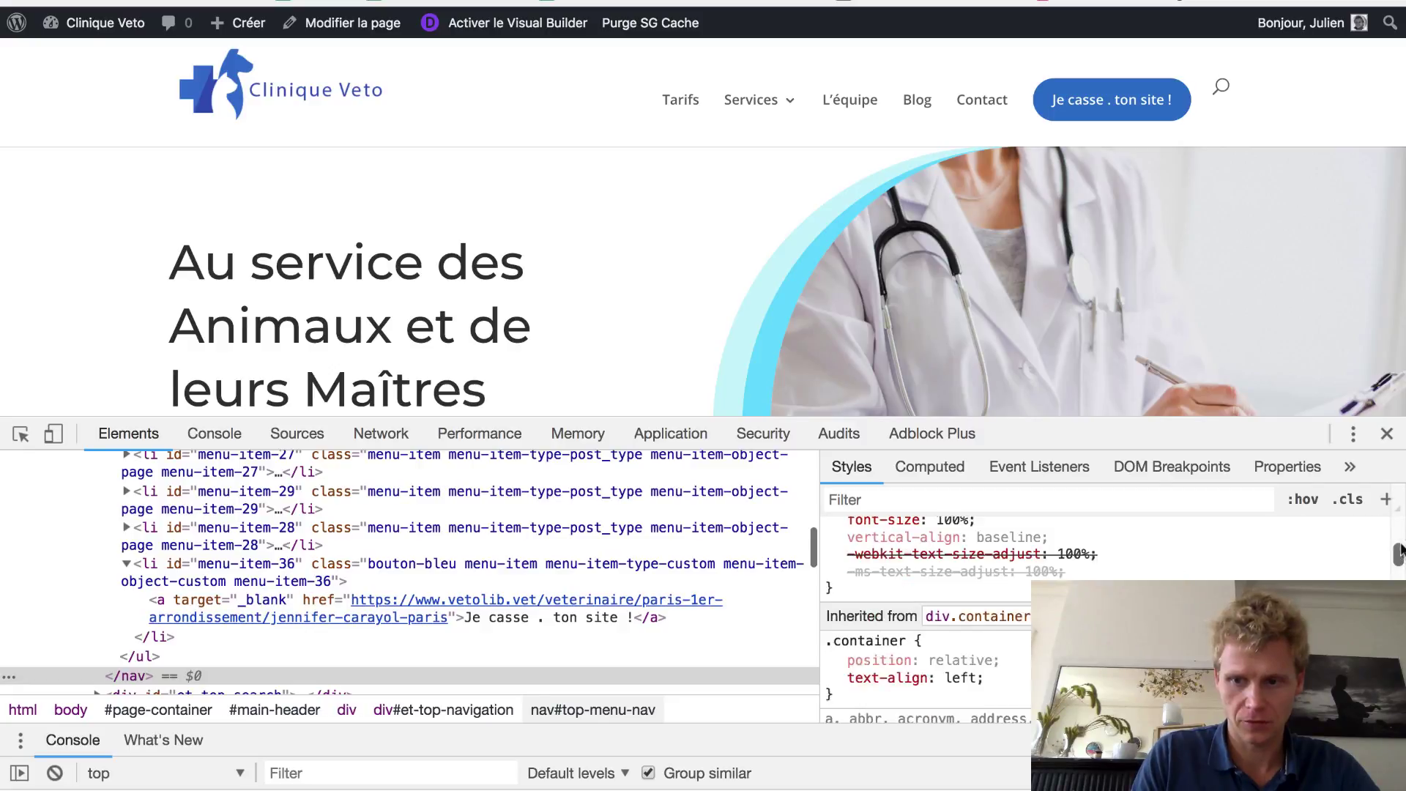
scroll(1399, 515, up, 4)
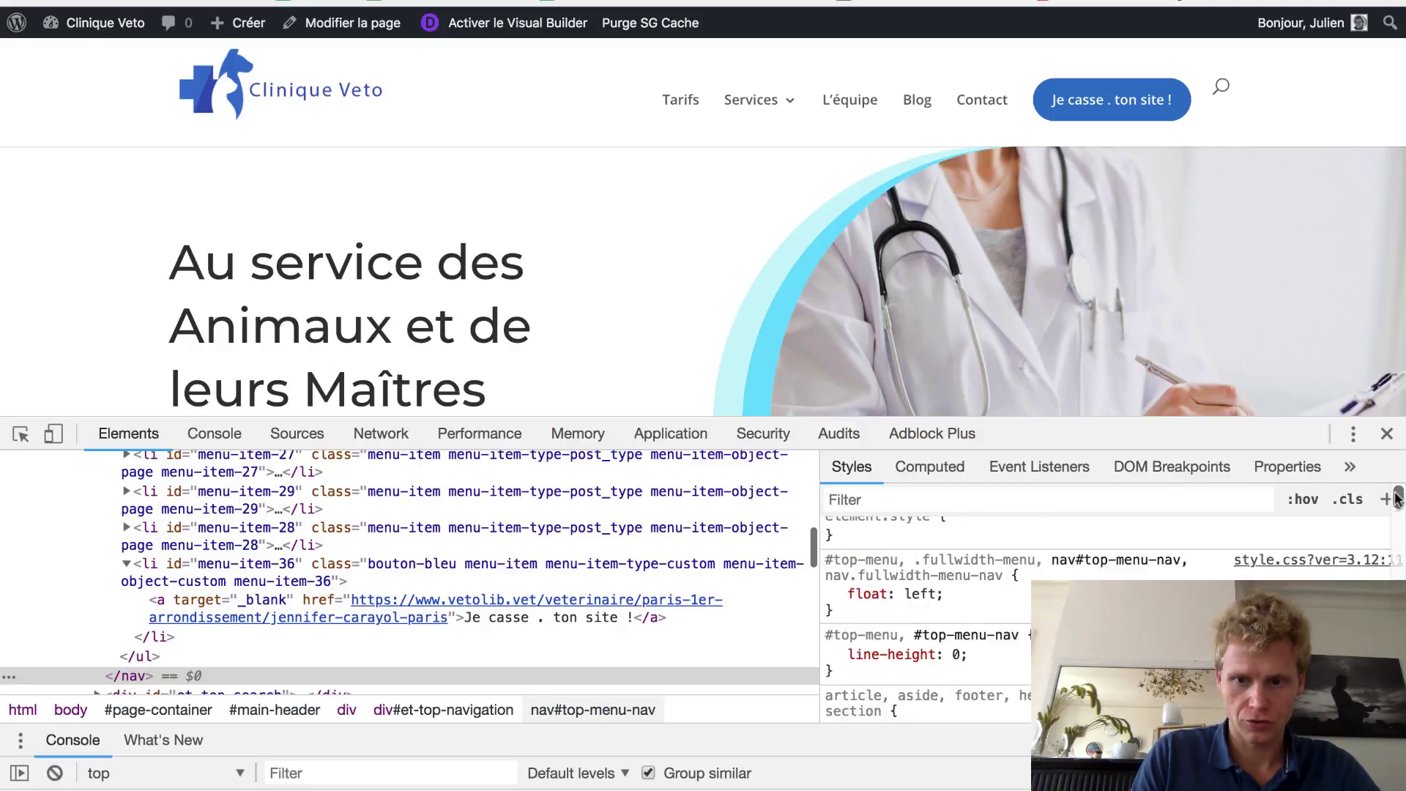
scroll(997, 683, down, 1)
scroll(995, 678, down, 4)
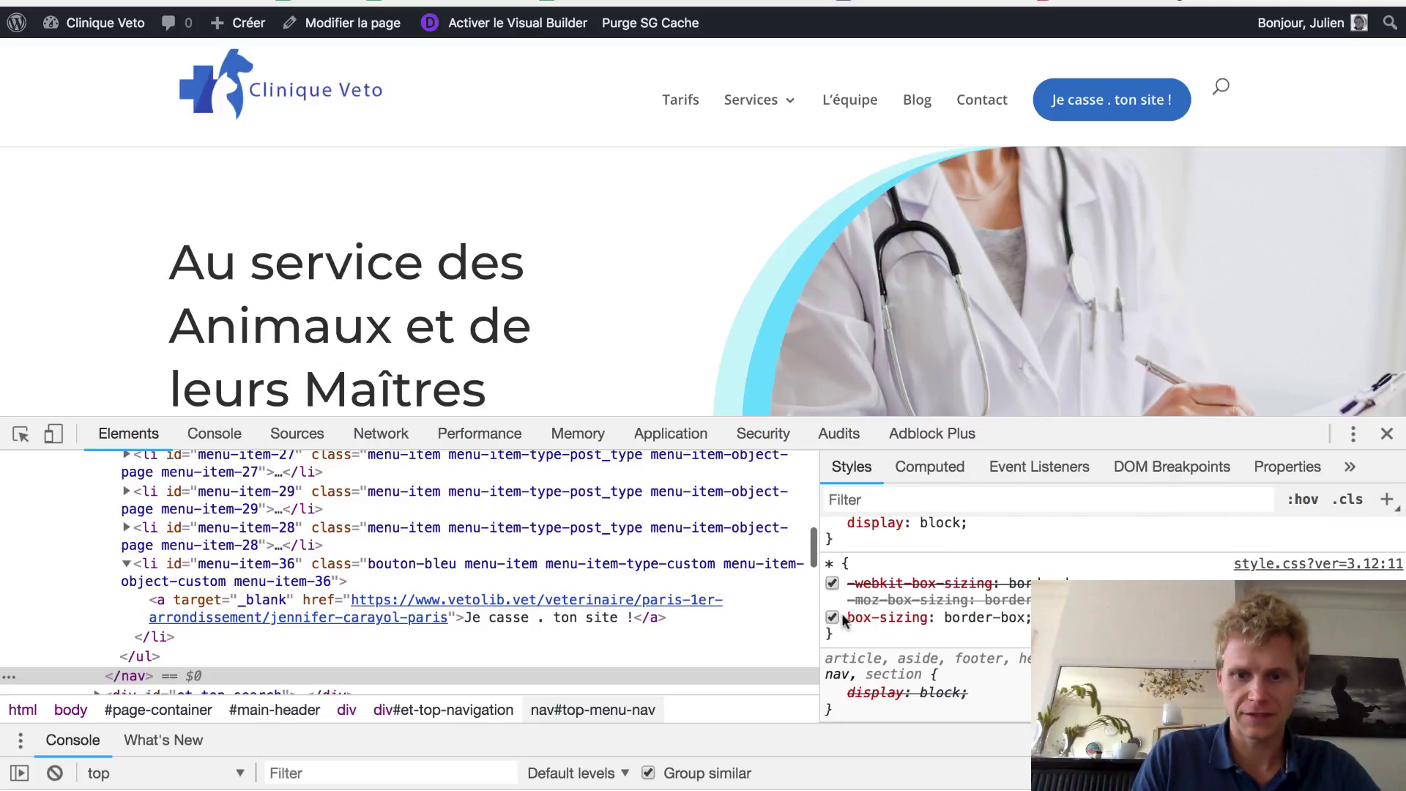
scroll(885, 637, down, 5)
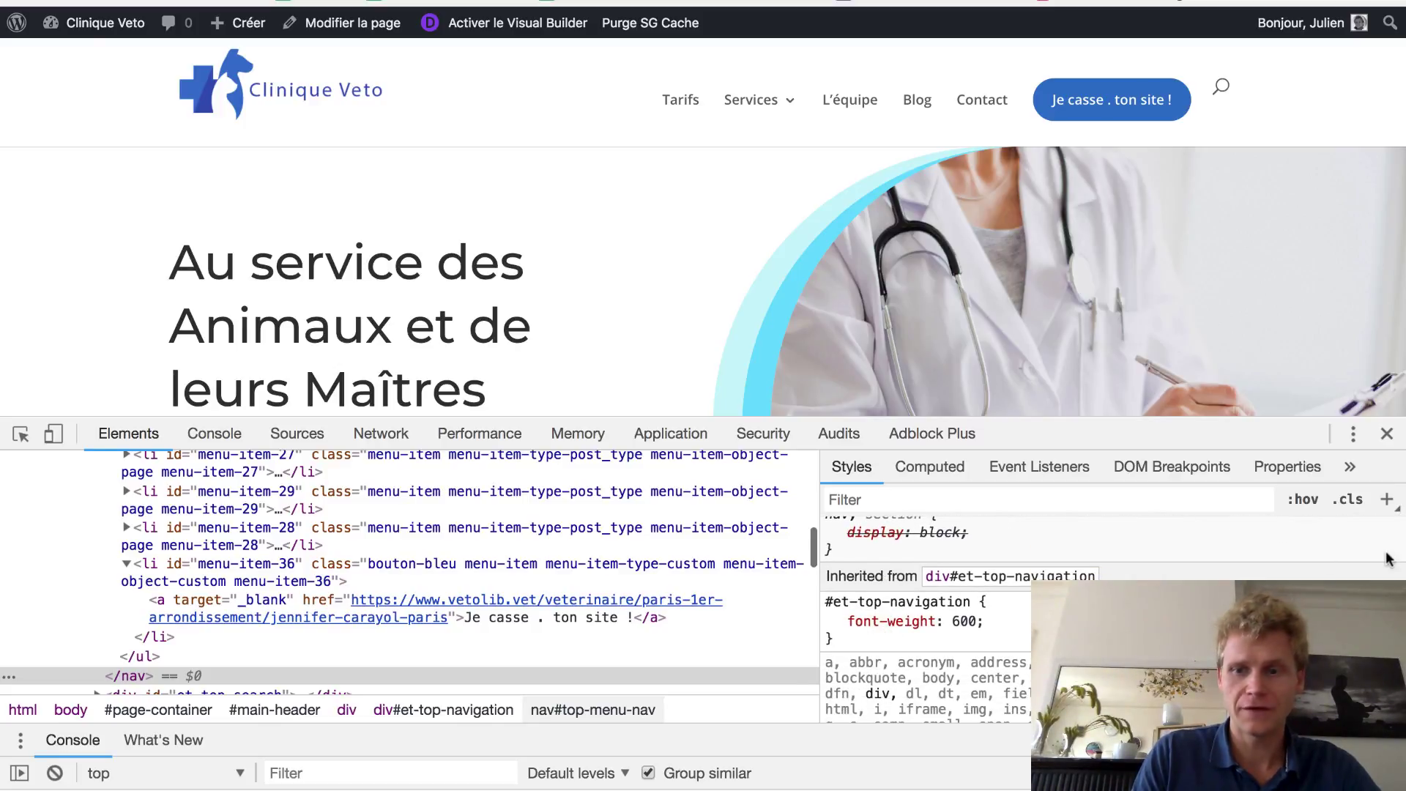
scroll(927, 622, down, 2)
scroll(926, 623, up, 2)
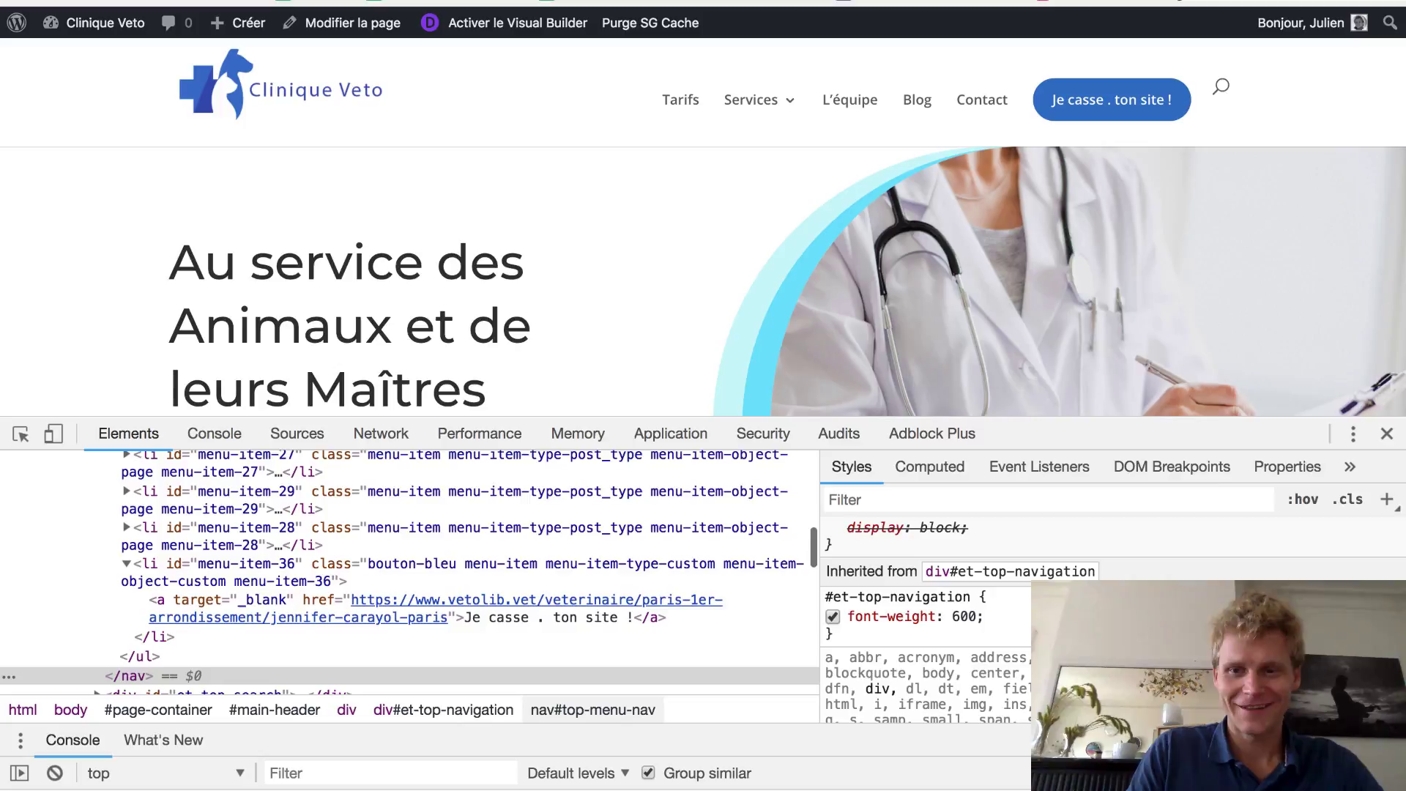
click(1387, 434)
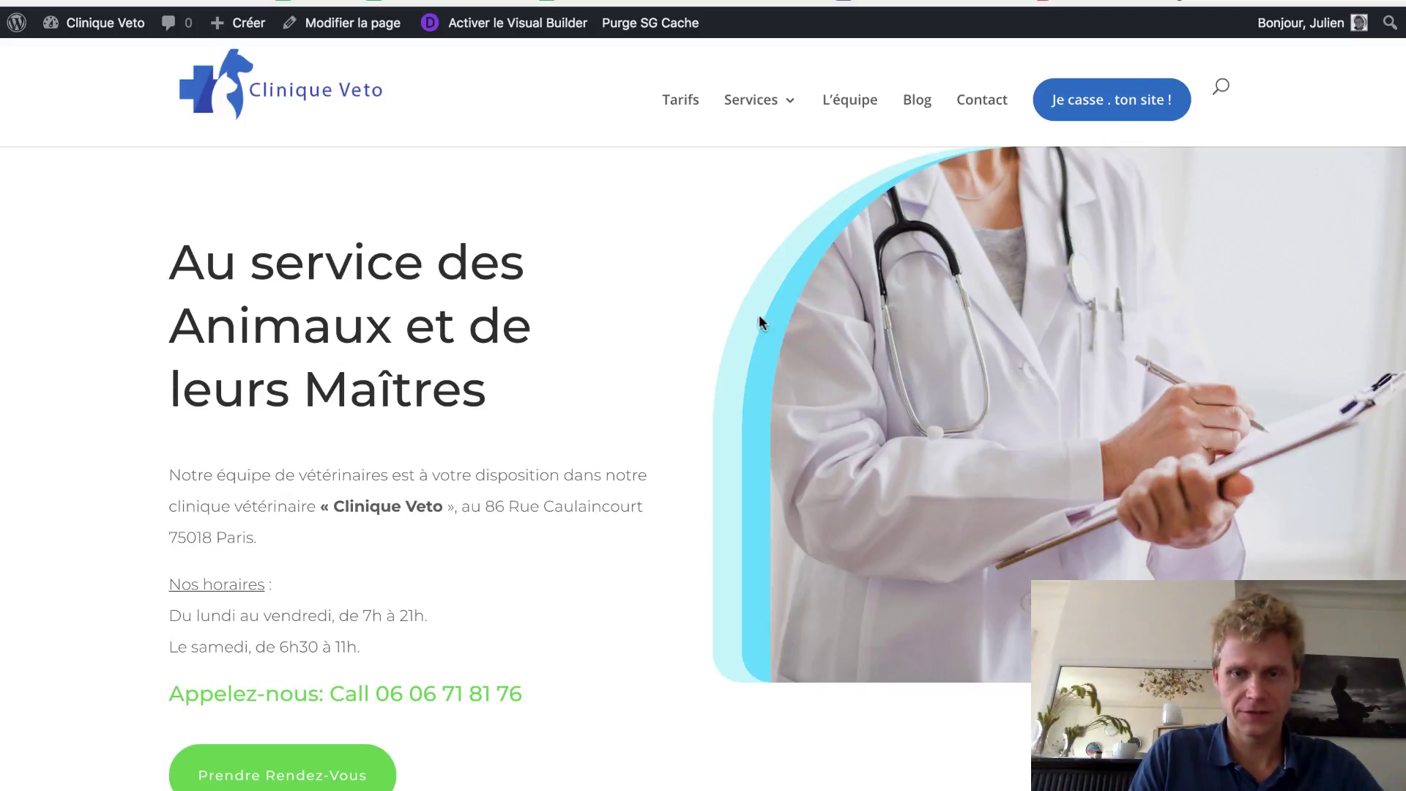
Reload to restore 'Prendre rendez-vous', then test the green appointment button and return home.
key(super+r)
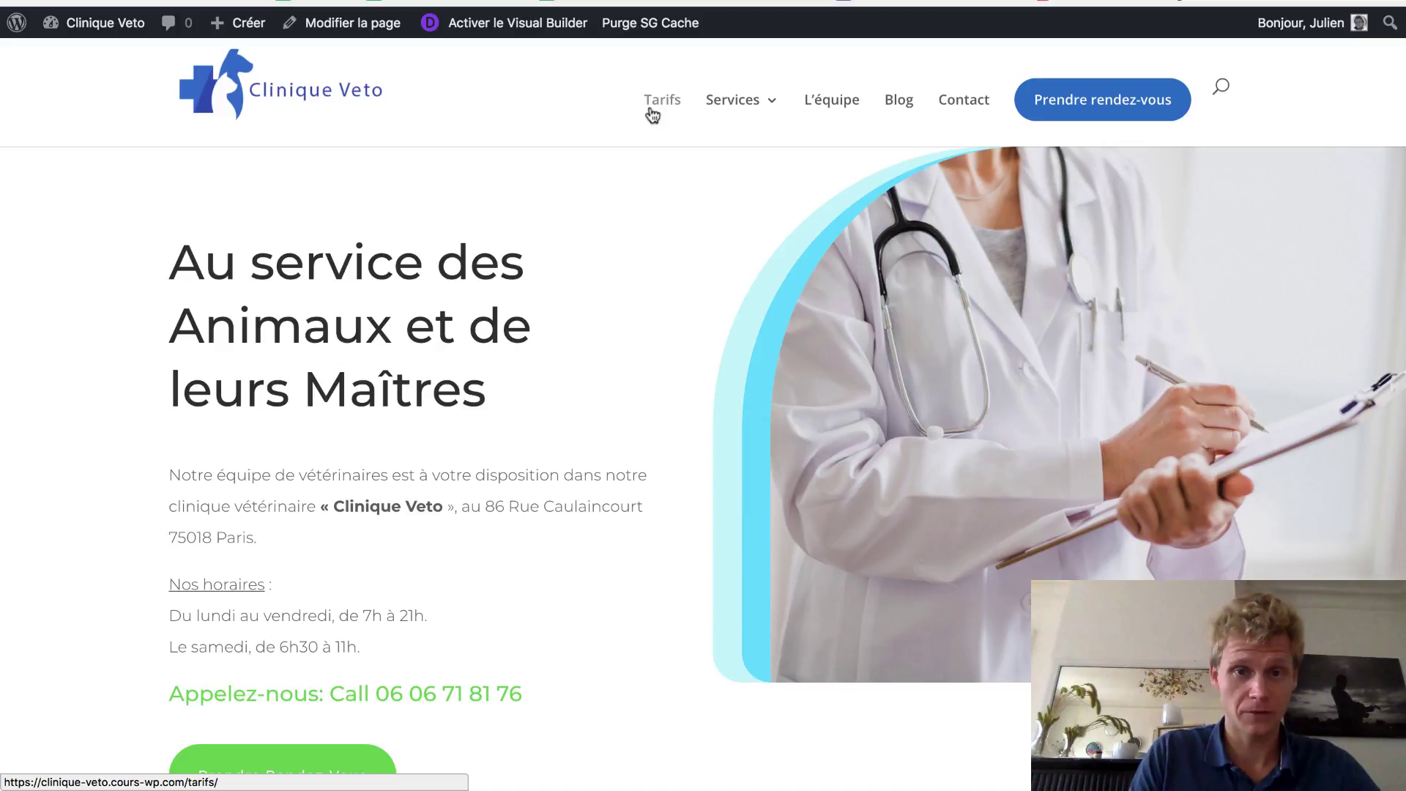
scroll(608, 399, down, 3)
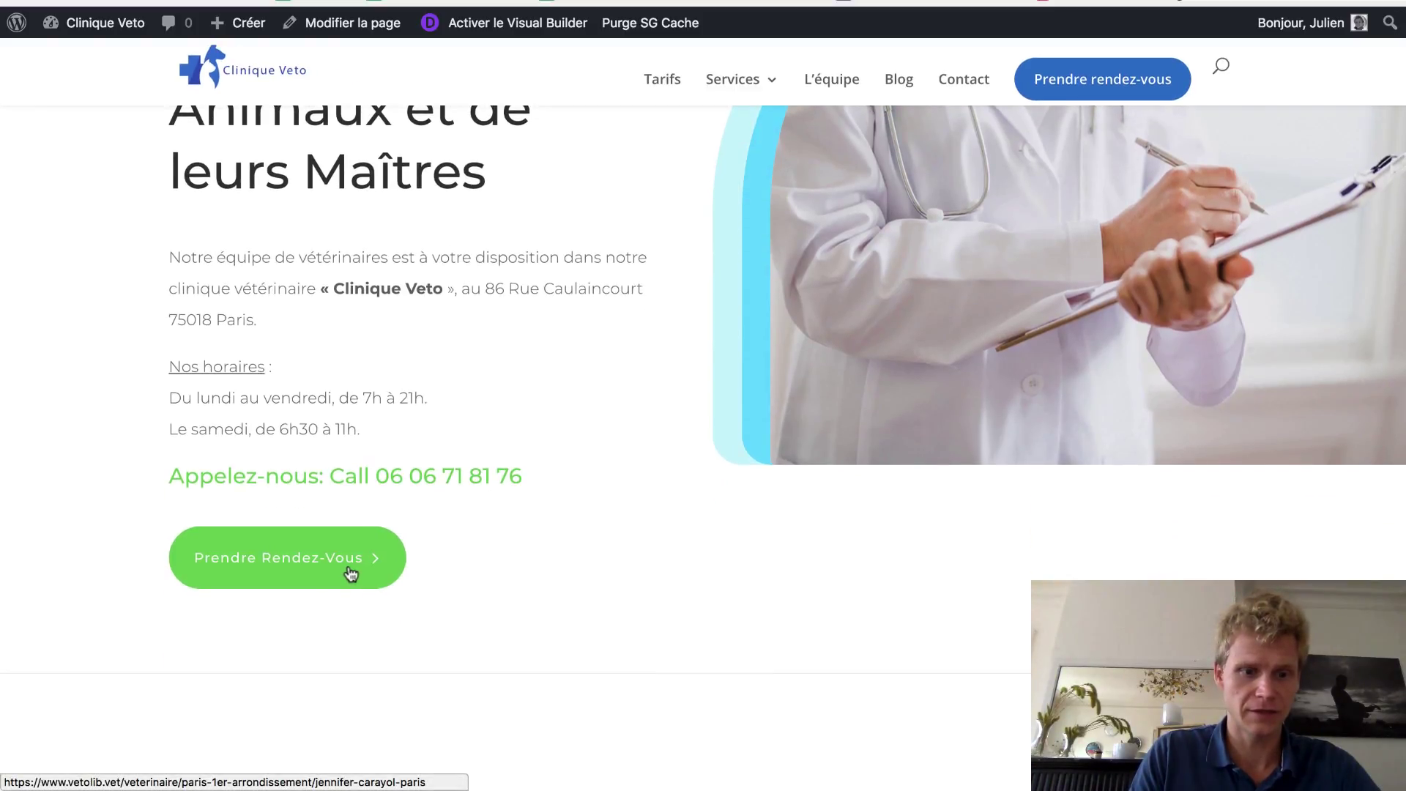
click(352, 573)
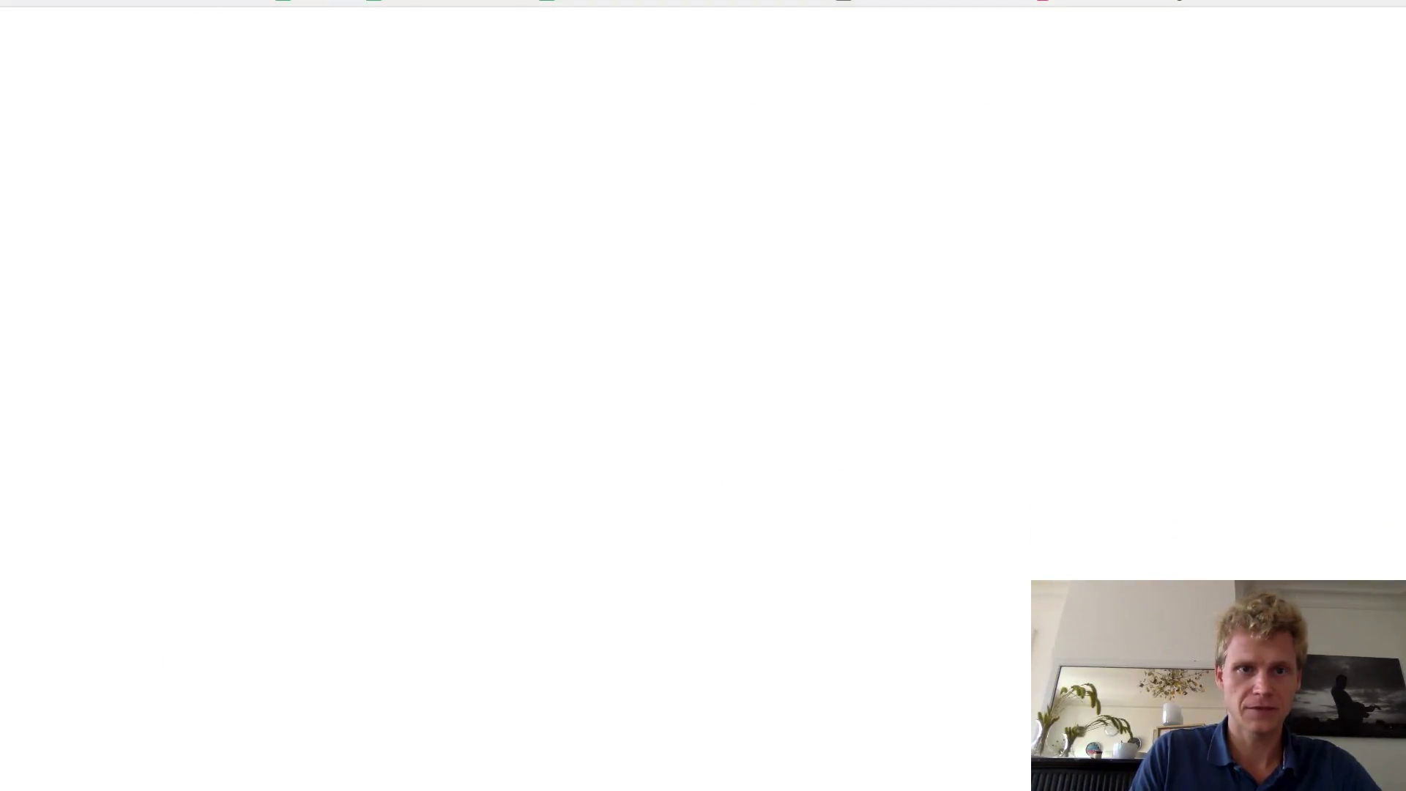
key(alt+Left)
Scroll through the Nos Services cards, briefly selecting and clearing text across the columns.
scroll(670, 410, down, 5)
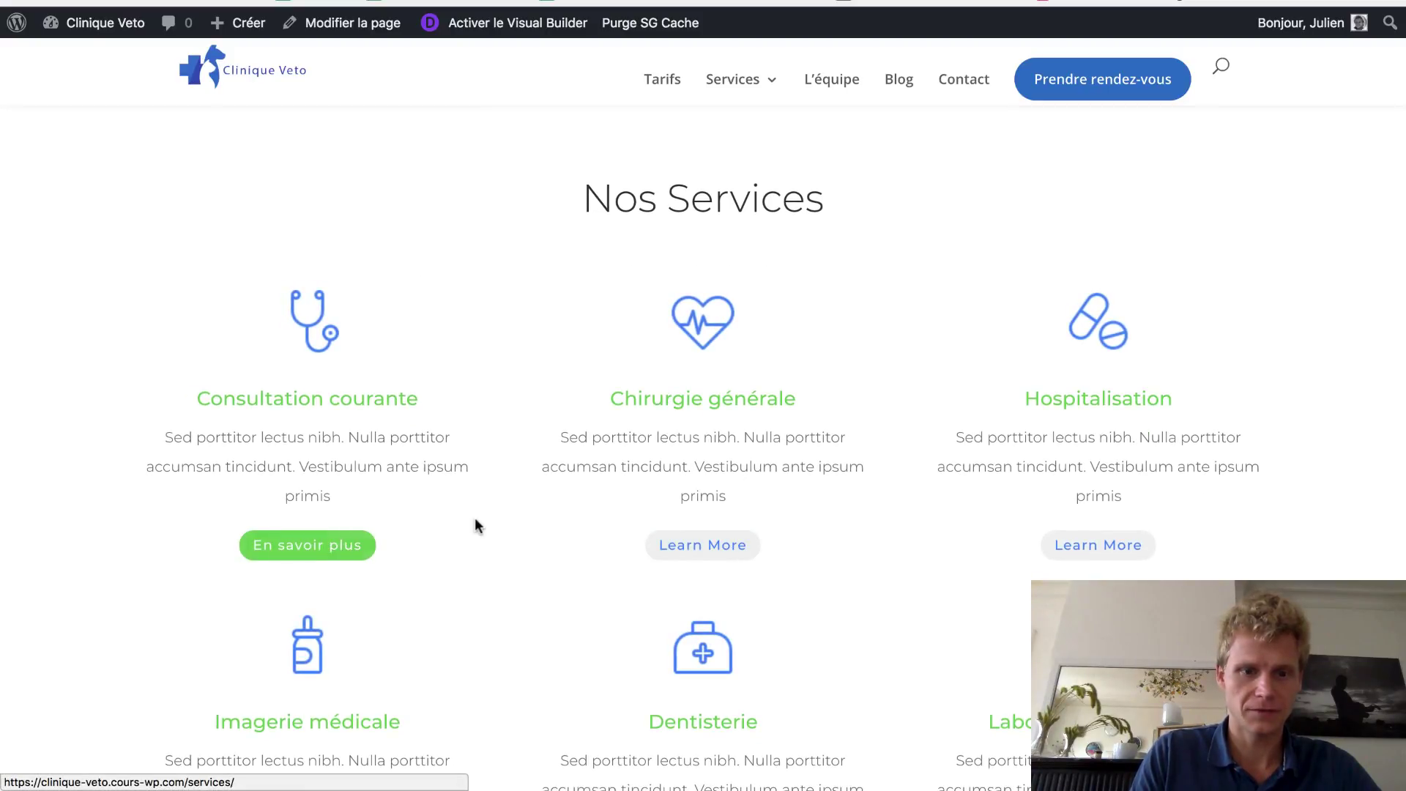
scroll(481, 522, down, 2)
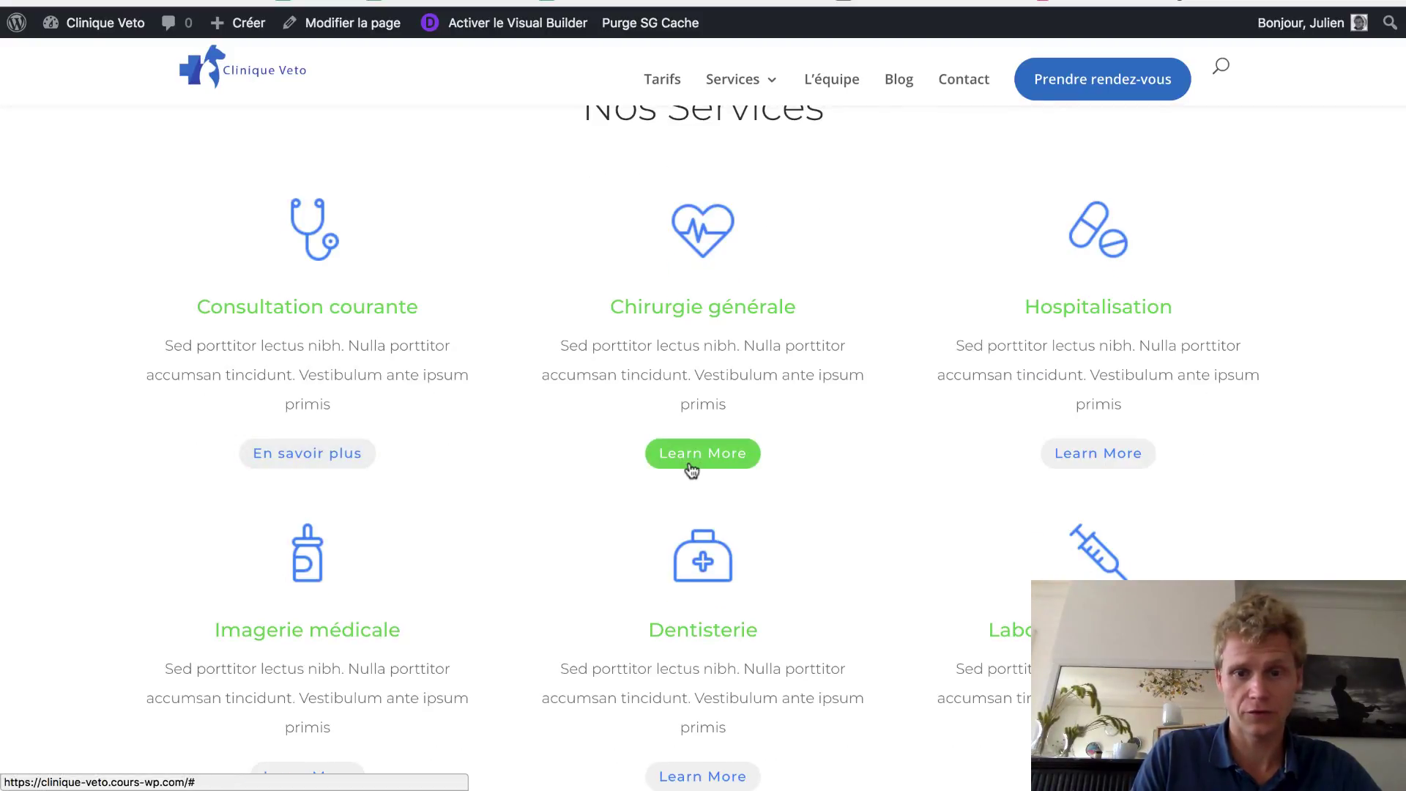
scroll(982, 564, down, 4)
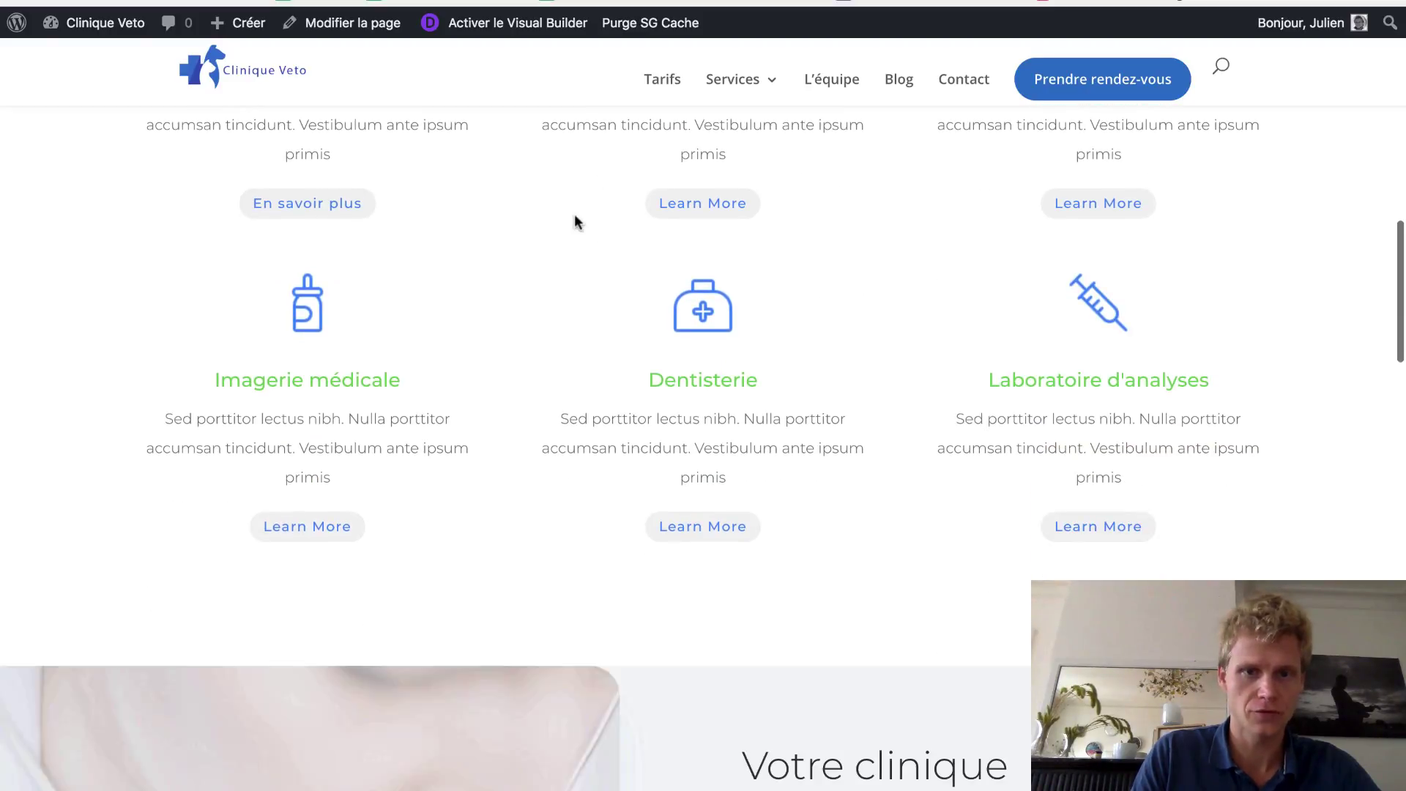
scroll(575, 216, up, 3)
drag(372, 302, 179, 254)
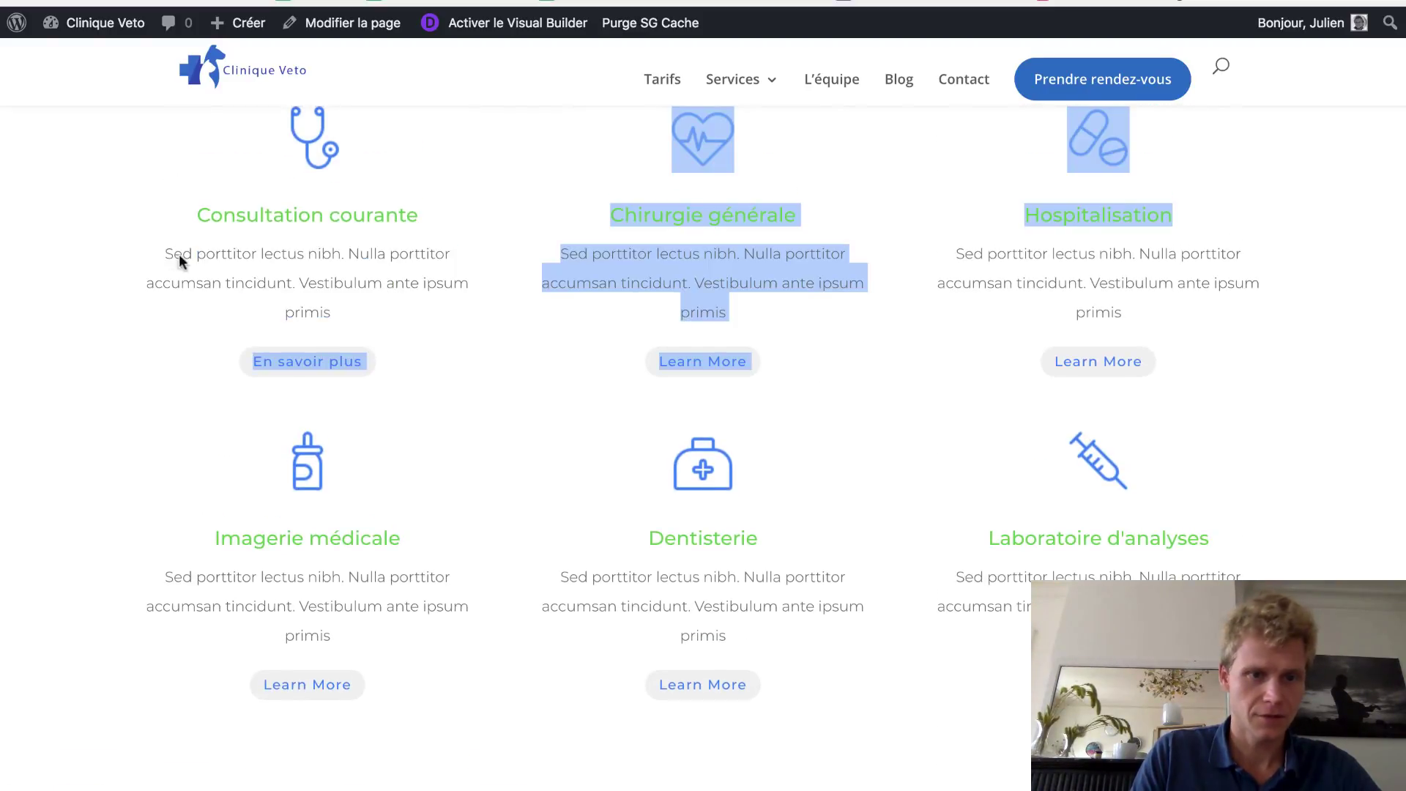
click(179, 254)
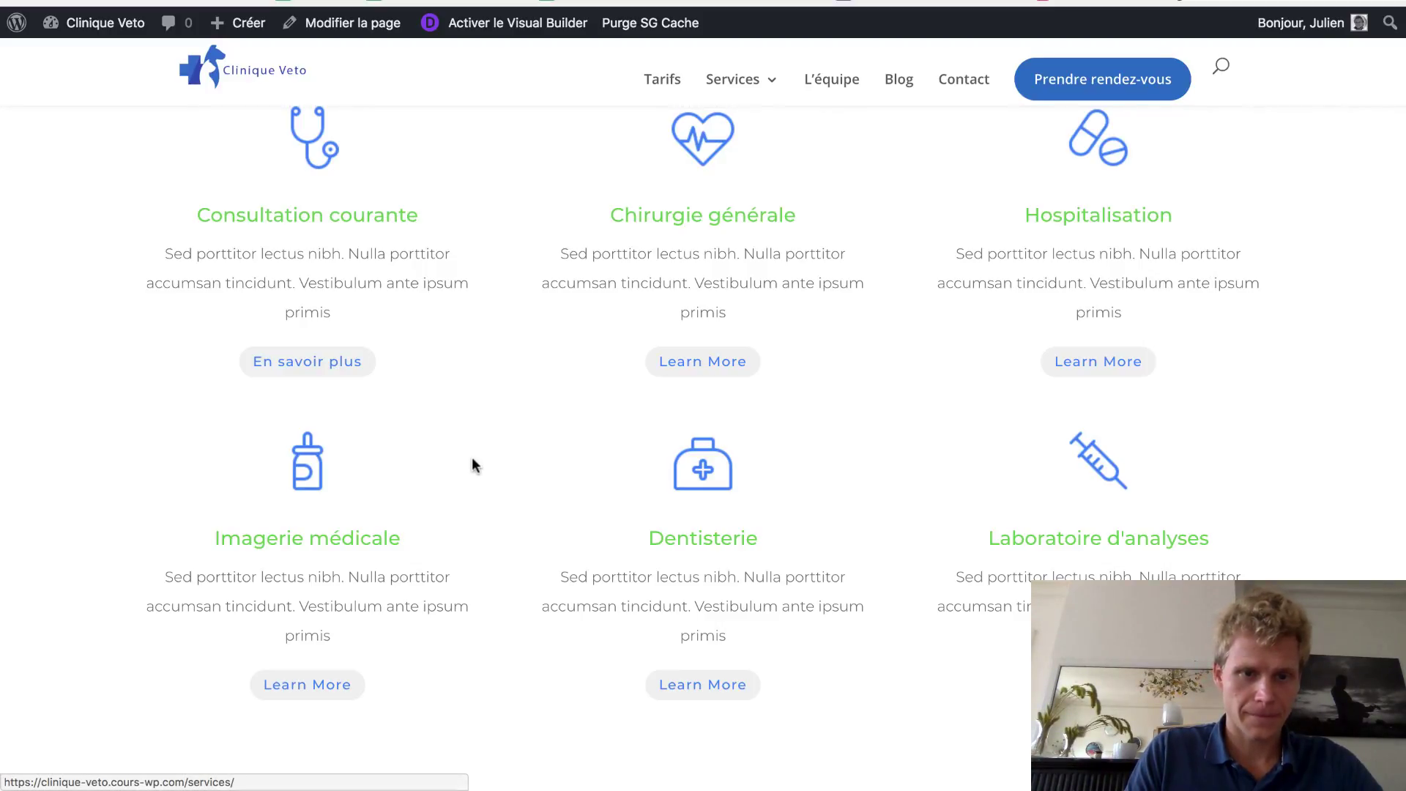
scroll(432, 432, down, 1)
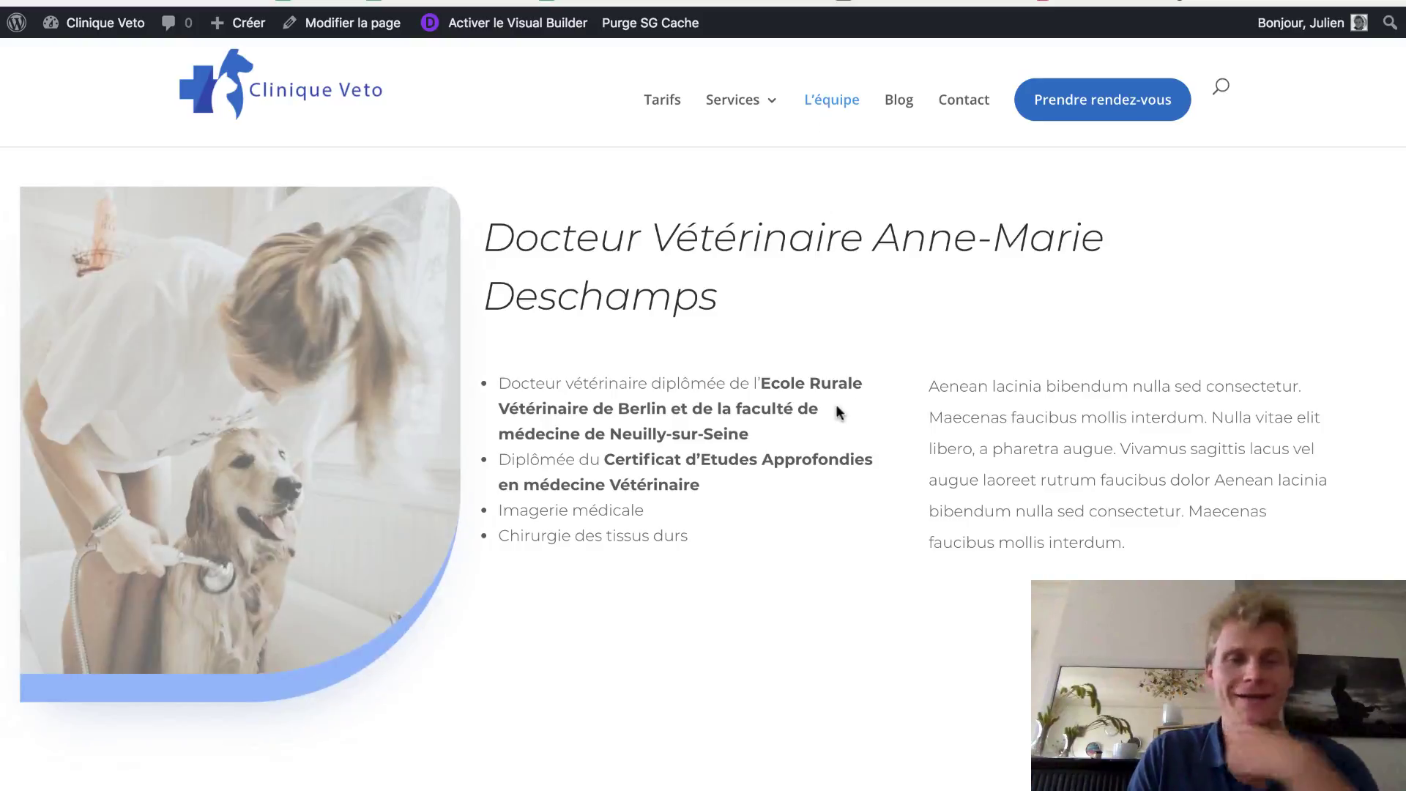
Scroll down through the L'équipe page to the footer.
scroll(831, 409, down, 3)
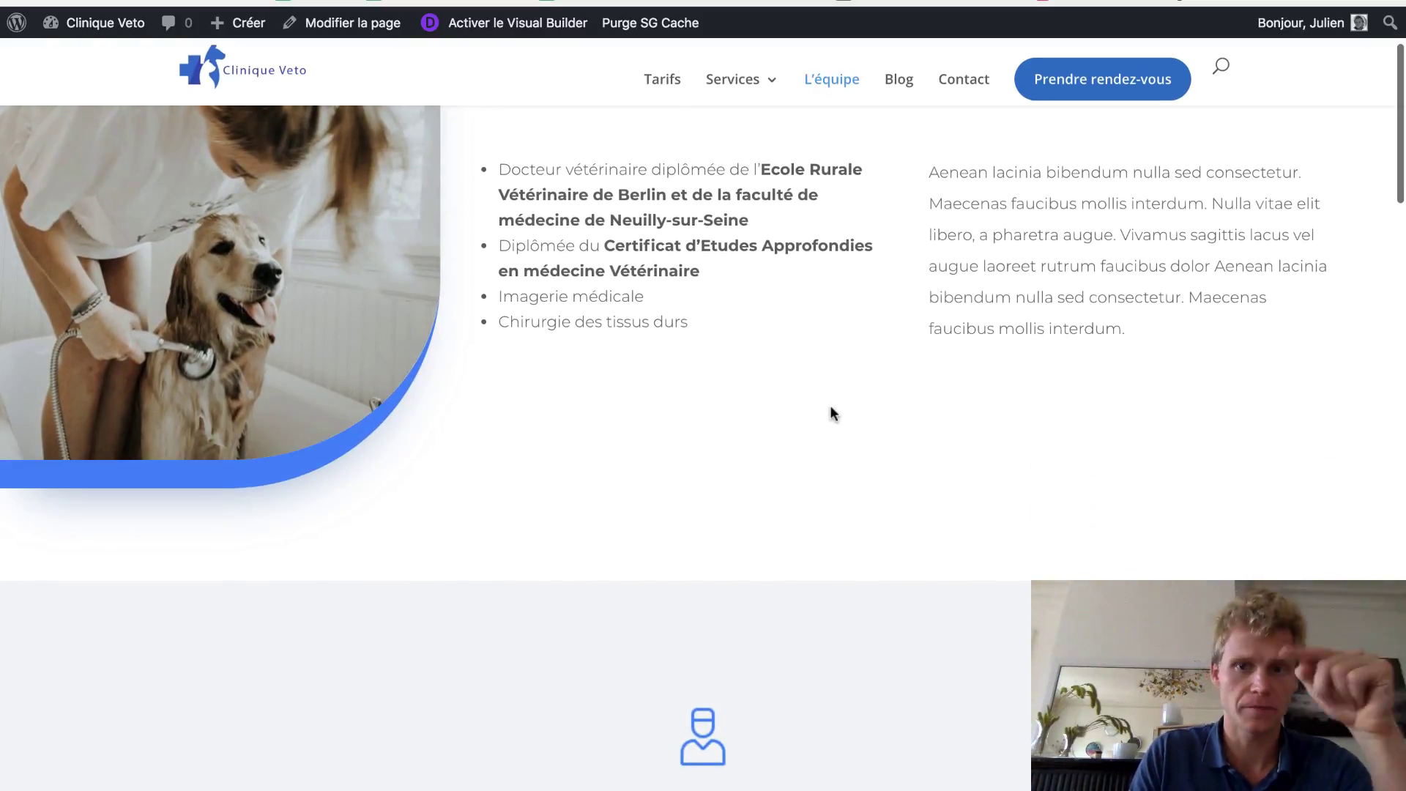
scroll(829, 406, down, 7)
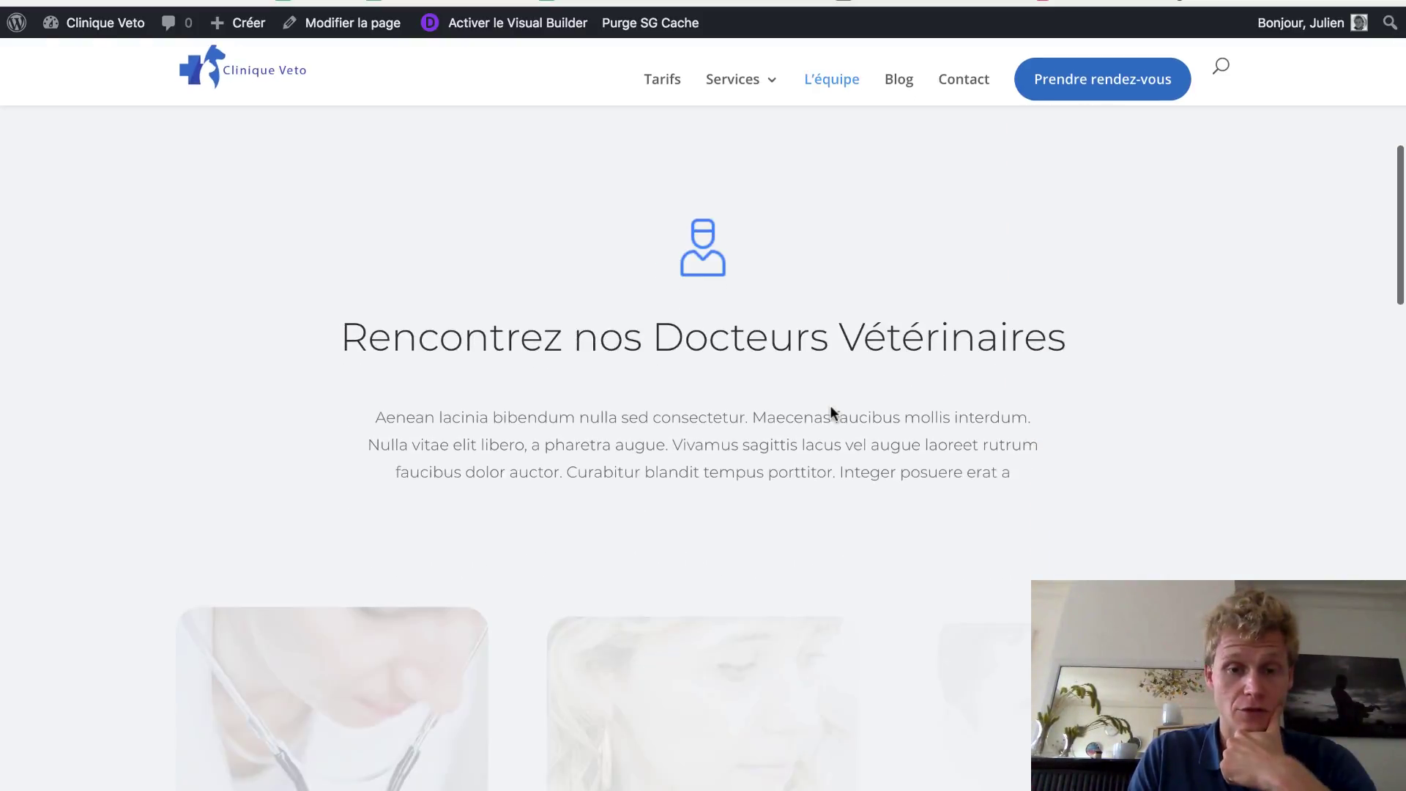
scroll(832, 407, down, 15)
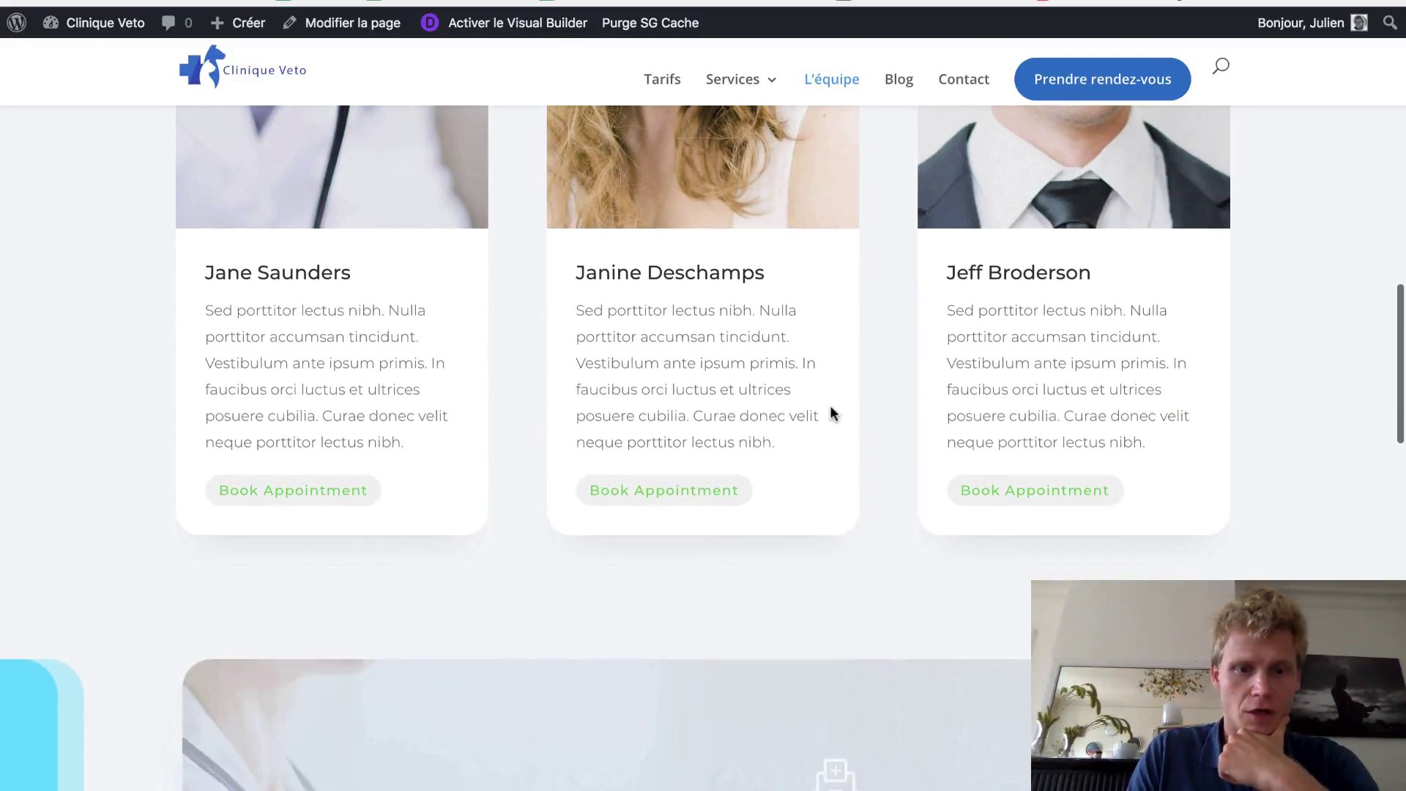
scroll(829, 405, down, 10)
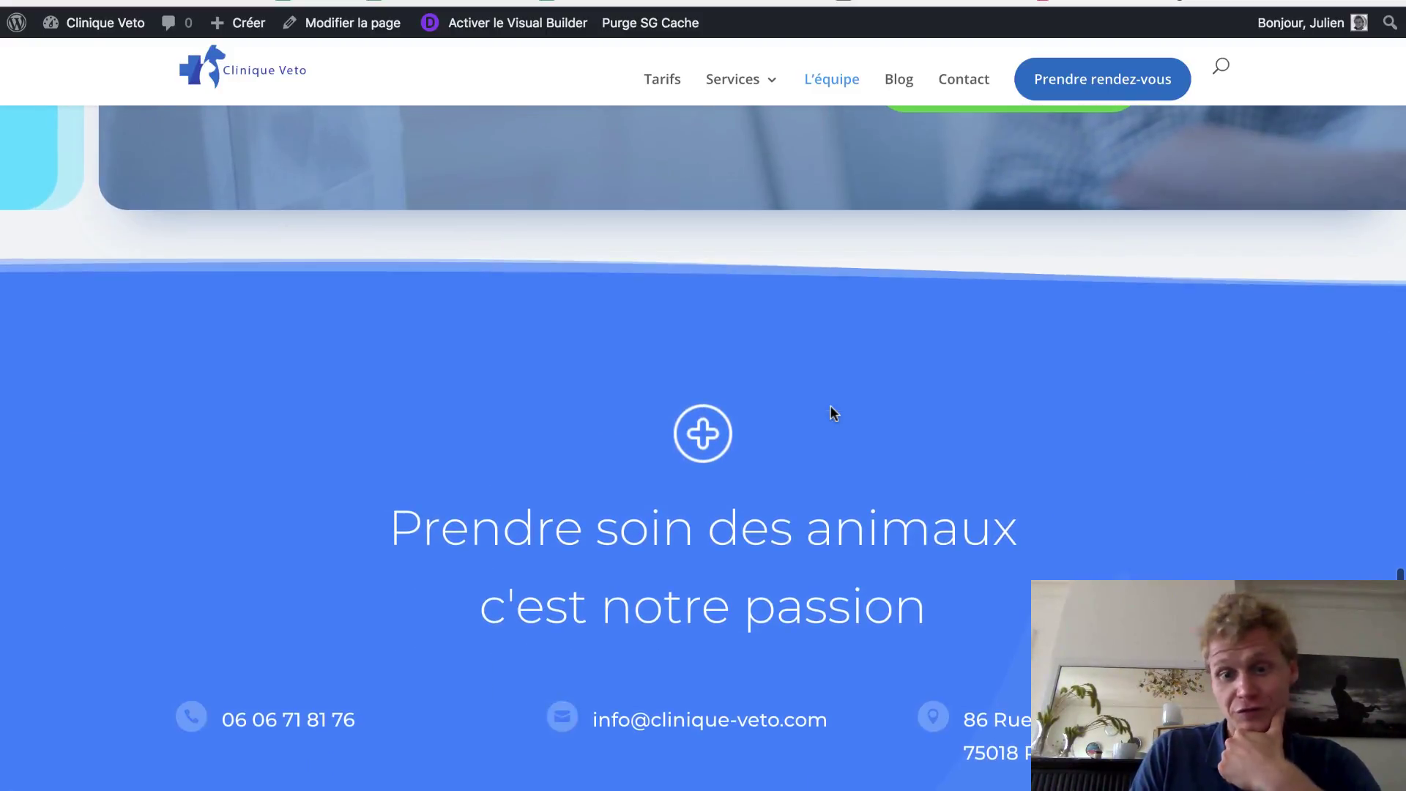
scroll(829, 405, down, 2)
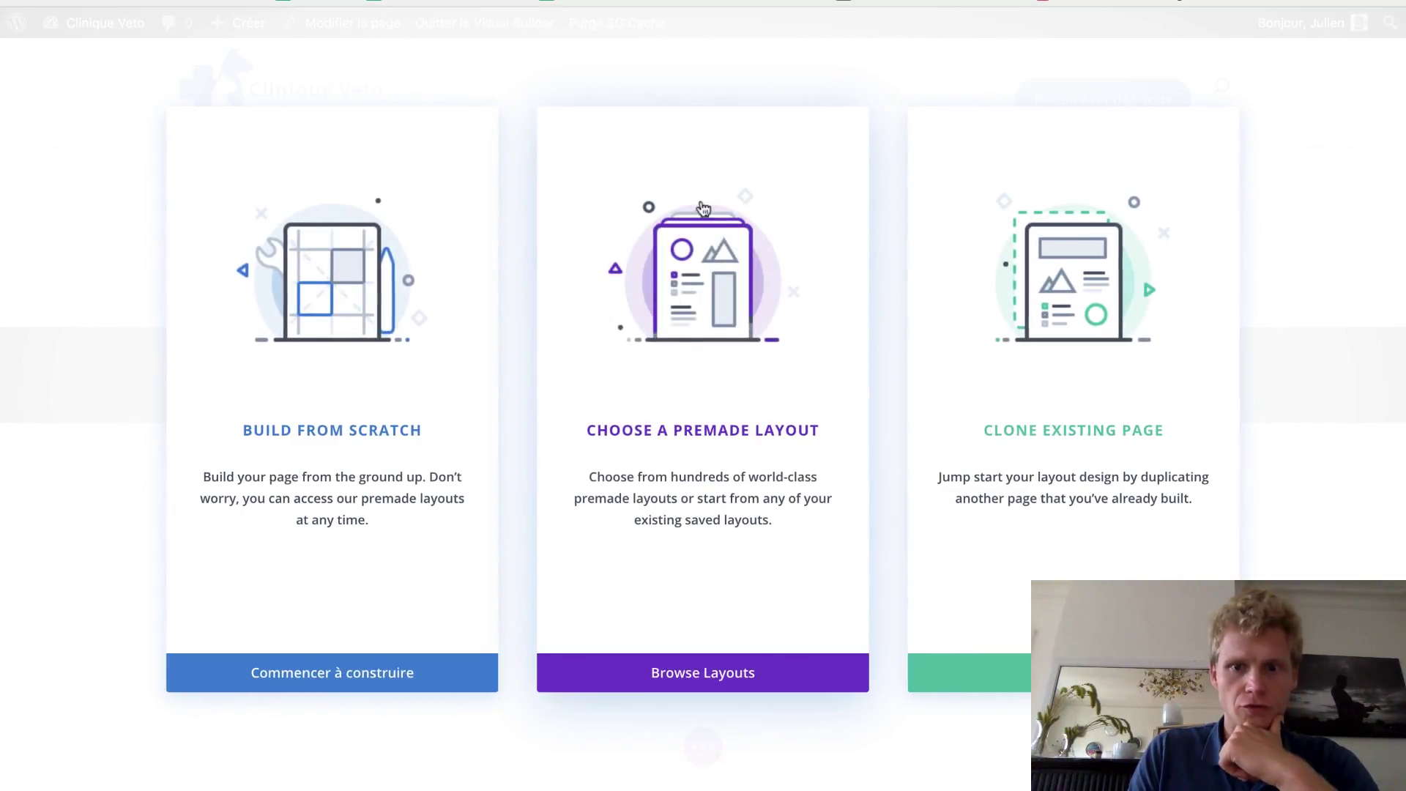
Clone the Accueil page's content into the Contact page via Your Existing Pages.
click(722, 321)
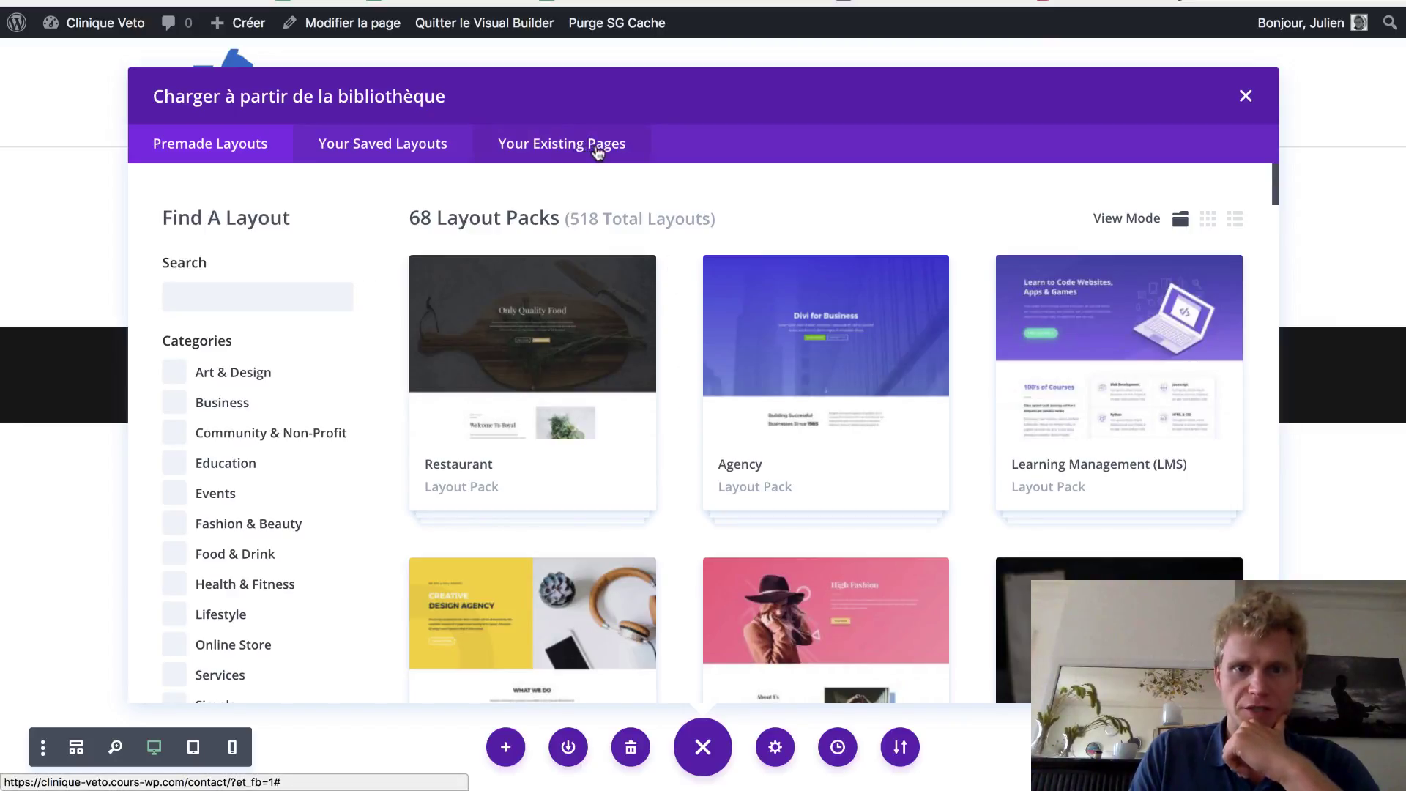
scroll(781, 496, down, 15)
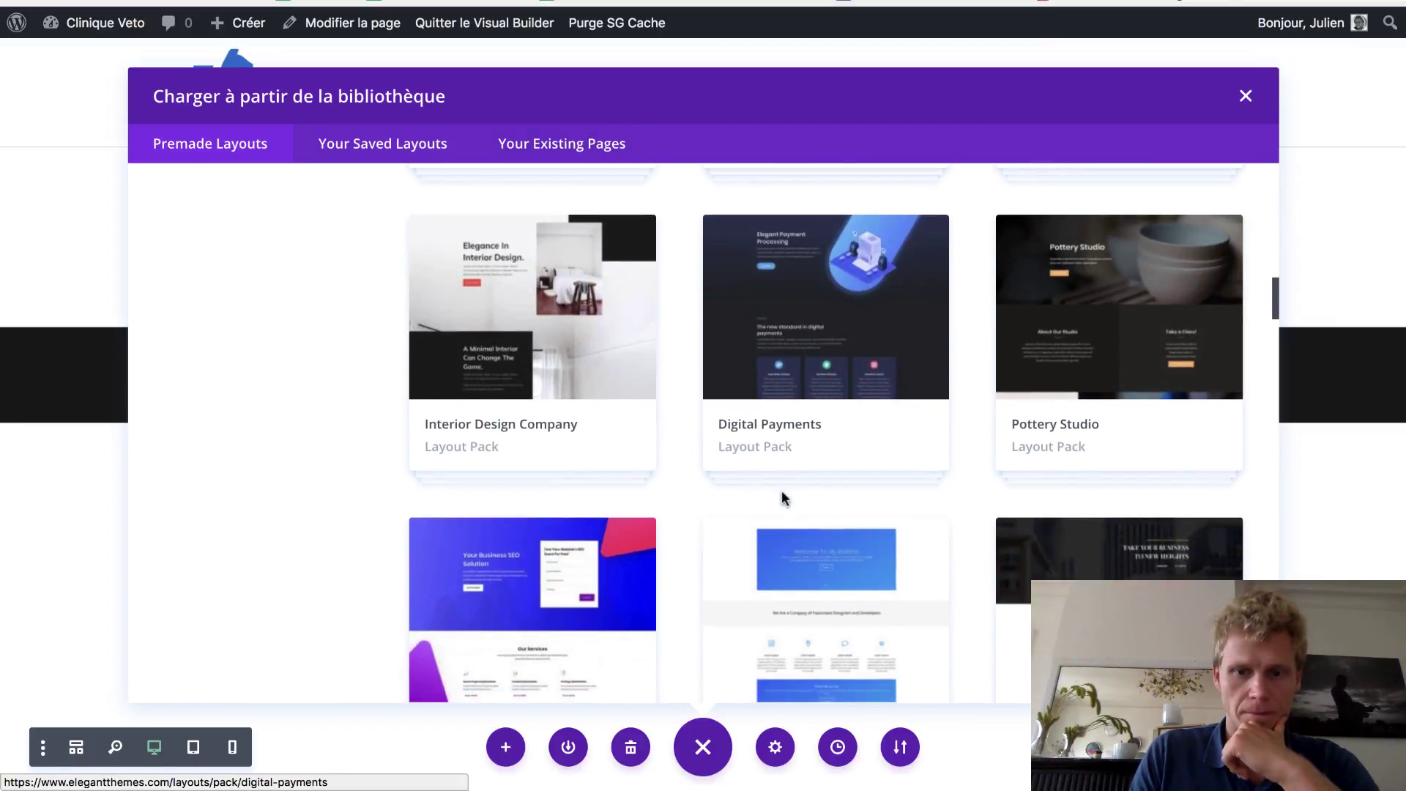
click(557, 144)
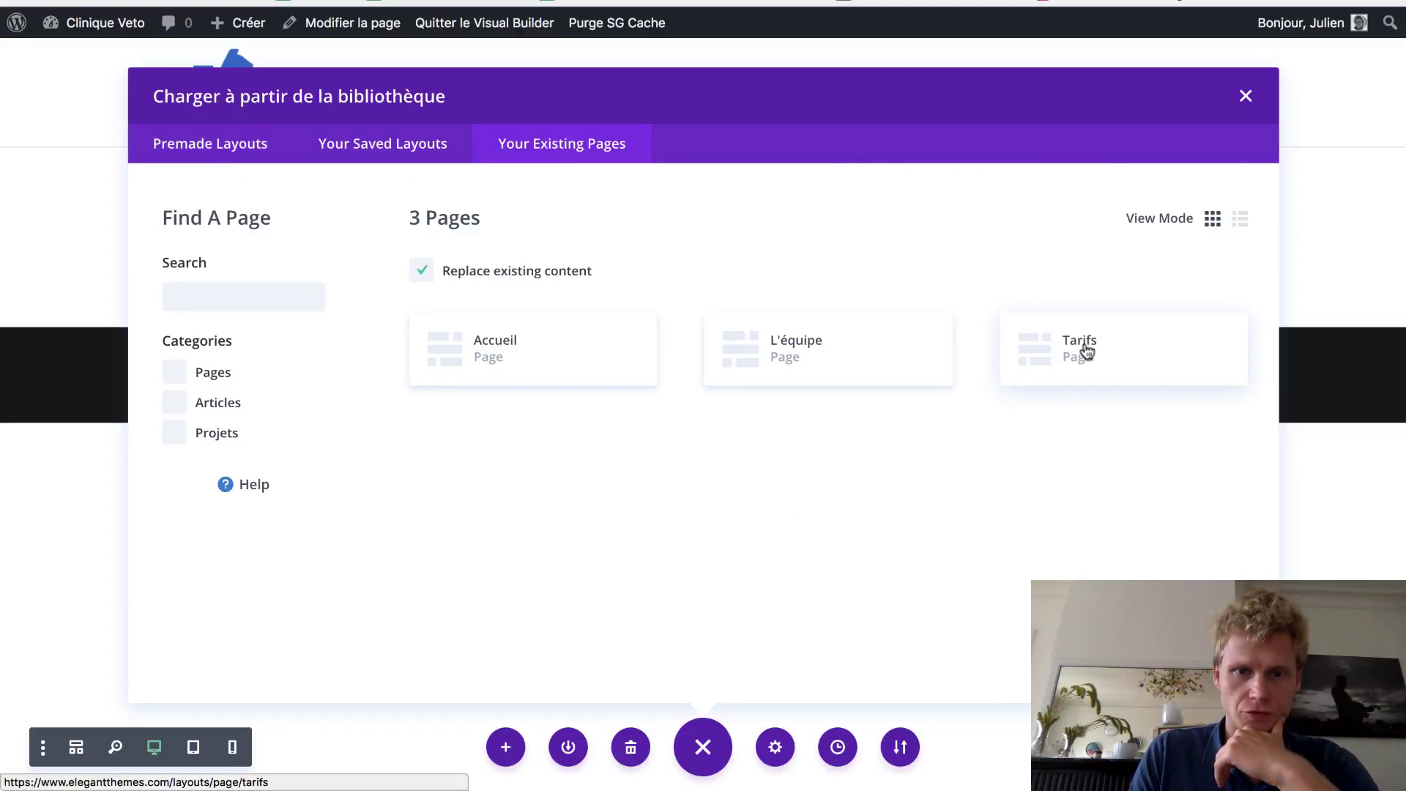
click(534, 359)
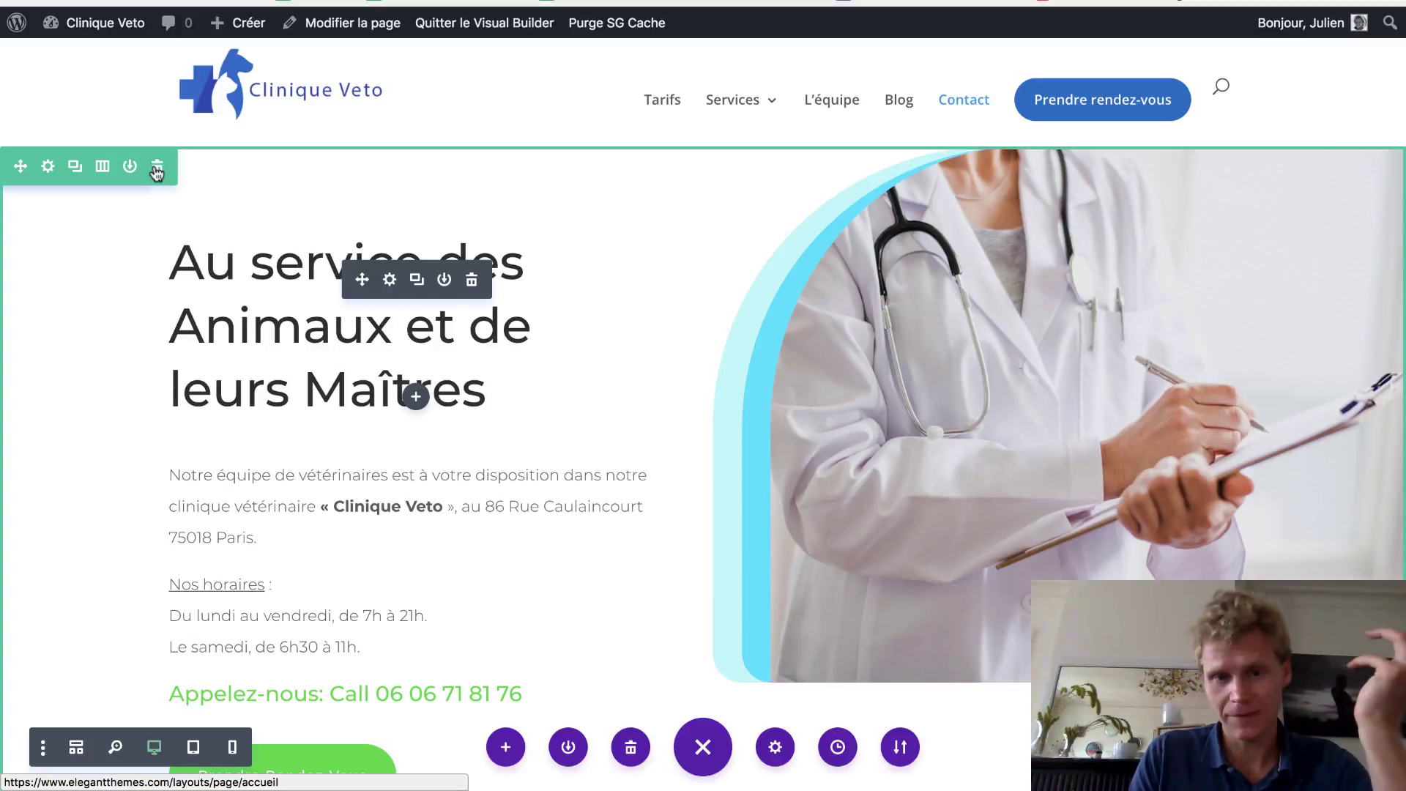
Delete the imported hero section and the empty section above Nos Services.
click(157, 170)
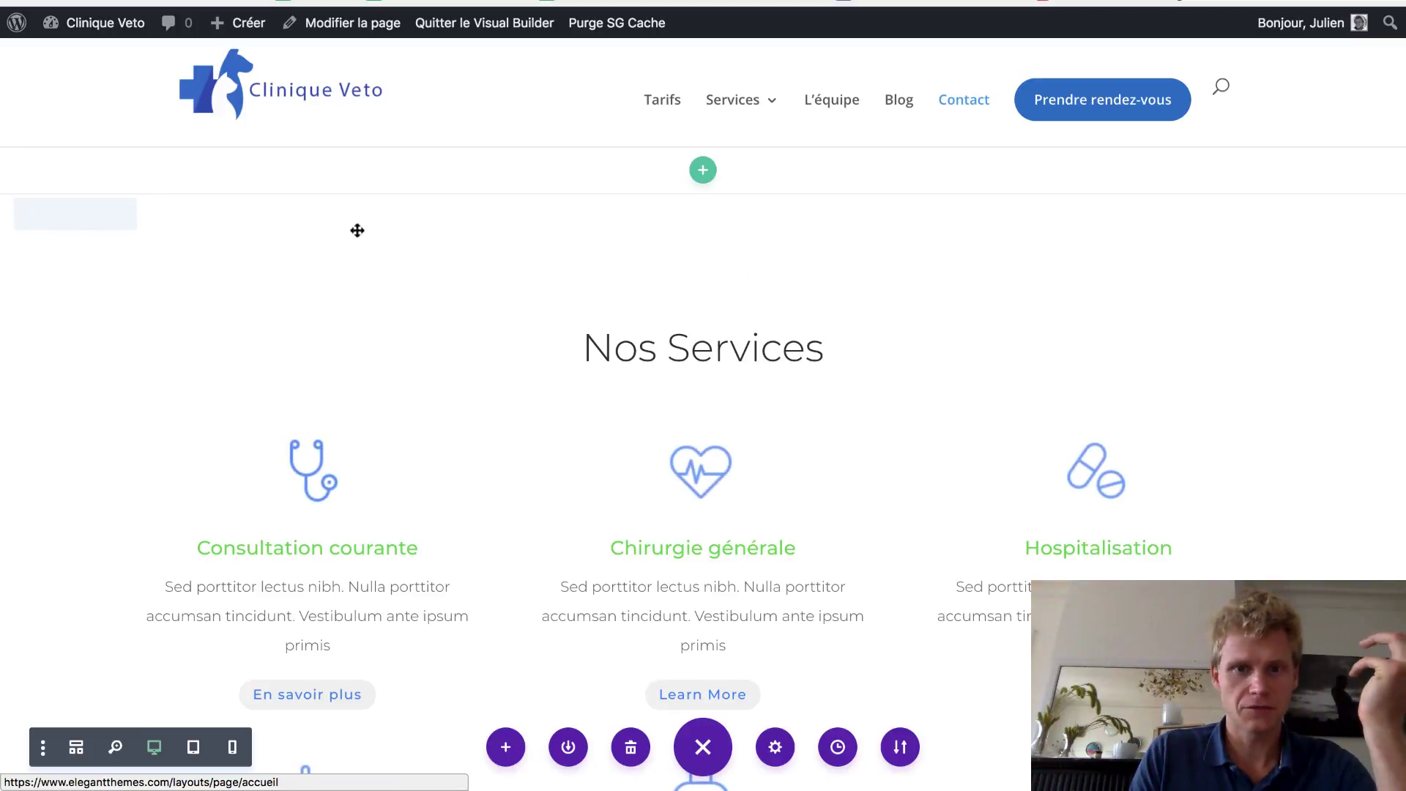
click(134, 174)
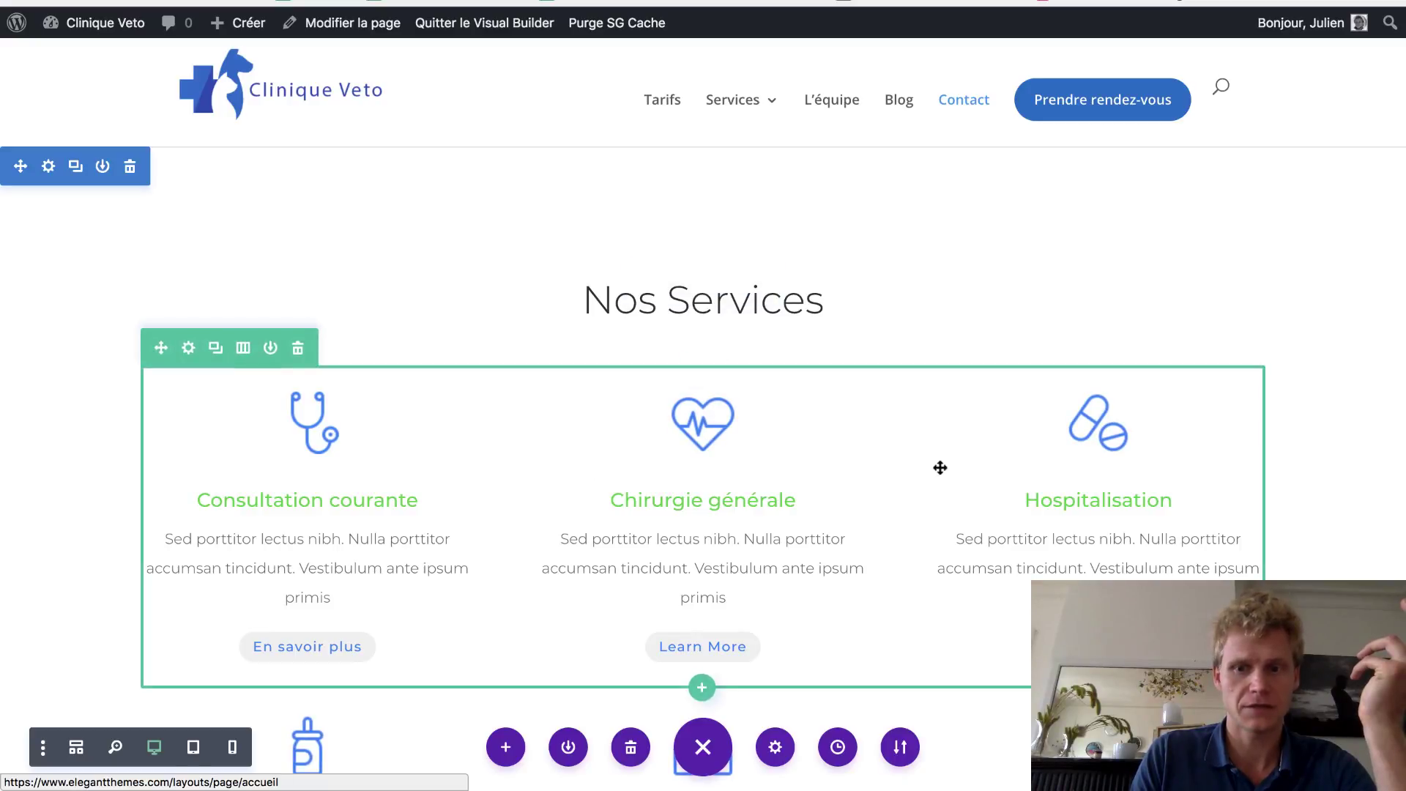
scroll(941, 468, down, 10)
scroll(521, 327, down, 15)
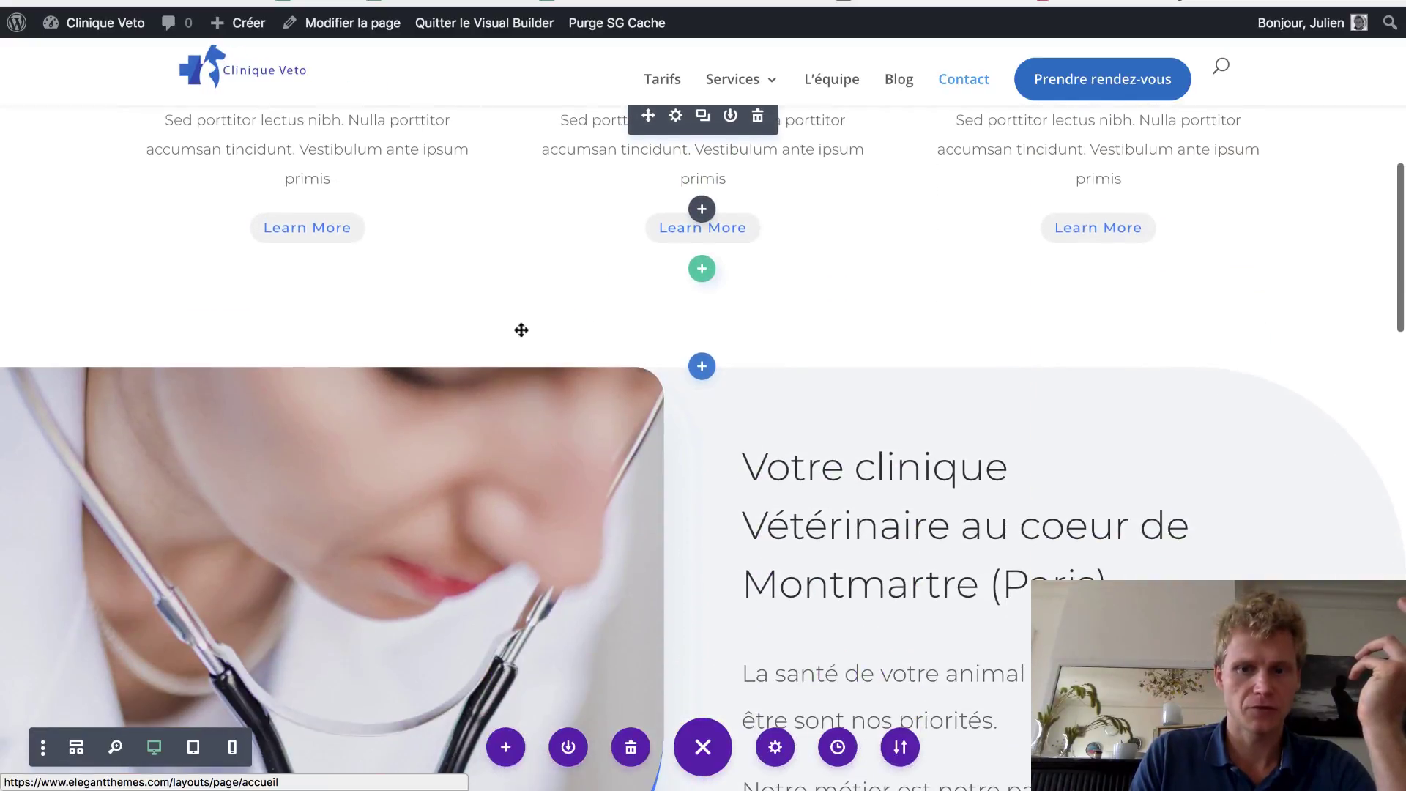
scroll(484, 343, up, 20)
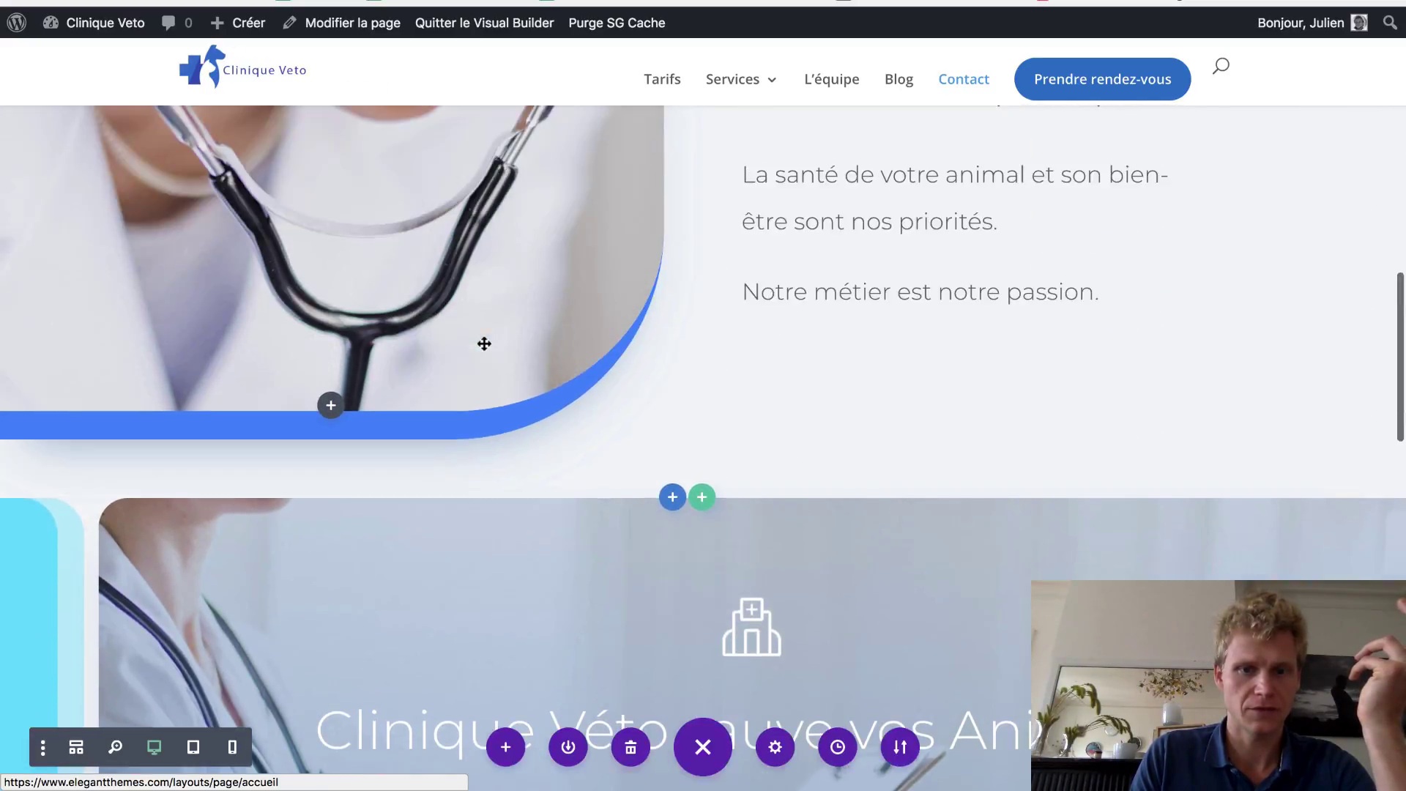
scroll(485, 343, up, 2)
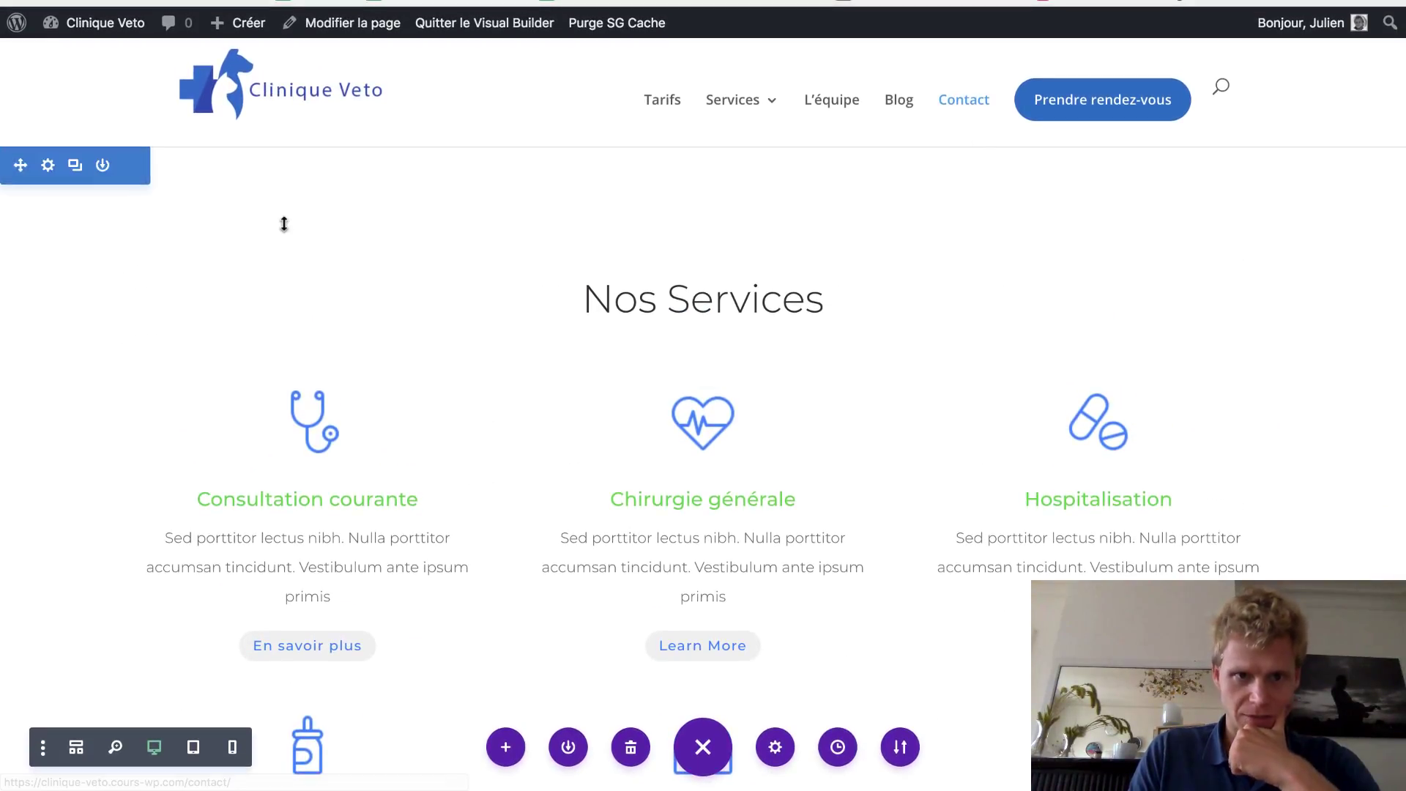
Load the Doctor's Office pack's Contact layout from the layout library, replacing the page content.
click(505, 749)
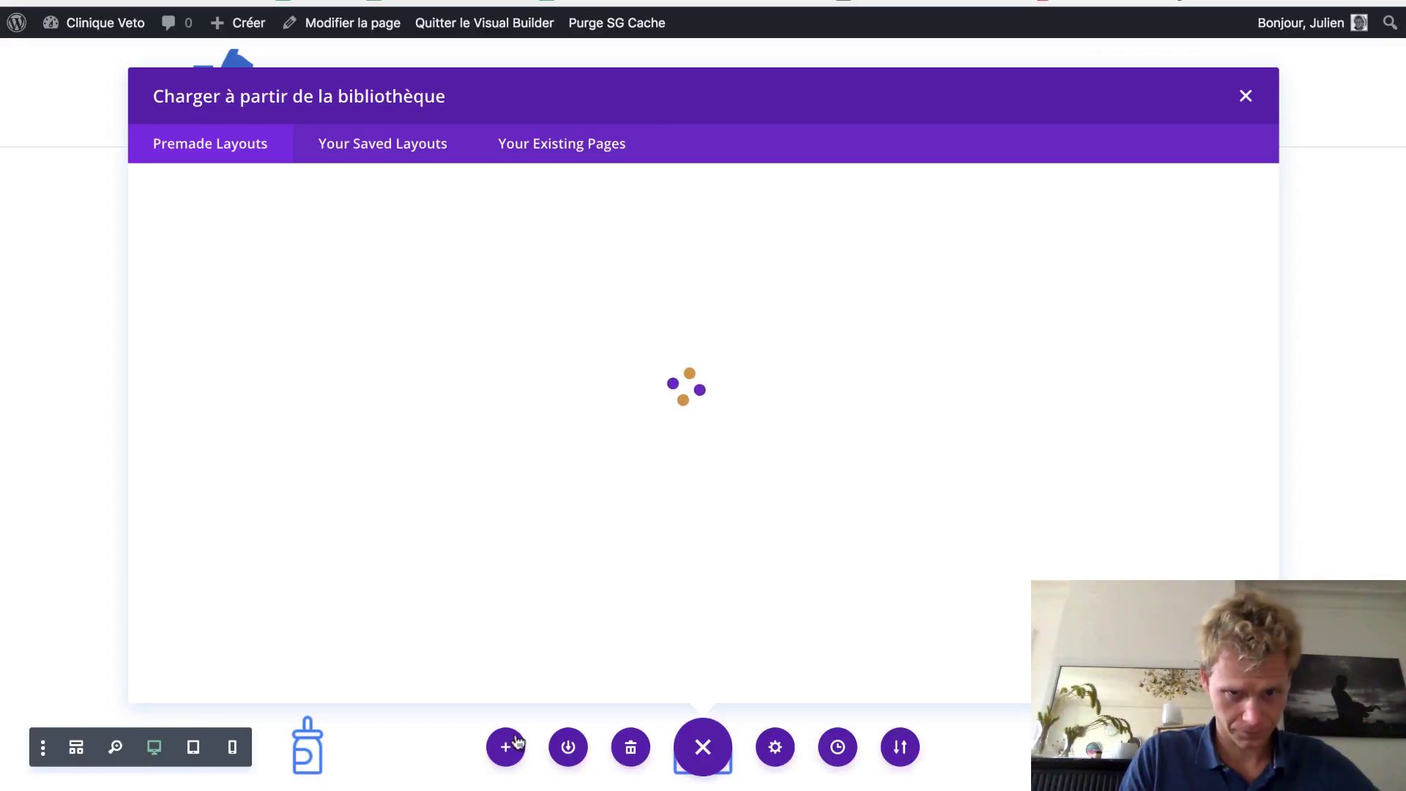
scroll(787, 386, down, 20)
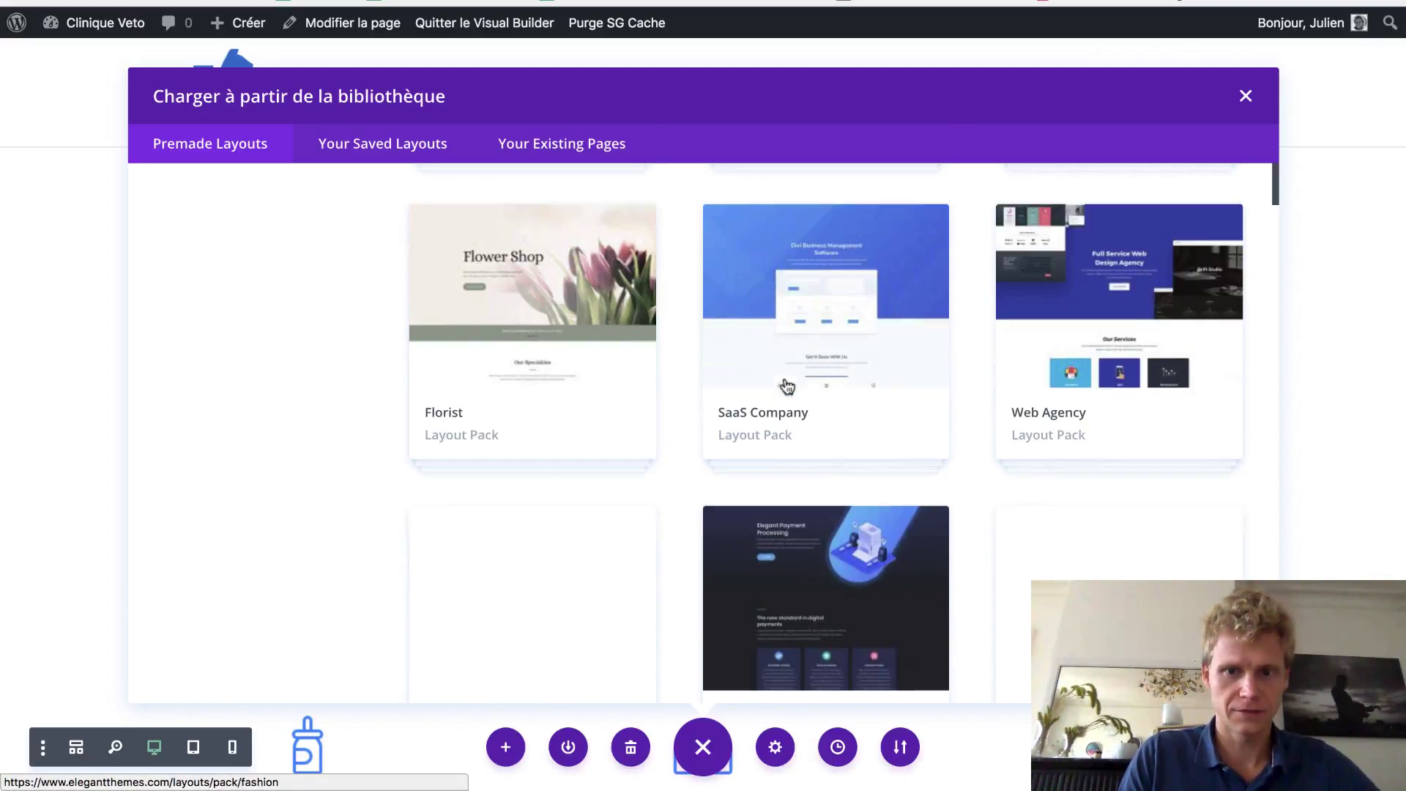
scroll(787, 386, down, 10)
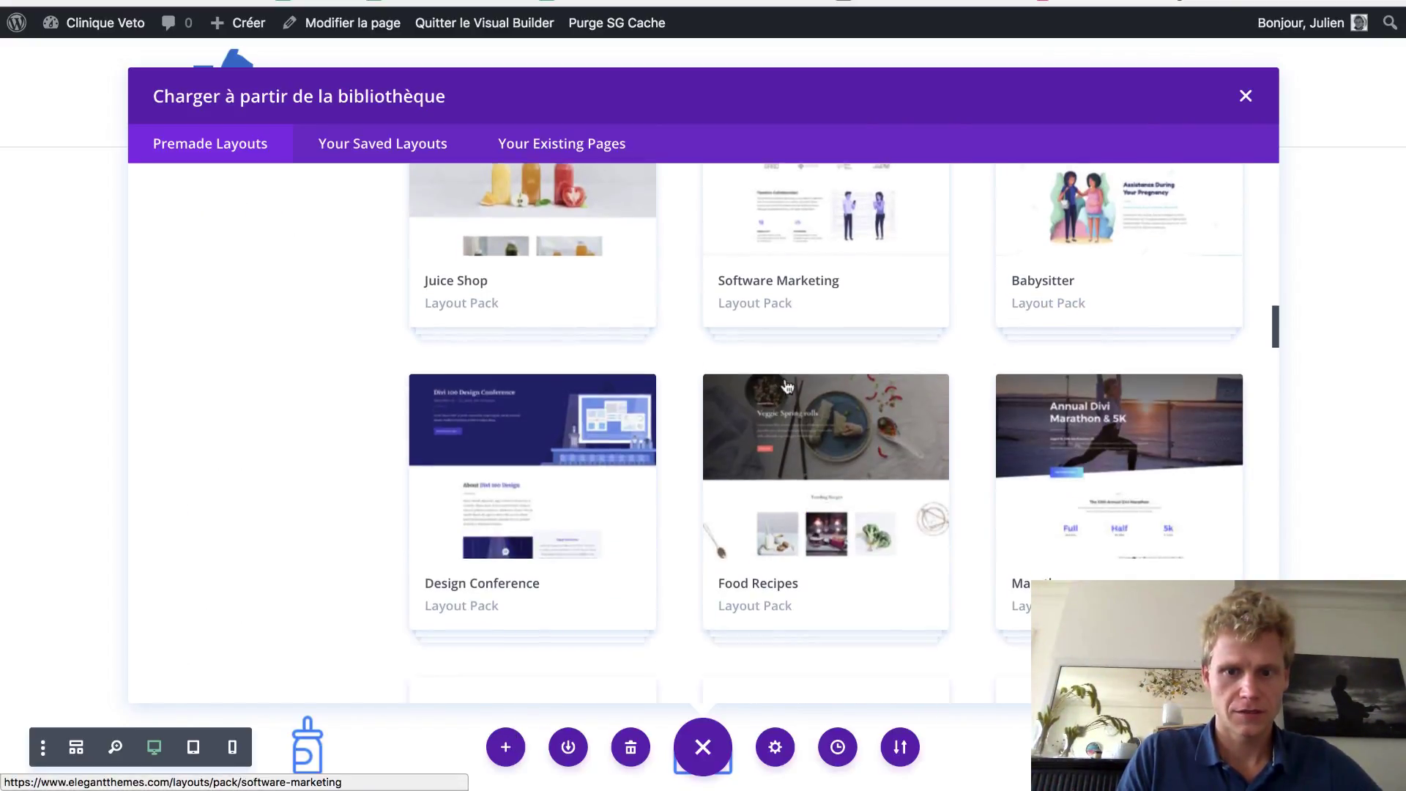
scroll(788, 386, down, 8)
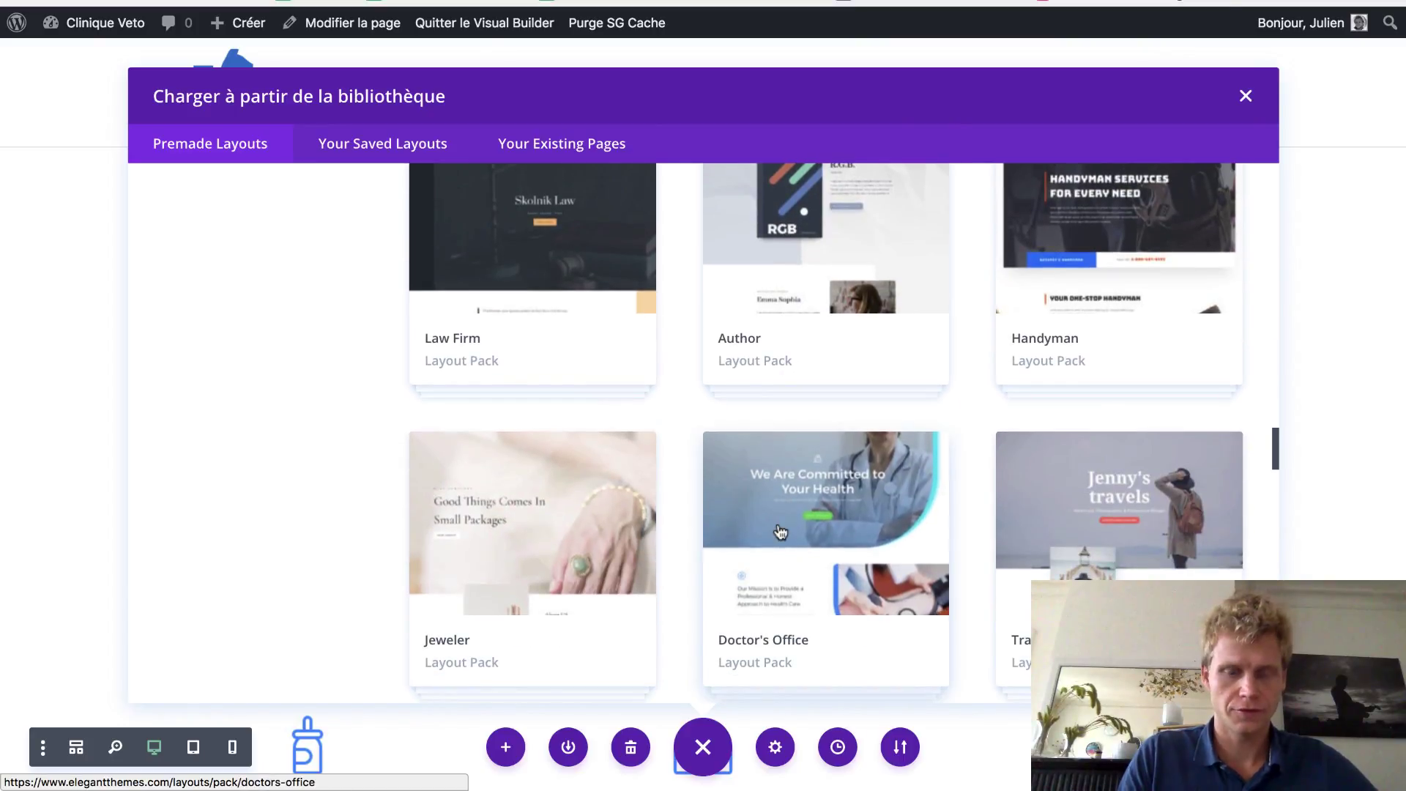
click(781, 533)
scroll(813, 374, down, 2)
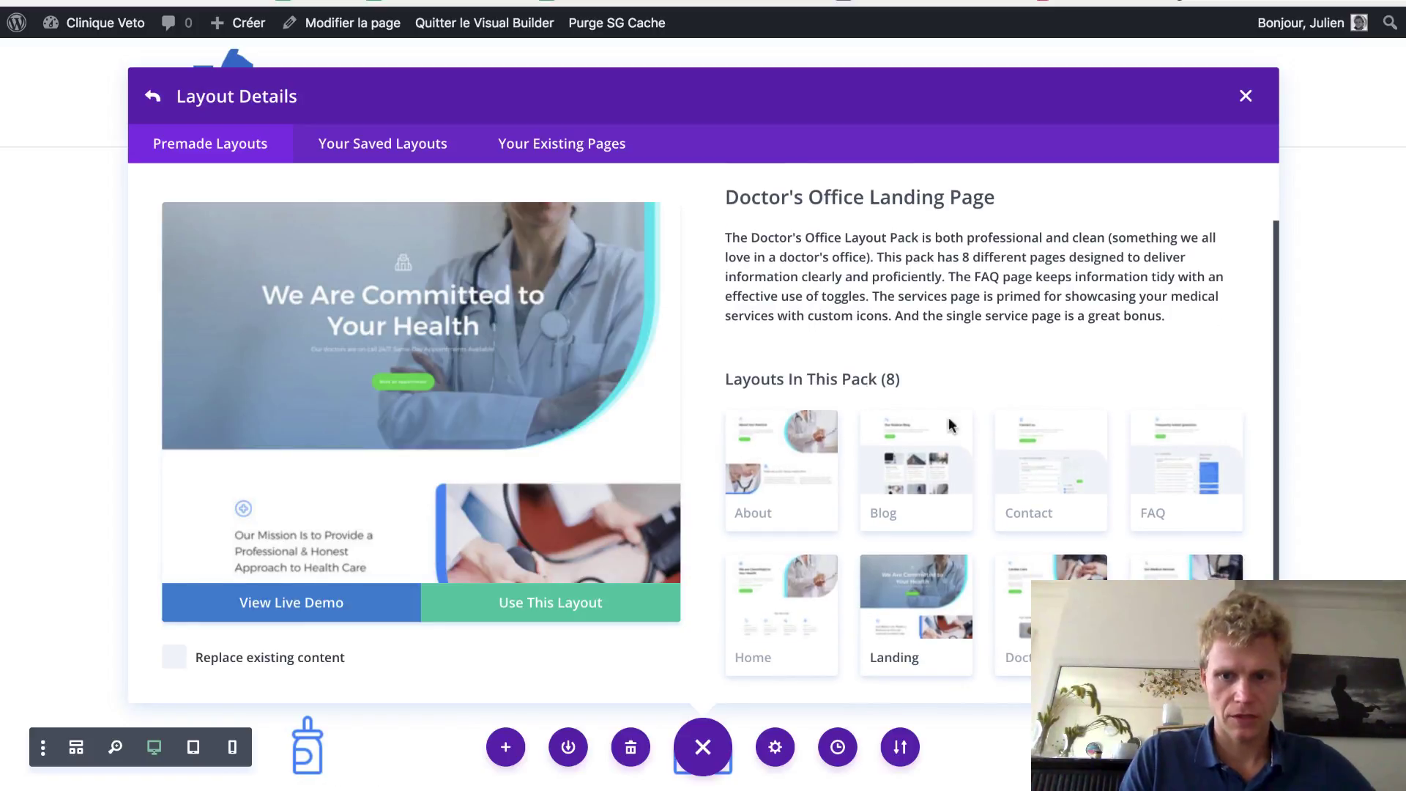
click(1015, 462)
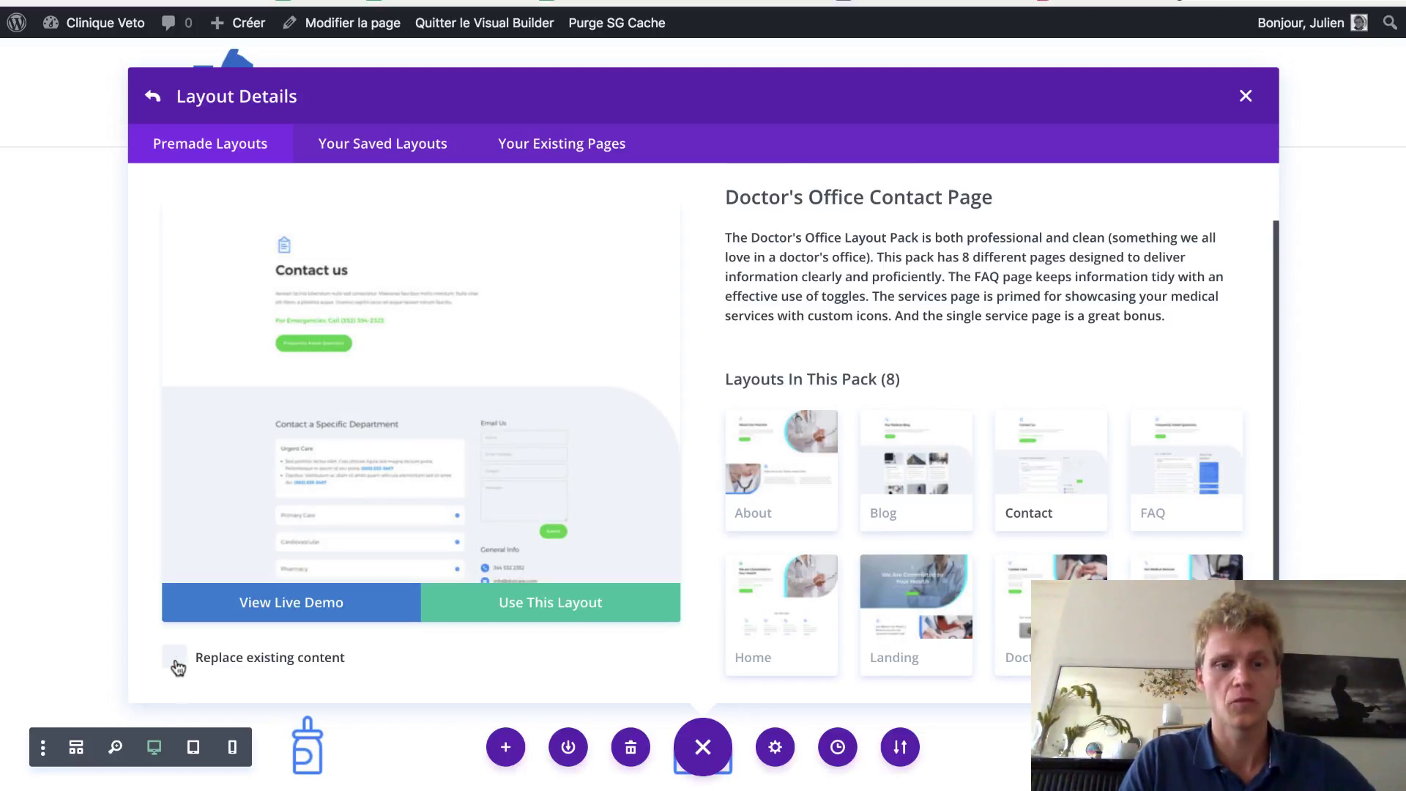
click(587, 619)
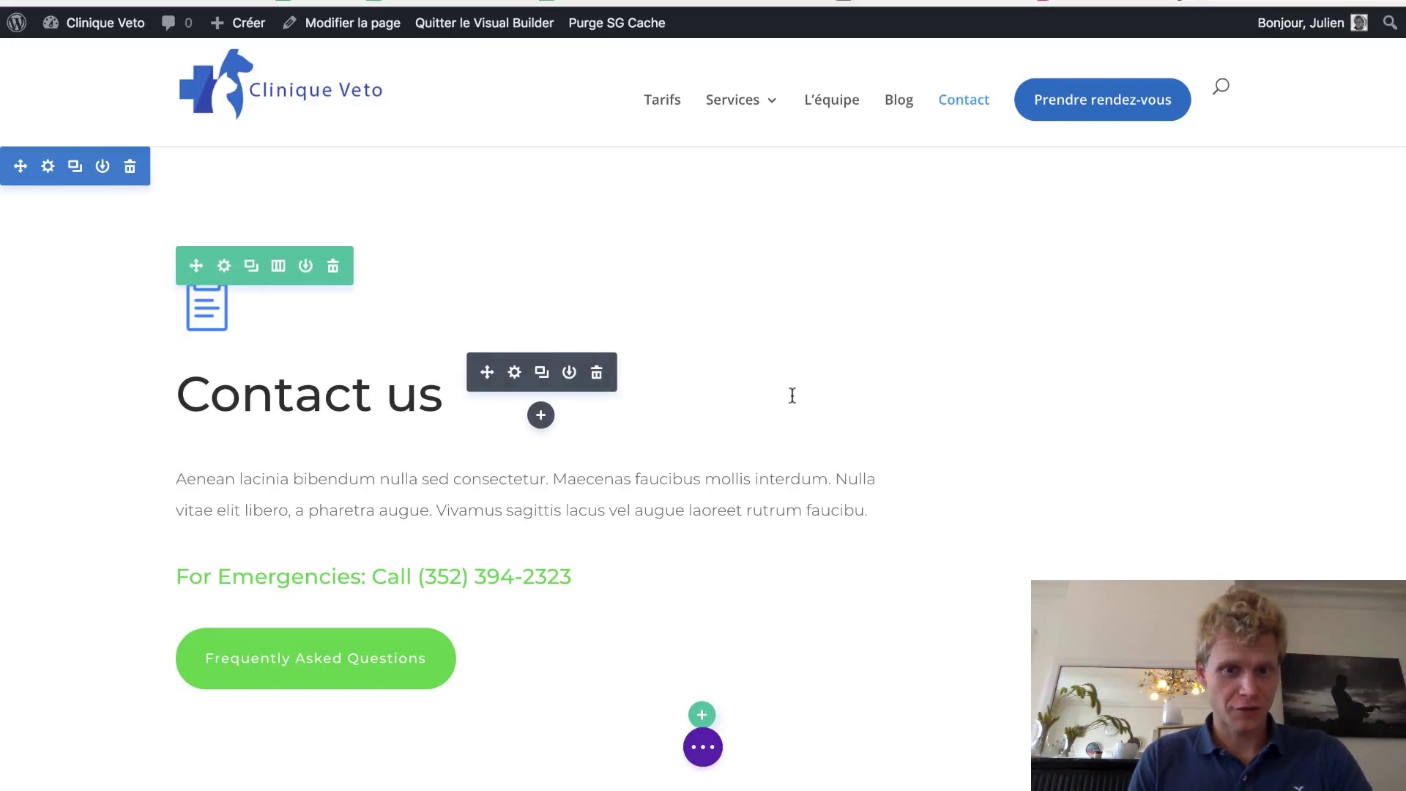
scroll(793, 395, down, 8)
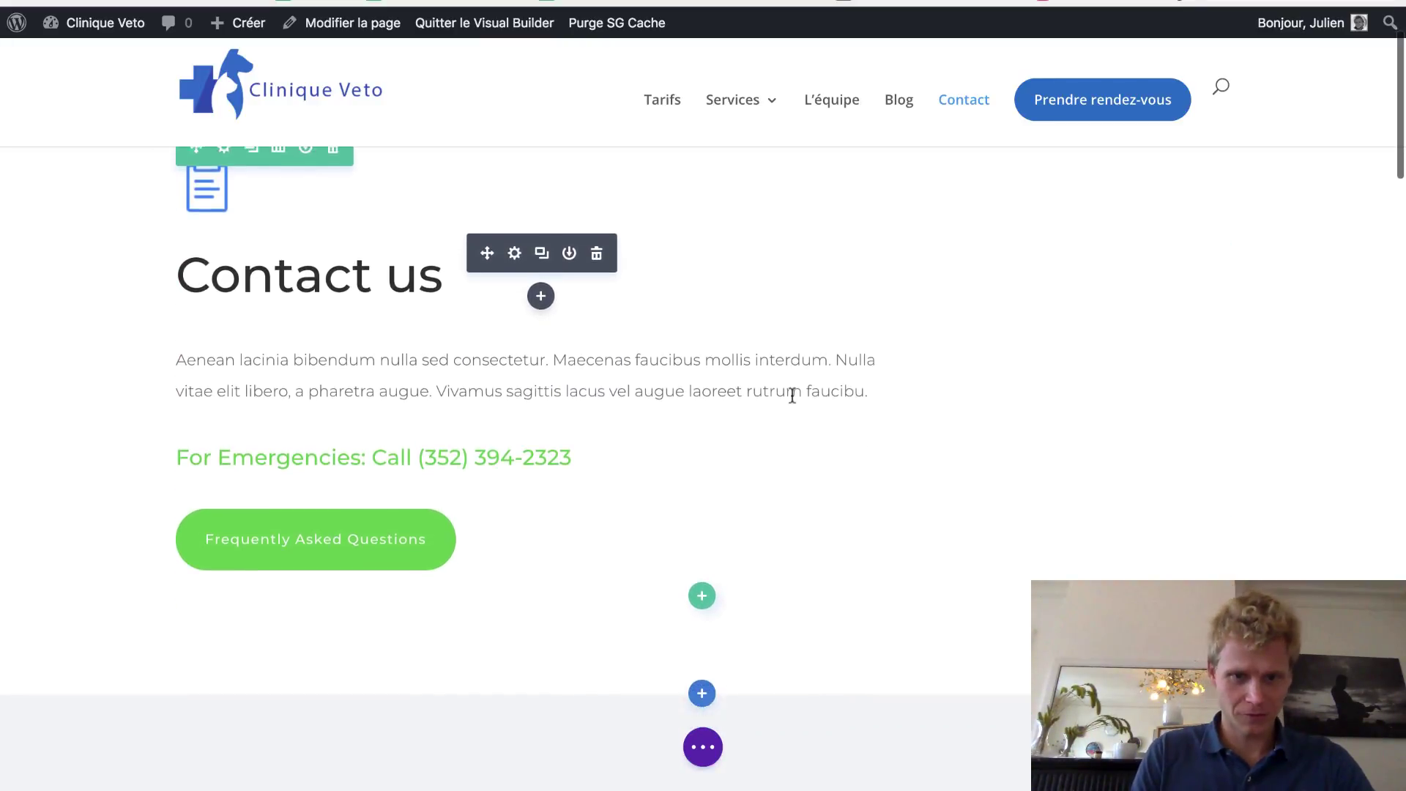
scroll(793, 396, down, 12)
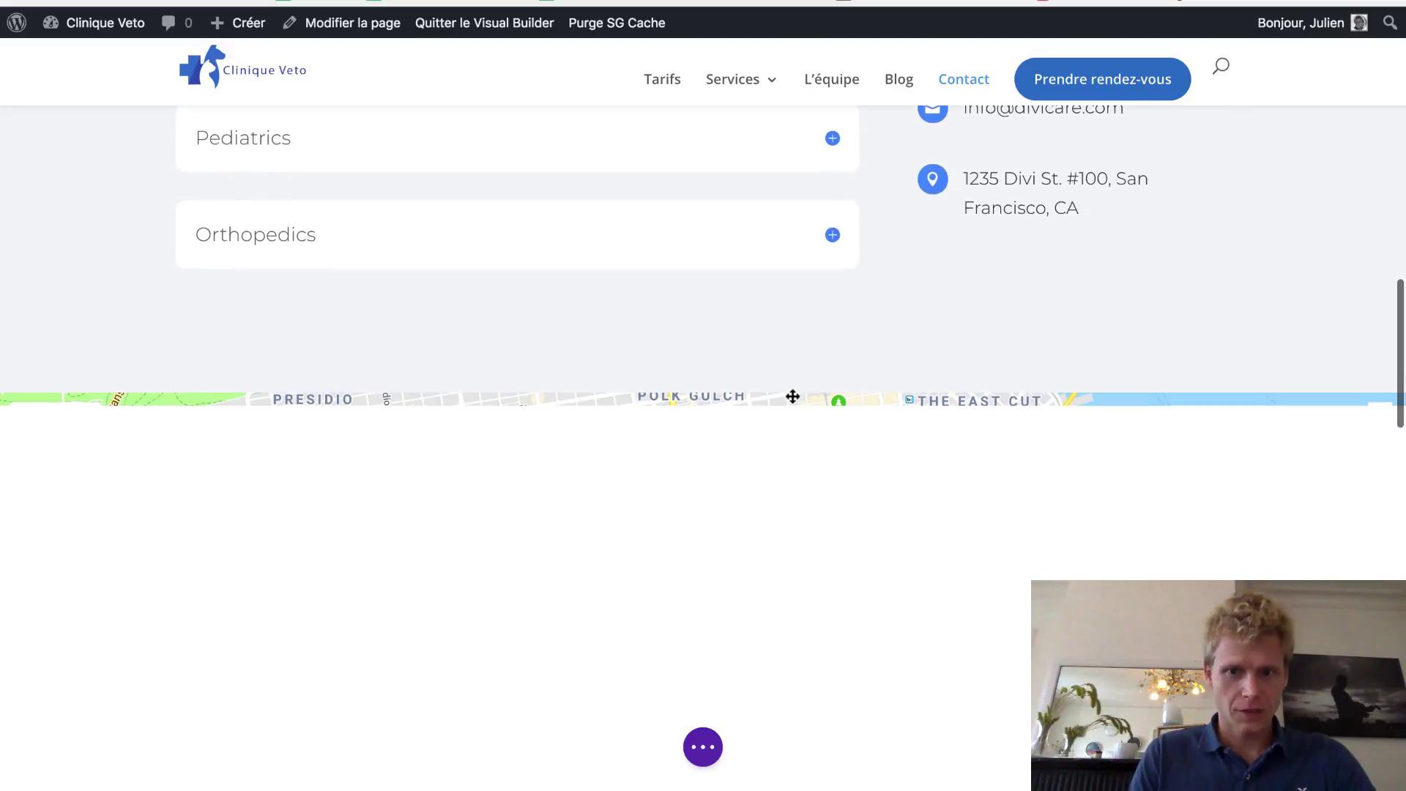
scroll(793, 395, up, 20)
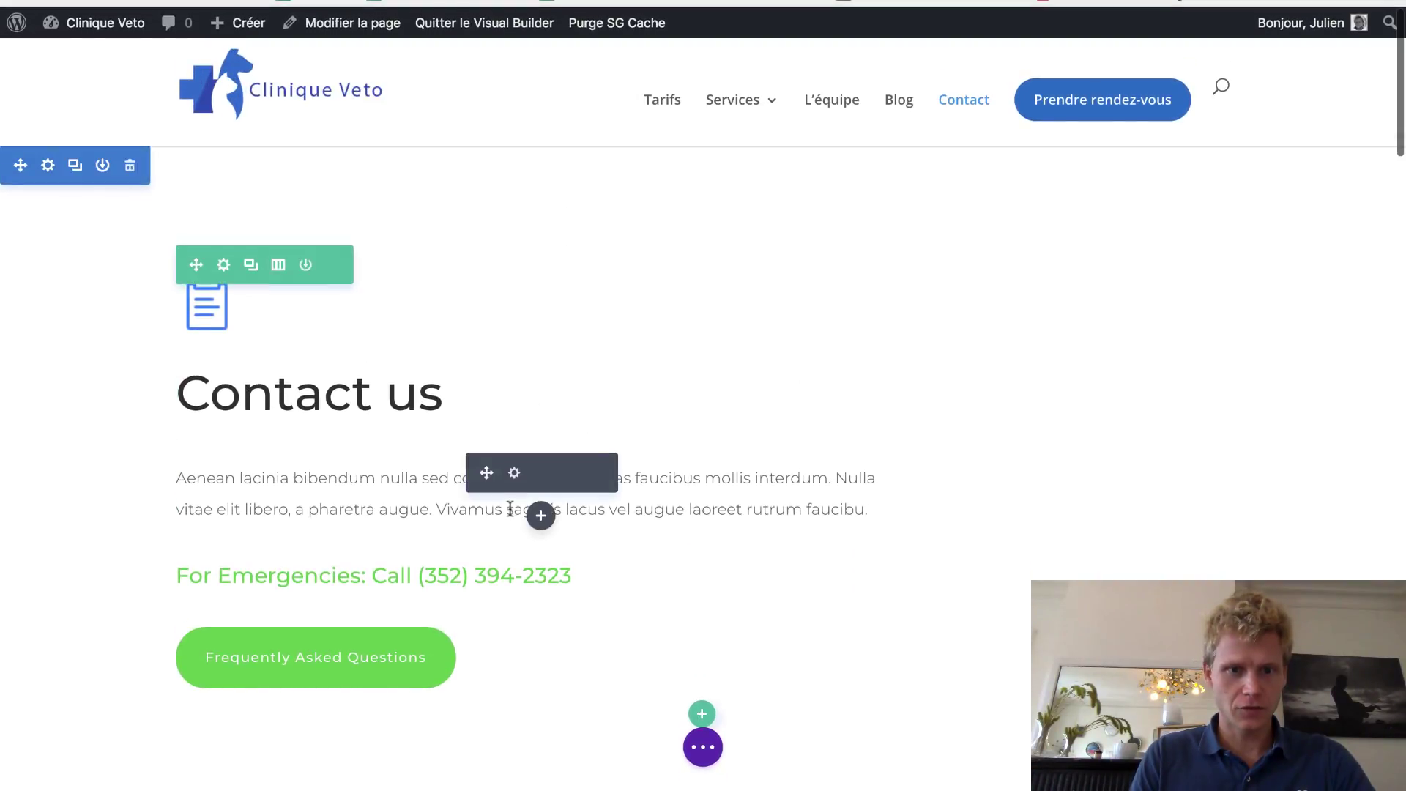
scroll(509, 505, down, 8)
scroll(510, 509, down, 14)
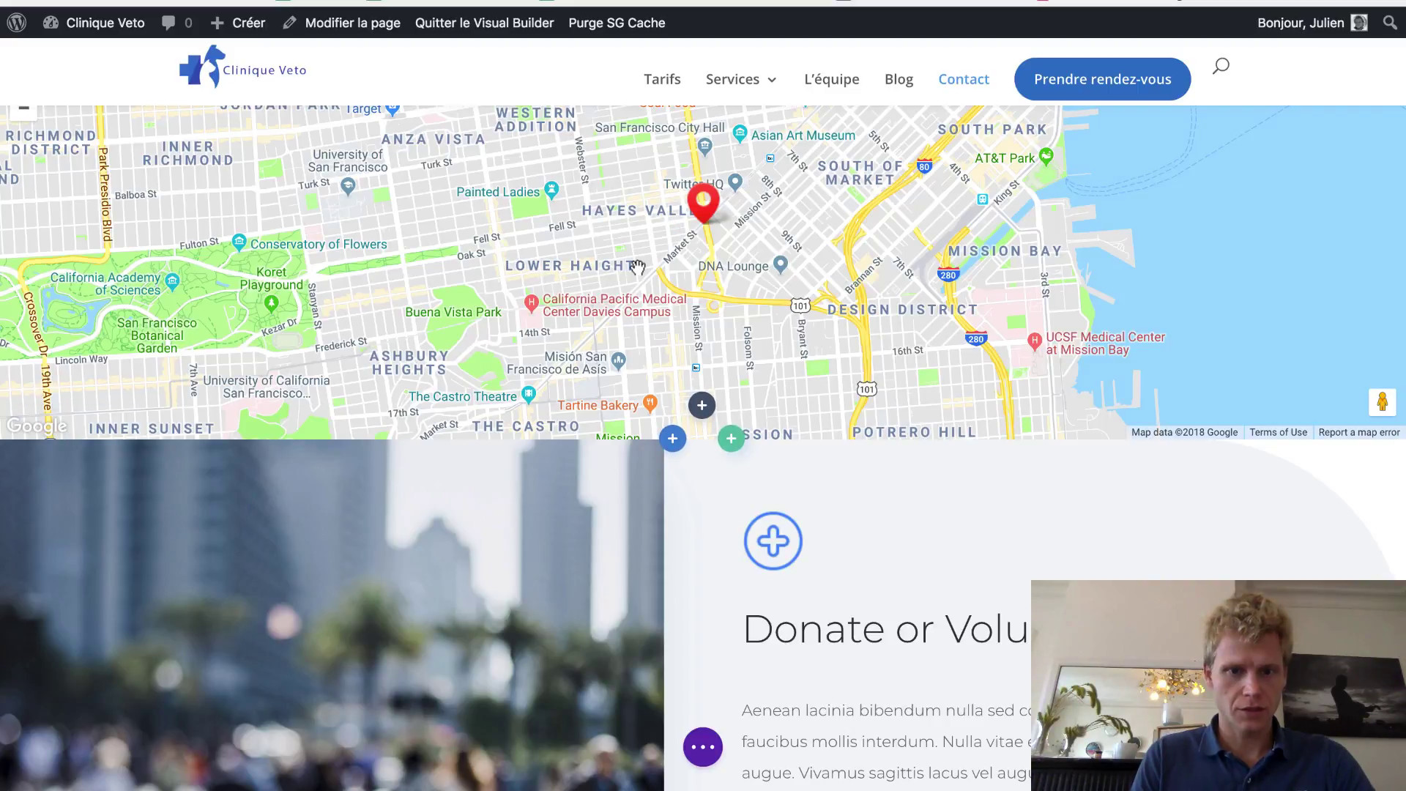
scroll(637, 268, down, 5)
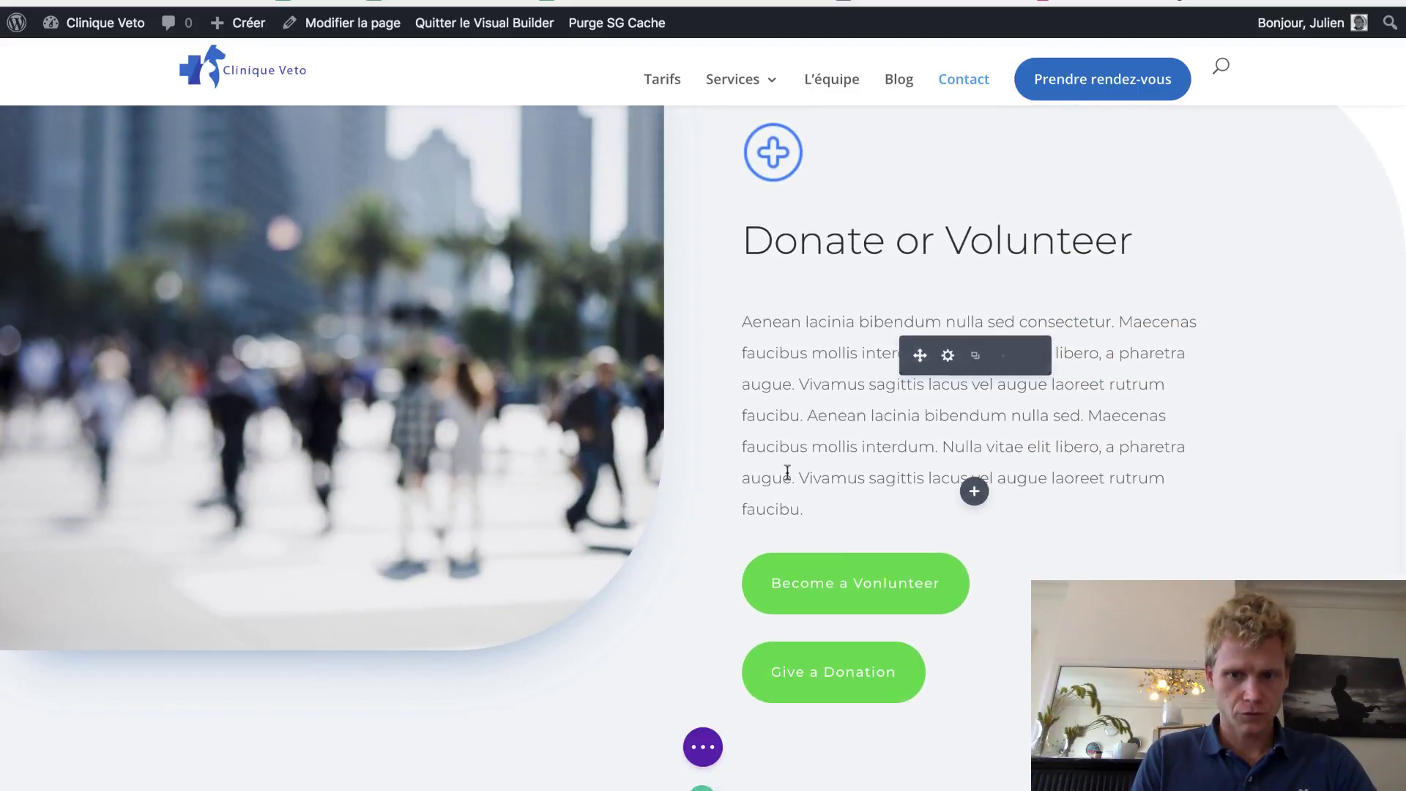
scroll(719, 487, down, 10)
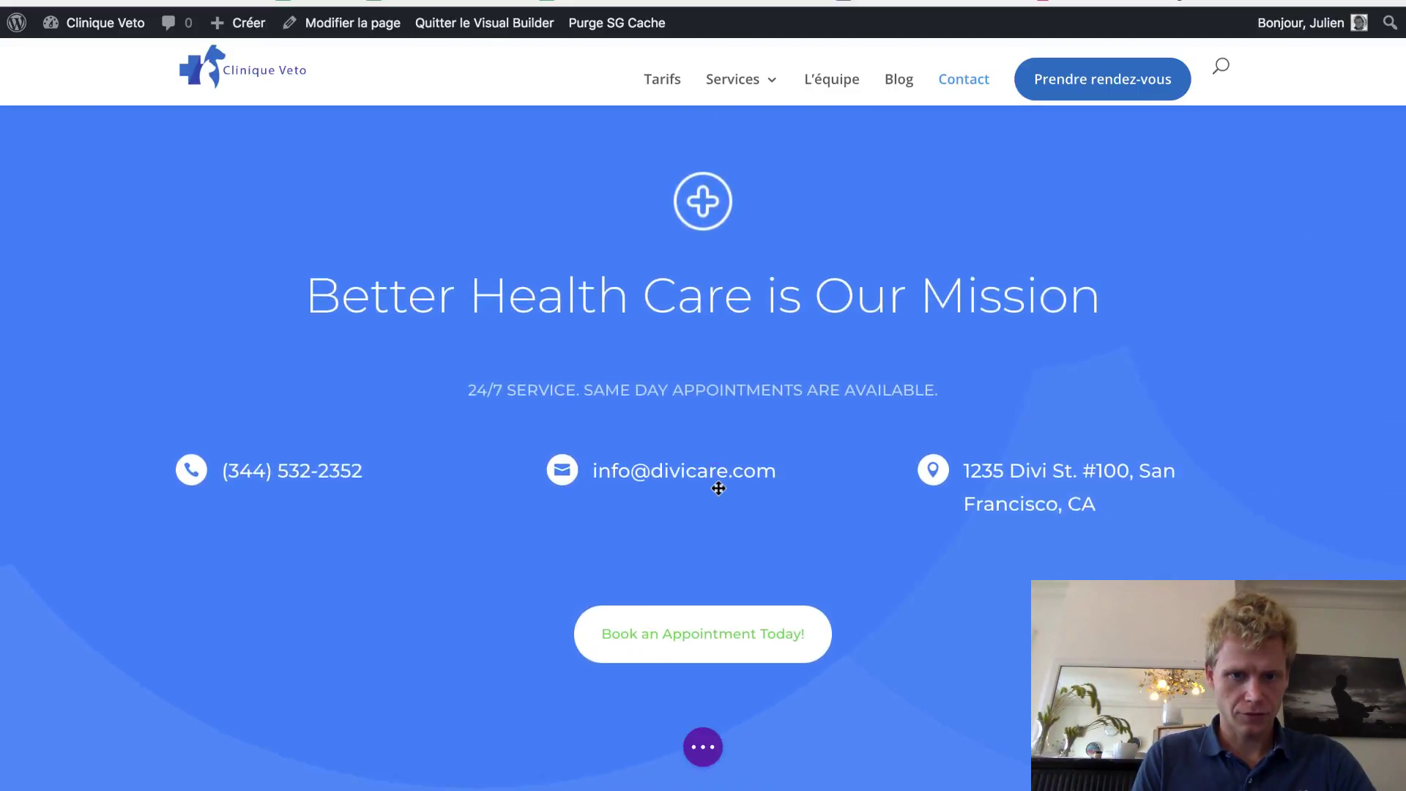
scroll(719, 487, down, 2)
scroll(719, 494, up, 5)
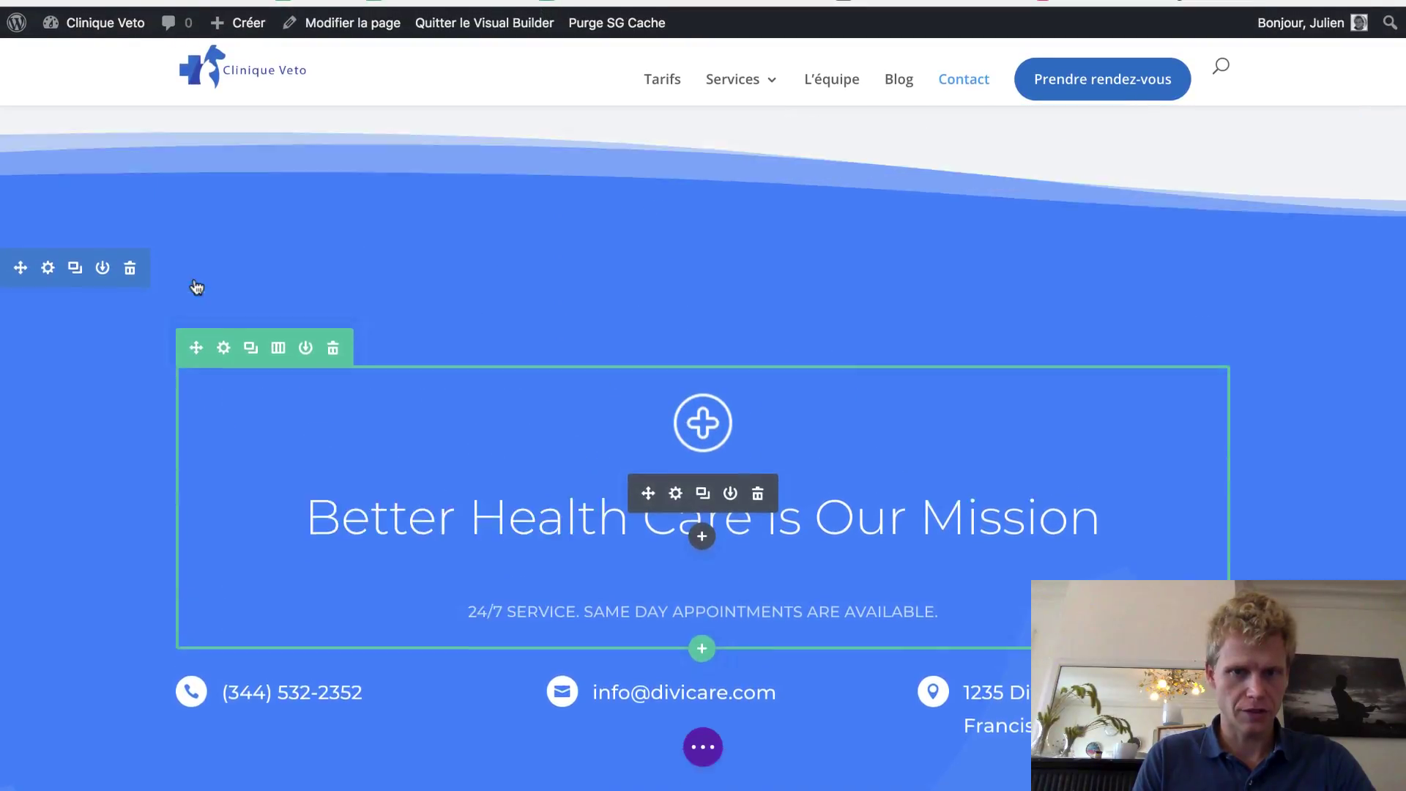